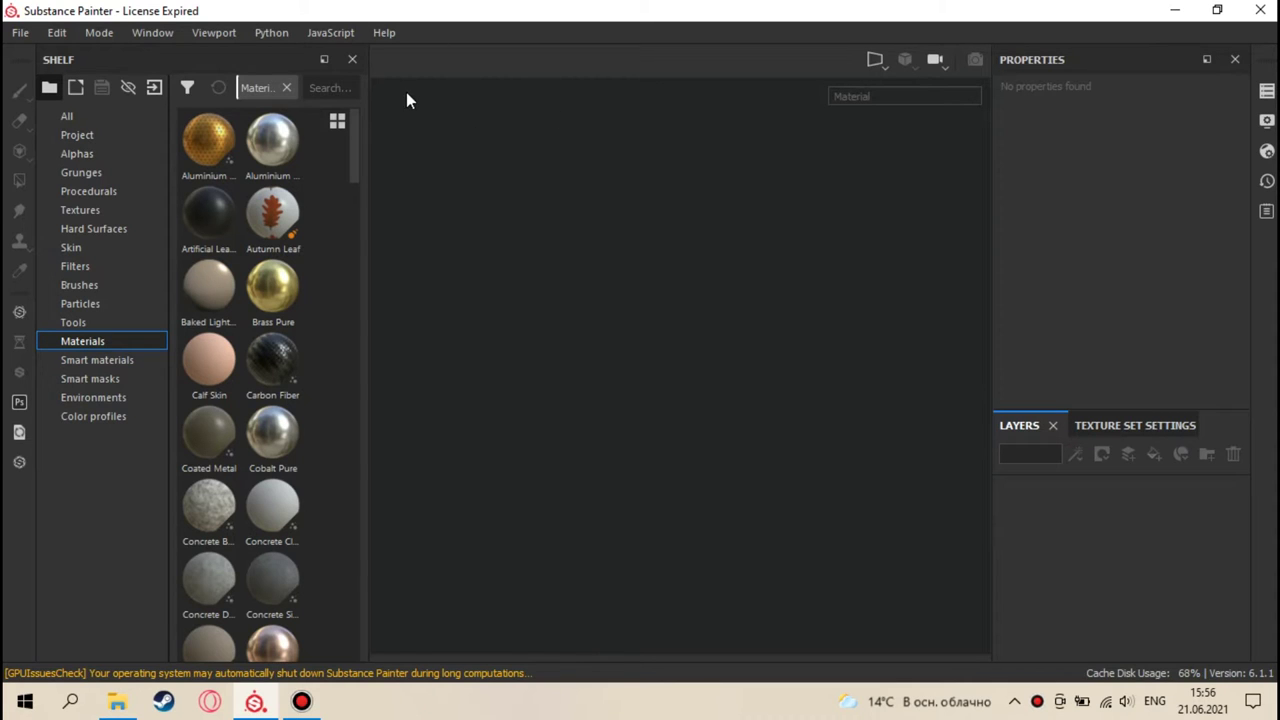
- Browse the Imperial Ancient Sword project folder in File Explorer, then return to Substance Painter's File menu
{"action": "left_click", "coordinate": [1174, 10]}
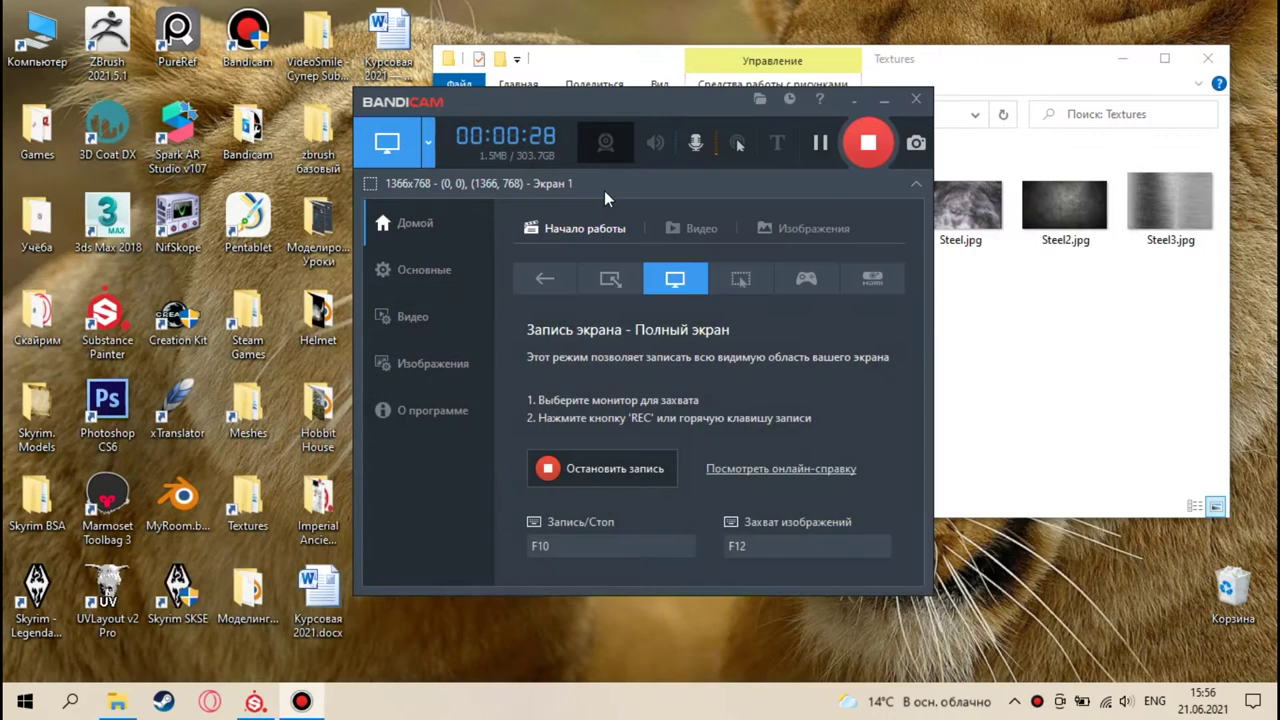
{"action": "left_click", "coordinate": [884, 101]}
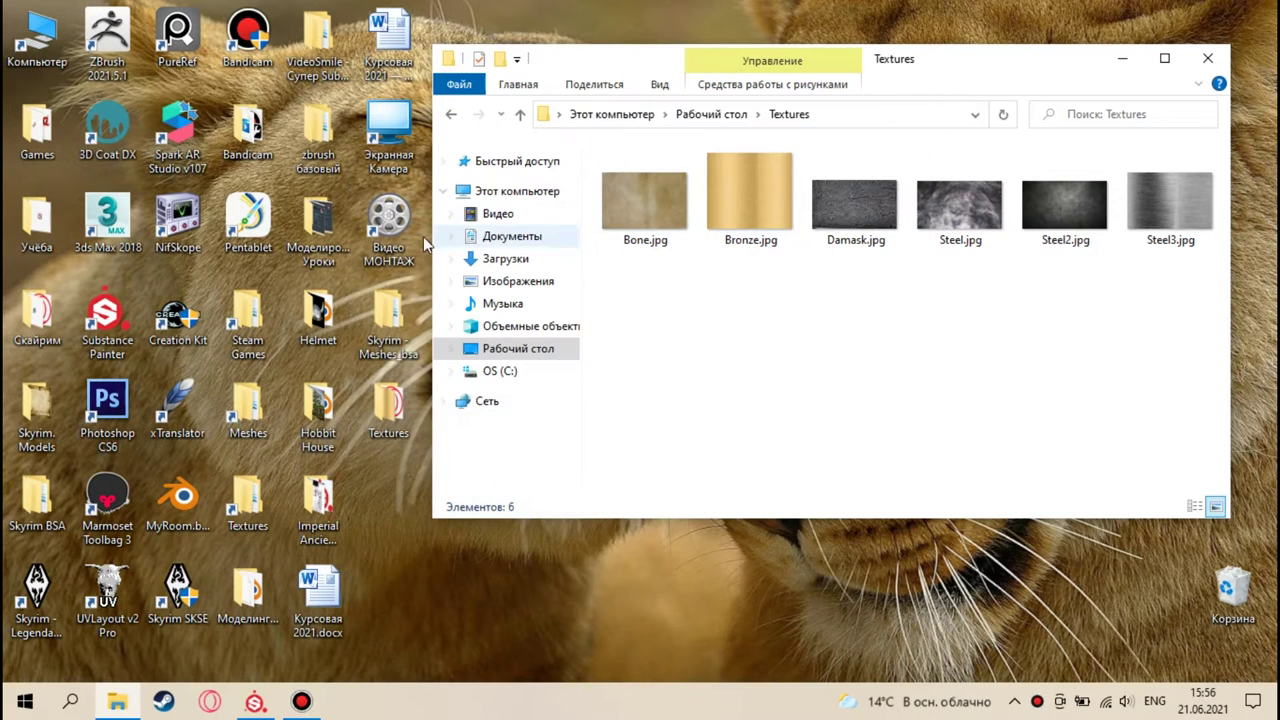
{"action": "double_click", "coordinate": [318, 500]}
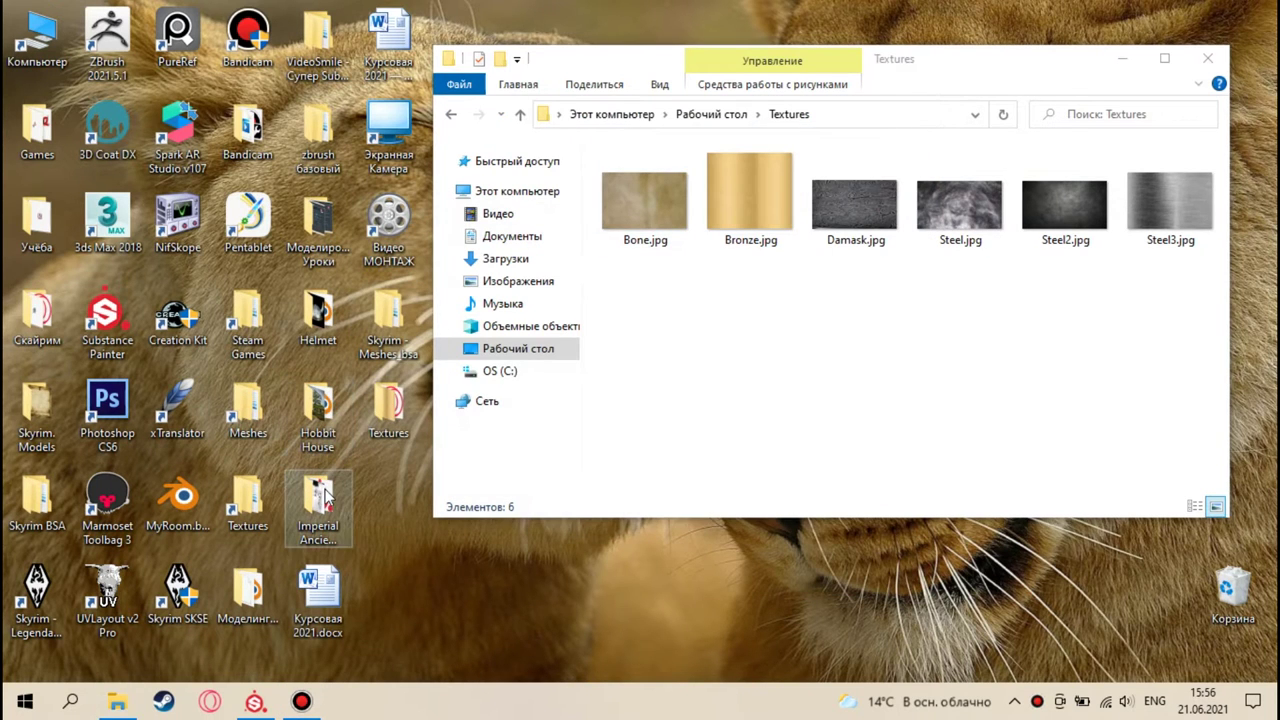
{"action": "scroll", "coordinate": [905, 490], "scroll_direction": "down", "scroll_amount": 2}
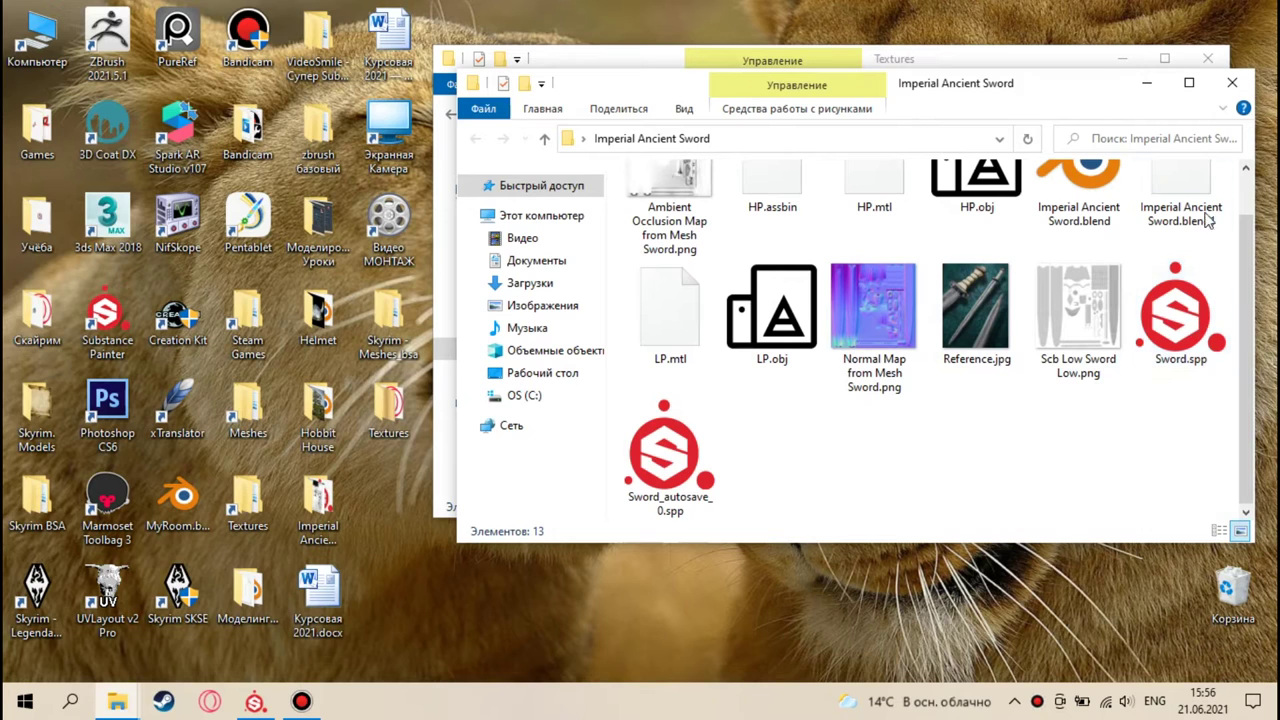
{"action": "left_click", "coordinate": [1231, 83]}
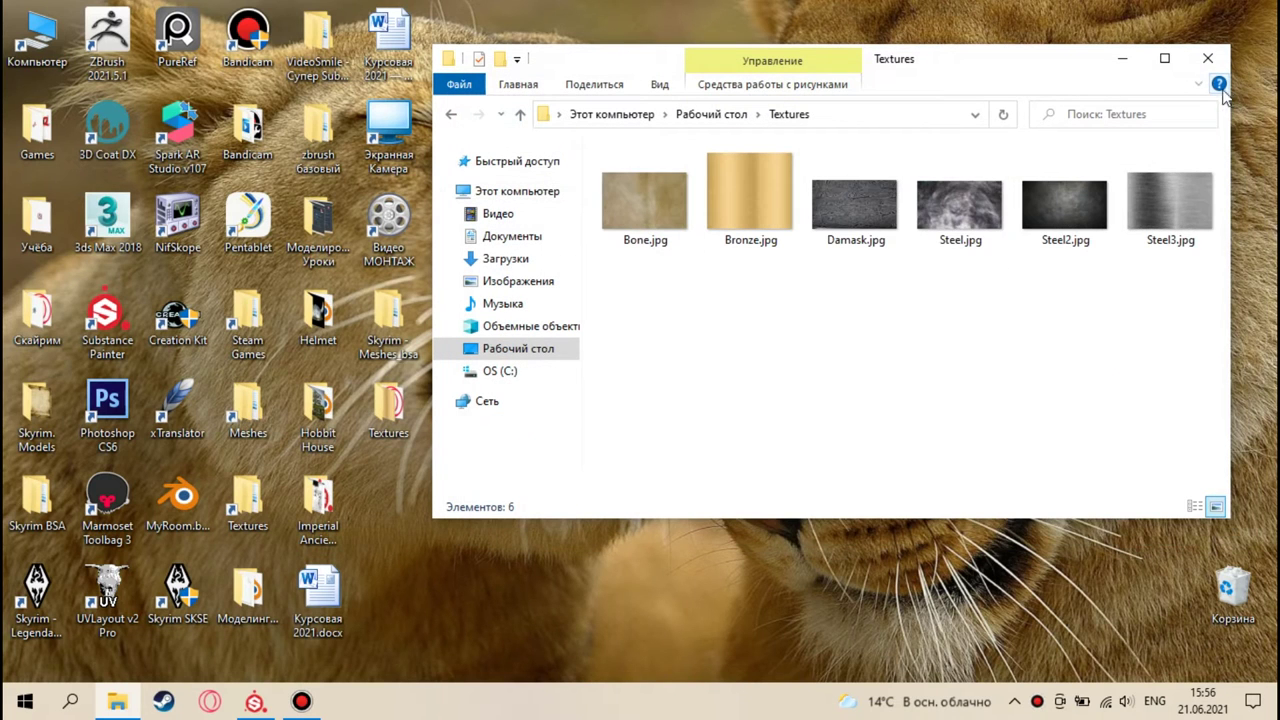
{"action": "left_click", "coordinate": [255, 701]}
{"action": "left_click", "coordinate": [20, 32]}
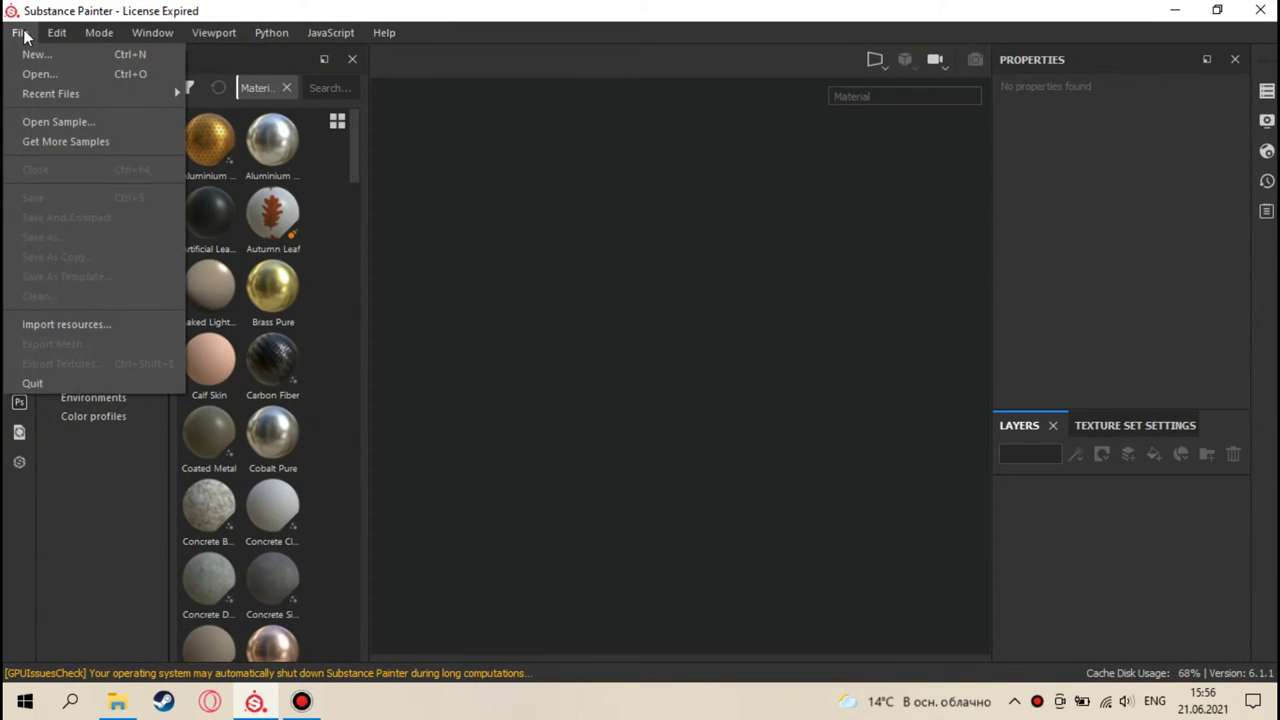
- Open the Sword.spp project
{"action": "left_click", "coordinate": [50, 74]}
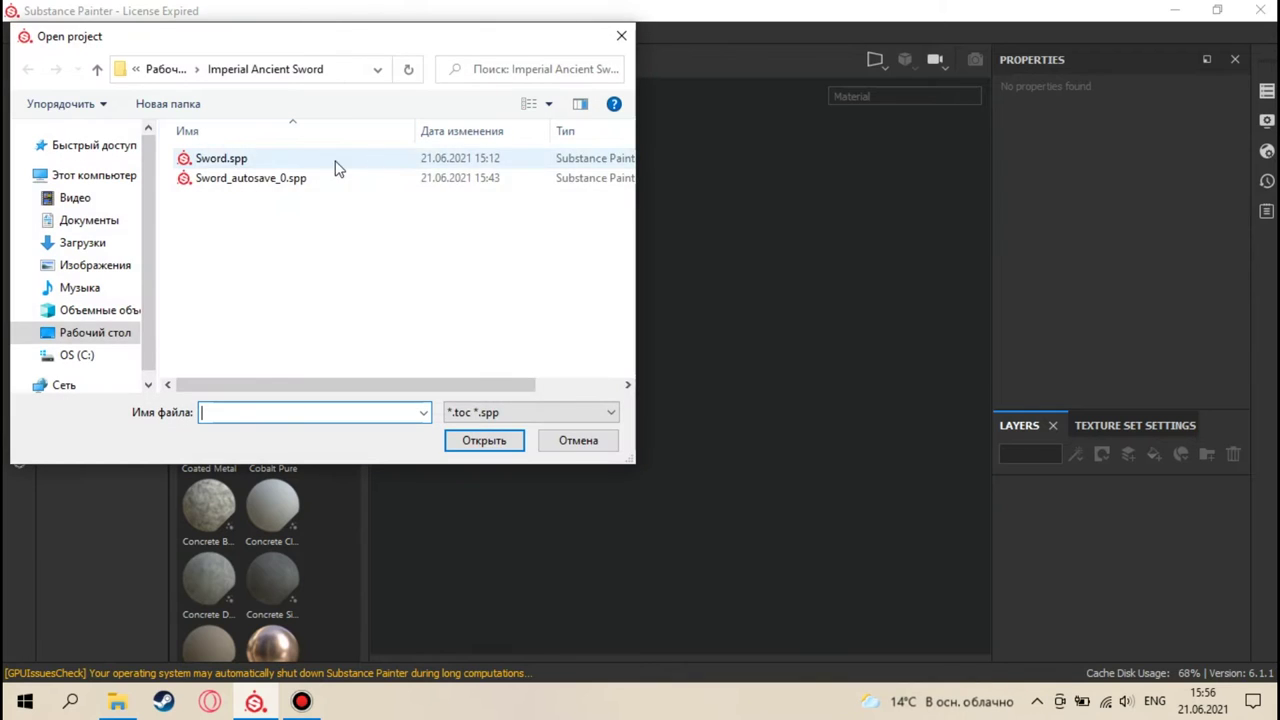
{"action": "left_click", "coordinate": [256, 164]}
{"action": "double_click", "coordinate": [256, 164]}
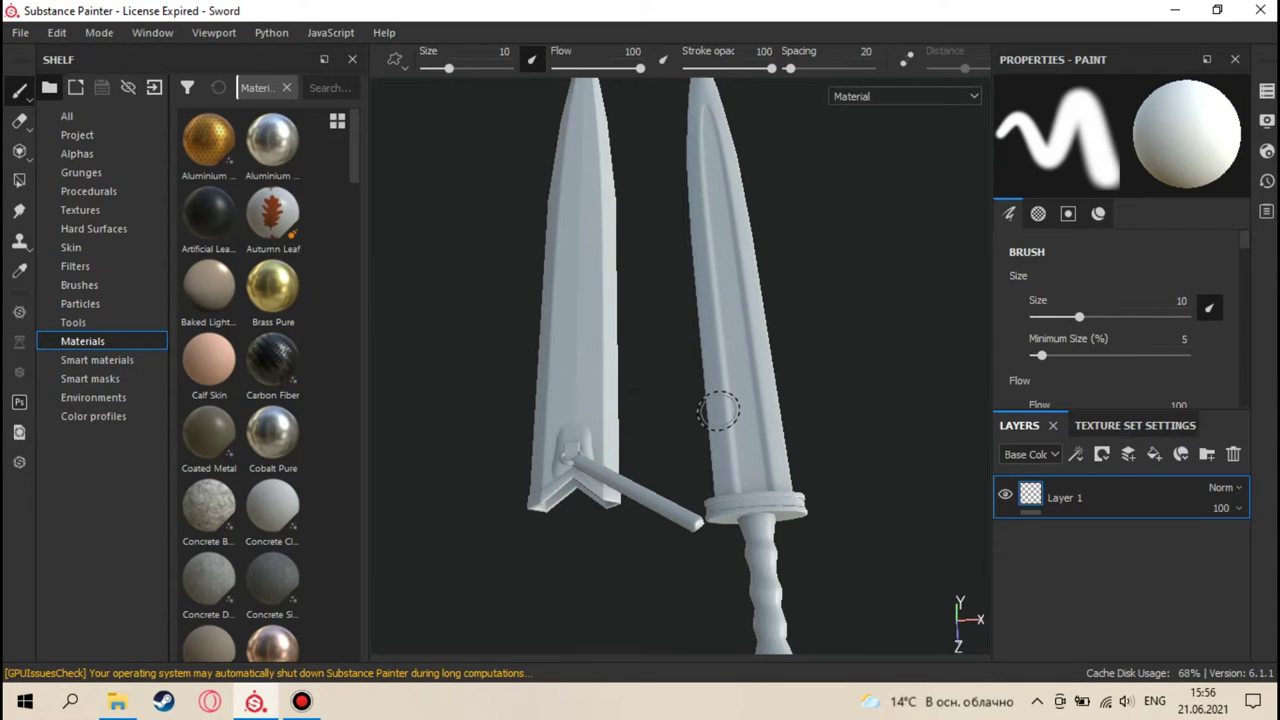
- Orbit and zoom to a closer upright view of the untextured sword
{"action": "mouse_move", "coordinate": [703, 380]}
{"action": "left_mouse_down", "text": "alt"}
{"action": "mouse_move", "coordinate": [680, 371]}
{"action": "mouse_move", "coordinate": [701, 305]}
{"action": "mouse_move", "coordinate": [694, 414]}
{"action": "left_mouse_up", "text": "alt"}
{"action": "scroll", "coordinate": [658, 290], "scroll_direction": "up", "scroll_amount": 3}
{"action": "left_click_drag", "start_coordinate": [658, 290], "coordinate": [714, 288], "text": "alt"}
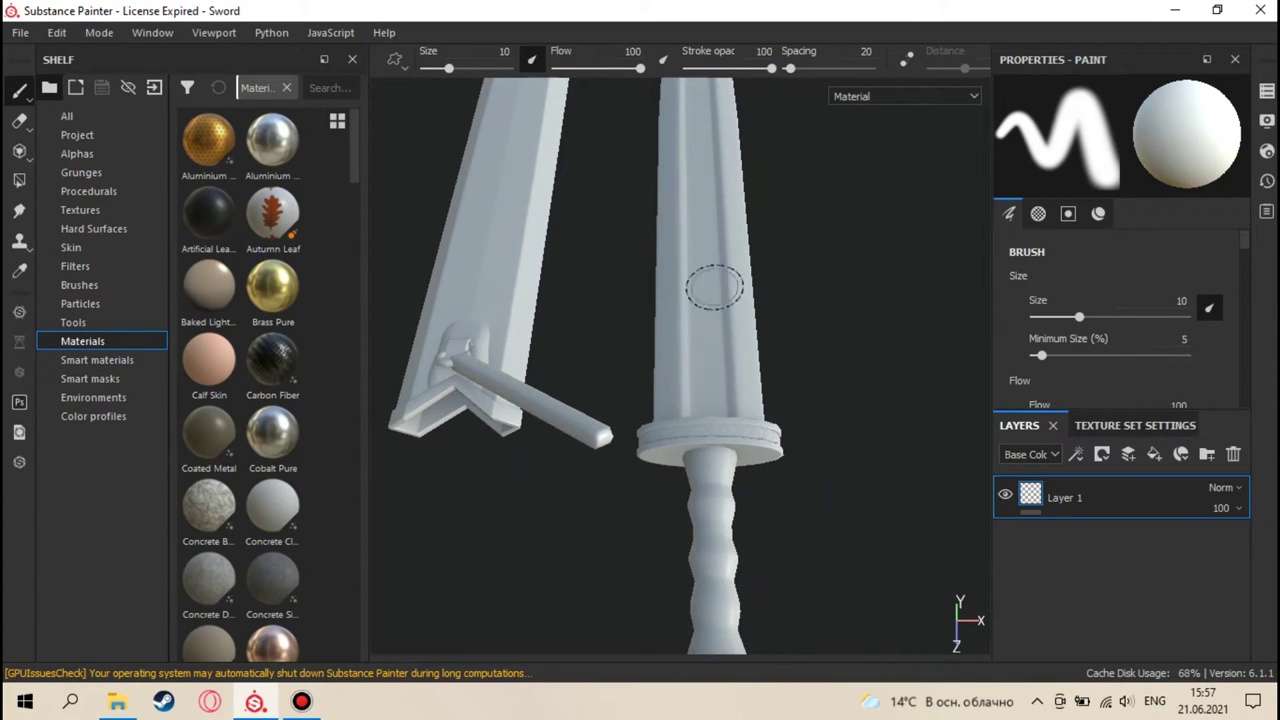
{"action": "left_click", "coordinate": [1111, 429]}
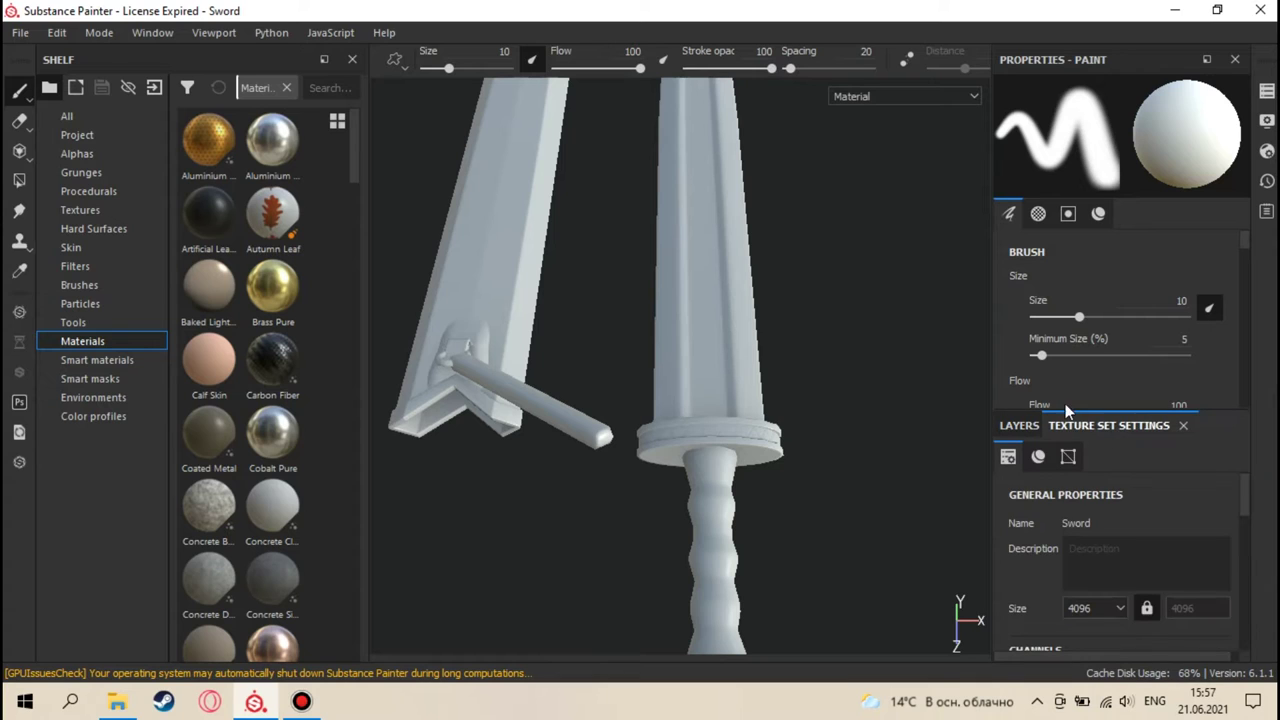
- Clear the mesh maps and reassign the project's Normal and Ambient occlusion maps
{"action": "scroll", "coordinate": [1161, 579], "scroll_direction": "down", "scroll_amount": 4}
{"action": "scroll", "coordinate": [1161, 579], "scroll_direction": "down", "scroll_amount": 4}
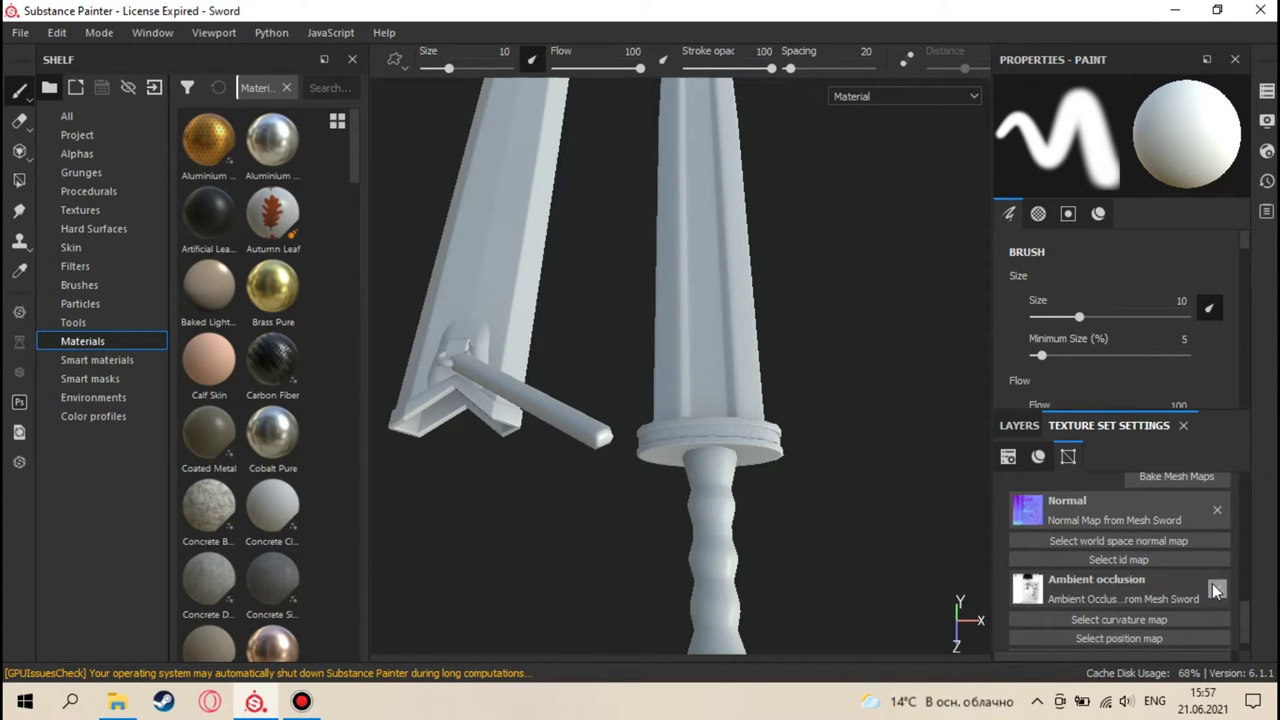
{"action": "left_click", "coordinate": [1219, 506]}
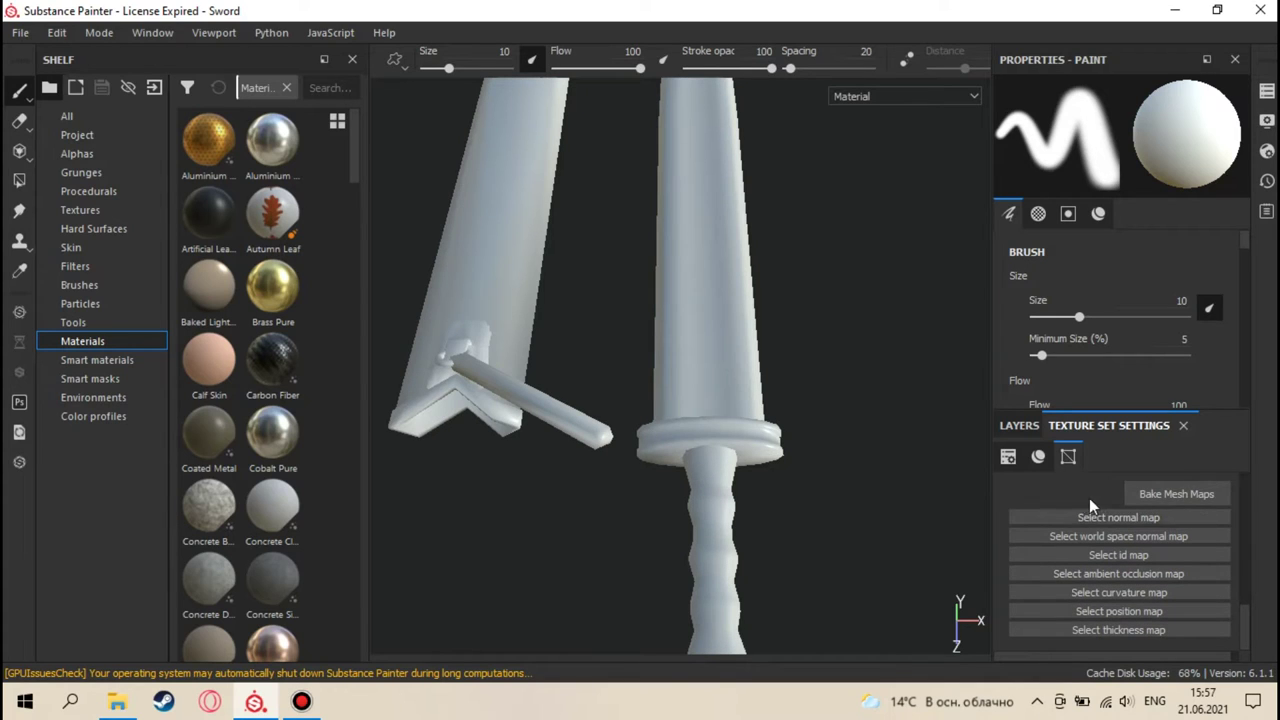
{"action": "left_click", "coordinate": [1155, 517]}
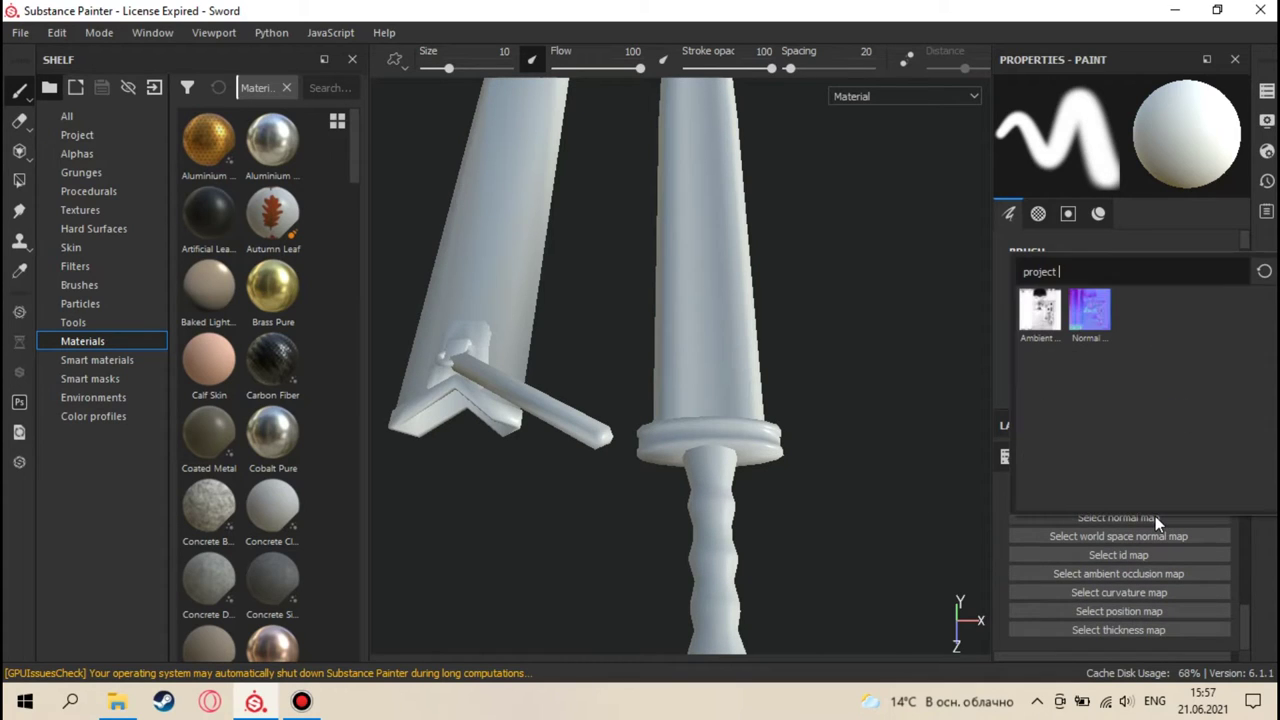
{"action": "left_click", "coordinate": [1092, 320]}
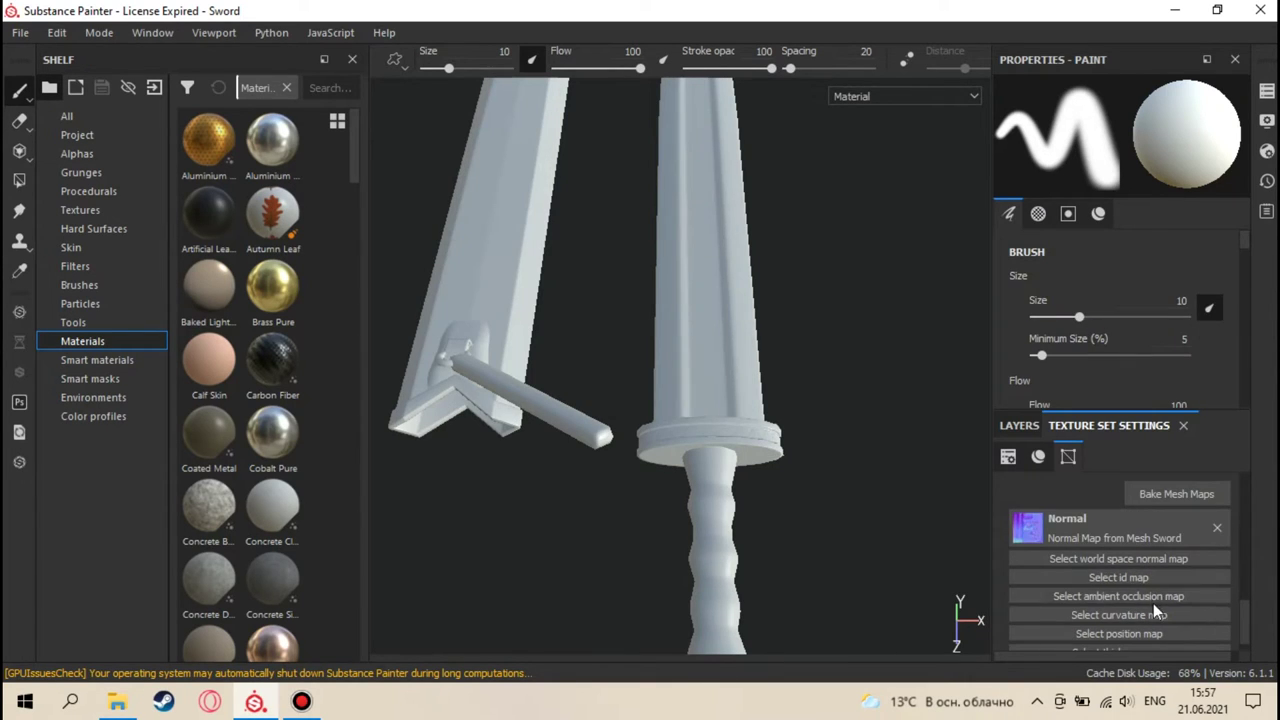
{"action": "left_click", "coordinate": [1153, 596]}
{"action": "left_click", "coordinate": [1050, 398]}
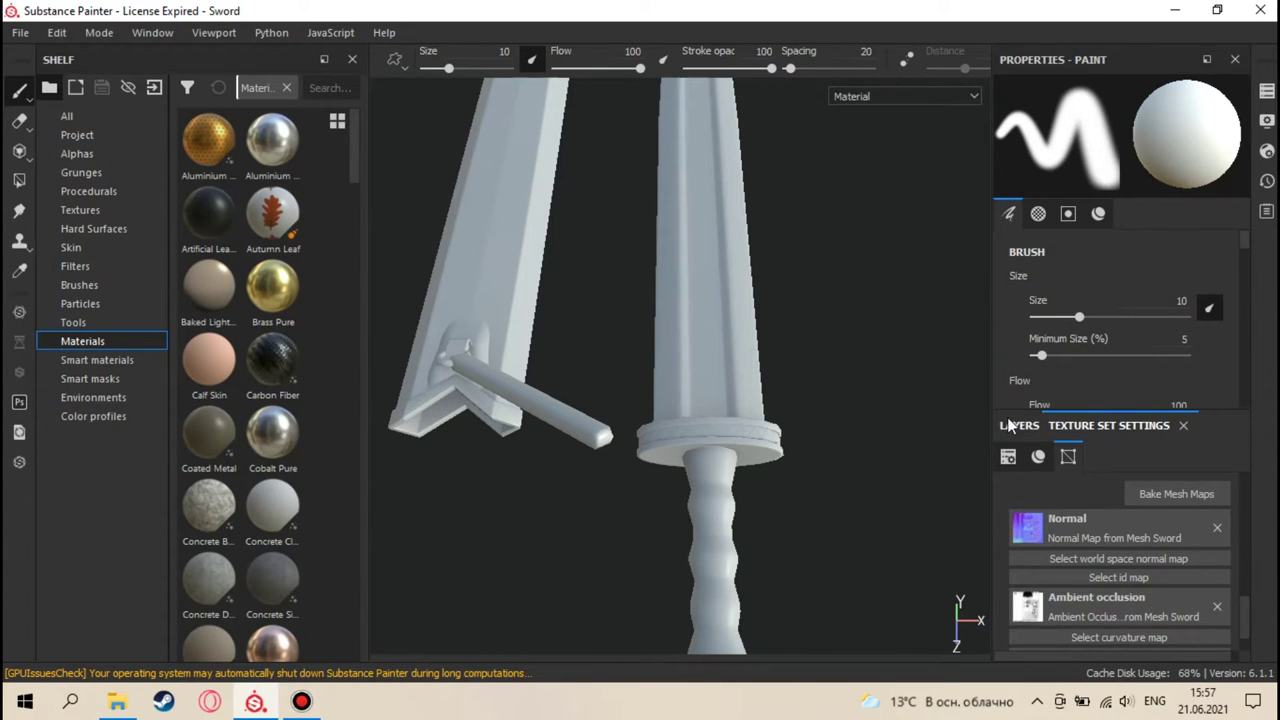
- Set the Sword texture set size to 1024
{"action": "scroll", "coordinate": [1087, 523], "scroll_direction": "up", "scroll_amount": 5}
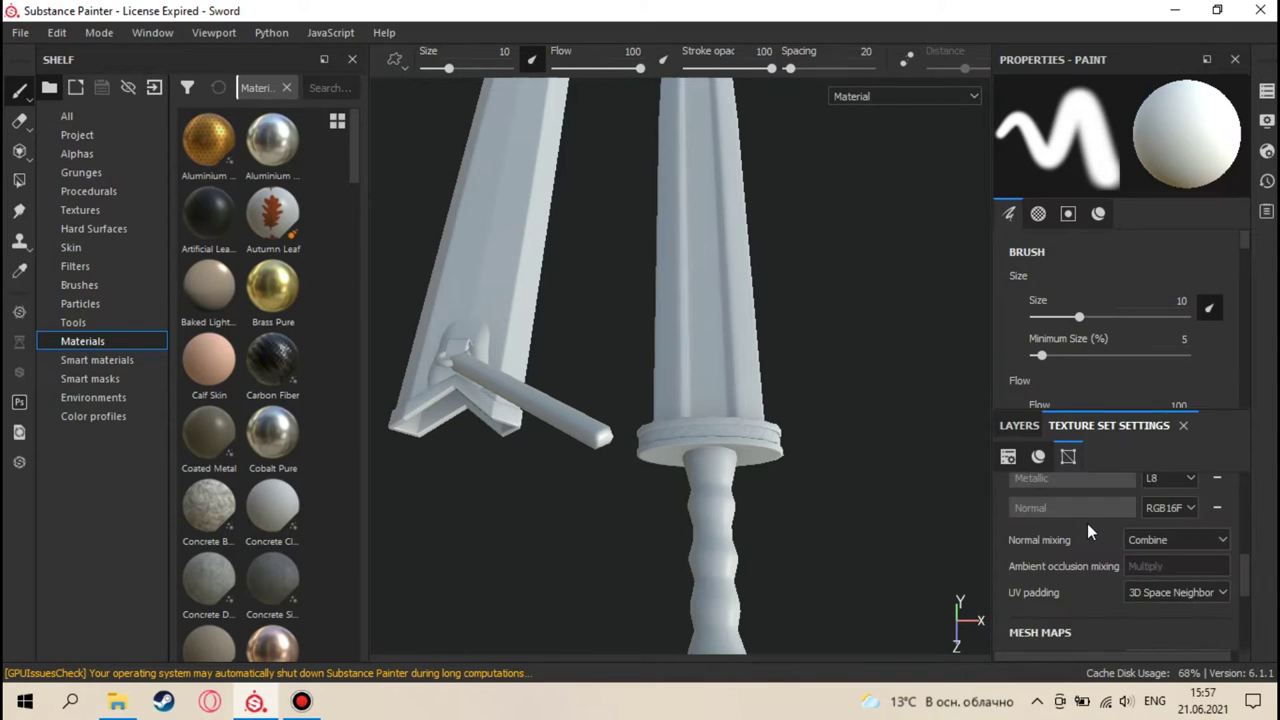
{"action": "scroll", "coordinate": [1087, 523], "scroll_direction": "up", "scroll_amount": 1}
{"action": "scroll", "coordinate": [1071, 490], "scroll_direction": "up", "scroll_amount": 2}
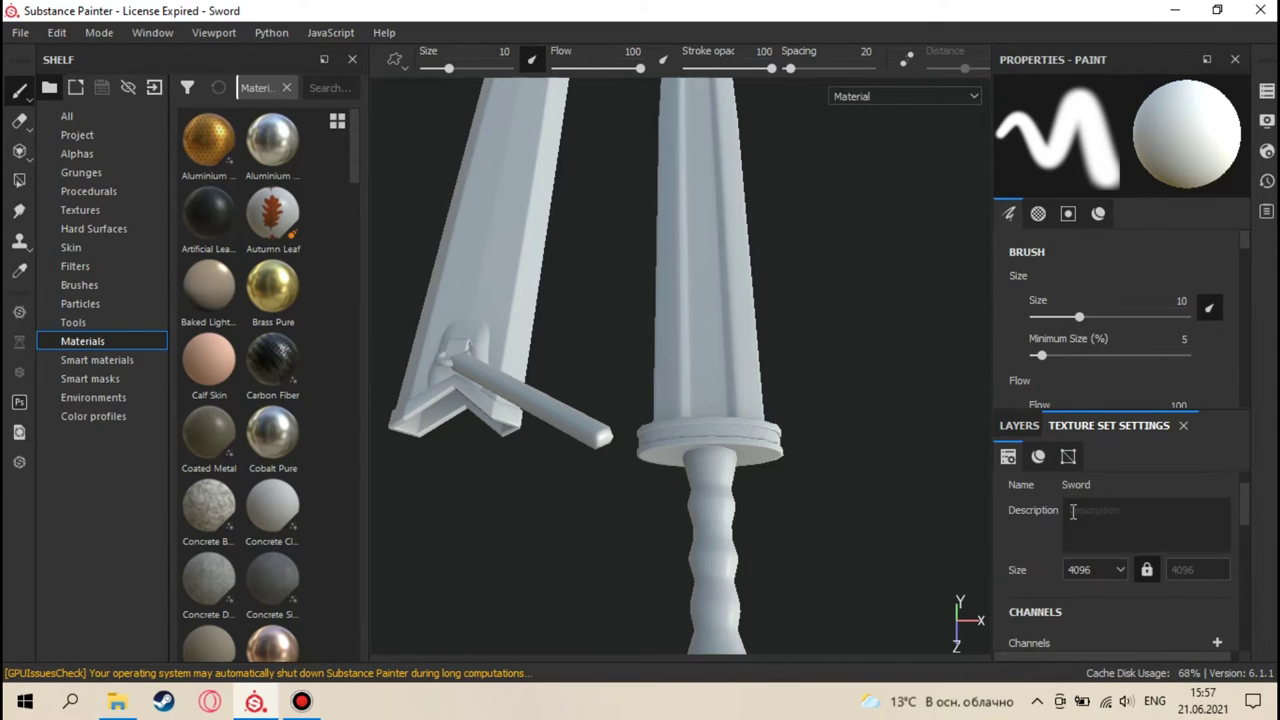
{"action": "left_click", "coordinate": [1116, 570]}
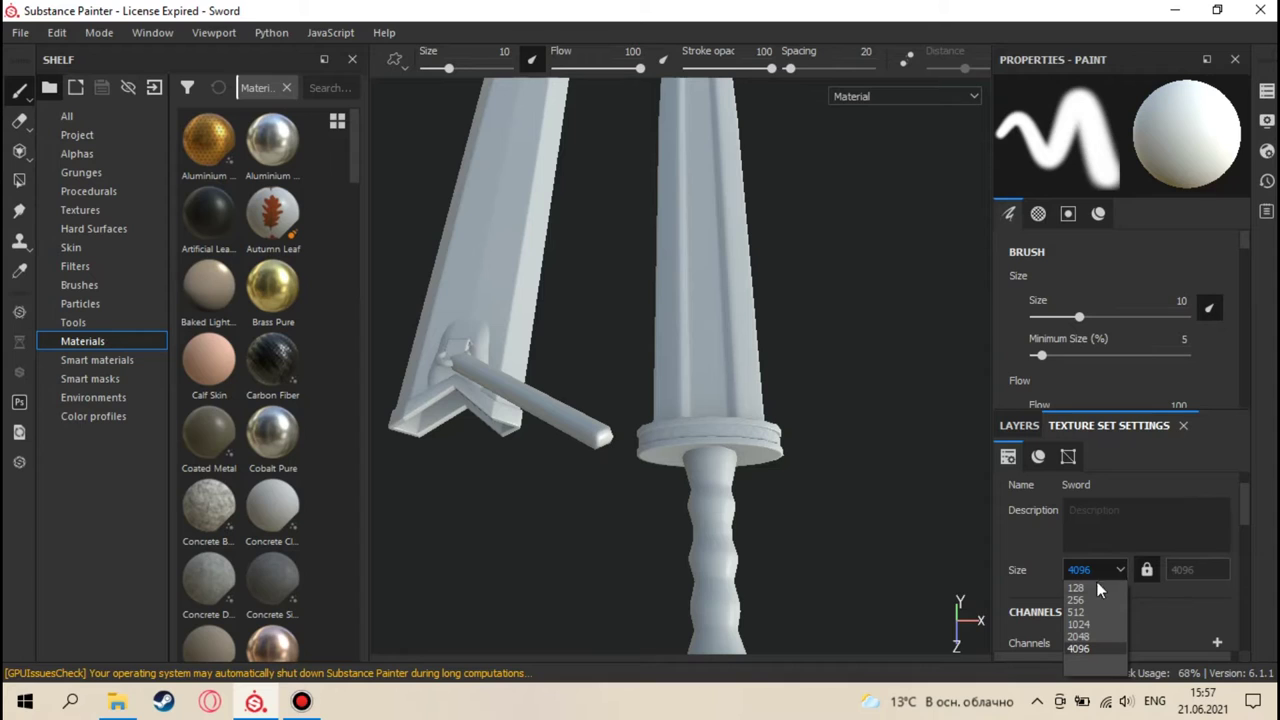
{"action": "left_click", "coordinate": [1088, 626]}
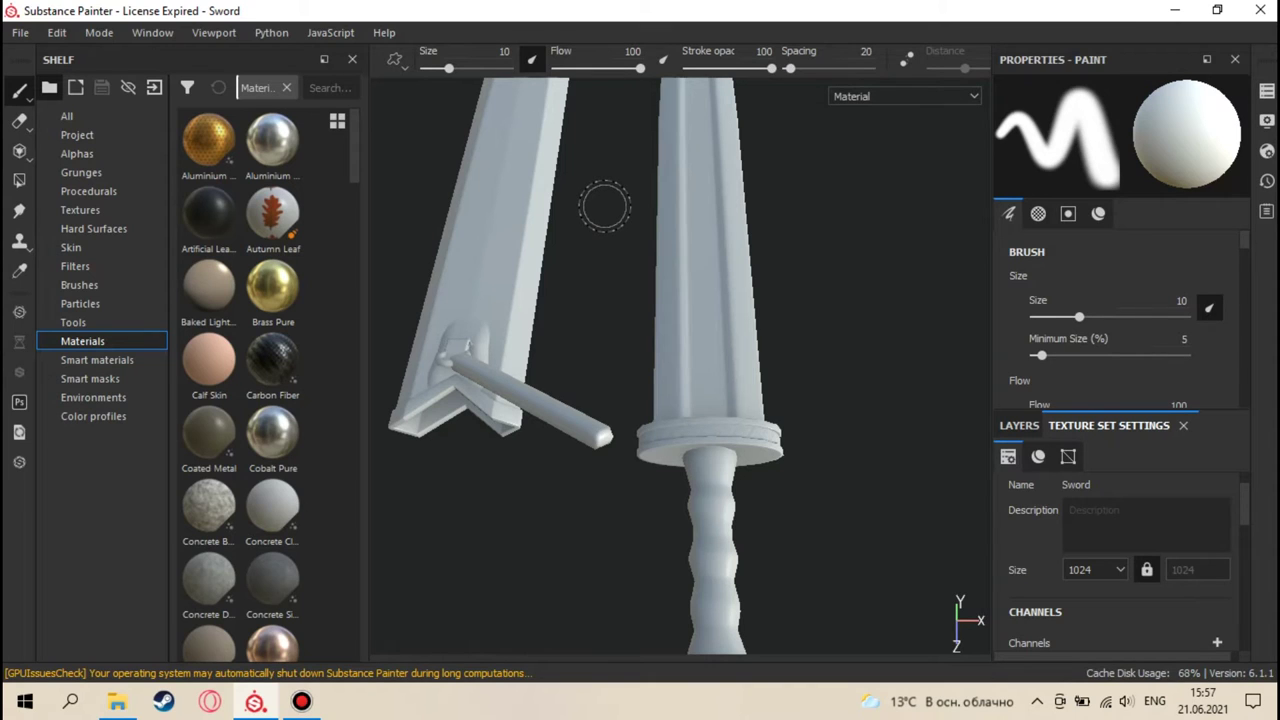
{"action": "key", "text": "alt"}
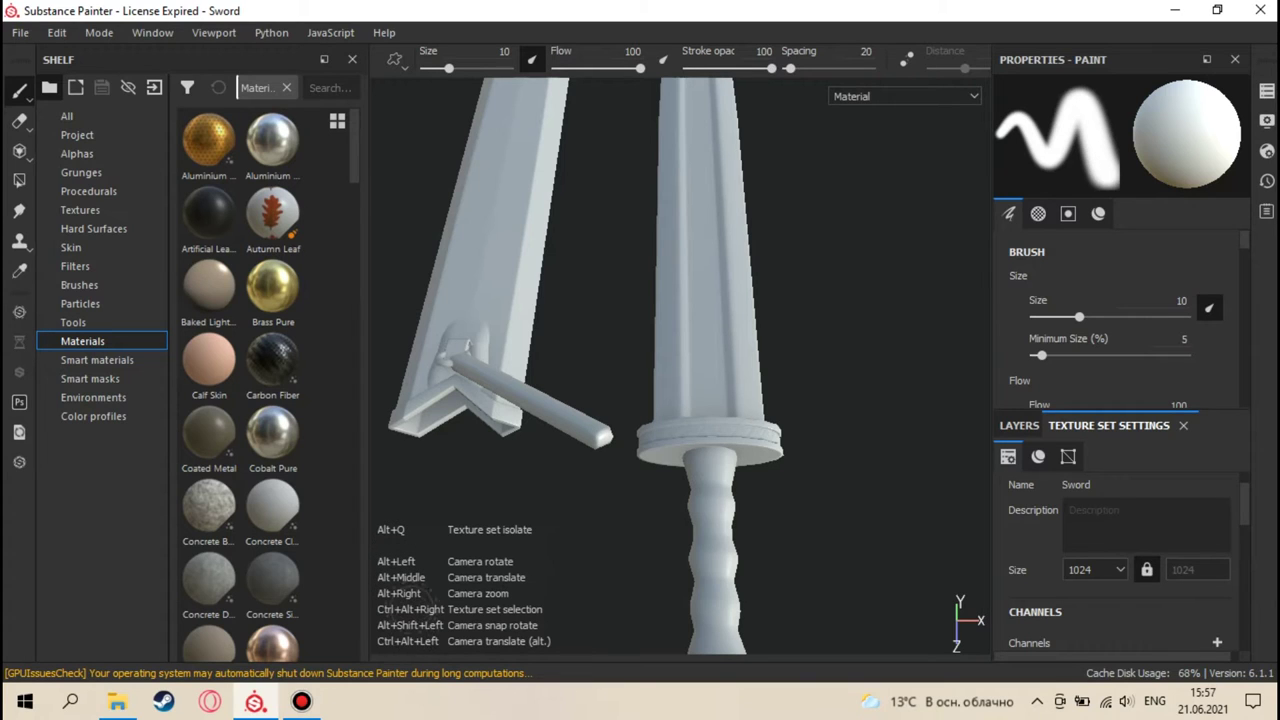
{"action": "mouse_move", "coordinate": [600, 313]}
{"action": "left_mouse_down", "text": "alt"}
{"action": "mouse_move", "coordinate": [603, 329]}
{"action": "mouse_move", "coordinate": [609, 291]}
{"action": "mouse_move", "coordinate": [657, 234]}
{"action": "mouse_move", "coordinate": [663, 197]}
{"action": "mouse_move", "coordinate": [609, 309]}
{"action": "left_mouse_up", "text": "alt"}
{"action": "mouse_move", "coordinate": [619, 243]}
{"action": "middle_mouse_down", "text": "alt"}
{"action": "mouse_move", "coordinate": [631, 289]}
{"action": "mouse_move", "coordinate": [646, 254]}
{"action": "mouse_move", "coordinate": [660, 275]}
{"action": "mouse_move", "coordinate": [669, 346]}
{"action": "mouse_move", "coordinate": [609, 346]}
{"action": "mouse_move", "coordinate": [677, 309]}
{"action": "mouse_move", "coordinate": [675, 353]}
{"action": "mouse_move", "coordinate": [645, 323]}
{"action": "middle_mouse_up", "text": "alt"}
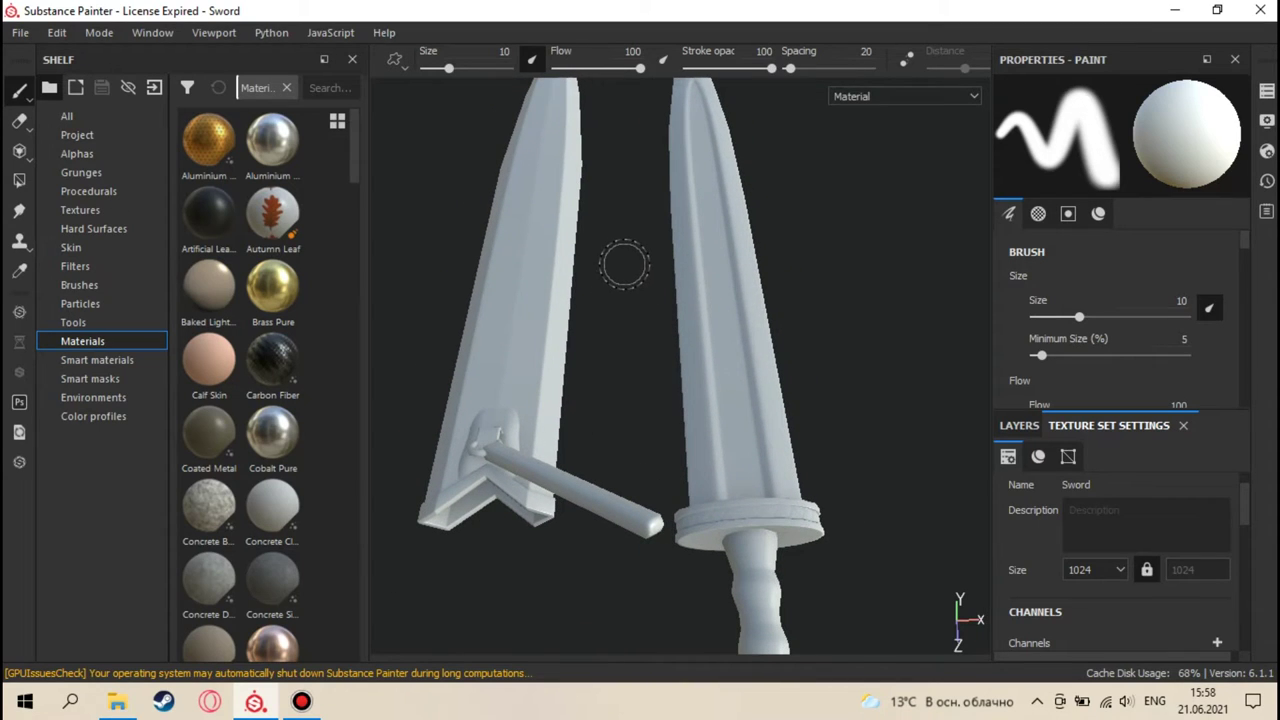
{"action": "mouse_move", "coordinate": [624, 263]}
{"action": "right_mouse_down", "text": "alt"}
{"action": "mouse_move", "coordinate": [634, 320]}
{"action": "mouse_move", "coordinate": [634, 263]}
{"action": "right_mouse_up", "text": "alt"}
{"action": "scroll", "coordinate": [639, 265], "scroll_direction": "up", "scroll_amount": 2}
{"action": "scroll", "coordinate": [639, 265], "scroll_direction": "down", "scroll_amount": 3}
{"action": "scroll", "coordinate": [639, 265], "scroll_direction": "up", "scroll_amount": 4}
{"action": "scroll", "coordinate": [639, 265], "scroll_direction": "down", "scroll_amount": 2}
{"action": "scroll", "coordinate": [637, 263], "scroll_direction": "up", "scroll_amount": 3}
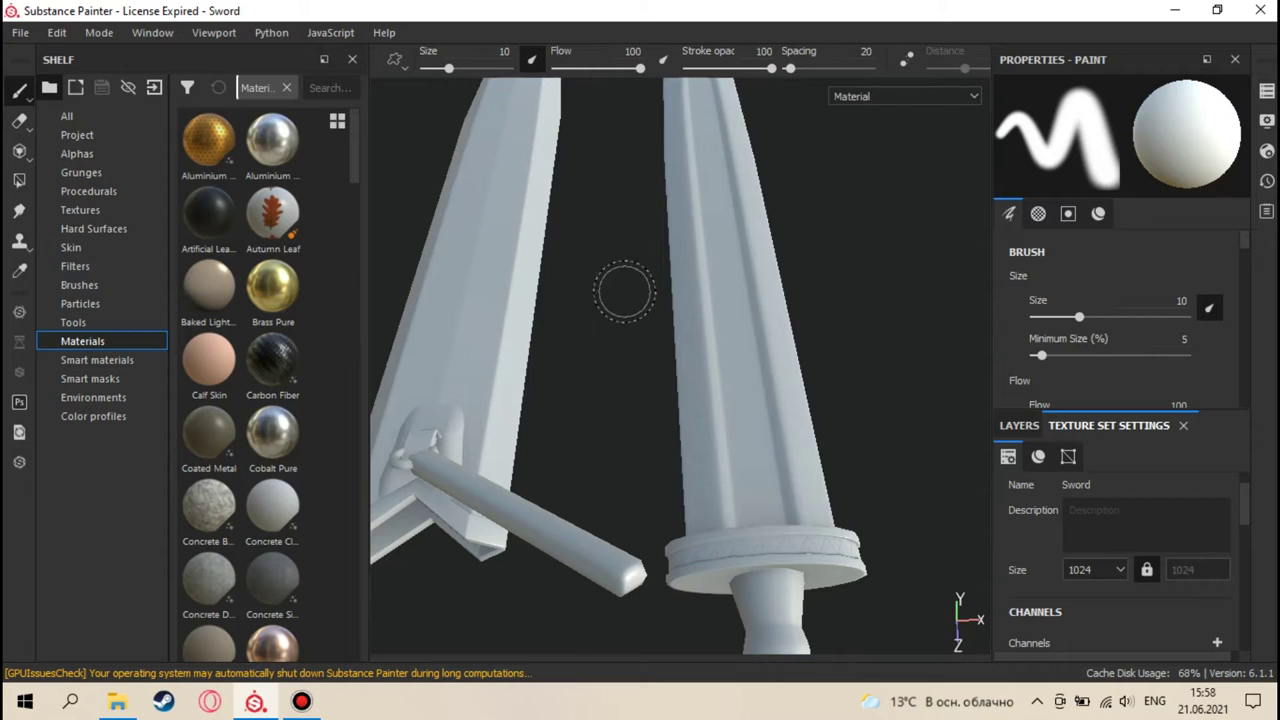
{"action": "right_click", "coordinate": [650, 260]}
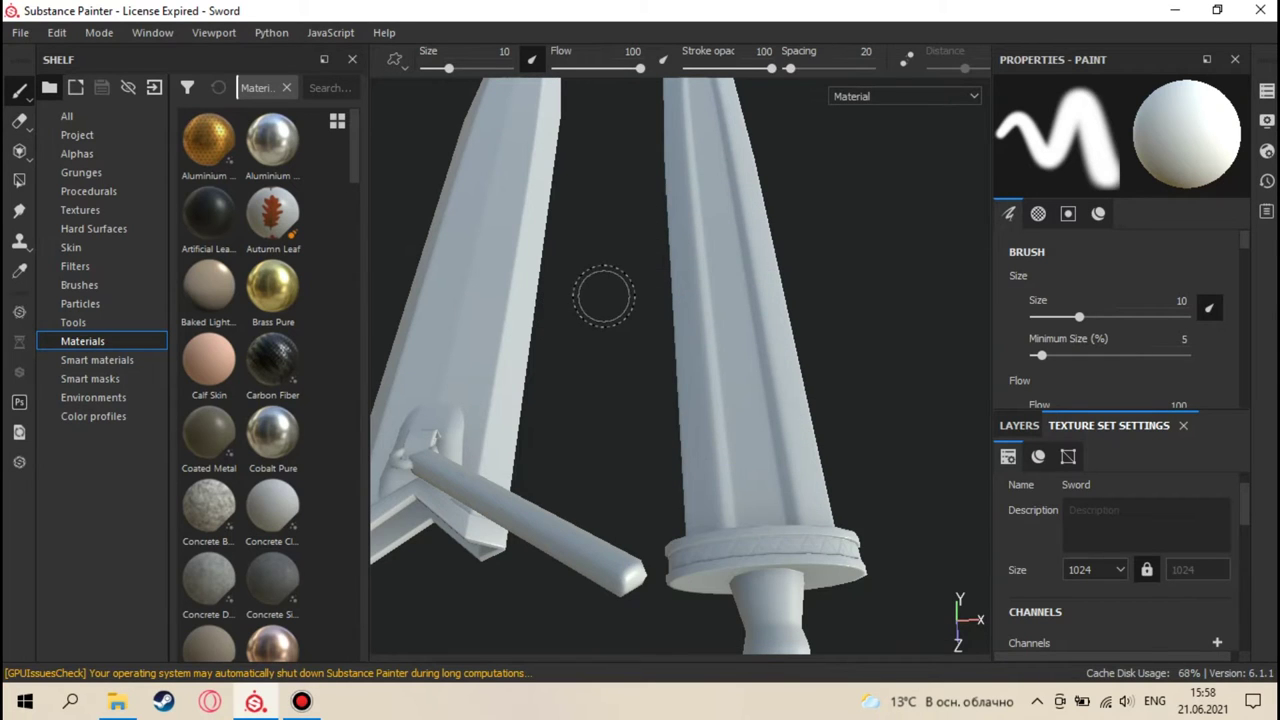
{"action": "scroll", "coordinate": [633, 210], "scroll_direction": "up", "scroll_amount": 2}
{"action": "scroll", "coordinate": [617, 229], "scroll_direction": "down", "scroll_amount": 3}
{"action": "scroll", "coordinate": [623, 243], "scroll_direction": "up", "scroll_amount": 2}
{"action": "scroll", "coordinate": [626, 237], "scroll_direction": "up", "scroll_amount": 2}
{"action": "scroll", "coordinate": [626, 240], "scroll_direction": "down", "scroll_amount": 2}
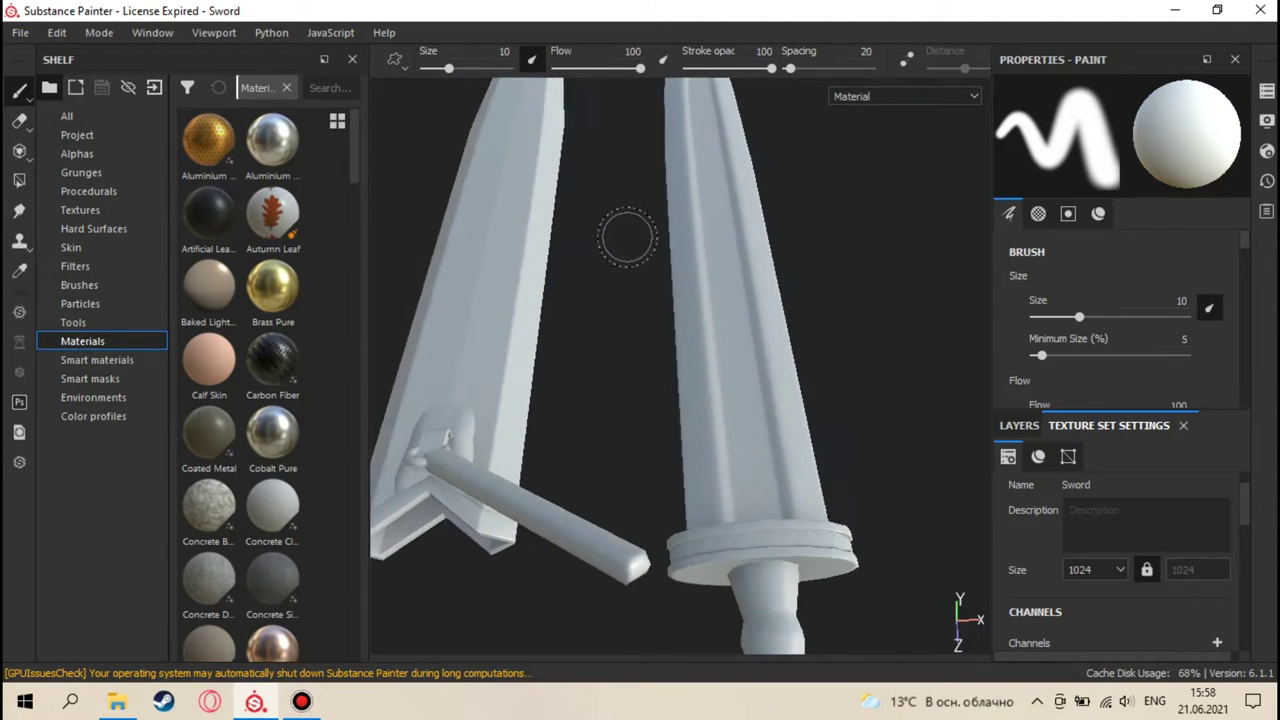
{"action": "scroll", "coordinate": [645, 285], "scroll_direction": "down", "scroll_amount": 2}
{"action": "scroll", "coordinate": [663, 300], "scroll_direction": "up", "scroll_amount": 2}
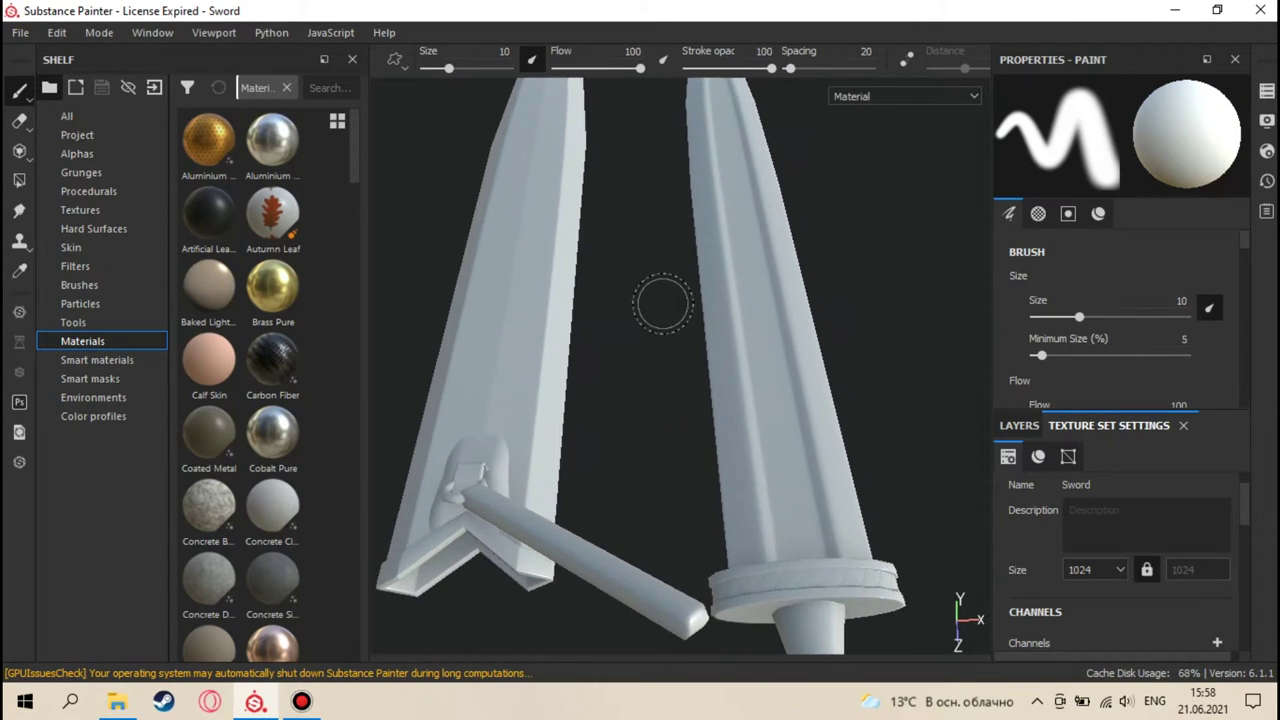
{"action": "scroll", "coordinate": [663, 300], "scroll_direction": "down", "scroll_amount": 3}
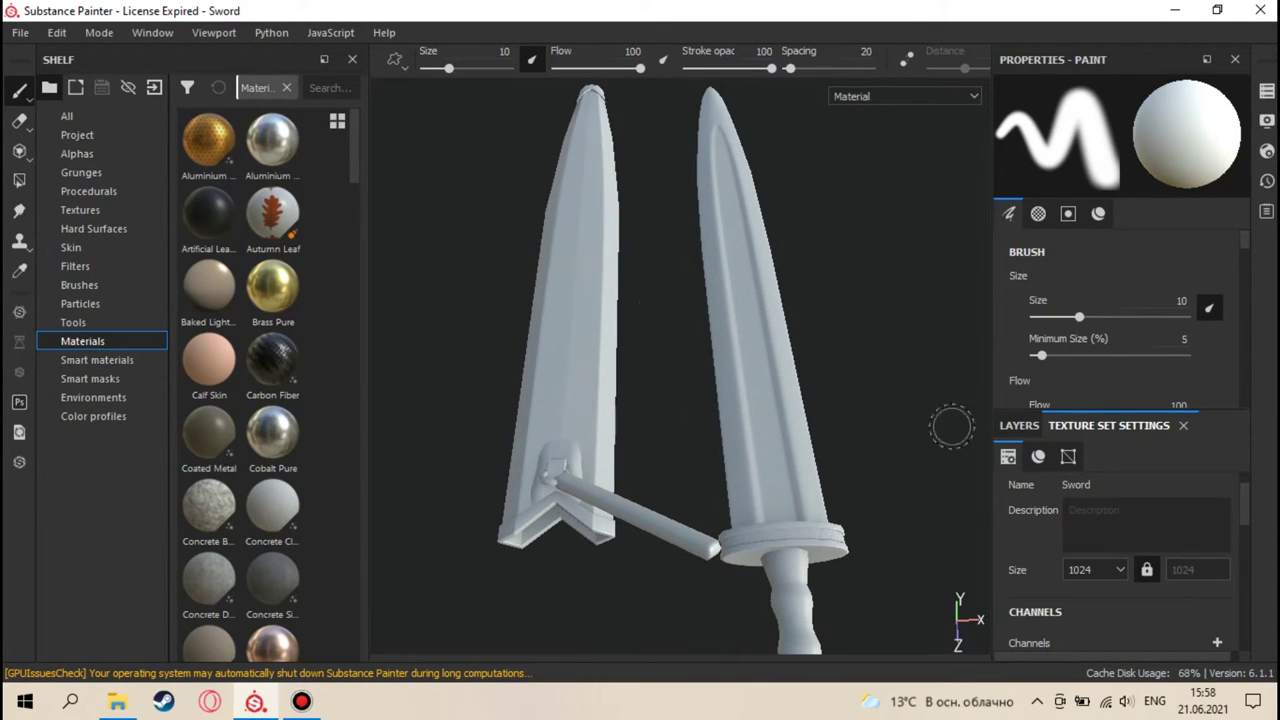
{"action": "left_click", "coordinate": [1021, 427]}
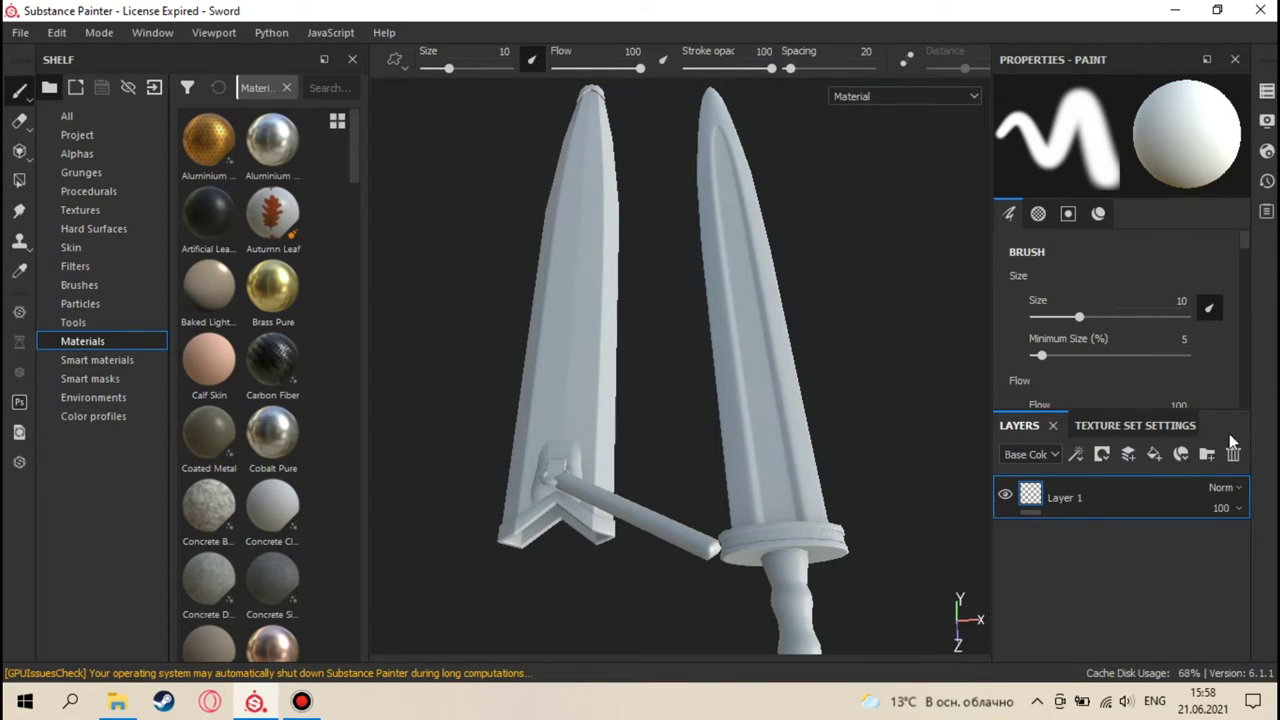
{"action": "left_click_drag", "start_coordinate": [1226, 407], "coordinate": [1226, 363]}
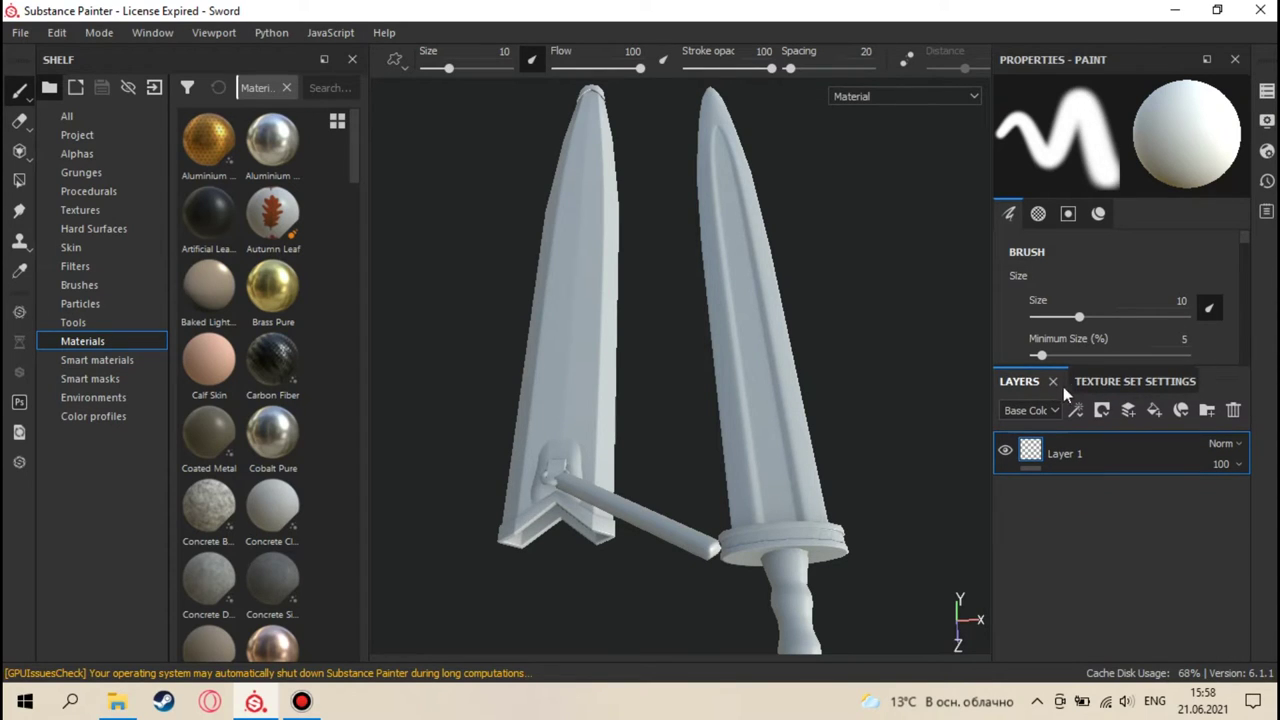
{"action": "scroll", "coordinate": [694, 300], "scroll_direction": "up", "scroll_amount": 2}
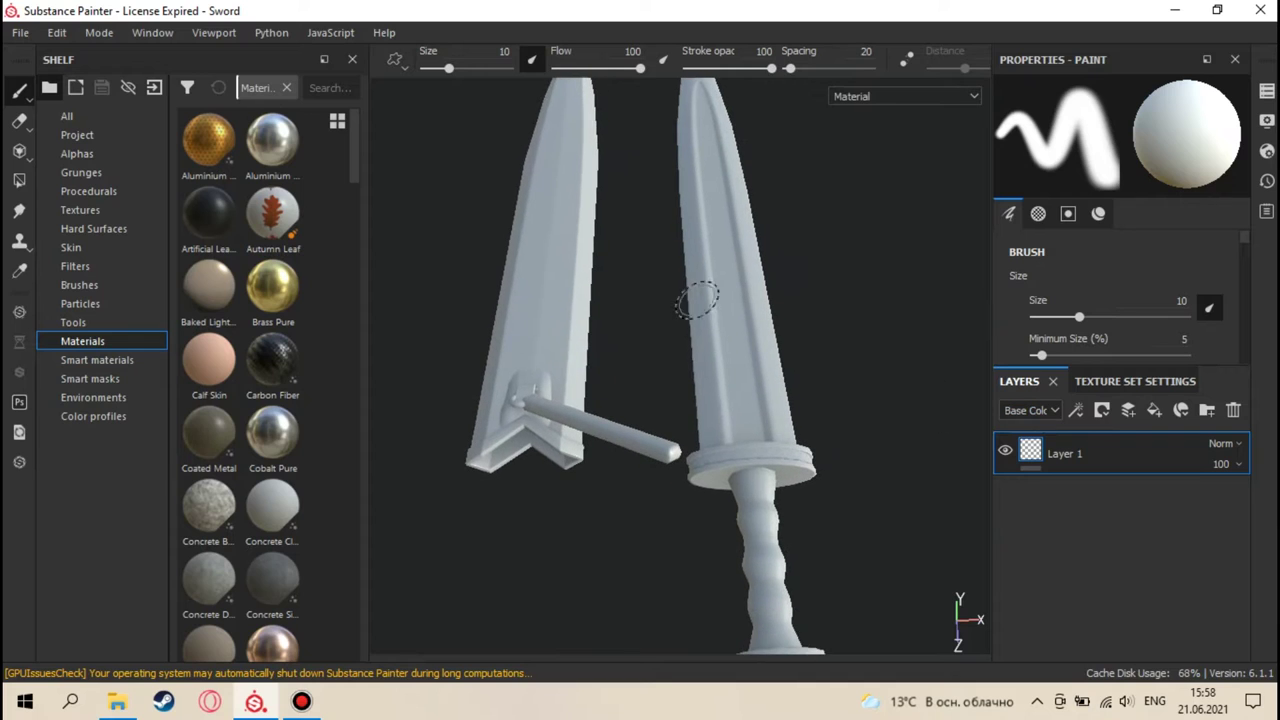
{"action": "left_click_drag", "start_coordinate": [634, 286], "coordinate": [606, 332], "text": "alt"}
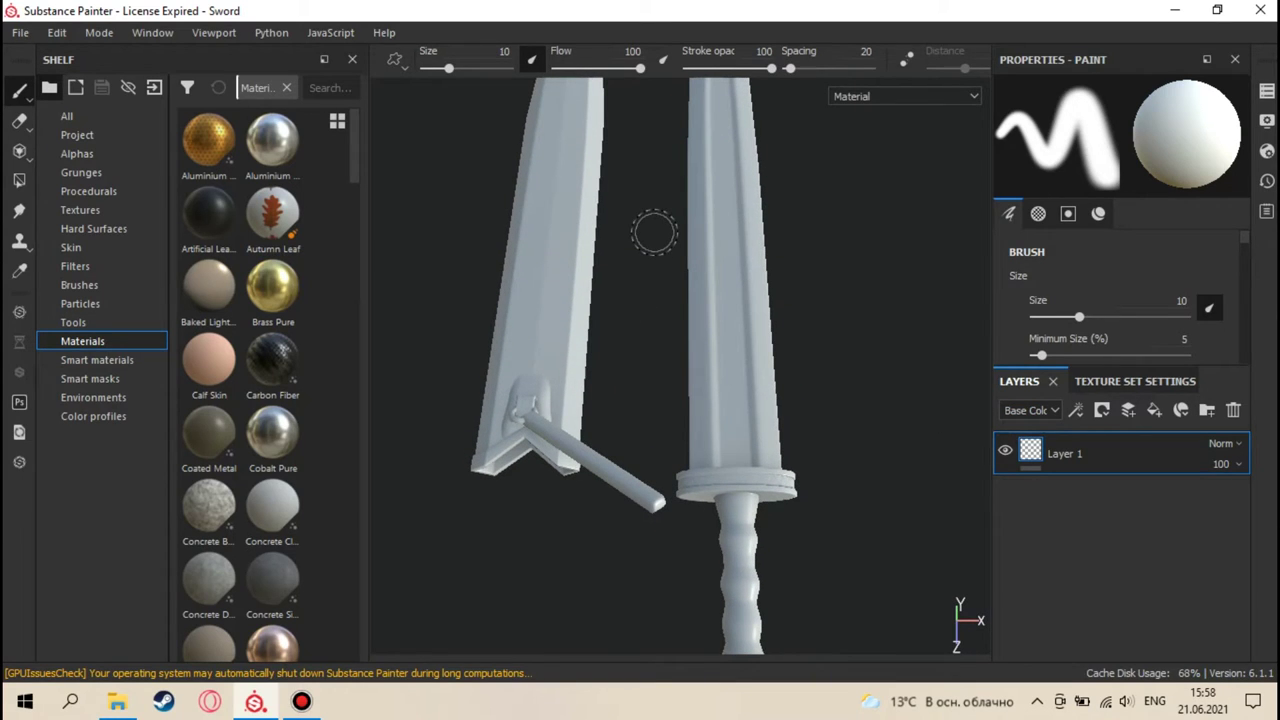
- Open Reference.jpg from the Imperial Ancient Sword folder in Photos and move it left
{"action": "left_click", "coordinate": [1176, 10]}
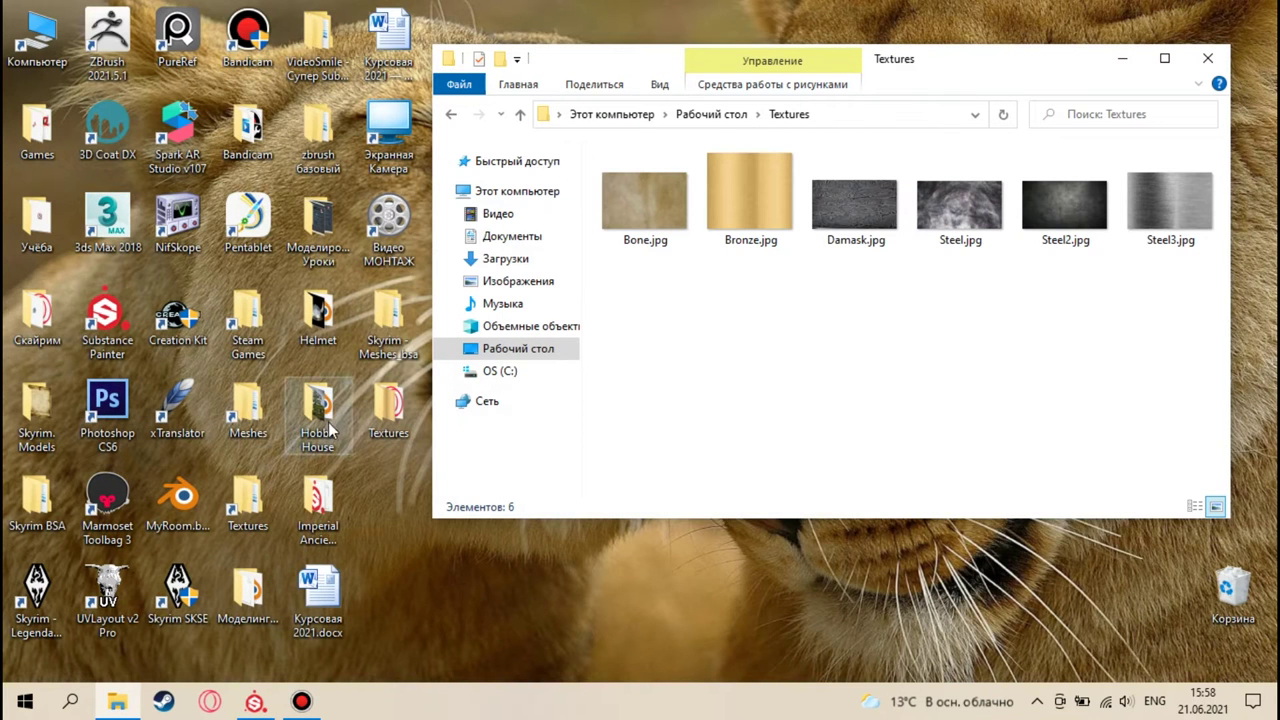
{"action": "double_click", "coordinate": [320, 490]}
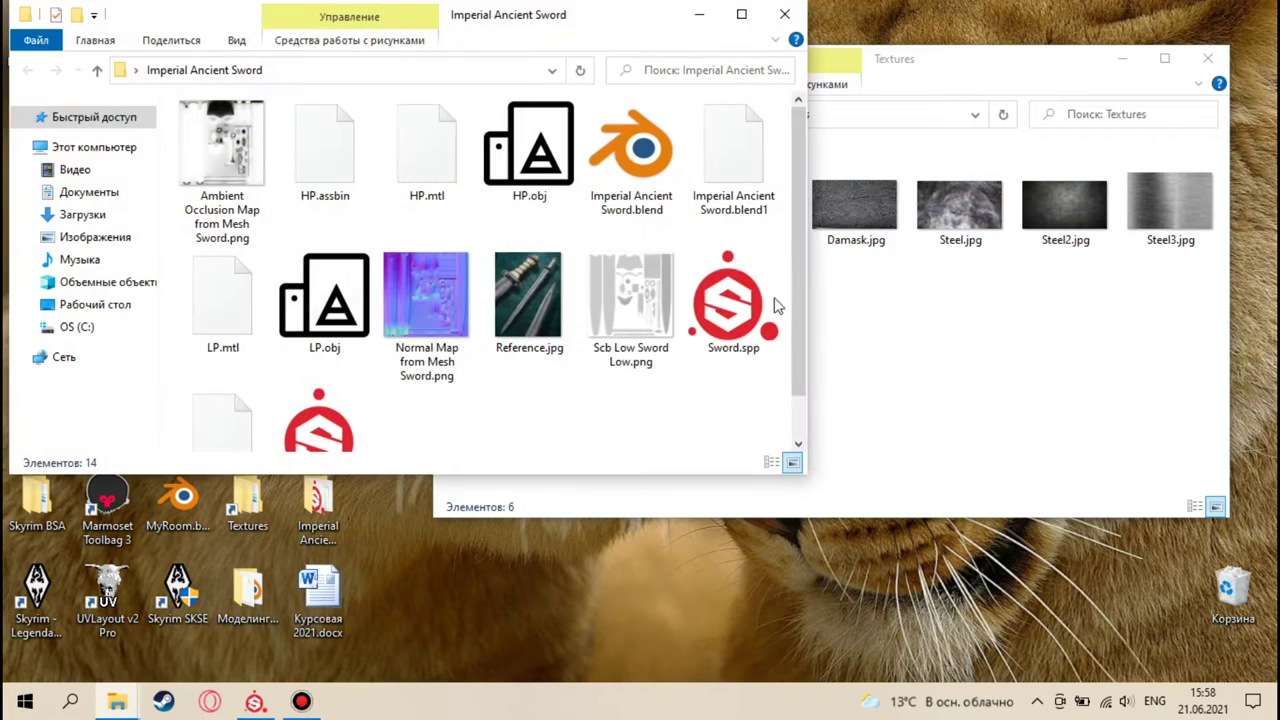
{"action": "left_click", "coordinate": [508, 318]}
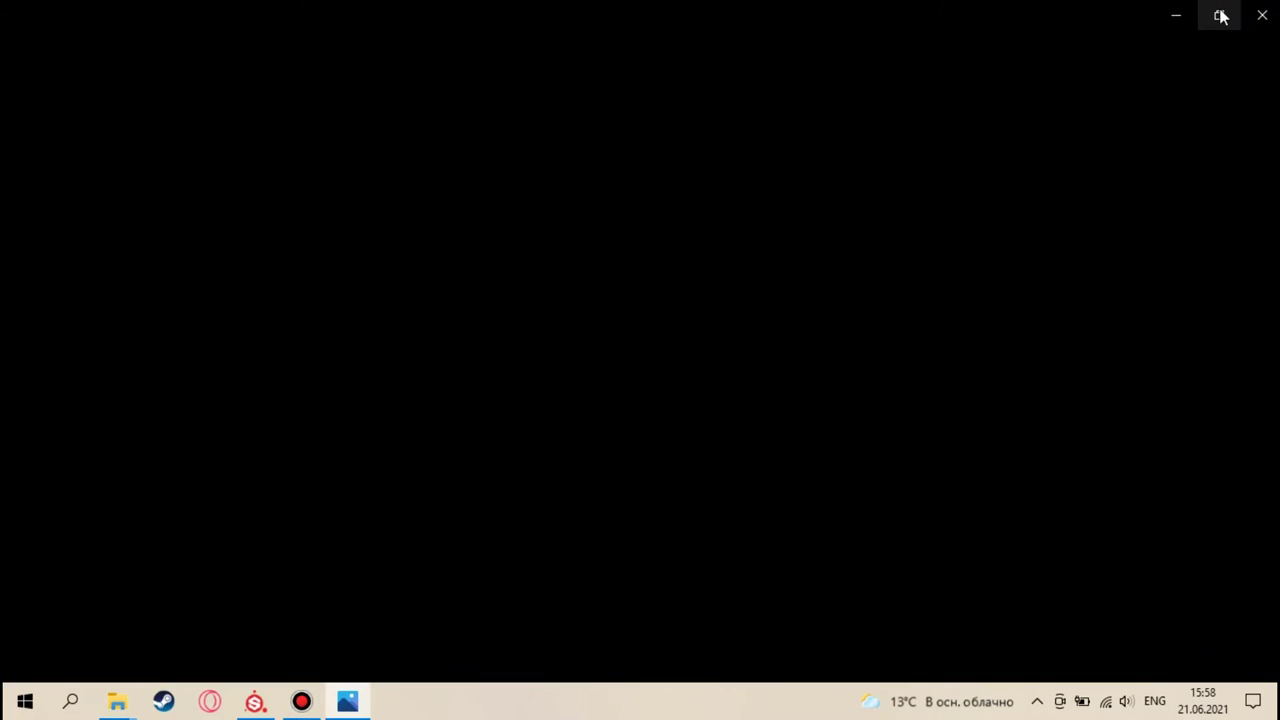
{"action": "left_click", "coordinate": [1221, 15]}
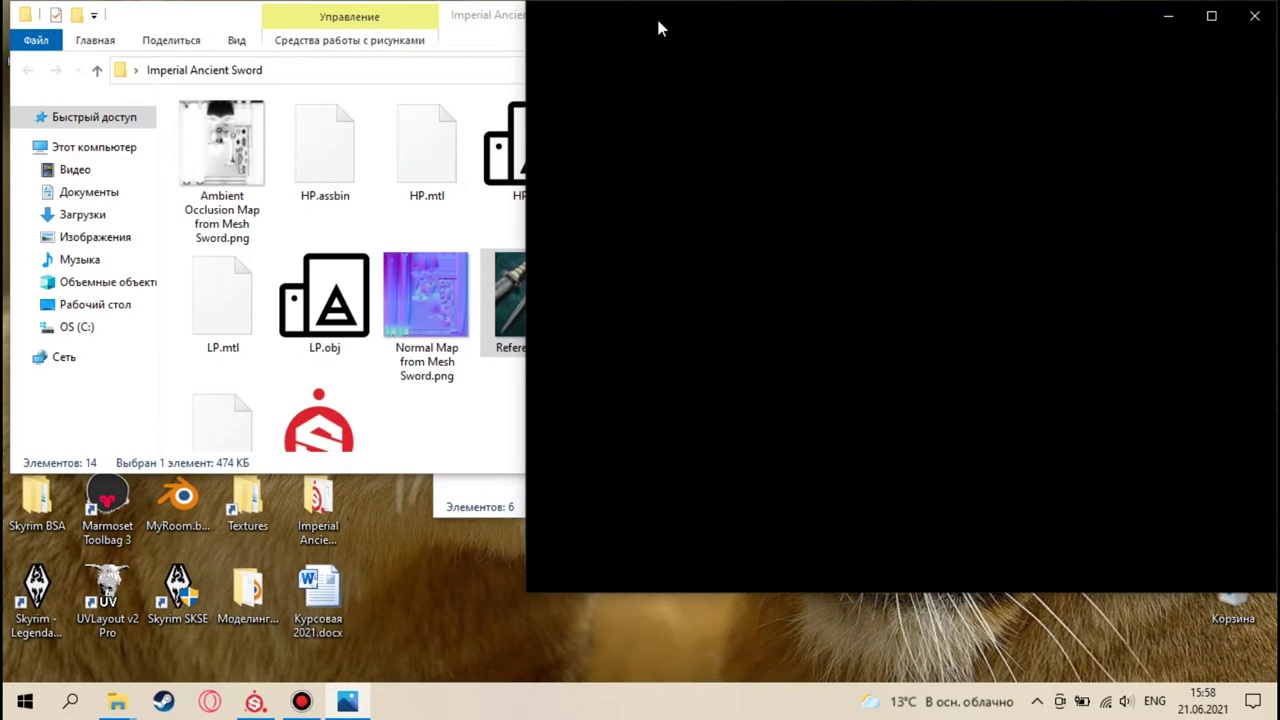
{"action": "left_click_drag", "start_coordinate": [657, 28], "coordinate": [565, 25]}
- Narrow the Textures folder window and place it to the right of the photo
{"action": "left_click", "coordinate": [980, 330]}
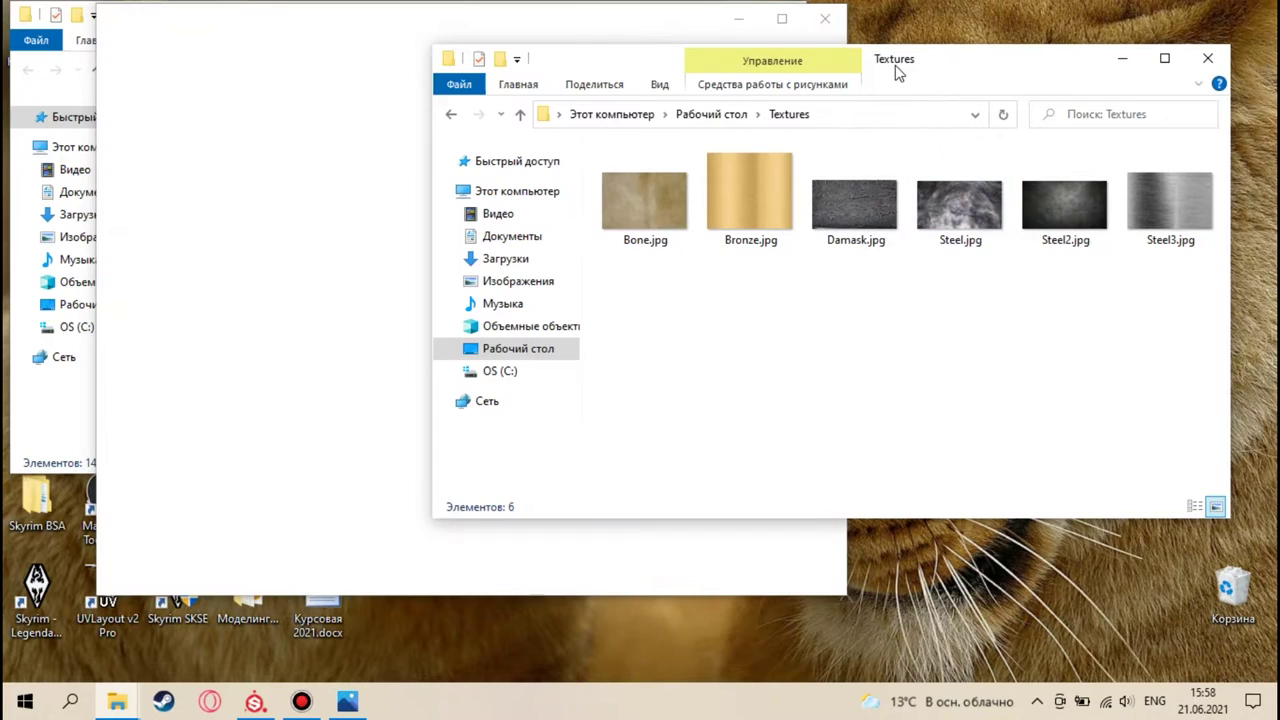
{"action": "left_click_drag", "start_coordinate": [896, 71], "coordinate": [950, 77]}
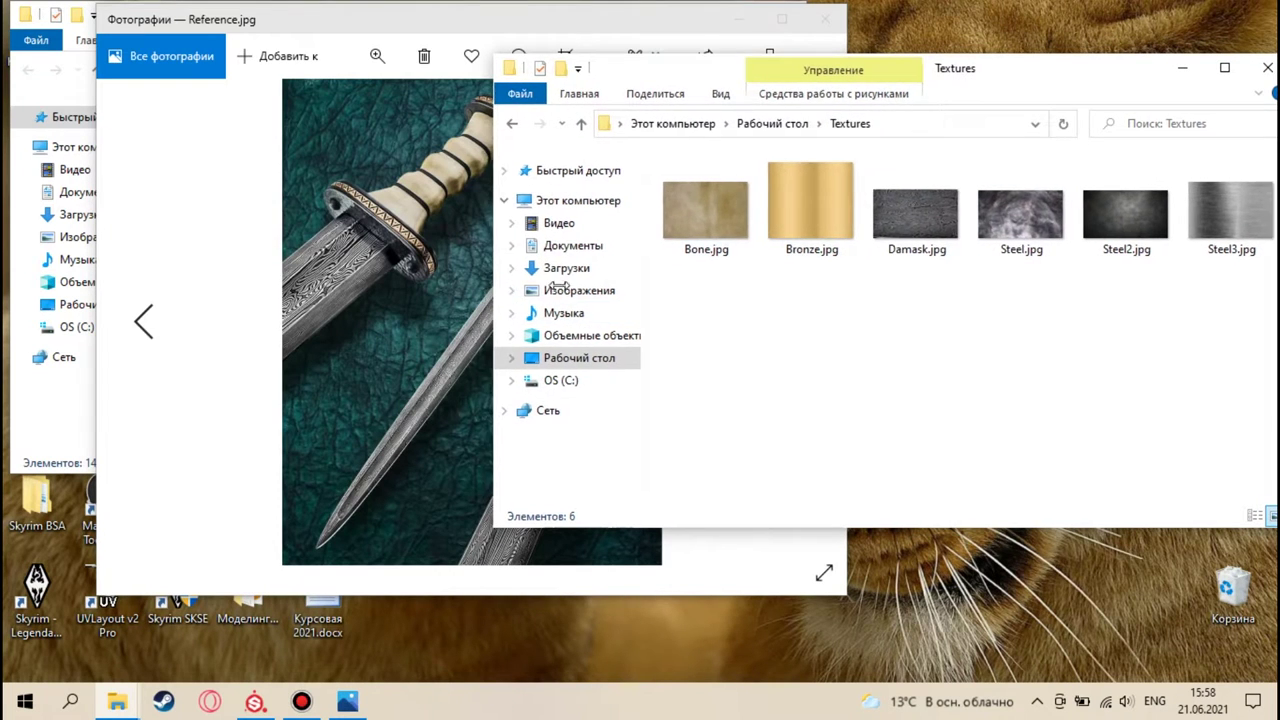
{"action": "left_click_drag", "start_coordinate": [500, 293], "coordinate": [770, 293]}
{"action": "left_click_drag", "start_coordinate": [950, 72], "coordinate": [933, 66]}
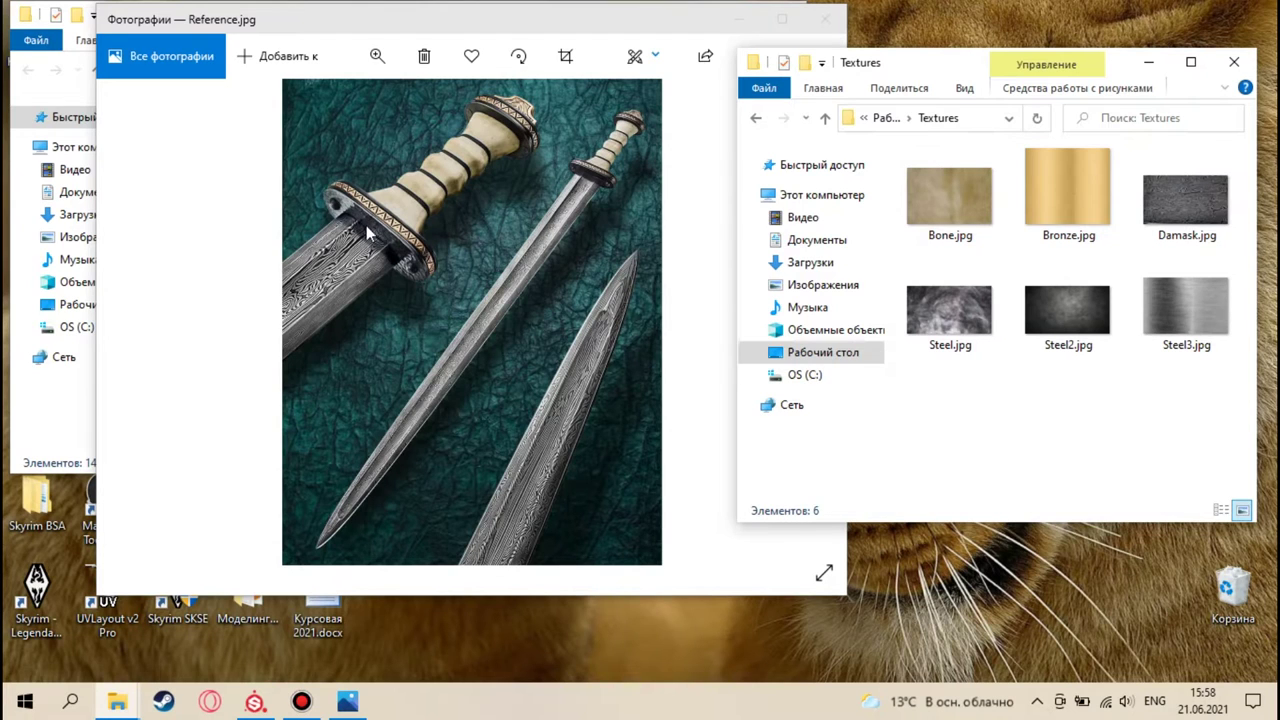
- Close the reference photo and the Imperial Ancient Sword folder window
{"action": "mouse_move", "coordinate": [948, 318]}
{"action": "mouse_move", "coordinate": [1050, 201]}
{"action": "left_click", "coordinate": [826, 20]}
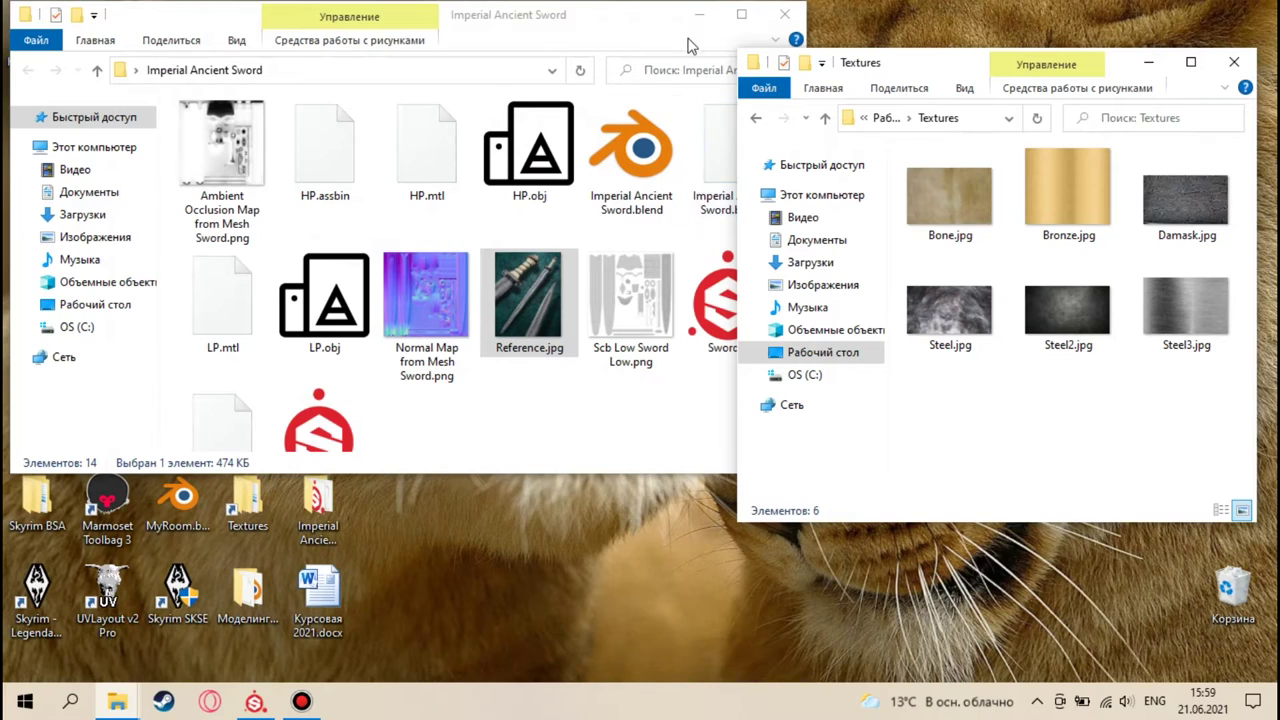
{"action": "left_click", "coordinate": [781, 17]}
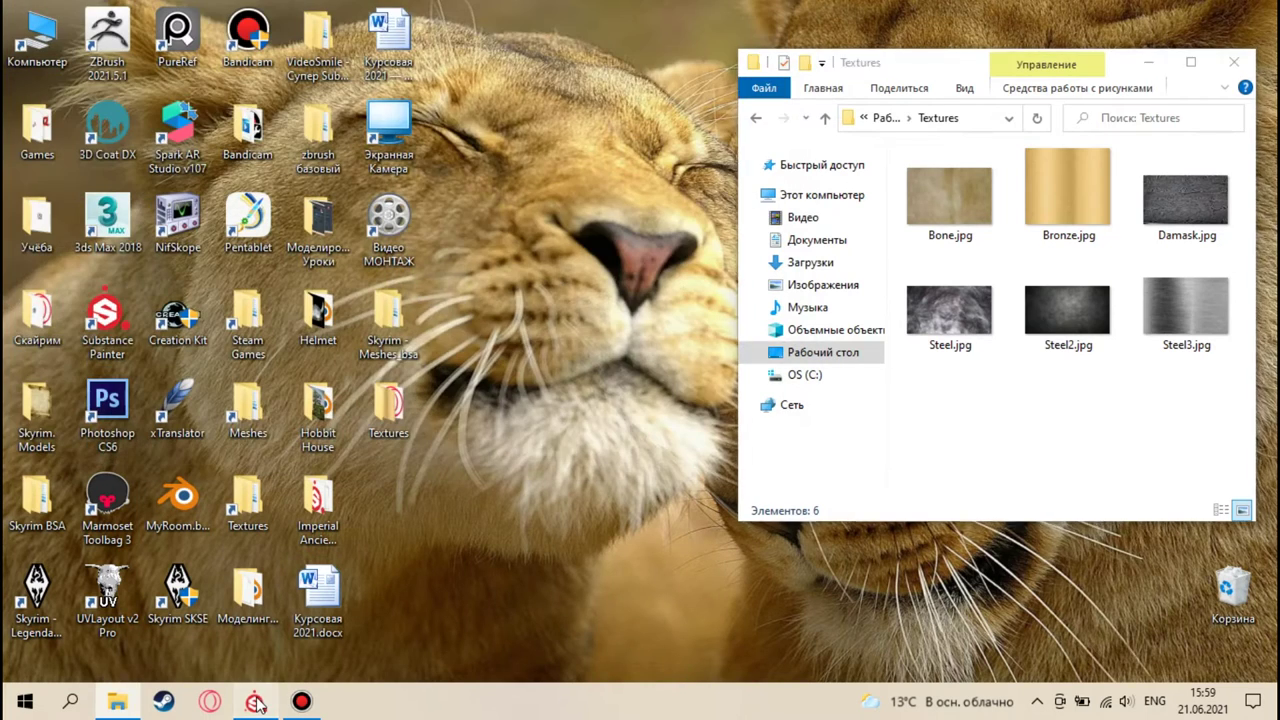
- Drag the six texture JPGs from the Textures folder into Substance Painter
{"action": "left_click", "coordinate": [255, 702]}
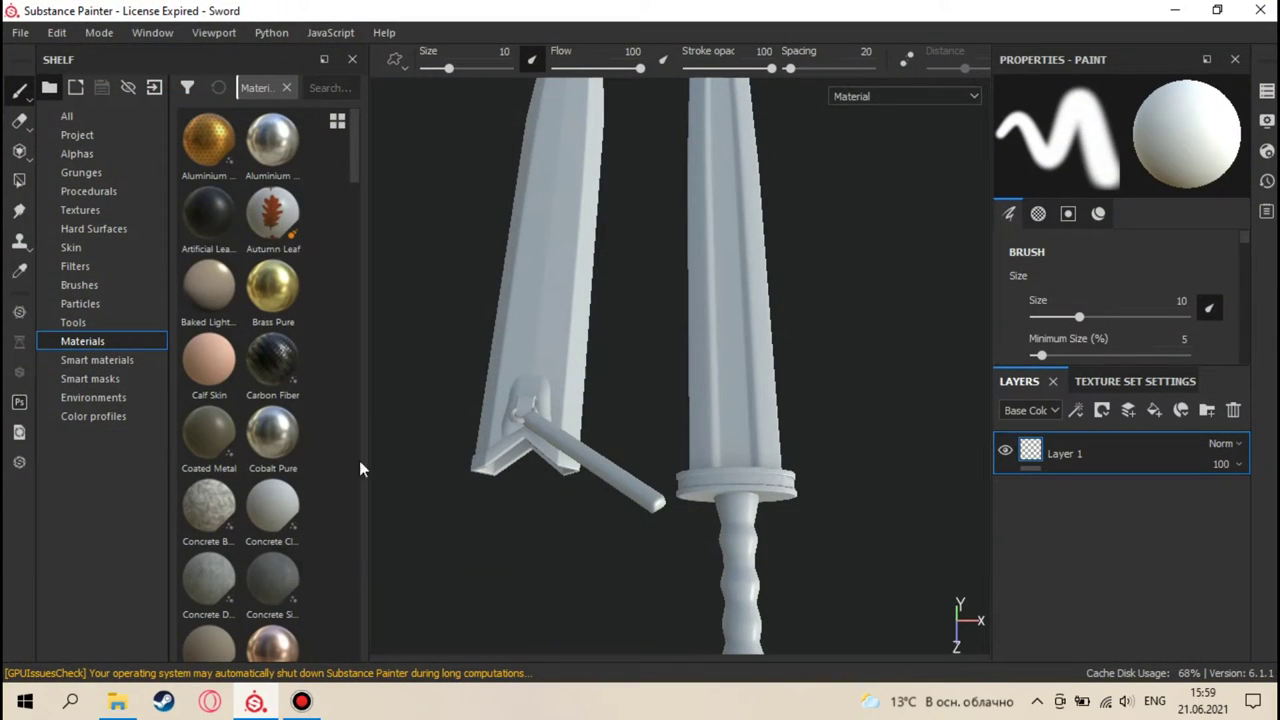
{"action": "left_click", "coordinate": [85, 209]}
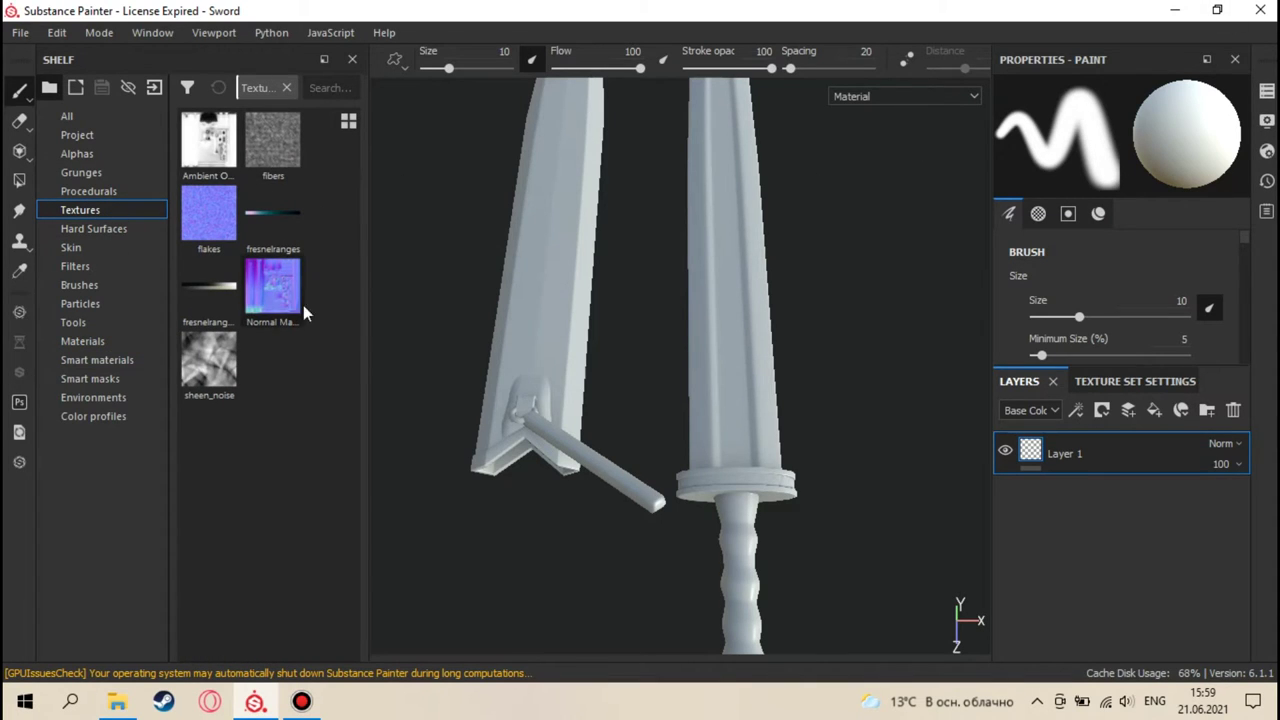
{"action": "left_click", "coordinate": [1216, 10]}
{"action": "left_click_drag", "start_coordinate": [950, 25], "coordinate": [744, 32]}
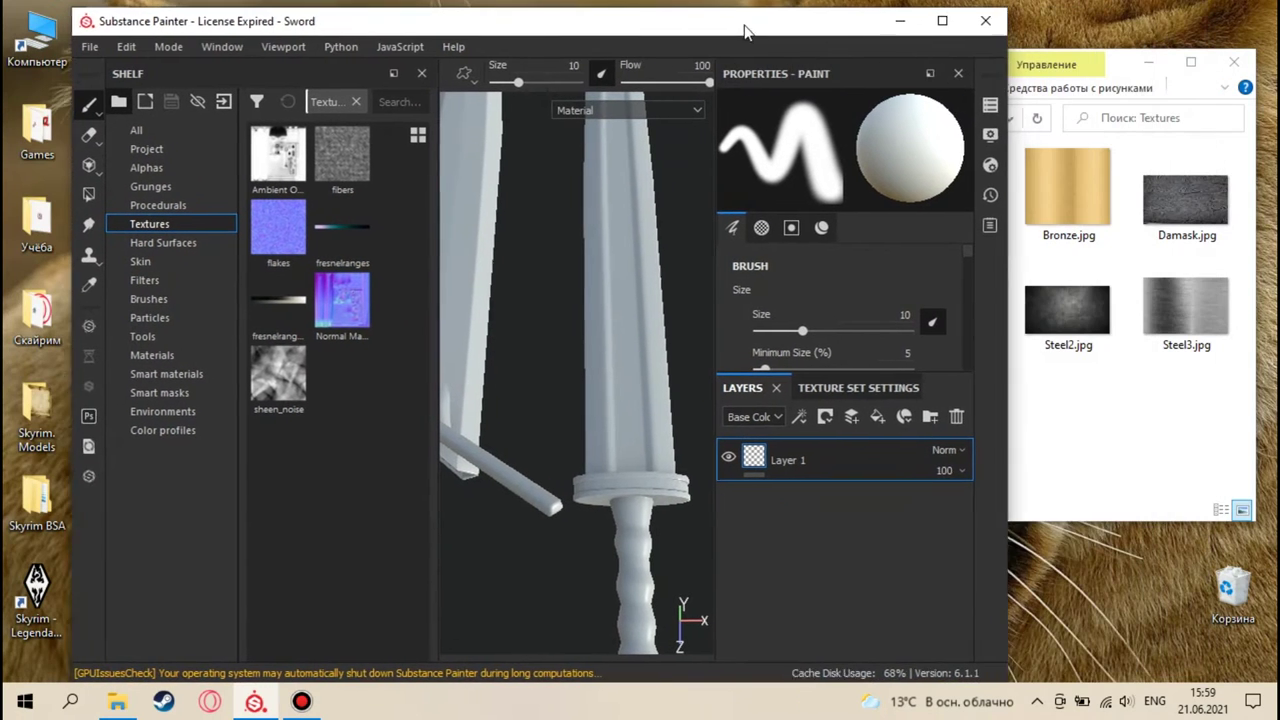
{"action": "left_click", "coordinate": [1000, 414]}
{"action": "mouse_move", "coordinate": [943, 396]}
{"action": "left_mouse_down"}
{"action": "mouse_move", "coordinate": [1177, 199]}
{"action": "mouse_move", "coordinate": [542, 455]}
{"action": "mouse_move", "coordinate": [319, 423]}
{"action": "left_mouse_up"}
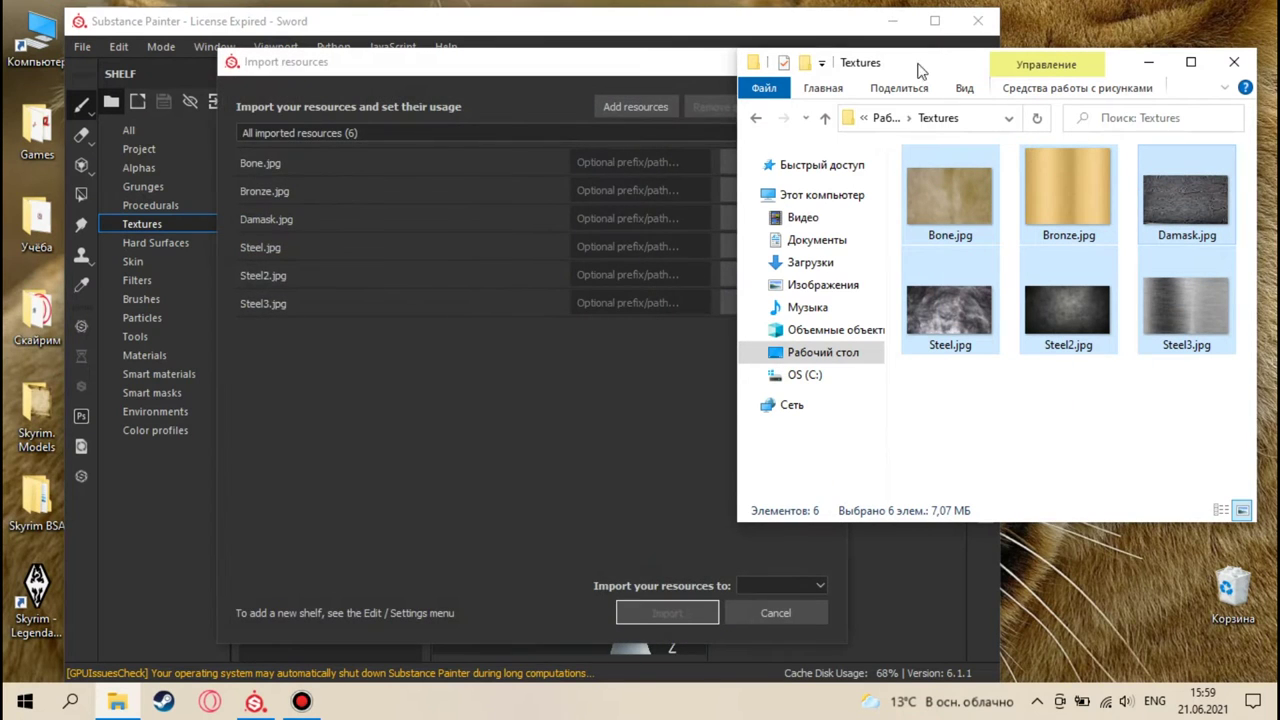
{"action": "left_click", "coordinate": [1148, 62]}
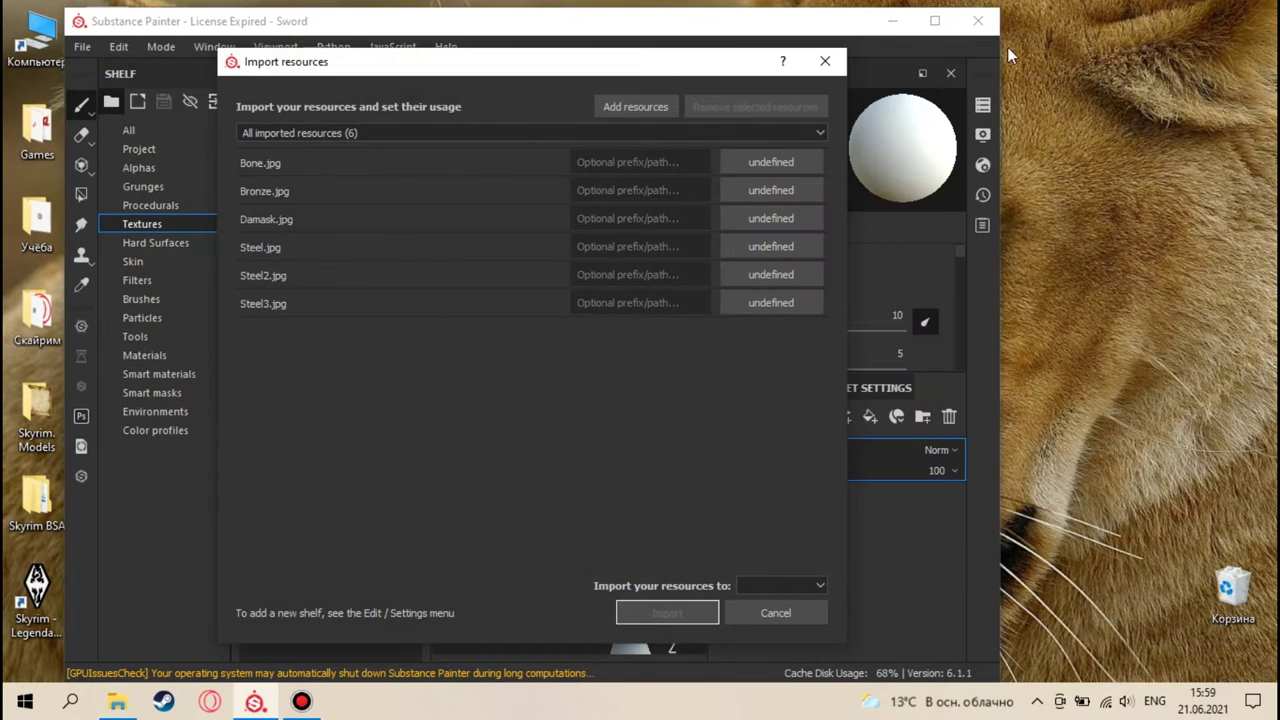
- Set usage to texture for Bone, Bronze, Damask, Steel, Steel2 and Steel3
{"action": "left_click", "coordinate": [751, 162]}
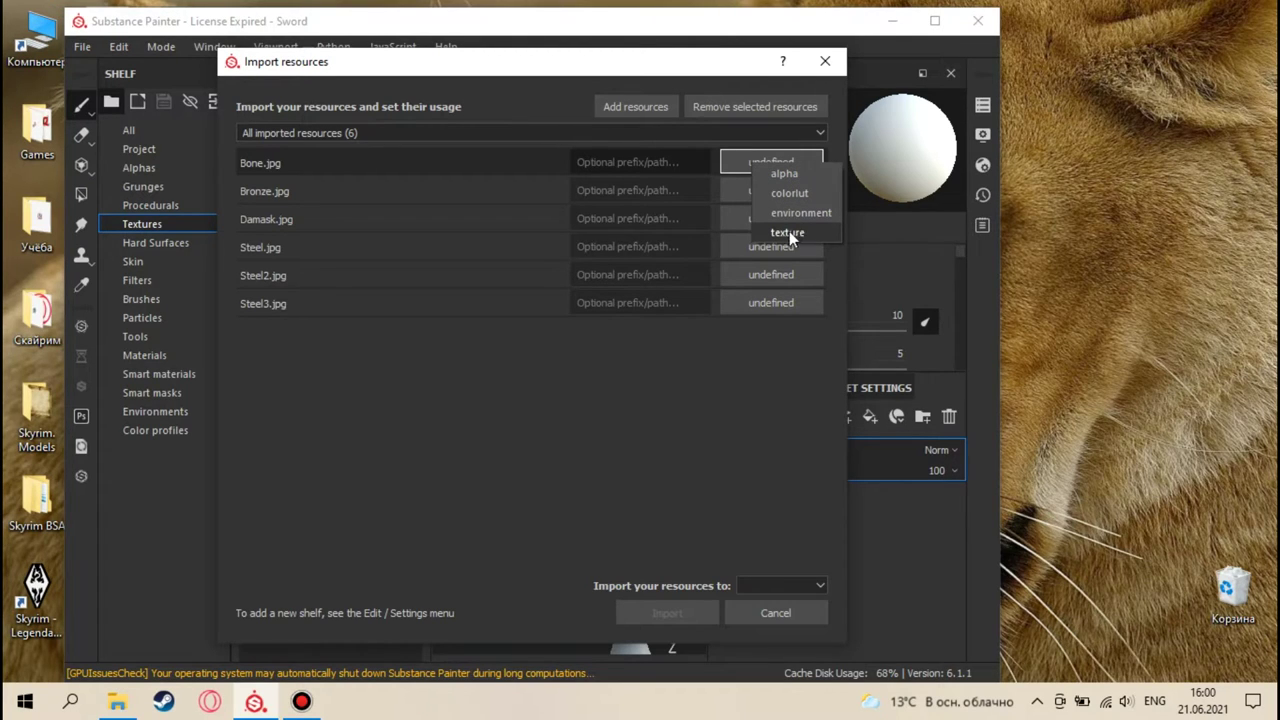
{"action": "left_click", "coordinate": [797, 238]}
{"action": "left_click", "coordinate": [781, 190]}
{"action": "left_click", "coordinate": [800, 260]}
{"action": "left_click", "coordinate": [798, 222]}
{"action": "left_click", "coordinate": [819, 288]}
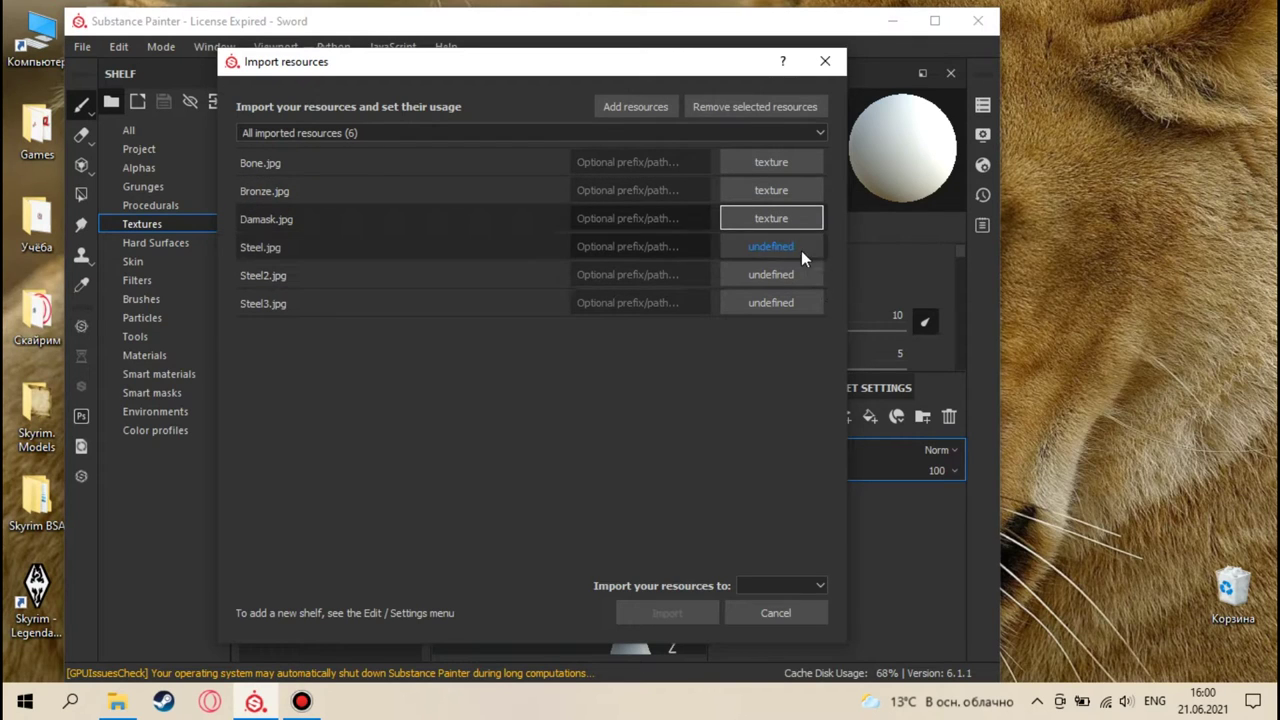
{"action": "left_click", "coordinate": [801, 248]}
{"action": "left_click", "coordinate": [834, 320]}
{"action": "left_click", "coordinate": [791, 278]}
{"action": "left_click", "coordinate": [828, 342]}
{"action": "left_click", "coordinate": [791, 310]}
{"action": "left_click", "coordinate": [817, 377]}
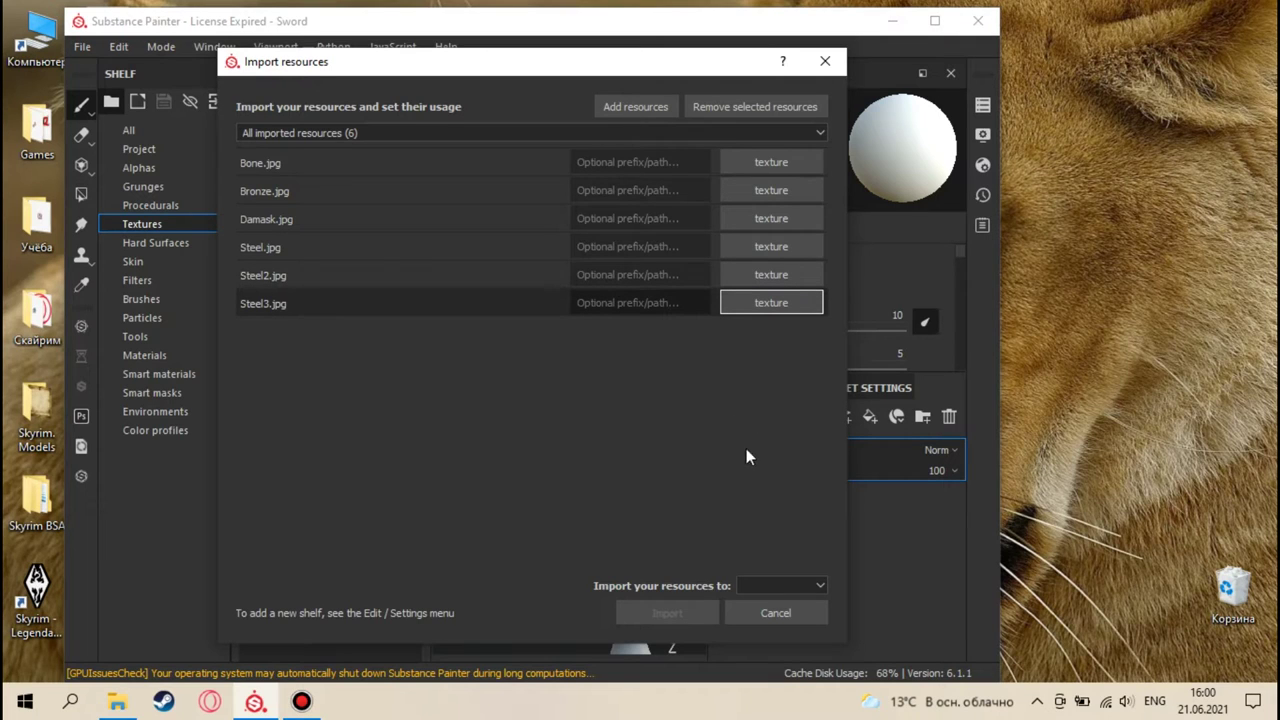
- Import the six textures into project 'Sword'
{"action": "left_click", "coordinate": [818, 589]}
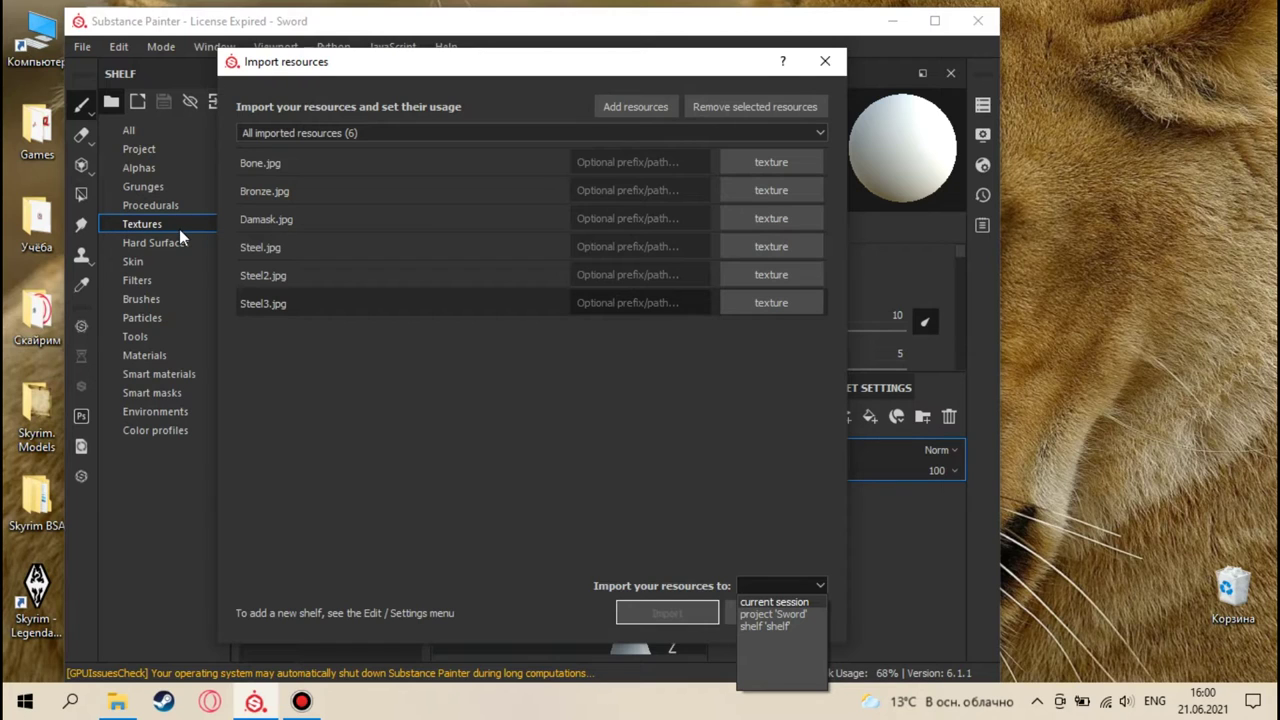
{"action": "left_click", "coordinate": [774, 615]}
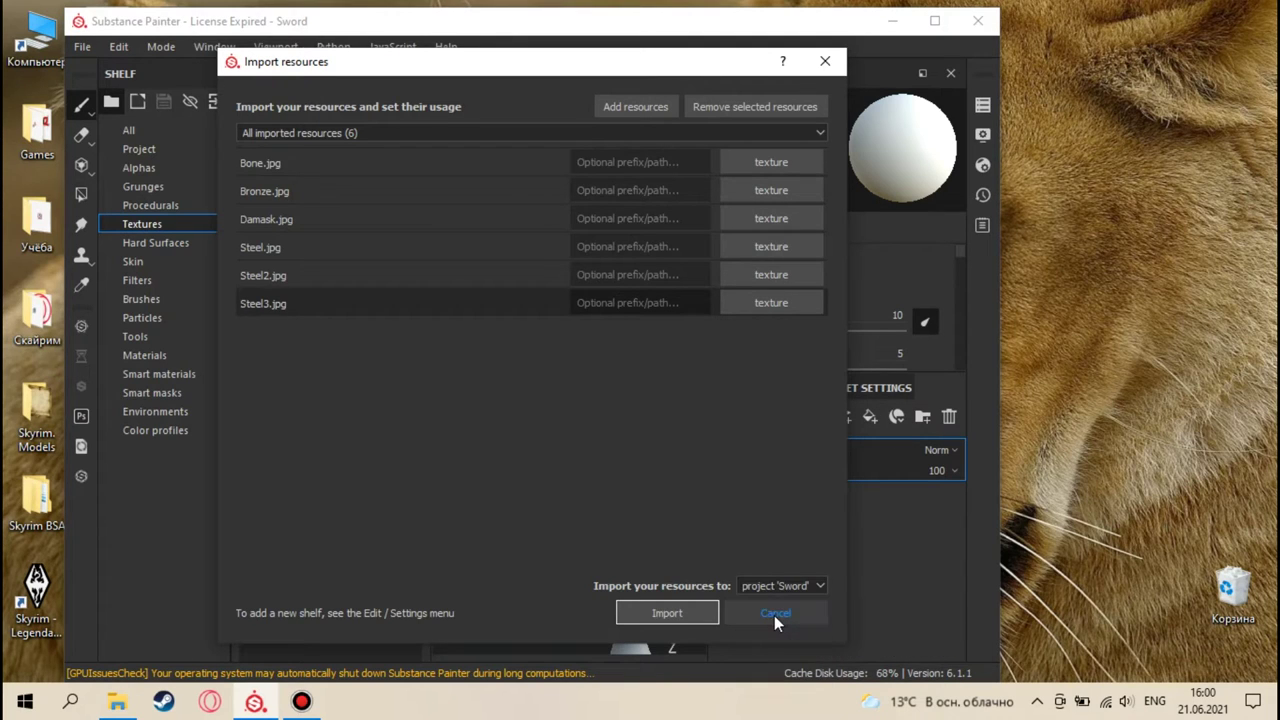
{"action": "left_click", "coordinate": [666, 613]}
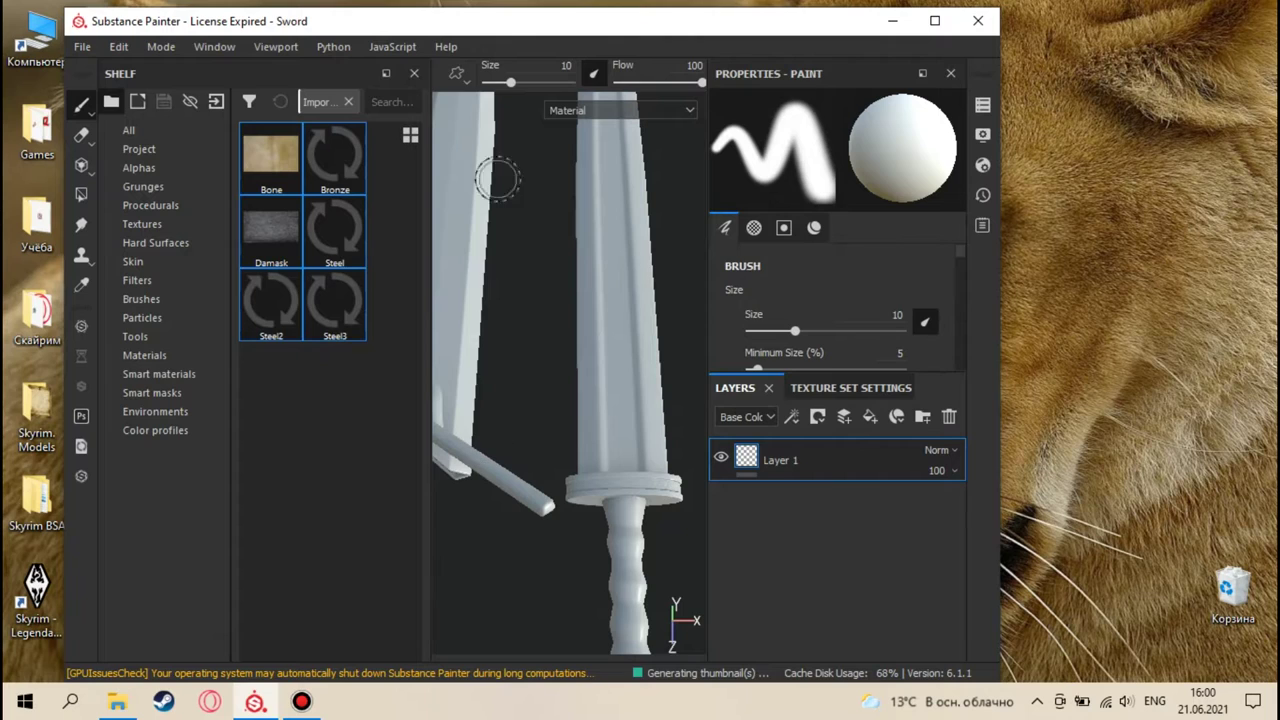
{"action": "left_click", "coordinate": [935, 20]}
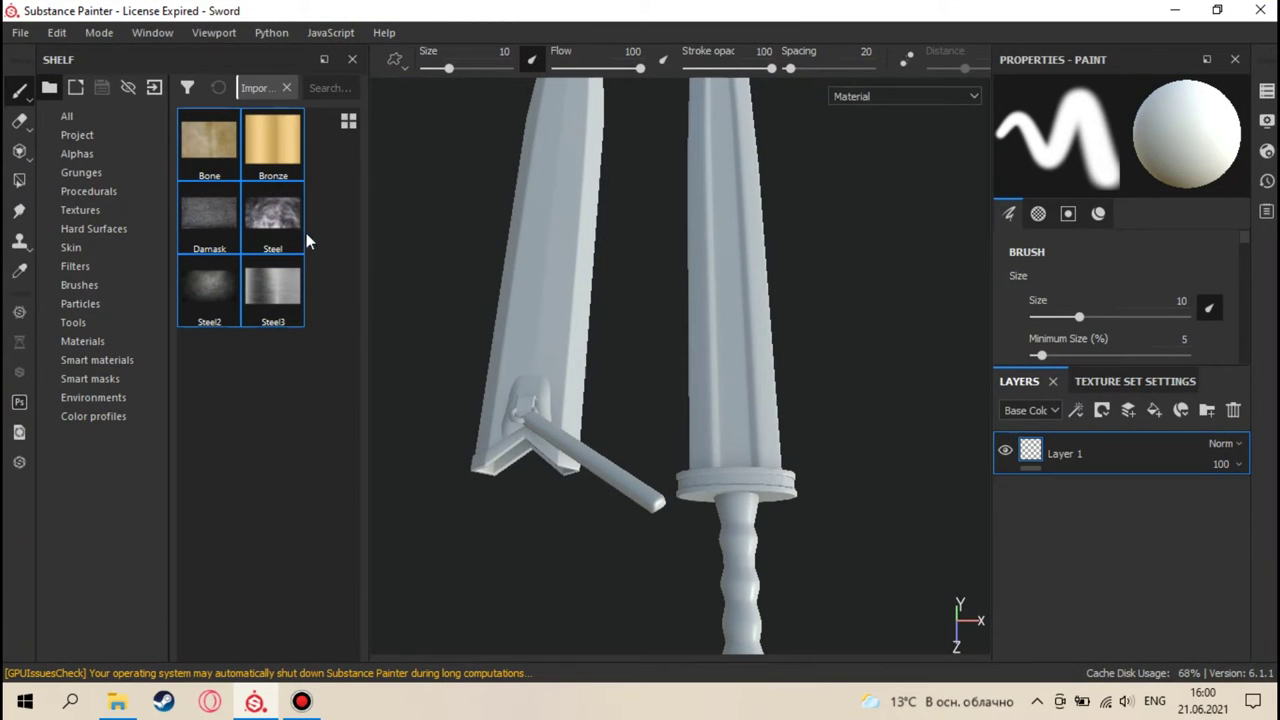
{"action": "mouse_move", "coordinate": [610, 372]}
{"action": "left_mouse_down", "text": "alt"}
{"action": "mouse_move", "coordinate": [670, 380]}
{"action": "mouse_move", "coordinate": [654, 383]}
{"action": "left_mouse_up", "text": "alt"}
{"action": "scroll", "coordinate": [594, 277], "scroll_direction": "up", "scroll_amount": 3}
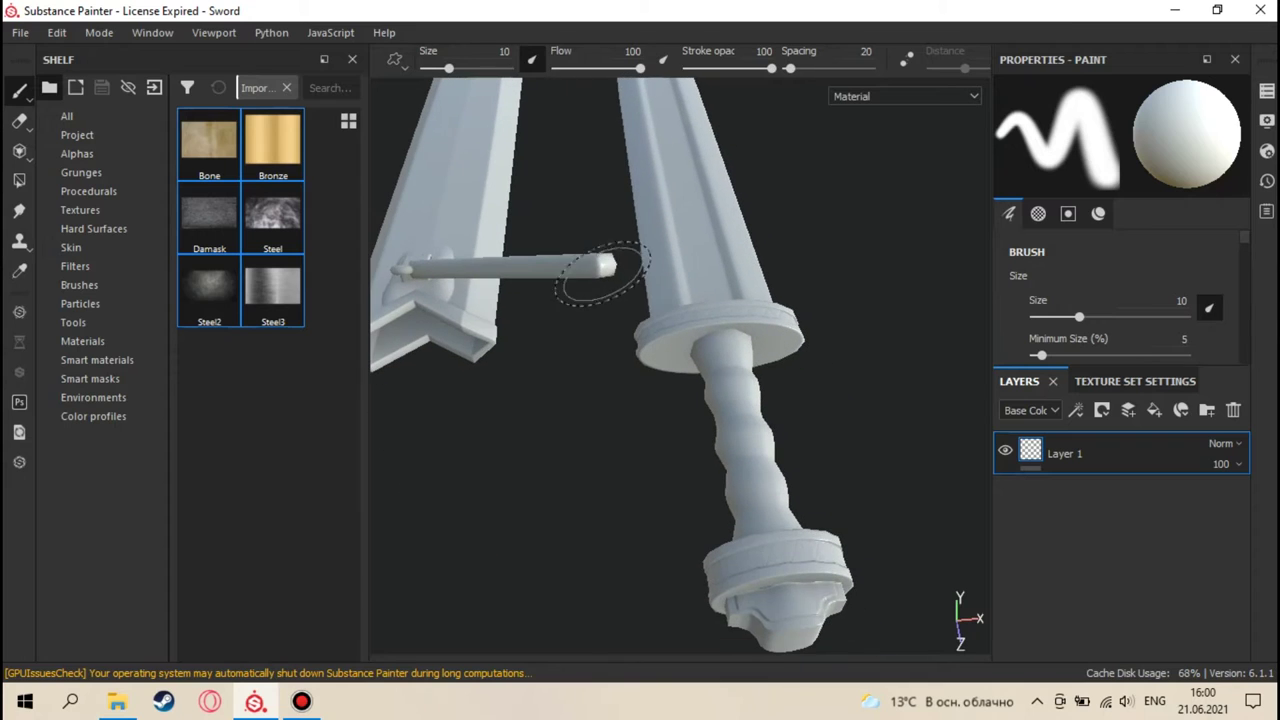
{"action": "scroll", "coordinate": [734, 420], "scroll_direction": "up", "scroll_amount": 3}
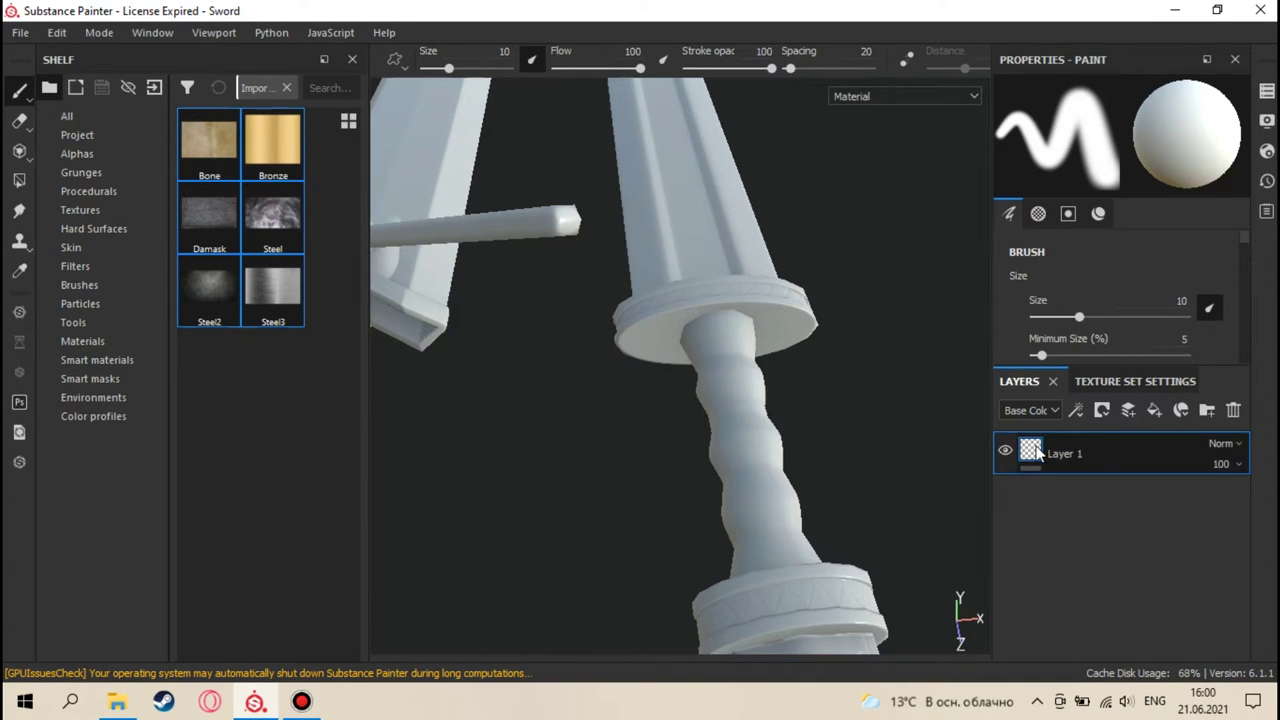
{"action": "mouse_move", "coordinate": [1036, 454]}
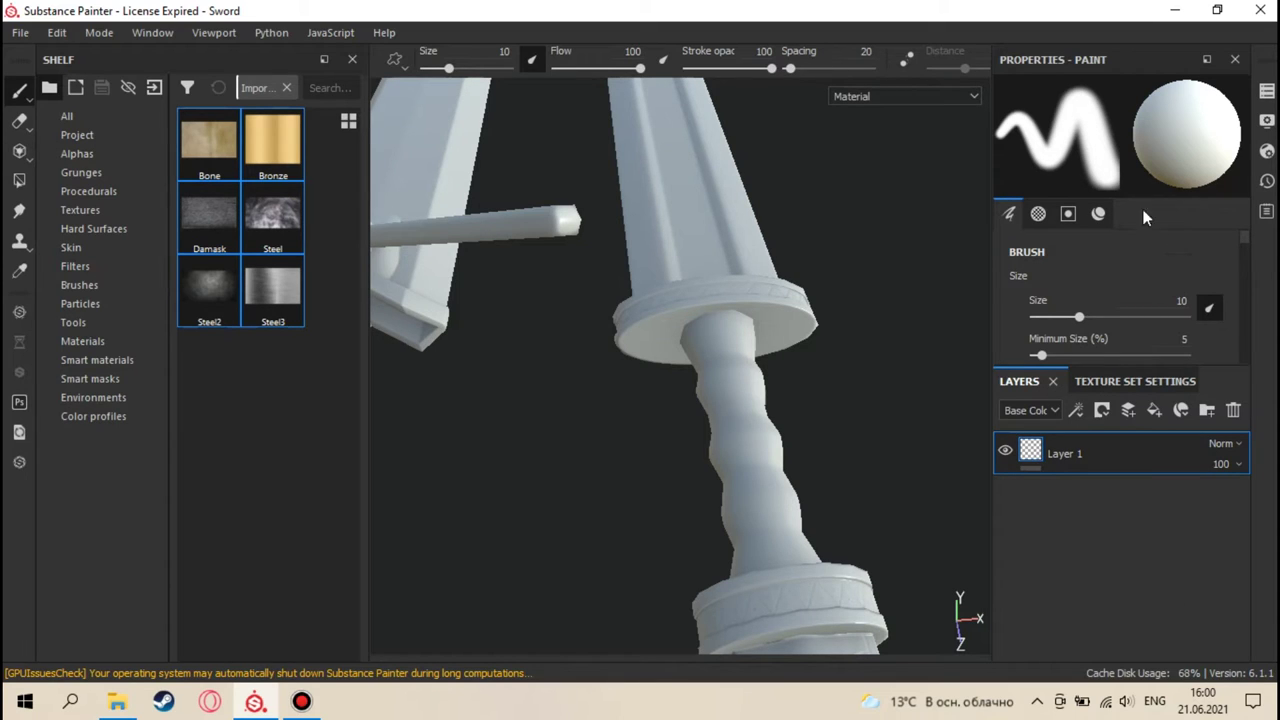
{"action": "scroll", "coordinate": [1134, 269], "scroll_direction": "down", "scroll_amount": 6}
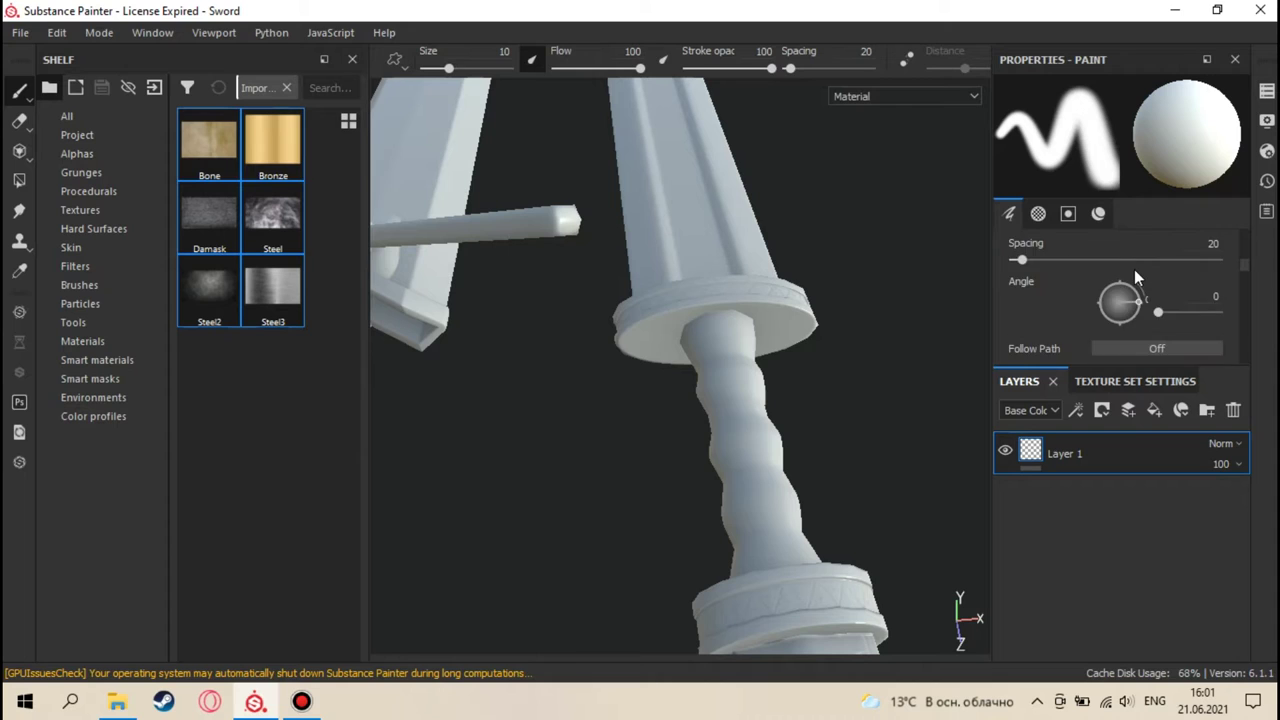
{"action": "scroll", "coordinate": [1134, 279], "scroll_direction": "down", "scroll_amount": 10}
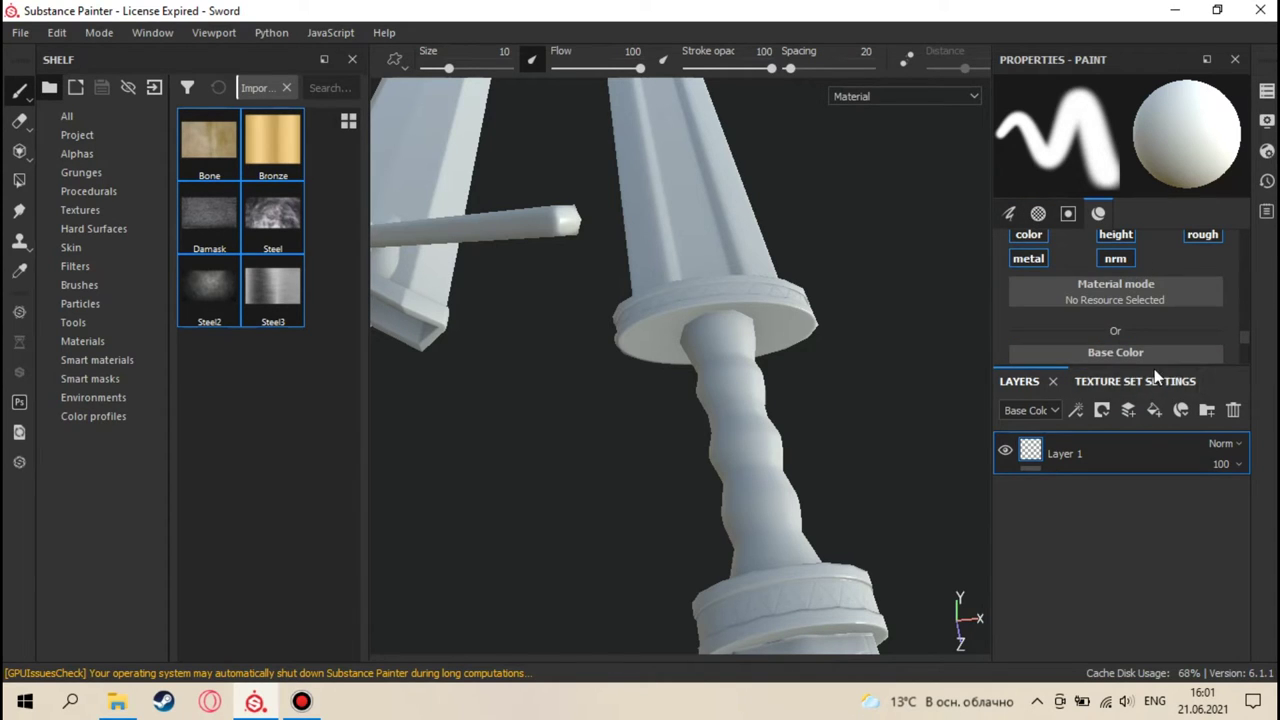
{"action": "scroll", "coordinate": [1100, 276], "scroll_direction": "up", "scroll_amount": 1}
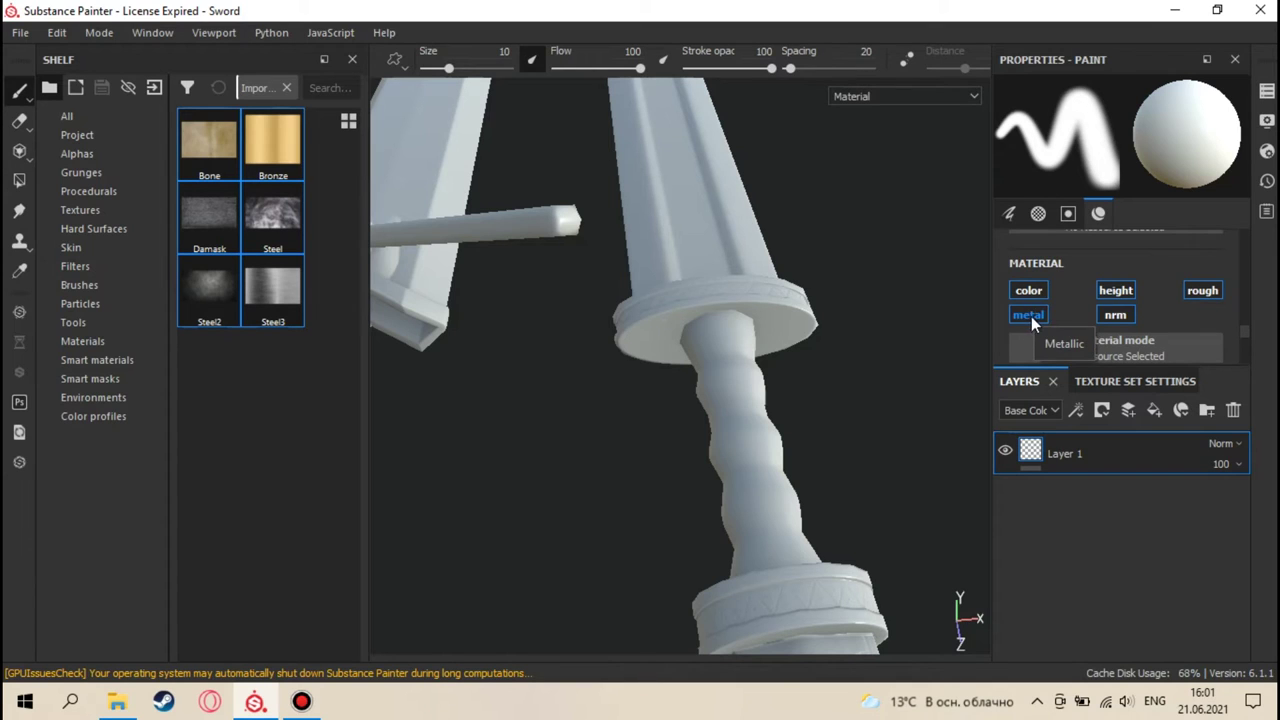
{"action": "scroll", "coordinate": [1130, 342], "scroll_direction": "down", "scroll_amount": 3}
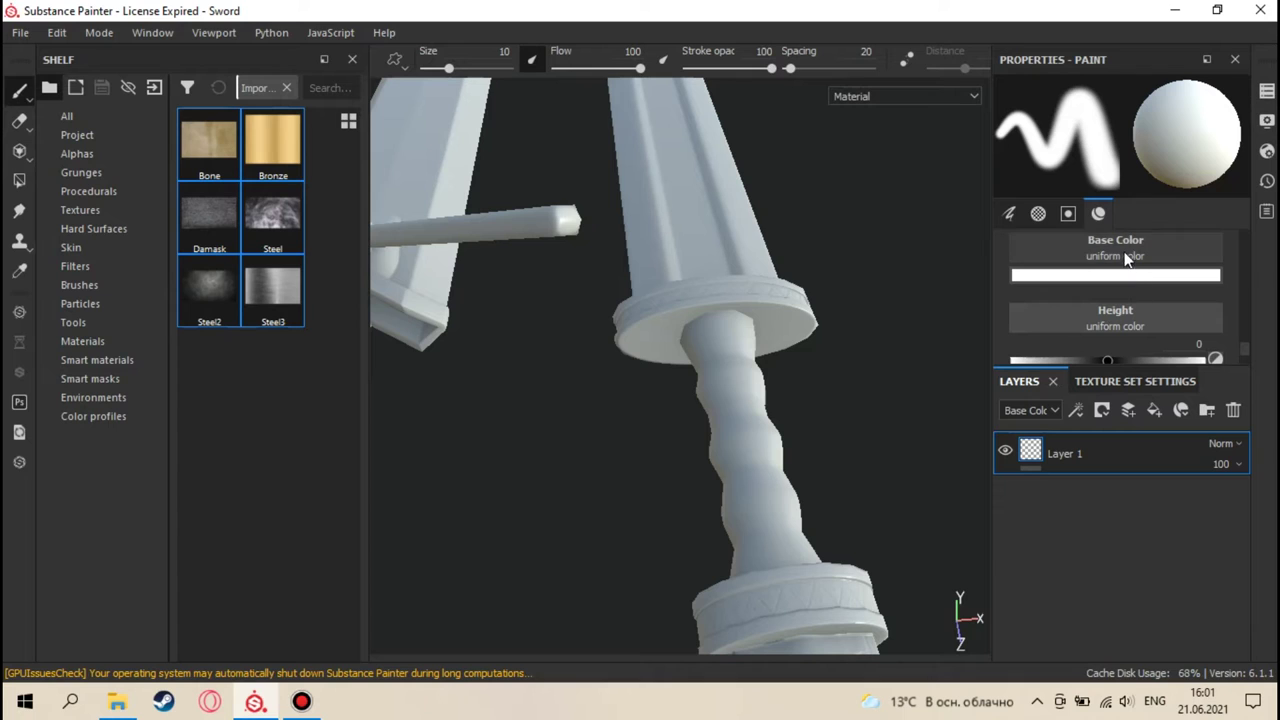
- Change the brush Base Color from white to red
{"action": "left_click", "coordinate": [1130, 276]}
{"action": "left_click_drag", "start_coordinate": [1033, 316], "coordinate": [1157, 318]}
{"action": "left_click", "coordinate": [1129, 588]}
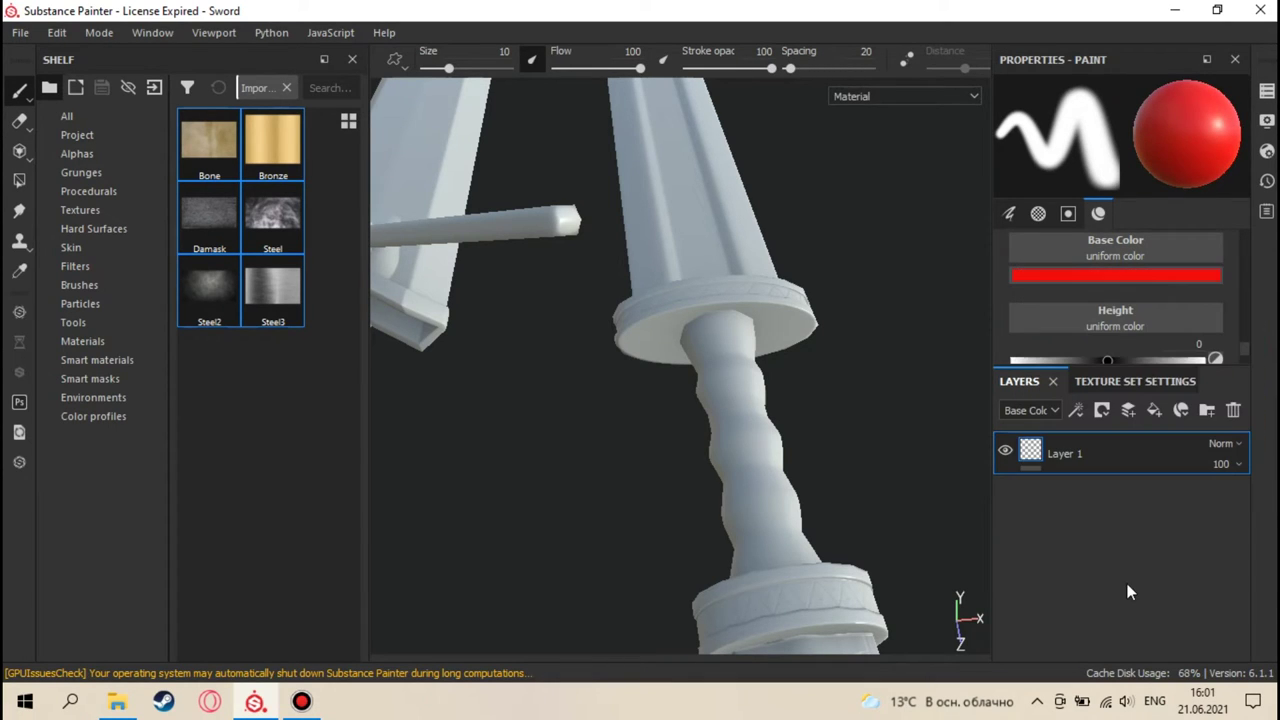
- Paint a red test streak down the upright blade, then undo it
{"action": "left_click_drag", "start_coordinate": [823, 263], "coordinate": [782, 440], "text": "alt"}
{"action": "mouse_move", "coordinate": [726, 294]}
{"action": "left_mouse_down"}
{"action": "mouse_move", "coordinate": [737, 277]}
{"action": "mouse_move", "coordinate": [720, 206]}
{"action": "mouse_move", "coordinate": [665, 260]}
{"action": "mouse_move", "coordinate": [766, 194]}
{"action": "mouse_move", "coordinate": [749, 366]}
{"action": "mouse_move", "coordinate": [734, 220]}
{"action": "mouse_move", "coordinate": [737, 289]}
{"action": "mouse_move", "coordinate": [783, 257]}
{"action": "mouse_move", "coordinate": [720, 352]}
{"action": "mouse_move", "coordinate": [737, 346]}
{"action": "mouse_move", "coordinate": [737, 420]}
{"action": "mouse_move", "coordinate": [691, 346]}
{"action": "mouse_move", "coordinate": [720, 349]}
{"action": "left_mouse_up"}
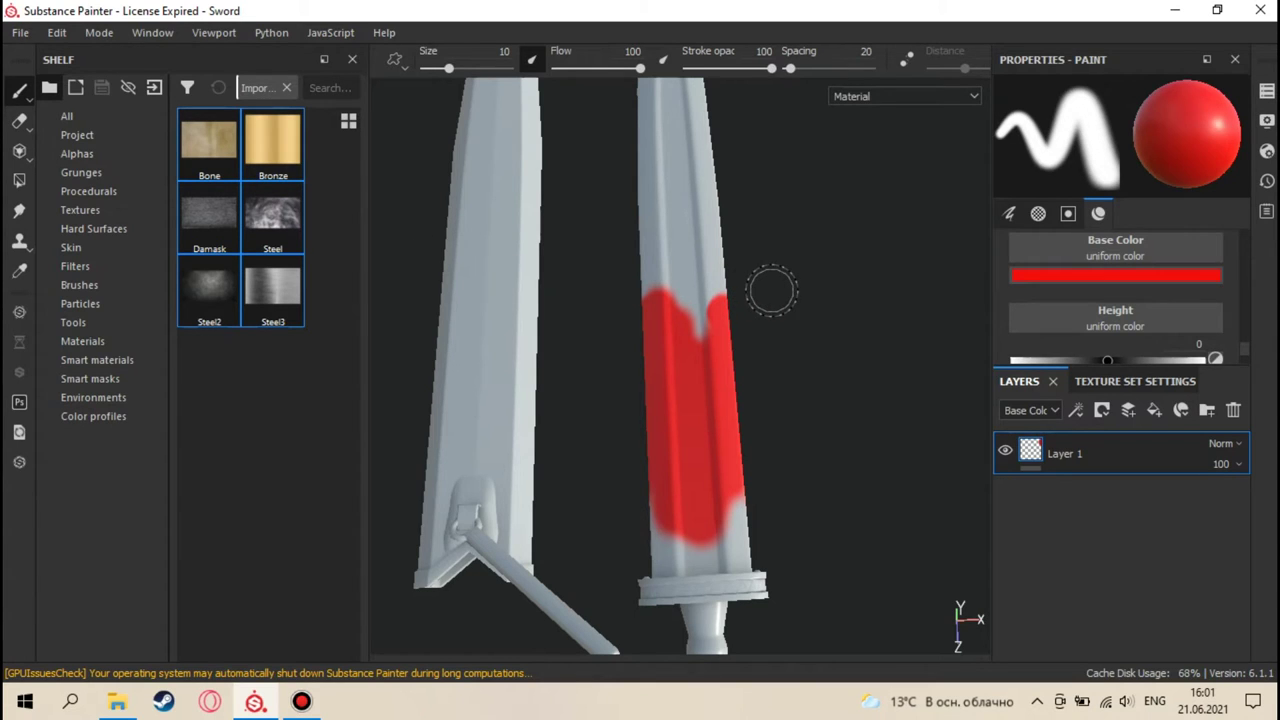
{"action": "key", "text": "ctrl+z"}
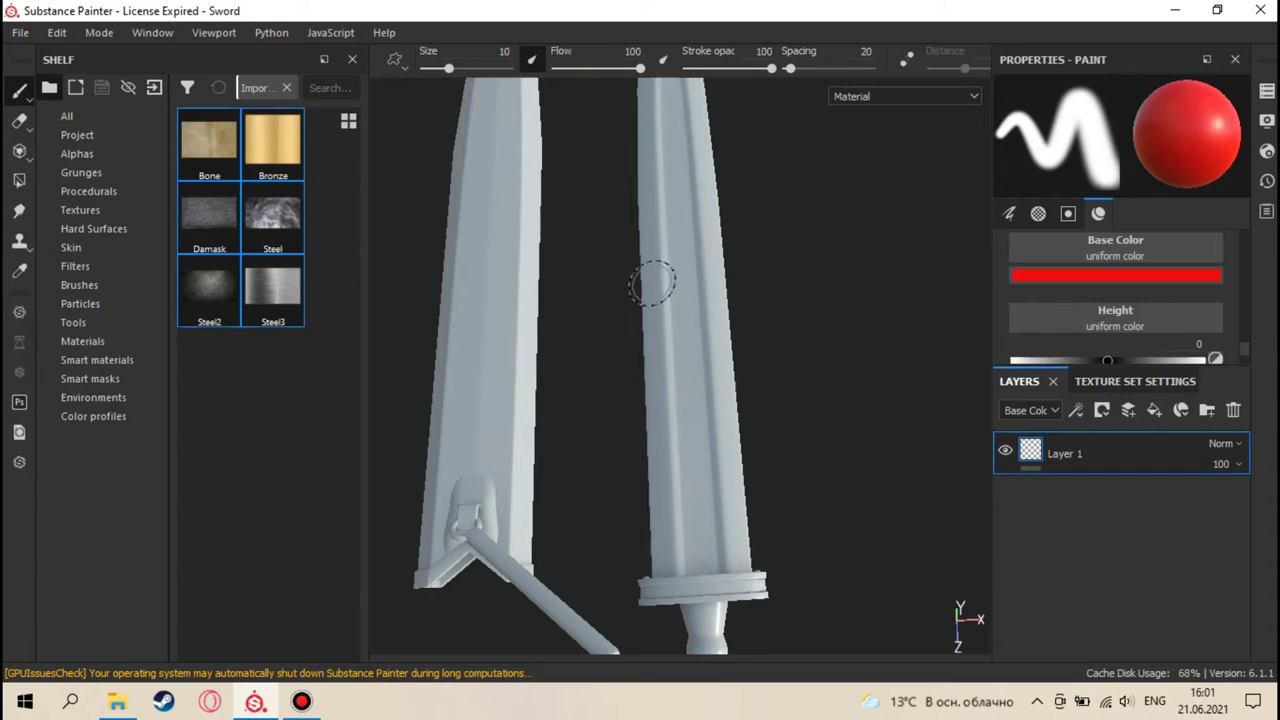
- Load Damask as the brush Base Color, paint it along the blade, then switch to projection
{"action": "mouse_move", "coordinate": [205, 208]}
{"action": "left_mouse_down"}
{"action": "mouse_move", "coordinate": [245, 252]}
{"action": "mouse_move", "coordinate": [945, 266]}
{"action": "mouse_move", "coordinate": [1115, 246]}
{"action": "left_mouse_up"}
{"action": "mouse_move", "coordinate": [679, 395]}
{"action": "left_mouse_down"}
{"action": "mouse_move", "coordinate": [683, 436]}
{"action": "mouse_move", "coordinate": [696, 411]}
{"action": "mouse_move", "coordinate": [696, 285]}
{"action": "mouse_move", "coordinate": [699, 509]}
{"action": "mouse_move", "coordinate": [668, 263]}
{"action": "mouse_move", "coordinate": [690, 511]}
{"action": "left_mouse_up"}
{"action": "mouse_move", "coordinate": [686, 458]}
{"action": "left_mouse_down", "text": "alt"}
{"action": "mouse_move", "coordinate": [680, 440]}
{"action": "mouse_move", "coordinate": [675, 450]}
{"action": "mouse_move", "coordinate": [686, 409]}
{"action": "mouse_move", "coordinate": [689, 449]}
{"action": "left_mouse_up", "text": "alt"}
{"action": "scroll", "coordinate": [671, 457], "scroll_direction": "up", "scroll_amount": 5}
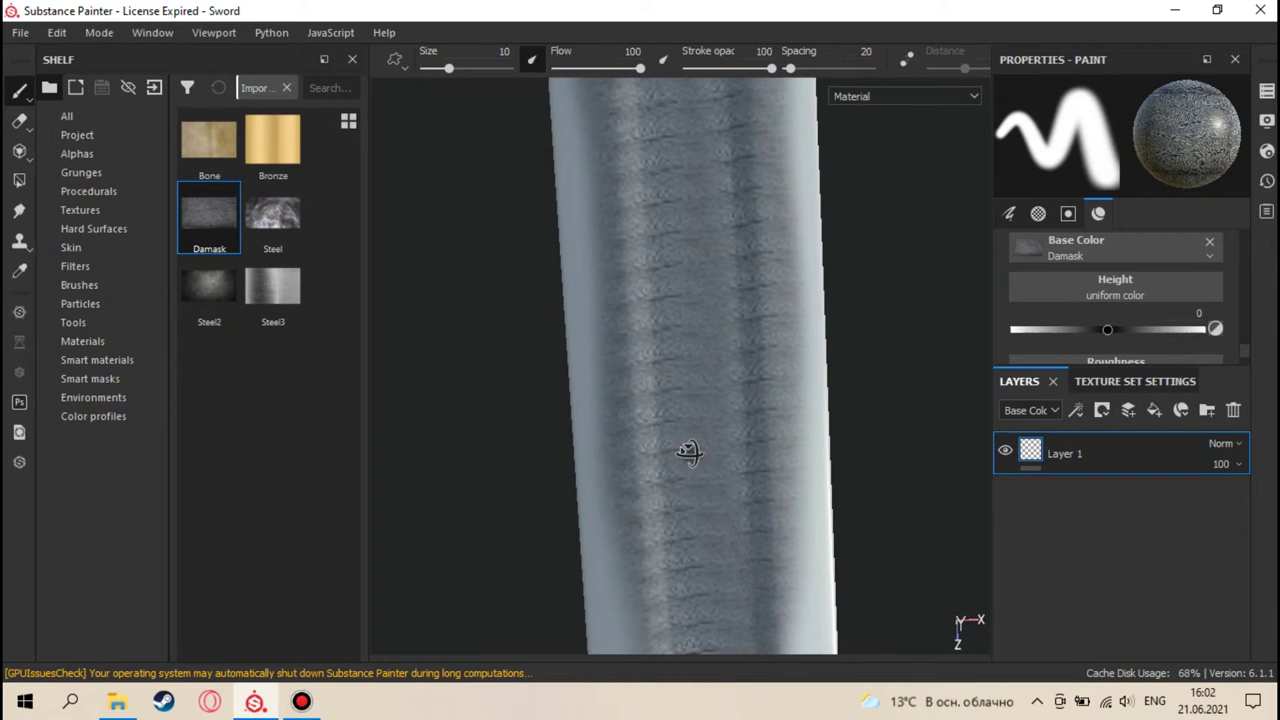
{"action": "mouse_move", "coordinate": [606, 141]}
{"action": "left_mouse_down"}
{"action": "mouse_move", "coordinate": [607, 287]}
{"action": "mouse_move", "coordinate": [783, 445]}
{"action": "mouse_move", "coordinate": [787, 152]}
{"action": "mouse_move", "coordinate": [767, 365]}
{"action": "mouse_move", "coordinate": [546, 292]}
{"action": "mouse_move", "coordinate": [604, 404]}
{"action": "mouse_move", "coordinate": [670, 207]}
{"action": "mouse_move", "coordinate": [740, 368]}
{"action": "mouse_move", "coordinate": [765, 170]}
{"action": "mouse_move", "coordinate": [750, 304]}
{"action": "mouse_move", "coordinate": [727, 249]}
{"action": "mouse_move", "coordinate": [709, 254]}
{"action": "mouse_move", "coordinate": [749, 294]}
{"action": "left_mouse_up"}
{"action": "scroll", "coordinate": [750, 292], "scroll_direction": "down", "scroll_amount": 2}
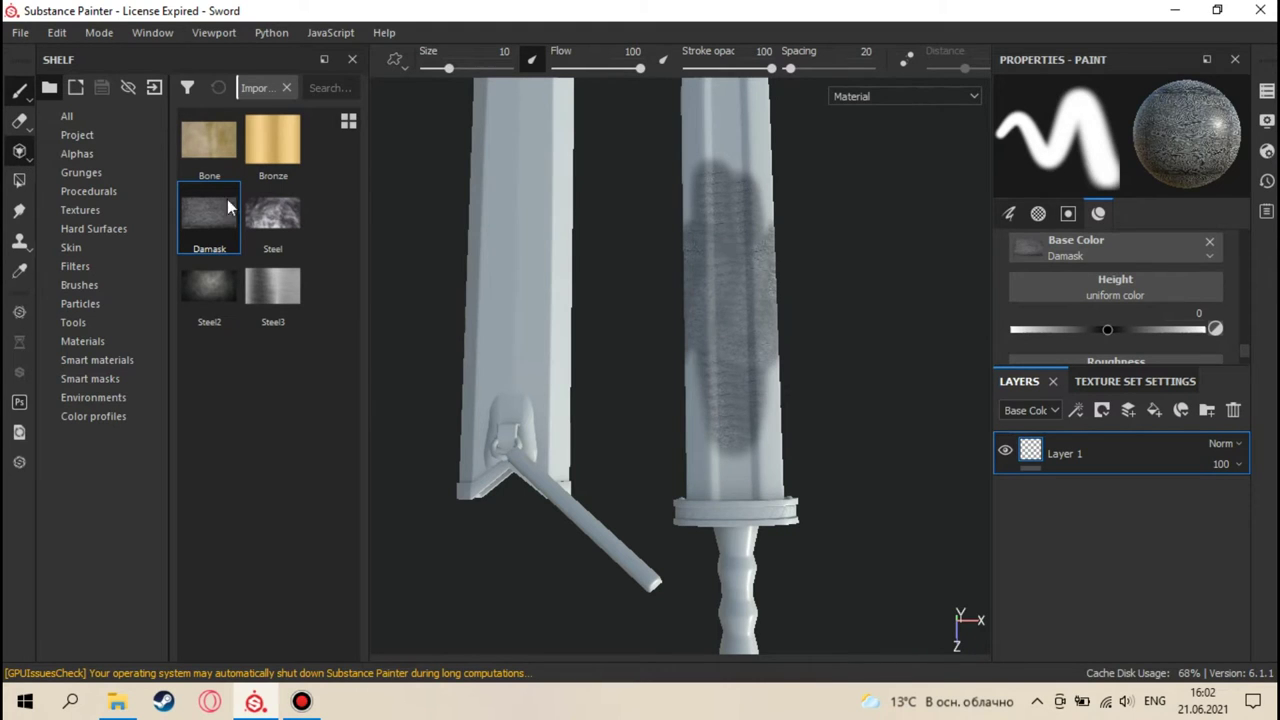
{"action": "key", "text": "3"}
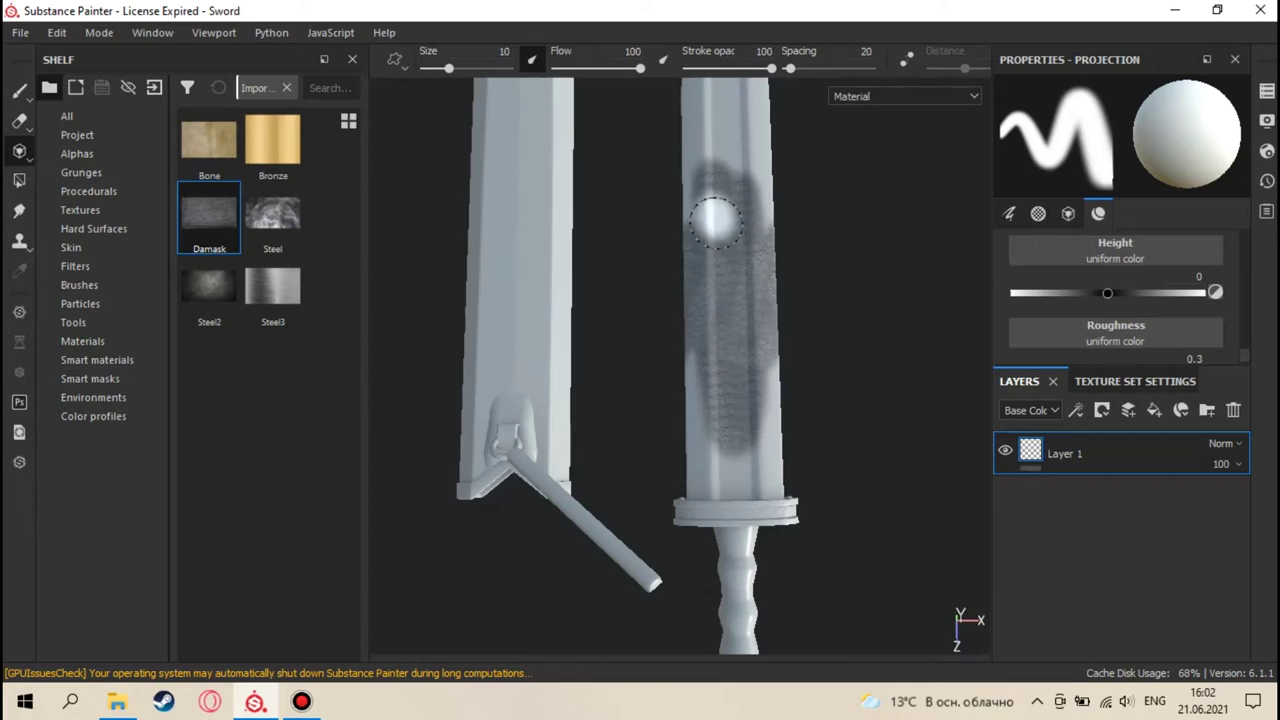
- Load the Damask texture into the Projection tool's Base Color
{"action": "mouse_move", "coordinate": [715, 222]}
{"action": "left_mouse_down"}
{"action": "mouse_move", "coordinate": [738, 352]}
{"action": "mouse_move", "coordinate": [735, 440]}
{"action": "mouse_move", "coordinate": [722, 422]}
{"action": "left_mouse_up"}
{"action": "scroll", "coordinate": [1208, 286], "scroll_direction": "up", "scroll_amount": 4}
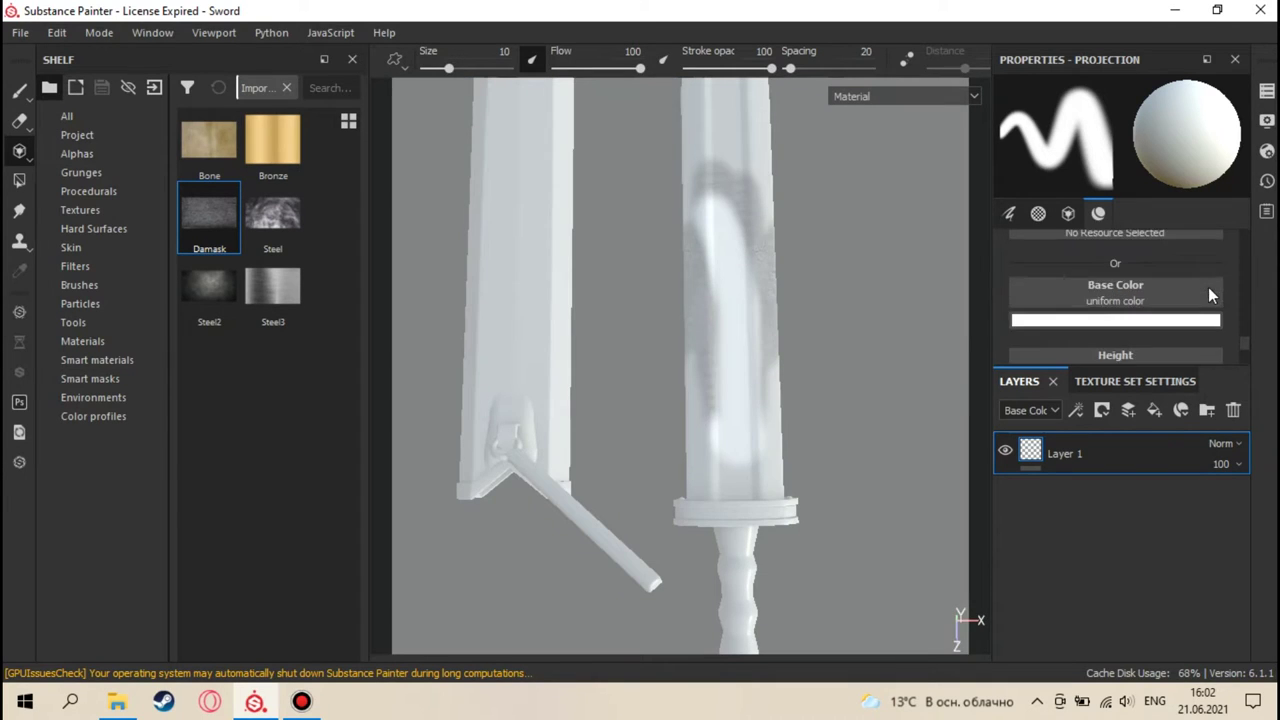
{"action": "scroll", "coordinate": [1204, 287], "scroll_direction": "down", "scroll_amount": 5}
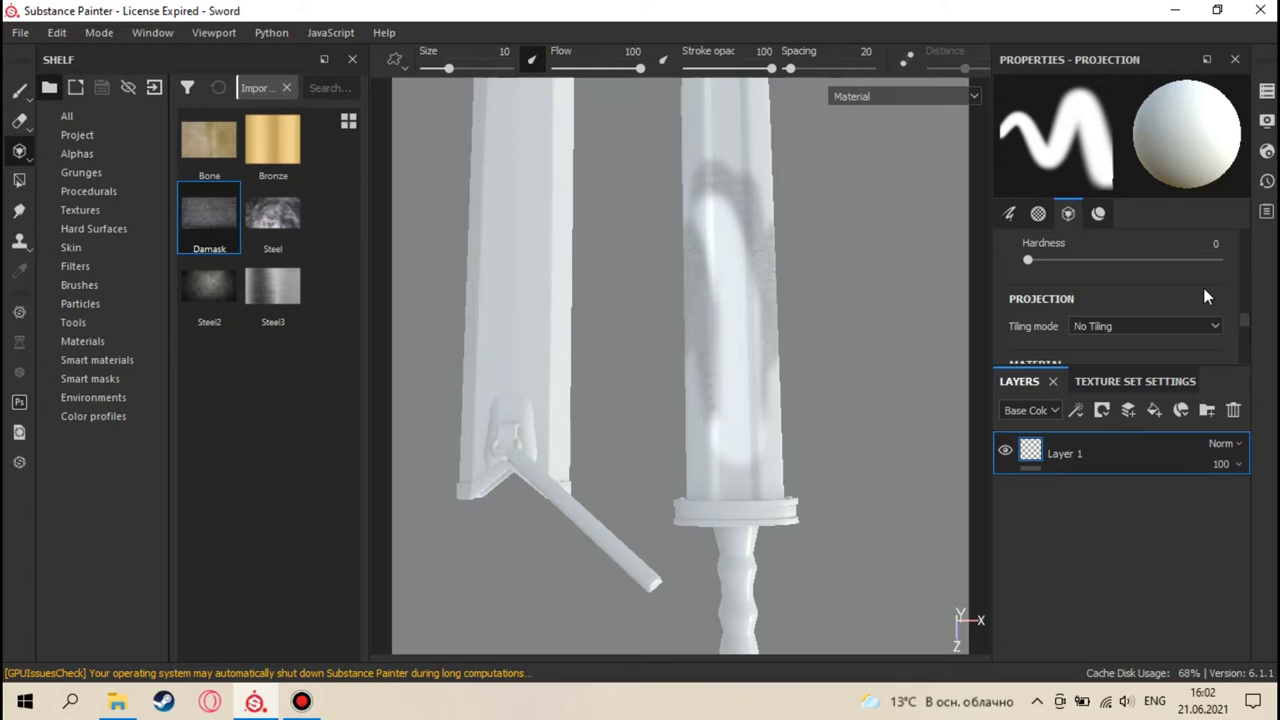
{"action": "scroll", "coordinate": [1201, 288], "scroll_direction": "up", "scroll_amount": 4}
{"action": "left_click", "coordinate": [1070, 213]}
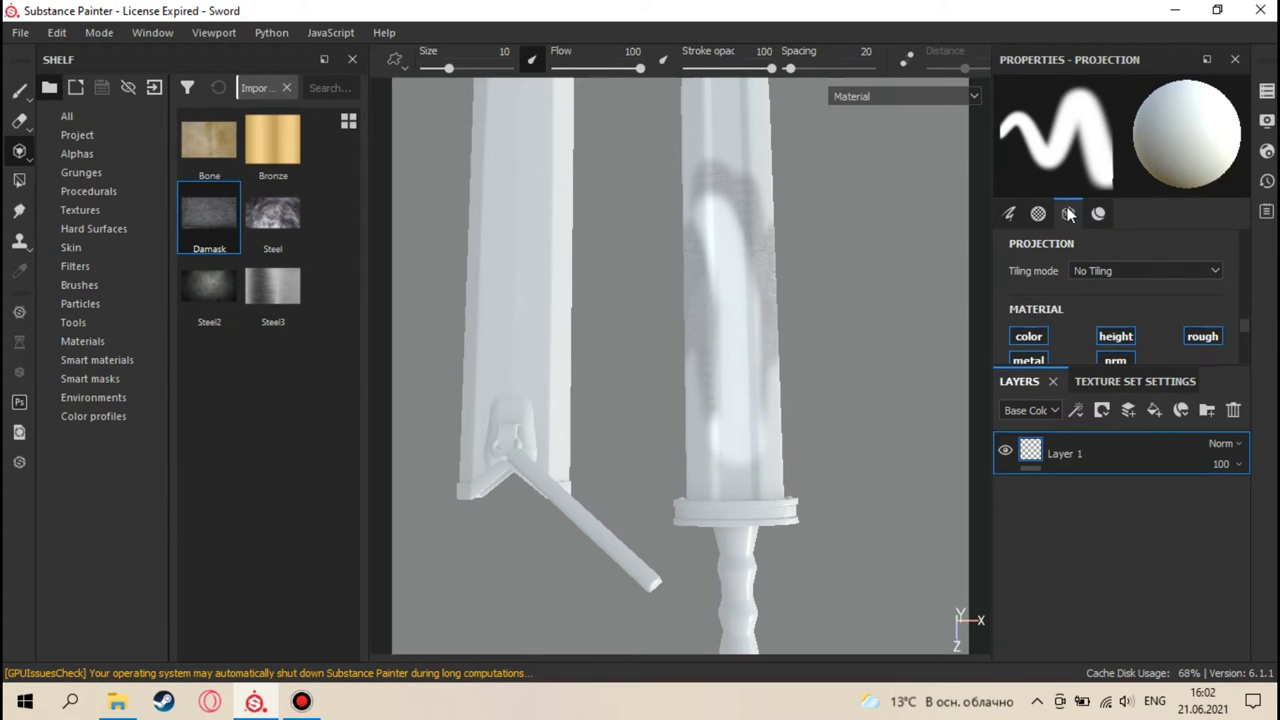
{"action": "scroll", "coordinate": [1107, 278], "scroll_direction": "down", "scroll_amount": 1}
{"action": "scroll", "coordinate": [1113, 288], "scroll_direction": "down", "scroll_amount": 3}
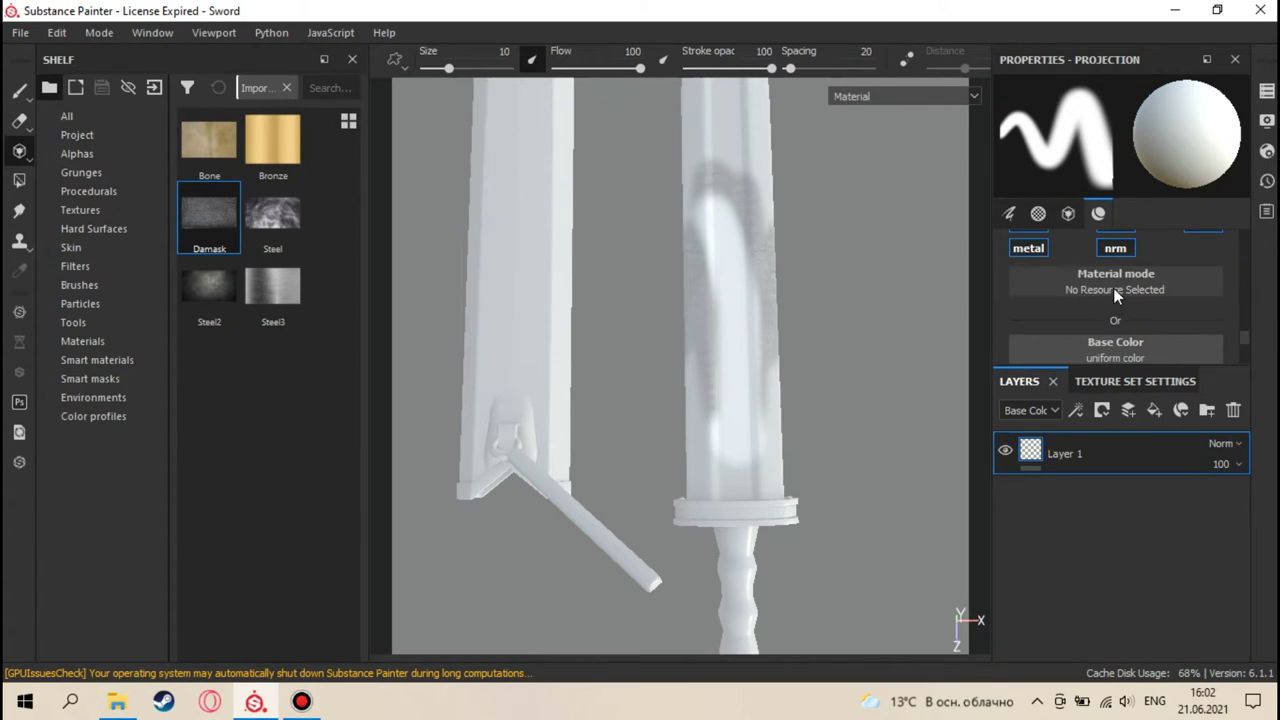
{"action": "left_click_drag", "start_coordinate": [195, 222], "coordinate": [1085, 286]}
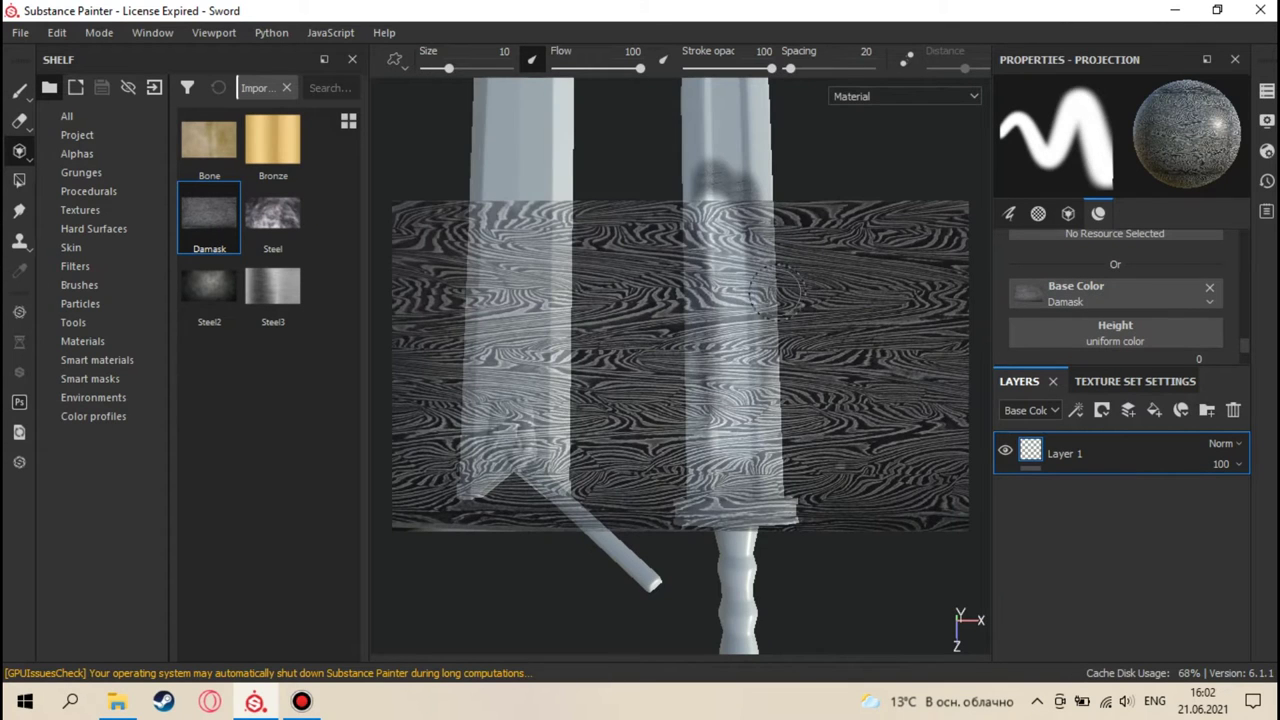
{"action": "middle_click_drag", "start_coordinate": [718, 258], "coordinate": [693, 267], "text": "alt"}
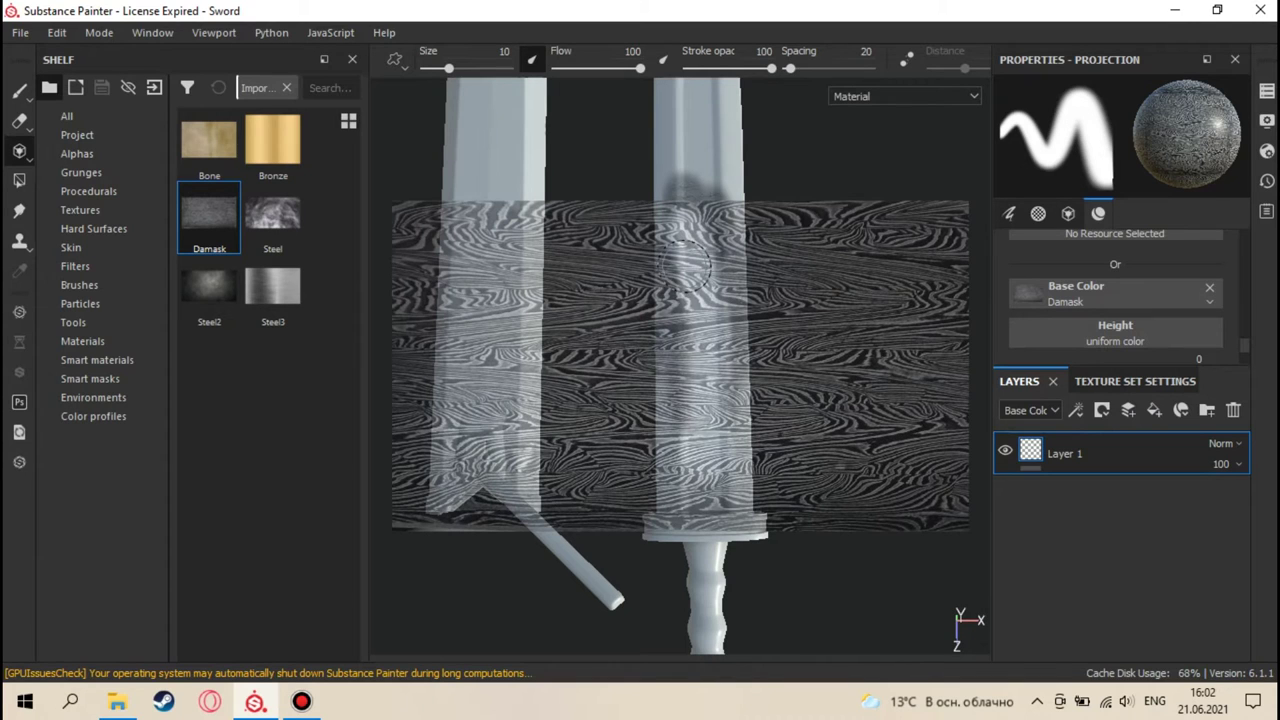
- Enlarge the brush to about 30 and project Damask down the blade to the guard
{"action": "key", "text": "ctrl"}
{"action": "mouse_move", "coordinate": [688, 255]}
{"action": "right_mouse_down", "text": "ctrl"}
{"action": "mouse_move", "coordinate": [720, 255]}
{"action": "mouse_move", "coordinate": [670, 255]}
{"action": "right_mouse_up", "text": "ctrl"}
{"action": "mouse_move", "coordinate": [696, 215]}
{"action": "left_mouse_down"}
{"action": "mouse_move", "coordinate": [717, 510]}
{"action": "mouse_move", "coordinate": [693, 538]}
{"action": "mouse_move", "coordinate": [687, 470]}
{"action": "mouse_move", "coordinate": [714, 485]}
{"action": "mouse_move", "coordinate": [609, 471]}
{"action": "left_mouse_up"}
{"action": "mouse_move", "coordinate": [745, 262]}
{"action": "left_mouse_down"}
{"action": "mouse_move", "coordinate": [749, 345]}
{"action": "mouse_move", "coordinate": [684, 390]}
{"action": "mouse_move", "coordinate": [804, 320]}
{"action": "mouse_move", "coordinate": [704, 320]}
{"action": "mouse_move", "coordinate": [709, 330]}
{"action": "mouse_move", "coordinate": [714, 300]}
{"action": "mouse_move", "coordinate": [677, 230]}
{"action": "mouse_move", "coordinate": [664, 460]}
{"action": "mouse_move", "coordinate": [745, 430]}
{"action": "mouse_move", "coordinate": [659, 310]}
{"action": "mouse_move", "coordinate": [719, 440]}
{"action": "mouse_move", "coordinate": [637, 373]}
{"action": "mouse_move", "coordinate": [679, 454]}
{"action": "mouse_move", "coordinate": [660, 356]}
{"action": "left_mouse_up"}
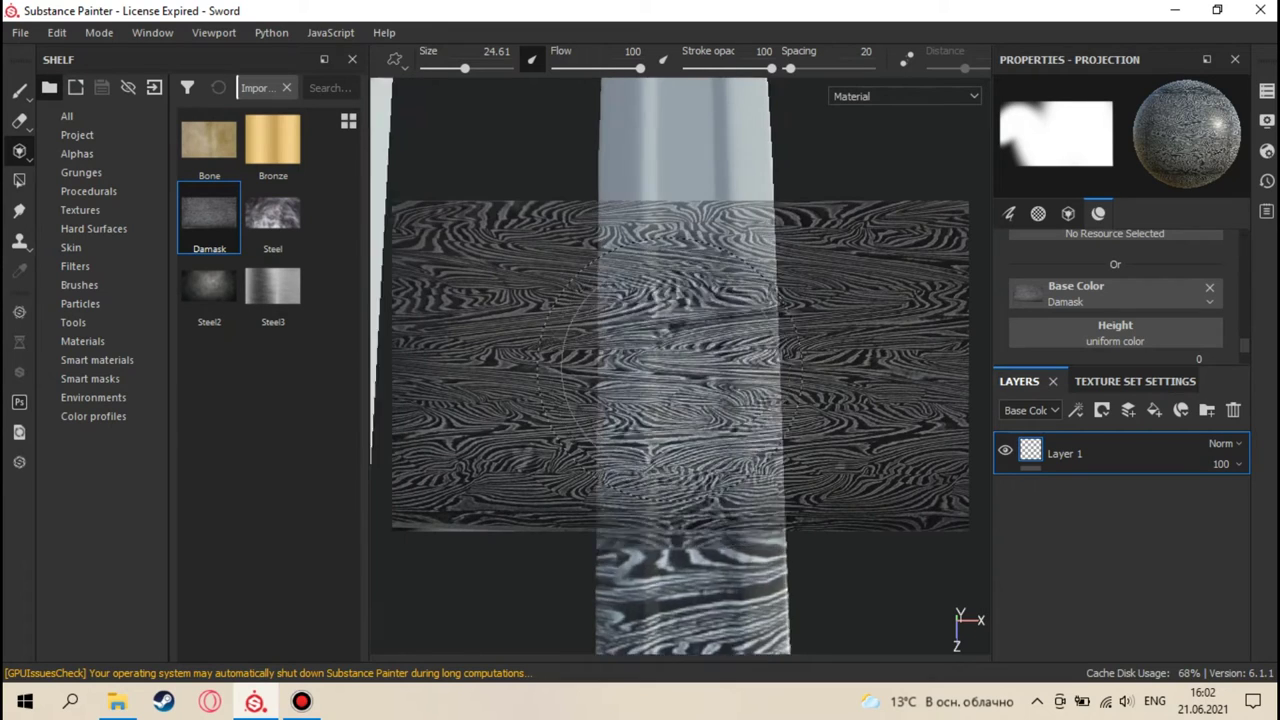
{"action": "scroll", "coordinate": [700, 420], "scroll_direction": "up", "scroll_amount": 2}
{"action": "mouse_move", "coordinate": [705, 430]}
{"action": "left_mouse_down"}
{"action": "mouse_move", "coordinate": [718, 483]}
{"action": "mouse_move", "coordinate": [591, 72]}
{"action": "mouse_move", "coordinate": [614, 443]}
{"action": "mouse_move", "coordinate": [712, 485]}
{"action": "left_mouse_up"}
{"action": "left_click_drag", "start_coordinate": [670, 232], "coordinate": [659, 330], "text": "alt"}
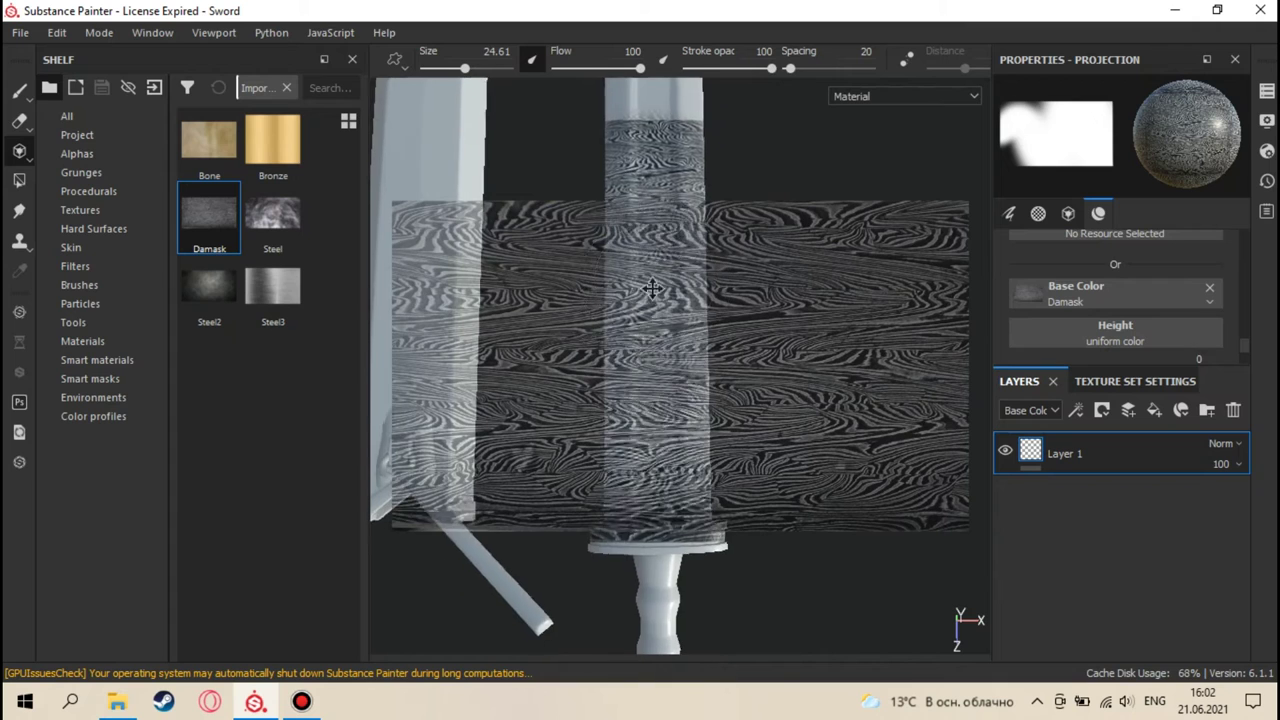
{"action": "left_click_drag", "start_coordinate": [654, 279], "coordinate": [590, 440], "text": "alt"}
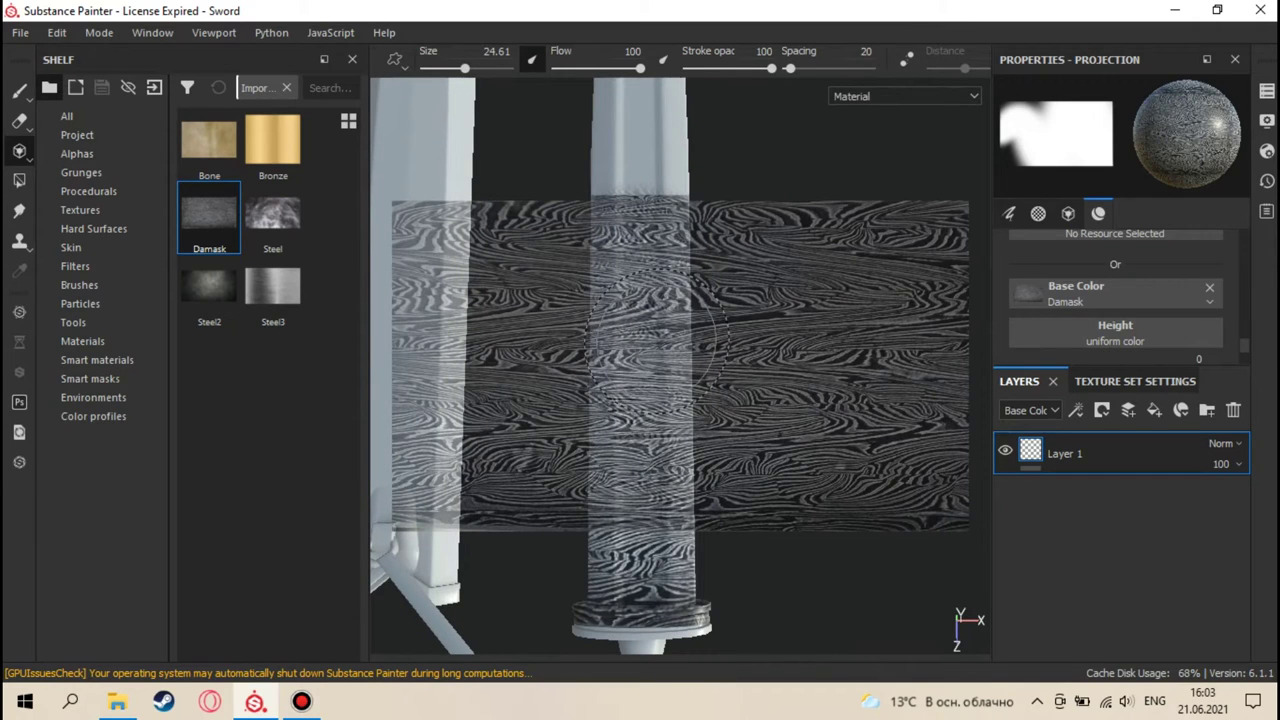
{"action": "middle_click_drag", "start_coordinate": [652, 340], "coordinate": [666, 325], "text": "alt"}
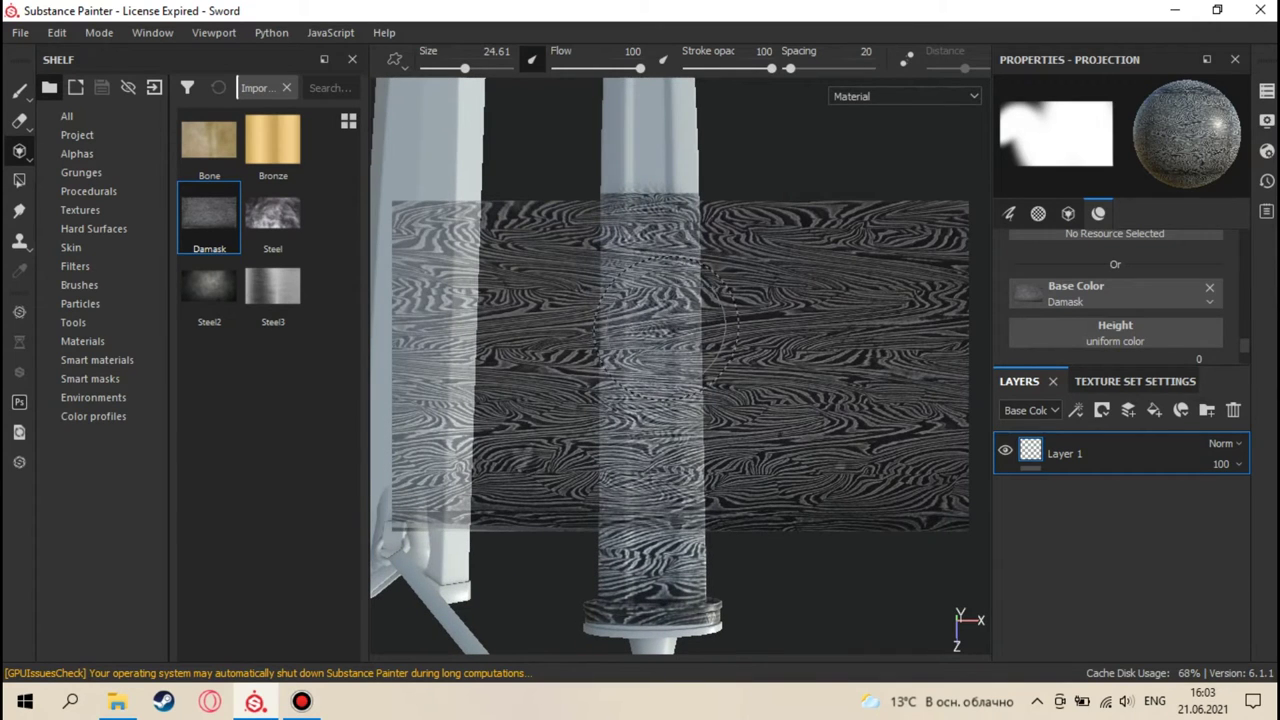
- Rotate the Damask stencil vertical, scale it to about half, and move it over the blade
{"action": "key", "text": "s"}
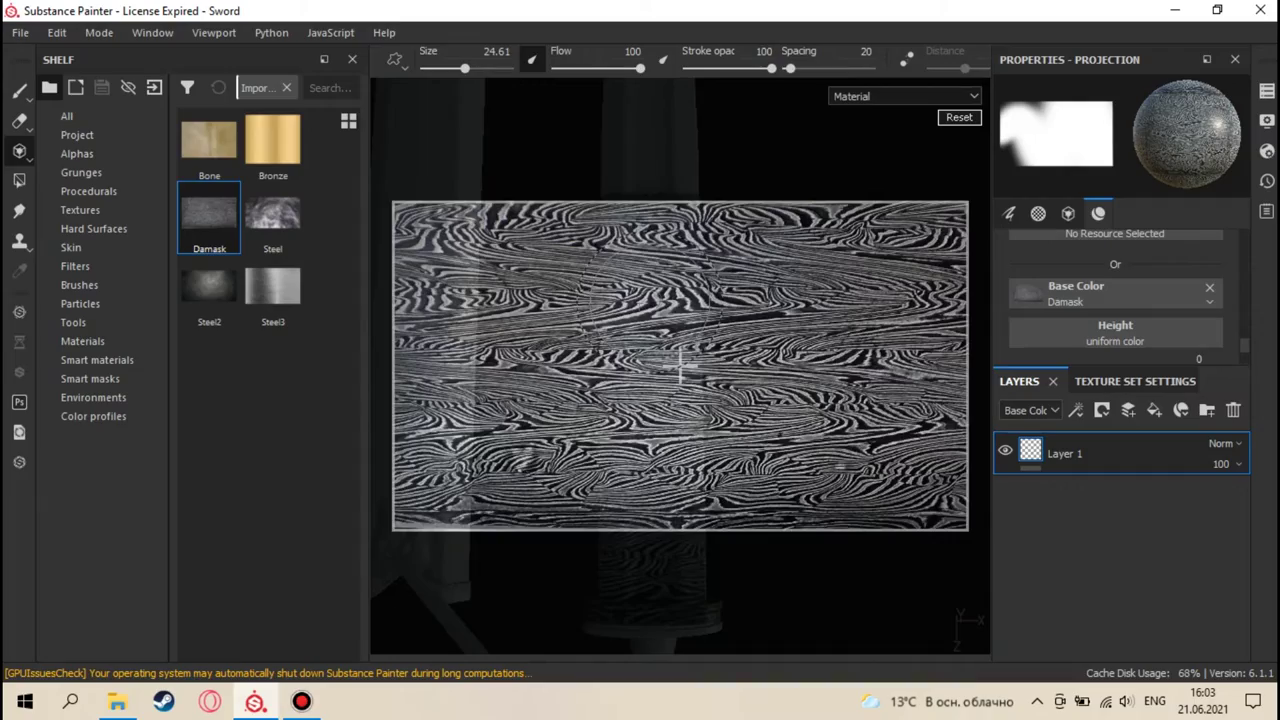
{"action": "left_click_drag", "start_coordinate": [650, 300], "coordinate": [793, 313]}
{"action": "right_click_drag", "start_coordinate": [779, 327], "coordinate": [750, 285]}
{"action": "middle_click_drag", "start_coordinate": [750, 285], "coordinate": [684, 290]}
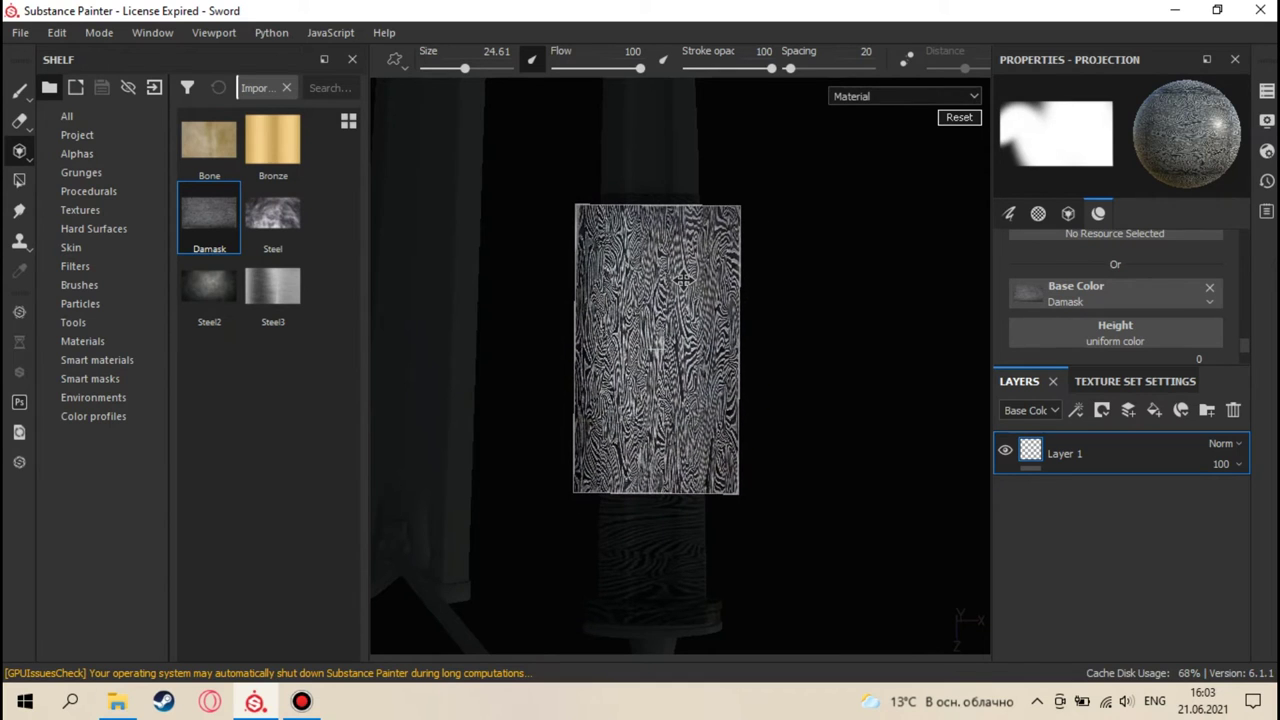
{"action": "key", "text": "s"}
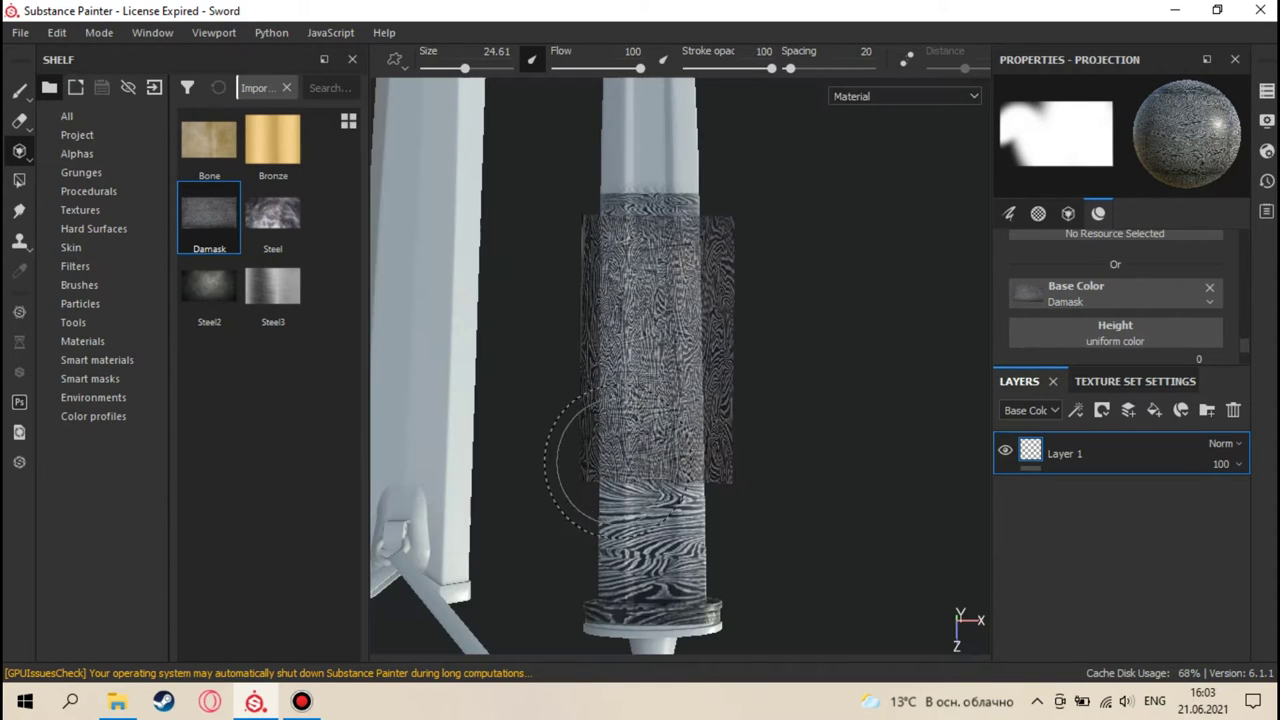
{"action": "left_click", "coordinate": [117, 703]}
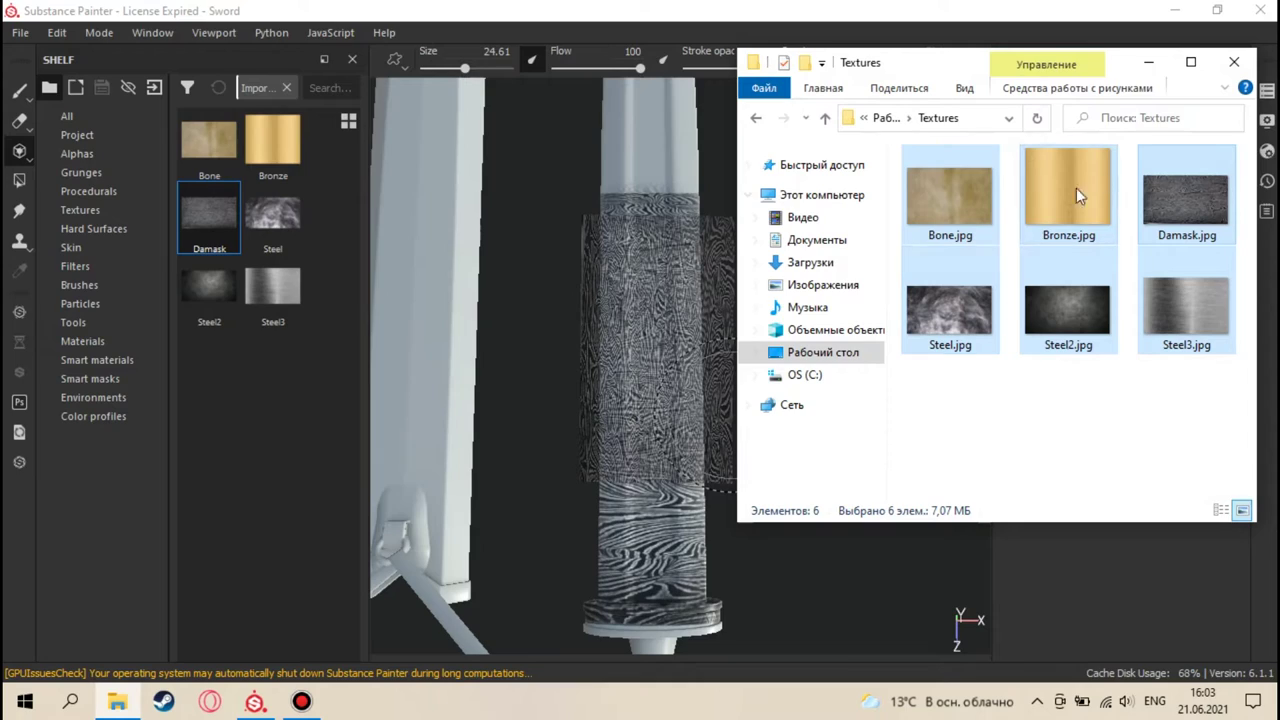
{"action": "left_click", "coordinate": [1150, 64]}
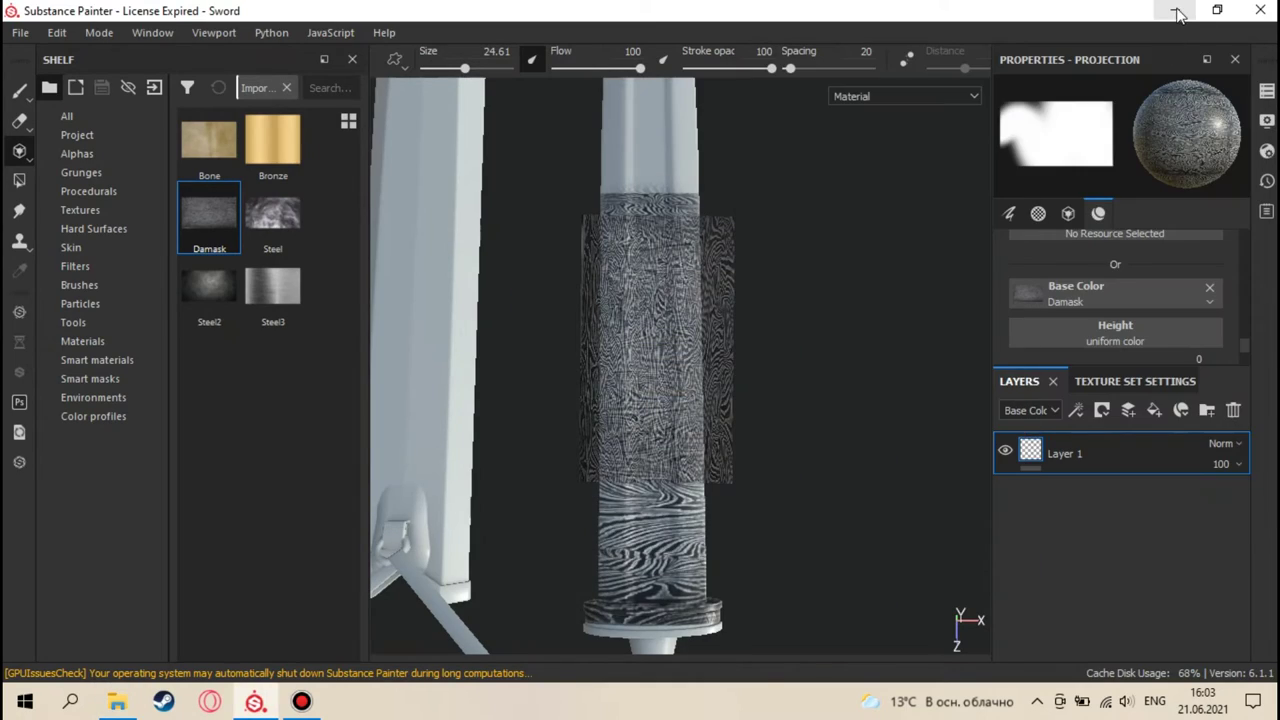
{"action": "left_click", "coordinate": [1176, 10]}
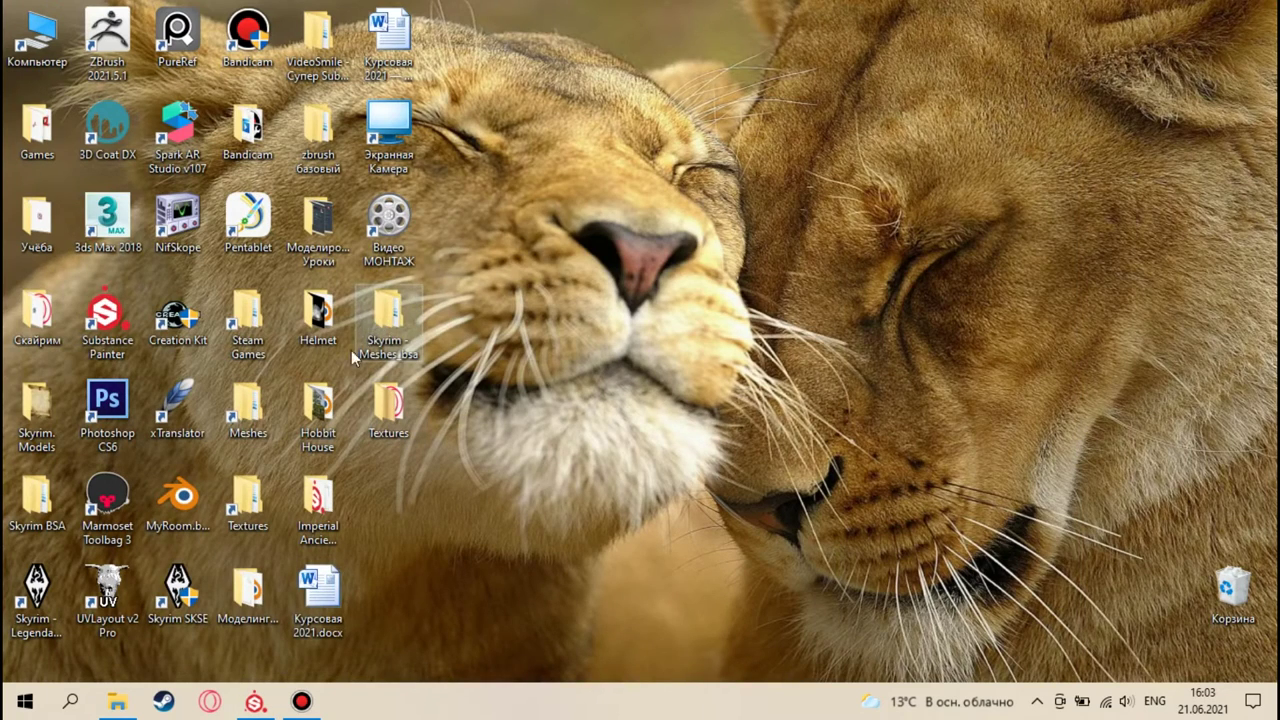
{"action": "left_click", "coordinate": [320, 484]}
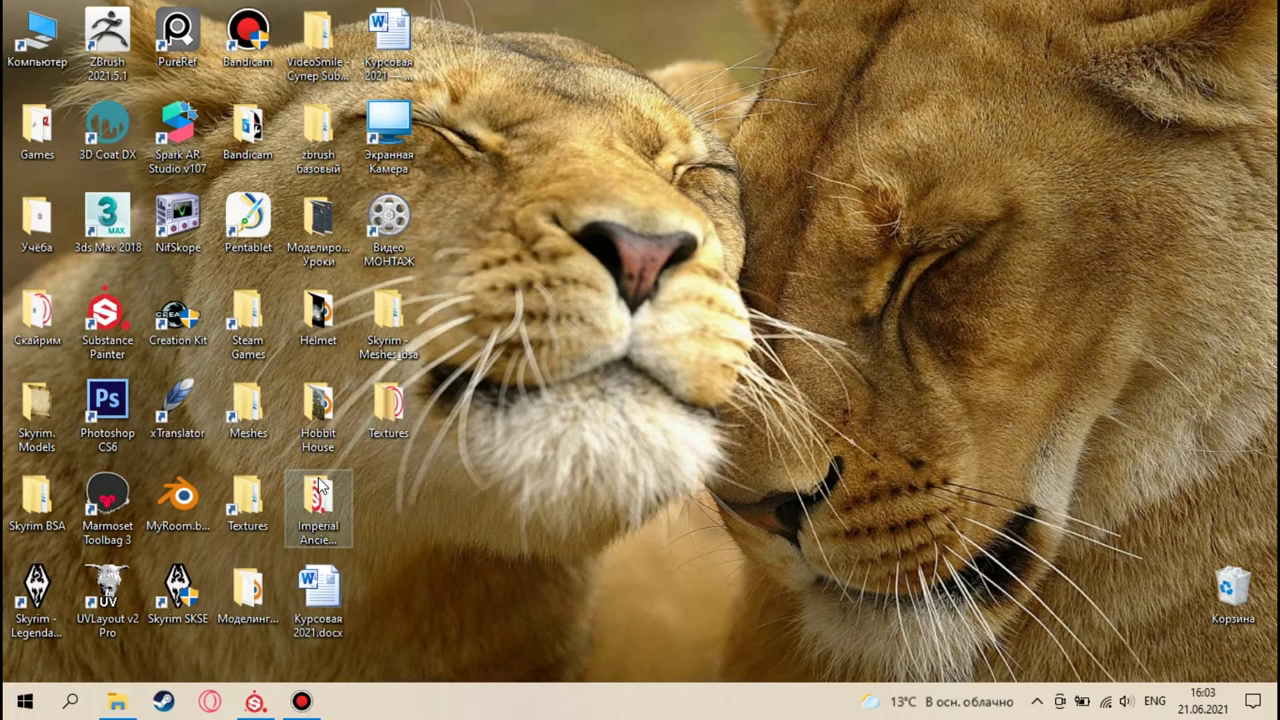
{"action": "double_click", "coordinate": [320, 484]}
{"action": "scroll", "coordinate": [400, 340], "scroll_direction": "down", "scroll_amount": 5}
{"action": "double_click", "coordinate": [249, 265]}
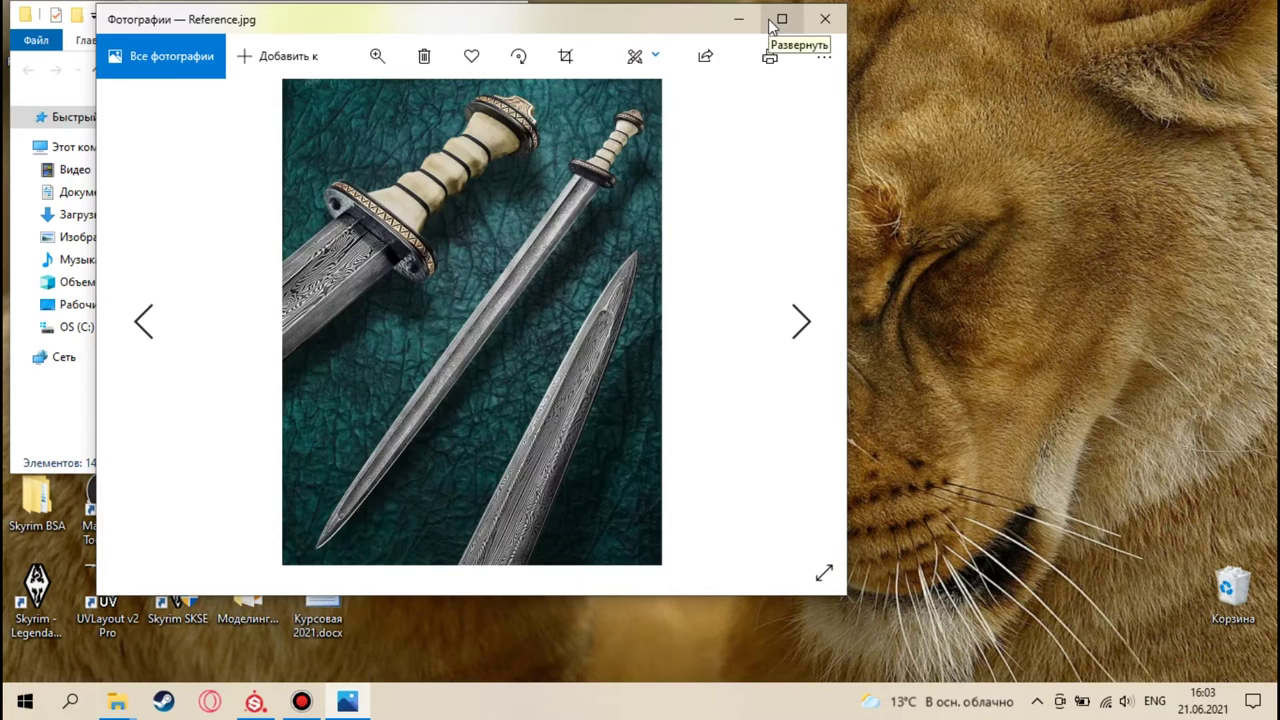
{"action": "left_click", "coordinate": [781, 19]}
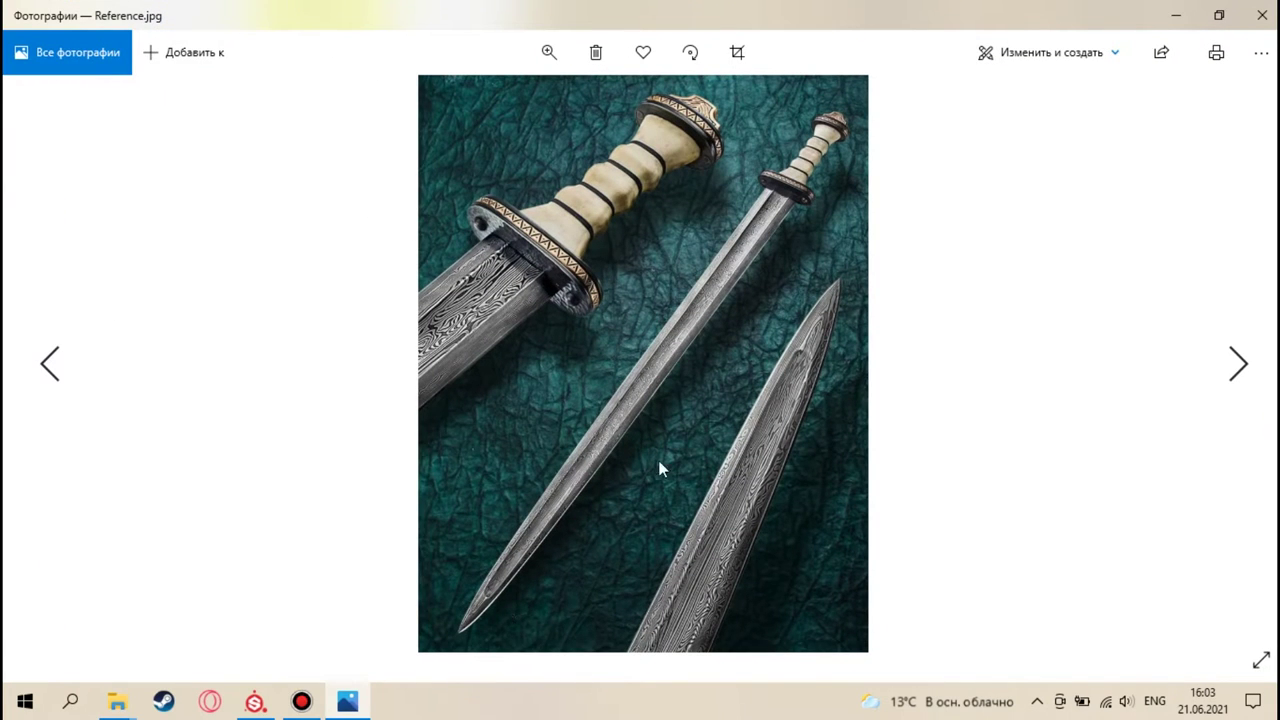
{"action": "left_click", "coordinate": [259, 707]}
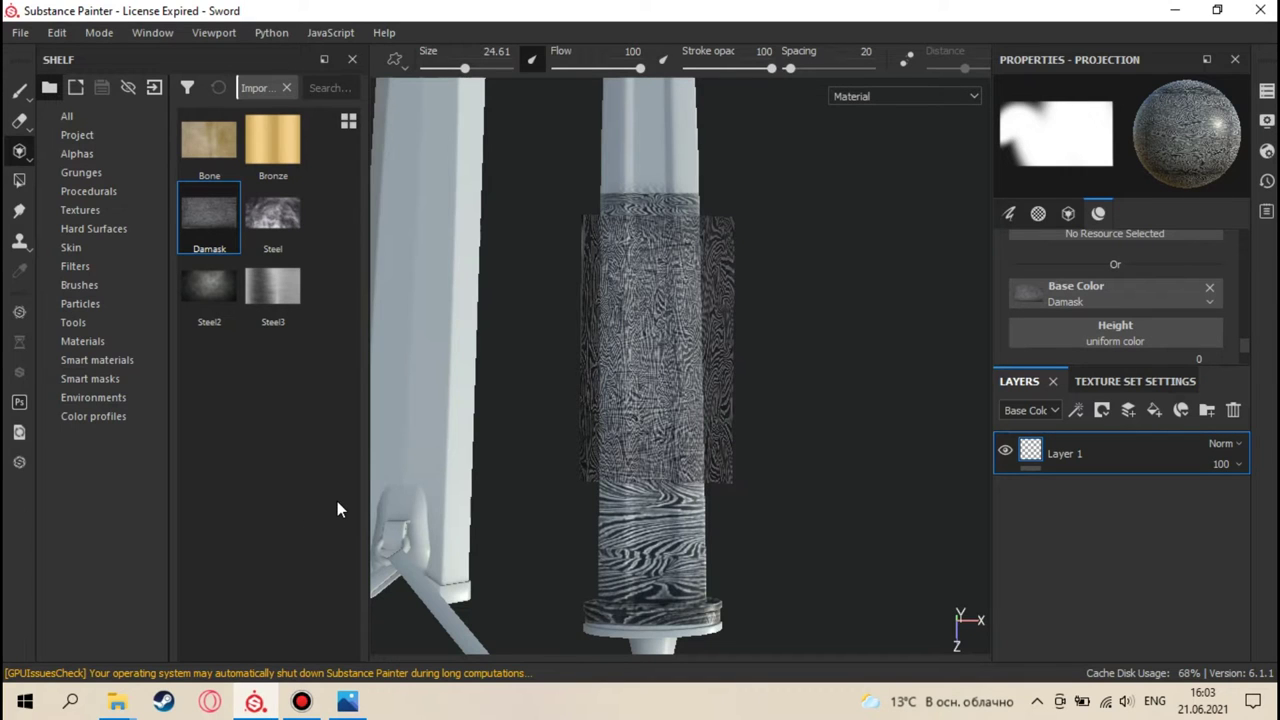
- Orbit around the sword to inspect the Damask projection
{"action": "left_click_drag", "start_coordinate": [705, 330], "coordinate": [696, 370], "text": "alt"}
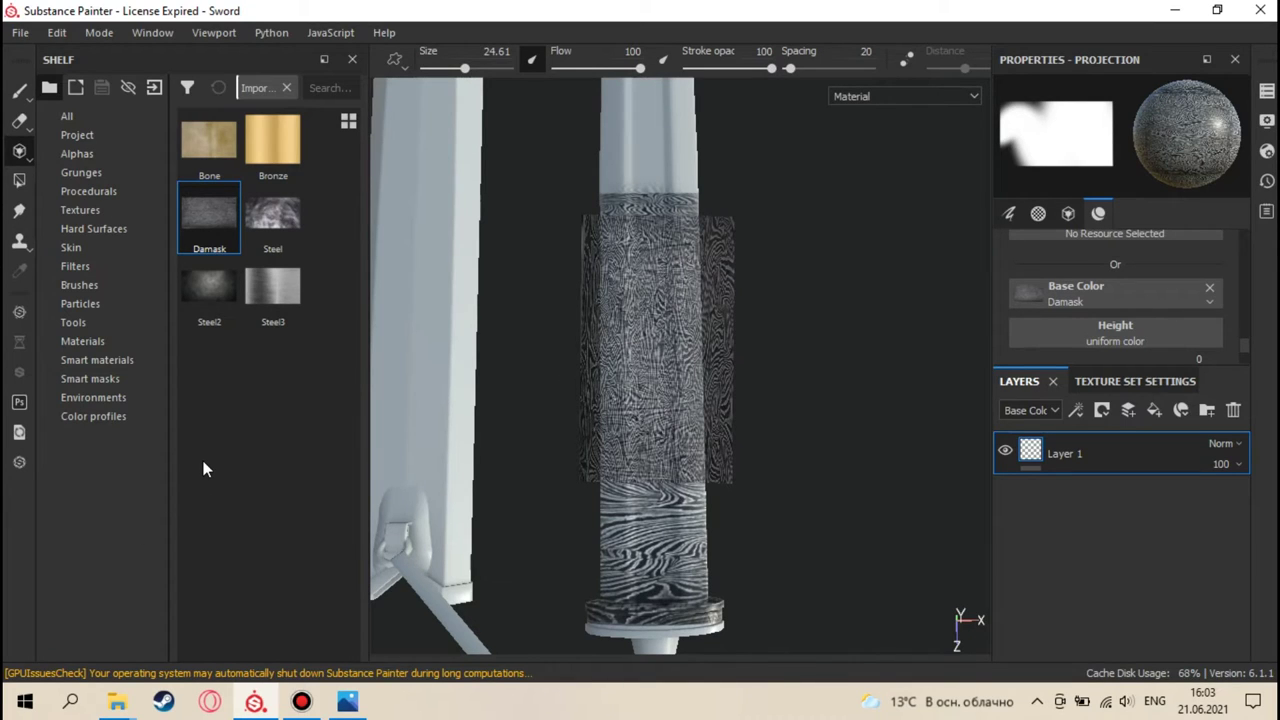
{"action": "left_click_drag", "start_coordinate": [440, 370], "coordinate": [571, 294], "text": "alt"}
{"action": "mouse_move", "coordinate": [823, 466]}
{"action": "left_mouse_down", "text": "alt"}
{"action": "mouse_move", "coordinate": [839, 412]}
{"action": "mouse_move", "coordinate": [811, 417]}
{"action": "mouse_move", "coordinate": [823, 417]}
{"action": "mouse_move", "coordinate": [803, 366]}
{"action": "mouse_move", "coordinate": [806, 383]}
{"action": "mouse_move", "coordinate": [788, 378]}
{"action": "mouse_move", "coordinate": [791, 354]}
{"action": "mouse_move", "coordinate": [800, 366]}
{"action": "mouse_move", "coordinate": [780, 399]}
{"action": "mouse_move", "coordinate": [806, 400]}
{"action": "left_mouse_up", "text": "alt"}
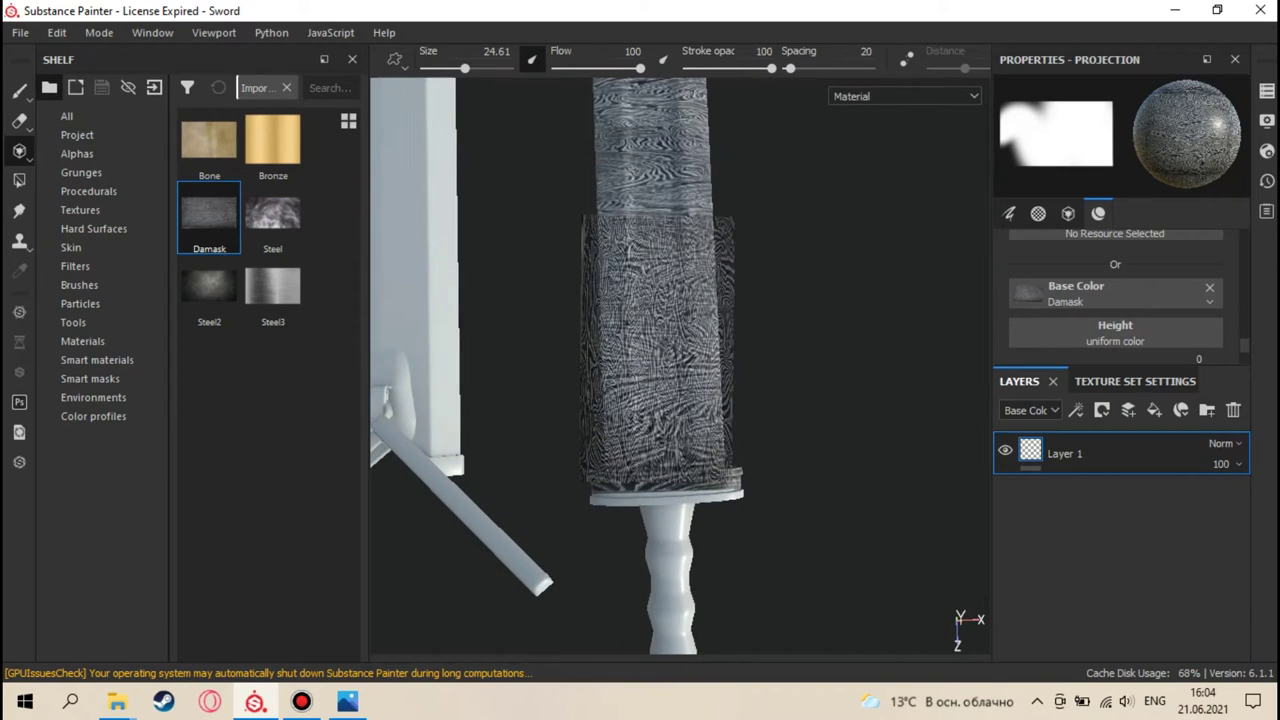
{"action": "middle_click_drag", "start_coordinate": [806, 400], "coordinate": [797, 418], "text": "alt"}
- Compare with the reference sword photo, then delete Layer 1 with its Damask paint
{"action": "left_click", "coordinate": [348, 703]}
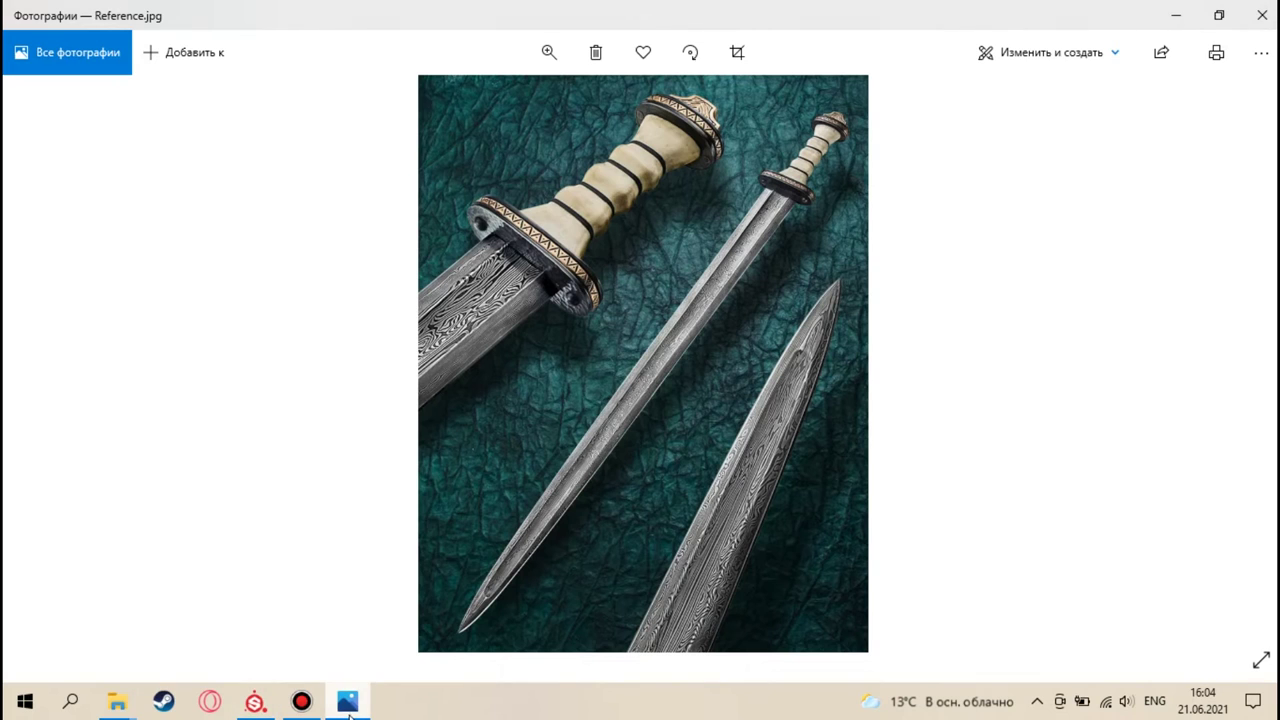
{"action": "scroll", "coordinate": [619, 369], "scroll_direction": "up", "scroll_amount": 5}
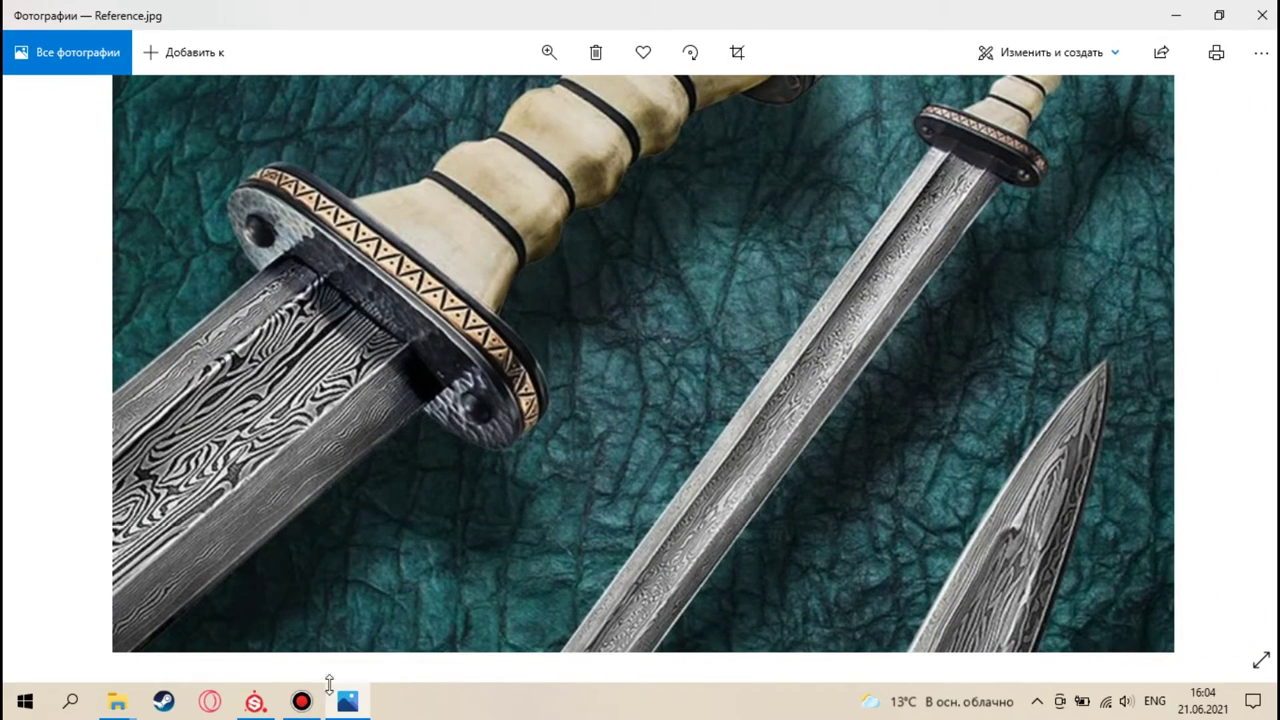
{"action": "left_click", "coordinate": [257, 705]}
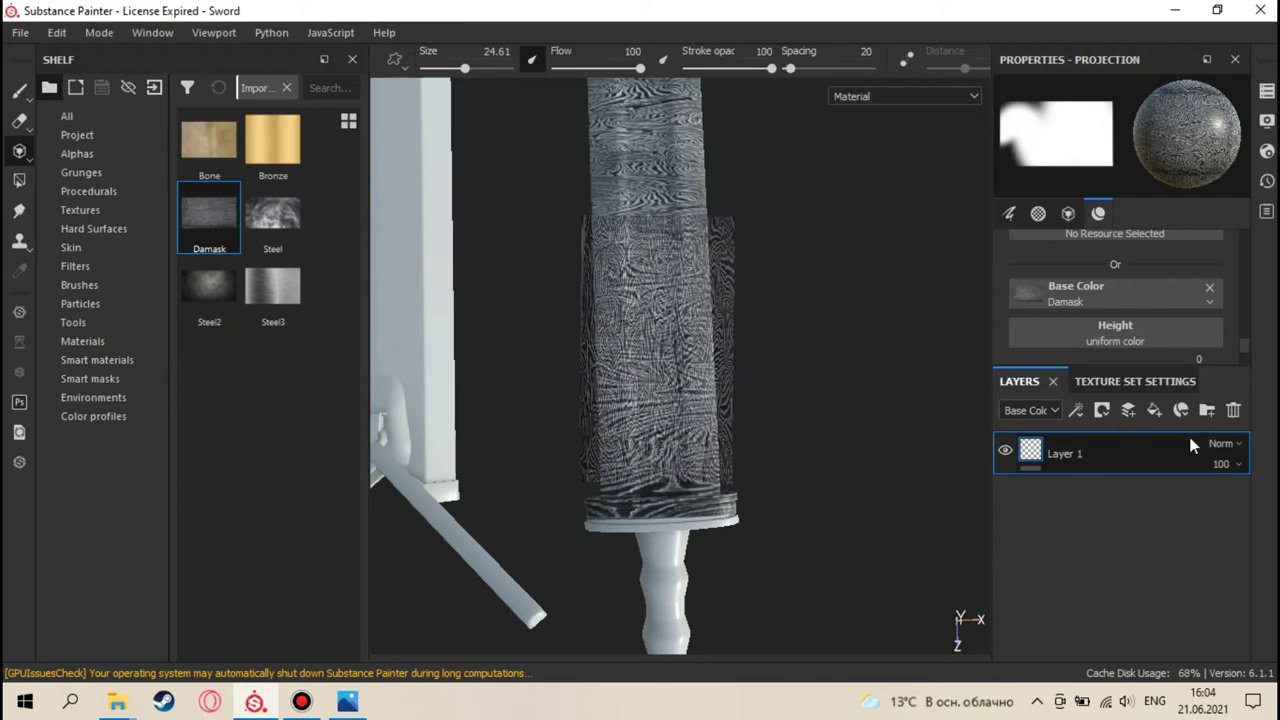
{"action": "left_click", "coordinate": [1234, 411]}
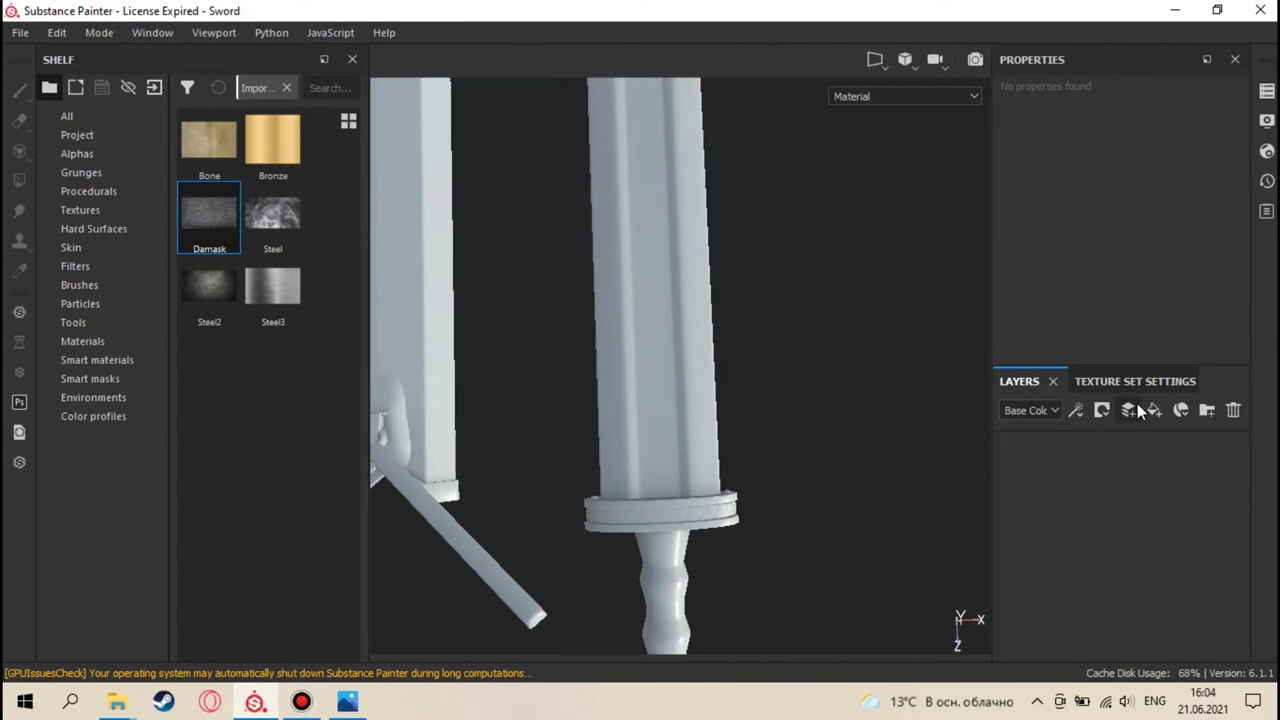
- Undo the layer deletion and paint the Damask projection onto the blade
{"action": "key", "text": "ctrl+z"}
{"action": "left_click_drag", "start_coordinate": [886, 457], "coordinate": [768, 383], "text": "alt"}
{"action": "mouse_move", "coordinate": [677, 471]}
{"action": "left_mouse_down"}
{"action": "mouse_move", "coordinate": [628, 337]}
{"action": "mouse_move", "coordinate": [643, 214]}
{"action": "mouse_move", "coordinate": [731, 323]}
{"action": "mouse_move", "coordinate": [766, 514]}
{"action": "mouse_move", "coordinate": [742, 412]}
{"action": "mouse_move", "coordinate": [763, 420]}
{"action": "mouse_move", "coordinate": [720, 320]}
{"action": "mouse_move", "coordinate": [770, 440]}
{"action": "mouse_move", "coordinate": [740, 434]}
{"action": "mouse_move", "coordinate": [757, 427]}
{"action": "mouse_move", "coordinate": [726, 443]}
{"action": "left_mouse_up"}
{"action": "scroll", "coordinate": [694, 486], "scroll_direction": "up", "scroll_amount": 2}
{"action": "scroll", "coordinate": [737, 251], "scroll_direction": "down", "scroll_amount": 2}
{"action": "scroll", "coordinate": [734, 450], "scroll_direction": "up", "scroll_amount": 4}
{"action": "scroll", "coordinate": [782, 440], "scroll_direction": "up", "scroll_amount": 1}
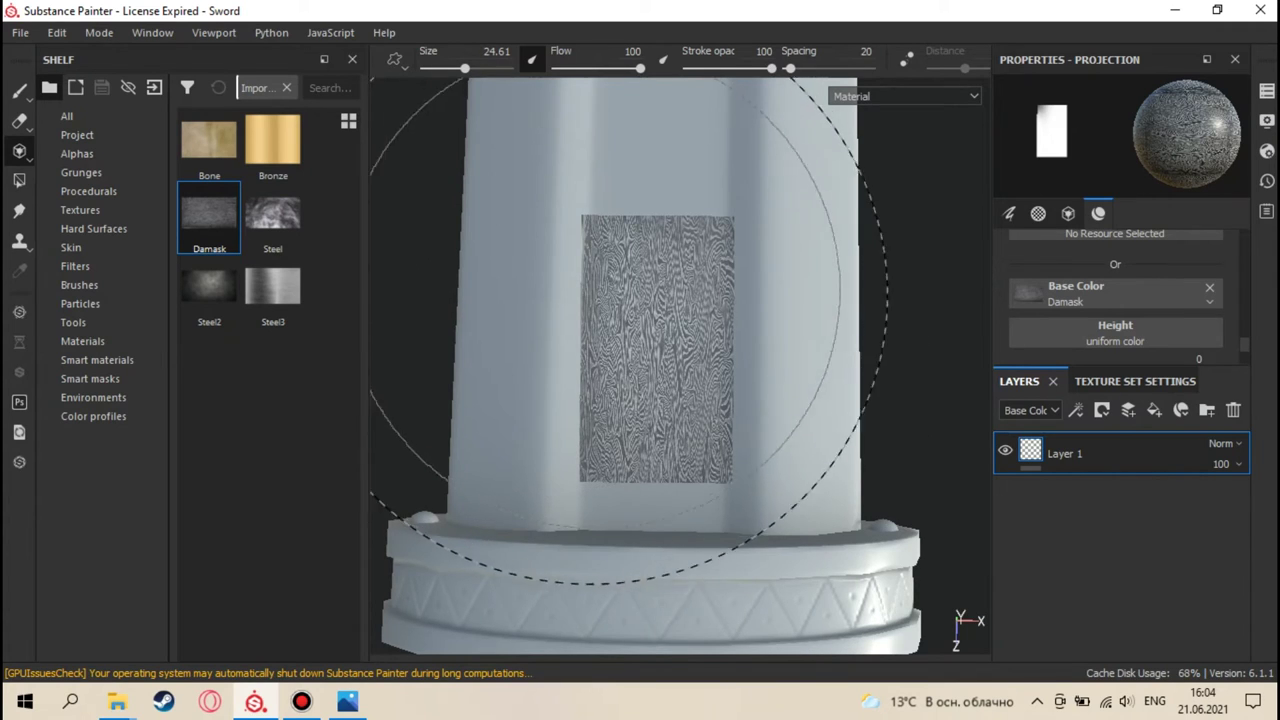
- Enlarge the Damask projection to cover the blade and paint it up to the blade's top
{"action": "key", "text": "s"}
{"action": "right_click_drag", "start_coordinate": [657, 346], "coordinate": [658, 346]}
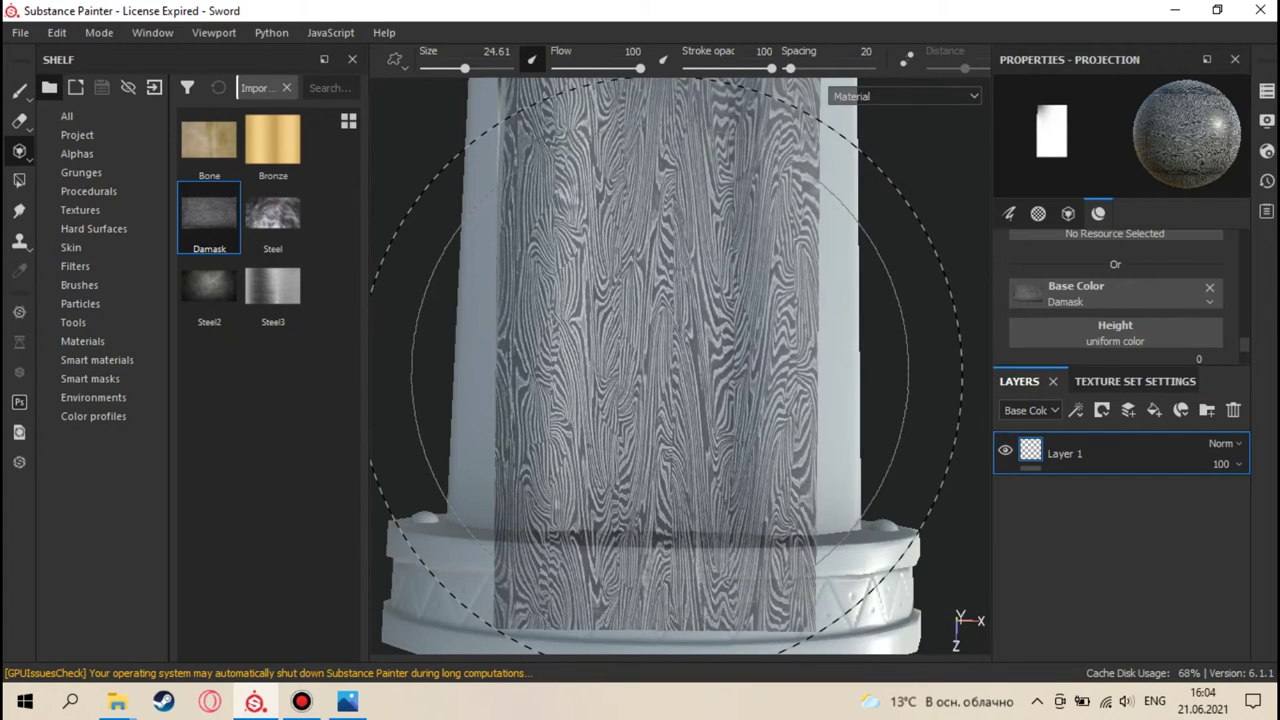
{"action": "left_click_drag", "start_coordinate": [662, 365], "coordinate": [662, 363], "text": "alt"}
{"action": "middle_click_drag", "start_coordinate": [662, 363], "coordinate": [657, 414], "text": "alt"}
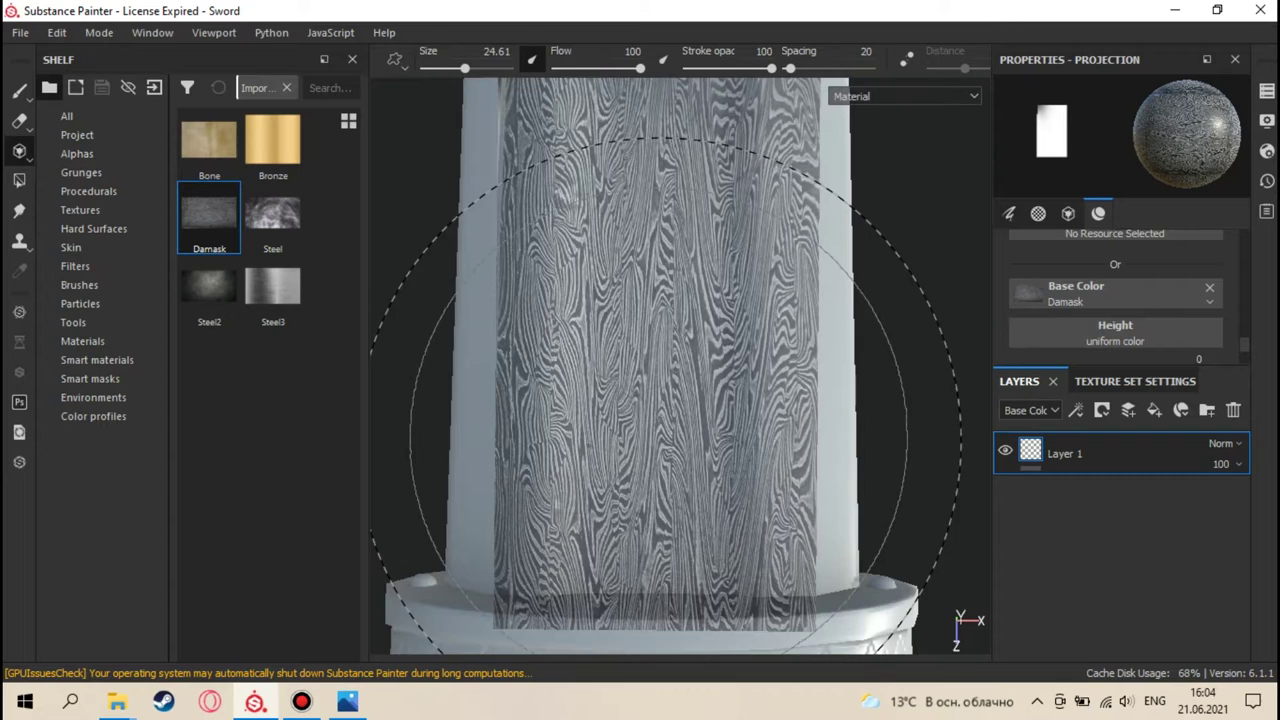
{"action": "left_click", "coordinate": [662, 462]}
{"action": "mouse_move", "coordinate": [655, 465]}
{"action": "left_mouse_down"}
{"action": "mouse_move", "coordinate": [668, 249]}
{"action": "mouse_move", "coordinate": [648, 389]}
{"action": "mouse_move", "coordinate": [653, 269]}
{"action": "mouse_move", "coordinate": [668, 264]}
{"action": "mouse_move", "coordinate": [643, 484]}
{"action": "mouse_move", "coordinate": [648, 359]}
{"action": "mouse_move", "coordinate": [603, 240]}
{"action": "mouse_move", "coordinate": [580, 302]}
{"action": "mouse_move", "coordinate": [568, 492]}
{"action": "mouse_move", "coordinate": [618, 564]}
{"action": "mouse_move", "coordinate": [633, 320]}
{"action": "mouse_move", "coordinate": [642, 450]}
{"action": "left_mouse_up"}
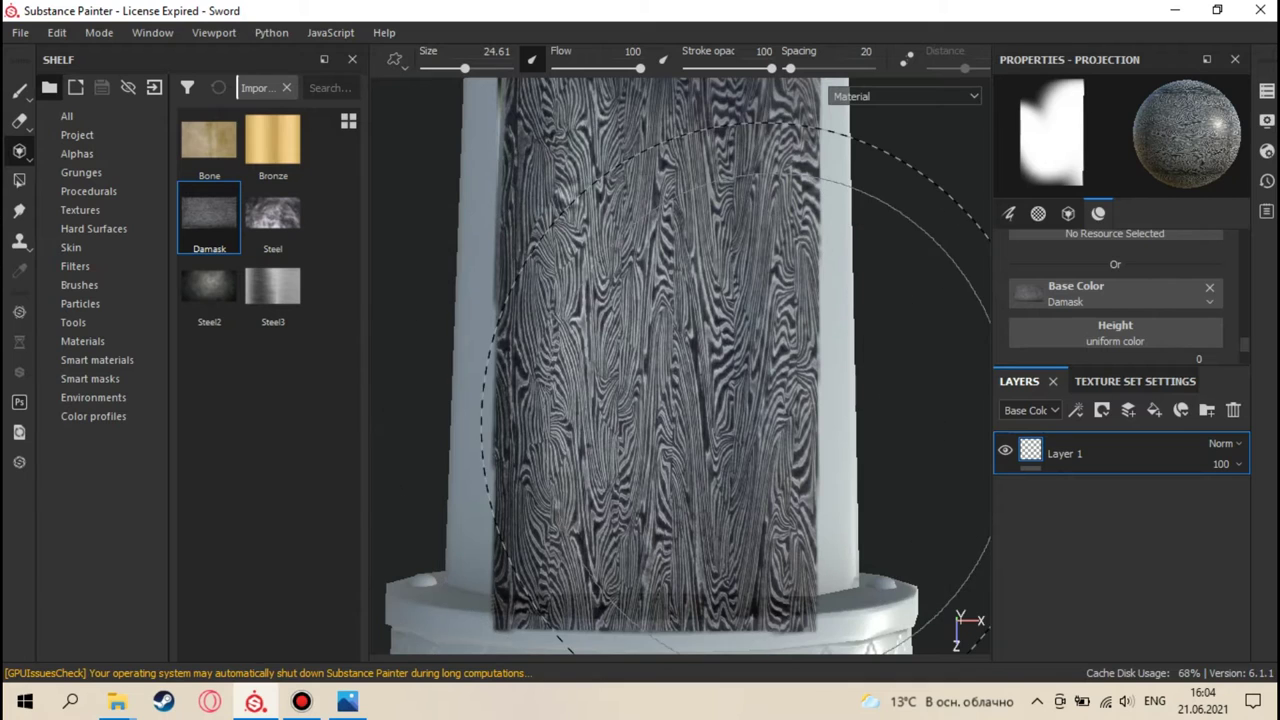
{"action": "left_click", "coordinate": [1134, 382]}
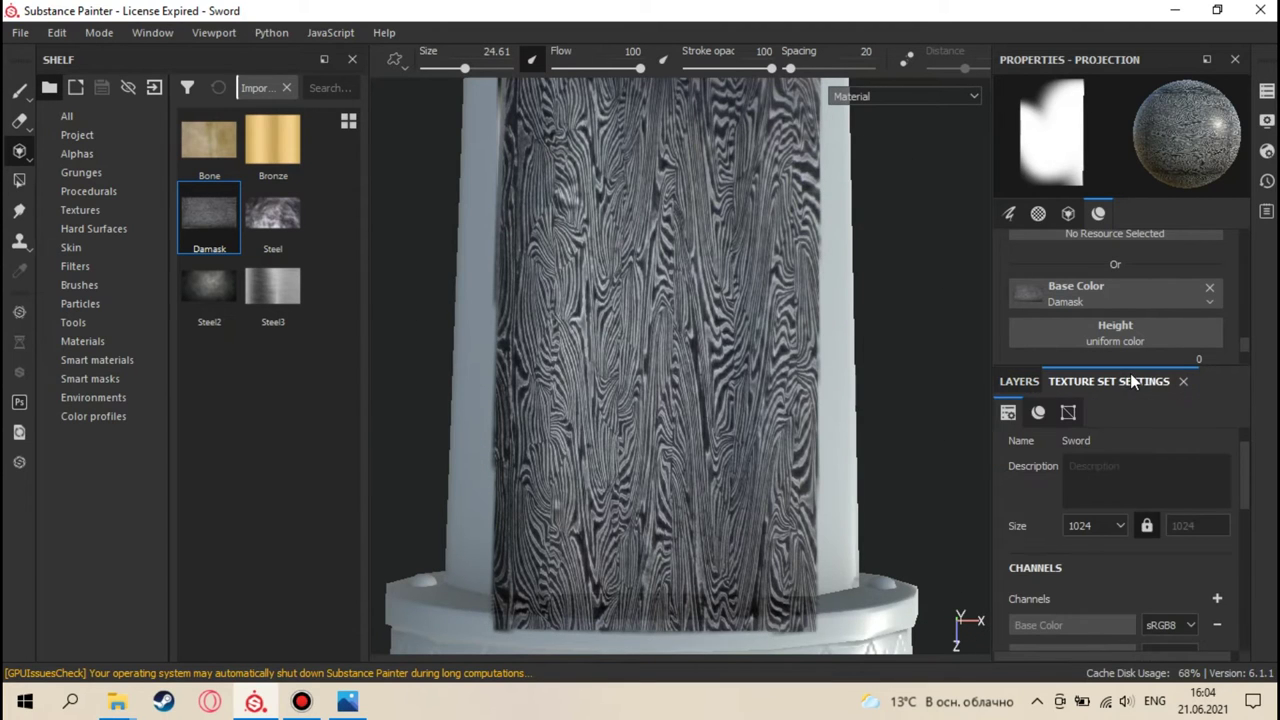
- Test Sword texture set sizes 4096, 128 and 1024 in Texture Set Settings
{"action": "left_click", "coordinate": [19, 92]}
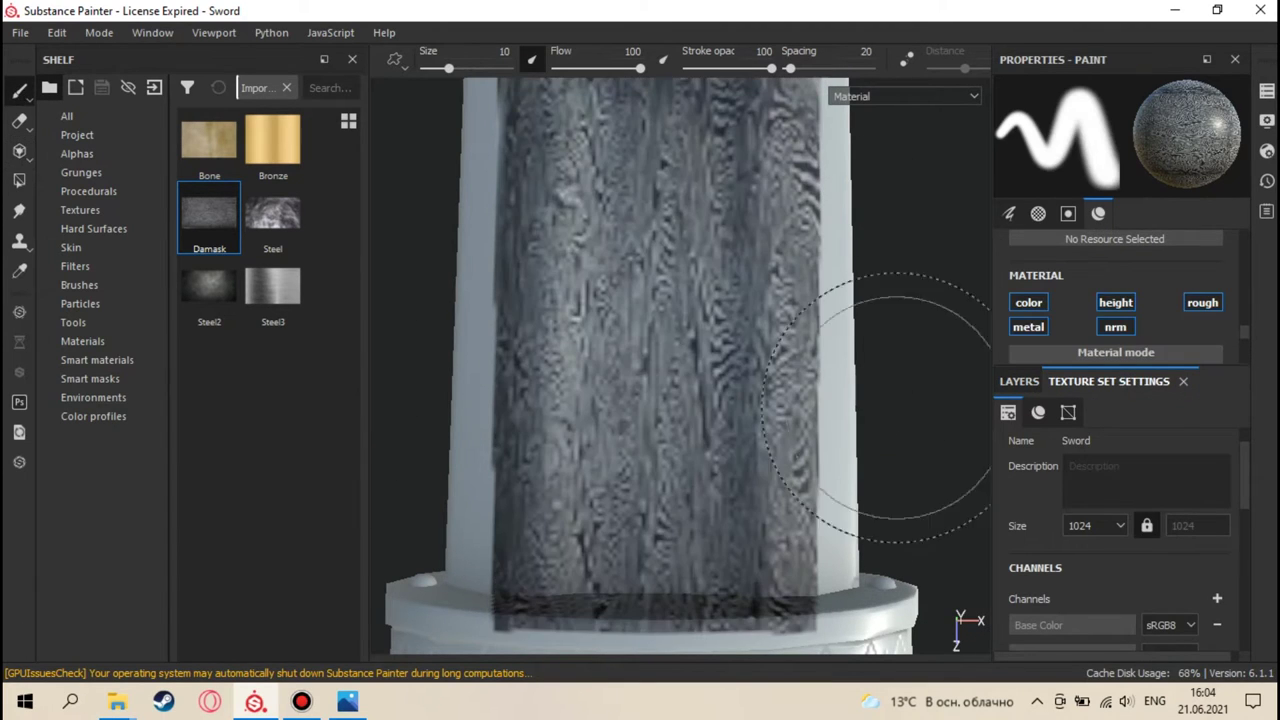
{"action": "scroll", "coordinate": [1080, 516], "scroll_direction": "down", "scroll_amount": 2}
{"action": "left_click", "coordinate": [1101, 470]}
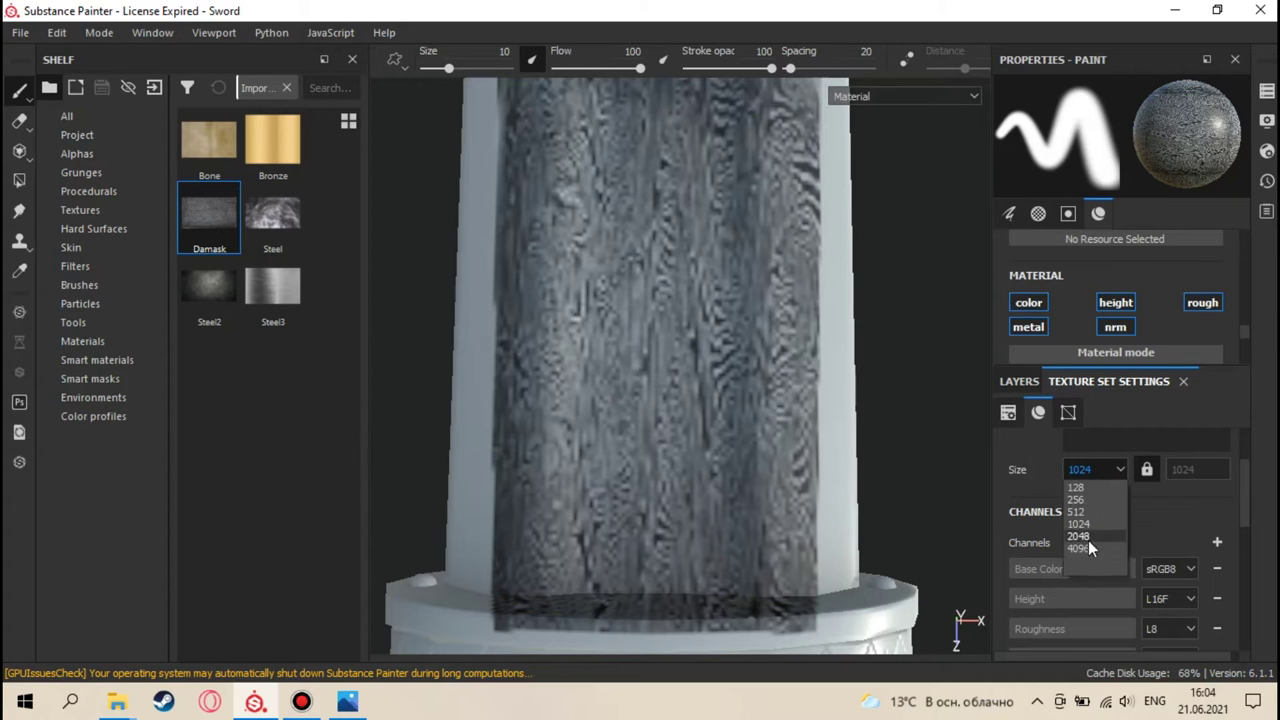
{"action": "left_click", "coordinate": [1087, 548]}
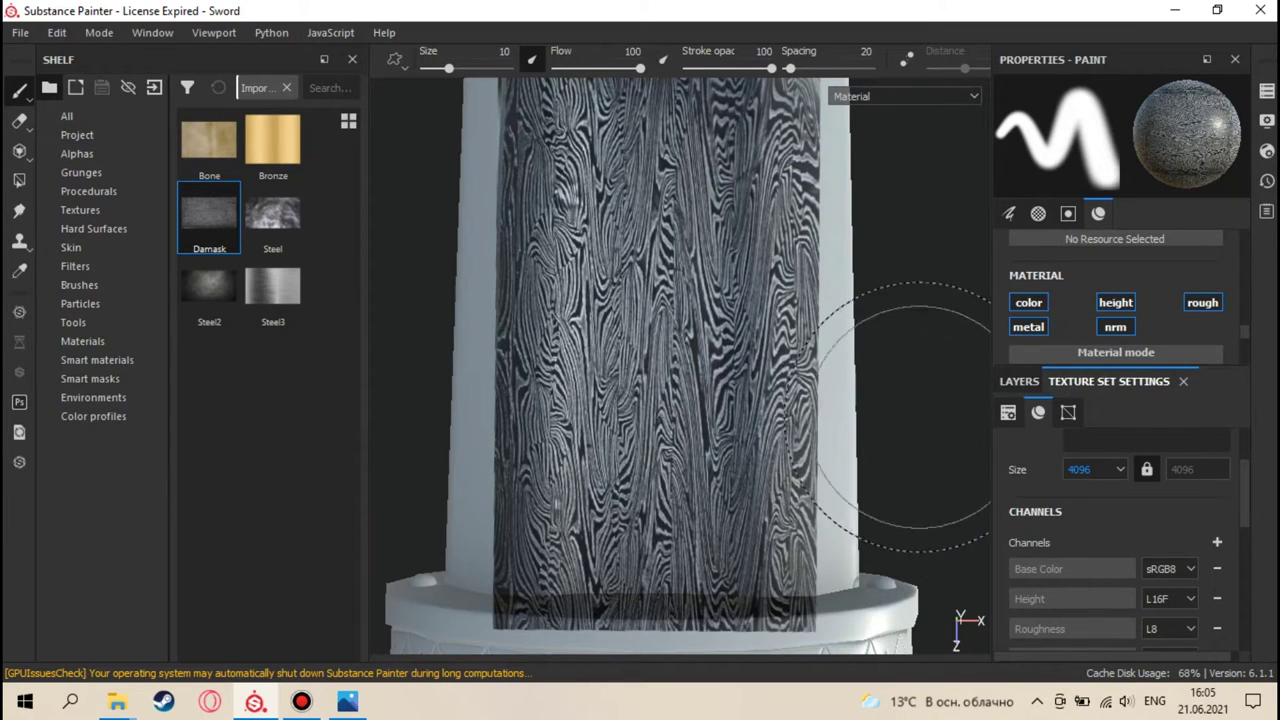
{"action": "left_click", "coordinate": [1096, 476]}
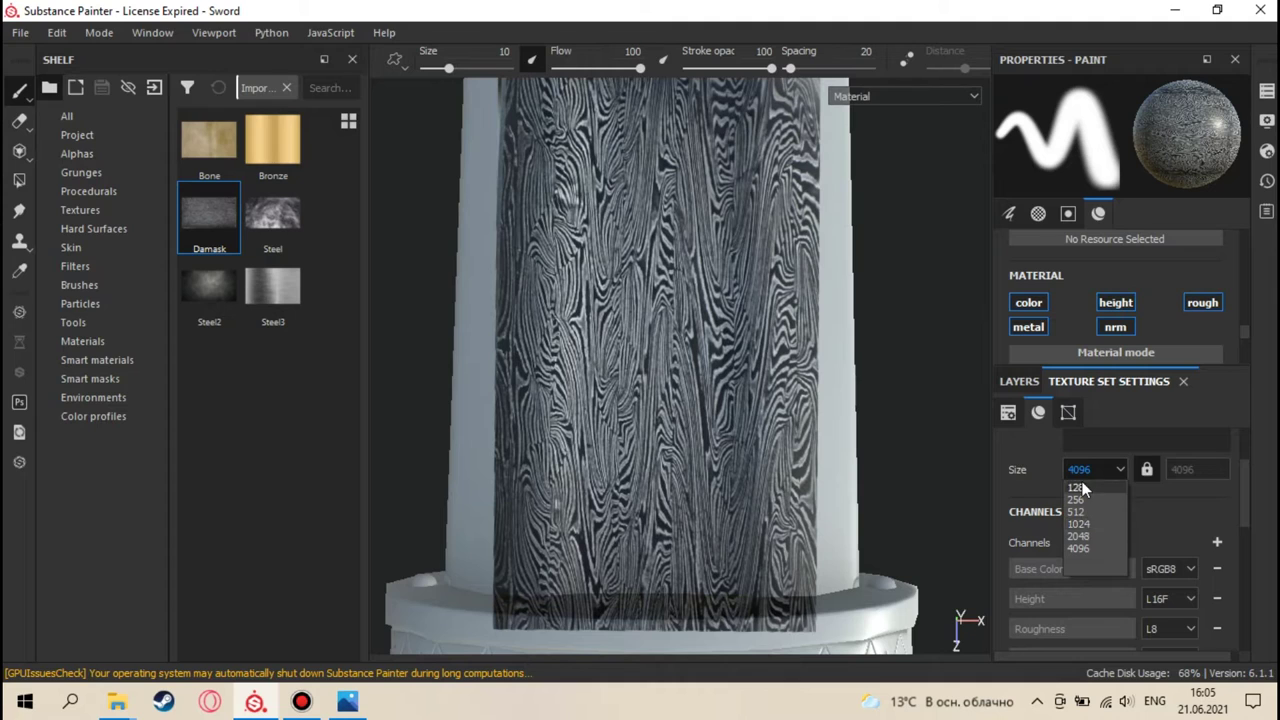
{"action": "left_click", "coordinate": [1083, 487]}
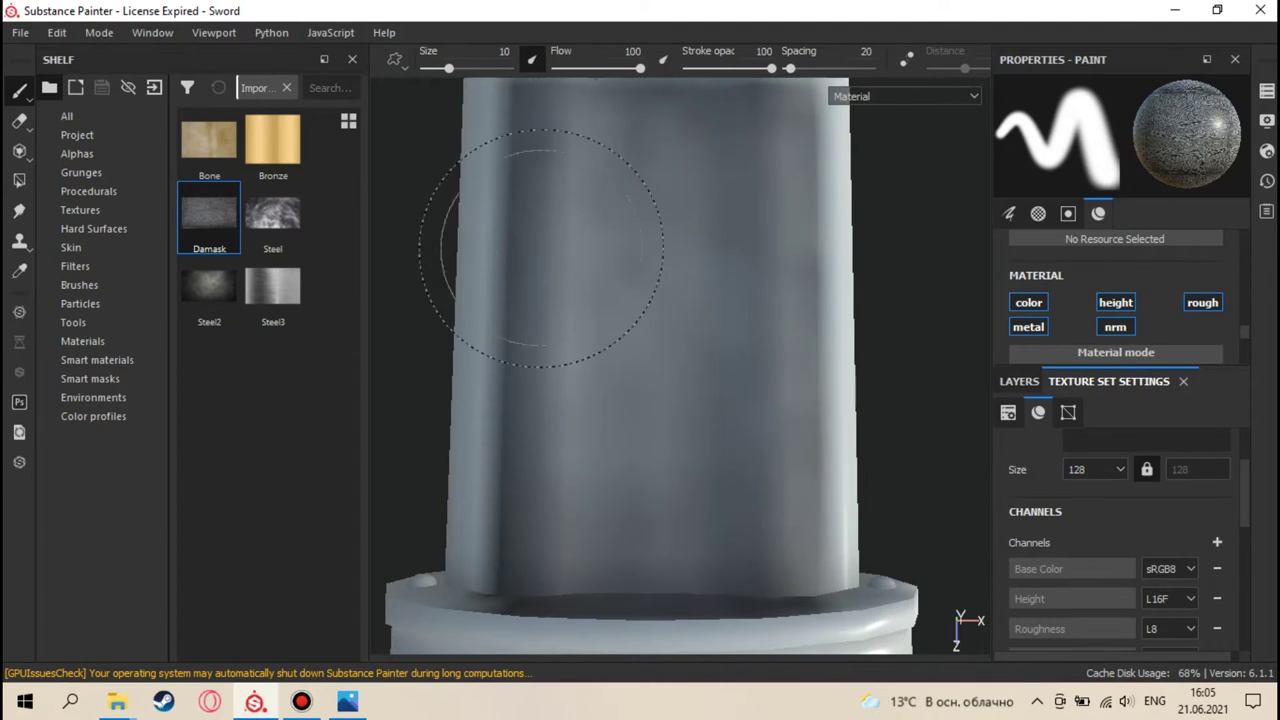
{"action": "left_click", "coordinate": [1088, 470]}
{"action": "left_click", "coordinate": [1091, 519]}
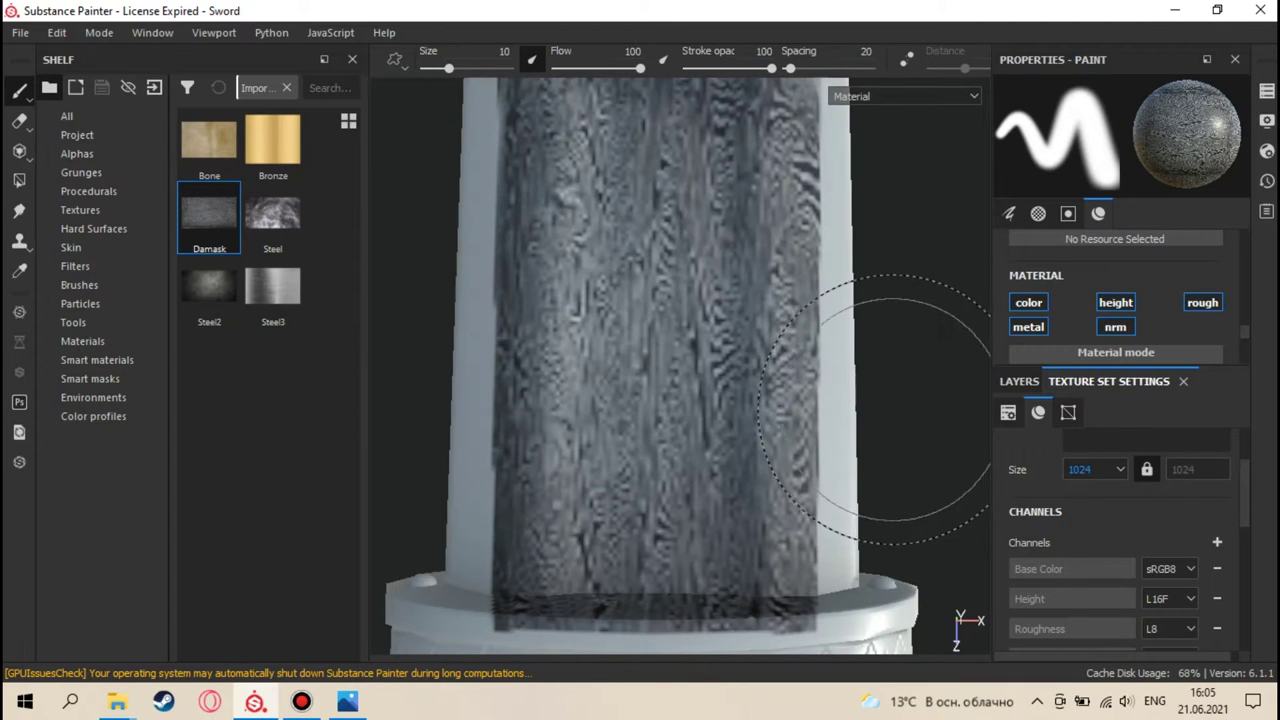
- Return to the Projection tool and set the texture set size to 4096
{"action": "left_click", "coordinate": [19, 151]}
{"action": "left_click_drag", "start_coordinate": [660, 150], "coordinate": [656, 581], "text": "alt"}
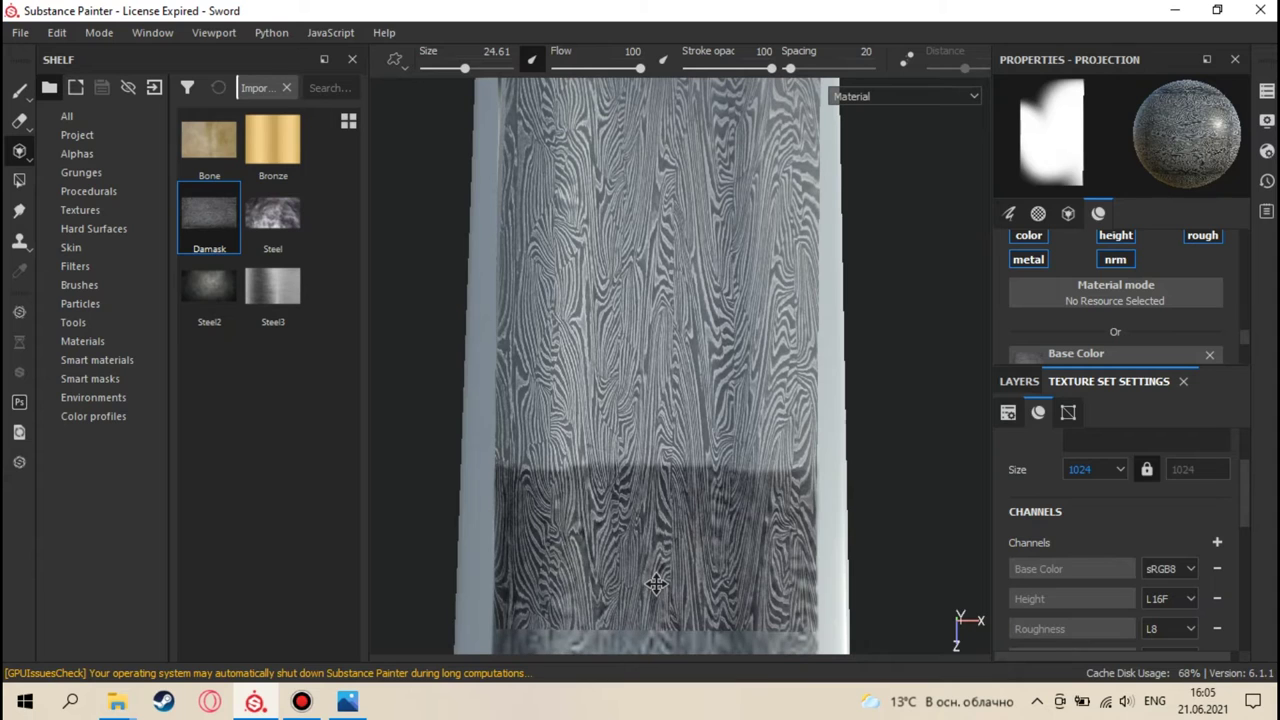
{"action": "left_click", "coordinate": [1117, 471]}
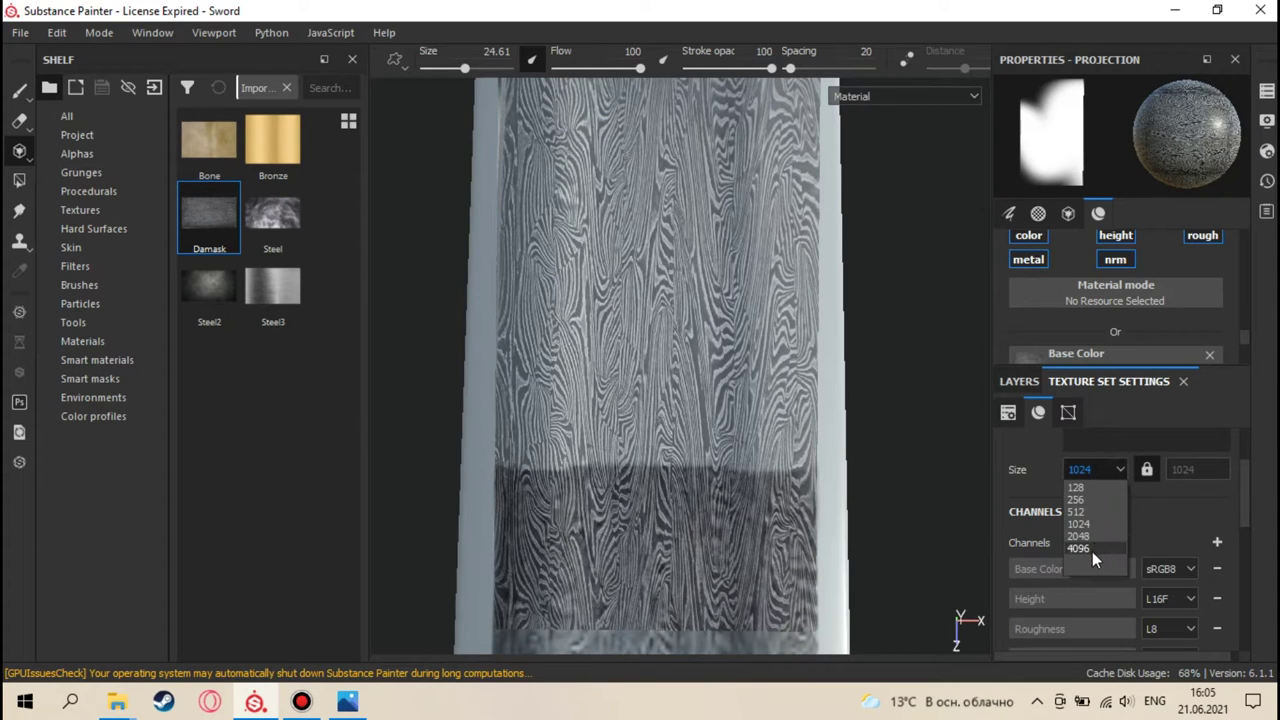
{"action": "left_click", "coordinate": [1092, 551]}
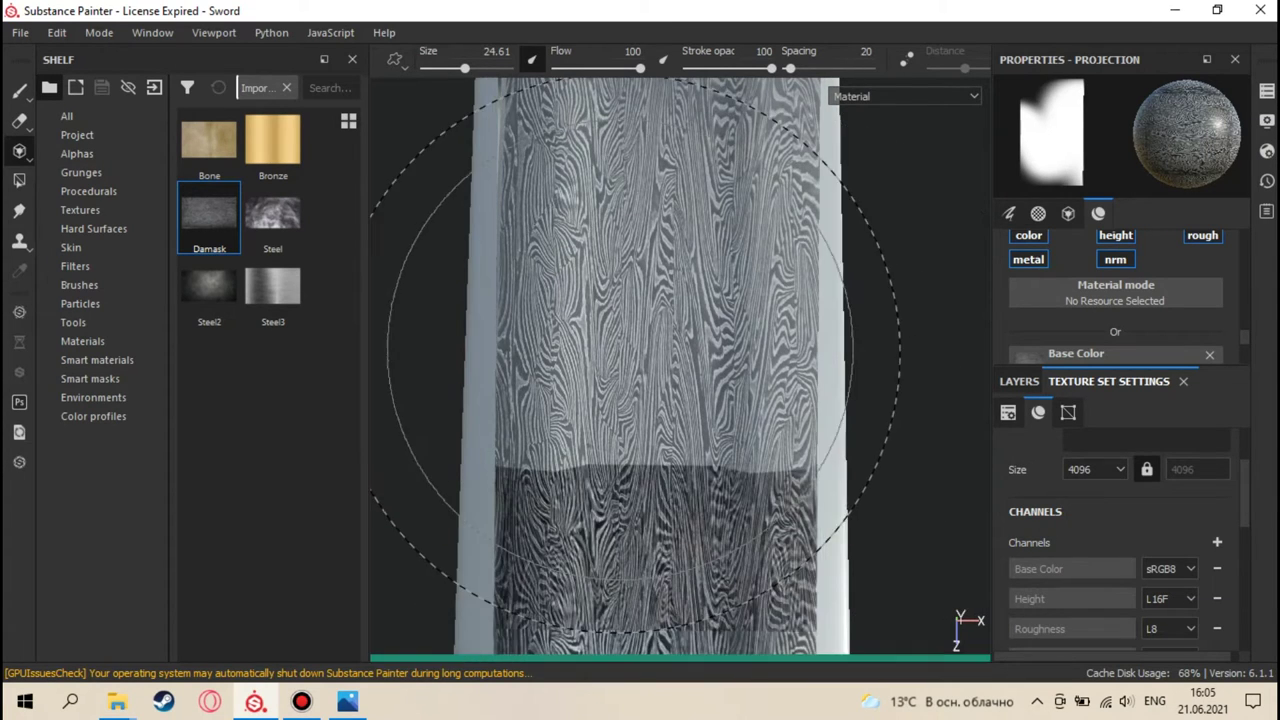
- With a slightly smaller brush, paint Damask strokes over the upper, middle and lower blade
{"action": "right_click_drag", "start_coordinate": [657, 352], "coordinate": [680, 318], "text": "ctrl"}
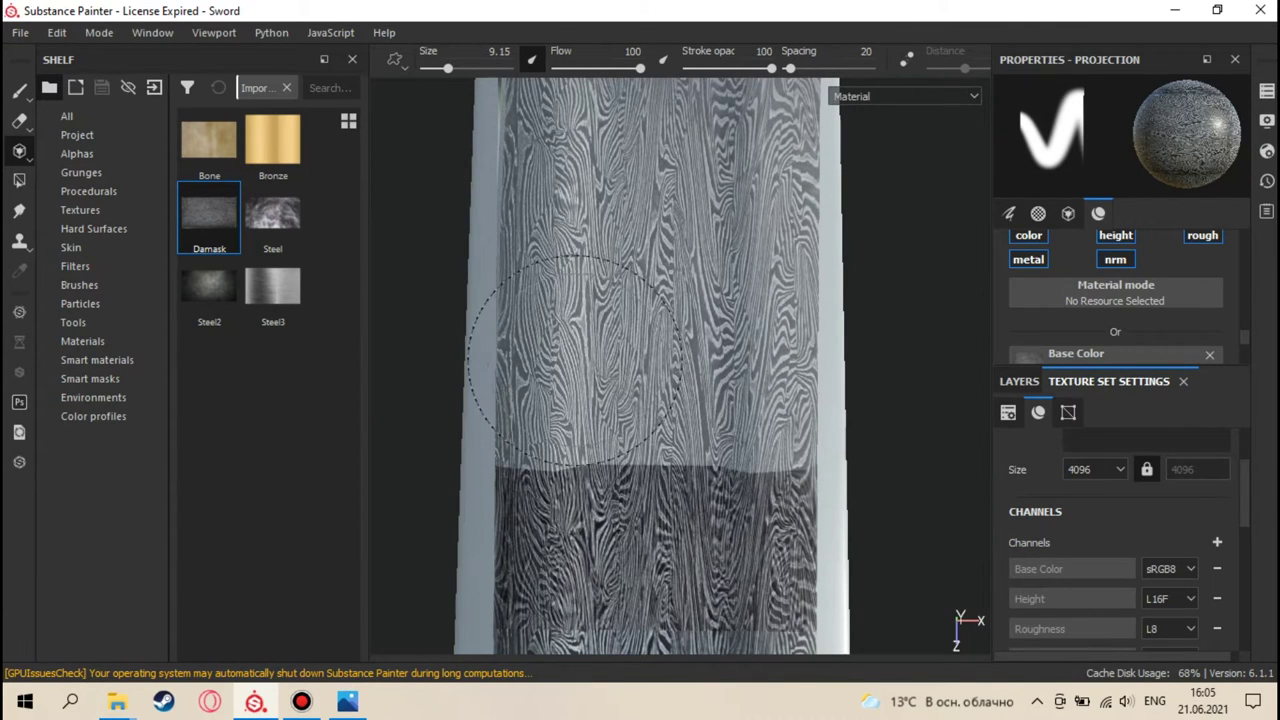
{"action": "mouse_move", "coordinate": [570, 360]}
{"action": "left_mouse_down"}
{"action": "mouse_move", "coordinate": [563, 455]}
{"action": "mouse_move", "coordinate": [559, 392]}
{"action": "mouse_move", "coordinate": [586, 430]}
{"action": "mouse_move", "coordinate": [808, 429]}
{"action": "mouse_move", "coordinate": [500, 429]}
{"action": "mouse_move", "coordinate": [520, 428]}
{"action": "left_mouse_up"}
{"action": "mouse_move", "coordinate": [640, 400]}
{"action": "left_mouse_down"}
{"action": "mouse_move", "coordinate": [665, 345]}
{"action": "mouse_move", "coordinate": [604, 340]}
{"action": "mouse_move", "coordinate": [580, 294]}
{"action": "mouse_move", "coordinate": [572, 218]}
{"action": "mouse_move", "coordinate": [782, 314]}
{"action": "mouse_move", "coordinate": [698, 198]}
{"action": "mouse_move", "coordinate": [605, 135]}
{"action": "mouse_move", "coordinate": [618, 150]}
{"action": "mouse_move", "coordinate": [740, 150]}
{"action": "left_mouse_up"}
{"action": "left_click_drag", "start_coordinate": [650, 175], "coordinate": [656, 432]}
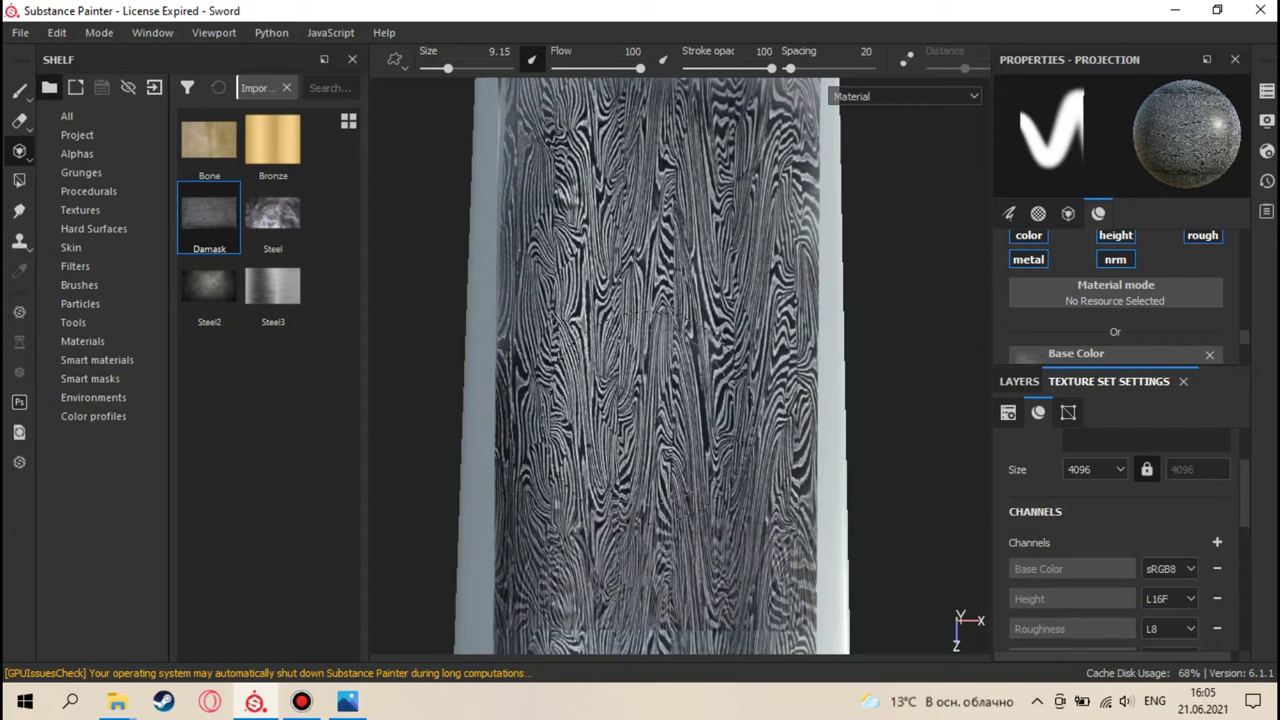
{"action": "mouse_move", "coordinate": [570, 498]}
{"action": "left_mouse_down"}
{"action": "mouse_move", "coordinate": [680, 540]}
{"action": "mouse_move", "coordinate": [700, 500]}
{"action": "left_mouse_up"}
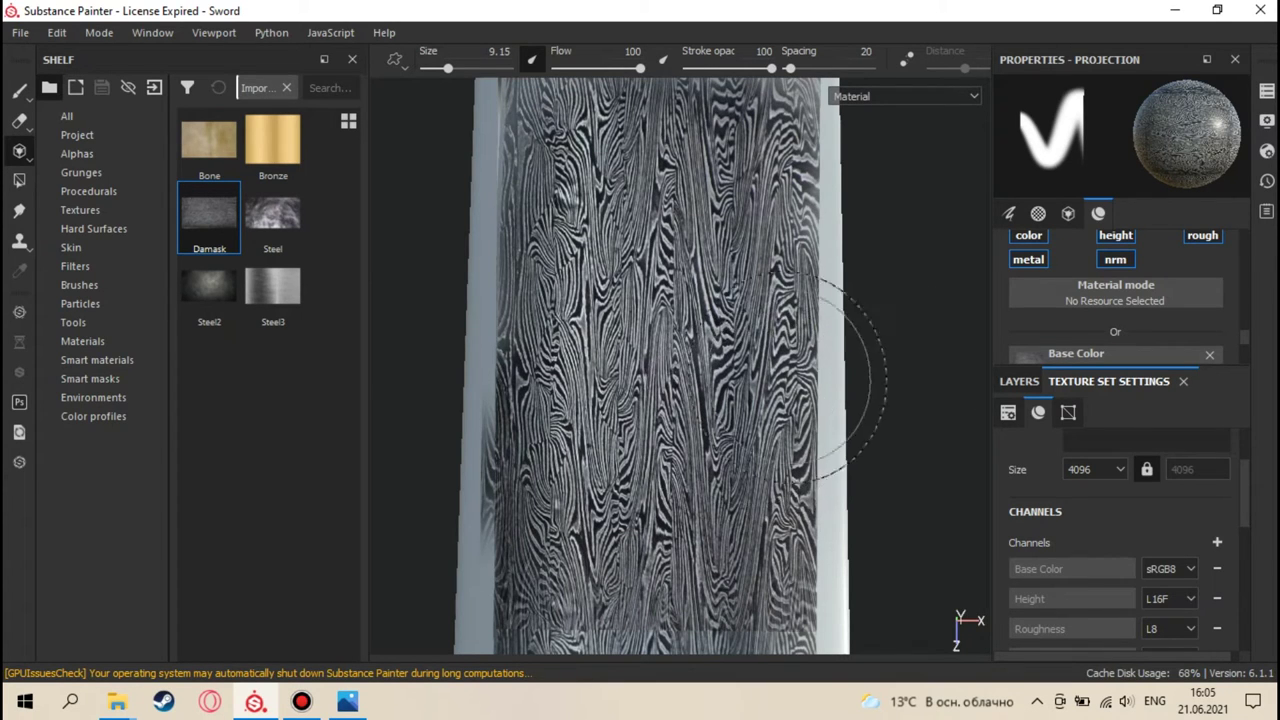
{"action": "left_click", "coordinate": [20, 95]}
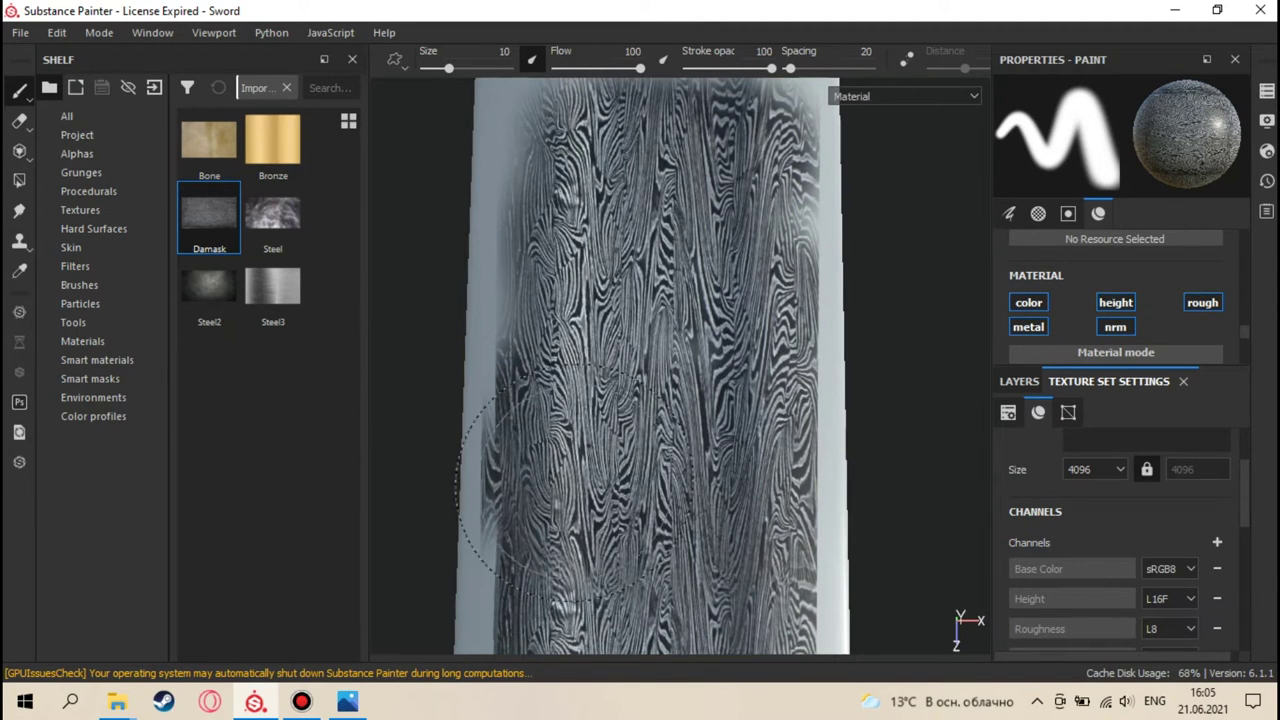
{"action": "left_click", "coordinate": [20, 150]}
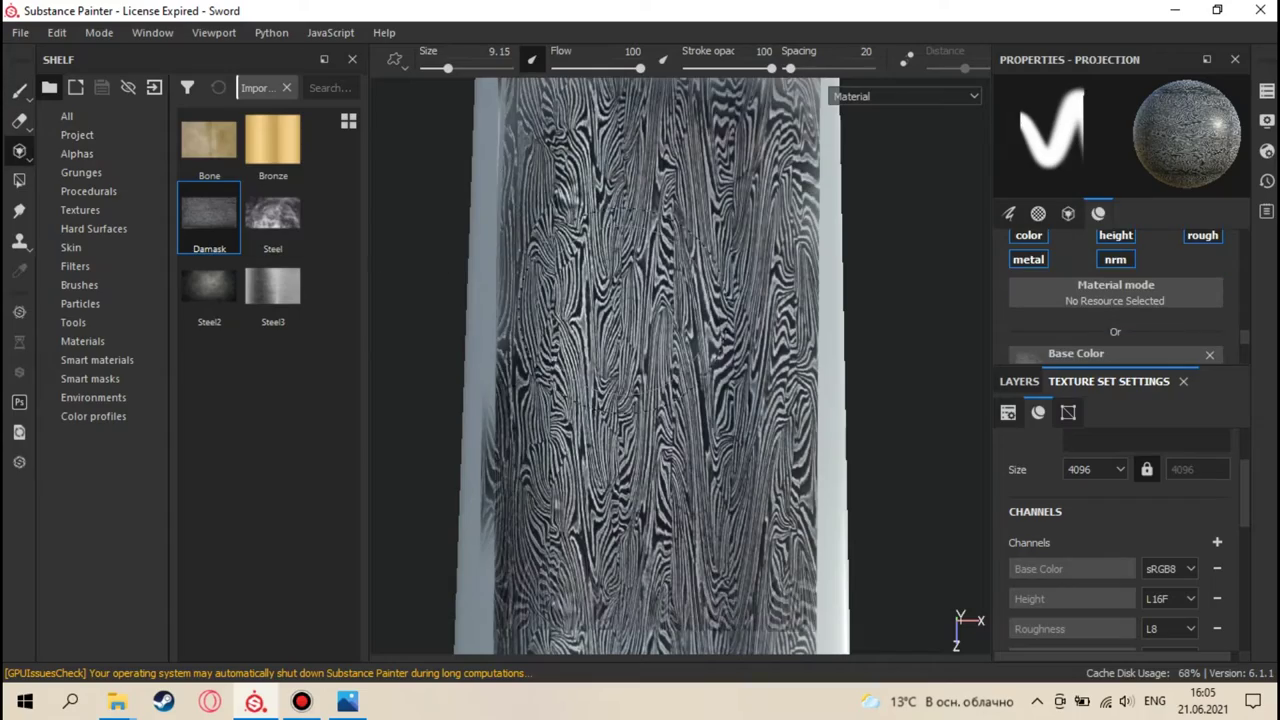
{"action": "left_click_drag", "start_coordinate": [672, 190], "coordinate": [670, 444]}
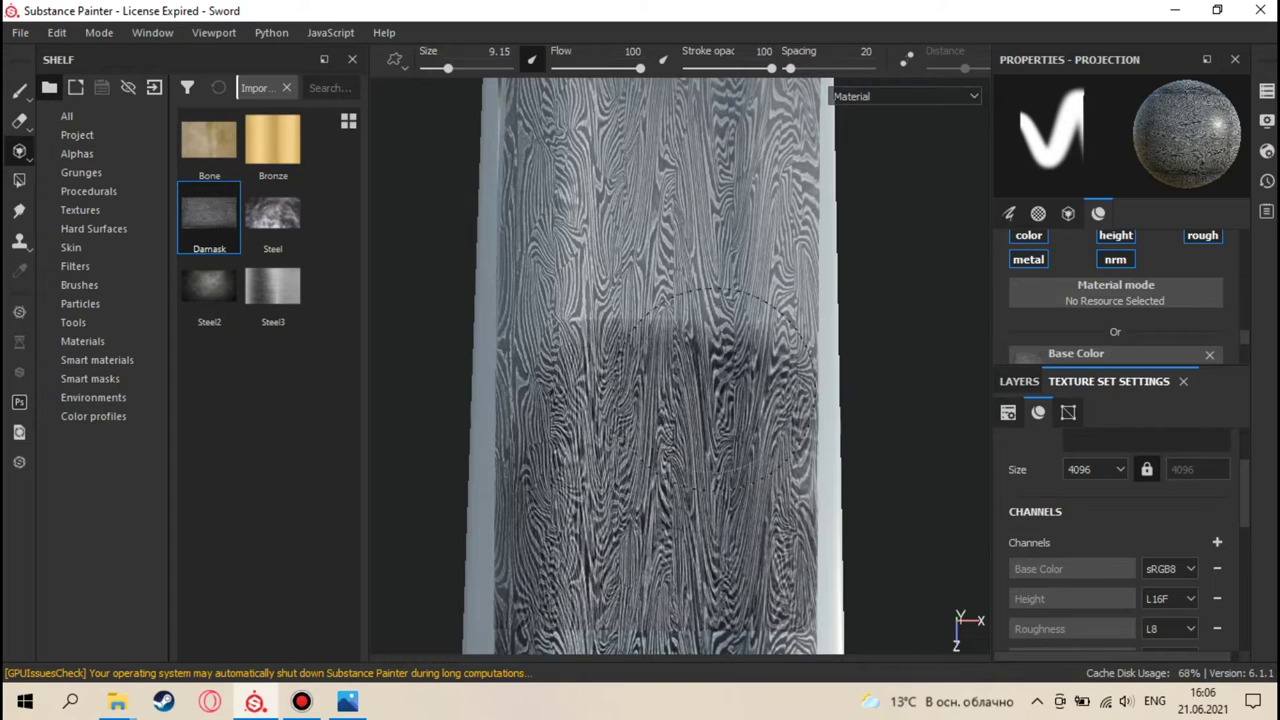
- Undo and repaint the upper blade, then scale the Damask projection finer and realign it
{"action": "key", "text": "ctrl+z"}
{"action": "mouse_move", "coordinate": [571, 286]}
{"action": "left_mouse_down"}
{"action": "mouse_move", "coordinate": [757, 243]}
{"action": "mouse_move", "coordinate": [814, 286]}
{"action": "mouse_move", "coordinate": [604, 314]}
{"action": "mouse_move", "coordinate": [554, 383]}
{"action": "left_mouse_up"}
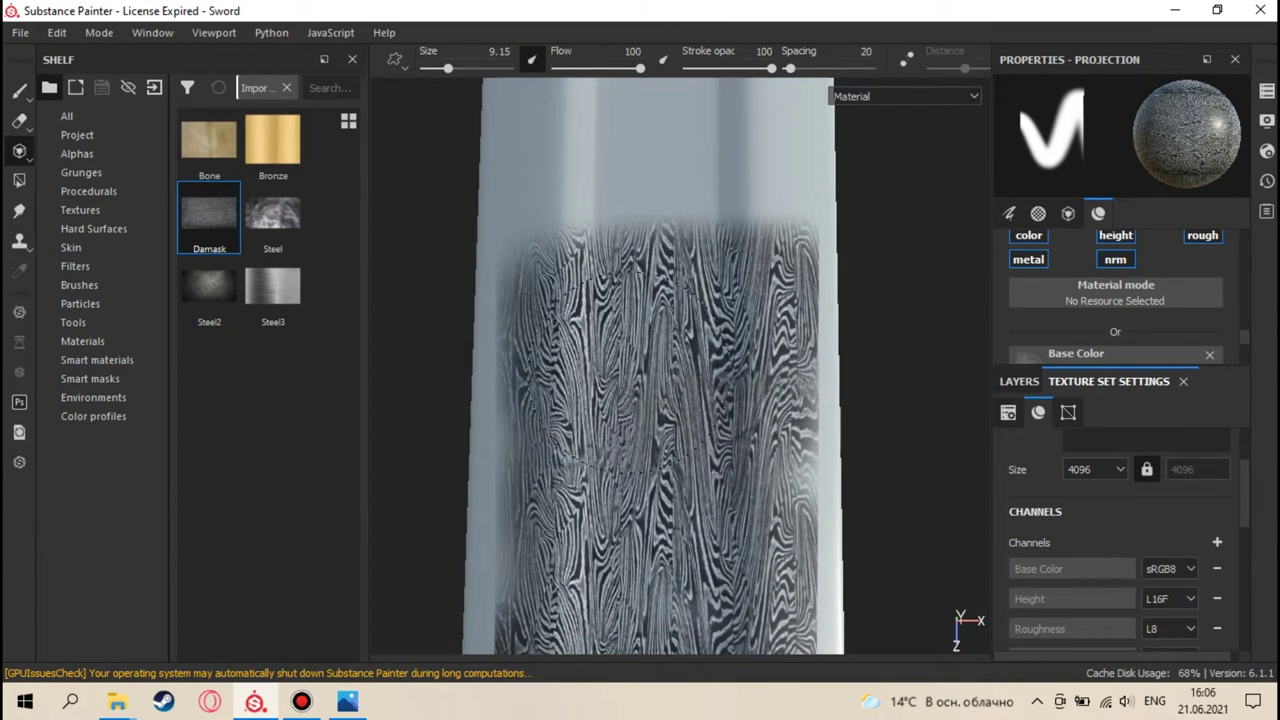
{"action": "mouse_move", "coordinate": [756, 260]}
{"action": "left_mouse_down"}
{"action": "mouse_move", "coordinate": [675, 198]}
{"action": "mouse_move", "coordinate": [558, 148]}
{"action": "mouse_move", "coordinate": [632, 180]}
{"action": "mouse_move", "coordinate": [548, 220]}
{"action": "mouse_move", "coordinate": [728, 158]}
{"action": "mouse_move", "coordinate": [685, 170]}
{"action": "mouse_move", "coordinate": [616, 165]}
{"action": "left_mouse_up"}
{"action": "mouse_move", "coordinate": [616, 165]}
{"action": "right_mouse_down"}
{"action": "mouse_move", "coordinate": [688, 313]}
{"action": "mouse_move", "coordinate": [688, 381]}
{"action": "right_mouse_up"}
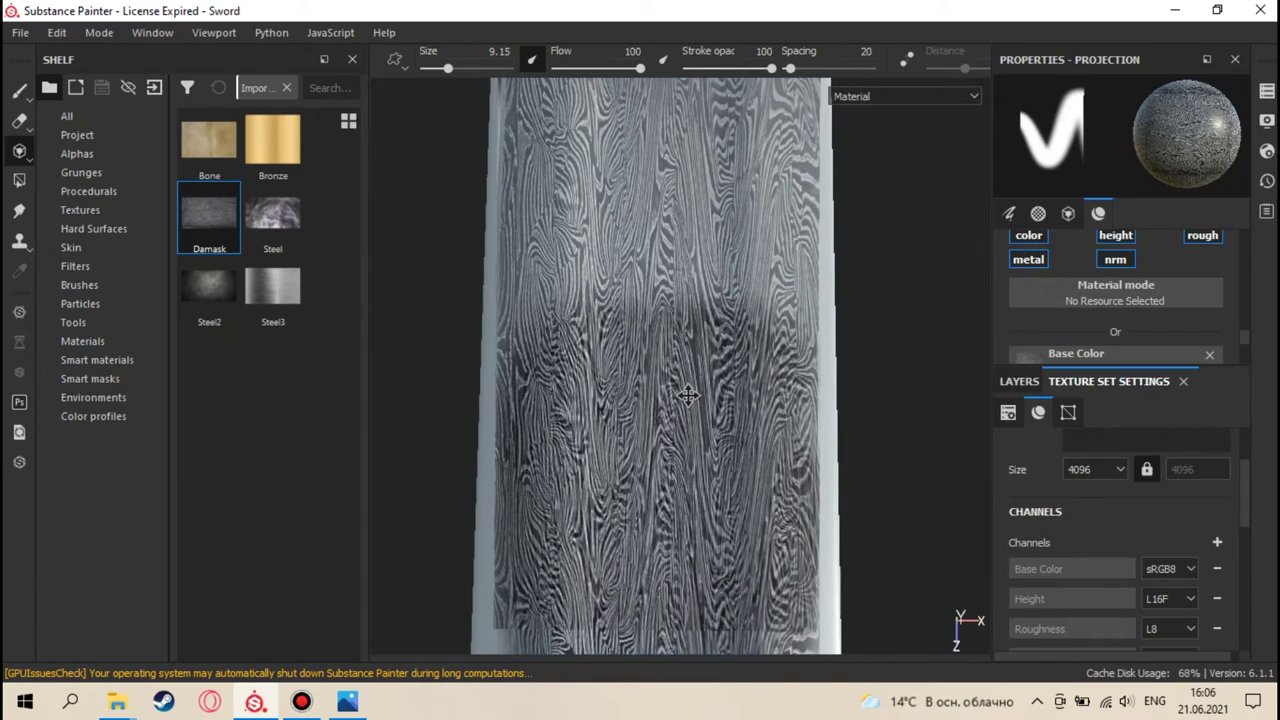
{"action": "left_click_drag", "start_coordinate": [732, 365], "coordinate": [716, 360], "text": "alt"}
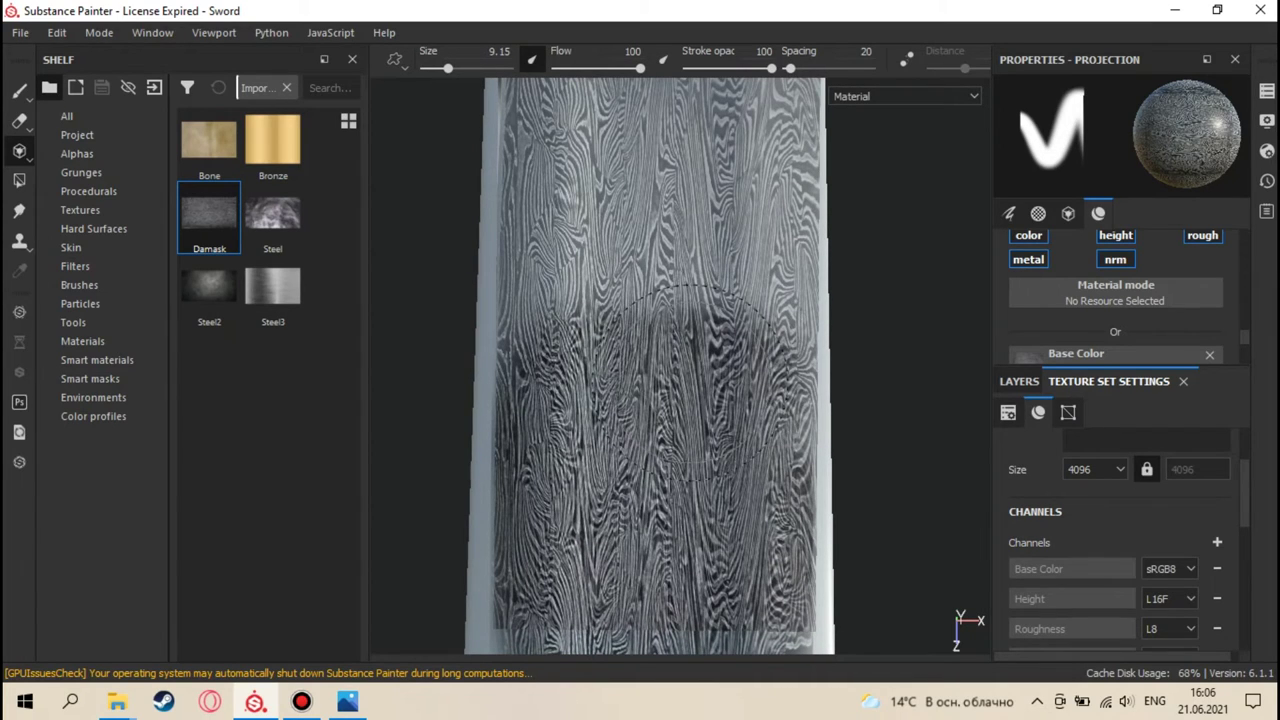
{"action": "key", "text": "s"}
{"action": "left_click_drag", "start_coordinate": [688, 374], "coordinate": [691, 382], "text": "alt"}
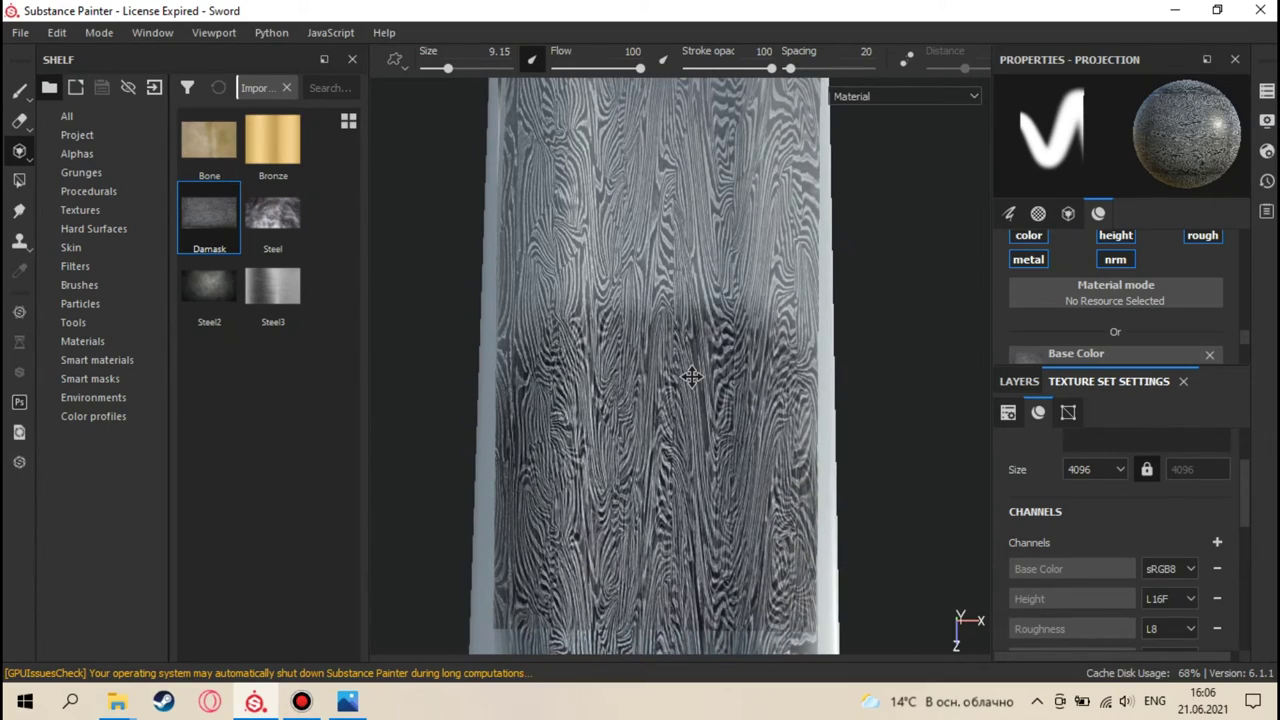
- Fine-tune the Damask projection's alignment and paint a stroke up the blade
{"action": "middle_click_drag", "start_coordinate": [692, 373], "coordinate": [688, 371], "text": "alt"}
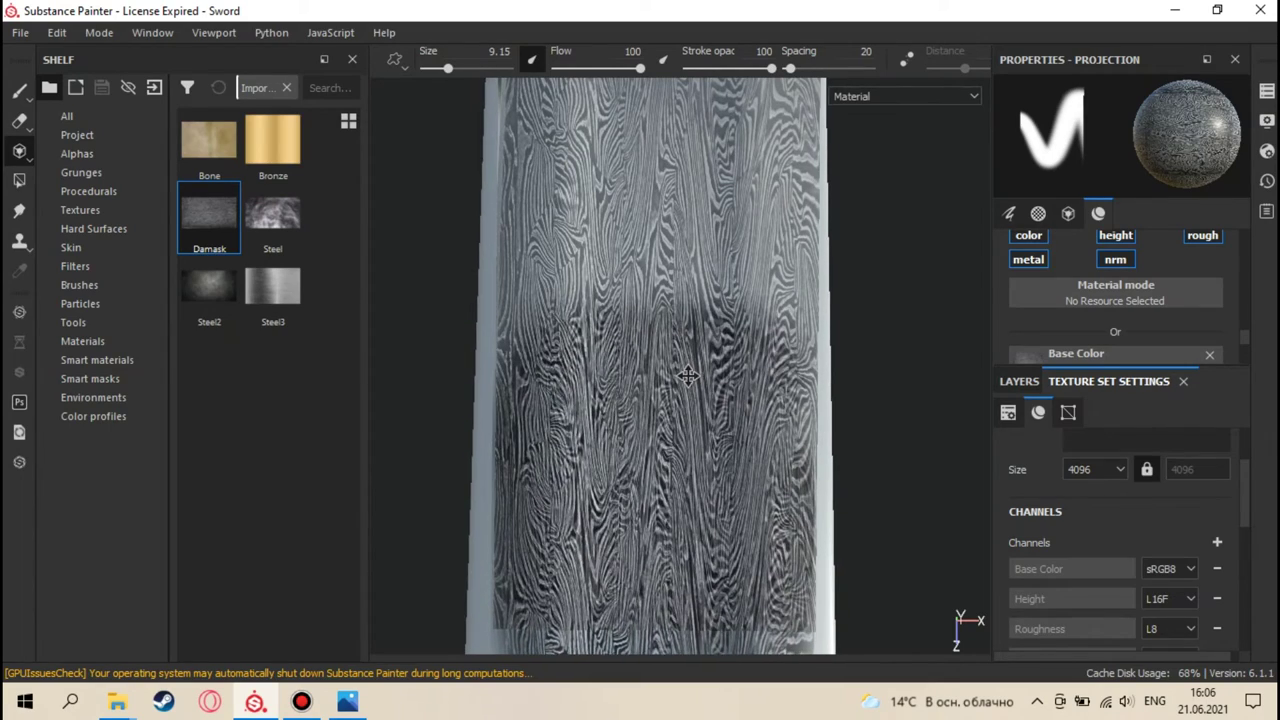
{"action": "middle_click_drag", "start_coordinate": [688, 370], "coordinate": [687, 356], "text": "alt"}
{"action": "mouse_move", "coordinate": [690, 355]}
{"action": "left_mouse_down"}
{"action": "mouse_move", "coordinate": [633, 297]}
{"action": "mouse_move", "coordinate": [588, 280]}
{"action": "mouse_move", "coordinate": [626, 260]}
{"action": "mouse_move", "coordinate": [679, 264]}
{"action": "mouse_move", "coordinate": [607, 267]}
{"action": "mouse_move", "coordinate": [617, 238]}
{"action": "mouse_move", "coordinate": [687, 208]}
{"action": "mouse_move", "coordinate": [729, 208]}
{"action": "mouse_move", "coordinate": [673, 220]}
{"action": "mouse_move", "coordinate": [686, 248]}
{"action": "mouse_move", "coordinate": [759, 255]}
{"action": "mouse_move", "coordinate": [726, 200]}
{"action": "mouse_move", "coordinate": [566, 173]}
{"action": "mouse_move", "coordinate": [565, 192]}
{"action": "mouse_move", "coordinate": [602, 162]}
{"action": "left_mouse_up"}
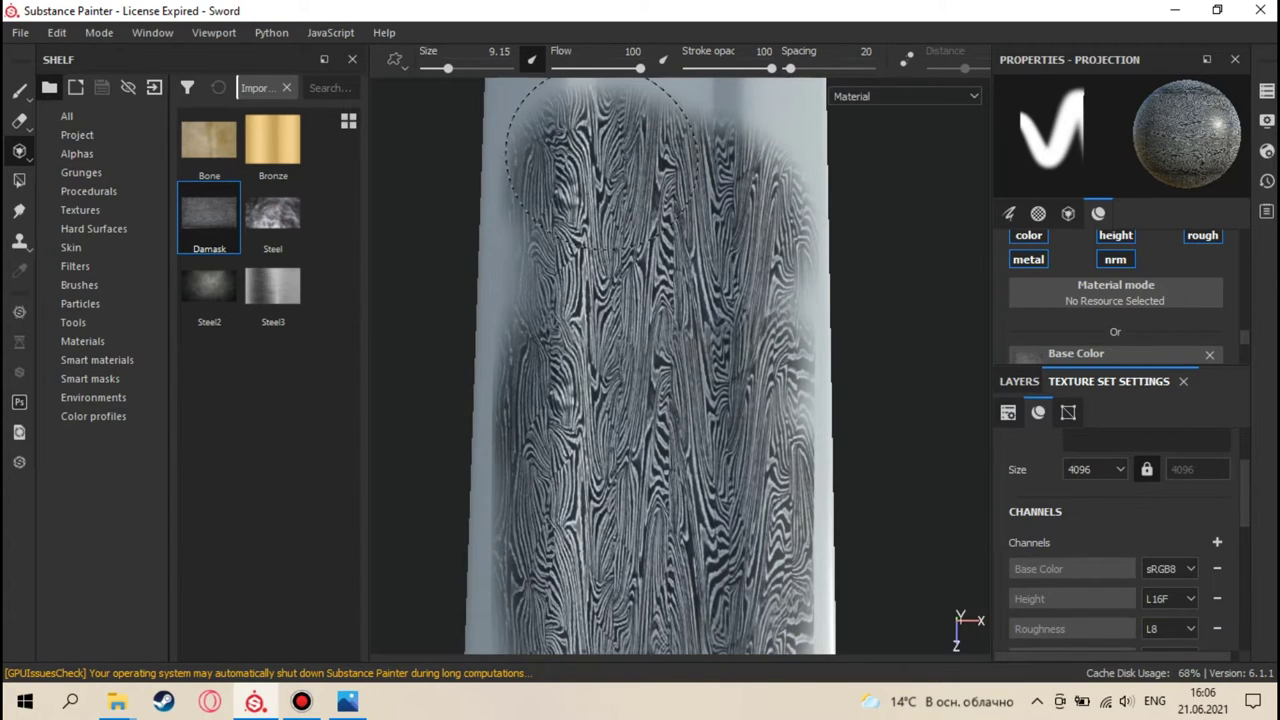
{"action": "middle_click_drag", "start_coordinate": [600, 158], "coordinate": [680, 416]}
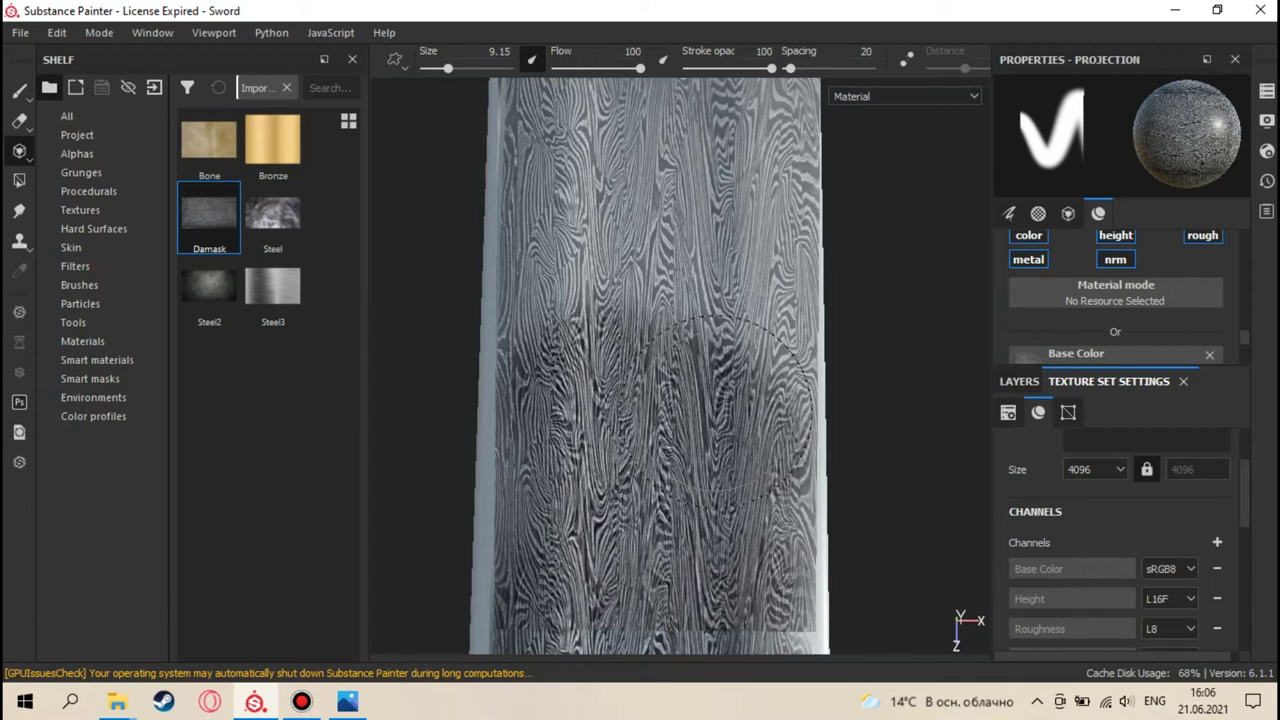
- Paint Damask strokes over the lower grey blade, shifting the projection between strokes
{"action": "mouse_move", "coordinate": [627, 265]}
{"action": "left_mouse_down"}
{"action": "mouse_move", "coordinate": [705, 265]}
{"action": "mouse_move", "coordinate": [683, 297]}
{"action": "left_mouse_up"}
{"action": "mouse_move", "coordinate": [590, 280]}
{"action": "left_mouse_down"}
{"action": "mouse_move", "coordinate": [569, 249]}
{"action": "mouse_move", "coordinate": [757, 290]}
{"action": "mouse_move", "coordinate": [757, 337]}
{"action": "mouse_move", "coordinate": [660, 195]}
{"action": "mouse_move", "coordinate": [620, 95]}
{"action": "mouse_move", "coordinate": [693, 160]}
{"action": "mouse_move", "coordinate": [524, 215]}
{"action": "left_mouse_up"}
{"action": "mouse_move", "coordinate": [716, 185]}
{"action": "middle_mouse_down"}
{"action": "mouse_move", "coordinate": [655, 310]}
{"action": "mouse_move", "coordinate": [656, 387]}
{"action": "middle_mouse_up"}
{"action": "mouse_move", "coordinate": [621, 283]}
{"action": "left_mouse_down"}
{"action": "mouse_move", "coordinate": [708, 271]}
{"action": "mouse_move", "coordinate": [691, 291]}
{"action": "mouse_move", "coordinate": [655, 295]}
{"action": "mouse_move", "coordinate": [620, 230]}
{"action": "mouse_move", "coordinate": [606, 130]}
{"action": "mouse_move", "coordinate": [656, 138]}
{"action": "mouse_move", "coordinate": [684, 190]}
{"action": "mouse_move", "coordinate": [775, 233]}
{"action": "mouse_move", "coordinate": [770, 375]}
{"action": "left_mouse_up"}
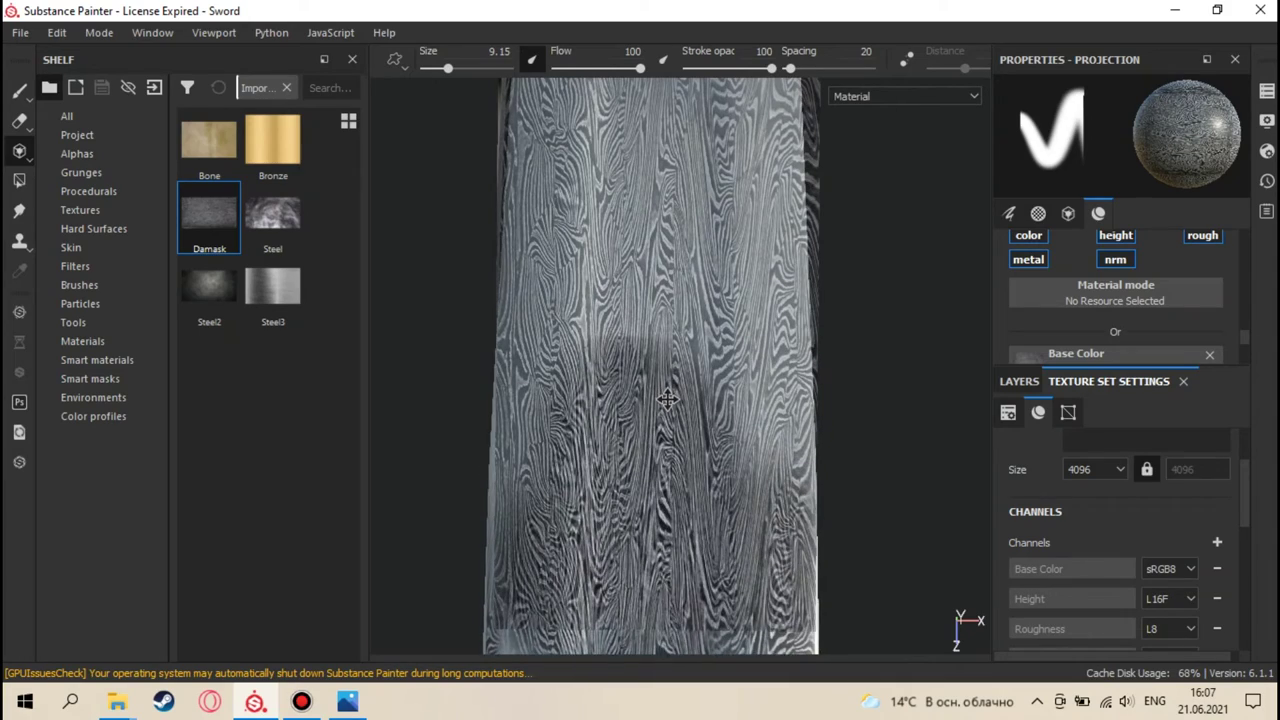
{"action": "mouse_move", "coordinate": [641, 313]}
{"action": "left_mouse_down"}
{"action": "mouse_move", "coordinate": [639, 266]}
{"action": "mouse_move", "coordinate": [573, 308]}
{"action": "mouse_move", "coordinate": [658, 290]}
{"action": "mouse_move", "coordinate": [735, 370]}
{"action": "mouse_move", "coordinate": [823, 416]}
{"action": "mouse_move", "coordinate": [755, 178]}
{"action": "left_mouse_up"}
{"action": "mouse_move", "coordinate": [563, 275]}
{"action": "left_mouse_down"}
{"action": "mouse_move", "coordinate": [570, 330]}
{"action": "mouse_move", "coordinate": [530, 420]}
{"action": "mouse_move", "coordinate": [457, 457]}
{"action": "mouse_move", "coordinate": [480, 420]}
{"action": "mouse_move", "coordinate": [834, 443]}
{"action": "mouse_move", "coordinate": [820, 385]}
{"action": "left_mouse_up"}
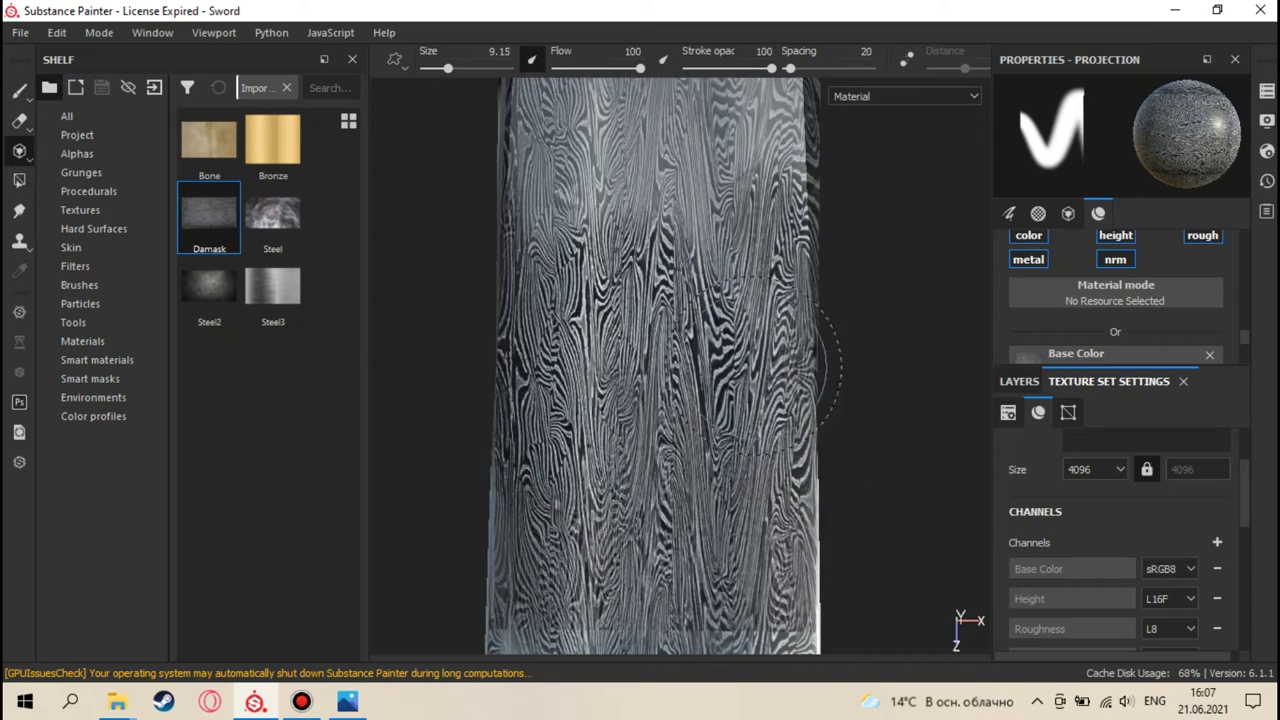
{"action": "mouse_move", "coordinate": [702, 195]}
{"action": "middle_mouse_down"}
{"action": "mouse_move", "coordinate": [693, 378]}
{"action": "mouse_move", "coordinate": [622, 382]}
{"action": "middle_mouse_up"}
- Paint Damask across the grey upper blade and its right edge
{"action": "left_click_drag", "start_coordinate": [650, 323], "coordinate": [712, 385]}
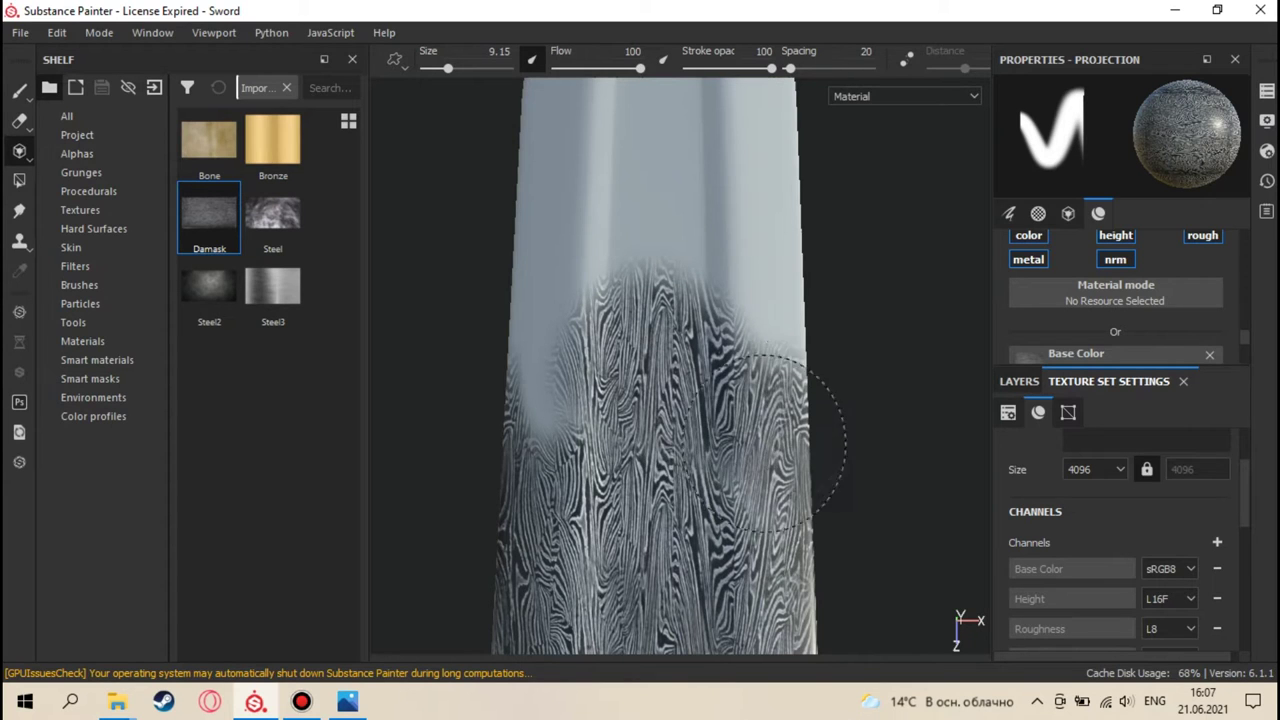
{"action": "mouse_move", "coordinate": [860, 310]}
{"action": "left_mouse_down"}
{"action": "mouse_move", "coordinate": [750, 278]}
{"action": "mouse_move", "coordinate": [619, 199]}
{"action": "mouse_move", "coordinate": [594, 205]}
{"action": "mouse_move", "coordinate": [555, 250]}
{"action": "mouse_move", "coordinate": [545, 328]}
{"action": "left_mouse_up"}
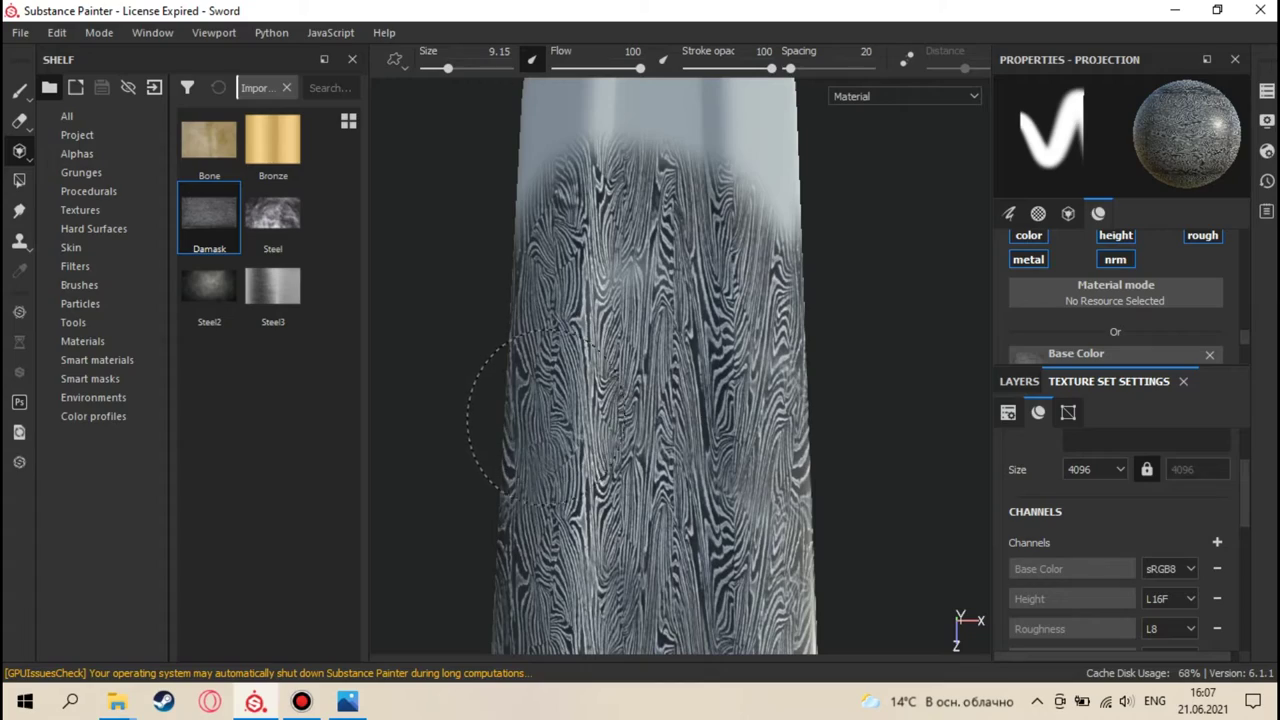
{"action": "left_click_drag", "start_coordinate": [547, 438], "coordinate": [556, 423], "text": "alt"}
{"action": "mouse_move", "coordinate": [683, 197]}
{"action": "left_mouse_down", "text": "alt"}
{"action": "mouse_move", "coordinate": [673, 432]}
{"action": "mouse_move", "coordinate": [667, 398]}
{"action": "left_mouse_up", "text": "alt"}
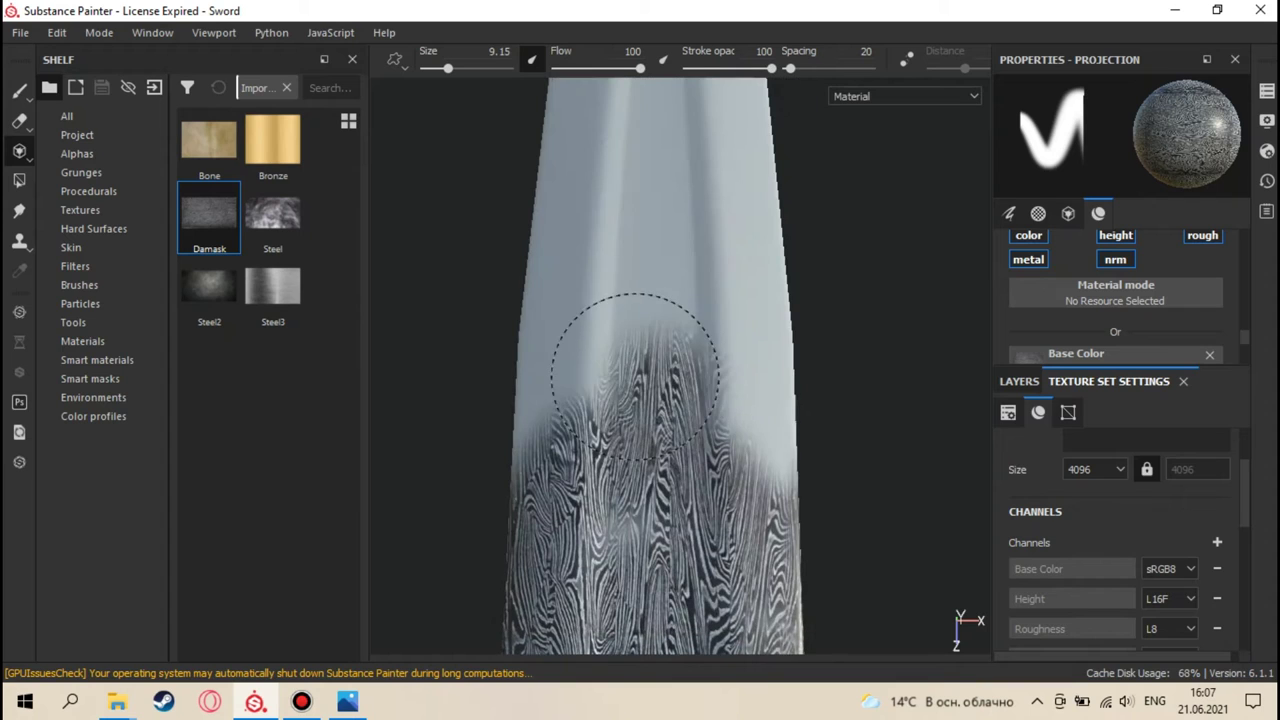
{"action": "mouse_move", "coordinate": [626, 340]}
{"action": "left_mouse_down"}
{"action": "mouse_move", "coordinate": [657, 186]}
{"action": "mouse_move", "coordinate": [671, 243]}
{"action": "mouse_move", "coordinate": [800, 414]}
{"action": "mouse_move", "coordinate": [805, 450]}
{"action": "left_mouse_up"}
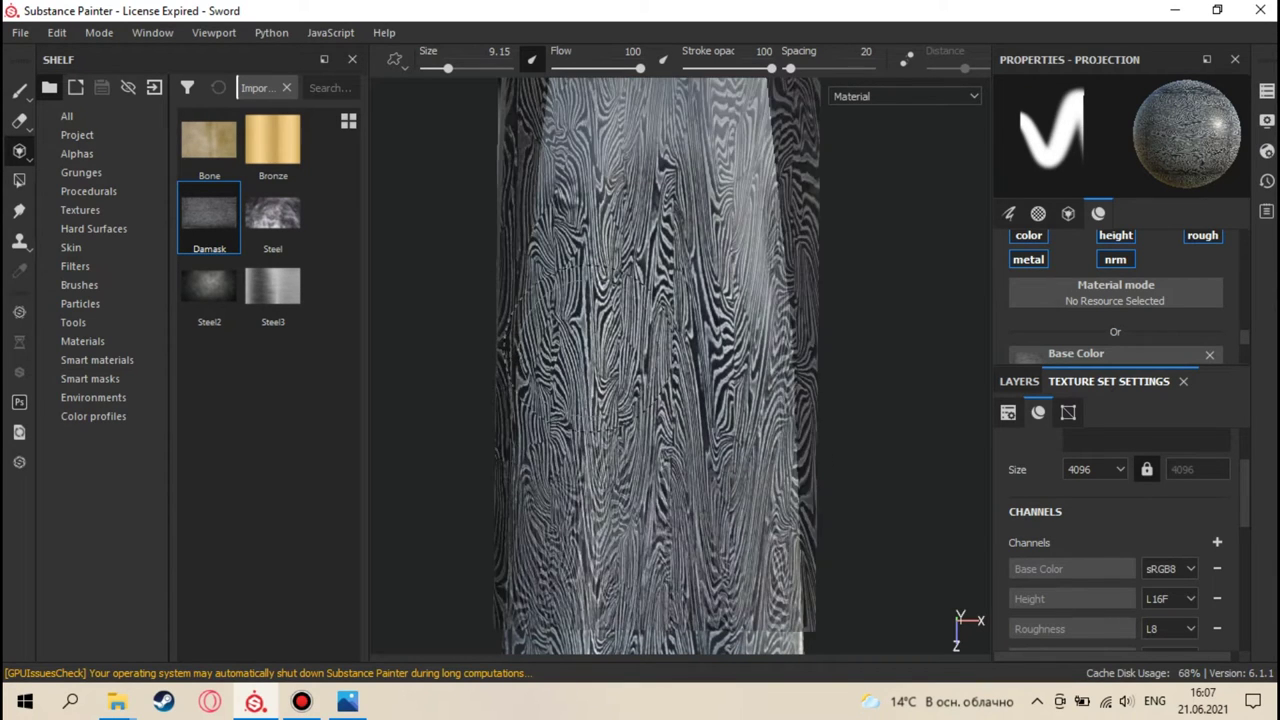
- Cover the blade tip and upper-right area with Damask, then switch to the Paint tool
{"action": "left_click_drag", "start_coordinate": [678, 212], "coordinate": [655, 280], "text": "alt"}
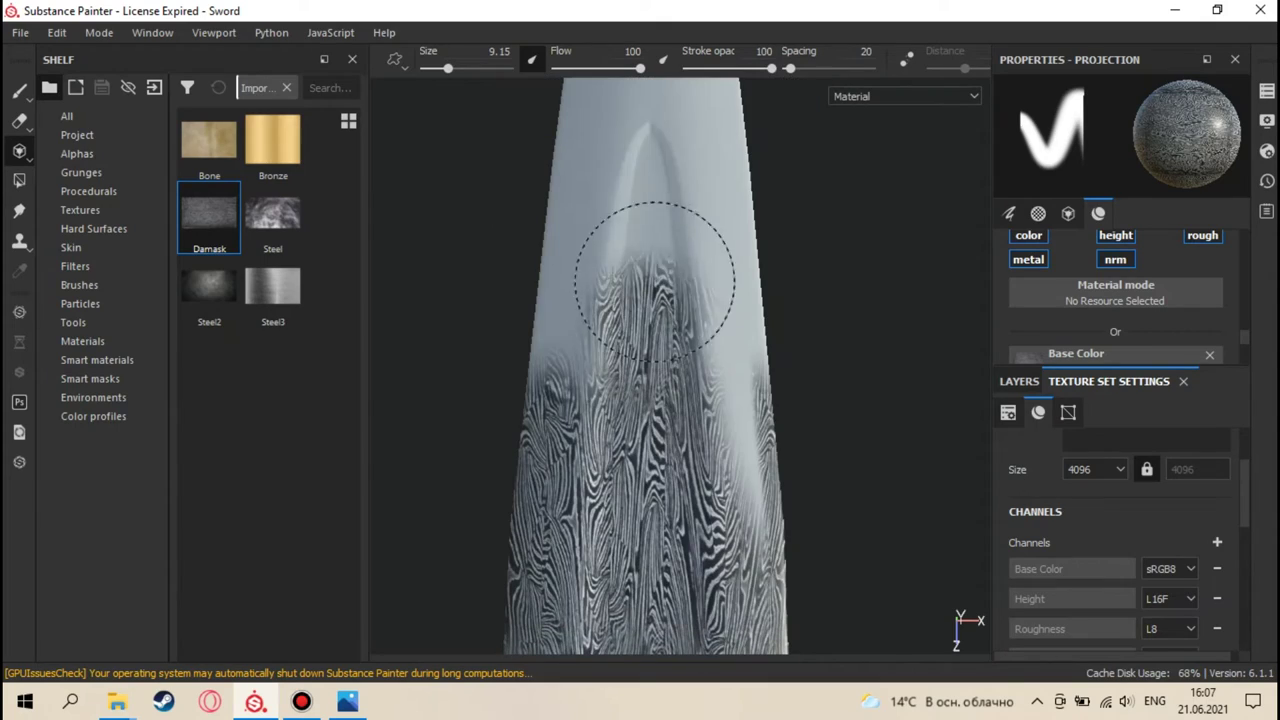
{"action": "mouse_move", "coordinate": [660, 140]}
{"action": "left_mouse_down"}
{"action": "mouse_move", "coordinate": [657, 114]}
{"action": "mouse_move", "coordinate": [592, 173]}
{"action": "left_mouse_up"}
{"action": "mouse_move", "coordinate": [575, 353]}
{"action": "left_mouse_down"}
{"action": "mouse_move", "coordinate": [655, 325]}
{"action": "mouse_move", "coordinate": [713, 212]}
{"action": "mouse_move", "coordinate": [731, 353]}
{"action": "left_mouse_up"}
{"action": "left_click_drag", "start_coordinate": [760, 465], "coordinate": [682, 277], "text": "alt"}
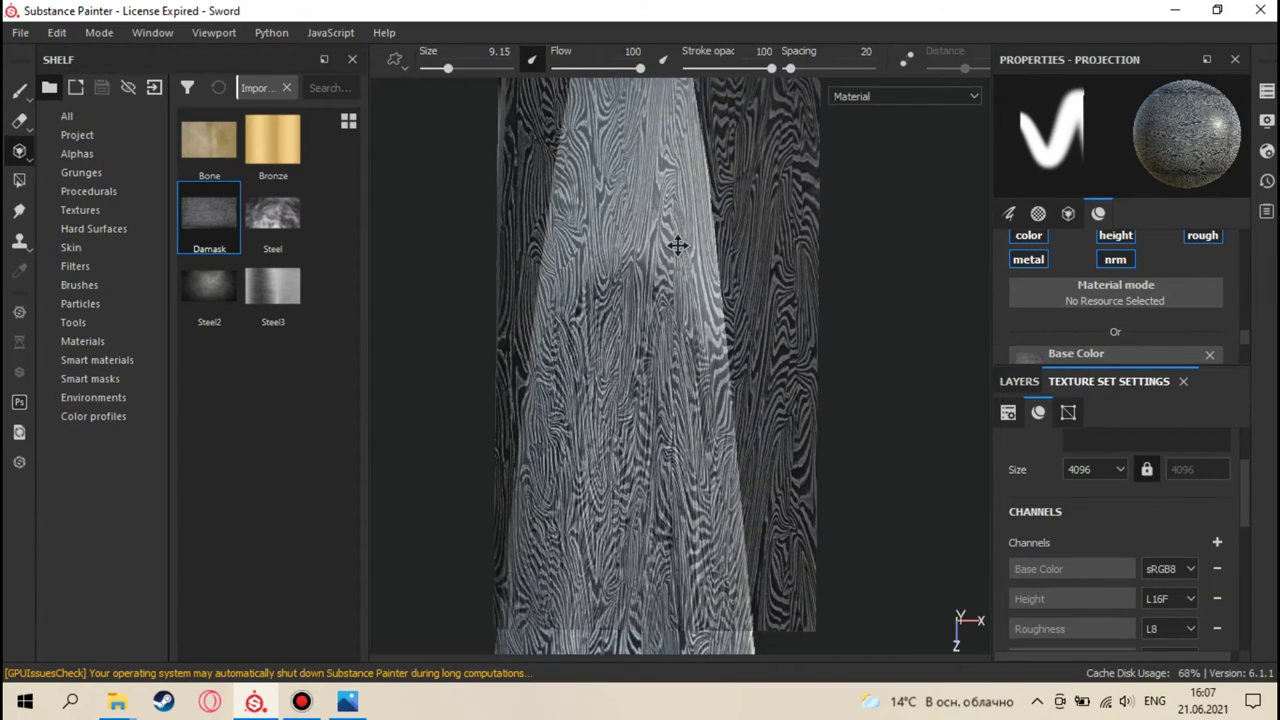
{"action": "key", "text": "1"}
{"action": "mouse_move", "coordinate": [614, 314]}
{"action": "left_mouse_down", "text": "alt"}
{"action": "mouse_move", "coordinate": [663, 194]}
{"action": "mouse_move", "coordinate": [646, 129]}
{"action": "mouse_move", "coordinate": [645, 185]}
{"action": "mouse_move", "coordinate": [663, 163]}
{"action": "mouse_move", "coordinate": [688, 164]}
{"action": "left_mouse_up", "text": "alt"}
{"action": "left_click_drag", "start_coordinate": [701, 430], "coordinate": [612, 340], "text": "alt"}
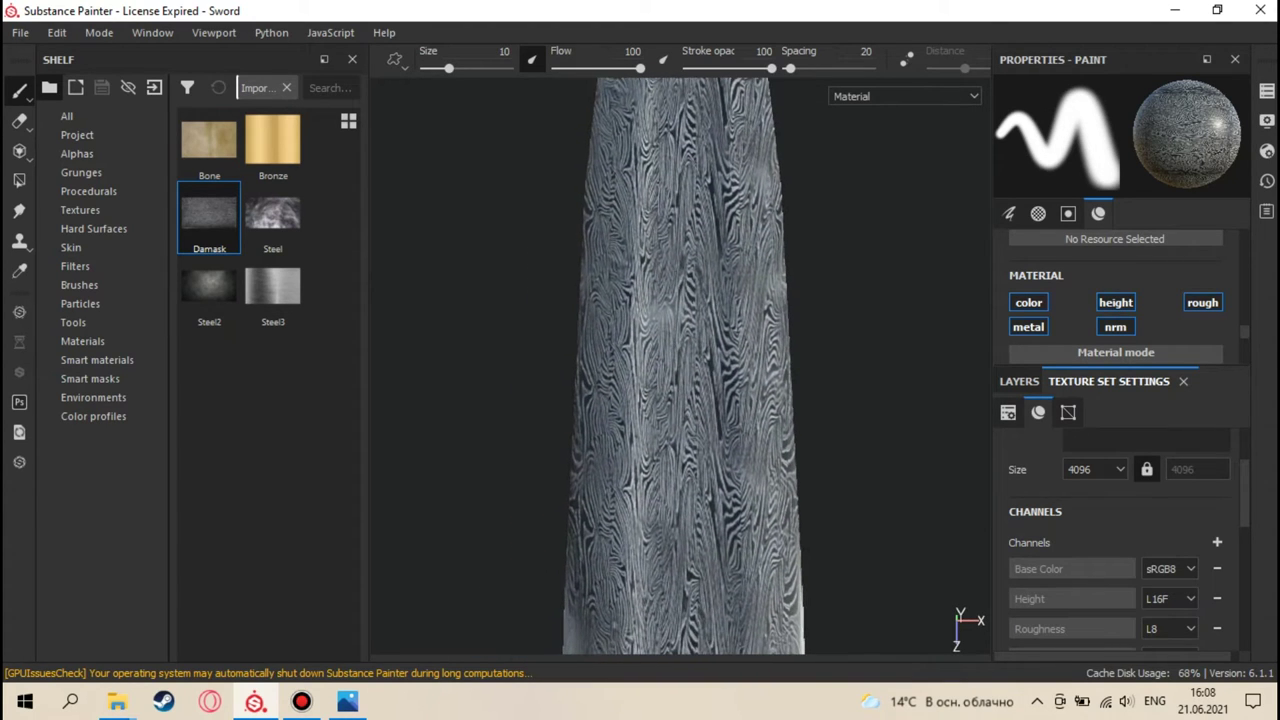
- Return to projection painting and slide the Damask stencil to the right
{"action": "left_click", "coordinate": [18, 178]}
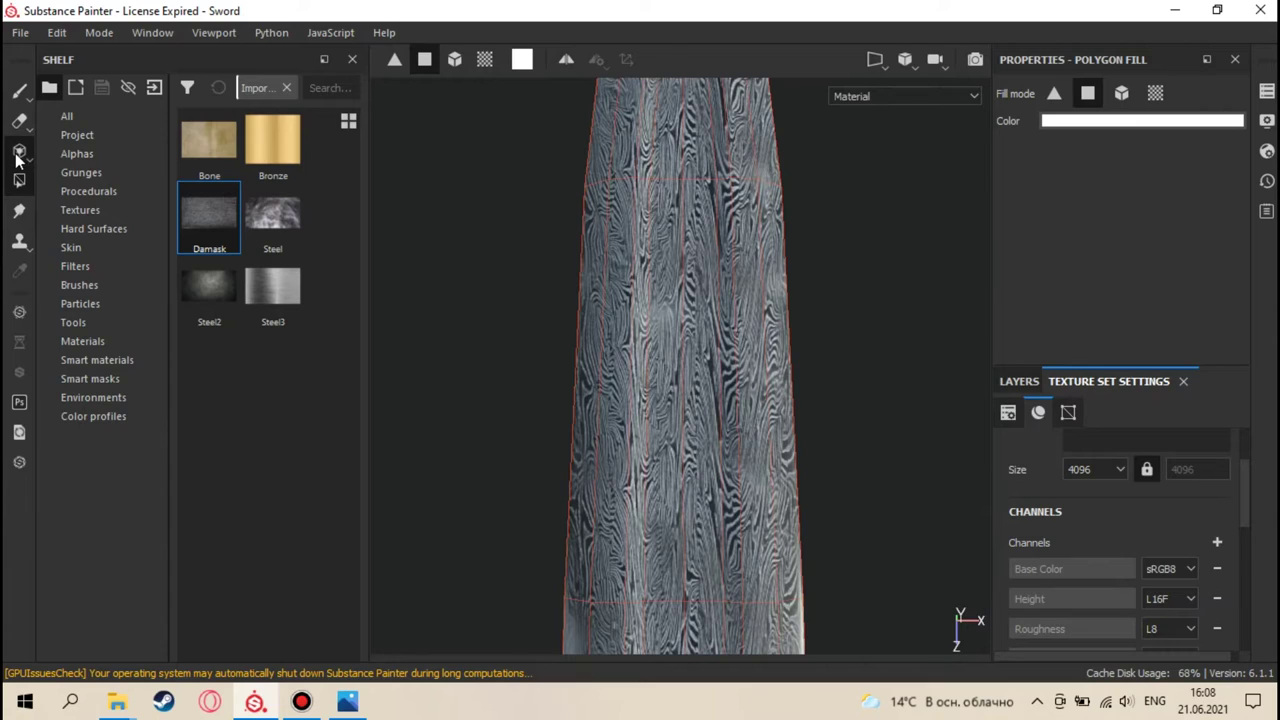
{"action": "left_click", "coordinate": [18, 152]}
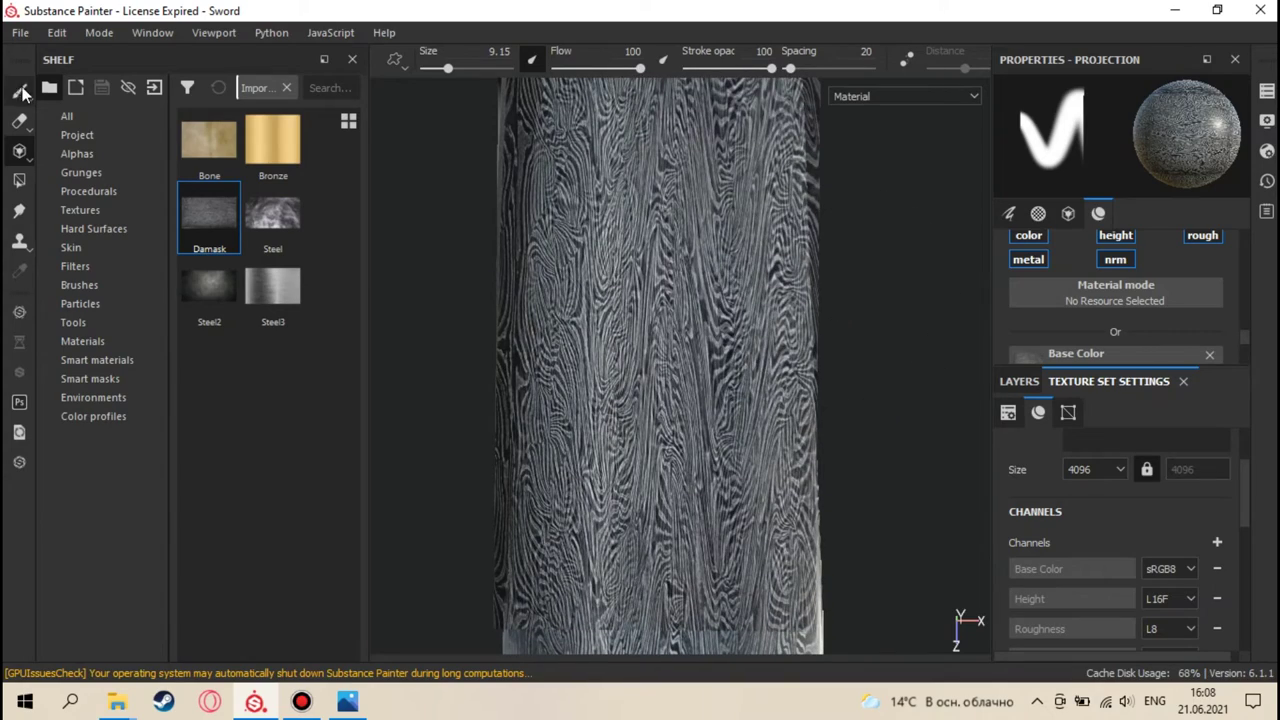
{"action": "key", "text": "1"}
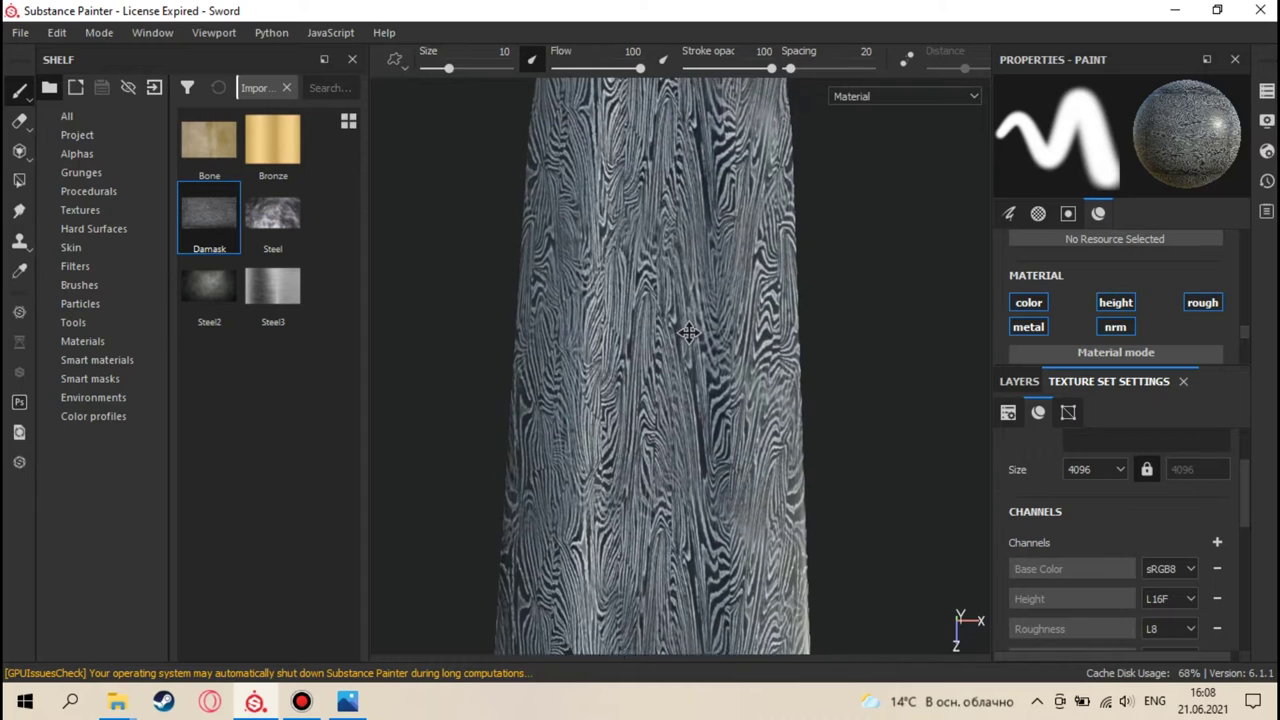
{"action": "left_click", "coordinate": [30, 158]}
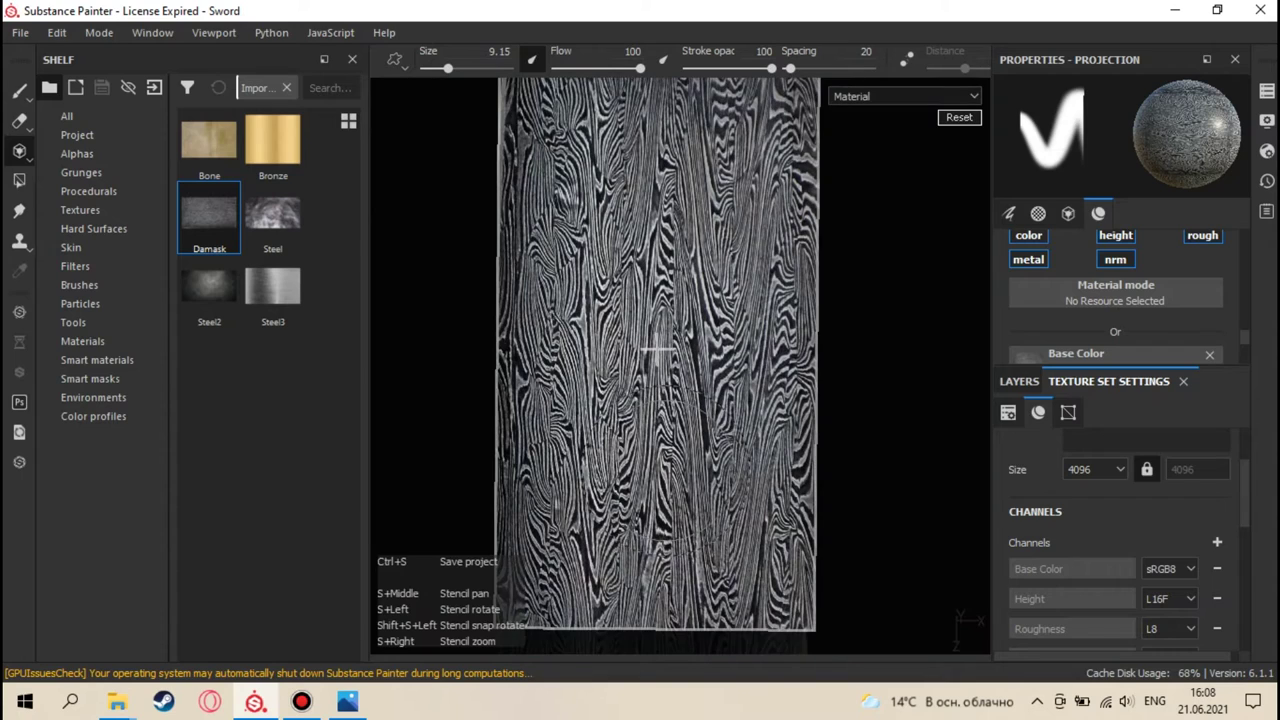
{"action": "middle_click_drag", "start_coordinate": [663, 349], "coordinate": [812, 347]}
{"action": "mouse_move", "coordinate": [816, 455]}
{"action": "middle_mouse_down"}
{"action": "mouse_move", "coordinate": [886, 457]}
{"action": "mouse_move", "coordinate": [645, 471]}
{"action": "middle_mouse_up"}
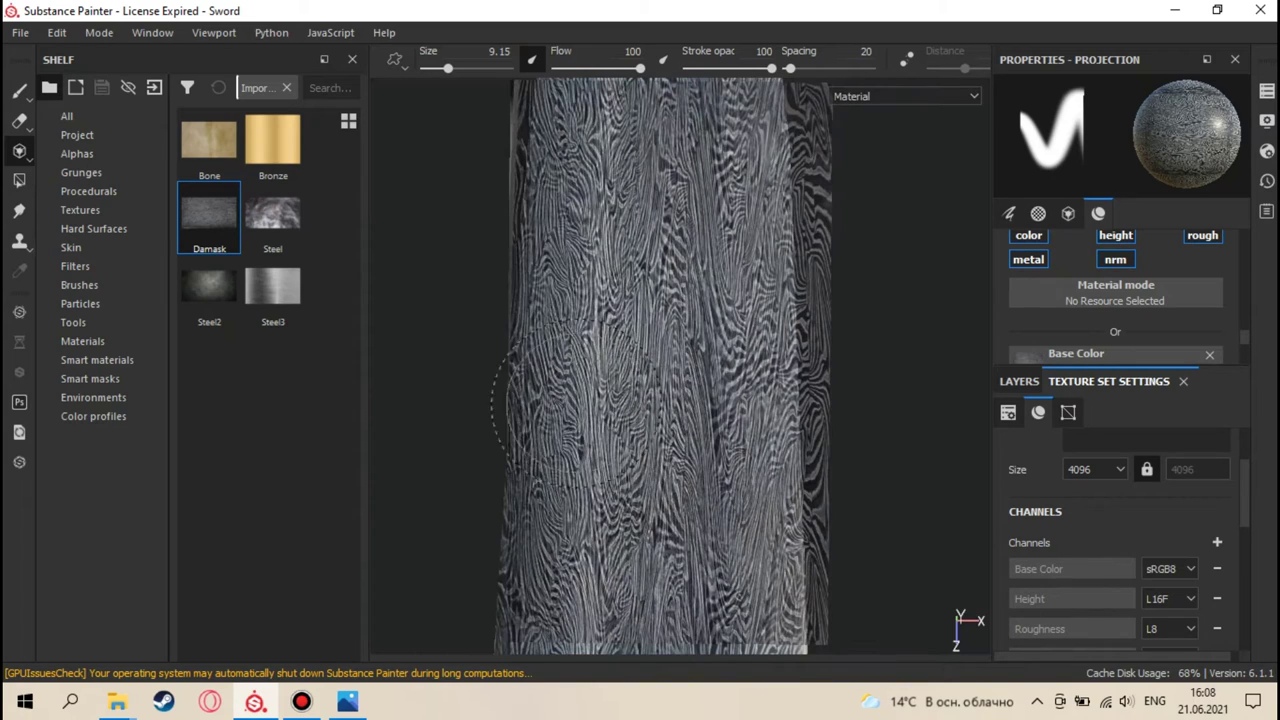
- Alternate between brush and projection tools while framing the blade down to the guard
{"action": "left_click", "coordinate": [18, 91]}
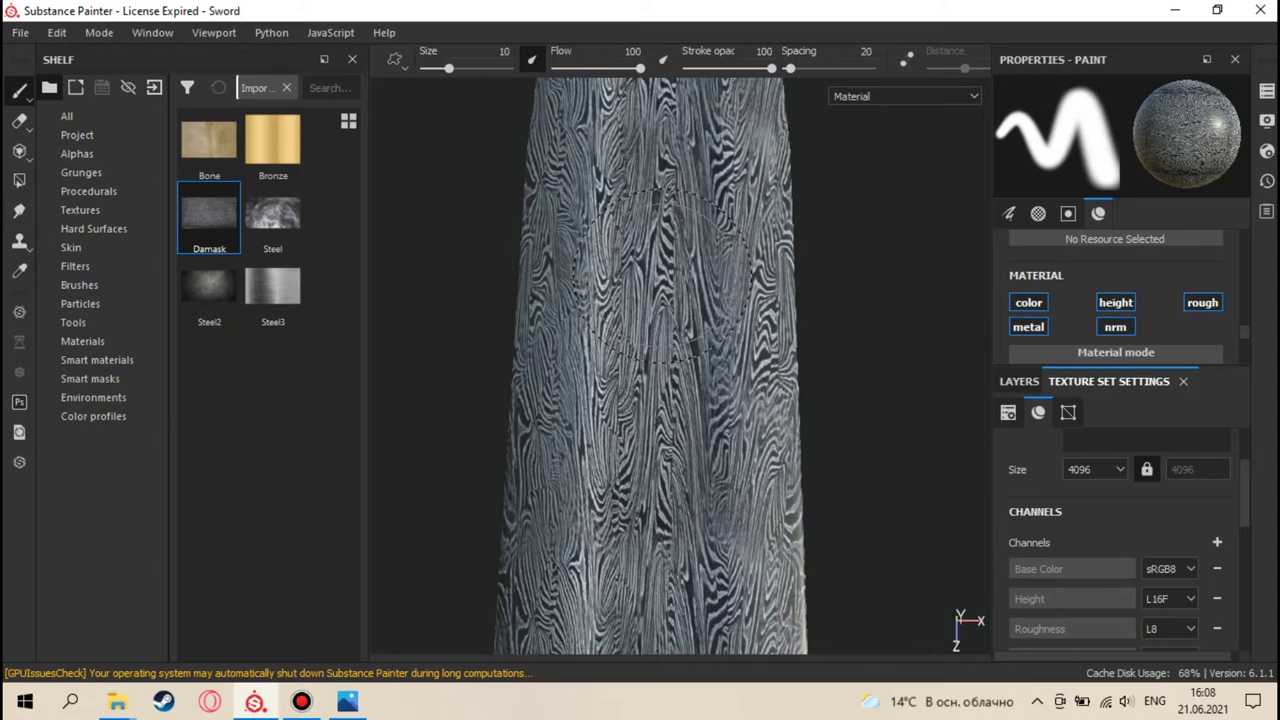
{"action": "mouse_move", "coordinate": [668, 272]}
{"action": "left_mouse_down", "text": "alt"}
{"action": "mouse_move", "coordinate": [659, 499]}
{"action": "mouse_move", "coordinate": [679, 449]}
{"action": "mouse_move", "coordinate": [690, 322]}
{"action": "left_mouse_up", "text": "alt"}
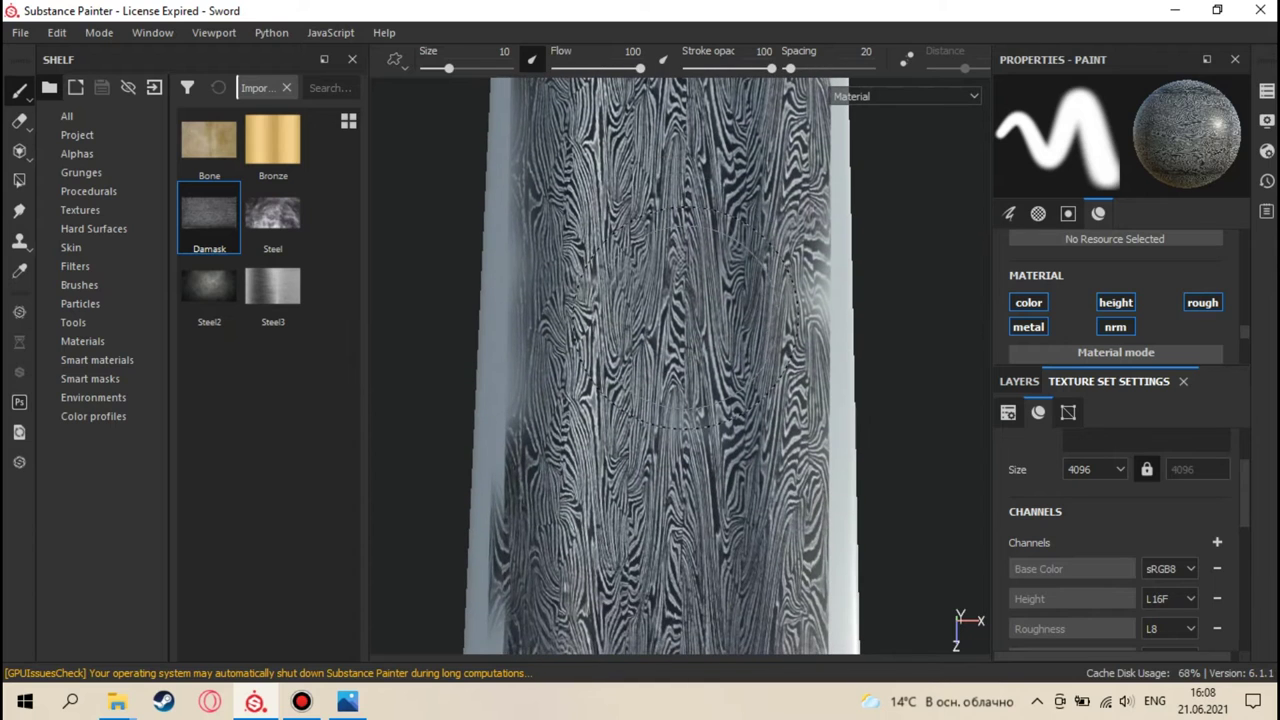
{"action": "middle_click_drag", "start_coordinate": [686, 385], "coordinate": [670, 278], "text": "alt"}
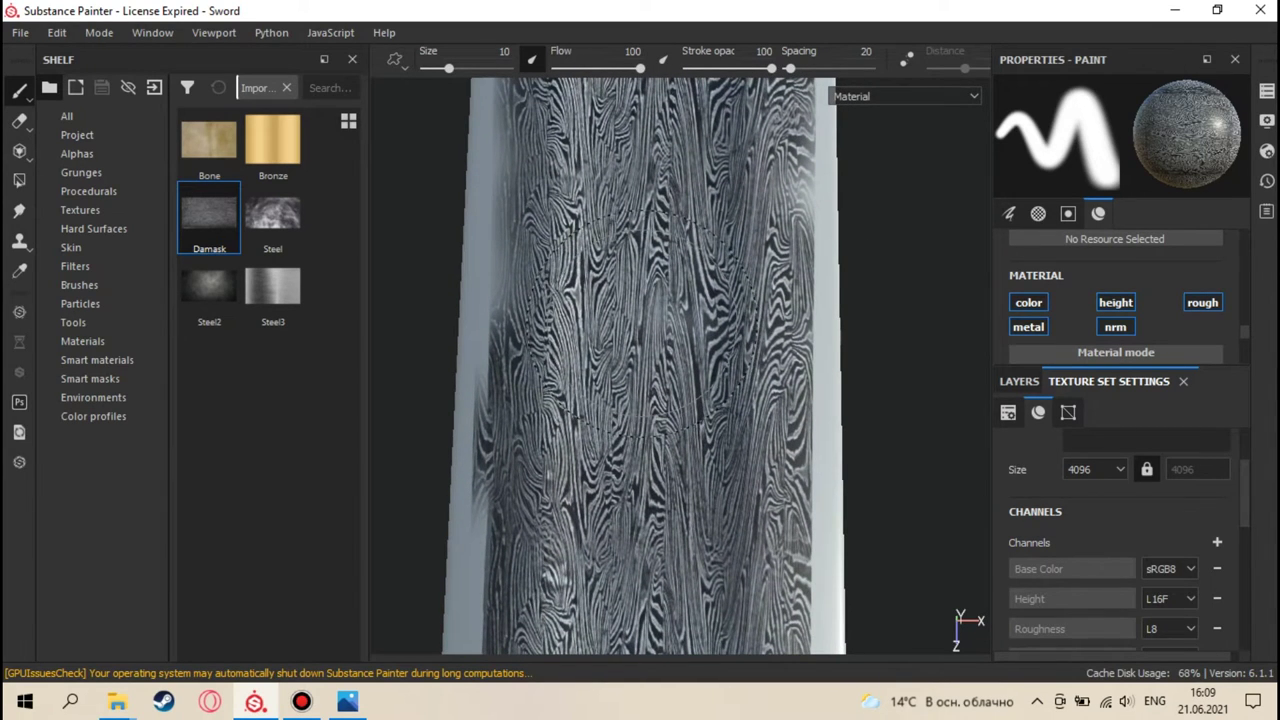
{"action": "left_click", "coordinate": [19, 150]}
{"action": "mouse_move", "coordinate": [700, 353]}
{"action": "left_mouse_down", "text": "alt"}
{"action": "mouse_move", "coordinate": [720, 346]}
{"action": "mouse_move", "coordinate": [723, 361]}
{"action": "left_mouse_up", "text": "alt"}
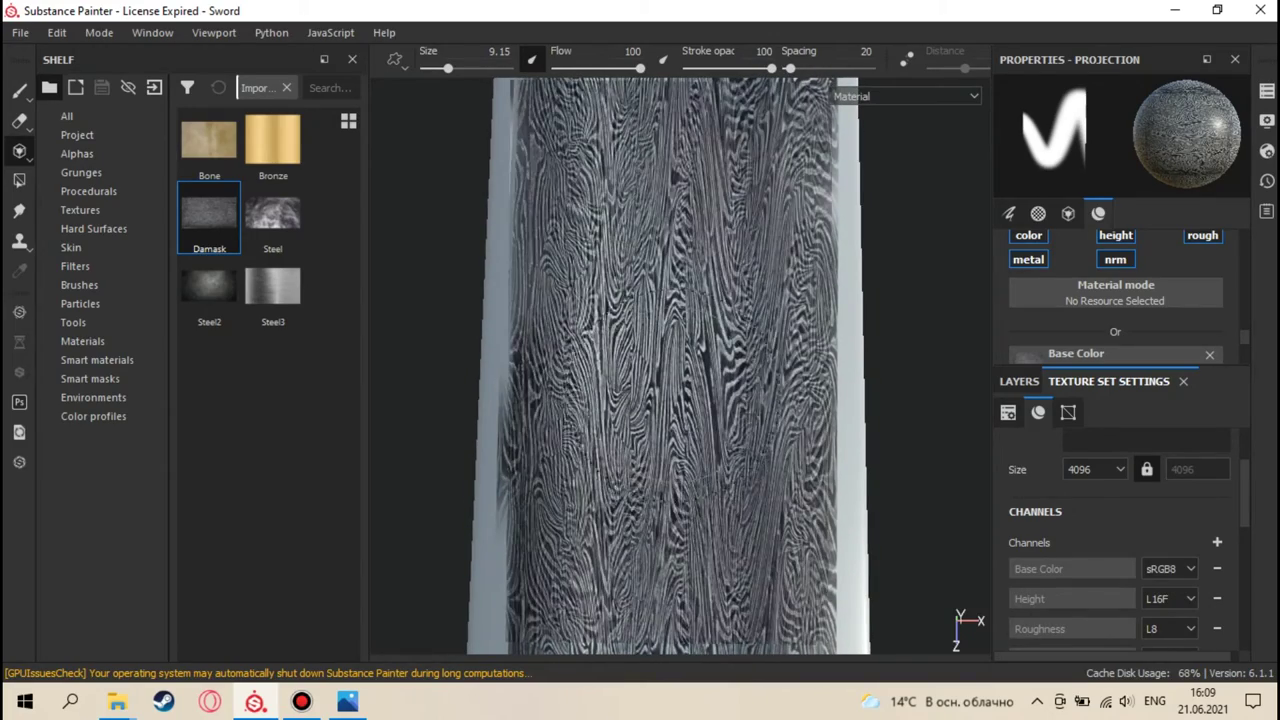
{"action": "left_click", "coordinate": [18, 94]}
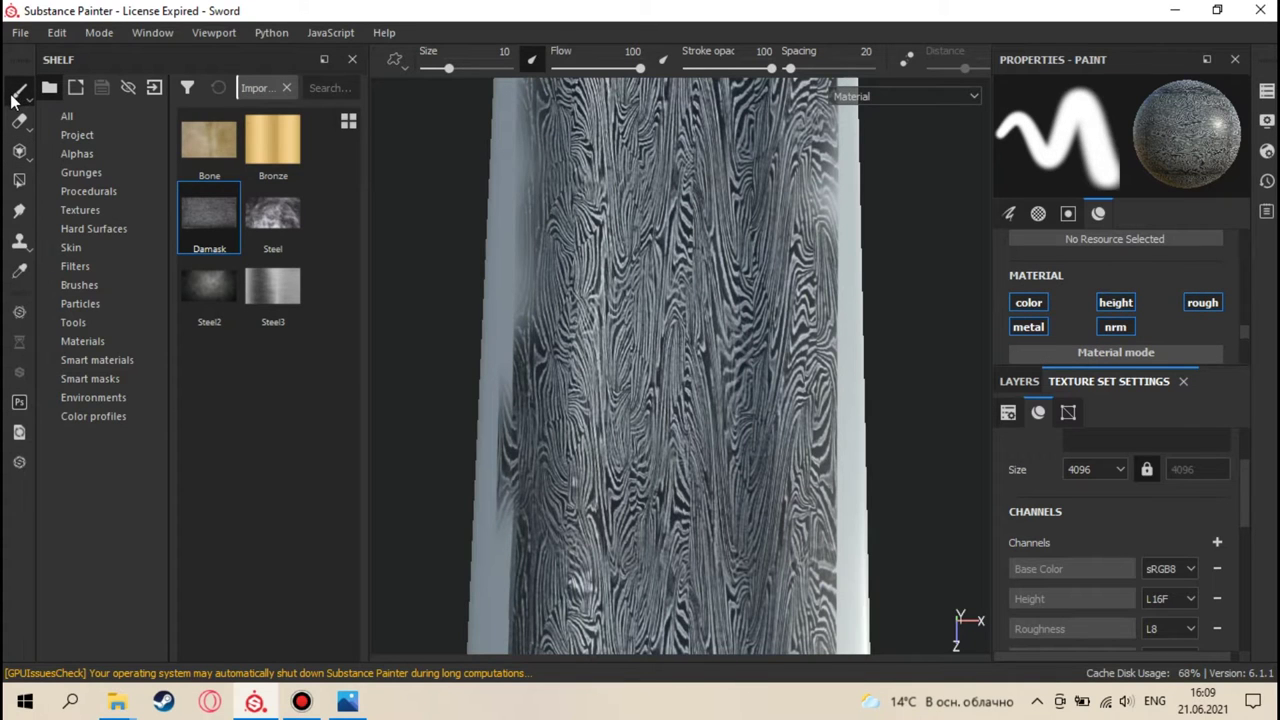
{"action": "middle_click_drag", "start_coordinate": [680, 475], "coordinate": [665, 380]}
- Show the layer stack with Layer 1 beside the sword
{"action": "scroll", "coordinate": [665, 380], "scroll_direction": "up", "scroll_amount": 1}
{"action": "scroll", "coordinate": [700, 380], "scroll_direction": "down", "scroll_amount": 3}
{"action": "scroll", "coordinate": [740, 380], "scroll_direction": "up", "scroll_amount": 1}
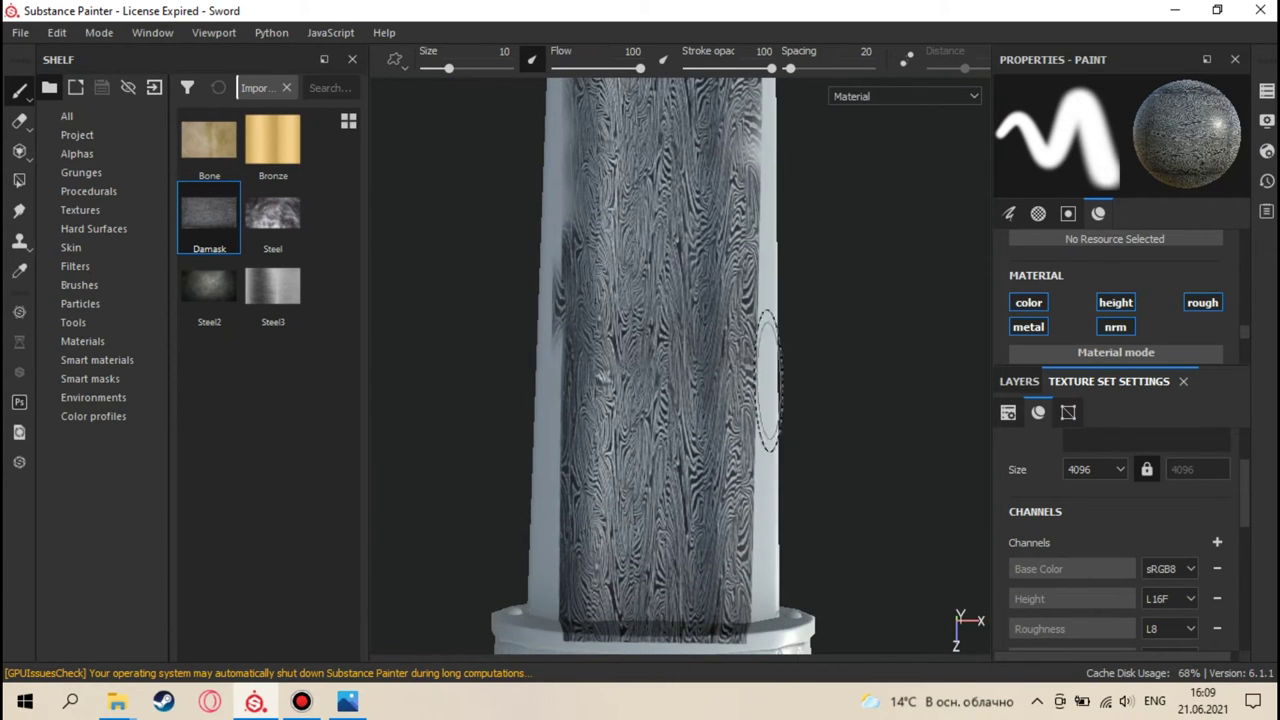
{"action": "left_click", "coordinate": [1025, 382]}
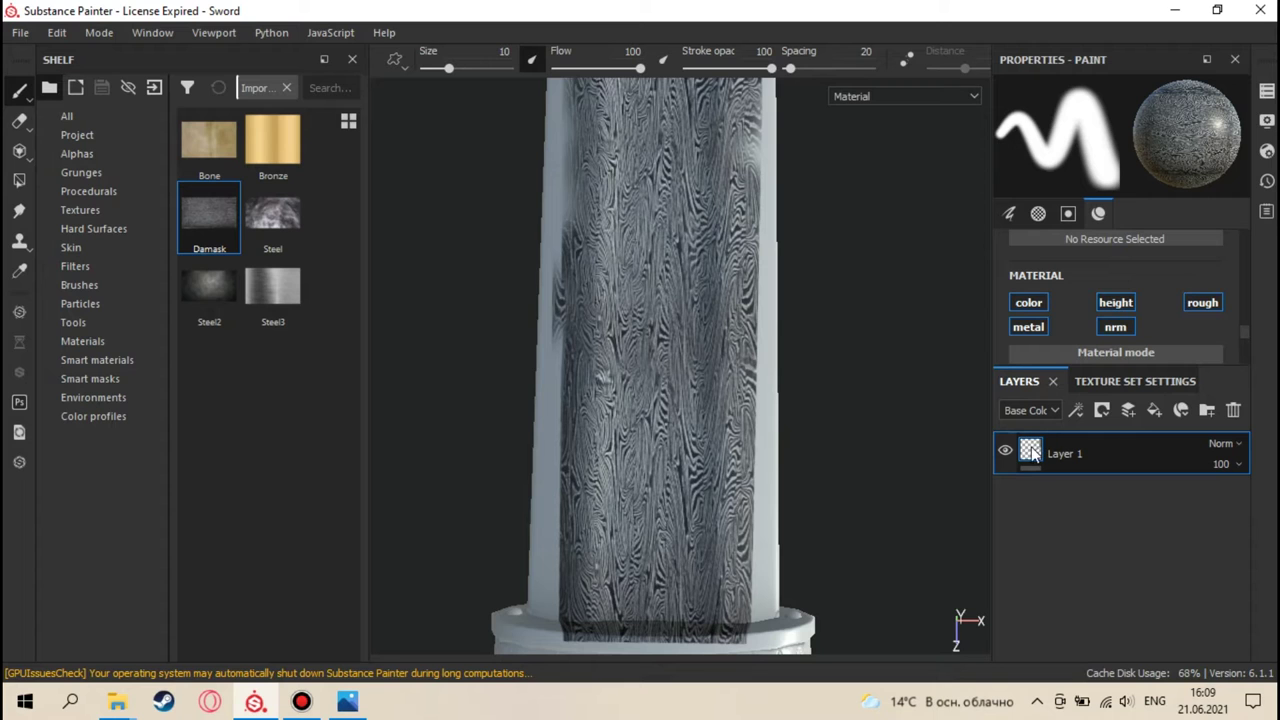
{"action": "left_click_drag", "start_coordinate": [777, 437], "coordinate": [768, 256], "text": "alt"}
{"action": "left_click_drag", "start_coordinate": [774, 400], "coordinate": [800, 405], "text": "alt"}
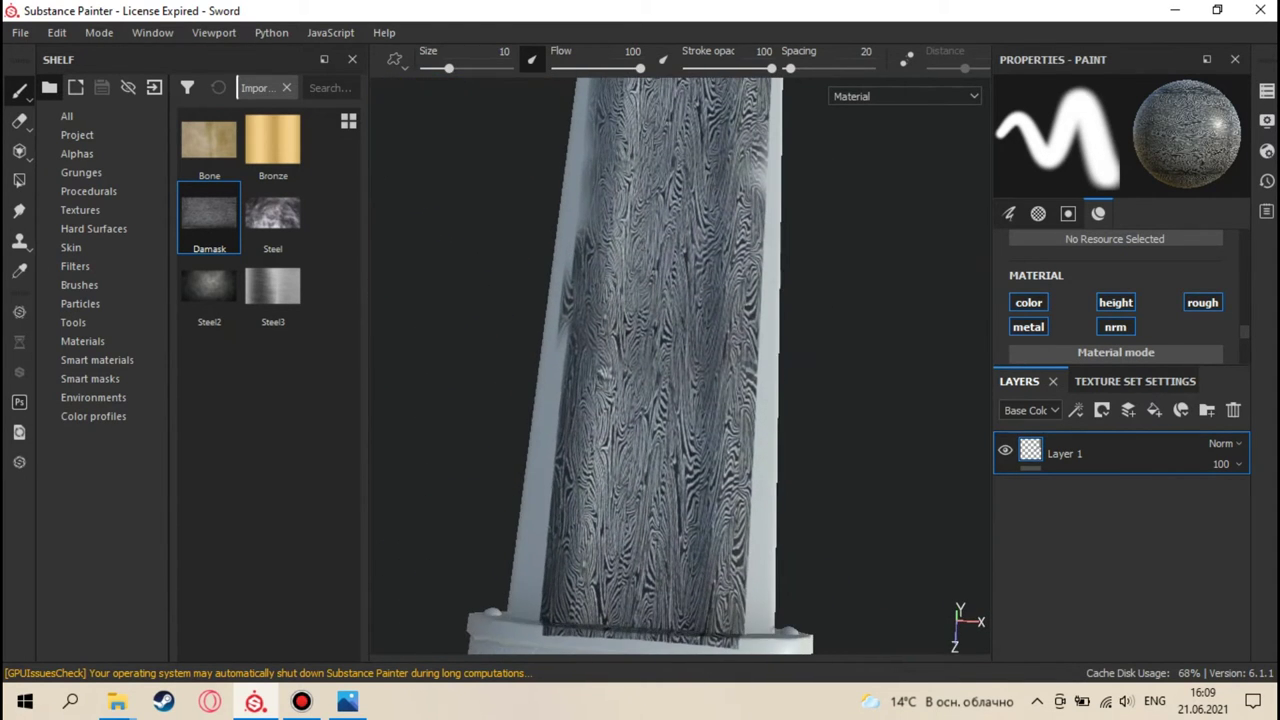
- Give Layer 1 a black mask and add a Paint effect to it
{"action": "right_click", "coordinate": [1033, 455]}
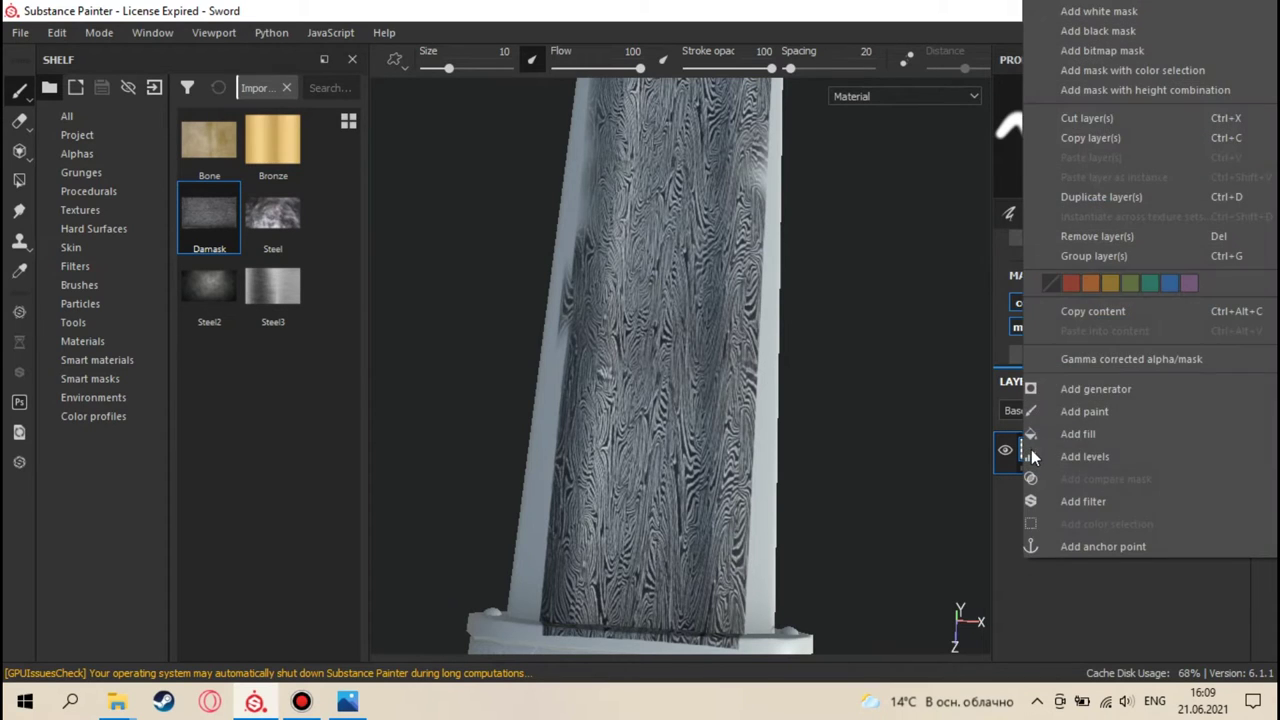
{"action": "left_click", "coordinate": [1090, 31]}
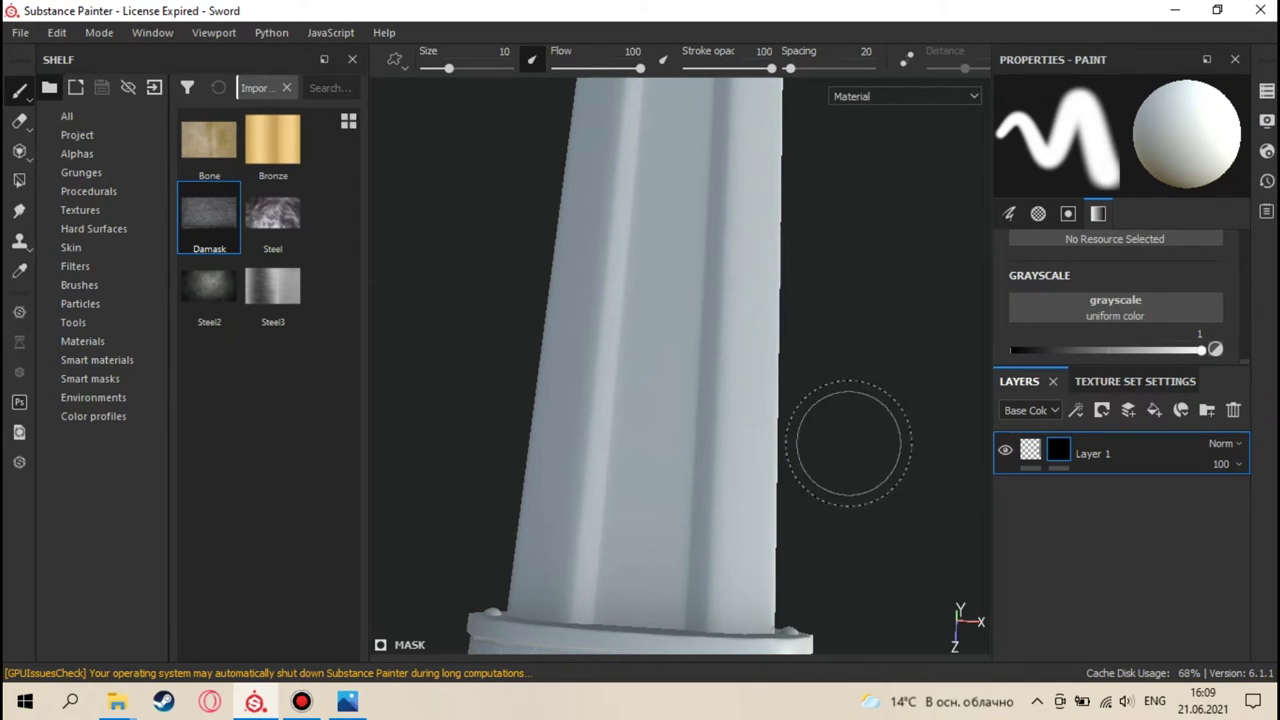
{"action": "right_click", "coordinate": [1057, 454]}
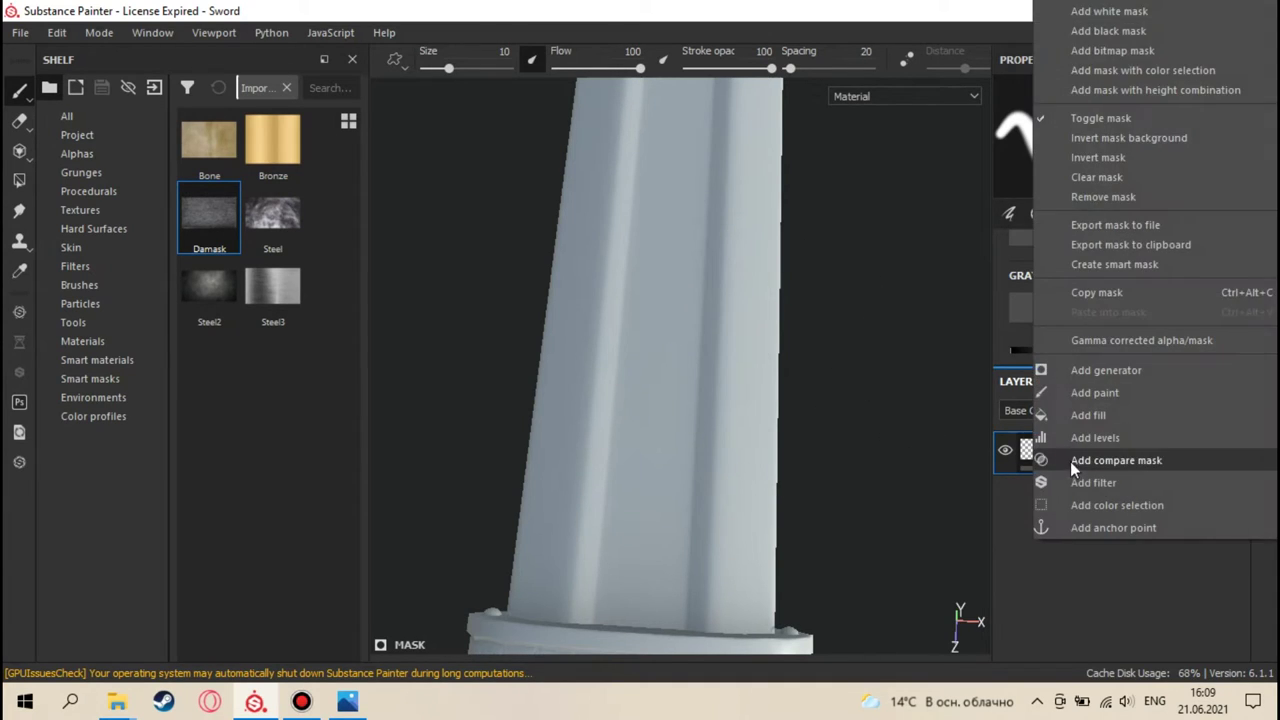
{"action": "left_click", "coordinate": [1098, 396]}
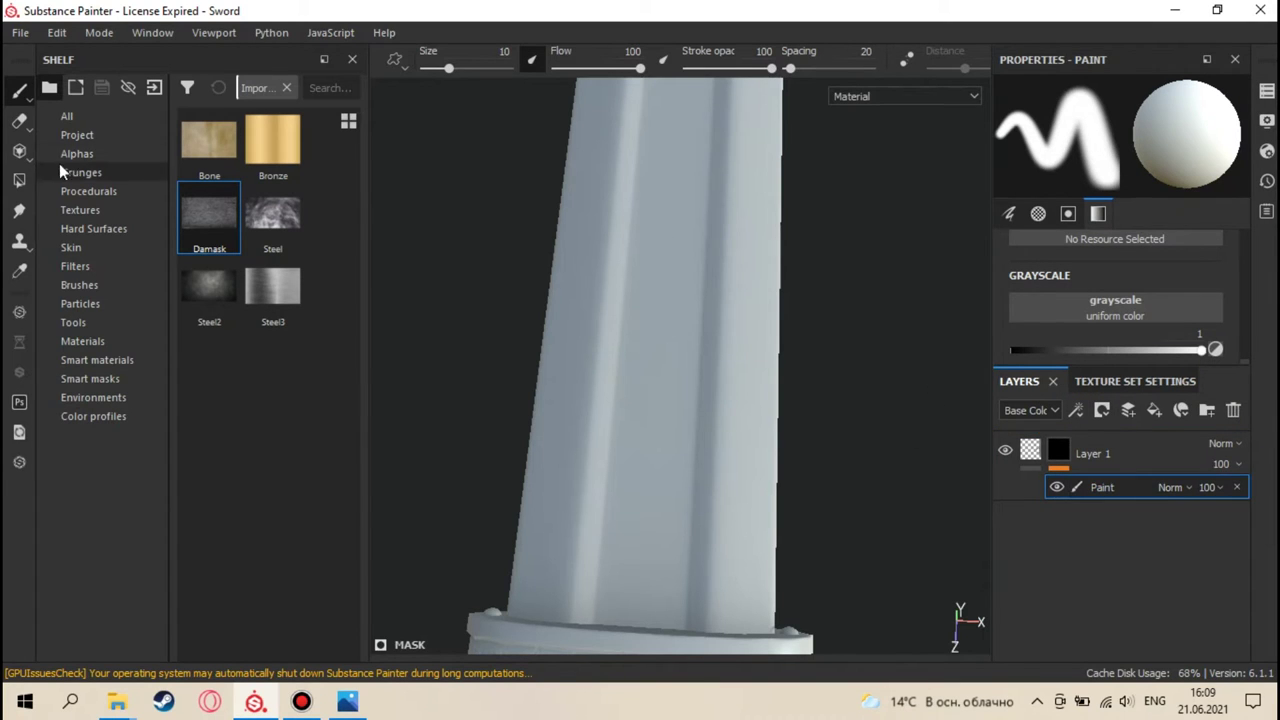
- Paint a Damask patch onto the mask, then undo it
{"action": "left_click", "coordinate": [20, 93]}
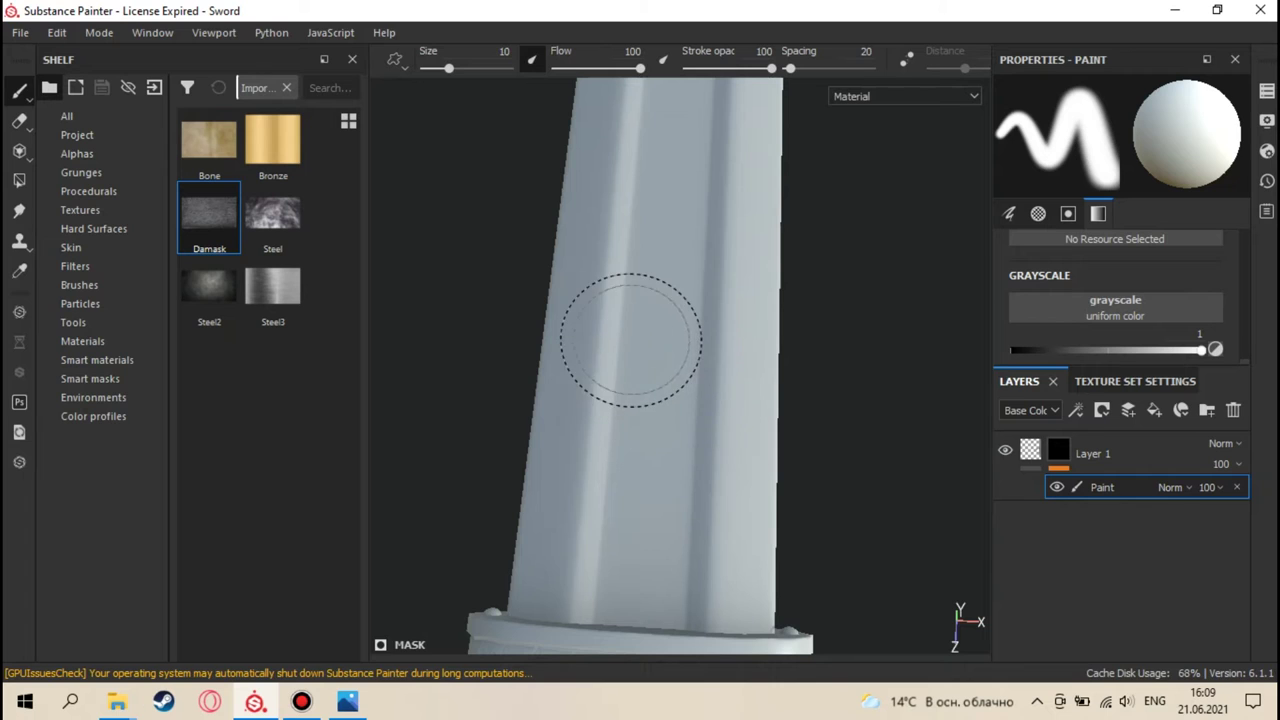
{"action": "mouse_move", "coordinate": [671, 392]}
{"action": "left_mouse_down"}
{"action": "mouse_move", "coordinate": [629, 346]}
{"action": "mouse_move", "coordinate": [694, 300]}
{"action": "mouse_move", "coordinate": [718, 355]}
{"action": "mouse_move", "coordinate": [627, 394]}
{"action": "mouse_move", "coordinate": [601, 290]}
{"action": "mouse_move", "coordinate": [669, 278]}
{"action": "mouse_move", "coordinate": [699, 362]}
{"action": "mouse_move", "coordinate": [579, 336]}
{"action": "mouse_move", "coordinate": [591, 277]}
{"action": "mouse_move", "coordinate": [575, 360]}
{"action": "mouse_move", "coordinate": [595, 247]}
{"action": "mouse_move", "coordinate": [585, 375]}
{"action": "left_mouse_up"}
{"action": "key", "text": "ctrl+z"}
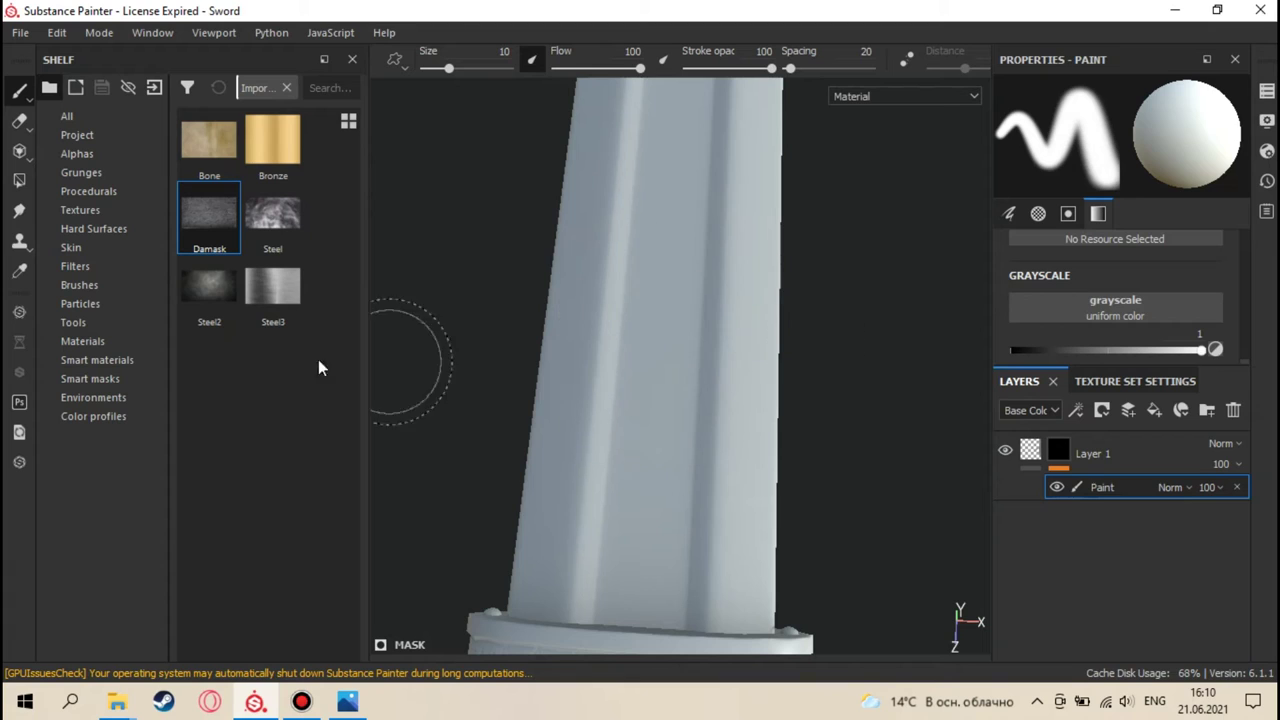
- With Polygon Fill, fill the middle fuller faces with Damask
{"action": "left_click", "coordinate": [21, 181]}
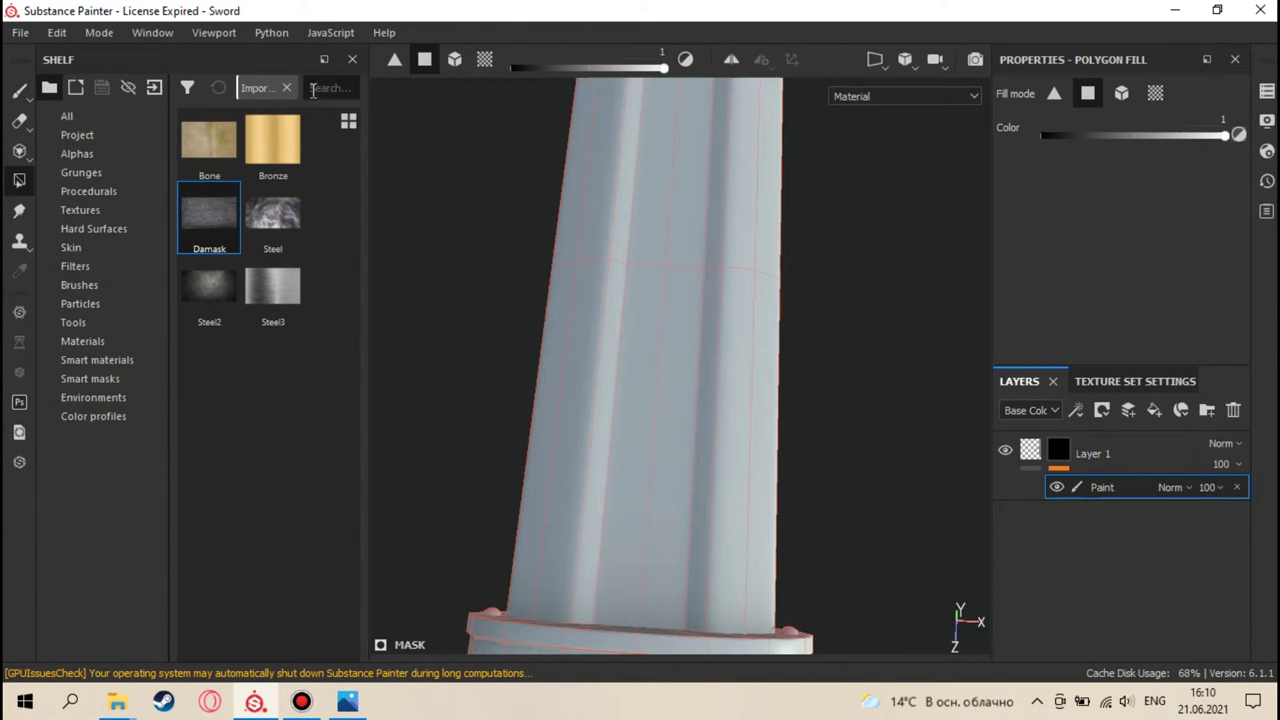
{"action": "left_click_drag", "start_coordinate": [659, 408], "coordinate": [606, 303], "text": "alt"}
{"action": "left_click", "coordinate": [649, 290]}
{"action": "left_click", "coordinate": [672, 288]}
{"action": "left_click", "coordinate": [540, 312]}
{"action": "left_click", "coordinate": [558, 323]}
{"action": "left_click", "coordinate": [600, 305]}
{"action": "left_click", "coordinate": [564, 320]}
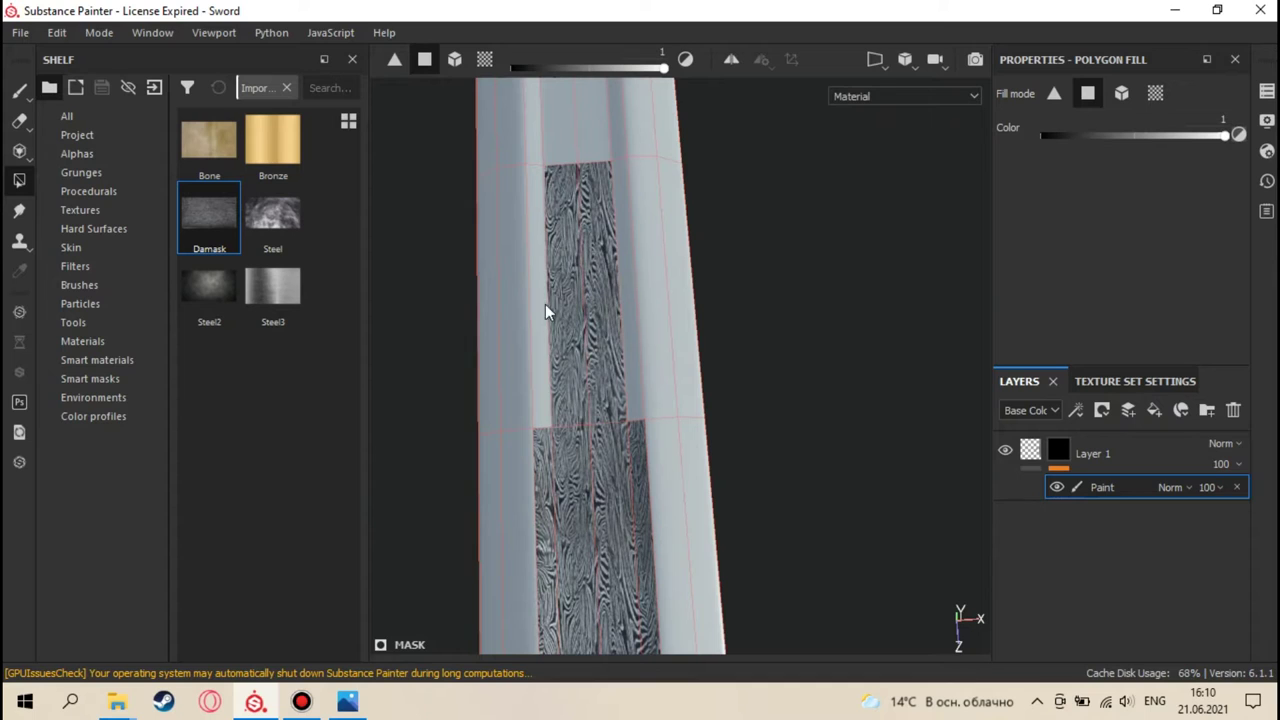
{"action": "left_click", "coordinate": [546, 306]}
{"action": "left_click_drag", "start_coordinate": [610, 222], "coordinate": [670, 369], "text": "alt"}
{"action": "left_click", "coordinate": [642, 350]}
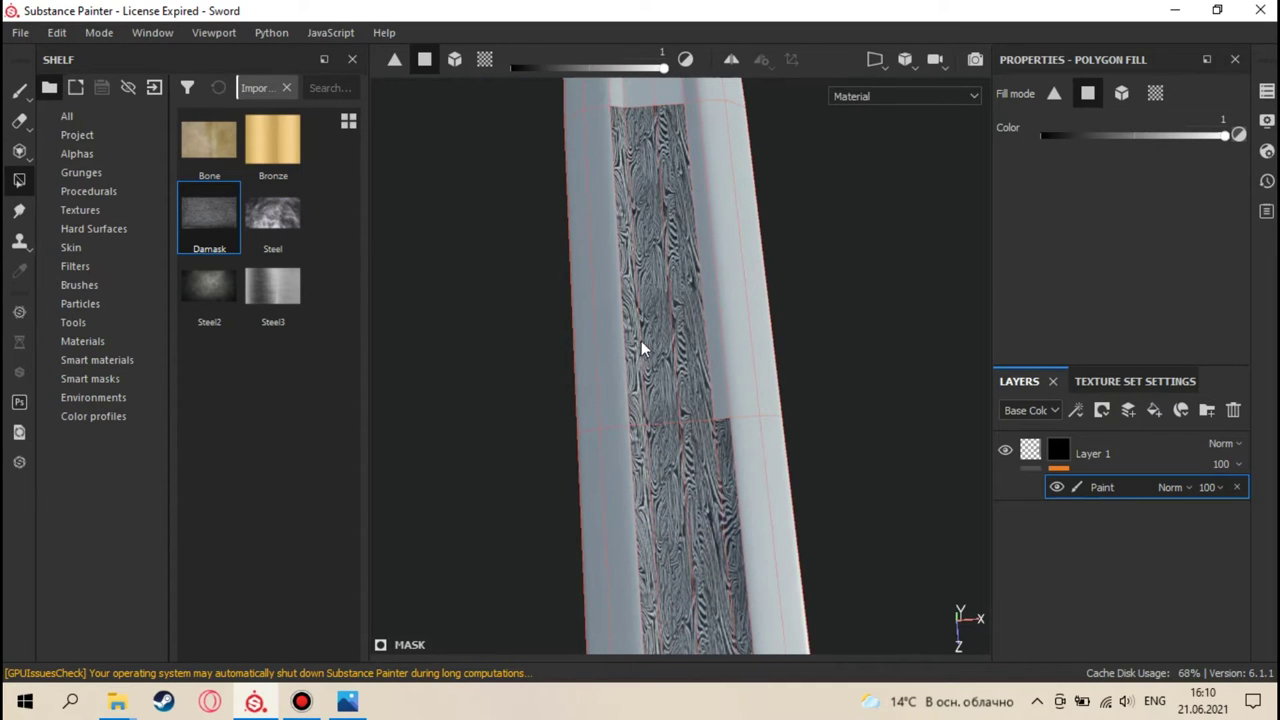
- Fill the upper fuller strips toward the tip, undoing the wrong fills
{"action": "left_click_drag", "start_coordinate": [699, 248], "coordinate": [733, 532], "text": "alt"}
{"action": "left_click", "coordinate": [710, 322]}
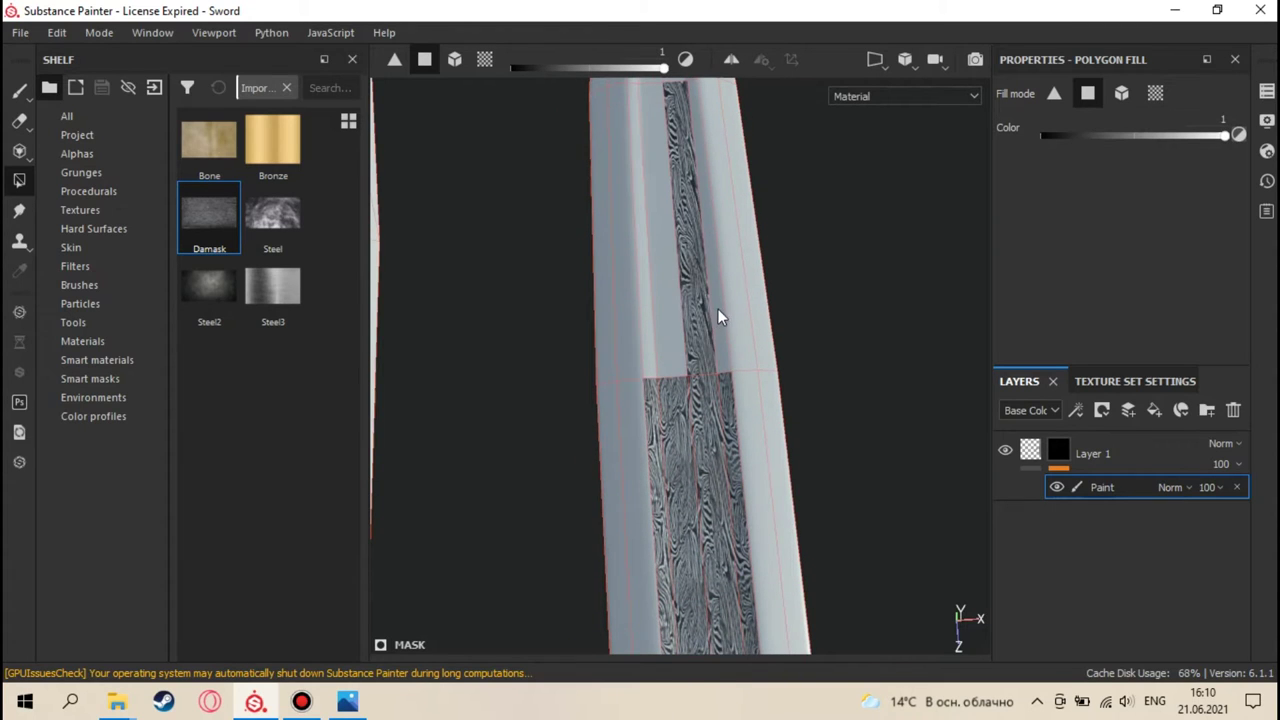
{"action": "left_click", "coordinate": [717, 317]}
{"action": "left_click", "coordinate": [650, 312]}
{"action": "left_click", "coordinate": [656, 310]}
{"action": "left_click_drag", "start_coordinate": [668, 223], "coordinate": [717, 538], "text": "alt"}
{"action": "left_click", "coordinate": [692, 312]}
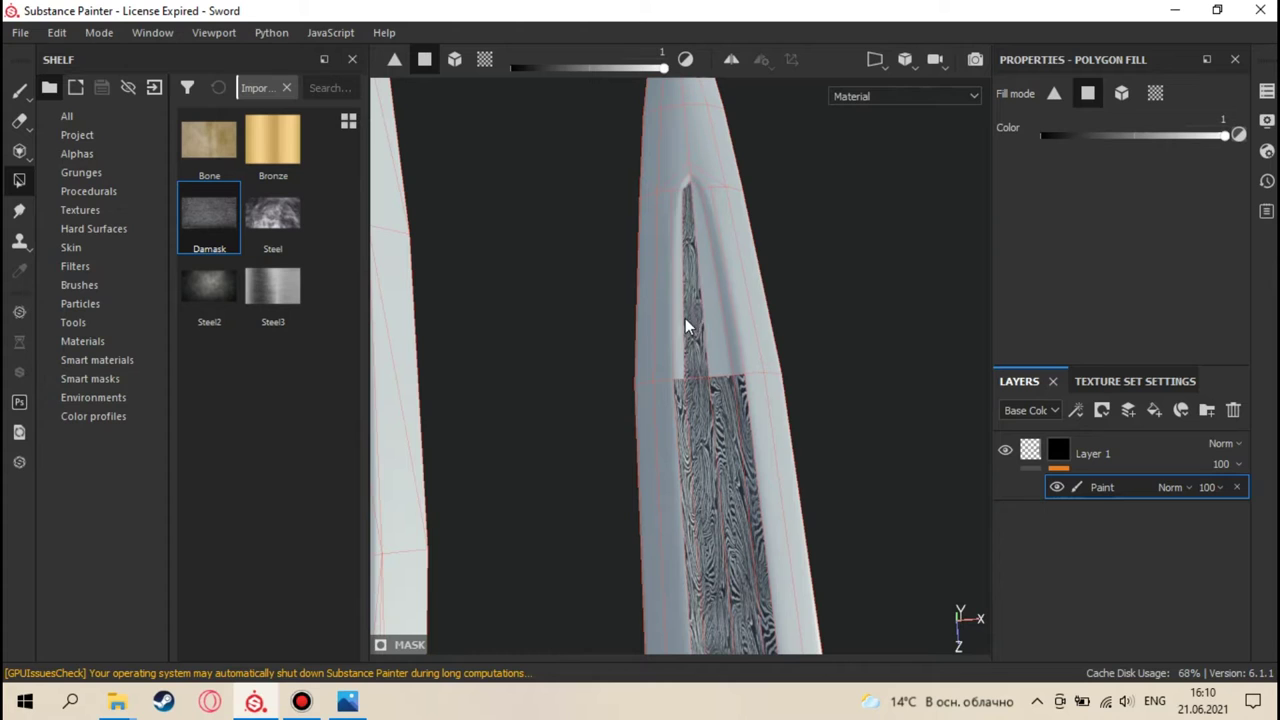
{"action": "left_click", "coordinate": [683, 327]}
{"action": "left_click", "coordinate": [710, 314]}
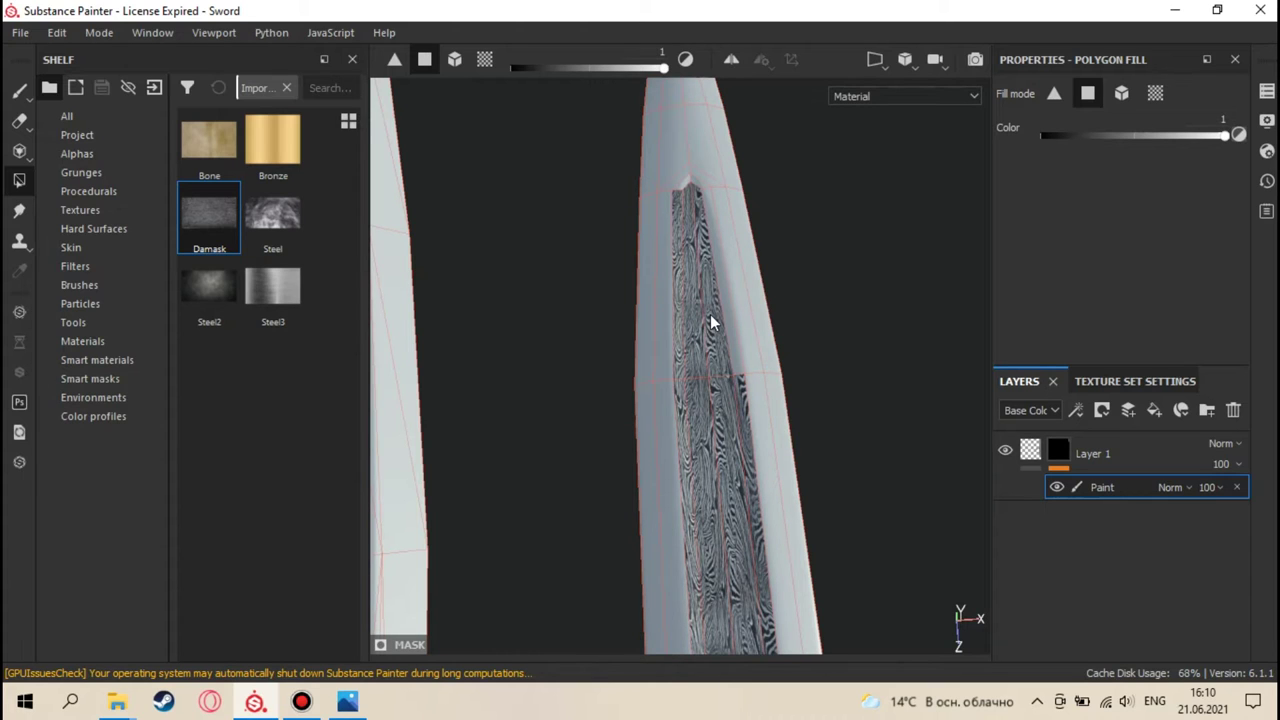
{"action": "key", "text": "ctrl+z"}
{"action": "key", "text": "ctrl+z"}
{"action": "key", "text": "ctrl+z"}
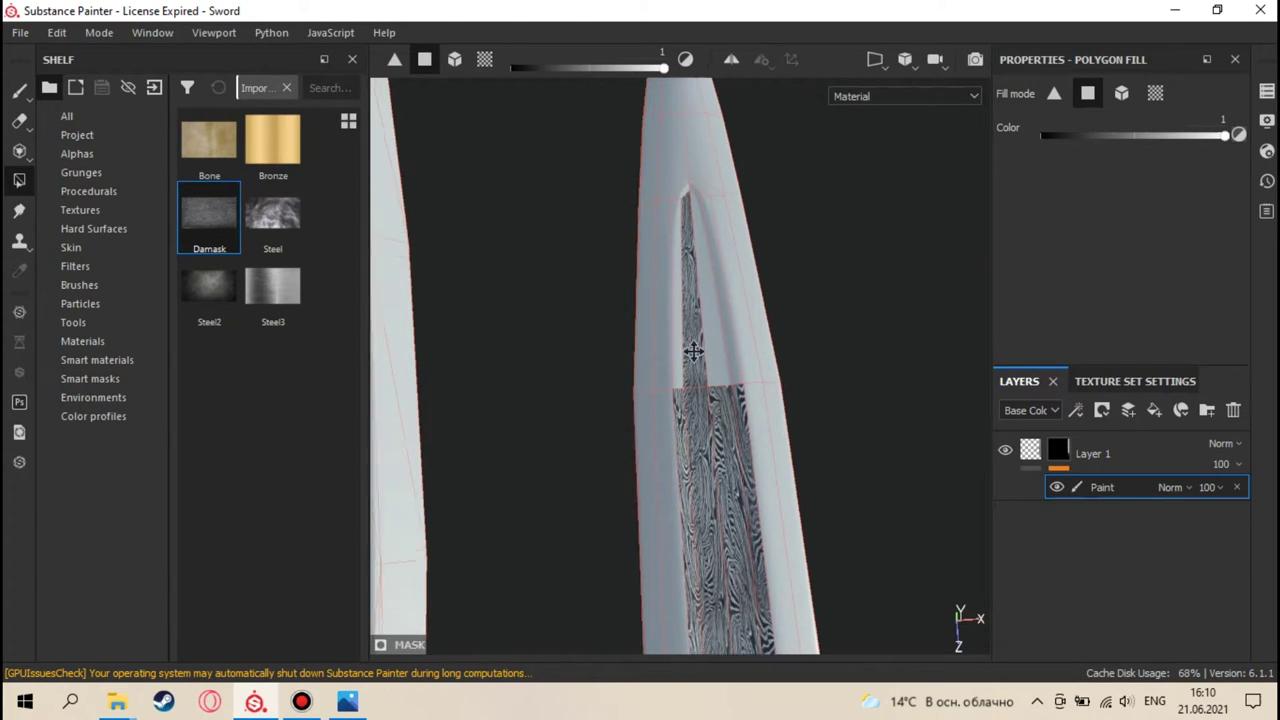
{"action": "scroll", "coordinate": [674, 383], "scroll_direction": "down", "scroll_amount": 2}
{"action": "scroll", "coordinate": [674, 371], "scroll_direction": "up", "scroll_amount": 6}
- Try triangle fill mode, undo stray fills, then fill the central fuller strip in polygon mode
{"action": "mouse_move", "coordinate": [632, 207]}
{"action": "left_mouse_down", "text": "alt"}
{"action": "mouse_move", "coordinate": [629, 291]}
{"action": "mouse_move", "coordinate": [617, 226]}
{"action": "mouse_move", "coordinate": [631, 216]}
{"action": "left_mouse_up", "text": "alt"}
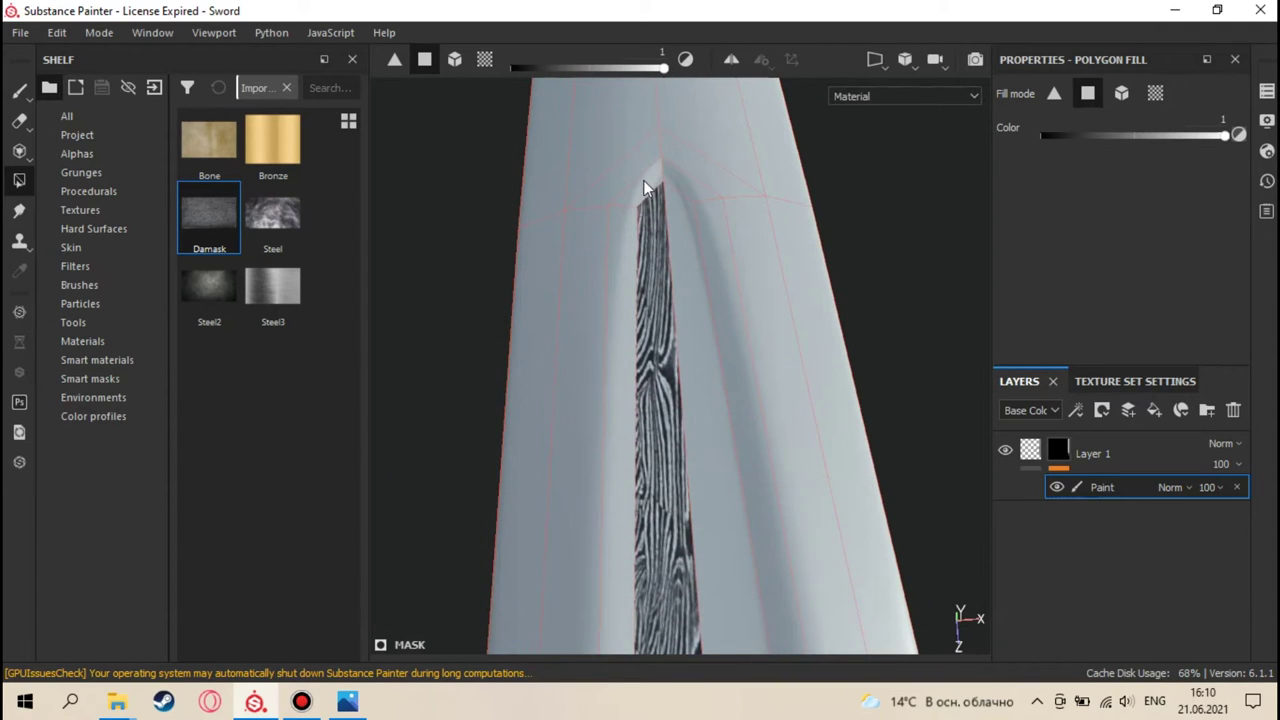
{"action": "left_click", "coordinate": [394, 61]}
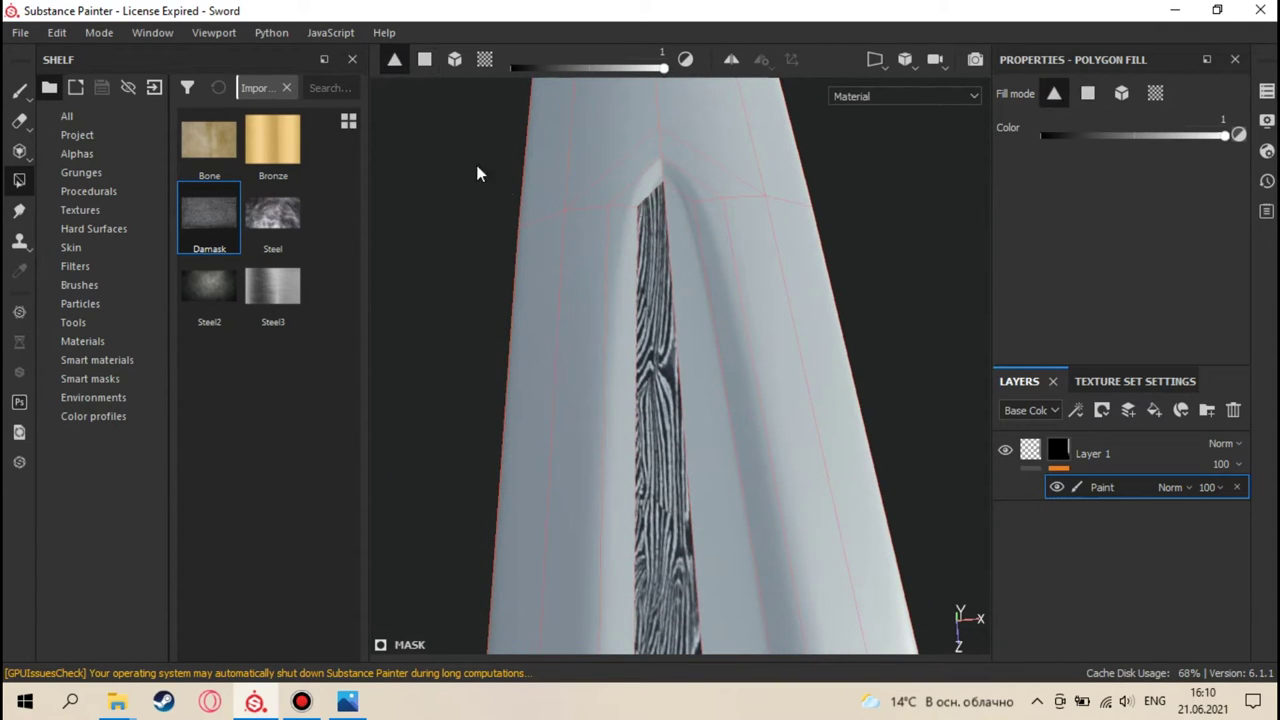
{"action": "left_click", "coordinate": [623, 284]}
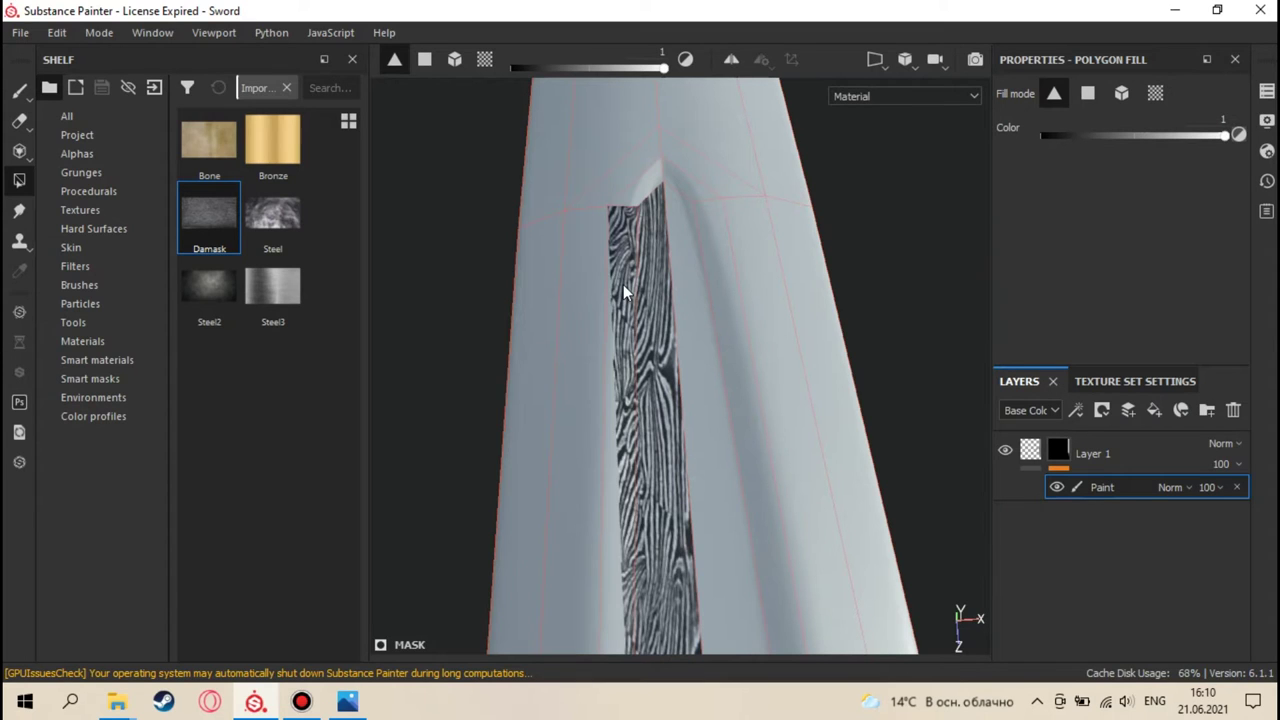
{"action": "left_click_drag", "start_coordinate": [640, 350], "coordinate": [628, 379], "text": "alt"}
{"action": "key", "text": "ctrl+z"}
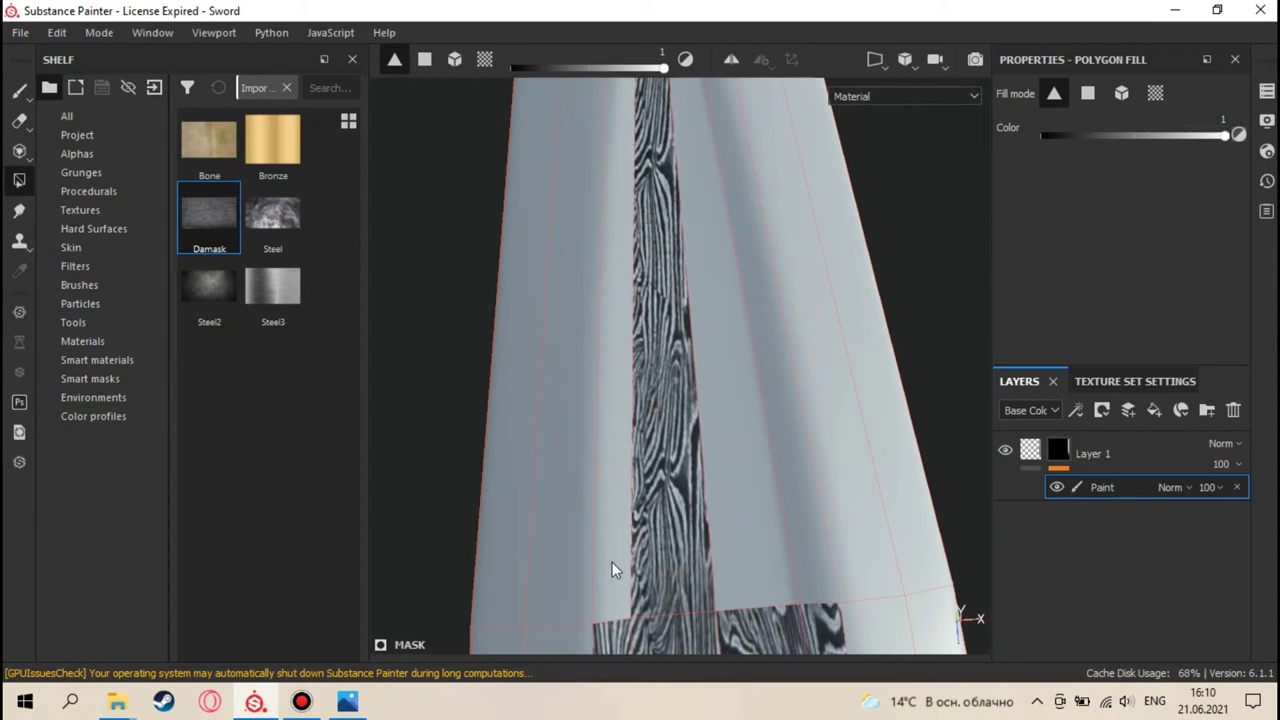
{"action": "left_click", "coordinate": [613, 602]}
{"action": "key", "text": "ctrl+z"}
{"action": "left_click", "coordinate": [424, 59]}
{"action": "left_click", "coordinate": [738, 440]}
- Fill the wider polygon below the strip where the fuller ends near the tip
{"action": "left_click_drag", "start_coordinate": [679, 171], "coordinate": [733, 387], "text": "alt"}
{"action": "scroll", "coordinate": [733, 387], "scroll_direction": "up", "scroll_amount": 5}
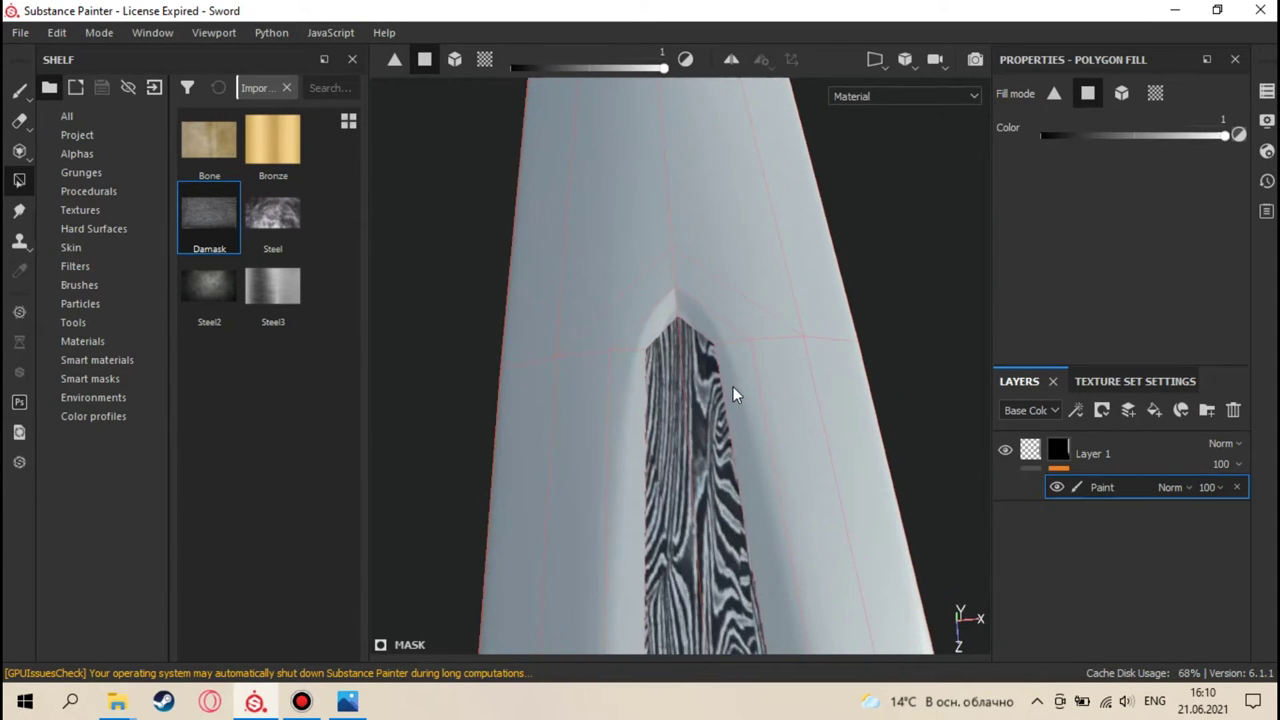
{"action": "left_click_drag", "start_coordinate": [678, 537], "coordinate": [618, 276], "text": "alt"}
{"action": "left_click", "coordinate": [647, 426]}
{"action": "left_click_drag", "start_coordinate": [647, 426], "coordinate": [578, 341], "text": "alt"}
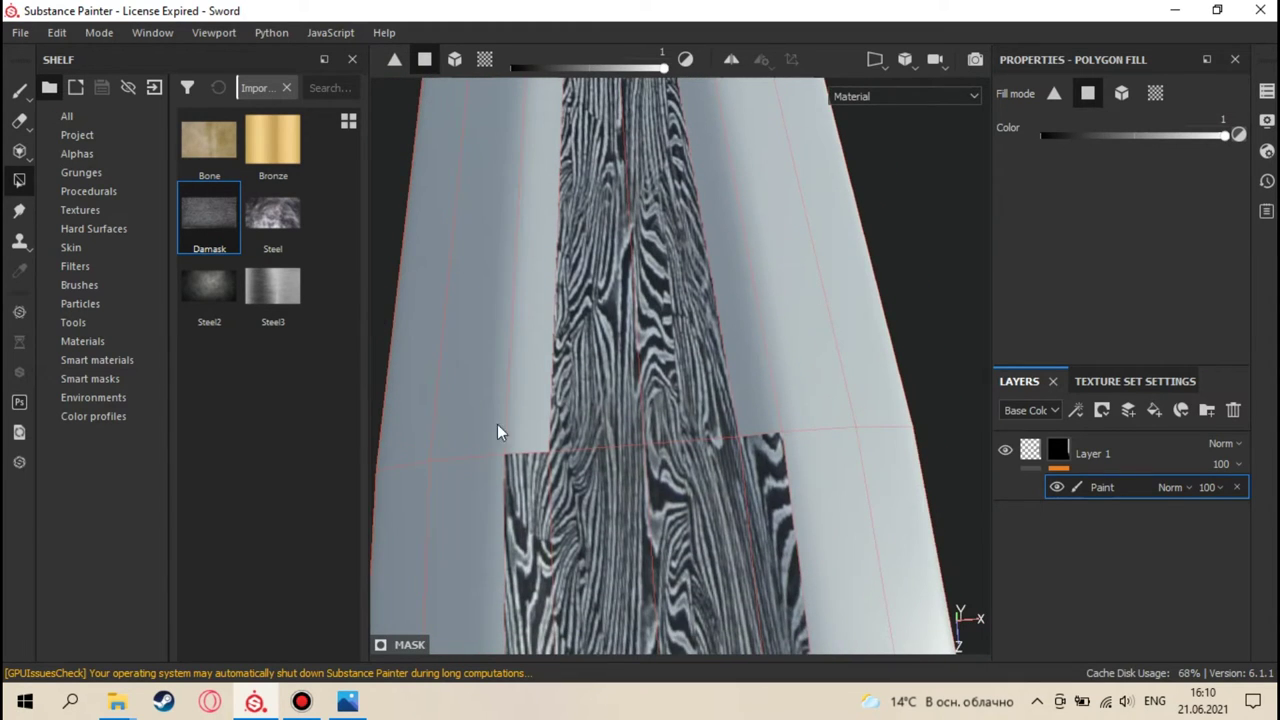
{"action": "scroll", "coordinate": [606, 457], "scroll_direction": "down", "scroll_amount": 6}
{"action": "left_click_drag", "start_coordinate": [665, 430], "coordinate": [651, 462], "text": "alt"}
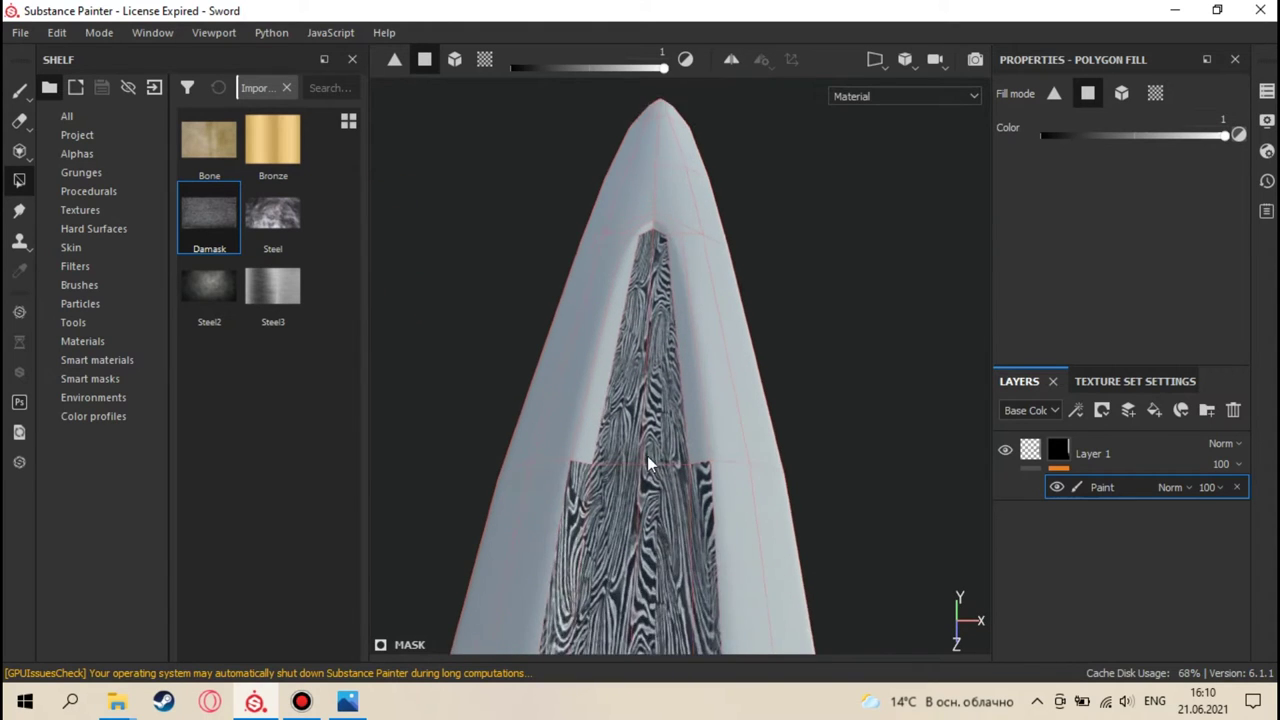
{"action": "scroll", "coordinate": [651, 460], "scroll_direction": "up", "scroll_amount": 3}
- Switch to the Paint brush and enlarge it to size 24.61
{"action": "left_click", "coordinate": [19, 89]}
{"action": "left_click_drag", "start_coordinate": [430, 270], "coordinate": [477, 230], "text": "alt"}
{"action": "scroll", "coordinate": [675, 415], "scroll_direction": "up", "scroll_amount": 4}
{"action": "mouse_move", "coordinate": [675, 415]}
{"action": "left_mouse_down", "text": "alt"}
{"action": "mouse_move", "coordinate": [660, 400]}
{"action": "mouse_move", "coordinate": [665, 370]}
{"action": "left_mouse_up", "text": "alt"}
{"action": "mouse_move", "coordinate": [665, 370]}
{"action": "right_mouse_down", "text": "ctrl"}
{"action": "mouse_move", "coordinate": [700, 385]}
{"action": "mouse_move", "coordinate": [618, 360]}
{"action": "right_mouse_up", "text": "ctrl"}
- Shrink the brush to size 1.85 and paint damask into the grey notch at the strip's edge
{"action": "key", "text": "alt"}
{"action": "left_click_drag", "start_coordinate": [680, 355], "coordinate": [580, 335], "text": "alt"}
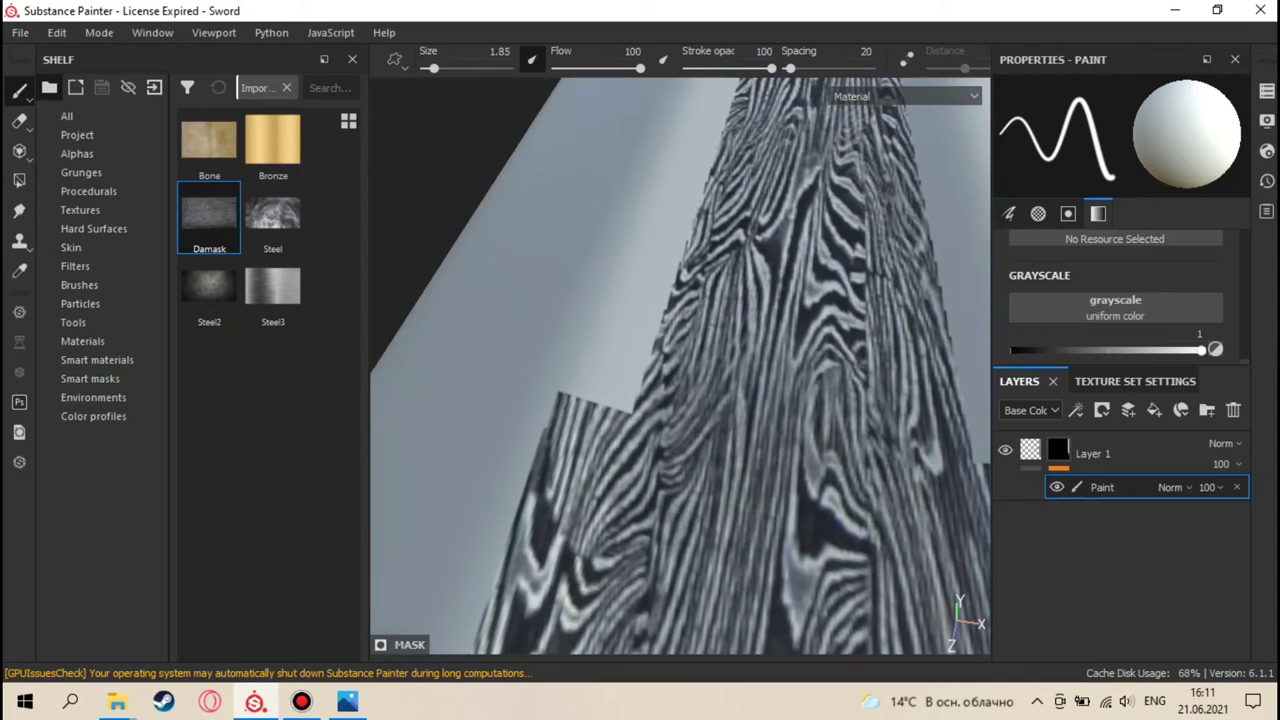
{"action": "mouse_move", "coordinate": [620, 385]}
{"action": "left_mouse_down"}
{"action": "mouse_move", "coordinate": [591, 357]}
{"action": "mouse_move", "coordinate": [565, 395]}
{"action": "mouse_move", "coordinate": [603, 432]}
{"action": "mouse_move", "coordinate": [600, 400]}
{"action": "left_mouse_up"}
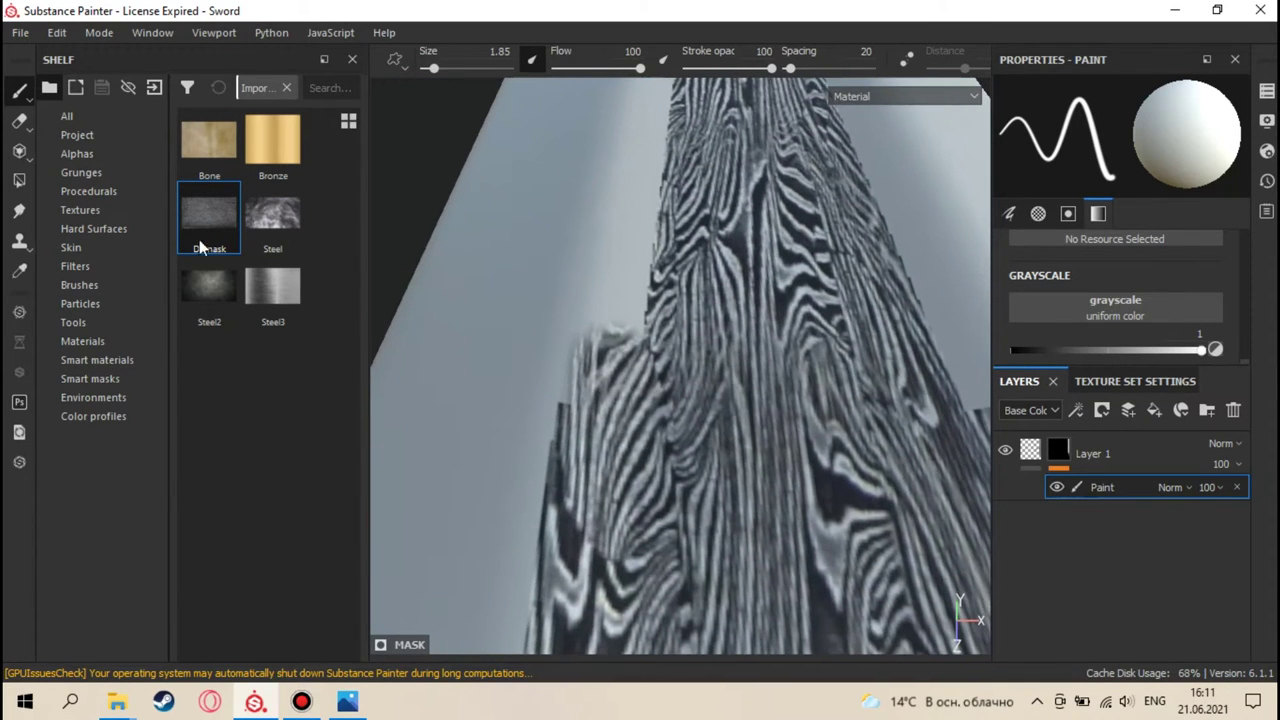
{"action": "scroll", "coordinate": [1182, 267], "scroll_direction": "up", "scroll_amount": 6}
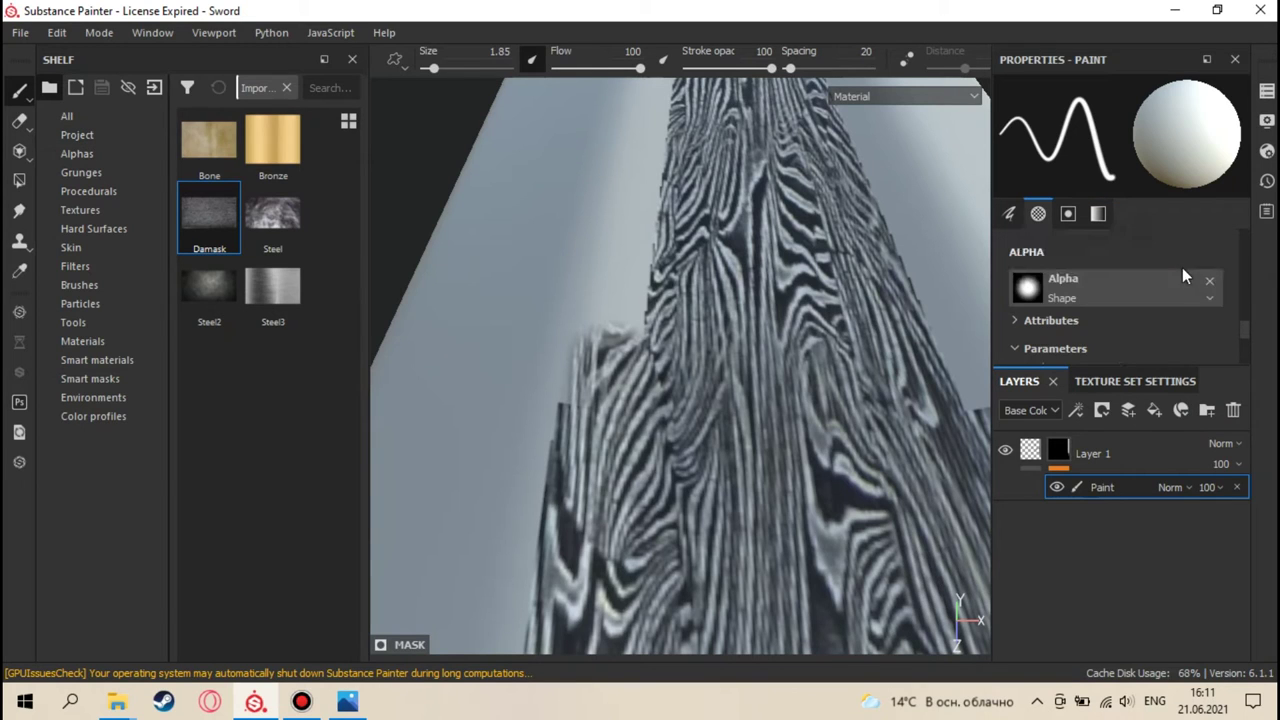
- Browse the brush alpha list and the Alphas collection in the shelf
{"action": "left_click", "coordinate": [1023, 287]}
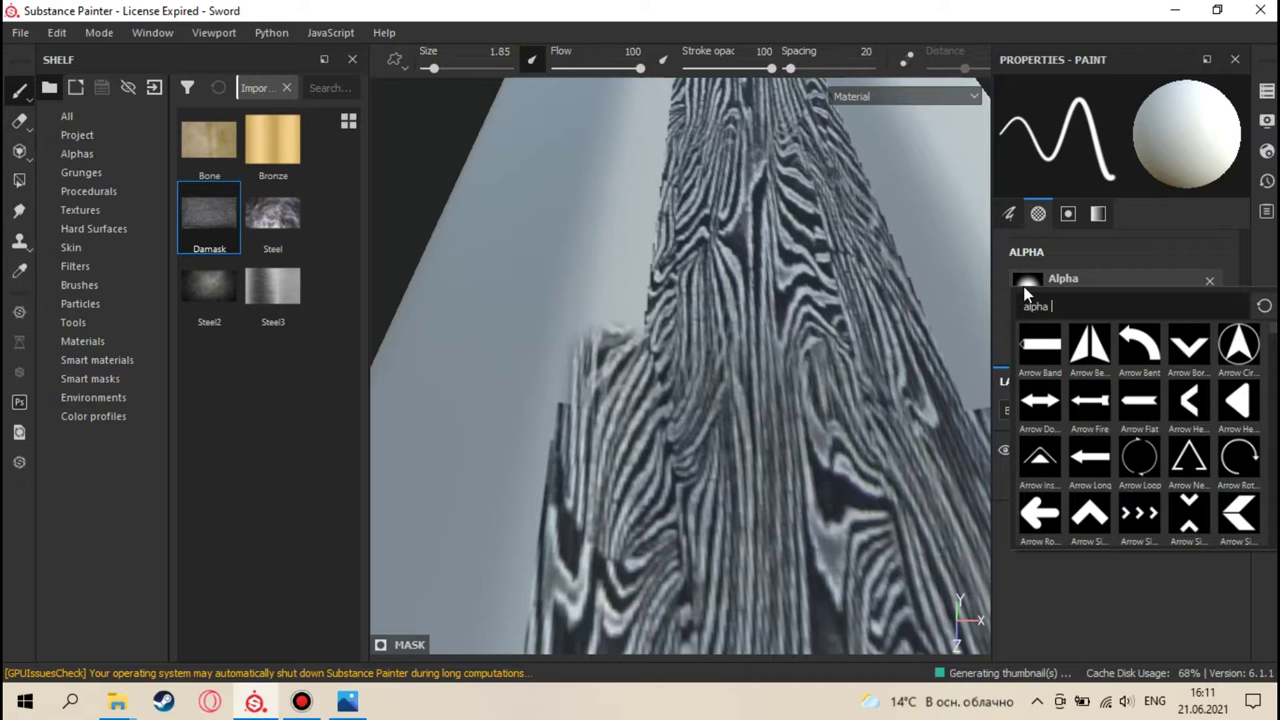
{"action": "scroll", "coordinate": [1154, 385], "scroll_direction": "down", "scroll_amount": 1}
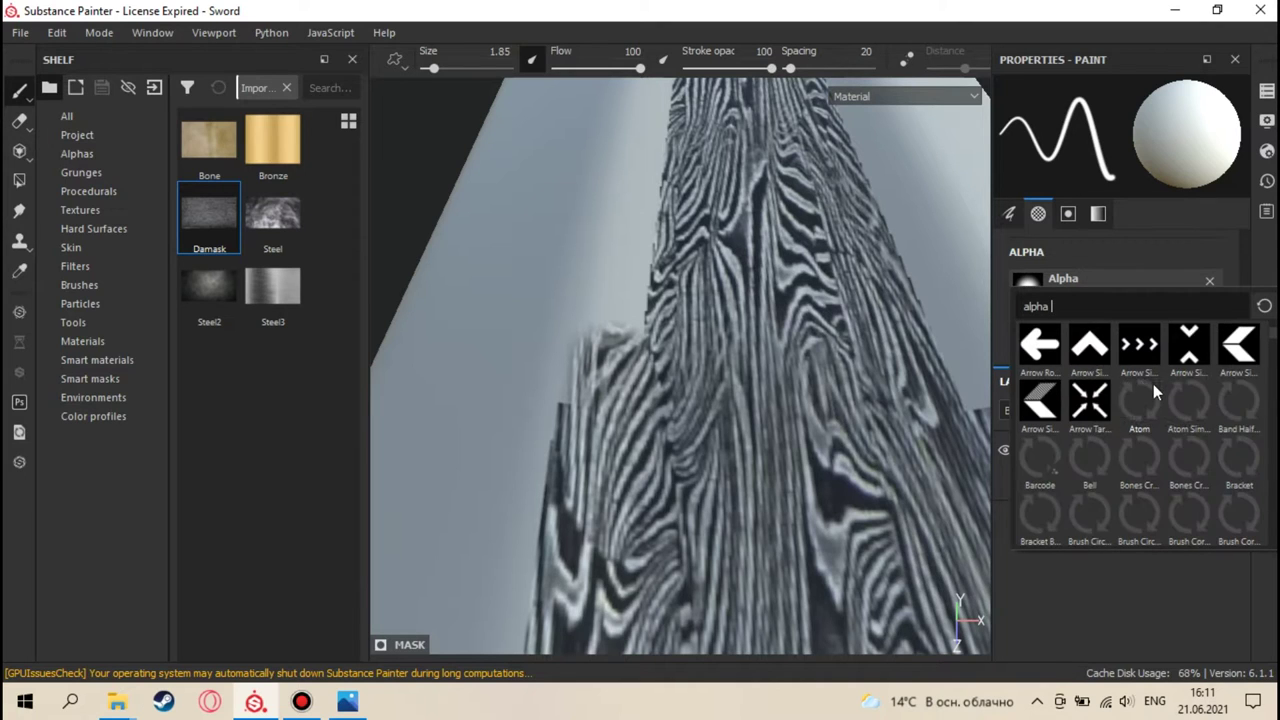
{"action": "scroll", "coordinate": [1150, 405], "scroll_direction": "down", "scroll_amount": 4}
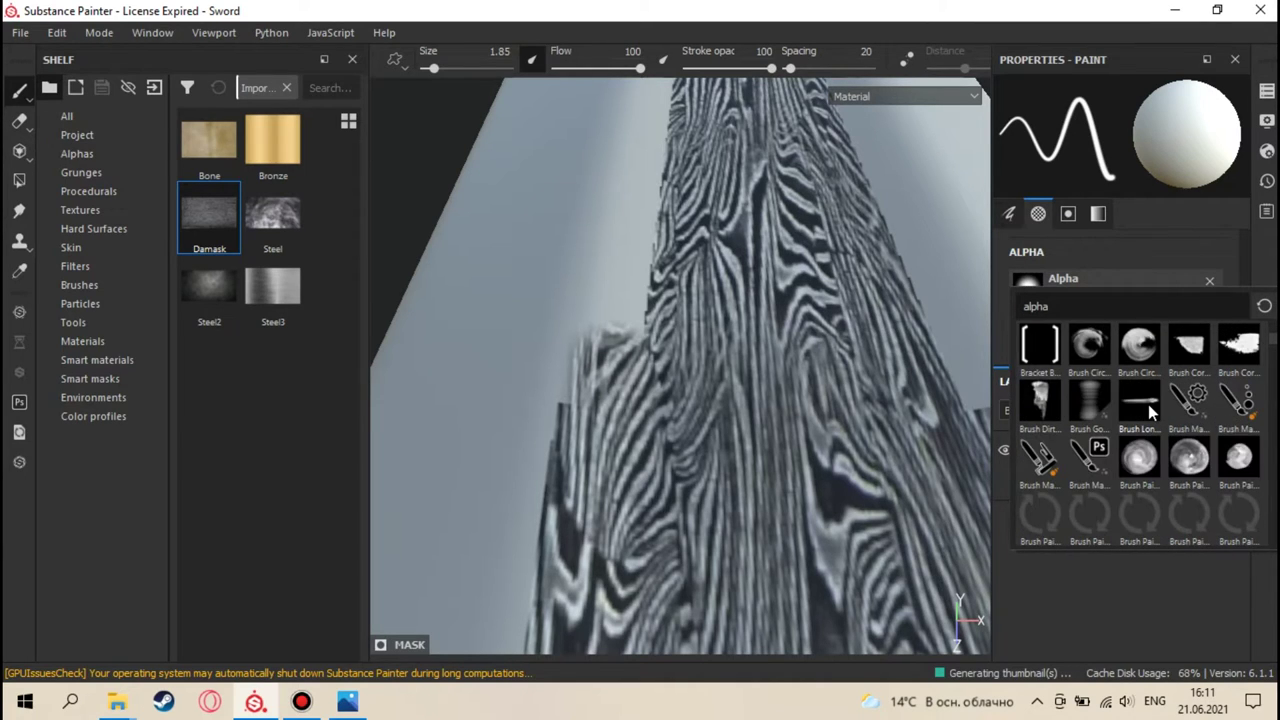
{"action": "scroll", "coordinate": [1148, 404], "scroll_direction": "up", "scroll_amount": 5}
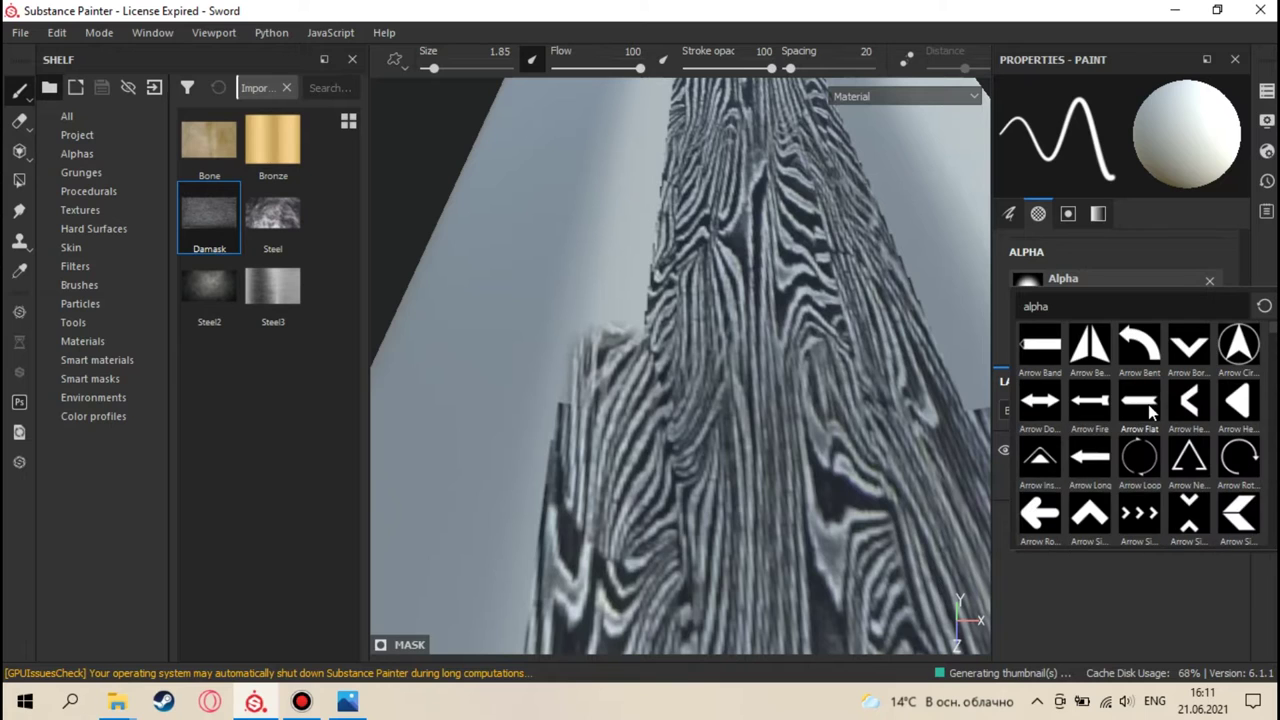
{"action": "left_click", "coordinate": [81, 153]}
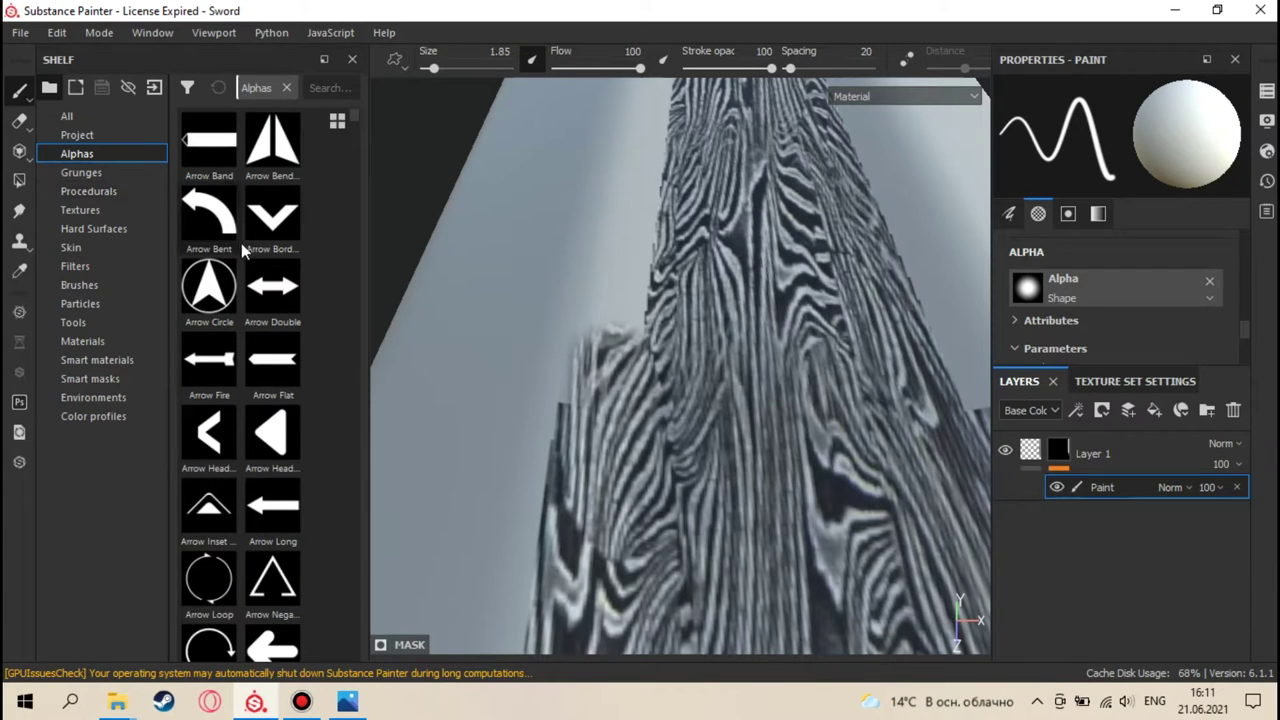
{"action": "scroll", "coordinate": [249, 262], "scroll_direction": "down", "scroll_amount": 2}
{"action": "scroll", "coordinate": [249, 262], "scroll_direction": "down", "scroll_amount": 10}
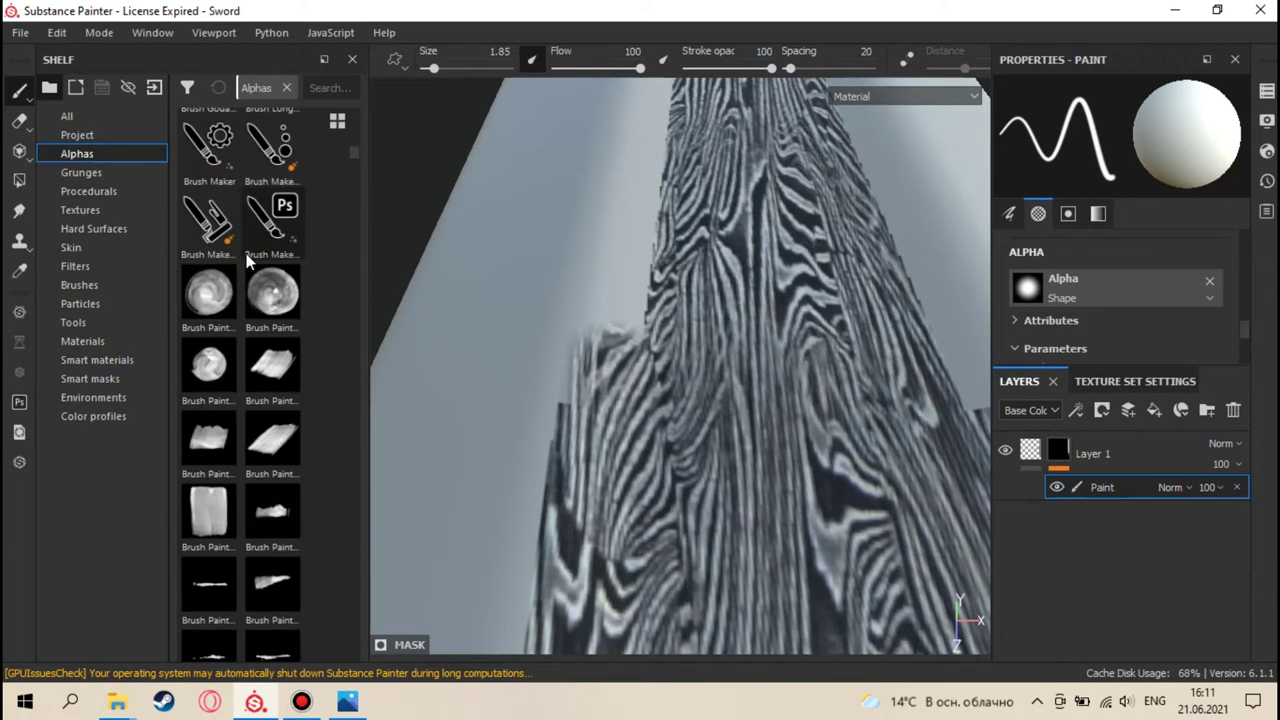
{"action": "scroll", "coordinate": [249, 261], "scroll_direction": "down", "scroll_amount": 6}
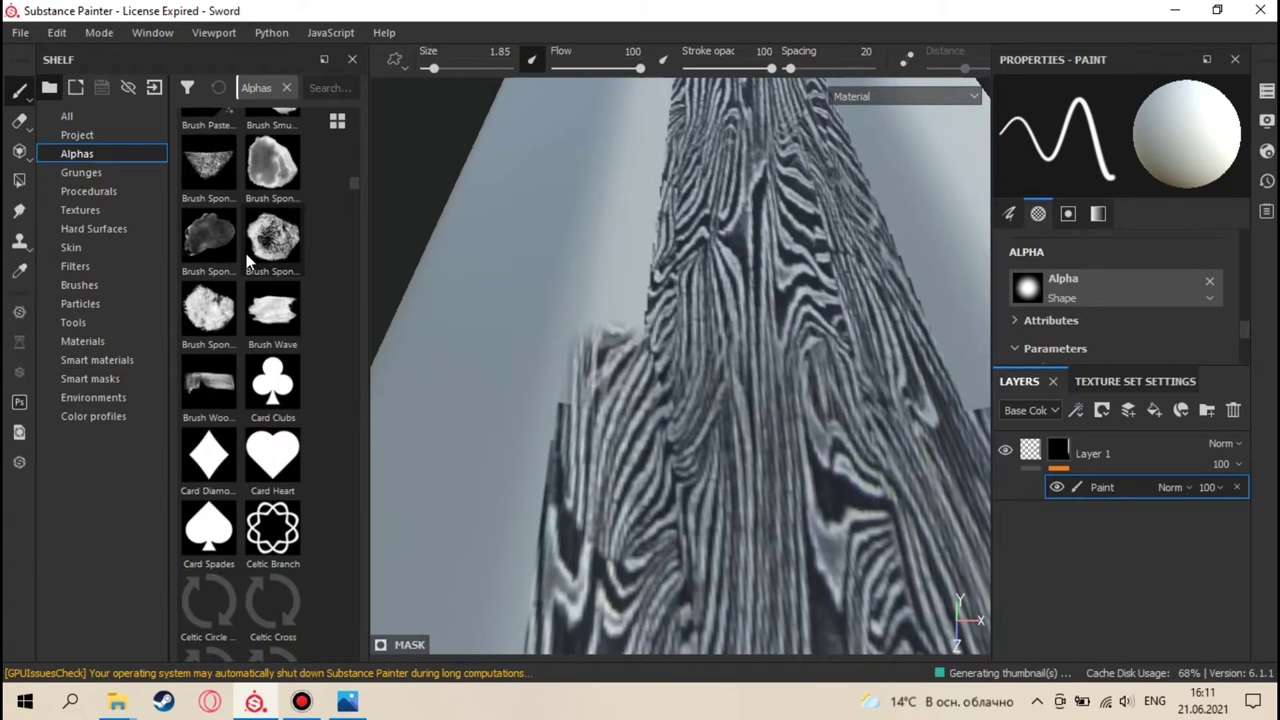
{"action": "scroll", "coordinate": [249, 261], "scroll_direction": "down", "scroll_amount": 8}
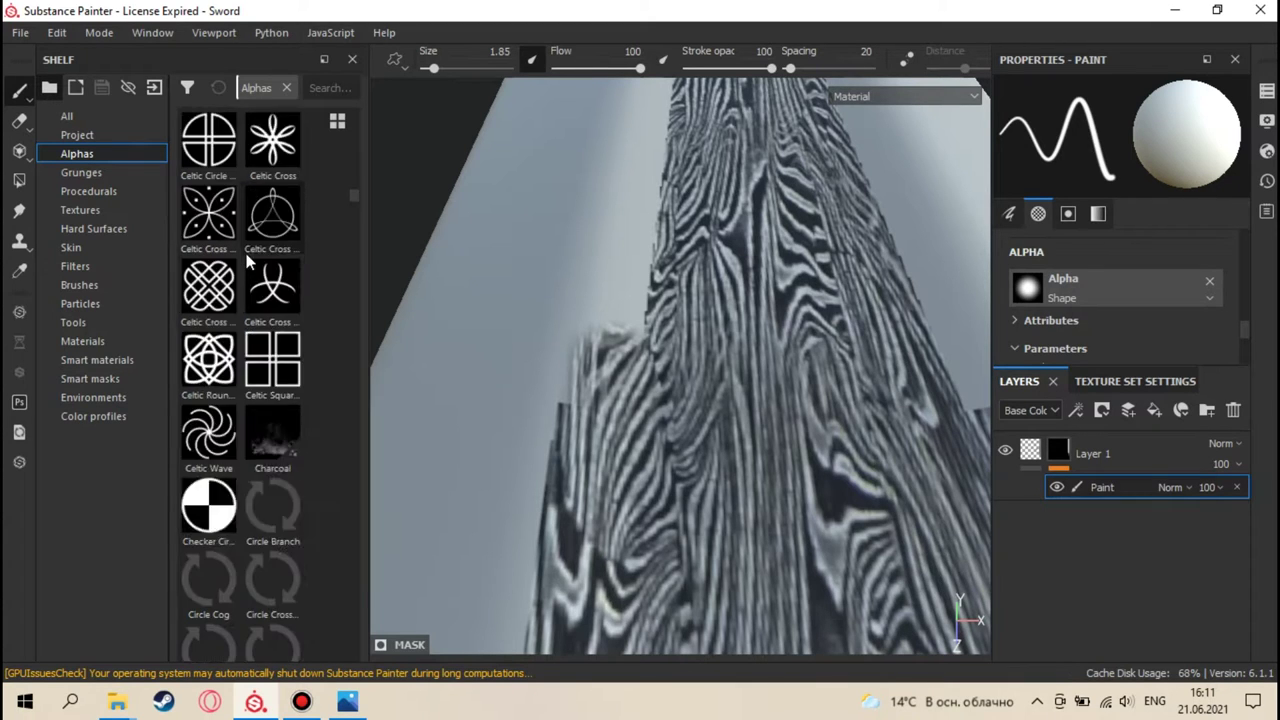
{"action": "scroll", "coordinate": [249, 262], "scroll_direction": "down", "scroll_amount": 8}
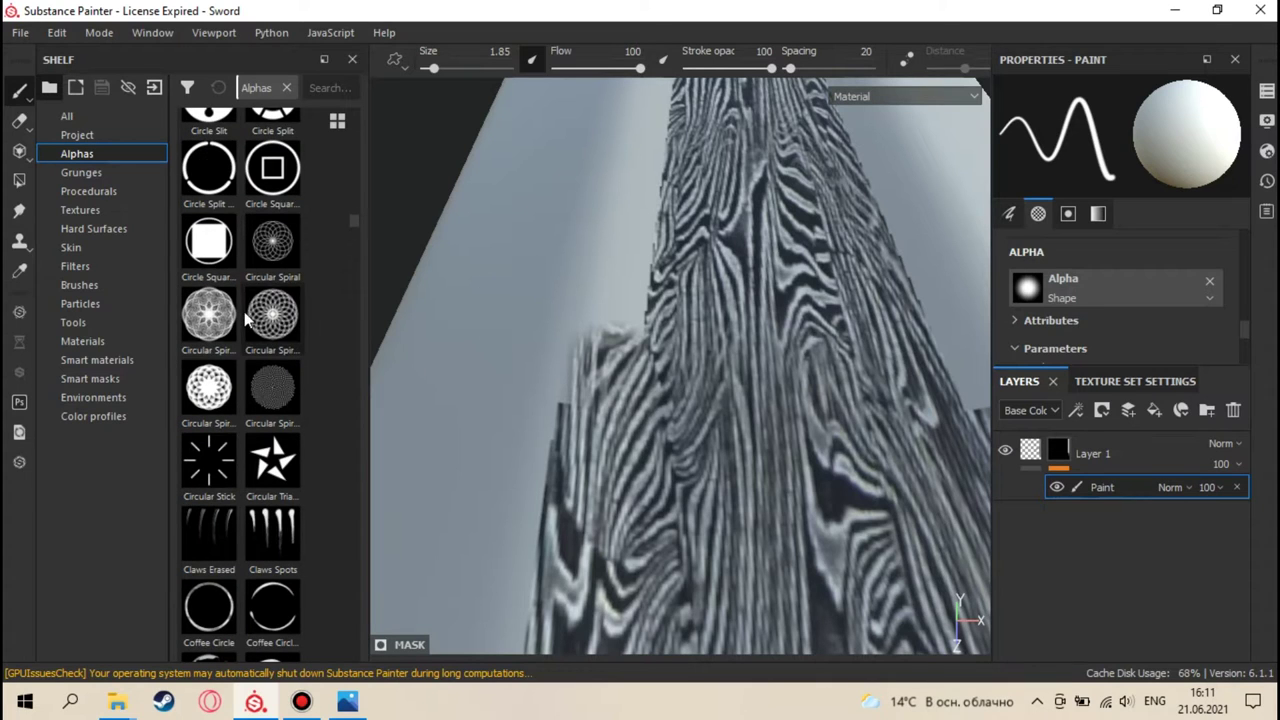
{"action": "scroll", "coordinate": [326, 300], "scroll_direction": "down", "scroll_amount": 5}
{"action": "scroll", "coordinate": [1145, 293], "scroll_direction": "down", "scroll_amount": 3}
{"action": "scroll", "coordinate": [1145, 293], "scroll_direction": "up", "scroll_amount": 2}
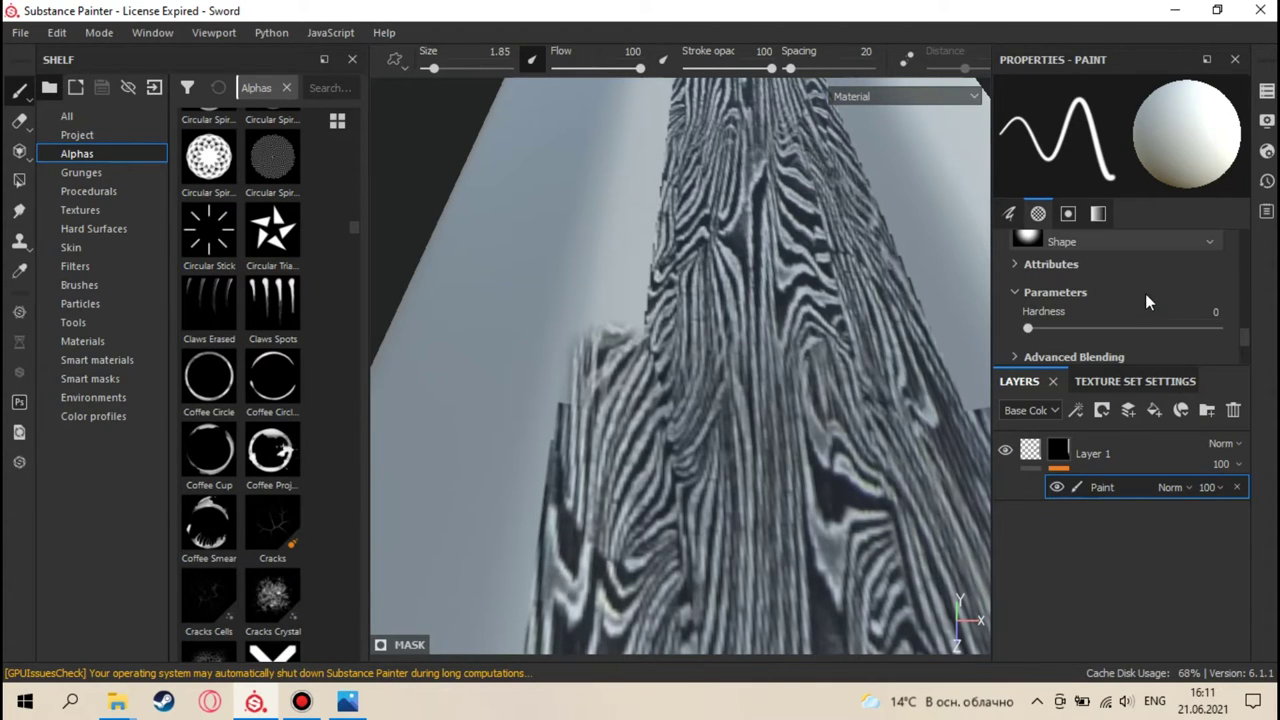
- Raise the brush hardness to 1 and paint striped damask along the blade's edge
{"action": "left_click_drag", "start_coordinate": [1030, 329], "coordinate": [1034, 330]}
{"action": "left_click_drag", "start_coordinate": [1187, 333], "coordinate": [1247, 334]}
{"action": "left_click_drag", "start_coordinate": [666, 320], "coordinate": [652, 308]}
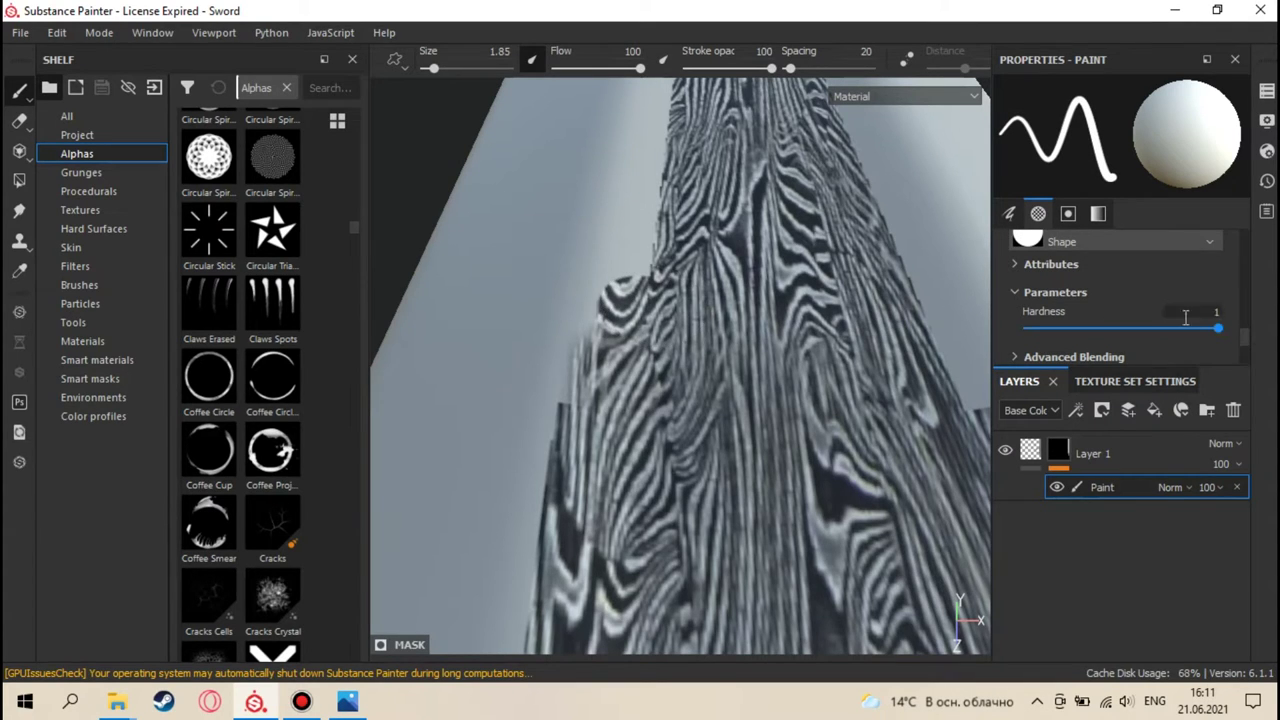
{"action": "mouse_move", "coordinate": [707, 424]}
{"action": "left_mouse_down", "text": "alt"}
{"action": "mouse_move", "coordinate": [690, 400]}
{"action": "mouse_move", "coordinate": [612, 392]}
{"action": "mouse_move", "coordinate": [625, 305]}
{"action": "mouse_move", "coordinate": [657, 268]}
{"action": "mouse_move", "coordinate": [652, 210]}
{"action": "mouse_move", "coordinate": [612, 378]}
{"action": "mouse_move", "coordinate": [615, 405]}
{"action": "mouse_move", "coordinate": [654, 445]}
{"action": "mouse_move", "coordinate": [612, 420]}
{"action": "mouse_move", "coordinate": [635, 310]}
{"action": "mouse_move", "coordinate": [686, 207]}
{"action": "mouse_move", "coordinate": [717, 271]}
{"action": "mouse_move", "coordinate": [703, 440]}
{"action": "left_mouse_up", "text": "alt"}
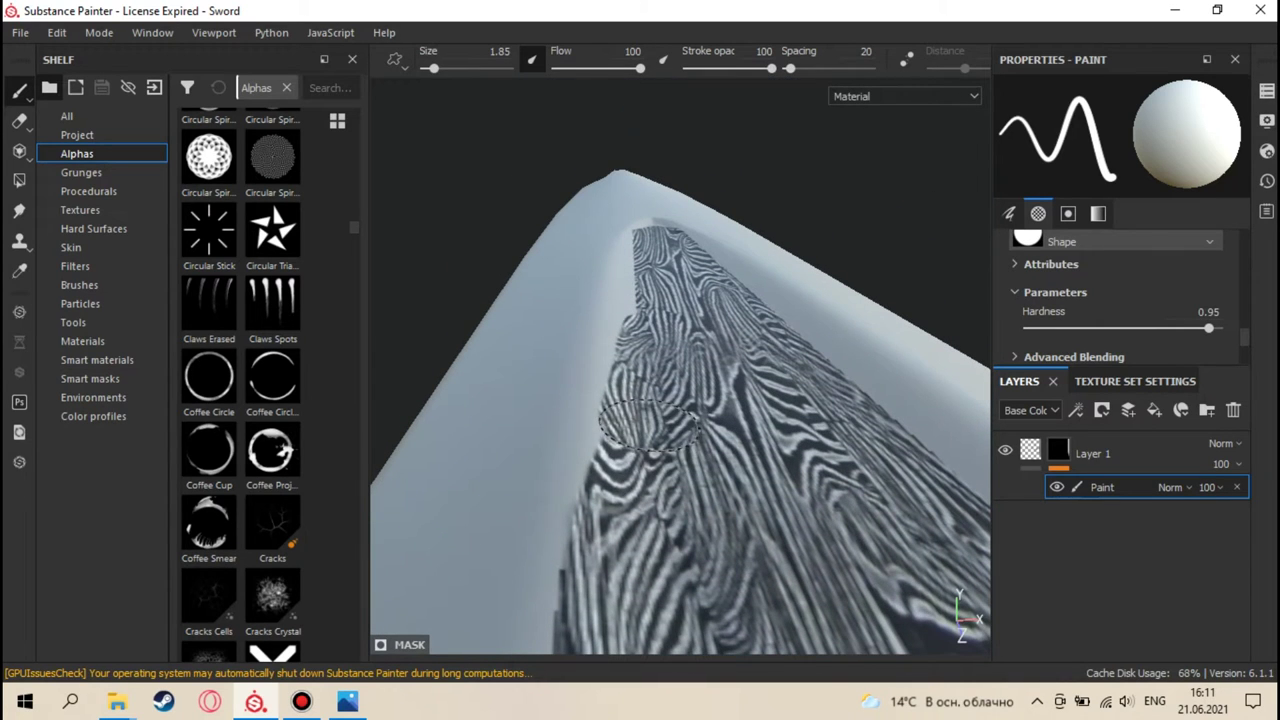
- Shrink the brush to 0.58 and bring the patterned blade tip into close view
{"action": "left_click_drag", "start_coordinate": [640, 500], "coordinate": [628, 468], "text": "alt"}
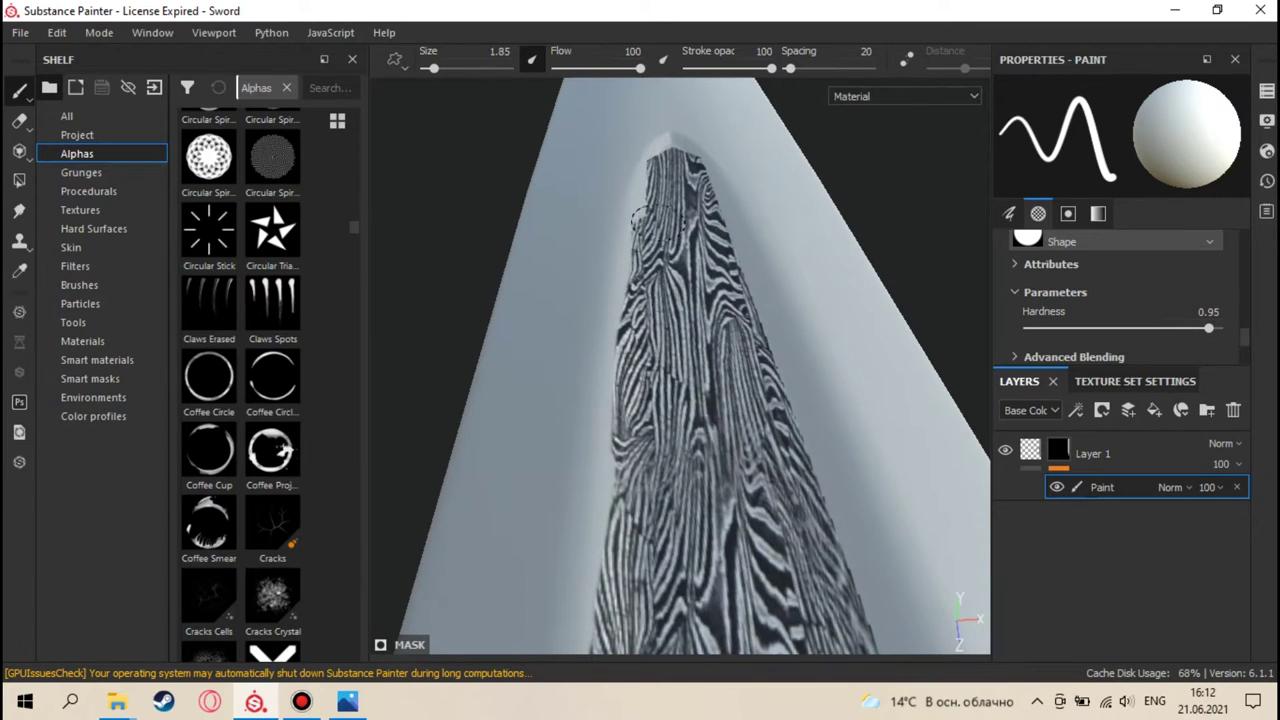
{"action": "mouse_move", "coordinate": [657, 201]}
{"action": "left_mouse_down", "text": "alt"}
{"action": "mouse_move", "coordinate": [649, 441]}
{"action": "mouse_move", "coordinate": [660, 360]}
{"action": "left_mouse_up", "text": "alt"}
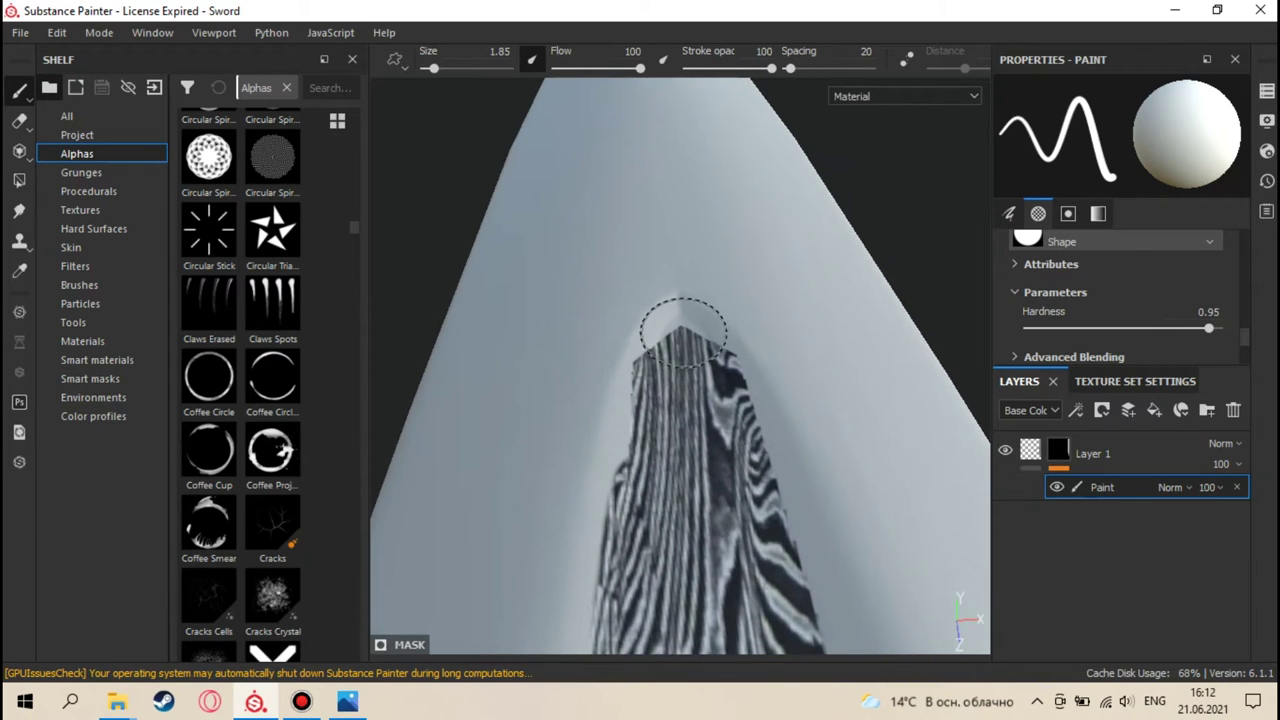
{"action": "mouse_move", "coordinate": [680, 350]}
{"action": "right_mouse_down", "text": "ctrl"}
{"action": "mouse_move", "coordinate": [700, 345]}
{"action": "mouse_move", "coordinate": [670, 335]}
{"action": "mouse_move", "coordinate": [682, 327]}
{"action": "right_mouse_up", "text": "ctrl"}
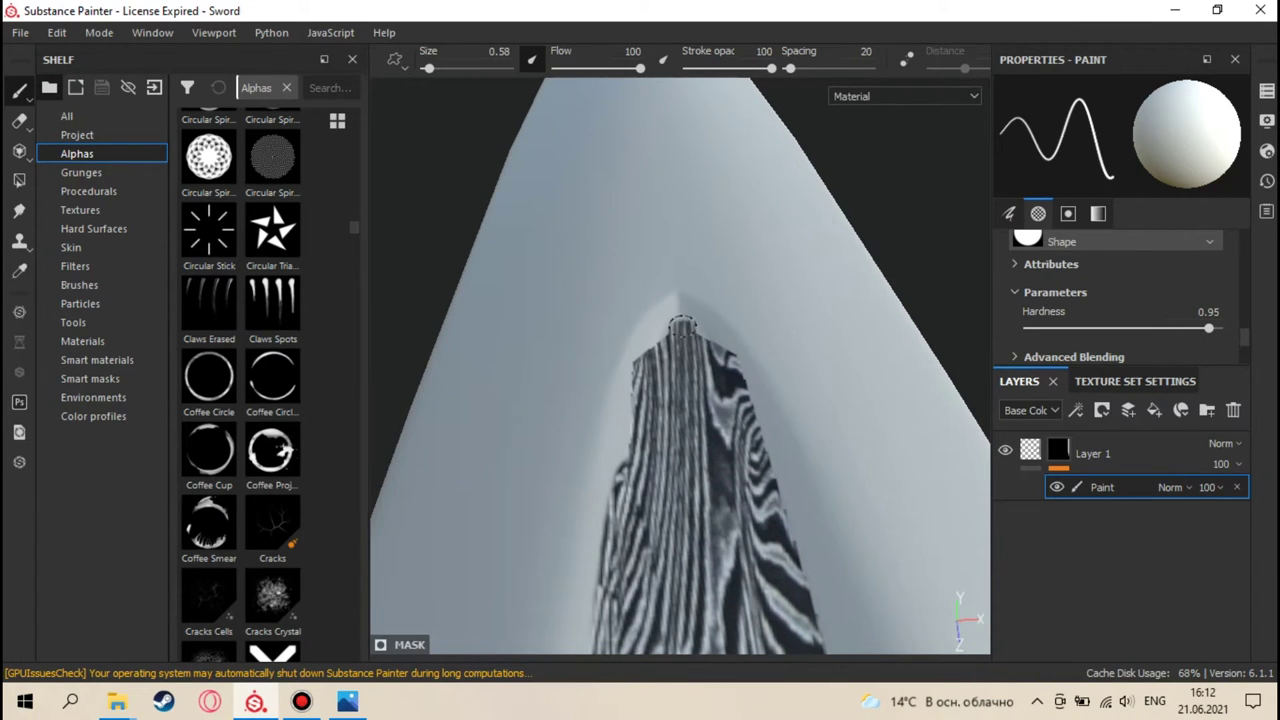
{"action": "left_click_drag", "start_coordinate": [678, 303], "coordinate": [675, 338], "text": "alt"}
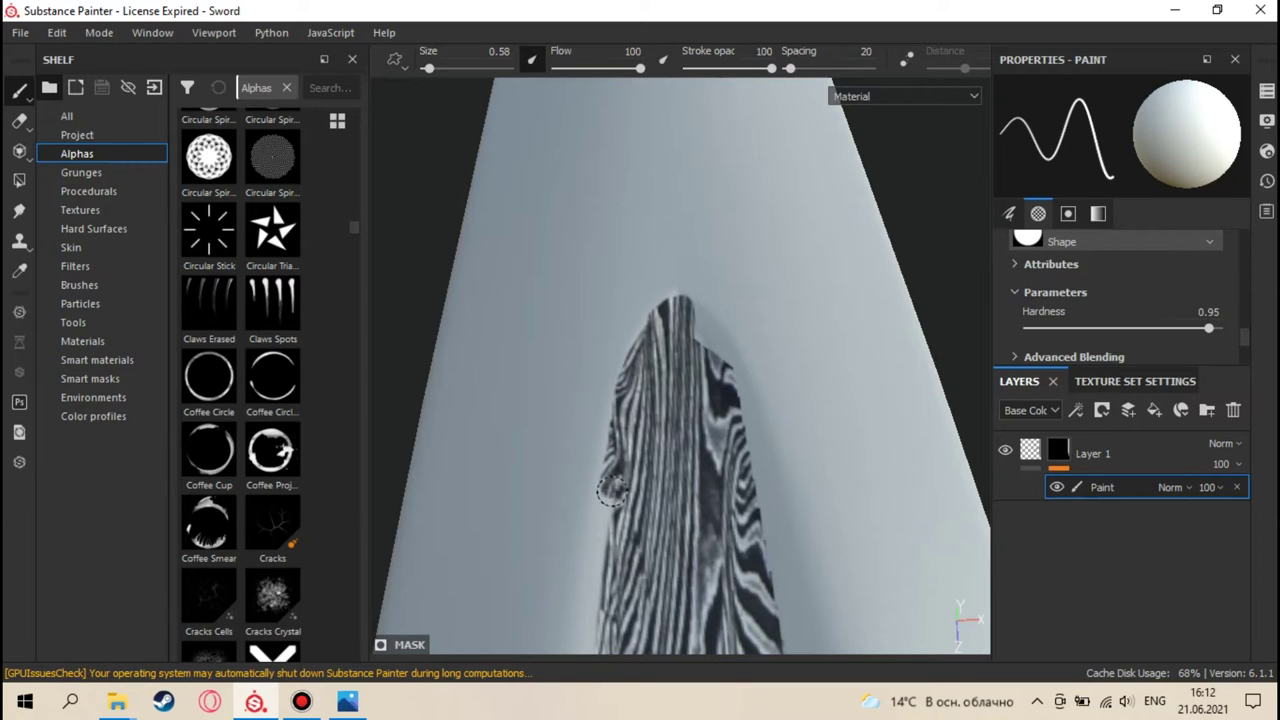
{"action": "left_click_drag", "start_coordinate": [608, 625], "coordinate": [636, 367], "text": "alt"}
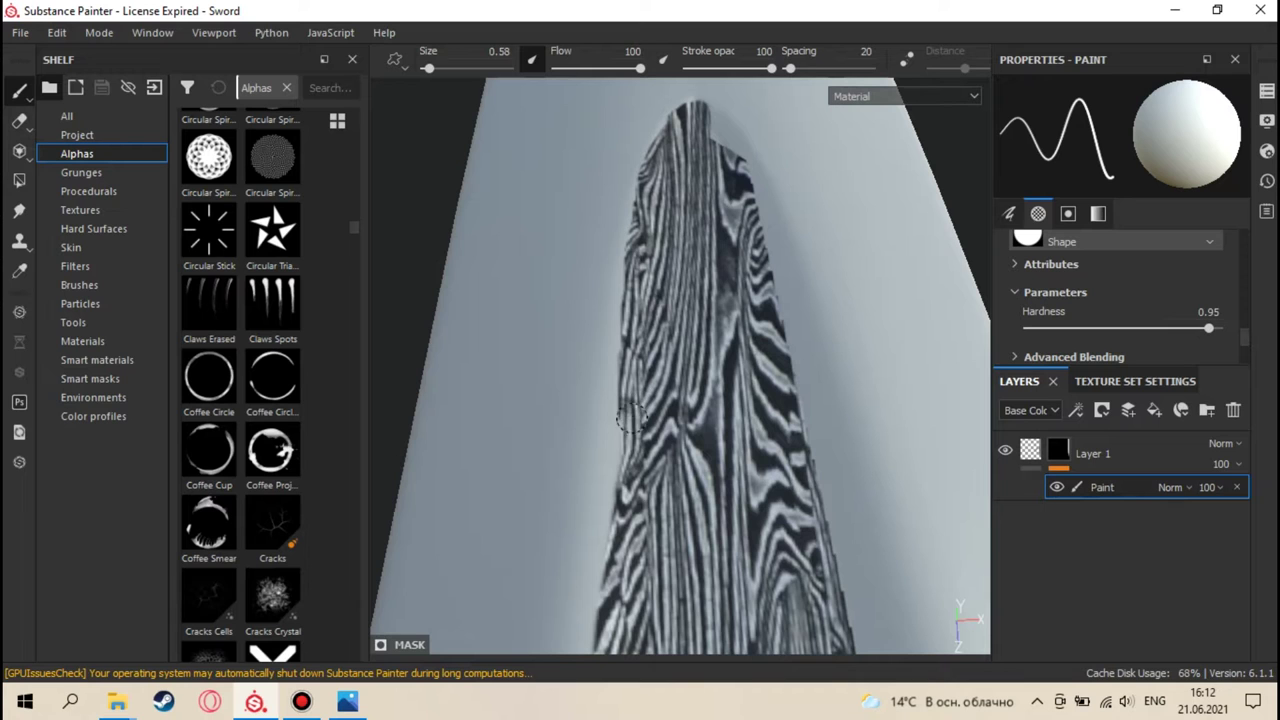
{"action": "mouse_move", "coordinate": [627, 517]}
{"action": "left_mouse_down", "text": "alt"}
{"action": "mouse_move", "coordinate": [633, 344]}
{"action": "mouse_move", "coordinate": [627, 537]}
{"action": "left_mouse_up", "text": "alt"}
- Paint damask over the bare patch and up the fuller's right edge near the tip
{"action": "key", "text": "alt"}
{"action": "mouse_move", "coordinate": [794, 311]}
{"action": "left_mouse_down", "text": "alt"}
{"action": "mouse_move", "coordinate": [740, 360]}
{"action": "mouse_move", "coordinate": [668, 392]}
{"action": "mouse_move", "coordinate": [663, 475]}
{"action": "left_mouse_up", "text": "alt"}
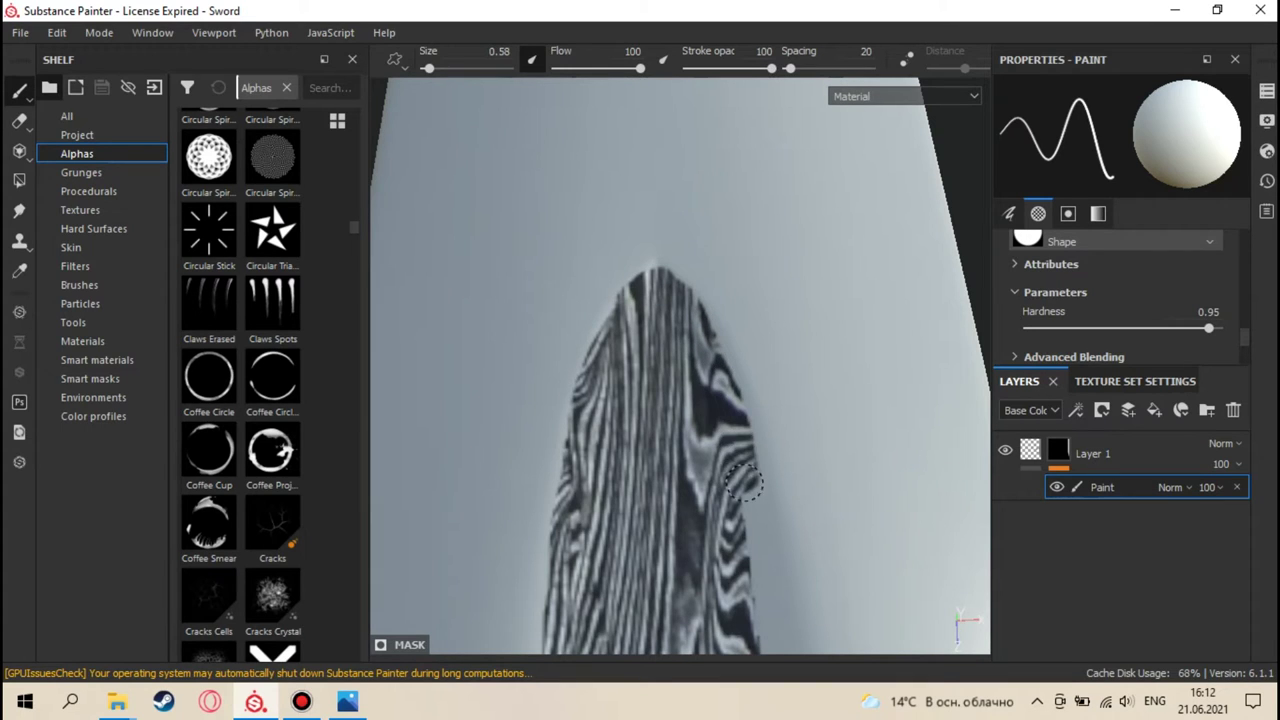
{"action": "middle_click_drag", "start_coordinate": [742, 490], "coordinate": [716, 172], "text": "alt"}
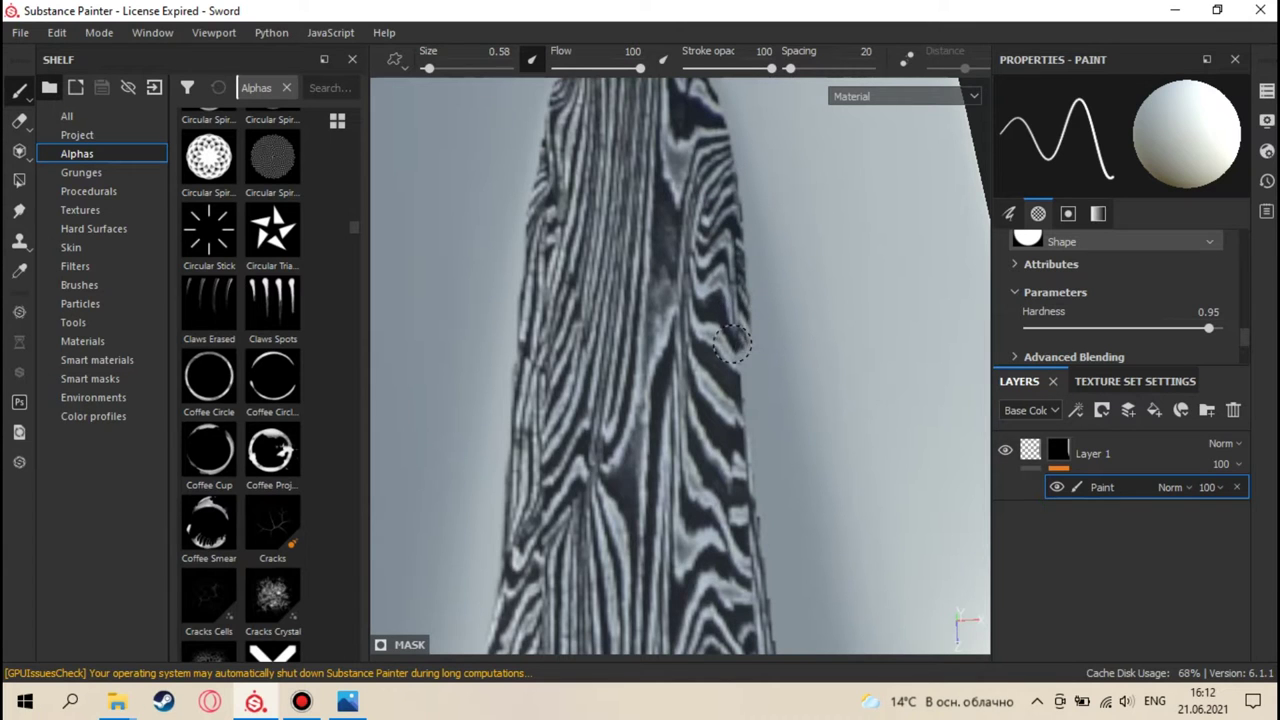
{"action": "left_click_drag", "start_coordinate": [740, 518], "coordinate": [753, 401], "text": "alt"}
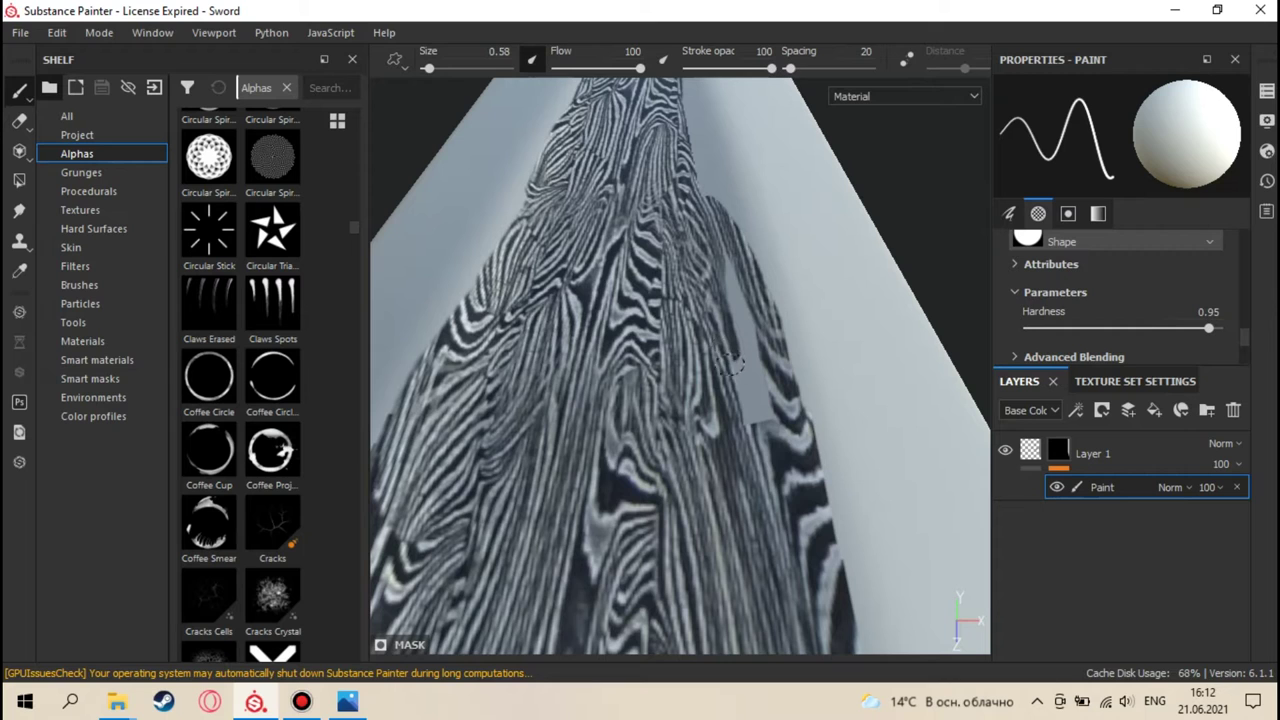
{"action": "left_click_drag", "start_coordinate": [757, 391], "coordinate": [736, 298]}
{"action": "left_click_drag", "start_coordinate": [722, 252], "coordinate": [659, 460], "text": "alt"}
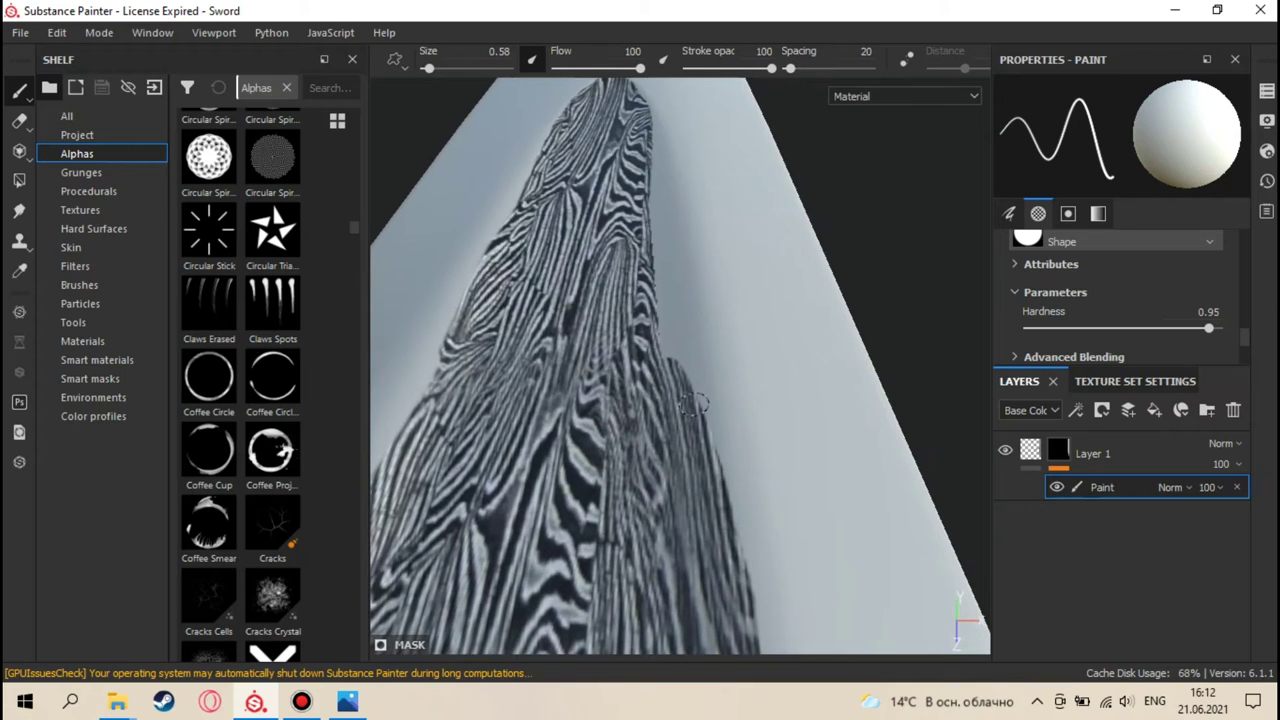
{"action": "left_click_drag", "start_coordinate": [673, 334], "coordinate": [650, 204]}
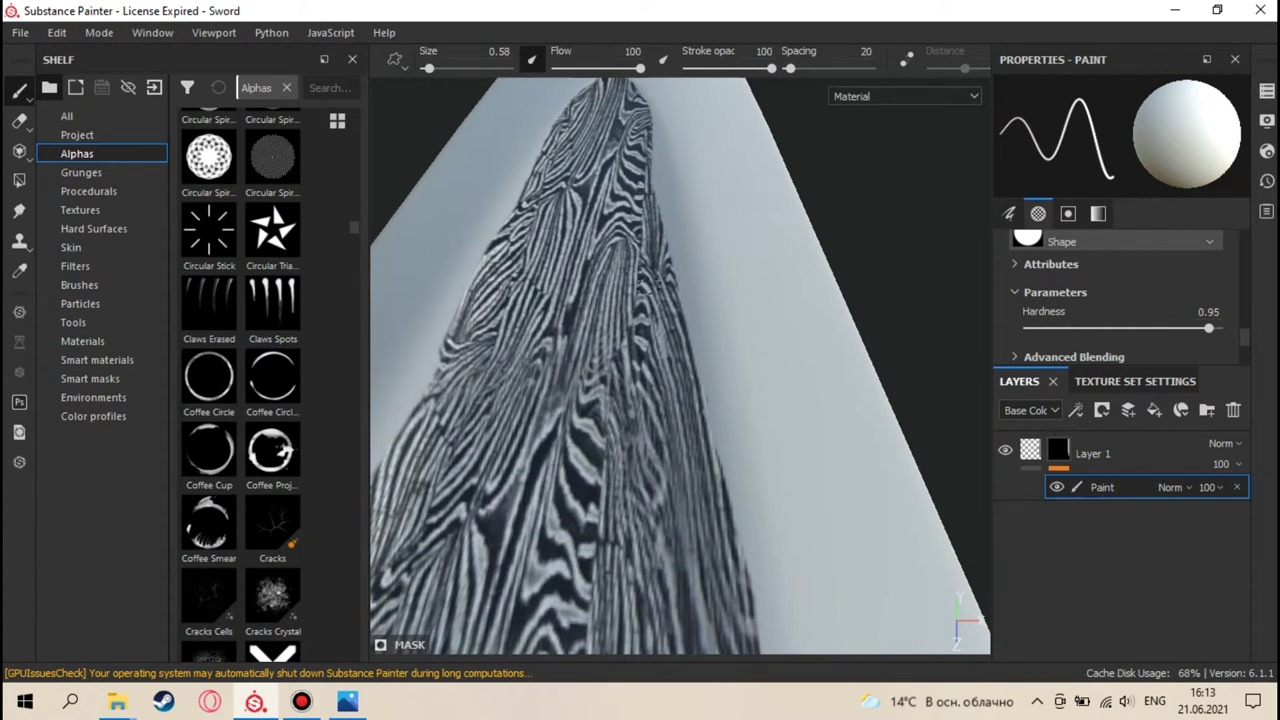
{"action": "left_click_drag", "start_coordinate": [650, 200], "coordinate": [650, 315], "text": "alt"}
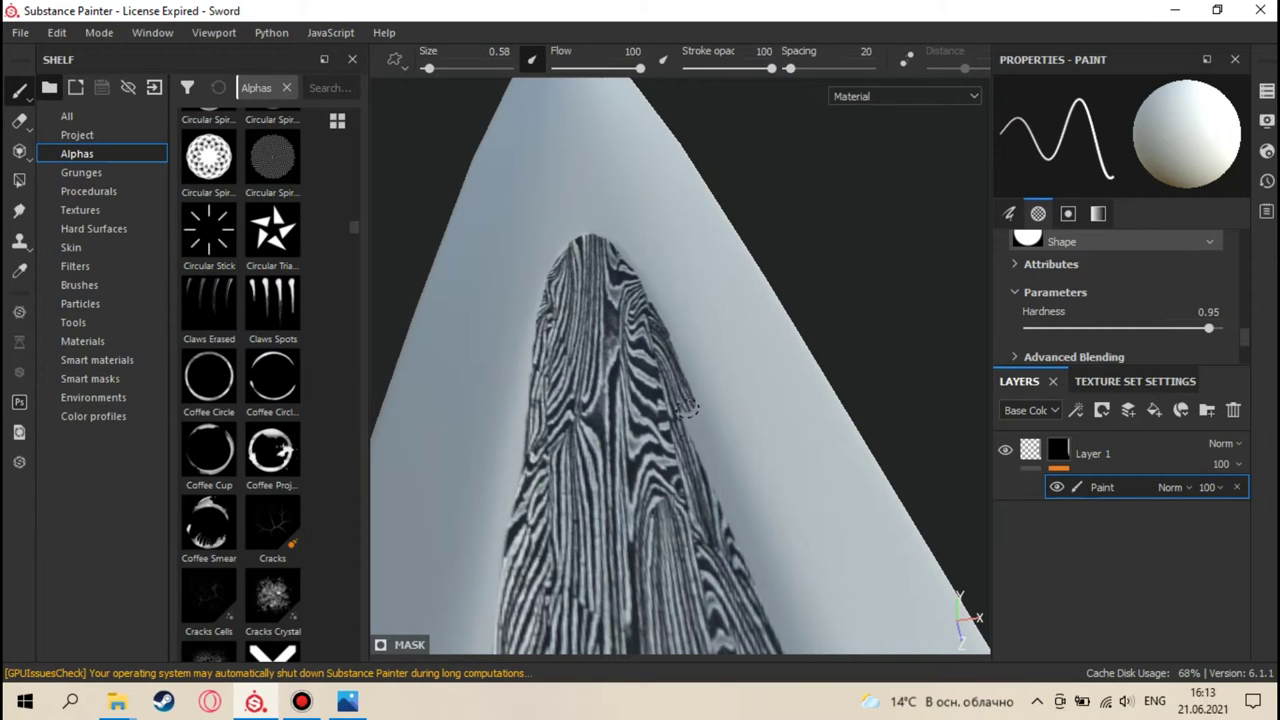
{"action": "mouse_move", "coordinate": [752, 592]}
{"action": "left_mouse_down", "text": "alt"}
{"action": "mouse_move", "coordinate": [617, 328]}
{"action": "mouse_move", "coordinate": [634, 331]}
{"action": "mouse_move", "coordinate": [629, 317]}
{"action": "left_mouse_up", "text": "alt"}
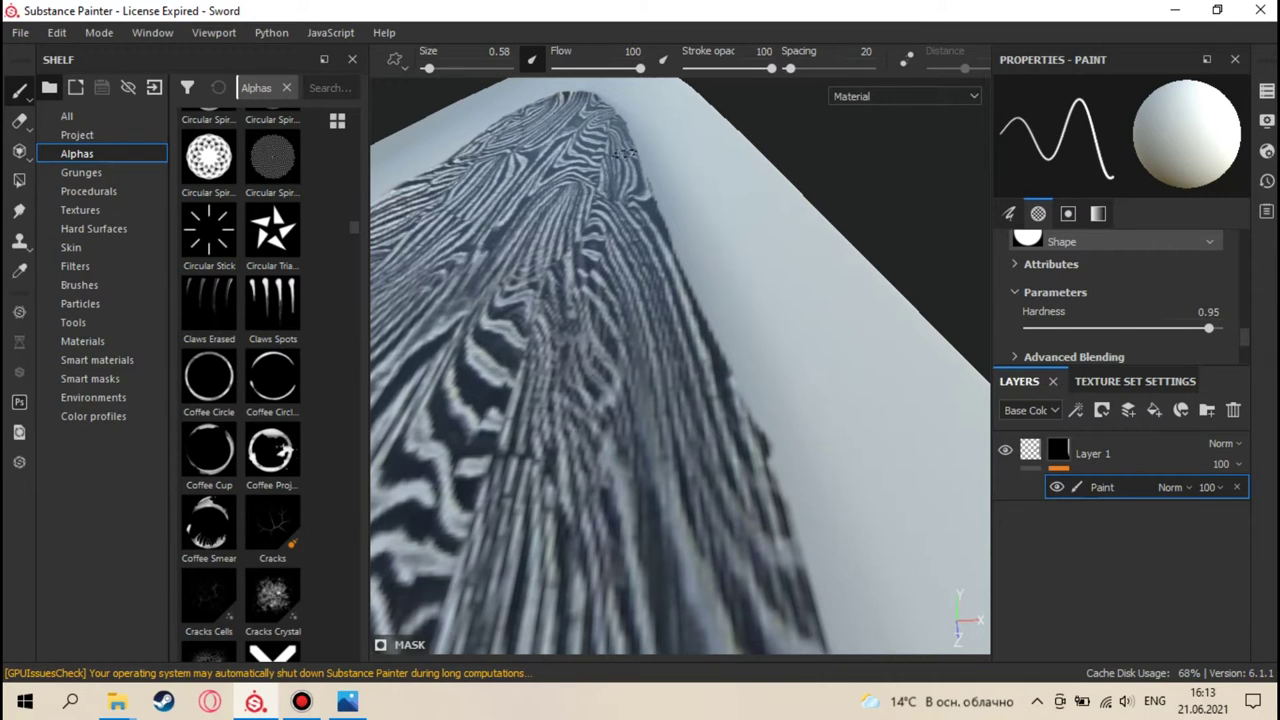
{"action": "left_click_drag", "start_coordinate": [603, 107], "coordinate": [650, 420], "text": "alt"}
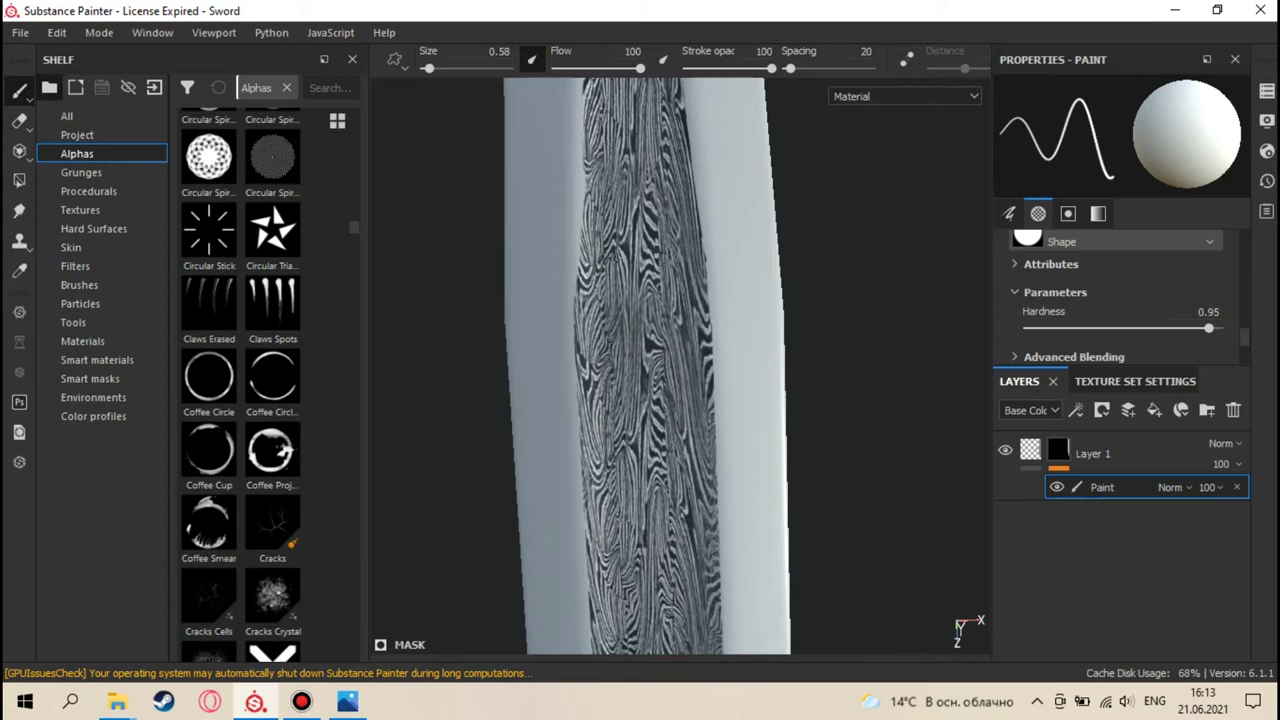
- Frame the swords, zoom onto the blade, and drop the brush hardness from 0.95 to 0.4
{"action": "key", "text": "f"}
{"action": "scroll", "coordinate": [718, 170], "scroll_direction": "up", "scroll_amount": 5}
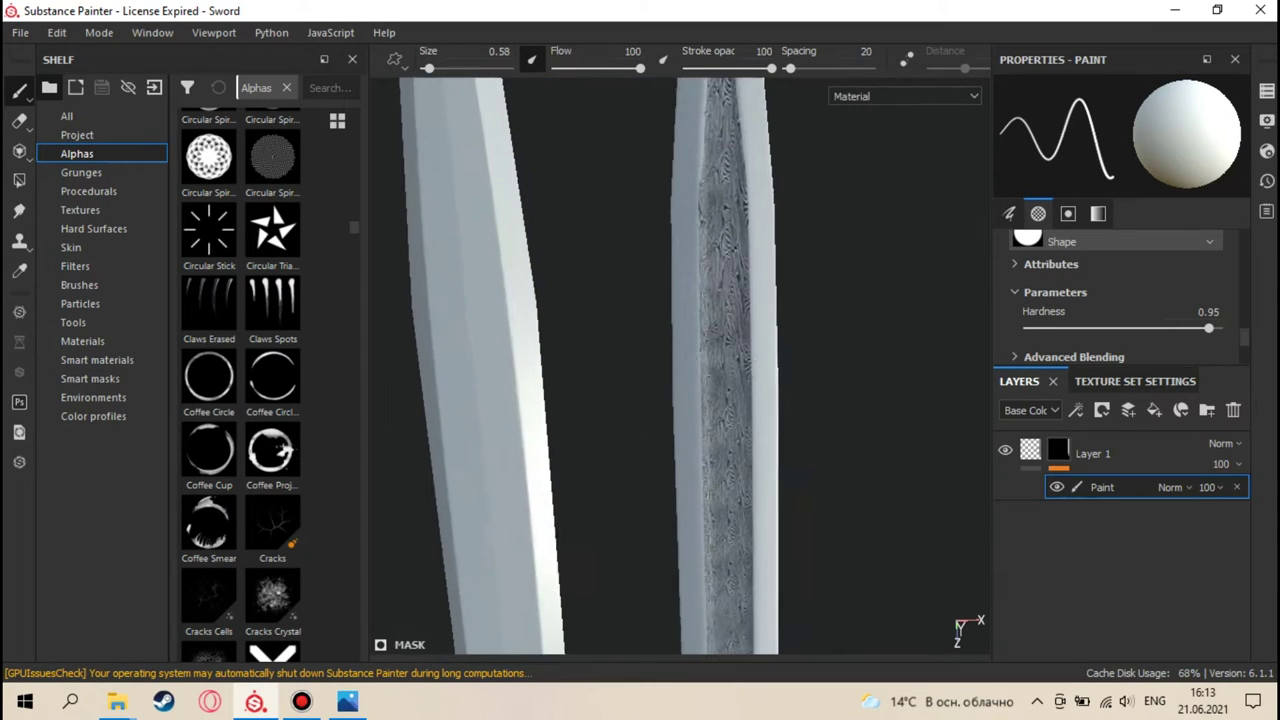
{"action": "left_click_drag", "start_coordinate": [718, 170], "coordinate": [595, 400], "text": "alt"}
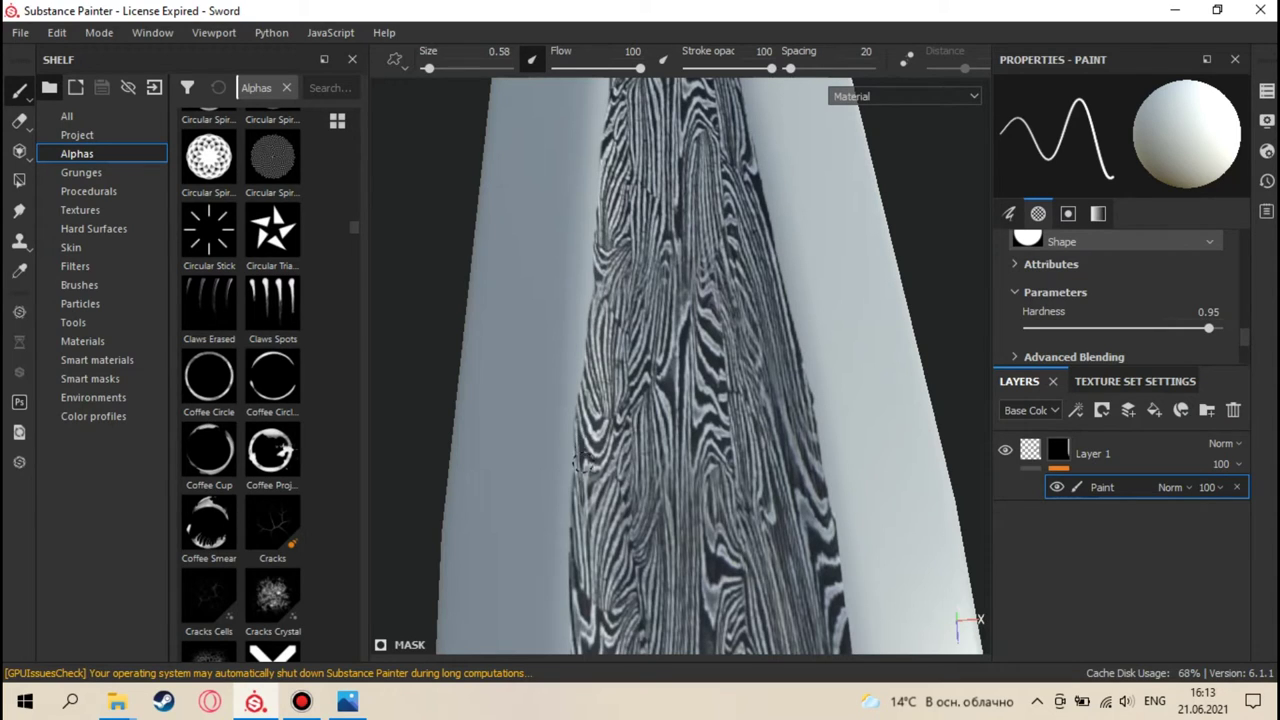
{"action": "left_click_drag", "start_coordinate": [1208, 328], "coordinate": [1104, 332]}
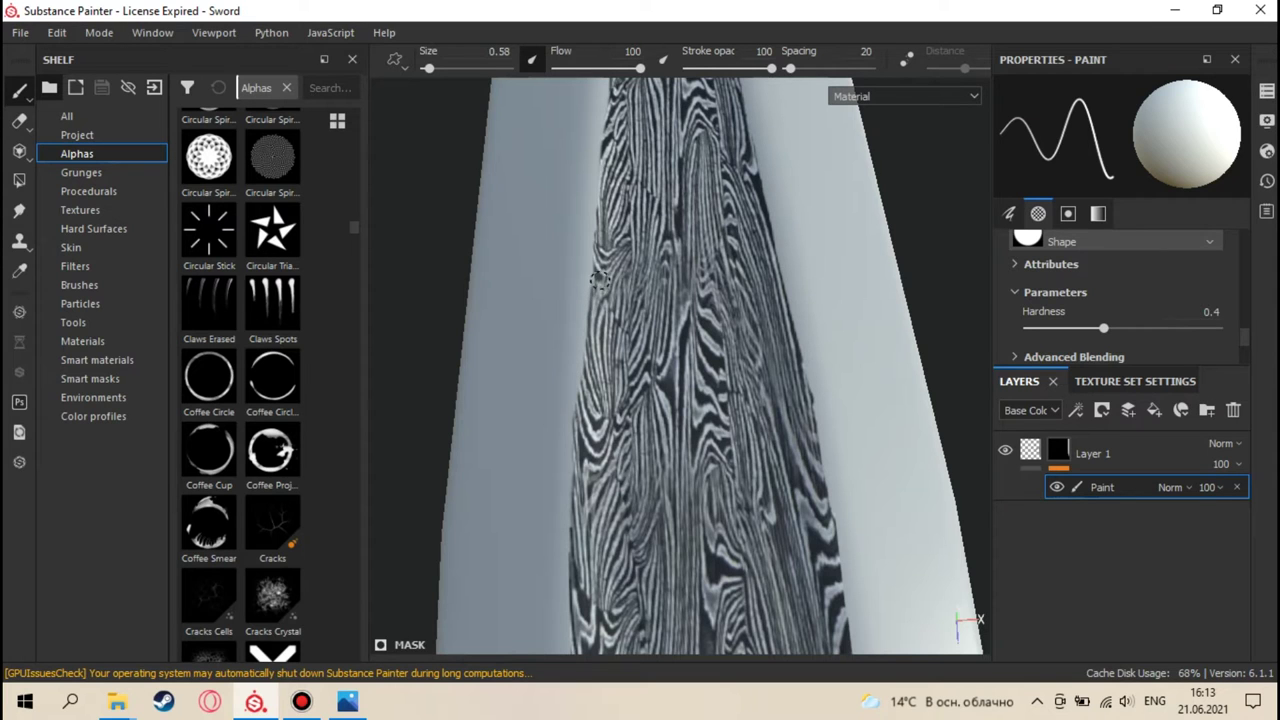
- Paint softly along the fuller's edges toward the tip so damask blends into plain steel
{"action": "left_click_drag", "start_coordinate": [600, 300], "coordinate": [632, 350], "text": "alt"}
{"action": "scroll", "coordinate": [632, 350], "scroll_direction": "up", "scroll_amount": 3}
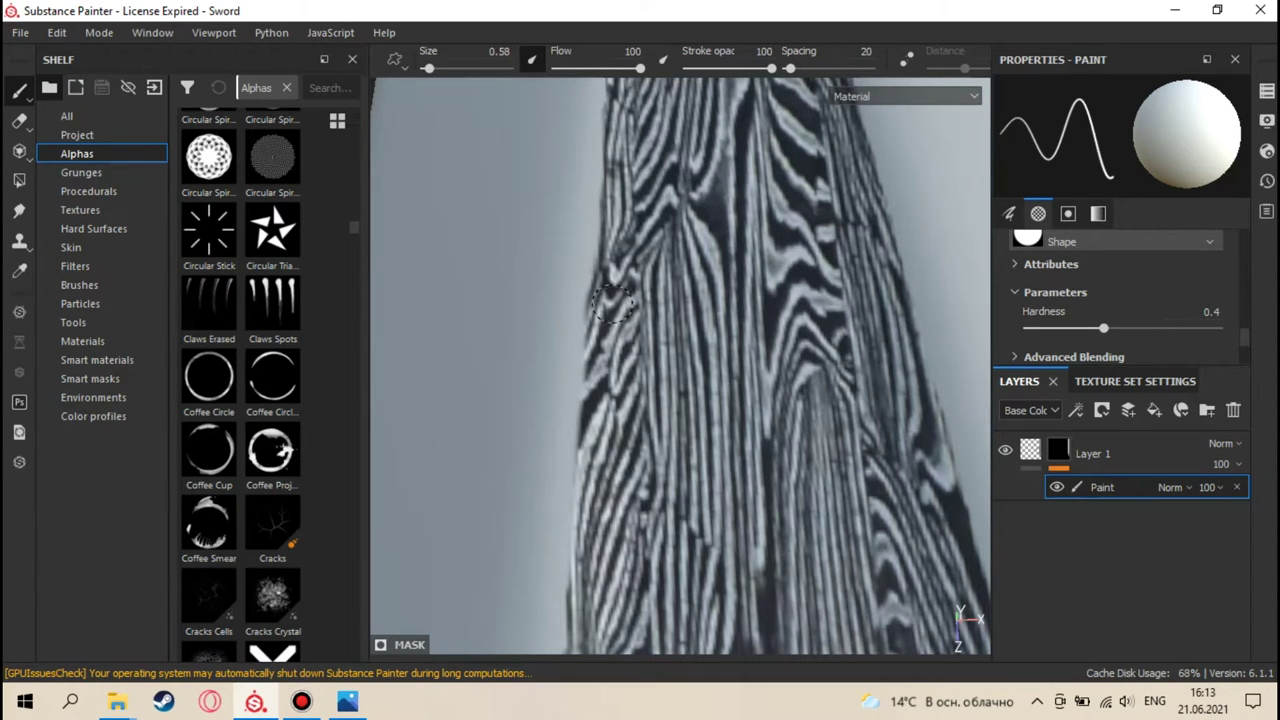
{"action": "left_click_drag", "start_coordinate": [630, 130], "coordinate": [641, 580], "text": "alt"}
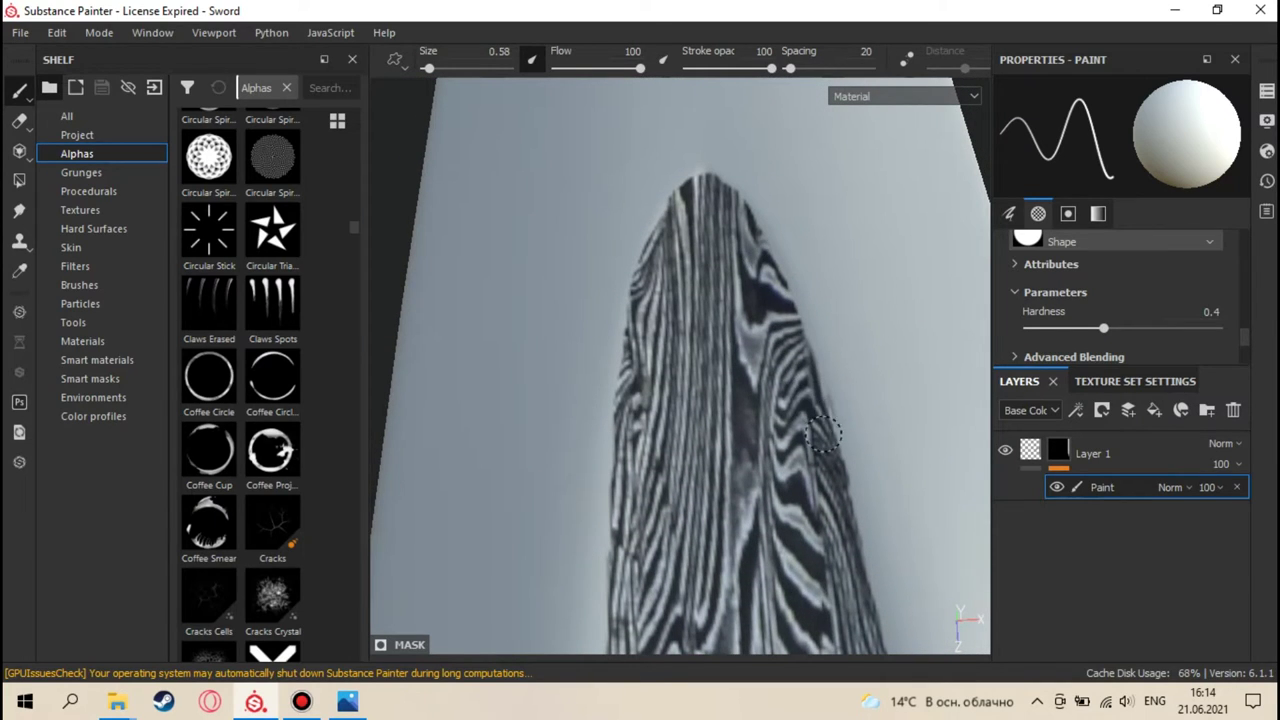
{"action": "mouse_move", "coordinate": [857, 598]}
{"action": "left_mouse_down", "text": "alt"}
{"action": "mouse_move", "coordinate": [702, 210]}
{"action": "mouse_move", "coordinate": [672, 445]}
{"action": "mouse_move", "coordinate": [666, 249]}
{"action": "mouse_move", "coordinate": [729, 429]}
{"action": "mouse_move", "coordinate": [735, 520]}
{"action": "left_mouse_up", "text": "alt"}
{"action": "mouse_move", "coordinate": [688, 336]}
{"action": "left_mouse_down", "text": "alt"}
{"action": "mouse_move", "coordinate": [700, 380]}
{"action": "mouse_move", "coordinate": [690, 345]}
{"action": "left_mouse_up", "text": "alt"}
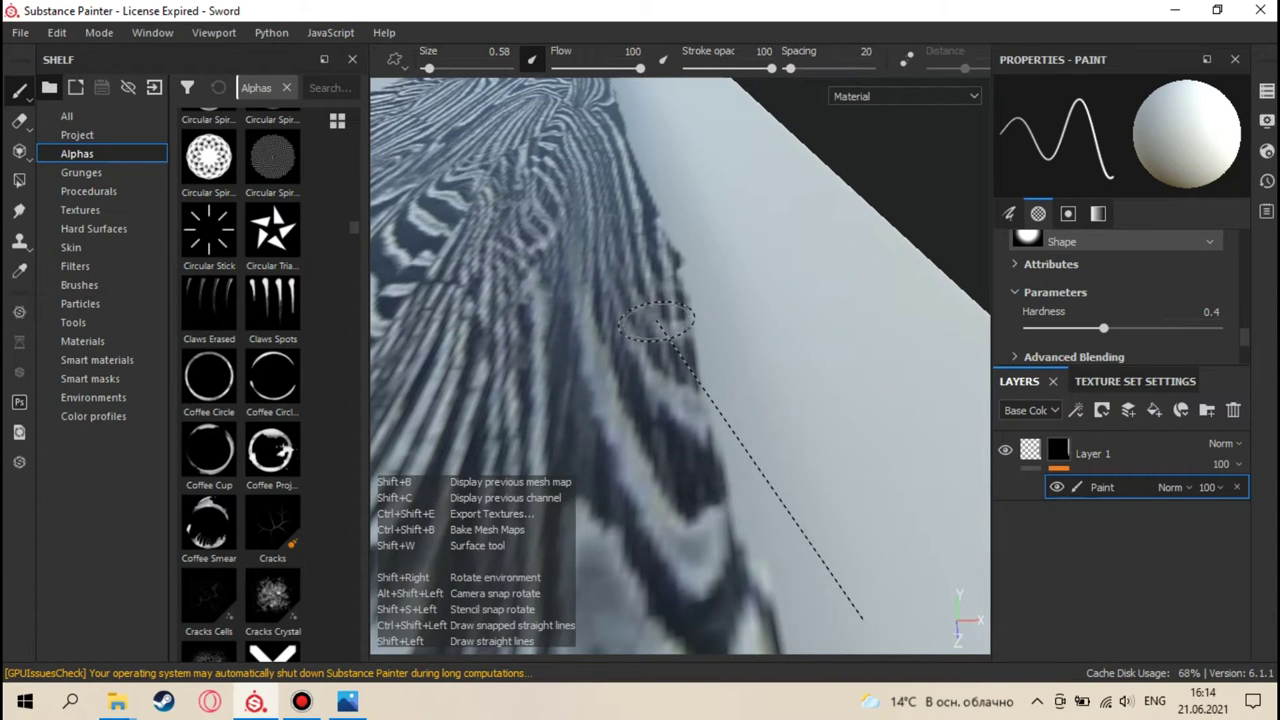
{"action": "mouse_move", "coordinate": [723, 286]}
{"action": "left_mouse_down", "text": "alt"}
{"action": "mouse_move", "coordinate": [707, 303]}
{"action": "mouse_move", "coordinate": [713, 345]}
{"action": "left_mouse_up", "text": "alt"}
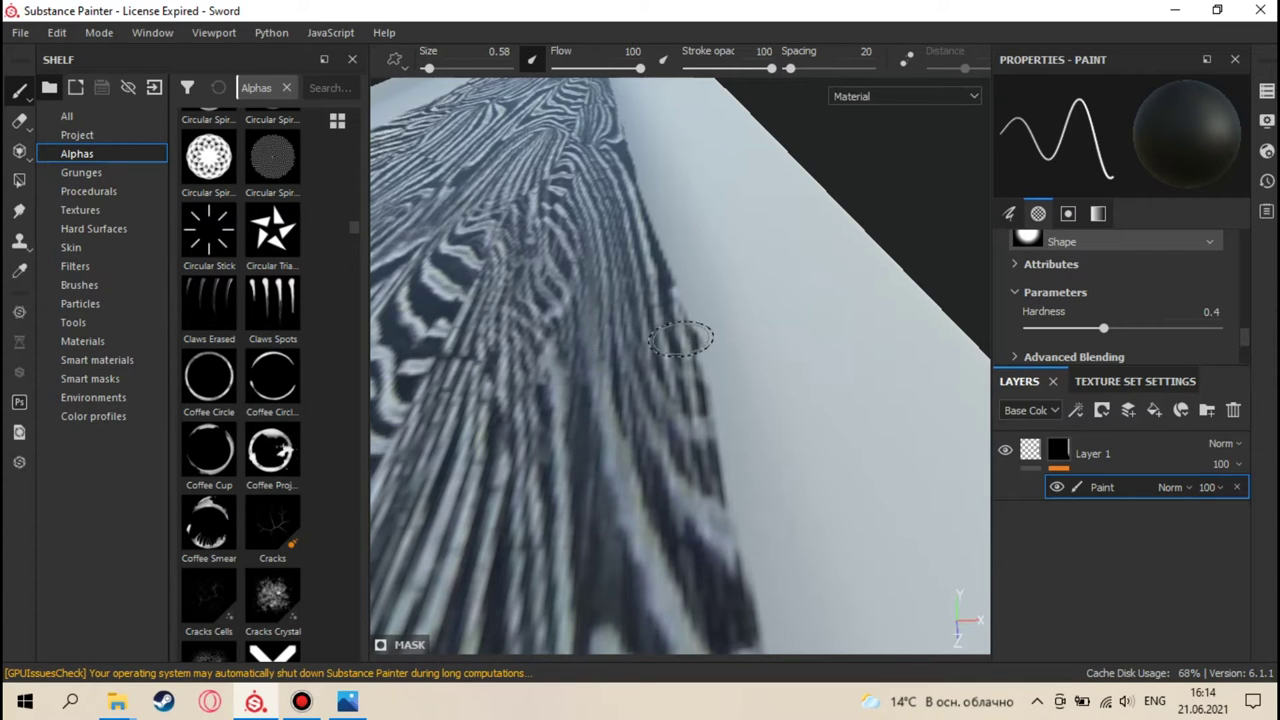
{"action": "scroll", "coordinate": [718, 348], "scroll_direction": "up", "scroll_amount": 5}
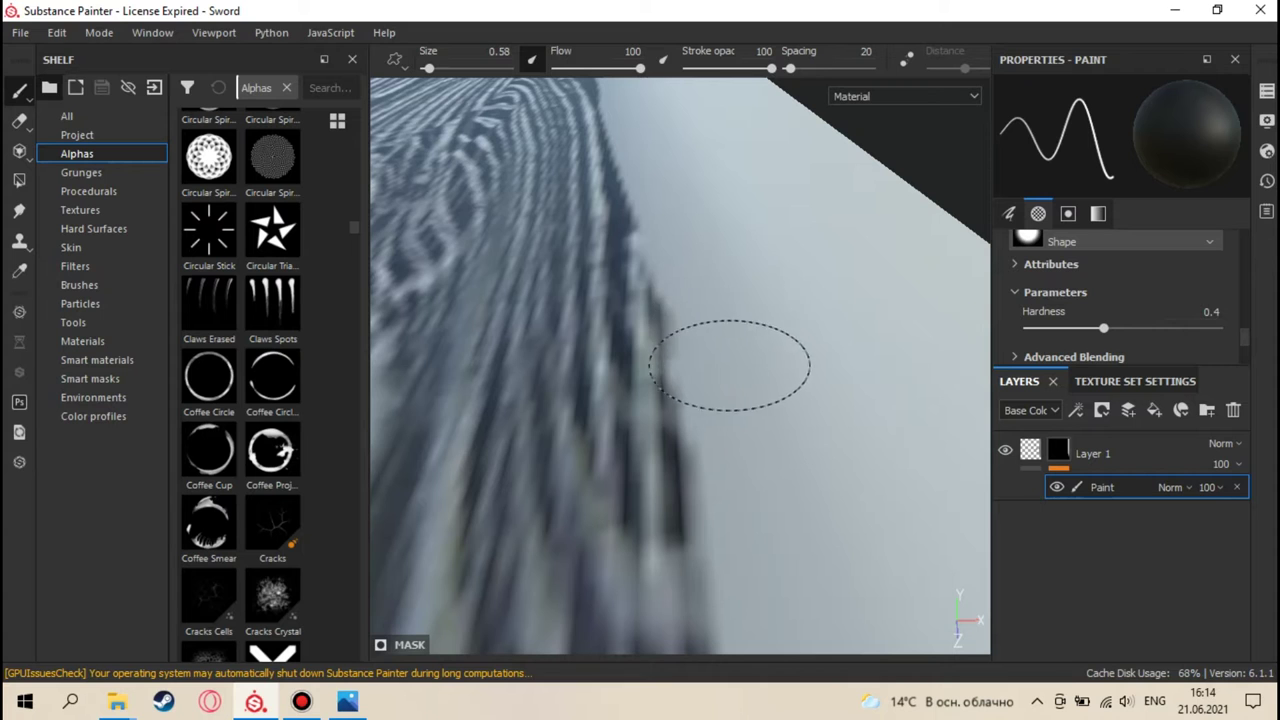
{"action": "scroll", "coordinate": [758, 430], "scroll_direction": "down", "scroll_amount": 5}
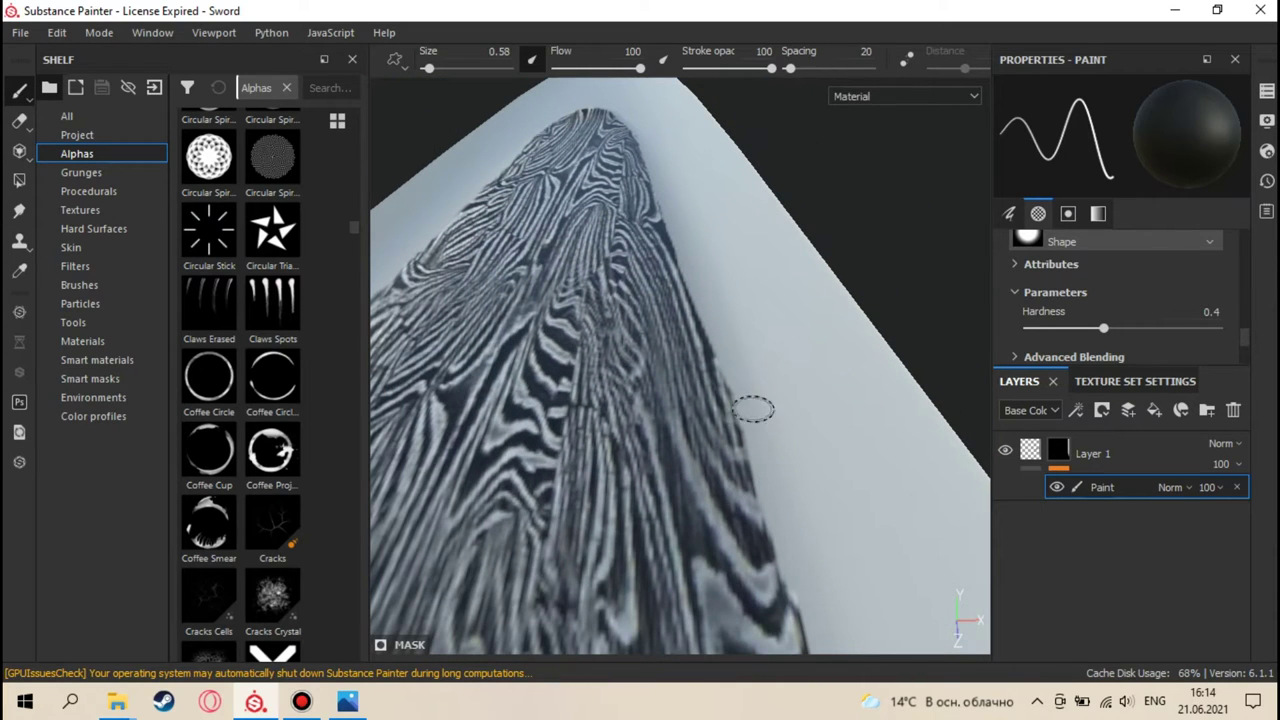
{"action": "scroll", "coordinate": [687, 246], "scroll_direction": "up", "scroll_amount": 4}
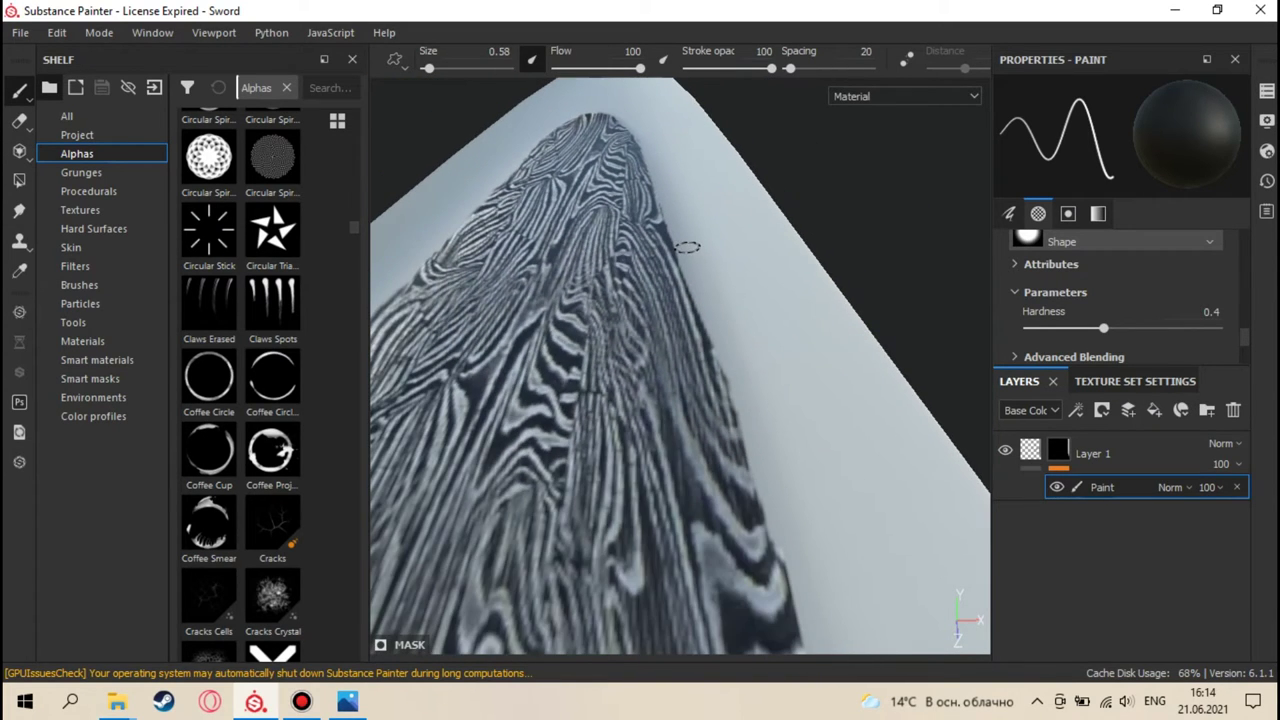
{"action": "scroll", "coordinate": [725, 440], "scroll_direction": "up", "scroll_amount": 3}
{"action": "mouse_move", "coordinate": [725, 440]}
{"action": "left_mouse_down", "text": "alt"}
{"action": "mouse_move", "coordinate": [611, 352]}
{"action": "mouse_move", "coordinate": [590, 285]}
{"action": "left_mouse_up", "text": "alt"}
{"action": "scroll", "coordinate": [590, 285], "scroll_direction": "up", "scroll_amount": 3}
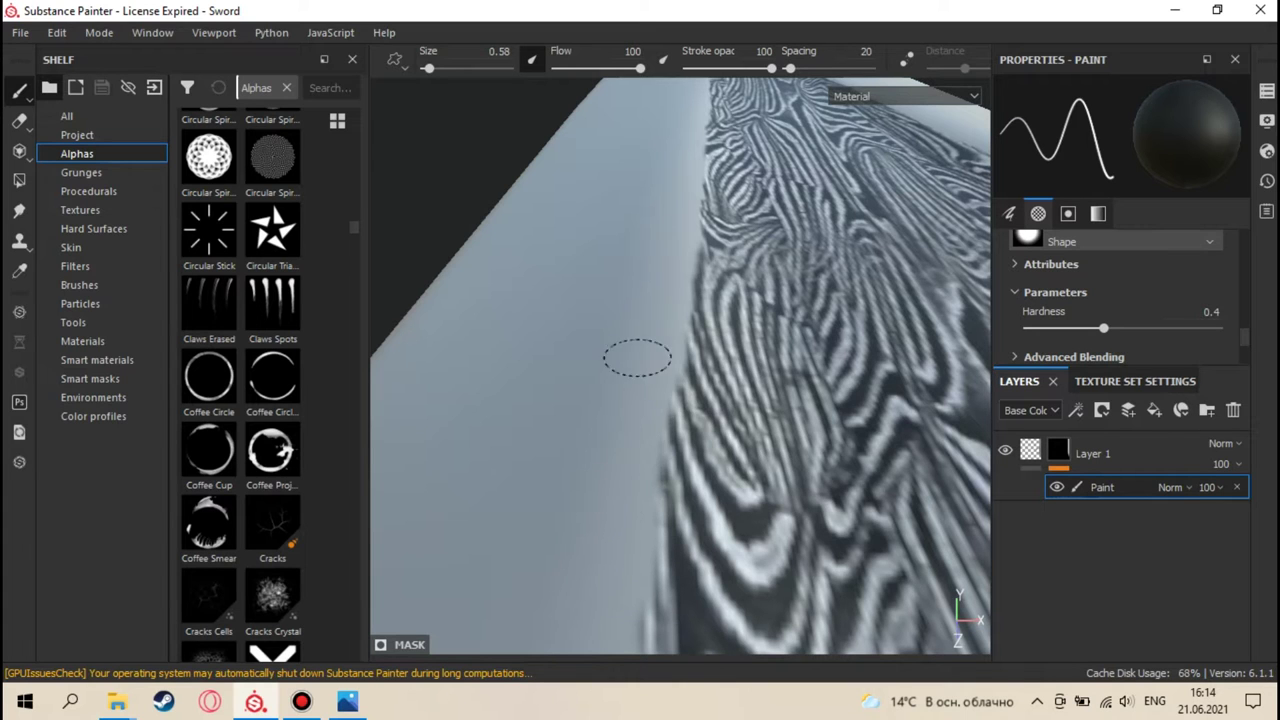
{"action": "mouse_move", "coordinate": [654, 220]}
{"action": "left_mouse_down", "text": "alt"}
{"action": "mouse_move", "coordinate": [761, 519]}
{"action": "mouse_move", "coordinate": [703, 297]}
{"action": "mouse_move", "coordinate": [690, 340]}
{"action": "mouse_move", "coordinate": [705, 417]}
{"action": "mouse_move", "coordinate": [720, 412]}
{"action": "mouse_move", "coordinate": [704, 260]}
{"action": "mouse_move", "coordinate": [715, 300]}
{"action": "left_mouse_up", "text": "alt"}
- Add a Mask Builder generator to Layer 1's mask with Level 0.6 and Contrast 0.4
{"action": "left_click", "coordinate": [1060, 458]}
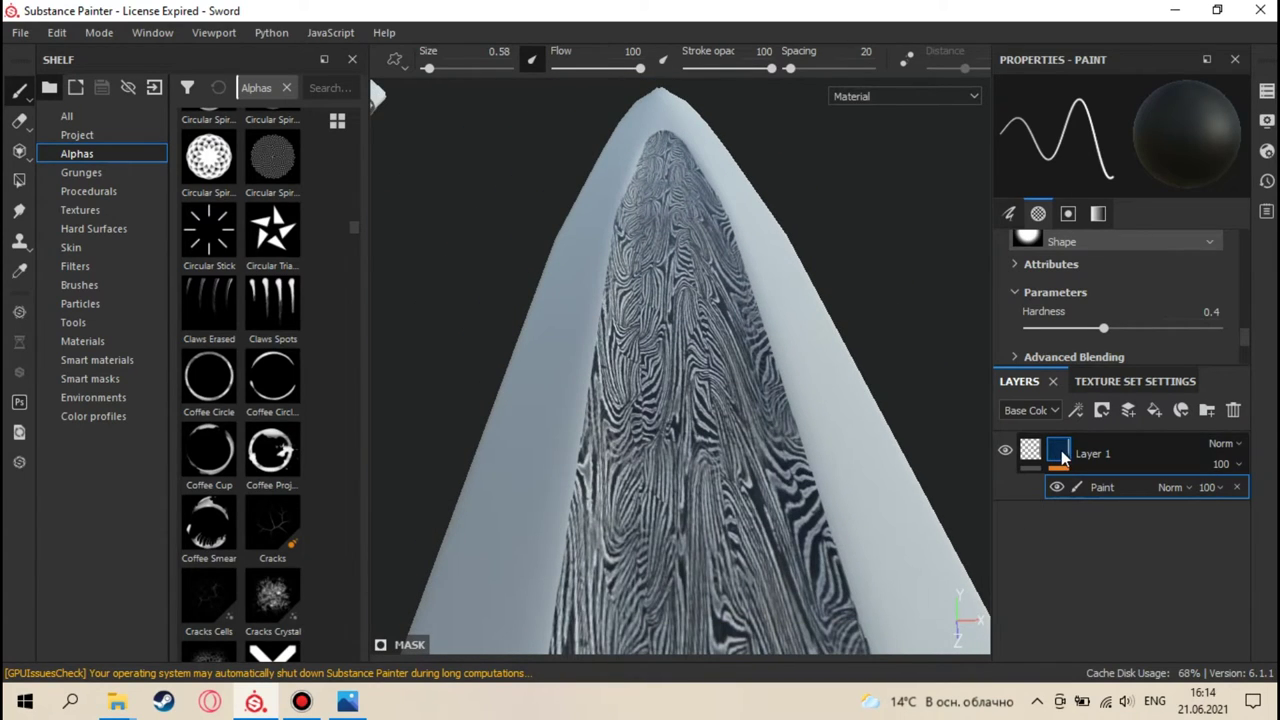
{"action": "left_click_drag", "start_coordinate": [817, 406], "coordinate": [723, 290], "text": "alt"}
{"action": "right_click", "coordinate": [1060, 453]}
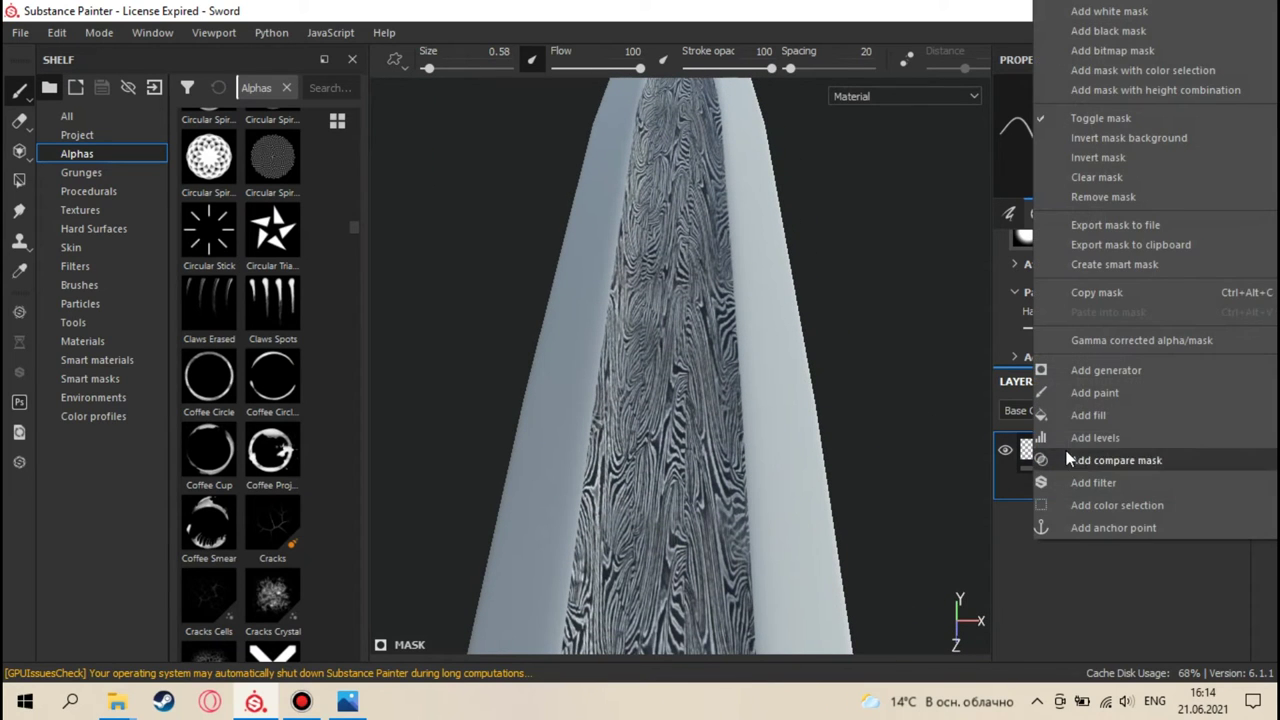
{"action": "left_click", "coordinate": [1119, 372]}
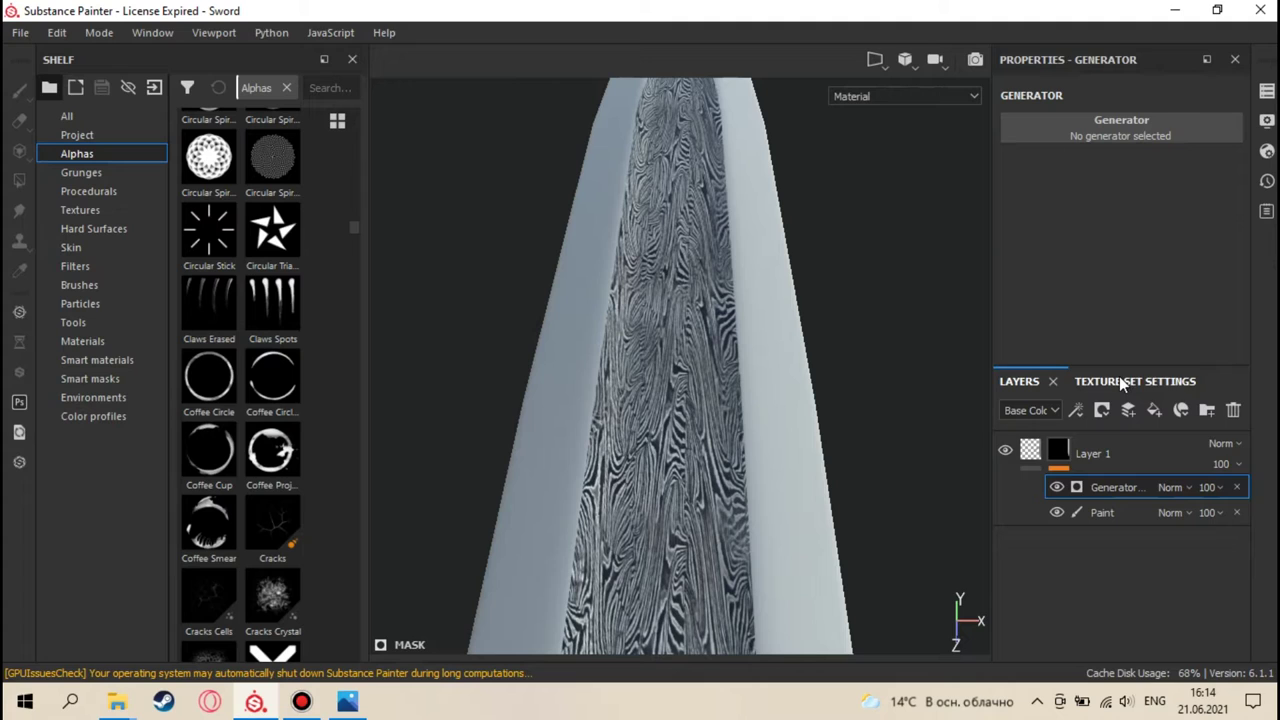
{"action": "left_click", "coordinate": [1128, 131]}
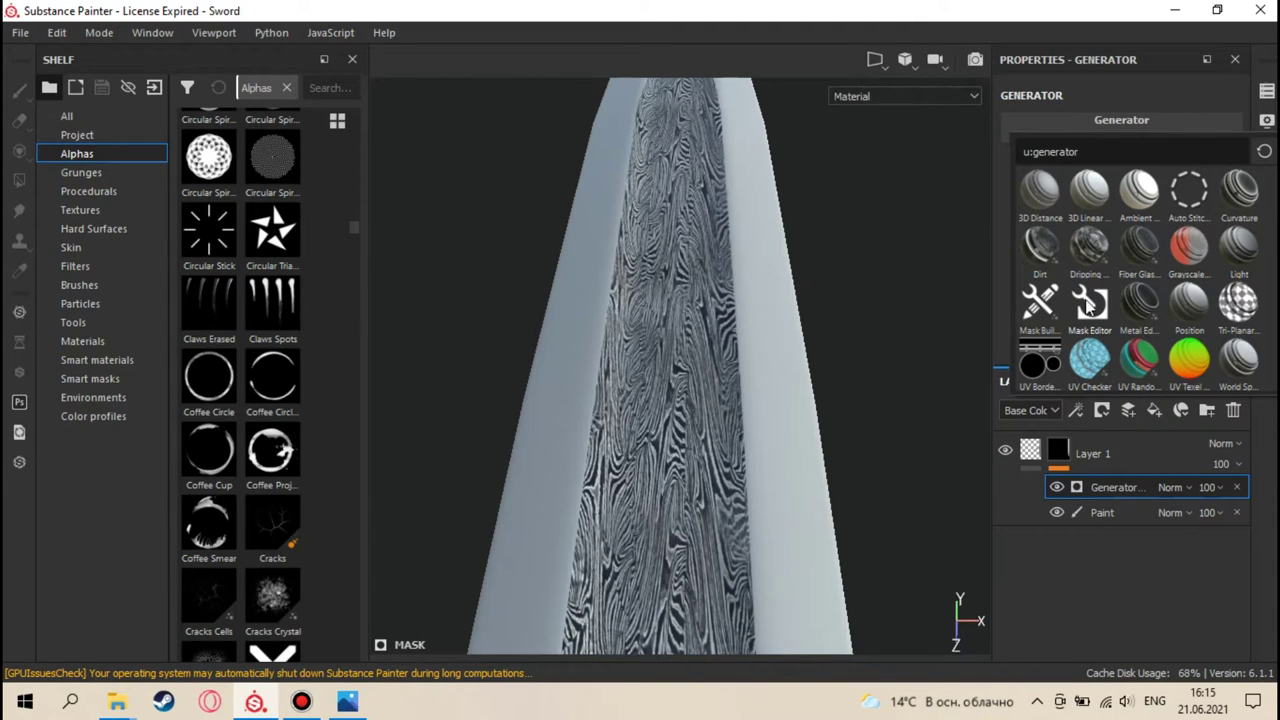
{"action": "mouse_move", "coordinate": [1051, 314]}
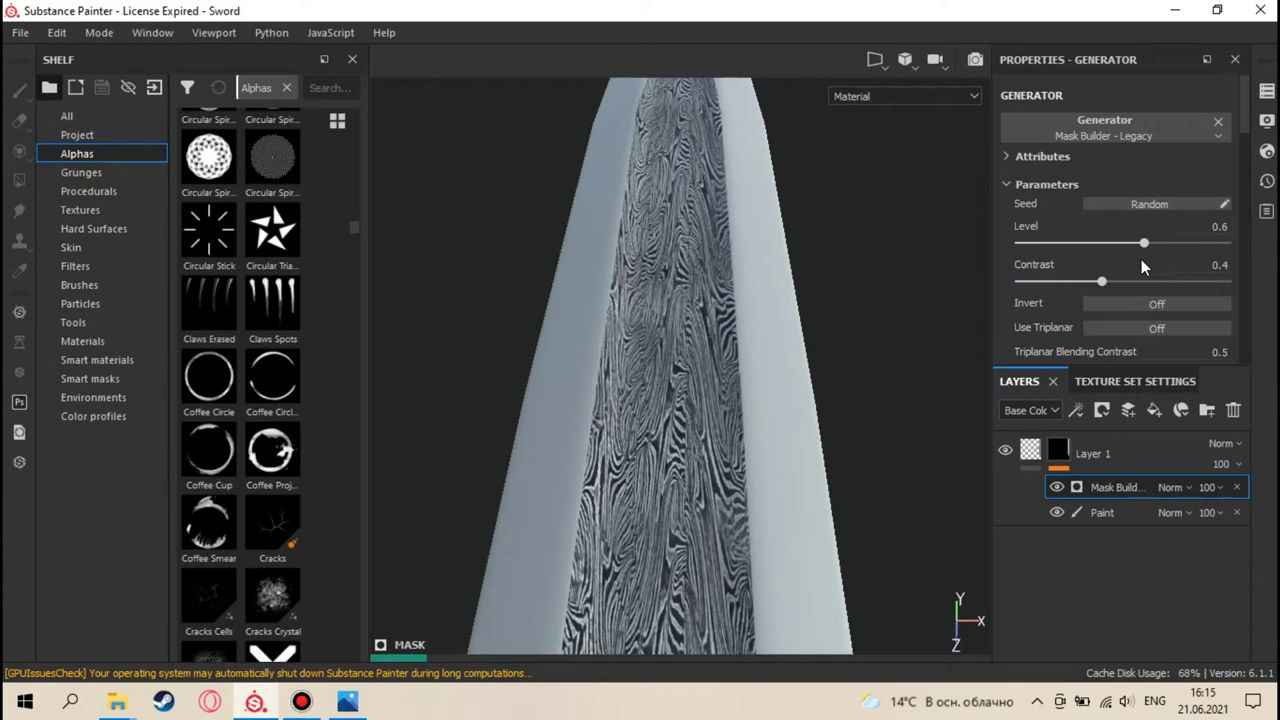
{"action": "scroll", "coordinate": [1151, 230], "scroll_direction": "down", "scroll_amount": 3}
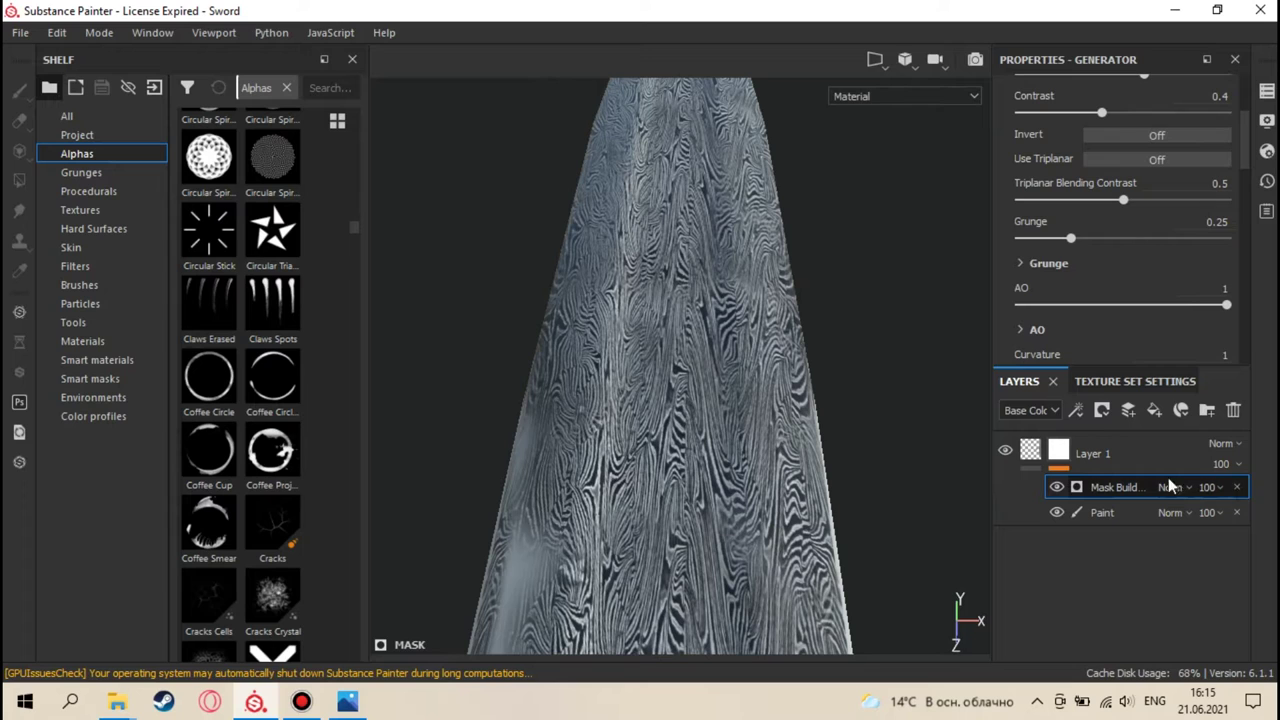
{"action": "left_click", "coordinate": [1110, 512]}
{"action": "right_click", "coordinate": [1059, 454]}
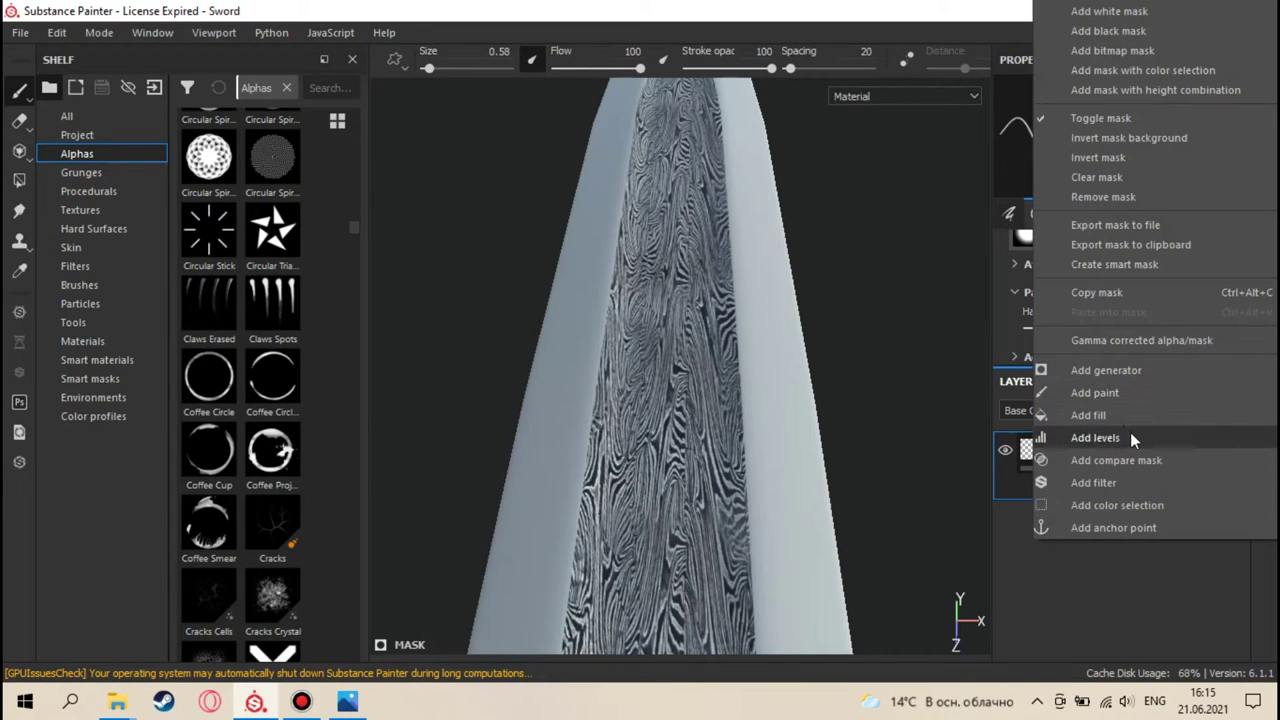
- Add a Blur filter to the fuller mask
{"action": "left_click", "coordinate": [1120, 482]}
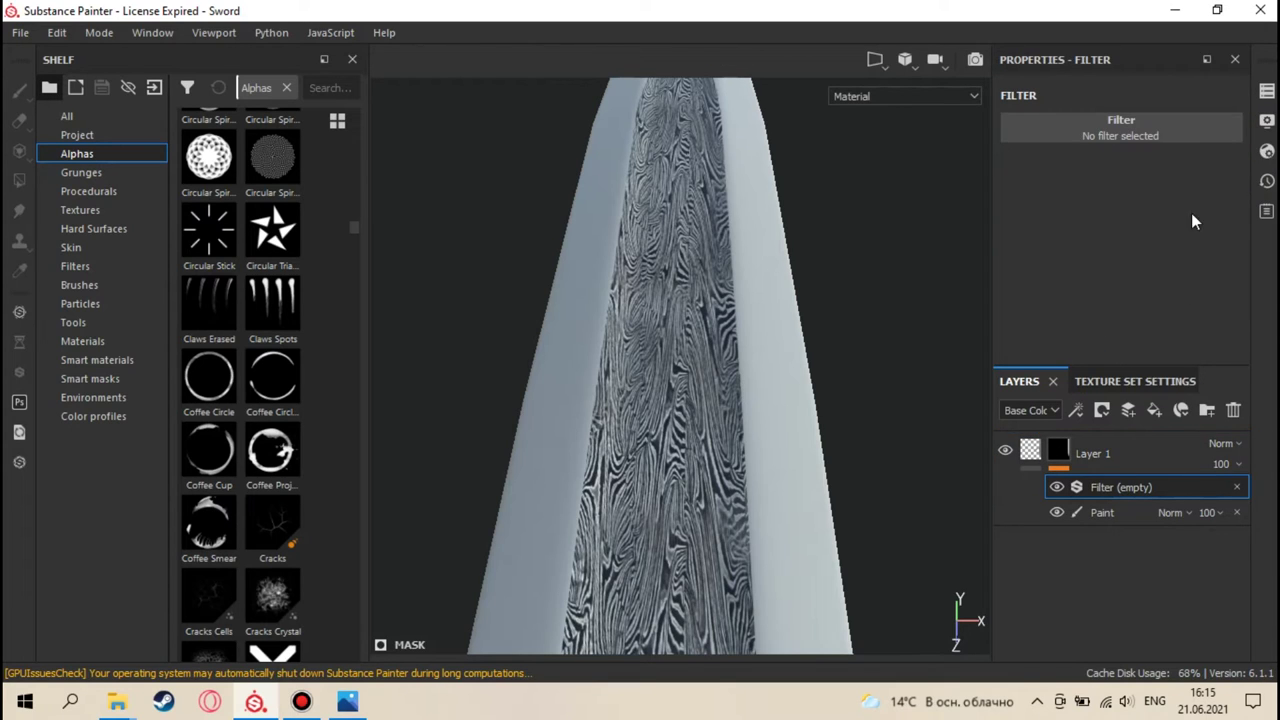
{"action": "left_click", "coordinate": [1152, 136]}
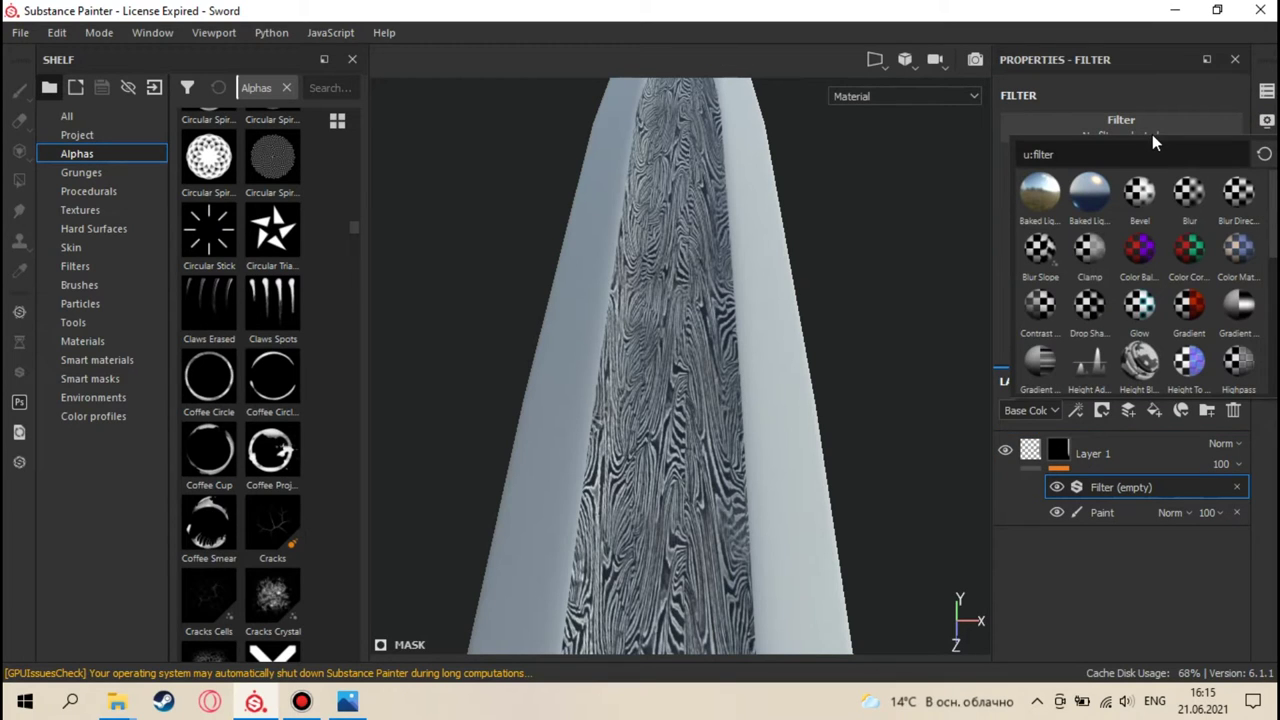
{"action": "key", "text": "Escape"}
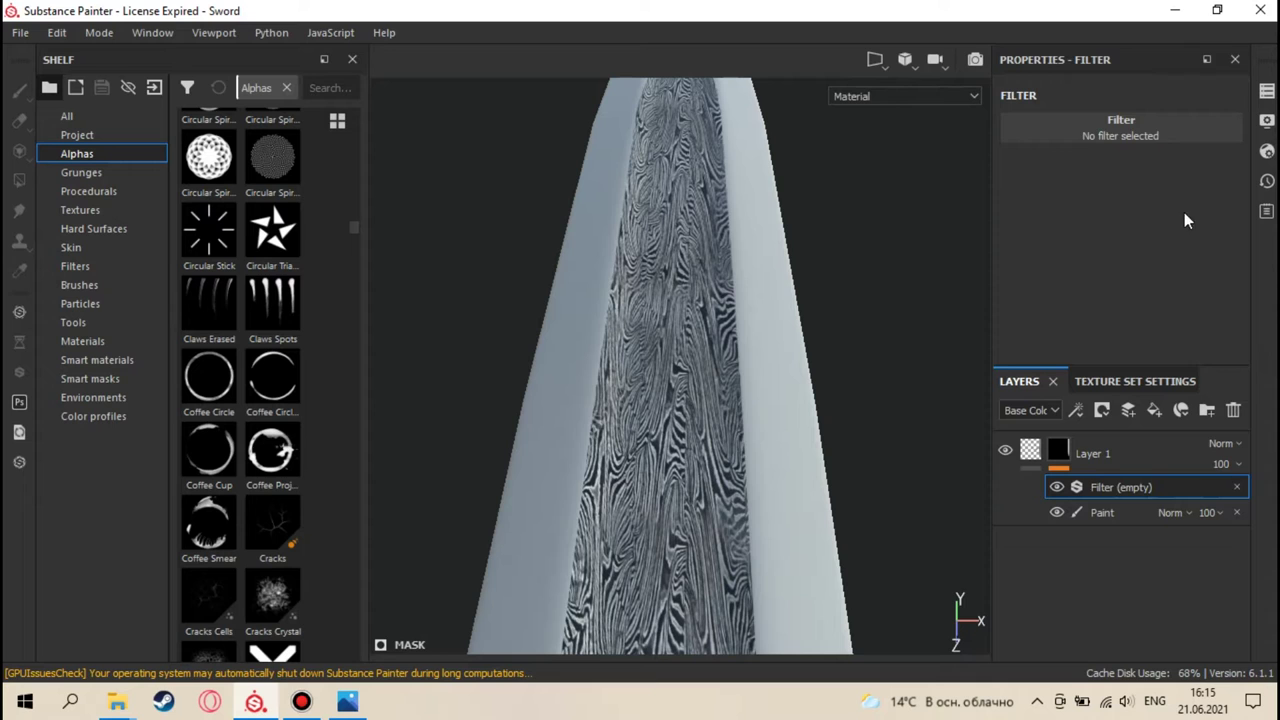
{"action": "scroll", "coordinate": [800, 320], "scroll_direction": "up", "scroll_amount": 3}
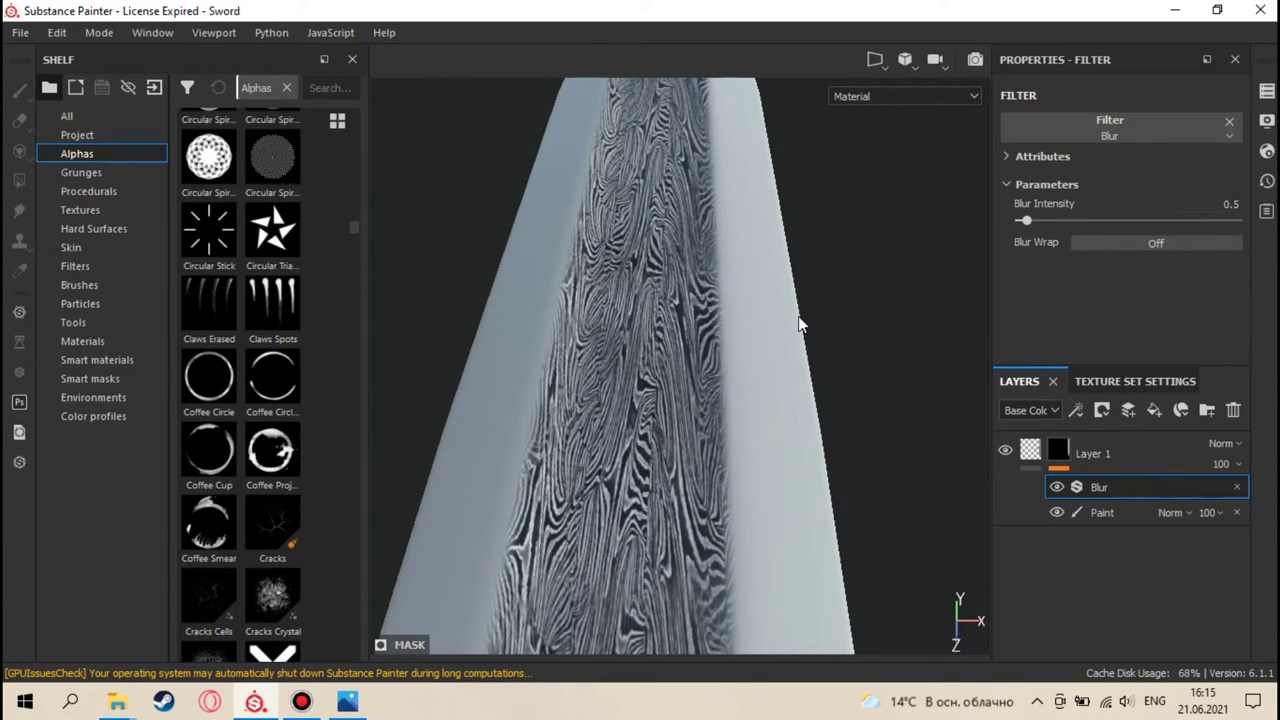
{"action": "middle_click_drag", "start_coordinate": [724, 154], "coordinate": [720, 414]}
{"action": "scroll", "coordinate": [729, 406], "scroll_direction": "down", "scroll_amount": 2}
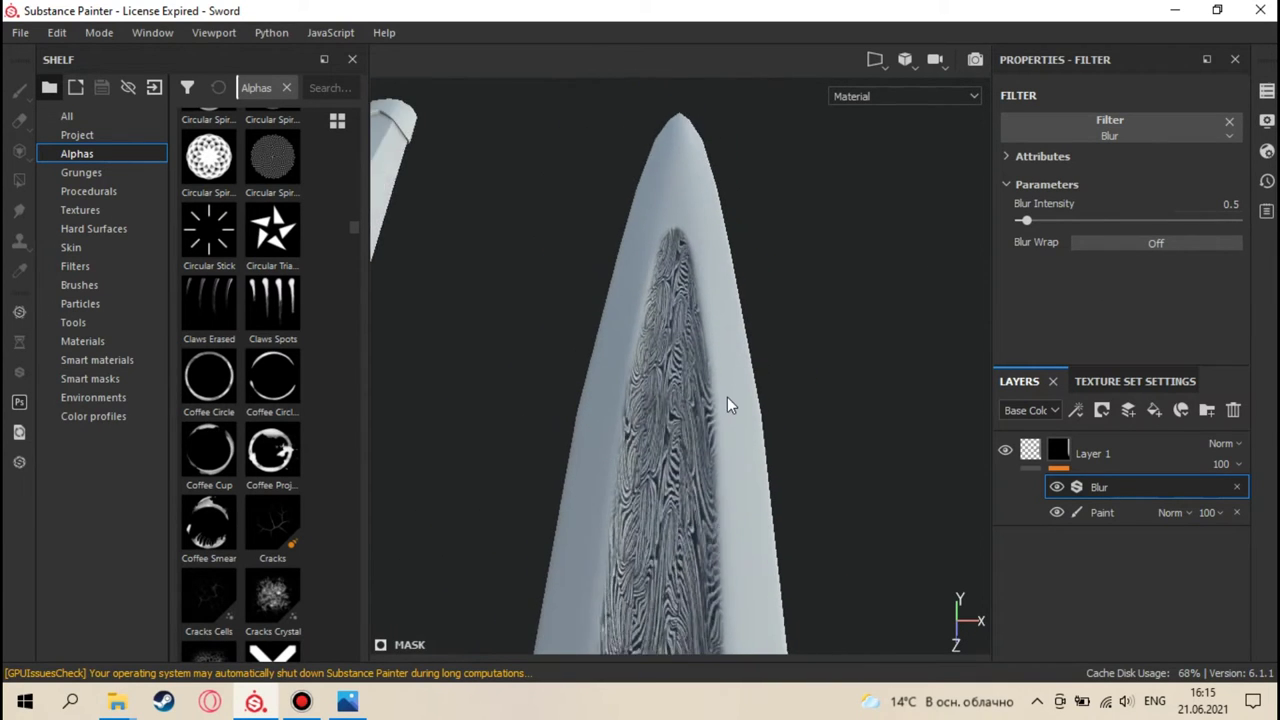
{"action": "scroll", "coordinate": [665, 232], "scroll_direction": "up", "scroll_amount": 2}
{"action": "middle_click_drag", "start_coordinate": [665, 232], "coordinate": [956, 232]}
- Test blur intensities of 10 and 1.8, then settle on 0.5
{"action": "left_click_drag", "start_coordinate": [1034, 221], "coordinate": [1178, 223]}
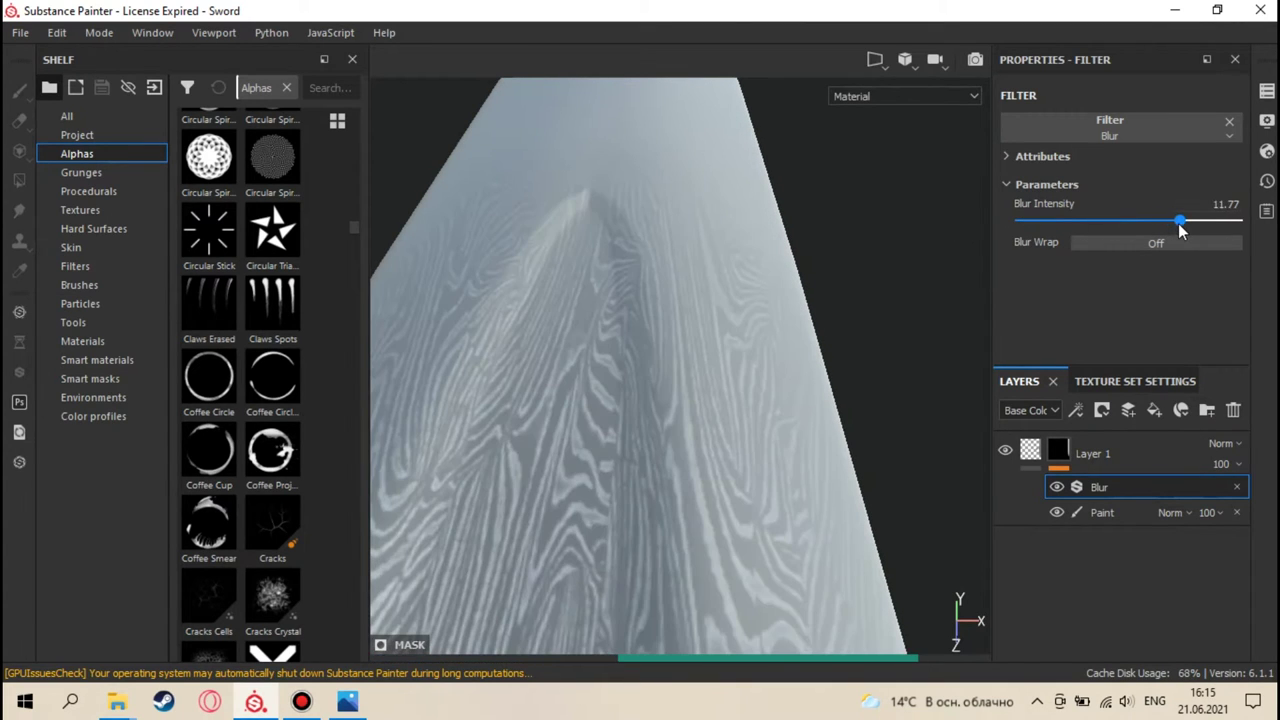
{"action": "left_click_drag", "start_coordinate": [1178, 223], "coordinate": [1033, 222]}
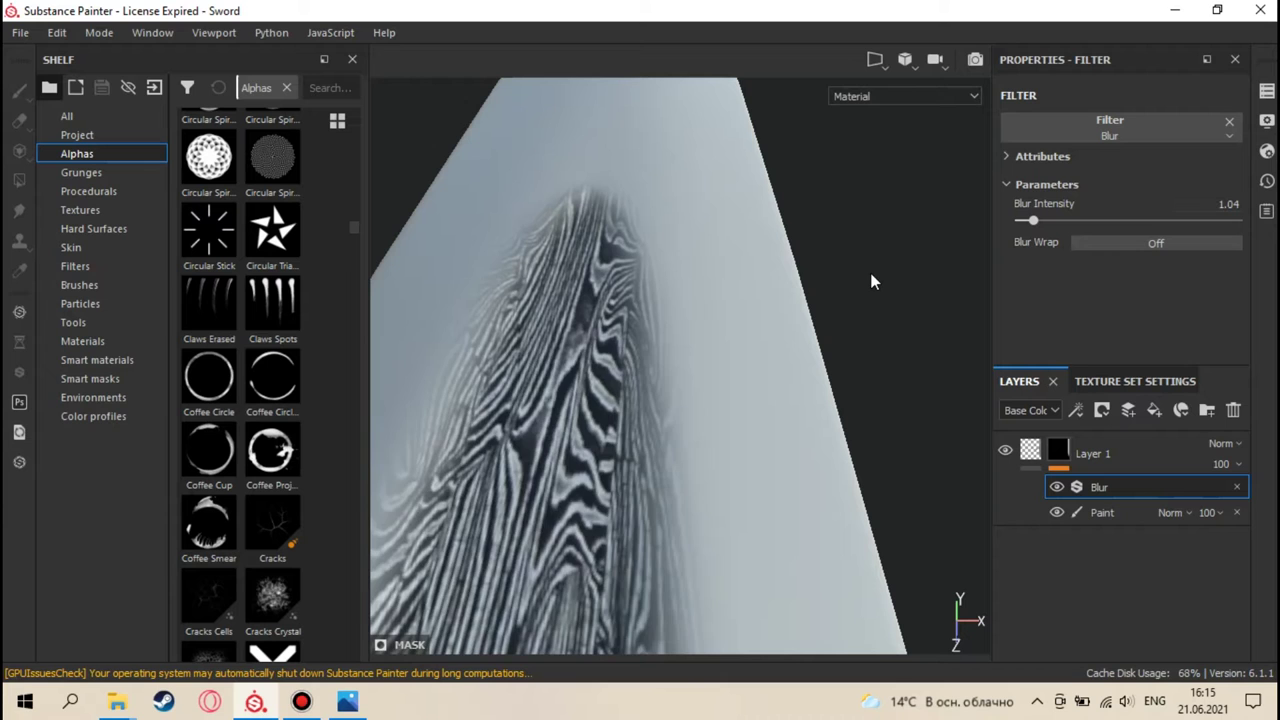
{"action": "key", "text": "ctrl+z"}
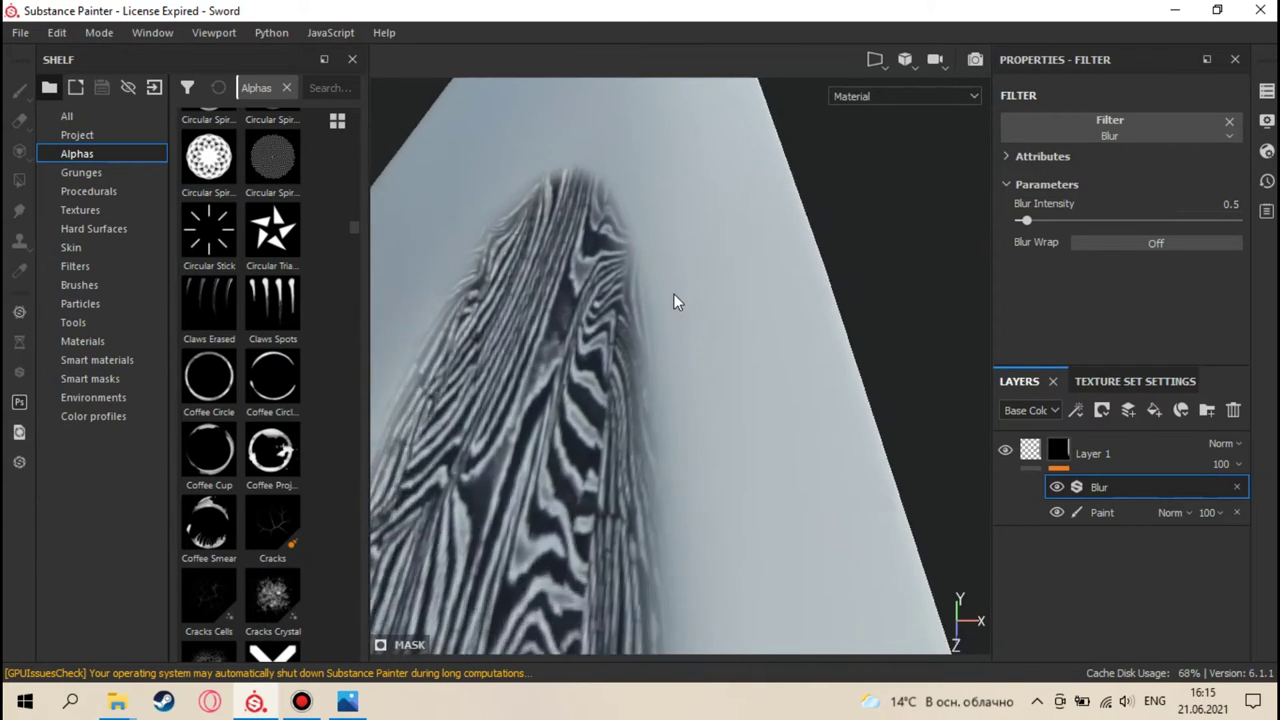
{"action": "scroll", "coordinate": [673, 302], "scroll_direction": "down", "scroll_amount": 5}
{"action": "left_click_drag", "start_coordinate": [654, 486], "coordinate": [722, 234], "text": "alt"}
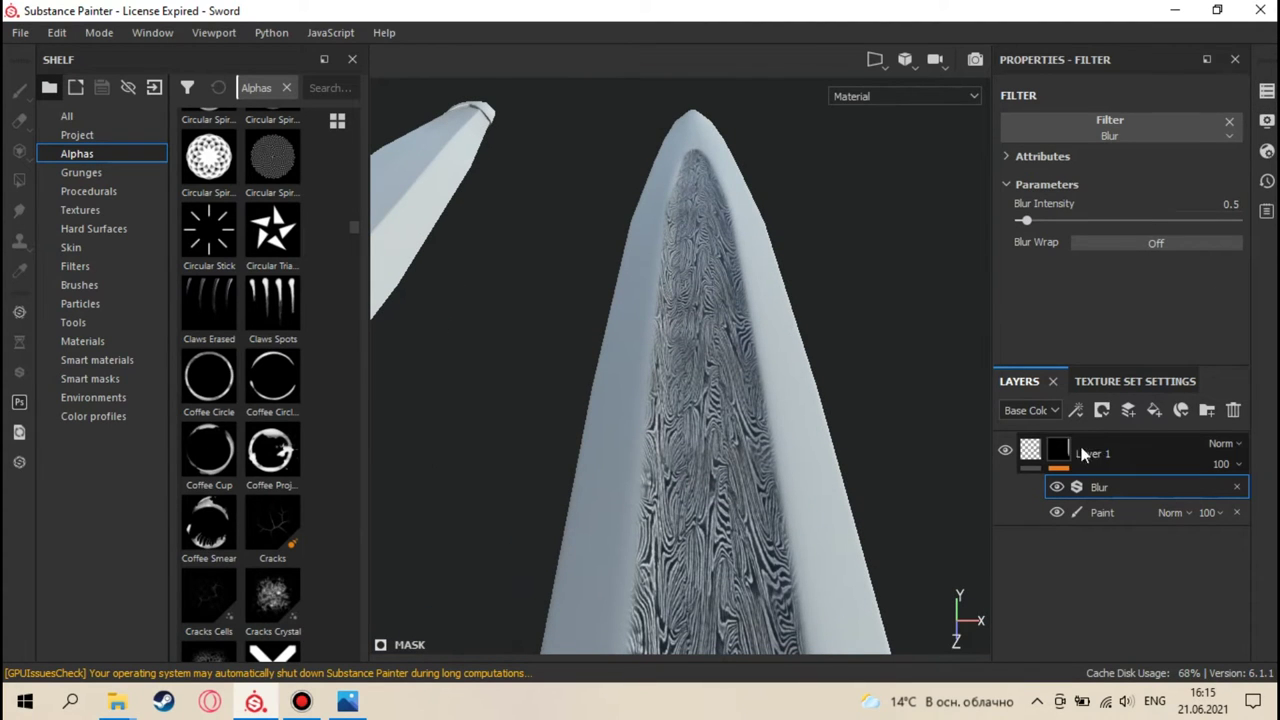
- Rename the layer Damask 1 and check the Reference.jpg sword photo in Photos
{"action": "key", "text": "1"}
{"action": "mouse_move", "coordinate": [778, 489]}
{"action": "left_mouse_down", "text": "alt"}
{"action": "mouse_move", "coordinate": [843, 505]}
{"action": "mouse_move", "coordinate": [771, 486]}
{"action": "mouse_move", "coordinate": [766, 528]}
{"action": "mouse_move", "coordinate": [745, 452]}
{"action": "mouse_move", "coordinate": [951, 371]}
{"action": "left_mouse_up", "text": "alt"}
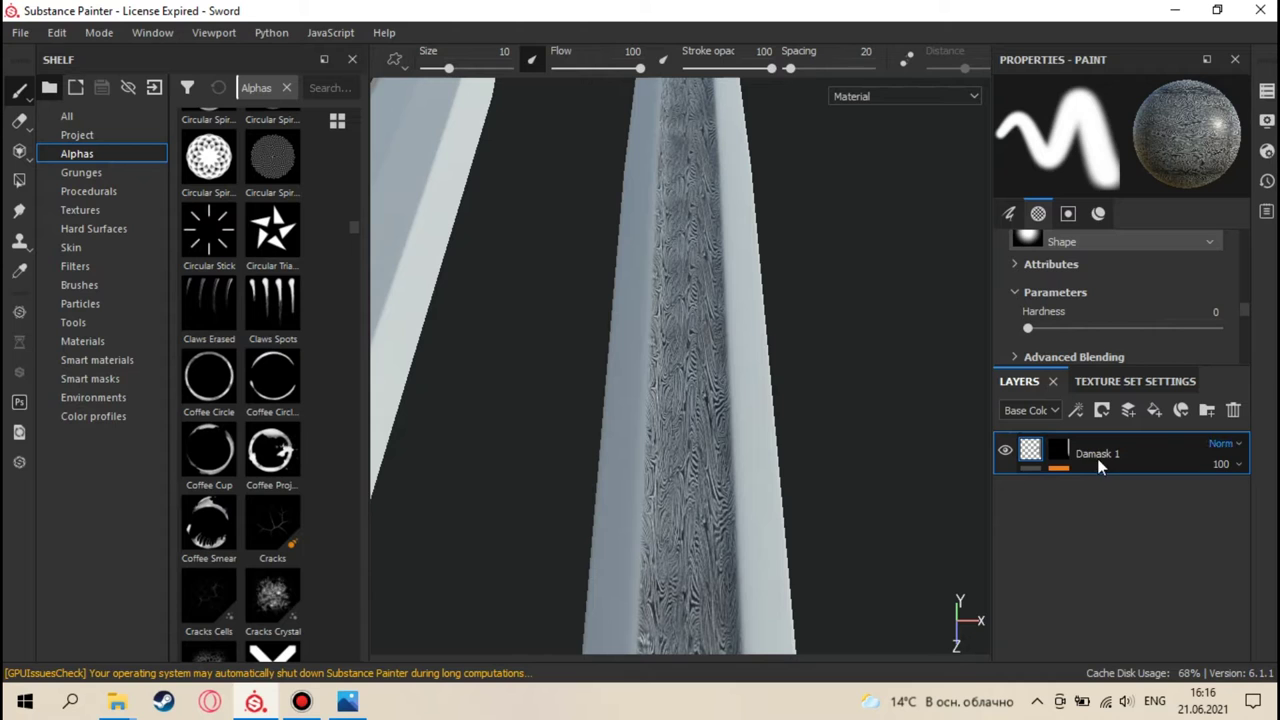
{"action": "key", "text": "Return"}
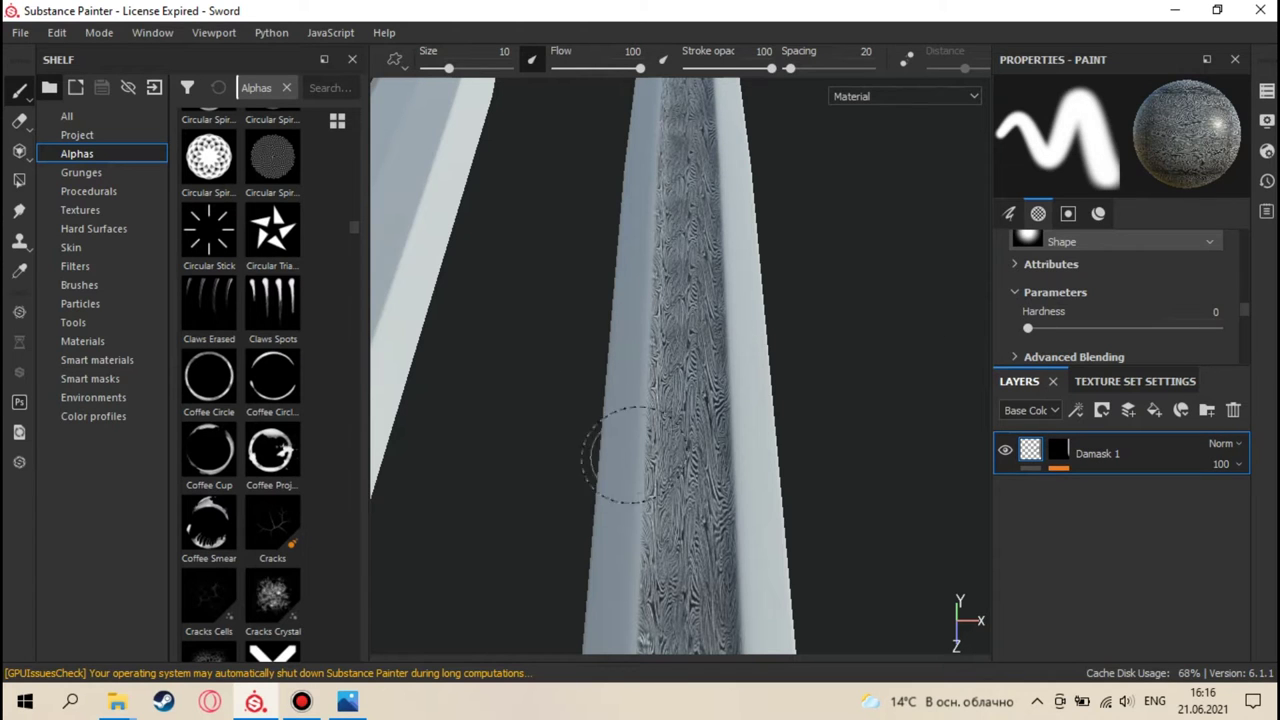
{"action": "left_click", "coordinate": [355, 705]}
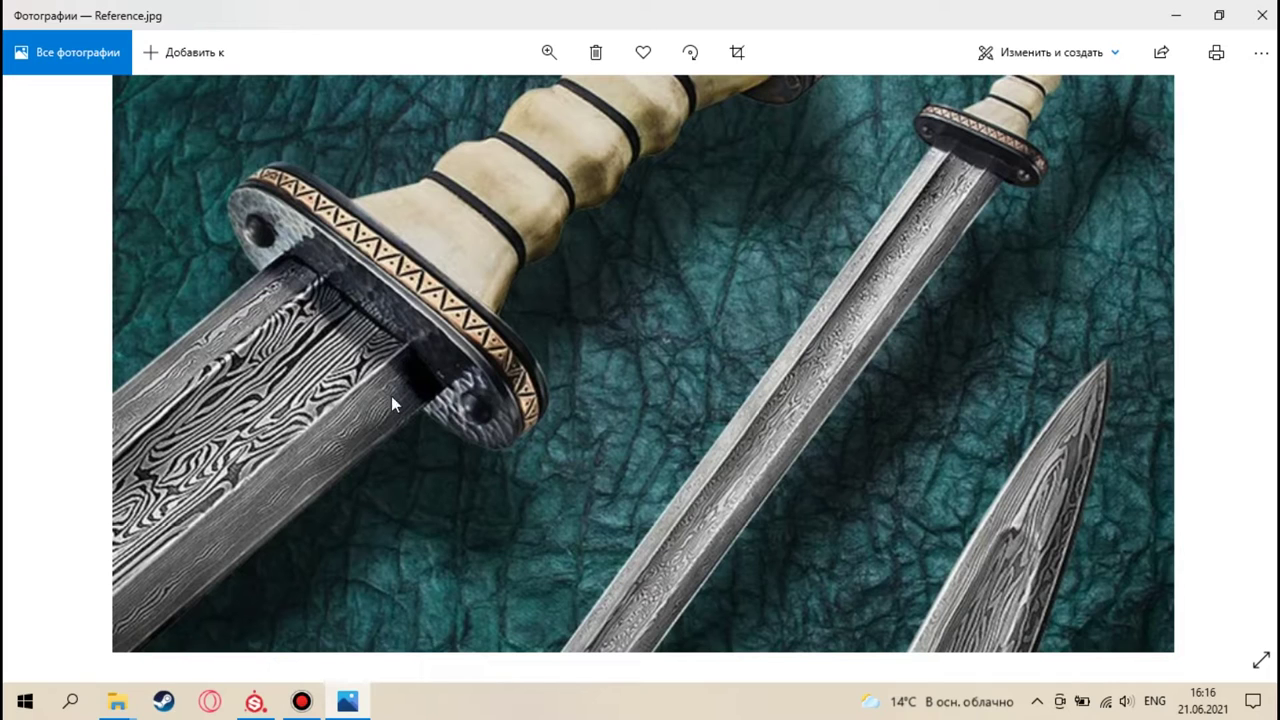
{"action": "left_click", "coordinate": [255, 702]}
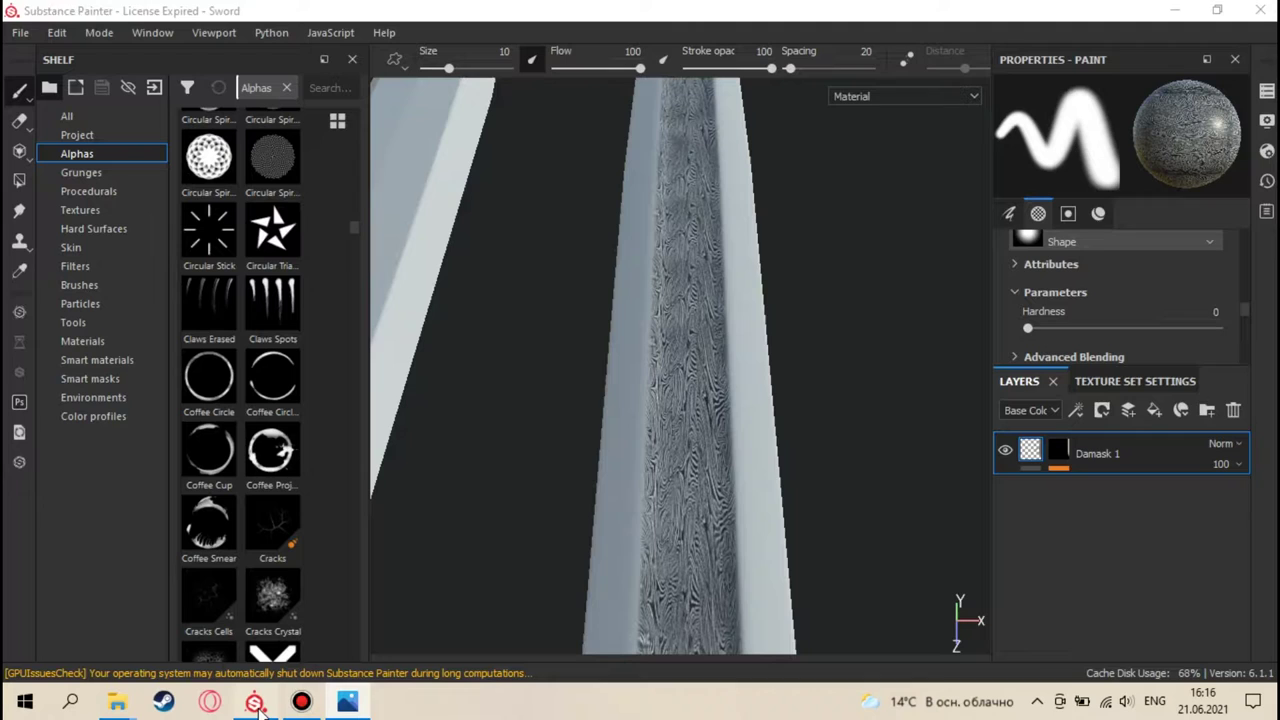
- Add a new paint layer above Damask 1 and switch to the Projection tool
{"action": "left_click", "coordinate": [1128, 410]}
{"action": "mouse_move", "coordinate": [814, 404]}
{"action": "left_mouse_down", "text": "alt"}
{"action": "mouse_move", "coordinate": [814, 445]}
{"action": "mouse_move", "coordinate": [797, 437]}
{"action": "mouse_move", "coordinate": [770, 500]}
{"action": "left_mouse_up", "text": "alt"}
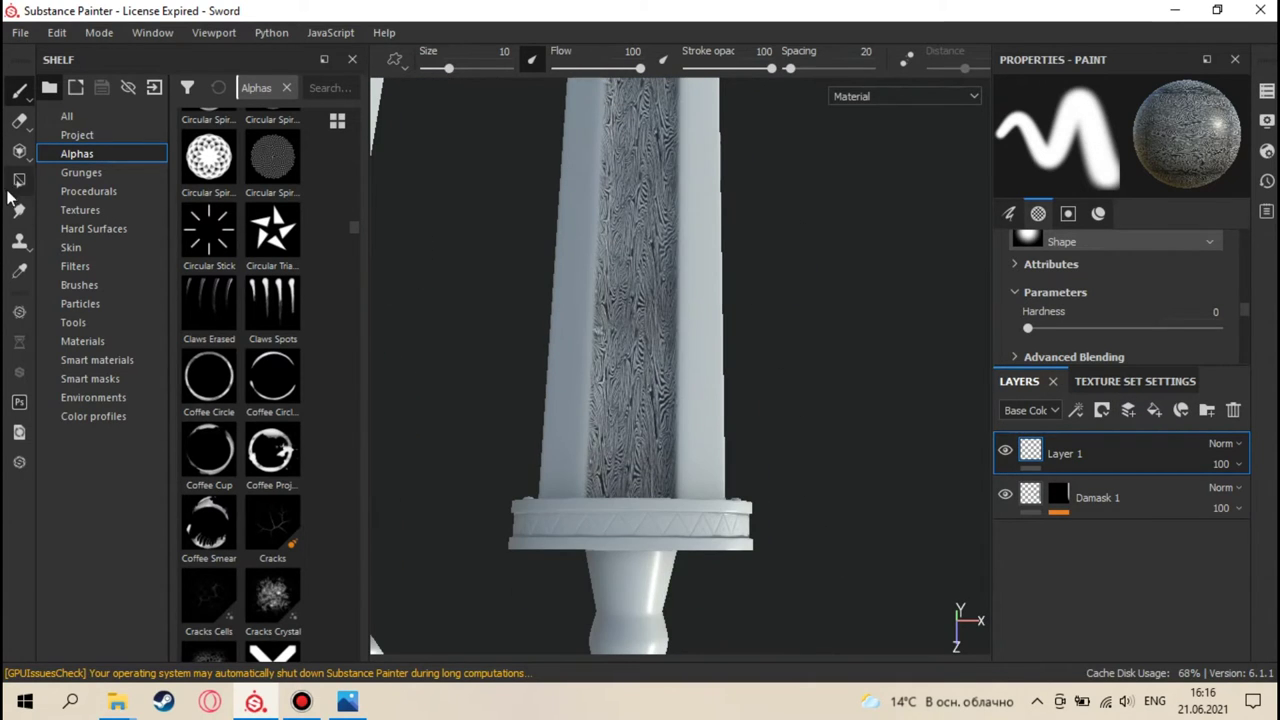
{"action": "left_click", "coordinate": [20, 151]}
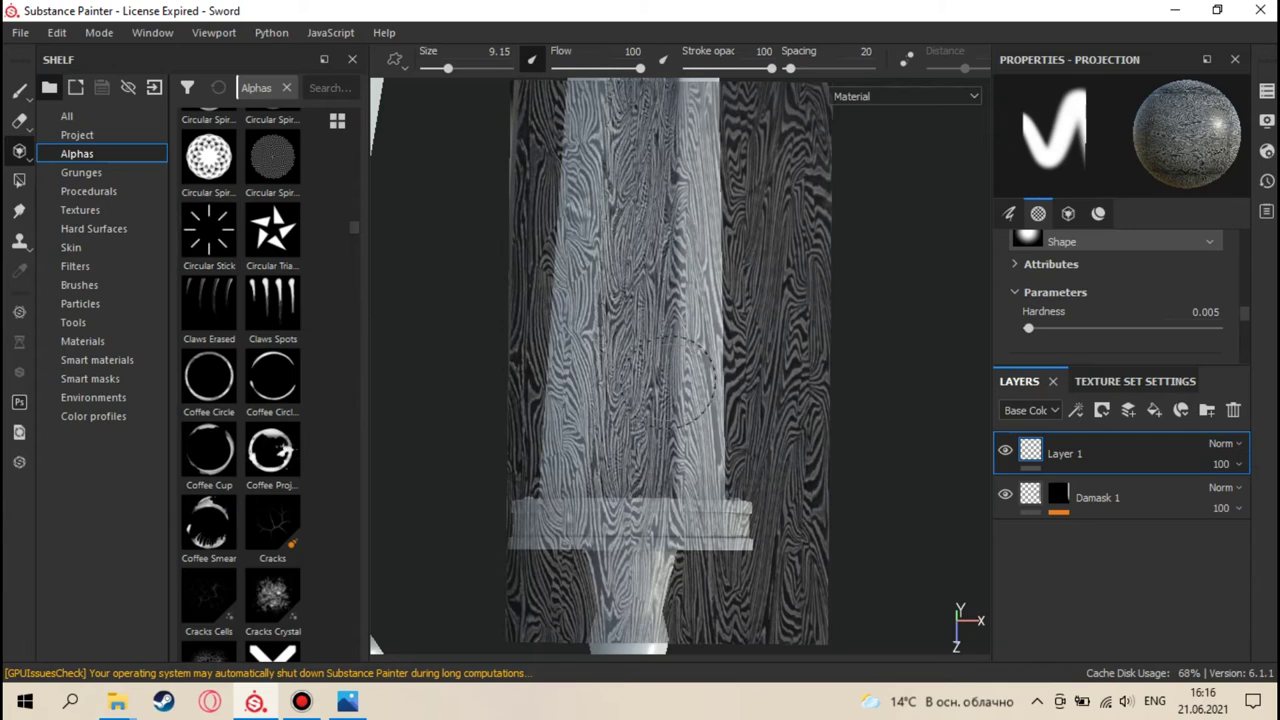
{"action": "left_click_drag", "start_coordinate": [670, 395], "coordinate": [710, 487], "text": "alt"}
{"action": "scroll", "coordinate": [710, 487], "scroll_direction": "up", "scroll_amount": 5}
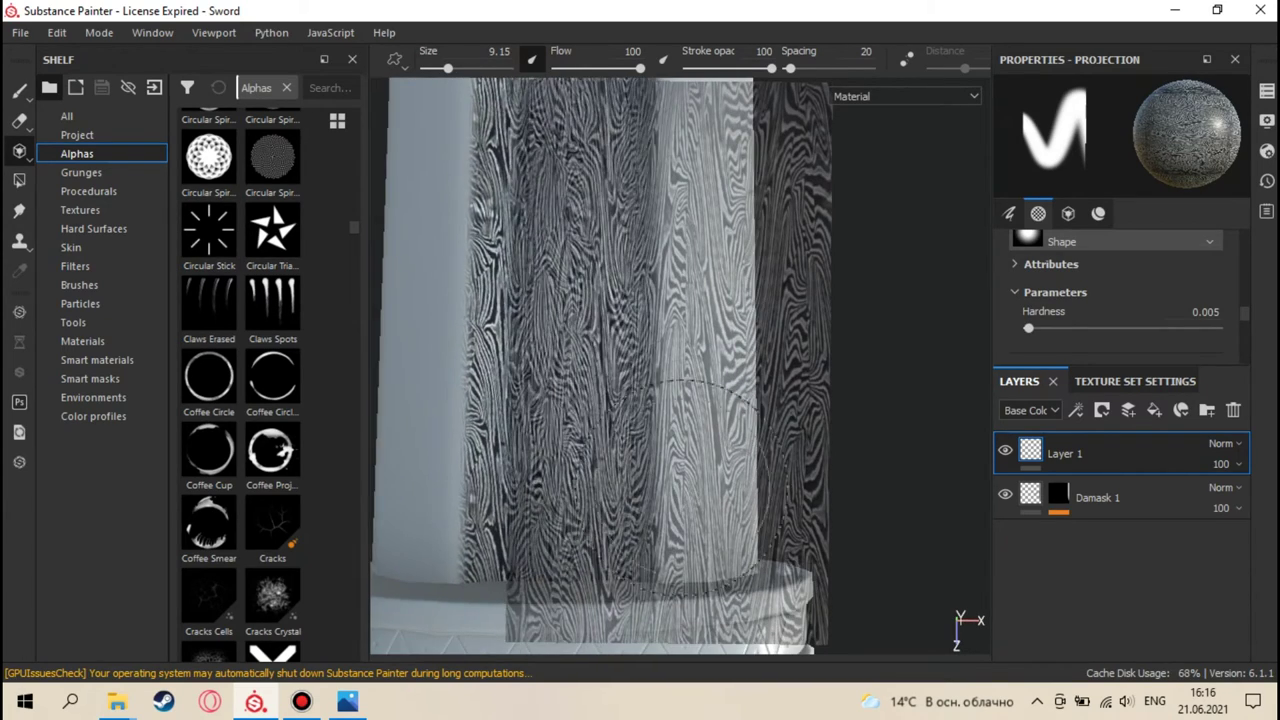
{"action": "mouse_move", "coordinate": [712, 504]}
{"action": "left_mouse_down", "text": "alt"}
{"action": "mouse_move", "coordinate": [709, 411]}
{"action": "mouse_move", "coordinate": [690, 416]}
{"action": "mouse_move", "coordinate": [676, 380]}
{"action": "left_mouse_up", "text": "alt"}
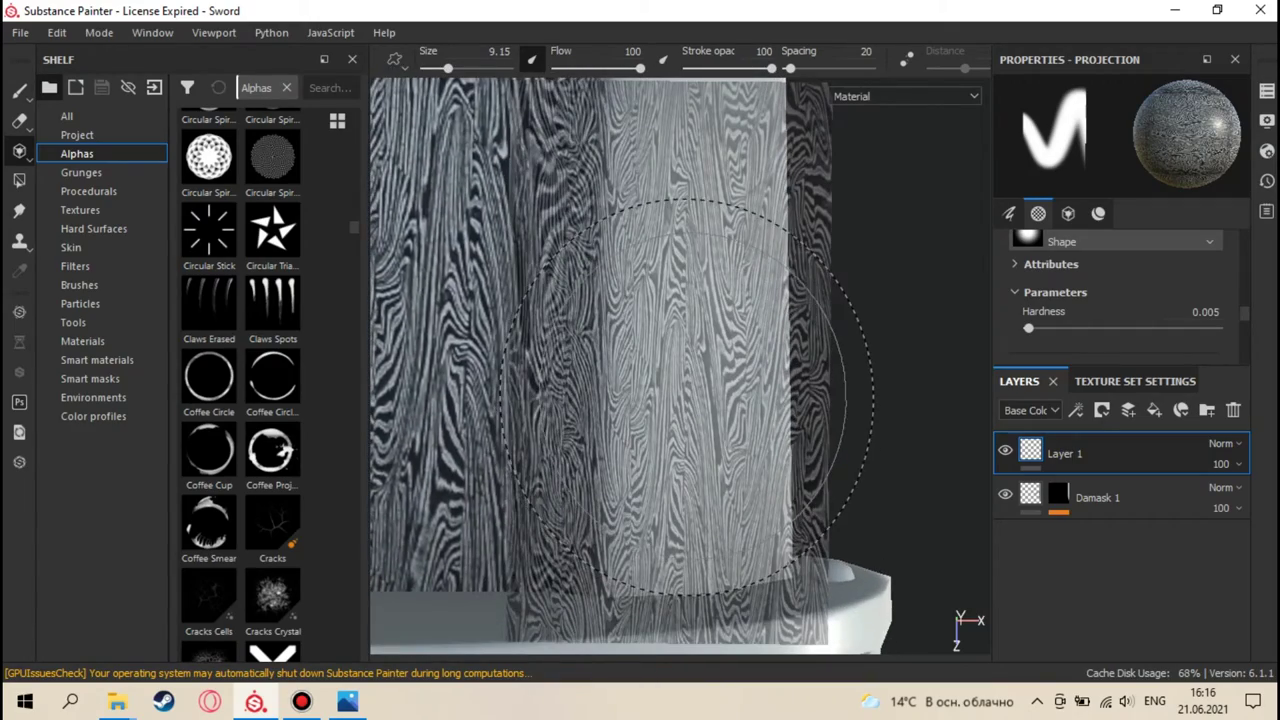
- Scale the projected damask texture down to about half size for a finer pattern
{"action": "key", "text": "s"}
{"action": "right_click_drag", "start_coordinate": [718, 412], "coordinate": [703, 313]}
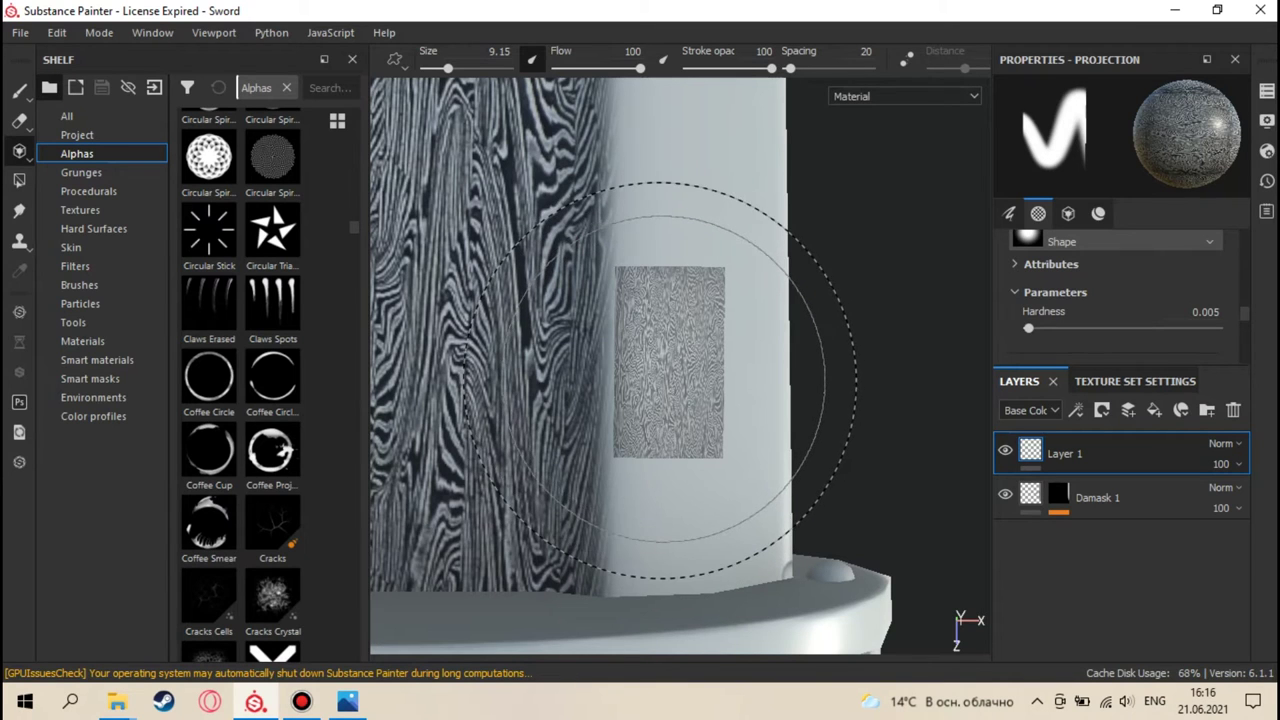
{"action": "middle_click_drag", "start_coordinate": [677, 371], "coordinate": [685, 240], "text": "alt"}
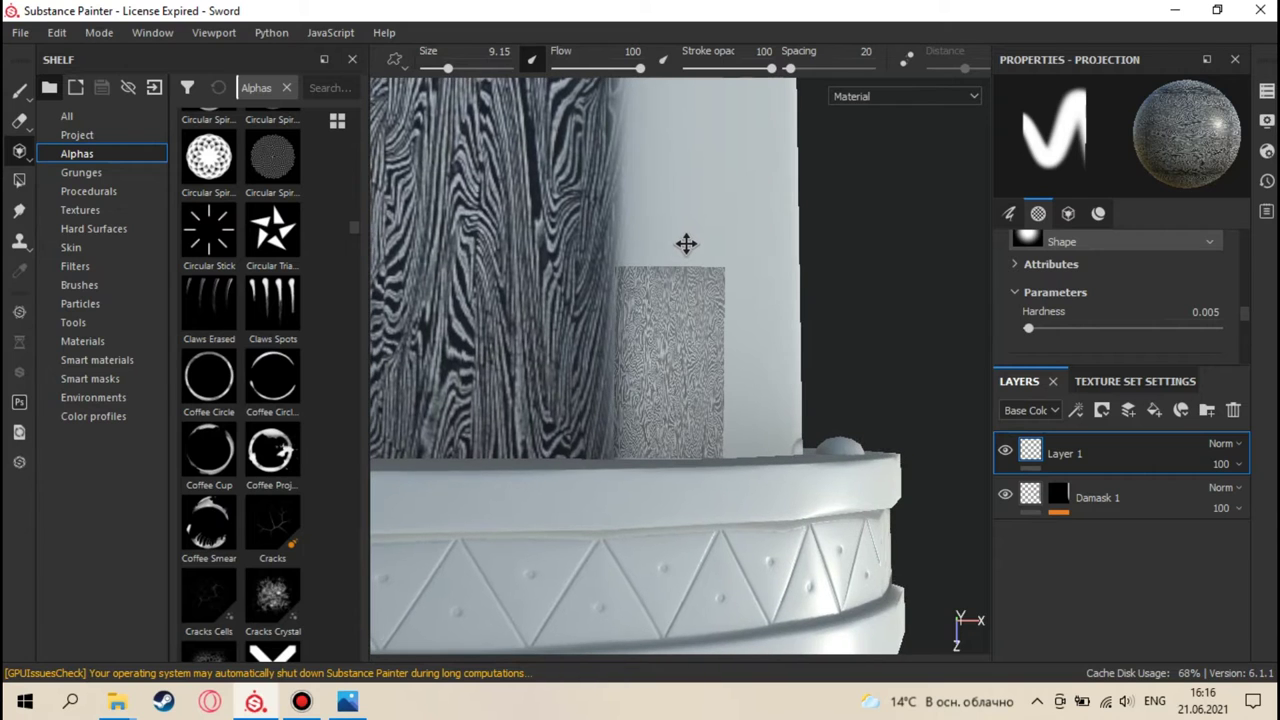
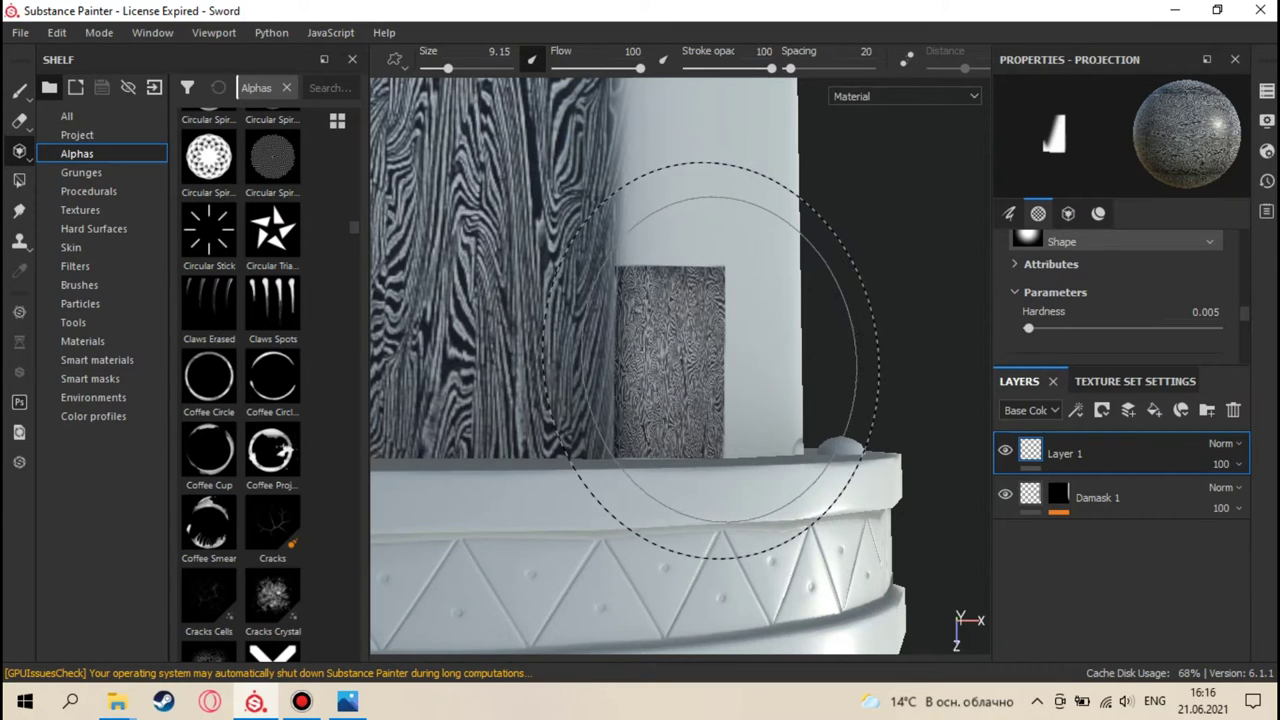
- Enlarge the projected damask stencil and move it right and up over the column
{"action": "key", "text": "s"}
{"action": "right_click_drag", "start_coordinate": [734, 355], "coordinate": [743, 366]}
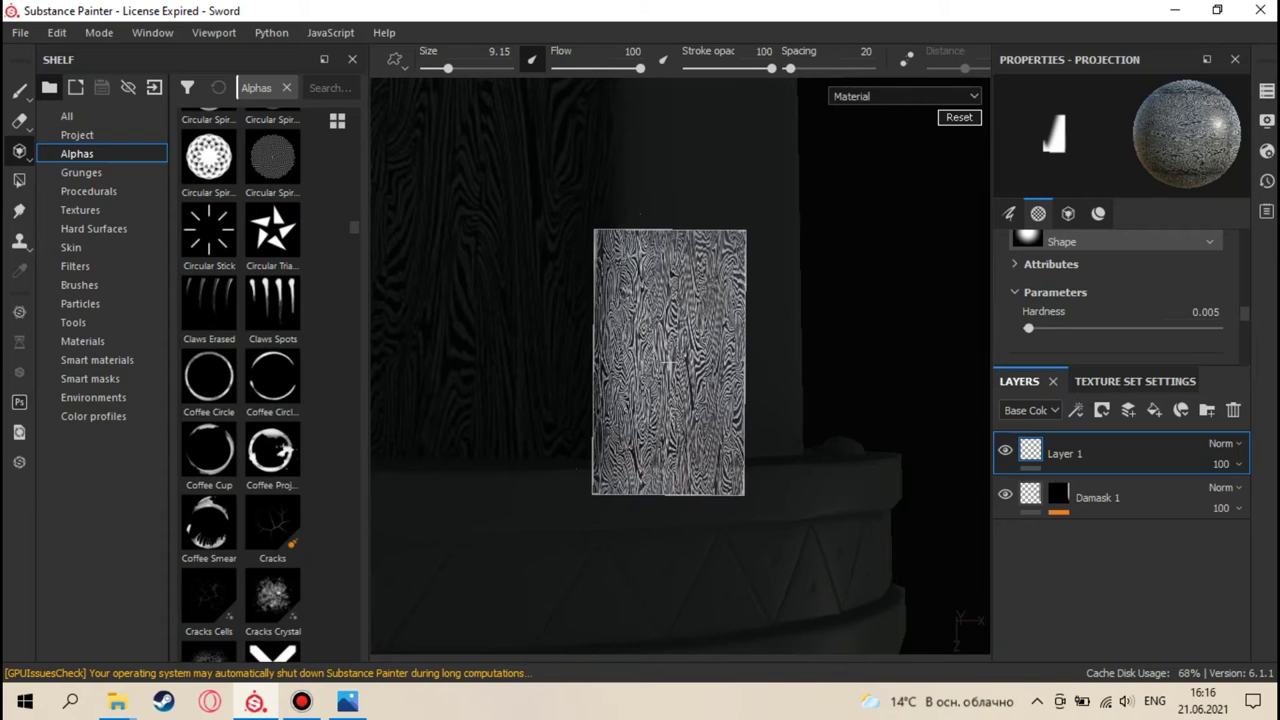
{"action": "key", "text": "s"}
{"action": "middle_click_drag", "start_coordinate": [690, 374], "coordinate": [727, 344]}
{"action": "right_click_drag", "start_coordinate": [736, 348], "coordinate": [760, 341]}
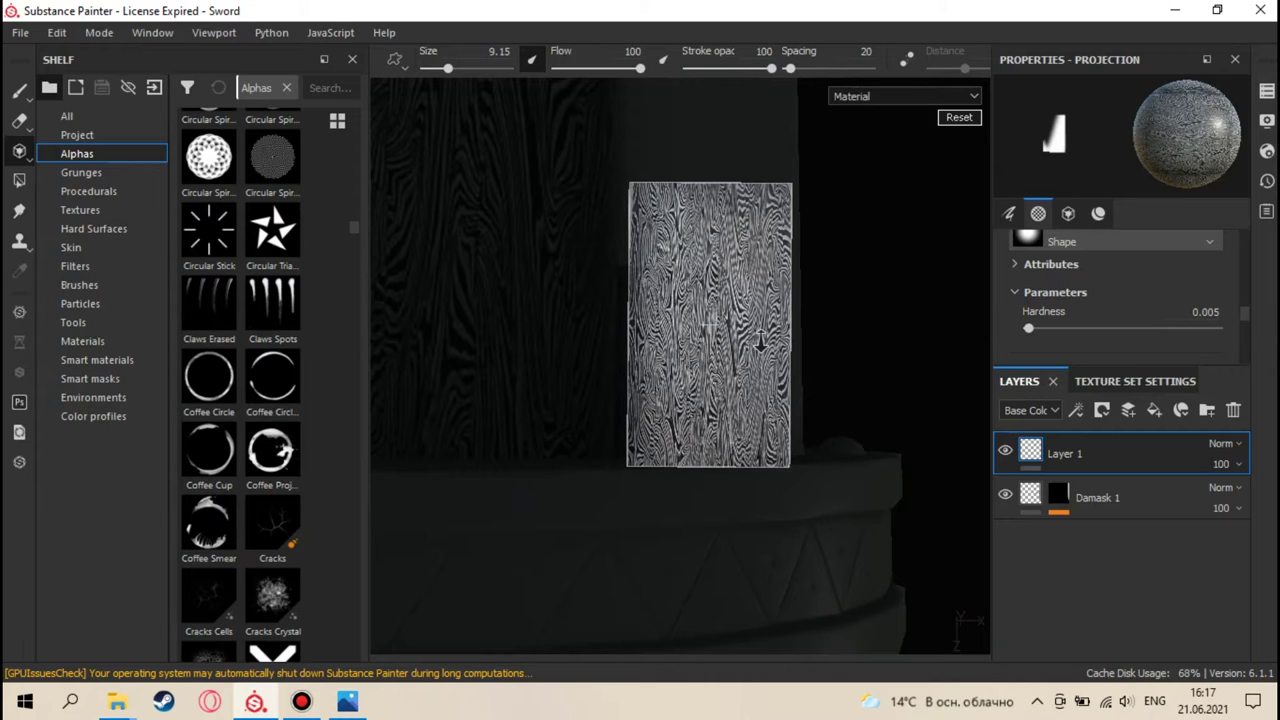
- Paint the damask projection across the column's face
{"action": "scroll", "coordinate": [757, 340], "scroll_direction": "up", "scroll_amount": 5}
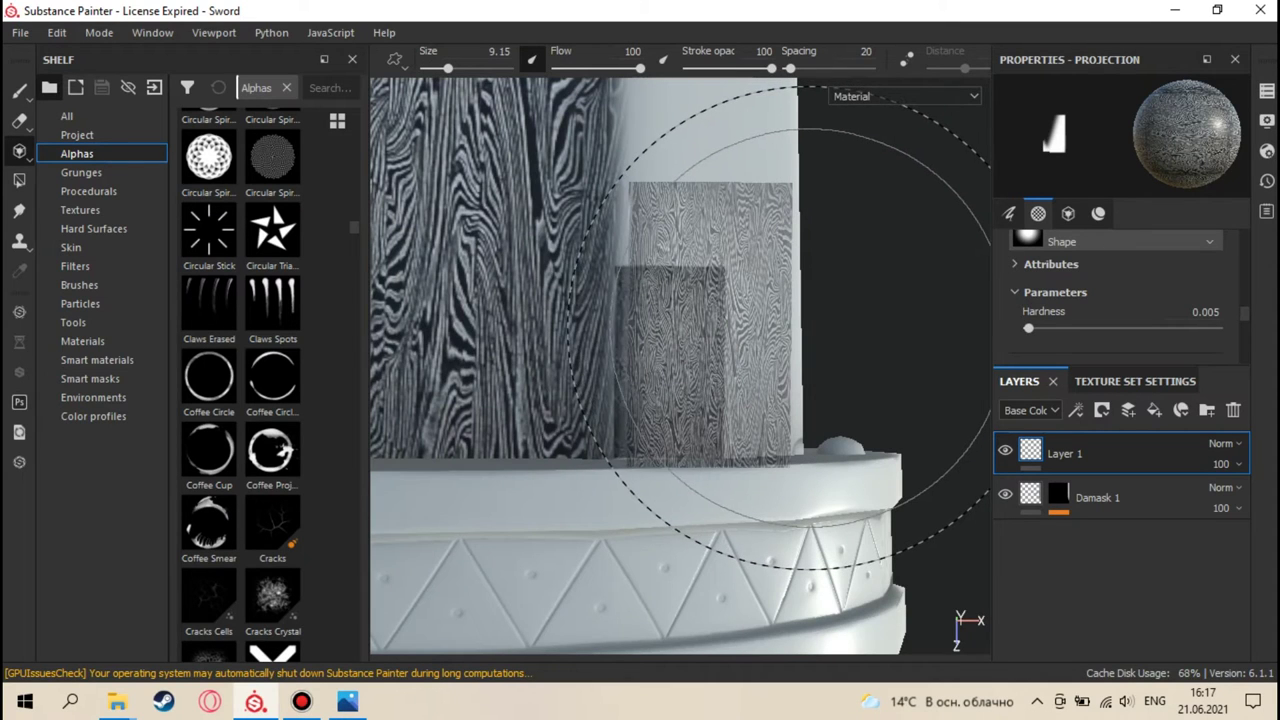
{"action": "scroll", "coordinate": [794, 331], "scroll_direction": "up", "scroll_amount": 2}
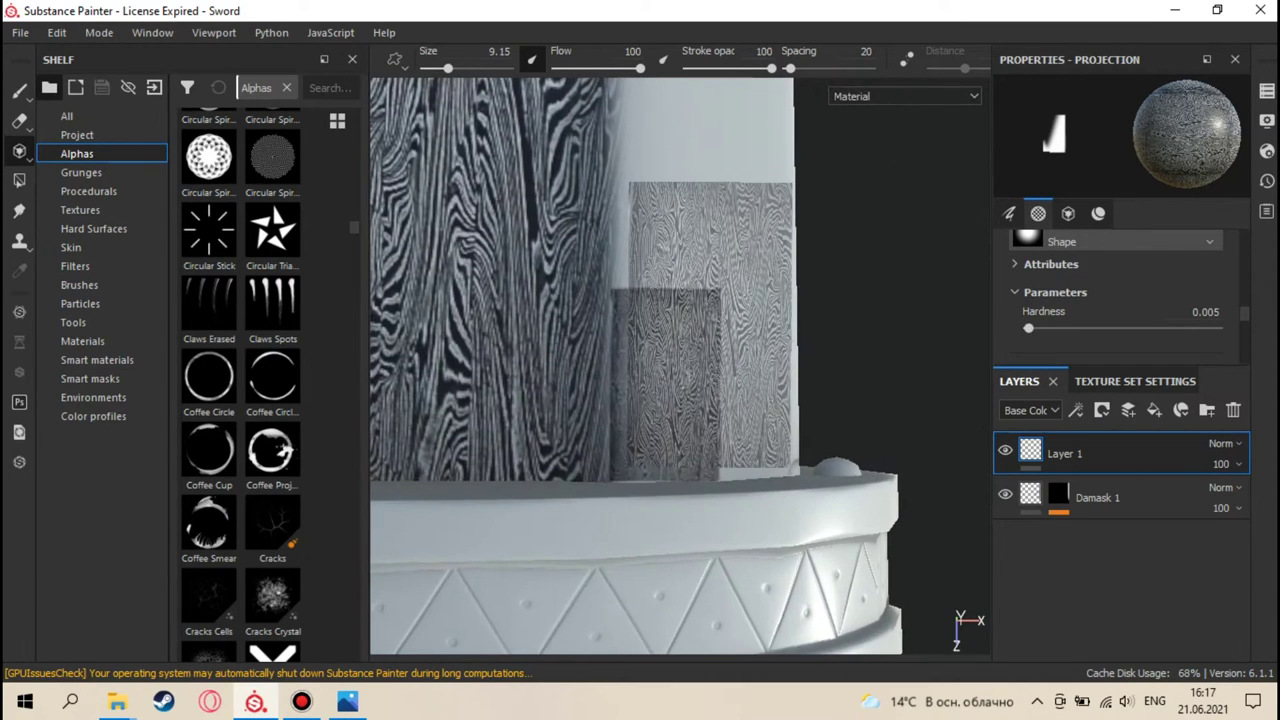
{"action": "right_click", "coordinate": [756, 356]}
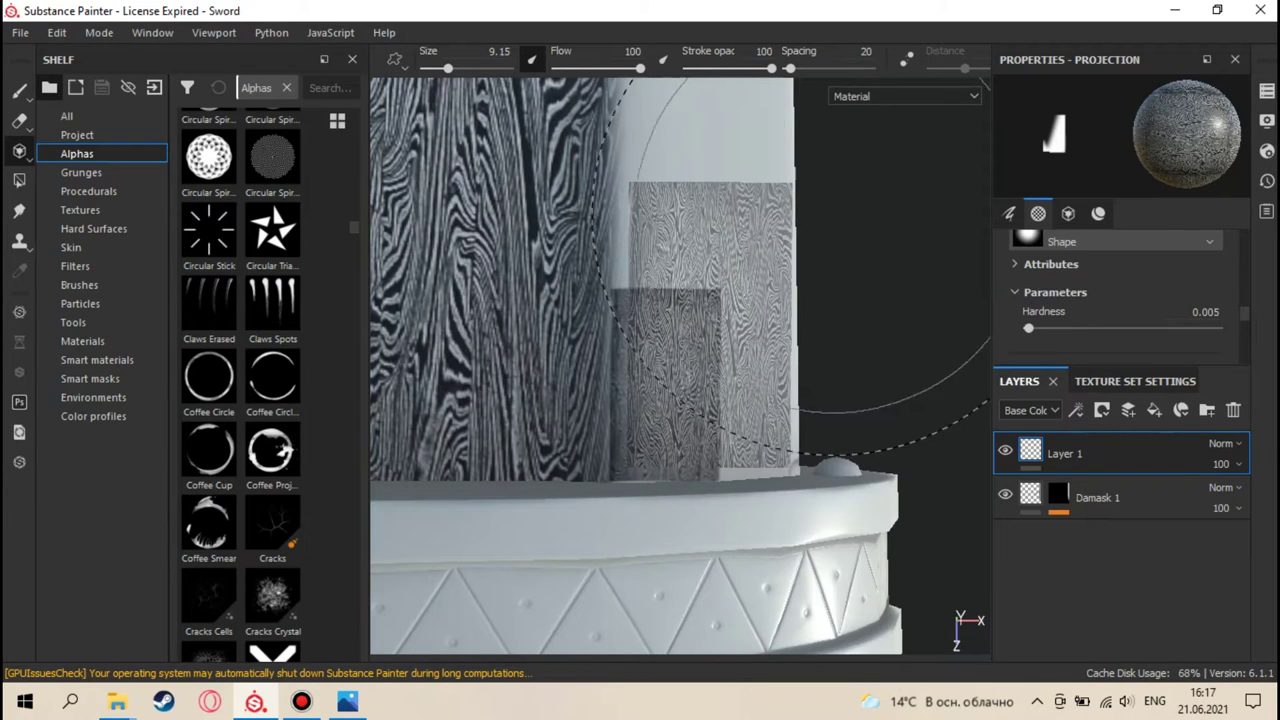
{"action": "middle_click_drag", "start_coordinate": [706, 299], "coordinate": [749, 277]}
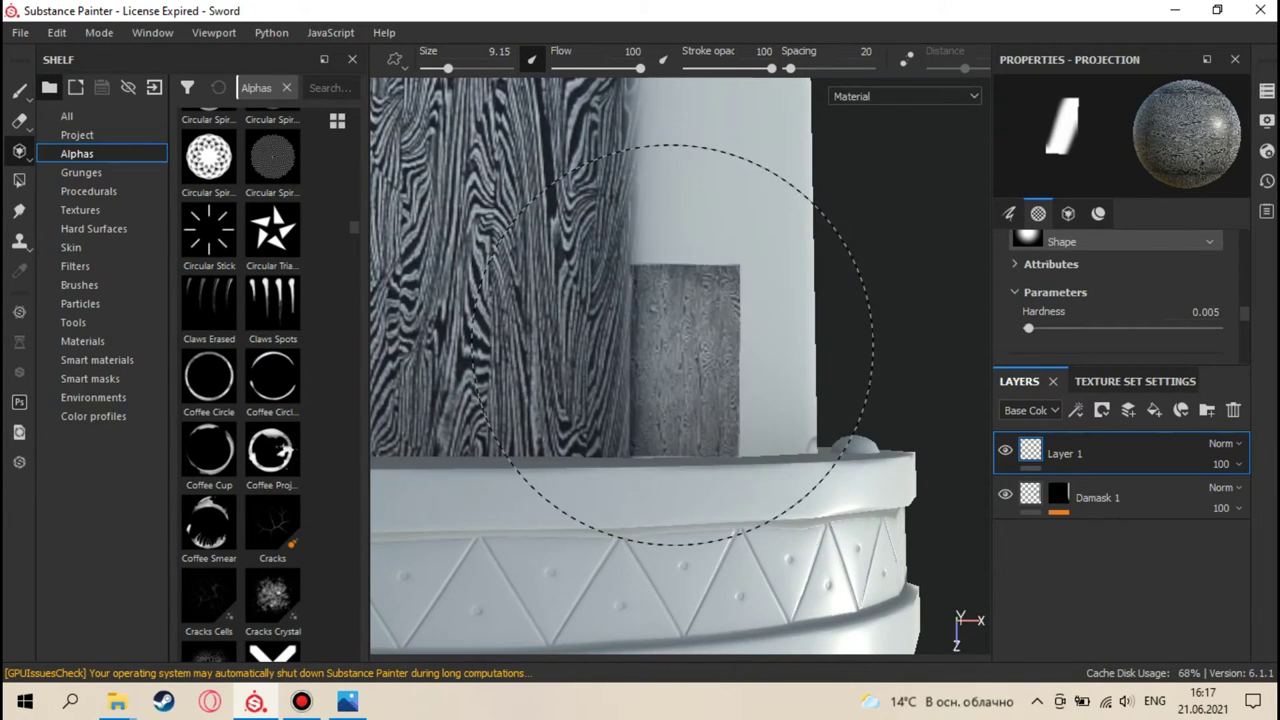
{"action": "mouse_move", "coordinate": [672, 344]}
{"action": "left_mouse_down"}
{"action": "mouse_move", "coordinate": [675, 397]}
{"action": "mouse_move", "coordinate": [703, 337]}
{"action": "mouse_move", "coordinate": [808, 354]}
{"action": "mouse_move", "coordinate": [788, 366]}
{"action": "mouse_move", "coordinate": [798, 304]}
{"action": "mouse_move", "coordinate": [813, 318]}
{"action": "mouse_move", "coordinate": [750, 362]}
{"action": "left_mouse_up"}
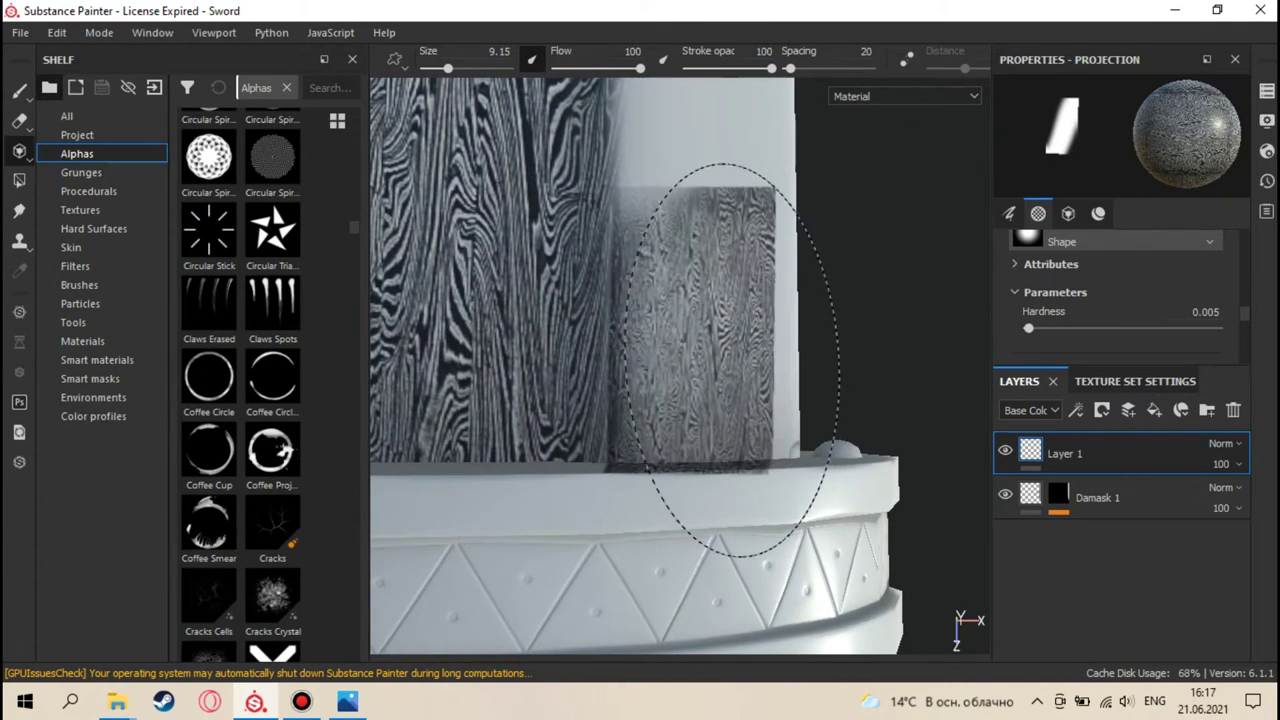
- Orbit to face the column and enlarge the damask stencil on all sides
{"action": "left_click_drag", "start_coordinate": [786, 443], "coordinate": [734, 414], "text": "alt"}
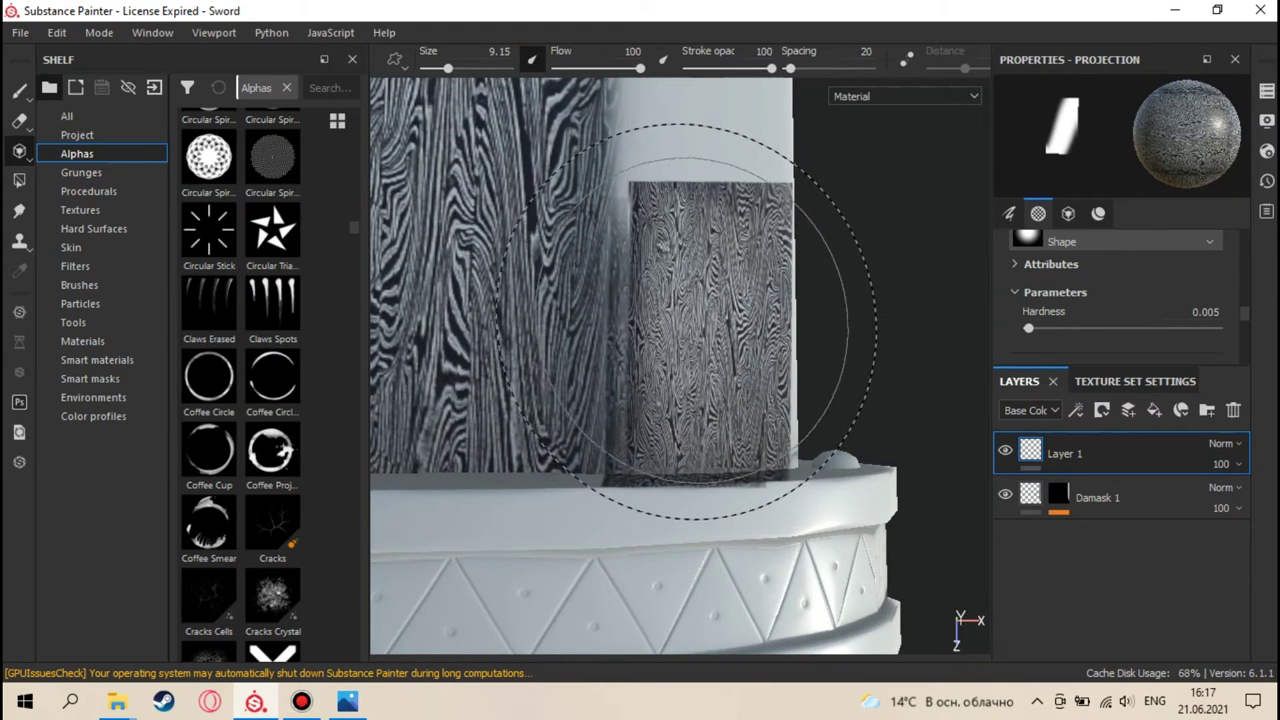
{"action": "key", "text": "s"}
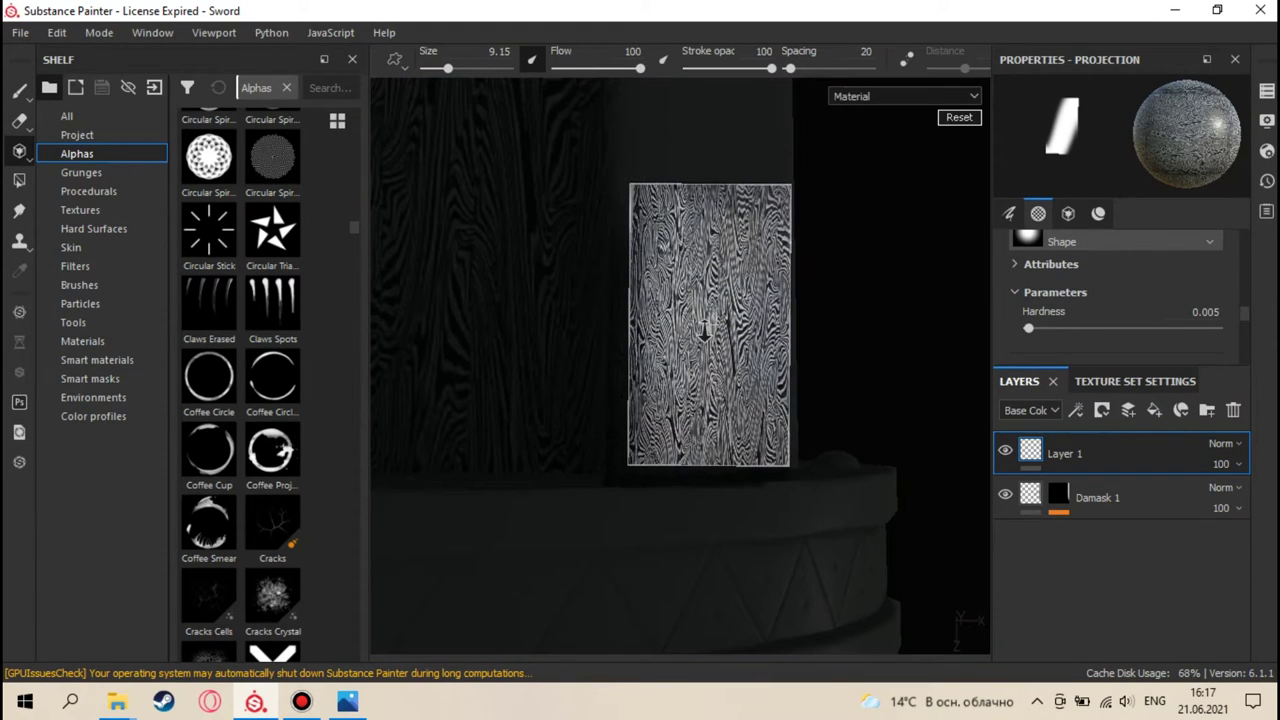
{"action": "right_click_drag", "start_coordinate": [705, 329], "coordinate": [701, 344]}
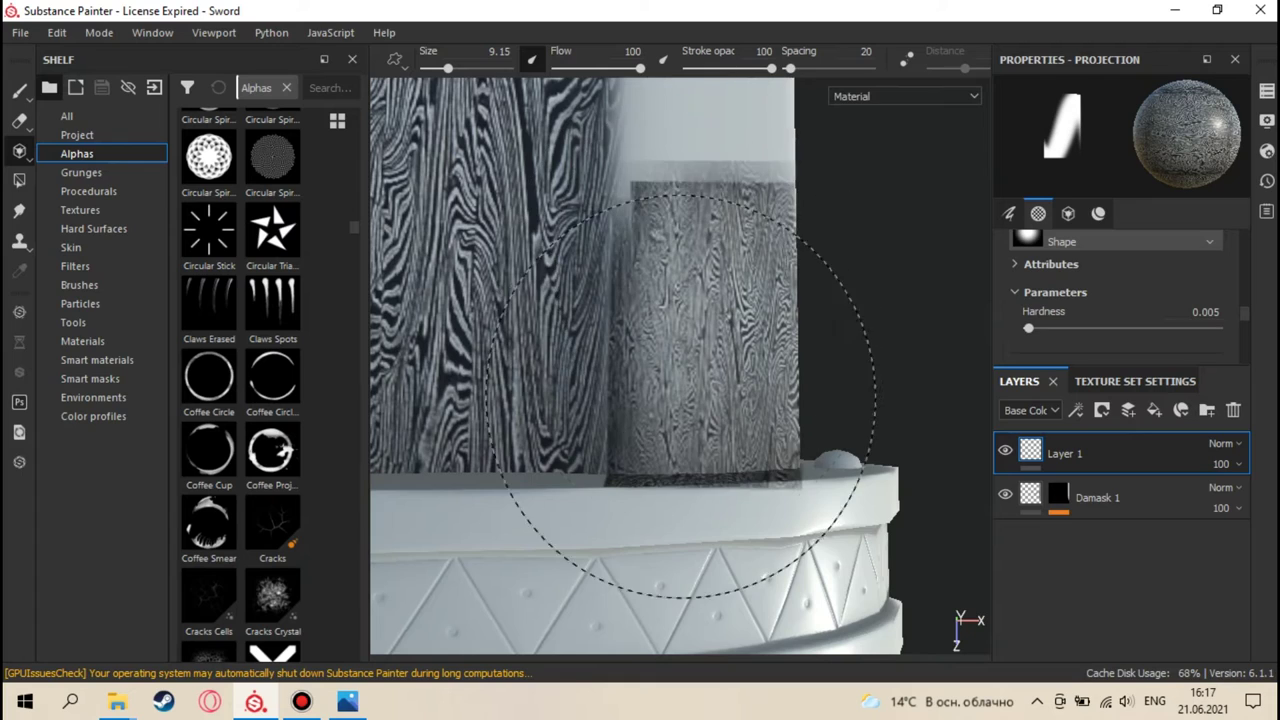
- Pan along the column to reveal its decorated base
{"action": "mouse_move", "coordinate": [724, 262]}
{"action": "middle_mouse_down", "text": "alt"}
{"action": "mouse_move", "coordinate": [749, 462]}
{"action": "mouse_move", "coordinate": [700, 450]}
{"action": "middle_mouse_up", "text": "alt"}
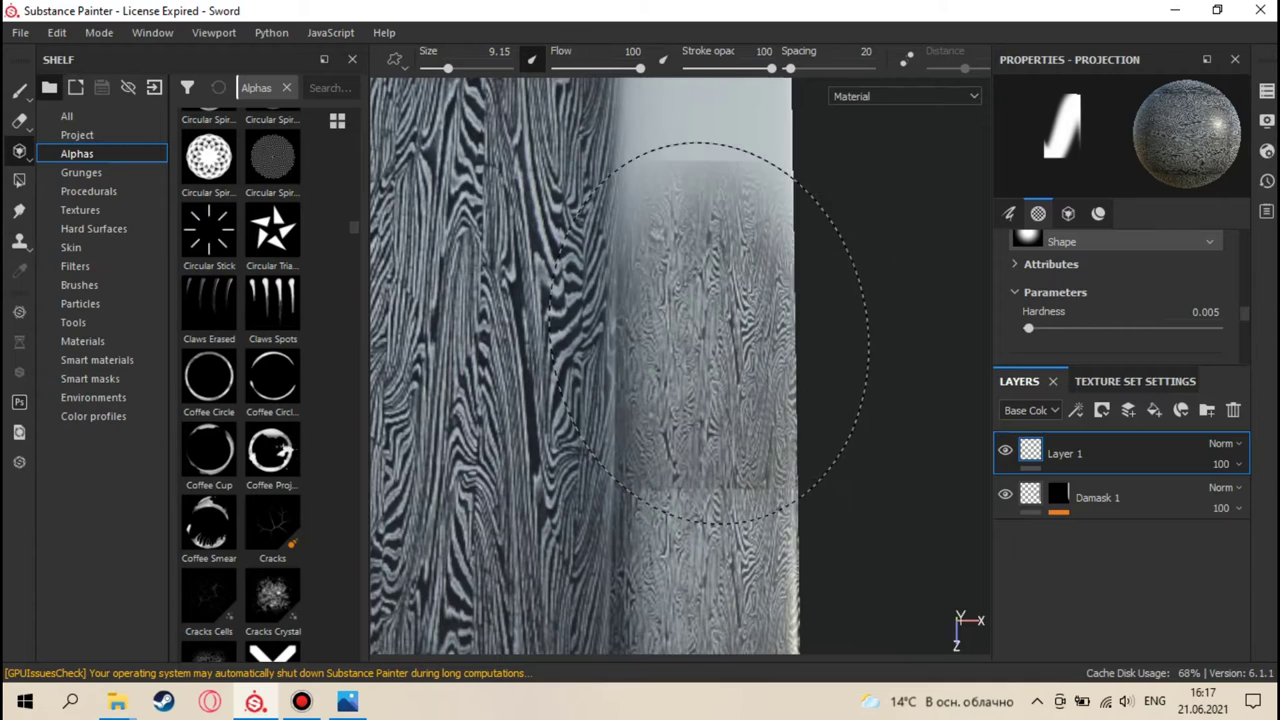
{"action": "middle_click_drag", "start_coordinate": [720, 395], "coordinate": [762, 263], "text": "alt"}
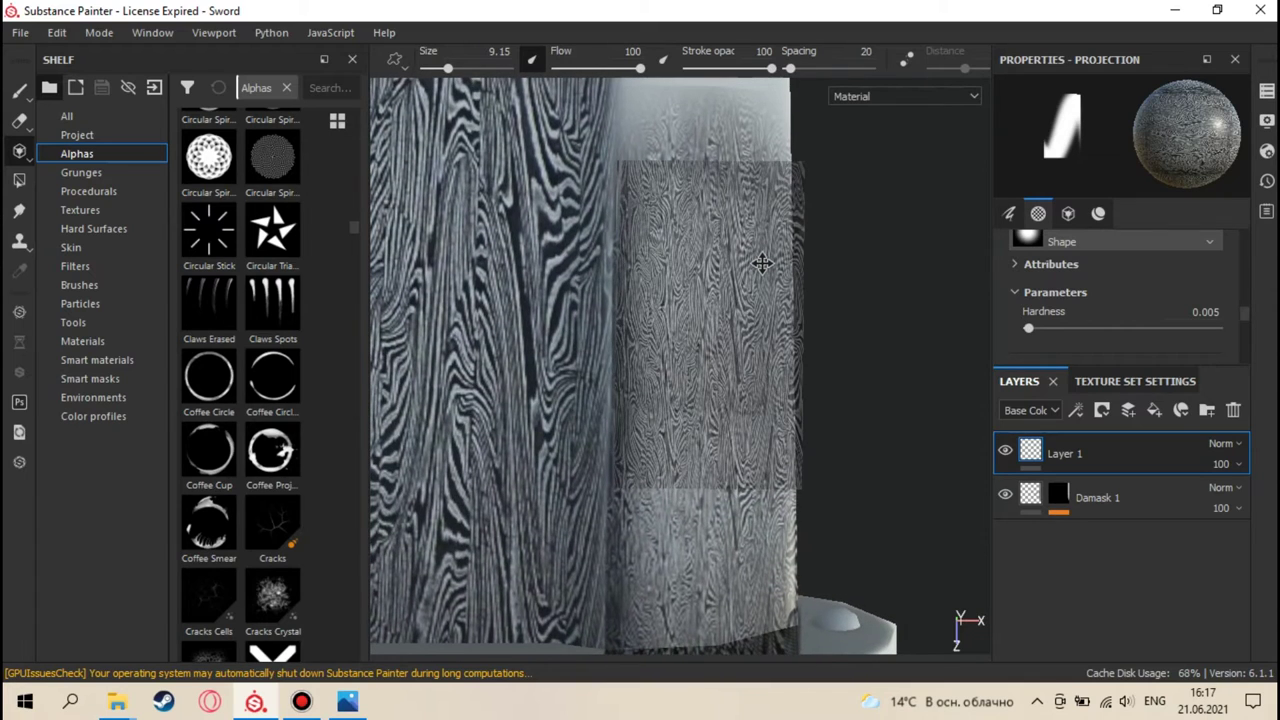
{"action": "middle_click_drag", "start_coordinate": [719, 350], "coordinate": [750, 223], "text": "alt"}
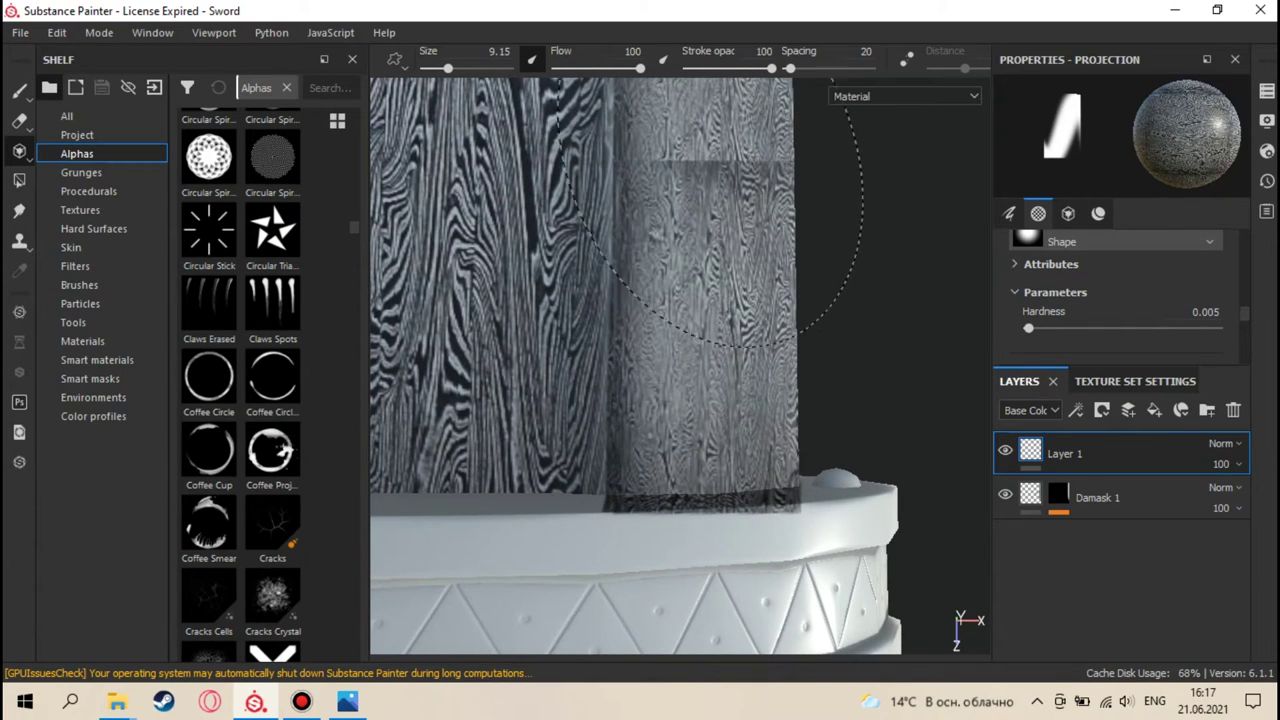
{"action": "middle_click_drag", "start_coordinate": [744, 152], "coordinate": [747, 186], "text": "alt"}
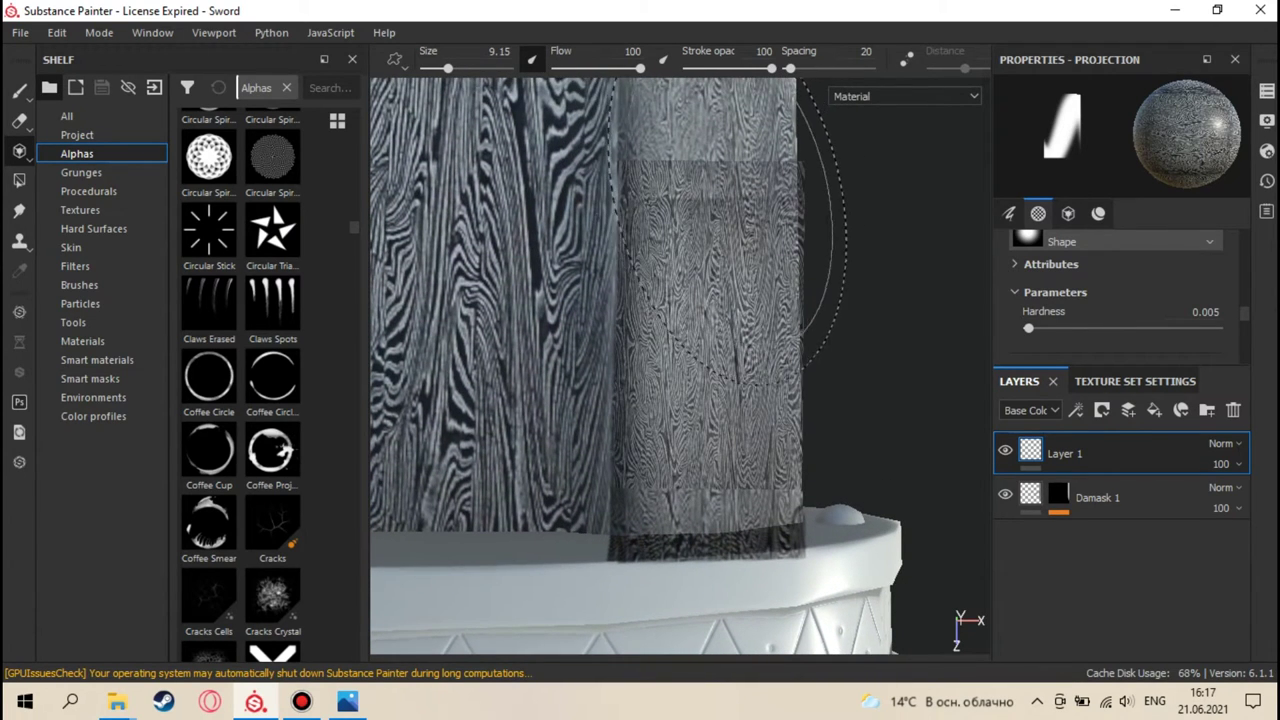
{"action": "mouse_move", "coordinate": [849, 263]}
{"action": "middle_mouse_down", "text": "alt"}
{"action": "mouse_move", "coordinate": [805, 292]}
{"action": "mouse_move", "coordinate": [714, 300]}
{"action": "mouse_move", "coordinate": [700, 325]}
{"action": "middle_mouse_up", "text": "alt"}
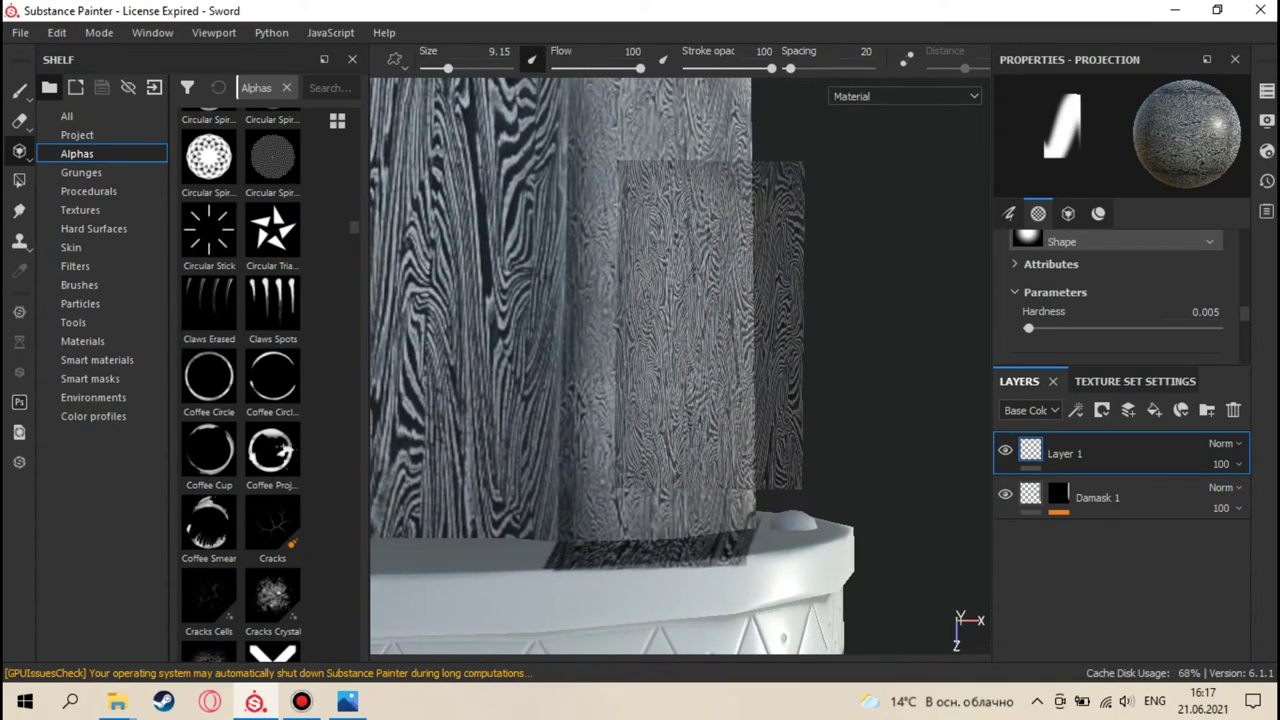
- Shrink the brush and raise its hardness to 1
{"action": "mouse_move", "coordinate": [720, 360]}
{"action": "right_mouse_down", "text": "ctrl"}
{"action": "mouse_move", "coordinate": [740, 360]}
{"action": "mouse_move", "coordinate": [700, 360]}
{"action": "right_mouse_up", "text": "ctrl"}
{"action": "left_click_drag", "start_coordinate": [1030, 329], "coordinate": [1240, 331]}
{"action": "mouse_move", "coordinate": [877, 386]}
{"action": "middle_mouse_down"}
{"action": "mouse_move", "coordinate": [750, 353]}
{"action": "mouse_move", "coordinate": [769, 334]}
{"action": "middle_mouse_up"}
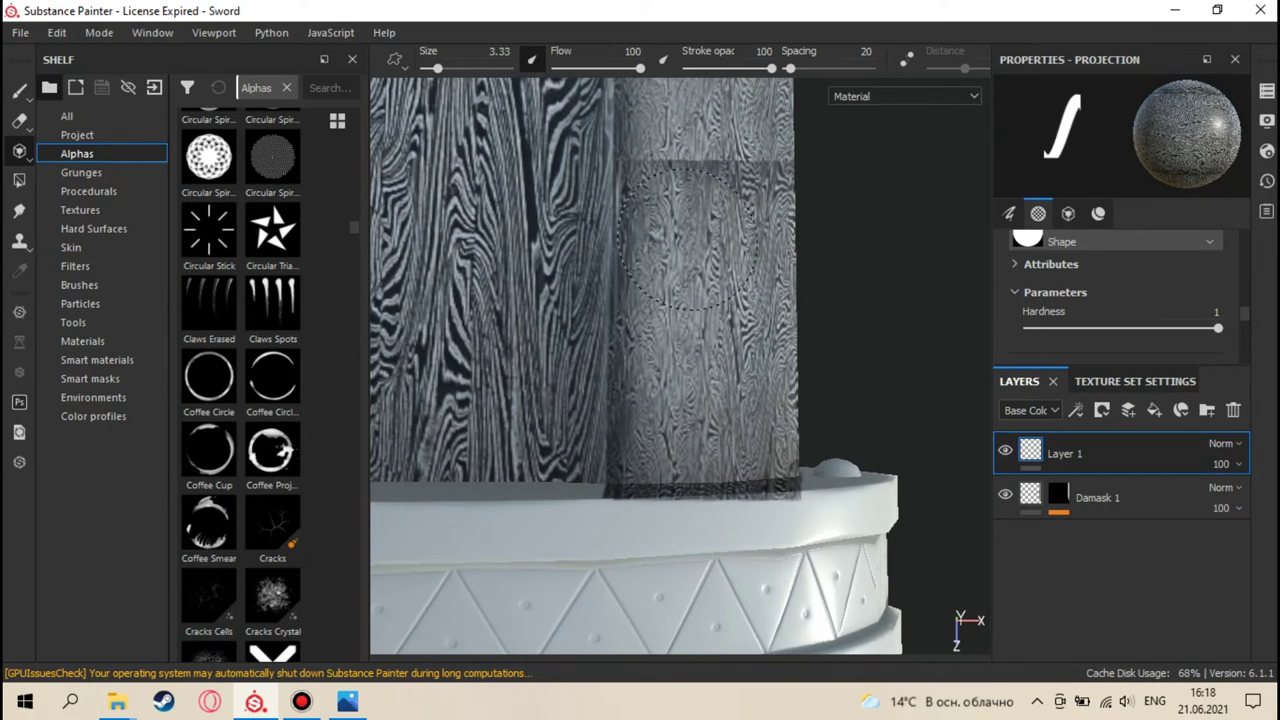
- Set the brush size to 1.5 and paint damask along the column's top edge
{"action": "middle_click_drag", "start_coordinate": [750, 150], "coordinate": [746, 430], "text": "alt"}
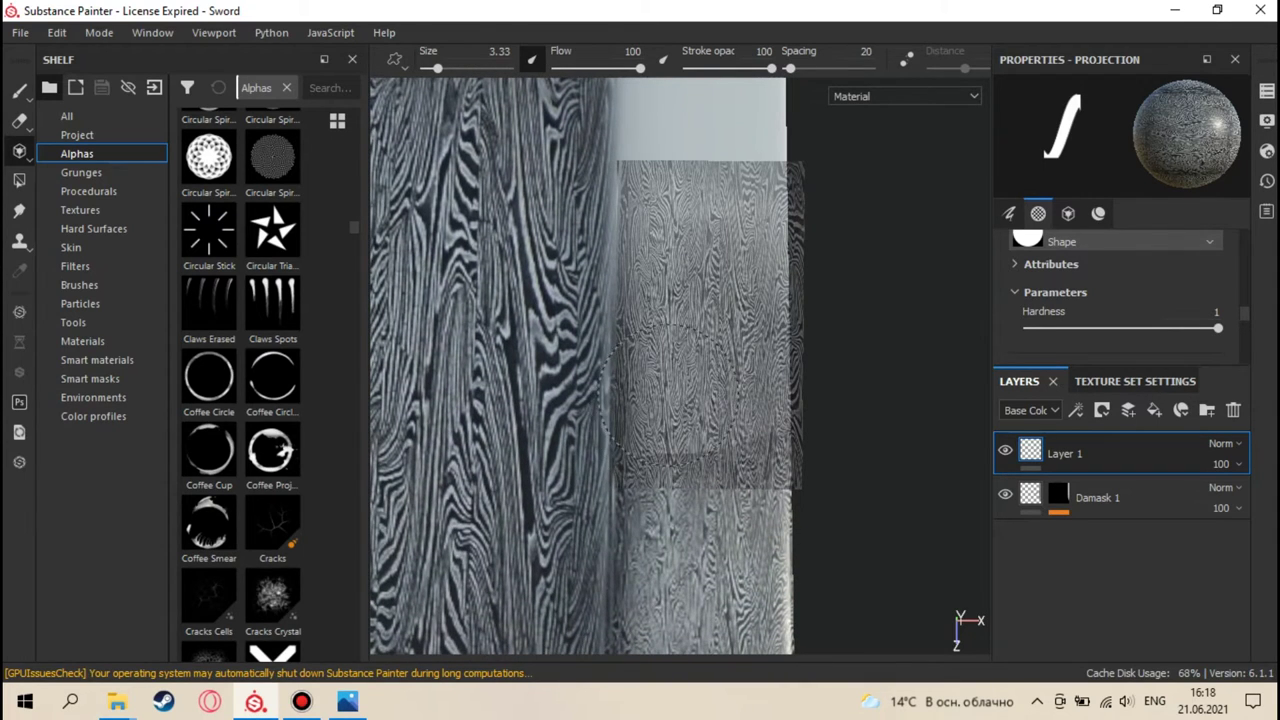
{"action": "right_click_drag", "start_coordinate": [672, 398], "coordinate": [600, 398], "text": "ctrl"}
{"action": "middle_click_drag", "start_coordinate": [650, 442], "coordinate": [652, 436], "text": "alt"}
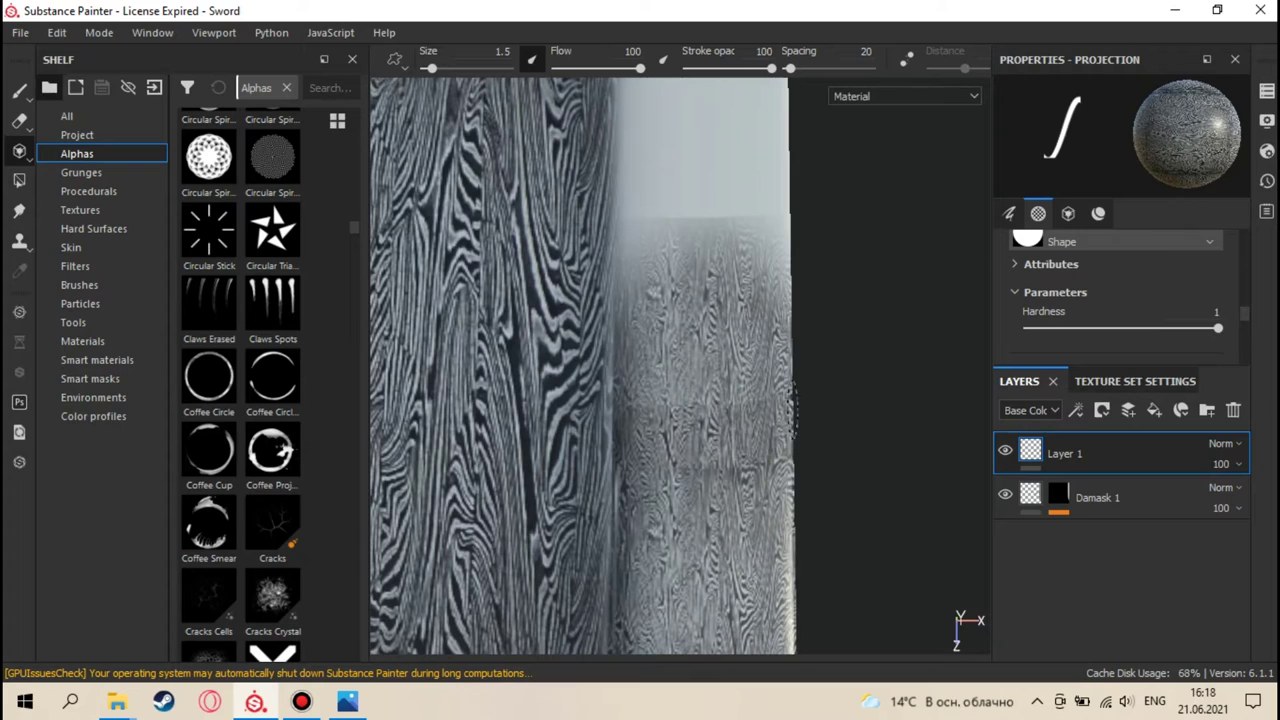
{"action": "left_click_drag", "start_coordinate": [730, 220], "coordinate": [668, 223]}
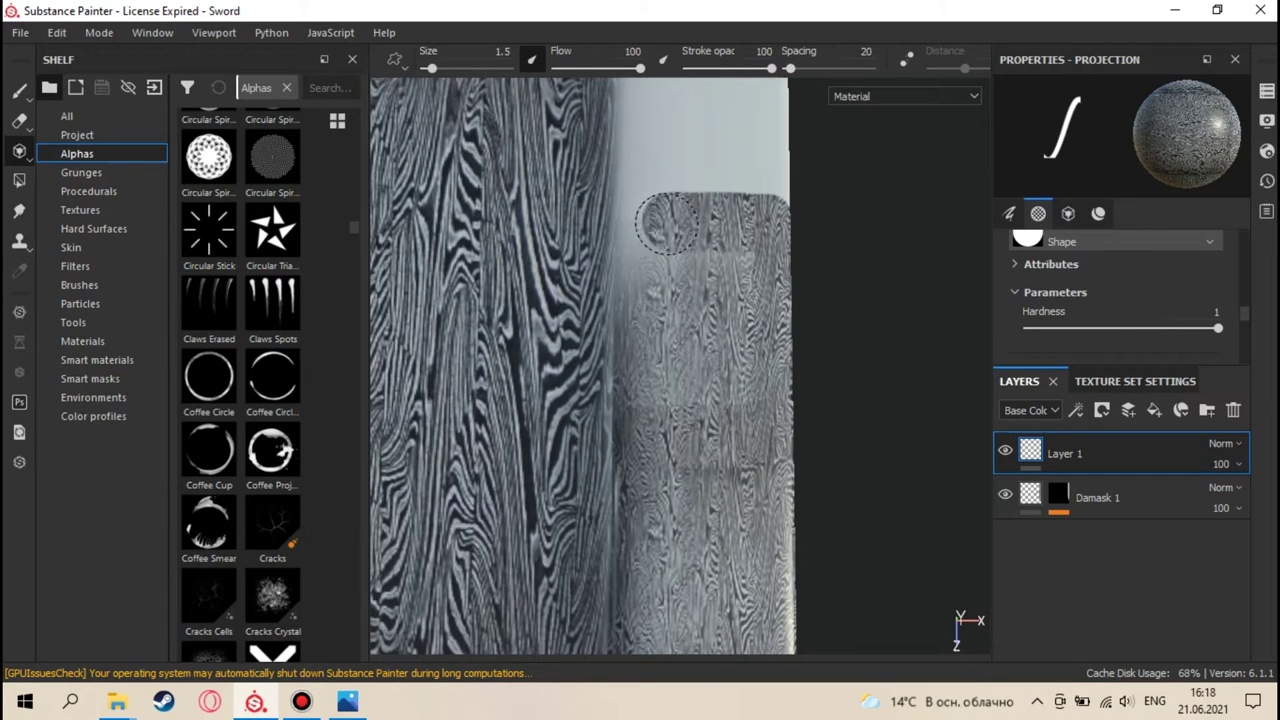
{"action": "mouse_move", "coordinate": [628, 390]}
{"action": "left_mouse_down"}
{"action": "mouse_move", "coordinate": [708, 391]}
{"action": "mouse_move", "coordinate": [735, 300]}
{"action": "left_mouse_up"}
{"action": "left_click_drag", "start_coordinate": [765, 235], "coordinate": [620, 200]}
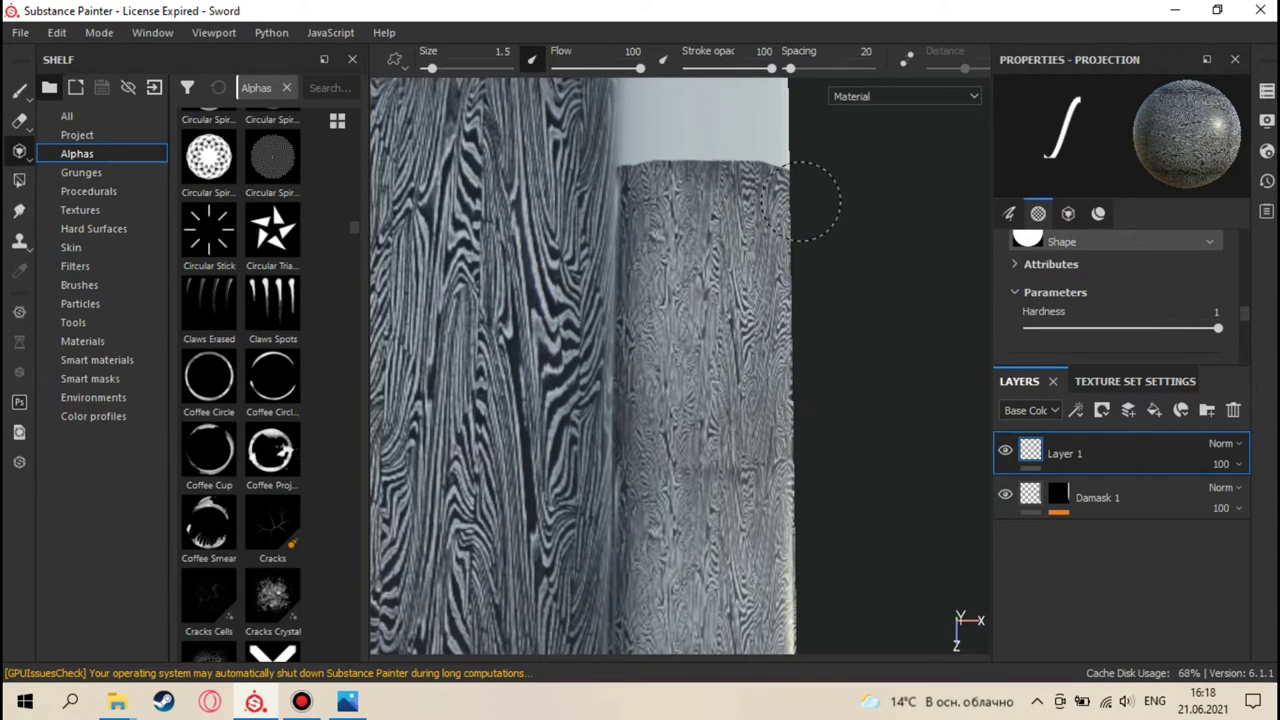
- Paint damask over the remaining light area of the upper cylinder
{"action": "middle_click_drag", "start_coordinate": [700, 380], "coordinate": [744, 510]}
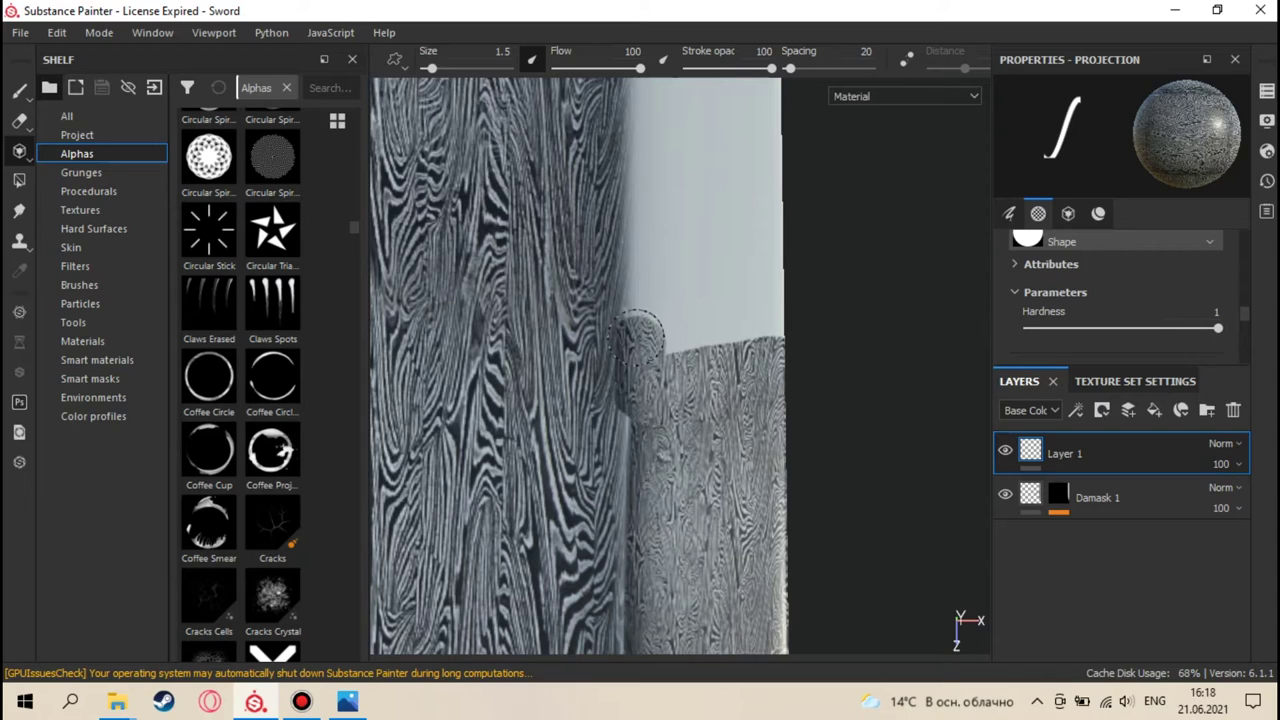
{"action": "mouse_move", "coordinate": [632, 318]}
{"action": "left_mouse_down"}
{"action": "mouse_move", "coordinate": [651, 129]}
{"action": "mouse_move", "coordinate": [663, 286]}
{"action": "mouse_move", "coordinate": [680, 330]}
{"action": "left_mouse_up"}
{"action": "mouse_move", "coordinate": [829, 309]}
{"action": "left_mouse_down"}
{"action": "mouse_move", "coordinate": [705, 235]}
{"action": "mouse_move", "coordinate": [700, 140]}
{"action": "mouse_move", "coordinate": [750, 220]}
{"action": "left_mouse_up"}
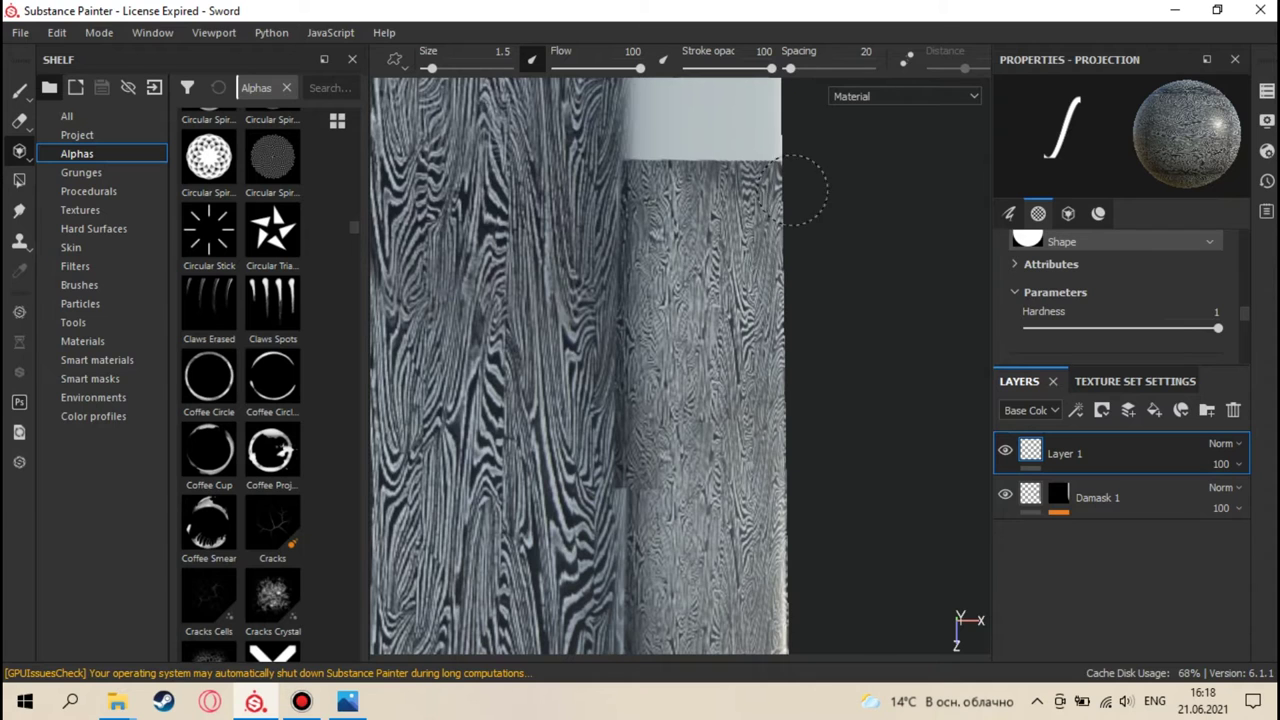
{"action": "middle_click_drag", "start_coordinate": [808, 252], "coordinate": [816, 128]}
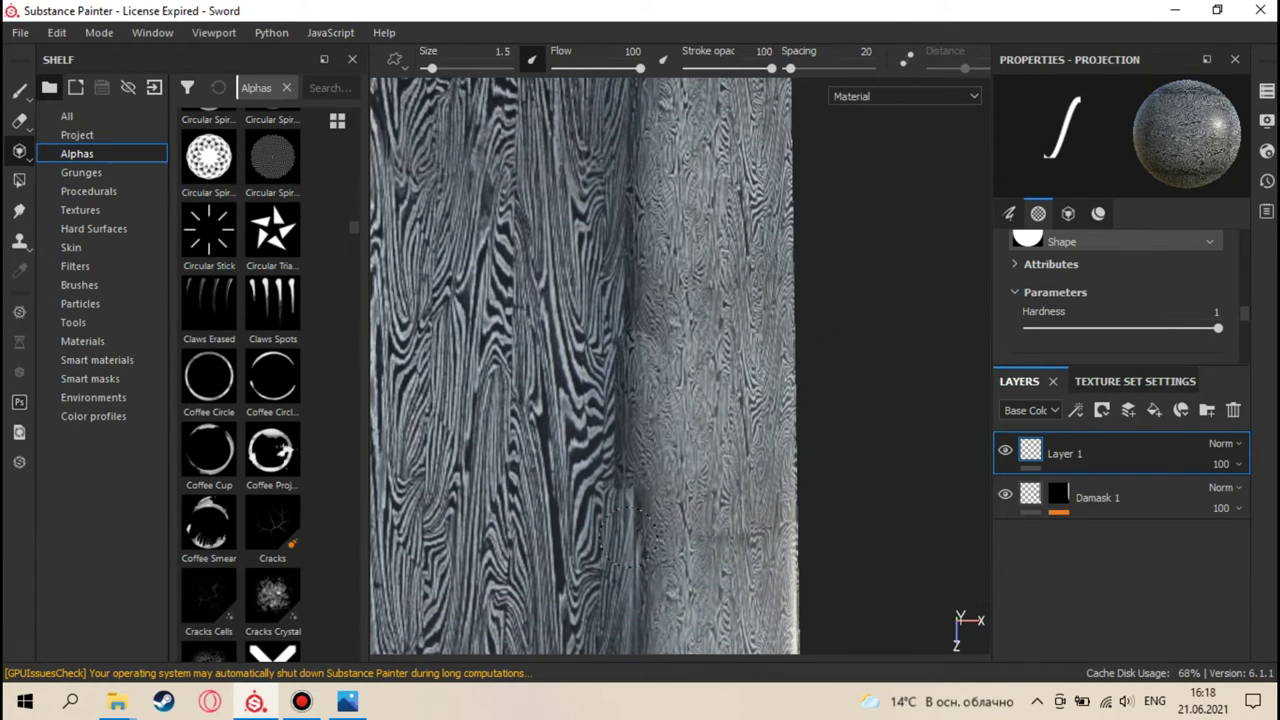
{"action": "middle_click_drag", "start_coordinate": [670, 252], "coordinate": [695, 210]}
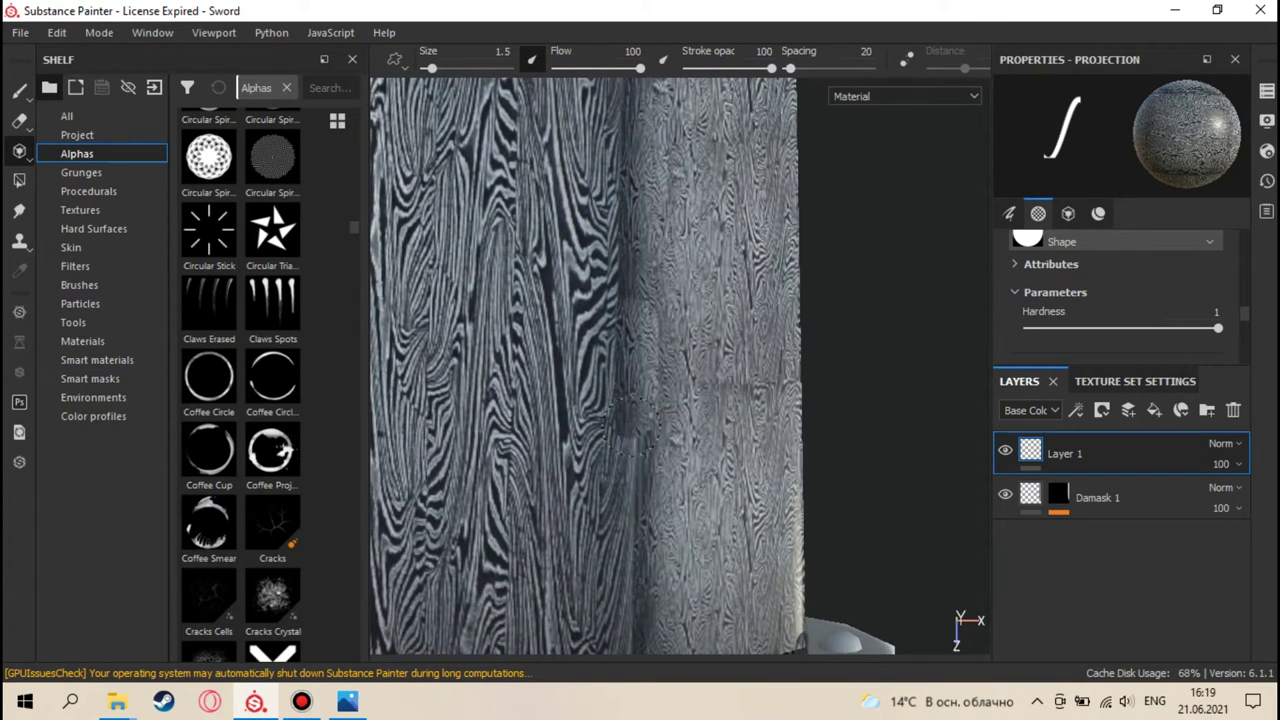
{"action": "middle_click_drag", "start_coordinate": [634, 400], "coordinate": [636, 283]}
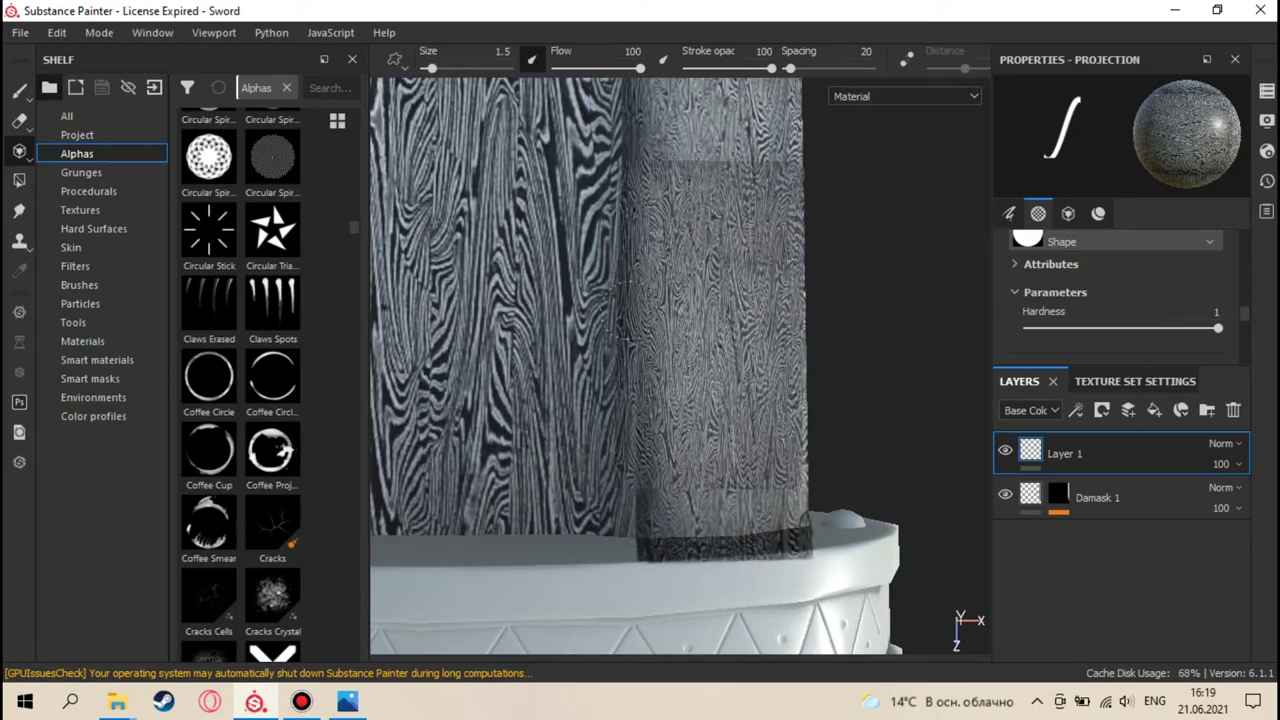
{"action": "middle_click_drag", "start_coordinate": [629, 476], "coordinate": [627, 422]}
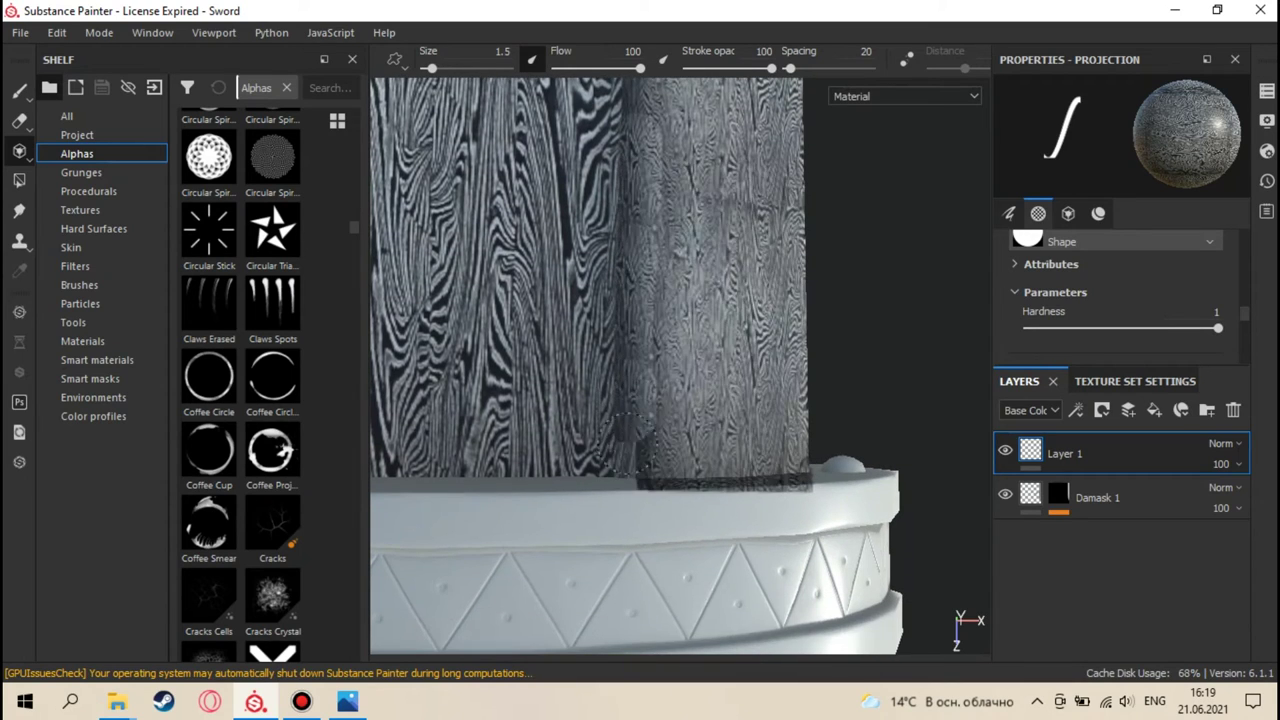
{"action": "middle_click_drag", "start_coordinate": [664, 330], "coordinate": [728, 548]}
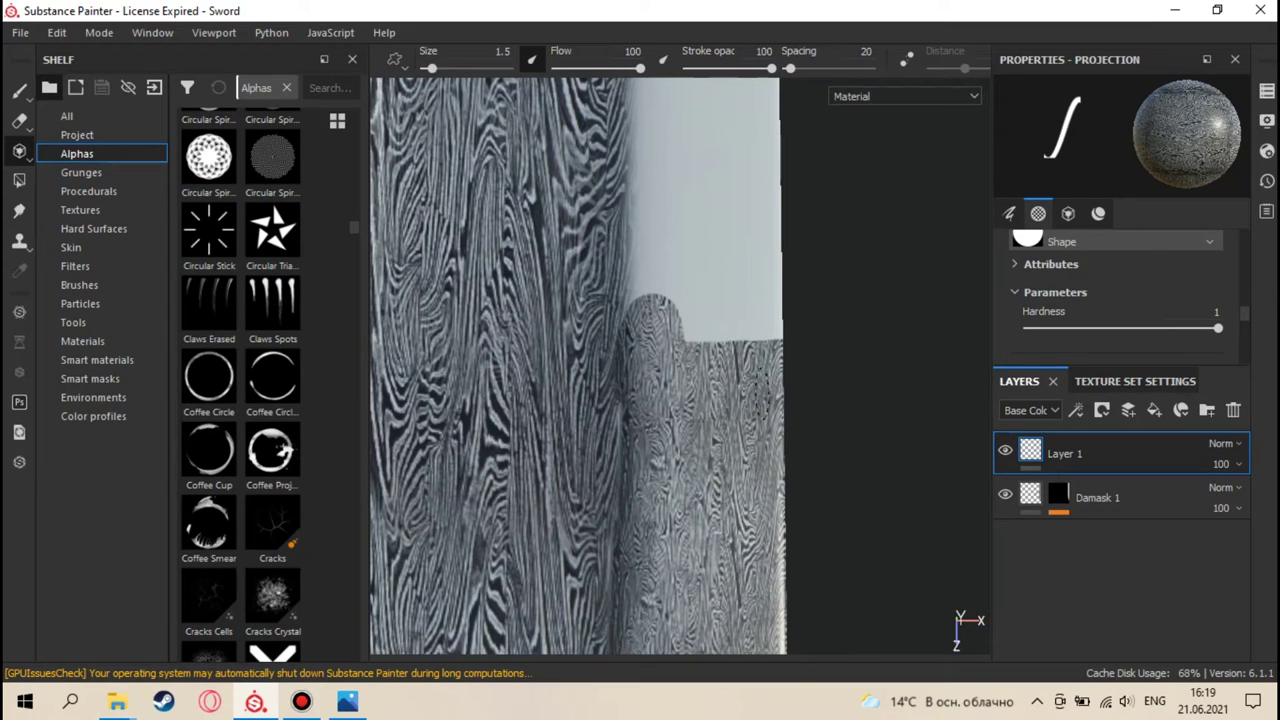
- Paint damask over the white band and patches at the top, sliding the projection down
{"action": "mouse_move", "coordinate": [630, 265]}
{"action": "left_mouse_down"}
{"action": "mouse_move", "coordinate": [663, 250]}
{"action": "mouse_move", "coordinate": [812, 332]}
{"action": "left_mouse_up"}
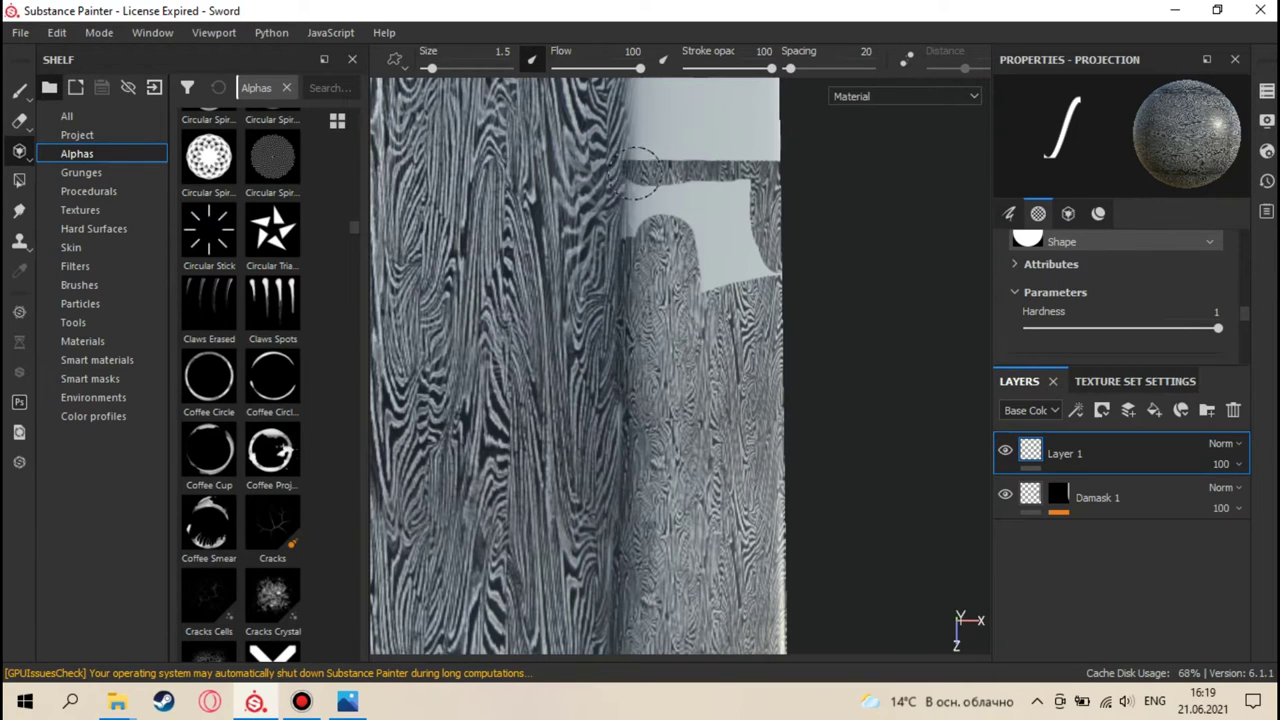
{"action": "left_click_drag", "start_coordinate": [752, 162], "coordinate": [690, 240]}
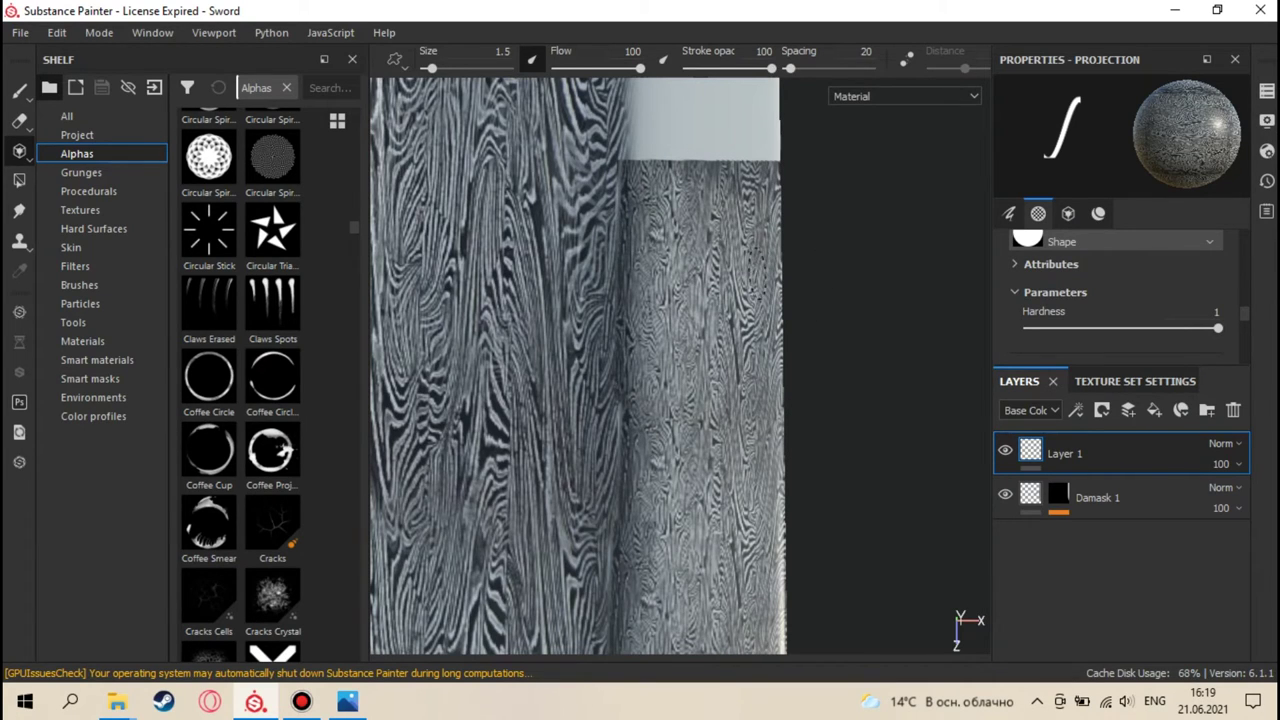
{"action": "middle_click_drag", "start_coordinate": [620, 165], "coordinate": [633, 321]}
{"action": "left_click_drag", "start_coordinate": [645, 368], "coordinate": [660, 242]}
{"action": "mouse_move", "coordinate": [672, 312]}
{"action": "left_mouse_down"}
{"action": "mouse_move", "coordinate": [714, 286]}
{"action": "mouse_move", "coordinate": [803, 291]}
{"action": "left_mouse_up"}
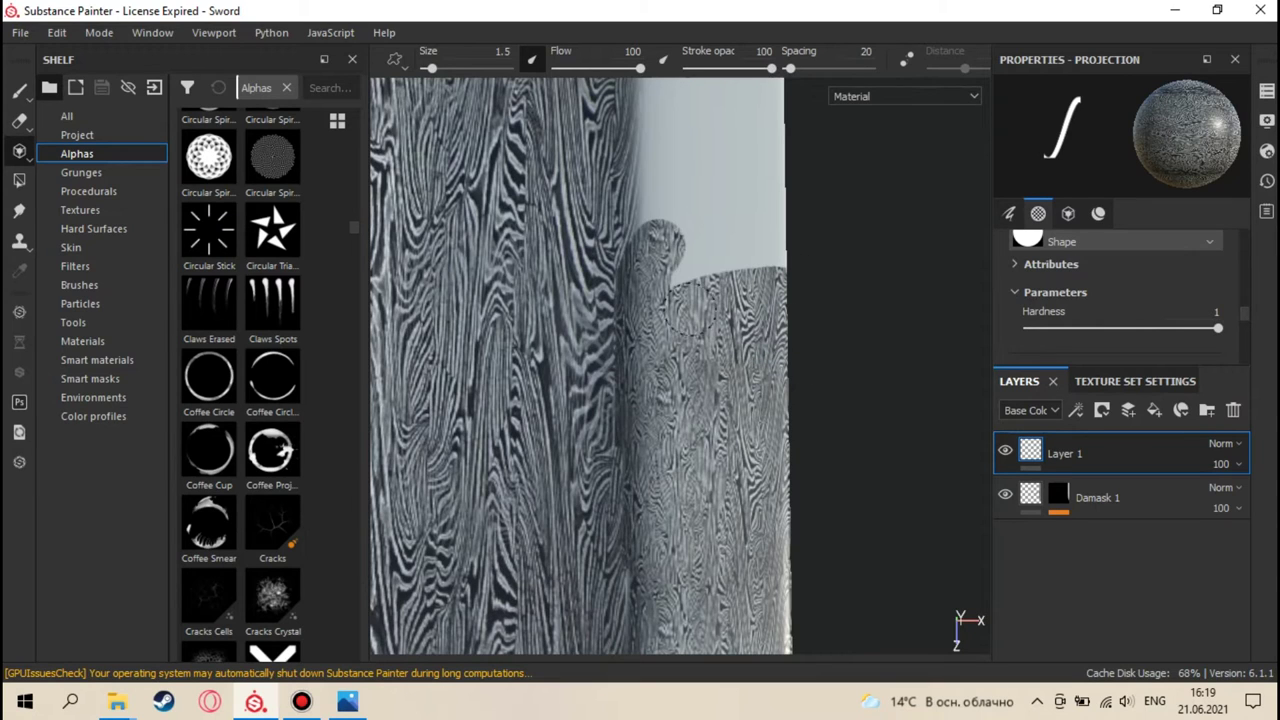
{"action": "mouse_move", "coordinate": [658, 243]}
{"action": "left_mouse_down"}
{"action": "mouse_move", "coordinate": [640, 175]}
{"action": "mouse_move", "coordinate": [640, 258]}
{"action": "mouse_move", "coordinate": [659, 142]}
{"action": "left_mouse_up"}
{"action": "left_click_drag", "start_coordinate": [688, 198], "coordinate": [812, 261]}
{"action": "mouse_move", "coordinate": [820, 133]}
{"action": "left_mouse_down"}
{"action": "mouse_move", "coordinate": [662, 165]}
{"action": "mouse_move", "coordinate": [802, 193]}
{"action": "mouse_move", "coordinate": [806, 237]}
{"action": "left_mouse_up"}
- Reposition the model under the projection and paint damask along the top edge
{"action": "mouse_move", "coordinate": [760, 132]}
{"action": "left_mouse_down", "text": "alt"}
{"action": "mouse_move", "coordinate": [745, 335]}
{"action": "mouse_move", "coordinate": [651, 229]}
{"action": "mouse_move", "coordinate": [655, 208]}
{"action": "left_mouse_up", "text": "alt"}
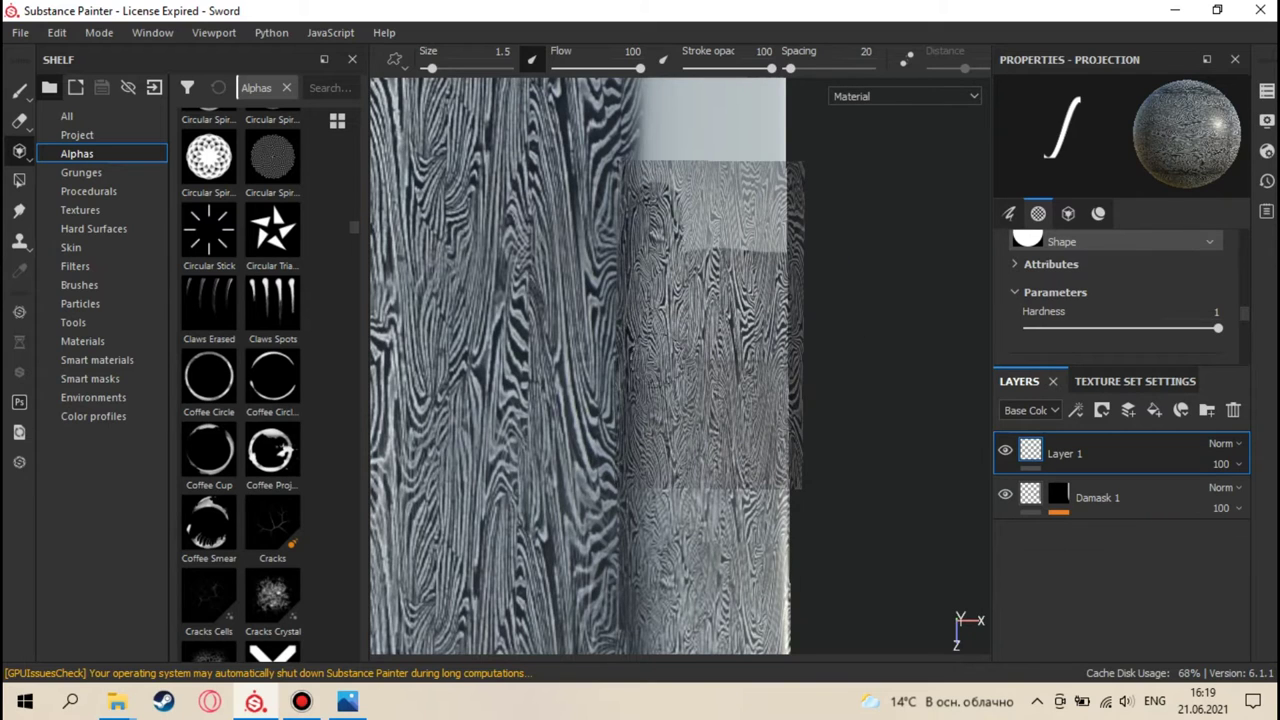
{"action": "mouse_move", "coordinate": [755, 255]}
{"action": "middle_mouse_down", "text": "alt"}
{"action": "mouse_move", "coordinate": [743, 294]}
{"action": "mouse_move", "coordinate": [720, 280]}
{"action": "mouse_move", "coordinate": [740, 260]}
{"action": "middle_mouse_up", "text": "alt"}
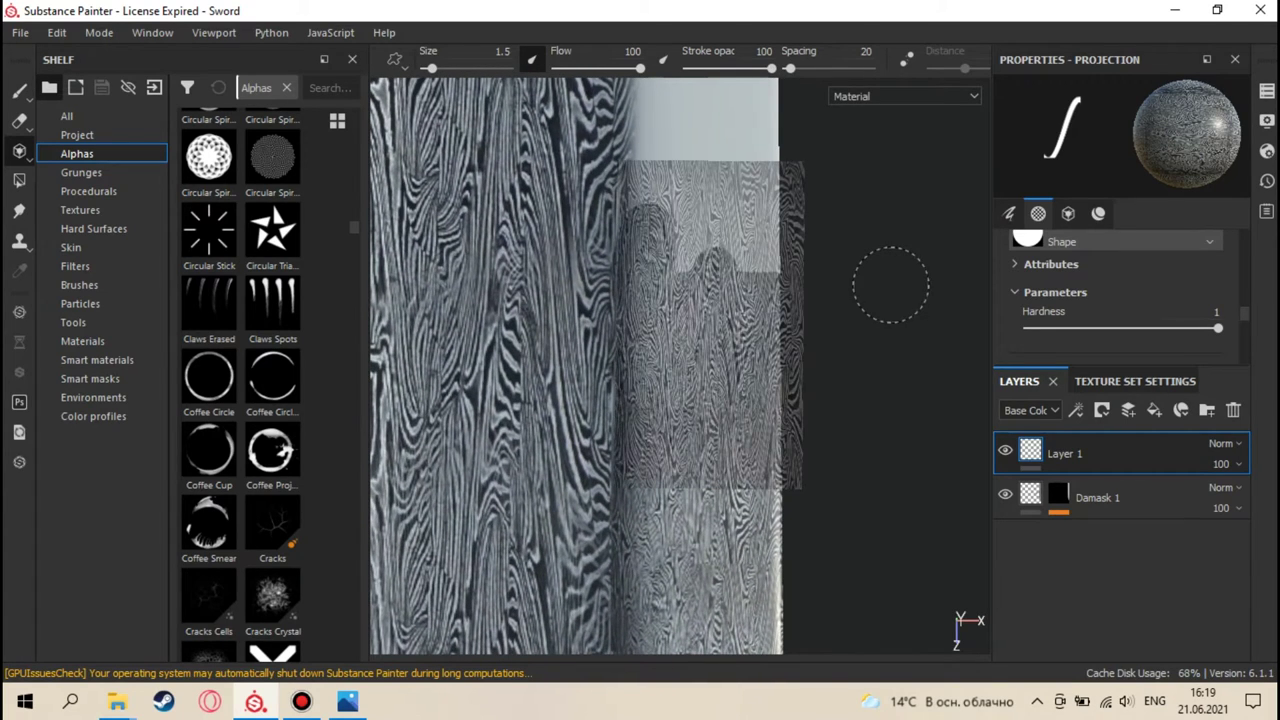
{"action": "middle_click_drag", "start_coordinate": [749, 252], "coordinate": [753, 253], "text": "alt"}
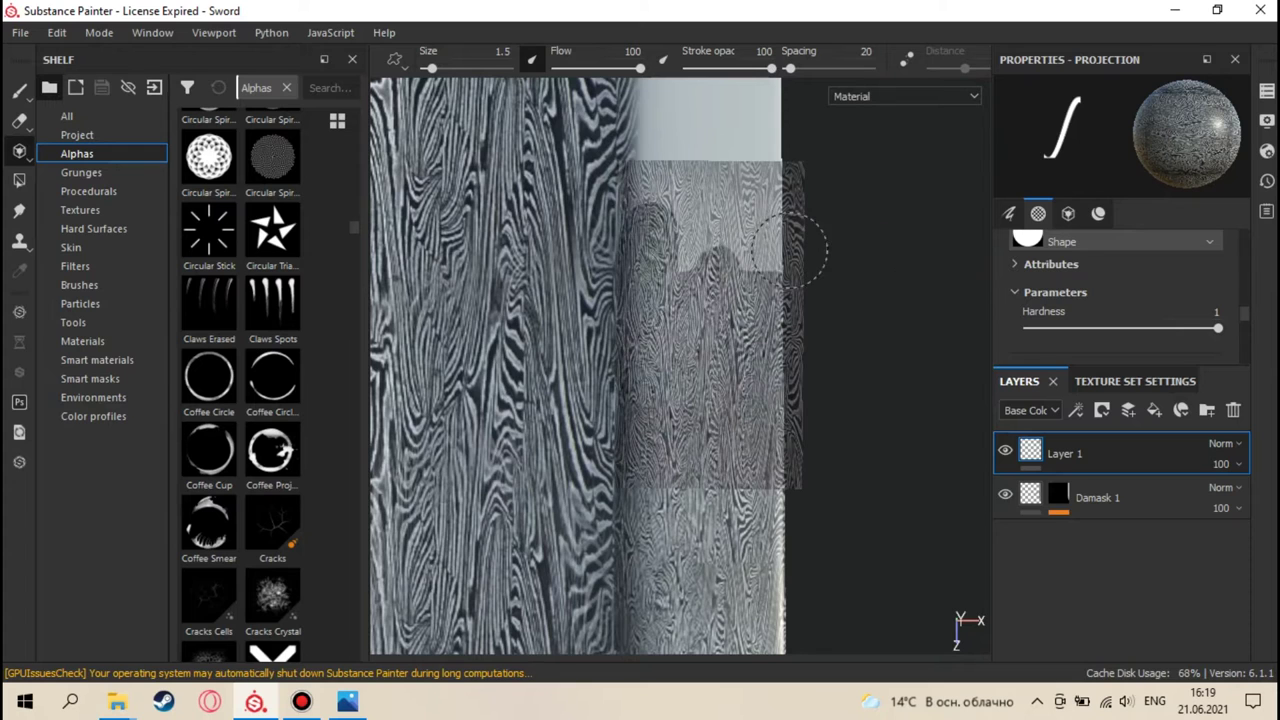
{"action": "middle_click_drag", "start_coordinate": [718, 212], "coordinate": [725, 292], "text": "alt"}
{"action": "mouse_move", "coordinate": [718, 309]}
{"action": "left_mouse_down"}
{"action": "mouse_move", "coordinate": [700, 345]}
{"action": "mouse_move", "coordinate": [795, 338]}
{"action": "mouse_move", "coordinate": [670, 298]}
{"action": "mouse_move", "coordinate": [660, 258]}
{"action": "mouse_move", "coordinate": [640, 310]}
{"action": "mouse_move", "coordinate": [655, 160]}
{"action": "mouse_move", "coordinate": [673, 235]}
{"action": "mouse_move", "coordinate": [806, 292]}
{"action": "left_mouse_up"}
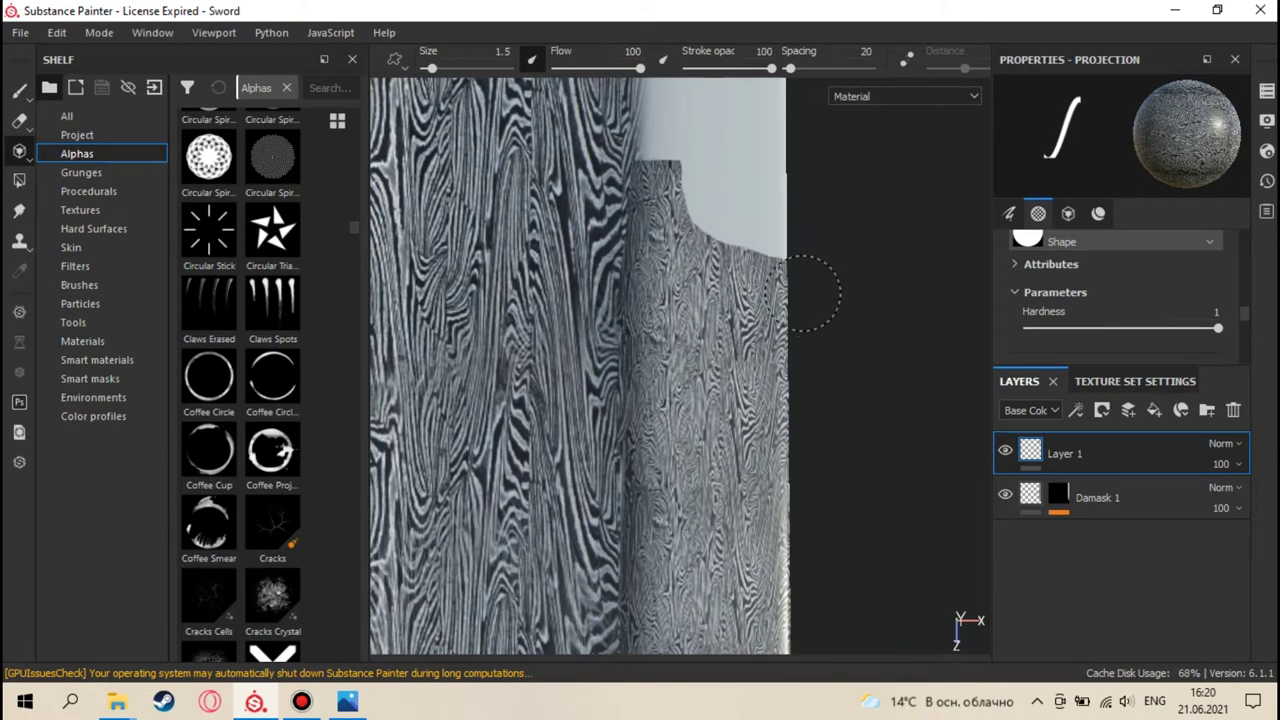
{"action": "mouse_move", "coordinate": [768, 183]}
{"action": "left_mouse_down"}
{"action": "mouse_move", "coordinate": [705, 205]}
{"action": "mouse_move", "coordinate": [760, 240]}
{"action": "left_mouse_up"}
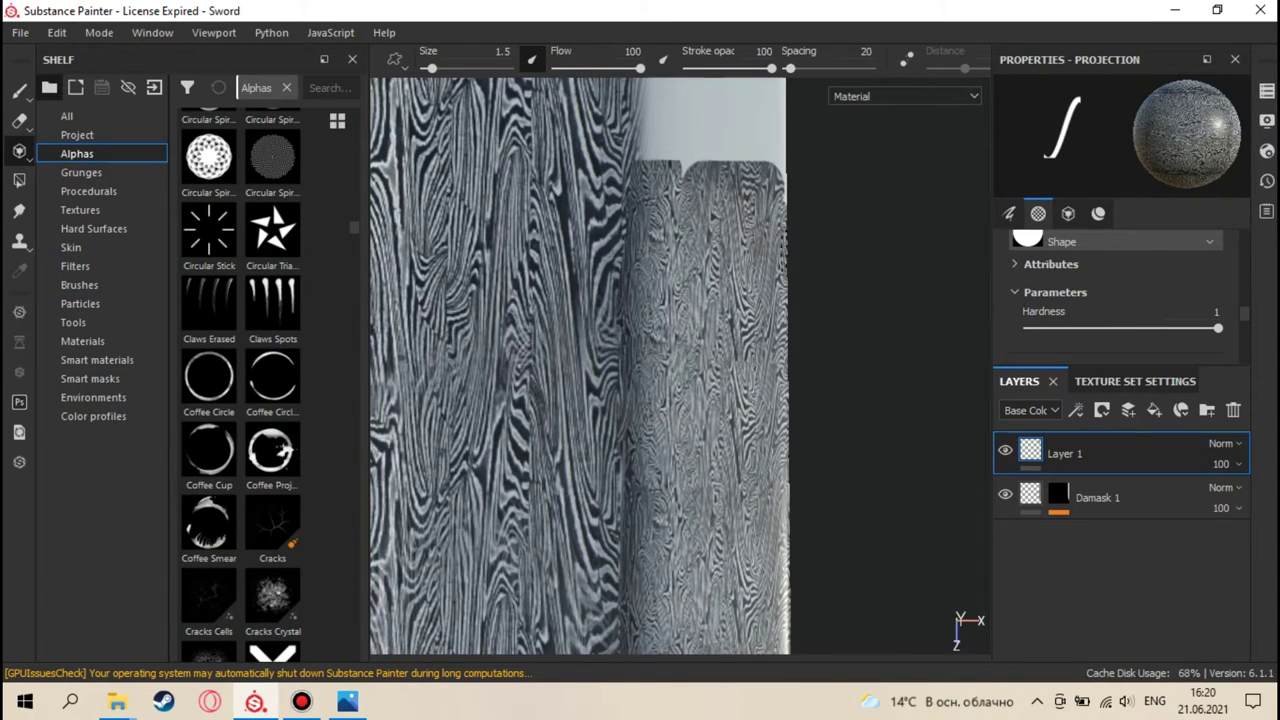
- Slide the projection down and fill the blank strips along the right edge and top band
{"action": "middle_click_drag", "start_coordinate": [746, 157], "coordinate": [746, 340]}
{"action": "left_click_drag", "start_coordinate": [657, 300], "coordinate": [652, 245]}
{"action": "mouse_move", "coordinate": [700, 340]}
{"action": "left_mouse_down"}
{"action": "mouse_move", "coordinate": [789, 334]}
{"action": "mouse_move", "coordinate": [685, 322]}
{"action": "left_mouse_up"}
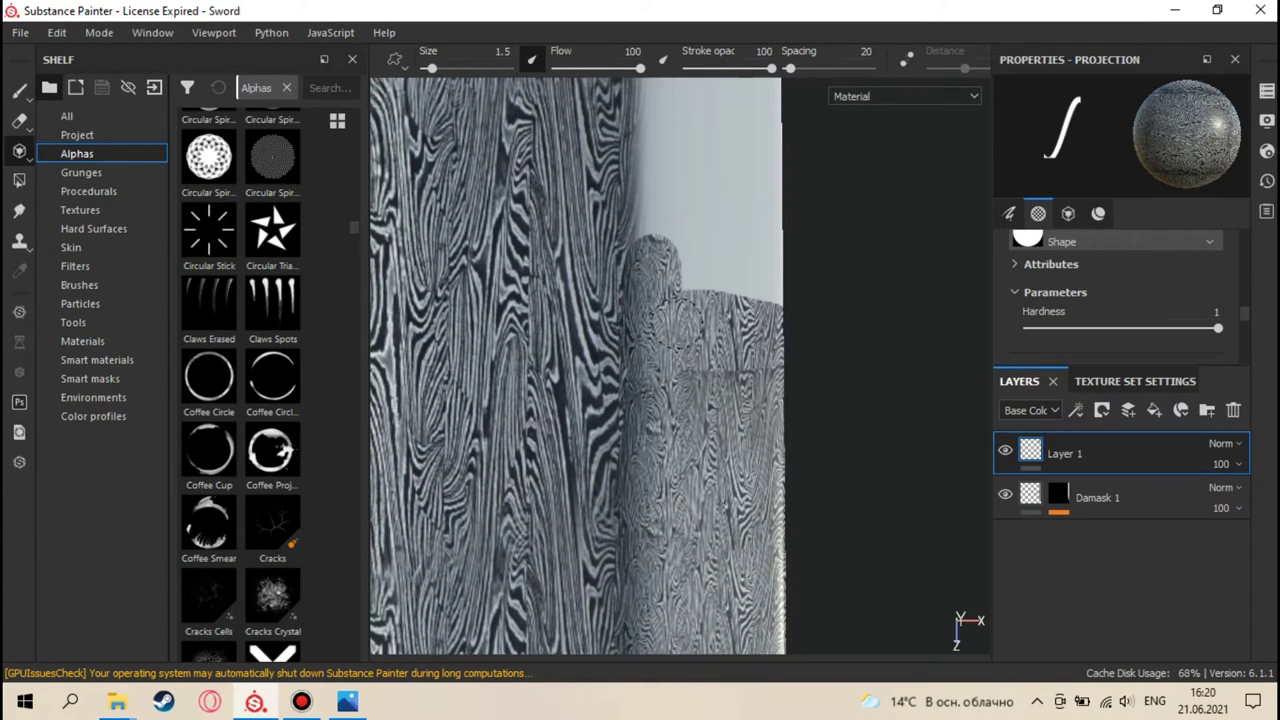
{"action": "mouse_move", "coordinate": [737, 277]}
{"action": "left_mouse_down"}
{"action": "mouse_move", "coordinate": [758, 215]}
{"action": "mouse_move", "coordinate": [760, 320]}
{"action": "left_mouse_up"}
{"action": "mouse_move", "coordinate": [765, 165]}
{"action": "left_mouse_down"}
{"action": "mouse_move", "coordinate": [638, 163]}
{"action": "mouse_move", "coordinate": [631, 272]}
{"action": "mouse_move", "coordinate": [626, 225]}
{"action": "mouse_move", "coordinate": [654, 192]}
{"action": "mouse_move", "coordinate": [712, 207]}
{"action": "mouse_move", "coordinate": [789, 198]}
{"action": "mouse_move", "coordinate": [715, 270]}
{"action": "left_mouse_up"}
{"action": "middle_click_drag", "start_coordinate": [768, 240], "coordinate": [766, 393]}
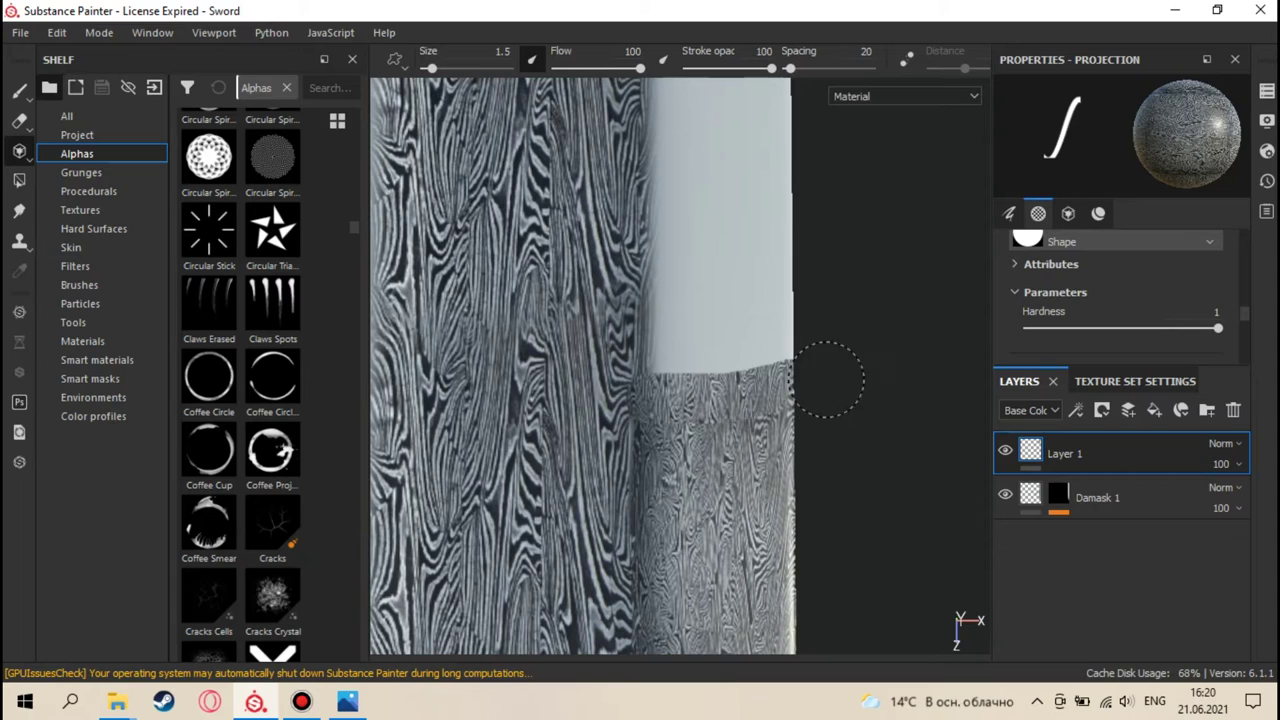
- Paint projected damask over the blank region and down its right edge
{"action": "mouse_move", "coordinate": [640, 395]}
{"action": "left_mouse_down"}
{"action": "mouse_move", "coordinate": [650, 250]}
{"action": "mouse_move", "coordinate": [670, 155]}
{"action": "mouse_move", "coordinate": [683, 342]}
{"action": "mouse_move", "coordinate": [800, 355]}
{"action": "mouse_move", "coordinate": [710, 310]}
{"action": "mouse_move", "coordinate": [817, 306]}
{"action": "left_mouse_up"}
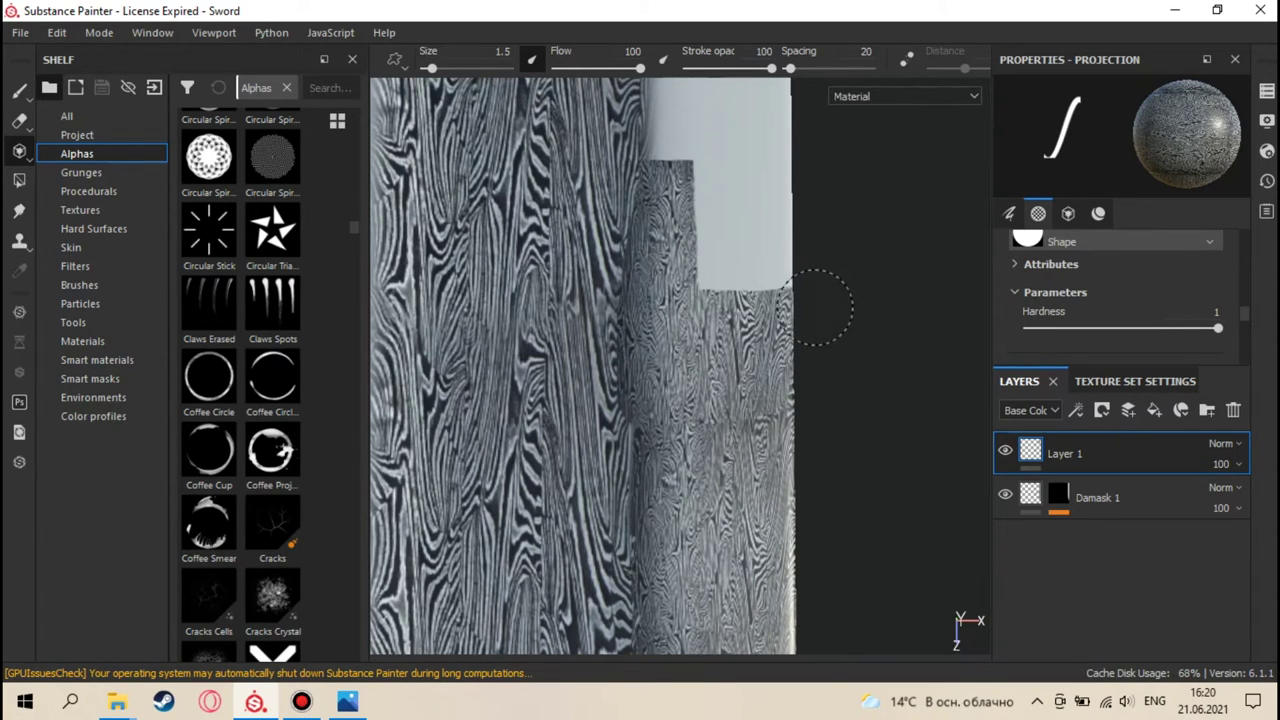
{"action": "left_click_drag", "start_coordinate": [800, 168], "coordinate": [803, 255]}
{"action": "mouse_move", "coordinate": [785, 150]}
{"action": "left_mouse_down"}
{"action": "mouse_move", "coordinate": [686, 129]}
{"action": "mouse_move", "coordinate": [730, 200]}
{"action": "mouse_move", "coordinate": [730, 280]}
{"action": "left_mouse_up"}
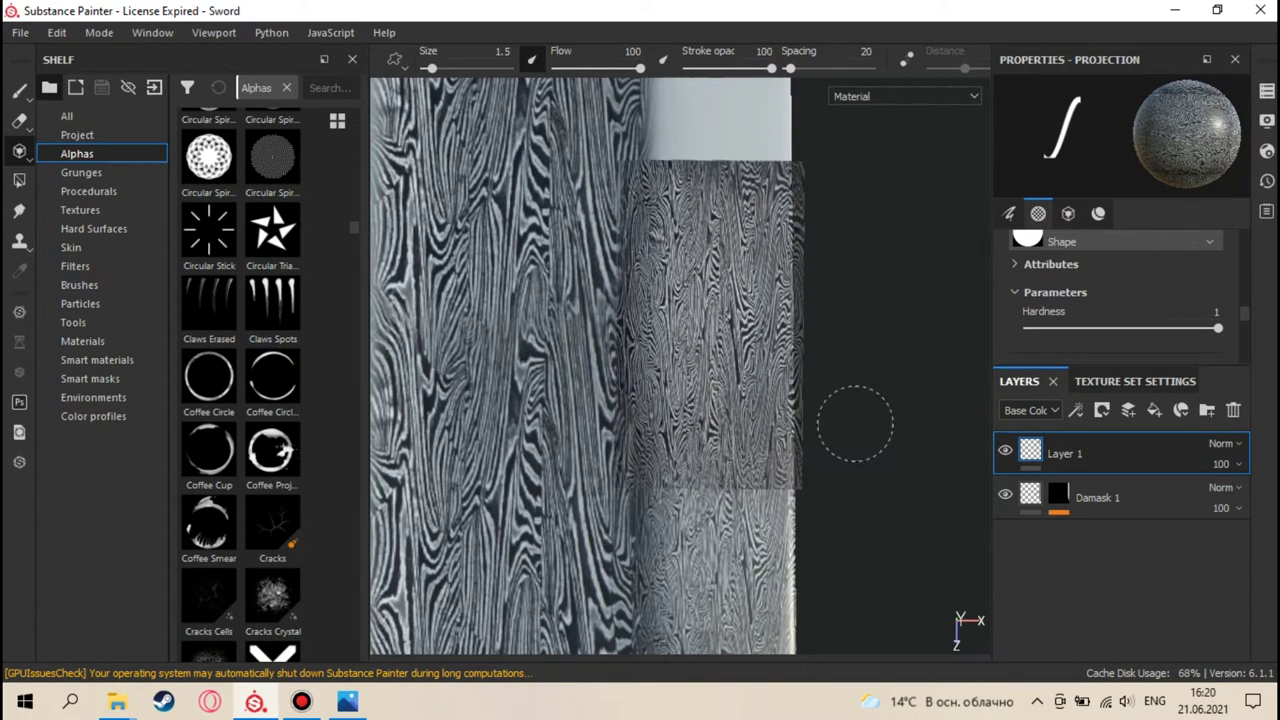
- Reposition the projection and paint damask over the grey patch and rounded upper part
{"action": "mouse_move", "coordinate": [743, 311]}
{"action": "middle_mouse_down"}
{"action": "mouse_move", "coordinate": [747, 551]}
{"action": "mouse_move", "coordinate": [700, 400]}
{"action": "middle_mouse_up"}
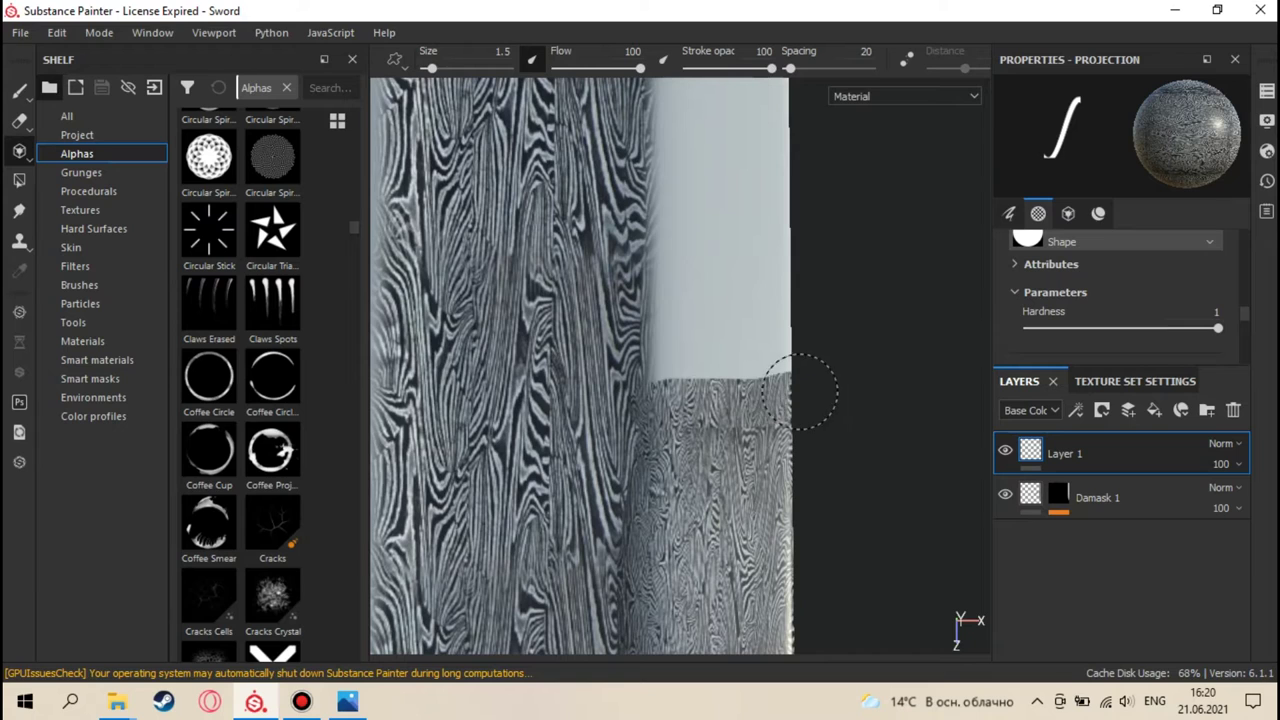
{"action": "middle_click_drag", "start_coordinate": [794, 360], "coordinate": [738, 425]}
{"action": "mouse_move", "coordinate": [733, 340]}
{"action": "left_mouse_down"}
{"action": "mouse_move", "coordinate": [729, 286]}
{"action": "mouse_move", "coordinate": [765, 320]}
{"action": "mouse_move", "coordinate": [772, 215]}
{"action": "mouse_move", "coordinate": [796, 175]}
{"action": "mouse_move", "coordinate": [658, 160]}
{"action": "mouse_move", "coordinate": [650, 305]}
{"action": "left_mouse_up"}
{"action": "mouse_move", "coordinate": [810, 322]}
{"action": "left_mouse_down"}
{"action": "mouse_move", "coordinate": [705, 280]}
{"action": "mouse_move", "coordinate": [740, 235]}
{"action": "mouse_move", "coordinate": [685, 200]}
{"action": "mouse_move", "coordinate": [782, 160]}
{"action": "left_mouse_up"}
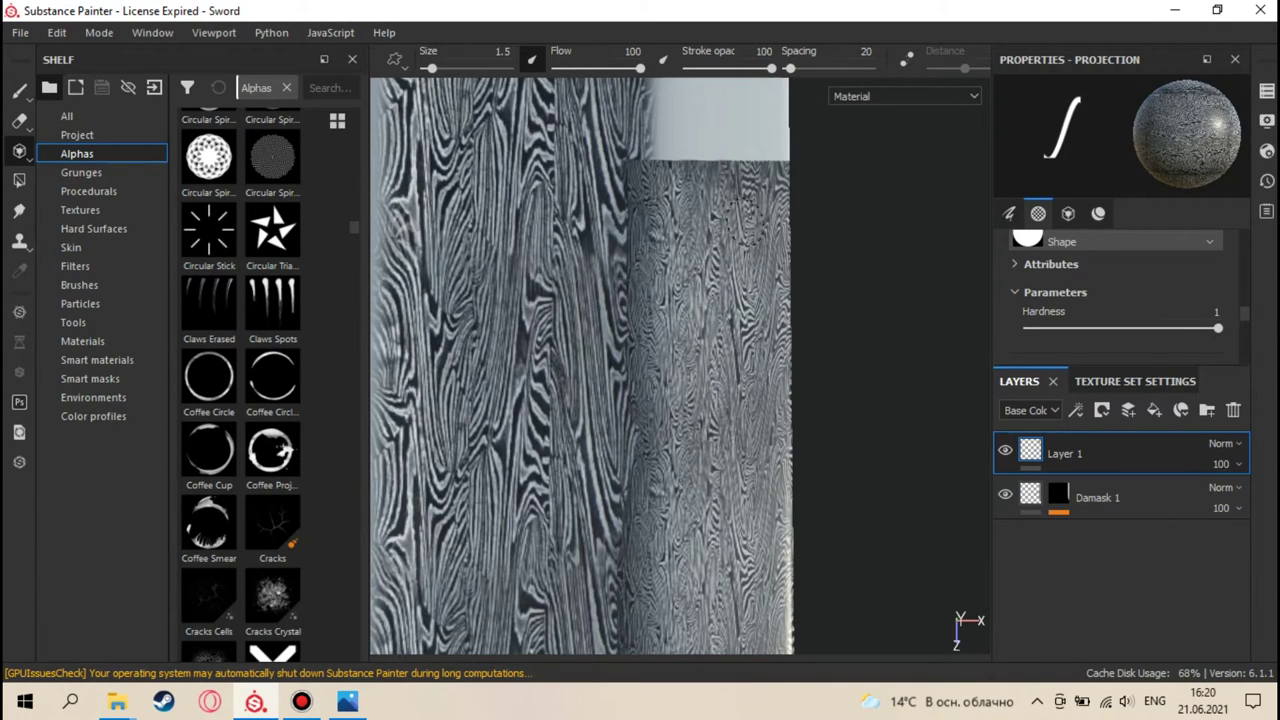
{"action": "middle_click_drag", "start_coordinate": [727, 138], "coordinate": [728, 355]}
{"action": "mouse_move", "coordinate": [680, 400]}
{"action": "left_mouse_down"}
{"action": "mouse_move", "coordinate": [665, 320]}
{"action": "mouse_move", "coordinate": [670, 205]}
{"action": "mouse_move", "coordinate": [625, 405]}
{"action": "mouse_move", "coordinate": [829, 356]}
{"action": "left_mouse_up"}
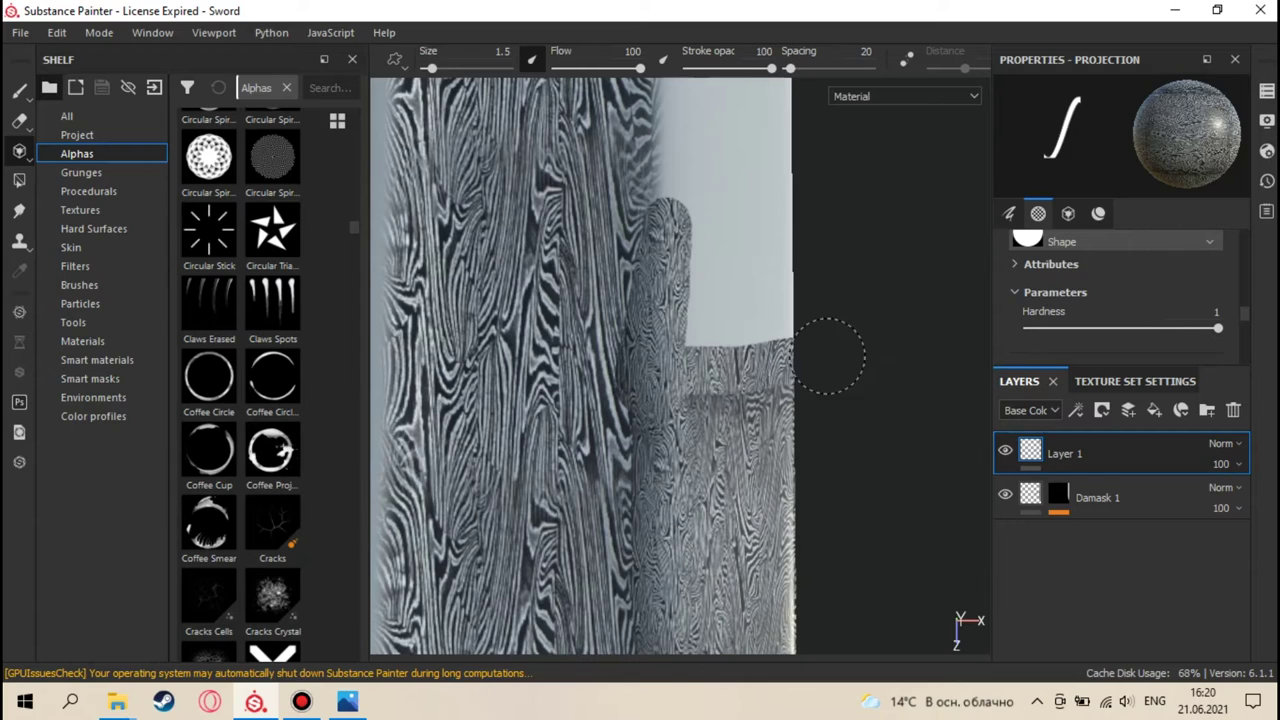
{"action": "mouse_move", "coordinate": [732, 352]}
{"action": "left_mouse_down"}
{"action": "mouse_move", "coordinate": [829, 323]}
{"action": "mouse_move", "coordinate": [668, 198]}
{"action": "mouse_move", "coordinate": [780, 240]}
{"action": "left_mouse_up"}
{"action": "mouse_move", "coordinate": [712, 212]}
{"action": "left_mouse_down"}
{"action": "mouse_move", "coordinate": [706, 145]}
{"action": "mouse_move", "coordinate": [718, 165]}
{"action": "left_mouse_up"}
- Alternately slide the projection down and extend damask upward over the grey area
{"action": "middle_click_drag", "start_coordinate": [736, 246], "coordinate": [740, 362]}
{"action": "mouse_move", "coordinate": [679, 359]}
{"action": "left_mouse_down"}
{"action": "mouse_move", "coordinate": [831, 349]}
{"action": "mouse_move", "coordinate": [686, 380]}
{"action": "mouse_move", "coordinate": [820, 372]}
{"action": "mouse_move", "coordinate": [682, 315]}
{"action": "mouse_move", "coordinate": [831, 299]}
{"action": "mouse_move", "coordinate": [680, 285]}
{"action": "mouse_move", "coordinate": [680, 258]}
{"action": "mouse_move", "coordinate": [705, 240]}
{"action": "mouse_move", "coordinate": [836, 260]}
{"action": "mouse_move", "coordinate": [806, 257]}
{"action": "mouse_move", "coordinate": [771, 225]}
{"action": "mouse_move", "coordinate": [806, 207]}
{"action": "mouse_move", "coordinate": [682, 188]}
{"action": "mouse_move", "coordinate": [801, 183]}
{"action": "mouse_move", "coordinate": [692, 160]}
{"action": "left_mouse_up"}
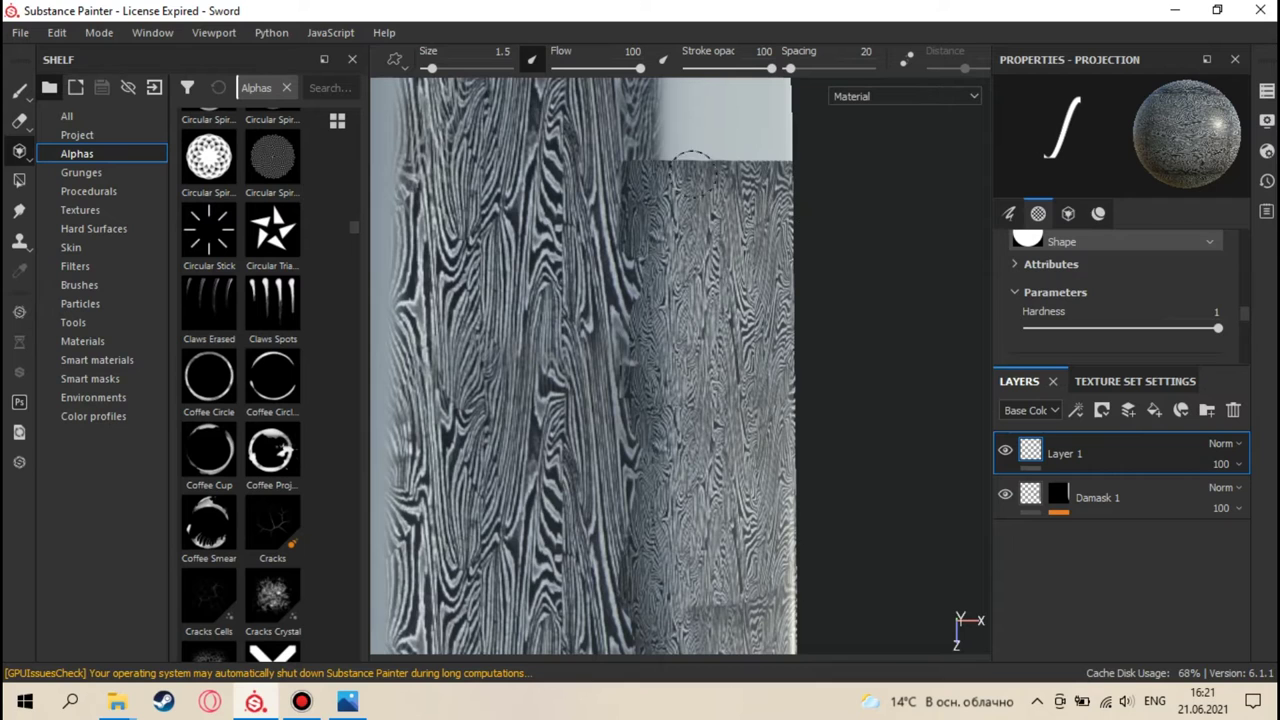
{"action": "mouse_move", "coordinate": [690, 150]}
{"action": "middle_mouse_down"}
{"action": "mouse_move", "coordinate": [731, 183]}
{"action": "mouse_move", "coordinate": [720, 383]}
{"action": "middle_mouse_up"}
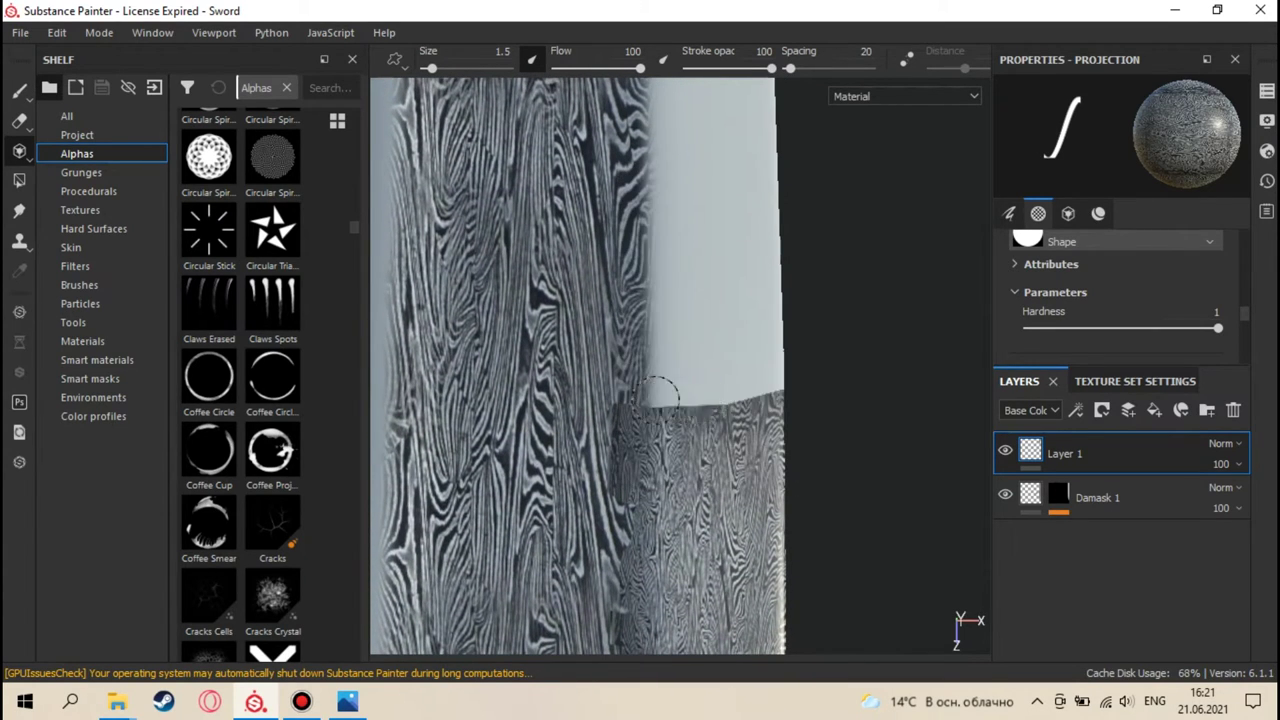
{"action": "mouse_move", "coordinate": [760, 366]}
{"action": "left_mouse_down"}
{"action": "mouse_move", "coordinate": [645, 362]}
{"action": "mouse_move", "coordinate": [706, 337]}
{"action": "mouse_move", "coordinate": [700, 305]}
{"action": "mouse_move", "coordinate": [745, 300]}
{"action": "mouse_move", "coordinate": [650, 190]}
{"action": "mouse_move", "coordinate": [685, 280]}
{"action": "mouse_move", "coordinate": [703, 268]}
{"action": "mouse_move", "coordinate": [691, 206]}
{"action": "mouse_move", "coordinate": [740, 175]}
{"action": "left_mouse_up"}
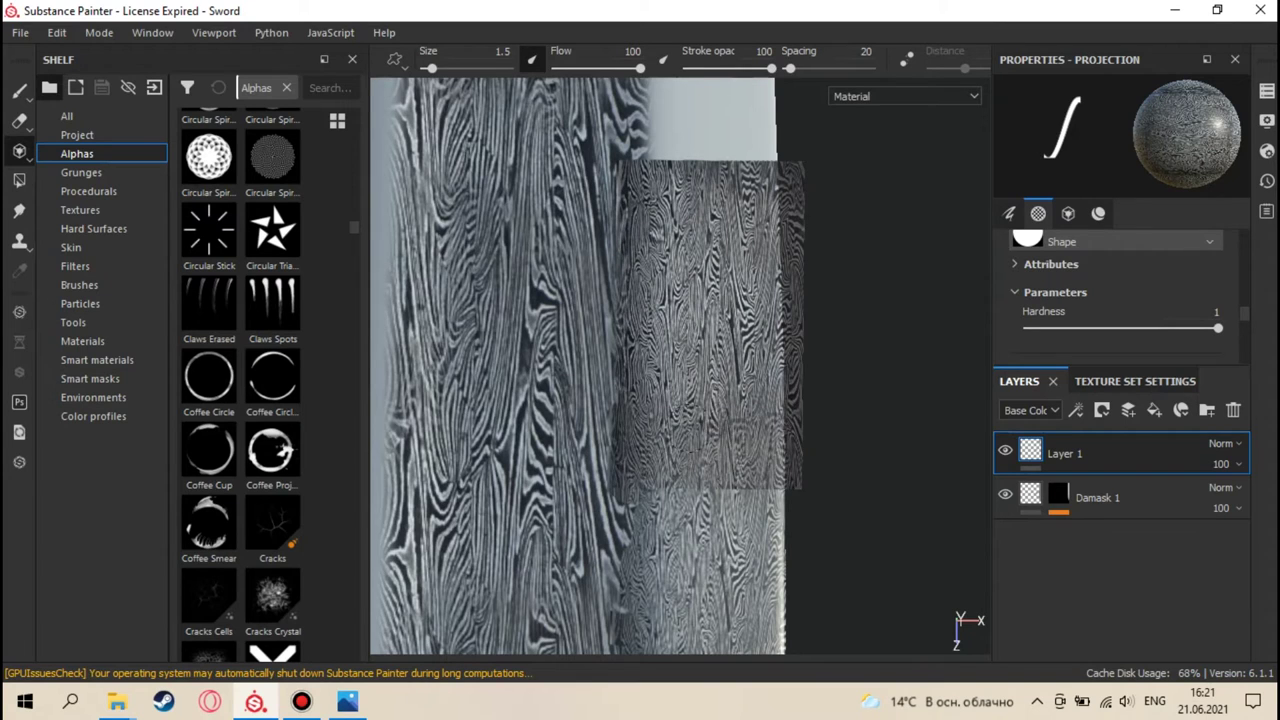
{"action": "middle_click_drag", "start_coordinate": [749, 301], "coordinate": [756, 476]}
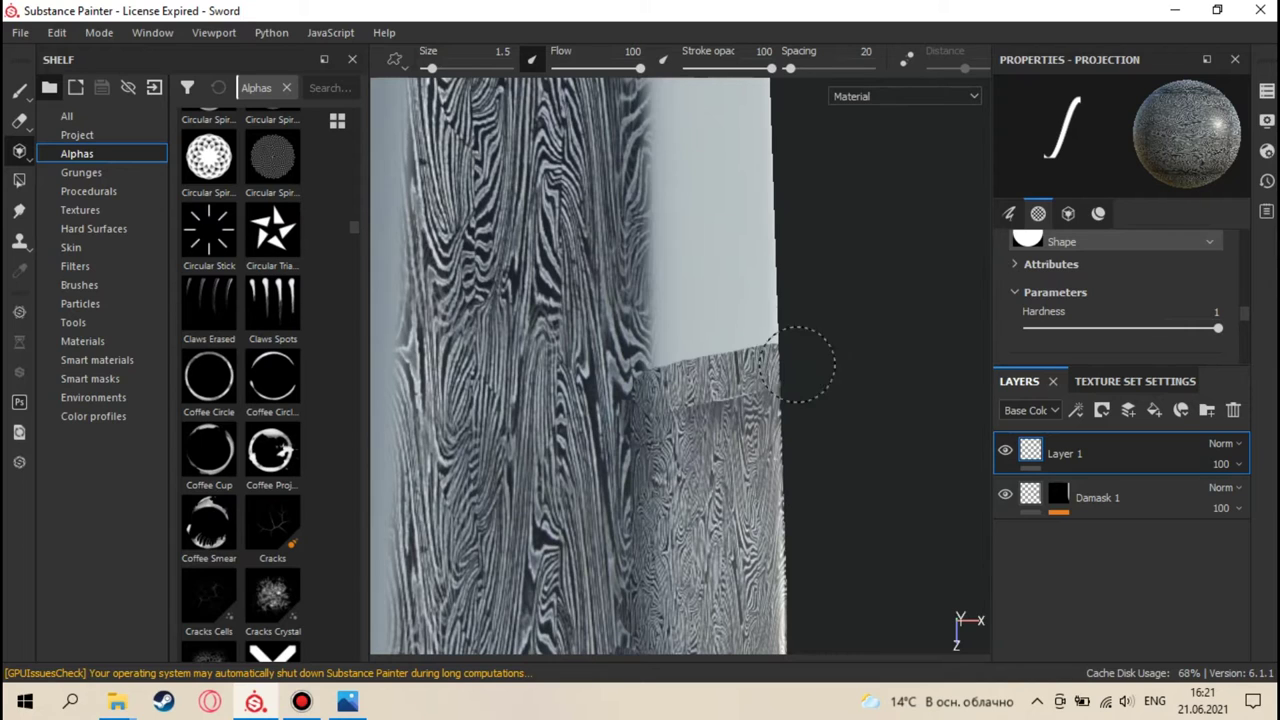
{"action": "mouse_move", "coordinate": [663, 360]}
{"action": "left_mouse_down"}
{"action": "mouse_move", "coordinate": [817, 327]}
{"action": "mouse_move", "coordinate": [716, 335]}
{"action": "mouse_move", "coordinate": [734, 295]}
{"action": "mouse_move", "coordinate": [654, 300]}
{"action": "mouse_move", "coordinate": [648, 238]}
{"action": "mouse_move", "coordinate": [654, 253]}
{"action": "mouse_move", "coordinate": [829, 270]}
{"action": "mouse_move", "coordinate": [782, 238]}
{"action": "mouse_move", "coordinate": [616, 222]}
{"action": "mouse_move", "coordinate": [804, 212]}
{"action": "mouse_move", "coordinate": [617, 173]}
{"action": "mouse_move", "coordinate": [745, 155]}
{"action": "left_mouse_up"}
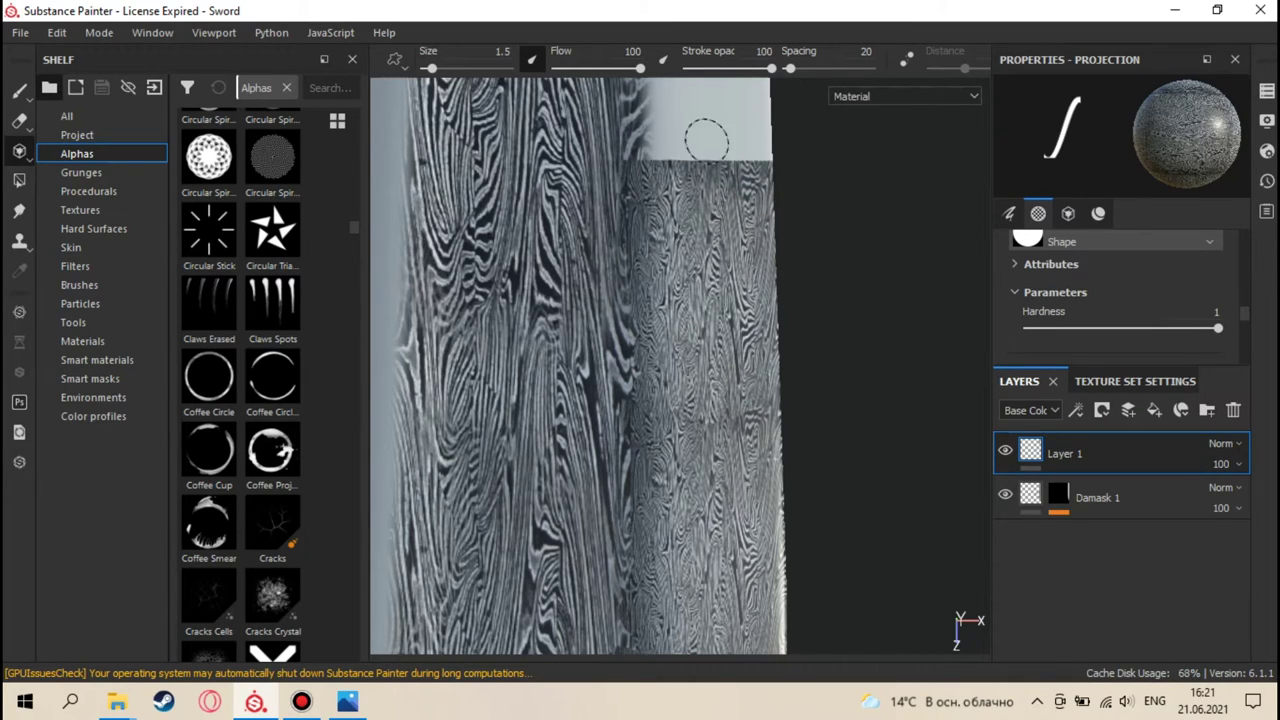
{"action": "middle_click_drag", "start_coordinate": [745, 130], "coordinate": [754, 404]}
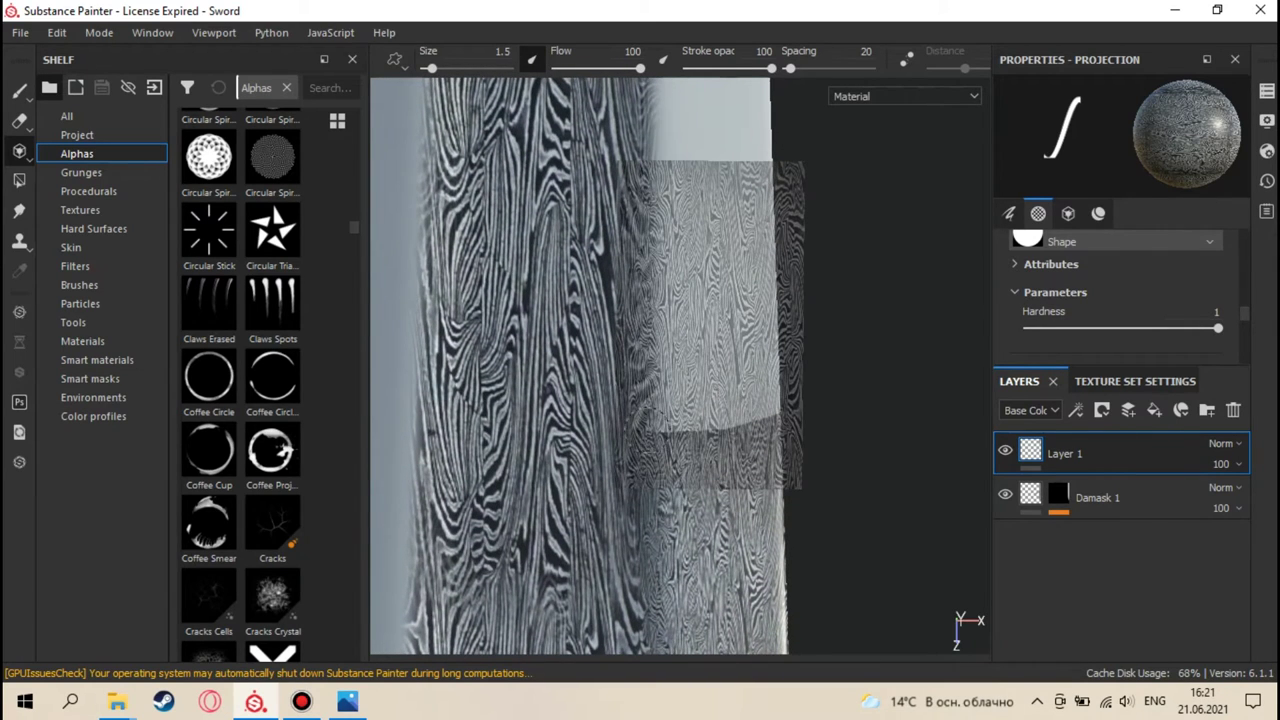
{"action": "mouse_move", "coordinate": [677, 414]}
{"action": "left_mouse_down"}
{"action": "mouse_move", "coordinate": [777, 400]}
{"action": "mouse_move", "coordinate": [766, 382]}
{"action": "mouse_move", "coordinate": [645, 395]}
{"action": "mouse_move", "coordinate": [650, 300]}
{"action": "mouse_move", "coordinate": [725, 350]}
{"action": "mouse_move", "coordinate": [775, 342]}
{"action": "left_mouse_up"}
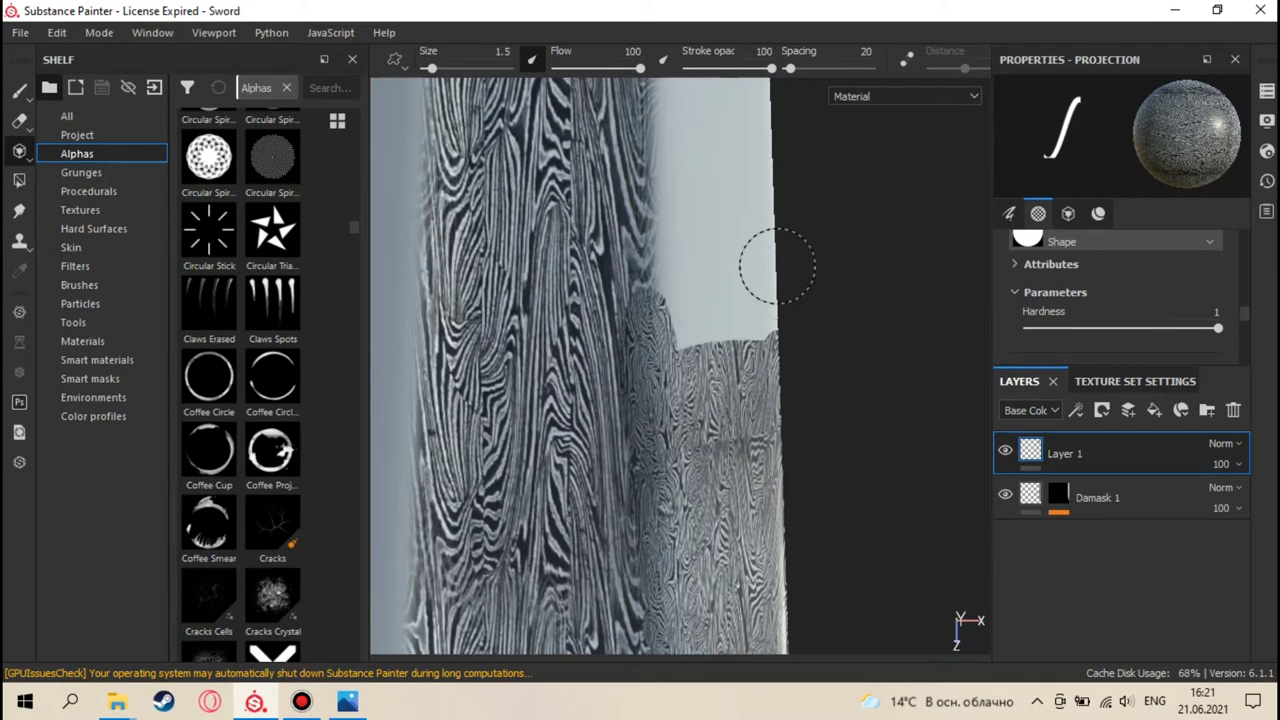
{"action": "mouse_move", "coordinate": [777, 266]}
{"action": "left_mouse_down"}
{"action": "mouse_move", "coordinate": [760, 310]}
{"action": "mouse_move", "coordinate": [758, 250]}
{"action": "mouse_move", "coordinate": [738, 215]}
{"action": "mouse_move", "coordinate": [752, 185]}
{"action": "mouse_move", "coordinate": [645, 165]}
{"action": "mouse_move", "coordinate": [652, 285]}
{"action": "mouse_move", "coordinate": [705, 335]}
{"action": "mouse_move", "coordinate": [737, 330]}
{"action": "mouse_move", "coordinate": [700, 225]}
{"action": "mouse_move", "coordinate": [720, 180]}
{"action": "left_mouse_up"}
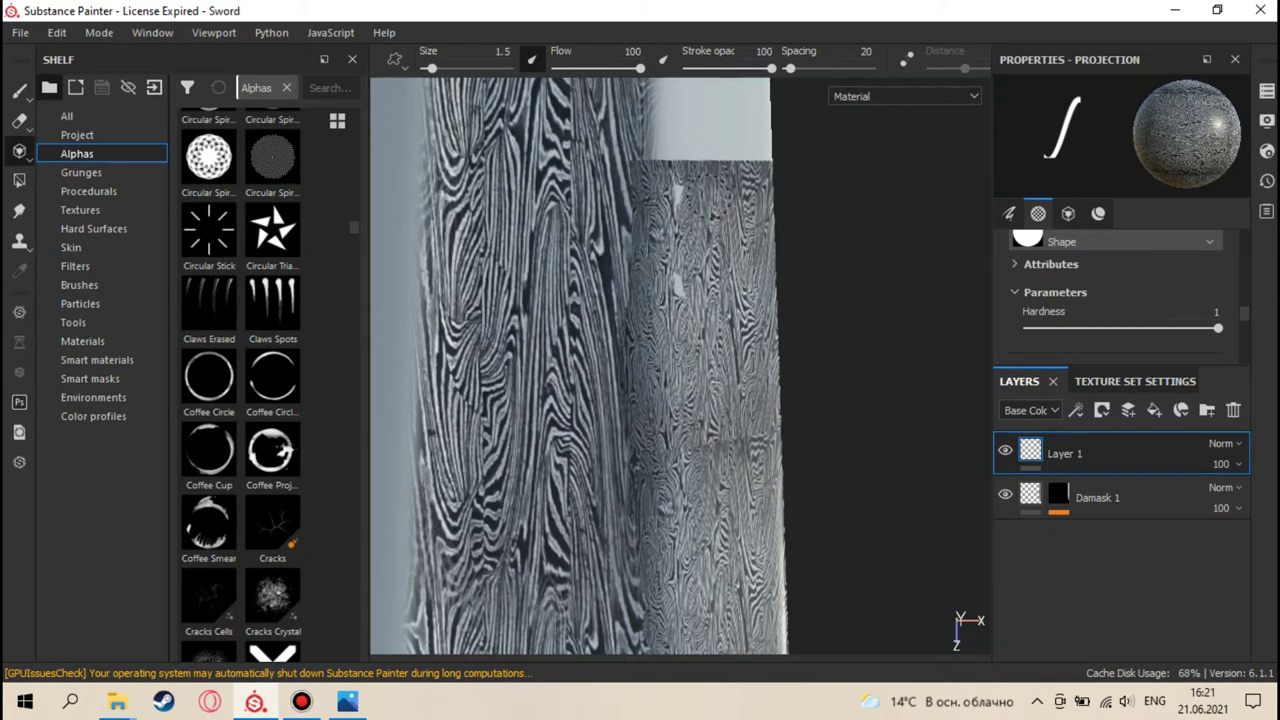
{"action": "middle_click_drag", "start_coordinate": [709, 158], "coordinate": [717, 364]}
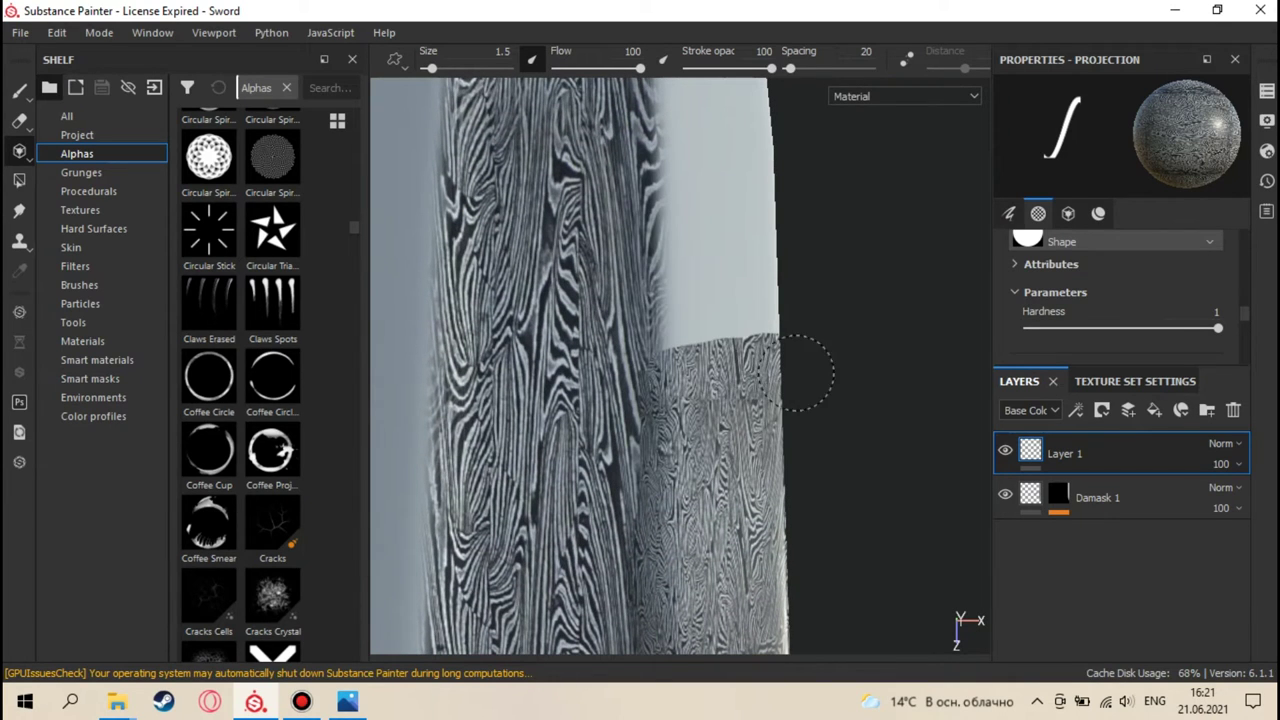
- Cover the blade's grey top with damask, rotating and panning between strokes
{"action": "key", "text": "s"}
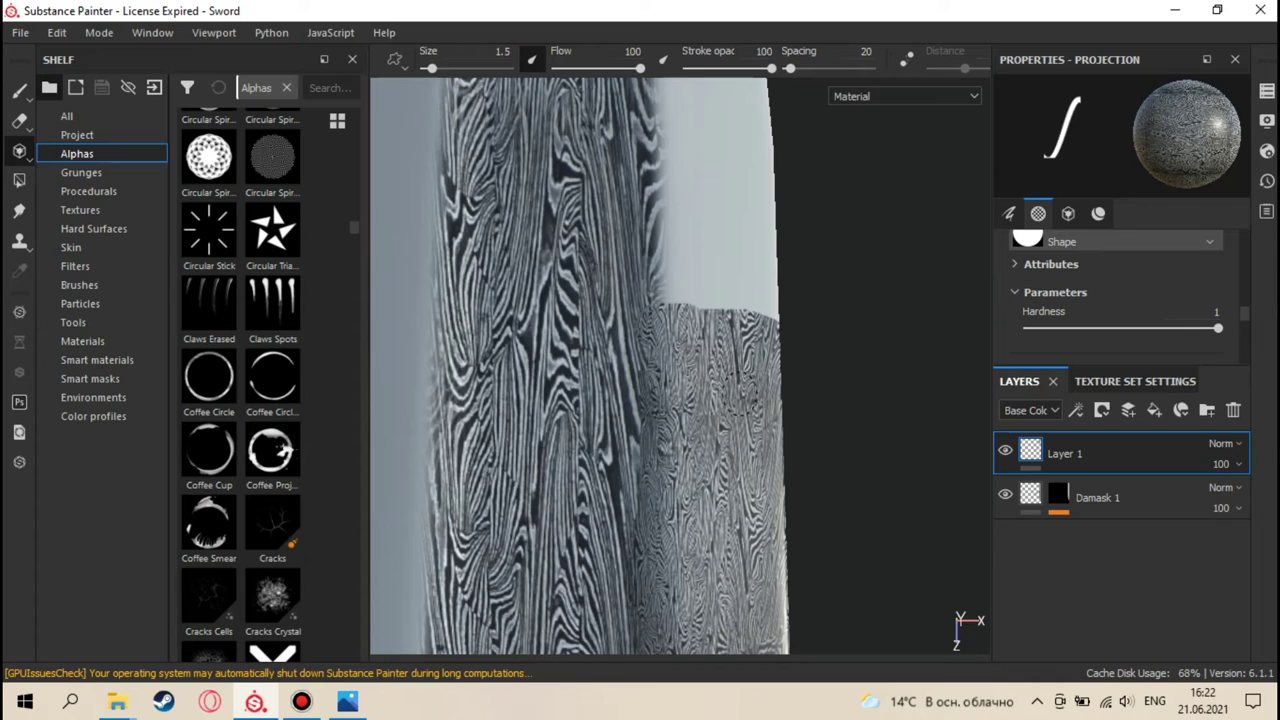
{"action": "mouse_move", "coordinate": [768, 300]}
{"action": "left_mouse_down"}
{"action": "mouse_move", "coordinate": [662, 294]}
{"action": "mouse_move", "coordinate": [660, 218]}
{"action": "mouse_move", "coordinate": [818, 284]}
{"action": "left_mouse_up"}
{"action": "mouse_move", "coordinate": [770, 230]}
{"action": "left_mouse_down"}
{"action": "mouse_move", "coordinate": [716, 186]}
{"action": "mouse_move", "coordinate": [652, 200]}
{"action": "mouse_move", "coordinate": [700, 240]}
{"action": "mouse_move", "coordinate": [768, 262]}
{"action": "left_mouse_up"}
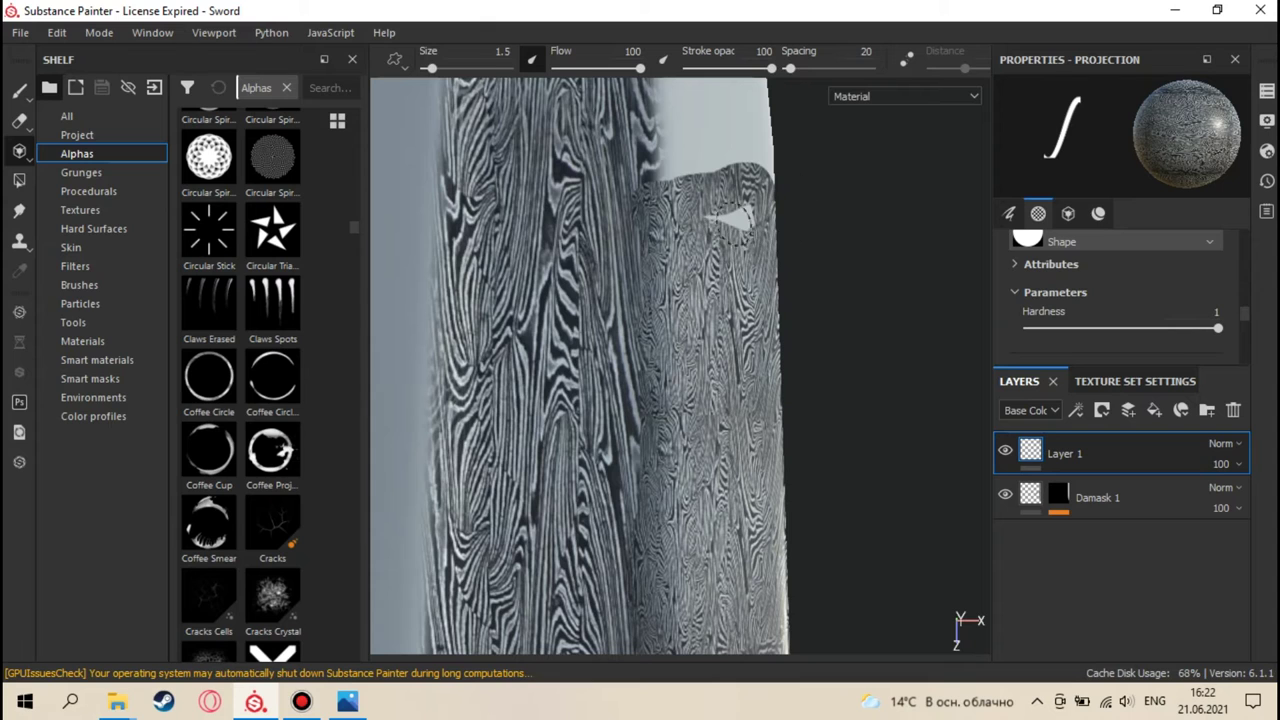
{"action": "left_click_drag", "start_coordinate": [725, 200], "coordinate": [725, 295]}
{"action": "left_click_drag", "start_coordinate": [762, 340], "coordinate": [746, 202]}
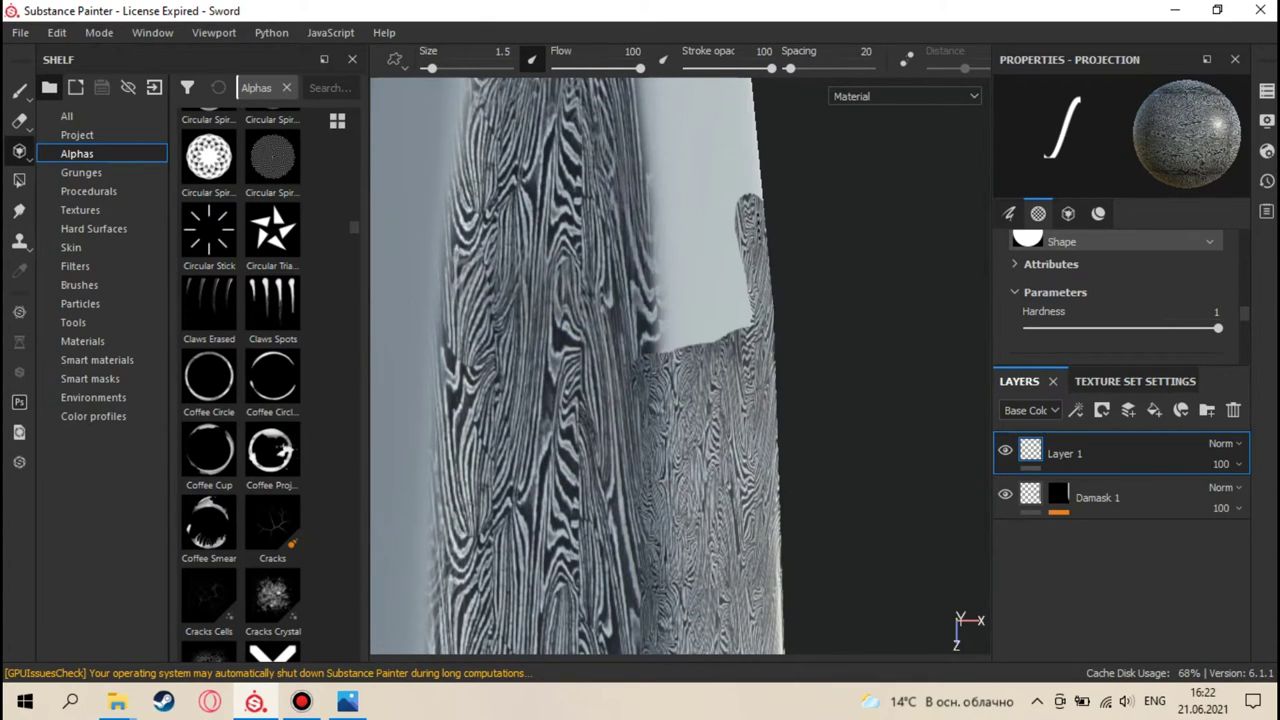
{"action": "mouse_move", "coordinate": [740, 150]}
{"action": "left_mouse_down"}
{"action": "mouse_move", "coordinate": [650, 168]}
{"action": "mouse_move", "coordinate": [640, 335]}
{"action": "mouse_move", "coordinate": [688, 345]}
{"action": "mouse_move", "coordinate": [745, 315]}
{"action": "mouse_move", "coordinate": [678, 320]}
{"action": "mouse_move", "coordinate": [686, 165]}
{"action": "left_mouse_up"}
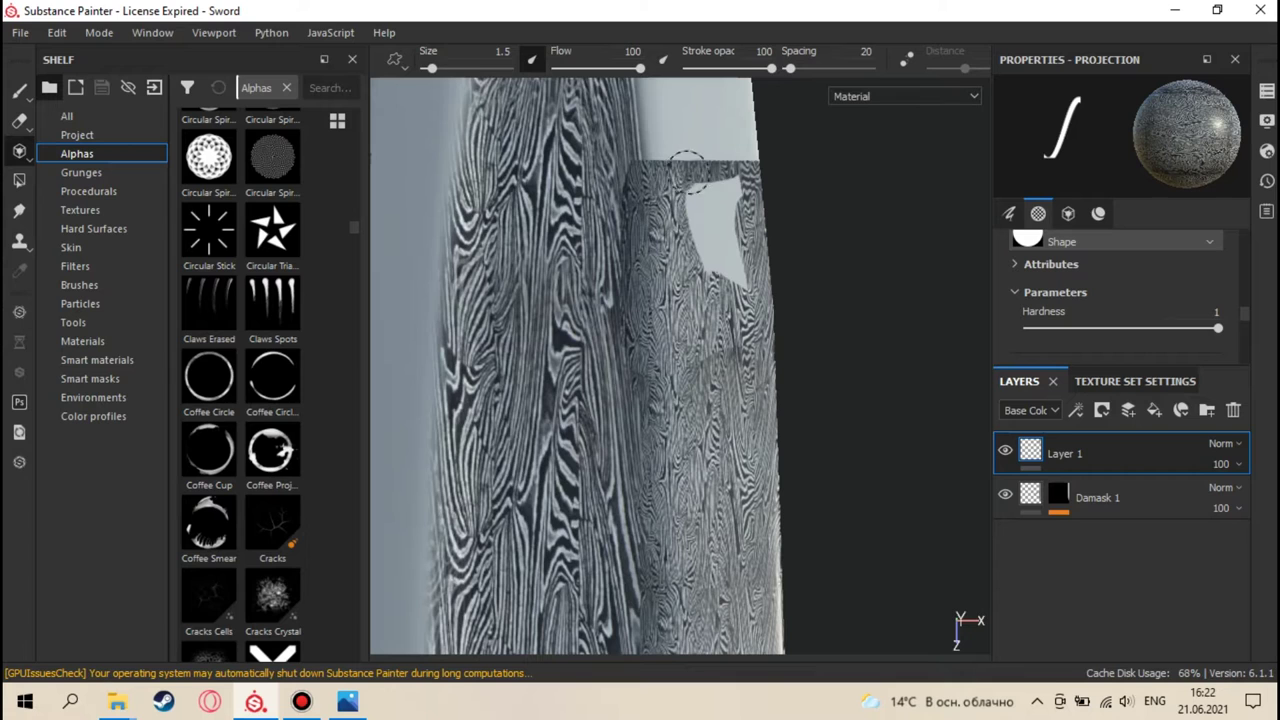
{"action": "mouse_move", "coordinate": [727, 212]}
{"action": "left_mouse_down"}
{"action": "mouse_move", "coordinate": [742, 280]}
{"action": "mouse_move", "coordinate": [700, 235]}
{"action": "mouse_move", "coordinate": [703, 196]}
{"action": "left_mouse_up"}
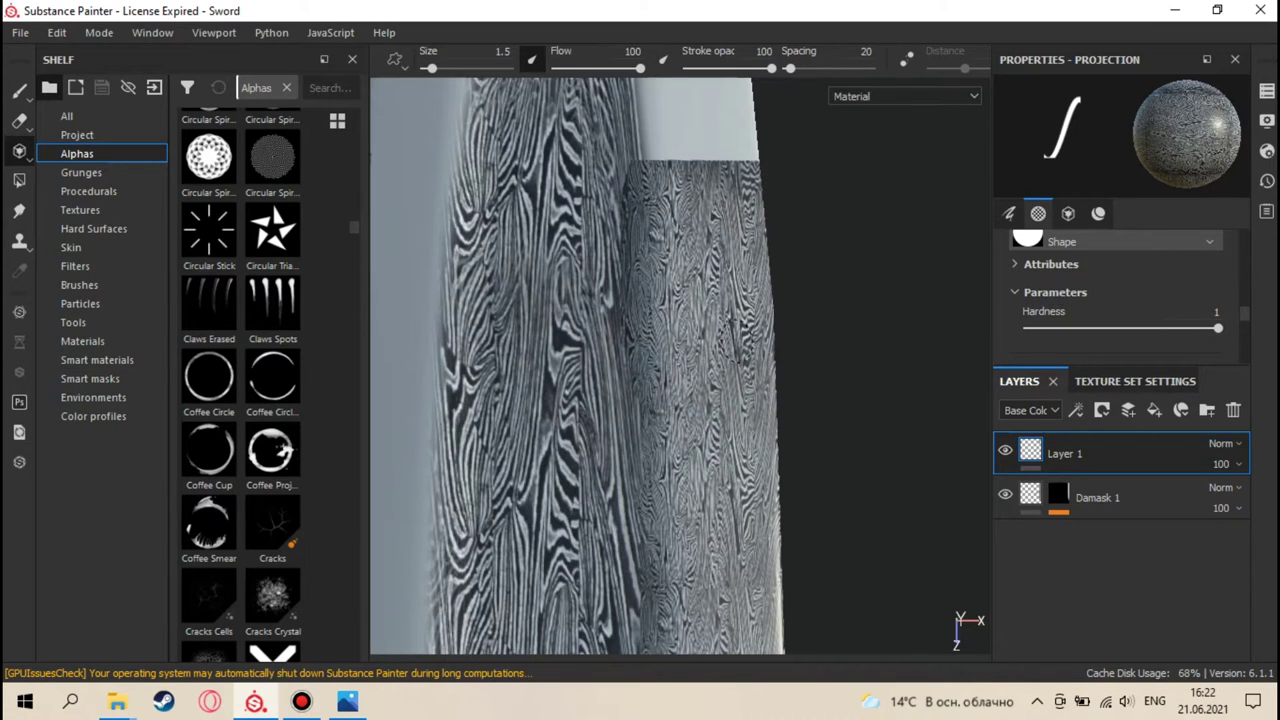
{"action": "middle_click_drag", "start_coordinate": [705, 272], "coordinate": [723, 492], "text": "alt"}
{"action": "mouse_move", "coordinate": [725, 425]}
{"action": "left_mouse_down"}
{"action": "mouse_move", "coordinate": [775, 410]}
{"action": "mouse_move", "coordinate": [730, 385]}
{"action": "mouse_move", "coordinate": [760, 380]}
{"action": "mouse_move", "coordinate": [745, 180]}
{"action": "mouse_move", "coordinate": [651, 163]}
{"action": "mouse_move", "coordinate": [640, 235]}
{"action": "mouse_move", "coordinate": [655, 395]}
{"action": "mouse_move", "coordinate": [725, 335]}
{"action": "mouse_move", "coordinate": [678, 190]}
{"action": "mouse_move", "coordinate": [718, 165]}
{"action": "mouse_move", "coordinate": [725, 280]}
{"action": "mouse_move", "coordinate": [712, 325]}
{"action": "mouse_move", "coordinate": [700, 205]}
{"action": "mouse_move", "coordinate": [700, 428]}
{"action": "left_mouse_up"}
- Shift the projection up, bring the blade tip under it, and paint a vertical damask strip
{"action": "key", "text": "s"}
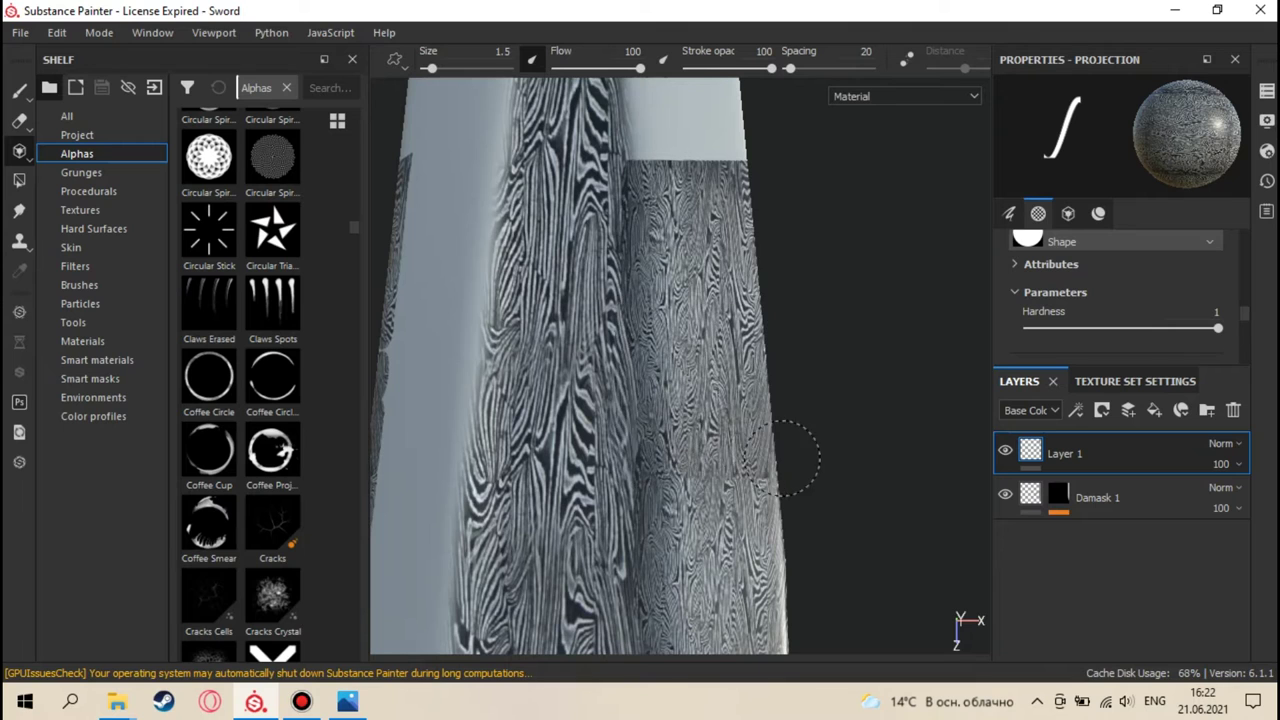
{"action": "middle_click_drag", "start_coordinate": [752, 470], "coordinate": [685, 180]}
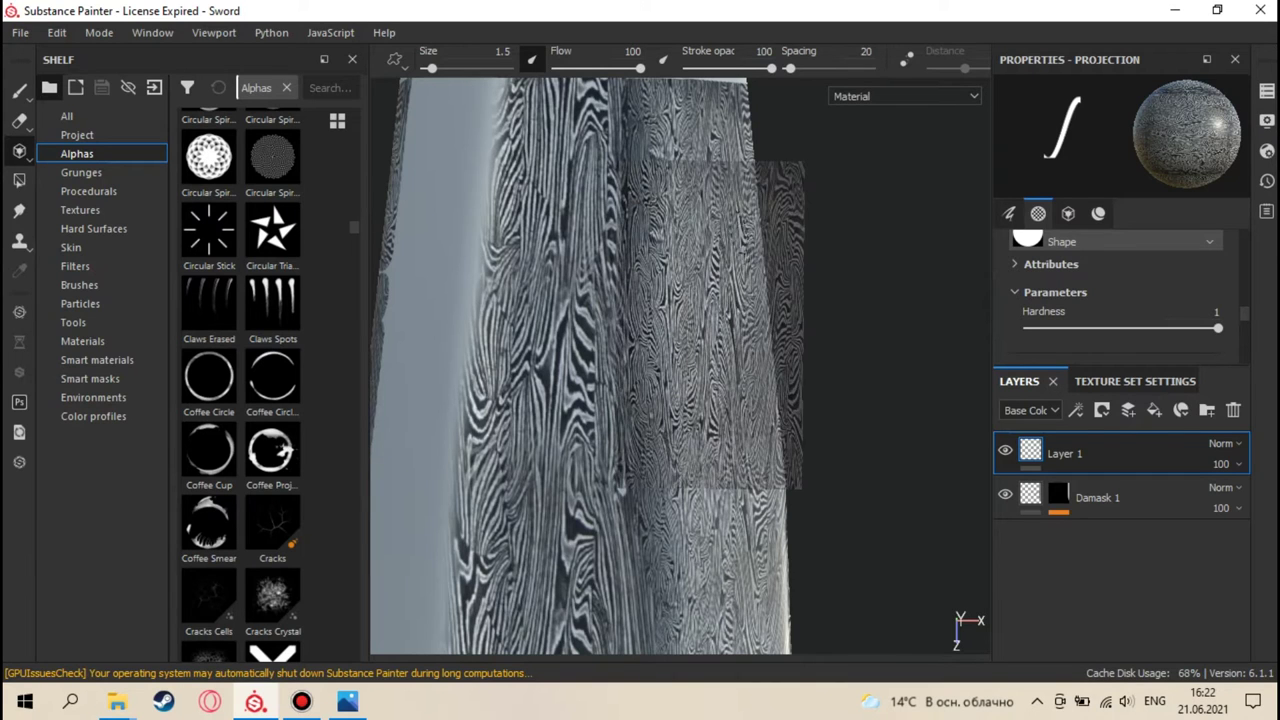
{"action": "left_click_drag", "start_coordinate": [840, 320], "coordinate": [874, 300], "text": "alt"}
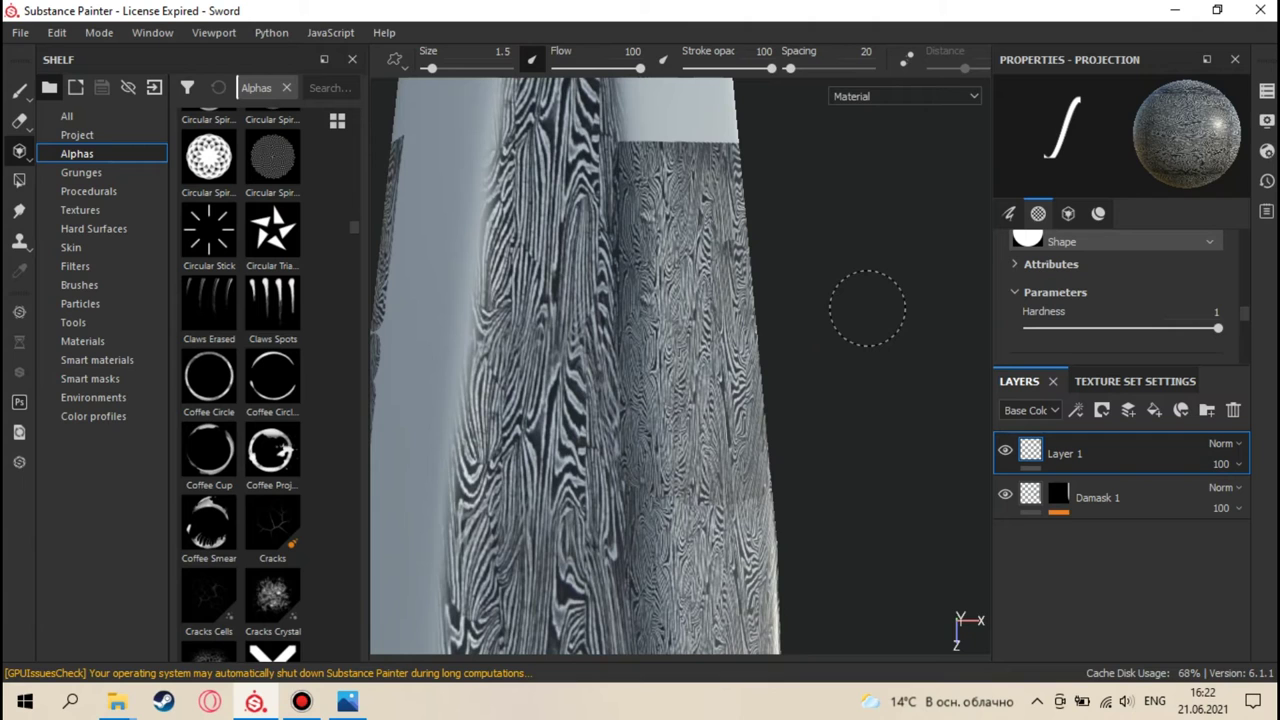
{"action": "middle_click_drag", "start_coordinate": [786, 214], "coordinate": [801, 279], "text": "alt"}
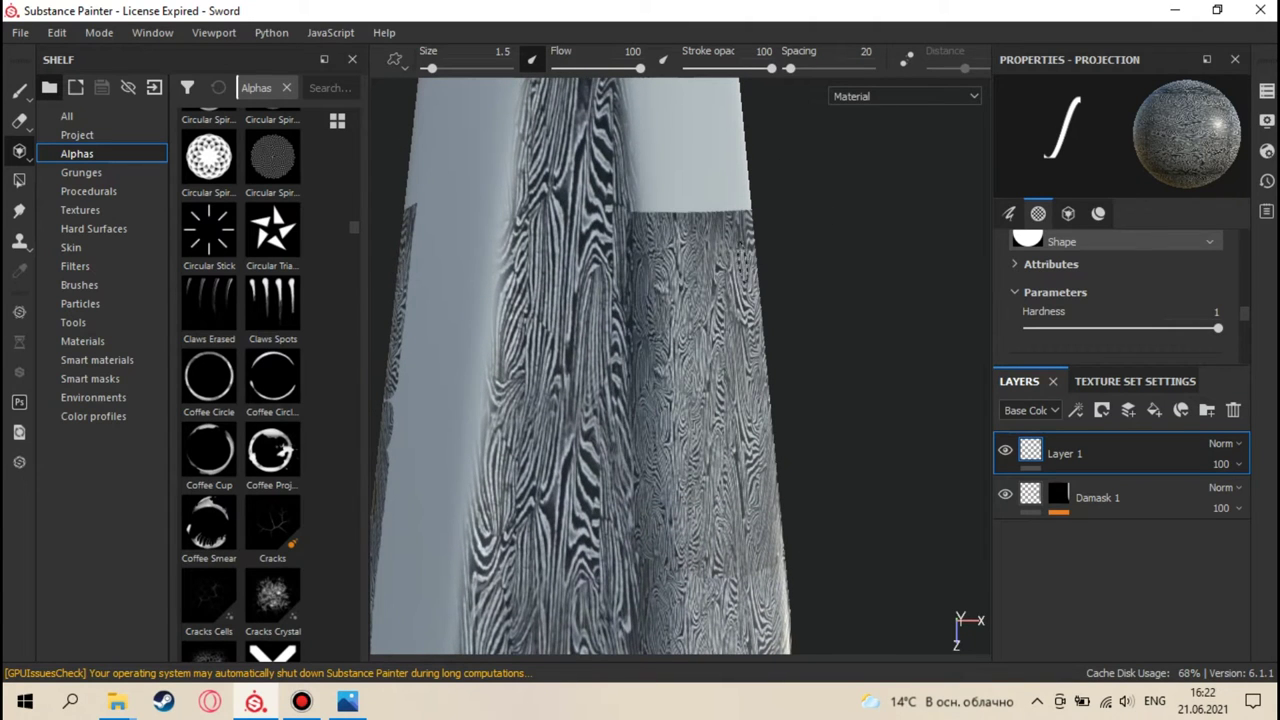
{"action": "middle_click_drag", "start_coordinate": [724, 172], "coordinate": [746, 305], "text": "alt"}
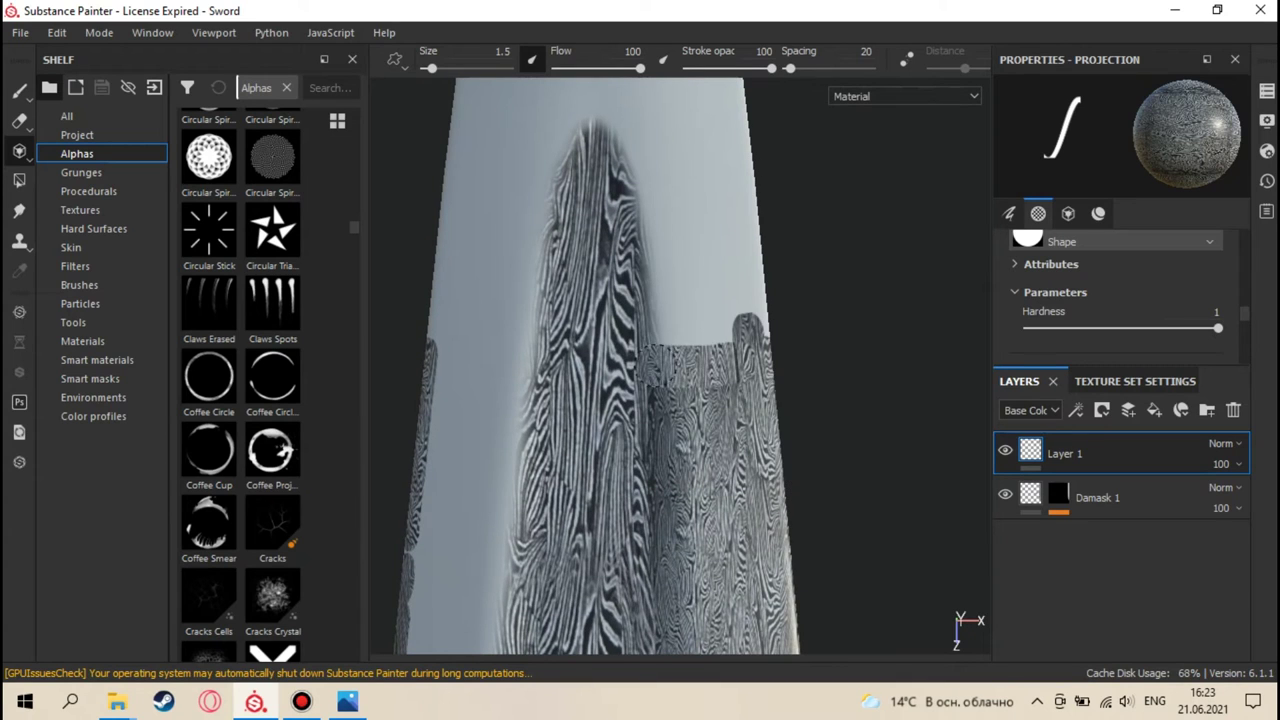
{"action": "mouse_move", "coordinate": [652, 372]}
{"action": "left_mouse_down"}
{"action": "mouse_move", "coordinate": [648, 212]}
{"action": "mouse_move", "coordinate": [683, 305]}
{"action": "mouse_move", "coordinate": [728, 338]}
{"action": "mouse_move", "coordinate": [772, 308]}
{"action": "mouse_move", "coordinate": [740, 215]}
{"action": "mouse_move", "coordinate": [680, 195]}
{"action": "mouse_move", "coordinate": [758, 192]}
{"action": "mouse_move", "coordinate": [745, 290]}
{"action": "mouse_move", "coordinate": [705, 305]}
{"action": "mouse_move", "coordinate": [704, 228]}
{"action": "mouse_move", "coordinate": [722, 262]}
{"action": "left_mouse_up"}
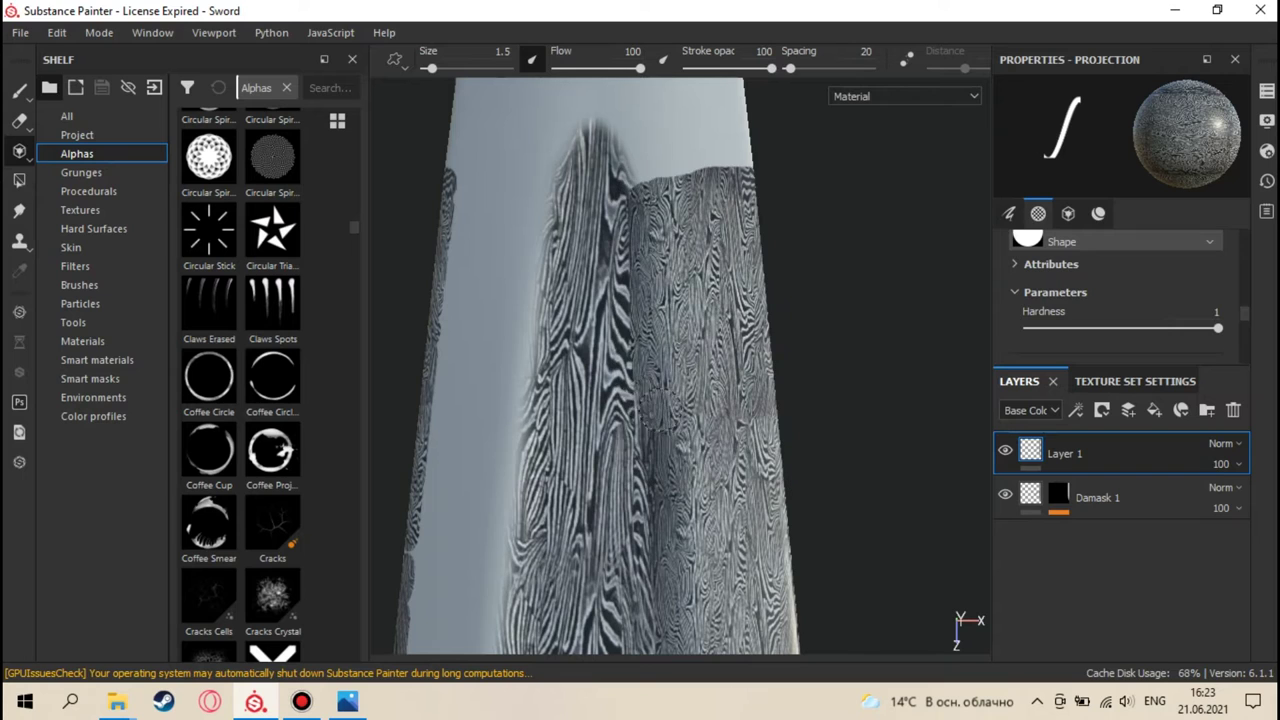
- Paint damask over the upper blade's edges and seams, closing the gap at the strip's bottom
{"action": "left_click_drag", "start_coordinate": [648, 166], "coordinate": [705, 374], "text": "alt"}
{"action": "left_click_drag", "start_coordinate": [790, 335], "coordinate": [795, 340]}
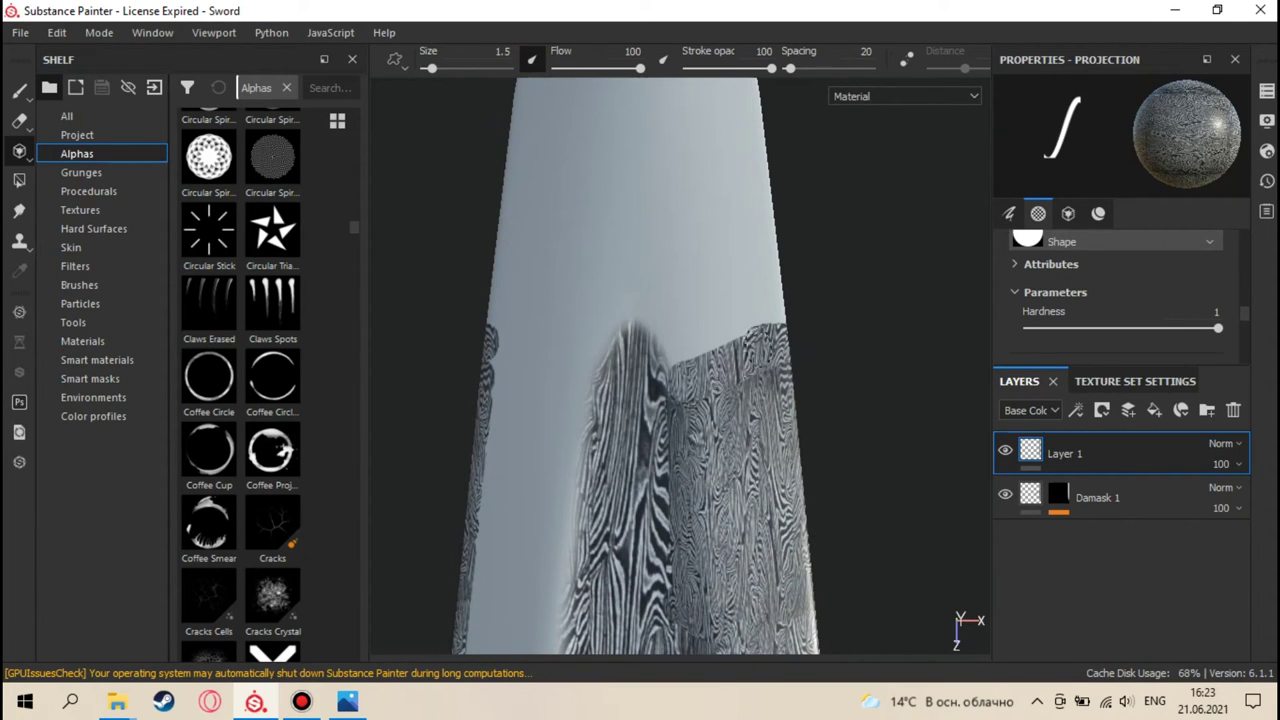
{"action": "mouse_move", "coordinate": [685, 370]}
{"action": "left_mouse_down"}
{"action": "mouse_move", "coordinate": [658, 330]}
{"action": "mouse_move", "coordinate": [665, 308]}
{"action": "mouse_move", "coordinate": [715, 318]}
{"action": "mouse_move", "coordinate": [700, 335]}
{"action": "mouse_move", "coordinate": [690, 330]}
{"action": "mouse_move", "coordinate": [763, 295]}
{"action": "mouse_move", "coordinate": [752, 185]}
{"action": "mouse_move", "coordinate": [710, 267]}
{"action": "mouse_move", "coordinate": [737, 282]}
{"action": "mouse_move", "coordinate": [725, 185]}
{"action": "mouse_move", "coordinate": [715, 225]}
{"action": "mouse_move", "coordinate": [665, 285]}
{"action": "left_mouse_up"}
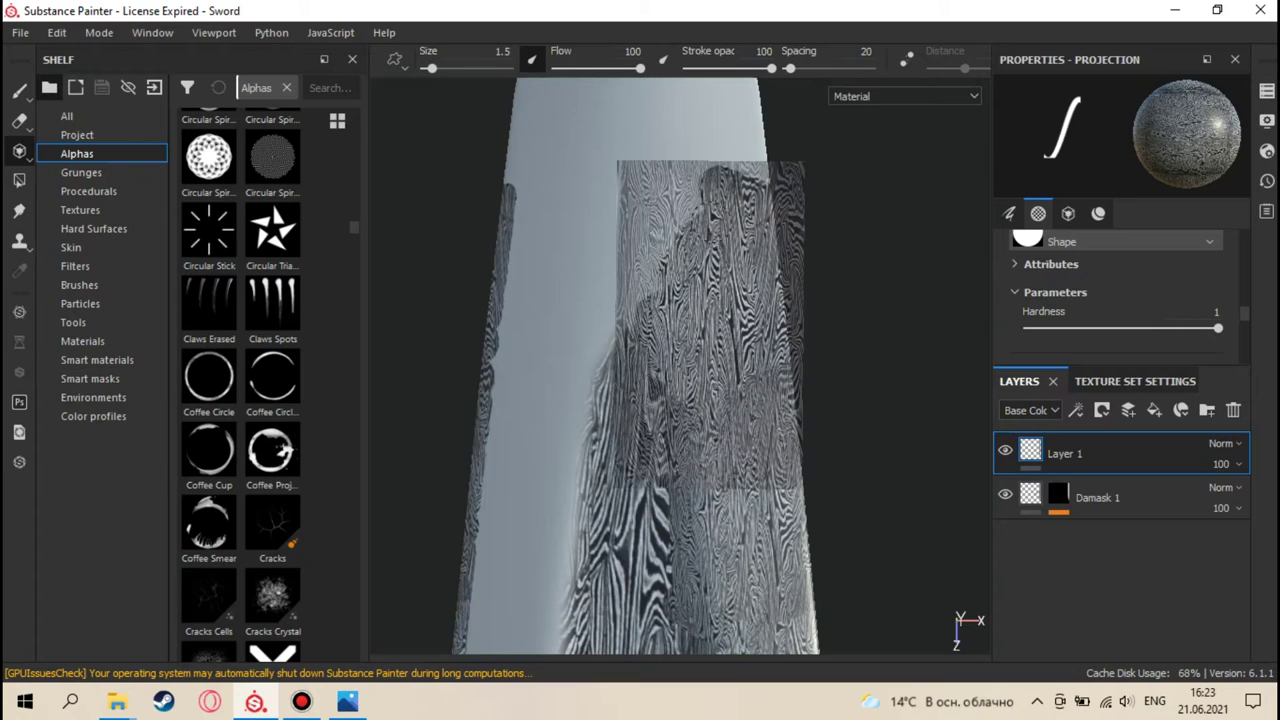
{"action": "middle_click_drag", "start_coordinate": [722, 235], "coordinate": [730, 305], "text": "alt"}
{"action": "mouse_move", "coordinate": [748, 200]}
{"action": "left_mouse_down"}
{"action": "mouse_move", "coordinate": [756, 250]}
{"action": "mouse_move", "coordinate": [752, 190]}
{"action": "mouse_move", "coordinate": [725, 290]}
{"action": "mouse_move", "coordinate": [762, 240]}
{"action": "left_mouse_up"}
{"action": "mouse_move", "coordinate": [760, 300]}
{"action": "left_mouse_down"}
{"action": "mouse_move", "coordinate": [735, 175]}
{"action": "mouse_move", "coordinate": [640, 195]}
{"action": "mouse_move", "coordinate": [742, 150]}
{"action": "left_mouse_up"}
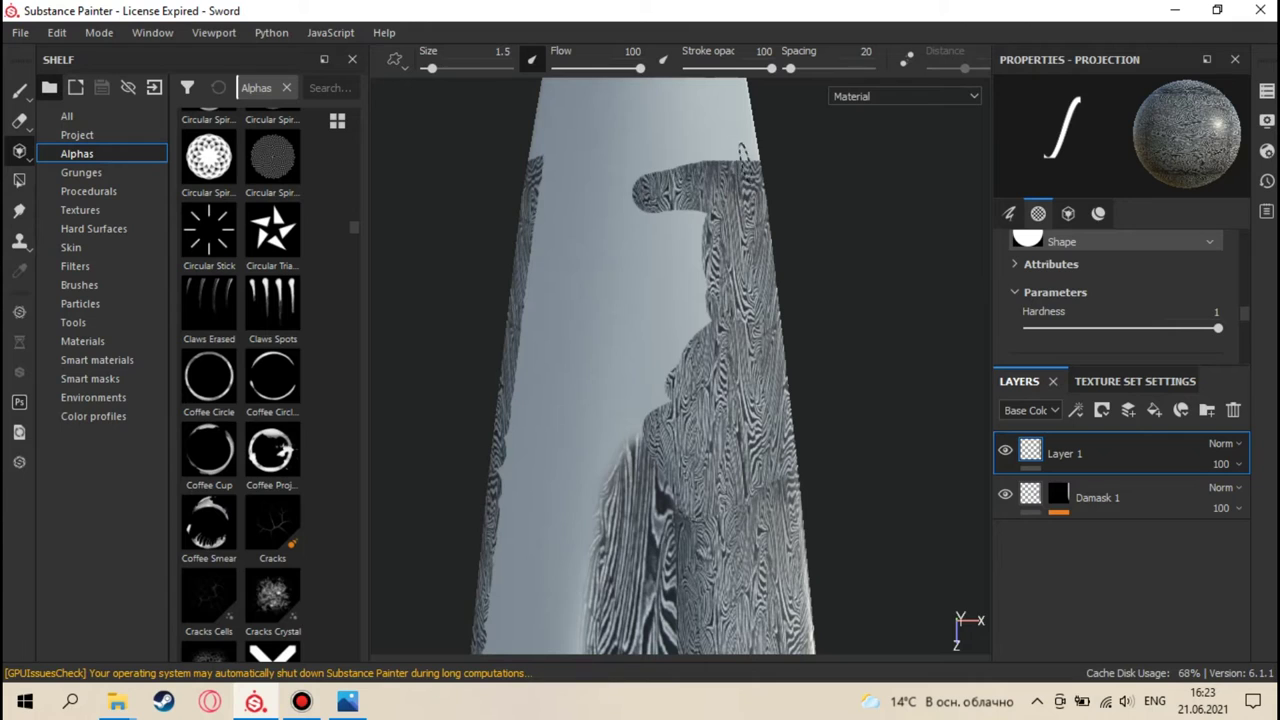
{"action": "mouse_move", "coordinate": [658, 163]}
{"action": "left_mouse_down"}
{"action": "mouse_move", "coordinate": [616, 189]}
{"action": "mouse_move", "coordinate": [634, 313]}
{"action": "mouse_move", "coordinate": [625, 390]}
{"action": "left_mouse_up"}
{"action": "mouse_move", "coordinate": [626, 297]}
{"action": "left_mouse_down"}
{"action": "mouse_move", "coordinate": [637, 403]}
{"action": "mouse_move", "coordinate": [616, 424]}
{"action": "mouse_move", "coordinate": [672, 370]}
{"action": "mouse_move", "coordinate": [644, 287]}
{"action": "mouse_move", "coordinate": [643, 206]}
{"action": "mouse_move", "coordinate": [684, 206]}
{"action": "mouse_move", "coordinate": [686, 330]}
{"action": "mouse_move", "coordinate": [666, 252]}
{"action": "left_mouse_up"}
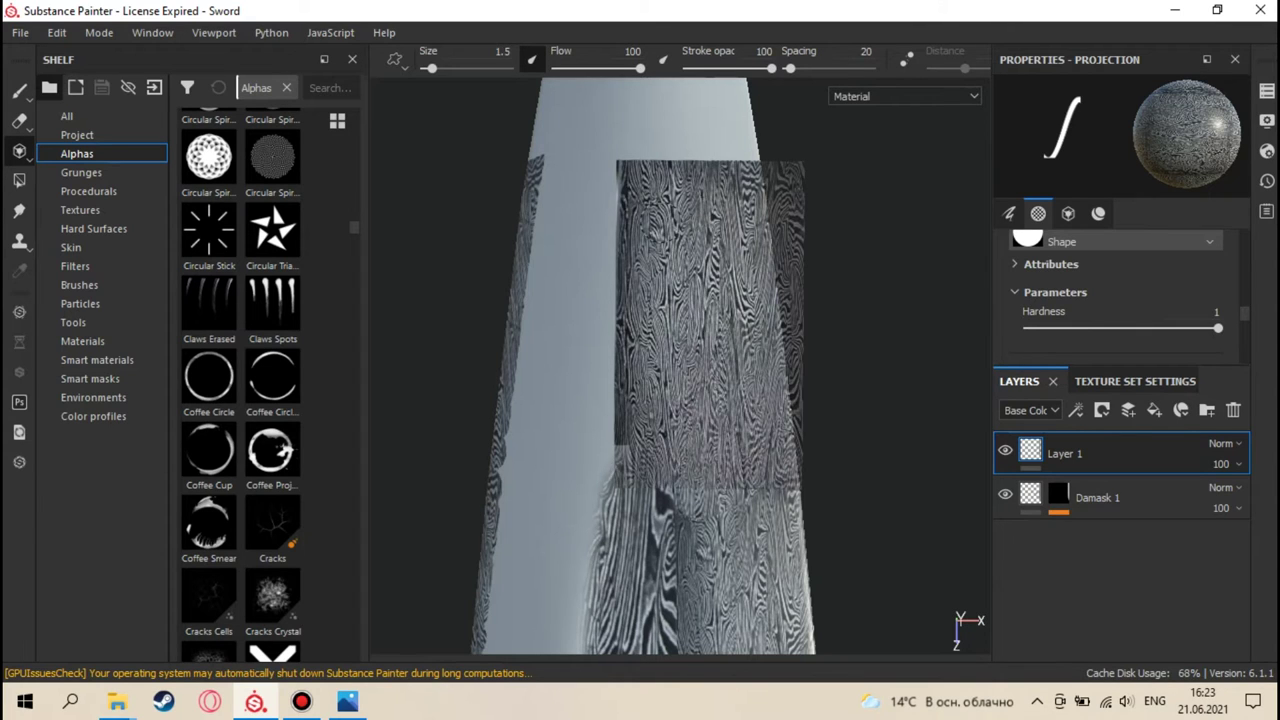
- Fill the remaining seam band on the upper blade with damask
{"action": "middle_click_drag", "start_coordinate": [729, 134], "coordinate": [730, 375], "text": "alt"}
{"action": "mouse_move", "coordinate": [730, 378]}
{"action": "left_mouse_down"}
{"action": "mouse_move", "coordinate": [745, 380]}
{"action": "mouse_move", "coordinate": [620, 372]}
{"action": "mouse_move", "coordinate": [651, 392]}
{"action": "mouse_move", "coordinate": [640, 250]}
{"action": "mouse_move", "coordinate": [680, 340]}
{"action": "mouse_move", "coordinate": [760, 340]}
{"action": "mouse_move", "coordinate": [680, 295]}
{"action": "mouse_move", "coordinate": [730, 210]}
{"action": "mouse_move", "coordinate": [715, 155]}
{"action": "mouse_move", "coordinate": [665, 240]}
{"action": "mouse_move", "coordinate": [710, 215]}
{"action": "mouse_move", "coordinate": [700, 275]}
{"action": "left_mouse_up"}
{"action": "mouse_move", "coordinate": [828, 282]}
{"action": "left_mouse_down"}
{"action": "mouse_move", "coordinate": [686, 390]}
{"action": "mouse_move", "coordinate": [690, 405]}
{"action": "mouse_move", "coordinate": [741, 348]}
{"action": "left_mouse_up"}
{"action": "mouse_move", "coordinate": [741, 348]}
{"action": "middle_mouse_down", "text": "alt"}
{"action": "mouse_move", "coordinate": [725, 277]}
{"action": "mouse_move", "coordinate": [748, 505]}
{"action": "middle_mouse_up", "text": "alt"}
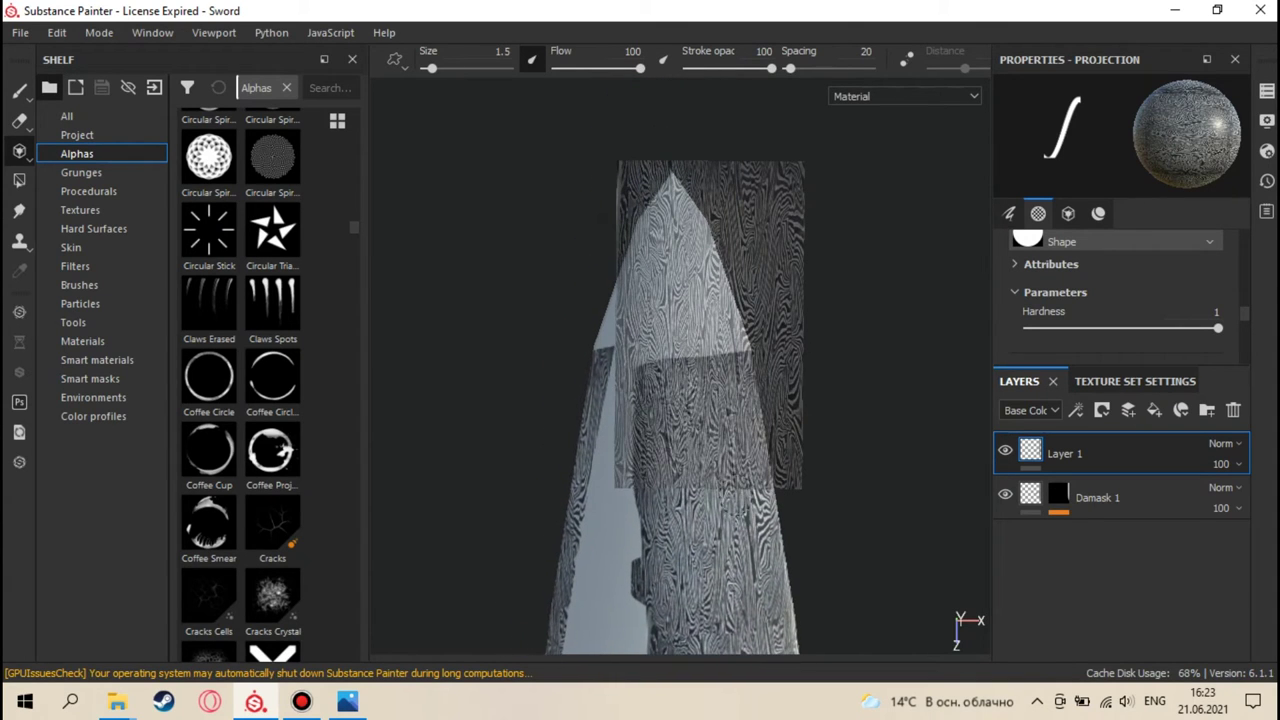
- Paint damask over the sword tip's bare areas and the light-blue strip along the left edge
{"action": "mouse_move", "coordinate": [686, 372]}
{"action": "left_mouse_down"}
{"action": "mouse_move", "coordinate": [666, 343]}
{"action": "mouse_move", "coordinate": [680, 200]}
{"action": "mouse_move", "coordinate": [665, 225]}
{"action": "mouse_move", "coordinate": [715, 330]}
{"action": "mouse_move", "coordinate": [745, 340]}
{"action": "left_mouse_up"}
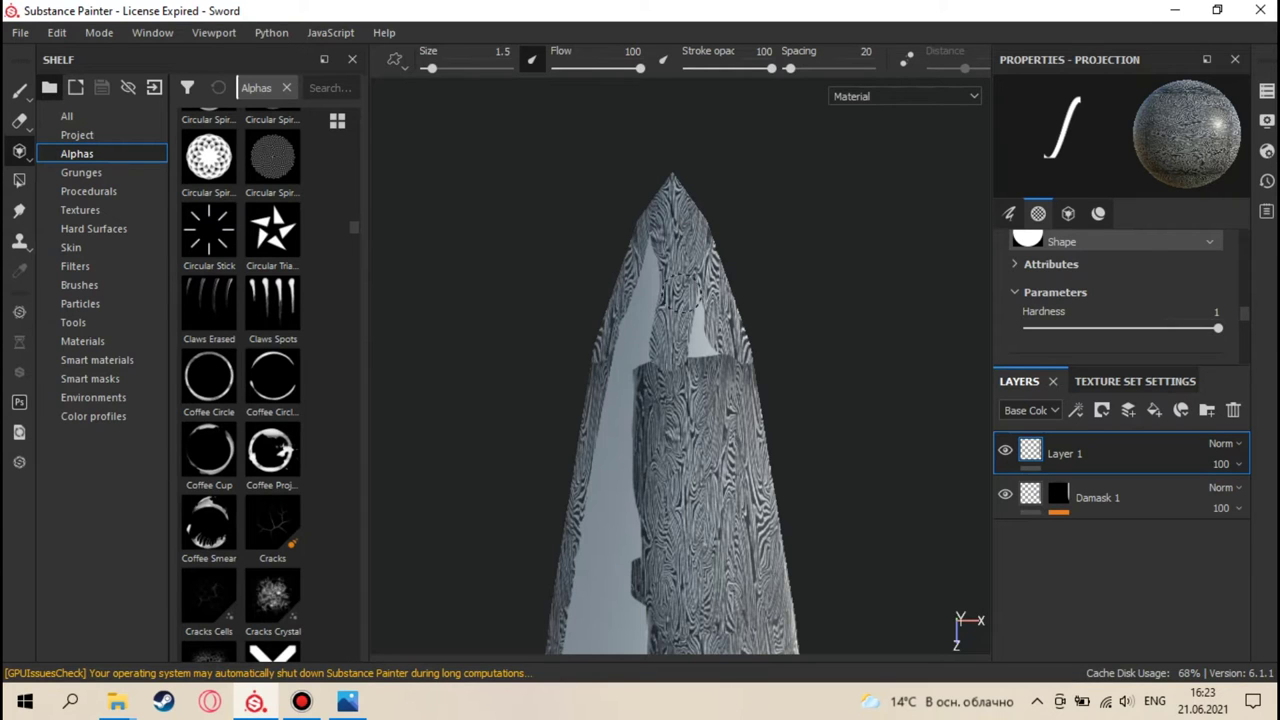
{"action": "mouse_move", "coordinate": [662, 318]}
{"action": "left_mouse_down"}
{"action": "mouse_move", "coordinate": [650, 332]}
{"action": "mouse_move", "coordinate": [680, 290]}
{"action": "left_mouse_up"}
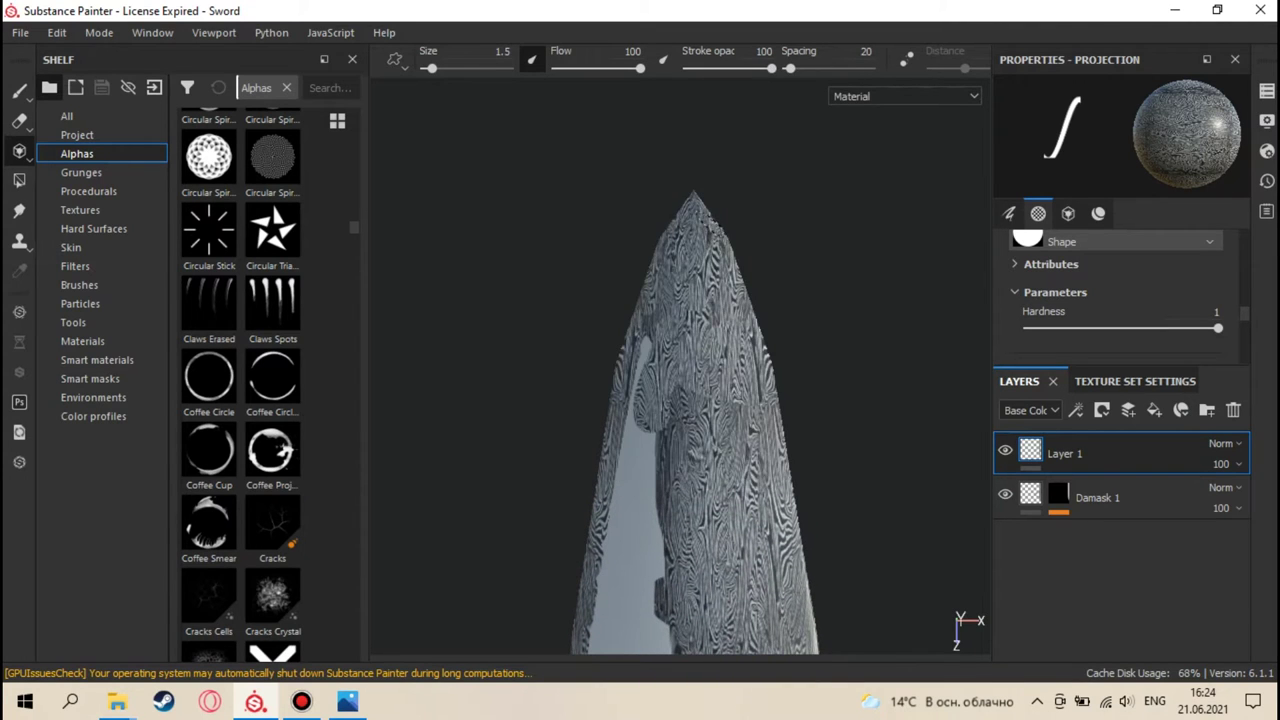
{"action": "middle_click_drag", "start_coordinate": [704, 278], "coordinate": [733, 214], "text": "alt"}
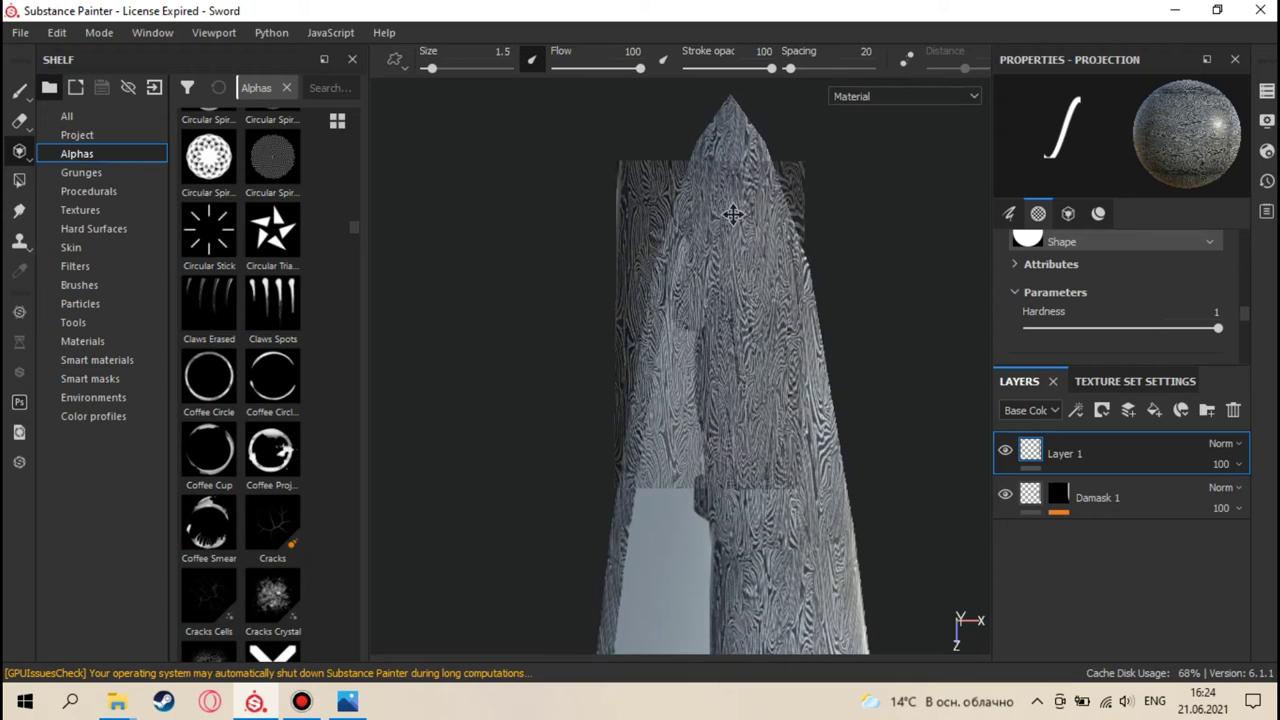
{"action": "left_click_drag", "start_coordinate": [730, 370], "coordinate": [708, 415], "text": "alt"}
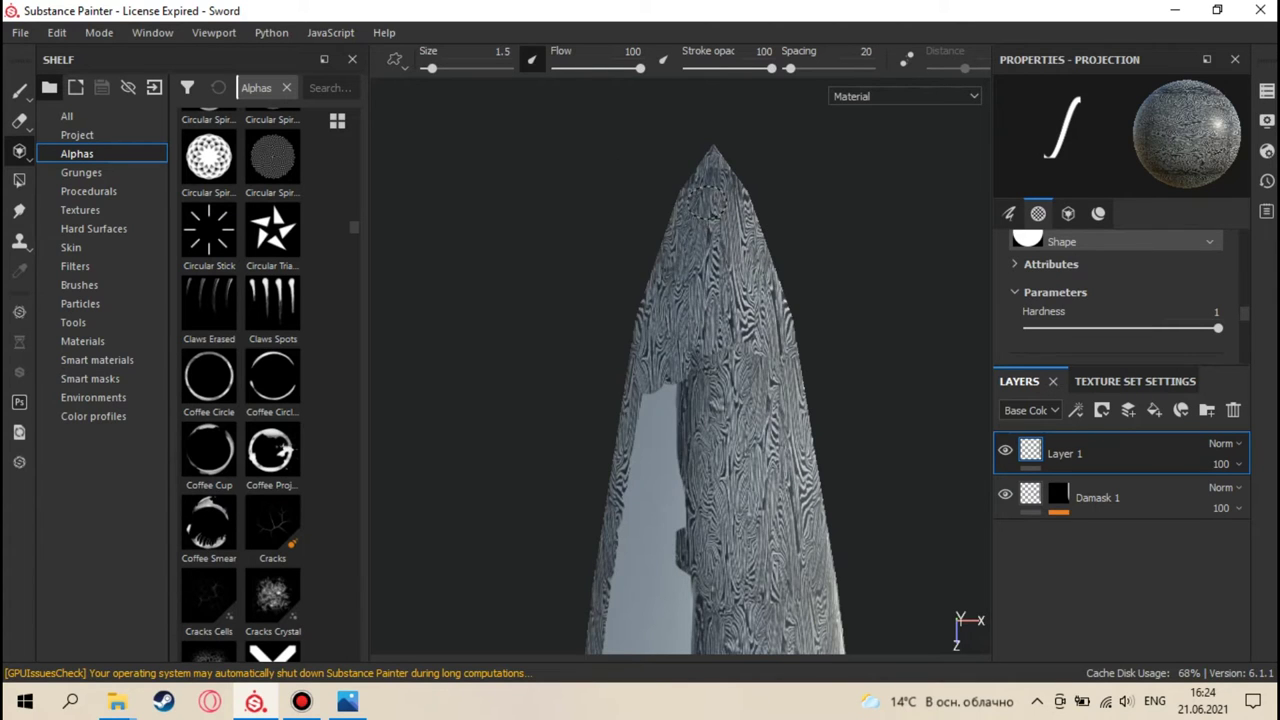
{"action": "scroll", "coordinate": [735, 370], "scroll_direction": "up", "scroll_amount": 2}
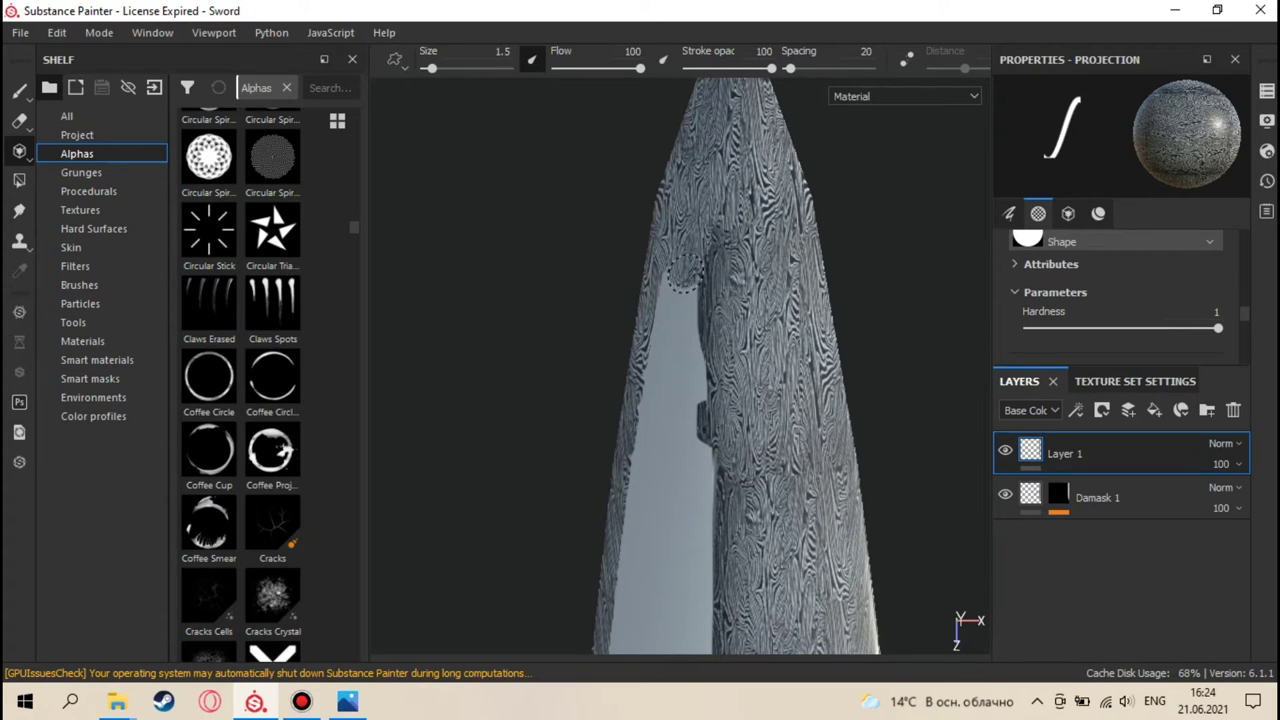
{"action": "left_click_drag", "start_coordinate": [684, 296], "coordinate": [693, 460]}
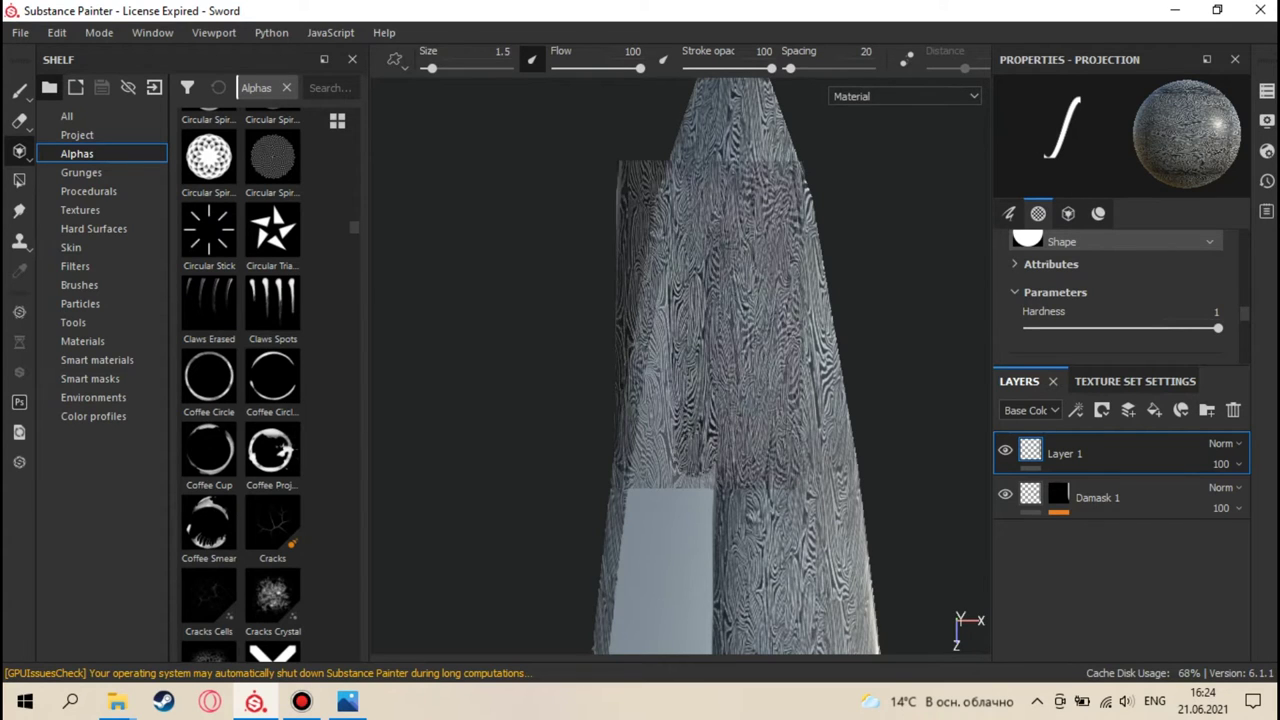
{"action": "mouse_move", "coordinate": [661, 400]}
{"action": "left_mouse_down"}
{"action": "mouse_move", "coordinate": [644, 526]}
{"action": "mouse_move", "coordinate": [645, 487]}
{"action": "mouse_move", "coordinate": [700, 485]}
{"action": "left_mouse_up"}
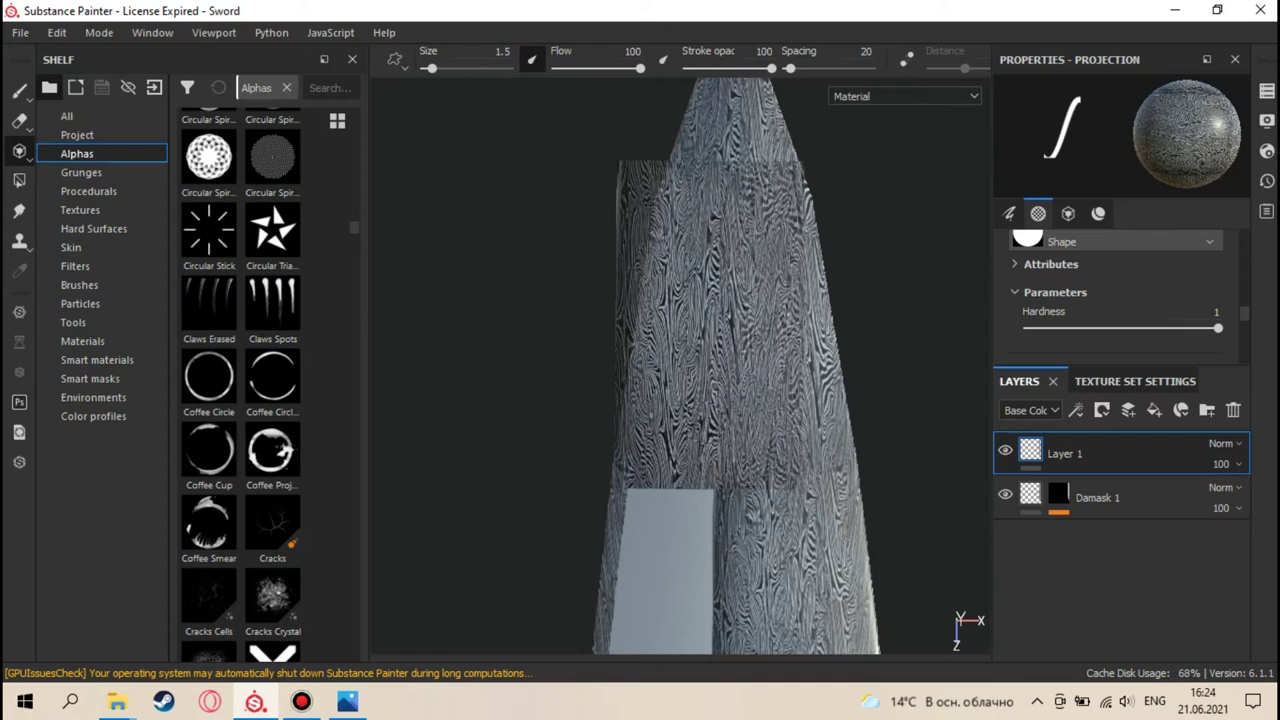
- Paint damask over the bare light-blue patch and down its right edge
{"action": "scroll", "coordinate": [717, 263], "scroll_direction": "up", "scroll_amount": 2}
{"action": "middle_click_drag", "start_coordinate": [717, 263], "coordinate": [737, 189]}
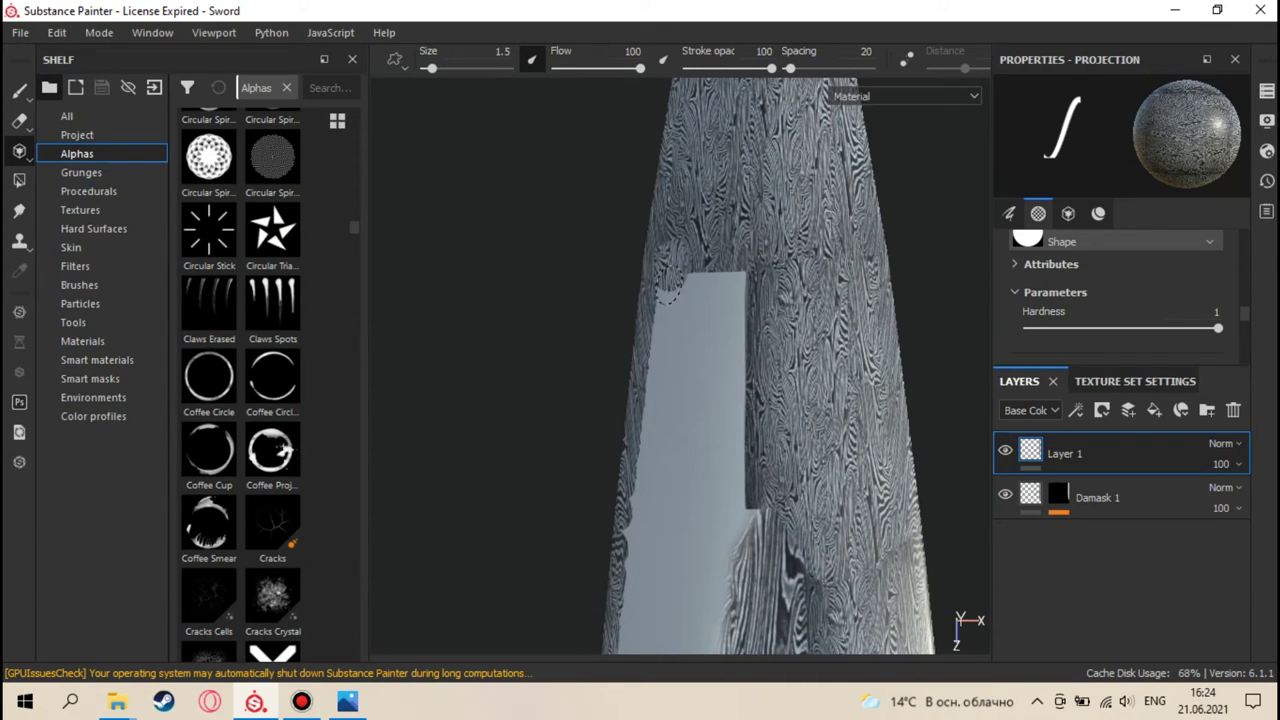
{"action": "left_click_drag", "start_coordinate": [668, 300], "coordinate": [670, 355]}
{"action": "mouse_move", "coordinate": [690, 280]}
{"action": "left_mouse_down"}
{"action": "mouse_move", "coordinate": [682, 345]}
{"action": "mouse_move", "coordinate": [730, 300]}
{"action": "mouse_move", "coordinate": [722, 420]}
{"action": "left_mouse_up"}
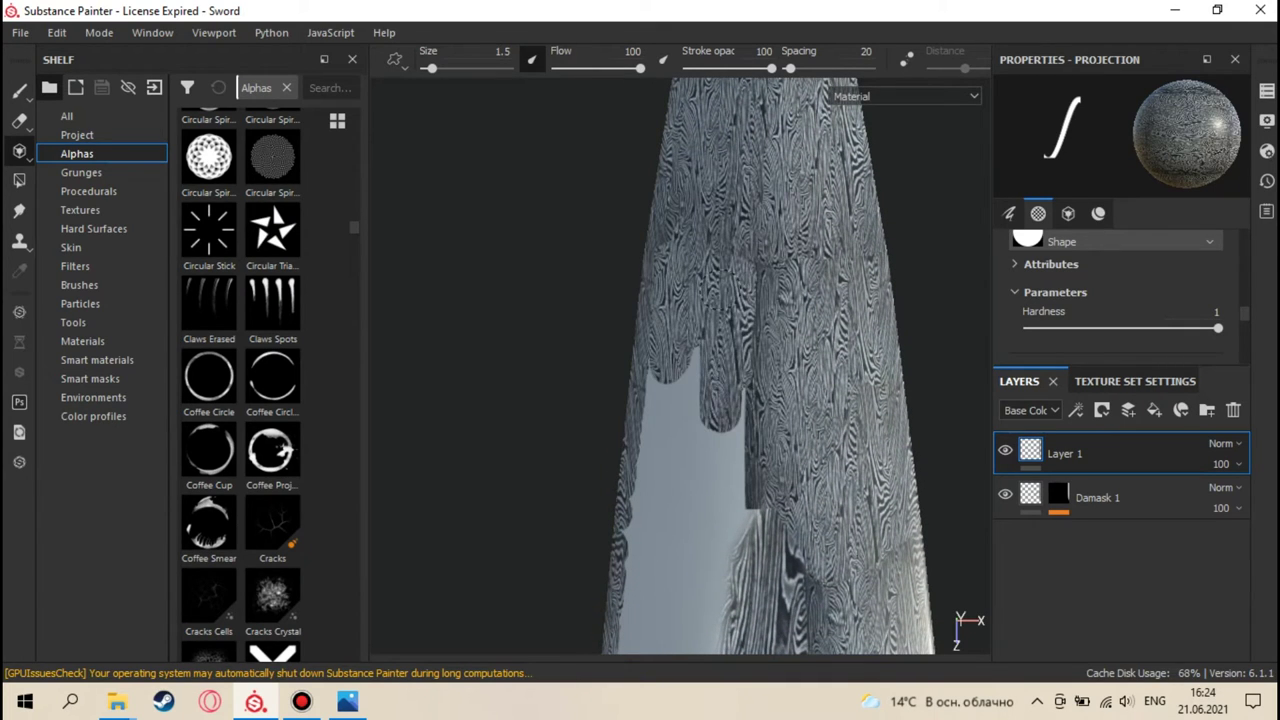
{"action": "mouse_move", "coordinate": [740, 395]}
{"action": "left_mouse_down"}
{"action": "mouse_move", "coordinate": [733, 484]}
{"action": "mouse_move", "coordinate": [668, 272]}
{"action": "mouse_move", "coordinate": [658, 330]}
{"action": "mouse_move", "coordinate": [720, 300]}
{"action": "mouse_move", "coordinate": [755, 350]}
{"action": "mouse_move", "coordinate": [712, 455]}
{"action": "mouse_move", "coordinate": [700, 420]}
{"action": "mouse_move", "coordinate": [708, 487]}
{"action": "left_mouse_up"}
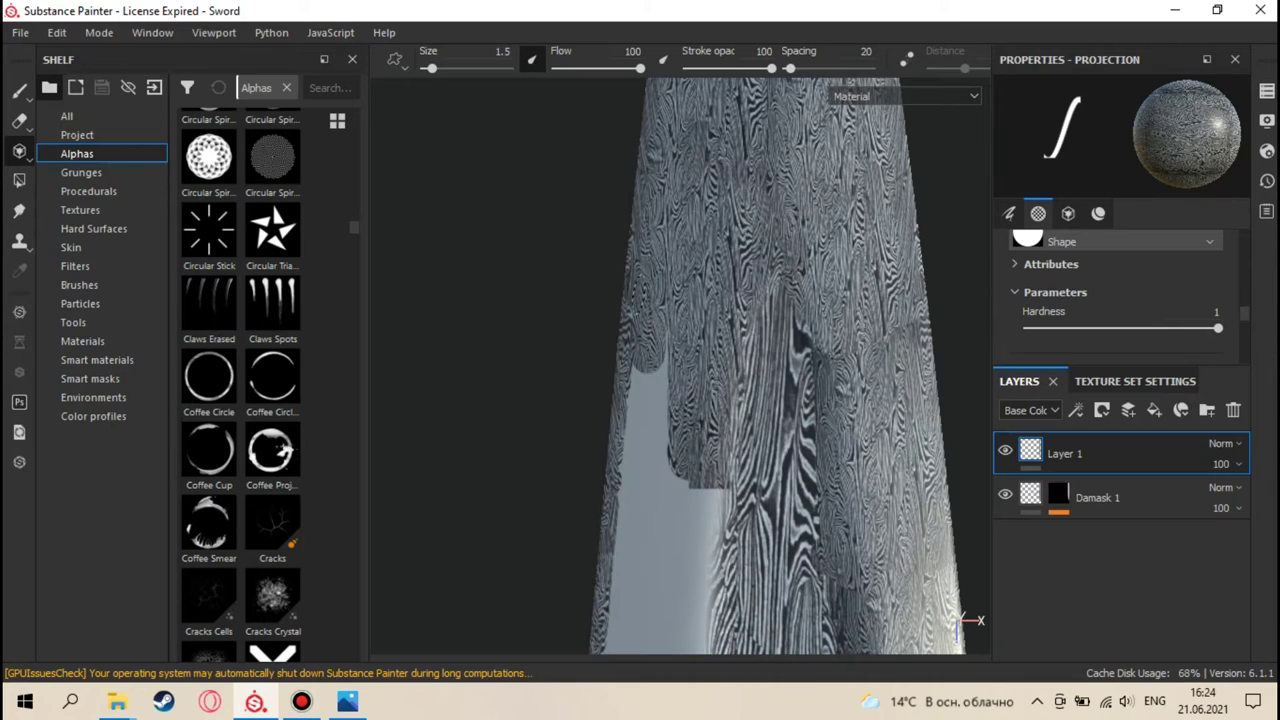
- Rotate the view, undo the last stroke, and repaint damask down the bare patch
{"action": "left_click_drag", "start_coordinate": [648, 380], "coordinate": [665, 378], "text": "alt"}
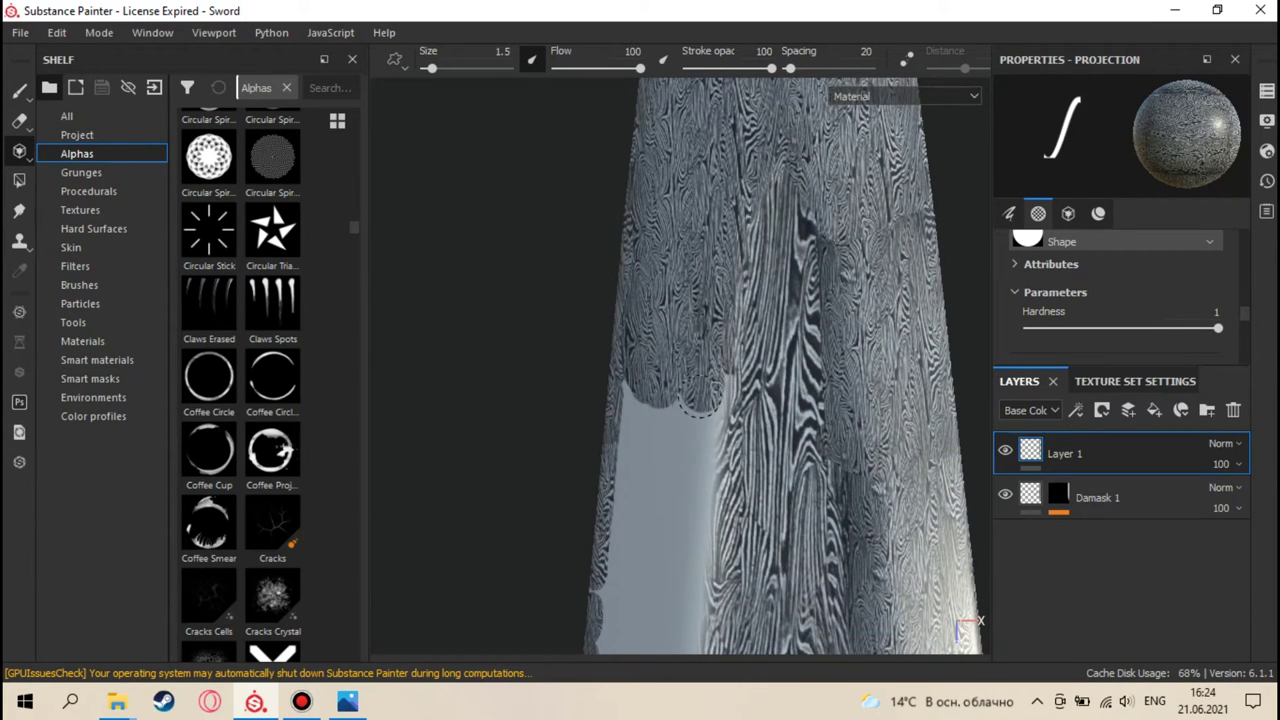
{"action": "left_click_drag", "start_coordinate": [714, 418], "coordinate": [710, 340], "text": "alt"}
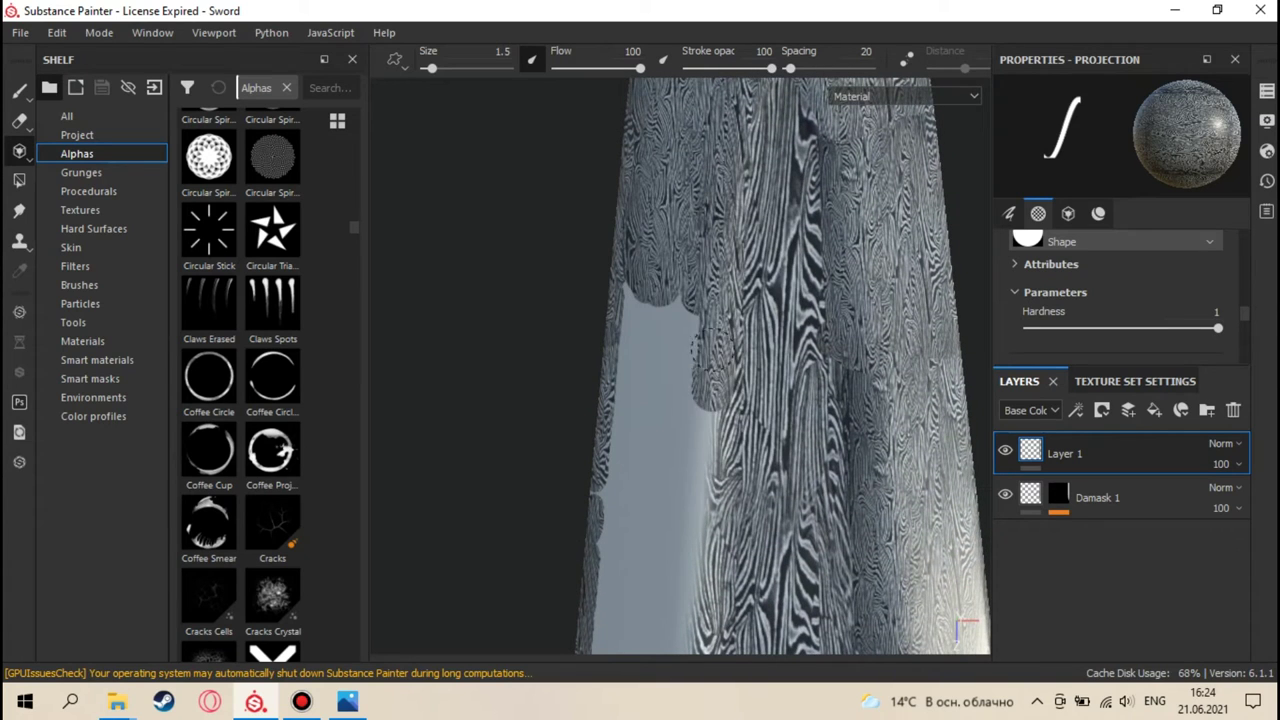
{"action": "mouse_move", "coordinate": [625, 290]}
{"action": "left_mouse_down", "text": "alt"}
{"action": "mouse_move", "coordinate": [615, 432]}
{"action": "mouse_move", "coordinate": [640, 440]}
{"action": "mouse_move", "coordinate": [700, 420]}
{"action": "mouse_move", "coordinate": [692, 480]}
{"action": "mouse_move", "coordinate": [700, 430]}
{"action": "left_mouse_up", "text": "alt"}
{"action": "key", "text": "ctrl+z"}
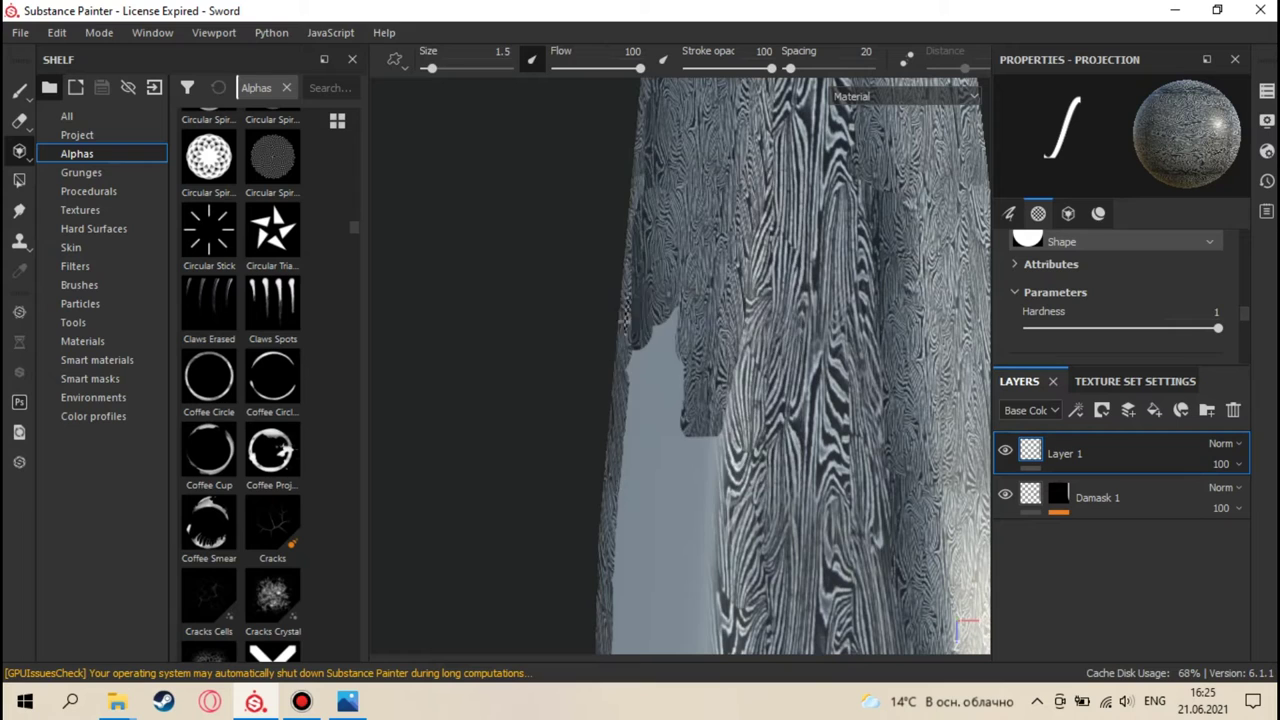
{"action": "left_click_drag", "start_coordinate": [652, 320], "coordinate": [645, 390]}
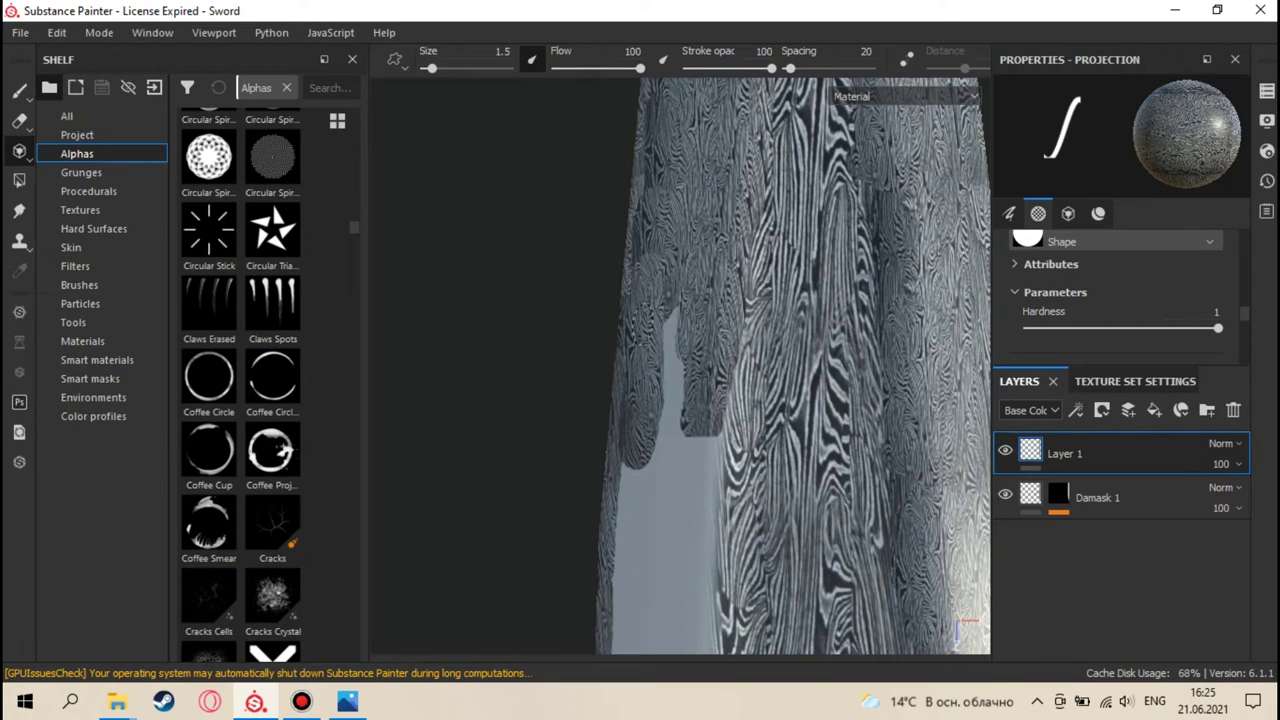
{"action": "left_click_drag", "start_coordinate": [647, 425], "coordinate": [645, 465]}
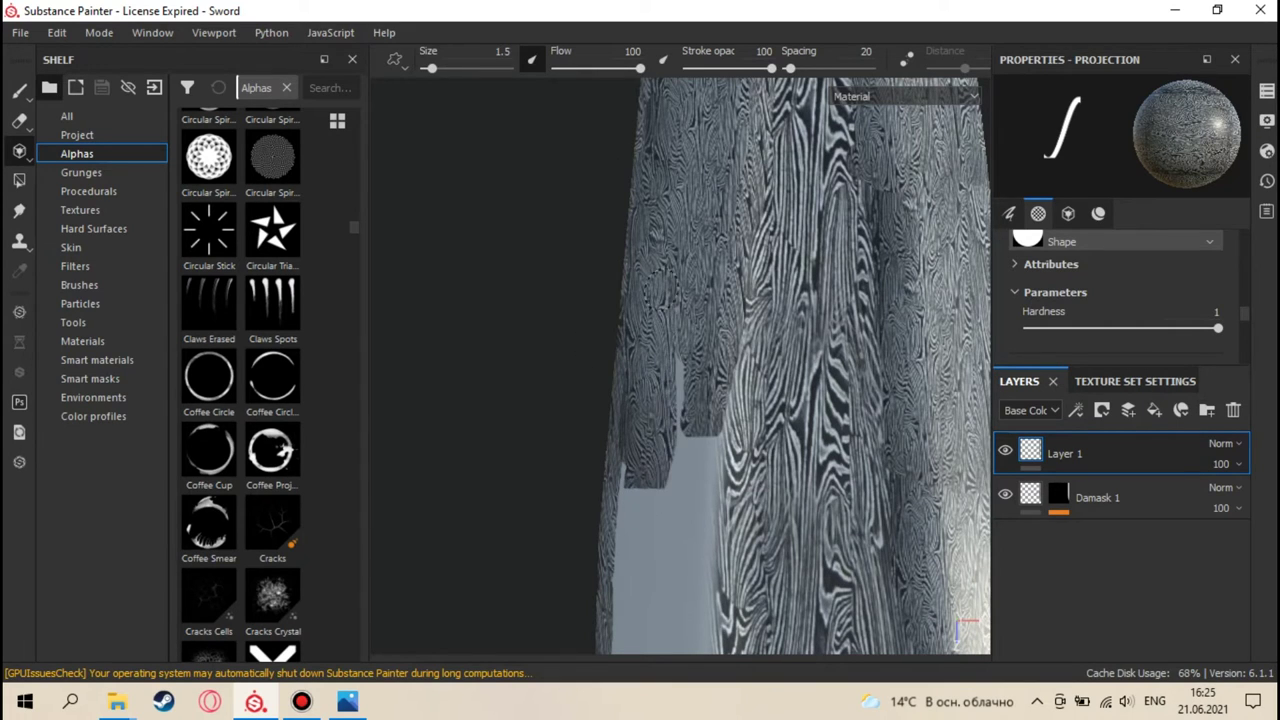
{"action": "scroll", "coordinate": [712, 315], "scroll_direction": "up", "scroll_amount": 2}
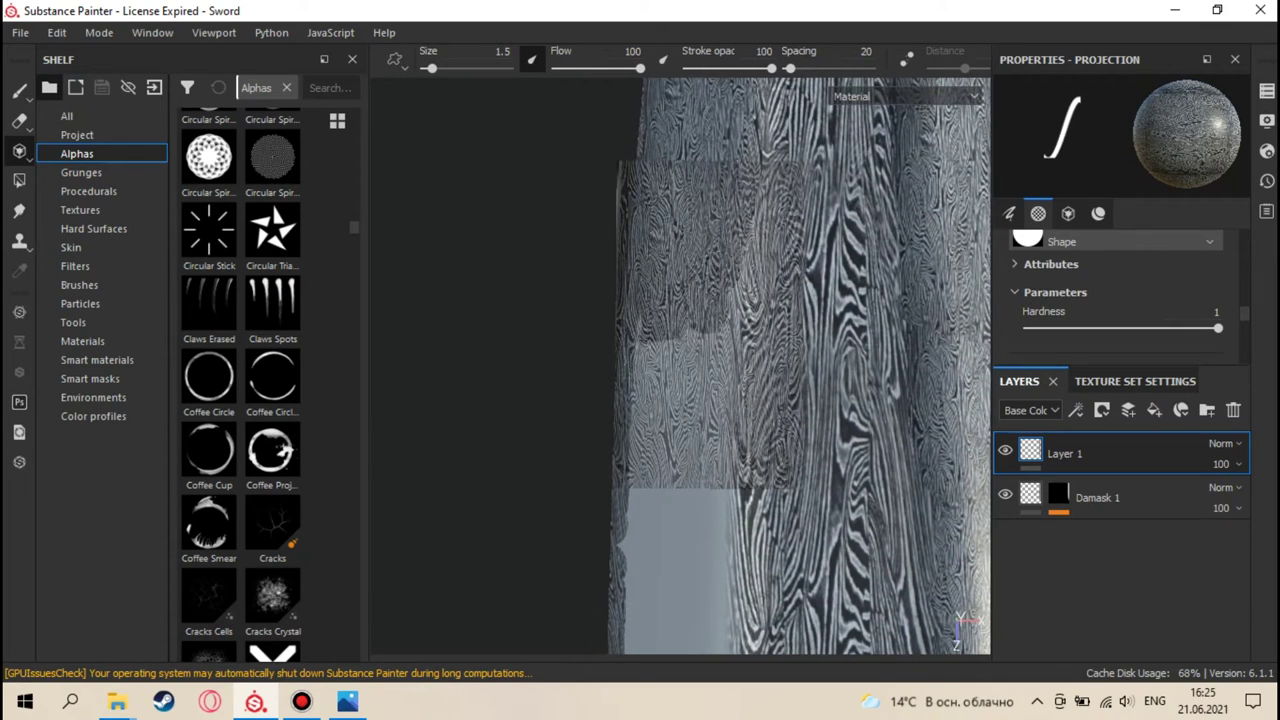
- Paint projected damask over the bare strip along the blade edge and the patch beside it
{"action": "left_click_drag", "start_coordinate": [715, 400], "coordinate": [716, 484]}
{"action": "left_click_drag", "start_coordinate": [717, 545], "coordinate": [680, 347]}
{"action": "left_click_drag", "start_coordinate": [668, 491], "coordinate": [658, 355]}
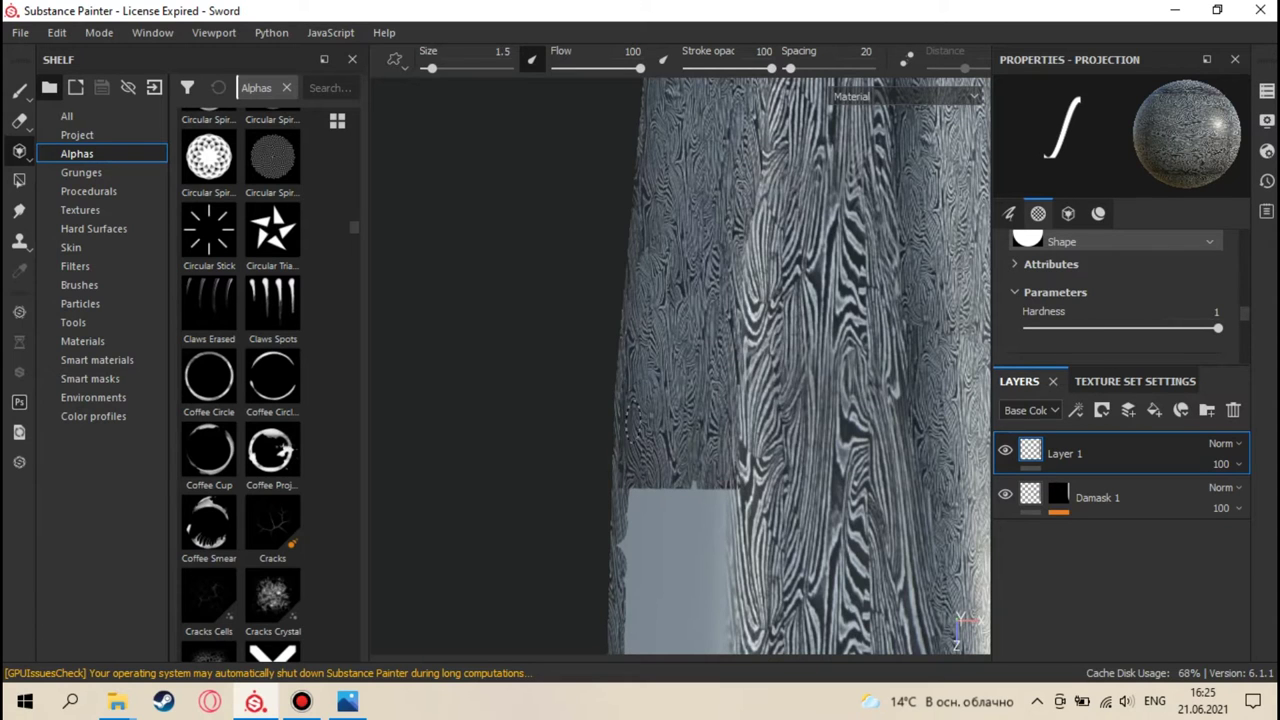
{"action": "middle_click_drag", "start_coordinate": [690, 260], "coordinate": [689, 185]}
{"action": "mouse_move", "coordinate": [710, 350]}
{"action": "left_mouse_down"}
{"action": "mouse_move", "coordinate": [715, 519]}
{"action": "mouse_move", "coordinate": [676, 350]}
{"action": "left_mouse_up"}
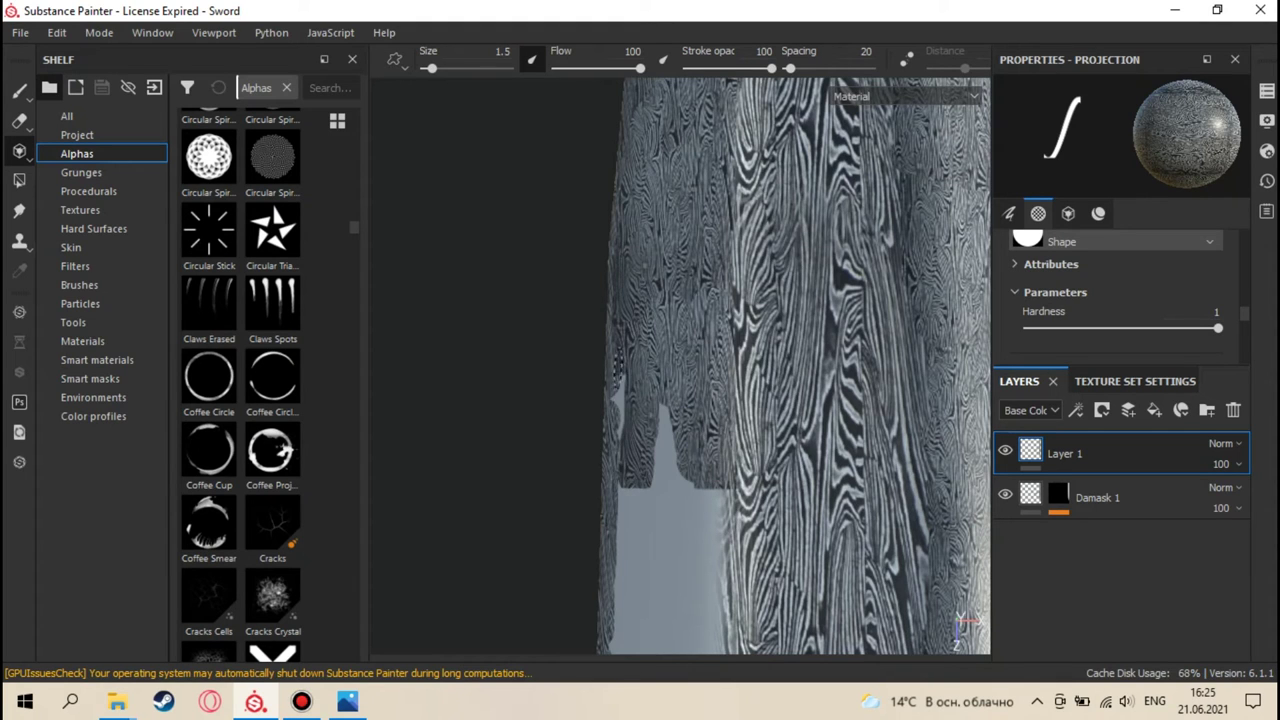
{"action": "middle_click_drag", "start_coordinate": [672, 352], "coordinate": [700, 276]}
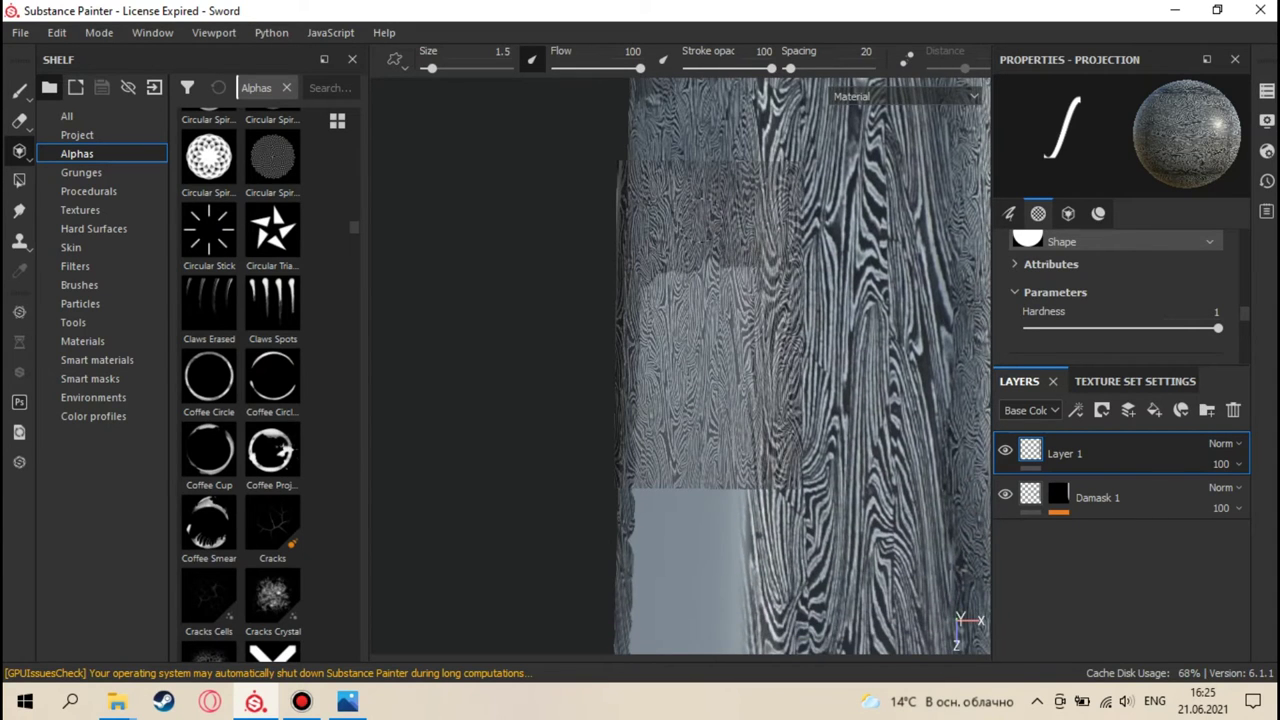
{"action": "mouse_move", "coordinate": [686, 277]}
{"action": "left_mouse_down"}
{"action": "mouse_move", "coordinate": [694, 357]}
{"action": "mouse_move", "coordinate": [720, 420]}
{"action": "mouse_move", "coordinate": [740, 265]}
{"action": "left_mouse_up"}
{"action": "mouse_move", "coordinate": [741, 404]}
{"action": "left_mouse_down"}
{"action": "mouse_move", "coordinate": [735, 485]}
{"action": "mouse_move", "coordinate": [645, 290]}
{"action": "mouse_move", "coordinate": [645, 465]}
{"action": "mouse_move", "coordinate": [658, 490]}
{"action": "mouse_move", "coordinate": [685, 430]}
{"action": "mouse_move", "coordinate": [655, 260]}
{"action": "mouse_move", "coordinate": [672, 303]}
{"action": "mouse_move", "coordinate": [665, 480]}
{"action": "mouse_move", "coordinate": [790, 465]}
{"action": "mouse_move", "coordinate": [748, 343]}
{"action": "mouse_move", "coordinate": [735, 460]}
{"action": "mouse_move", "coordinate": [705, 285]}
{"action": "mouse_move", "coordinate": [692, 443]}
{"action": "left_mouse_up"}
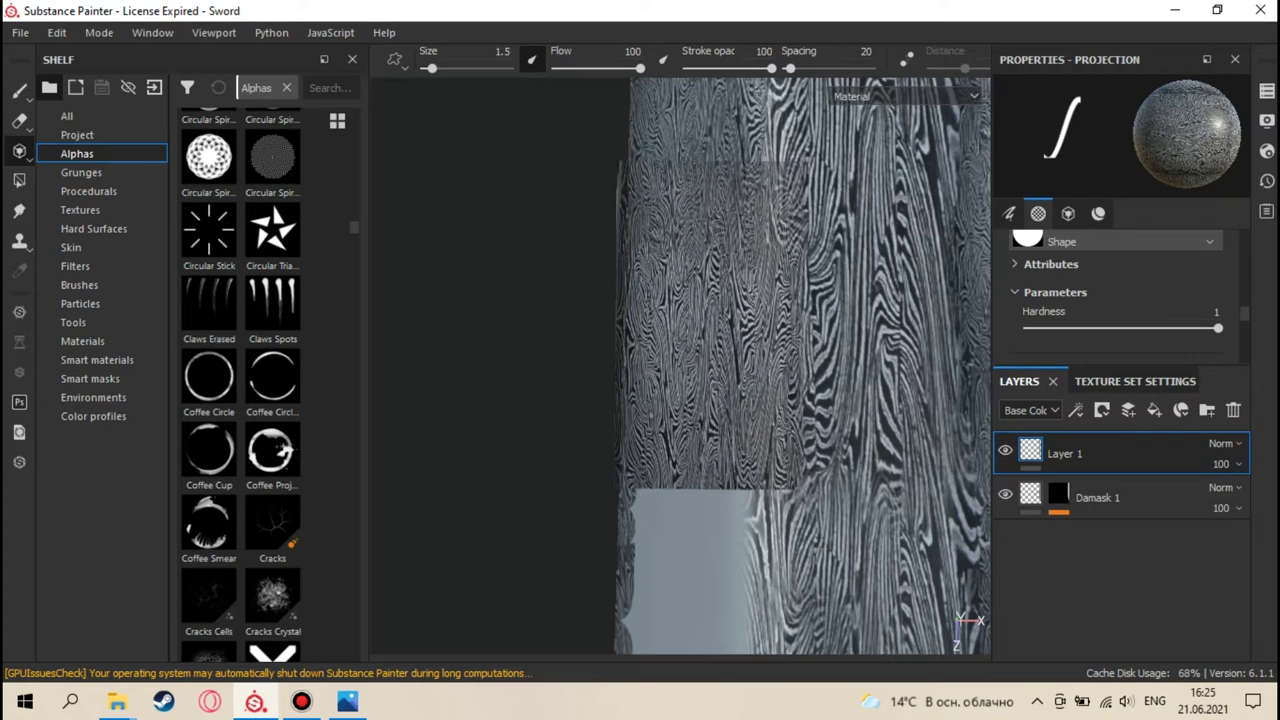
- Shift the projected damask upward and paint it over most of the grey block
{"action": "middle_click_drag", "start_coordinate": [756, 272], "coordinate": [768, 246]}
{"action": "middle_click_drag", "start_coordinate": [764, 394], "coordinate": [753, 243]}
{"action": "mouse_move", "coordinate": [752, 290]}
{"action": "left_mouse_down"}
{"action": "mouse_move", "coordinate": [760, 370]}
{"action": "mouse_move", "coordinate": [775, 300]}
{"action": "mouse_move", "coordinate": [760, 480]}
{"action": "mouse_move", "coordinate": [720, 260]}
{"action": "mouse_move", "coordinate": [655, 285]}
{"action": "mouse_move", "coordinate": [645, 365]}
{"action": "mouse_move", "coordinate": [624, 326]}
{"action": "mouse_move", "coordinate": [668, 410]}
{"action": "mouse_move", "coordinate": [655, 450]}
{"action": "mouse_move", "coordinate": [730, 477]}
{"action": "left_mouse_up"}
{"action": "middle_click_drag", "start_coordinate": [715, 330], "coordinate": [719, 265]}
{"action": "mouse_move", "coordinate": [745, 262]}
{"action": "left_mouse_down"}
{"action": "mouse_move", "coordinate": [760, 405]}
{"action": "mouse_move", "coordinate": [770, 270]}
{"action": "mouse_move", "coordinate": [760, 470]}
{"action": "mouse_move", "coordinate": [638, 464]}
{"action": "mouse_move", "coordinate": [638, 295]}
{"action": "left_mouse_up"}
{"action": "mouse_move", "coordinate": [655, 430]}
{"action": "left_mouse_down"}
{"action": "mouse_move", "coordinate": [668, 268]}
{"action": "mouse_move", "coordinate": [718, 298]}
{"action": "mouse_move", "coordinate": [714, 362]}
{"action": "left_mouse_up"}
{"action": "left_click_drag", "start_coordinate": [688, 425], "coordinate": [722, 405]}
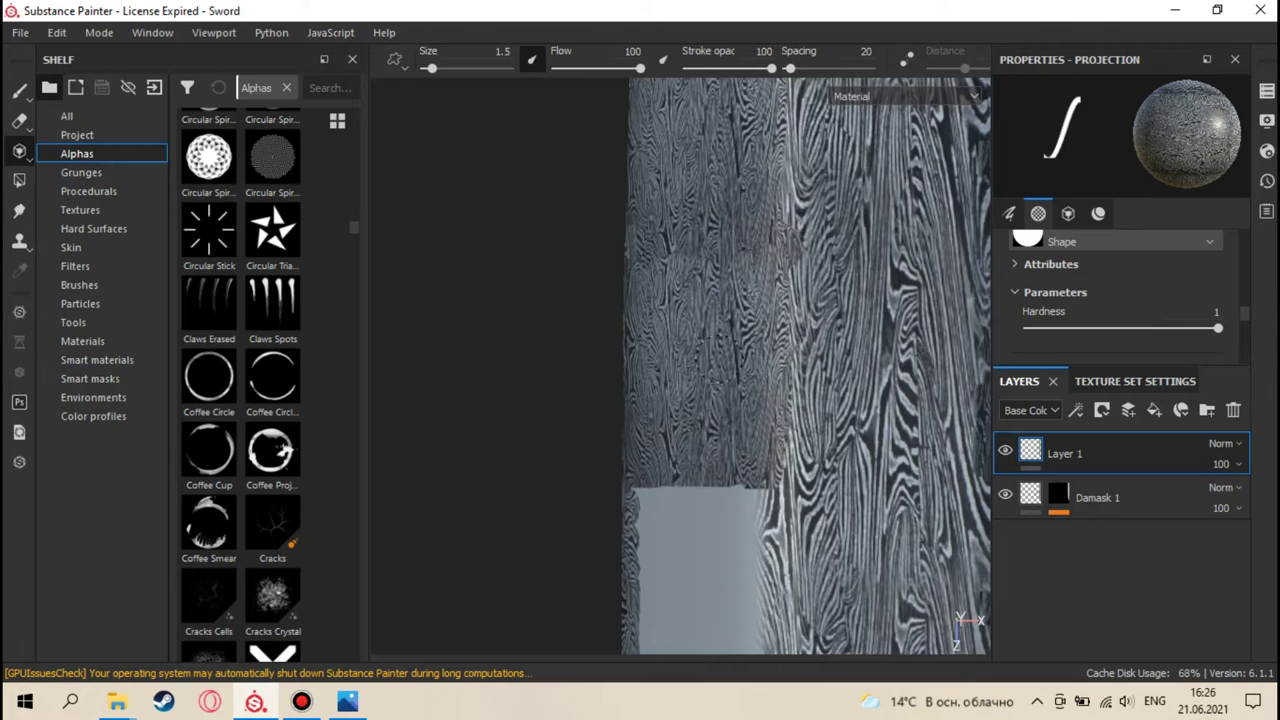
- Undo a misaligned stroke, nudge the pattern up-right, and fill the bare area's edges and top
{"action": "middle_click_drag", "start_coordinate": [748, 444], "coordinate": [732, 149]}
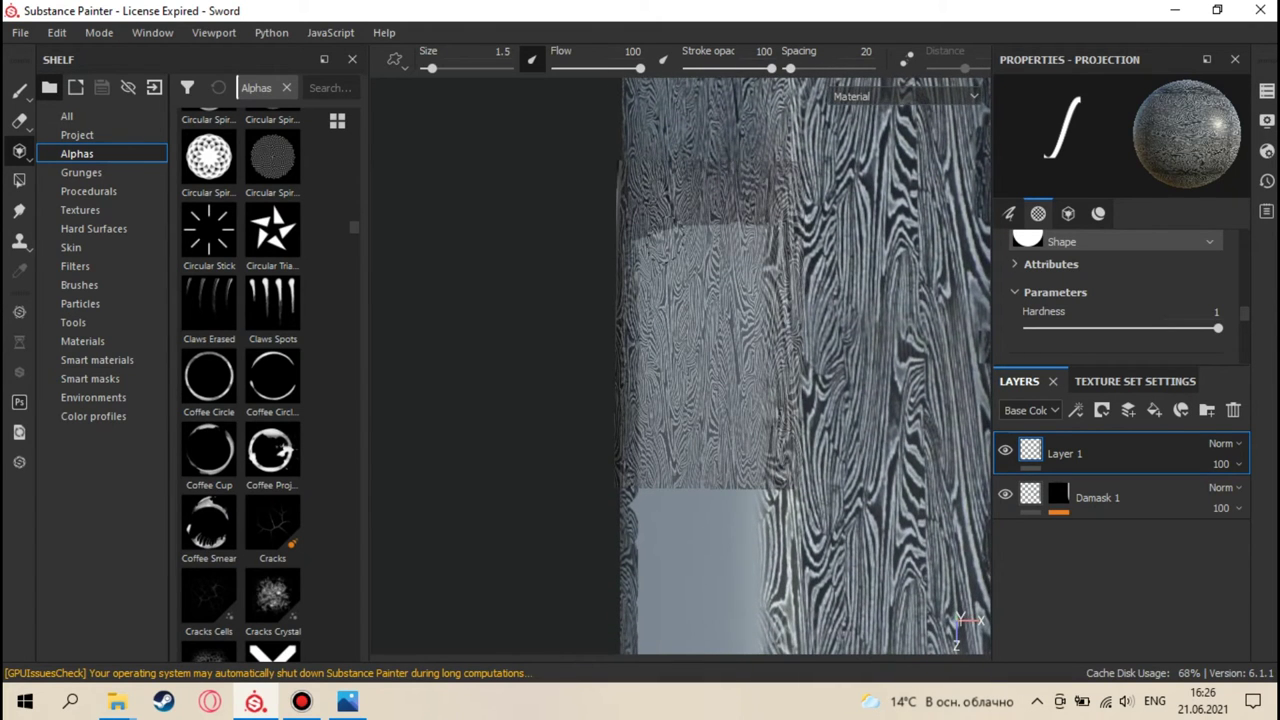
{"action": "key", "text": "ctrl+z"}
{"action": "mouse_move", "coordinate": [665, 211]}
{"action": "left_mouse_down"}
{"action": "mouse_move", "coordinate": [738, 305]}
{"action": "mouse_move", "coordinate": [765, 318]}
{"action": "mouse_move", "coordinate": [752, 475]}
{"action": "mouse_move", "coordinate": [640, 472]}
{"action": "mouse_move", "coordinate": [641, 272]}
{"action": "mouse_move", "coordinate": [667, 335]}
{"action": "mouse_move", "coordinate": [668, 450]}
{"action": "mouse_move", "coordinate": [712, 295]}
{"action": "left_mouse_up"}
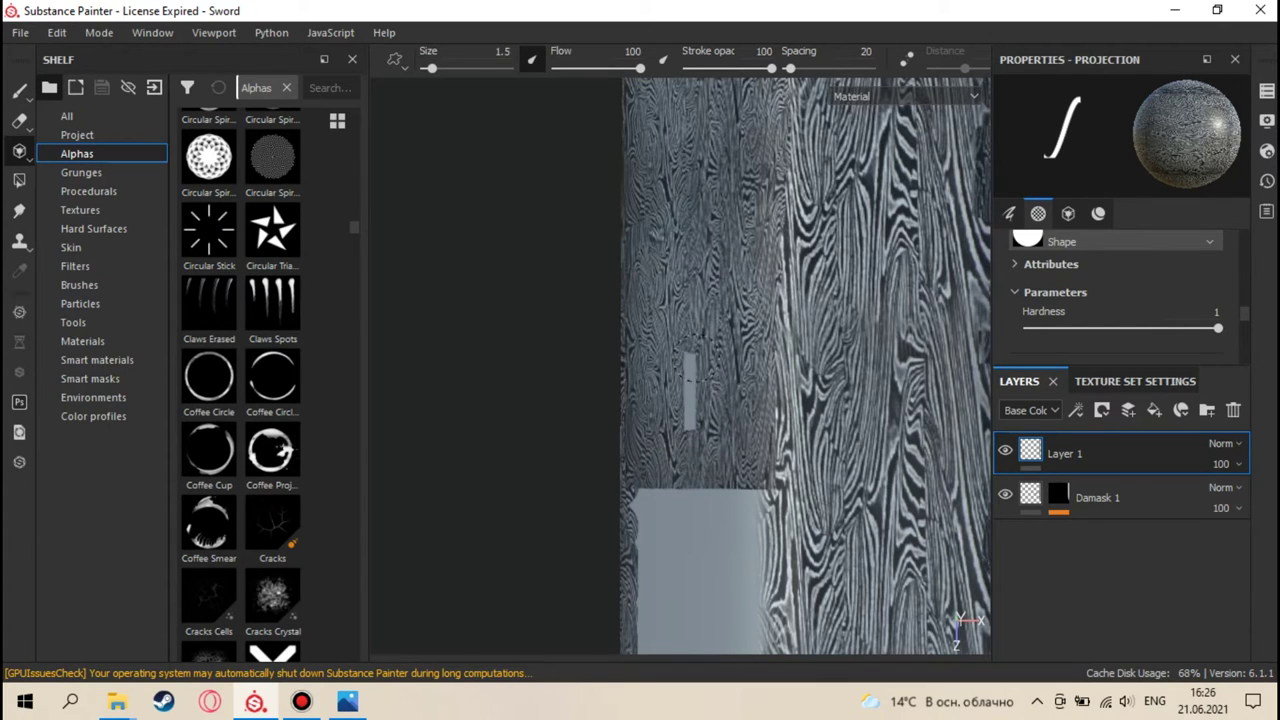
{"action": "middle_click_drag", "start_coordinate": [700, 258], "coordinate": [719, 183]}
{"action": "mouse_move", "coordinate": [760, 240]}
{"action": "left_mouse_down"}
{"action": "mouse_move", "coordinate": [766, 485]}
{"action": "mouse_move", "coordinate": [750, 530]}
{"action": "mouse_move", "coordinate": [747, 506]}
{"action": "mouse_move", "coordinate": [720, 490]}
{"action": "mouse_move", "coordinate": [668, 490]}
{"action": "left_mouse_up"}
{"action": "mouse_move", "coordinate": [652, 445]}
{"action": "left_mouse_down"}
{"action": "mouse_move", "coordinate": [649, 240]}
{"action": "mouse_move", "coordinate": [664, 220]}
{"action": "mouse_move", "coordinate": [740, 225]}
{"action": "left_mouse_up"}
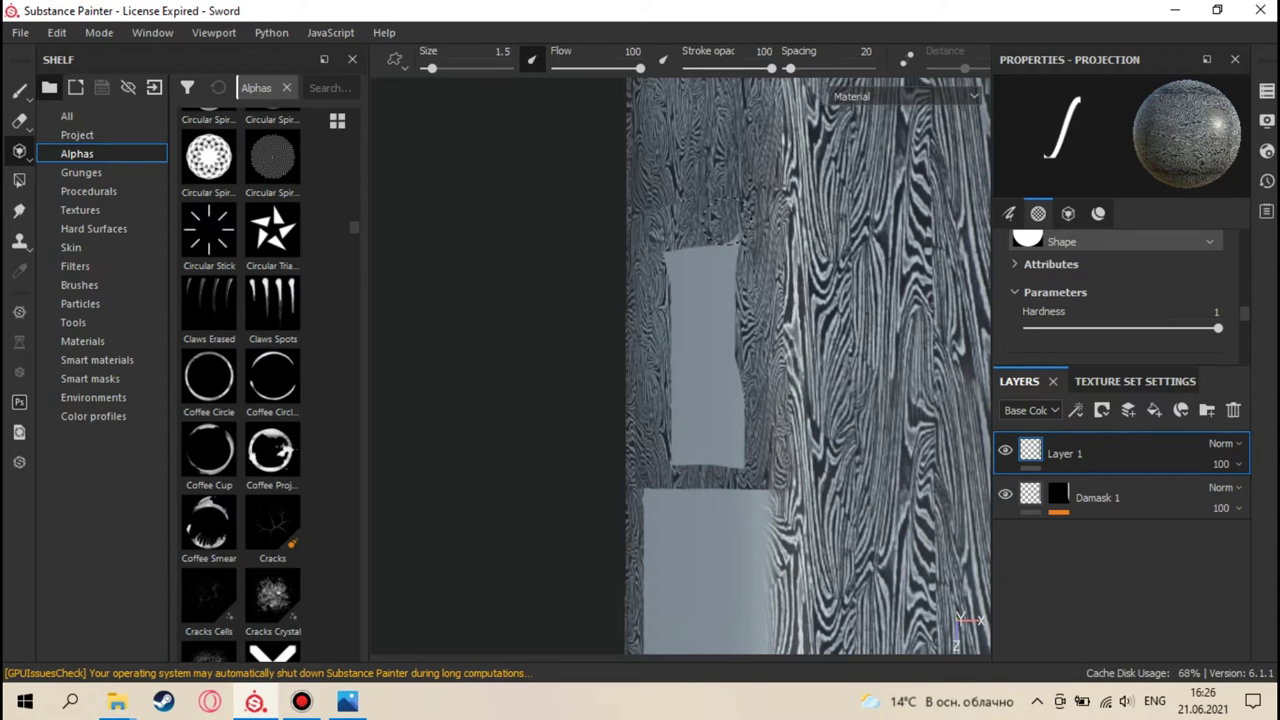
{"action": "mouse_move", "coordinate": [721, 269]}
{"action": "left_mouse_down"}
{"action": "mouse_move", "coordinate": [735, 445]}
{"action": "mouse_move", "coordinate": [723, 455]}
{"action": "mouse_move", "coordinate": [688, 445]}
{"action": "mouse_move", "coordinate": [672, 250]}
{"action": "left_mouse_up"}
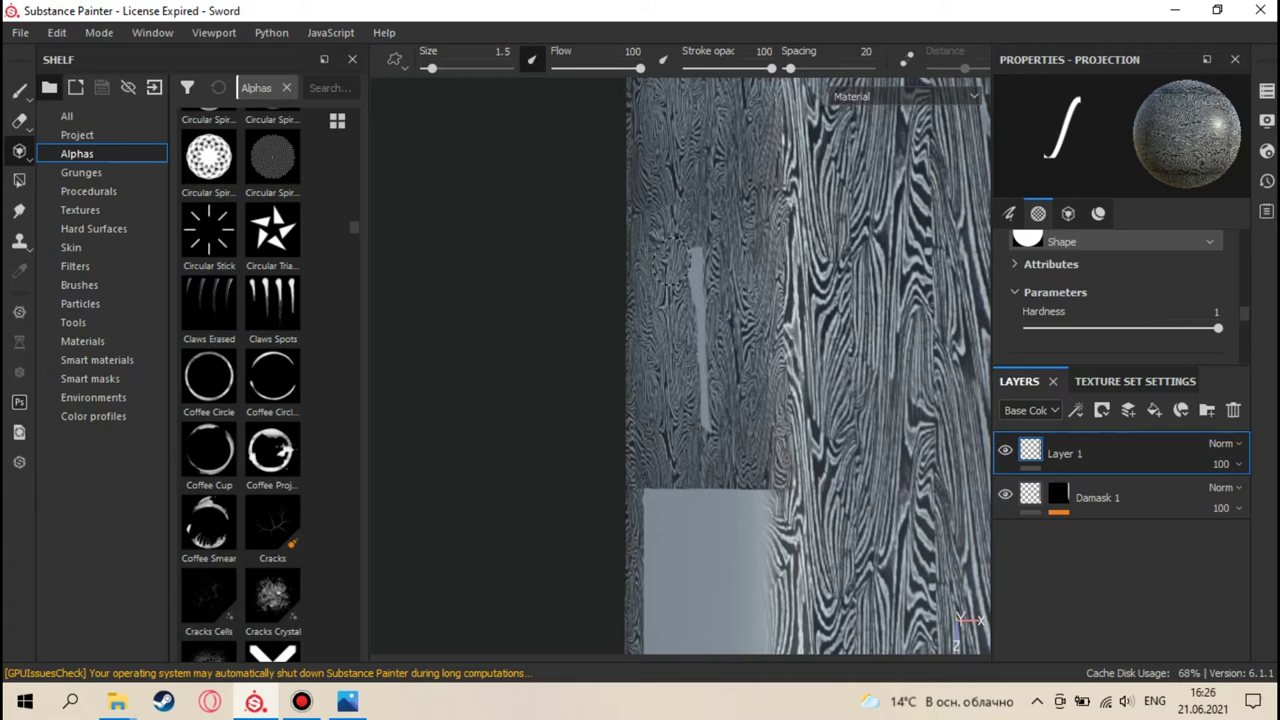
- Realign the damask, cover the upper bare patch's left side and top, and save the project
{"action": "left_click_drag", "start_coordinate": [718, 330], "coordinate": [720, 143]}
{"action": "mouse_move", "coordinate": [666, 194]}
{"action": "left_mouse_down"}
{"action": "mouse_move", "coordinate": [643, 520]}
{"action": "mouse_move", "coordinate": [651, 492]}
{"action": "mouse_move", "coordinate": [770, 482]}
{"action": "mouse_move", "coordinate": [766, 228]}
{"action": "mouse_move", "coordinate": [736, 185]}
{"action": "mouse_move", "coordinate": [718, 186]}
{"action": "mouse_move", "coordinate": [695, 225]}
{"action": "mouse_move", "coordinate": [654, 435]}
{"action": "mouse_move", "coordinate": [691, 447]}
{"action": "mouse_move", "coordinate": [725, 428]}
{"action": "mouse_move", "coordinate": [725, 235]}
{"action": "left_mouse_up"}
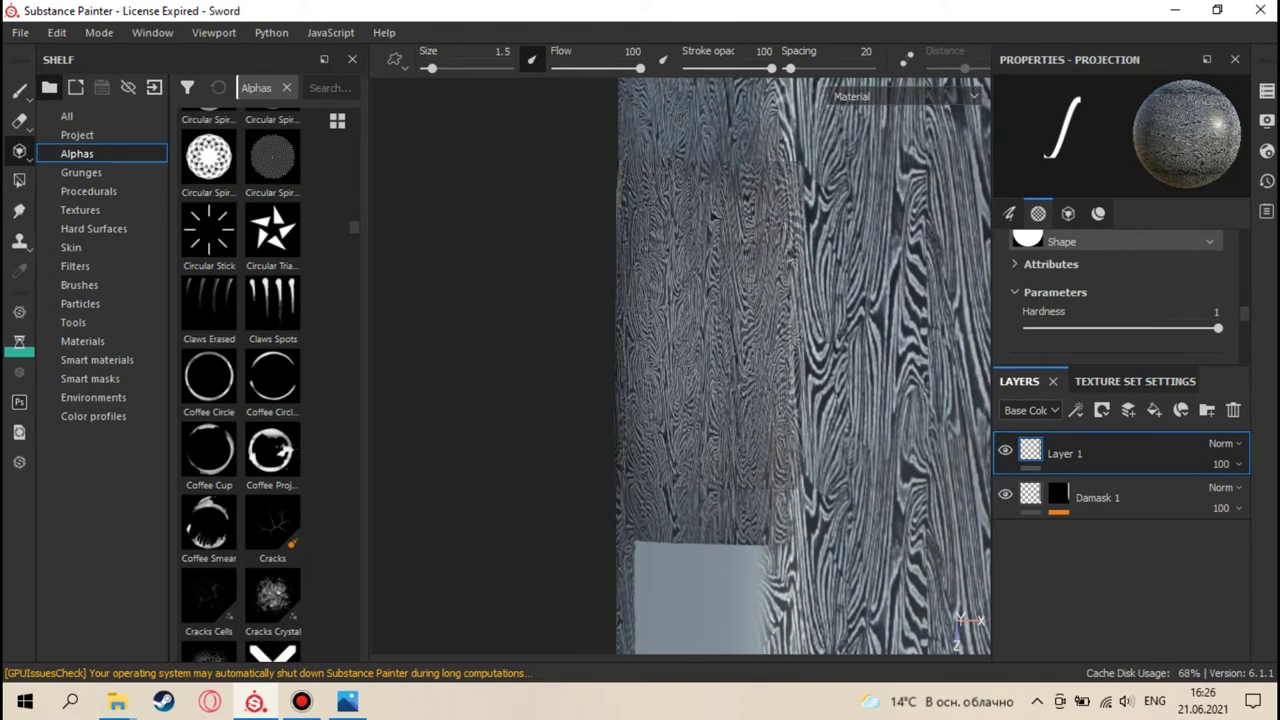
{"action": "mouse_move", "coordinate": [750, 270]}
{"action": "middle_mouse_down"}
{"action": "mouse_move", "coordinate": [690, 290]}
{"action": "mouse_move", "coordinate": [705, 220]}
{"action": "mouse_move", "coordinate": [748, 263]}
{"action": "middle_mouse_up"}
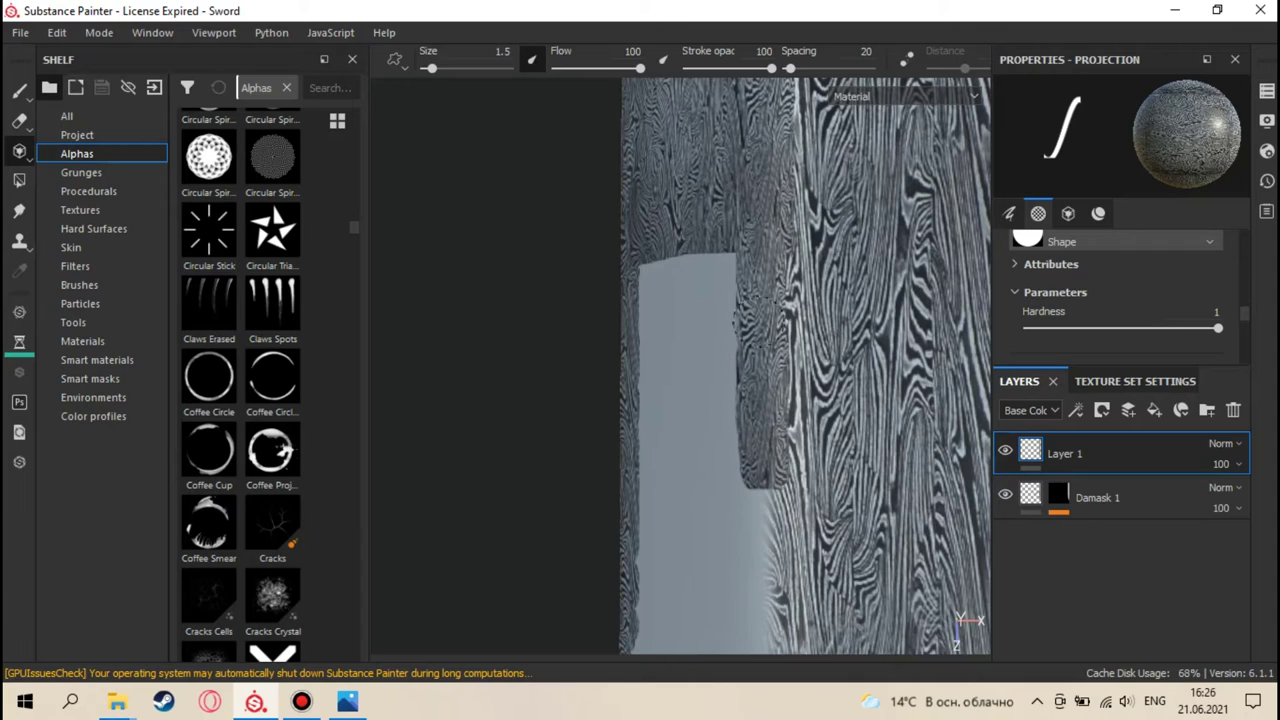
{"action": "mouse_move", "coordinate": [713, 263]}
{"action": "left_mouse_down"}
{"action": "mouse_move", "coordinate": [673, 268]}
{"action": "mouse_move", "coordinate": [653, 293]}
{"action": "mouse_move", "coordinate": [643, 488]}
{"action": "mouse_move", "coordinate": [766, 488]}
{"action": "mouse_move", "coordinate": [676, 455]}
{"action": "left_mouse_up"}
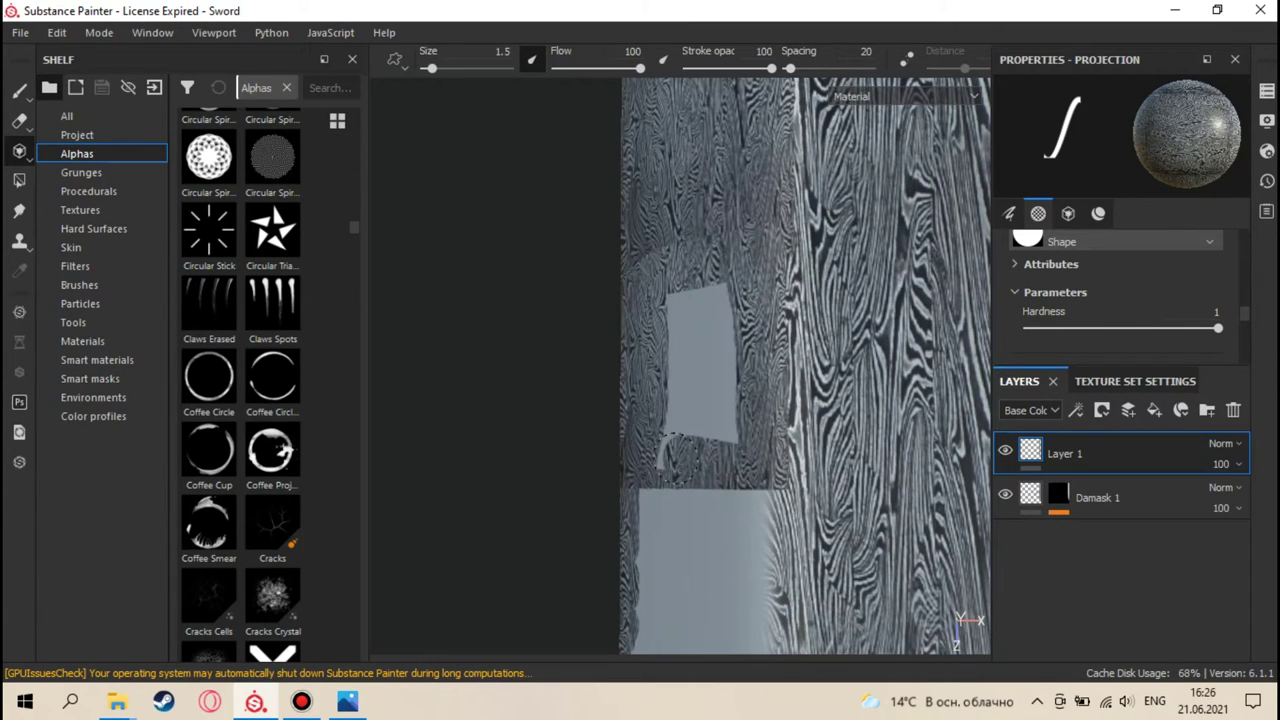
{"action": "mouse_move", "coordinate": [669, 337]}
{"action": "left_mouse_down"}
{"action": "mouse_move", "coordinate": [705, 297]}
{"action": "mouse_move", "coordinate": [732, 413]}
{"action": "mouse_move", "coordinate": [705, 420]}
{"action": "mouse_move", "coordinate": [690, 305]}
{"action": "left_mouse_up"}
{"action": "key", "text": "ctrl+s"}
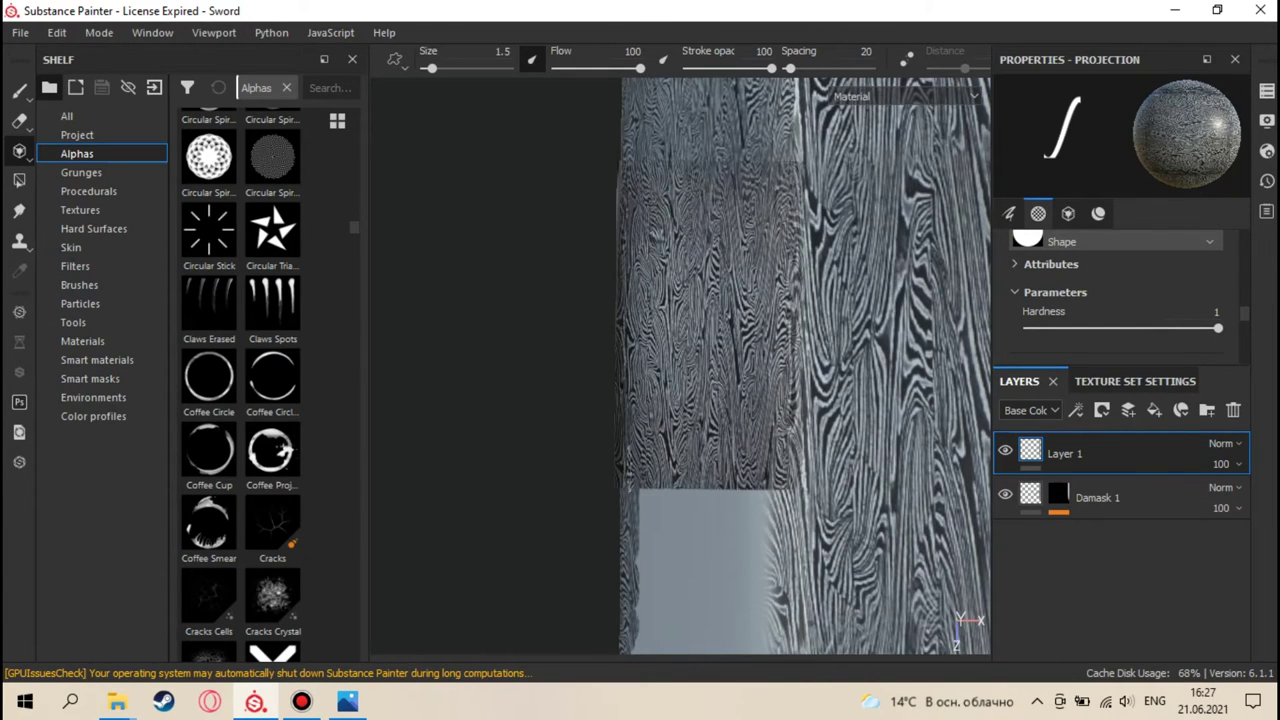
- Paint damask over the next grey patch's left edge, upper-right edge and top
{"action": "mouse_move", "coordinate": [657, 305]}
{"action": "left_mouse_down"}
{"action": "mouse_move", "coordinate": [649, 398]}
{"action": "mouse_move", "coordinate": [687, 320]}
{"action": "mouse_move", "coordinate": [727, 310]}
{"action": "mouse_move", "coordinate": [755, 337]}
{"action": "mouse_move", "coordinate": [757, 487]}
{"action": "mouse_move", "coordinate": [742, 437]}
{"action": "mouse_move", "coordinate": [669, 400]}
{"action": "mouse_move", "coordinate": [674, 426]}
{"action": "mouse_move", "coordinate": [663, 427]}
{"action": "mouse_move", "coordinate": [712, 470]}
{"action": "left_mouse_up"}
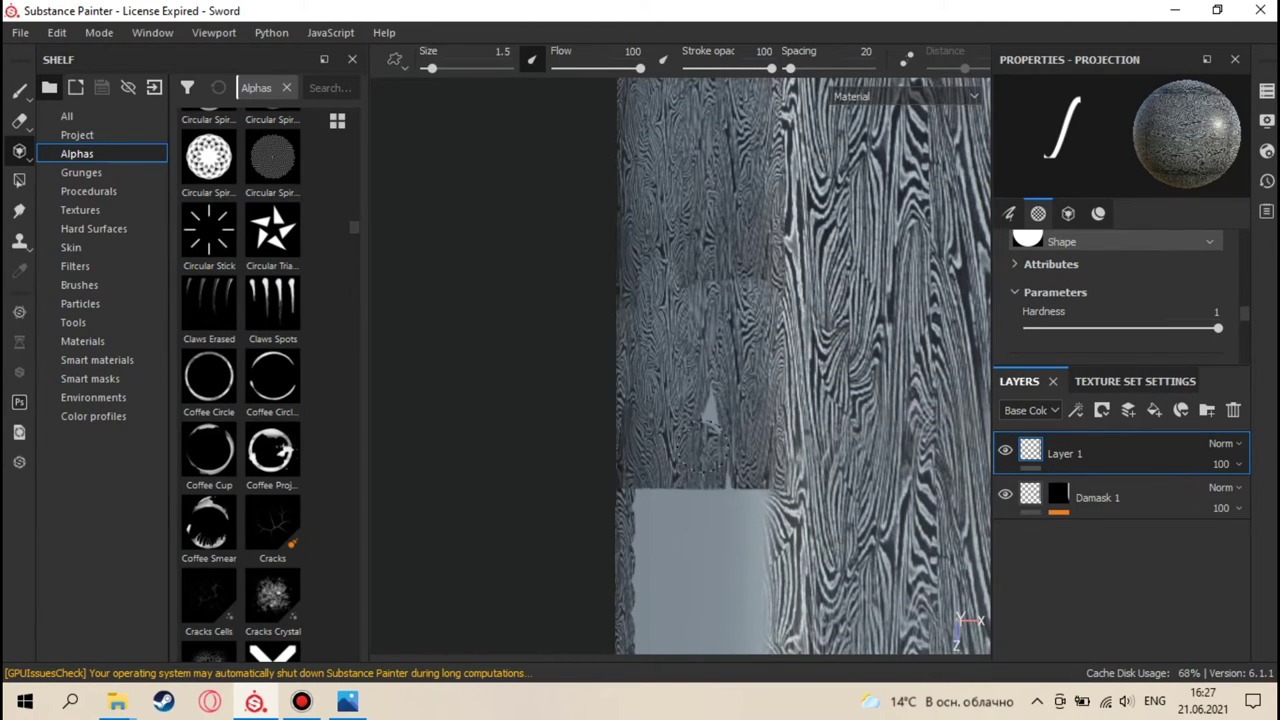
{"action": "middle_click_drag", "start_coordinate": [724, 490], "coordinate": [730, 275]}
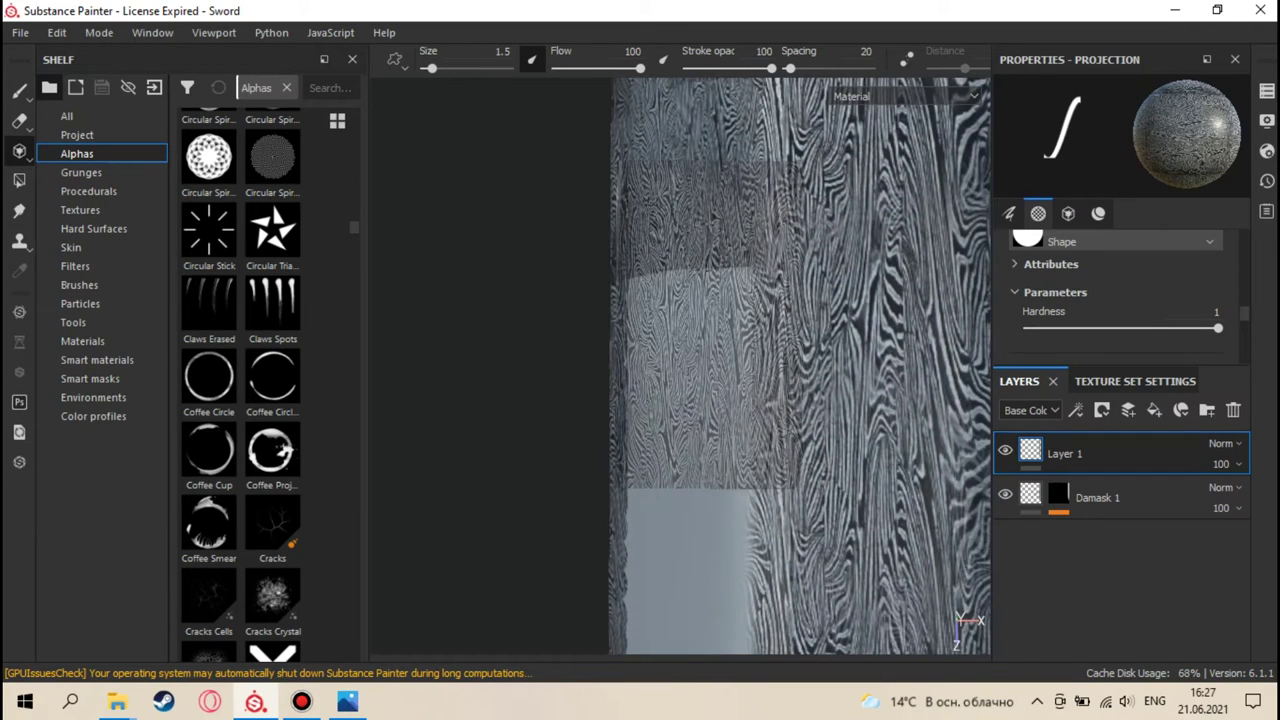
{"action": "mouse_move", "coordinate": [736, 285]}
{"action": "left_mouse_down"}
{"action": "mouse_move", "coordinate": [742, 370]}
{"action": "mouse_move", "coordinate": [692, 272]}
{"action": "mouse_move", "coordinate": [636, 296]}
{"action": "mouse_move", "coordinate": [640, 375]}
{"action": "mouse_move", "coordinate": [712, 355]}
{"action": "mouse_move", "coordinate": [748, 410]}
{"action": "mouse_move", "coordinate": [705, 430]}
{"action": "mouse_move", "coordinate": [645, 400]}
{"action": "mouse_move", "coordinate": [679, 403]}
{"action": "left_mouse_up"}
{"action": "left_click_drag", "start_coordinate": [692, 448], "coordinate": [672, 432]}
{"action": "mouse_move", "coordinate": [672, 432]}
{"action": "middle_mouse_down"}
{"action": "mouse_move", "coordinate": [663, 408]}
{"action": "mouse_move", "coordinate": [660, 440]}
{"action": "middle_mouse_up"}
{"action": "mouse_move", "coordinate": [640, 278]}
{"action": "left_mouse_down"}
{"action": "mouse_move", "coordinate": [642, 466]}
{"action": "mouse_move", "coordinate": [668, 330]}
{"action": "mouse_move", "coordinate": [742, 274]}
{"action": "mouse_move", "coordinate": [740, 505]}
{"action": "mouse_move", "coordinate": [667, 478]}
{"action": "mouse_move", "coordinate": [708, 285]}
{"action": "left_mouse_up"}
- Cover the small grey sliver and the remaining small patch with damask, then view toward the guard
{"action": "middle_click_drag", "start_coordinate": [708, 487], "coordinate": [706, 191], "text": "alt"}
{"action": "mouse_move", "coordinate": [645, 265]}
{"action": "left_mouse_down"}
{"action": "mouse_move", "coordinate": [638, 440]}
{"action": "mouse_move", "coordinate": [760, 458]}
{"action": "mouse_move", "coordinate": [755, 237]}
{"action": "mouse_move", "coordinate": [710, 262]}
{"action": "mouse_move", "coordinate": [678, 228]}
{"action": "mouse_move", "coordinate": [642, 240]}
{"action": "mouse_move", "coordinate": [675, 307]}
{"action": "mouse_move", "coordinate": [658, 412]}
{"action": "mouse_move", "coordinate": [663, 432]}
{"action": "mouse_move", "coordinate": [723, 402]}
{"action": "mouse_move", "coordinate": [712, 275]}
{"action": "left_mouse_up"}
{"action": "left_click_drag", "start_coordinate": [695, 372], "coordinate": [700, 420]}
{"action": "mouse_move", "coordinate": [700, 420]}
{"action": "middle_mouse_down"}
{"action": "mouse_move", "coordinate": [680, 340]}
{"action": "mouse_move", "coordinate": [685, 270]}
{"action": "middle_mouse_up"}
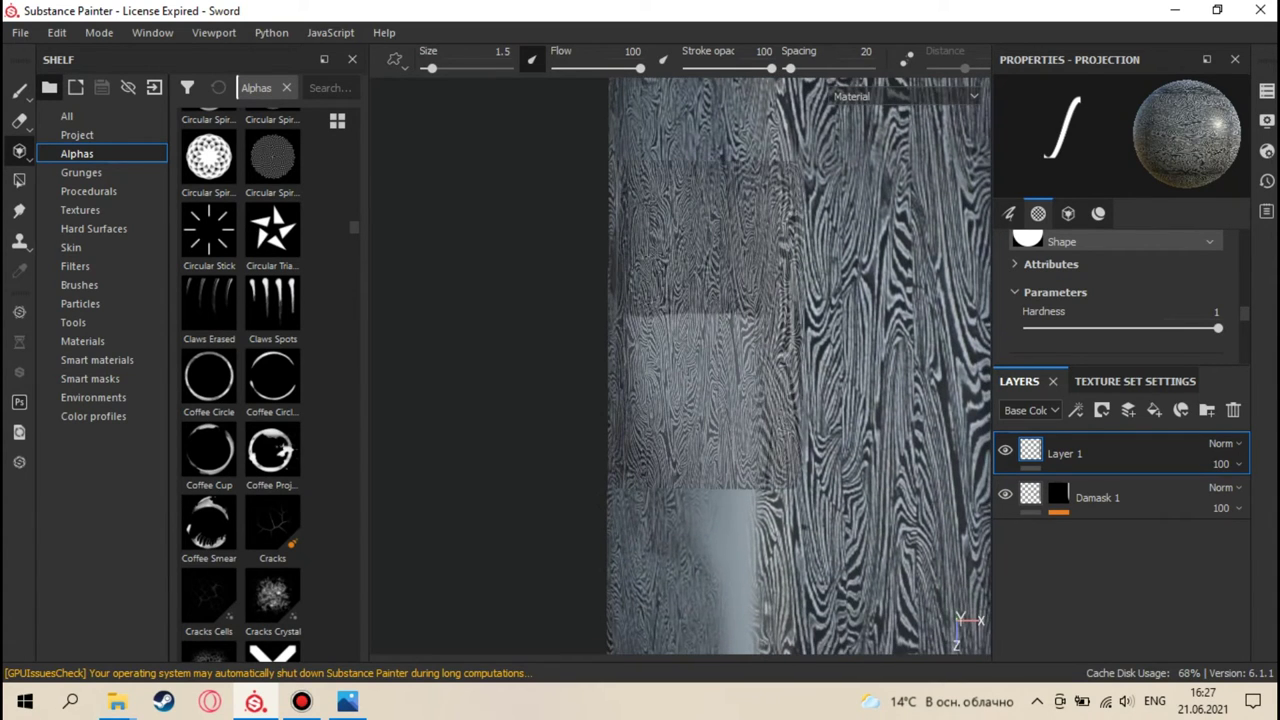
{"action": "mouse_move", "coordinate": [630, 280]}
{"action": "left_mouse_down"}
{"action": "mouse_move", "coordinate": [630, 448]}
{"action": "mouse_move", "coordinate": [745, 465]}
{"action": "mouse_move", "coordinate": [745, 330]}
{"action": "mouse_move", "coordinate": [650, 330]}
{"action": "left_mouse_up"}
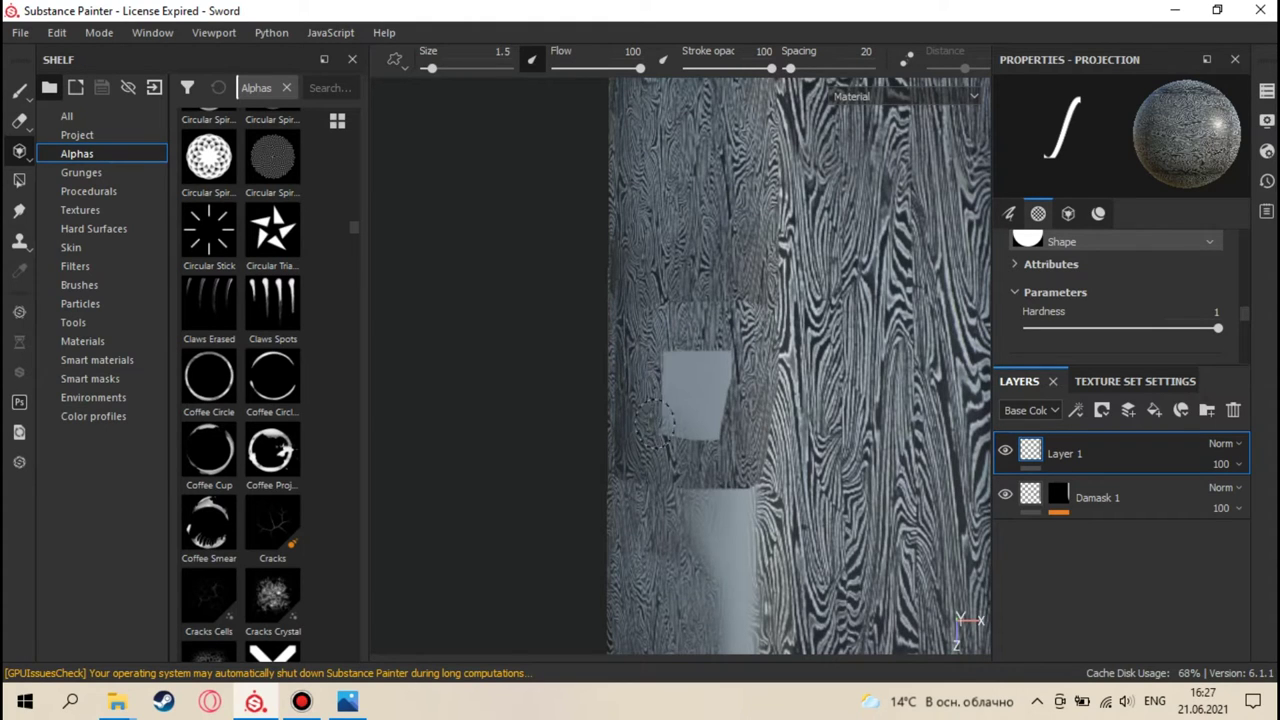
{"action": "left_click_drag", "start_coordinate": [655, 420], "coordinate": [678, 370]}
{"action": "mouse_move", "coordinate": [710, 418]}
{"action": "left_mouse_down"}
{"action": "mouse_move", "coordinate": [749, 344]}
{"action": "mouse_move", "coordinate": [759, 234]}
{"action": "left_mouse_up"}
{"action": "middle_click_drag", "start_coordinate": [759, 234], "coordinate": [763, 298], "text": "alt"}
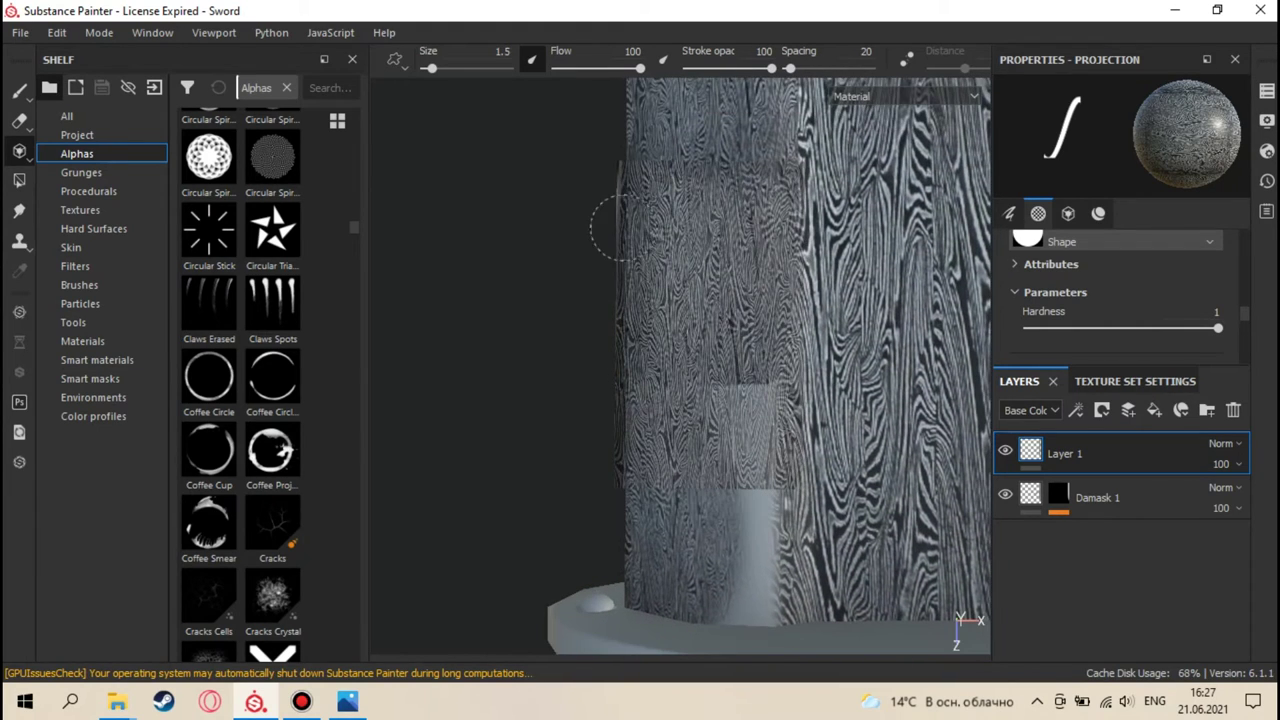
- Undo the last three damask strokes near the guard and project a finer patch over the left seam
{"action": "key", "text": "ctrl+z"}
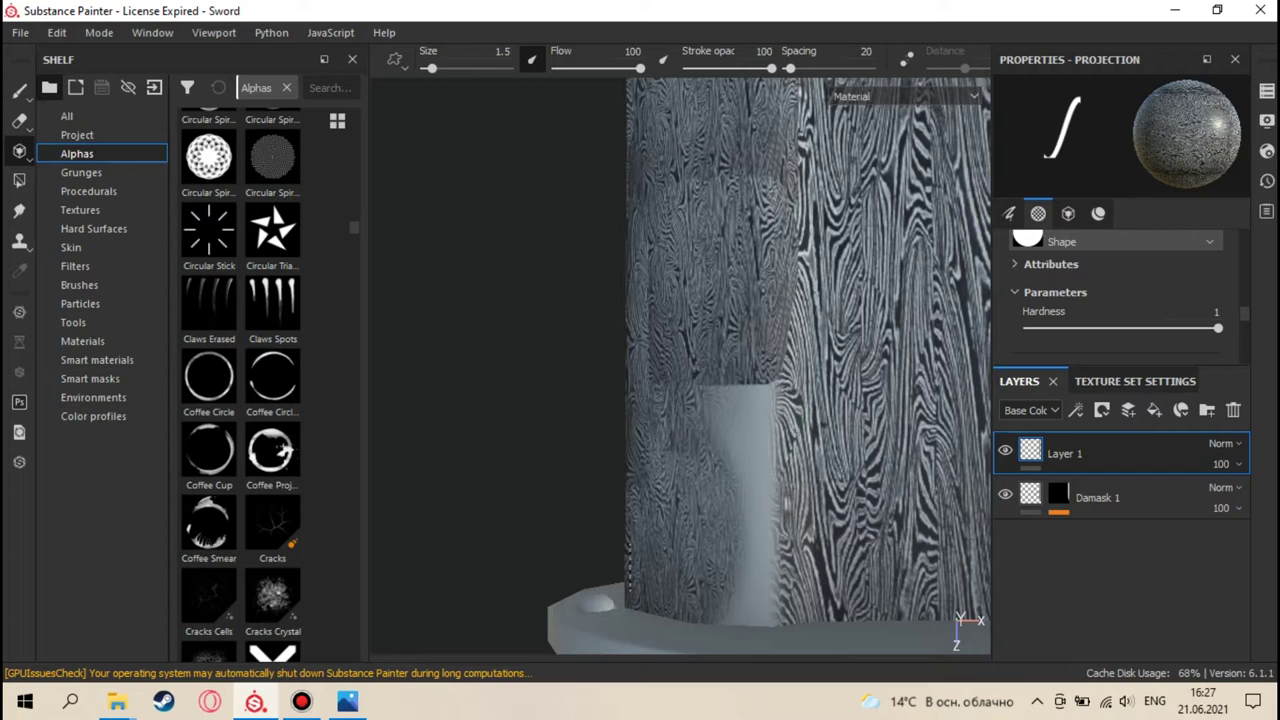
{"action": "middle_click_drag", "start_coordinate": [631, 568], "coordinate": [619, 501], "text": "alt"}
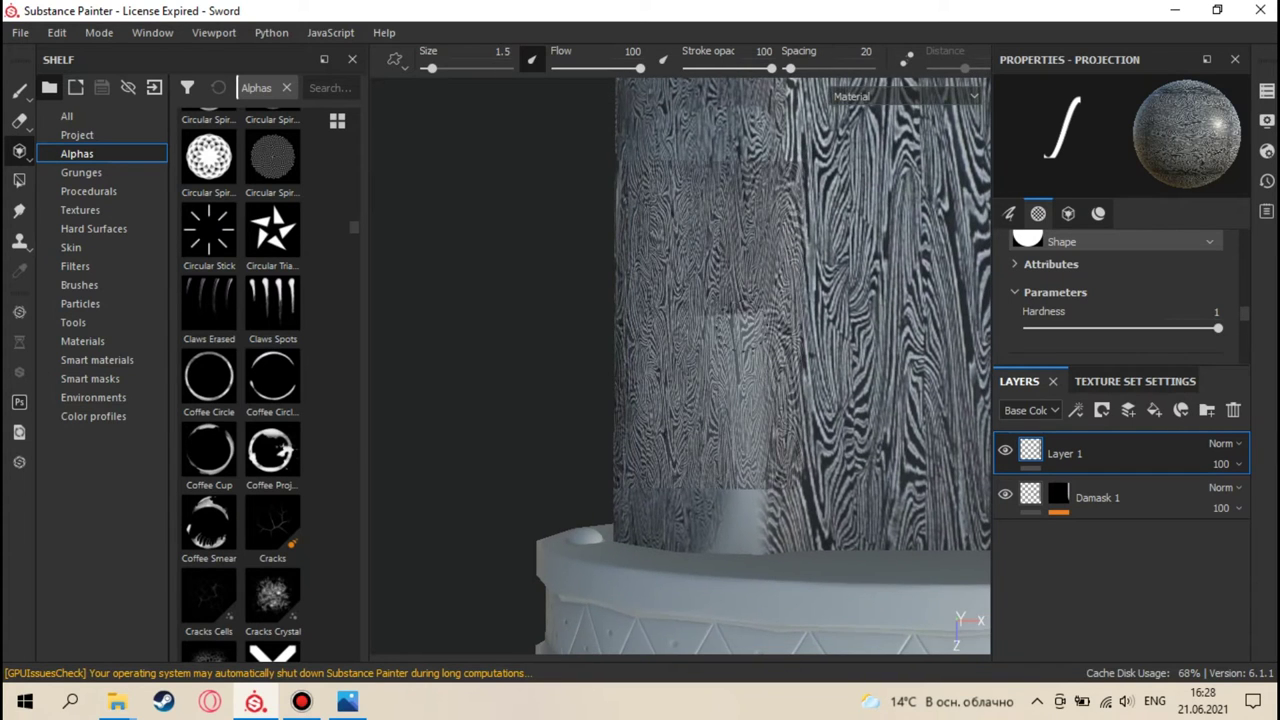
{"action": "key", "text": "ctrl+z"}
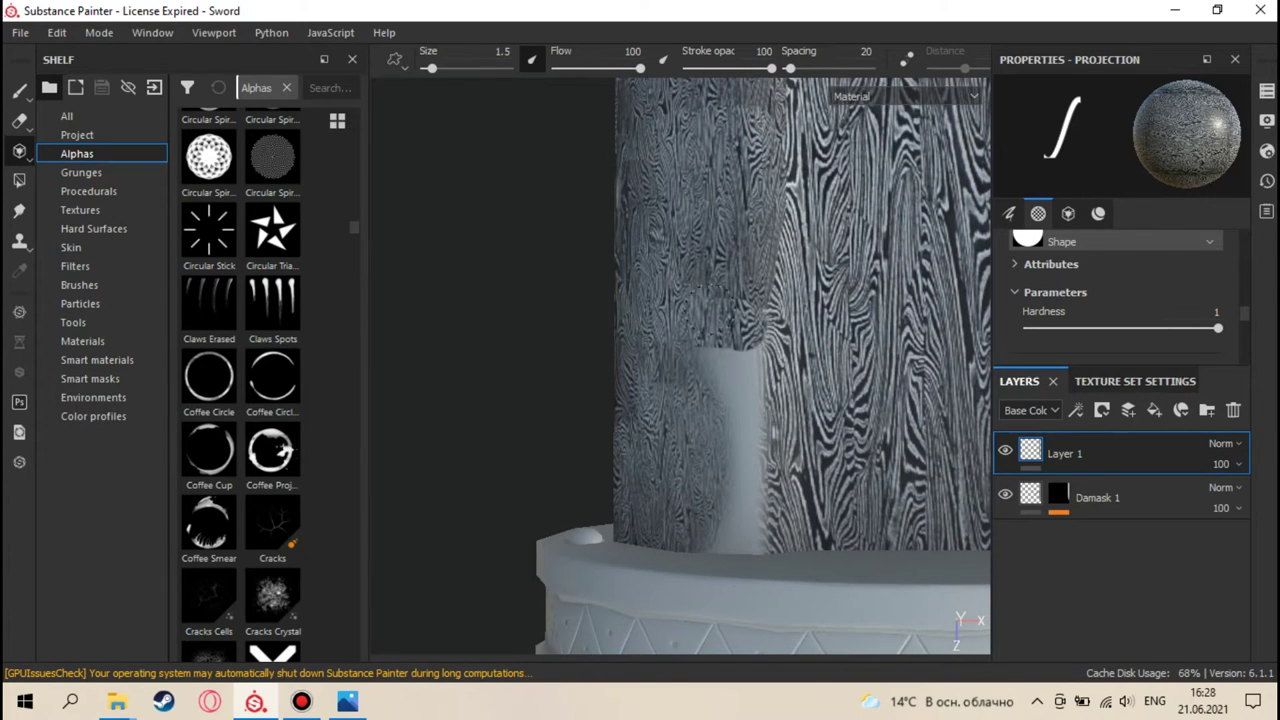
{"action": "key", "text": "ctrl+z"}
{"action": "middle_click_drag", "start_coordinate": [700, 480], "coordinate": [696, 436], "text": "alt"}
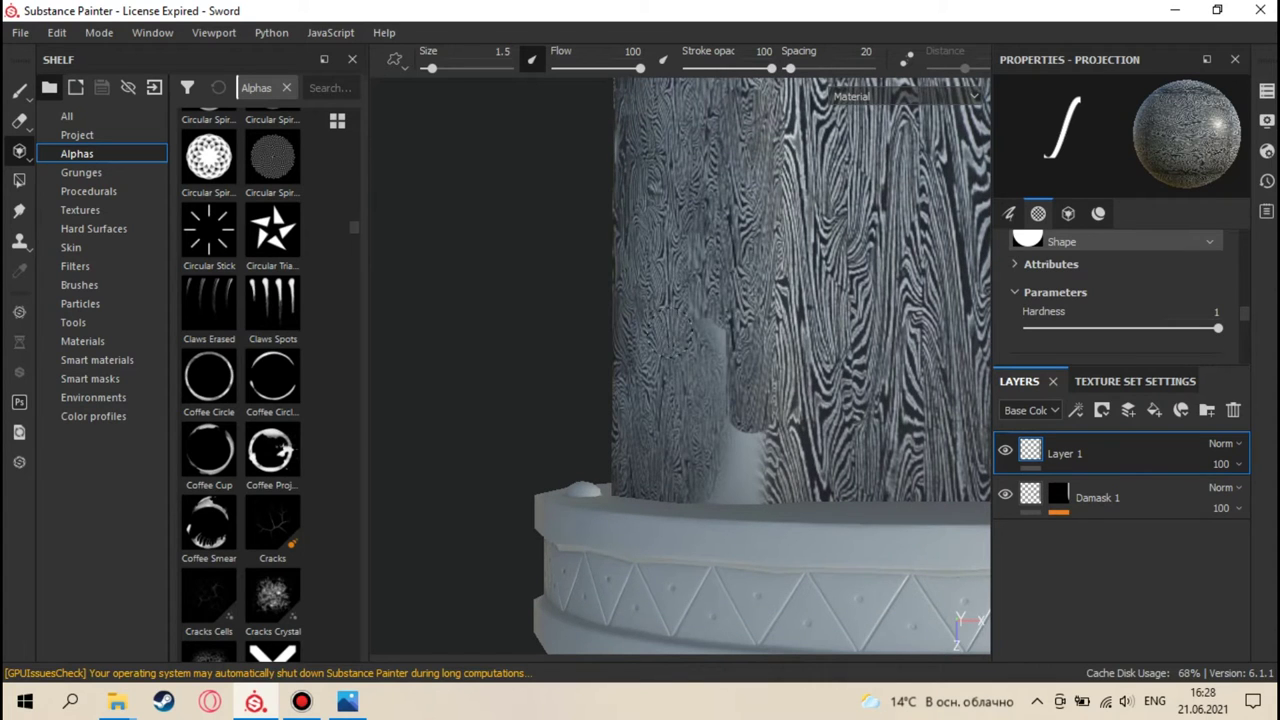
{"action": "middle_click_drag", "start_coordinate": [750, 460], "coordinate": [750, 432], "text": "alt"}
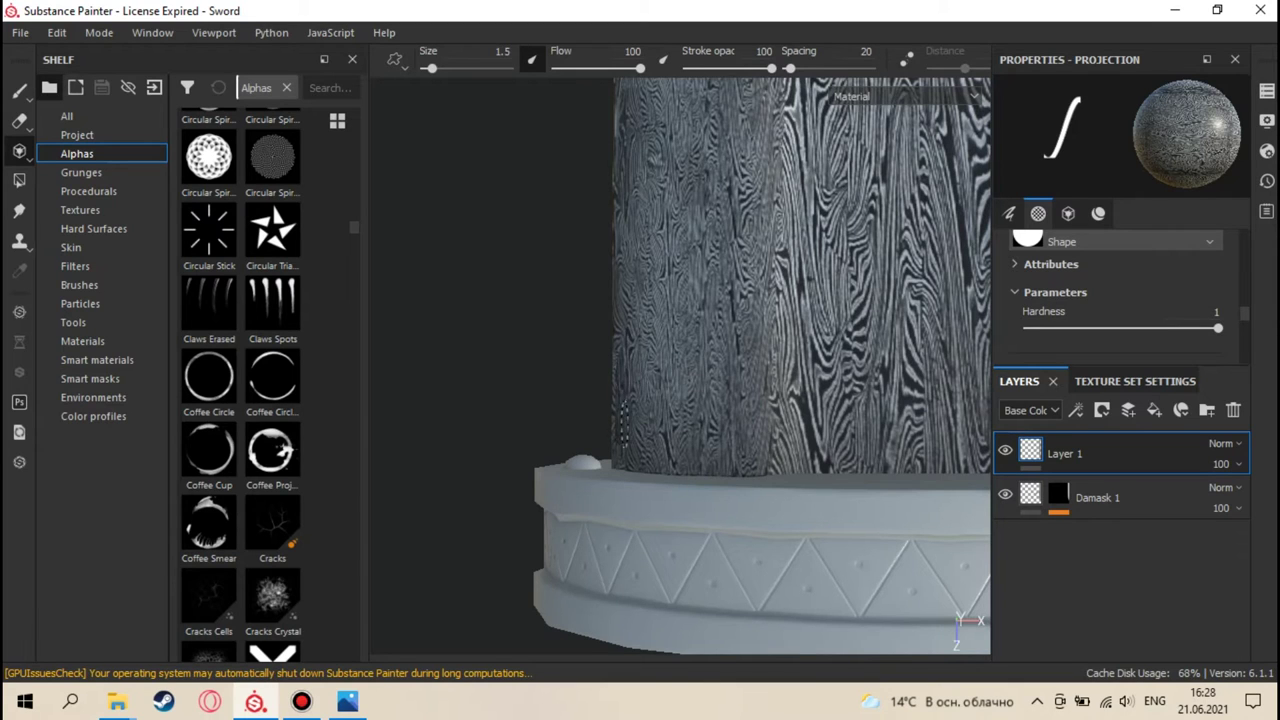
{"action": "left_click_drag", "start_coordinate": [649, 459], "coordinate": [727, 461]}
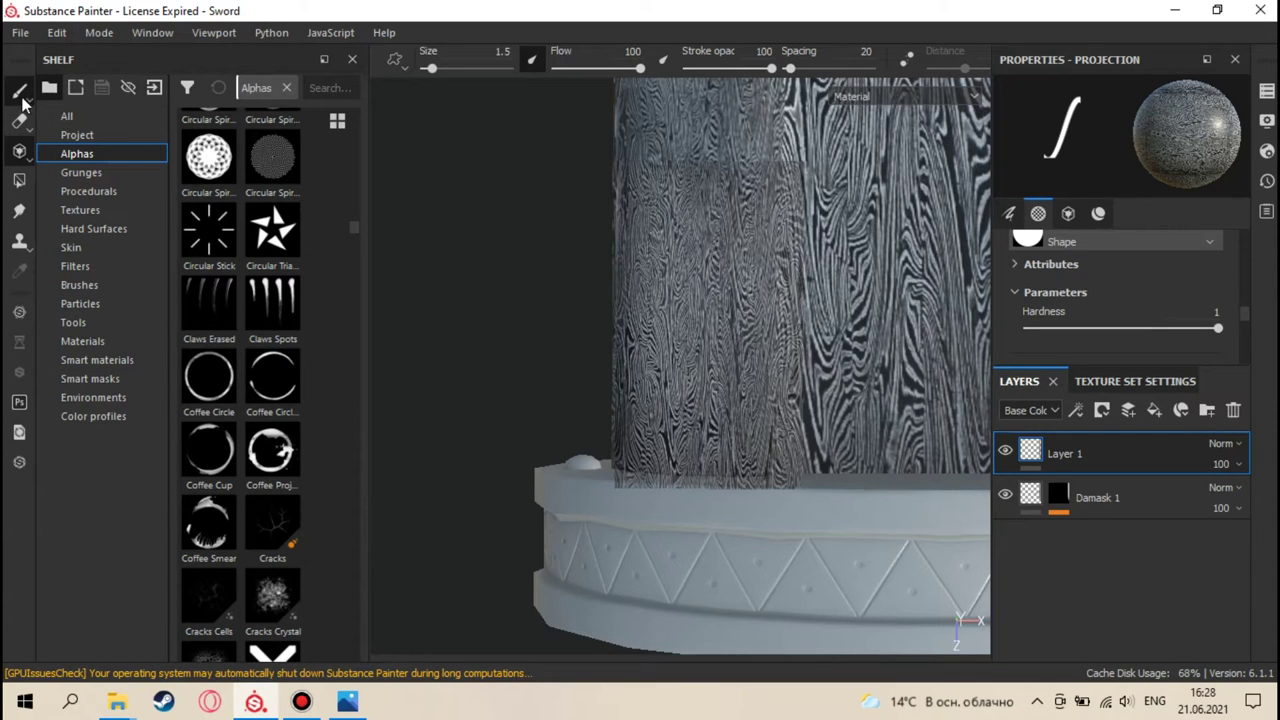
- Switch to the soft paint brush and shrink it to size 3.85
{"action": "left_click", "coordinate": [19, 90]}
{"action": "scroll", "coordinate": [610, 290], "scroll_direction": "up", "scroll_amount": 2}
{"action": "mouse_move", "coordinate": [590, 300]}
{"action": "right_mouse_down", "text": "ctrl"}
{"action": "mouse_move", "coordinate": [540, 300]}
{"action": "mouse_move", "coordinate": [570, 300]}
{"action": "right_mouse_up", "text": "ctrl"}
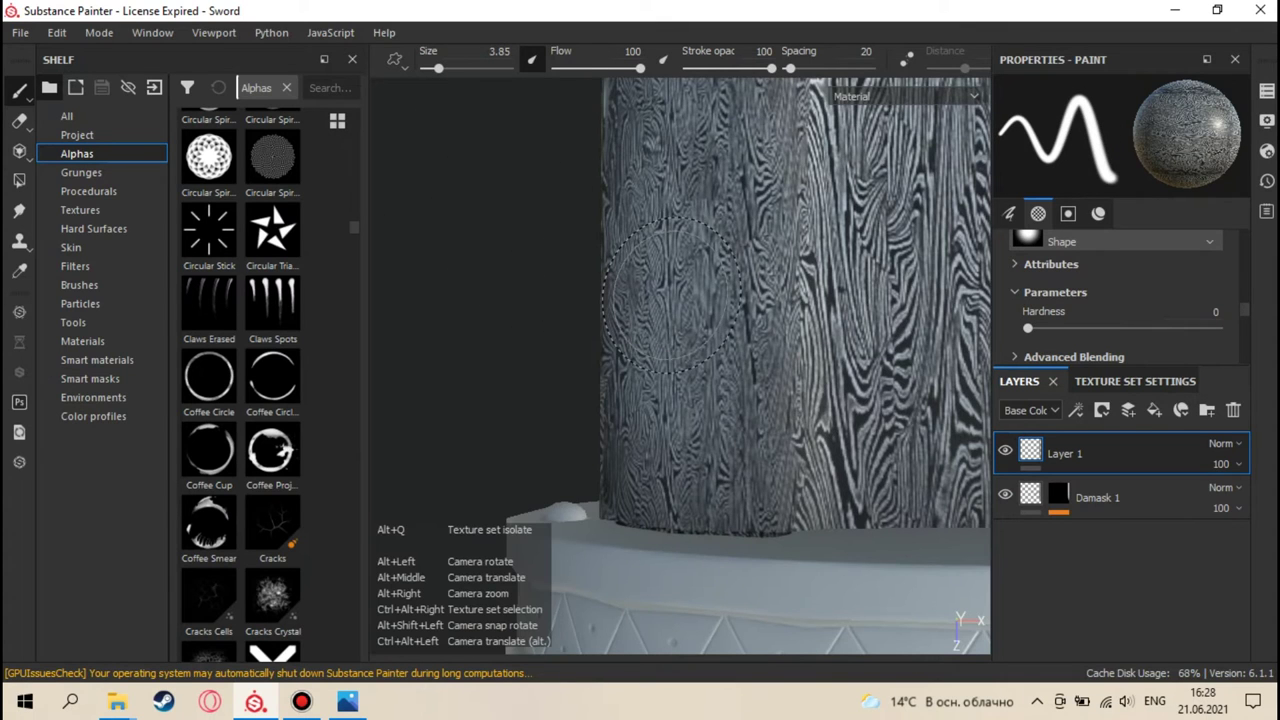
- Frame the whole sword, zoom in on the blade, and return to projection painting
{"action": "right_click_drag", "start_coordinate": [672, 290], "coordinate": [698, 233], "text": "alt"}
{"action": "middle_click_drag", "start_coordinate": [697, 233], "coordinate": [680, 351], "text": "alt"}
{"action": "right_click_drag", "start_coordinate": [680, 351], "coordinate": [686, 286], "text": "alt"}
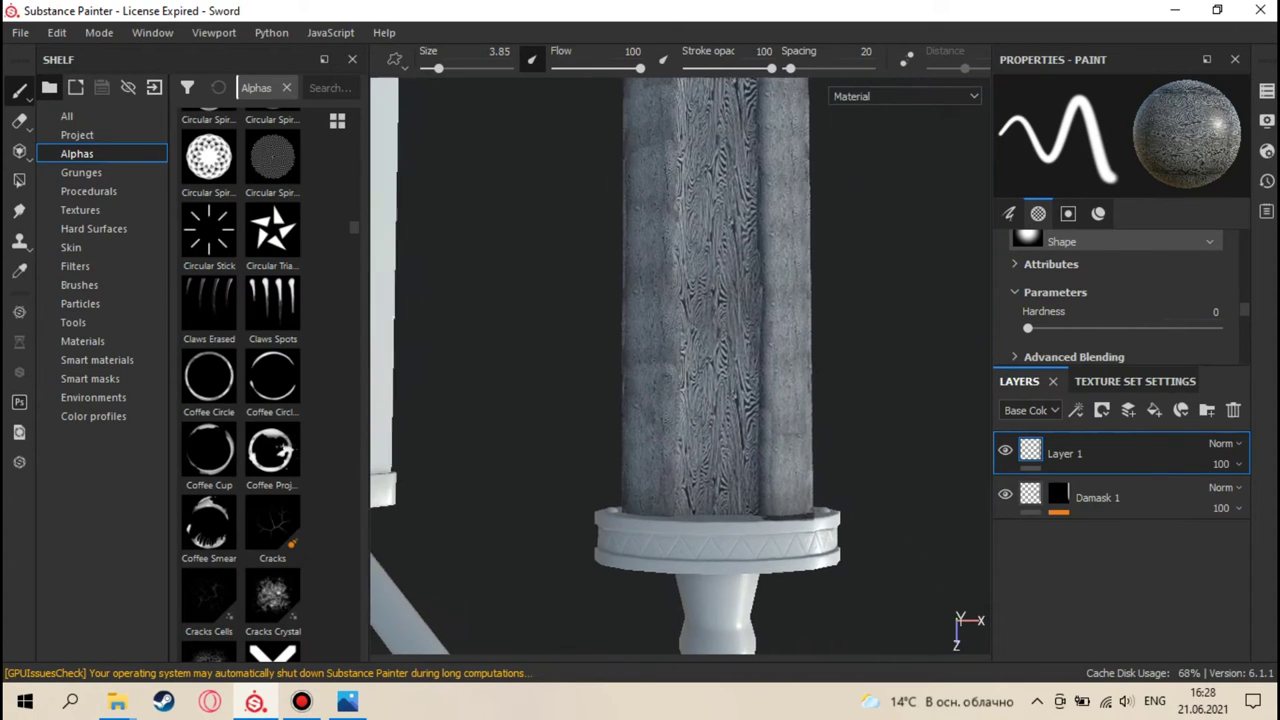
{"action": "key", "text": "f"}
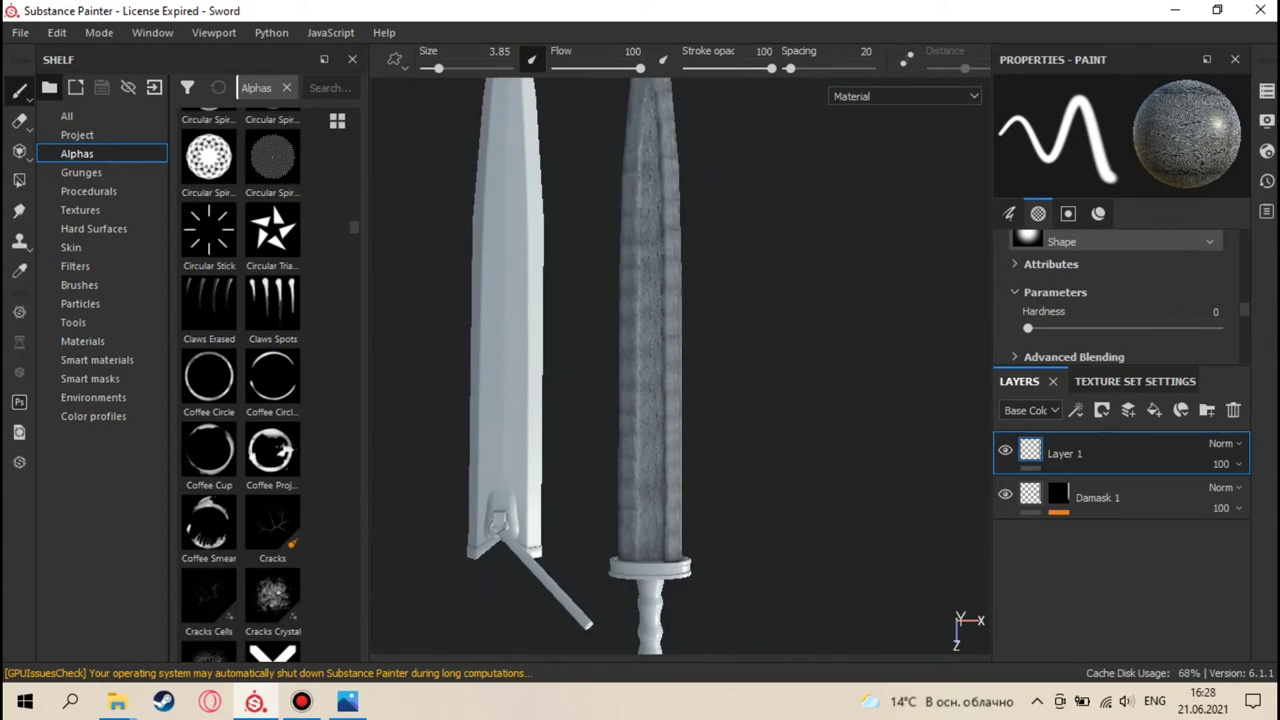
{"action": "scroll", "coordinate": [686, 286], "scroll_direction": "up", "scroll_amount": 6}
{"action": "scroll", "coordinate": [685, 287], "scroll_direction": "up", "scroll_amount": 8}
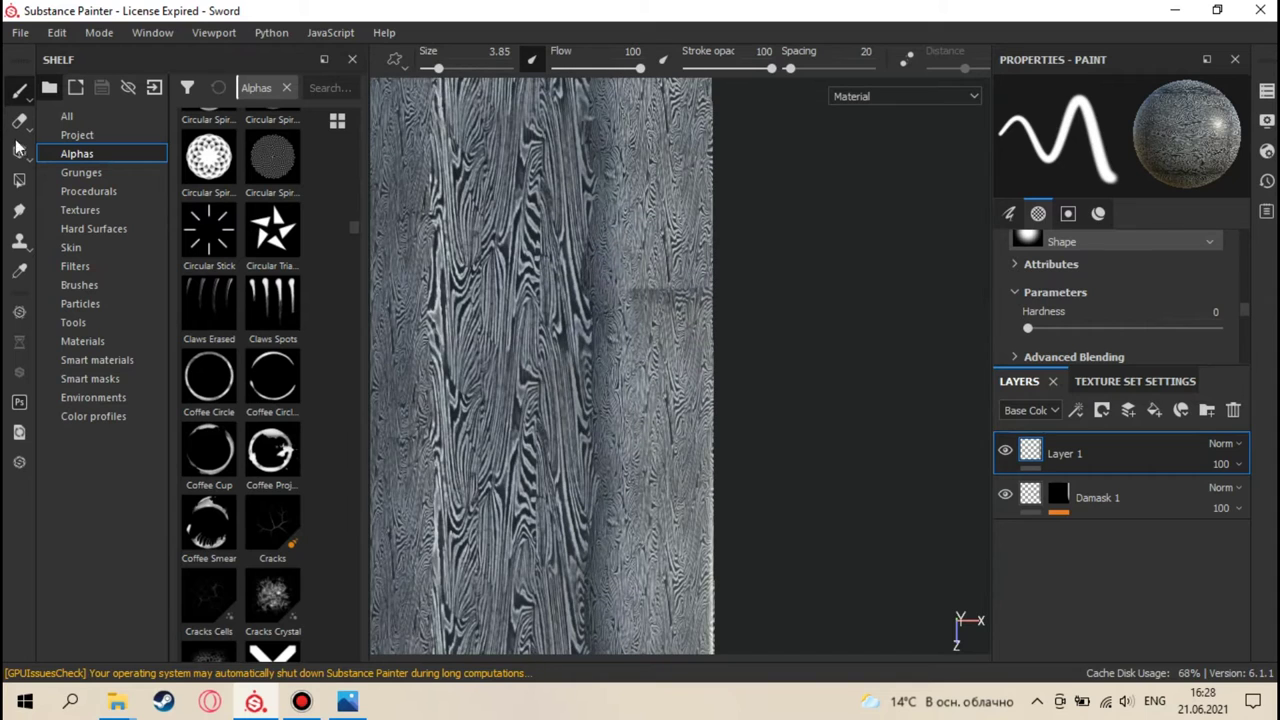
{"action": "key", "text": "3"}
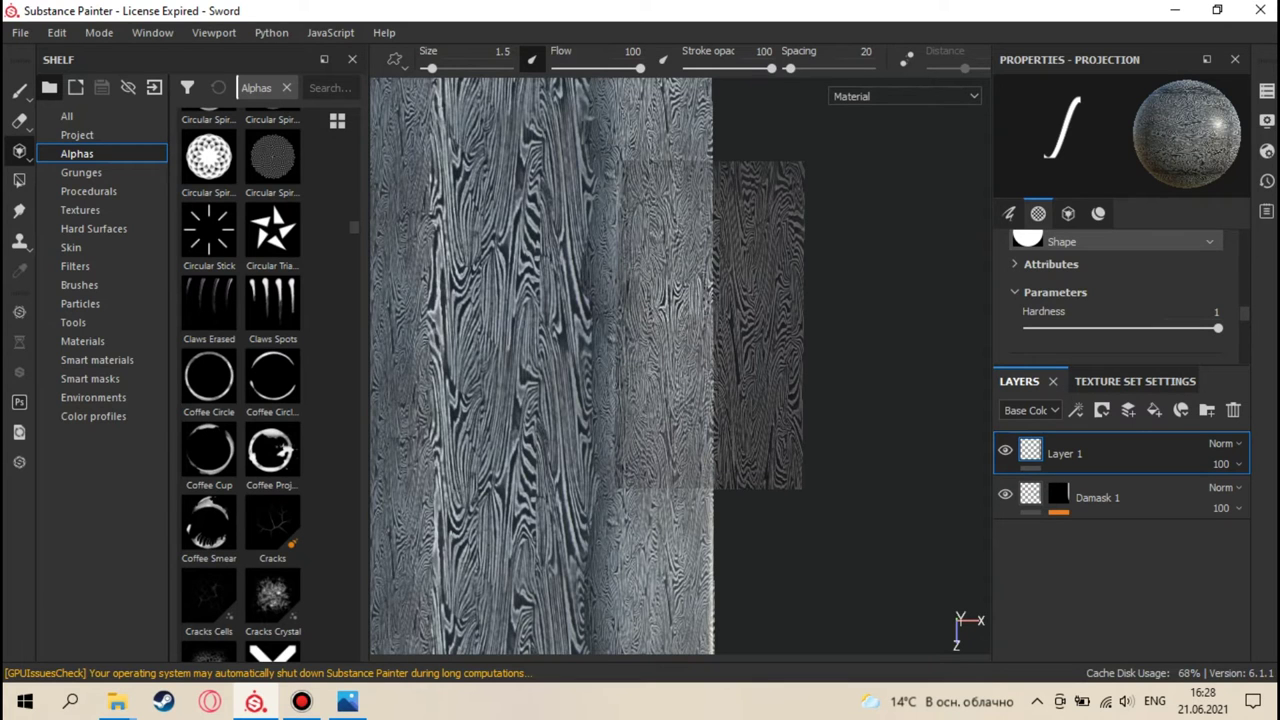
- Adjust the projected damask, then take the soft brush and view the blade tip from a new angle
{"action": "scroll", "coordinate": [754, 302], "scroll_direction": "up", "scroll_amount": 2}
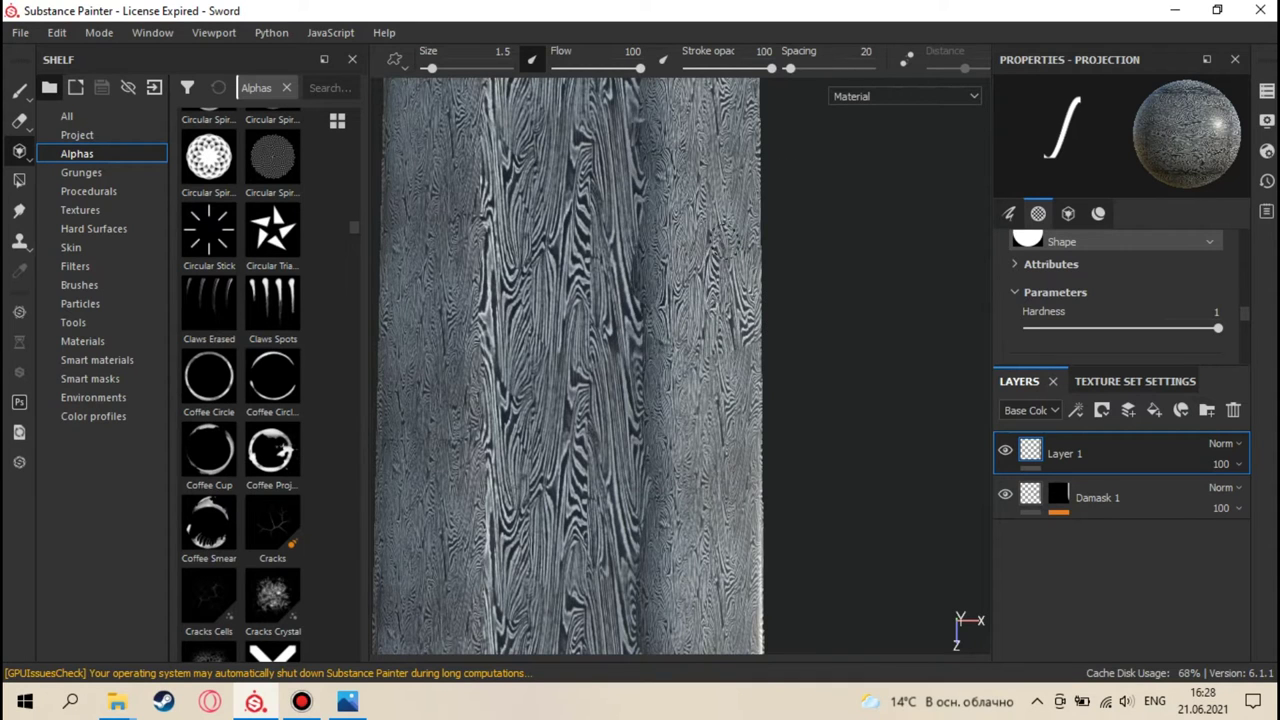
{"action": "left_click_drag", "start_coordinate": [745, 285], "coordinate": [729, 184], "text": "alt"}
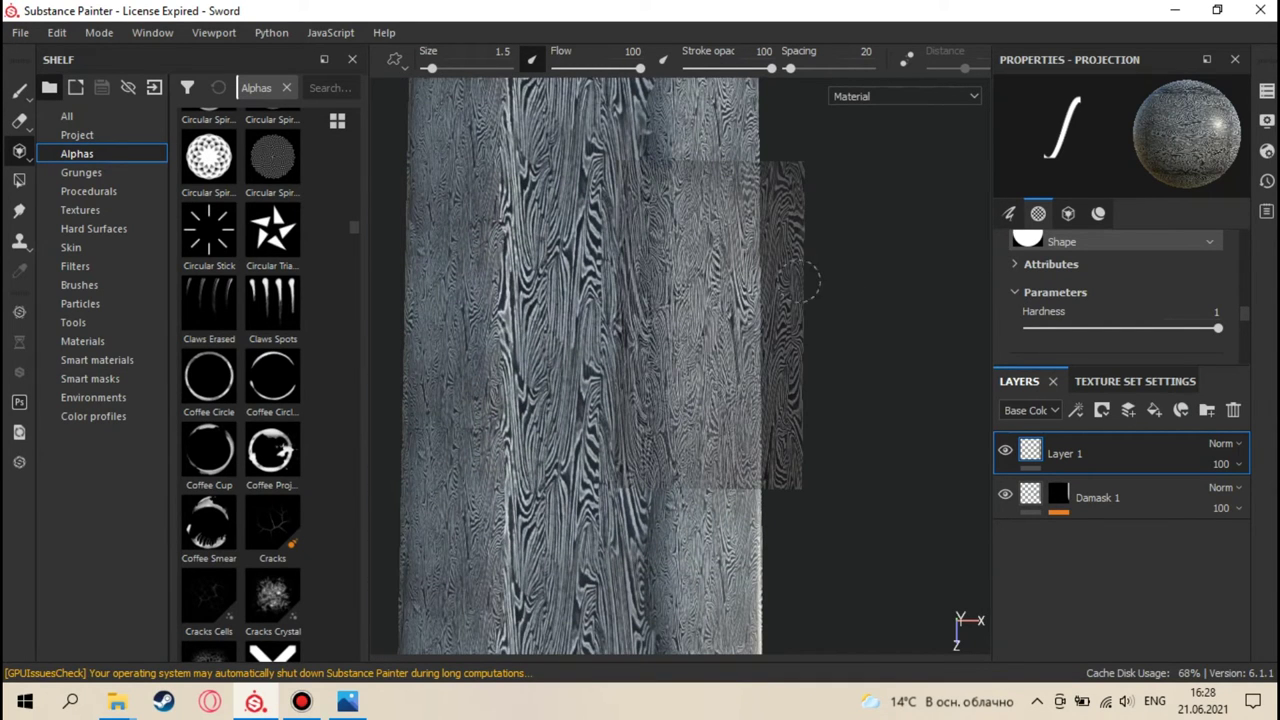
{"action": "left_click", "coordinate": [19, 89]}
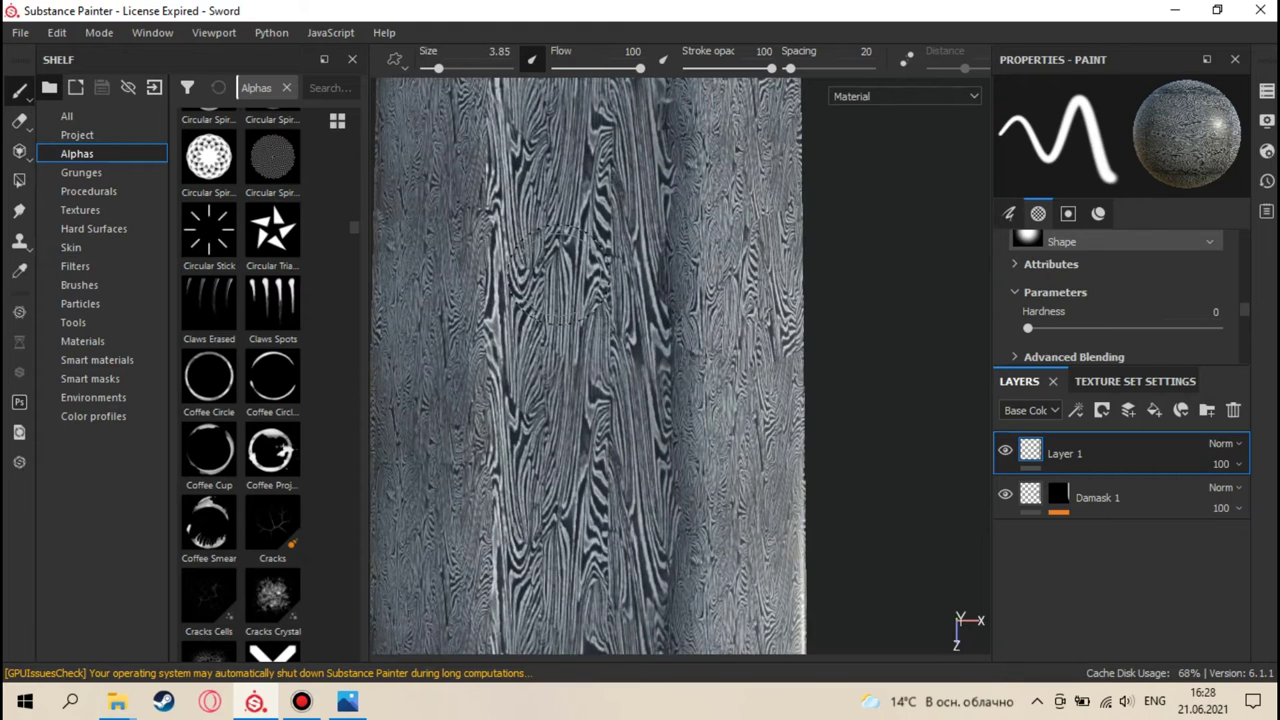
{"action": "scroll", "coordinate": [560, 270], "scroll_direction": "down", "scroll_amount": 6}
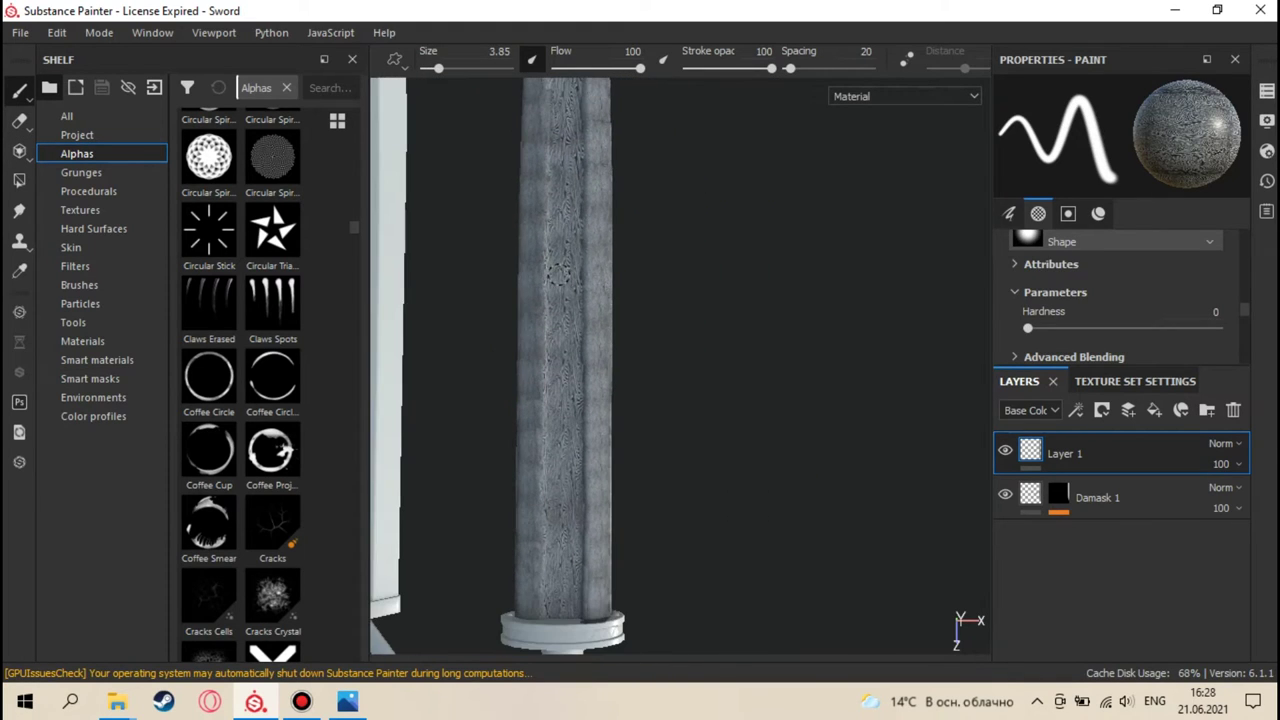
{"action": "scroll", "coordinate": [555, 270], "scroll_direction": "down", "scroll_amount": 2}
{"action": "middle_click_drag", "start_coordinate": [551, 269], "coordinate": [578, 490], "text": "alt"}
{"action": "mouse_move", "coordinate": [578, 490]}
{"action": "left_mouse_down", "text": "alt"}
{"action": "mouse_move", "coordinate": [606, 210]}
{"action": "mouse_move", "coordinate": [591, 331]}
{"action": "mouse_move", "coordinate": [606, 274]}
{"action": "mouse_move", "coordinate": [628, 355]}
{"action": "mouse_move", "coordinate": [648, 284]}
{"action": "left_mouse_up", "text": "alt"}
{"action": "scroll", "coordinate": [598, 345], "scroll_direction": "up", "scroll_amount": 5}
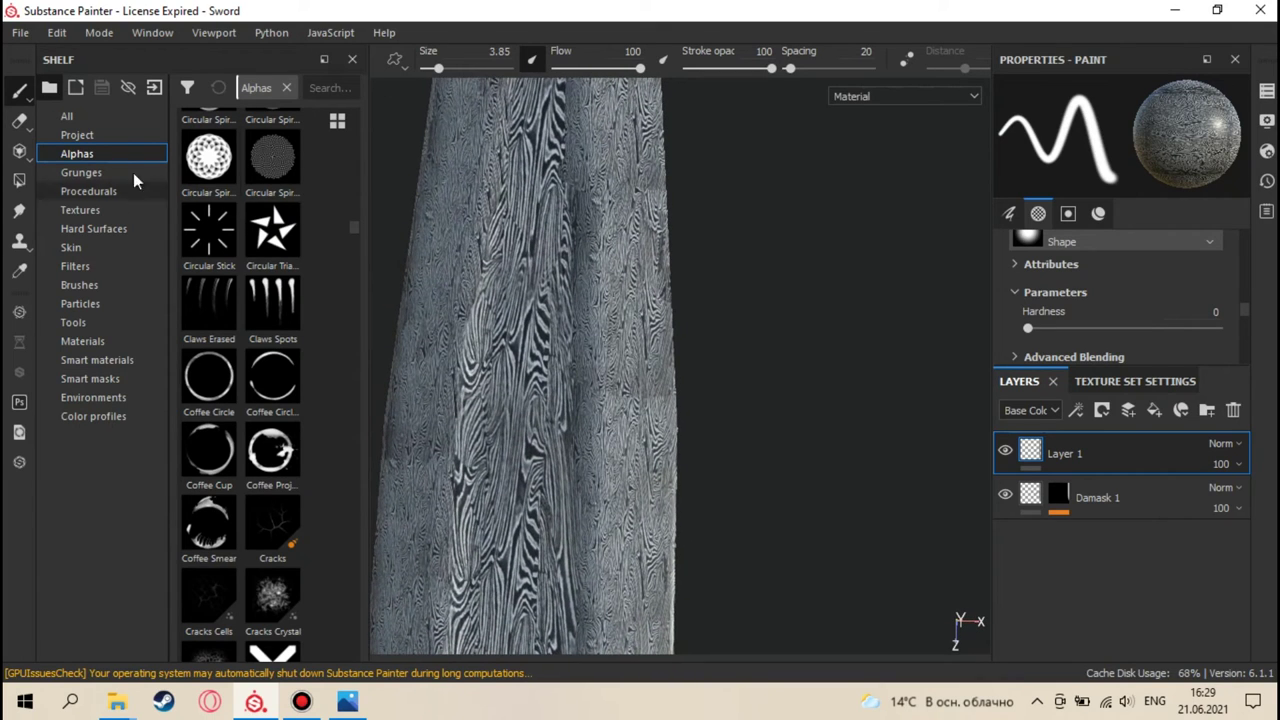
- Align the blade under the Damascus projection and stamp an extra patch onto it
{"action": "key", "text": "3"}
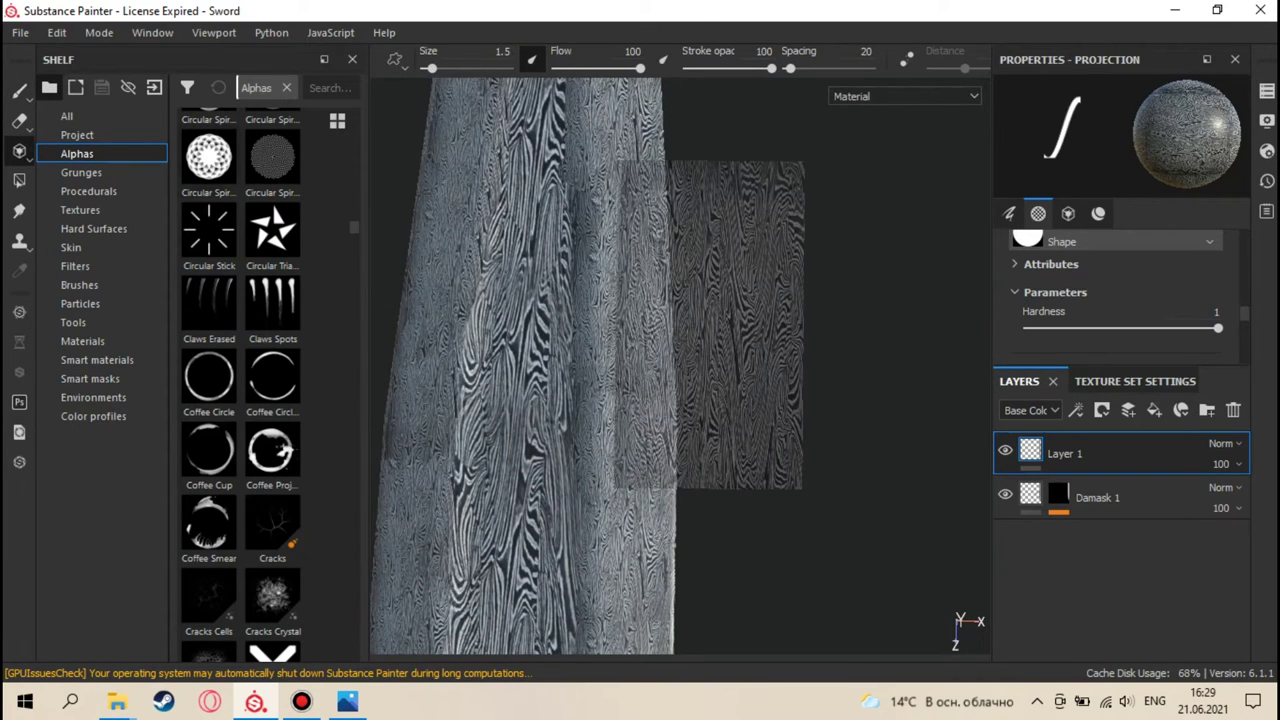
{"action": "middle_click_drag", "start_coordinate": [670, 370], "coordinate": [679, 434], "text": "alt"}
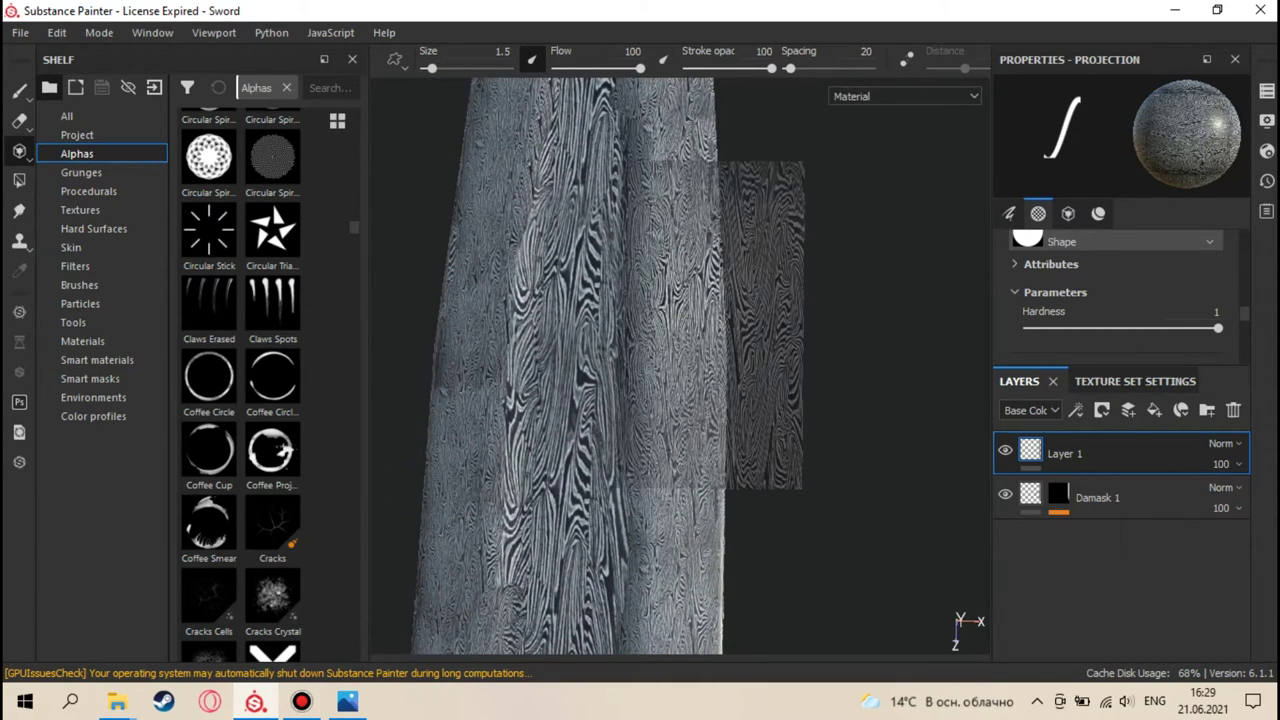
{"action": "left_click_drag", "start_coordinate": [827, 274], "coordinate": [836, 312], "text": "alt"}
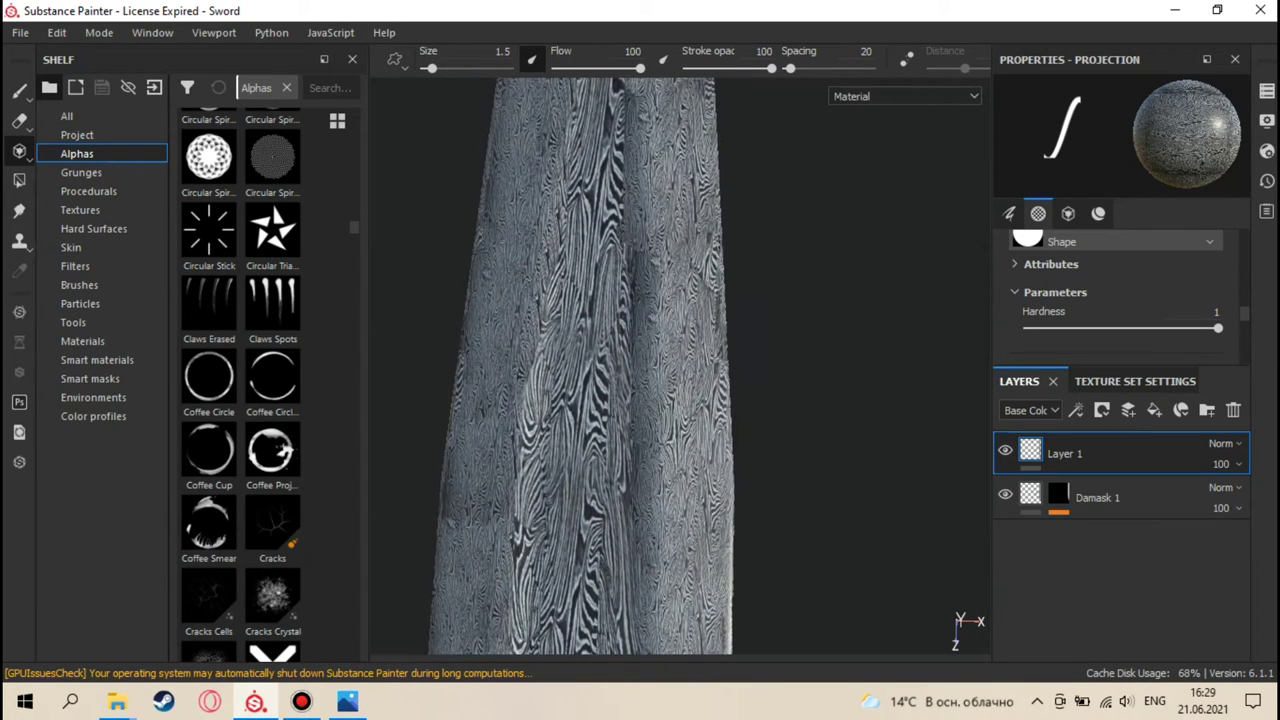
{"action": "left_click_drag", "start_coordinate": [688, 288], "coordinate": [698, 306], "text": "alt"}
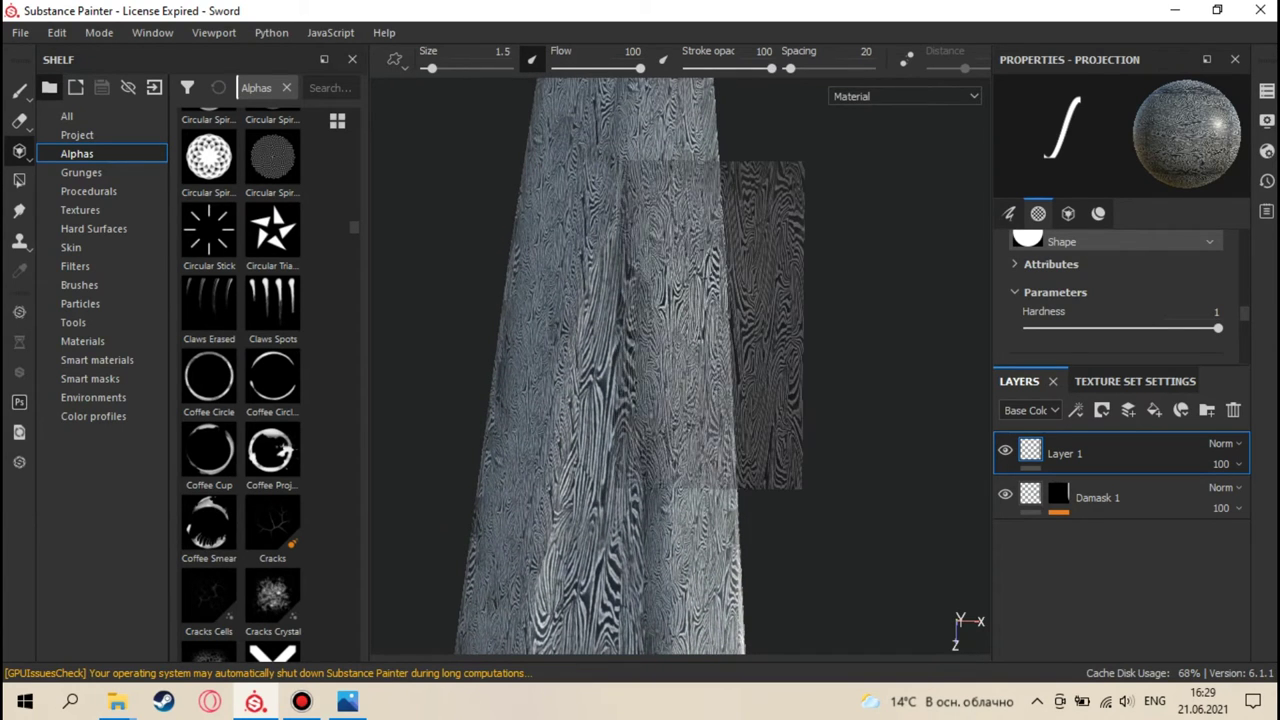
{"action": "scroll", "coordinate": [870, 378], "scroll_direction": "down", "scroll_amount": 5}
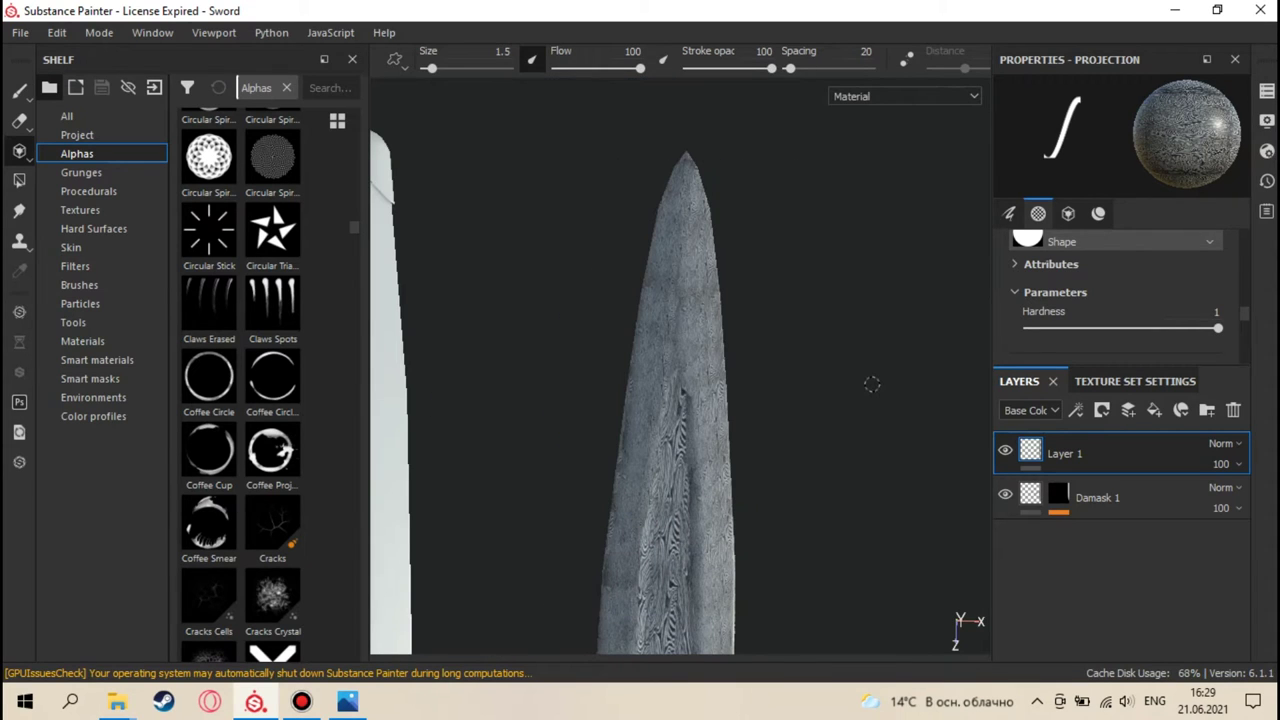
{"action": "scroll", "coordinate": [600, 370], "scroll_direction": "up", "scroll_amount": 4}
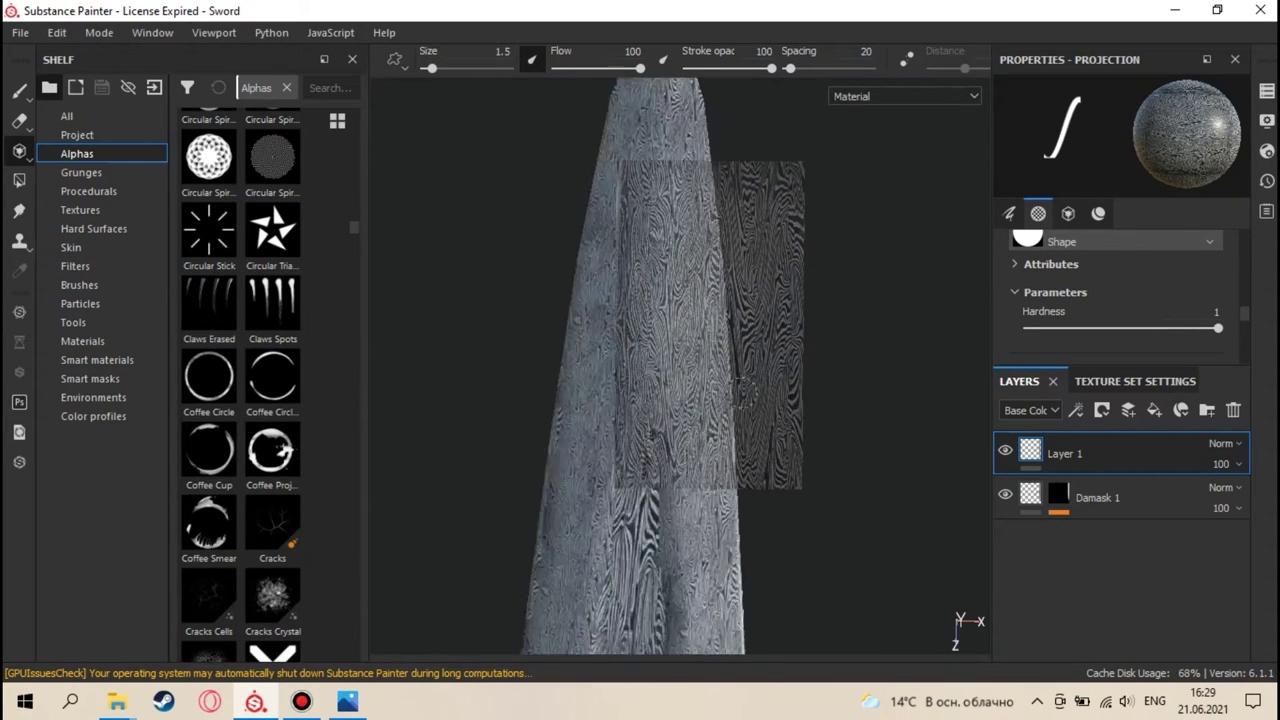
{"action": "scroll", "coordinate": [632, 328], "scroll_direction": "up", "scroll_amount": 2}
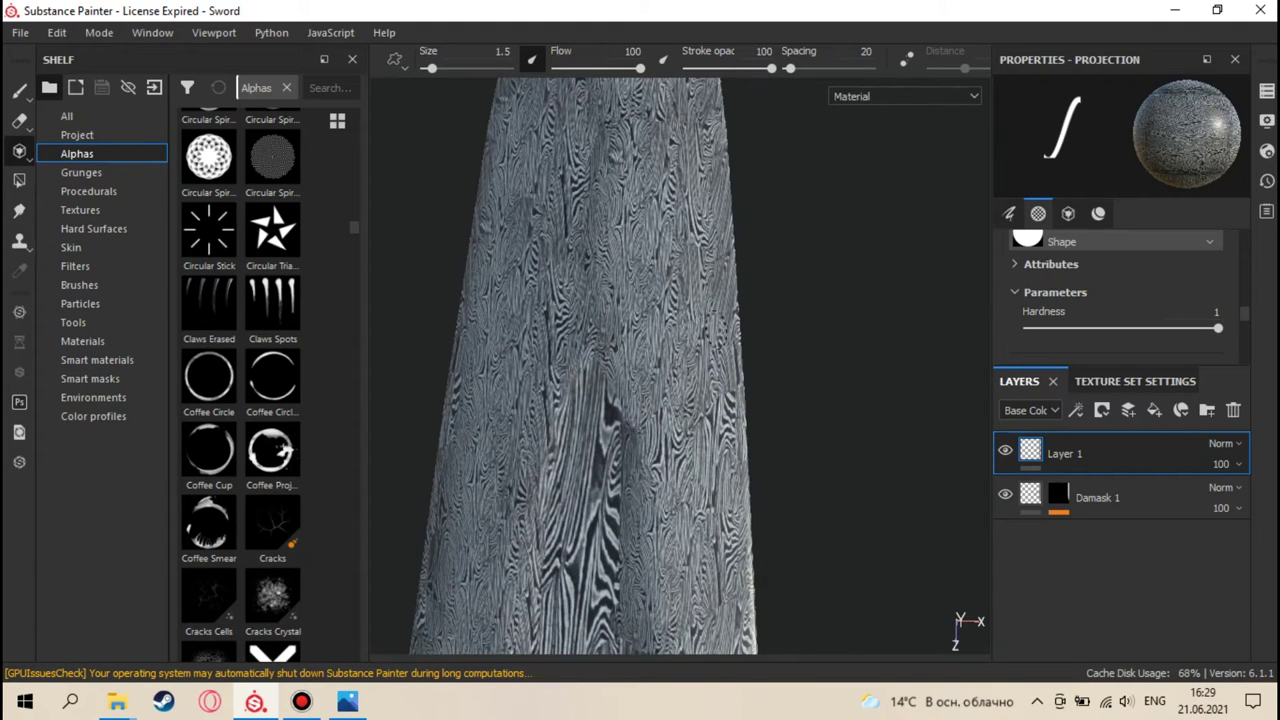
{"action": "left_click", "coordinate": [700, 350]}
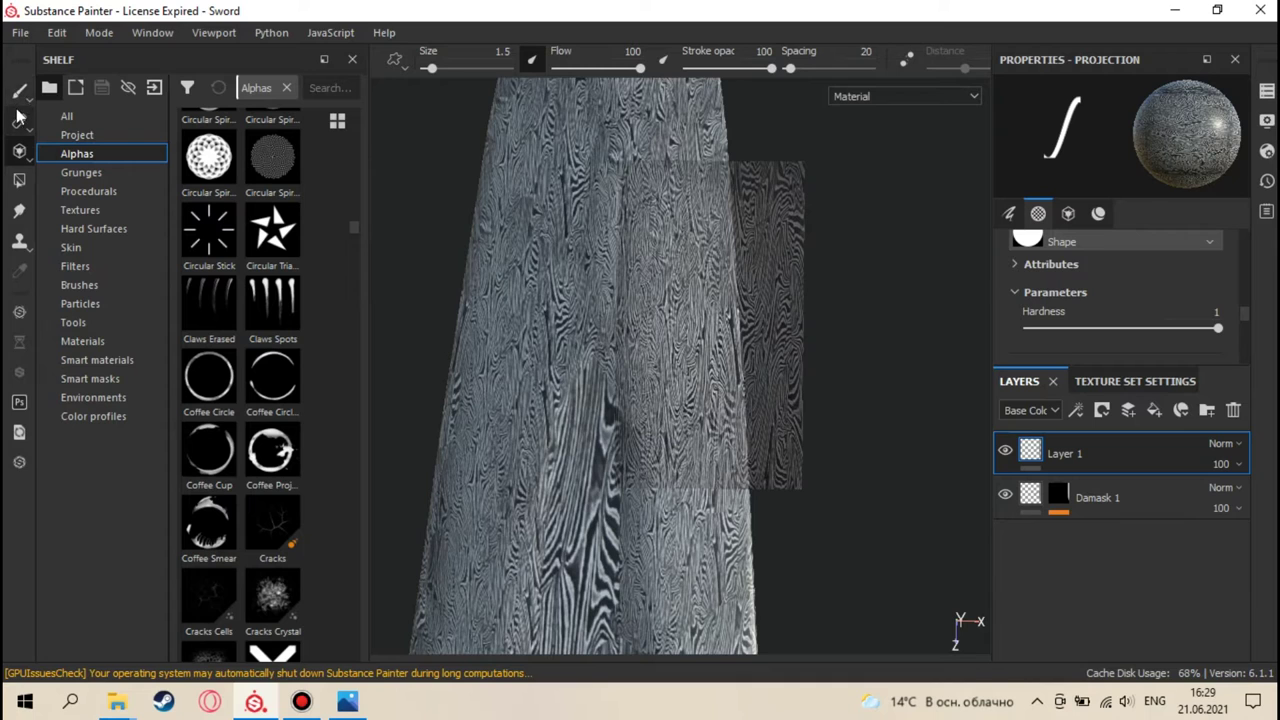
- Commit the stamped patch with the paint brush, adjust the zoom, and return to Damascus projection
{"action": "left_click", "coordinate": [18, 90]}
{"action": "scroll", "coordinate": [623, 450], "scroll_direction": "down", "scroll_amount": 6}
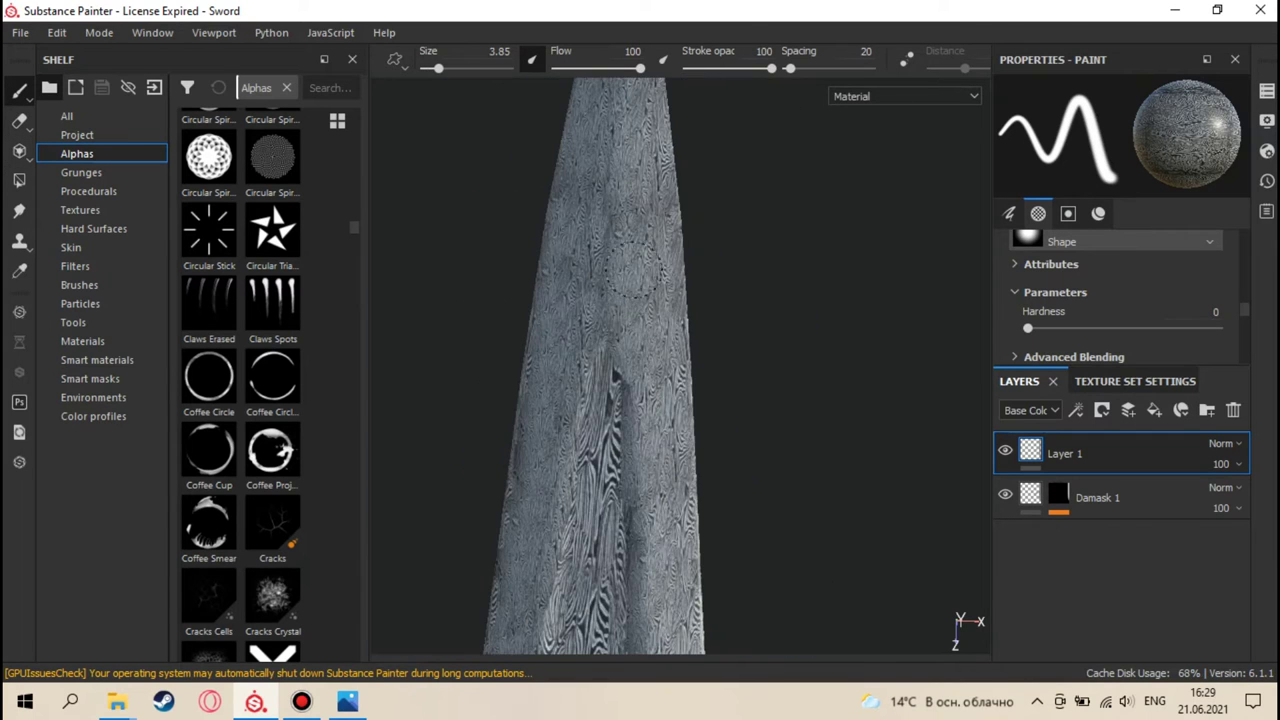
{"action": "scroll", "coordinate": [623, 475], "scroll_direction": "up", "scroll_amount": 4}
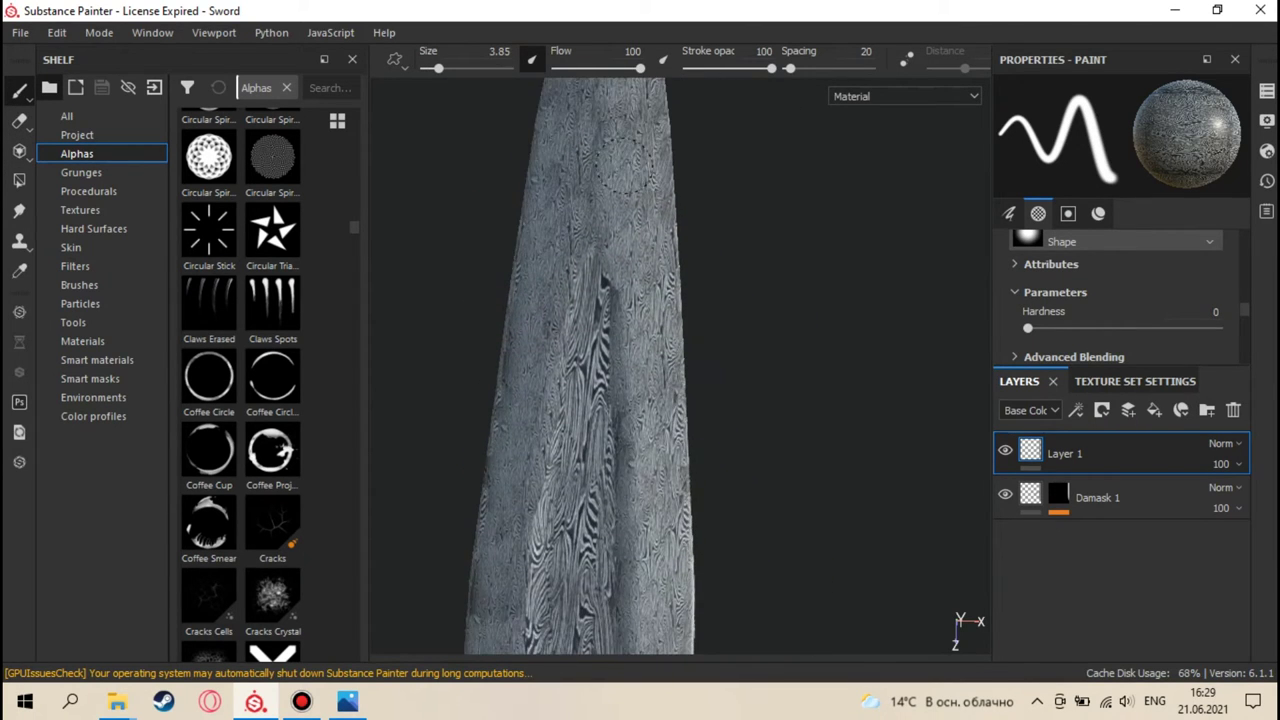
{"action": "scroll", "coordinate": [640, 292], "scroll_direction": "down", "scroll_amount": 4}
{"action": "scroll", "coordinate": [640, 292], "scroll_direction": "up", "scroll_amount": 5}
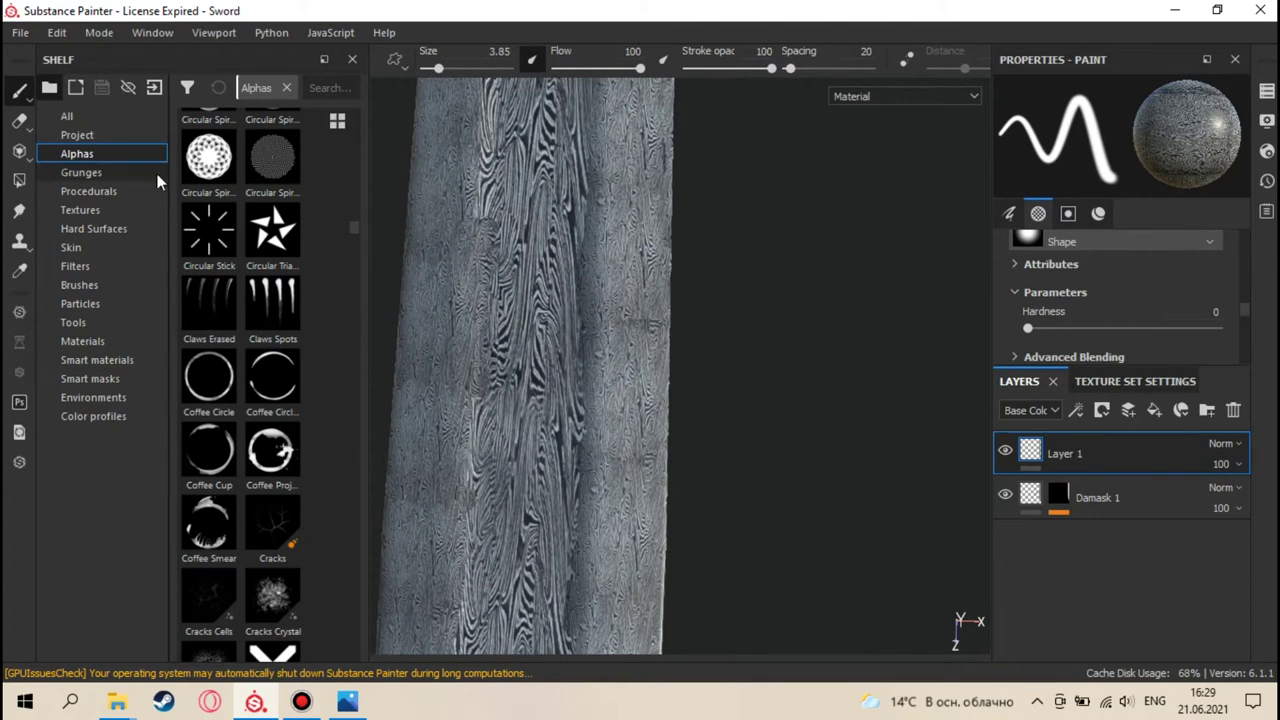
{"action": "key", "text": "3"}
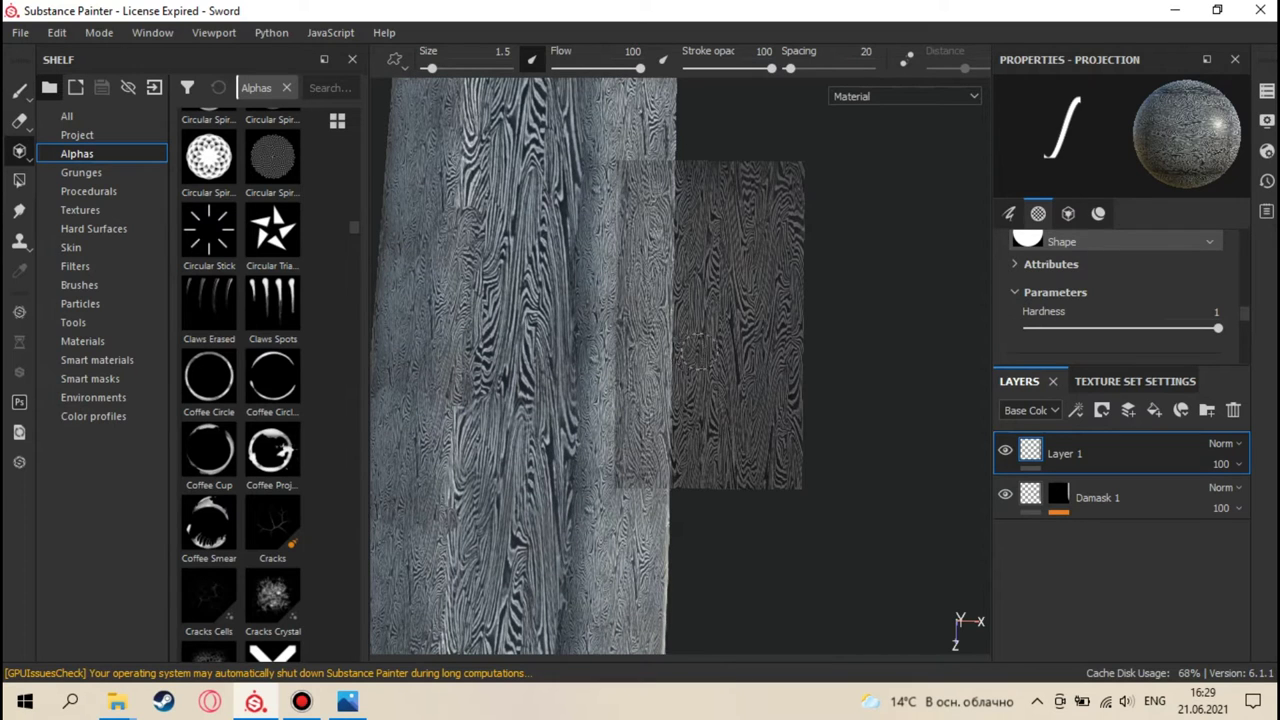
- Orbit the blade under the Damascus projection to line it up, then inspect the seams
{"action": "left_click_drag", "start_coordinate": [700, 350], "coordinate": [754, 343], "text": "alt"}
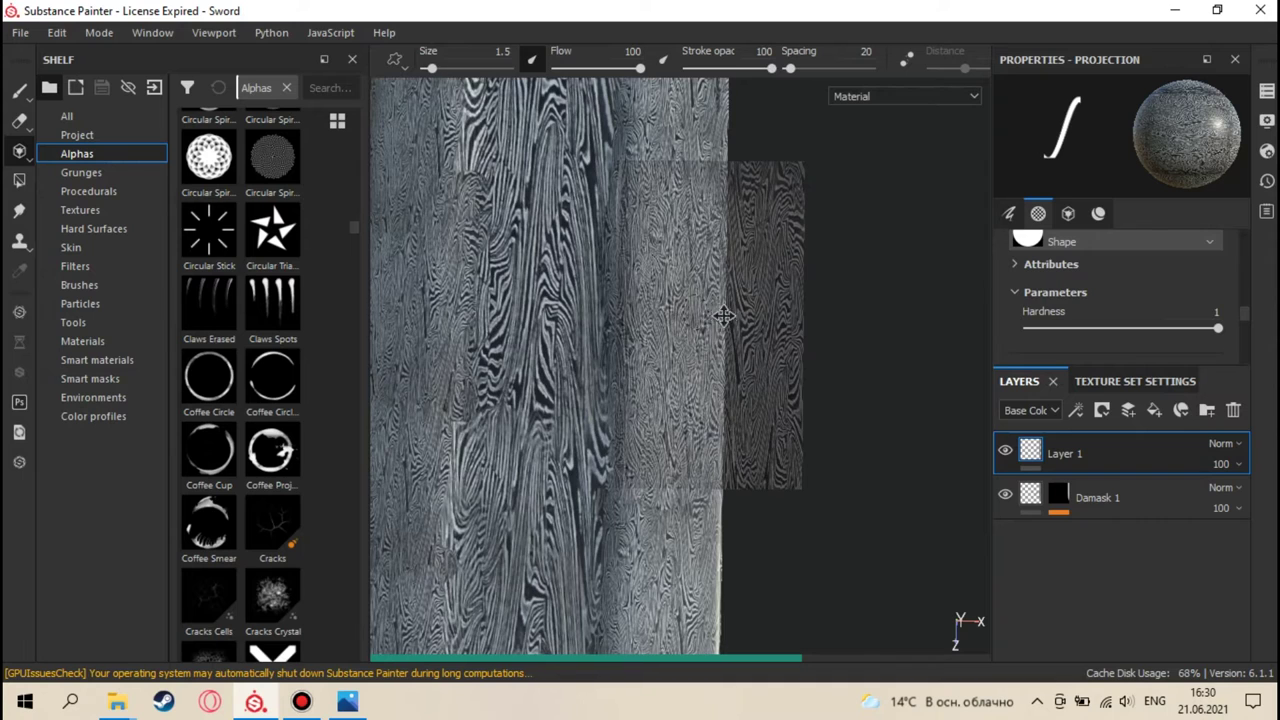
{"action": "left_click_drag", "start_coordinate": [724, 316], "coordinate": [758, 320], "text": "alt"}
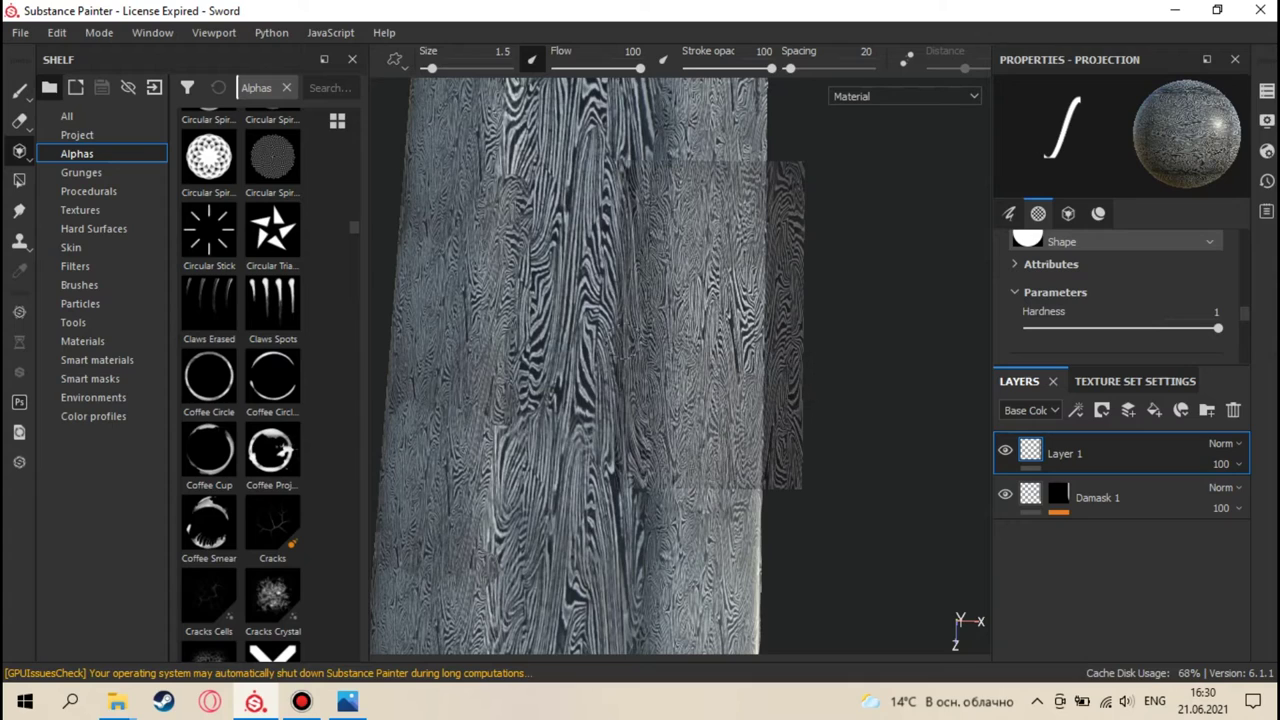
{"action": "left_click", "coordinate": [19, 90]}
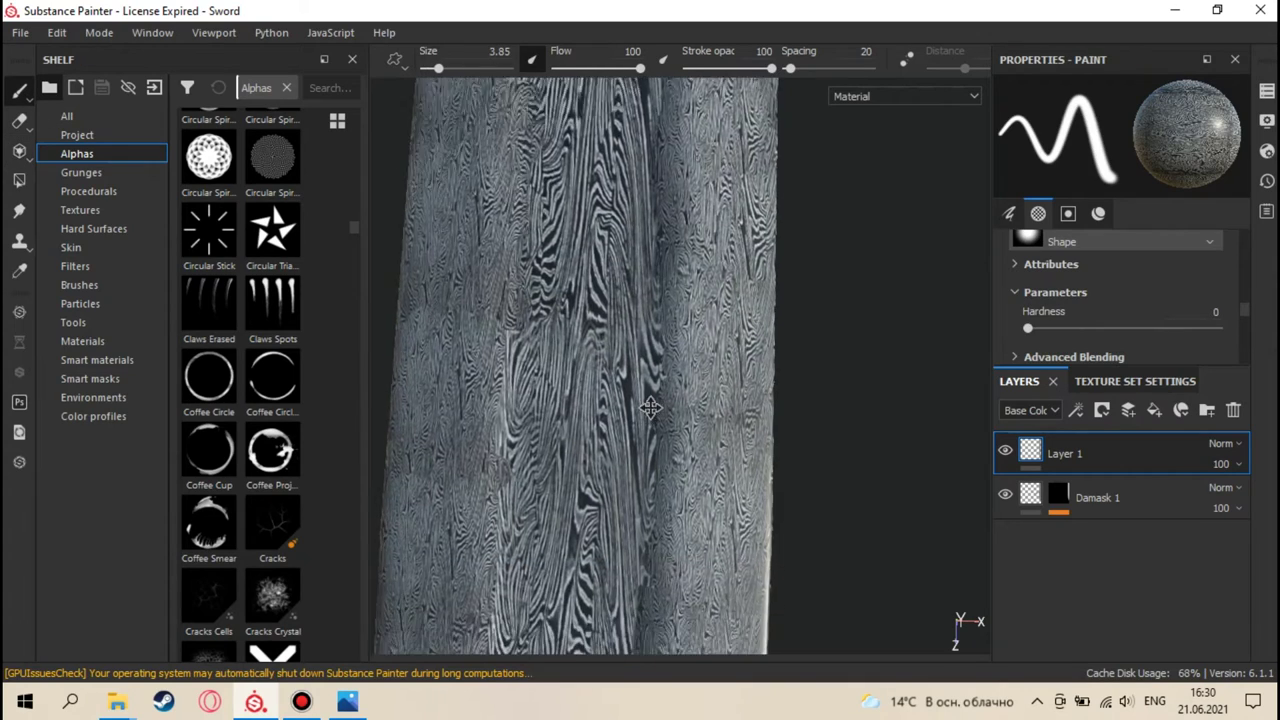
{"action": "left_click_drag", "start_coordinate": [760, 300], "coordinate": [733, 548], "text": "alt"}
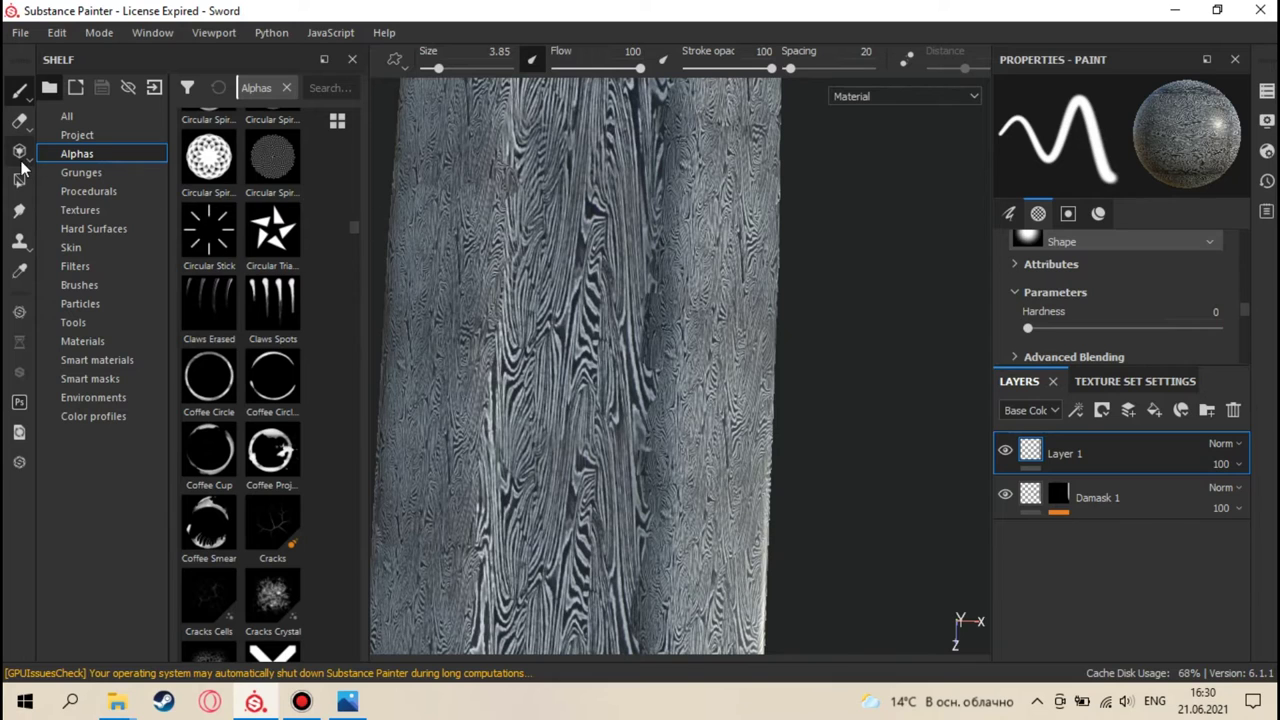
{"action": "key", "text": "3"}
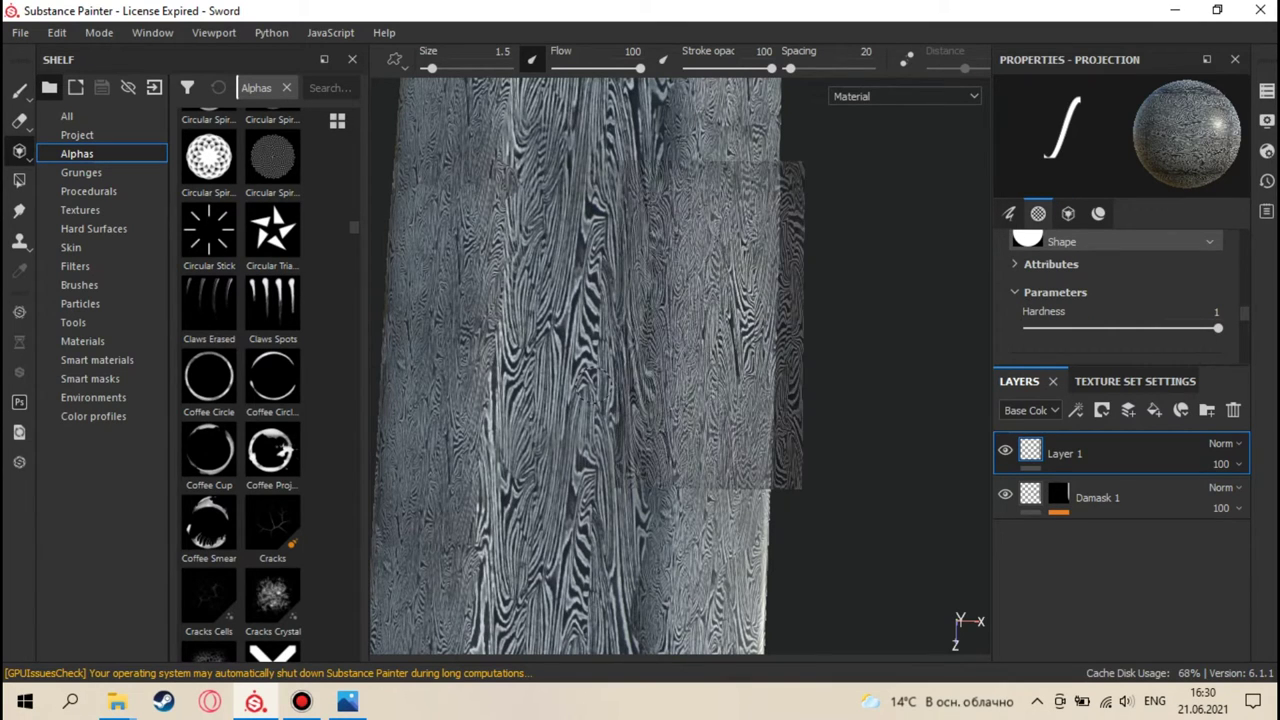
{"action": "left_click", "coordinate": [18, 91]}
{"action": "mouse_move", "coordinate": [640, 300]}
{"action": "left_mouse_down", "text": "alt"}
{"action": "mouse_move", "coordinate": [671, 291]}
{"action": "mouse_move", "coordinate": [671, 250]}
{"action": "left_mouse_up", "text": "alt"}
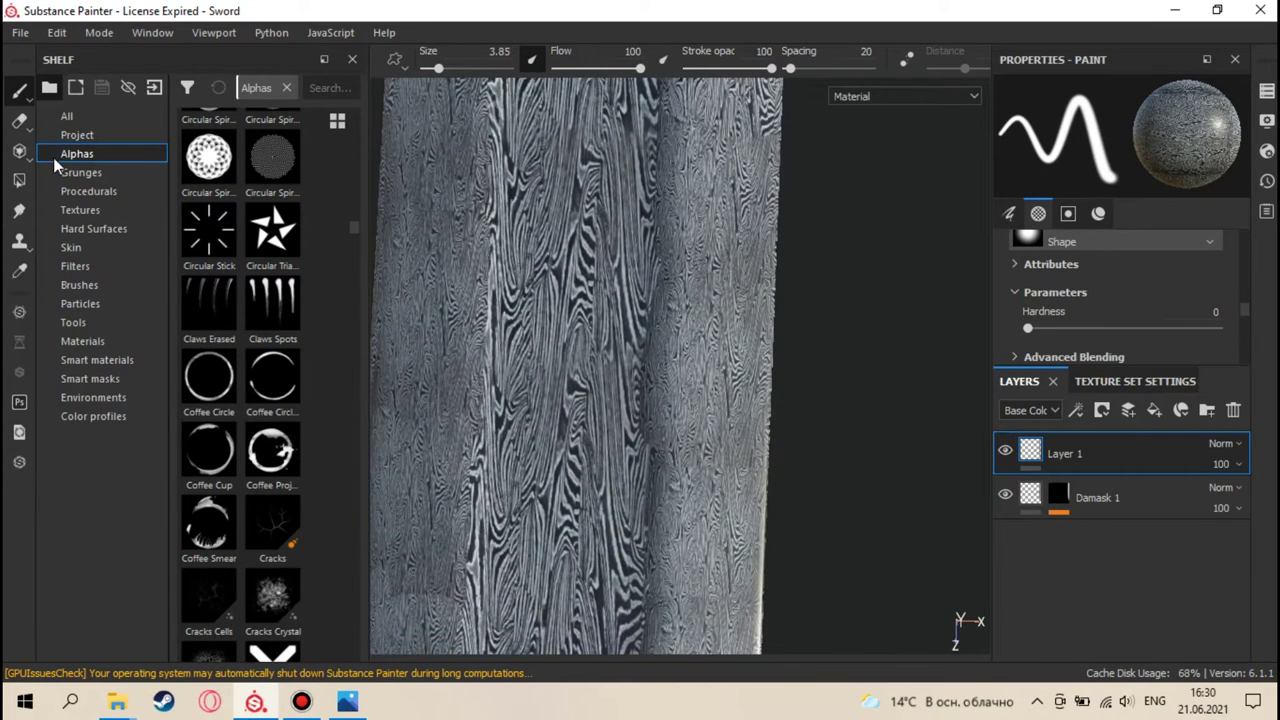
- Stamp successive Damascus patches while working up the blade, alternating projection and paint brush
{"action": "left_click", "coordinate": [18, 151]}
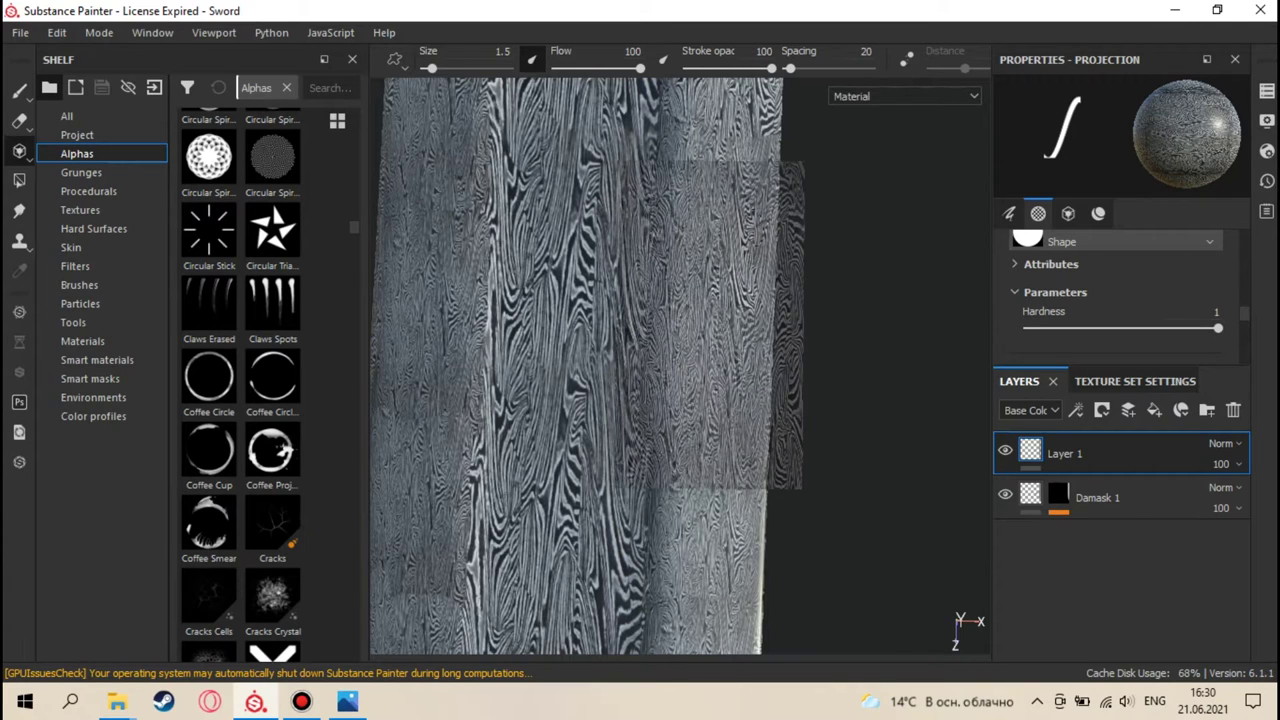
{"action": "left_click", "coordinate": [19, 88]}
{"action": "mouse_move", "coordinate": [495, 475]}
{"action": "middle_mouse_down", "text": "alt"}
{"action": "mouse_move", "coordinate": [648, 318]}
{"action": "mouse_move", "coordinate": [652, 276]}
{"action": "mouse_move", "coordinate": [650, 318]}
{"action": "mouse_move", "coordinate": [640, 278]}
{"action": "middle_mouse_up", "text": "alt"}
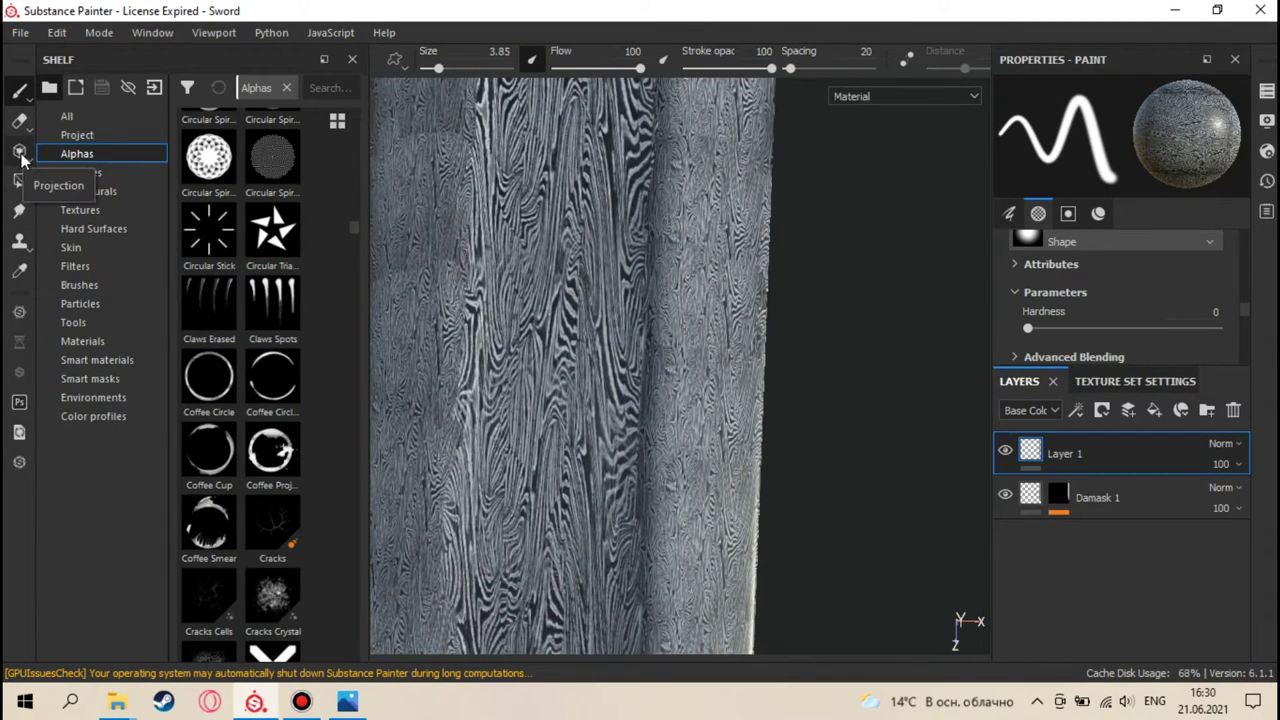
{"action": "left_click", "coordinate": [20, 152]}
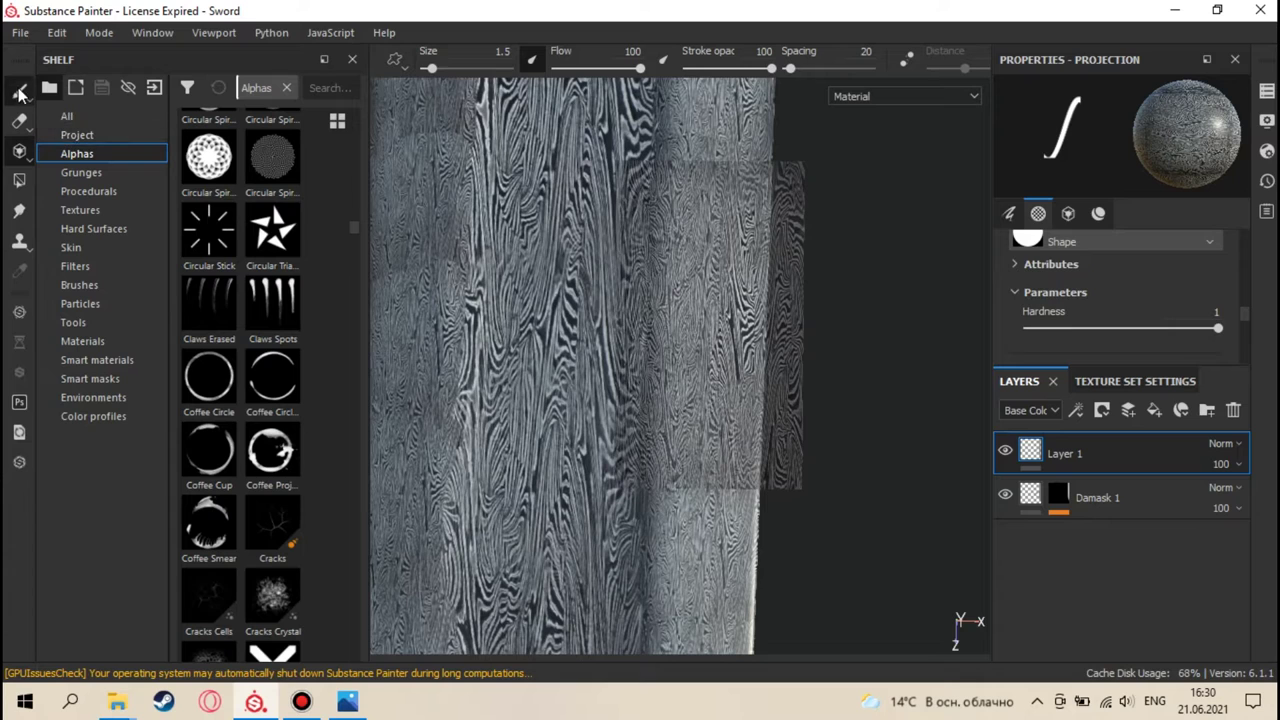
{"action": "left_click", "coordinate": [20, 89]}
{"action": "scroll", "coordinate": [596, 483], "scroll_direction": "down", "scroll_amount": 2}
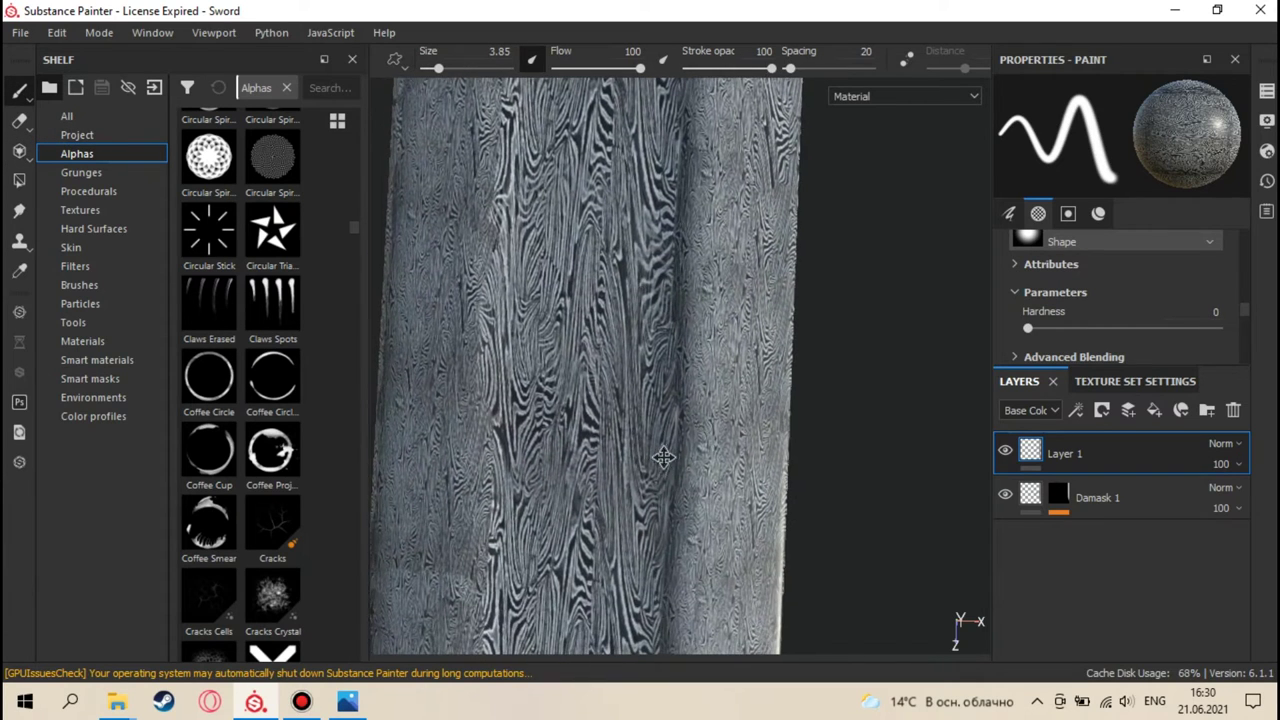
{"action": "scroll", "coordinate": [596, 483], "scroll_direction": "down", "scroll_amount": 3}
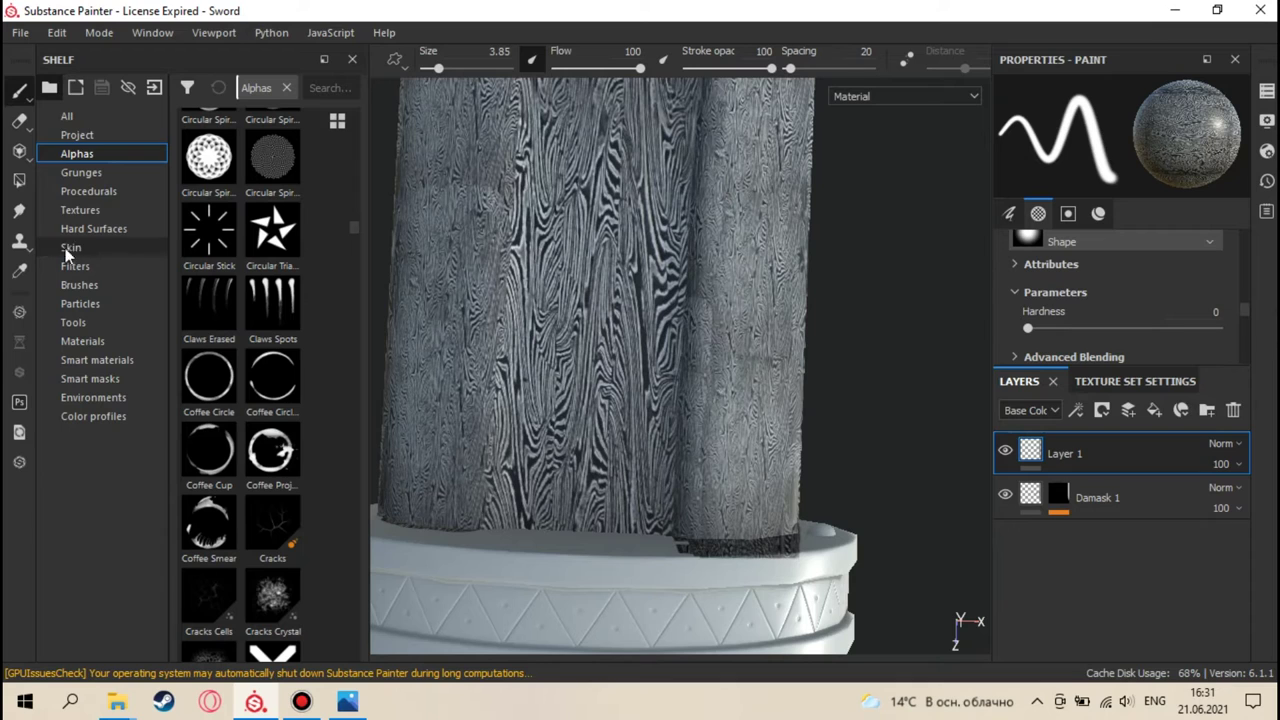
{"action": "left_click", "coordinate": [19, 151]}
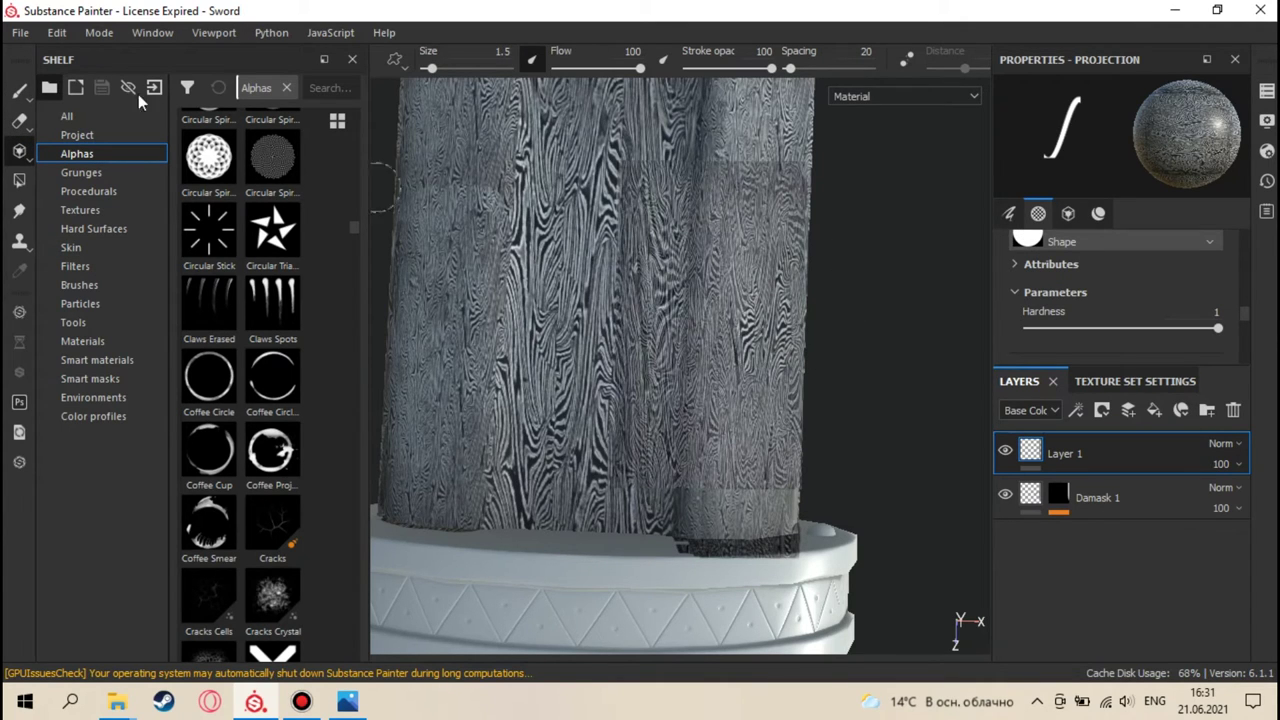
{"action": "left_click", "coordinate": [21, 90]}
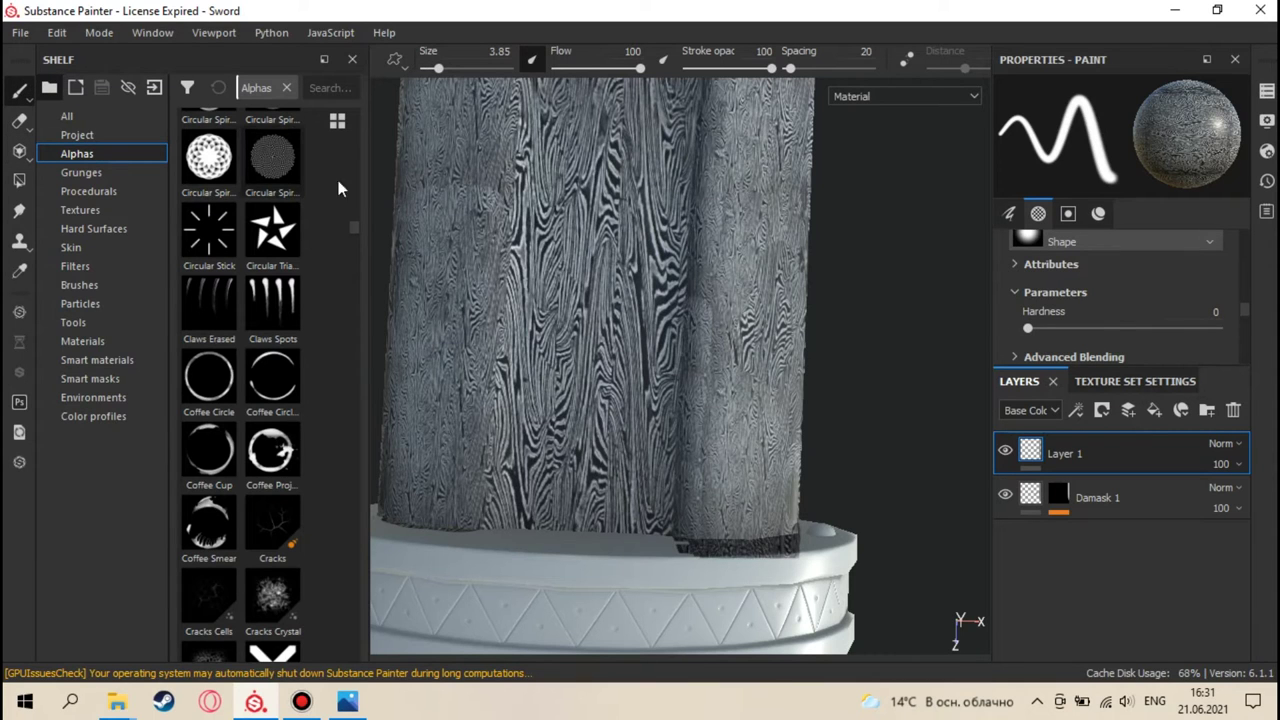
- Paint the projected Damascus onto the cylinder's left side and base
{"action": "middle_click_drag", "start_coordinate": [583, 211], "coordinate": [716, 322]}
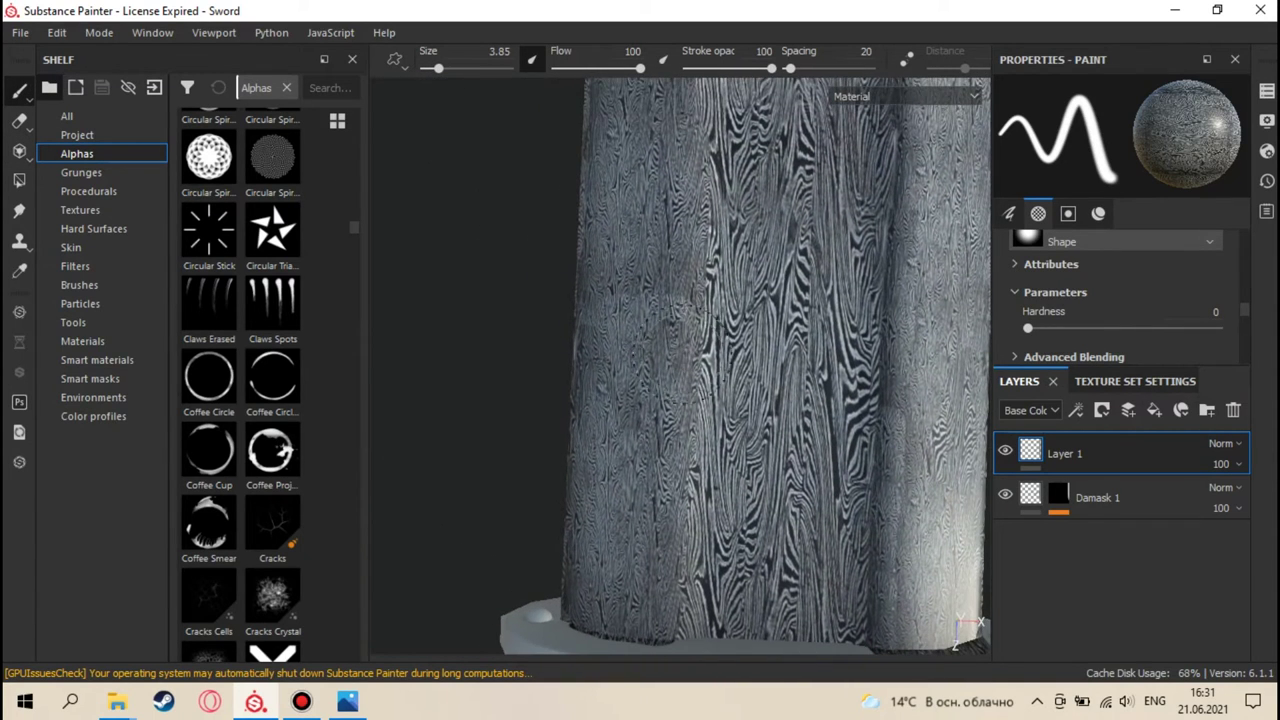
{"action": "left_click", "coordinate": [20, 152]}
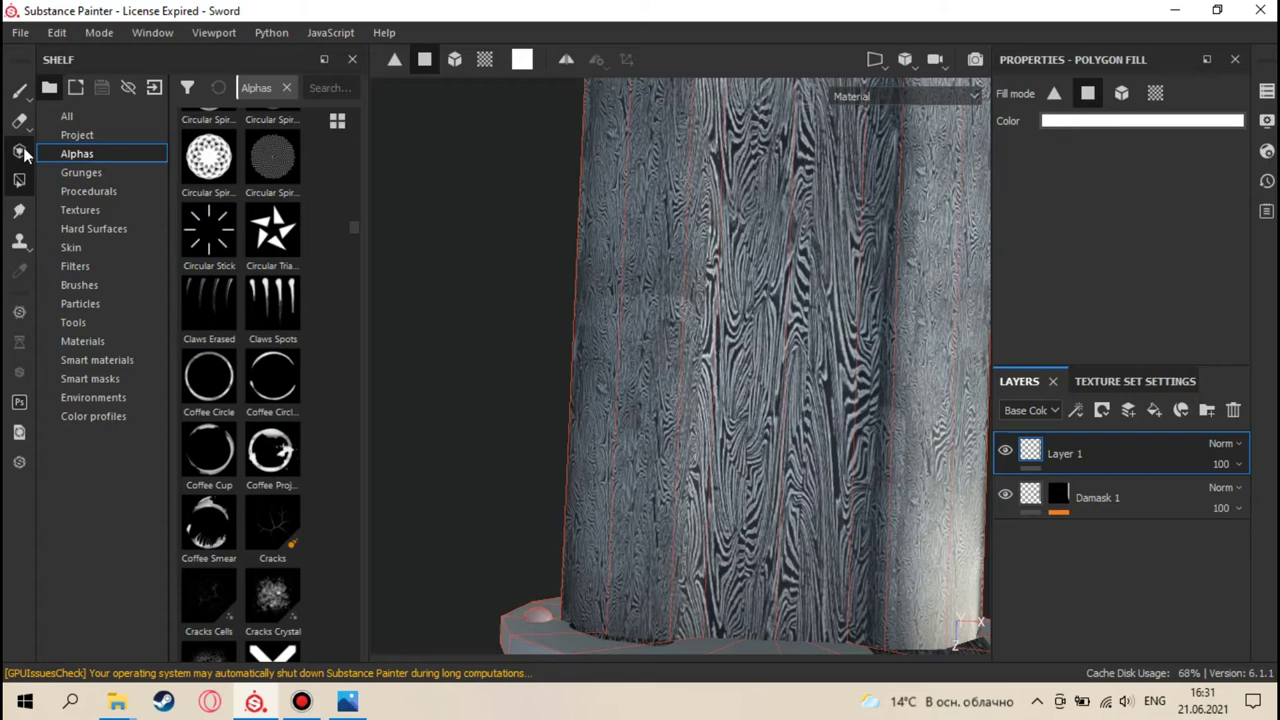
{"action": "left_click", "coordinate": [20, 151]}
{"action": "middle_click_drag", "start_coordinate": [647, 286], "coordinate": [728, 300]}
{"action": "mouse_move", "coordinate": [740, 270]}
{"action": "left_mouse_down"}
{"action": "mouse_move", "coordinate": [760, 300]}
{"action": "mouse_move", "coordinate": [770, 285]}
{"action": "mouse_move", "coordinate": [665, 260]}
{"action": "mouse_move", "coordinate": [720, 250]}
{"action": "mouse_move", "coordinate": [750, 345]}
{"action": "mouse_move", "coordinate": [690, 325]}
{"action": "mouse_move", "coordinate": [710, 400]}
{"action": "mouse_move", "coordinate": [665, 380]}
{"action": "mouse_move", "coordinate": [655, 355]}
{"action": "left_mouse_up"}
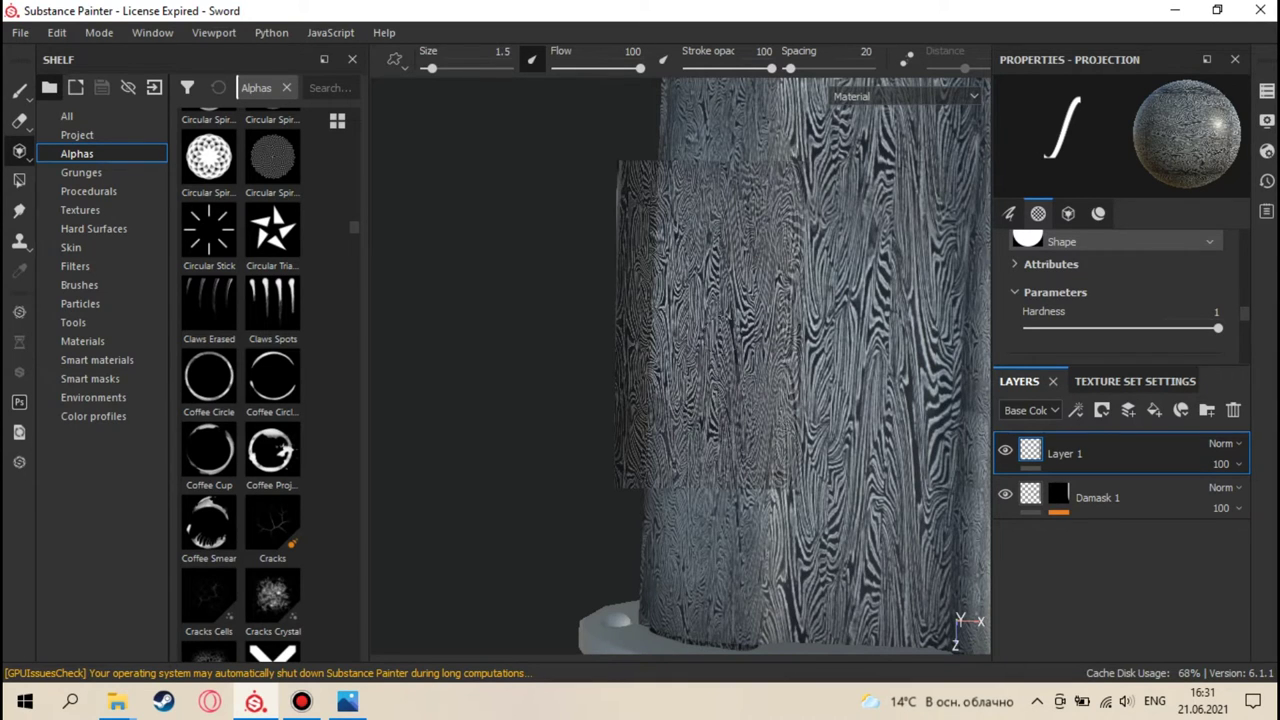
{"action": "middle_click_drag", "start_coordinate": [720, 368], "coordinate": [722, 290], "text": "alt"}
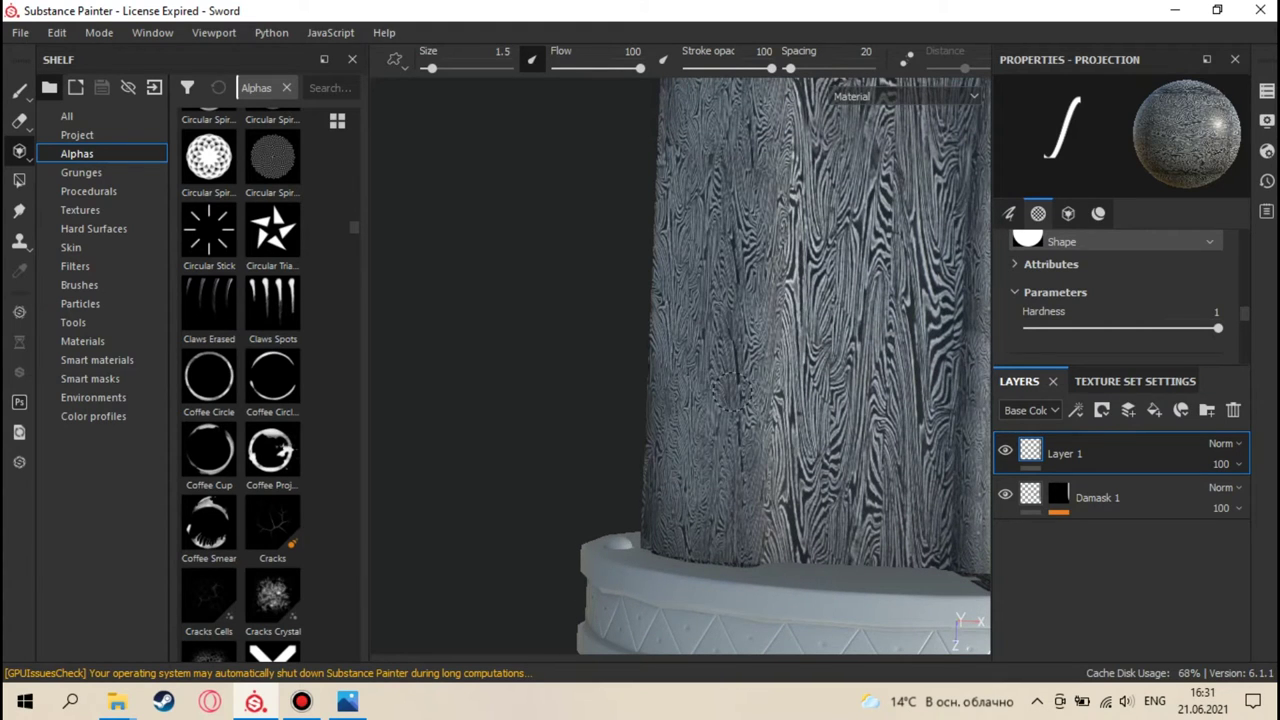
{"action": "middle_click_drag", "start_coordinate": [720, 265], "coordinate": [722, 370], "text": "alt"}
- Reposition the blade, project one more Damascus pass, and finish on the soft 3.85 brush
{"action": "left_click", "coordinate": [19, 89]}
{"action": "mouse_move", "coordinate": [676, 228]}
{"action": "middle_mouse_down", "text": "alt"}
{"action": "mouse_move", "coordinate": [629, 216]}
{"action": "mouse_move", "coordinate": [626, 300]}
{"action": "mouse_move", "coordinate": [609, 286]}
{"action": "middle_mouse_up", "text": "alt"}
{"action": "left_click", "coordinate": [19, 150]}
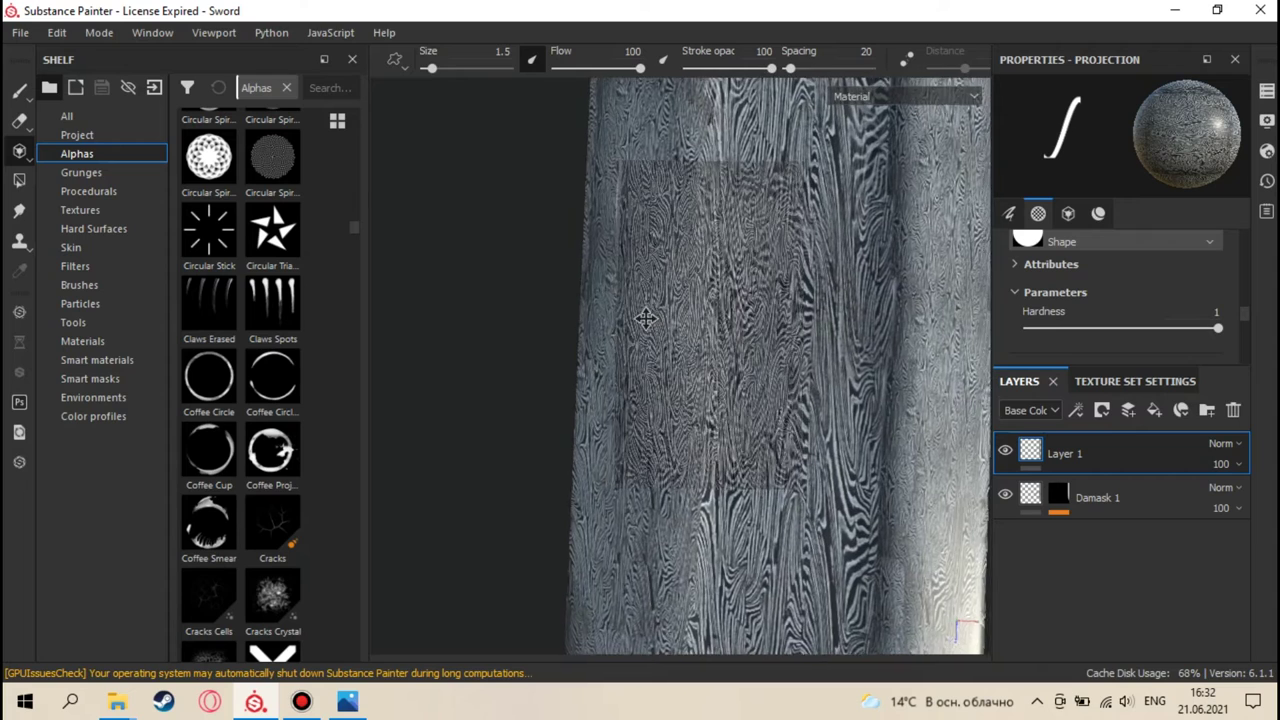
{"action": "left_click", "coordinate": [19, 90]}
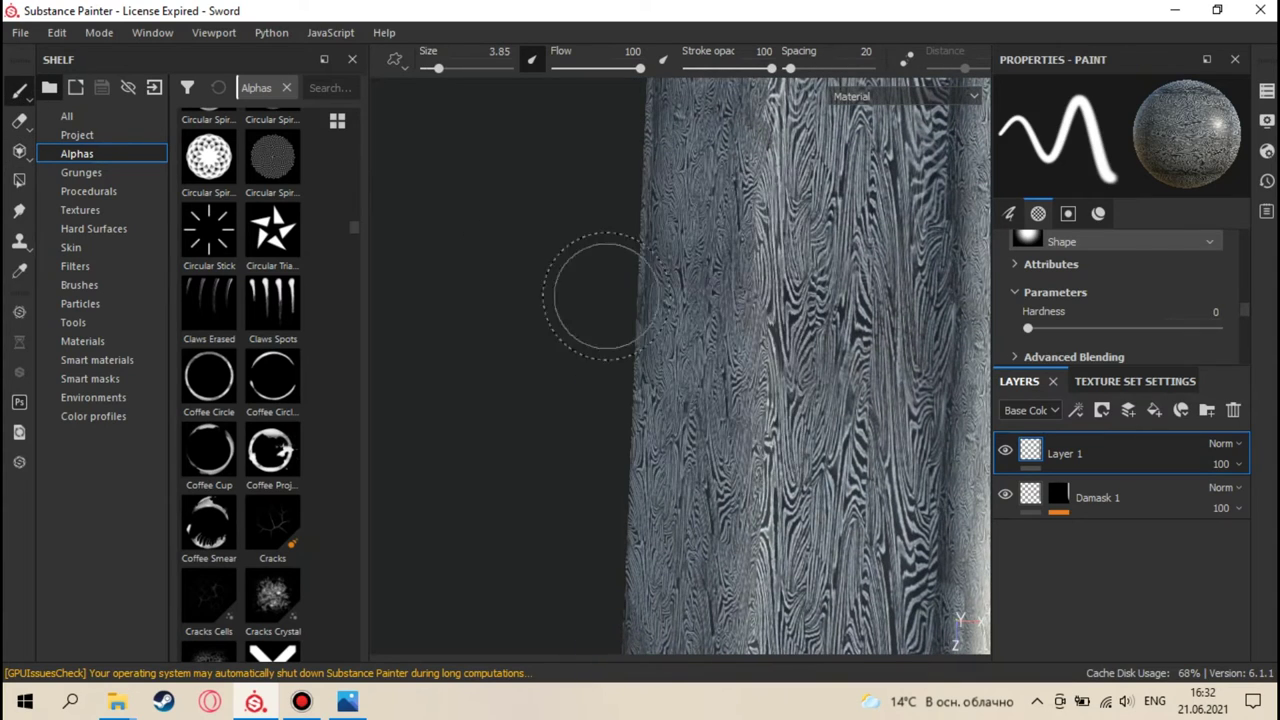
- Stand the blade upright, slide the Damascus pattern down, and stamp it onto the blade's left half
{"action": "scroll", "coordinate": [607, 296], "scroll_direction": "down", "scroll_amount": 4}
{"action": "scroll", "coordinate": [607, 296], "scroll_direction": "down", "scroll_amount": 3}
{"action": "middle_click_drag", "start_coordinate": [607, 296], "coordinate": [586, 471], "text": "alt"}
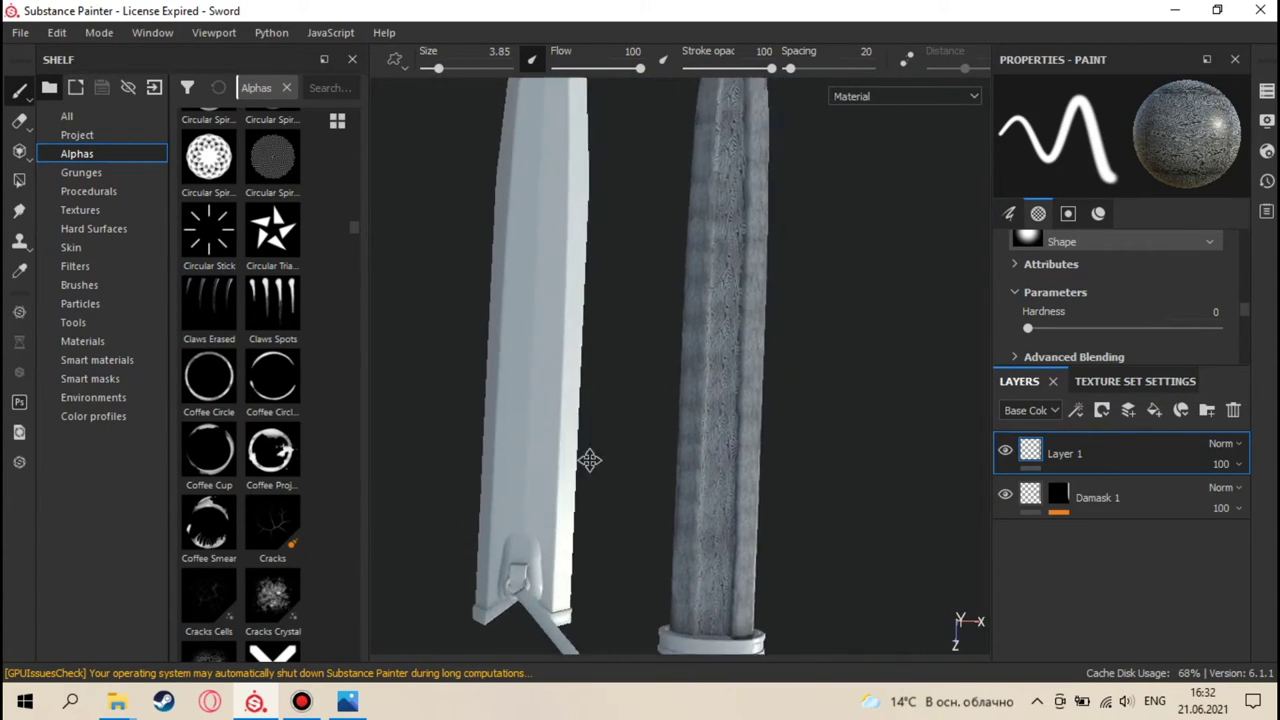
{"action": "scroll", "coordinate": [606, 420], "scroll_direction": "up", "scroll_amount": 5}
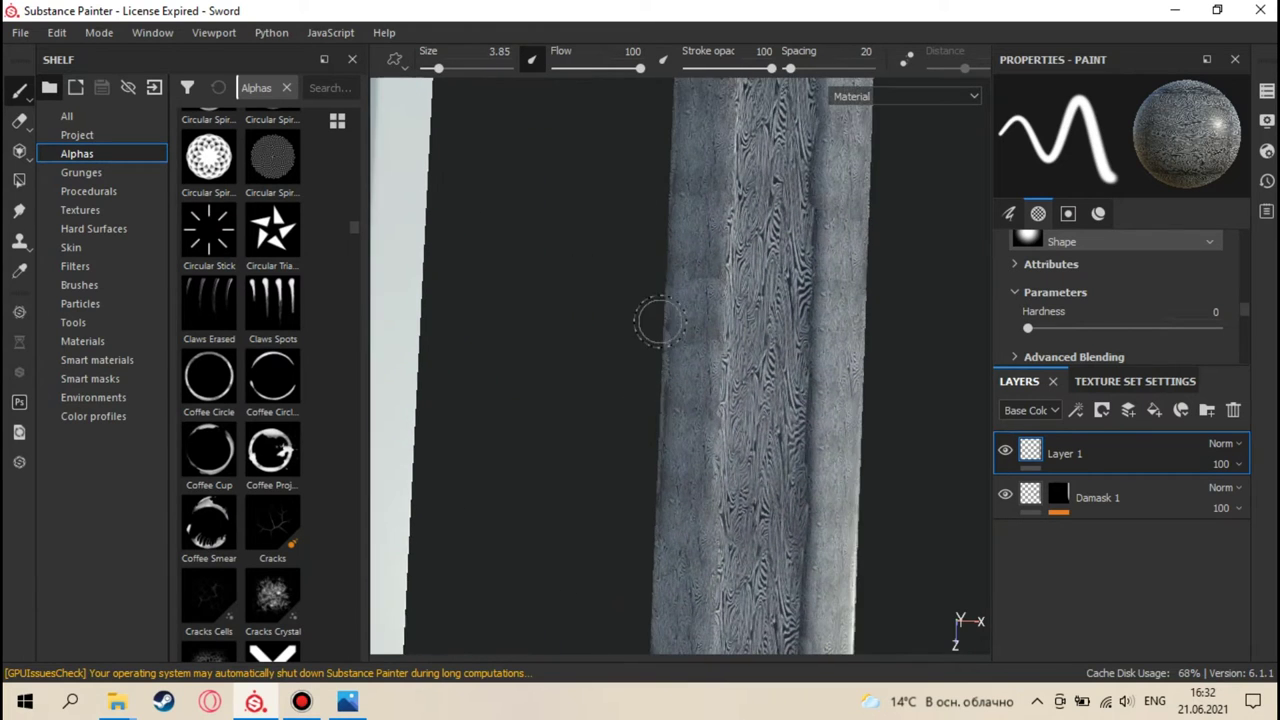
{"action": "scroll", "coordinate": [659, 321], "scroll_direction": "up", "scroll_amount": 8}
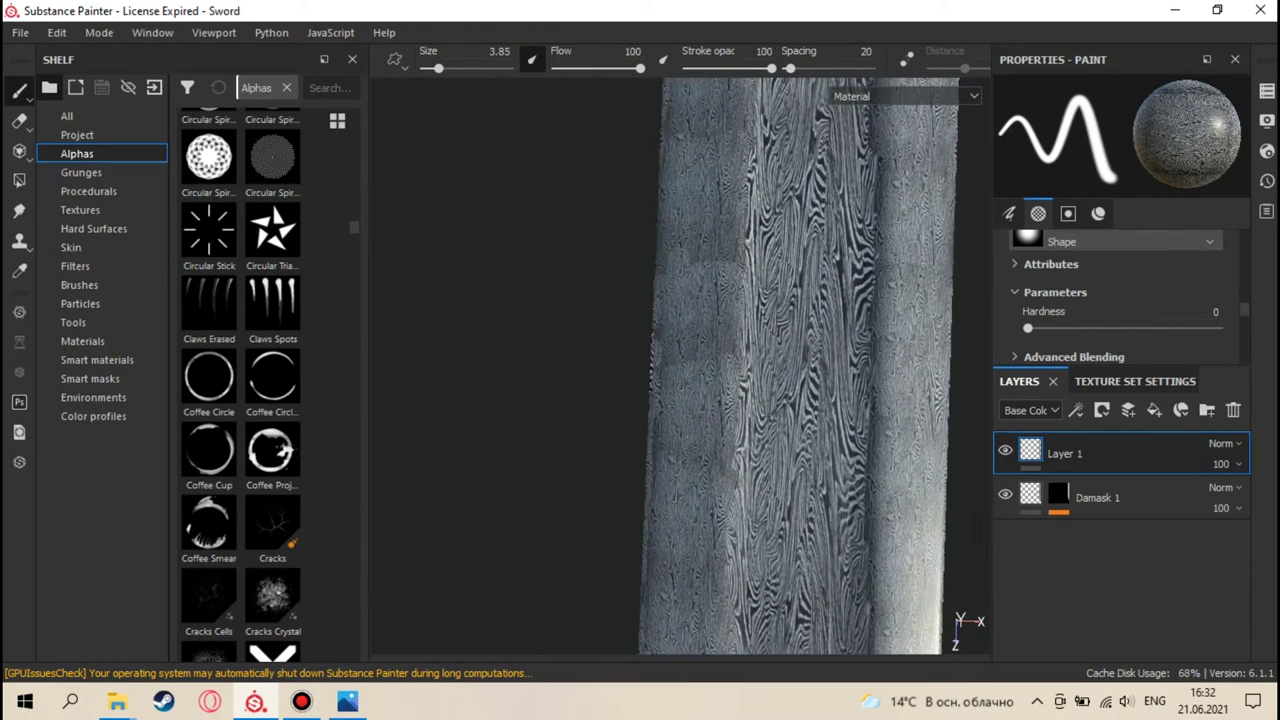
{"action": "left_click", "coordinate": [19, 151]}
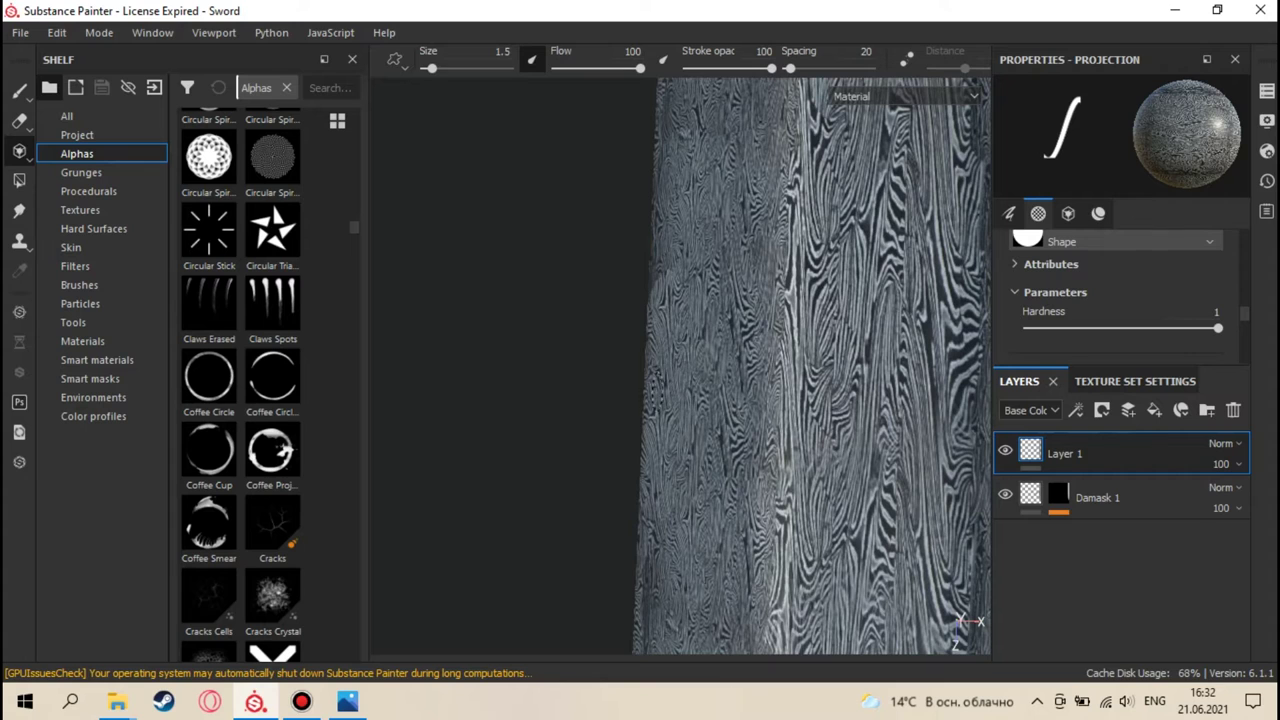
{"action": "middle_click_drag", "start_coordinate": [810, 330], "coordinate": [798, 384], "text": "alt"}
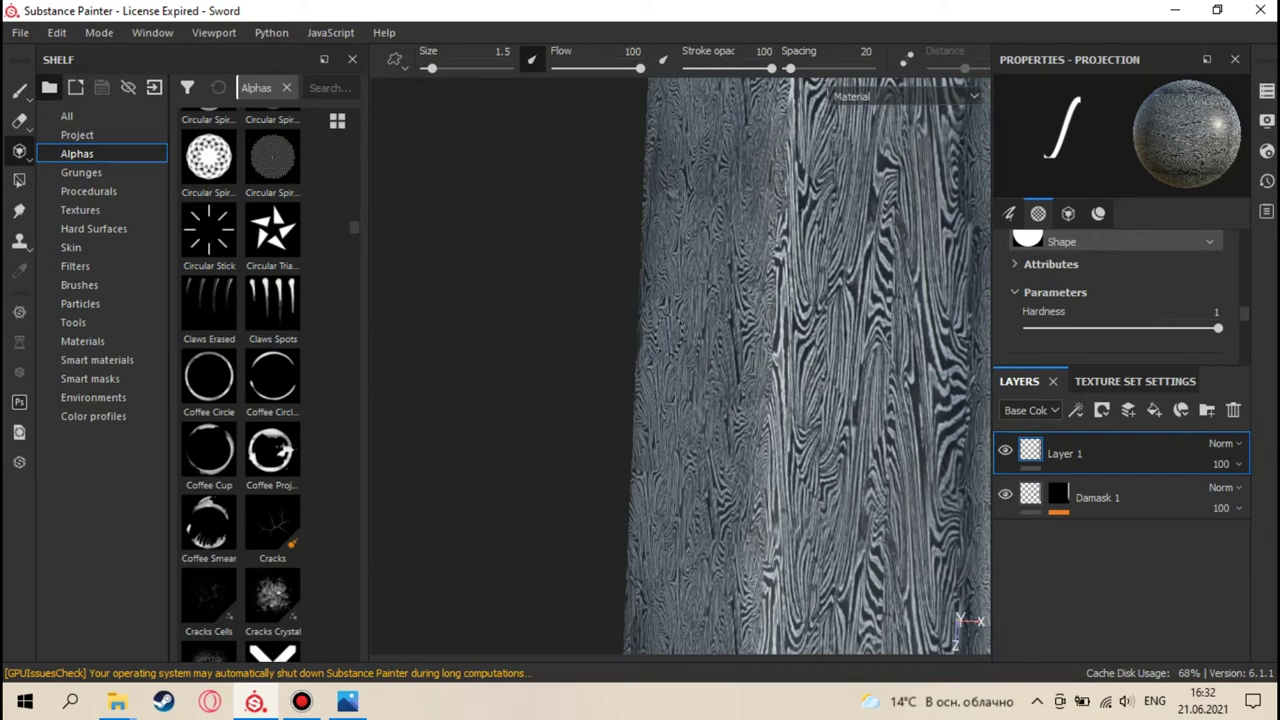
{"action": "middle_click_drag", "start_coordinate": [800, 330], "coordinate": [786, 477], "text": "alt"}
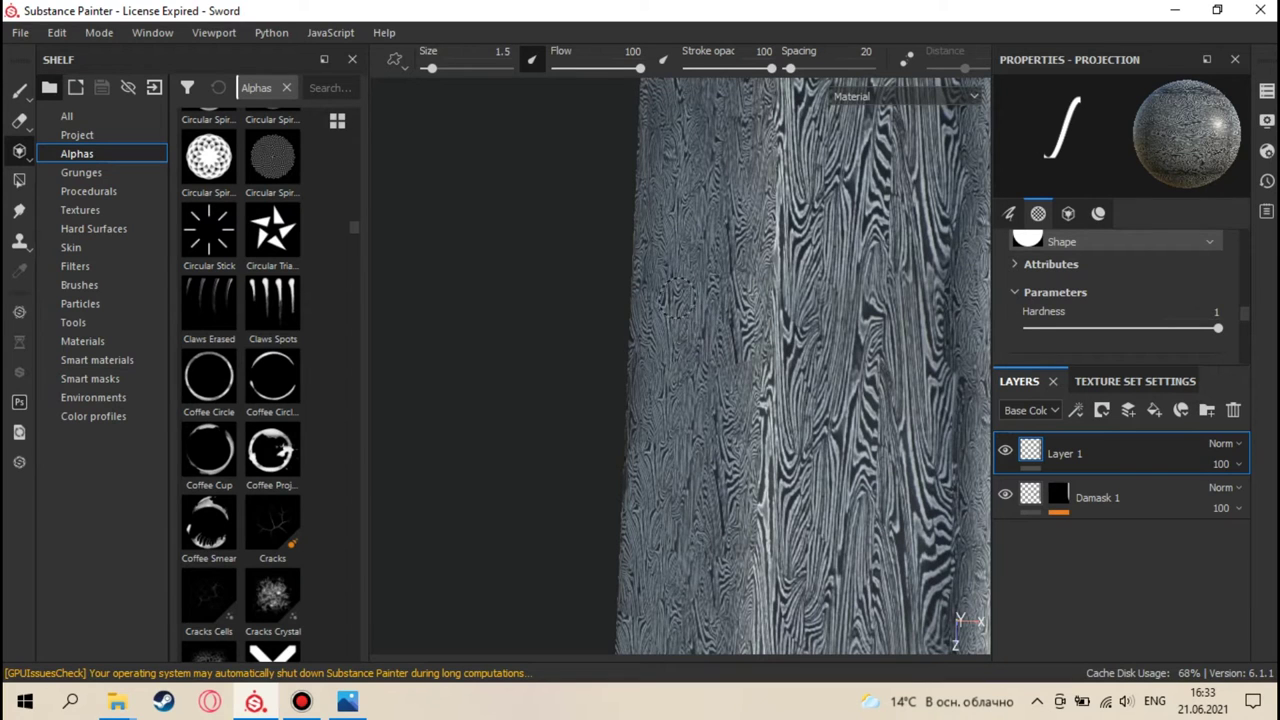
{"action": "left_click", "coordinate": [740, 386]}
- Realign the pattern over the left seam and paint and stamp a patch to hide it
{"action": "middle_click_drag", "start_coordinate": [699, 281], "coordinate": [680, 400]}
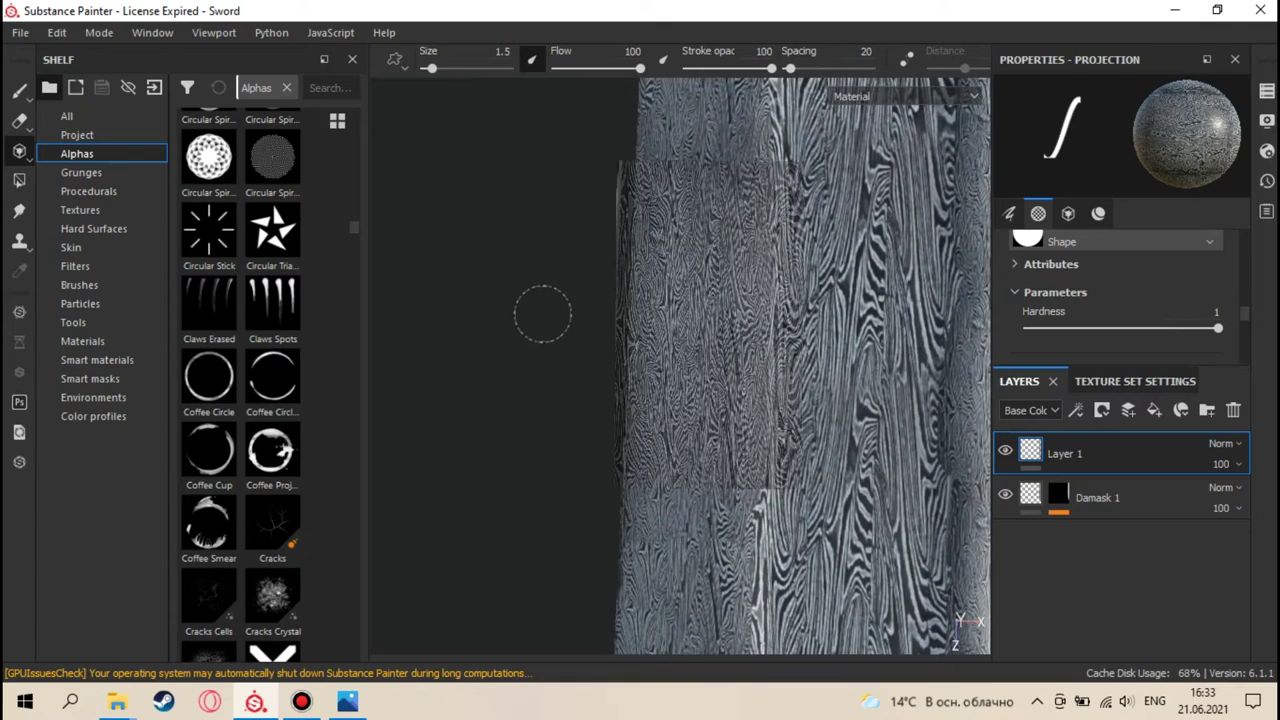
{"action": "middle_click_drag", "start_coordinate": [546, 251], "coordinate": [530, 332]}
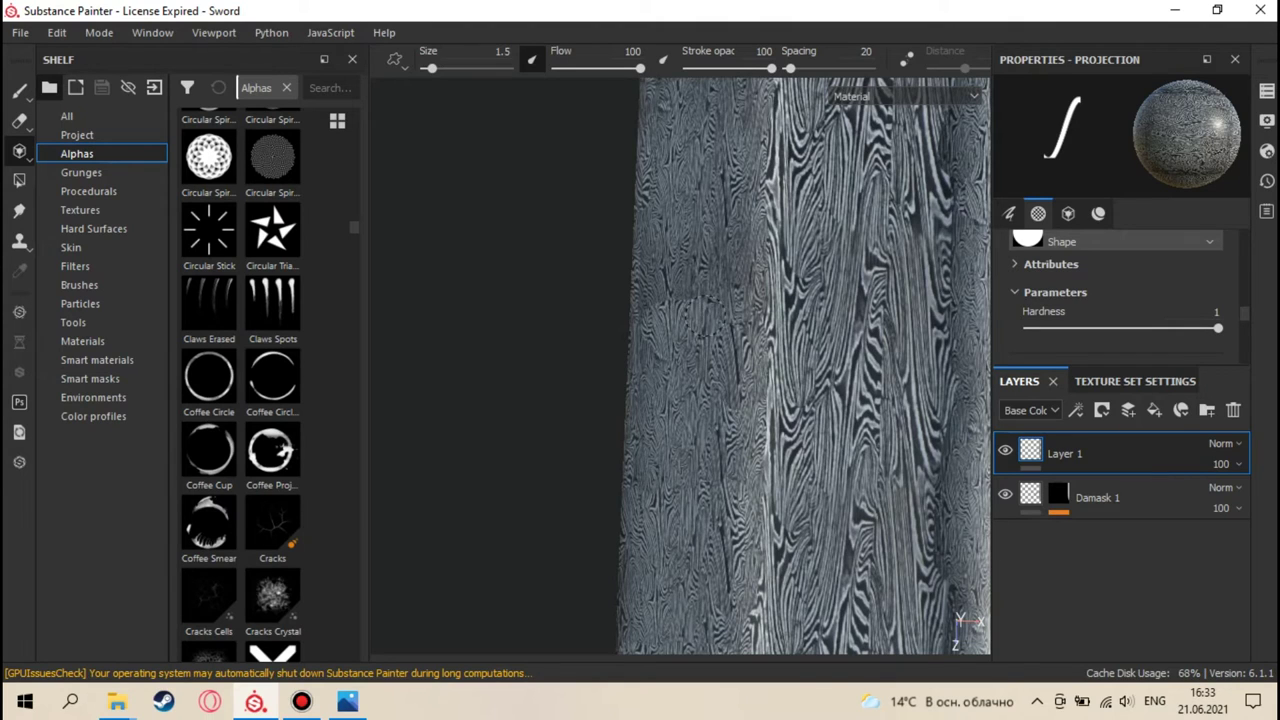
{"action": "mouse_move", "coordinate": [743, 294]}
{"action": "left_mouse_down"}
{"action": "mouse_move", "coordinate": [749, 261]}
{"action": "mouse_move", "coordinate": [720, 252]}
{"action": "mouse_move", "coordinate": [666, 283]}
{"action": "left_mouse_up"}
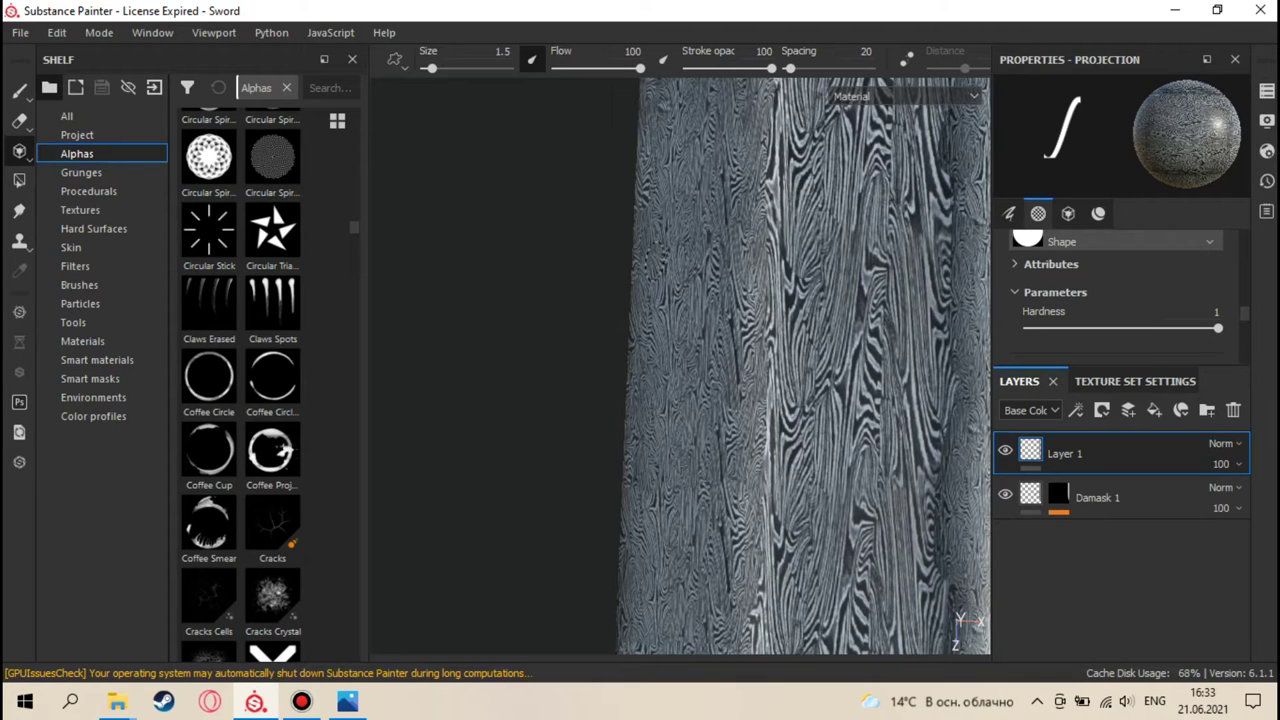
{"action": "left_click", "coordinate": [705, 240]}
{"action": "middle_click_drag", "start_coordinate": [563, 165], "coordinate": [549, 375]}
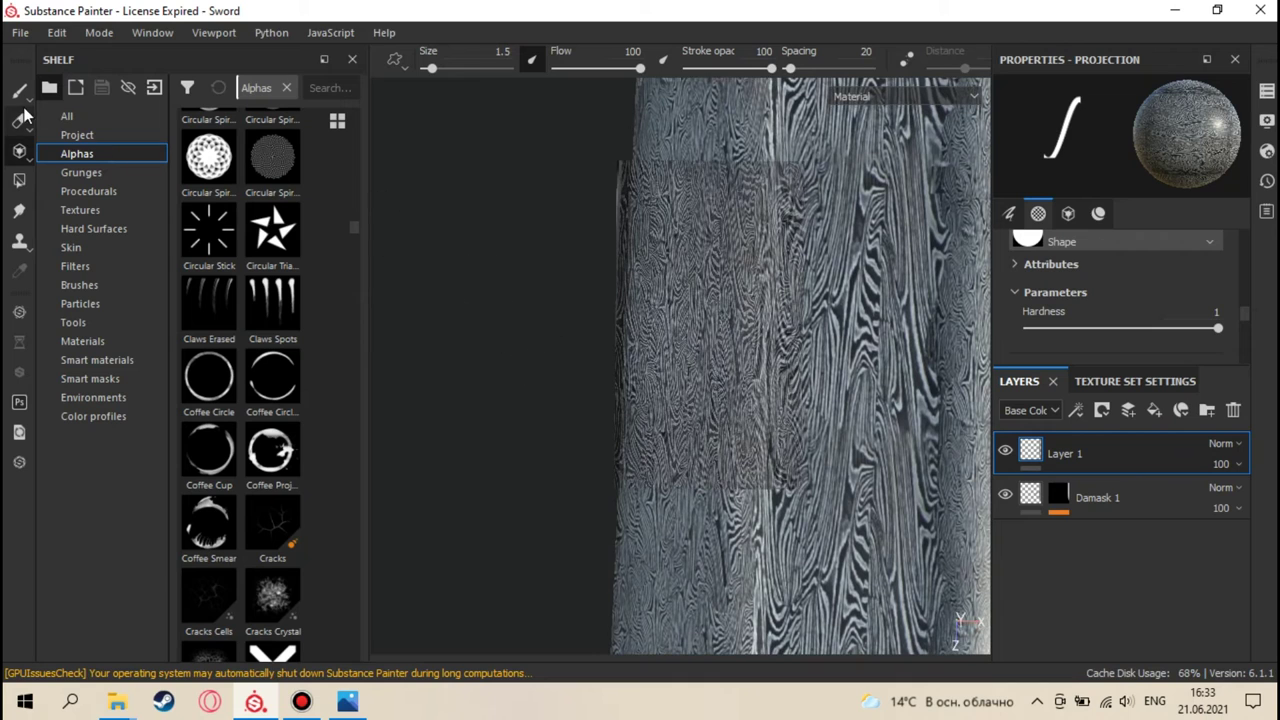
{"action": "left_click", "coordinate": [19, 89]}
- Move further down the blade and return to projection painting at size 1.5, hardness 1
{"action": "middle_click_drag", "start_coordinate": [543, 214], "coordinate": [543, 271]}
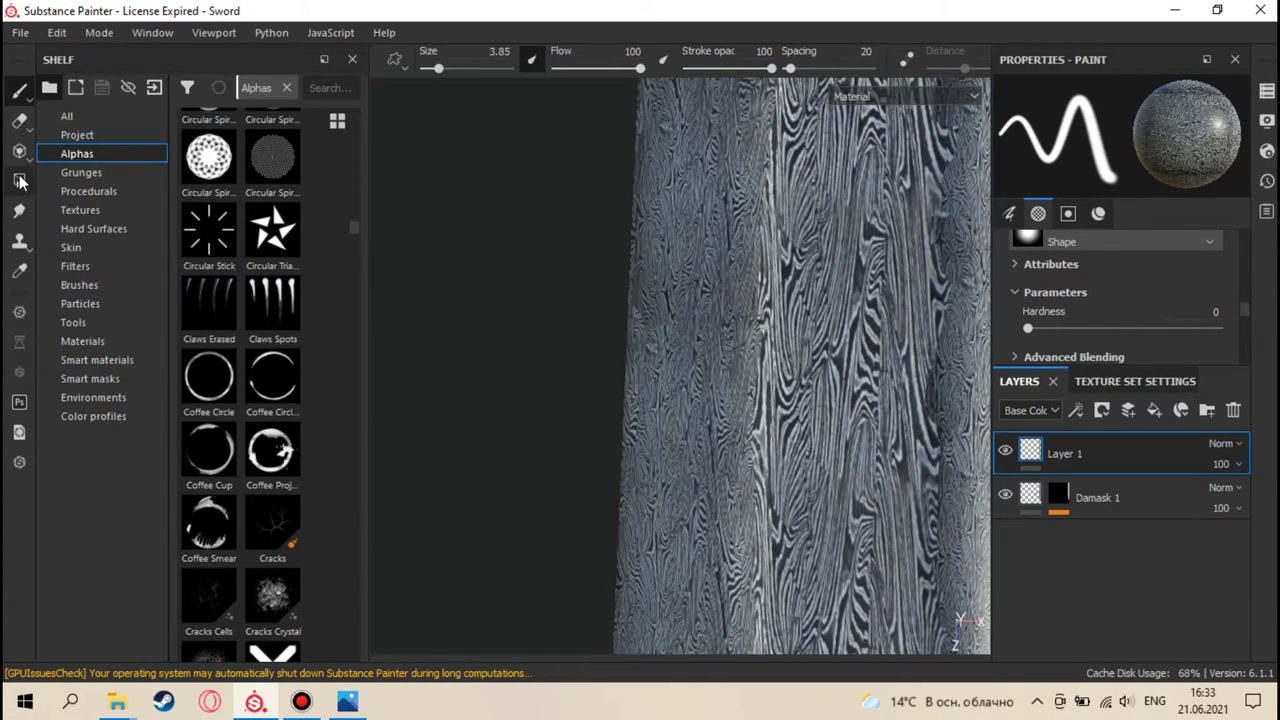
{"action": "left_click", "coordinate": [19, 150]}
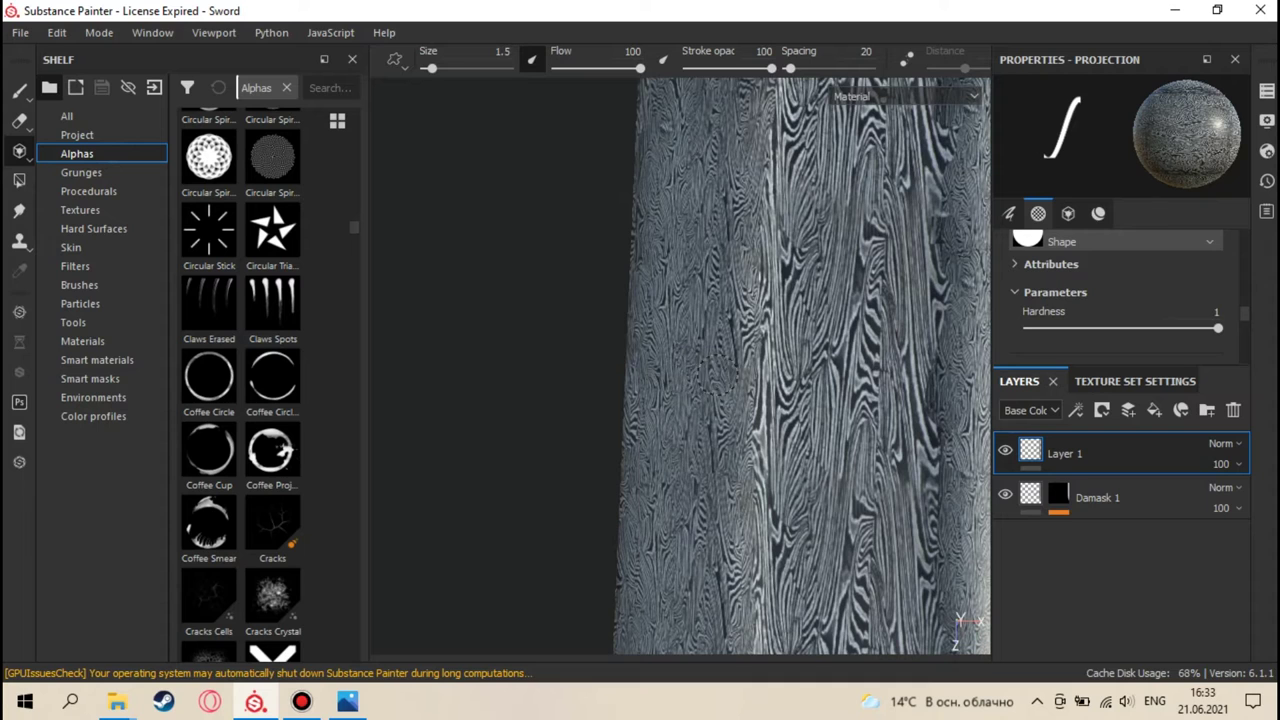
{"action": "left_click", "coordinate": [19, 89]}
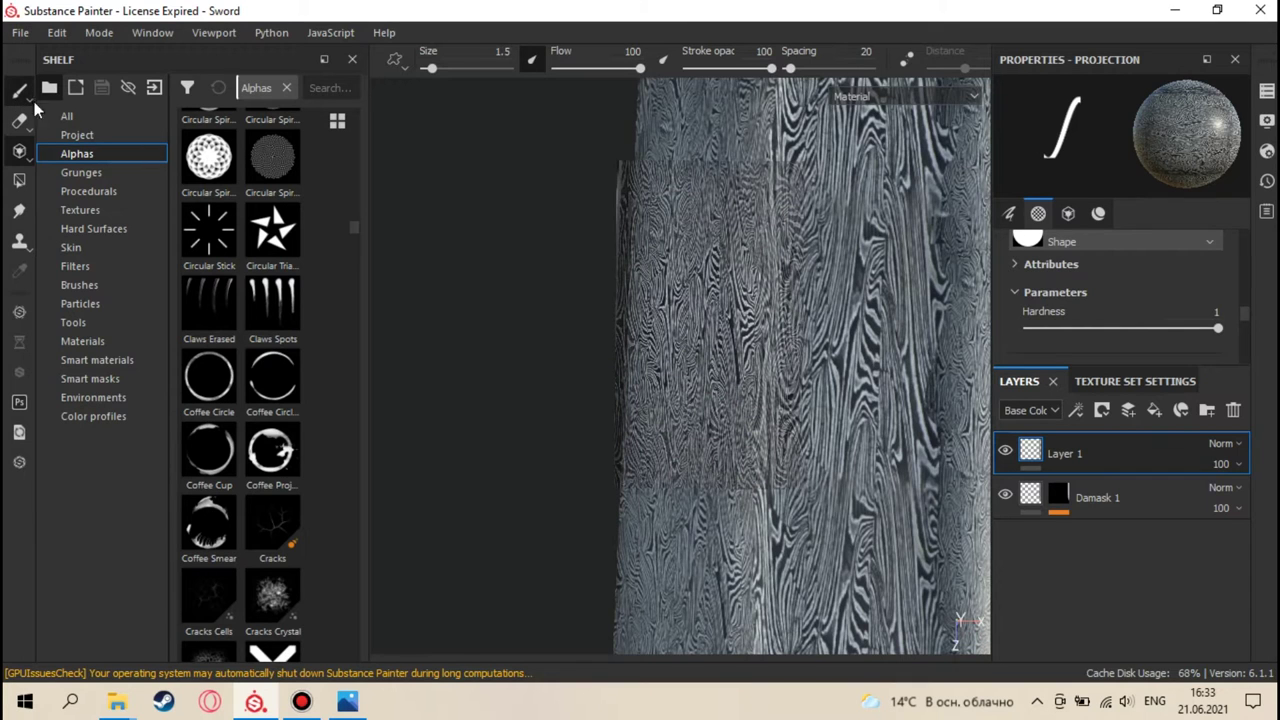
{"action": "middle_click_drag", "start_coordinate": [646, 200], "coordinate": [628, 445]}
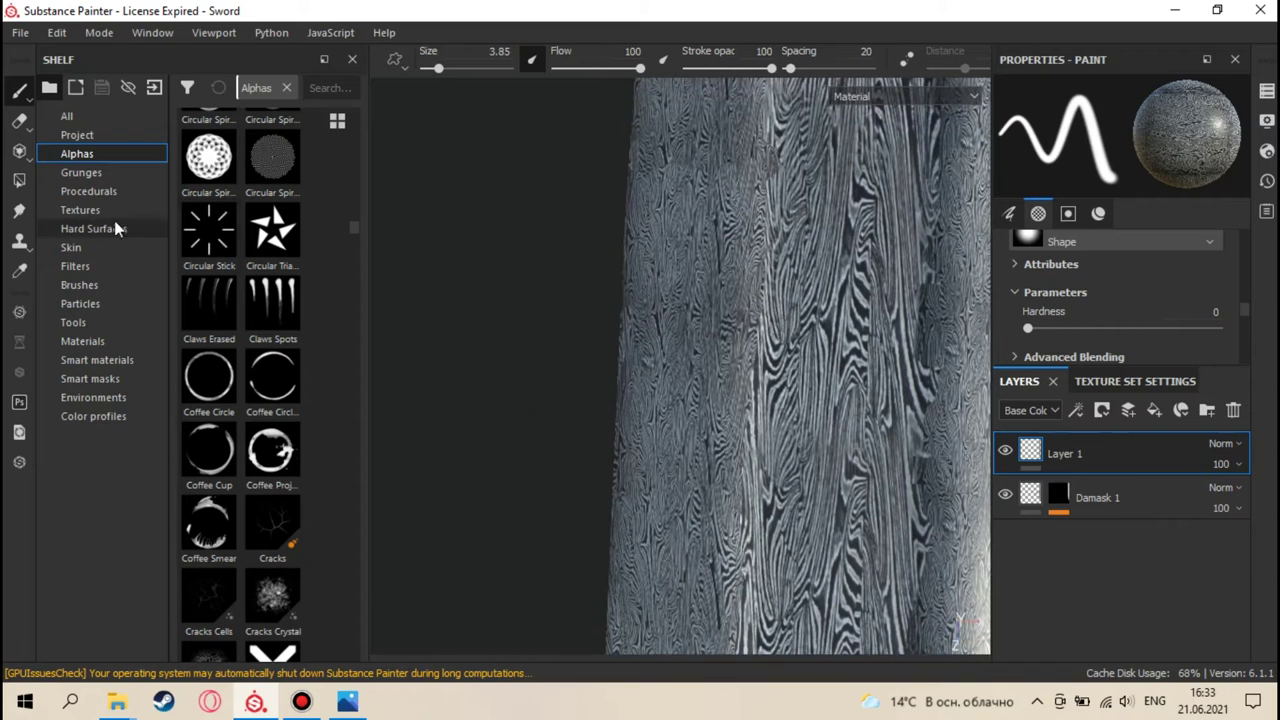
{"action": "left_click", "coordinate": [19, 152]}
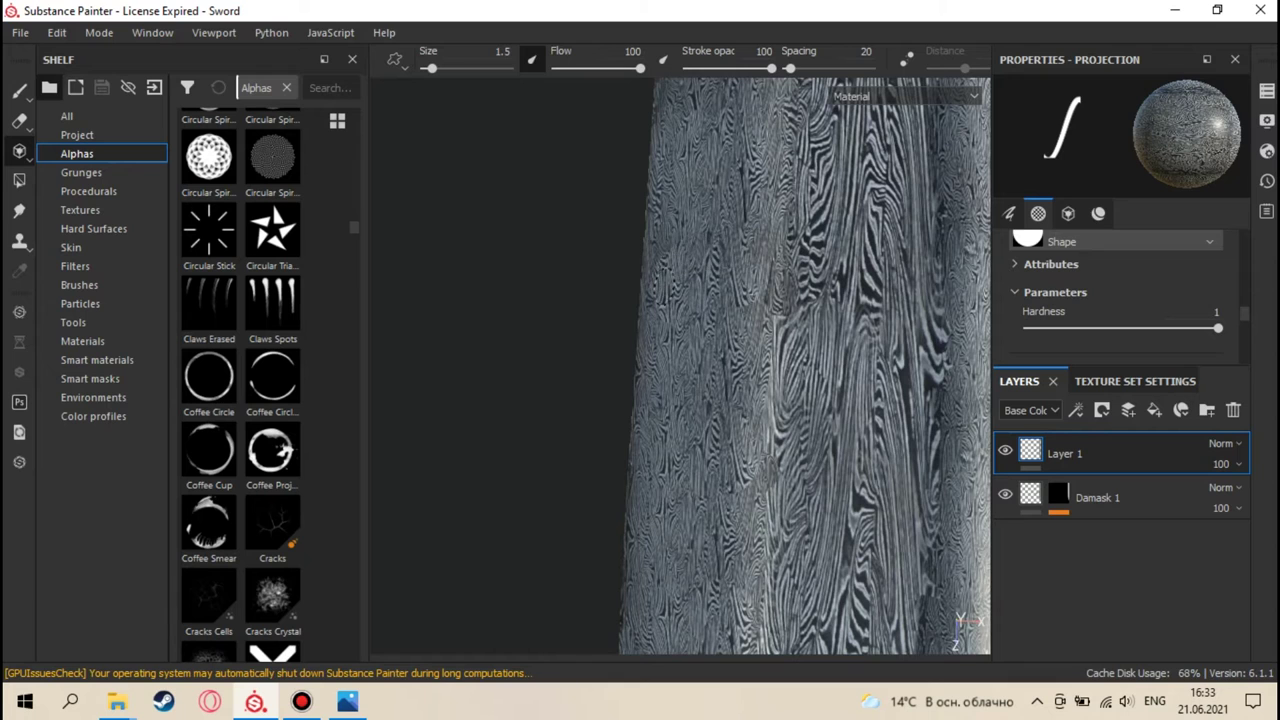
- Slide the projected damask pattern down the blade to cover the next seams
{"action": "middle_click_drag", "start_coordinate": [700, 256], "coordinate": [675, 330]}
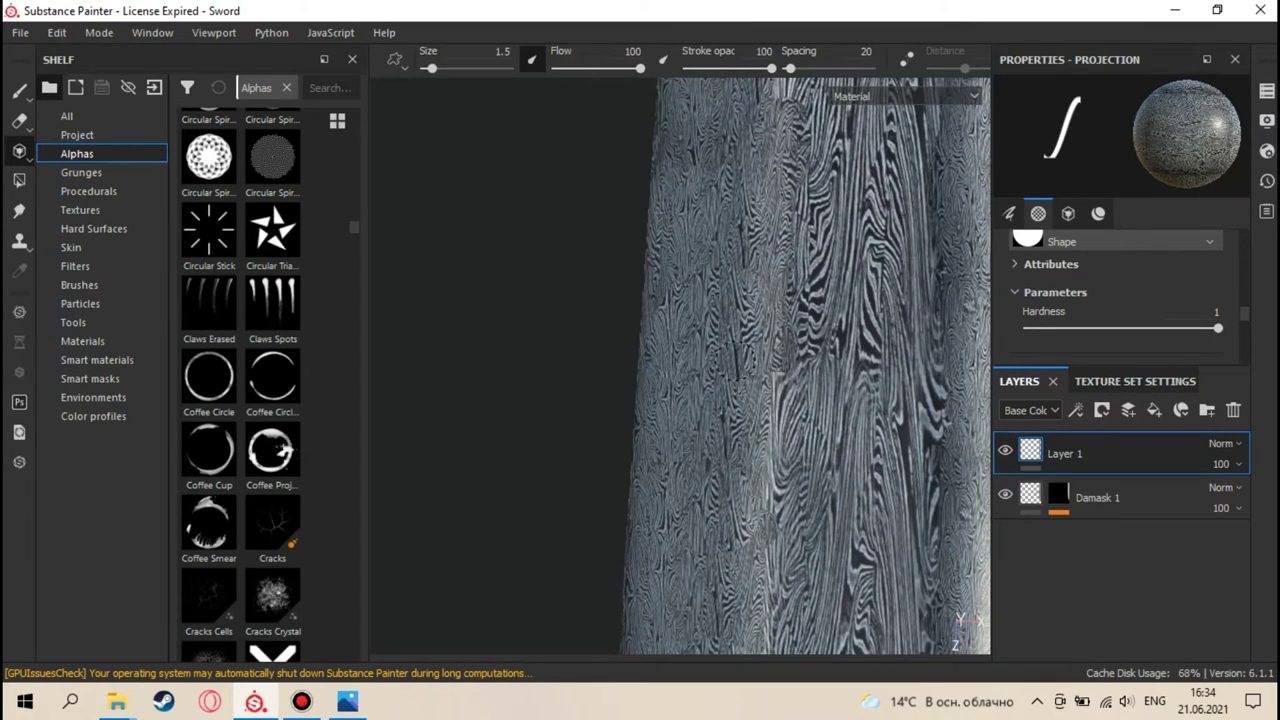
{"action": "middle_click_drag", "start_coordinate": [666, 372], "coordinate": [710, 440]}
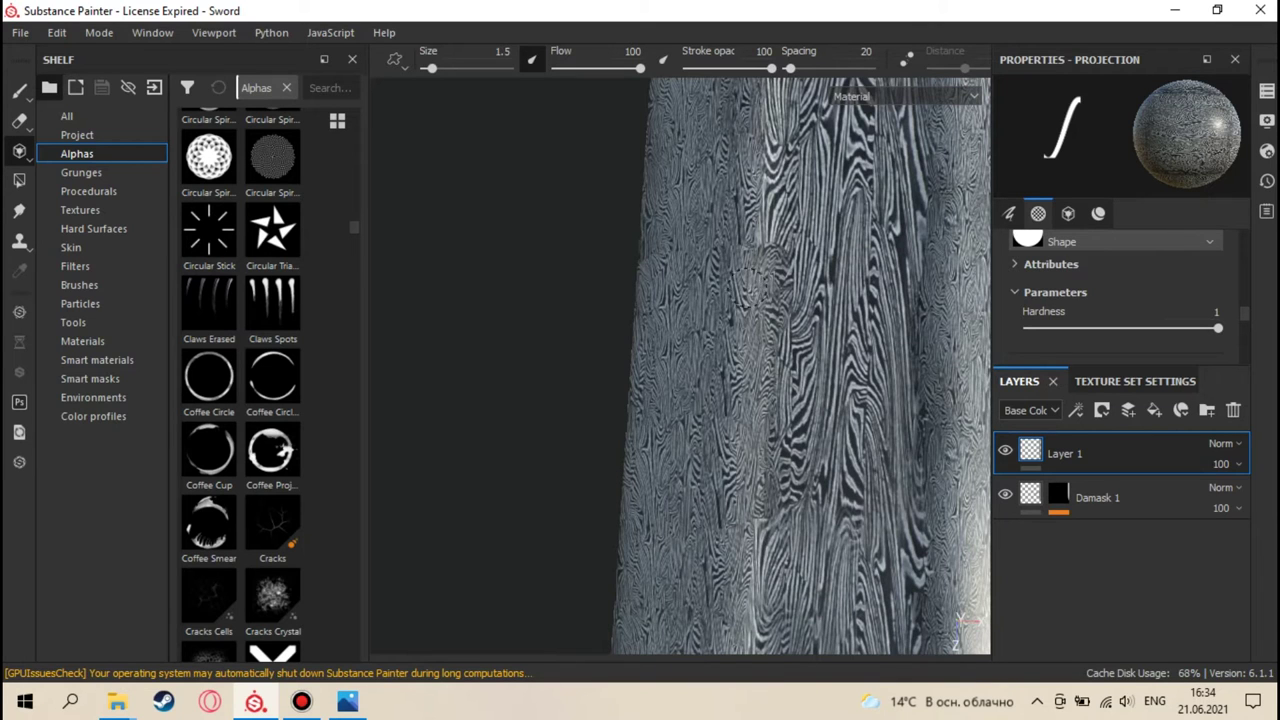
{"action": "middle_click_drag", "start_coordinate": [665, 258], "coordinate": [650, 405]}
{"action": "left_click", "coordinate": [19, 89]}
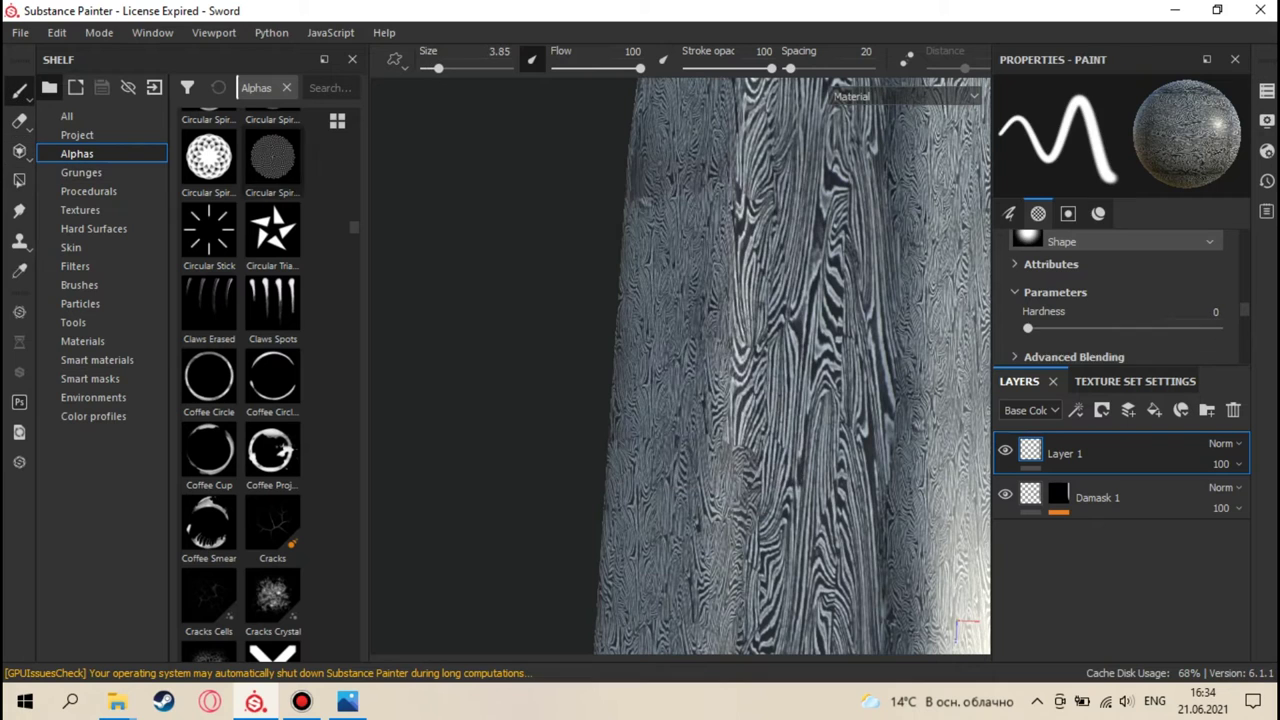
{"action": "mouse_move", "coordinate": [525, 207]}
{"action": "middle_mouse_down"}
{"action": "mouse_move", "coordinate": [546, 326]}
{"action": "mouse_move", "coordinate": [537, 417]}
{"action": "middle_mouse_up"}
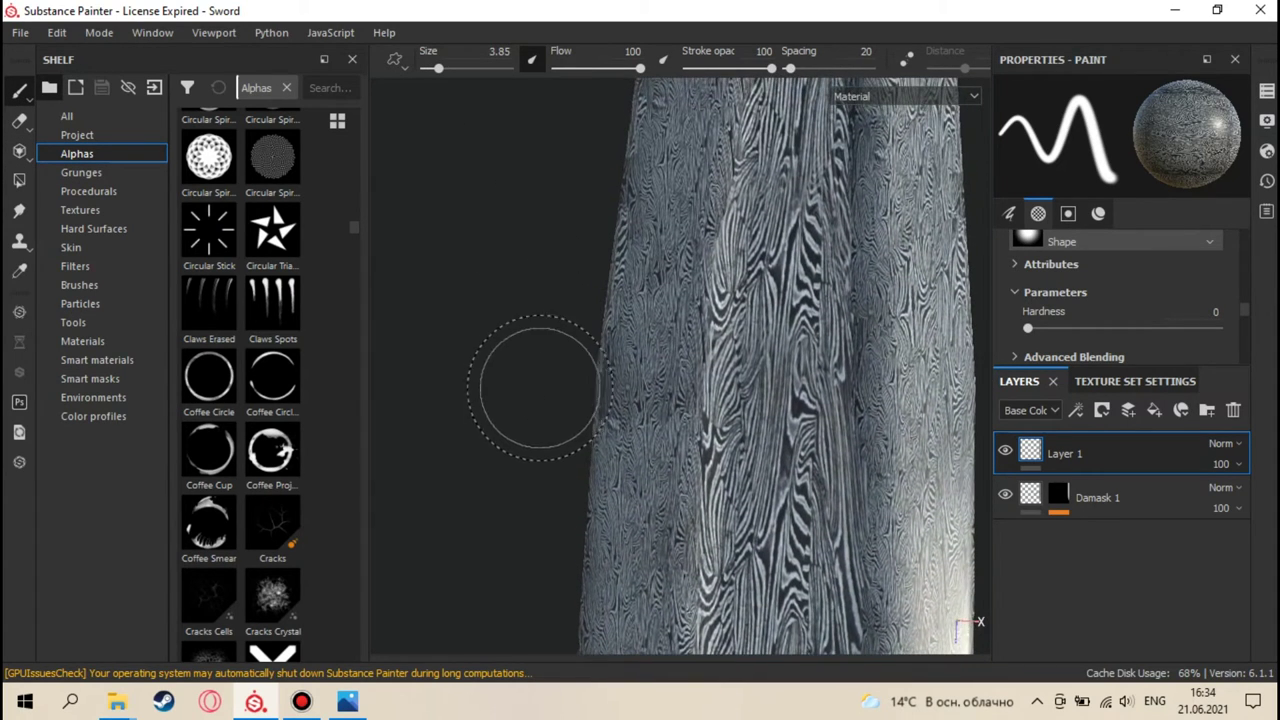
- Realign the projected pattern upward over the remaining seam and stamp it
{"action": "left_click", "coordinate": [19, 150]}
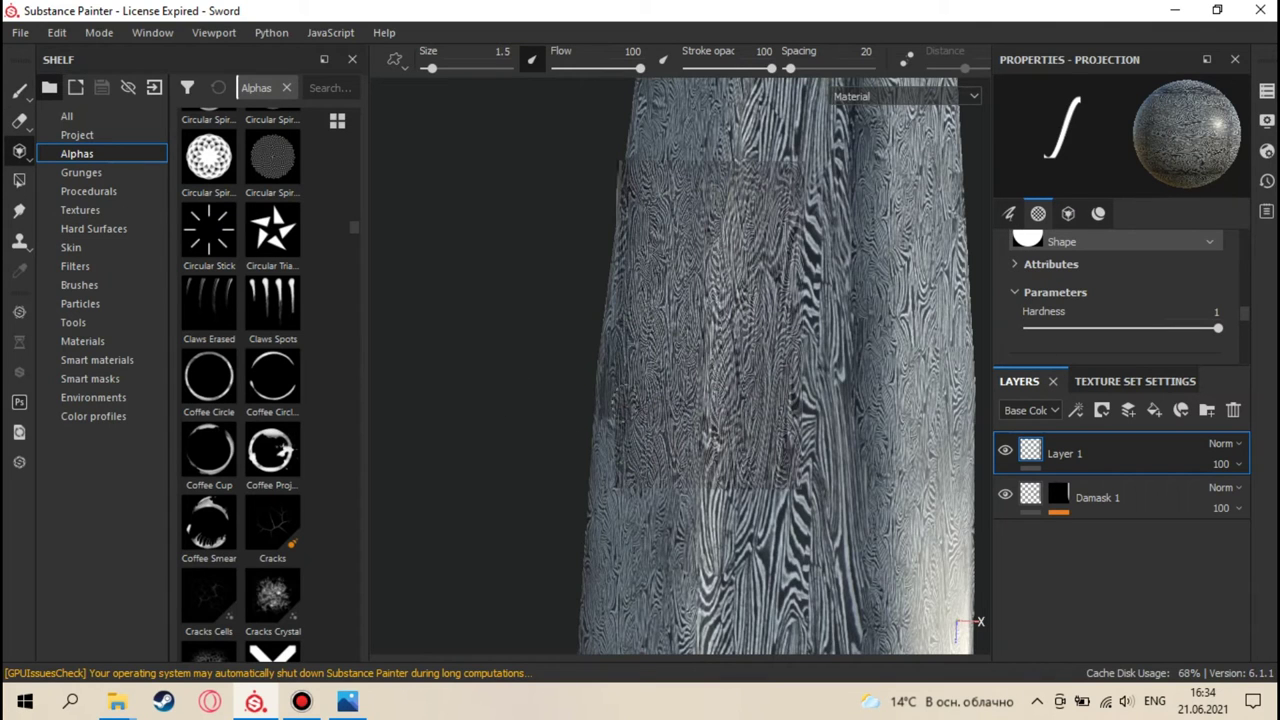
{"action": "middle_click_drag", "start_coordinate": [726, 346], "coordinate": [770, 258]}
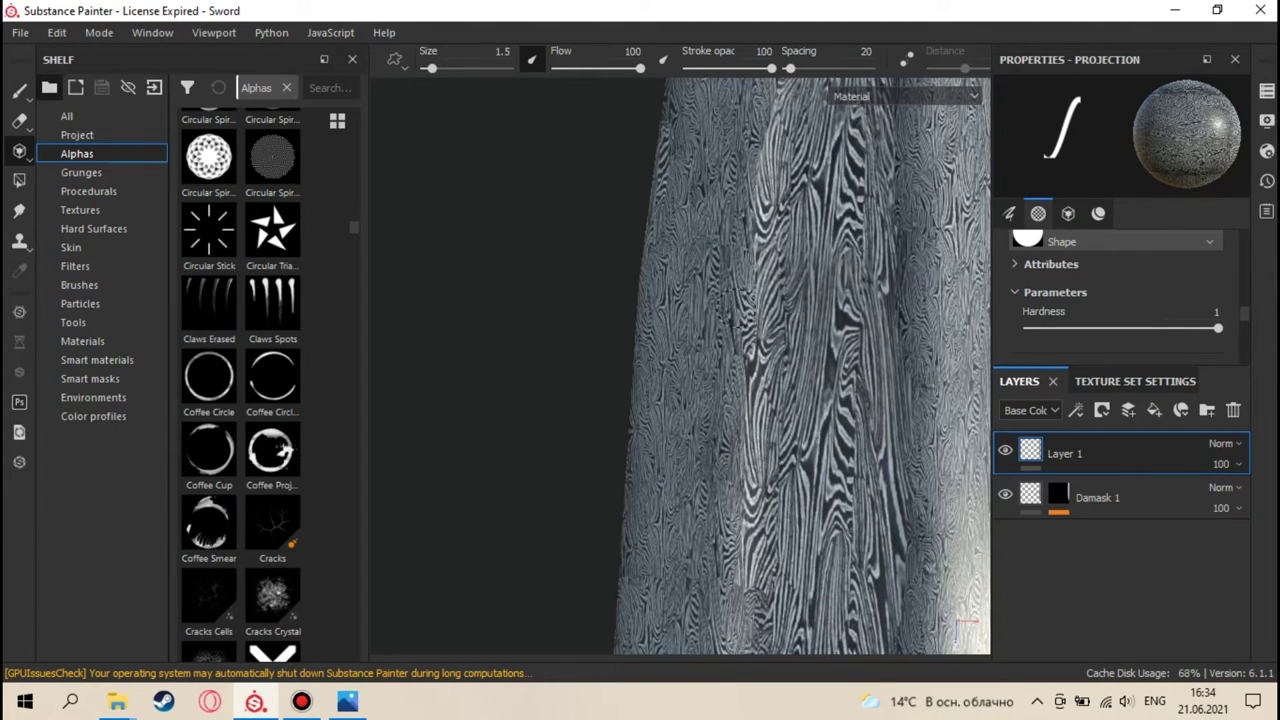
{"action": "middle_click_drag", "start_coordinate": [770, 260], "coordinate": [760, 334]}
{"action": "left_click", "coordinate": [18, 90]}
- Zoom out and orbit to review the fully damask-patterned blade
{"action": "middle_click_drag", "start_coordinate": [600, 214], "coordinate": [580, 471]}
{"action": "scroll", "coordinate": [651, 374], "scroll_direction": "up", "scroll_amount": 5}
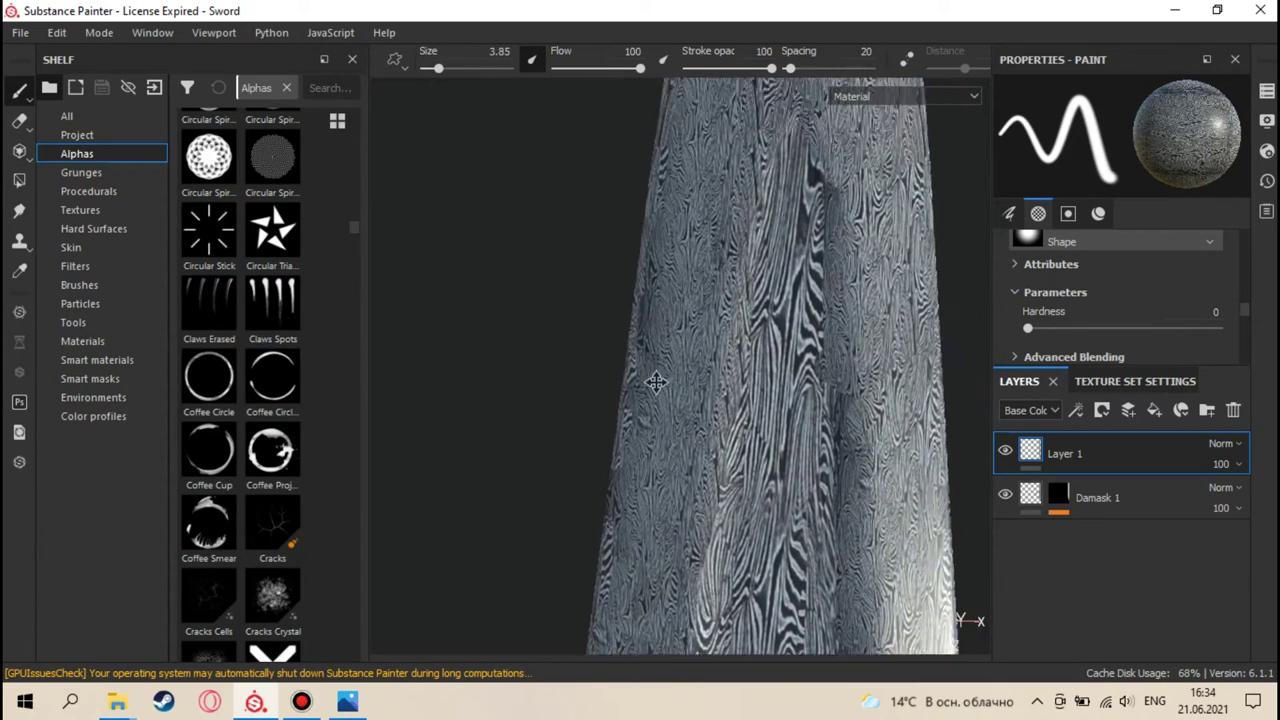
{"action": "scroll", "coordinate": [645, 335], "scroll_direction": "down", "scroll_amount": 8}
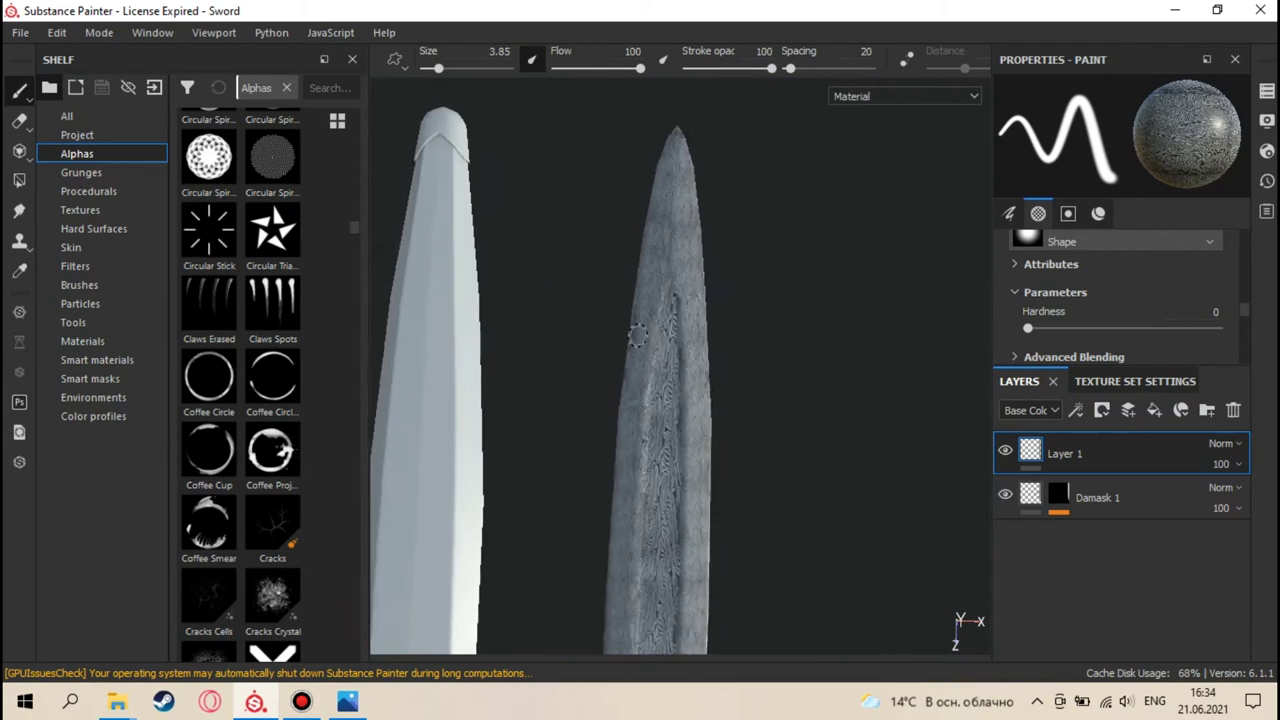
{"action": "scroll", "coordinate": [680, 262], "scroll_direction": "down", "scroll_amount": 2}
{"action": "left_click_drag", "start_coordinate": [753, 441], "coordinate": [737, 371], "text": "alt"}
{"action": "scroll", "coordinate": [737, 371], "scroll_direction": "up", "scroll_amount": 6}
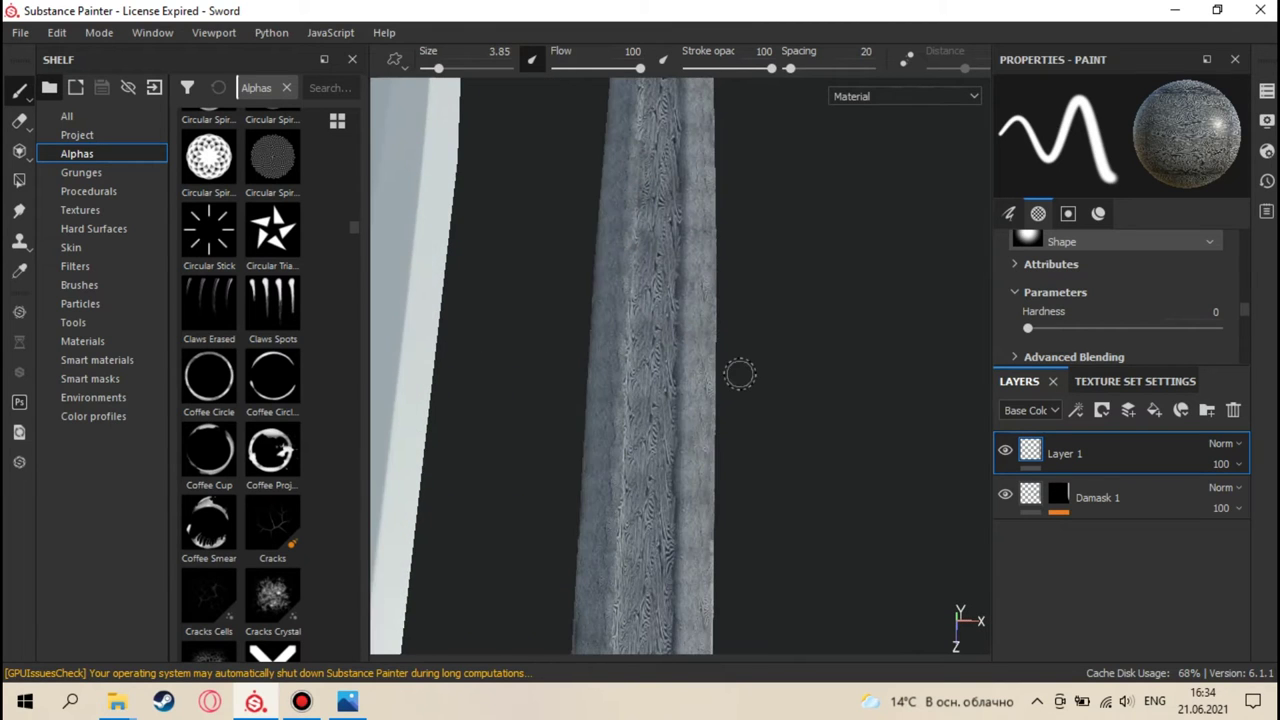
{"action": "scroll", "coordinate": [749, 317], "scroll_direction": "up", "scroll_amount": 3}
{"action": "scroll", "coordinate": [759, 272], "scroll_direction": "up", "scroll_amount": 2}
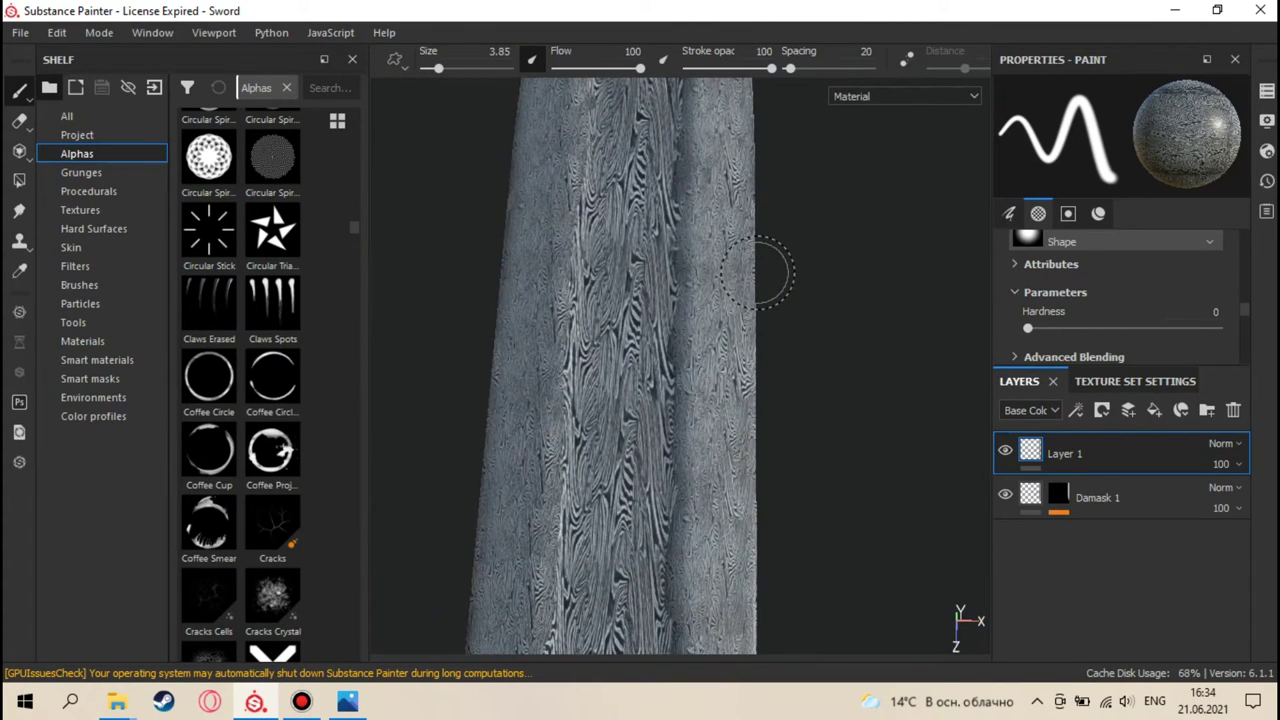
{"action": "mouse_move", "coordinate": [759, 272]}
{"action": "left_mouse_down", "text": "alt"}
{"action": "mouse_move", "coordinate": [751, 309]}
{"action": "mouse_move", "coordinate": [776, 178]}
{"action": "mouse_move", "coordinate": [740, 289]}
{"action": "mouse_move", "coordinate": [743, 249]}
{"action": "left_mouse_up", "text": "alt"}
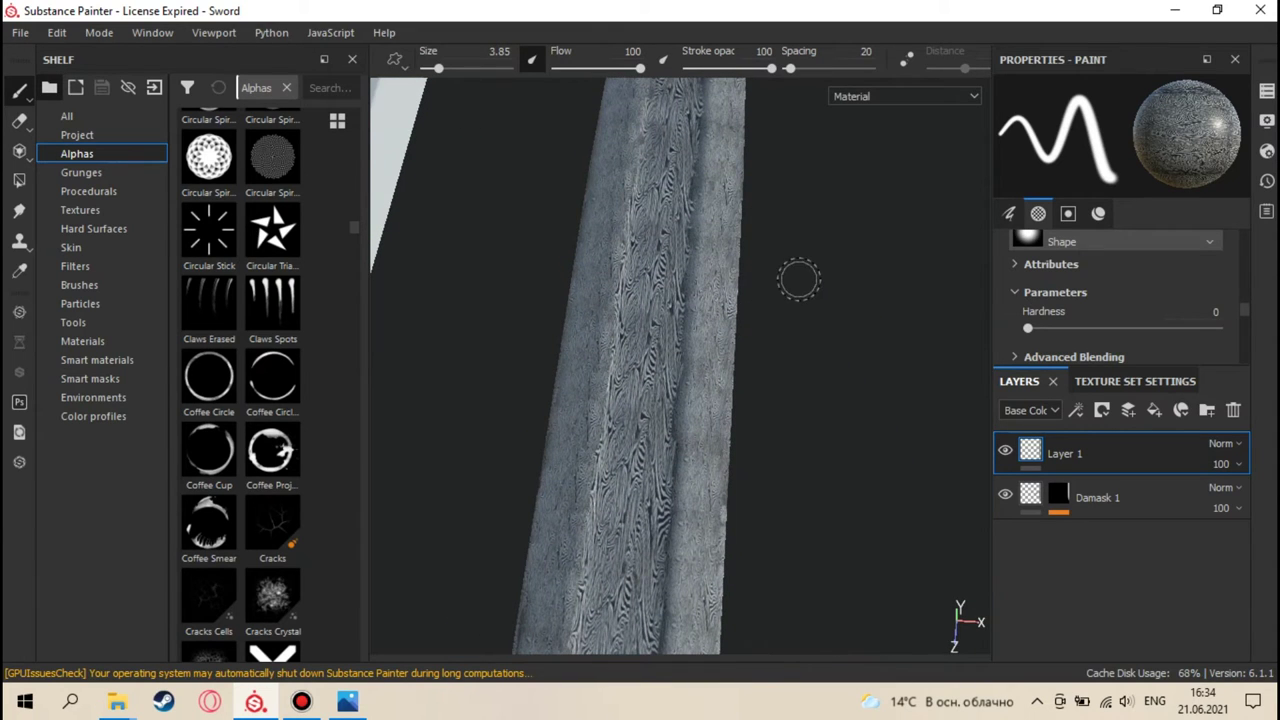
- Add a black mask with a Paint effect to Layer 1
{"action": "right_click", "coordinate": [1031, 457]}
{"action": "left_click", "coordinate": [1106, 30]}
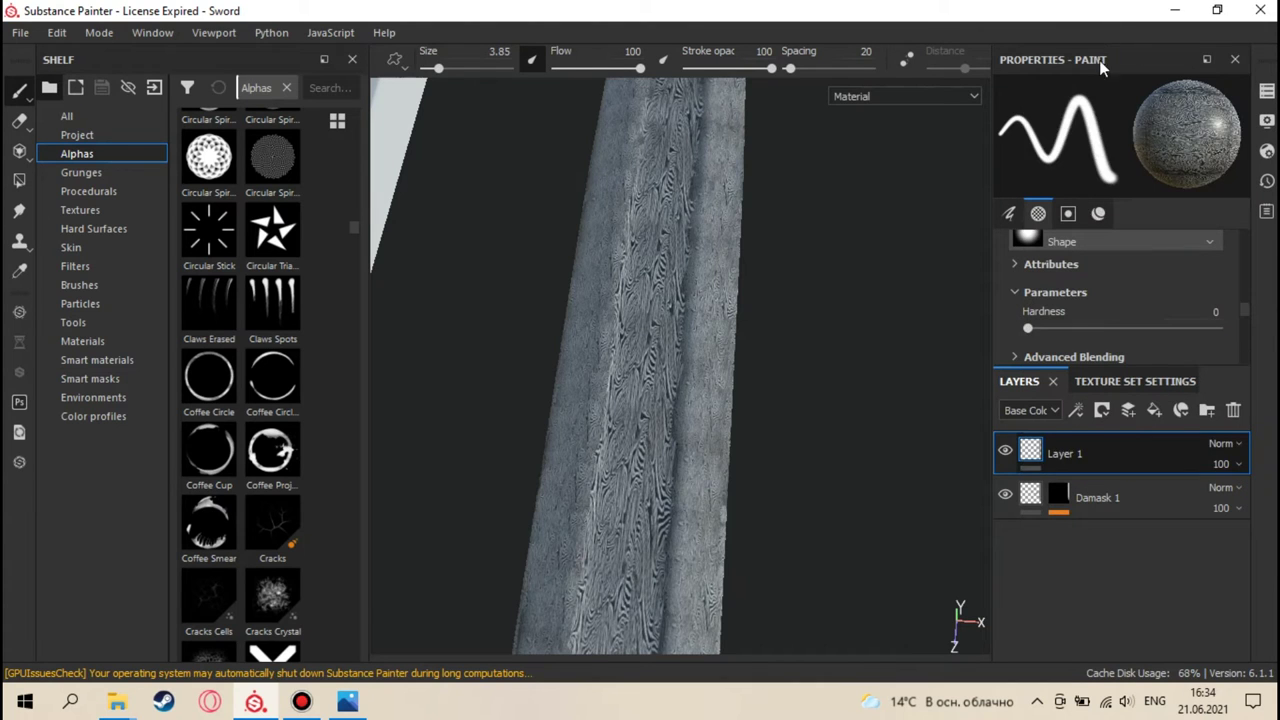
{"action": "right_click", "coordinate": [1059, 455]}
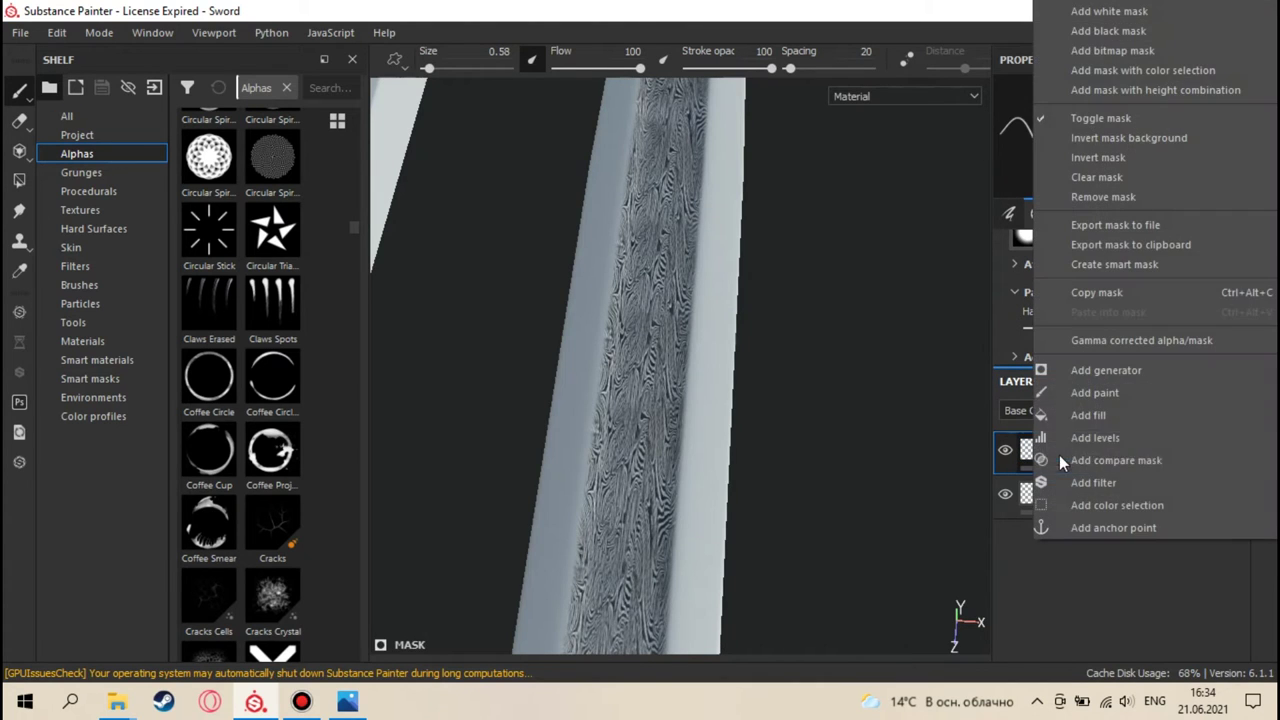
{"action": "left_click", "coordinate": [1101, 395]}
{"action": "mouse_move", "coordinate": [789, 457]}
{"action": "middle_mouse_down", "text": "alt"}
{"action": "mouse_move", "coordinate": [781, 310]}
{"action": "mouse_move", "coordinate": [119, 196]}
{"action": "middle_mouse_up", "text": "alt"}
- Polygon-fill the grey right bevel strips of the blade with damask
{"action": "left_click", "coordinate": [19, 180]}
{"action": "middle_click_drag", "start_coordinate": [560, 180], "coordinate": [623, 318], "text": "alt"}
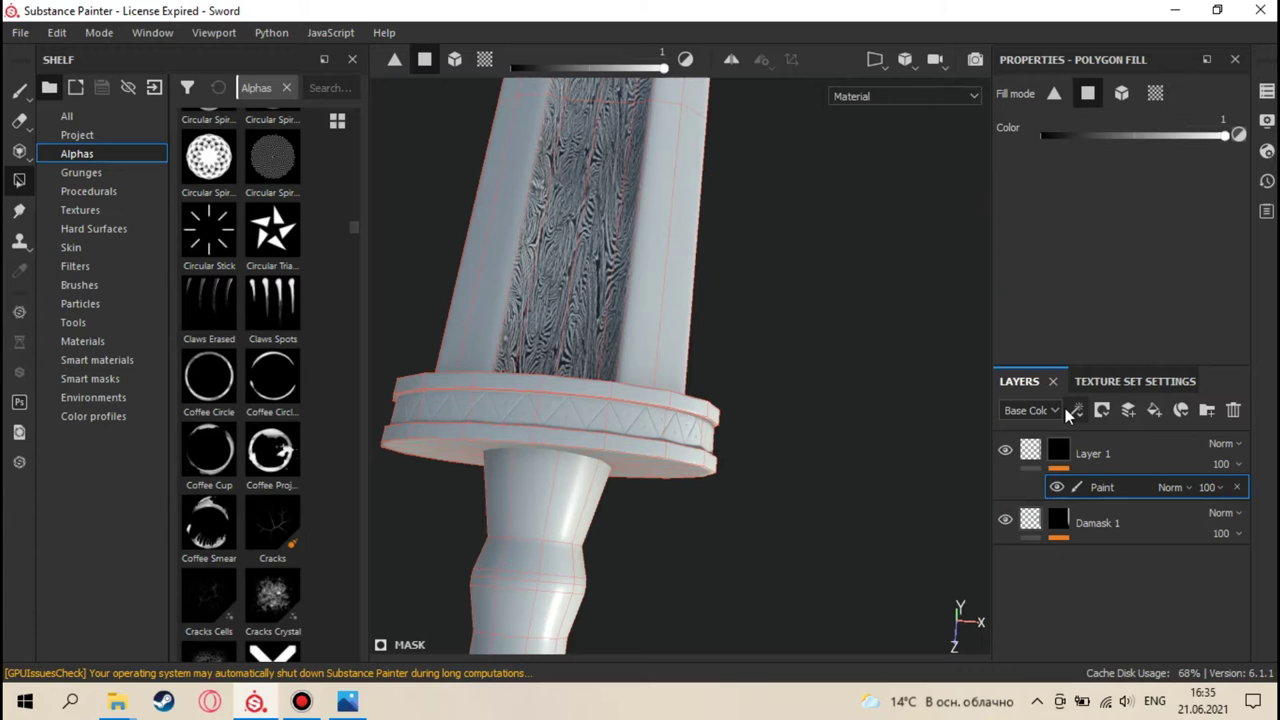
{"action": "left_click_drag", "start_coordinate": [829, 363], "coordinate": [834, 394], "text": "alt"}
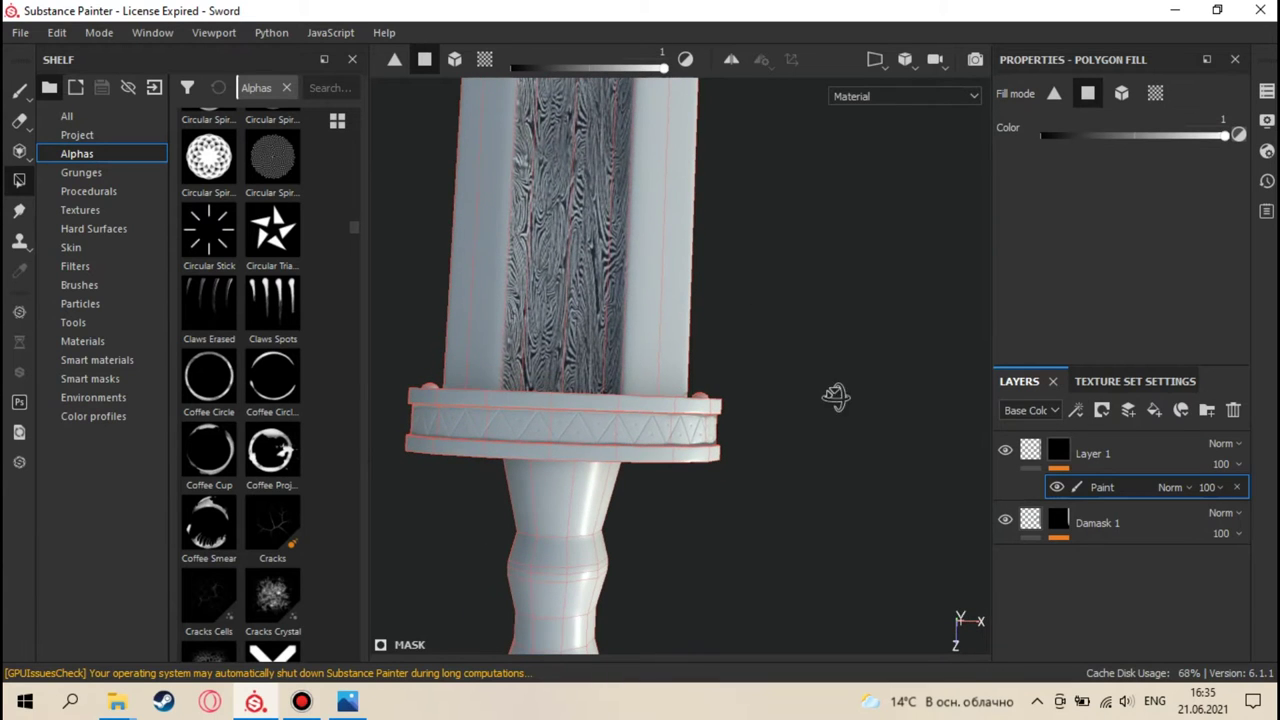
{"action": "left_click", "coordinate": [628, 248]}
{"action": "left_click", "coordinate": [668, 240]}
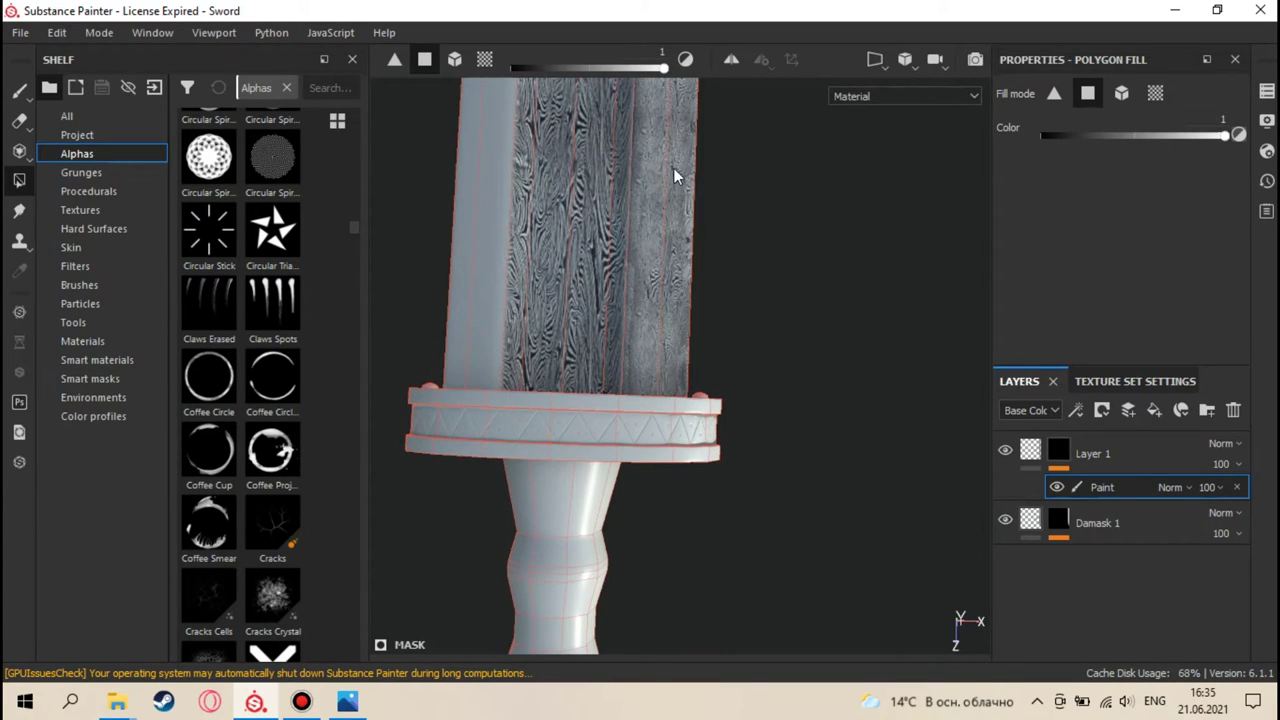
{"action": "middle_click_drag", "start_coordinate": [673, 168], "coordinate": [660, 497], "text": "alt"}
{"action": "left_click", "coordinate": [660, 330]}
{"action": "left_click", "coordinate": [667, 280]}
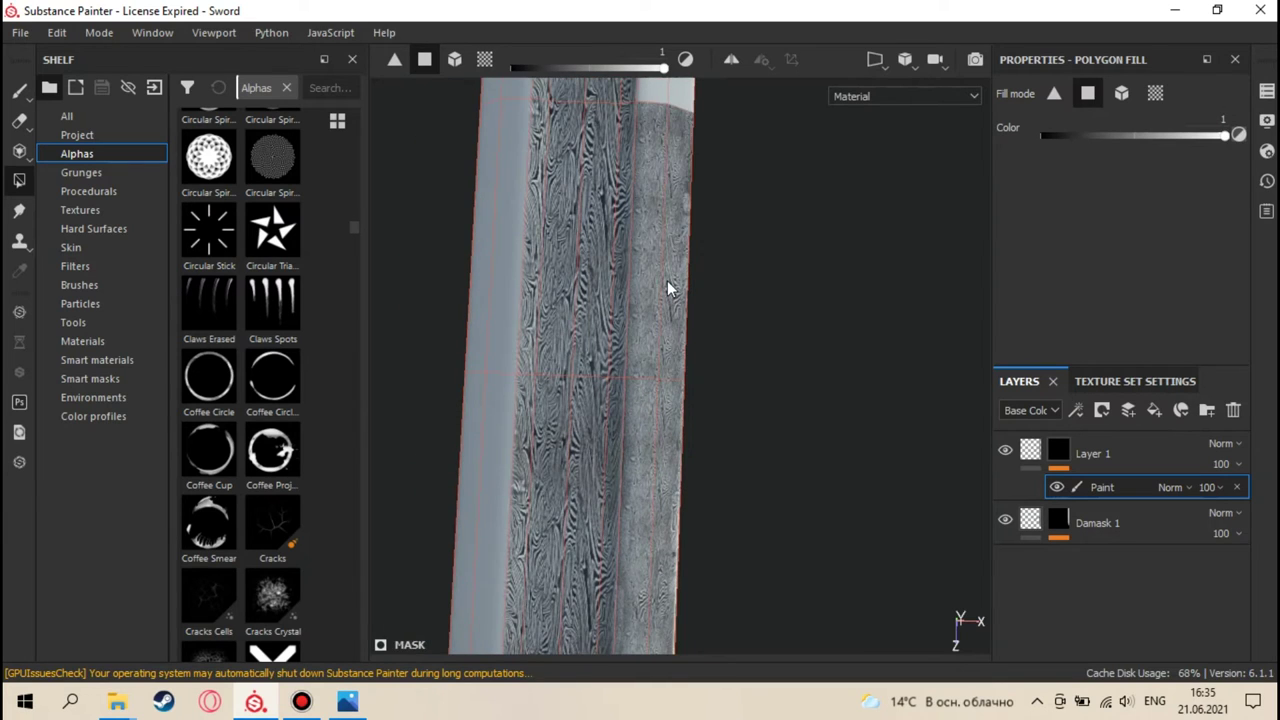
{"action": "scroll", "coordinate": [598, 421], "scroll_direction": "down", "scroll_amount": 5}
- Fill the grey left bevel strips and the upper-right blade strips with damask
{"action": "left_click", "coordinate": [524, 485]}
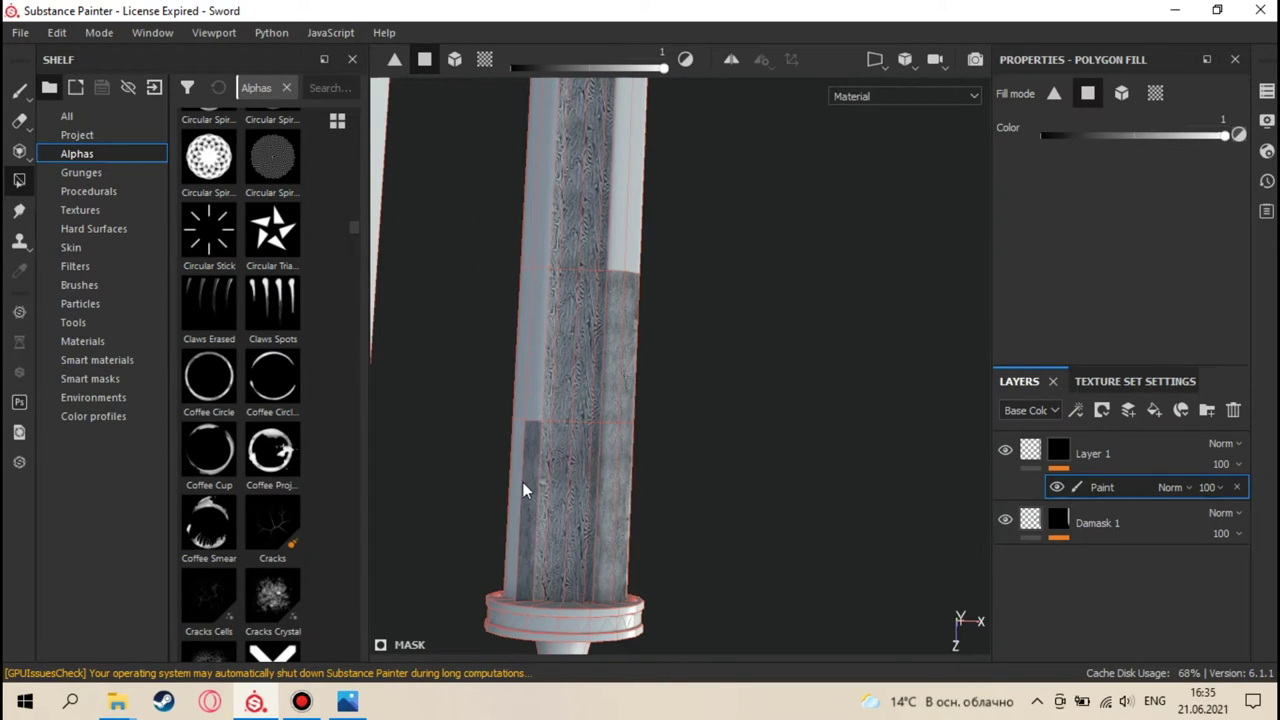
{"action": "left_click", "coordinate": [517, 449]}
{"action": "left_click", "coordinate": [520, 395]}
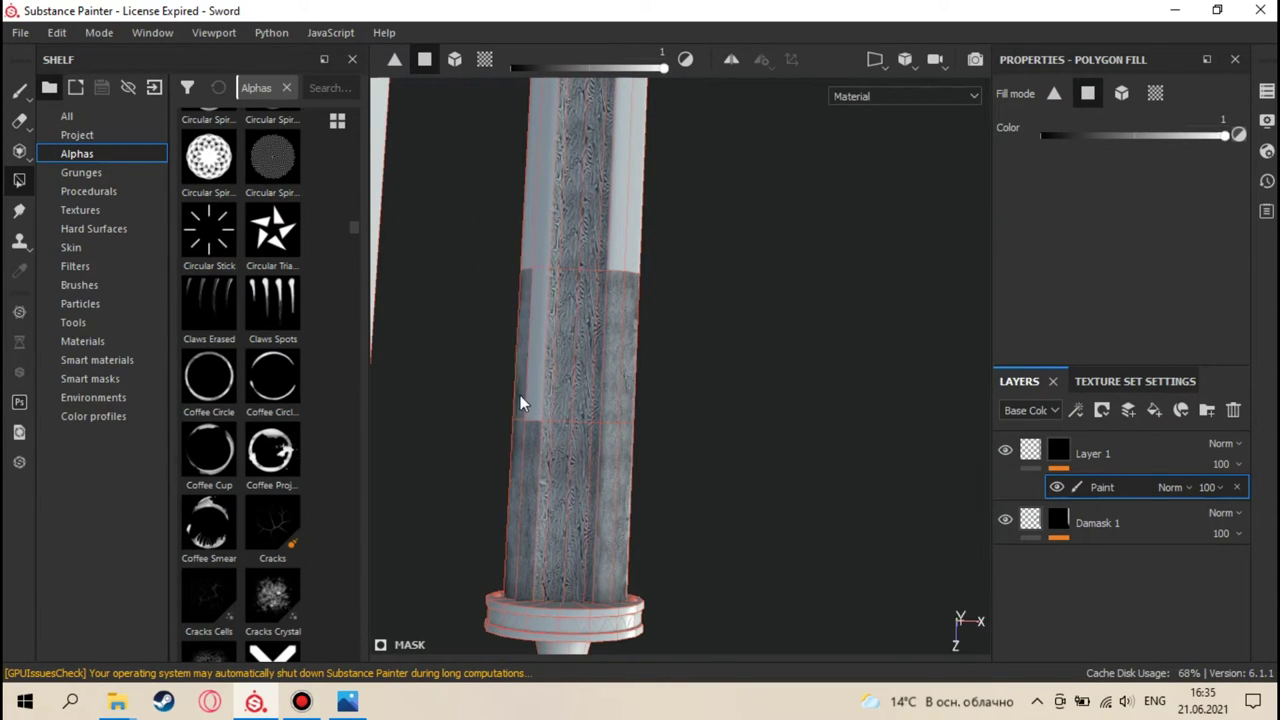
{"action": "left_click", "coordinate": [536, 343]}
{"action": "left_click", "coordinate": [539, 238]}
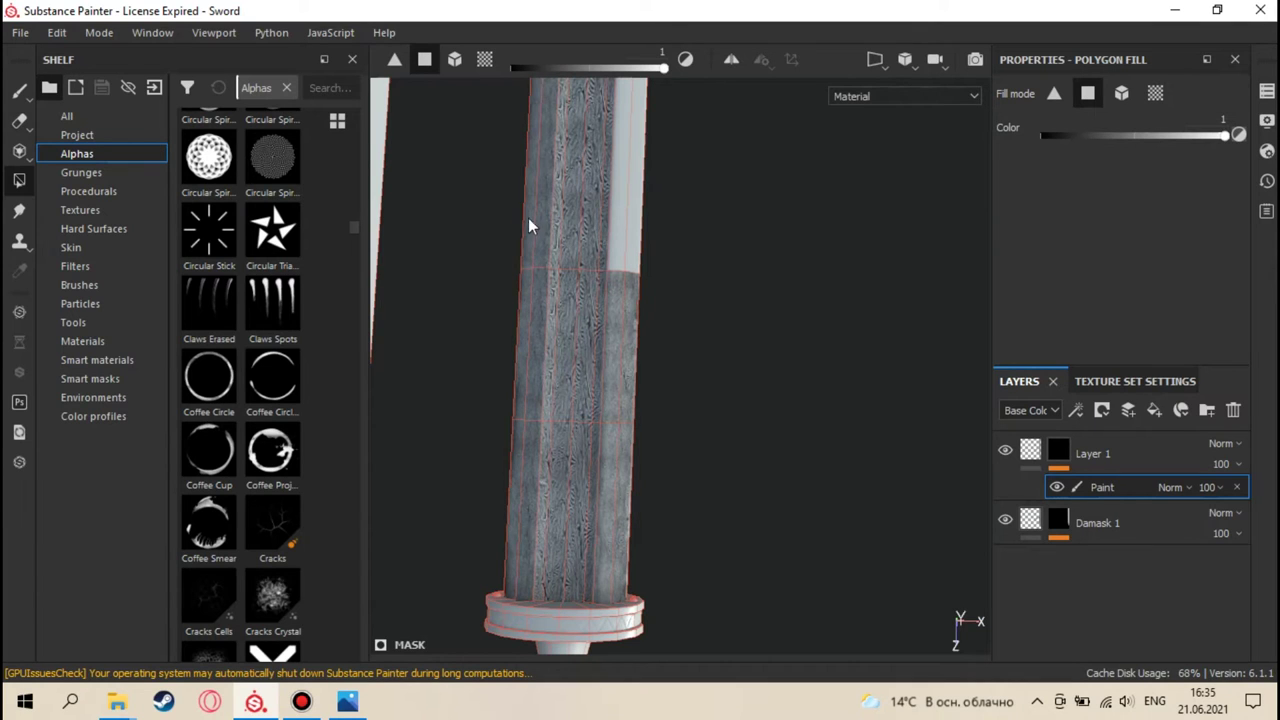
{"action": "left_click", "coordinate": [617, 197]}
{"action": "left_click", "coordinate": [636, 170]}
- Fill the right-edge, upper and left-side grey strips near the blade tip
{"action": "middle_click_drag", "start_coordinate": [636, 152], "coordinate": [692, 434]}
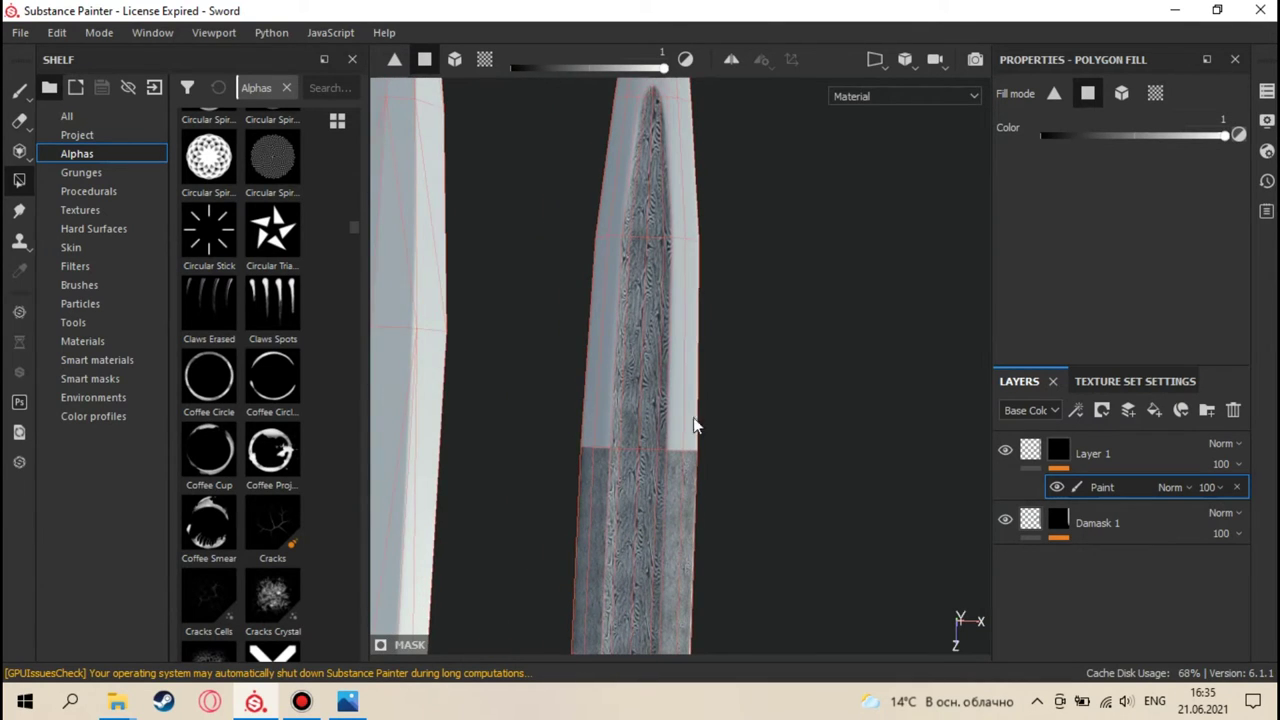
{"action": "left_click", "coordinate": [691, 353]}
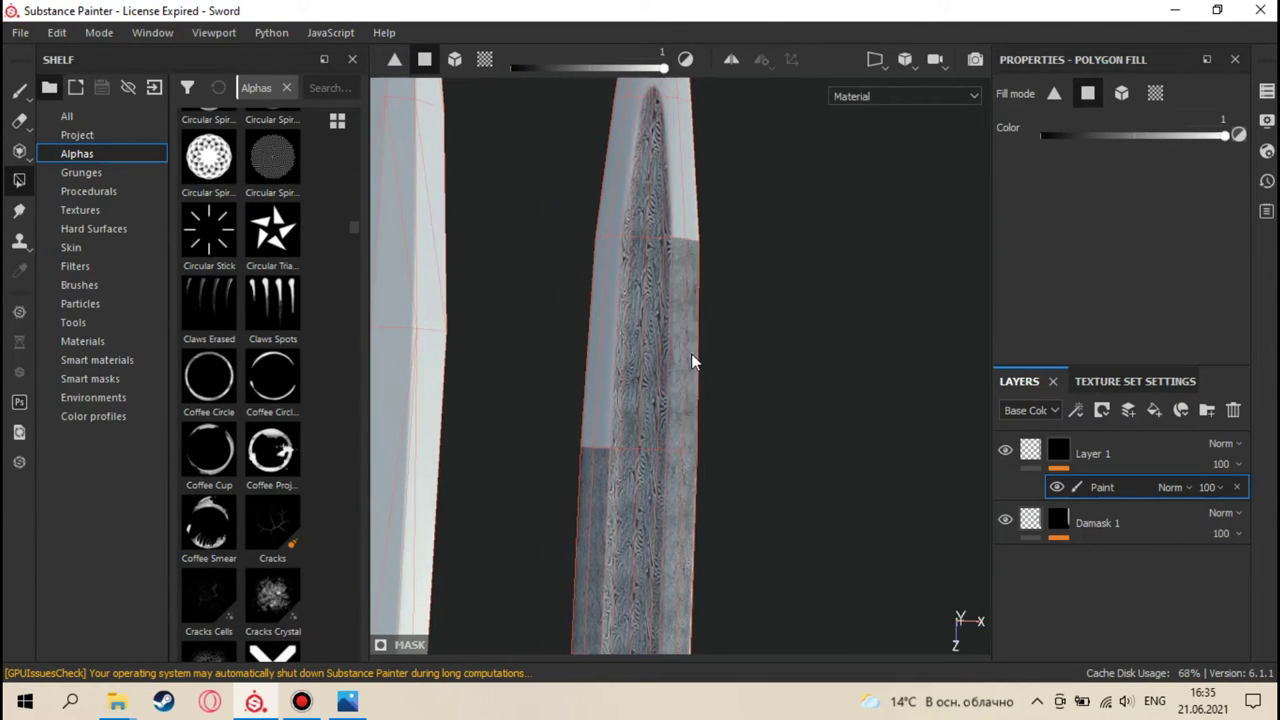
{"action": "left_click", "coordinate": [689, 198]}
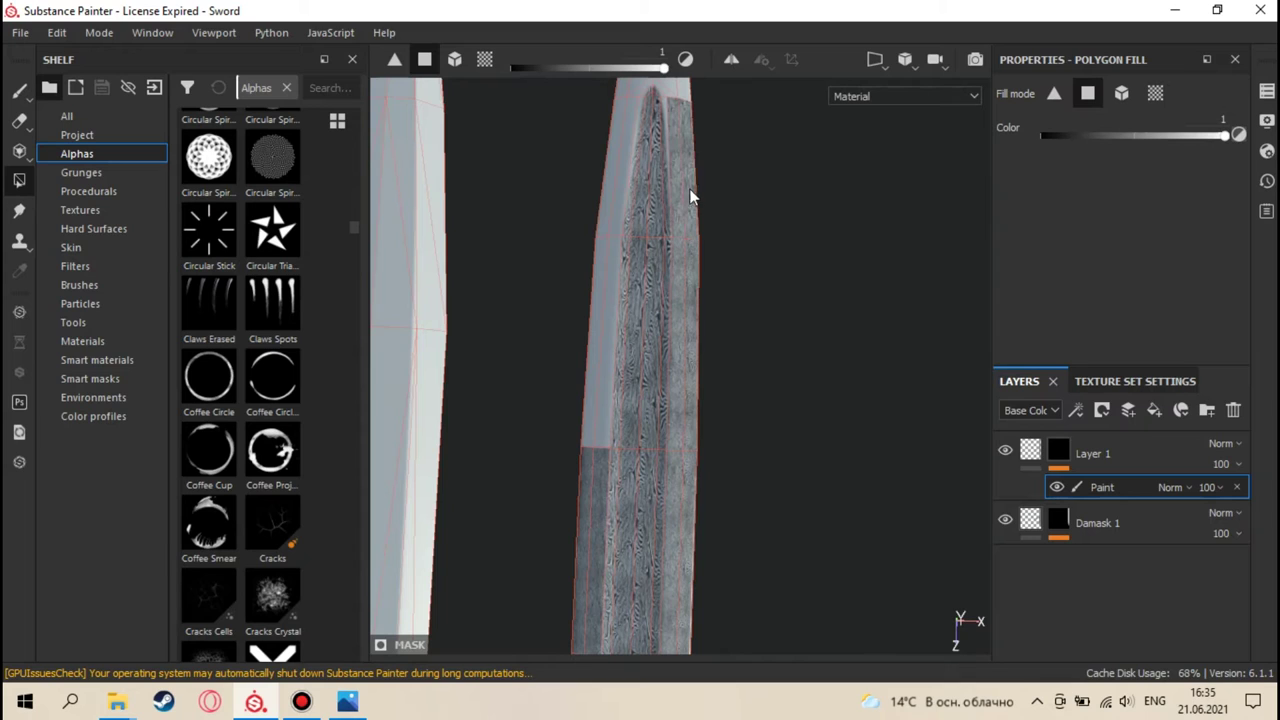
{"action": "left_click", "coordinate": [610, 176]}
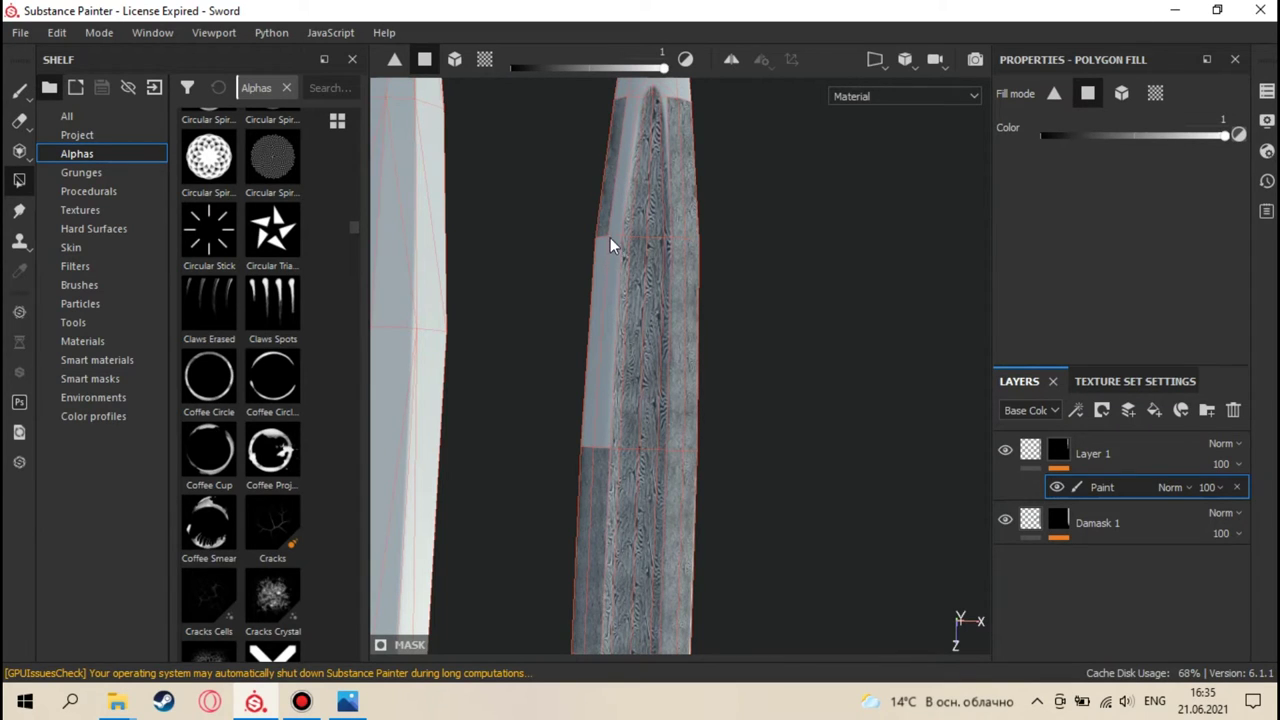
{"action": "left_click", "coordinate": [612, 222]}
{"action": "left_click", "coordinate": [611, 263]}
{"action": "left_click", "coordinate": [599, 274]}
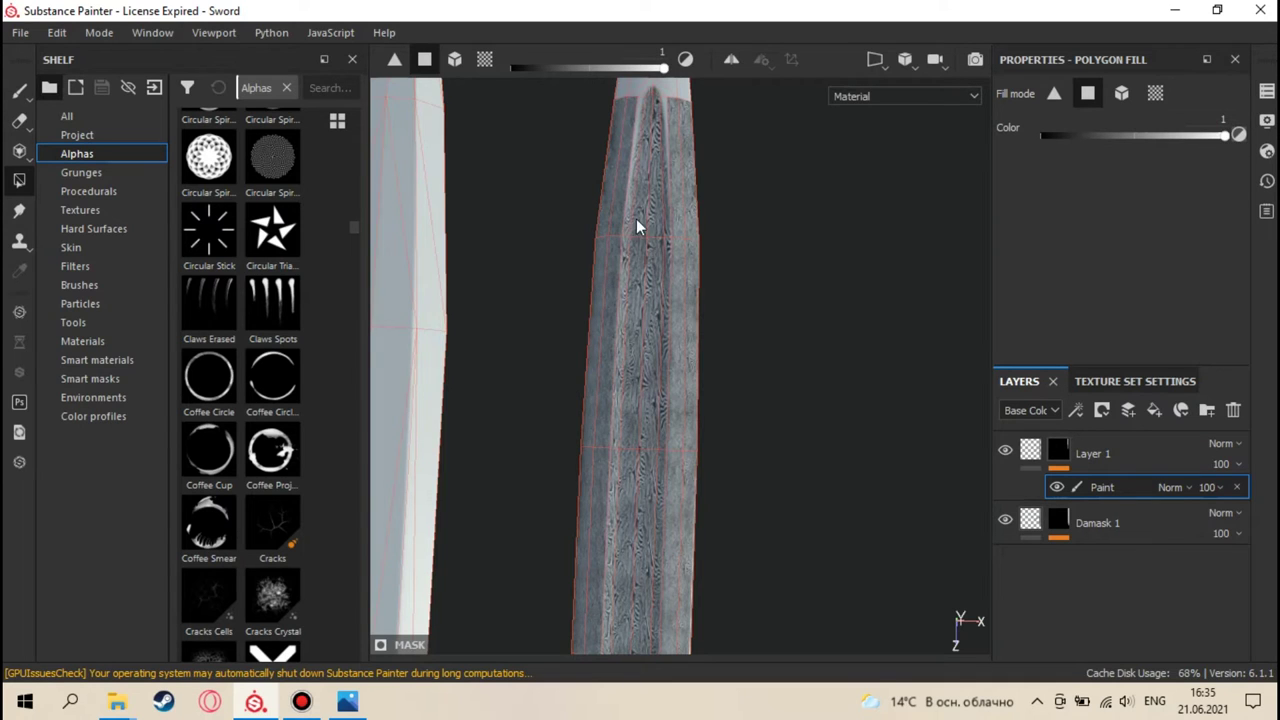
- Fill the last grey faces just below the tip so damask reaches the point
{"action": "scroll", "coordinate": [635, 226], "scroll_direction": "down", "scroll_amount": 5}
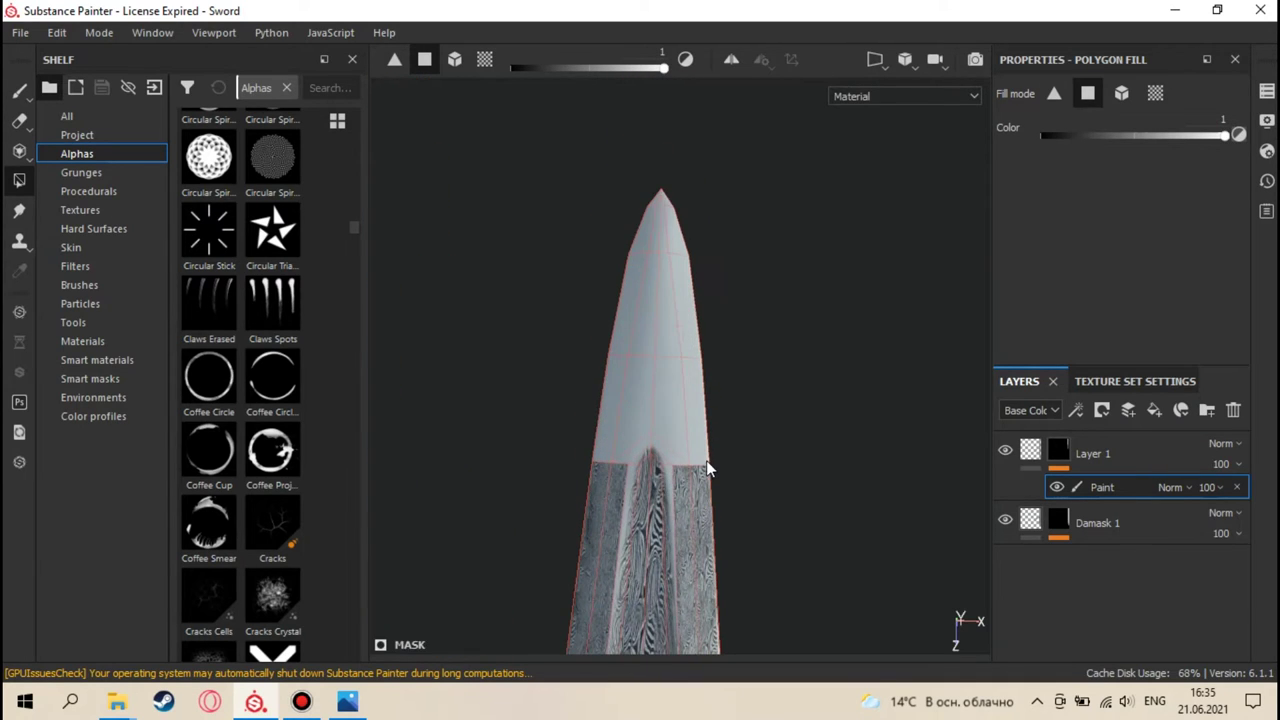
{"action": "left_click", "coordinate": [656, 426]}
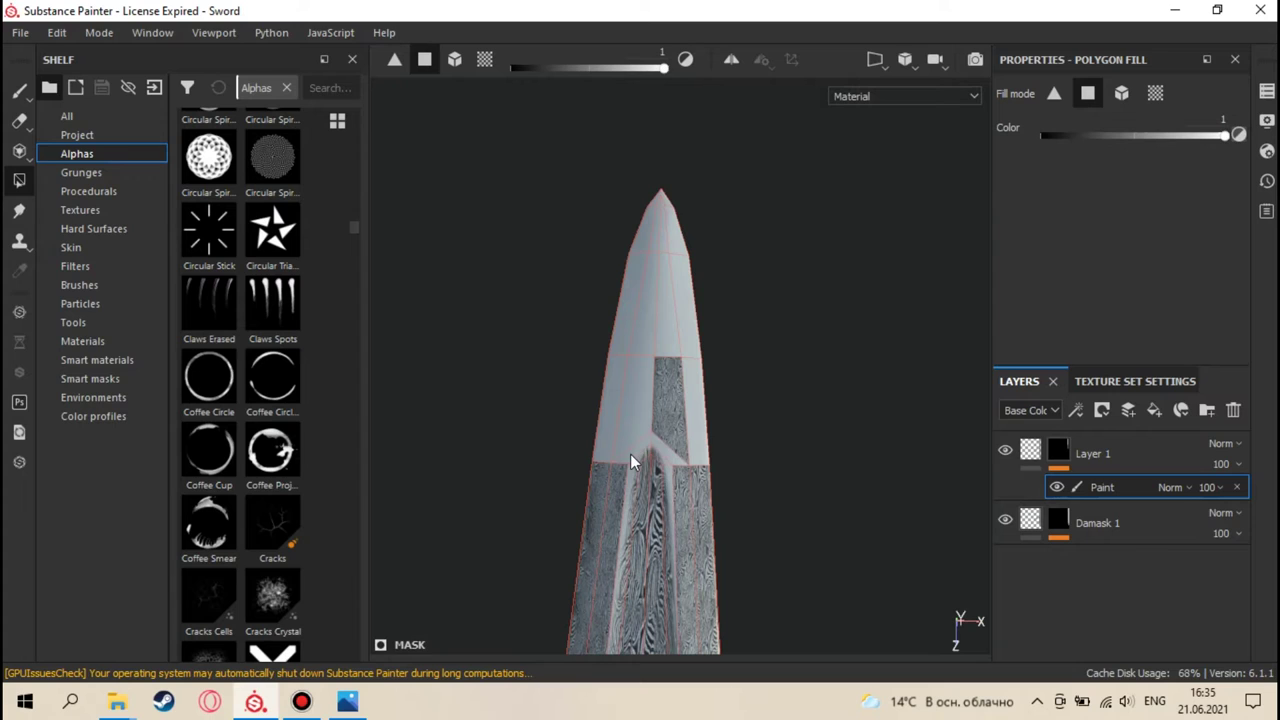
{"action": "left_click", "coordinate": [700, 425]}
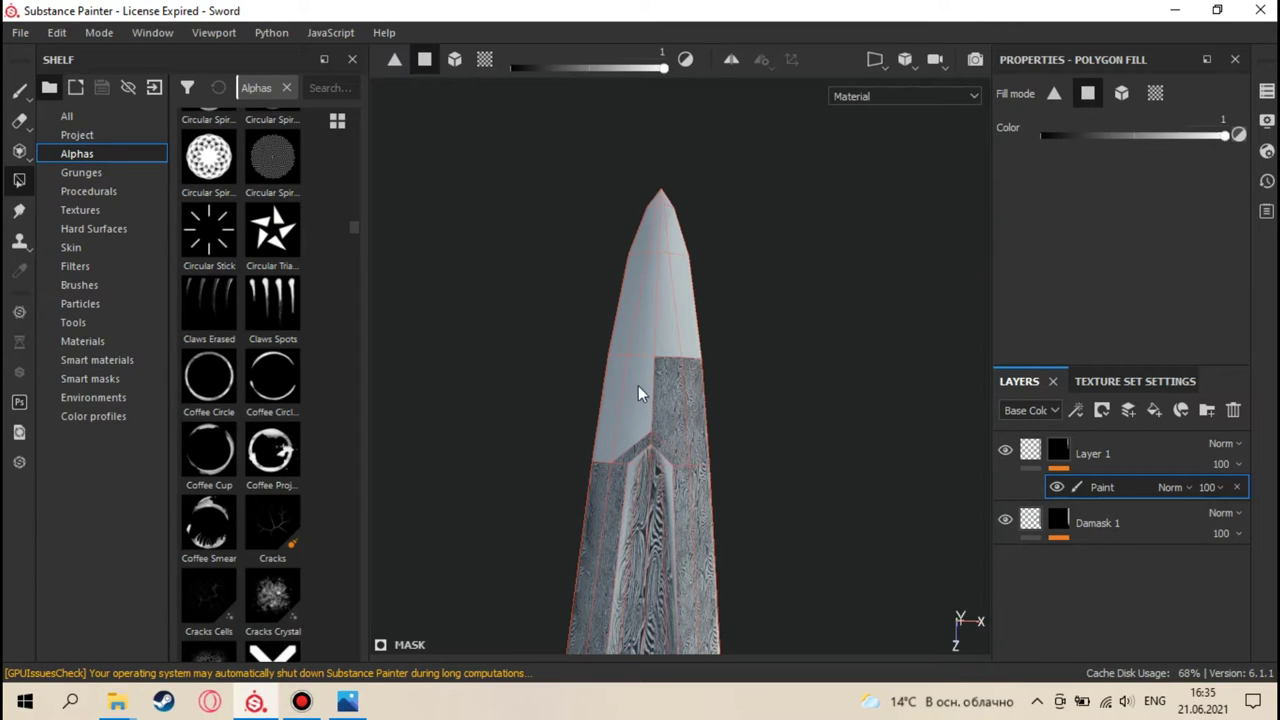
{"action": "left_click", "coordinate": [615, 380]}
{"action": "left_click", "coordinate": [610, 376]}
{"action": "left_click", "coordinate": [639, 307]}
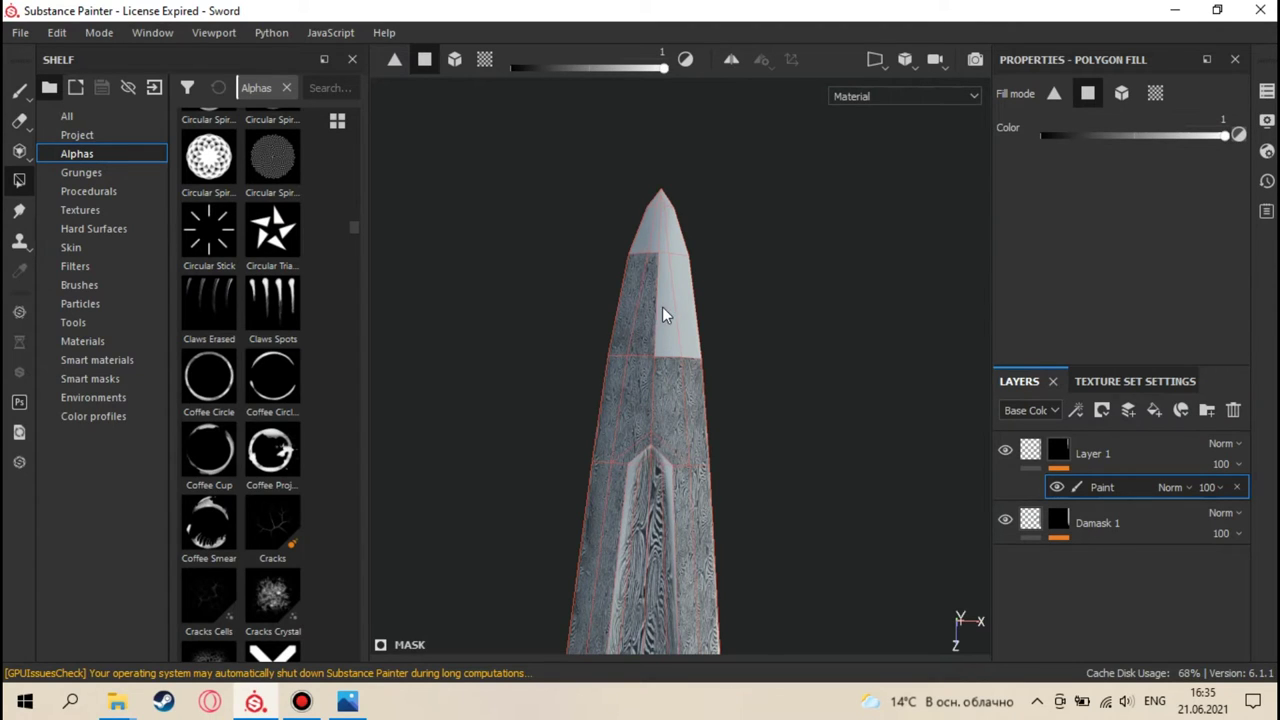
{"action": "left_click", "coordinate": [662, 312]}
{"action": "left_click", "coordinate": [677, 310]}
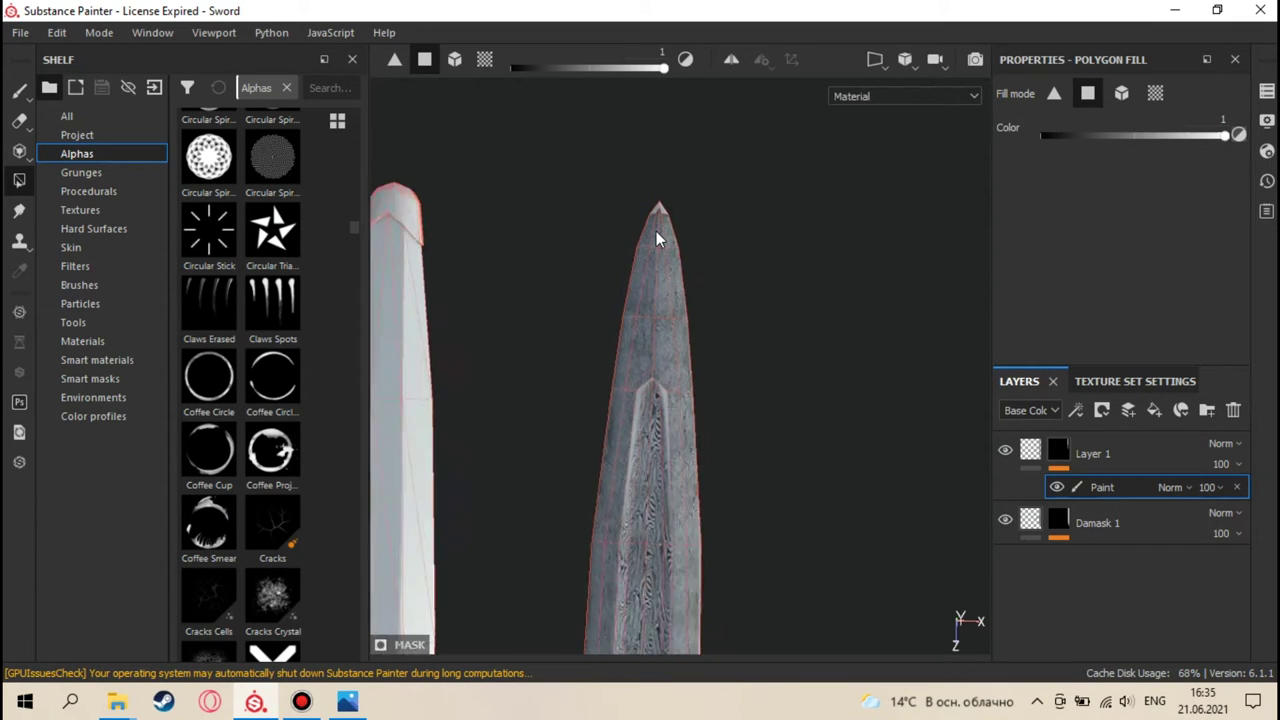
{"action": "scroll", "coordinate": [656, 231], "scroll_direction": "up", "scroll_amount": 3}
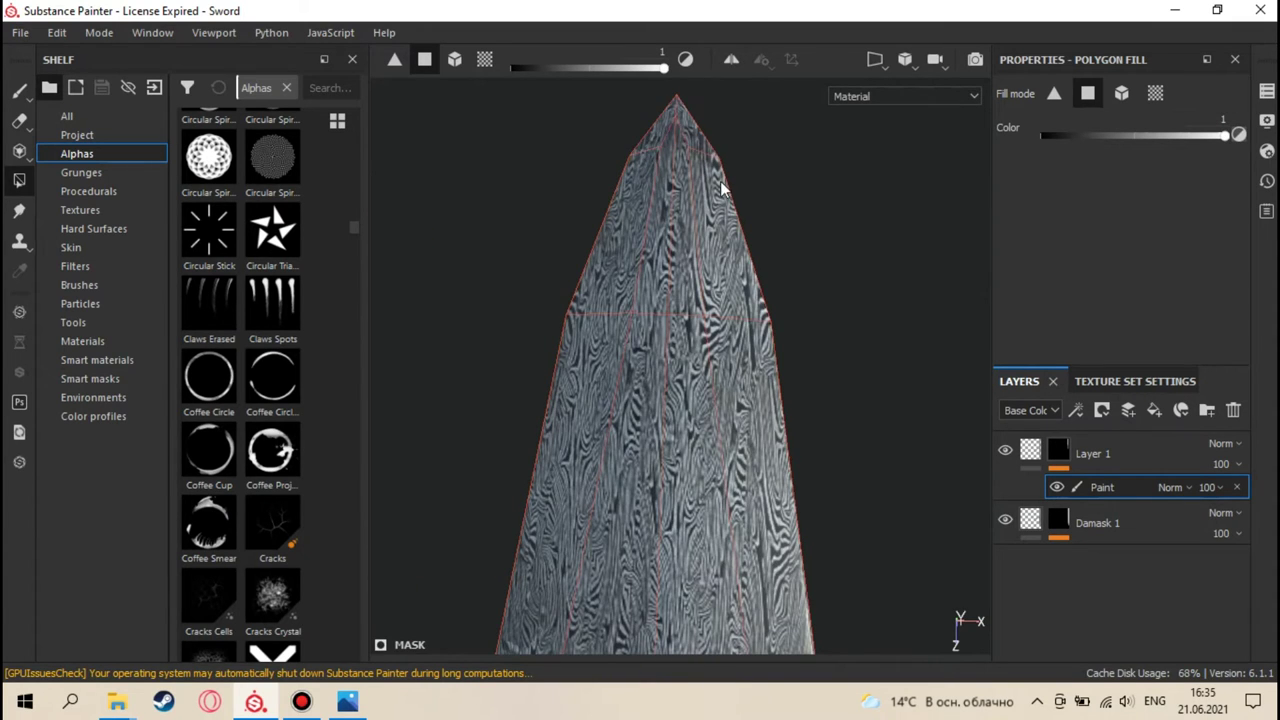
{"action": "scroll", "coordinate": [696, 443], "scroll_direction": "down", "scroll_amount": 3}
{"action": "scroll", "coordinate": [666, 306], "scroll_direction": "up", "scroll_amount": 3}
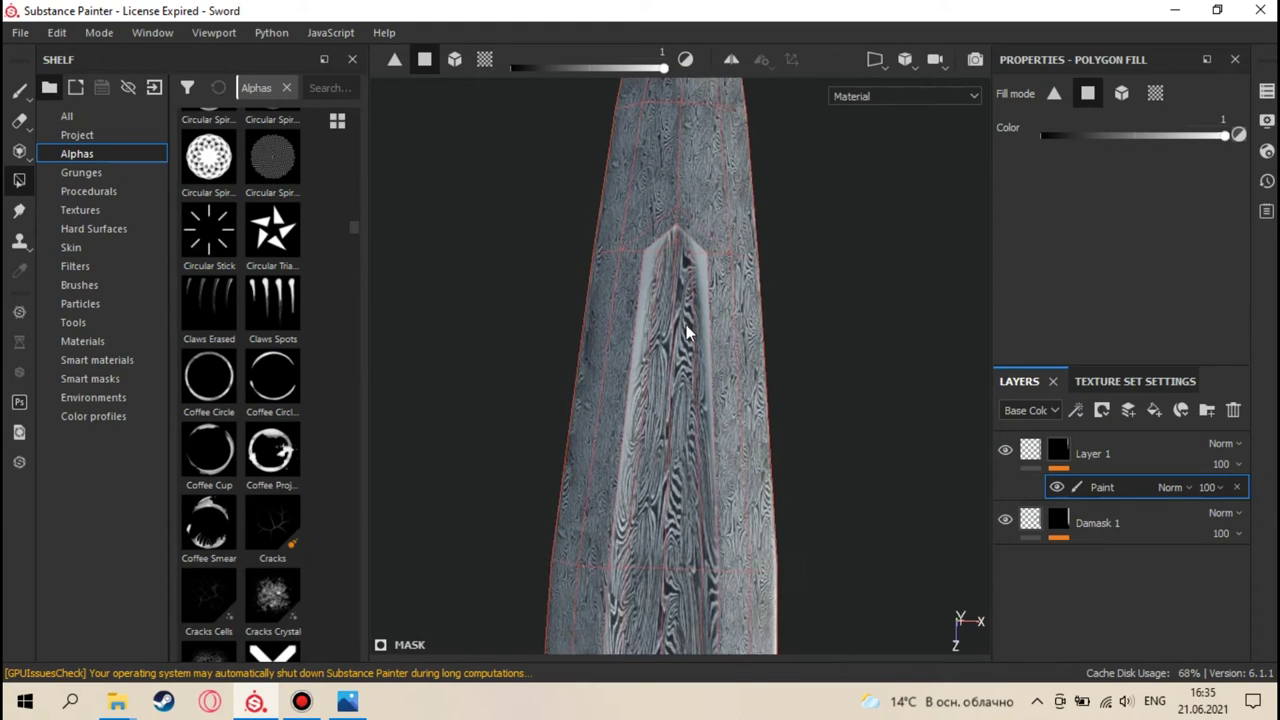
{"action": "scroll", "coordinate": [686, 325], "scroll_direction": "up", "scroll_amount": 2}
{"action": "left_click", "coordinate": [19, 90]}
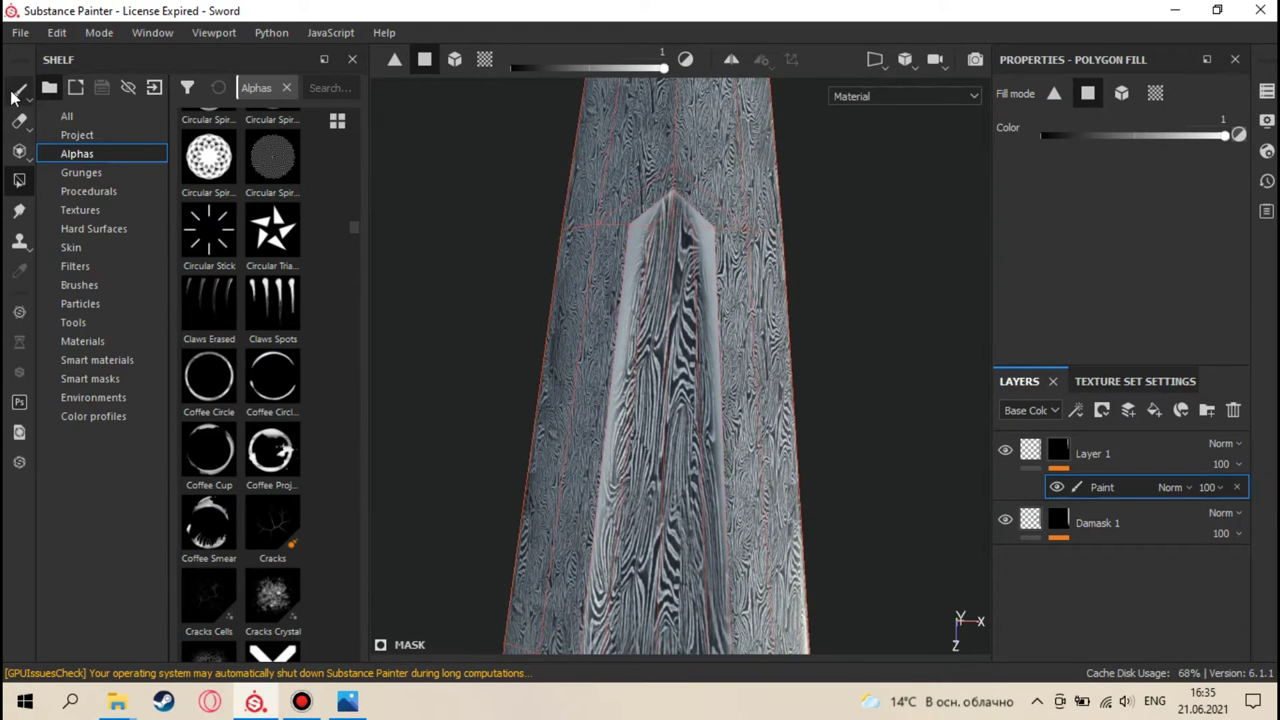
{"action": "scroll", "coordinate": [600, 312], "scroll_direction": "up", "scroll_amount": 4}
{"action": "scroll", "coordinate": [615, 405], "scroll_direction": "up", "scroll_amount": 5}
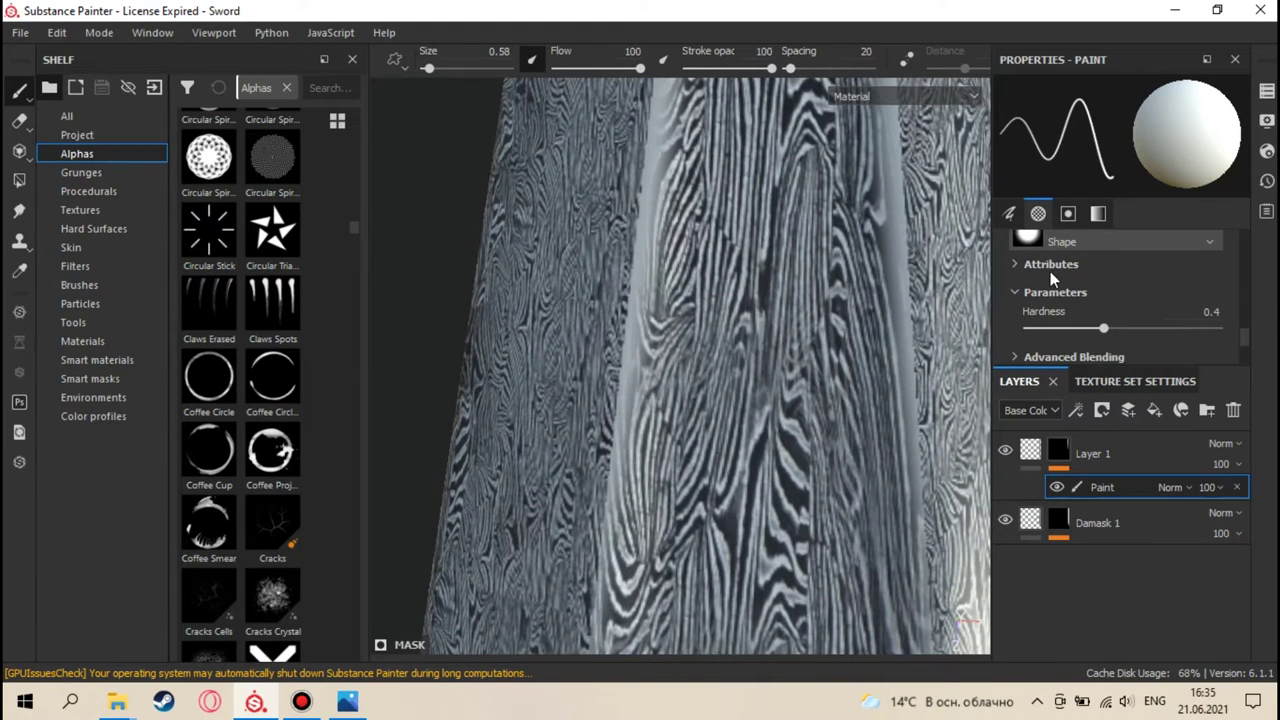
{"action": "left_click_drag", "start_coordinate": [1111, 327], "coordinate": [1079, 331]}
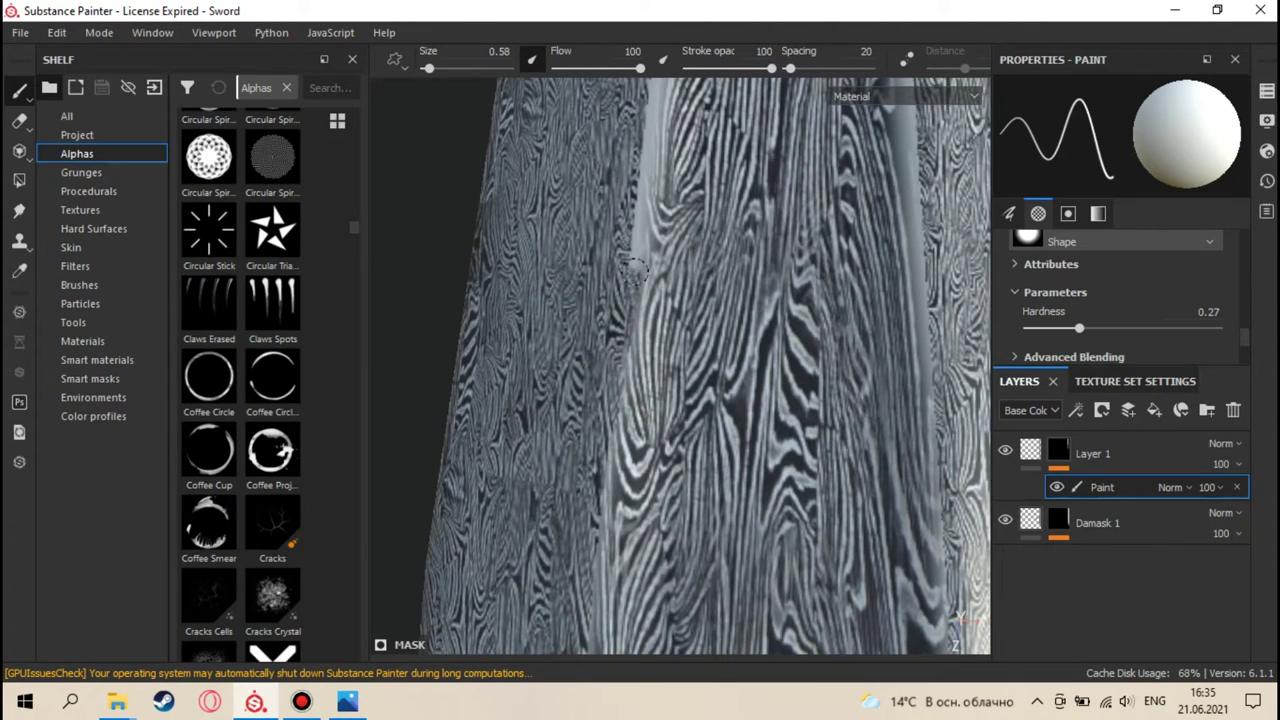
{"action": "left_click_drag", "start_coordinate": [652, 160], "coordinate": [640, 390], "text": "alt"}
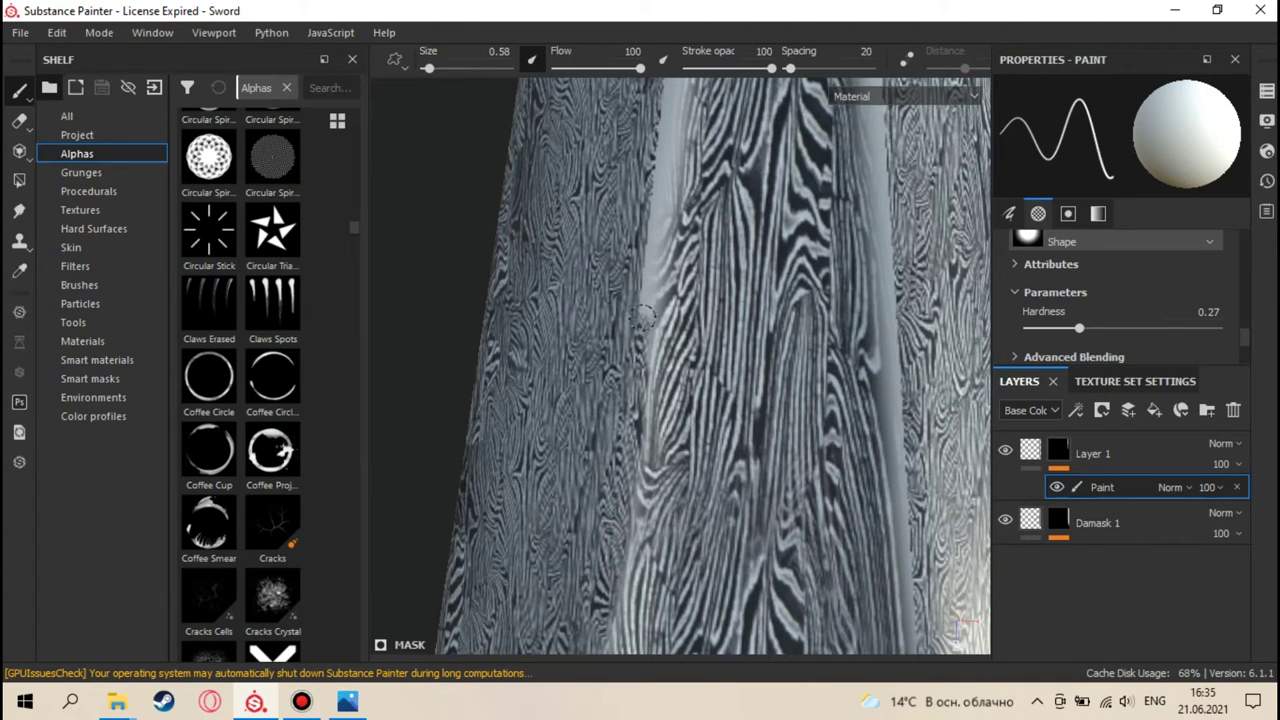
{"action": "left_click_drag", "start_coordinate": [646, 311], "coordinate": [666, 171]}
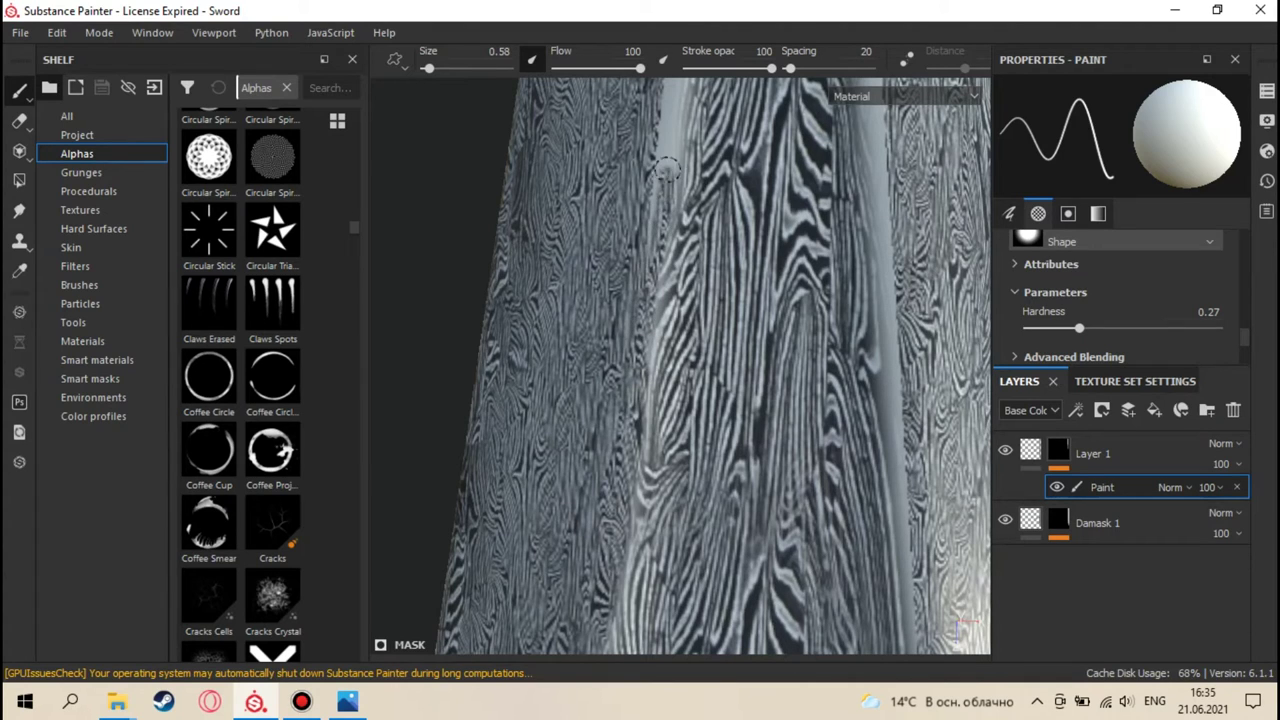
{"action": "left_click_drag", "start_coordinate": [660, 237], "coordinate": [614, 486], "text": "alt"}
{"action": "left_click_drag", "start_coordinate": [612, 416], "coordinate": [664, 158]}
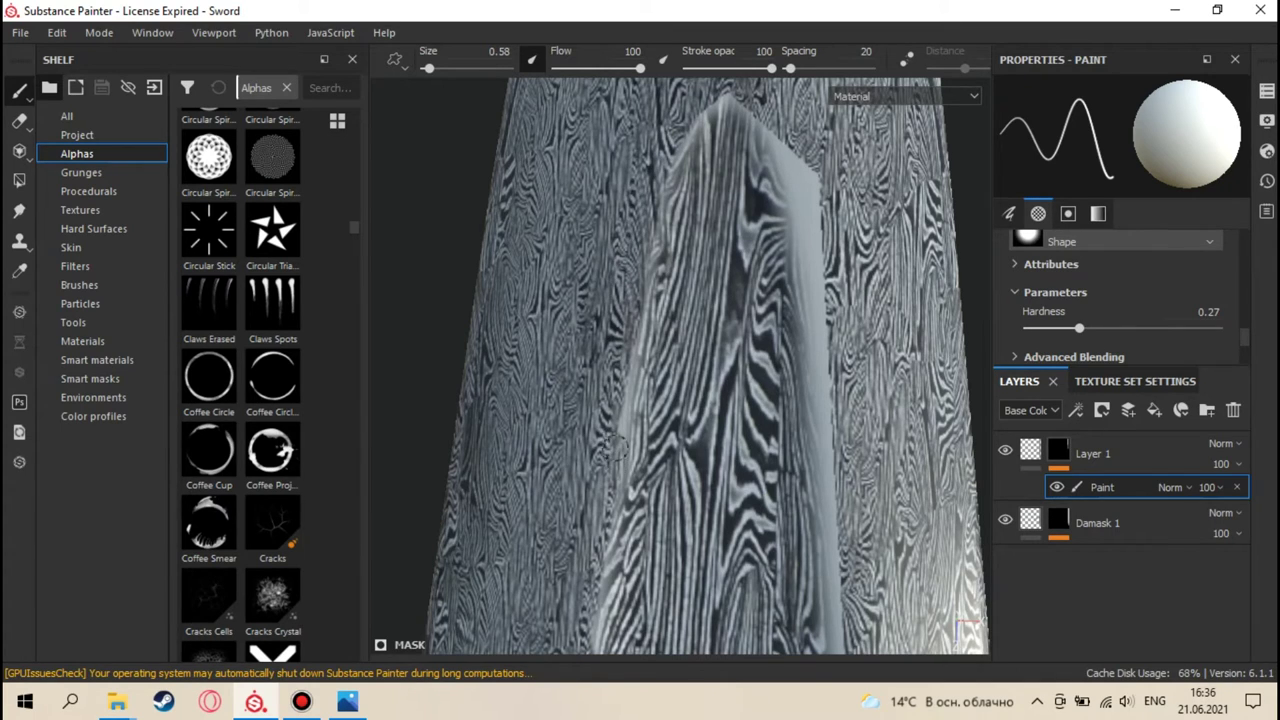
{"action": "scroll", "coordinate": [654, 198], "scroll_direction": "down", "scroll_amount": 2}
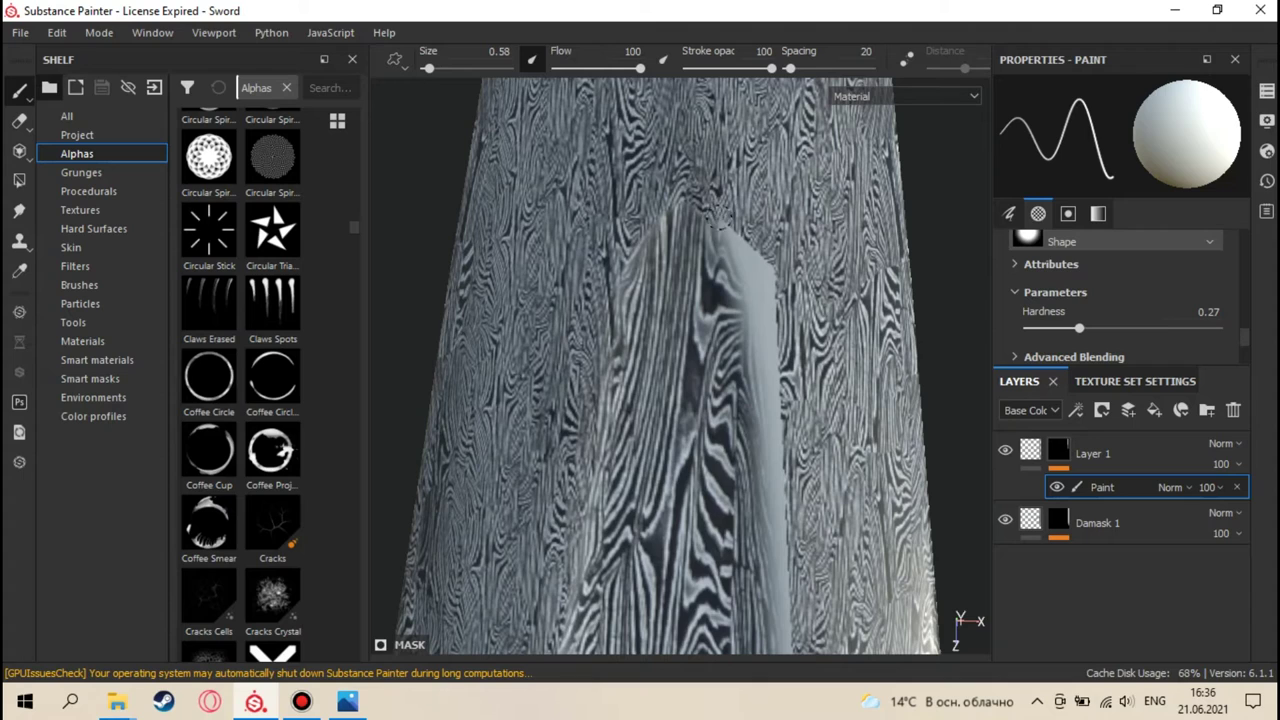
{"action": "left_click_drag", "start_coordinate": [753, 271], "coordinate": [770, 316]}
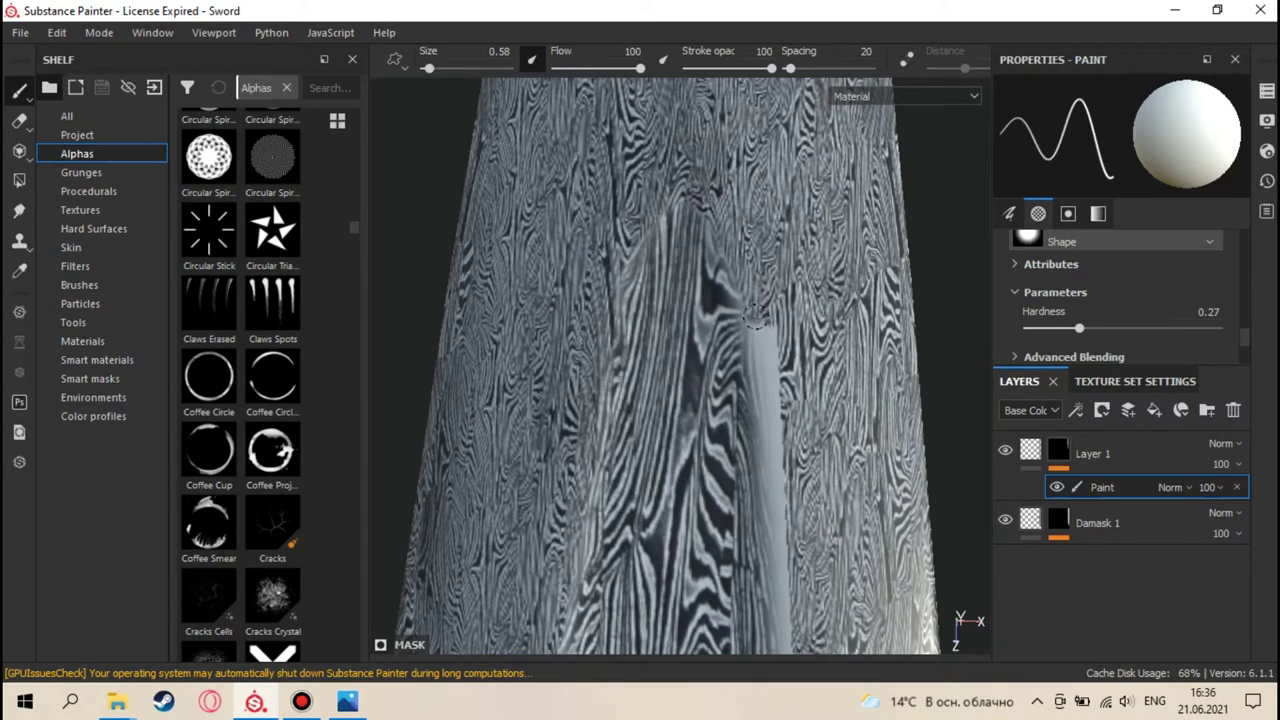
{"action": "left_click_drag", "start_coordinate": [764, 340], "coordinate": [776, 384]}
{"action": "middle_click_drag", "start_coordinate": [778, 372], "coordinate": [760, 250]}
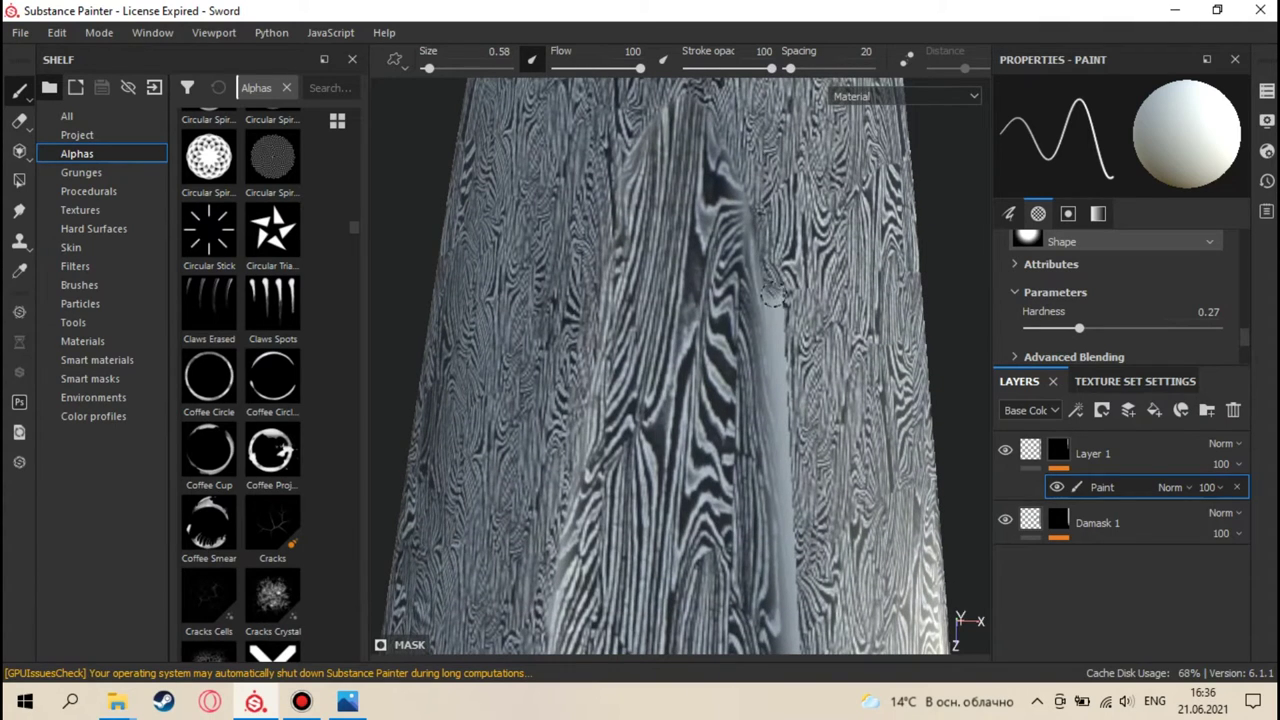
{"action": "left_click_drag", "start_coordinate": [778, 397], "coordinate": [786, 544]}
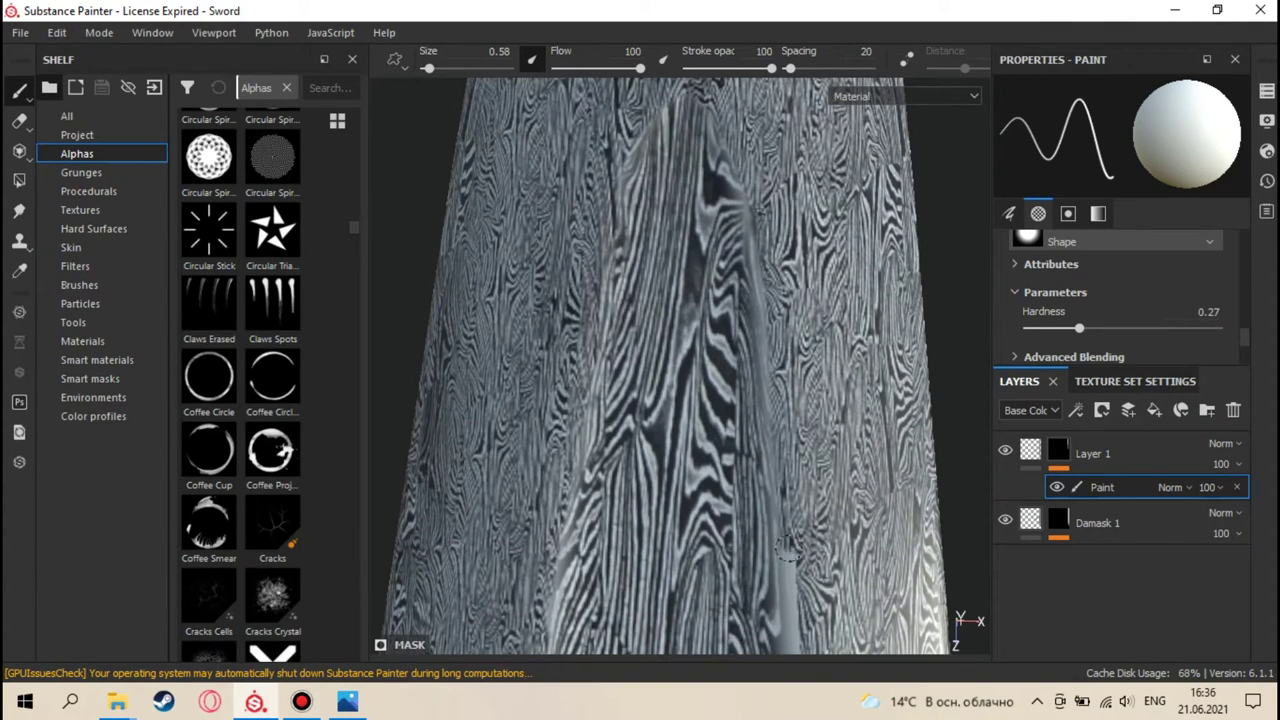
{"action": "middle_click_drag", "start_coordinate": [788, 562], "coordinate": [790, 333]}
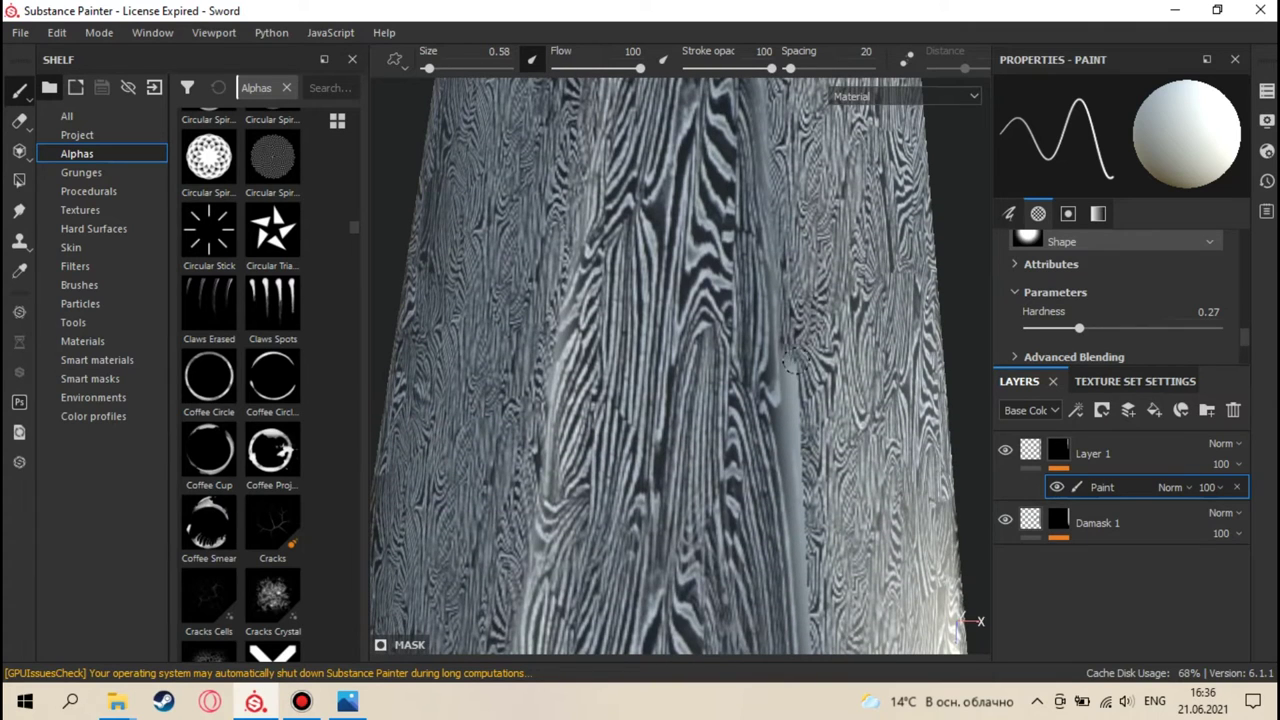
{"action": "left_click_drag", "start_coordinate": [791, 398], "coordinate": [800, 575]}
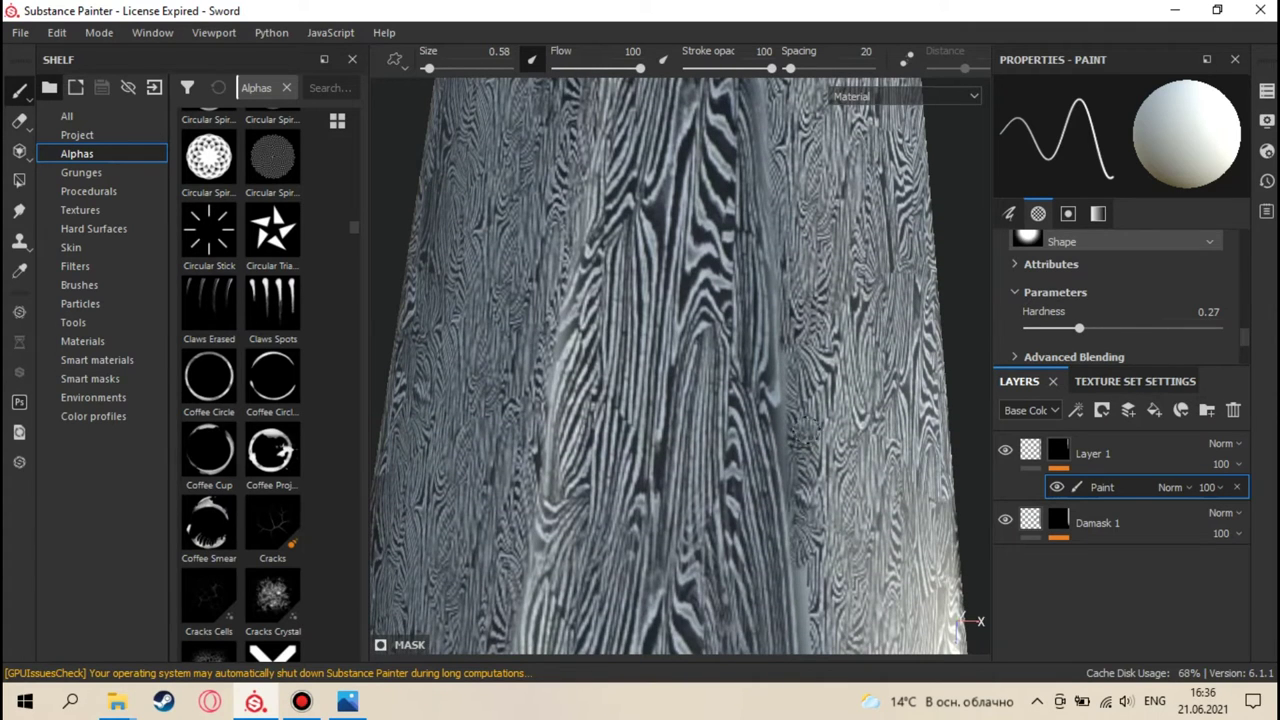
{"action": "middle_click_drag", "start_coordinate": [790, 508], "coordinate": [783, 258]}
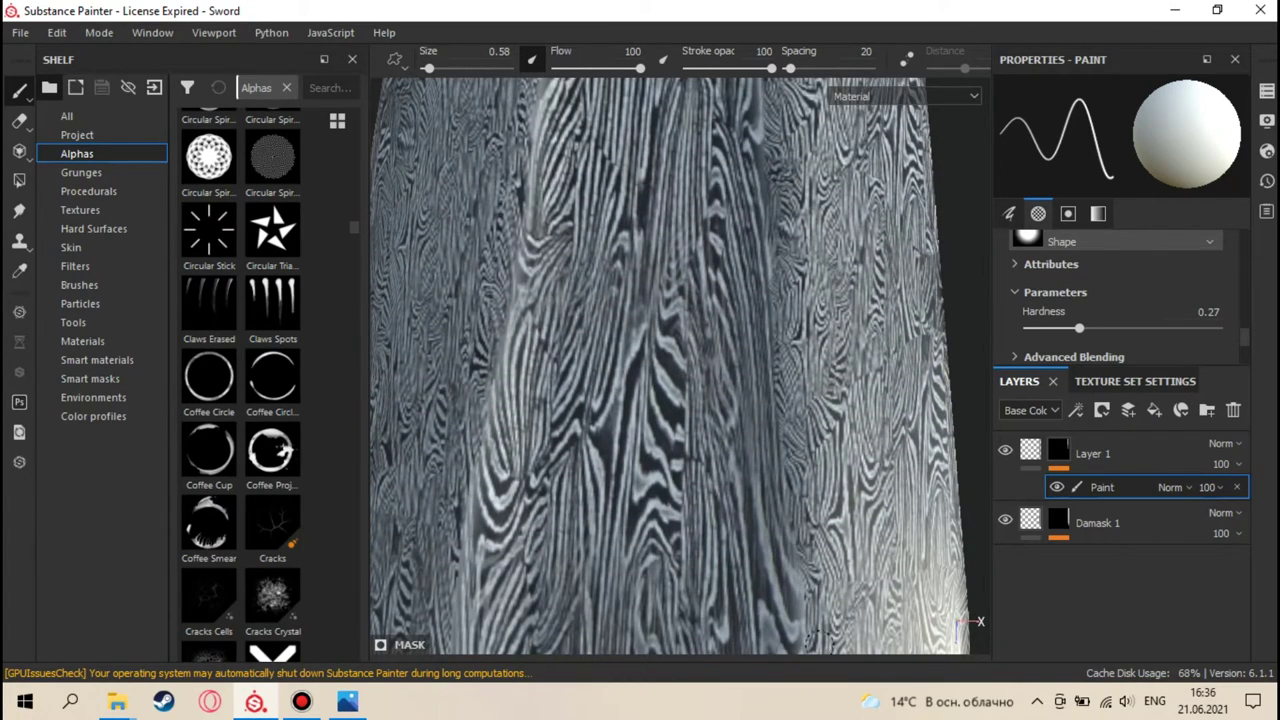
{"action": "scroll", "coordinate": [770, 422], "scroll_direction": "down", "scroll_amount": 8}
{"action": "scroll", "coordinate": [770, 422], "scroll_direction": "up", "scroll_amount": 10}
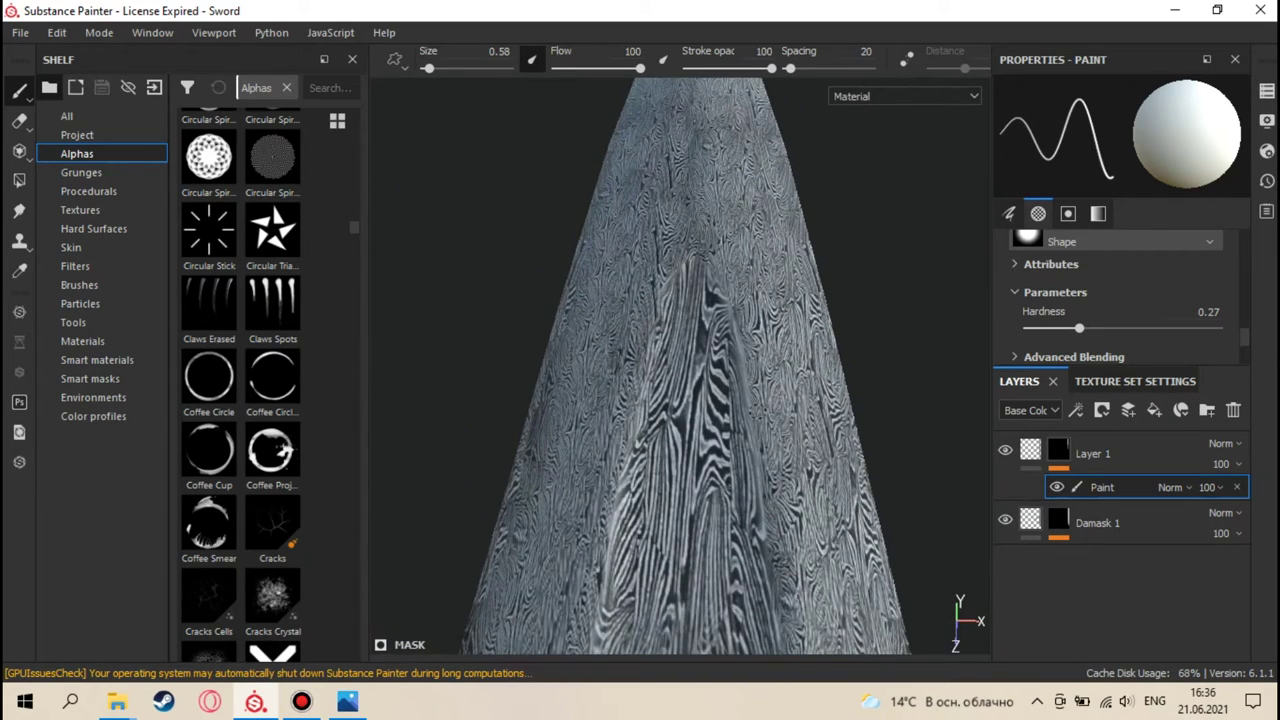
{"action": "scroll", "coordinate": [755, 420], "scroll_direction": "up", "scroll_amount": 2}
{"action": "scroll", "coordinate": [760, 308], "scroll_direction": "down", "scroll_amount": 3}
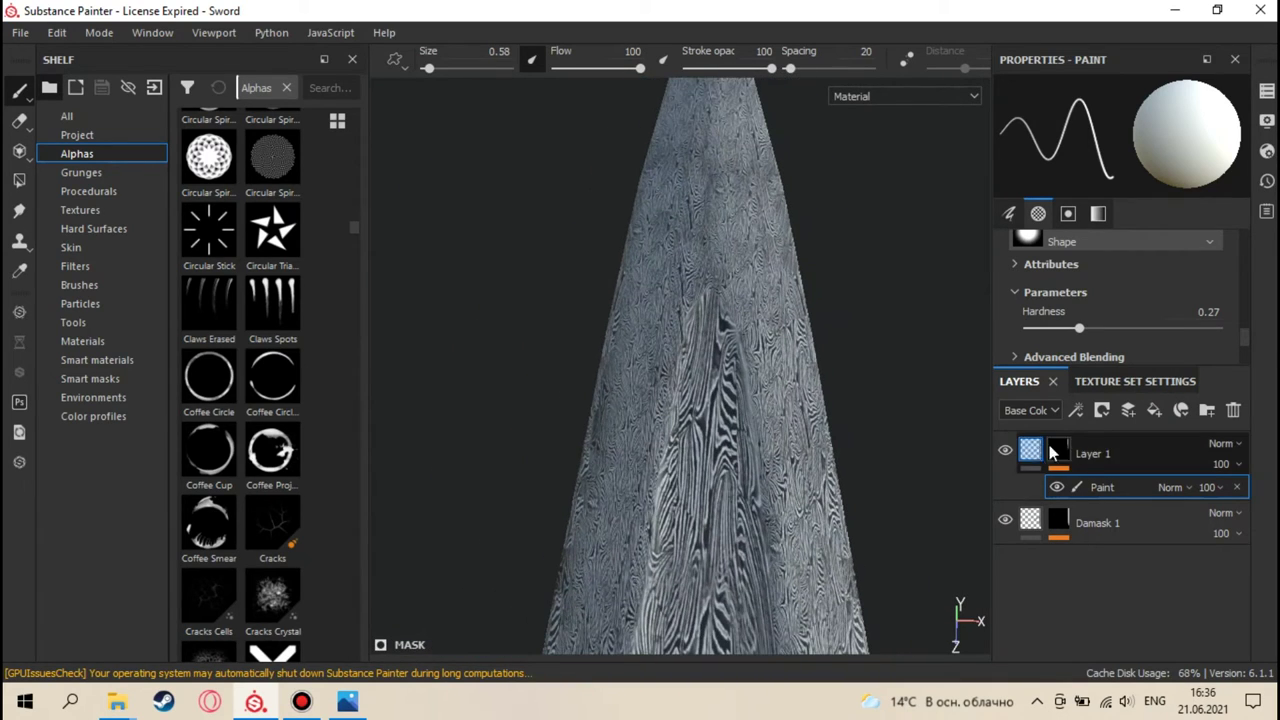
- Add a Blur filter at intensity 0.5 to Layer 1's mask and toggle it to compare
{"action": "right_click", "coordinate": [1057, 452]}
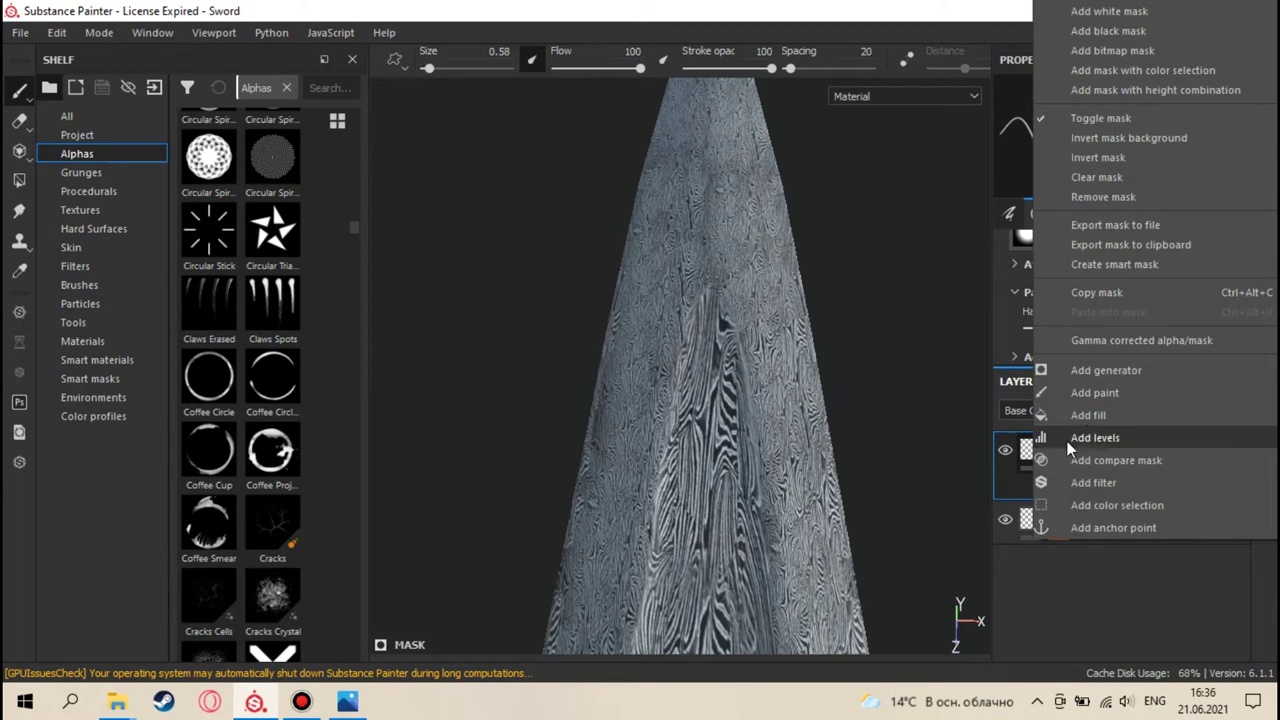
{"action": "left_click", "coordinate": [1110, 484]}
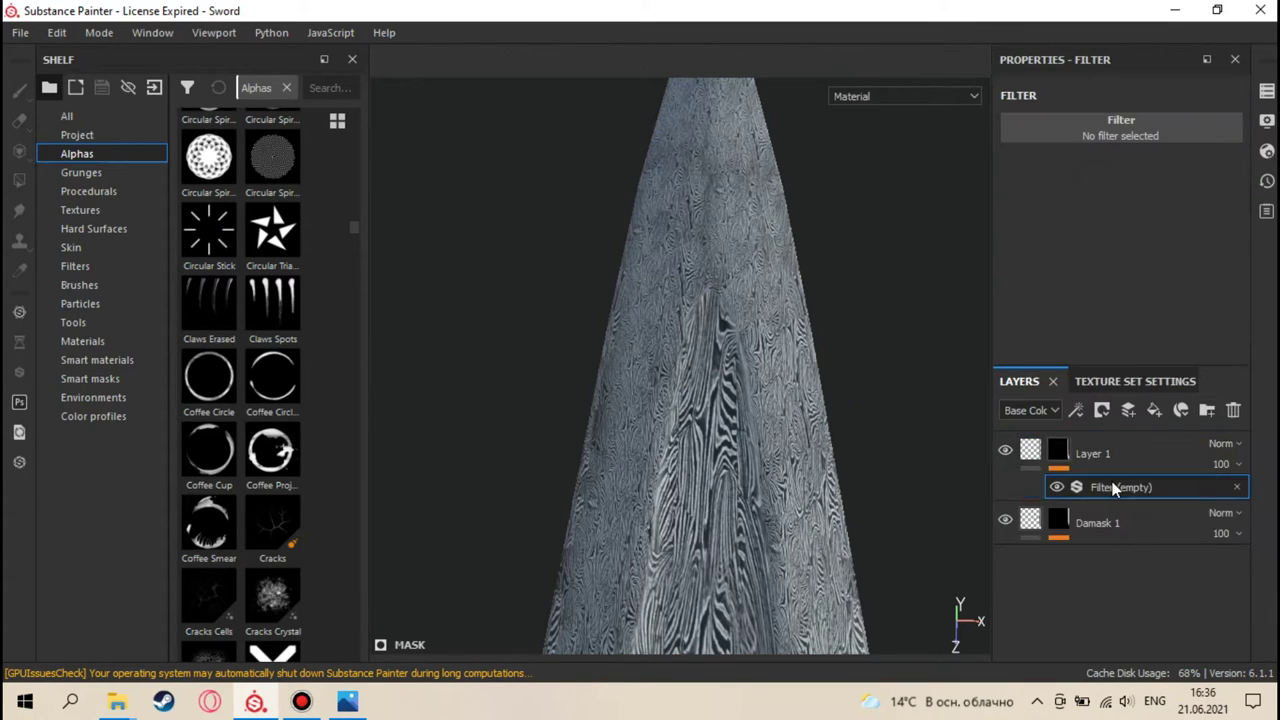
{"action": "left_click", "coordinate": [1154, 130]}
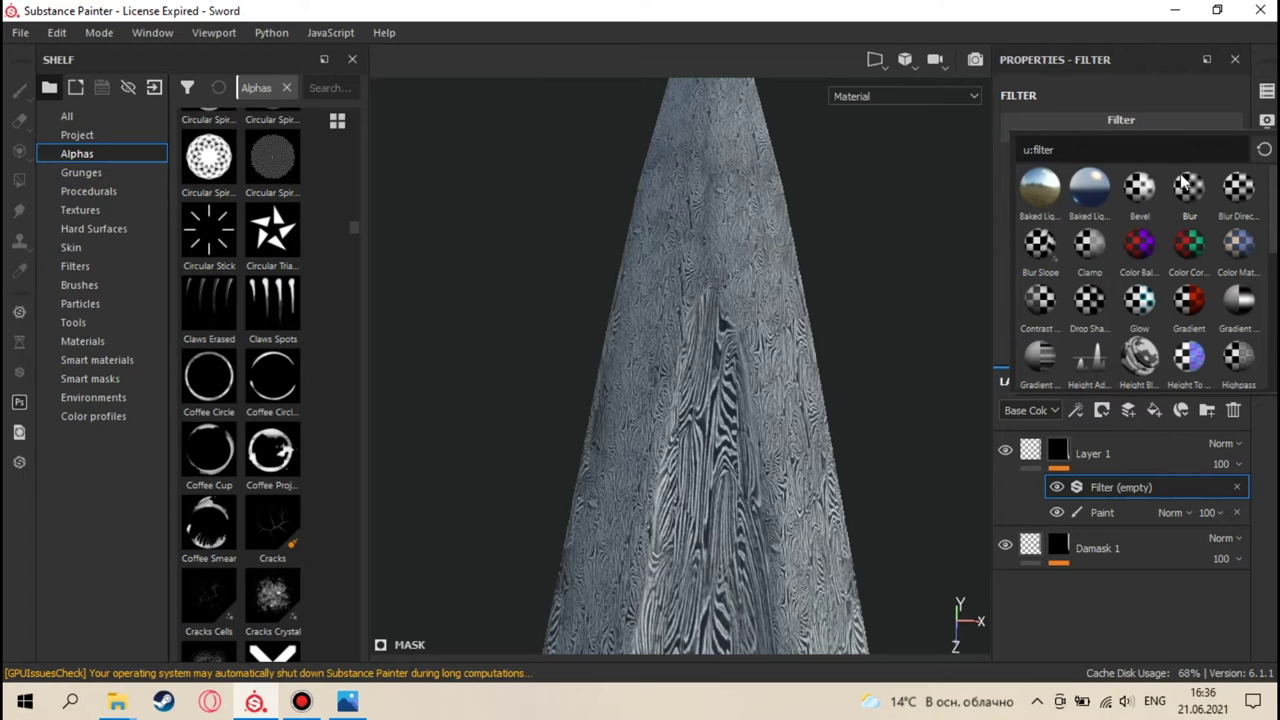
{"action": "left_click", "coordinate": [1186, 188]}
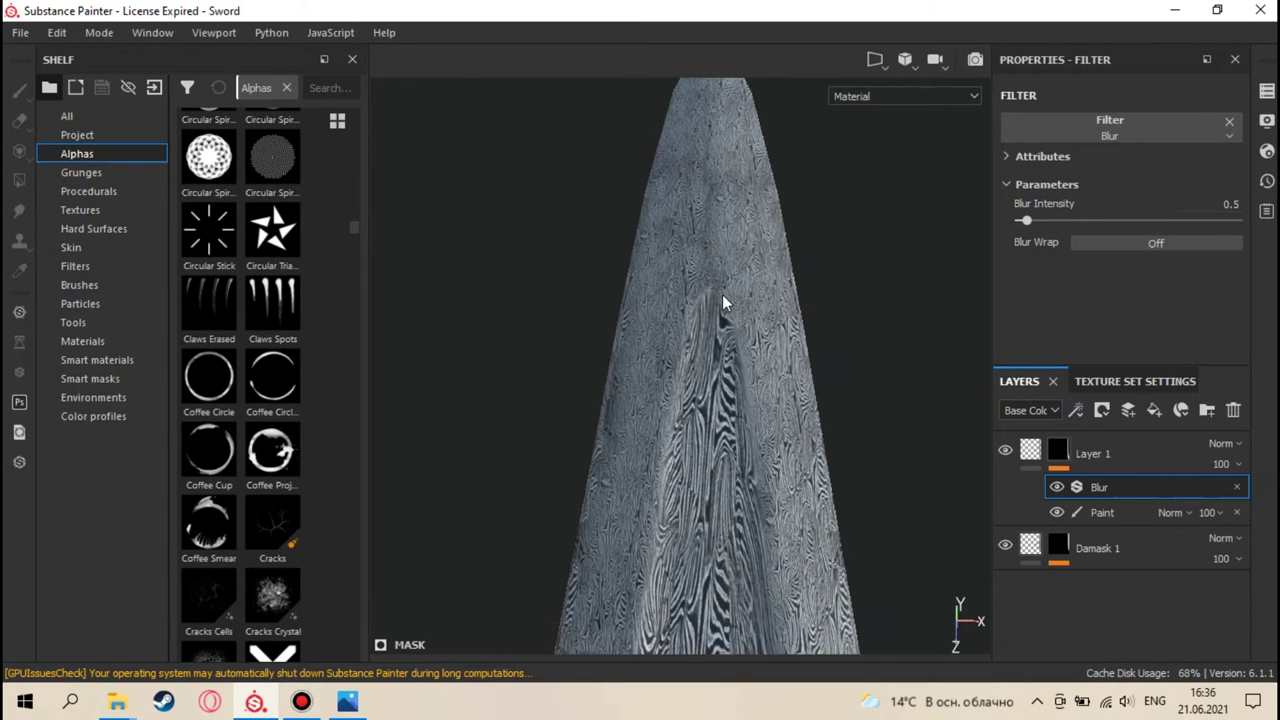
{"action": "scroll", "coordinate": [722, 294], "scroll_direction": "up", "scroll_amount": 2}
{"action": "scroll", "coordinate": [722, 294], "scroll_direction": "up", "scroll_amount": 1}
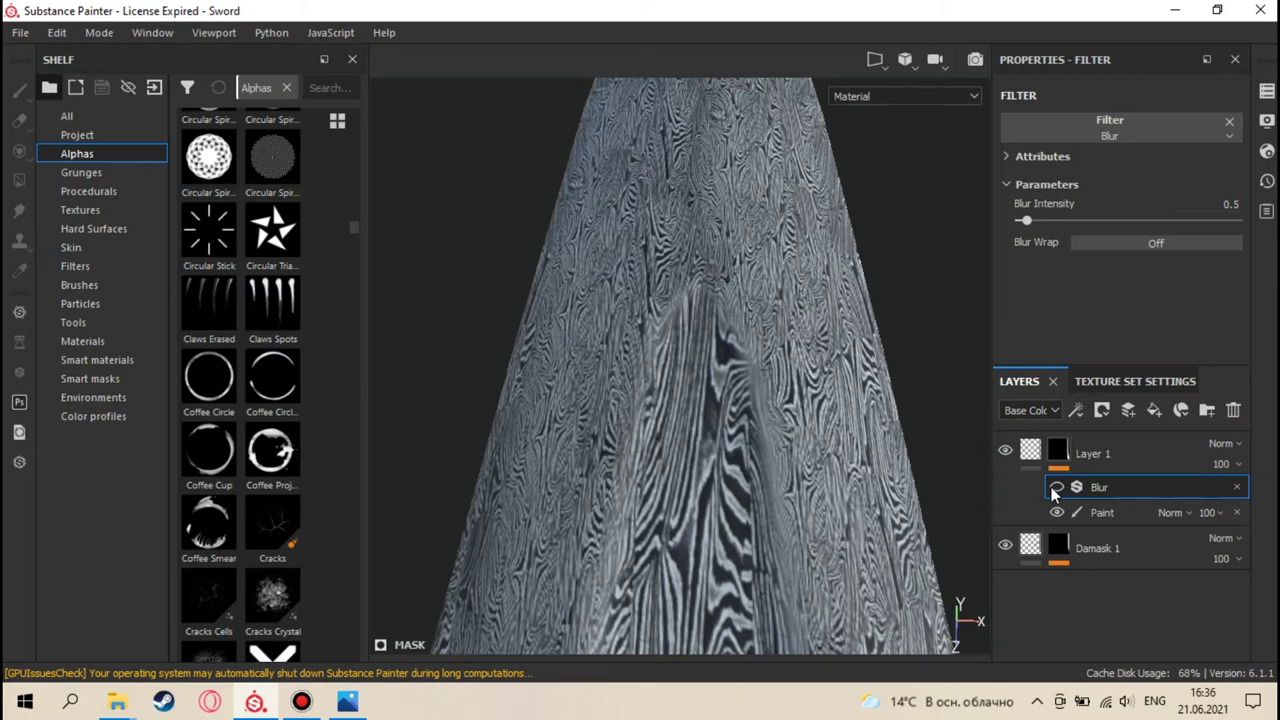
{"action": "scroll", "coordinate": [830, 441], "scroll_direction": "up", "scroll_amount": 3}
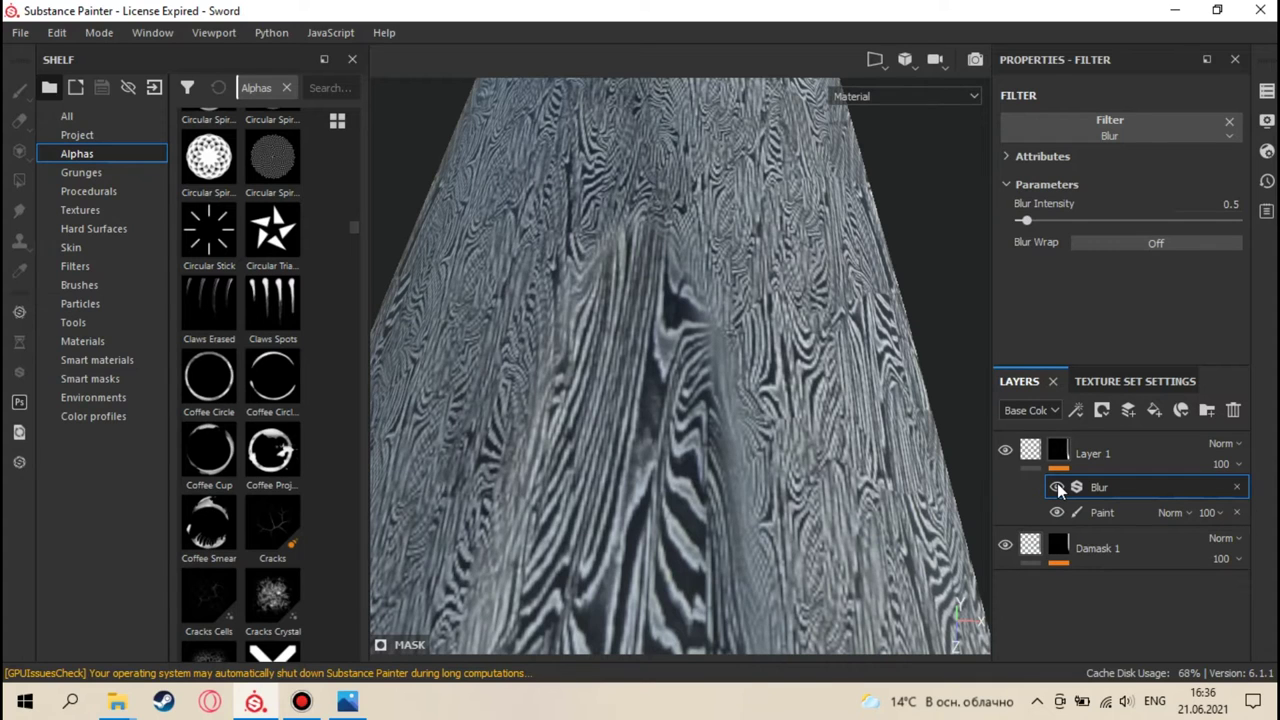
{"action": "left_click", "coordinate": [1057, 487]}
- Try a Bevel filter on the mask, then delete it, keeping only the Blur
{"action": "right_click", "coordinate": [1060, 456]}
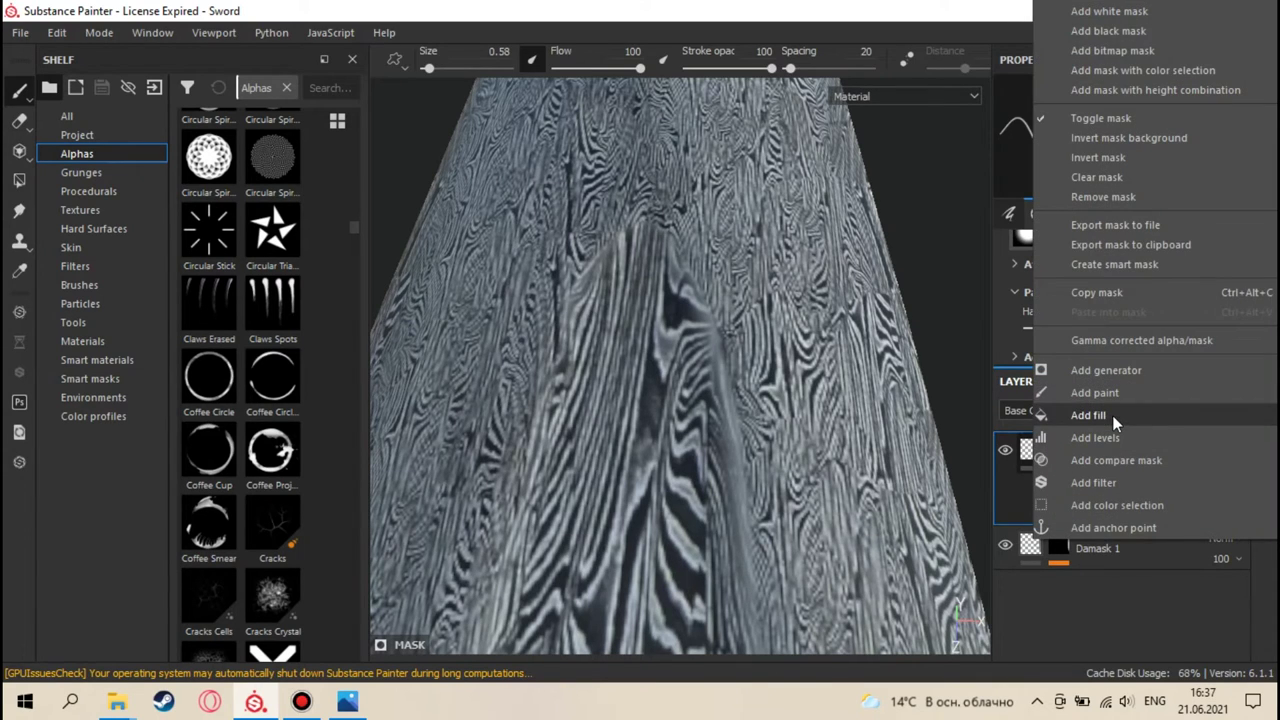
{"action": "left_click", "coordinate": [1100, 482]}
{"action": "left_click", "coordinate": [1100, 135]}
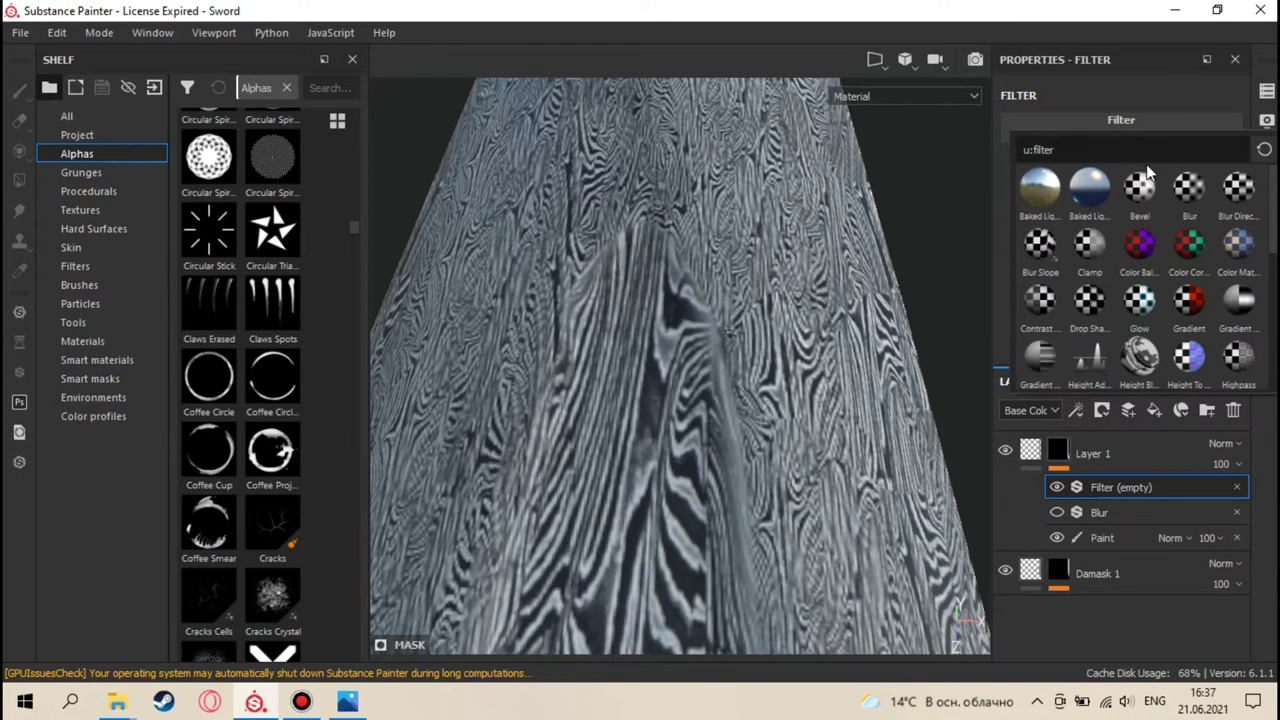
{"action": "key", "text": "Escape"}
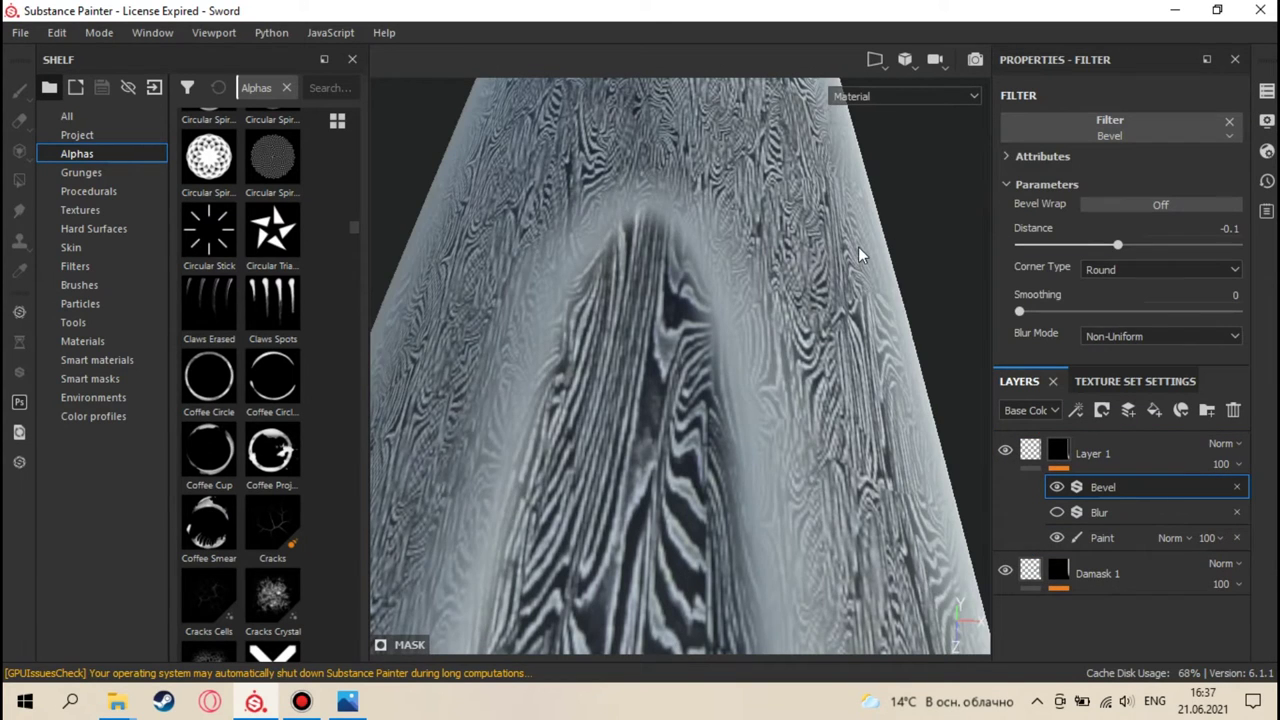
{"action": "left_click_drag", "start_coordinate": [858, 246], "coordinate": [734, 285], "text": "alt"}
{"action": "scroll", "coordinate": [734, 285], "scroll_direction": "down", "scroll_amount": 5}
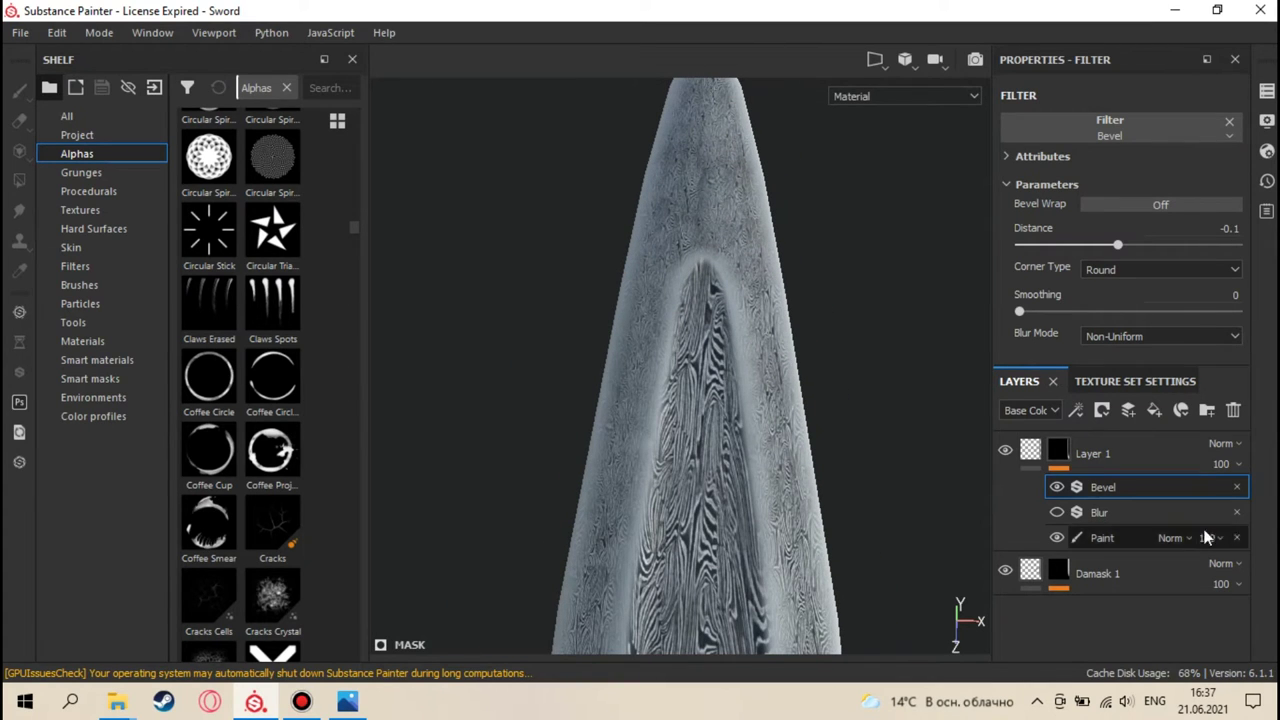
{"action": "left_click", "coordinate": [1237, 487]}
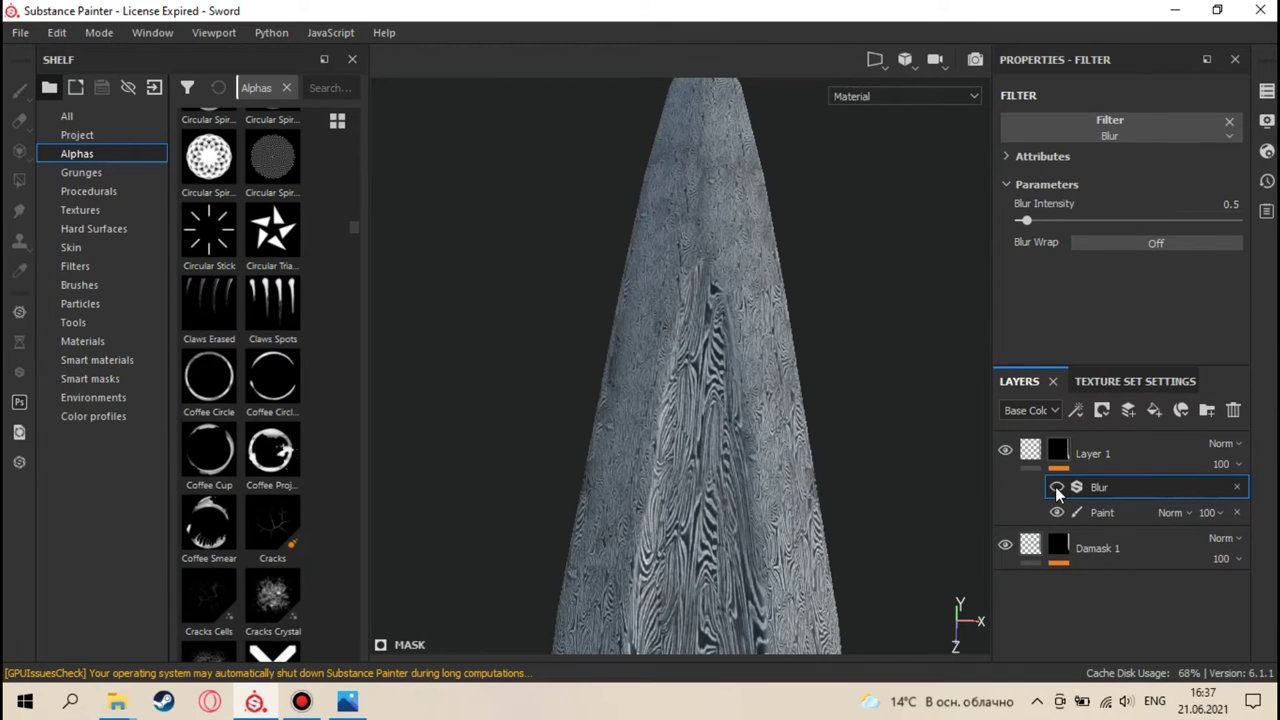
{"action": "scroll", "coordinate": [890, 417], "scroll_direction": "down", "scroll_amount": 5}
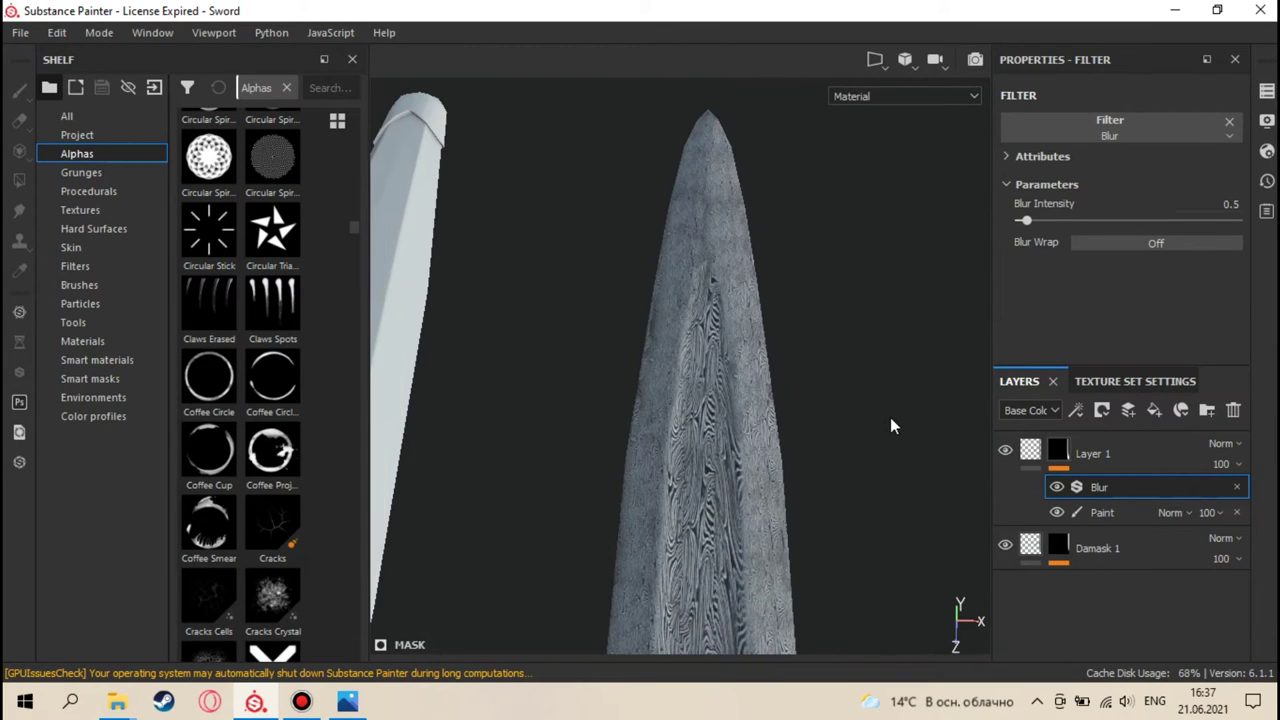
{"action": "scroll", "coordinate": [864, 465], "scroll_direction": "up", "scroll_amount": 1}
{"action": "middle_click_drag", "start_coordinate": [864, 477], "coordinate": [814, 277]}
{"action": "left_click", "coordinate": [901, 96]}
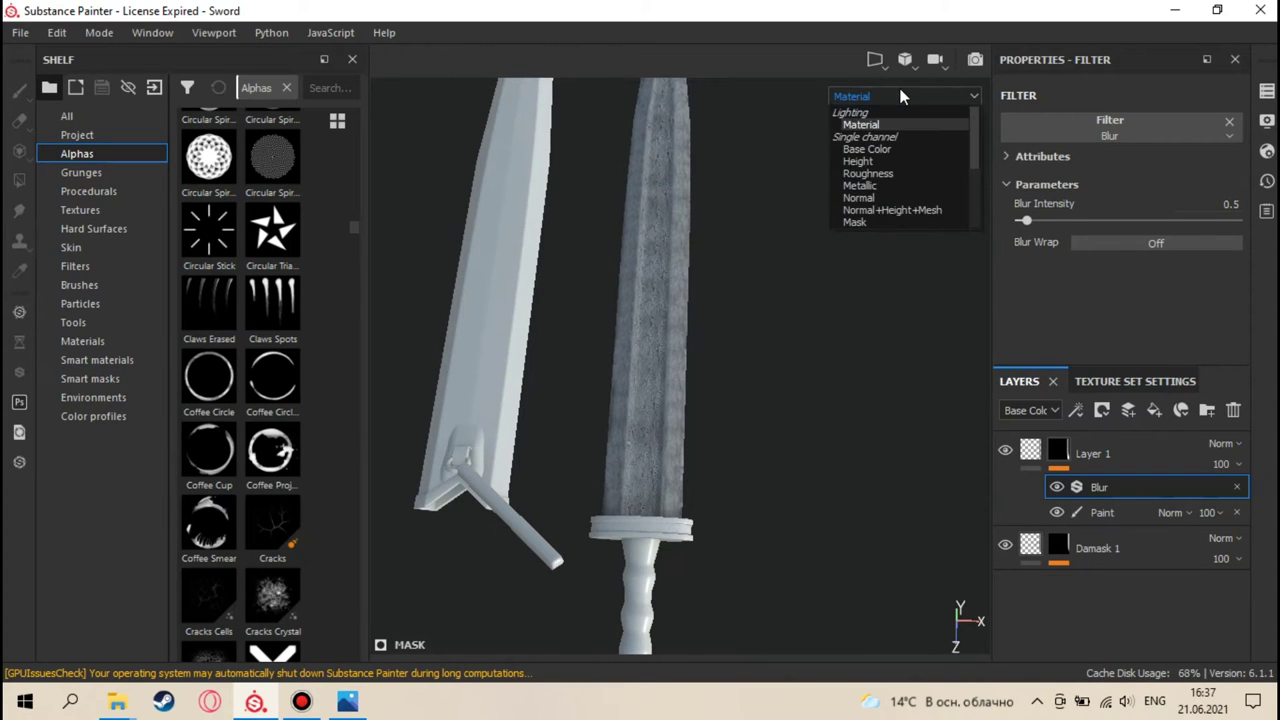
- View the sword's Normal channel and check the texture set settings
{"action": "left_click", "coordinate": [871, 197]}
{"action": "scroll", "coordinate": [768, 244], "scroll_direction": "up", "scroll_amount": 5}
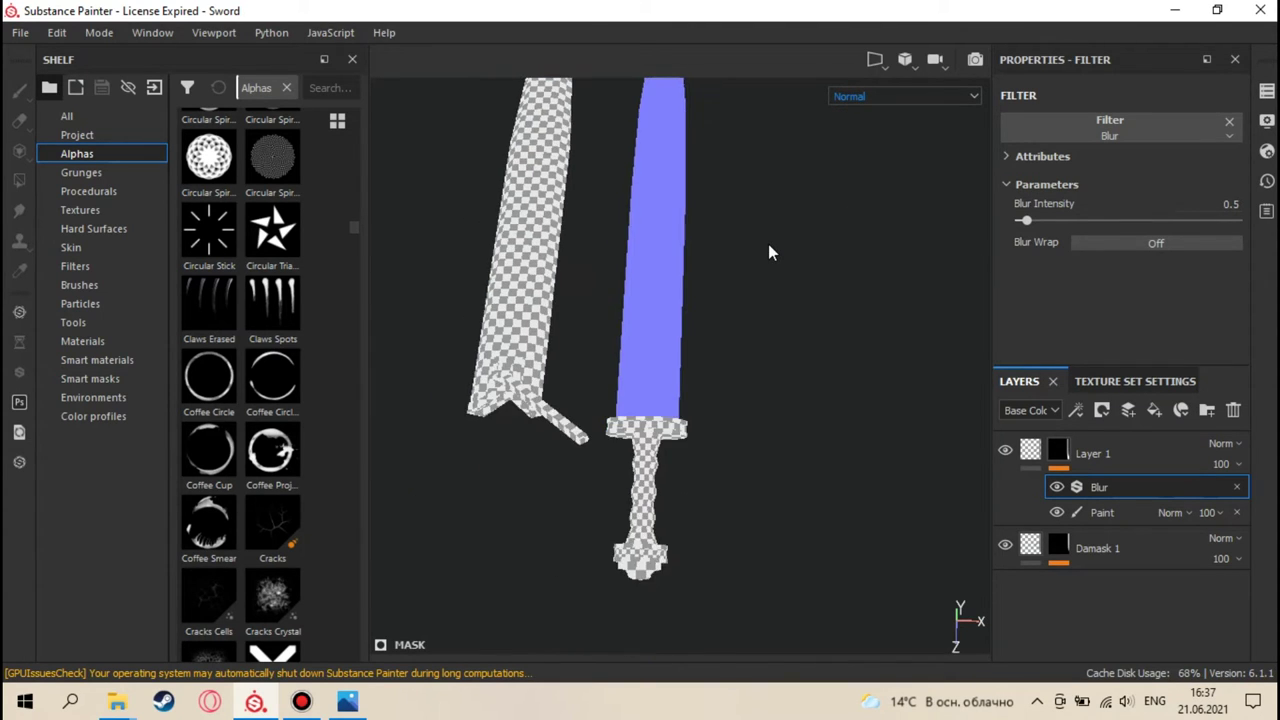
{"action": "left_click_drag", "start_coordinate": [768, 245], "coordinate": [905, 304], "text": "alt"}
{"action": "left_click", "coordinate": [1107, 378]}
{"action": "scroll", "coordinate": [1148, 508], "scroll_direction": "down", "scroll_amount": 5}
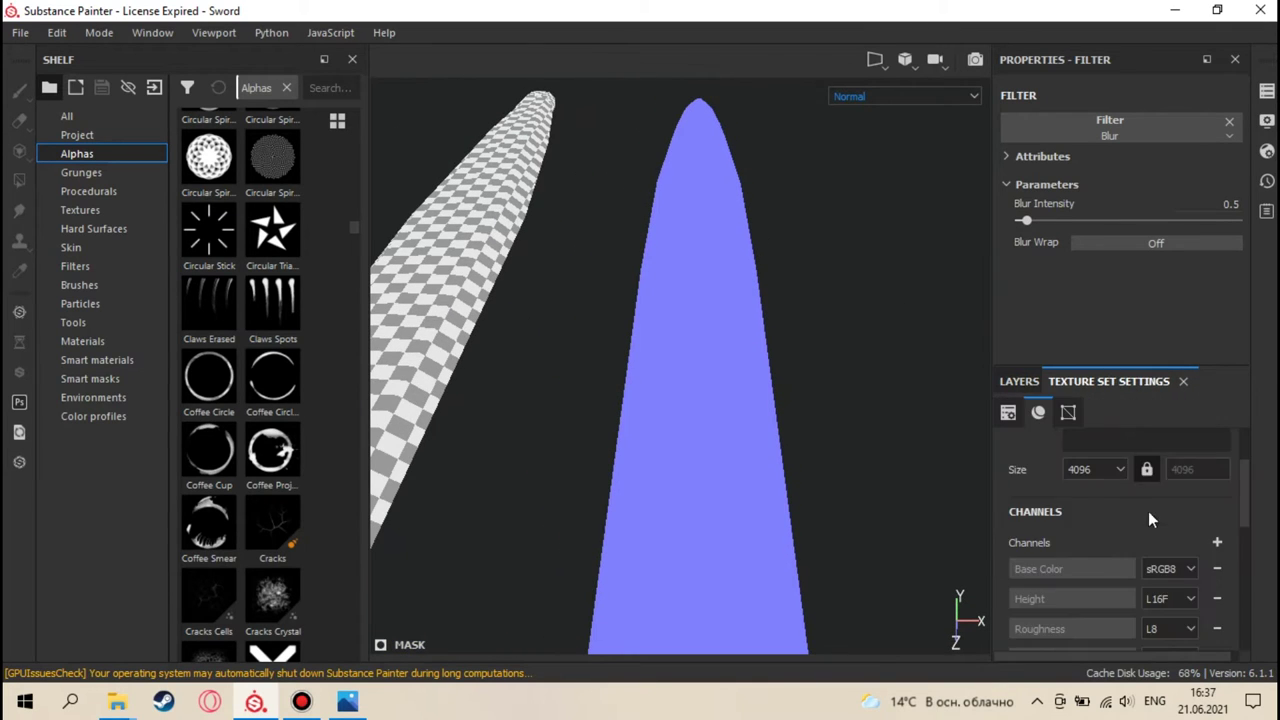
{"action": "scroll", "coordinate": [1144, 508], "scroll_direction": "up", "scroll_amount": 5}
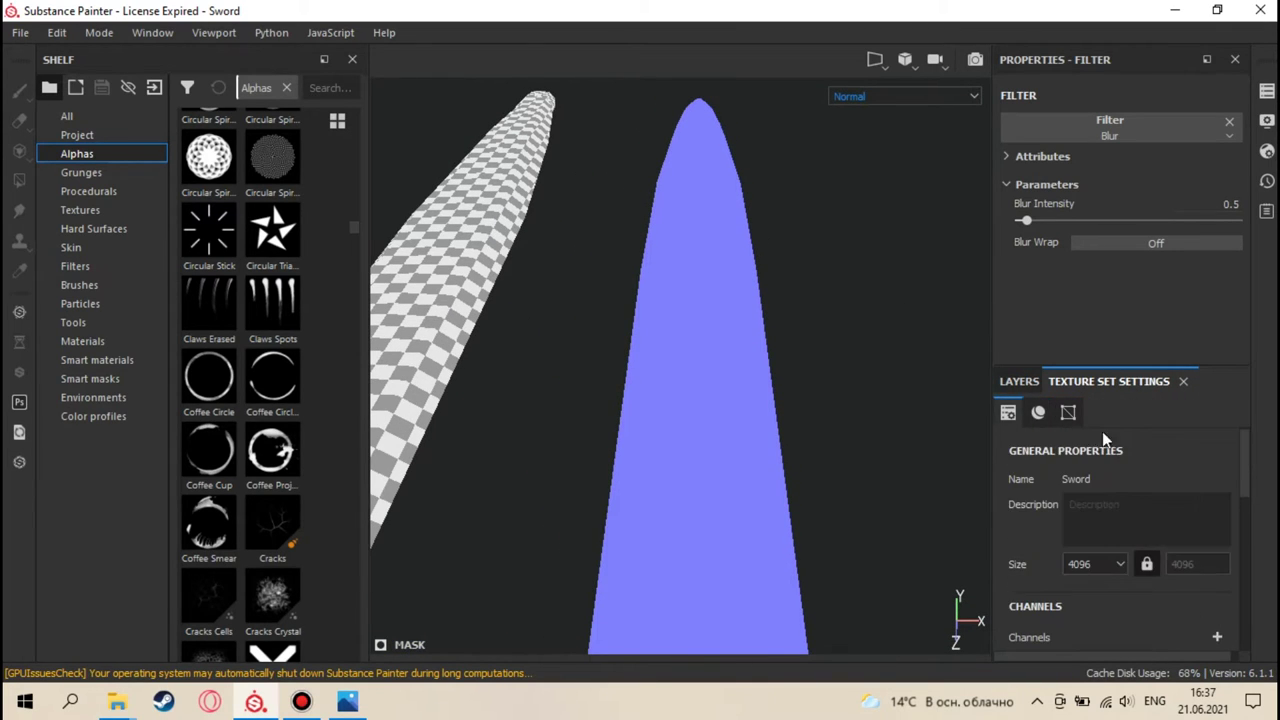
{"action": "left_click", "coordinate": [1030, 384]}
- View the blade's Height and then Roughness channels
{"action": "left_click", "coordinate": [928, 97]}
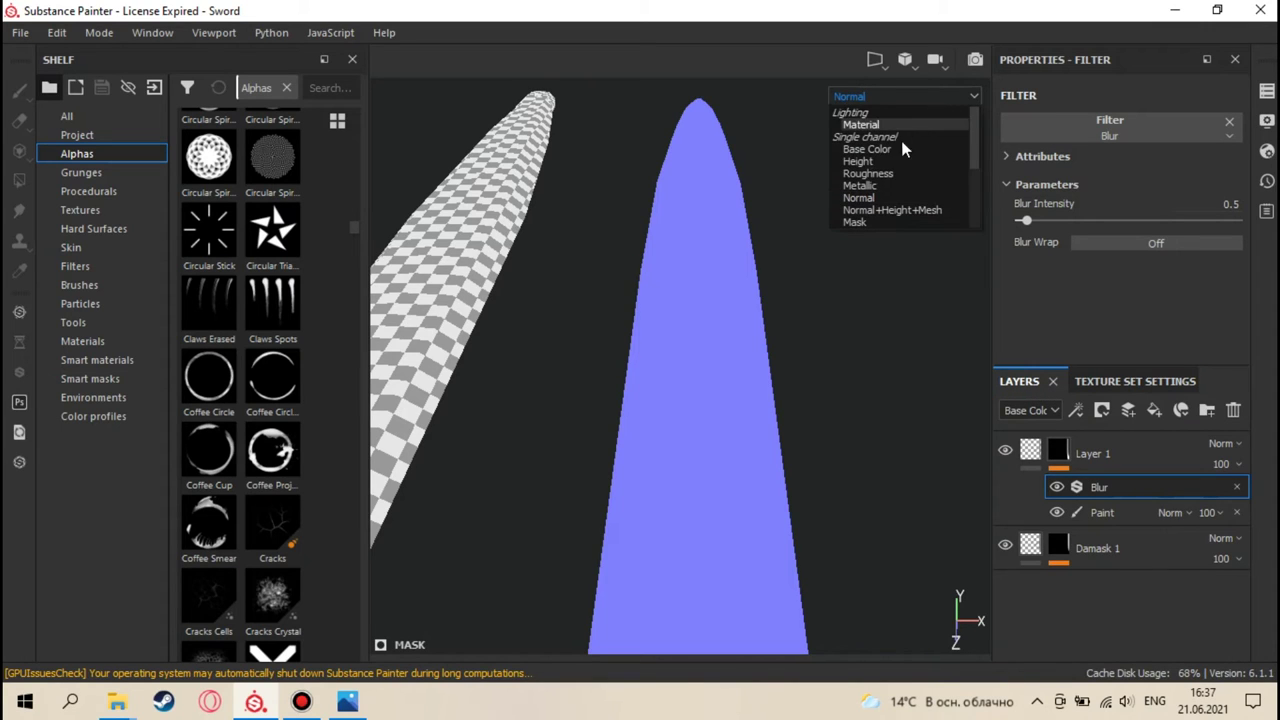
{"action": "left_click", "coordinate": [858, 161]}
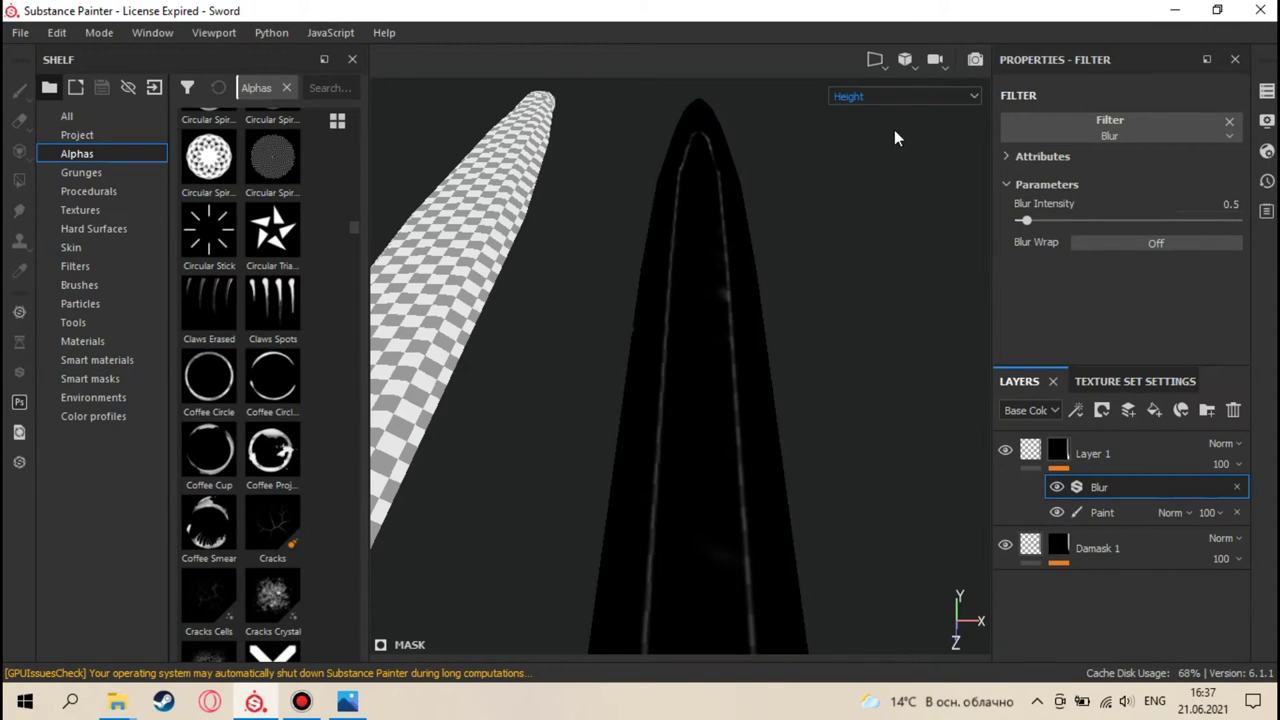
{"action": "left_click", "coordinate": [905, 97]}
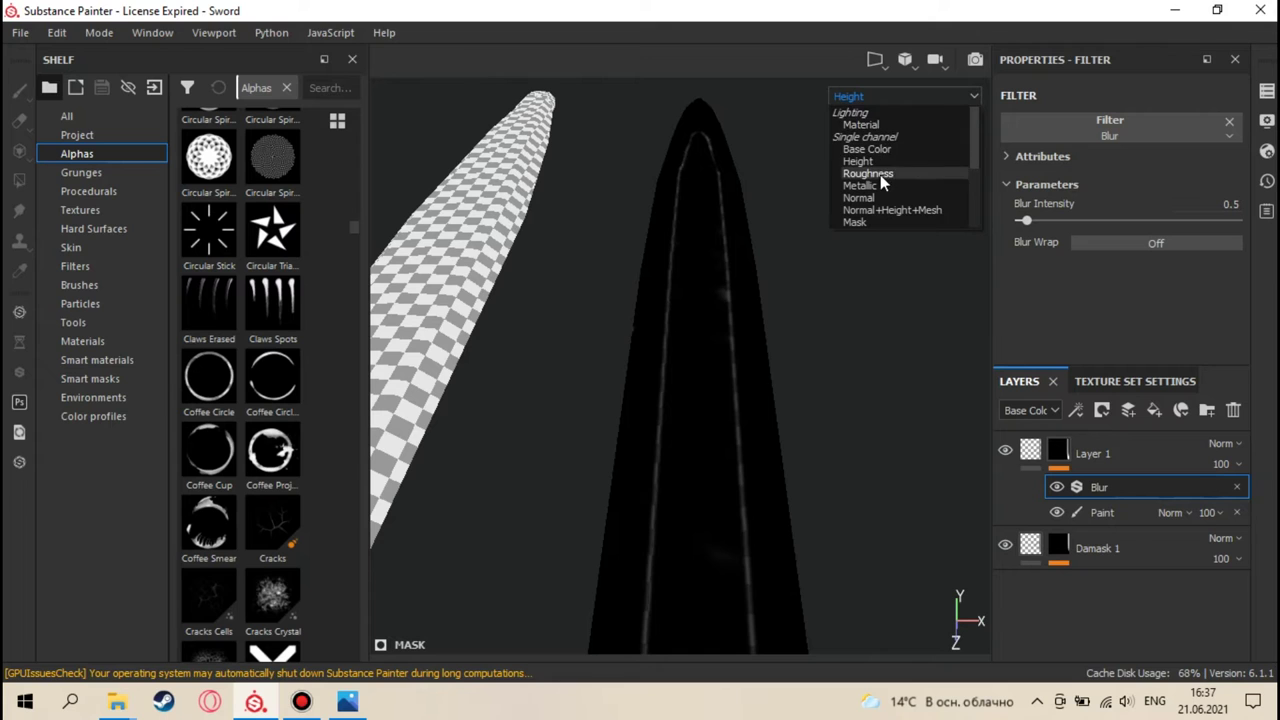
{"action": "left_click", "coordinate": [880, 174]}
{"action": "left_click", "coordinate": [895, 98]}
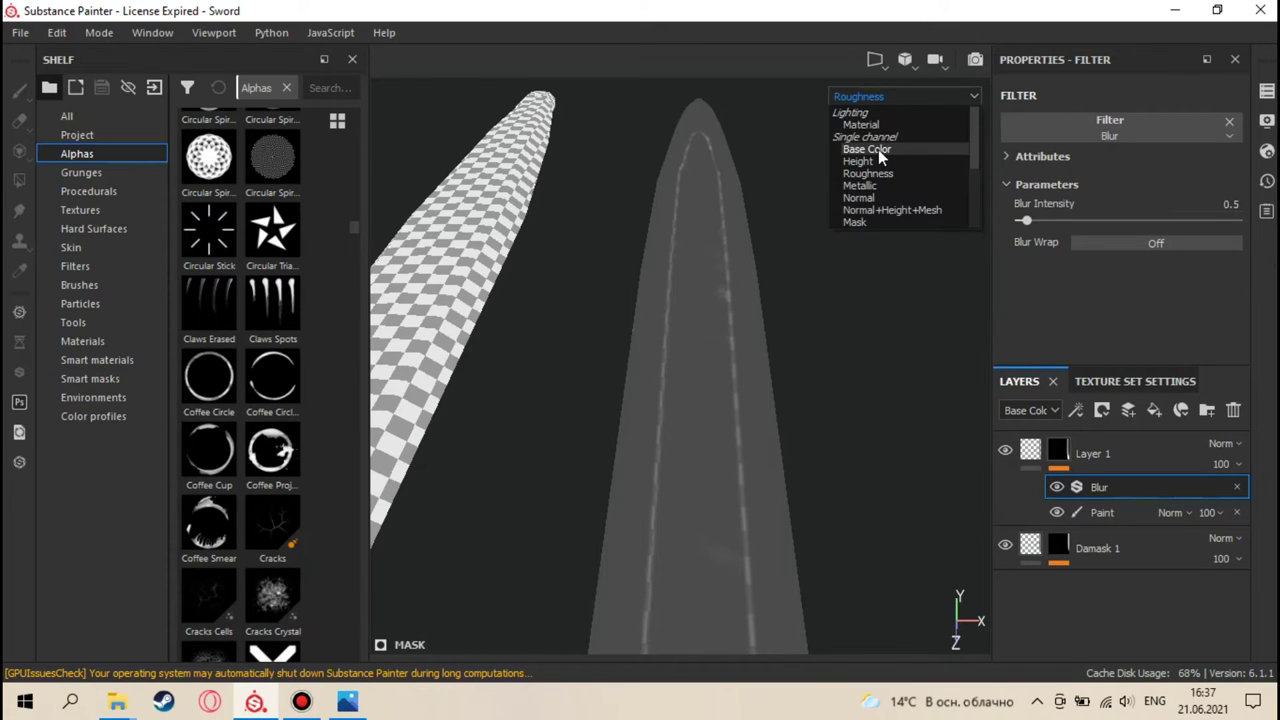
- Return to Base Color and paste Layer 1's Blur and Paint effects into Damask 1's mask
{"action": "left_click", "coordinate": [878, 150]}
{"action": "left_click_drag", "start_coordinate": [826, 182], "coordinate": [709, 306], "text": "alt"}
{"action": "scroll", "coordinate": [718, 355], "scroll_direction": "up", "scroll_amount": 5}
{"action": "scroll", "coordinate": [711, 314], "scroll_direction": "up", "scroll_amount": 4}
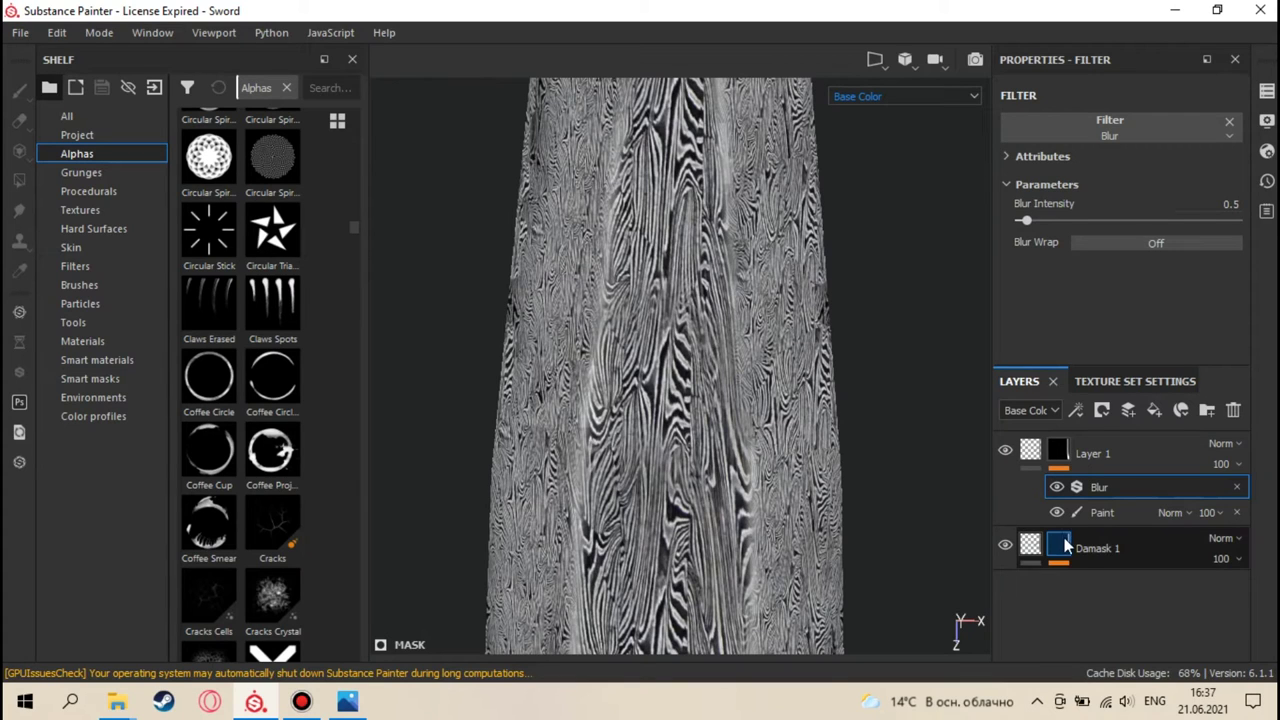
{"action": "key", "text": "ctrl+v"}
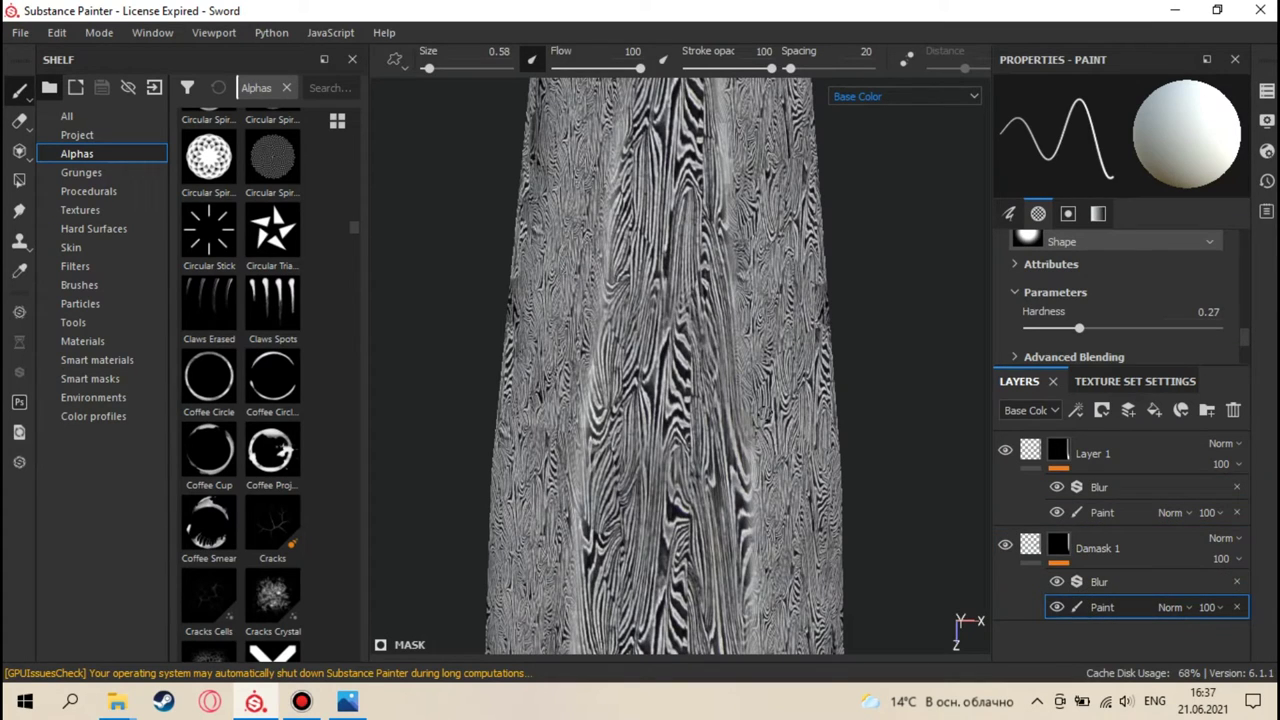
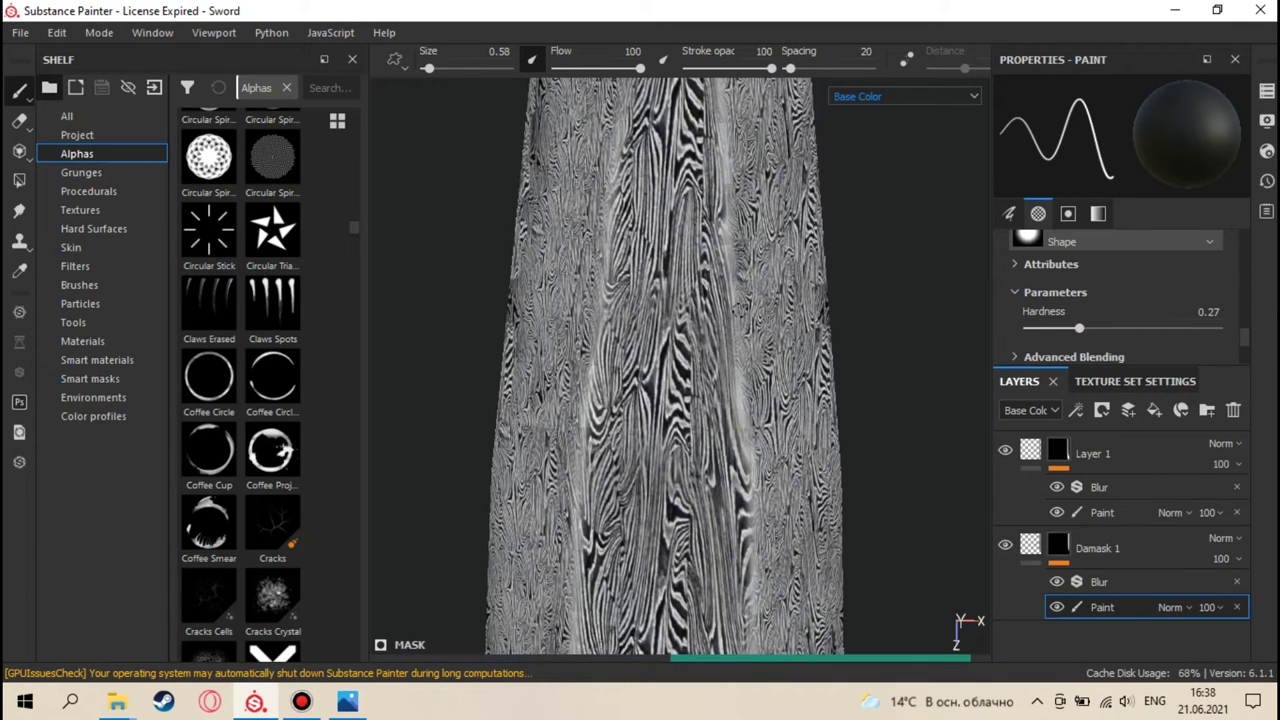
- Orbit and zoom to view both blades, then stand the whole sword upright
{"action": "scroll", "coordinate": [731, 358], "scroll_direction": "up", "scroll_amount": 2}
{"action": "mouse_move", "coordinate": [731, 358]}
{"action": "left_mouse_down", "text": "alt"}
{"action": "mouse_move", "coordinate": [737, 377]}
{"action": "mouse_move", "coordinate": [745, 170]}
{"action": "mouse_move", "coordinate": [757, 194]}
{"action": "mouse_move", "coordinate": [706, 402]}
{"action": "mouse_move", "coordinate": [714, 344]}
{"action": "left_mouse_up", "text": "alt"}
{"action": "scroll", "coordinate": [714, 344], "scroll_direction": "up", "scroll_amount": 2}
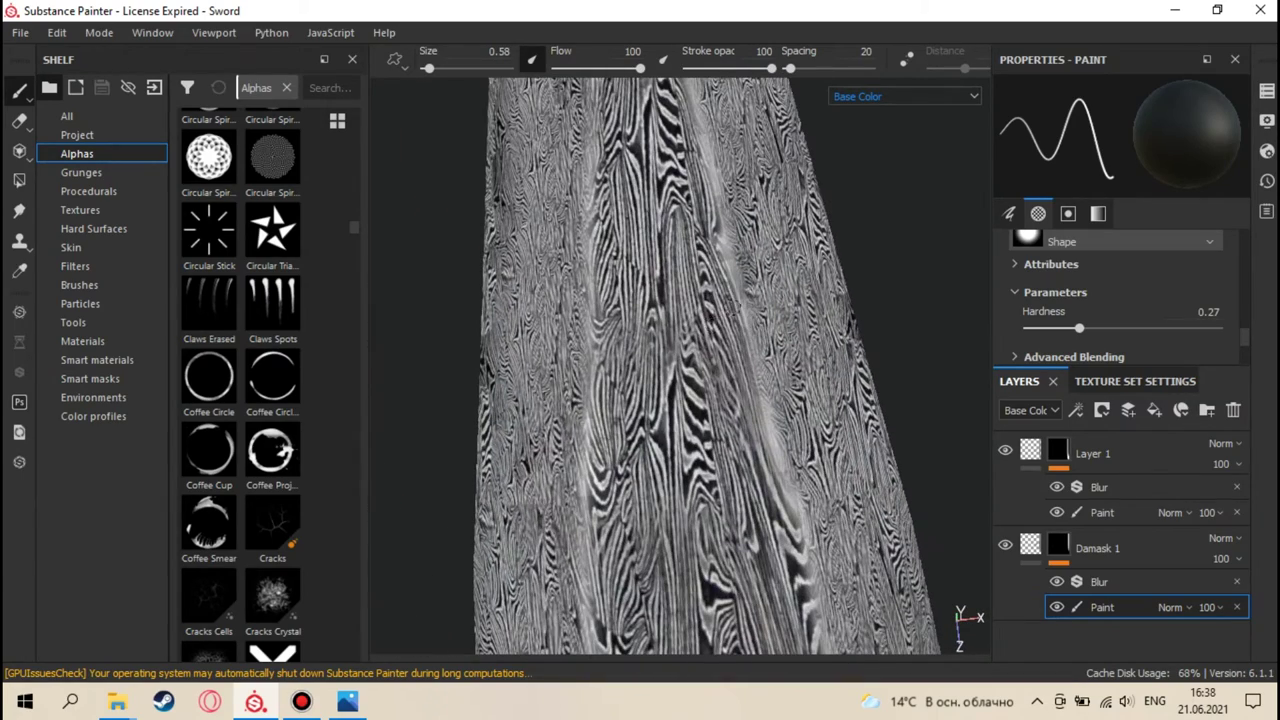
{"action": "scroll", "coordinate": [716, 375], "scroll_direction": "up", "scroll_amount": 3}
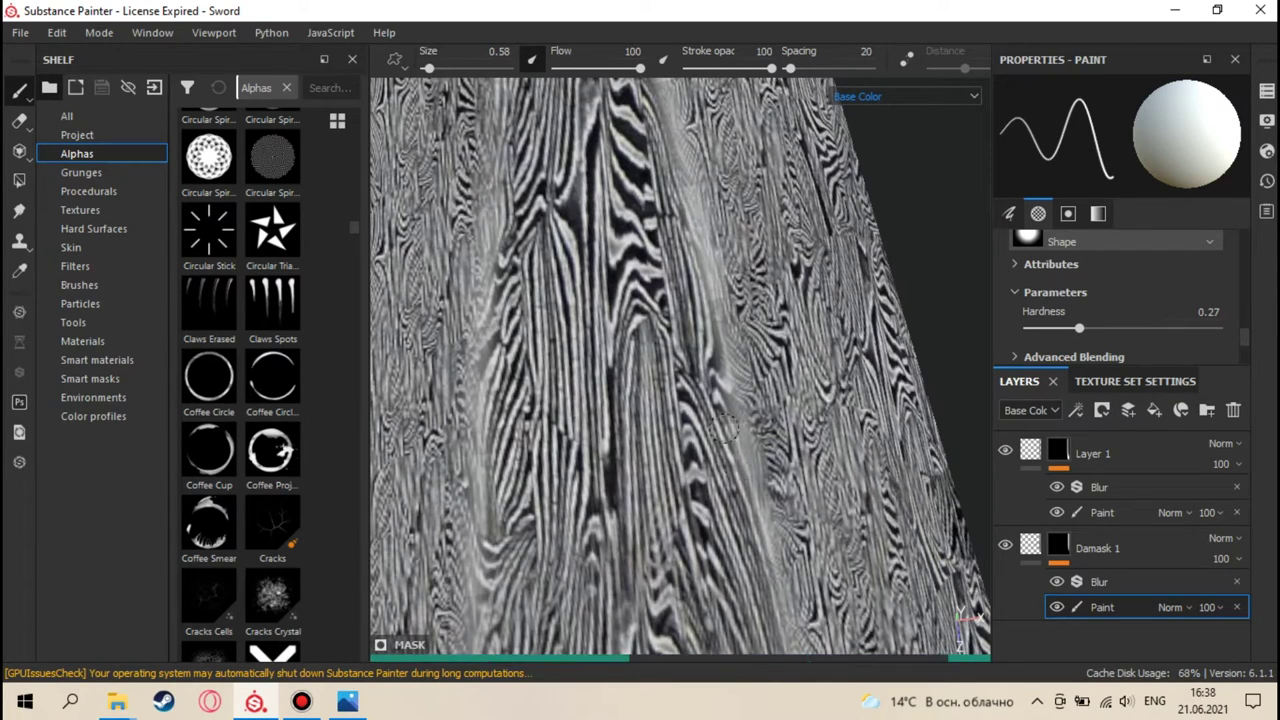
{"action": "scroll", "coordinate": [736, 464], "scroll_direction": "down", "scroll_amount": 5}
{"action": "scroll", "coordinate": [736, 464], "scroll_direction": "down", "scroll_amount": 3}
{"action": "left_click_drag", "start_coordinate": [700, 540], "coordinate": [560, 280], "text": "alt"}
{"action": "scroll", "coordinate": [753, 345], "scroll_direction": "up", "scroll_amount": 2}
{"action": "scroll", "coordinate": [688, 292], "scroll_direction": "up", "scroll_amount": 3}
{"action": "scroll", "coordinate": [640, 300], "scroll_direction": "up", "scroll_amount": 2}
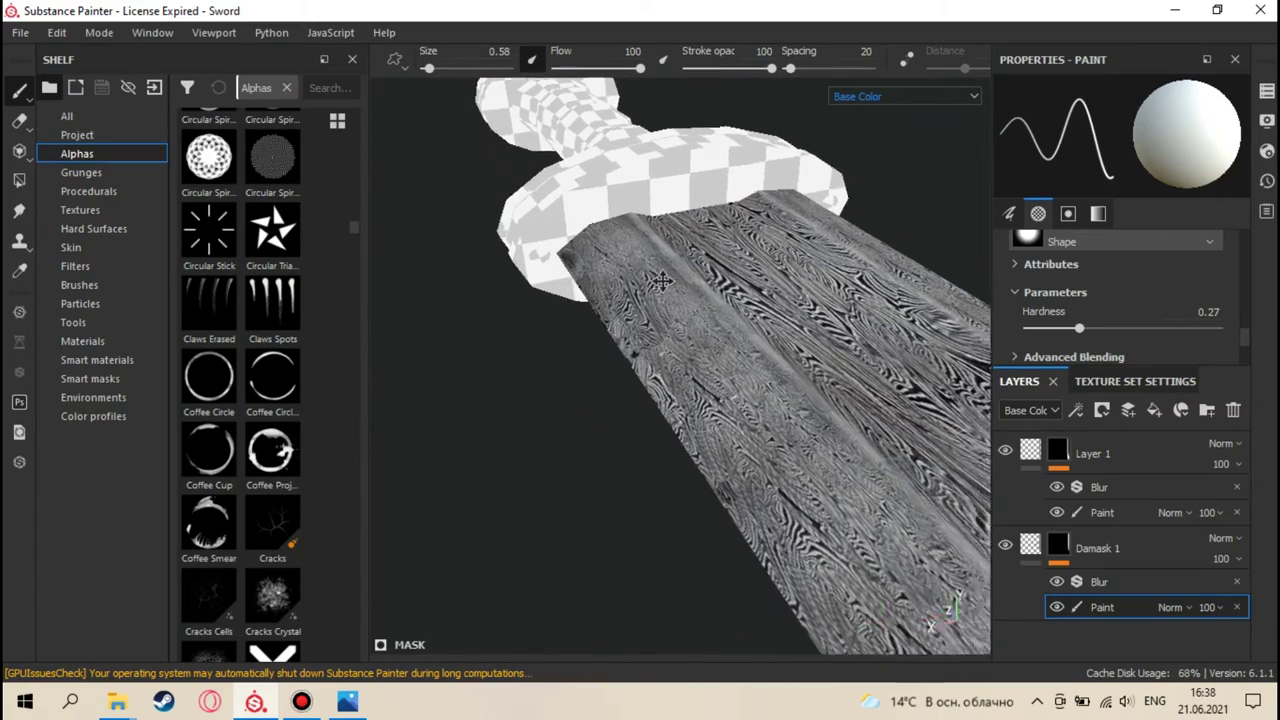
{"action": "left_click_drag", "start_coordinate": [600, 270], "coordinate": [650, 310], "text": "alt"}
{"action": "scroll", "coordinate": [650, 310], "scroll_direction": "down", "scroll_amount": 5}
{"action": "left_click_drag", "start_coordinate": [783, 349], "coordinate": [878, 242], "text": "alt"}
- Switch the viewport display channel to Material to show full material shading
{"action": "left_click", "coordinate": [929, 95]}
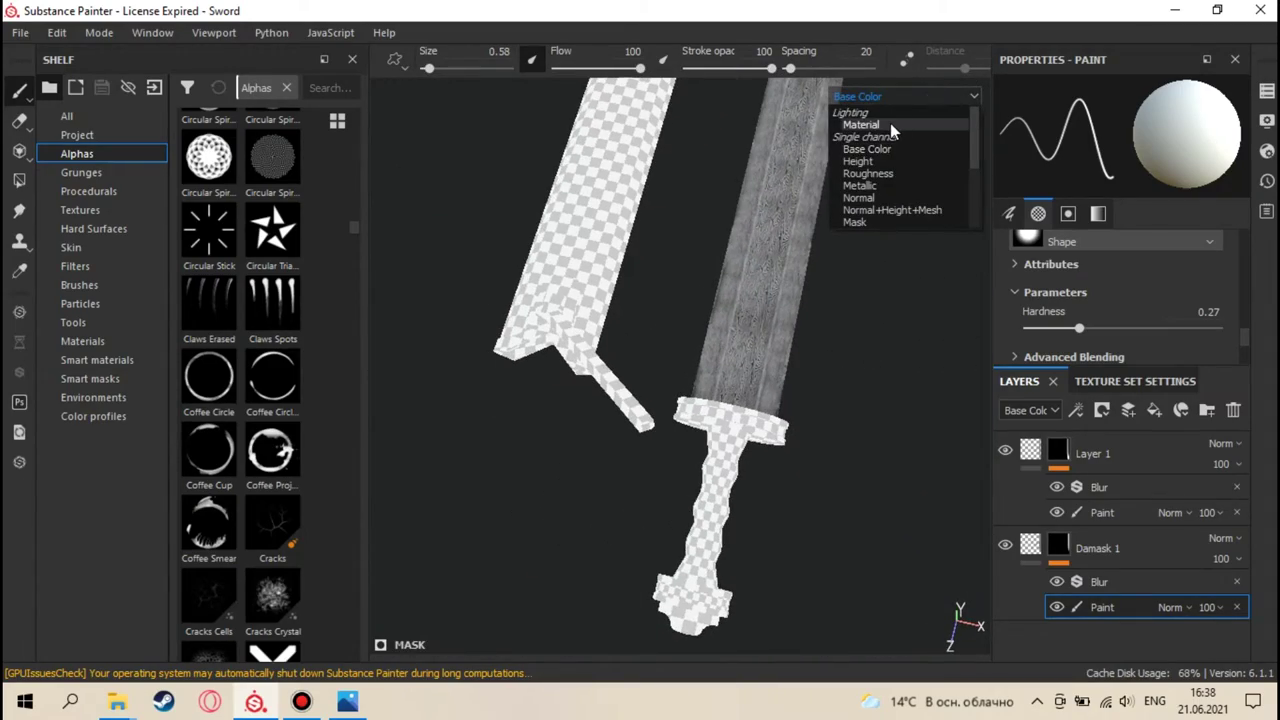
{"action": "left_click", "coordinate": [890, 123]}
{"action": "left_click_drag", "start_coordinate": [800, 240], "coordinate": [711, 318], "text": "alt"}
{"action": "scroll", "coordinate": [711, 318], "scroll_direction": "up", "scroll_amount": 3}
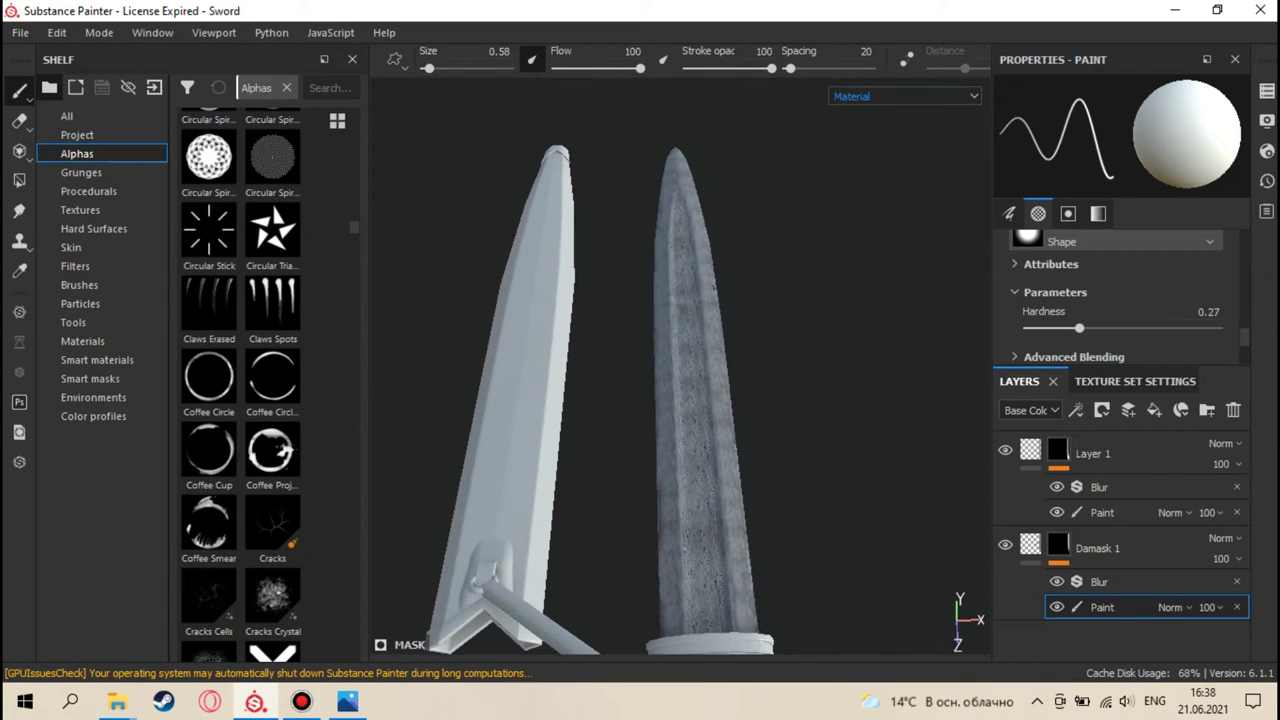
- Select the upper damask layer group (Damask 2) and add a new paint layer above it
{"action": "left_click", "coordinate": [1103, 456]}
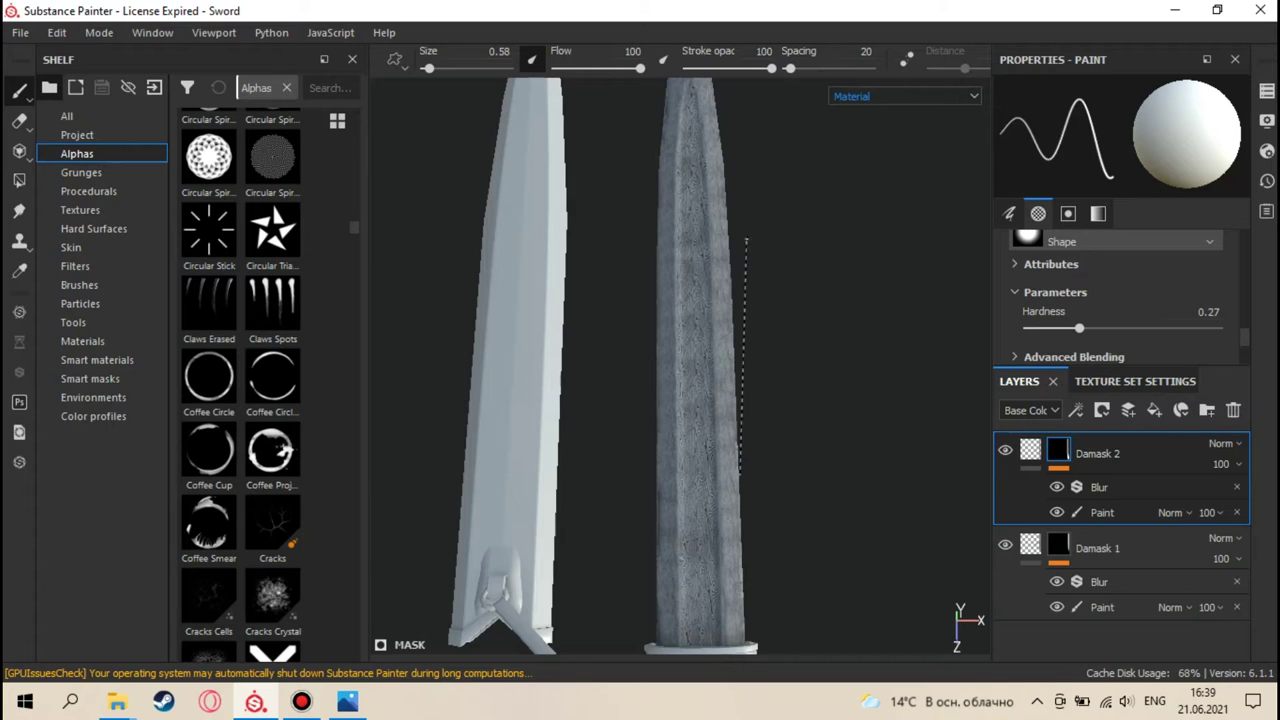
{"action": "left_click_drag", "start_coordinate": [745, 240], "coordinate": [766, 257], "text": "alt"}
{"action": "scroll", "coordinate": [737, 177], "scroll_direction": "up", "scroll_amount": 3}
{"action": "scroll", "coordinate": [740, 178], "scroll_direction": "down", "scroll_amount": 2}
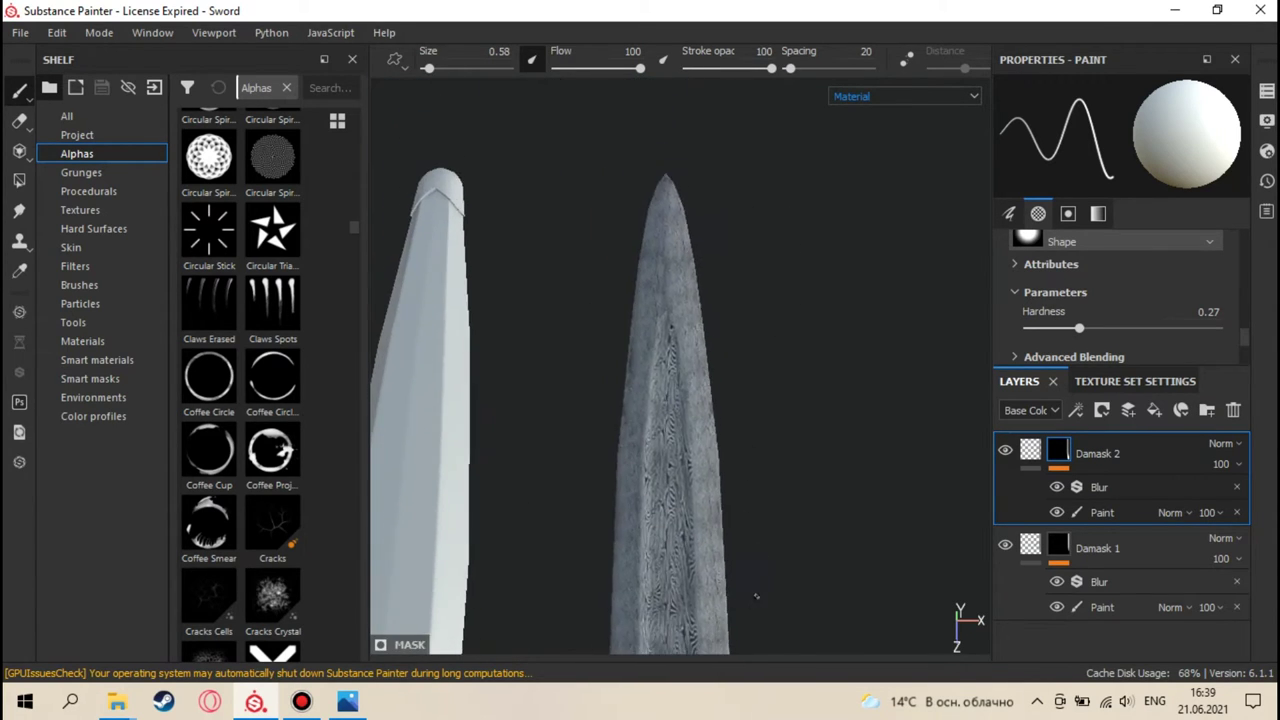
{"action": "scroll", "coordinate": [680, 370], "scroll_direction": "down", "scroll_amount": 3}
{"action": "scroll", "coordinate": [680, 370], "scroll_direction": "up", "scroll_amount": 3}
{"action": "scroll", "coordinate": [680, 370], "scroll_direction": "down", "scroll_amount": 1}
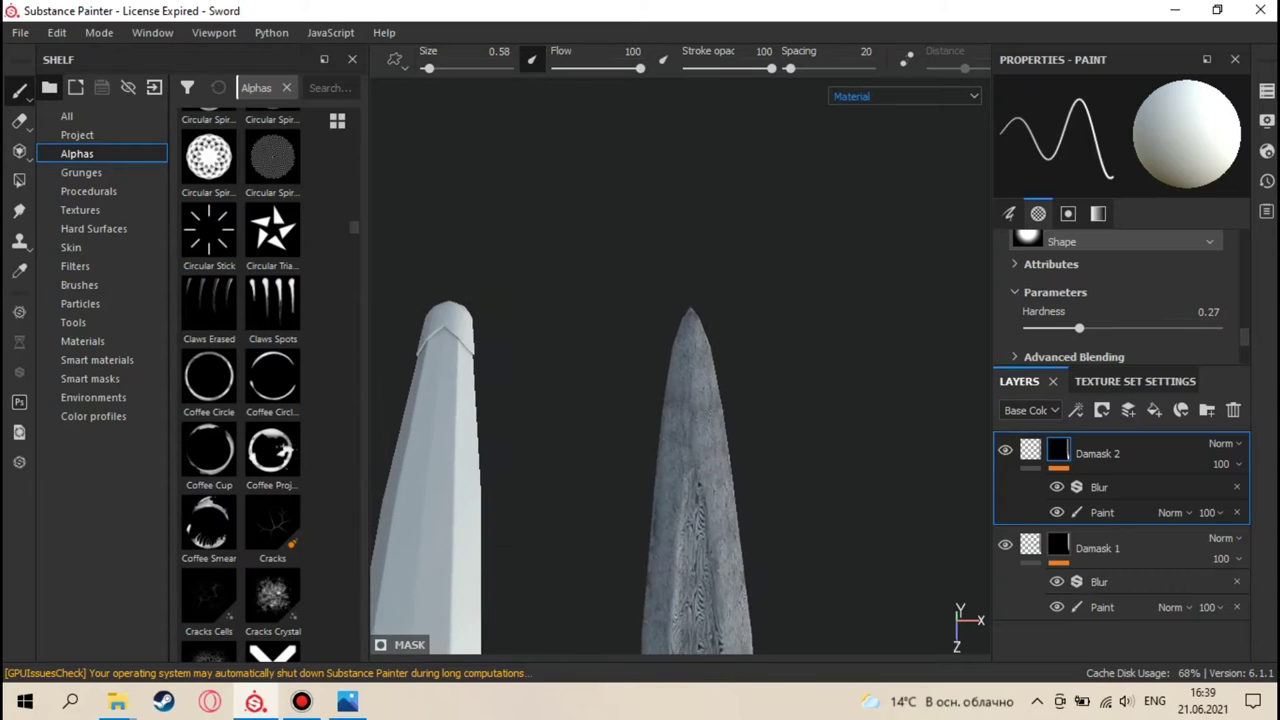
{"action": "scroll", "coordinate": [690, 450], "scroll_direction": "up", "scroll_amount": 2}
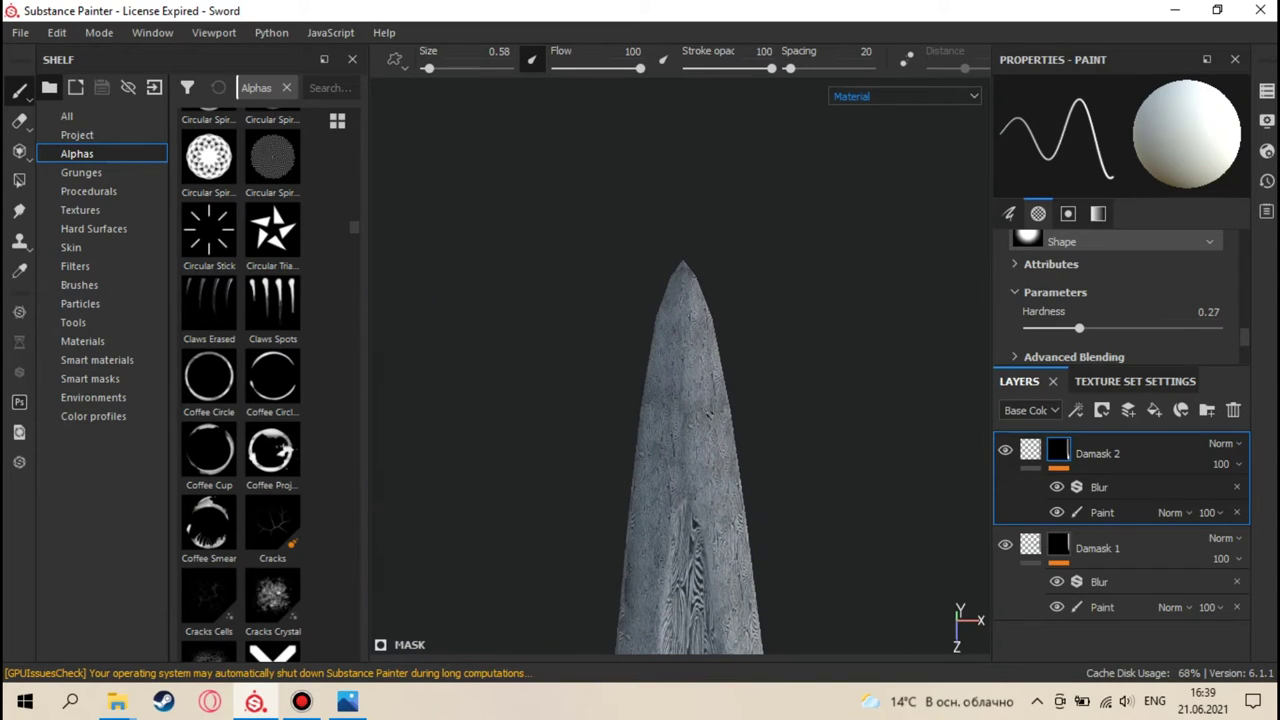
{"action": "left_click", "coordinate": [1128, 410]}
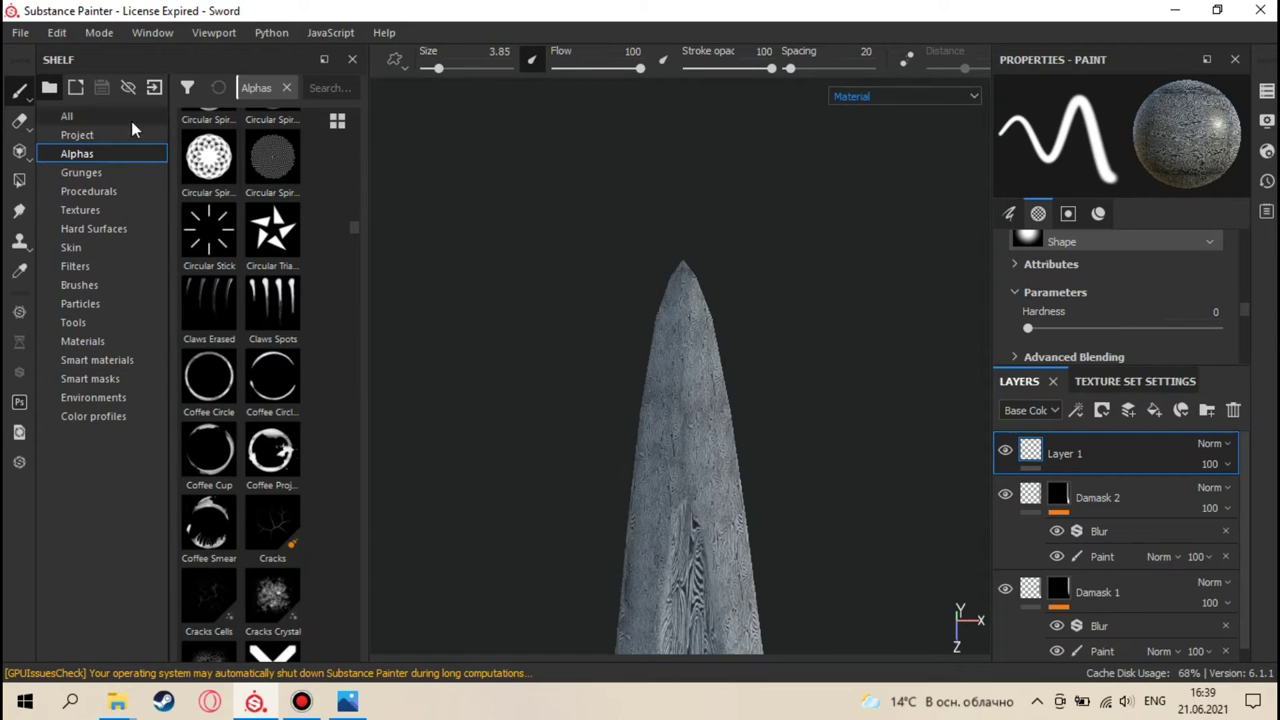
- Use the Projection tool, clear the Damask base colour, and drag Steel3 from Shelf textures
{"action": "left_click", "coordinate": [19, 151]}
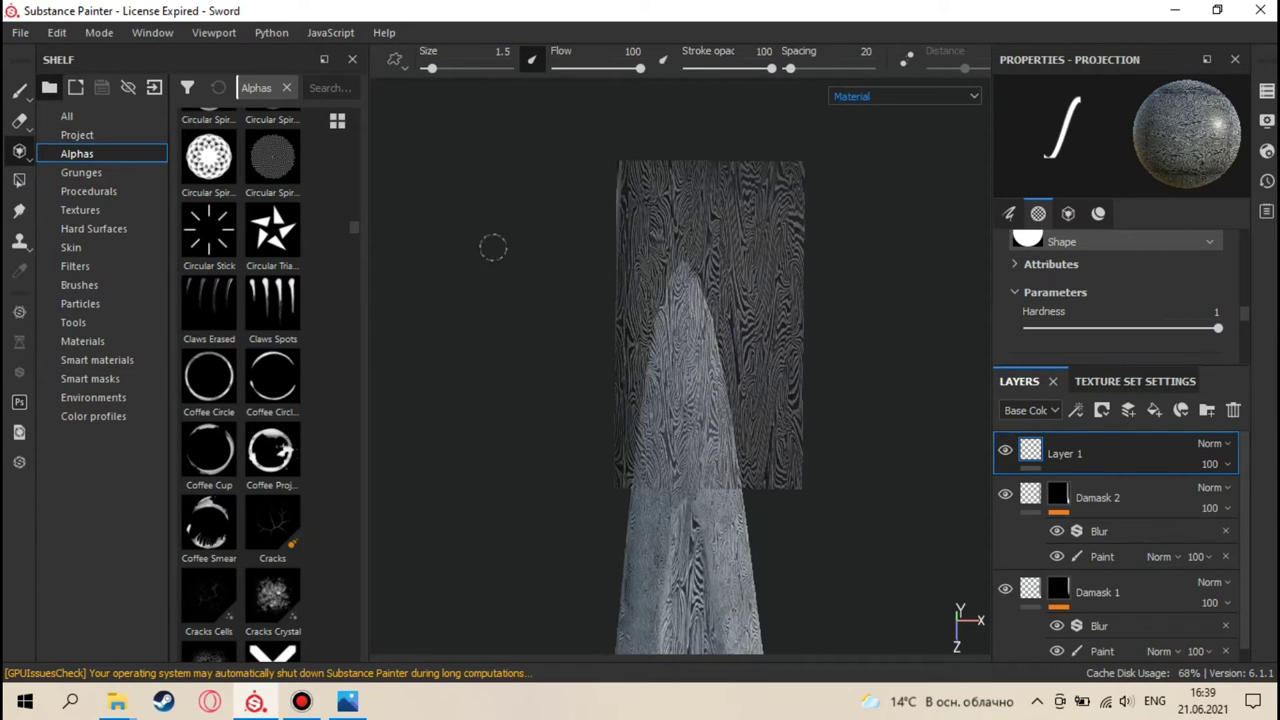
{"action": "scroll", "coordinate": [1092, 322], "scroll_direction": "down", "scroll_amount": 3}
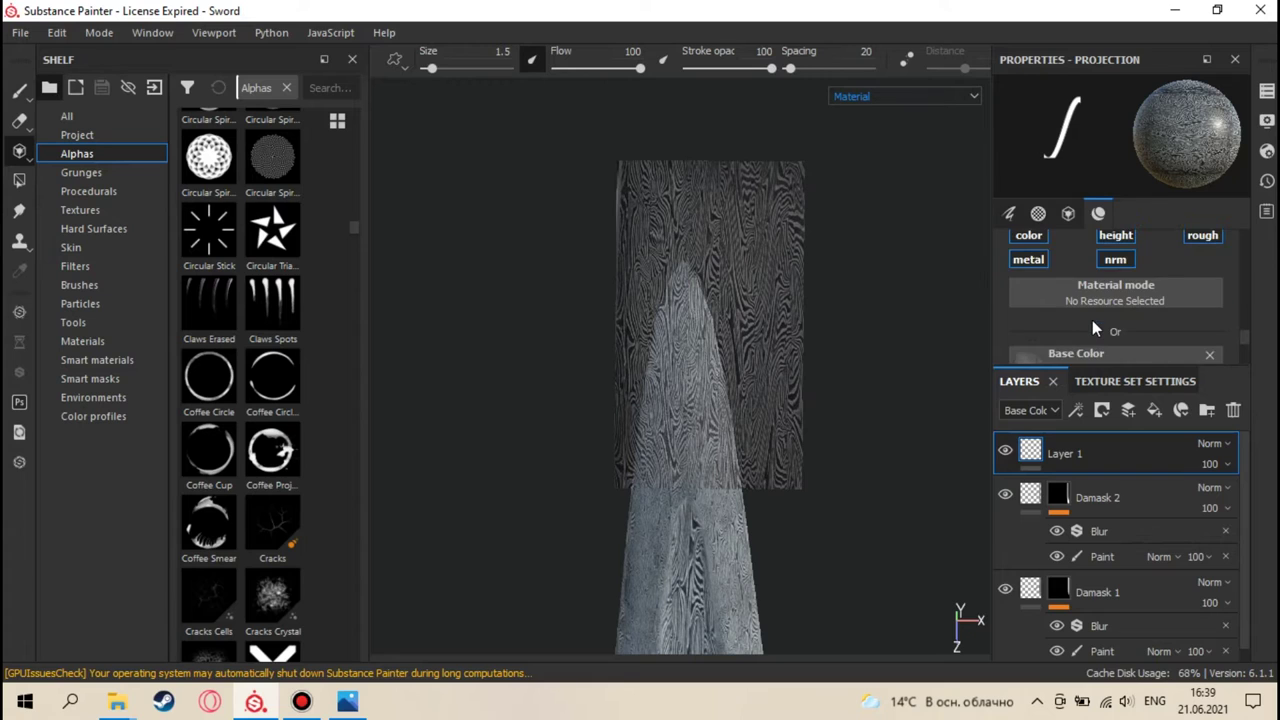
{"action": "scroll", "coordinate": [1092, 320], "scroll_direction": "down", "scroll_amount": 1}
{"action": "left_click", "coordinate": [1208, 301]}
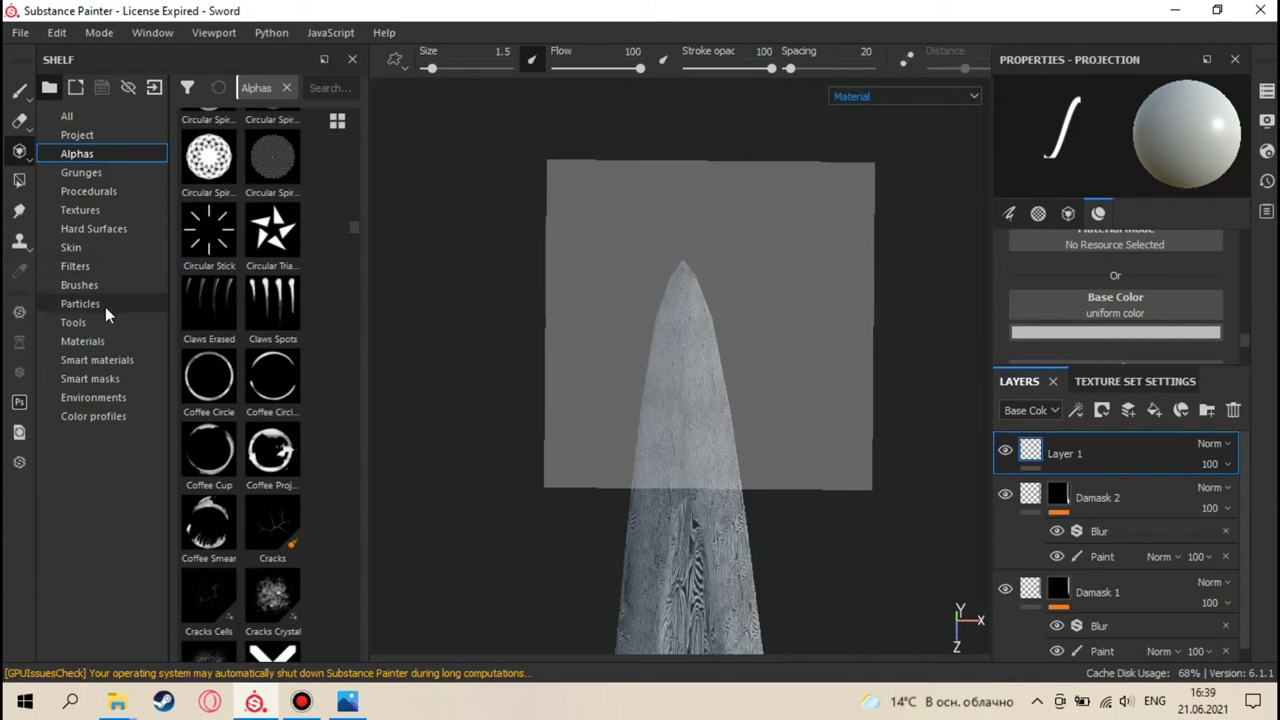
{"action": "left_click", "coordinate": [93, 210]}
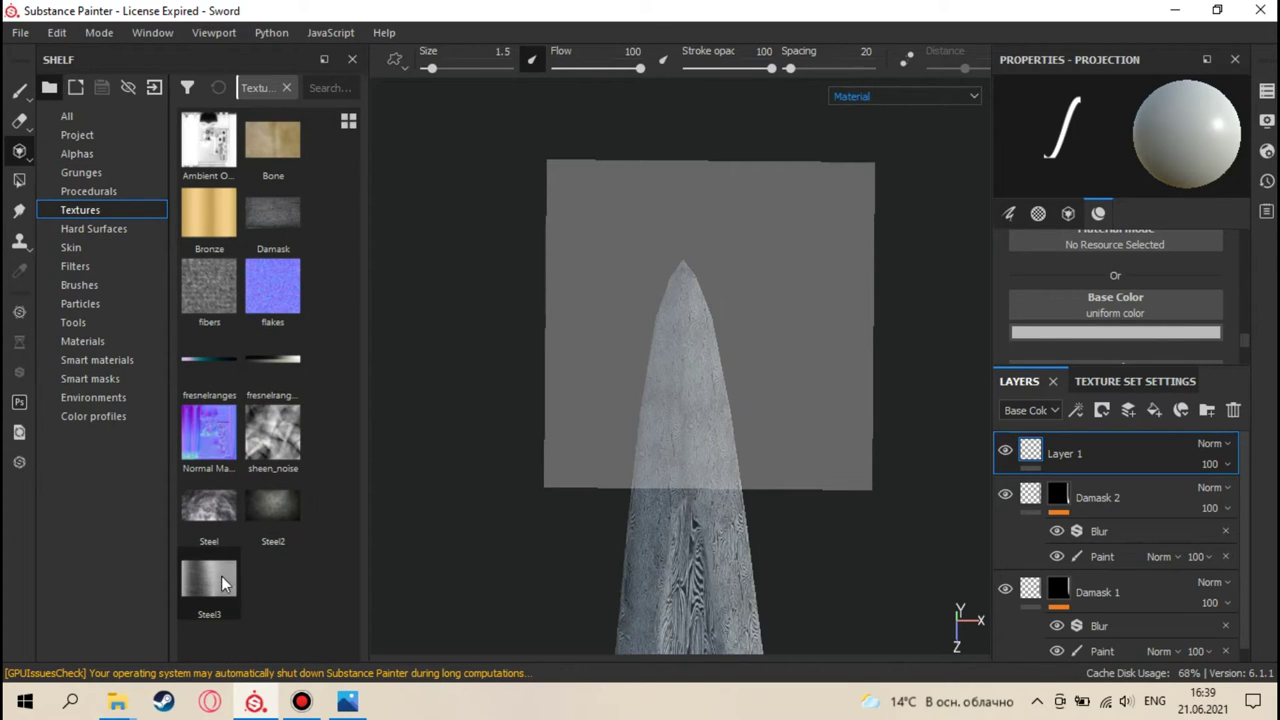
{"action": "left_click_drag", "start_coordinate": [215, 582], "coordinate": [1083, 310]}
- Set Steel3 as the projected base colour and tilt the projection plane over the blade tip
{"action": "left_click_drag", "start_coordinate": [905, 325], "coordinate": [900, 345], "text": "alt"}
{"action": "right_click_drag", "start_coordinate": [863, 326], "coordinate": [757, 400], "text": "alt"}
{"action": "mouse_move", "coordinate": [665, 200]}
{"action": "left_mouse_down", "text": "alt"}
{"action": "mouse_move", "coordinate": [680, 313]}
{"action": "mouse_move", "coordinate": [686, 199]}
{"action": "mouse_move", "coordinate": [763, 383]}
{"action": "mouse_move", "coordinate": [720, 335]}
{"action": "mouse_move", "coordinate": [729, 323]}
{"action": "mouse_move", "coordinate": [778, 430]}
{"action": "mouse_move", "coordinate": [700, 434]}
{"action": "mouse_move", "coordinate": [726, 429]}
{"action": "mouse_move", "coordinate": [600, 374]}
{"action": "mouse_move", "coordinate": [606, 417]}
{"action": "left_mouse_up", "text": "alt"}
{"action": "key", "text": "s"}
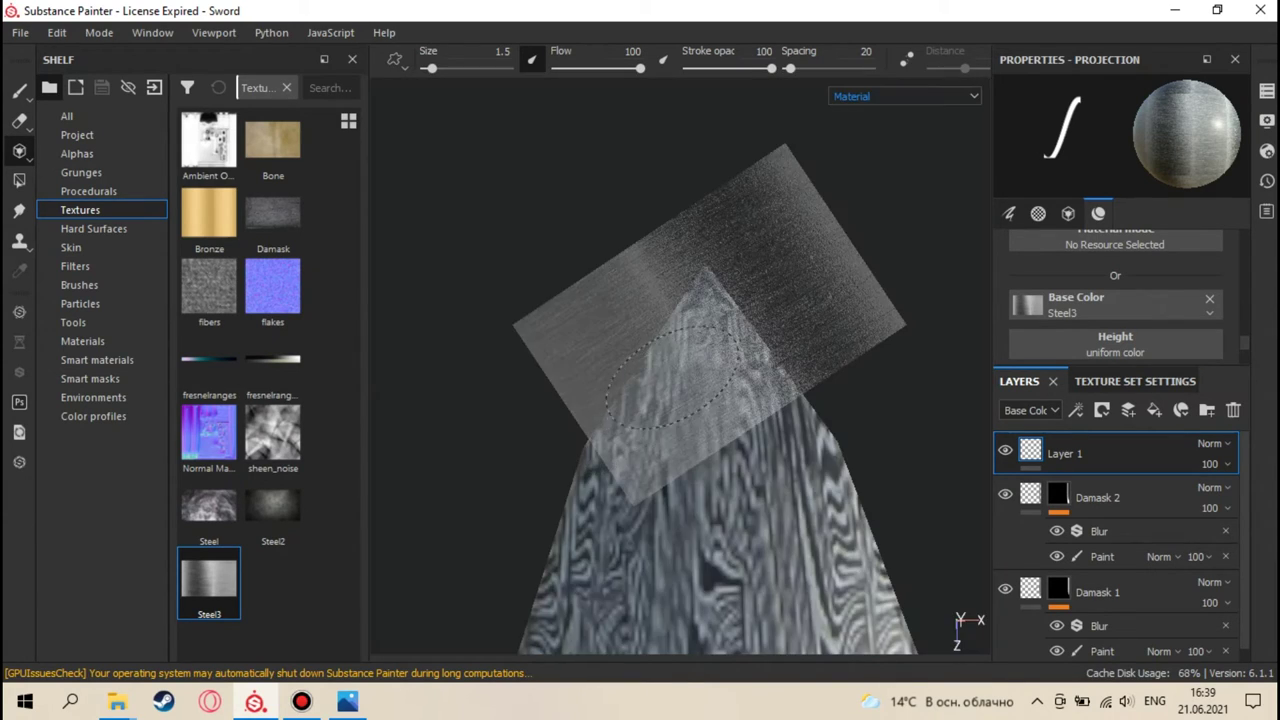
{"action": "mouse_move", "coordinate": [706, 346]}
{"action": "middle_mouse_down", "text": "alt"}
{"action": "mouse_move", "coordinate": [616, 373]}
{"action": "mouse_move", "coordinate": [600, 366]}
{"action": "mouse_move", "coordinate": [614, 329]}
{"action": "mouse_move", "coordinate": [617, 391]}
{"action": "mouse_move", "coordinate": [631, 350]}
{"action": "mouse_move", "coordinate": [623, 371]}
{"action": "mouse_move", "coordinate": [532, 360]}
{"action": "middle_mouse_up", "text": "alt"}
- Set brush size 0.84 and paint Steel3 along the blade's sloped edge near the tip
{"action": "right_click_drag", "start_coordinate": [532, 360], "coordinate": [548, 360], "text": "ctrl"}
{"action": "right_click_drag", "start_coordinate": [616, 442], "coordinate": [540, 442], "text": "ctrl"}
{"action": "right_click_drag", "start_coordinate": [598, 371], "coordinate": [593, 346], "text": "ctrl"}
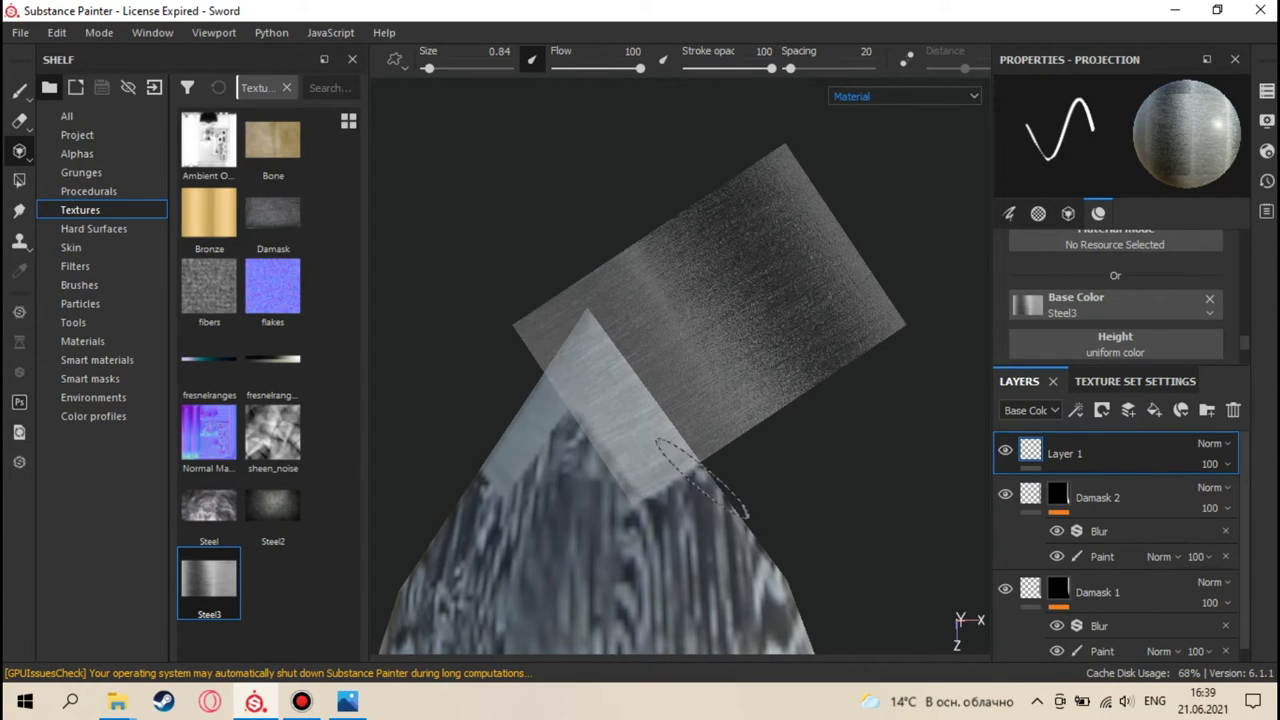
{"action": "middle_click_drag", "start_coordinate": [648, 398], "coordinate": [600, 368], "text": "alt"}
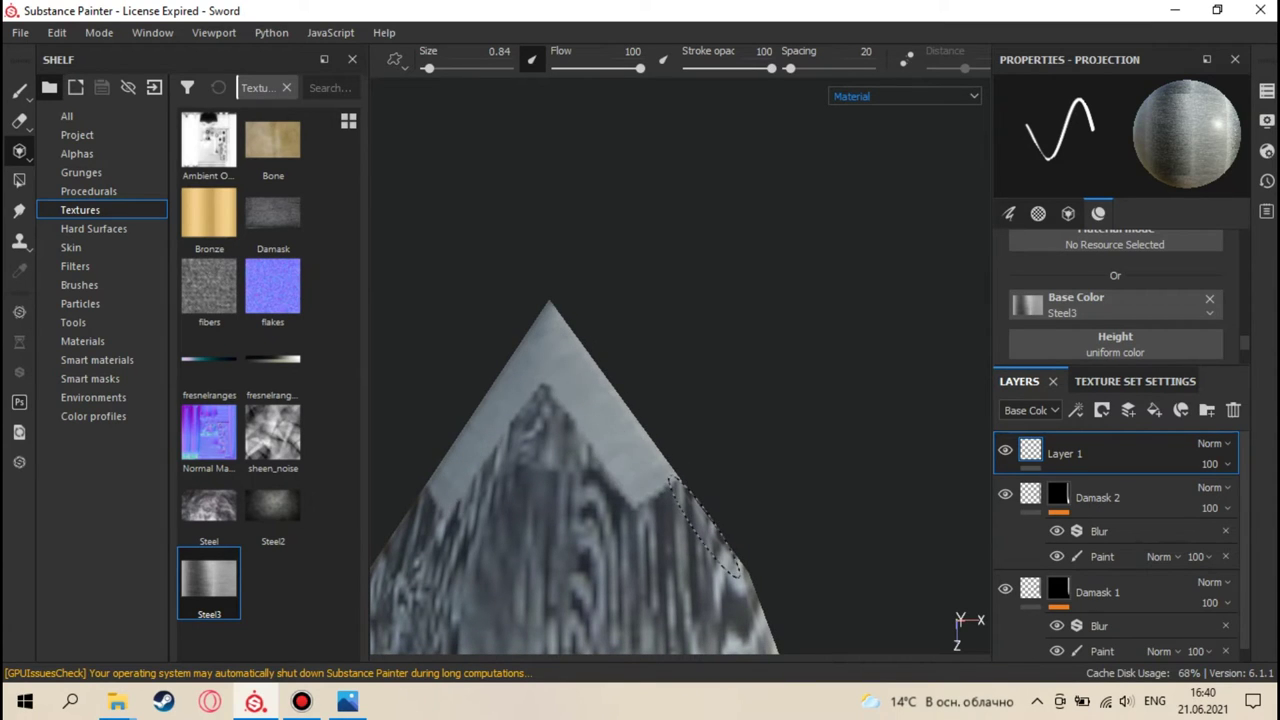
{"action": "key", "text": "ctrl"}
{"action": "left_click_drag", "start_coordinate": [690, 480], "coordinate": [614, 289], "text": "alt"}
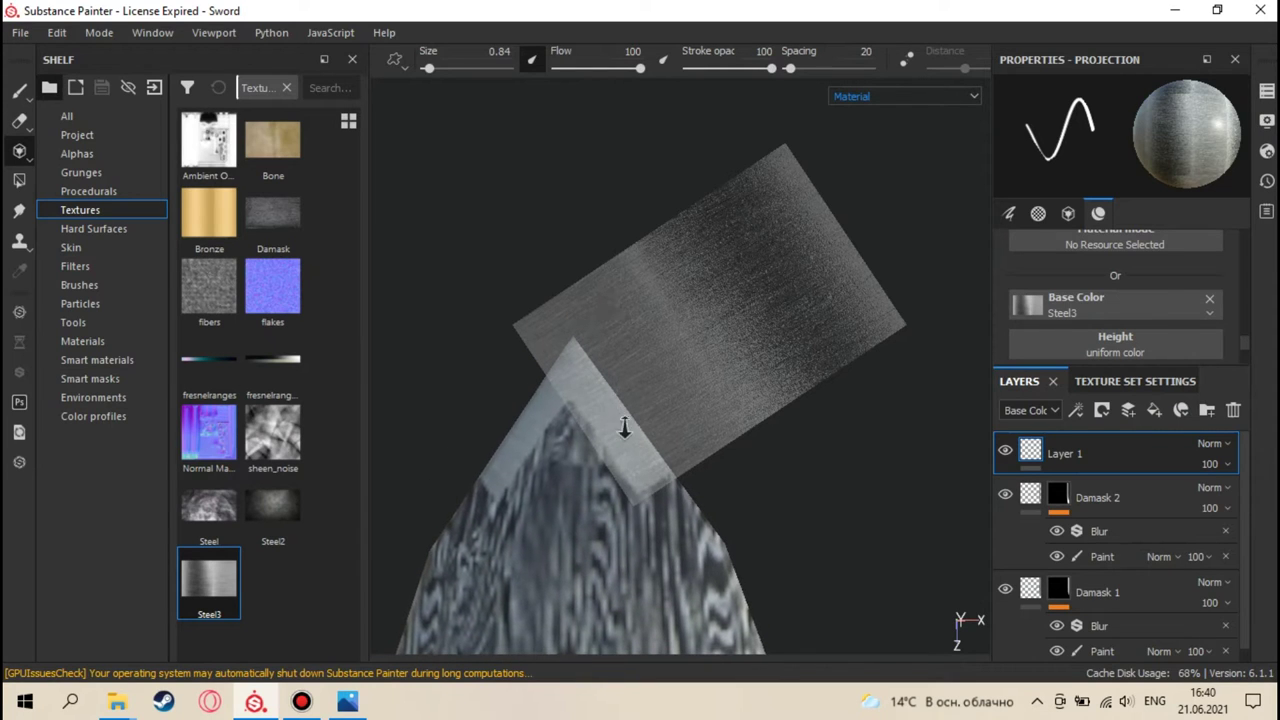
{"action": "left_click_drag", "start_coordinate": [624, 427], "coordinate": [600, 292], "text": "alt"}
{"action": "mouse_move", "coordinate": [600, 390]}
{"action": "left_mouse_down", "text": "alt"}
{"action": "mouse_move", "coordinate": [588, 264]}
{"action": "mouse_move", "coordinate": [608, 388]}
{"action": "mouse_move", "coordinate": [651, 423]}
{"action": "mouse_move", "coordinate": [629, 438]}
{"action": "mouse_move", "coordinate": [647, 478]}
{"action": "left_mouse_up", "text": "alt"}
{"action": "left_click_drag", "start_coordinate": [686, 560], "coordinate": [654, 420], "text": "alt"}
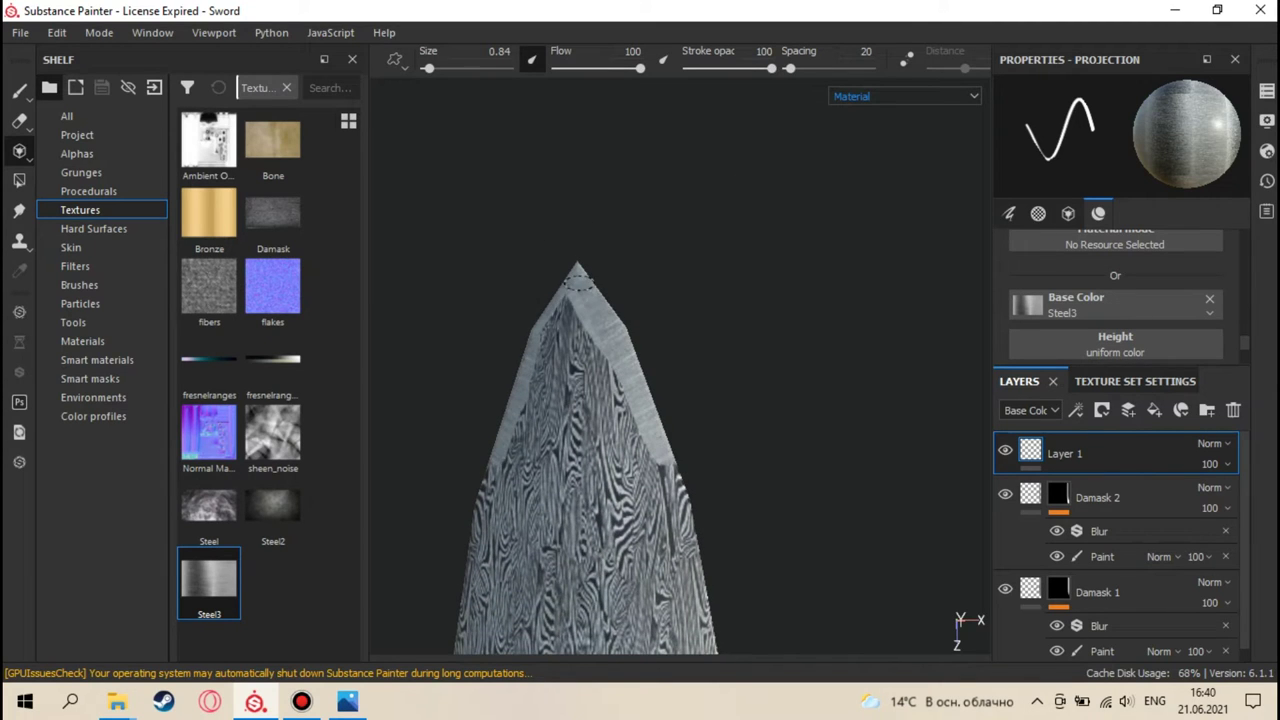
{"action": "left_click_drag", "start_coordinate": [658, 452], "coordinate": [597, 314], "text": "alt"}
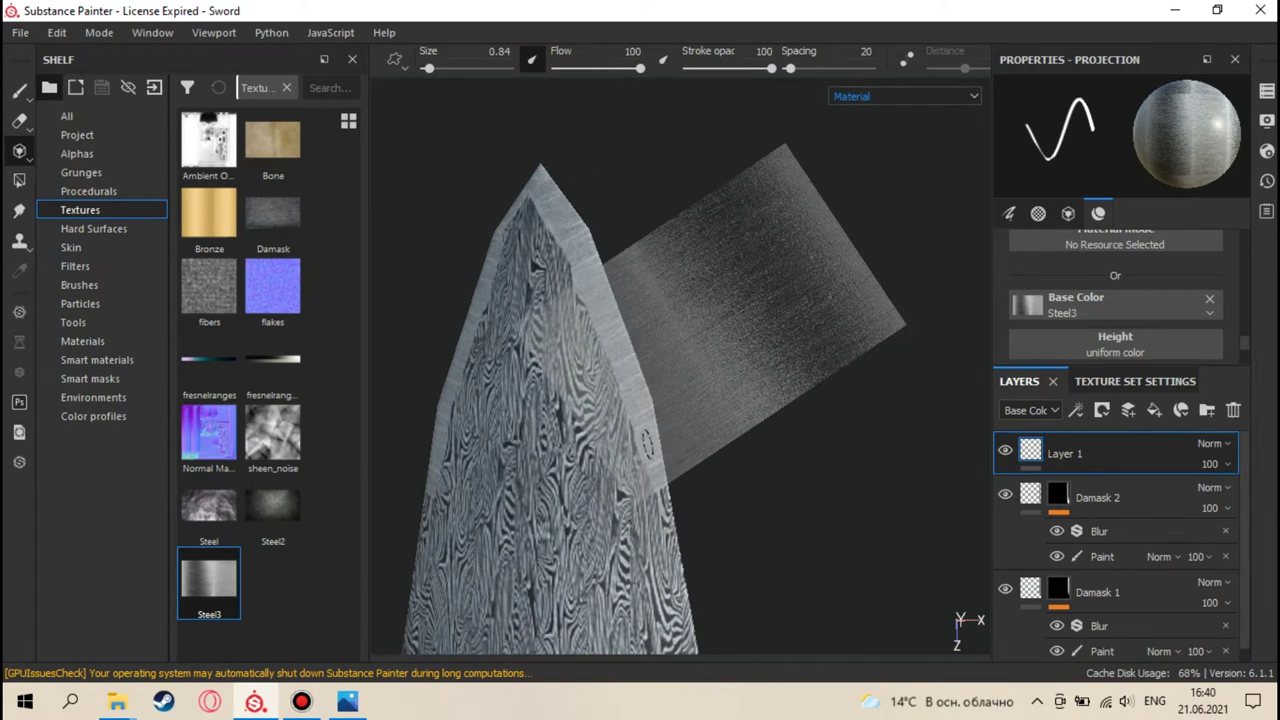
{"action": "left_click_drag", "start_coordinate": [646, 432], "coordinate": [632, 364], "text": "alt"}
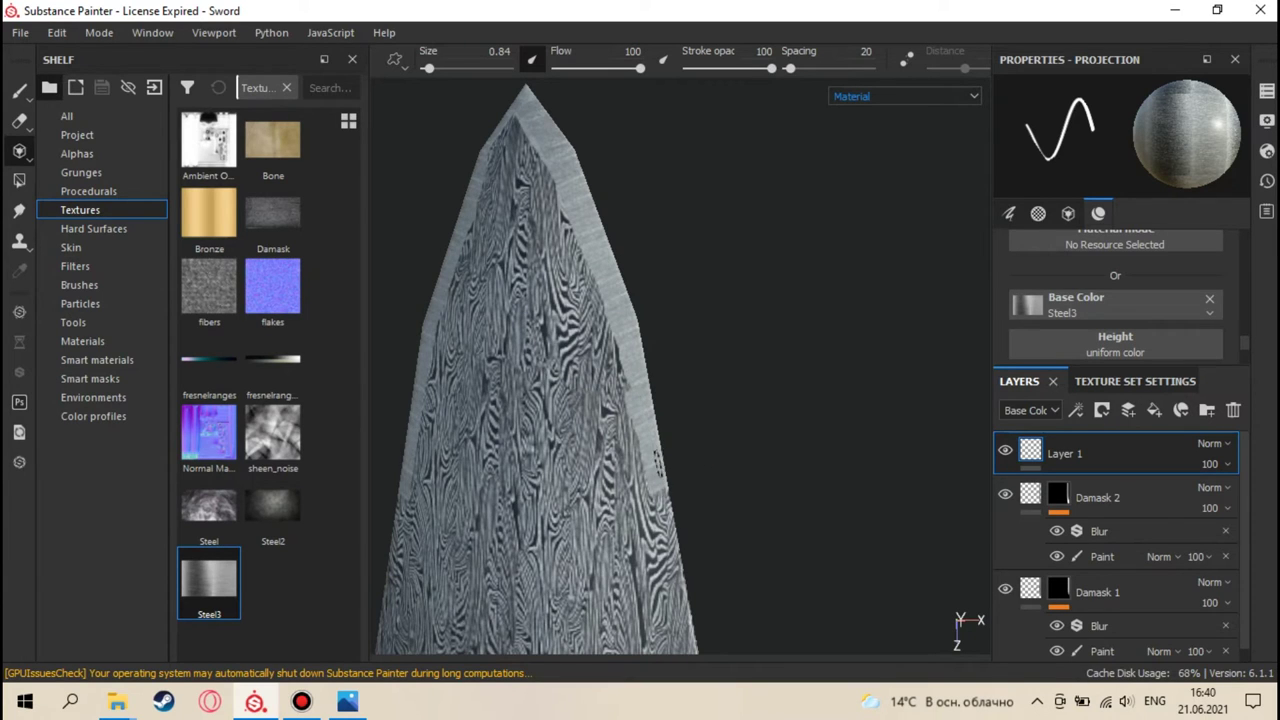
- Pan and orbit along the blade's cutting edge to align it with the Steel3 projection
{"action": "left_click_drag", "start_coordinate": [657, 460], "coordinate": [634, 354], "text": "alt"}
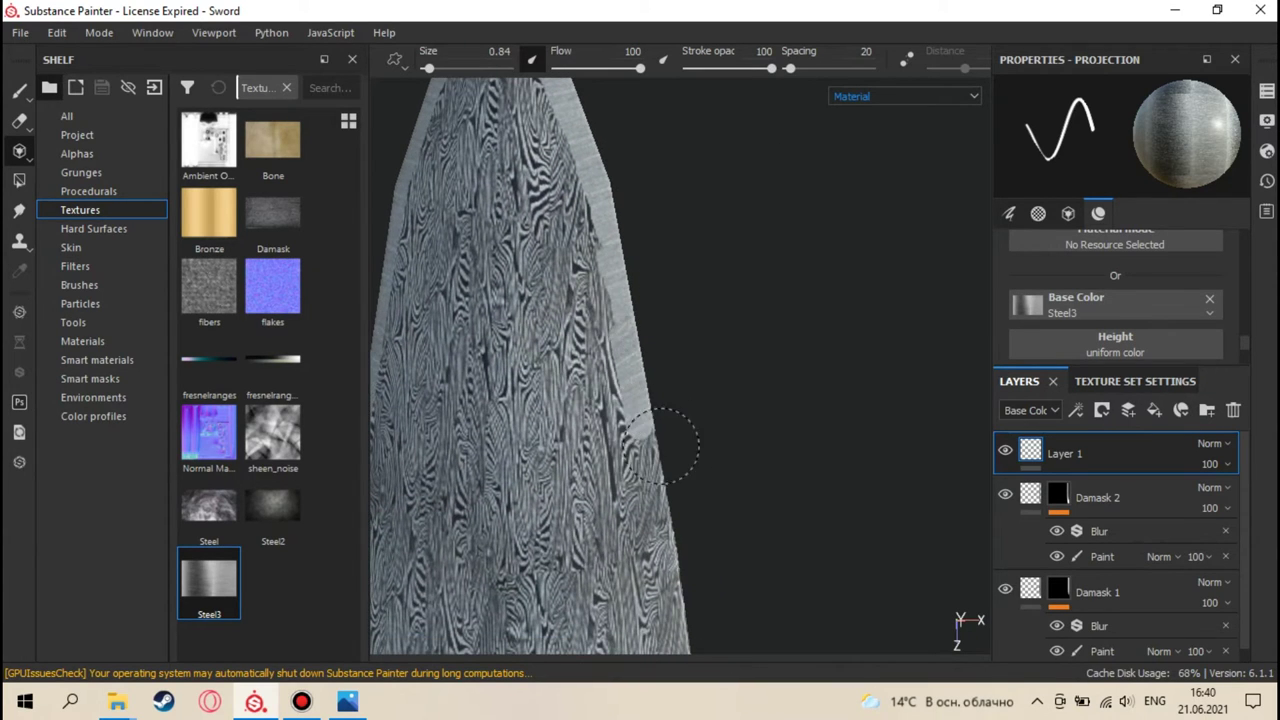
{"action": "left_click_drag", "start_coordinate": [660, 443], "coordinate": [643, 323], "text": "alt"}
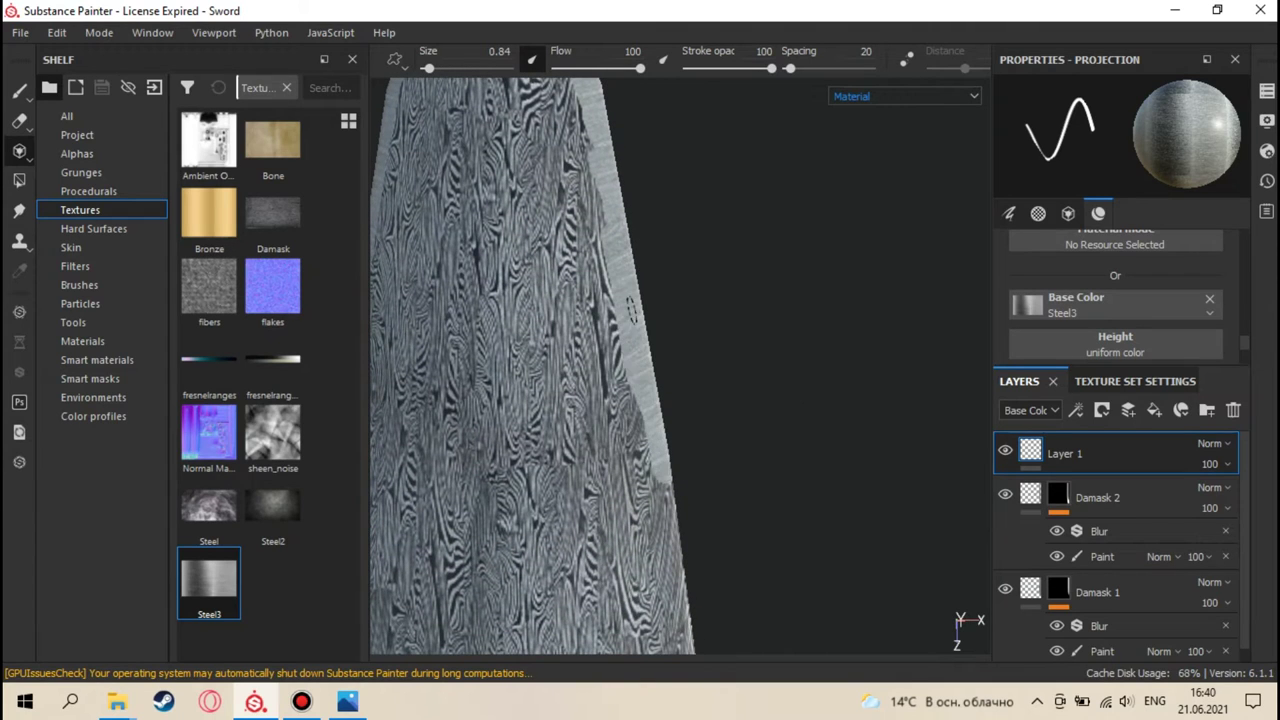
{"action": "left_click_drag", "start_coordinate": [631, 310], "coordinate": [634, 352], "text": "alt"}
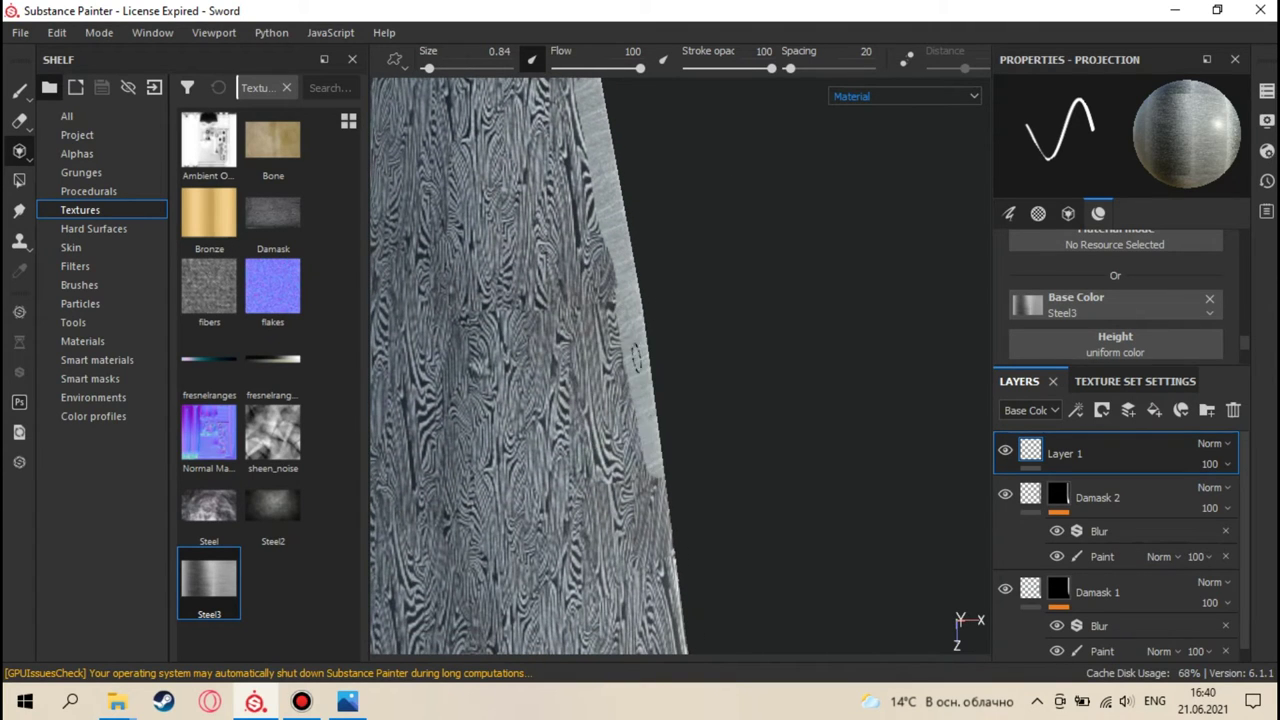
{"action": "left_click_drag", "start_coordinate": [643, 414], "coordinate": [650, 383], "text": "alt"}
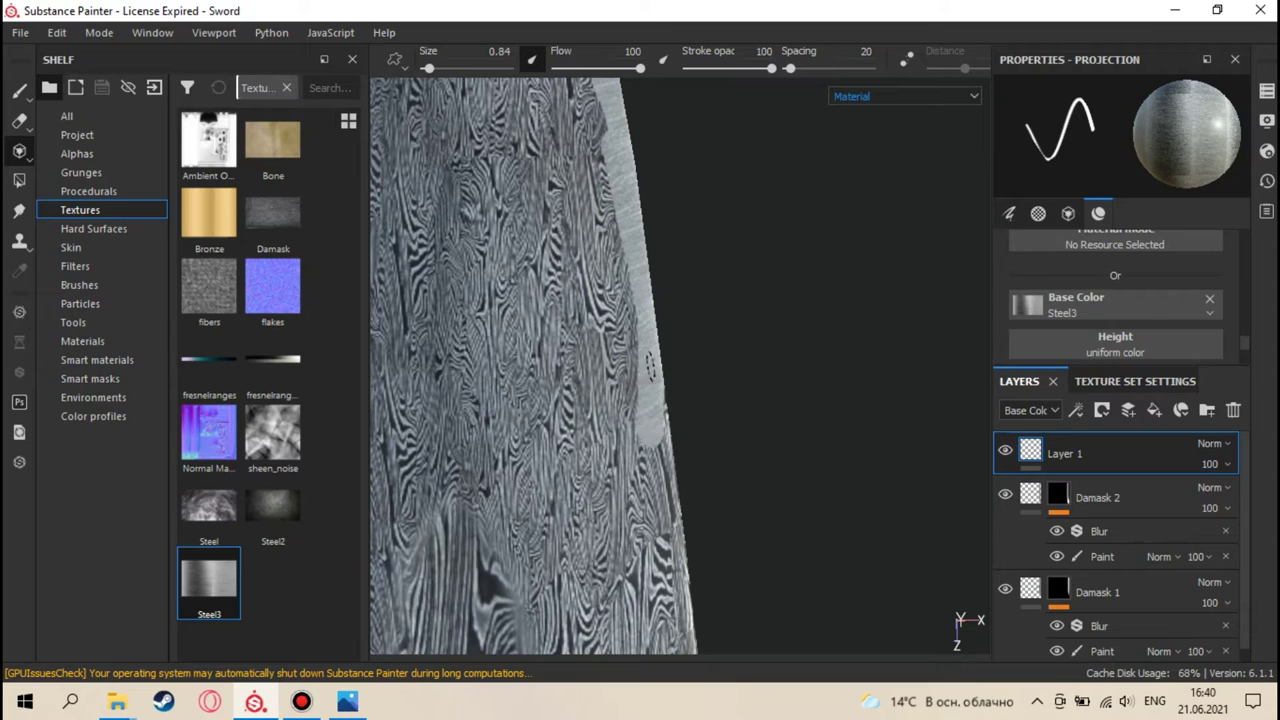
{"action": "left_click_drag", "start_coordinate": [711, 483], "coordinate": [635, 400], "text": "alt"}
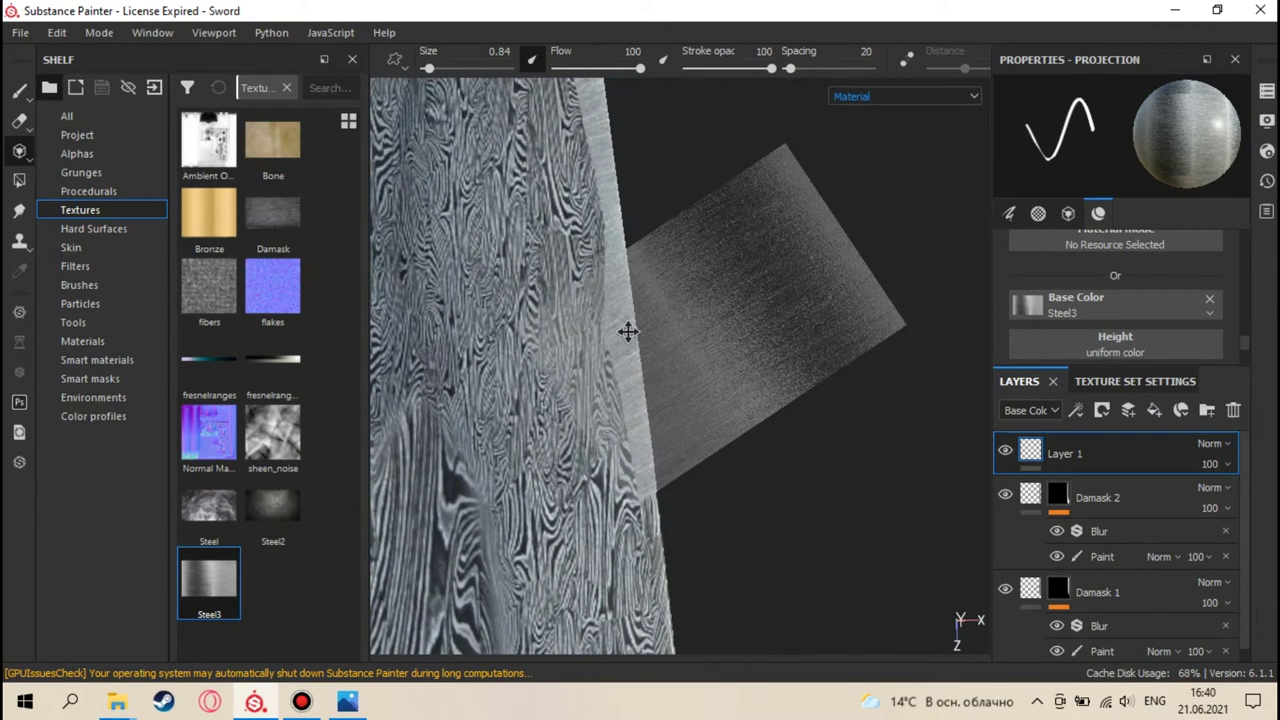
{"action": "left_click_drag", "start_coordinate": [626, 331], "coordinate": [632, 360], "text": "alt"}
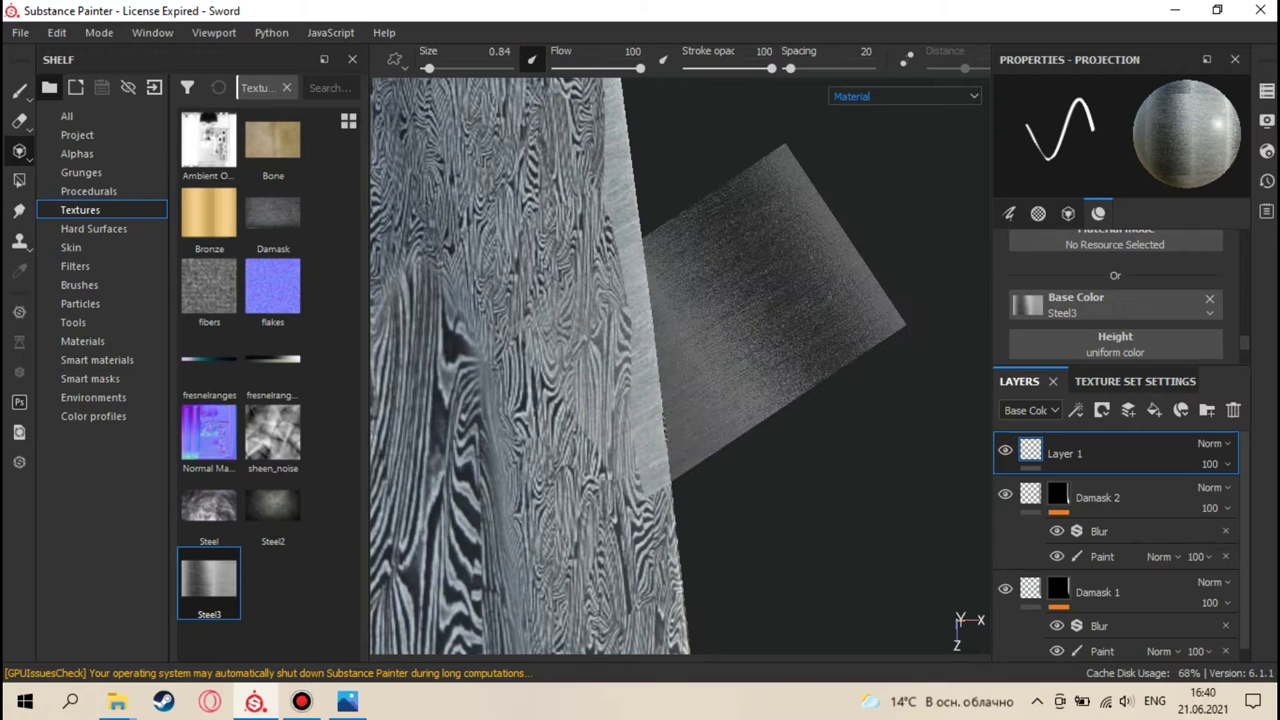
{"action": "left_click_drag", "start_coordinate": [666, 428], "coordinate": [656, 462], "text": "alt"}
{"action": "mouse_move", "coordinate": [642, 378]}
{"action": "left_mouse_down", "text": "alt"}
{"action": "mouse_move", "coordinate": [660, 374]}
{"action": "mouse_move", "coordinate": [655, 390]}
{"action": "mouse_move", "coordinate": [646, 323]}
{"action": "mouse_move", "coordinate": [651, 414]}
{"action": "mouse_move", "coordinate": [634, 383]}
{"action": "left_mouse_up", "text": "alt"}
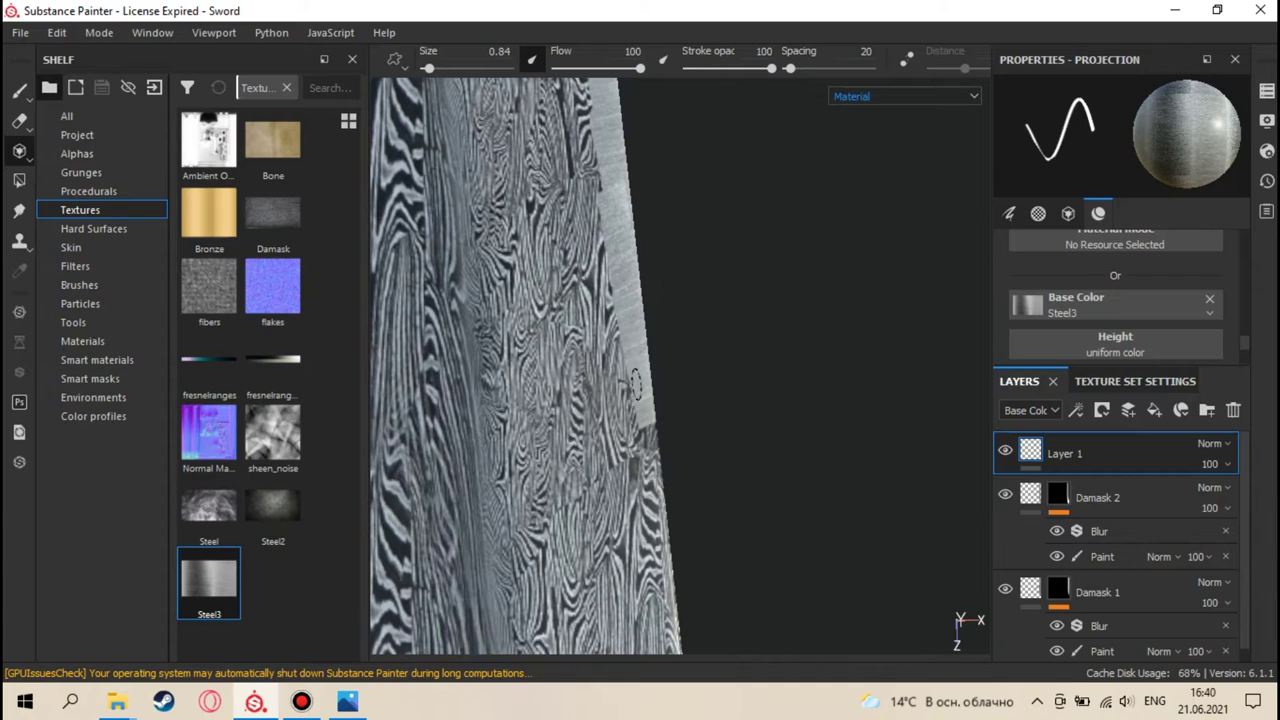
{"action": "left_click_drag", "start_coordinate": [645, 437], "coordinate": [651, 390], "text": "alt"}
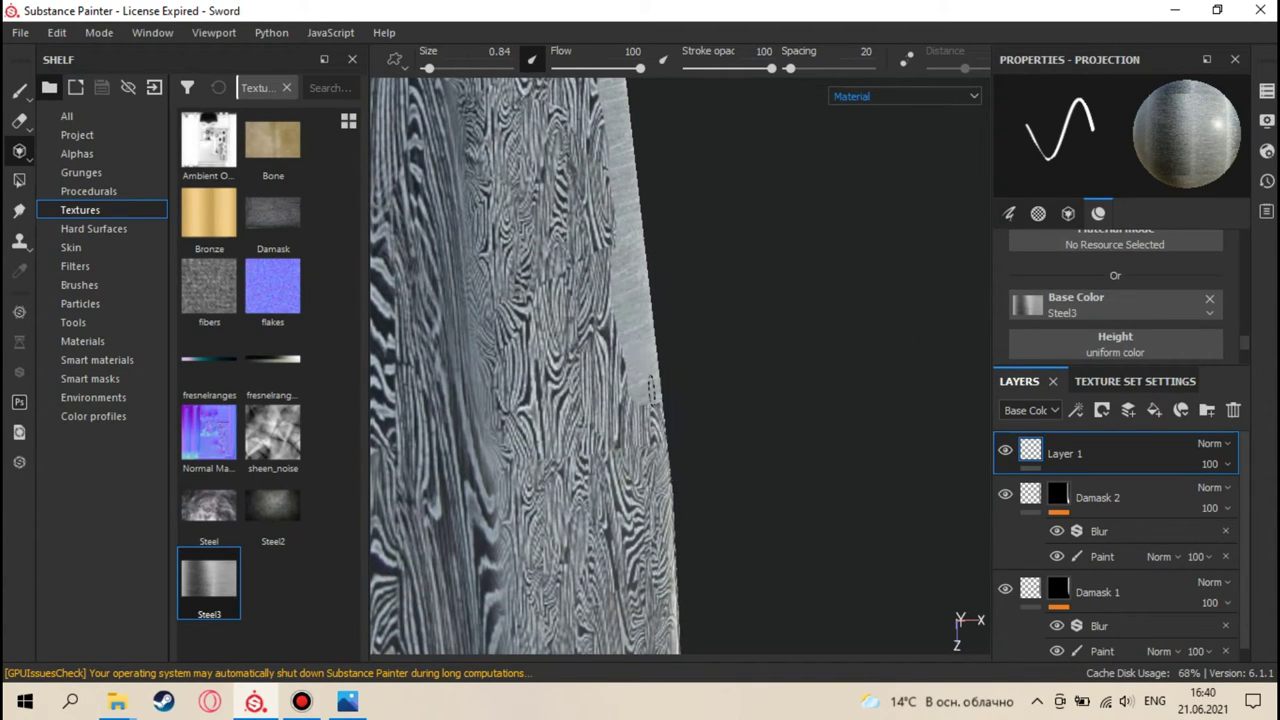
{"action": "left_click_drag", "start_coordinate": [660, 478], "coordinate": [650, 400], "text": "alt"}
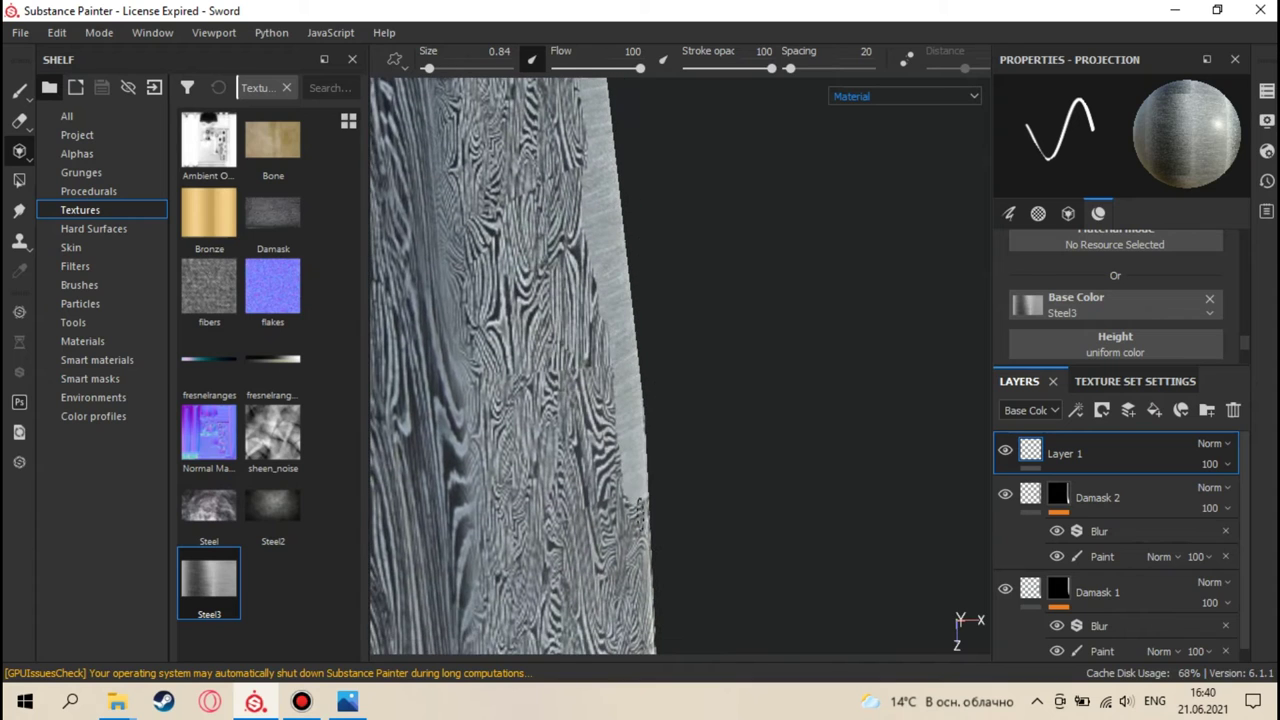
{"action": "mouse_move", "coordinate": [617, 340]}
{"action": "left_mouse_down", "text": "alt"}
{"action": "mouse_move", "coordinate": [617, 297]}
{"action": "mouse_move", "coordinate": [630, 362]}
{"action": "left_mouse_up", "text": "alt"}
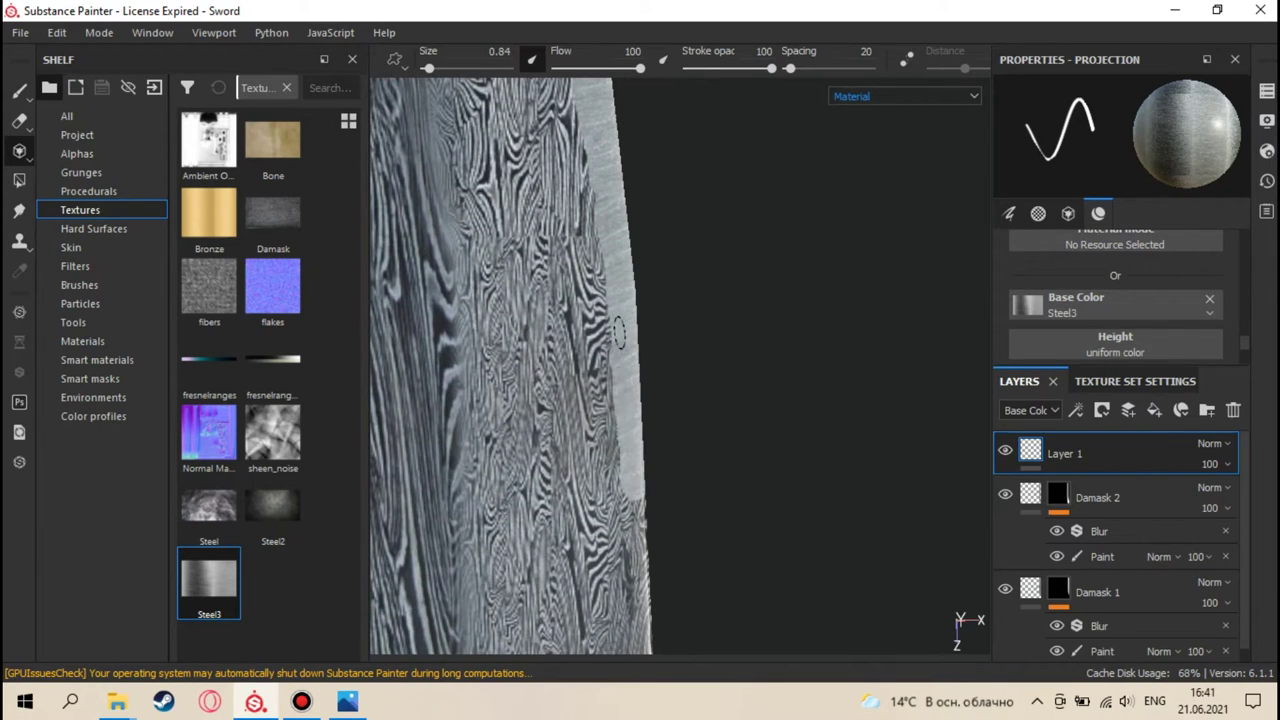
{"action": "mouse_move", "coordinate": [628, 469]}
{"action": "left_mouse_down", "text": "alt"}
{"action": "mouse_move", "coordinate": [626, 440]}
{"action": "mouse_move", "coordinate": [633, 482]}
{"action": "left_mouse_up", "text": "alt"}
{"action": "left_click_drag", "start_coordinate": [618, 335], "coordinate": [644, 380], "text": "alt"}
{"action": "mouse_move", "coordinate": [648, 432]}
{"action": "left_mouse_down", "text": "alt"}
{"action": "mouse_move", "coordinate": [629, 357]}
{"action": "mouse_move", "coordinate": [640, 329]}
{"action": "mouse_move", "coordinate": [637, 410]}
{"action": "left_mouse_up", "text": "alt"}
{"action": "left_click_drag", "start_coordinate": [632, 322], "coordinate": [645, 455], "text": "alt"}
{"action": "mouse_move", "coordinate": [652, 340]}
{"action": "left_mouse_down", "text": "alt"}
{"action": "mouse_move", "coordinate": [654, 283]}
{"action": "mouse_move", "coordinate": [648, 425]}
{"action": "mouse_move", "coordinate": [641, 333]}
{"action": "left_mouse_up", "text": "alt"}
{"action": "left_click_drag", "start_coordinate": [655, 484], "coordinate": [654, 429], "text": "alt"}
{"action": "left_click_drag", "start_coordinate": [651, 492], "coordinate": [655, 448], "text": "alt"}
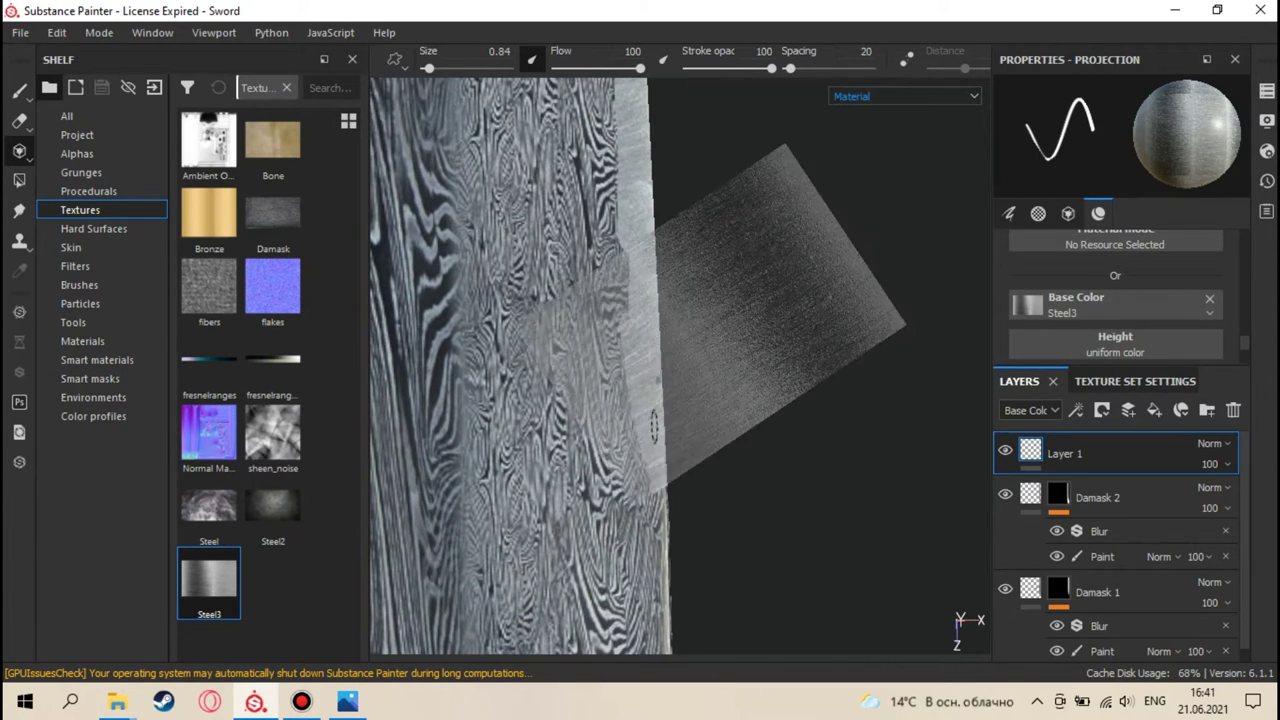
- Paint Steel3 over successive stretches of the blade's cutting edge
{"action": "mouse_move", "coordinate": [657, 357]}
{"action": "left_mouse_down", "text": "alt"}
{"action": "mouse_move", "coordinate": [648, 442]}
{"action": "mouse_move", "coordinate": [660, 371]}
{"action": "mouse_move", "coordinate": [657, 381]}
{"action": "left_mouse_up", "text": "alt"}
{"action": "left_click_drag", "start_coordinate": [649, 456], "coordinate": [625, 310], "text": "alt"}
{"action": "left_click_drag", "start_coordinate": [647, 393], "coordinate": [660, 430], "text": "alt"}
{"action": "mouse_move", "coordinate": [650, 520]}
{"action": "left_mouse_down", "text": "alt"}
{"action": "mouse_move", "coordinate": [651, 334]}
{"action": "mouse_move", "coordinate": [647, 517]}
{"action": "left_mouse_up", "text": "alt"}
{"action": "left_click_drag", "start_coordinate": [672, 400], "coordinate": [680, 340], "text": "alt"}
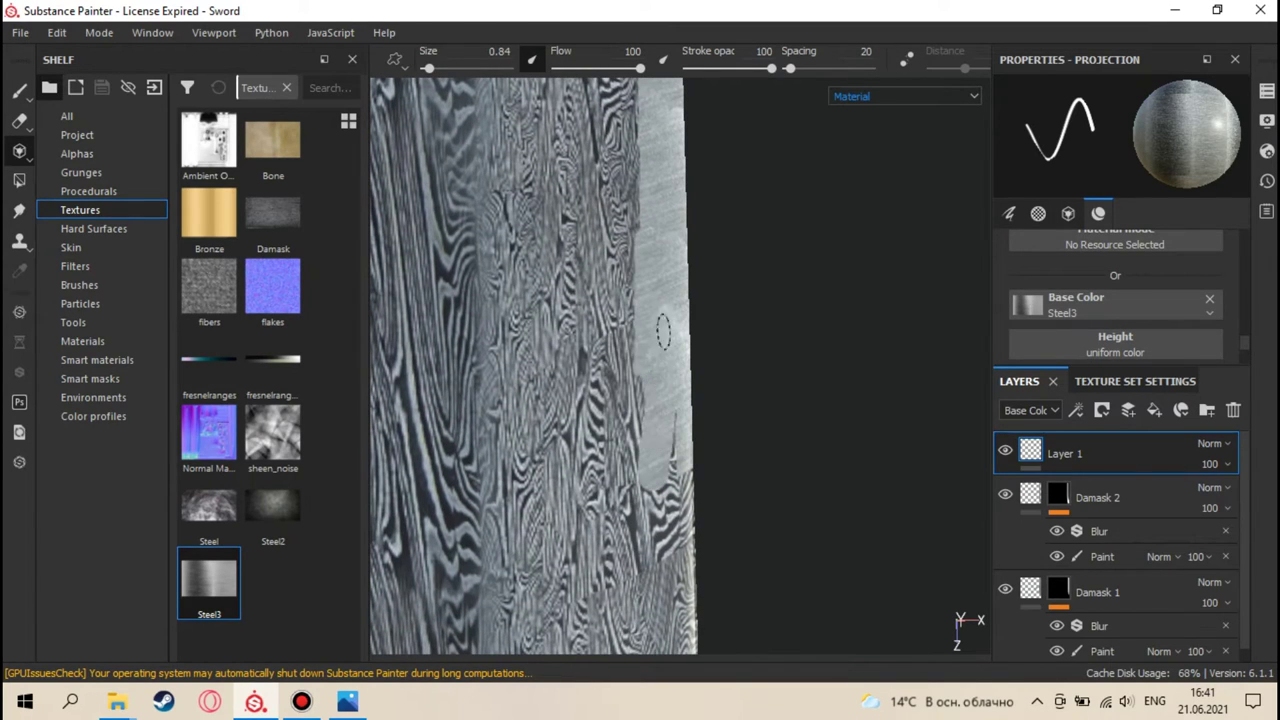
{"action": "left_click_drag", "start_coordinate": [658, 347], "coordinate": [682, 455], "text": "alt"}
{"action": "left_click_drag", "start_coordinate": [667, 273], "coordinate": [619, 490], "text": "alt"}
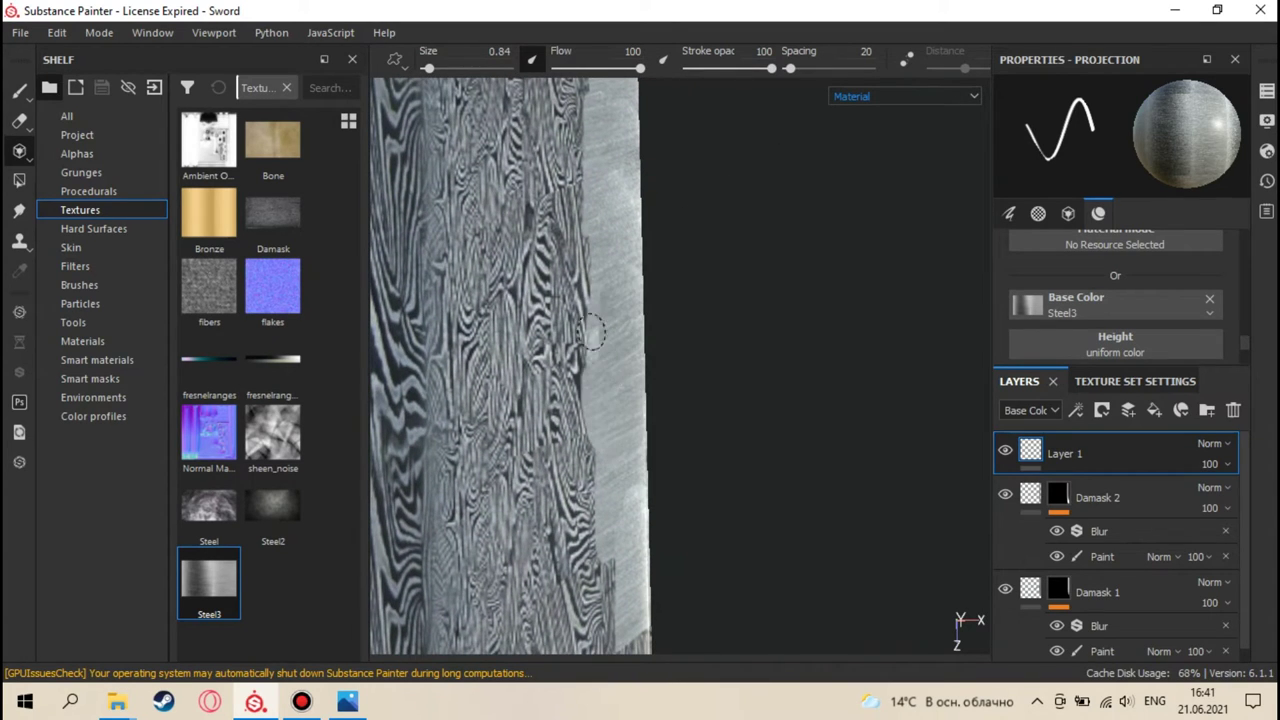
{"action": "left_click_drag", "start_coordinate": [620, 383], "coordinate": [600, 187], "text": "alt"}
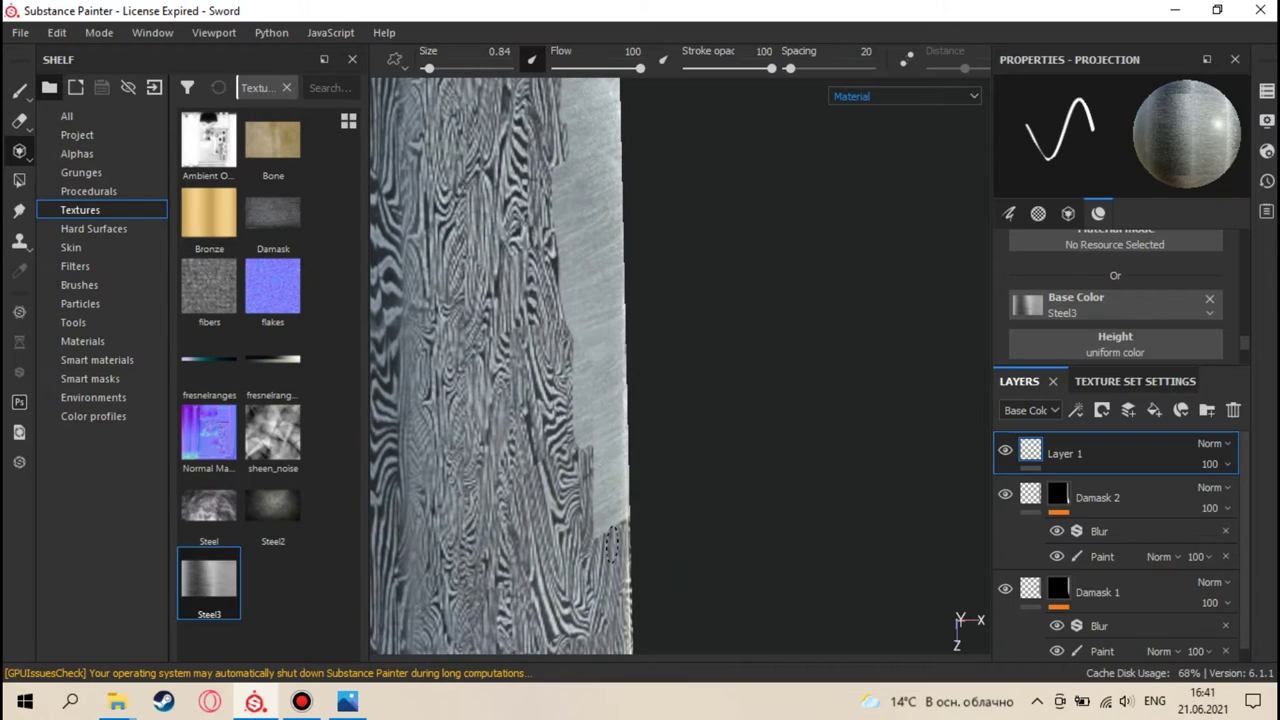
- Paint the Steel3 strip further down the blade's cutting edge
{"action": "left_click_drag", "start_coordinate": [619, 351], "coordinate": [614, 518], "text": "alt"}
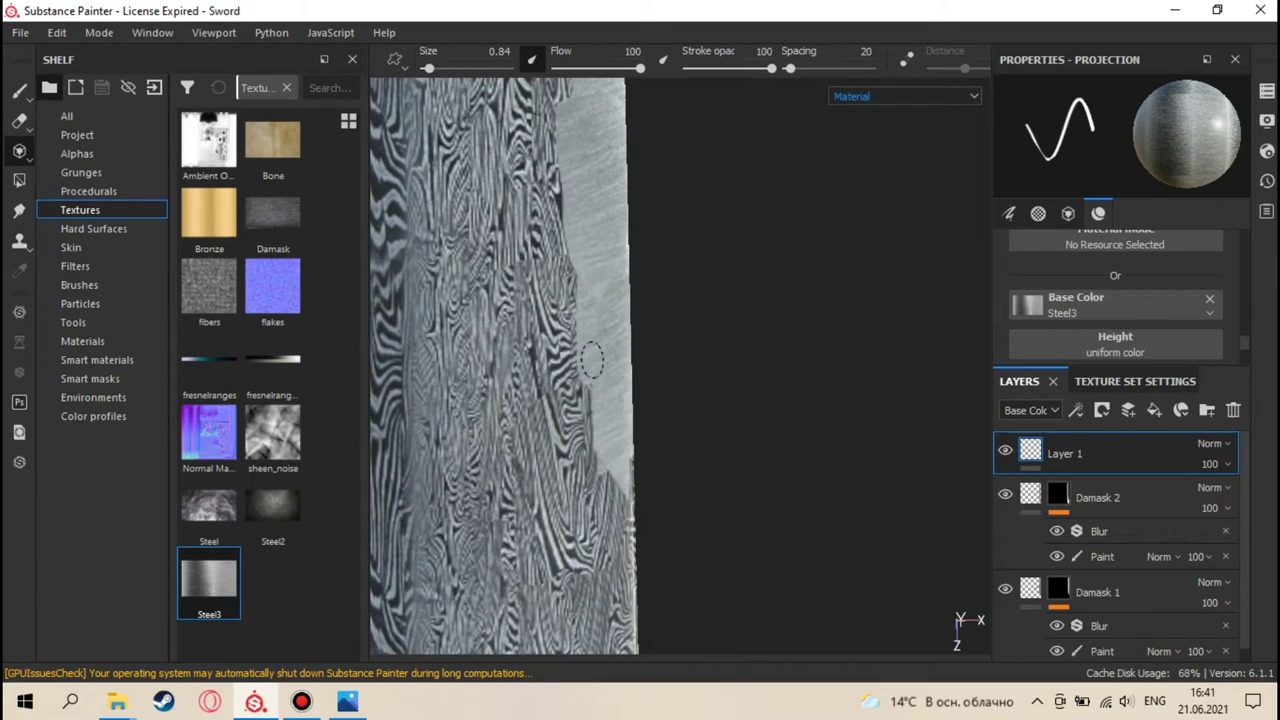
{"action": "left_click_drag", "start_coordinate": [617, 450], "coordinate": [628, 488], "text": "alt"}
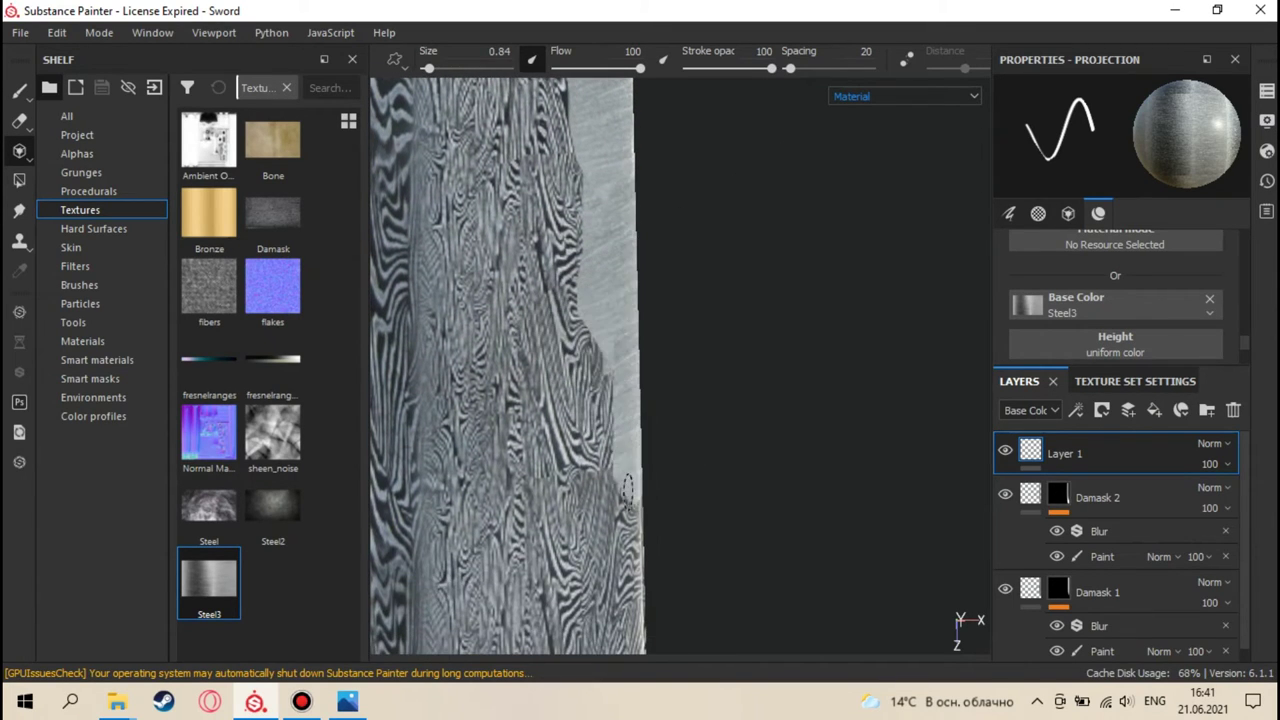
{"action": "left_click_drag", "start_coordinate": [612, 415], "coordinate": [630, 385], "text": "alt"}
{"action": "left_click_drag", "start_coordinate": [629, 458], "coordinate": [651, 397], "text": "alt"}
{"action": "left_click_drag", "start_coordinate": [617, 565], "coordinate": [620, 434], "text": "alt"}
{"action": "left_click_drag", "start_coordinate": [600, 390], "coordinate": [626, 389], "text": "alt"}
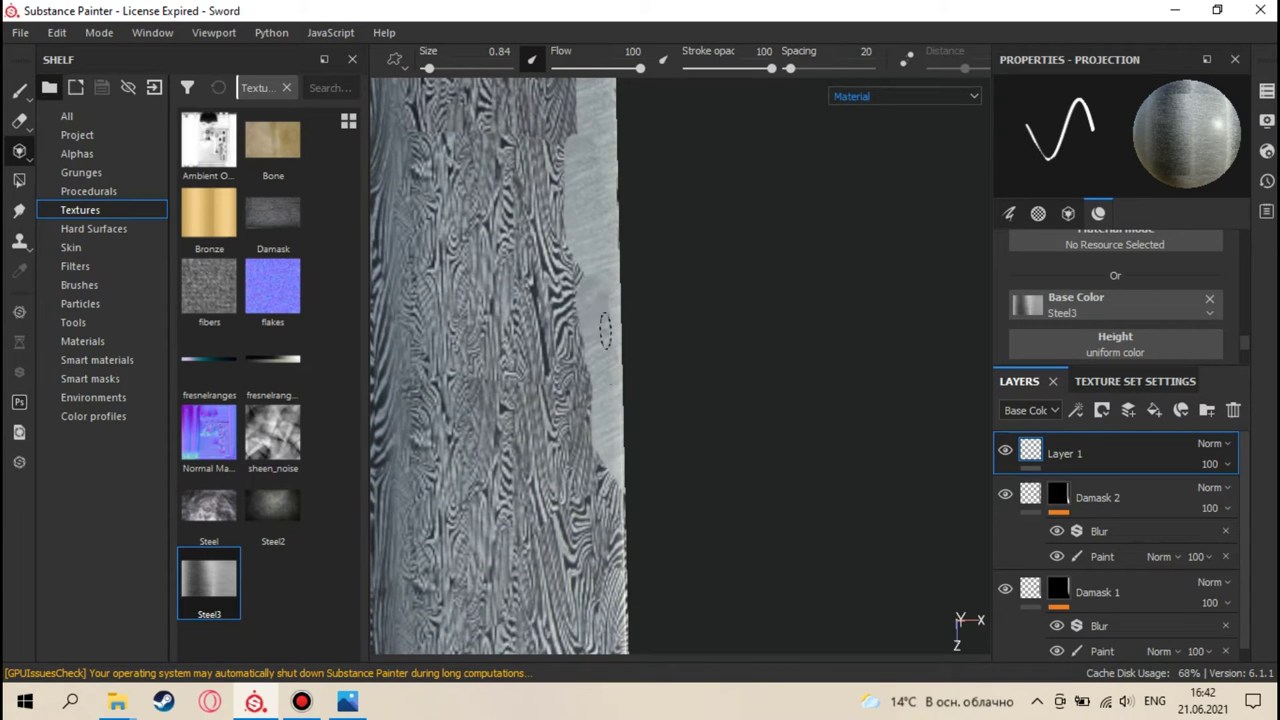
{"action": "left_click_drag", "start_coordinate": [614, 280], "coordinate": [603, 383], "text": "alt"}
{"action": "left_click_drag", "start_coordinate": [595, 330], "coordinate": [622, 508], "text": "alt"}
{"action": "left_click_drag", "start_coordinate": [638, 340], "coordinate": [634, 490], "text": "alt"}
{"action": "left_click_drag", "start_coordinate": [641, 410], "coordinate": [618, 432], "text": "alt"}
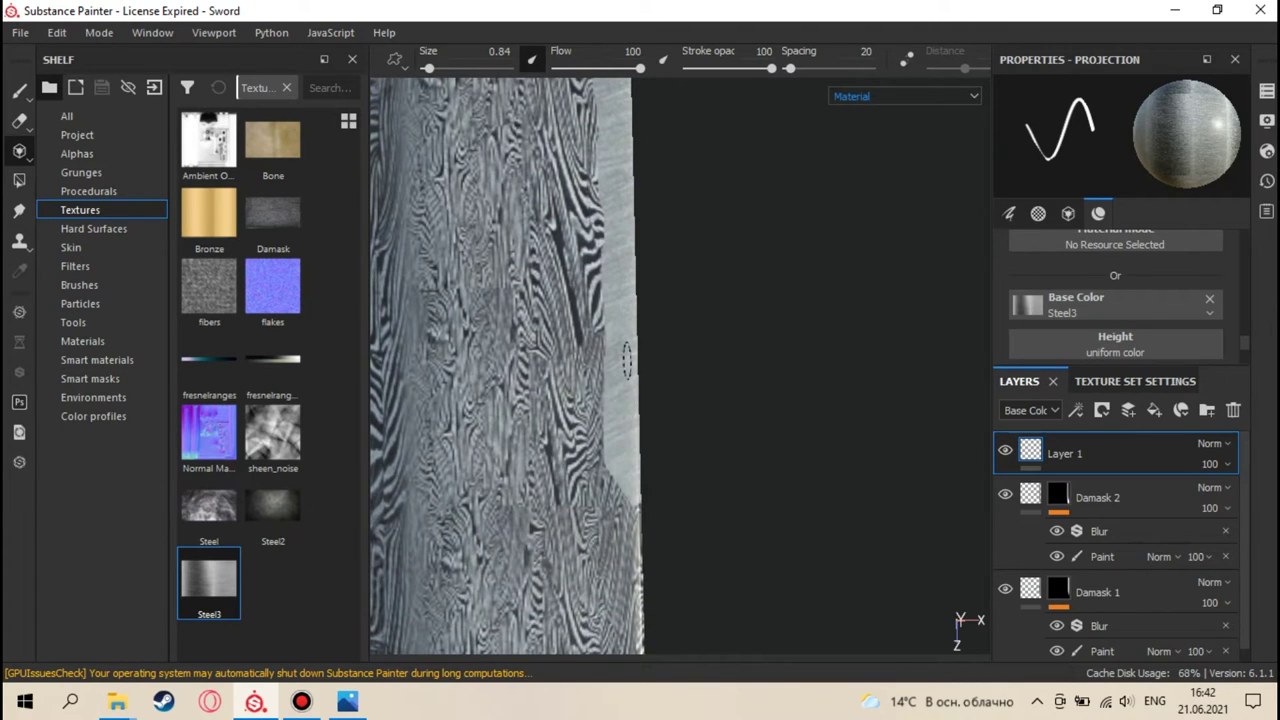
{"action": "left_click_drag", "start_coordinate": [626, 360], "coordinate": [628, 550], "text": "alt"}
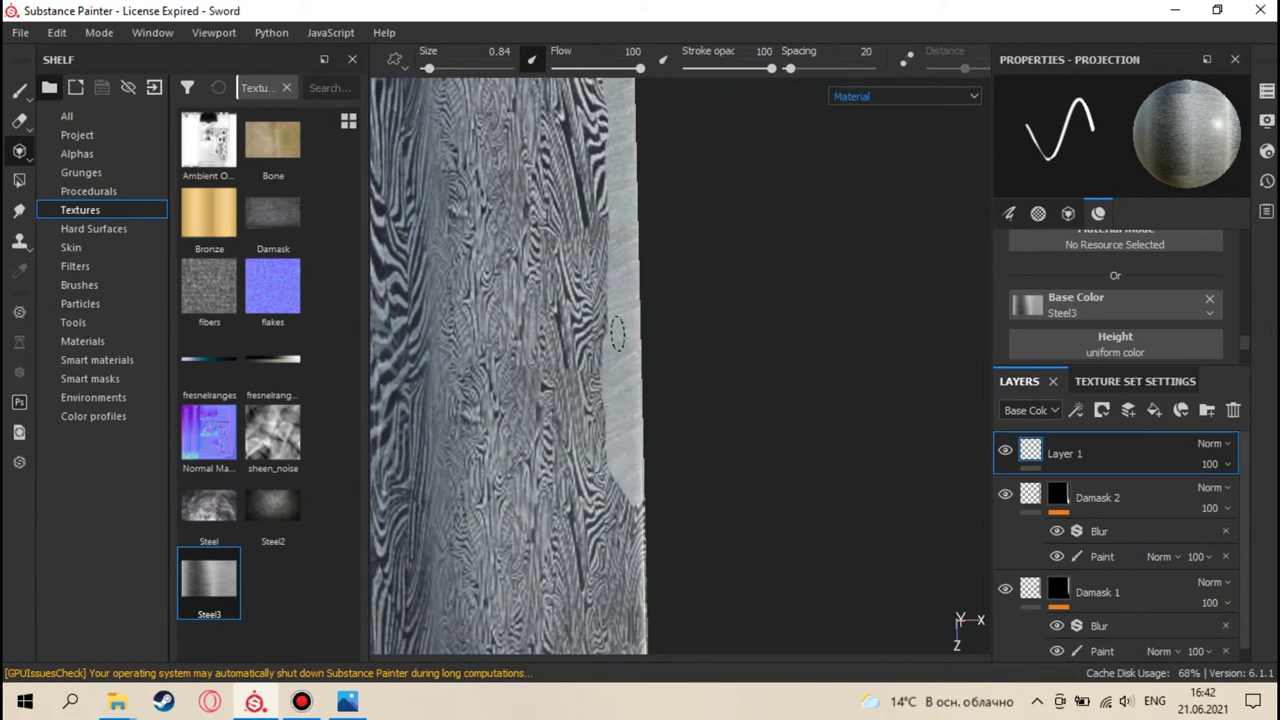
- Carry the steel strip down to where the blade meets the guard
{"action": "left_click_drag", "start_coordinate": [633, 490], "coordinate": [635, 587], "text": "alt"}
{"action": "mouse_move", "coordinate": [633, 437]}
{"action": "left_mouse_down", "text": "alt"}
{"action": "mouse_move", "coordinate": [606, 274]}
{"action": "mouse_move", "coordinate": [614, 457]}
{"action": "mouse_move", "coordinate": [628, 380]}
{"action": "mouse_move", "coordinate": [612, 348]}
{"action": "mouse_move", "coordinate": [630, 456]}
{"action": "left_mouse_up", "text": "alt"}
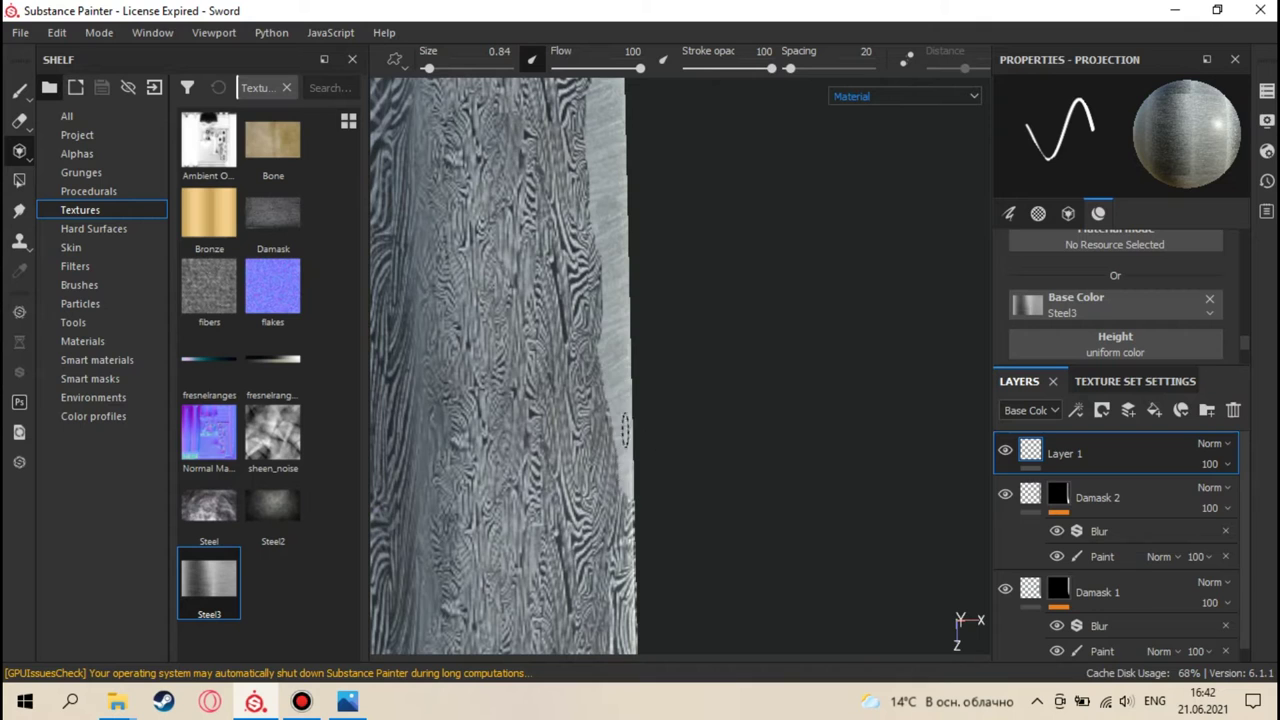
{"action": "mouse_move", "coordinate": [627, 545]}
{"action": "left_mouse_down", "text": "alt"}
{"action": "mouse_move", "coordinate": [619, 485]}
{"action": "mouse_move", "coordinate": [626, 600]}
{"action": "mouse_move", "coordinate": [630, 520]}
{"action": "mouse_move", "coordinate": [598, 447]}
{"action": "left_mouse_up", "text": "alt"}
{"action": "left_click_drag", "start_coordinate": [613, 505], "coordinate": [625, 440], "text": "alt"}
{"action": "middle_click_drag", "start_coordinate": [629, 565], "coordinate": [644, 510], "text": "alt"}
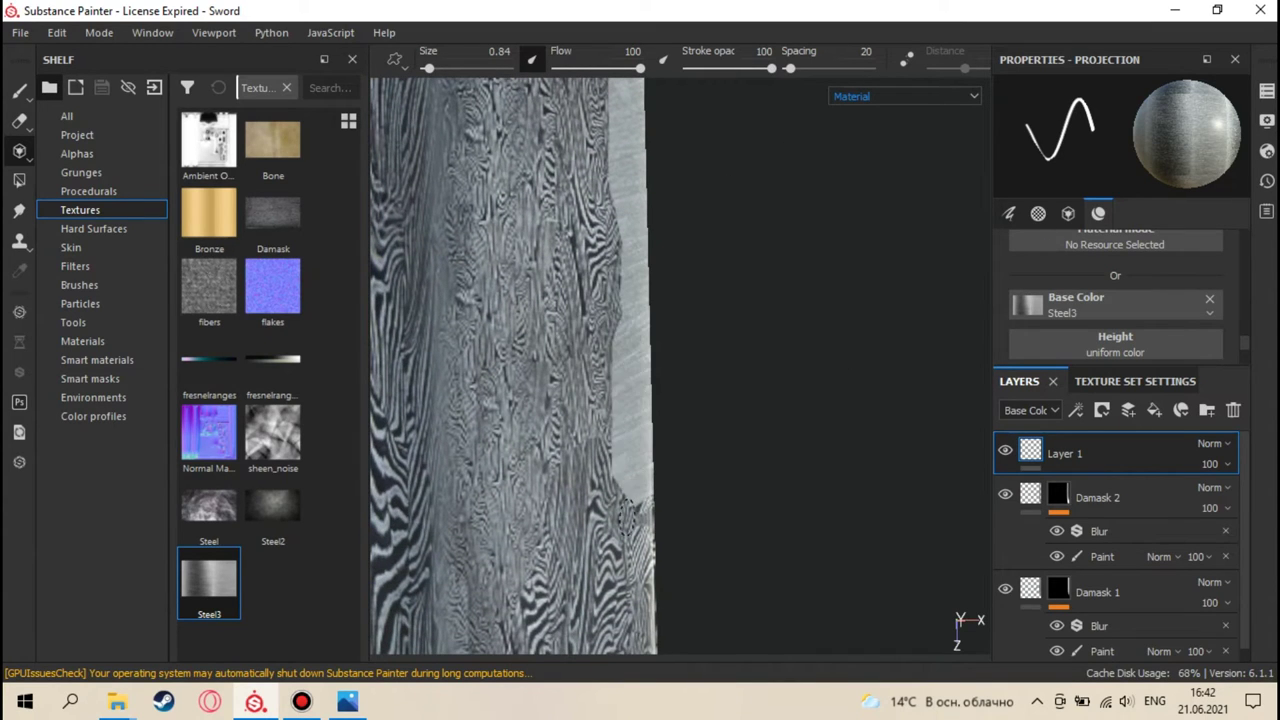
{"action": "middle_click_drag", "start_coordinate": [626, 360], "coordinate": [626, 338], "text": "alt"}
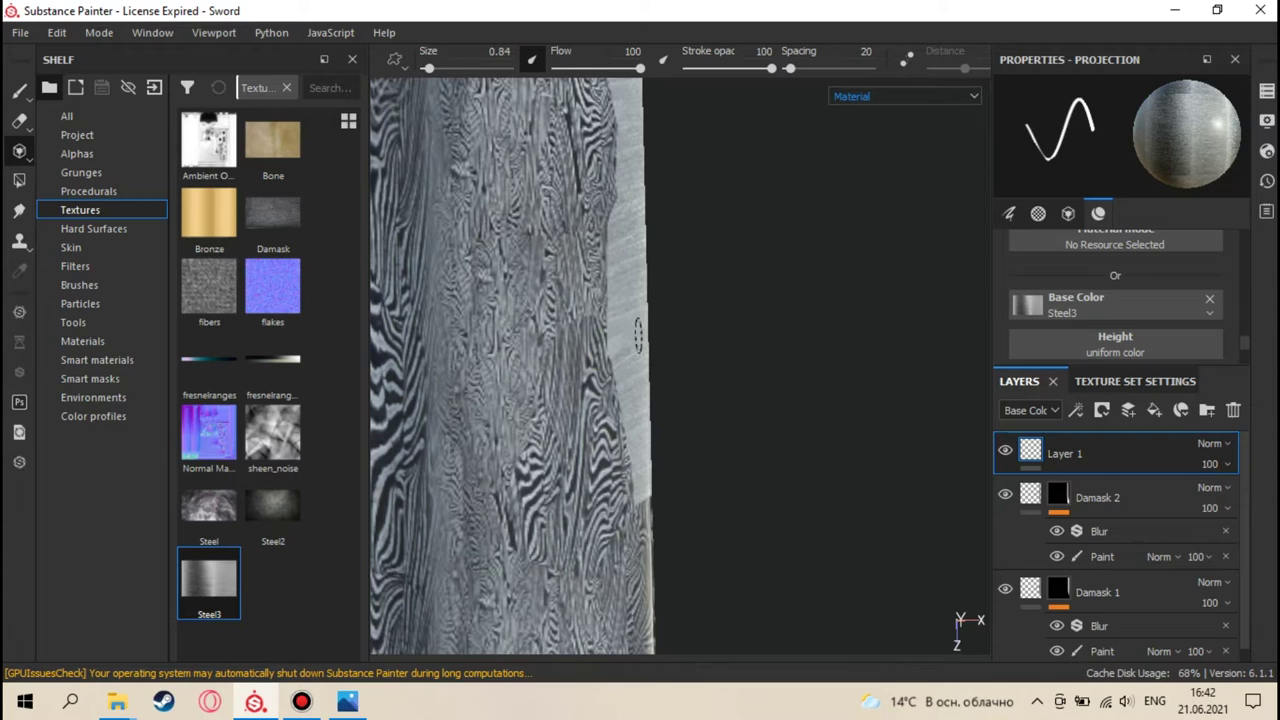
{"action": "middle_click_drag", "start_coordinate": [637, 455], "coordinate": [603, 403], "text": "alt"}
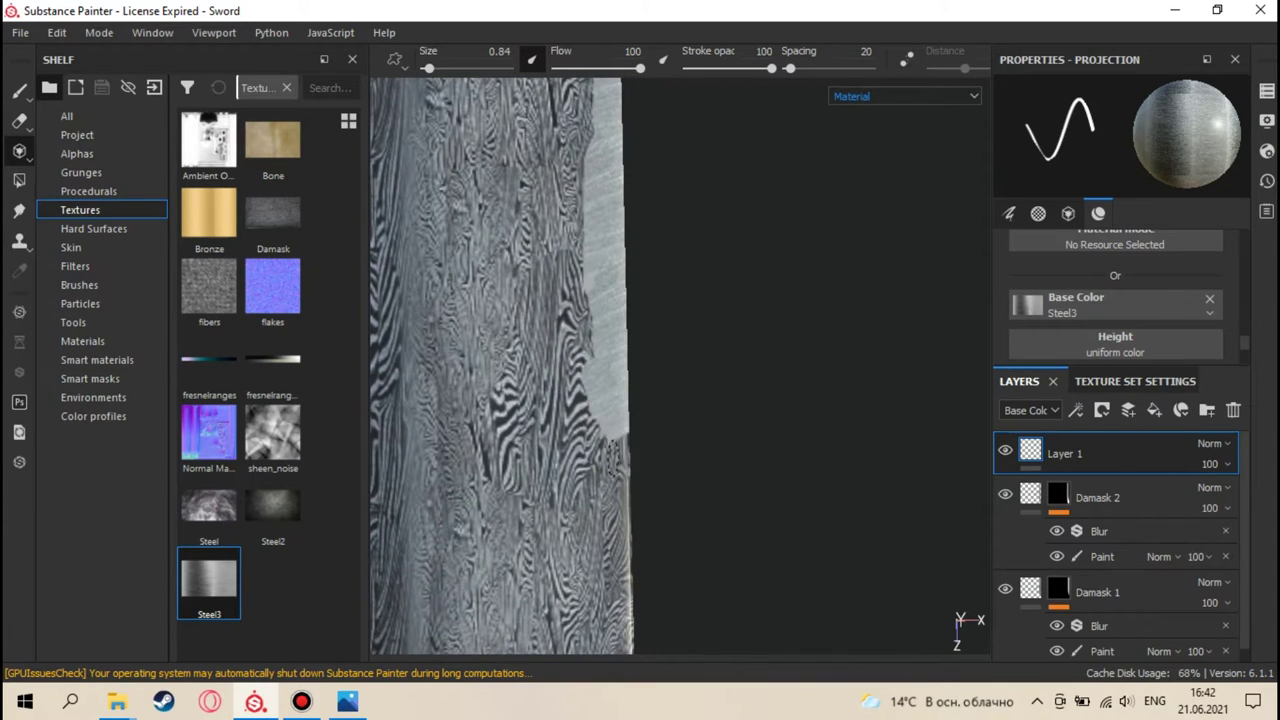
{"action": "middle_click_drag", "start_coordinate": [612, 475], "coordinate": [629, 366], "text": "alt"}
{"action": "middle_click_drag", "start_coordinate": [622, 585], "coordinate": [637, 452], "text": "alt"}
{"action": "left_click_drag", "start_coordinate": [636, 530], "coordinate": [625, 488], "text": "alt"}
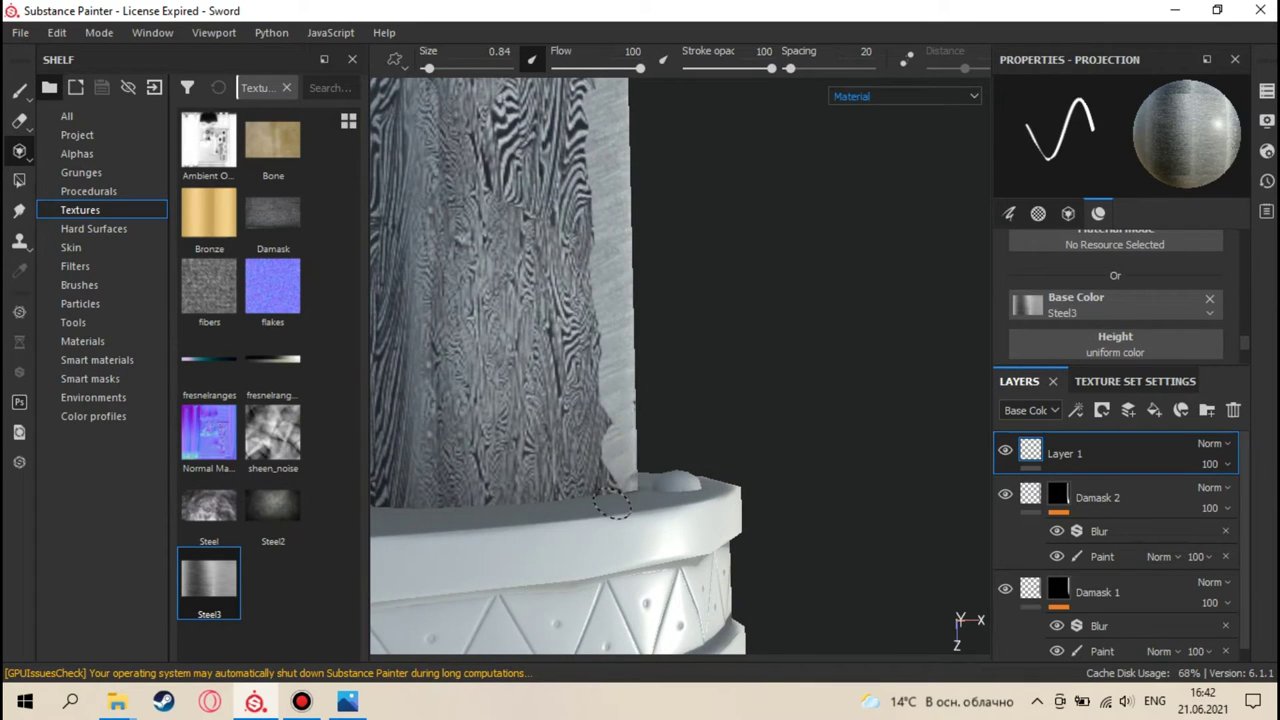
{"action": "left_click_drag", "start_coordinate": [605, 428], "coordinate": [610, 492], "text": "alt"}
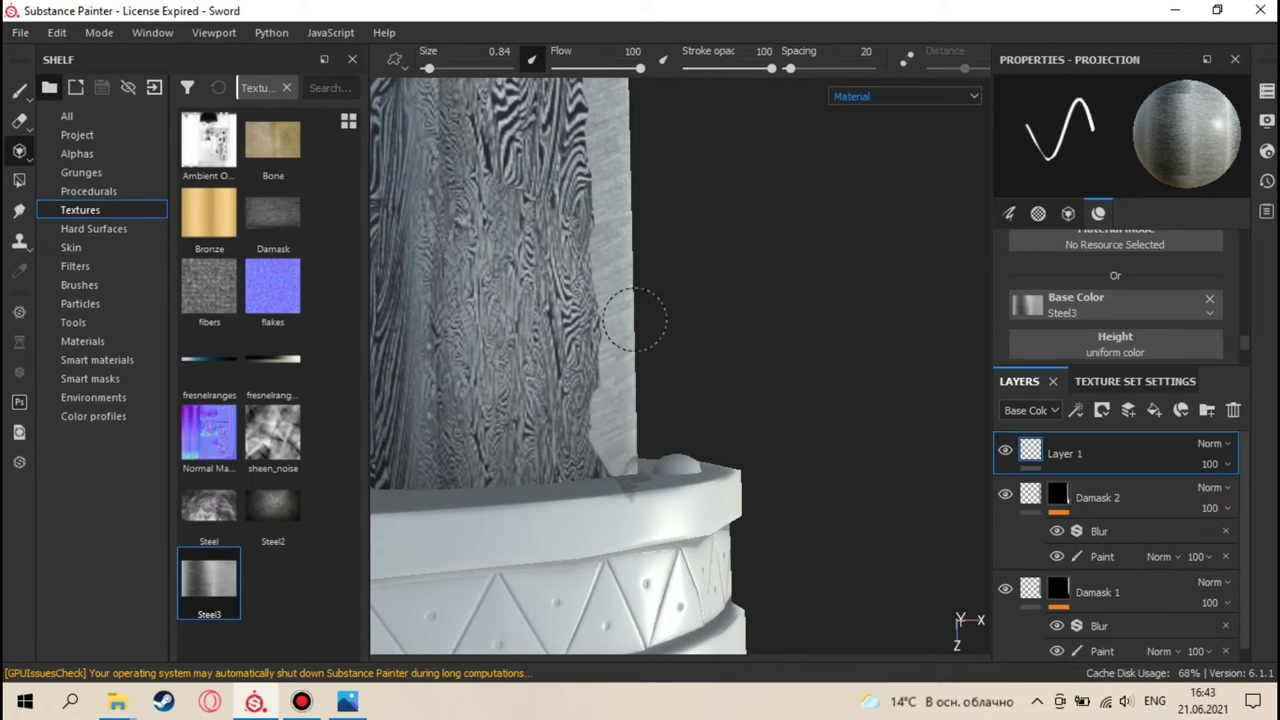
- Show the Steel3 projection again and move back up the blade toward the tip
{"action": "key", "text": "s"}
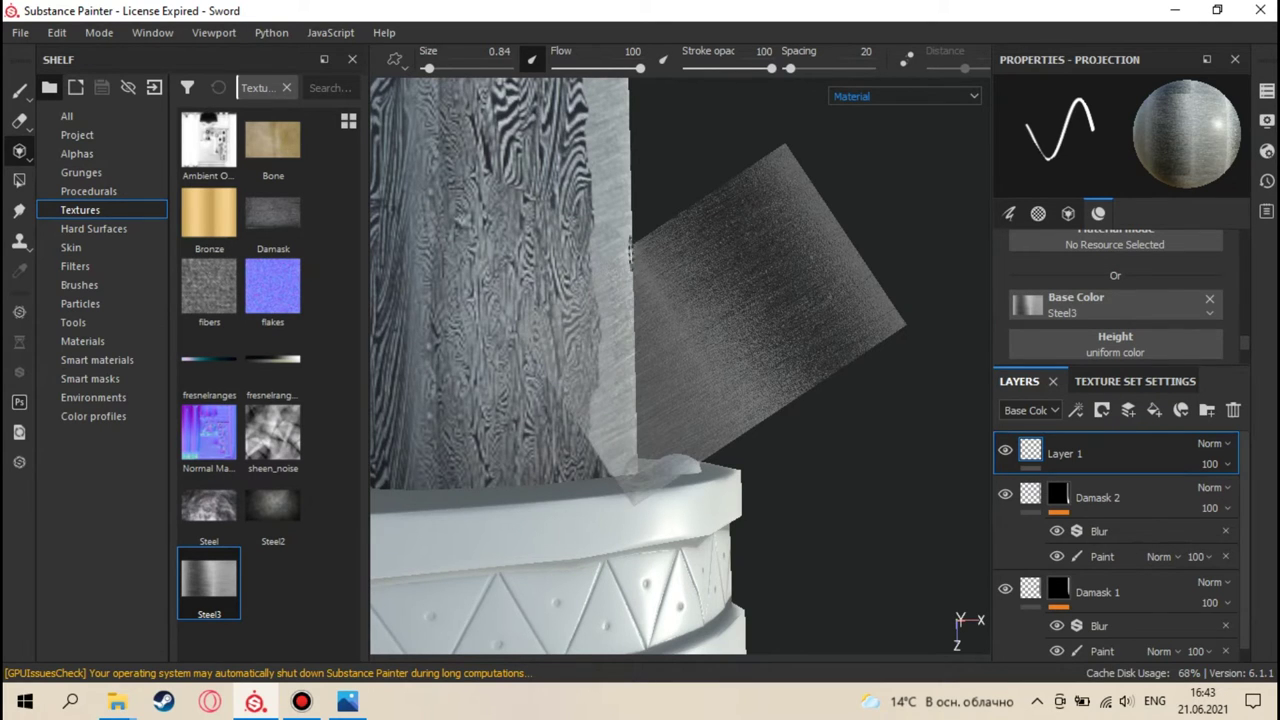
{"action": "middle_click_drag", "start_coordinate": [630, 275], "coordinate": [620, 508], "text": "alt"}
{"action": "middle_click_drag", "start_coordinate": [623, 234], "coordinate": [618, 365], "text": "alt"}
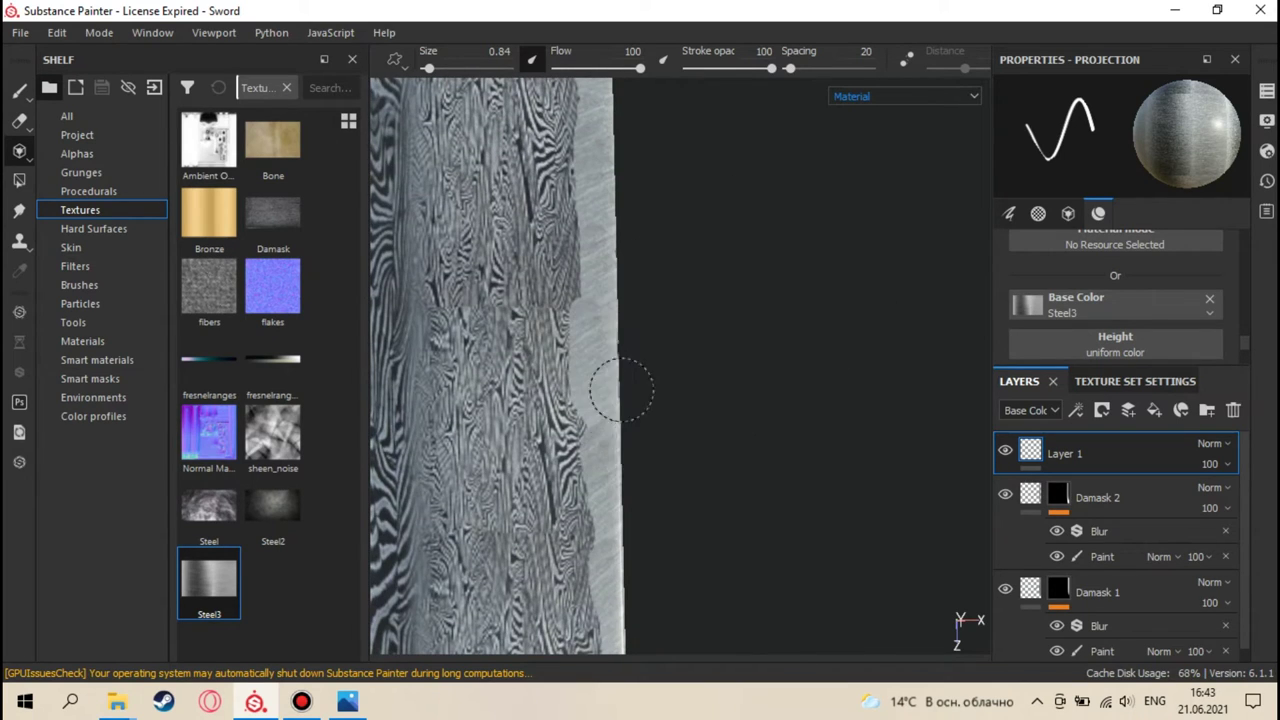
{"action": "middle_click_drag", "start_coordinate": [624, 434], "coordinate": [645, 612], "text": "alt"}
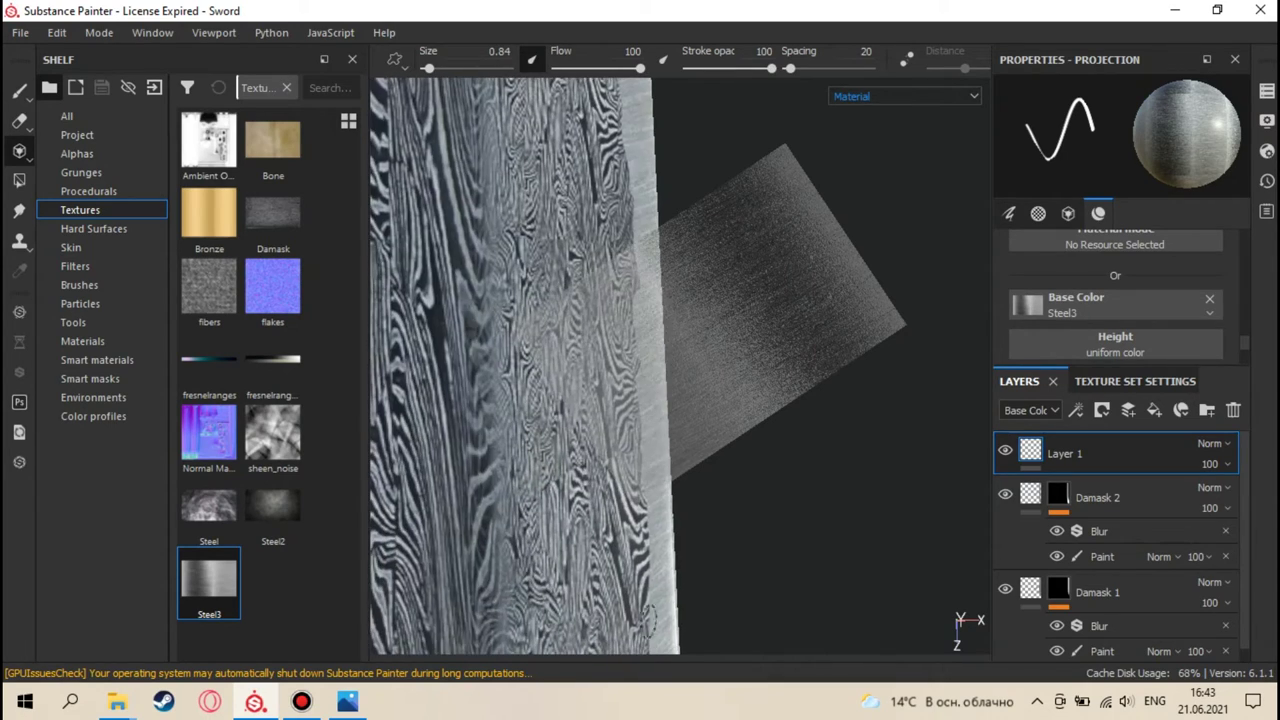
{"action": "middle_click_drag", "start_coordinate": [634, 258], "coordinate": [614, 449], "text": "alt"}
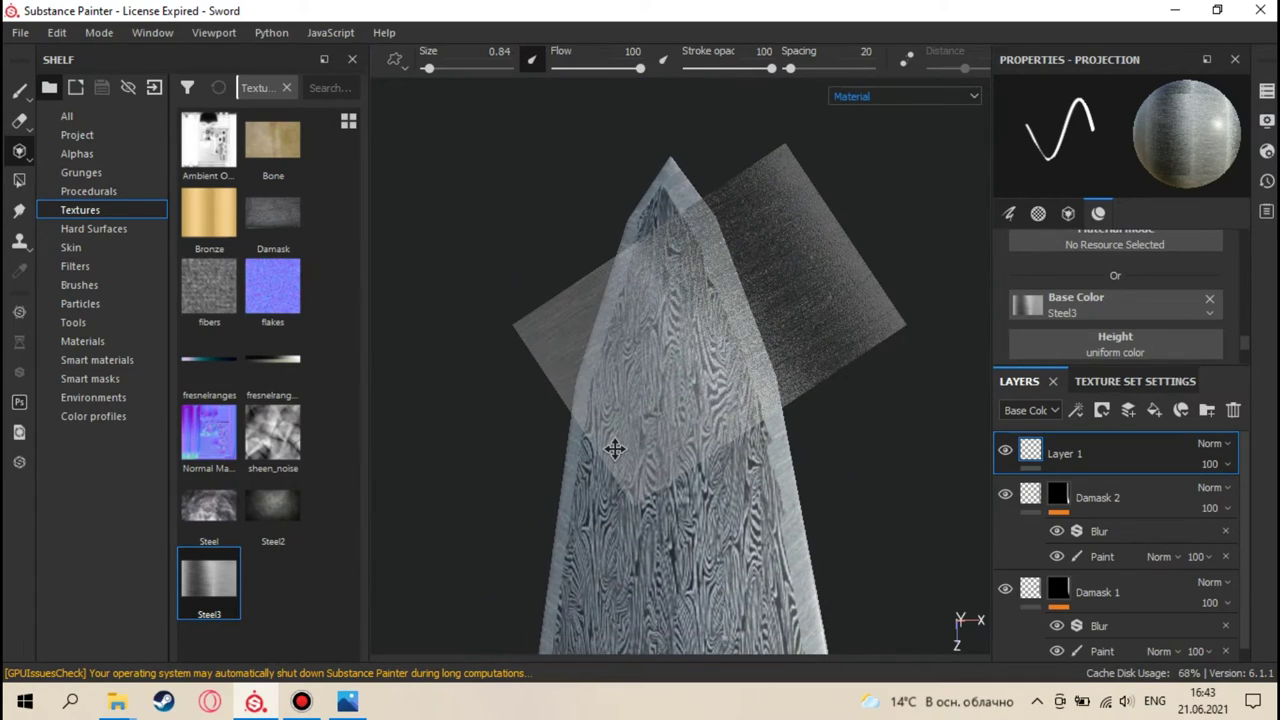
- Enlarge and rotate the projected Steel3 image over the blade tip
{"action": "key", "text": "s"}
{"action": "mouse_move", "coordinate": [788, 295]}
{"action": "right_mouse_down"}
{"action": "mouse_move", "coordinate": [770, 282]}
{"action": "mouse_move", "coordinate": [790, 275]}
{"action": "right_mouse_up"}
{"action": "mouse_move", "coordinate": [790, 275]}
{"action": "left_mouse_down"}
{"action": "mouse_move", "coordinate": [760, 240]}
{"action": "mouse_move", "coordinate": [690, 210]}
{"action": "mouse_move", "coordinate": [595, 201]}
{"action": "left_mouse_up"}
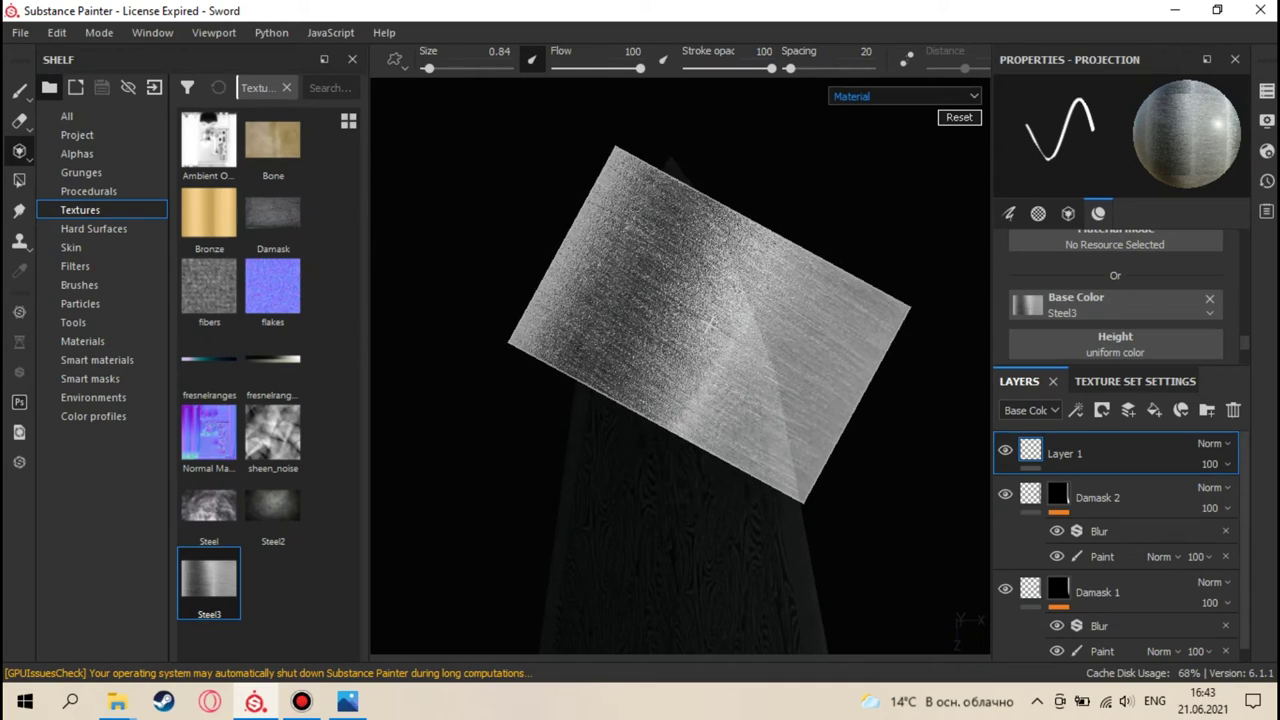
{"action": "middle_click_drag", "start_coordinate": [832, 374], "coordinate": [870, 409]}
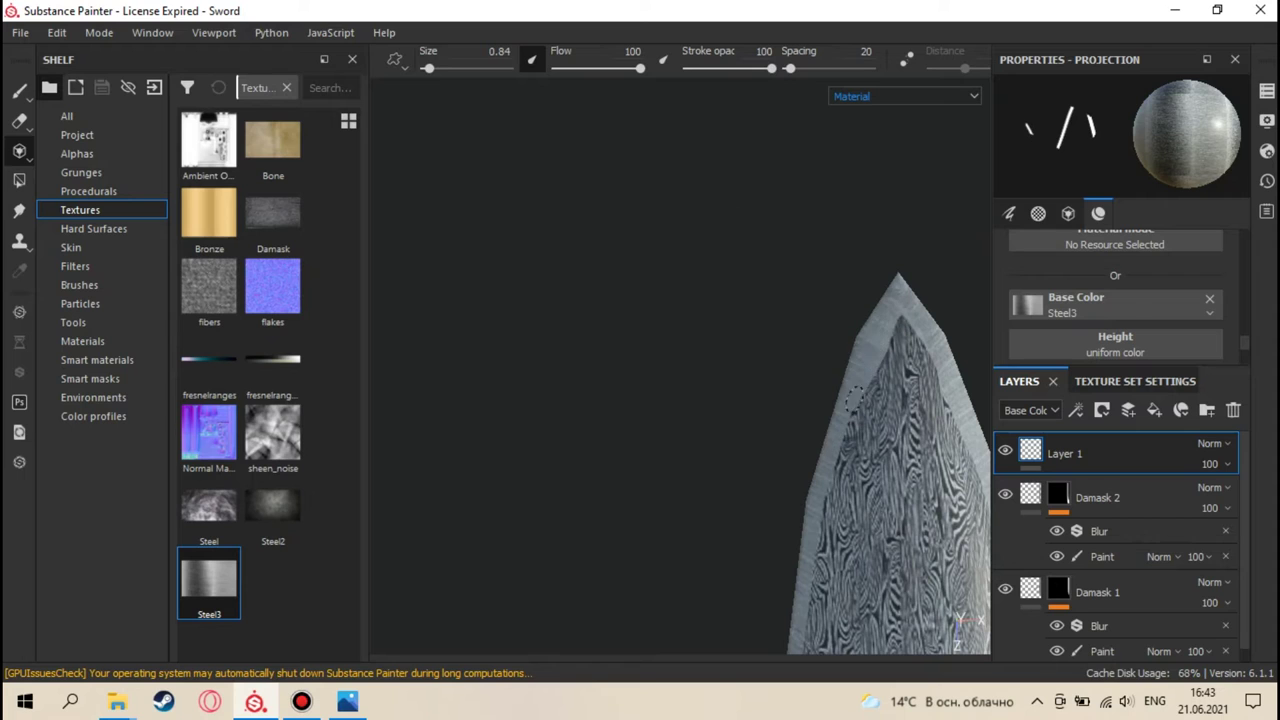
- Paint Steel3 along the opposite bevelled edge of the blade near the tip
{"action": "middle_click_drag", "start_coordinate": [826, 474], "coordinate": [800, 524]}
{"action": "middle_click_drag", "start_coordinate": [846, 362], "coordinate": [829, 325]}
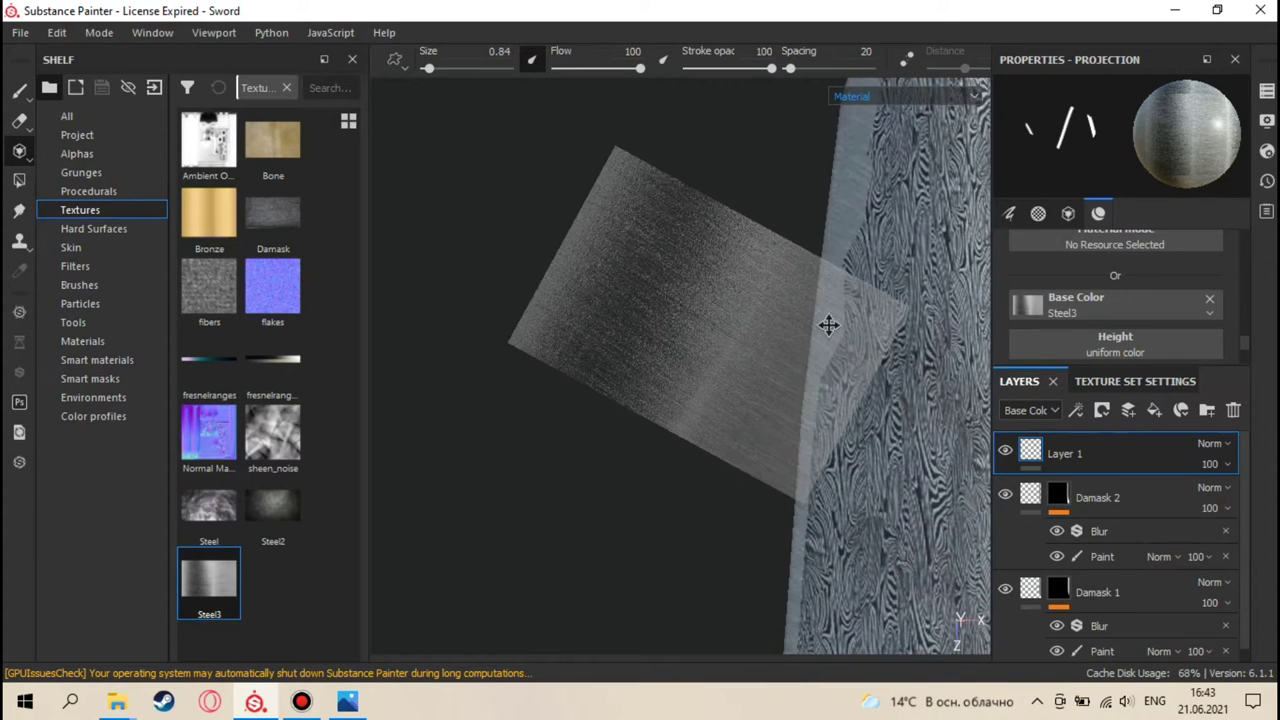
{"action": "middle_click_drag", "start_coordinate": [800, 462], "coordinate": [811, 431]}
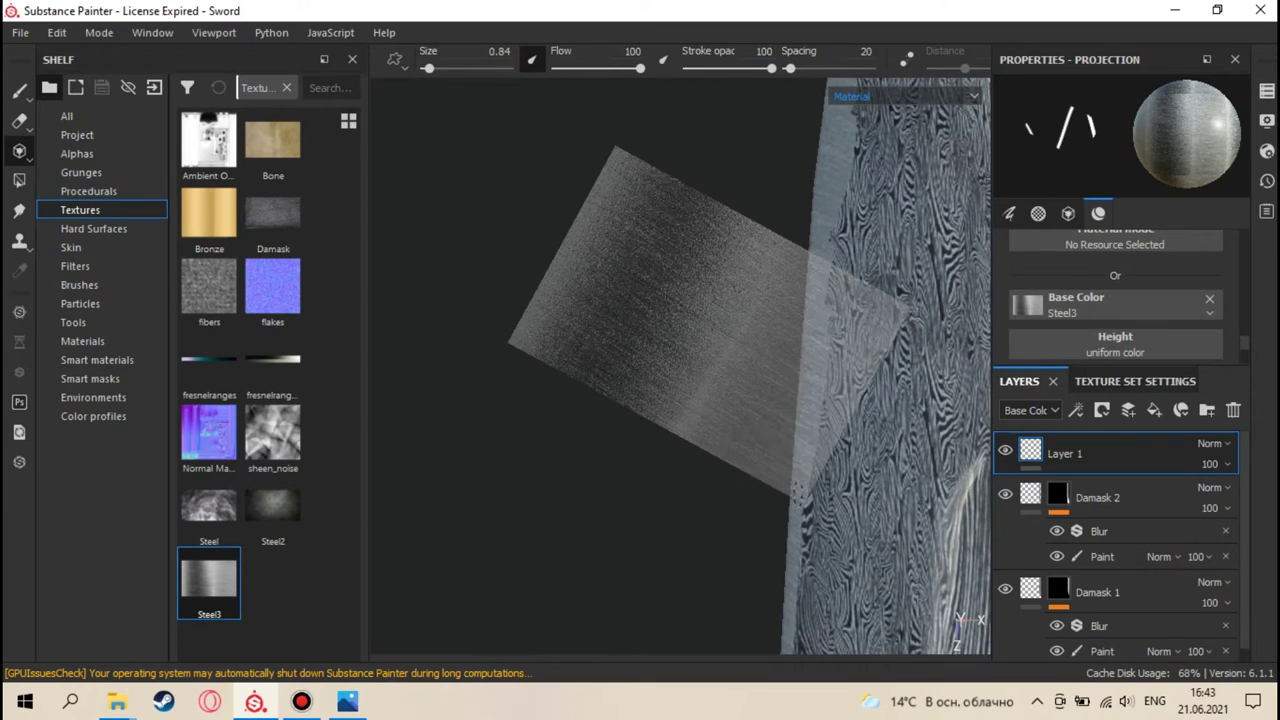
{"action": "middle_click_drag", "start_coordinate": [812, 337], "coordinate": [817, 337]}
{"action": "middle_click_drag", "start_coordinate": [806, 463], "coordinate": [808, 440]}
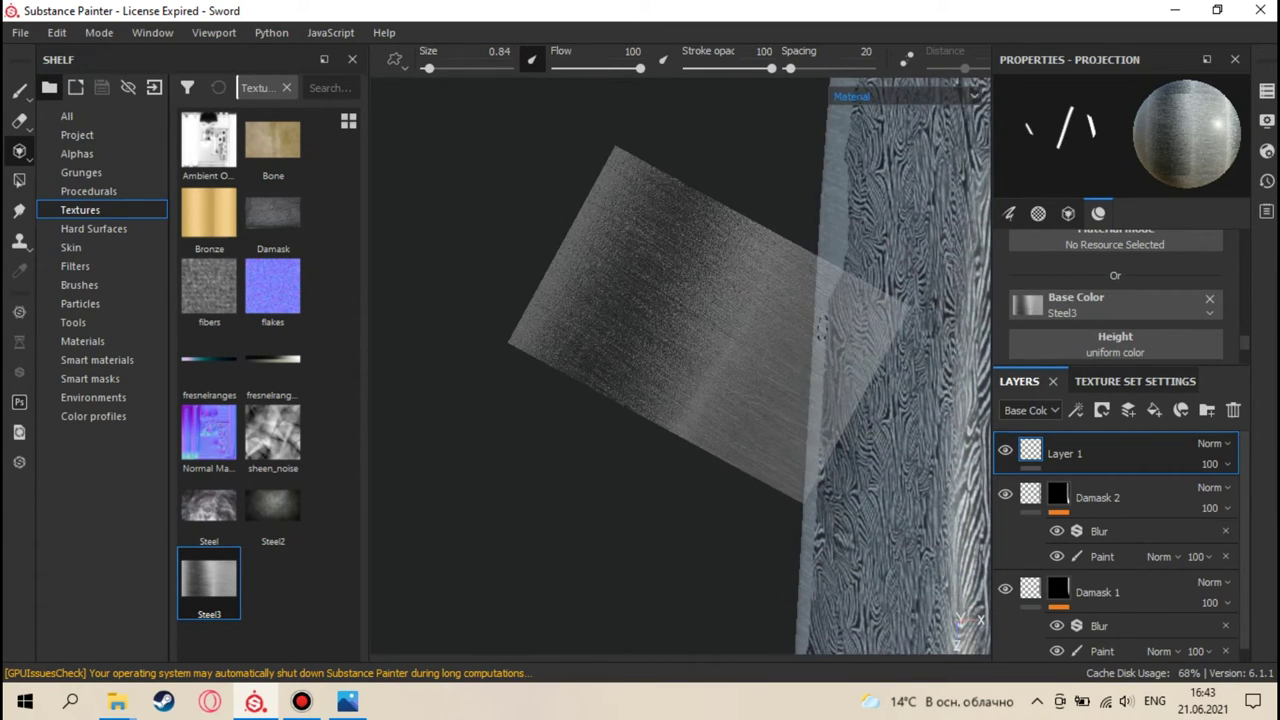
{"action": "middle_click_drag", "start_coordinate": [808, 488], "coordinate": [804, 486]}
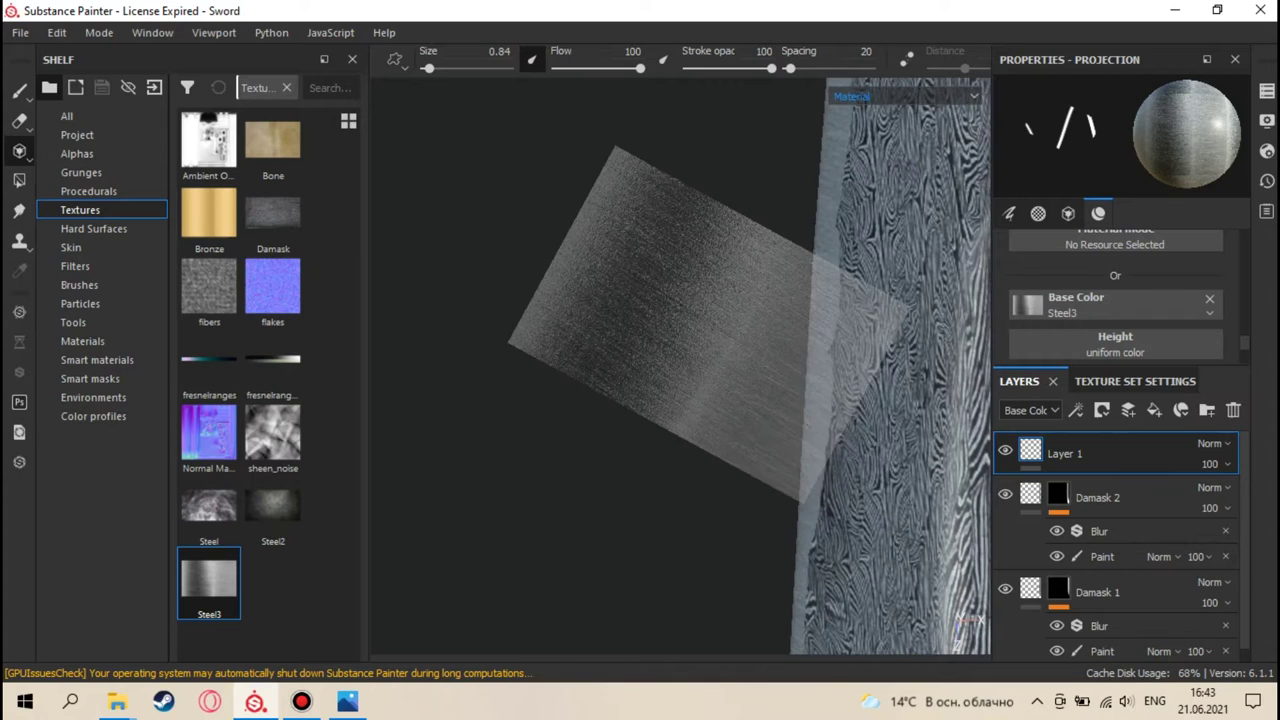
{"action": "middle_click_drag", "start_coordinate": [818, 414], "coordinate": [819, 457]}
{"action": "middle_click_drag", "start_coordinate": [832, 306], "coordinate": [827, 404]}
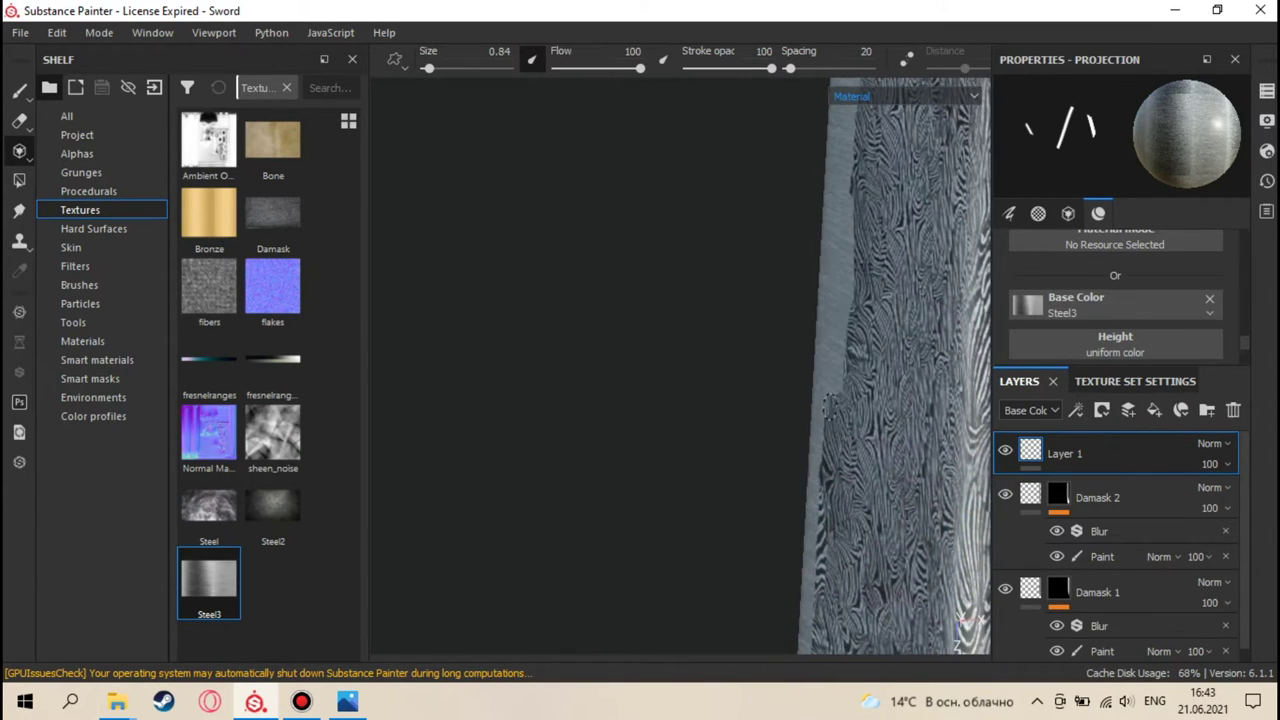
- Zoom in and work further along the opposite edge, extending the steel strip
{"action": "middle_click_drag", "start_coordinate": [812, 528], "coordinate": [853, 407]}
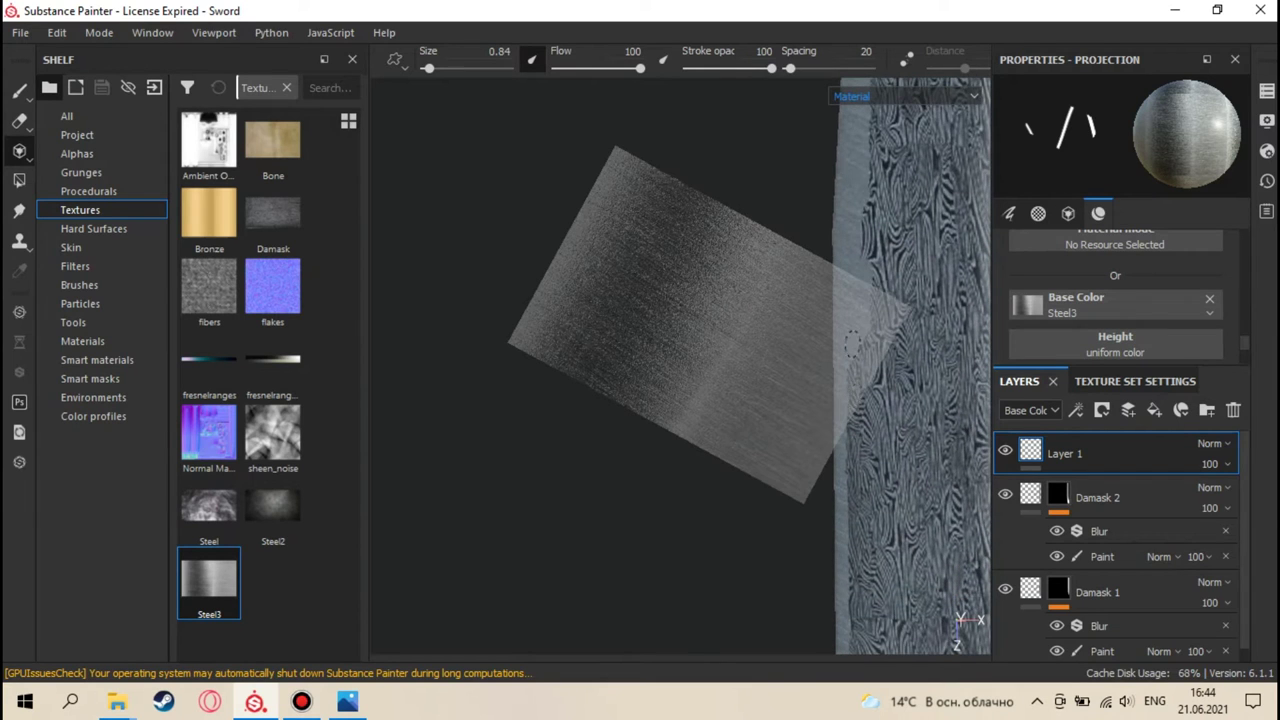
{"action": "middle_click_drag", "start_coordinate": [852, 350], "coordinate": [838, 380]}
{"action": "middle_click_drag", "start_coordinate": [829, 489], "coordinate": [849, 364]}
{"action": "middle_click_drag", "start_coordinate": [847, 480], "coordinate": [834, 434]}
{"action": "scroll", "coordinate": [846, 334], "scroll_direction": "up", "scroll_amount": 2}
{"action": "middle_click_drag", "start_coordinate": [840, 546], "coordinate": [849, 390]}
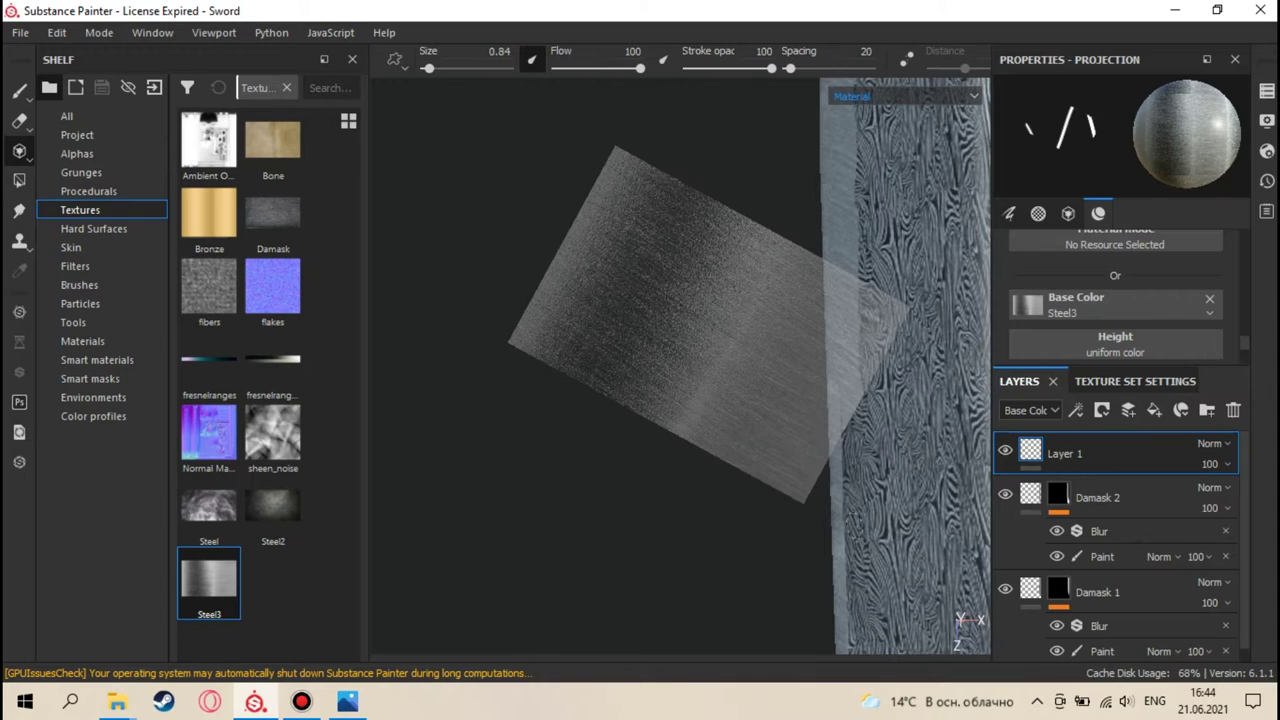
{"action": "mouse_move", "coordinate": [848, 400]}
{"action": "middle_mouse_down"}
{"action": "mouse_move", "coordinate": [834, 434]}
{"action": "mouse_move", "coordinate": [844, 377]}
{"action": "middle_mouse_up"}
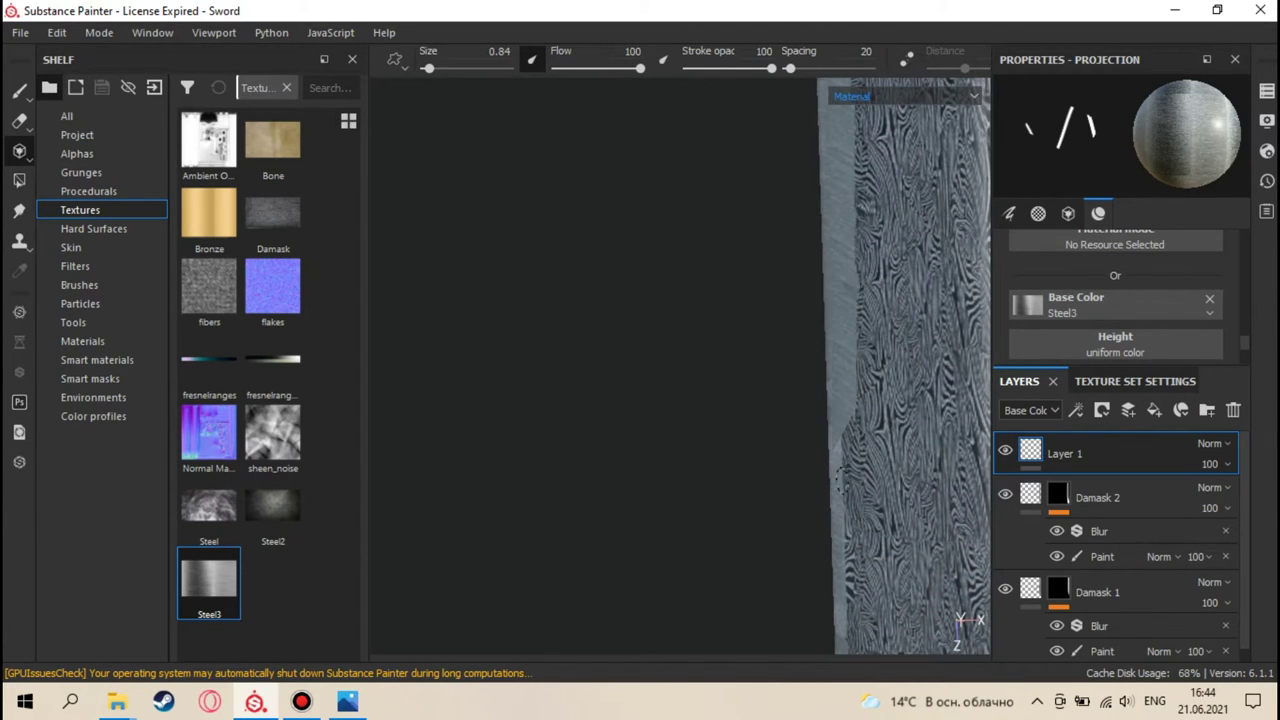
- Finish painting Steel3 on the last stretch of the blade edge
{"action": "middle_click_drag", "start_coordinate": [835, 510], "coordinate": [818, 422]}
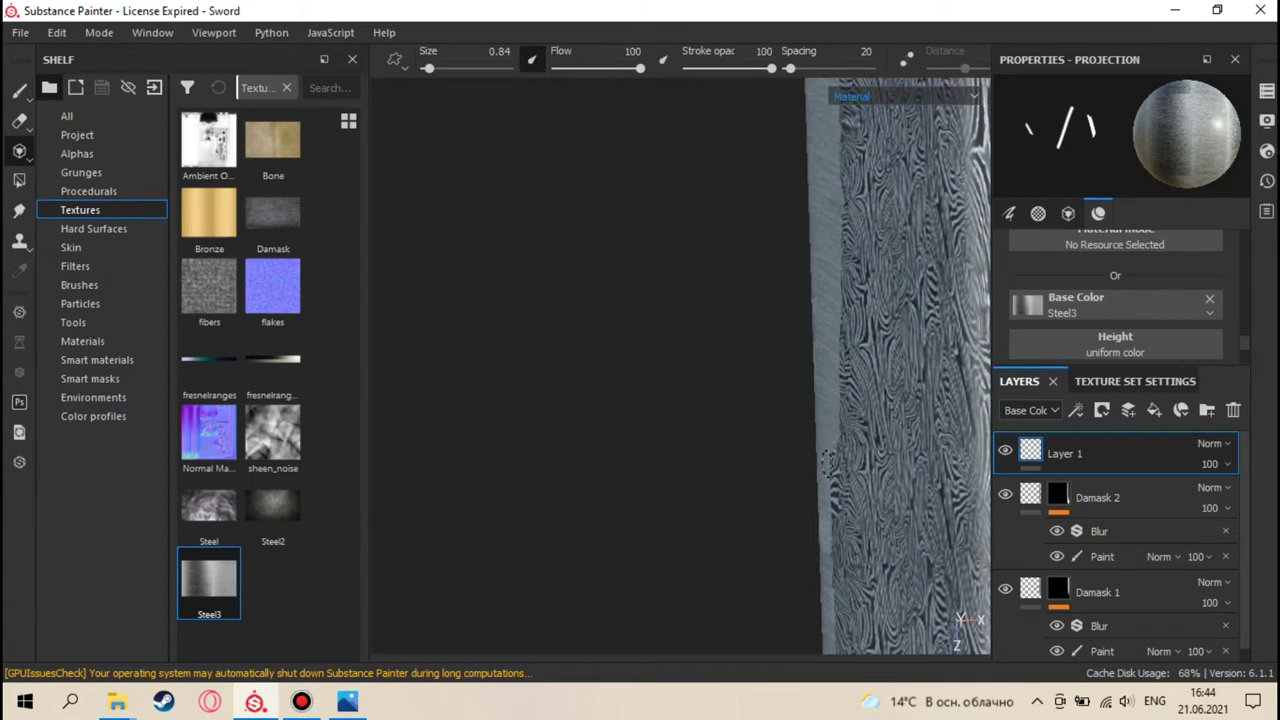
{"action": "middle_click_drag", "start_coordinate": [824, 318], "coordinate": [822, 268]}
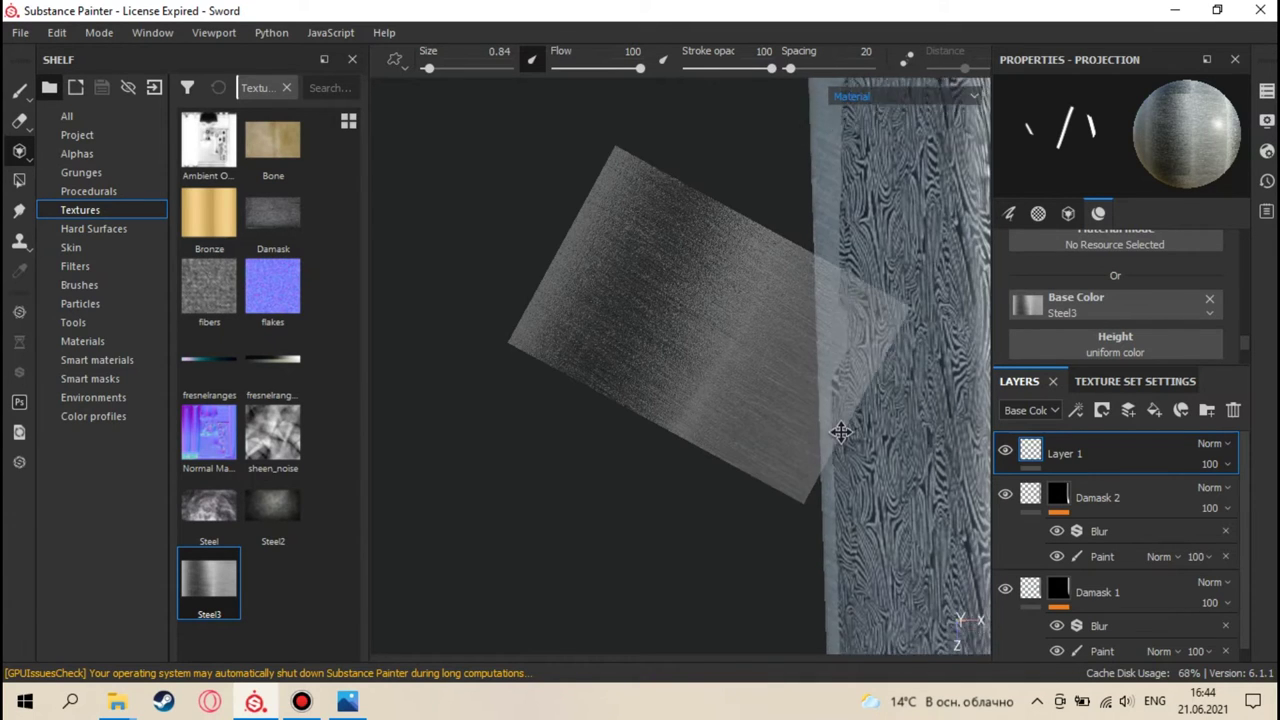
{"action": "middle_click_drag", "start_coordinate": [837, 429], "coordinate": [837, 403]}
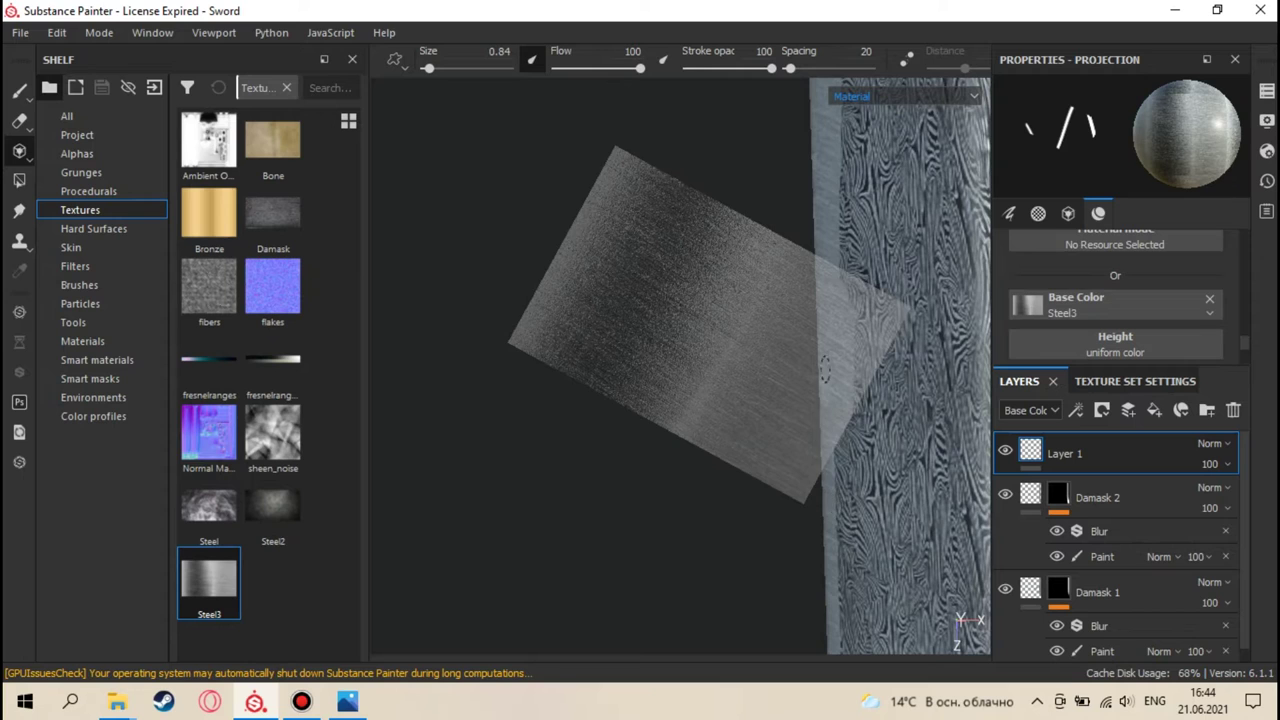
{"action": "middle_click_drag", "start_coordinate": [833, 486], "coordinate": [832, 416]}
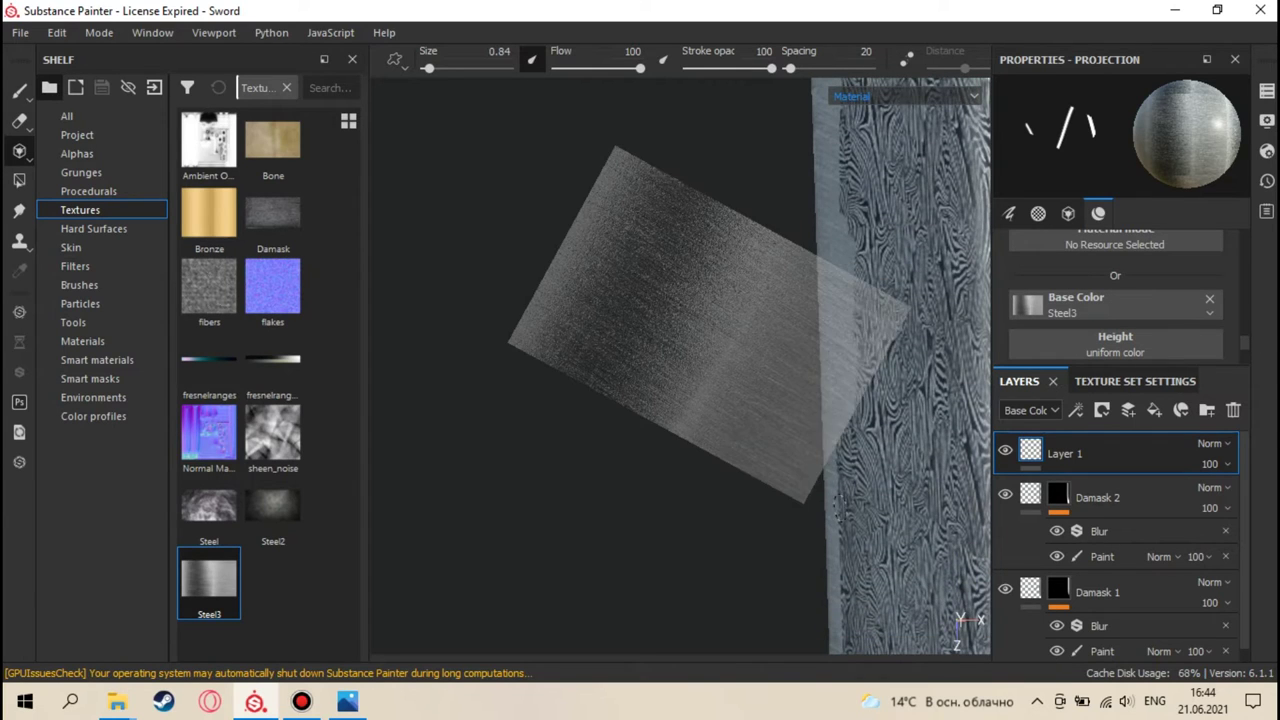
- Pan and zoom until the guard sits under the Steel3 stencil, then switch to the Paint tool
{"action": "middle_click_drag", "start_coordinate": [843, 345], "coordinate": [833, 368]}
{"action": "middle_click_drag", "start_coordinate": [839, 298], "coordinate": [837, 212]}
{"action": "middle_click_drag", "start_coordinate": [845, 338], "coordinate": [842, 218]}
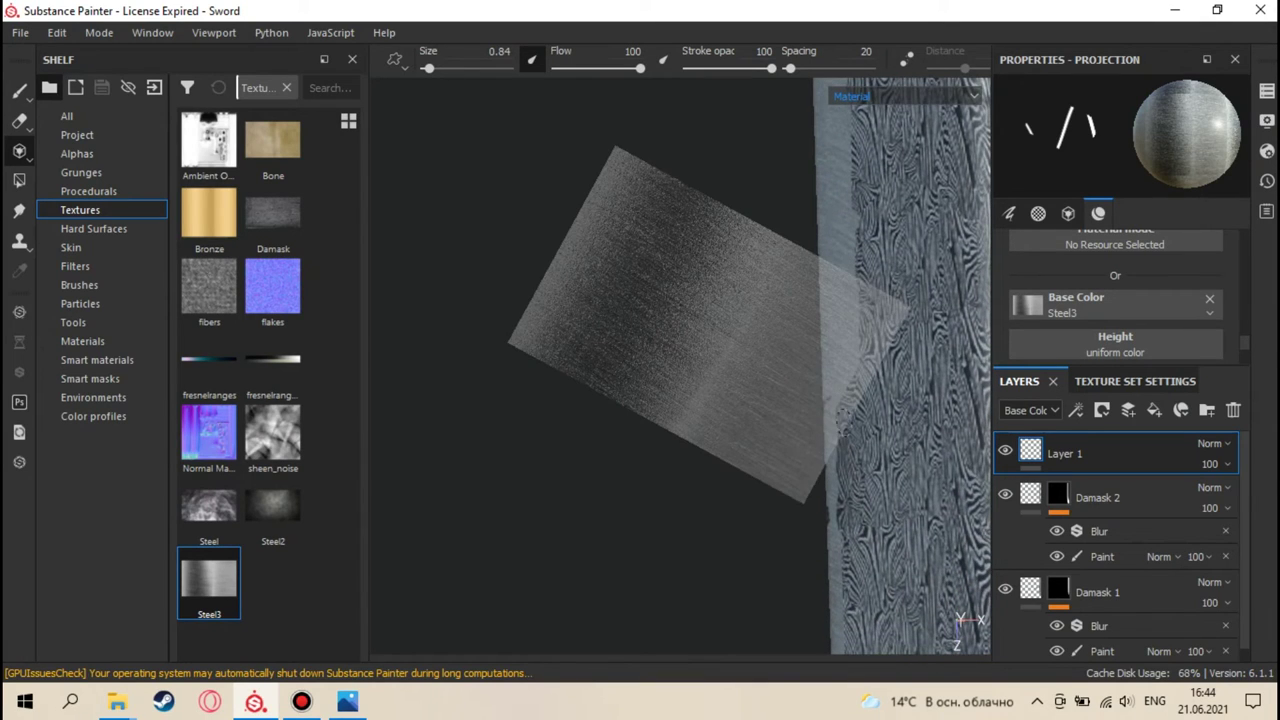
{"action": "middle_click_drag", "start_coordinate": [824, 455], "coordinate": [822, 385]}
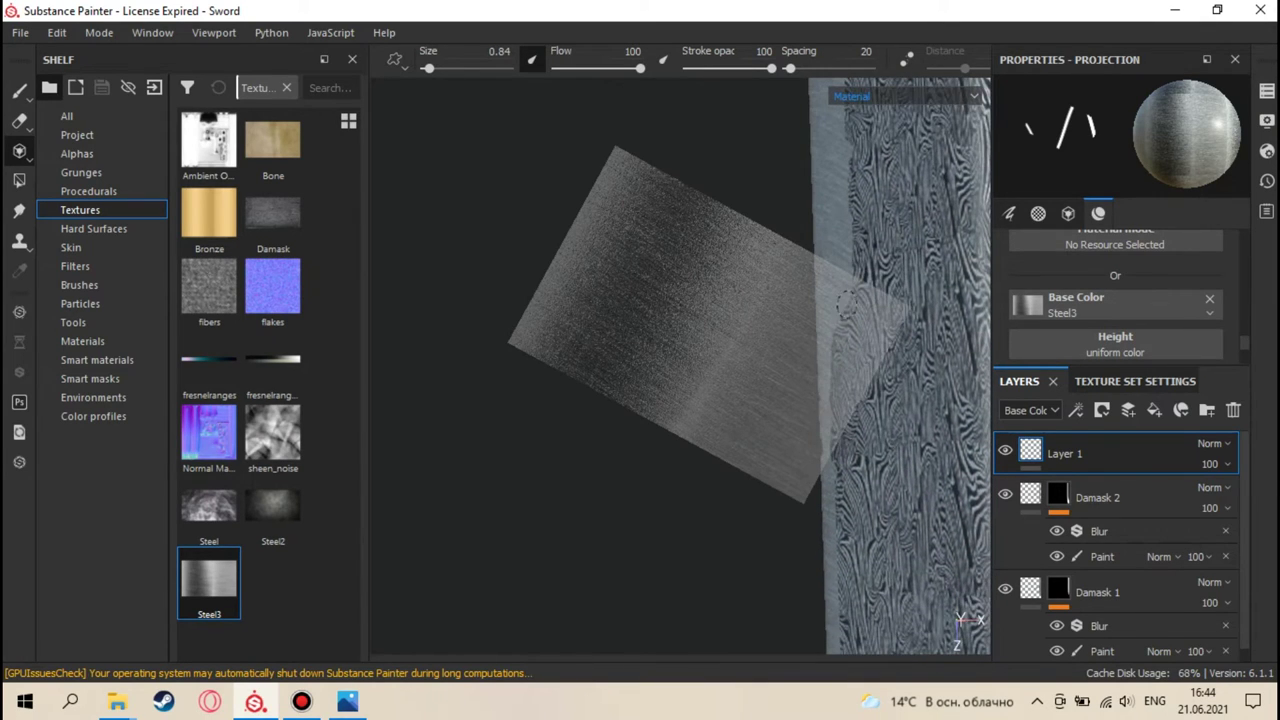
{"action": "middle_click_drag", "start_coordinate": [836, 431], "coordinate": [836, 376]}
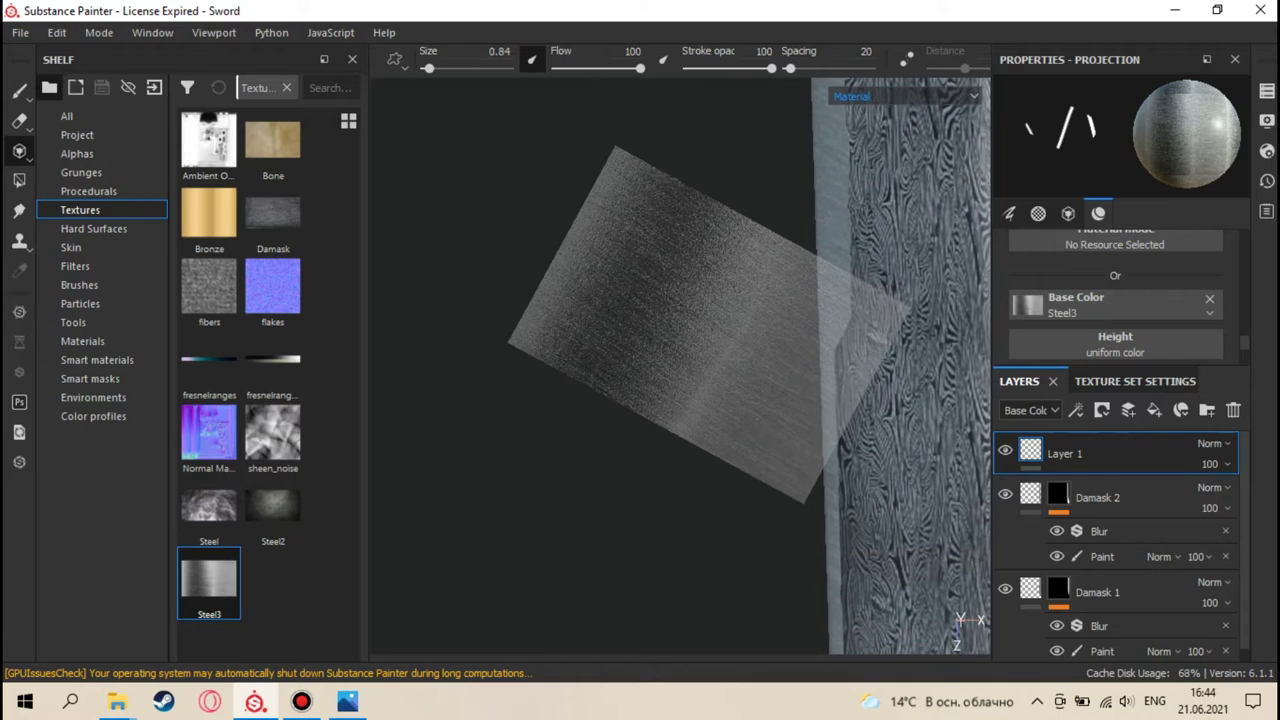
{"action": "middle_click_drag", "start_coordinate": [842, 326], "coordinate": [832, 399]}
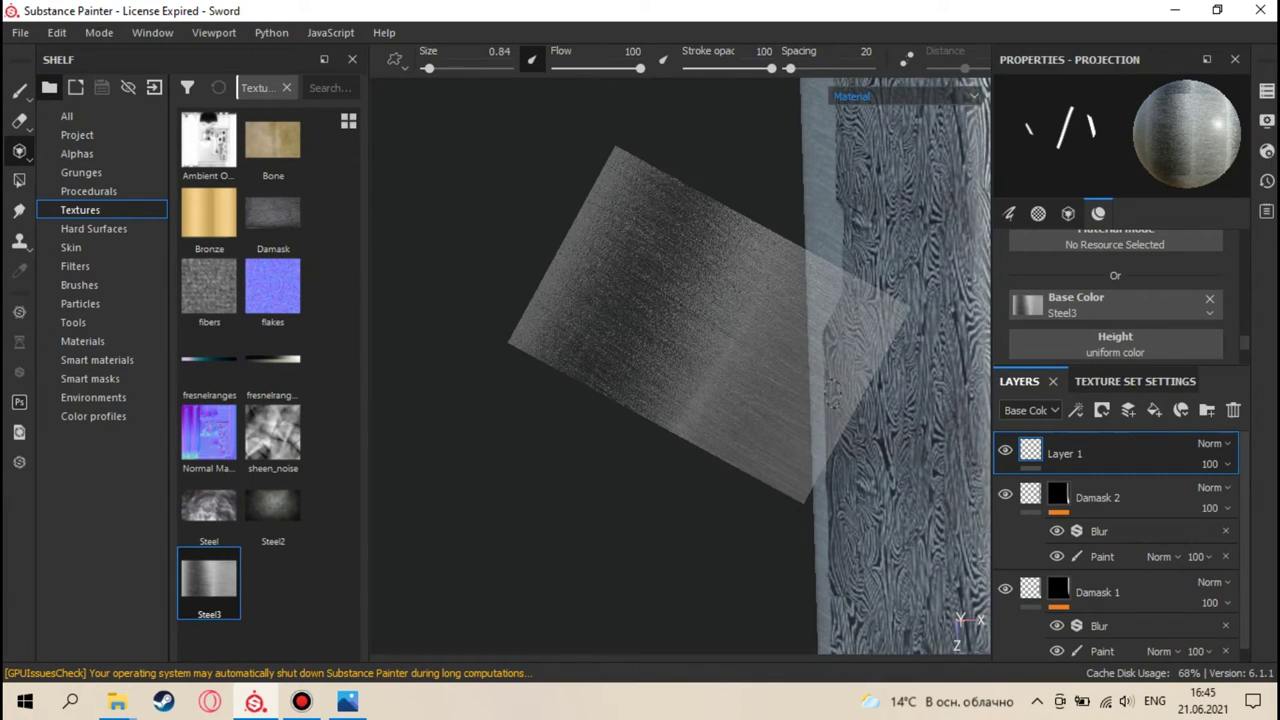
{"action": "middle_click_drag", "start_coordinate": [834, 299], "coordinate": [845, 214]}
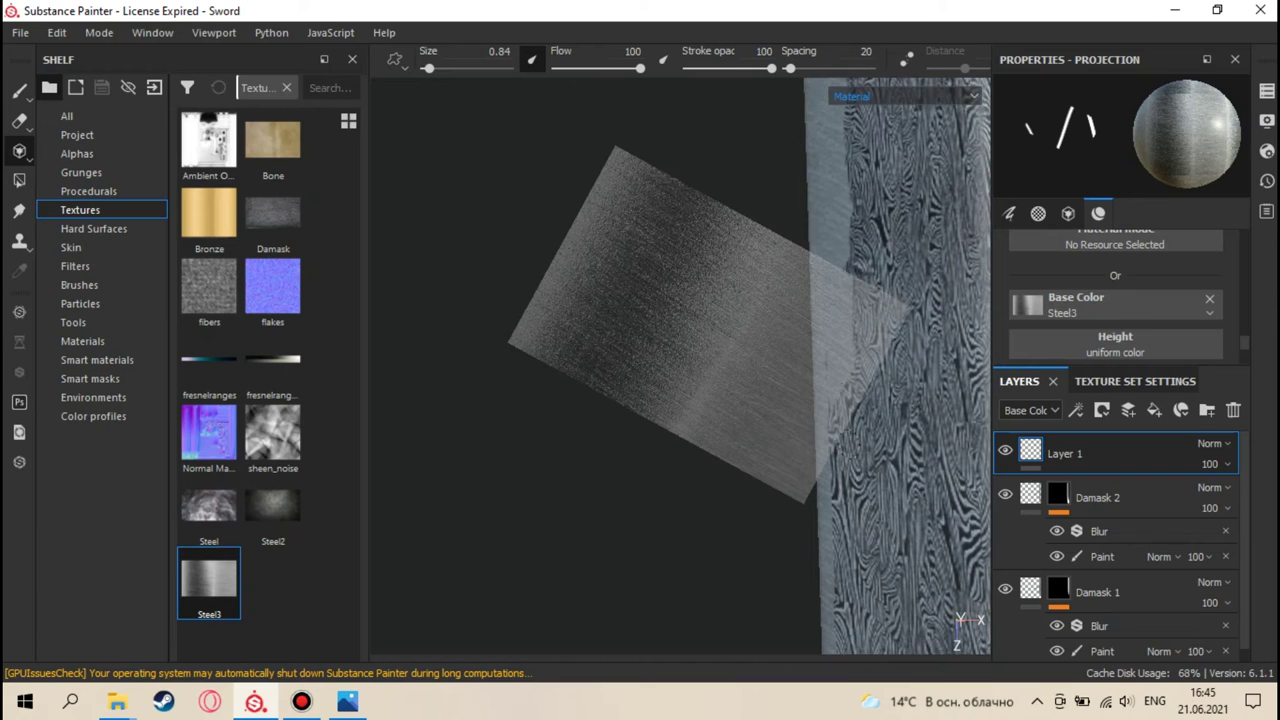
{"action": "middle_click_drag", "start_coordinate": [830, 355], "coordinate": [836, 330]}
{"action": "scroll", "coordinate": [830, 449], "scroll_direction": "down", "scroll_amount": 2}
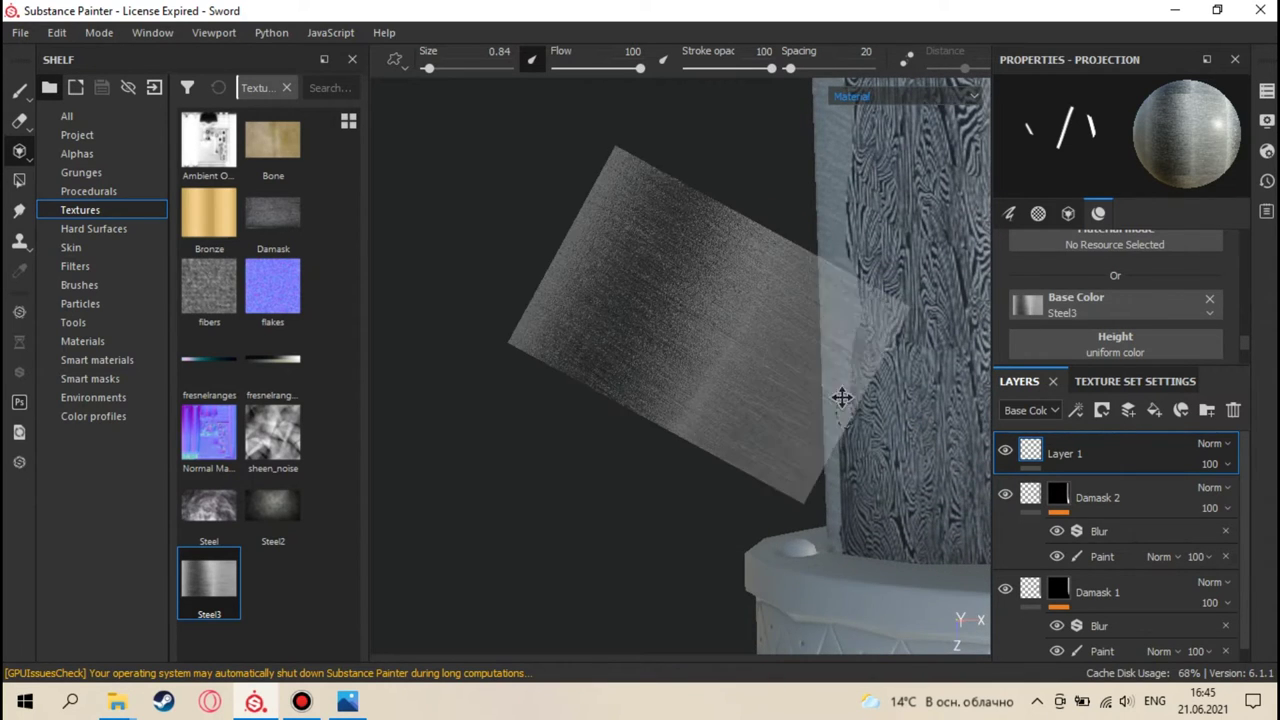
{"action": "scroll", "coordinate": [833, 442], "scroll_direction": "up", "scroll_amount": 2}
{"action": "middle_click_drag", "start_coordinate": [834, 443], "coordinate": [834, 403]}
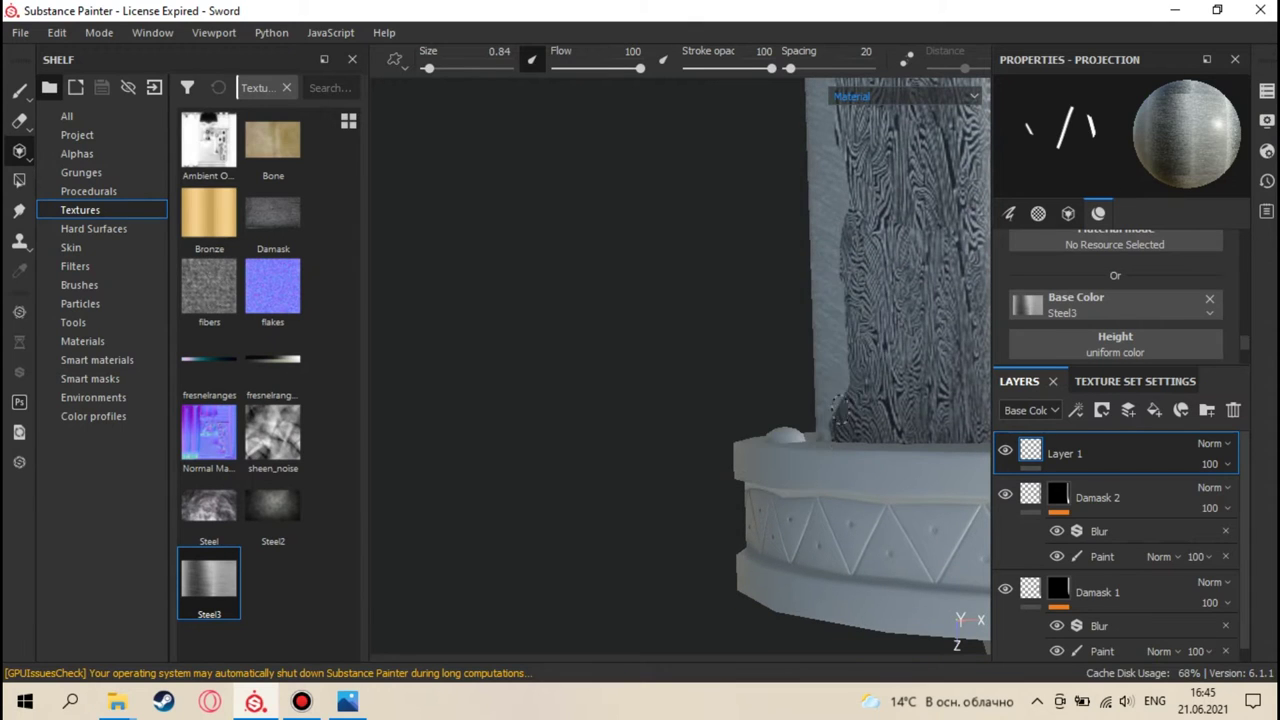
{"action": "middle_click_drag", "start_coordinate": [843, 451], "coordinate": [840, 403]}
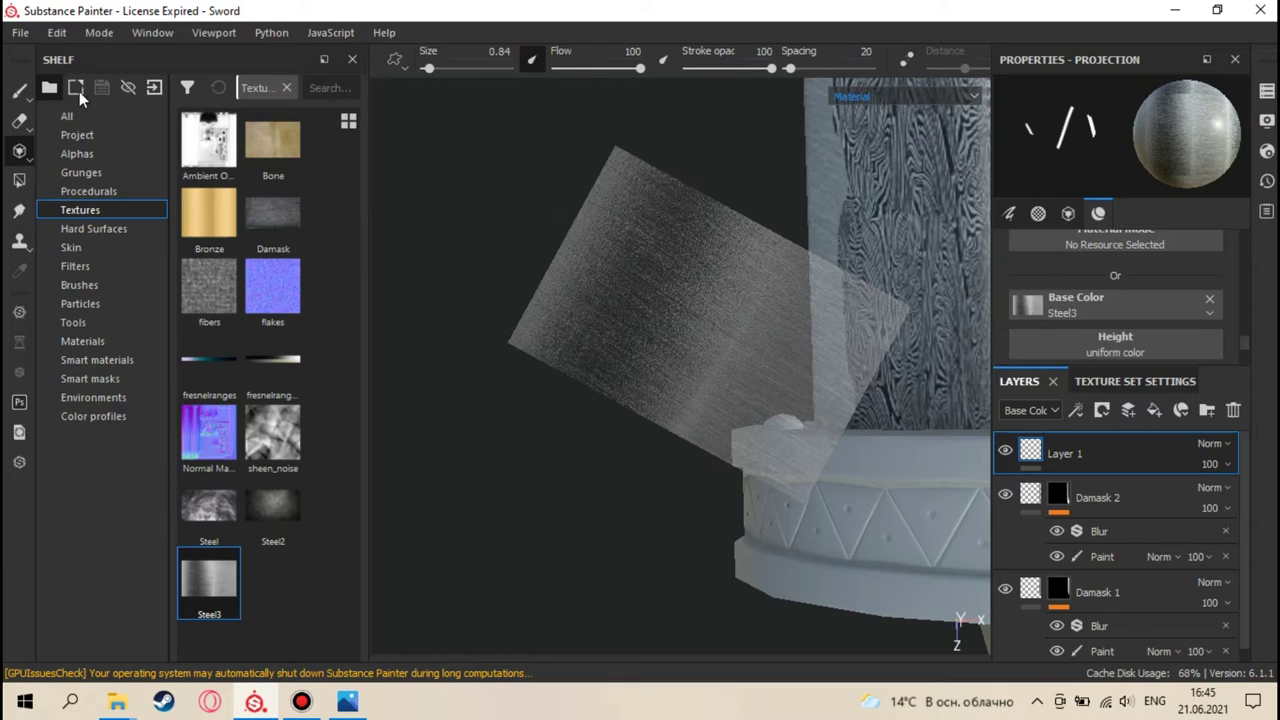
{"action": "left_click", "coordinate": [20, 91]}
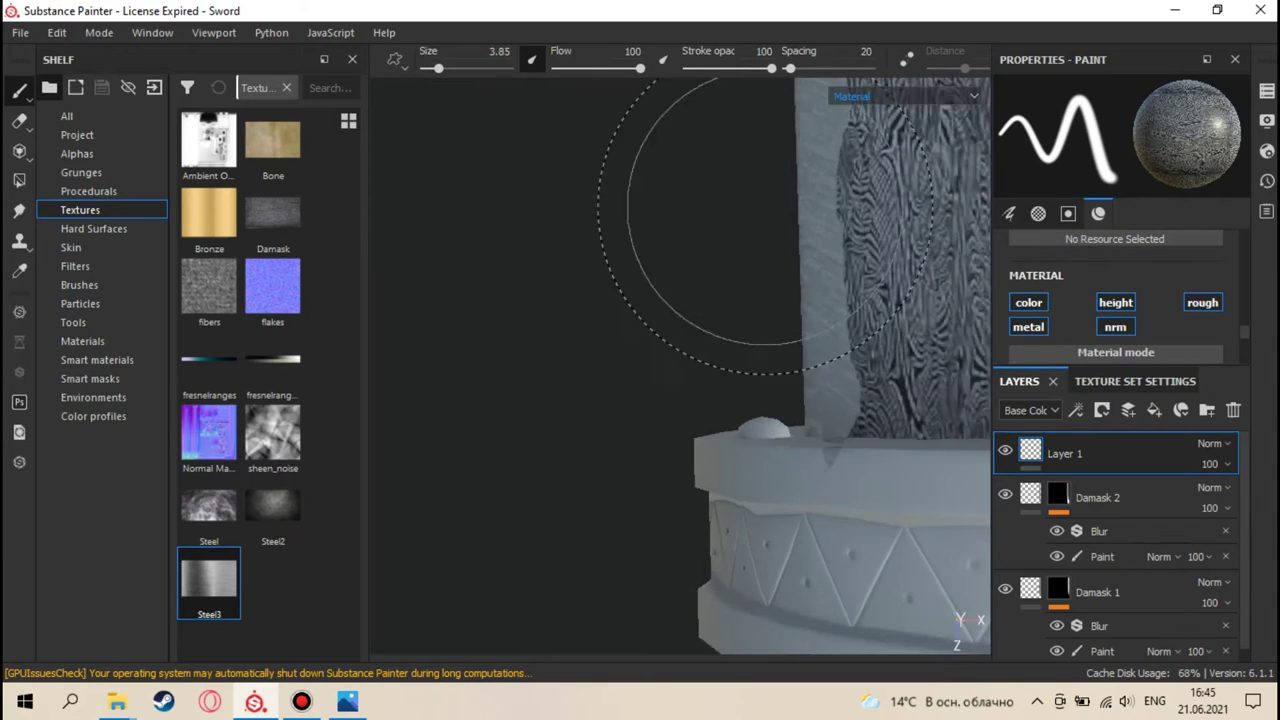
- Add a black mask to Layer 1 and put a Paint effect inside it
{"action": "left_click_drag", "start_coordinate": [760, 207], "coordinate": [631, 446], "text": "alt"}
{"action": "scroll", "coordinate": [703, 403], "scroll_direction": "up", "scroll_amount": 2}
{"action": "scroll", "coordinate": [704, 401], "scroll_direction": "down", "scroll_amount": 3}
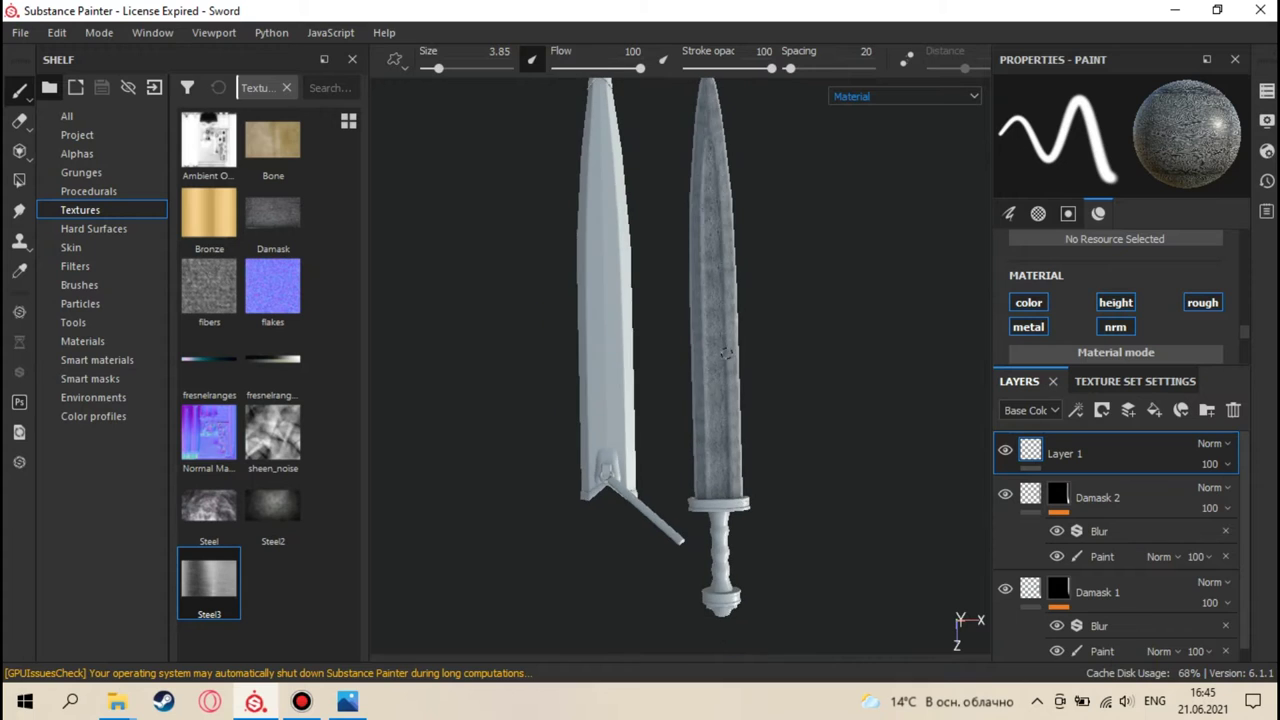
{"action": "scroll", "coordinate": [726, 354], "scroll_direction": "up", "scroll_amount": 3}
{"action": "right_click", "coordinate": [1025, 462]}
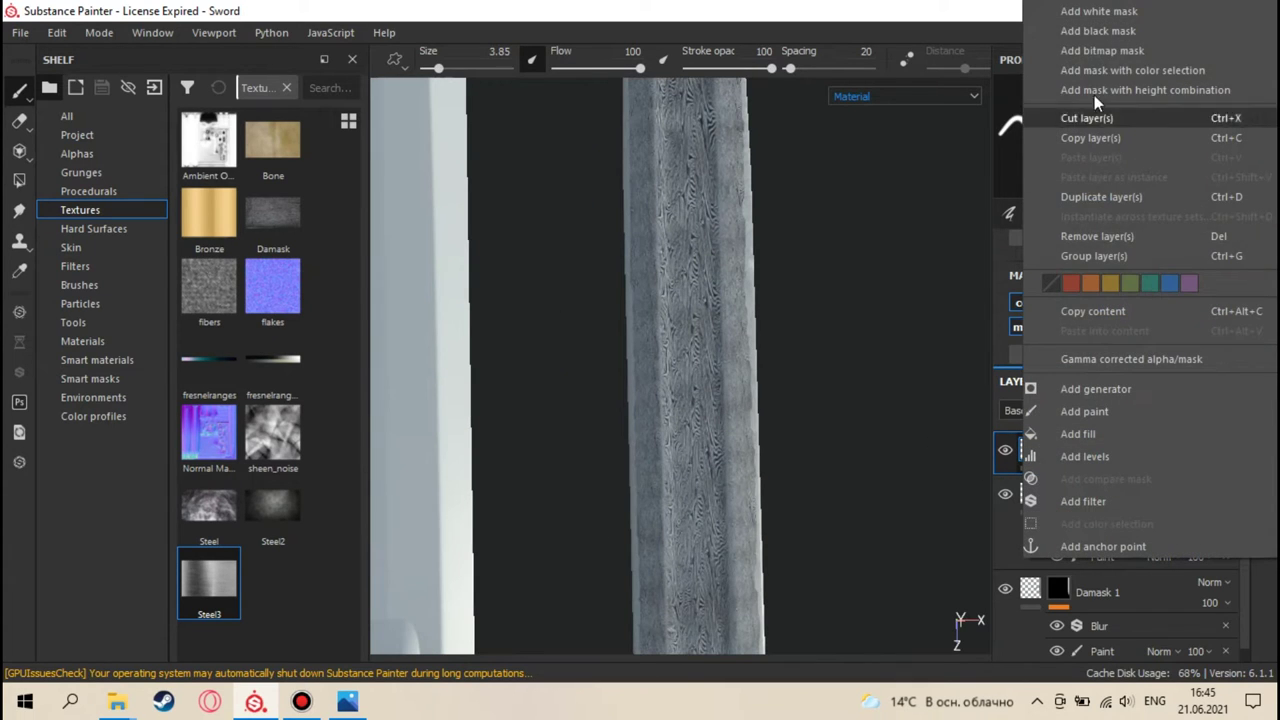
{"action": "left_click", "coordinate": [1103, 34]}
{"action": "right_click", "coordinate": [1062, 446]}
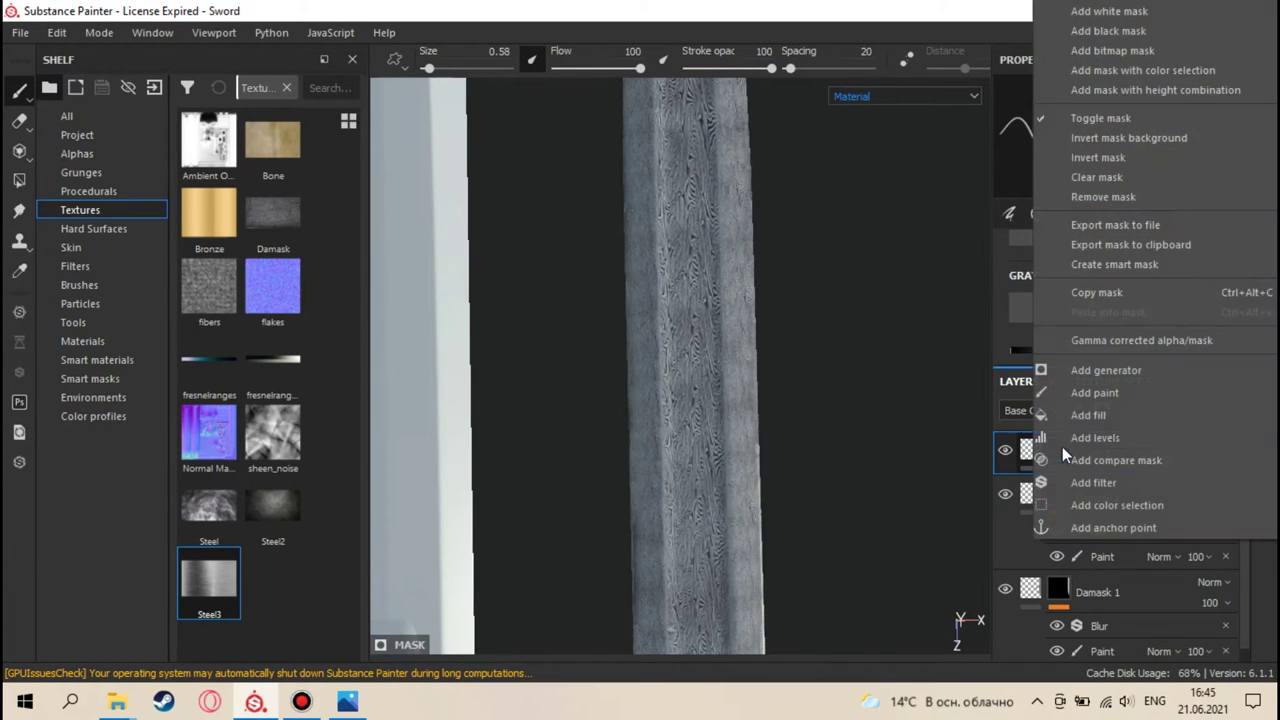
{"action": "left_click", "coordinate": [1095, 393]}
{"action": "mouse_move", "coordinate": [857, 415]}
{"action": "middle_mouse_down", "text": "alt"}
{"action": "mouse_move", "coordinate": [809, 271]}
{"action": "mouse_move", "coordinate": [731, 406]}
{"action": "middle_mouse_up", "text": "alt"}
{"action": "scroll", "coordinate": [731, 406], "scroll_direction": "up", "scroll_amount": 3}
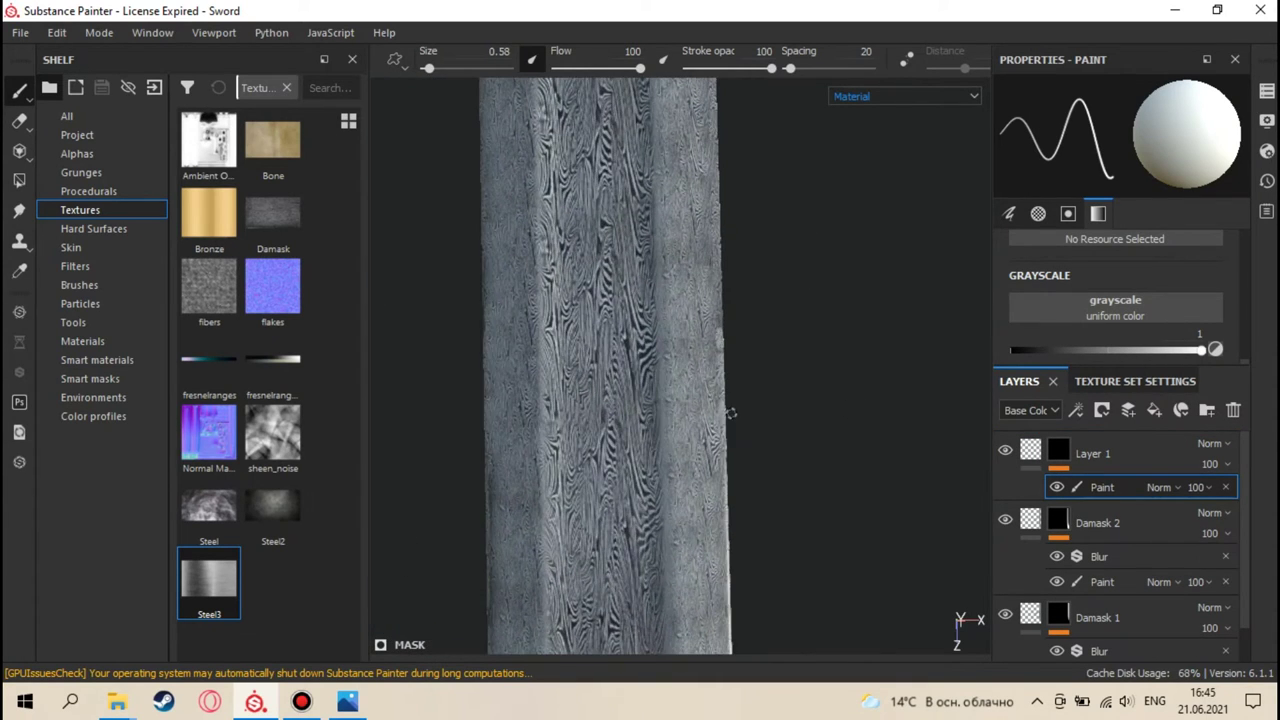
- Zoom and orbit around the two swords, then switch the viewport to the 2D UV layout
{"action": "scroll", "coordinate": [731, 410], "scroll_direction": "down", "scroll_amount": 3}
{"action": "scroll", "coordinate": [731, 413], "scroll_direction": "down", "scroll_amount": 5}
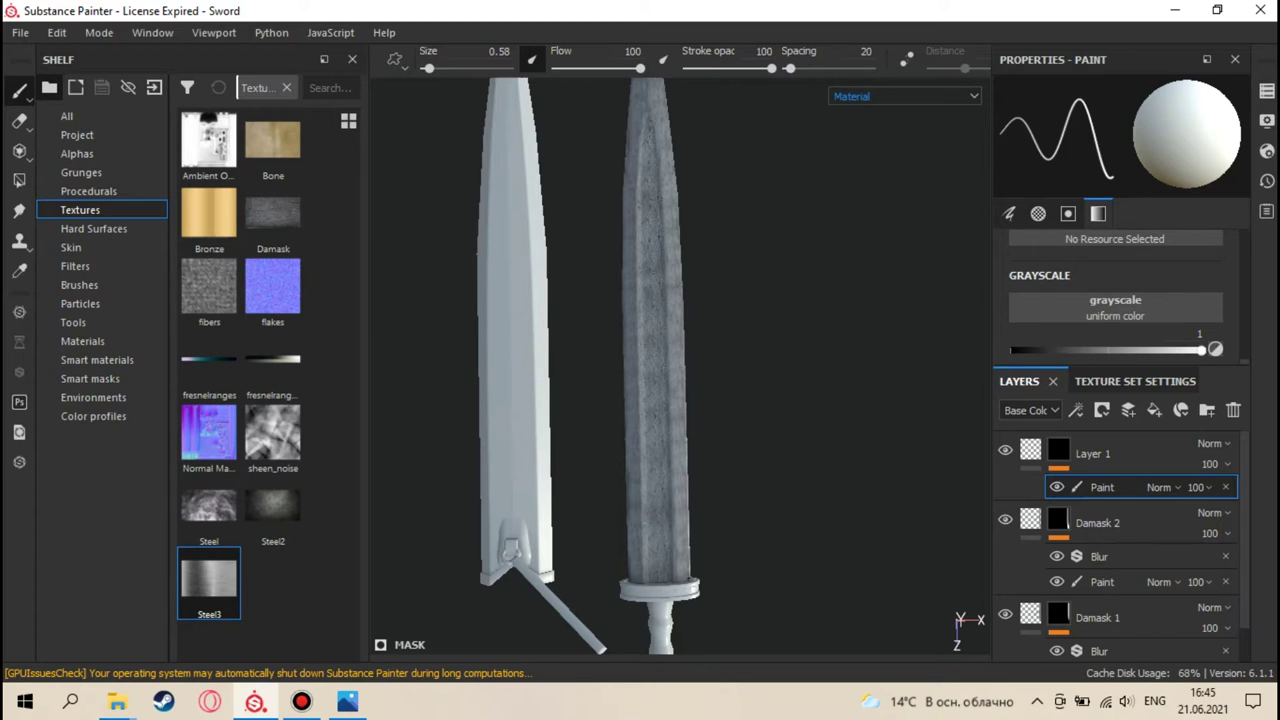
{"action": "key", "text": "shift"}
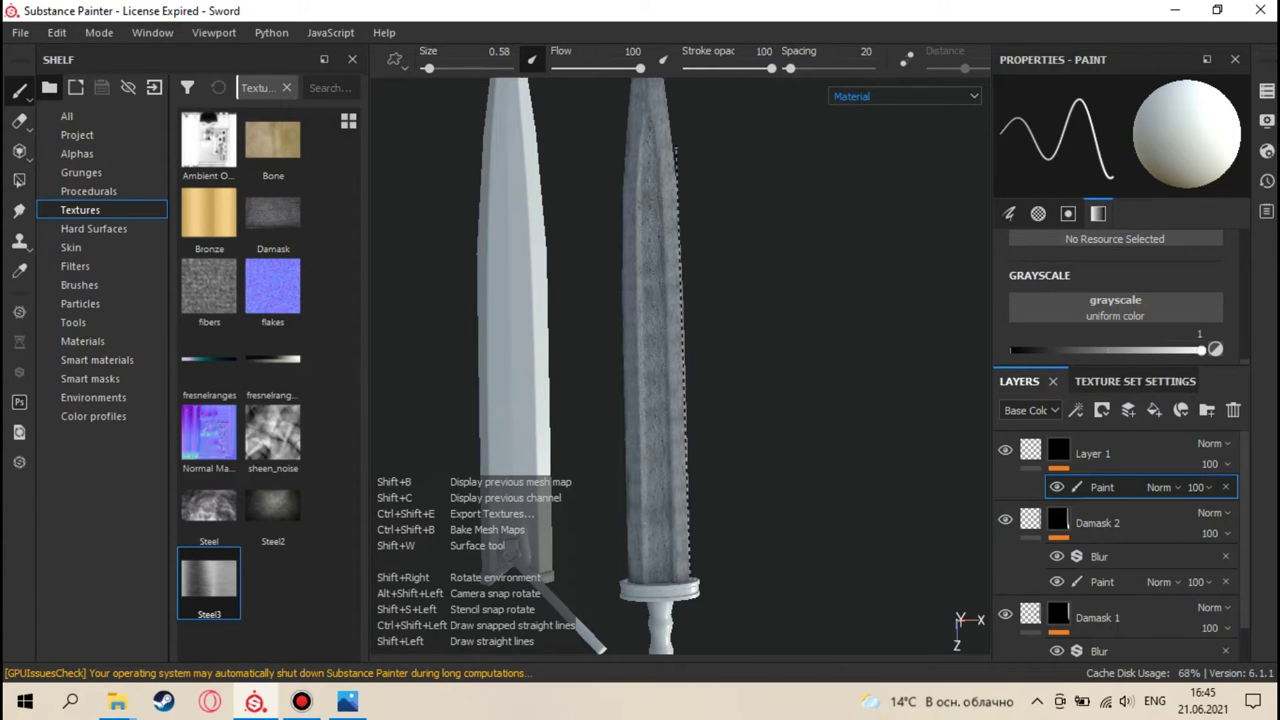
{"action": "scroll", "coordinate": [726, 398], "scroll_direction": "up", "scroll_amount": 5}
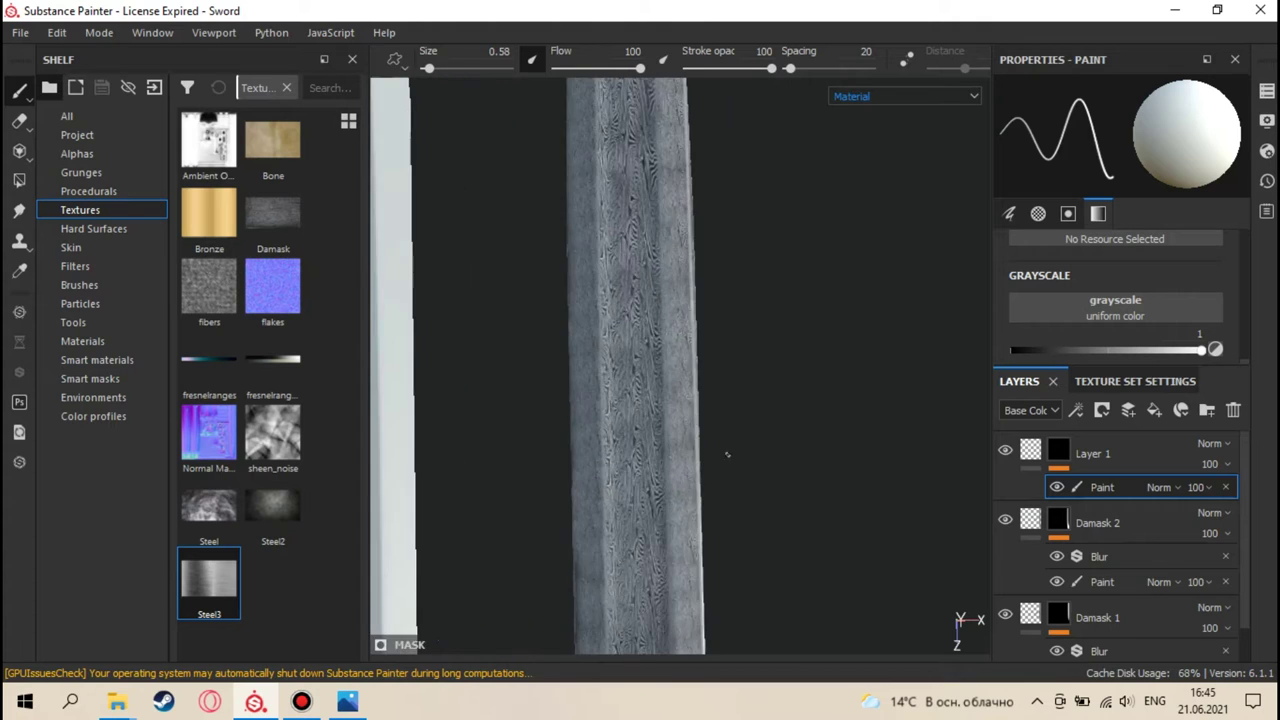
{"action": "key", "text": "shift"}
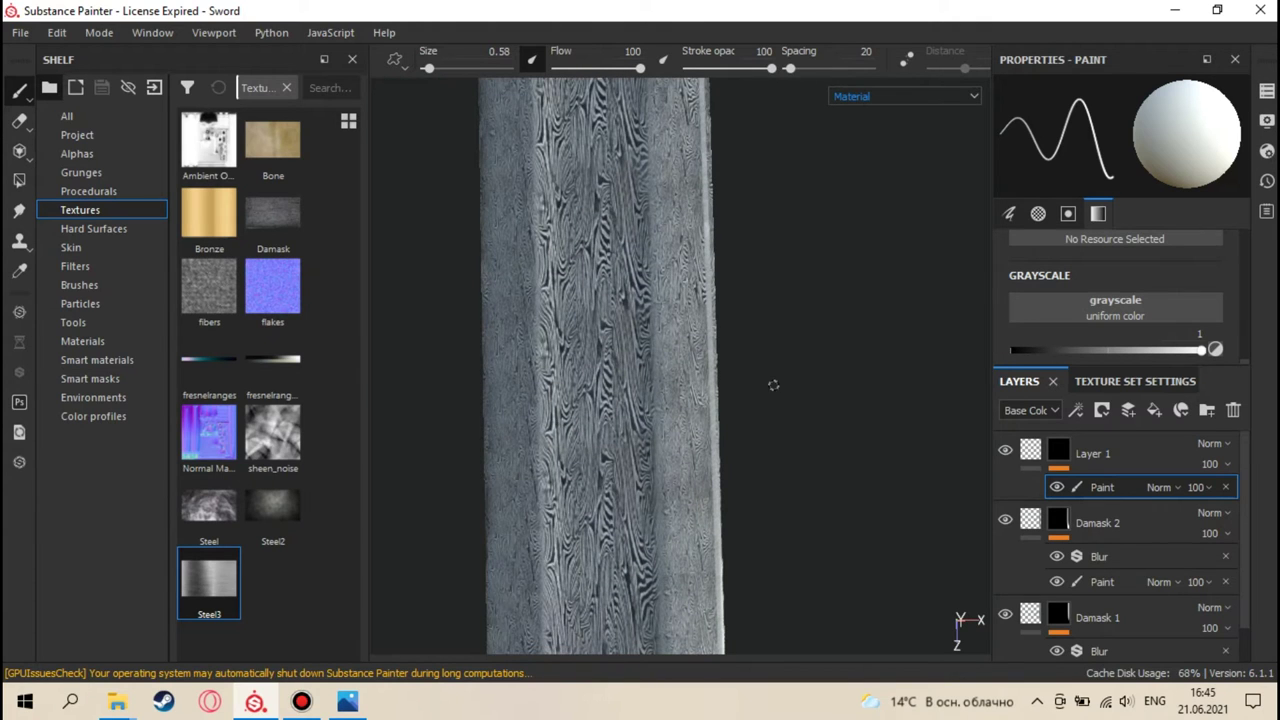
{"action": "scroll", "coordinate": [776, 435], "scroll_direction": "down", "scroll_amount": 3}
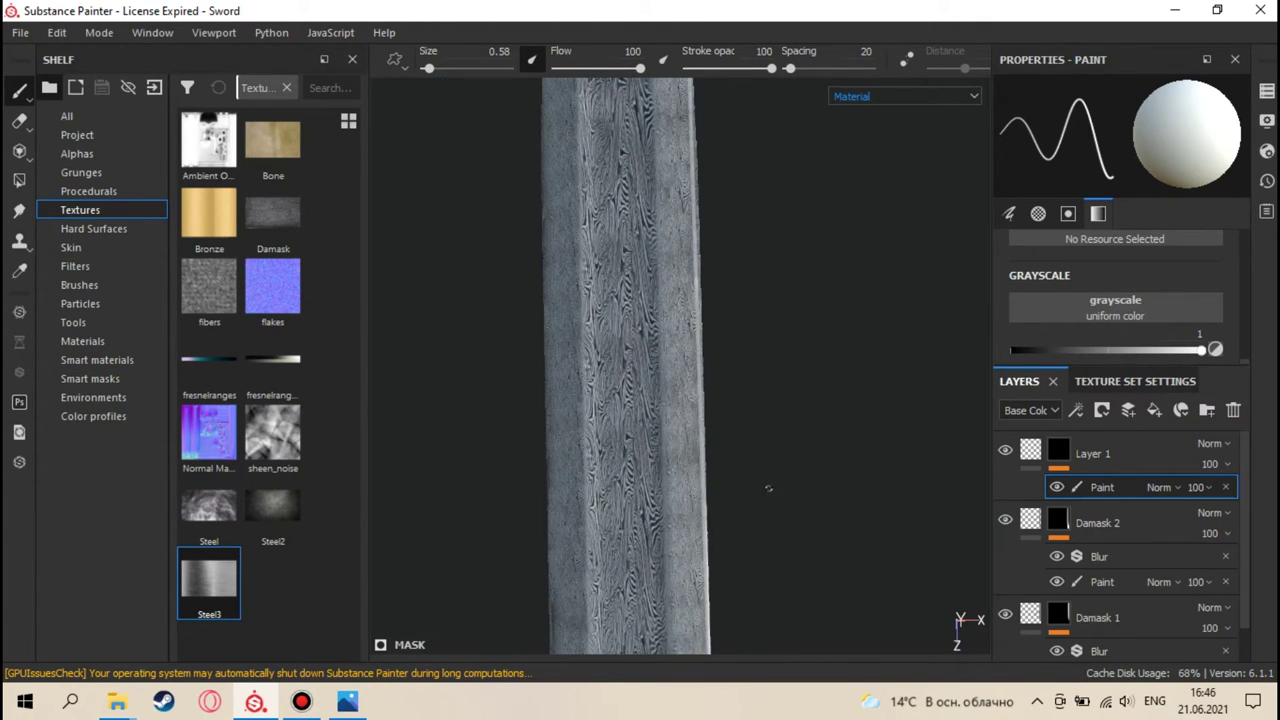
{"action": "scroll", "coordinate": [767, 514], "scroll_direction": "down", "scroll_amount": 5}
{"action": "left_click_drag", "start_coordinate": [769, 447], "coordinate": [769, 447], "text": "alt"}
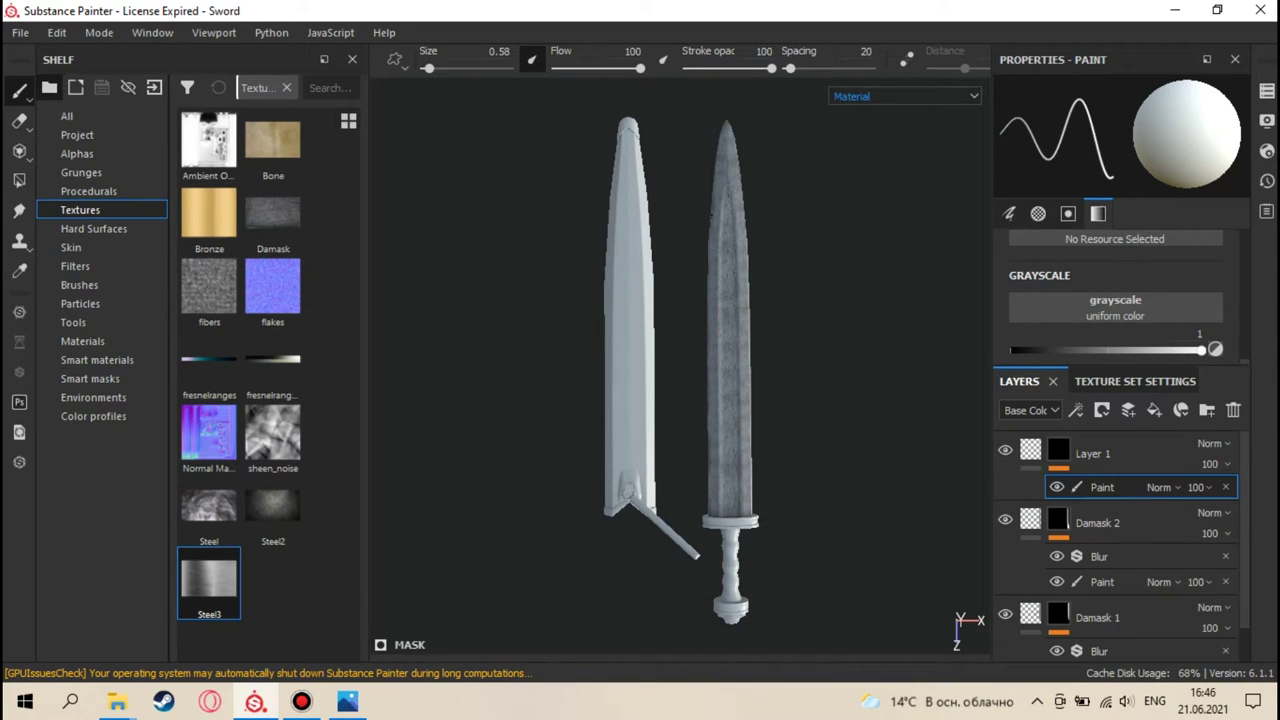
{"action": "key", "text": "F3"}
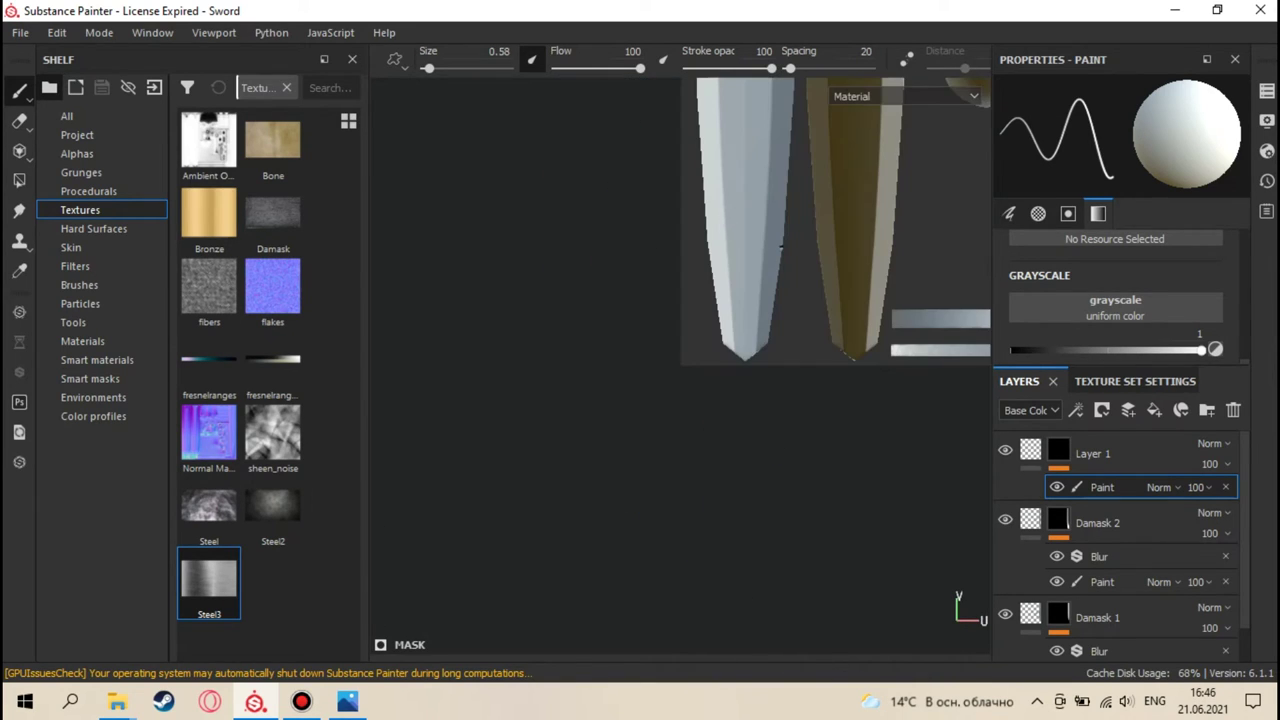
- Pan and zoom the UV layout to frame the blade tip and UV islands
{"action": "scroll", "coordinate": [791, 185], "scroll_direction": "down", "scroll_amount": 3}
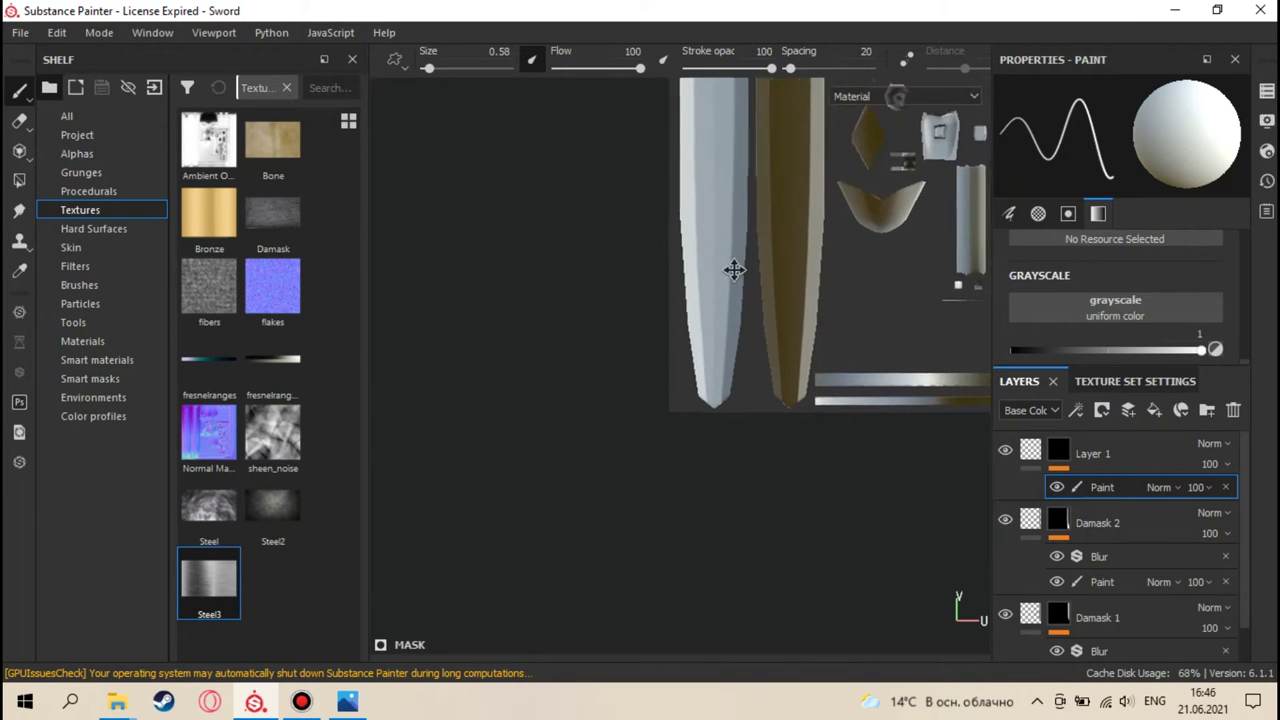
{"action": "middle_click_drag", "start_coordinate": [665, 184], "coordinate": [485, 234]}
{"action": "middle_click_drag", "start_coordinate": [819, 252], "coordinate": [450, 295]}
{"action": "key", "text": "ctrl"}
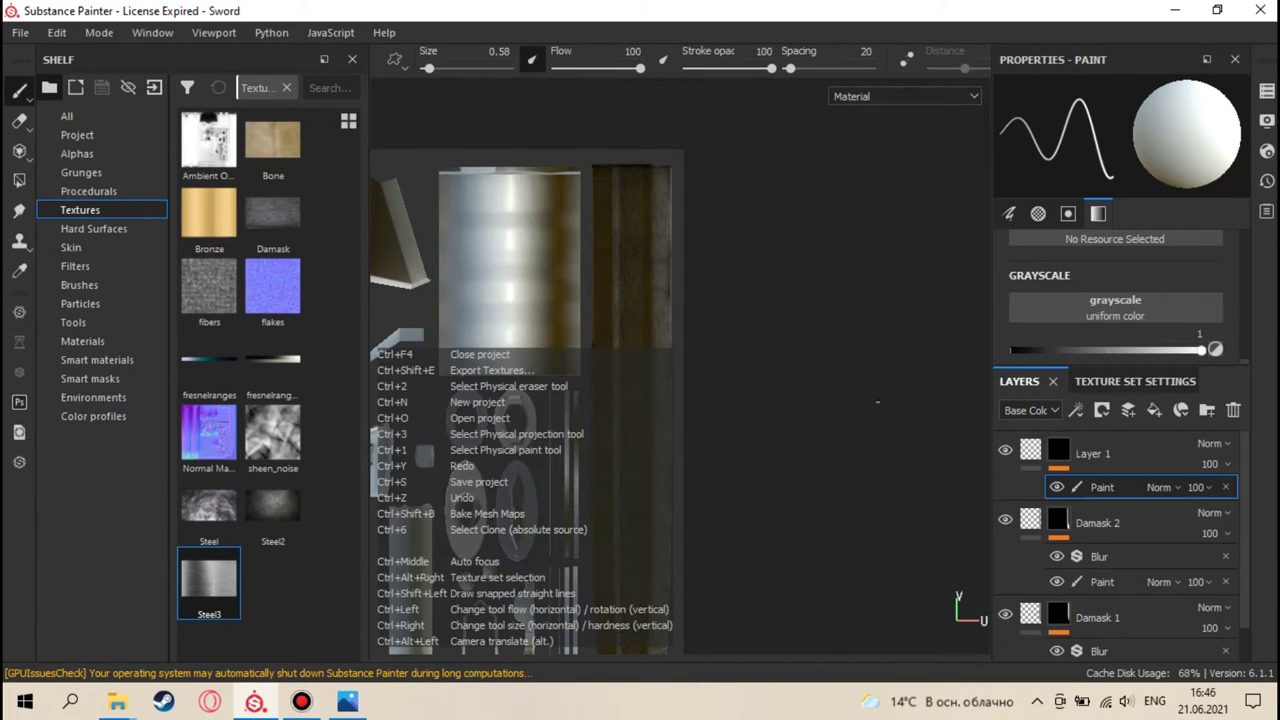
{"action": "scroll", "coordinate": [734, 303], "scroll_direction": "down", "scroll_amount": 2}
{"action": "scroll", "coordinate": [717, 304], "scroll_direction": "up", "scroll_amount": 5}
{"action": "scroll", "coordinate": [686, 363], "scroll_direction": "down", "scroll_amount": 3}
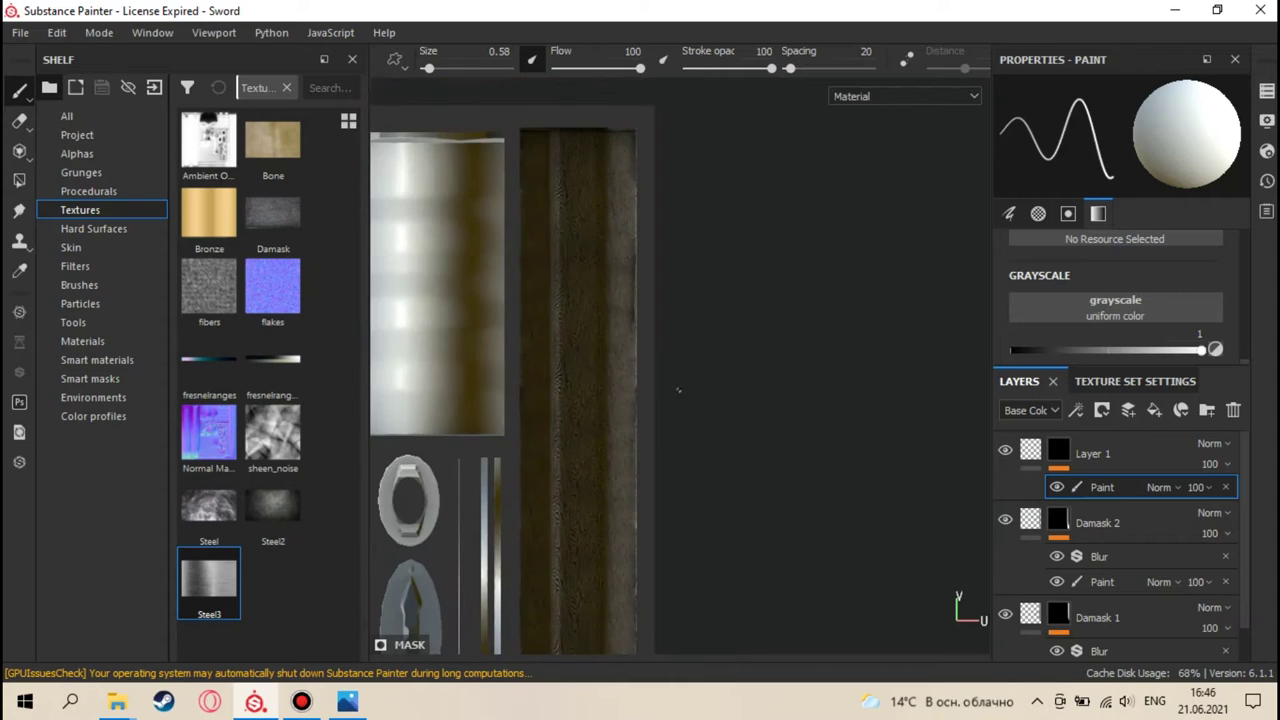
{"action": "middle_click_drag", "start_coordinate": [654, 397], "coordinate": [671, 234]}
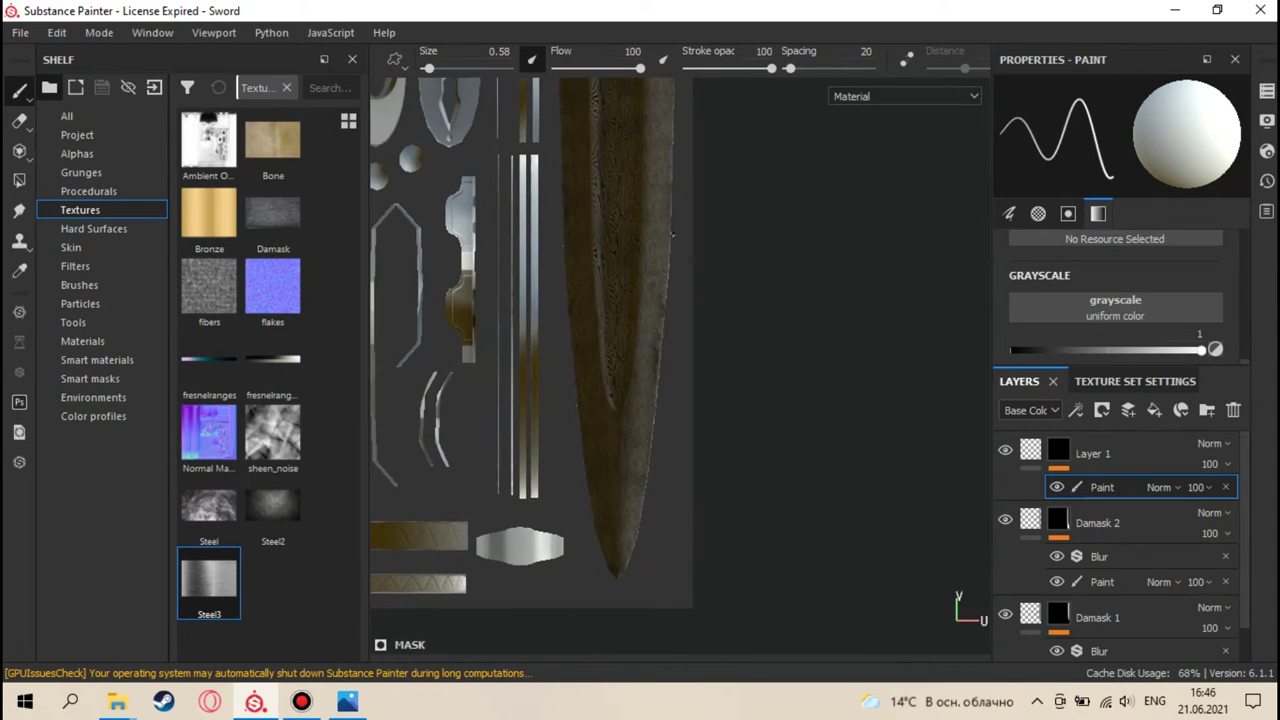
- Check the 3D sword view, then return to the flat UV layout
{"action": "key", "text": "F2"}
{"action": "scroll", "coordinate": [730, 360], "scroll_direction": "up", "scroll_amount": 5}
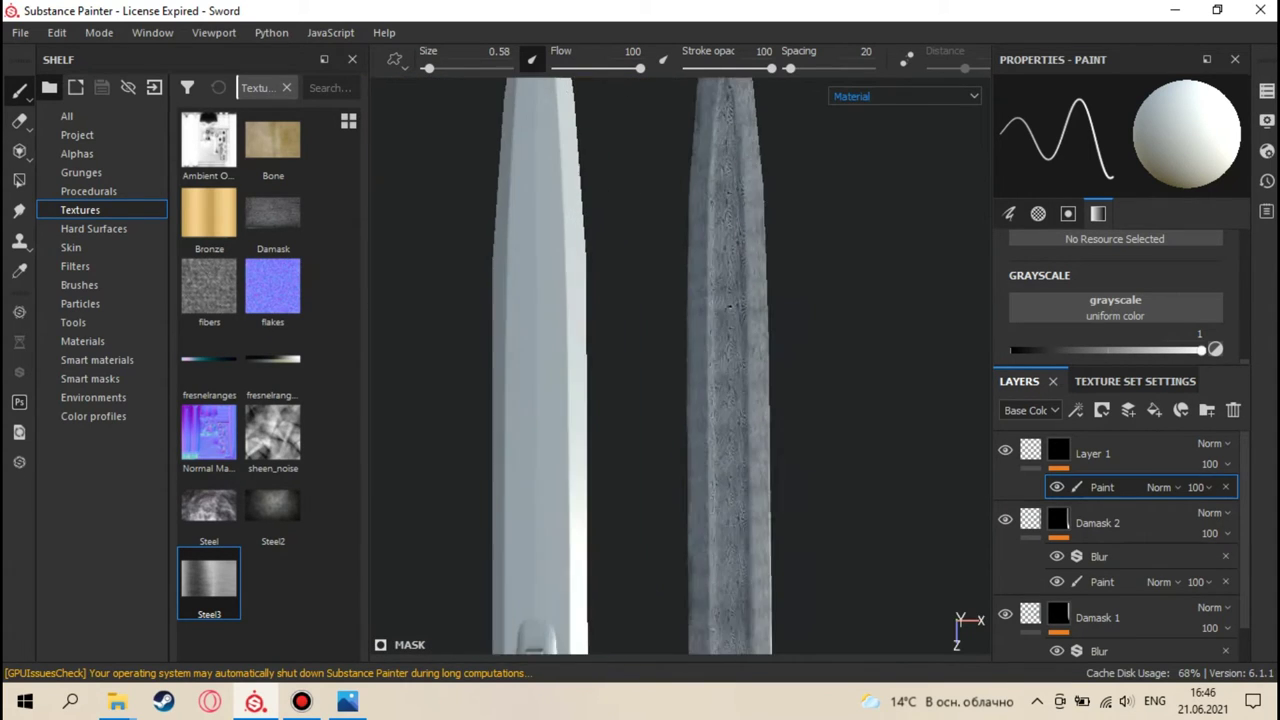
{"action": "scroll", "coordinate": [731, 330], "scroll_direction": "down", "scroll_amount": 5}
{"action": "scroll", "coordinate": [712, 357], "scroll_direction": "up", "scroll_amount": 8}
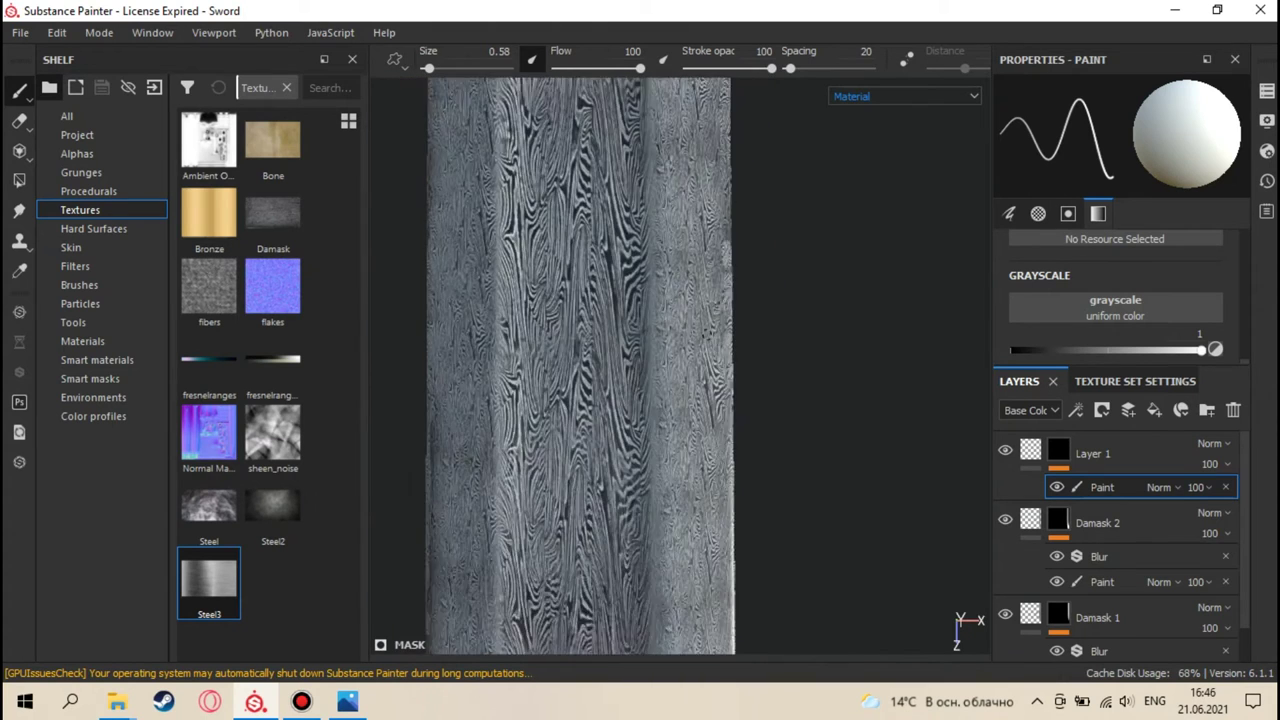
{"action": "scroll", "coordinate": [560, 366], "scroll_direction": "up", "scroll_amount": 1}
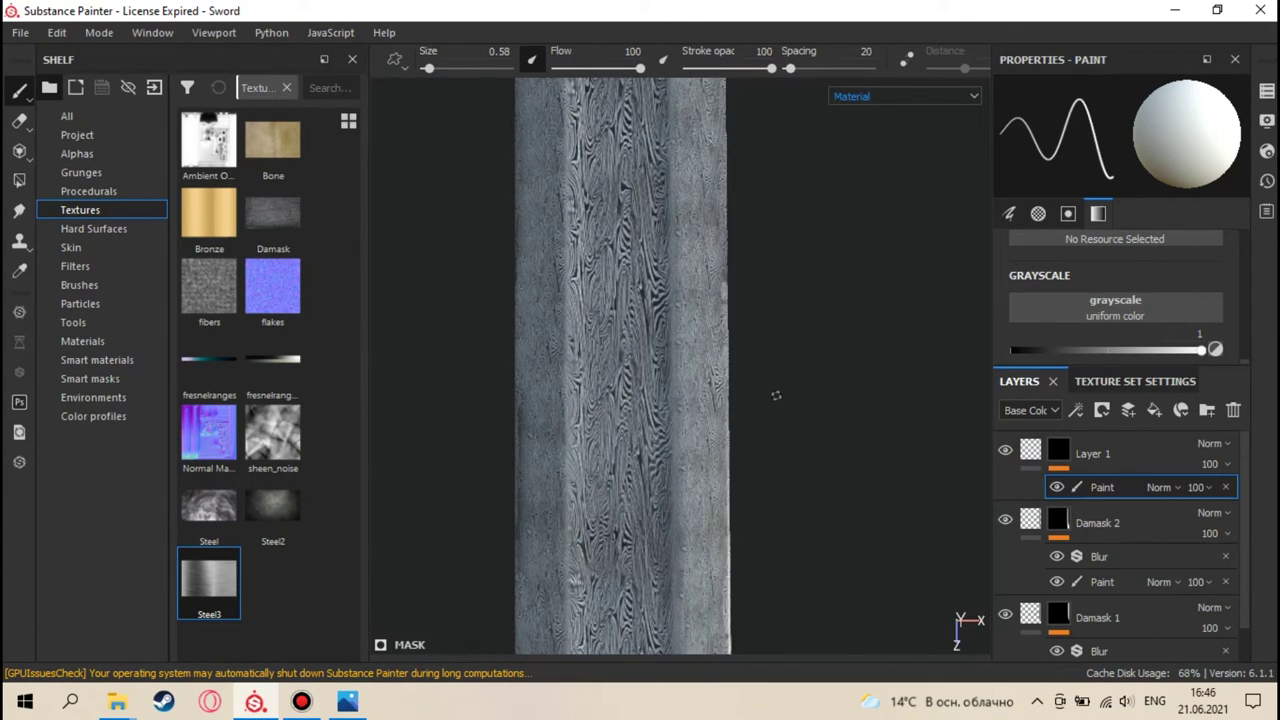
{"action": "key", "text": "F2"}
{"action": "scroll", "coordinate": [770, 383], "scroll_direction": "up", "scroll_amount": 4}
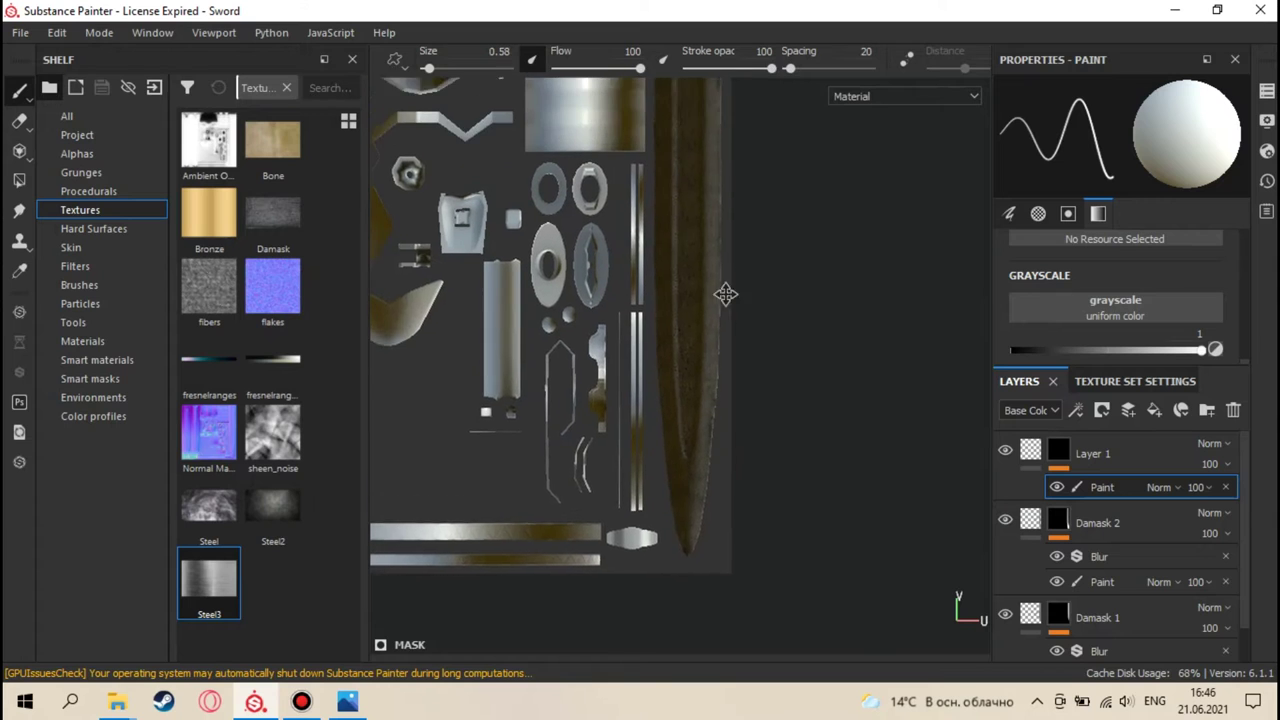
{"action": "scroll", "coordinate": [703, 373], "scroll_direction": "up", "scroll_amount": 3}
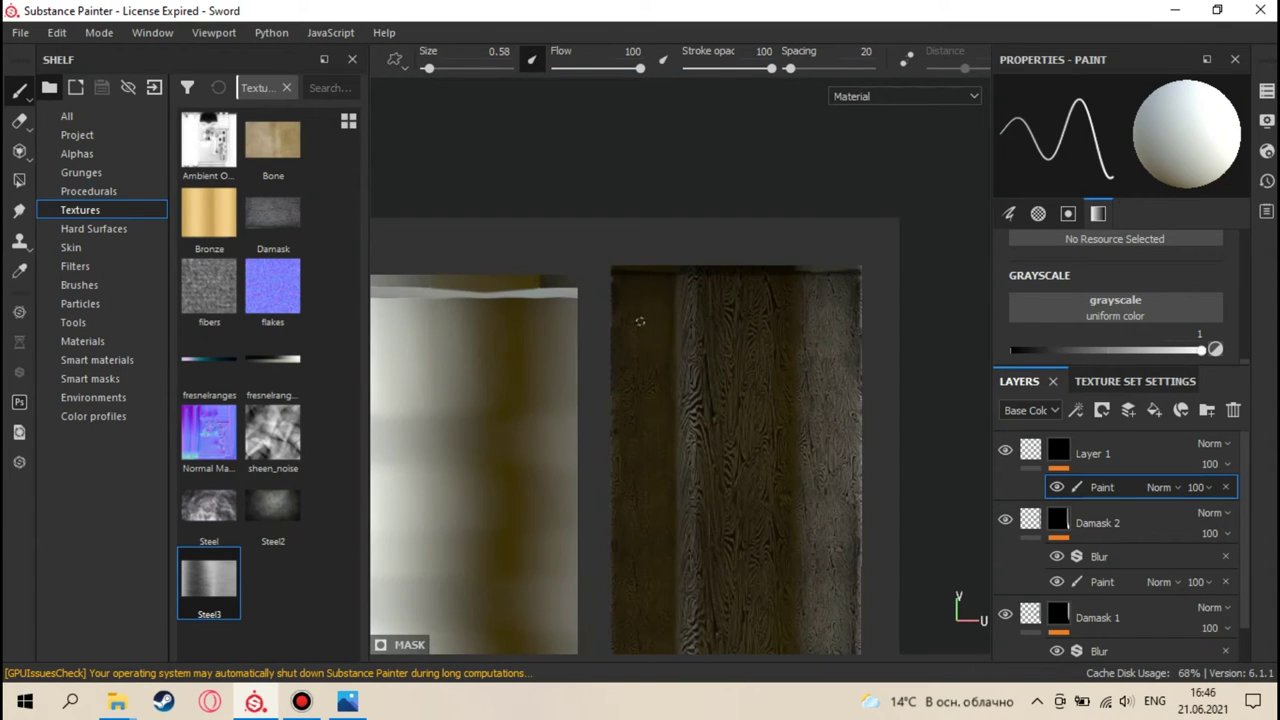
{"action": "scroll", "coordinate": [620, 271], "scroll_direction": "down", "scroll_amount": 5}
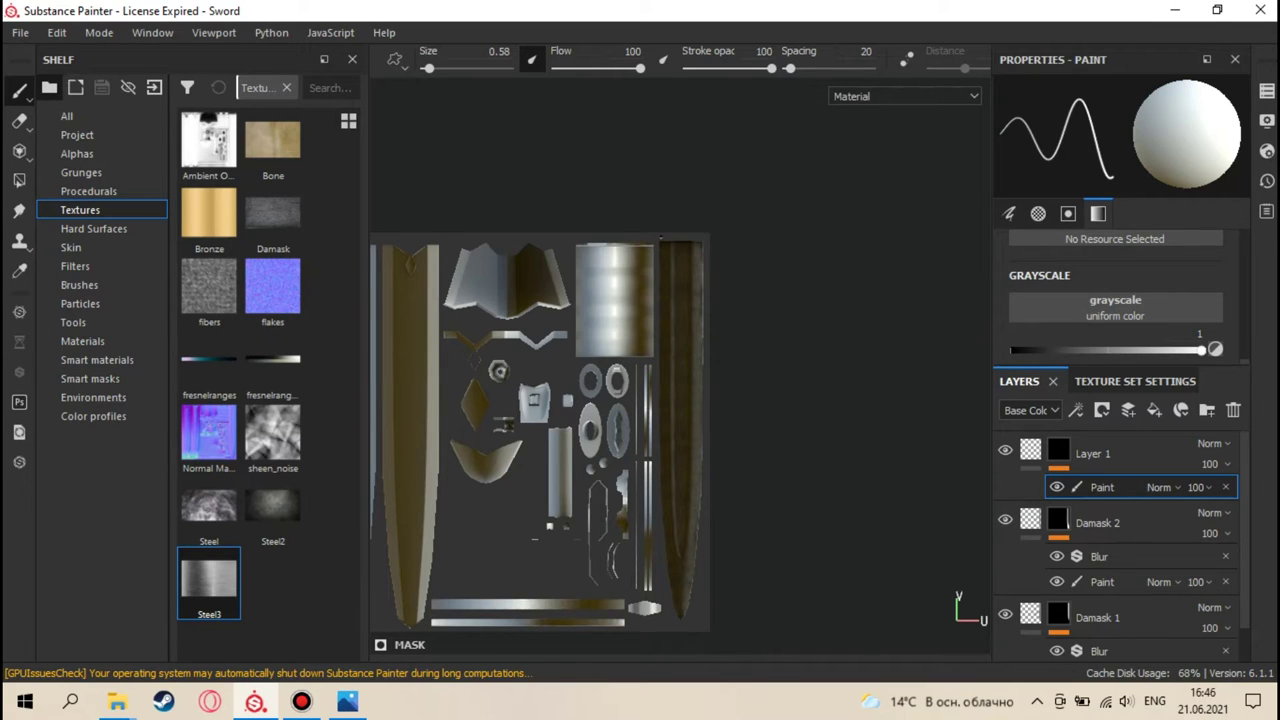
- Enlarge the brush to size 1.85 and go to the 3D blade view
{"action": "right_click_drag", "start_coordinate": [660, 237], "coordinate": [660, 238], "text": "ctrl"}
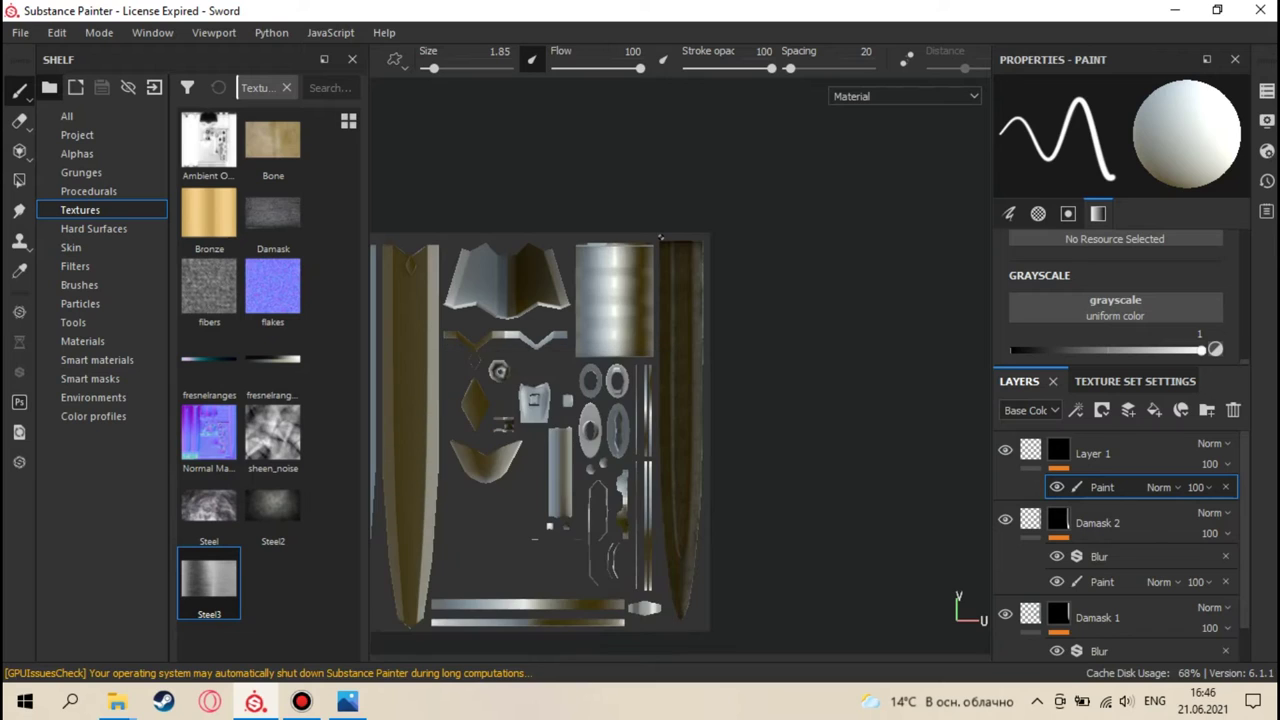
{"action": "key", "text": "shift"}
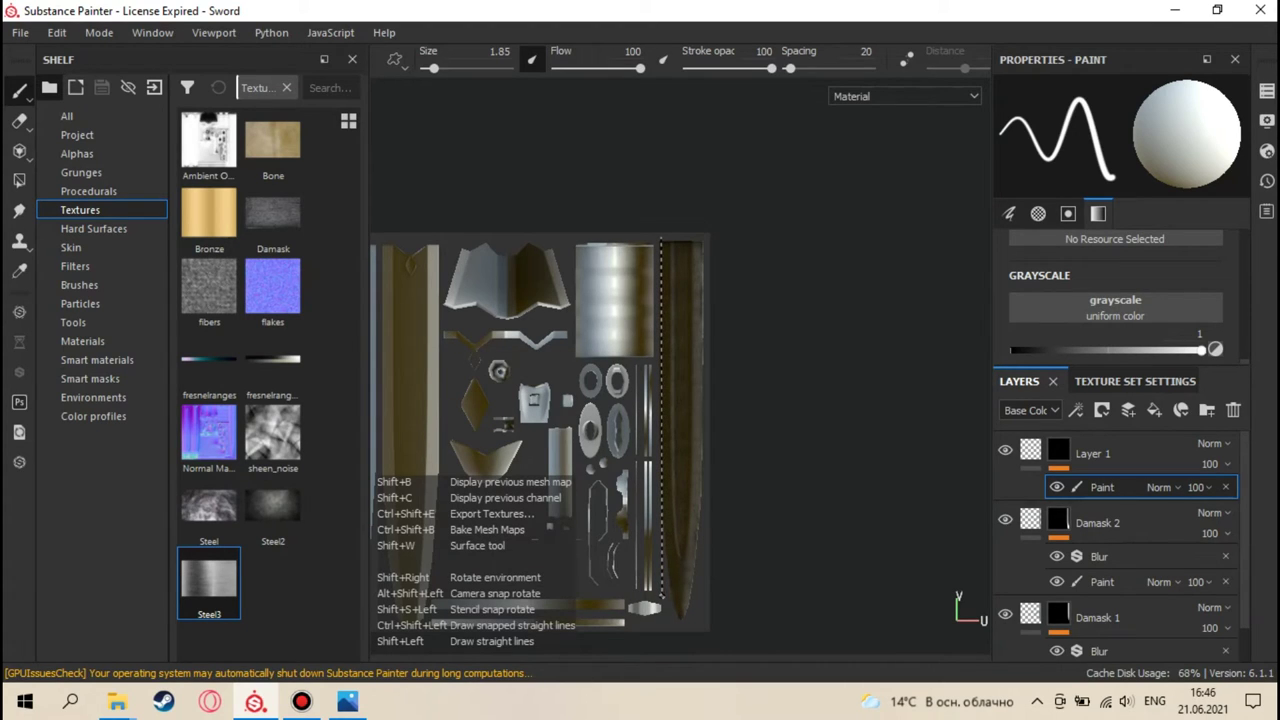
{"action": "key", "text": "ctrl"}
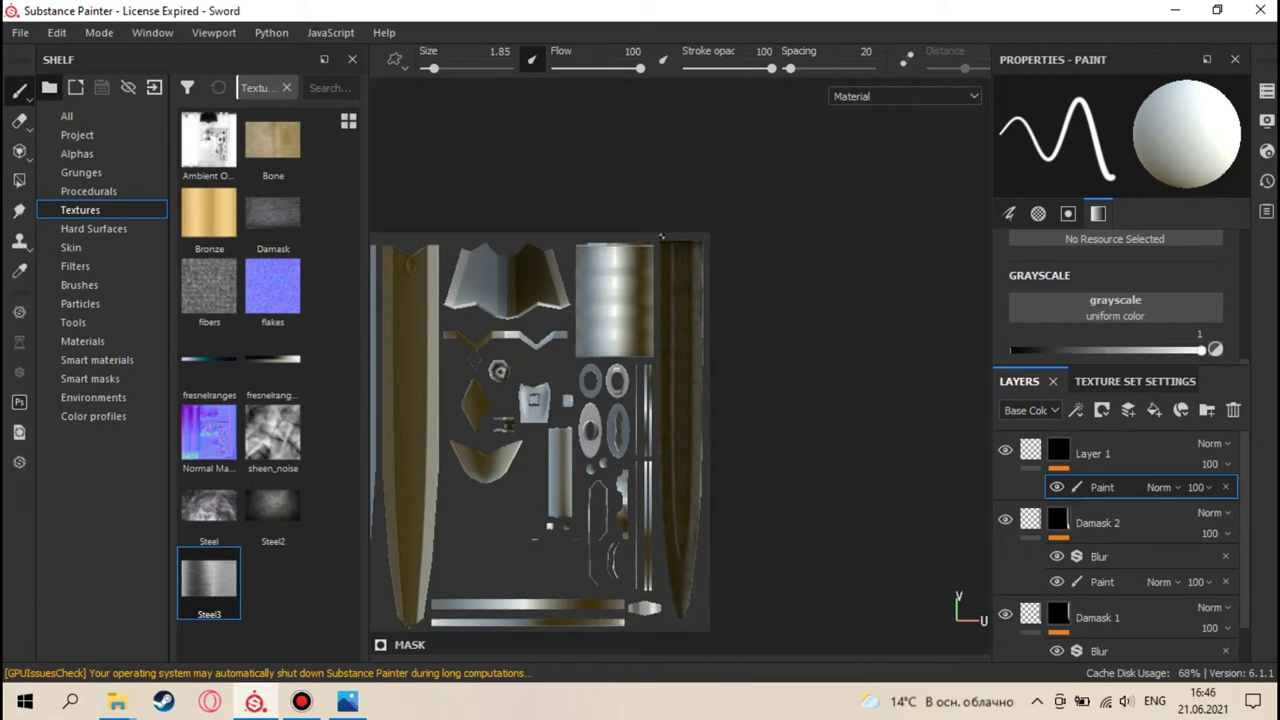
{"action": "key", "text": "ctrl+shift"}
{"action": "key", "text": "F2"}
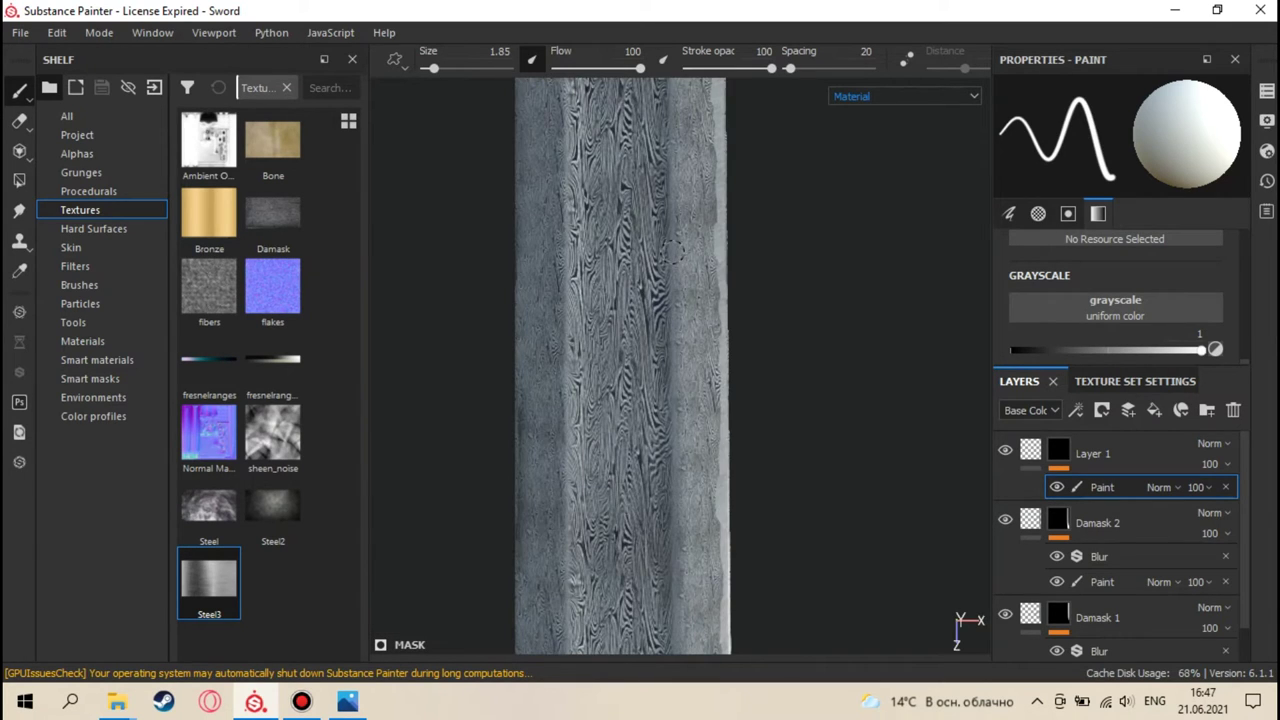
- Zoom around the 3D blade, then go back to the UV layout showing the grip island
{"action": "scroll", "coordinate": [645, 360], "scroll_direction": "down", "scroll_amount": 4}
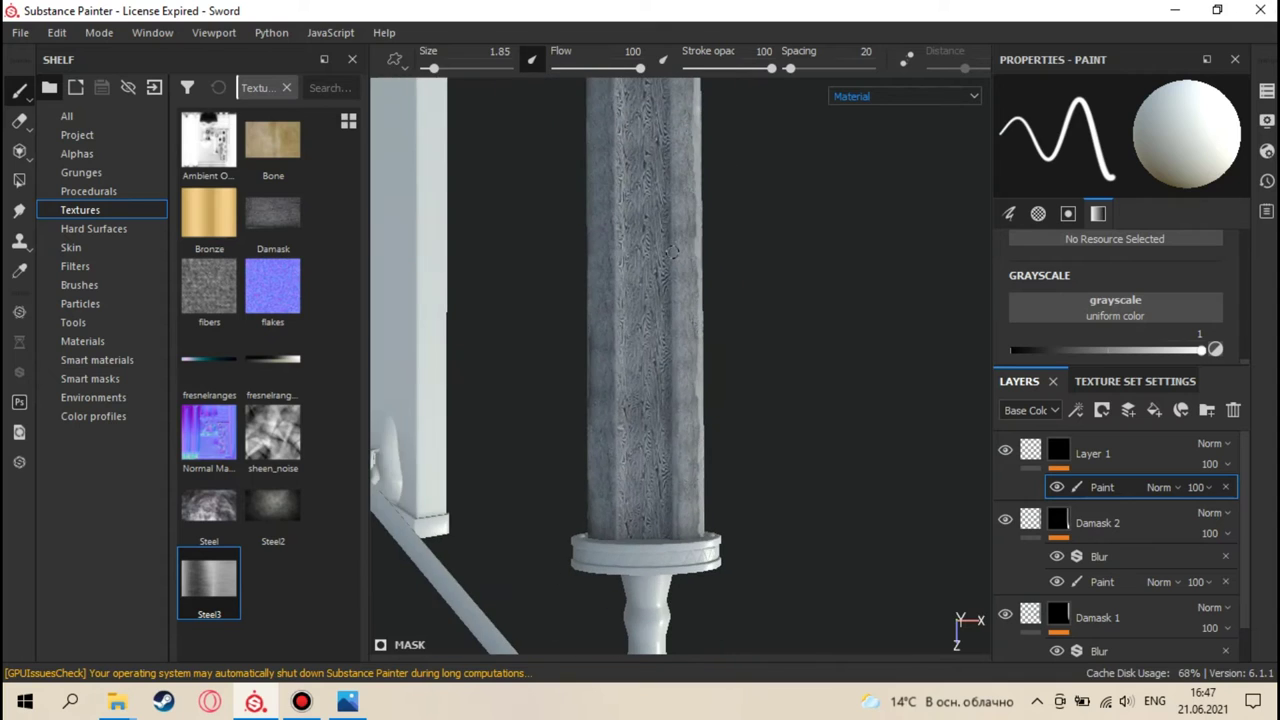
{"action": "scroll", "coordinate": [672, 252], "scroll_direction": "up", "scroll_amount": 3}
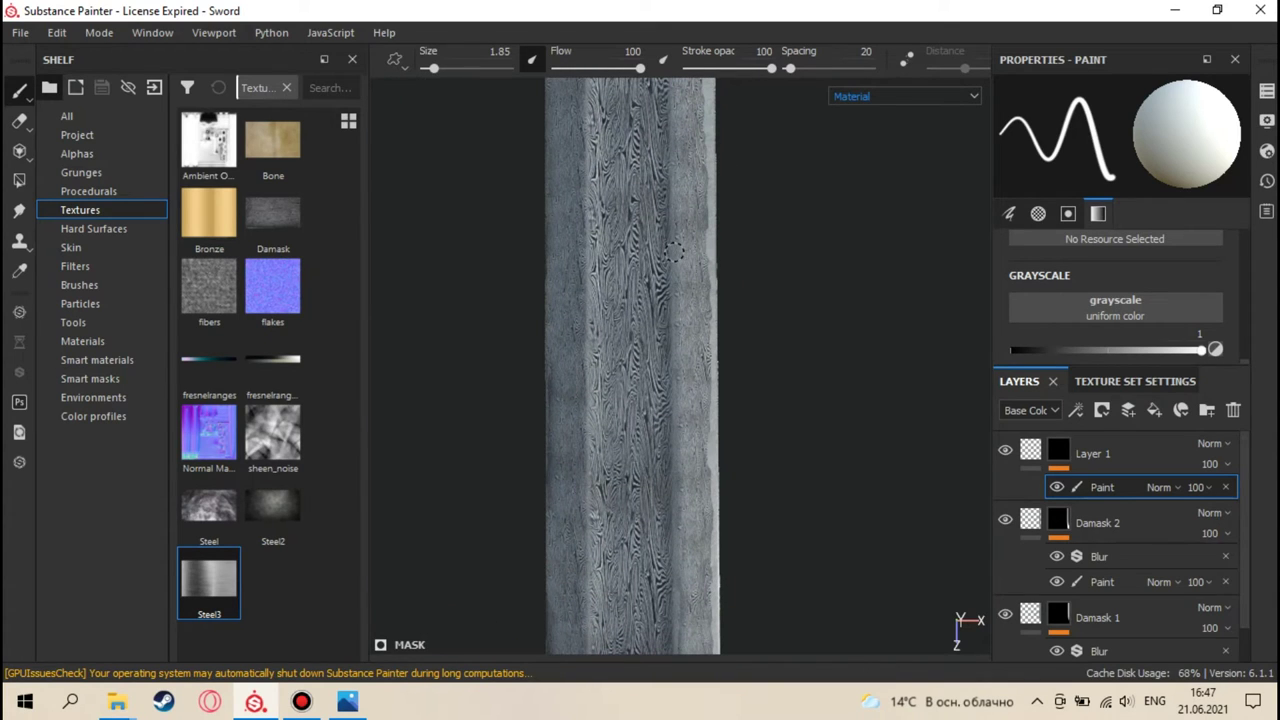
{"action": "key", "text": "ctrl"}
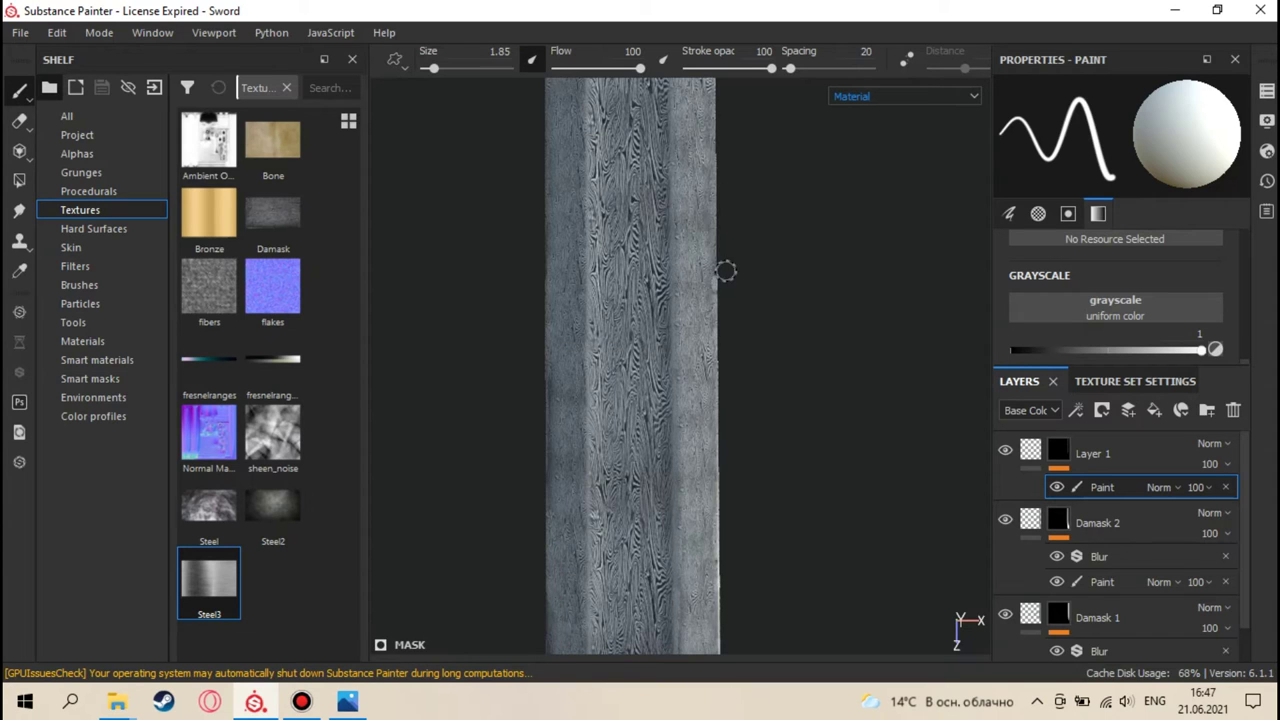
{"action": "scroll", "coordinate": [788, 296], "scroll_direction": "down", "scroll_amount": 2}
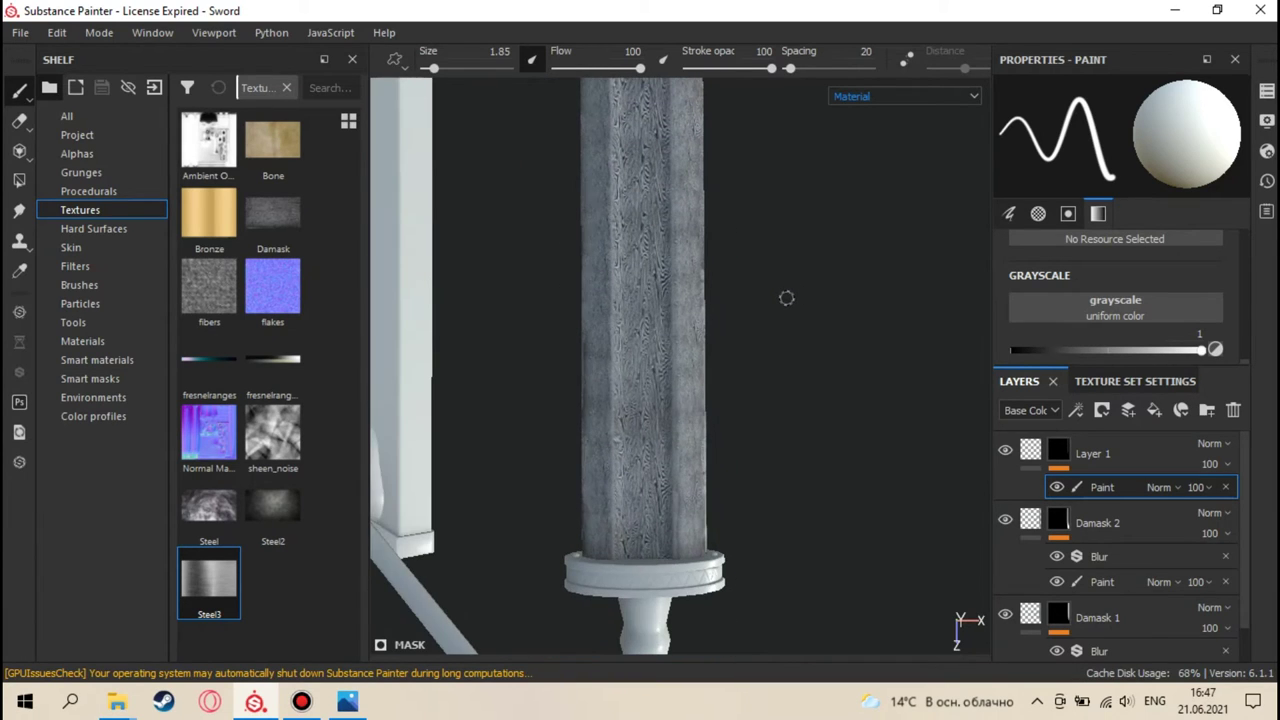
{"action": "key", "text": "F2"}
{"action": "scroll", "coordinate": [650, 225], "scroll_direction": "up", "scroll_amount": 5}
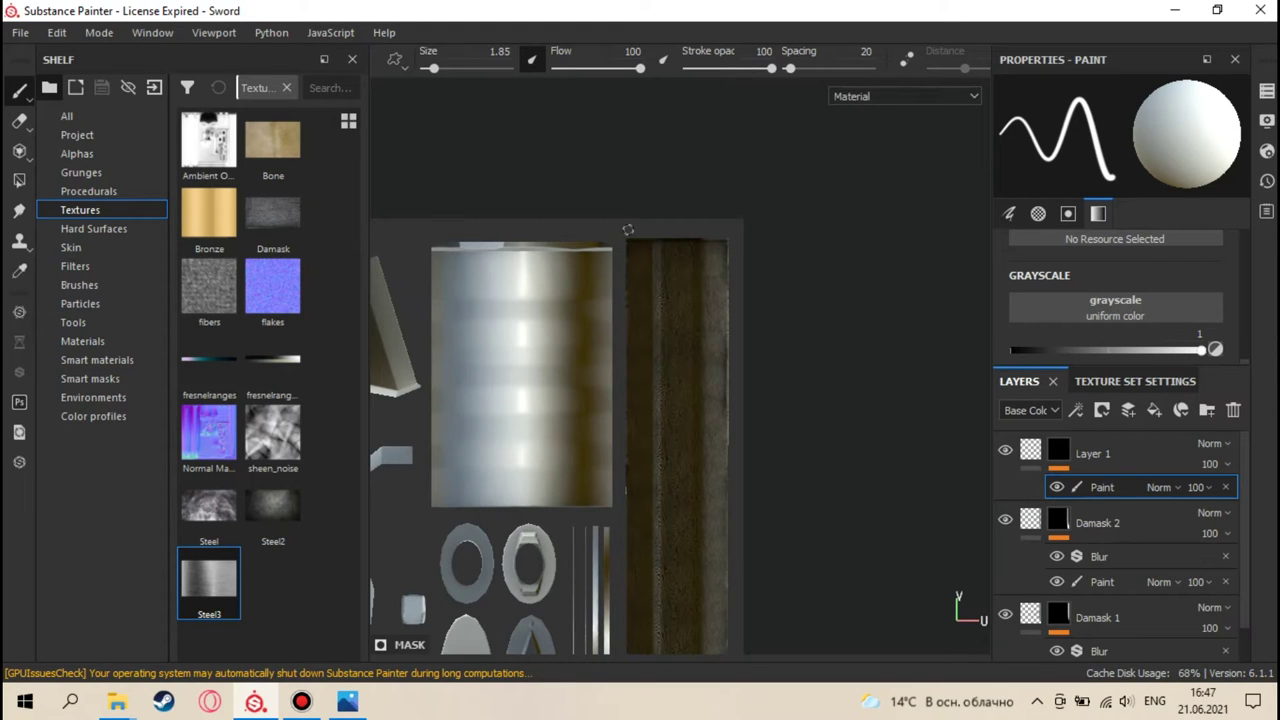
- Zoom in and paint a test light stroke down the strip's left edge, then undo it
{"action": "scroll", "coordinate": [628, 230], "scroll_direction": "up", "scroll_amount": 1}
{"action": "scroll", "coordinate": [628, 230], "scroll_direction": "down", "scroll_amount": 2}
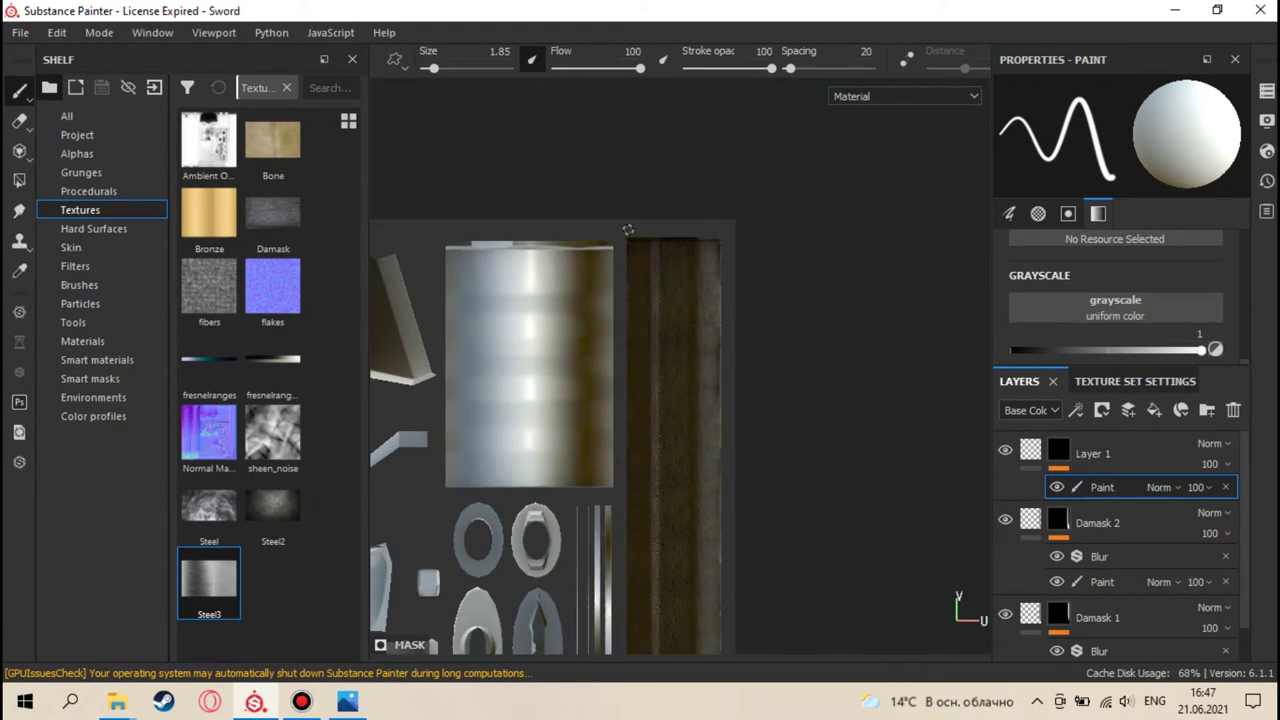
{"action": "scroll", "coordinate": [628, 230], "scroll_direction": "up", "scroll_amount": 2}
{"action": "scroll", "coordinate": [628, 230], "scroll_direction": "up", "scroll_amount": 4}
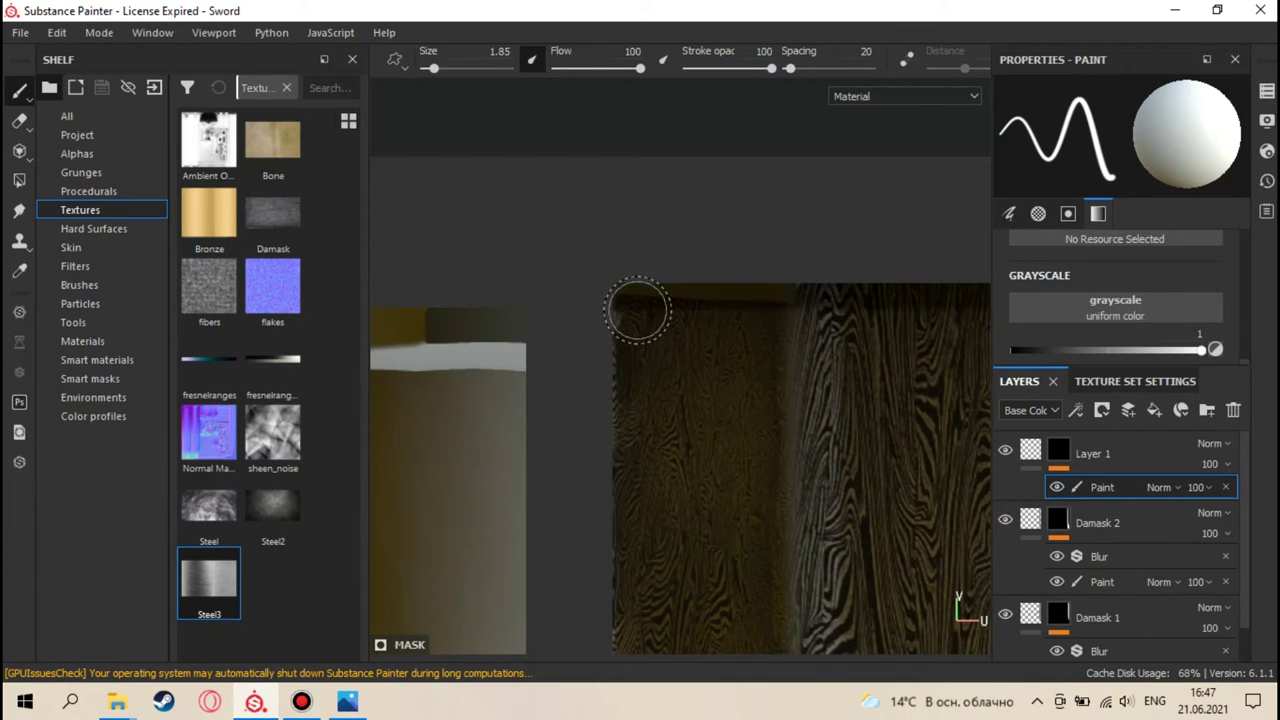
{"action": "mouse_move", "coordinate": [637, 311]}
{"action": "left_mouse_down"}
{"action": "mouse_move", "coordinate": [640, 289]}
{"action": "mouse_move", "coordinate": [640, 441]}
{"action": "left_mouse_up"}
{"action": "key", "text": "ctrl+z"}
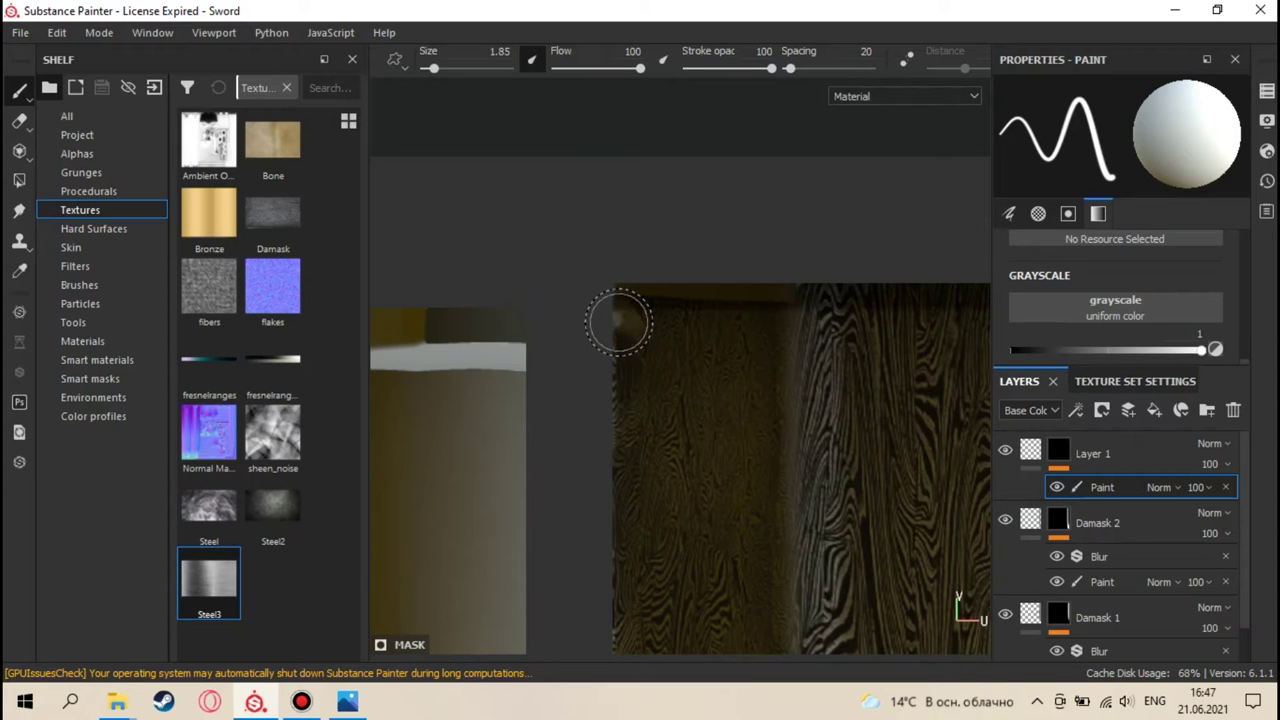
- Set the brush size to 0.75, paint and undo a thin test stroke, then zoom out
{"action": "right_click_drag", "start_coordinate": [621, 321], "coordinate": [640, 350], "text": "ctrl"}
{"action": "left_click", "coordinate": [432, 72]}
{"action": "left_click_drag", "start_coordinate": [432, 74], "coordinate": [425, 68]}
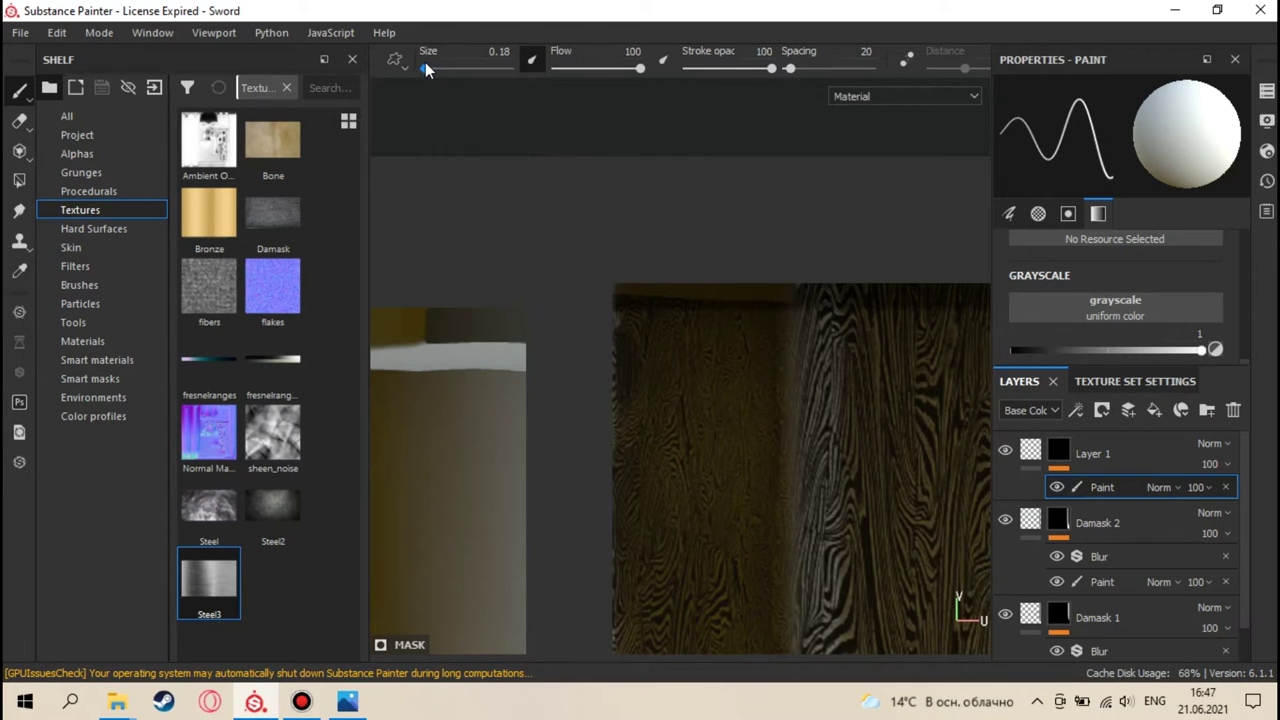
{"action": "left_click_drag", "start_coordinate": [432, 65], "coordinate": [429, 66]}
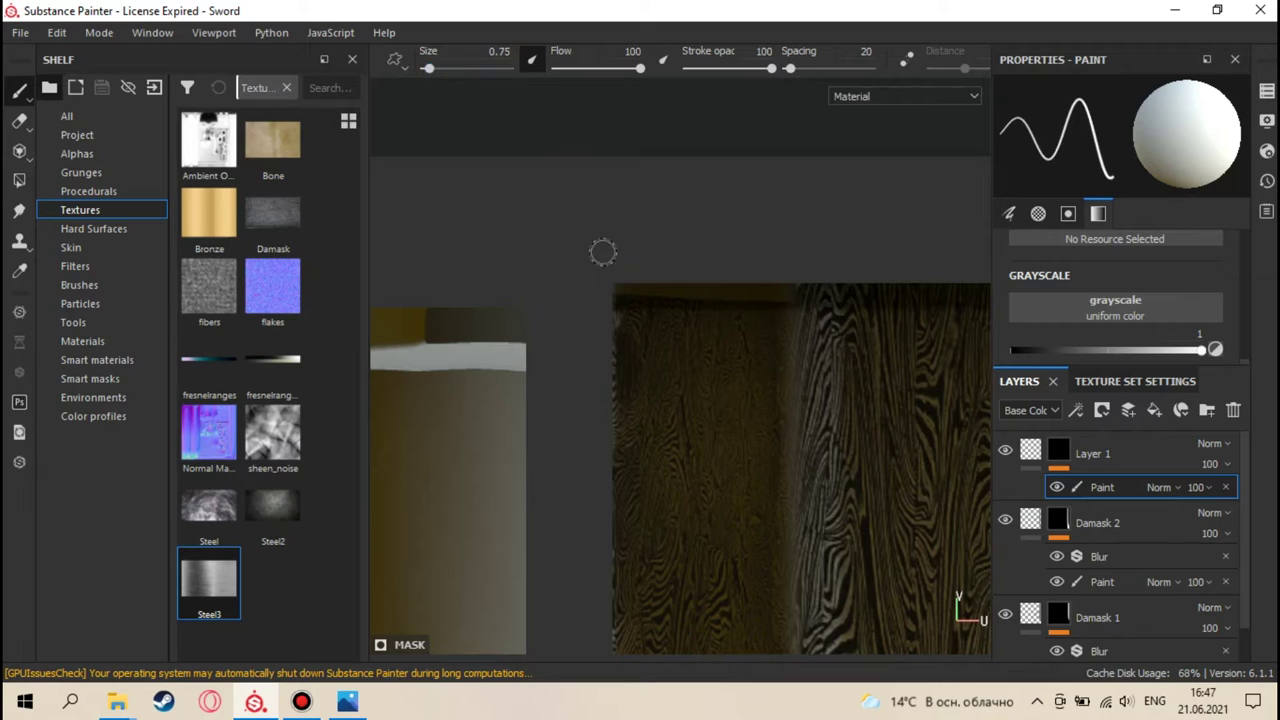
{"action": "mouse_move", "coordinate": [622, 318]}
{"action": "left_mouse_down"}
{"action": "mouse_move", "coordinate": [622, 367]}
{"action": "mouse_move", "coordinate": [613, 309]}
{"action": "mouse_move", "coordinate": [619, 404]}
{"action": "left_mouse_up"}
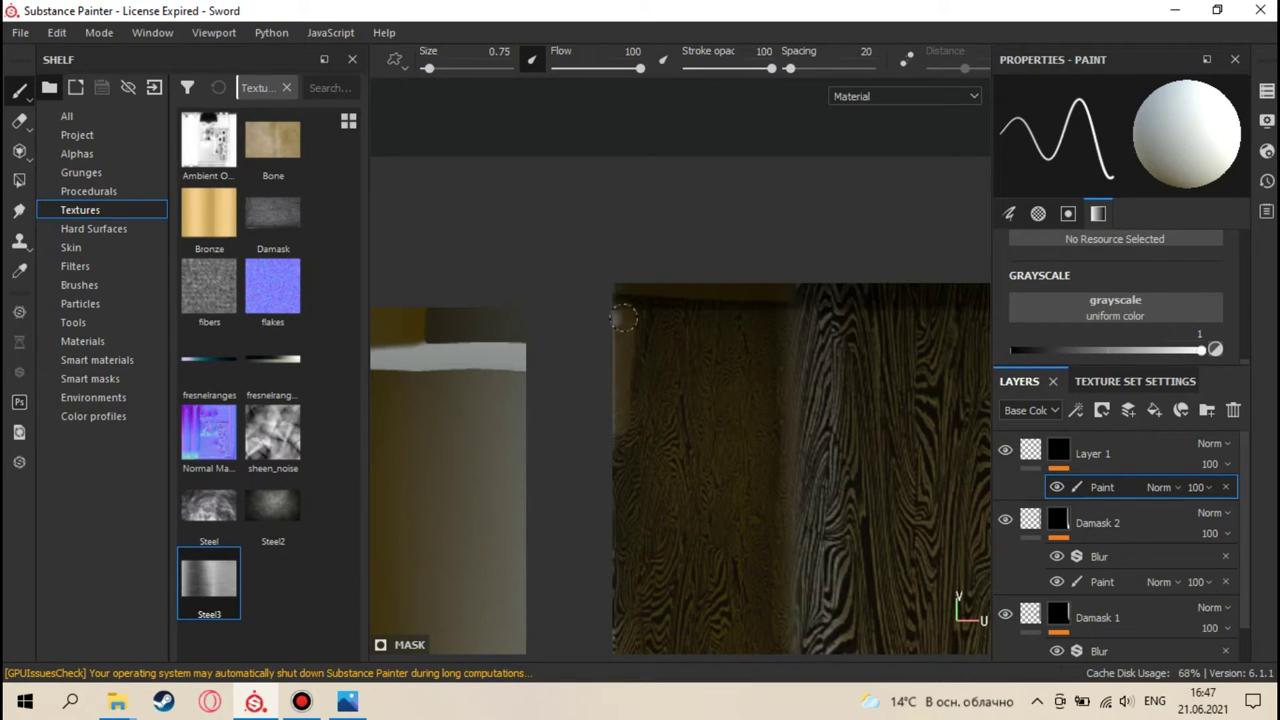
{"action": "key", "text": "ctrl+z"}
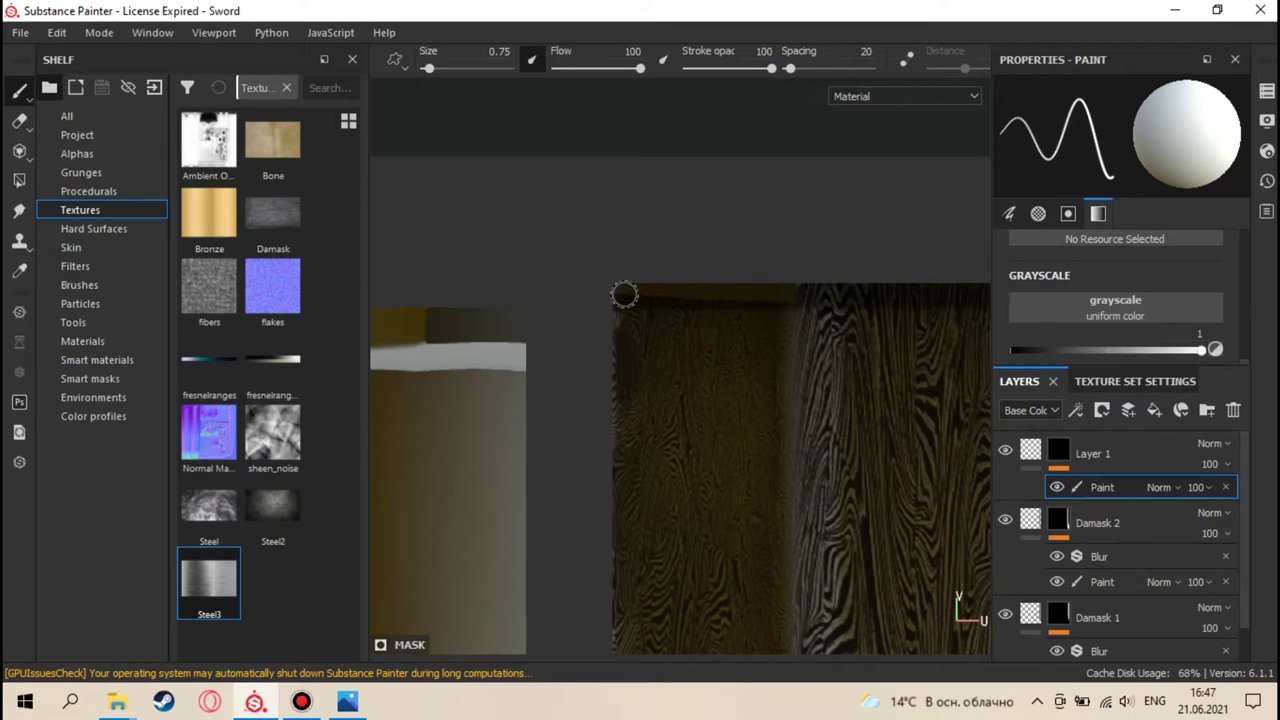
{"action": "scroll", "coordinate": [624, 294], "scroll_direction": "down", "scroll_amount": 3}
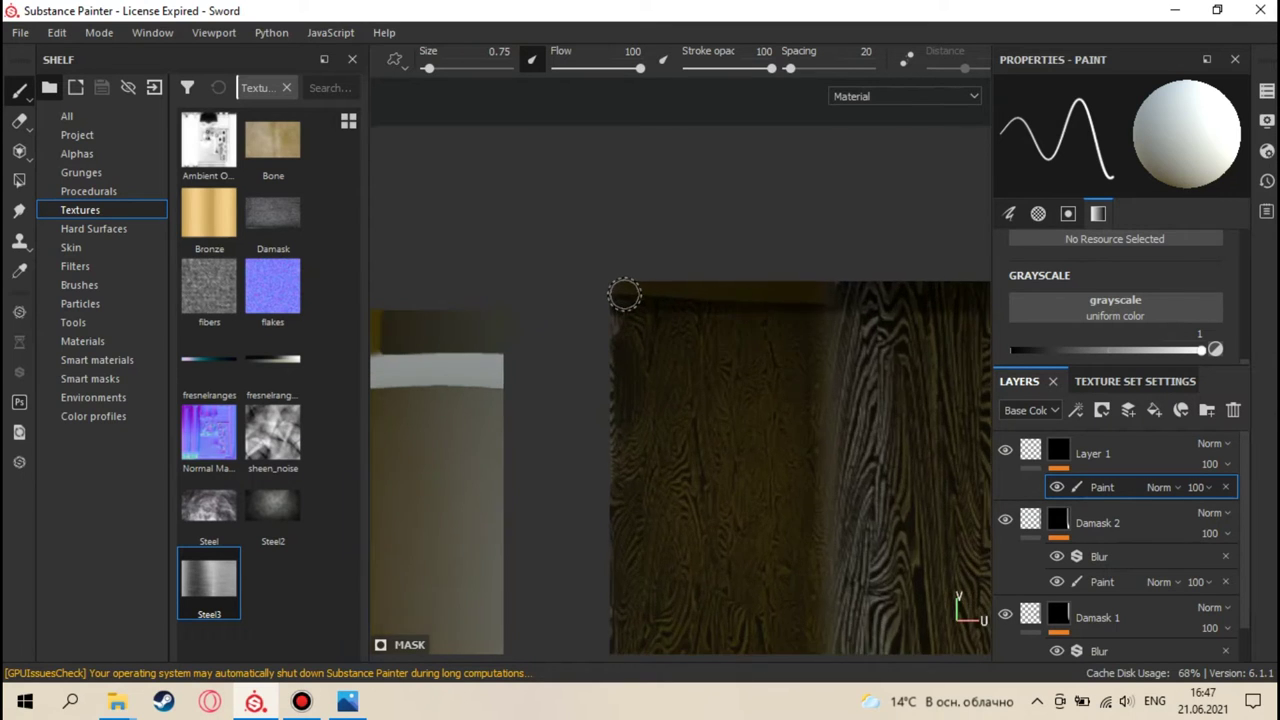
{"action": "scroll", "coordinate": [624, 294], "scroll_direction": "down", "scroll_amount": 5}
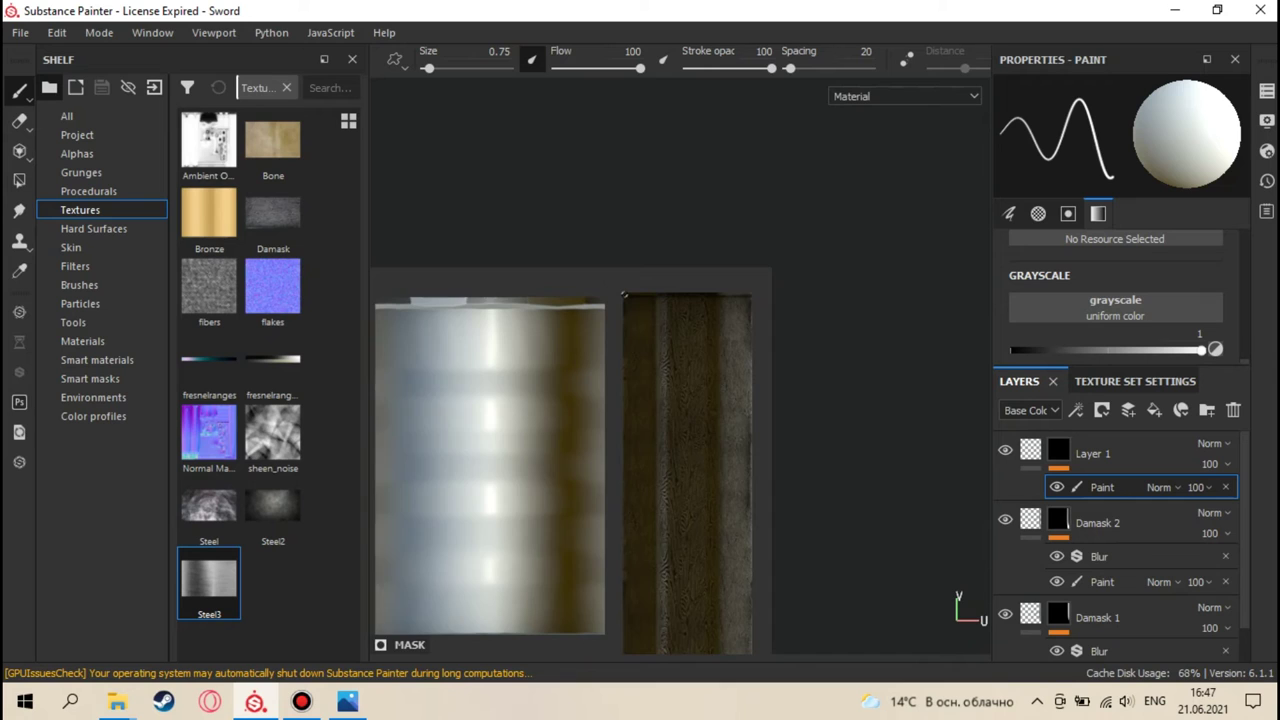
{"action": "scroll", "coordinate": [624, 294], "scroll_direction": "down", "scroll_amount": 3}
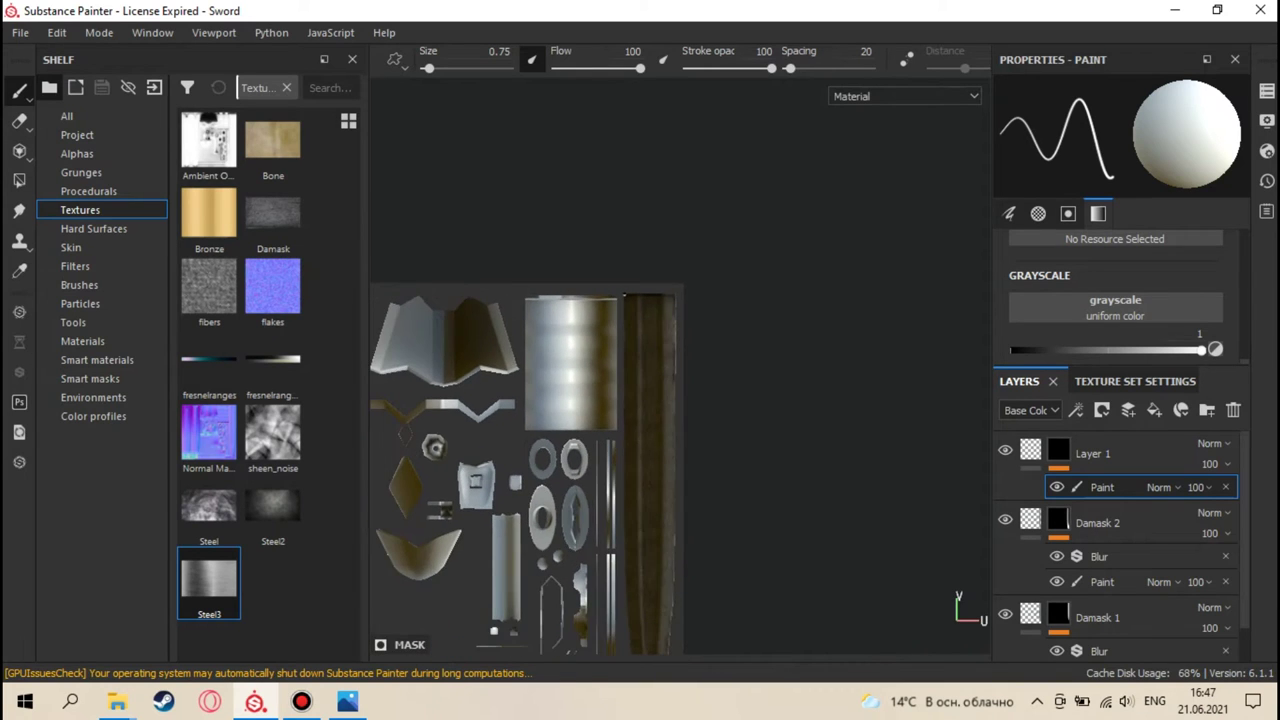
{"action": "scroll", "coordinate": [624, 294], "scroll_direction": "down", "scroll_amount": 2}
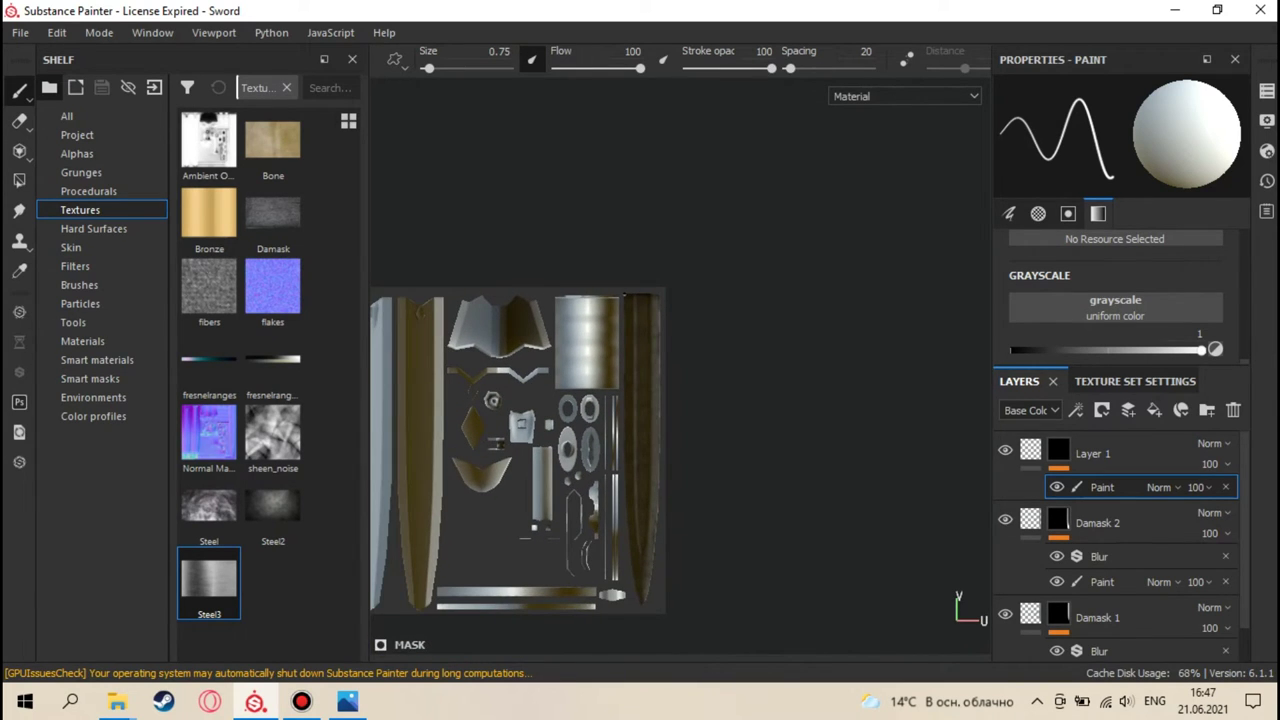
{"action": "key", "text": "ctrl+shift"}
{"action": "key", "text": "F2"}
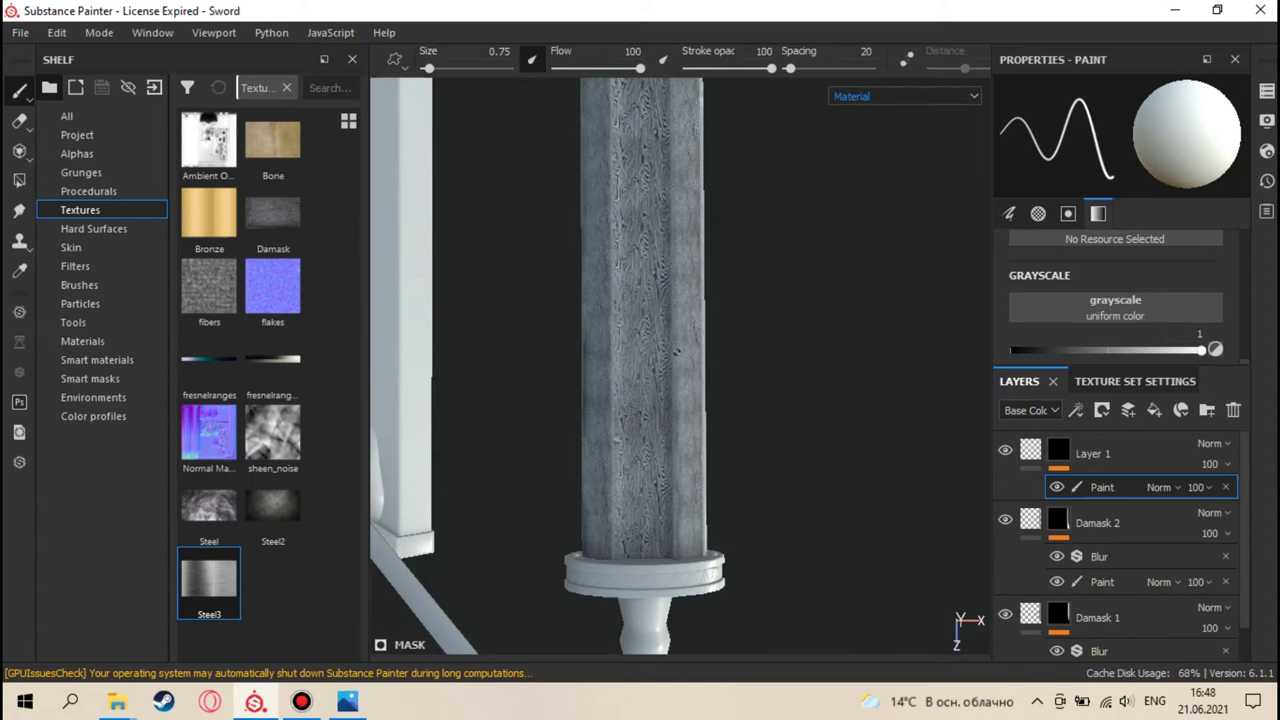
{"action": "scroll", "coordinate": [640, 366], "scroll_direction": "down", "scroll_amount": 3}
{"action": "scroll", "coordinate": [640, 366], "scroll_direction": "up", "scroll_amount": 6}
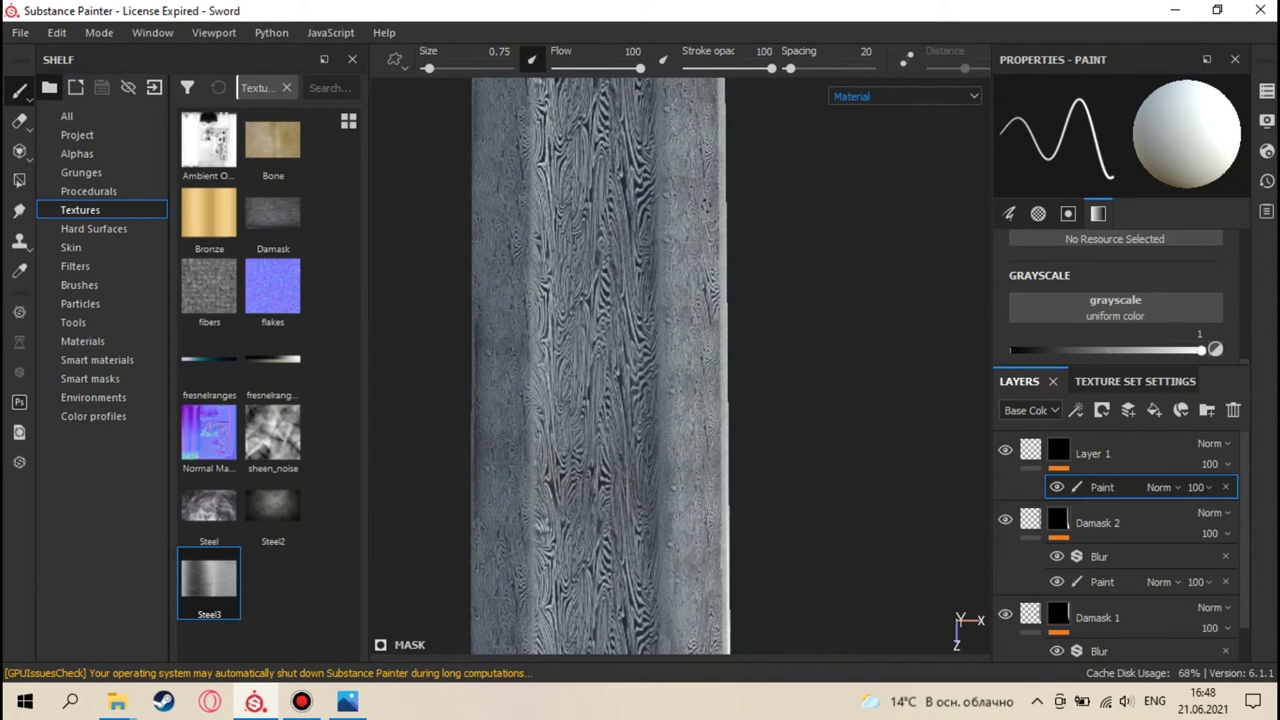
{"action": "key", "text": "shift"}
{"action": "left_click_drag", "start_coordinate": [768, 186], "coordinate": [691, 297], "text": "alt"}
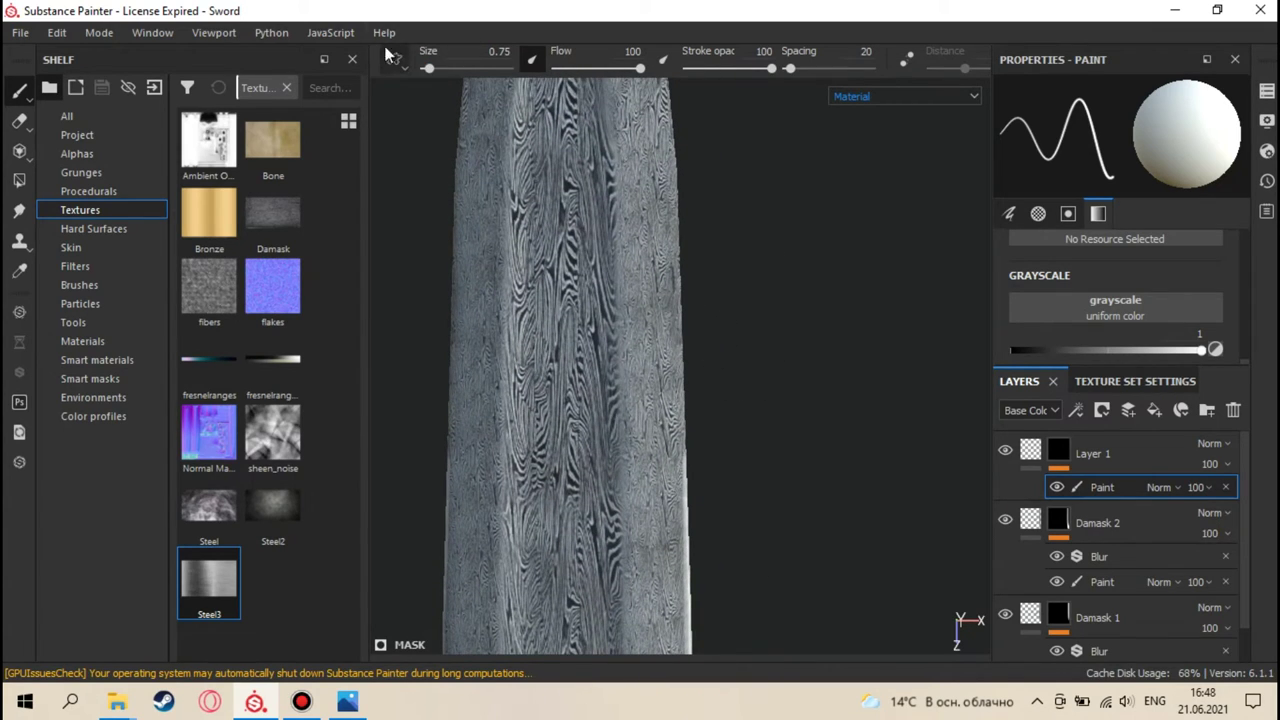
{"action": "key", "text": "F3"}
{"action": "scroll", "coordinate": [620, 347], "scroll_direction": "up", "scroll_amount": 5}
{"action": "middle_click_drag", "start_coordinate": [648, 466], "coordinate": [654, 129]}
{"action": "middle_click_drag", "start_coordinate": [674, 346], "coordinate": [677, 200]}
{"action": "scroll", "coordinate": [675, 200], "scroll_direction": "down", "scroll_amount": 2}
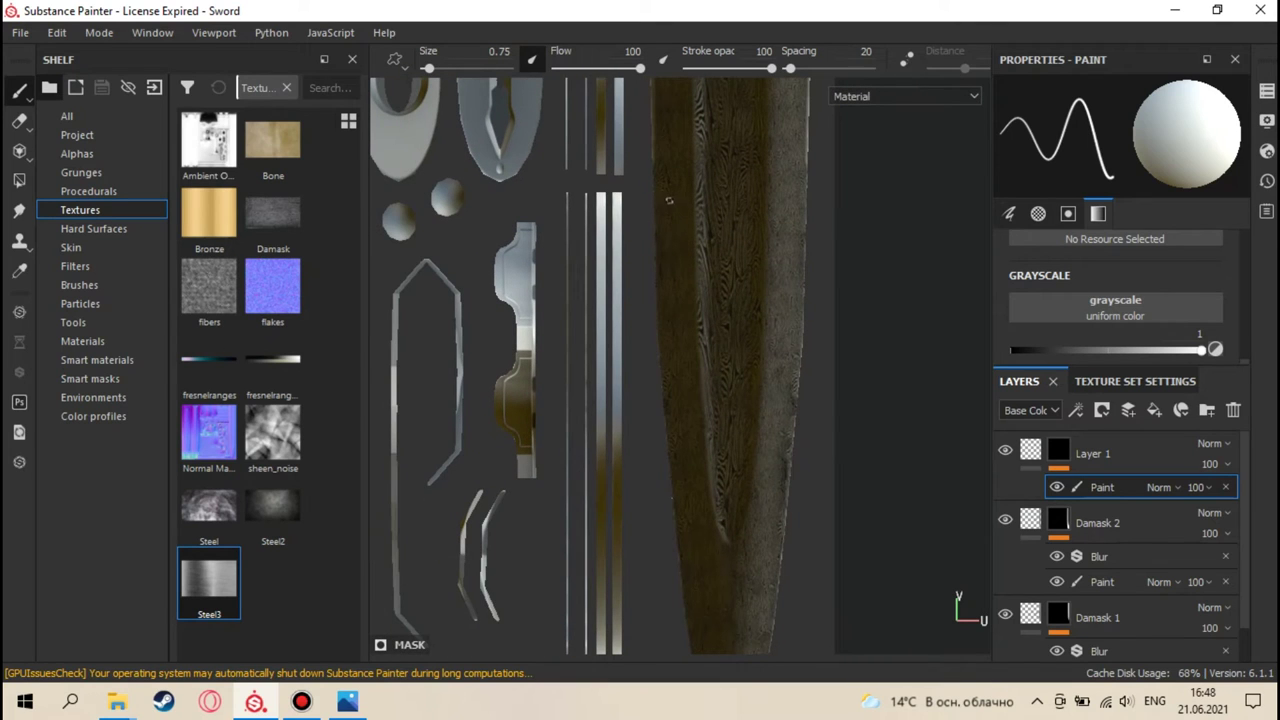
- Frame the striped strip and paint a first straight light stroke along its left edge
{"action": "scroll", "coordinate": [654, 160], "scroll_direction": "up", "scroll_amount": 8}
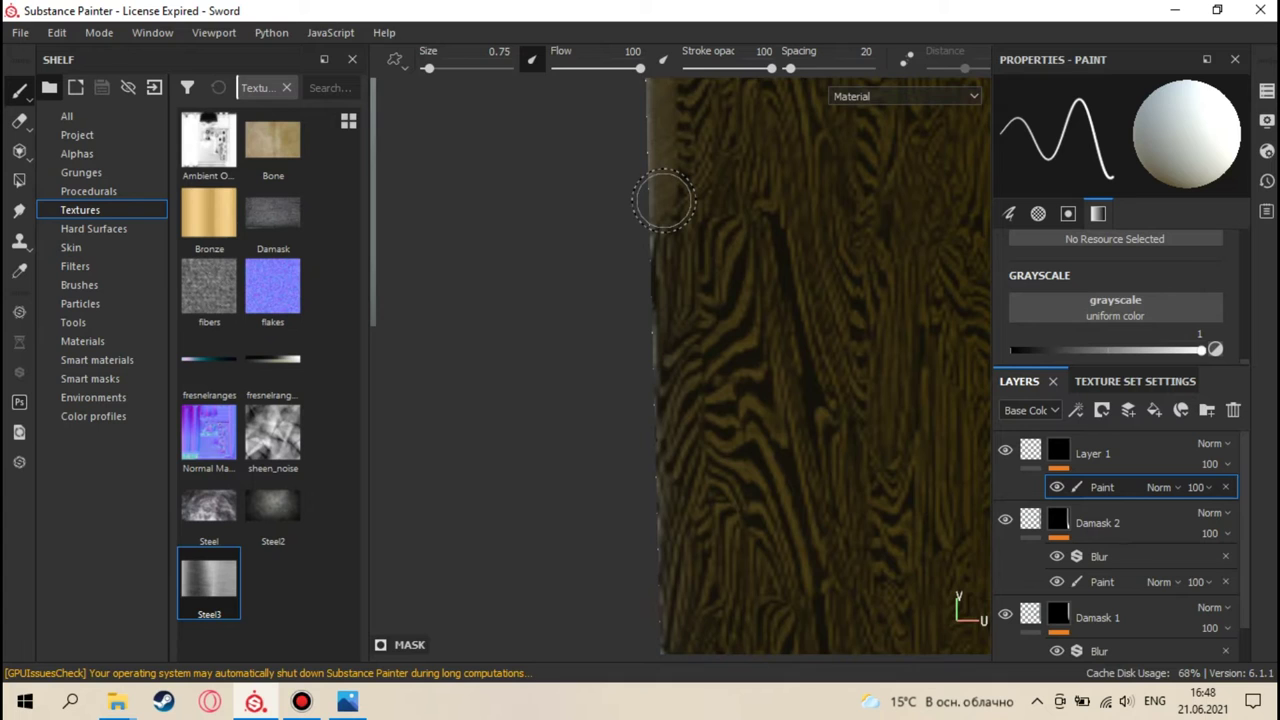
{"action": "scroll", "coordinate": [664, 200], "scroll_direction": "down", "scroll_amount": 4}
{"action": "key", "text": "alt"}
{"action": "scroll", "coordinate": [670, 128], "scroll_direction": "up", "scroll_amount": 2}
{"action": "scroll", "coordinate": [620, 294], "scroll_direction": "up", "scroll_amount": 3}
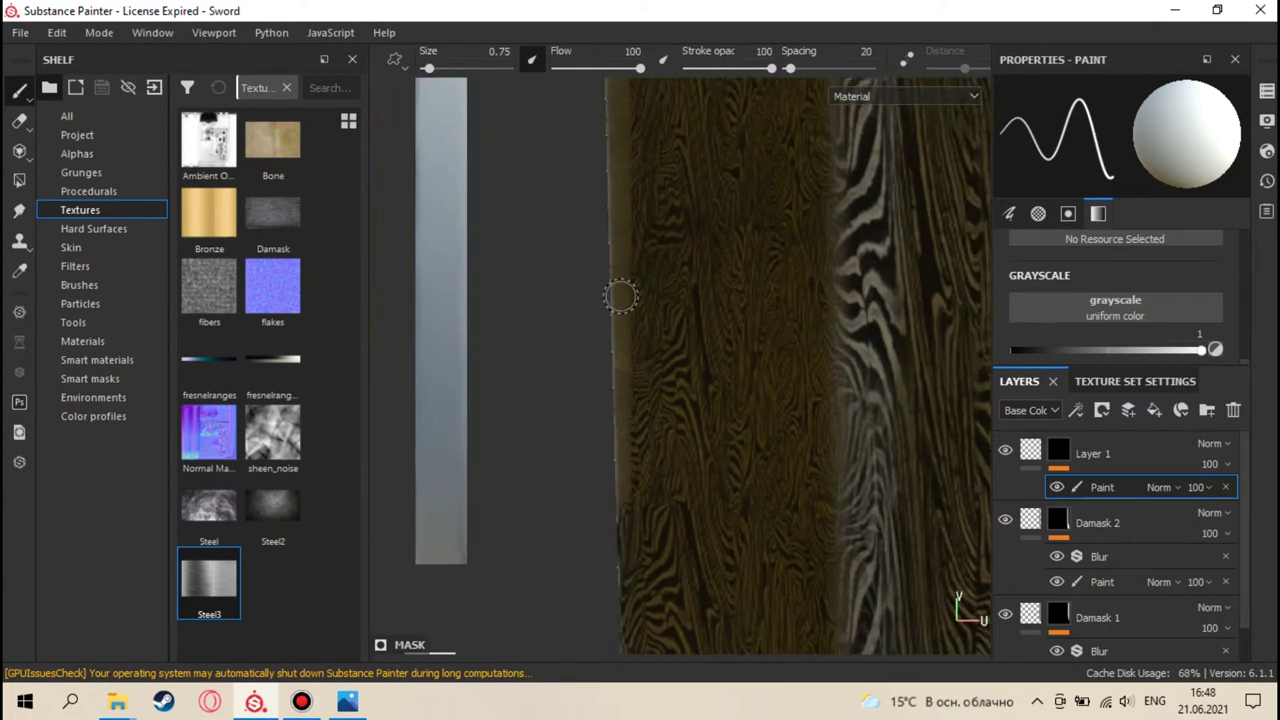
{"action": "middle_click_drag", "start_coordinate": [620, 209], "coordinate": [615, 279]}
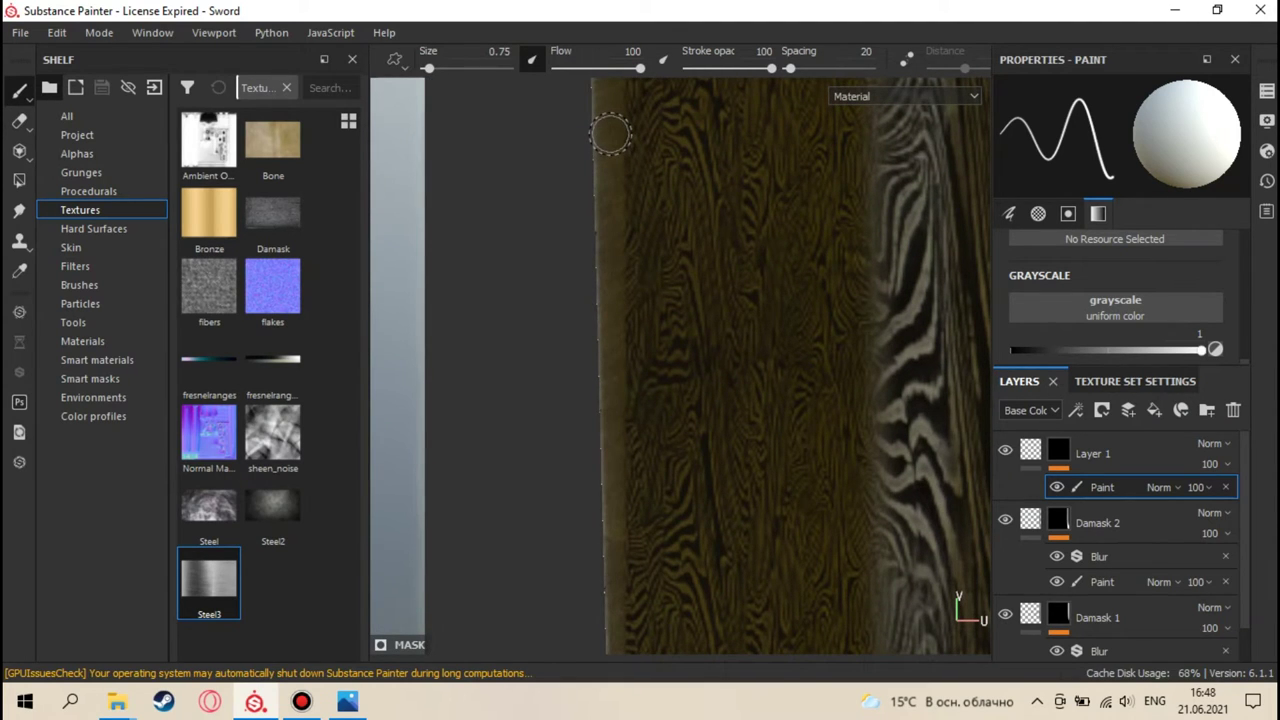
{"action": "key", "text": "shift"}
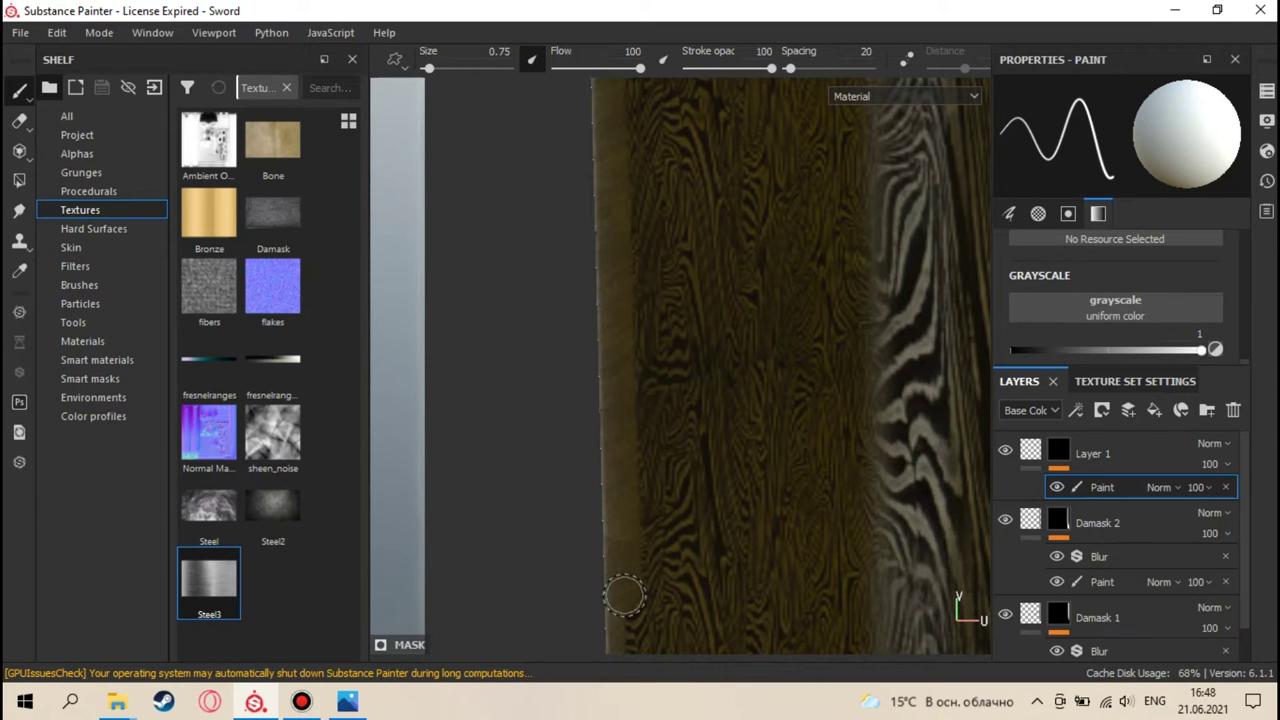
{"action": "mouse_move", "coordinate": [624, 597]}
{"action": "middle_mouse_down"}
{"action": "mouse_move", "coordinate": [611, 291]}
{"action": "mouse_move", "coordinate": [624, 190]}
{"action": "middle_mouse_up"}
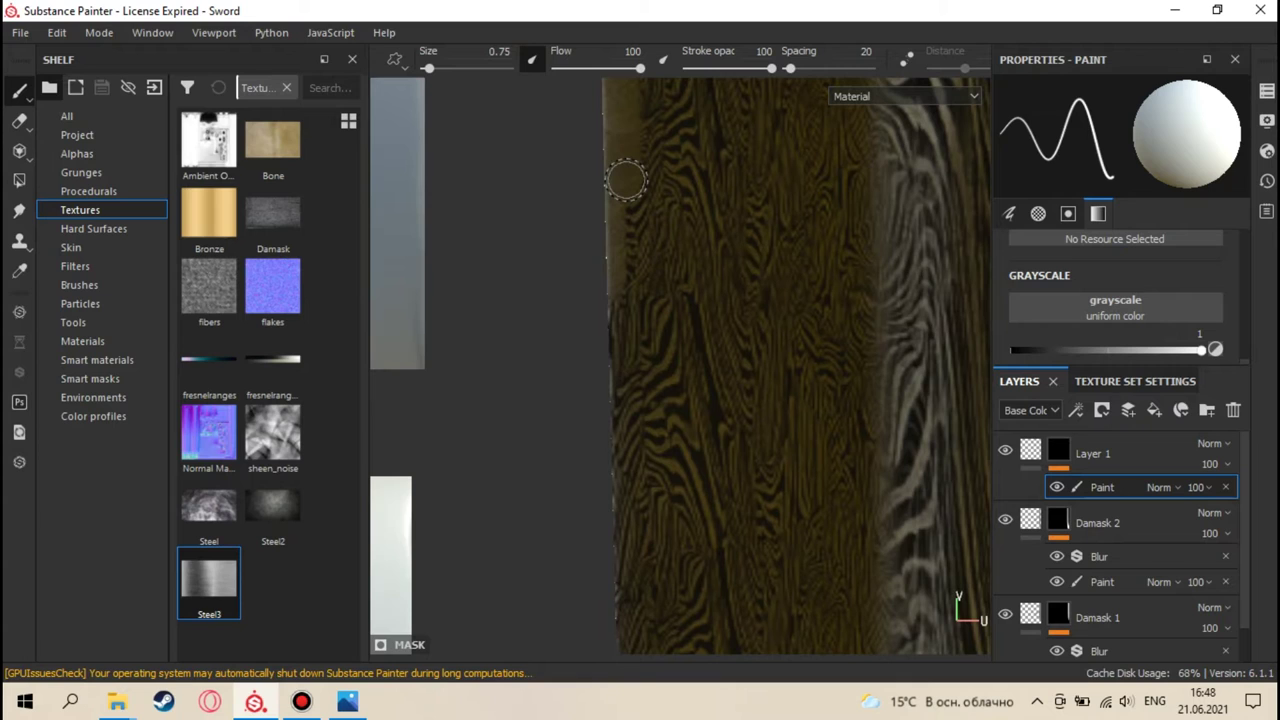
{"action": "key", "text": "shift"}
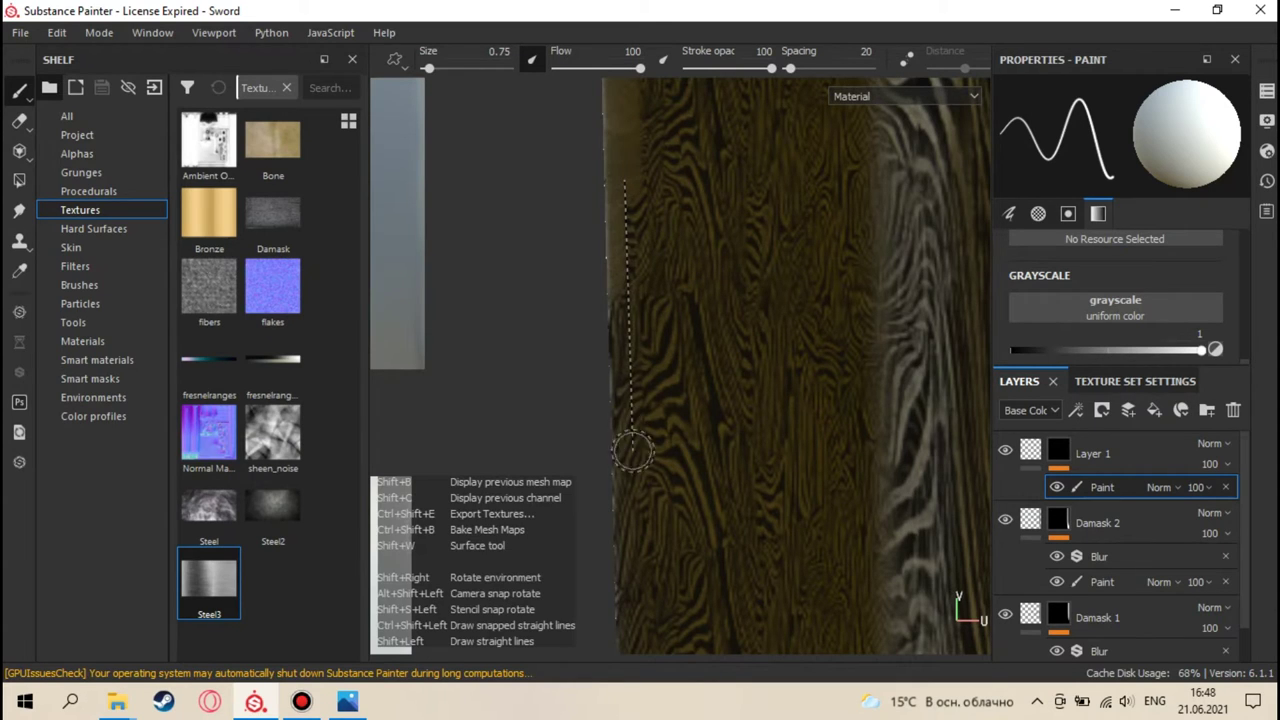
{"action": "left_click", "coordinate": [637, 636], "text": "shift"}
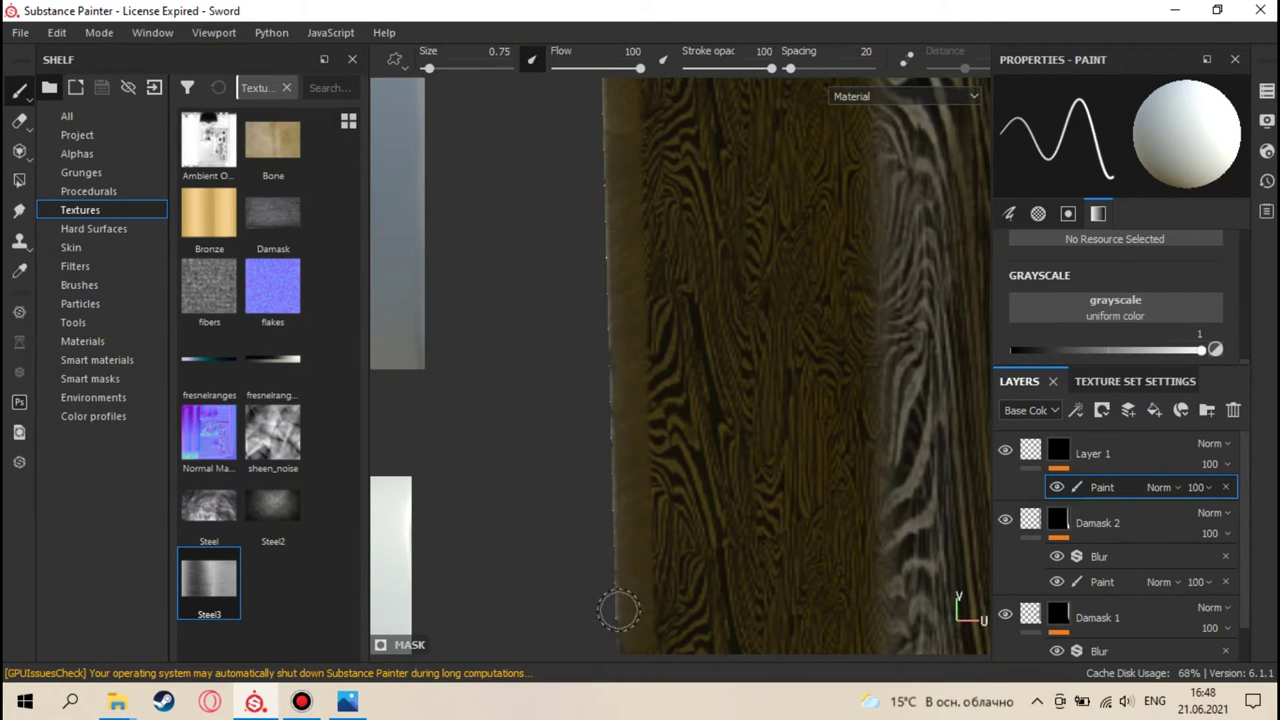
- Paint further straight light strokes along the strip's left edge, brightening a vertical band
{"action": "mouse_move", "coordinate": [634, 517]}
{"action": "right_mouse_down", "text": "alt"}
{"action": "mouse_move", "coordinate": [631, 274]}
{"action": "mouse_move", "coordinate": [603, 113]}
{"action": "mouse_move", "coordinate": [606, 240]}
{"action": "mouse_move", "coordinate": [610, 210]}
{"action": "right_mouse_up", "text": "alt"}
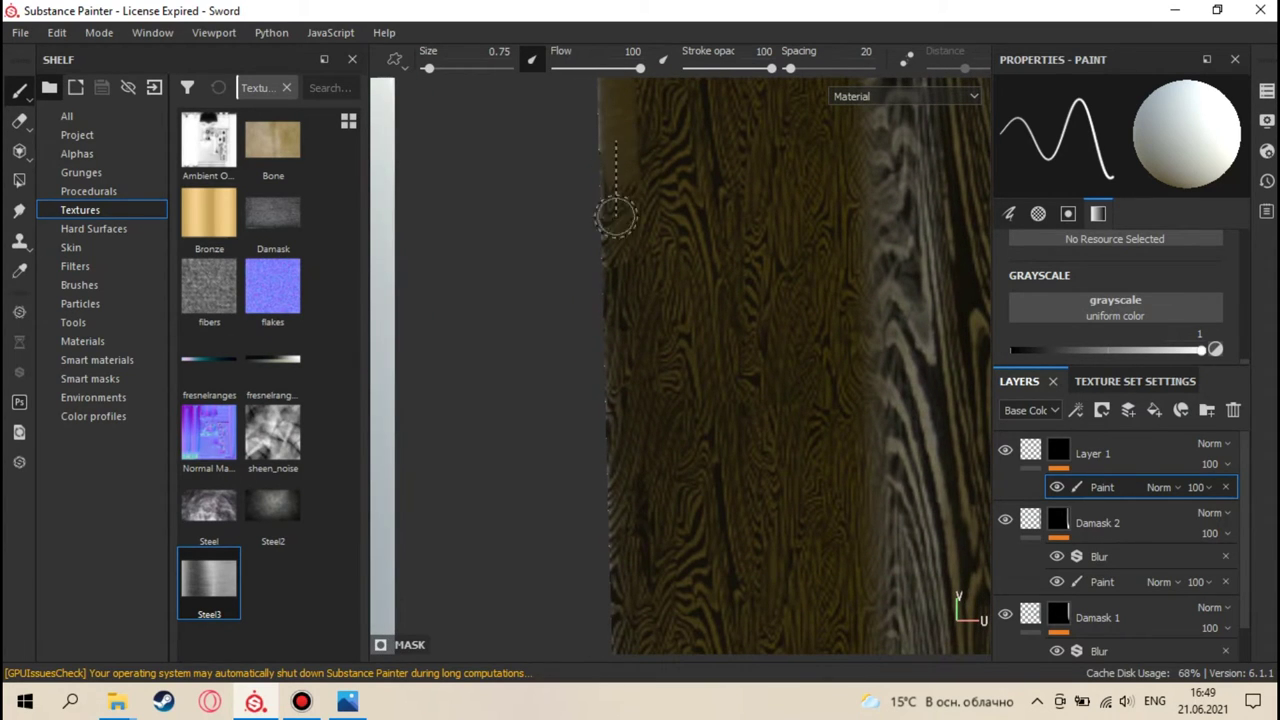
{"action": "key", "text": "shift"}
{"action": "left_click", "coordinate": [628, 514], "text": "shift"}
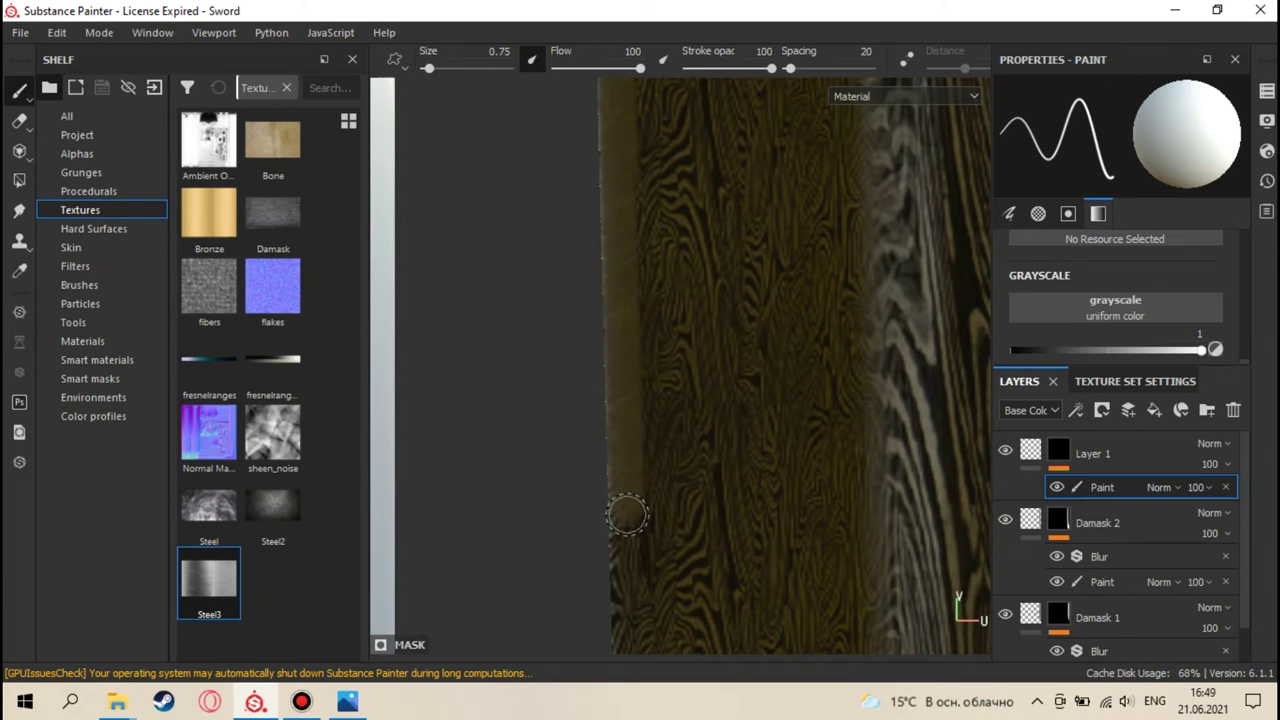
{"action": "right_click_drag", "start_coordinate": [626, 503], "coordinate": [626, 200], "text": "alt"}
{"action": "key", "text": "shift"}
{"action": "left_click", "coordinate": [626, 200], "text": "shift"}
{"action": "key", "text": "shift"}
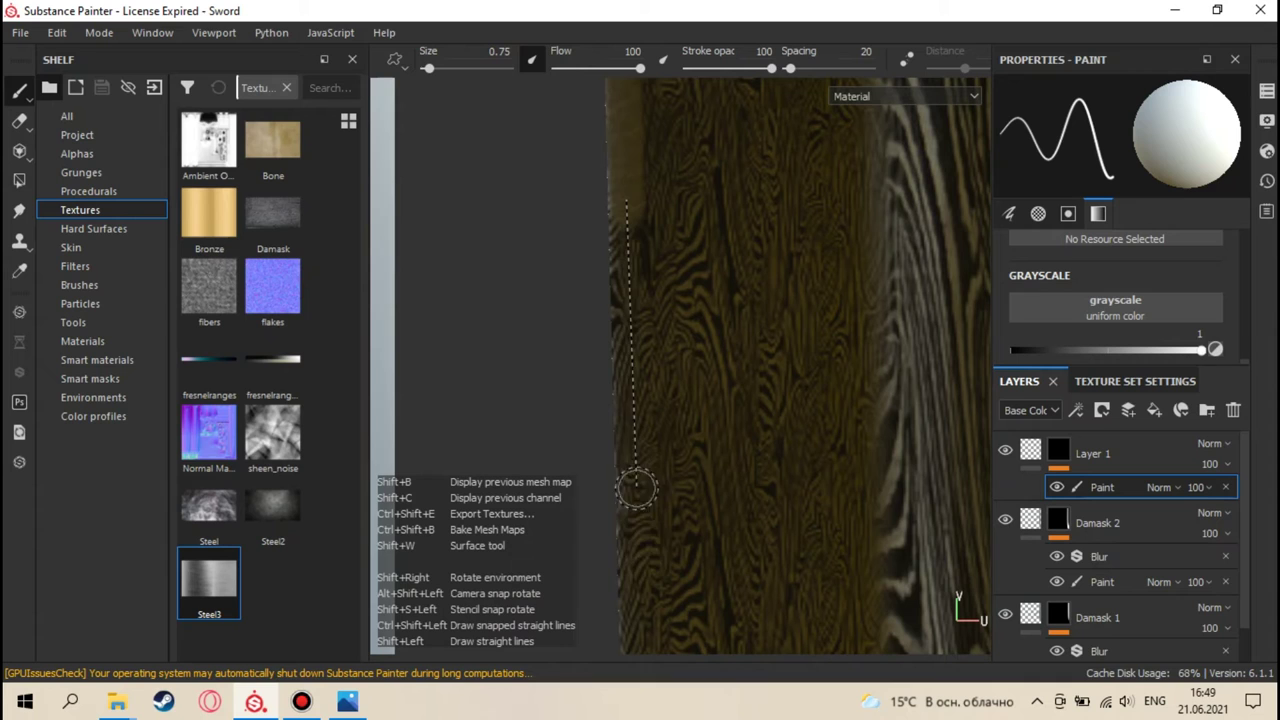
{"action": "left_click", "coordinate": [637, 567], "text": "shift"}
{"action": "right_click_drag", "start_coordinate": [623, 551], "coordinate": [603, 137], "text": "alt"}
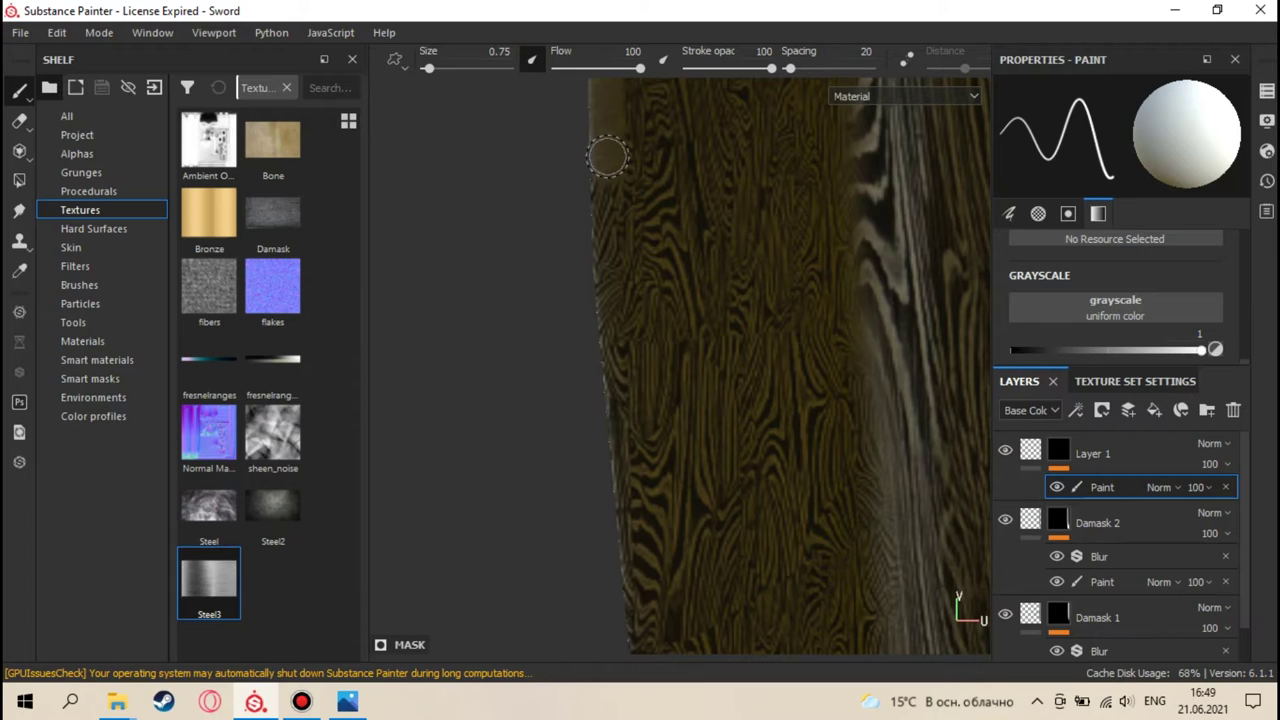
- Continue the straight light strokes down the blade's left edge
{"action": "left_click", "coordinate": [633, 470], "text": "shift"}
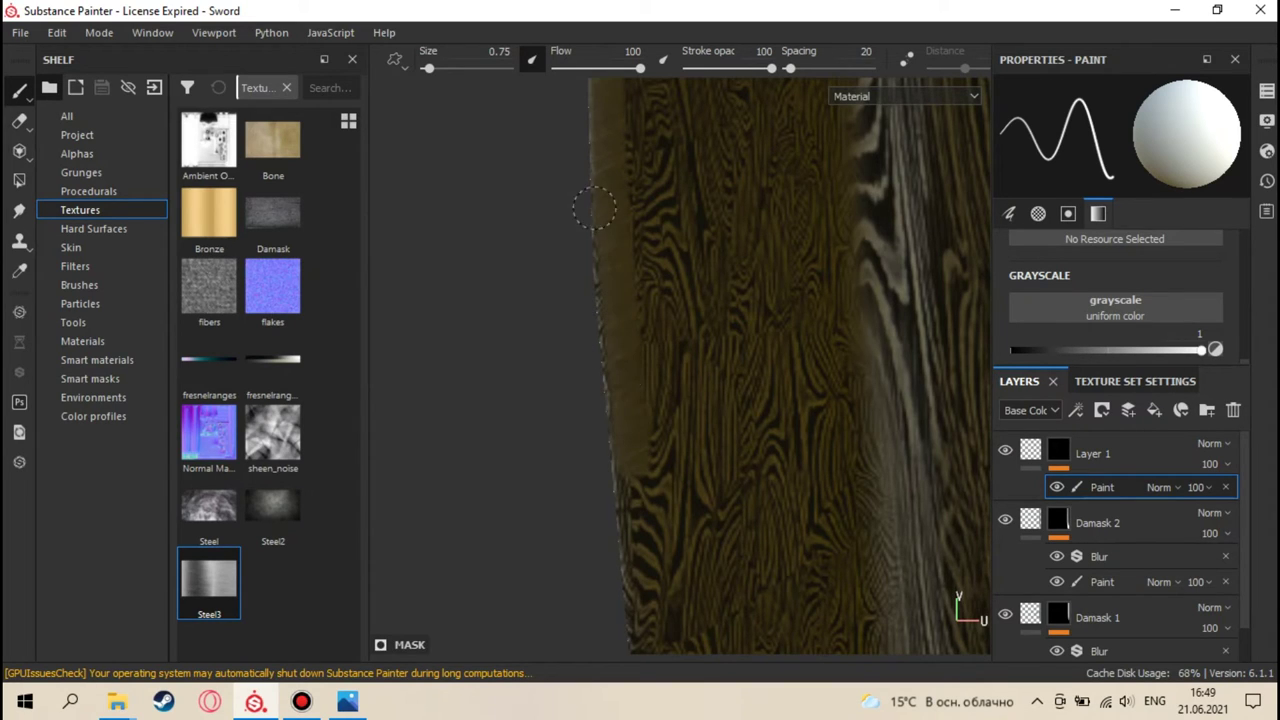
{"action": "left_click_drag", "start_coordinate": [599, 268], "coordinate": [608, 365]}
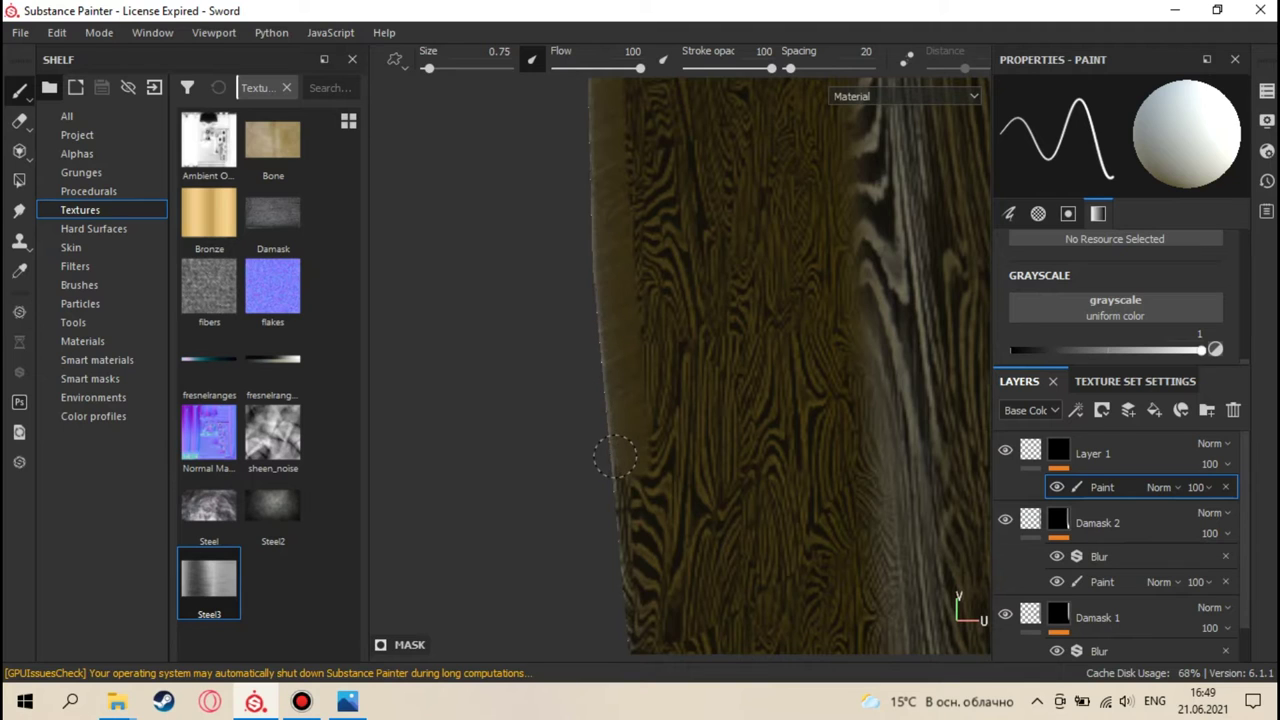
{"action": "left_click_drag", "start_coordinate": [626, 457], "coordinate": [631, 194], "text": "alt"}
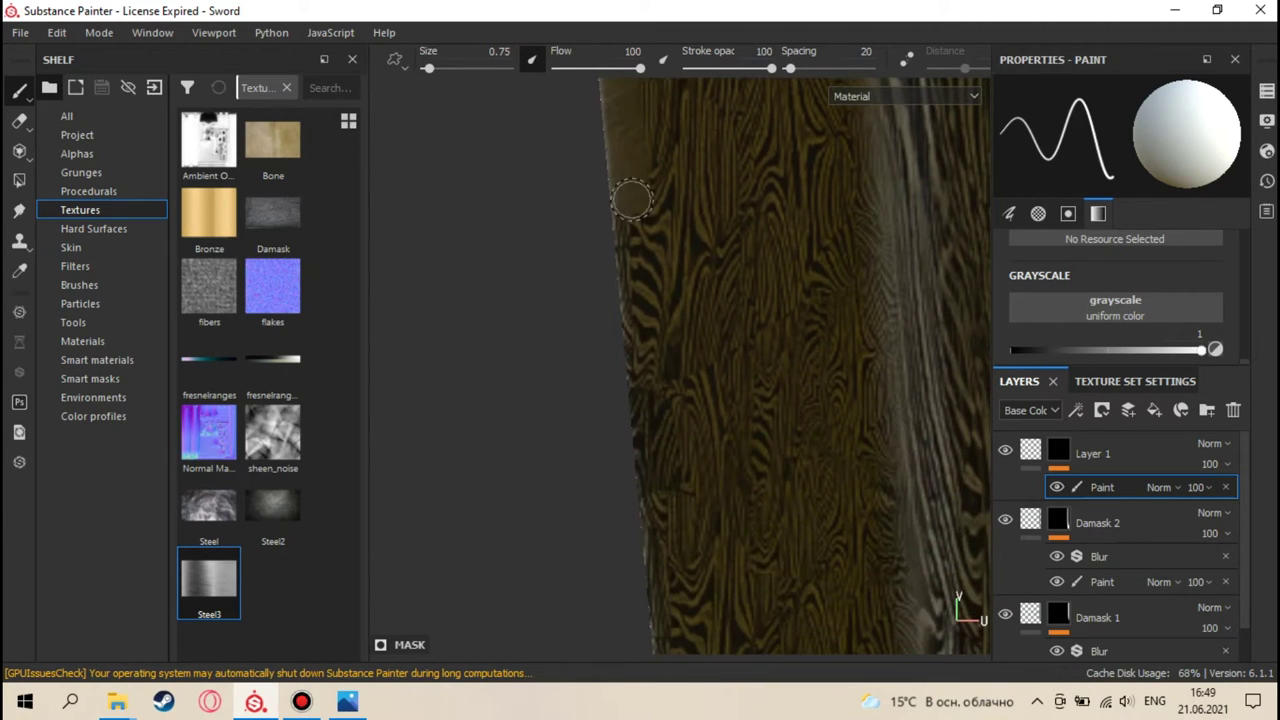
{"action": "key", "text": "shift"}
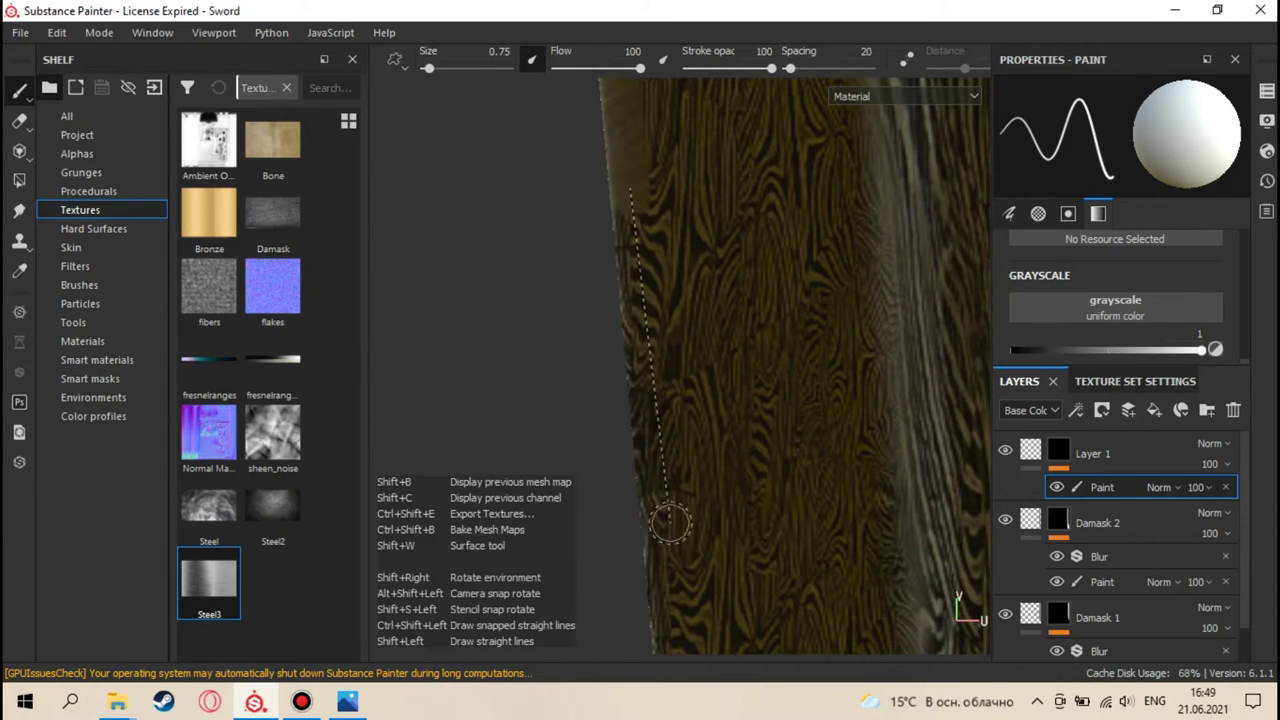
{"action": "left_click", "coordinate": [665, 588], "text": "shift"}
{"action": "left_click_drag", "start_coordinate": [663, 580], "coordinate": [582, 168], "text": "alt"}
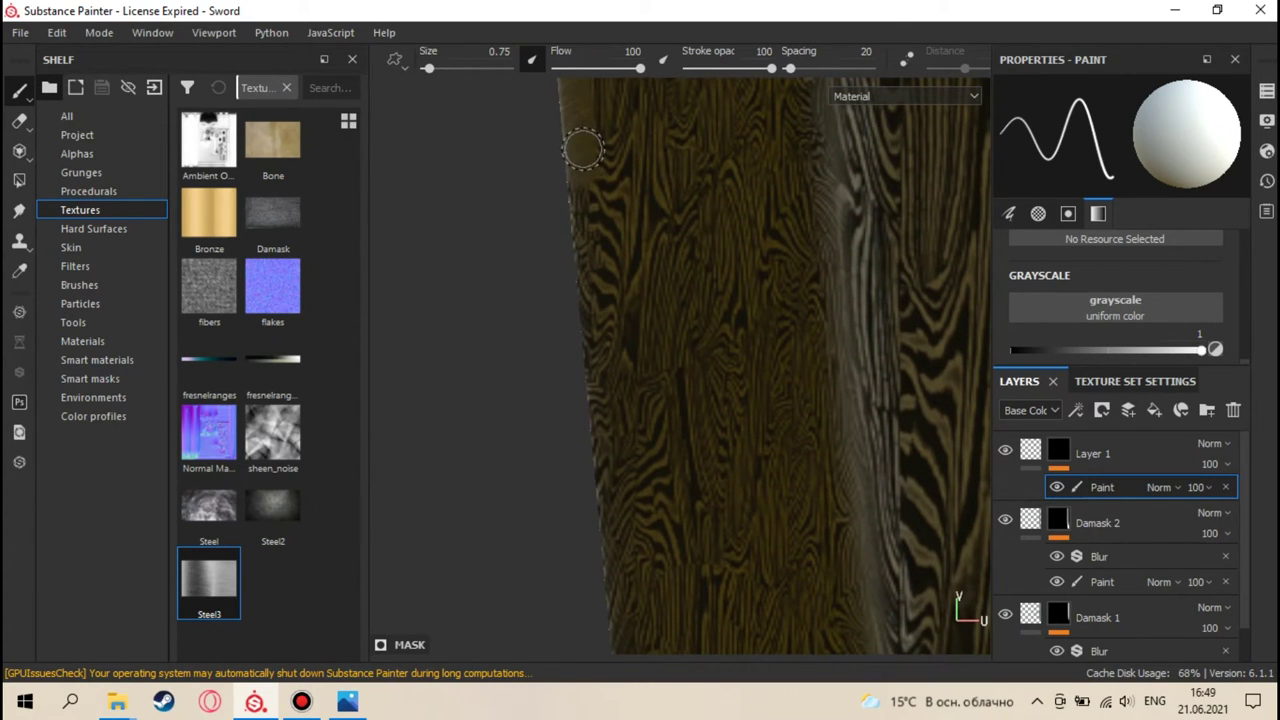
{"action": "left_click", "coordinate": [581, 150]}
{"action": "key", "text": "shift"}
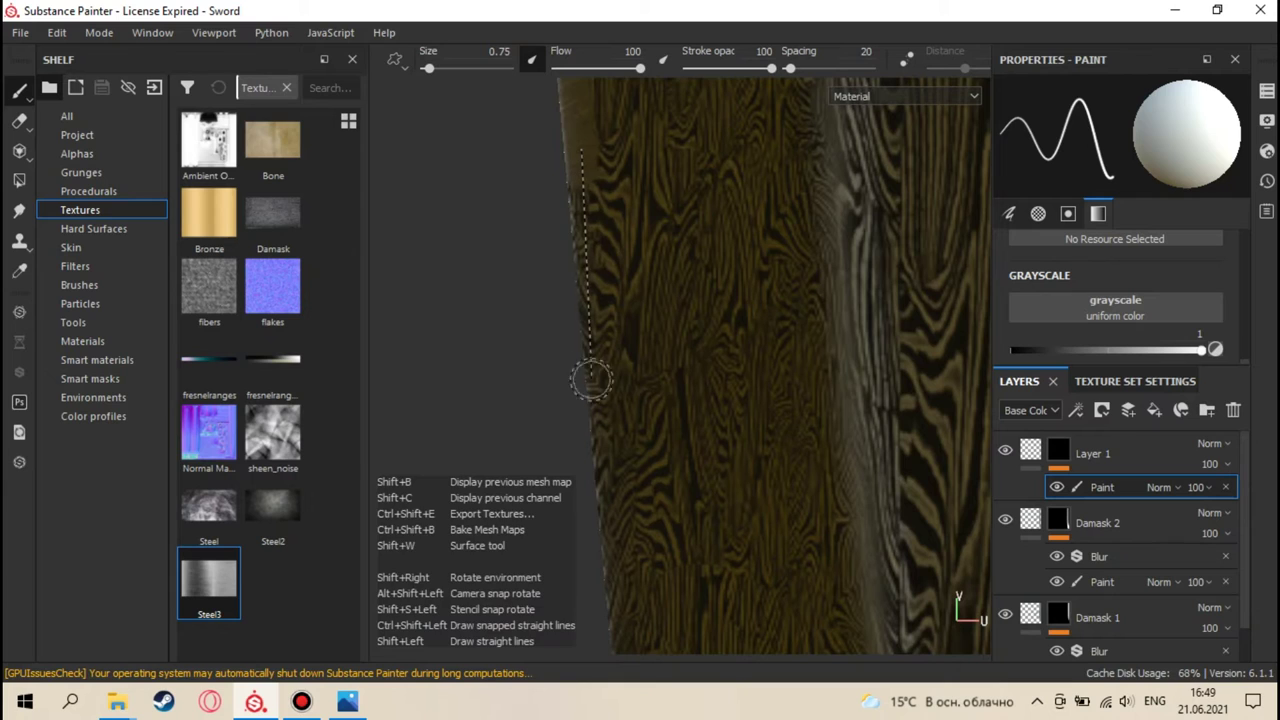
- Keep lightening the left edge with straight strokes, rotating the blade between them
{"action": "left_click_drag", "start_coordinate": [620, 528], "coordinate": [617, 138], "text": "alt"}
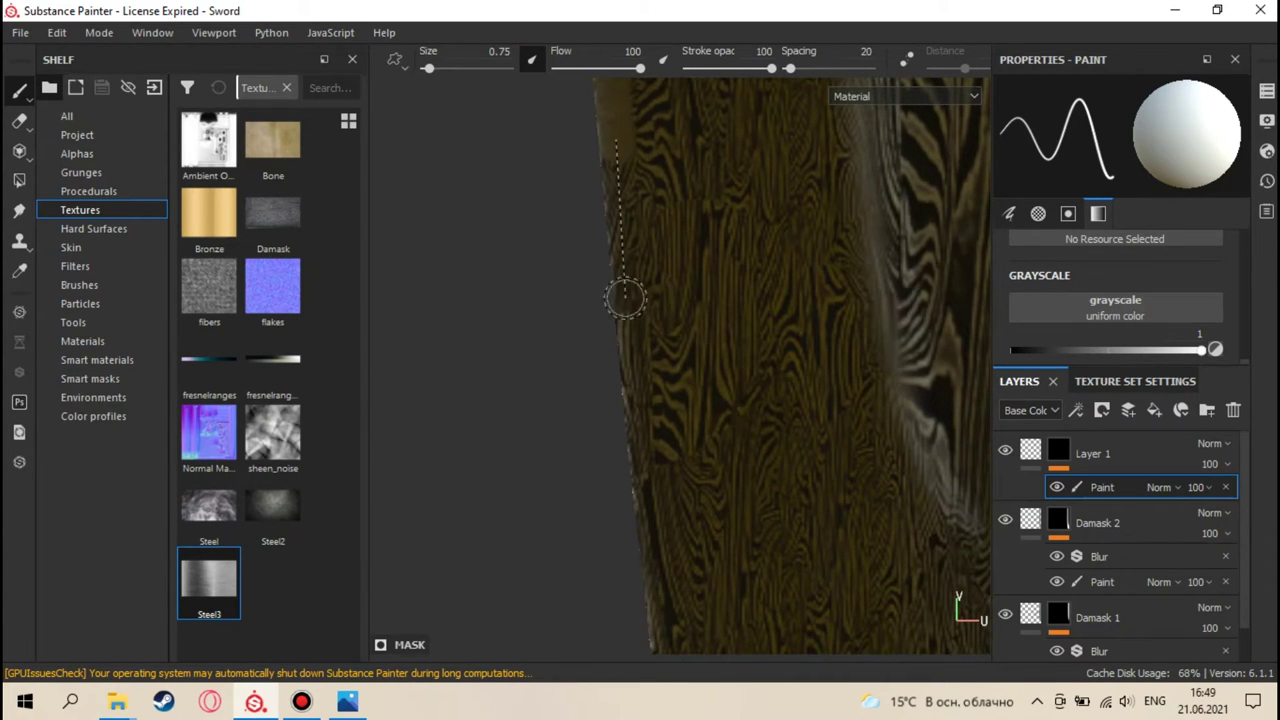
{"action": "left_click", "coordinate": [652, 490], "text": "shift"}
{"action": "left_click_drag", "start_coordinate": [663, 509], "coordinate": [609, 205], "text": "alt"}
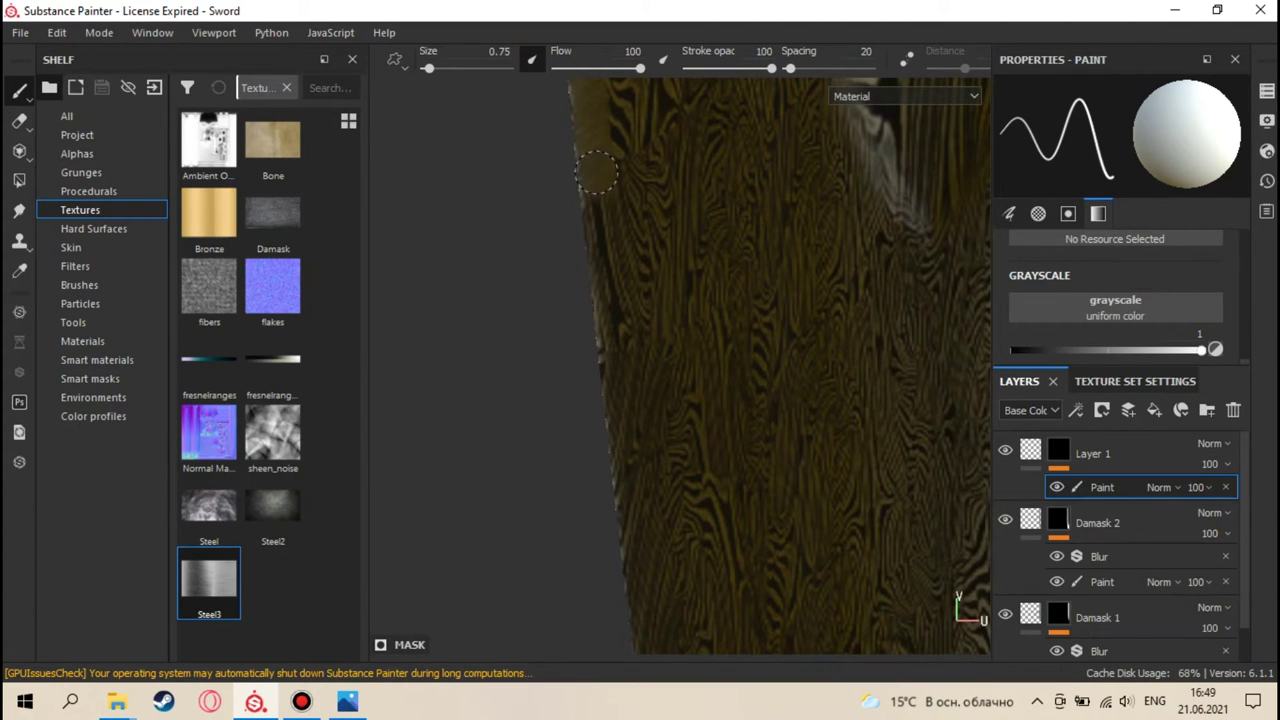
{"action": "left_click", "coordinate": [641, 558], "text": "shift"}
{"action": "mouse_move", "coordinate": [640, 563]}
{"action": "left_mouse_down", "text": "alt"}
{"action": "mouse_move", "coordinate": [651, 377]}
{"action": "mouse_move", "coordinate": [640, 160]}
{"action": "mouse_move", "coordinate": [630, 168]}
{"action": "left_mouse_up", "text": "alt"}
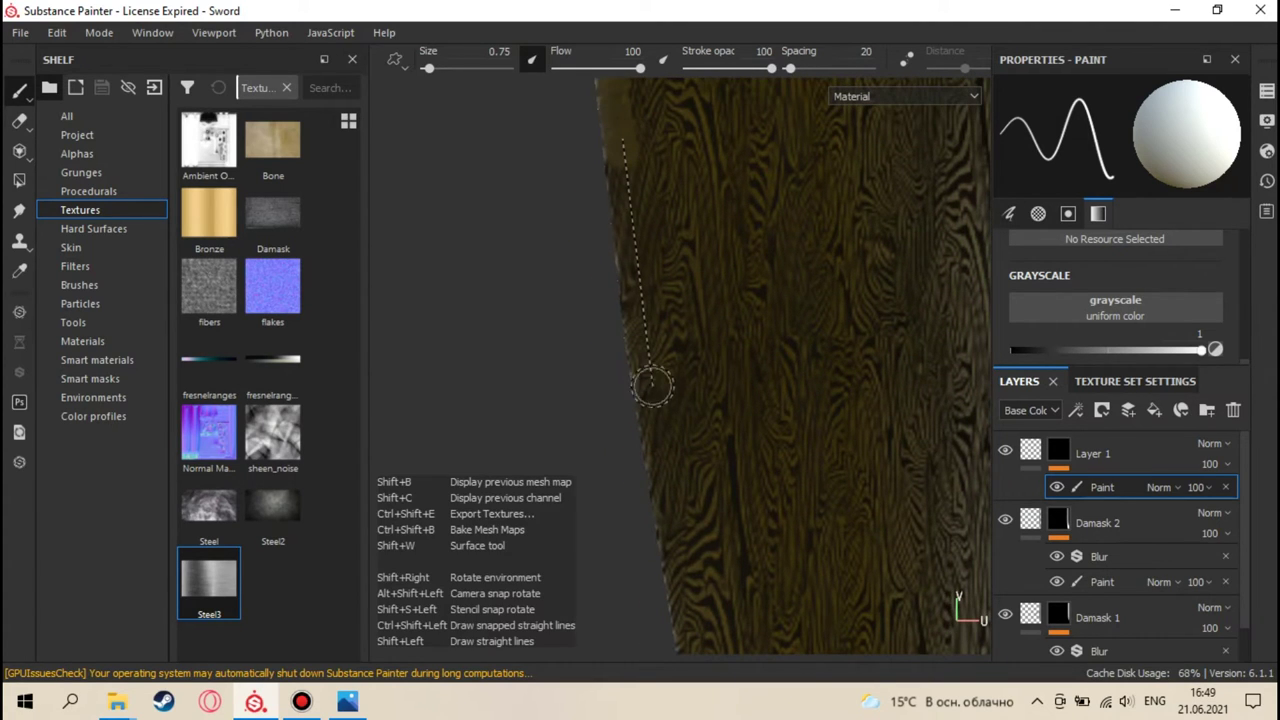
{"action": "left_click", "coordinate": [666, 474], "text": "shift"}
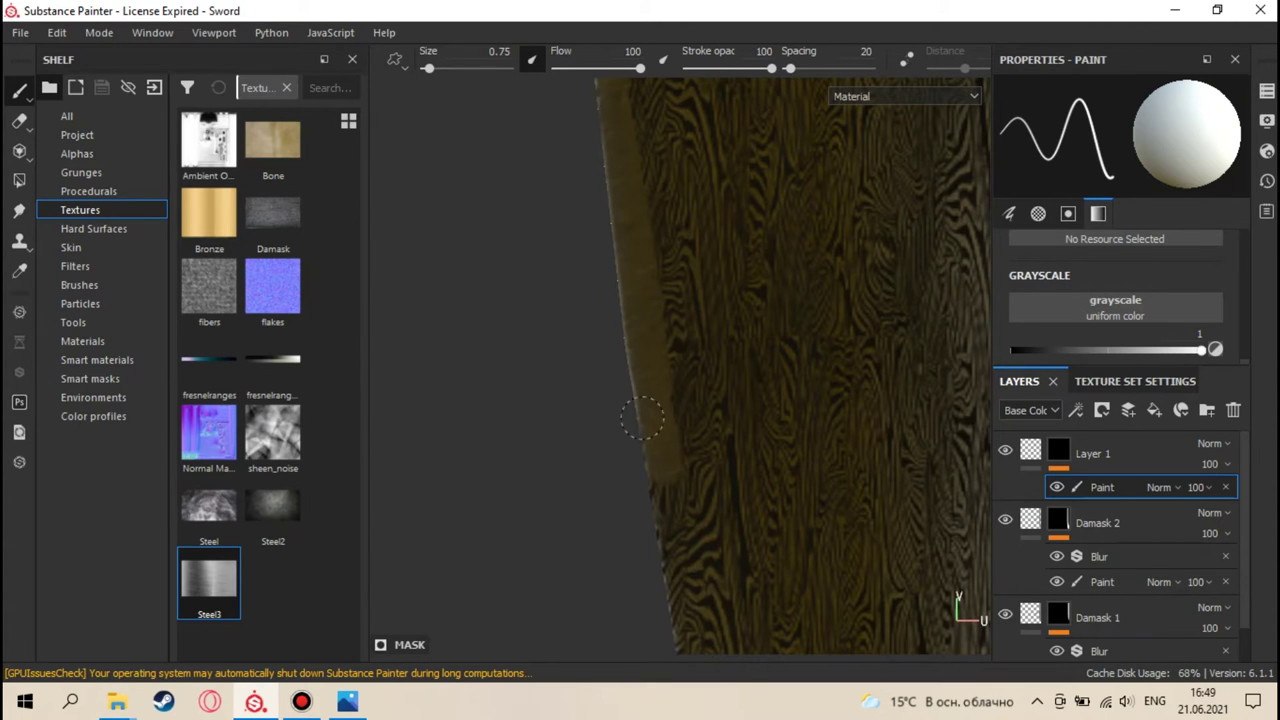
{"action": "mouse_move", "coordinate": [650, 443]}
{"action": "left_mouse_down", "text": "alt"}
{"action": "mouse_move", "coordinate": [609, 143]}
{"action": "mouse_move", "coordinate": [623, 120]}
{"action": "left_mouse_up", "text": "alt"}
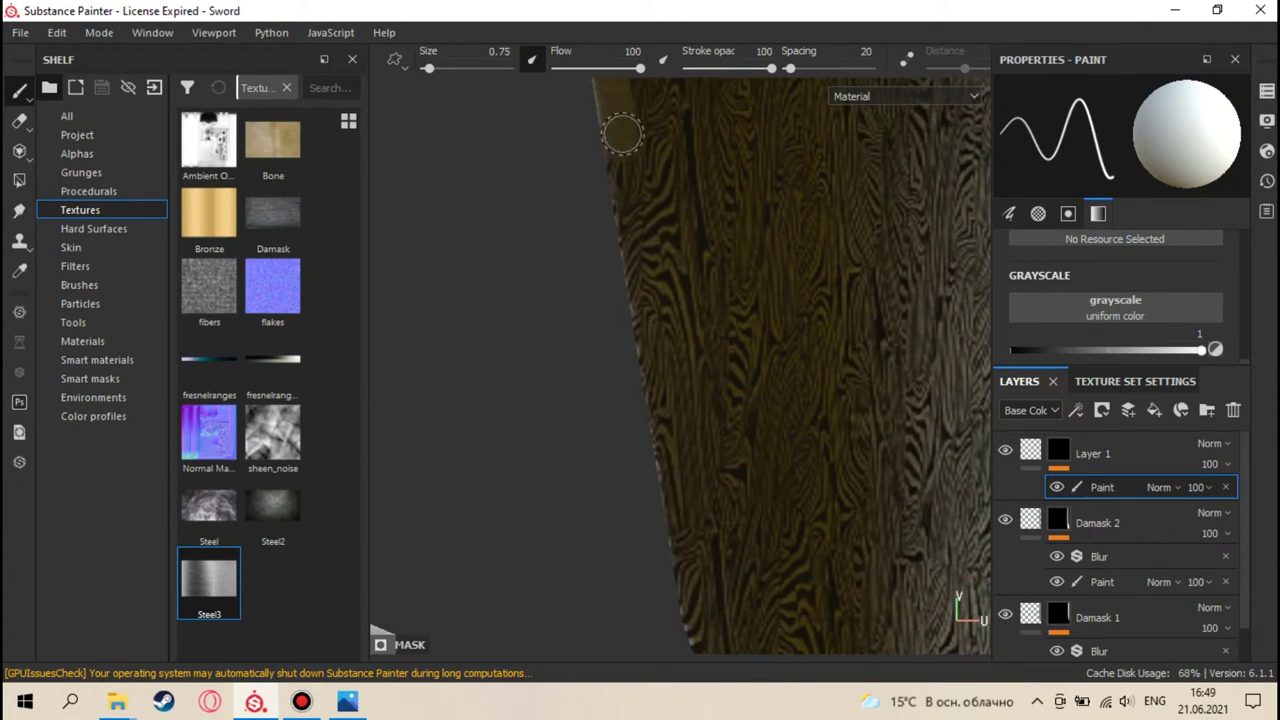
{"action": "left_click", "coordinate": [690, 571], "text": "shift"}
- Carry the lighter left-edge band down to the blade's pointed tip
{"action": "left_click_drag", "start_coordinate": [692, 571], "coordinate": [603, 149], "text": "alt"}
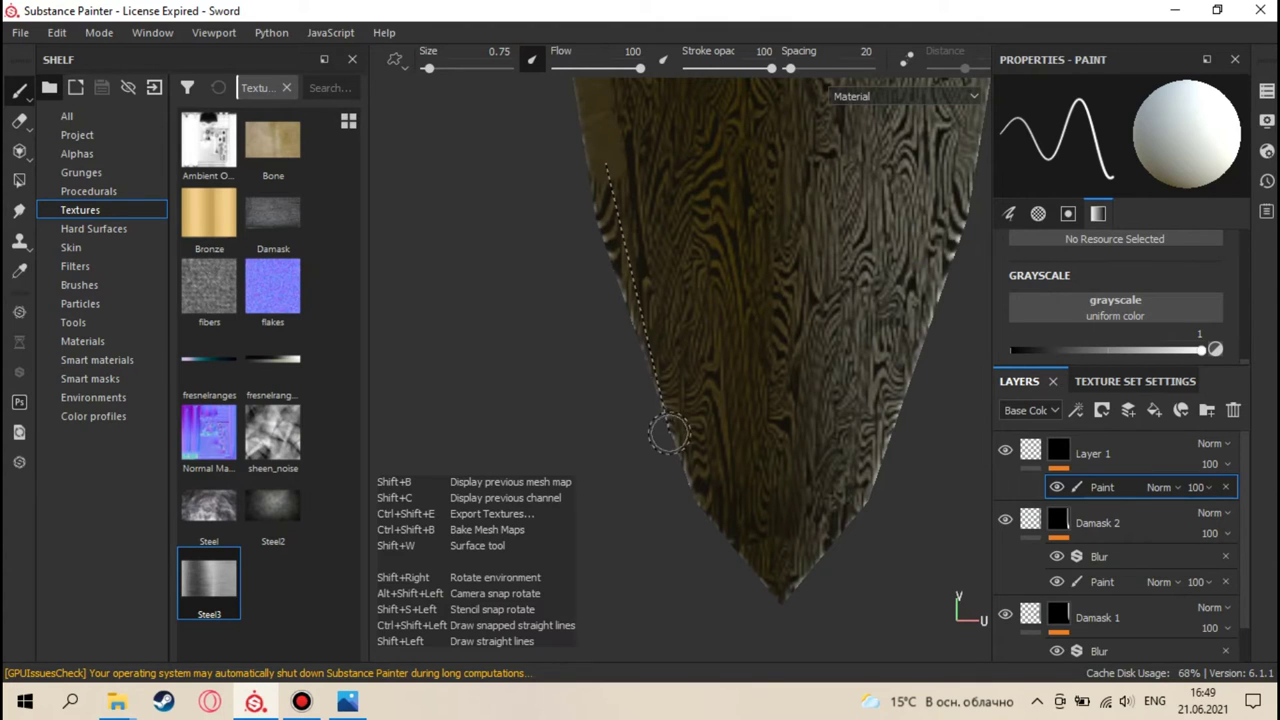
{"action": "left_click", "coordinate": [628, 258], "text": "shift"}
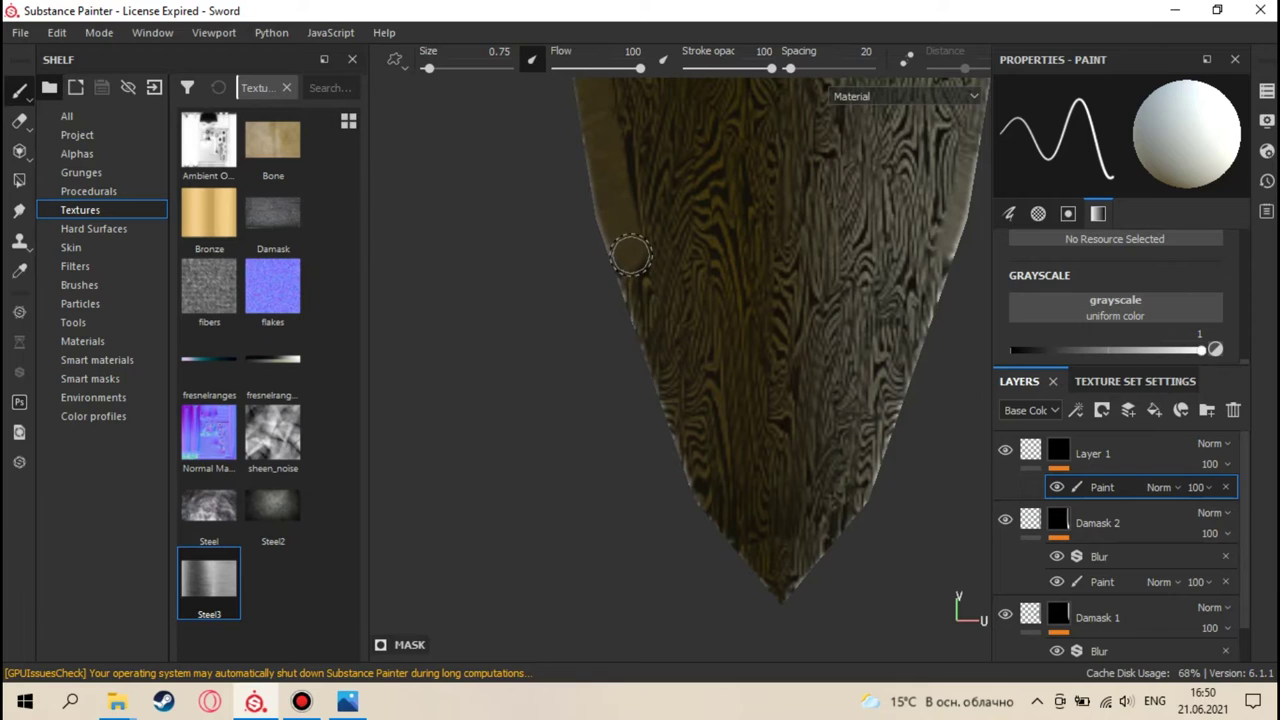
{"action": "left_click", "coordinate": [713, 493], "text": "shift"}
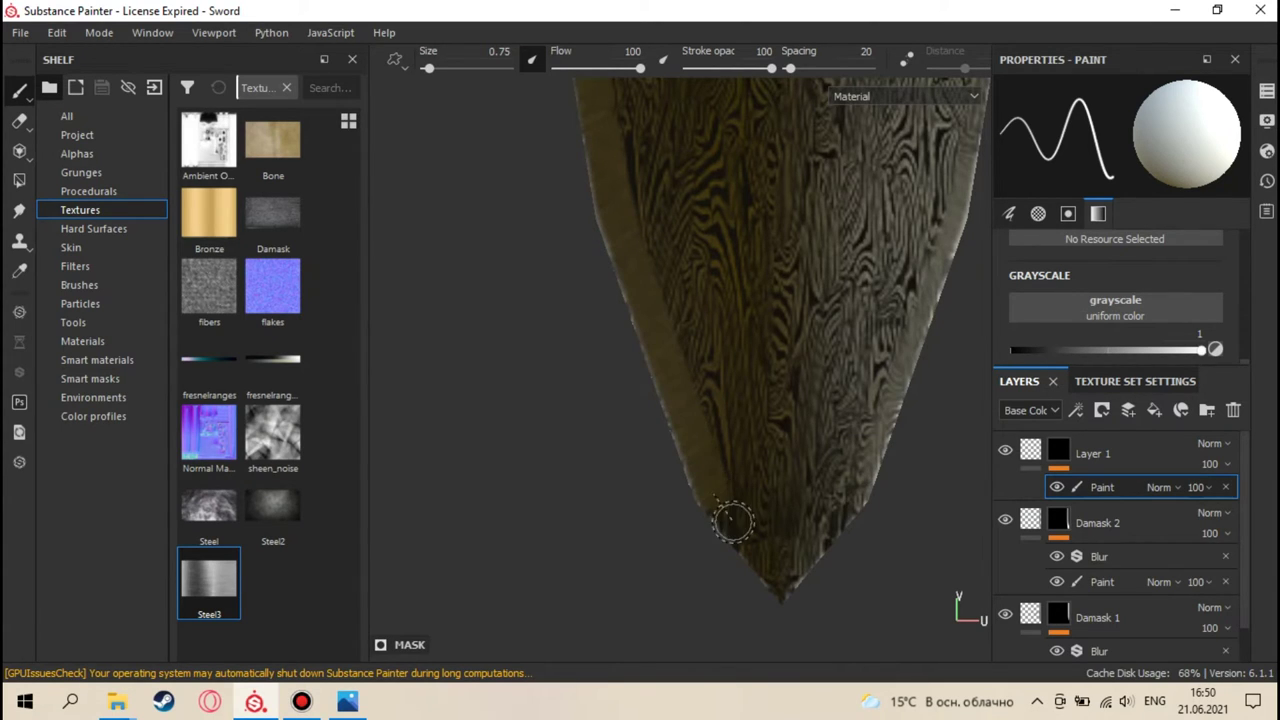
{"action": "left_click_drag", "start_coordinate": [731, 471], "coordinate": [582, 347], "text": "alt"}
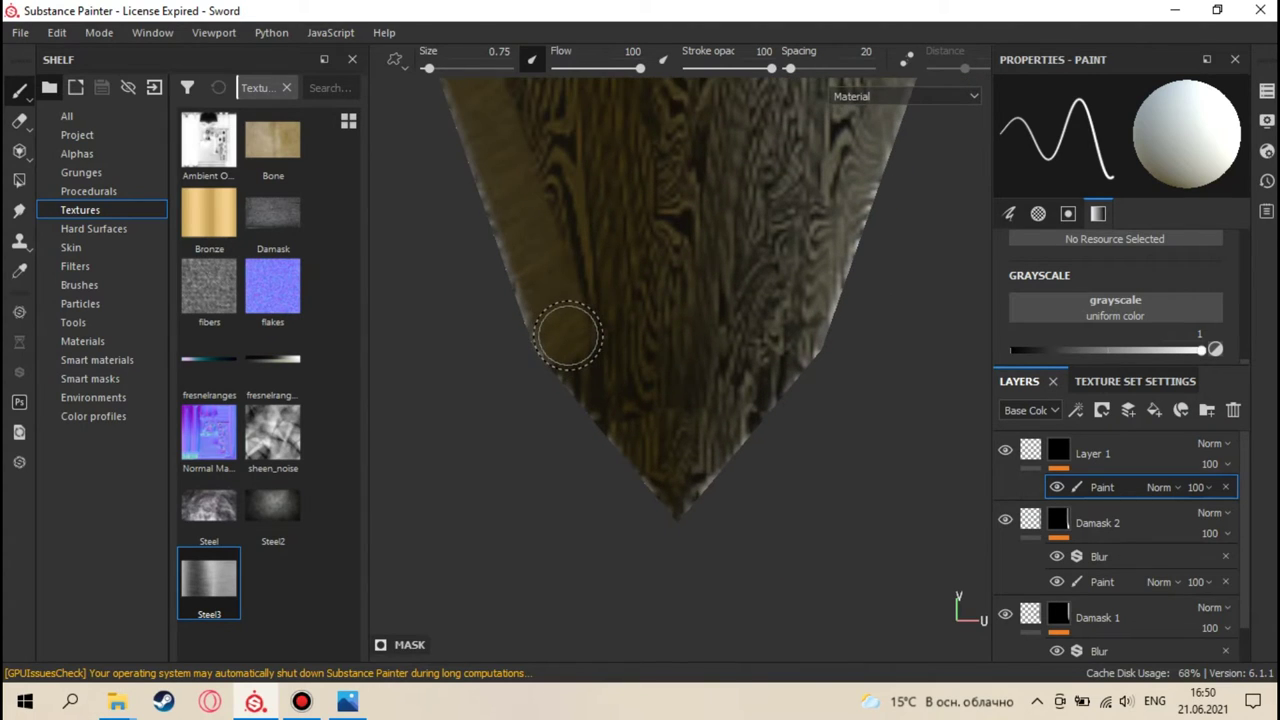
{"action": "left_click", "coordinate": [680, 485], "text": "shift"}
{"action": "mouse_move", "coordinate": [680, 485]}
{"action": "left_mouse_down"}
{"action": "mouse_move", "coordinate": [645, 502]}
{"action": "mouse_move", "coordinate": [543, 337]}
{"action": "mouse_move", "coordinate": [666, 491]}
{"action": "mouse_move", "coordinate": [679, 477]}
{"action": "left_mouse_up"}
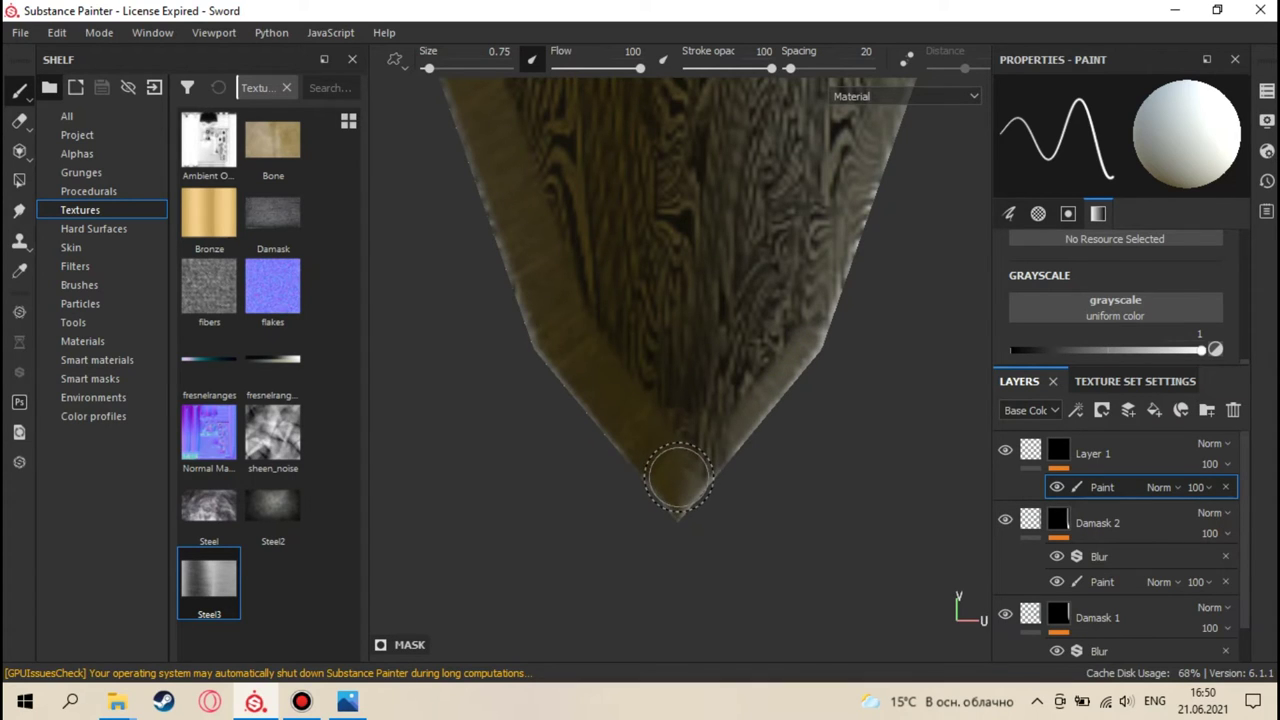
- Paint straight strokes up the right edge from the tip and view the blade face-on
{"action": "left_click", "coordinate": [791, 333], "text": "shift"}
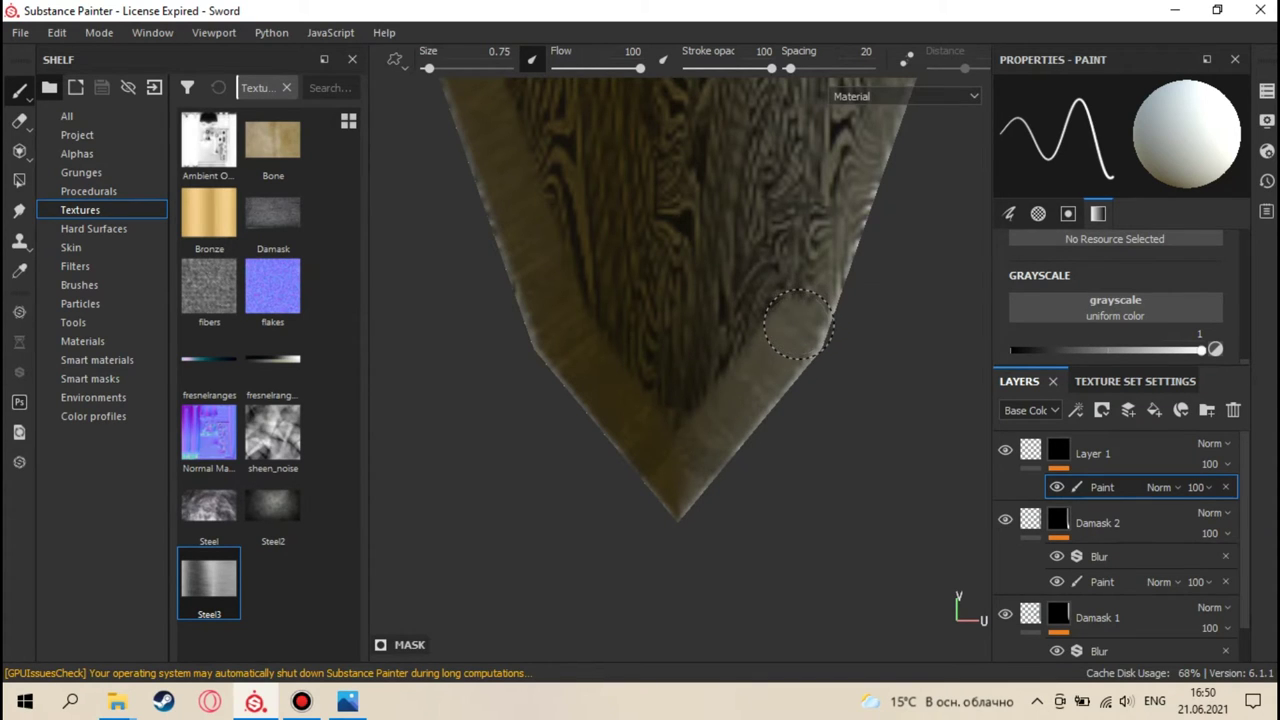
{"action": "left_click", "coordinate": [868, 140], "text": "shift"}
{"action": "mouse_move", "coordinate": [868, 140]}
{"action": "left_mouse_down", "text": "alt"}
{"action": "mouse_move", "coordinate": [875, 185]}
{"action": "mouse_move", "coordinate": [774, 283]}
{"action": "left_mouse_up", "text": "alt"}
{"action": "scroll", "coordinate": [774, 283], "scroll_direction": "down", "scroll_amount": 2}
{"action": "middle_click_drag", "start_coordinate": [774, 283], "coordinate": [730, 485], "text": "alt"}
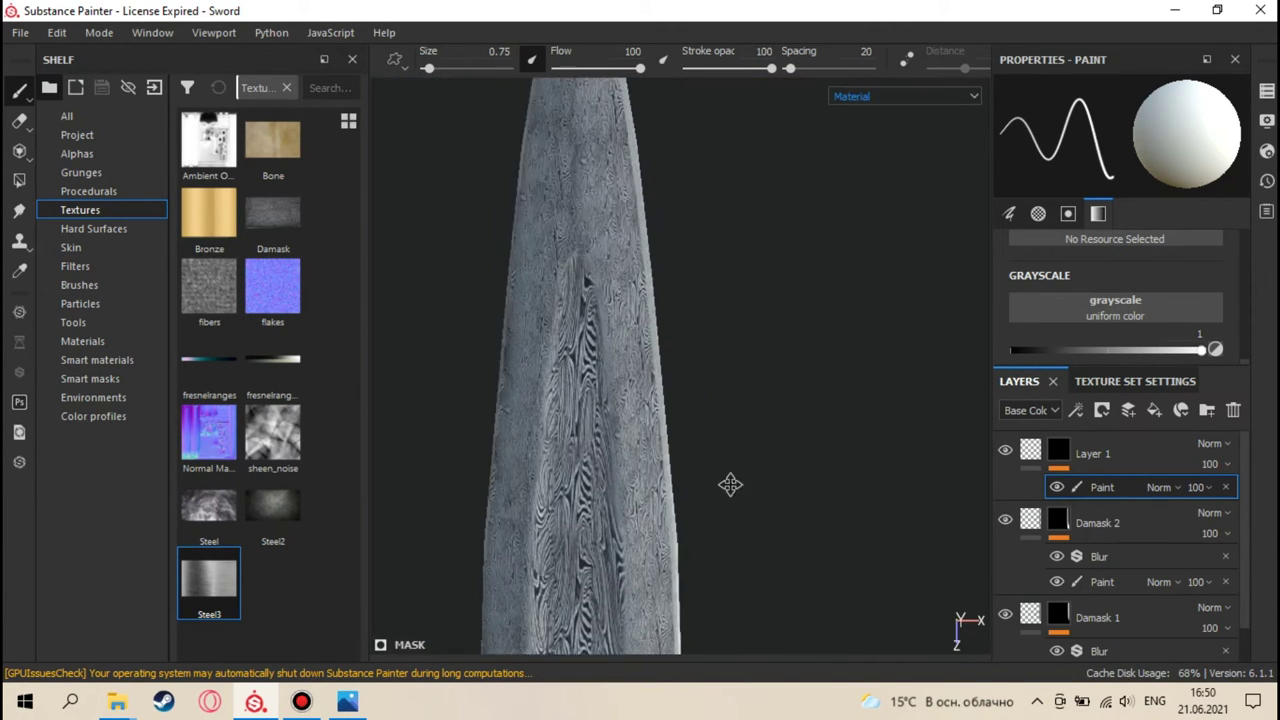
- Orbit and zoom to view the blade tip-down along its remaining edge
{"action": "left_click_drag", "start_coordinate": [730, 485], "coordinate": [663, 274], "text": "alt"}
{"action": "scroll", "coordinate": [686, 409], "scroll_direction": "down", "scroll_amount": 2}
{"action": "scroll", "coordinate": [686, 409], "scroll_direction": "up", "scroll_amount": 2}
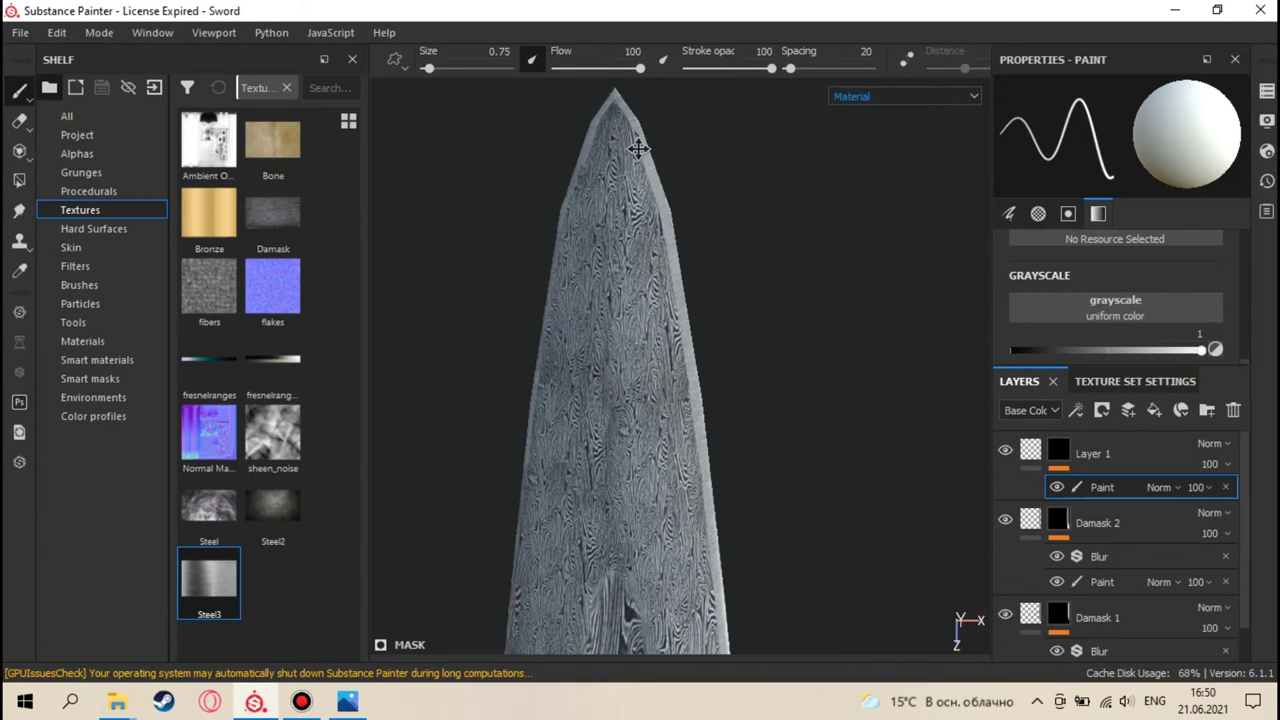
{"action": "middle_click_drag", "start_coordinate": [637, 148], "coordinate": [640, 380], "text": "alt"}
{"action": "scroll", "coordinate": [646, 373], "scroll_direction": "up", "scroll_amount": 2}
{"action": "scroll", "coordinate": [646, 373], "scroll_direction": "down", "scroll_amount": 3}
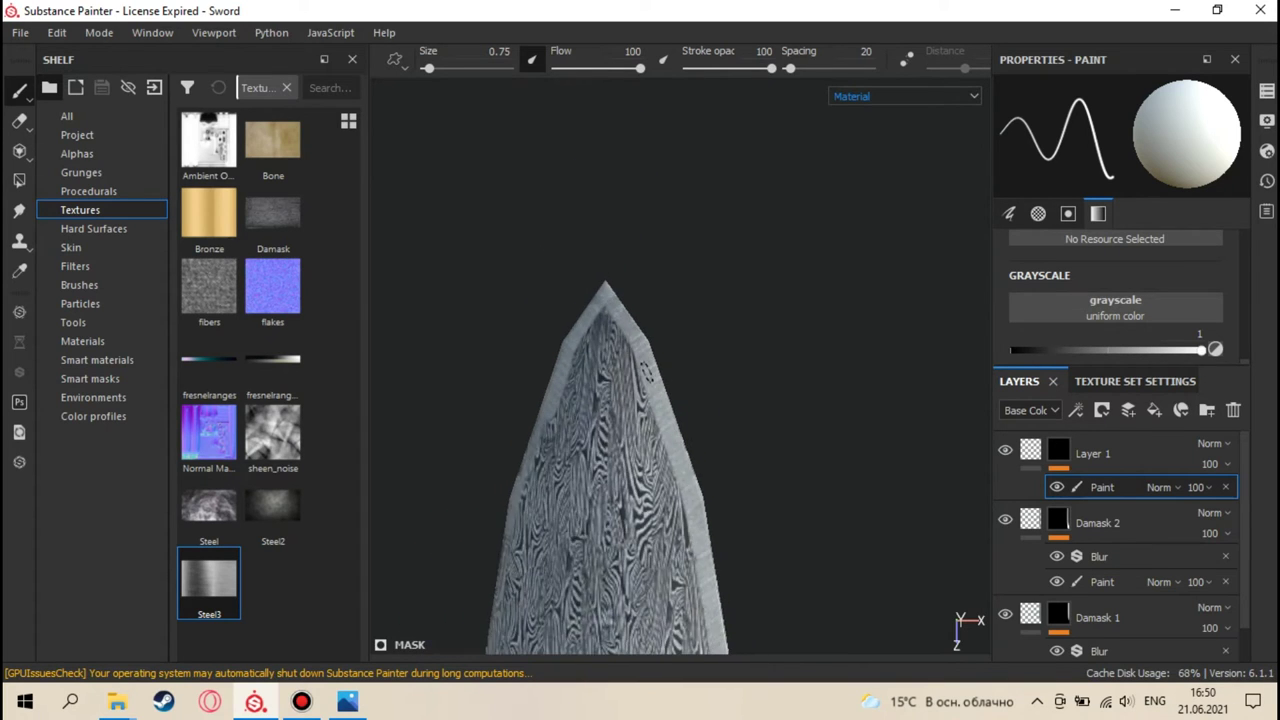
{"action": "middle_click_drag", "start_coordinate": [646, 373], "coordinate": [535, 137], "text": "alt"}
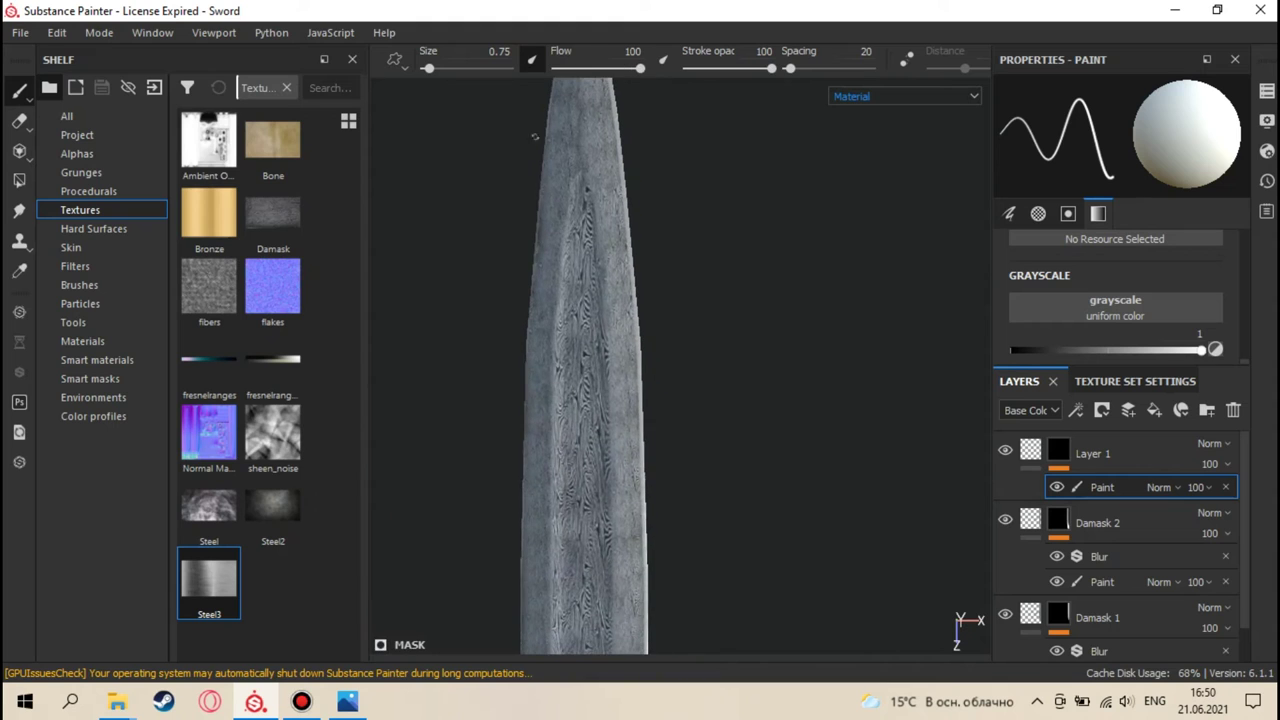
{"action": "left_click_drag", "start_coordinate": [504, 126], "coordinate": [543, 157], "text": "alt"}
{"action": "scroll", "coordinate": [646, 449], "scroll_direction": "up", "scroll_amount": 2}
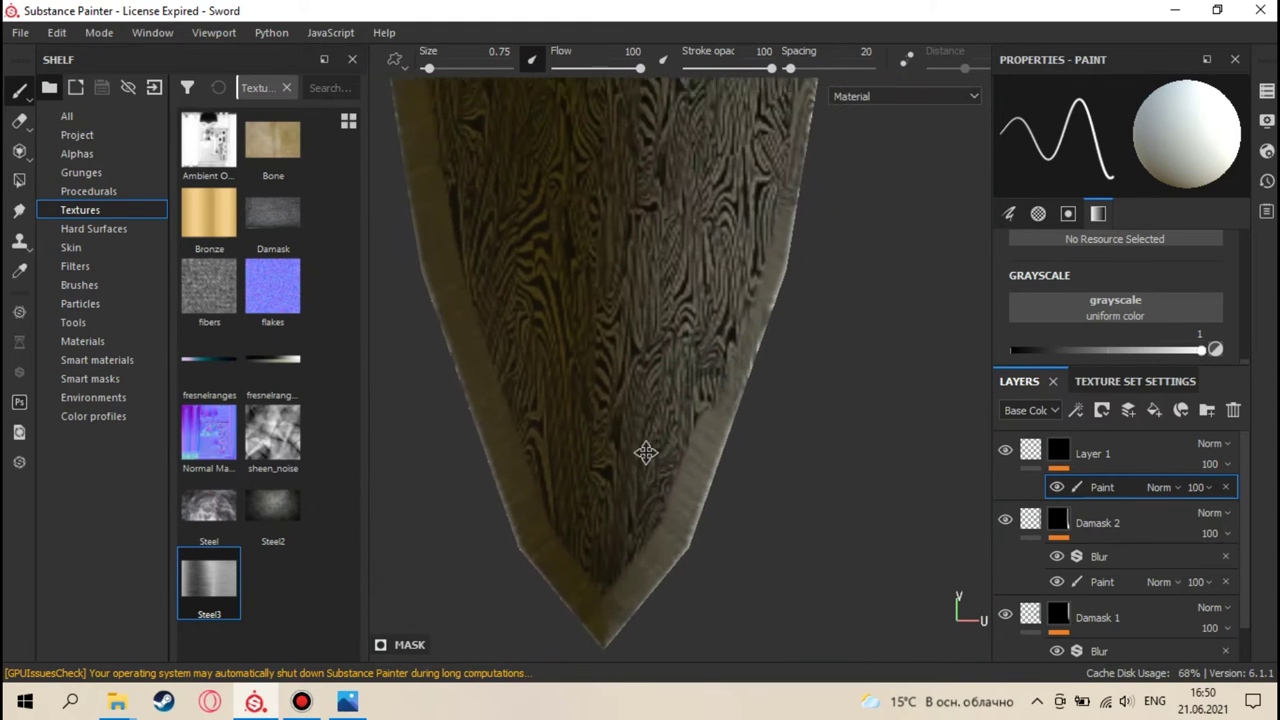
{"action": "scroll", "coordinate": [668, 490], "scroll_direction": "down", "scroll_amount": 1}
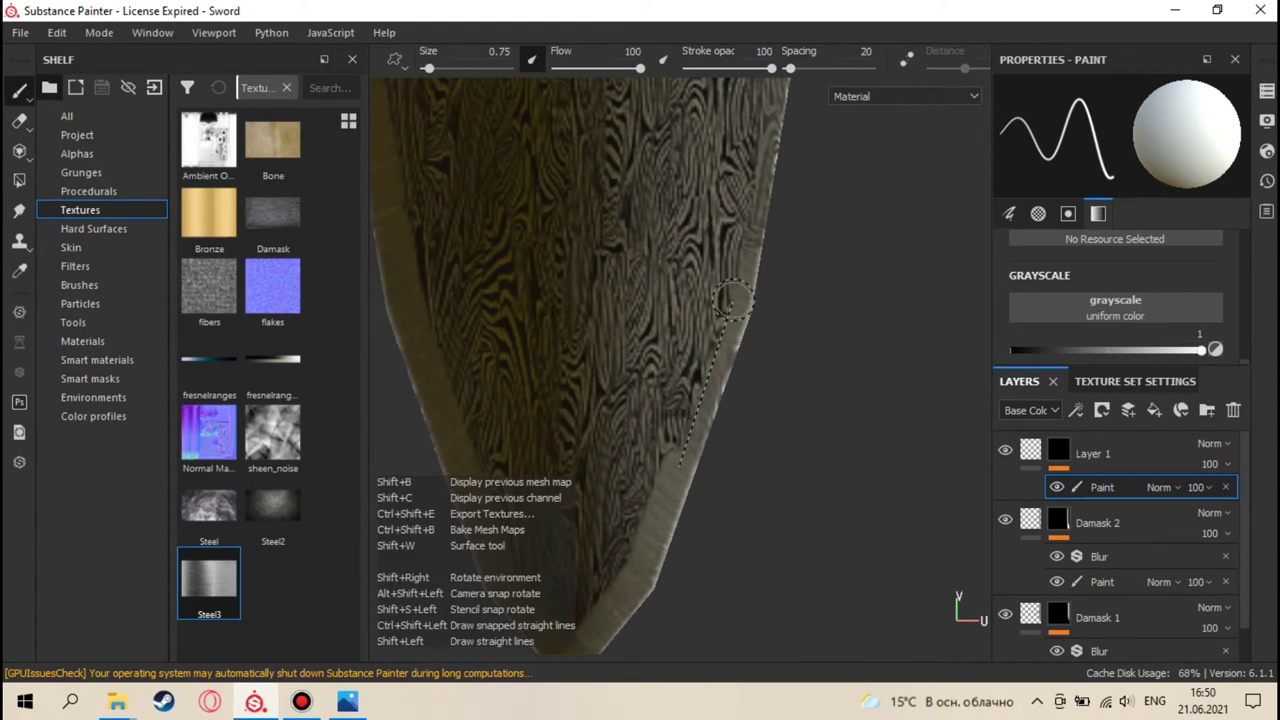
- Paint straight lighter strokes along the blade's right edge strip
{"action": "key", "text": "shift"}
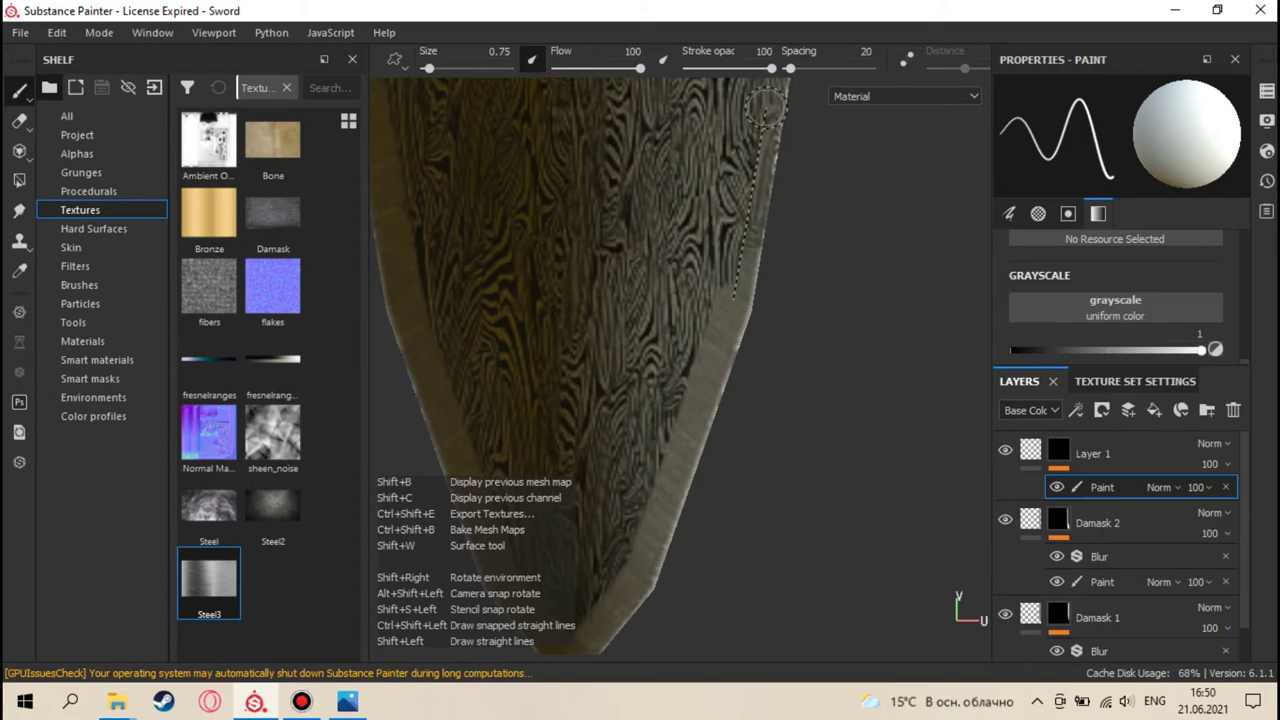
{"action": "left_click", "coordinate": [768, 97], "text": "shift"}
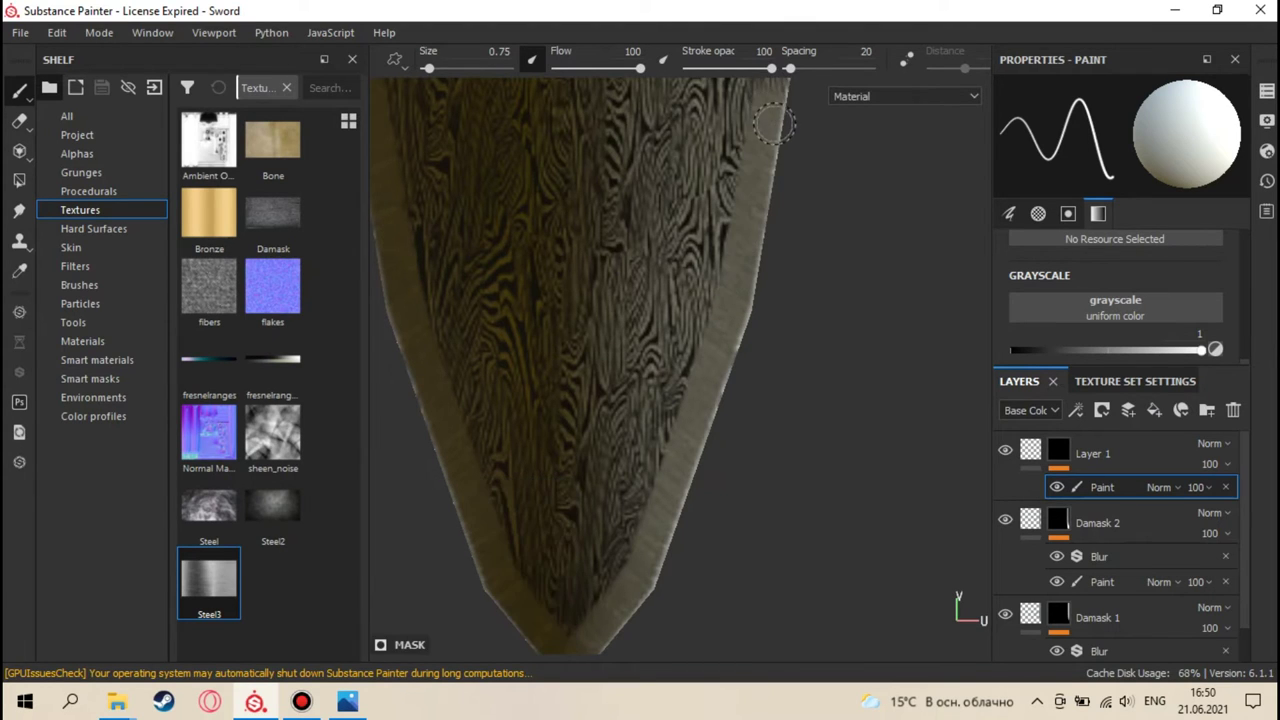
{"action": "scroll", "coordinate": [749, 263], "scroll_direction": "up", "scroll_amount": 3}
{"action": "middle_click_drag", "start_coordinate": [749, 263], "coordinate": [652, 547], "text": "alt"}
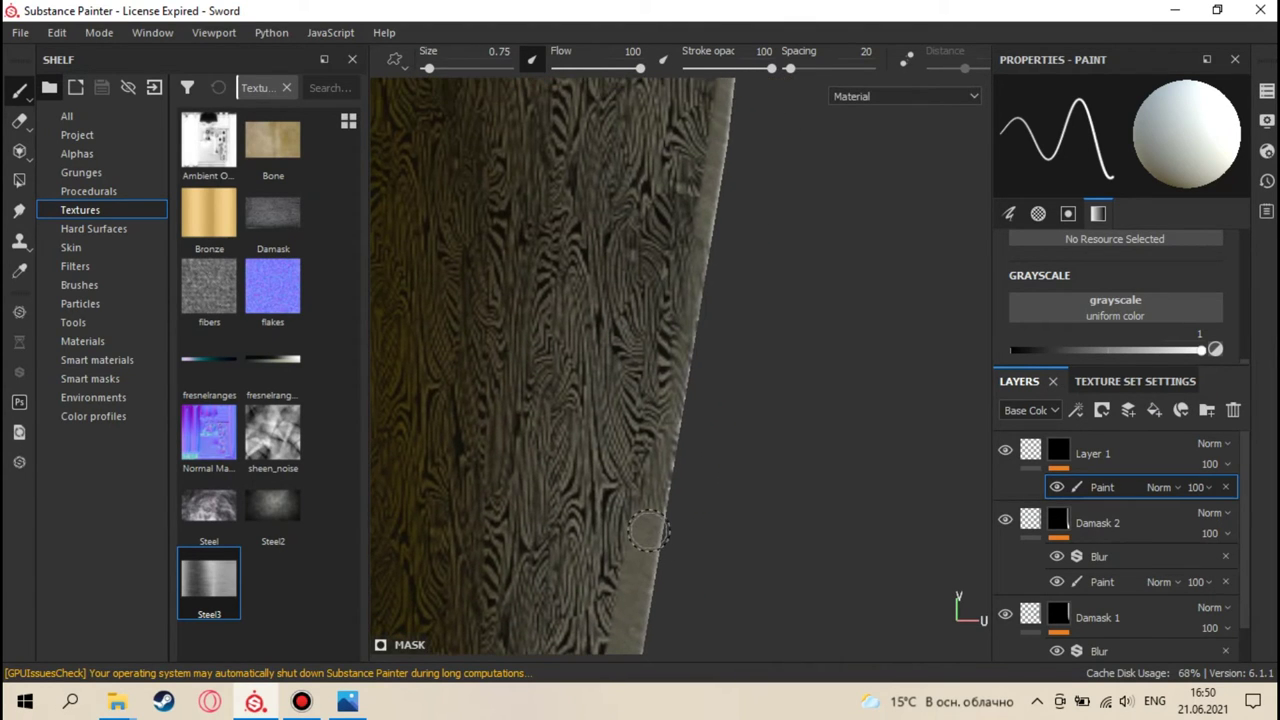
{"action": "left_click", "coordinate": [706, 150], "text": "shift"}
{"action": "left_click_drag", "start_coordinate": [720, 120], "coordinate": [649, 465], "text": "alt"}
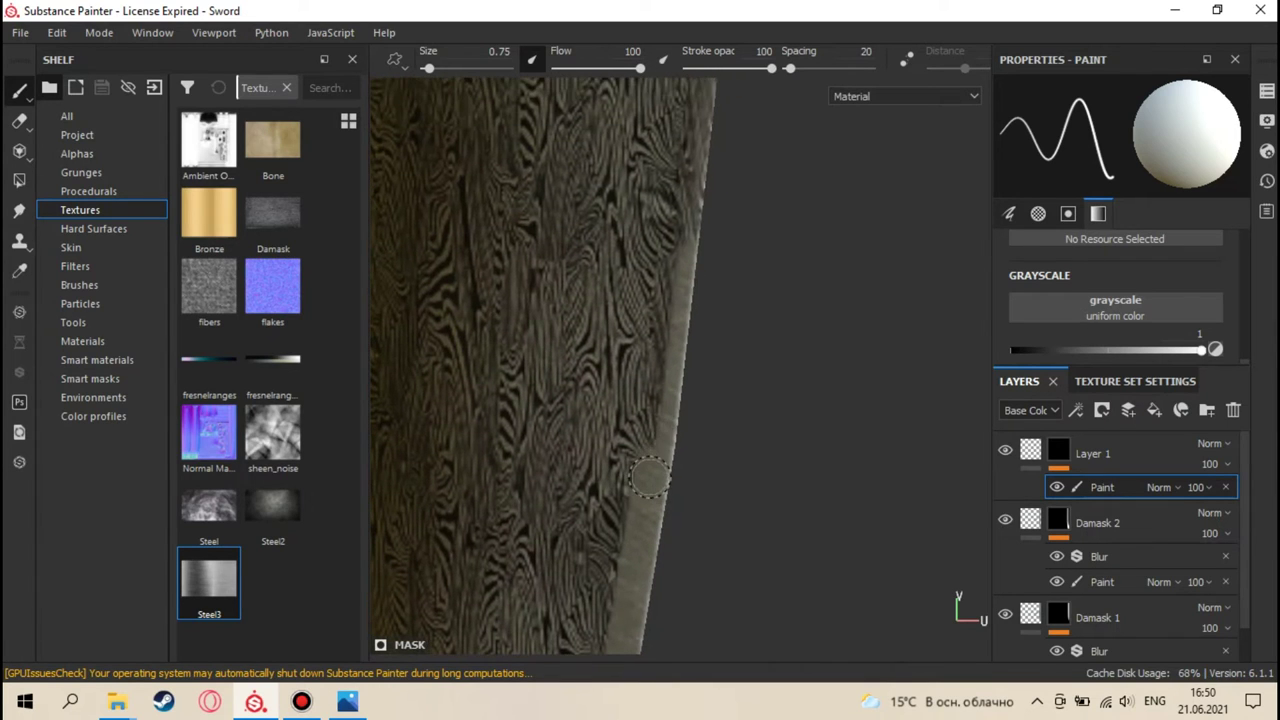
{"action": "left_click", "coordinate": [696, 137], "text": "shift"}
- Orbit back to a face-on view of the blade's top end and zoom out
{"action": "left_click_drag", "start_coordinate": [696, 137], "coordinate": [665, 260], "text": "alt"}
{"action": "scroll", "coordinate": [665, 260], "scroll_direction": "down", "scroll_amount": 3}
{"action": "middle_click_drag", "start_coordinate": [665, 300], "coordinate": [664, 427], "text": "alt"}
{"action": "left_click_drag", "start_coordinate": [664, 427], "coordinate": [704, 190], "text": "alt"}
{"action": "middle_click_drag", "start_coordinate": [704, 190], "coordinate": [622, 233], "text": "alt"}
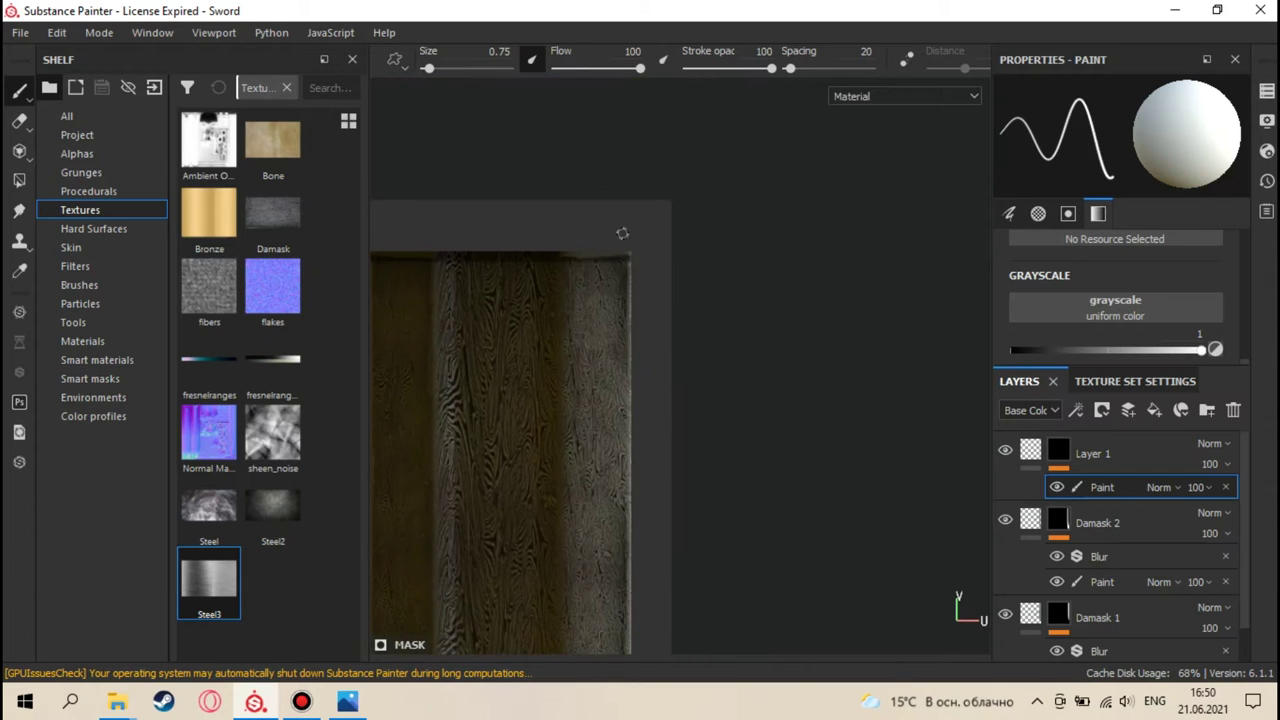
{"action": "scroll", "coordinate": [622, 233], "scroll_direction": "up", "scroll_amount": 3}
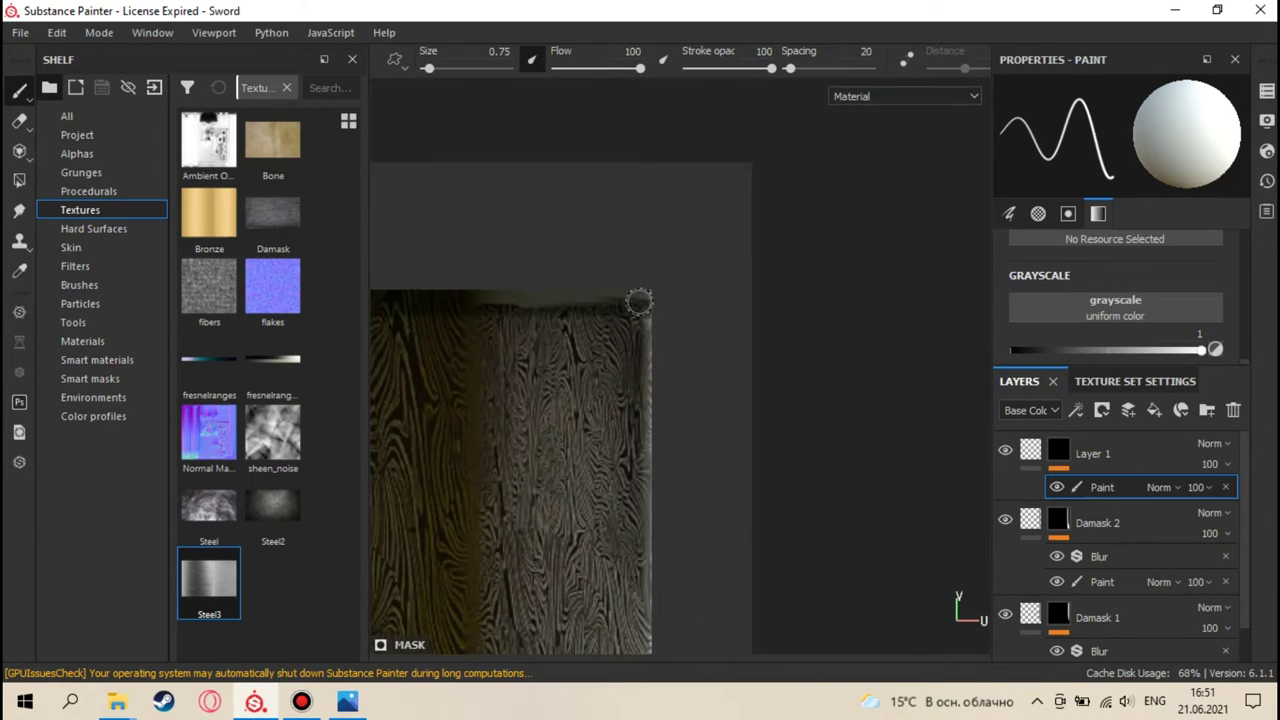
{"action": "scroll", "coordinate": [638, 301], "scroll_direction": "down", "scroll_amount": 2}
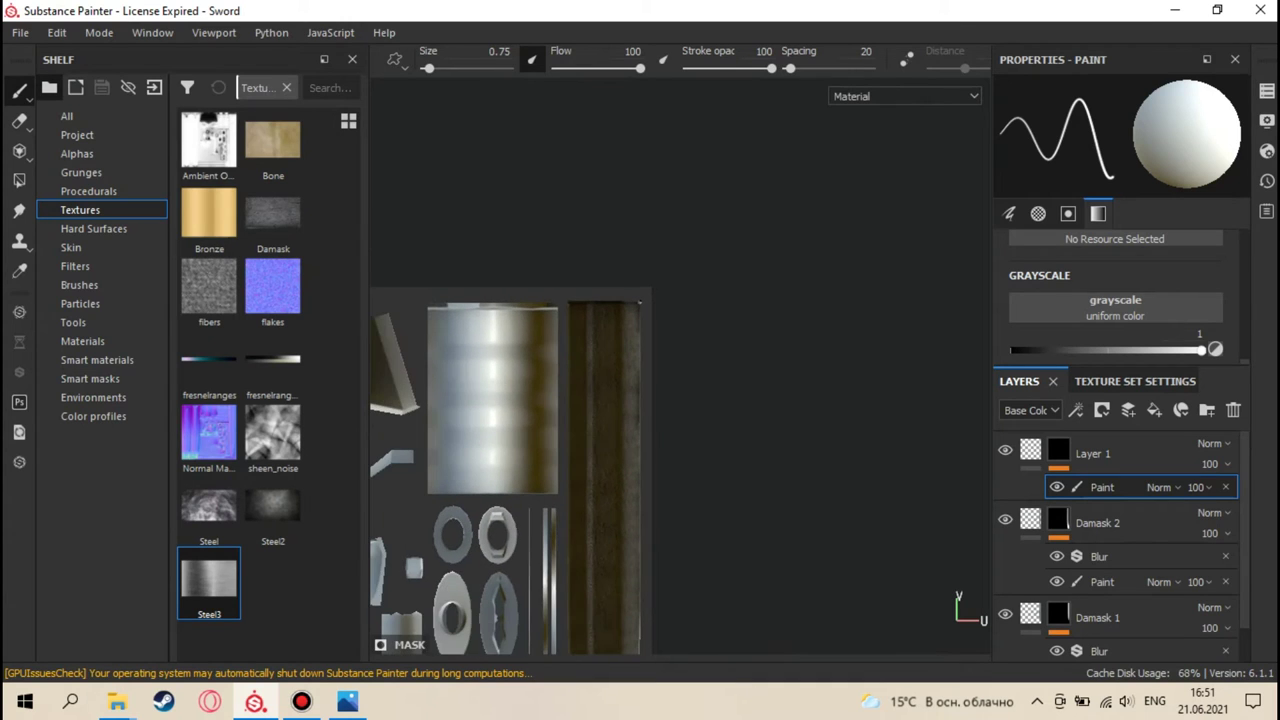
- Paint the first straight bright strokes down the blade strip on Layer 1
{"action": "key", "text": "ctrl+shift"}
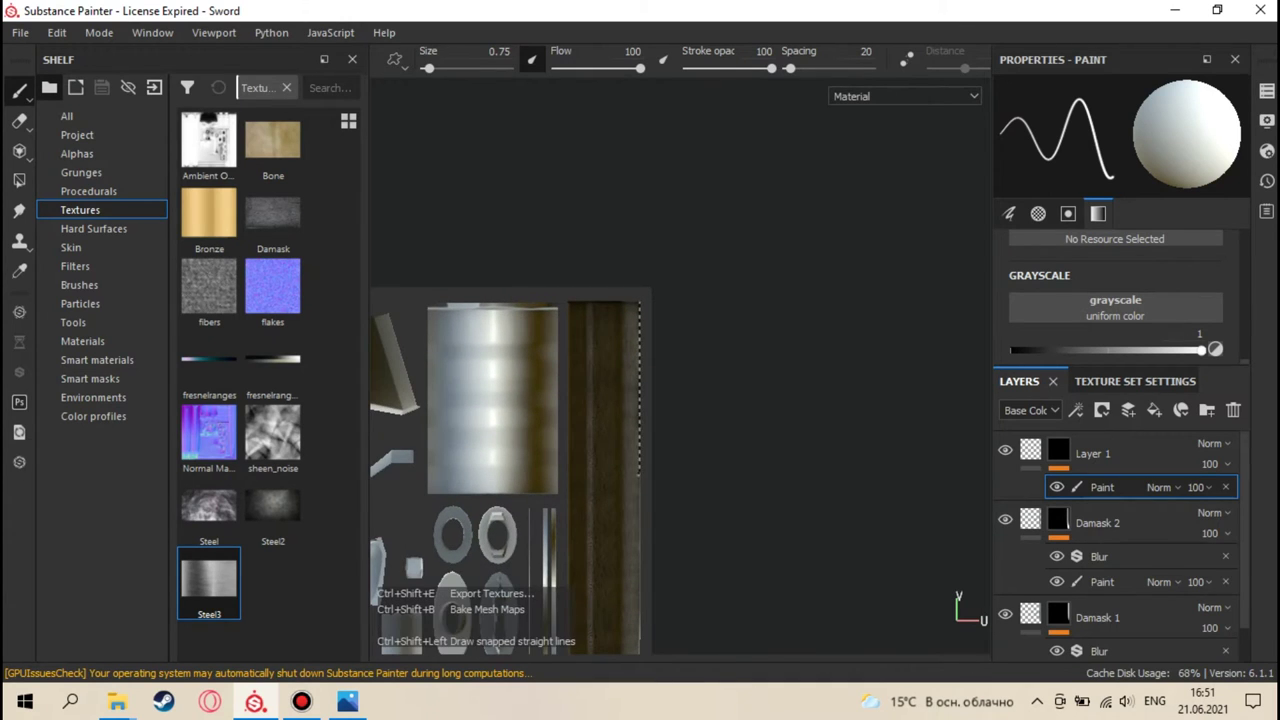
{"action": "left_click", "coordinate": [637, 657], "text": "ctrl+shift"}
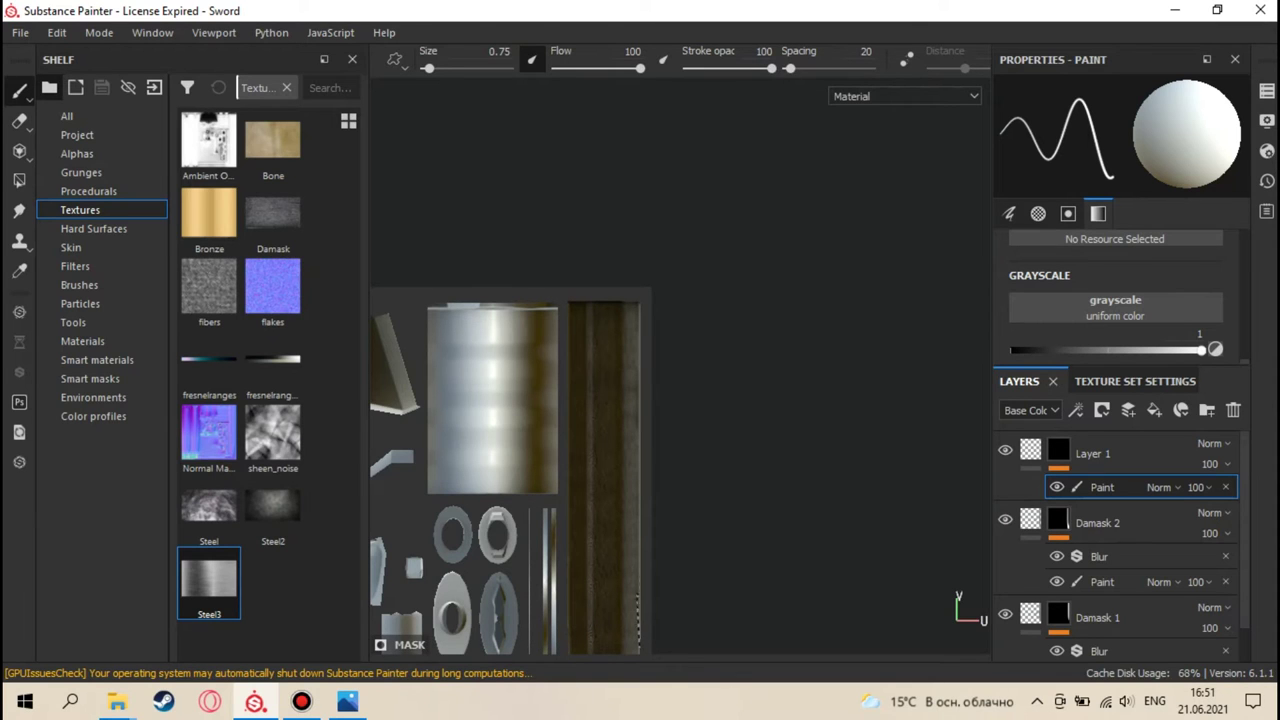
{"action": "middle_click_drag", "start_coordinate": [671, 537], "coordinate": [688, 432]}
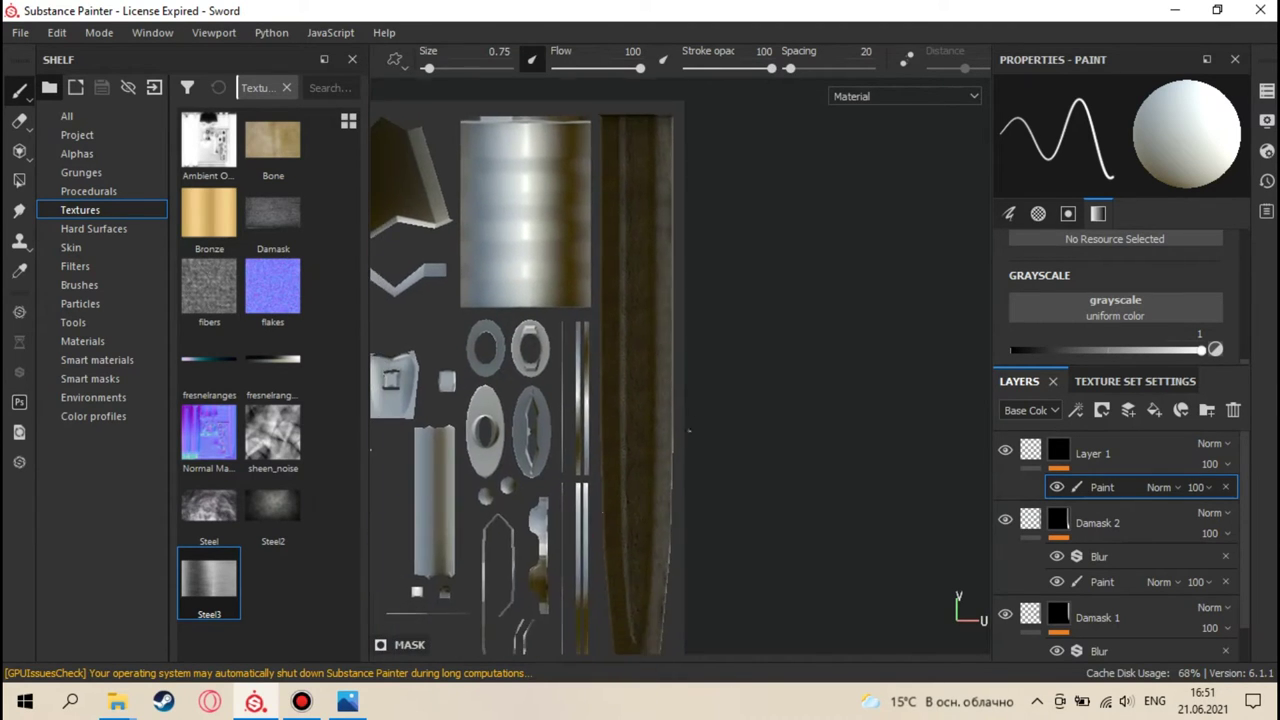
{"action": "scroll", "coordinate": [684, 440], "scroll_direction": "up", "scroll_amount": 5}
{"action": "middle_click_drag", "start_coordinate": [651, 491], "coordinate": [672, 383]}
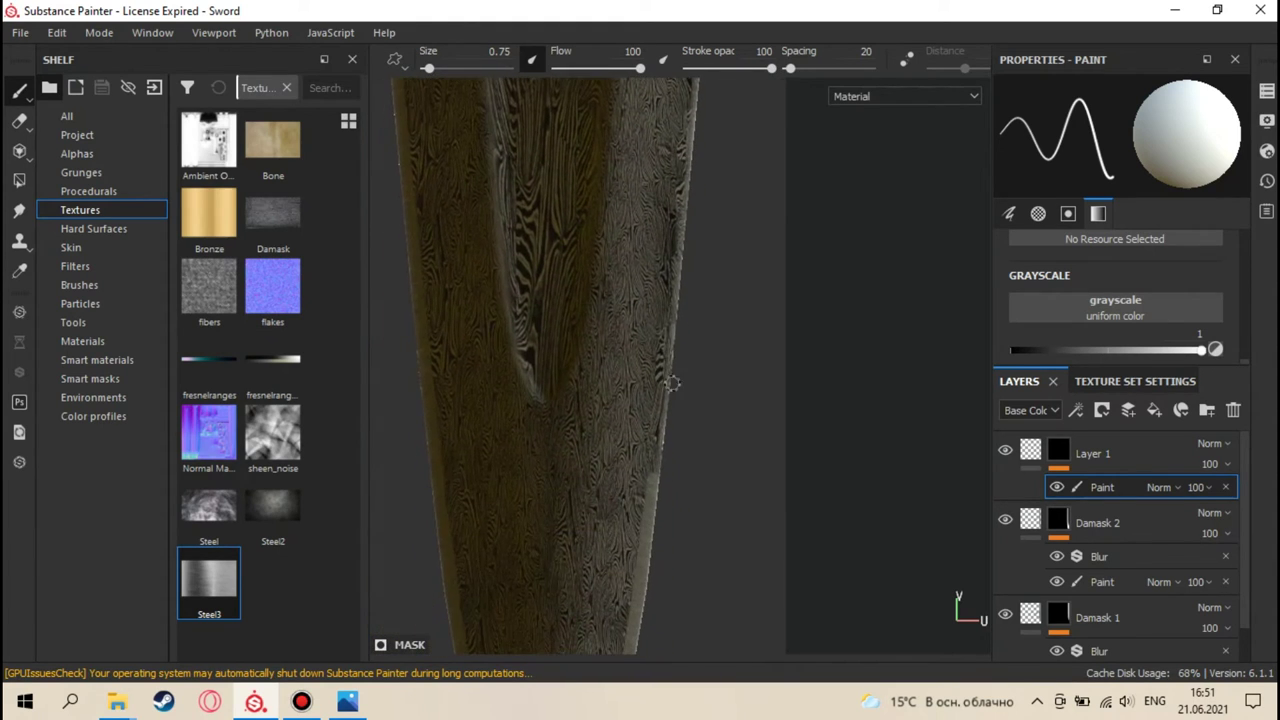
{"action": "scroll", "coordinate": [657, 486], "scroll_direction": "up", "scroll_amount": 4}
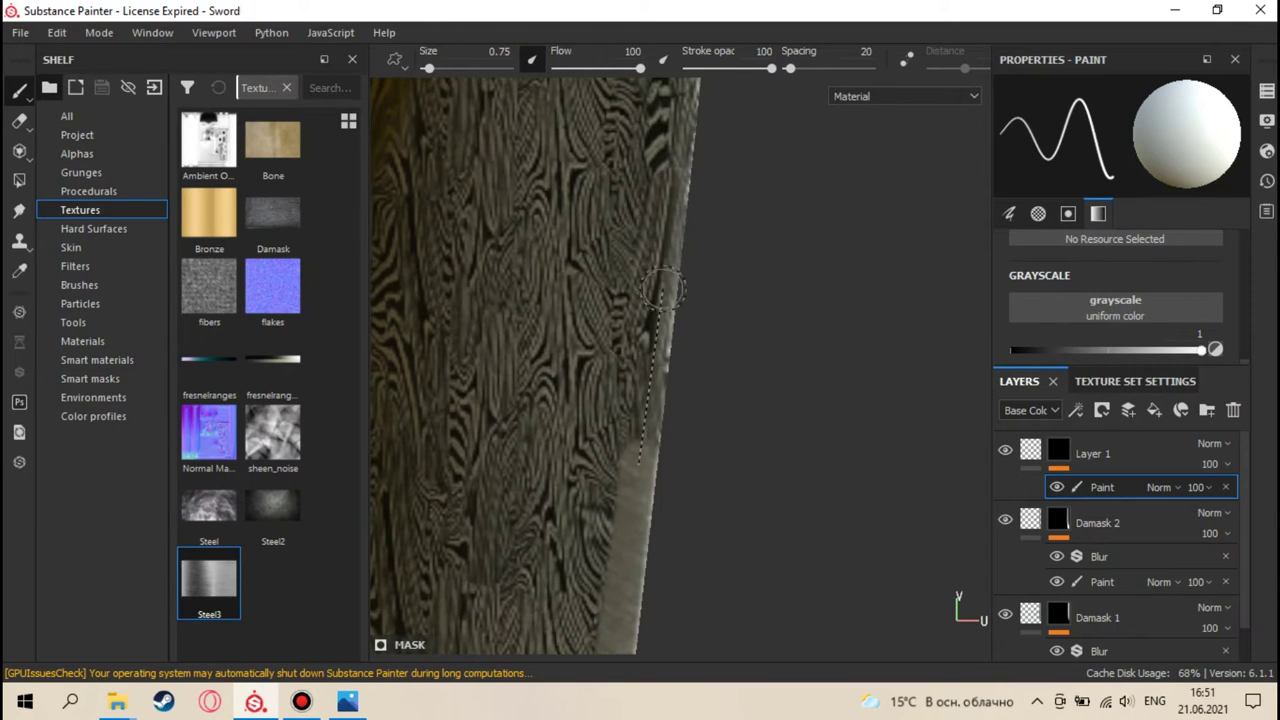
{"action": "key", "text": "shift"}
{"action": "left_click", "coordinate": [683, 95], "text": "shift"}
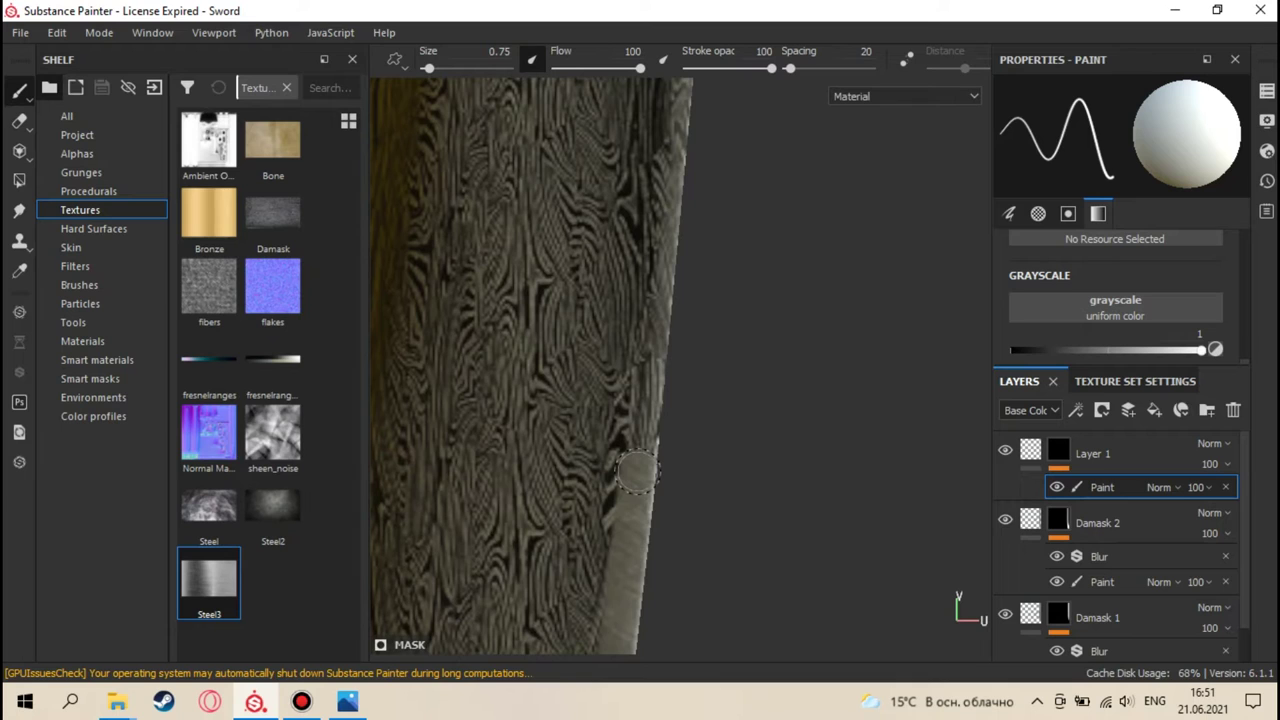
- Continue straight bright strokes along the next stretches of the blade edge
{"action": "middle_click_drag", "start_coordinate": [677, 471], "coordinate": [656, 350]}
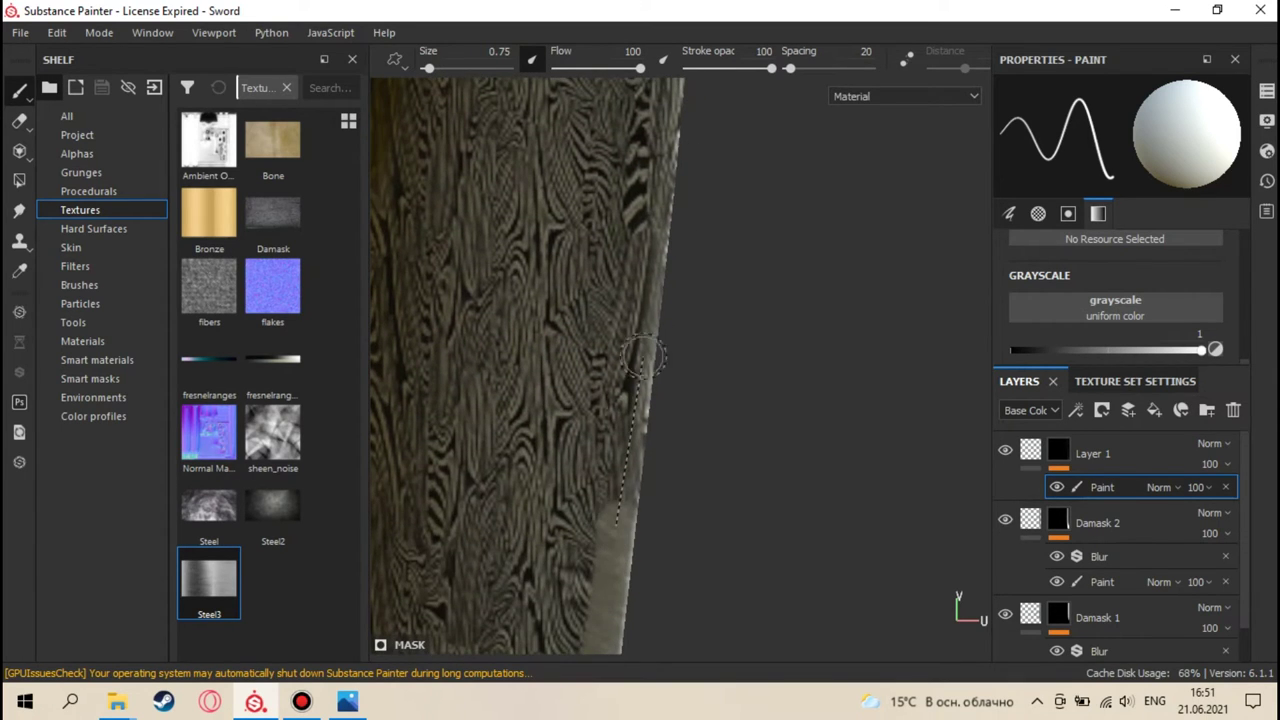
{"action": "key", "text": "shift"}
{"action": "left_click", "coordinate": [660, 118], "text": "shift"}
{"action": "mouse_move", "coordinate": [655, 300]}
{"action": "middle_mouse_down"}
{"action": "mouse_move", "coordinate": [649, 400]}
{"action": "mouse_move", "coordinate": [605, 543]}
{"action": "middle_mouse_up"}
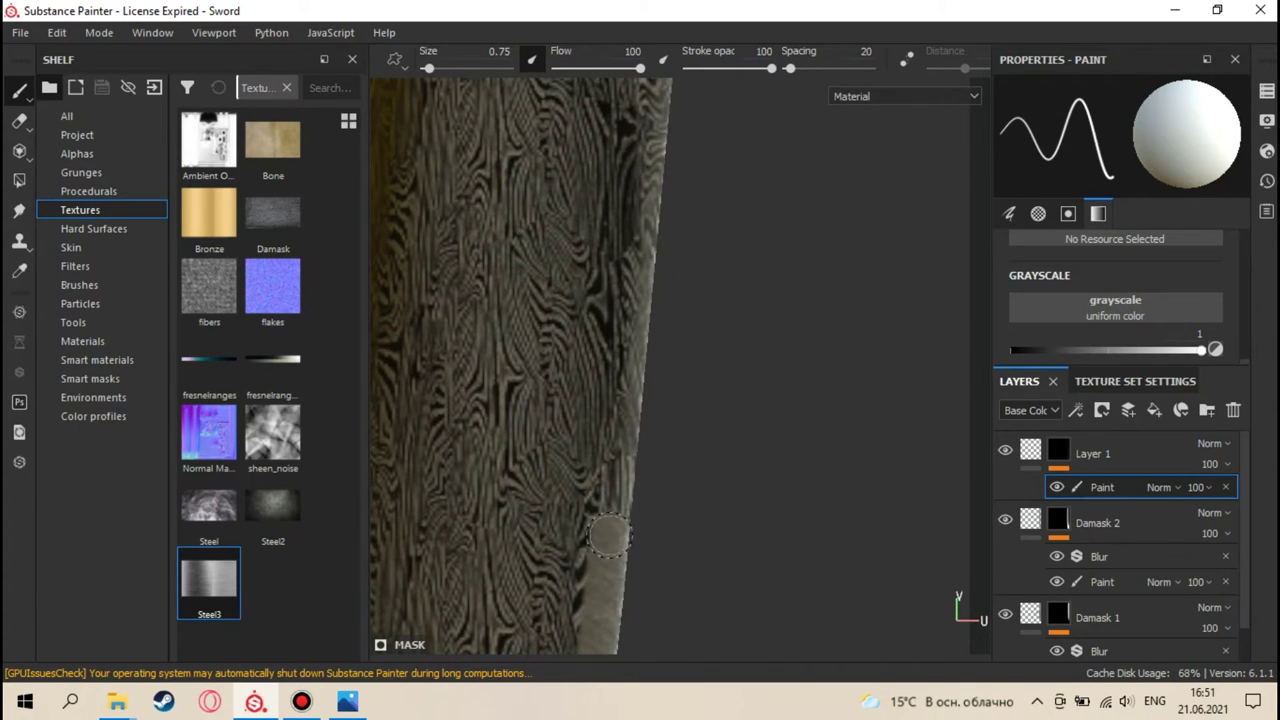
{"action": "key", "text": "shift"}
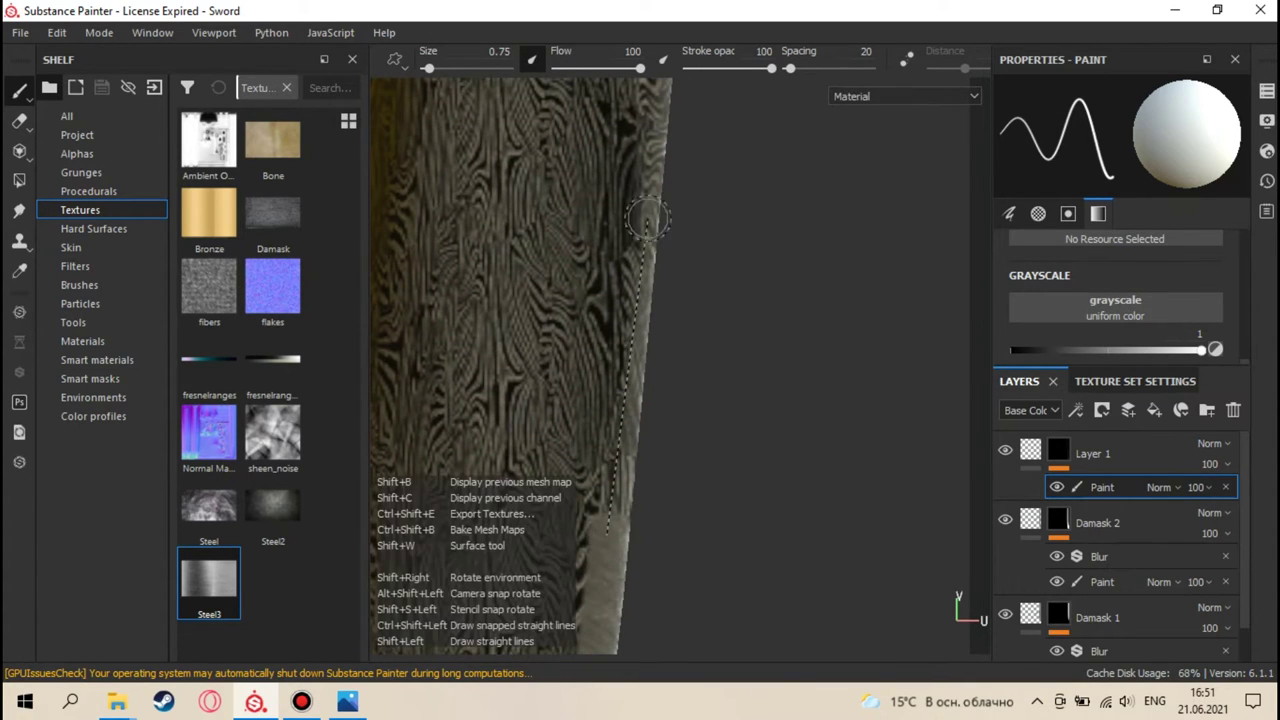
{"action": "left_click", "coordinate": [648, 118], "text": "shift"}
{"action": "mouse_move", "coordinate": [675, 150]}
{"action": "middle_mouse_down"}
{"action": "mouse_move", "coordinate": [674, 480]}
{"action": "mouse_move", "coordinate": [655, 485]}
{"action": "middle_mouse_up"}
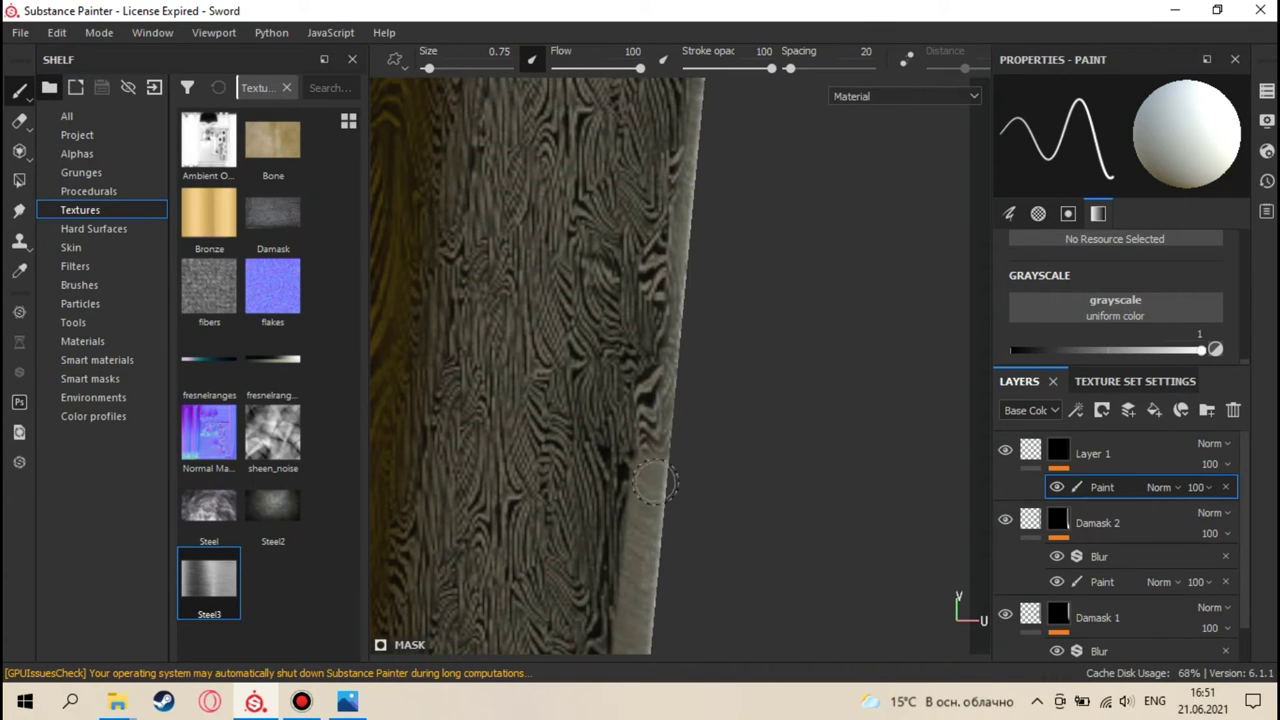
{"action": "key", "text": "shift"}
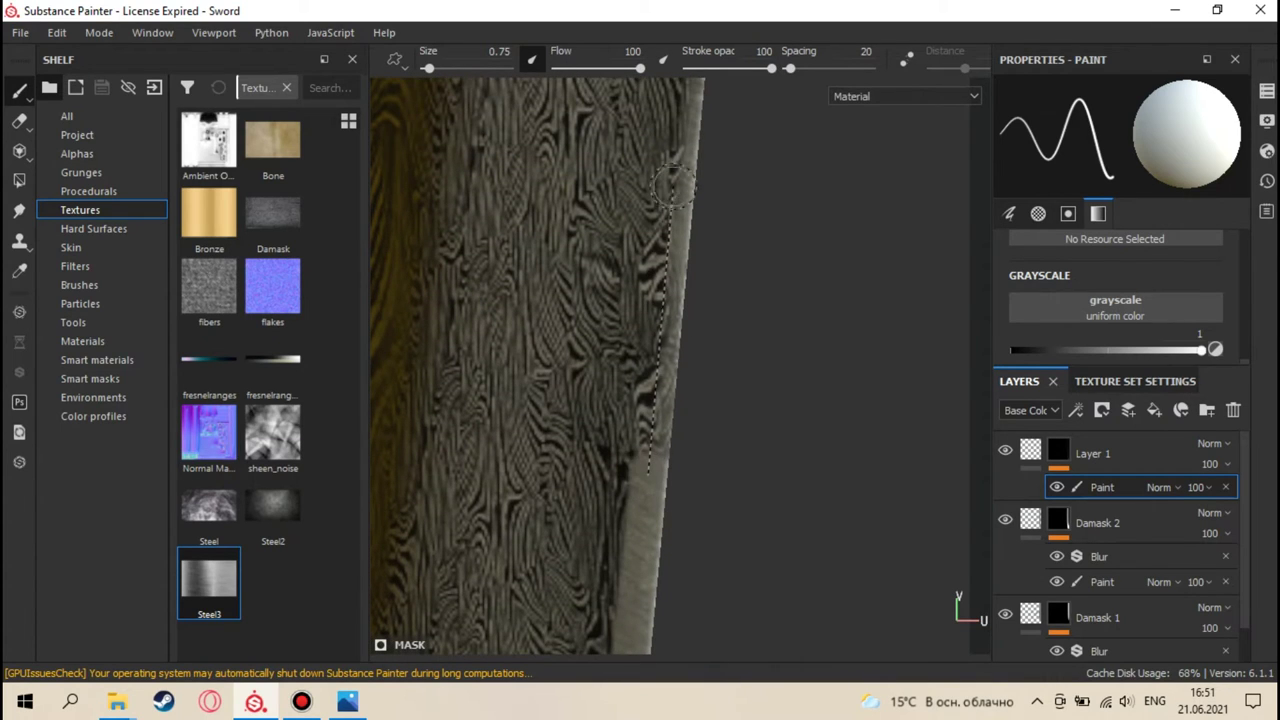
{"action": "left_click", "coordinate": [681, 110], "text": "shift"}
{"action": "mouse_move", "coordinate": [681, 110]}
{"action": "middle_mouse_down"}
{"action": "mouse_move", "coordinate": [694, 306]}
{"action": "mouse_move", "coordinate": [683, 513]}
{"action": "middle_mouse_up"}
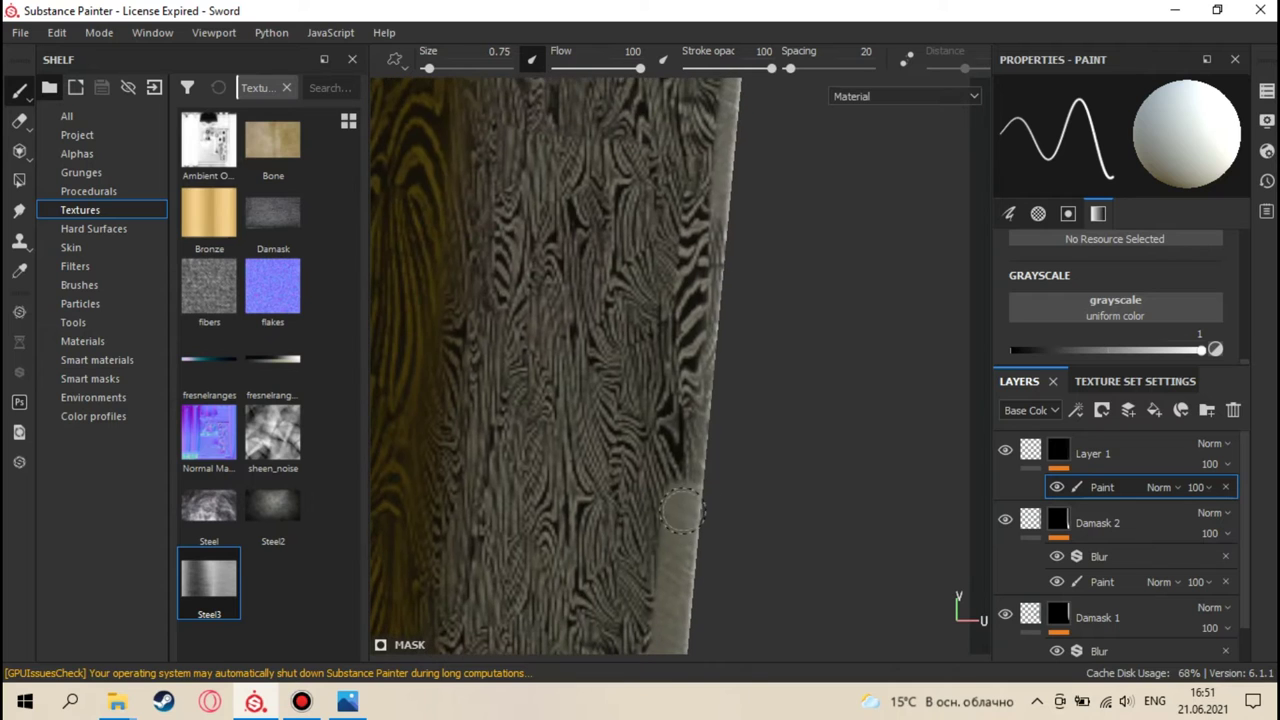
{"action": "left_click", "coordinate": [733, 118], "text": "shift"}
- Finish the straight edge strokes to the end of the blade, then zoom out
{"action": "scroll", "coordinate": [733, 118], "scroll_direction": "up", "scroll_amount": 2}
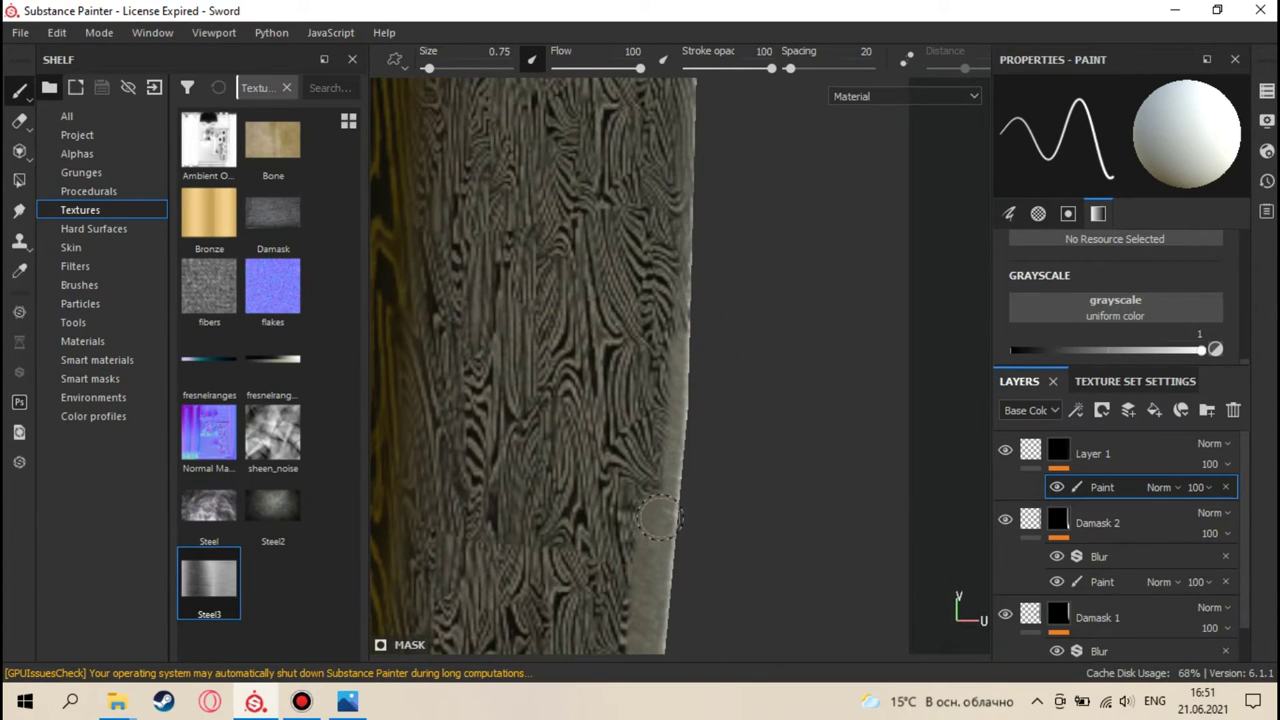
{"action": "left_click", "coordinate": [675, 220], "text": "shift"}
{"action": "middle_click_drag", "start_coordinate": [675, 220], "coordinate": [671, 480]}
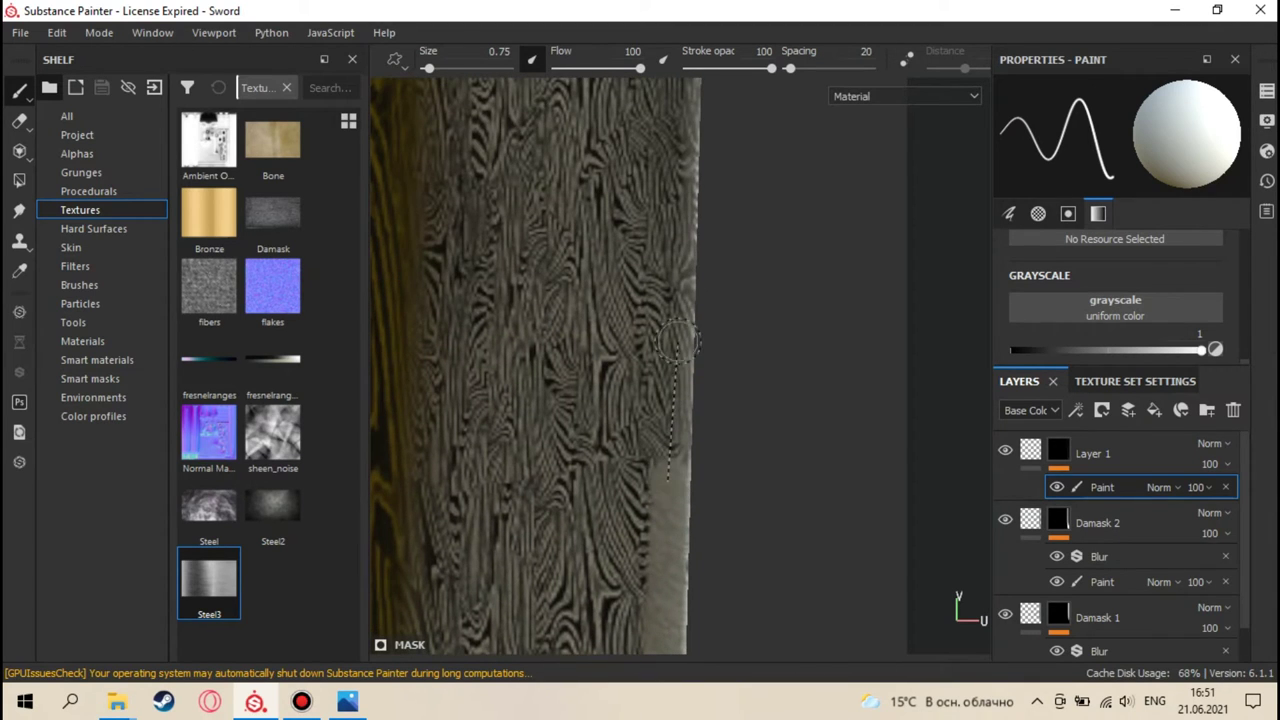
{"action": "left_click", "coordinate": [677, 122], "text": "shift"}
{"action": "middle_click_drag", "start_coordinate": [677, 122], "coordinate": [681, 434]}
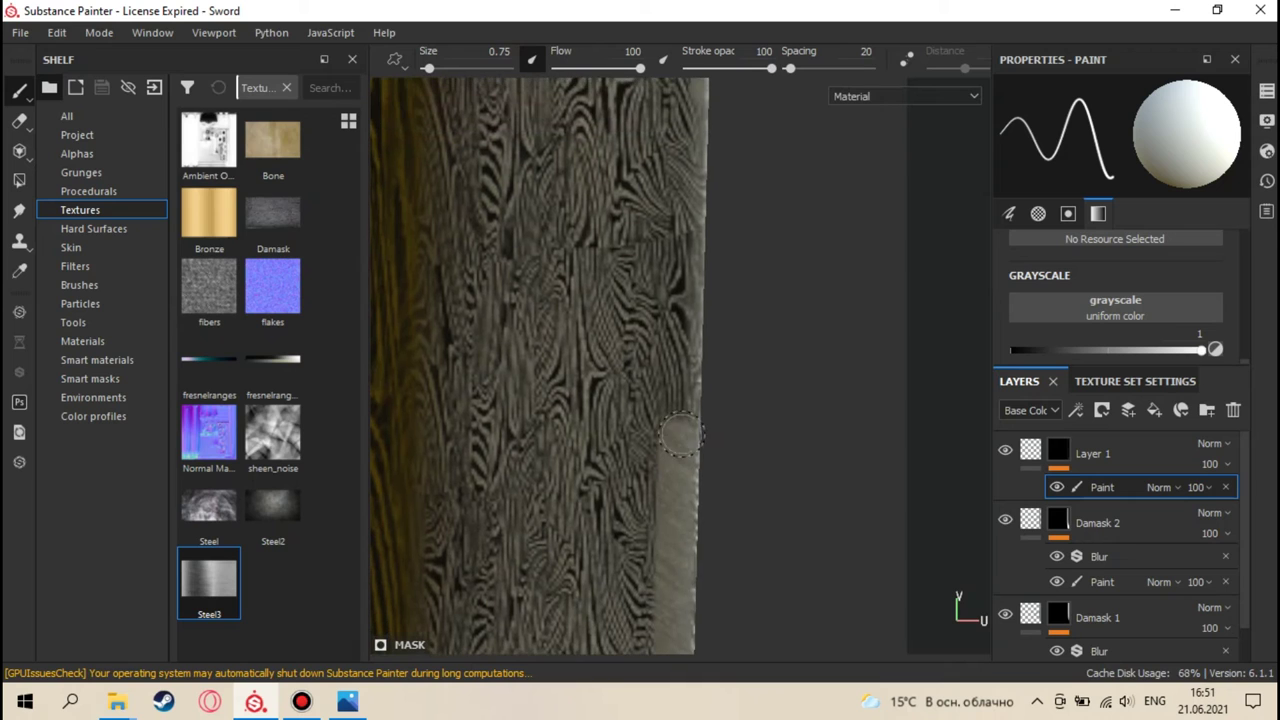
{"action": "left_click", "coordinate": [687, 112], "text": "shift"}
{"action": "middle_click_drag", "start_coordinate": [687, 112], "coordinate": [687, 553]}
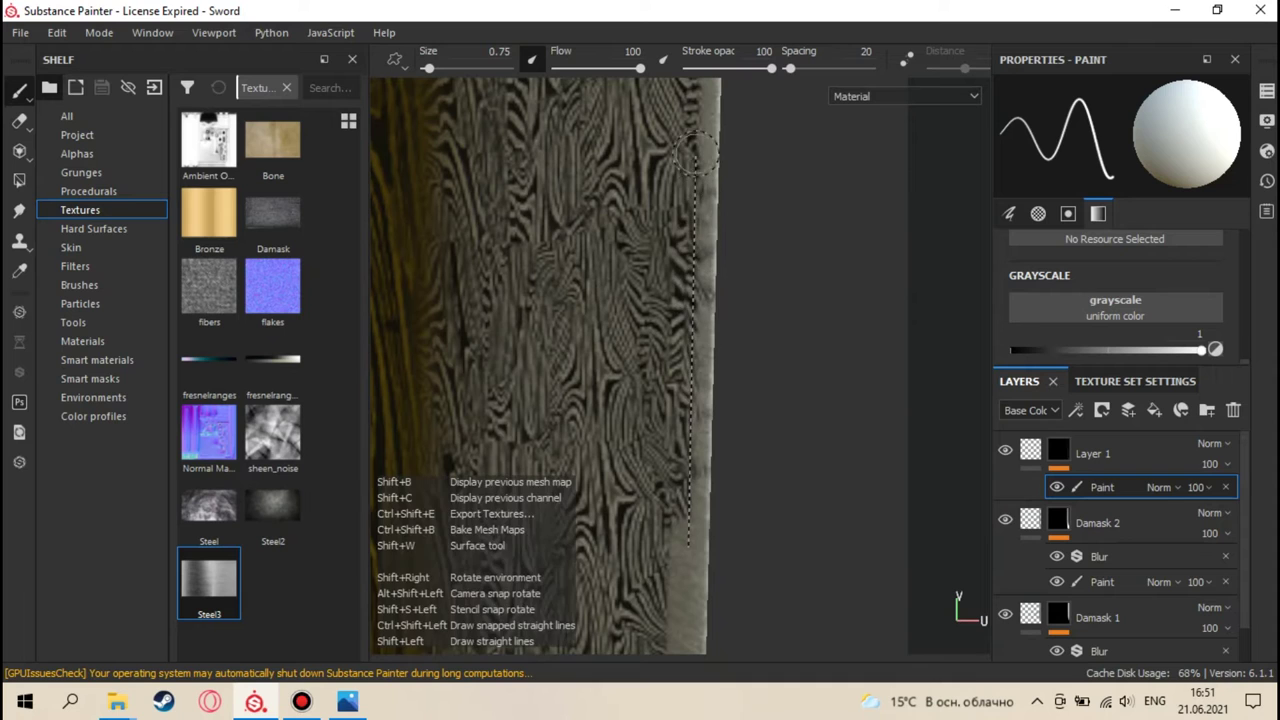
{"action": "middle_click_drag", "start_coordinate": [694, 163], "coordinate": [709, 471]}
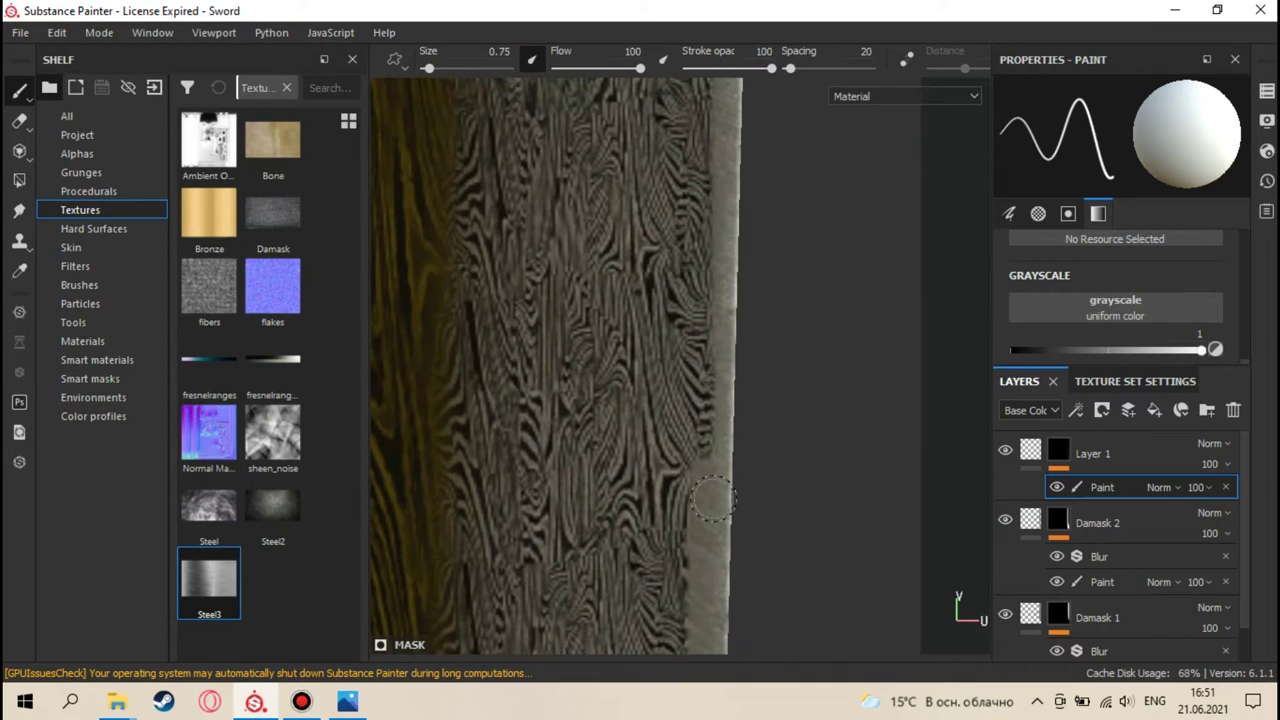
{"action": "left_click", "coordinate": [713, 500]}
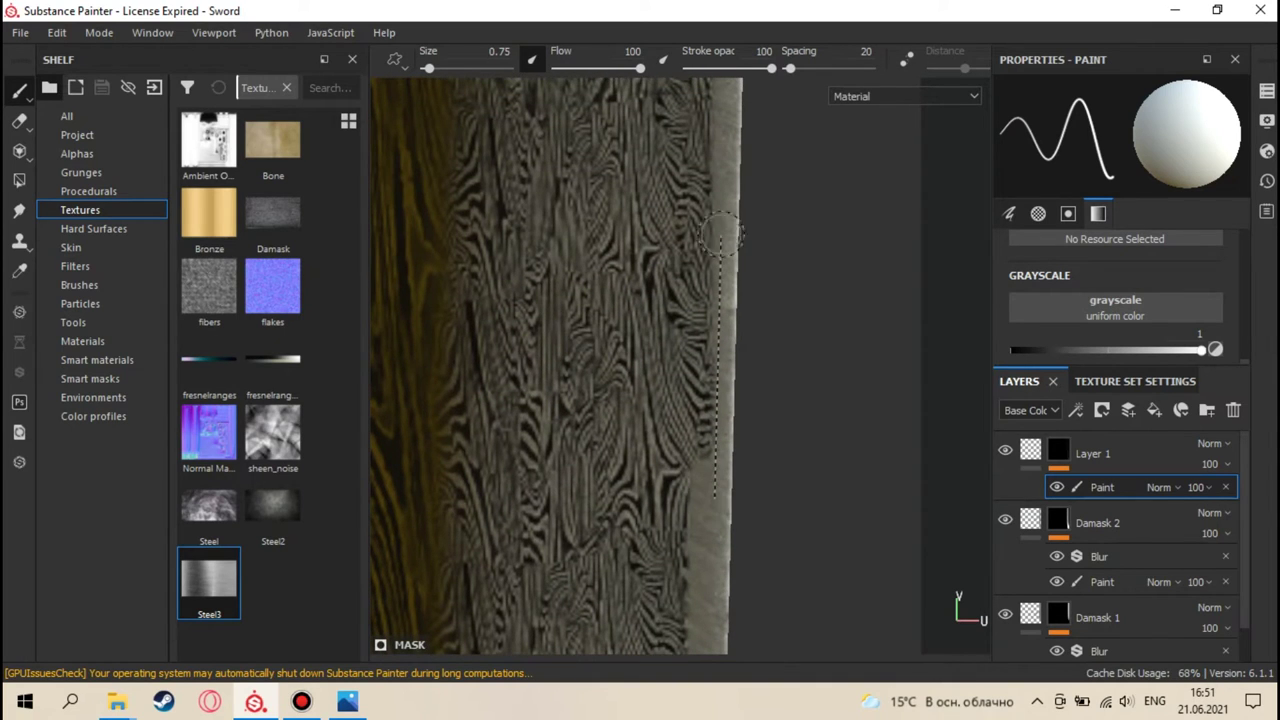
{"action": "left_click", "coordinate": [718, 118], "text": "shift"}
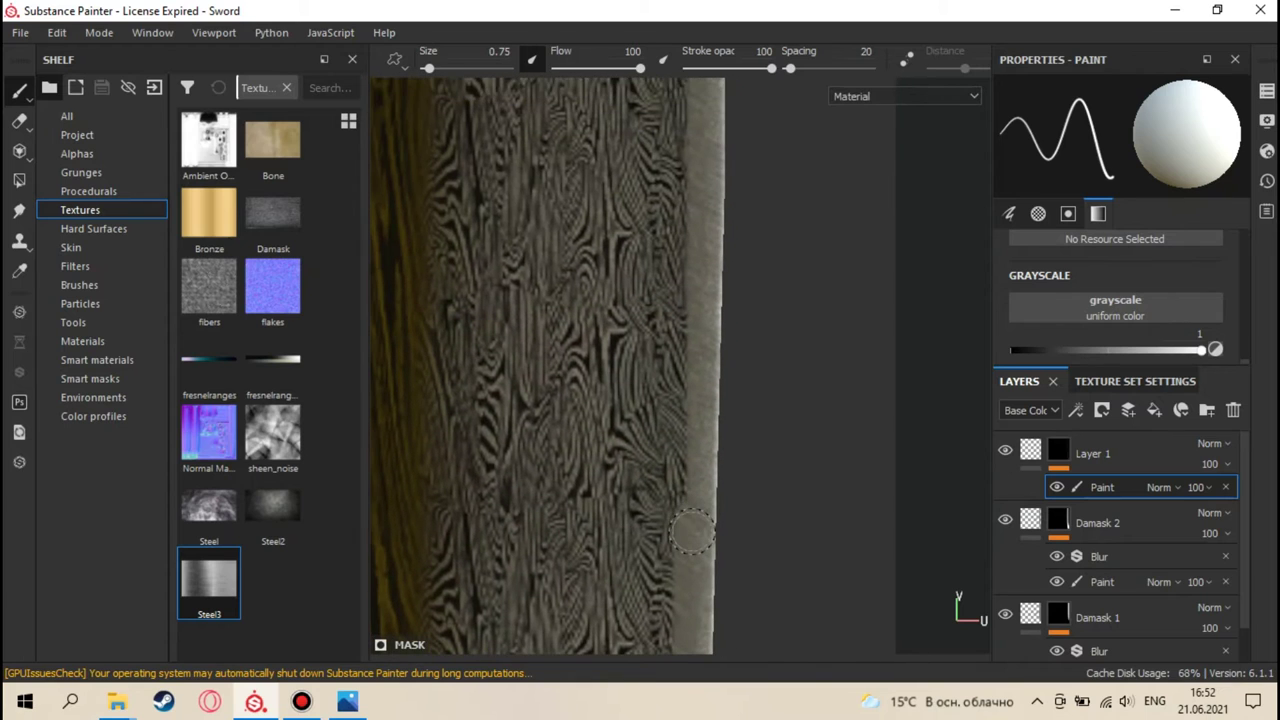
{"action": "left_click", "coordinate": [700, 118], "text": "shift"}
{"action": "middle_click_drag", "start_coordinate": [700, 118], "coordinate": [696, 300]}
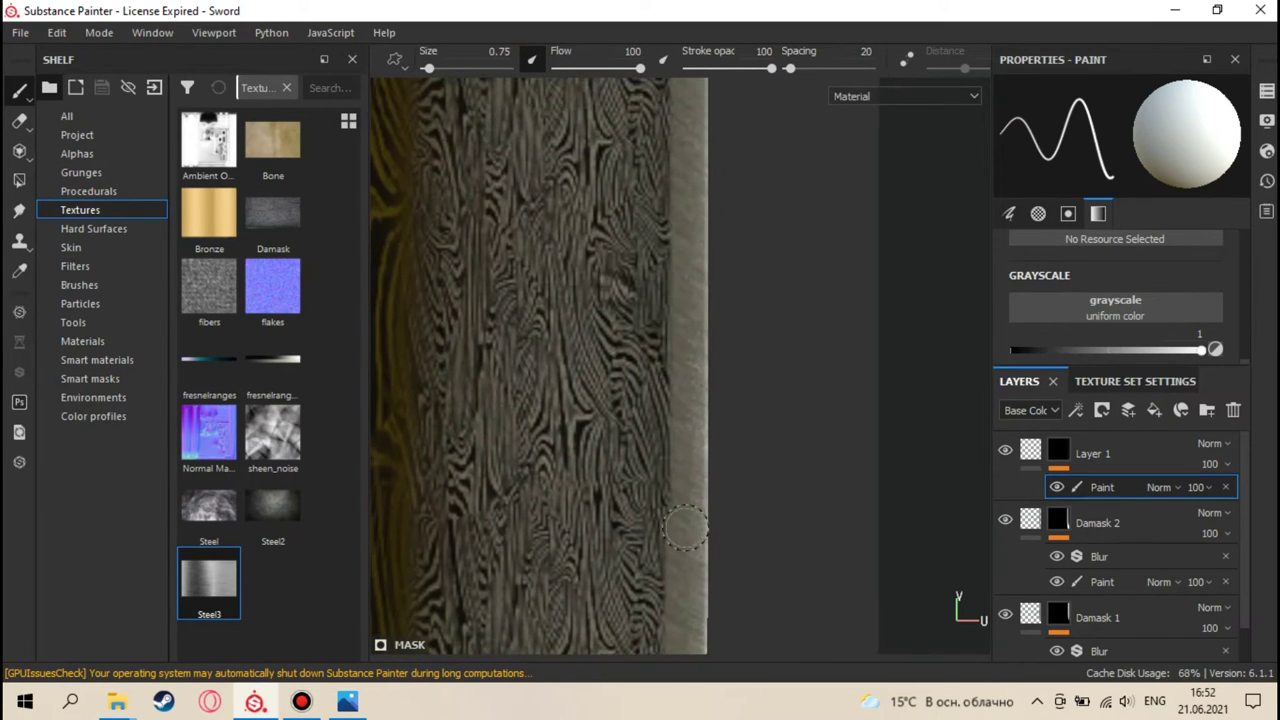
{"action": "left_click", "coordinate": [688, 118], "text": "shift"}
{"action": "middle_click_drag", "start_coordinate": [688, 118], "coordinate": [690, 490]}
{"action": "scroll", "coordinate": [690, 490], "scroll_direction": "down", "scroll_amount": 5}
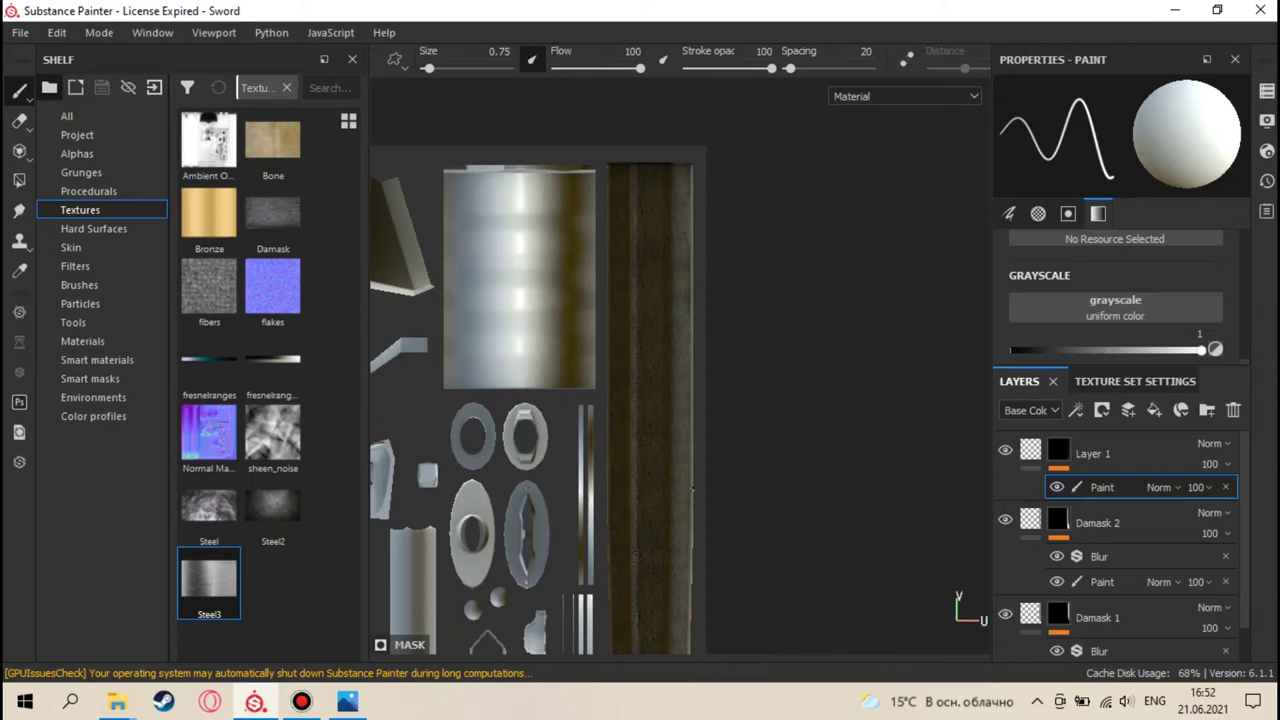
- Return to the 3D view and frame the sword, bringing blade, guard and grip into view
{"action": "key", "text": "F2"}
{"action": "left_click_drag", "start_coordinate": [677, 477], "coordinate": [667, 352], "text": "alt"}
{"action": "key", "text": "f"}
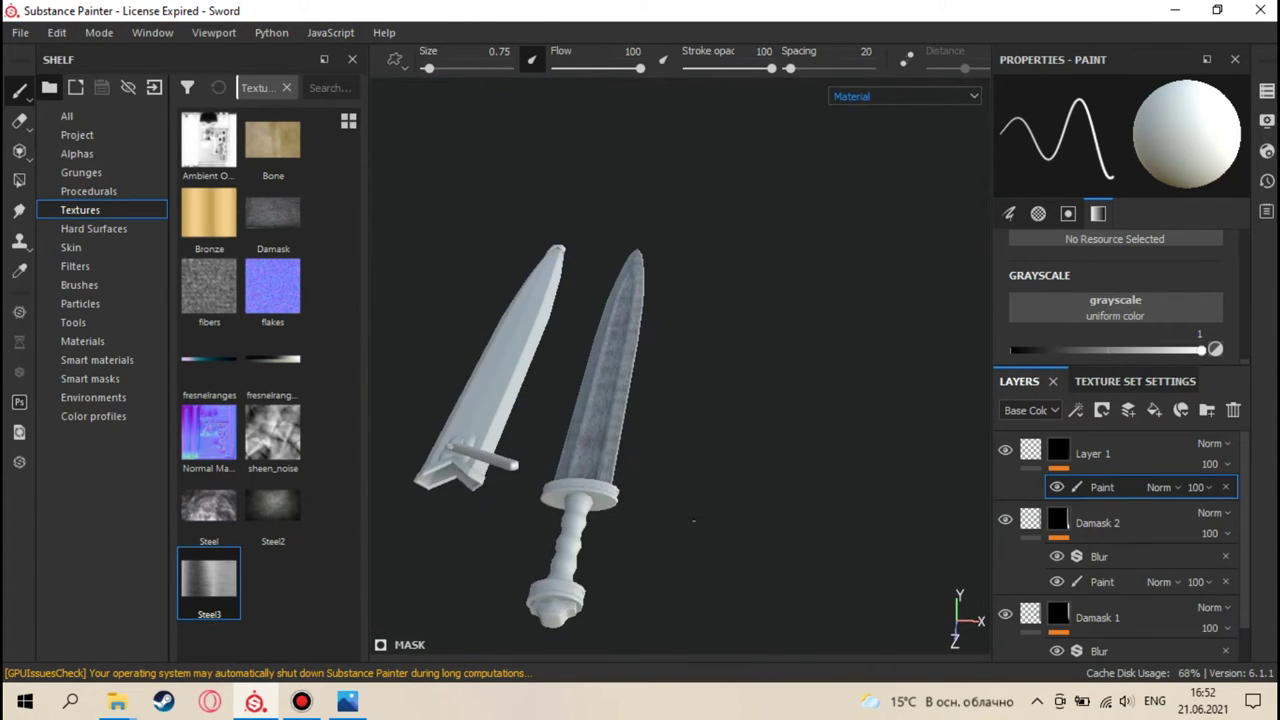
{"action": "left_click_drag", "start_coordinate": [693, 520], "coordinate": [691, 517], "text": "alt"}
{"action": "scroll", "coordinate": [698, 546], "scroll_direction": "up", "scroll_amount": 4}
{"action": "scroll", "coordinate": [720, 434], "scroll_direction": "up", "scroll_amount": 2}
{"action": "middle_click_drag", "start_coordinate": [720, 434], "coordinate": [723, 250], "text": "alt"}
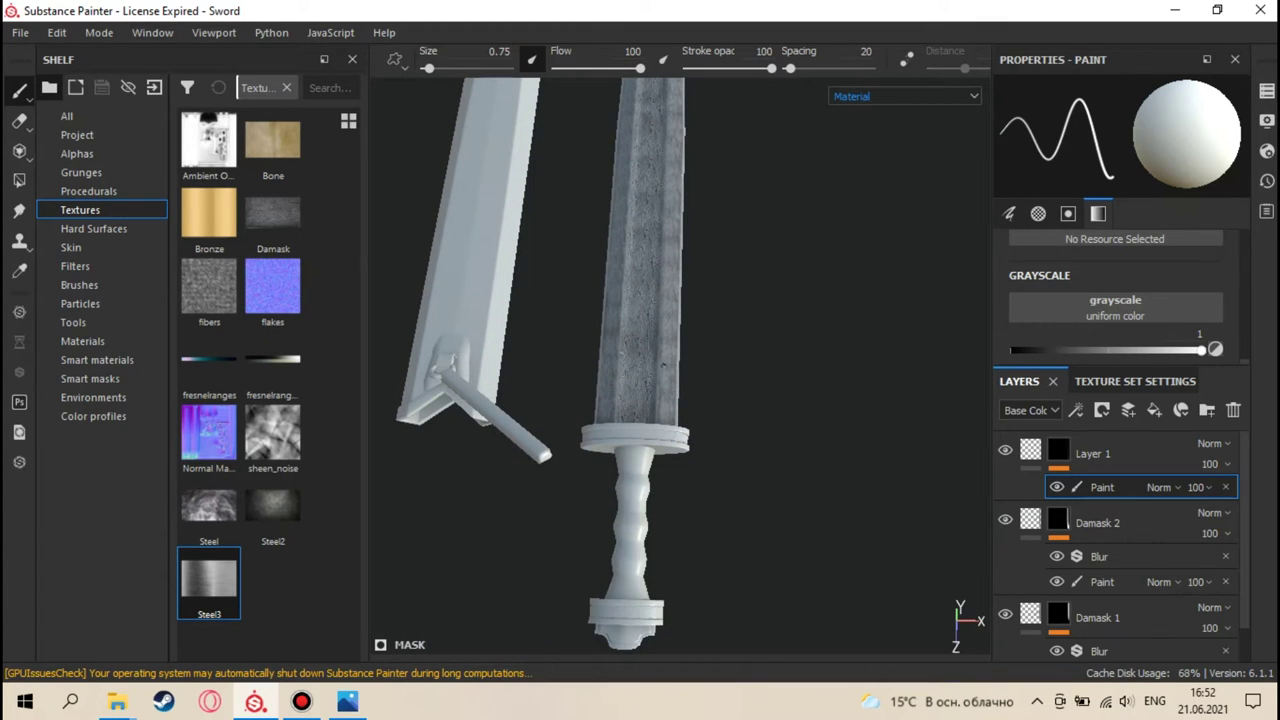
{"action": "scroll", "coordinate": [680, 366], "scroll_direction": "up", "scroll_amount": 5}
{"action": "left_click_drag", "start_coordinate": [620, 320], "coordinate": [650, 370], "text": "alt"}
- Rename Layer 1 to Lezvie
{"action": "double_click", "coordinate": [1083, 455]}
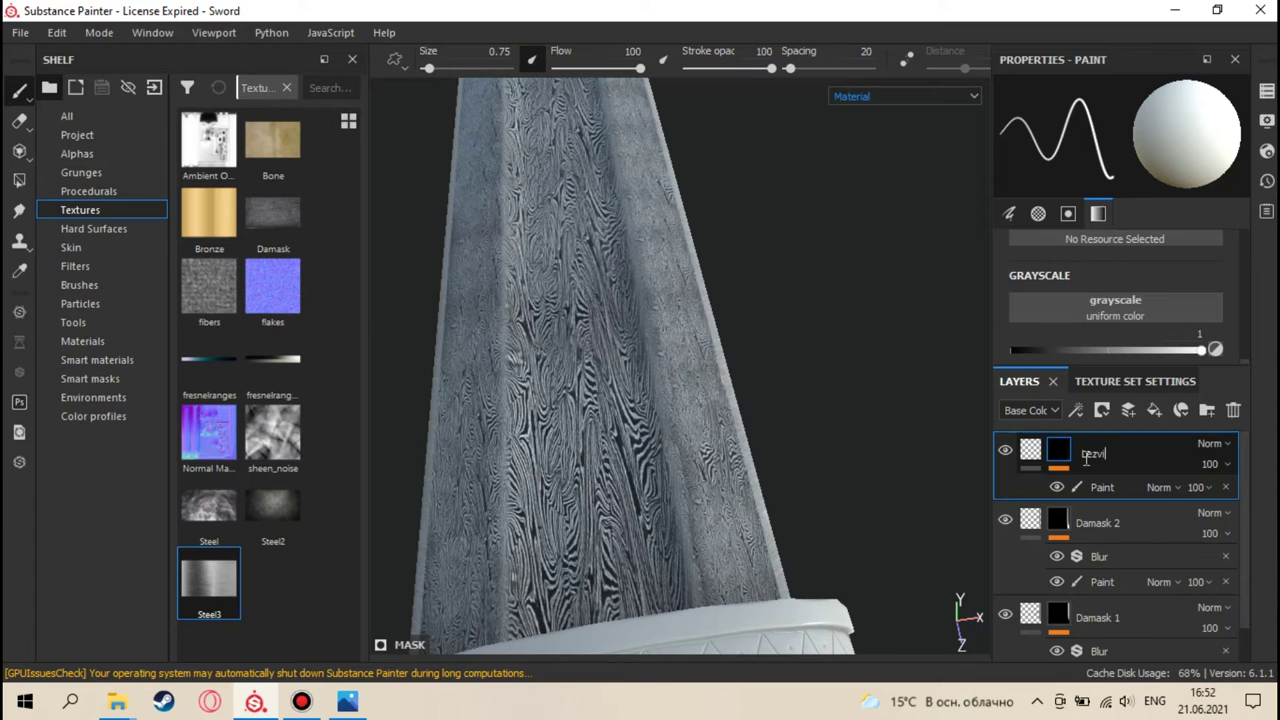
{"action": "type", "text": "Lezvie"}
{"action": "key", "text": "Return"}
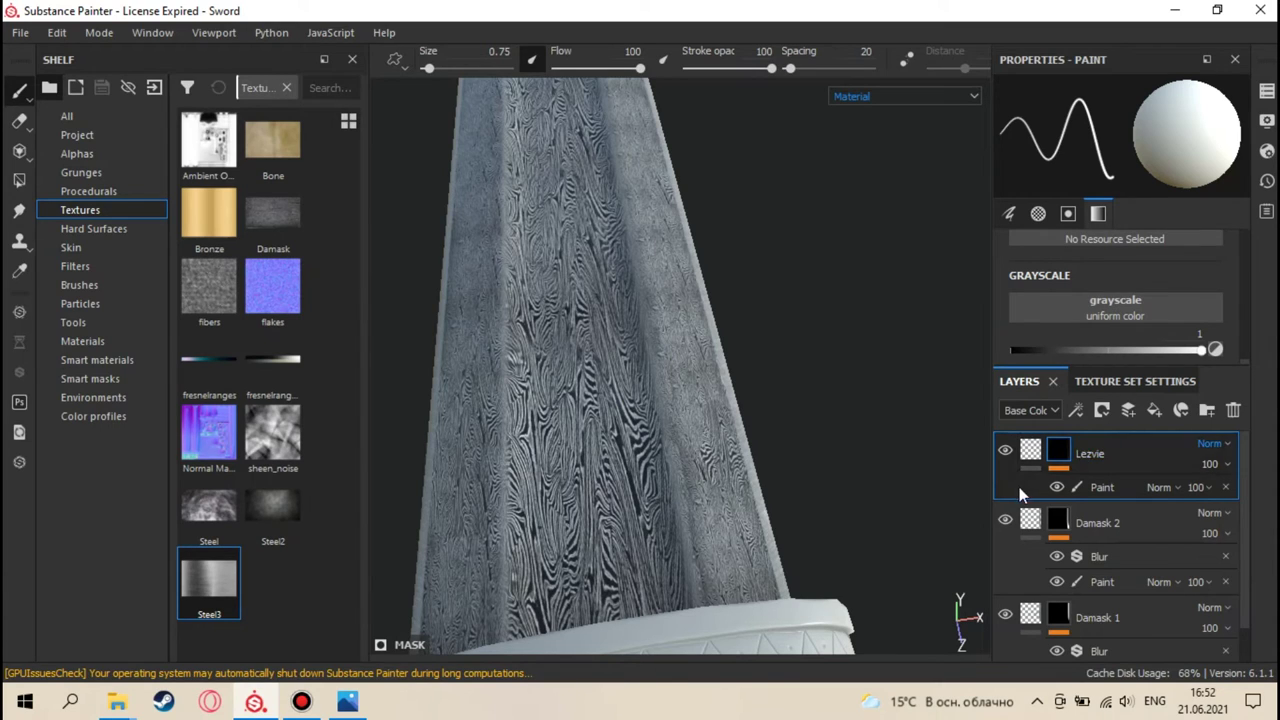
- Add a new layer folder and name it Blade
{"action": "left_click", "coordinate": [1207, 412]}
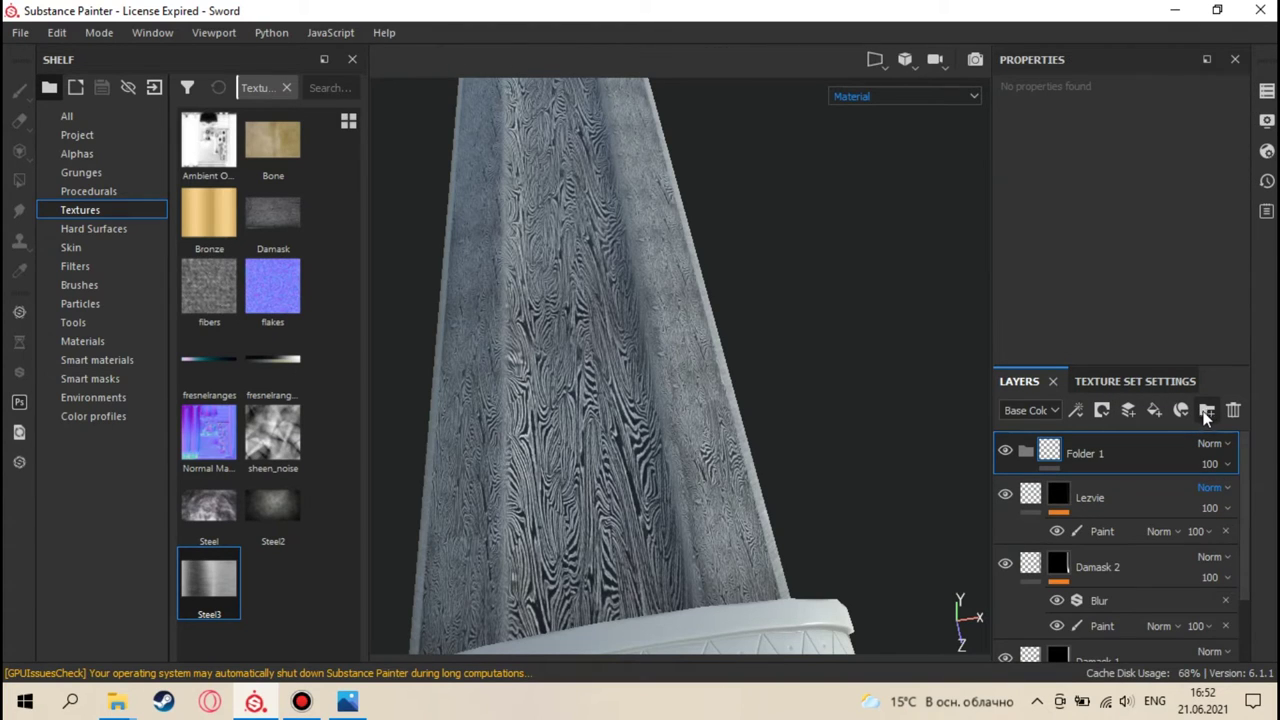
{"action": "double_click", "coordinate": [1085, 454]}
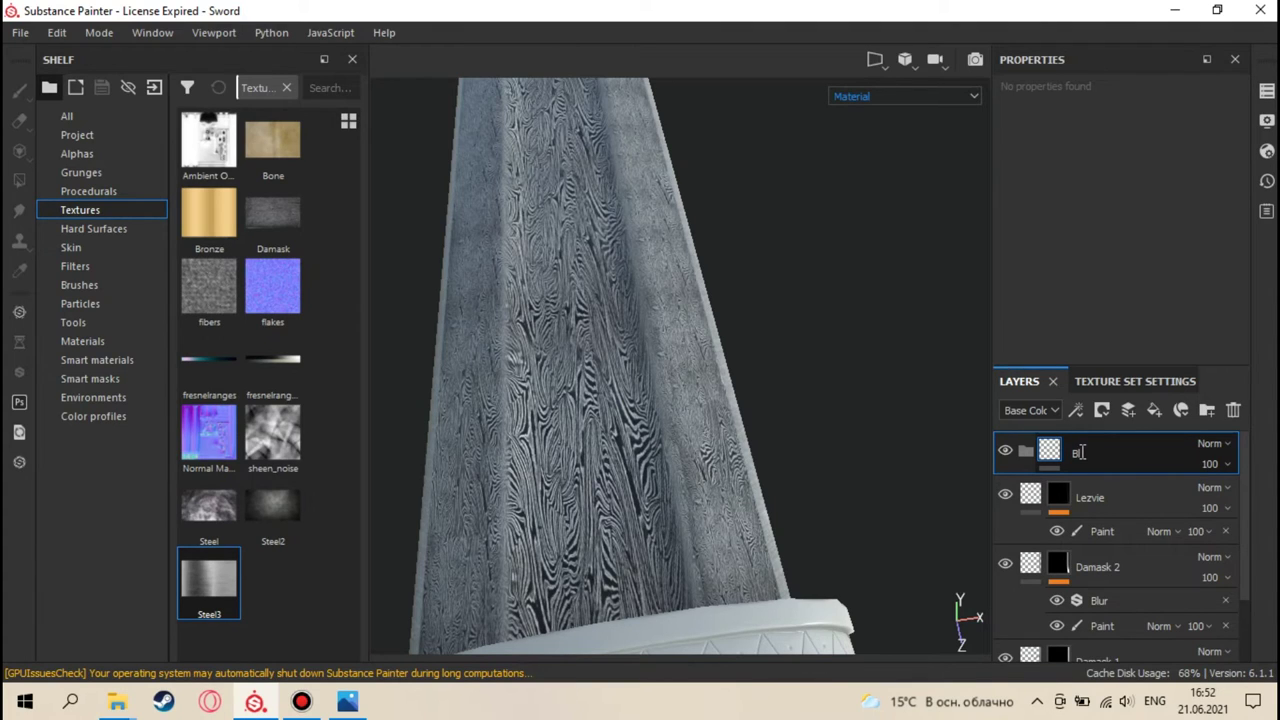
{"action": "left_click", "coordinate": [913, 480]}
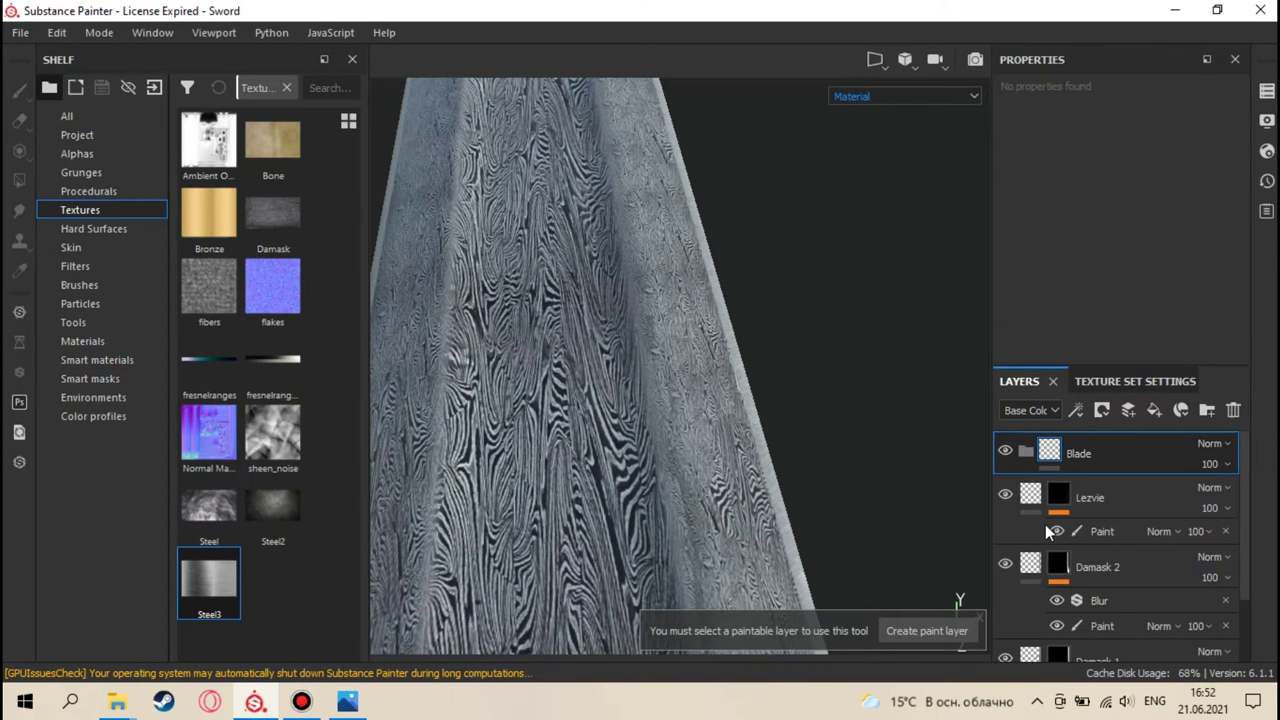
{"action": "scroll", "coordinate": [1048, 516], "scroll_direction": "down", "scroll_amount": 2}
{"action": "scroll", "coordinate": [1109, 590], "scroll_direction": "up", "scroll_amount": 2}
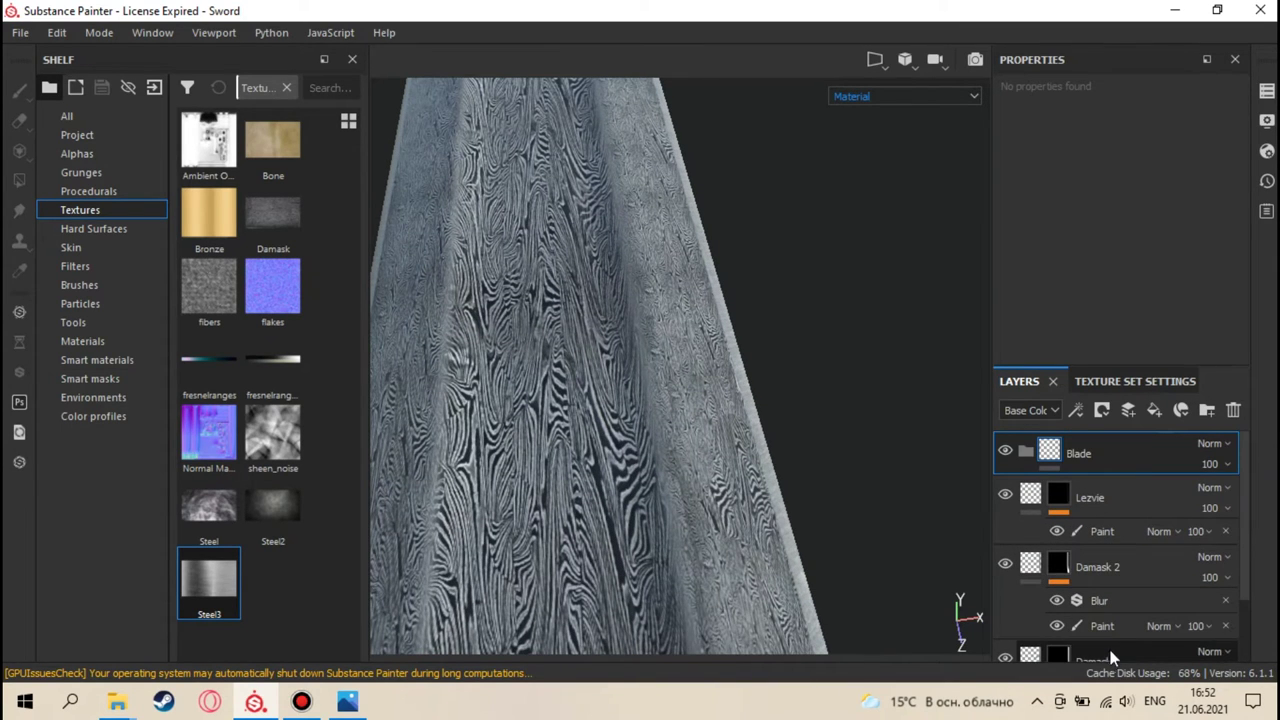
- Move Damask 1 and Damask 2 into the Blade folder and raise Lezvie in the stack
{"action": "left_click_drag", "start_coordinate": [1119, 642], "coordinate": [1080, 452]}
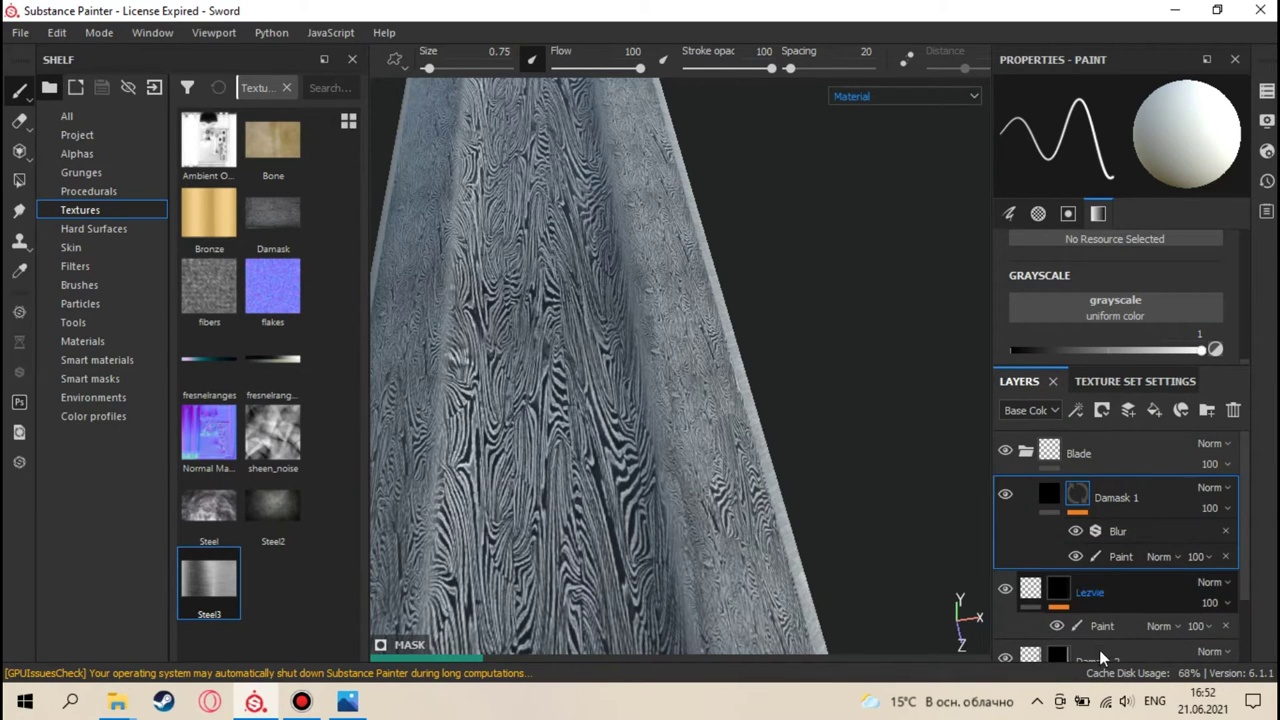
{"action": "left_click_drag", "start_coordinate": [1099, 657], "coordinate": [1092, 464]}
{"action": "left_click_drag", "start_coordinate": [1083, 452], "coordinate": [1084, 454]}
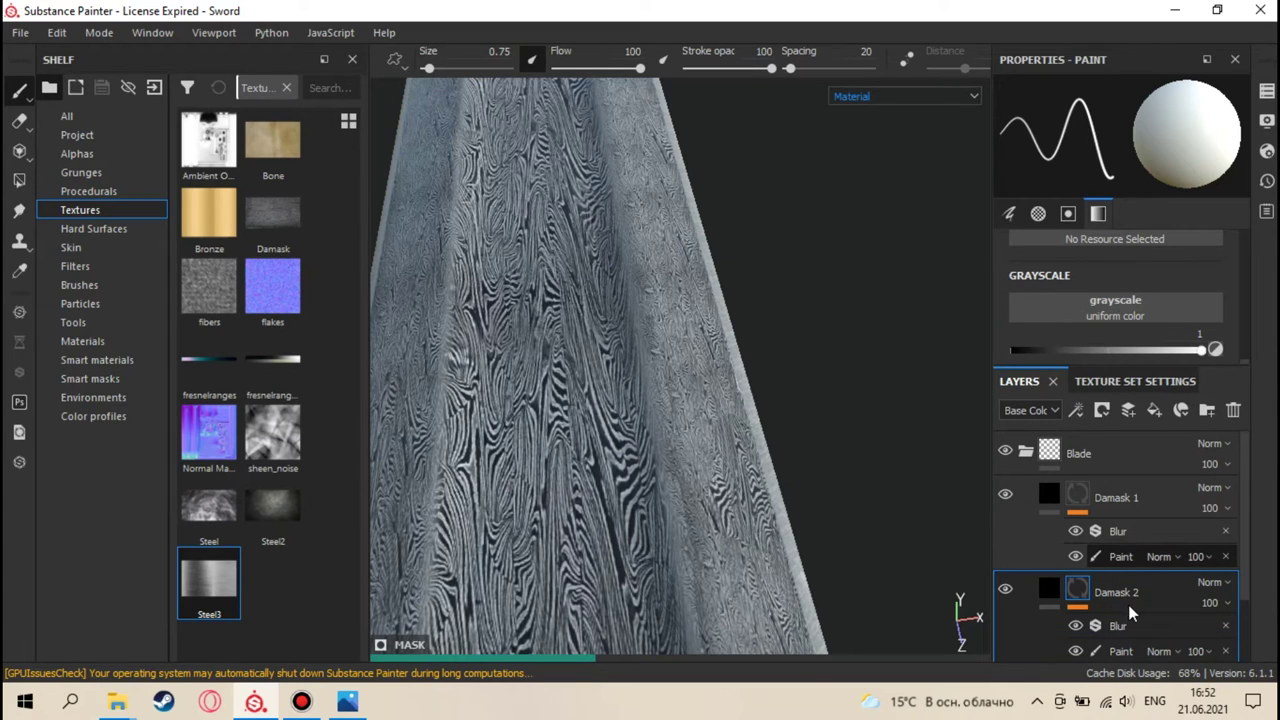
{"action": "scroll", "coordinate": [1198, 485], "scroll_direction": "down", "scroll_amount": 2}
{"action": "left_click_drag", "start_coordinate": [1101, 604], "coordinate": [1068, 433]}
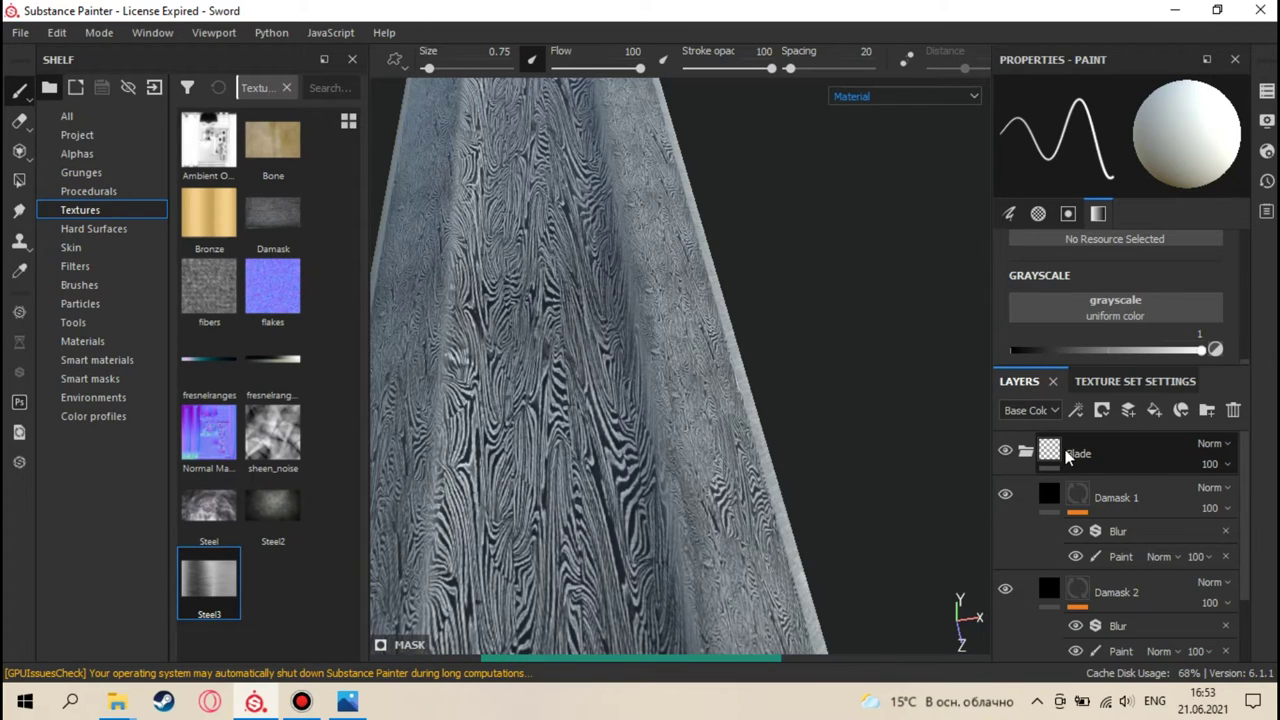
{"action": "left_click", "coordinate": [1109, 497]}
{"action": "left_click", "coordinate": [1120, 592]}
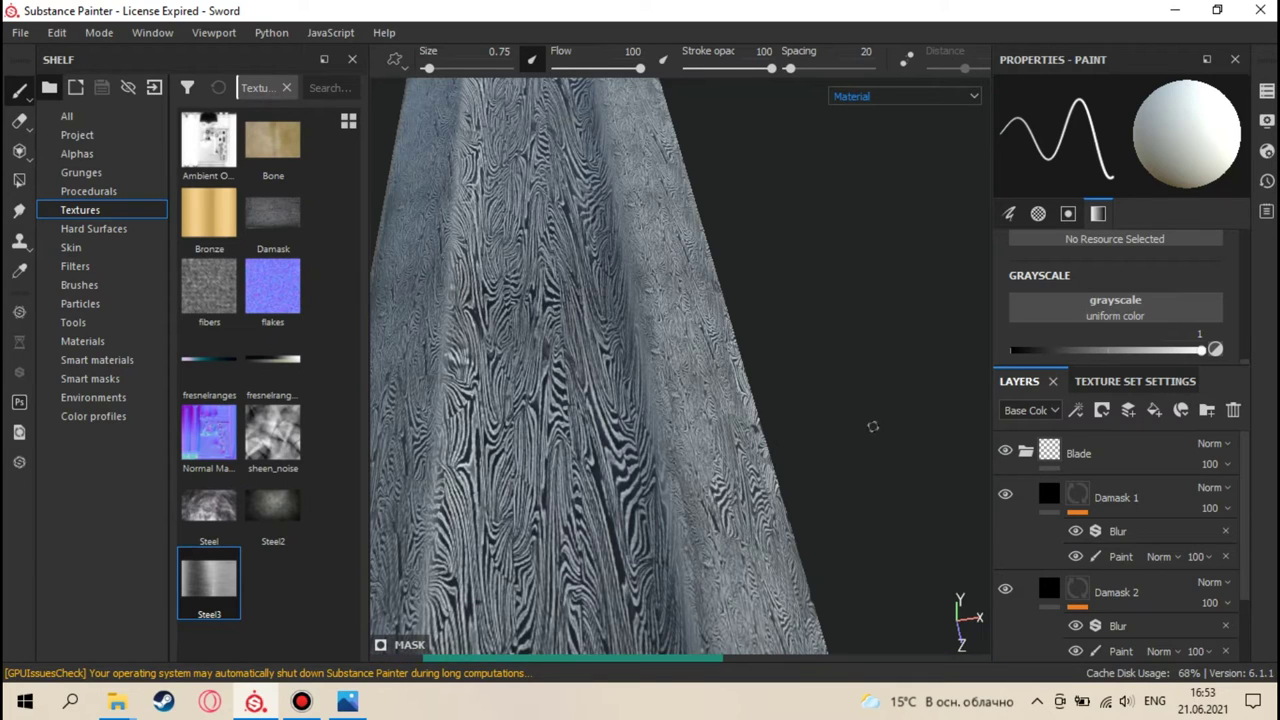
- Drop the Sword texture set size from 4096 to 128 in Texture Set Settings
{"action": "left_click", "coordinate": [1107, 380]}
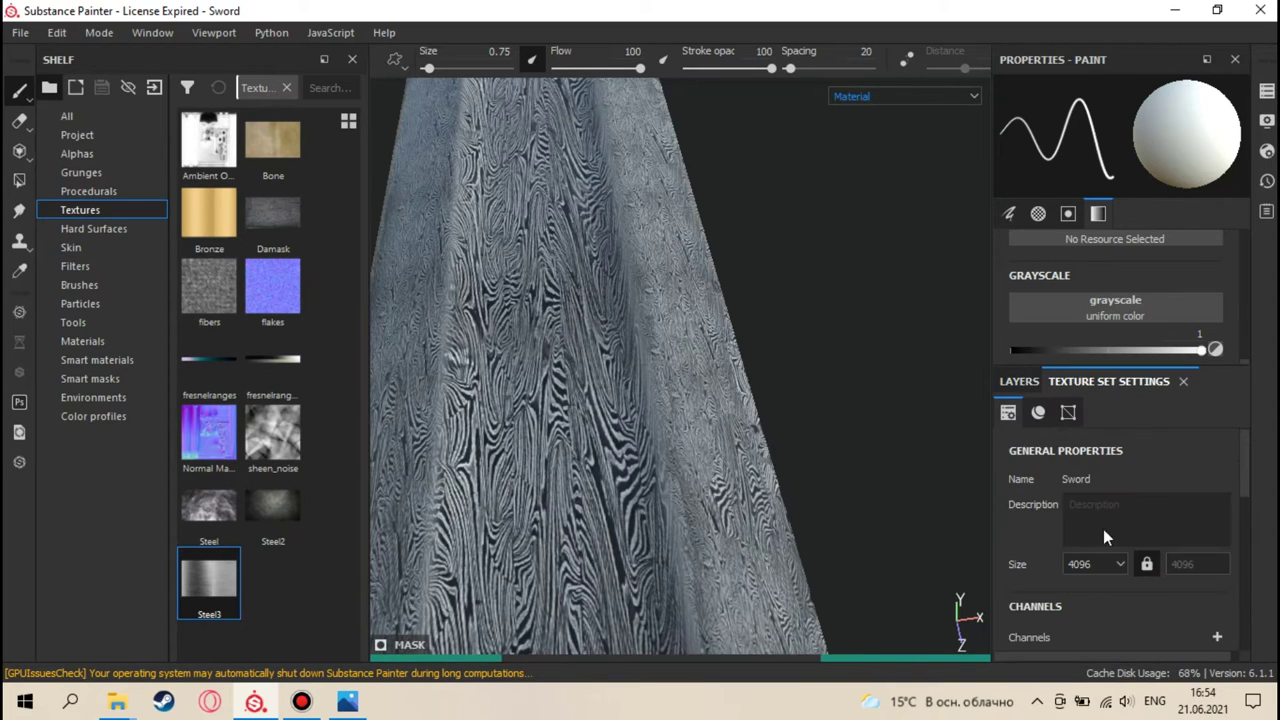
{"action": "left_click", "coordinate": [1107, 566]}
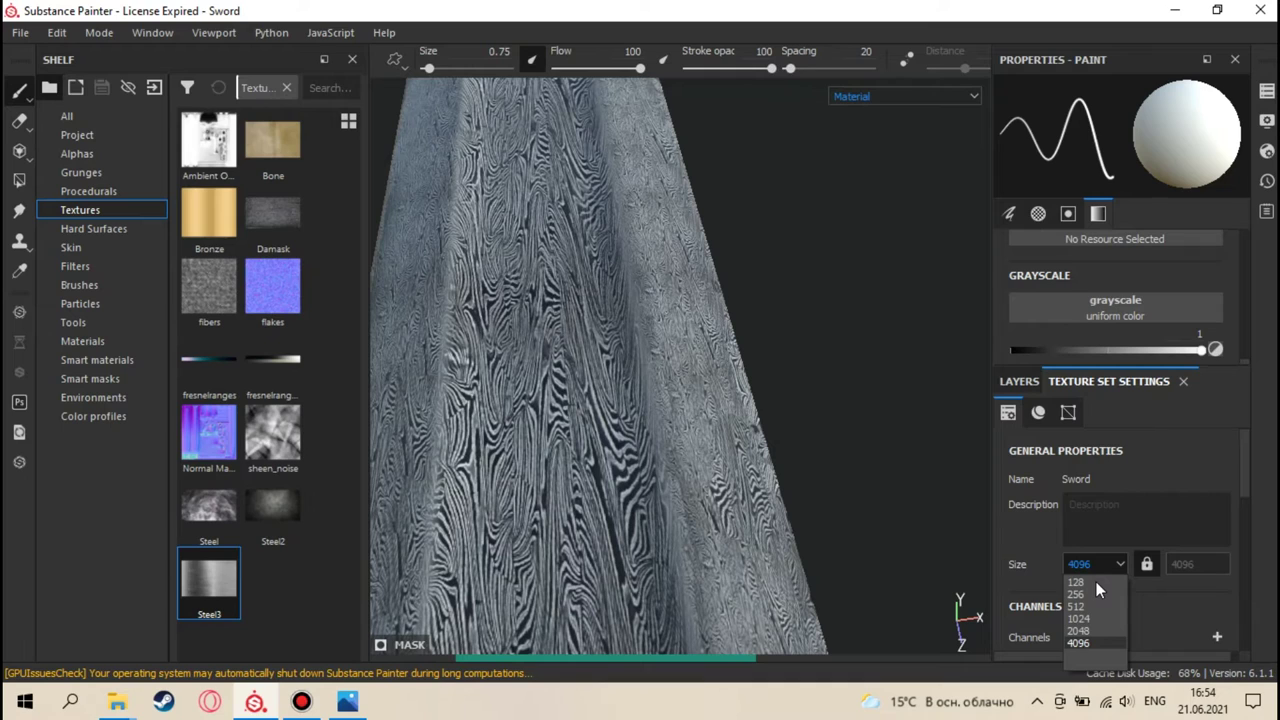
{"action": "key", "text": "Escape"}
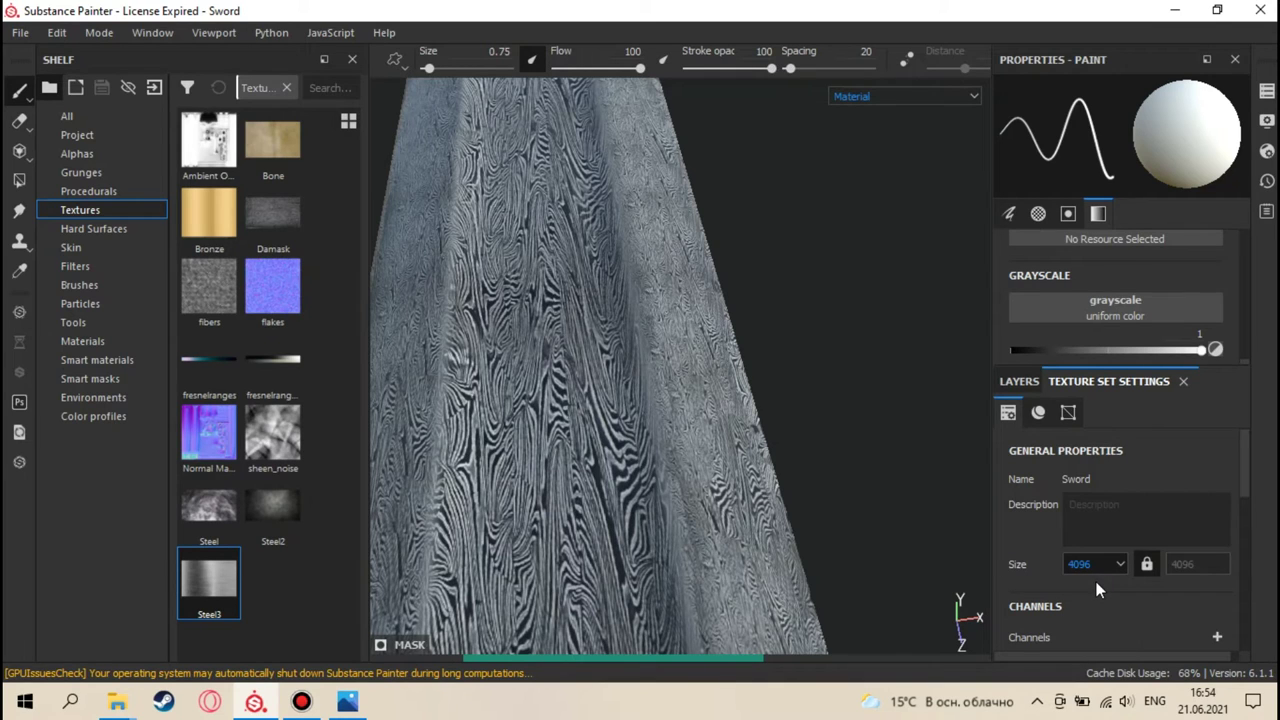
{"action": "scroll", "coordinate": [1091, 572], "scroll_direction": "up", "scroll_amount": 5}
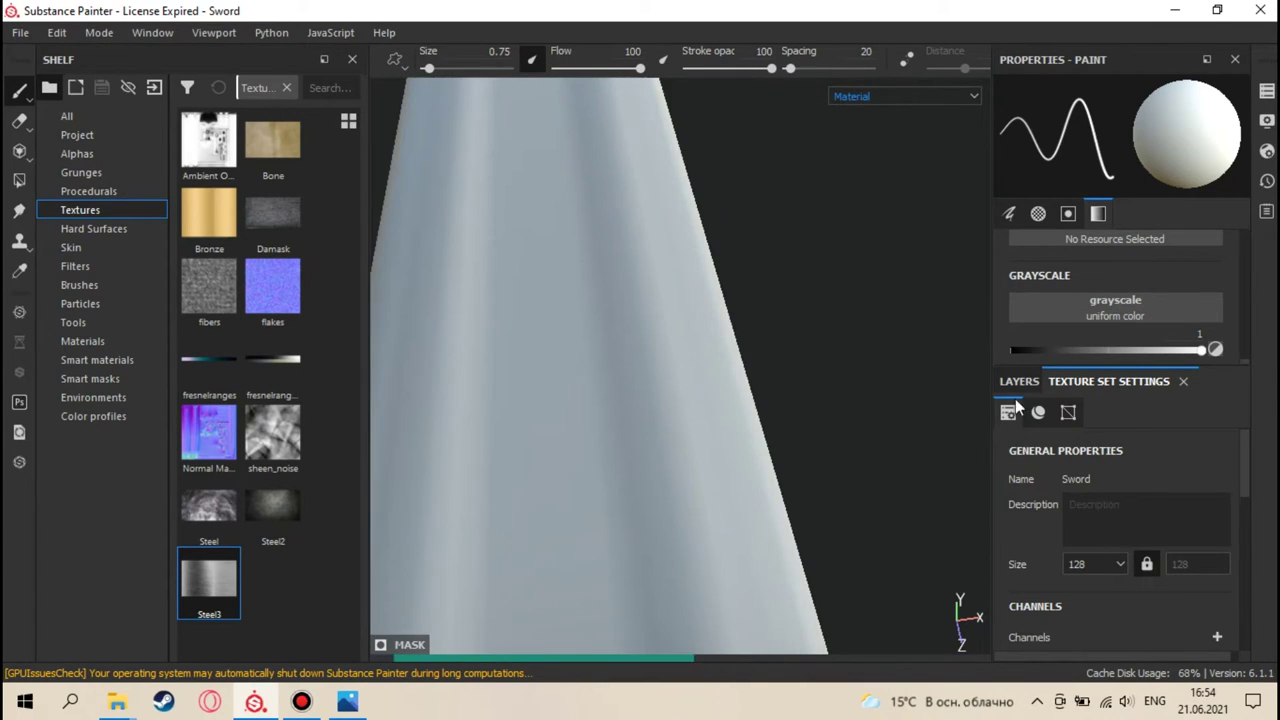
{"action": "left_click", "coordinate": [1019, 381]}
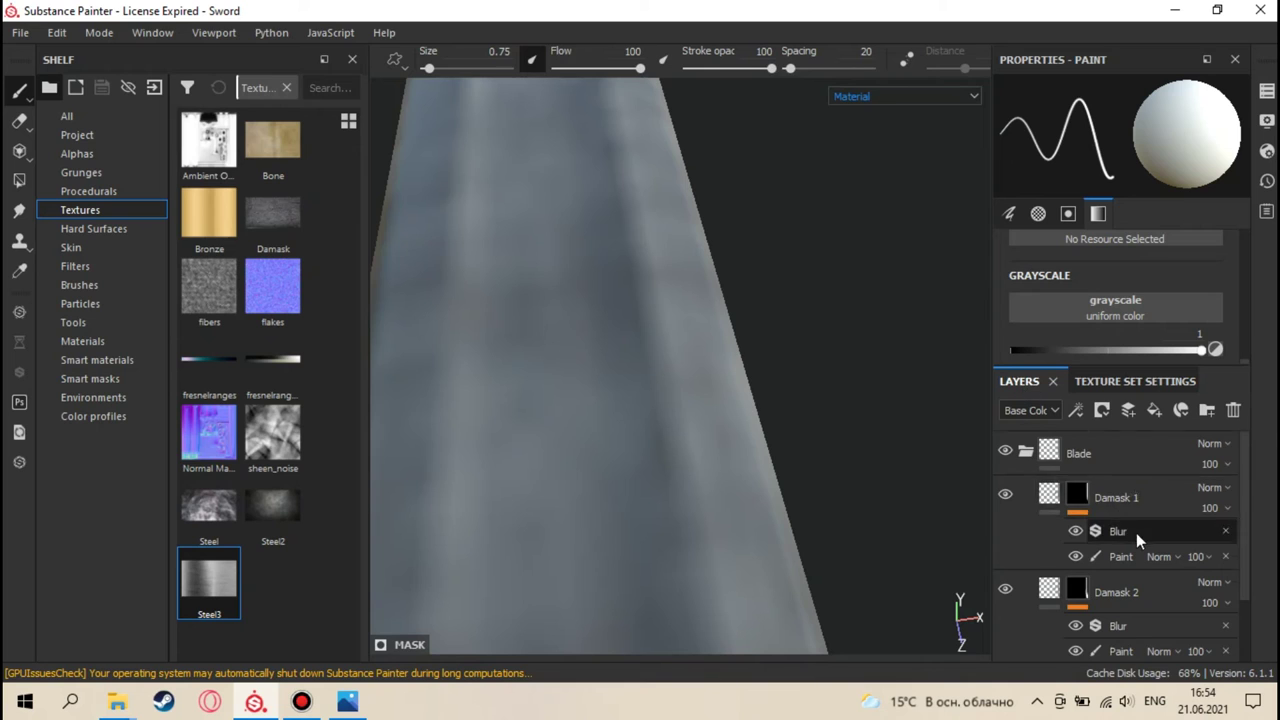
- Order the Blade folder as Lezvie, Damask 2, Damask 1, then collapse the folder
{"action": "scroll", "coordinate": [1136, 535], "scroll_direction": "down", "scroll_amount": 3}
{"action": "scroll", "coordinate": [1136, 541], "scroll_direction": "up", "scroll_amount": 2}
{"action": "left_click_drag", "start_coordinate": [1136, 562], "coordinate": [1116, 466]}
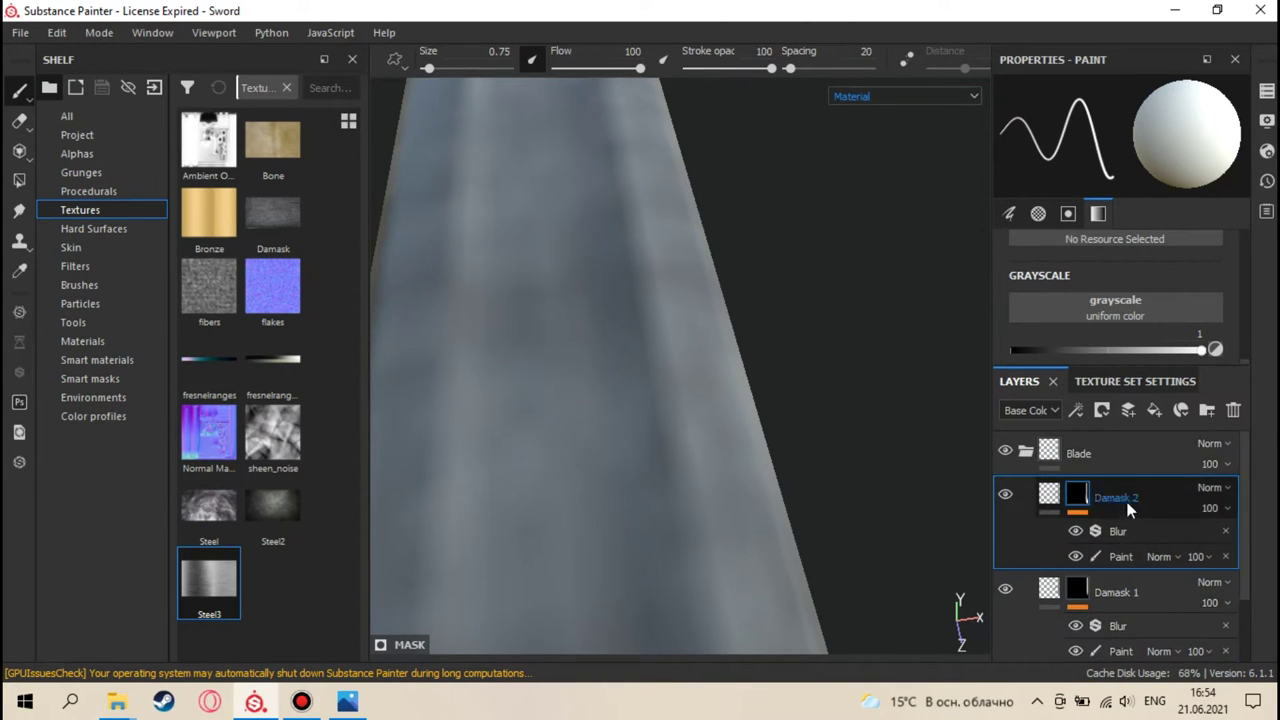
{"action": "scroll", "coordinate": [1134, 542], "scroll_direction": "down", "scroll_amount": 3}
{"action": "left_click_drag", "start_coordinate": [1137, 603], "coordinate": [1112, 476]}
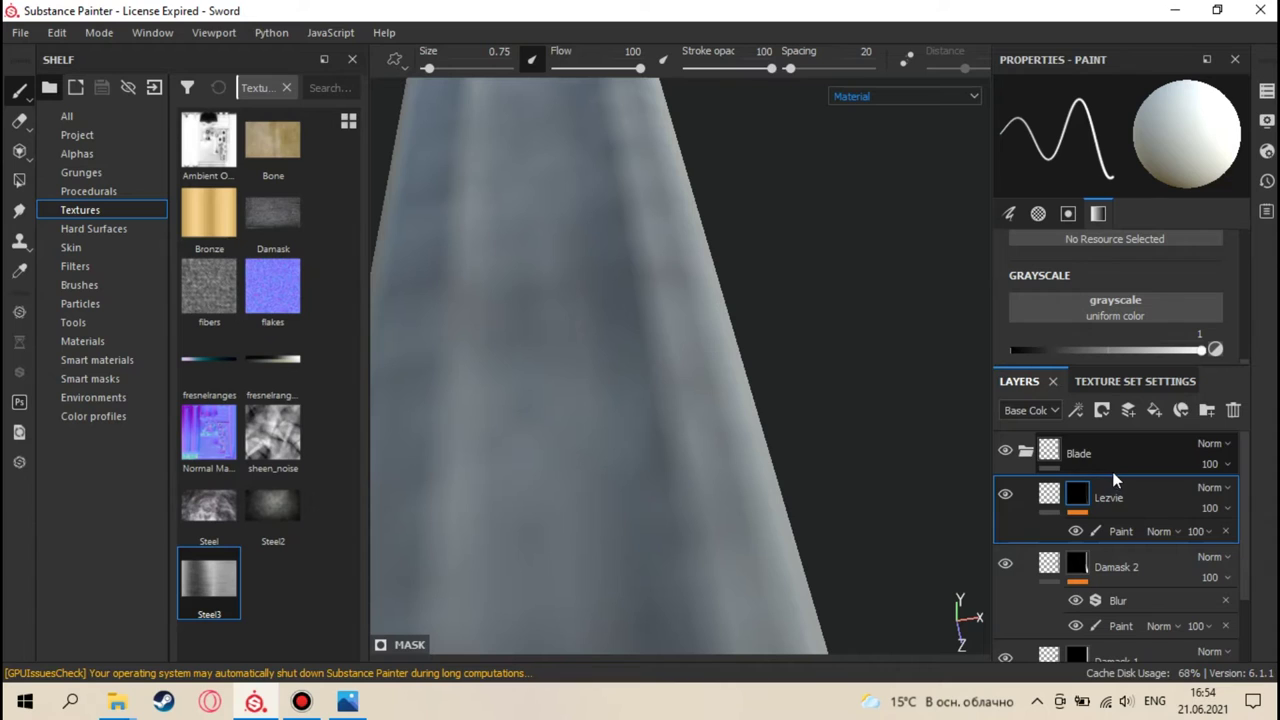
{"action": "left_click", "coordinate": [1025, 453]}
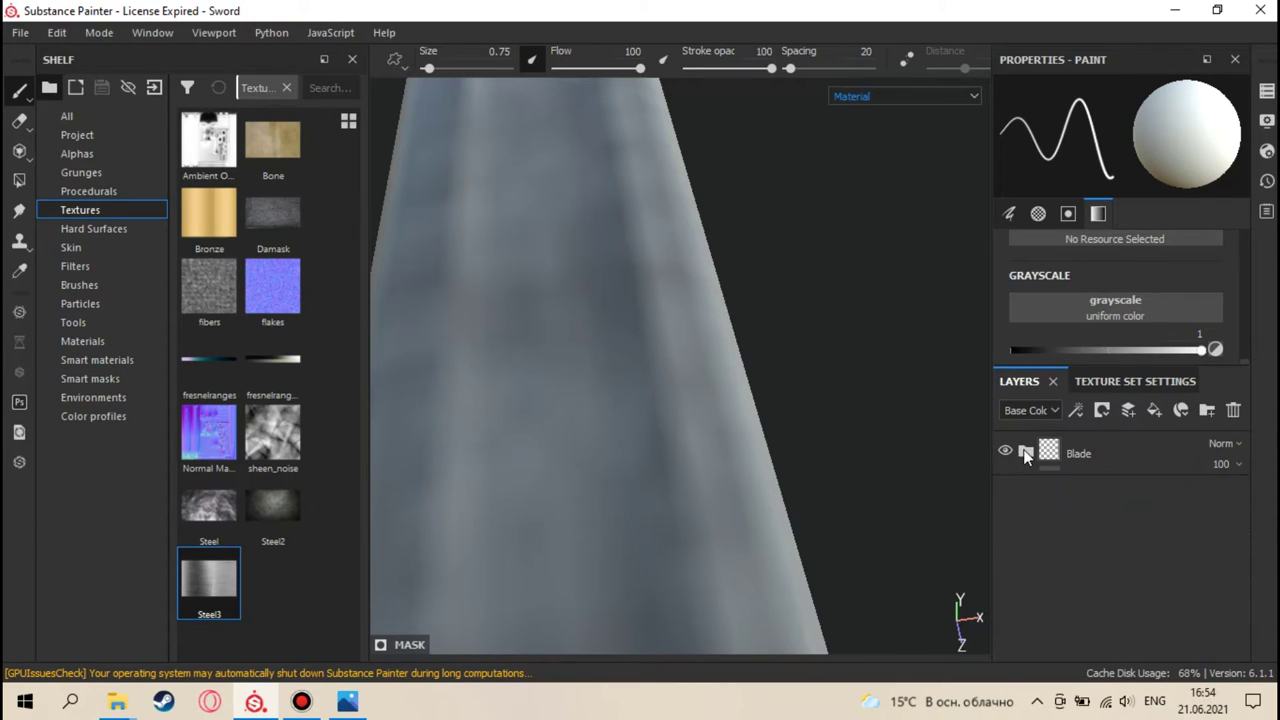
- Step the Sword texture size through 1024 and 2048 up to 4096, then return to Layers
{"action": "left_click", "coordinate": [1129, 386]}
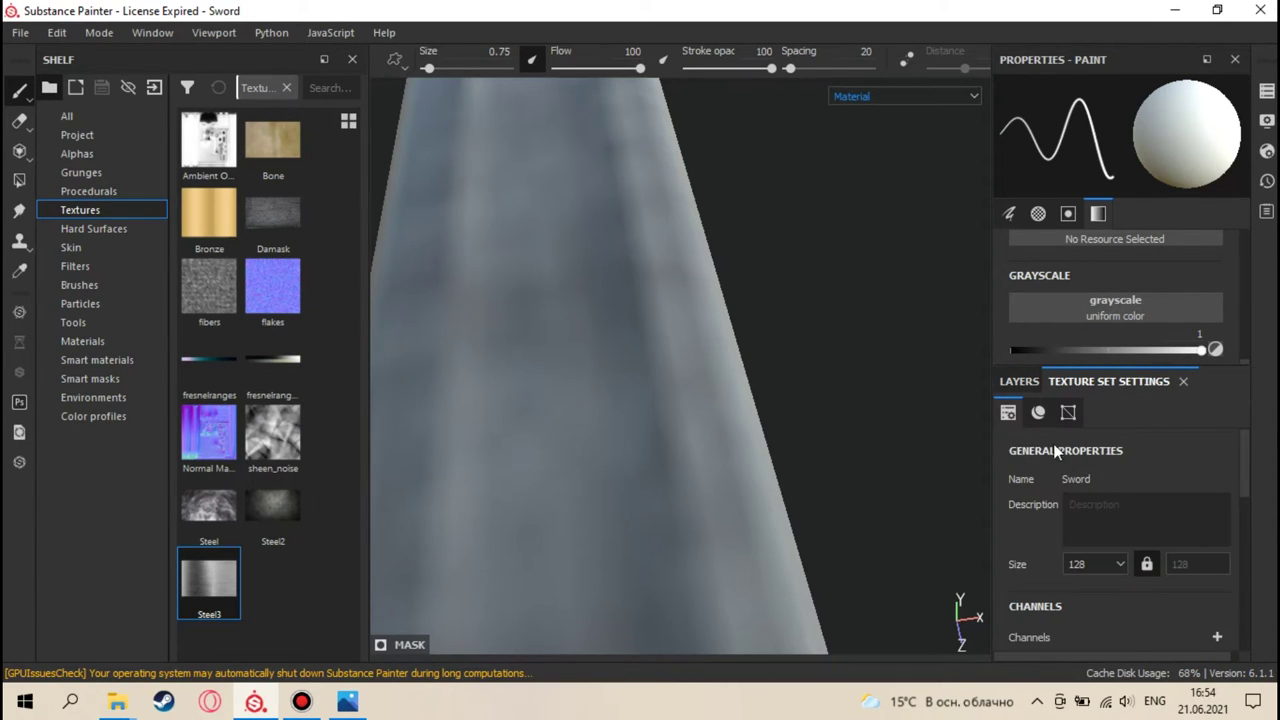
{"action": "scroll", "coordinate": [1053, 443], "scroll_direction": "down", "scroll_amount": 1}
{"action": "left_click", "coordinate": [1079, 508]}
{"action": "left_click", "coordinate": [1088, 562]}
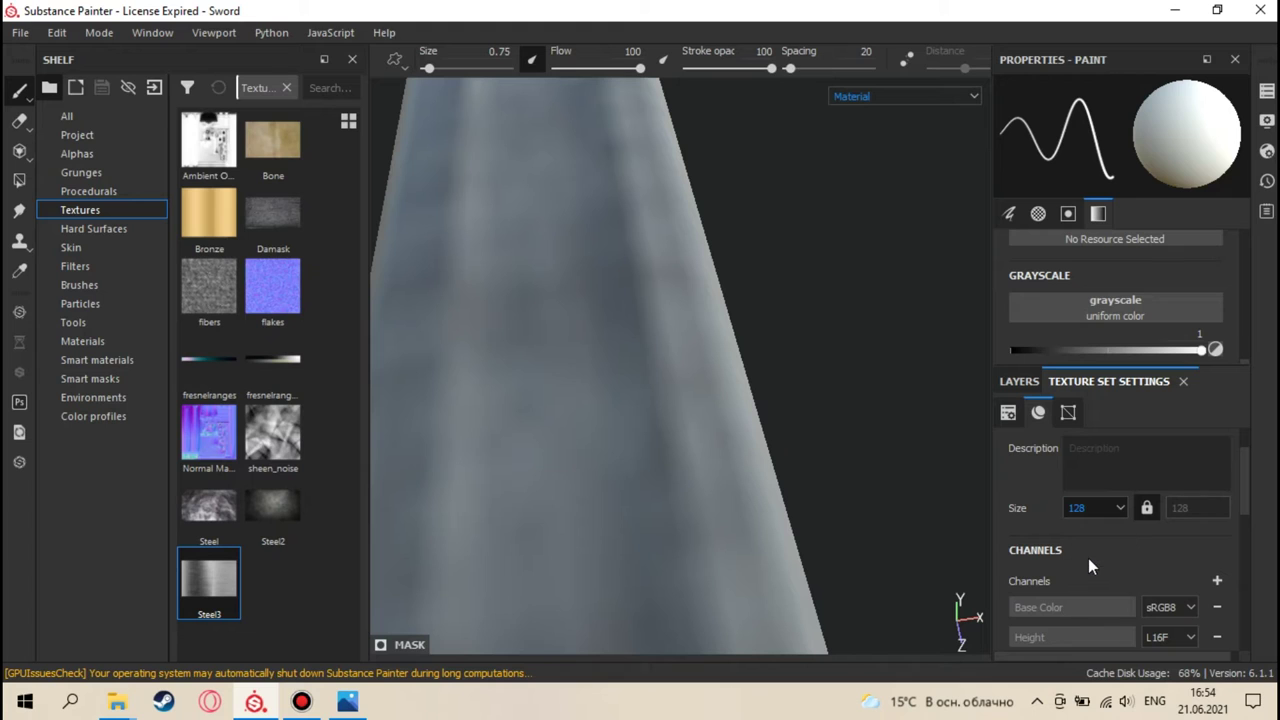
{"action": "left_click", "coordinate": [1078, 510]}
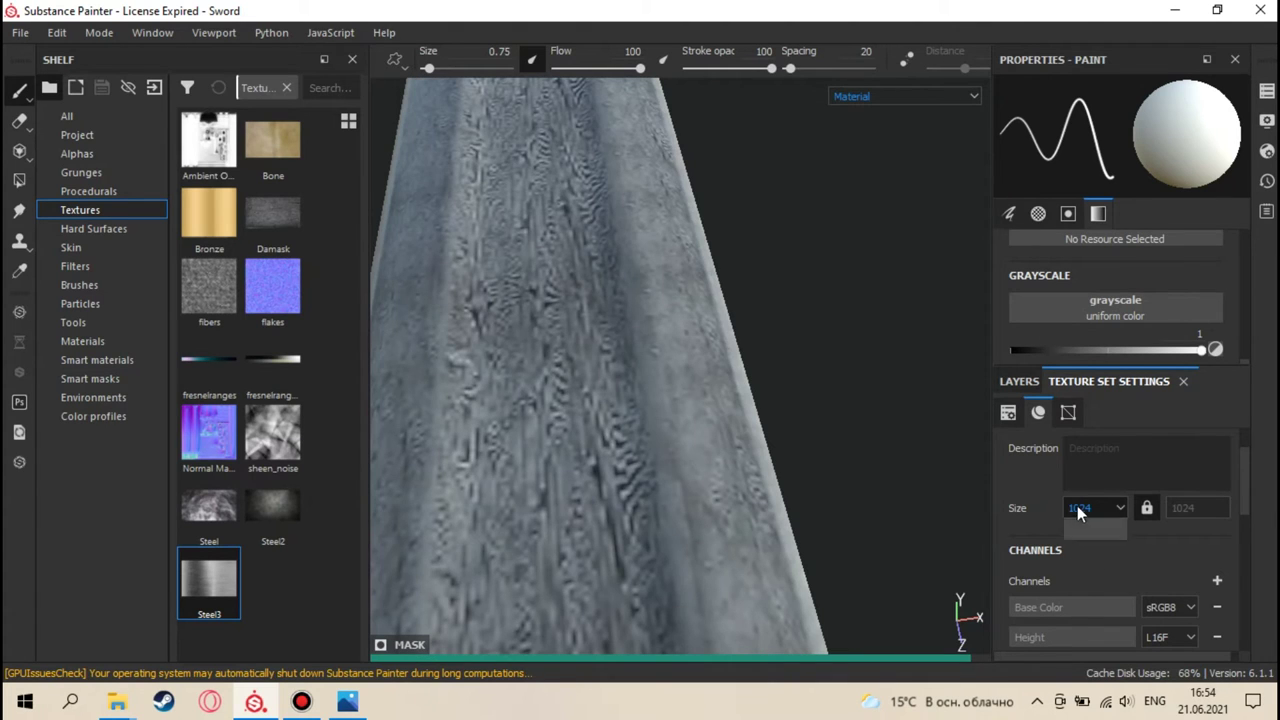
{"action": "left_click", "coordinate": [1085, 573]}
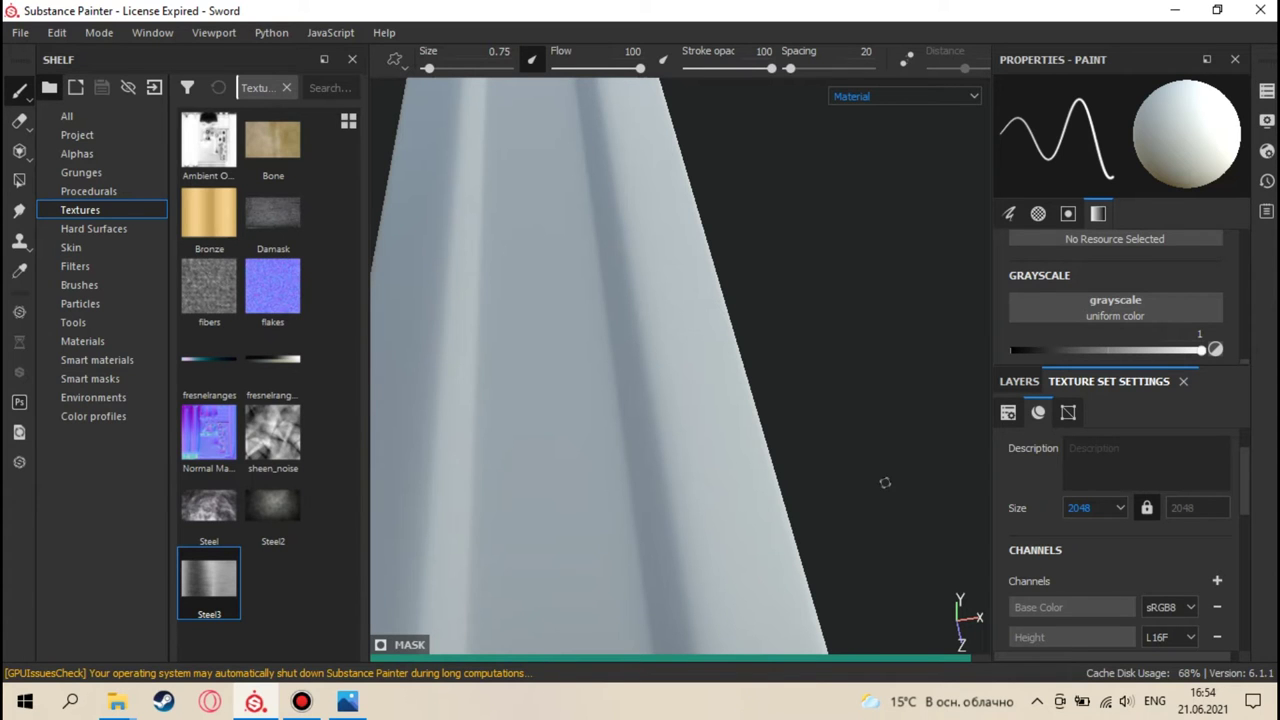
{"action": "scroll", "coordinate": [885, 483], "scroll_direction": "down", "scroll_amount": 5}
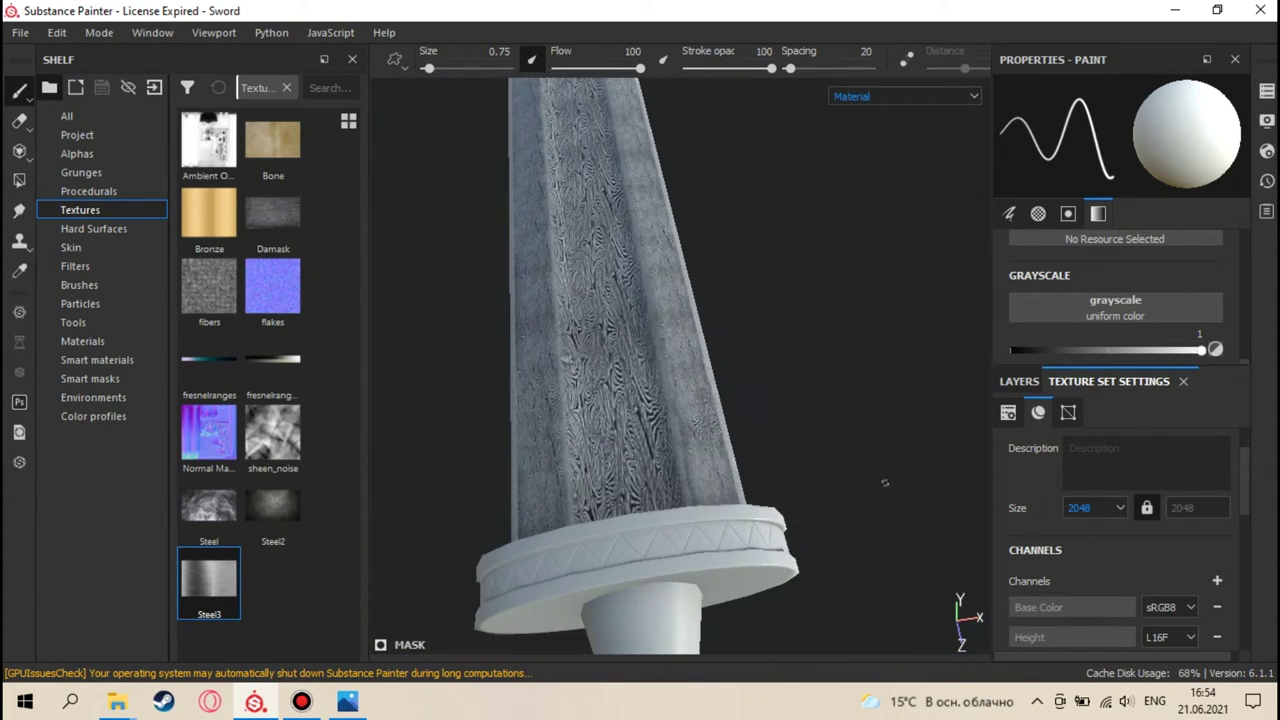
{"action": "left_click", "coordinate": [1115, 510]}
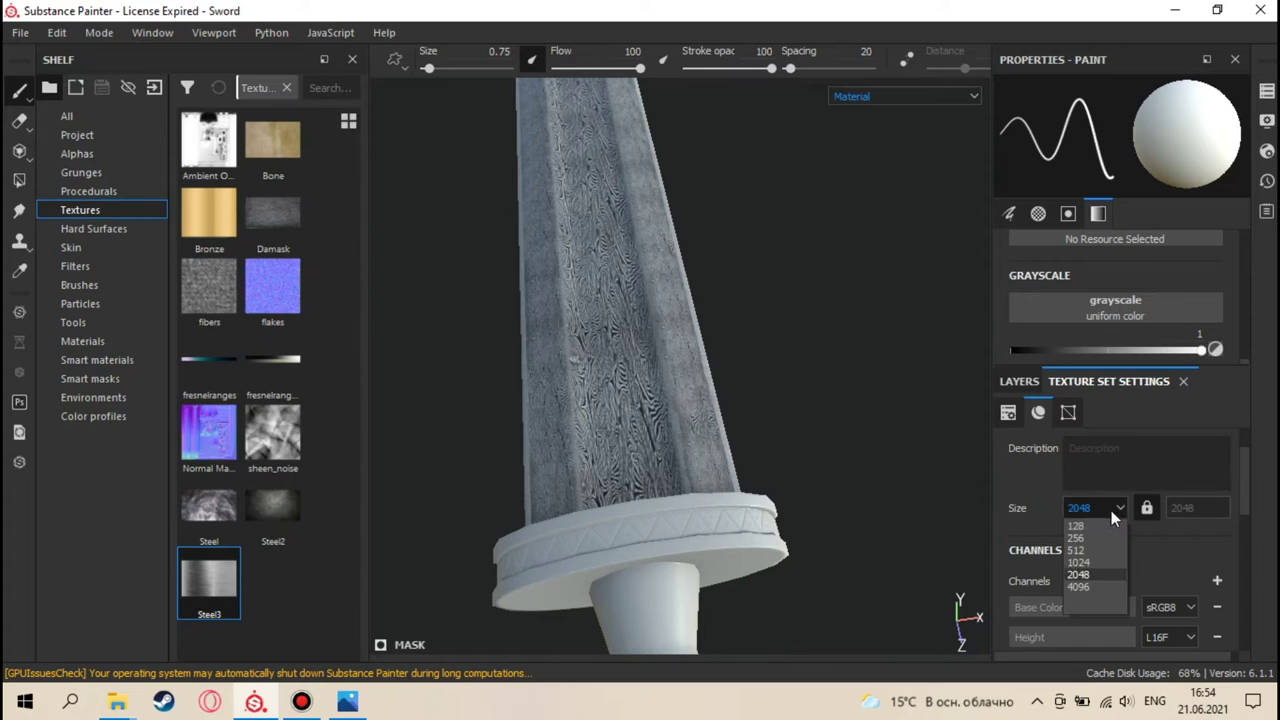
{"action": "left_click", "coordinate": [1097, 576]}
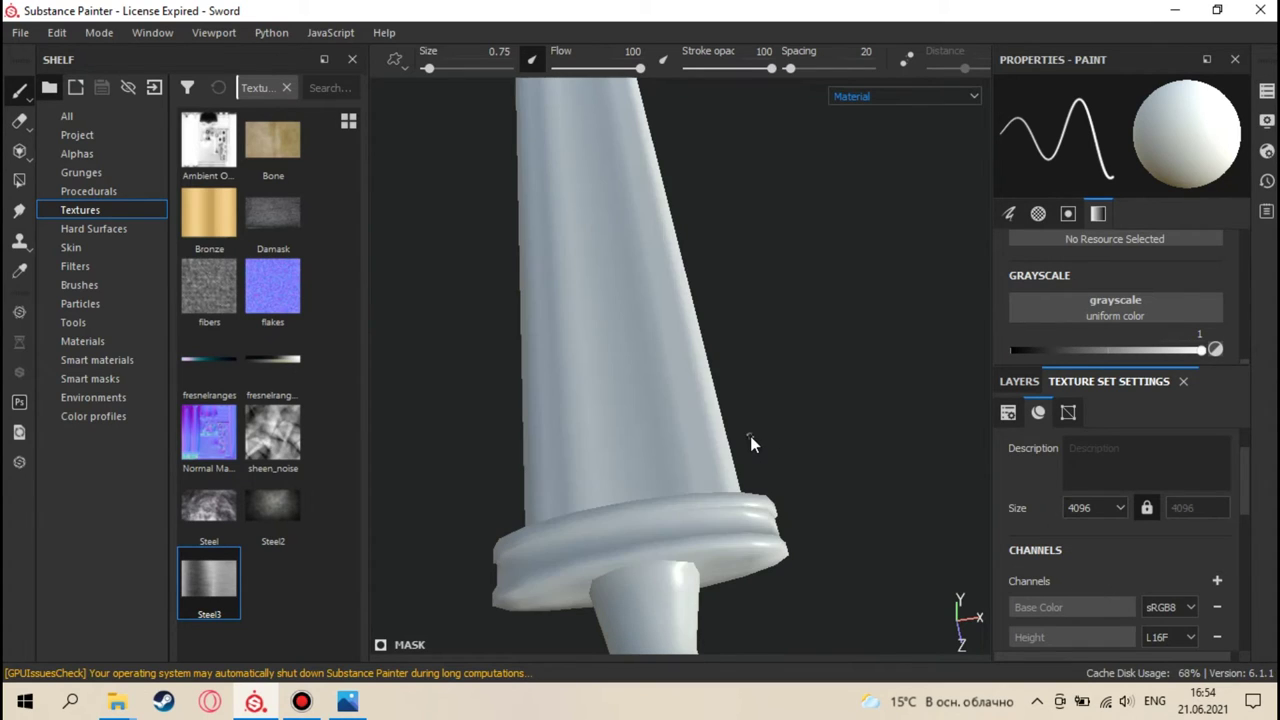
{"action": "scroll", "coordinate": [749, 436], "scroll_direction": "down", "scroll_amount": 2}
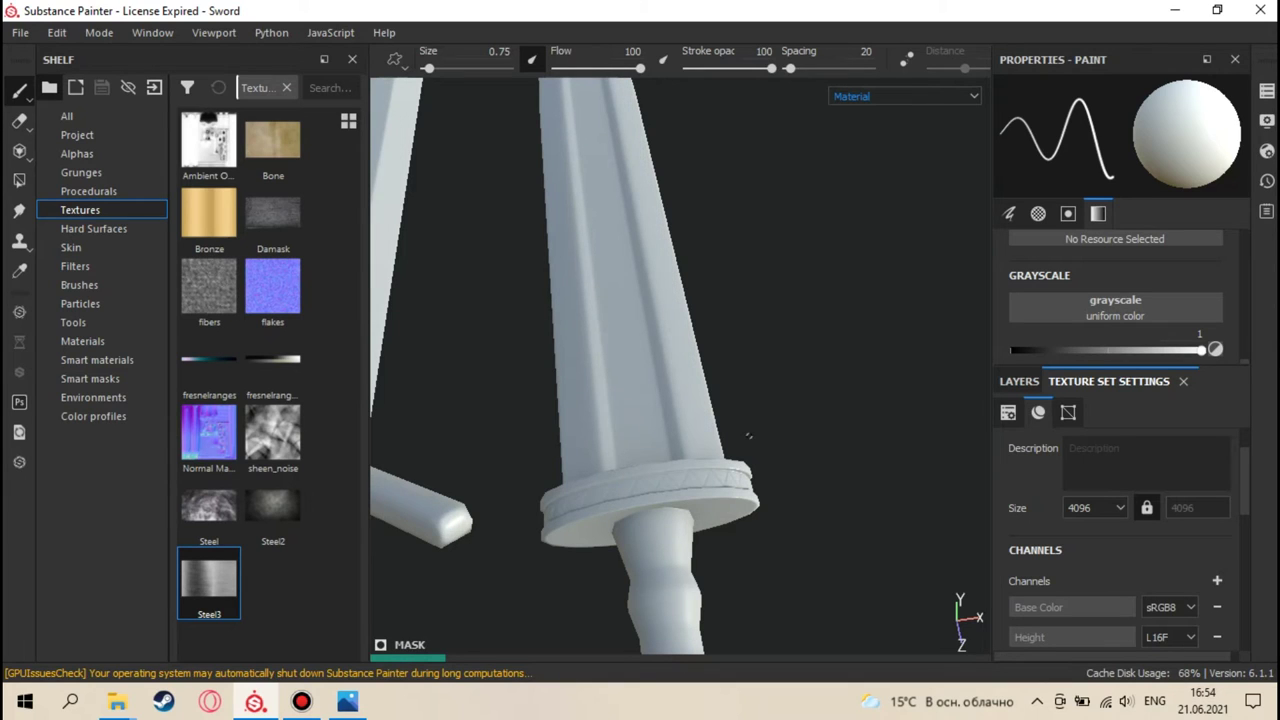
{"action": "scroll", "coordinate": [749, 436], "scroll_direction": "down", "scroll_amount": 1}
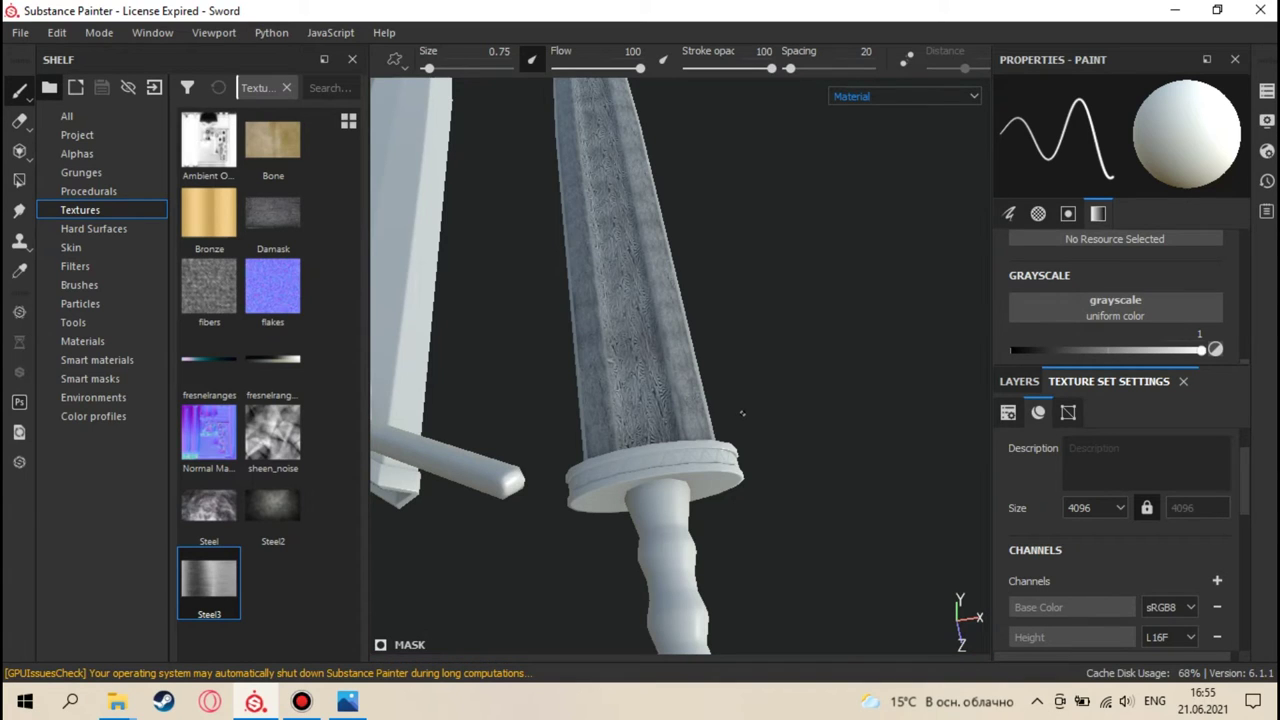
{"action": "scroll", "coordinate": [1006, 417], "scroll_direction": "up", "scroll_amount": 1}
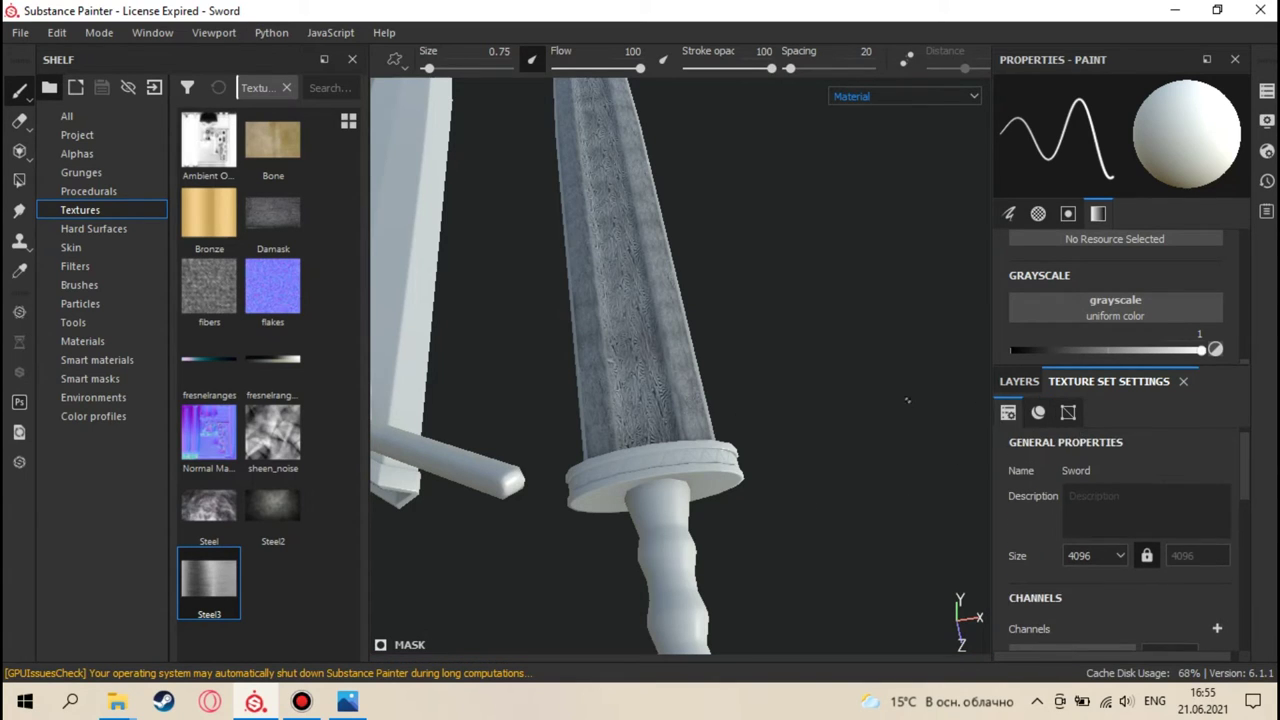
{"action": "scroll", "coordinate": [1045, 469], "scroll_direction": "down", "scroll_amount": 1}
{"action": "left_click", "coordinate": [1022, 382]}
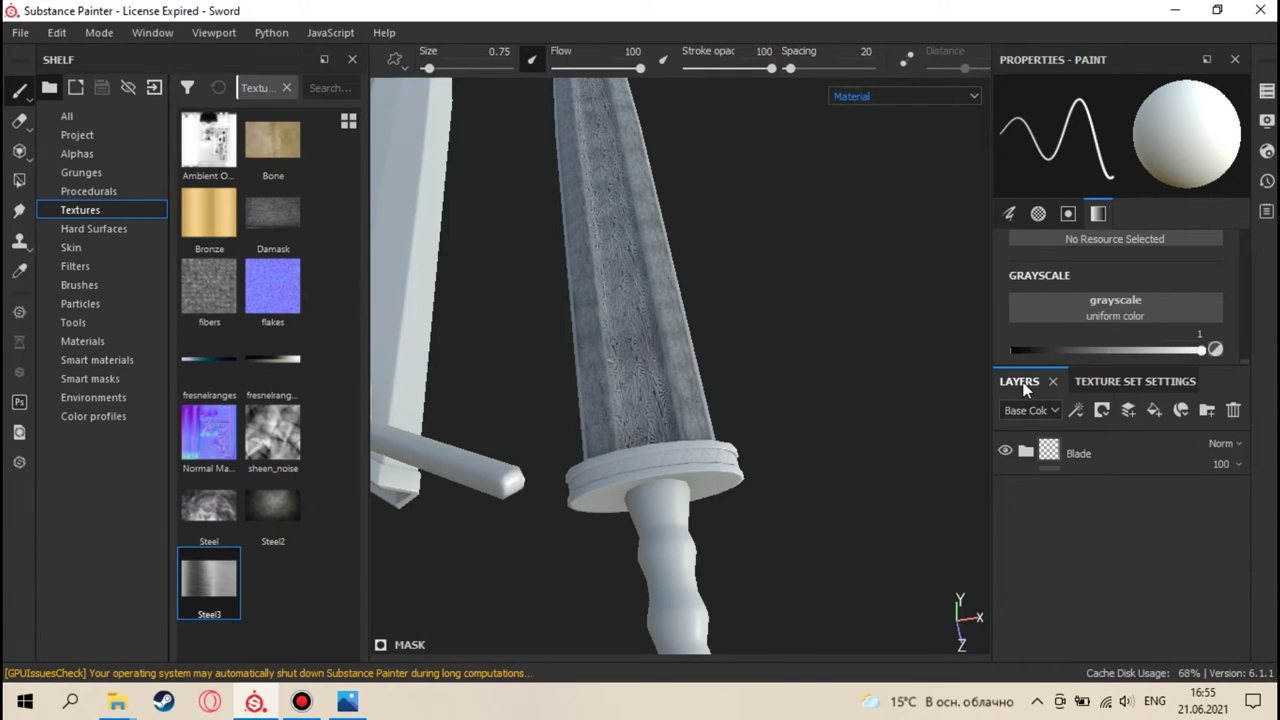
- Save the Sword project and compare its hilt against the Reference.jpg photo
{"action": "key", "text": "ctrl+s"}
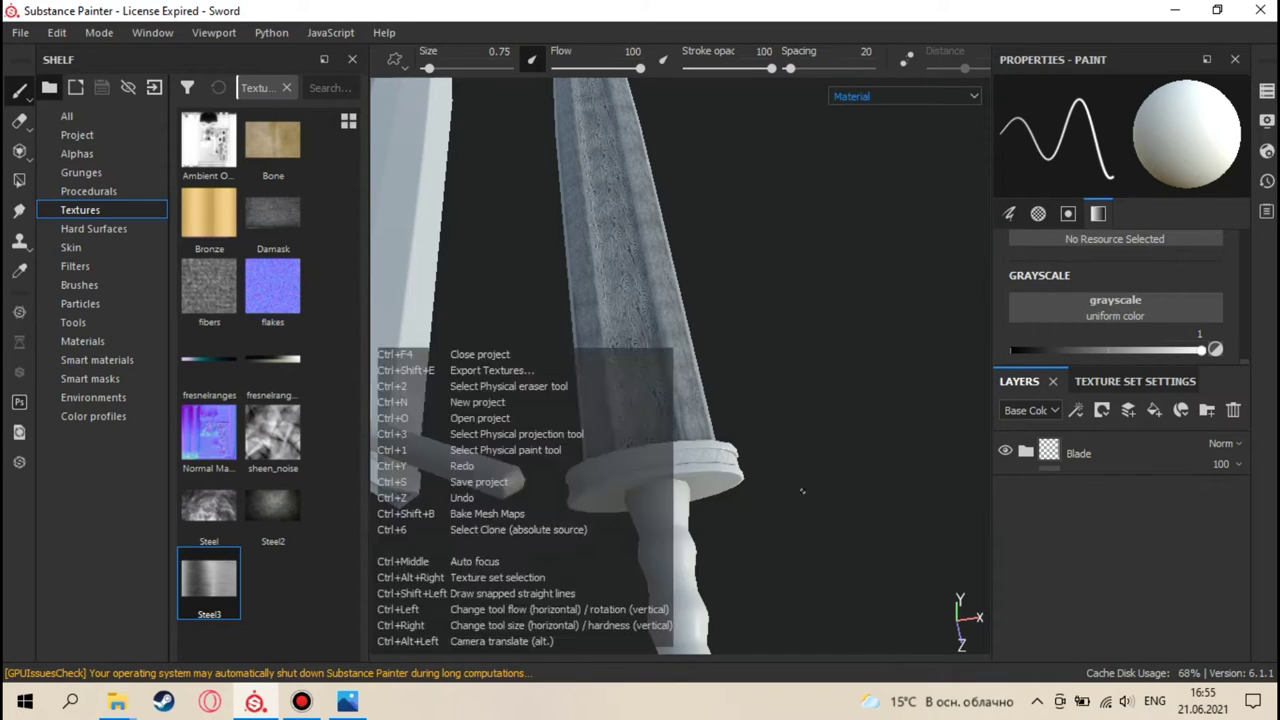
{"action": "left_click_drag", "start_coordinate": [781, 486], "coordinate": [755, 348], "text": "alt"}
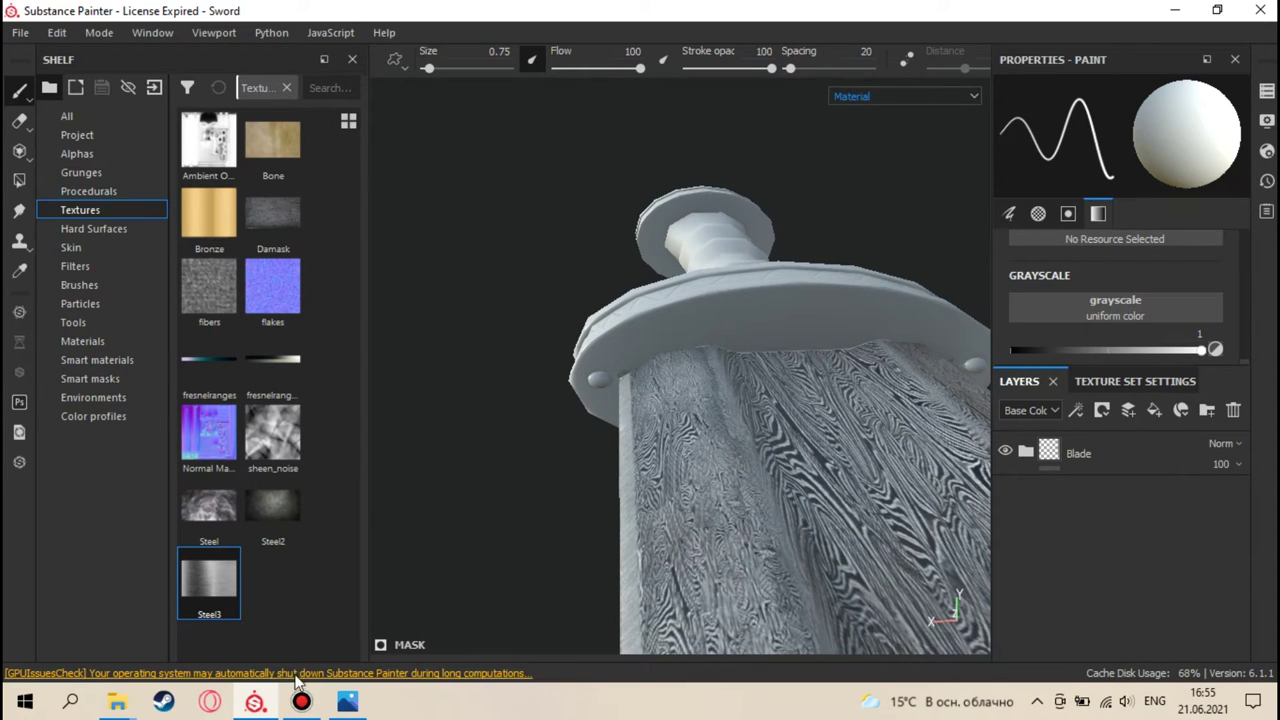
{"action": "left_click", "coordinate": [347, 701]}
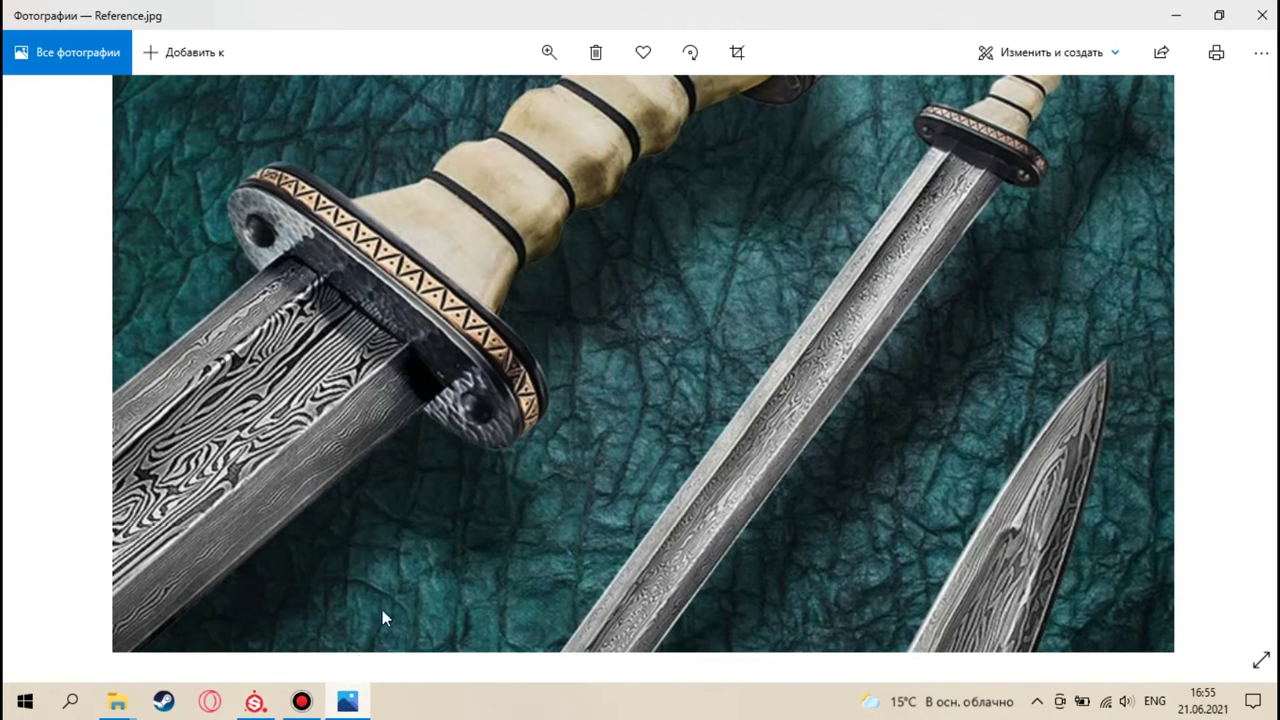
{"action": "left_click", "coordinate": [256, 701]}
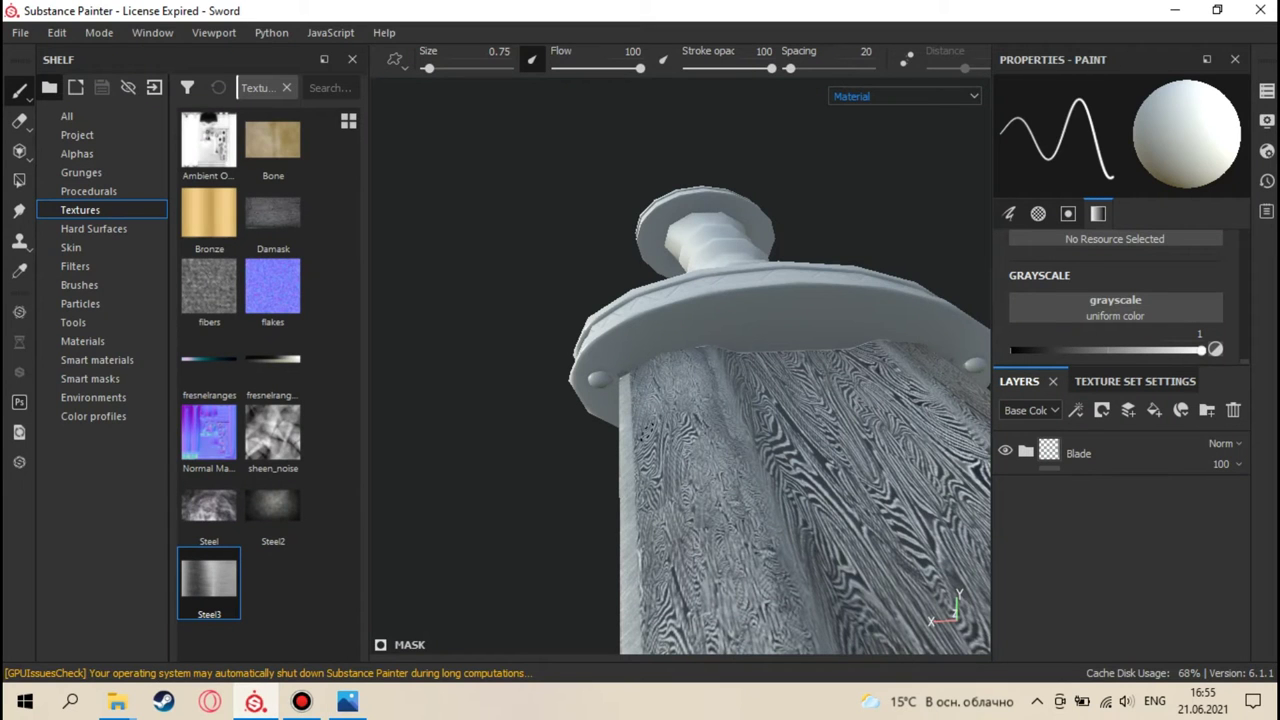
- Switch to the 2D UV view and zoom in on the guard pieces
{"action": "key", "text": "F2"}
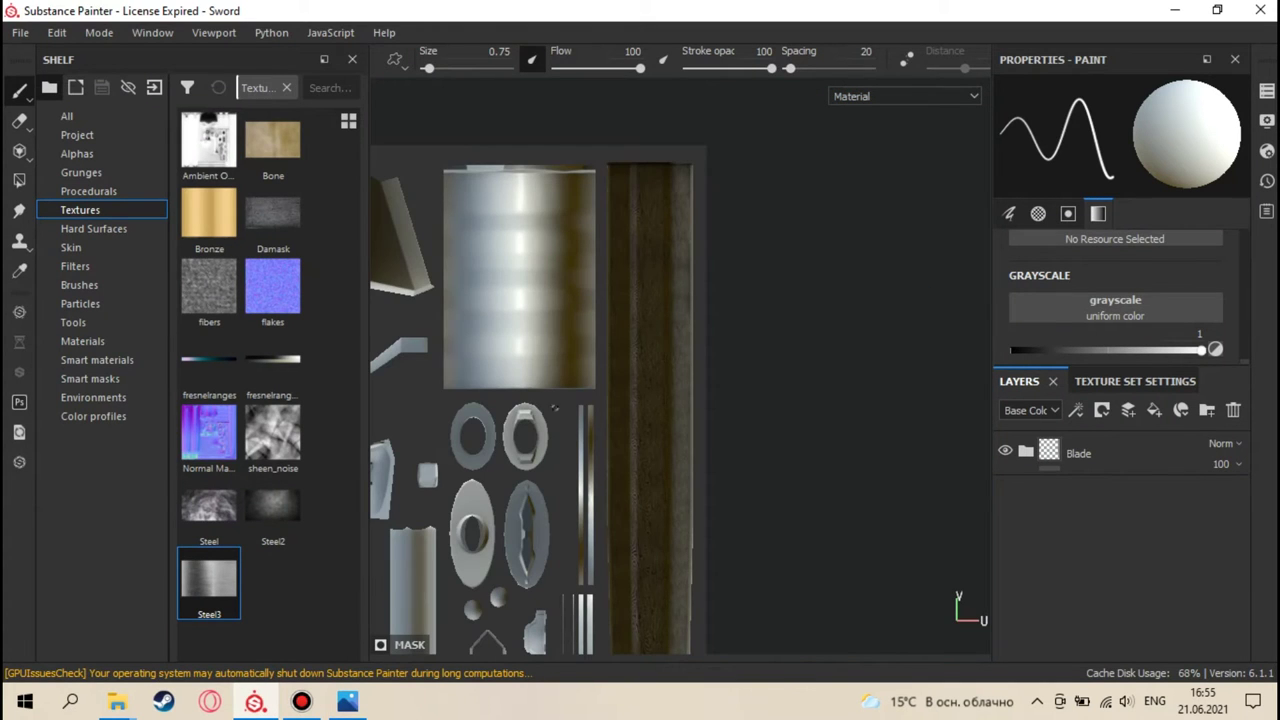
{"action": "scroll", "coordinate": [508, 523], "scroll_direction": "up", "scroll_amount": 5}
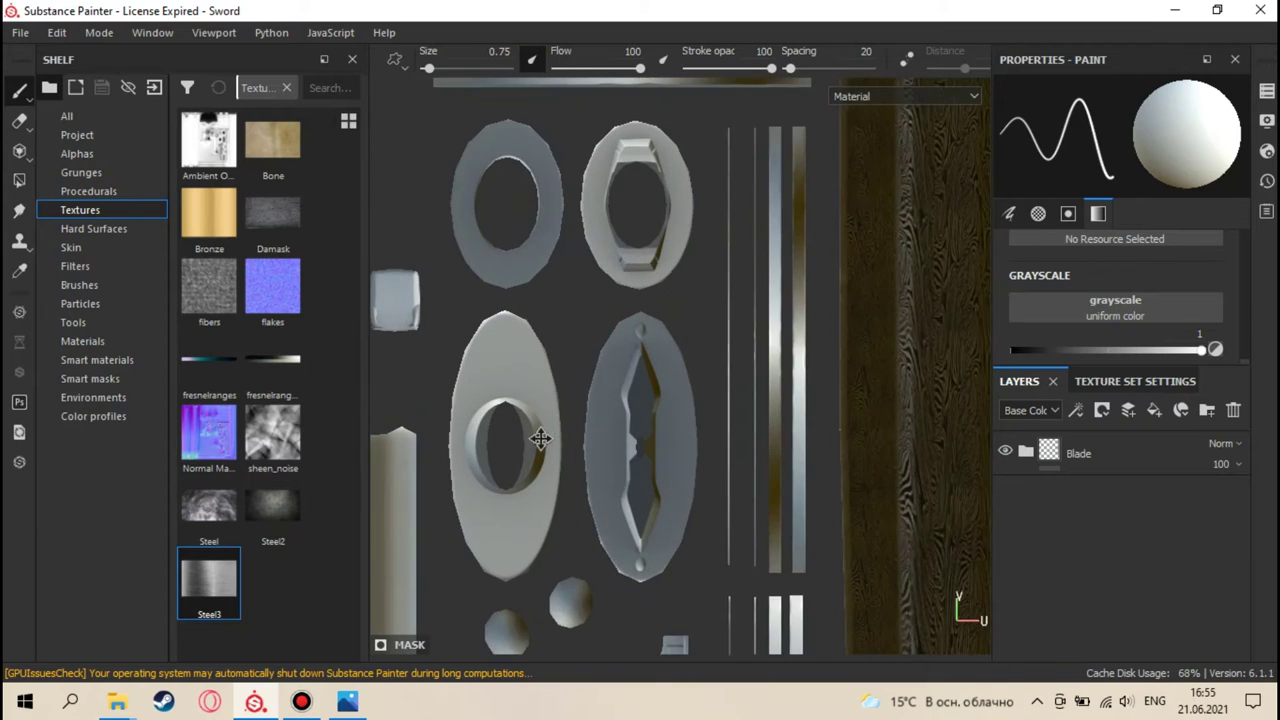
{"action": "scroll", "coordinate": [539, 440], "scroll_direction": "up", "scroll_amount": 3}
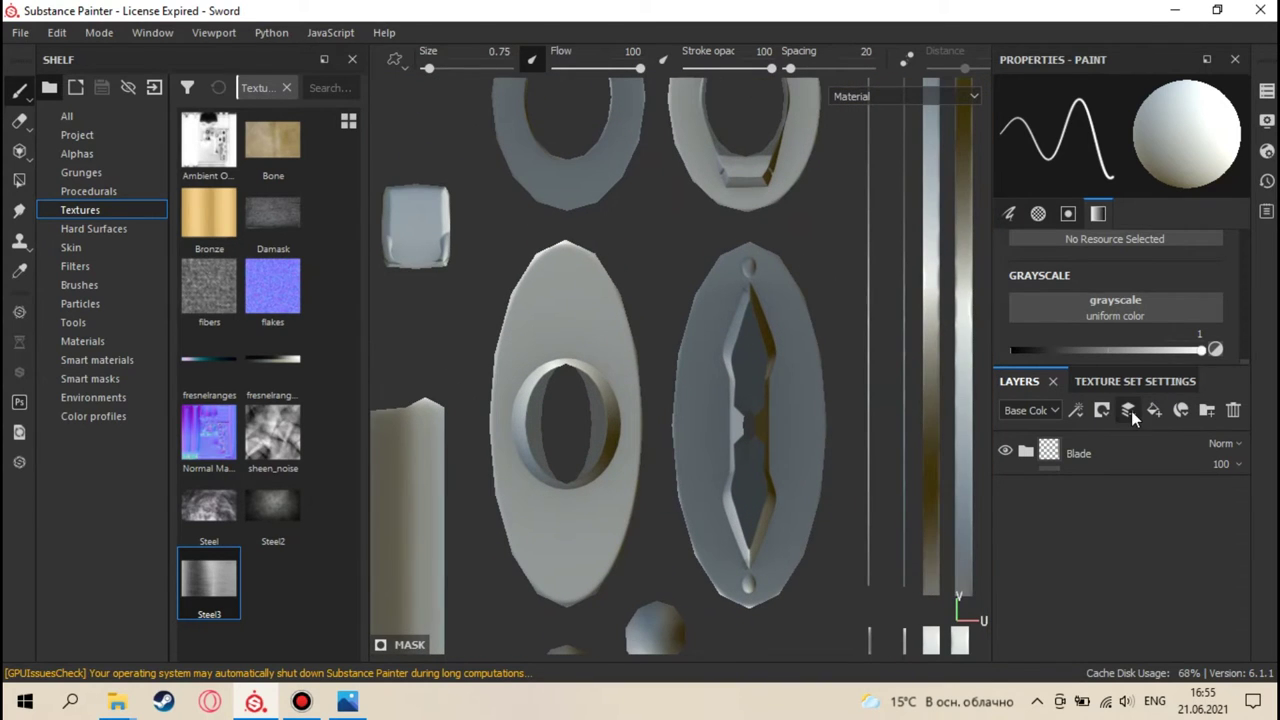
- Add and delete a test paint layer and a stray fill layer, leaving only Blade
{"action": "left_click", "coordinate": [1130, 412]}
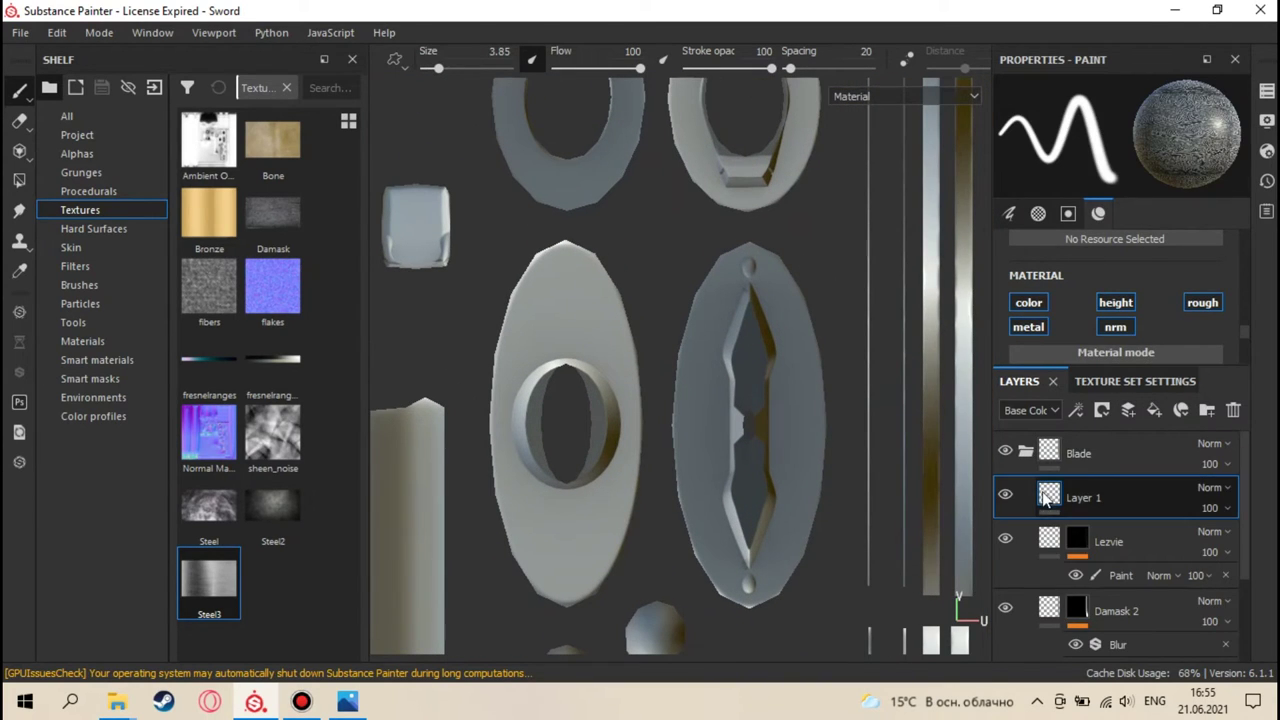
{"action": "left_click", "coordinate": [1233, 410]}
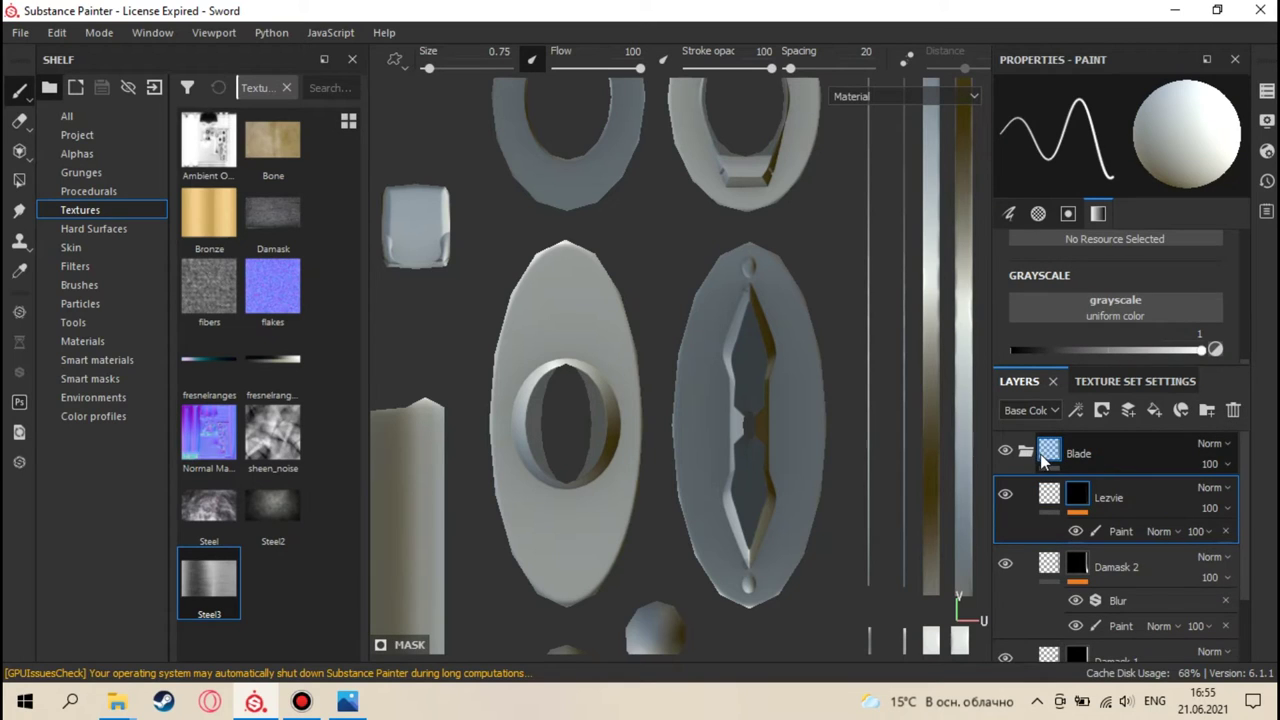
{"action": "left_click", "coordinate": [1025, 451]}
{"action": "left_click", "coordinate": [1103, 449]}
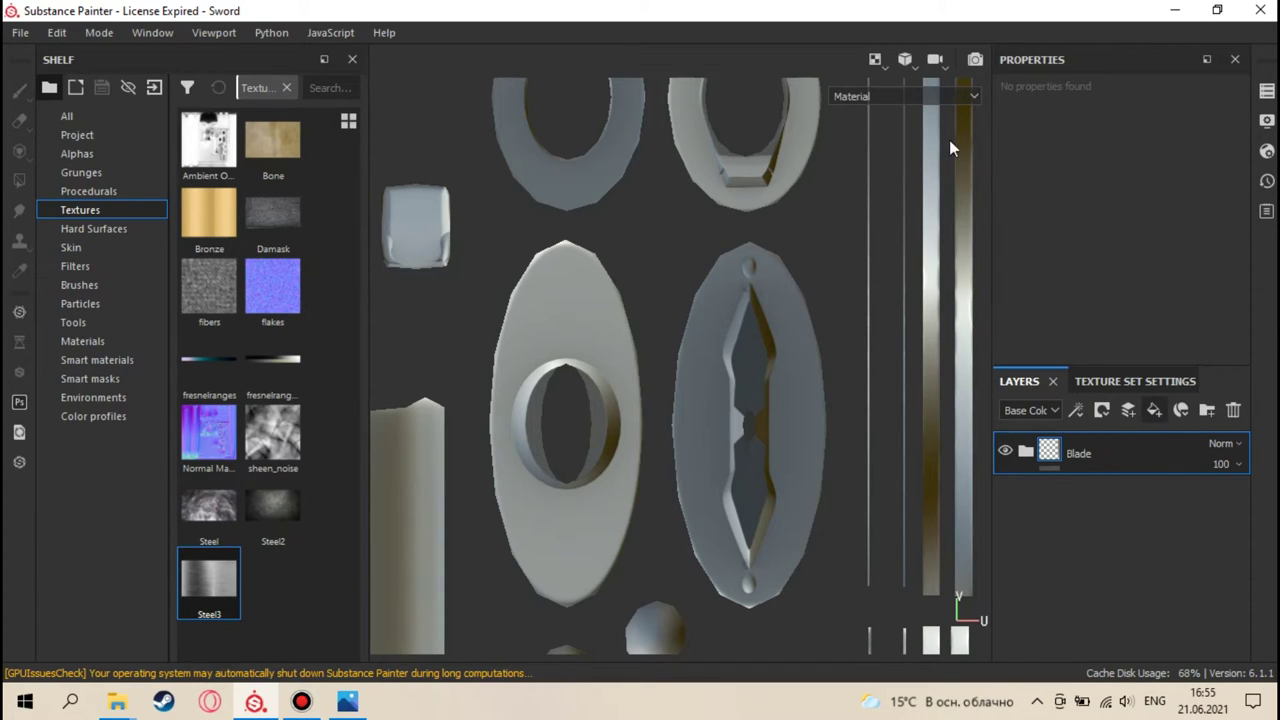
{"action": "left_click", "coordinate": [1234, 411]}
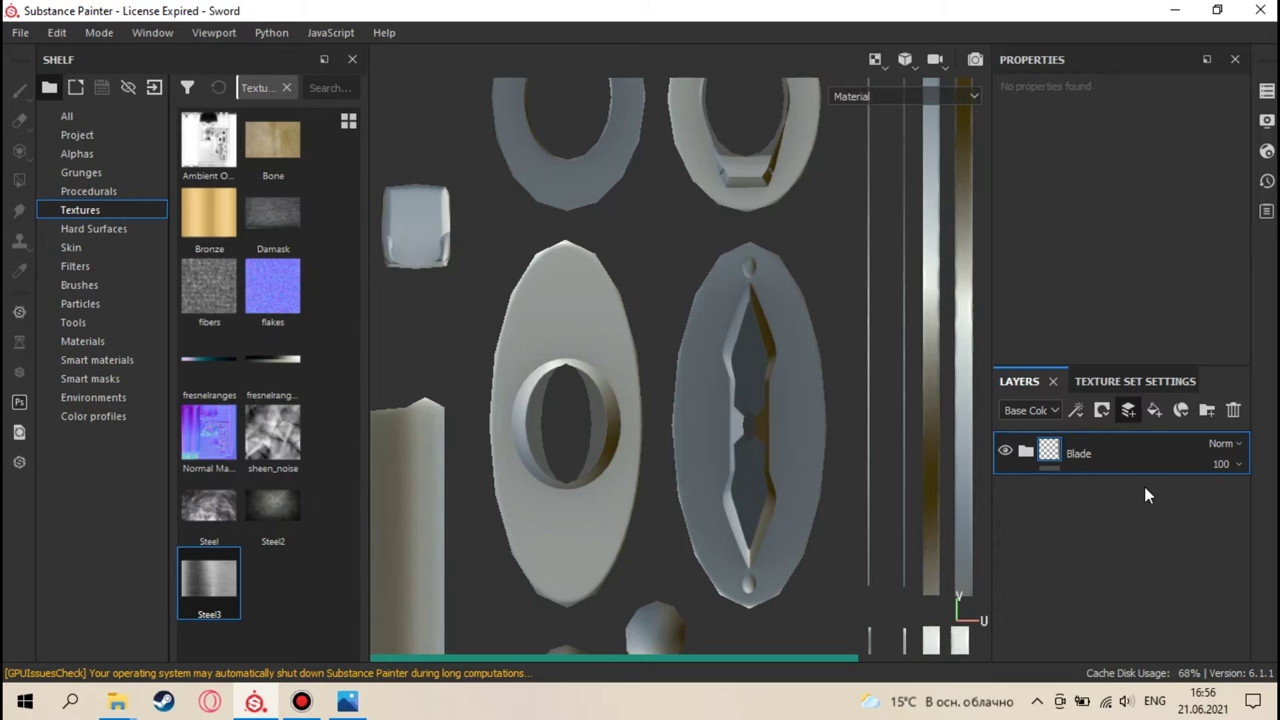
- Add paint layer Garda 1 and swap the brush's Damask base colour for plain red
{"action": "key", "text": "ctrl+shift+n"}
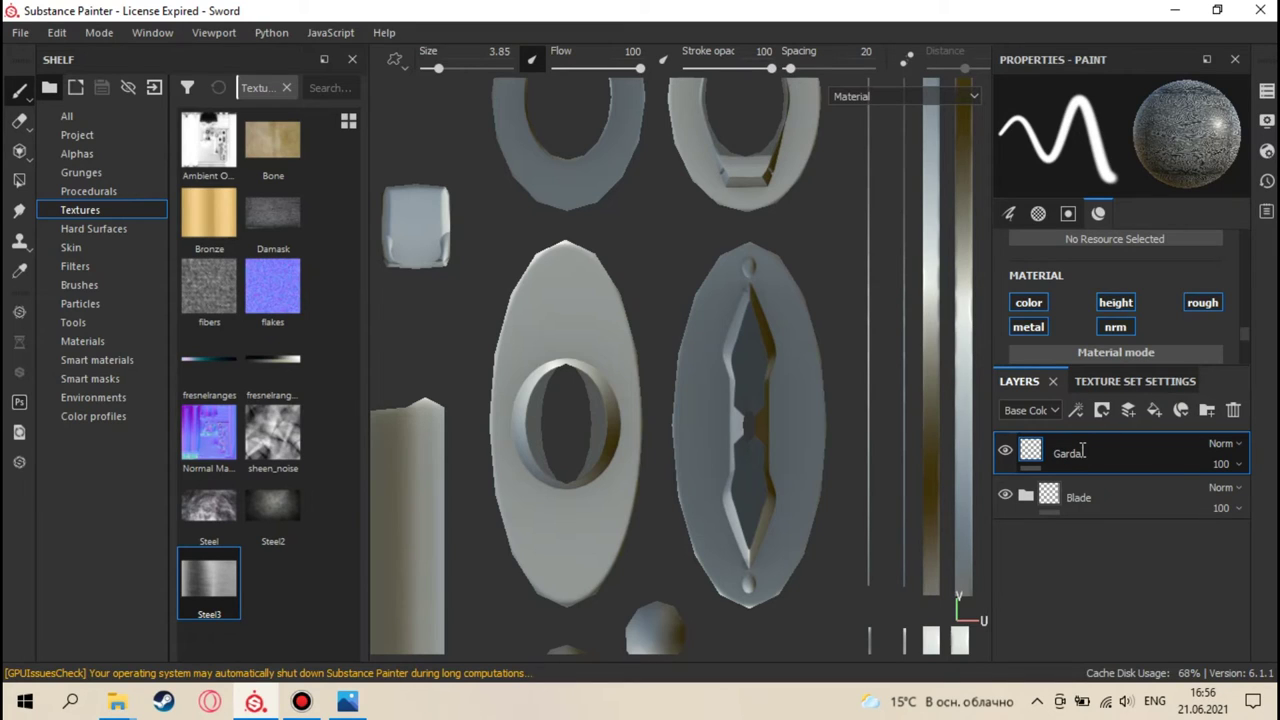
{"action": "key", "text": "Return"}
{"action": "scroll", "coordinate": [1109, 340], "scroll_direction": "down", "scroll_amount": 3}
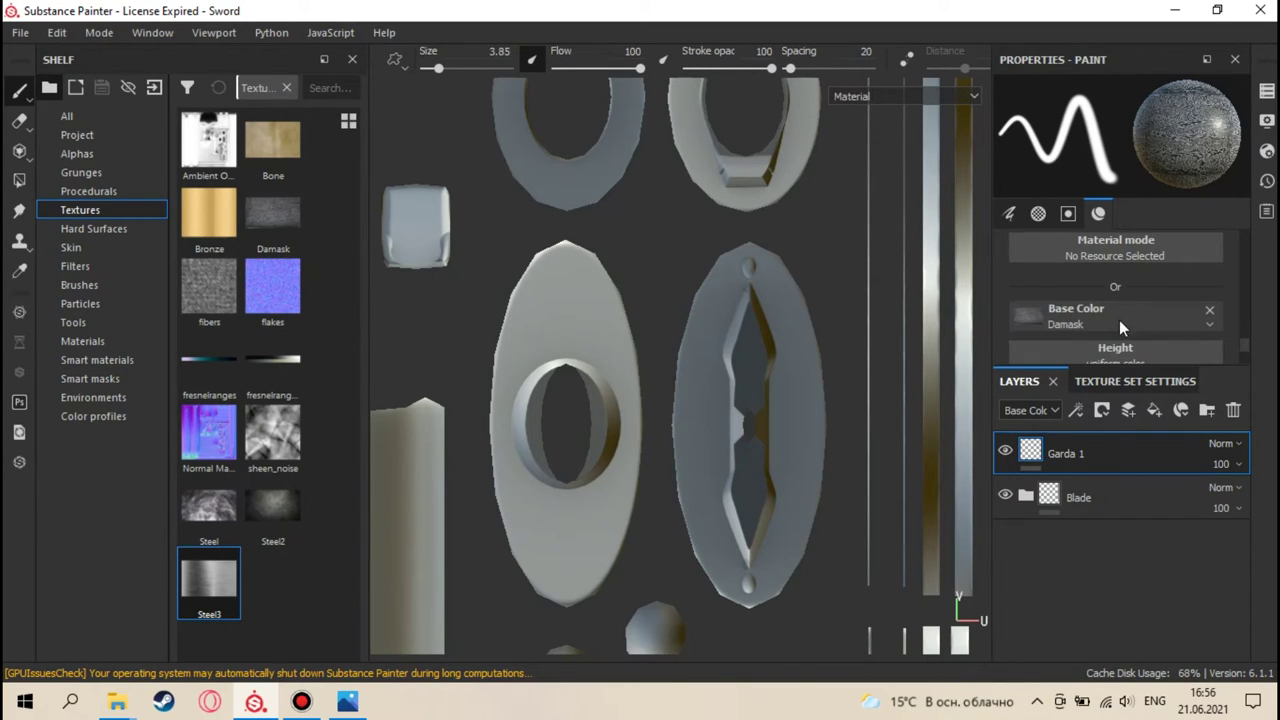
{"action": "left_click", "coordinate": [1208, 313]}
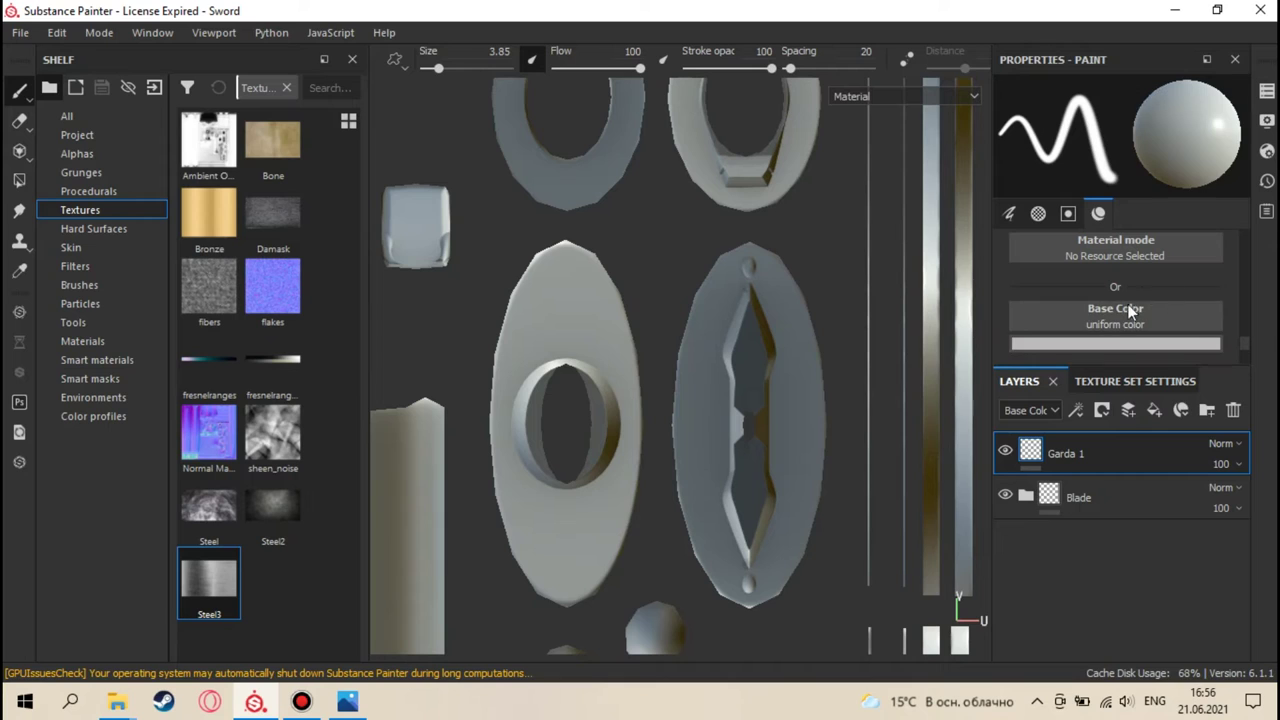
{"action": "left_click", "coordinate": [1124, 312]}
{"action": "left_click", "coordinate": [1118, 308]}
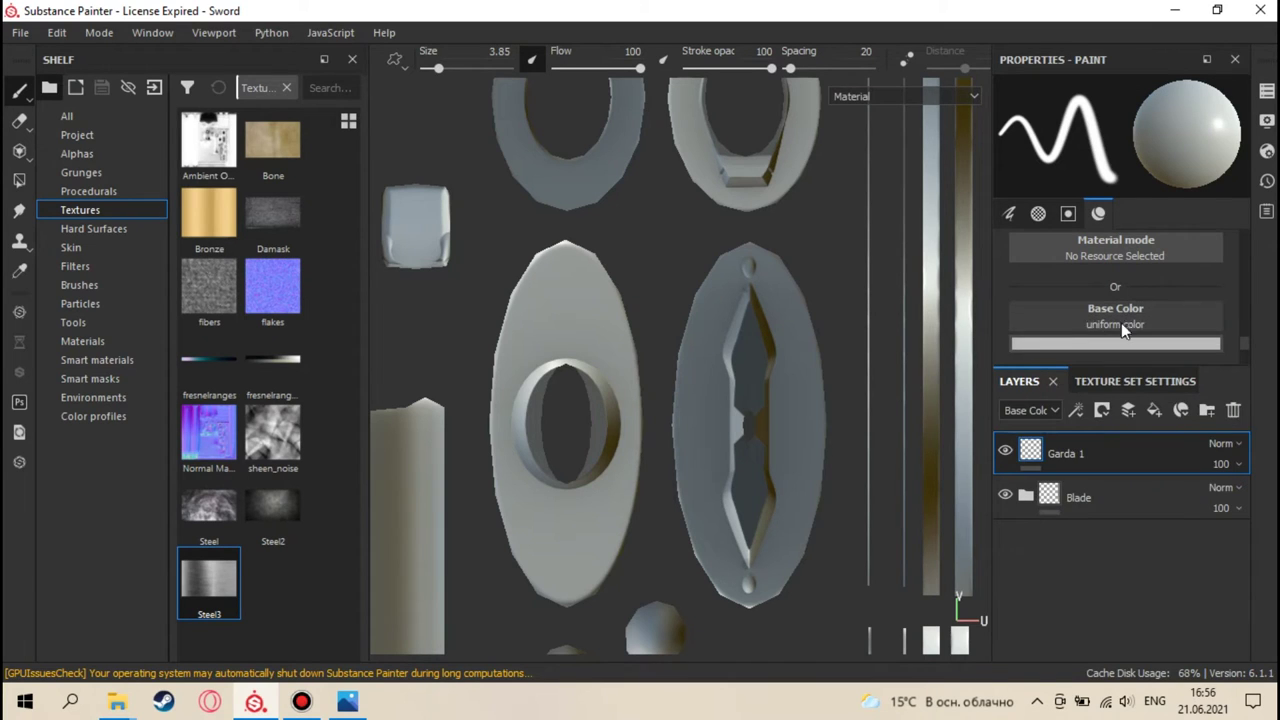
{"action": "left_click", "coordinate": [1122, 341]}
{"action": "left_click", "coordinate": [1149, 380]}
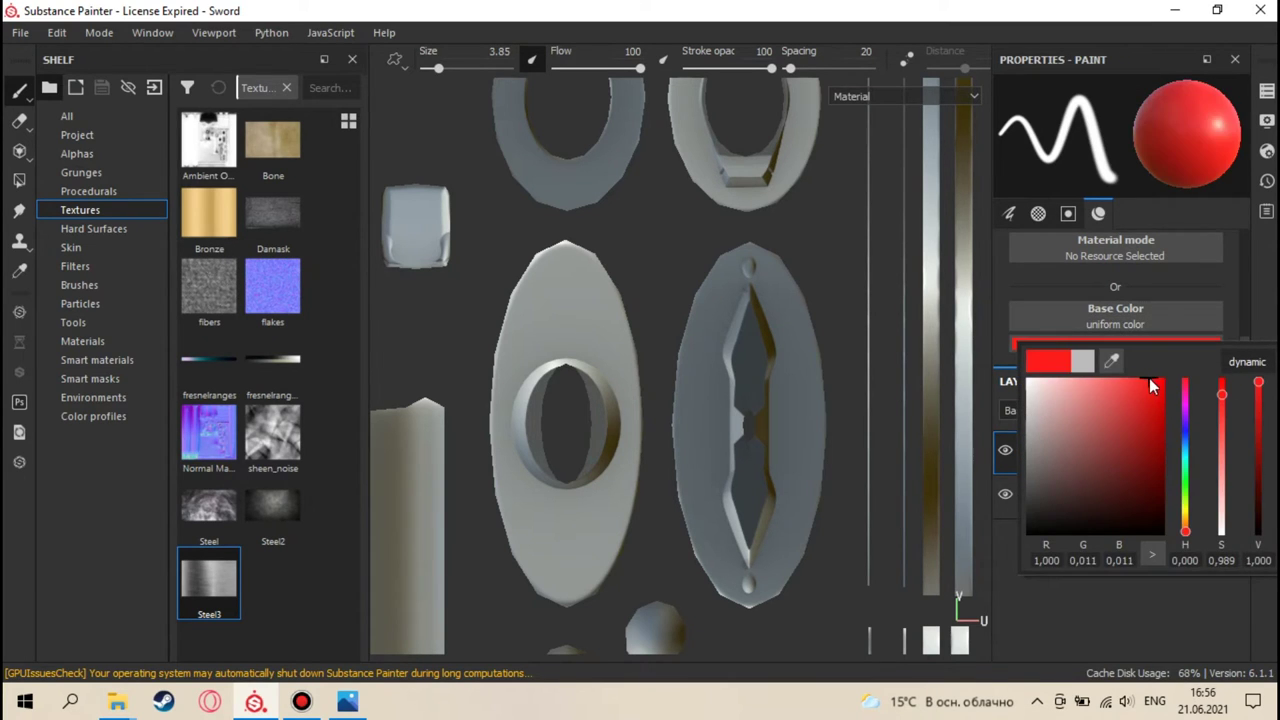
- Dab a red test spot on the guard and check it in the 3D view
{"action": "left_click", "coordinate": [574, 318]}
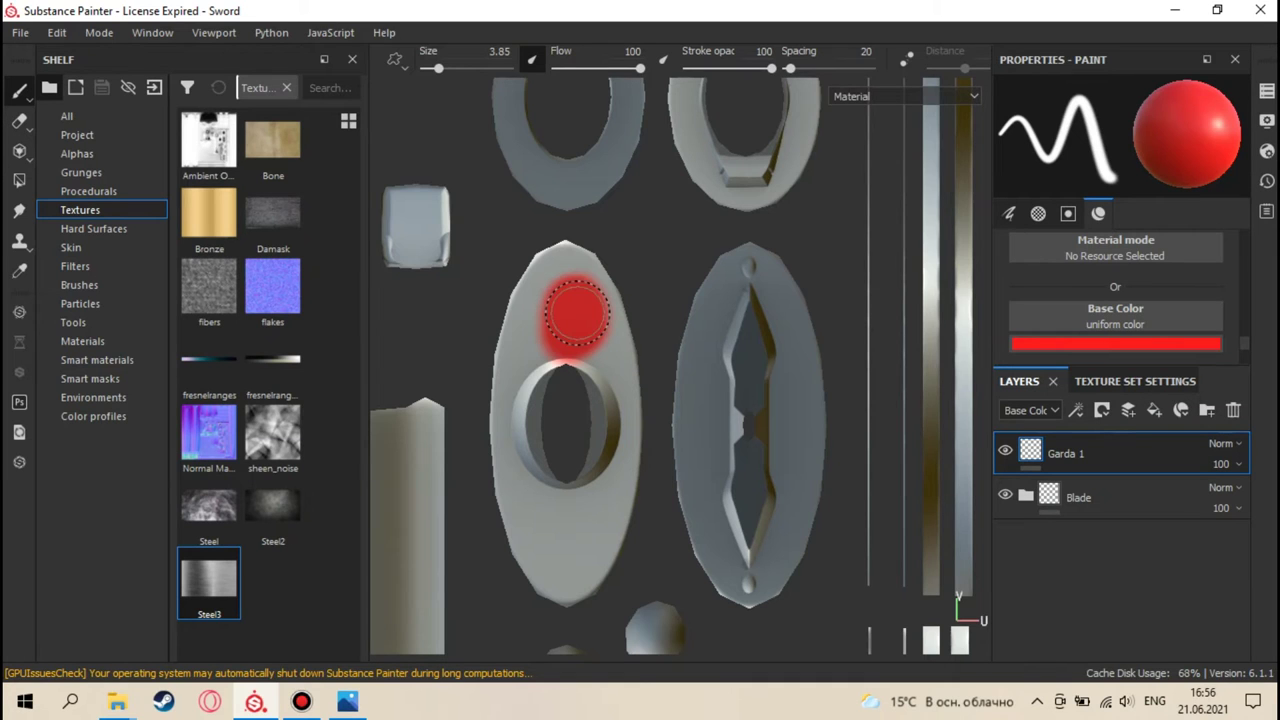
{"action": "key", "text": "F2"}
{"action": "mouse_move", "coordinate": [662, 340]}
{"action": "left_mouse_down", "text": "alt"}
{"action": "mouse_move", "coordinate": [1095, 392]}
{"action": "mouse_move", "coordinate": [1078, 410]}
{"action": "left_mouse_up", "text": "alt"}
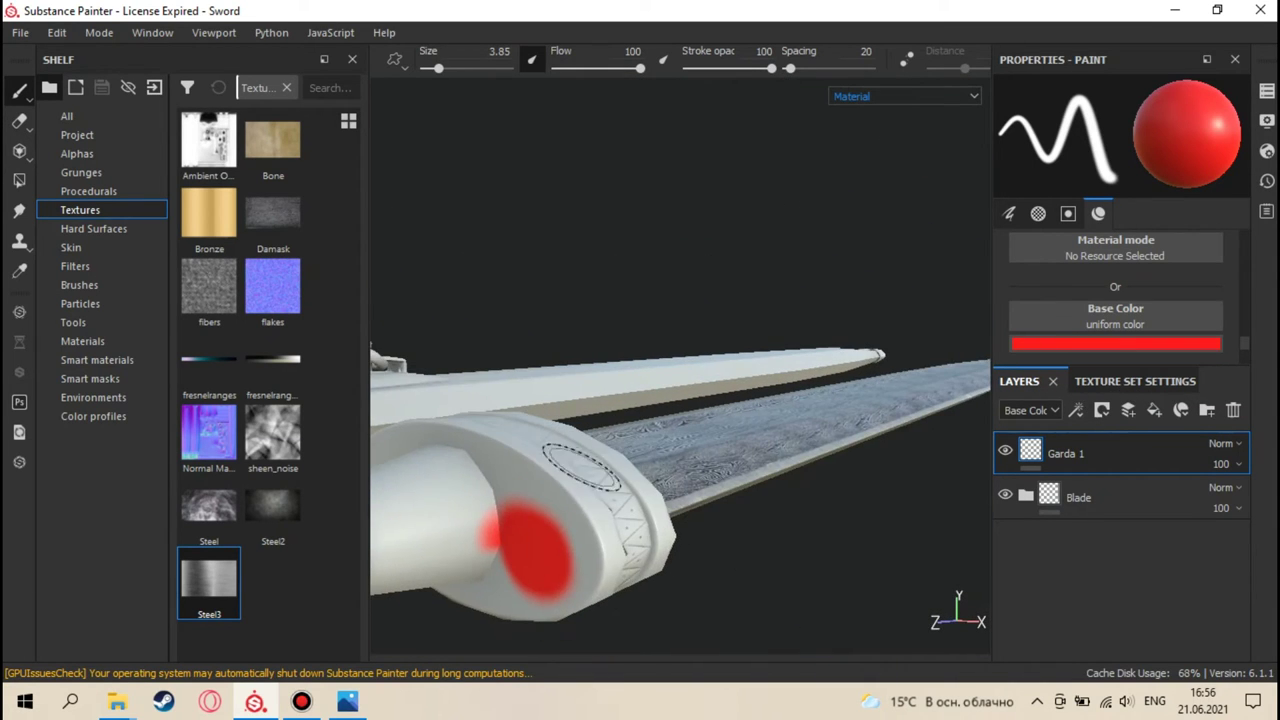
{"action": "left_click", "coordinate": [347, 701]}
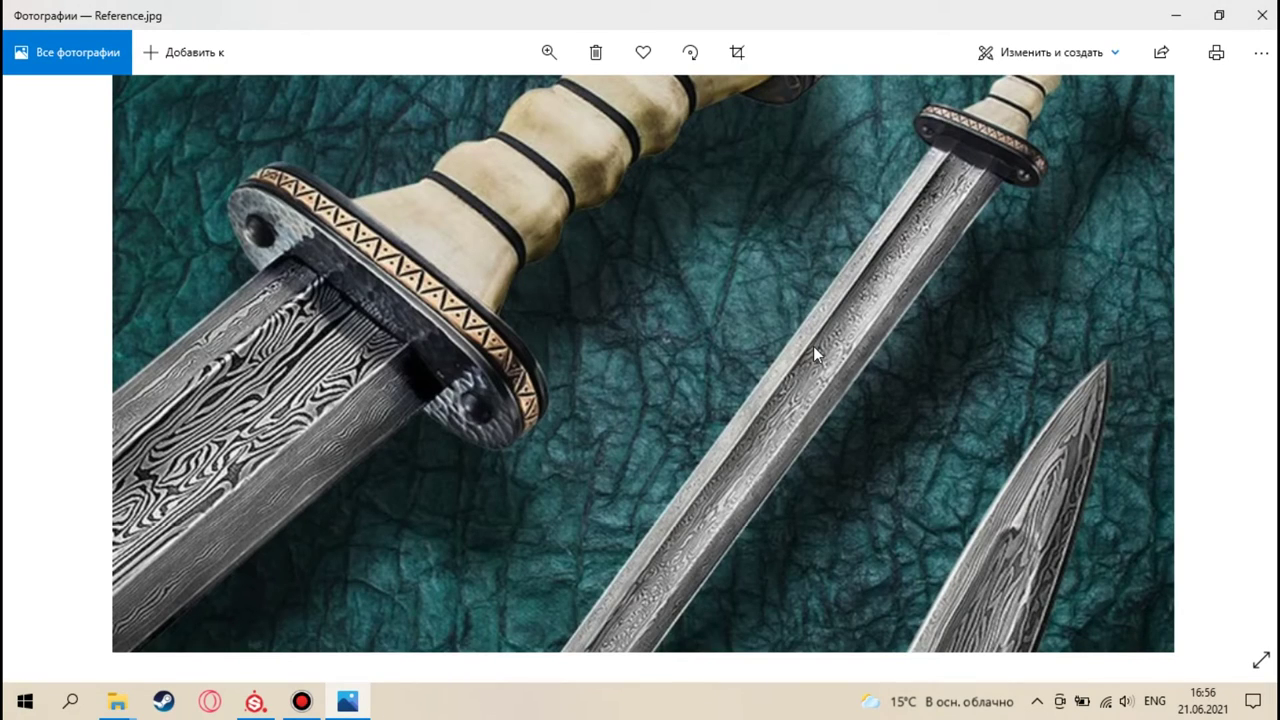
- Zoom and pan Reference.jpg to study both sword handles and guards, then return to Substance Painter
{"action": "scroll", "coordinate": [735, 398], "scroll_direction": "down", "scroll_amount": 5}
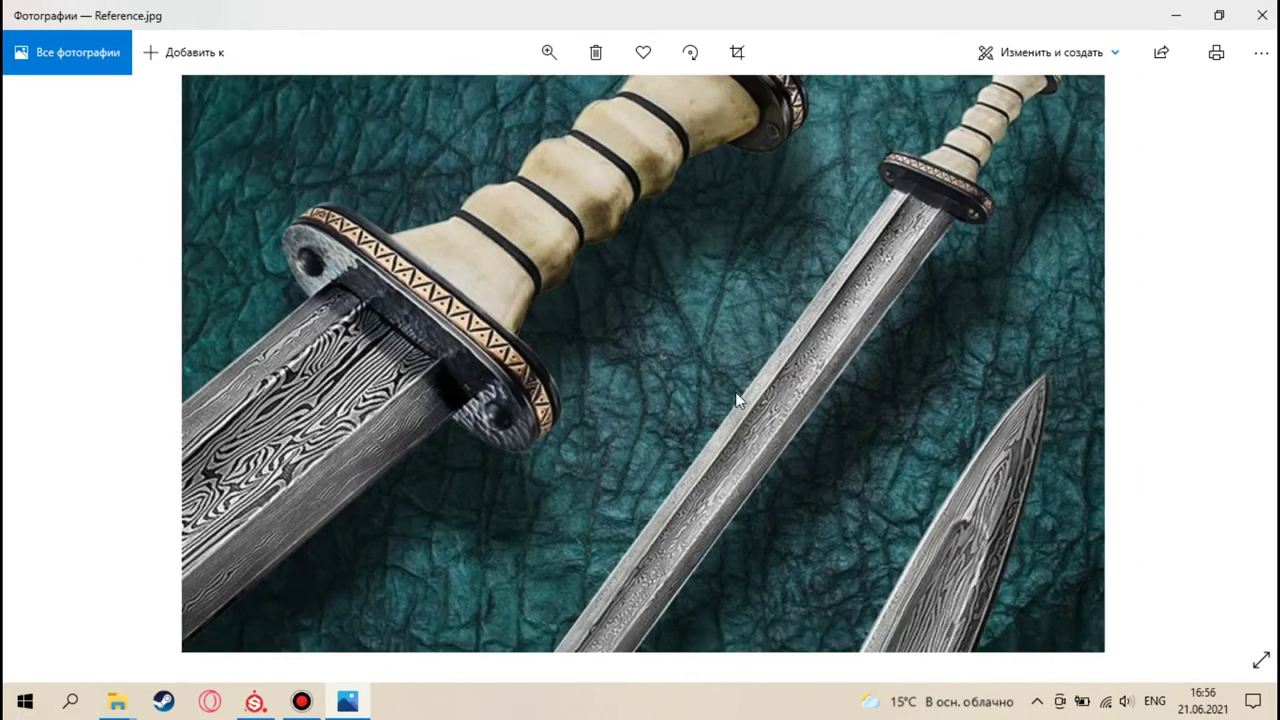
{"action": "scroll", "coordinate": [735, 399], "scroll_direction": "up", "scroll_amount": 5}
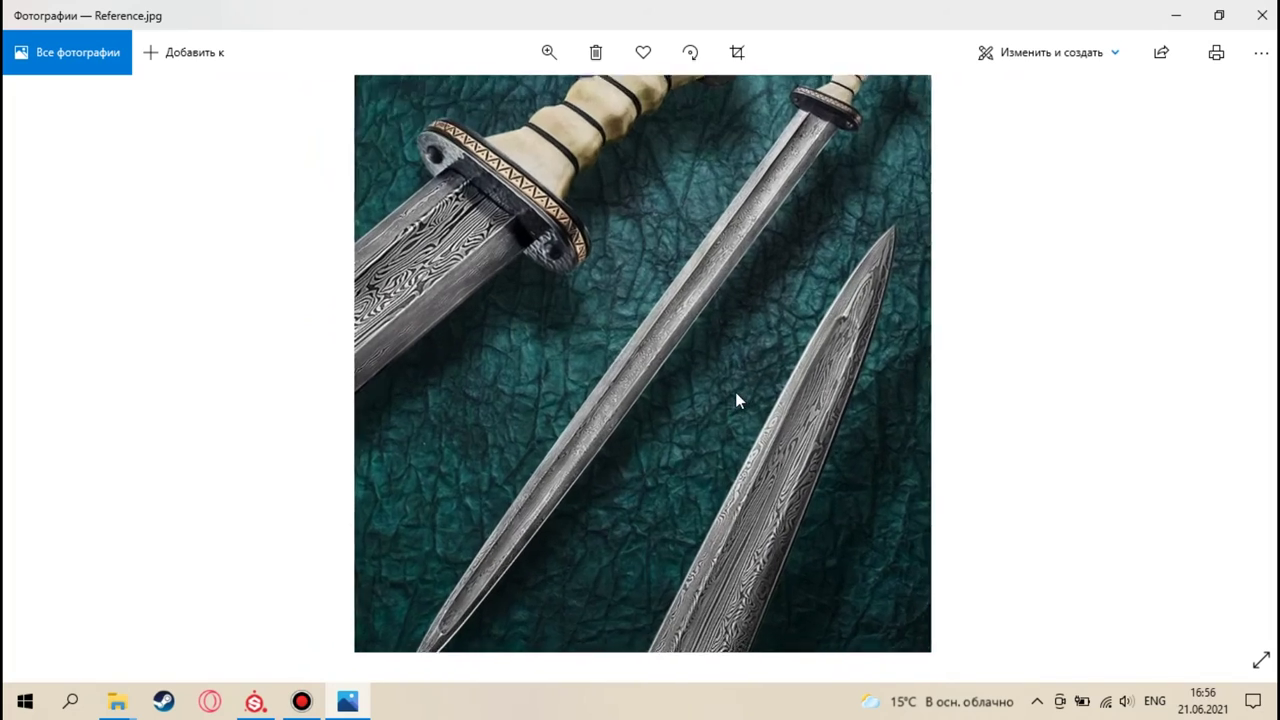
{"action": "left_click_drag", "start_coordinate": [717, 257], "coordinate": [673, 562]}
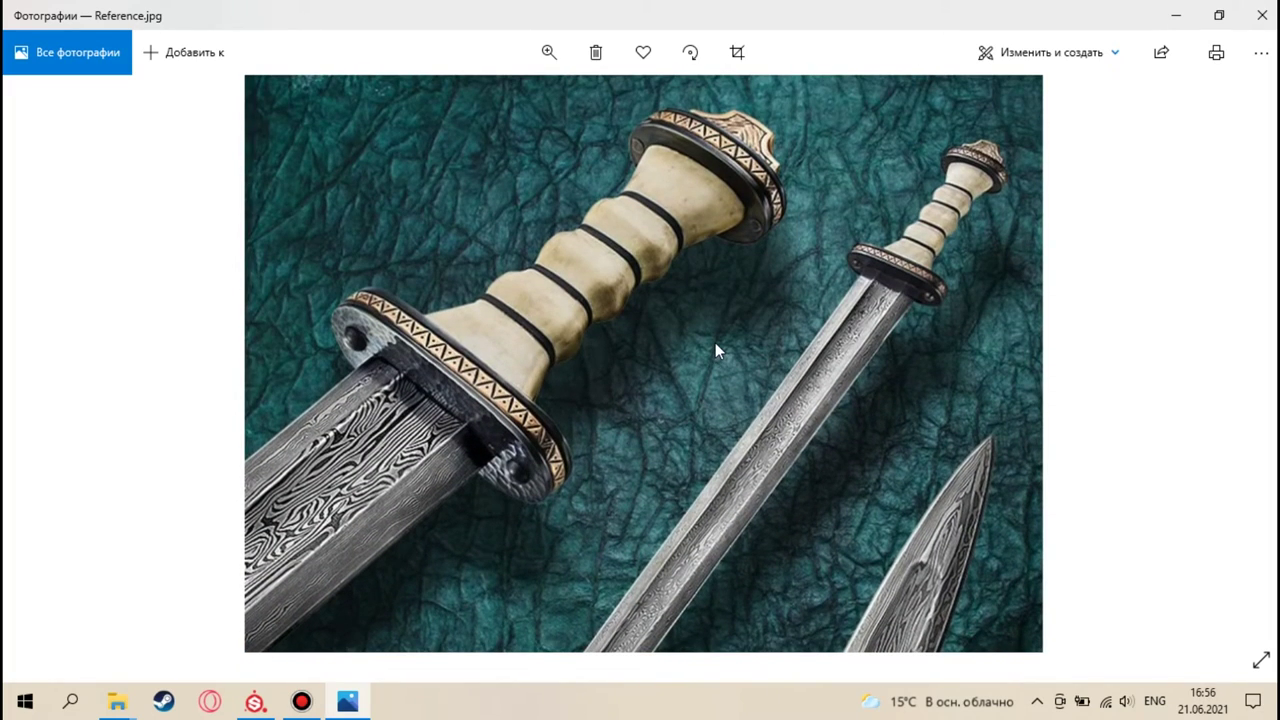
{"action": "left_click_drag", "start_coordinate": [621, 387], "coordinate": [676, 335]}
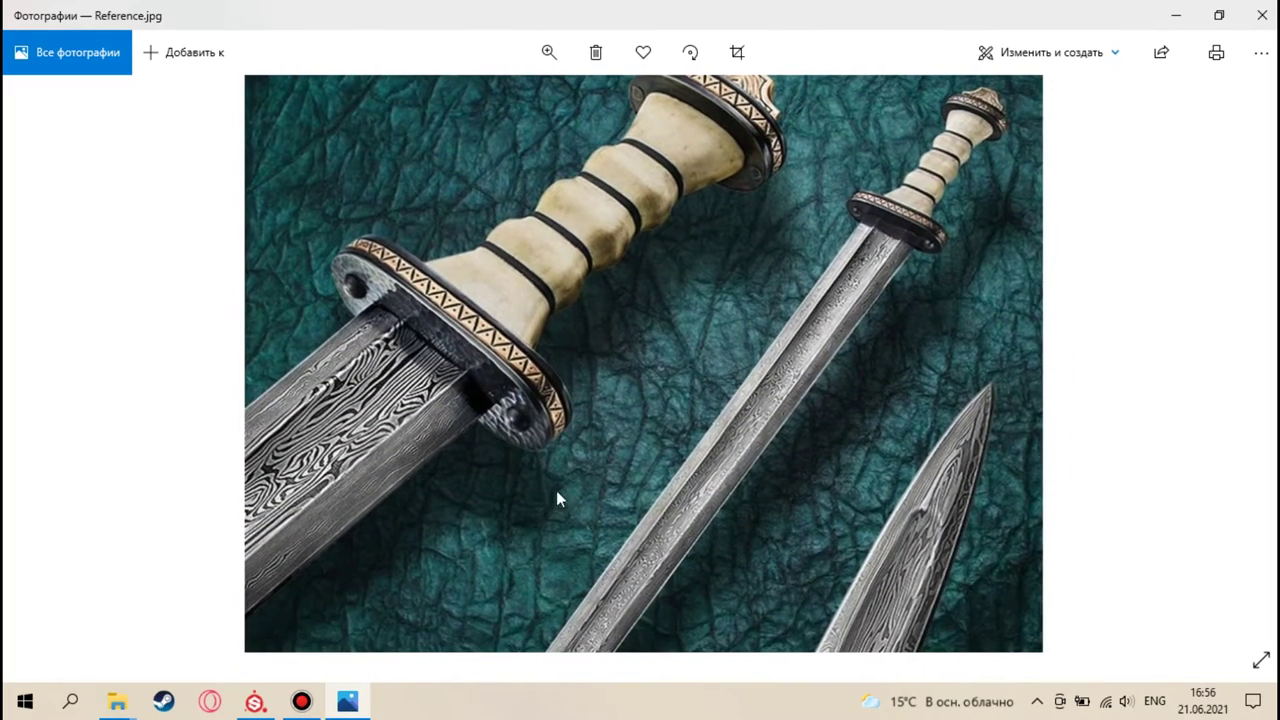
{"action": "left_click", "coordinate": [259, 702]}
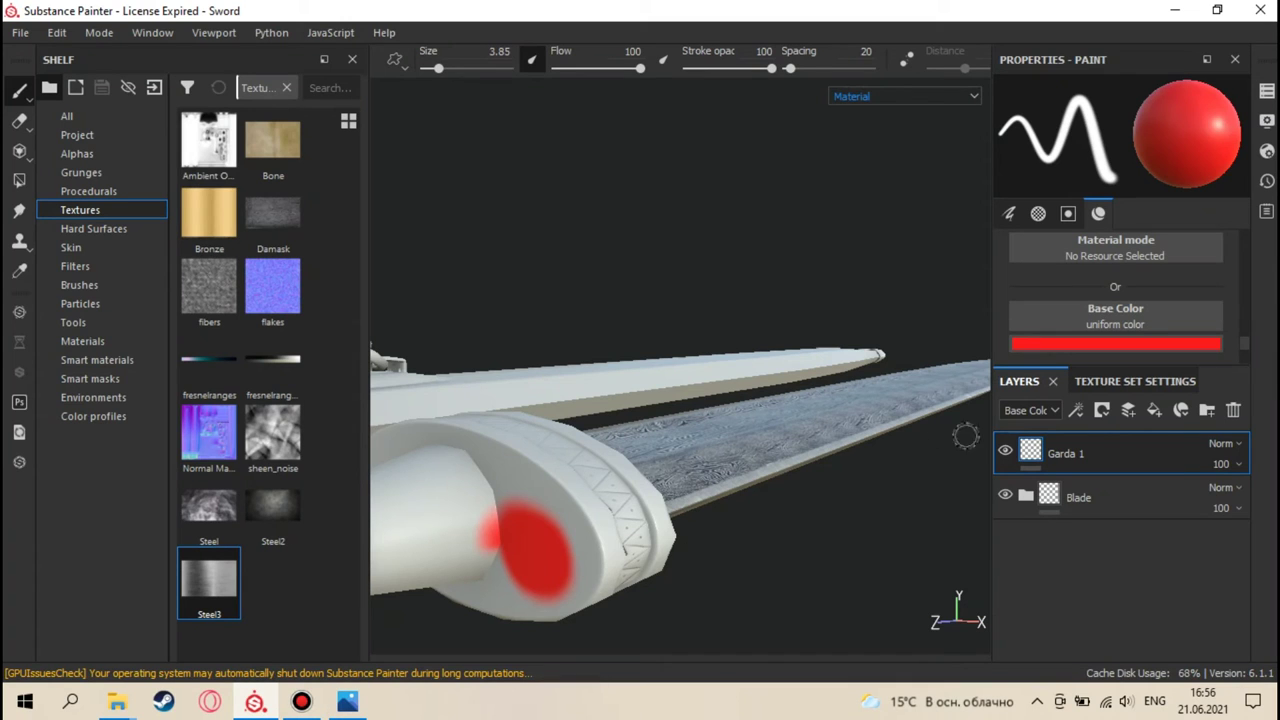
- Undo the red test dab in the 2D UV layout
{"action": "left_click_drag", "start_coordinate": [949, 447], "coordinate": [887, 477], "text": "alt"}
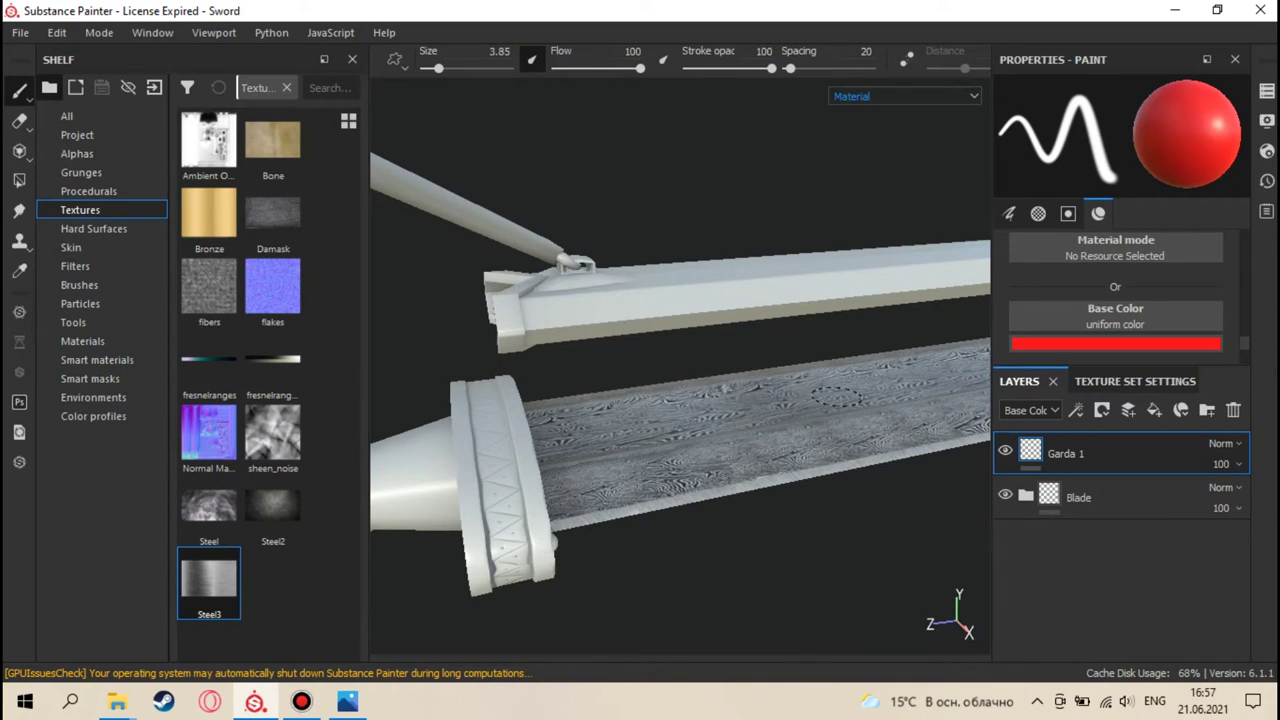
{"action": "key", "text": "F2"}
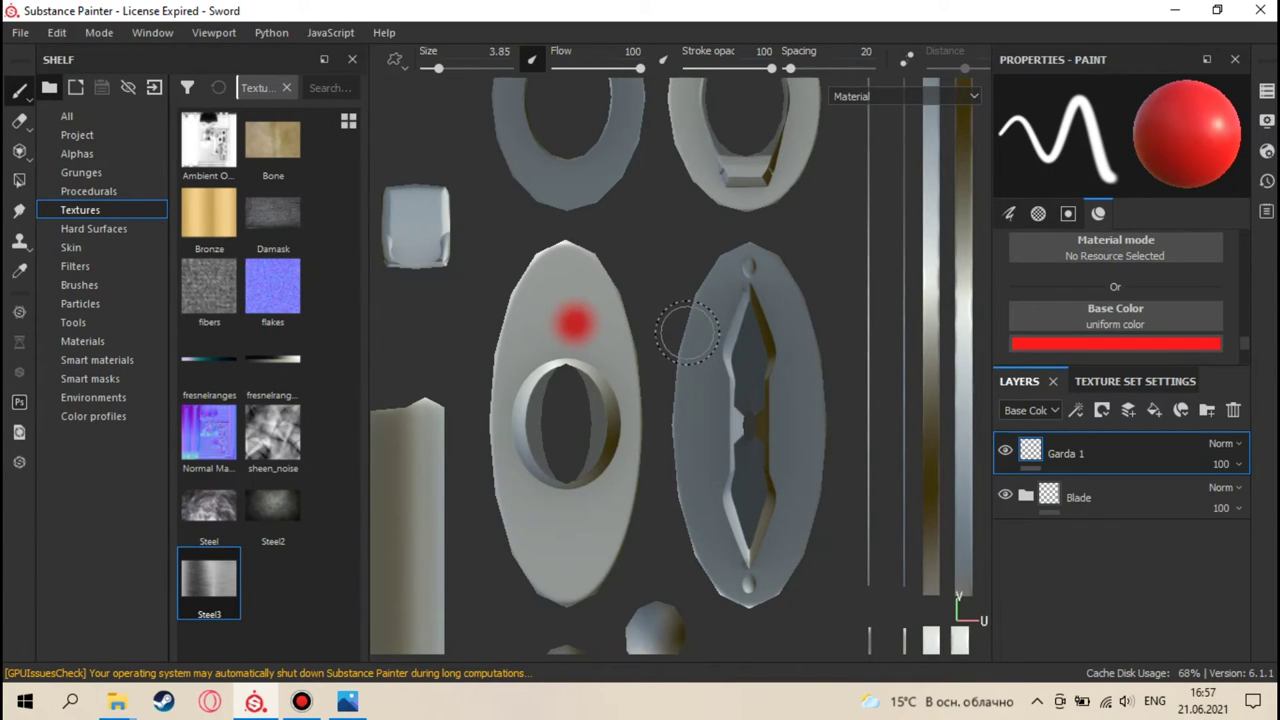
{"action": "key", "text": "ctrl+z"}
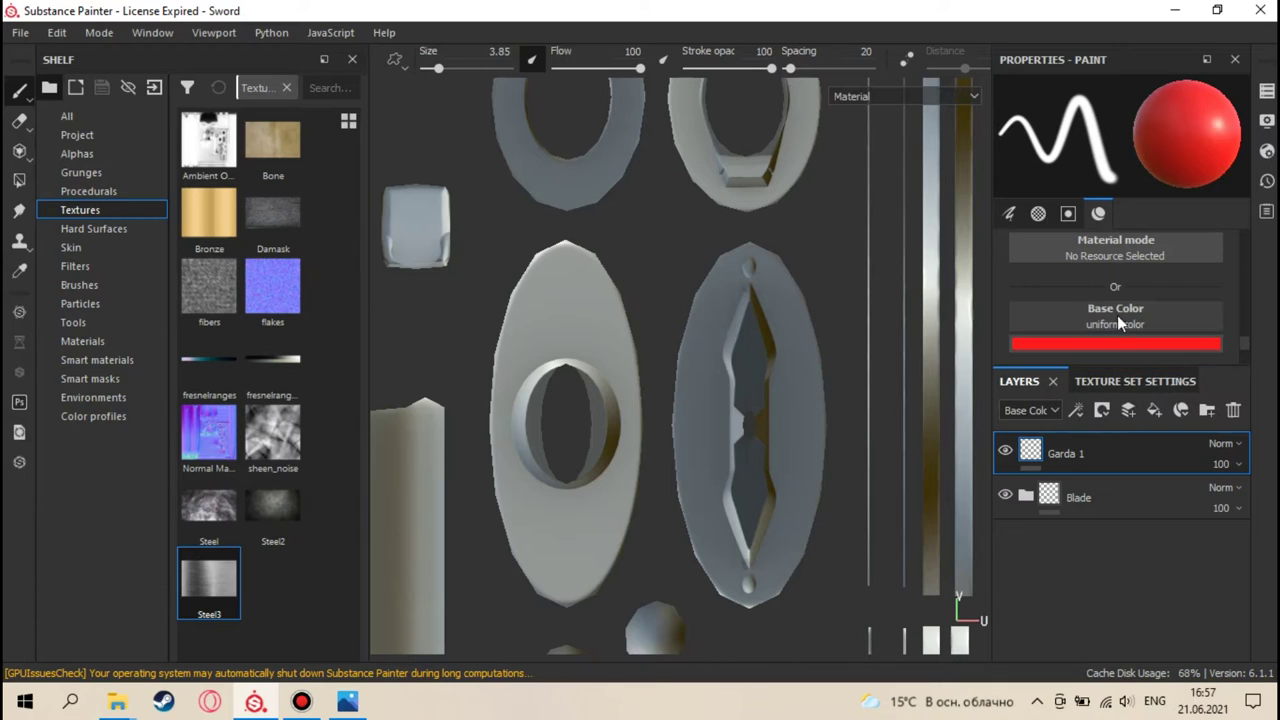
- Set the projection tool's base colour to Steel, replacing Steel3
{"action": "left_click_drag", "start_coordinate": [224, 510], "coordinate": [1089, 307]}
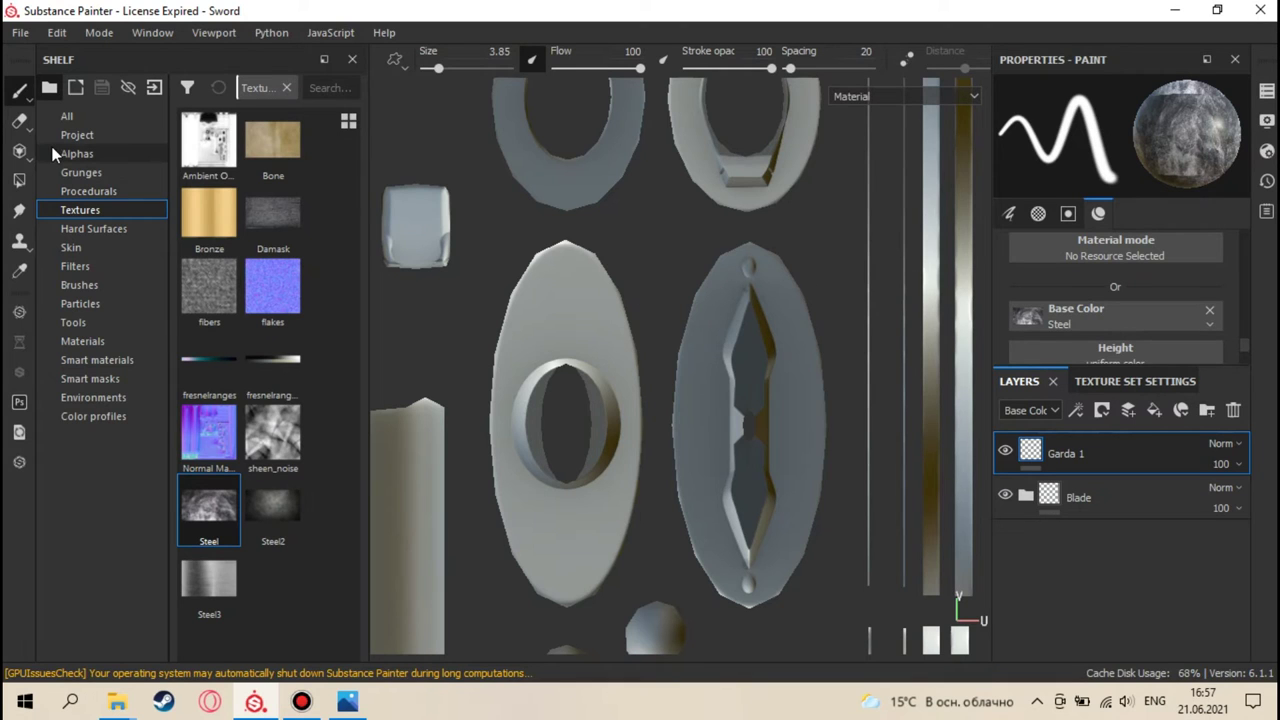
{"action": "key", "text": "3"}
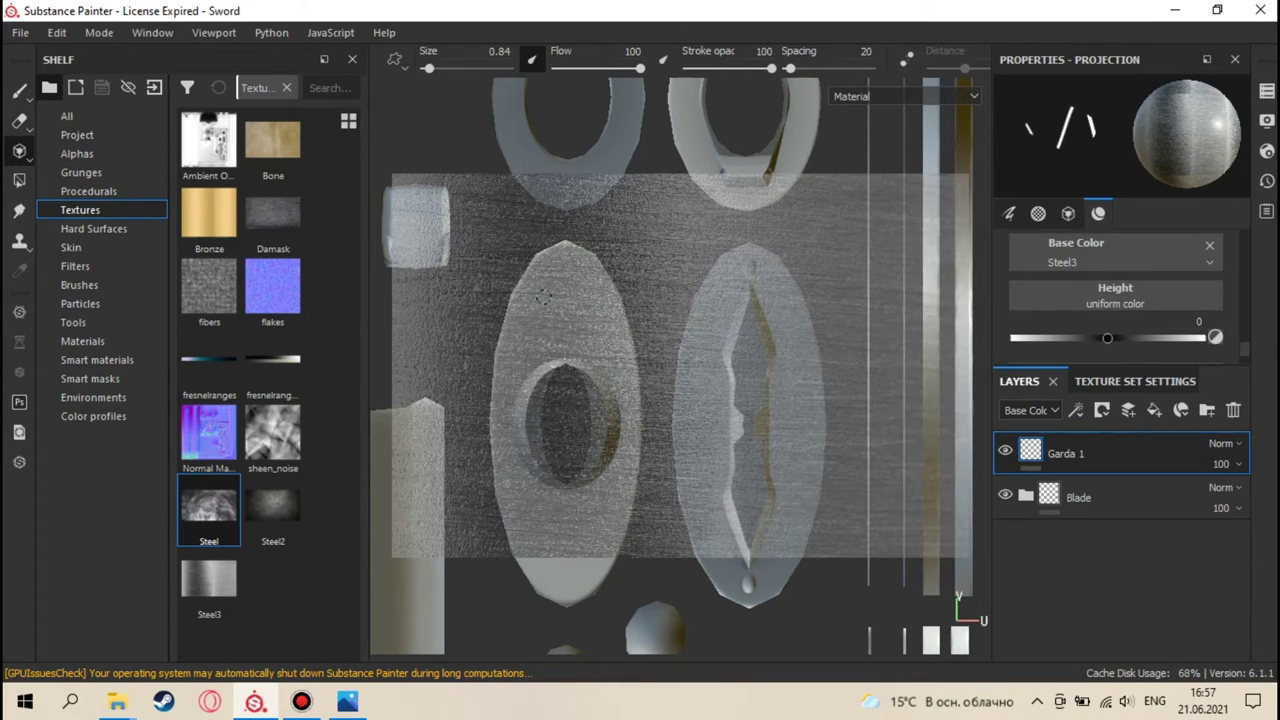
{"action": "scroll", "coordinate": [1128, 316], "scroll_direction": "up", "scroll_amount": 2}
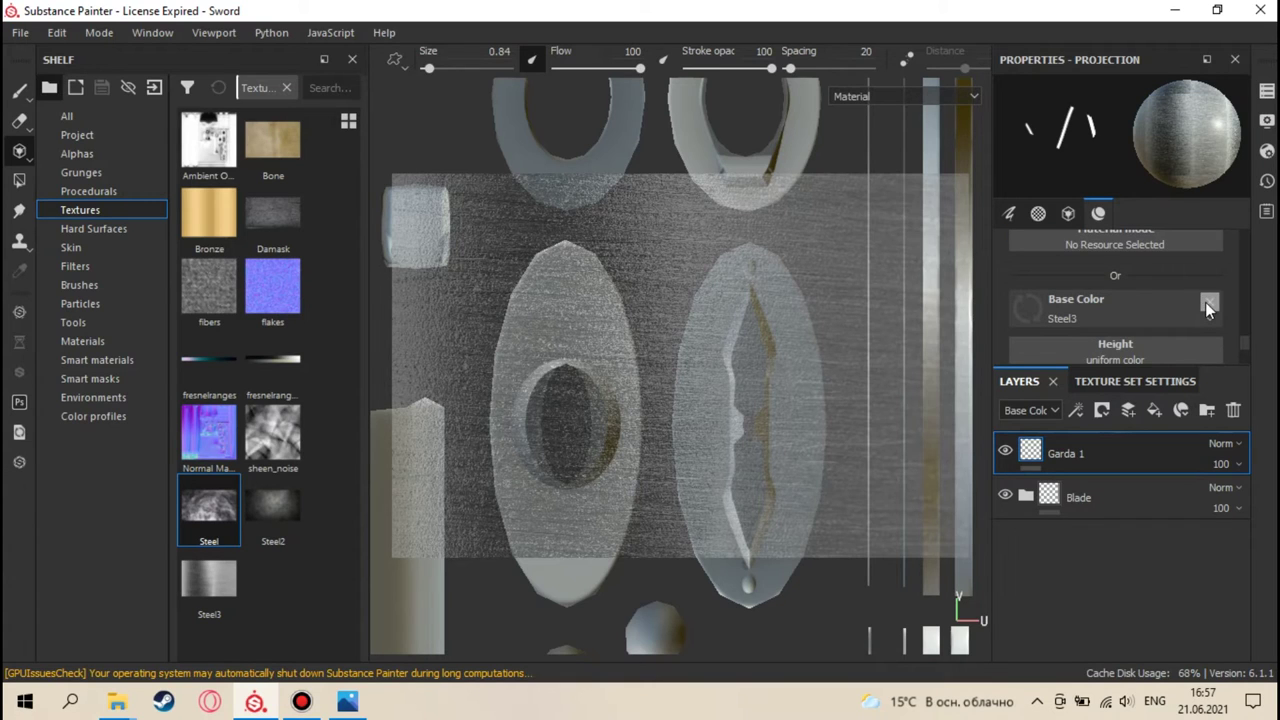
{"action": "left_click", "coordinate": [1207, 303]}
{"action": "left_click", "coordinate": [1126, 301]}
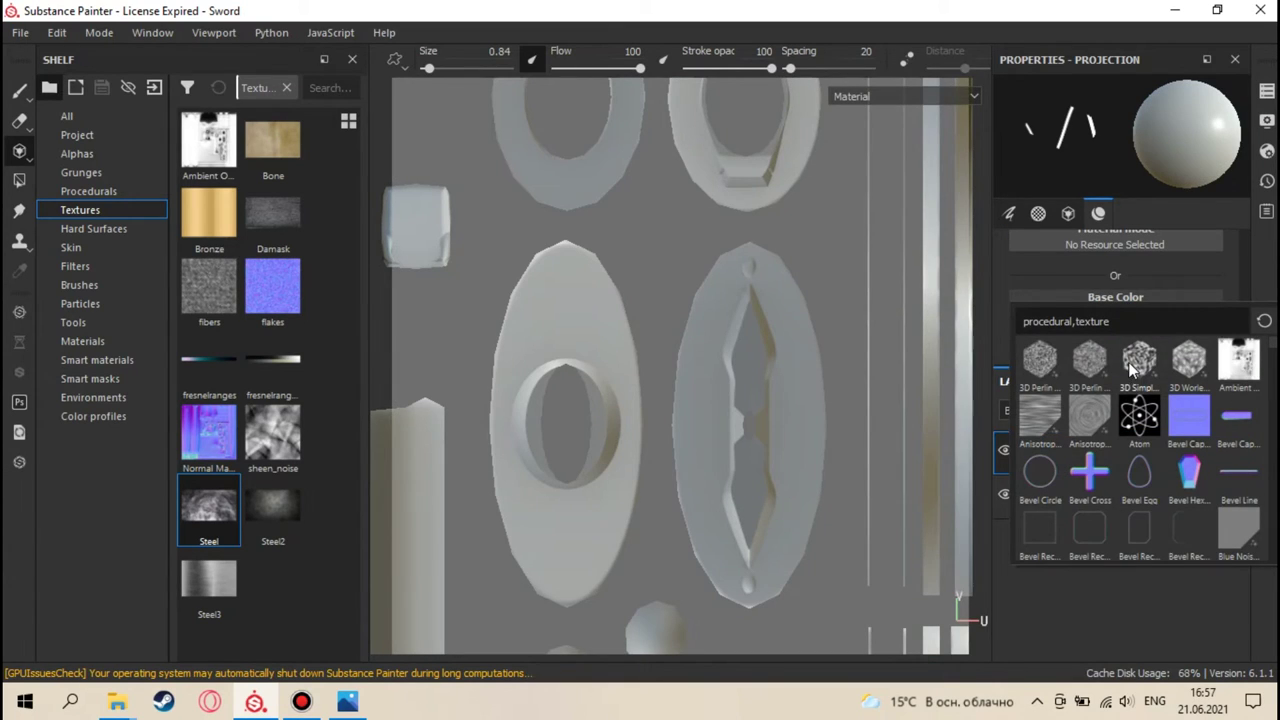
{"action": "left_click", "coordinate": [1148, 275]}
{"action": "left_click_drag", "start_coordinate": [215, 505], "coordinate": [1086, 312]}
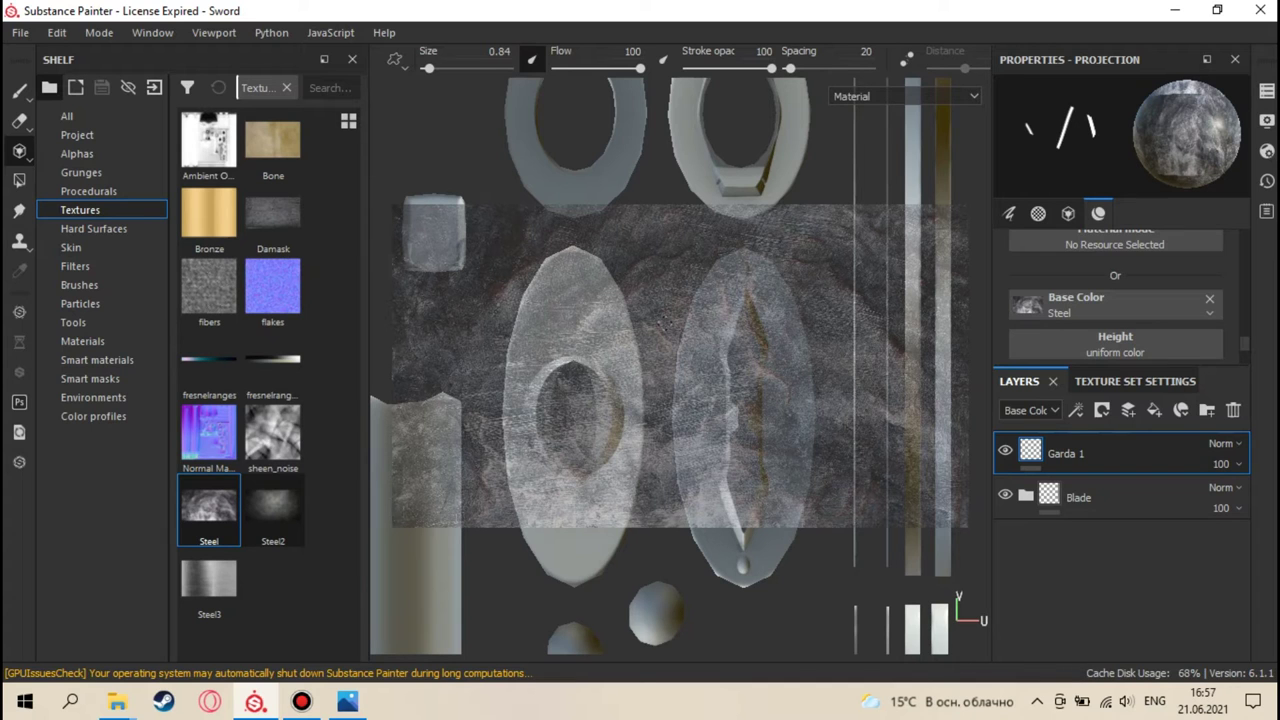
{"action": "middle_click_drag", "start_coordinate": [673, 337], "coordinate": [745, 291]}
{"action": "key", "text": "s"}
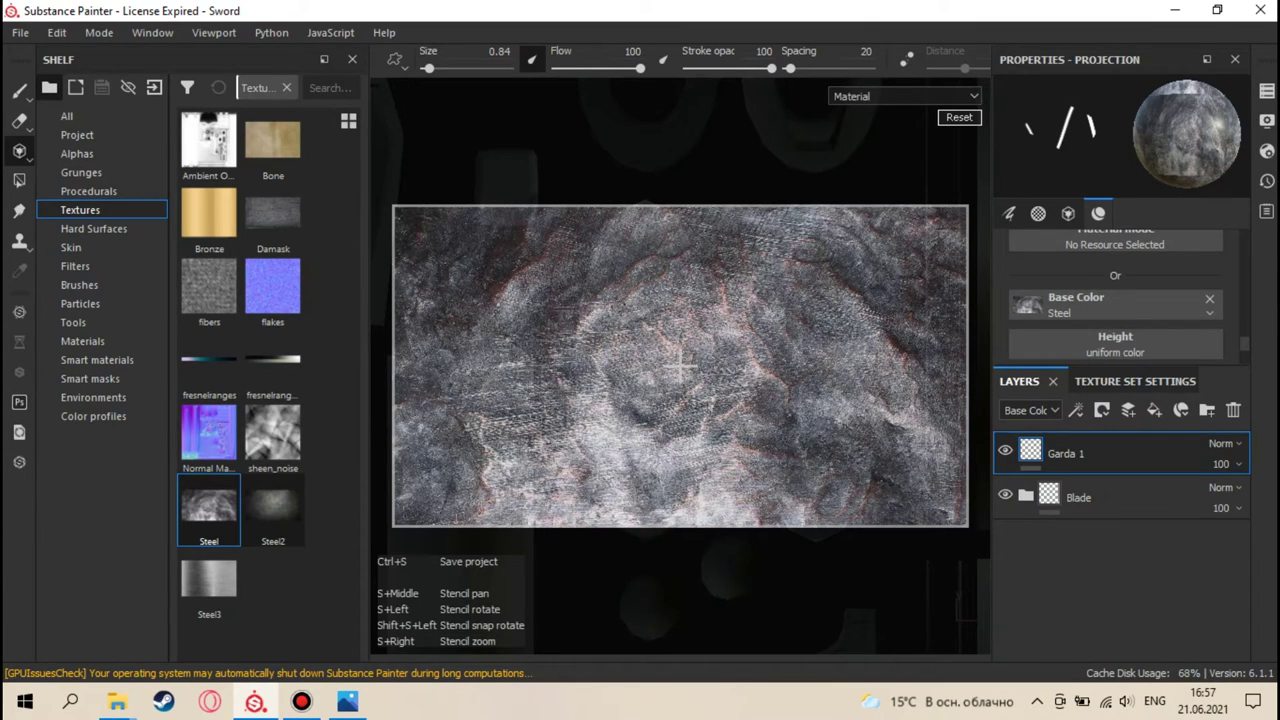
- Scale the Steel stencil and rotate it upright over the left guard piece
{"action": "key", "text": "s"}
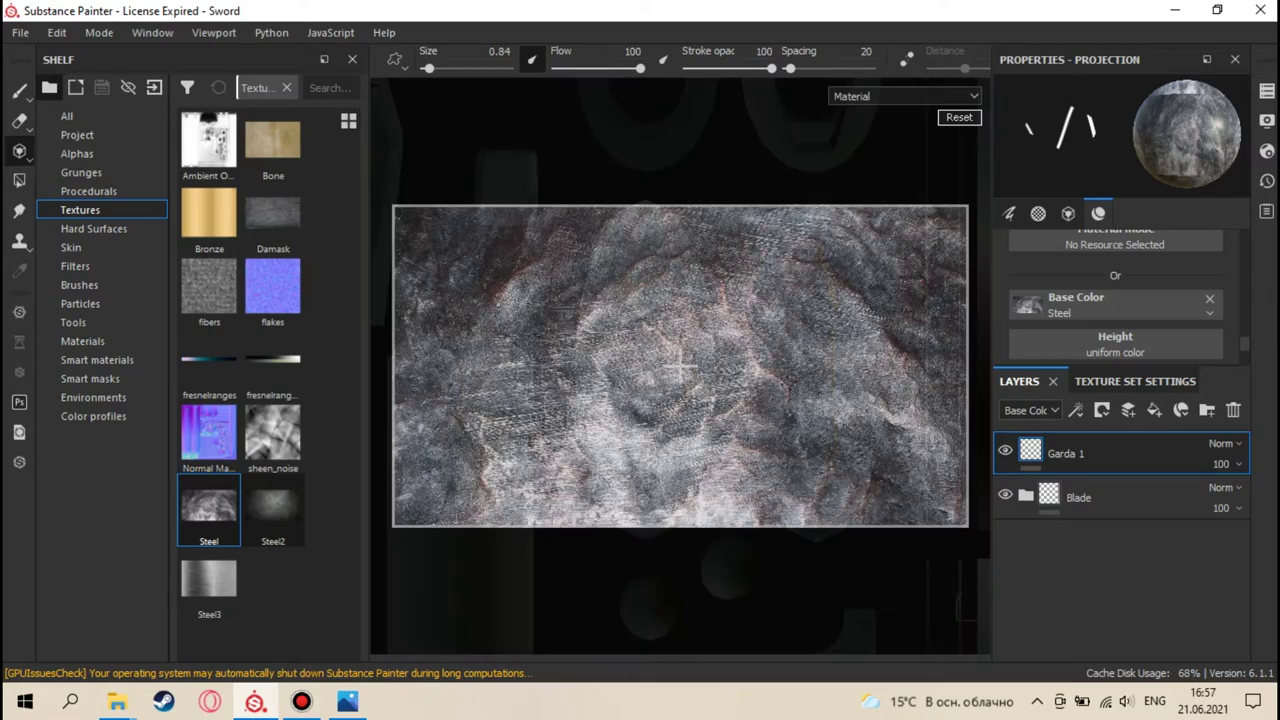
{"action": "right_click_drag", "start_coordinate": [788, 383], "coordinate": [783, 320]}
{"action": "right_click_drag", "start_coordinate": [730, 420], "coordinate": [728, 398]}
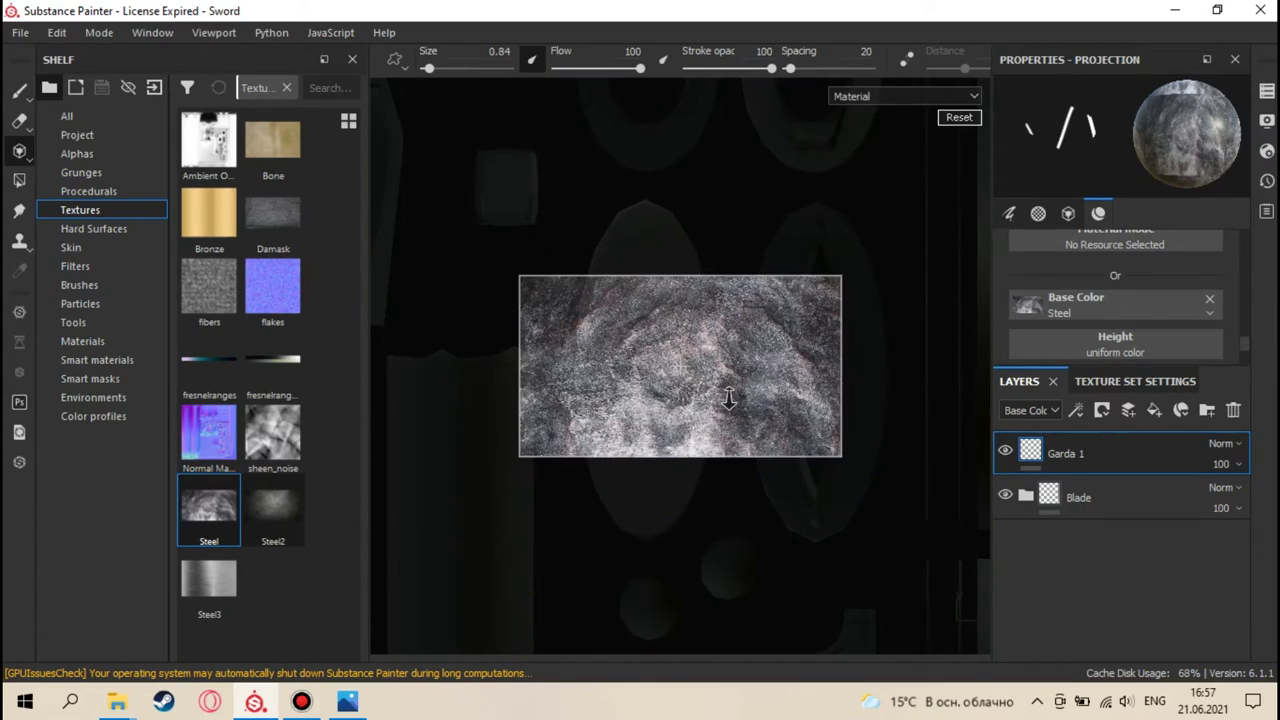
{"action": "left_click_drag", "start_coordinate": [605, 385], "coordinate": [644, 313]}
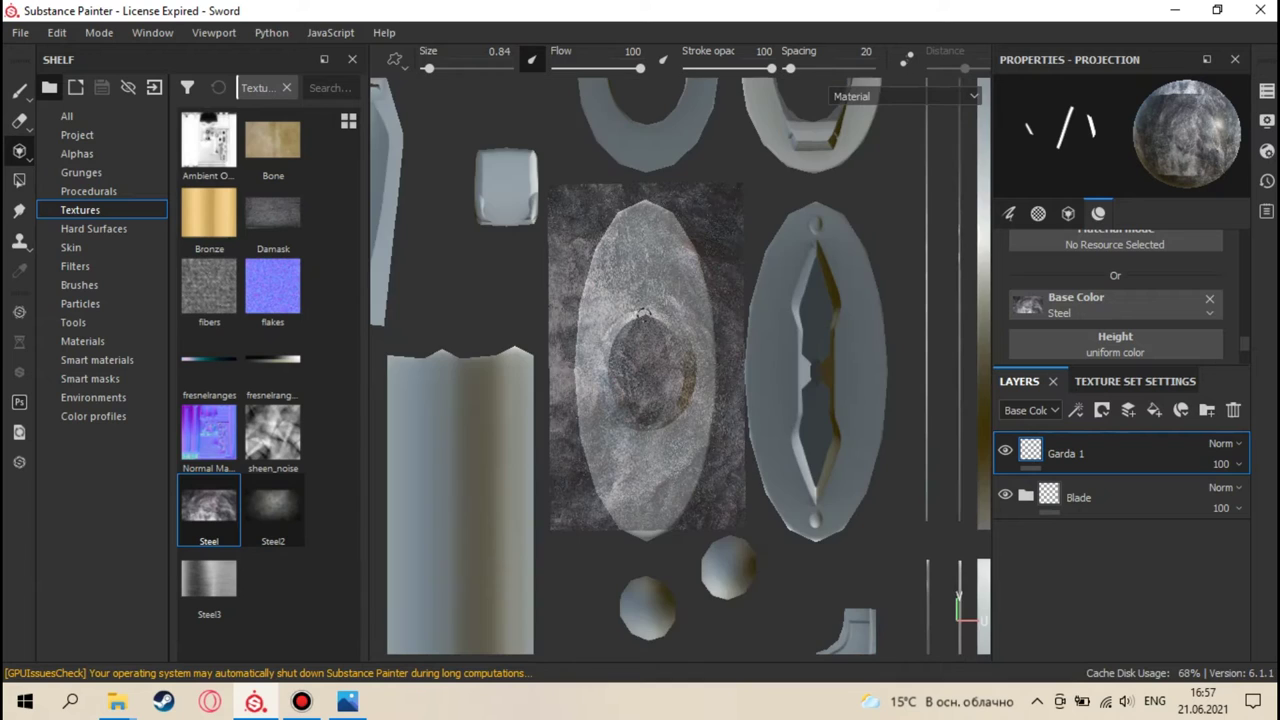
- At brush size 4.48, project steel over the oval guard piece and around its hole
{"action": "mouse_move", "coordinate": [644, 313]}
{"action": "right_mouse_down", "text": "ctrl"}
{"action": "mouse_move", "coordinate": [656, 314]}
{"action": "mouse_move", "coordinate": [645, 315]}
{"action": "right_mouse_up", "text": "ctrl"}
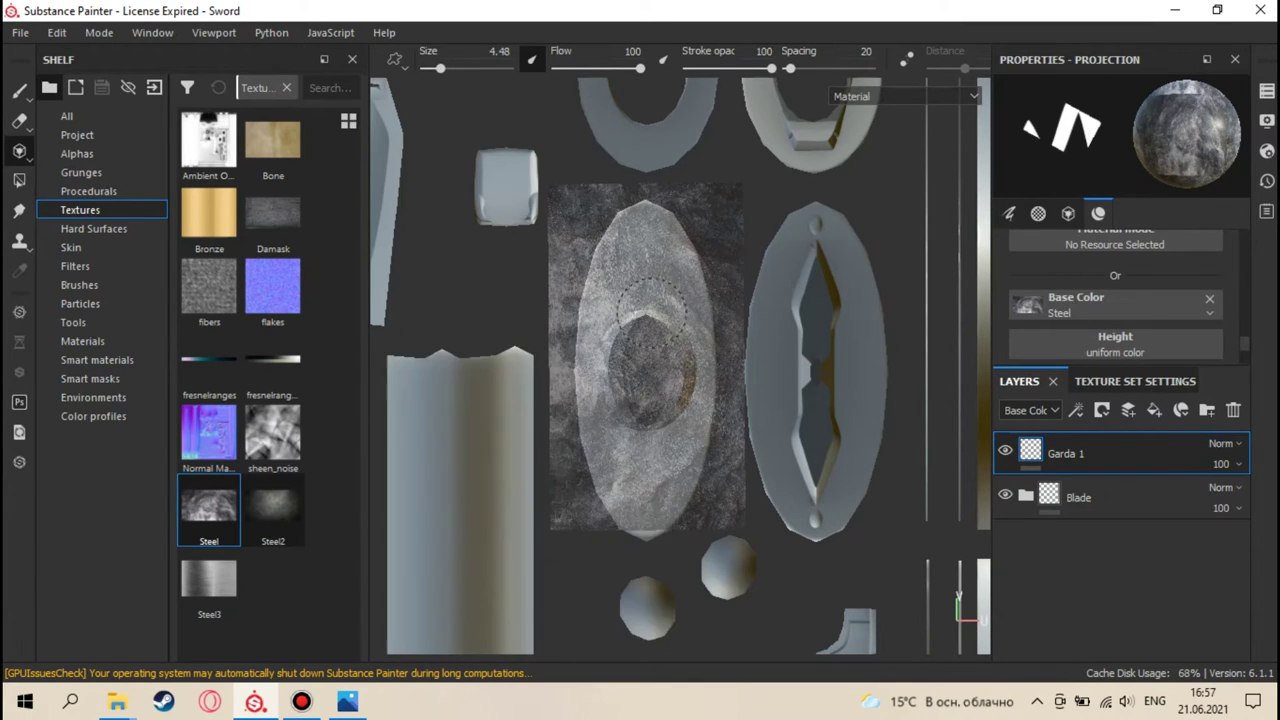
{"action": "scroll", "coordinate": [1160, 292], "scroll_direction": "up", "scroll_amount": 6}
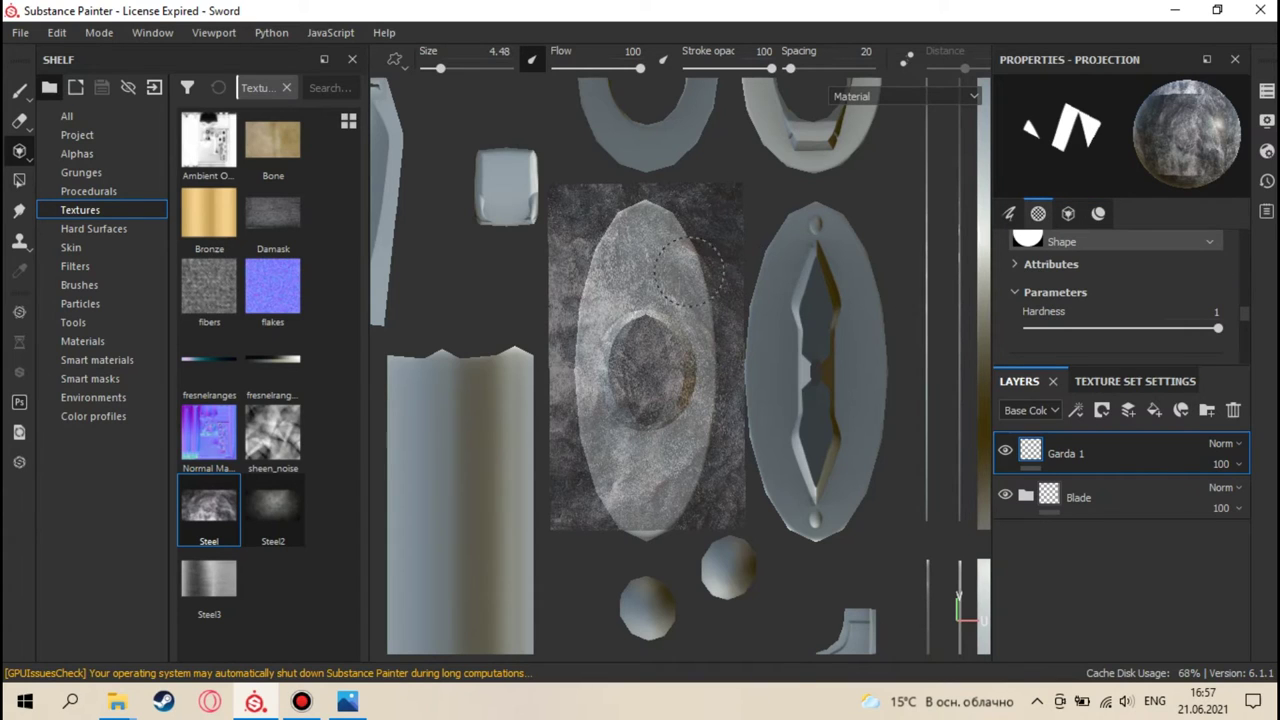
{"action": "mouse_move", "coordinate": [612, 266]}
{"action": "left_mouse_down"}
{"action": "mouse_move", "coordinate": [651, 222]}
{"action": "mouse_move", "coordinate": [618, 212]}
{"action": "mouse_move", "coordinate": [661, 216]}
{"action": "mouse_move", "coordinate": [692, 335]}
{"action": "mouse_move", "coordinate": [690, 440]}
{"action": "mouse_move", "coordinate": [635, 525]}
{"action": "mouse_move", "coordinate": [650, 518]}
{"action": "mouse_move", "coordinate": [618, 488]}
{"action": "mouse_move", "coordinate": [603, 435]}
{"action": "mouse_move", "coordinate": [612, 392]}
{"action": "left_mouse_up"}
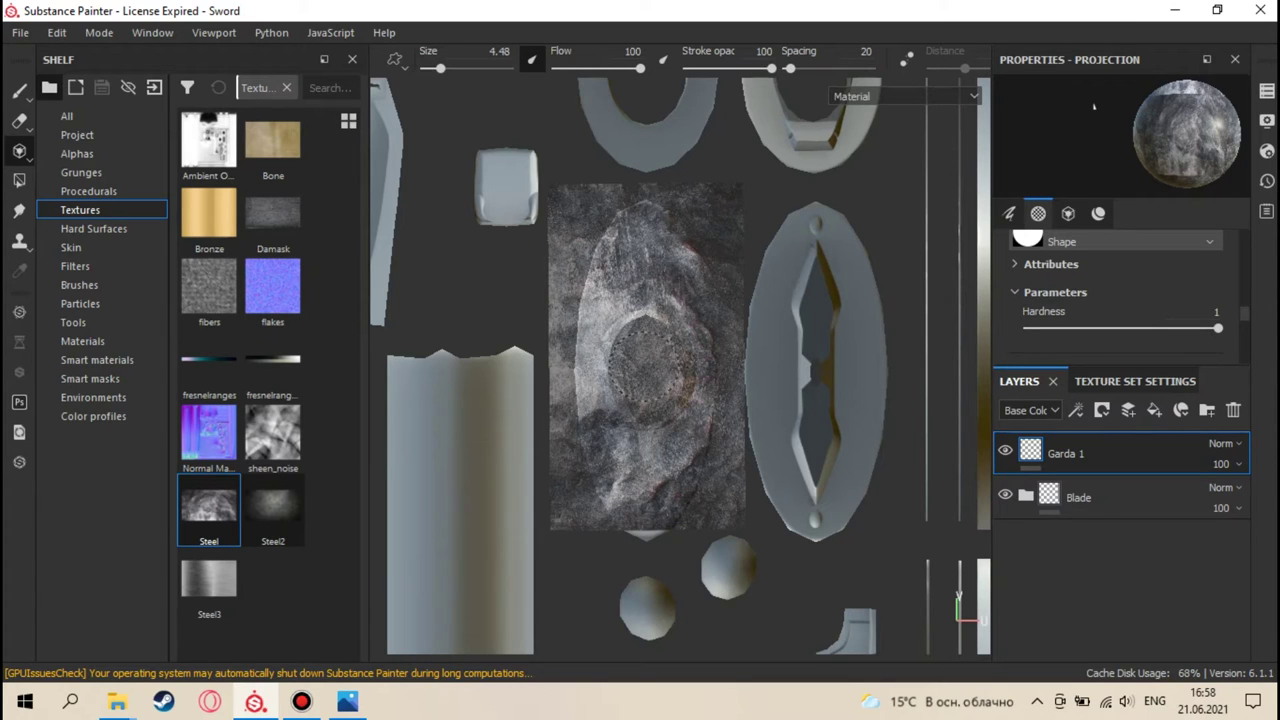
{"action": "middle_click_drag", "start_coordinate": [658, 390], "coordinate": [658, 373], "text": "alt"}
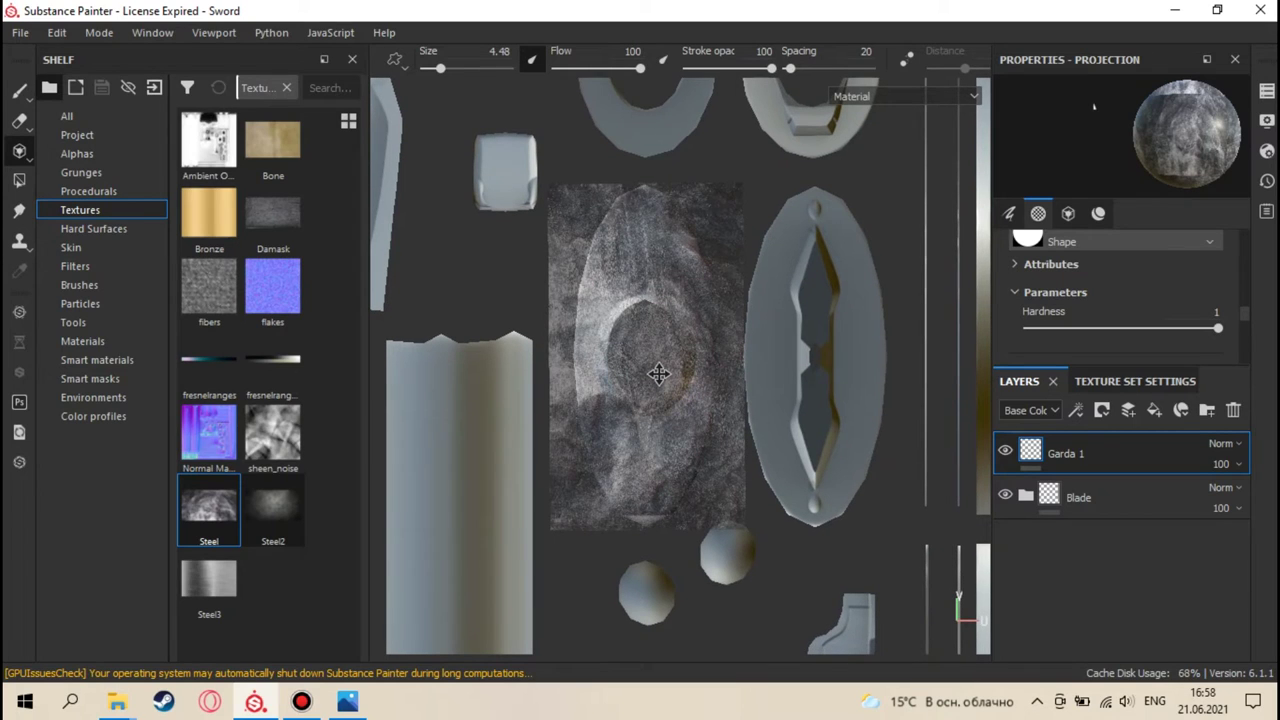
{"action": "mouse_move", "coordinate": [628, 378]}
{"action": "left_mouse_down"}
{"action": "mouse_move", "coordinate": [601, 470]}
{"action": "mouse_move", "coordinate": [612, 440]}
{"action": "mouse_move", "coordinate": [608, 505]}
{"action": "mouse_move", "coordinate": [603, 456]}
{"action": "mouse_move", "coordinate": [648, 515]}
{"action": "mouse_move", "coordinate": [682, 518]}
{"action": "mouse_move", "coordinate": [675, 425]}
{"action": "mouse_move", "coordinate": [640, 420]}
{"action": "mouse_move", "coordinate": [600, 390]}
{"action": "mouse_move", "coordinate": [603, 295]}
{"action": "mouse_move", "coordinate": [640, 215]}
{"action": "mouse_move", "coordinate": [662, 222]}
{"action": "mouse_move", "coordinate": [700, 282]}
{"action": "mouse_move", "coordinate": [686, 376]}
{"action": "left_mouse_up"}
{"action": "mouse_move", "coordinate": [622, 337]}
{"action": "left_mouse_down"}
{"action": "mouse_move", "coordinate": [655, 290]}
{"action": "mouse_move", "coordinate": [650, 302]}
{"action": "left_mouse_up"}
{"action": "key", "text": "s"}
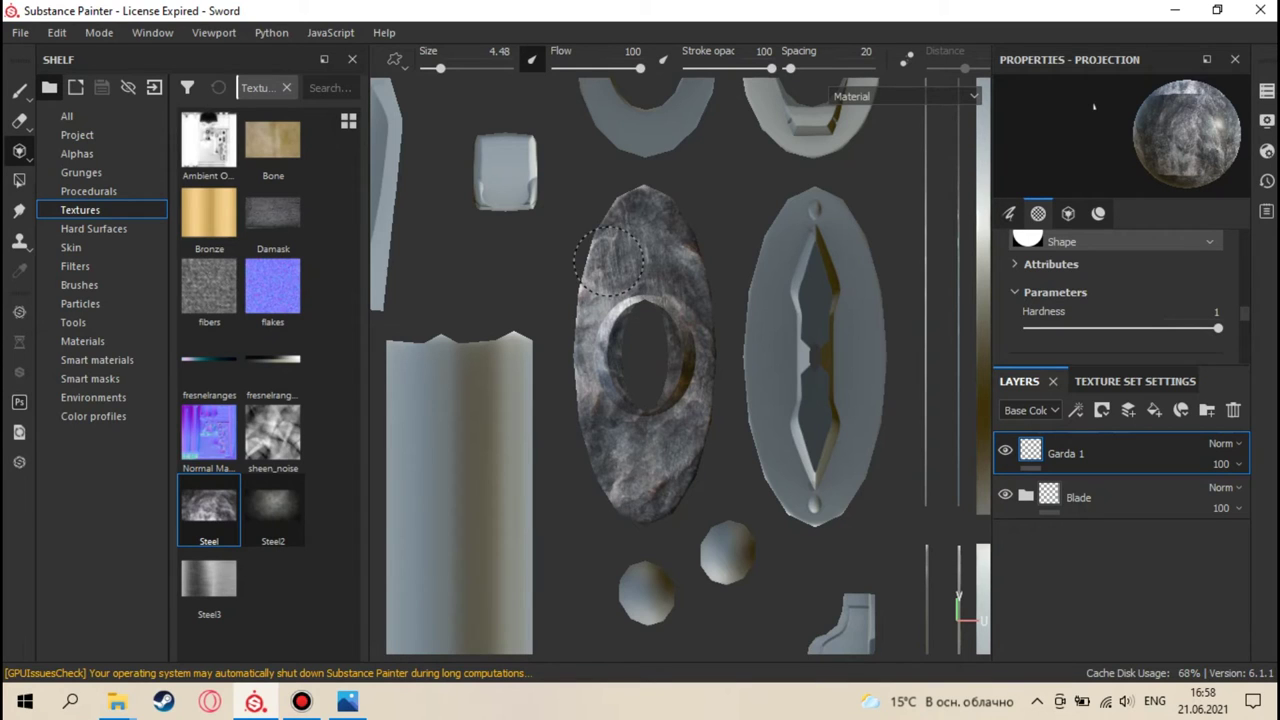
{"action": "key", "text": "s"}
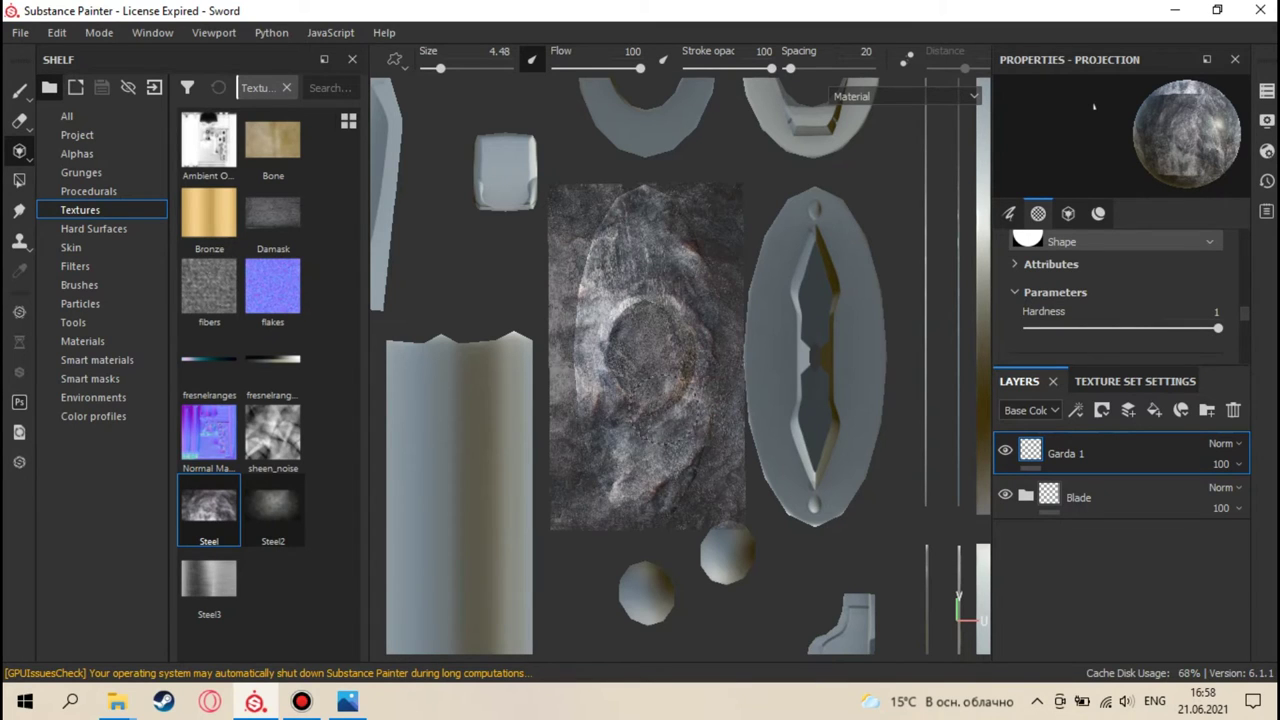
{"action": "left_click", "coordinate": [20, 92]}
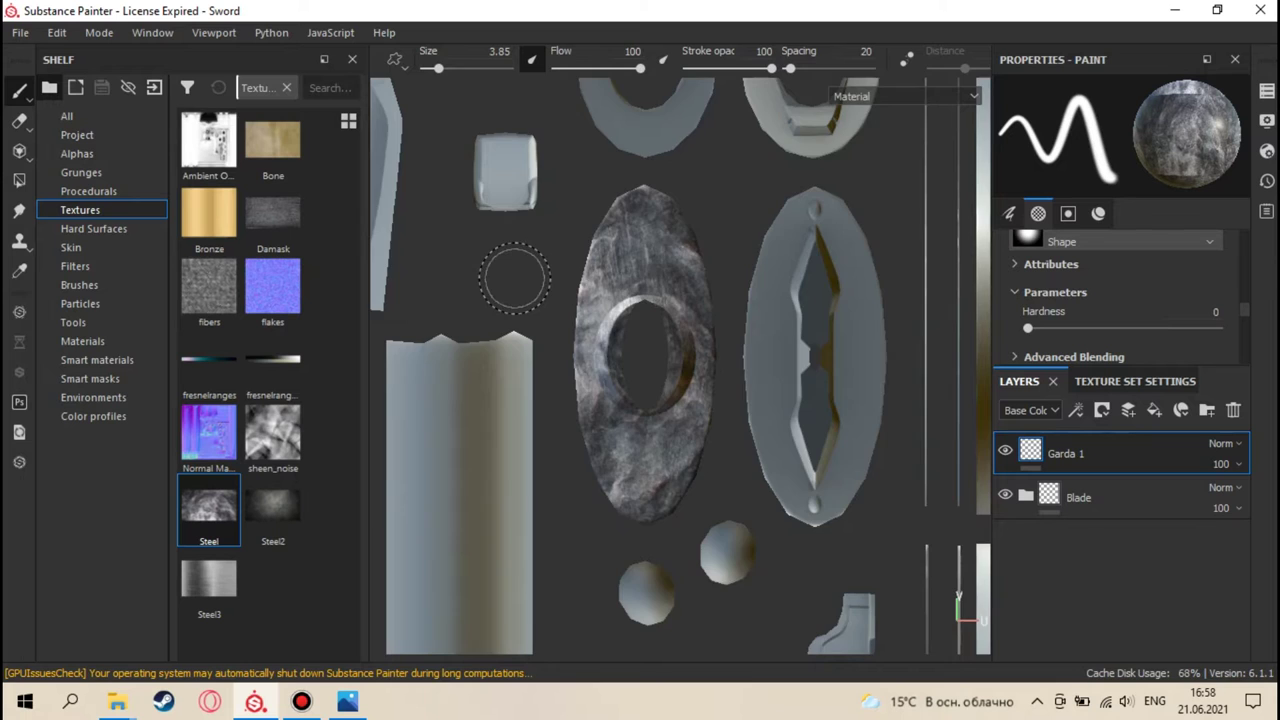
- Project Steel onto the middle guard UV island, including its inner slit
{"action": "key", "text": "F2"}
{"action": "left_click_drag", "start_coordinate": [567, 366], "coordinate": [763, 372], "text": "alt"}
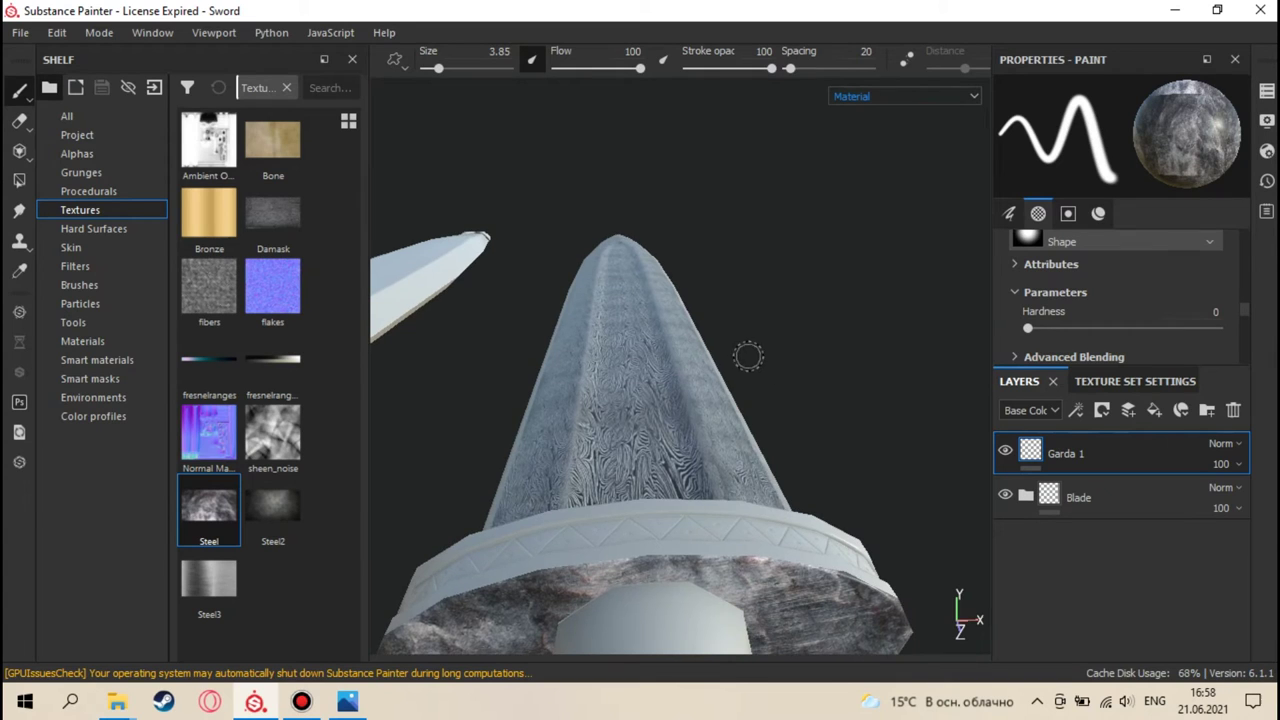
{"action": "key", "text": "F2"}
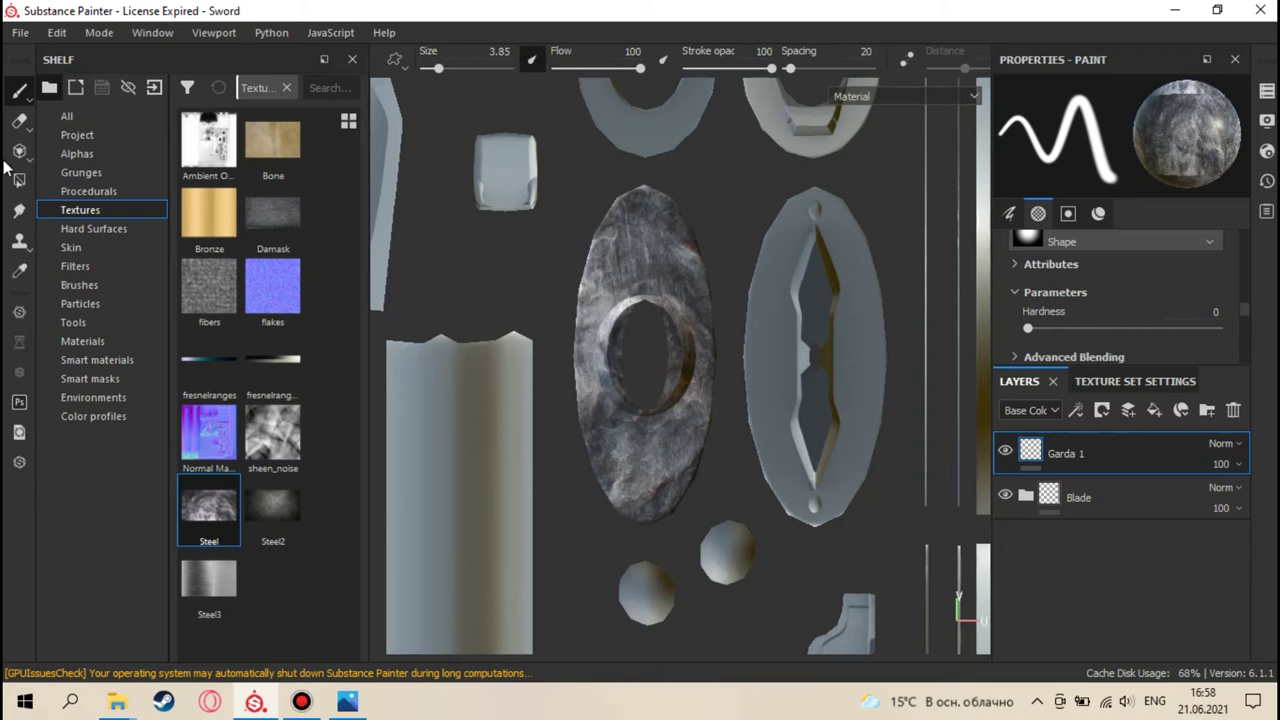
{"action": "key", "text": "3"}
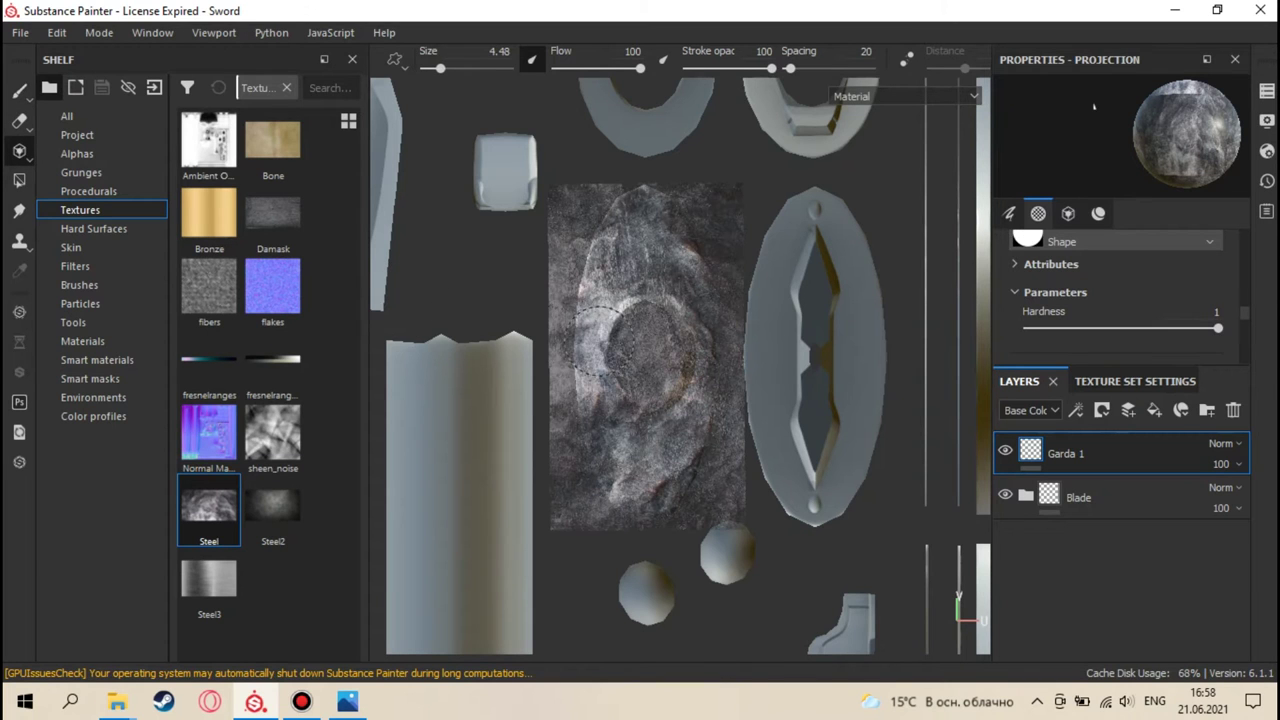
{"action": "middle_click_drag", "start_coordinate": [780, 352], "coordinate": [585, 349]}
{"action": "mouse_move", "coordinate": [619, 311]}
{"action": "left_mouse_down"}
{"action": "mouse_move", "coordinate": [625, 235]}
{"action": "mouse_move", "coordinate": [662, 217]}
{"action": "mouse_move", "coordinate": [698, 275]}
{"action": "mouse_move", "coordinate": [702, 382]}
{"action": "mouse_move", "coordinate": [672, 478]}
{"action": "mouse_move", "coordinate": [638, 500]}
{"action": "mouse_move", "coordinate": [607, 437]}
{"action": "mouse_move", "coordinate": [594, 292]}
{"action": "left_mouse_up"}
{"action": "mouse_move", "coordinate": [598, 343]}
{"action": "left_mouse_down"}
{"action": "mouse_move", "coordinate": [615, 450]}
{"action": "mouse_move", "coordinate": [640, 430]}
{"action": "mouse_move", "coordinate": [647, 288]}
{"action": "left_mouse_up"}
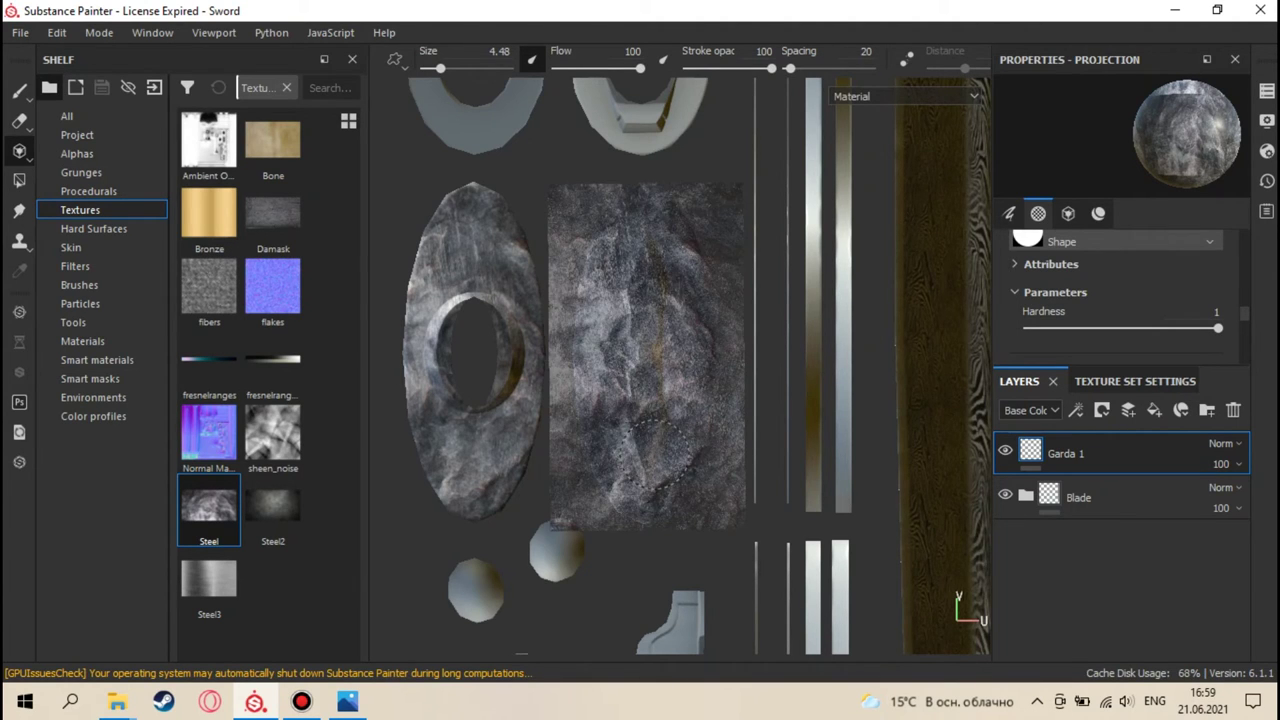
- Scale the projected Steel stencil down to a small rectangle
{"action": "middle_click_drag", "start_coordinate": [609, 451], "coordinate": [718, 270]}
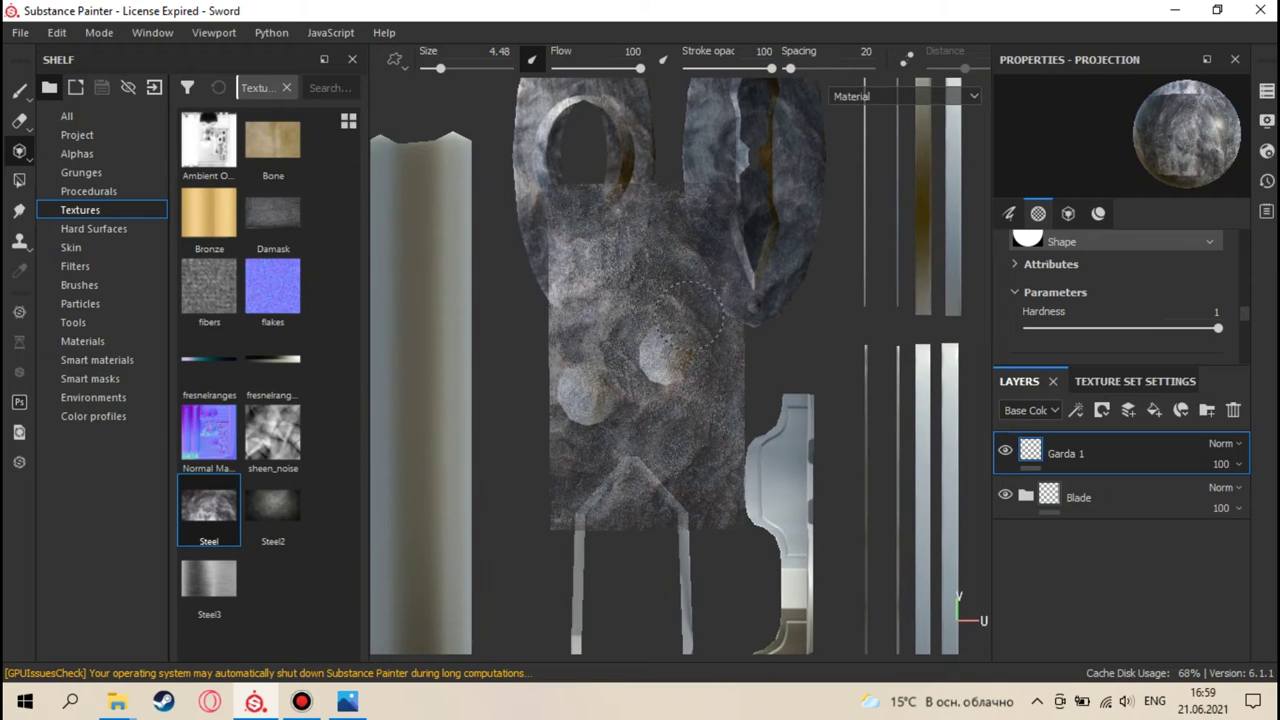
{"action": "key", "text": "s"}
{"action": "right_click_drag", "start_coordinate": [677, 329], "coordinate": [665, 225]}
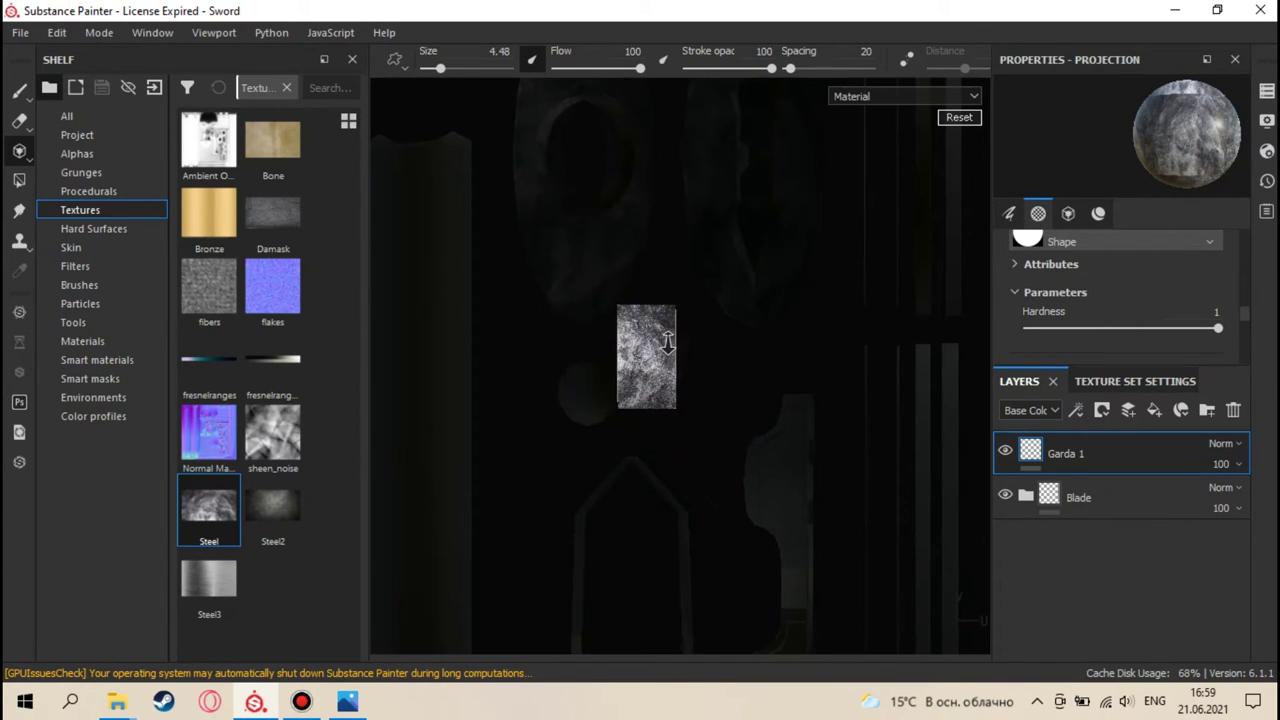
- Shrink the brush to 2.3 and paint steel over the small round guard islands
{"action": "scroll", "coordinate": [664, 351], "scroll_direction": "up", "scroll_amount": 2}
{"action": "scroll", "coordinate": [640, 365], "scroll_direction": "down", "scroll_amount": 1}
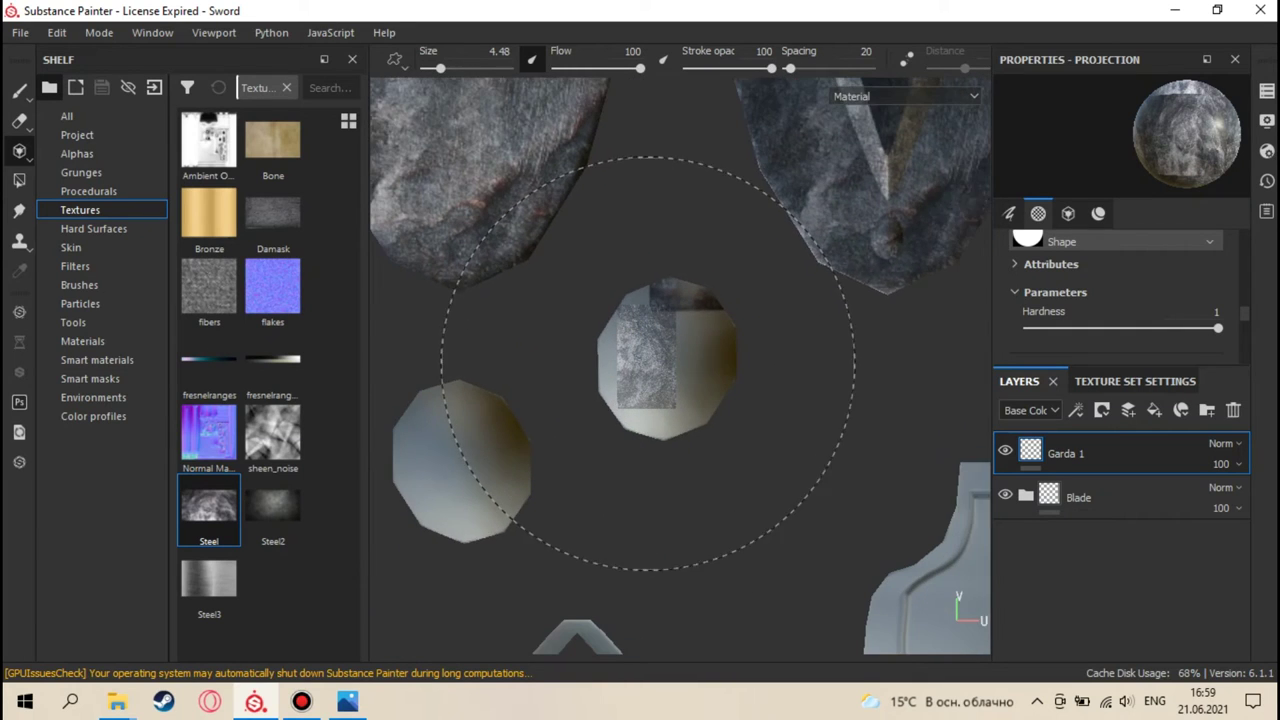
{"action": "scroll", "coordinate": [636, 370], "scroll_direction": "down", "scroll_amount": 3}
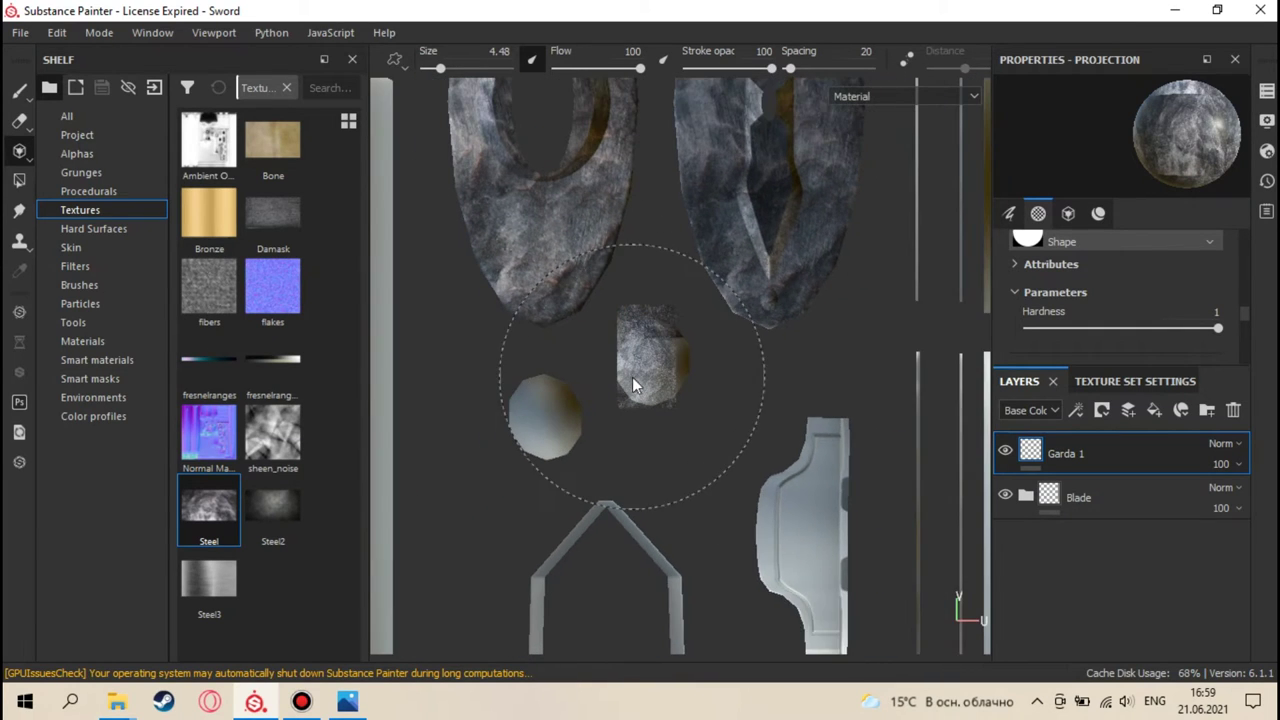
{"action": "right_click", "coordinate": [637, 386]}
{"action": "middle_click_drag", "start_coordinate": [630, 354], "coordinate": [619, 347]}
{"action": "right_click_drag", "start_coordinate": [619, 347], "coordinate": [677, 274], "text": "alt"}
{"action": "mouse_move", "coordinate": [639, 355]}
{"action": "middle_mouse_down"}
{"action": "mouse_move", "coordinate": [626, 349]}
{"action": "mouse_move", "coordinate": [646, 369]}
{"action": "middle_mouse_up"}
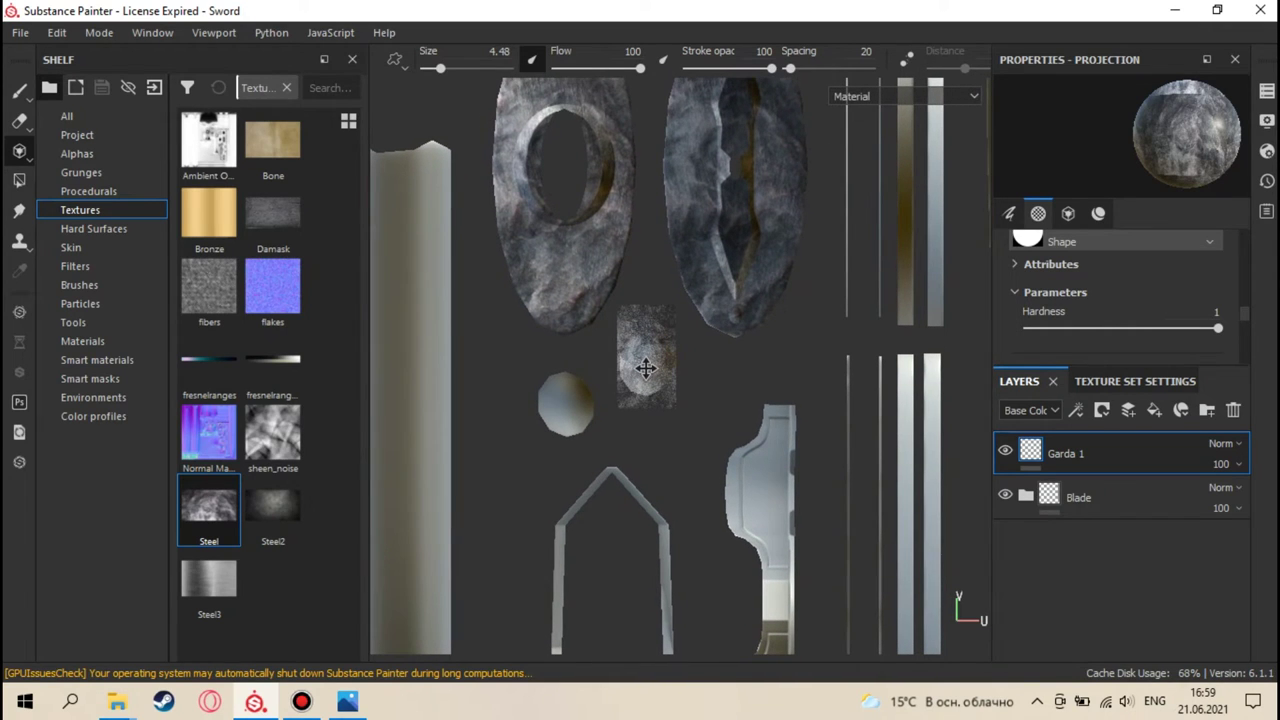
{"action": "scroll", "coordinate": [646, 367], "scroll_direction": "up", "scroll_amount": 1}
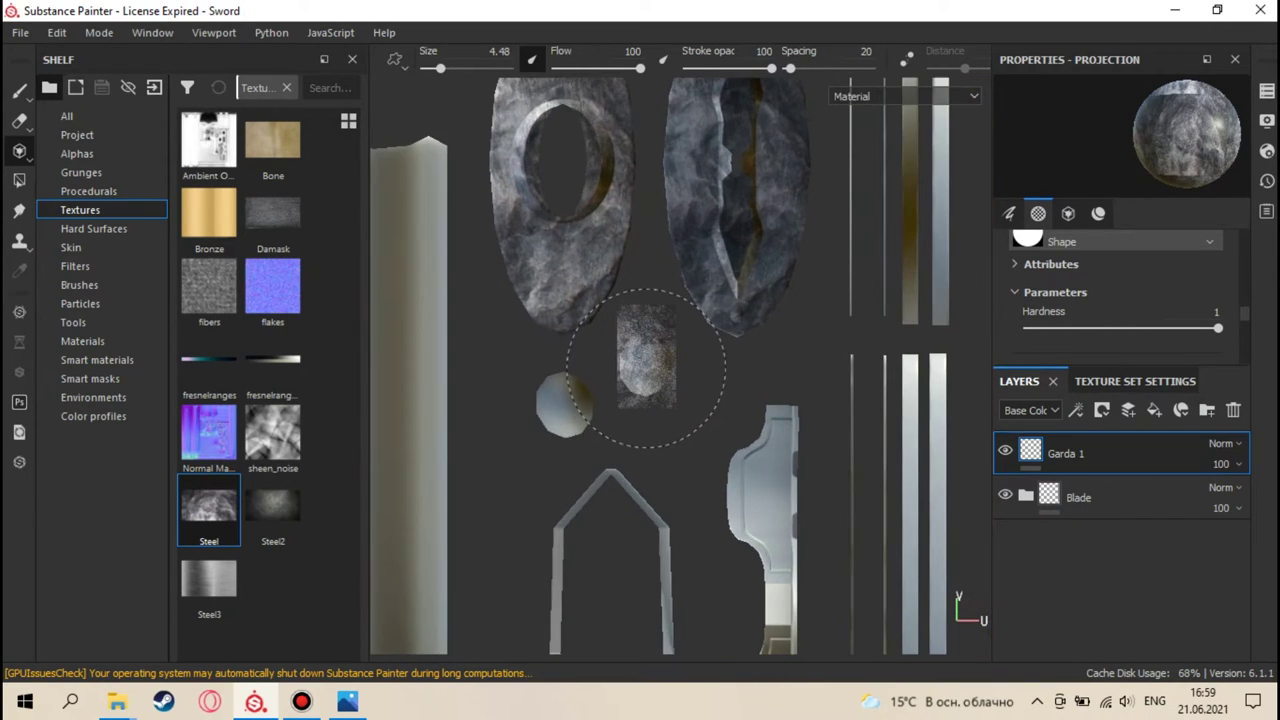
{"action": "right_click_drag", "start_coordinate": [646, 367], "coordinate": [615, 367], "text": "ctrl"}
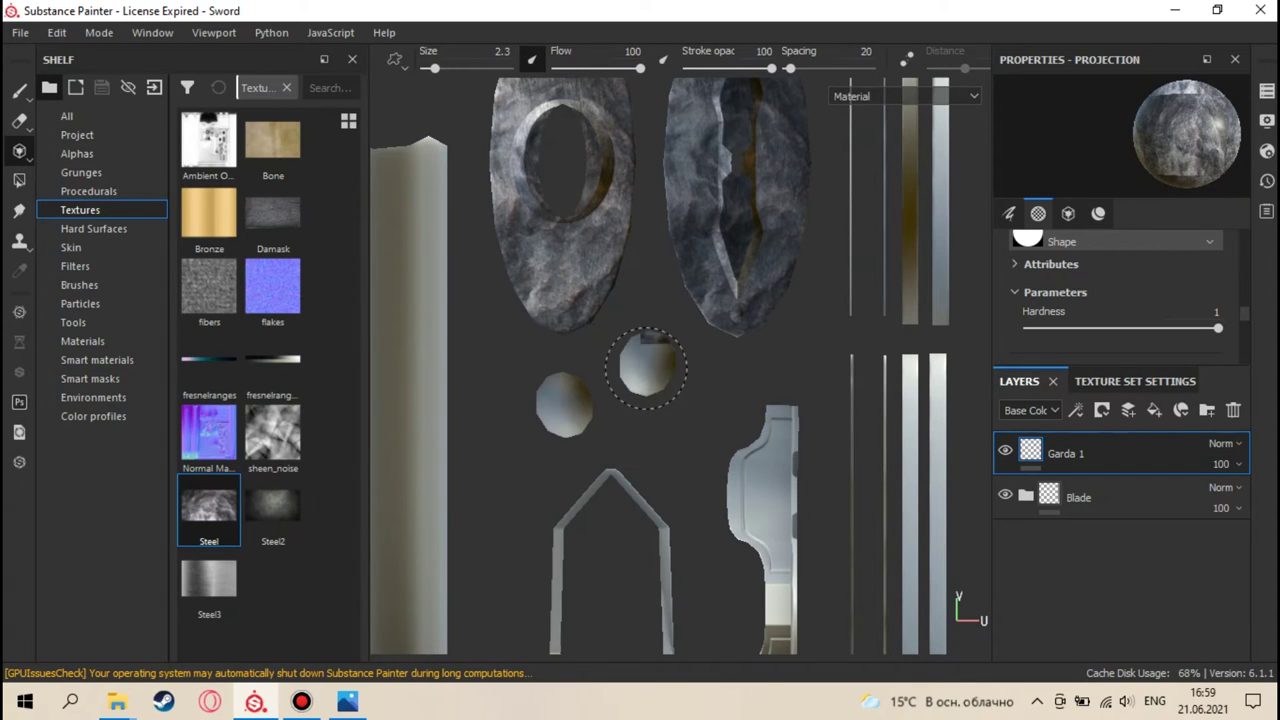
{"action": "middle_click_drag", "start_coordinate": [655, 376], "coordinate": [686, 351]}
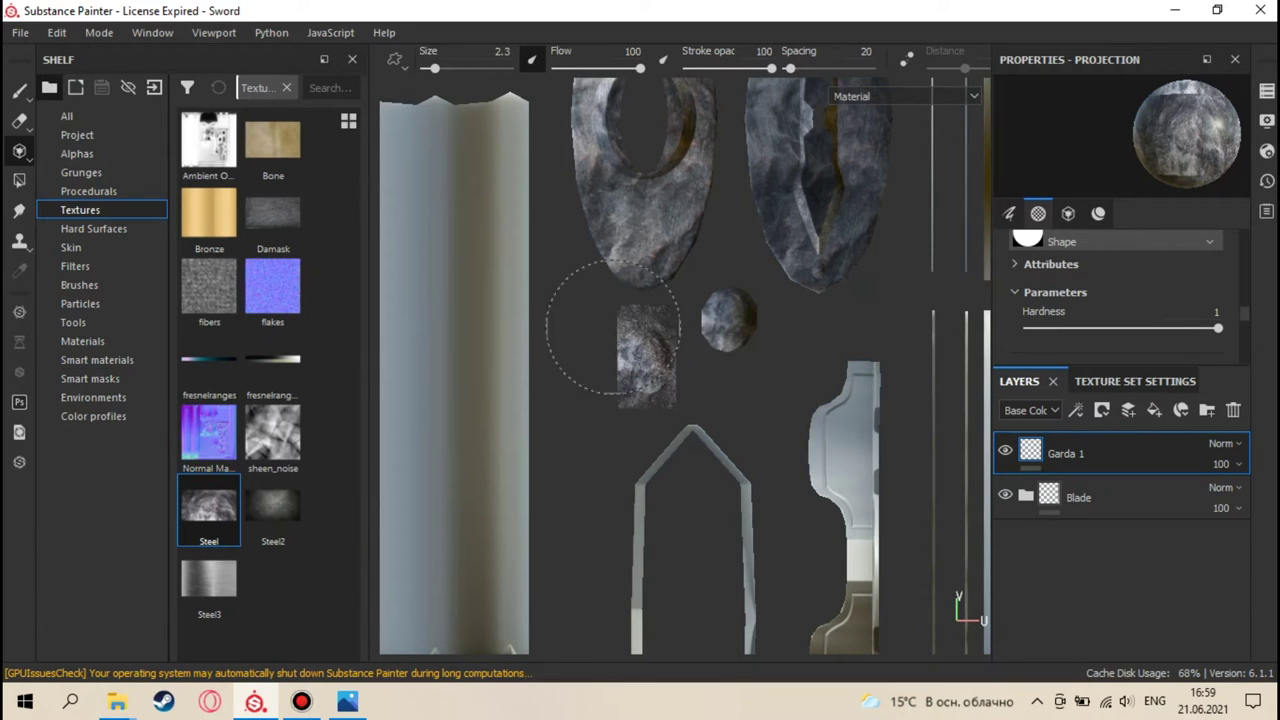
{"action": "left_click", "coordinate": [19, 90]}
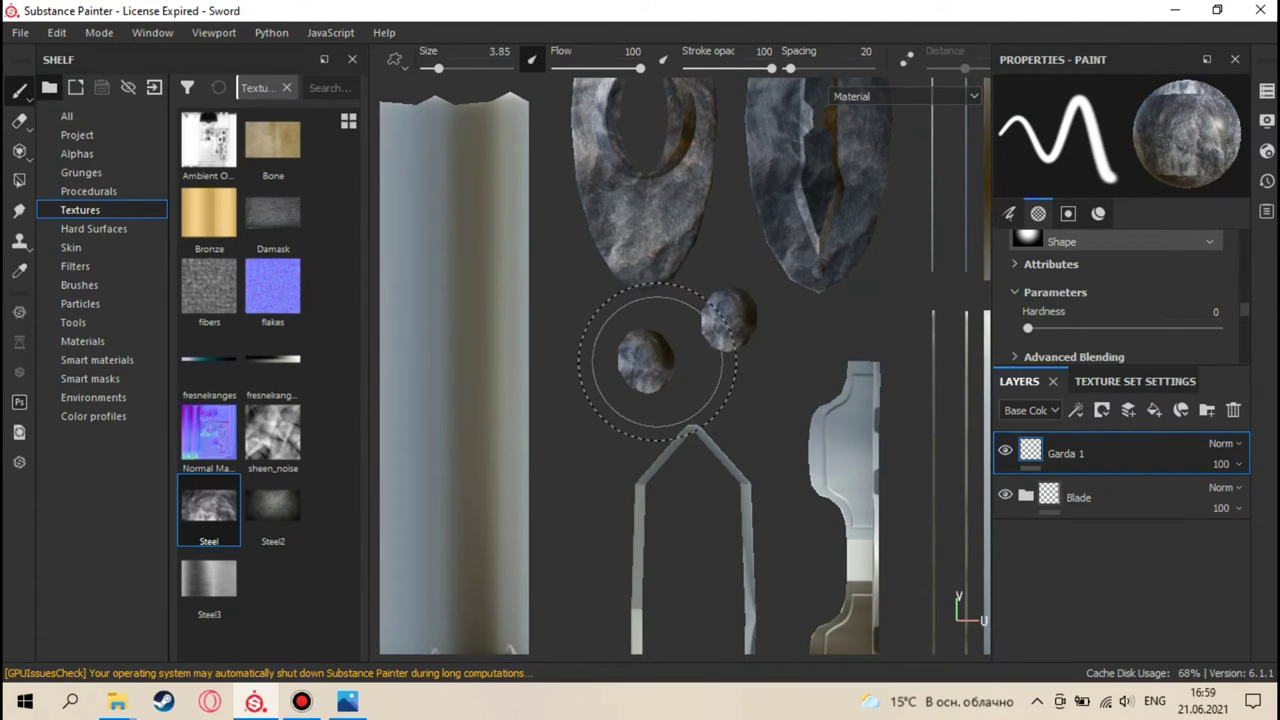
{"action": "key", "text": "F2"}
- Compare a guard close-up with Reference.jpg, then add a new layer above Garda 1
{"action": "mouse_move", "coordinate": [674, 465]}
{"action": "left_mouse_down", "text": "alt"}
{"action": "mouse_move", "coordinate": [677, 400]}
{"action": "mouse_move", "coordinate": [215, 322]}
{"action": "mouse_move", "coordinate": [536, 427]}
{"action": "mouse_move", "coordinate": [560, 331]}
{"action": "mouse_move", "coordinate": [586, 323]}
{"action": "mouse_move", "coordinate": [805, 320]}
{"action": "mouse_move", "coordinate": [717, 394]}
{"action": "mouse_move", "coordinate": [606, 406]}
{"action": "mouse_move", "coordinate": [686, 343]}
{"action": "mouse_move", "coordinate": [686, 303]}
{"action": "mouse_move", "coordinate": [820, 360]}
{"action": "mouse_move", "coordinate": [780, 434]}
{"action": "mouse_move", "coordinate": [729, 360]}
{"action": "mouse_move", "coordinate": [552, 465]}
{"action": "mouse_move", "coordinate": [563, 349]}
{"action": "mouse_move", "coordinate": [643, 391]}
{"action": "mouse_move", "coordinate": [531, 362]}
{"action": "mouse_move", "coordinate": [663, 363]}
{"action": "mouse_move", "coordinate": [575, 293]}
{"action": "mouse_move", "coordinate": [503, 277]}
{"action": "mouse_move", "coordinate": [663, 349]}
{"action": "left_mouse_up", "text": "alt"}
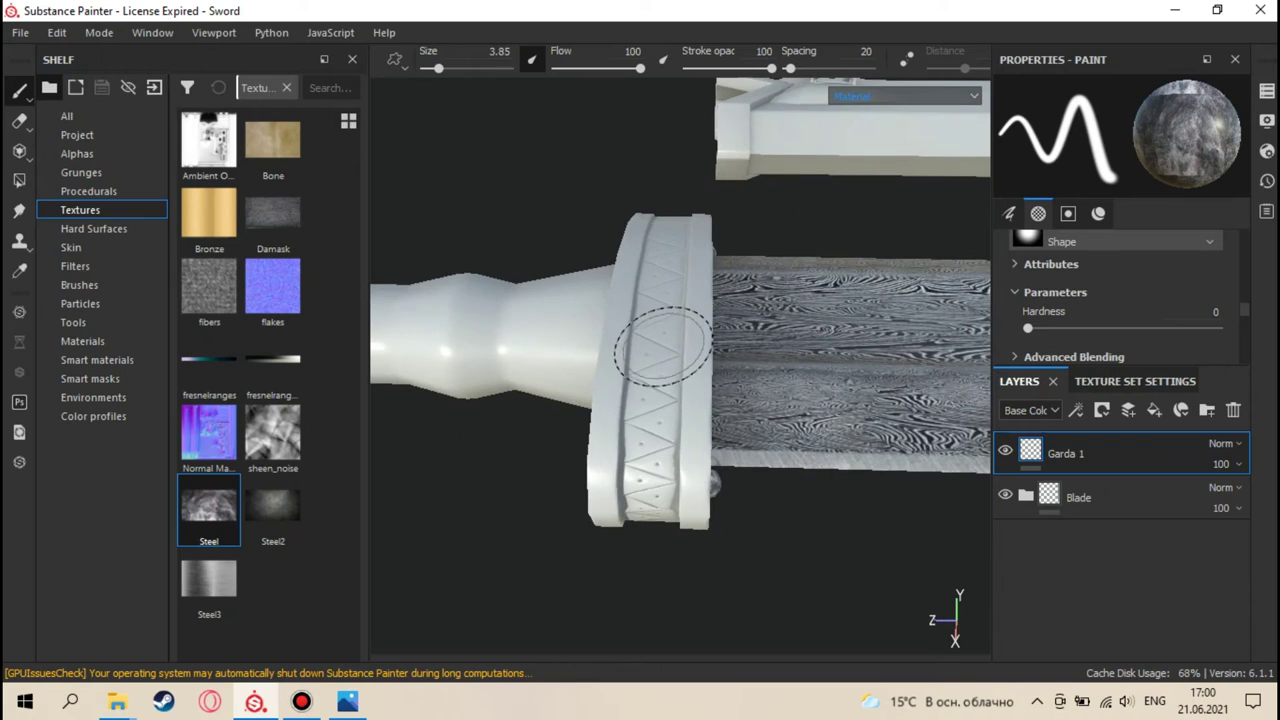
{"action": "left_click", "coordinate": [362, 708]}
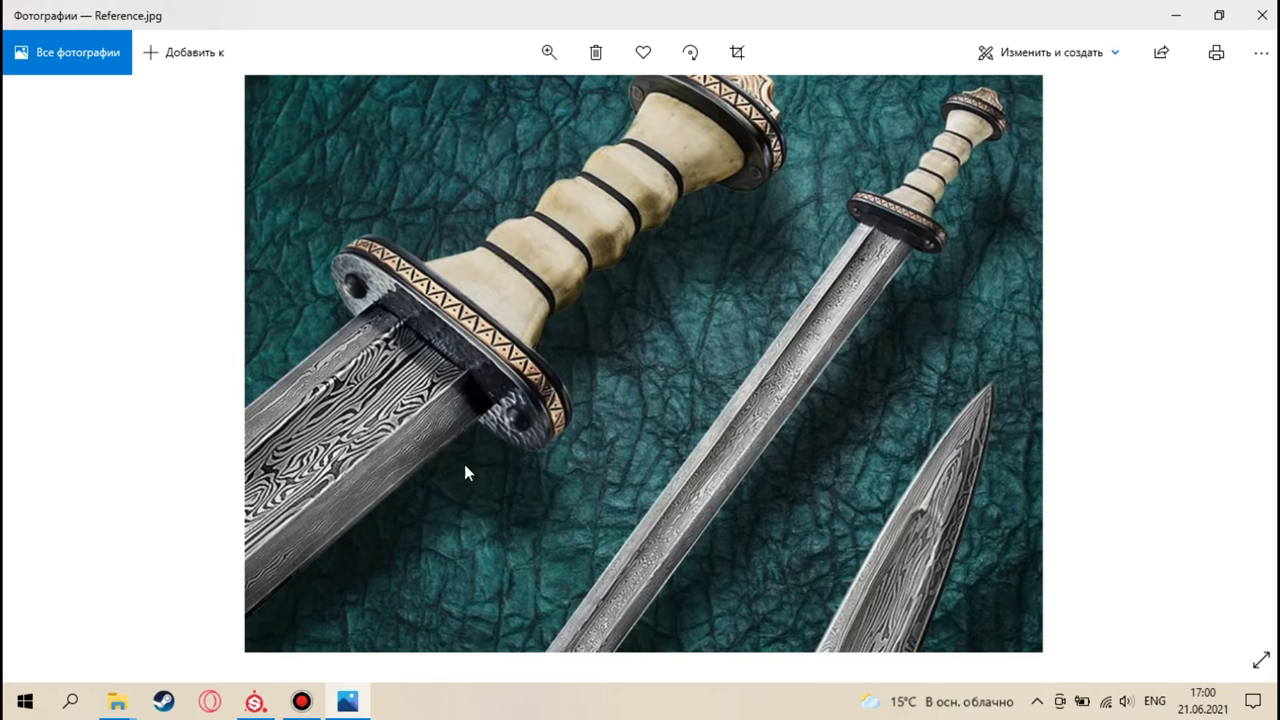
{"action": "left_click", "coordinate": [257, 703]}
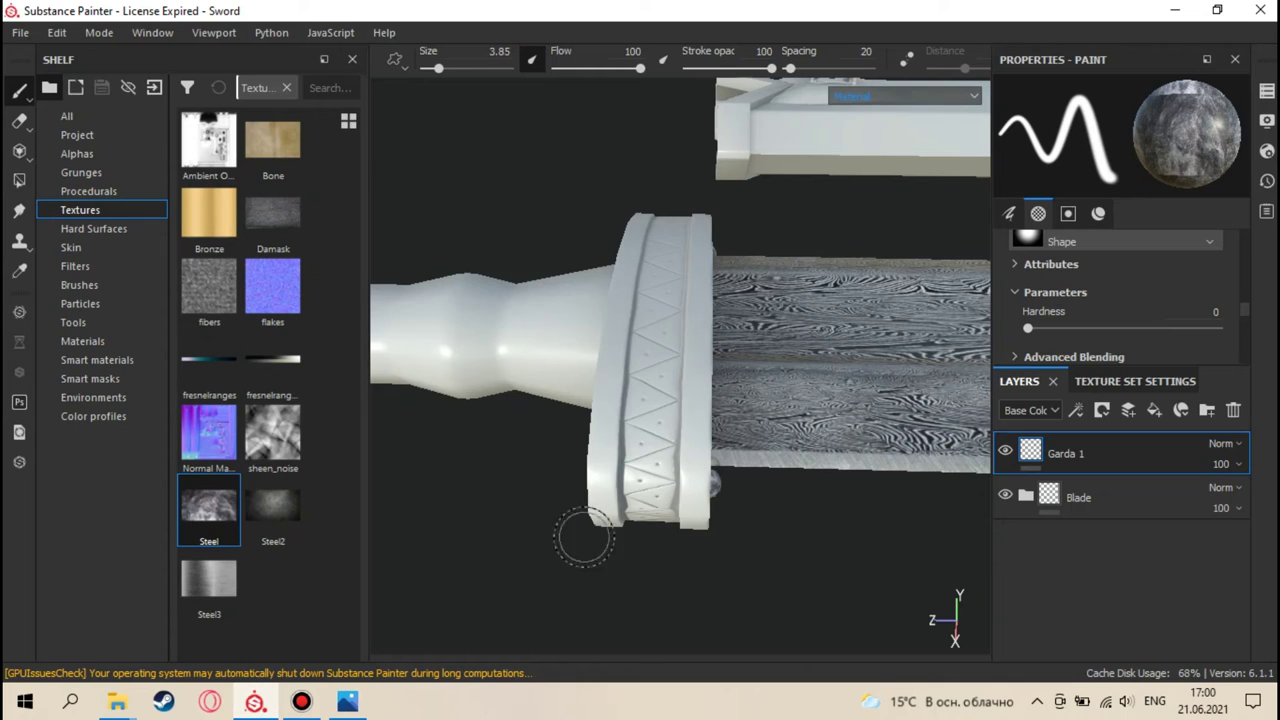
{"action": "left_click", "coordinate": [1129, 410]}
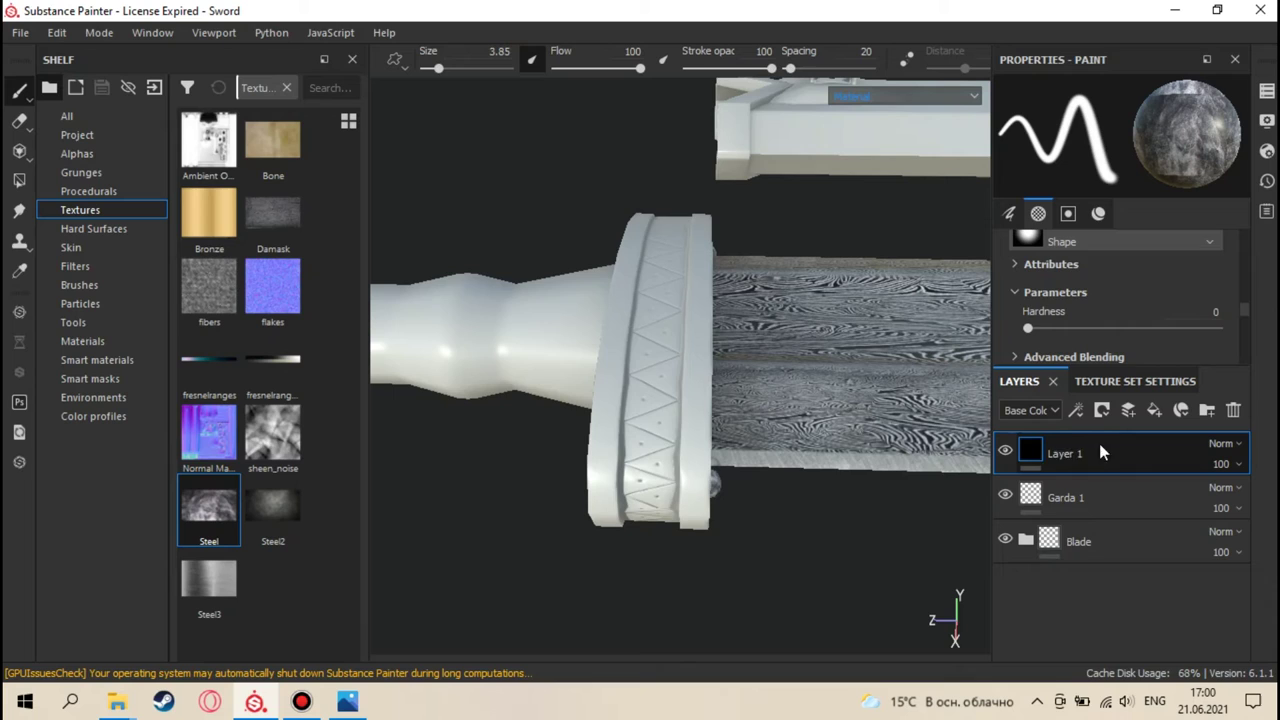
- Rename Layer 1 to 'Garda 2'
{"action": "double_click", "coordinate": [1070, 453]}
{"action": "type", "text": "Garda 2"}
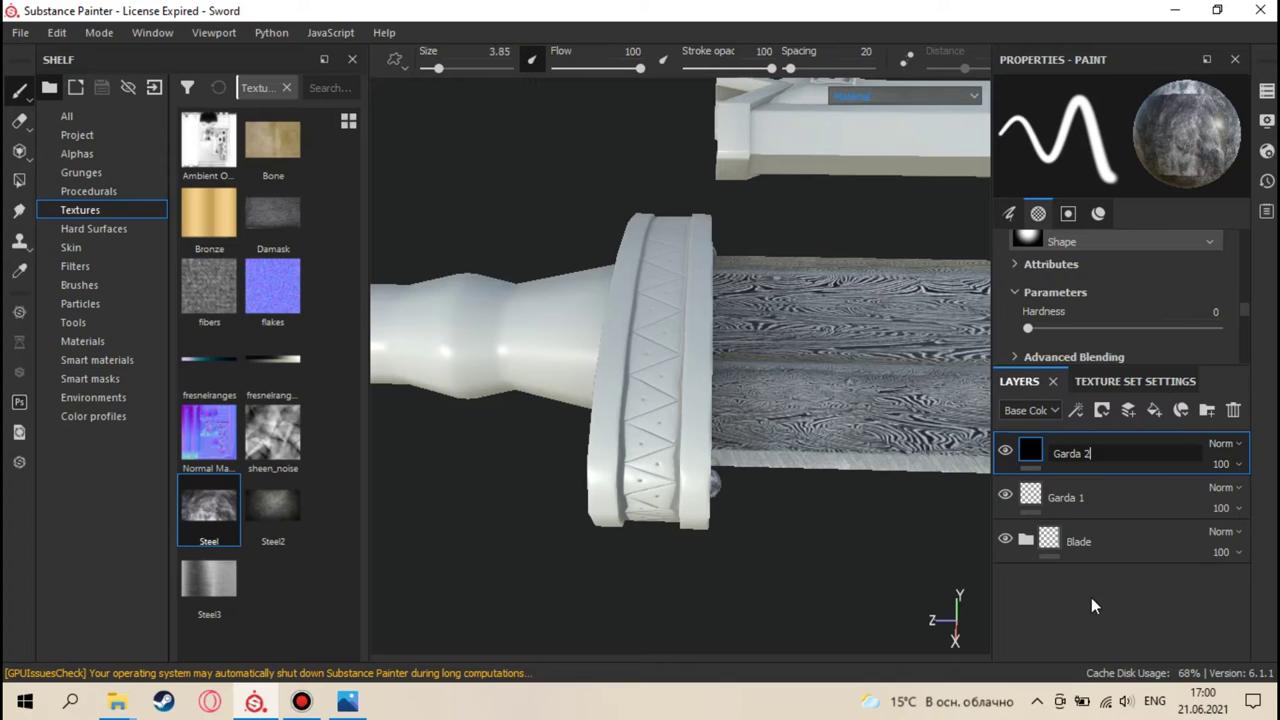
{"action": "left_click", "coordinate": [1092, 597]}
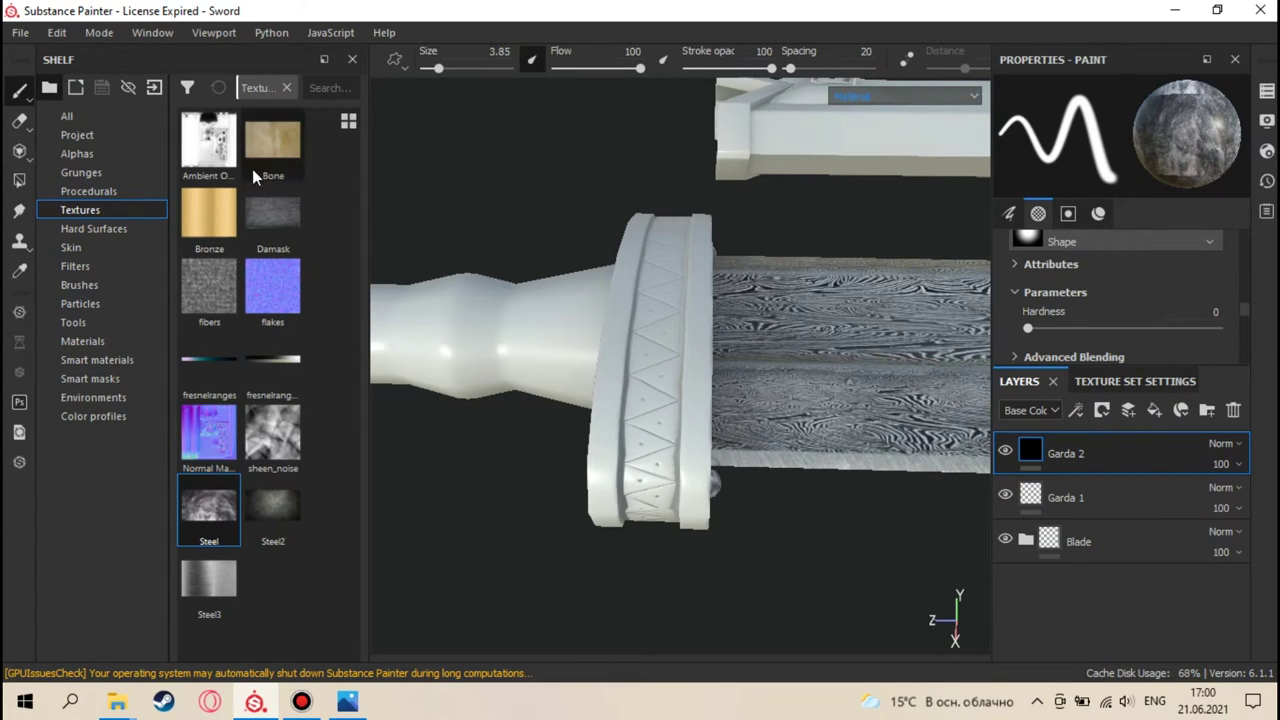
- Clear Steel from the projection's base colour and try dropping Steel2 onto it
{"action": "left_click", "coordinate": [19, 151]}
{"action": "scroll", "coordinate": [1154, 317], "scroll_direction": "down", "scroll_amount": 4}
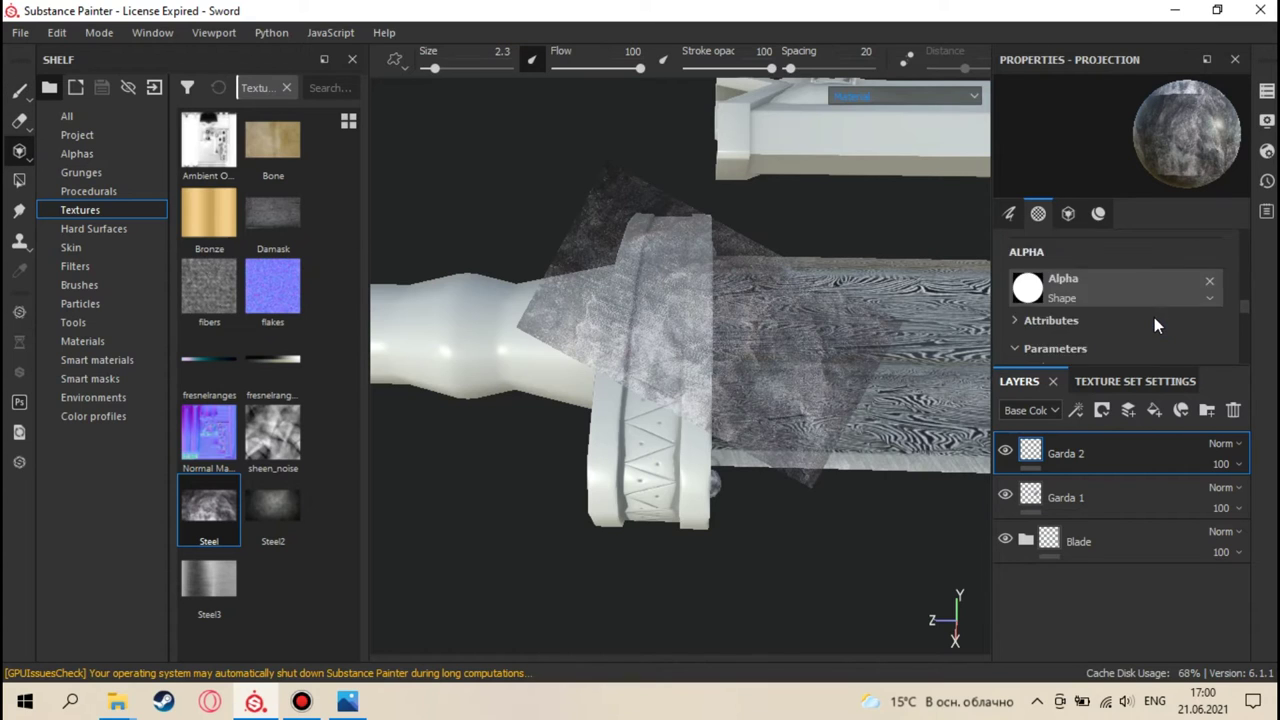
{"action": "scroll", "coordinate": [1154, 317], "scroll_direction": "down", "scroll_amount": 6}
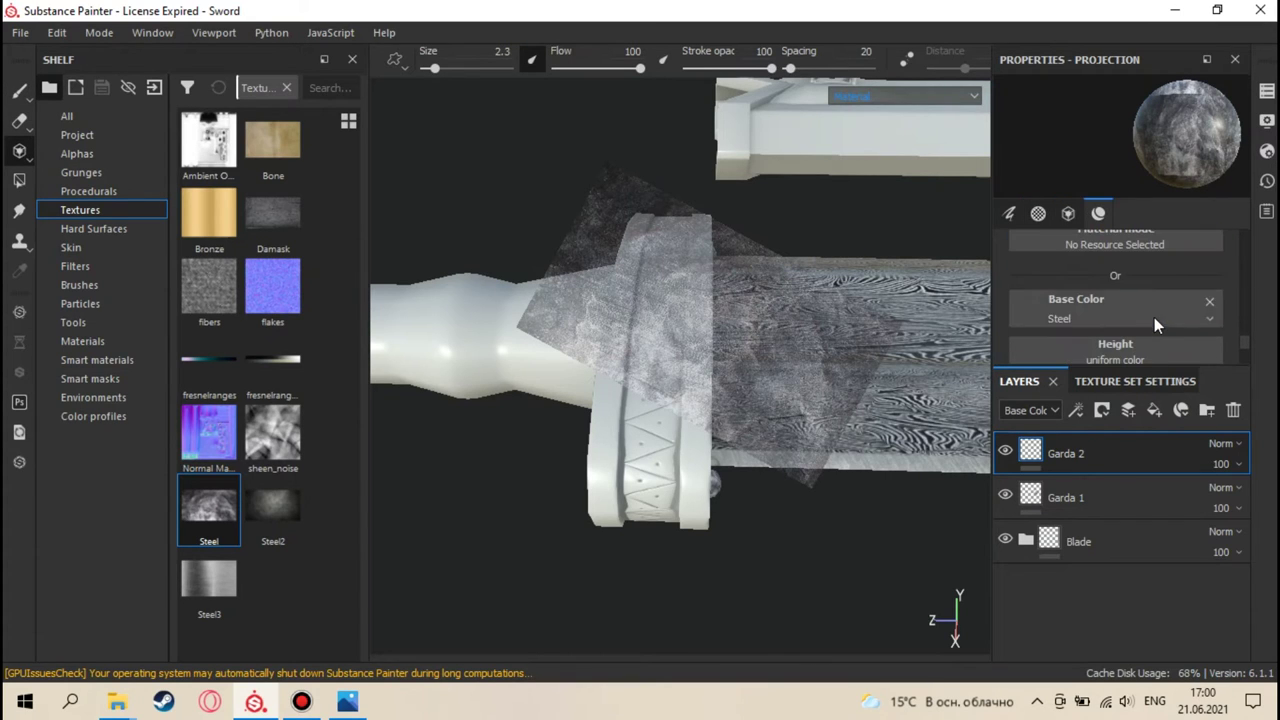
{"action": "left_click", "coordinate": [1208, 303]}
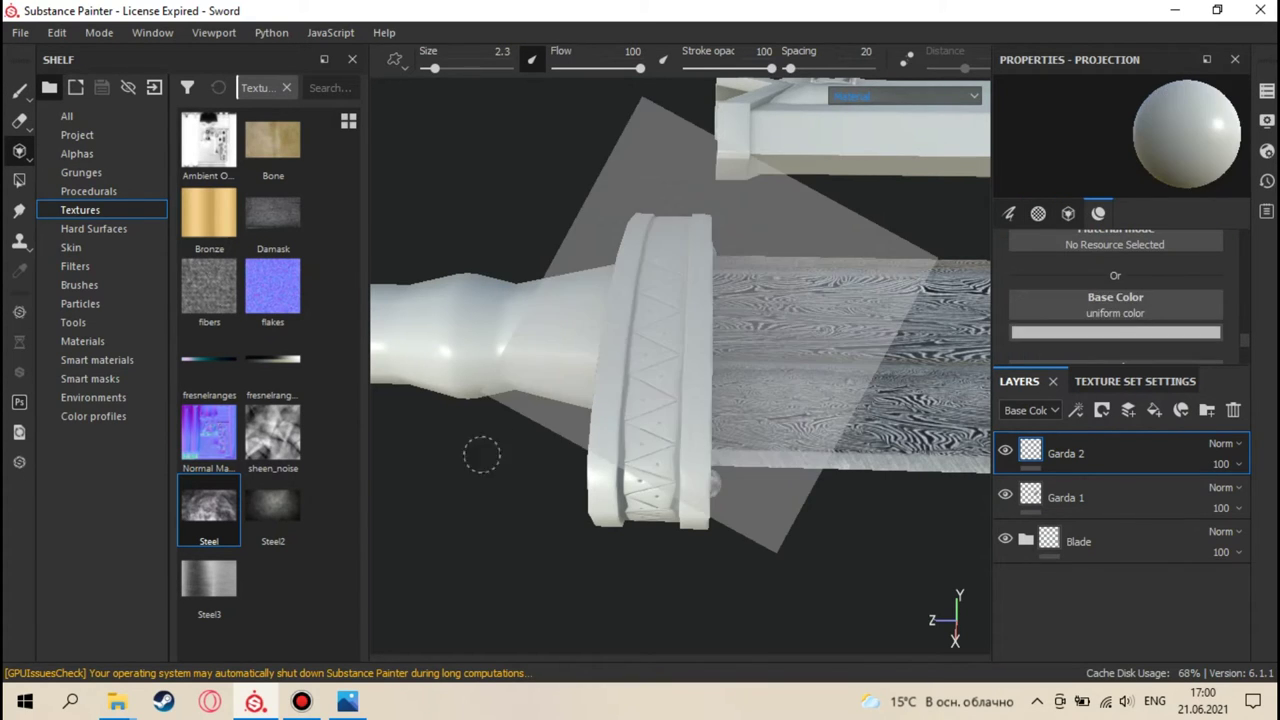
{"action": "left_click_drag", "start_coordinate": [256, 513], "coordinate": [1140, 315]}
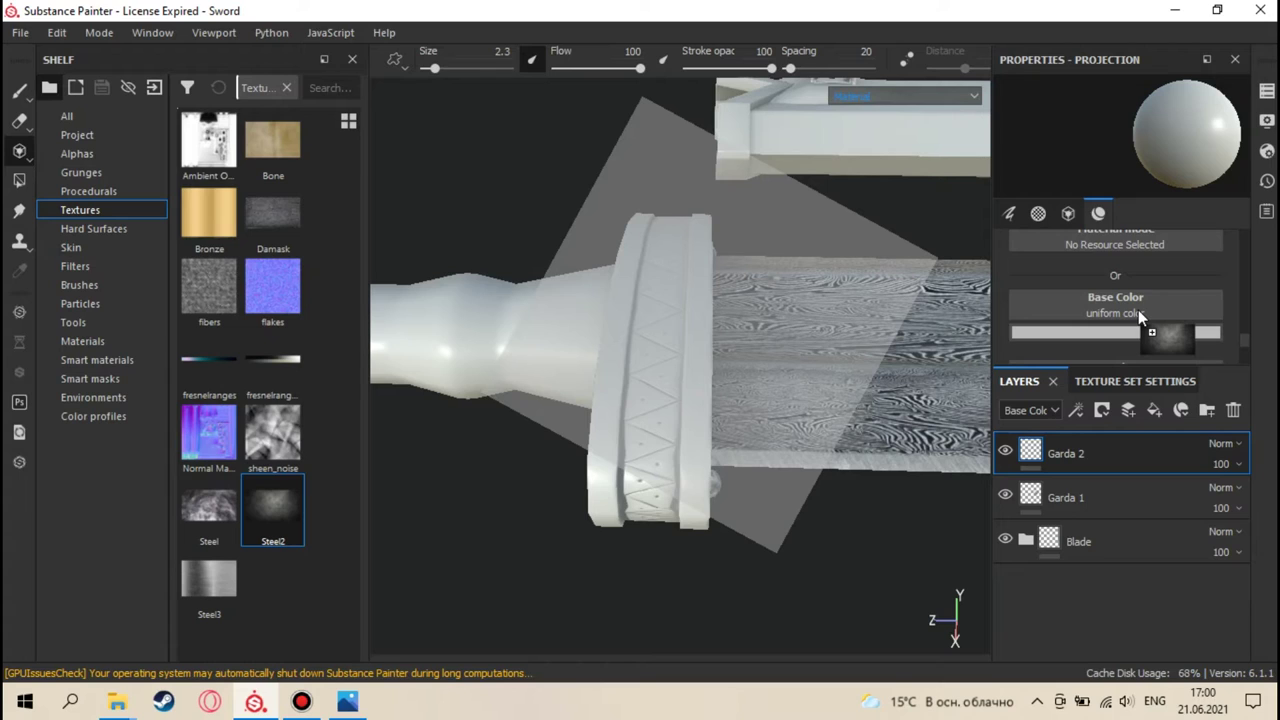
{"action": "mouse_move", "coordinate": [1138, 310]}
{"action": "left_mouse_down"}
{"action": "mouse_move", "coordinate": [1102, 299]}
{"action": "mouse_move", "coordinate": [1142, 297]}
{"action": "left_mouse_up"}
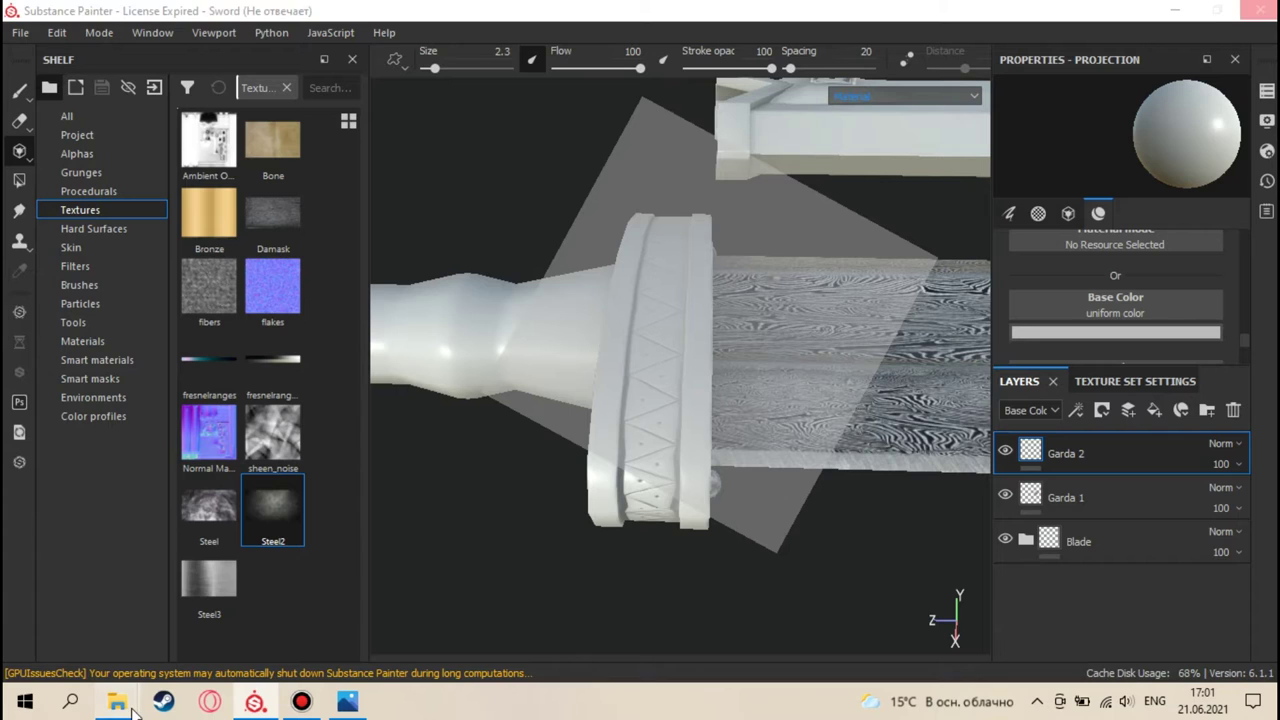
{"action": "mouse_move", "coordinate": [133, 708]}
{"action": "left_click", "coordinate": [55, 625]}
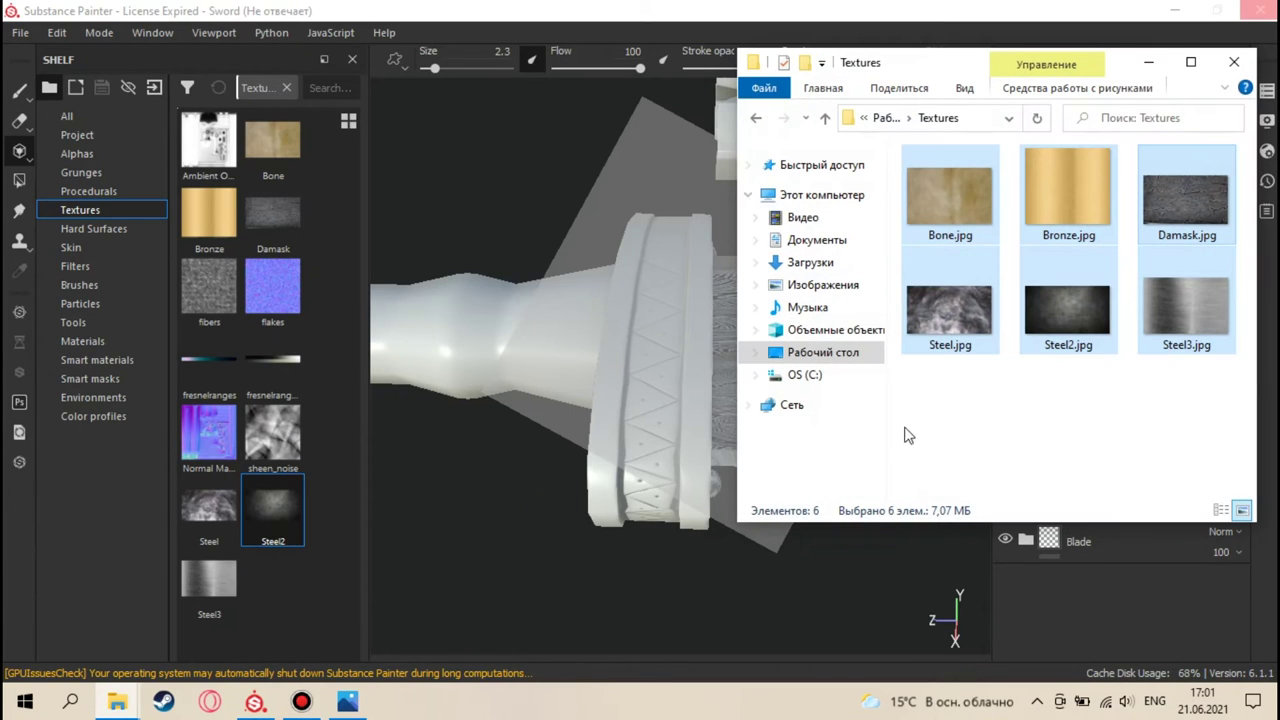
{"action": "left_click", "coordinate": [1095, 396]}
{"action": "left_click", "coordinate": [1094, 342]}
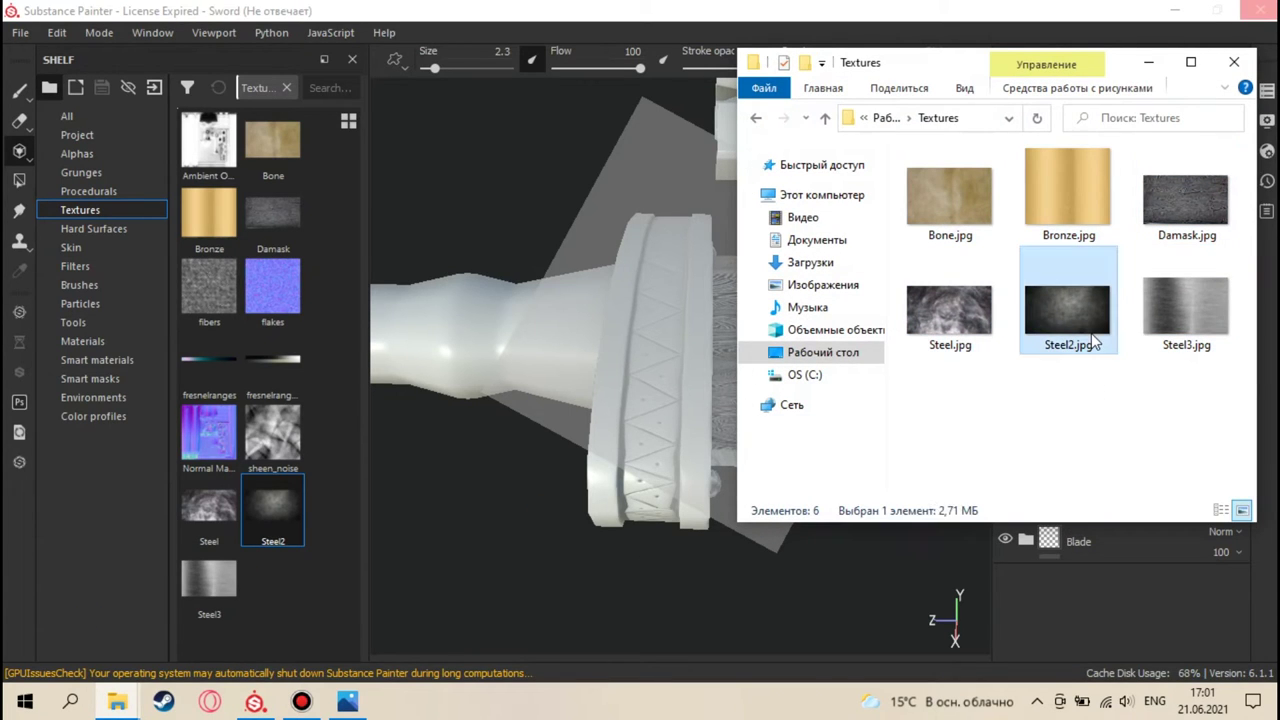
{"action": "left_click", "coordinate": [940, 315]}
{"action": "left_click", "coordinate": [1060, 302]}
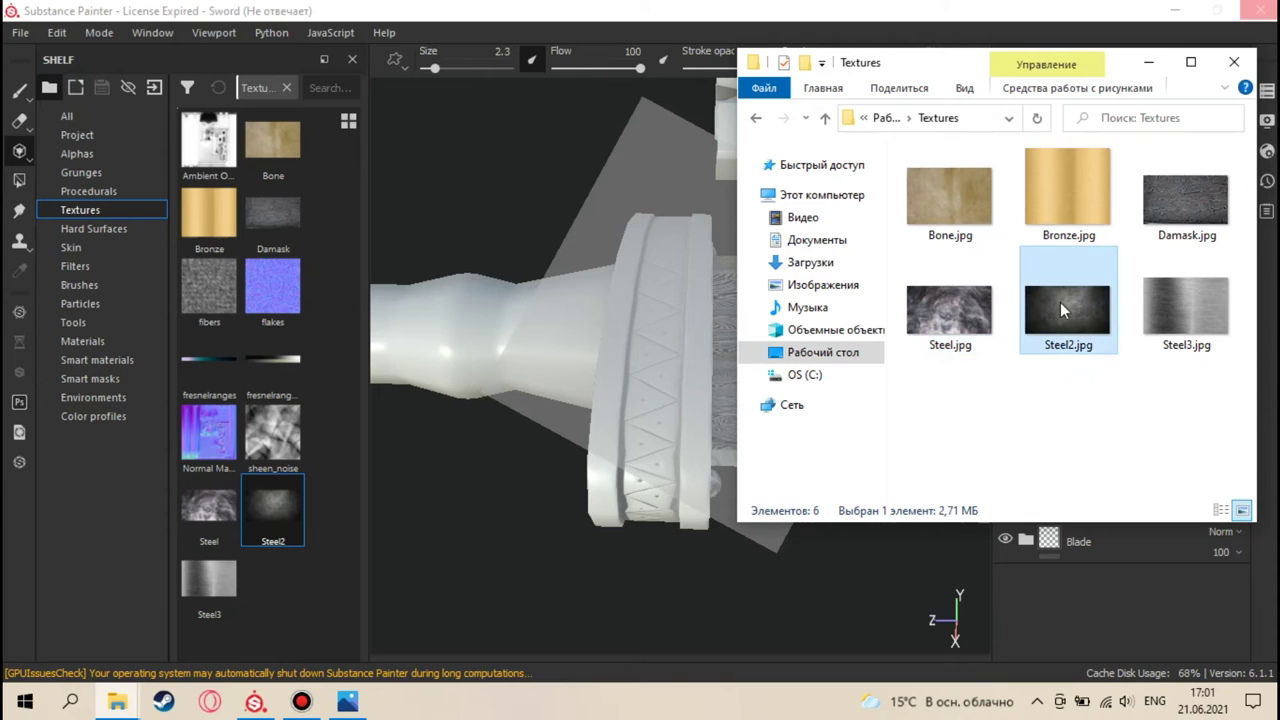
{"action": "left_click", "coordinate": [1158, 299]}
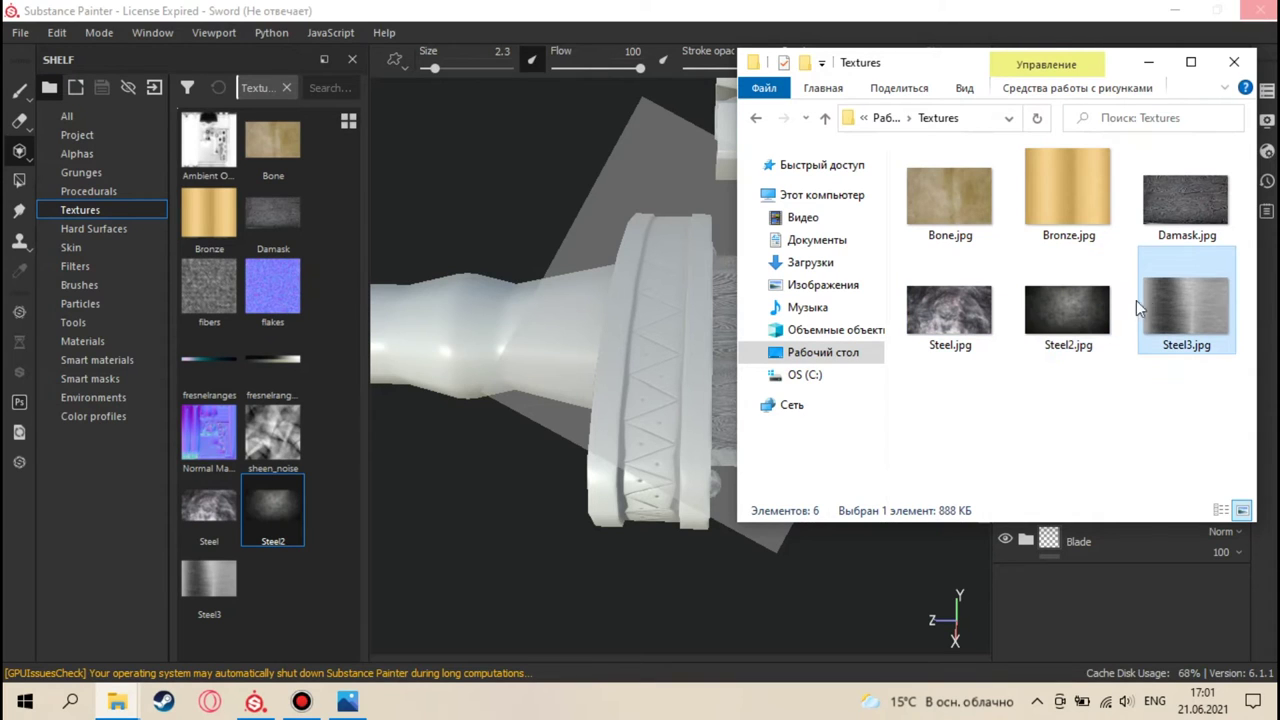
{"action": "left_click", "coordinate": [1177, 223]}
{"action": "left_click", "coordinate": [1078, 291]}
{"action": "left_click", "coordinate": [1060, 204]}
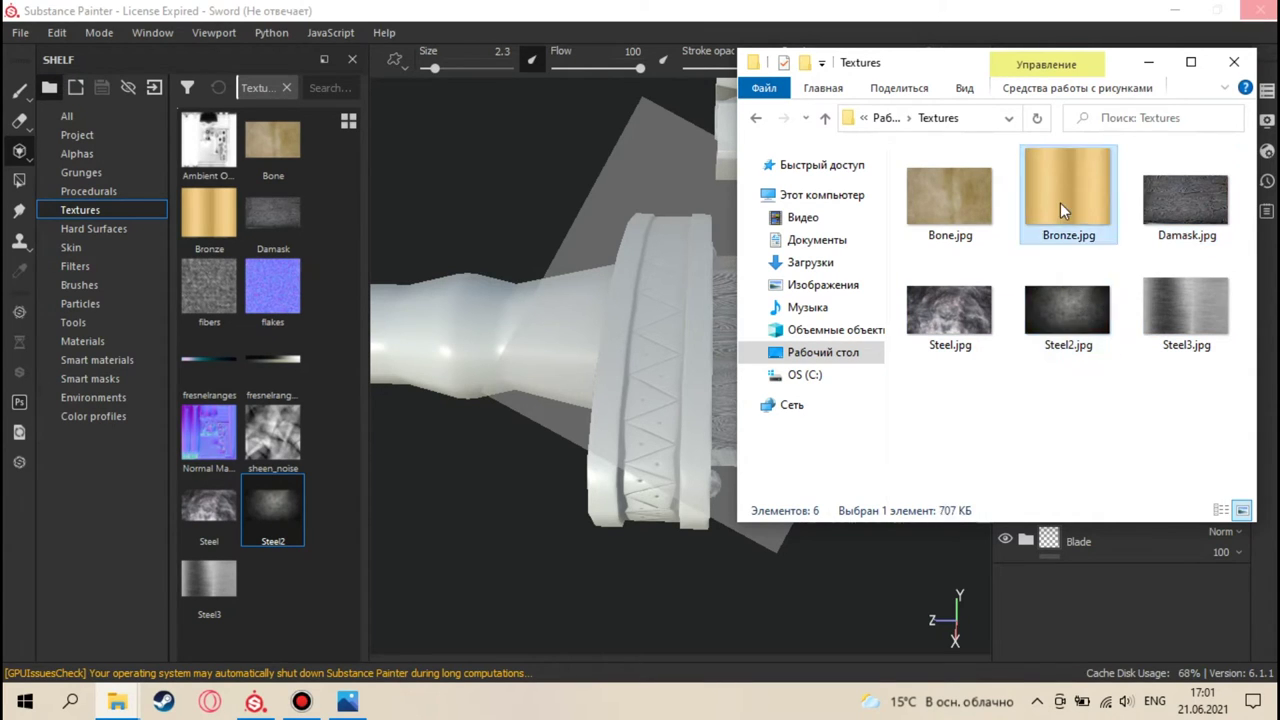
{"action": "left_click", "coordinate": [932, 191]}
{"action": "left_click", "coordinate": [1045, 298]}
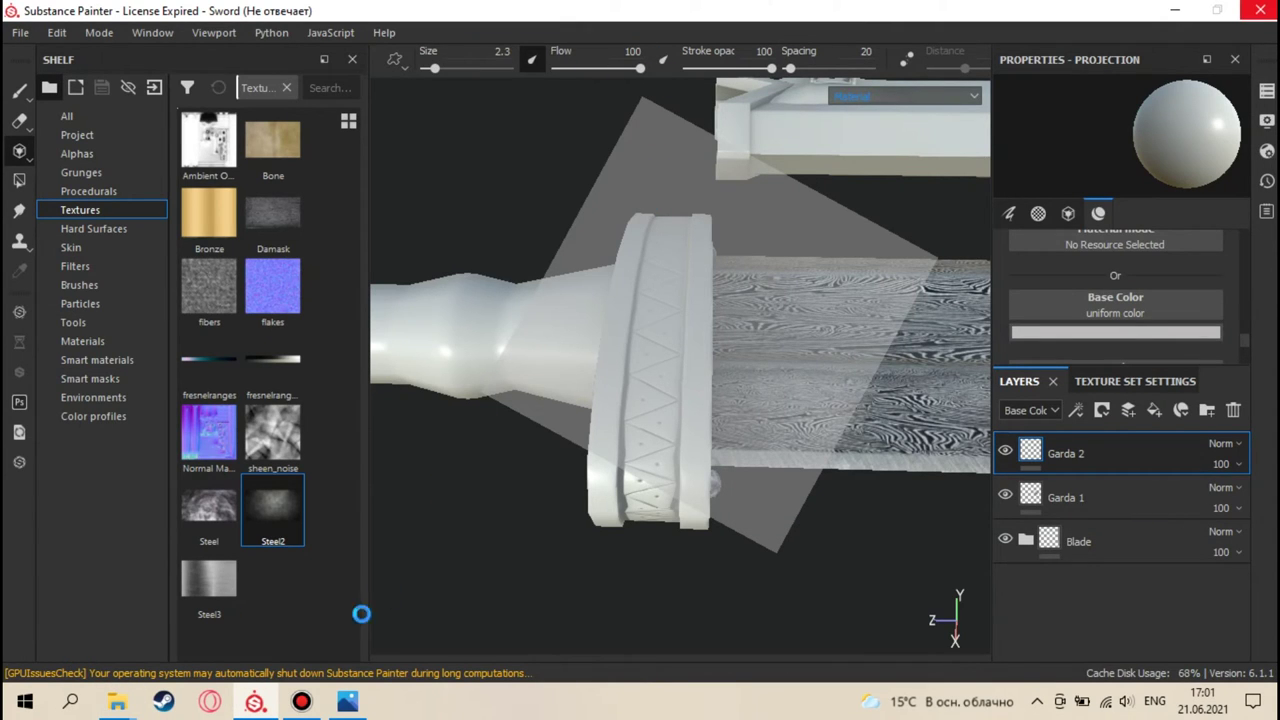
{"action": "mouse_move", "coordinate": [628, 10]}
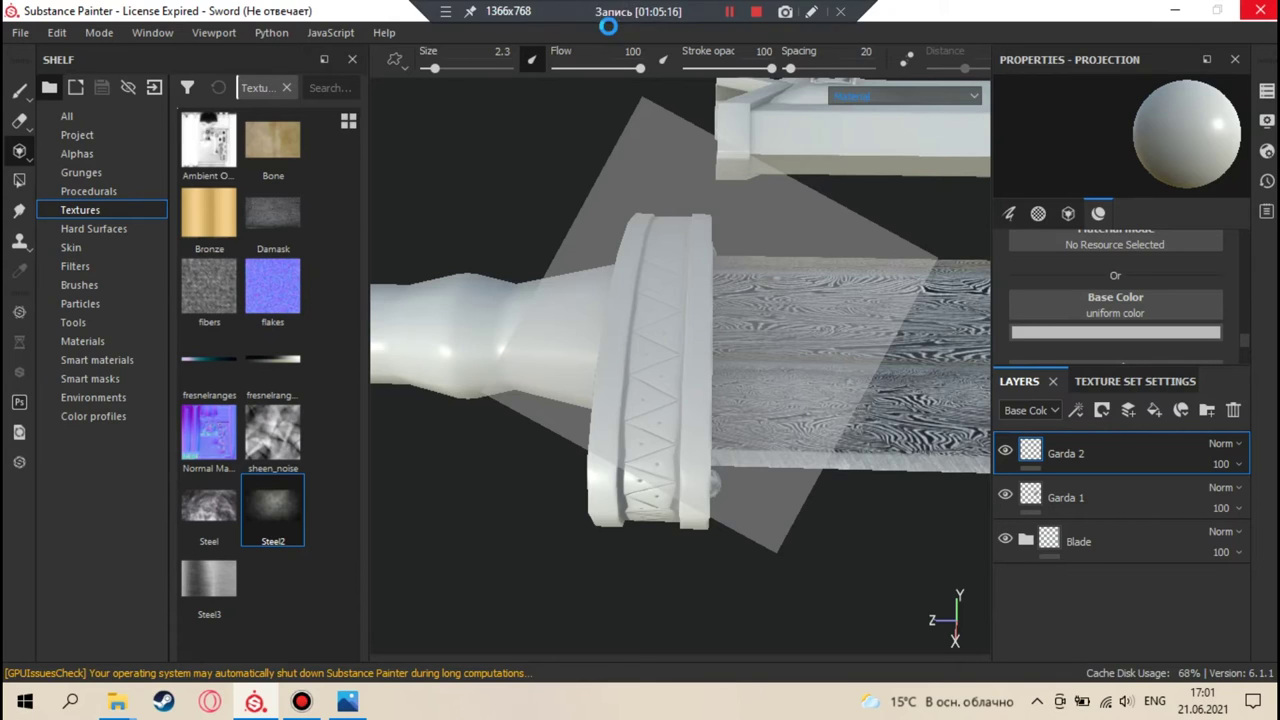
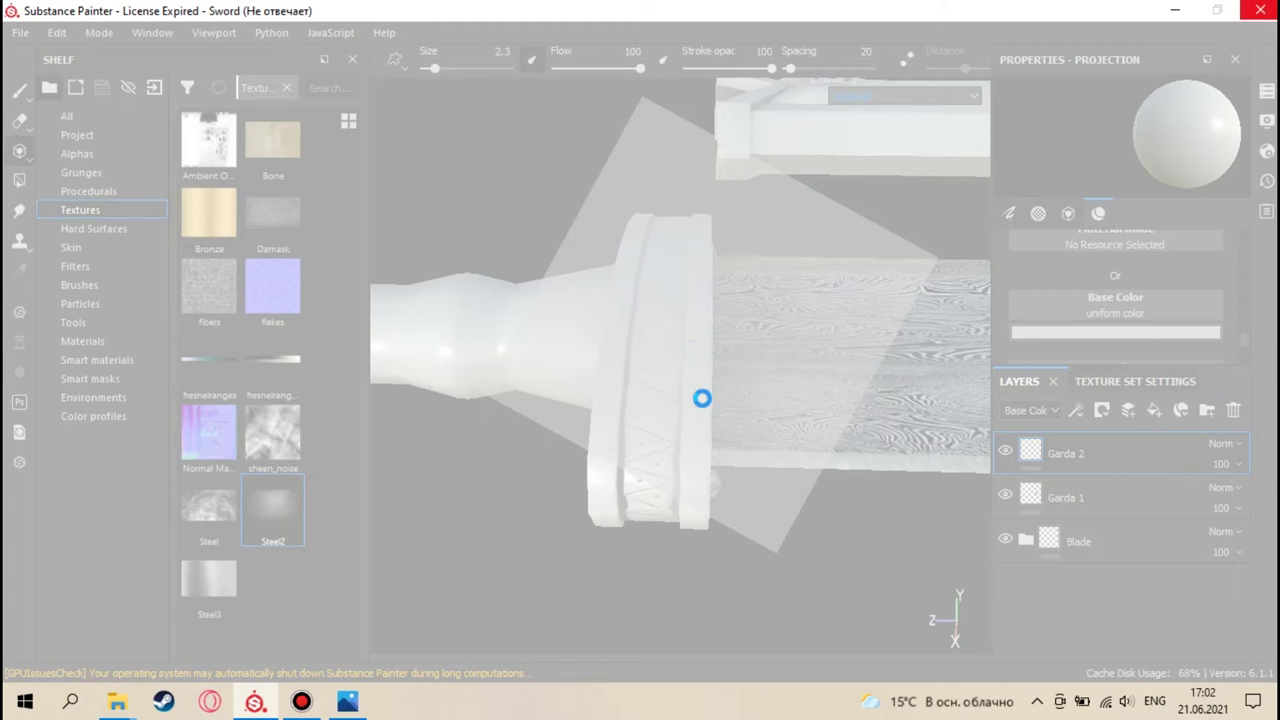
- End the frozen Substance Painter 6.1.1 task in Task Manager, then close Task Manager
{"action": "key", "text": "ctrl+shift+Escape"}
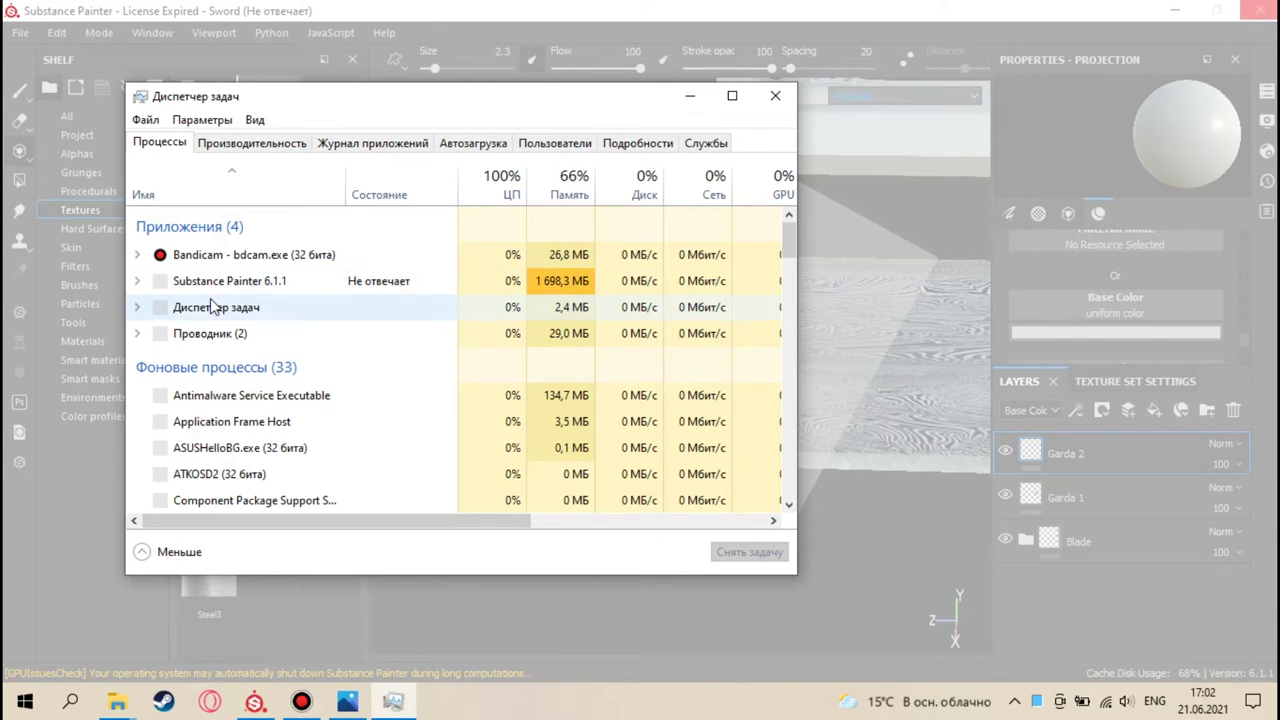
{"action": "left_click", "coordinate": [234, 286]}
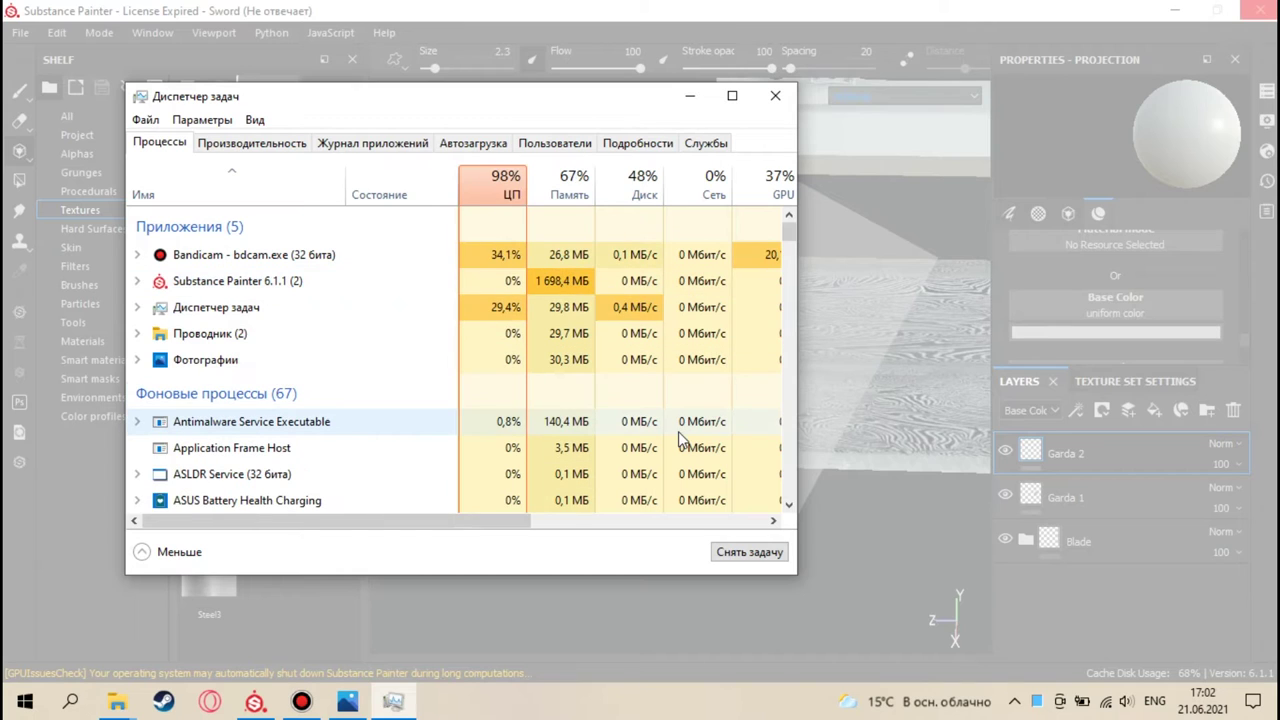
{"action": "left_click", "coordinate": [250, 281]}
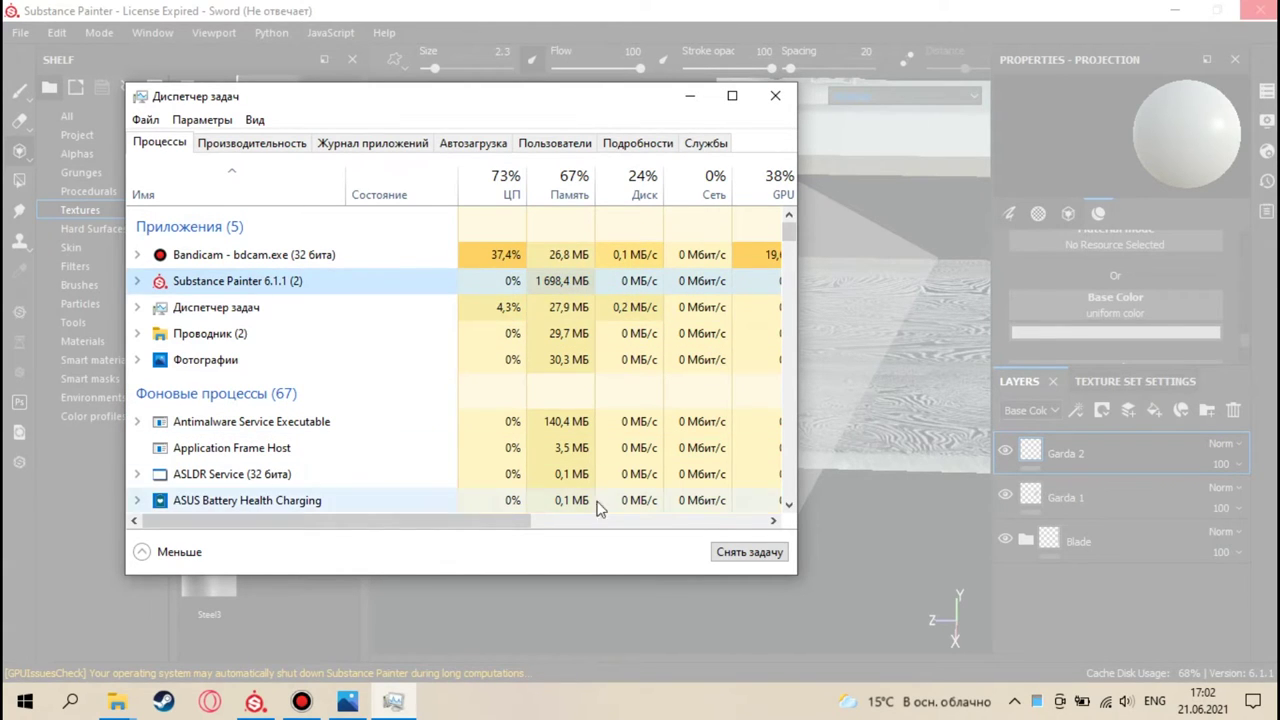
{"action": "left_click", "coordinate": [720, 552]}
{"action": "left_click", "coordinate": [775, 98]}
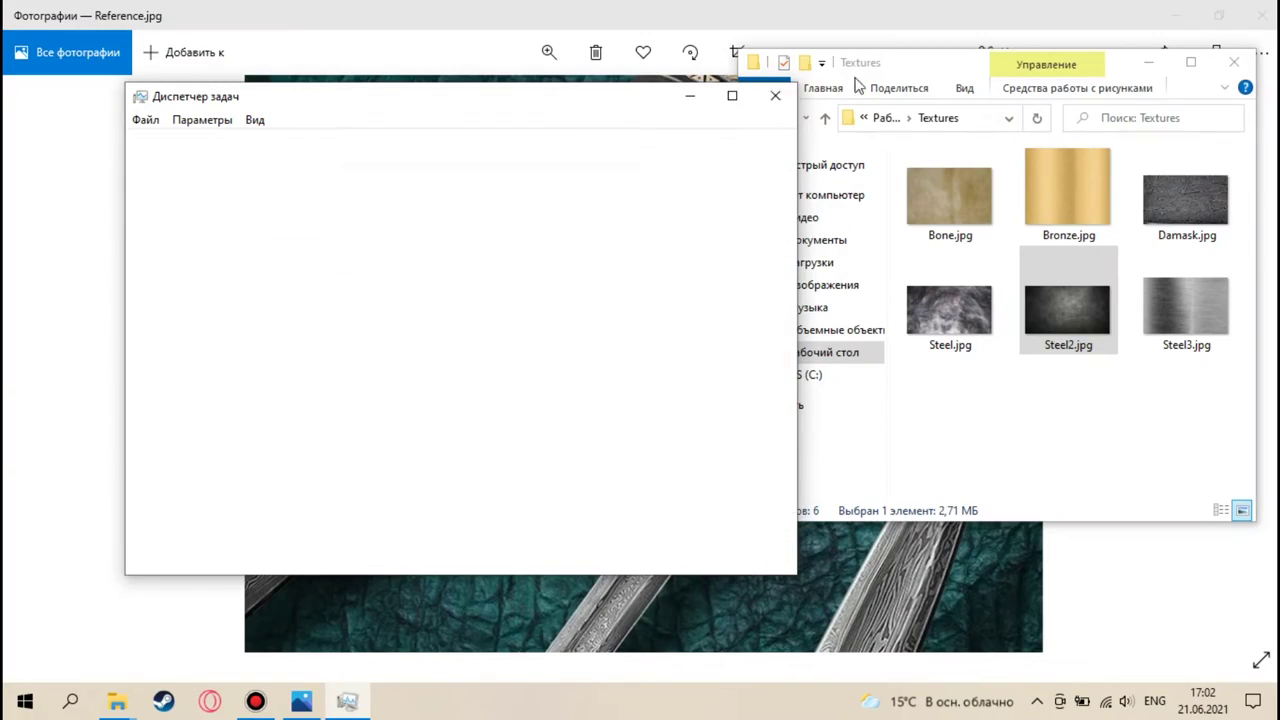
- Minimize the Textures and photo windows, then inspect the Sword_autosave_0.spp file properties
{"action": "left_click", "coordinate": [1145, 62]}
{"action": "left_click", "coordinate": [1168, 18]}
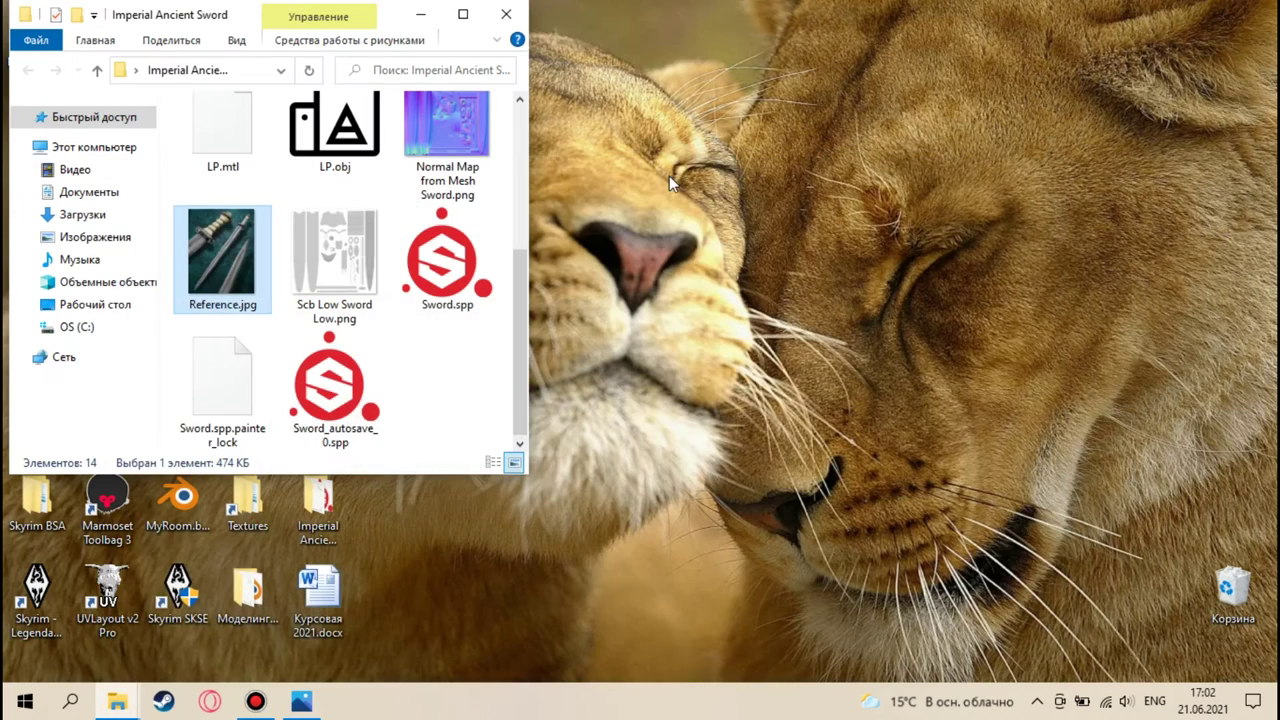
{"action": "left_click", "coordinate": [352, 391]}
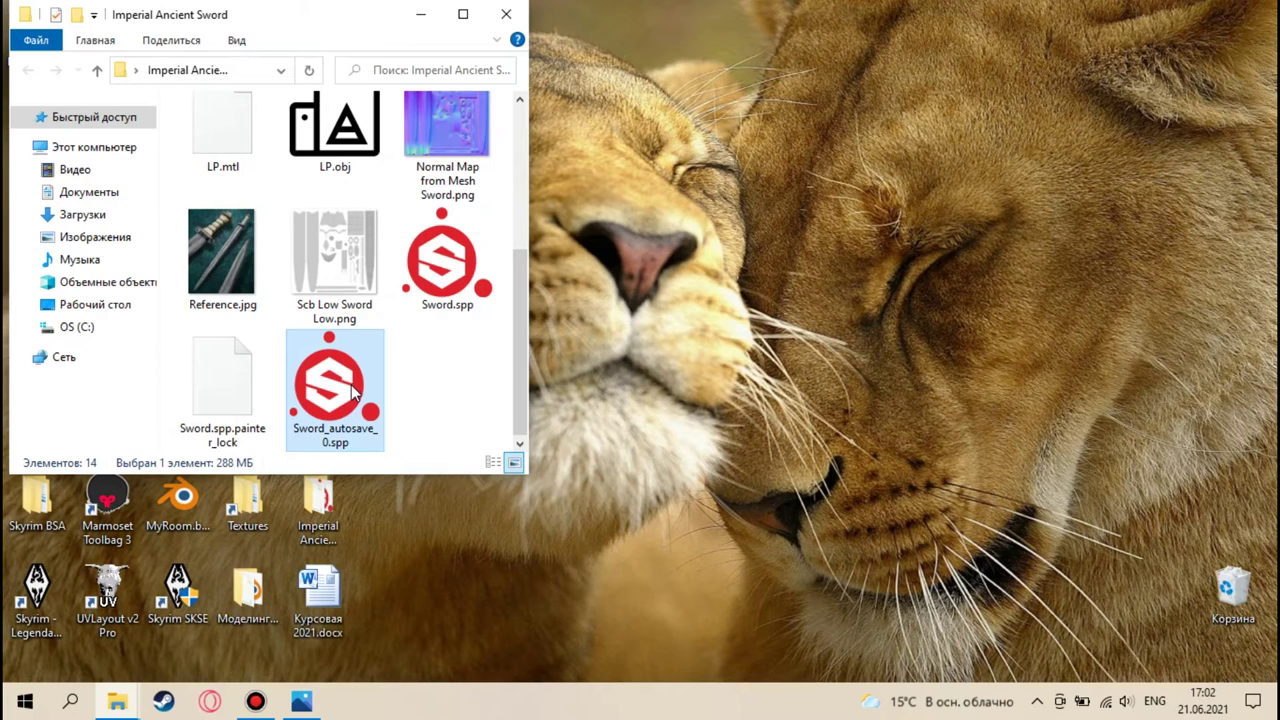
{"action": "right_click", "coordinate": [352, 391]}
{"action": "left_click", "coordinate": [429, 672]}
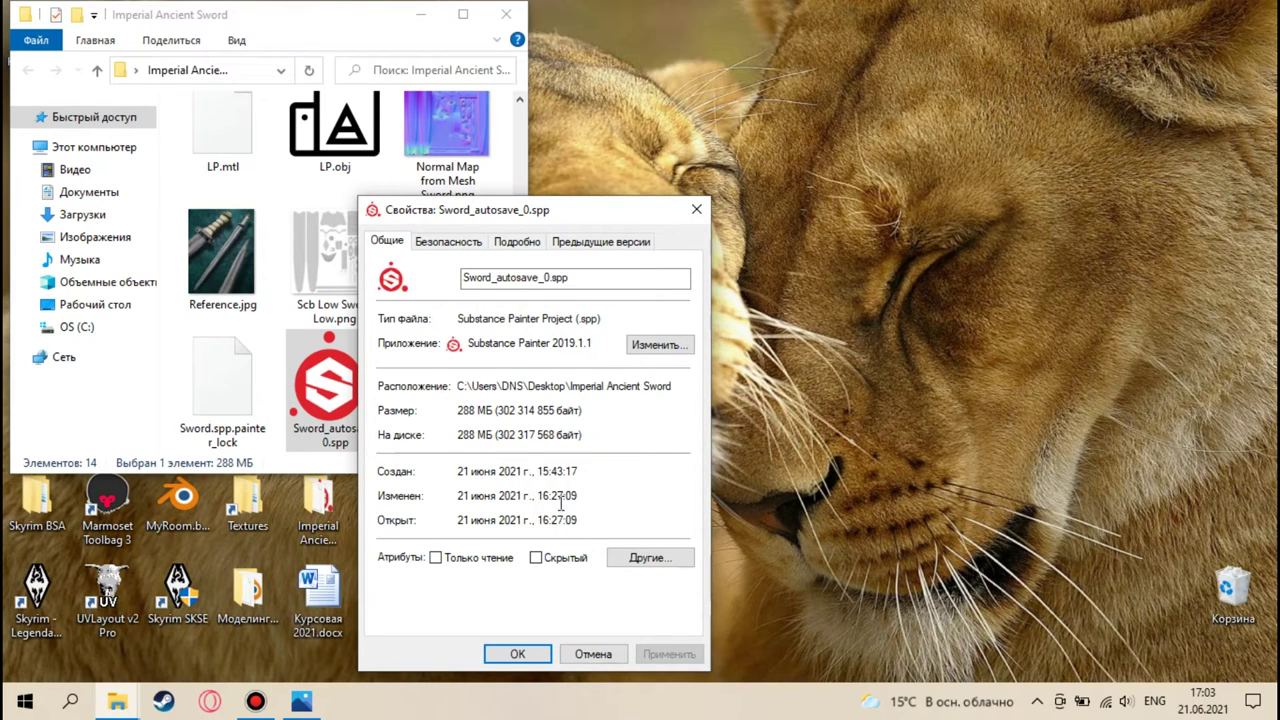
{"action": "left_click", "coordinate": [696, 209]}
- Inspect Sword.spp's properties, minimize the sword folder, and launch Substance Painter from the desktop
{"action": "right_click", "coordinate": [445, 275]}
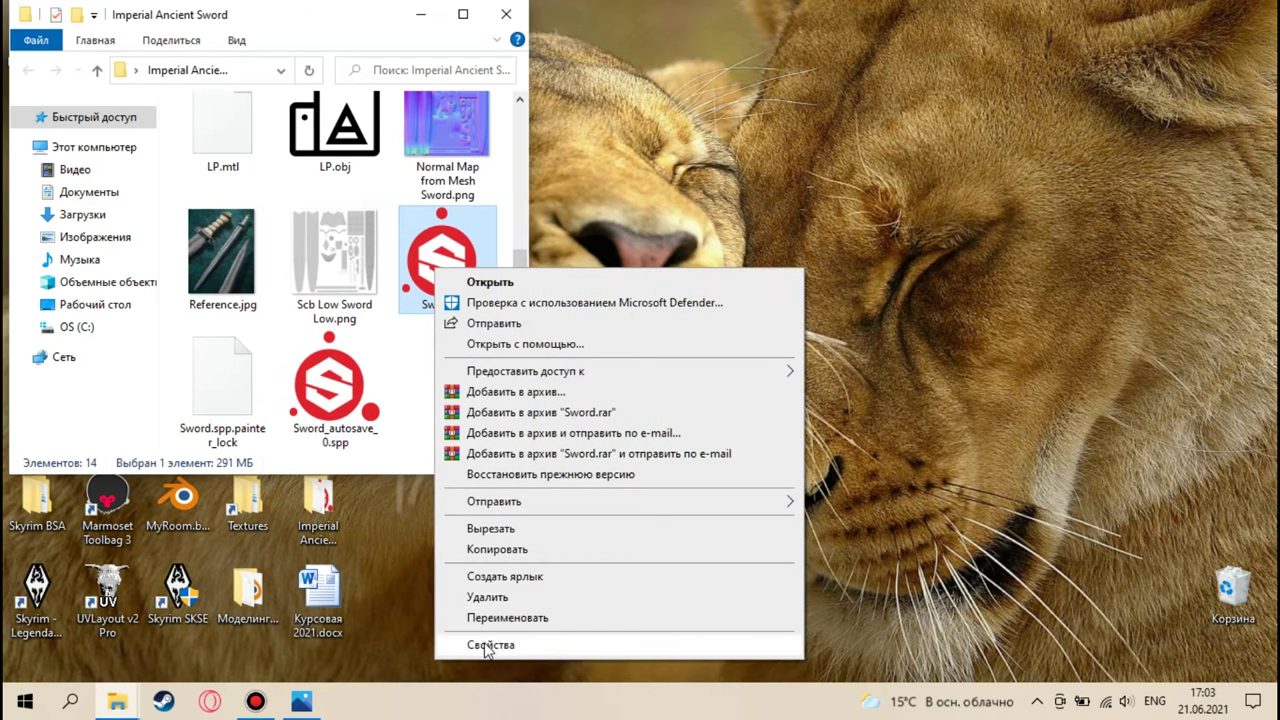
{"action": "left_click", "coordinate": [485, 645]}
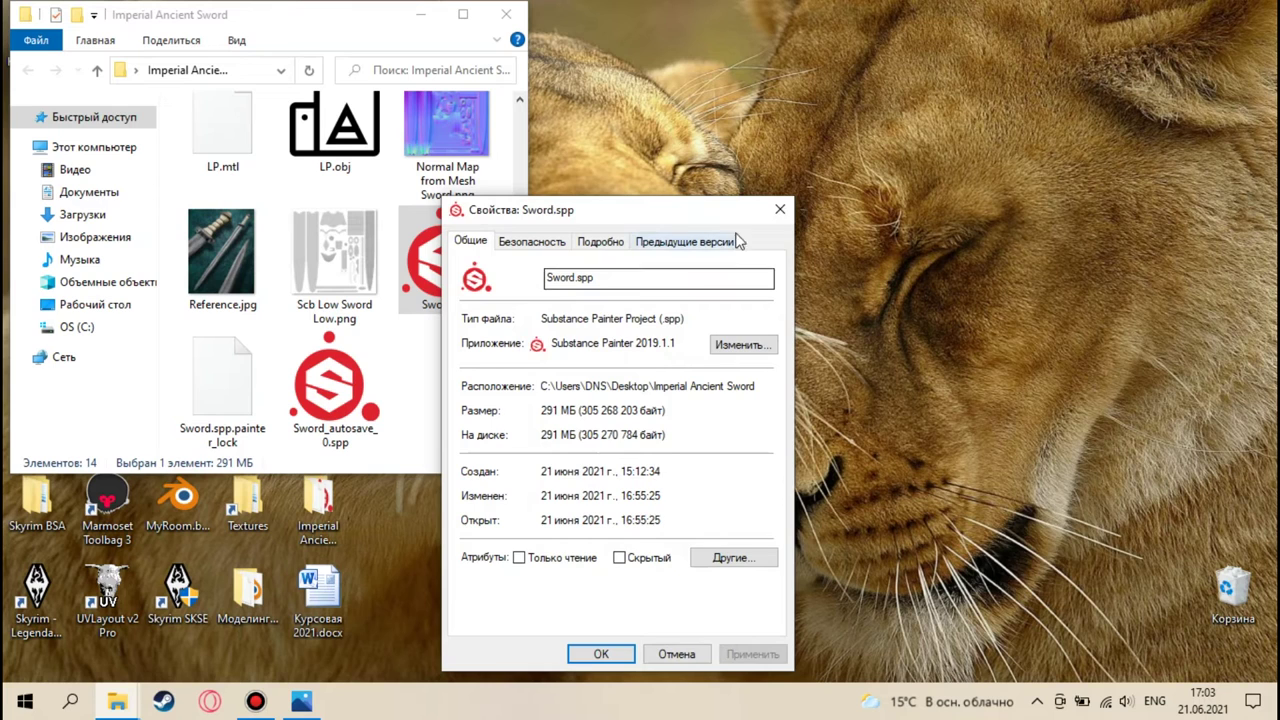
{"action": "left_click", "coordinate": [780, 209]}
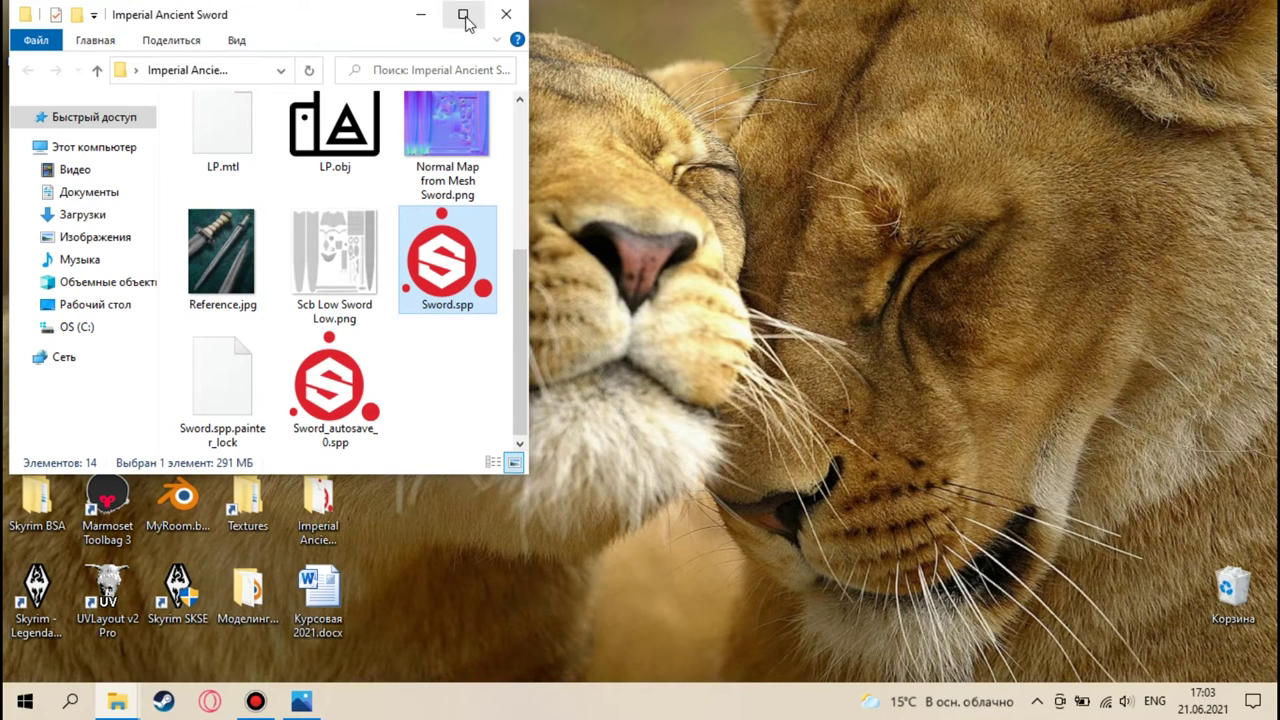
{"action": "left_click", "coordinate": [465, 20]}
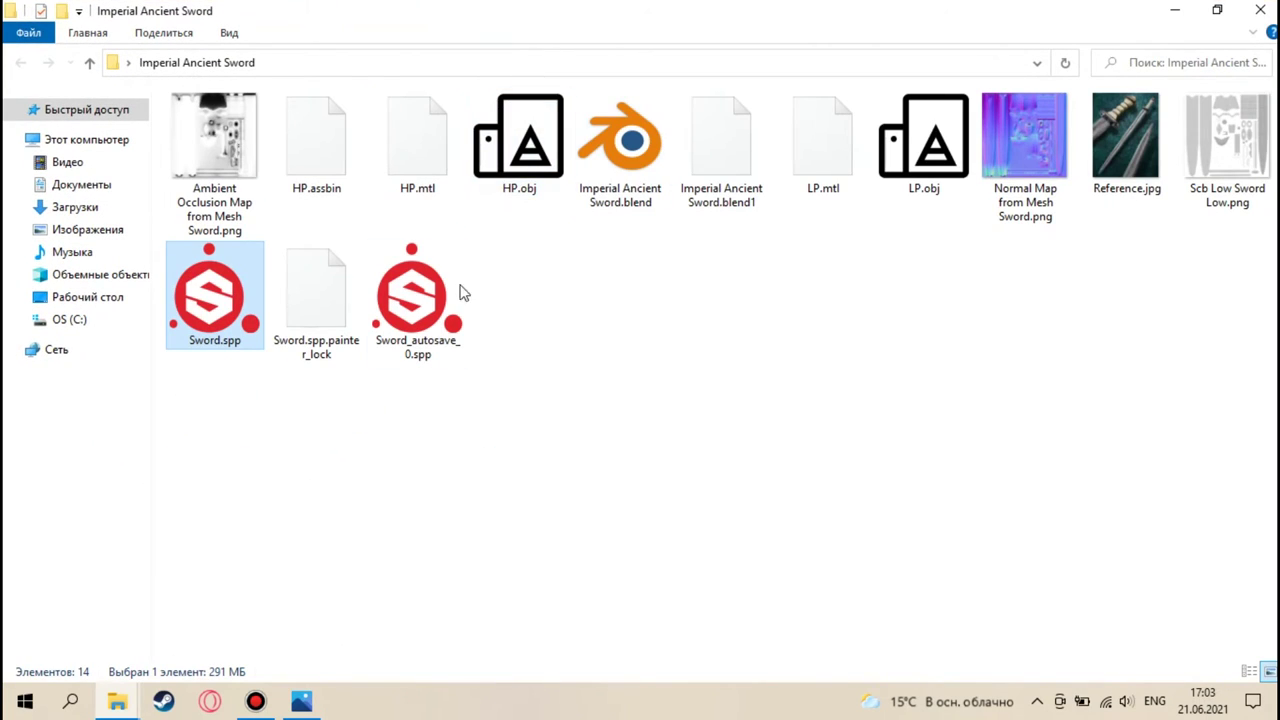
{"action": "left_click", "coordinate": [1181, 9]}
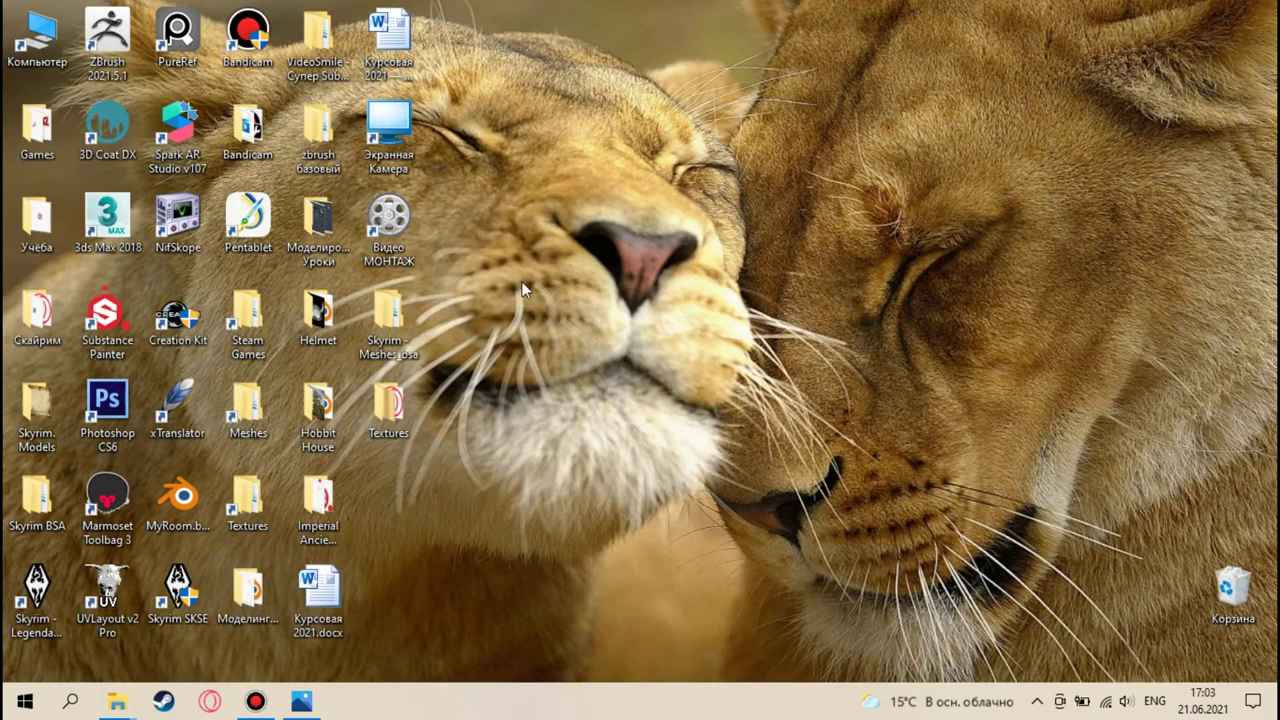
{"action": "double_click", "coordinate": [102, 314]}
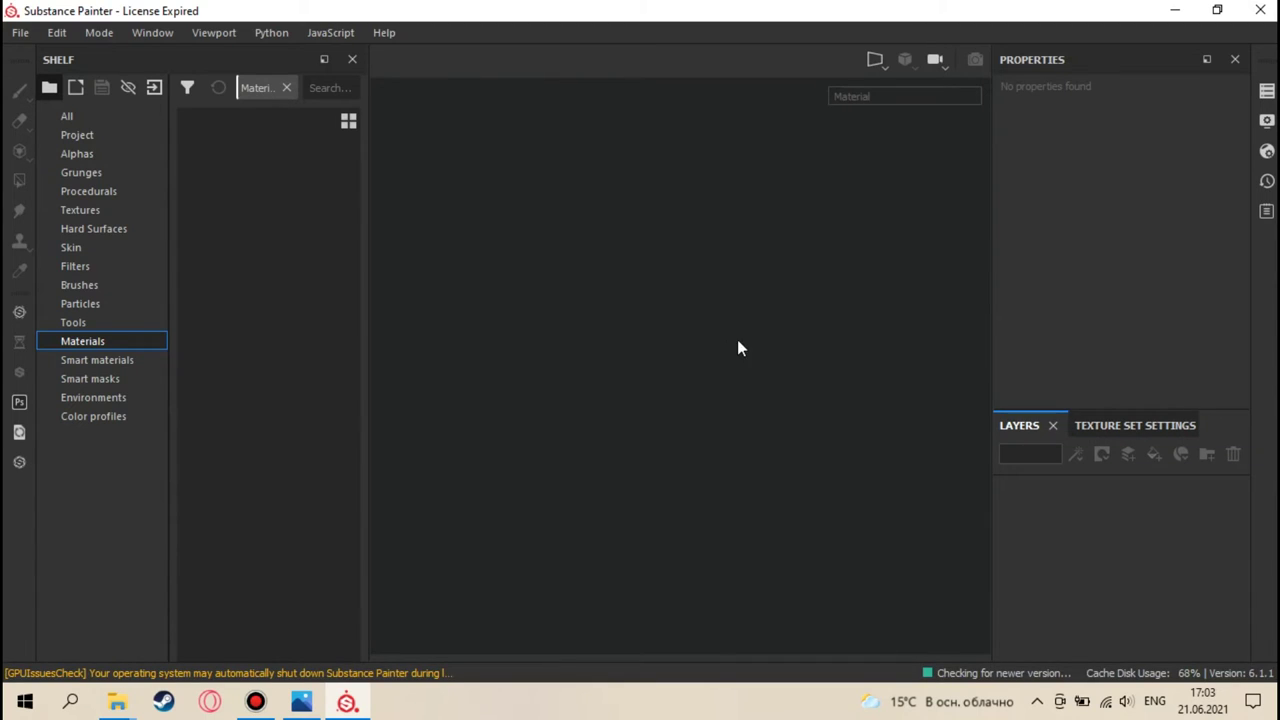
- Reopen Sword.spp from File > Recent Files
{"action": "left_click", "coordinate": [20, 34]}
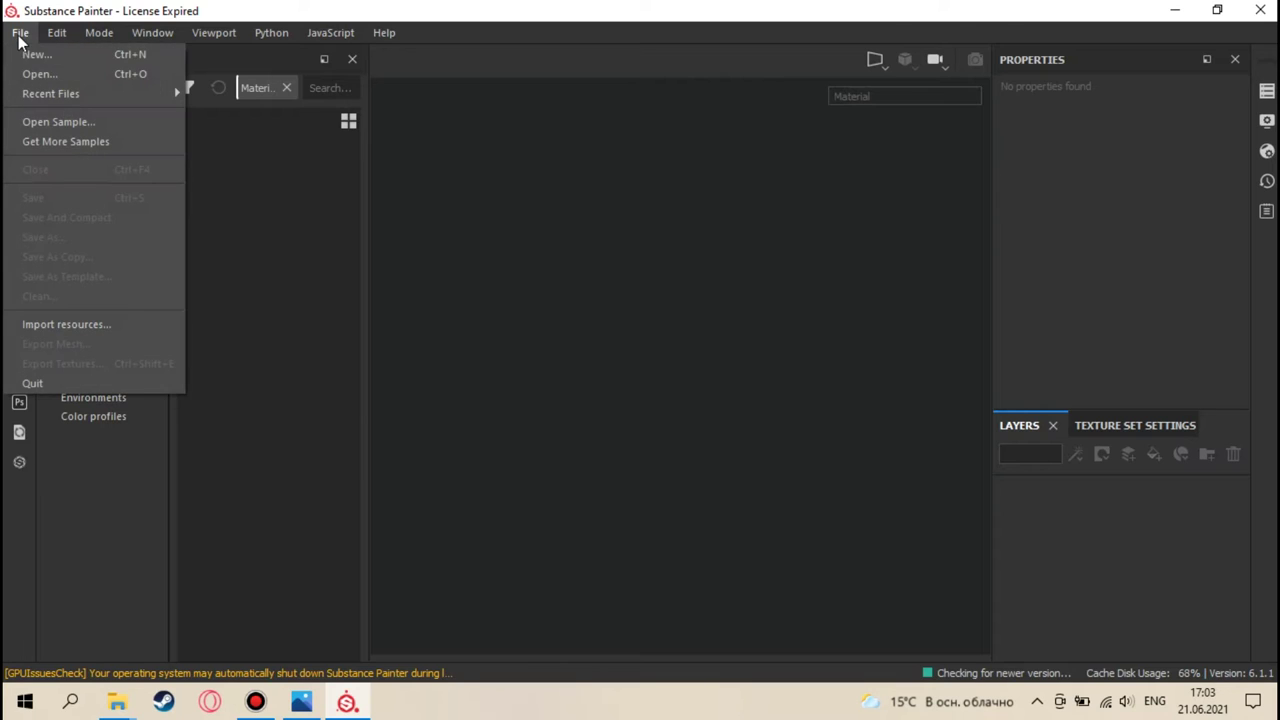
{"action": "mouse_move", "coordinate": [87, 92]}
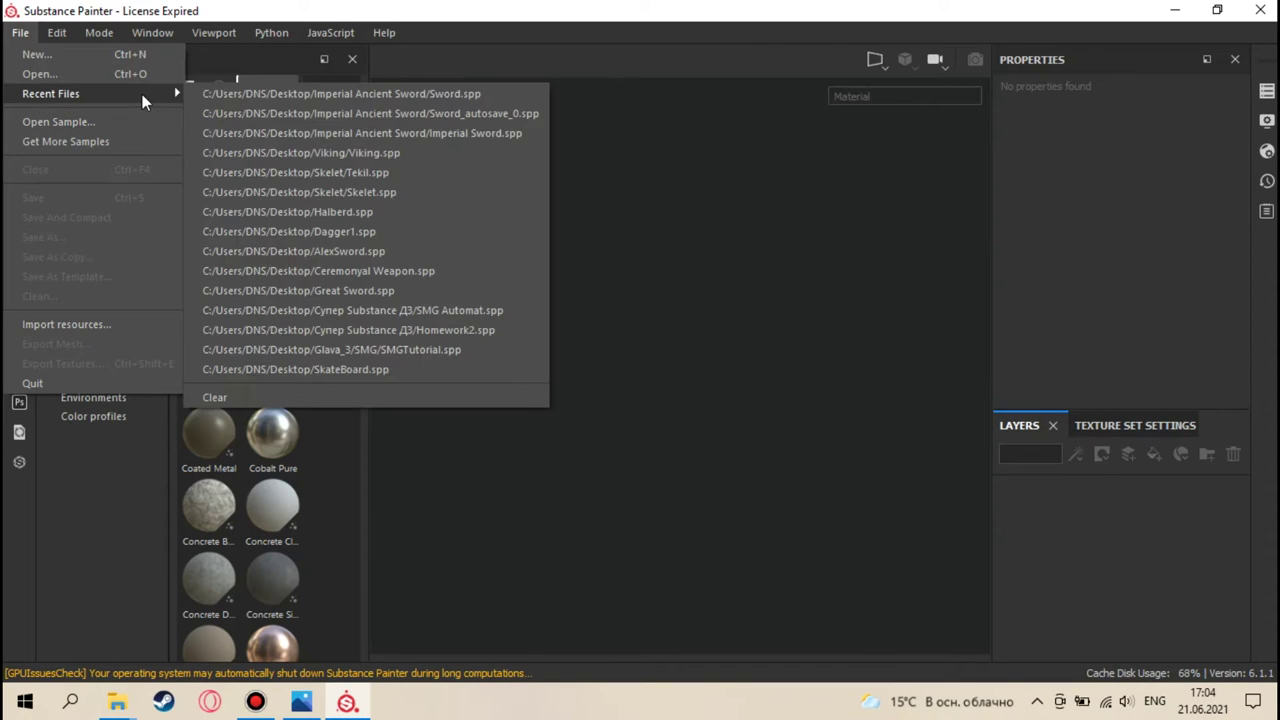
{"action": "left_click", "coordinate": [209, 93]}
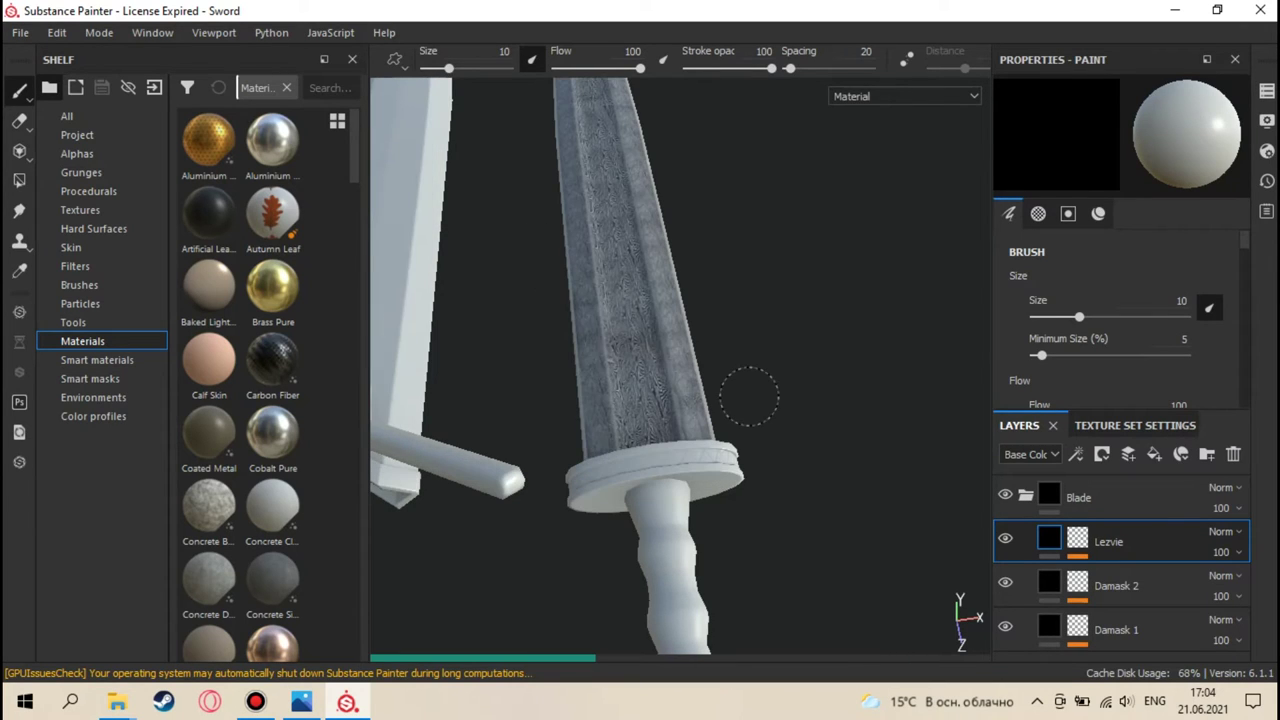
- Collapse the Blade folder and change the Sword texture set Size from 4096 to 1024
{"action": "left_click", "coordinate": [1030, 495]}
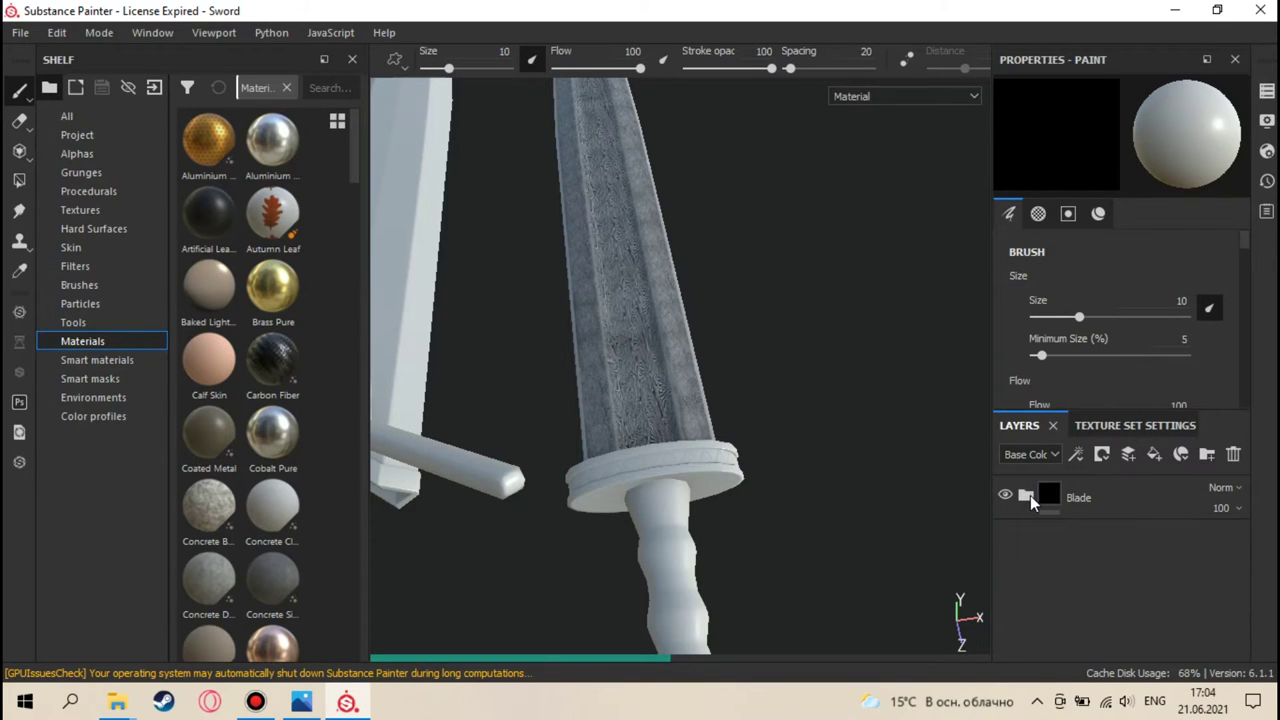
{"action": "left_click", "coordinate": [1117, 427]}
{"action": "left_click", "coordinate": [1106, 609]}
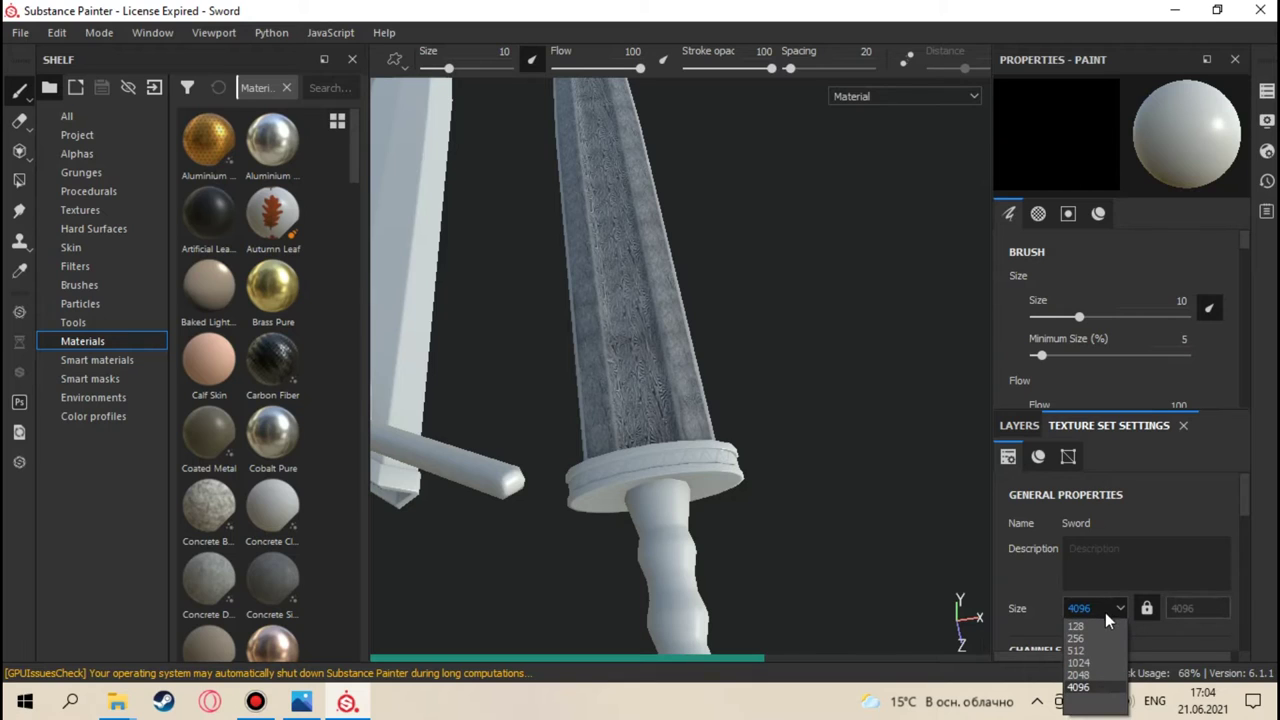
{"action": "key", "text": "Escape"}
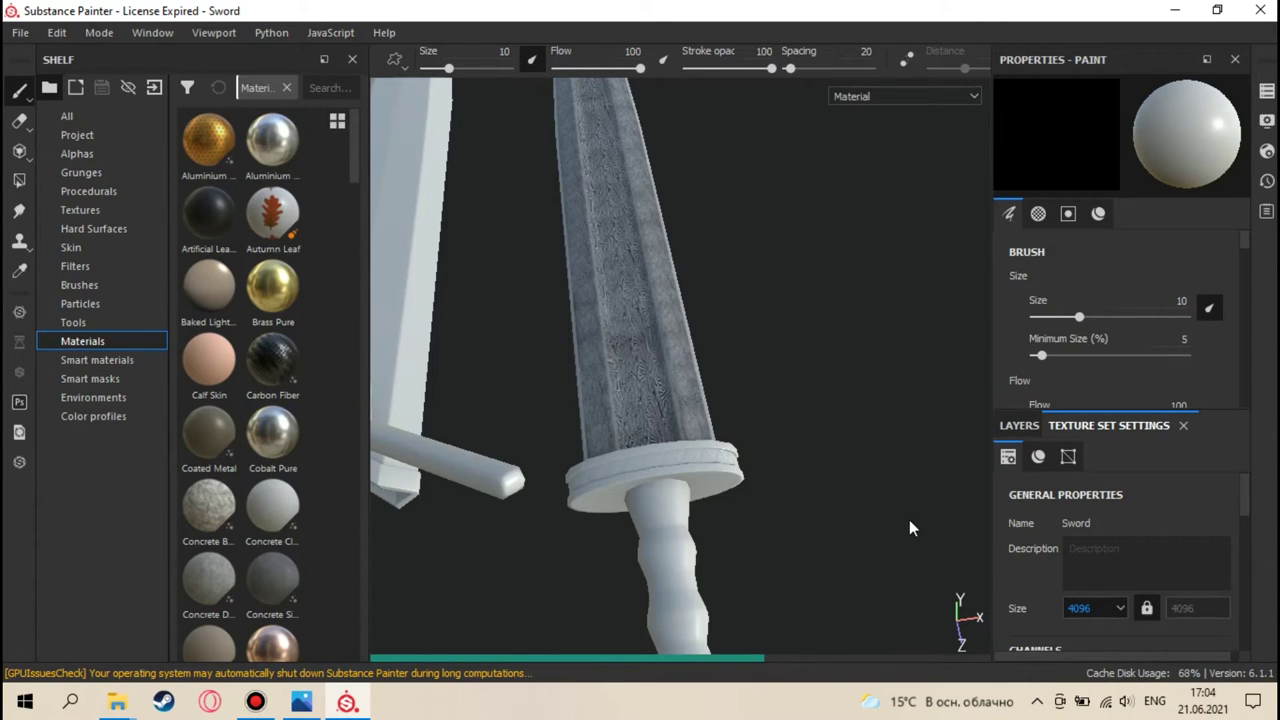
{"action": "key", "text": "Up"}
{"action": "key", "text": "Up"}
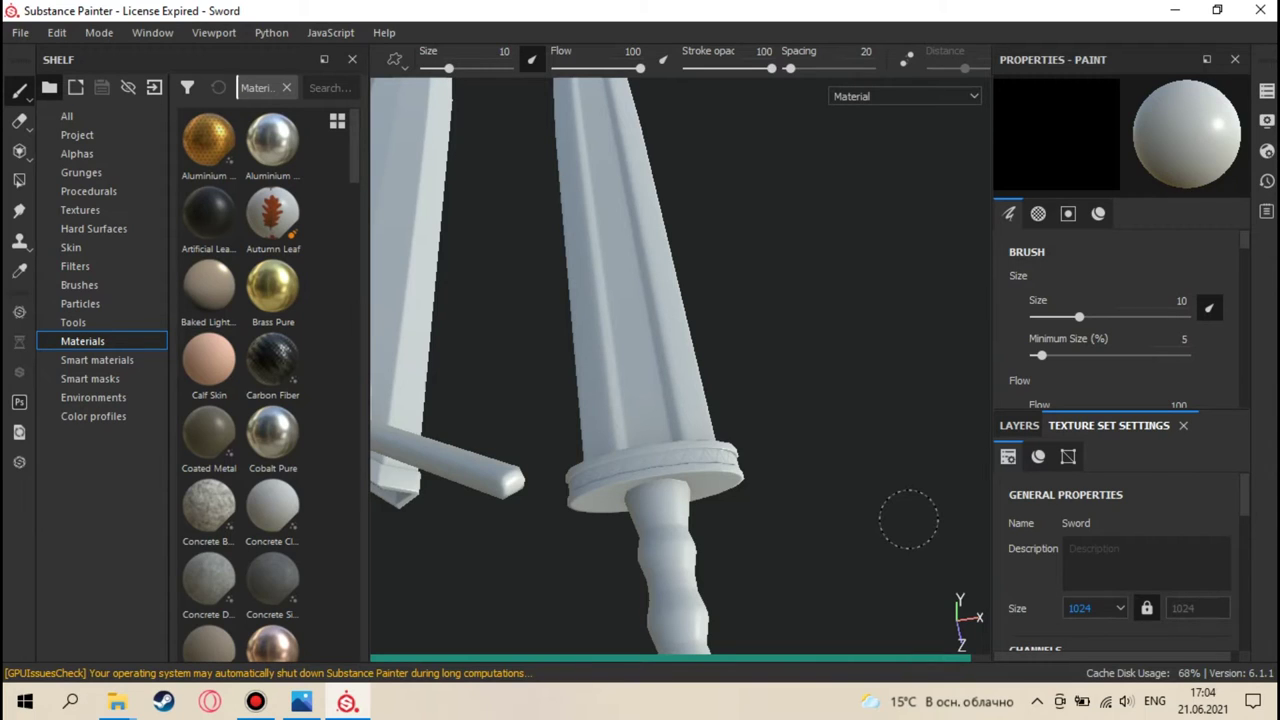
{"action": "left_click", "coordinate": [1020, 425]}
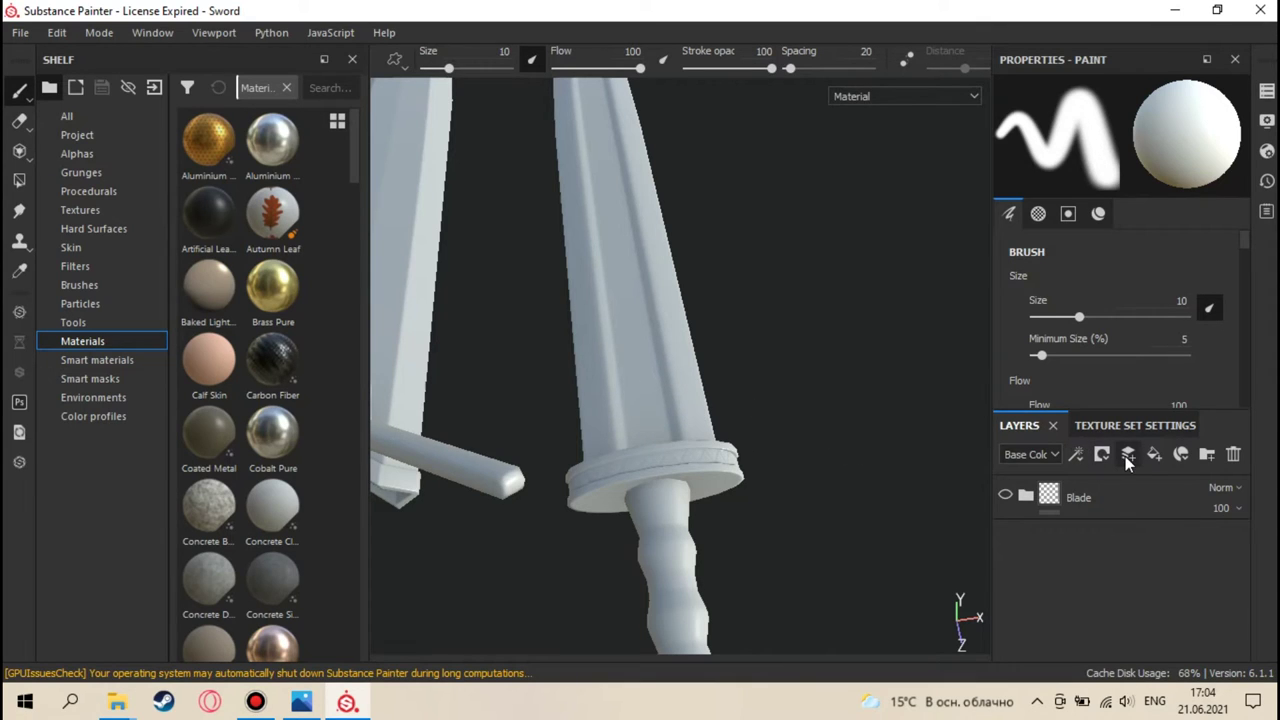
{"action": "left_click", "coordinate": [1116, 490]}
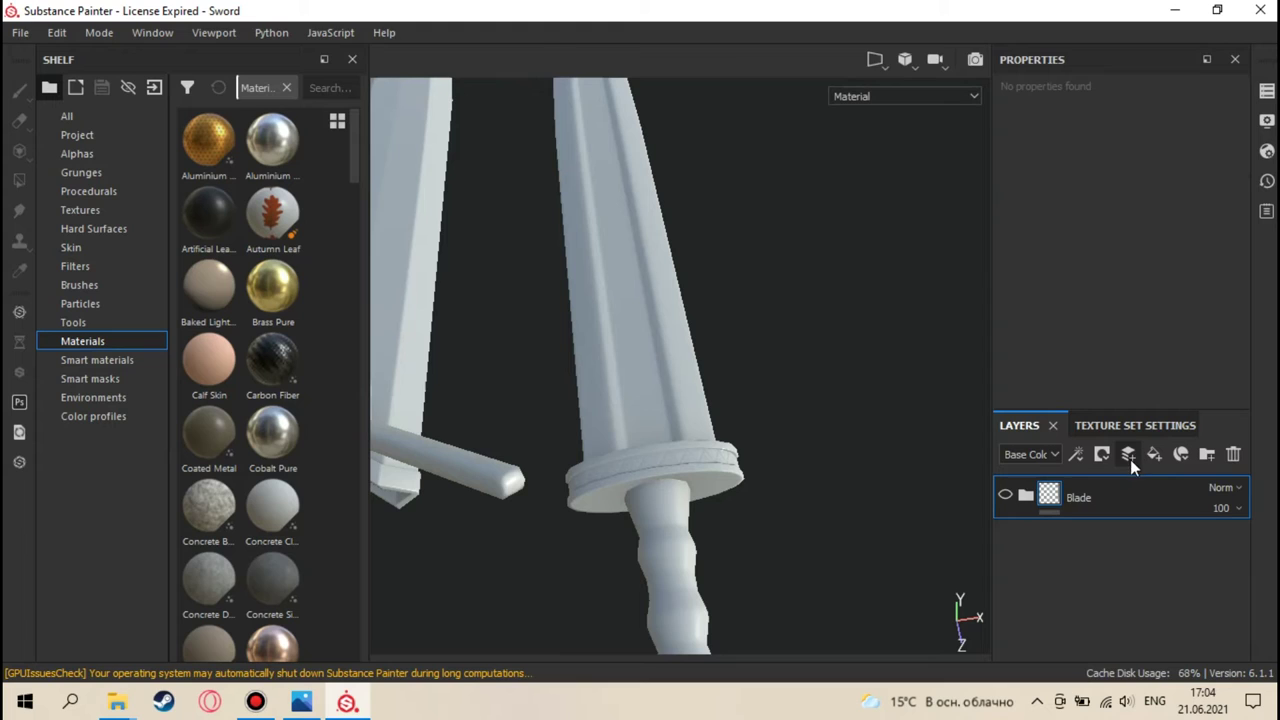
- Add a new paint layer above Blade and name it Garda
{"action": "left_click", "coordinate": [1130, 456]}
{"action": "double_click", "coordinate": [1083, 498]}
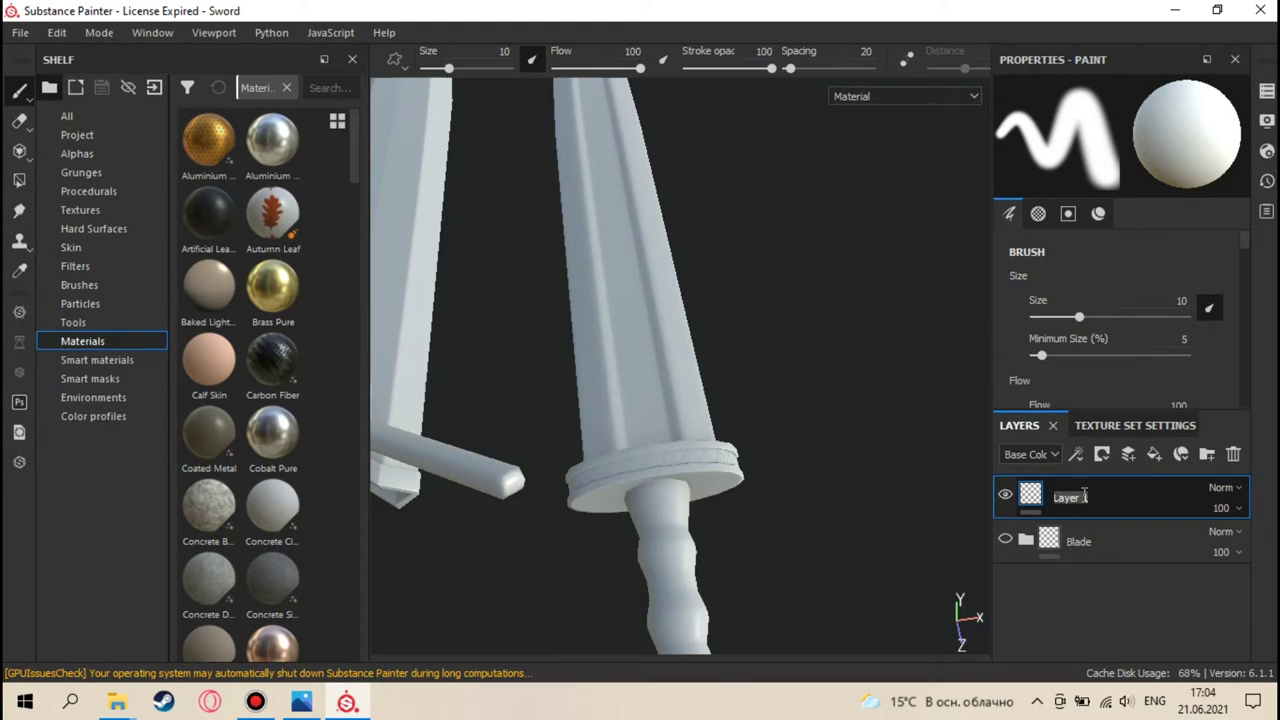
{"action": "type", "text": "Garda"}
{"action": "key", "text": "Return"}
- Switch to the 2D UV view and select the Projection tool
{"action": "key", "text": "F3"}
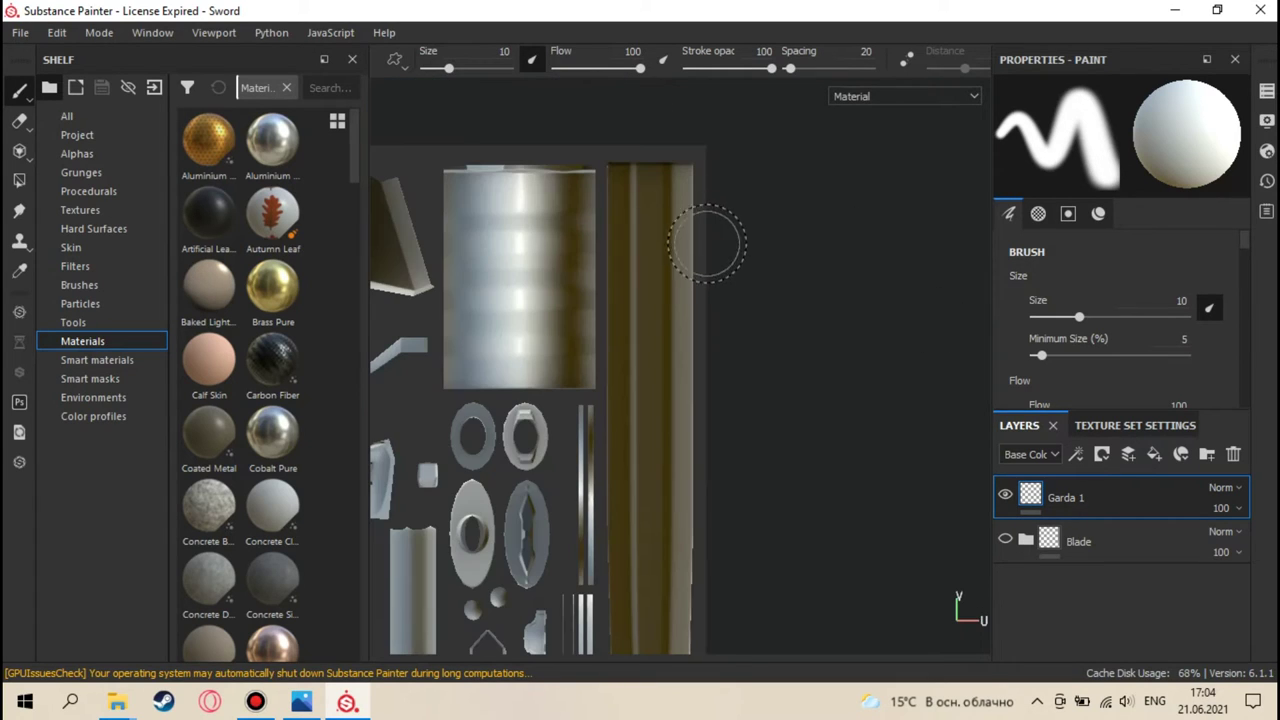
{"action": "middle_click_drag", "start_coordinate": [632, 315], "coordinate": [760, 191]}
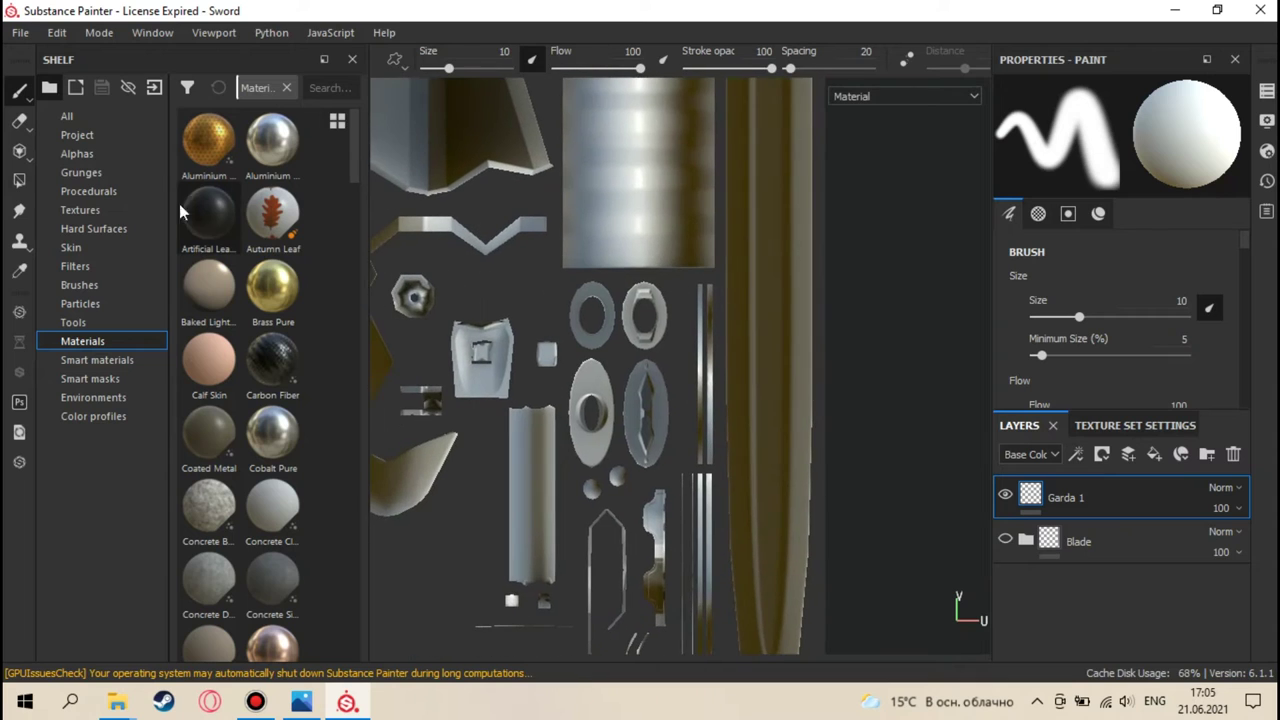
{"action": "left_click", "coordinate": [19, 152]}
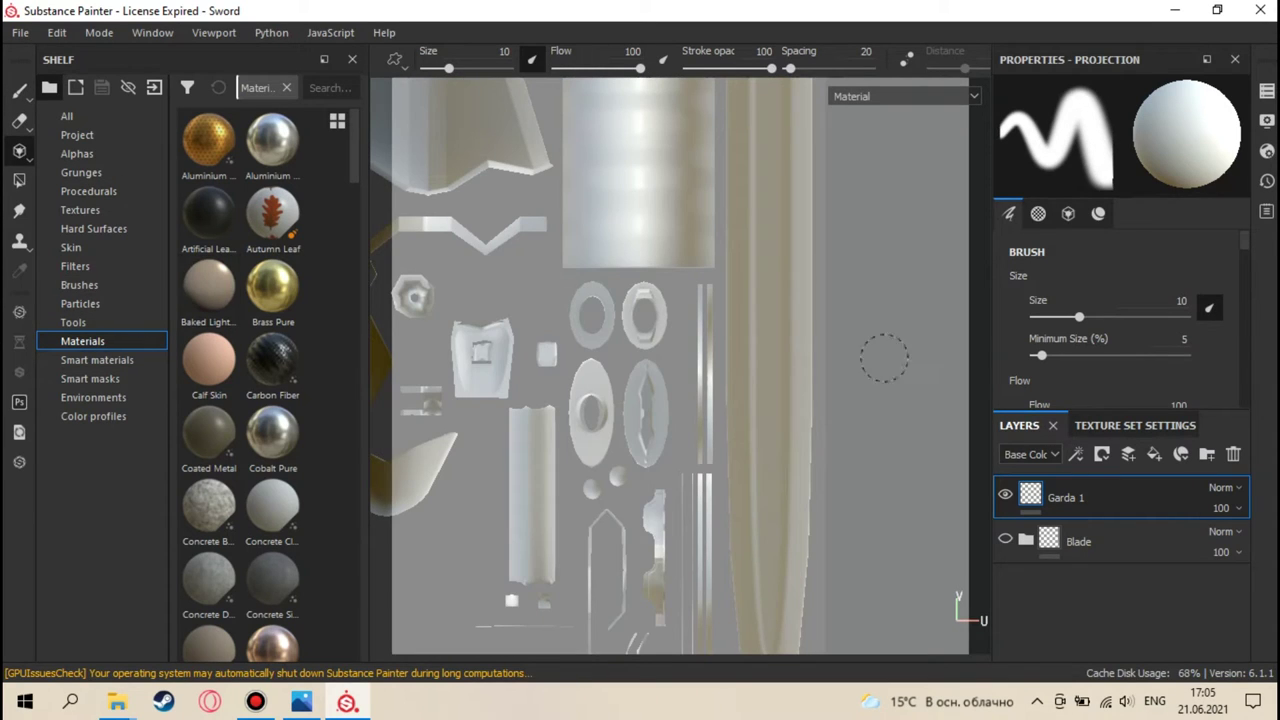
- Set the Steel texture as the projection's Base Color
{"action": "left_click", "coordinate": [1068, 214]}
{"action": "scroll", "coordinate": [1080, 312], "scroll_direction": "down", "scroll_amount": 2}
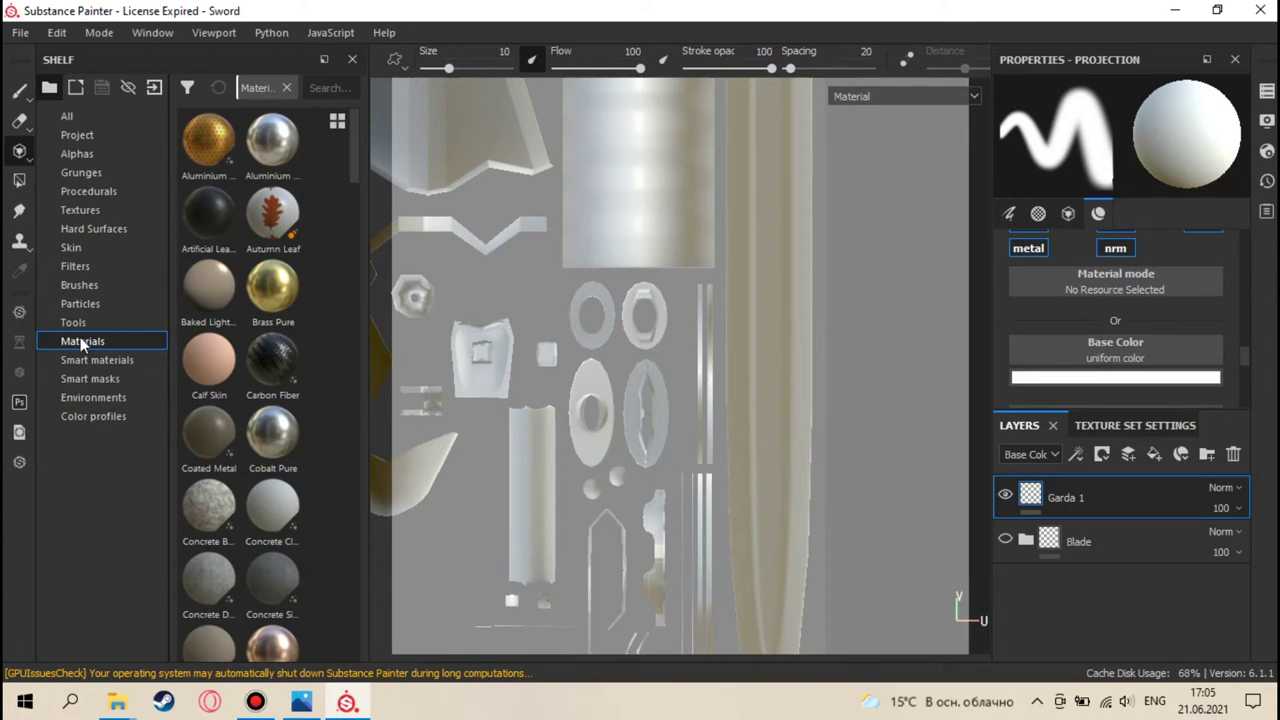
{"action": "left_click", "coordinate": [98, 214]}
{"action": "left_click_drag", "start_coordinate": [218, 511], "coordinate": [1116, 360]}
{"action": "scroll", "coordinate": [644, 360], "scroll_direction": "up", "scroll_amount": 3}
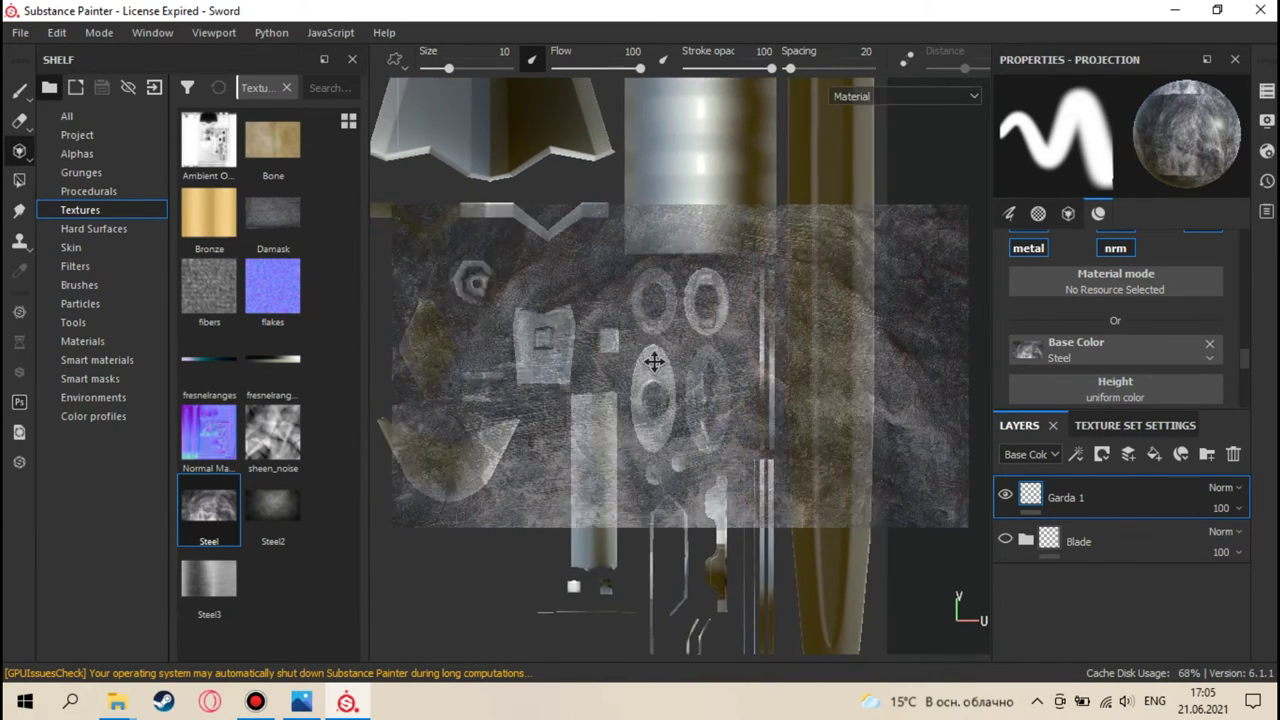
{"action": "scroll", "coordinate": [644, 360], "scroll_direction": "up", "scroll_amount": 3}
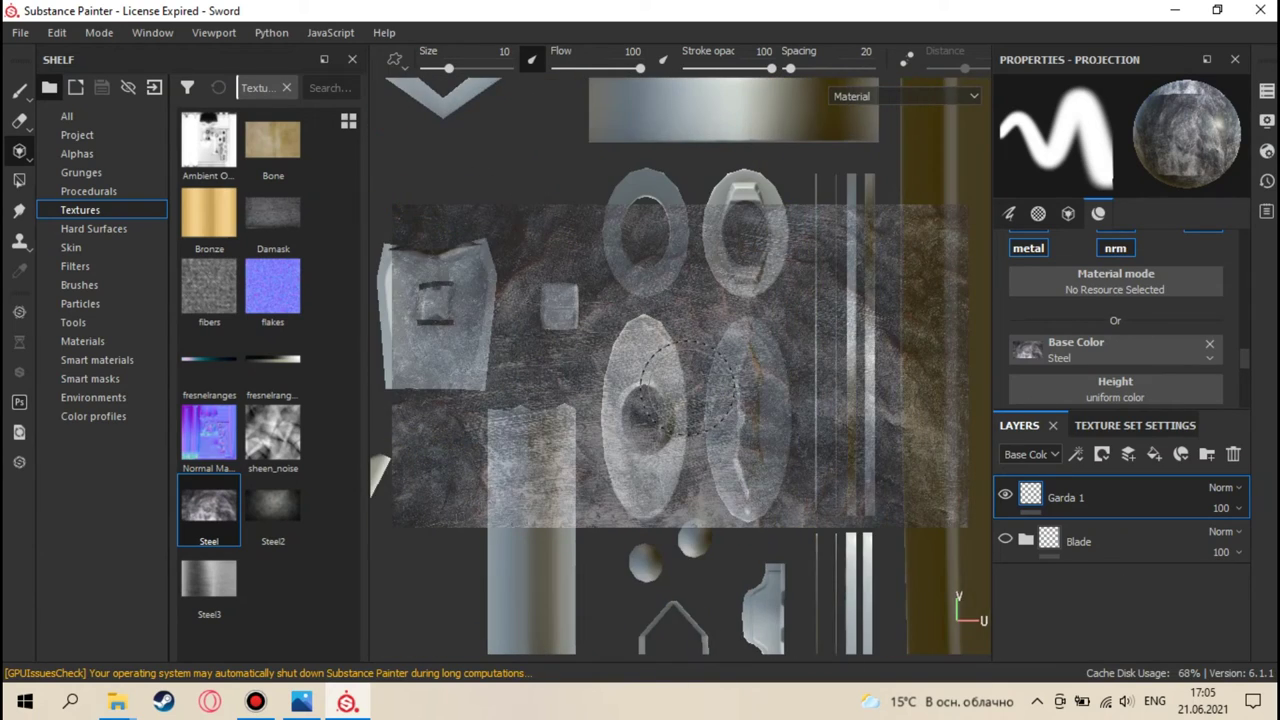
{"action": "scroll", "coordinate": [680, 370], "scroll_direction": "up", "scroll_amount": 3}
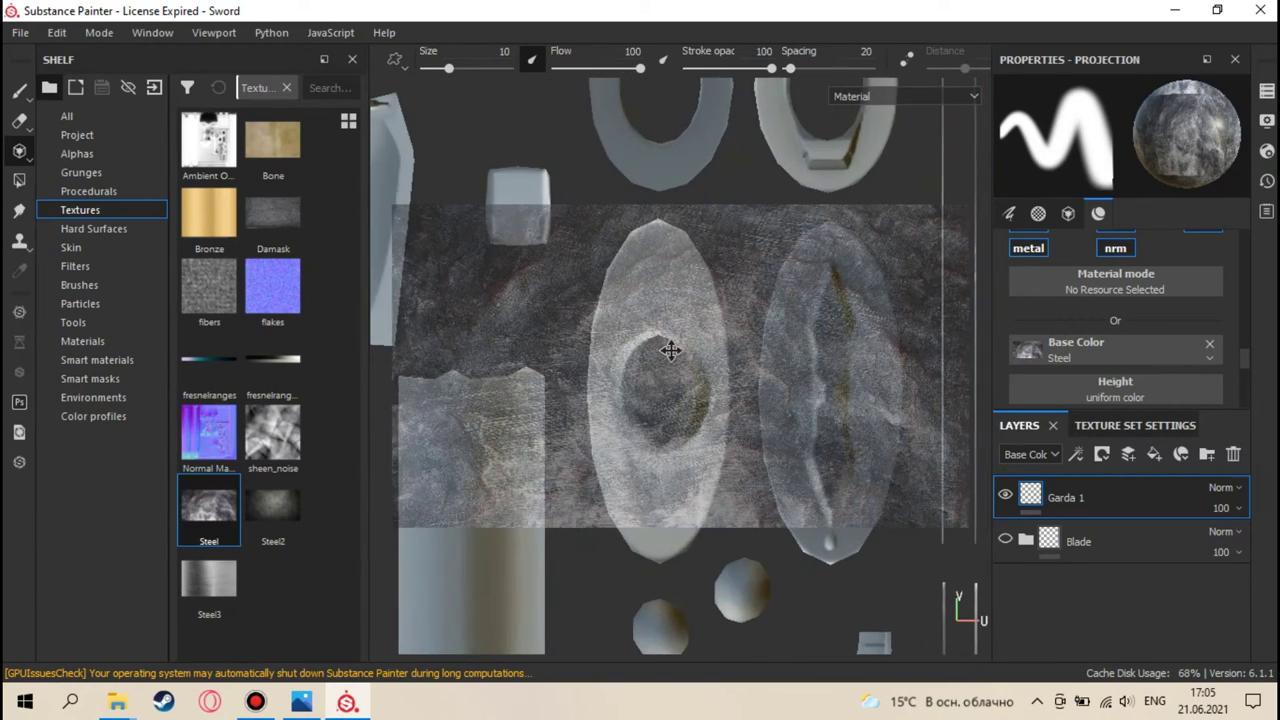
- Rotate the Steel projection about 70°, shrink it, and shift it over the oval guard island
{"action": "middle_click_drag", "start_coordinate": [670, 350], "coordinate": [677, 331]}
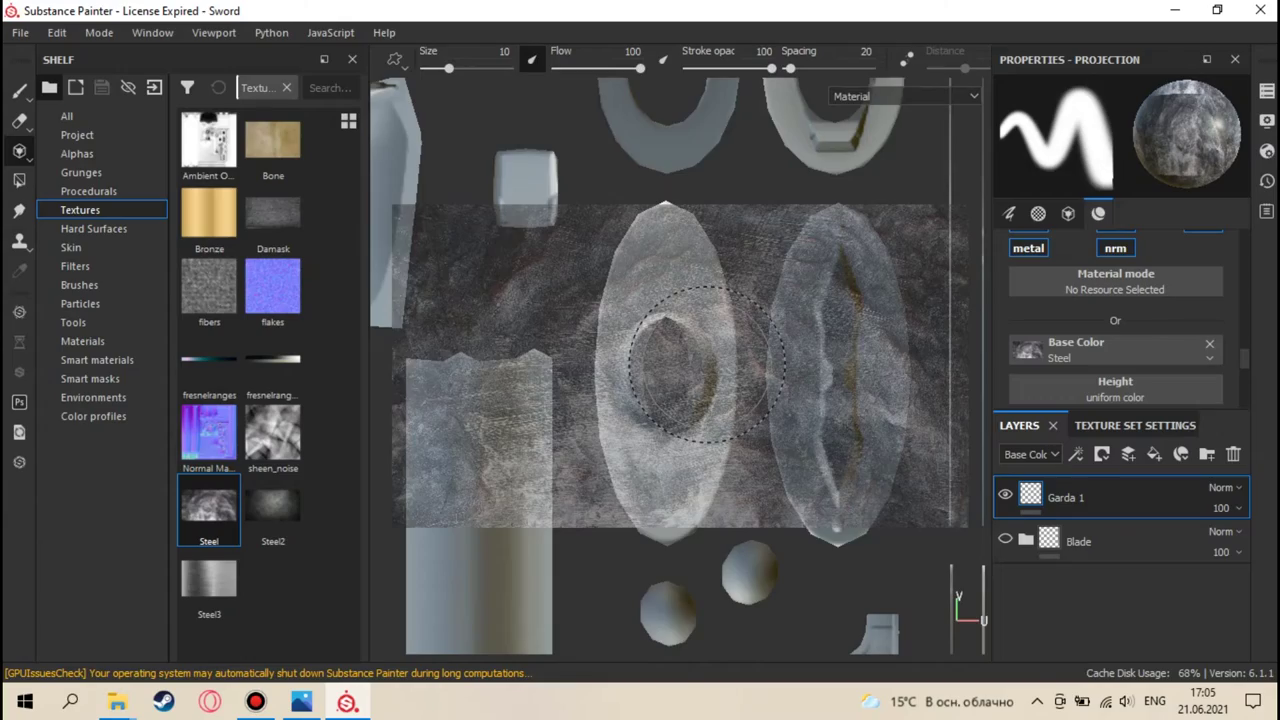
{"action": "key", "text": "s"}
{"action": "left_click_drag", "start_coordinate": [706, 364], "coordinate": [680, 398]}
{"action": "key", "text": "s"}
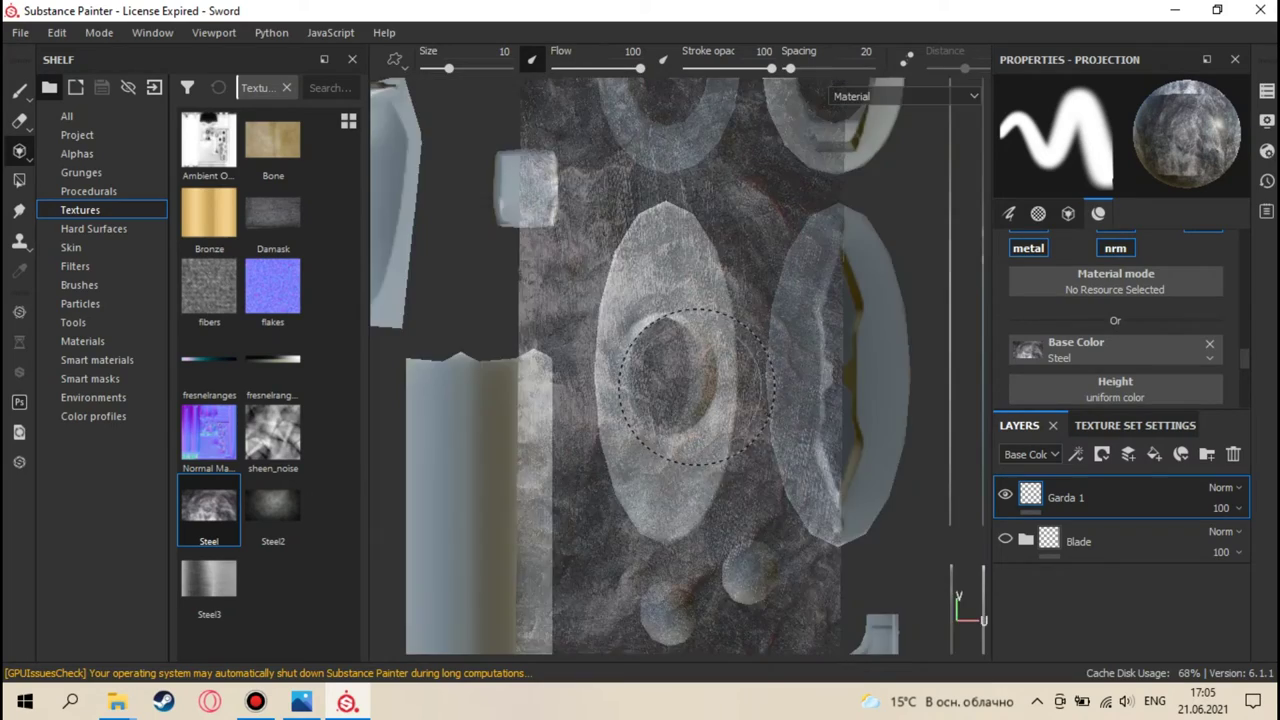
{"action": "key", "text": "s"}
{"action": "mouse_move", "coordinate": [694, 386]}
{"action": "right_mouse_down"}
{"action": "mouse_move", "coordinate": [690, 318]}
{"action": "mouse_move", "coordinate": [686, 368]}
{"action": "right_mouse_up"}
{"action": "middle_click_drag", "start_coordinate": [686, 357], "coordinate": [651, 358]}
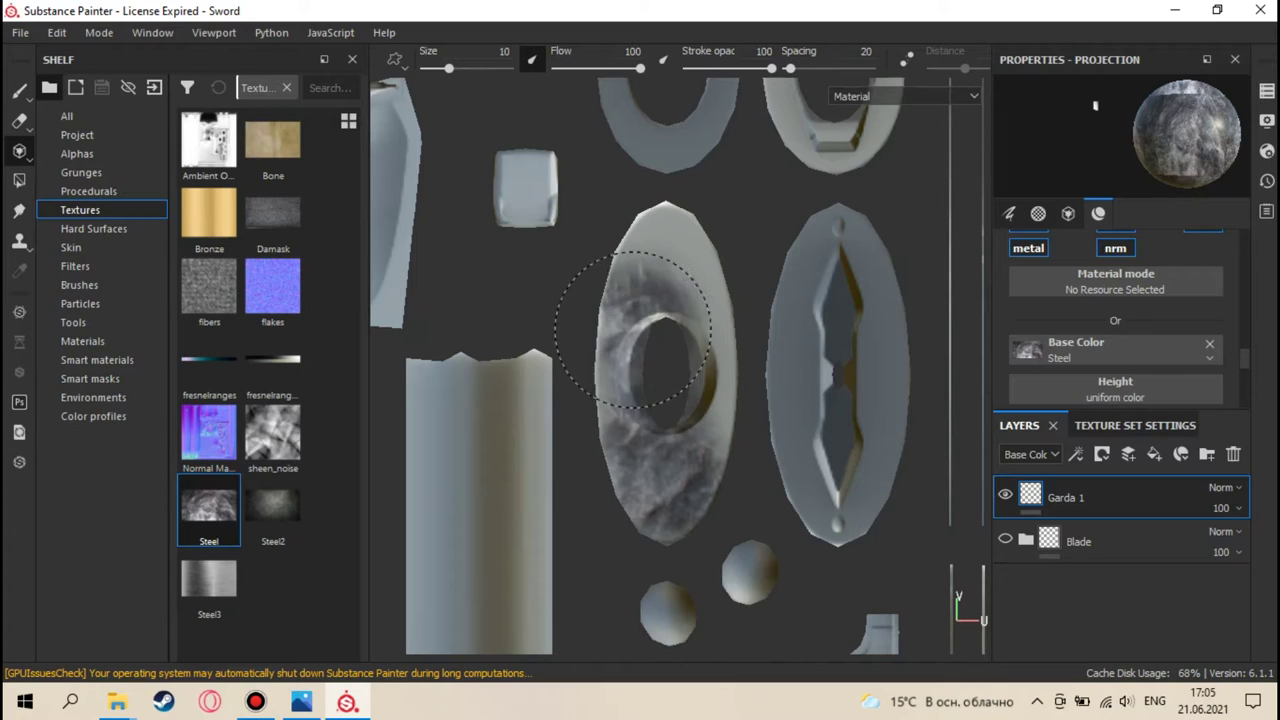
- Paint the Steel projection onto the upper and right oval guard pieces
{"action": "mouse_move", "coordinate": [700, 313]}
{"action": "left_mouse_down"}
{"action": "mouse_move", "coordinate": [639, 279]}
{"action": "mouse_move", "coordinate": [649, 342]}
{"action": "mouse_move", "coordinate": [677, 277]}
{"action": "mouse_move", "coordinate": [638, 300]}
{"action": "mouse_move", "coordinate": [630, 413]}
{"action": "left_mouse_up"}
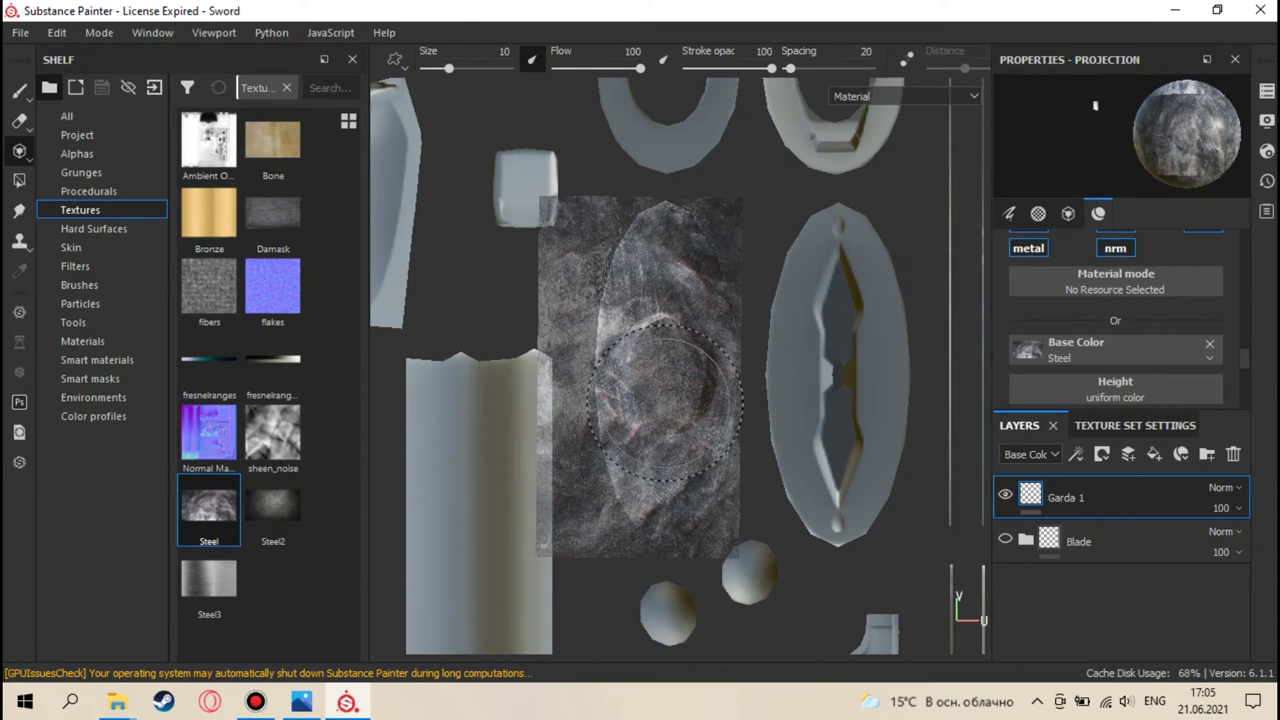
{"action": "middle_click_drag", "start_coordinate": [786, 386], "coordinate": [632, 398]}
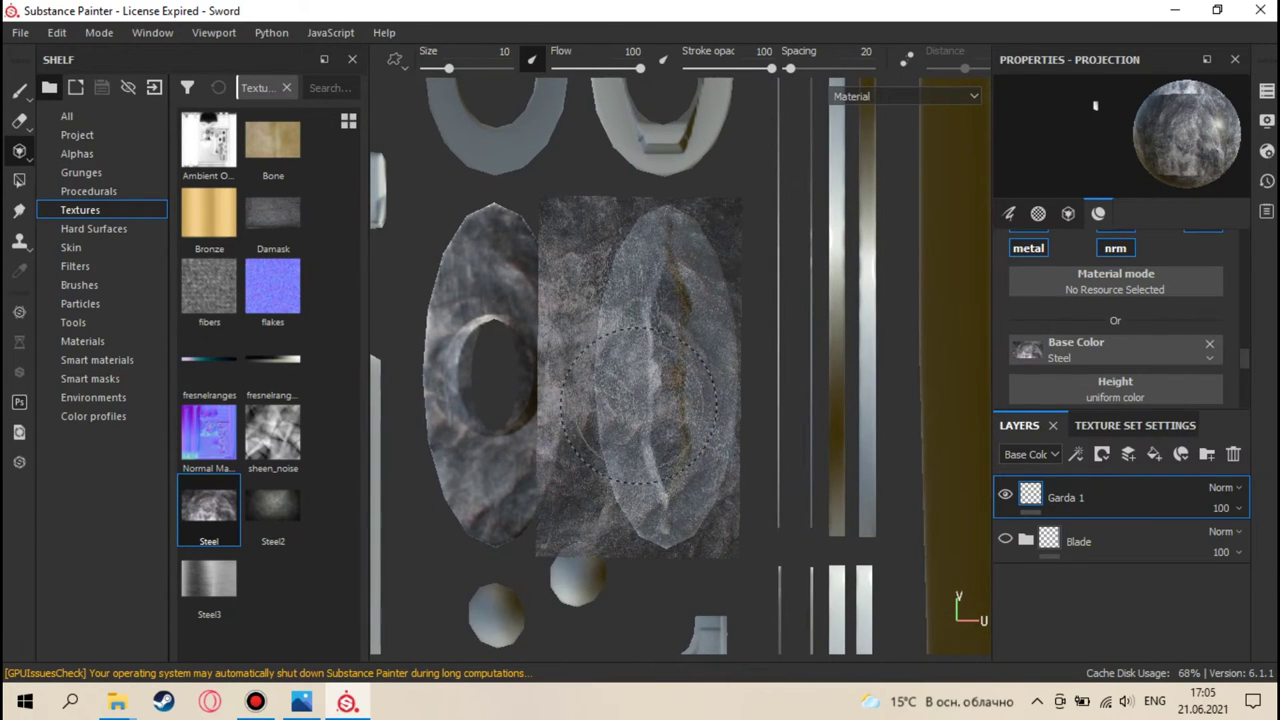
{"action": "left_click_drag", "start_coordinate": [632, 398], "coordinate": [643, 464]}
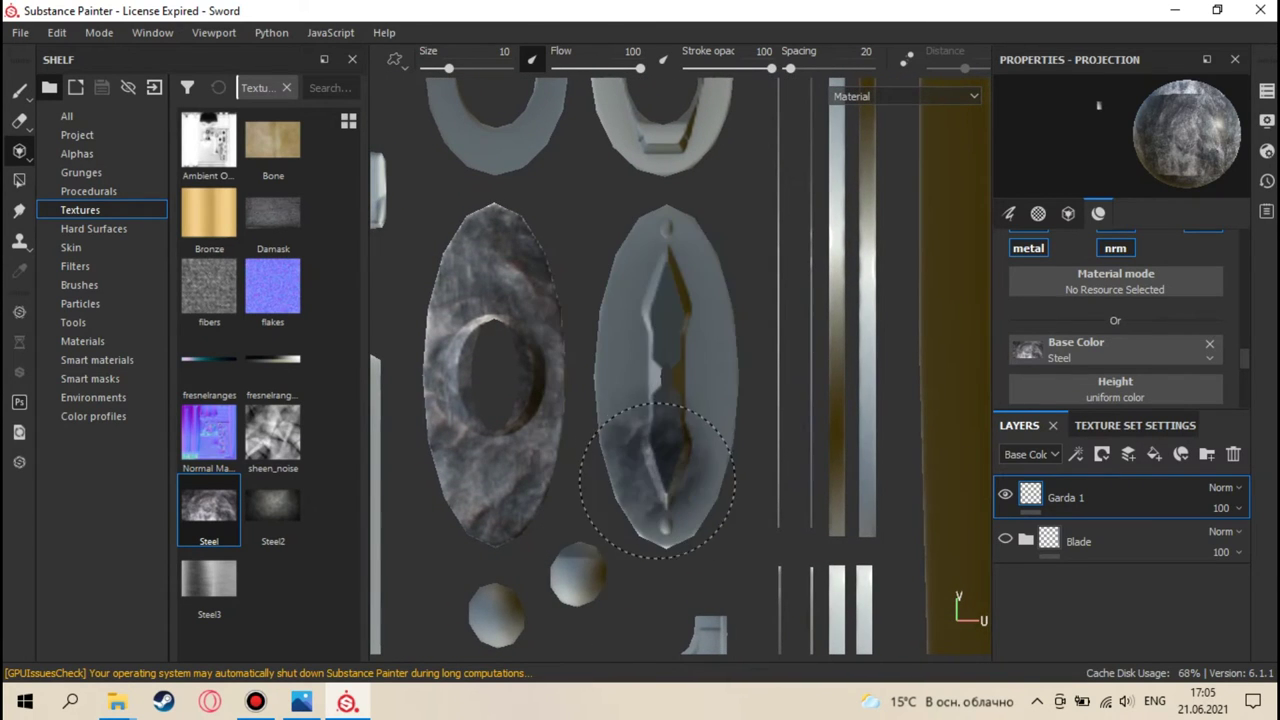
{"action": "left_click", "coordinate": [651, 267]}
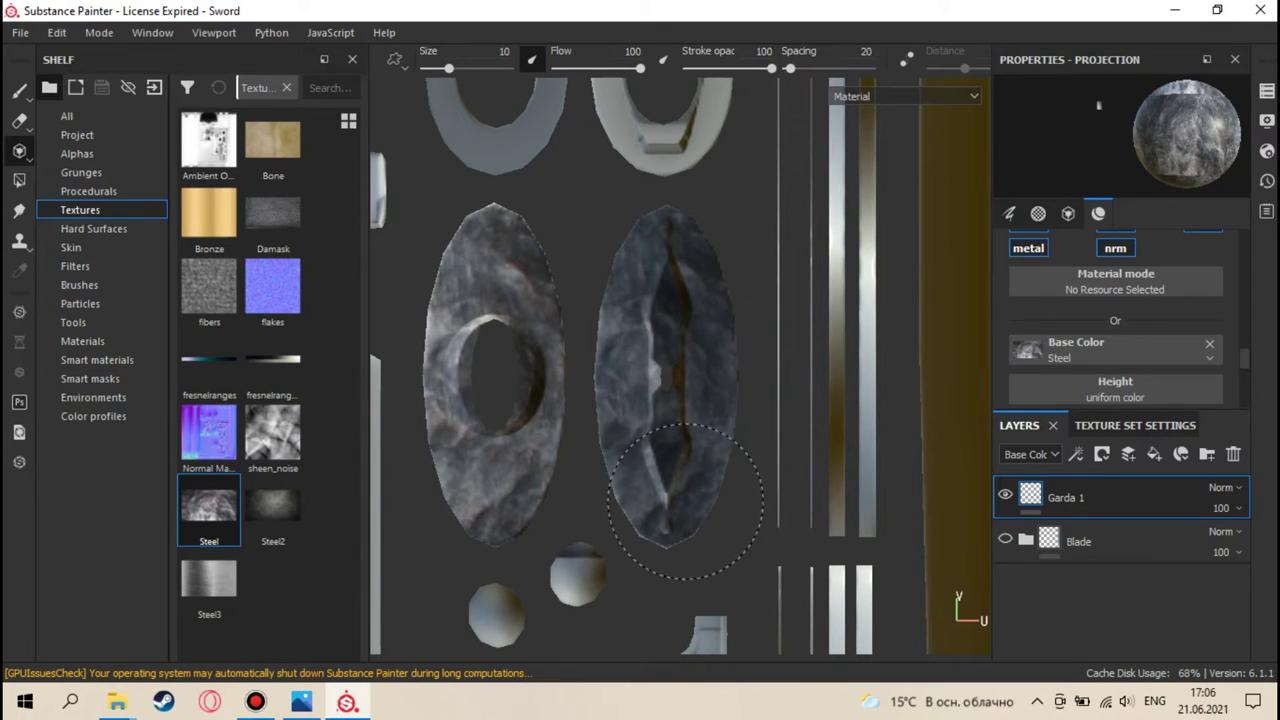
- Resize the projected Steel quad smaller for the round pieces
{"action": "key", "text": "s"}
{"action": "middle_click_drag", "start_coordinate": [611, 465], "coordinate": [677, 274]}
{"action": "key", "text": "s"}
{"action": "right_click_drag", "start_coordinate": [651, 355], "coordinate": [640, 254]}
{"action": "scroll", "coordinate": [652, 378], "scroll_direction": "up", "scroll_amount": 3}
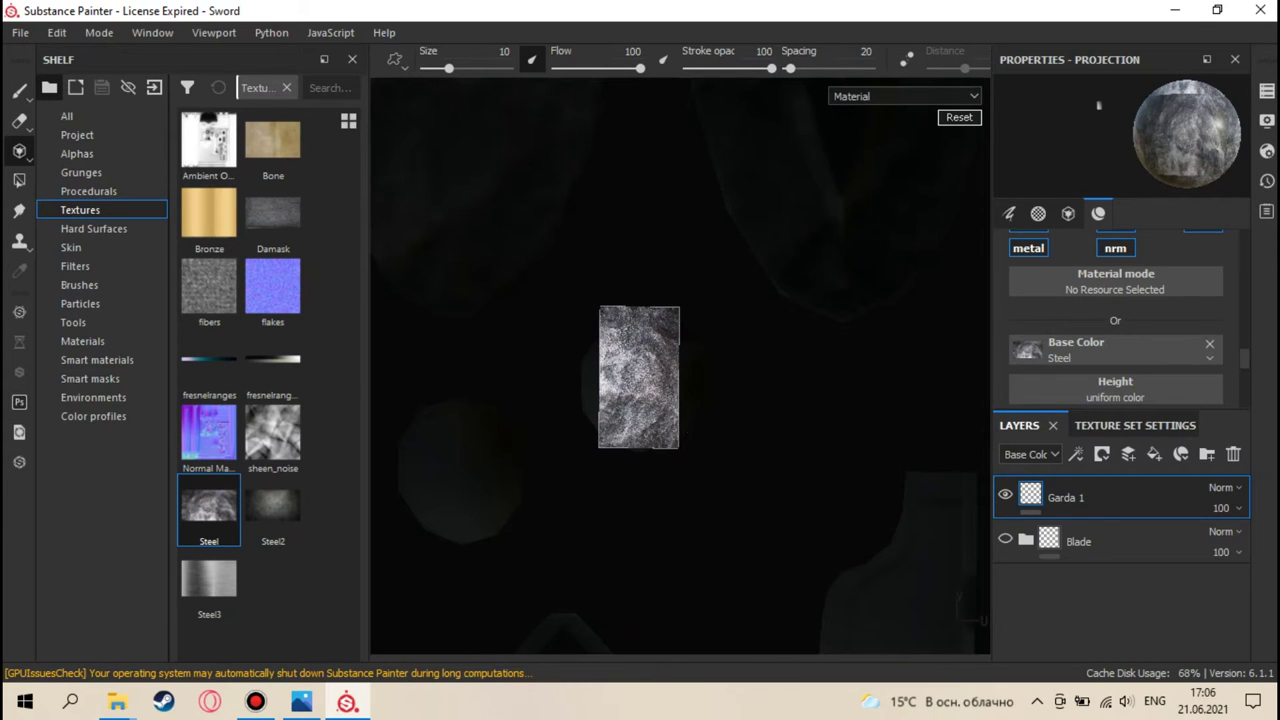
{"action": "key", "text": "s"}
{"action": "right_click_drag", "start_coordinate": [690, 452], "coordinate": [690, 430]}
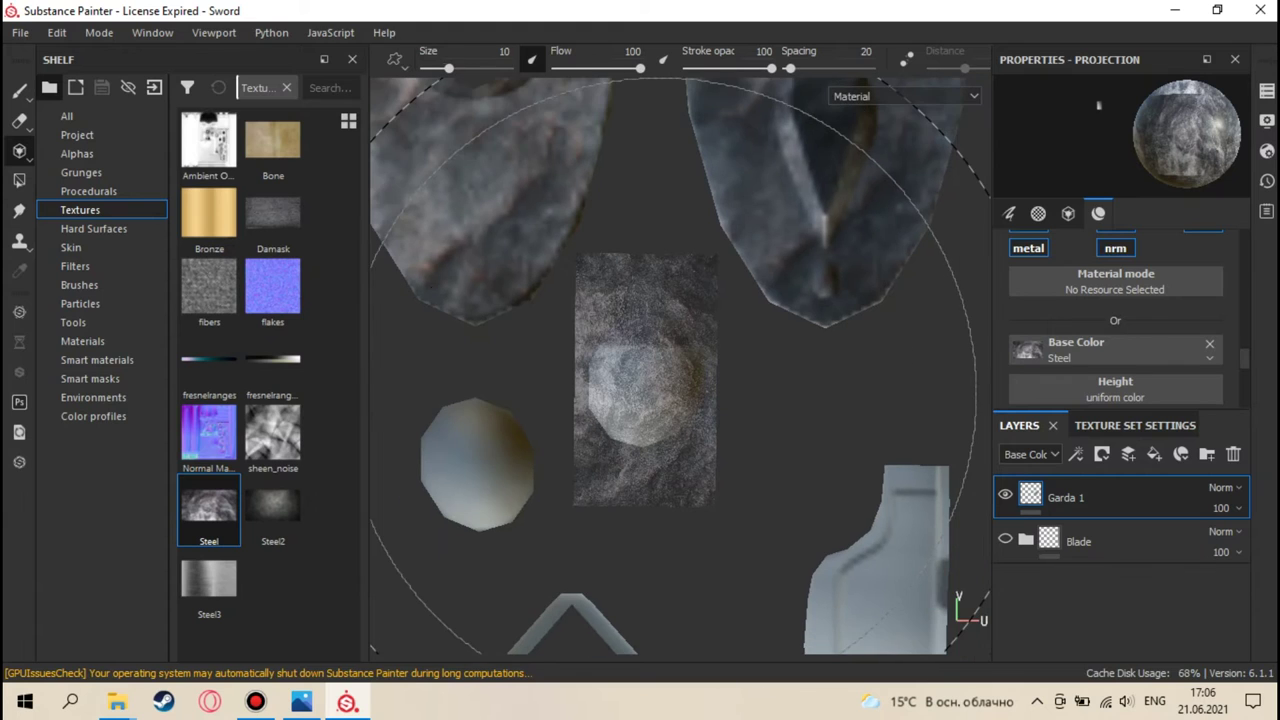
- Set brush size to 1.86 and cover the small round pieces with Steel
{"action": "right_click_drag", "start_coordinate": [674, 370], "coordinate": [658, 388], "text": "ctrl"}
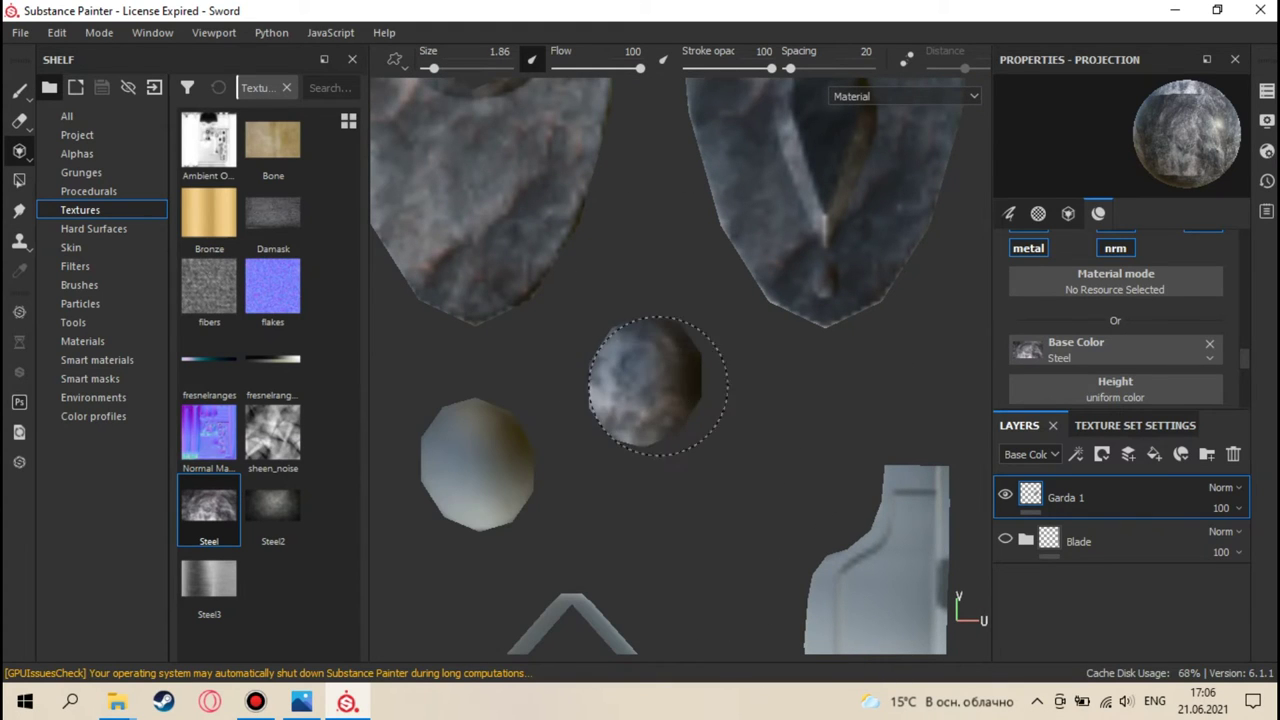
{"action": "middle_click_drag", "start_coordinate": [573, 408], "coordinate": [733, 338]}
{"action": "middle_click_drag", "start_coordinate": [652, 390], "coordinate": [668, 347]}
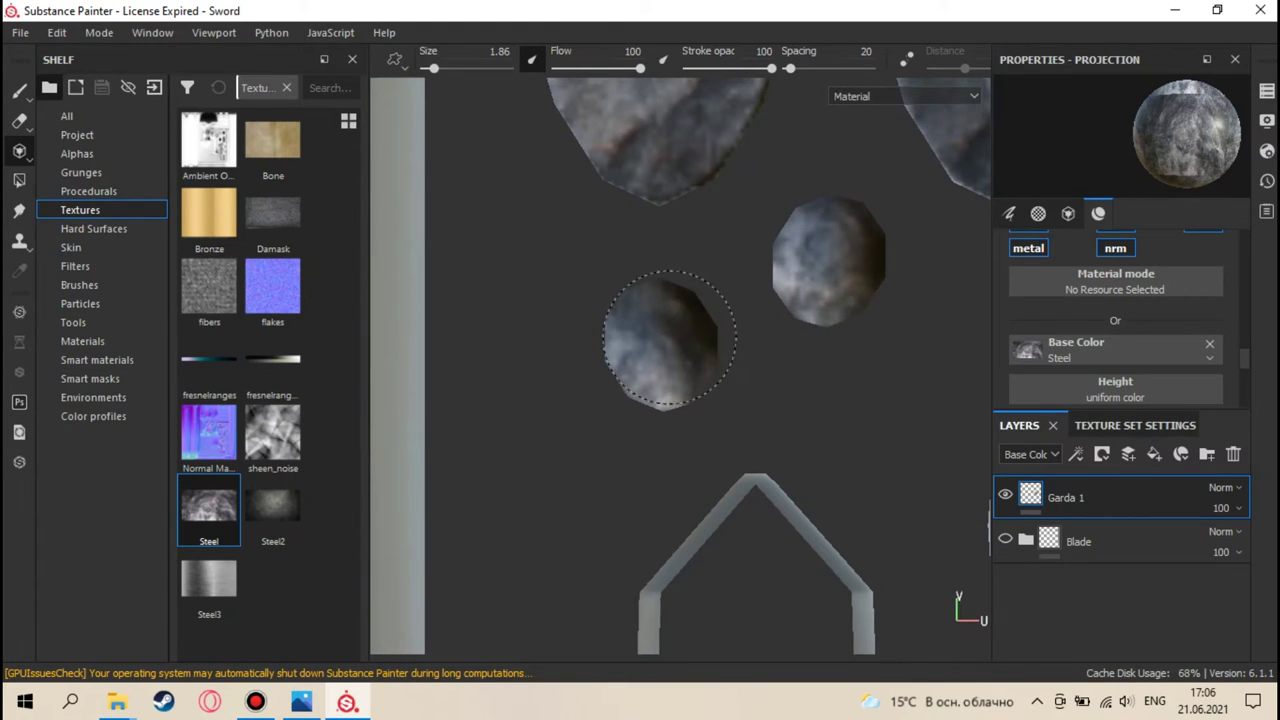
{"action": "key", "text": "F2"}
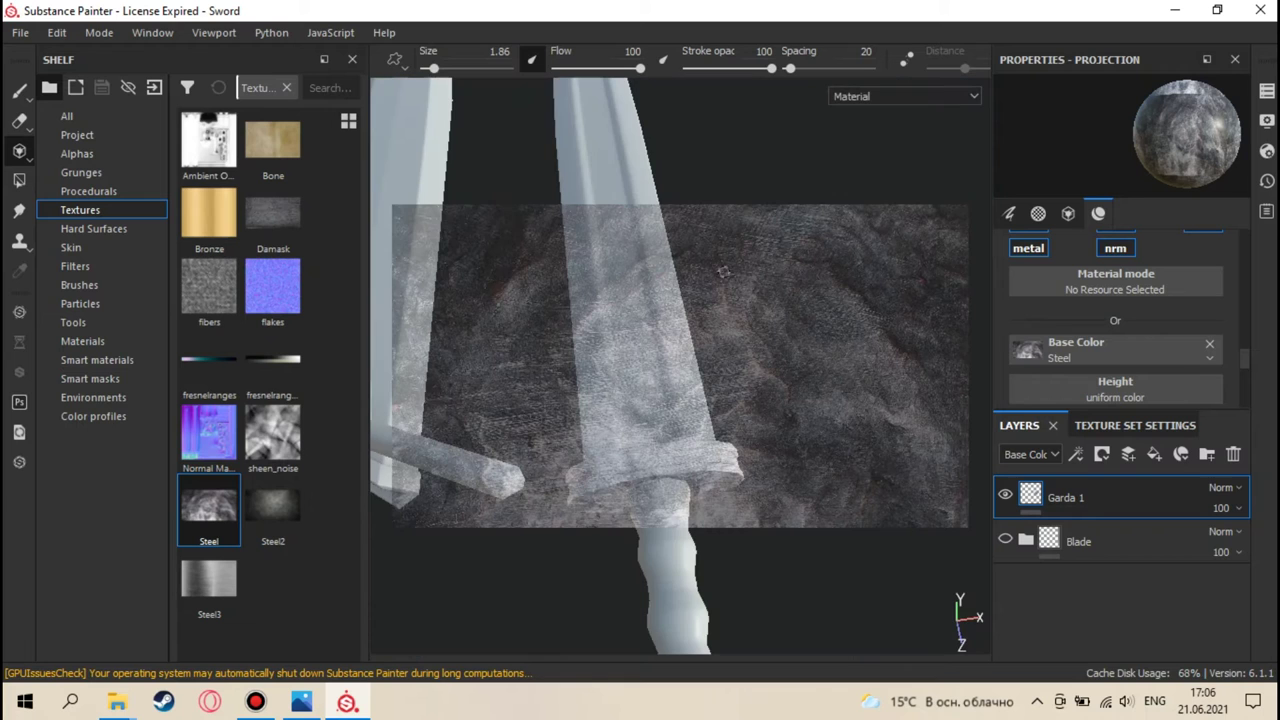
- Switch to the Paint brush and orbit the 3D view to look along the blade at the guard
{"action": "key", "text": "p"}
{"action": "mouse_move", "coordinate": [677, 409]}
{"action": "left_mouse_down", "text": "alt"}
{"action": "mouse_move", "coordinate": [709, 280]}
{"action": "mouse_move", "coordinate": [686, 130]}
{"action": "mouse_move", "coordinate": [685, 345]}
{"action": "left_mouse_up", "text": "alt"}
{"action": "mouse_move", "coordinate": [685, 345]}
{"action": "right_mouse_down", "text": "alt"}
{"action": "mouse_move", "coordinate": [629, 295]}
{"action": "mouse_move", "coordinate": [729, 463]}
{"action": "mouse_move", "coordinate": [700, 470]}
{"action": "mouse_move", "coordinate": [674, 366]}
{"action": "mouse_move", "coordinate": [706, 323]}
{"action": "right_mouse_up", "text": "alt"}
{"action": "mouse_move", "coordinate": [706, 323]}
{"action": "left_mouse_down", "text": "alt"}
{"action": "mouse_move", "coordinate": [697, 418]}
{"action": "mouse_move", "coordinate": [449, 374]}
{"action": "mouse_move", "coordinate": [346, 323]}
{"action": "mouse_move", "coordinate": [283, 343]}
{"action": "mouse_move", "coordinate": [543, 391]}
{"action": "mouse_move", "coordinate": [586, 457]}
{"action": "left_mouse_up", "text": "alt"}
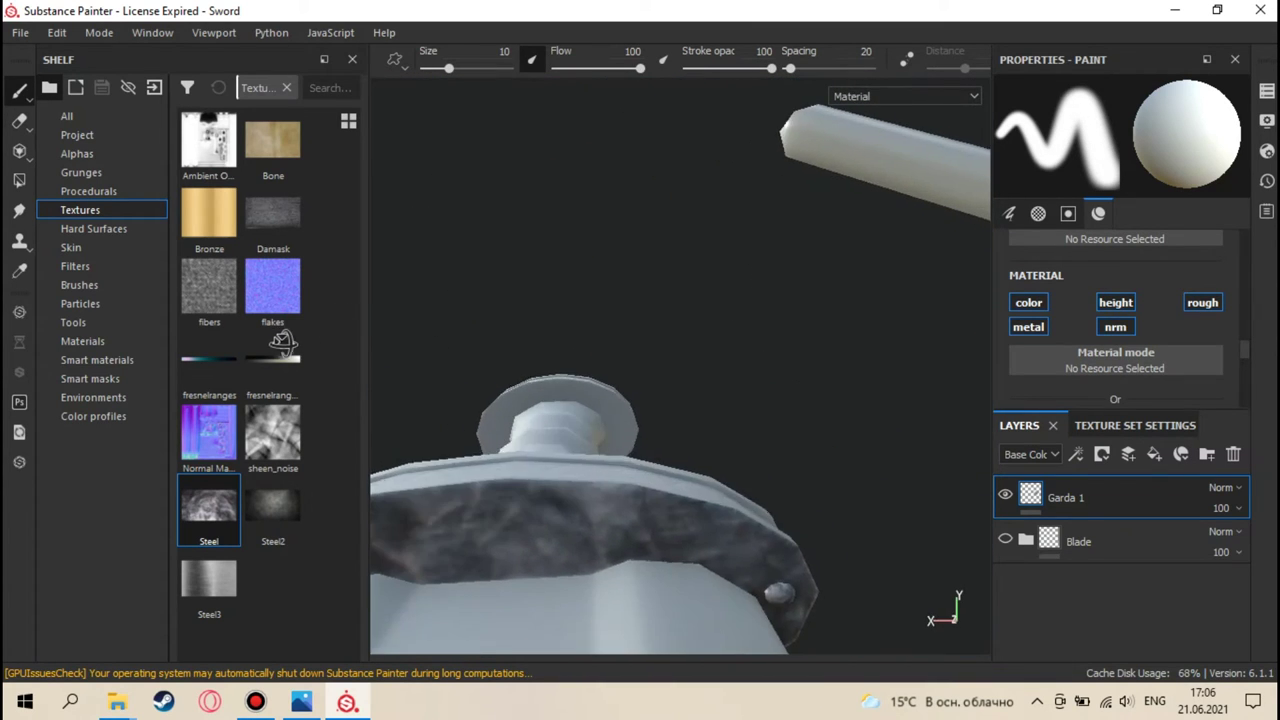
{"action": "mouse_move", "coordinate": [586, 457]}
{"action": "middle_mouse_down", "text": "alt"}
{"action": "mouse_move", "coordinate": [663, 403]}
{"action": "mouse_move", "coordinate": [795, 403]}
{"action": "middle_mouse_up", "text": "alt"}
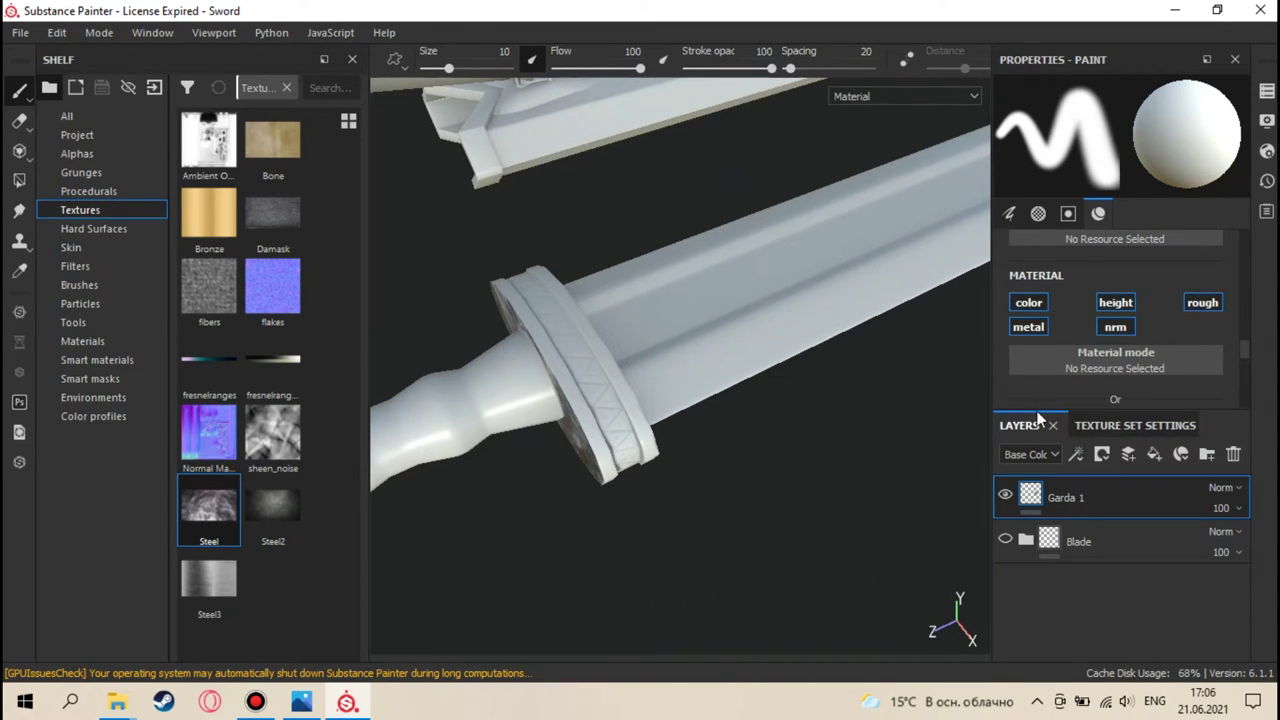
- Add a new layer above Garda 1, name it Garda 2, and switch to Projection
{"action": "left_click", "coordinate": [1128, 454]}
{"action": "double_click", "coordinate": [1080, 501]}
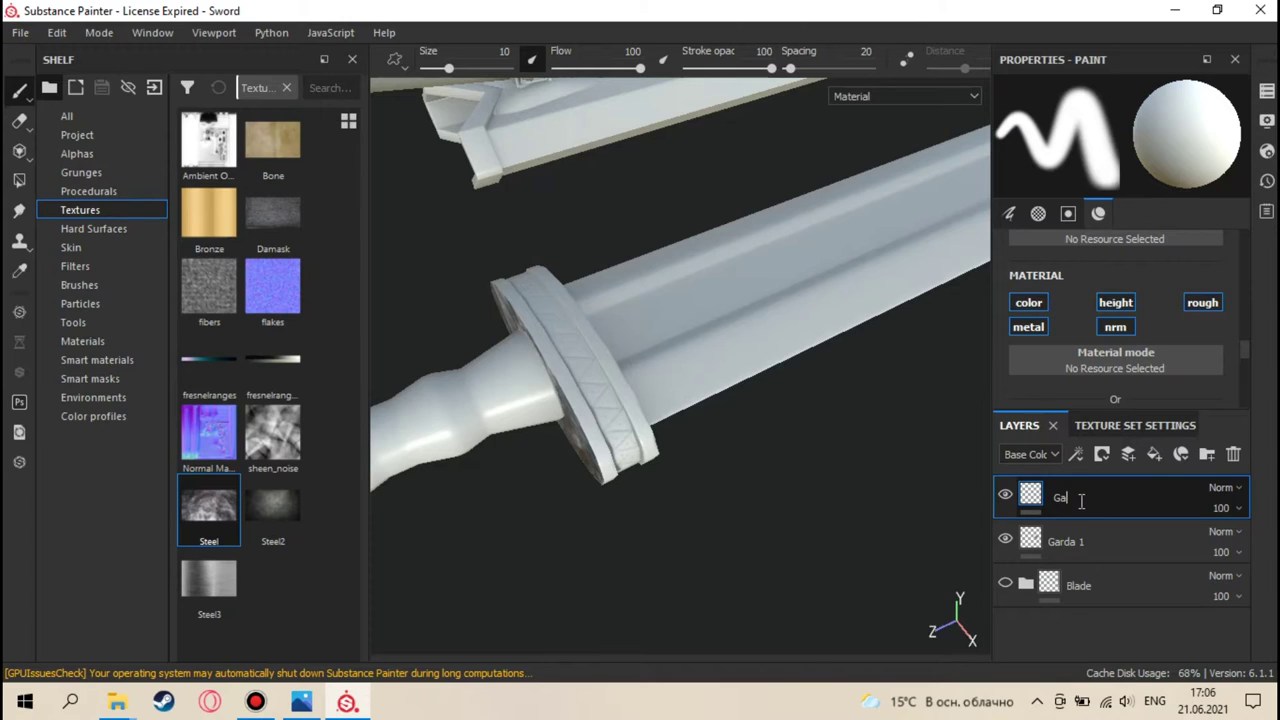
{"action": "key", "text": "Return"}
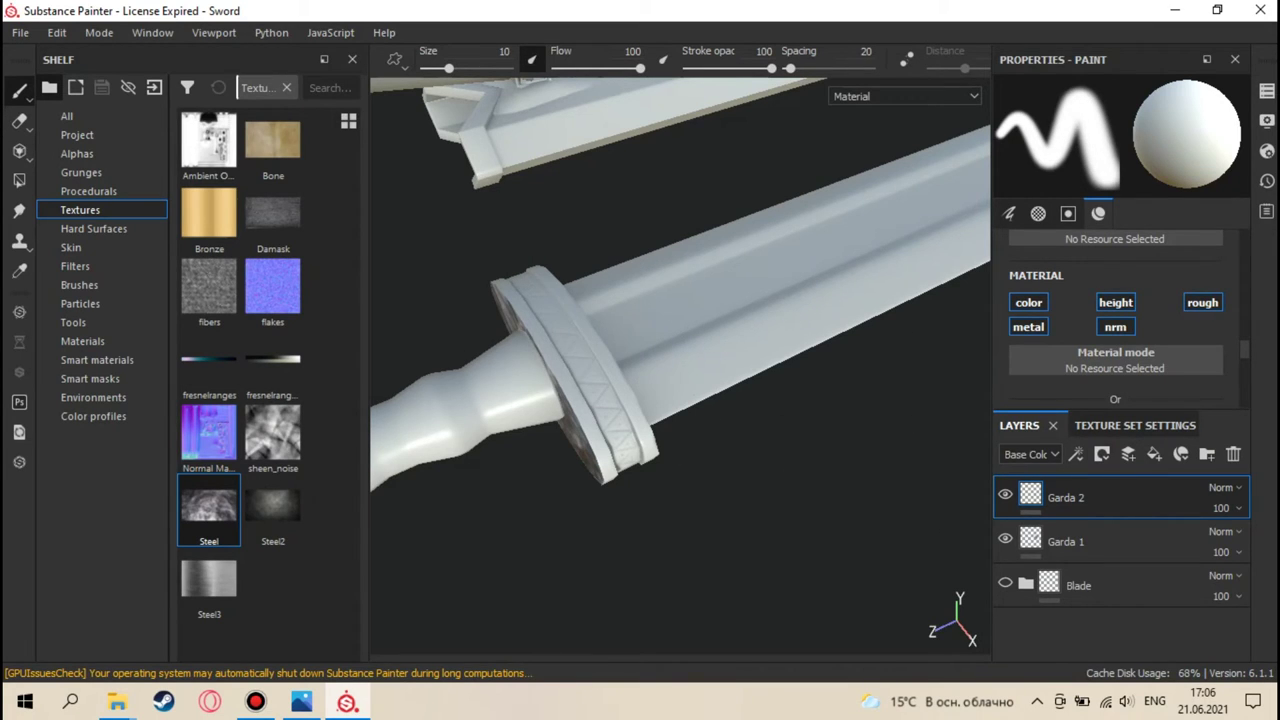
{"action": "left_click", "coordinate": [18, 153]}
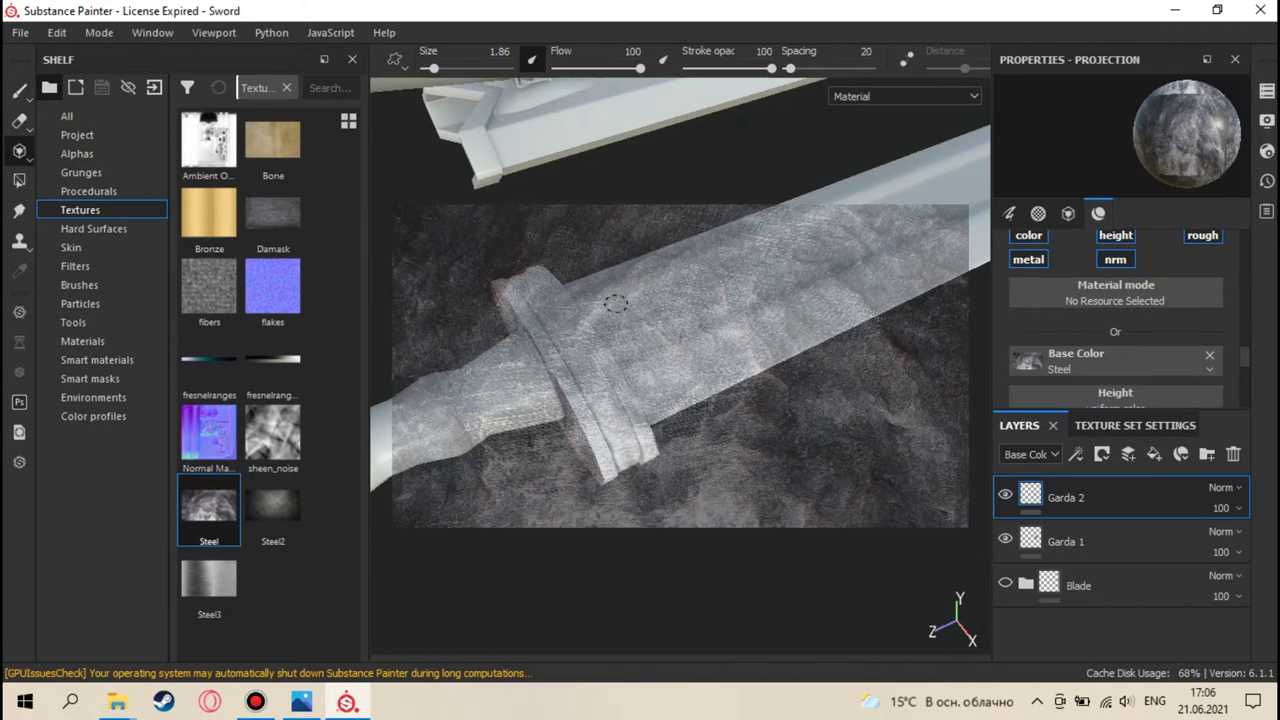
- Replace the projection's Steel base colour with Steel2 and check the guard strips in UV view
{"action": "left_click", "coordinate": [1211, 357]}
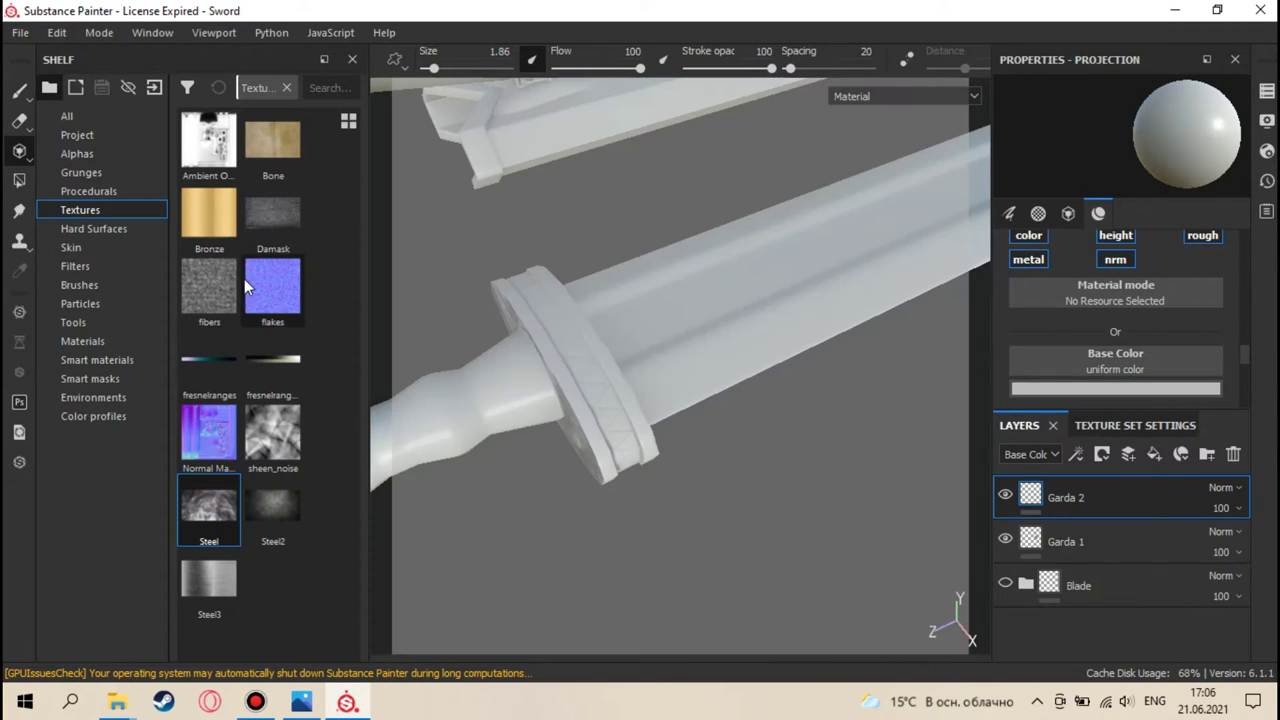
{"action": "left_click_drag", "start_coordinate": [257, 504], "coordinate": [1125, 356]}
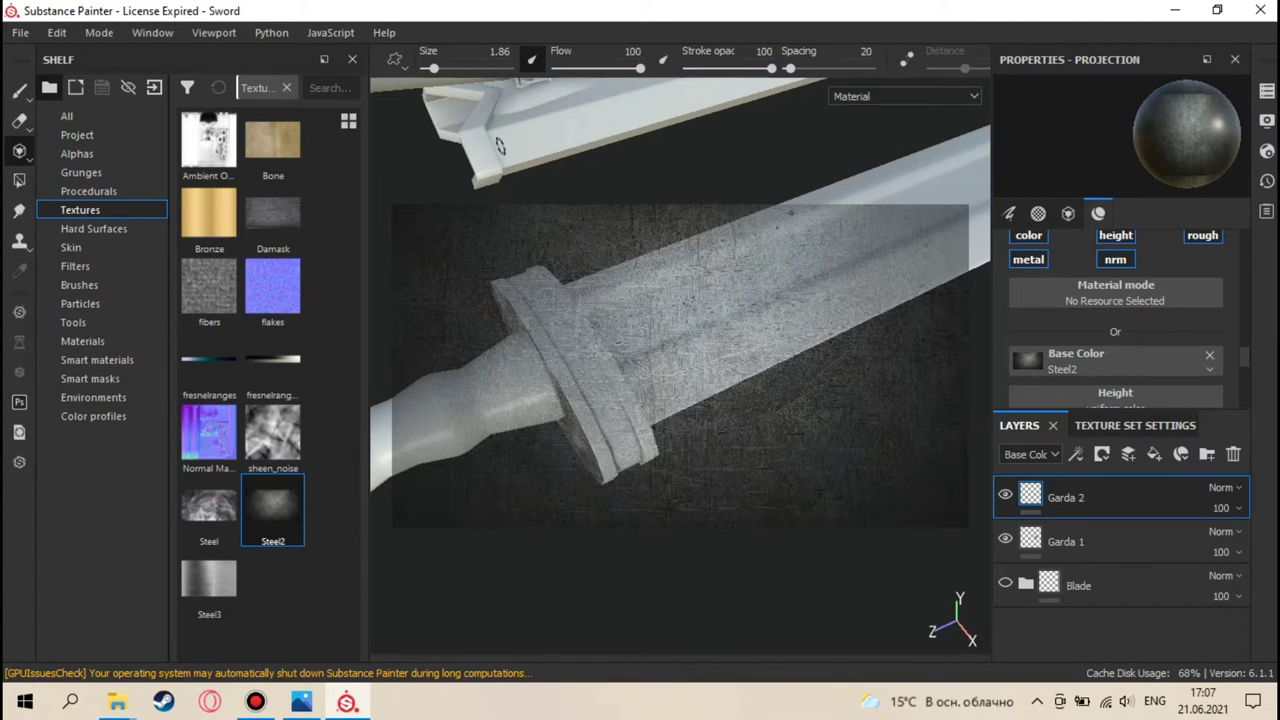
{"action": "key", "text": "F2"}
{"action": "scroll", "coordinate": [640, 400], "scroll_direction": "down", "scroll_amount": 4}
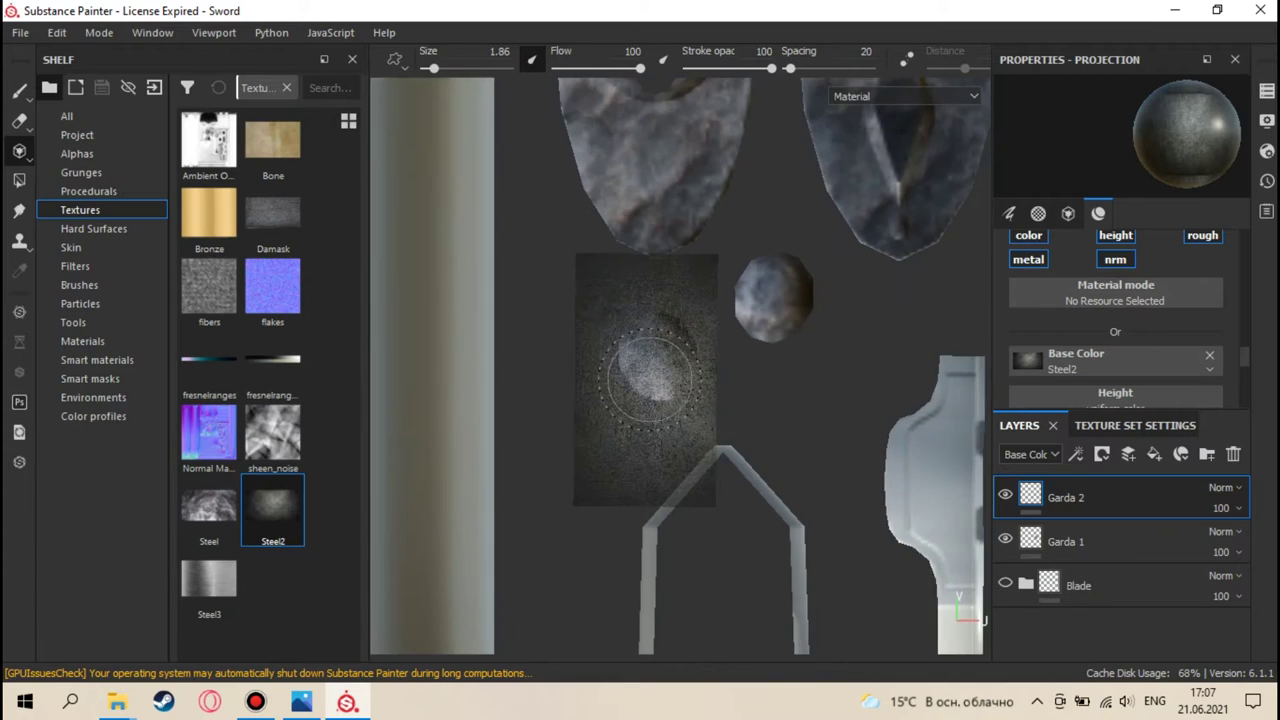
{"action": "mouse_move", "coordinate": [641, 301]}
{"action": "middle_mouse_down"}
{"action": "mouse_move", "coordinate": [586, 289]}
{"action": "mouse_move", "coordinate": [600, 371]}
{"action": "mouse_move", "coordinate": [554, 294]}
{"action": "mouse_move", "coordinate": [564, 276]}
{"action": "mouse_move", "coordinate": [606, 263]}
{"action": "mouse_move", "coordinate": [683, 277]}
{"action": "middle_mouse_up"}
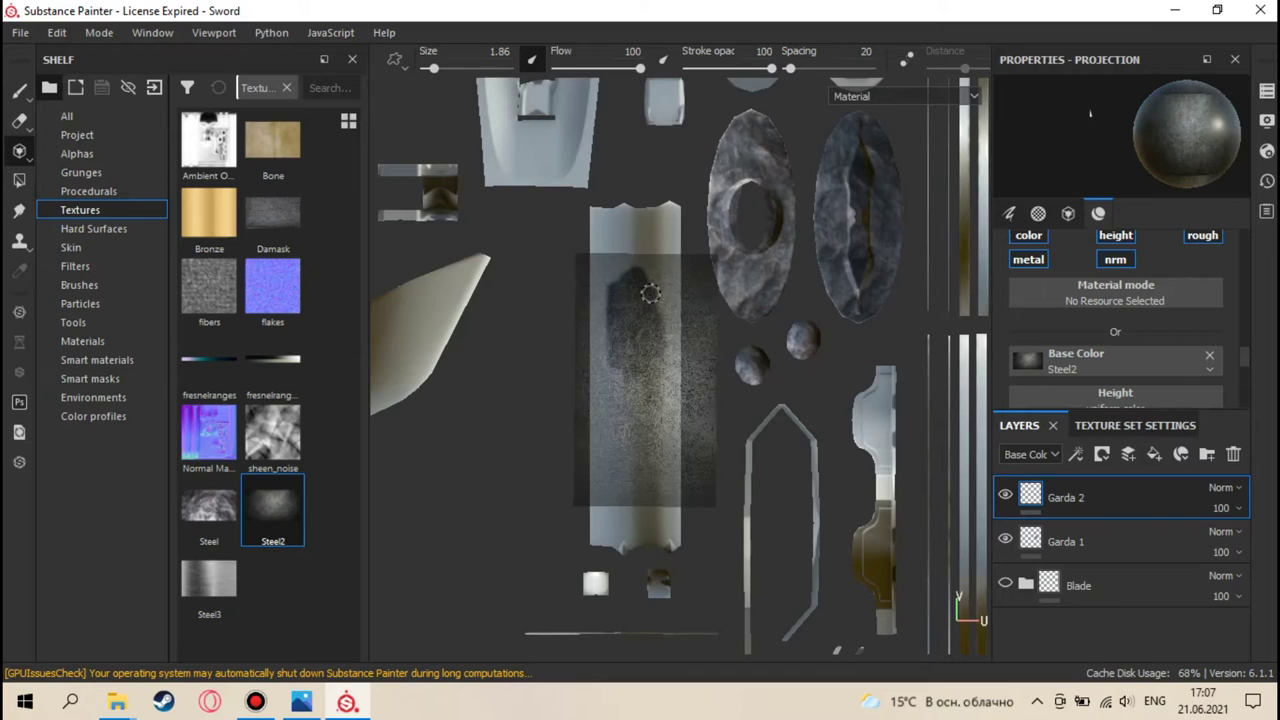
{"action": "key", "text": "F2"}
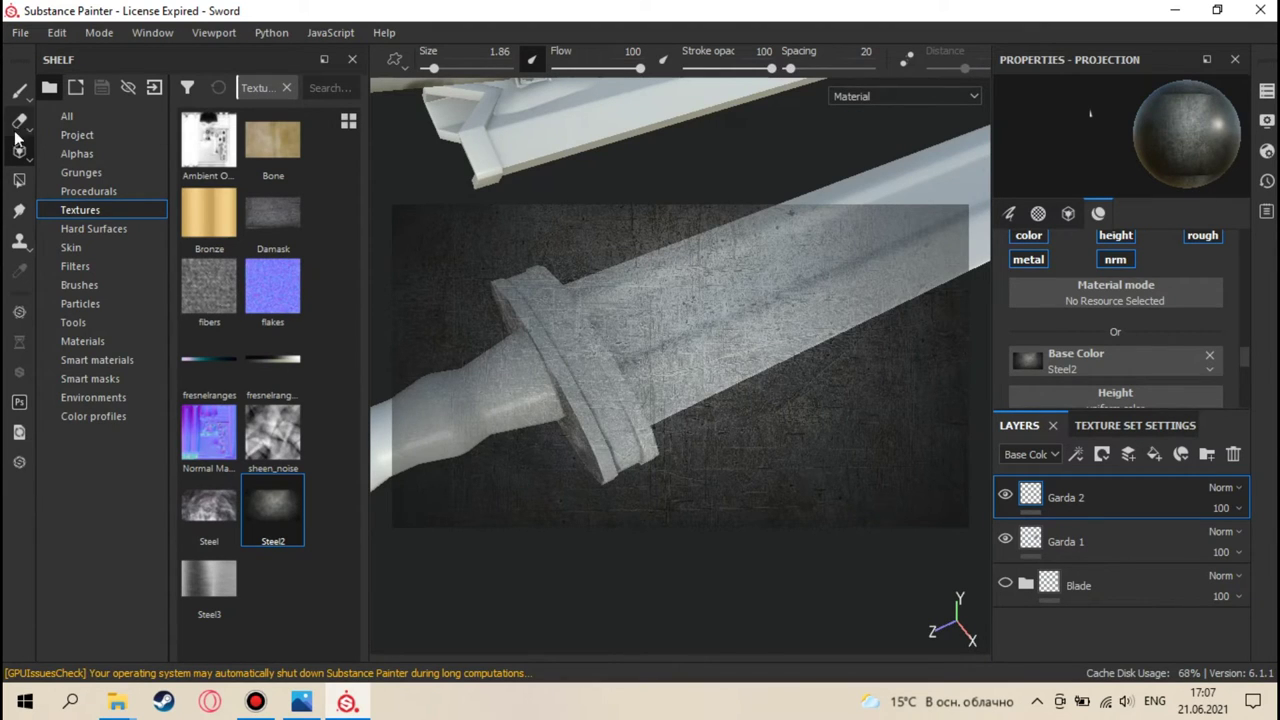
- Paint Steel2 by projection along the guard's top band on Garda 2
{"action": "key", "text": "1"}
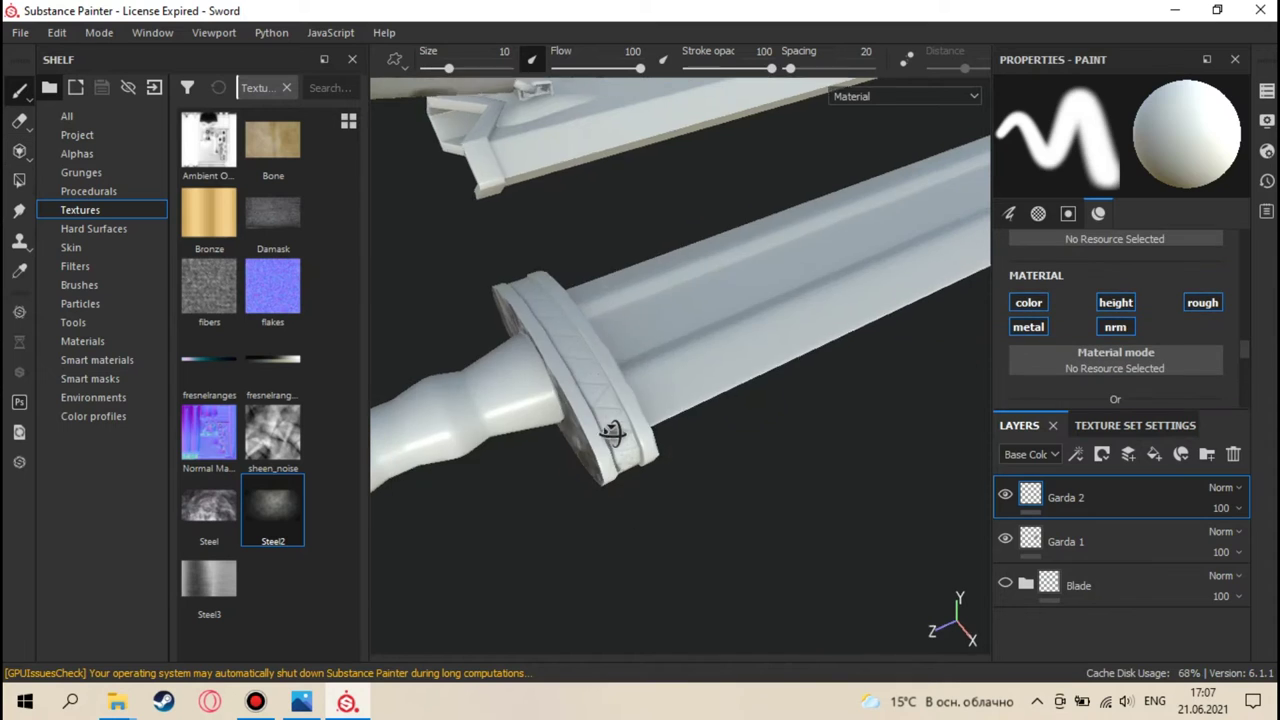
{"action": "left_click_drag", "start_coordinate": [608, 443], "coordinate": [654, 186], "text": "alt"}
{"action": "mouse_move", "coordinate": [583, 423]}
{"action": "left_mouse_down", "text": "alt"}
{"action": "mouse_move", "coordinate": [1013, 450]}
{"action": "mouse_move", "coordinate": [777, 343]}
{"action": "mouse_move", "coordinate": [920, 514]}
{"action": "mouse_move", "coordinate": [785, 495]}
{"action": "mouse_move", "coordinate": [743, 466]}
{"action": "mouse_move", "coordinate": [757, 466]}
{"action": "mouse_move", "coordinate": [703, 403]}
{"action": "mouse_move", "coordinate": [737, 509]}
{"action": "mouse_move", "coordinate": [420, 380]}
{"action": "left_mouse_up", "text": "alt"}
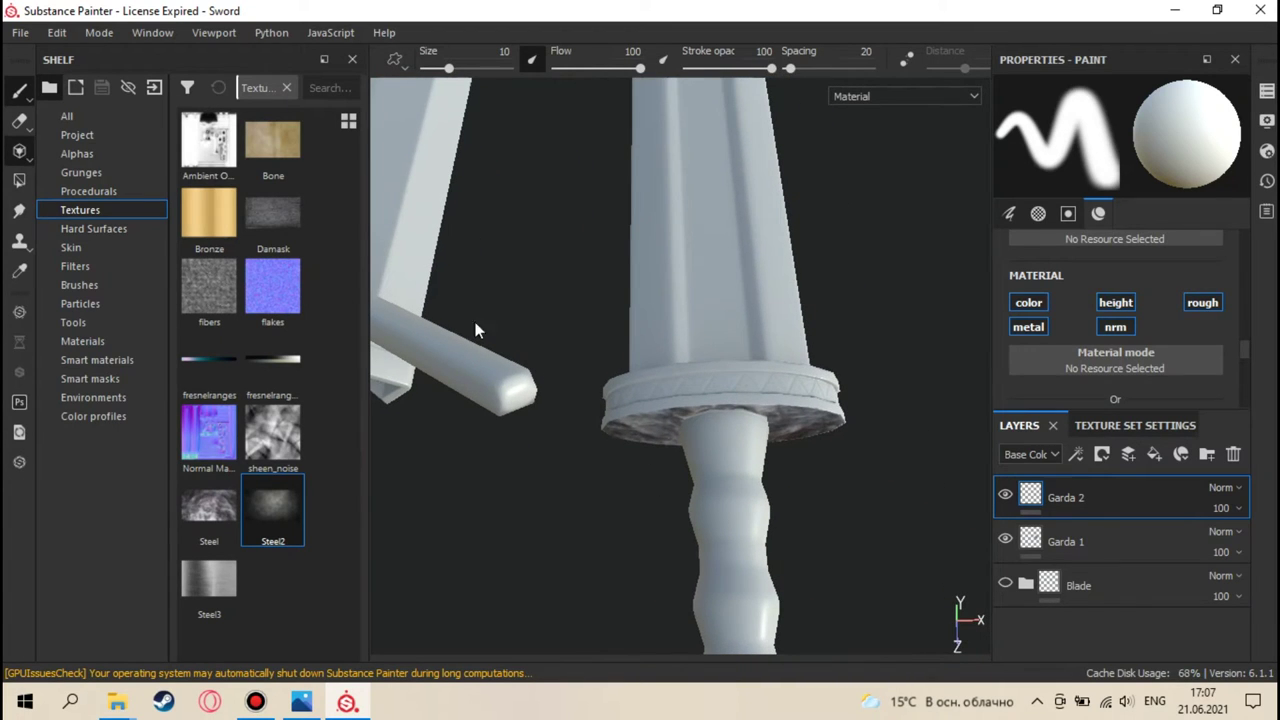
{"action": "key", "text": "3"}
{"action": "mouse_move", "coordinate": [673, 385]}
{"action": "left_mouse_down"}
{"action": "mouse_move", "coordinate": [820, 381]}
{"action": "mouse_move", "coordinate": [760, 391]}
{"action": "mouse_move", "coordinate": [703, 389]}
{"action": "mouse_move", "coordinate": [683, 369]}
{"action": "mouse_move", "coordinate": [800, 366]}
{"action": "left_mouse_up"}
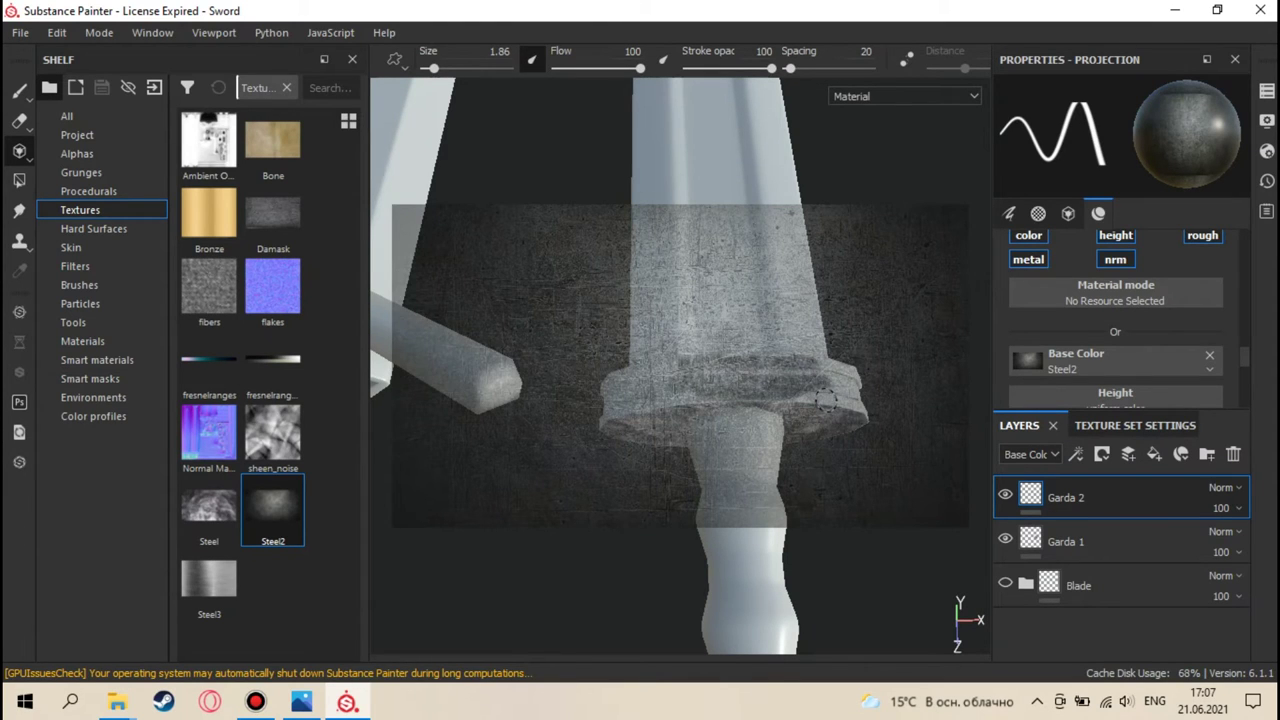
{"action": "mouse_move", "coordinate": [812, 398]}
{"action": "left_mouse_down"}
{"action": "mouse_move", "coordinate": [640, 403]}
{"action": "mouse_move", "coordinate": [680, 361]}
{"action": "mouse_move", "coordinate": [845, 360]}
{"action": "left_mouse_up"}
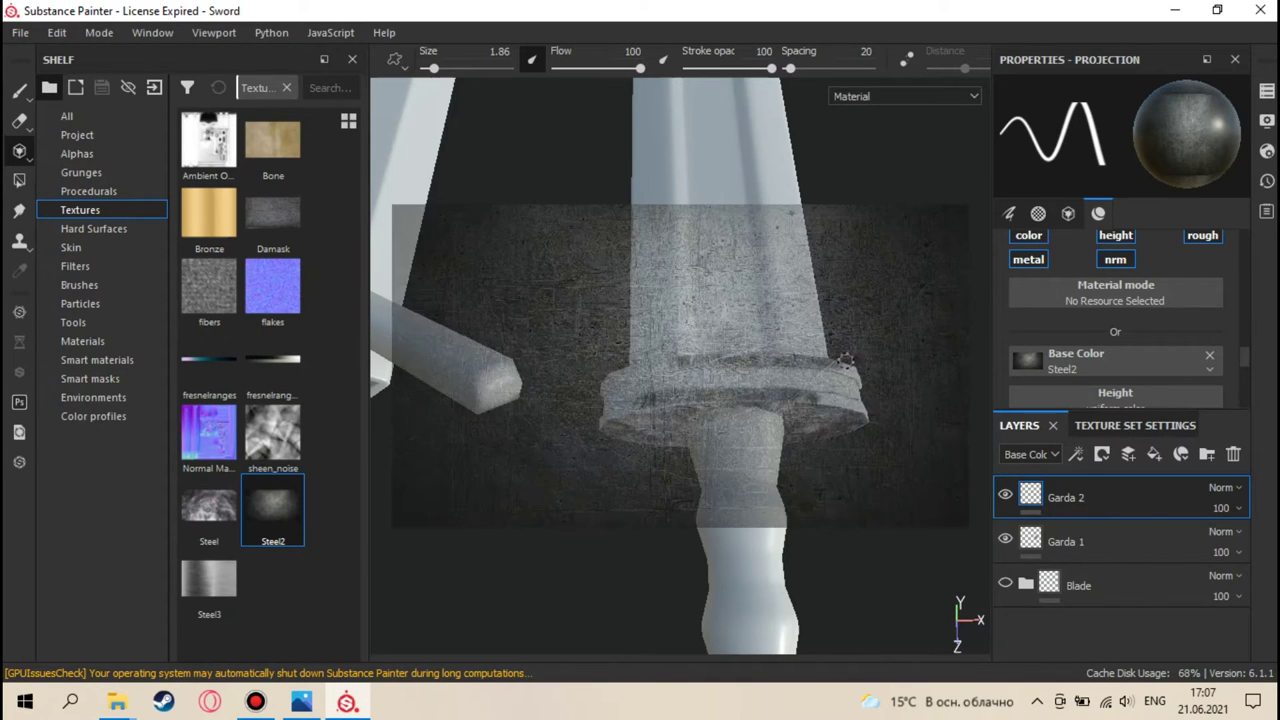
- Check the result in the 2D UV view, then show the Sword Texture Set Settings
{"action": "key", "text": "F2"}
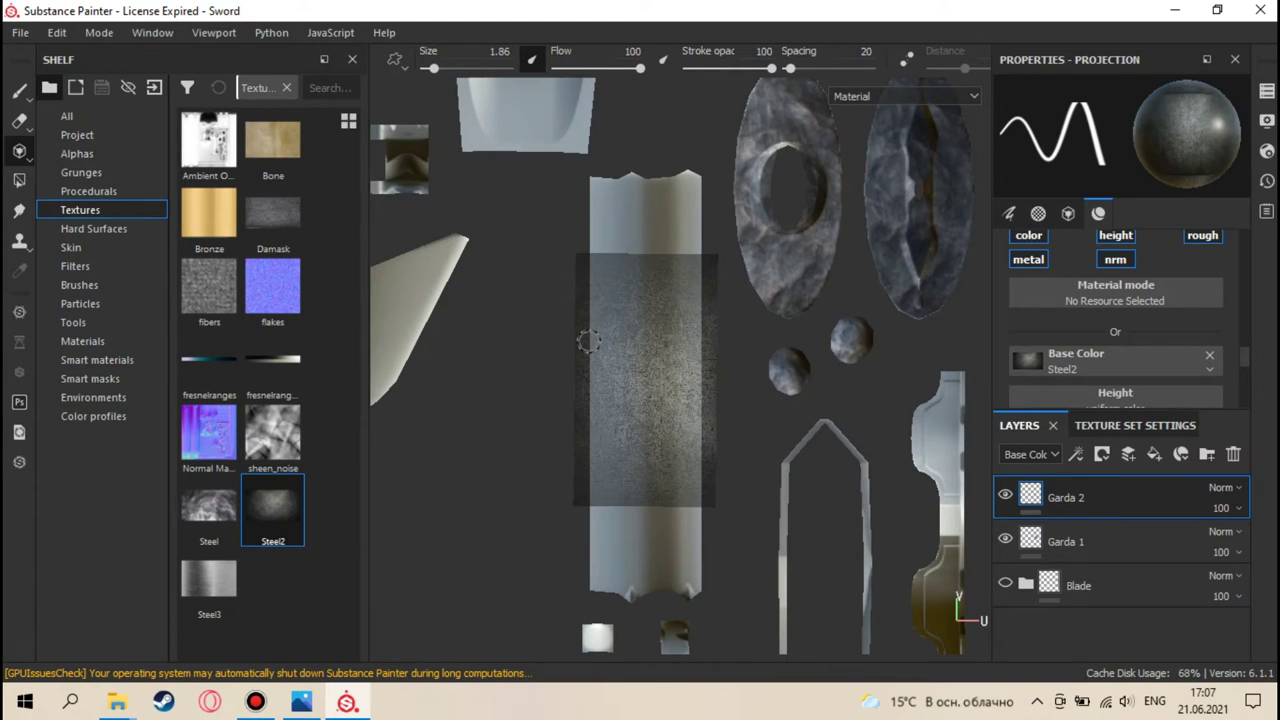
{"action": "left_click", "coordinate": [19, 90]}
{"action": "scroll", "coordinate": [645, 465], "scroll_direction": "down", "scroll_amount": 3}
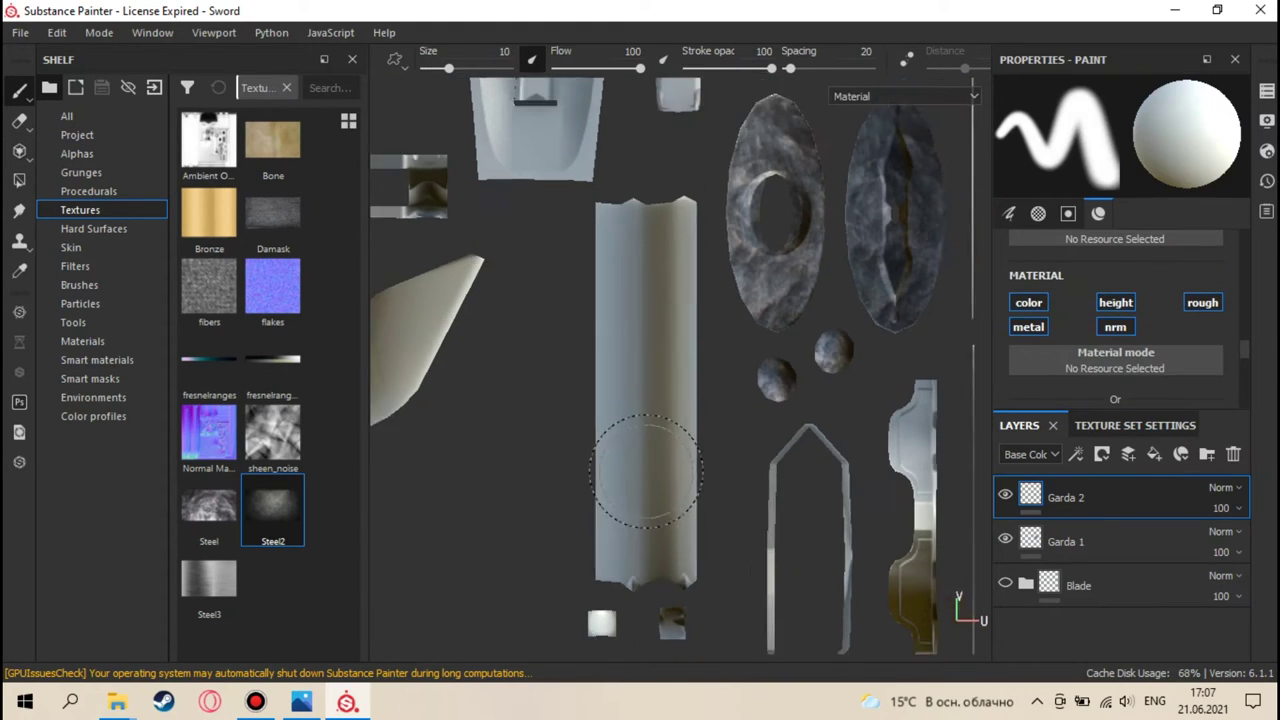
{"action": "scroll", "coordinate": [645, 475], "scroll_direction": "down", "scroll_amount": 1}
{"action": "middle_click_drag", "start_coordinate": [740, 410], "coordinate": [709, 310]}
{"action": "scroll", "coordinate": [709, 310], "scroll_direction": "up", "scroll_amount": 5}
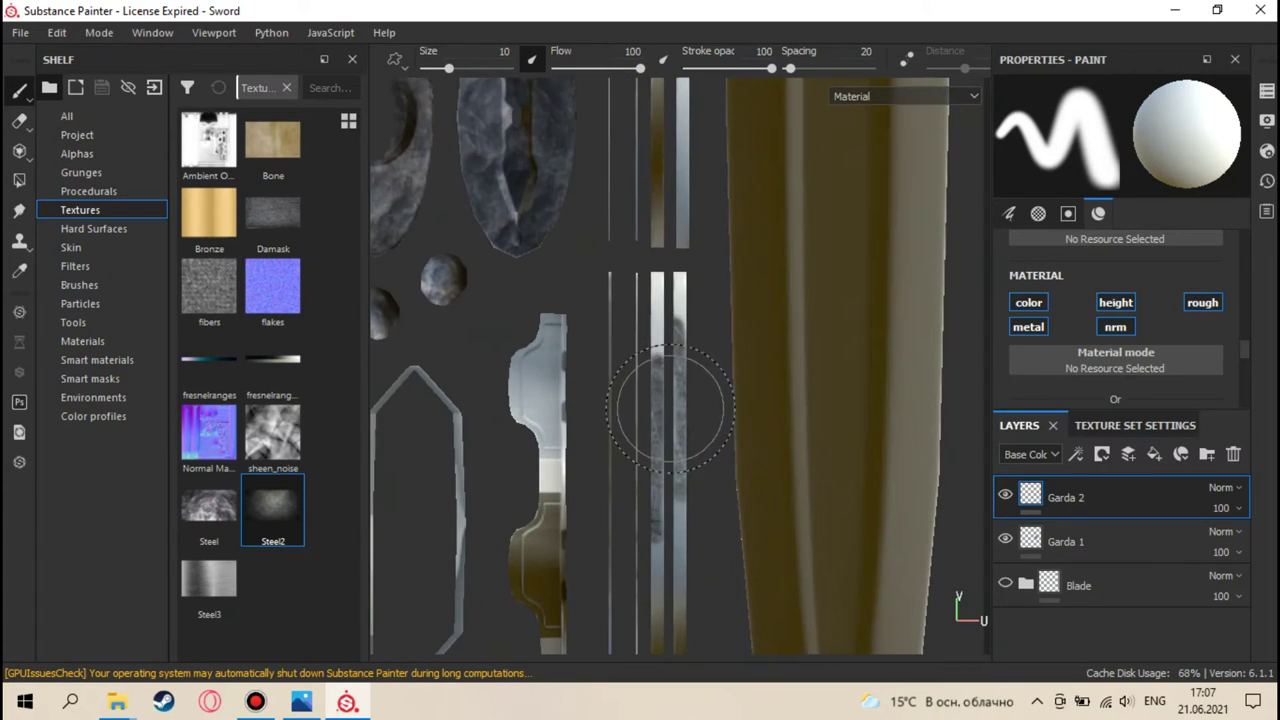
{"action": "scroll", "coordinate": [648, 342], "scroll_direction": "up", "scroll_amount": 1}
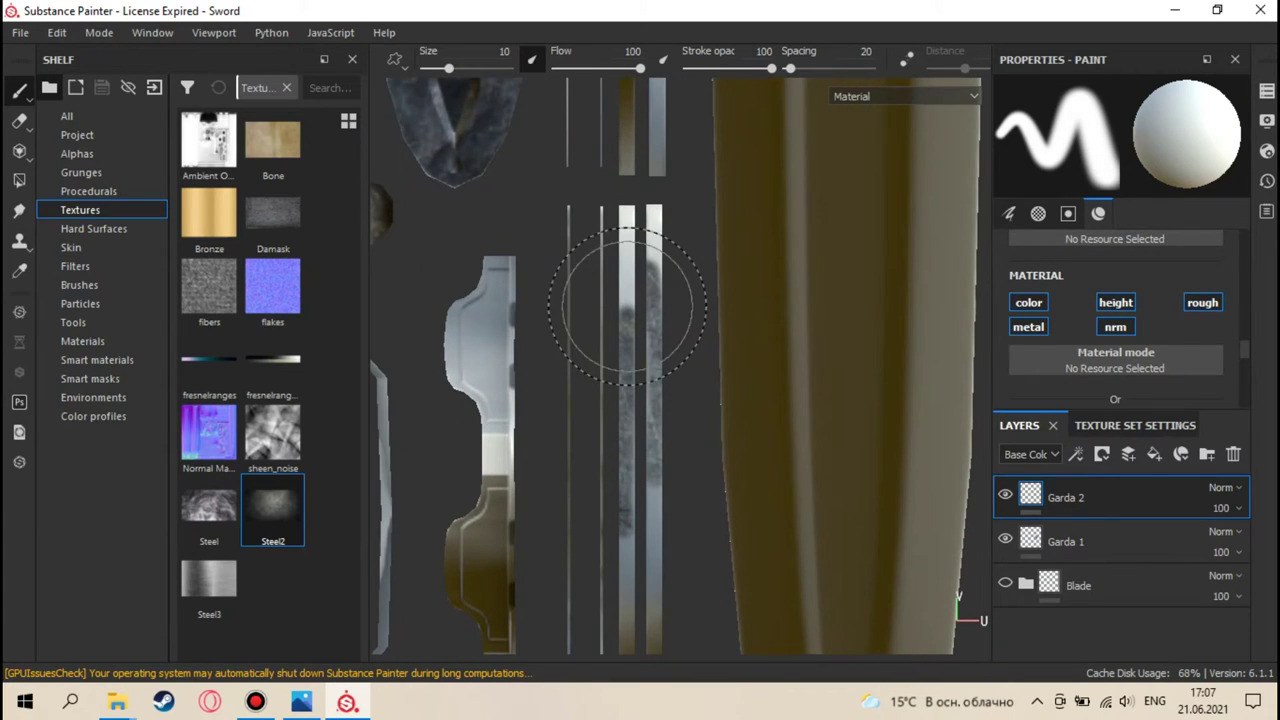
{"action": "scroll", "coordinate": [622, 300], "scroll_direction": "up", "scroll_amount": 1}
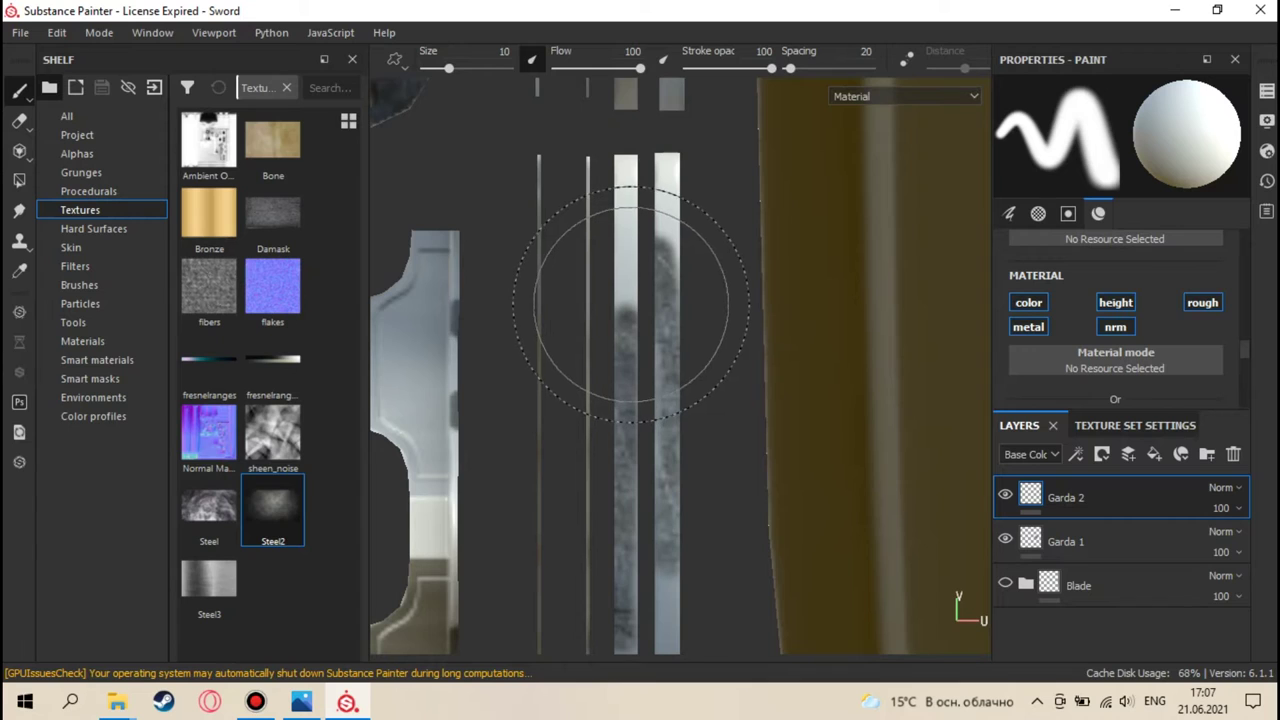
{"action": "scroll", "coordinate": [625, 280], "scroll_direction": "up", "scroll_amount": 1}
{"action": "left_click", "coordinate": [1093, 426]}
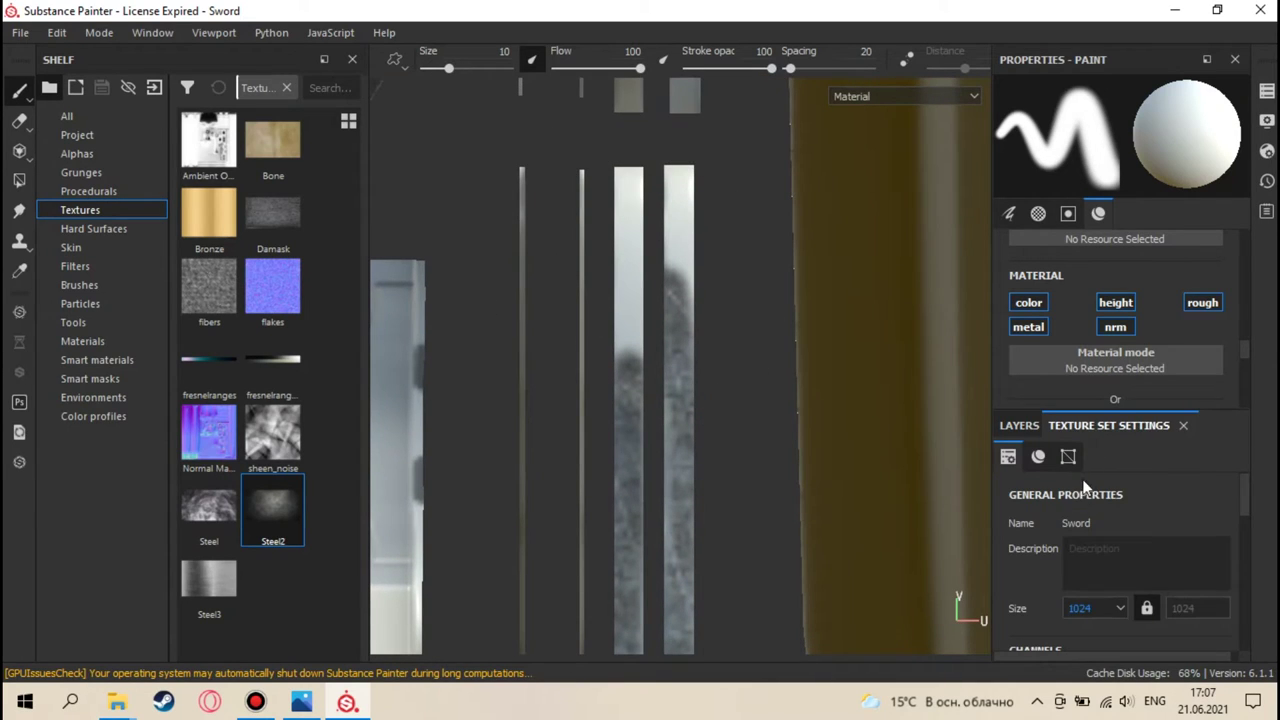
- Change the Sword texture set size from 1024 to 2048
{"action": "left_click", "coordinate": [1090, 609]}
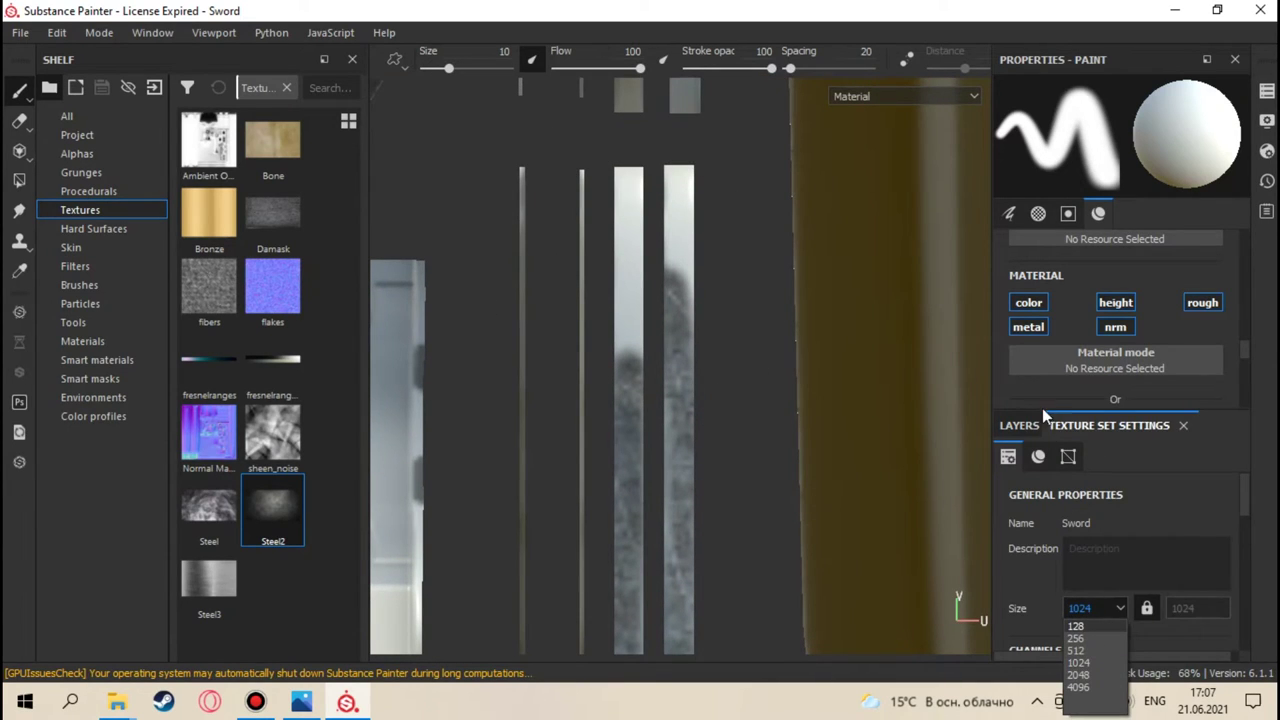
{"action": "left_click", "coordinate": [1022, 425]}
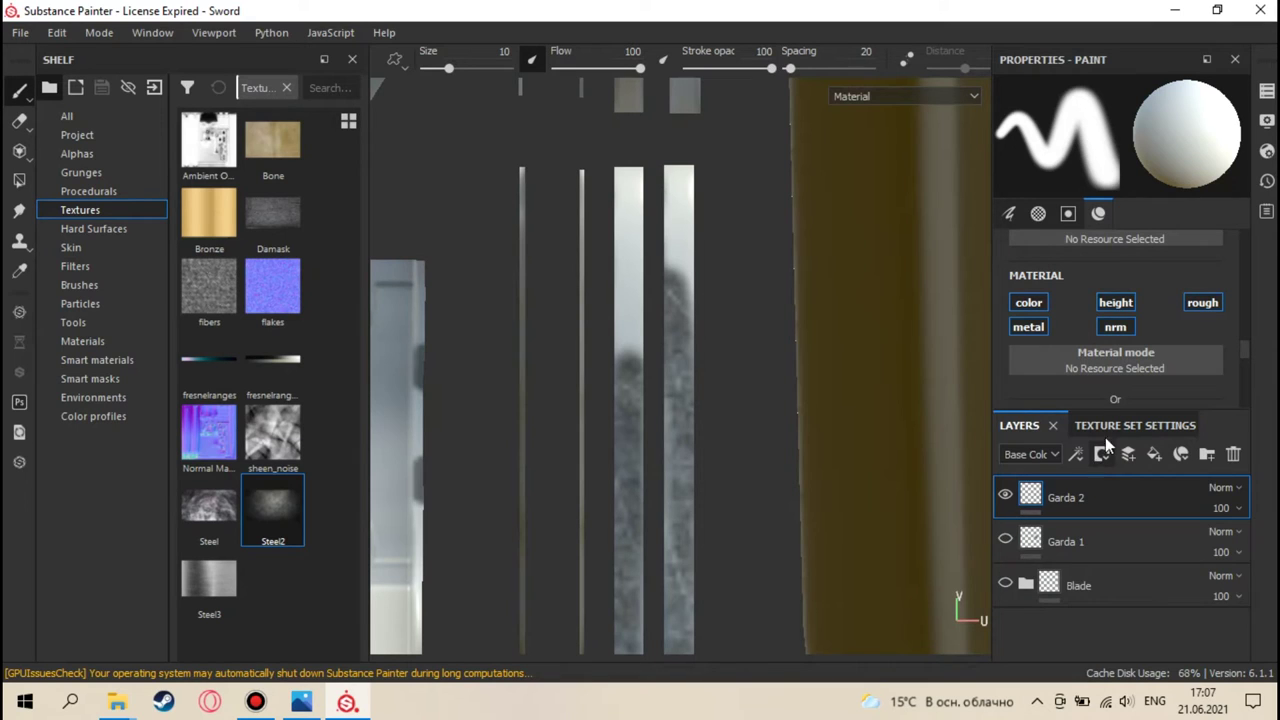
{"action": "left_click", "coordinate": [1140, 425]}
{"action": "left_click", "coordinate": [1097, 613]}
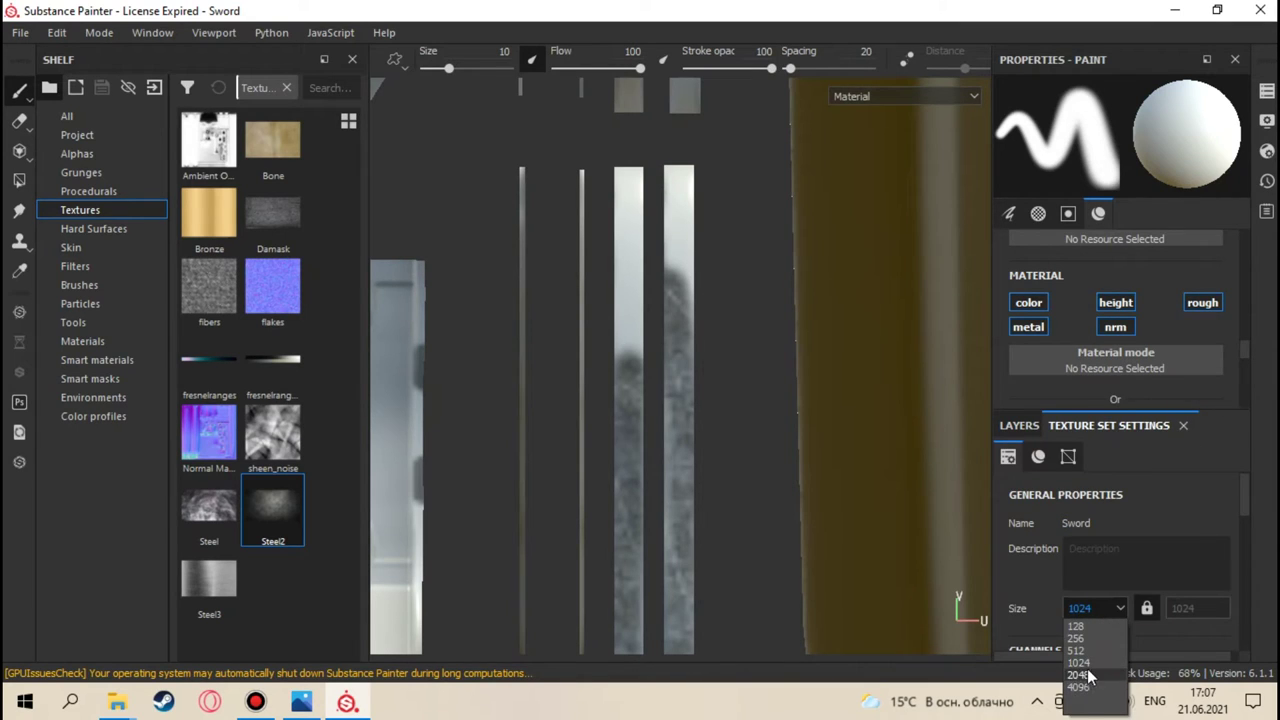
{"action": "left_click", "coordinate": [1088, 656]}
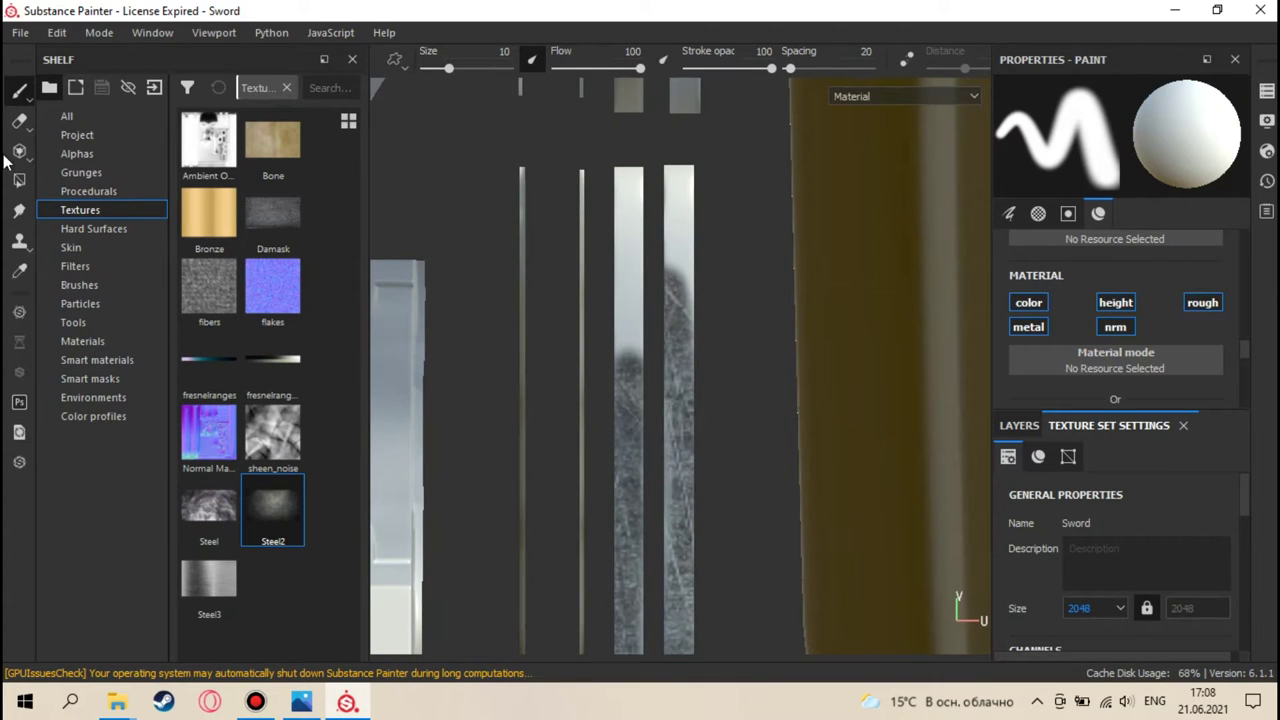
- Switch to Steel2 projection painting, move the model under the stencil, and minimize the reference photo
{"action": "key", "text": "3"}
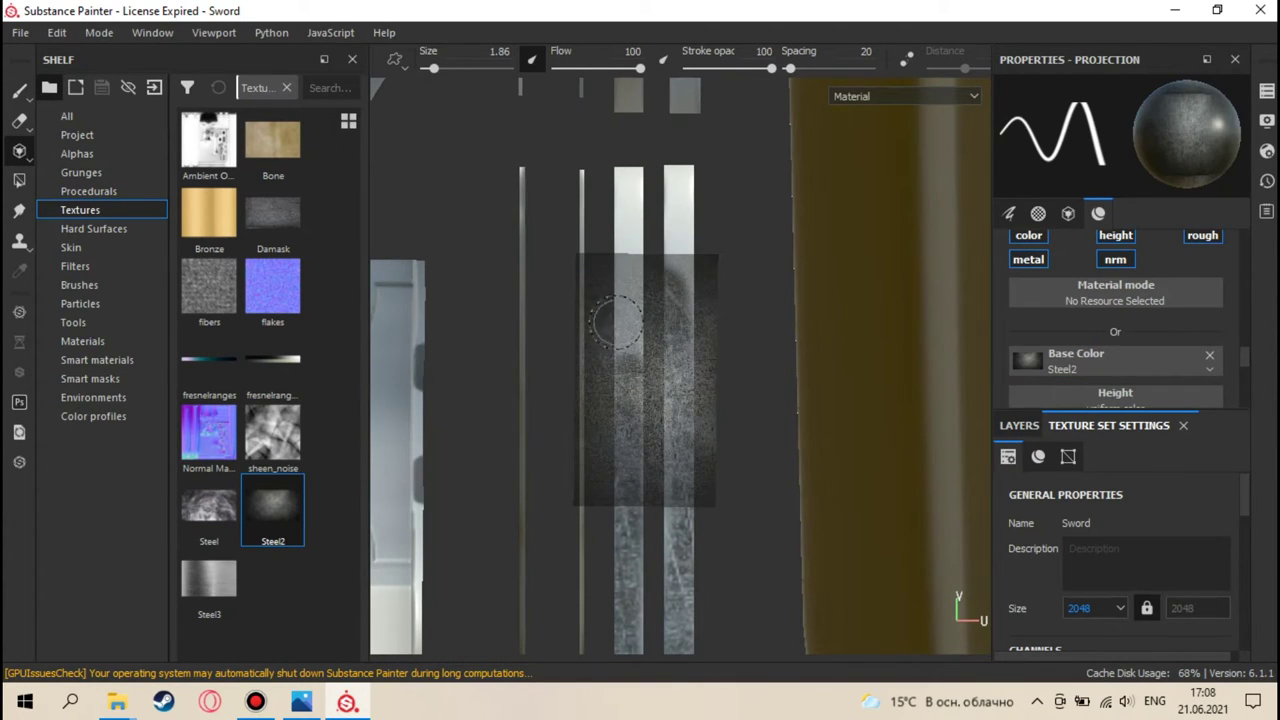
{"action": "middle_click_drag", "start_coordinate": [636, 308], "coordinate": [643, 370]}
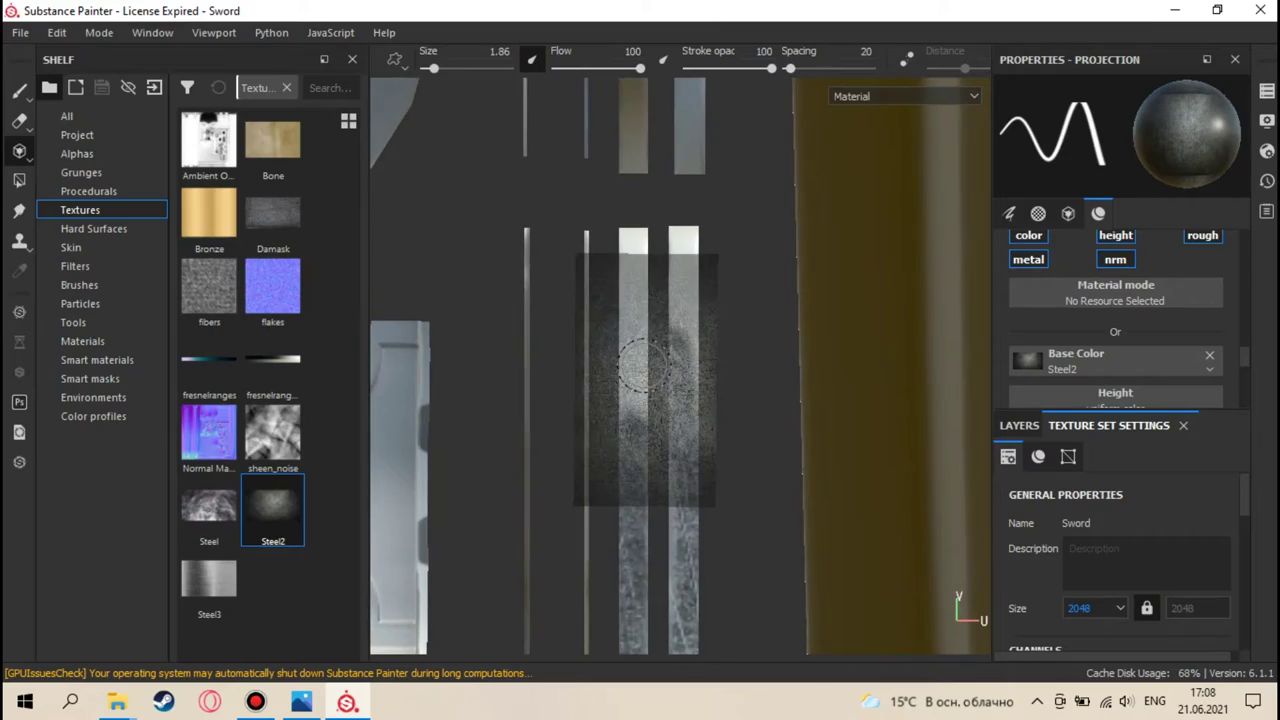
{"action": "left_click", "coordinate": [301, 702]}
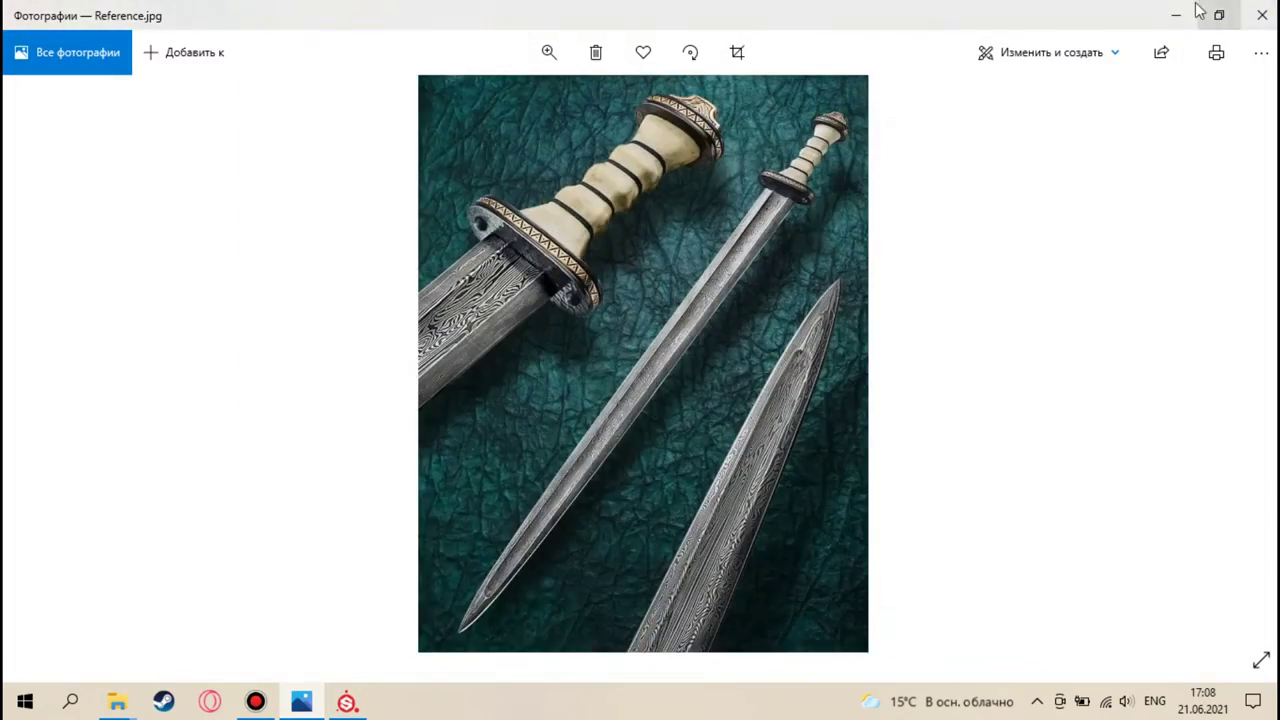
{"action": "left_click", "coordinate": [1177, 15]}
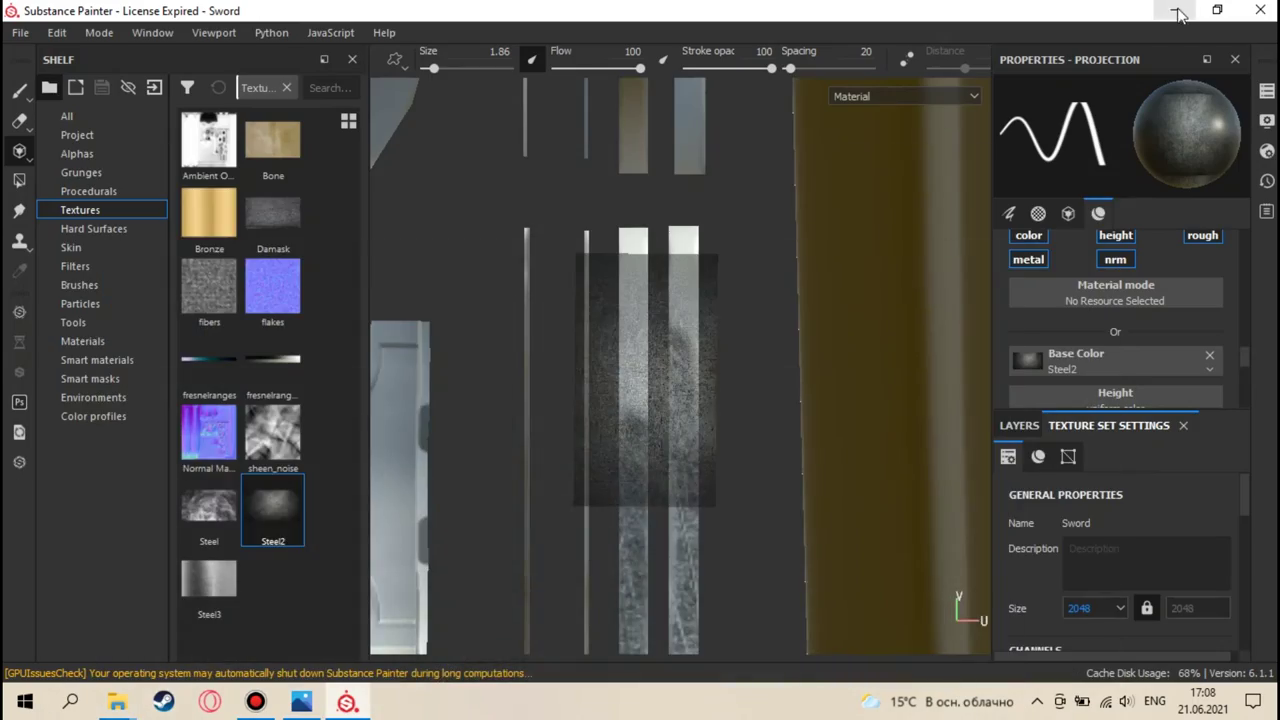
{"action": "left_click", "coordinate": [1181, 15]}
{"action": "mouse_move", "coordinate": [117, 702]}
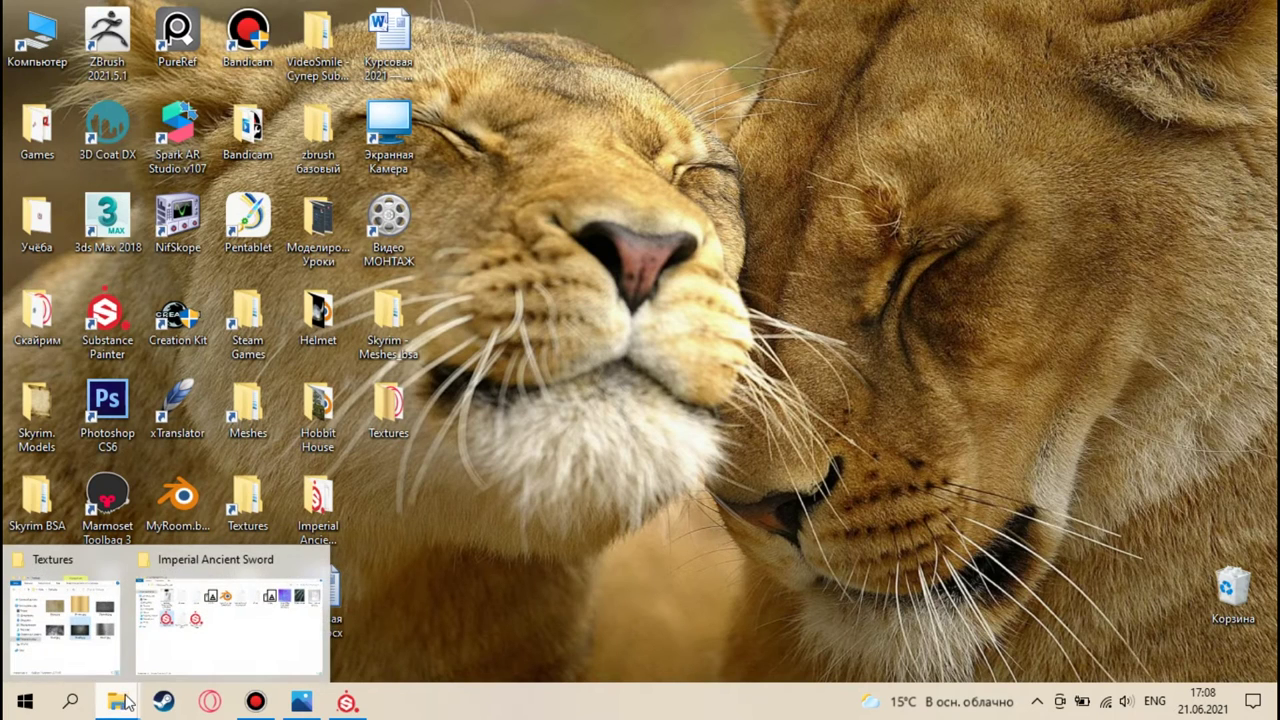
{"action": "left_click", "coordinate": [65, 615]}
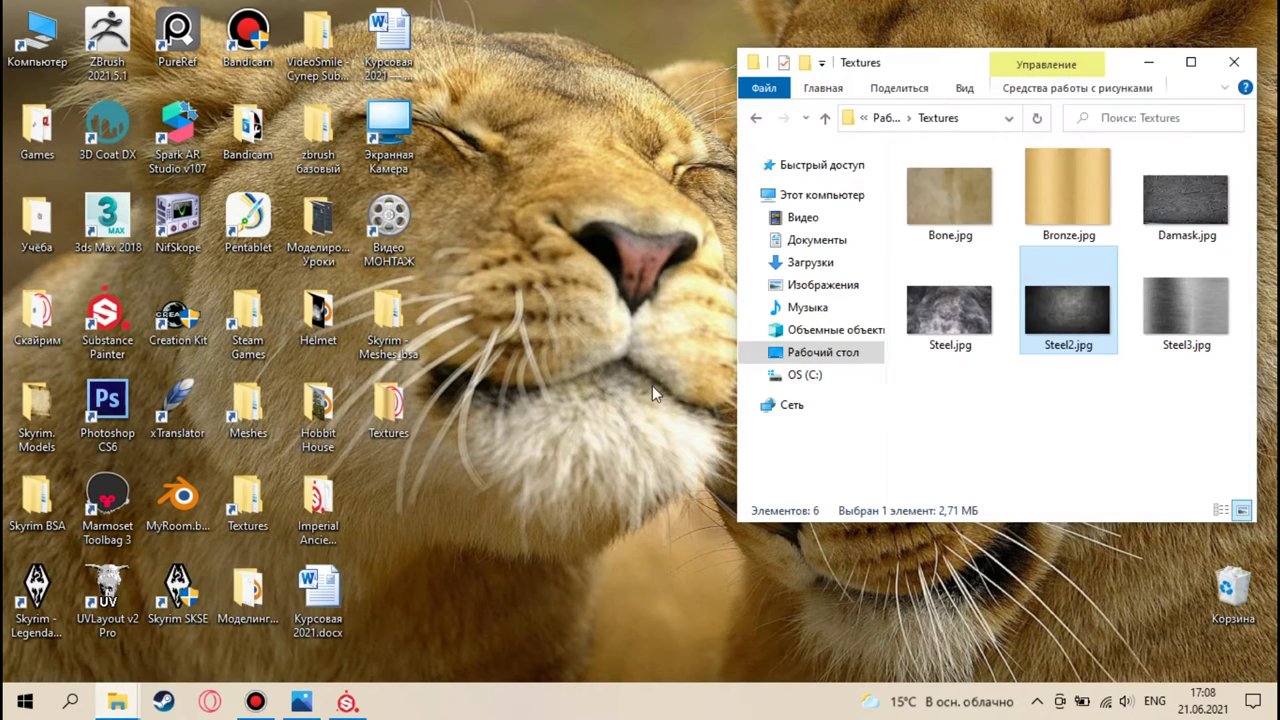
{"action": "double_click", "coordinate": [1068, 315]}
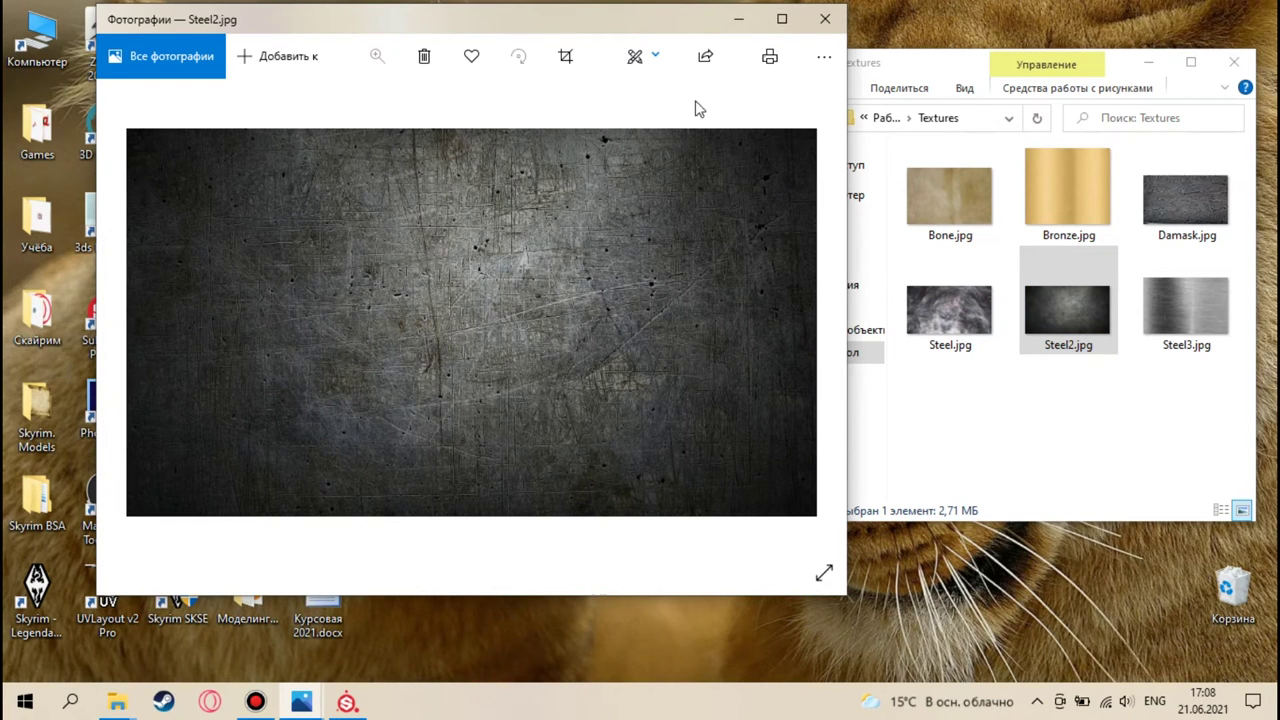
{"action": "left_click", "coordinate": [824, 19]}
{"action": "left_click", "coordinate": [347, 702]}
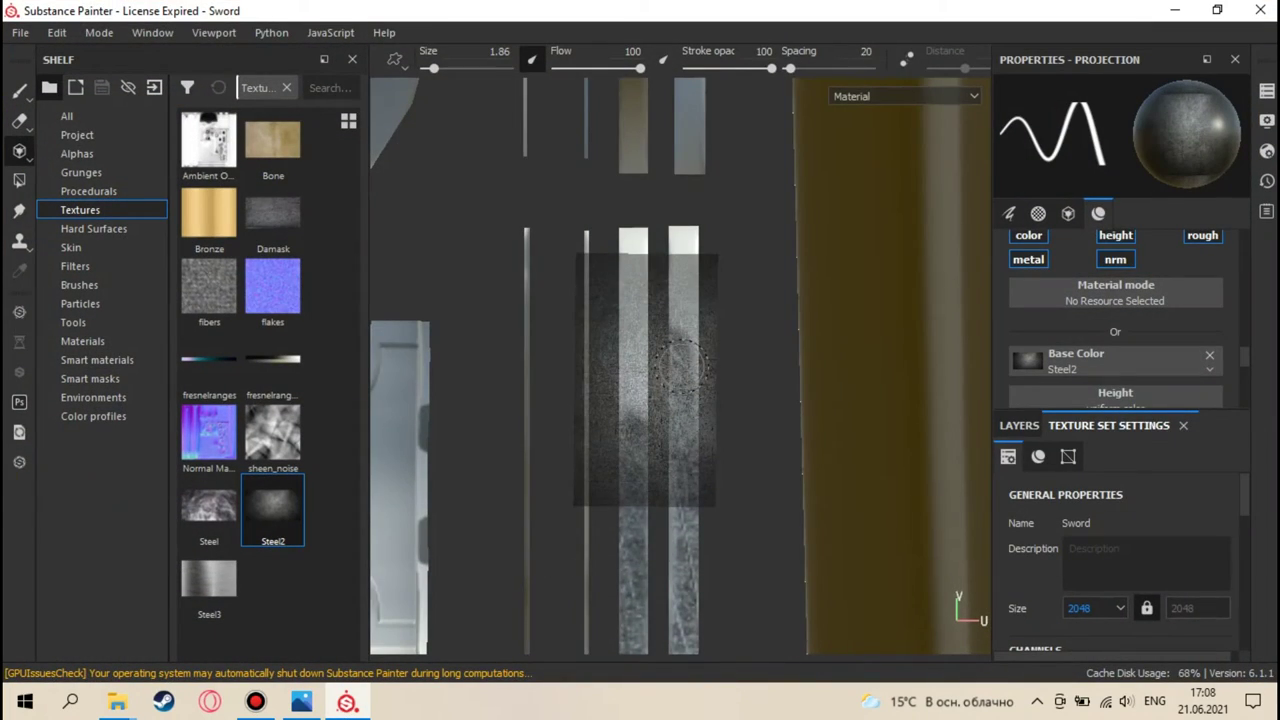
- Enlarge the Steel2 stencil, stretch and rotate it across the strips, and orbit the sword
{"action": "key", "text": "s"}
{"action": "right_click_drag", "start_coordinate": [680, 365], "coordinate": [686, 394]}
{"action": "left_click_drag", "start_coordinate": [686, 394], "coordinate": [710, 278]}
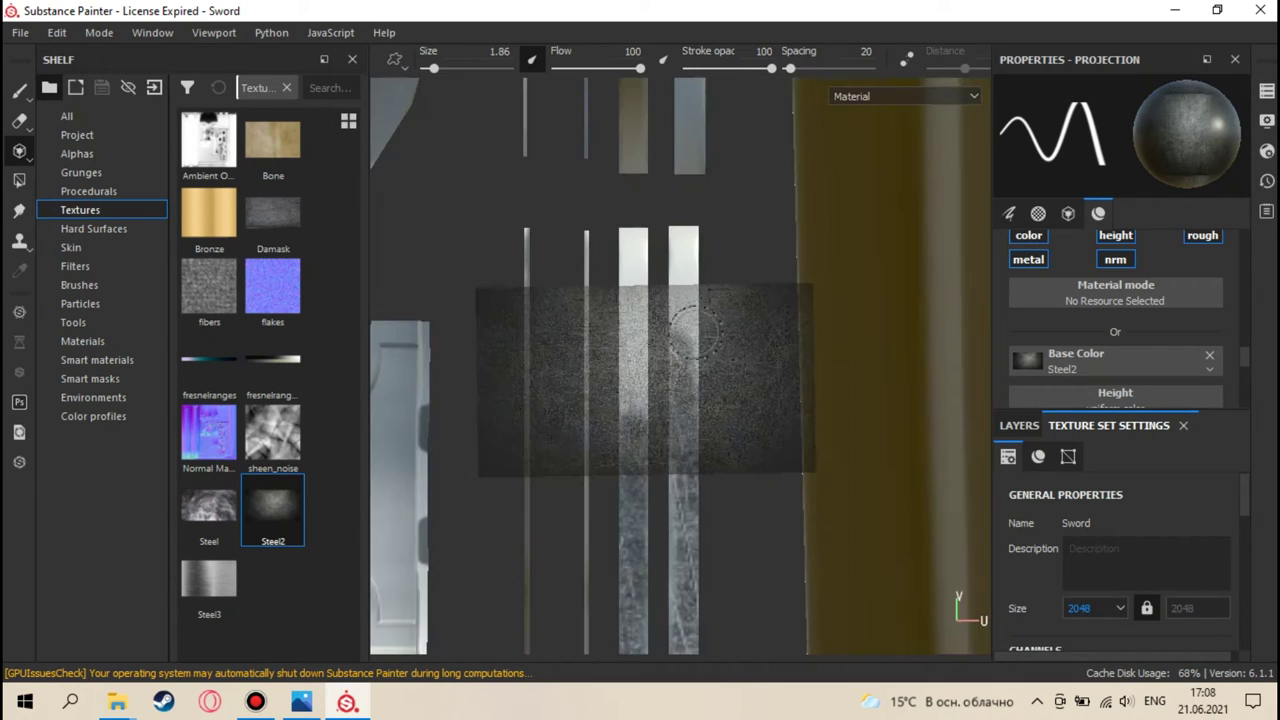
{"action": "left_click_drag", "start_coordinate": [672, 352], "coordinate": [557, 451], "text": "alt"}
- Show the 2D UV layout and frame the guard rings and strips
{"action": "key", "text": "F3"}
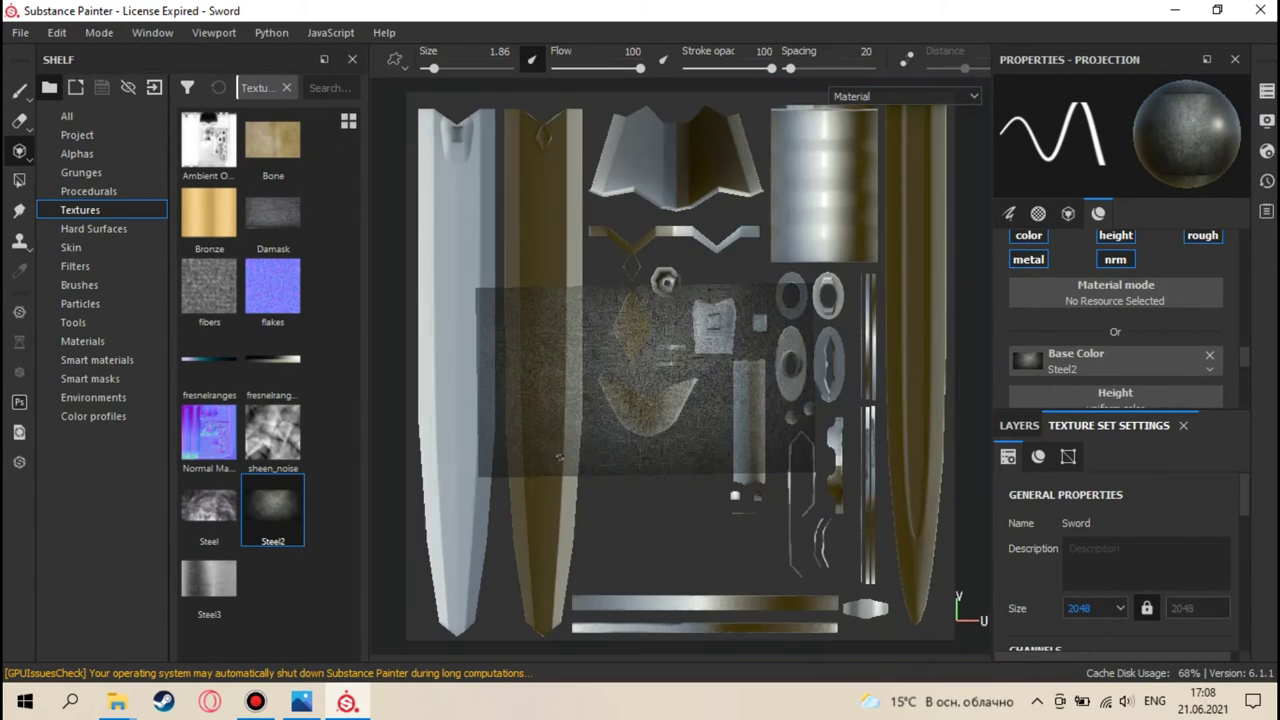
{"action": "middle_click_drag", "start_coordinate": [557, 451], "coordinate": [477, 420]}
{"action": "scroll", "coordinate": [477, 420], "scroll_direction": "down", "scroll_amount": 2}
{"action": "scroll", "coordinate": [551, 357], "scroll_direction": "up", "scroll_amount": 6}
{"action": "middle_click_drag", "start_coordinate": [551, 357], "coordinate": [572, 355]}
{"action": "scroll", "coordinate": [572, 355], "scroll_direction": "up", "scroll_amount": 4}
{"action": "middle_click_drag", "start_coordinate": [600, 460], "coordinate": [429, 466]}
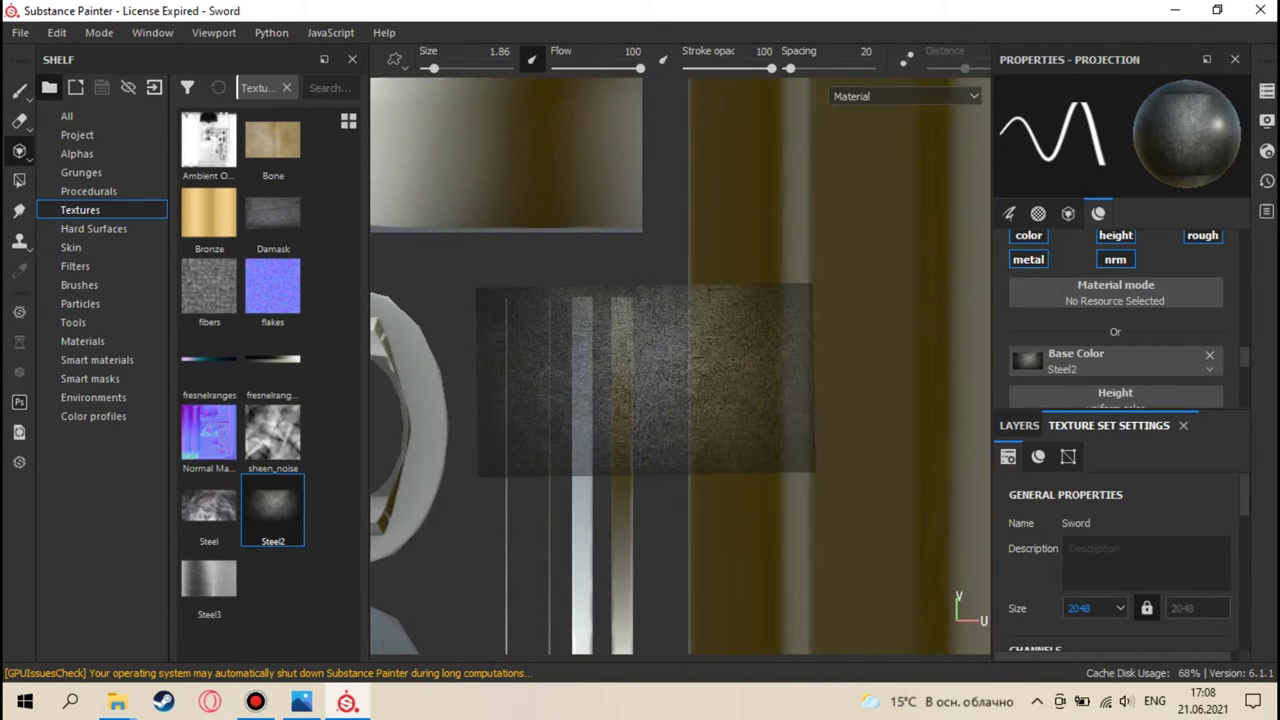
{"action": "scroll", "coordinate": [559, 347], "scroll_direction": "up", "scroll_amount": 3}
{"action": "mouse_move", "coordinate": [491, 351]}
{"action": "middle_mouse_down"}
{"action": "mouse_move", "coordinate": [503, 371]}
{"action": "mouse_move", "coordinate": [477, 363]}
{"action": "mouse_move", "coordinate": [488, 368]}
{"action": "middle_mouse_up"}
{"action": "left_click_drag", "start_coordinate": [488, 368], "coordinate": [505, 357], "text": "alt"}
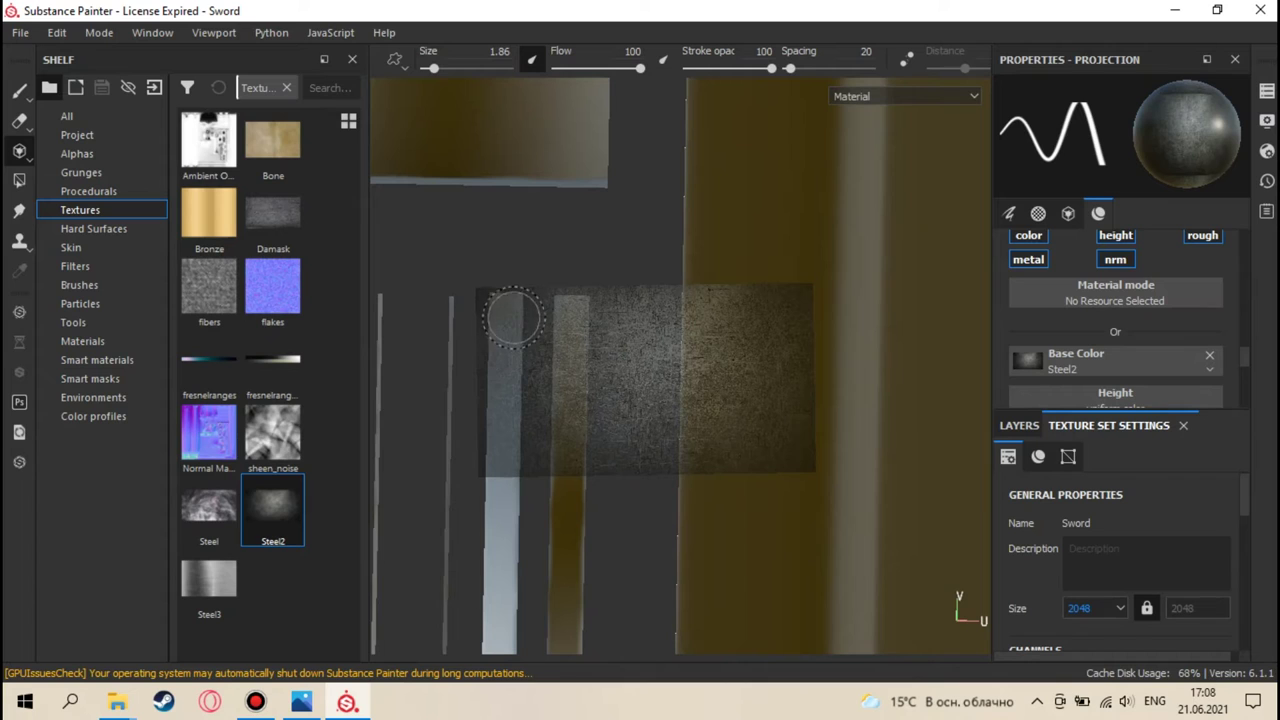
{"action": "mouse_move", "coordinate": [508, 310]}
{"action": "left_mouse_down", "text": "alt"}
{"action": "mouse_move", "coordinate": [502, 327]}
{"action": "mouse_move", "coordinate": [514, 323]}
{"action": "mouse_move", "coordinate": [510, 295]}
{"action": "left_mouse_up", "text": "alt"}
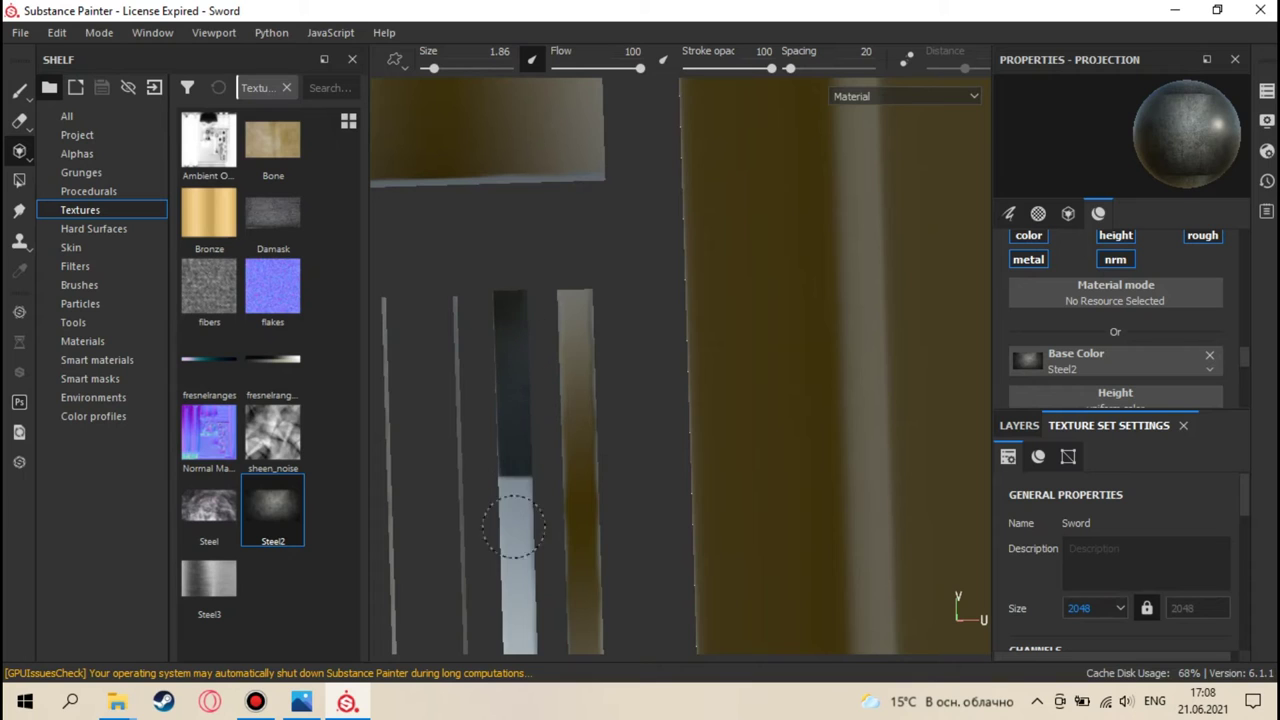
- Project Steel2 along the dark handle strip in the UV view
{"action": "mouse_move", "coordinate": [505, 425]}
{"action": "middle_mouse_down"}
{"action": "mouse_move", "coordinate": [514, 386]}
{"action": "mouse_move", "coordinate": [519, 418]}
{"action": "middle_mouse_up"}
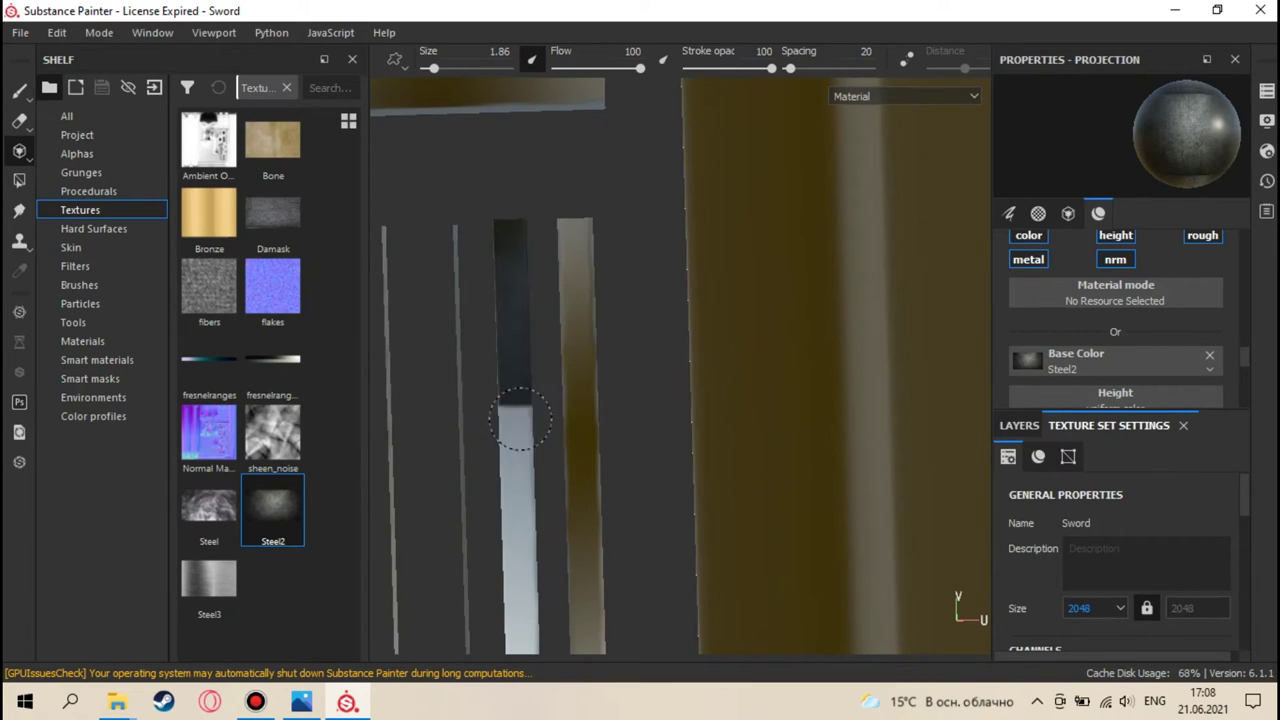
{"action": "middle_click_drag", "start_coordinate": [509, 466], "coordinate": [503, 380]}
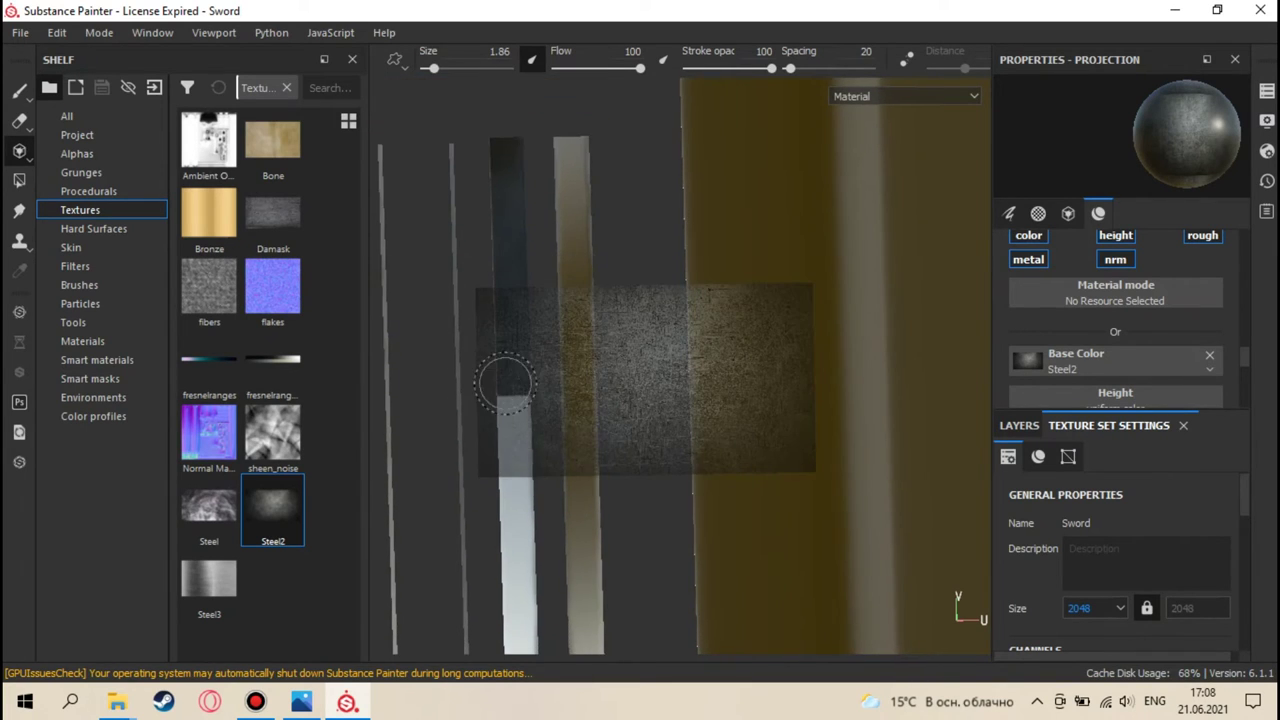
{"action": "left_click_drag", "start_coordinate": [510, 362], "coordinate": [508, 360], "text": "alt"}
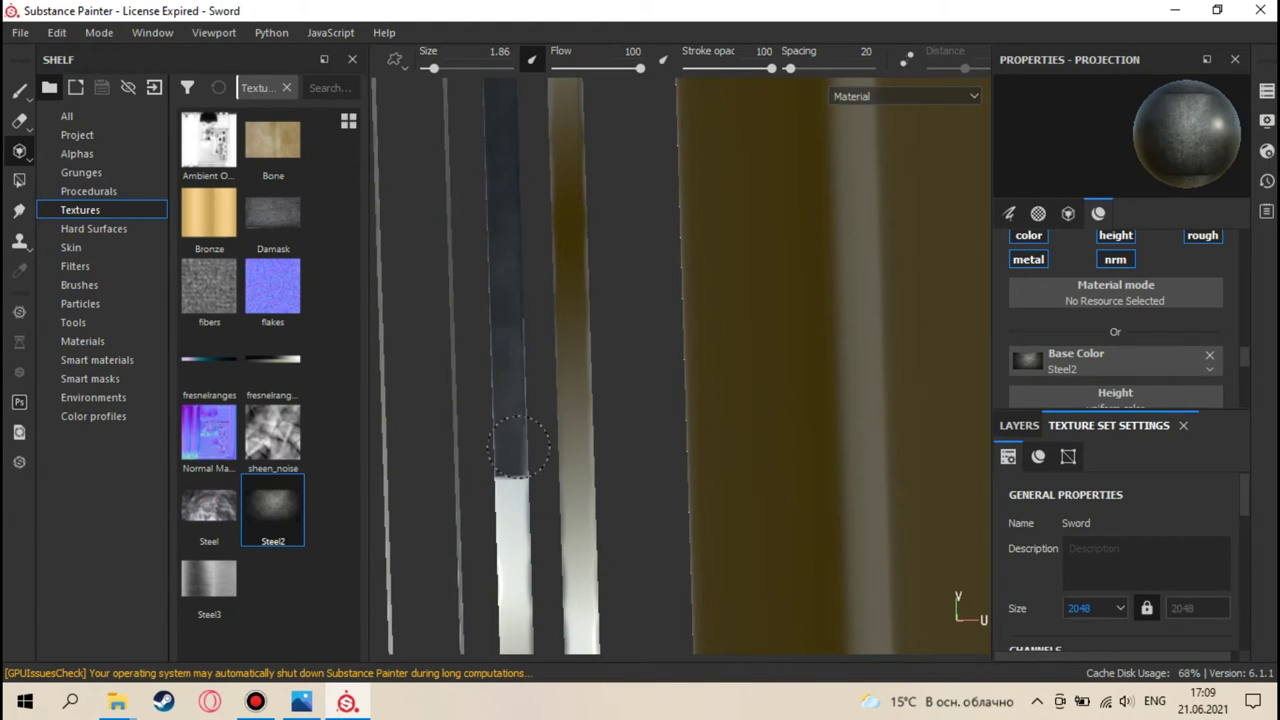
{"action": "mouse_move", "coordinate": [518, 445]}
{"action": "left_mouse_down"}
{"action": "mouse_move", "coordinate": [517, 508]}
{"action": "mouse_move", "coordinate": [515, 428]}
{"action": "left_mouse_up"}
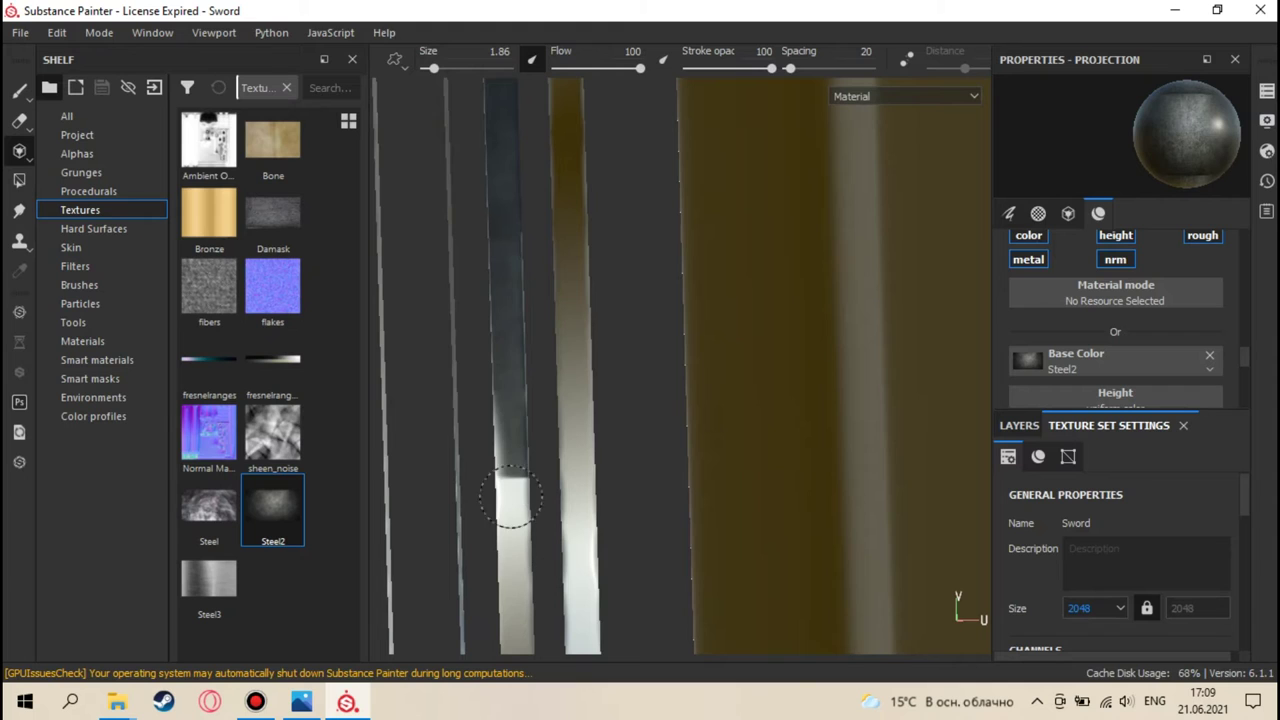
{"action": "mouse_move", "coordinate": [494, 356]}
{"action": "left_mouse_down"}
{"action": "mouse_move", "coordinate": [496, 542]}
{"action": "mouse_move", "coordinate": [497, 349]}
{"action": "mouse_move", "coordinate": [500, 466]}
{"action": "left_mouse_up"}
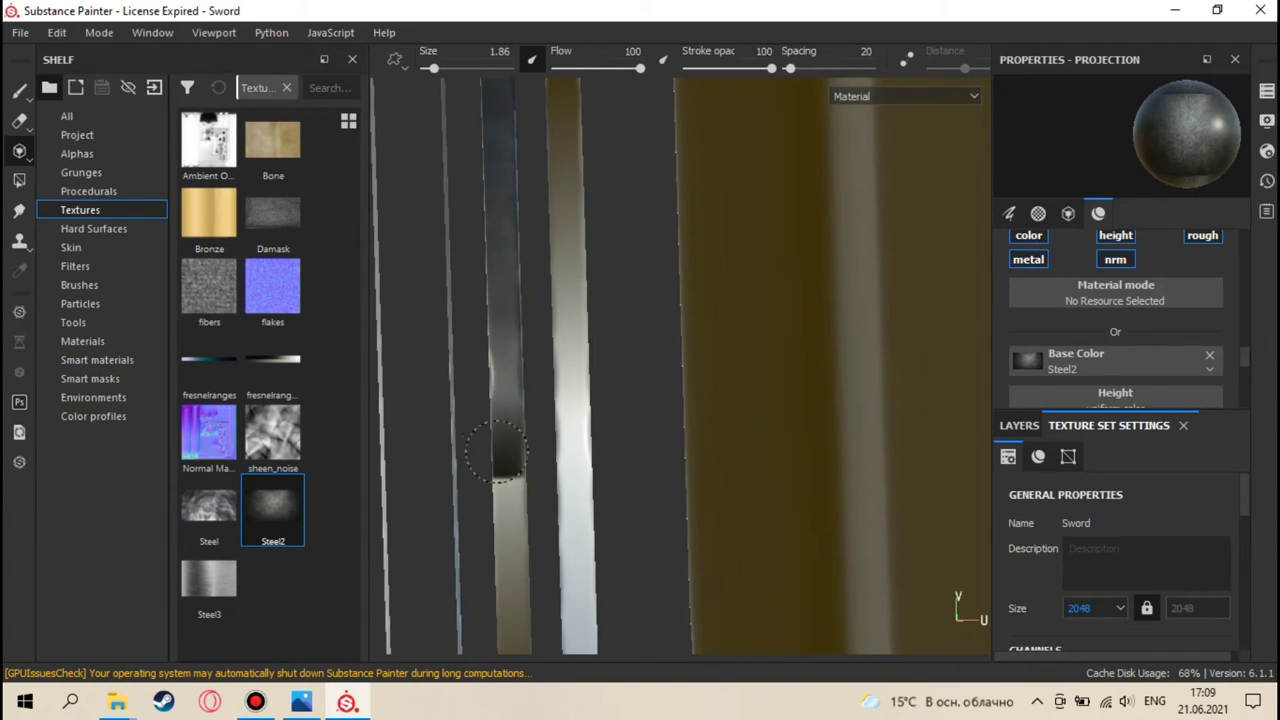
{"action": "mouse_move", "coordinate": [488, 305]}
{"action": "left_mouse_down"}
{"action": "mouse_move", "coordinate": [487, 484]}
{"action": "mouse_move", "coordinate": [488, 413]}
{"action": "mouse_move", "coordinate": [498, 375]}
{"action": "left_mouse_up"}
{"action": "mouse_move", "coordinate": [487, 323]}
{"action": "left_mouse_down"}
{"action": "mouse_move", "coordinate": [503, 544]}
{"action": "mouse_move", "coordinate": [485, 338]}
{"action": "mouse_move", "coordinate": [491, 437]}
{"action": "left_mouse_up"}
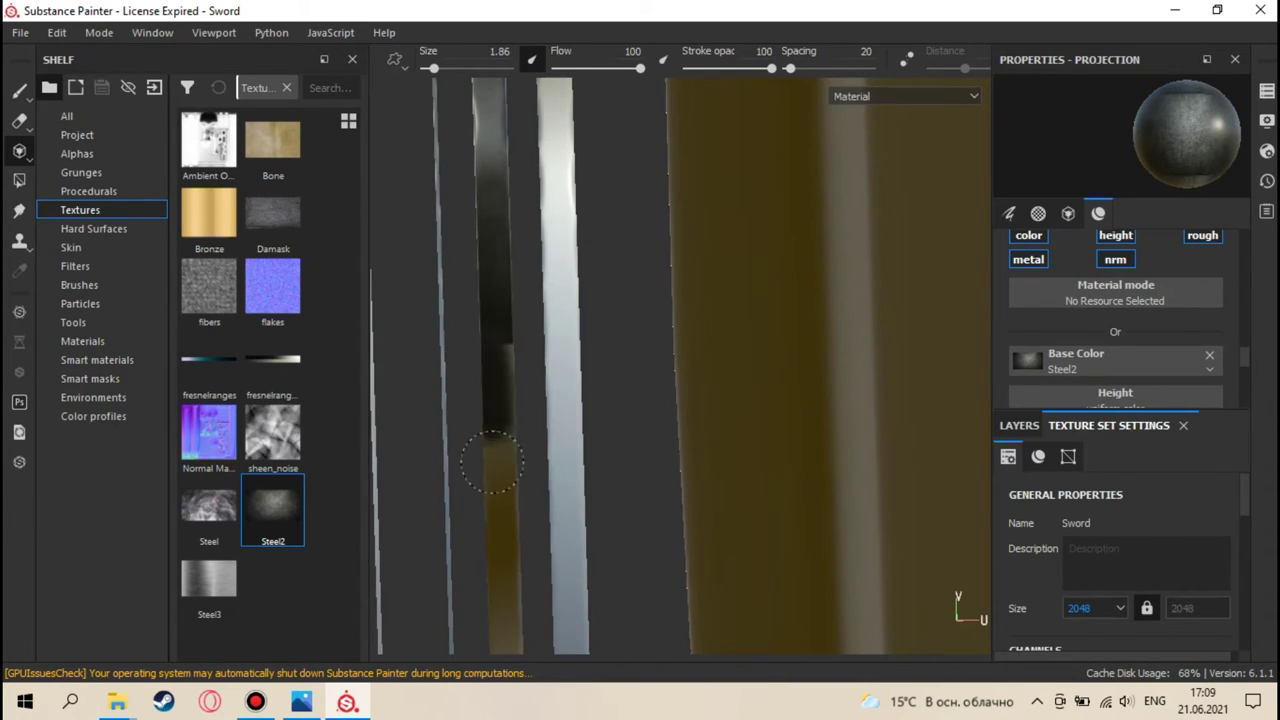
{"action": "mouse_move", "coordinate": [499, 325]}
{"action": "left_mouse_down"}
{"action": "mouse_move", "coordinate": [492, 482]}
{"action": "mouse_move", "coordinate": [485, 372]}
{"action": "mouse_move", "coordinate": [497, 551]}
{"action": "left_mouse_up"}
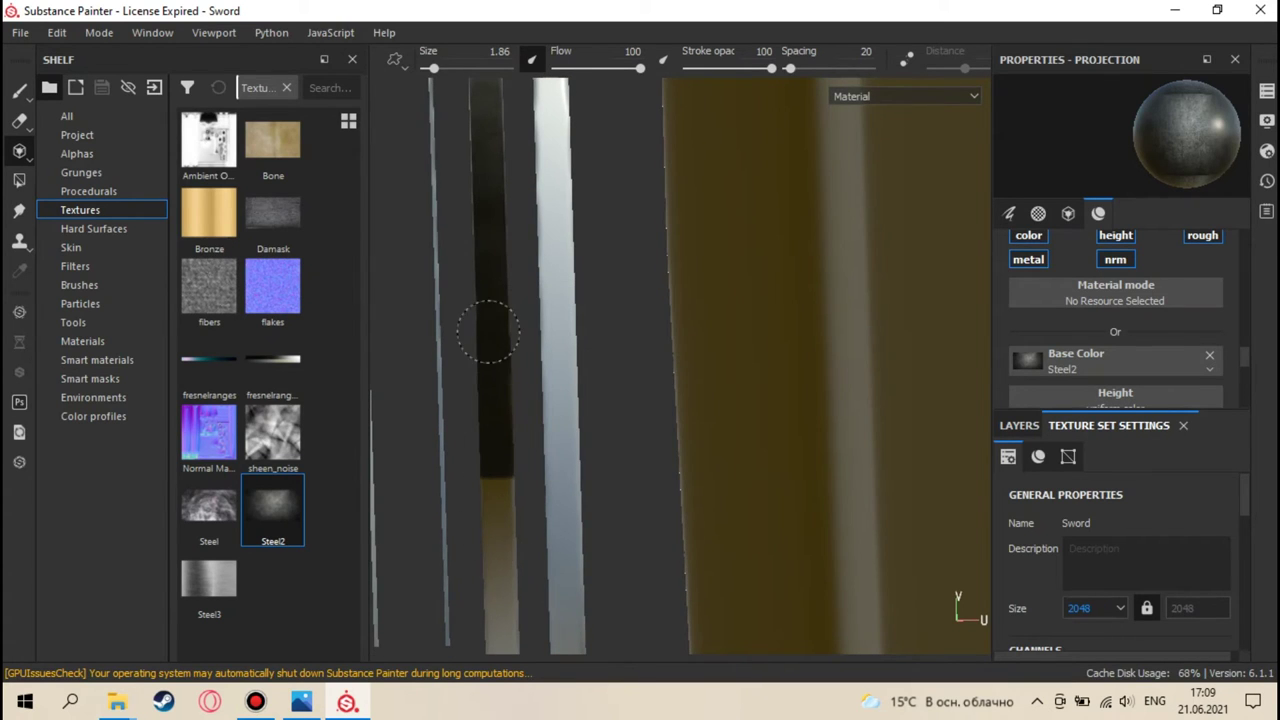
- Bring the lower UV pieces into view and project Steel2 up the blade strip
{"action": "middle_click_drag", "start_coordinate": [480, 480], "coordinate": [480, 371]}
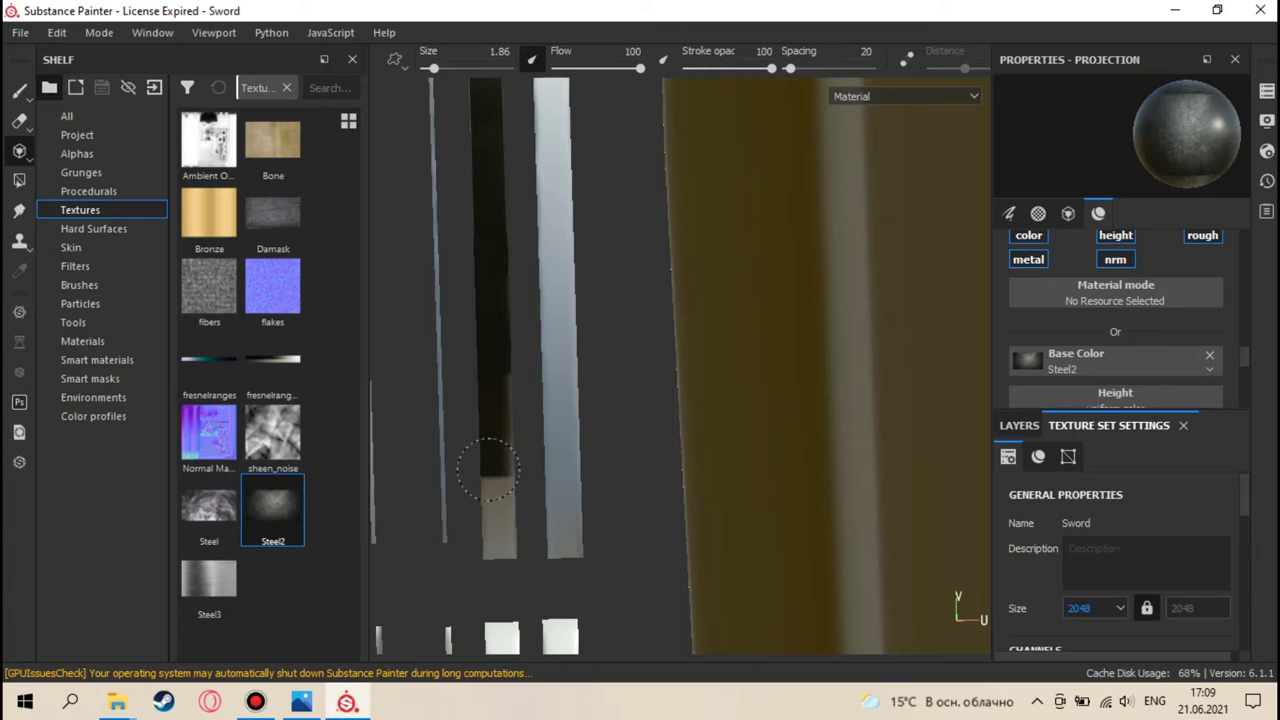
{"action": "middle_click_drag", "start_coordinate": [503, 457], "coordinate": [482, 360]}
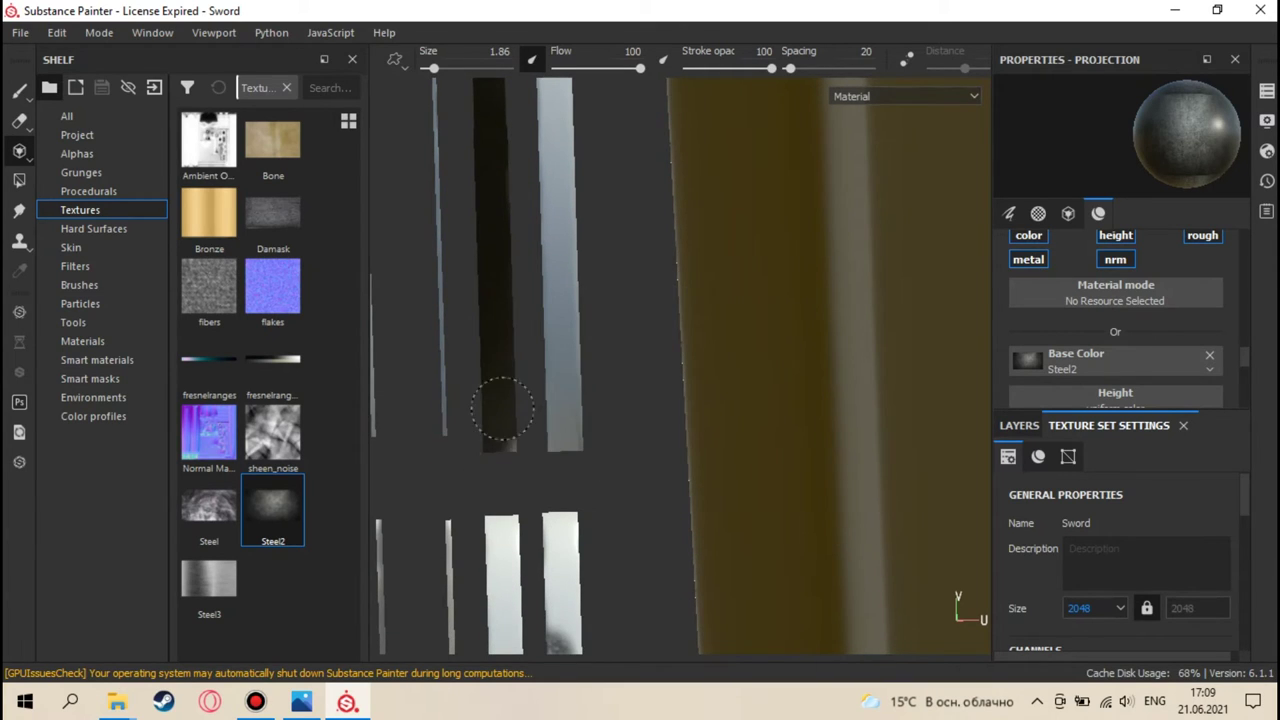
{"action": "mouse_move", "coordinate": [509, 434]}
{"action": "middle_mouse_down"}
{"action": "mouse_move", "coordinate": [443, 443]}
{"action": "mouse_move", "coordinate": [451, 452]}
{"action": "middle_mouse_up"}
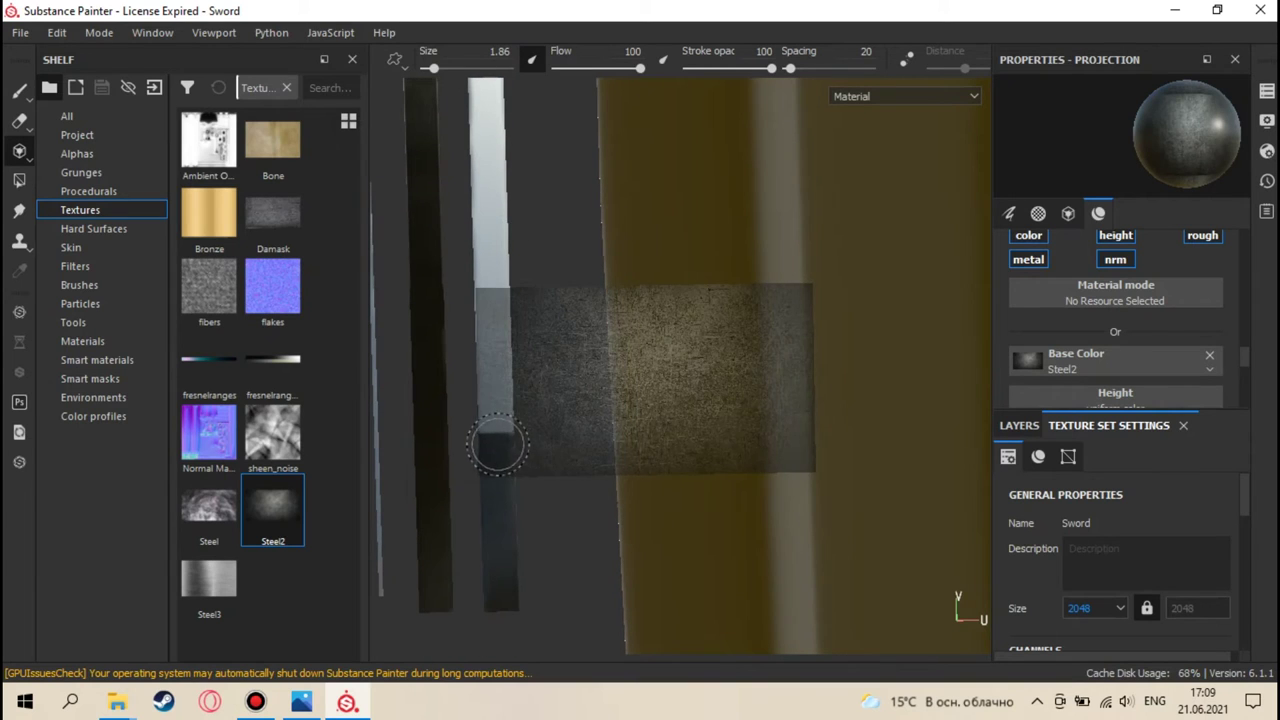
{"action": "left_click_drag", "start_coordinate": [491, 449], "coordinate": [497, 304]}
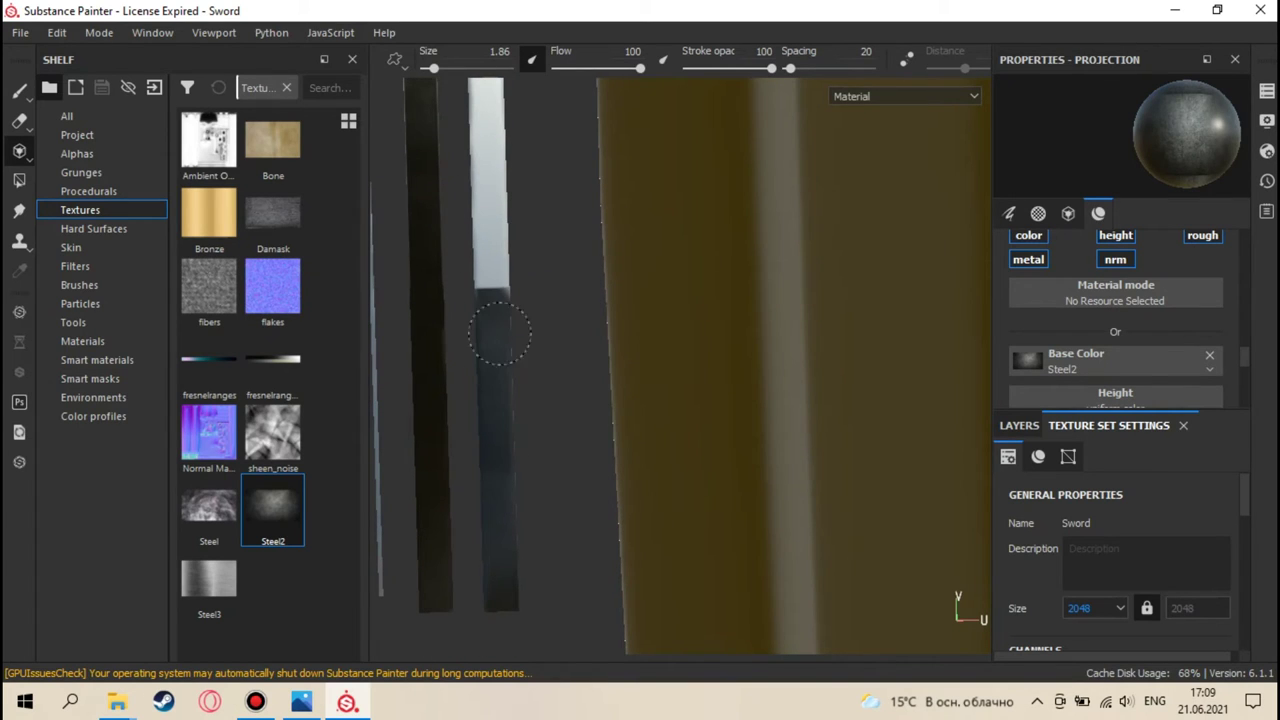
{"action": "mouse_move", "coordinate": [504, 318]}
{"action": "left_mouse_down", "text": "alt"}
{"action": "mouse_move", "coordinate": [526, 354]}
{"action": "mouse_move", "coordinate": [512, 456]}
{"action": "mouse_move", "coordinate": [507, 435]}
{"action": "left_mouse_up", "text": "alt"}
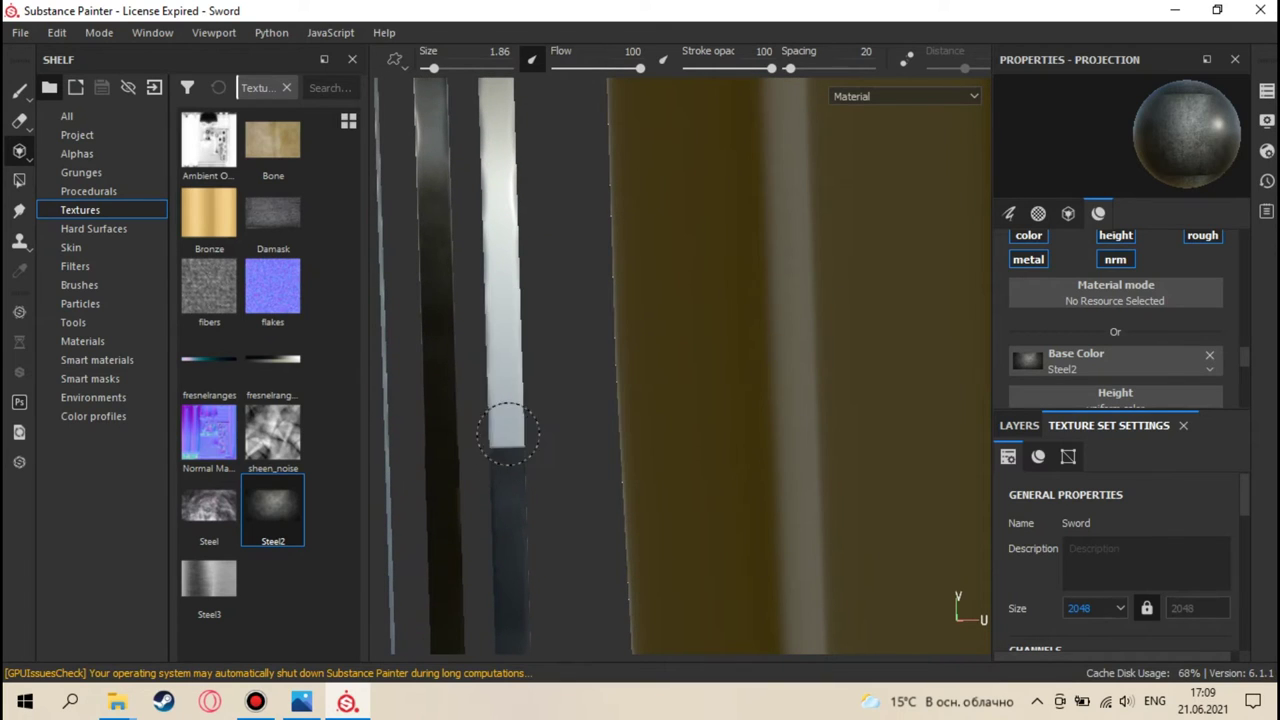
{"action": "mouse_move", "coordinate": [488, 456]}
{"action": "left_mouse_down"}
{"action": "mouse_move", "coordinate": [498, 298]}
{"action": "mouse_move", "coordinate": [506, 531]}
{"action": "mouse_move", "coordinate": [501, 421]}
{"action": "left_mouse_up"}
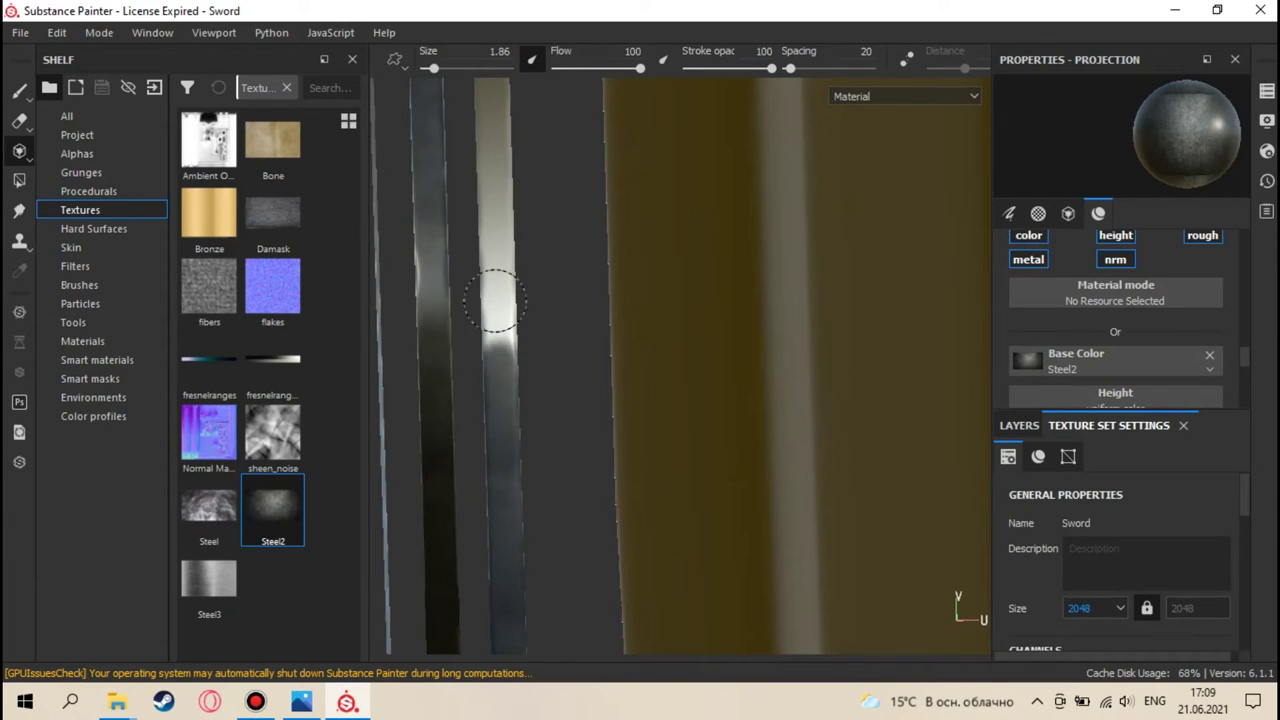
{"action": "key", "text": "s"}
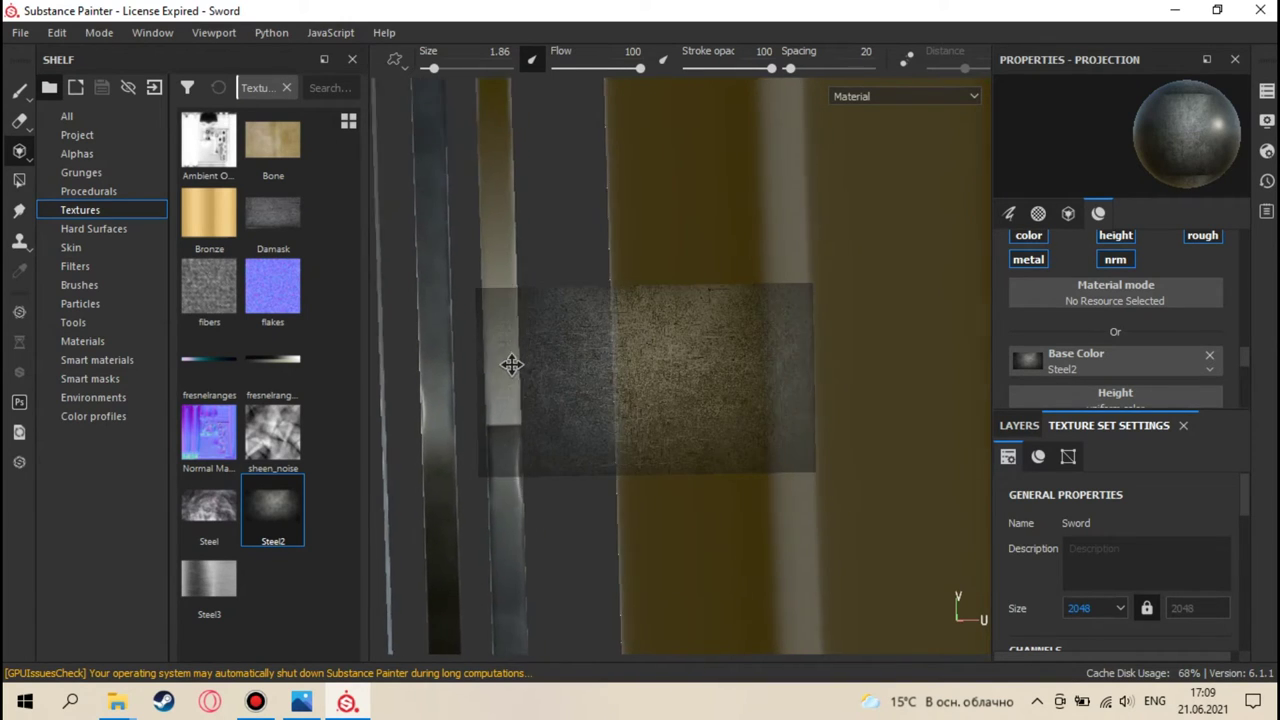
{"action": "left_click_drag", "start_coordinate": [494, 437], "coordinate": [492, 382]}
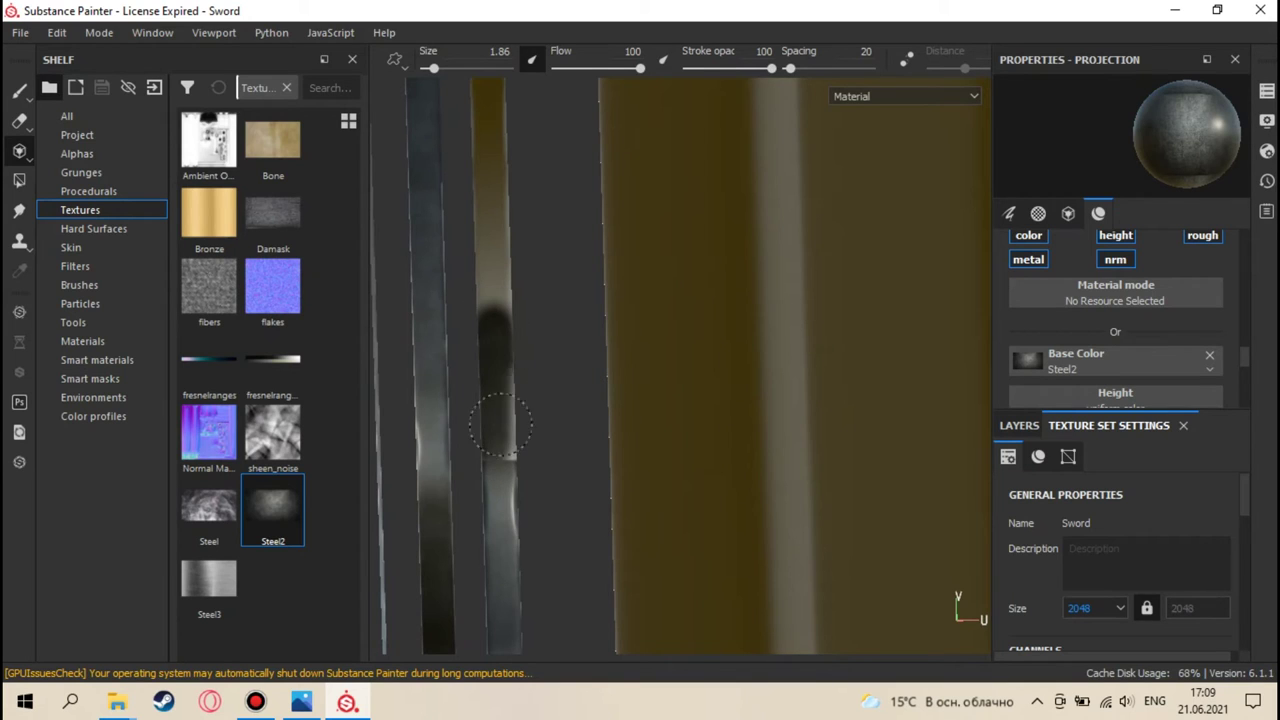
{"action": "mouse_move", "coordinate": [488, 192]}
{"action": "left_mouse_down"}
{"action": "mouse_move", "coordinate": [507, 477]}
{"action": "mouse_move", "coordinate": [503, 437]}
{"action": "left_mouse_up"}
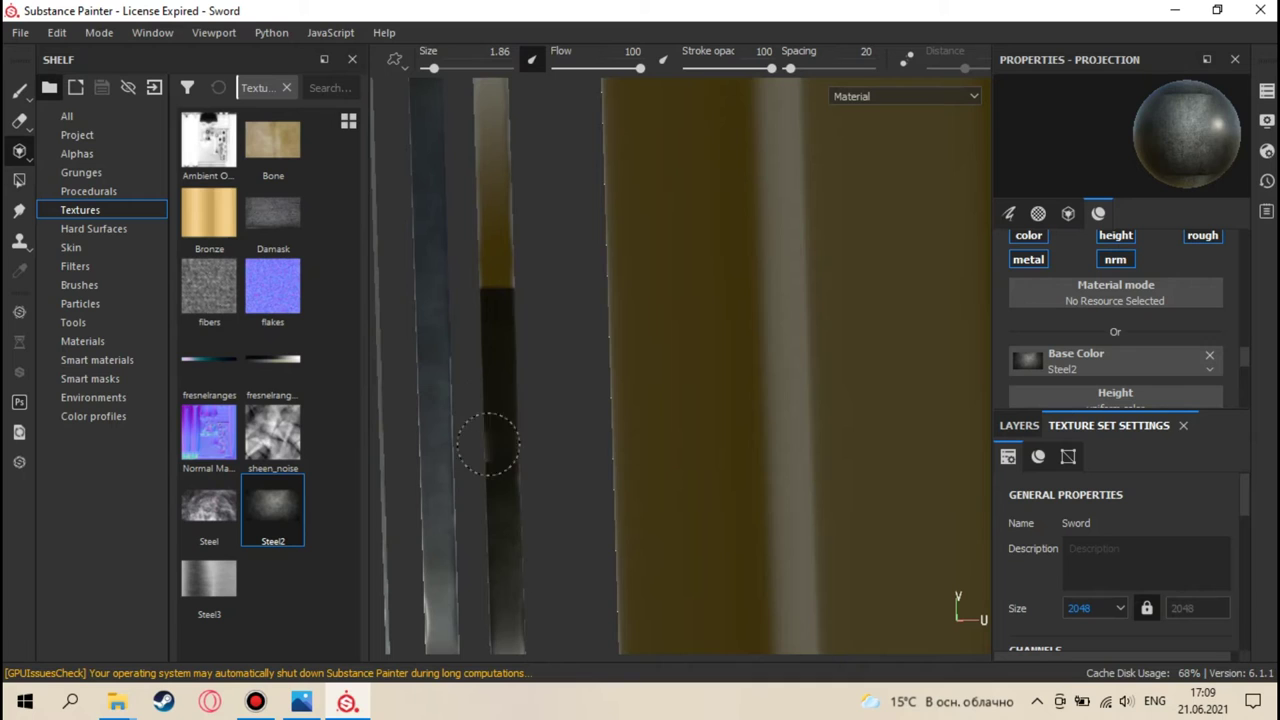
- Reframe the UV view so the strips span the full height under the Steel2 stencil
{"action": "key", "text": "s"}
{"action": "key", "text": "s"}
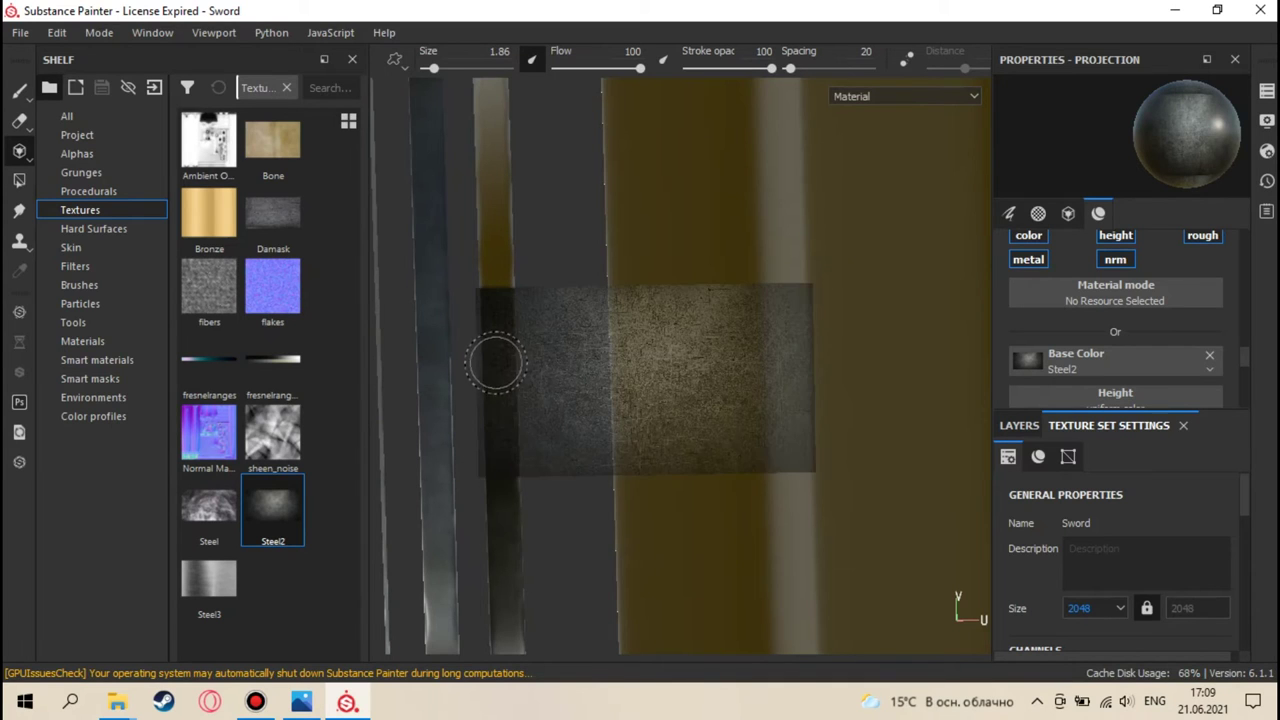
{"action": "scroll", "coordinate": [489, 480], "scroll_direction": "down", "scroll_amount": 2}
{"action": "scroll", "coordinate": [490, 492], "scroll_direction": "up", "scroll_amount": 2}
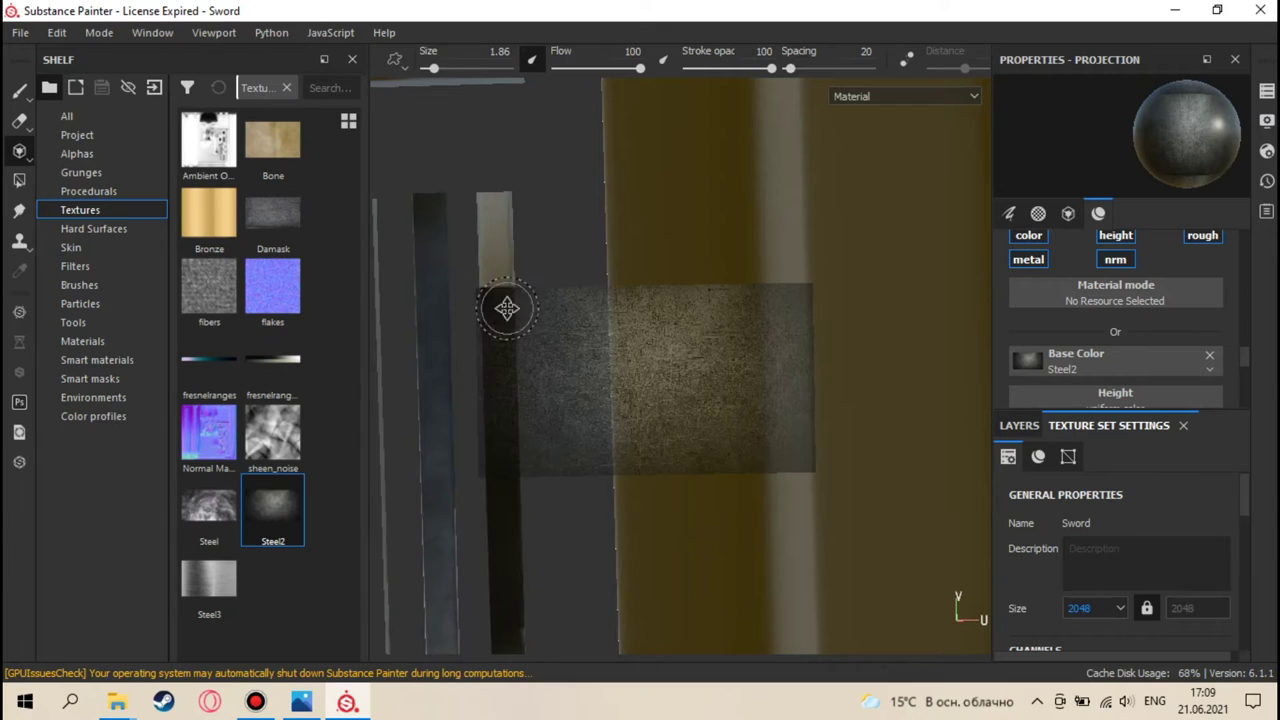
{"action": "middle_click_drag", "start_coordinate": [509, 306], "coordinate": [503, 400]}
{"action": "middle_click_drag", "start_coordinate": [497, 307], "coordinate": [504, 418]}
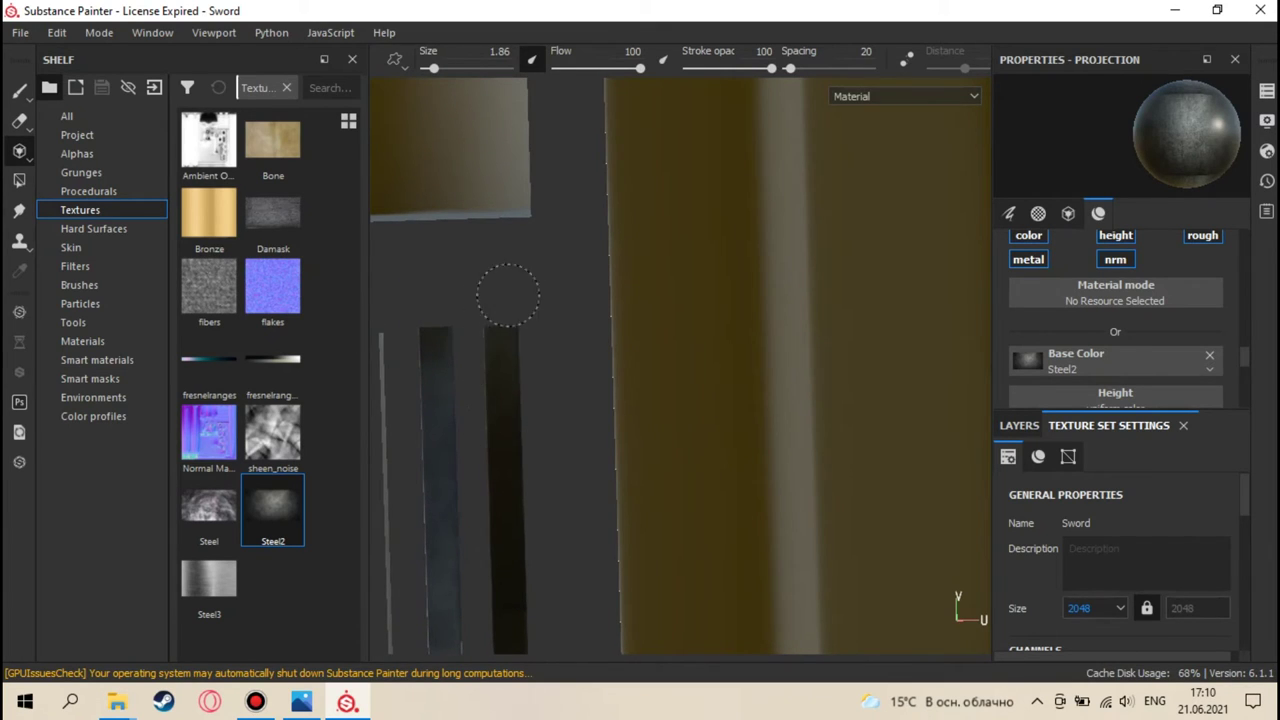
{"action": "middle_click_drag", "start_coordinate": [495, 355], "coordinate": [467, 408]}
{"action": "middle_click_drag", "start_coordinate": [490, 467], "coordinate": [508, 376]}
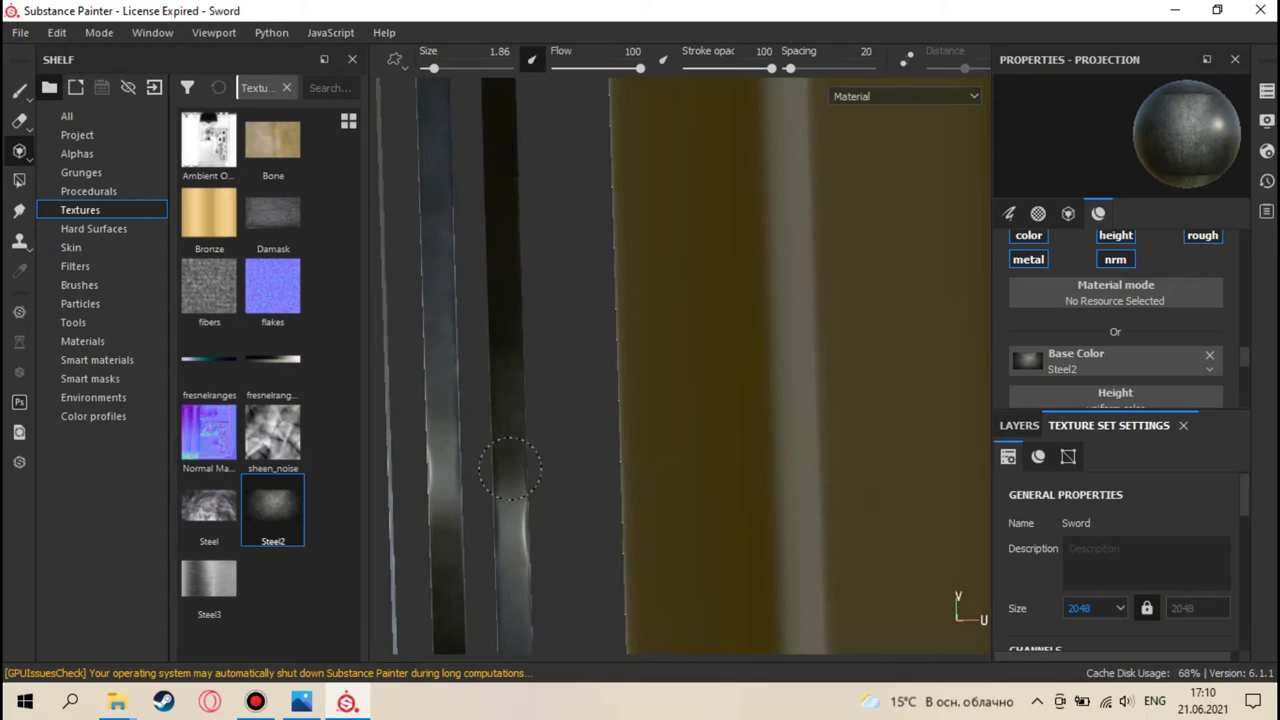
{"action": "key", "text": "s"}
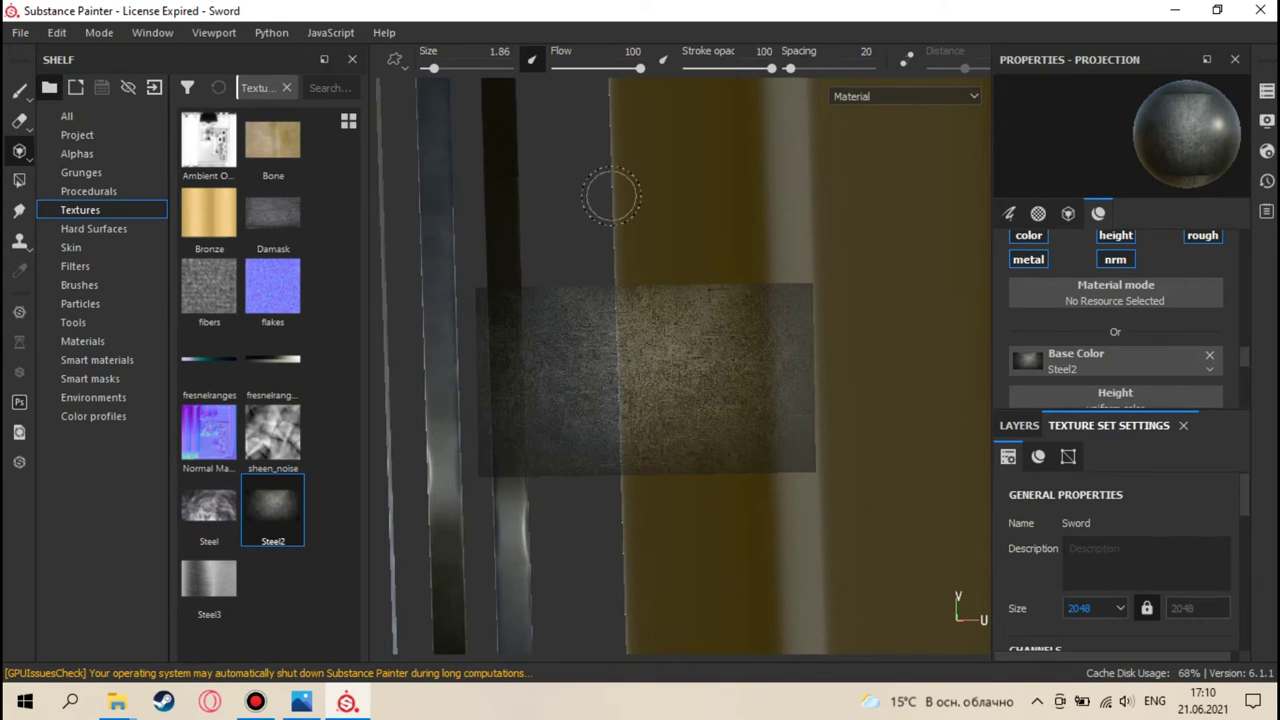
- Return to the Paint brush in 3D view, orbit the grip horizontal, and bring up the reference photo
{"action": "left_click", "coordinate": [19, 90]}
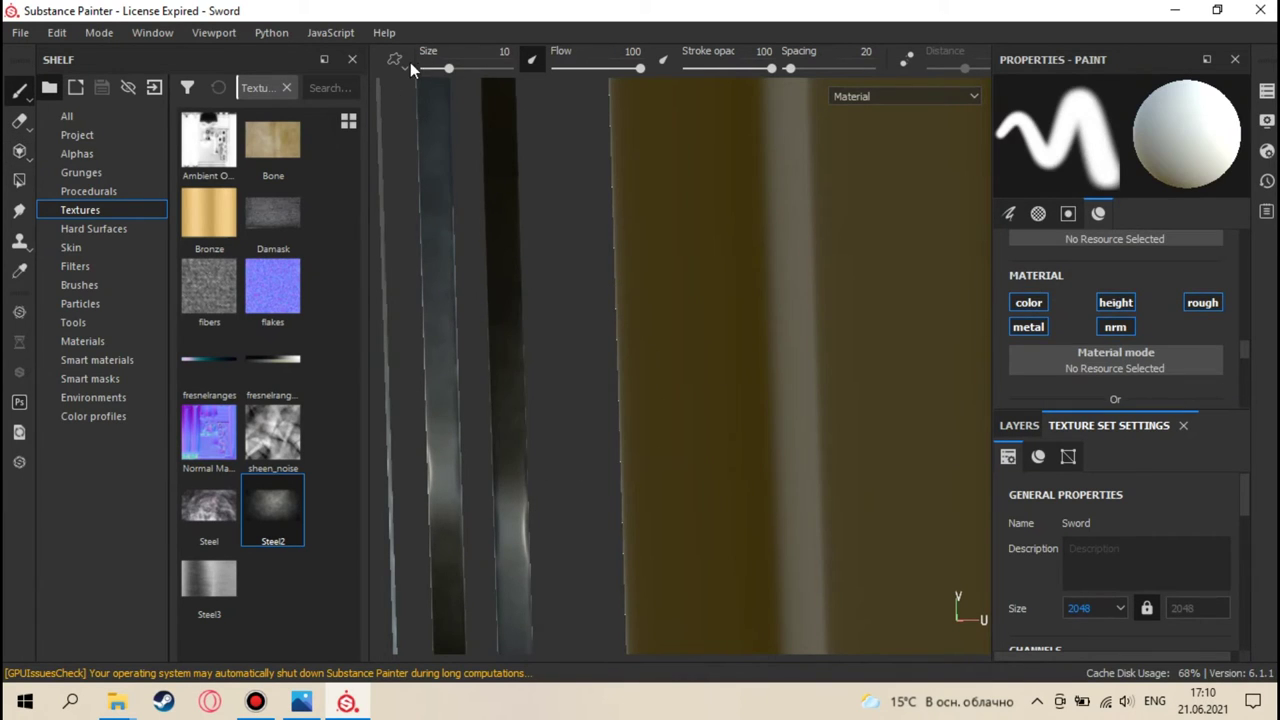
{"action": "key", "text": "F2"}
{"action": "left_click_drag", "start_coordinate": [665, 316], "coordinate": [691, 354], "text": "alt"}
{"action": "scroll", "coordinate": [594, 234], "scroll_direction": "down", "scroll_amount": 3}
{"action": "middle_click_drag", "start_coordinate": [691, 354], "coordinate": [663, 286], "text": "alt"}
{"action": "scroll", "coordinate": [663, 286], "scroll_direction": "up", "scroll_amount": 3}
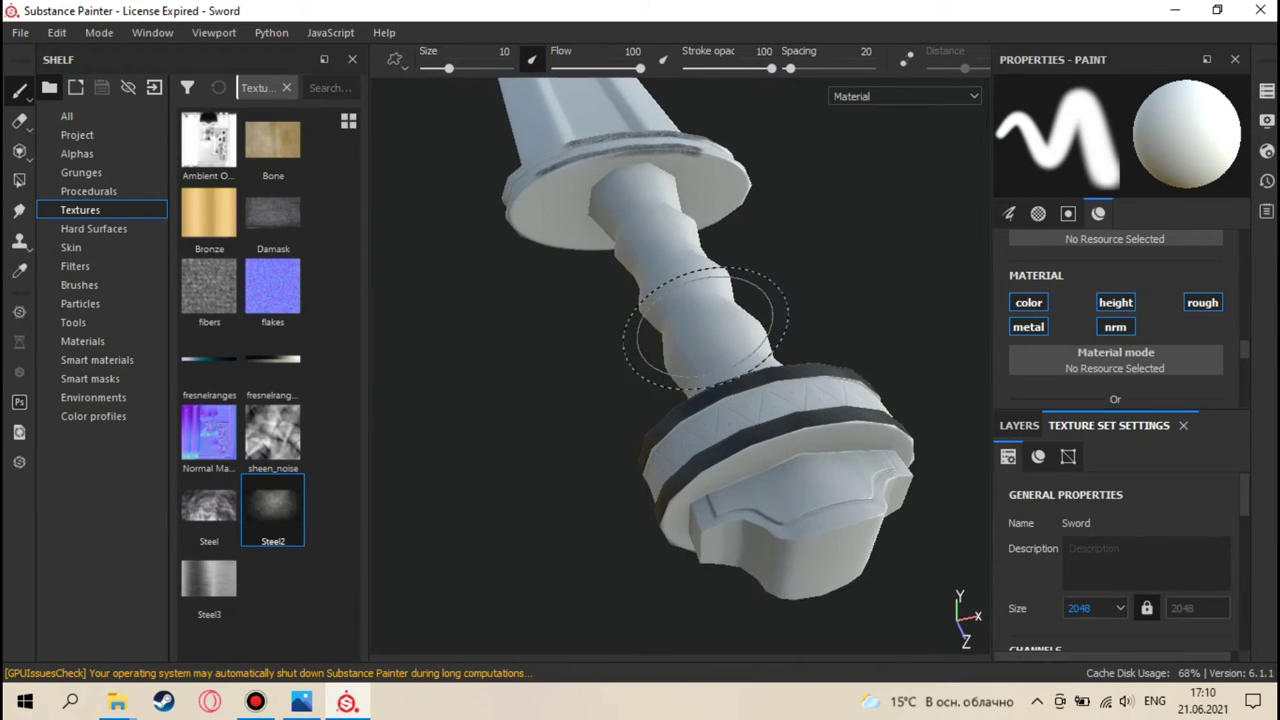
{"action": "left_click_drag", "start_coordinate": [737, 366], "coordinate": [777, 337], "text": "alt"}
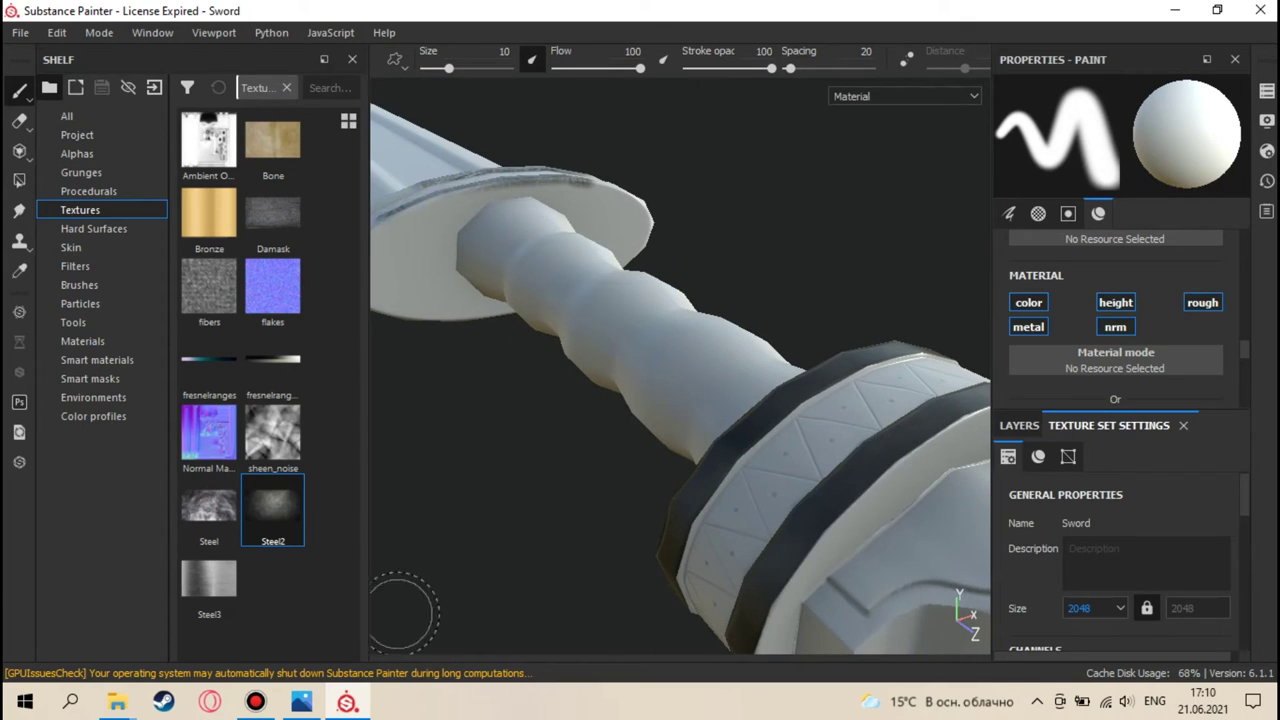
{"action": "left_click", "coordinate": [301, 702]}
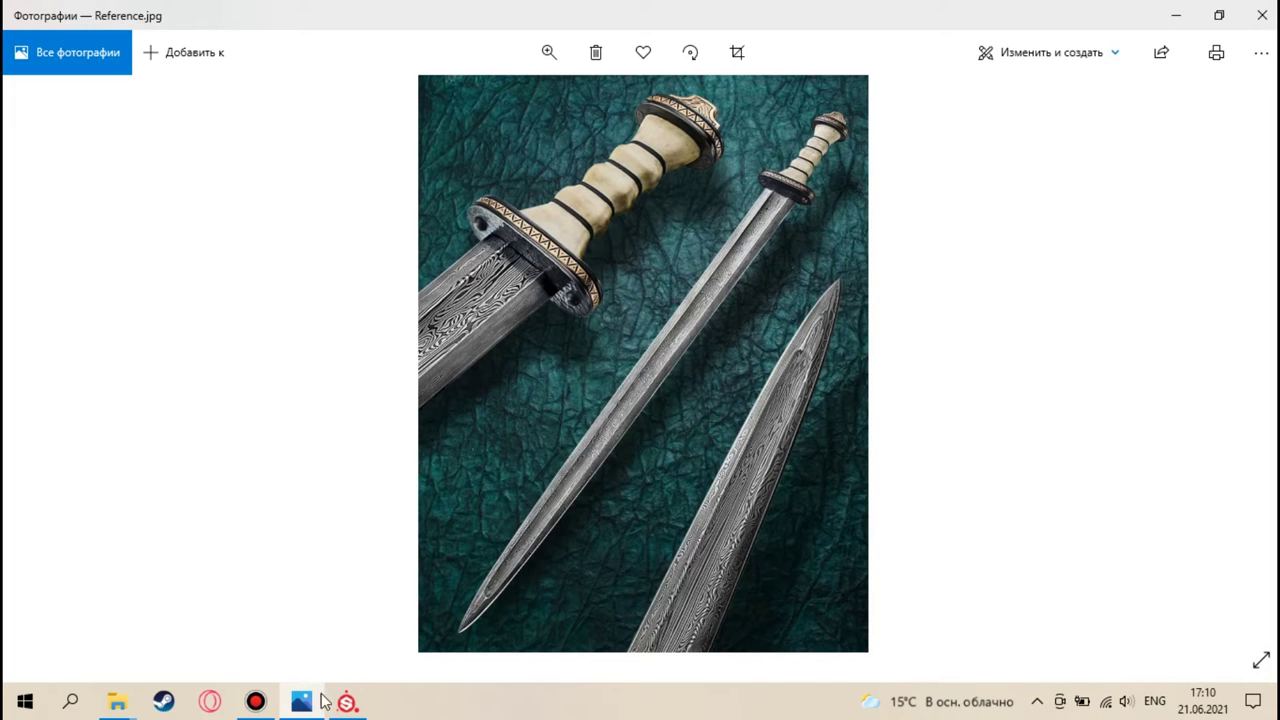
- Minimize the reference photo, view the guard close-up, and switch to the flattened UV layout
{"action": "left_click", "coordinate": [290, 710]}
{"action": "mouse_move", "coordinate": [600, 523]}
{"action": "left_mouse_down", "text": "alt"}
{"action": "mouse_move", "coordinate": [677, 429]}
{"action": "mouse_move", "coordinate": [373, 347]}
{"action": "mouse_move", "coordinate": [431, 471]}
{"action": "mouse_move", "coordinate": [529, 506]}
{"action": "mouse_move", "coordinate": [586, 292]}
{"action": "mouse_move", "coordinate": [517, 266]}
{"action": "mouse_move", "coordinate": [537, 329]}
{"action": "mouse_move", "coordinate": [677, 500]}
{"action": "mouse_move", "coordinate": [513, 424]}
{"action": "mouse_move", "coordinate": [645, 440]}
{"action": "left_mouse_up", "text": "alt"}
{"action": "key", "text": "F3"}
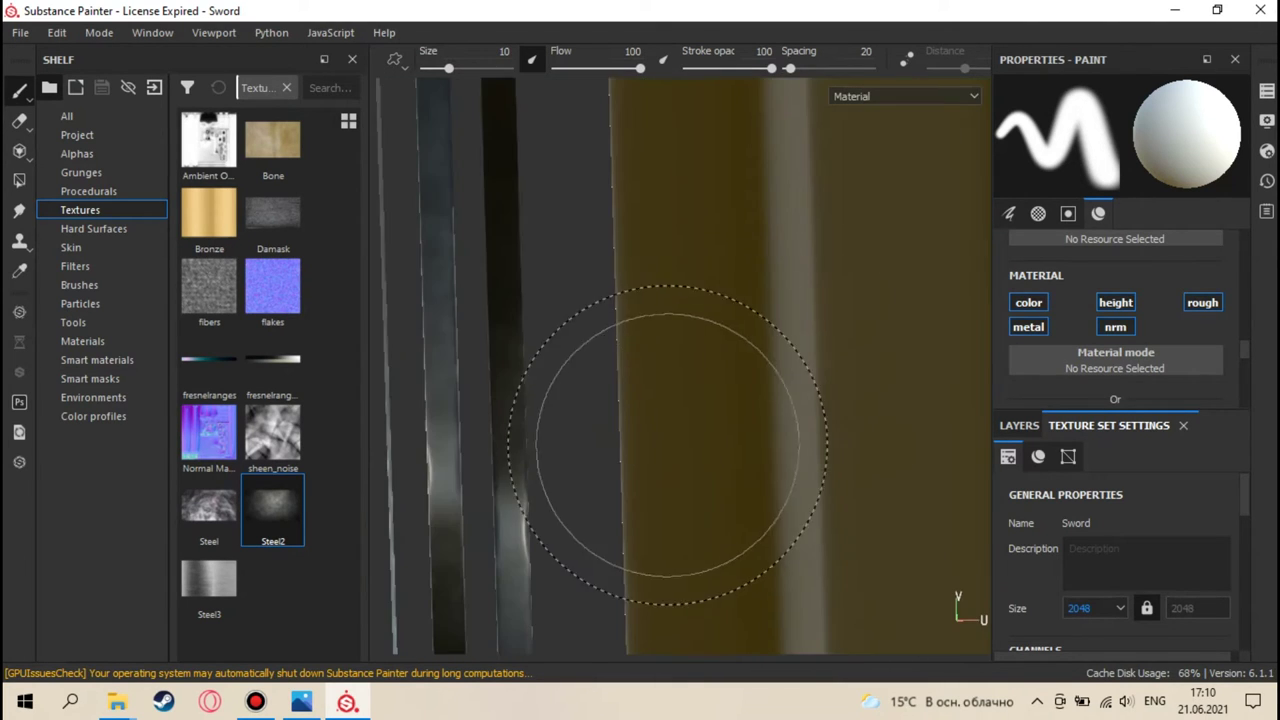
- Pan and zoom the UV view onto the handle strips
{"action": "scroll", "coordinate": [600, 465], "scroll_direction": "down", "scroll_amount": 3}
{"action": "middle_click_drag", "start_coordinate": [600, 471], "coordinate": [500, 429]}
{"action": "scroll", "coordinate": [582, 331], "scroll_direction": "up", "scroll_amount": 3}
{"action": "scroll", "coordinate": [582, 331], "scroll_direction": "up", "scroll_amount": 4}
{"action": "scroll", "coordinate": [586, 450], "scroll_direction": "up", "scroll_amount": 4}
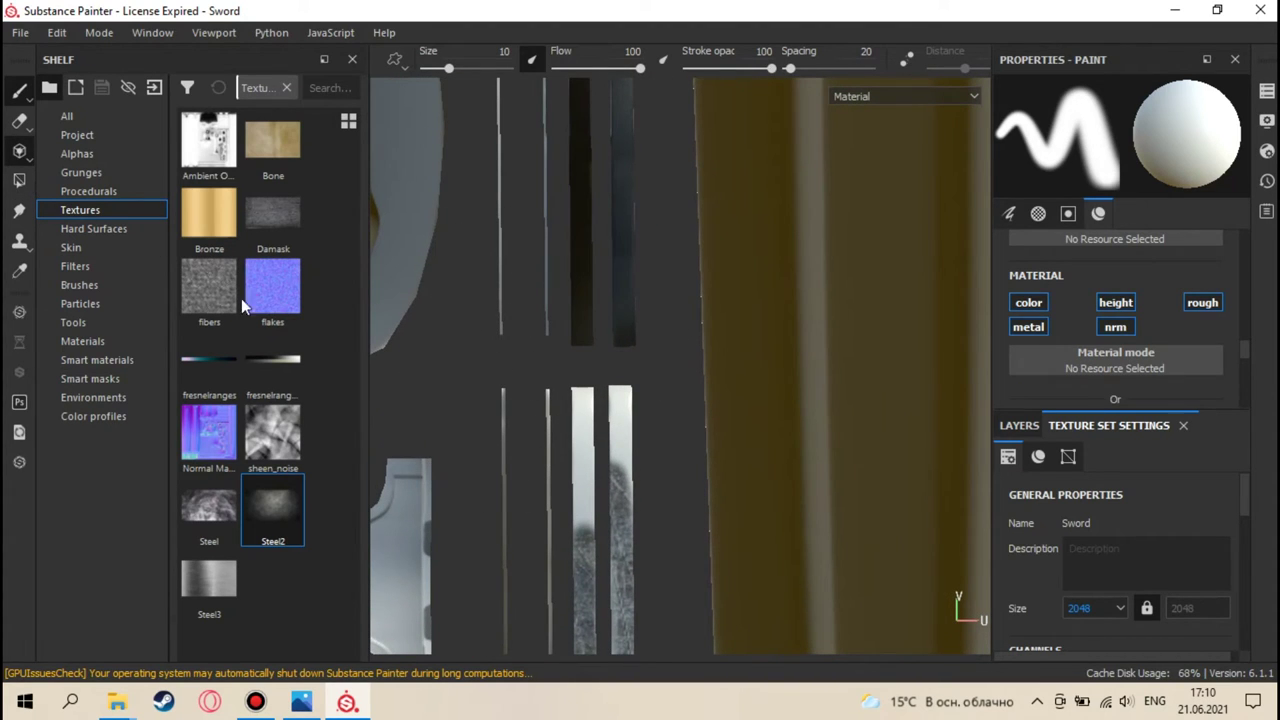
{"action": "mouse_move", "coordinate": [543, 434]}
{"action": "middle_mouse_down"}
{"action": "mouse_move", "coordinate": [543, 349]}
{"action": "mouse_move", "coordinate": [499, 320]}
{"action": "middle_mouse_up"}
- Project Steel2 down most of the left handle strip
{"action": "mouse_move", "coordinate": [502, 312]}
{"action": "left_mouse_down"}
{"action": "mouse_move", "coordinate": [492, 296]}
{"action": "mouse_move", "coordinate": [500, 392]}
{"action": "mouse_move", "coordinate": [500, 318]}
{"action": "left_mouse_up"}
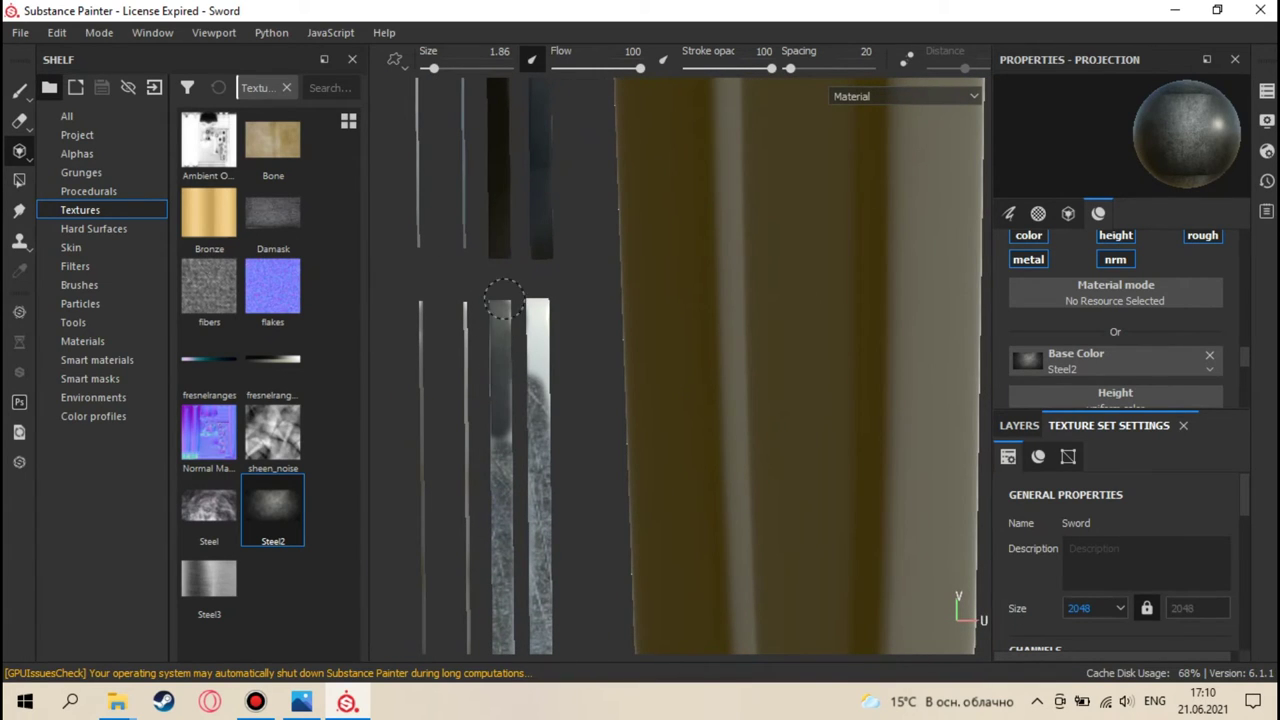
{"action": "left_click", "coordinate": [503, 332]}
{"action": "mouse_move", "coordinate": [499, 333]}
{"action": "left_mouse_down"}
{"action": "mouse_move", "coordinate": [491, 320]}
{"action": "mouse_move", "coordinate": [506, 432]}
{"action": "mouse_move", "coordinate": [520, 380]}
{"action": "mouse_move", "coordinate": [492, 434]}
{"action": "left_mouse_up"}
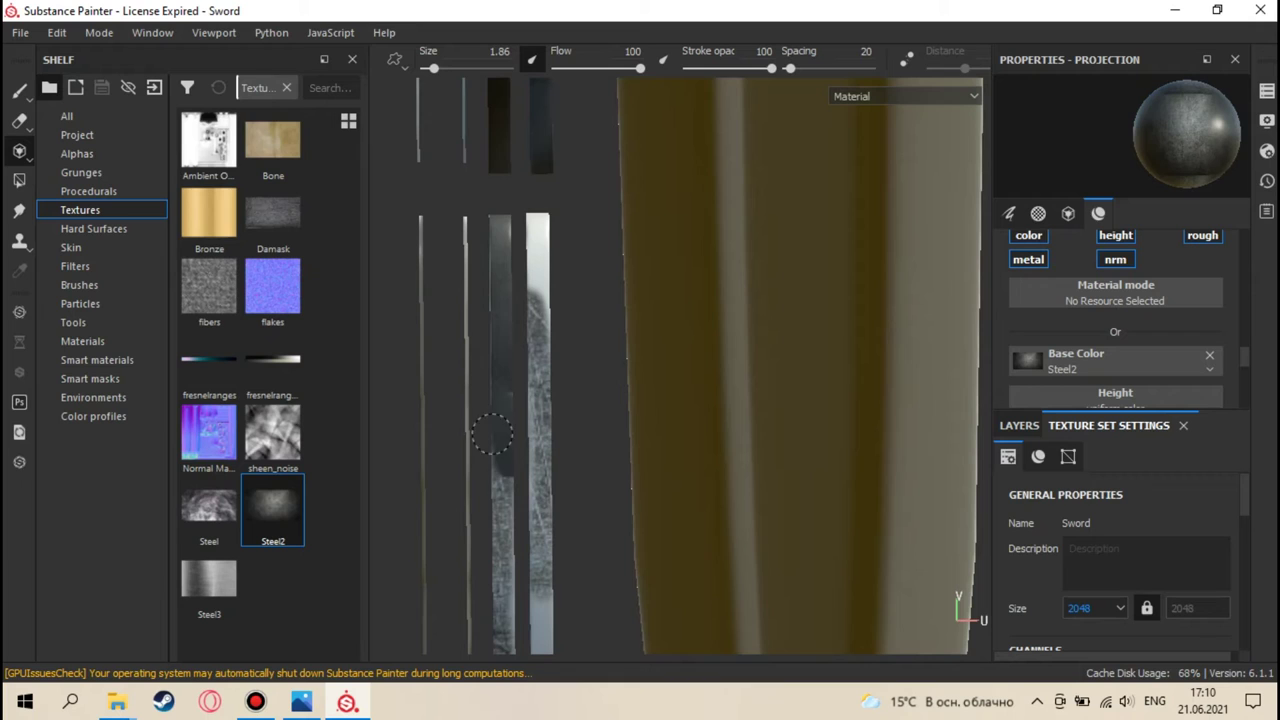
{"action": "mouse_move", "coordinate": [506, 428]}
{"action": "left_mouse_down"}
{"action": "mouse_move", "coordinate": [503, 380]}
{"action": "mouse_move", "coordinate": [498, 434]}
{"action": "left_mouse_up"}
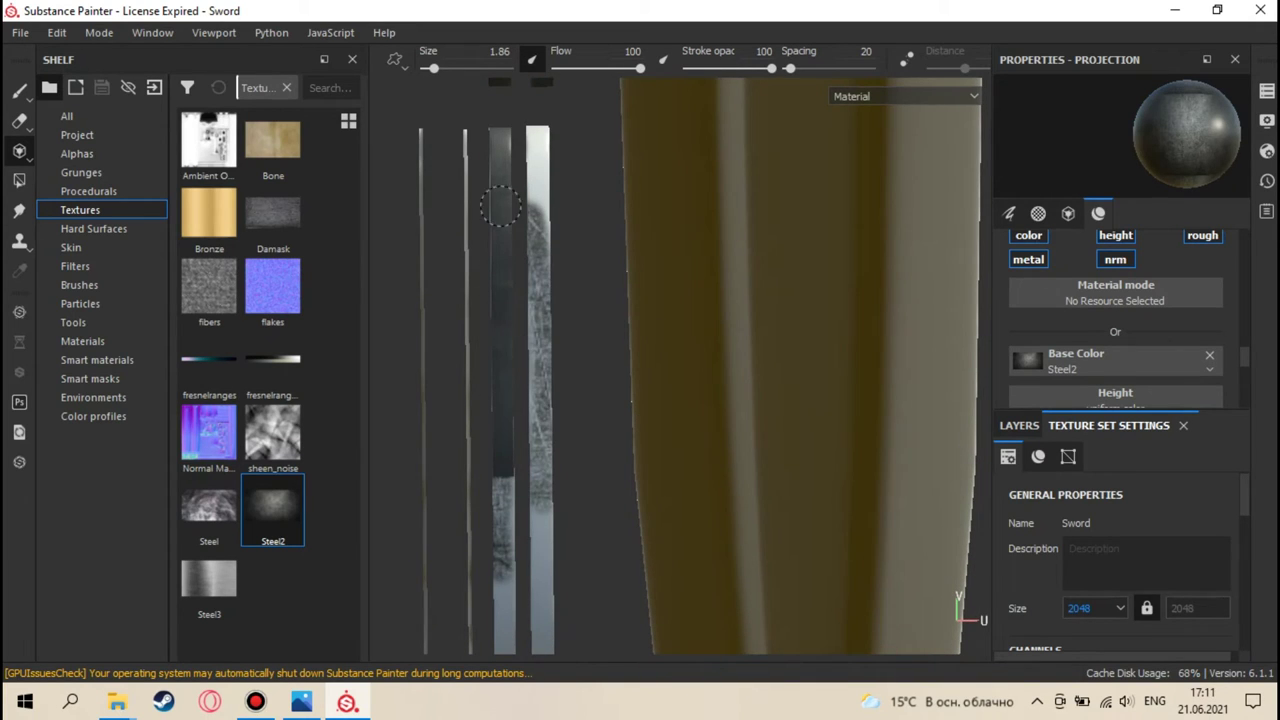
{"action": "left_click_drag", "start_coordinate": [500, 193], "coordinate": [490, 355]}
{"action": "mouse_move", "coordinate": [486, 427]}
{"action": "left_mouse_down"}
{"action": "mouse_move", "coordinate": [488, 358]}
{"action": "mouse_move", "coordinate": [506, 444]}
{"action": "mouse_move", "coordinate": [502, 400]}
{"action": "left_mouse_up"}
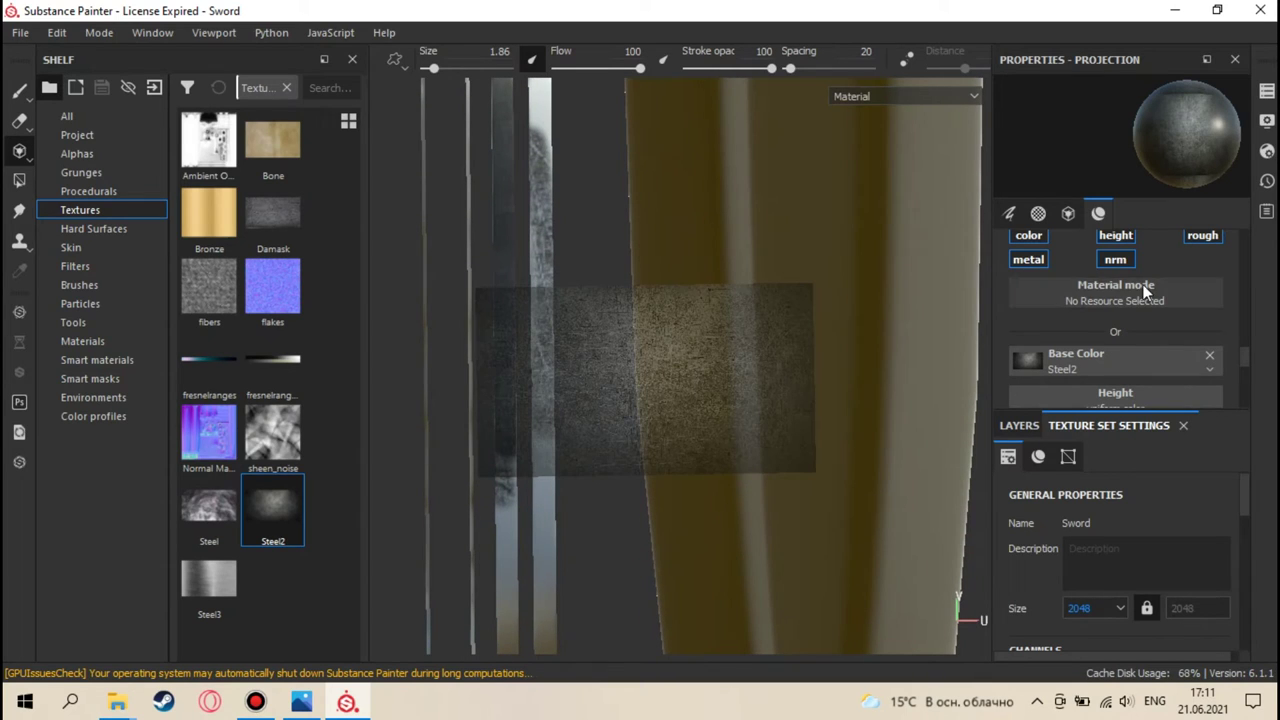
{"action": "scroll", "coordinate": [1135, 290], "scroll_direction": "up", "scroll_amount": 5}
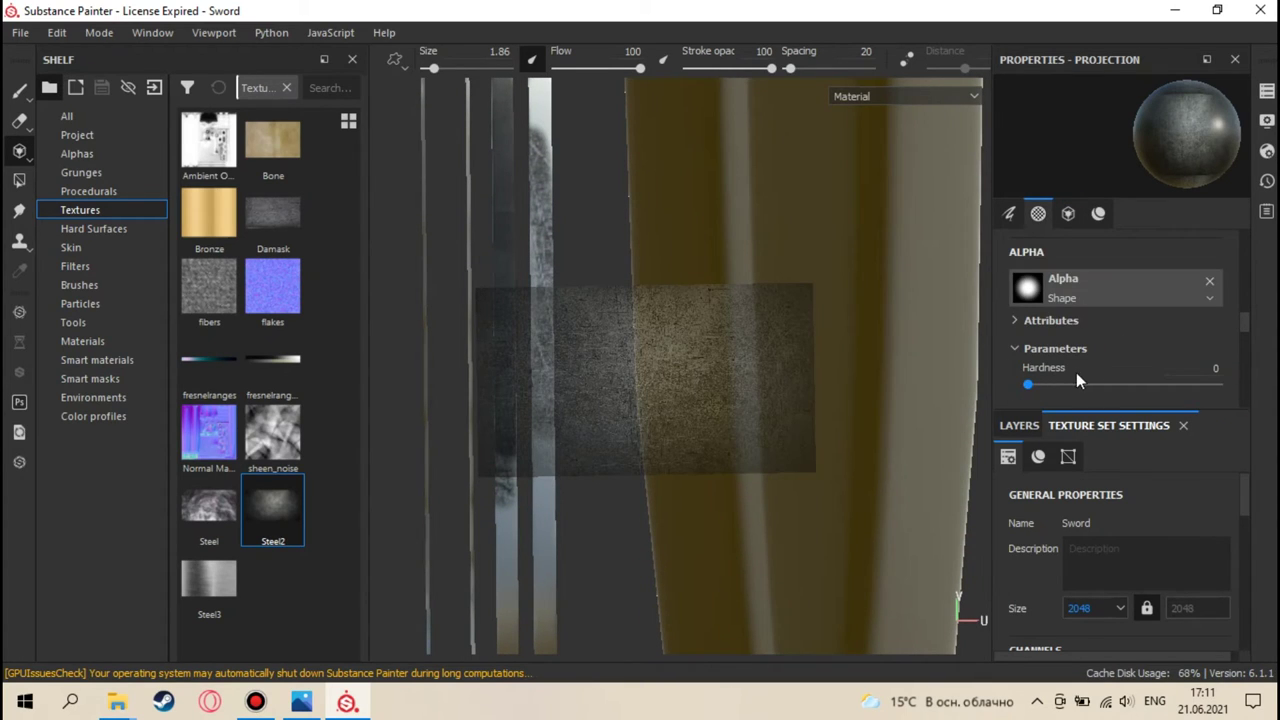
- Set the brush hardness to fully hard
{"action": "left_click_drag", "start_coordinate": [1027, 382], "coordinate": [1218, 383]}
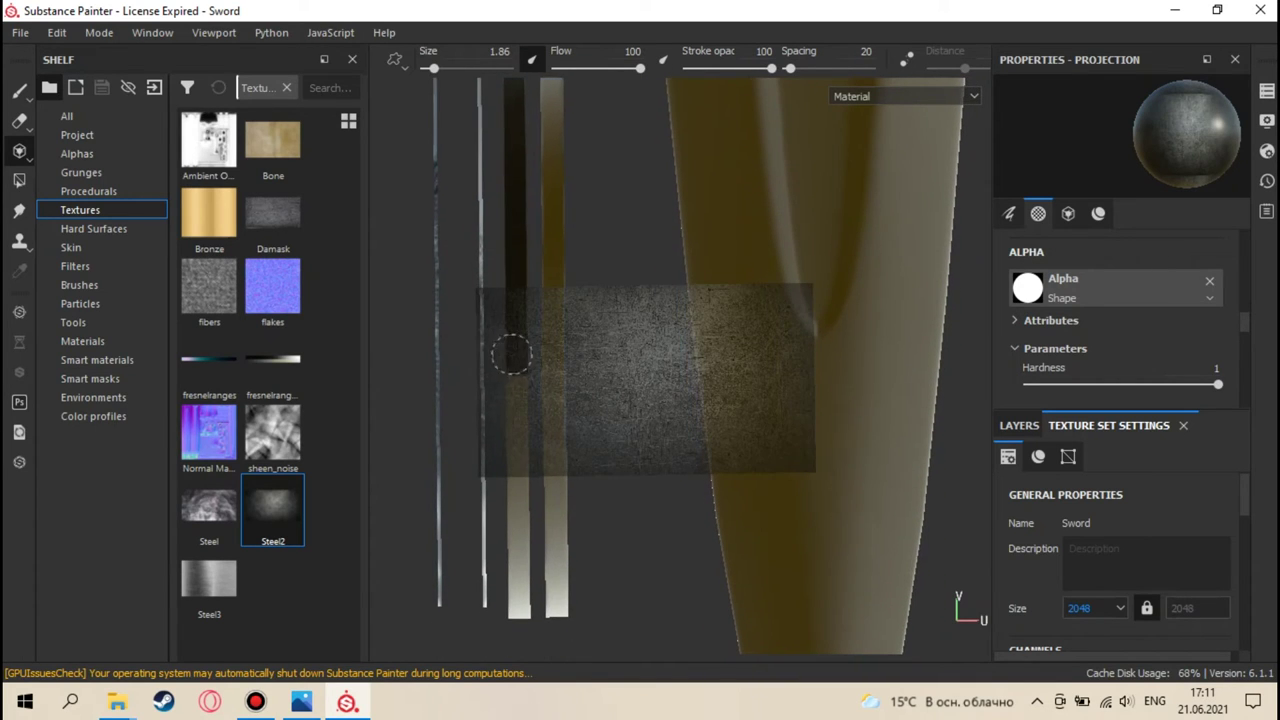
{"action": "scroll", "coordinate": [517, 460], "scroll_direction": "down", "scroll_amount": 2}
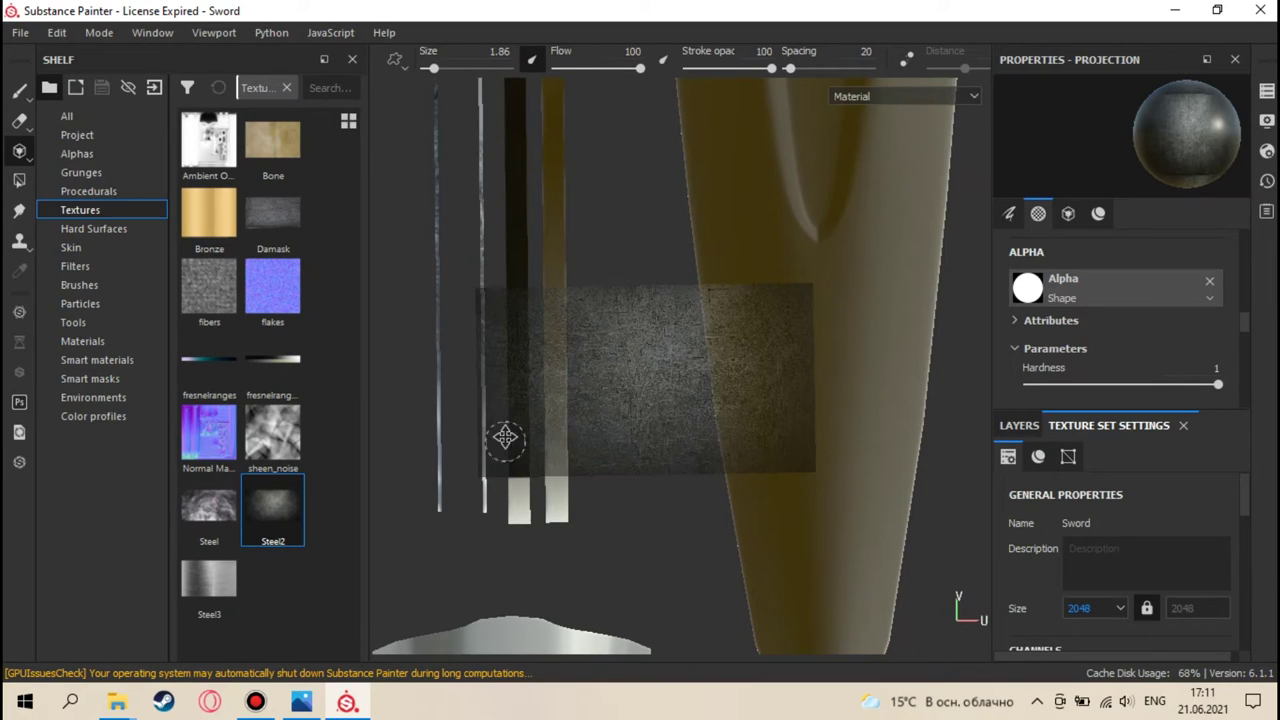
{"action": "scroll", "coordinate": [506, 437], "scroll_direction": "down", "scroll_amount": 2}
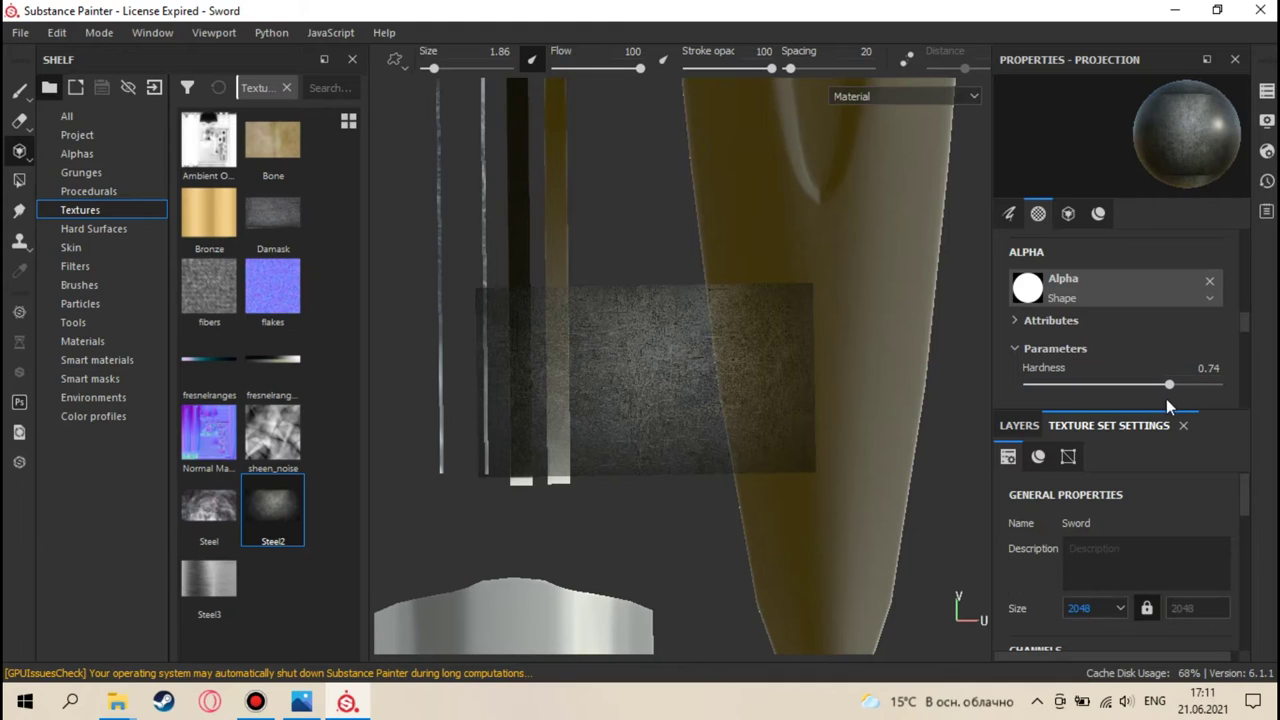
{"action": "scroll", "coordinate": [620, 368], "scroll_direction": "down", "scroll_amount": 1}
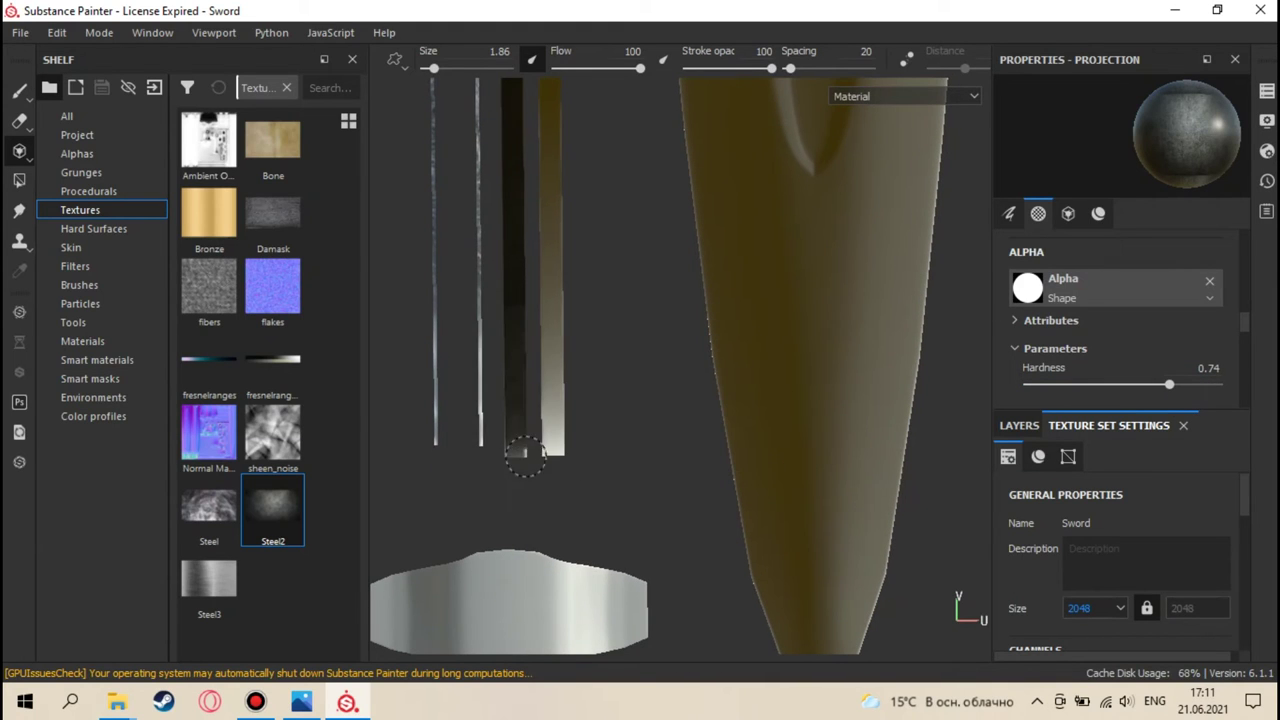
{"action": "scroll", "coordinate": [514, 425], "scroll_direction": "down", "scroll_amount": 1}
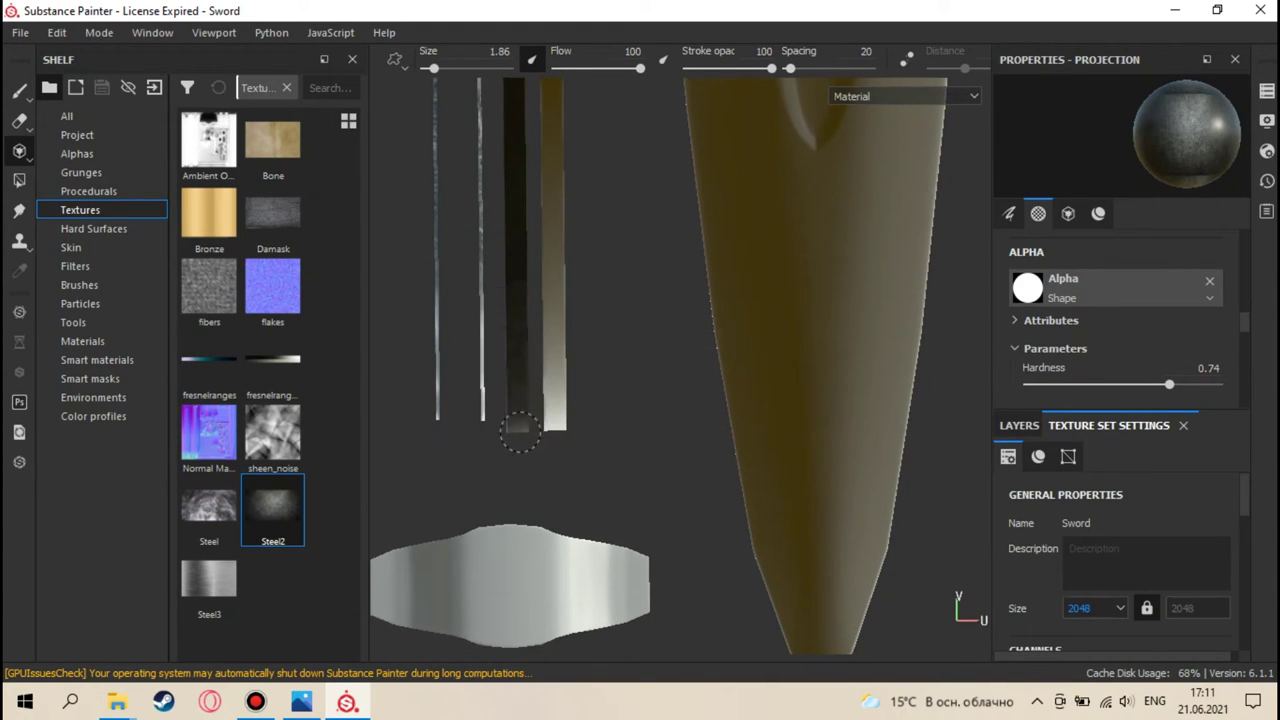
{"action": "scroll", "coordinate": [520, 425], "scroll_direction": "up", "scroll_amount": 5}
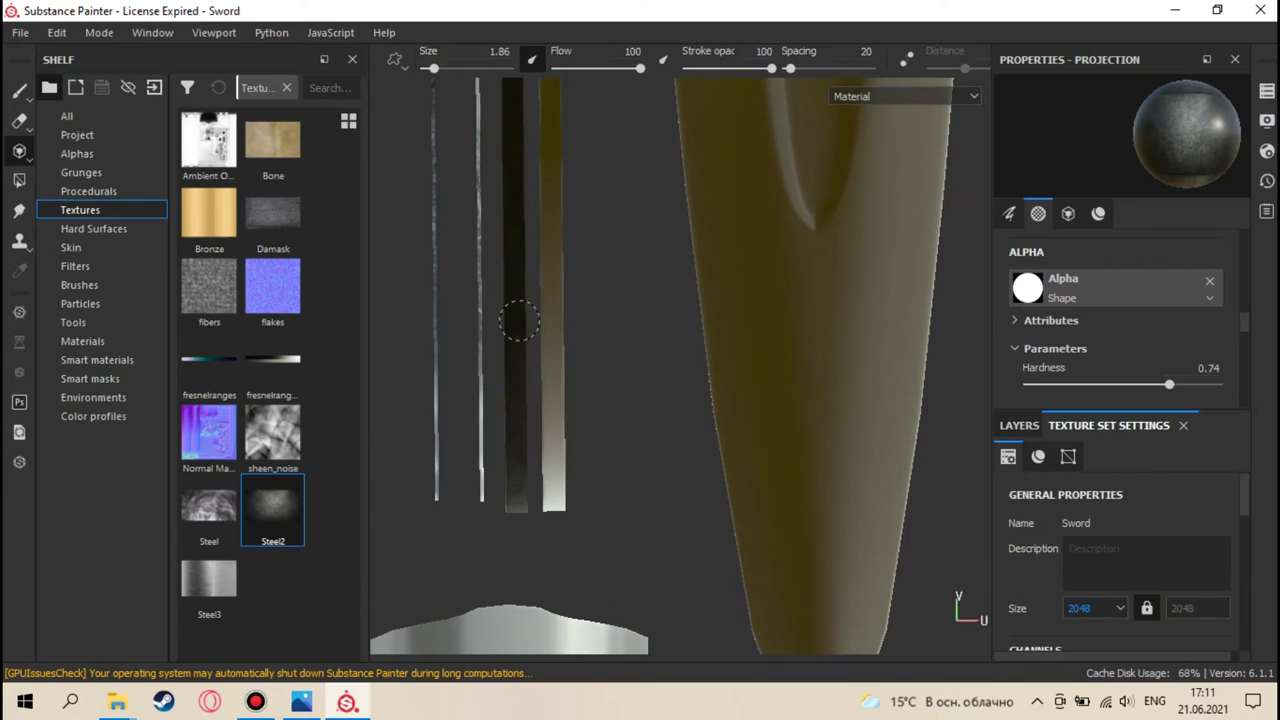
{"action": "scroll", "coordinate": [514, 437], "scroll_direction": "up", "scroll_amount": 3}
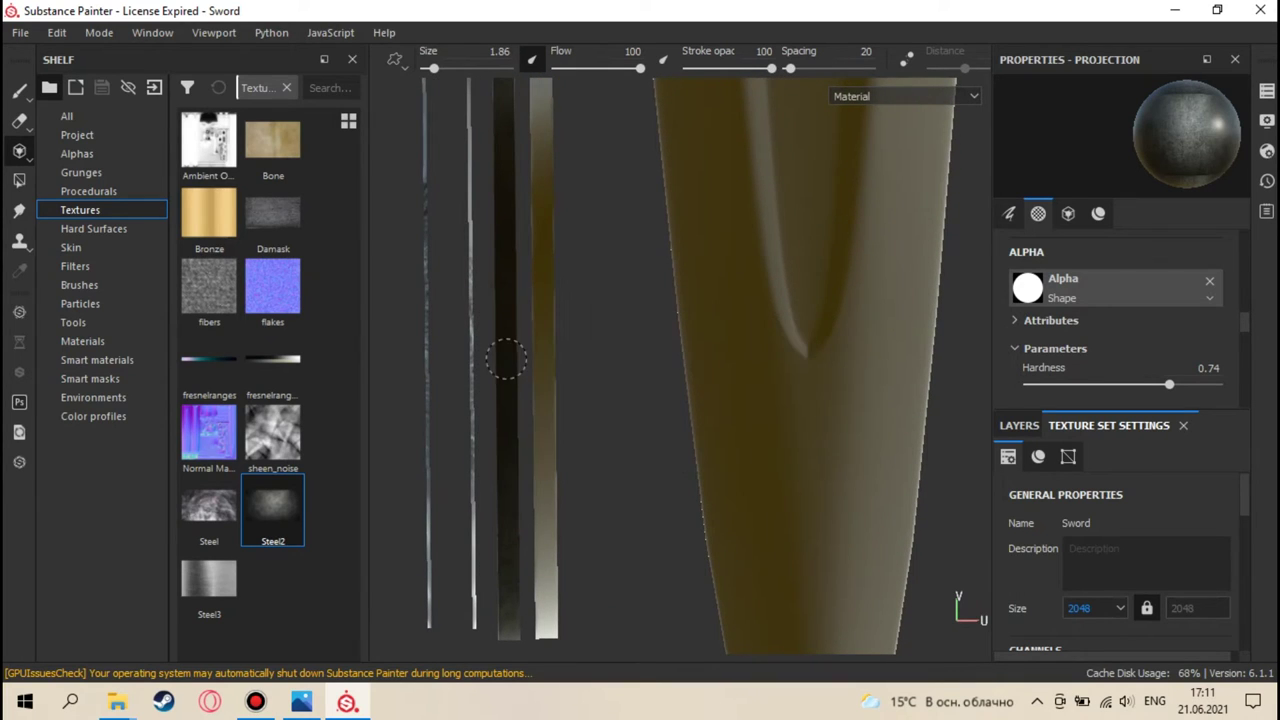
- Pan up the UV layout until the strips' lower ends show, then return to the Paint brush
{"action": "middle_click_drag", "start_coordinate": [520, 291], "coordinate": [514, 449]}
{"action": "middle_click_drag", "start_coordinate": [502, 289], "coordinate": [506, 437]}
{"action": "middle_click_drag", "start_coordinate": [517, 356], "coordinate": [573, 381]}
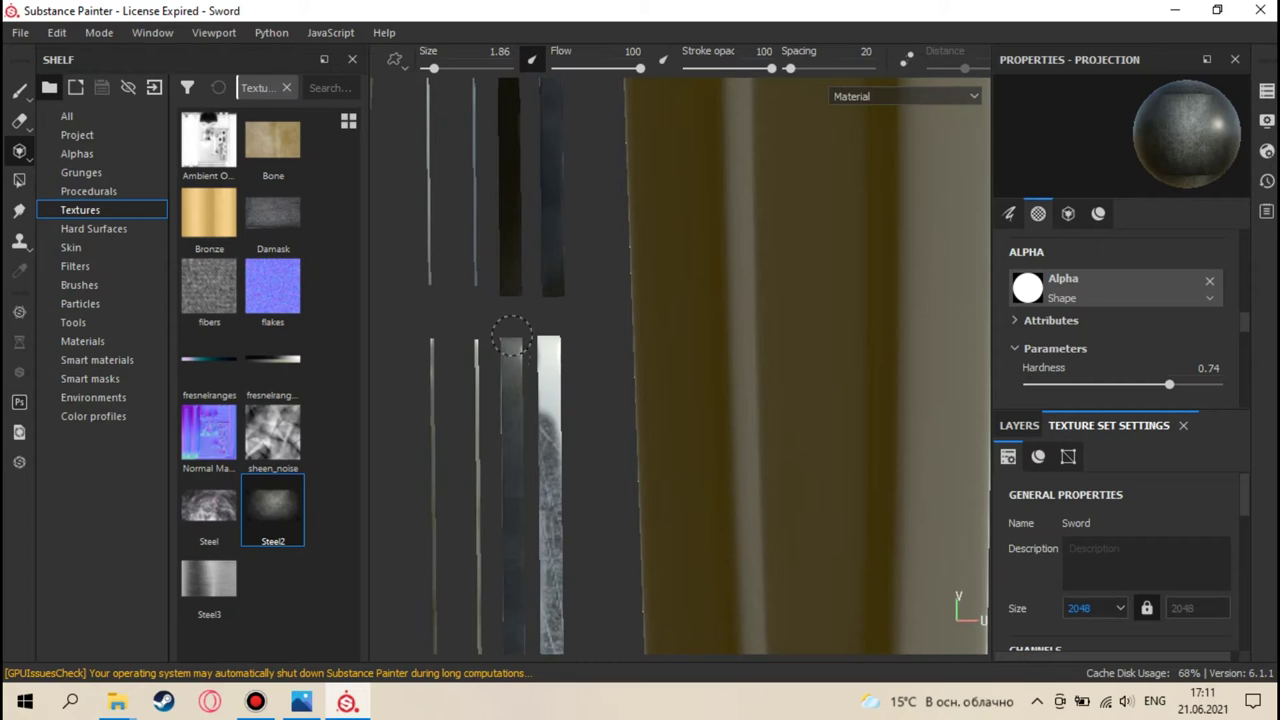
{"action": "mouse_move", "coordinate": [517, 371]}
{"action": "middle_mouse_down"}
{"action": "mouse_move", "coordinate": [486, 374]}
{"action": "mouse_move", "coordinate": [476, 357]}
{"action": "middle_mouse_up"}
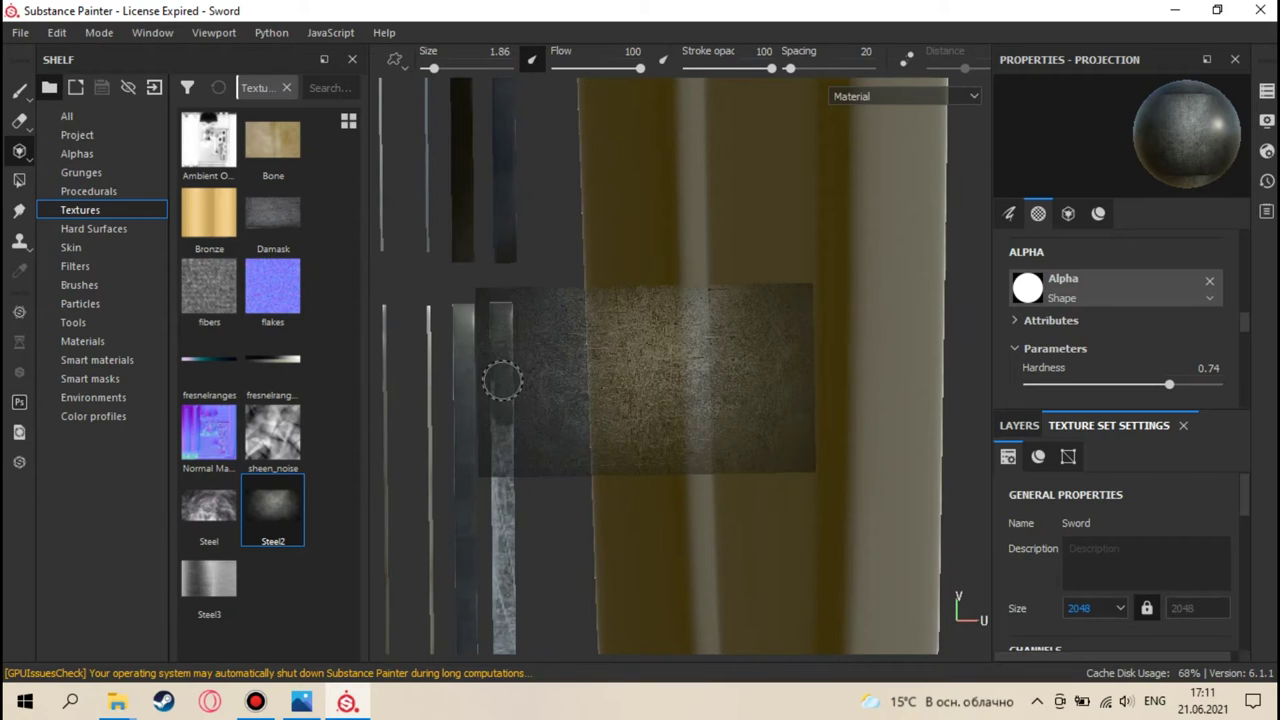
{"action": "middle_click_drag", "start_coordinate": [504, 445], "coordinate": [509, 306]}
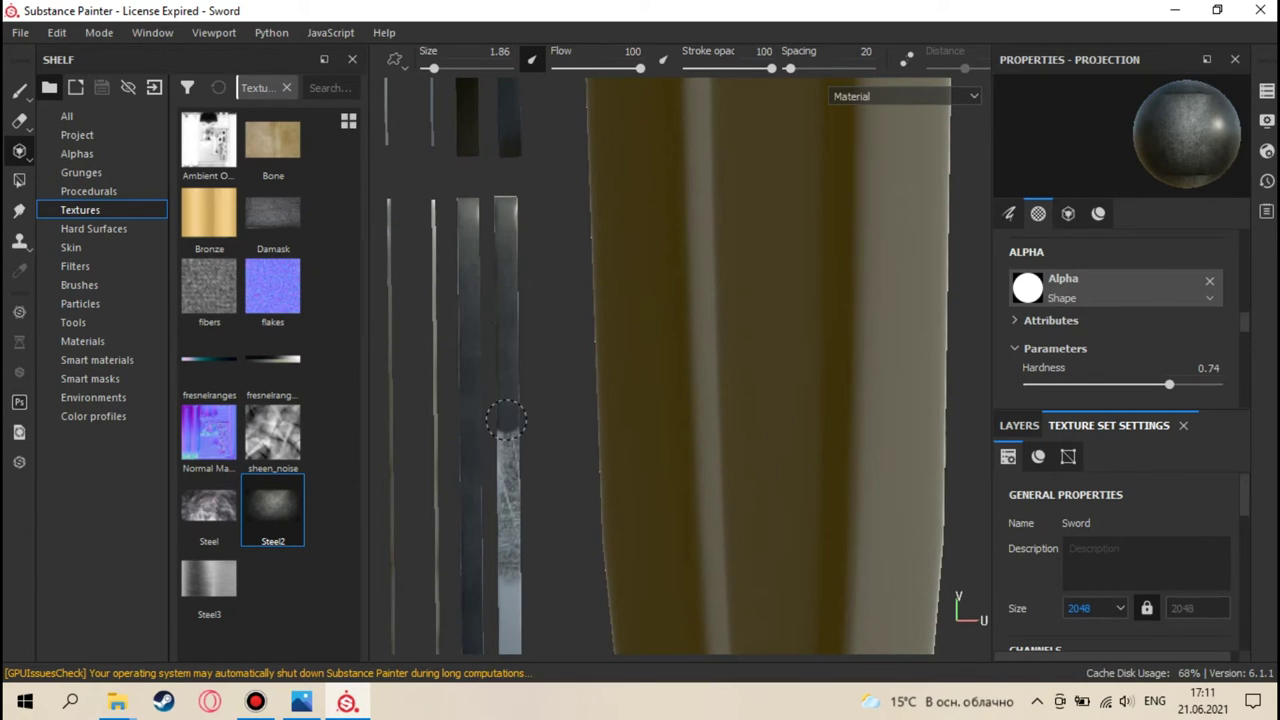
{"action": "middle_click_drag", "start_coordinate": [508, 514], "coordinate": [511, 400]}
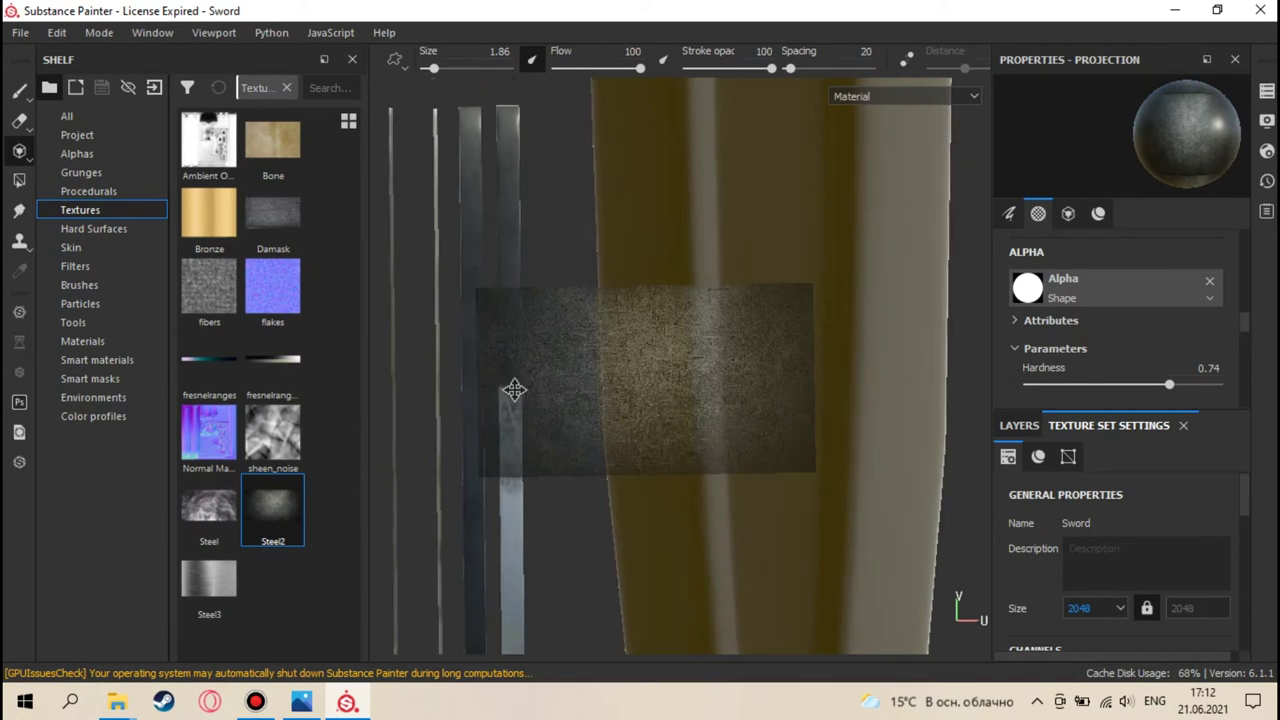
{"action": "middle_click_drag", "start_coordinate": [510, 455], "coordinate": [514, 297]}
{"action": "middle_click_drag", "start_coordinate": [514, 530], "coordinate": [509, 354]}
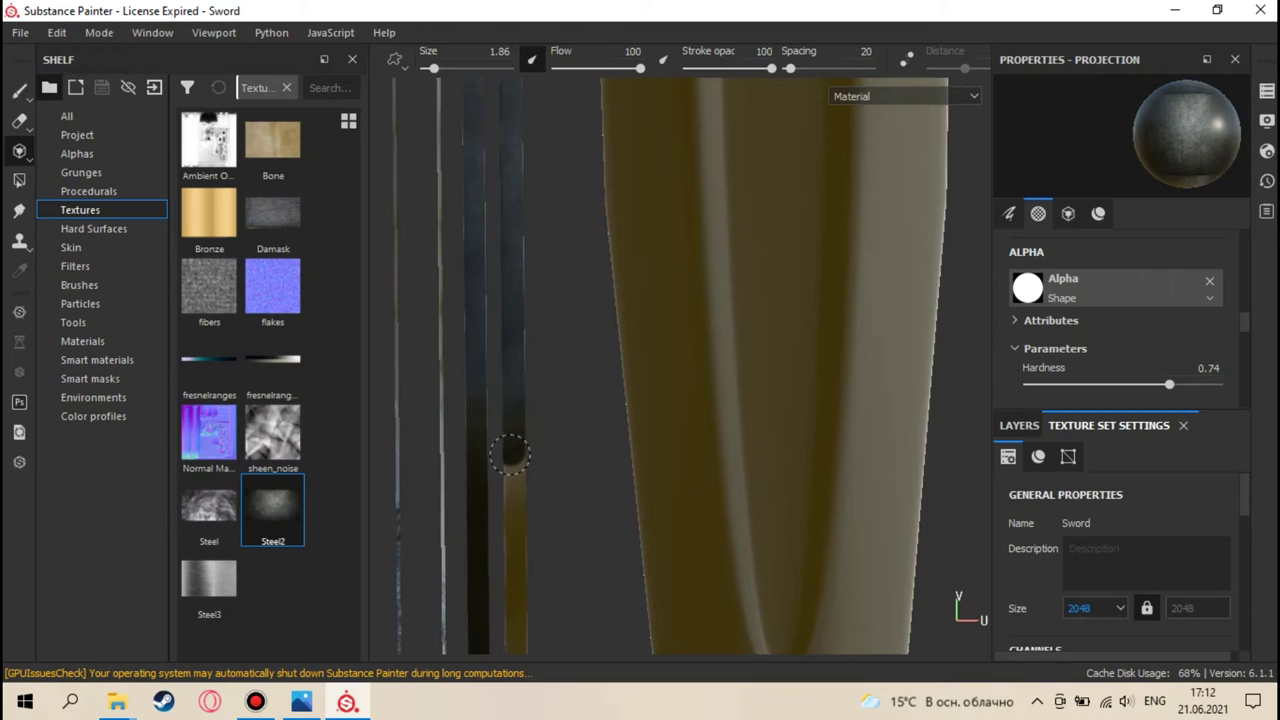
{"action": "middle_click_drag", "start_coordinate": [521, 500], "coordinate": [523, 351]}
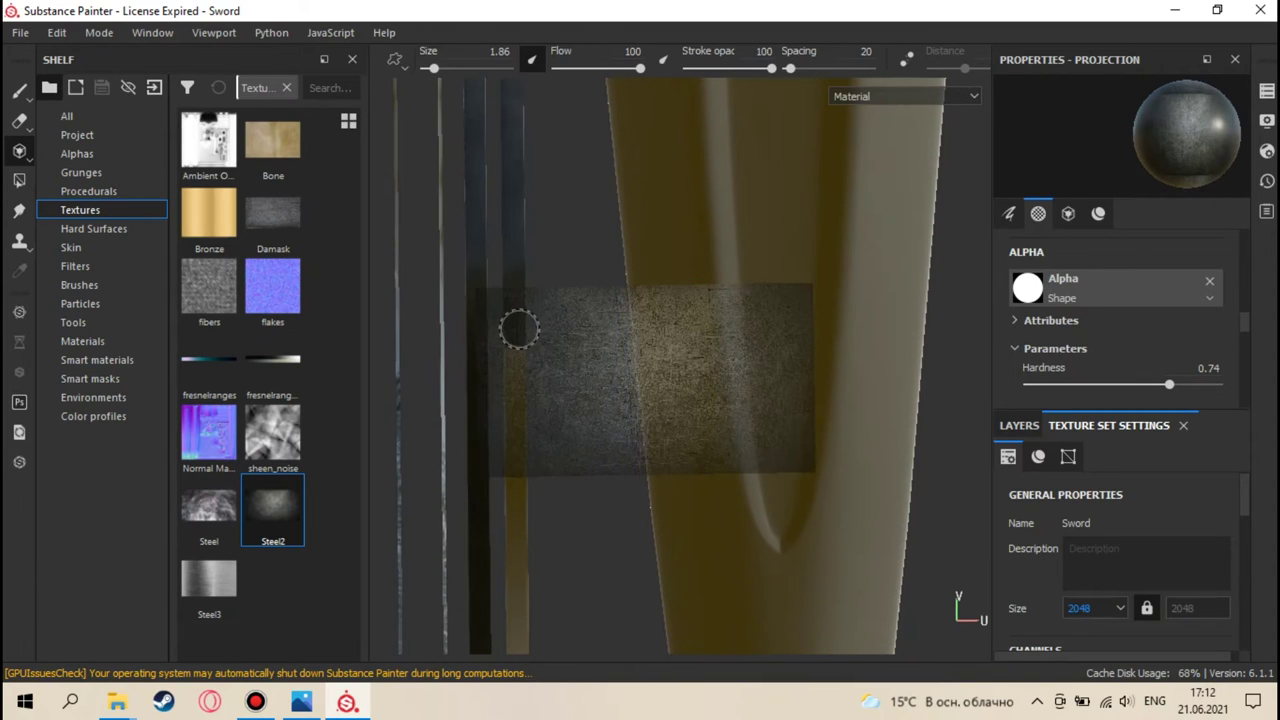
{"action": "middle_click_drag", "start_coordinate": [517, 497], "coordinate": [514, 363]}
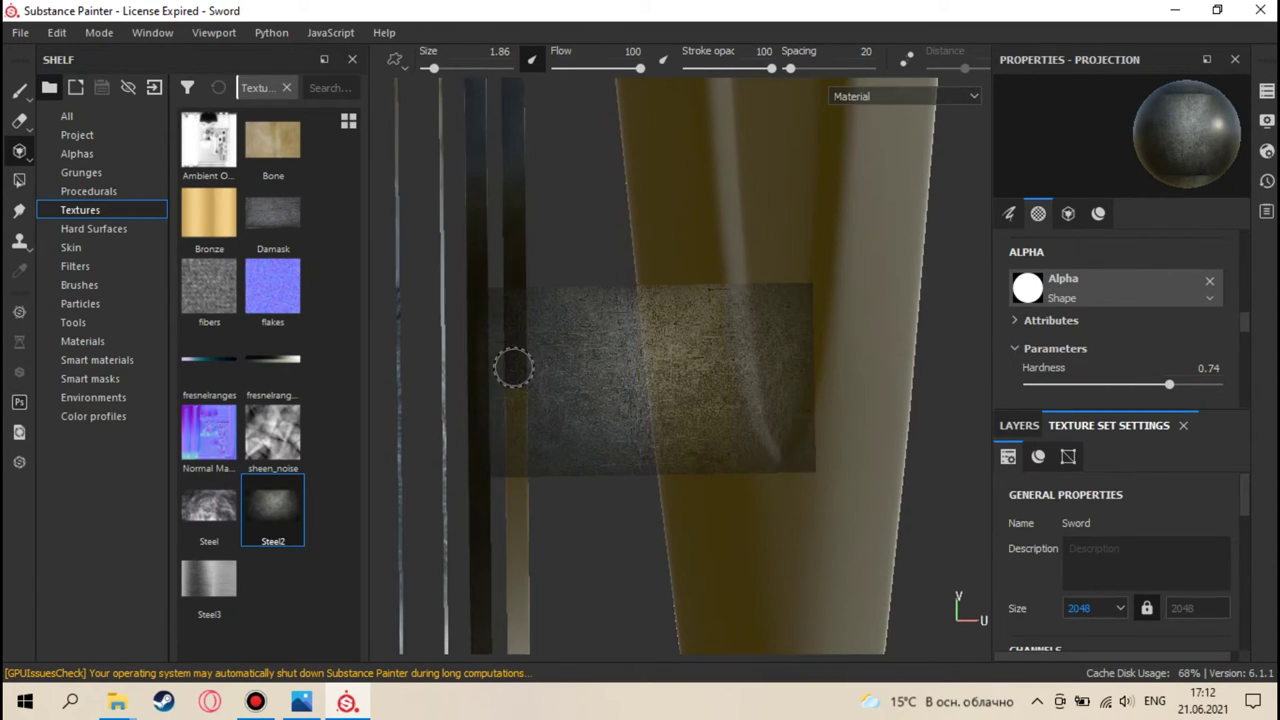
{"action": "middle_click_drag", "start_coordinate": [514, 490], "coordinate": [517, 329]}
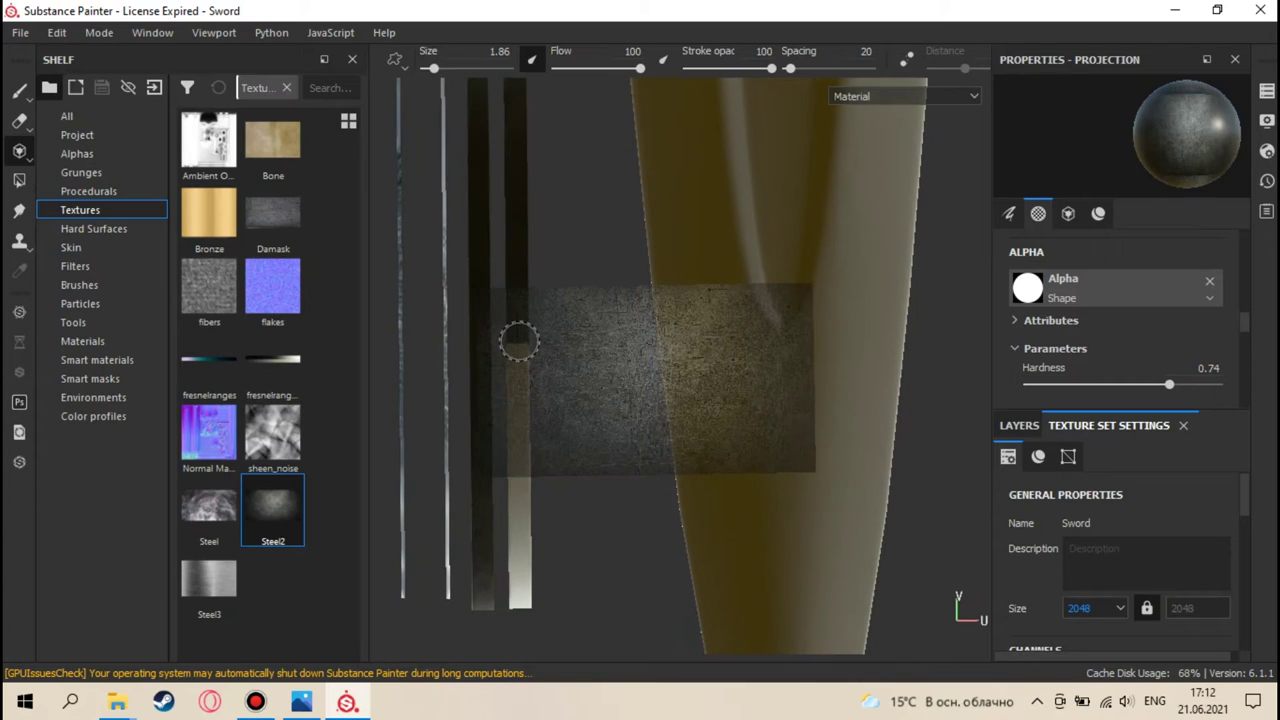
{"action": "middle_click_drag", "start_coordinate": [521, 463], "coordinate": [528, 351]}
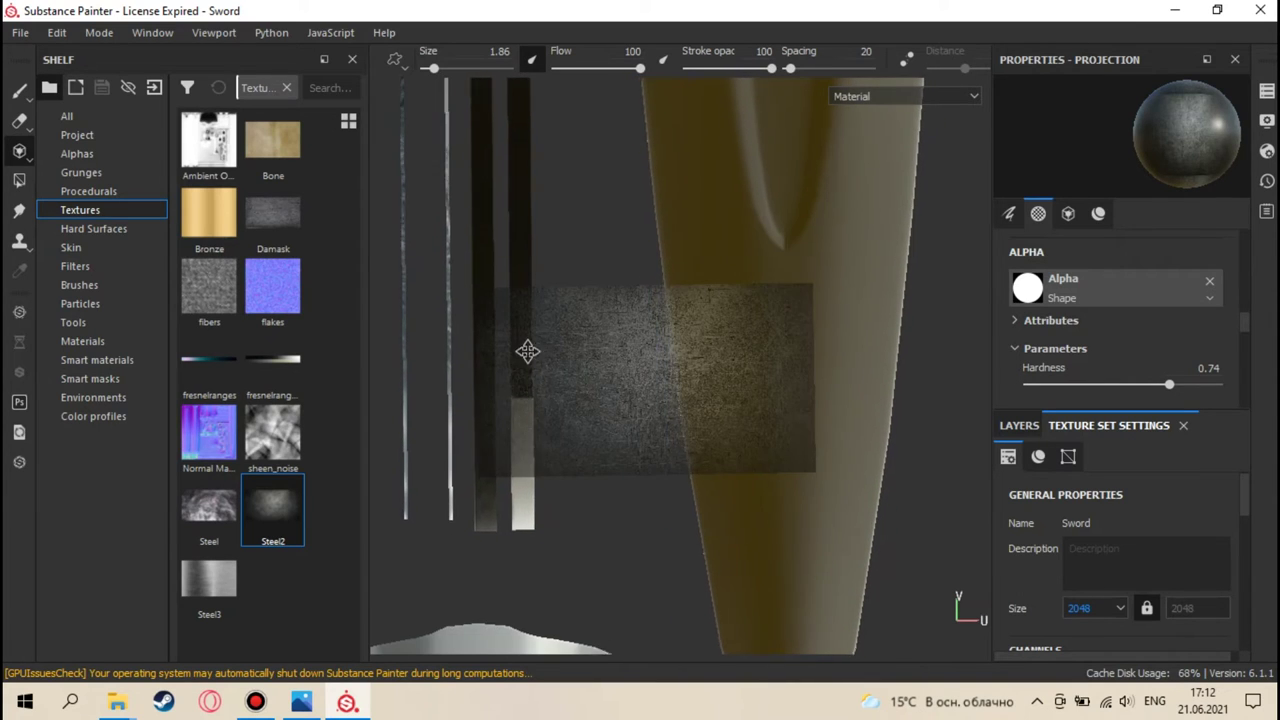
{"action": "middle_click_drag", "start_coordinate": [523, 466], "coordinate": [520, 303]}
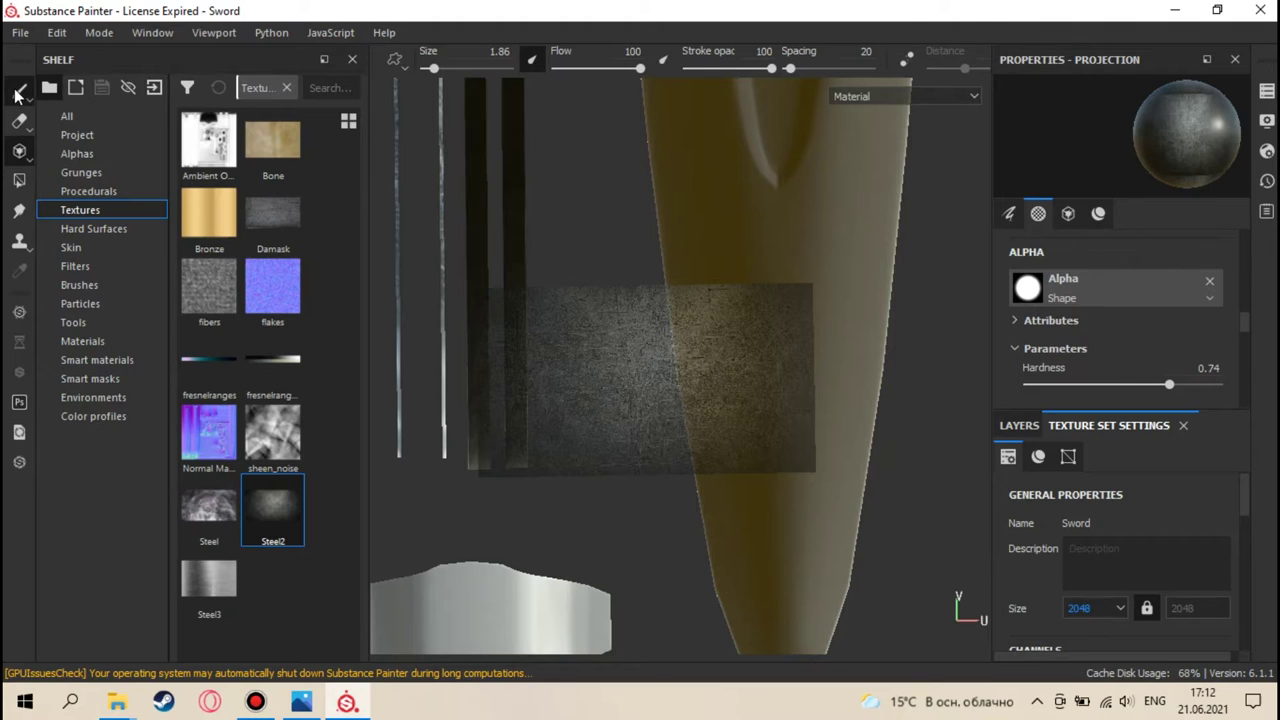
{"action": "left_click", "coordinate": [18, 93]}
- Check the sword in 3D, then position the UV strips under the Steel2 projection
{"action": "key", "text": "F2"}
{"action": "mouse_move", "coordinate": [566, 323]}
{"action": "left_mouse_down", "text": "alt"}
{"action": "mouse_move", "coordinate": [748, 390]}
{"action": "mouse_move", "coordinate": [757, 414]}
{"action": "mouse_move", "coordinate": [686, 394]}
{"action": "mouse_move", "coordinate": [700, 429]}
{"action": "mouse_move", "coordinate": [717, 425]}
{"action": "mouse_move", "coordinate": [634, 423]}
{"action": "mouse_move", "coordinate": [809, 366]}
{"action": "mouse_move", "coordinate": [849, 251]}
{"action": "mouse_move", "coordinate": [694, 320]}
{"action": "mouse_move", "coordinate": [714, 446]}
{"action": "mouse_move", "coordinate": [785, 448]}
{"action": "mouse_move", "coordinate": [729, 429]}
{"action": "mouse_move", "coordinate": [747, 400]}
{"action": "mouse_move", "coordinate": [666, 246]}
{"action": "mouse_move", "coordinate": [580, 231]}
{"action": "mouse_move", "coordinate": [626, 254]}
{"action": "mouse_move", "coordinate": [708, 264]}
{"action": "left_mouse_up", "text": "alt"}
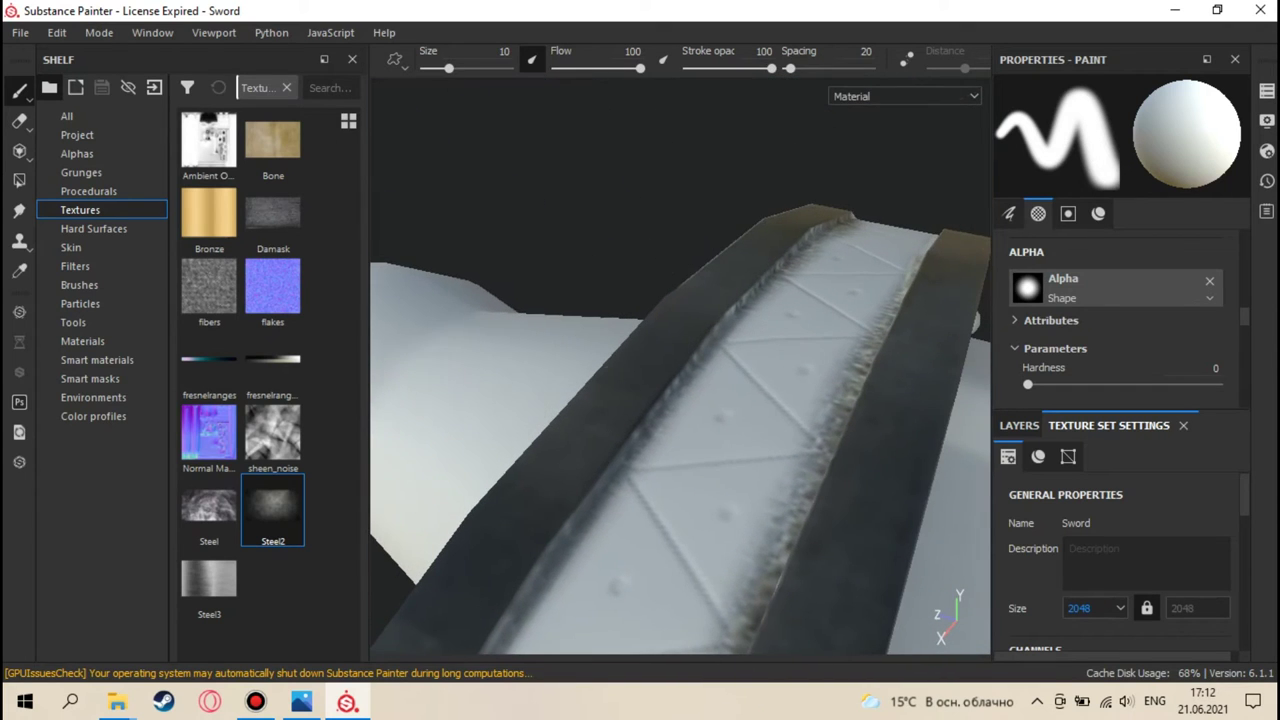
{"action": "key", "text": "F3"}
{"action": "scroll", "coordinate": [543, 300], "scroll_direction": "down", "scroll_amount": 2}
{"action": "scroll", "coordinate": [428, 257], "scroll_direction": "up", "scroll_amount": 3}
{"action": "middle_click_drag", "start_coordinate": [428, 257], "coordinate": [657, 383]}
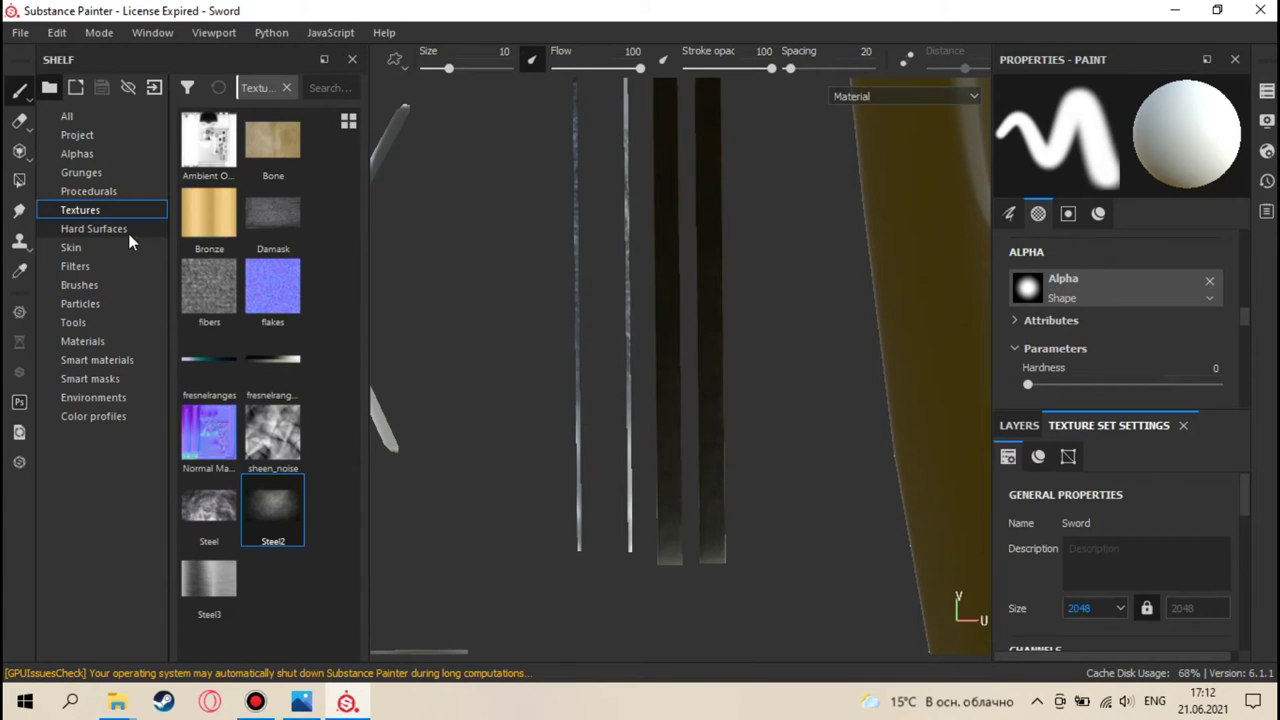
{"action": "key", "text": "3"}
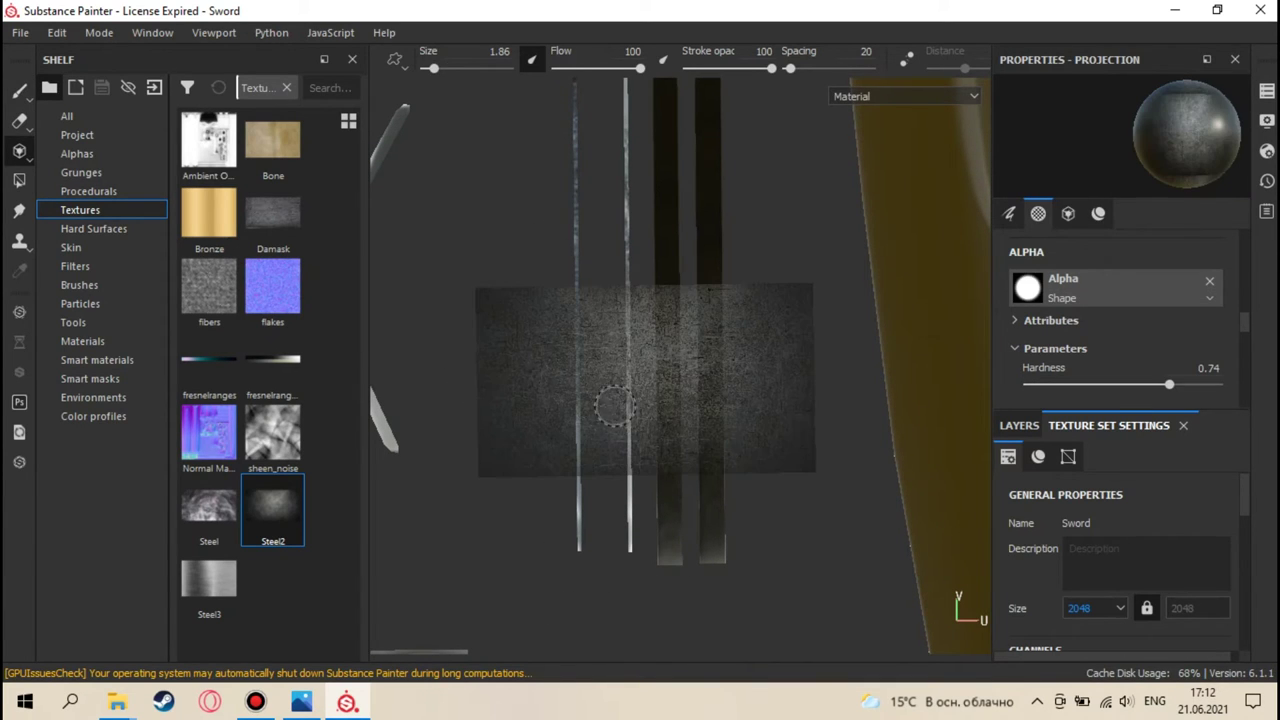
{"action": "mouse_move", "coordinate": [591, 390]}
{"action": "middle_mouse_down"}
{"action": "mouse_move", "coordinate": [611, 417]}
{"action": "mouse_move", "coordinate": [511, 303]}
{"action": "mouse_move", "coordinate": [497, 386]}
{"action": "mouse_move", "coordinate": [510, 412]}
{"action": "mouse_move", "coordinate": [480, 455]}
{"action": "middle_mouse_up"}
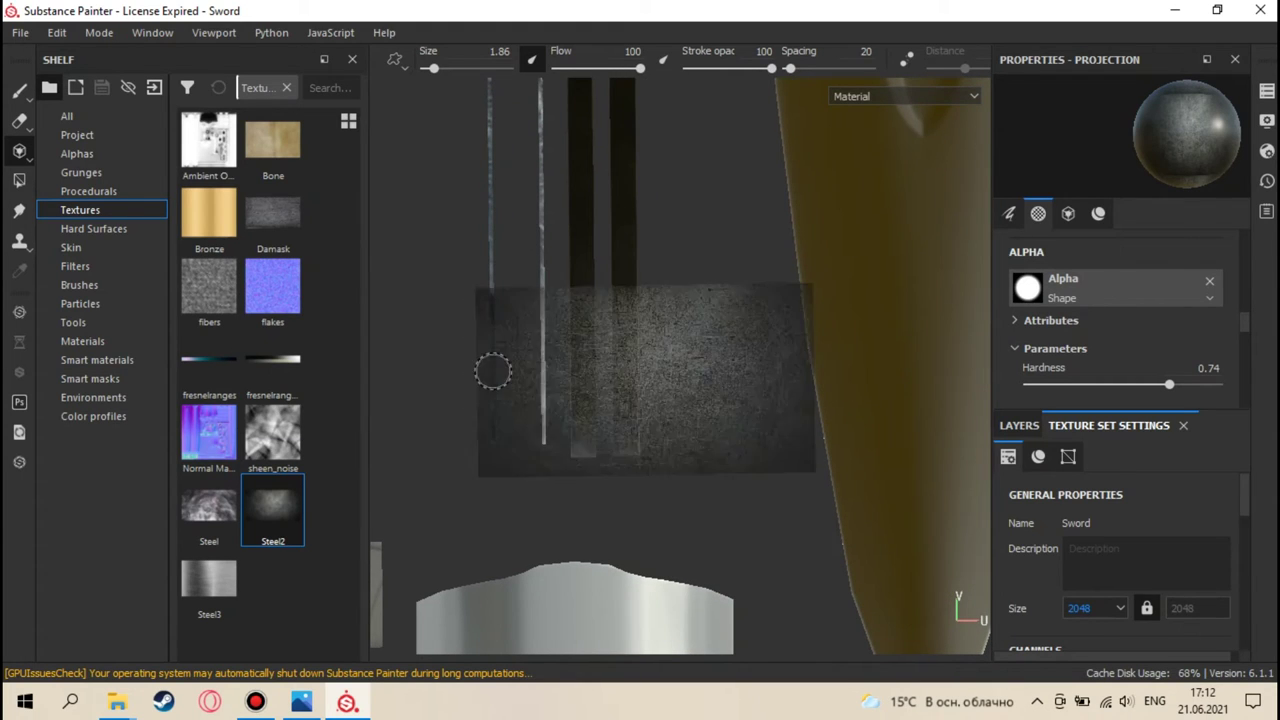
- Check the painted strips in 3D, then shrink the brush from 0.42 to 0.1
{"action": "key", "text": "s"}
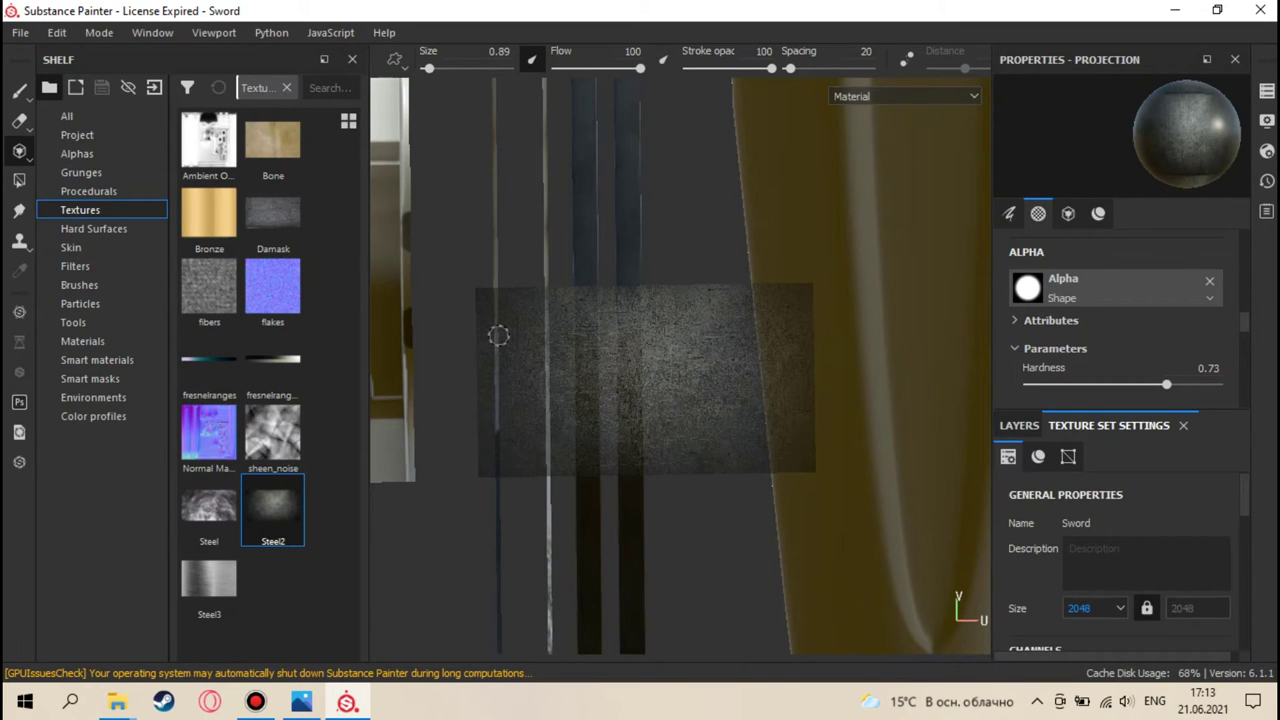
{"action": "key", "text": "F2"}
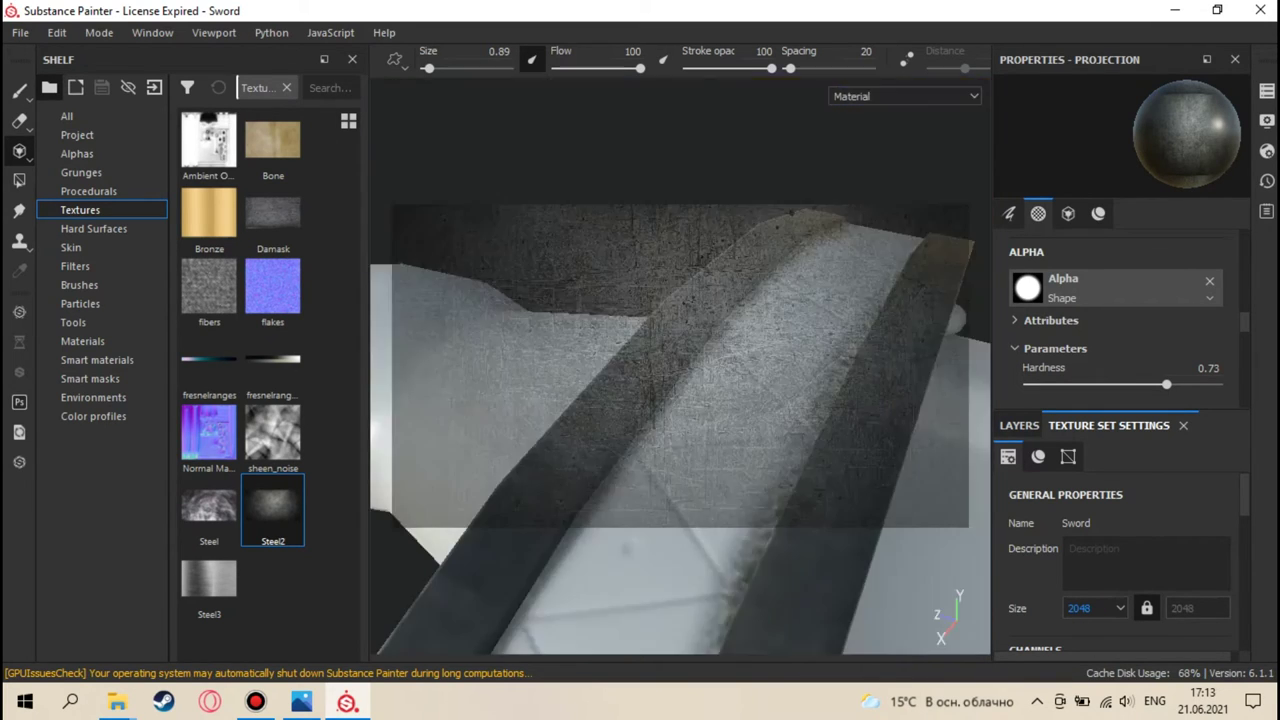
{"action": "key", "text": "F3"}
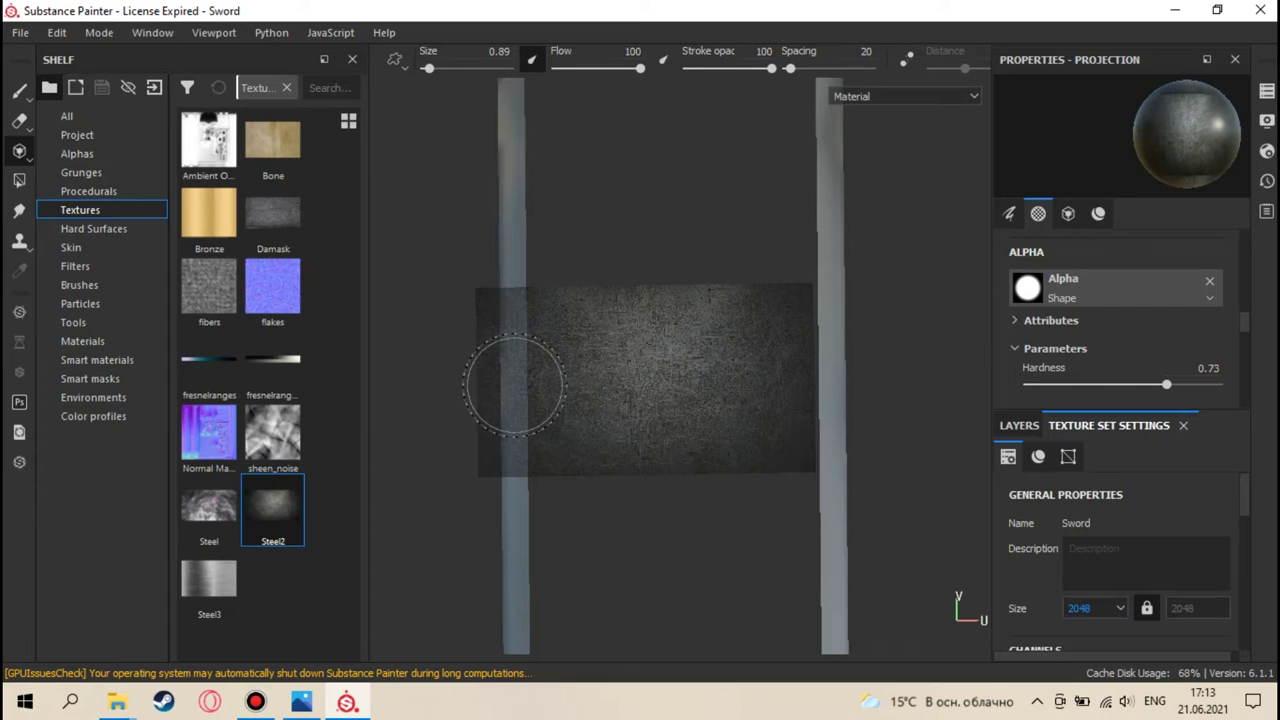
{"action": "key", "text": "ctrl"}
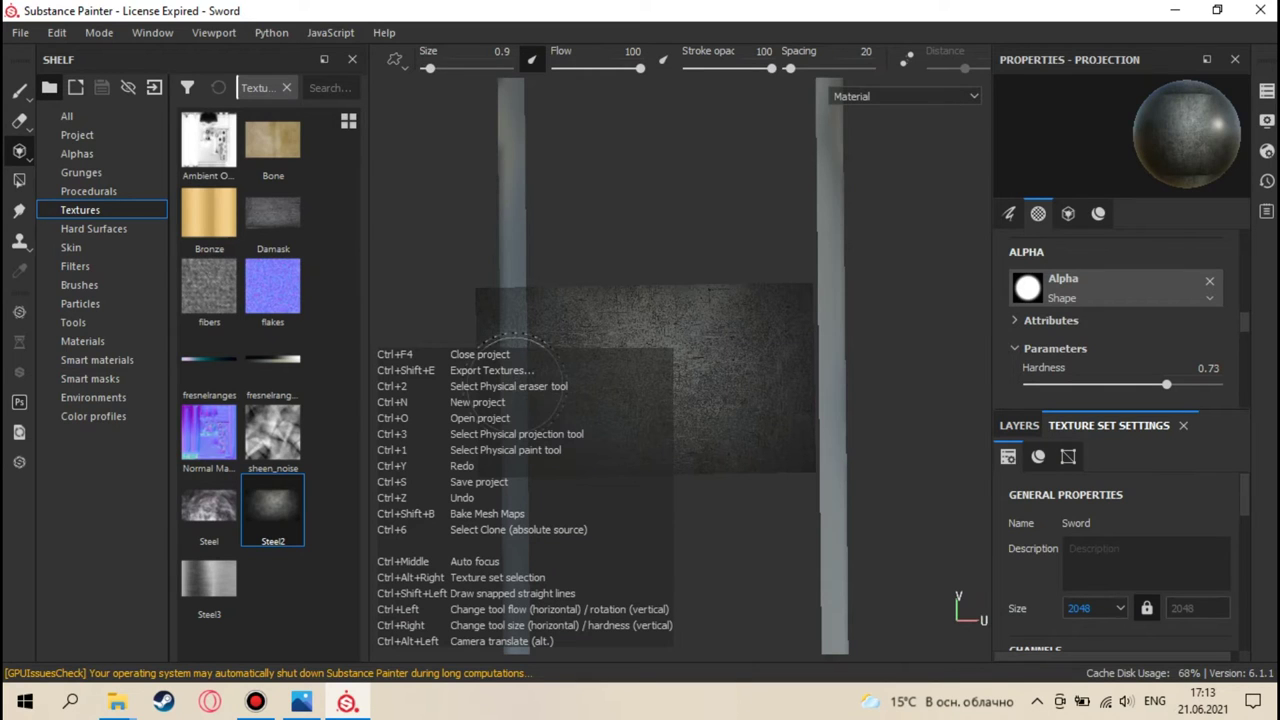
{"action": "left_click_drag", "start_coordinate": [433, 67], "coordinate": [424, 69]}
{"action": "left_click_drag", "start_coordinate": [513, 325], "coordinate": [514, 490]}
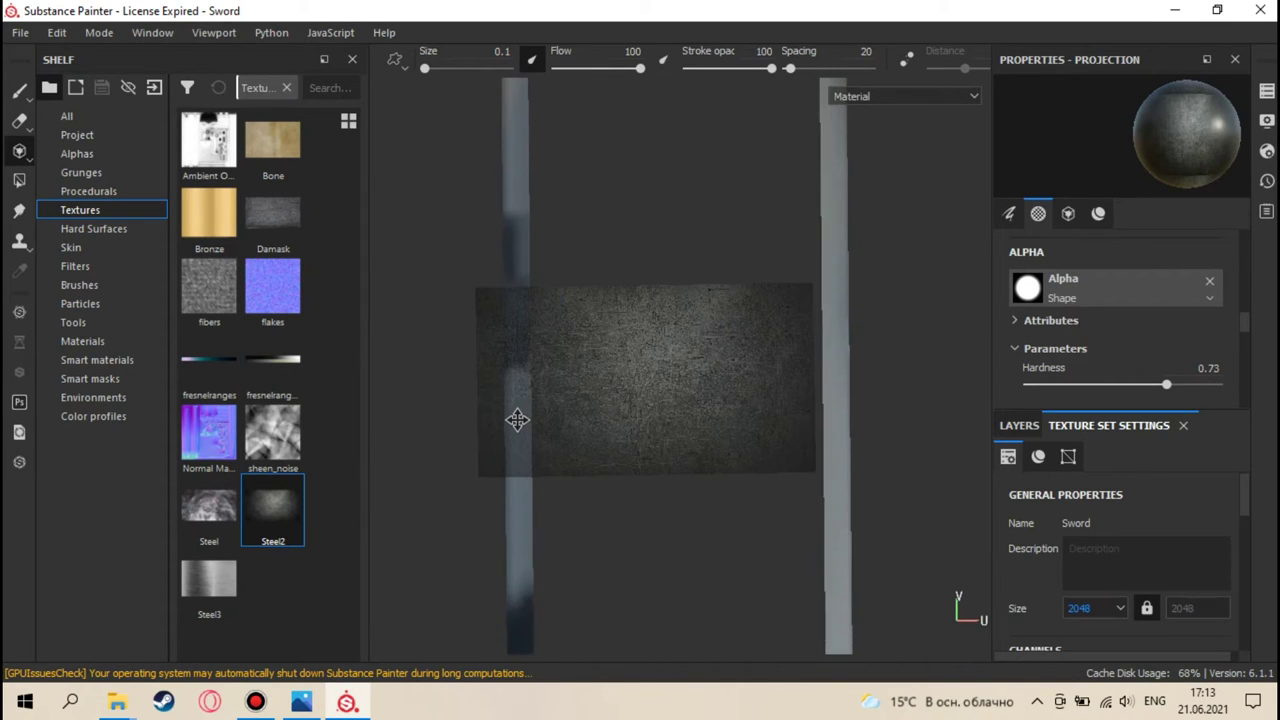
- Paint Steel2 down the left UV strip, covering the remaining light patches
{"action": "middle_click_drag", "start_coordinate": [518, 422], "coordinate": [503, 405]}
{"action": "left_click_drag", "start_coordinate": [502, 338], "coordinate": [501, 507]}
{"action": "left_click_drag", "start_coordinate": [502, 405], "coordinate": [504, 492]}
{"action": "left_click_drag", "start_coordinate": [497, 435], "coordinate": [499, 492]}
{"action": "left_click_drag", "start_coordinate": [500, 376], "coordinate": [501, 461]}
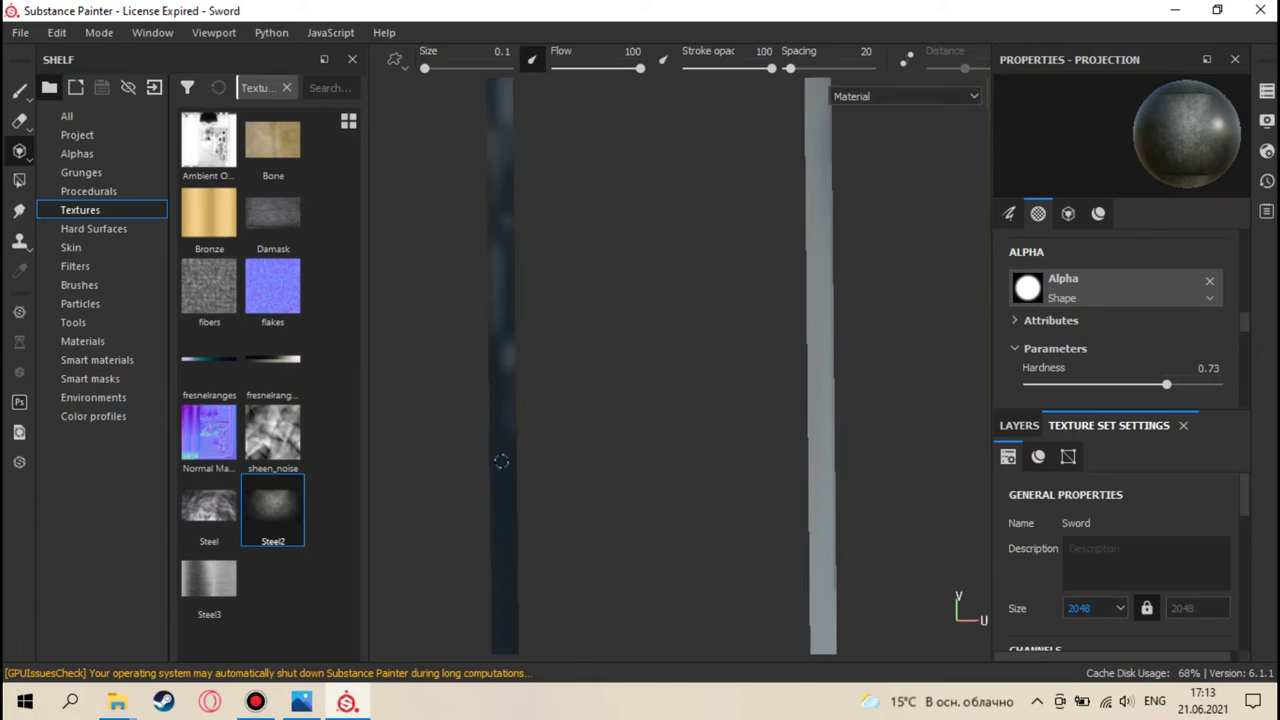
{"action": "left_click_drag", "start_coordinate": [501, 410], "coordinate": [503, 312]}
{"action": "left_click_drag", "start_coordinate": [497, 265], "coordinate": [497, 229]}
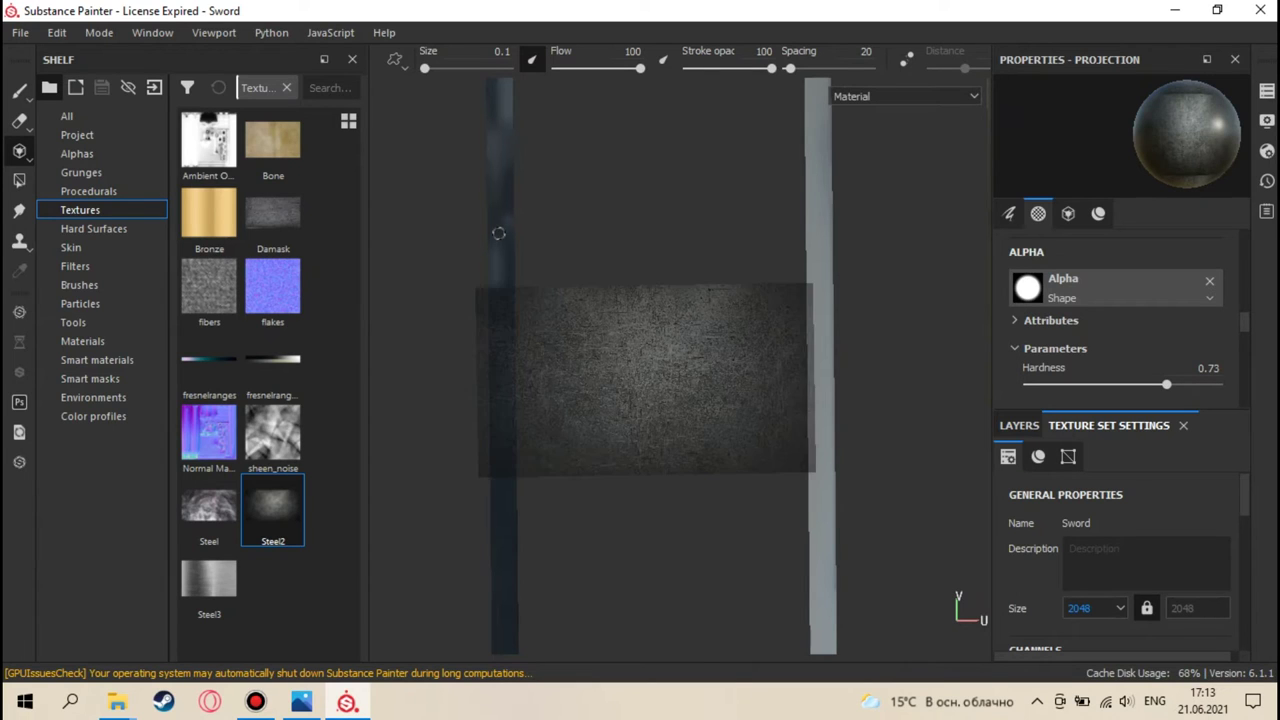
{"action": "left_click_drag", "start_coordinate": [494, 423], "coordinate": [497, 368]}
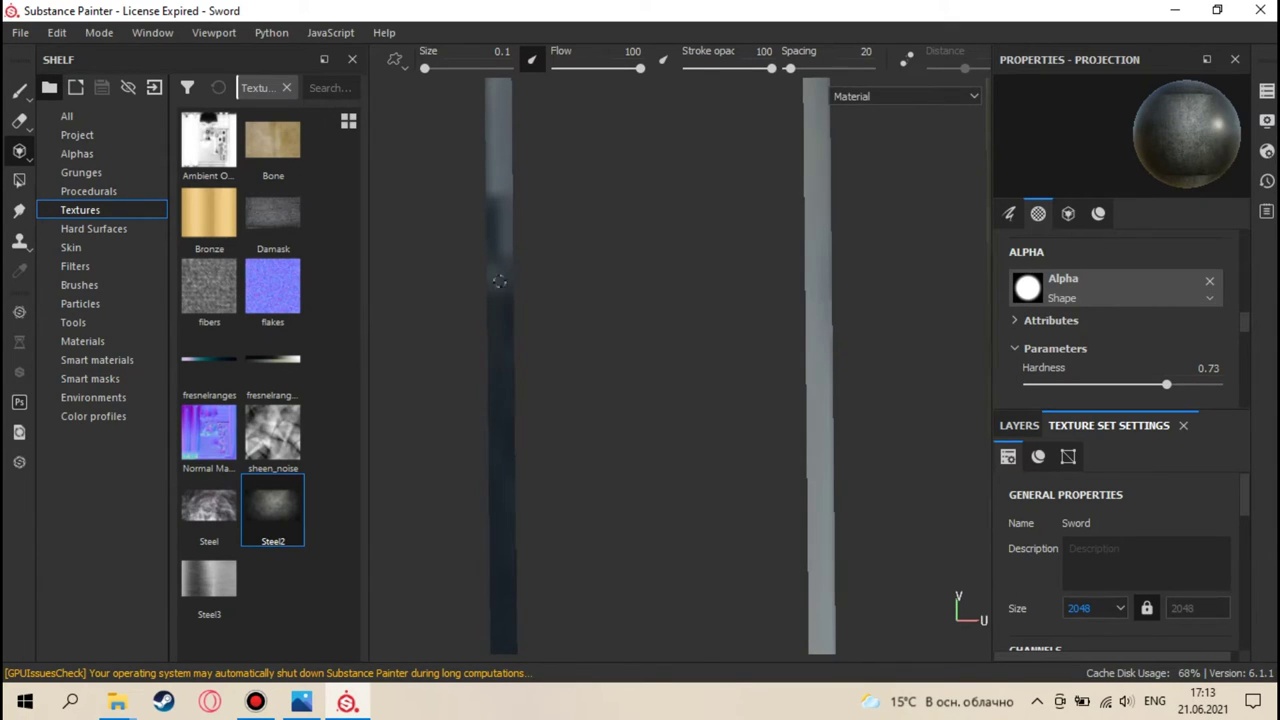
{"action": "left_click_drag", "start_coordinate": [499, 289], "coordinate": [499, 292]}
{"action": "mouse_move", "coordinate": [505, 405]}
{"action": "left_mouse_down"}
{"action": "mouse_move", "coordinate": [506, 299]}
{"action": "mouse_move", "coordinate": [501, 410]}
{"action": "left_mouse_up"}
- Enlarge the brush, reframe the UV layout, and paint Steel2 down the thin strip
{"action": "mouse_move", "coordinate": [591, 212]}
{"action": "right_mouse_down", "text": "ctrl"}
{"action": "mouse_move", "coordinate": [656, 212]}
{"action": "mouse_move", "coordinate": [528, 220]}
{"action": "right_mouse_up", "text": "ctrl"}
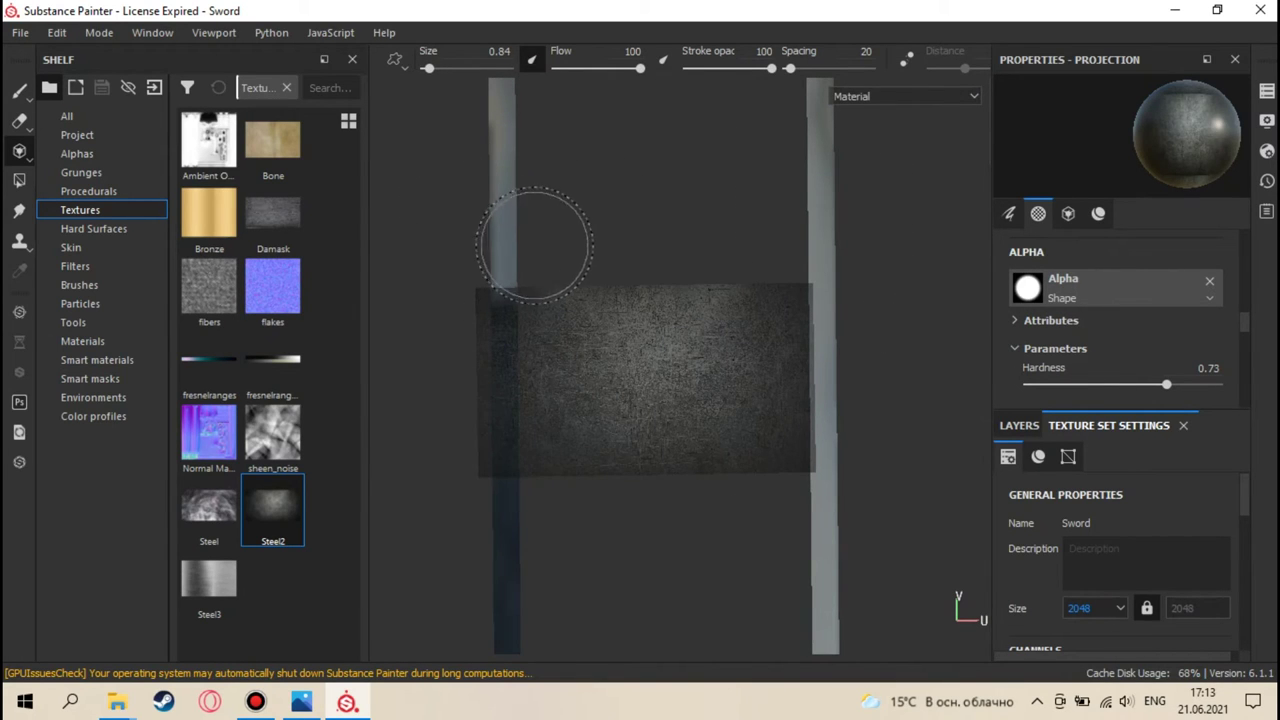
{"action": "right_click_drag", "start_coordinate": [563, 237], "coordinate": [609, 160], "text": "alt"}
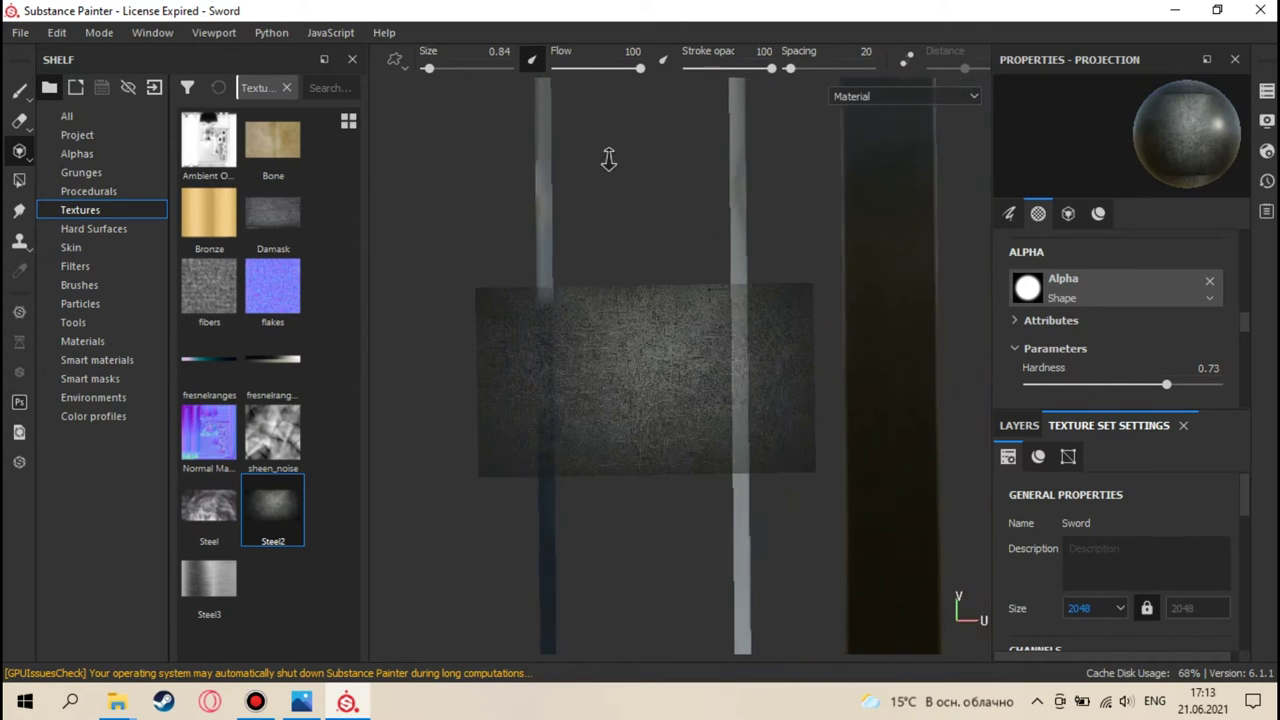
{"action": "scroll", "coordinate": [654, 226], "scroll_direction": "down", "scroll_amount": 4}
{"action": "mouse_move", "coordinate": [696, 400]}
{"action": "right_mouse_down", "text": "alt"}
{"action": "mouse_move", "coordinate": [680, 291]}
{"action": "mouse_move", "coordinate": [626, 446]}
{"action": "mouse_move", "coordinate": [589, 450]}
{"action": "right_mouse_up", "text": "alt"}
{"action": "middle_click_drag", "start_coordinate": [589, 450], "coordinate": [506, 351], "text": "alt"}
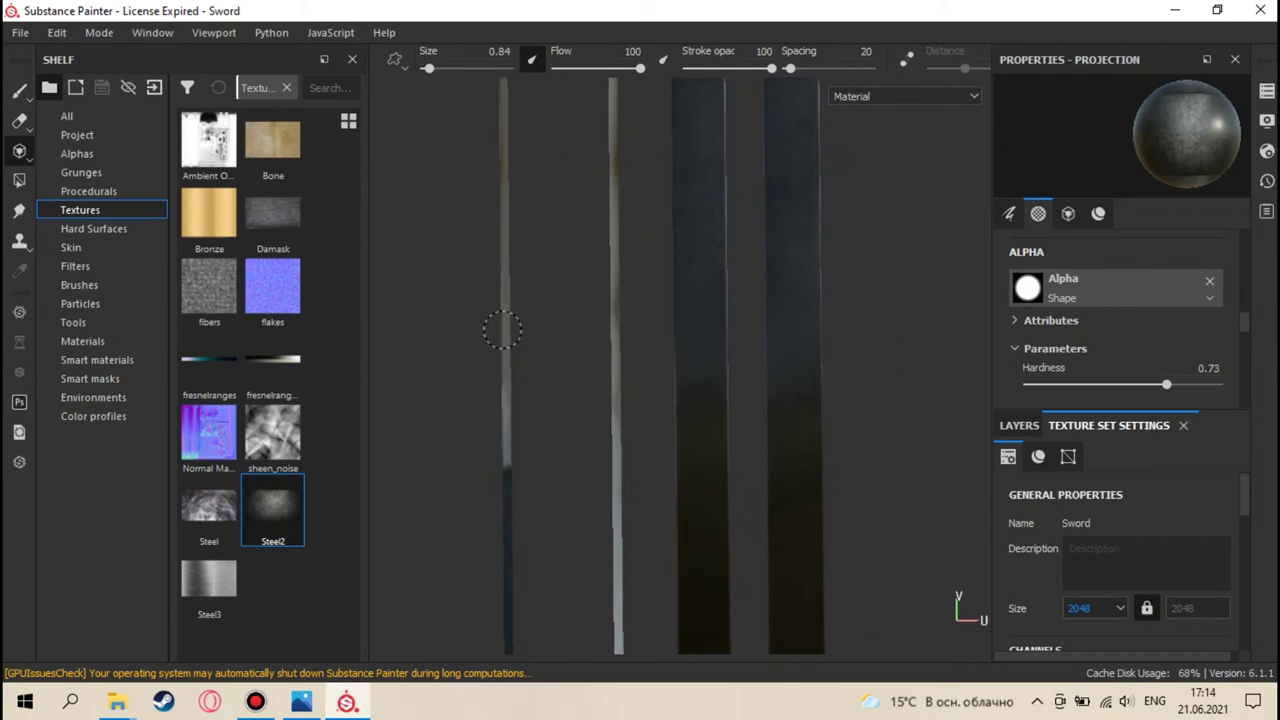
{"action": "left_click_drag", "start_coordinate": [501, 292], "coordinate": [506, 390]}
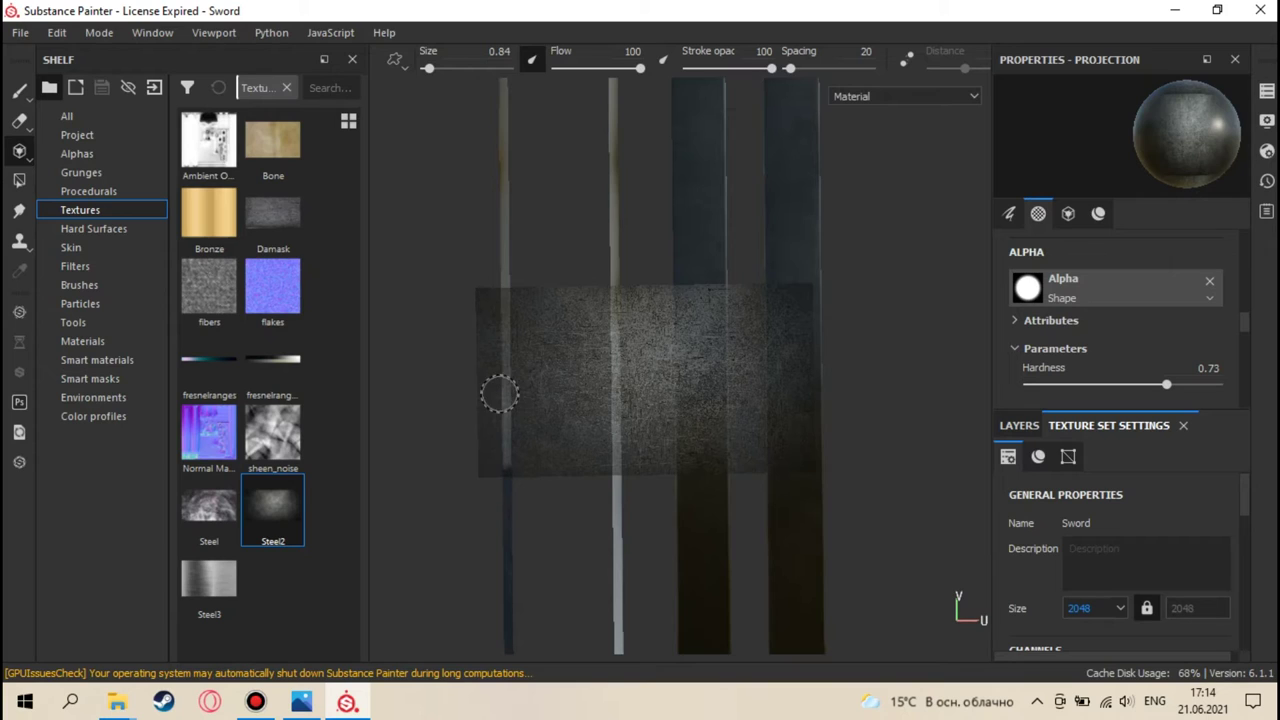
- Set the brush size to 0.57 and paint Steel2 further down the left strip
{"action": "key", "text": "bracketleft"}
{"action": "key", "text": "bracketleft"}
{"action": "key", "text": "bracketleft"}
{"action": "key", "text": "bracketleft"}
{"action": "key", "text": "bracketleft"}
{"action": "key", "text": "bracketright"}
{"action": "key", "text": "bracketright"}
{"action": "left_click", "coordinate": [433, 66]}
{"action": "left_click_drag", "start_coordinate": [433, 65], "coordinate": [428, 66]}
{"action": "left_click_drag", "start_coordinate": [504, 393], "coordinate": [505, 436]}
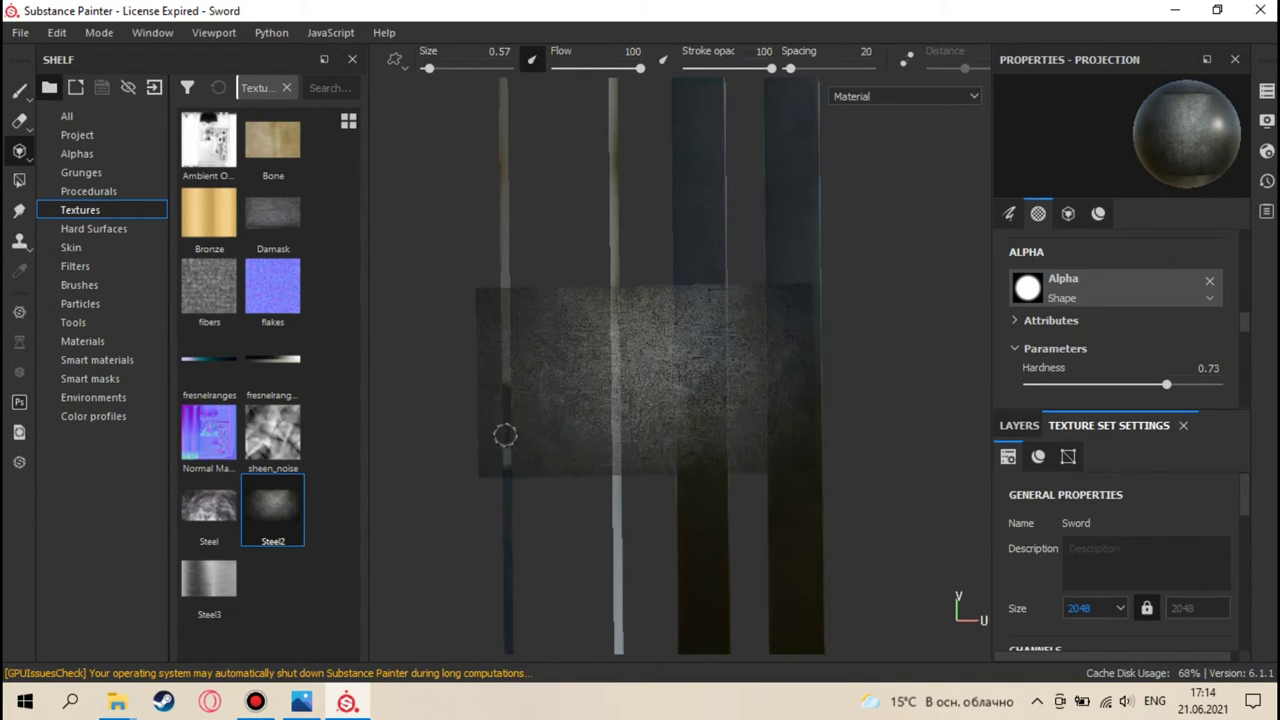
{"action": "left_click", "coordinate": [498, 52]}
- Shrink the projection brush to size 0.3 and pan the UV layout toward the strip tops
{"action": "type", "text": "0.3"}
{"action": "key", "text": "Return"}
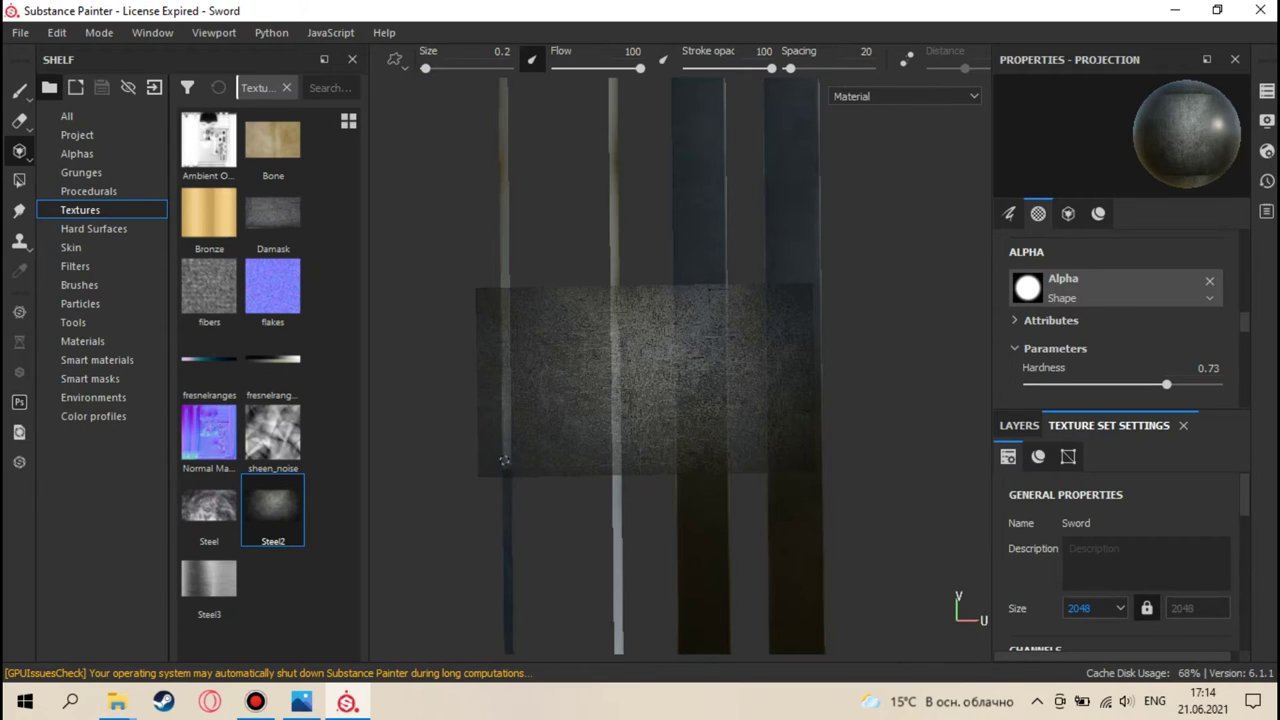
{"action": "middle_click_drag", "start_coordinate": [509, 459], "coordinate": [495, 459]}
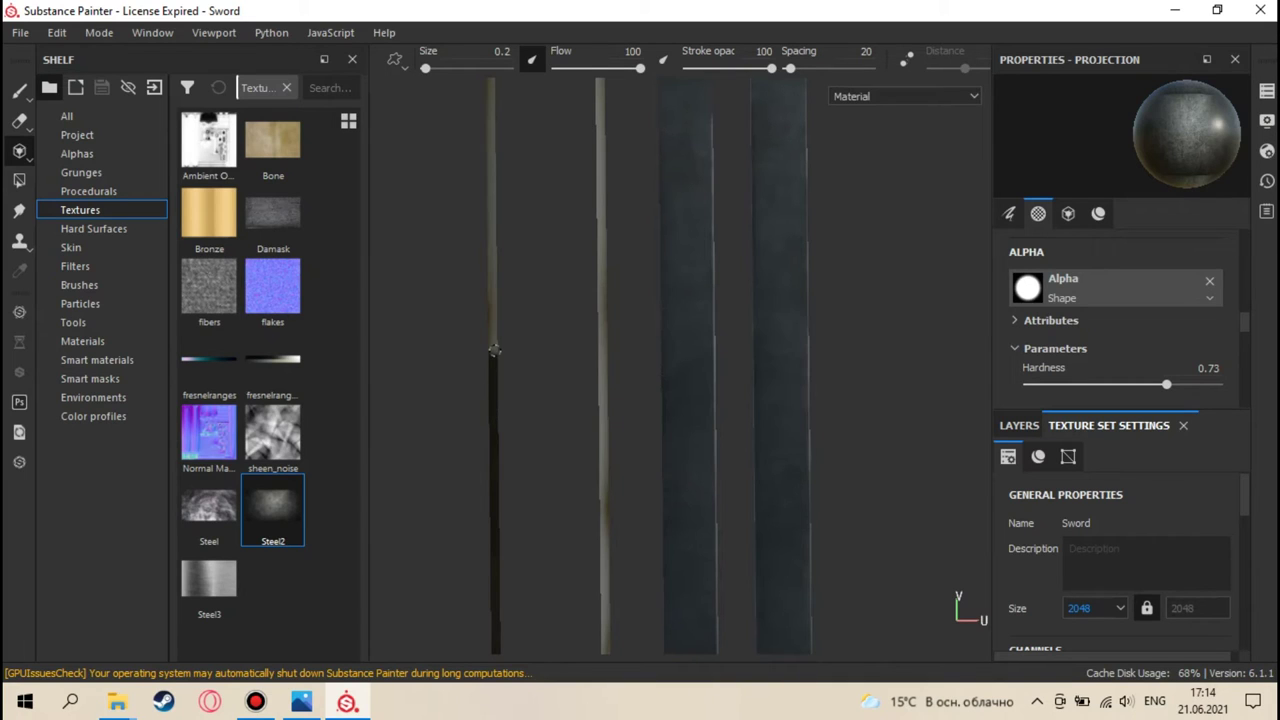
{"action": "middle_click_drag", "start_coordinate": [495, 265], "coordinate": [504, 416]}
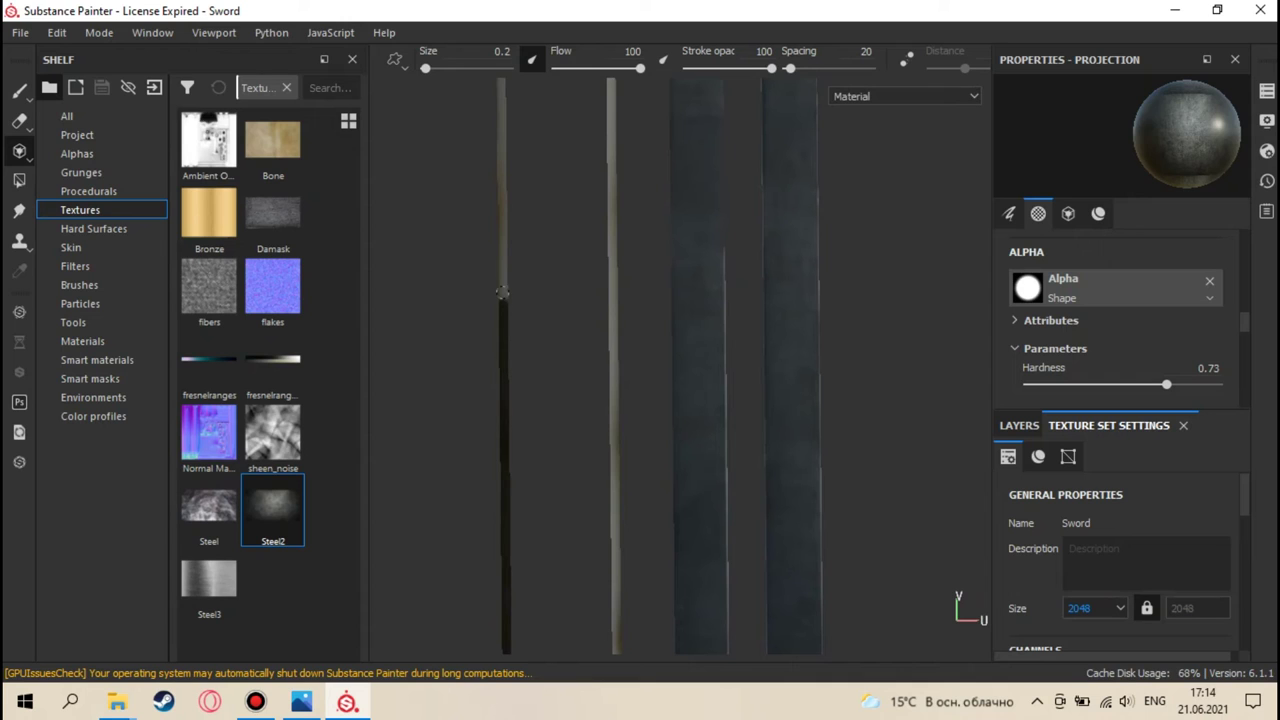
{"action": "middle_click_drag", "start_coordinate": [502, 243], "coordinate": [500, 381]}
{"action": "middle_click_drag", "start_coordinate": [494, 231], "coordinate": [495, 407]}
- Extend the Steel2 paint up the thin left strip to its top
{"action": "left_click_drag", "start_coordinate": [496, 427], "coordinate": [498, 360]}
{"action": "mouse_move", "coordinate": [498, 267]}
{"action": "middle_mouse_down"}
{"action": "mouse_move", "coordinate": [498, 403]}
{"action": "mouse_move", "coordinate": [499, 320]}
{"action": "mouse_move", "coordinate": [503, 385]}
{"action": "middle_mouse_up"}
{"action": "middle_click_drag", "start_coordinate": [502, 264], "coordinate": [497, 412]}
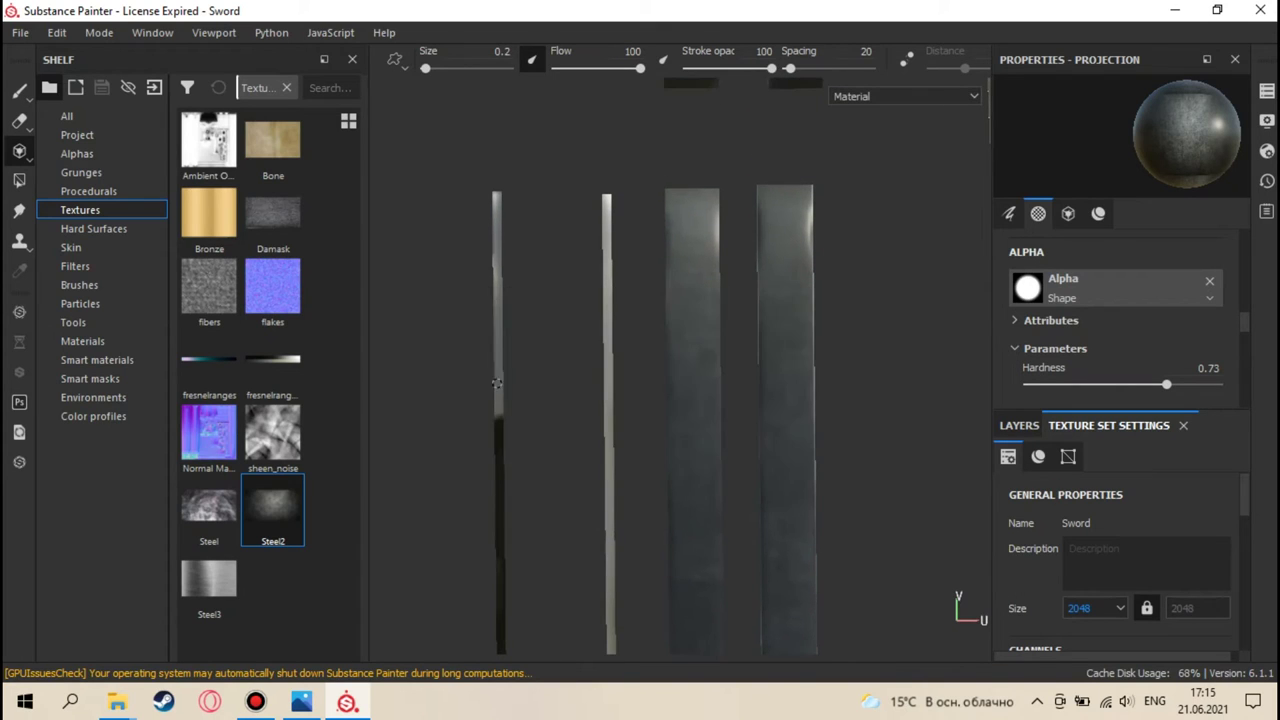
{"action": "middle_click_drag", "start_coordinate": [501, 249], "coordinate": [500, 337]}
{"action": "middle_click_drag", "start_coordinate": [500, 272], "coordinate": [396, 321]}
{"action": "middle_click_drag", "start_coordinate": [498, 331], "coordinate": [499, 329]}
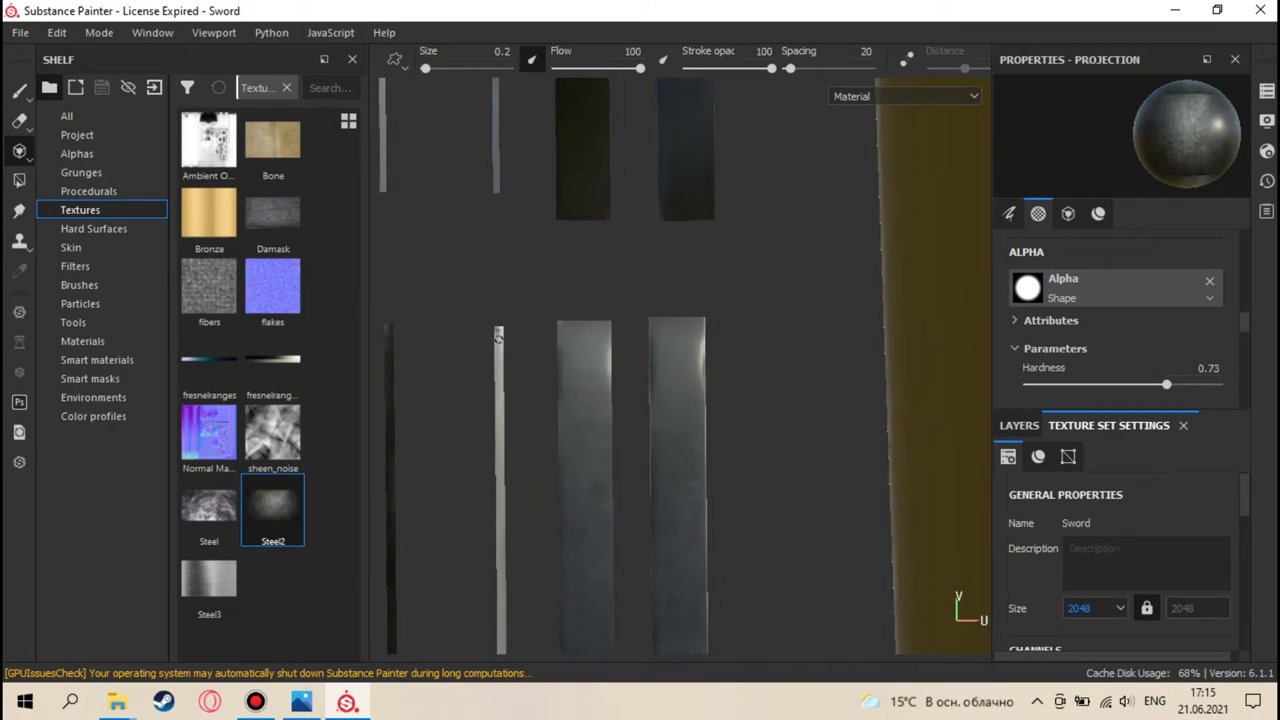
- Paint Steel2 down the second thin handle strip, reframing the strips under the projection image
{"action": "mouse_move", "coordinate": [498, 328]}
{"action": "middle_mouse_down"}
{"action": "mouse_move", "coordinate": [499, 358]}
{"action": "mouse_move", "coordinate": [507, 342]}
{"action": "mouse_move", "coordinate": [495, 337]}
{"action": "middle_mouse_up"}
{"action": "left_click_drag", "start_coordinate": [500, 337], "coordinate": [497, 371]}
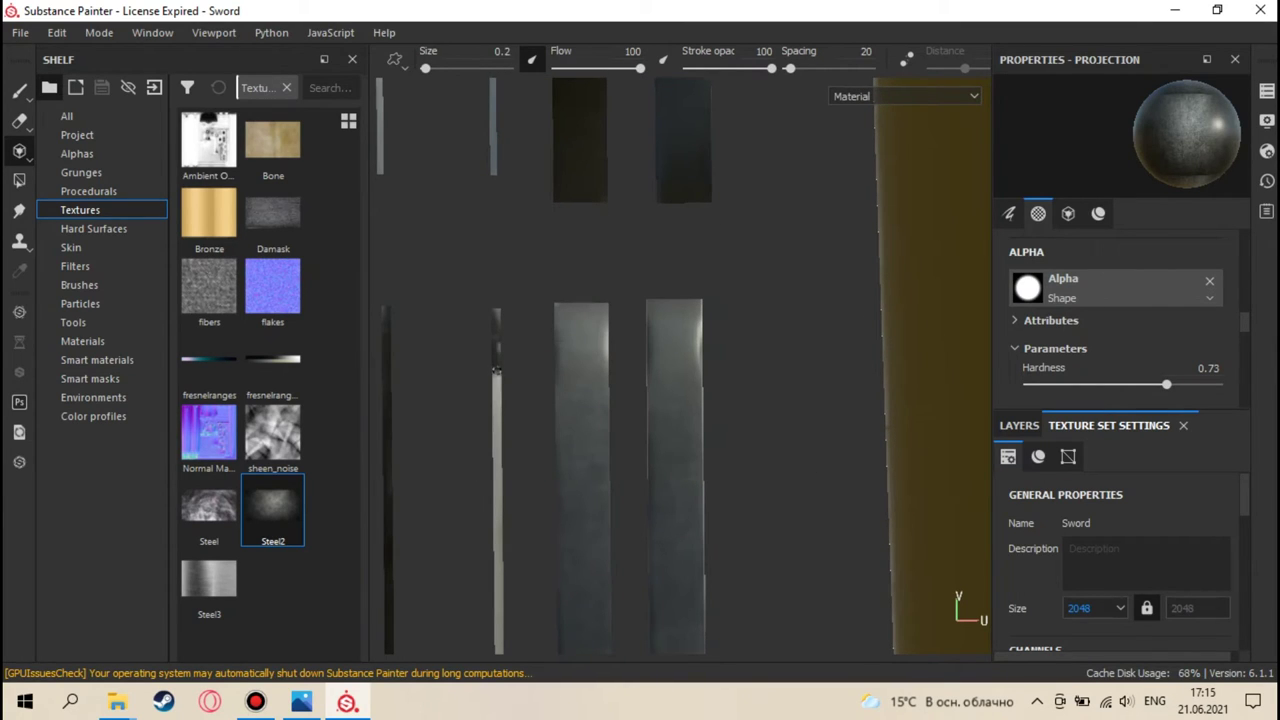
{"action": "middle_click_drag", "start_coordinate": [495, 318], "coordinate": [486, 460]}
{"action": "scroll", "coordinate": [501, 302], "scroll_direction": "up", "scroll_amount": 2}
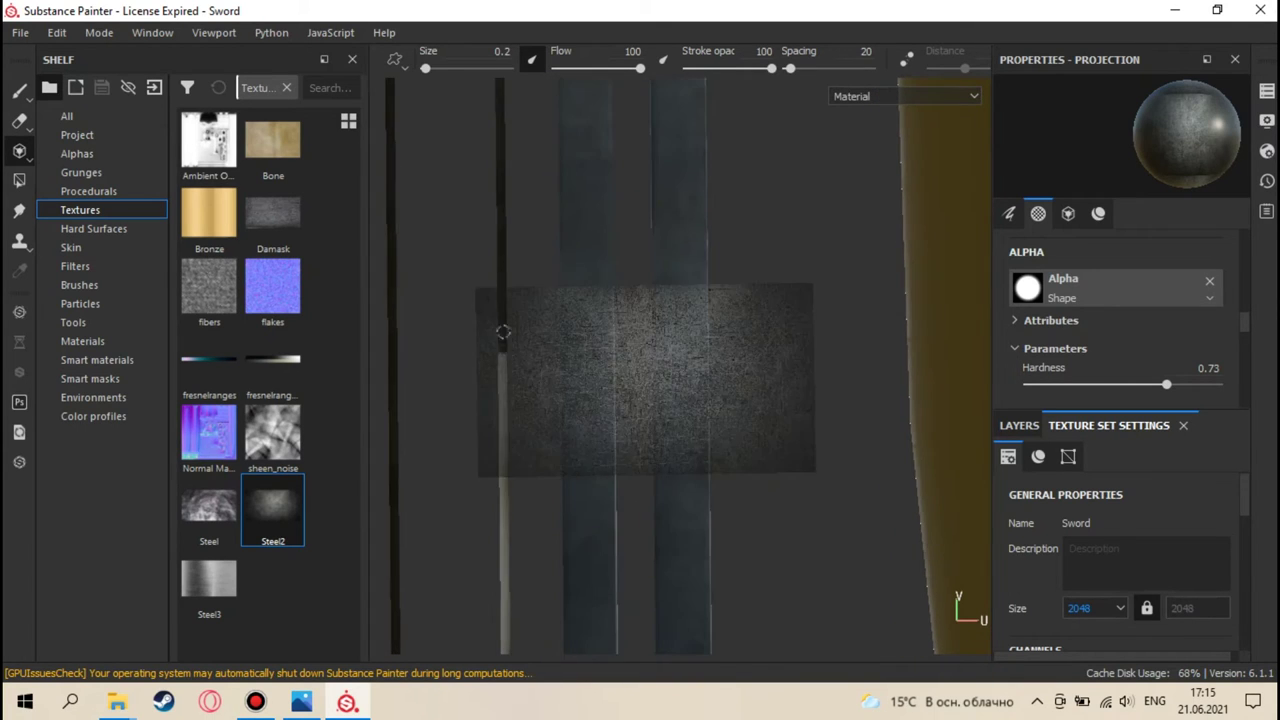
{"action": "left_click_drag", "start_coordinate": [501, 302], "coordinate": [506, 374]}
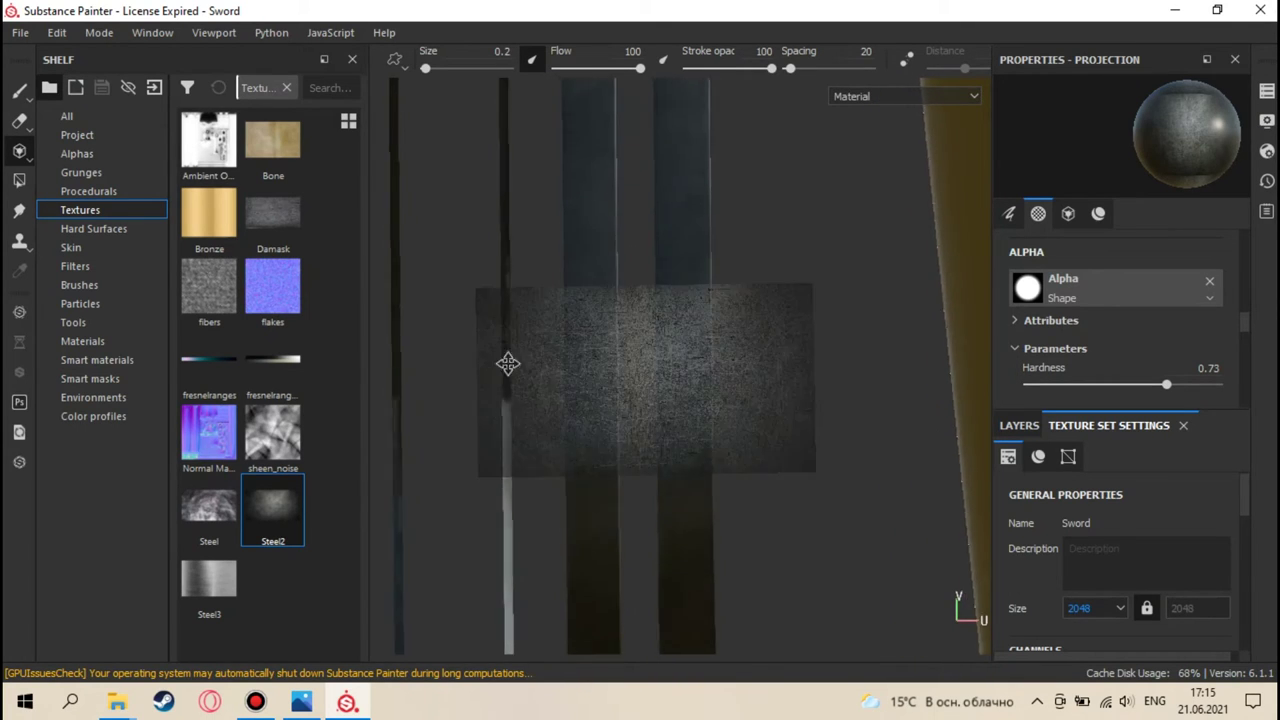
{"action": "mouse_move", "coordinate": [546, 423]}
{"action": "left_mouse_down"}
{"action": "mouse_move", "coordinate": [509, 426]}
{"action": "mouse_move", "coordinate": [512, 386]}
{"action": "mouse_move", "coordinate": [514, 539]}
{"action": "mouse_move", "coordinate": [511, 378]}
{"action": "mouse_move", "coordinate": [509, 503]}
{"action": "mouse_move", "coordinate": [499, 361]}
{"action": "mouse_move", "coordinate": [490, 454]}
{"action": "mouse_move", "coordinate": [510, 457]}
{"action": "mouse_move", "coordinate": [493, 393]}
{"action": "mouse_move", "coordinate": [499, 516]}
{"action": "mouse_move", "coordinate": [491, 346]}
{"action": "mouse_move", "coordinate": [482, 462]}
{"action": "mouse_move", "coordinate": [498, 367]}
{"action": "mouse_move", "coordinate": [495, 472]}
{"action": "left_mouse_up"}
{"action": "middle_click_drag", "start_coordinate": [495, 472], "coordinate": [496, 330]}
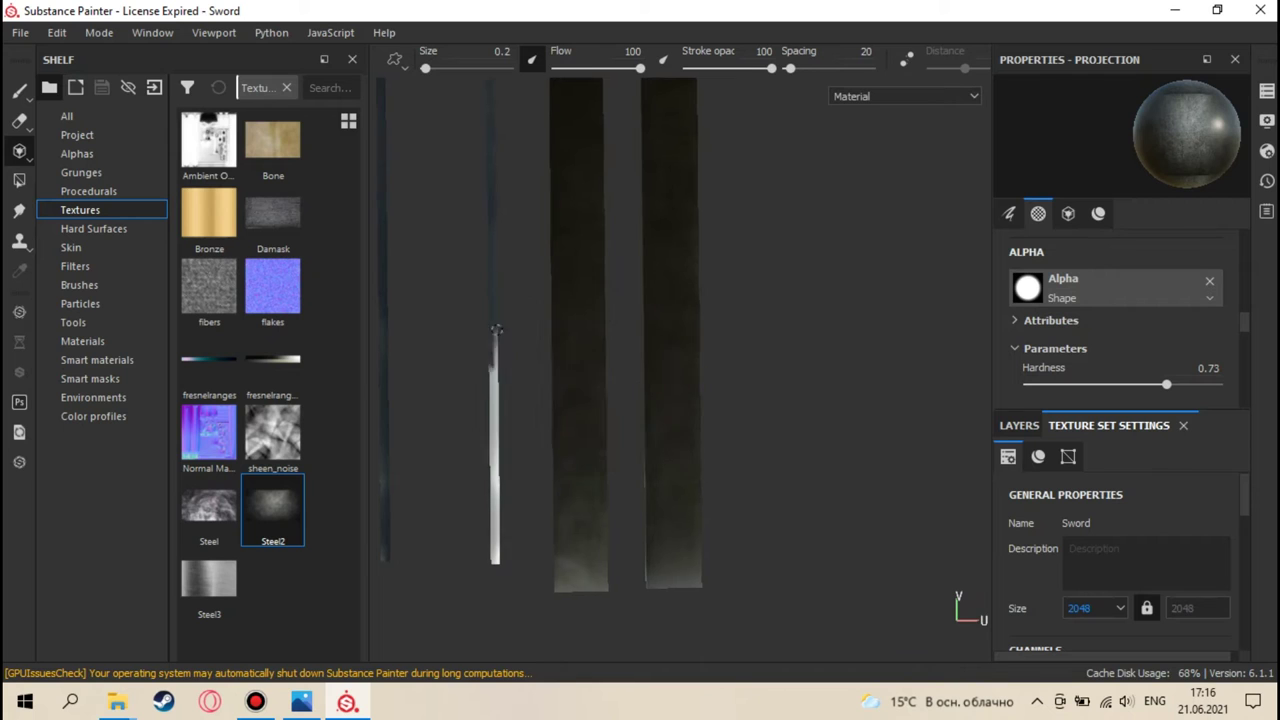
{"action": "middle_click_drag", "start_coordinate": [494, 468], "coordinate": [491, 441]}
{"action": "mouse_move", "coordinate": [490, 447]}
{"action": "left_mouse_down", "text": "alt"}
{"action": "mouse_move", "coordinate": [518, 370]}
{"action": "mouse_move", "coordinate": [502, 434]}
{"action": "left_mouse_up", "text": "alt"}
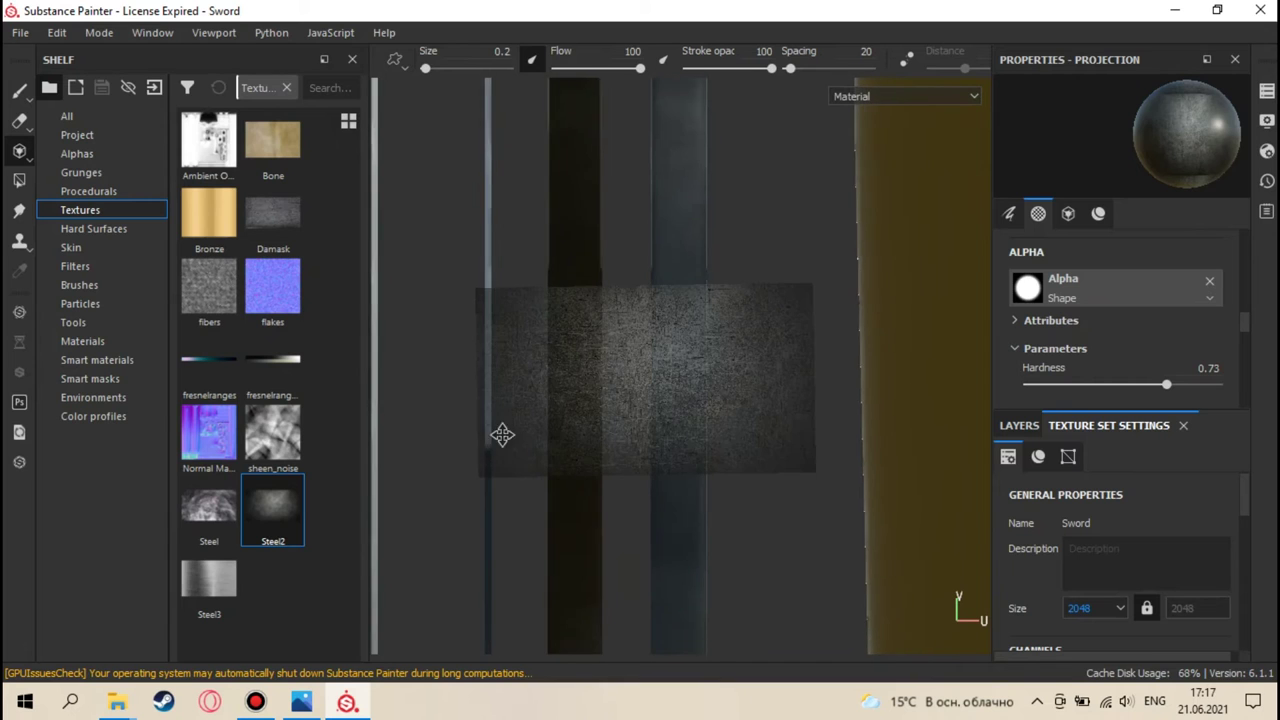
{"action": "left_click_drag", "start_coordinate": [511, 295], "coordinate": [517, 380], "text": "alt"}
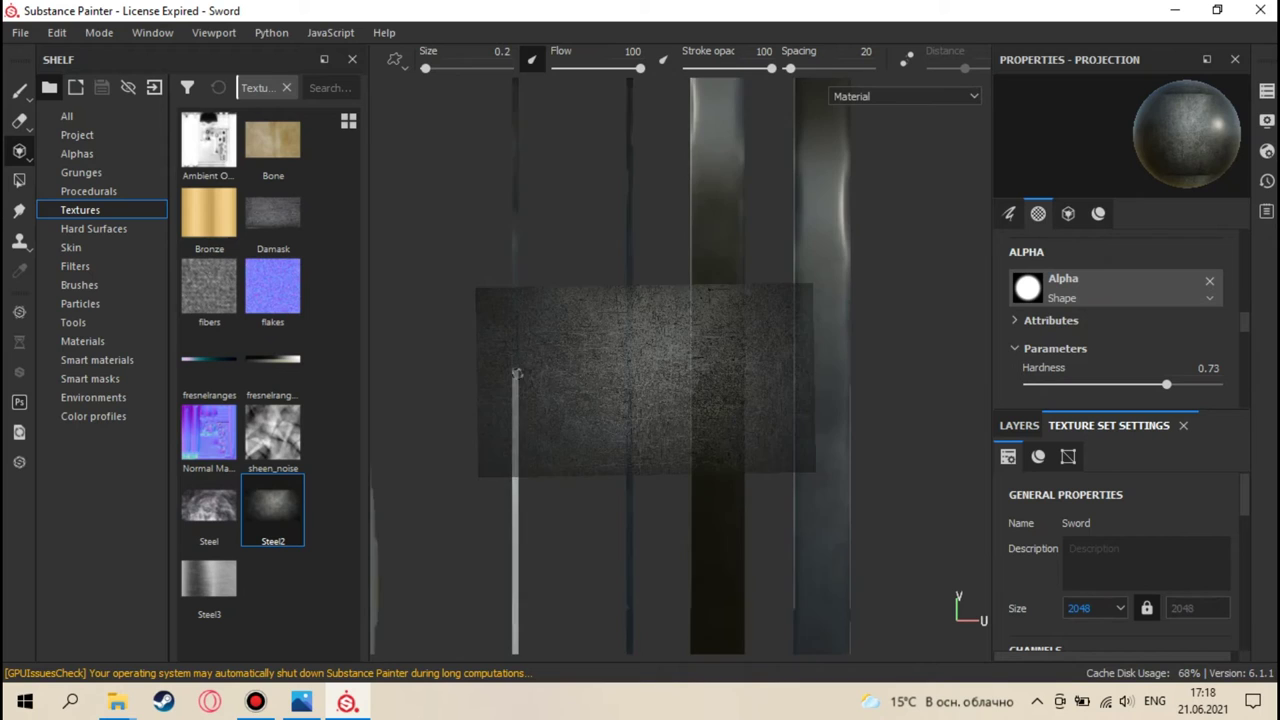
{"action": "left_click_drag", "start_coordinate": [532, 481], "coordinate": [543, 343], "text": "alt"}
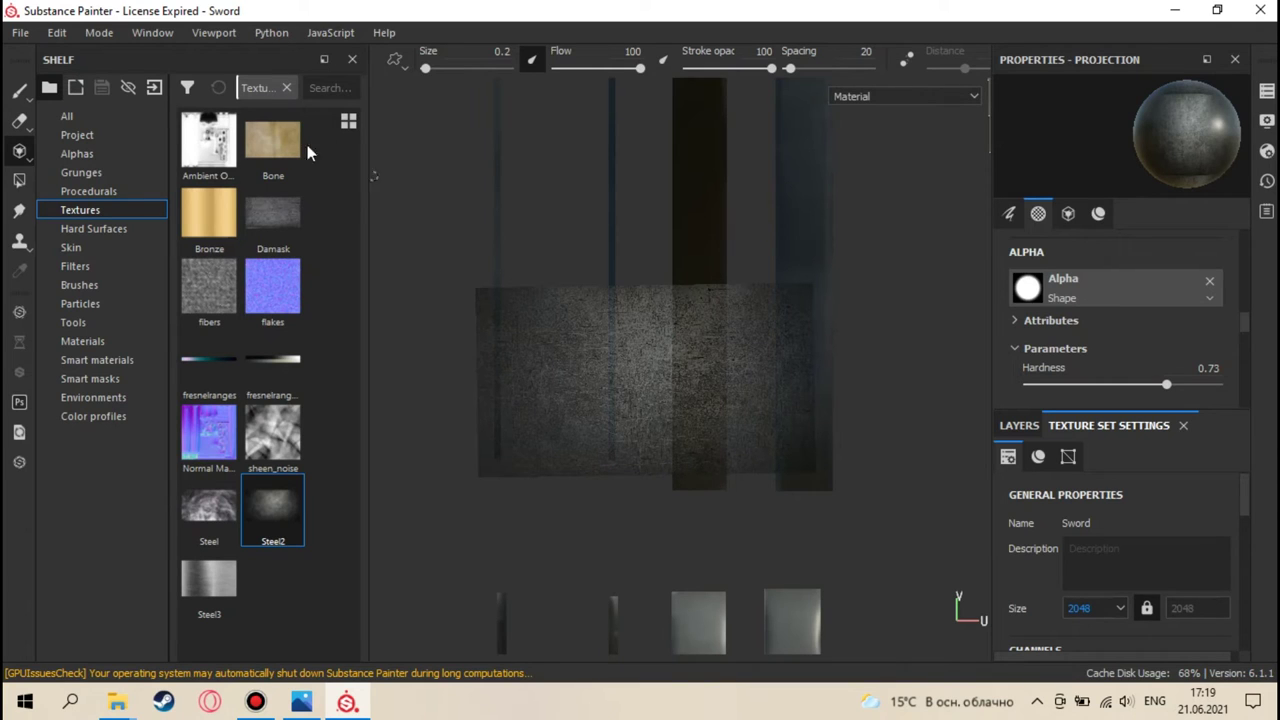
- Select the Paint tool, show the layer stack, and orbit to see the guard rings side-on
{"action": "left_click", "coordinate": [19, 89]}
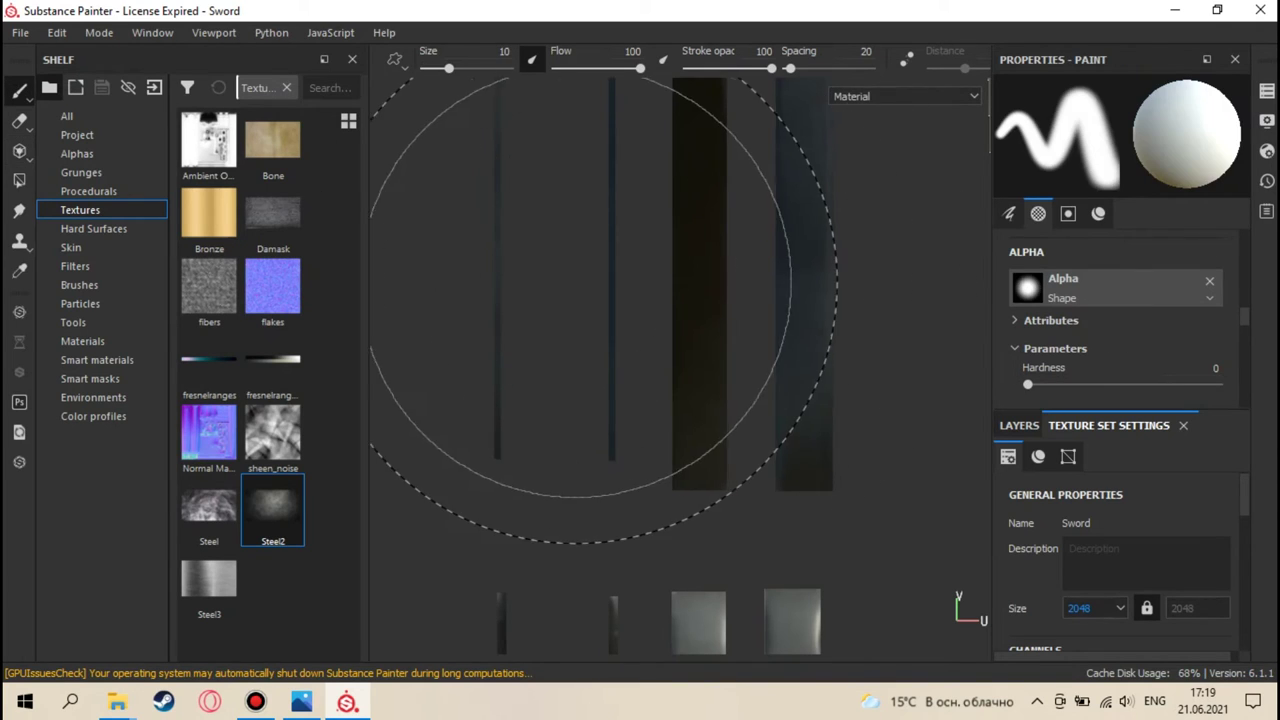
{"action": "left_click_drag", "start_coordinate": [580, 290], "coordinate": [690, 344], "text": "alt"}
{"action": "mouse_move", "coordinate": [827, 310]}
{"action": "left_mouse_down", "text": "alt"}
{"action": "mouse_move", "coordinate": [809, 357]}
{"action": "mouse_move", "coordinate": [657, 386]}
{"action": "mouse_move", "coordinate": [477, 349]}
{"action": "left_mouse_up", "text": "alt"}
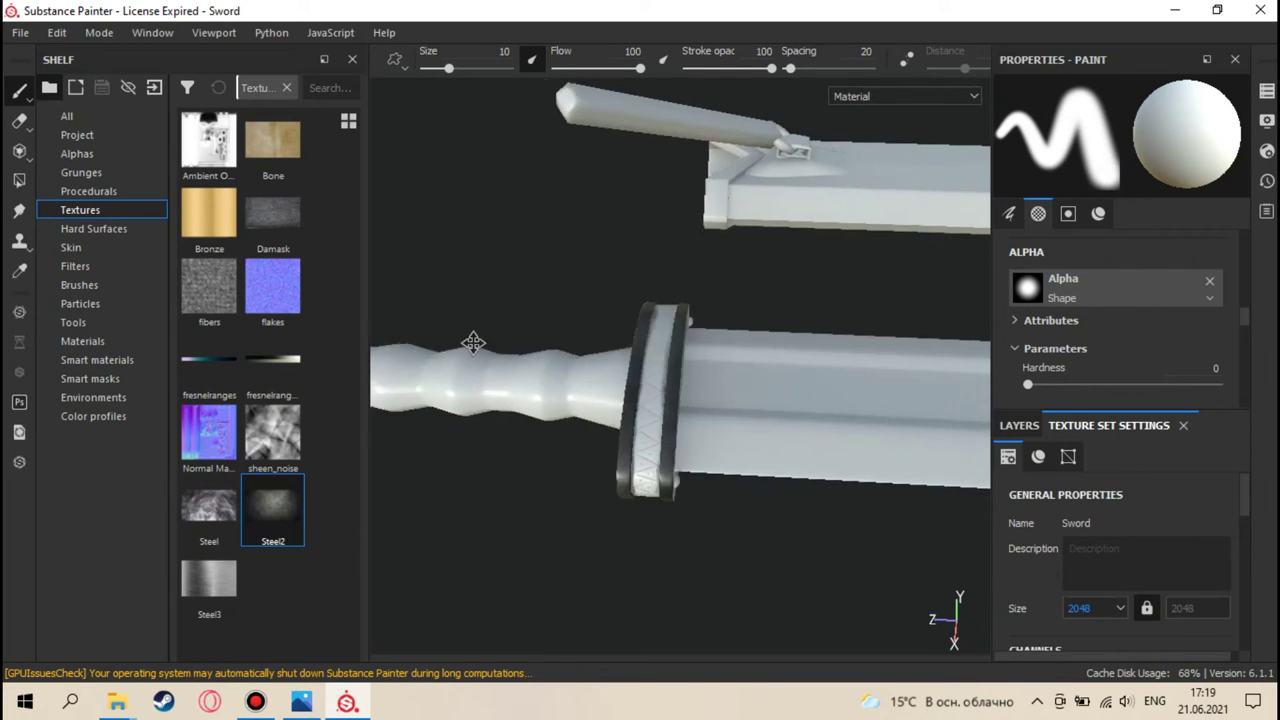
{"action": "left_click", "coordinate": [1020, 426]}
{"action": "mouse_move", "coordinate": [543, 457]}
{"action": "left_mouse_down", "text": "alt"}
{"action": "mouse_move", "coordinate": [586, 390]}
{"action": "mouse_move", "coordinate": [748, 343]}
{"action": "mouse_move", "coordinate": [686, 323]}
{"action": "mouse_move", "coordinate": [451, 340]}
{"action": "mouse_move", "coordinate": [583, 454]}
{"action": "mouse_move", "coordinate": [636, 406]}
{"action": "mouse_move", "coordinate": [623, 480]}
{"action": "mouse_move", "coordinate": [834, 329]}
{"action": "mouse_move", "coordinate": [597, 362]}
{"action": "mouse_move", "coordinate": [714, 349]}
{"action": "mouse_move", "coordinate": [863, 289]}
{"action": "mouse_move", "coordinate": [542, 305]}
{"action": "mouse_move", "coordinate": [612, 330]}
{"action": "left_mouse_up", "text": "alt"}
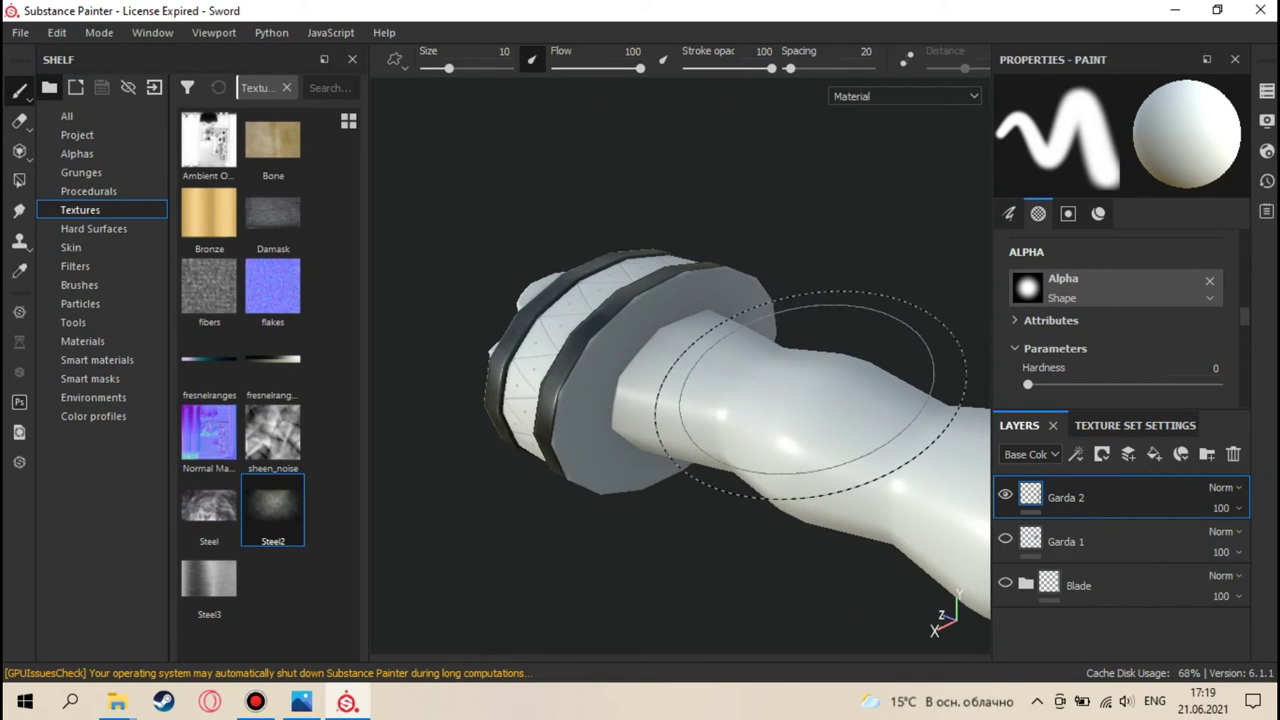
{"action": "mouse_move", "coordinate": [620, 378]}
{"action": "left_mouse_down", "text": "alt"}
{"action": "mouse_move", "coordinate": [857, 337]}
{"action": "mouse_move", "coordinate": [872, 358]}
{"action": "left_mouse_up", "text": "alt"}
{"action": "mouse_move", "coordinate": [762, 362]}
{"action": "left_mouse_down", "text": "alt"}
{"action": "mouse_move", "coordinate": [663, 380]}
{"action": "mouse_move", "coordinate": [558, 362]}
{"action": "left_mouse_up", "text": "alt"}
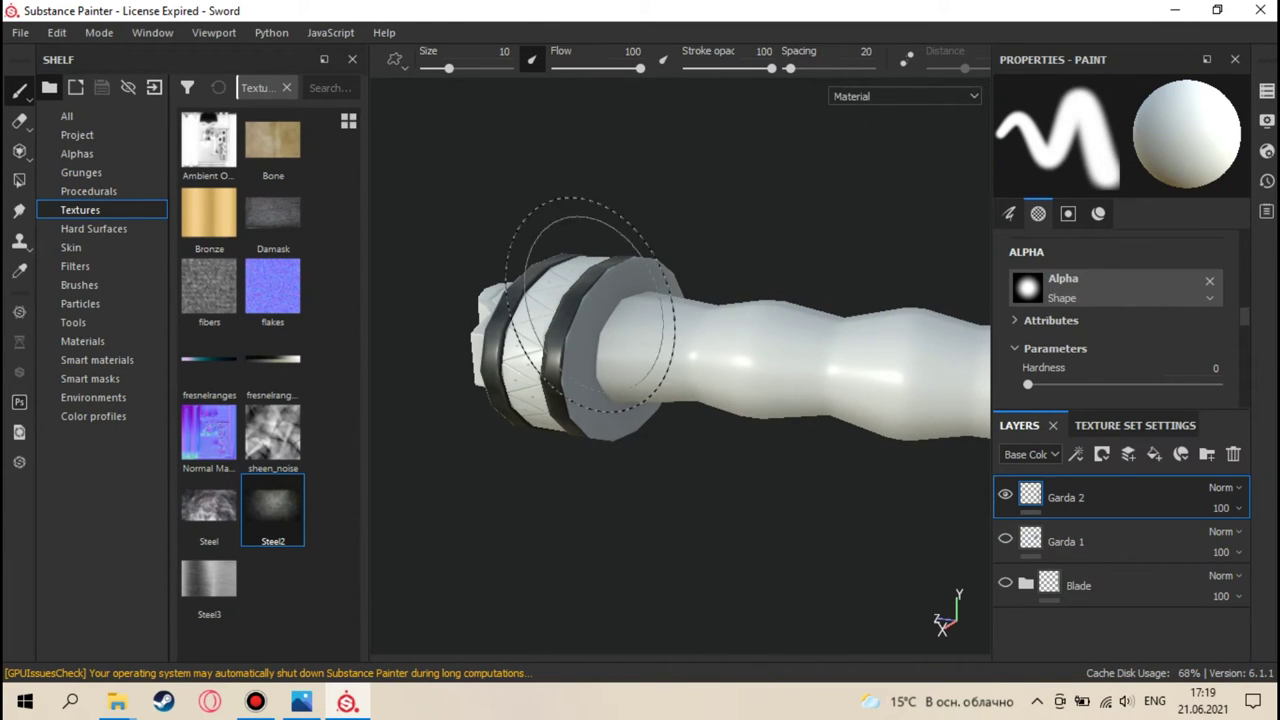
- In the flat UV view, place the ring islands under the Steel2 projection
{"action": "key", "text": "F3"}
{"action": "scroll", "coordinate": [614, 400], "scroll_direction": "down", "scroll_amount": 3}
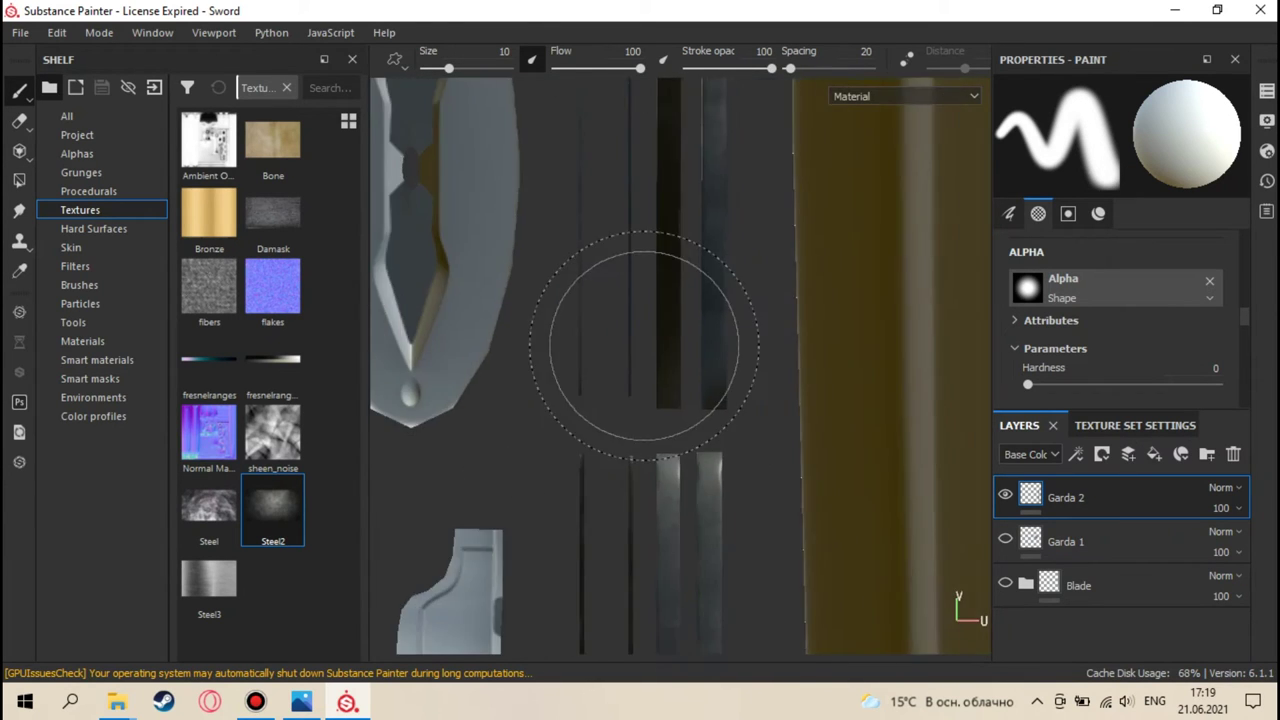
{"action": "scroll", "coordinate": [529, 300], "scroll_direction": "down", "scroll_amount": 3}
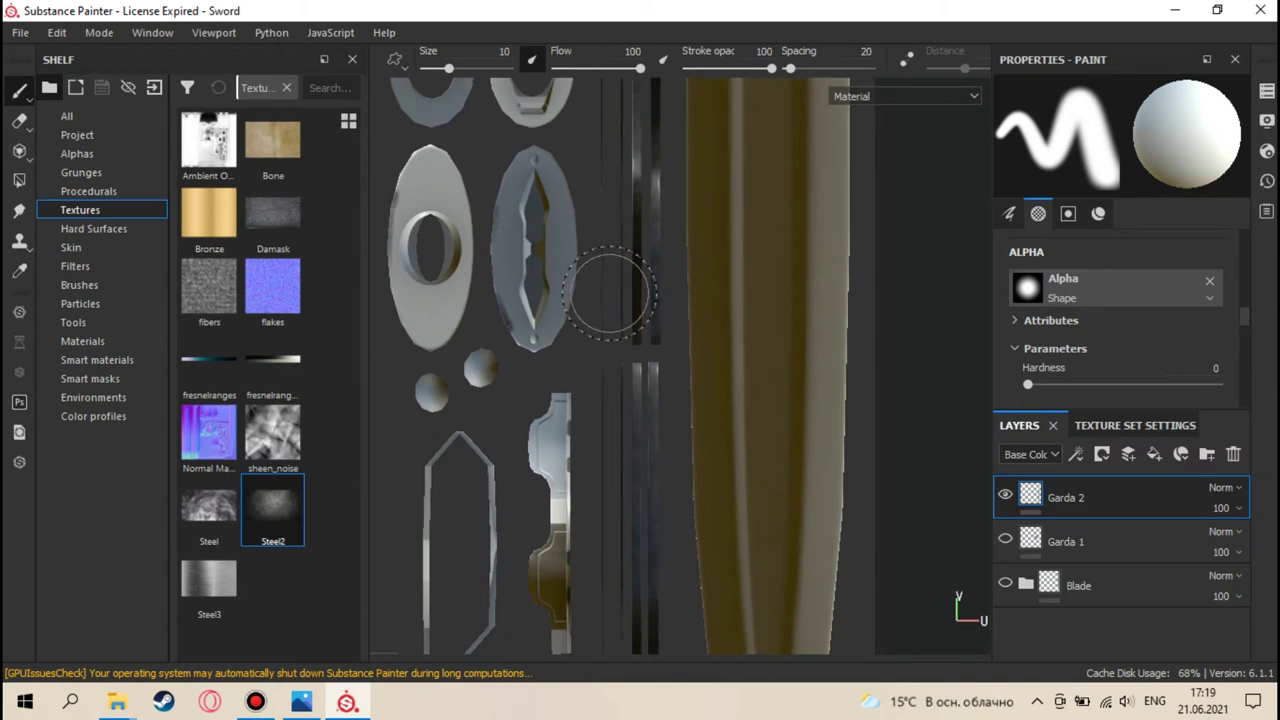
{"action": "scroll", "coordinate": [614, 349], "scroll_direction": "up", "scroll_amount": 3}
{"action": "mouse_move", "coordinate": [614, 349]}
{"action": "middle_mouse_down"}
{"action": "mouse_move", "coordinate": [687, 371]}
{"action": "mouse_move", "coordinate": [680, 430]}
{"action": "middle_mouse_up"}
{"action": "scroll", "coordinate": [671, 410], "scroll_direction": "up", "scroll_amount": 2}
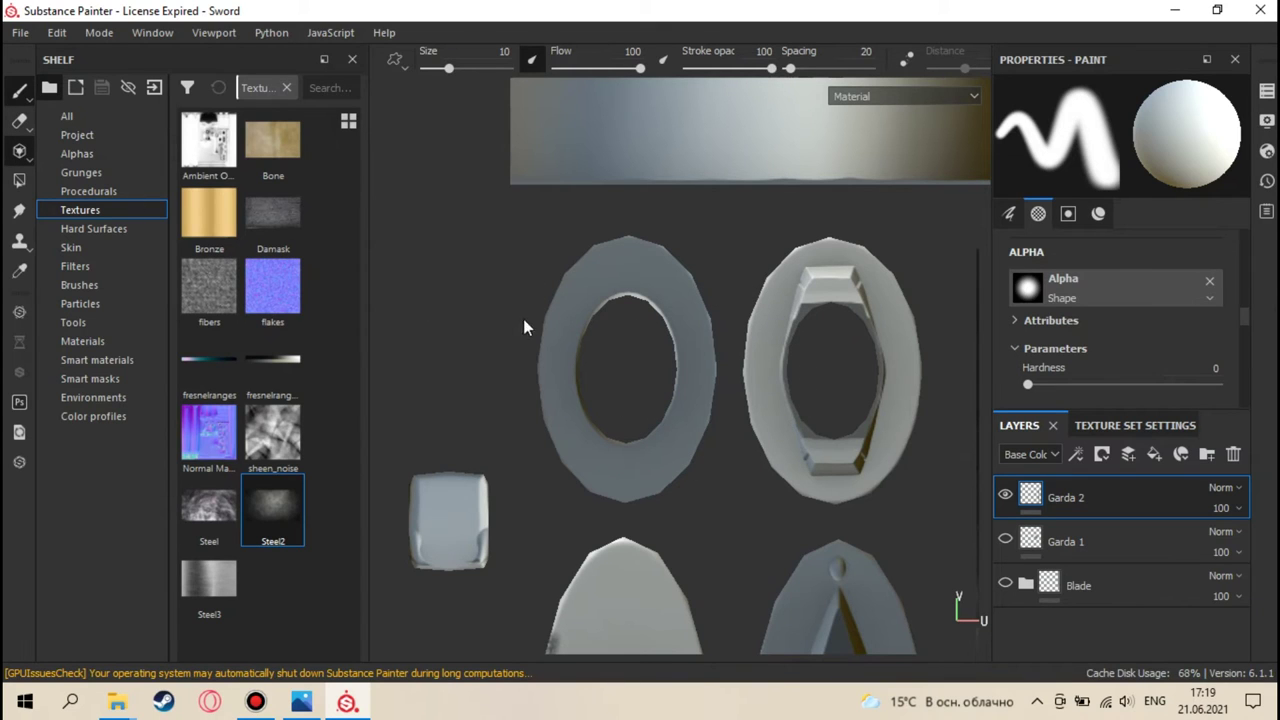
{"action": "key", "text": "3"}
{"action": "mouse_move", "coordinate": [606, 341]}
{"action": "middle_mouse_down"}
{"action": "mouse_move", "coordinate": [580, 357]}
{"action": "mouse_move", "coordinate": [591, 360]}
{"action": "mouse_move", "coordinate": [571, 316]}
{"action": "mouse_move", "coordinate": [580, 368]}
{"action": "middle_mouse_up"}
- Scale up and rotate the projected Steel2 texture over the ring island
{"action": "key", "text": "s"}
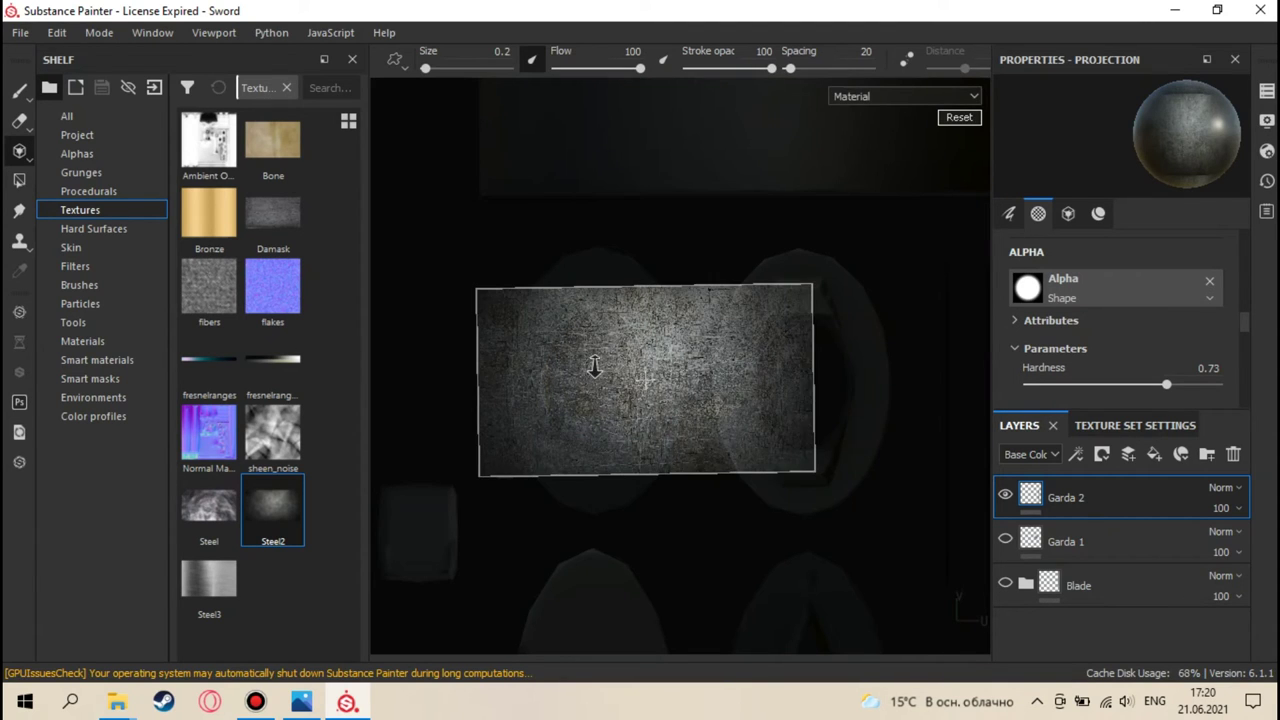
{"action": "right_click_drag", "start_coordinate": [592, 367], "coordinate": [610, 367]}
{"action": "mouse_move", "coordinate": [610, 367]}
{"action": "left_mouse_down"}
{"action": "mouse_move", "coordinate": [569, 367]}
{"action": "mouse_move", "coordinate": [612, 367]}
{"action": "left_mouse_up"}
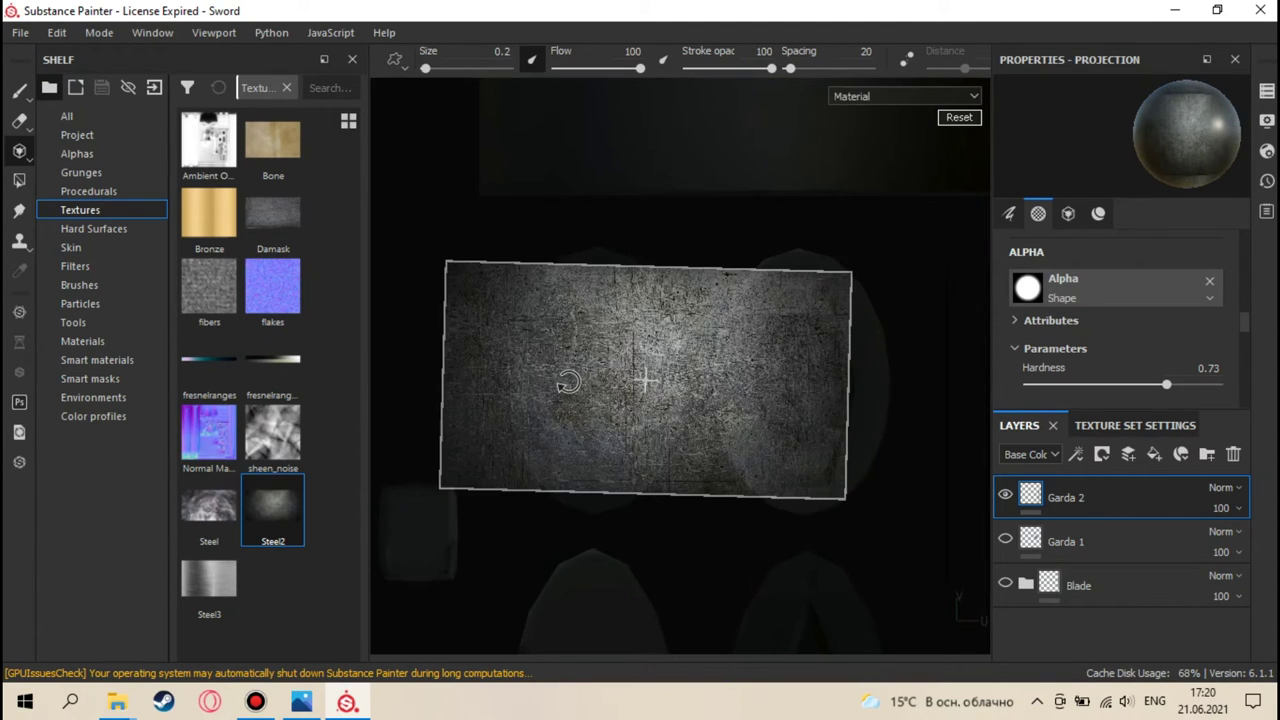
{"action": "right_click_drag", "start_coordinate": [575, 386], "coordinate": [600, 386]}
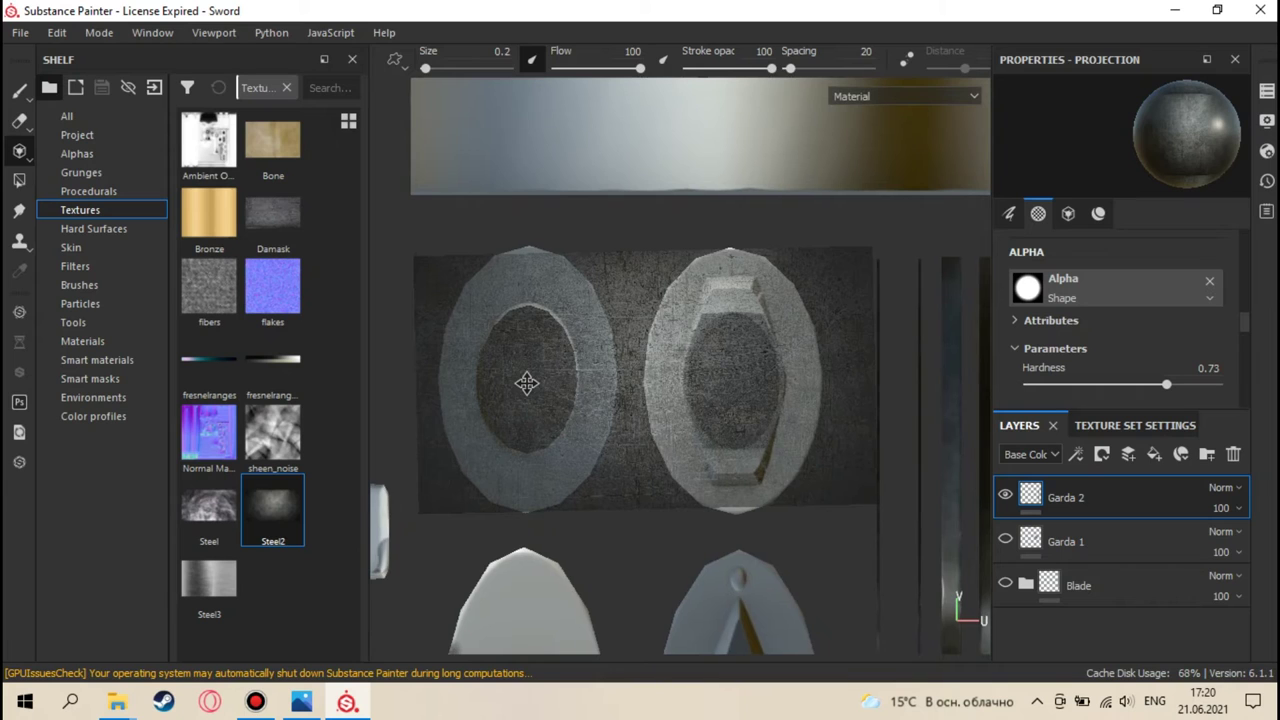
{"action": "key", "text": "s"}
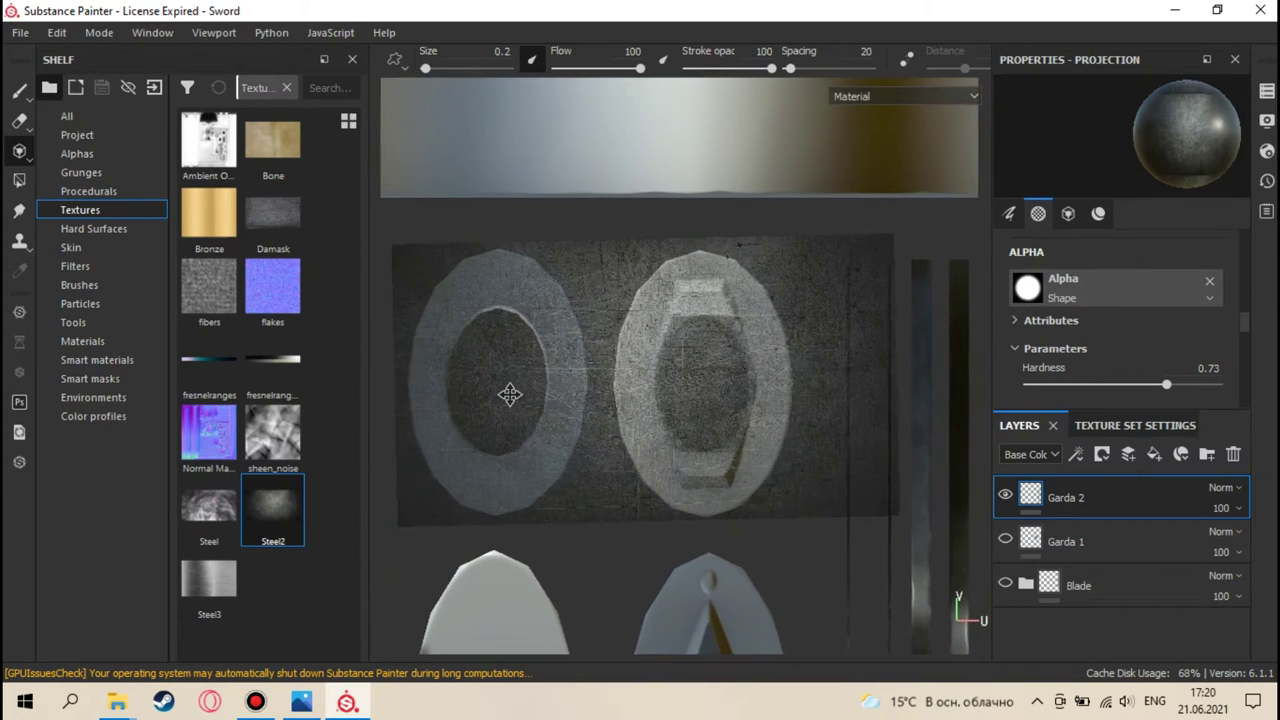
- Enlarge the brush to 7.38, paint Steel2 over the first ring island, and return to 3D
{"action": "middle_click_drag", "start_coordinate": [510, 394], "coordinate": [501, 398]}
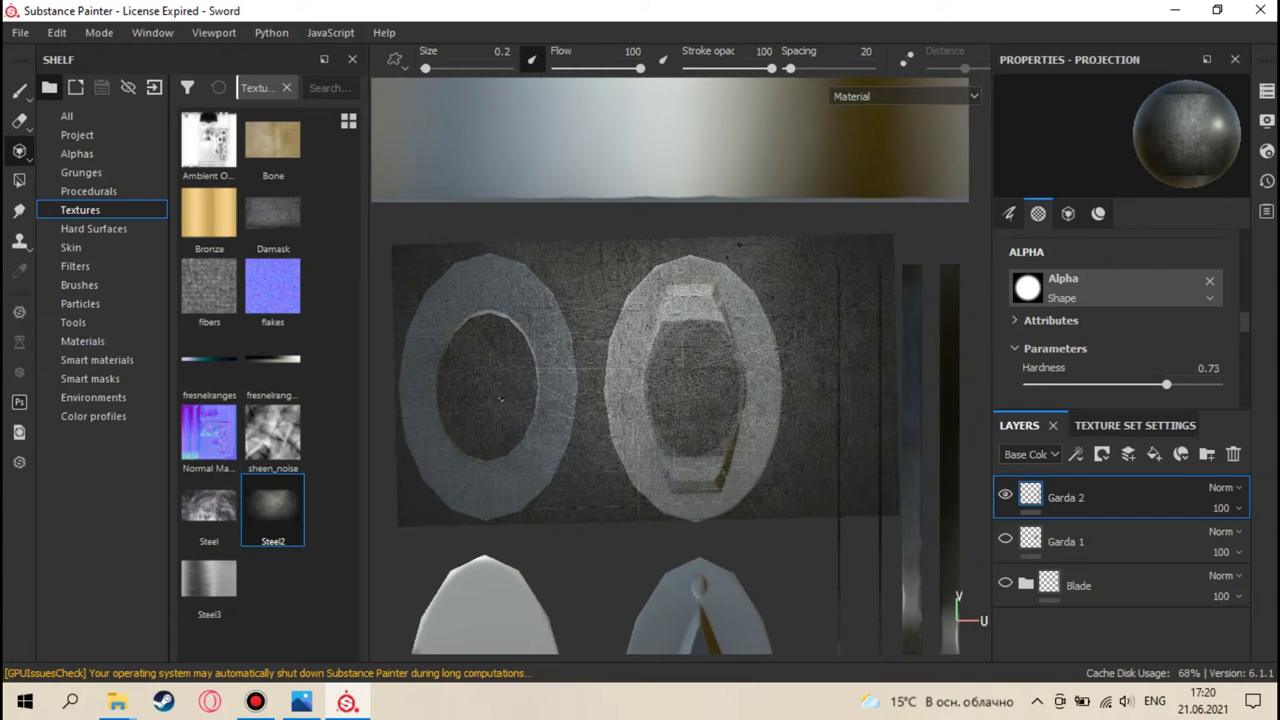
{"action": "right_click_drag", "start_coordinate": [490, 337], "coordinate": [486, 337], "text": "ctrl"}
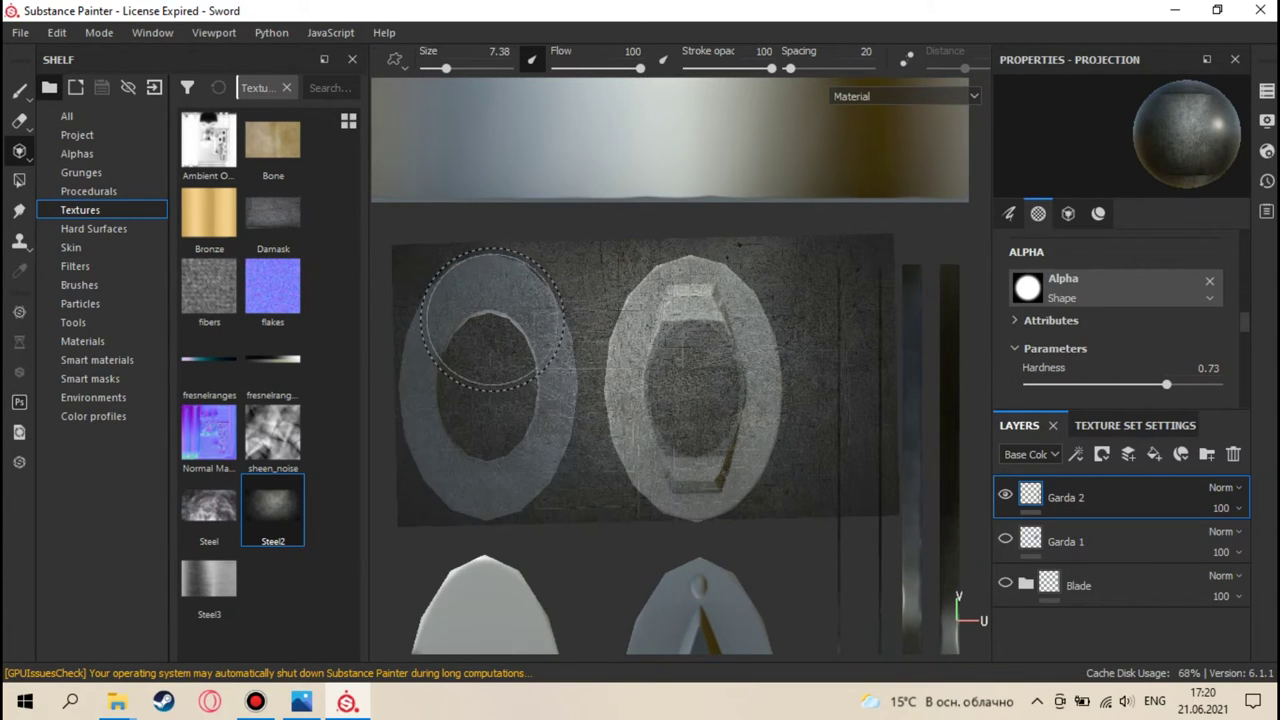
{"action": "mouse_move", "coordinate": [472, 306]}
{"action": "left_mouse_down"}
{"action": "mouse_move", "coordinate": [514, 328]}
{"action": "mouse_move", "coordinate": [528, 376]}
{"action": "mouse_move", "coordinate": [536, 342]}
{"action": "mouse_move", "coordinate": [544, 358]}
{"action": "mouse_move", "coordinate": [540, 441]}
{"action": "mouse_move", "coordinate": [543, 297]}
{"action": "mouse_move", "coordinate": [543, 375]}
{"action": "mouse_move", "coordinate": [502, 477]}
{"action": "mouse_move", "coordinate": [456, 485]}
{"action": "mouse_move", "coordinate": [432, 369]}
{"action": "left_mouse_up"}
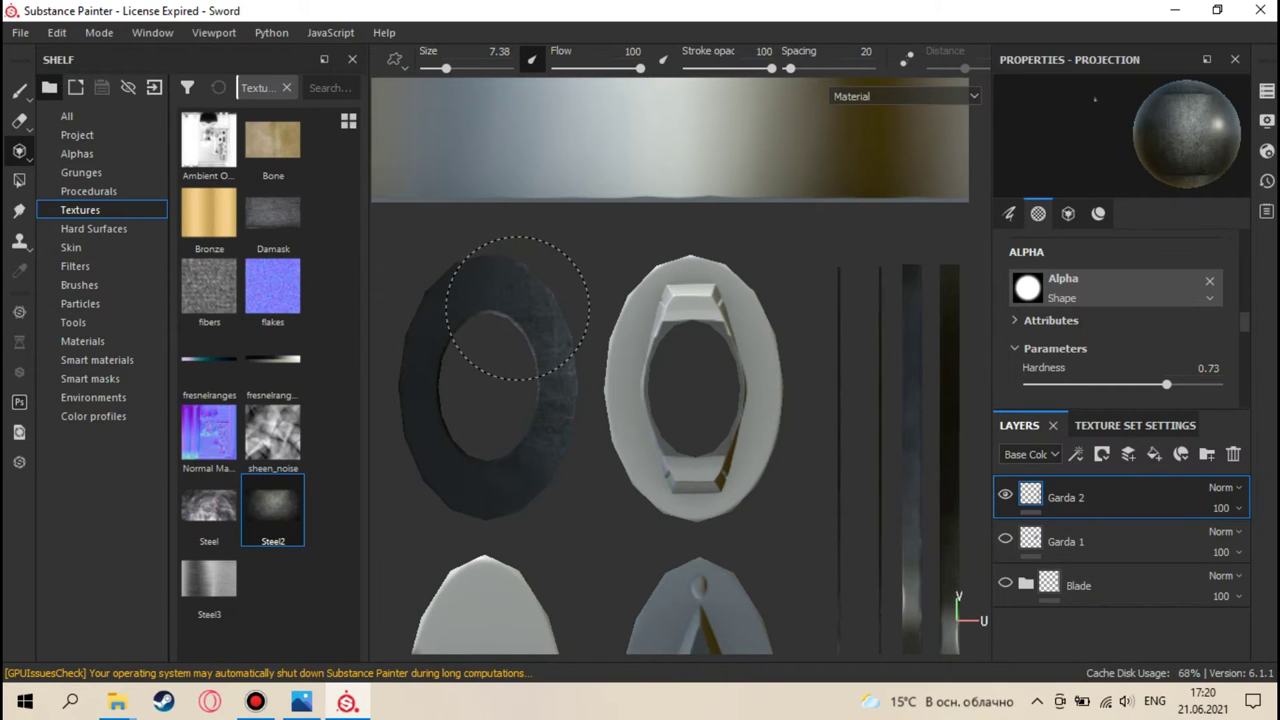
{"action": "key", "text": "F2"}
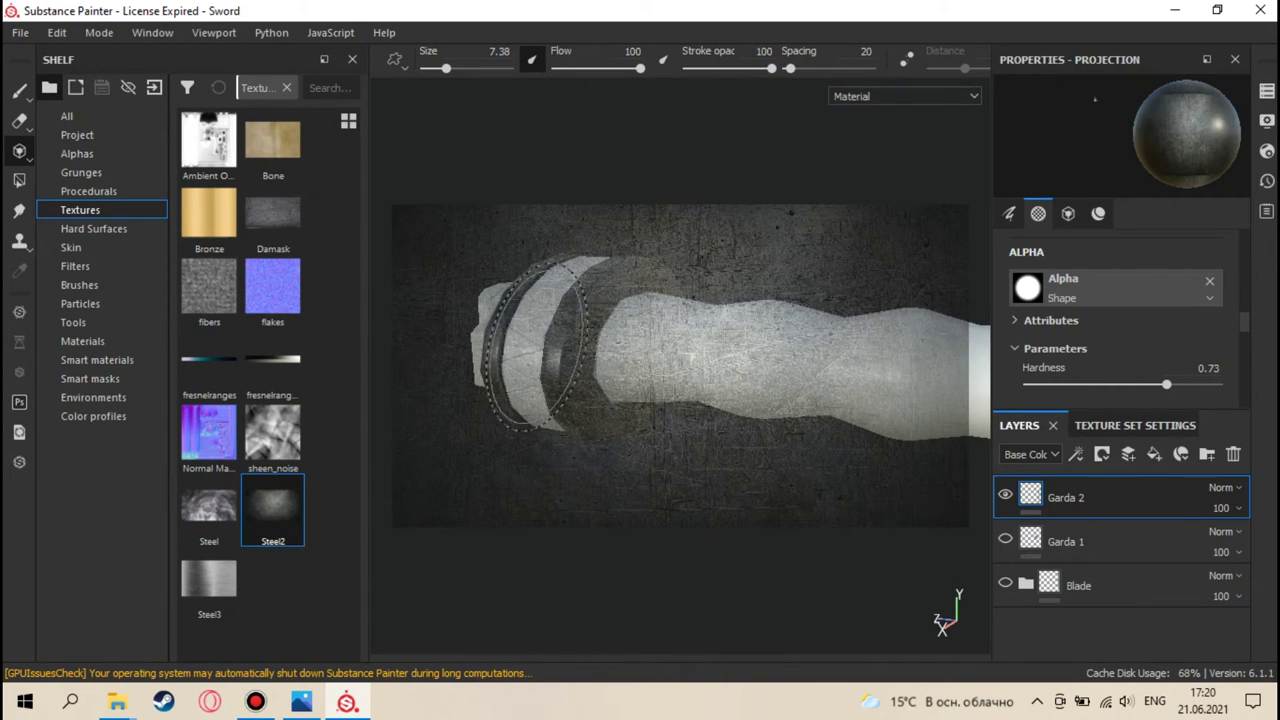
- Select the Paint tool and set the Sword texture set size to 4096
{"action": "left_click", "coordinate": [19, 89]}
{"action": "mouse_move", "coordinate": [555, 332]}
{"action": "left_mouse_down", "text": "alt"}
{"action": "mouse_move", "coordinate": [409, 366]}
{"action": "mouse_move", "coordinate": [363, 429]}
{"action": "left_mouse_up", "text": "alt"}
{"action": "scroll", "coordinate": [570, 337], "scroll_direction": "up", "scroll_amount": 5}
{"action": "scroll", "coordinate": [590, 340], "scroll_direction": "down", "scroll_amount": 5}
{"action": "left_click_drag", "start_coordinate": [590, 340], "coordinate": [960, 400], "text": "alt"}
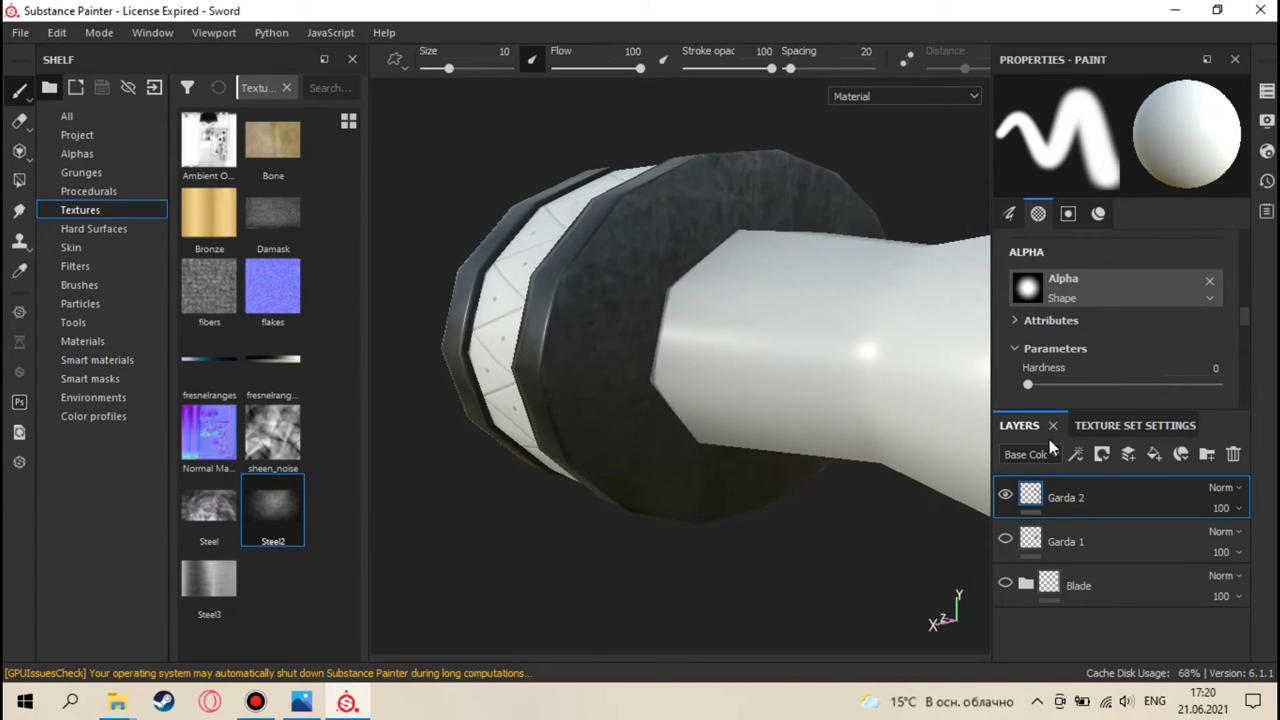
{"action": "left_click", "coordinate": [1095, 427]}
{"action": "left_click", "coordinate": [1110, 614]}
{"action": "left_click", "coordinate": [1099, 663]}
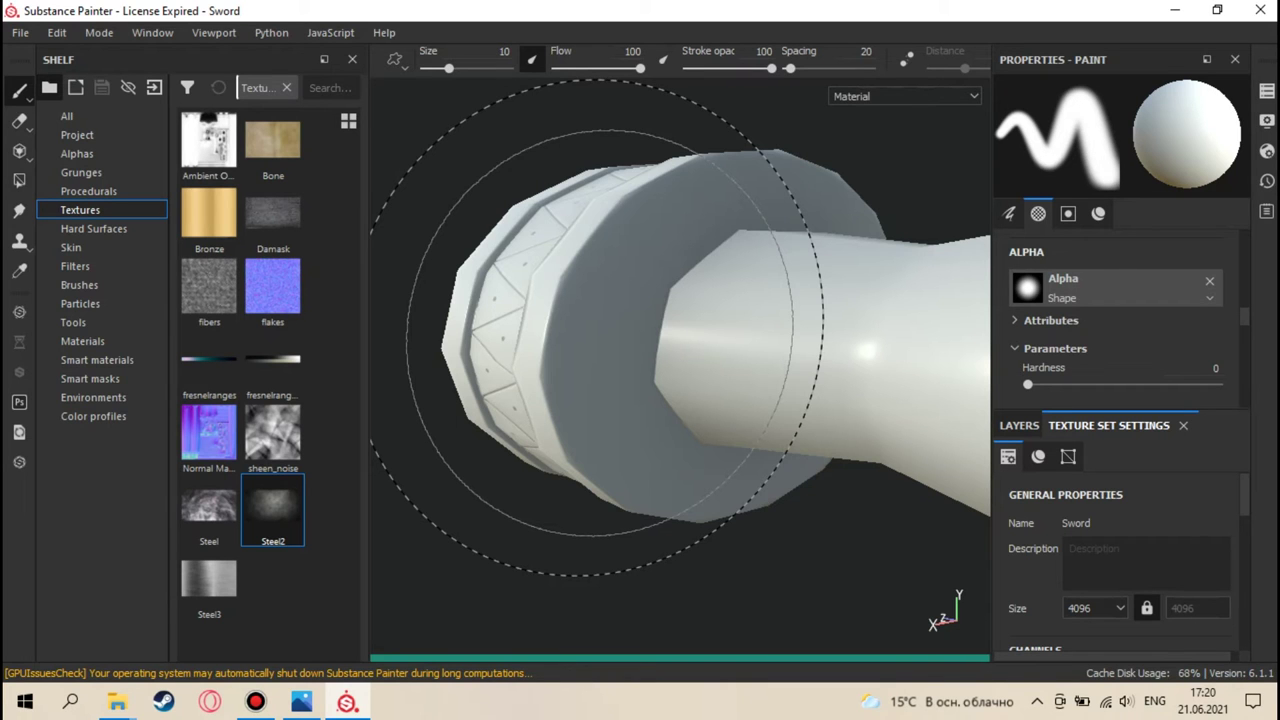
- Inspect the Steel2 guard rings up close, then bring up the Reference.jpg photo
{"action": "mouse_move", "coordinate": [598, 330]}
{"action": "left_mouse_down", "text": "alt"}
{"action": "mouse_move", "coordinate": [666, 354]}
{"action": "mouse_move", "coordinate": [491, 371]}
{"action": "mouse_move", "coordinate": [537, 443]}
{"action": "mouse_move", "coordinate": [640, 434]}
{"action": "mouse_move", "coordinate": [709, 409]}
{"action": "mouse_move", "coordinate": [740, 326]}
{"action": "mouse_move", "coordinate": [648, 303]}
{"action": "mouse_move", "coordinate": [600, 340]}
{"action": "left_mouse_up", "text": "alt"}
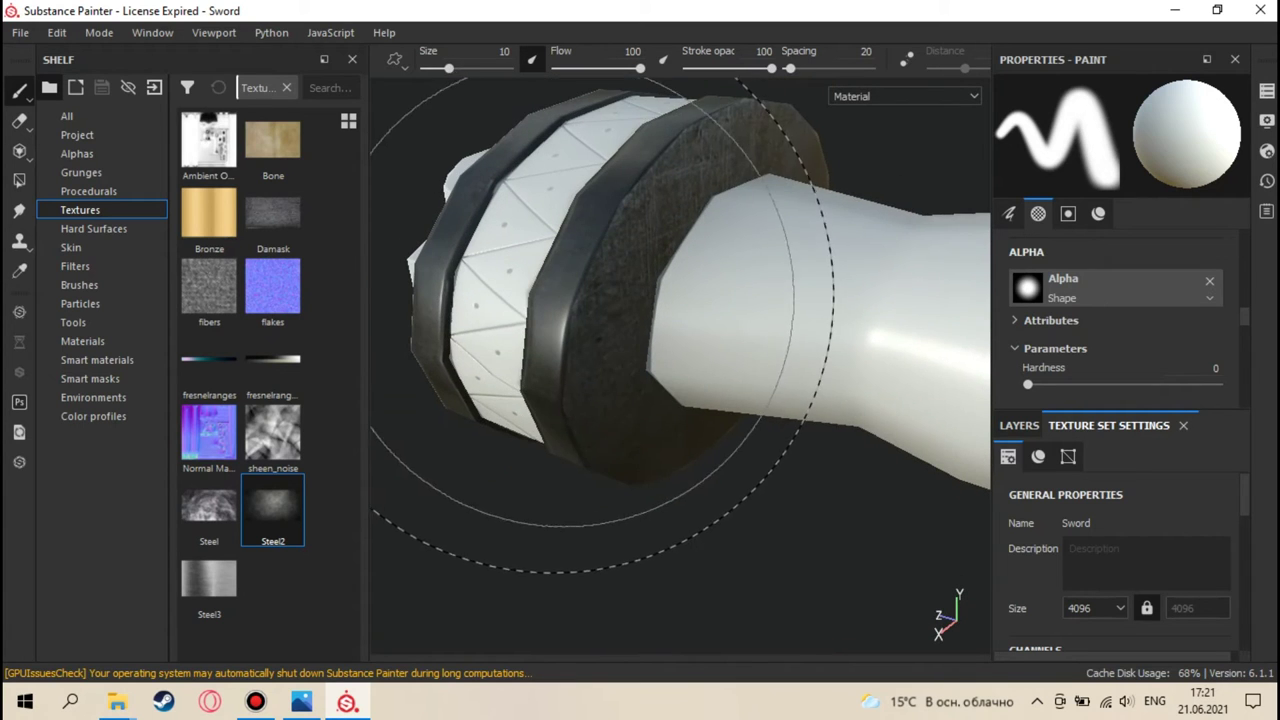
{"action": "scroll", "coordinate": [600, 340], "scroll_direction": "up", "scroll_amount": 5}
{"action": "scroll", "coordinate": [600, 340], "scroll_direction": "up", "scroll_amount": 3}
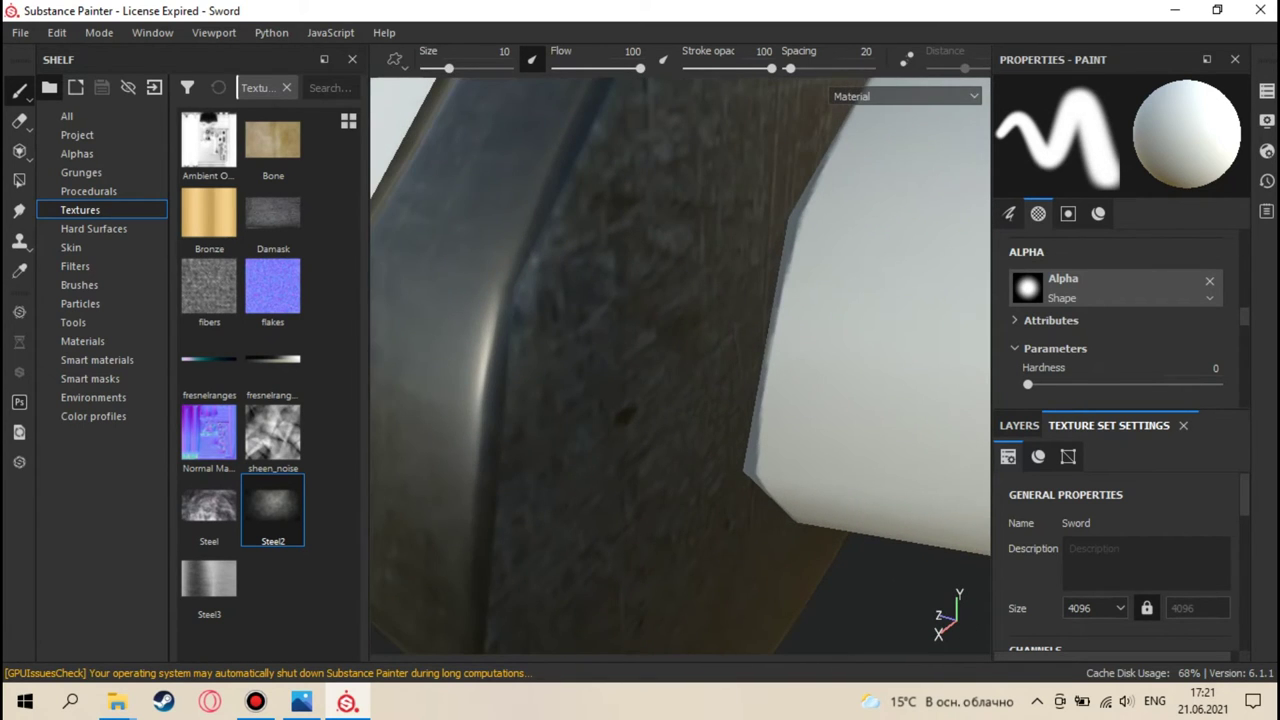
{"action": "scroll", "coordinate": [680, 365], "scroll_direction": "down", "scroll_amount": 8}
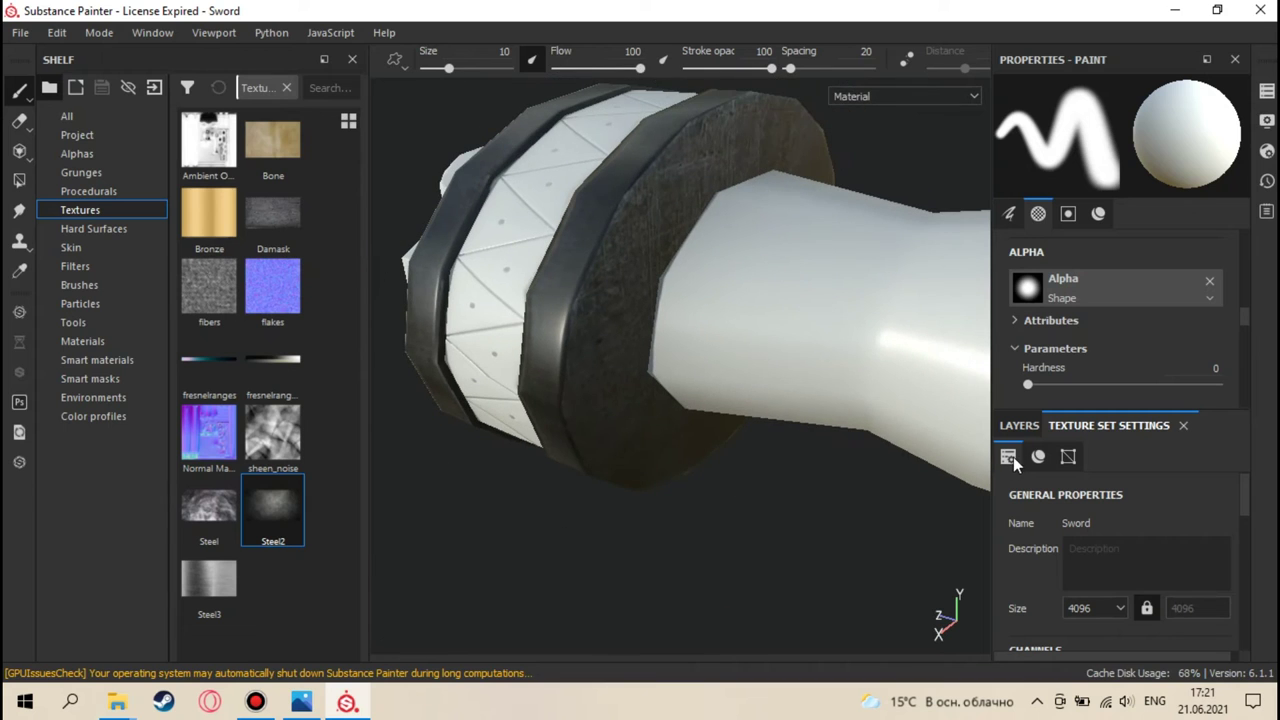
{"action": "mouse_move", "coordinate": [820, 330]}
{"action": "left_mouse_down", "text": "alt"}
{"action": "mouse_move", "coordinate": [660, 400]}
{"action": "mouse_move", "coordinate": [757, 400]}
{"action": "mouse_move", "coordinate": [777, 343]}
{"action": "mouse_move", "coordinate": [717, 446]}
{"action": "mouse_move", "coordinate": [563, 534]}
{"action": "mouse_move", "coordinate": [694, 357]}
{"action": "mouse_move", "coordinate": [740, 371]}
{"action": "left_mouse_up", "text": "alt"}
{"action": "scroll", "coordinate": [740, 371], "scroll_direction": "up", "scroll_amount": 5}
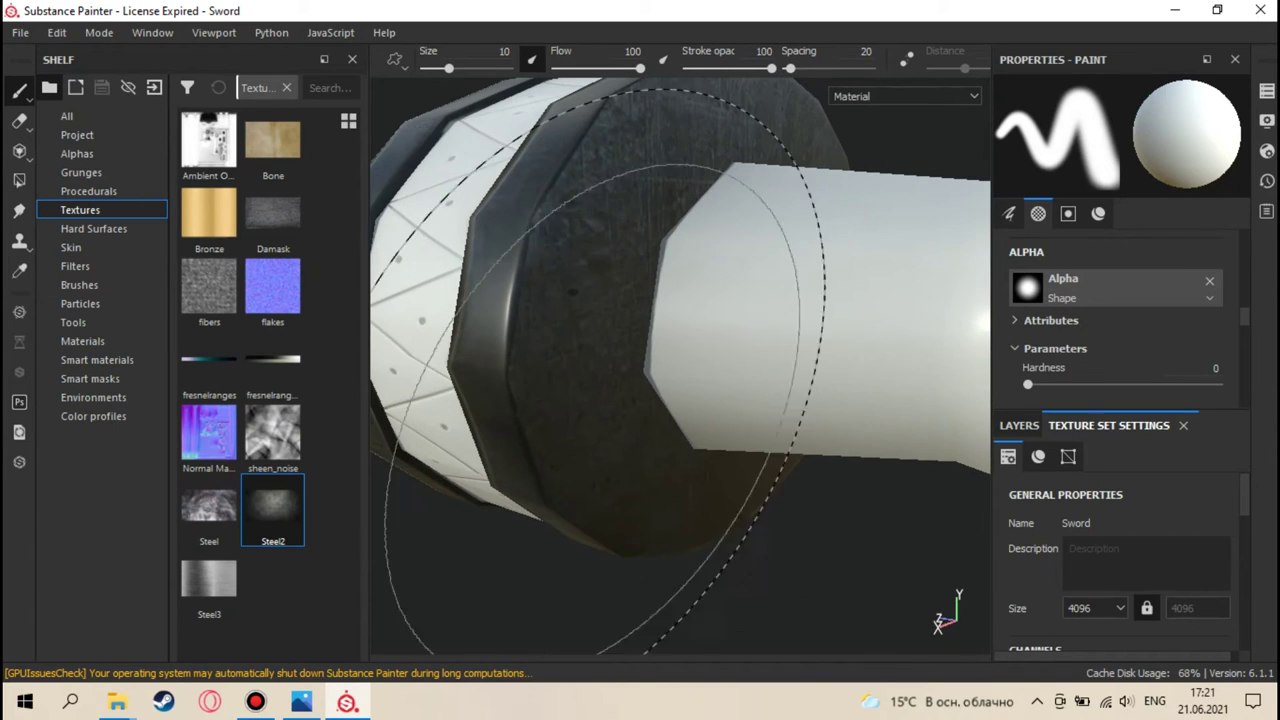
{"action": "left_click", "coordinate": [301, 702]}
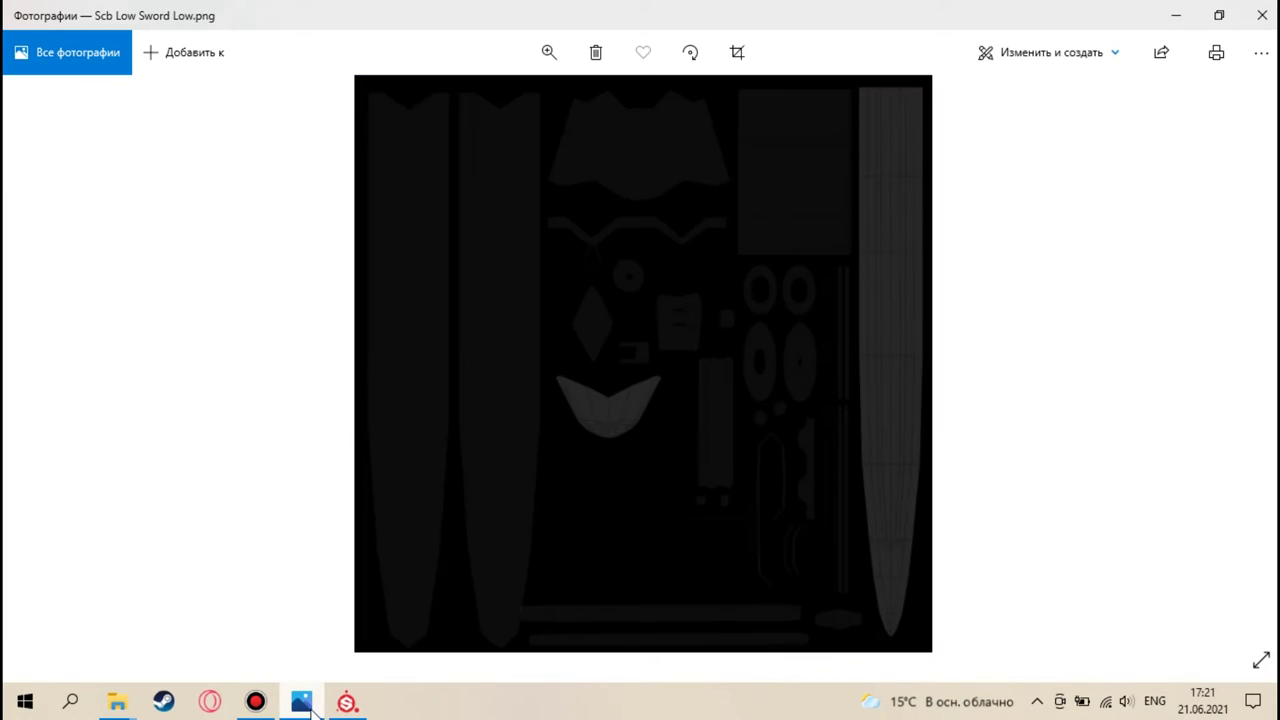
- Zoom into the reference sword's ornamented guard rings, then minimise Reference.jpg
{"action": "mouse_move", "coordinate": [316, 683]}
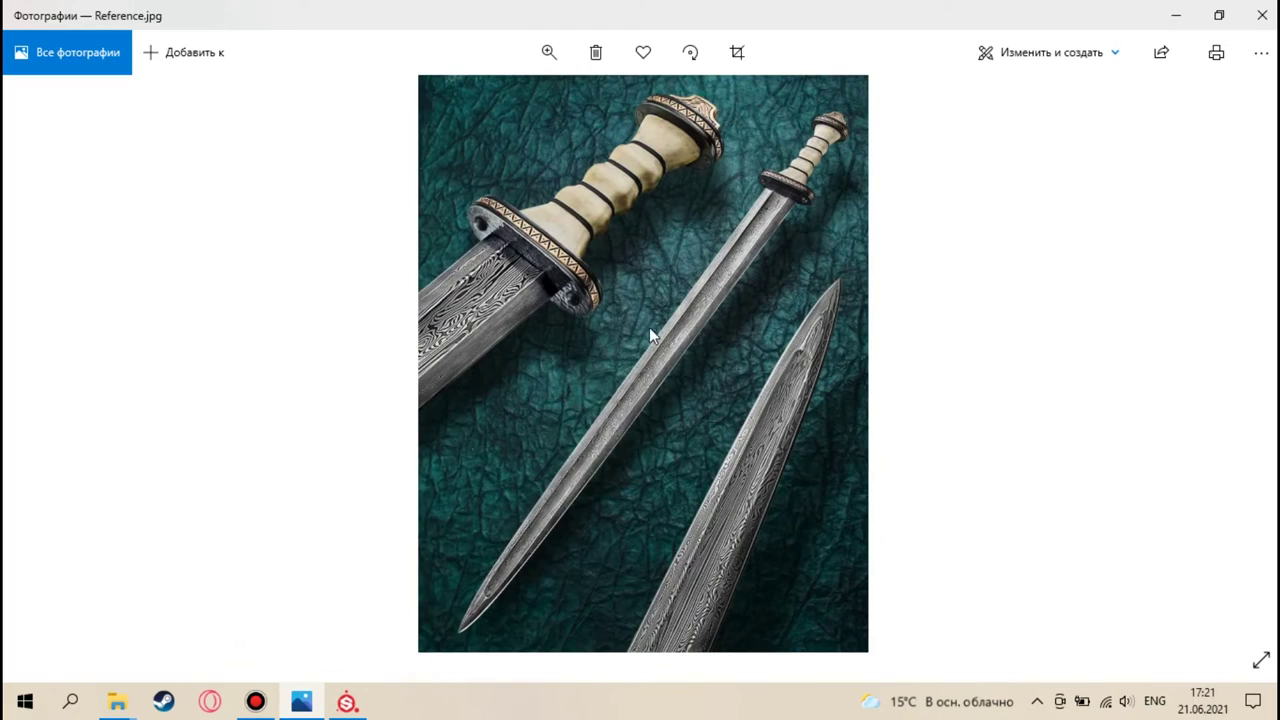
{"action": "scroll", "coordinate": [647, 262], "scroll_direction": "up", "scroll_amount": 3}
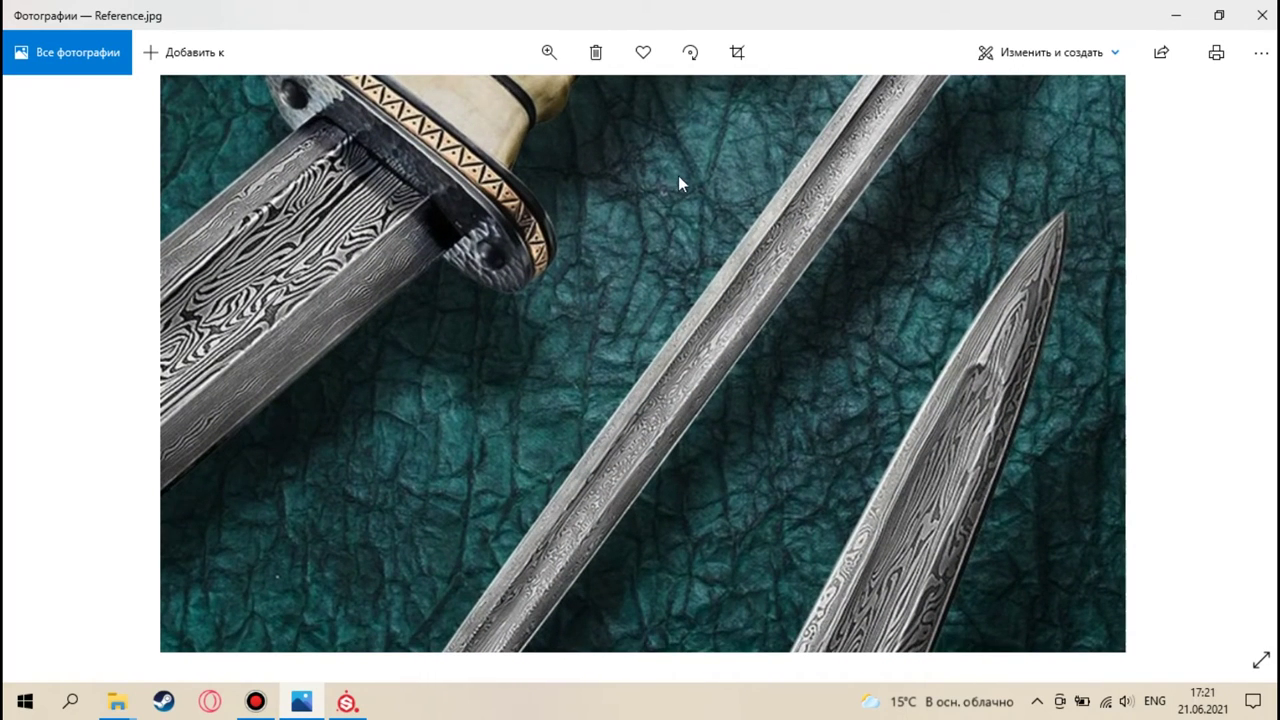
{"action": "scroll", "coordinate": [698, 171], "scroll_direction": "up", "scroll_amount": 3}
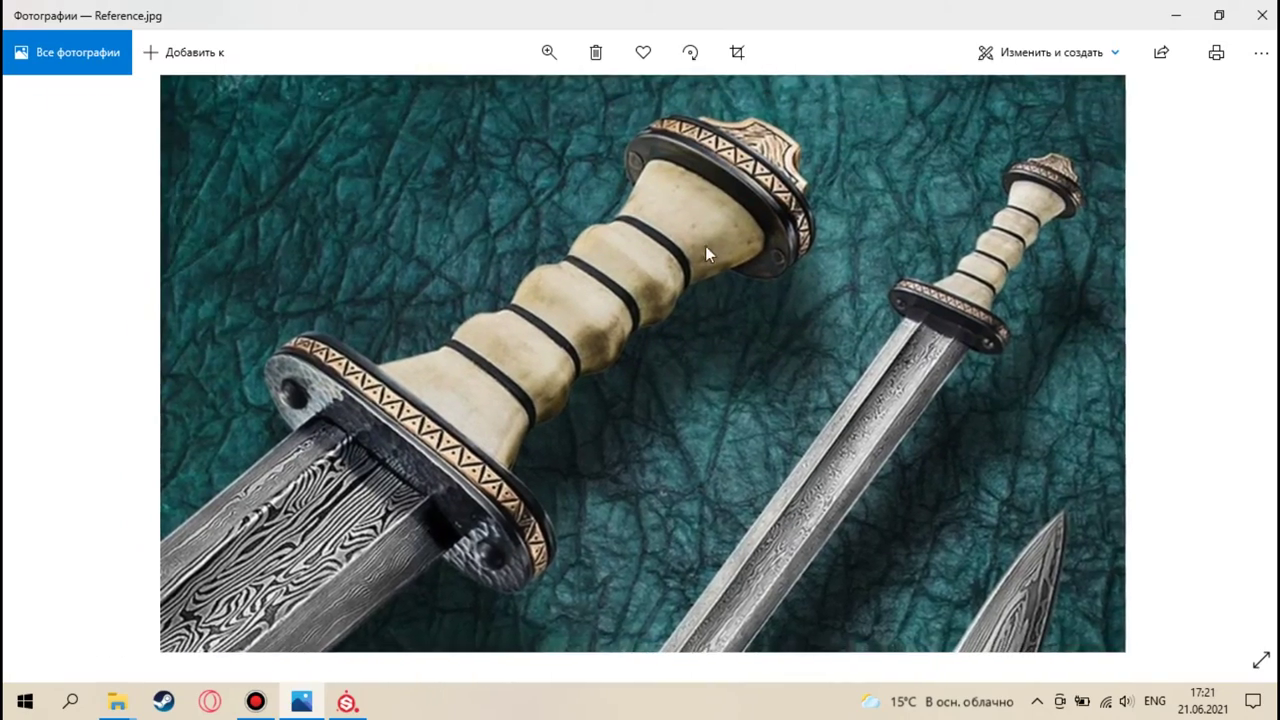
{"action": "scroll", "coordinate": [726, 318], "scroll_direction": "up", "scroll_amount": 3}
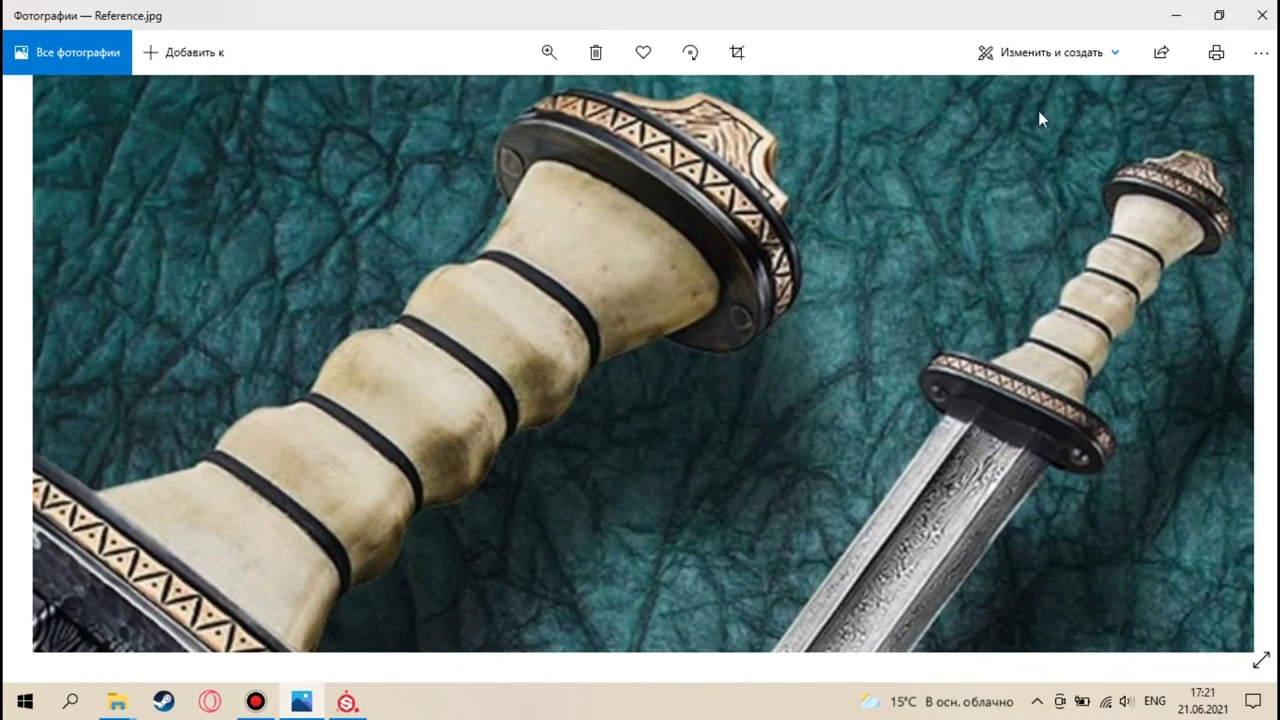
{"action": "left_click", "coordinate": [1172, 18]}
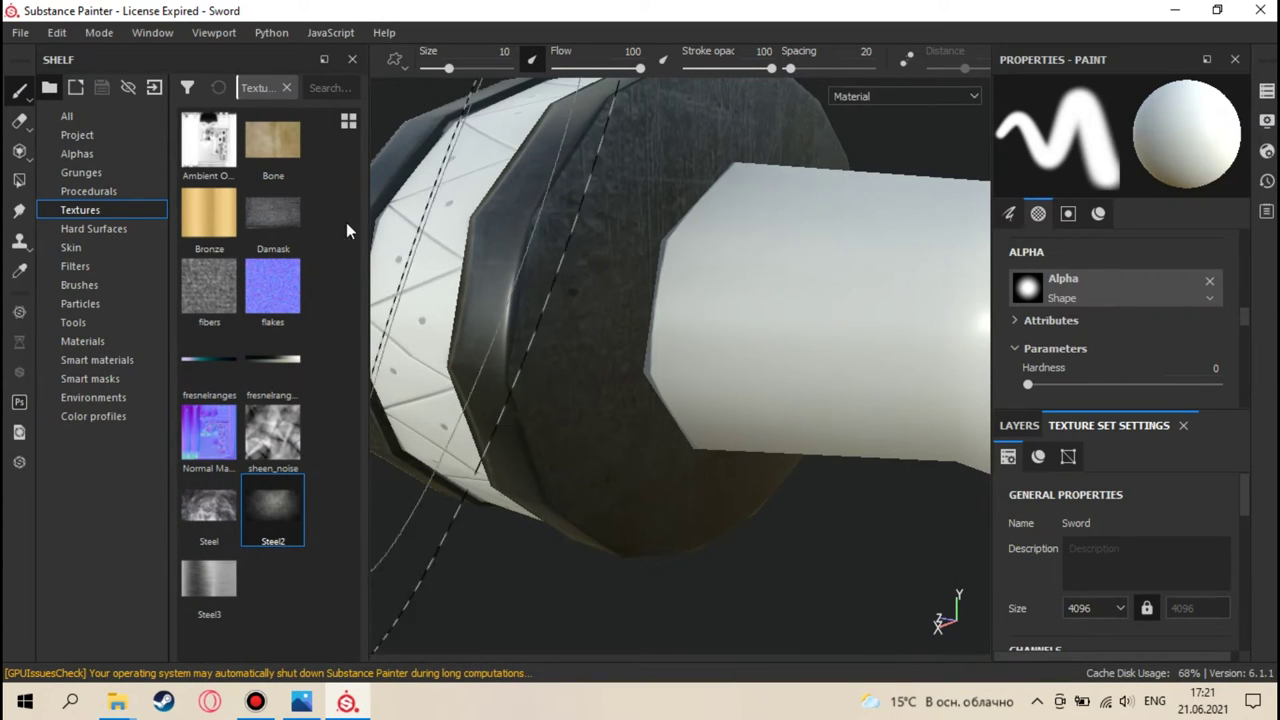
- Select Steel2 projection painting and shrink the brush to a tiny size
{"action": "key", "text": "3"}
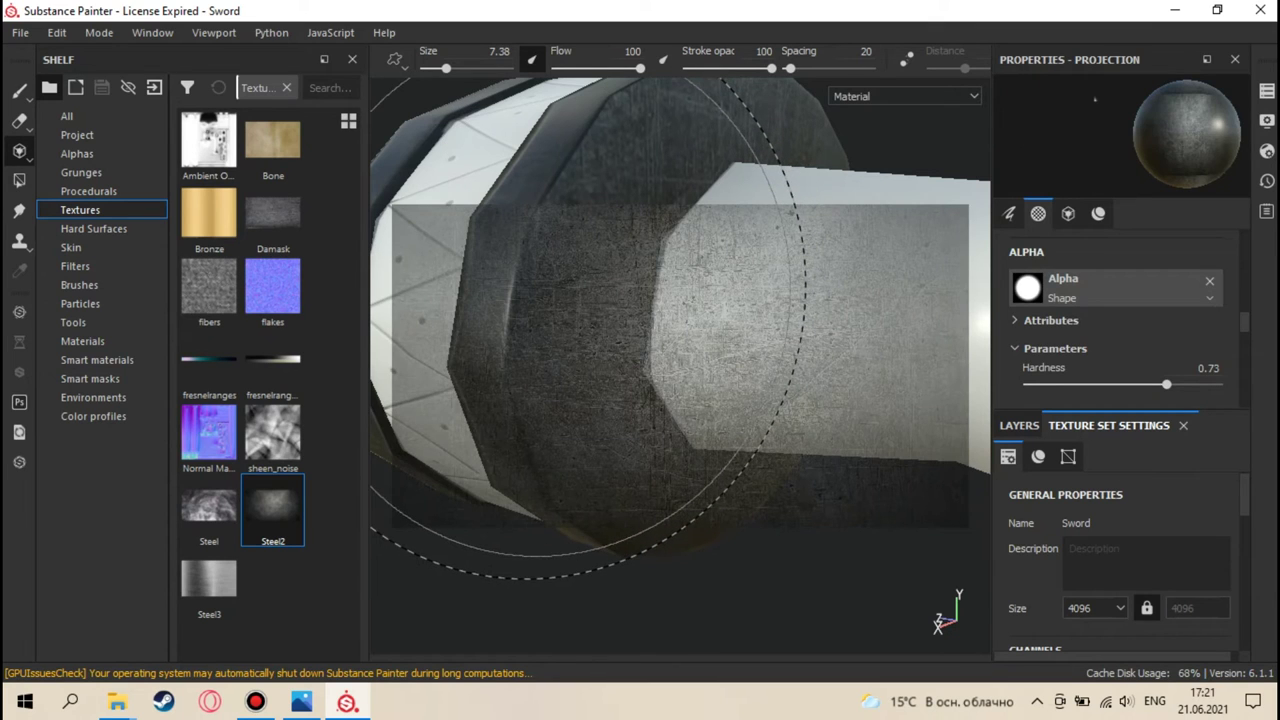
{"action": "right_click_drag", "start_coordinate": [590, 330], "coordinate": [480, 326], "text": "ctrl"}
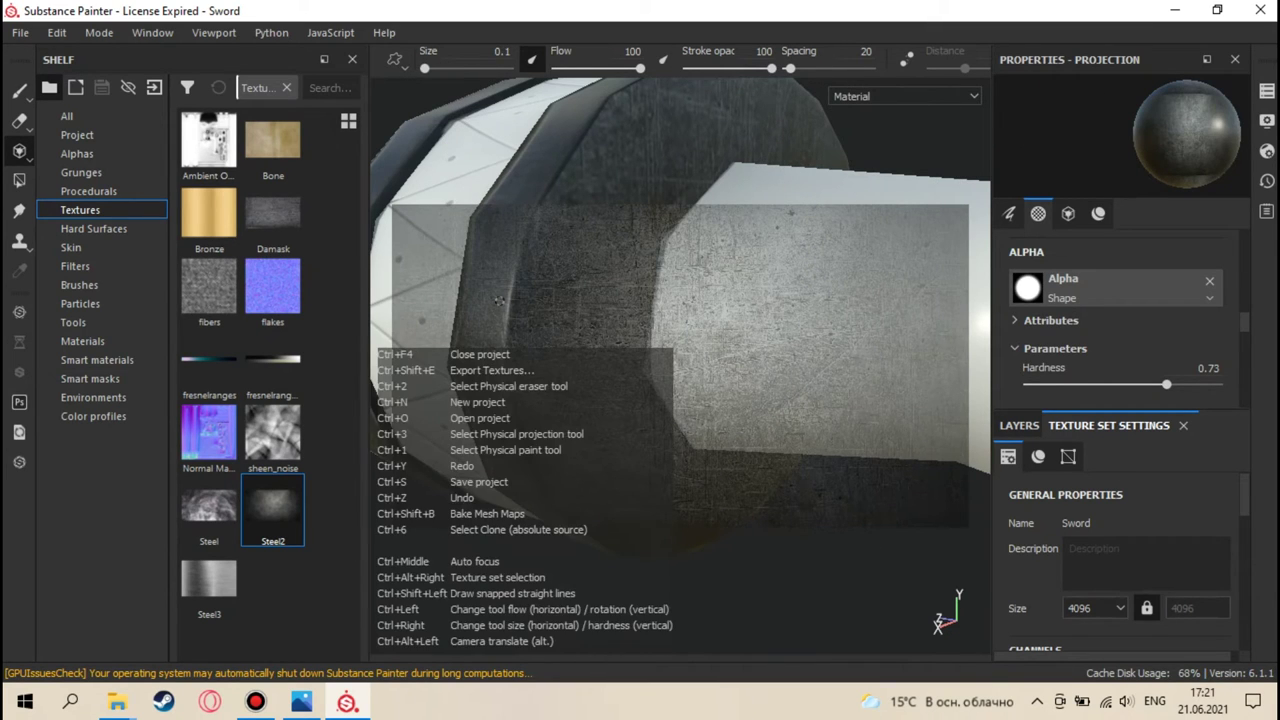
{"action": "right_click_drag", "start_coordinate": [507, 296], "coordinate": [461, 125], "text": "ctrl"}
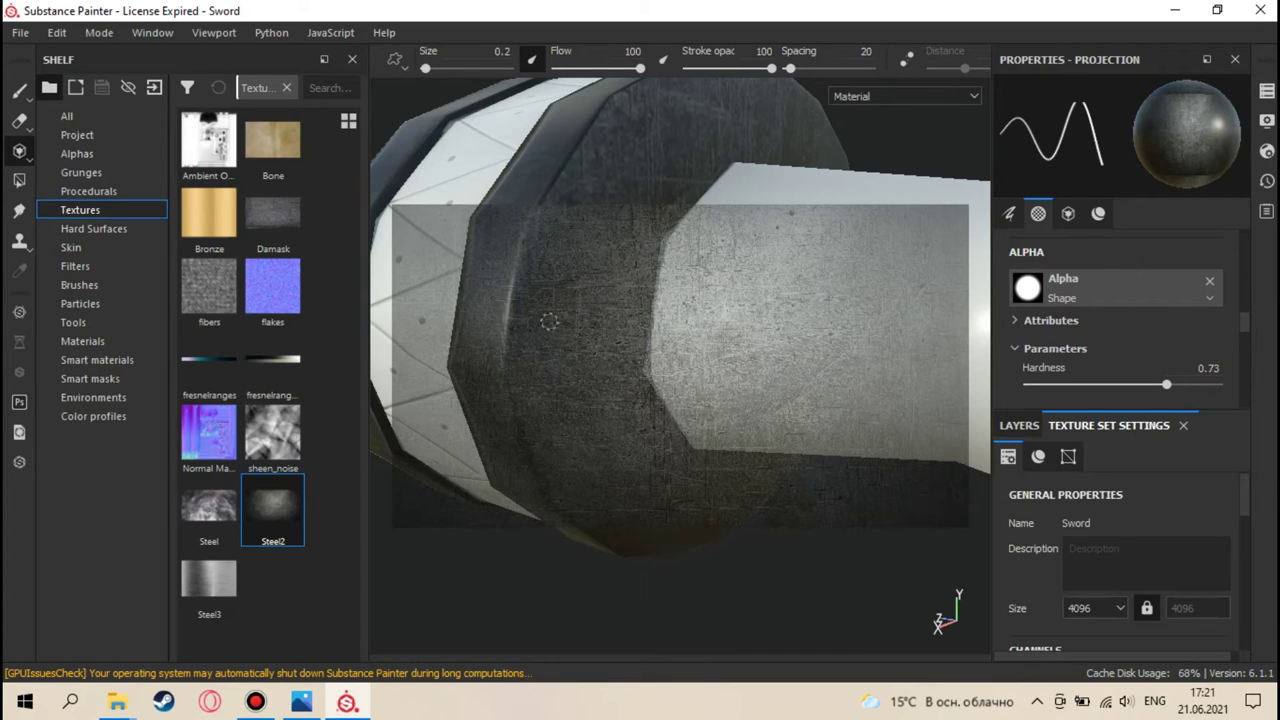
- Set the texture set size to 1024, shrink the Paint brush to 1.86, and show the layers
{"action": "left_click", "coordinate": [21, 92]}
{"action": "mouse_move", "coordinate": [500, 228]}
{"action": "left_mouse_down", "text": "alt"}
{"action": "mouse_move", "coordinate": [543, 243]}
{"action": "mouse_move", "coordinate": [586, 300]}
{"action": "mouse_move", "coordinate": [505, 230]}
{"action": "left_mouse_up", "text": "alt"}
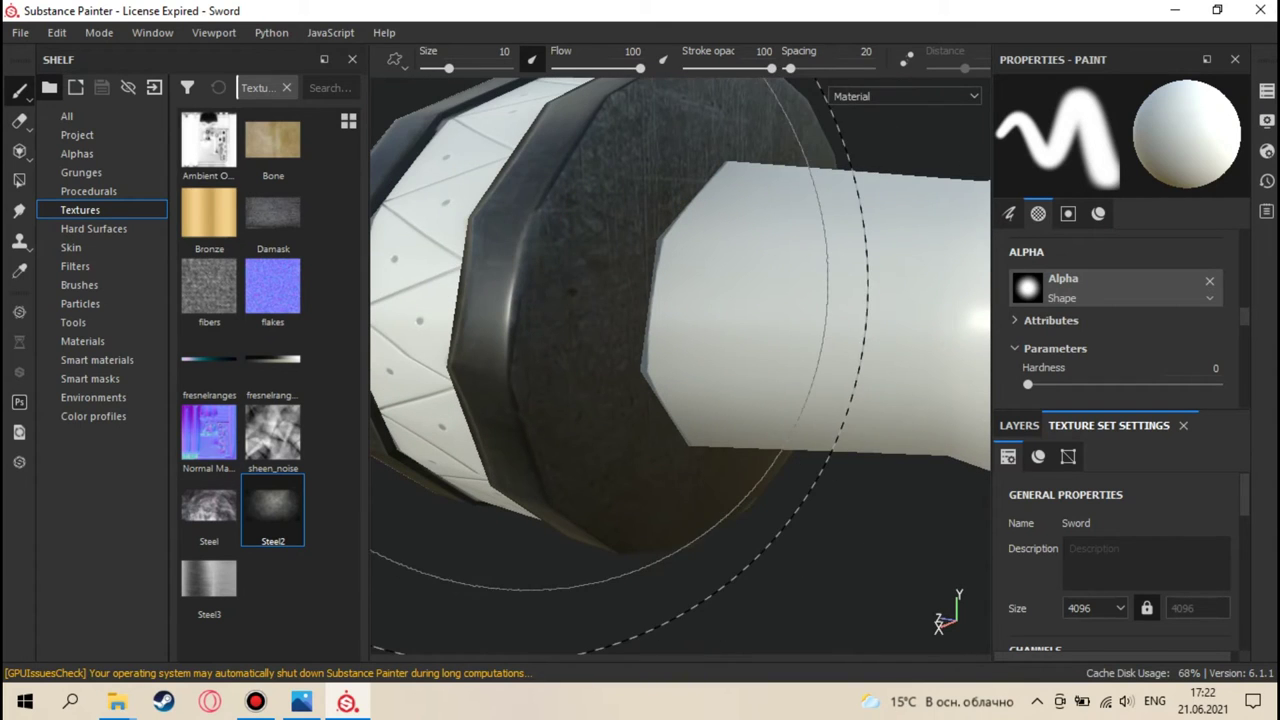
{"action": "left_click_drag", "start_coordinate": [900, 540], "coordinate": [880, 400], "text": "alt"}
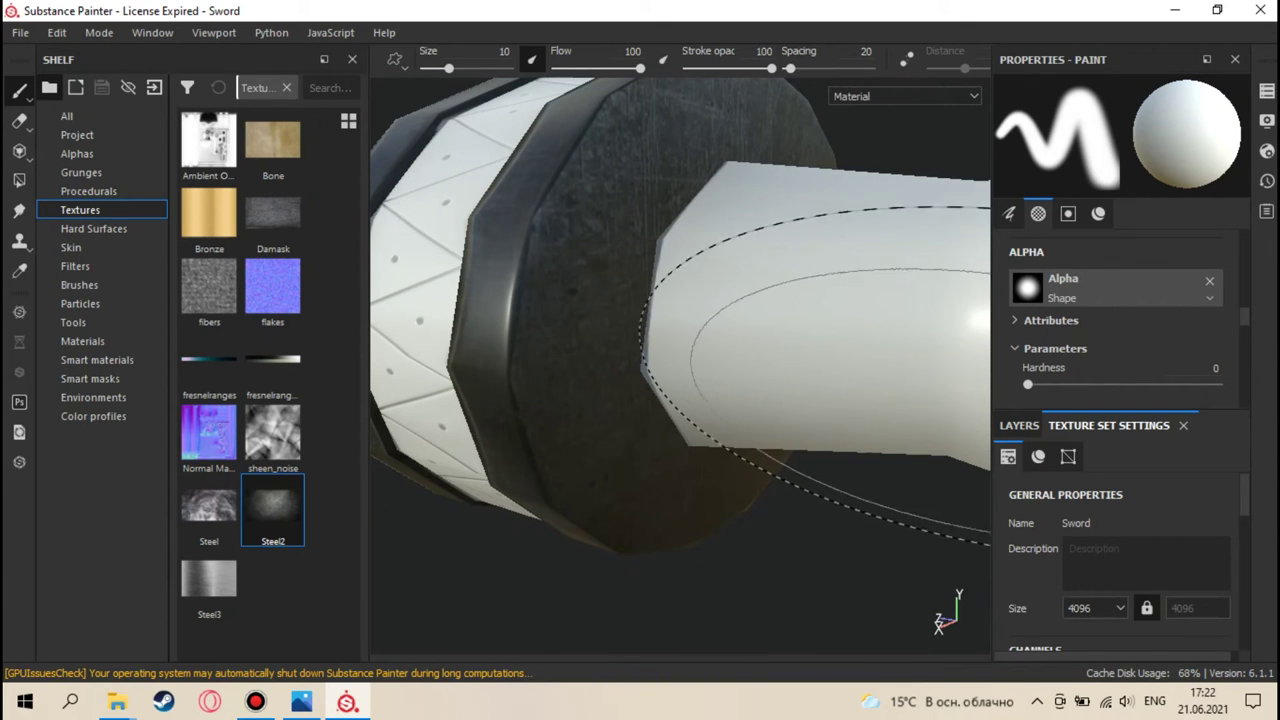
{"action": "left_click", "coordinate": [1095, 606]}
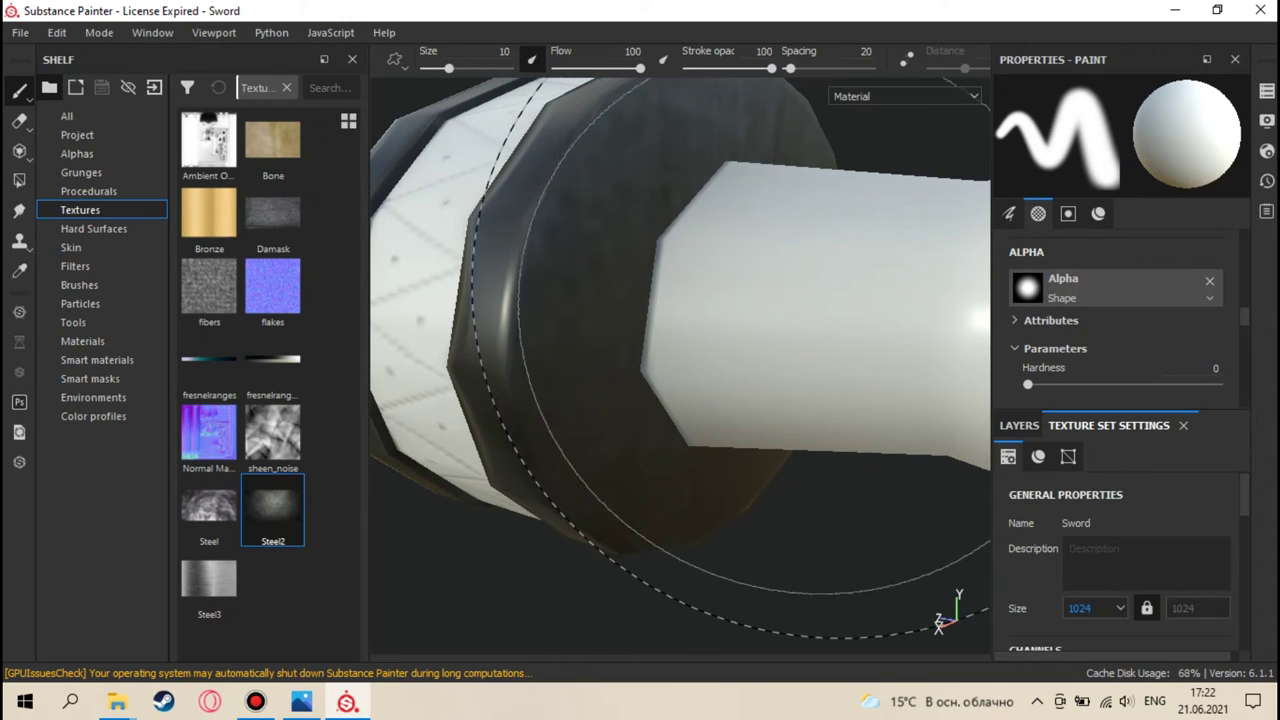
{"action": "mouse_move", "coordinate": [688, 337]}
{"action": "right_mouse_down", "text": "ctrl"}
{"action": "mouse_move", "coordinate": [620, 337]}
{"action": "mouse_move", "coordinate": [666, 337]}
{"action": "right_mouse_up", "text": "ctrl"}
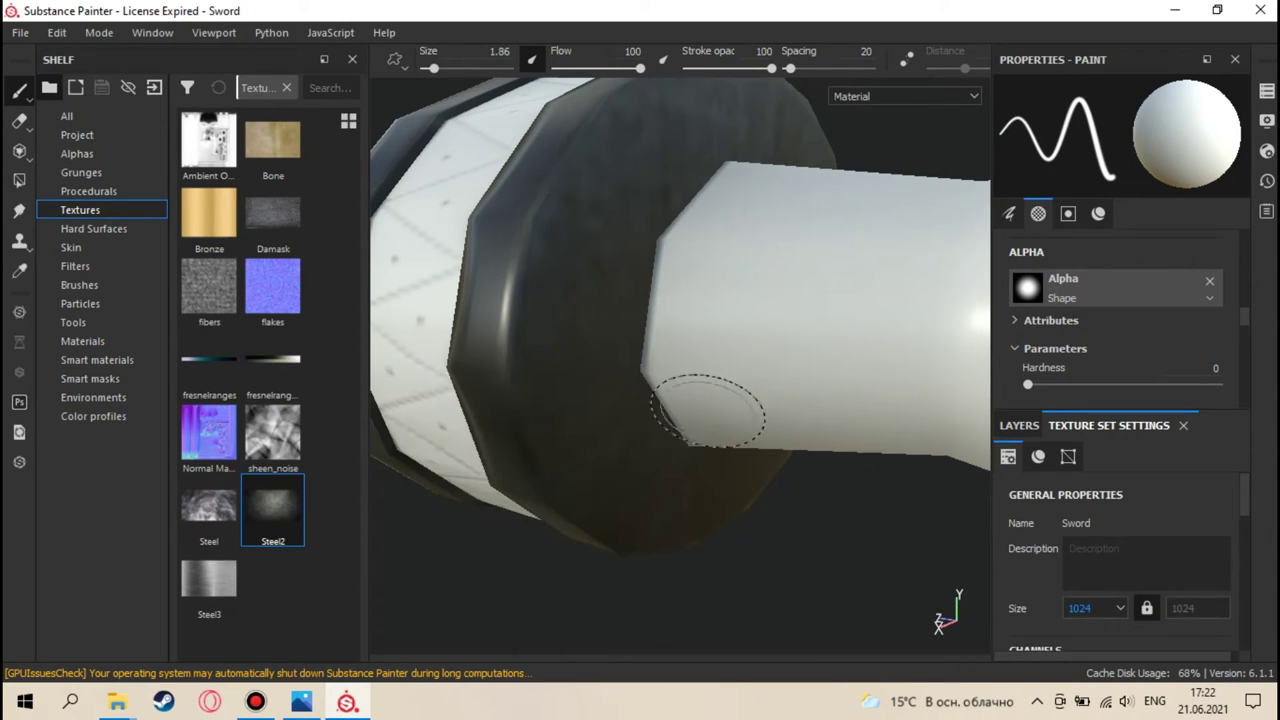
{"action": "left_click", "coordinate": [1020, 425]}
{"action": "mouse_move", "coordinate": [530, 440]}
{"action": "left_mouse_down", "text": "alt"}
{"action": "mouse_move", "coordinate": [557, 314]}
{"action": "mouse_move", "coordinate": [695, 381]}
{"action": "mouse_move", "coordinate": [811, 349]}
{"action": "mouse_move", "coordinate": [728, 346]}
{"action": "mouse_move", "coordinate": [703, 309]}
{"action": "mouse_move", "coordinate": [571, 320]}
{"action": "mouse_move", "coordinate": [803, 343]}
{"action": "mouse_move", "coordinate": [724, 347]}
{"action": "mouse_move", "coordinate": [708, 323]}
{"action": "mouse_move", "coordinate": [700, 345]}
{"action": "left_mouse_up", "text": "alt"}
{"action": "scroll", "coordinate": [728, 346], "scroll_direction": "down", "scroll_amount": 5}
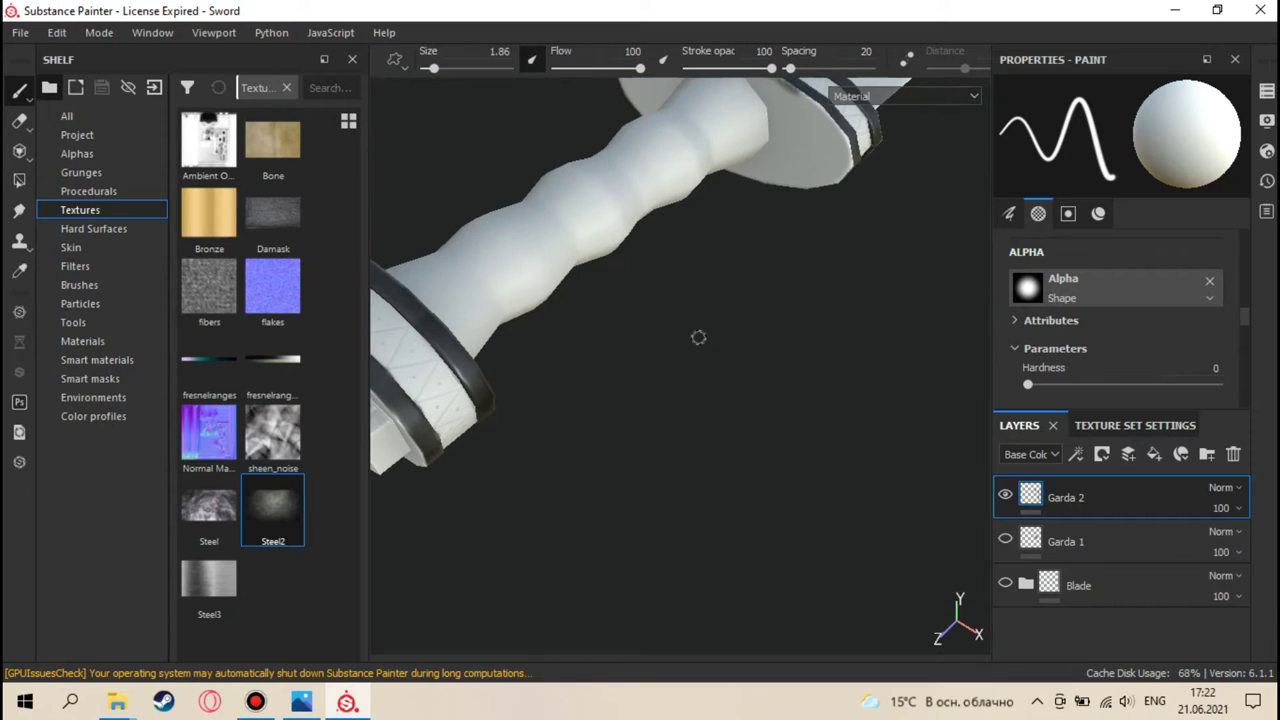
- In the 2D UV layout, move the guard ring under the Steel2 projection
{"action": "left_click_drag", "start_coordinate": [783, 399], "coordinate": [655, 418], "text": "alt"}
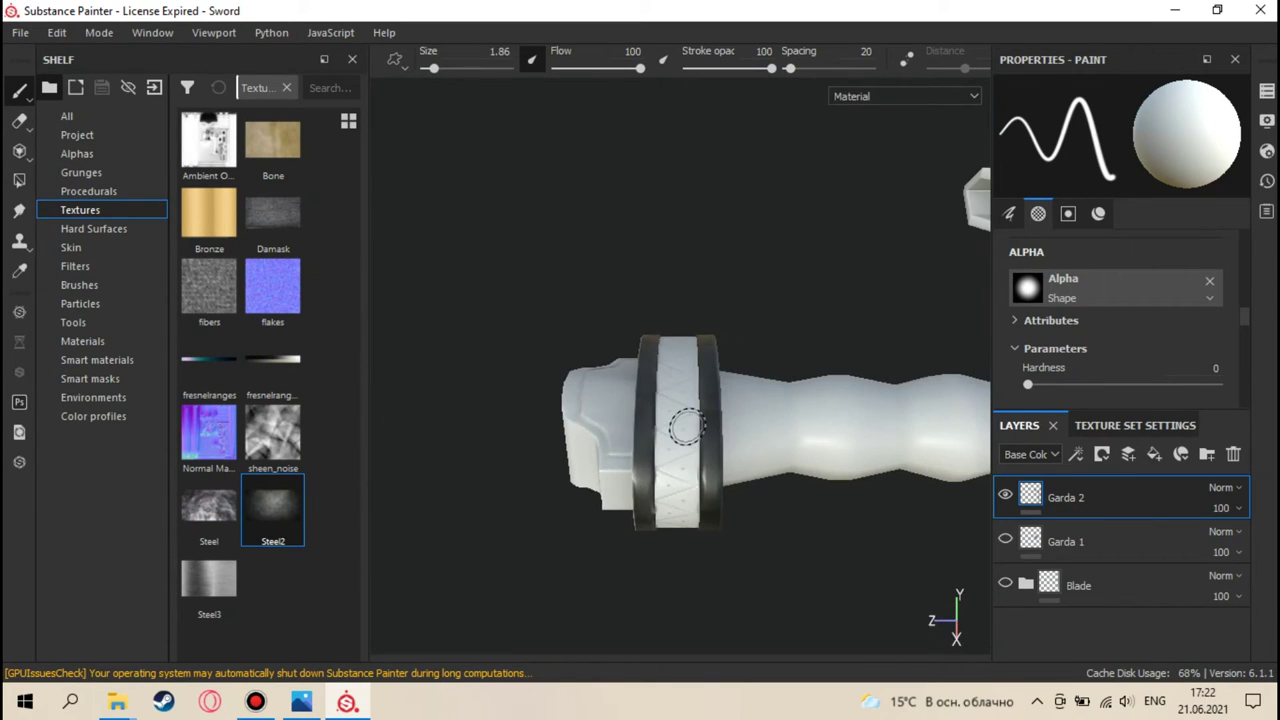
{"action": "key", "text": "F2"}
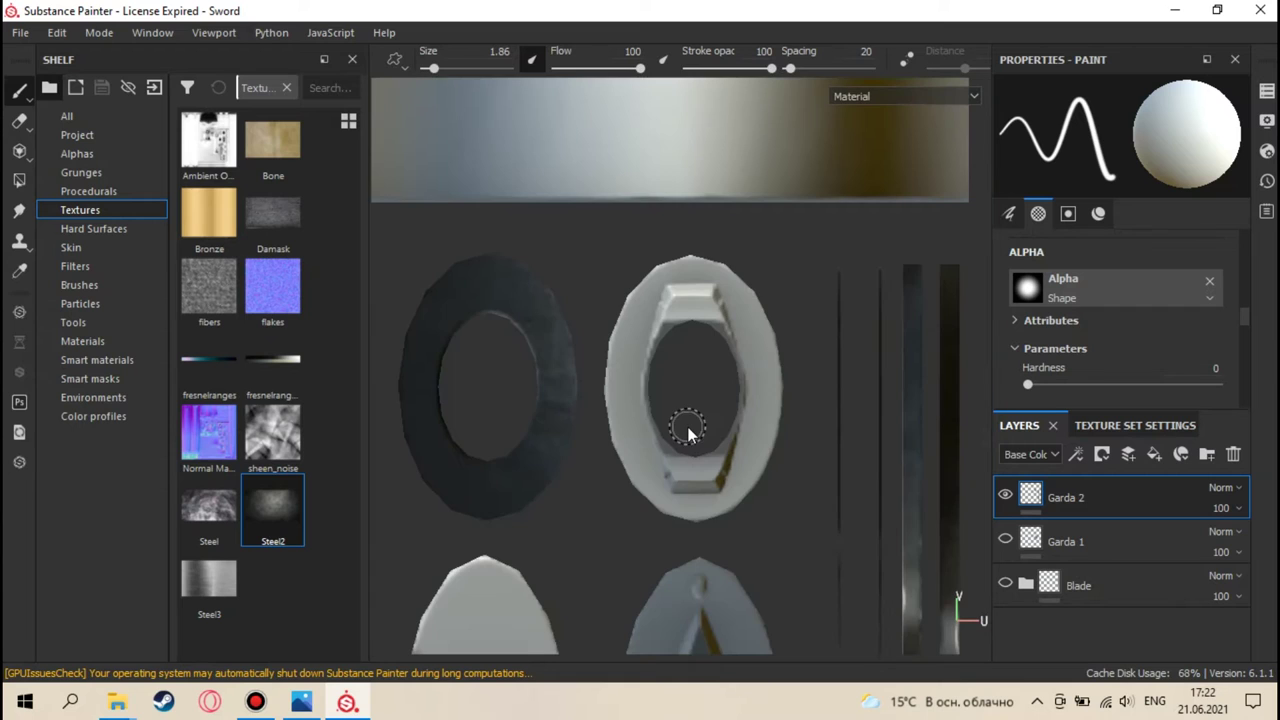
{"action": "left_click", "coordinate": [20, 181]}
{"action": "key", "text": "3"}
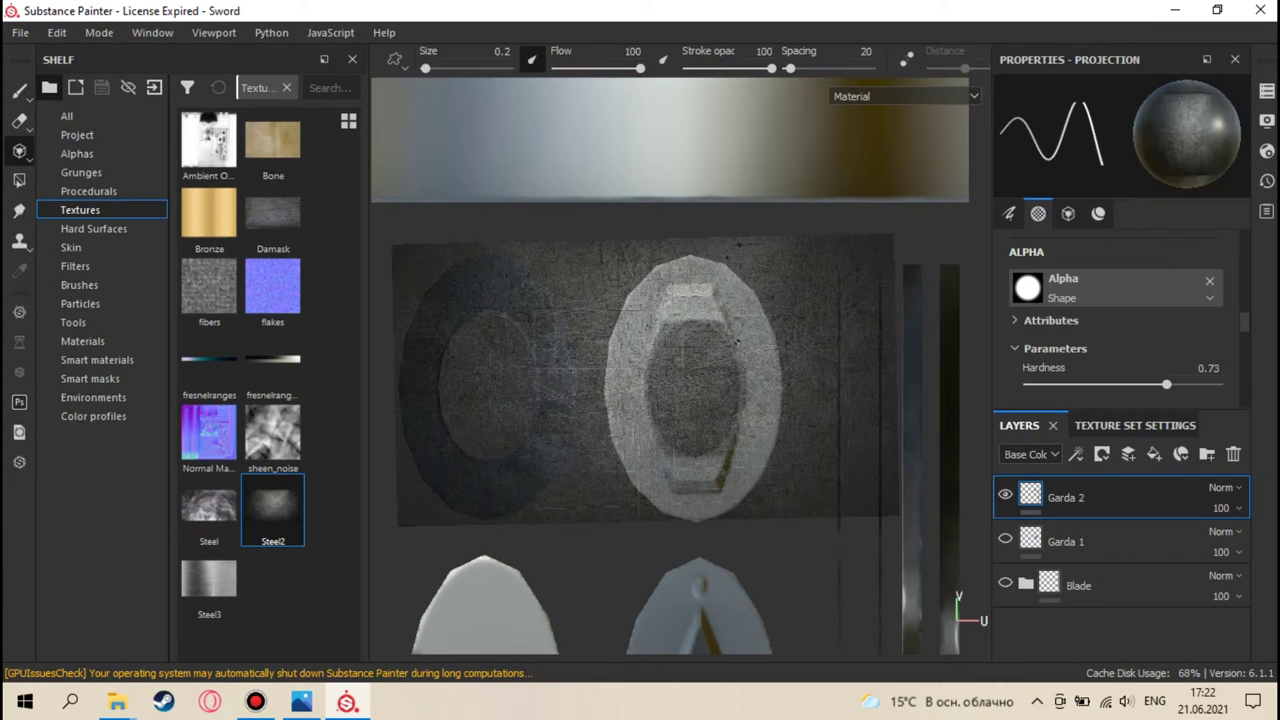
{"action": "middle_click_drag", "start_coordinate": [689, 334], "coordinate": [487, 334]}
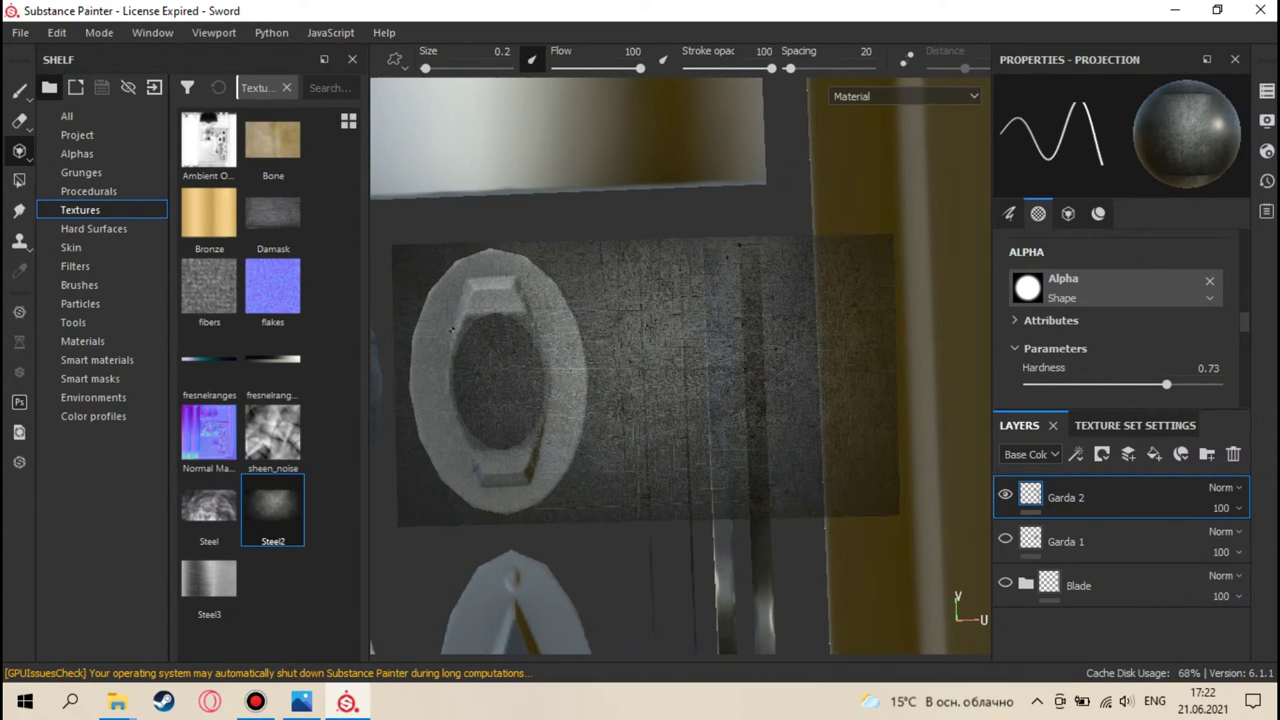
- Enlarge the brush to about 5, paint Steel2 over the guard's nut and ring, and return to 3D
{"action": "right_click_drag", "start_coordinate": [474, 292], "coordinate": [530, 292], "text": "ctrl"}
{"action": "left_click_drag", "start_coordinate": [473, 291], "coordinate": [528, 301]}
{"action": "mouse_move", "coordinate": [469, 270]}
{"action": "left_mouse_down"}
{"action": "mouse_move", "coordinate": [533, 307]}
{"action": "mouse_move", "coordinate": [566, 349]}
{"action": "mouse_move", "coordinate": [569, 414]}
{"action": "mouse_move", "coordinate": [543, 474]}
{"action": "mouse_move", "coordinate": [504, 482]}
{"action": "mouse_move", "coordinate": [470, 455]}
{"action": "mouse_move", "coordinate": [445, 353]}
{"action": "left_mouse_up"}
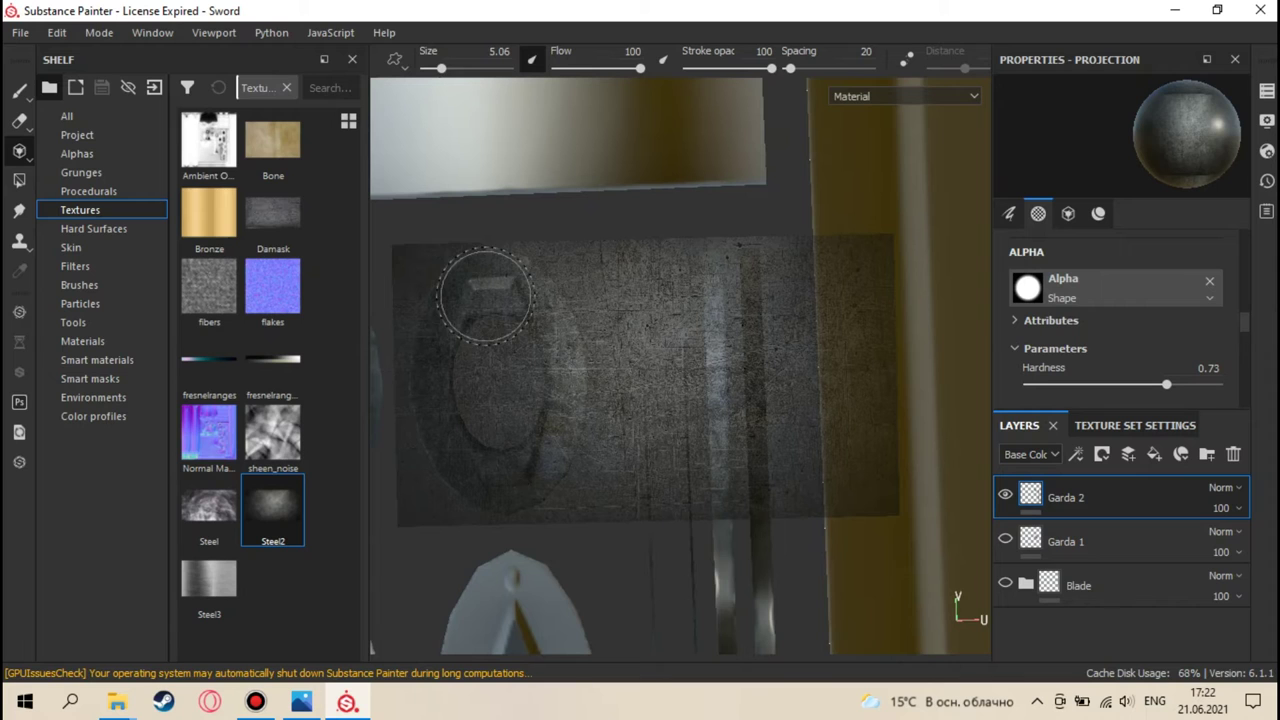
{"action": "key", "text": "F2"}
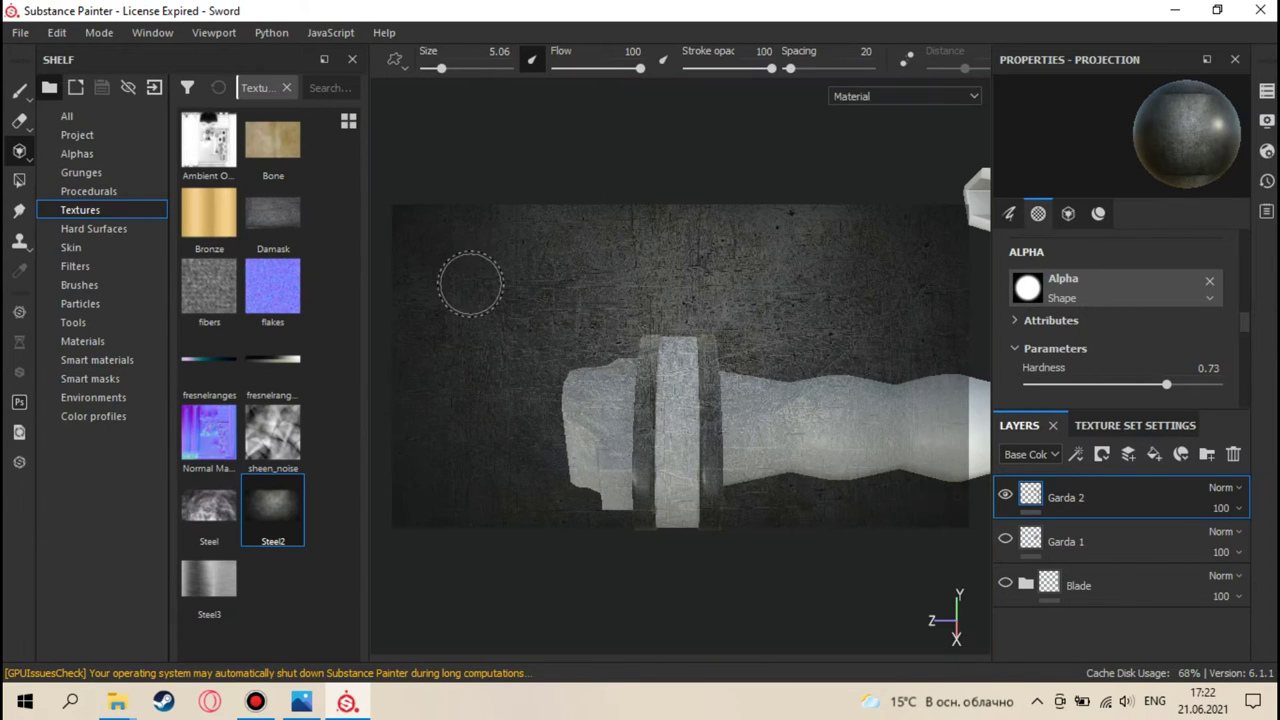
{"action": "left_click", "coordinate": [18, 95]}
{"action": "mouse_move", "coordinate": [514, 349]}
{"action": "left_mouse_down", "text": "alt"}
{"action": "mouse_move", "coordinate": [586, 463]}
{"action": "mouse_move", "coordinate": [642, 420]}
{"action": "mouse_move", "coordinate": [737, 300]}
{"action": "mouse_move", "coordinate": [751, 374]}
{"action": "left_mouse_up", "text": "alt"}
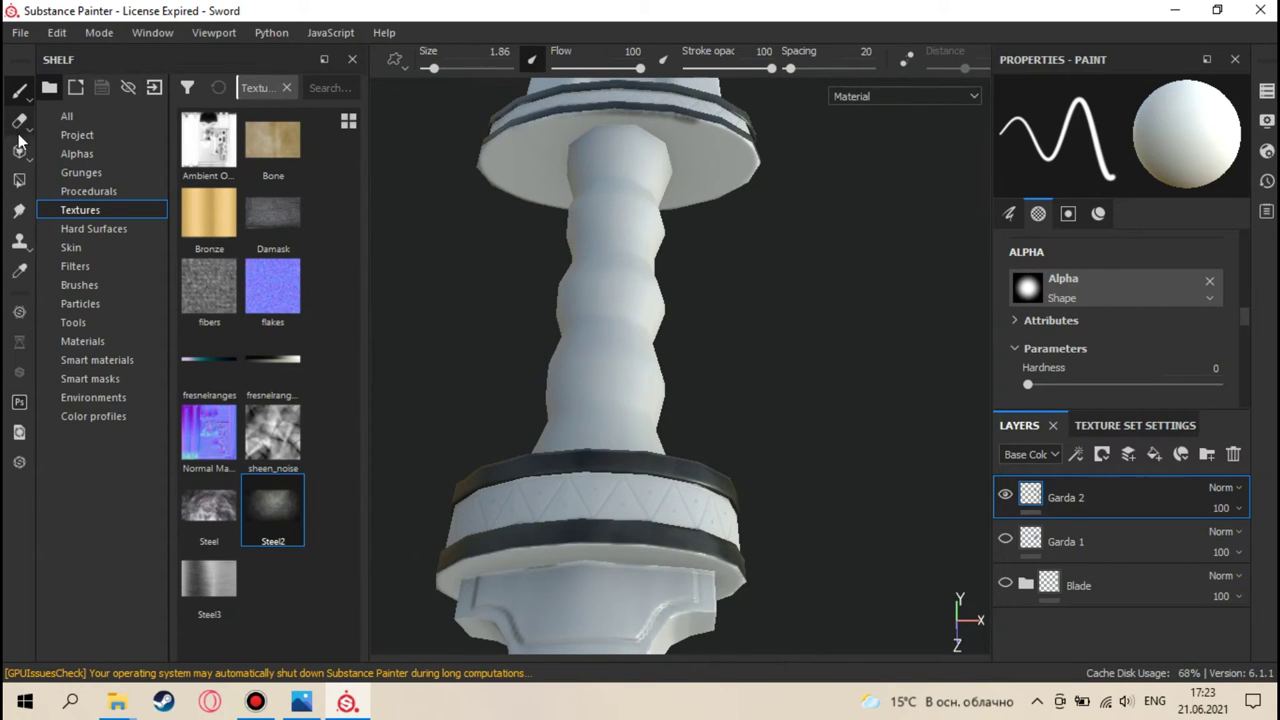
- Paint a test stroke on the dark left ring in UV view and undo it
{"action": "key", "text": "F3"}
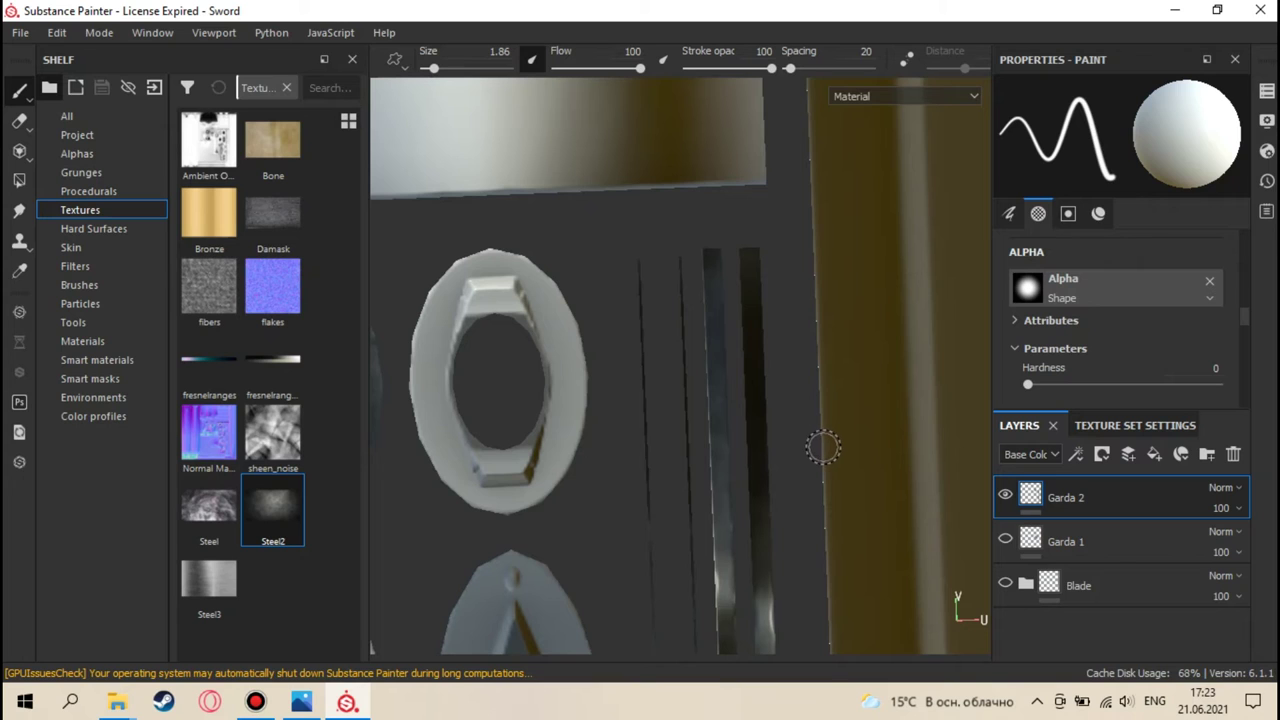
{"action": "left_click_drag", "start_coordinate": [823, 448], "coordinate": [751, 346], "text": "alt"}
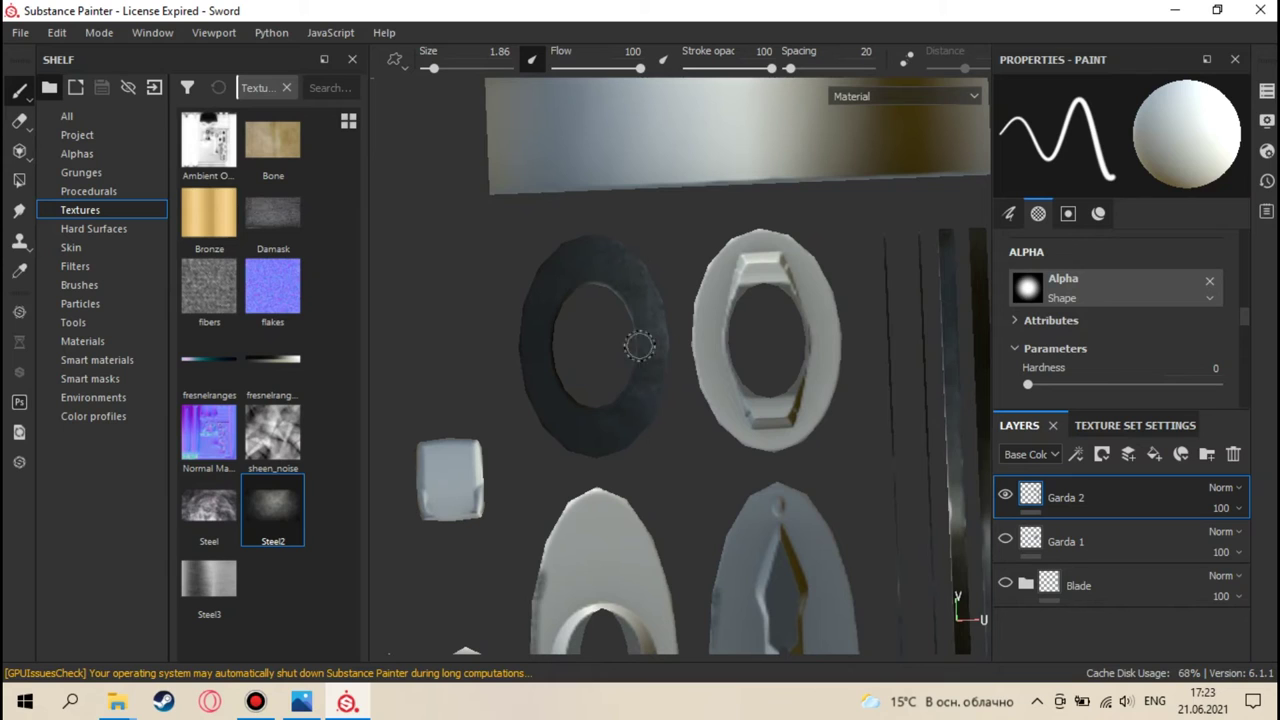
{"action": "left_click_drag", "start_coordinate": [572, 268], "coordinate": [591, 250]}
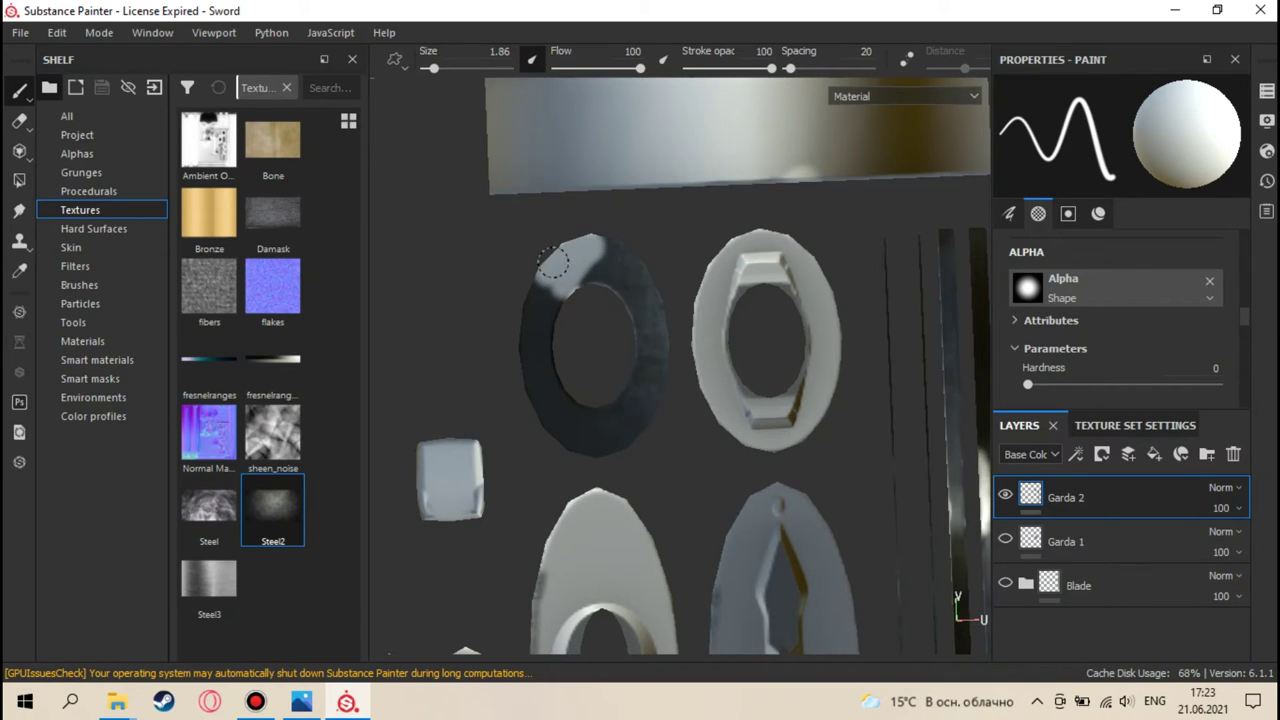
{"action": "key", "text": "ctrl+z"}
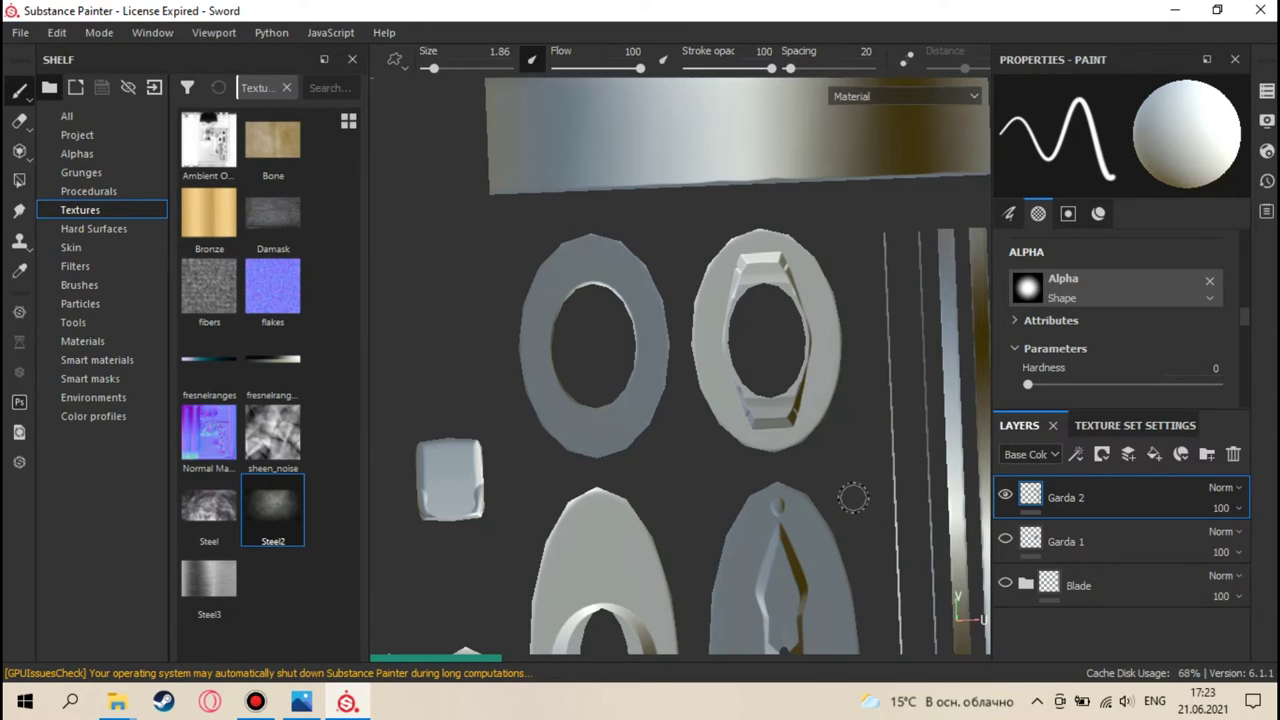
- Try texture set resolutions of 128 and then 512
{"action": "left_click", "coordinate": [1089, 428]}
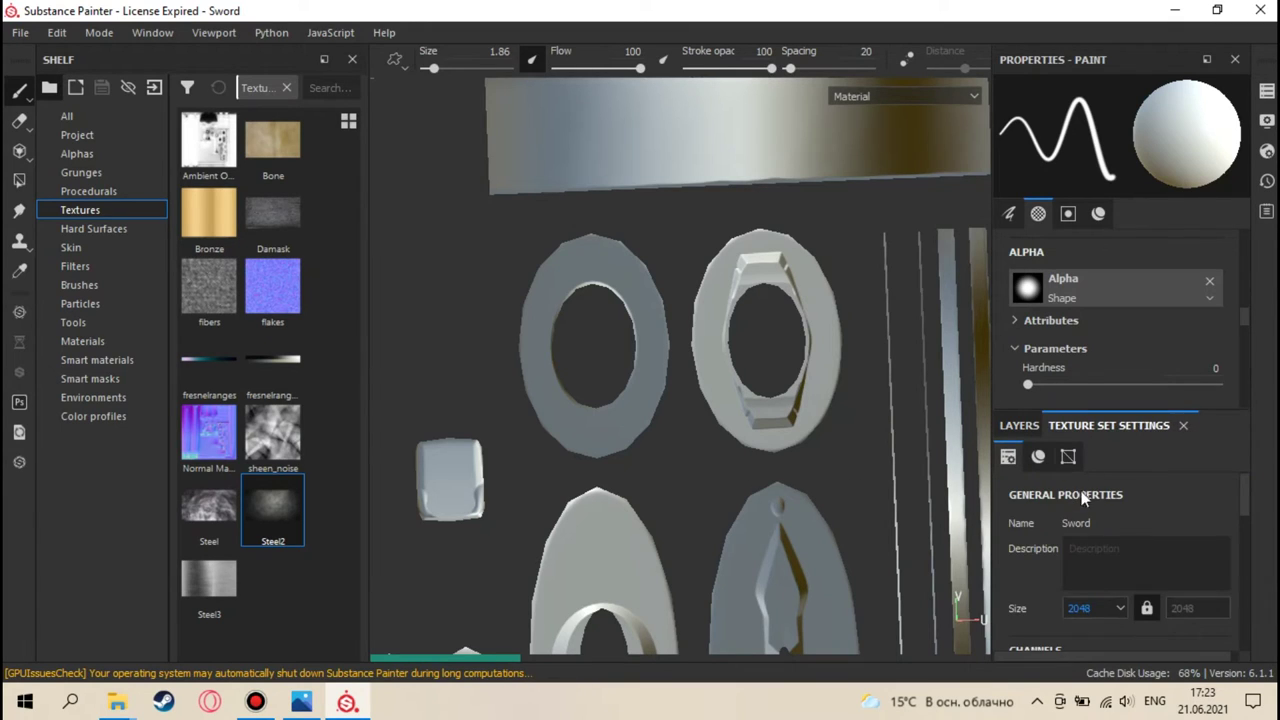
{"action": "left_click", "coordinate": [1095, 608]}
{"action": "left_click", "coordinate": [1090, 625]}
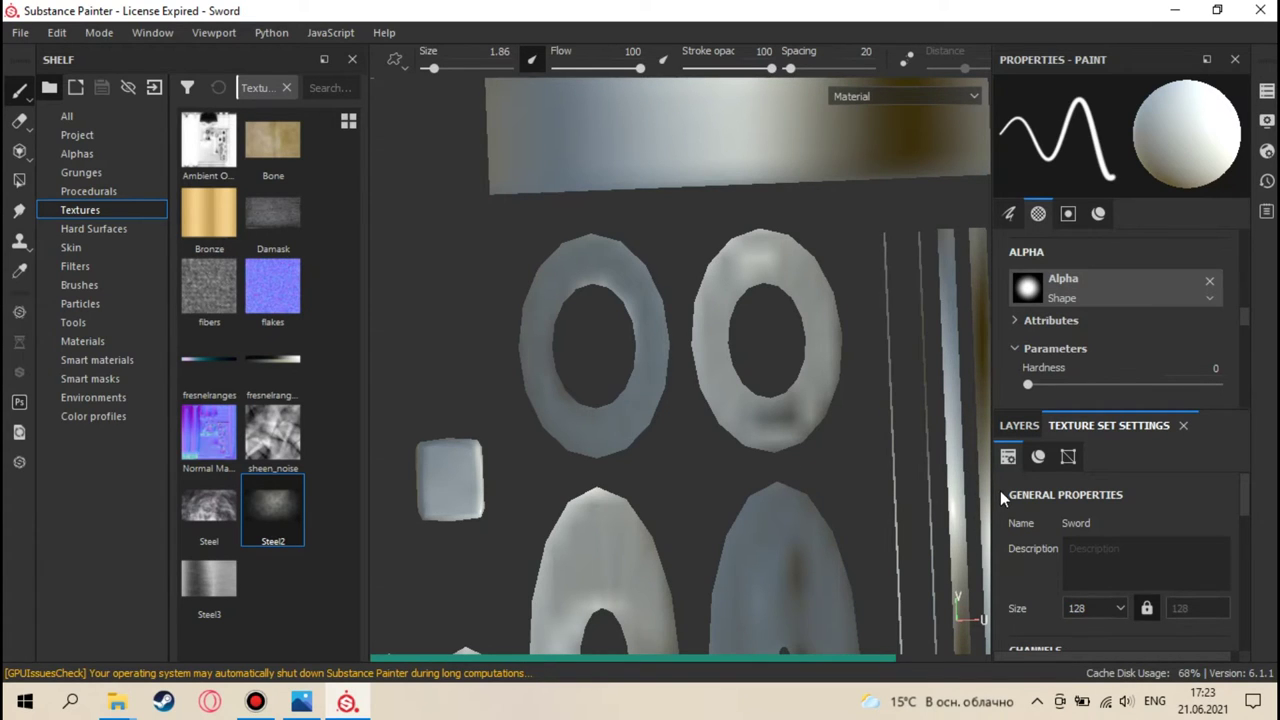
{"action": "left_click", "coordinate": [1086, 606]}
{"action": "left_click", "coordinate": [1093, 647]}
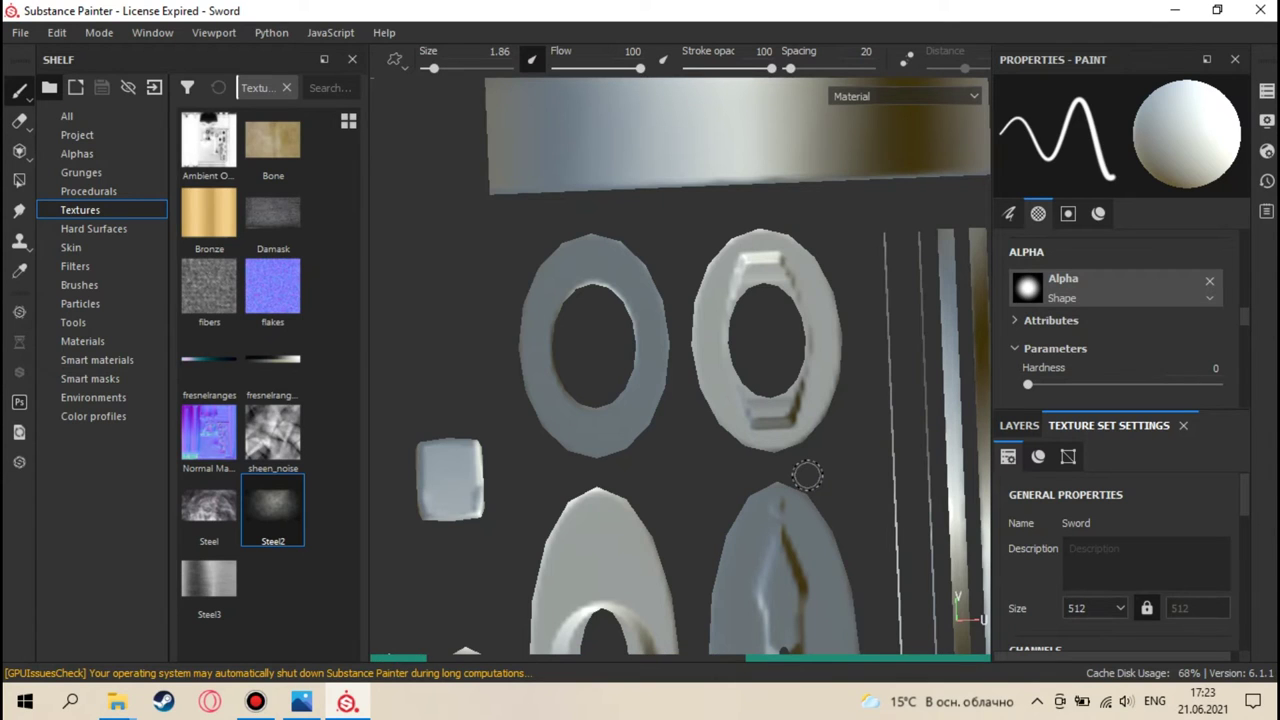
{"action": "key", "text": "F2"}
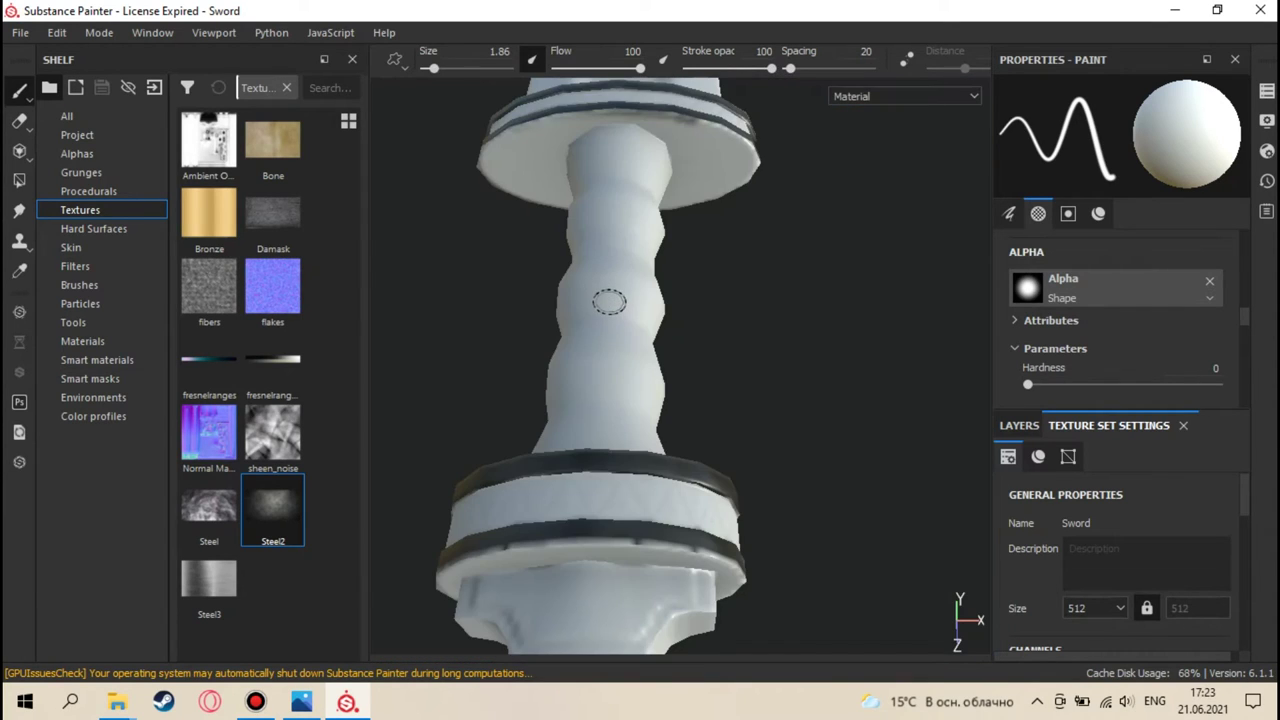
{"action": "key", "text": "F3"}
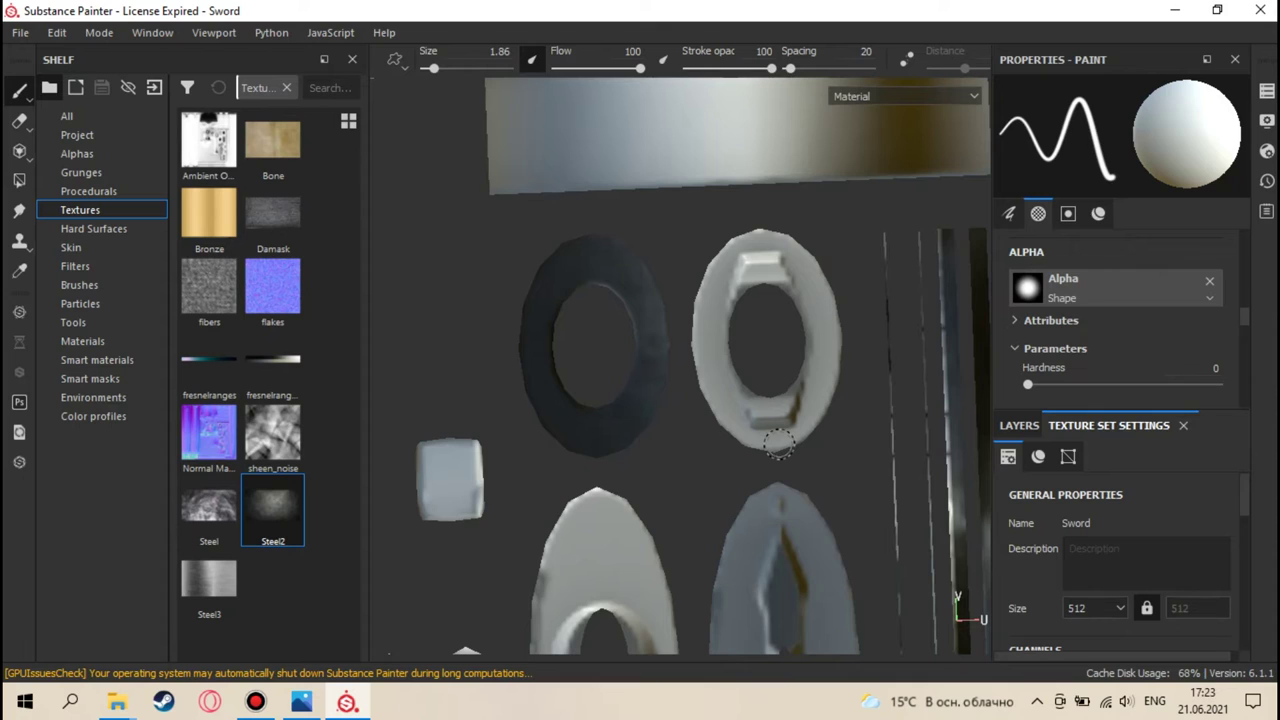
- Undo back to remove the dark steel patch, set resolution to 1024, and show the layers
{"action": "key", "text": "ctrl+z"}
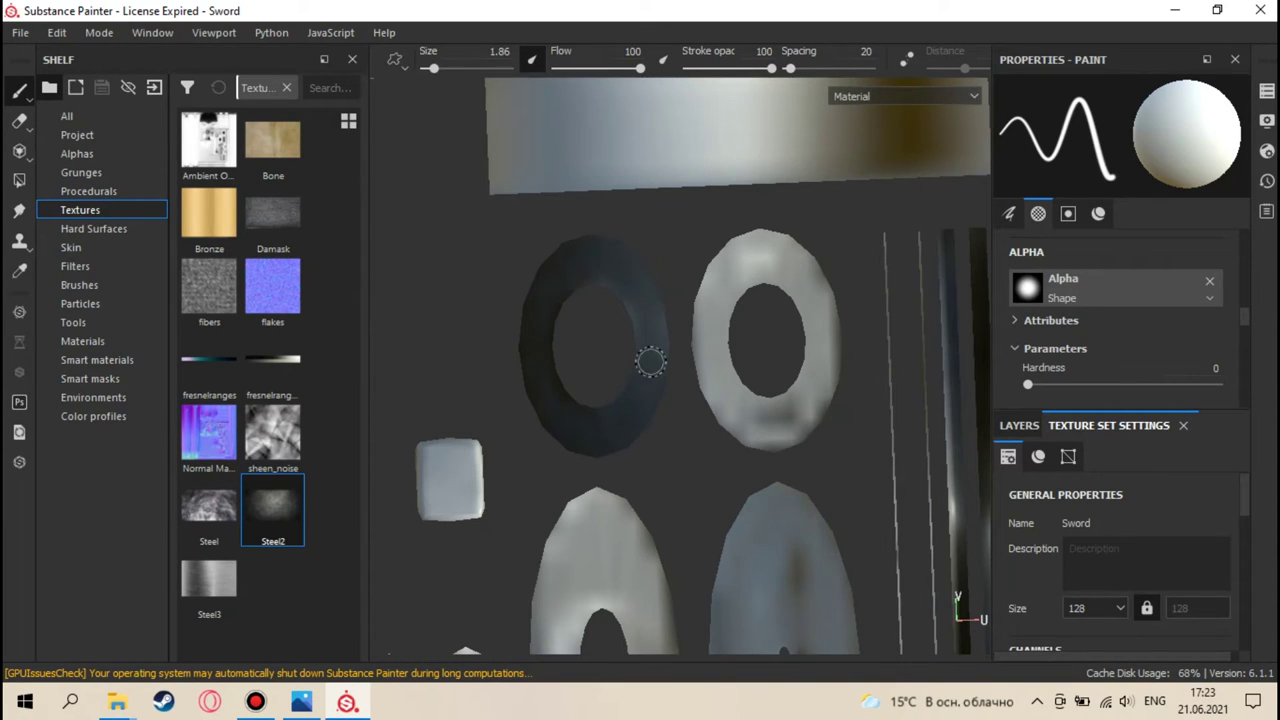
{"action": "key", "text": "ctrl+z"}
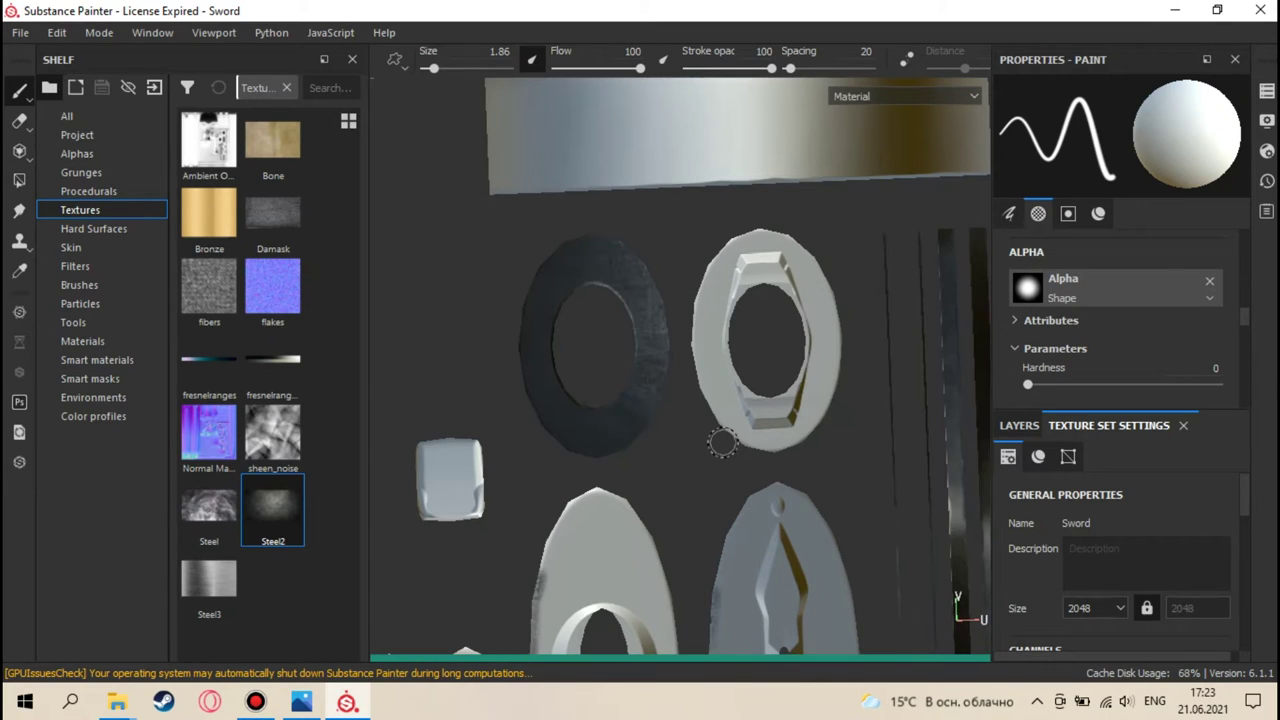
{"action": "key", "text": "ctrl"}
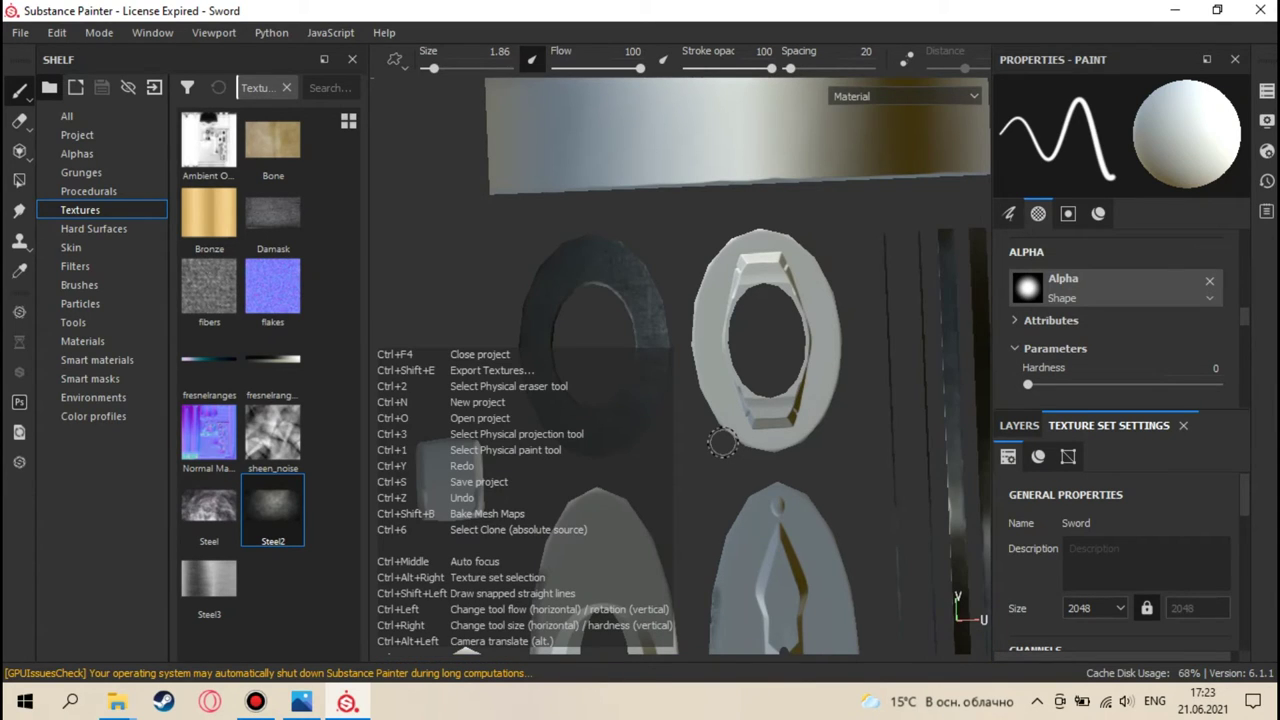
{"action": "key", "text": "ctrl+z"}
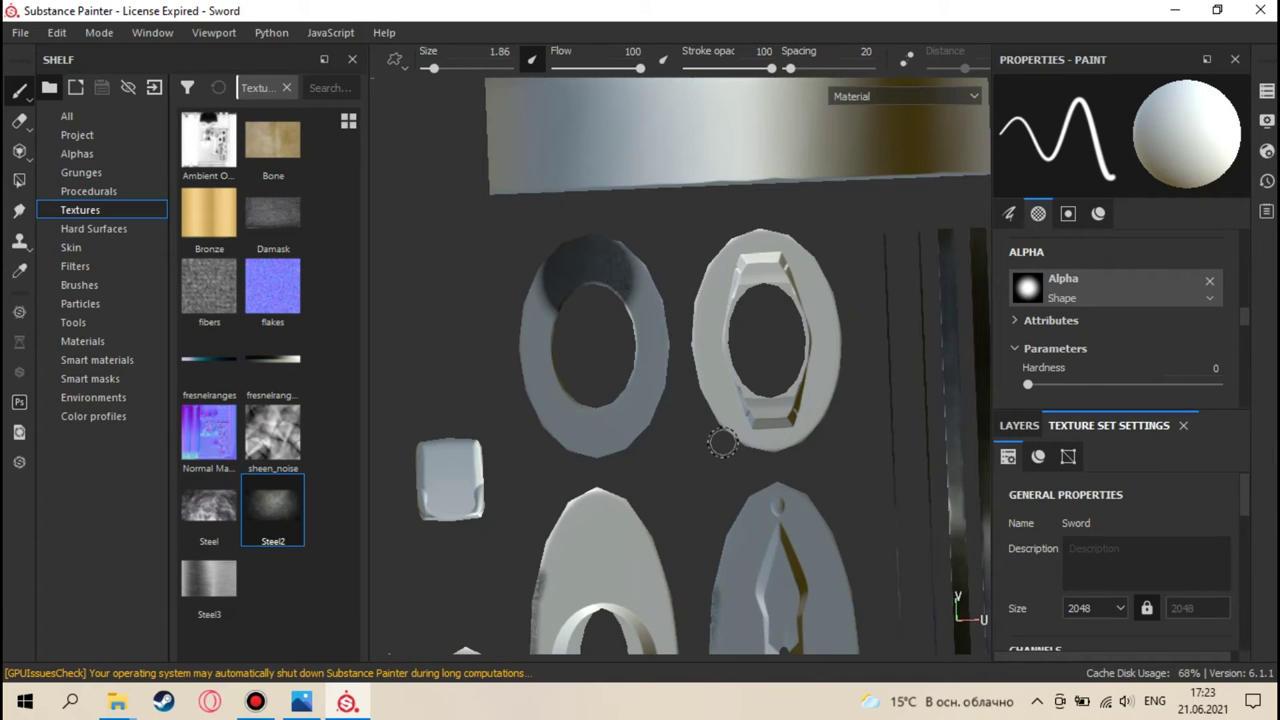
{"action": "key", "text": "ctrl+z"}
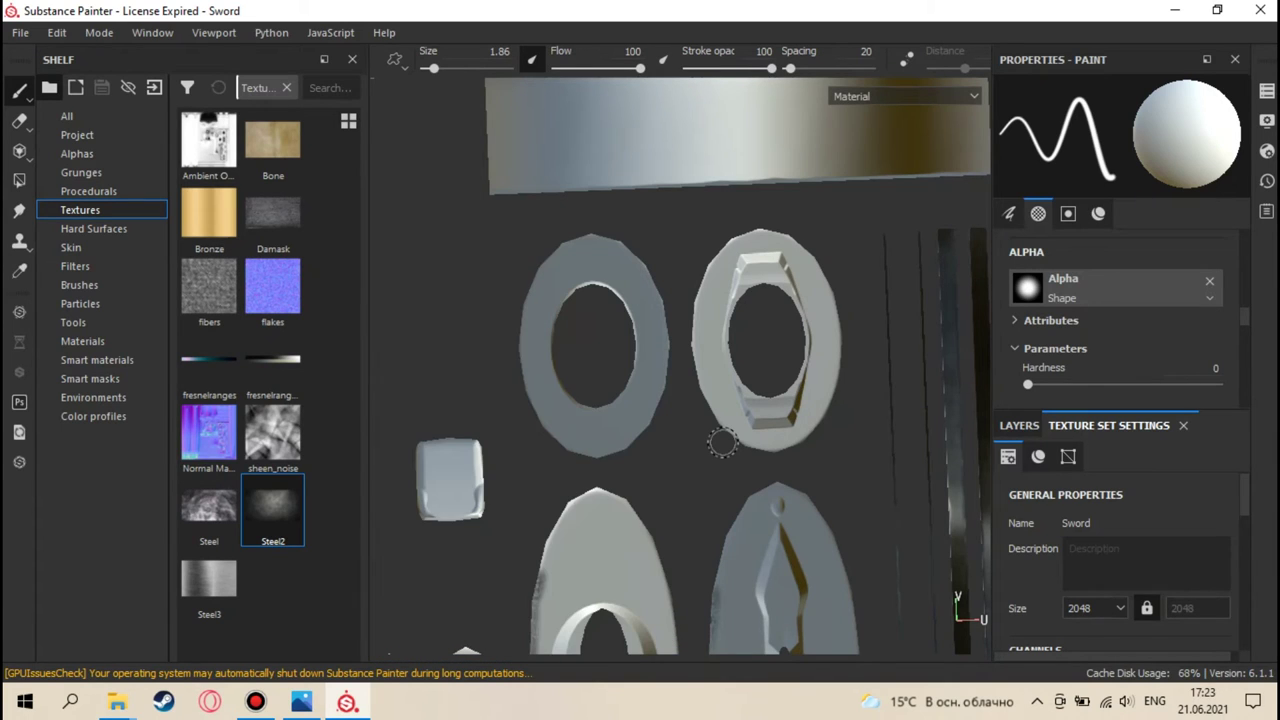
{"action": "left_click", "coordinate": [1112, 608]}
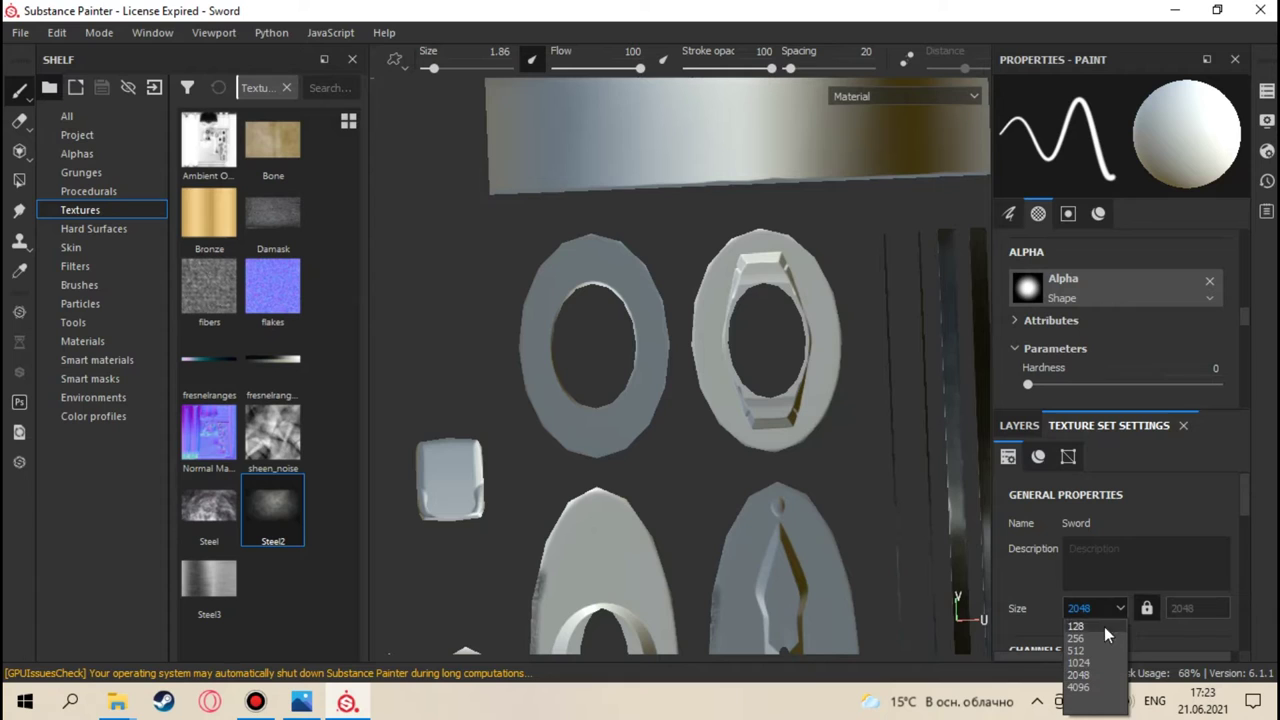
{"action": "left_click", "coordinate": [1085, 663]}
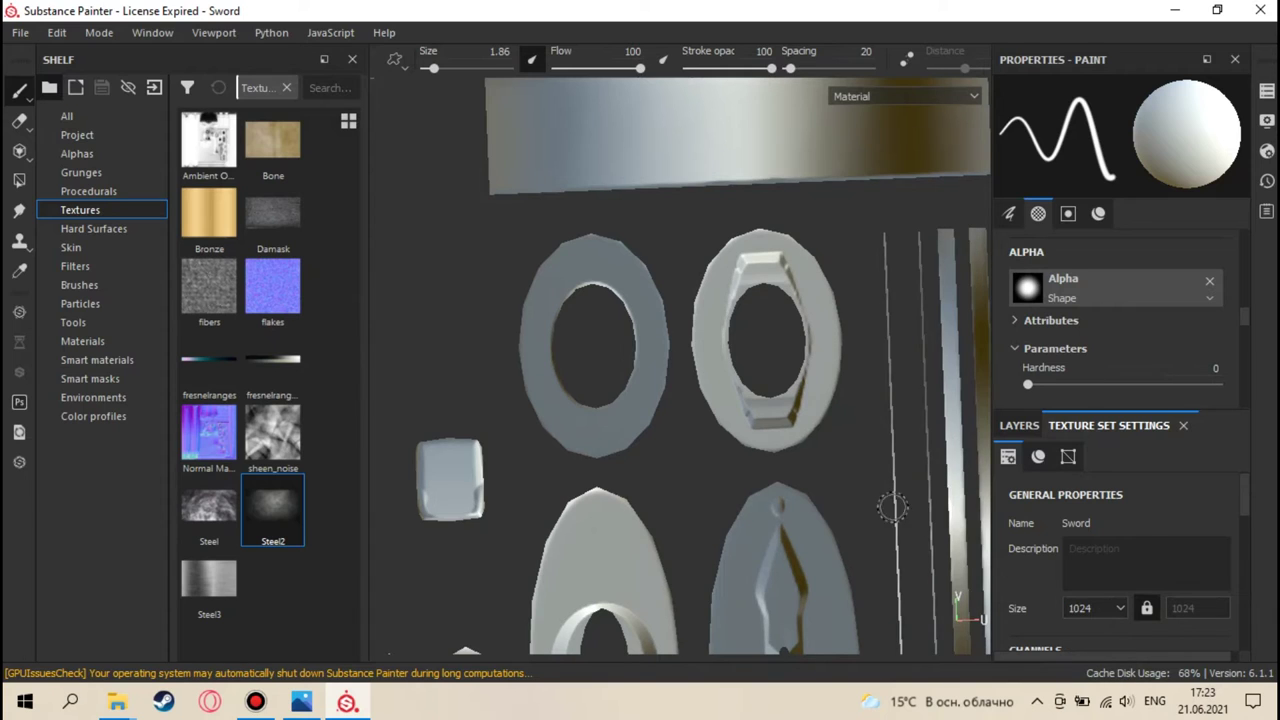
{"action": "left_click", "coordinate": [1020, 426]}
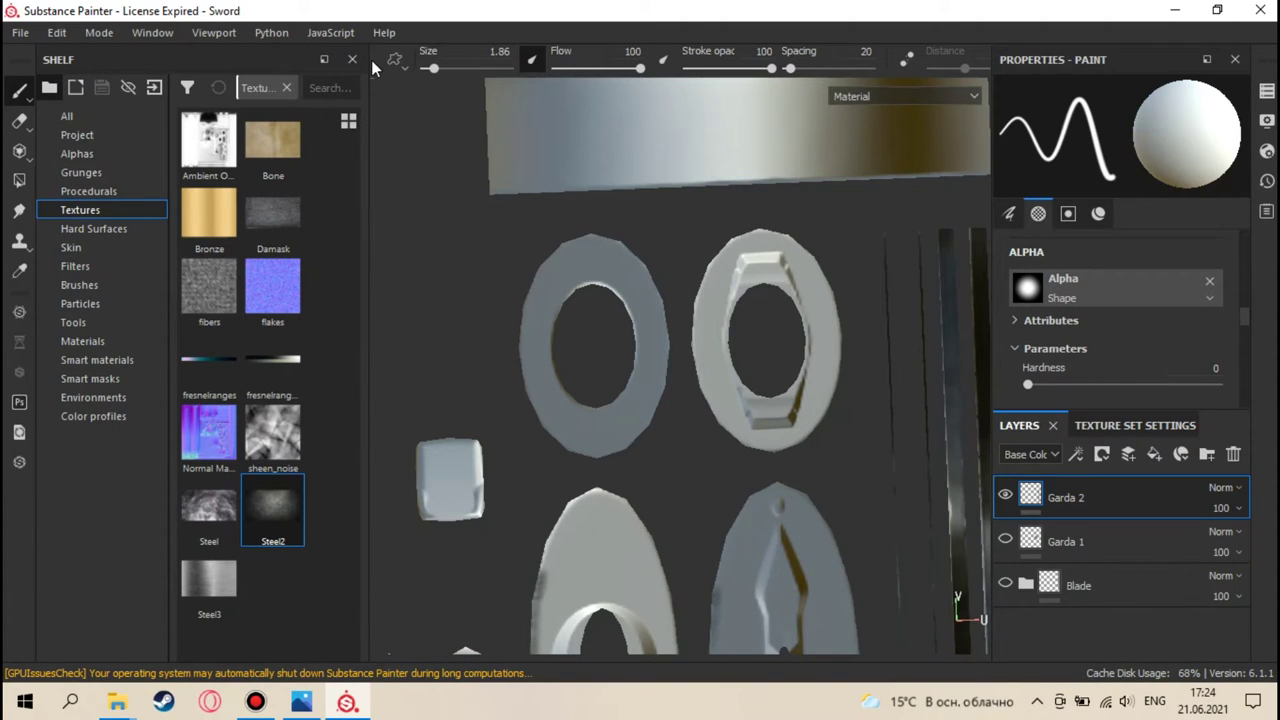
- Return to the 3D view and make the Garda 1 layer visible
{"action": "scroll", "coordinate": [541, 357], "scroll_direction": "down", "scroll_amount": 1}
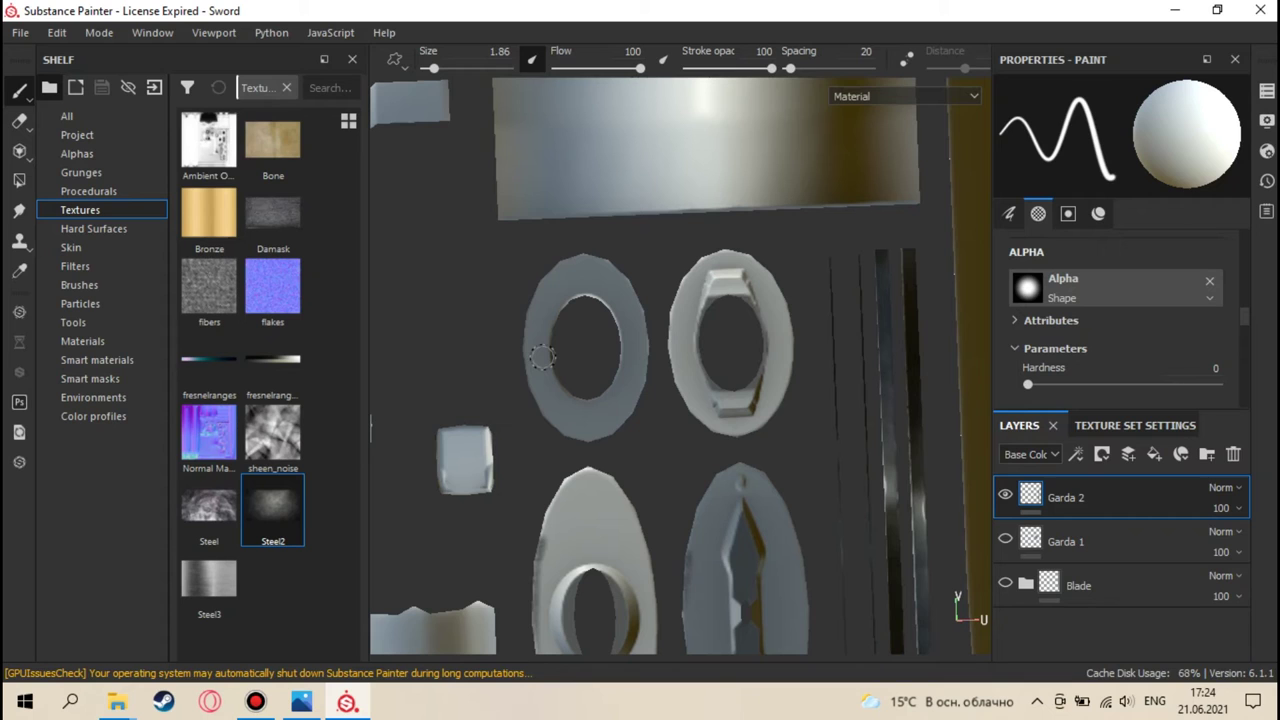
{"action": "key", "text": "F2"}
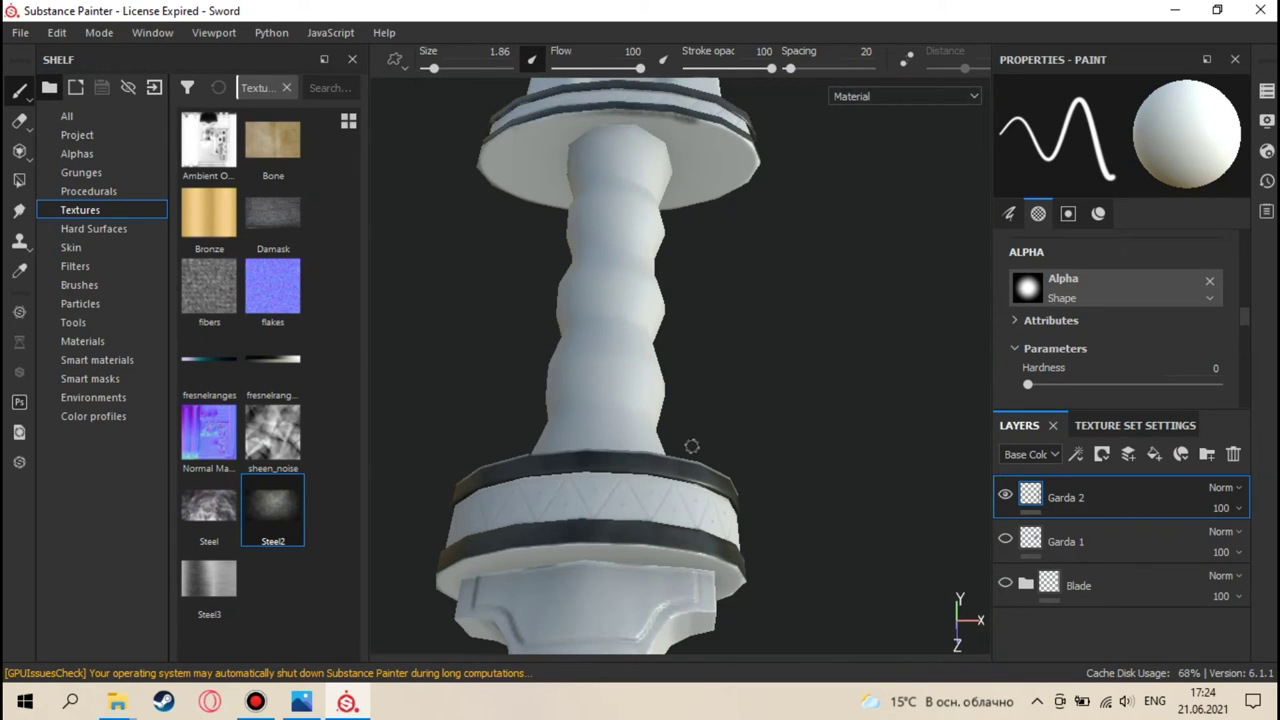
{"action": "left_click", "coordinate": [1005, 540]}
{"action": "mouse_move", "coordinate": [908, 398]}
{"action": "left_mouse_down", "text": "alt"}
{"action": "mouse_move", "coordinate": [894, 374]}
{"action": "mouse_move", "coordinate": [795, 310]}
{"action": "mouse_move", "coordinate": [731, 306]}
{"action": "mouse_move", "coordinate": [800, 308]}
{"action": "mouse_move", "coordinate": [706, 305]}
{"action": "mouse_move", "coordinate": [609, 457]}
{"action": "mouse_move", "coordinate": [932, 386]}
{"action": "mouse_move", "coordinate": [877, 357]}
{"action": "mouse_move", "coordinate": [706, 434]}
{"action": "left_mouse_up", "text": "alt"}
- Zoom in on the grip, add a new top layer Garda 22, and start renaming it
{"action": "scroll", "coordinate": [655, 405], "scroll_direction": "up", "scroll_amount": 2}
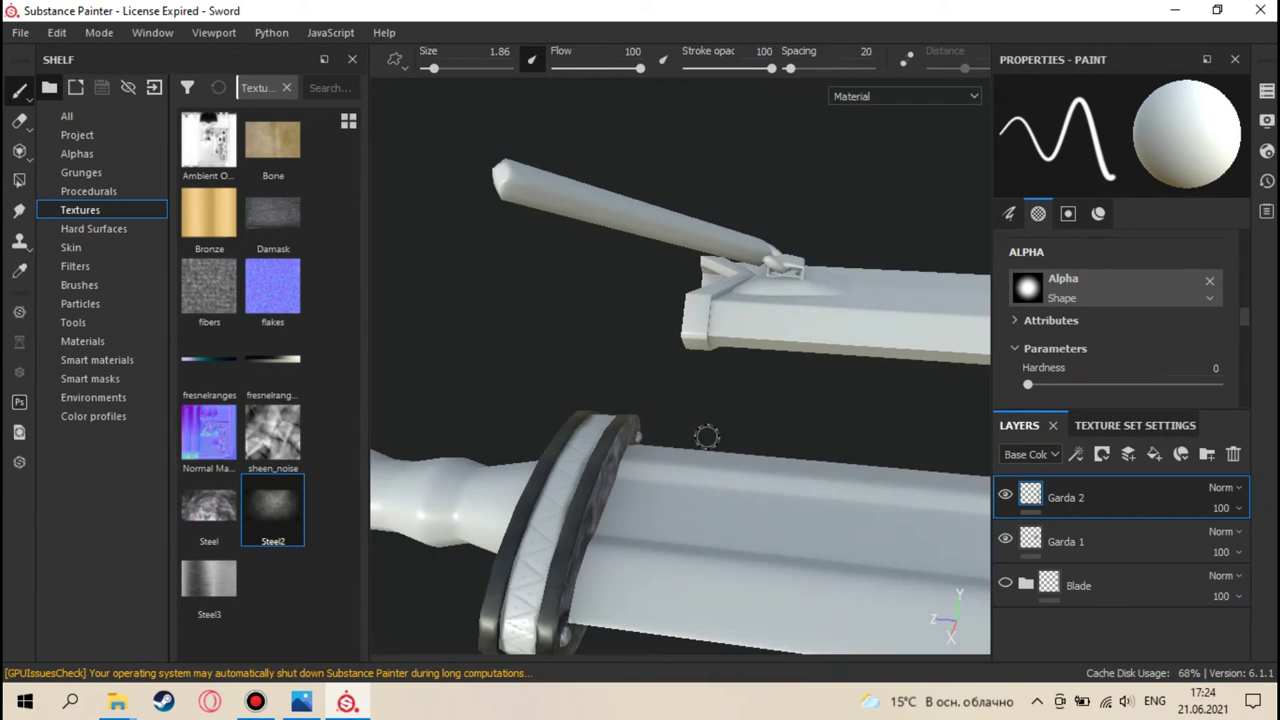
{"action": "middle_click_drag", "start_coordinate": [706, 434], "coordinate": [930, 400], "text": "alt"}
{"action": "mouse_move", "coordinate": [930, 400]}
{"action": "left_mouse_down", "text": "alt"}
{"action": "mouse_move", "coordinate": [714, 391]}
{"action": "mouse_move", "coordinate": [931, 414]}
{"action": "mouse_move", "coordinate": [913, 408]}
{"action": "left_mouse_up", "text": "alt"}
{"action": "scroll", "coordinate": [958, 433], "scroll_direction": "up", "scroll_amount": 3}
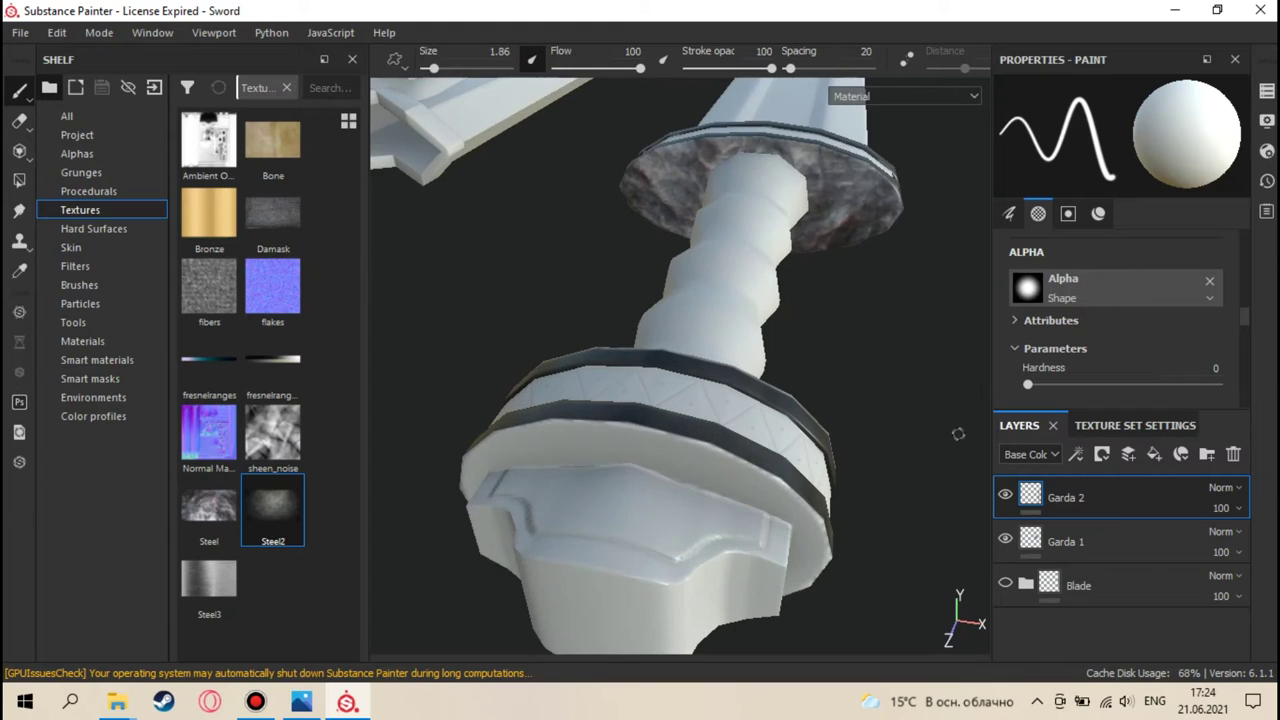
{"action": "left_click", "coordinate": [1126, 454]}
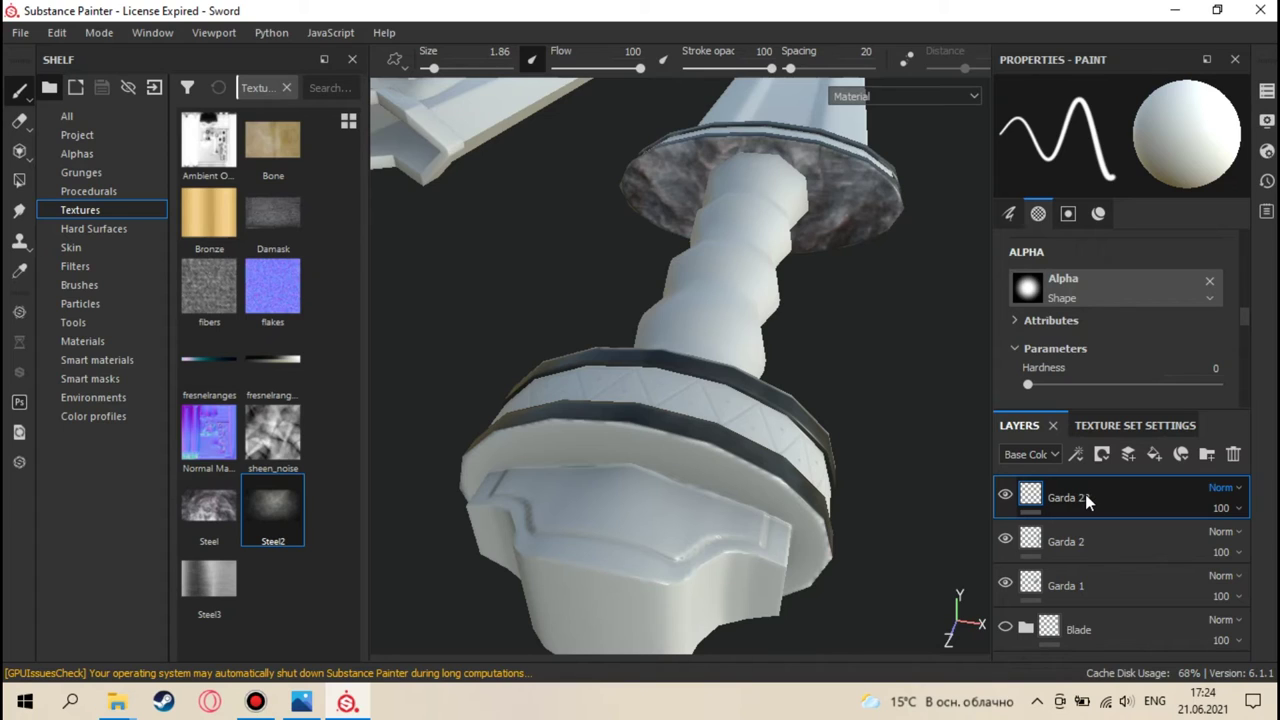
{"action": "double_click", "coordinate": [1085, 496]}
- Confirm the layer name Garda 22 and frame the 2D UV layout in the view
{"action": "type", "text": "2"}
{"action": "key", "text": "Return"}
{"action": "key", "text": "F3"}
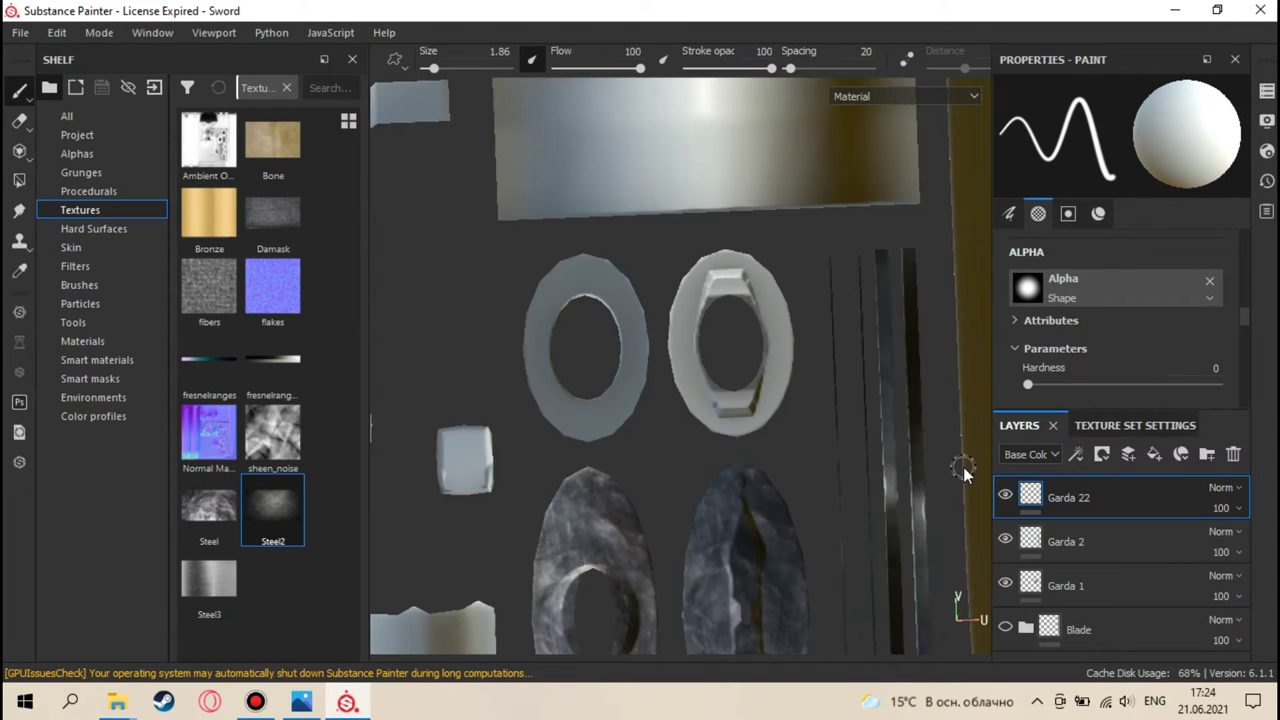
{"action": "left_click_drag", "start_coordinate": [813, 389], "coordinate": [790, 373], "text": "alt"}
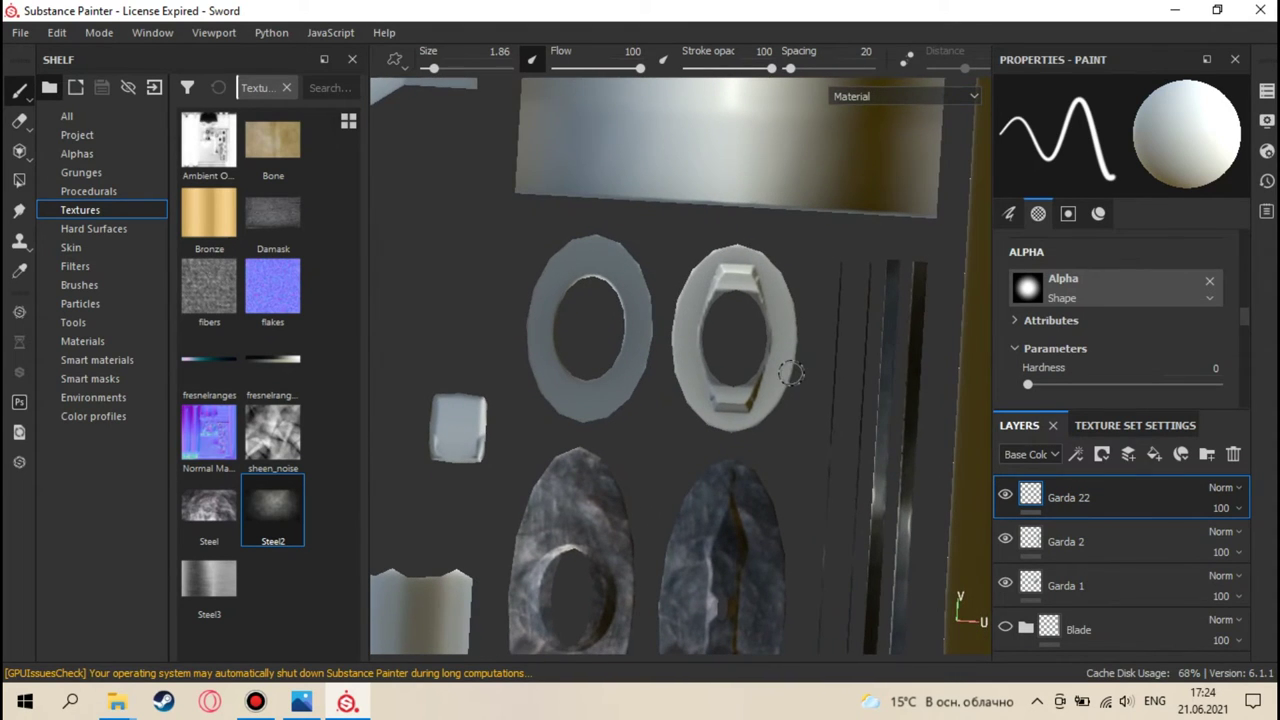
{"action": "right_click", "coordinate": [1031, 492]}
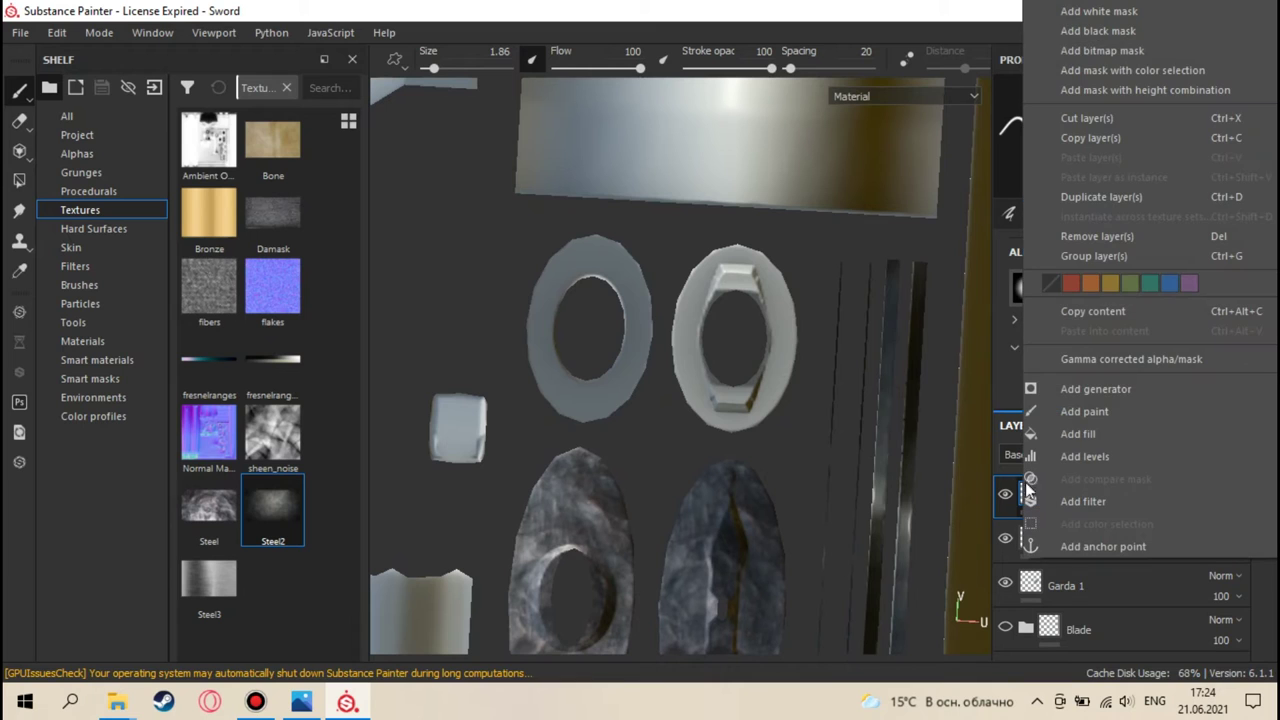
{"action": "left_click", "coordinate": [659, 268]}
{"action": "key", "text": "f"}
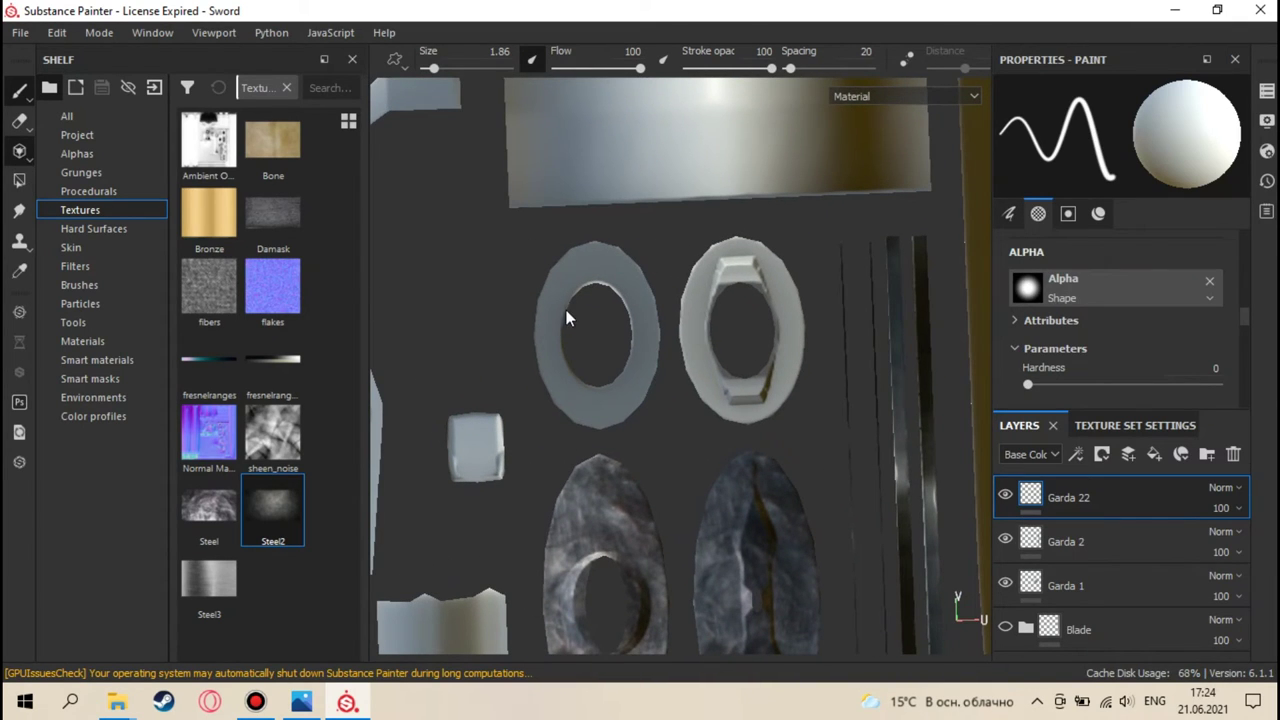
- Project Steel2 onto the guard ring with a smaller projection and half-size brush
{"action": "key", "text": "3"}
{"action": "scroll", "coordinate": [566, 343], "scroll_direction": "up", "scroll_amount": 3}
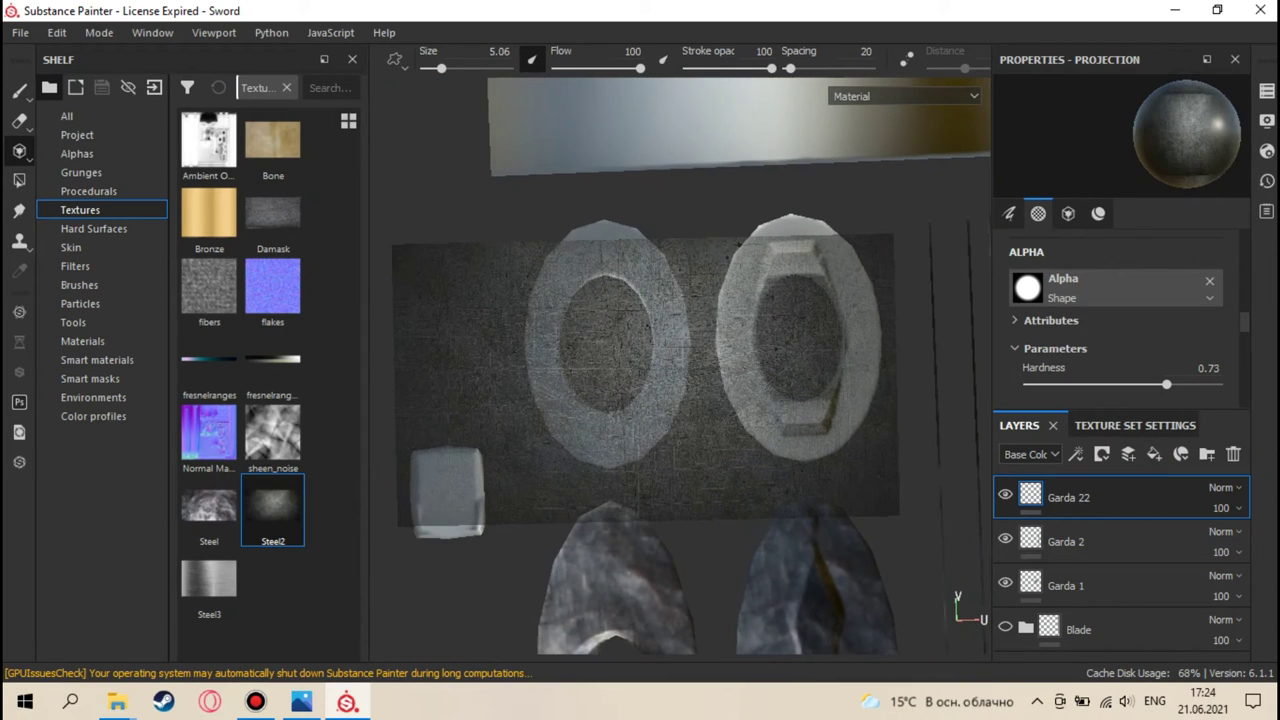
{"action": "scroll", "coordinate": [575, 400], "scroll_direction": "up", "scroll_amount": 1}
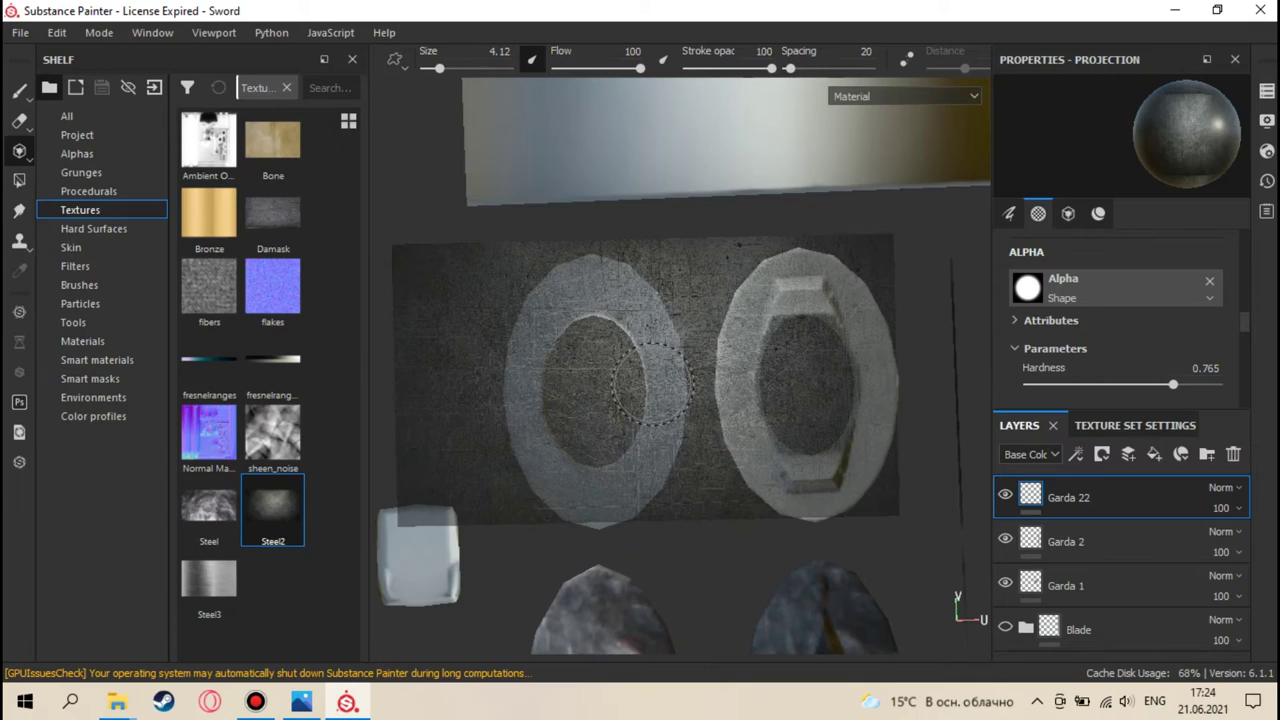
{"action": "key", "text": "s"}
{"action": "right_click_drag", "start_coordinate": [638, 381], "coordinate": [625, 337]}
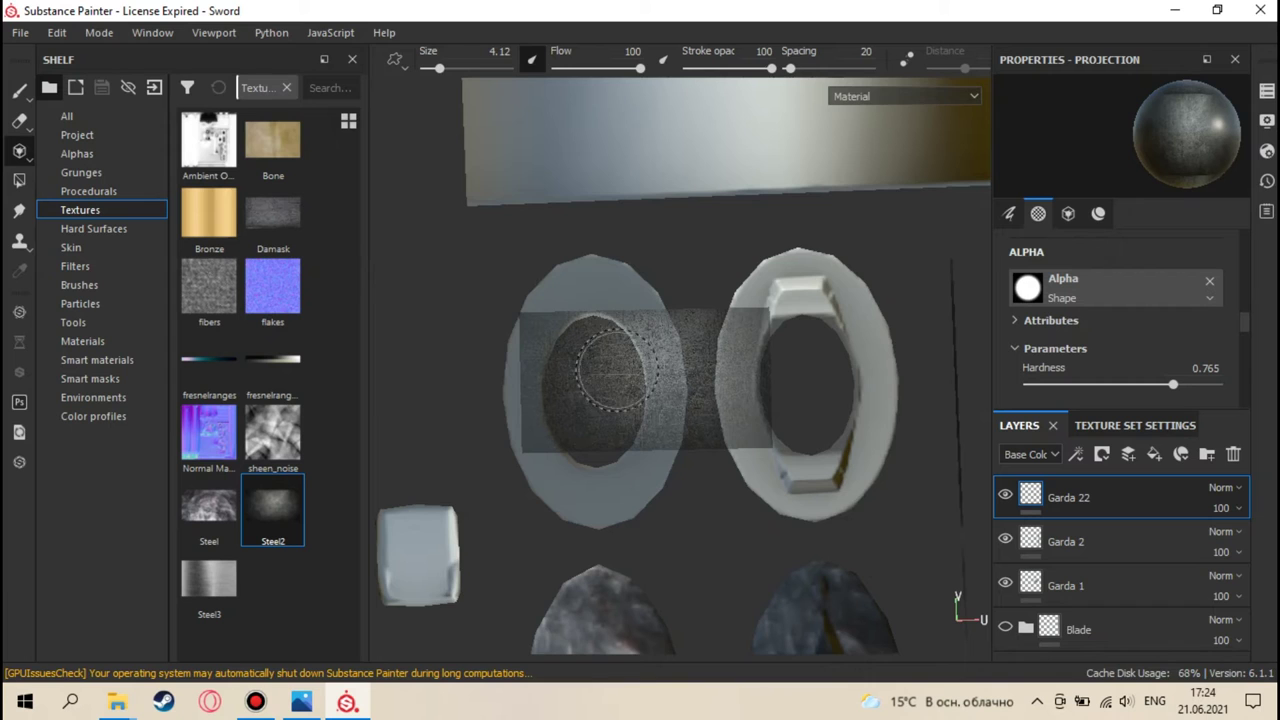
{"action": "left_click_drag", "start_coordinate": [615, 370], "coordinate": [630, 475], "text": "alt"}
{"action": "right_click_drag", "start_coordinate": [630, 475], "coordinate": [540, 390], "text": "ctrl"}
{"action": "mouse_move", "coordinate": [540, 390]}
{"action": "left_mouse_down", "text": "alt"}
{"action": "mouse_move", "coordinate": [543, 493]}
{"action": "mouse_move", "coordinate": [551, 403]}
{"action": "mouse_move", "coordinate": [560, 420]}
{"action": "mouse_move", "coordinate": [550, 405]}
{"action": "mouse_move", "coordinate": [600, 374]}
{"action": "mouse_move", "coordinate": [529, 363]}
{"action": "mouse_move", "coordinate": [571, 414]}
{"action": "mouse_move", "coordinate": [571, 323]}
{"action": "mouse_move", "coordinate": [571, 431]}
{"action": "mouse_move", "coordinate": [539, 351]}
{"action": "mouse_move", "coordinate": [556, 355]}
{"action": "left_mouse_up", "text": "alt"}
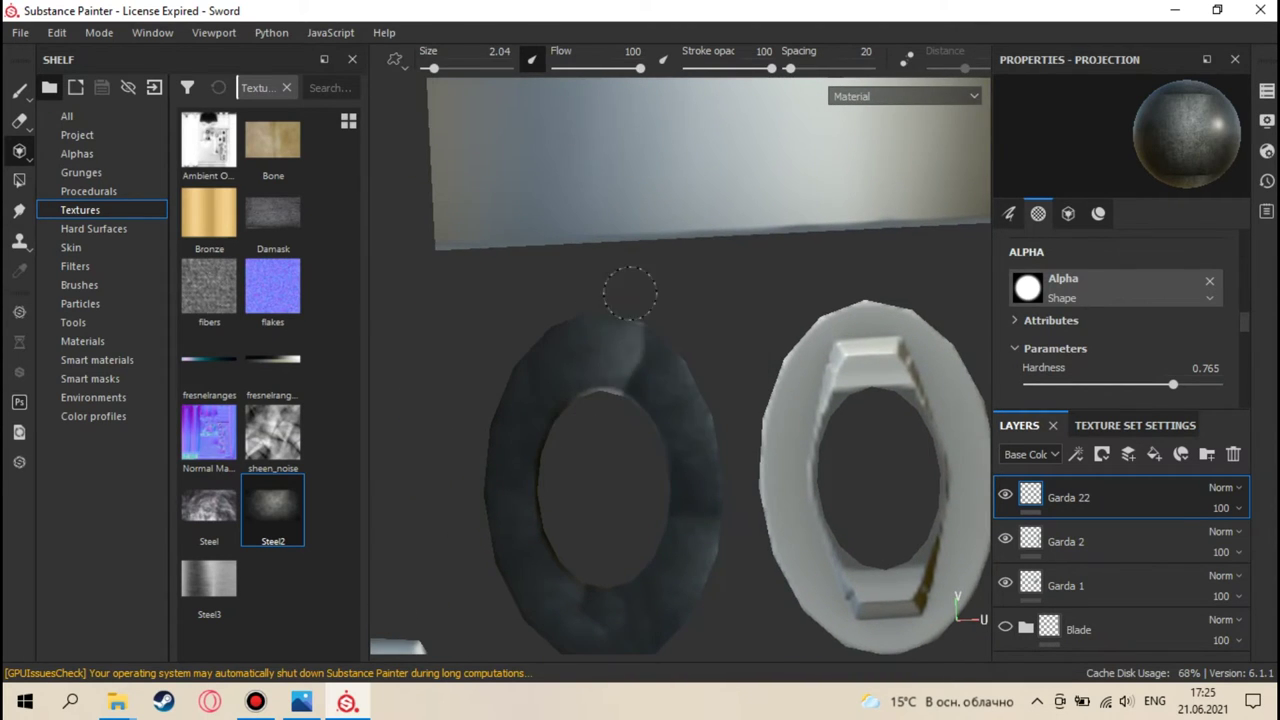
{"action": "left_click_drag", "start_coordinate": [629, 293], "coordinate": [565, 341], "text": "alt"}
{"action": "mouse_move", "coordinate": [540, 408]}
{"action": "left_mouse_down", "text": "alt"}
{"action": "mouse_move", "coordinate": [551, 414]}
{"action": "mouse_move", "coordinate": [537, 363]}
{"action": "mouse_move", "coordinate": [551, 428]}
{"action": "mouse_move", "coordinate": [808, 451]}
{"action": "left_mouse_up", "text": "alt"}
- Set the Sword texture set size to 2048 after trying 4096 and 1024
{"action": "key", "text": "1"}
{"action": "left_click", "coordinate": [1108, 425]}
{"action": "left_click", "coordinate": [1090, 605]}
{"action": "left_click", "coordinate": [1088, 711]}
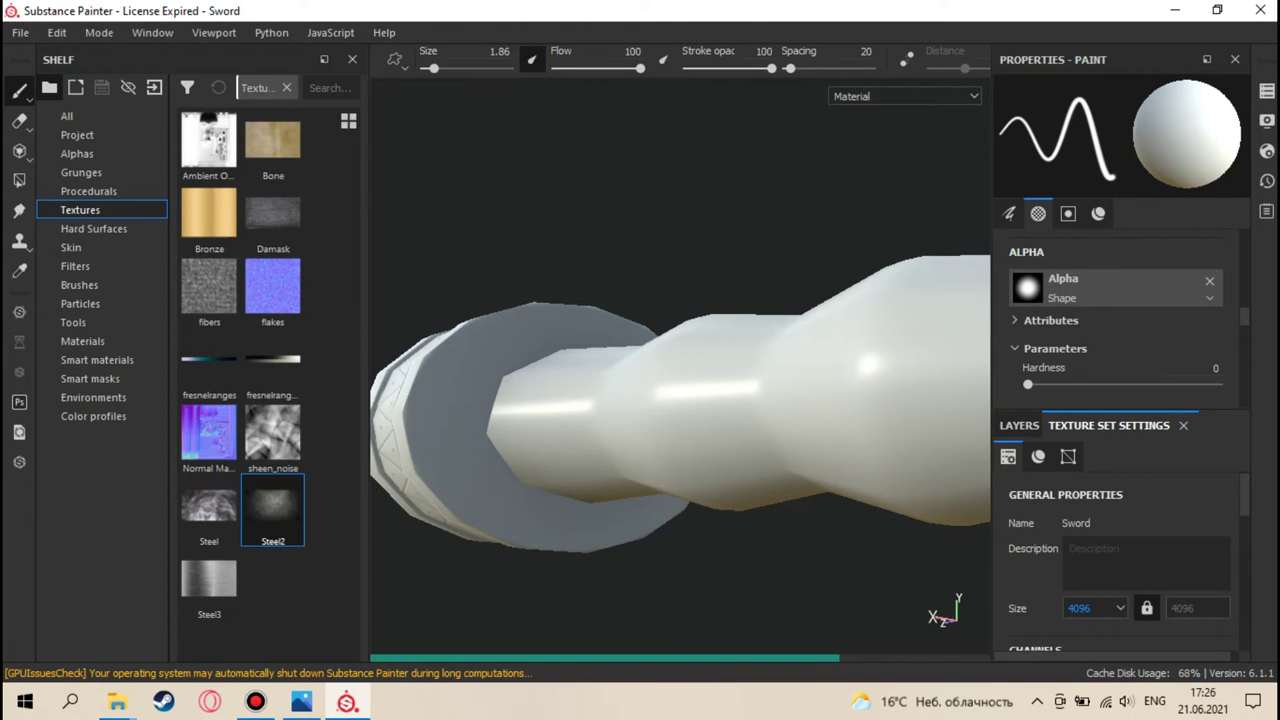
{"action": "mouse_move", "coordinate": [500, 360]}
{"action": "left_mouse_down", "text": "alt"}
{"action": "mouse_move", "coordinate": [808, 406]}
{"action": "mouse_move", "coordinate": [850, 375]}
{"action": "mouse_move", "coordinate": [709, 486]}
{"action": "mouse_move", "coordinate": [600, 420]}
{"action": "mouse_move", "coordinate": [511, 329]}
{"action": "mouse_move", "coordinate": [543, 335]}
{"action": "left_mouse_up", "text": "alt"}
{"action": "key", "text": "3"}
{"action": "left_click", "coordinate": [1090, 608]}
{"action": "left_click", "coordinate": [1088, 677]}
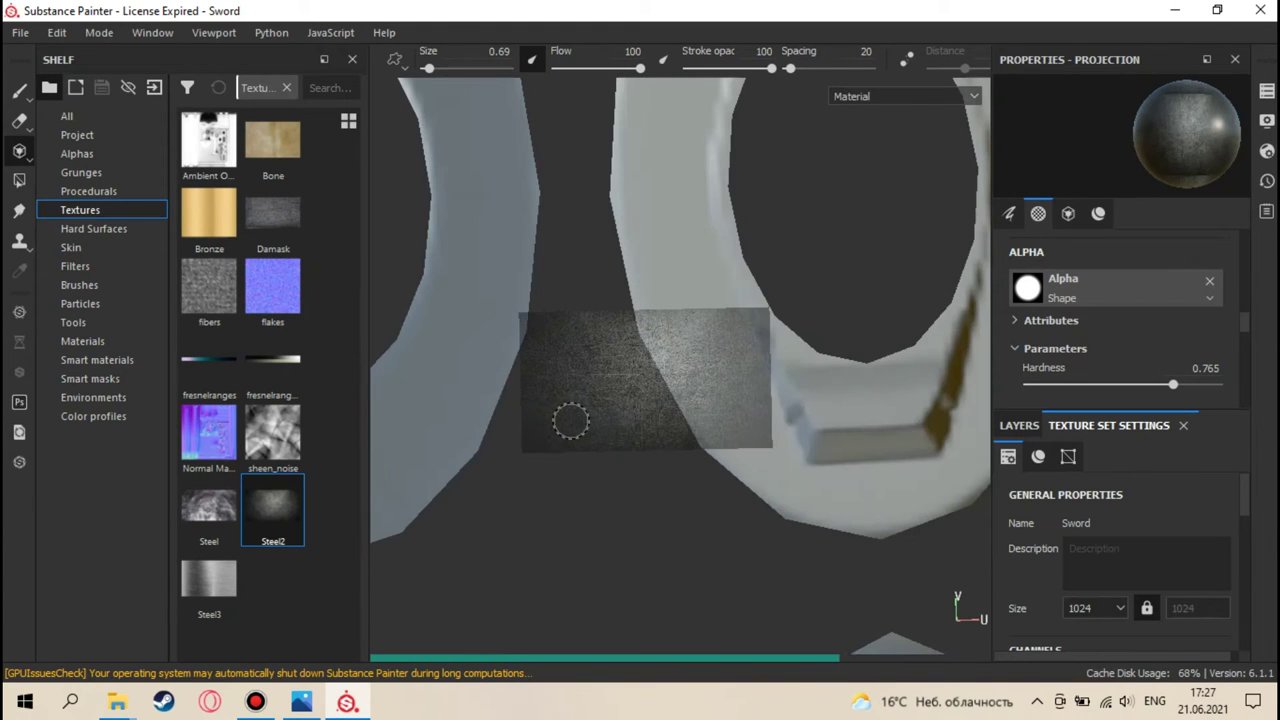
{"action": "left_click_drag", "start_coordinate": [571, 421], "coordinate": [430, 280], "text": "alt"}
{"action": "left_click", "coordinate": [1090, 608]}
{"action": "left_click", "coordinate": [1088, 688]}
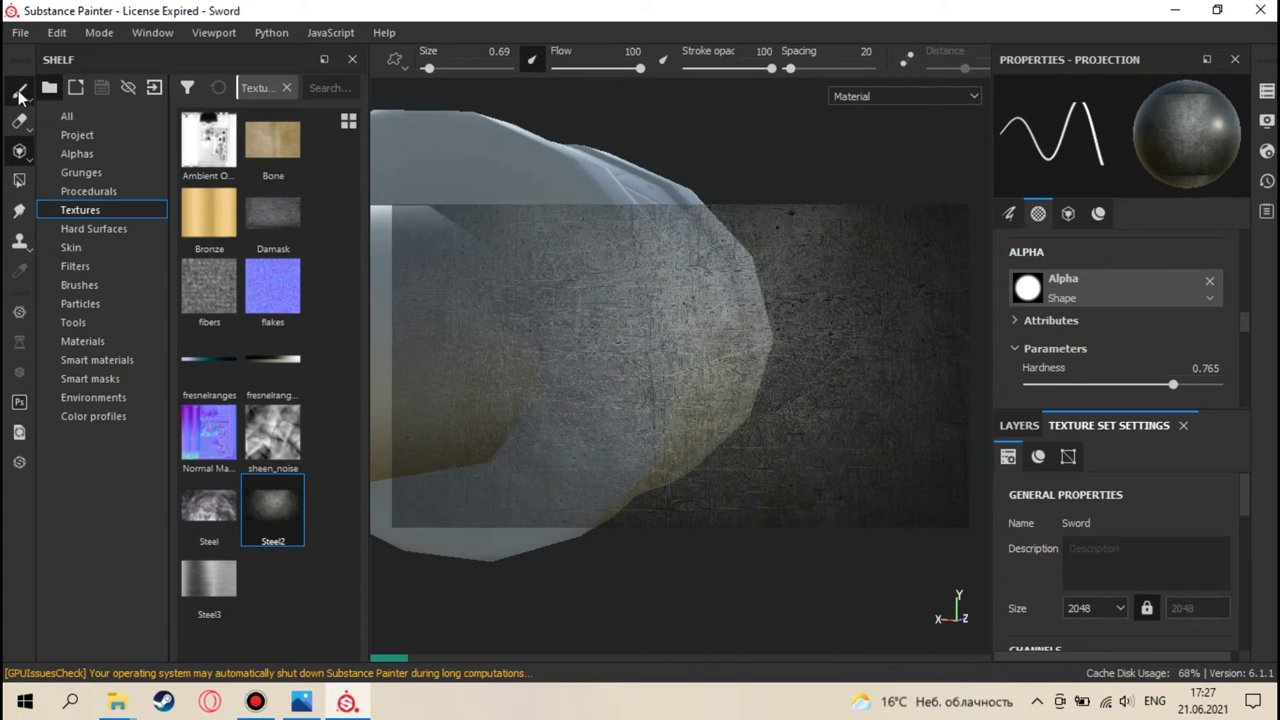
{"action": "key", "text": "1"}
- Shrink the Steel2 projection and inspect the guard ring from several angles
{"action": "mouse_move", "coordinate": [503, 217]}
{"action": "left_mouse_down", "text": "alt"}
{"action": "mouse_move", "coordinate": [677, 357]}
{"action": "mouse_move", "coordinate": [437, 280]}
{"action": "left_mouse_up", "text": "alt"}
{"action": "key", "text": "4"}
{"action": "key", "text": "3"}
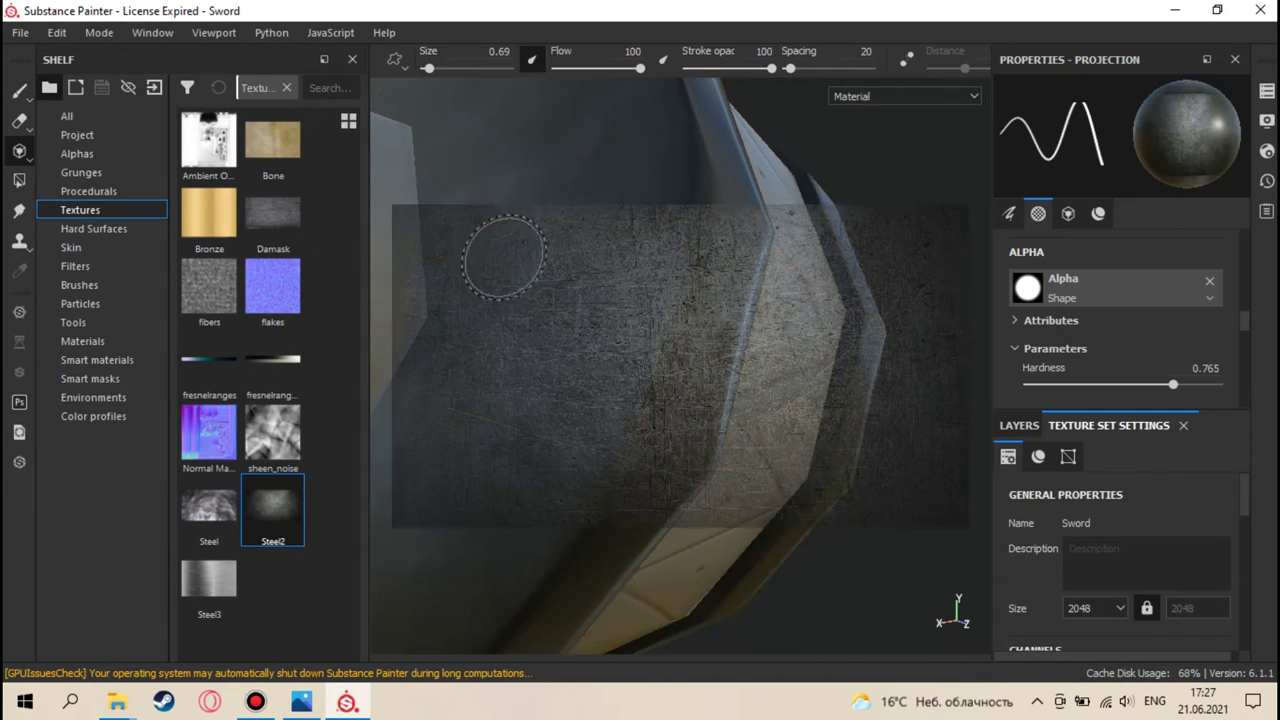
{"action": "right_click_drag", "start_coordinate": [508, 305], "coordinate": [677, 363]}
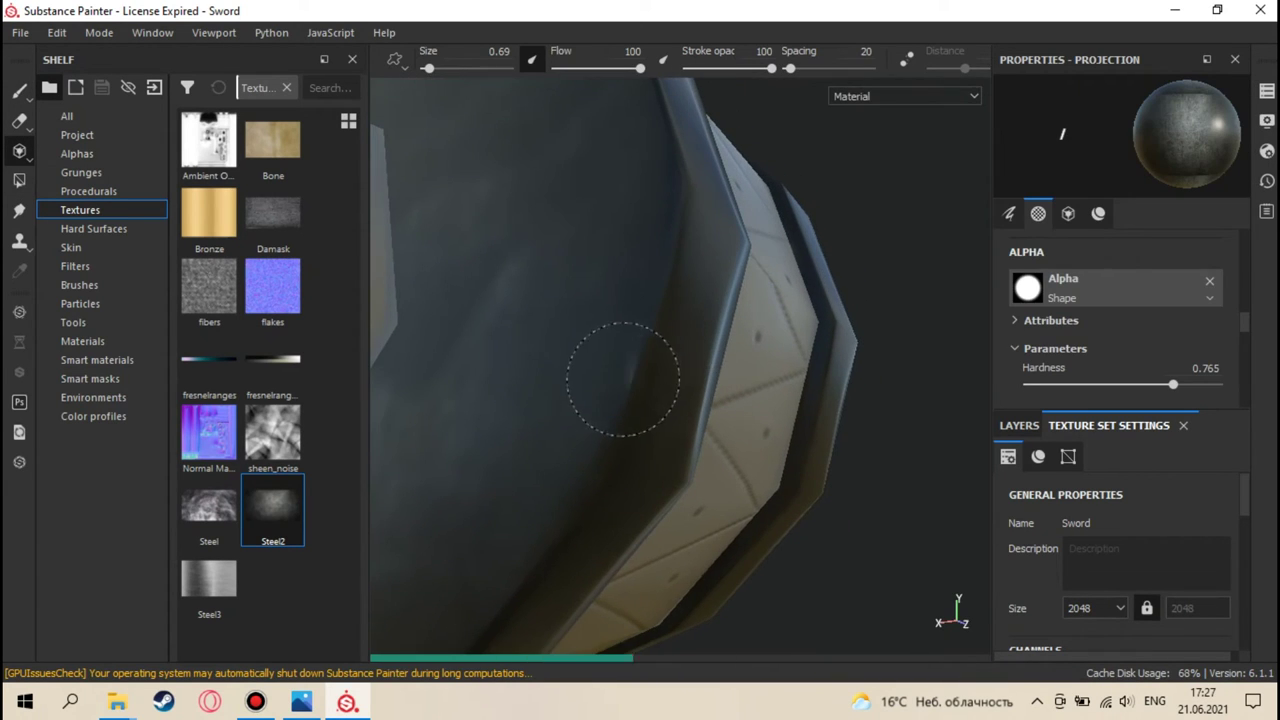
{"action": "mouse_move", "coordinate": [634, 371]}
{"action": "left_mouse_down", "text": "alt"}
{"action": "mouse_move", "coordinate": [585, 230]}
{"action": "mouse_move", "coordinate": [603, 223]}
{"action": "mouse_move", "coordinate": [574, 437]}
{"action": "mouse_move", "coordinate": [628, 482]}
{"action": "mouse_move", "coordinate": [730, 400]}
{"action": "mouse_move", "coordinate": [810, 299]}
{"action": "mouse_move", "coordinate": [542, 397]}
{"action": "mouse_move", "coordinate": [523, 380]}
{"action": "mouse_move", "coordinate": [505, 453]}
{"action": "mouse_move", "coordinate": [486, 408]}
{"action": "mouse_move", "coordinate": [509, 374]}
{"action": "mouse_move", "coordinate": [510, 408]}
{"action": "mouse_move", "coordinate": [491, 394]}
{"action": "mouse_move", "coordinate": [526, 340]}
{"action": "mouse_move", "coordinate": [494, 427]}
{"action": "mouse_move", "coordinate": [497, 357]}
{"action": "mouse_move", "coordinate": [491, 377]}
{"action": "mouse_move", "coordinate": [514, 320]}
{"action": "mouse_move", "coordinate": [488, 369]}
{"action": "mouse_move", "coordinate": [517, 409]}
{"action": "mouse_move", "coordinate": [472, 345]}
{"action": "mouse_move", "coordinate": [480, 374]}
{"action": "mouse_move", "coordinate": [557, 291]}
{"action": "mouse_move", "coordinate": [545, 300]}
{"action": "mouse_move", "coordinate": [526, 286]}
{"action": "mouse_move", "coordinate": [481, 460]}
{"action": "mouse_move", "coordinate": [491, 371]}
{"action": "mouse_move", "coordinate": [496, 401]}
{"action": "mouse_move", "coordinate": [480, 420]}
{"action": "mouse_move", "coordinate": [505, 400]}
{"action": "mouse_move", "coordinate": [469, 491]}
{"action": "mouse_move", "coordinate": [491, 523]}
{"action": "mouse_move", "coordinate": [484, 401]}
{"action": "mouse_move", "coordinate": [470, 420]}
{"action": "mouse_move", "coordinate": [477, 337]}
{"action": "mouse_move", "coordinate": [473, 418]}
{"action": "mouse_move", "coordinate": [506, 486]}
{"action": "mouse_move", "coordinate": [457, 423]}
{"action": "mouse_move", "coordinate": [549, 466]}
{"action": "mouse_move", "coordinate": [466, 457]}
{"action": "mouse_move", "coordinate": [480, 434]}
{"action": "mouse_move", "coordinate": [491, 457]}
{"action": "mouse_move", "coordinate": [521, 437]}
{"action": "mouse_move", "coordinate": [474, 469]}
{"action": "mouse_move", "coordinate": [534, 482]}
{"action": "mouse_move", "coordinate": [506, 468]}
{"action": "mouse_move", "coordinate": [482, 506]}
{"action": "mouse_move", "coordinate": [514, 411]}
{"action": "mouse_move", "coordinate": [483, 440]}
{"action": "mouse_move", "coordinate": [478, 504]}
{"action": "mouse_move", "coordinate": [481, 446]}
{"action": "left_mouse_up", "text": "alt"}
{"action": "mouse_move", "coordinate": [521, 452]}
{"action": "left_mouse_down", "text": "alt"}
{"action": "mouse_move", "coordinate": [480, 471]}
{"action": "mouse_move", "coordinate": [543, 480]}
{"action": "mouse_move", "coordinate": [525, 398]}
{"action": "mouse_move", "coordinate": [471, 357]}
{"action": "mouse_move", "coordinate": [477, 451]}
{"action": "mouse_move", "coordinate": [507, 438]}
{"action": "mouse_move", "coordinate": [497, 386]}
{"action": "mouse_move", "coordinate": [486, 429]}
{"action": "mouse_move", "coordinate": [514, 451]}
{"action": "mouse_move", "coordinate": [466, 363]}
{"action": "mouse_move", "coordinate": [476, 425]}
{"action": "mouse_move", "coordinate": [489, 409]}
{"action": "mouse_move", "coordinate": [503, 417]}
{"action": "mouse_move", "coordinate": [480, 420]}
{"action": "mouse_move", "coordinate": [549, 433]}
{"action": "mouse_move", "coordinate": [514, 477]}
{"action": "mouse_move", "coordinate": [700, 353]}
{"action": "mouse_move", "coordinate": [806, 371]}
{"action": "mouse_move", "coordinate": [811, 386]}
{"action": "mouse_move", "coordinate": [603, 514]}
{"action": "mouse_move", "coordinate": [813, 314]}
{"action": "left_mouse_up", "text": "alt"}
{"action": "key", "text": "1"}
{"action": "middle_click_drag", "start_coordinate": [813, 314], "coordinate": [630, 445], "text": "alt"}
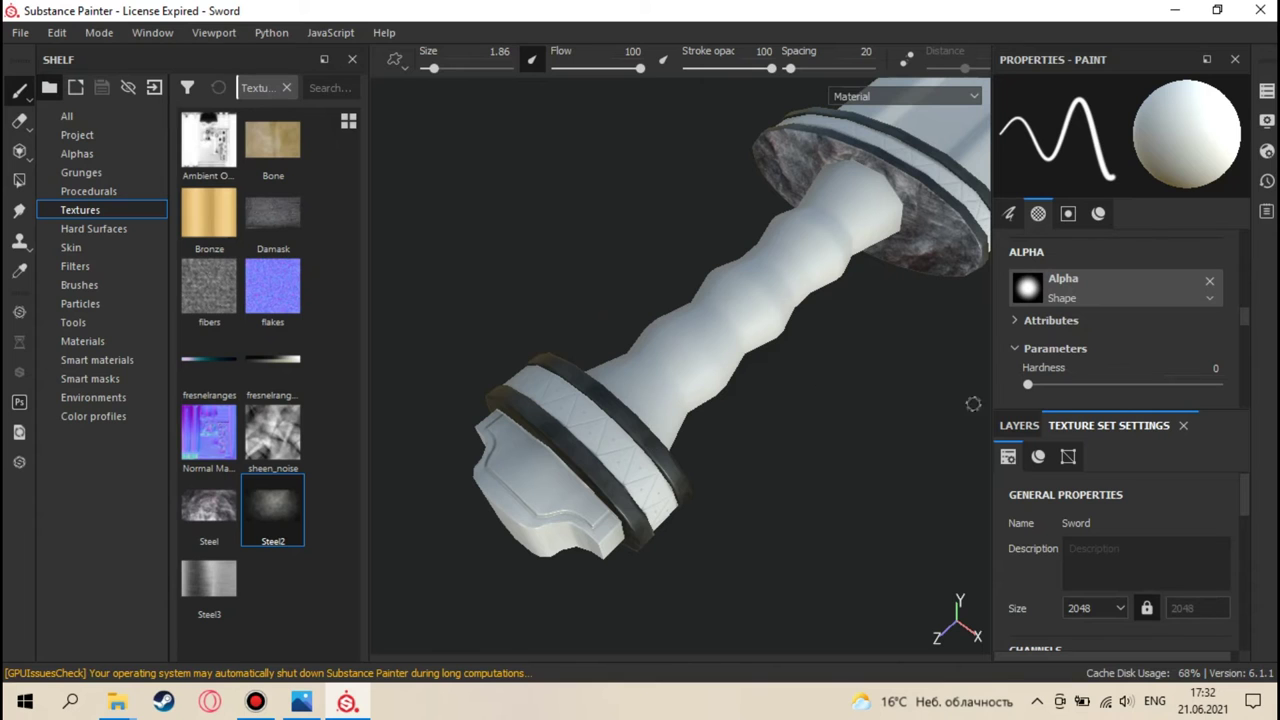
- Add empty Layer 1 above Garda 22 and briefly check the sword reference photo
{"action": "left_click", "coordinate": [1020, 425]}
{"action": "mouse_move", "coordinate": [841, 490]}
{"action": "left_mouse_down", "text": "alt"}
{"action": "mouse_move", "coordinate": [803, 436]}
{"action": "mouse_move", "coordinate": [822, 431]}
{"action": "mouse_move", "coordinate": [692, 382]}
{"action": "mouse_move", "coordinate": [634, 466]}
{"action": "mouse_move", "coordinate": [737, 423]}
{"action": "mouse_move", "coordinate": [503, 446]}
{"action": "mouse_move", "coordinate": [782, 385]}
{"action": "mouse_move", "coordinate": [894, 417]}
{"action": "left_mouse_up", "text": "alt"}
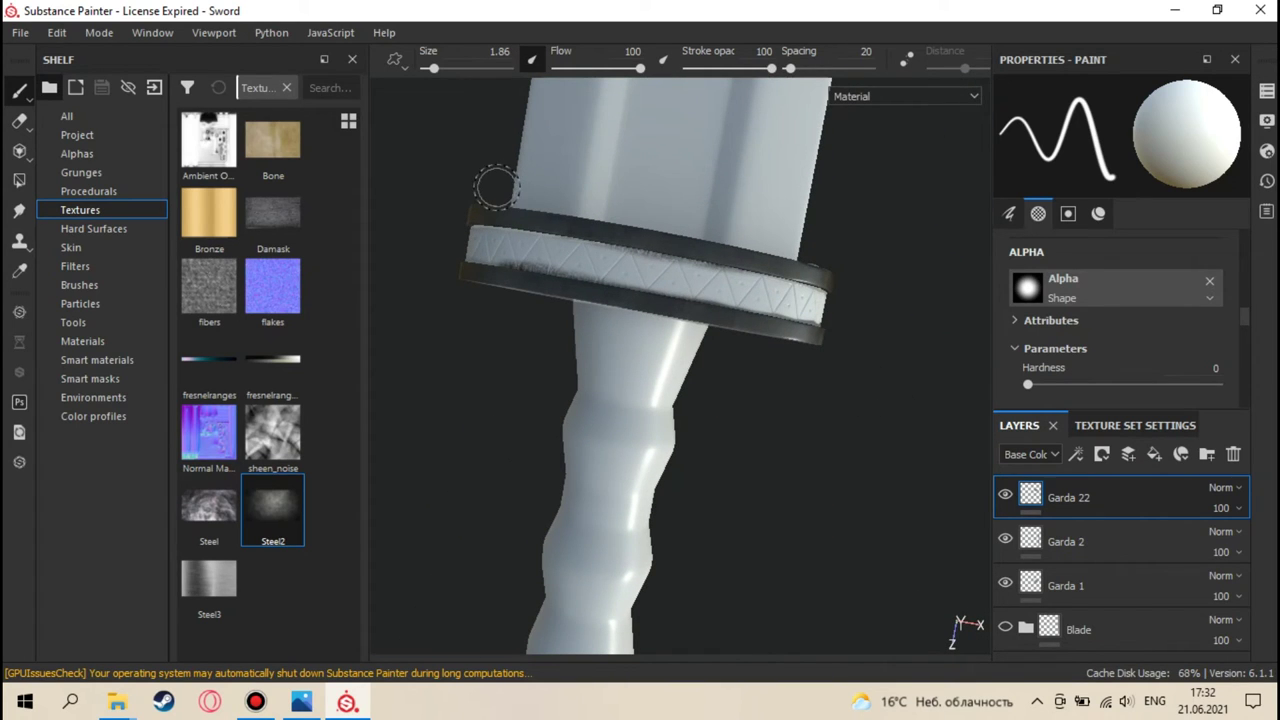
{"action": "left_click", "coordinate": [1128, 455]}
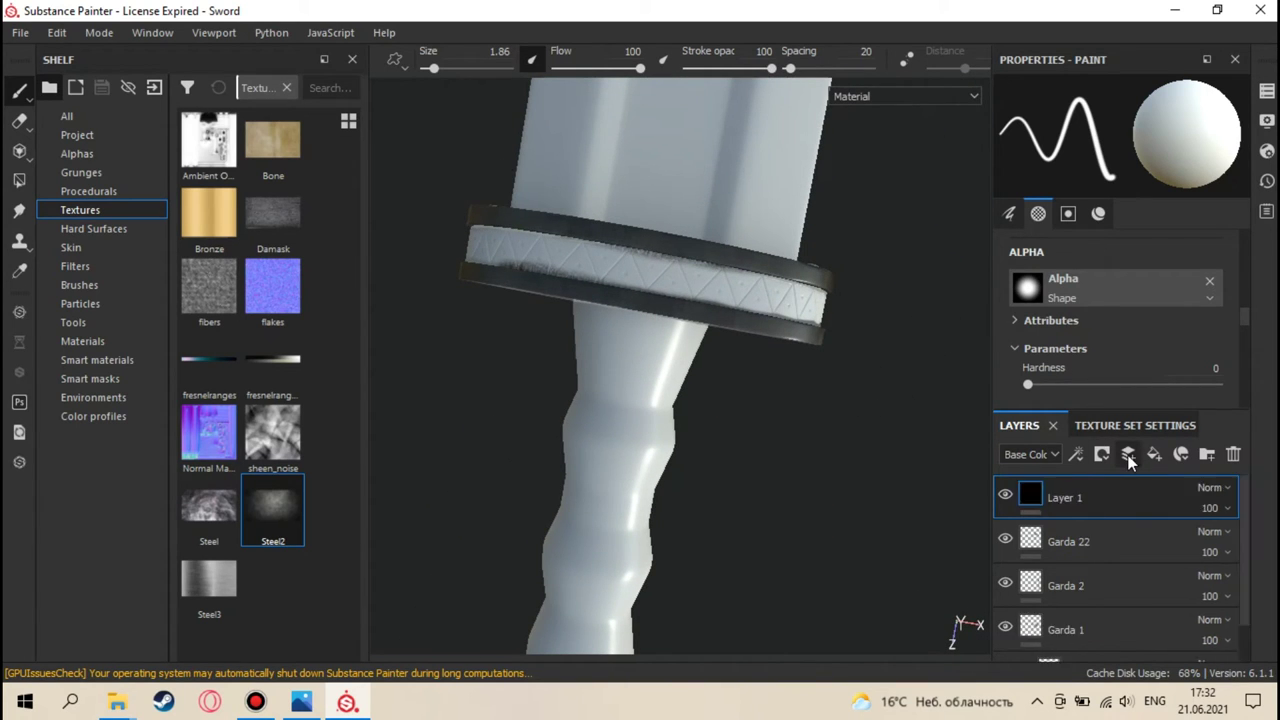
{"action": "left_click_drag", "start_coordinate": [800, 428], "coordinate": [777, 357], "text": "alt"}
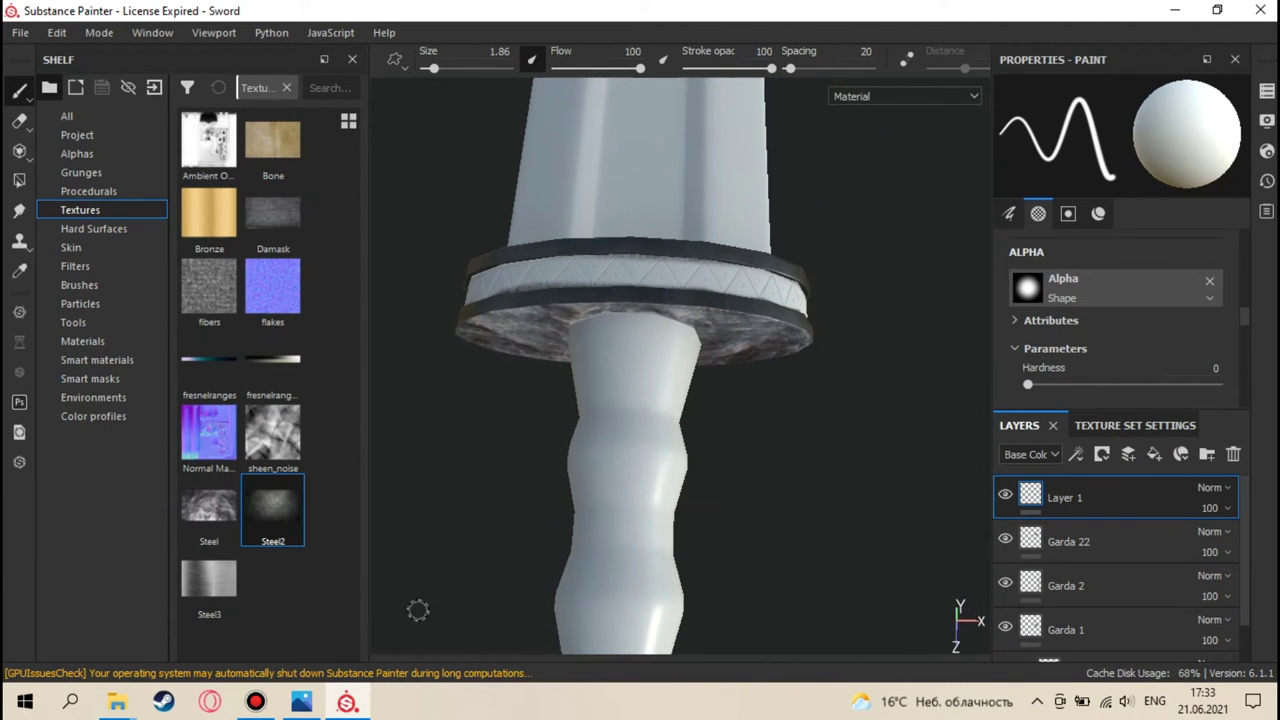
{"action": "left_click", "coordinate": [302, 703]}
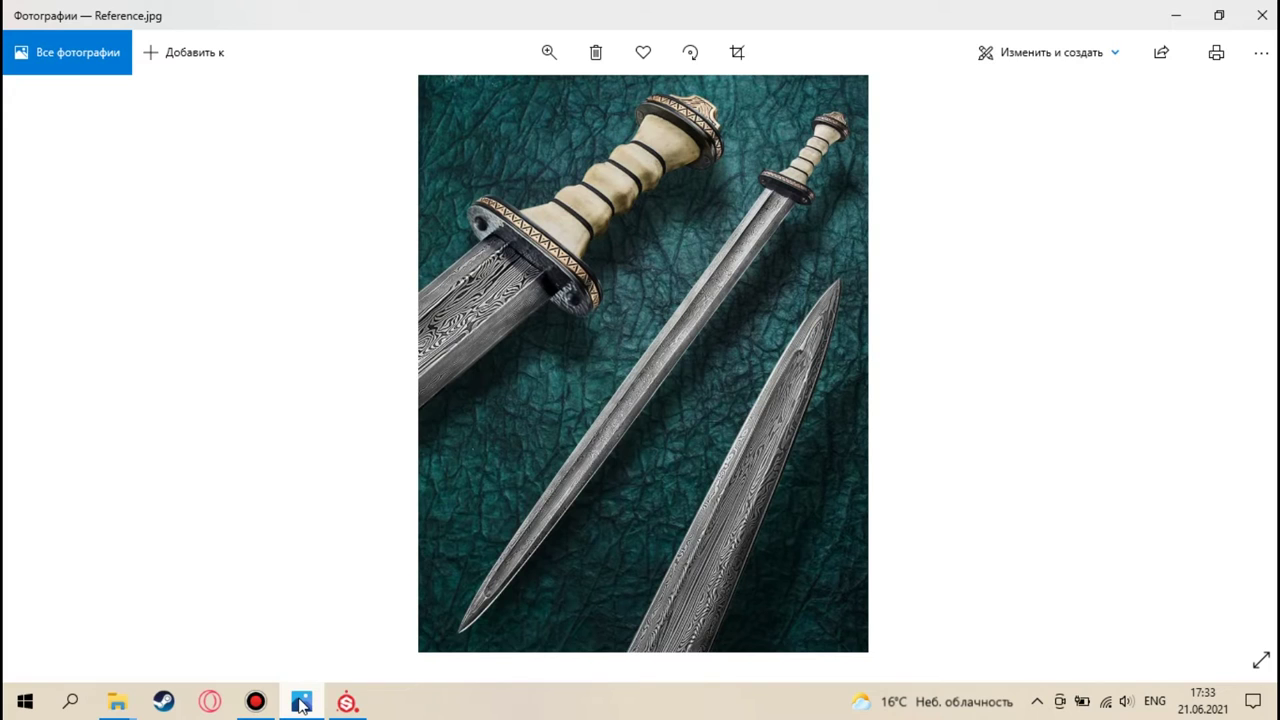
{"action": "left_click", "coordinate": [302, 703]}
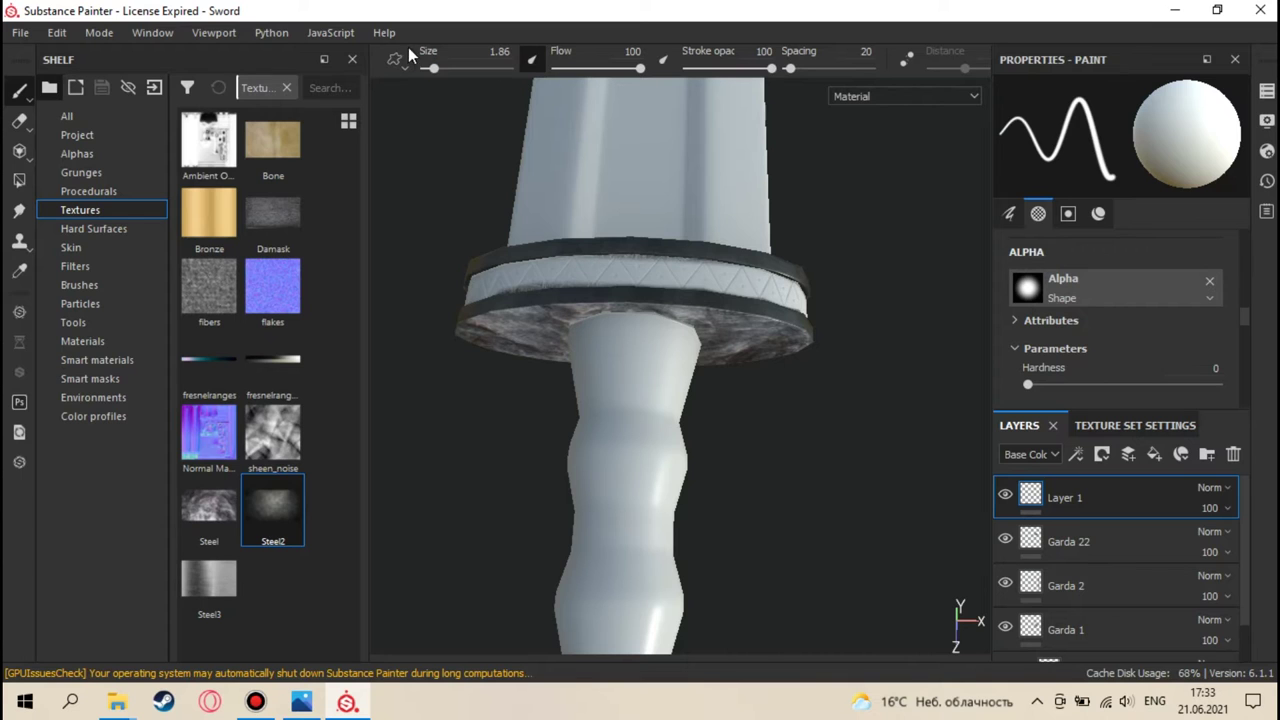
- Select Garda 22 in the UV layout and set up Steel2 projection with a smaller brush
{"action": "key", "text": "F3"}
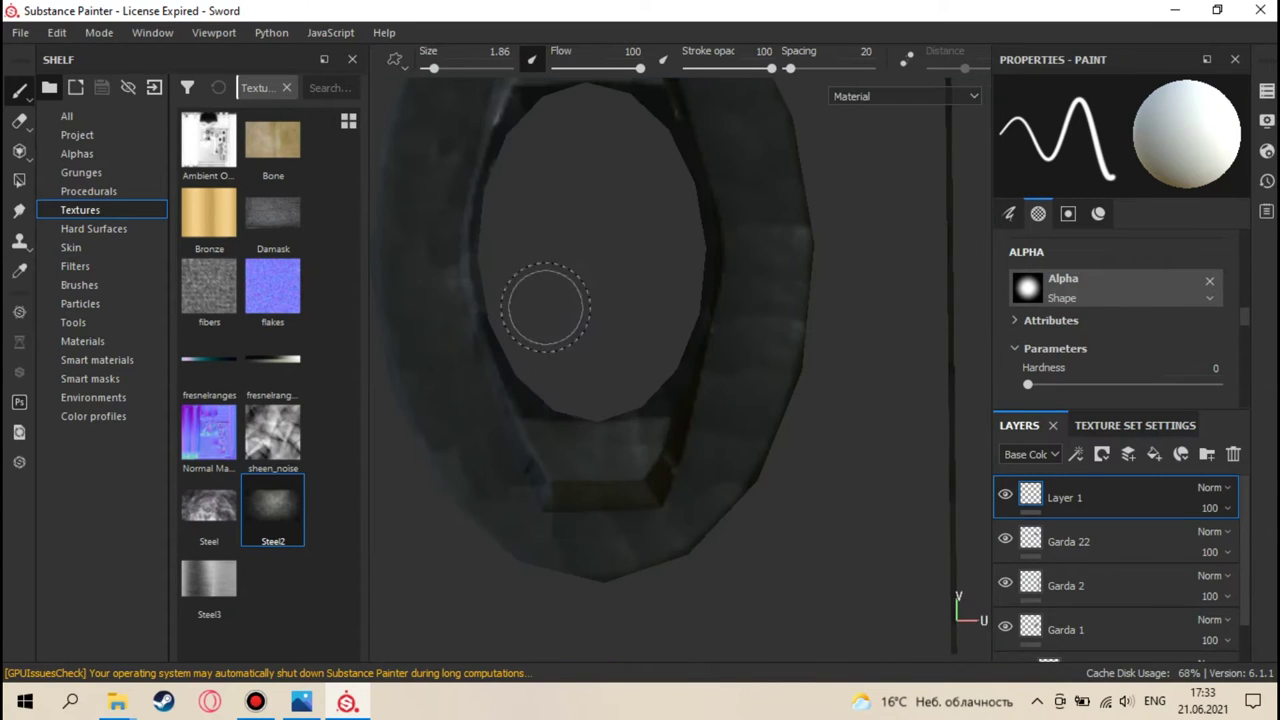
{"action": "scroll", "coordinate": [560, 330], "scroll_direction": "down", "scroll_amount": 4}
{"action": "scroll", "coordinate": [574, 389], "scroll_direction": "down", "scroll_amount": 3}
{"action": "middle_click_drag", "start_coordinate": [538, 486], "coordinate": [623, 337]}
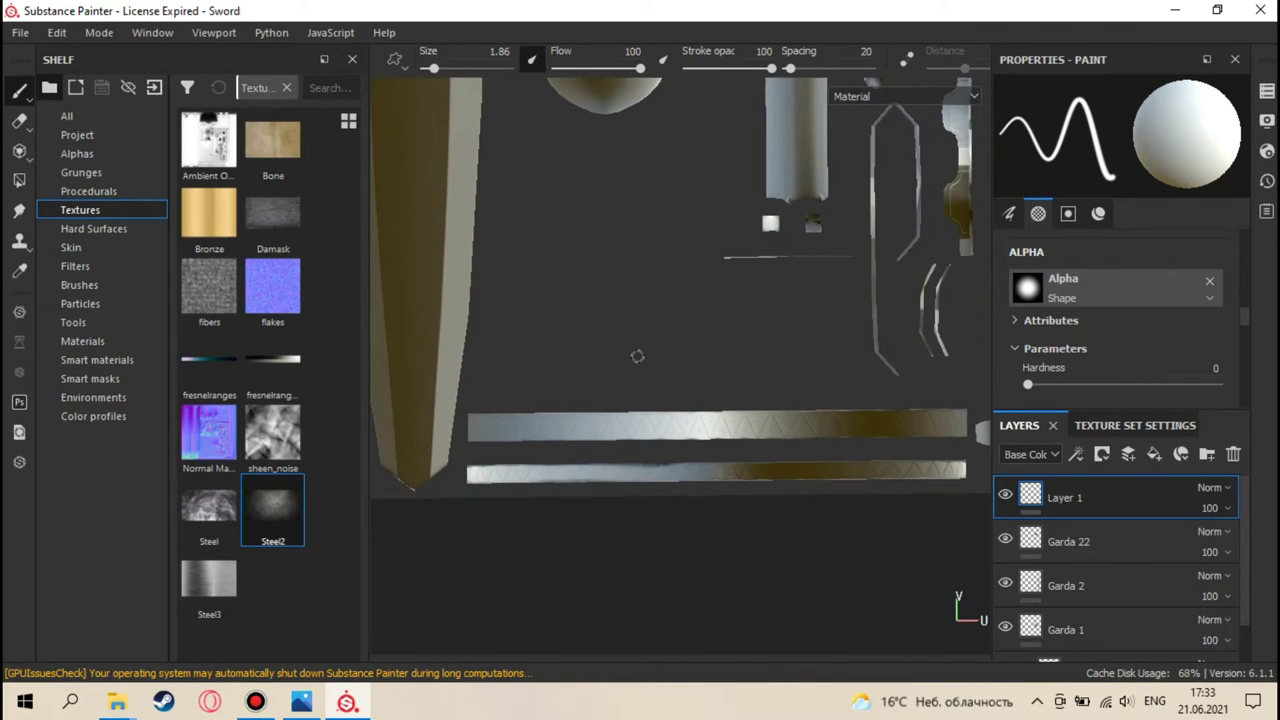
{"action": "left_click", "coordinate": [1103, 544]}
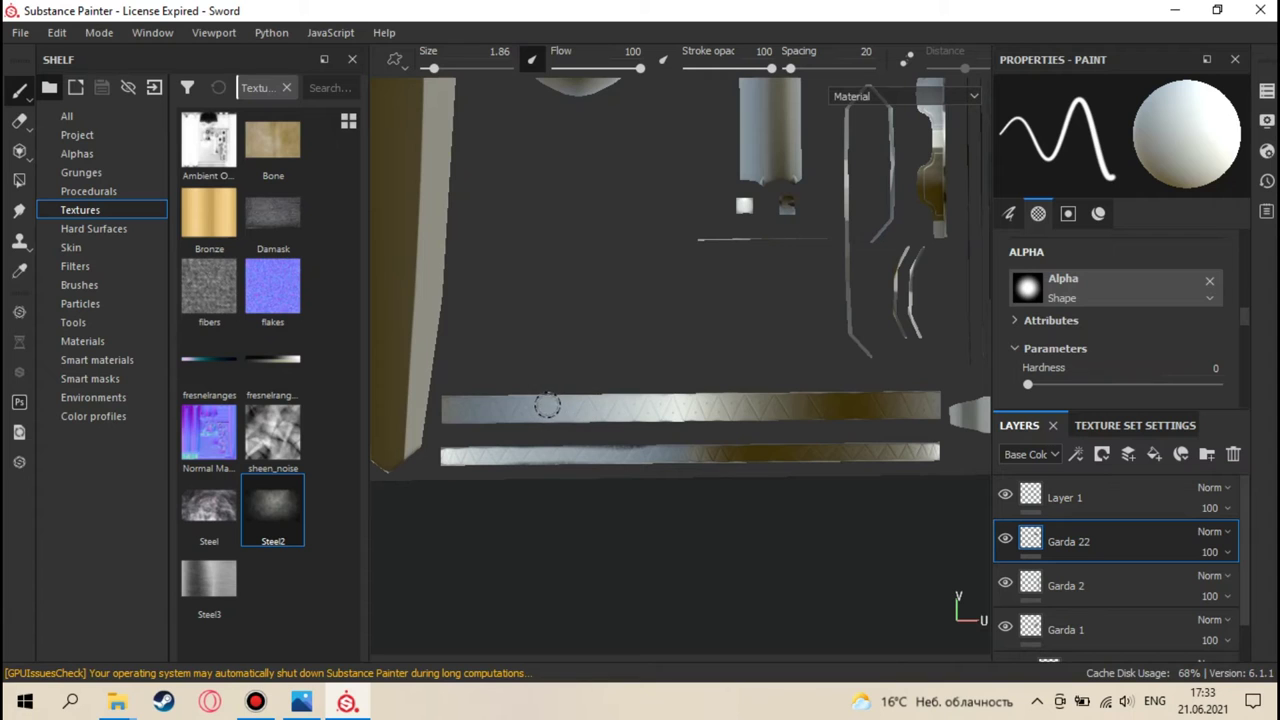
{"action": "key", "text": "3"}
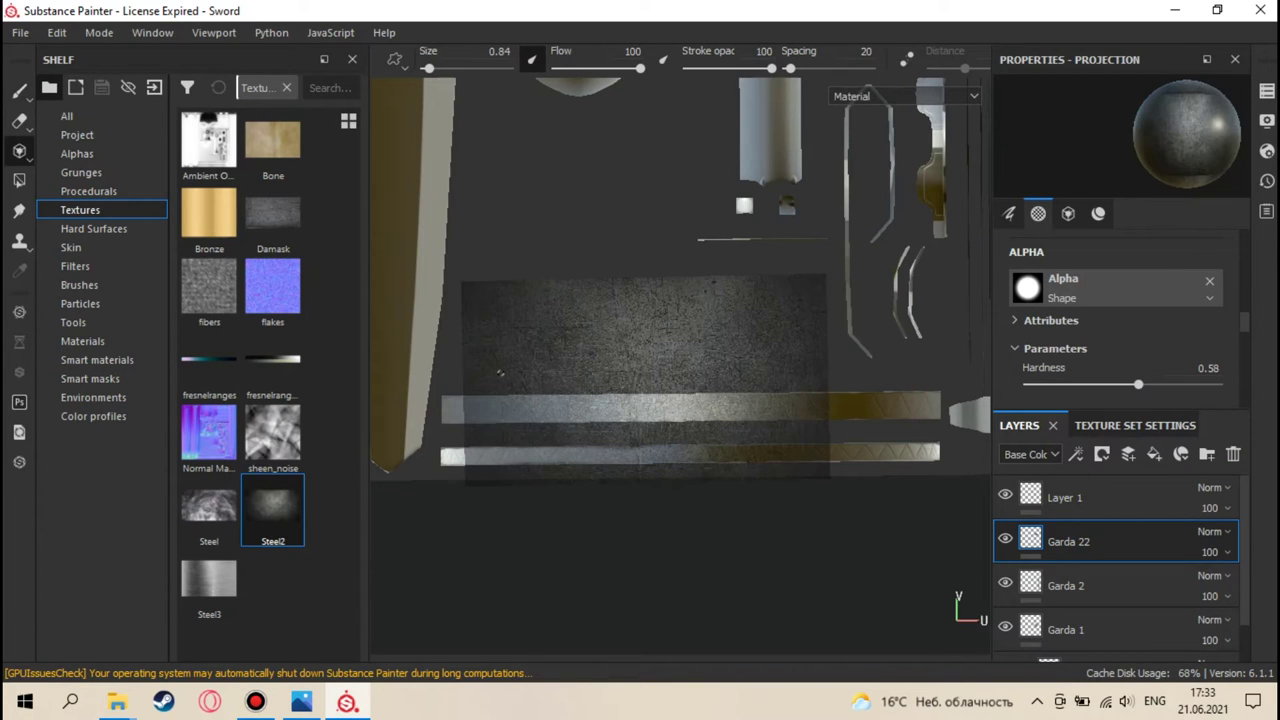
{"action": "middle_click_drag", "start_coordinate": [509, 384], "coordinate": [539, 442]}
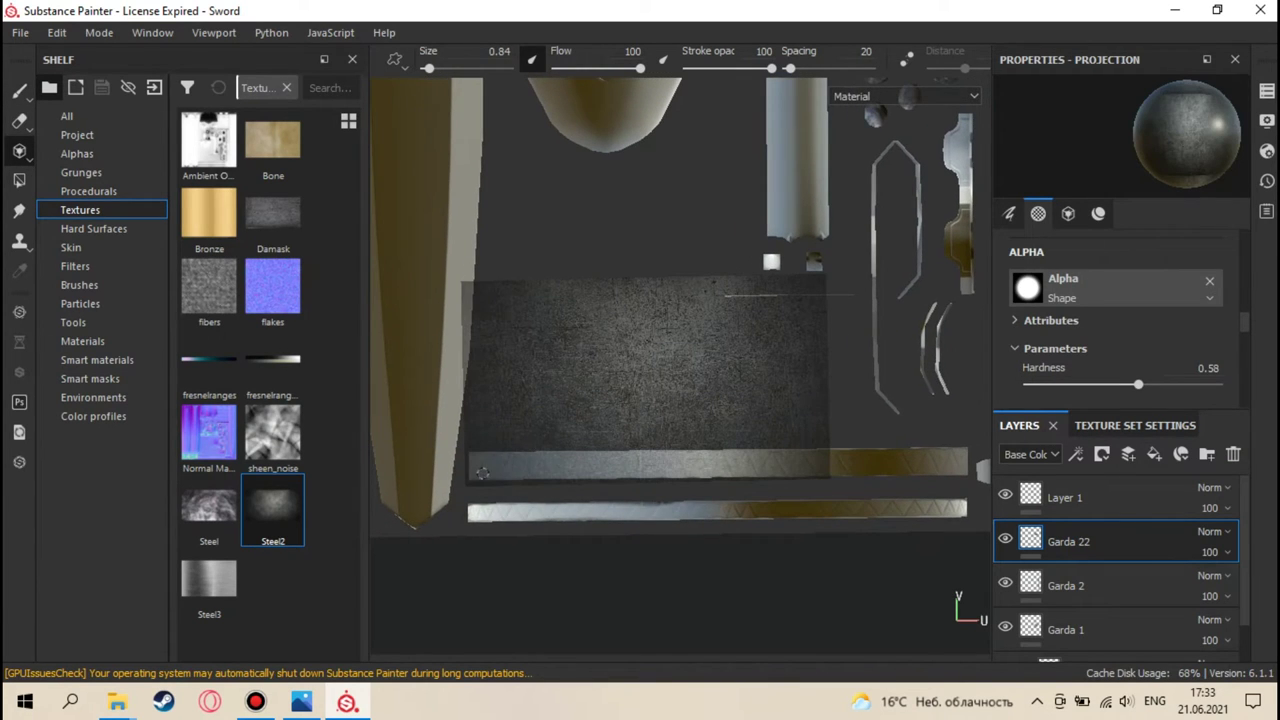
{"action": "scroll", "coordinate": [482, 466], "scroll_direction": "up", "scroll_amount": 1}
{"action": "mouse_move", "coordinate": [482, 466]}
{"action": "right_mouse_down", "text": "ctrl"}
{"action": "mouse_move", "coordinate": [440, 466]}
{"action": "mouse_move", "coordinate": [483, 466]}
{"action": "right_mouse_up", "text": "ctrl"}
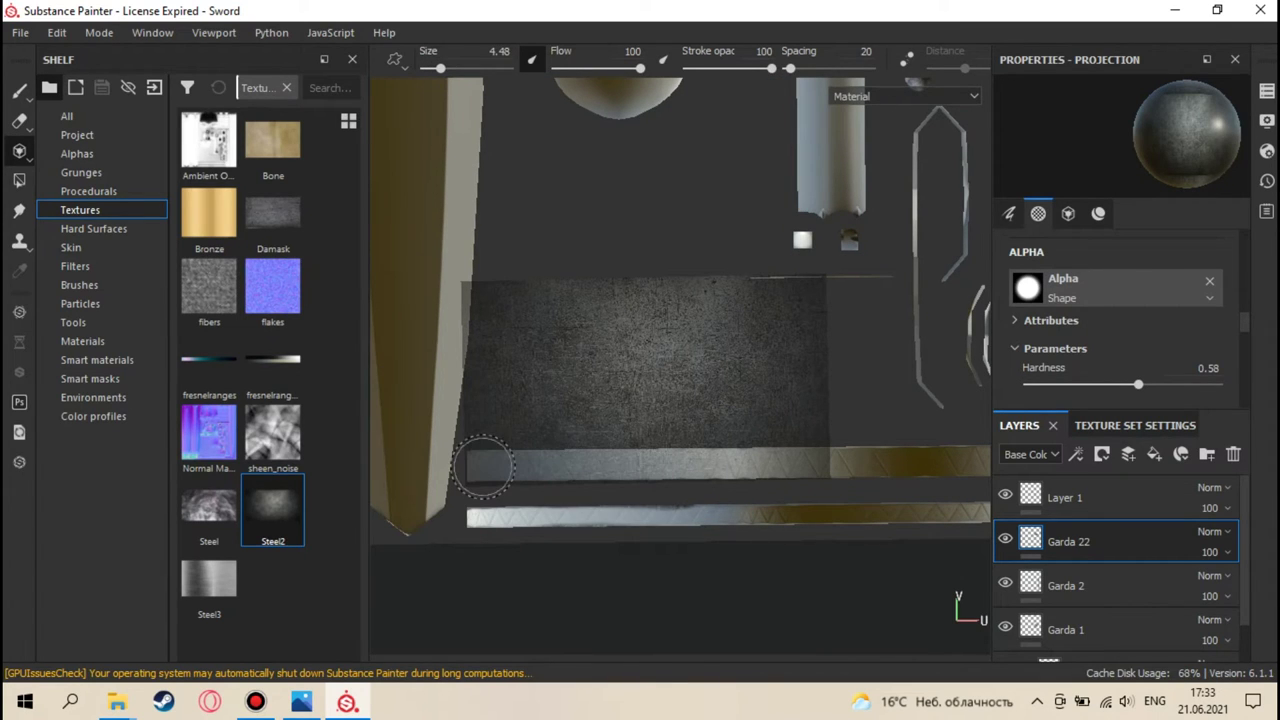
- Paint Steel2 along the guard strip with a straight stroke, then show the 3D view
{"action": "left_click", "coordinate": [483, 466]}
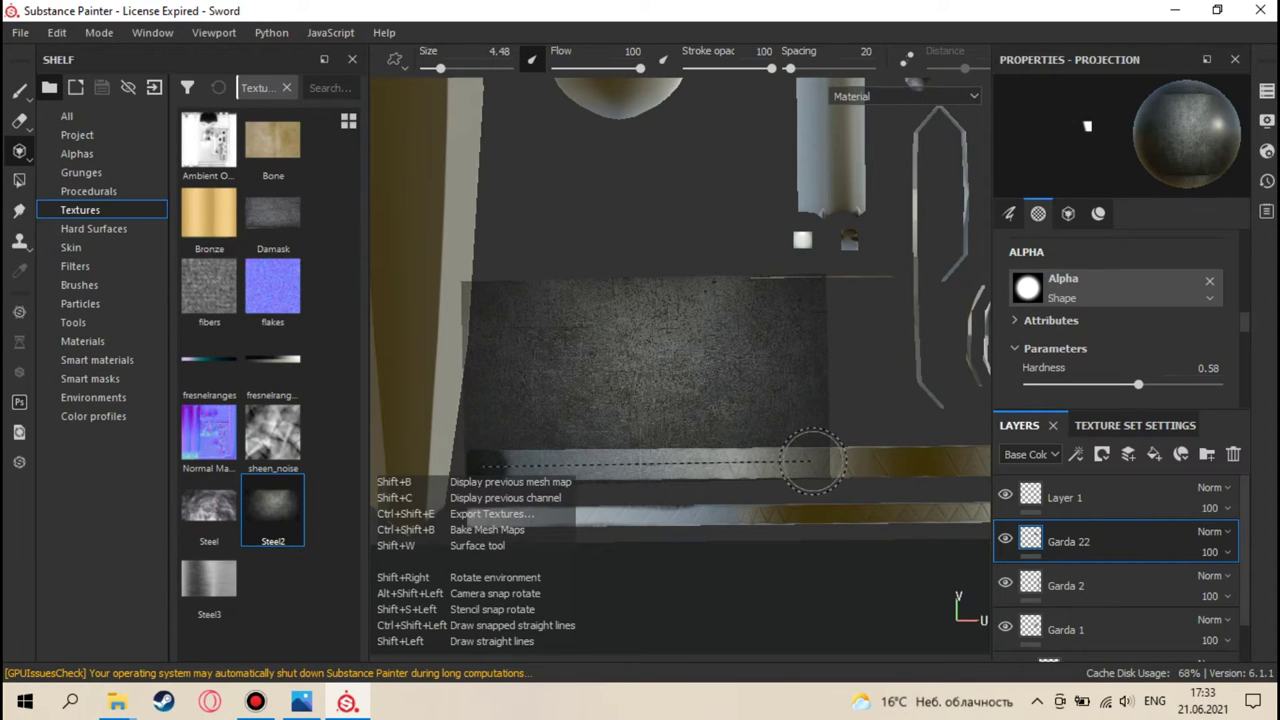
{"action": "middle_click_drag", "start_coordinate": [814, 457], "coordinate": [623, 465]}
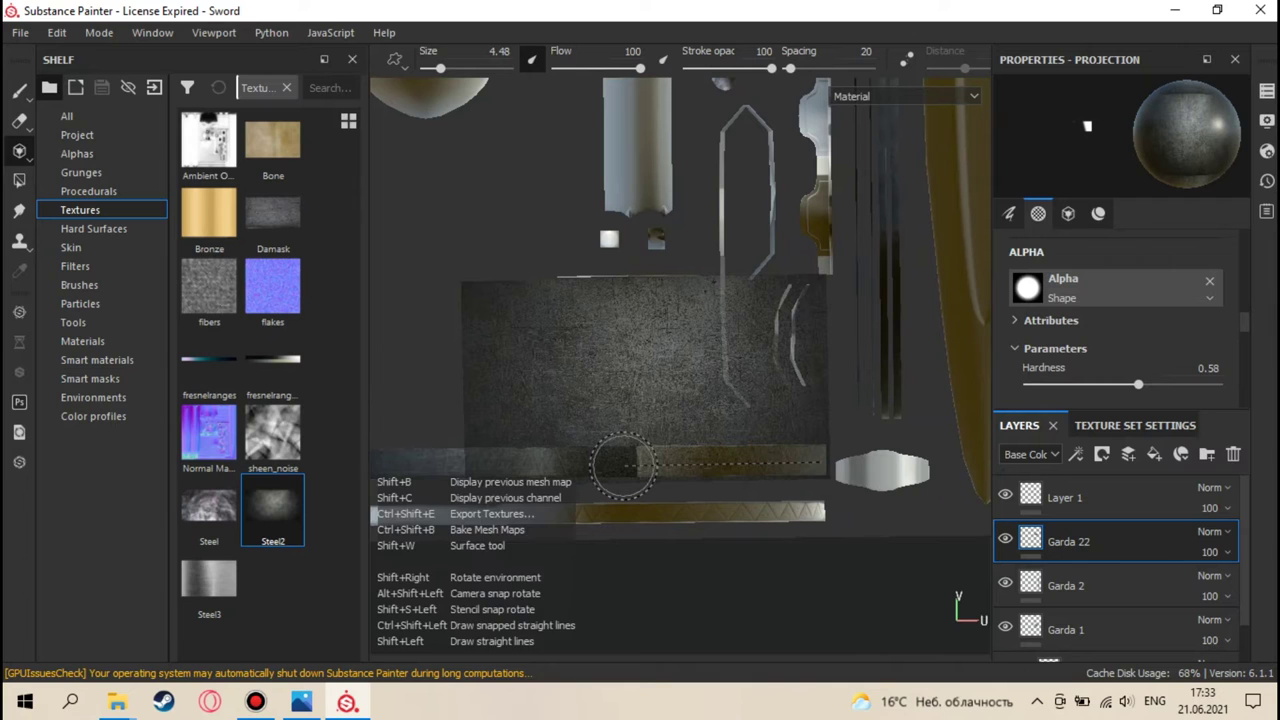
{"action": "middle_click_drag", "start_coordinate": [674, 451], "coordinate": [625, 505]}
{"action": "mouse_move", "coordinate": [609, 431]}
{"action": "middle_mouse_down"}
{"action": "mouse_move", "coordinate": [651, 314]}
{"action": "mouse_move", "coordinate": [646, 326]}
{"action": "middle_mouse_up"}
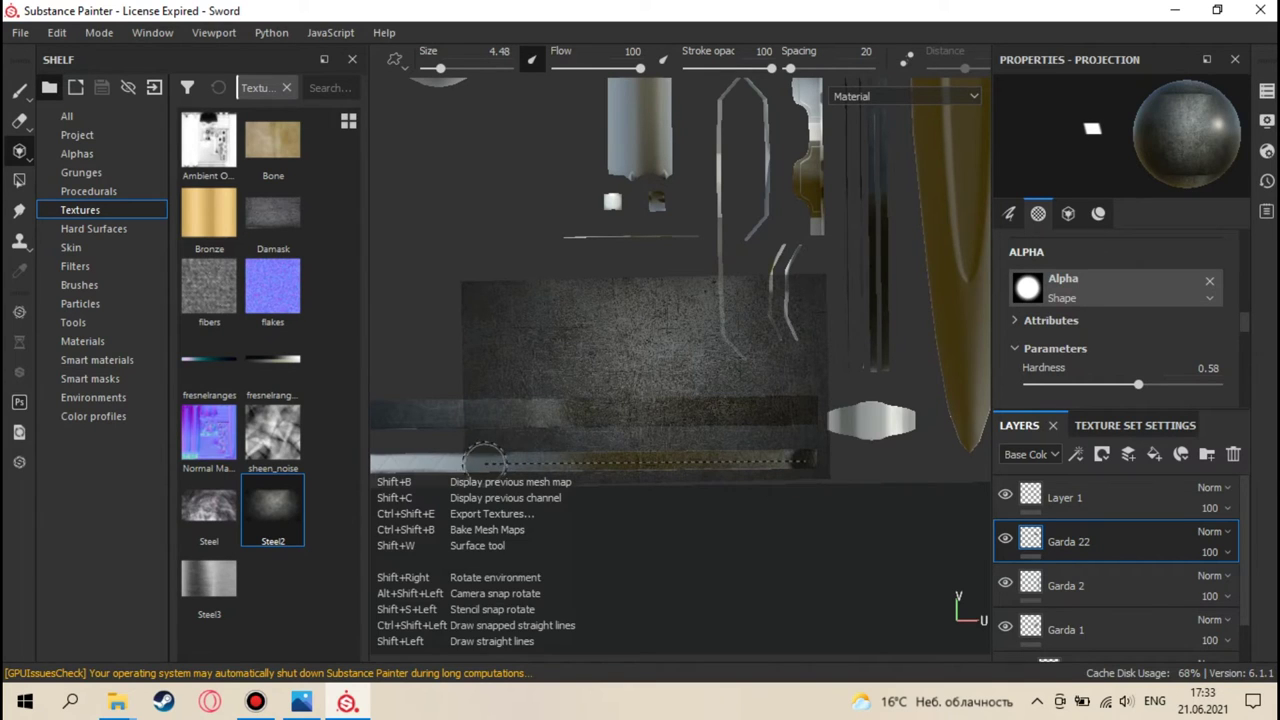
{"action": "mouse_move", "coordinate": [478, 463]}
{"action": "middle_mouse_down"}
{"action": "mouse_move", "coordinate": [591, 463]}
{"action": "mouse_move", "coordinate": [491, 446]}
{"action": "mouse_move", "coordinate": [430, 458]}
{"action": "mouse_move", "coordinate": [432, 476]}
{"action": "middle_mouse_up"}
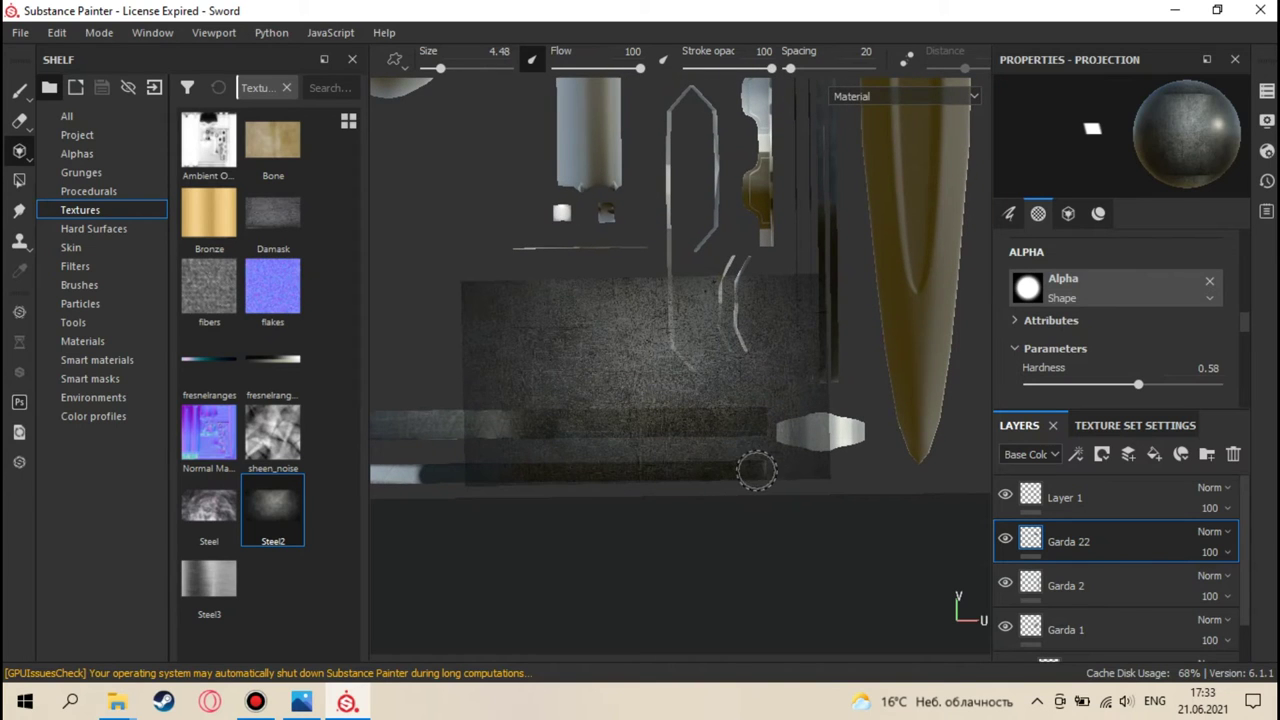
{"action": "middle_click_drag", "start_coordinate": [611, 443], "coordinate": [857, 437]}
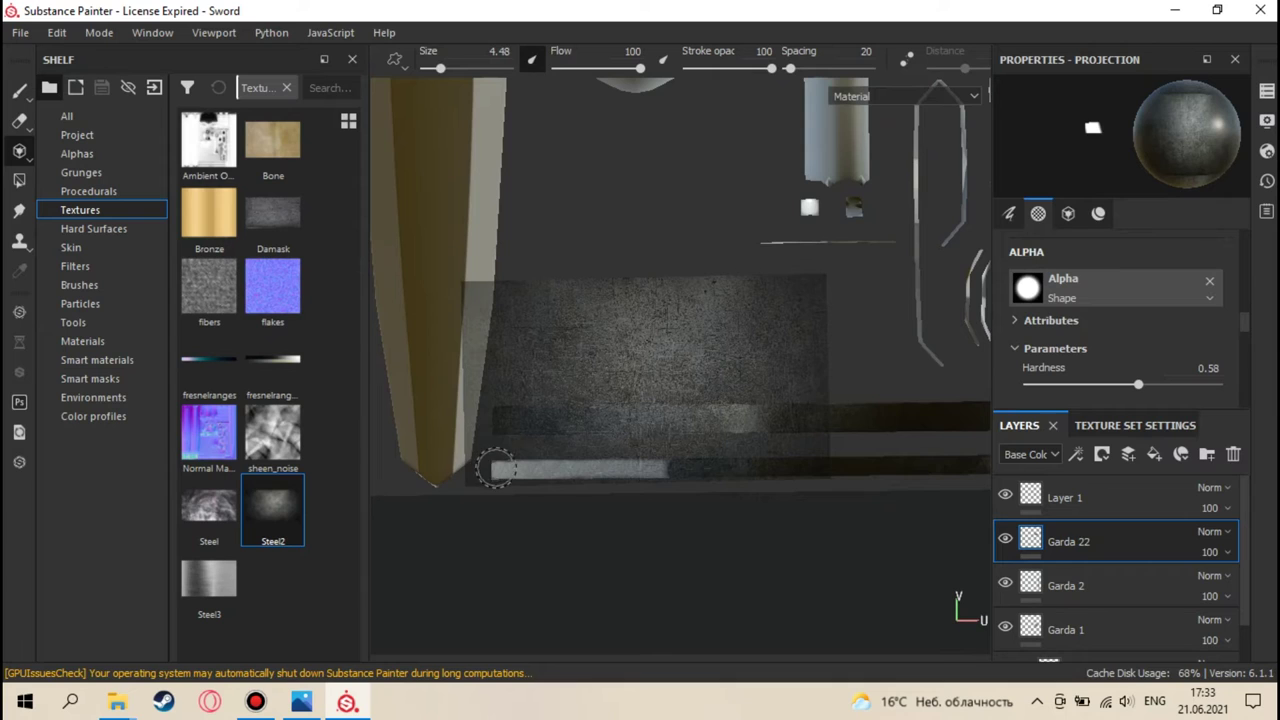
{"action": "key", "text": "shift"}
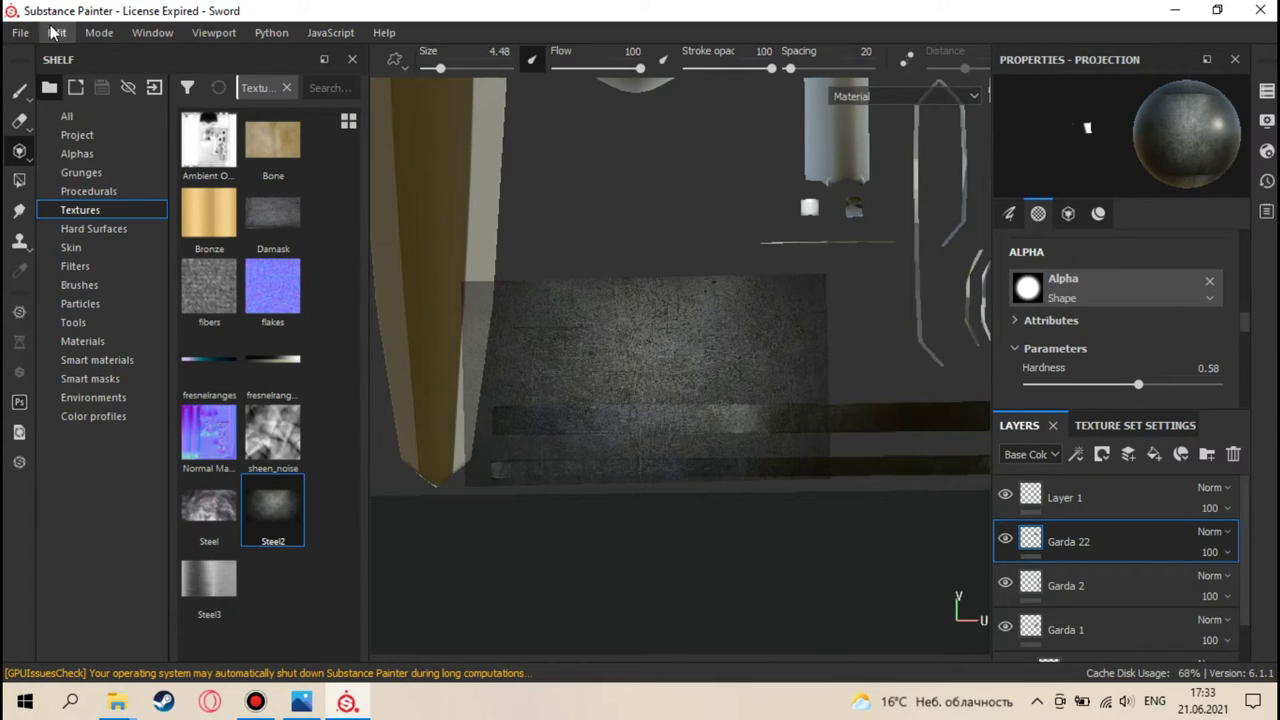
{"action": "key", "text": "F2"}
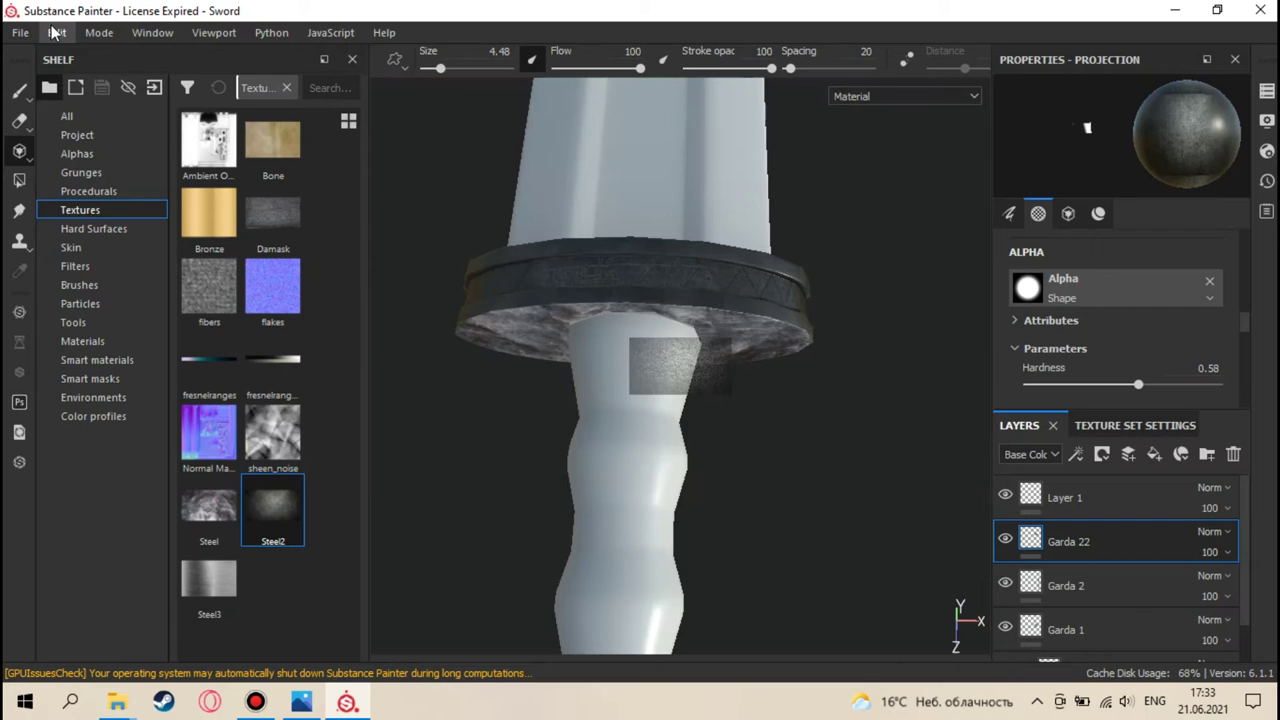
- Select Layer 1 in the flat UV view and save the project
{"action": "left_click", "coordinate": [20, 90]}
{"action": "mouse_move", "coordinate": [561, 304]}
{"action": "left_mouse_down", "text": "alt"}
{"action": "mouse_move", "coordinate": [562, 270]}
{"action": "mouse_move", "coordinate": [417, 171]}
{"action": "mouse_move", "coordinate": [337, 137]}
{"action": "mouse_move", "coordinate": [340, 180]}
{"action": "mouse_move", "coordinate": [601, 247]}
{"action": "mouse_move", "coordinate": [694, 426]}
{"action": "mouse_move", "coordinate": [672, 277]}
{"action": "left_mouse_up", "text": "alt"}
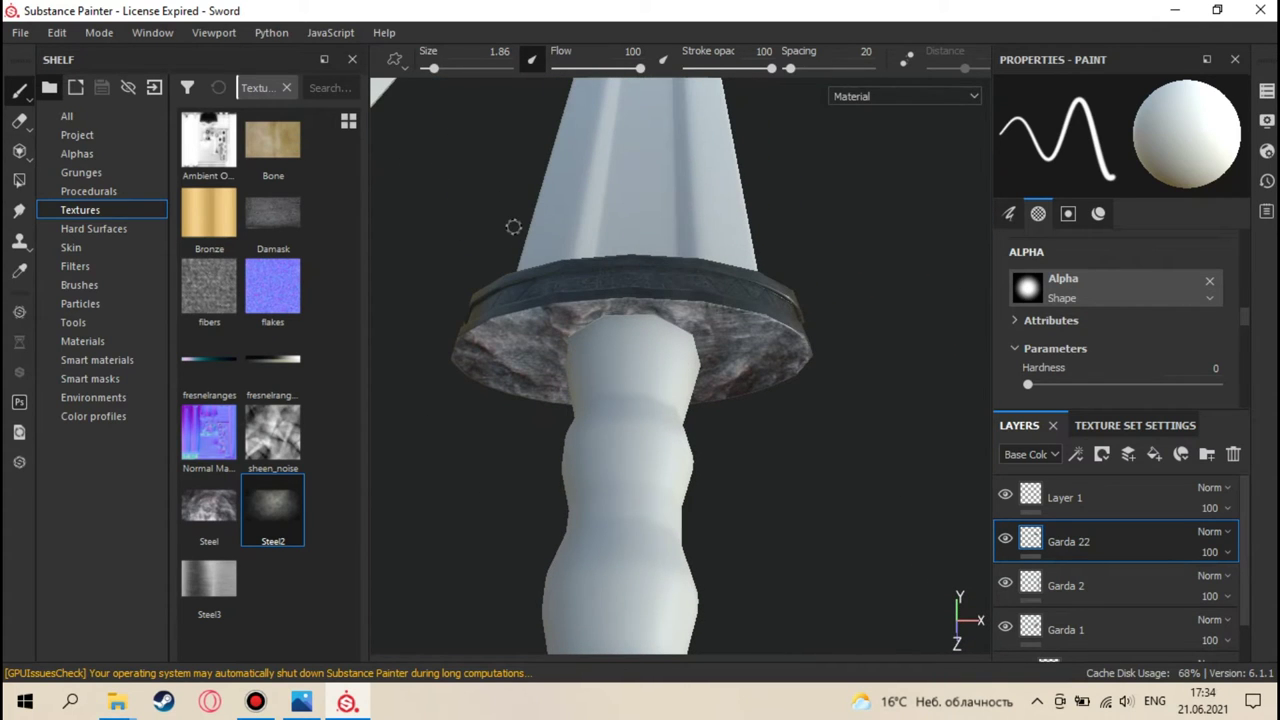
{"action": "key", "text": "F2"}
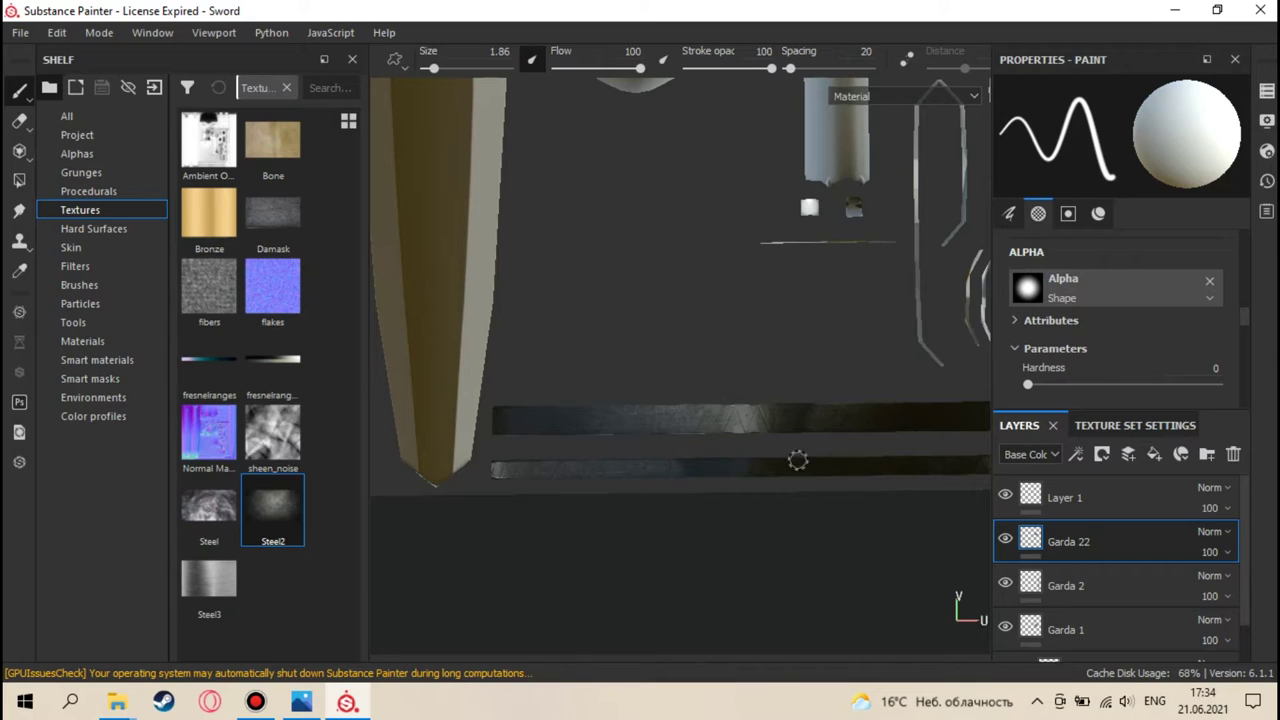
{"action": "left_click", "coordinate": [1079, 507]}
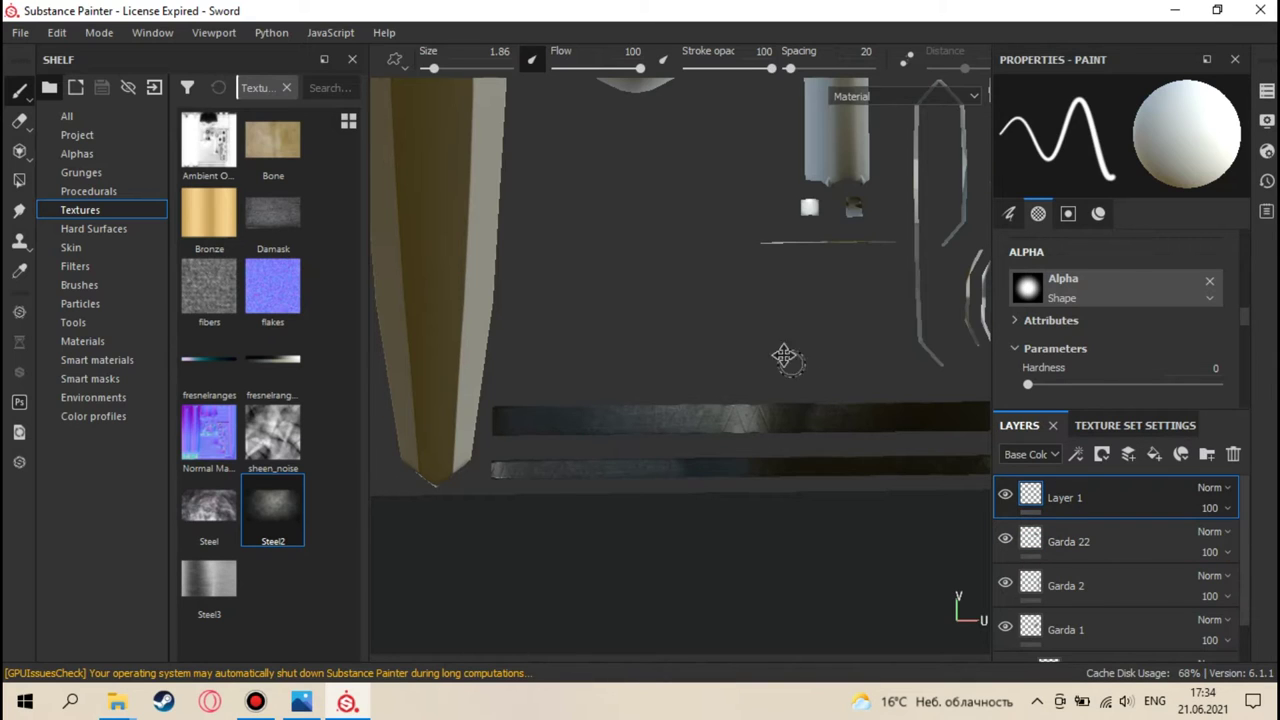
{"action": "middle_click_drag", "start_coordinate": [786, 357], "coordinate": [731, 300]}
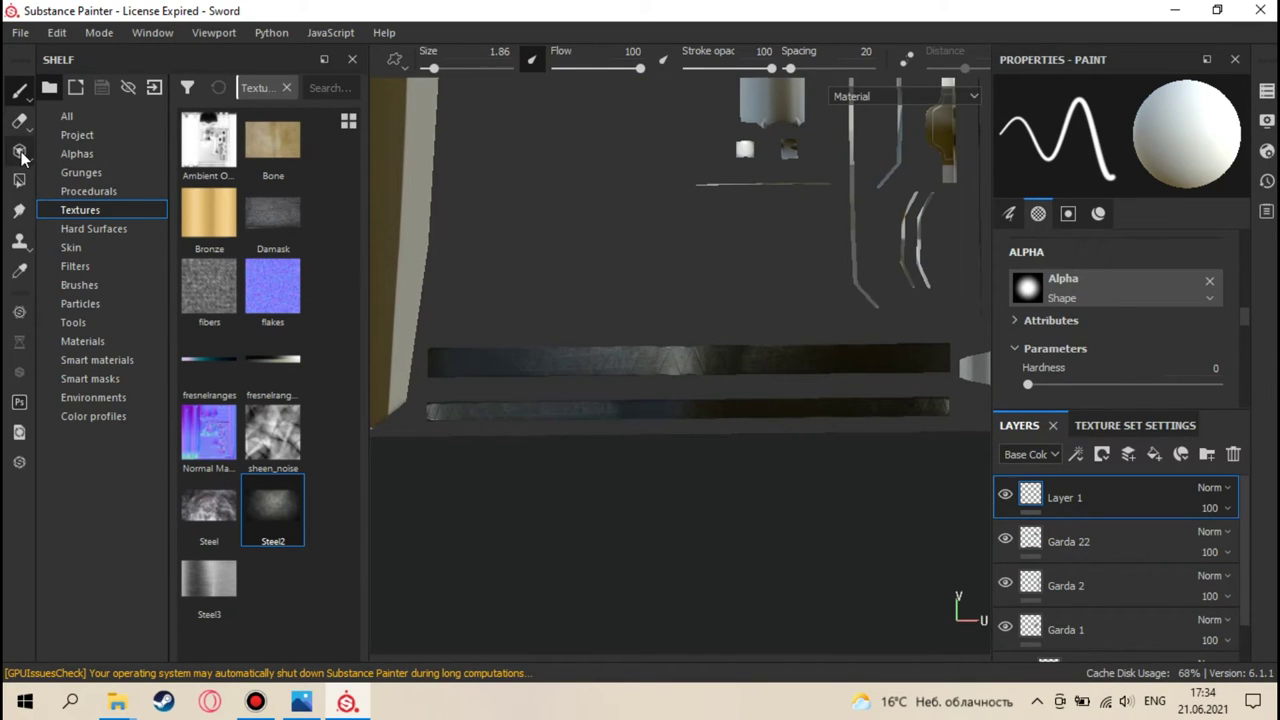
{"action": "key", "text": "ctrl+s"}
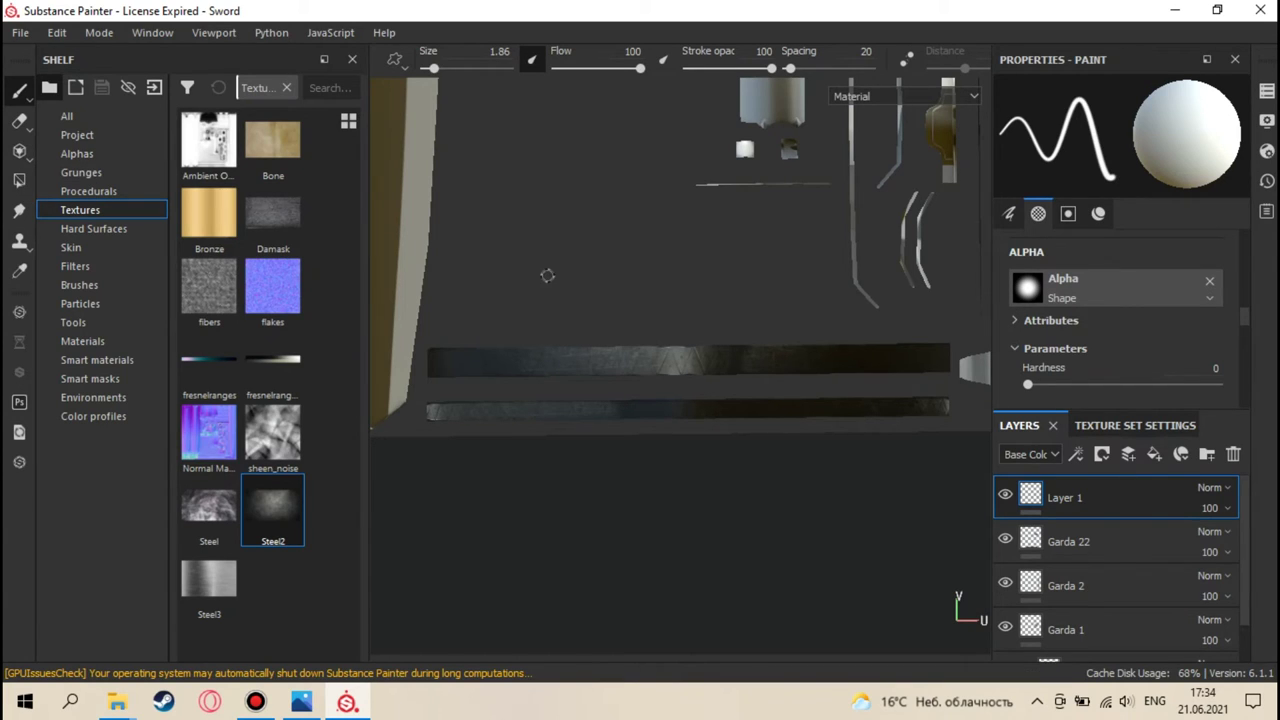
- Check the texture set settings and clear Steel2 from the projection's base colour
{"action": "left_click", "coordinate": [1122, 433]}
{"action": "left_click", "coordinate": [1033, 426]}
{"action": "scroll", "coordinate": [1125, 322], "scroll_direction": "down", "scroll_amount": 5}
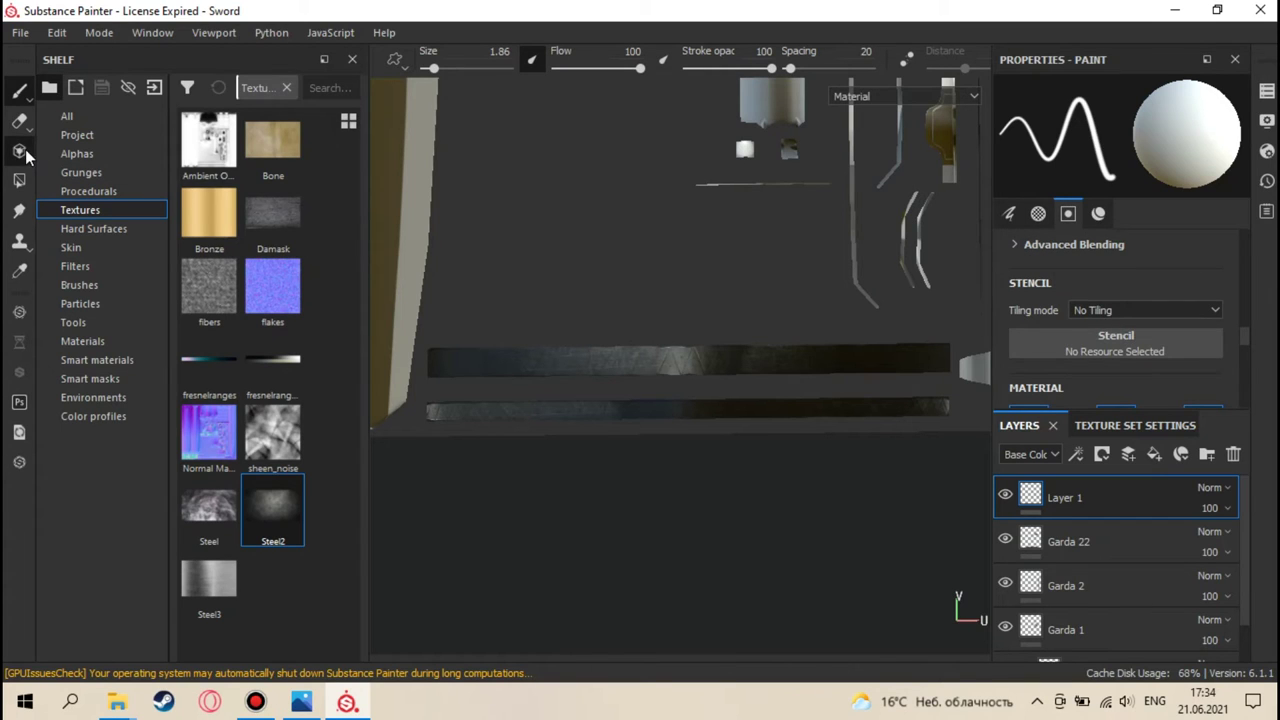
{"action": "key", "text": "3"}
{"action": "scroll", "coordinate": [1140, 320], "scroll_direction": "down", "scroll_amount": 3}
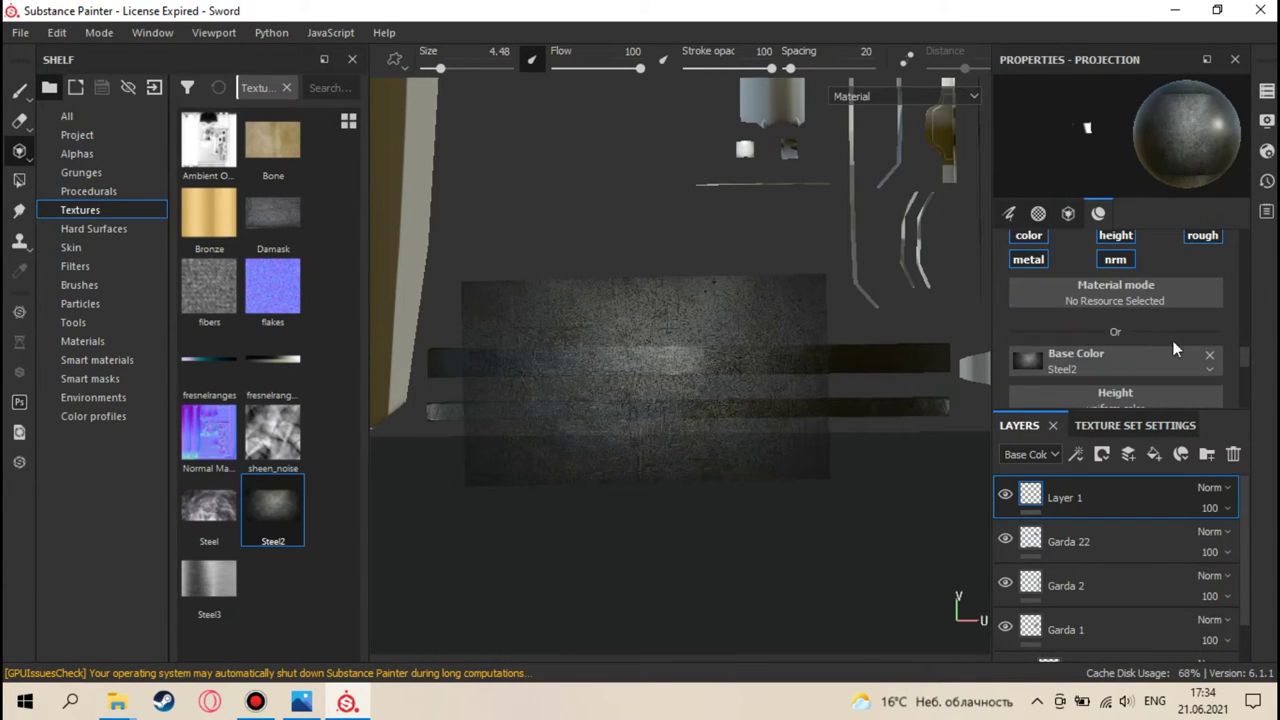
{"action": "left_click", "coordinate": [1207, 355]}
- Drop Bronze into the projected base colour, zoom onto the strip, and shrink the brush to 0.1
{"action": "mouse_move", "coordinate": [209, 214]}
{"action": "left_mouse_down"}
{"action": "mouse_move", "coordinate": [469, 342]}
{"action": "mouse_move", "coordinate": [1106, 353]}
{"action": "left_mouse_up"}
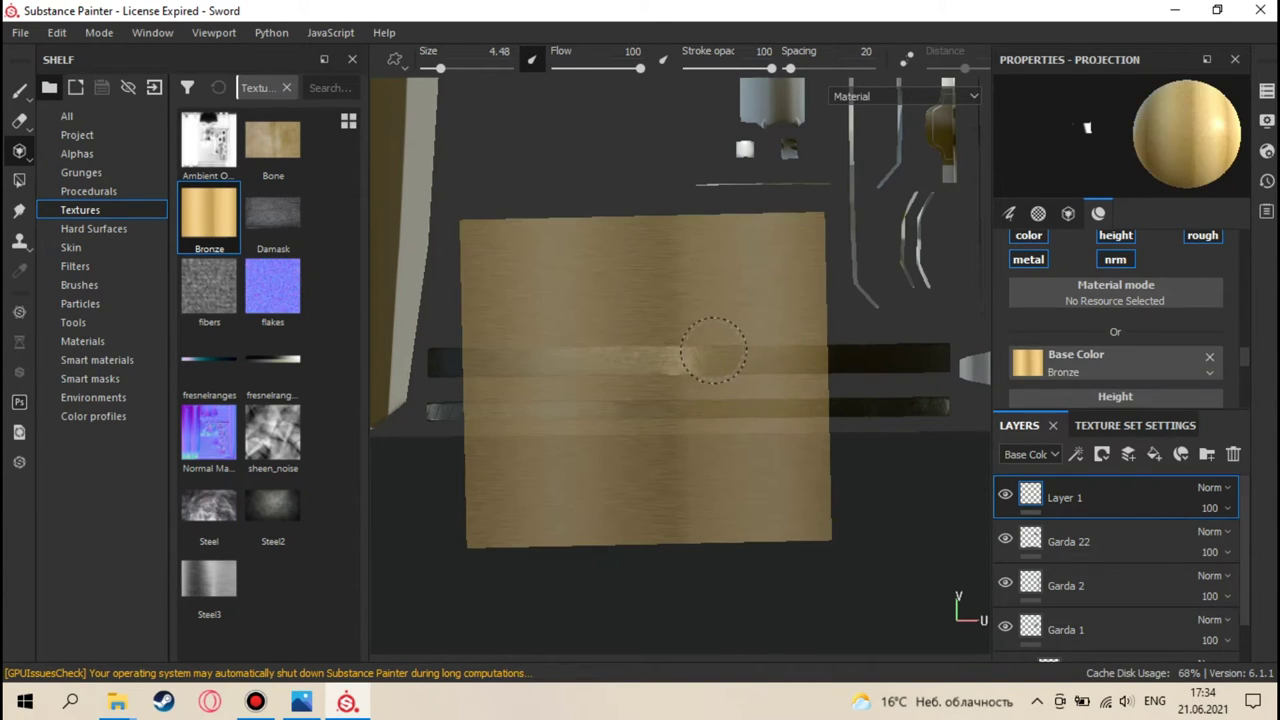
{"action": "scroll", "coordinate": [538, 340], "scroll_direction": "up", "scroll_amount": 4}
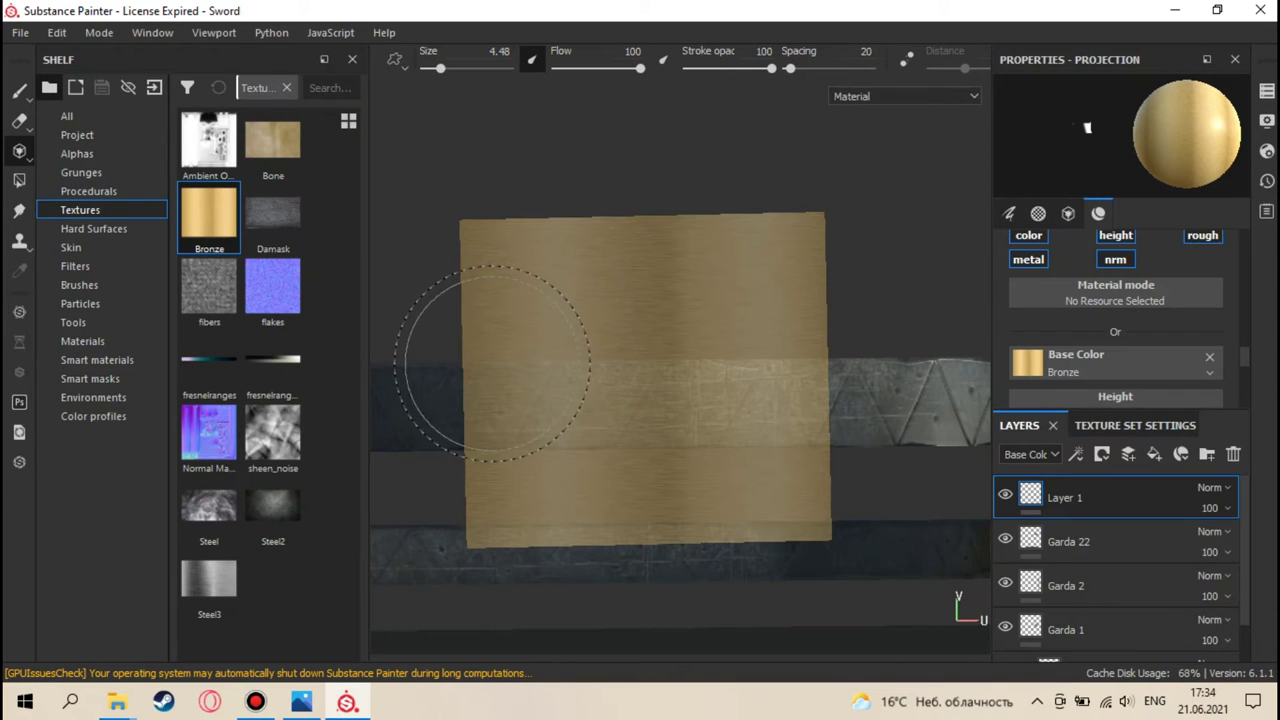
{"action": "scroll", "coordinate": [637, 351], "scroll_direction": "up", "scroll_amount": 5}
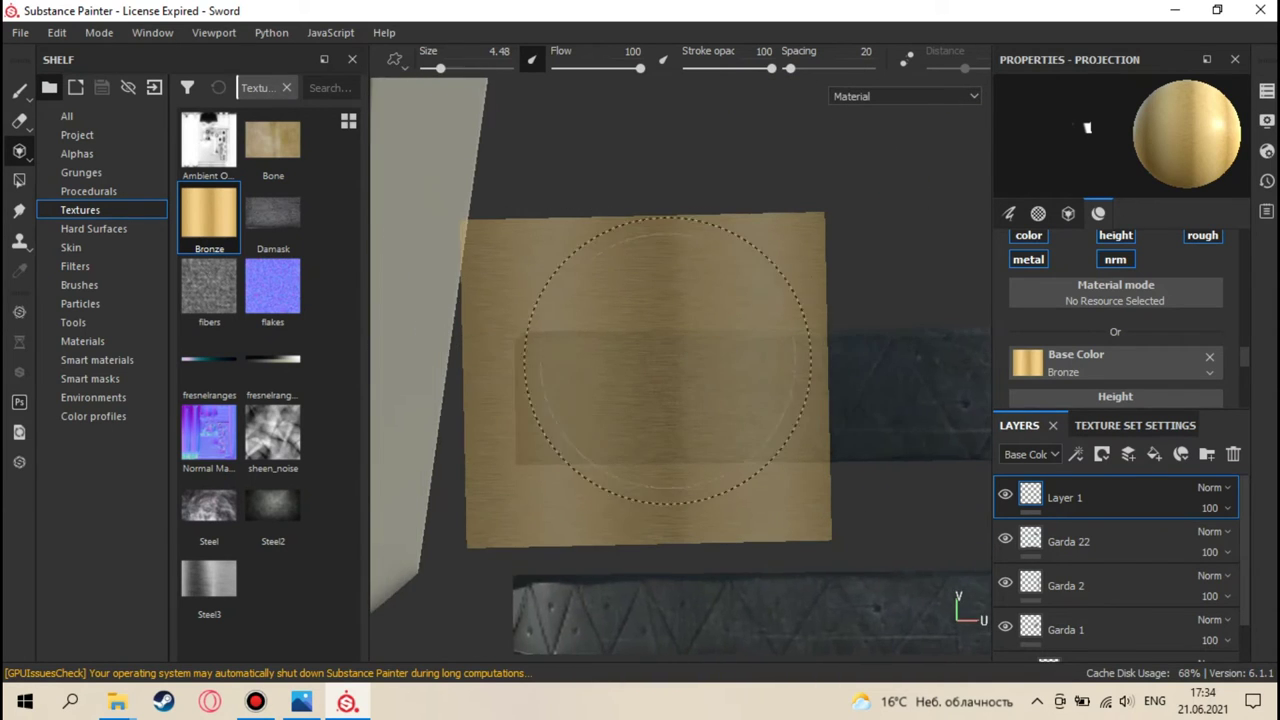
{"action": "left_click_drag", "start_coordinate": [686, 352], "coordinate": [641, 364], "text": "alt"}
{"action": "scroll", "coordinate": [645, 358], "scroll_direction": "up", "scroll_amount": 5}
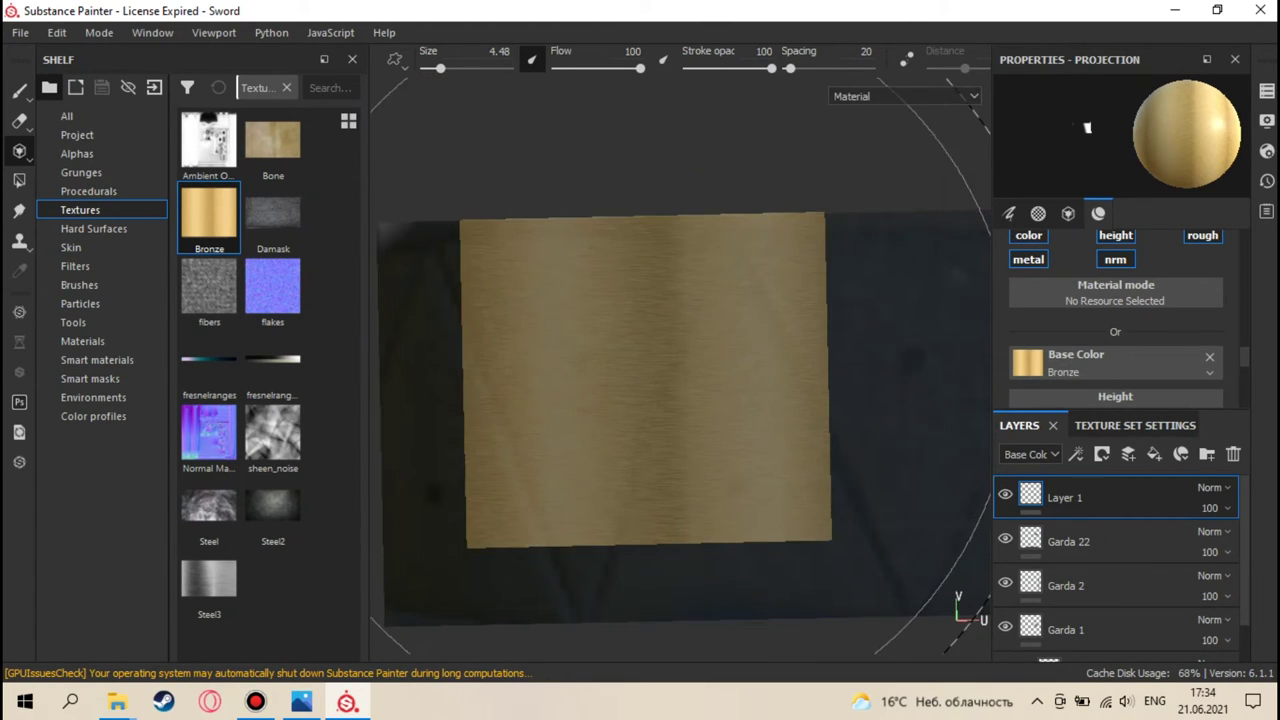
{"action": "scroll", "coordinate": [645, 358], "scroll_direction": "up", "scroll_amount": 3}
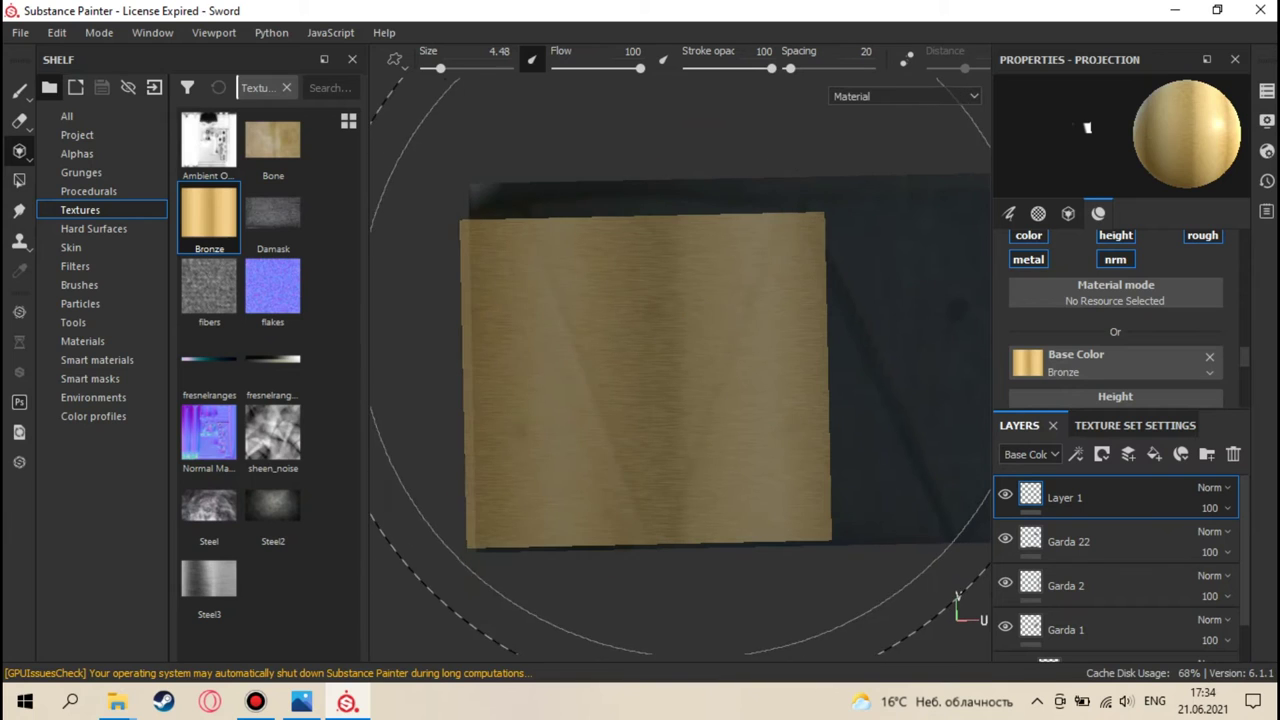
{"action": "middle_click_drag", "start_coordinate": [645, 358], "coordinate": [686, 333], "text": "alt"}
{"action": "scroll", "coordinate": [682, 337], "scroll_direction": "down", "scroll_amount": 2}
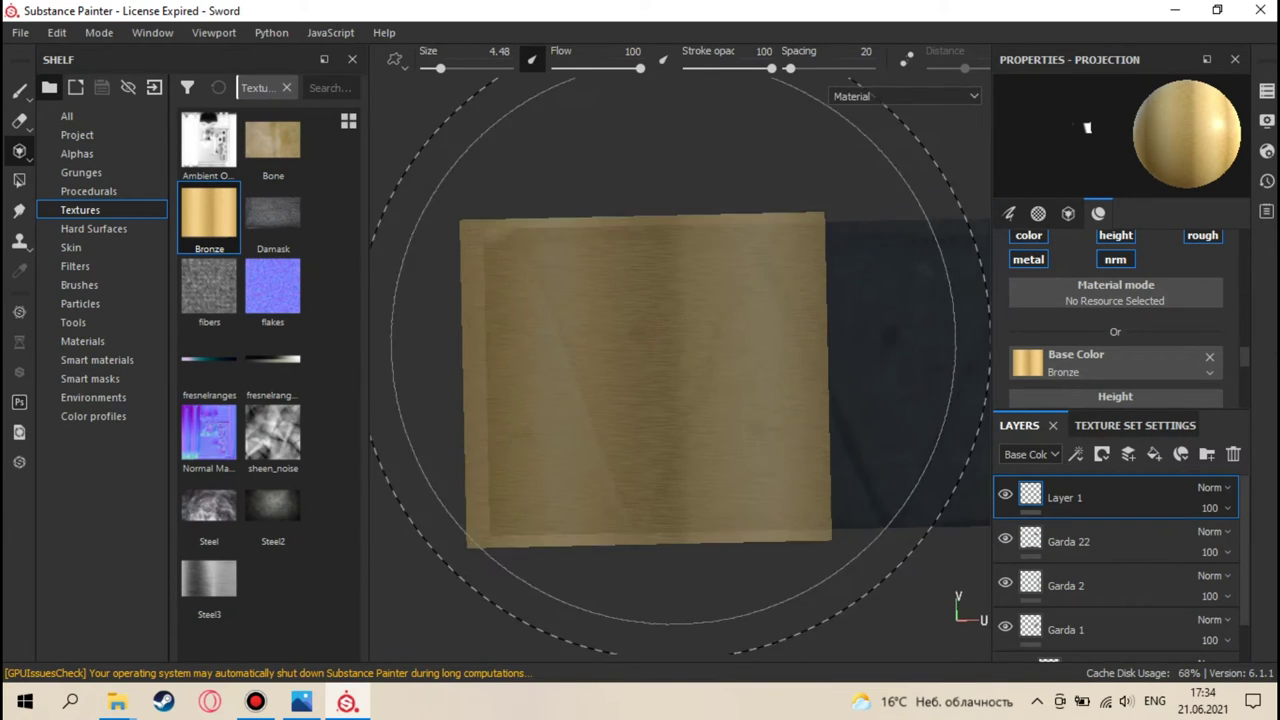
{"action": "mouse_move", "coordinate": [650, 340]}
{"action": "right_mouse_down", "text": "ctrl"}
{"action": "mouse_move", "coordinate": [565, 340]}
{"action": "mouse_move", "coordinate": [600, 360]}
{"action": "mouse_move", "coordinate": [551, 418]}
{"action": "right_mouse_up", "text": "ctrl"}
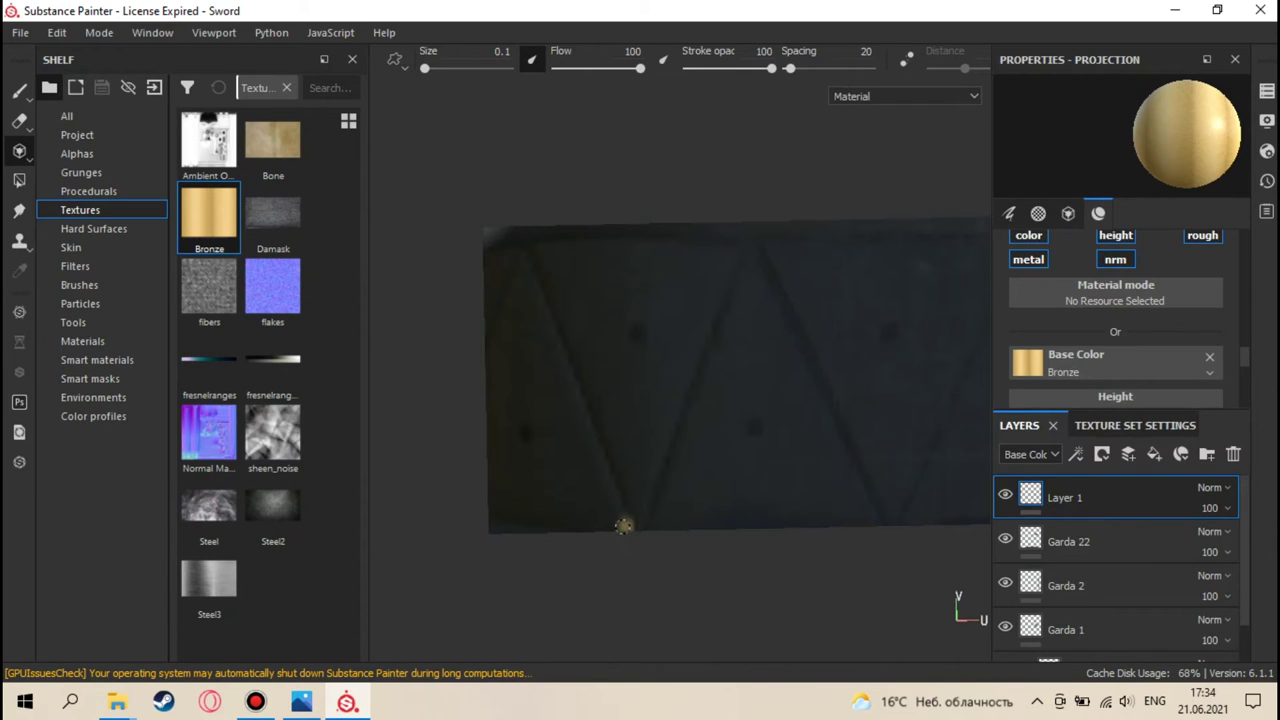
- Paint the bronze triangle's three straight edges and the curl inside it
{"action": "key", "text": "shift"}
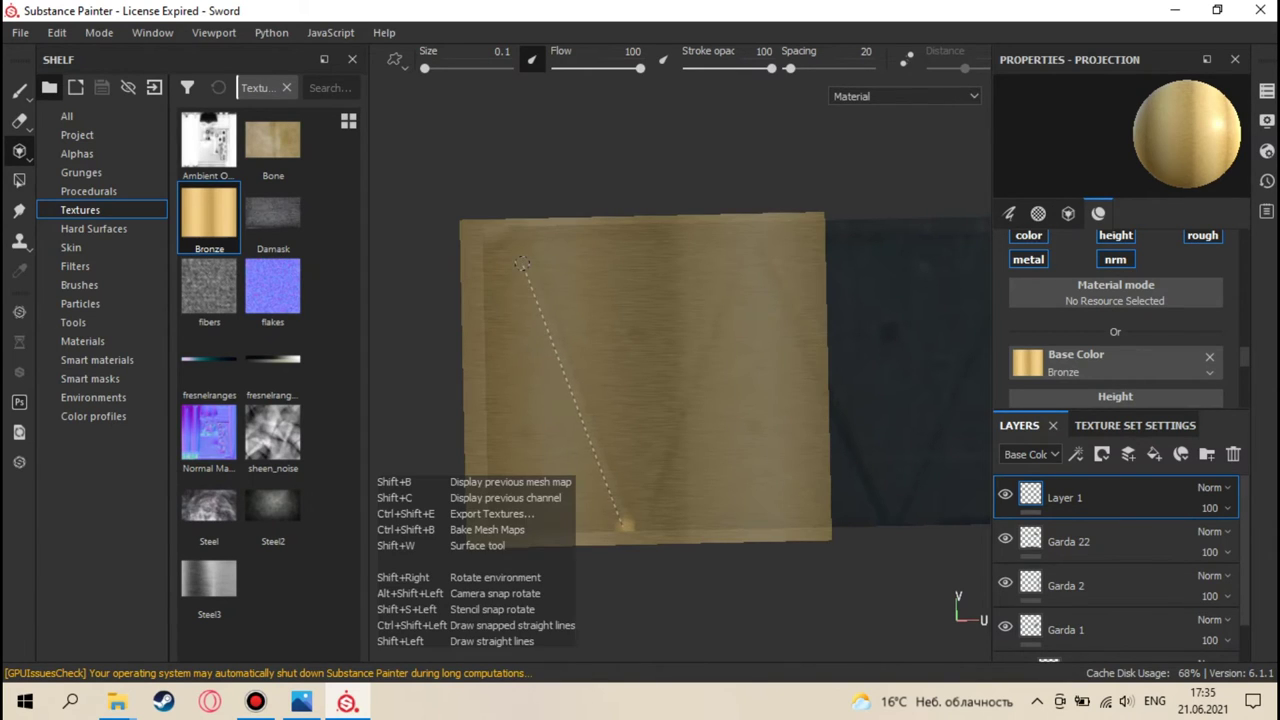
{"action": "left_click", "coordinate": [521, 258], "text": "shift"}
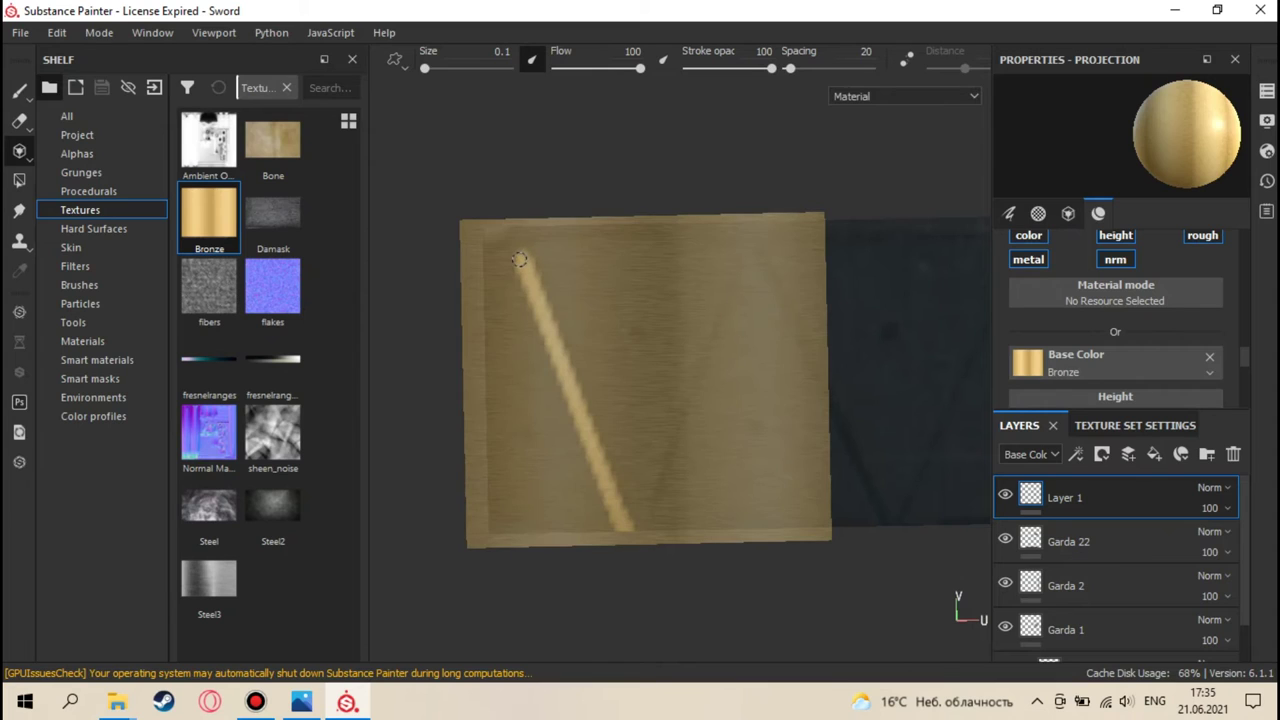
{"action": "key", "text": "shift"}
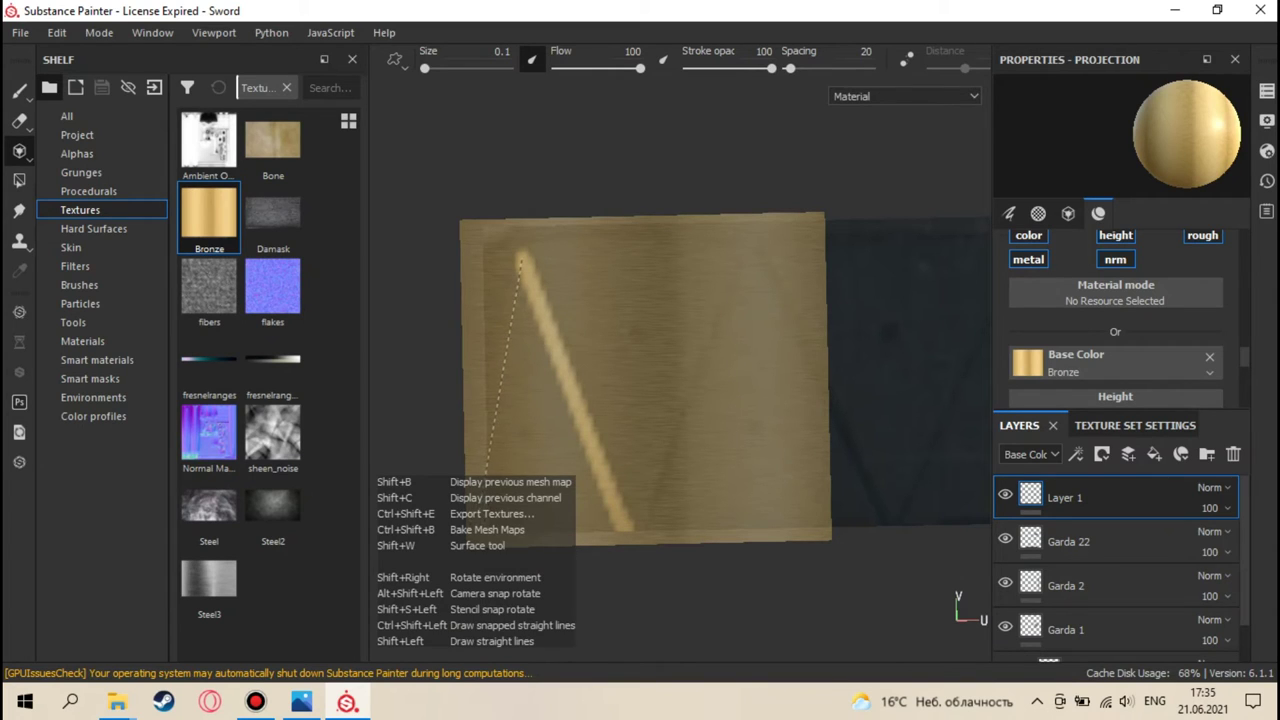
{"action": "left_click", "coordinate": [487, 472], "text": "shift"}
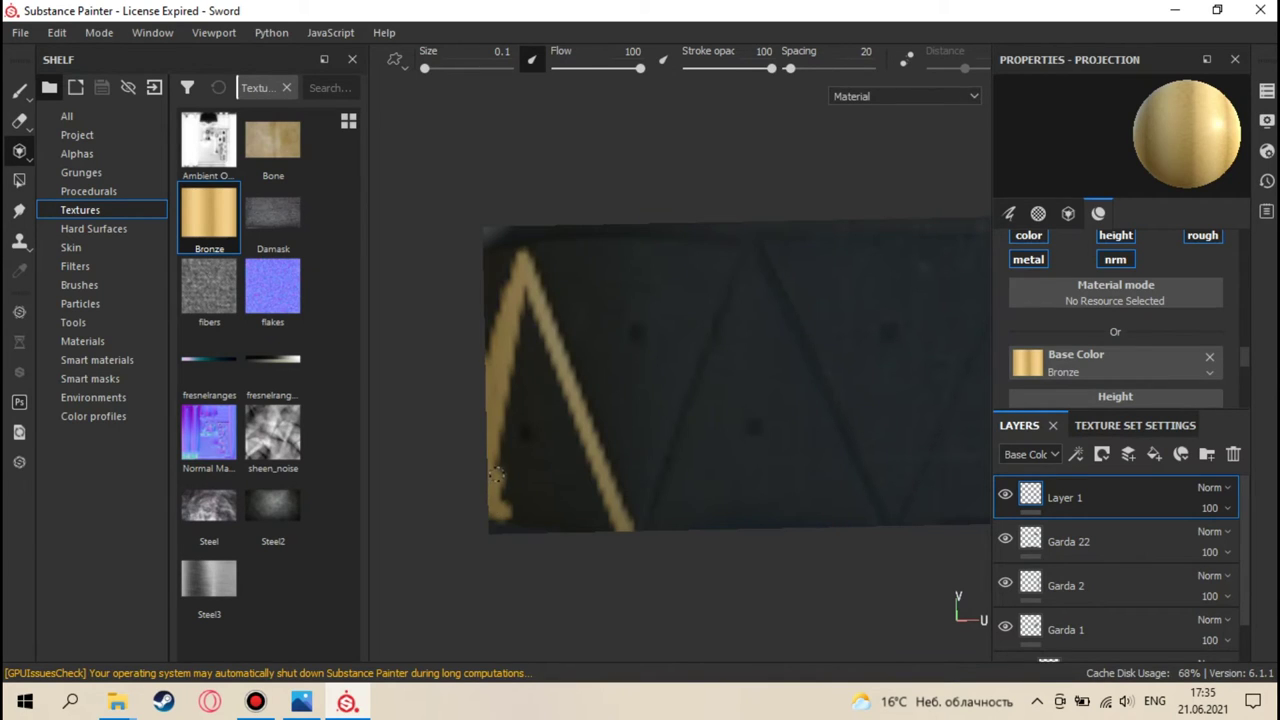
{"action": "mouse_move", "coordinate": [517, 516]}
{"action": "left_mouse_down"}
{"action": "mouse_move", "coordinate": [615, 528]}
{"action": "mouse_move", "coordinate": [575, 450]}
{"action": "mouse_move", "coordinate": [605, 511]}
{"action": "mouse_move", "coordinate": [536, 505]}
{"action": "mouse_move", "coordinate": [517, 457]}
{"action": "left_mouse_up"}
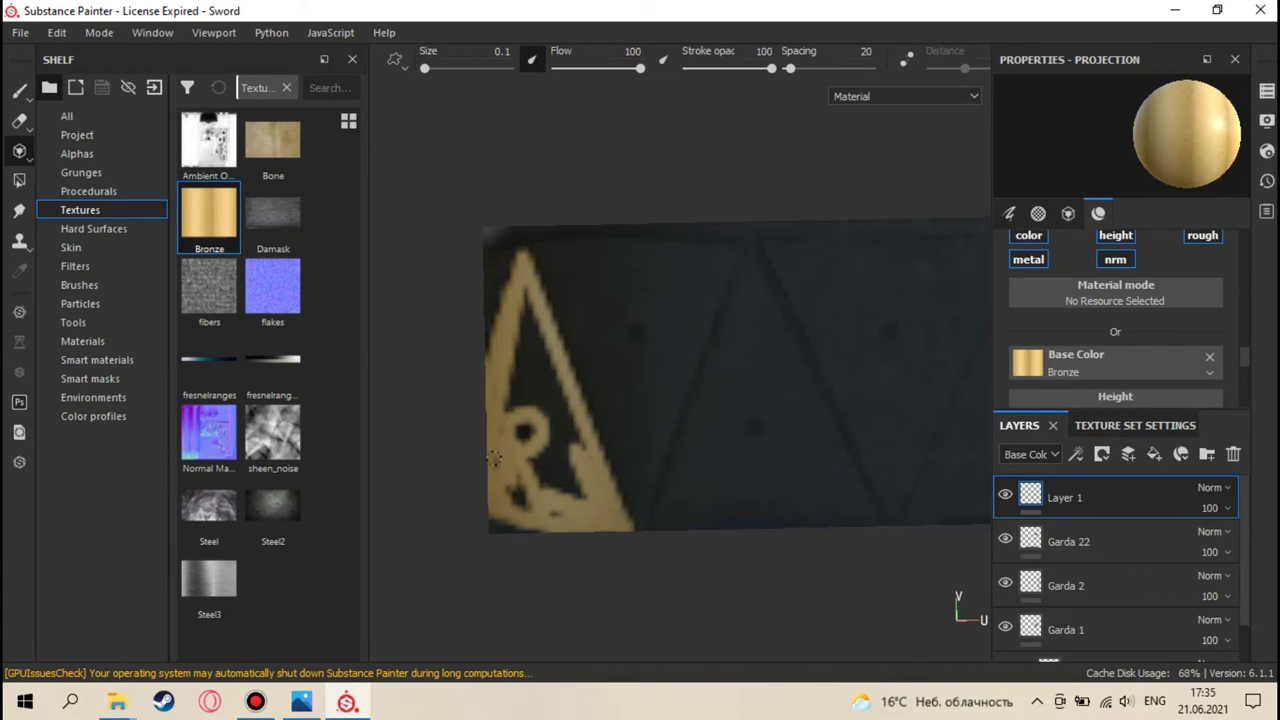
{"action": "left_click_drag", "start_coordinate": [565, 487], "coordinate": [516, 472]}
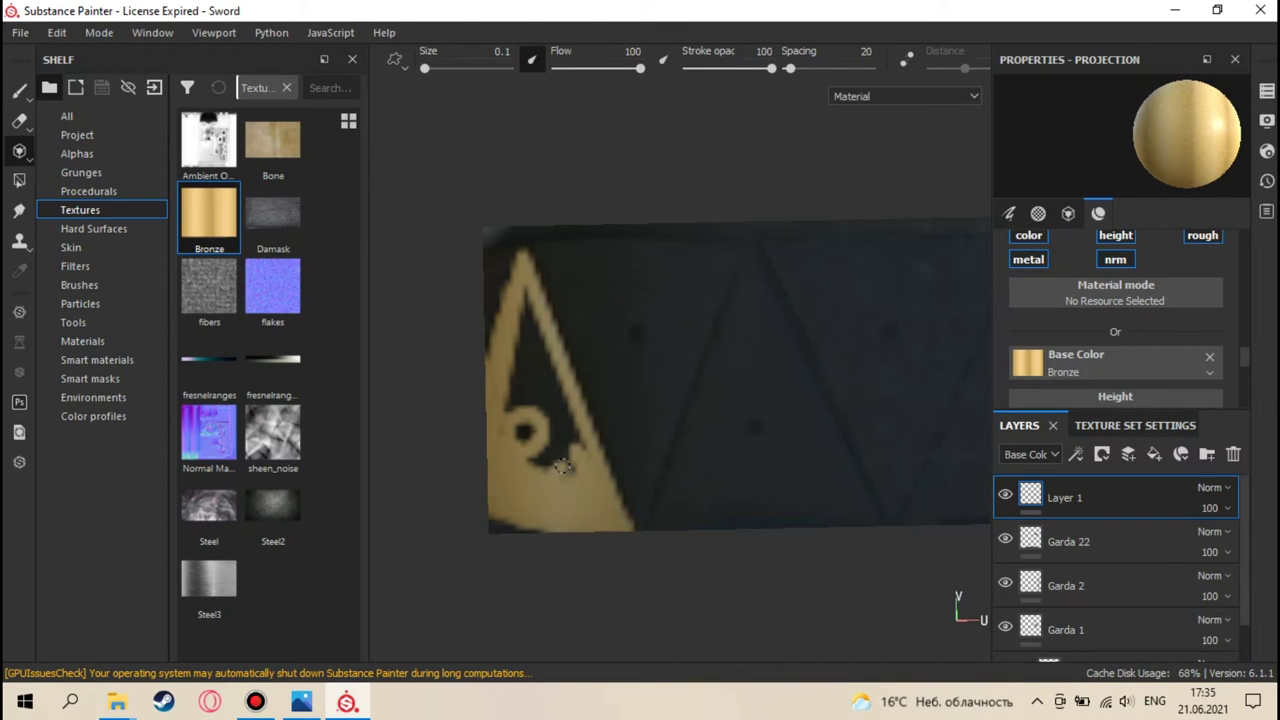
- Add a straight bronze line parallel to the triangle edge and view the projection tiling settings
{"action": "key", "text": "s"}
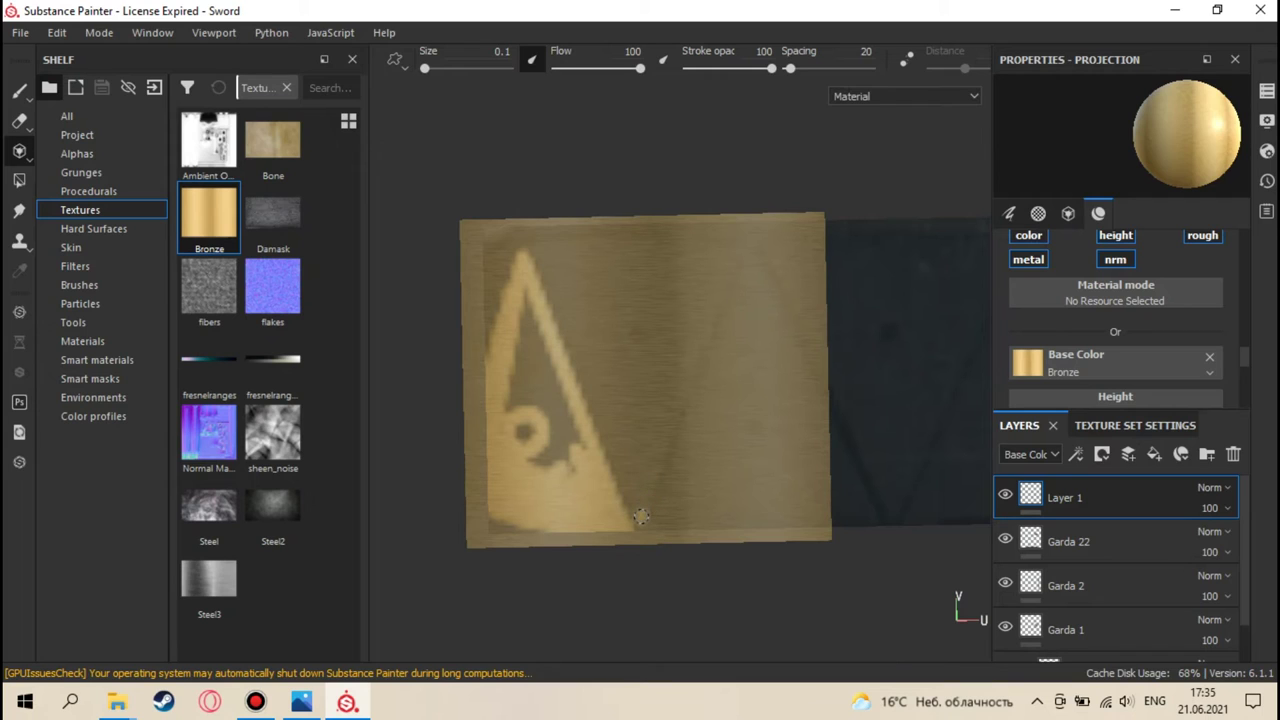
{"action": "key", "text": "shift"}
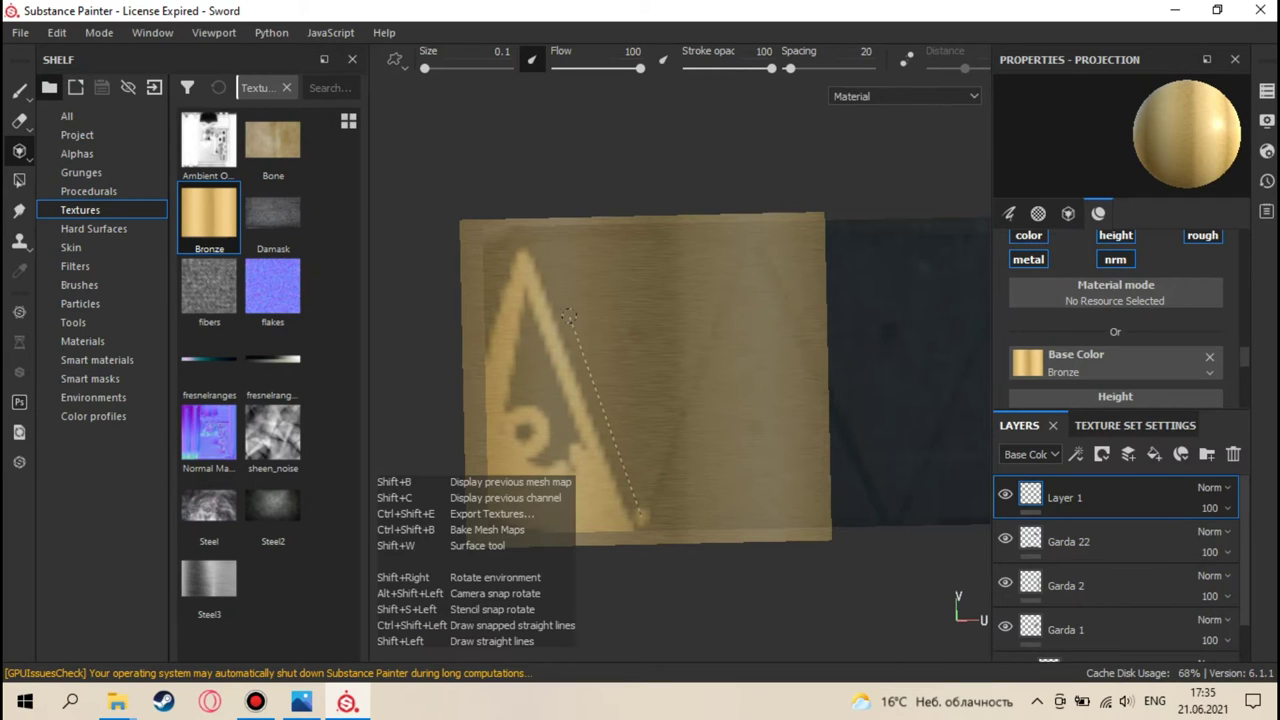
{"action": "left_click", "coordinate": [541, 247], "text": "shift"}
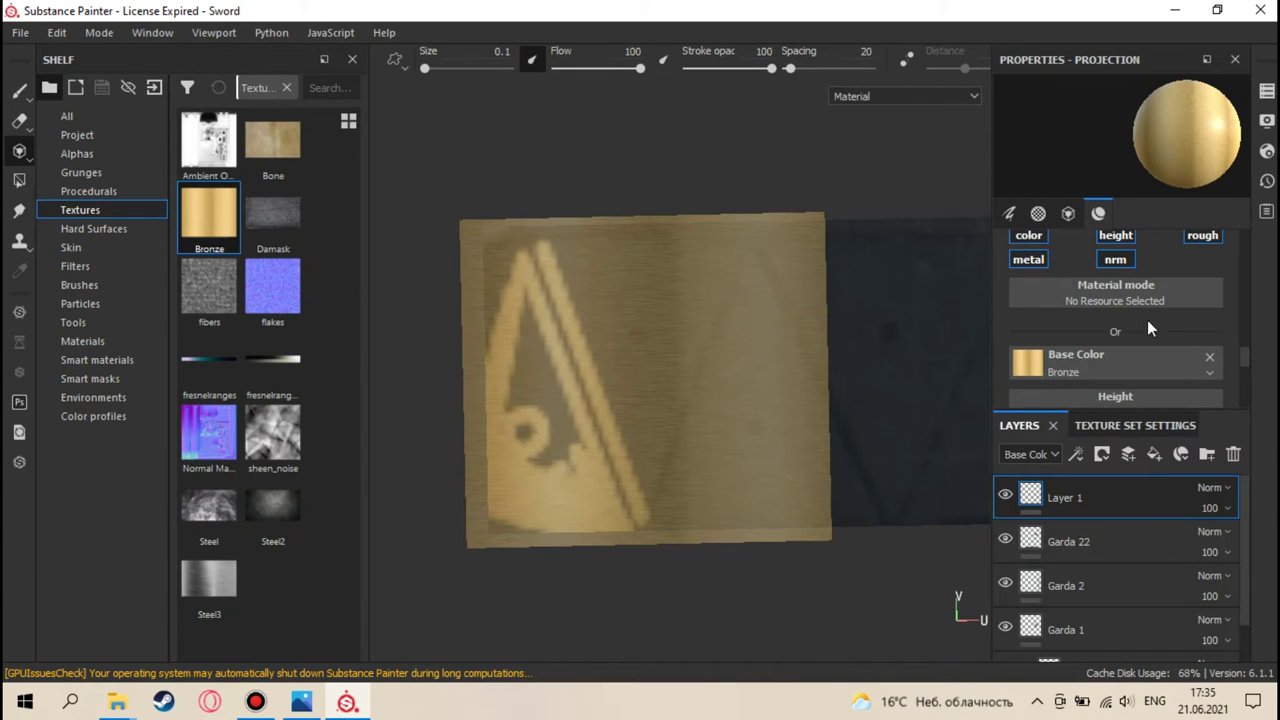
{"action": "scroll", "coordinate": [1132, 334], "scroll_direction": "up", "scroll_amount": 2}
{"action": "scroll", "coordinate": [1132, 334], "scroll_direction": "down", "scroll_amount": 1}
{"action": "left_click", "coordinate": [1070, 214]}
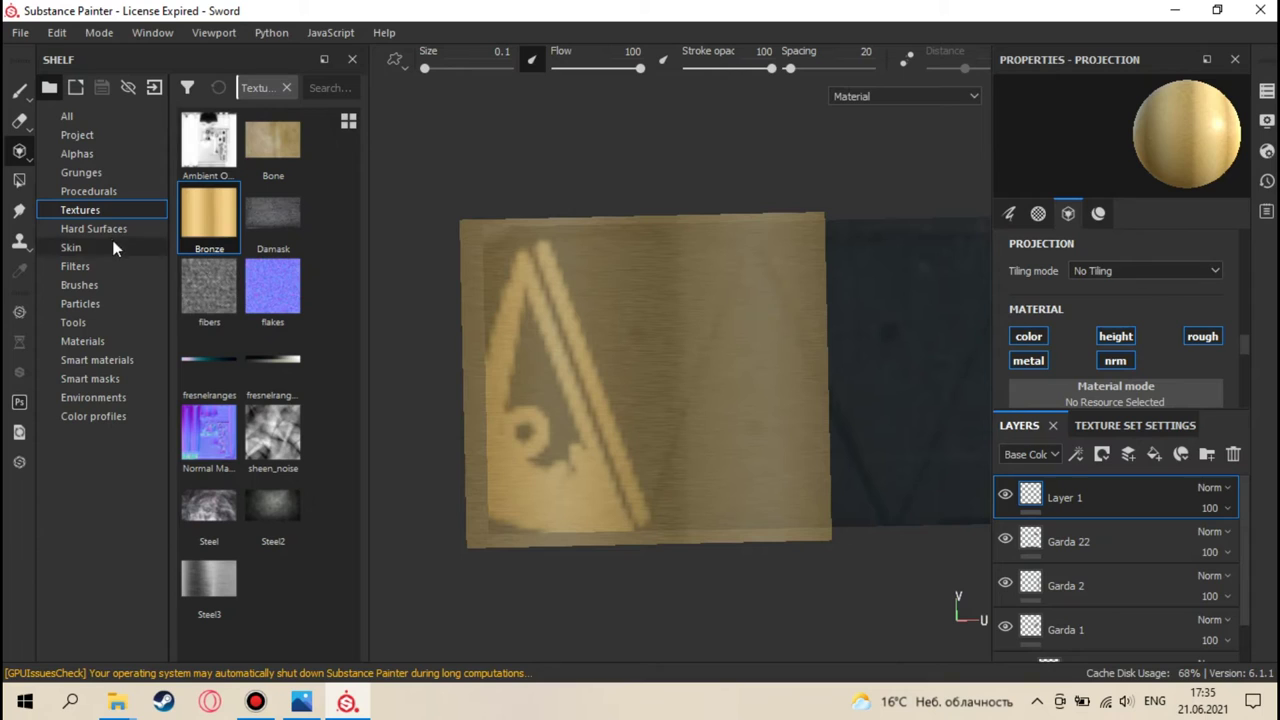
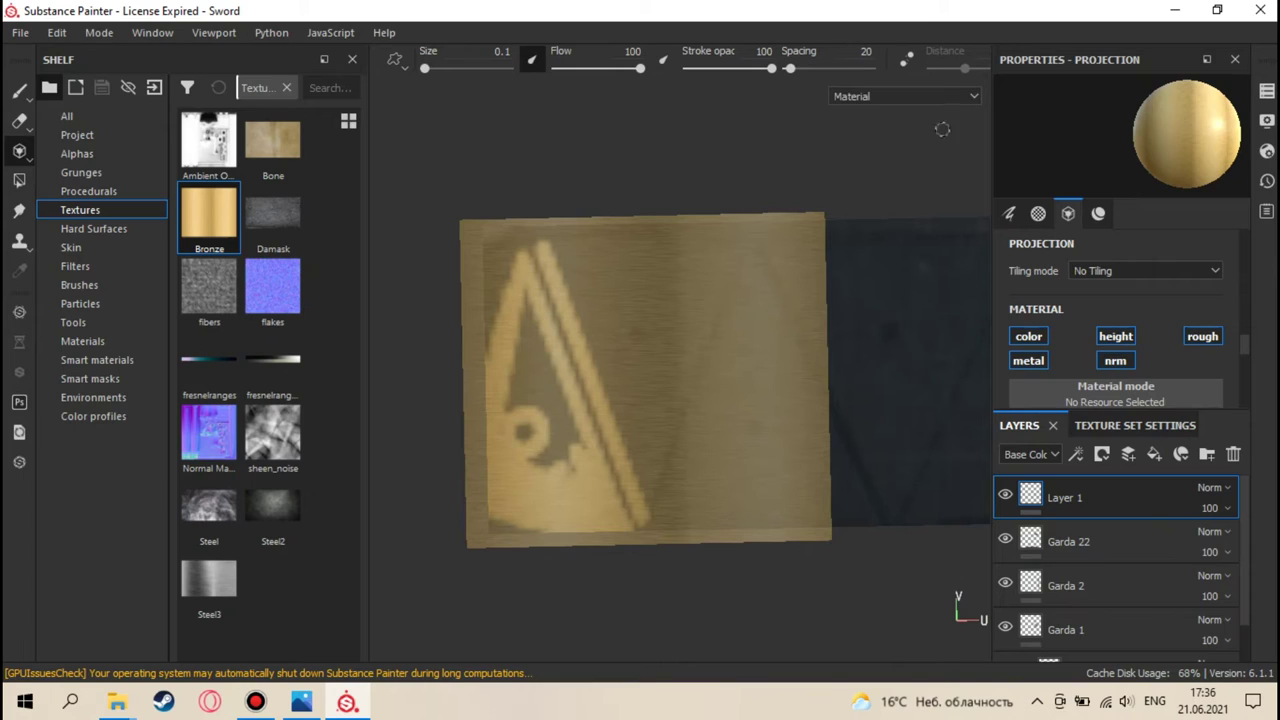
- Set the brush stroke spacing to 20
{"action": "left_click_drag", "start_coordinate": [786, 70], "coordinate": [804, 72]}
{"action": "double_click", "coordinate": [868, 52]}
{"action": "key", "text": "Return"}
- Switch the brush cursor style to Crosshair Cursor
{"action": "left_click", "coordinate": [406, 64]}
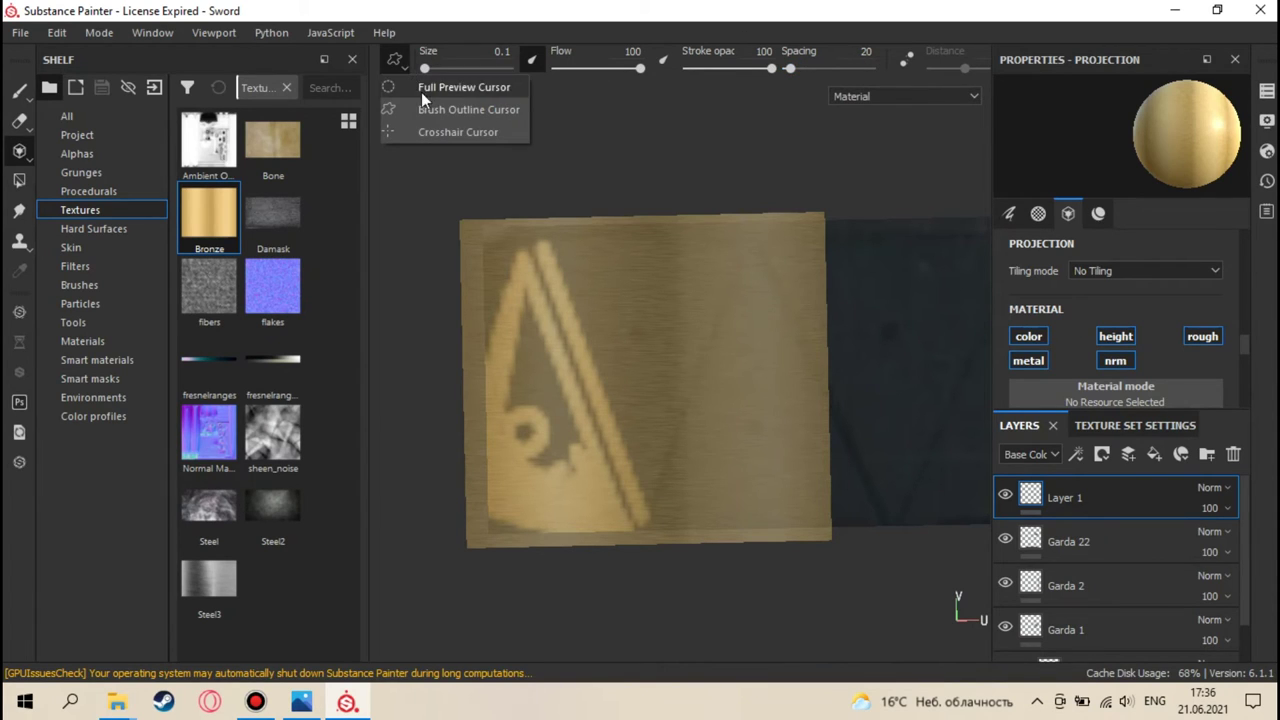
{"action": "left_click", "coordinate": [429, 110]}
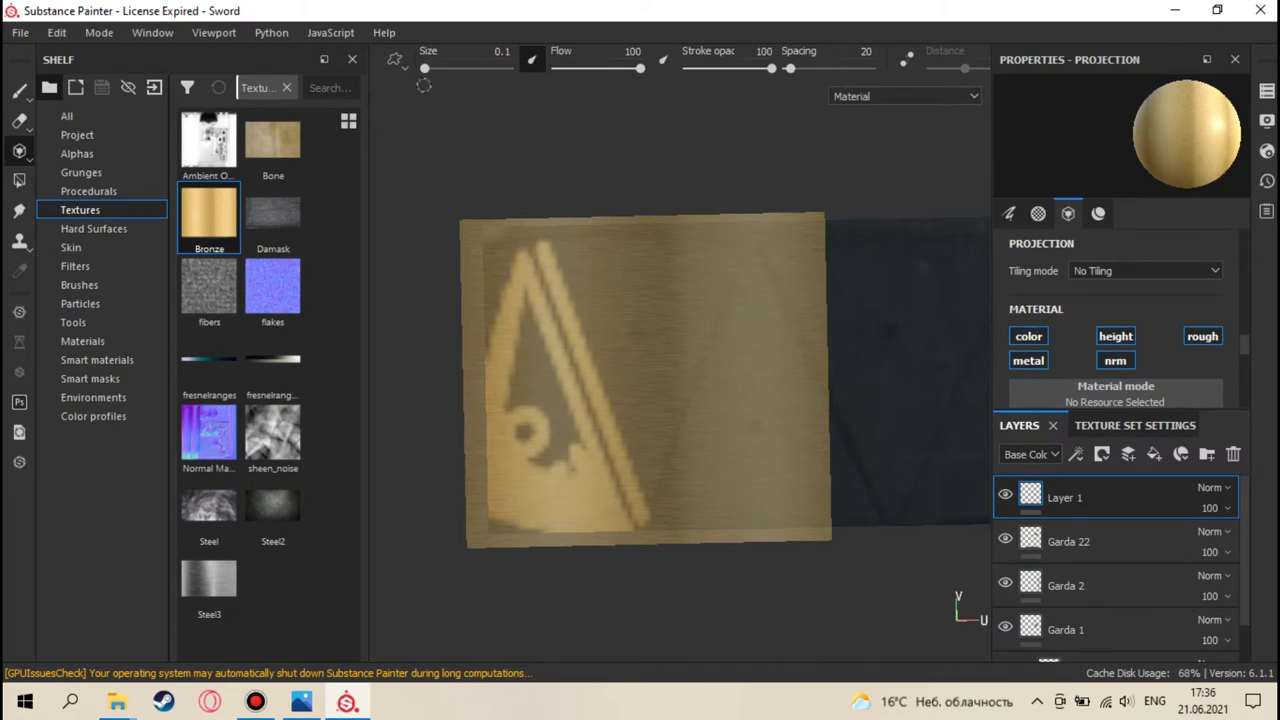
{"action": "left_click", "coordinate": [395, 60]}
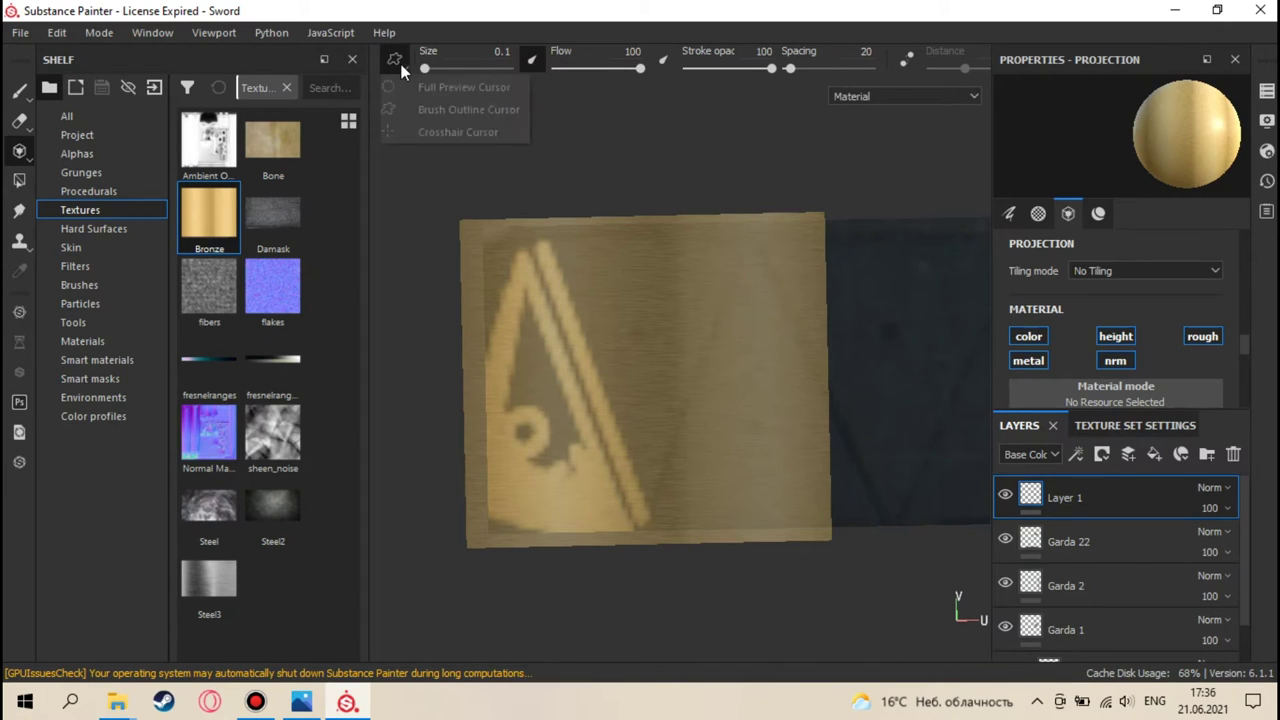
{"action": "left_click", "coordinate": [420, 133]}
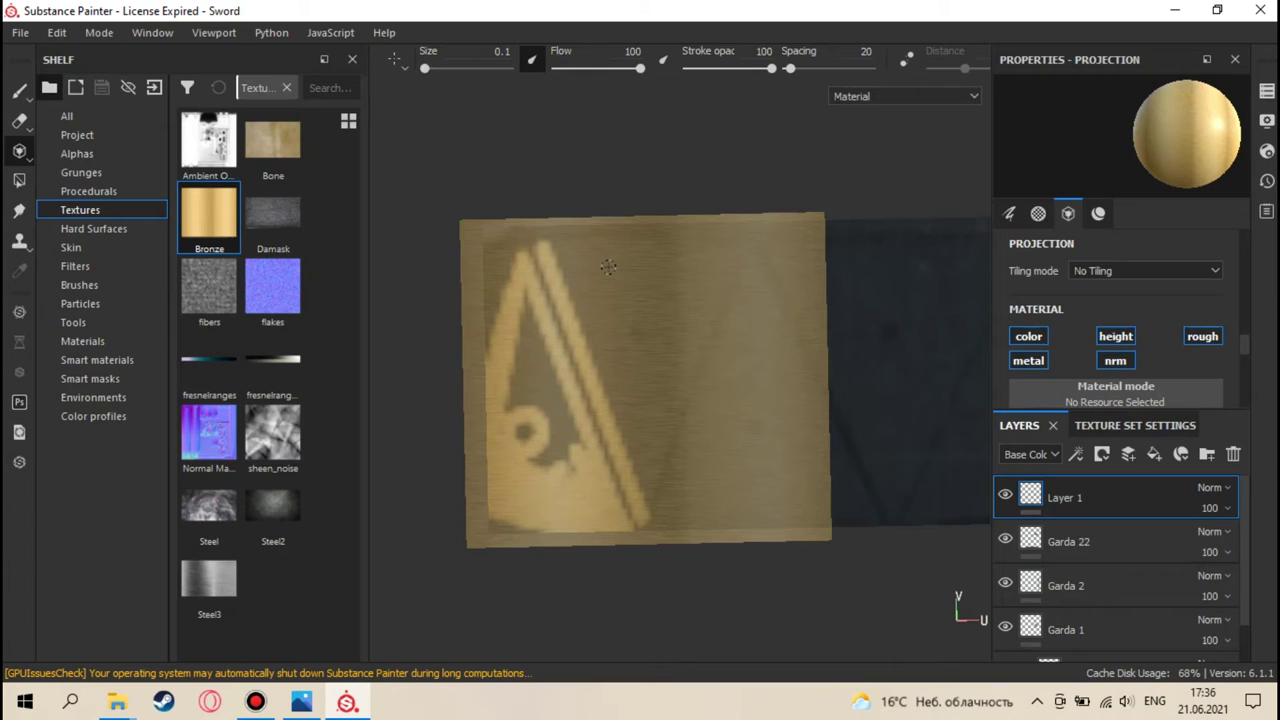
{"action": "left_click", "coordinate": [402, 69]}
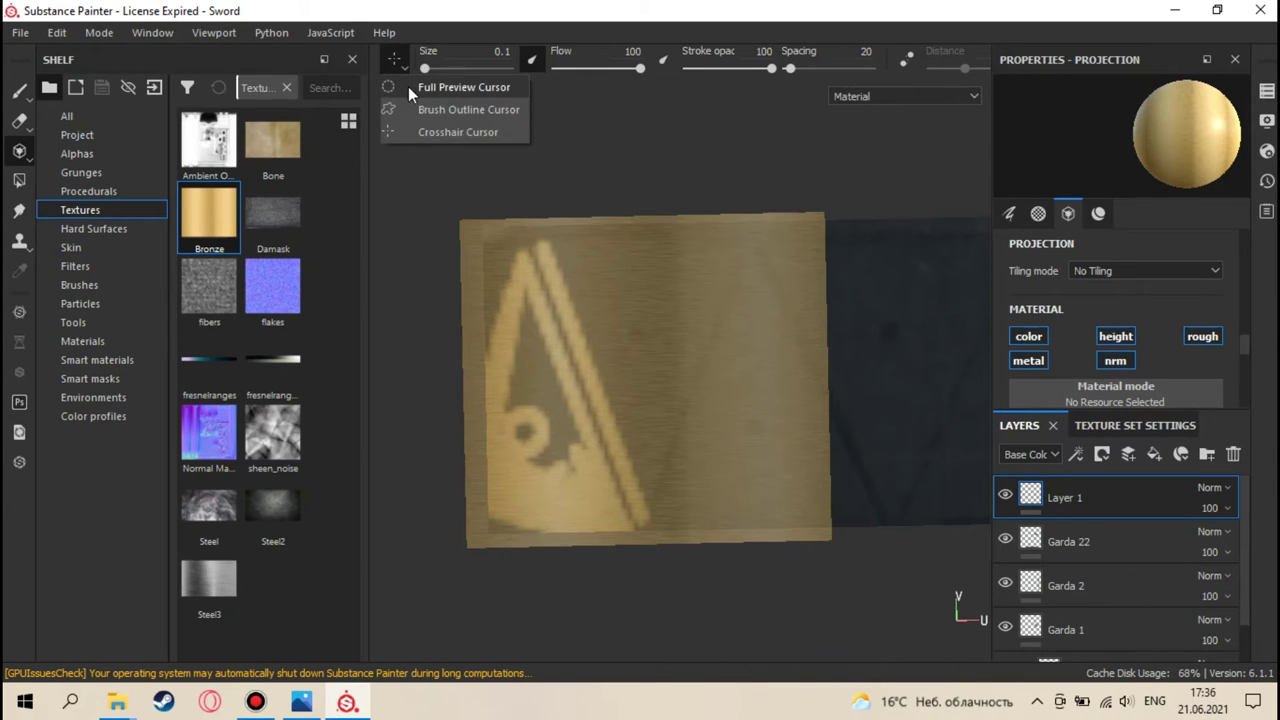
{"action": "left_click", "coordinate": [418, 132]}
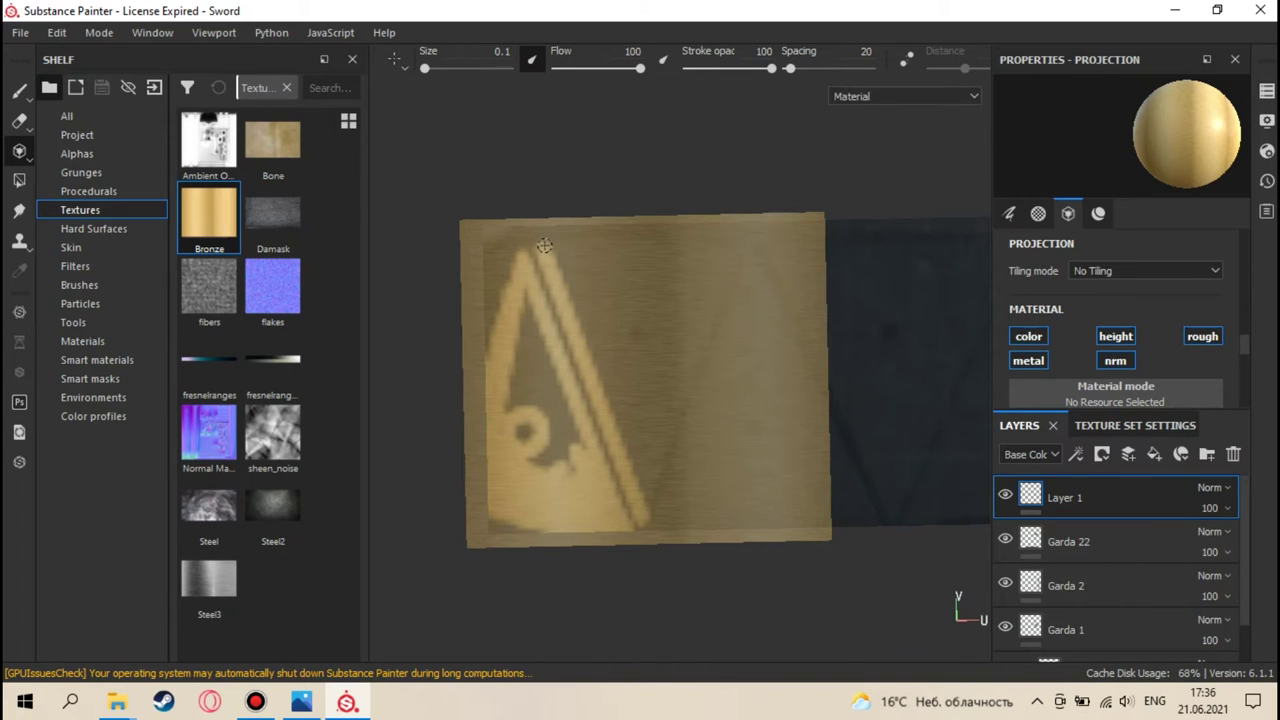
- Draw straight bronze lines along the band's top edge and down the diagonal, plus a short stroke
{"action": "left_click", "coordinate": [544, 245]}
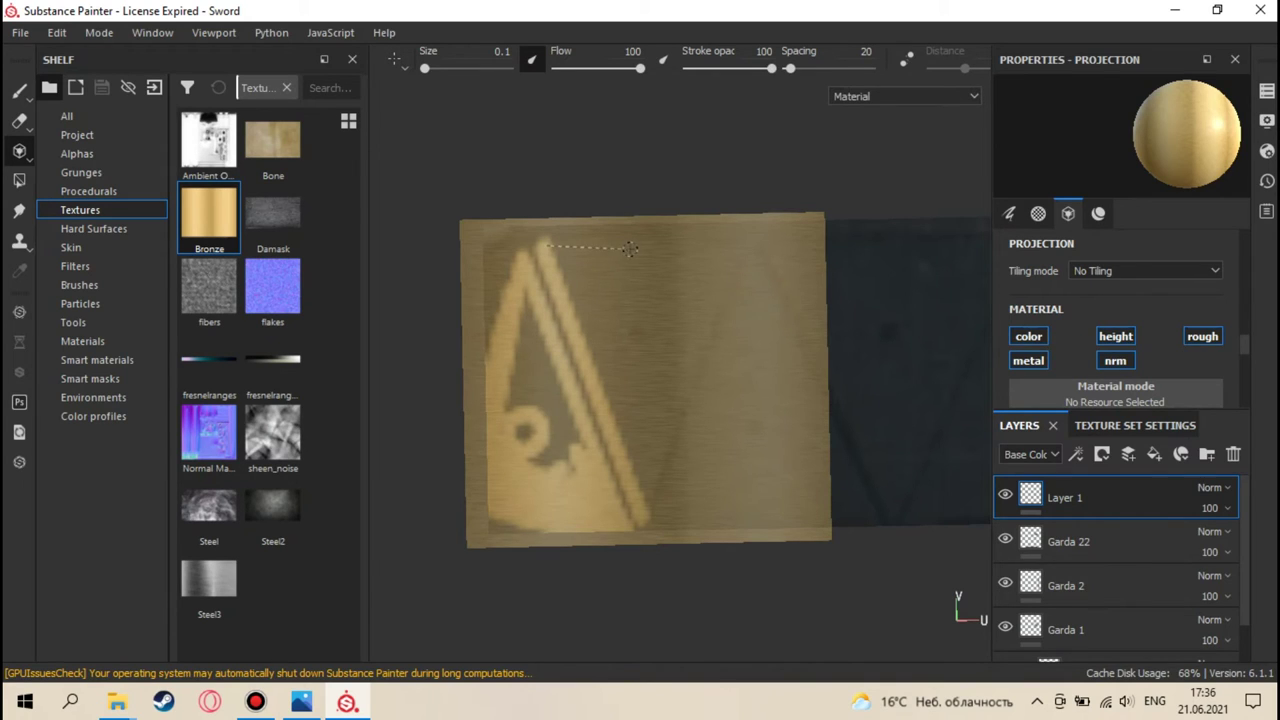
{"action": "left_click", "coordinate": [740, 235], "text": "shift"}
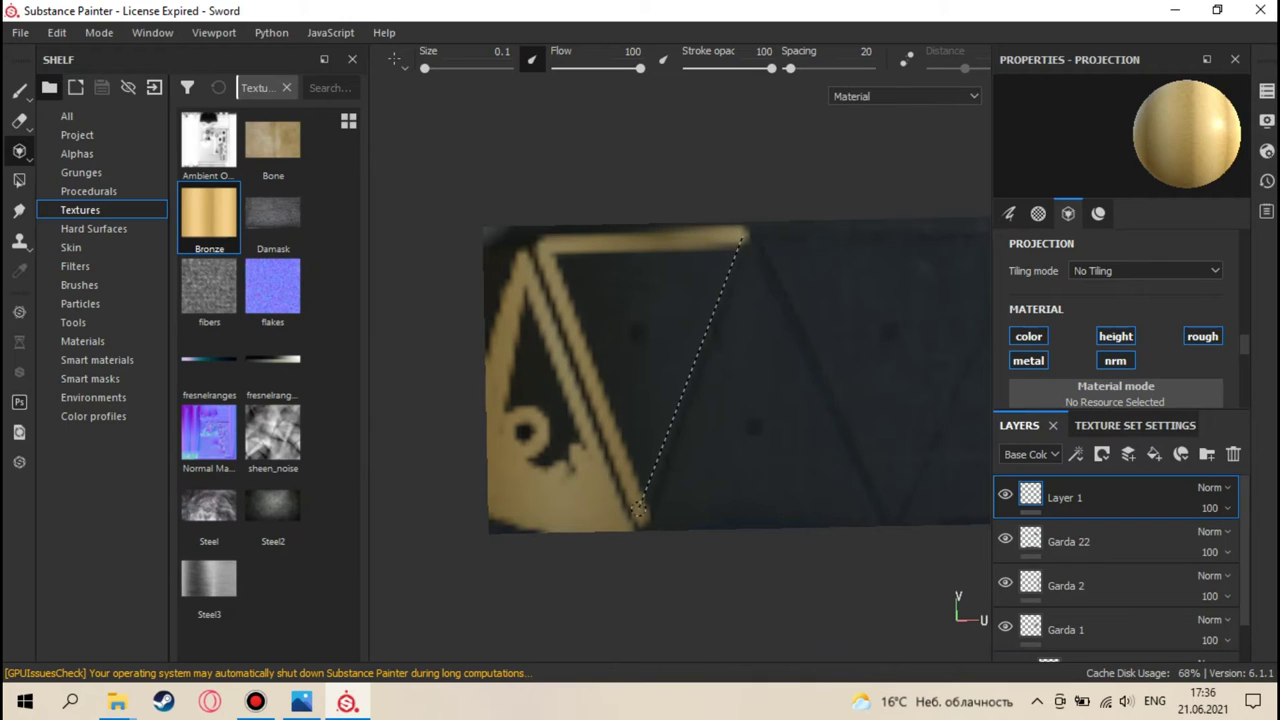
{"action": "left_click", "coordinate": [637, 508], "text": "shift"}
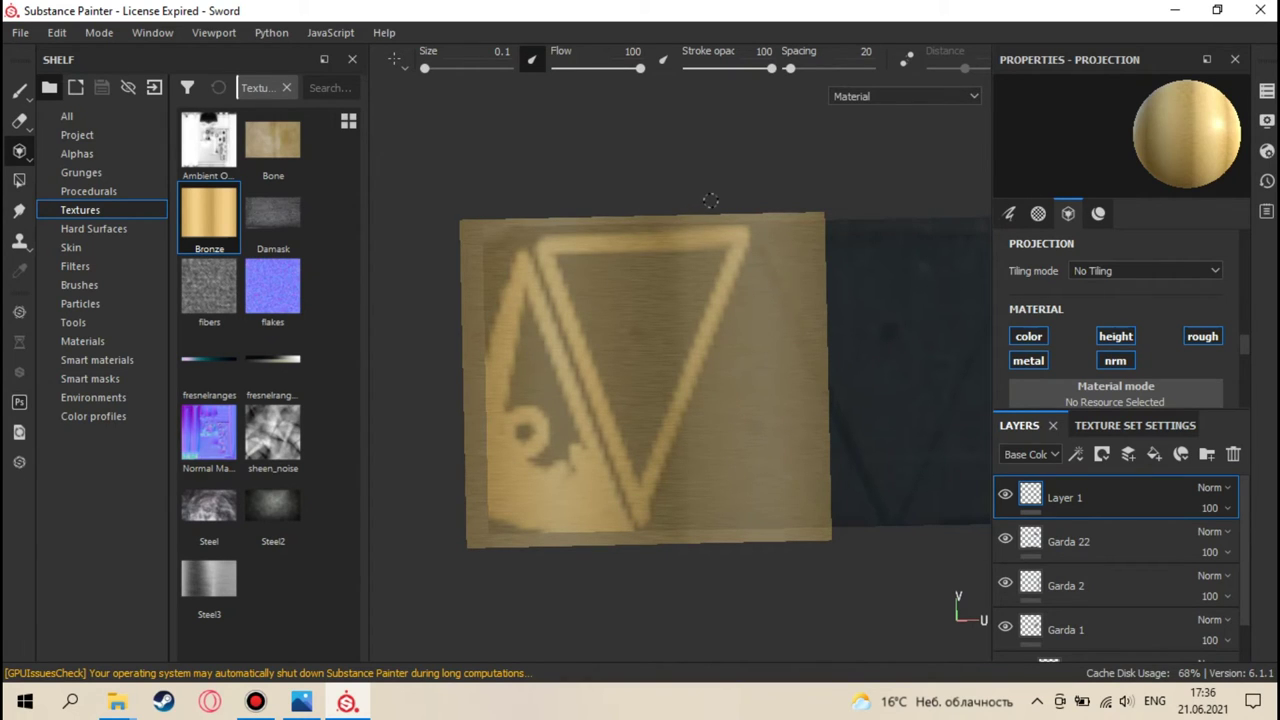
{"action": "left_click", "coordinate": [19, 94]}
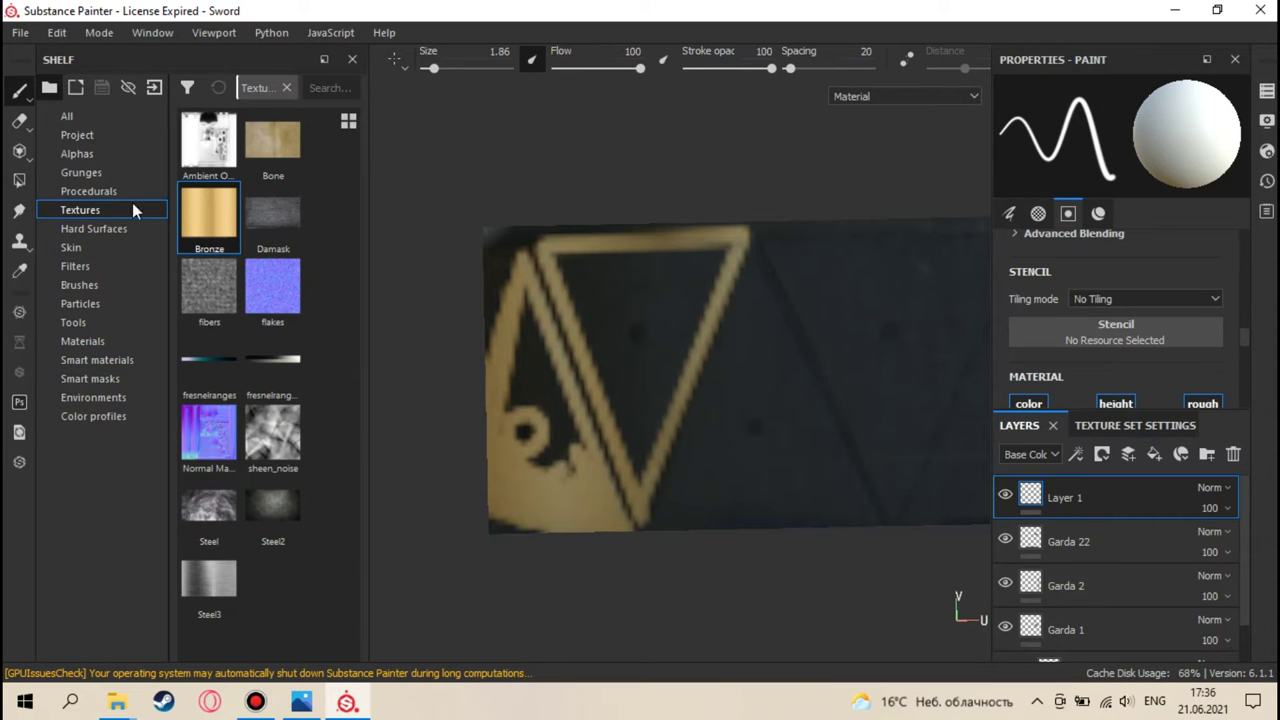
{"action": "left_click", "coordinate": [19, 150]}
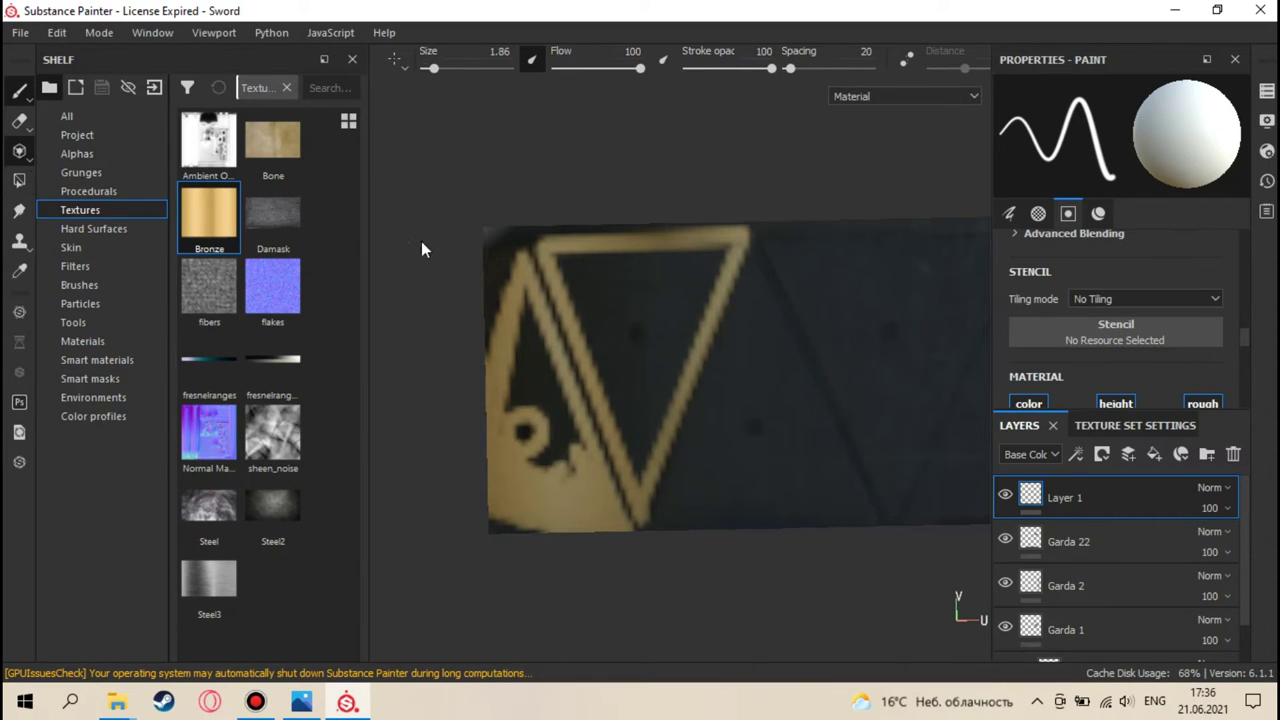
{"action": "mouse_move", "coordinate": [507, 252]}
{"action": "left_mouse_down"}
{"action": "mouse_move", "coordinate": [475, 256]}
{"action": "mouse_move", "coordinate": [503, 258]}
{"action": "mouse_move", "coordinate": [476, 335]}
{"action": "mouse_move", "coordinate": [489, 258]}
{"action": "left_mouse_up"}
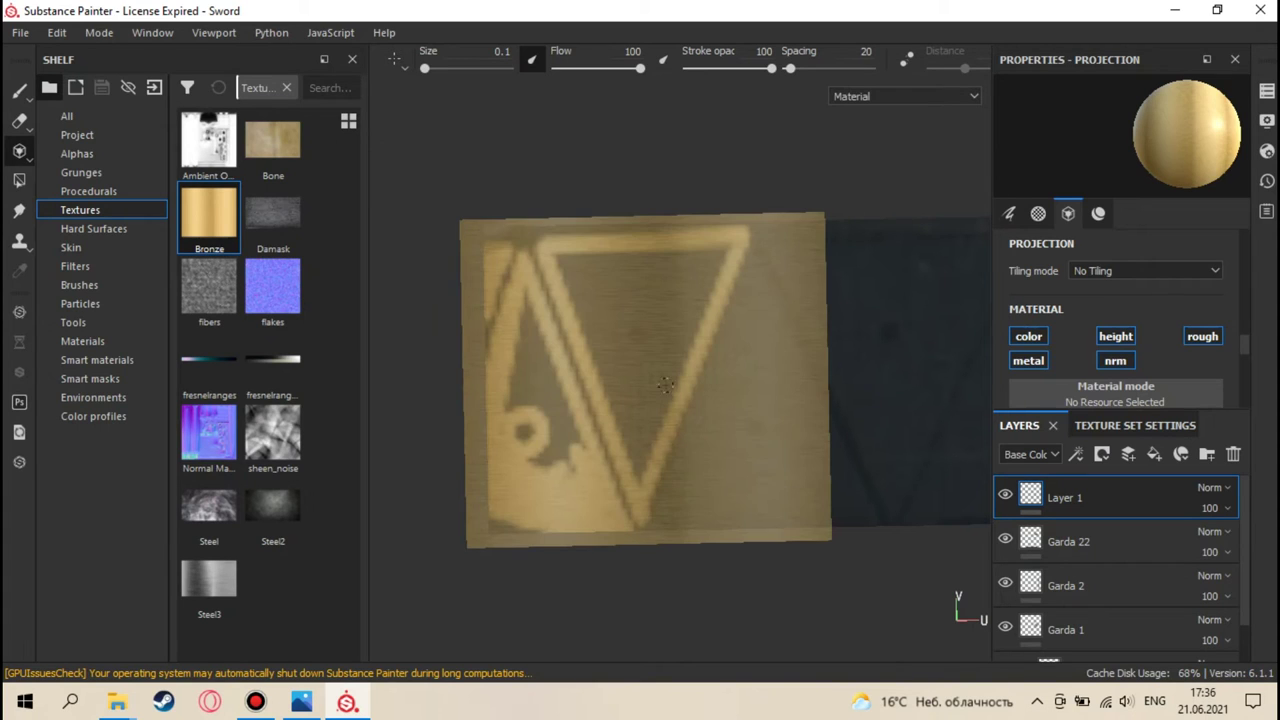
- Paint a bronze rising and falling diagonal from the triangle's tip, undoing a stray horizontal line
{"action": "left_click", "coordinate": [658, 524]}
{"action": "left_click", "coordinate": [752, 255], "text": "shift"}
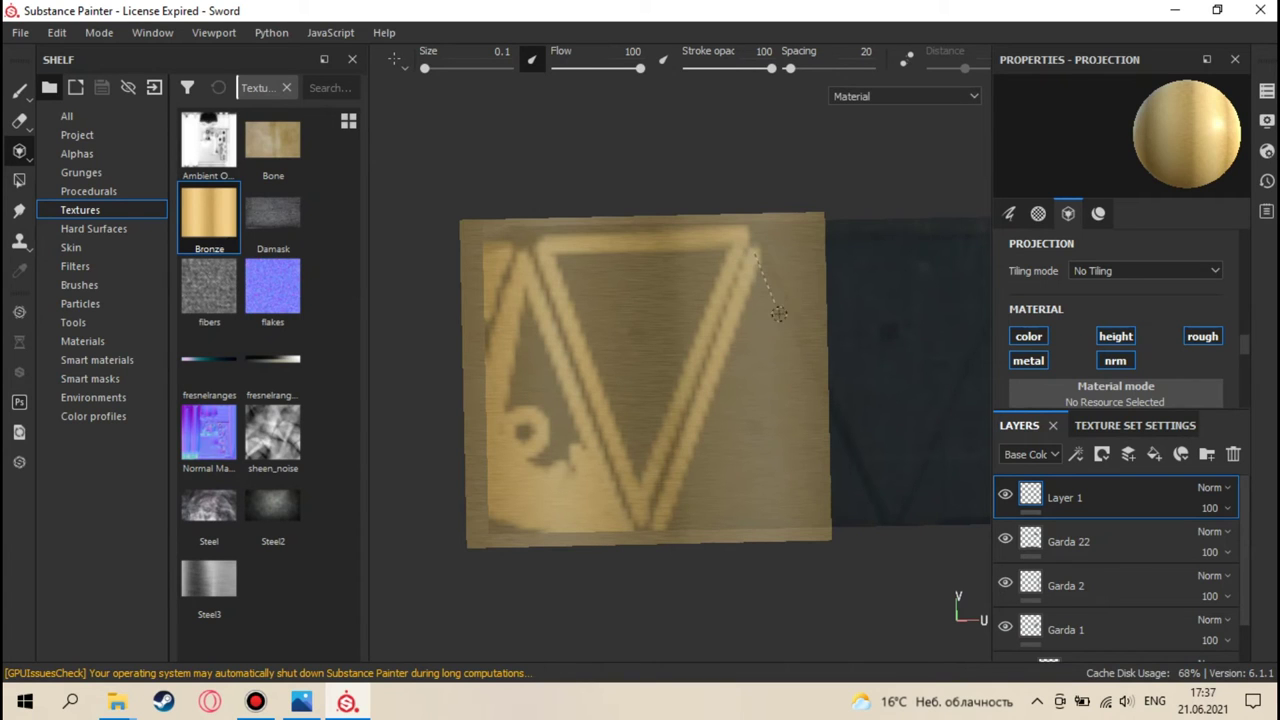
{"action": "left_click", "coordinate": [835, 448], "text": "shift"}
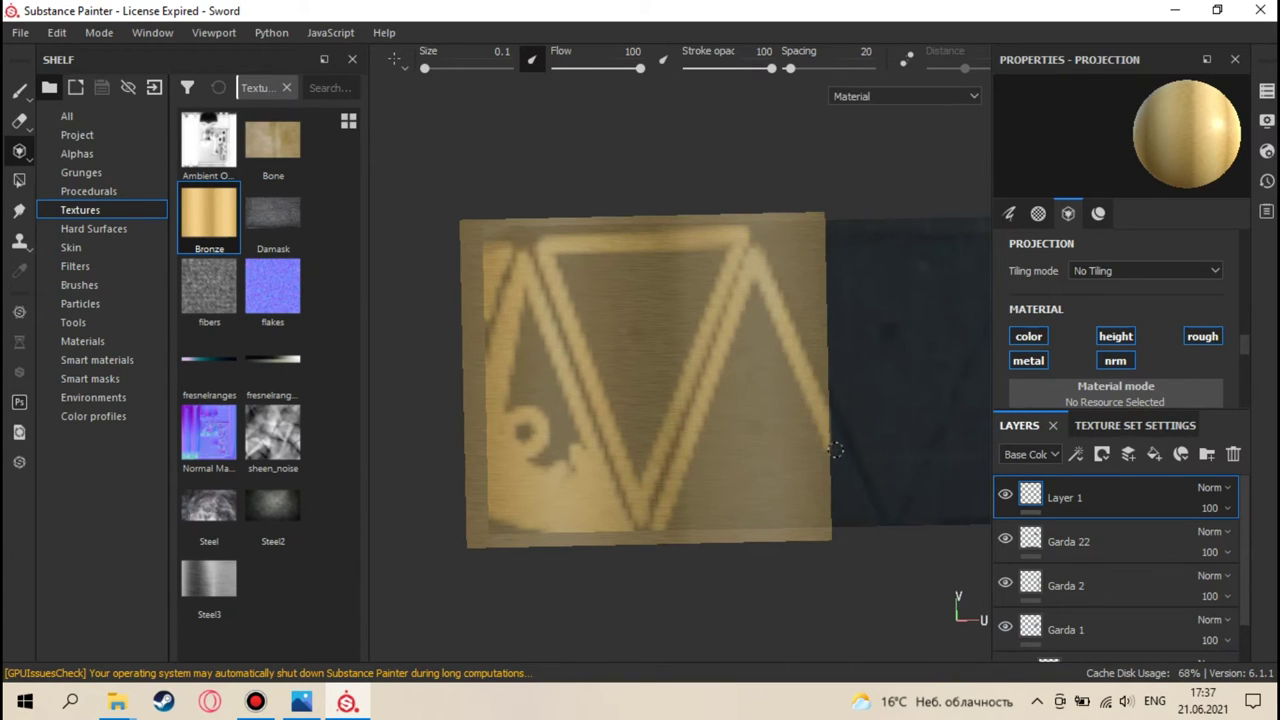
{"action": "mouse_move", "coordinate": [757, 363]}
{"action": "middle_mouse_down", "text": "alt"}
{"action": "mouse_move", "coordinate": [674, 383]}
{"action": "mouse_move", "coordinate": [646, 369]}
{"action": "middle_mouse_up", "text": "alt"}
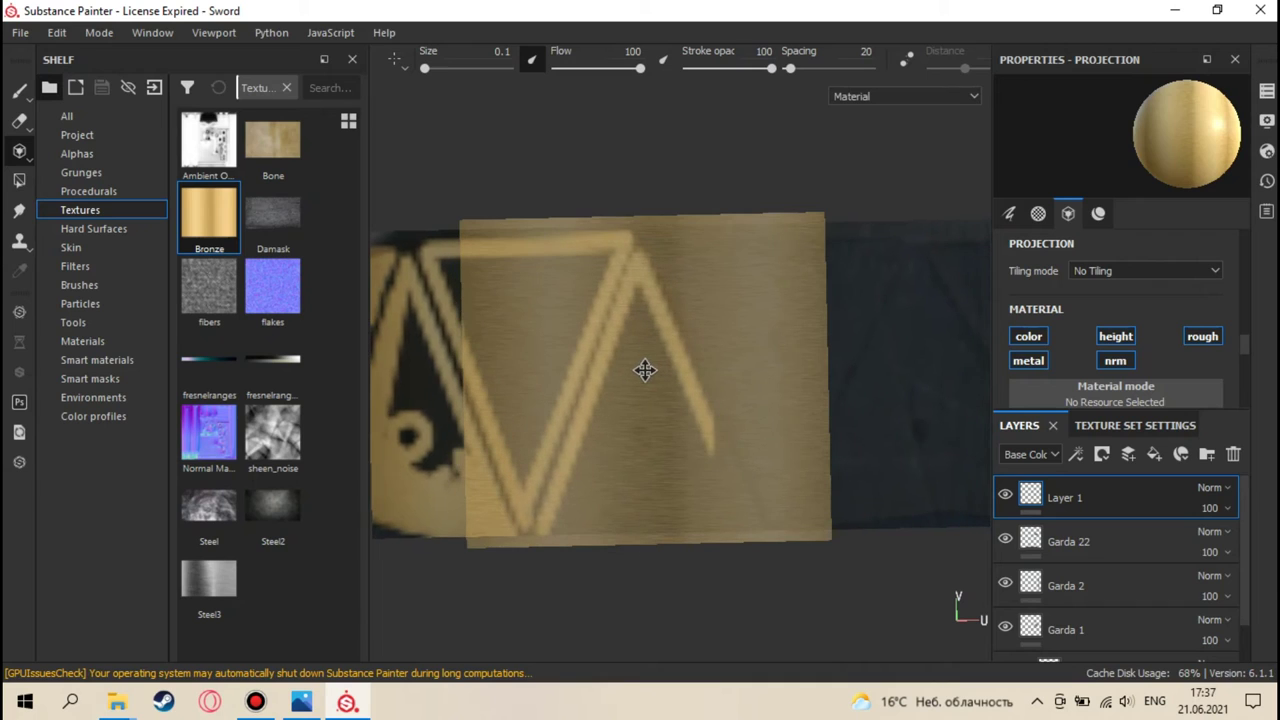
{"action": "left_click", "coordinate": [718, 449], "text": "shift"}
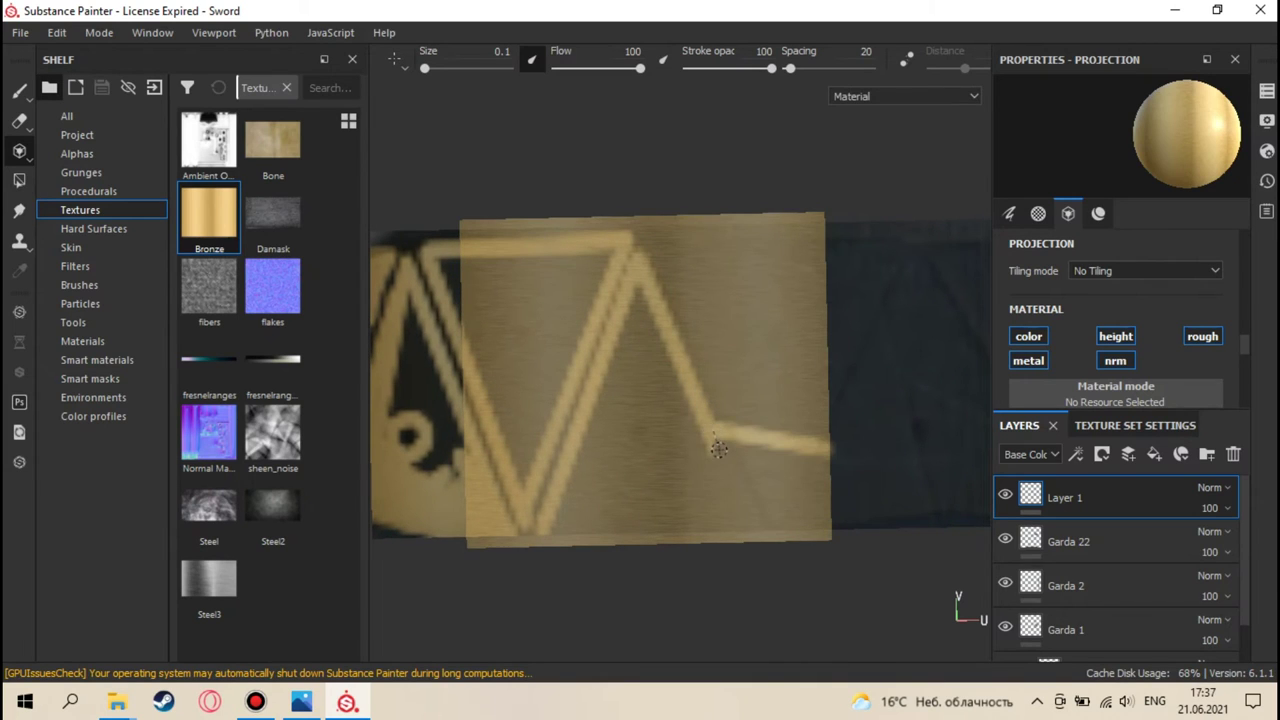
{"action": "key", "text": "ctrl+z"}
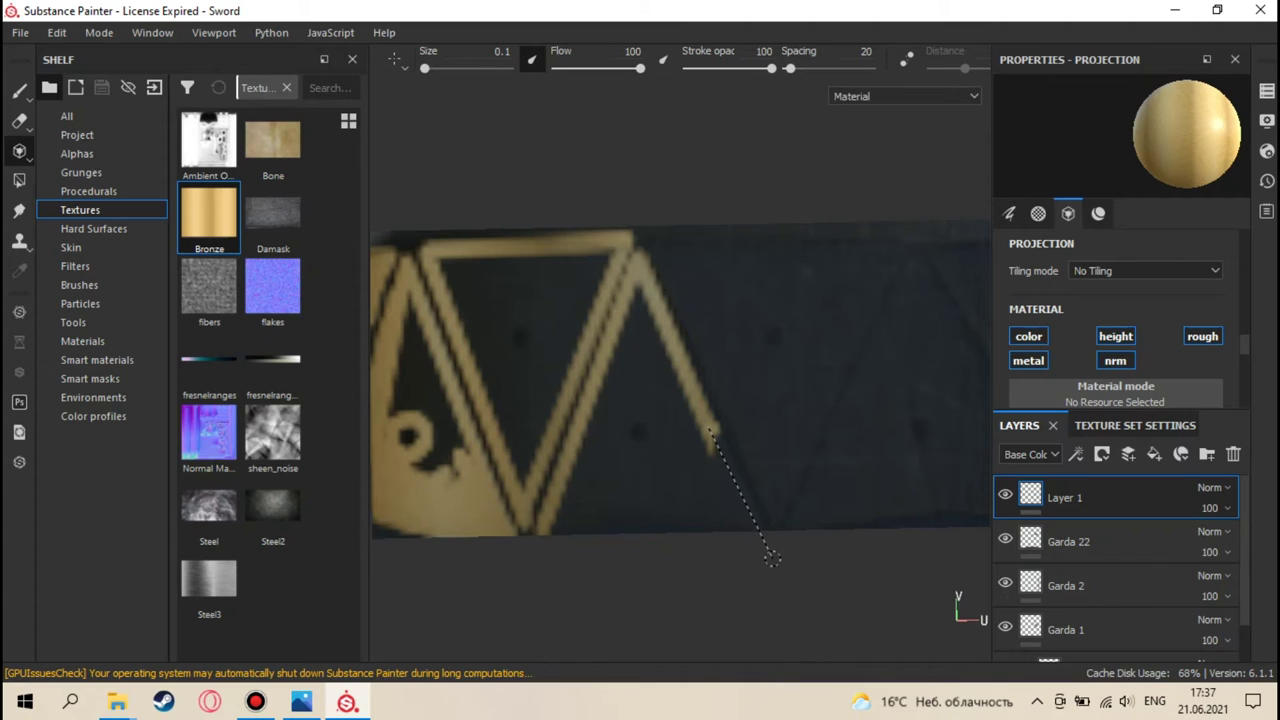
- Add another down-right and up-left bronze diagonal pair and undo the stray top horizontal bar
{"action": "left_click", "coordinate": [772, 558], "text": "shift"}
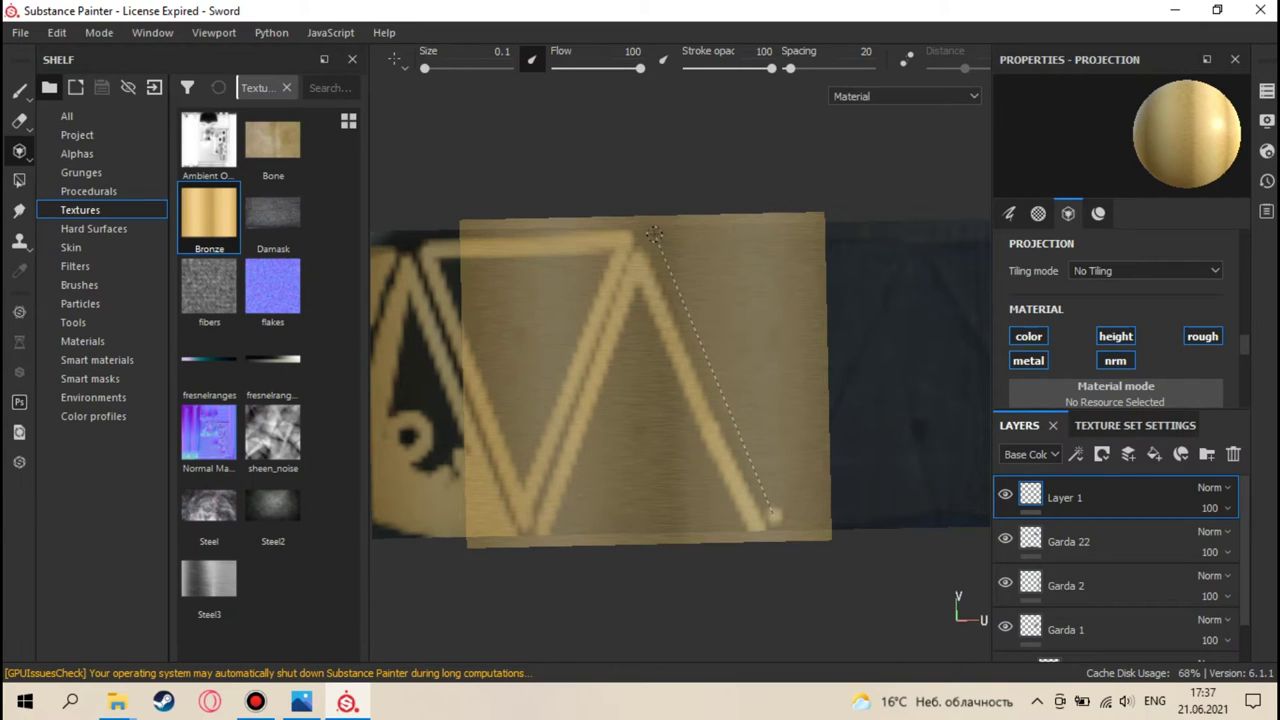
{"action": "left_click", "coordinate": [654, 234], "text": "shift"}
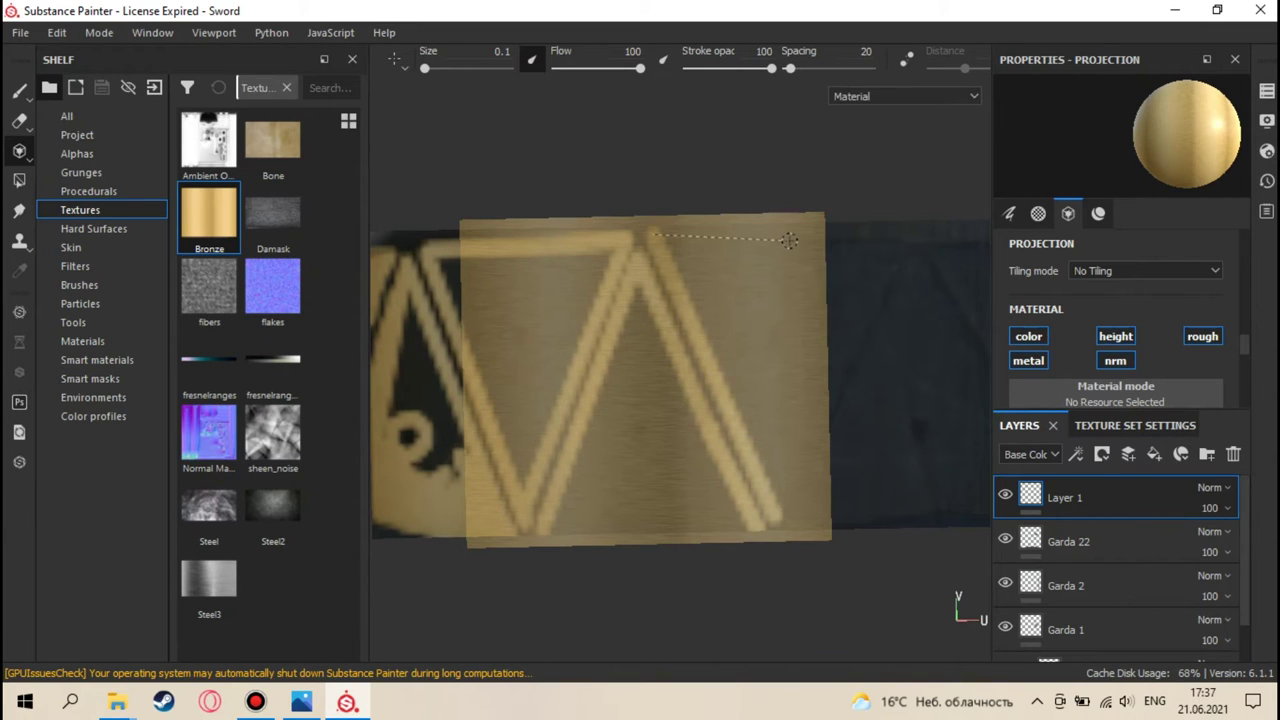
{"action": "mouse_move", "coordinate": [790, 240]}
{"action": "middle_mouse_down", "text": "alt"}
{"action": "mouse_move", "coordinate": [720, 217]}
{"action": "mouse_move", "coordinate": [678, 236]}
{"action": "middle_mouse_up", "text": "alt"}
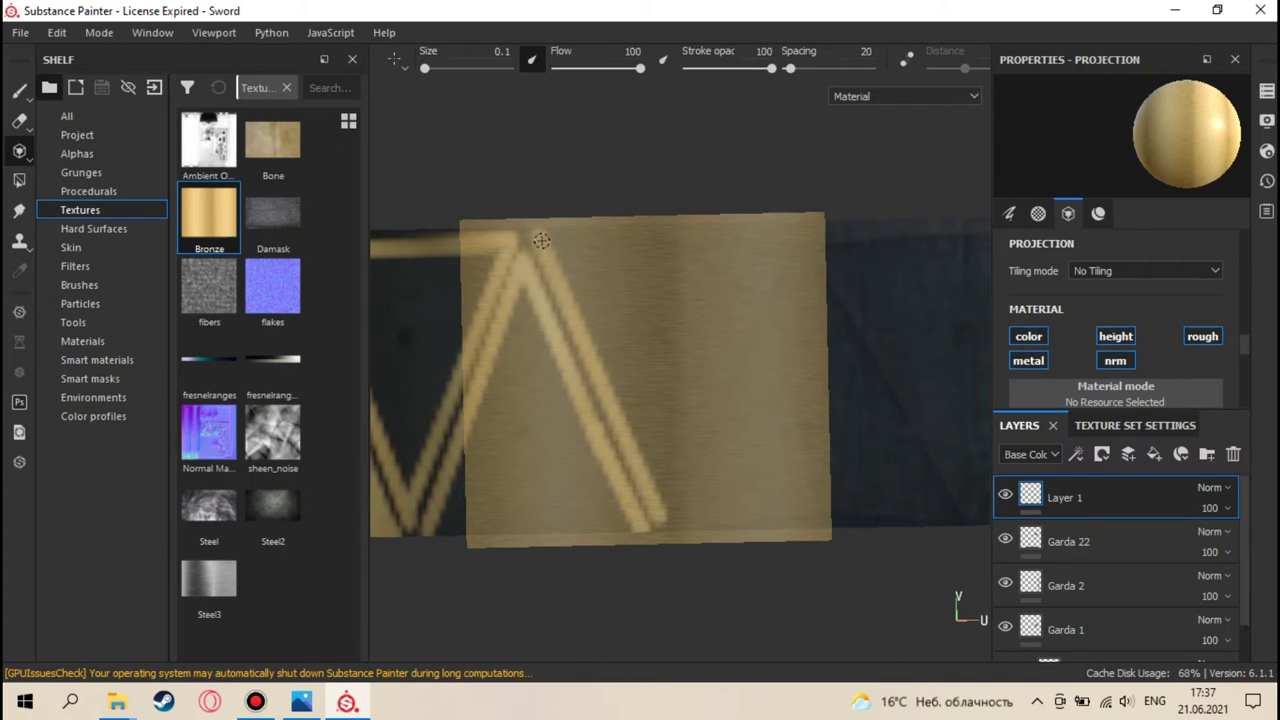
{"action": "key", "text": "s"}
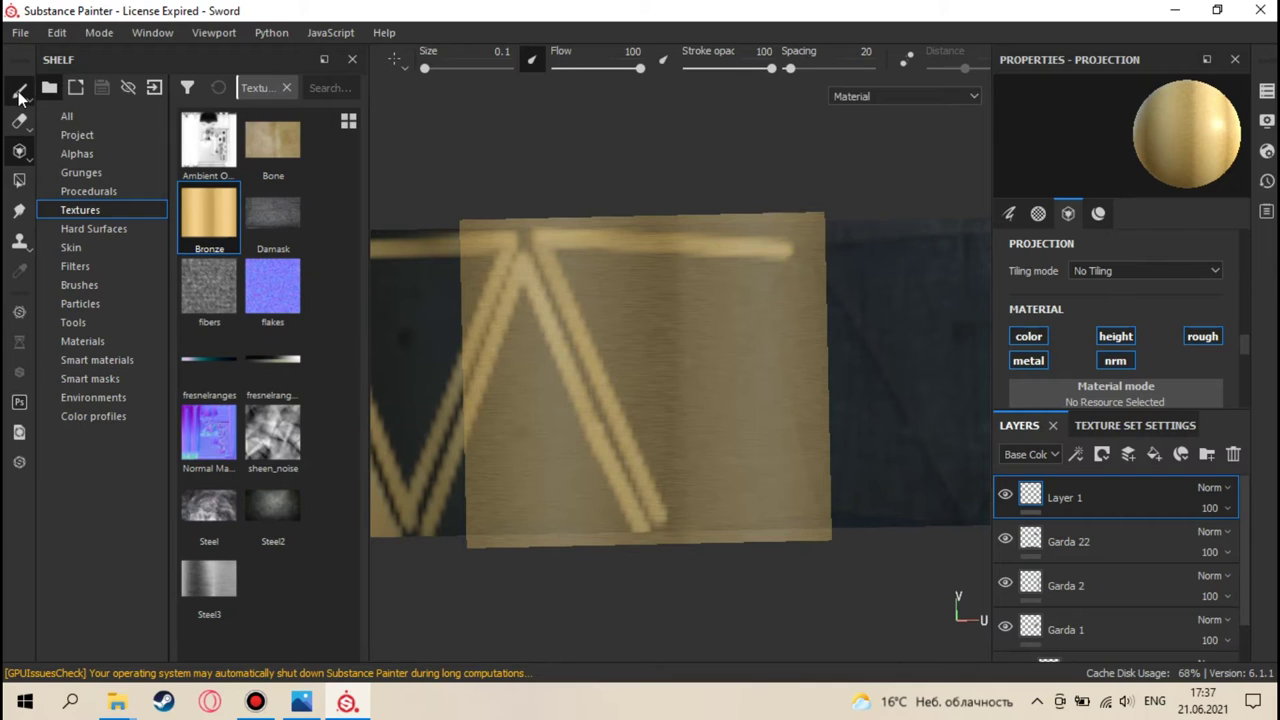
{"action": "left_click", "coordinate": [19, 93]}
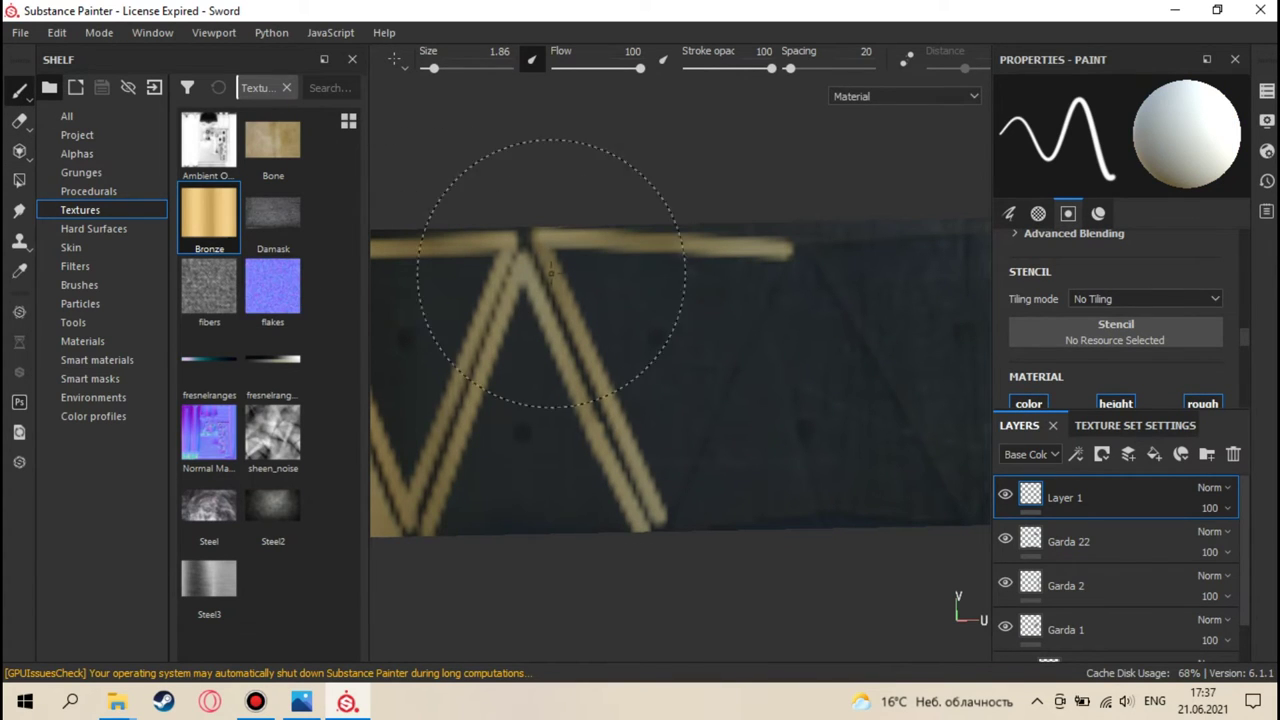
{"action": "key", "text": "ctrl+z"}
{"action": "key", "text": "ctrl+z"}
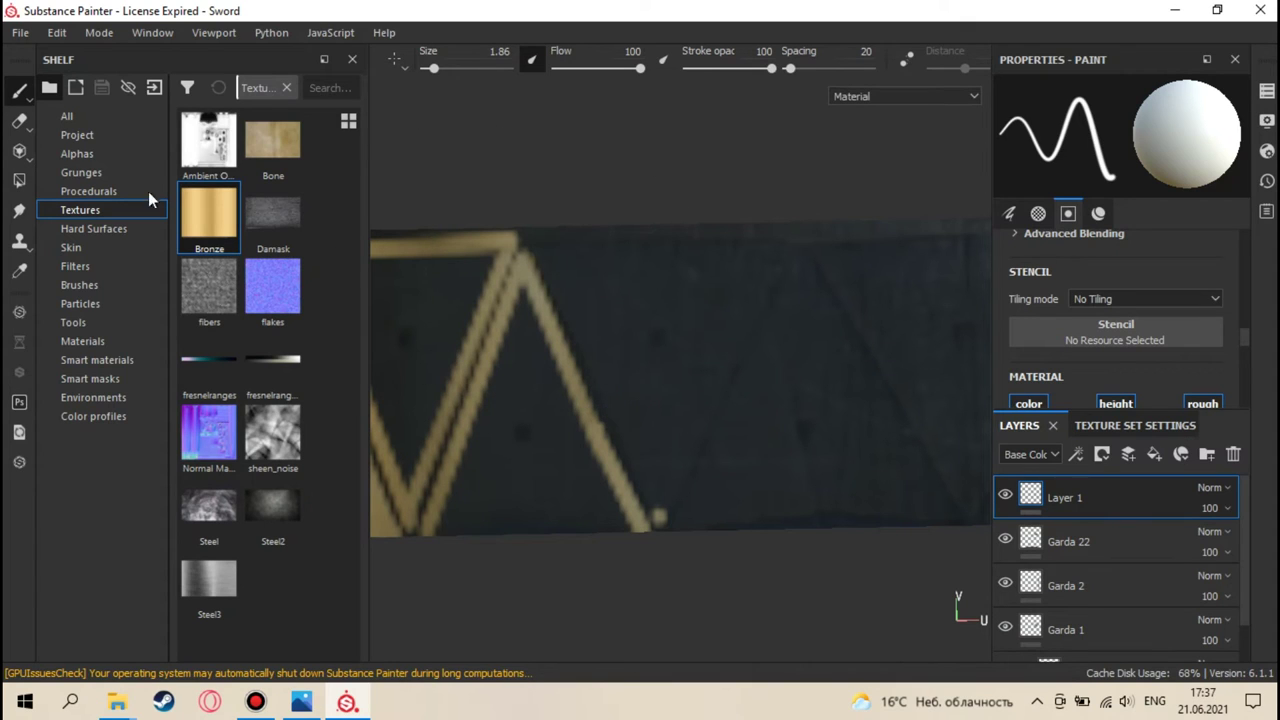
{"action": "left_click", "coordinate": [19, 150]}
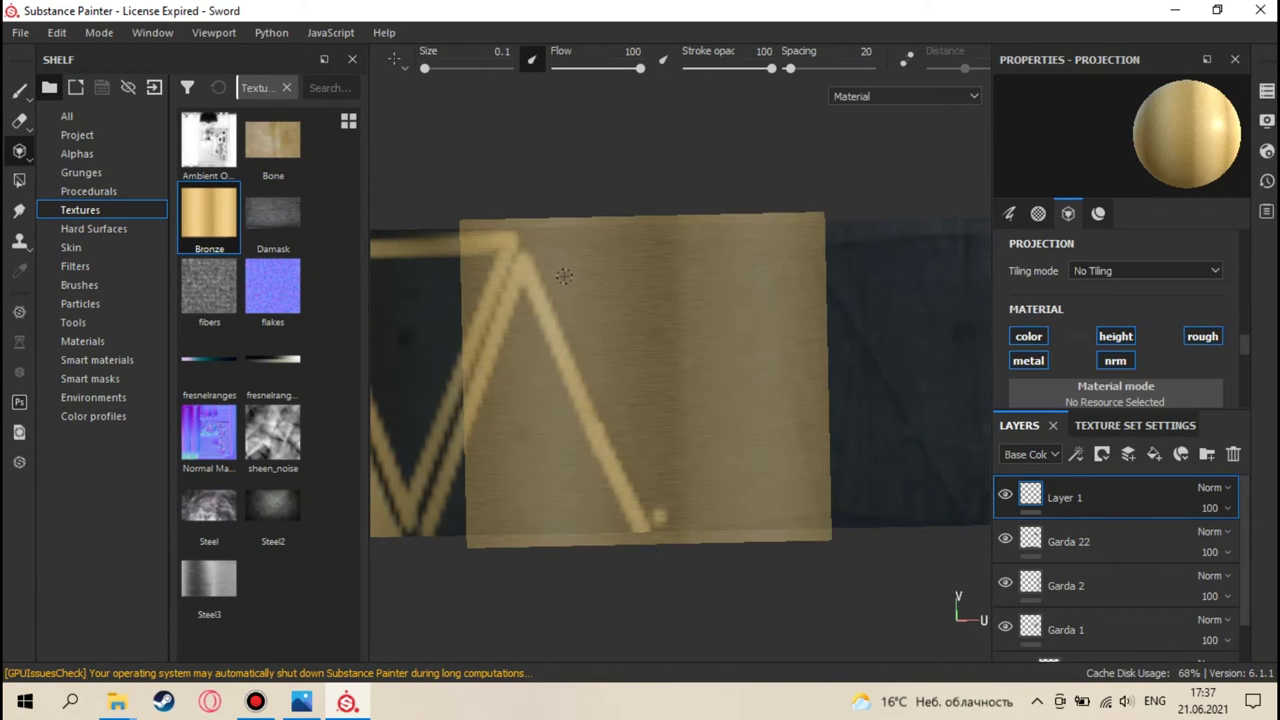
{"action": "scroll", "coordinate": [1166, 358], "scroll_direction": "down", "scroll_amount": 5}
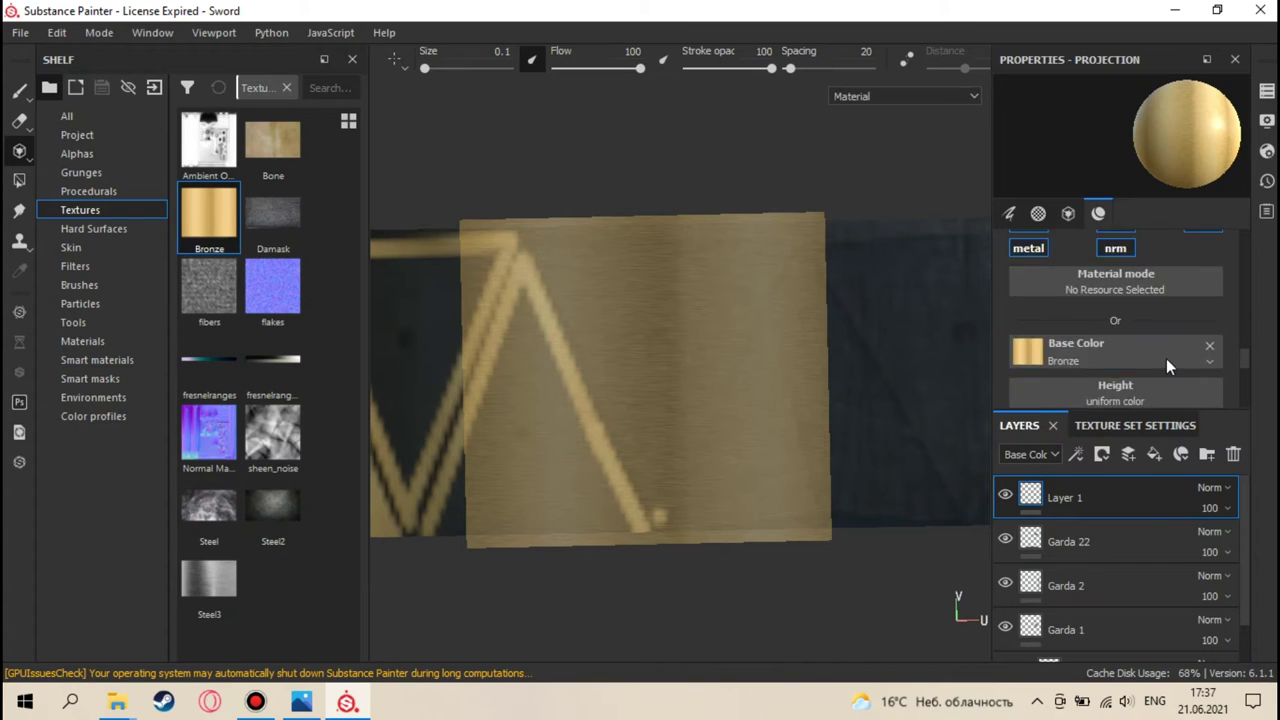
{"action": "scroll", "coordinate": [1166, 358], "scroll_direction": "down", "scroll_amount": 3}
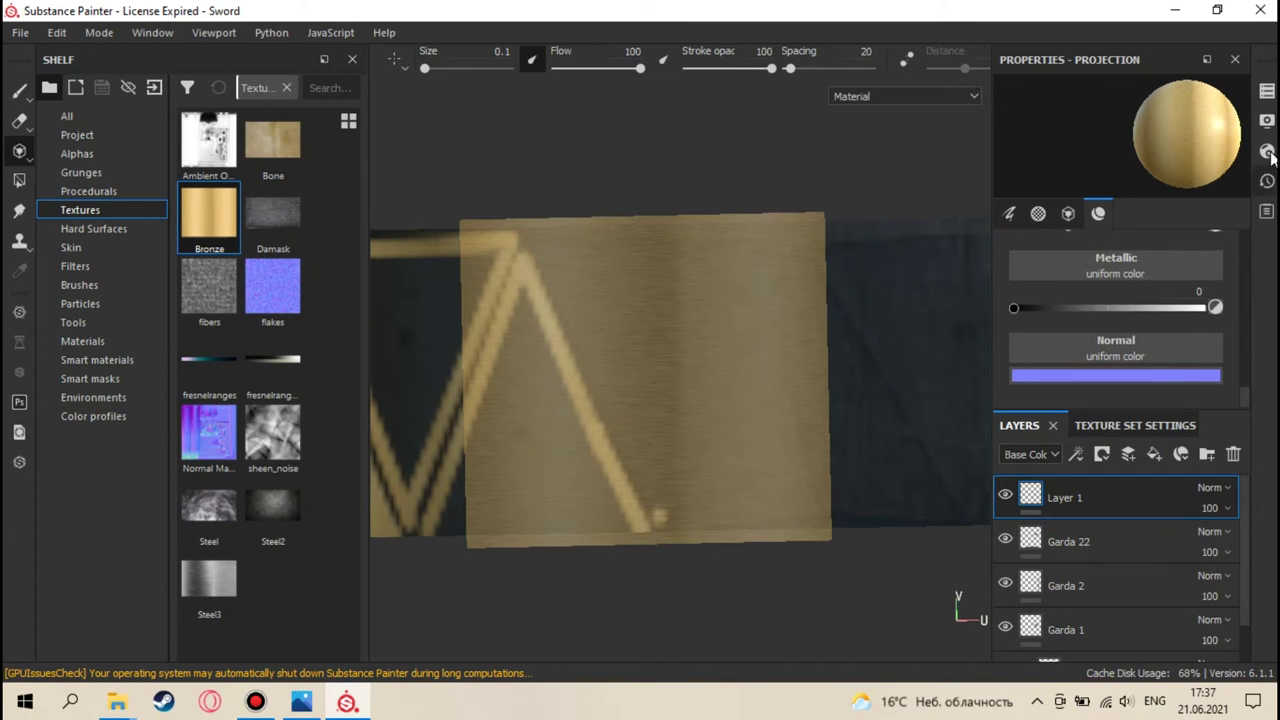
{"action": "left_click", "coordinate": [1267, 92]}
{"action": "left_click", "coordinate": [1267, 121]}
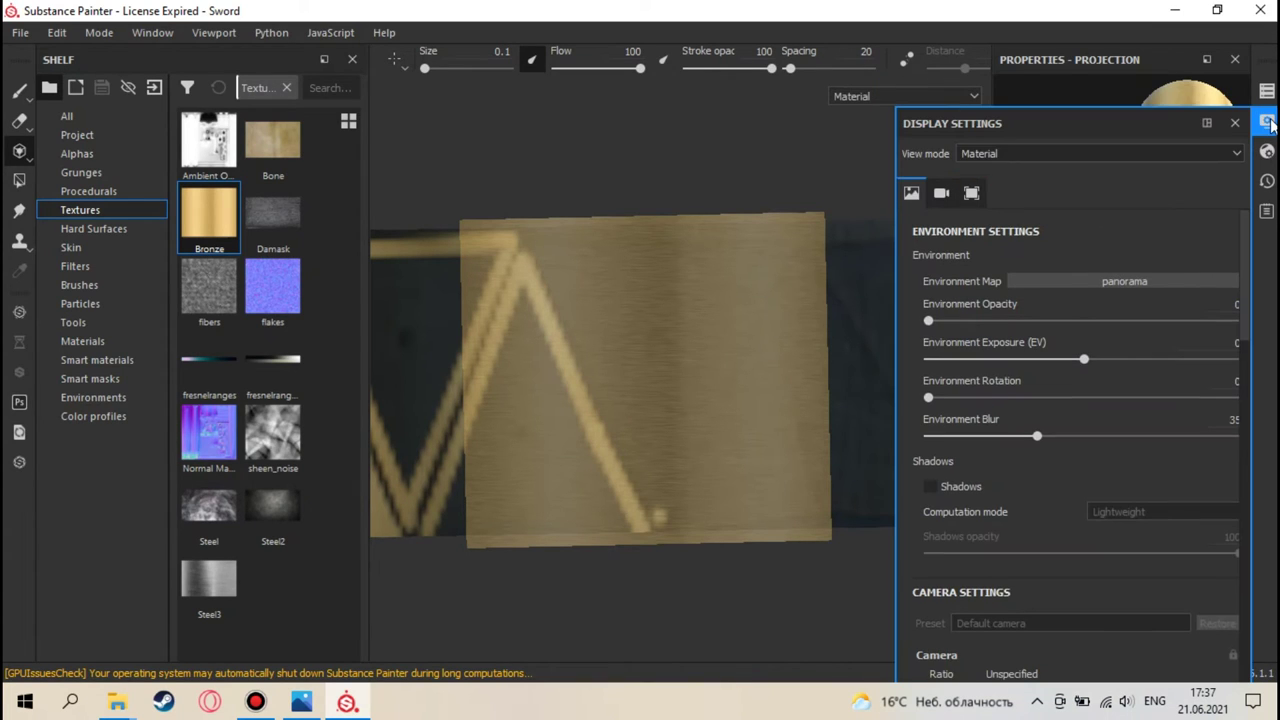
{"action": "scroll", "coordinate": [1149, 344], "scroll_direction": "down", "scroll_amount": 8}
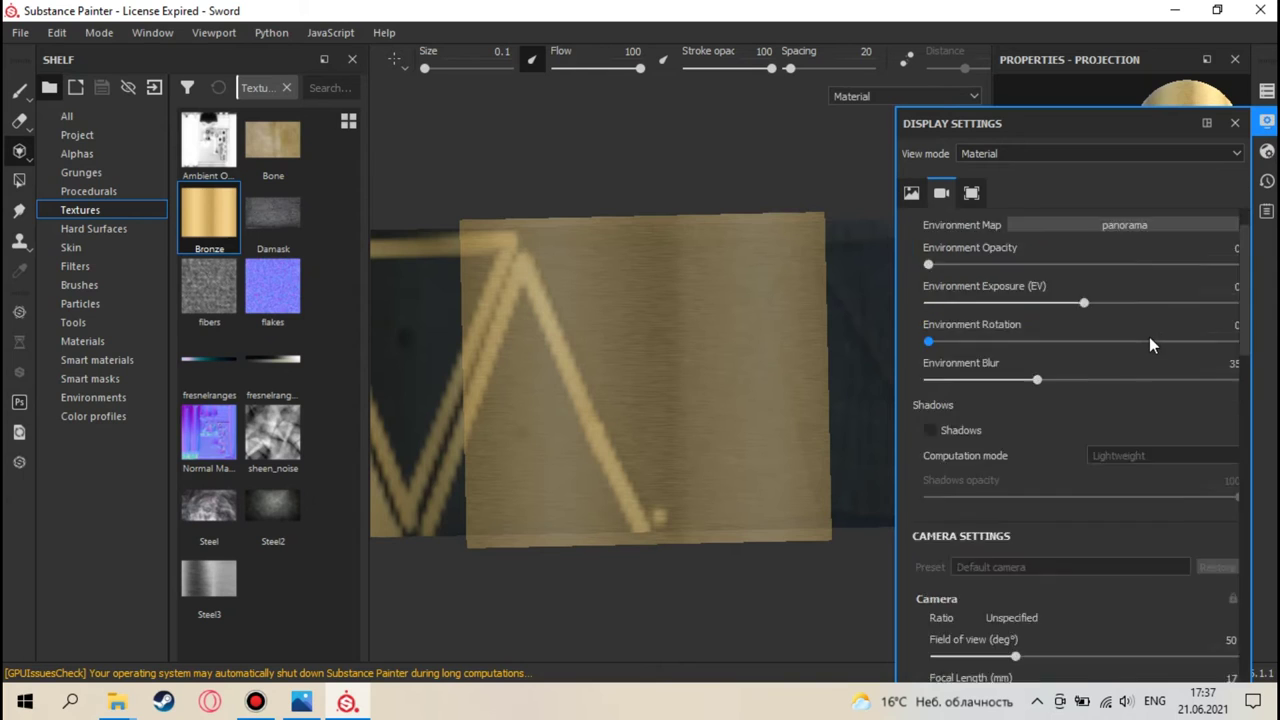
{"action": "scroll", "coordinate": [1149, 340], "scroll_direction": "down", "scroll_amount": 3}
{"action": "scroll", "coordinate": [1149, 337], "scroll_direction": "up", "scroll_amount": 10}
{"action": "left_click", "coordinate": [1235, 123]}
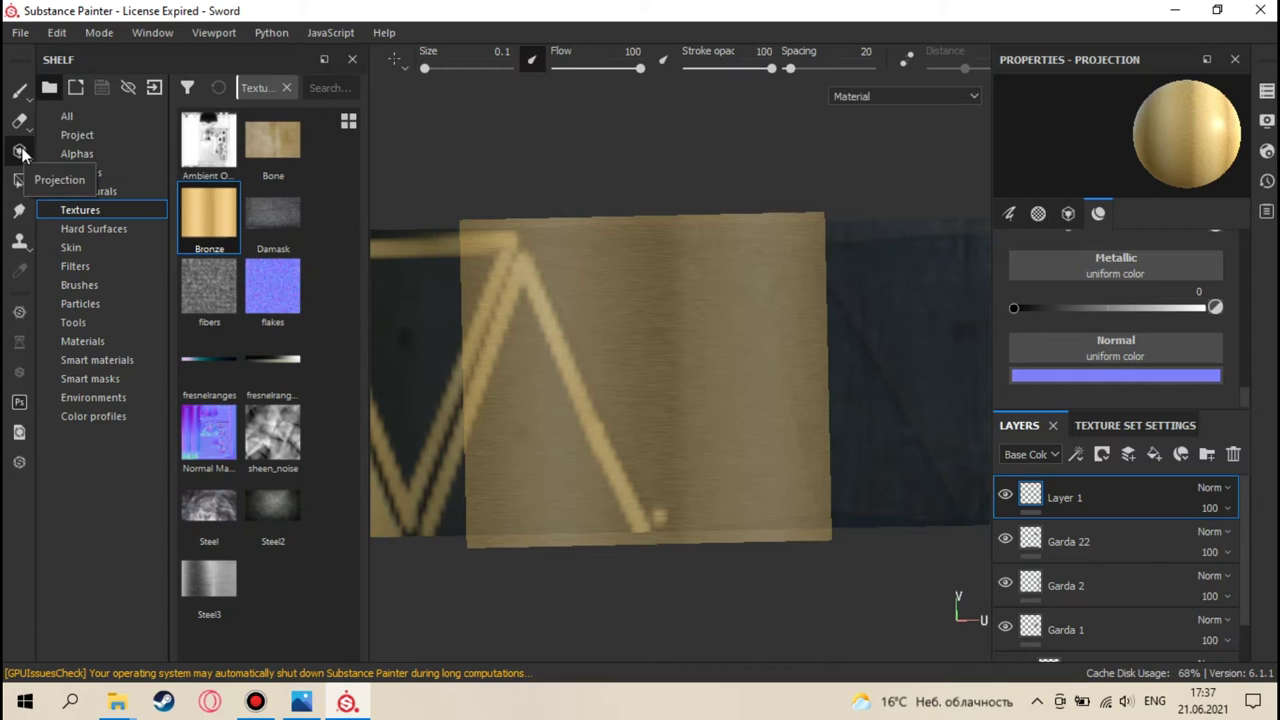
{"action": "mouse_move", "coordinate": [28, 158]}
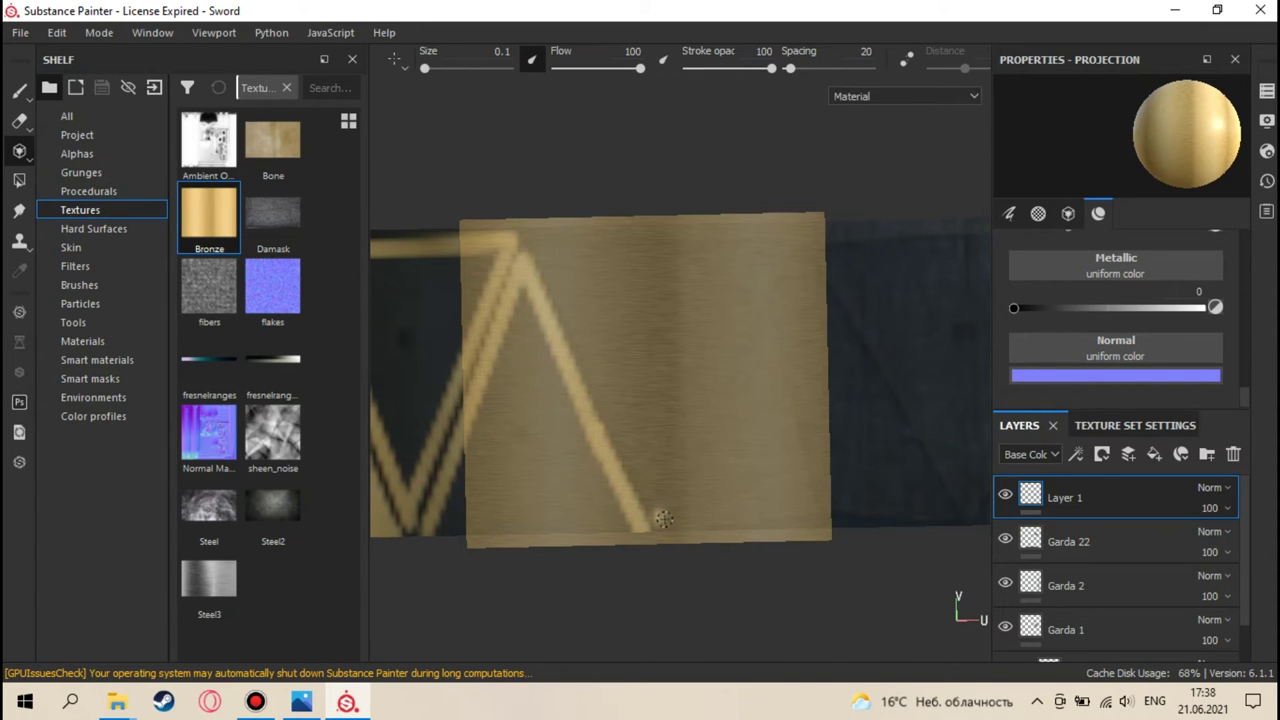
- Paint a rising diagonal, top bar and falling diagonal closing a second inverted bronze triangle
{"action": "mouse_move", "coordinate": [656, 521]}
{"action": "left_mouse_down"}
{"action": "mouse_move", "coordinate": [773, 250]}
{"action": "mouse_move", "coordinate": [531, 250]}
{"action": "mouse_move", "coordinate": [569, 303]}
{"action": "mouse_move", "coordinate": [657, 510]}
{"action": "left_mouse_up"}
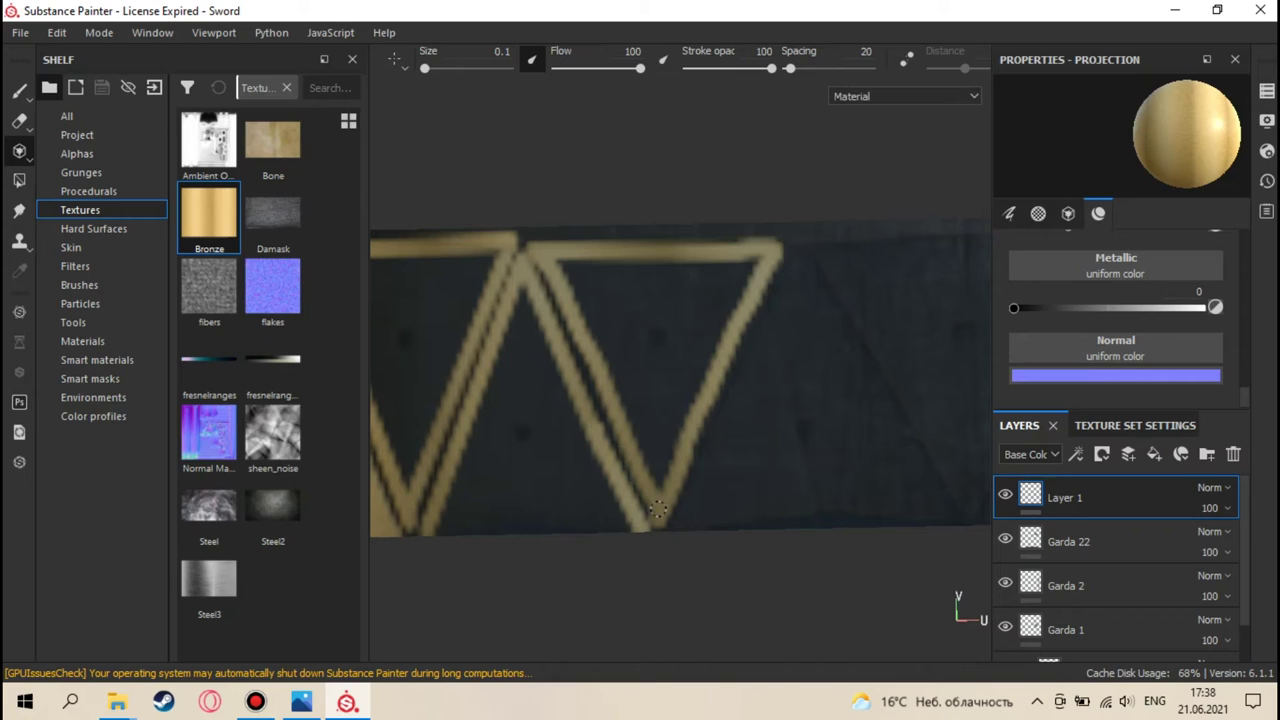
{"action": "mouse_move", "coordinate": [657, 490]}
{"action": "left_mouse_down"}
{"action": "mouse_move", "coordinate": [751, 269]}
{"action": "mouse_move", "coordinate": [630, 270]}
{"action": "left_mouse_up"}
{"action": "key", "text": "s"}
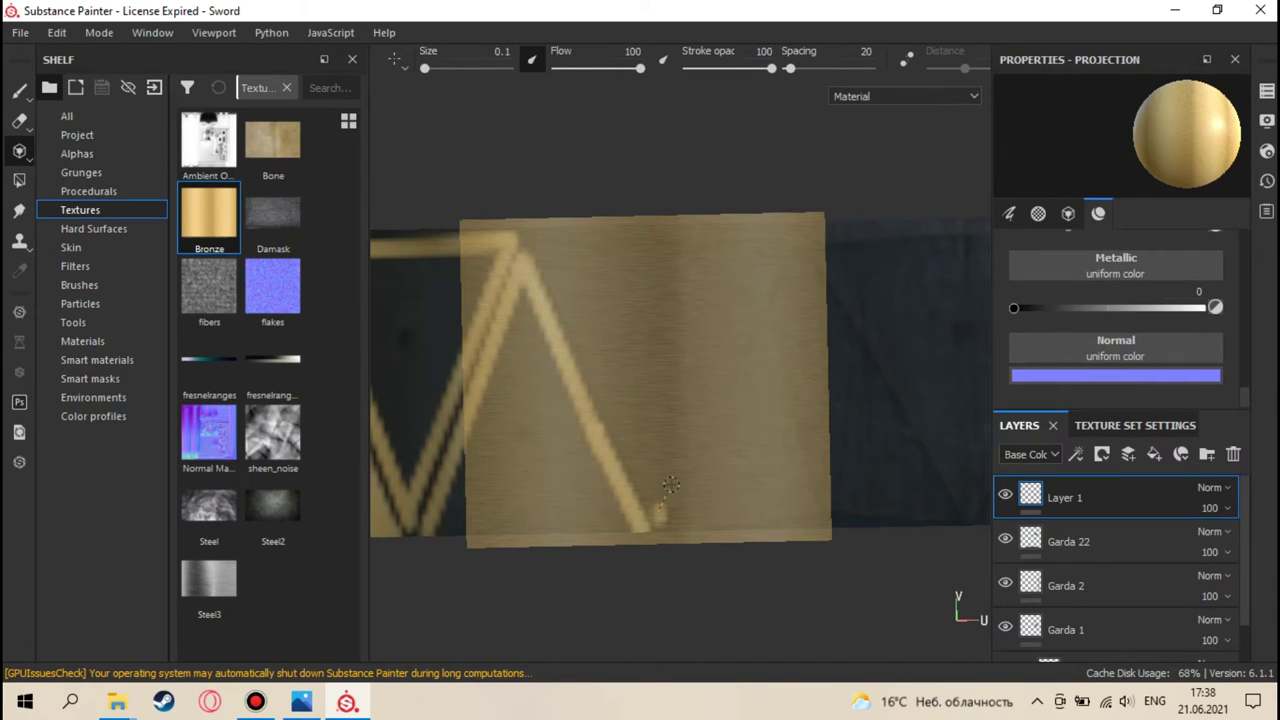
{"action": "key", "text": "shift"}
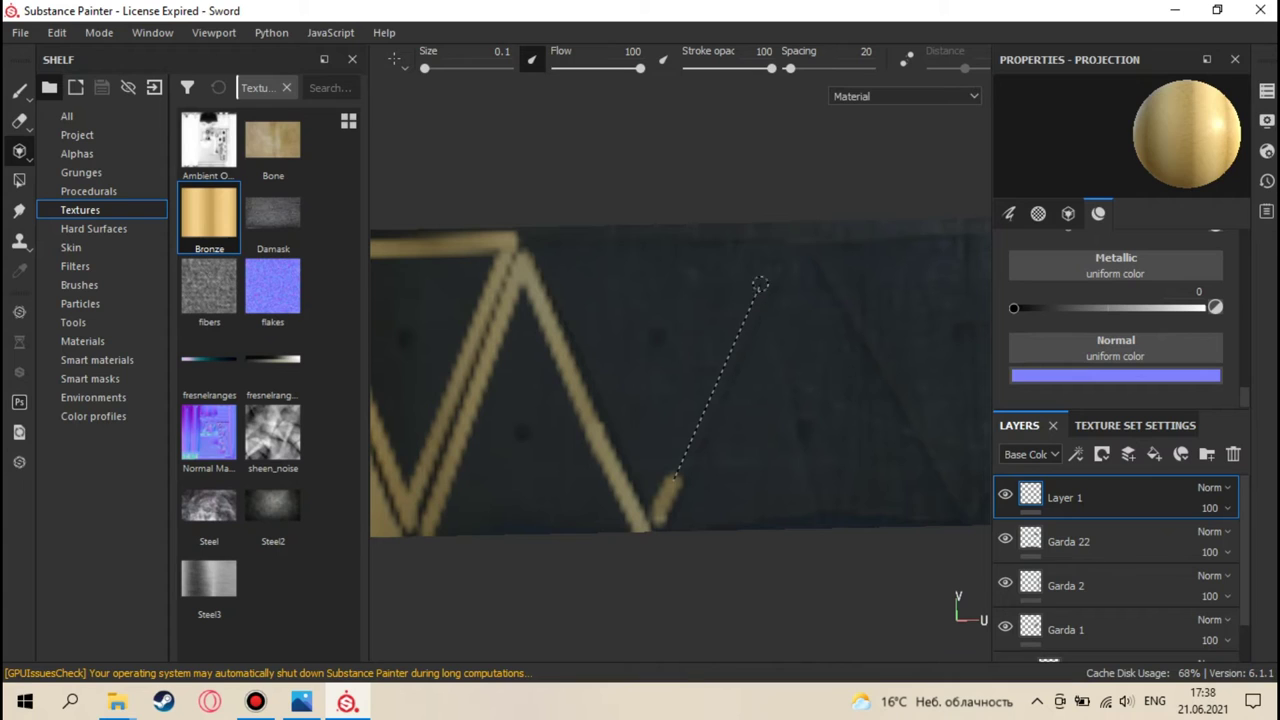
{"action": "left_click", "coordinate": [780, 252], "text": "shift"}
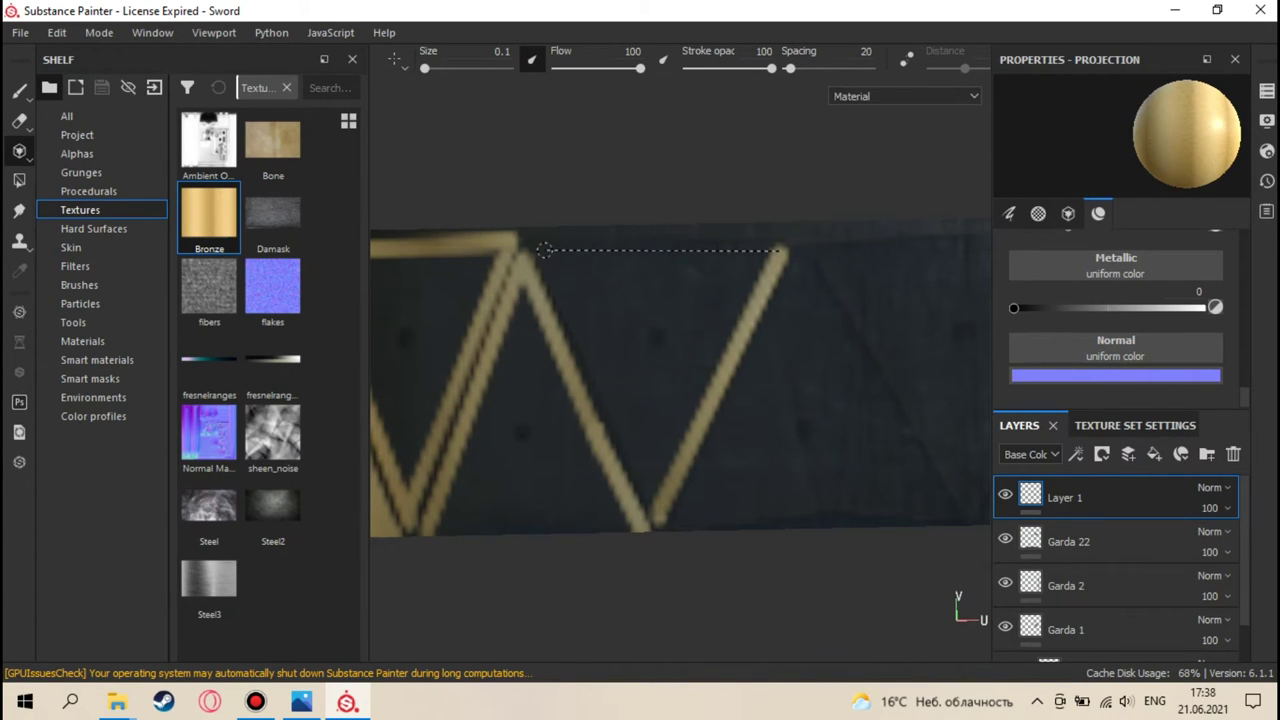
{"action": "key", "text": "s"}
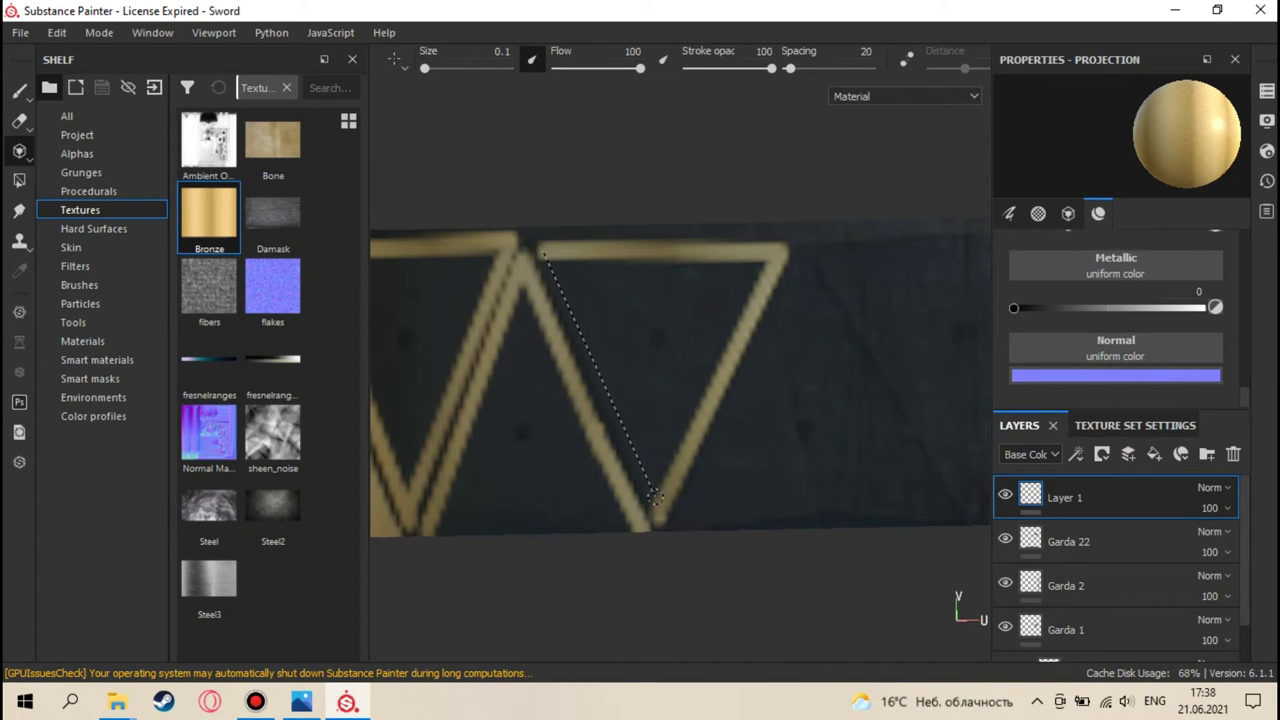
{"action": "key", "text": "s"}
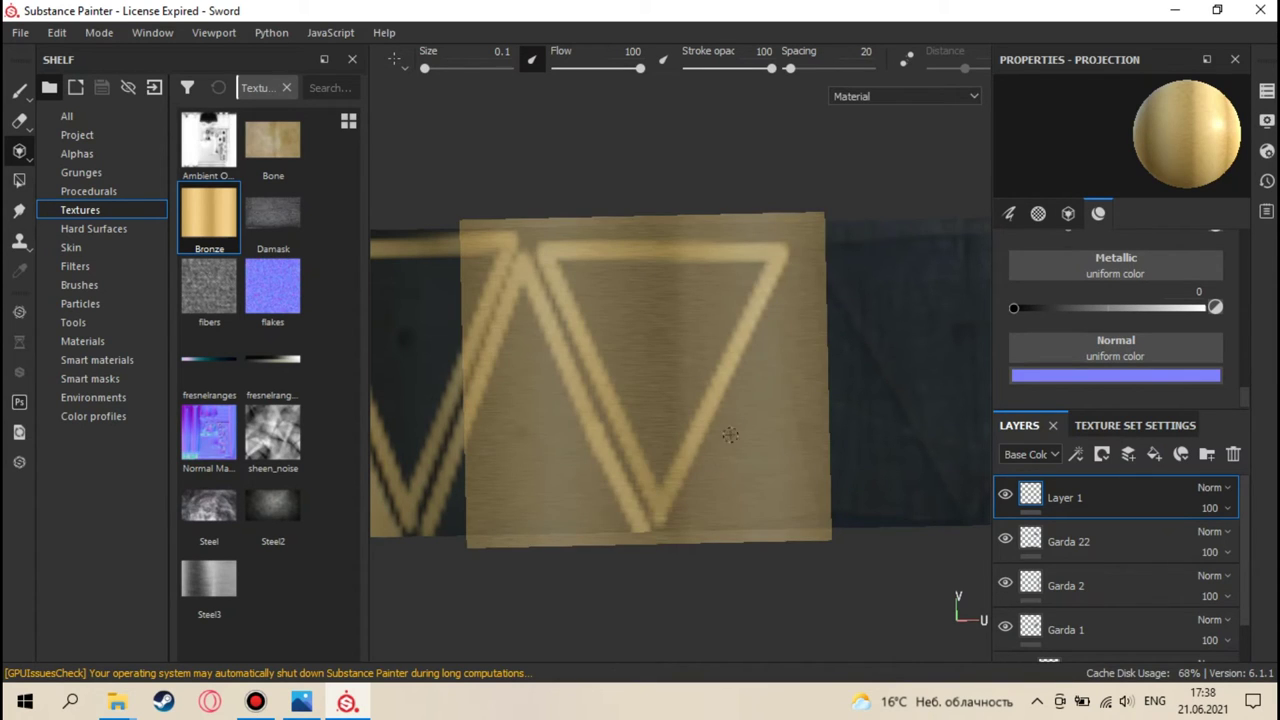
- Paint straight bronze edges and a base line closing the next triangle, undoing one stray stroke
{"action": "mouse_move", "coordinate": [724, 410]}
{"action": "left_mouse_down", "text": "alt"}
{"action": "mouse_move", "coordinate": [580, 391]}
{"action": "mouse_move", "coordinate": [543, 472]}
{"action": "left_mouse_up", "text": "alt"}
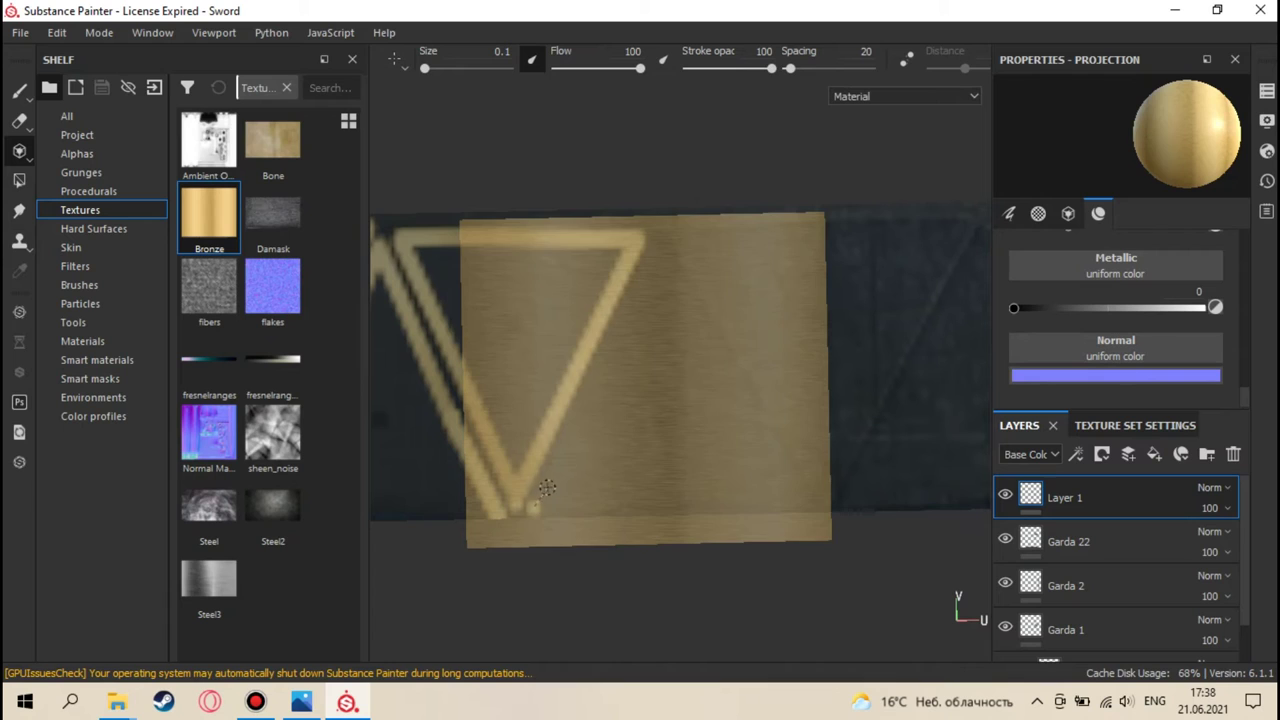
{"action": "left_click", "coordinate": [541, 496]}
{"action": "left_click", "coordinate": [652, 245], "text": "shift"}
{"action": "left_click_drag", "start_coordinate": [652, 245], "coordinate": [711, 376]}
{"action": "key", "text": "ctrl+z"}
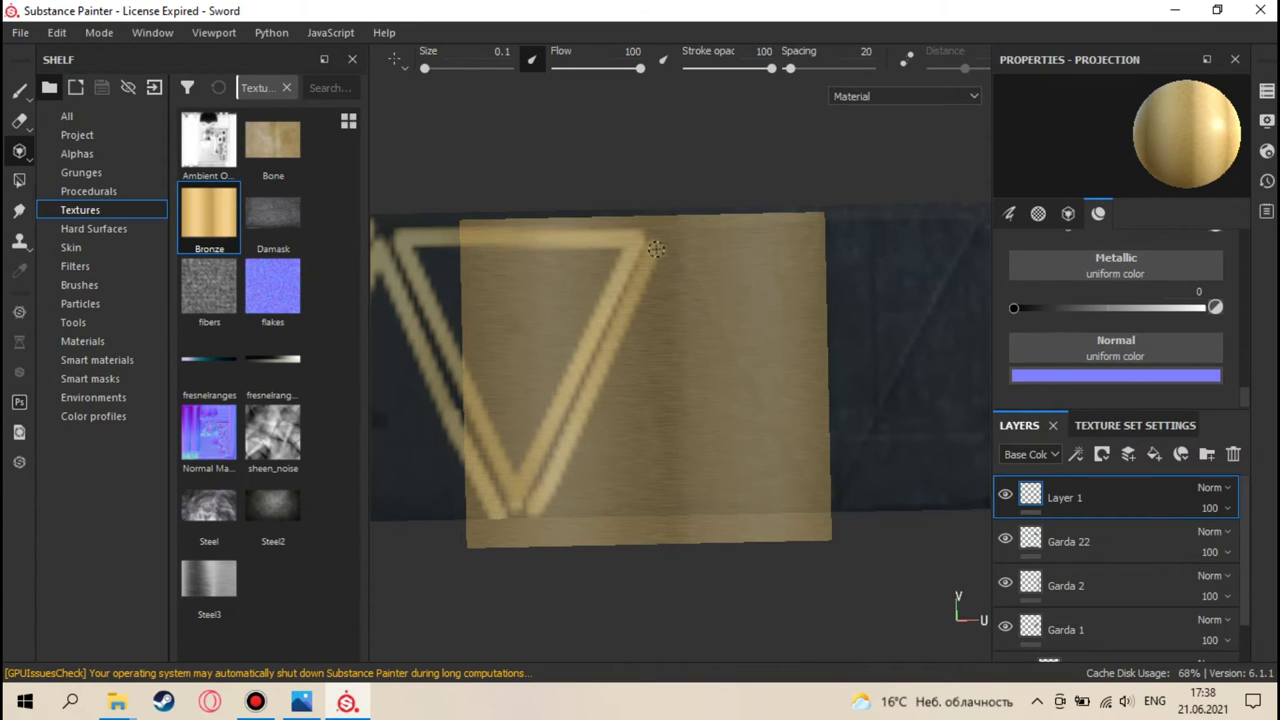
{"action": "key", "text": "shift"}
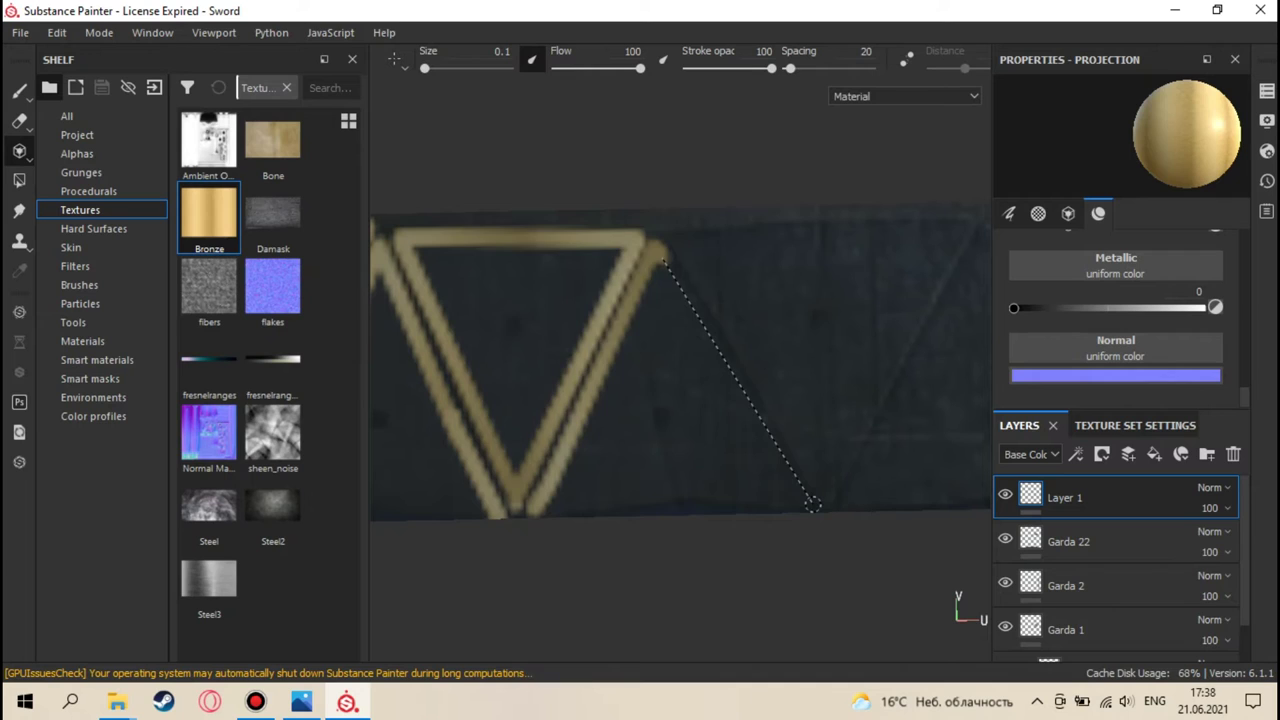
{"action": "left_click", "coordinate": [812, 503], "text": "shift"}
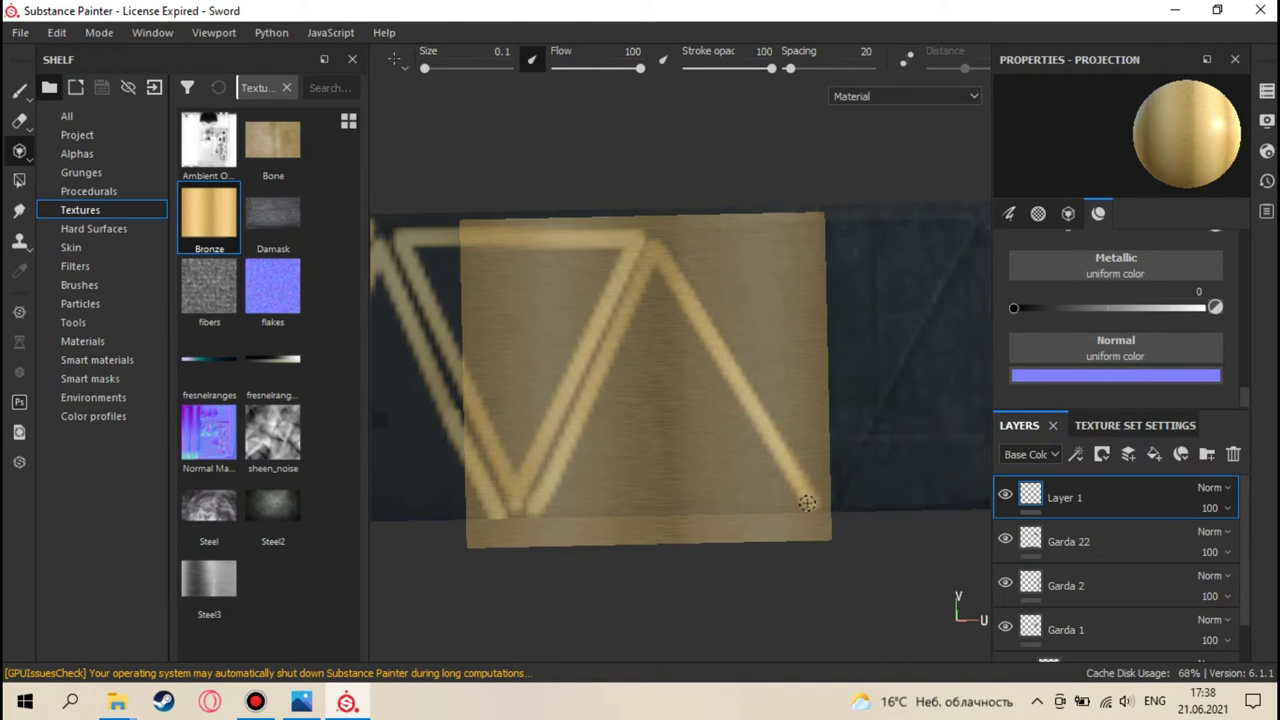
{"action": "key", "text": "shift"}
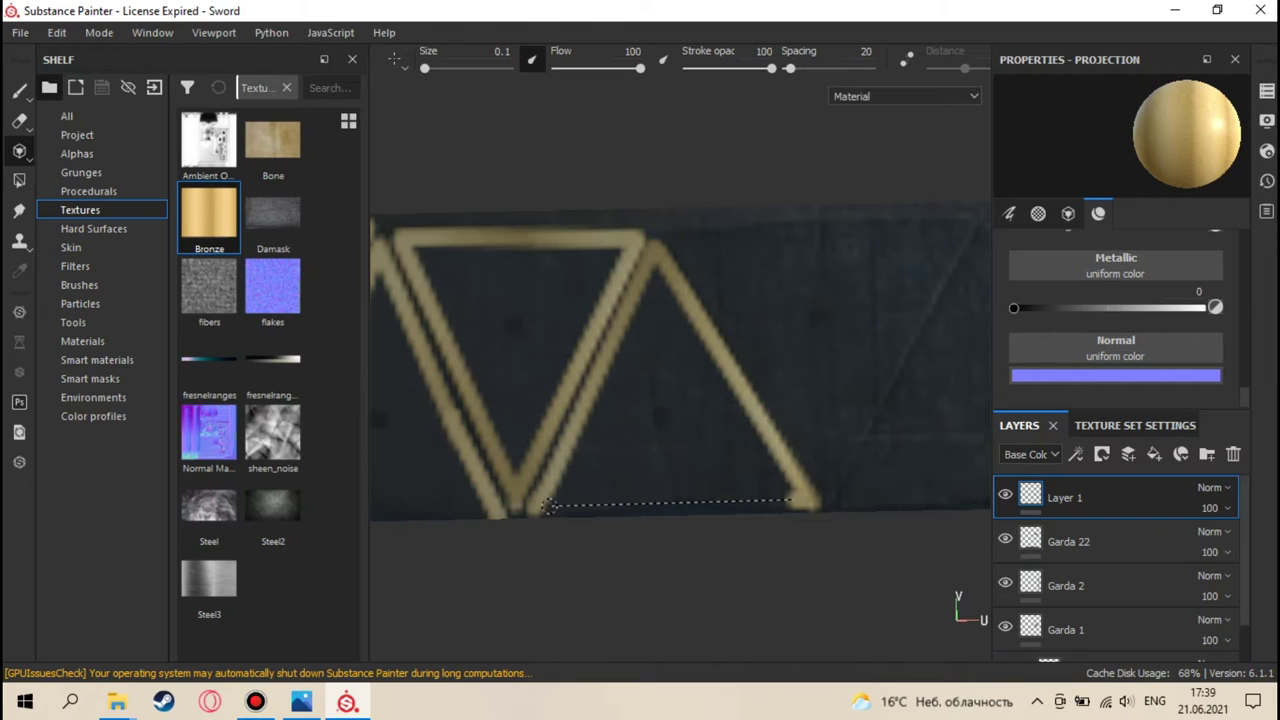
{"action": "left_click", "coordinate": [542, 507], "text": "shift"}
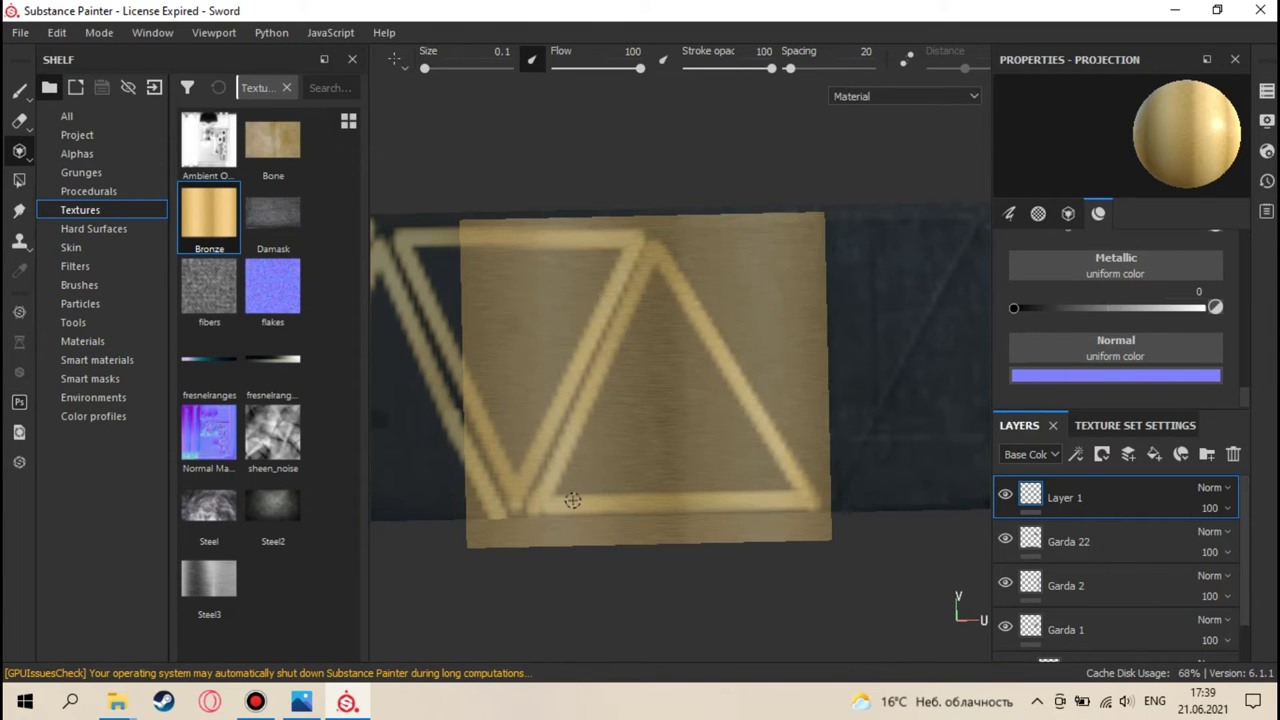
{"action": "mouse_move", "coordinate": [541, 507]}
{"action": "left_mouse_down", "text": "alt"}
{"action": "mouse_move", "coordinate": [551, 434]}
{"action": "mouse_move", "coordinate": [498, 447]}
{"action": "left_mouse_up", "text": "alt"}
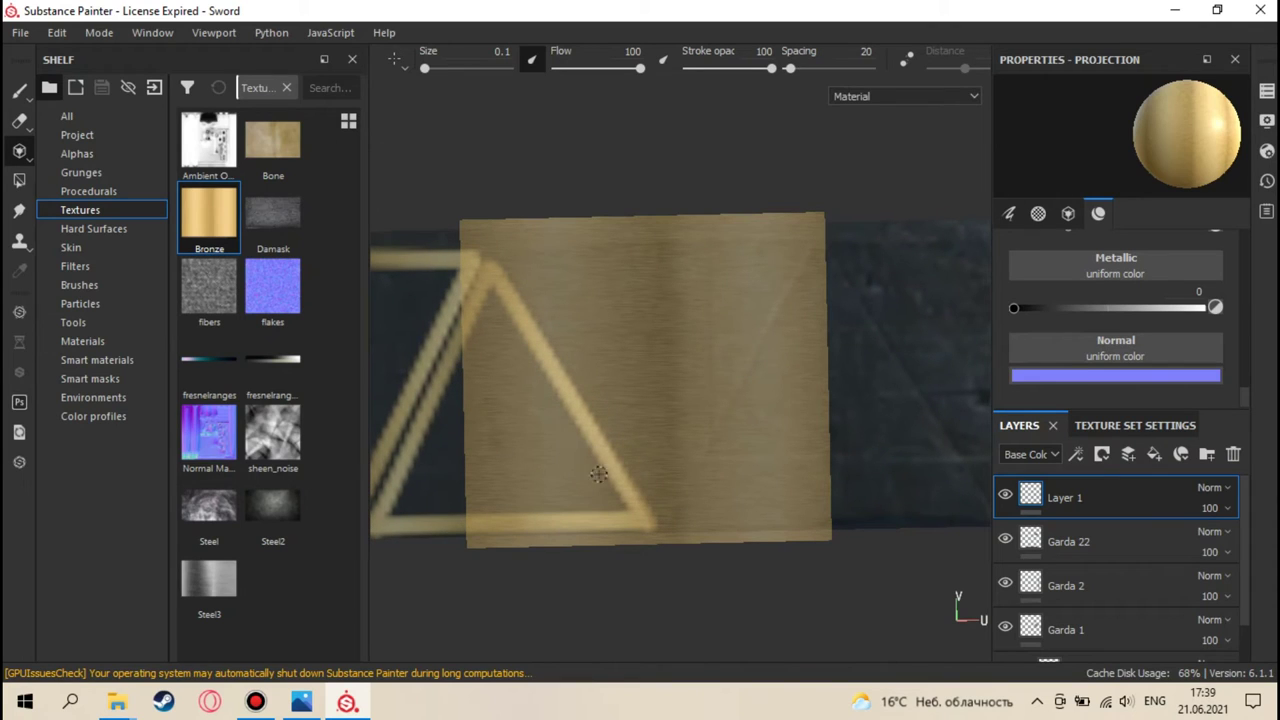
- Add a diagonal, top bar and falling diagonal, then another triangle closed by a bottom line
{"action": "left_click", "coordinate": [661, 515]}
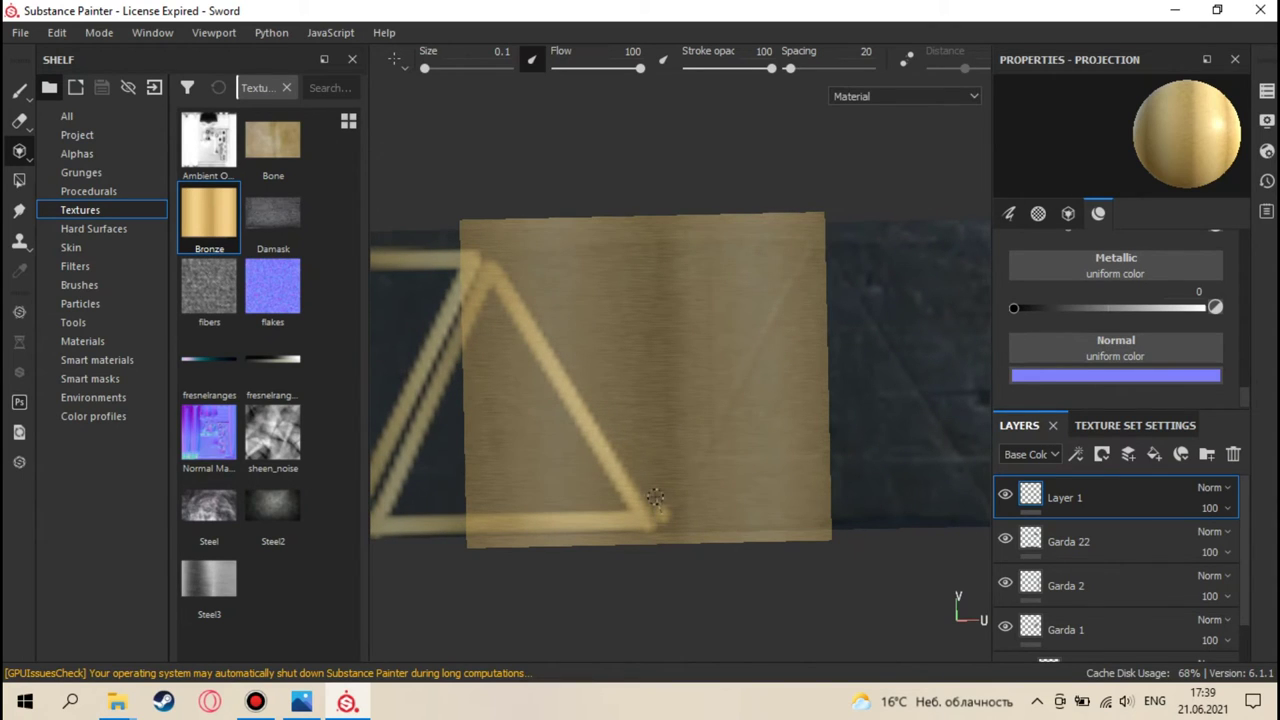
{"action": "left_click", "coordinate": [510, 260], "text": "shift"}
{"action": "key", "text": "shift"}
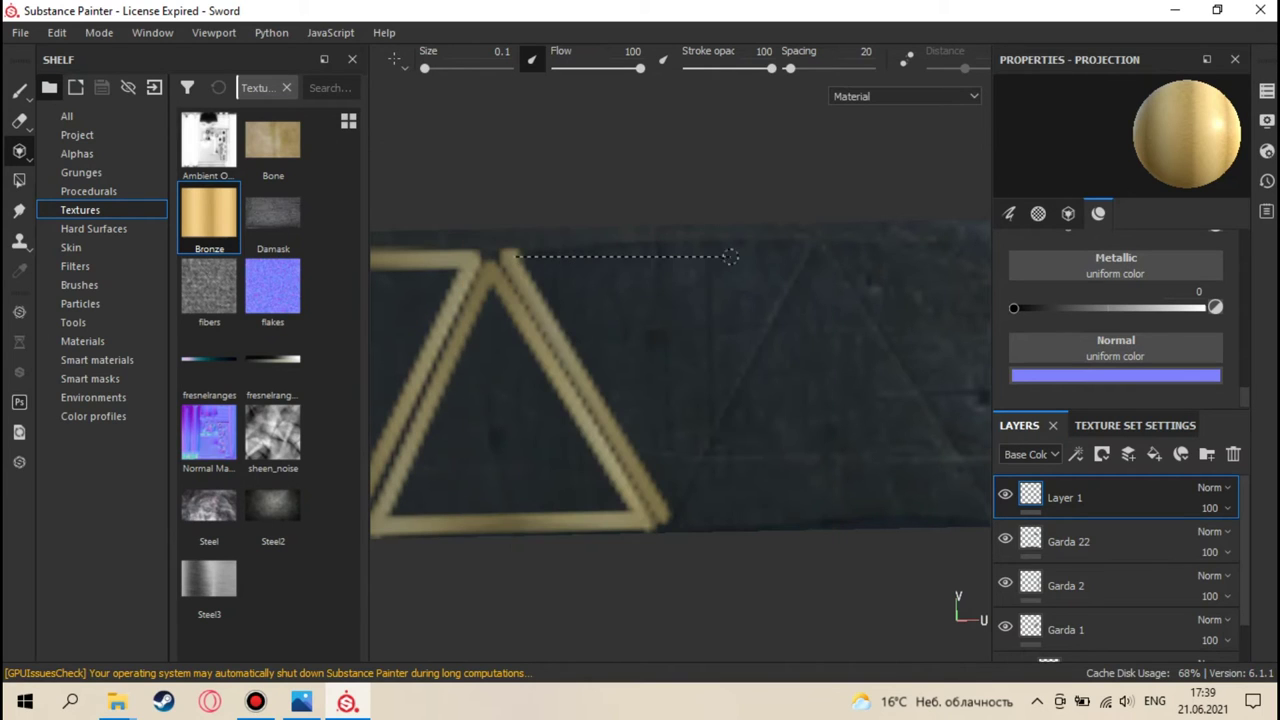
{"action": "left_click", "coordinate": [792, 247], "text": "shift"}
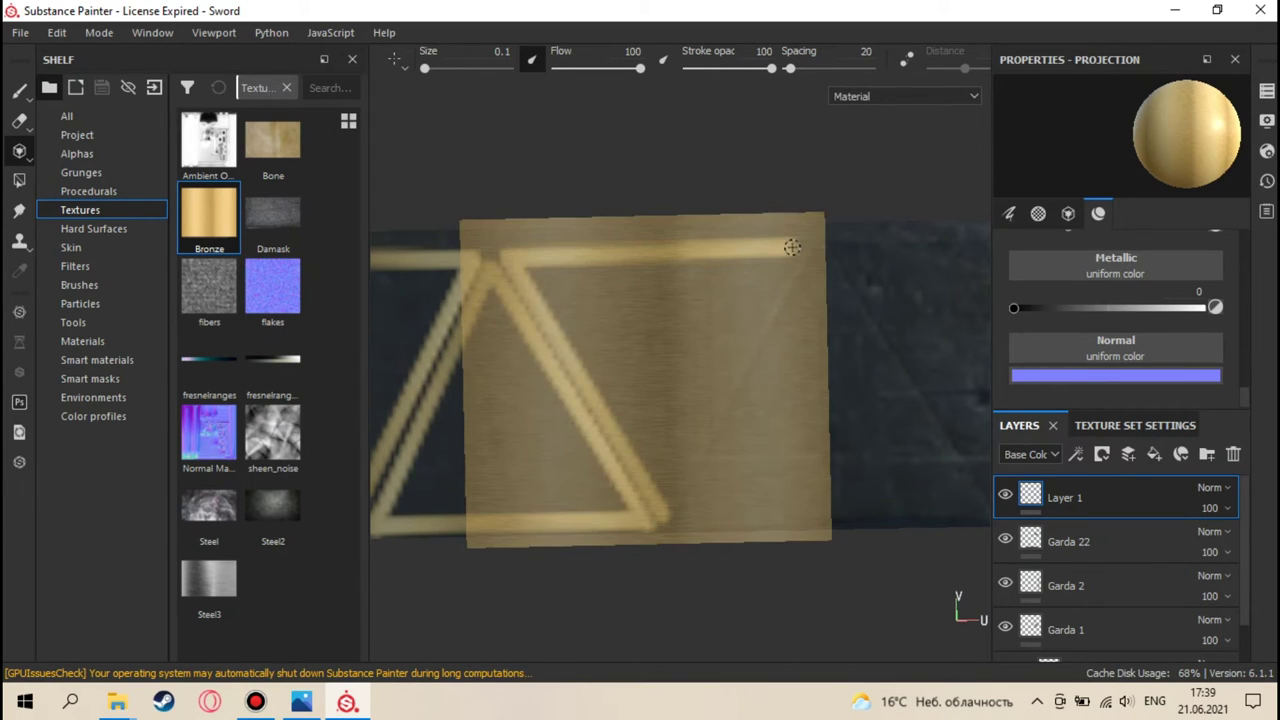
{"action": "left_click", "coordinate": [669, 503], "text": "shift"}
{"action": "middle_click_drag", "start_coordinate": [726, 481], "coordinate": [534, 469]}
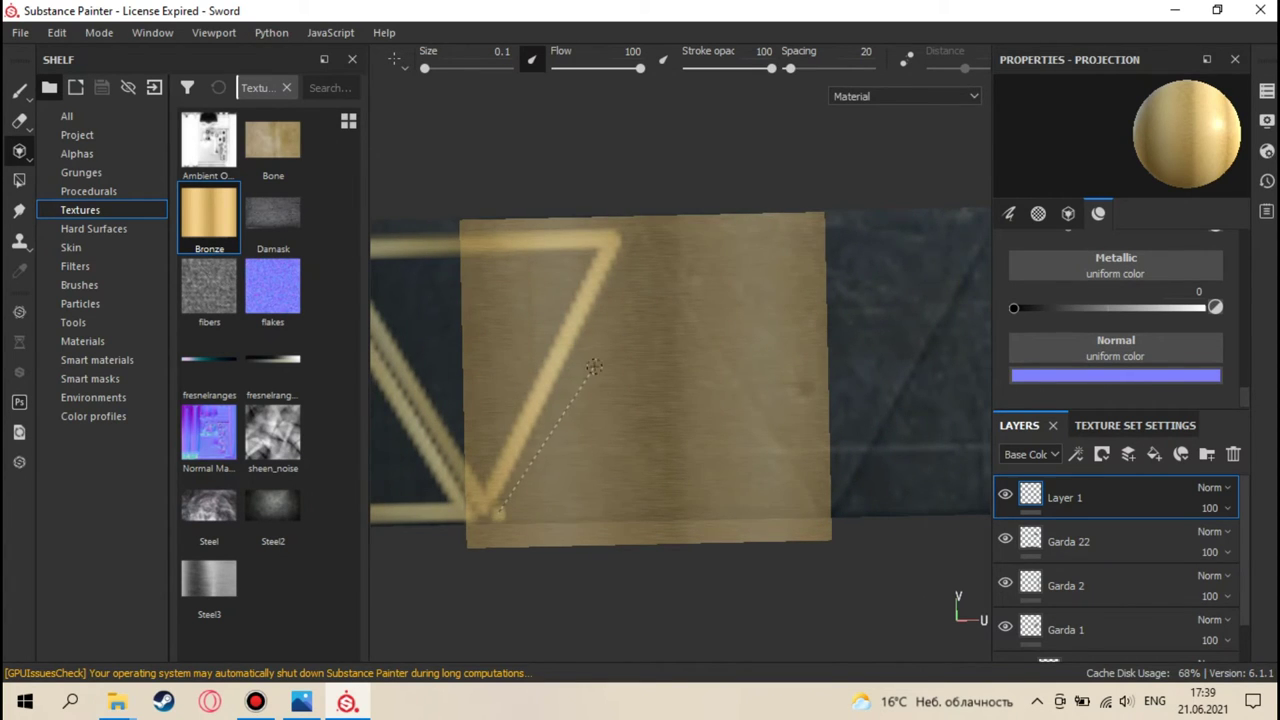
{"action": "left_click", "coordinate": [642, 242], "text": "shift"}
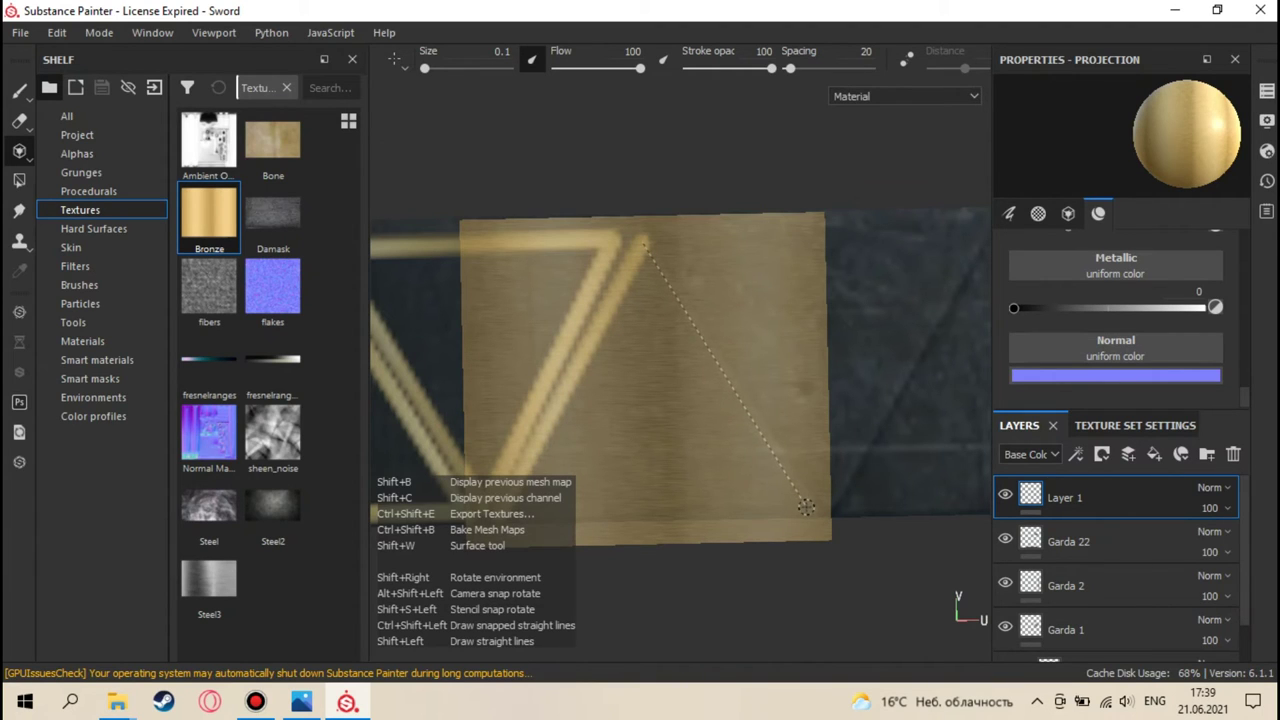
{"action": "left_click", "coordinate": [808, 507], "text": "shift"}
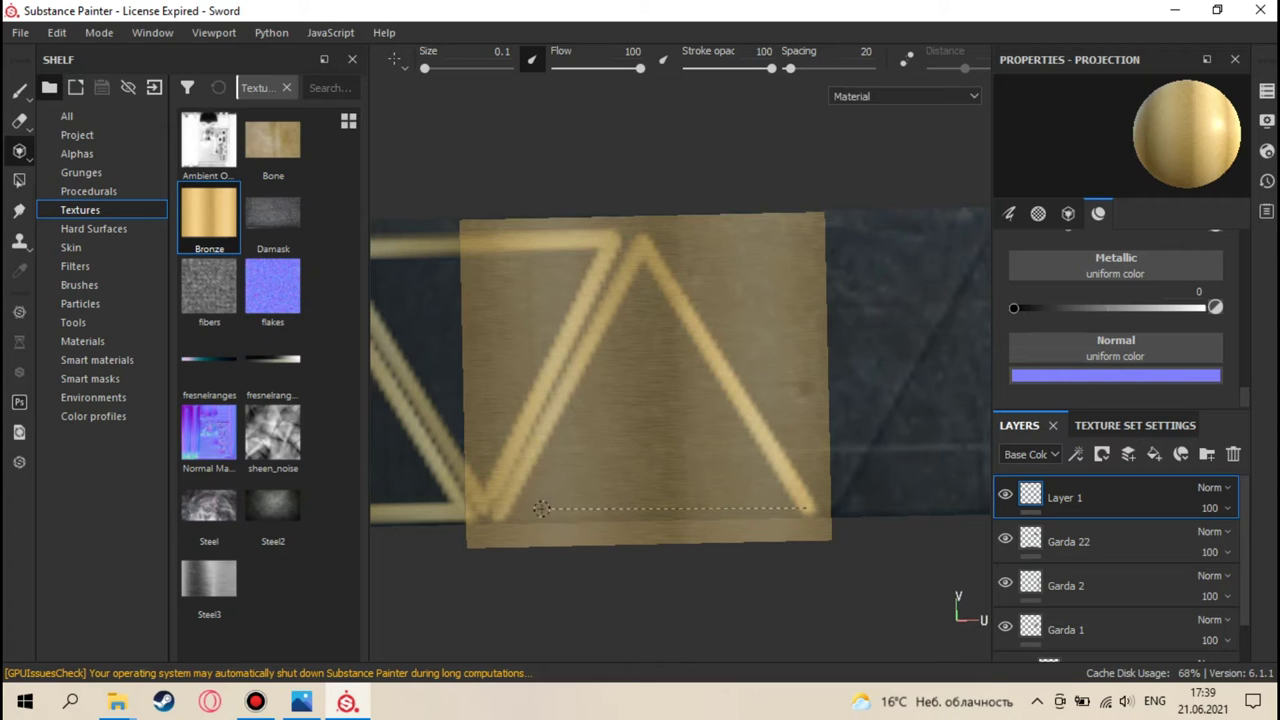
{"action": "left_click", "coordinate": [503, 511], "text": "shift"}
- Paint two more bronze triangles with diagonals, top bar and bottom line, then zoom out to check
{"action": "middle_click_drag", "start_coordinate": [660, 455], "coordinate": [486, 466], "text": "alt"}
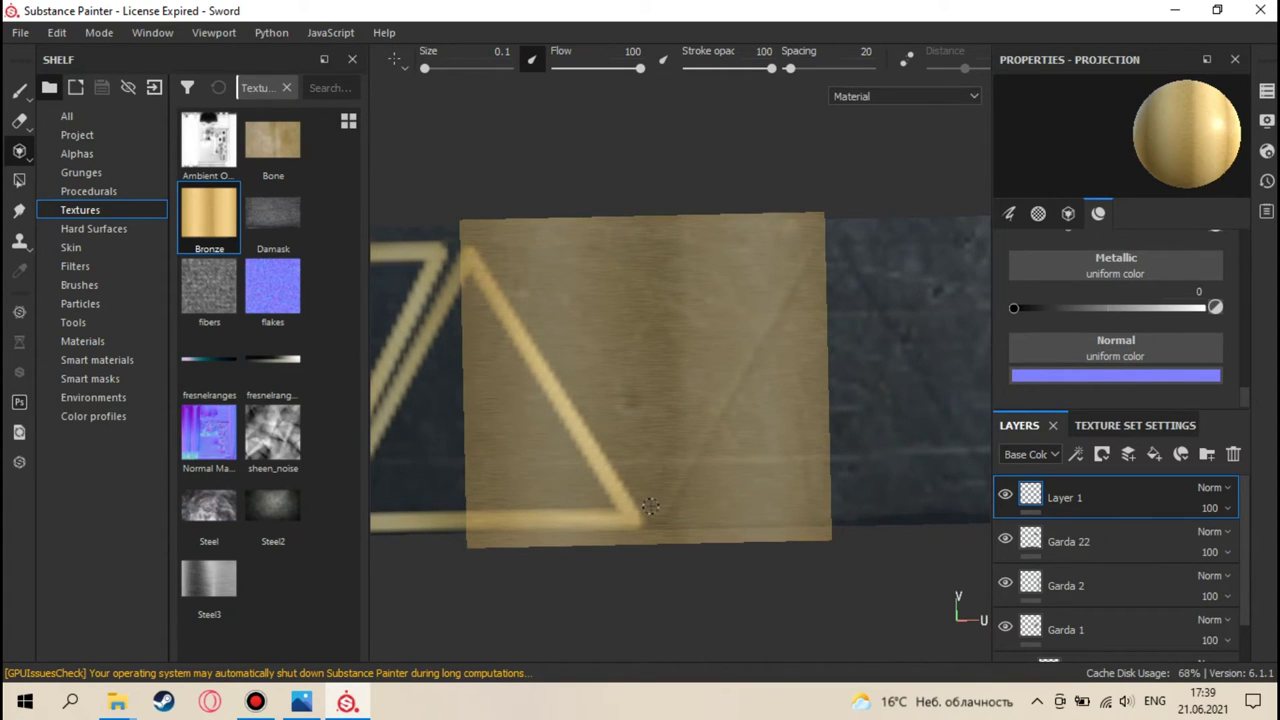
{"action": "left_click", "coordinate": [489, 248], "text": "shift"}
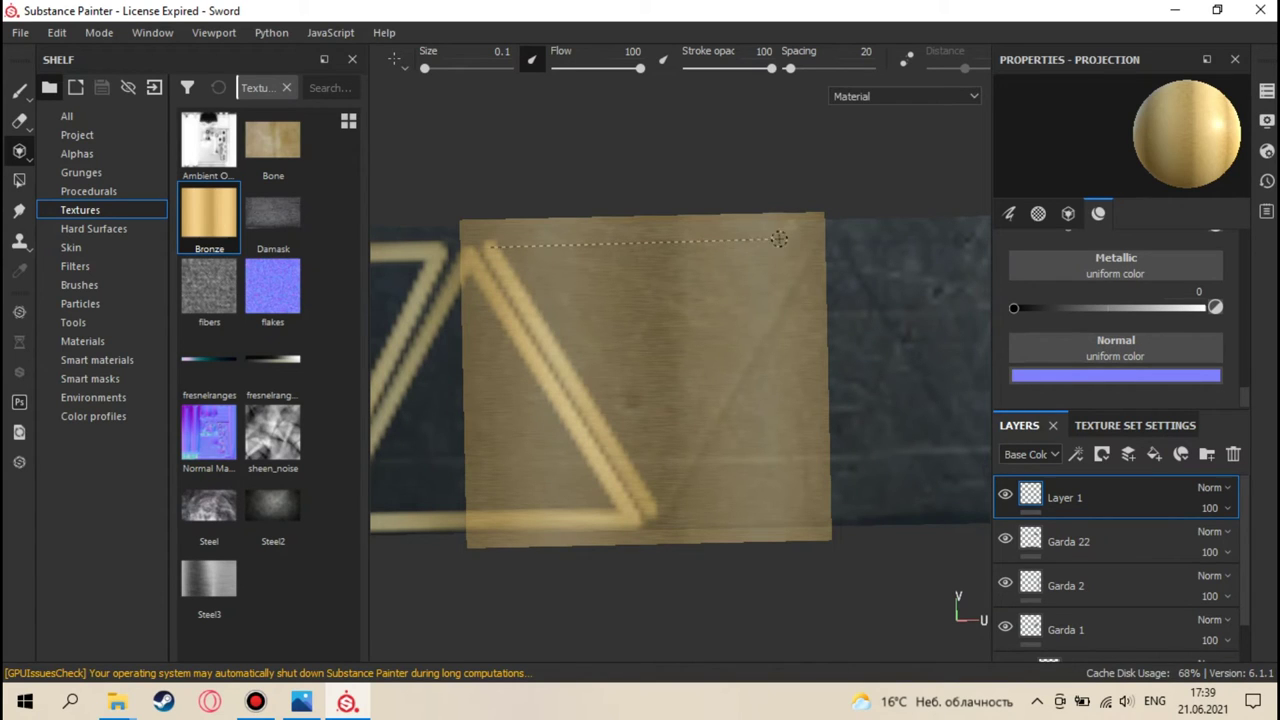
{"action": "left_click", "coordinate": [809, 240], "text": "shift"}
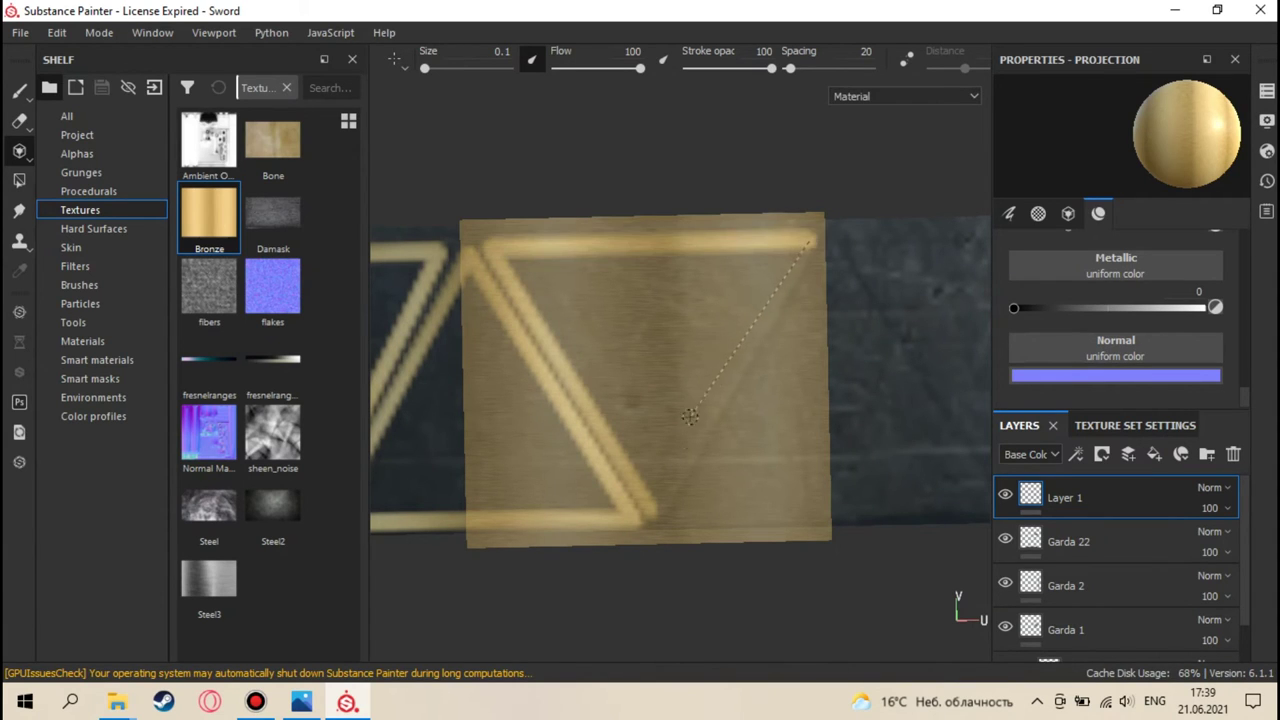
{"action": "left_click", "coordinate": [655, 505], "text": "shift"}
{"action": "mouse_move", "coordinate": [655, 505]}
{"action": "middle_mouse_down"}
{"action": "mouse_move", "coordinate": [657, 477]}
{"action": "mouse_move", "coordinate": [508, 475]}
{"action": "middle_mouse_up"}
{"action": "left_click", "coordinate": [486, 505]}
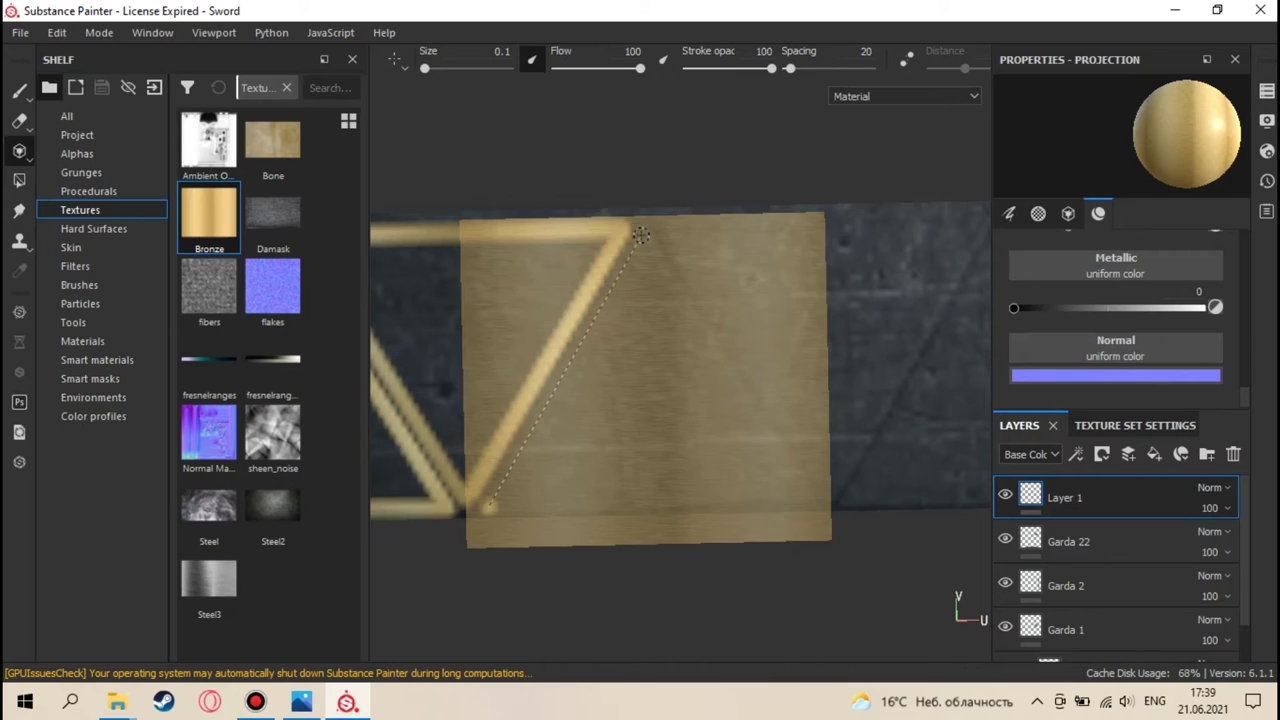
{"action": "left_click", "coordinate": [641, 235], "text": "shift"}
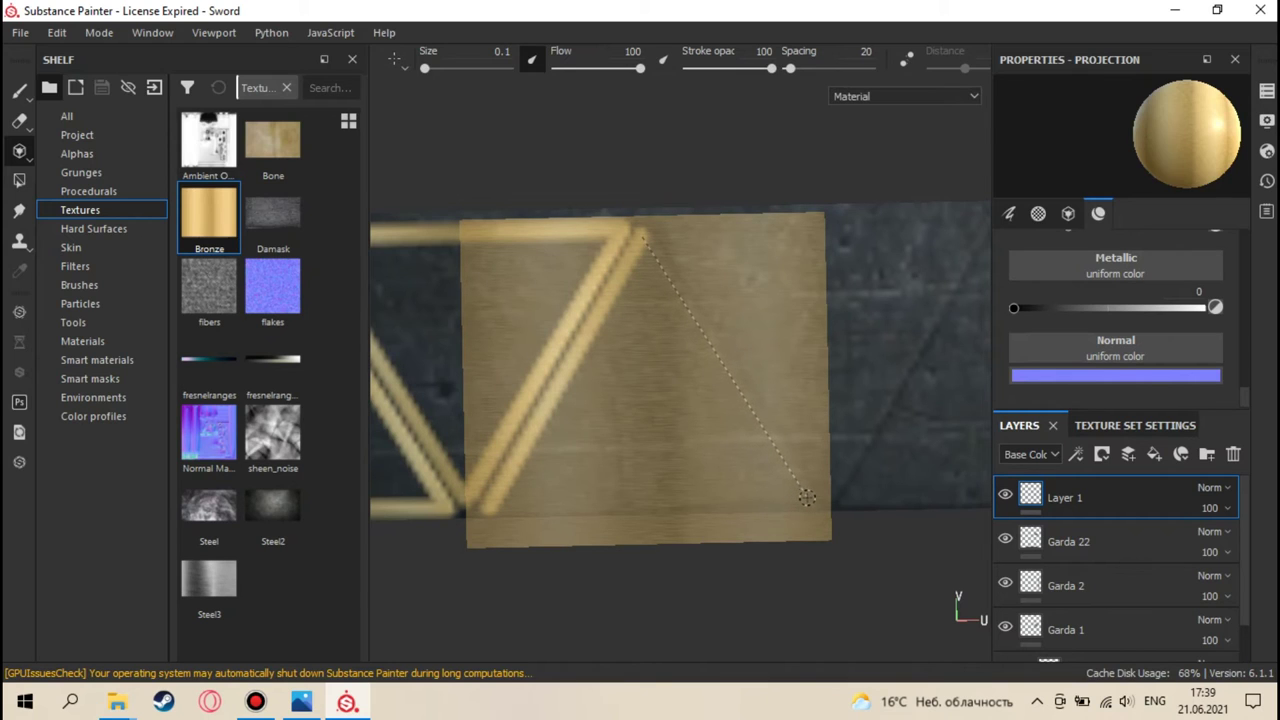
{"action": "left_click", "coordinate": [808, 499], "text": "shift"}
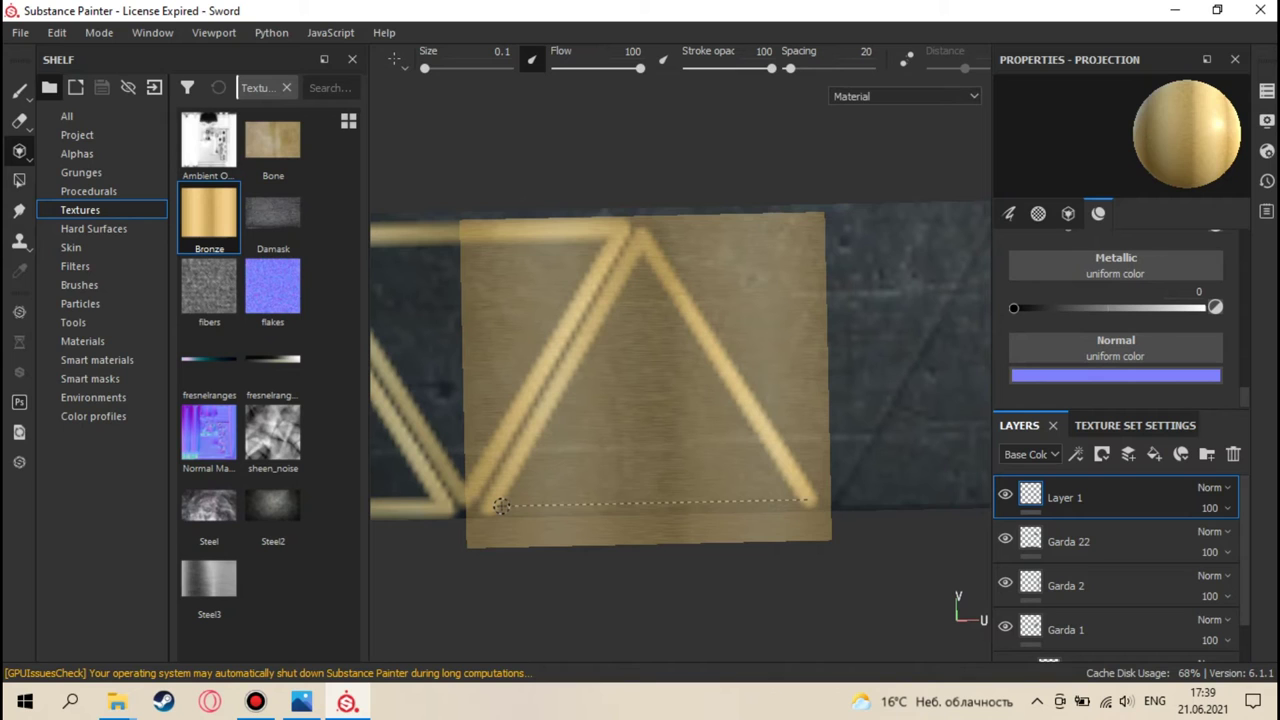
{"action": "left_click", "coordinate": [501, 505], "text": "shift"}
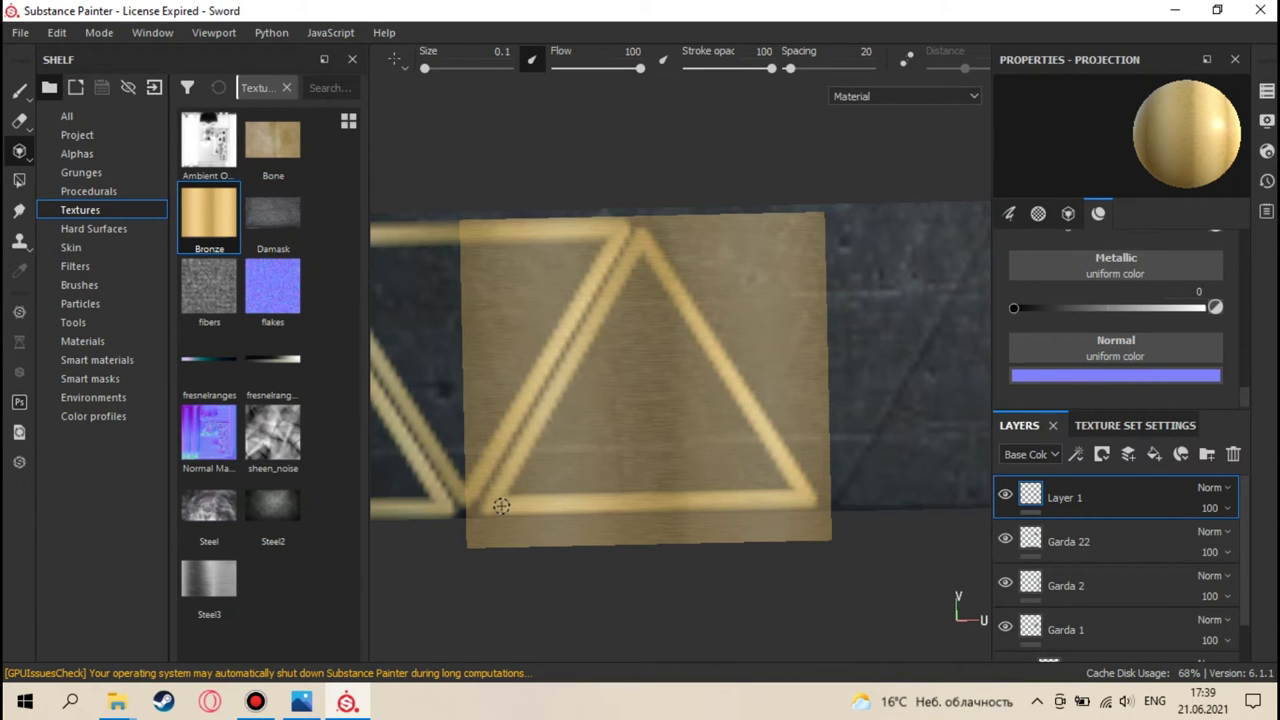
{"action": "left_click_drag", "start_coordinate": [509, 433], "coordinate": [819, 412], "text": "alt"}
{"action": "left_click_drag", "start_coordinate": [727, 416], "coordinate": [737, 413], "text": "alt"}
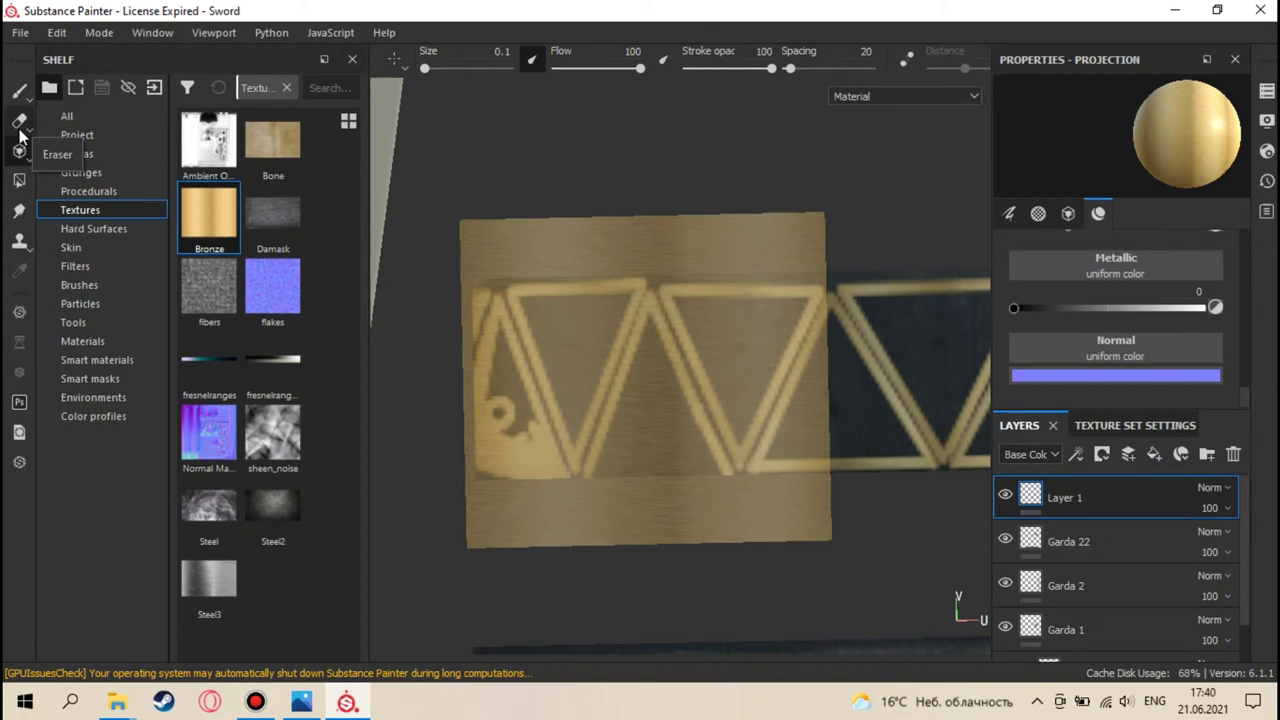
- Set the Projection brush to size 2.3 and paint bronze over the guard's left section
{"action": "left_click", "coordinate": [19, 90]}
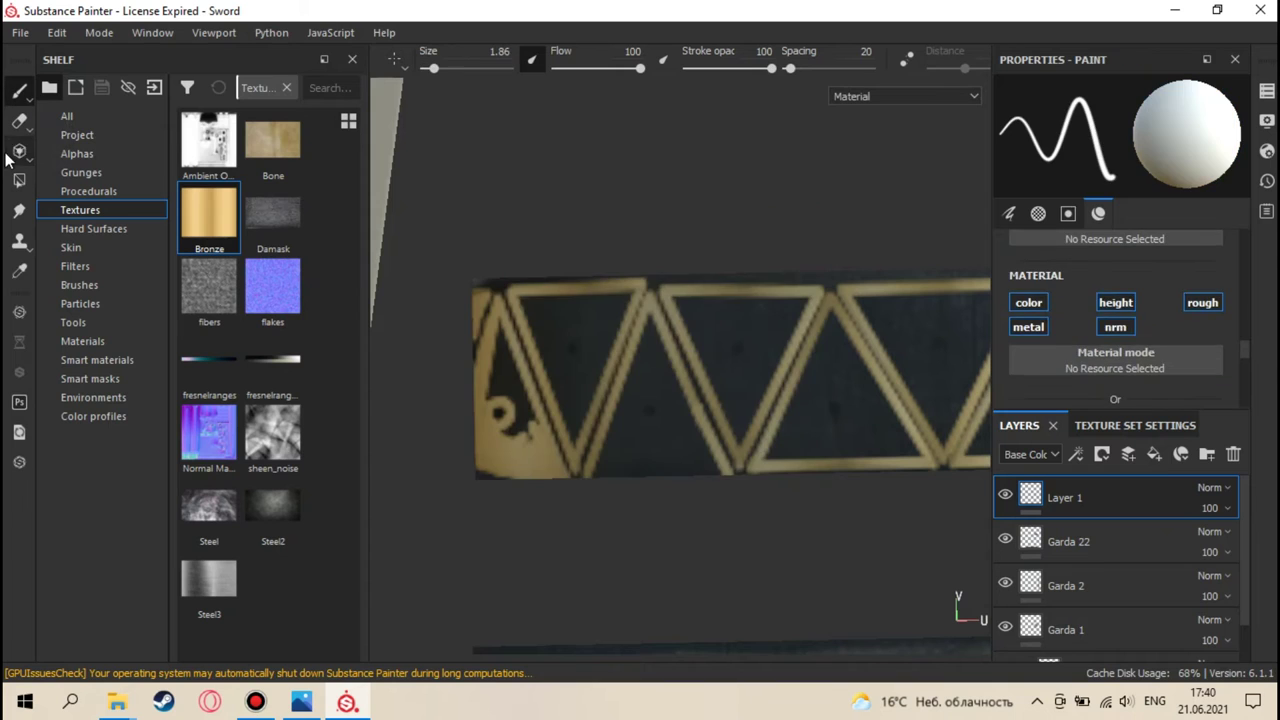
{"action": "left_click", "coordinate": [17, 152]}
{"action": "mouse_move", "coordinate": [528, 340]}
{"action": "right_mouse_down", "text": "ctrl"}
{"action": "mouse_move", "coordinate": [600, 342]}
{"action": "mouse_move", "coordinate": [560, 350]}
{"action": "right_mouse_up", "text": "ctrl"}
{"action": "mouse_move", "coordinate": [550, 357]}
{"action": "left_mouse_down"}
{"action": "mouse_move", "coordinate": [547, 428]}
{"action": "mouse_move", "coordinate": [524, 391]}
{"action": "mouse_move", "coordinate": [517, 458]}
{"action": "mouse_move", "coordinate": [547, 332]}
{"action": "mouse_move", "coordinate": [510, 323]}
{"action": "mouse_move", "coordinate": [531, 320]}
{"action": "mouse_move", "coordinate": [647, 456]}
{"action": "mouse_move", "coordinate": [648, 378]}
{"action": "mouse_move", "coordinate": [609, 401]}
{"action": "mouse_move", "coordinate": [720, 463]}
{"action": "mouse_move", "coordinate": [652, 331]}
{"action": "mouse_move", "coordinate": [507, 316]}
{"action": "mouse_move", "coordinate": [610, 369]}
{"action": "left_mouse_up"}
{"action": "middle_click_drag", "start_coordinate": [610, 369], "coordinate": [543, 377]}
{"action": "mouse_move", "coordinate": [543, 377]}
{"action": "left_mouse_down"}
{"action": "mouse_move", "coordinate": [657, 271]}
{"action": "mouse_move", "coordinate": [718, 362]}
{"action": "mouse_move", "coordinate": [800, 345]}
{"action": "left_mouse_up"}
- Fill bronze solidly across the rest of the visible guard band
{"action": "mouse_move", "coordinate": [586, 417]}
{"action": "middle_mouse_down"}
{"action": "mouse_move", "coordinate": [509, 423]}
{"action": "mouse_move", "coordinate": [555, 425]}
{"action": "middle_mouse_up"}
{"action": "mouse_move", "coordinate": [555, 425]}
{"action": "left_mouse_down"}
{"action": "mouse_move", "coordinate": [612, 362]}
{"action": "mouse_move", "coordinate": [654, 381]}
{"action": "mouse_move", "coordinate": [663, 275]}
{"action": "mouse_move", "coordinate": [679, 425]}
{"action": "mouse_move", "coordinate": [740, 350]}
{"action": "left_mouse_up"}
{"action": "middle_click_drag", "start_coordinate": [590, 365], "coordinate": [668, 370]}
{"action": "mouse_move", "coordinate": [668, 370]}
{"action": "left_mouse_down"}
{"action": "mouse_move", "coordinate": [651, 243]}
{"action": "mouse_move", "coordinate": [523, 286]}
{"action": "mouse_move", "coordinate": [608, 403]}
{"action": "left_mouse_up"}
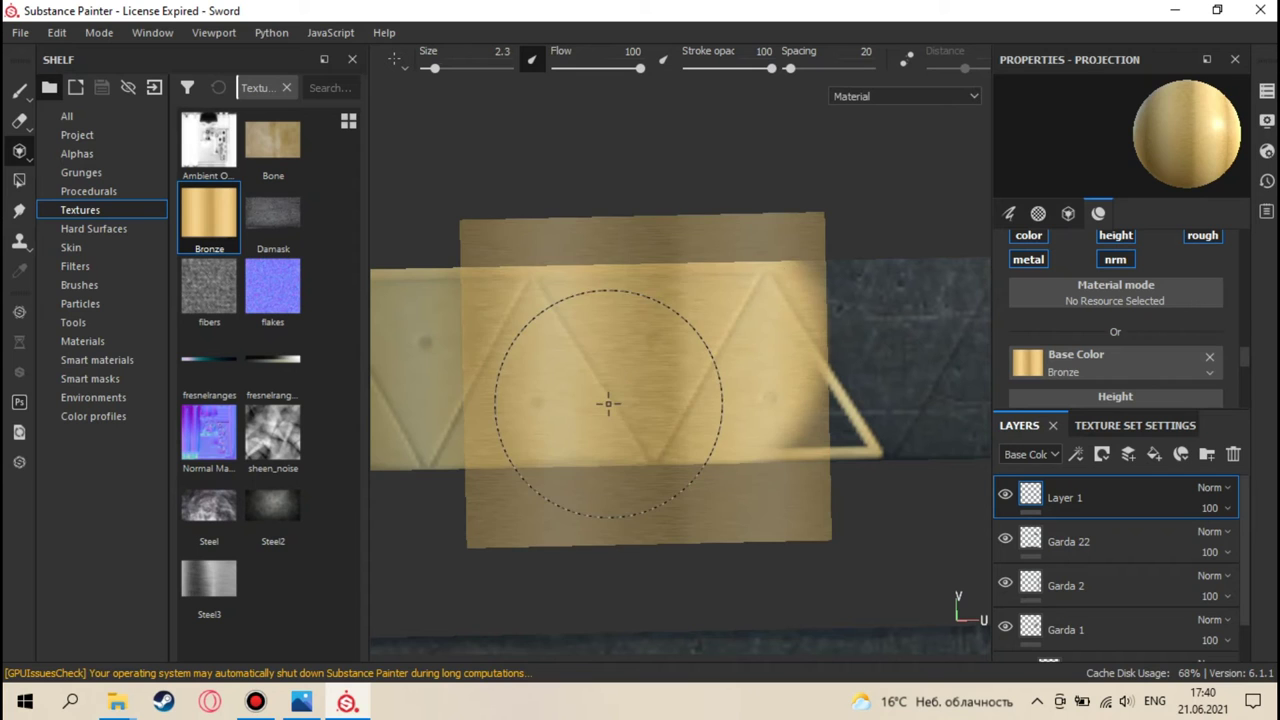
{"action": "middle_click_drag", "start_coordinate": [608, 403], "coordinate": [601, 407], "text": "alt"}
{"action": "mouse_move", "coordinate": [601, 407]}
{"action": "left_mouse_down"}
{"action": "mouse_move", "coordinate": [556, 343]}
{"action": "mouse_move", "coordinate": [614, 314]}
{"action": "left_mouse_up"}
{"action": "mouse_move", "coordinate": [614, 314]}
{"action": "middle_mouse_down", "text": "alt"}
{"action": "mouse_move", "coordinate": [603, 309]}
{"action": "mouse_move", "coordinate": [805, 321]}
{"action": "mouse_move", "coordinate": [826, 269]}
{"action": "middle_mouse_up", "text": "alt"}
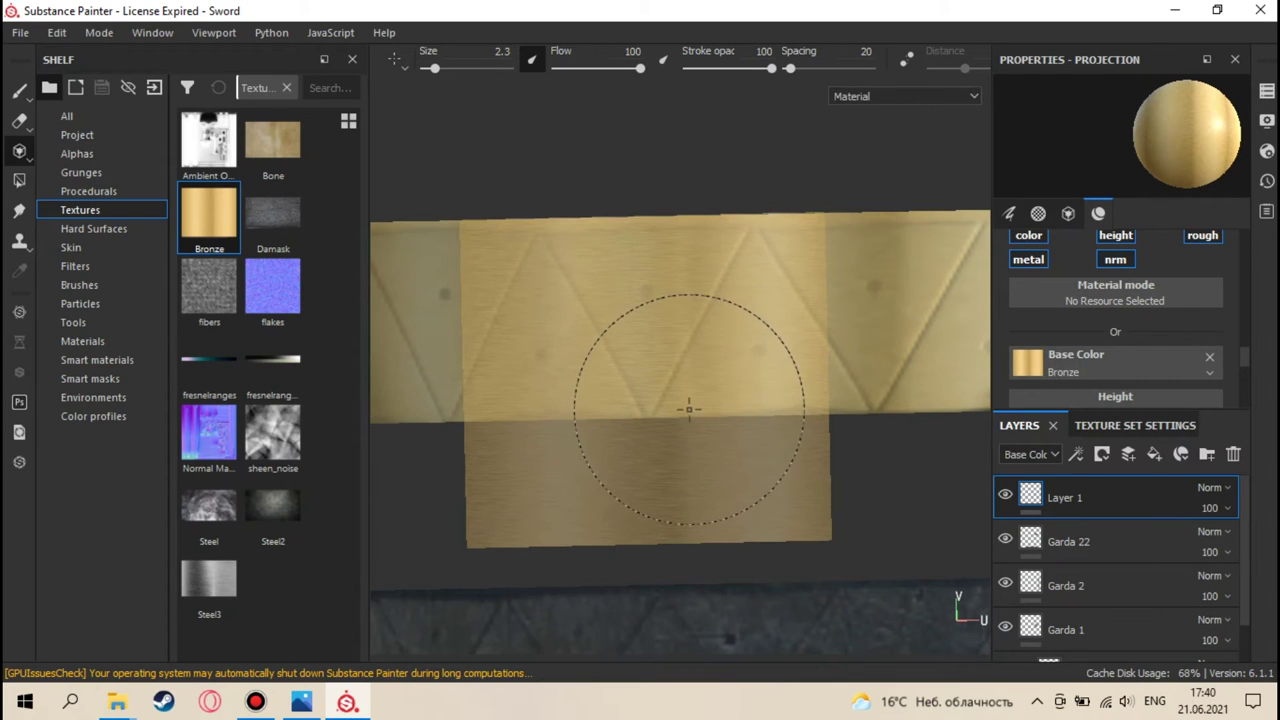
{"action": "mouse_move", "coordinate": [130, 707]}
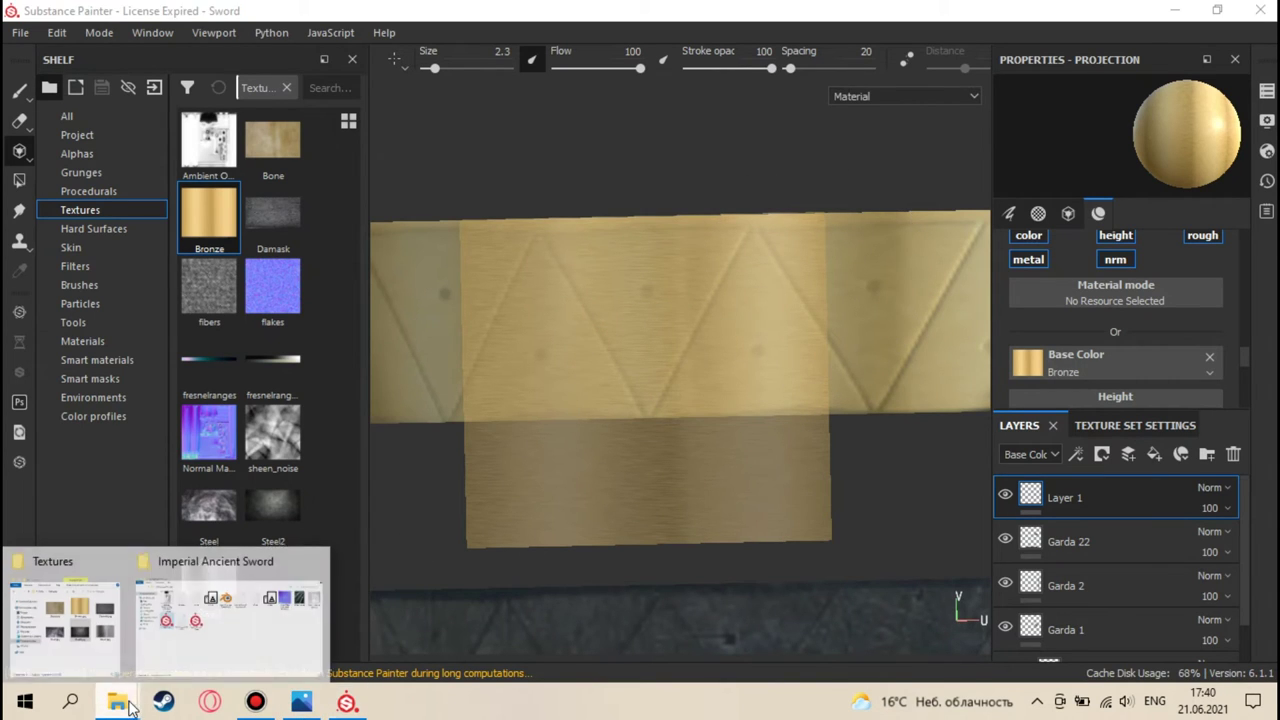
{"action": "left_click", "coordinate": [118, 610]}
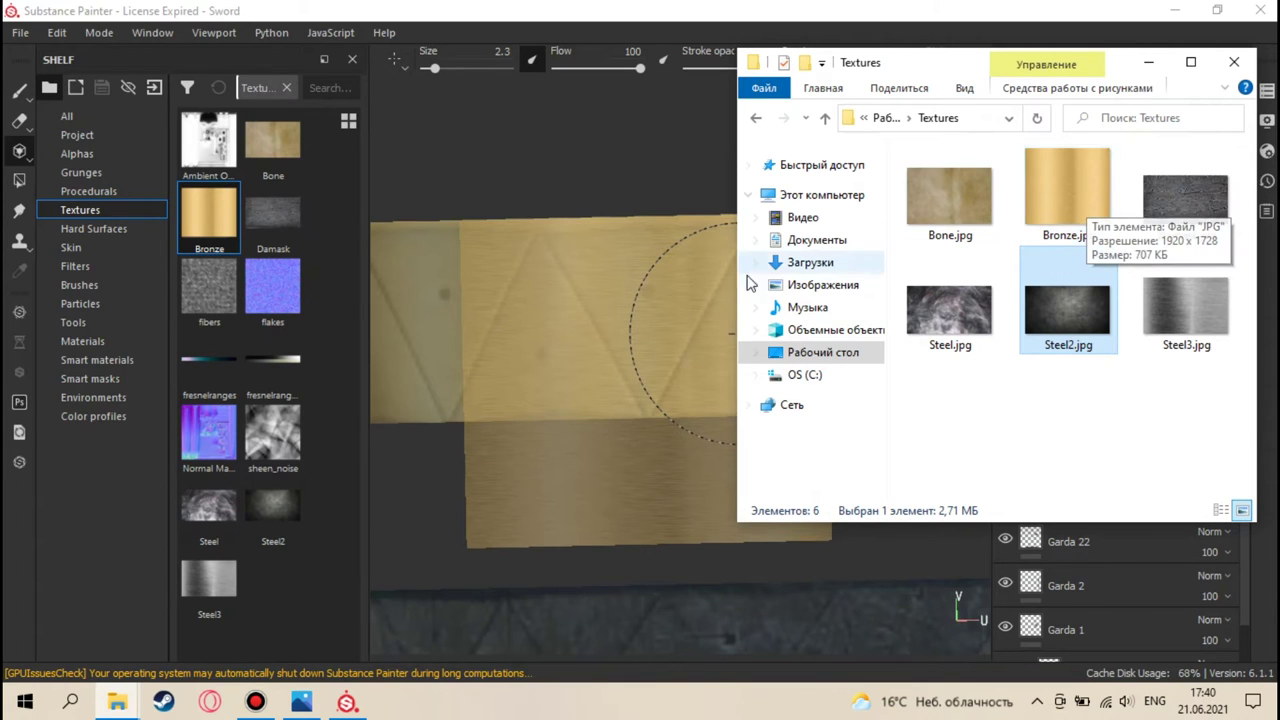
{"action": "left_click", "coordinate": [607, 309]}
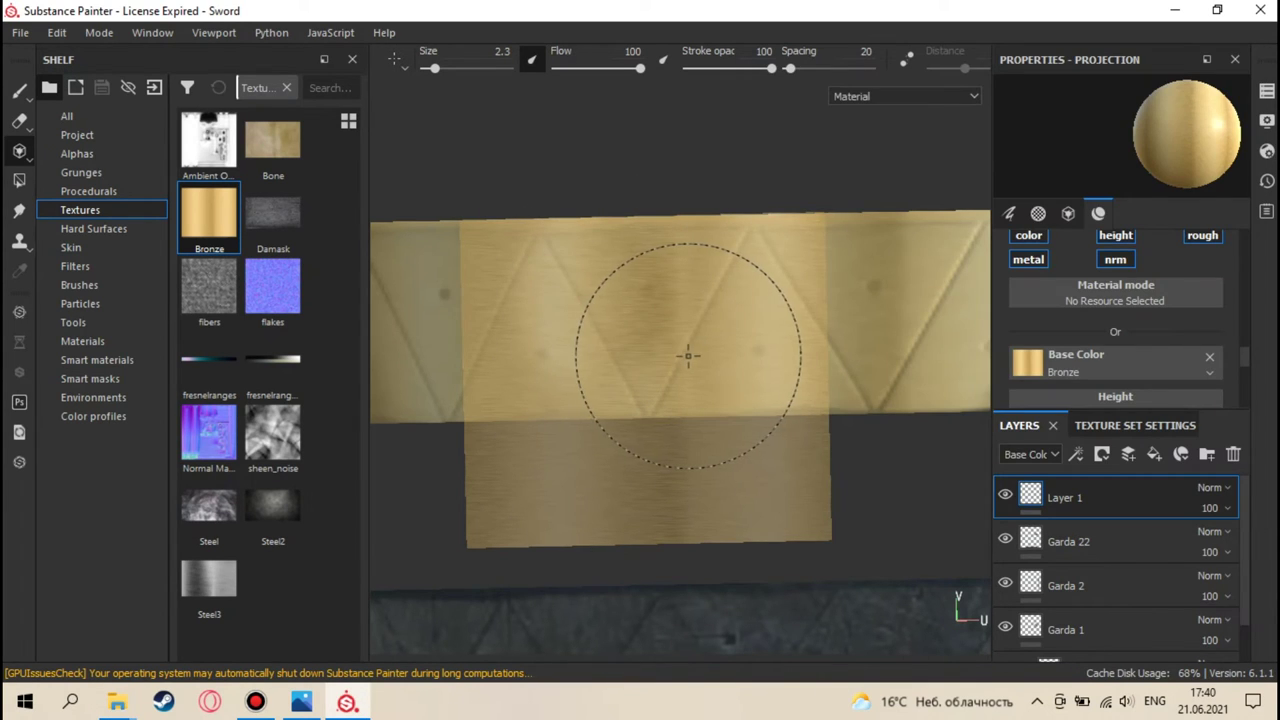
{"action": "key", "text": "s"}
{"action": "left_click_drag", "start_coordinate": [694, 353], "coordinate": [556, 207]}
- Reposition and enlarge the bronze projection stencil over the UV texture view
{"action": "scroll", "coordinate": [606, 280], "scroll_direction": "down", "scroll_amount": 5}
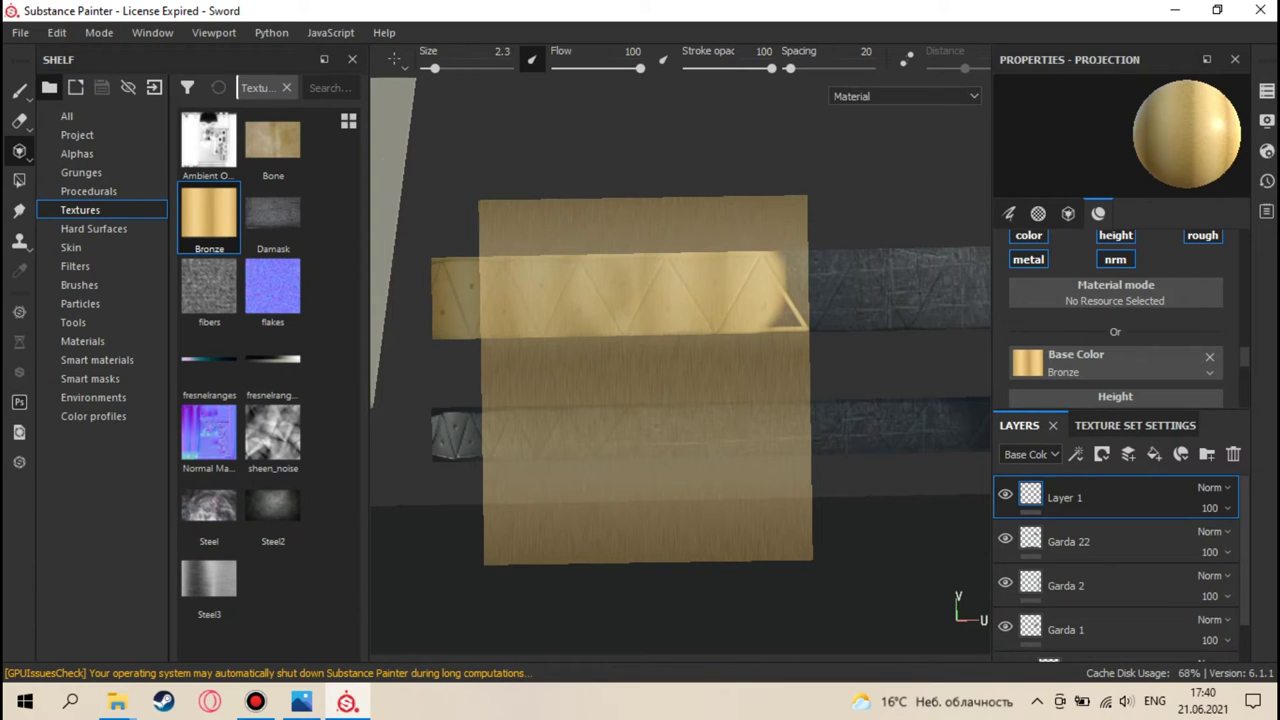
{"action": "middle_click_drag", "start_coordinate": [604, 208], "coordinate": [659, 255]}
{"action": "key", "text": "s"}
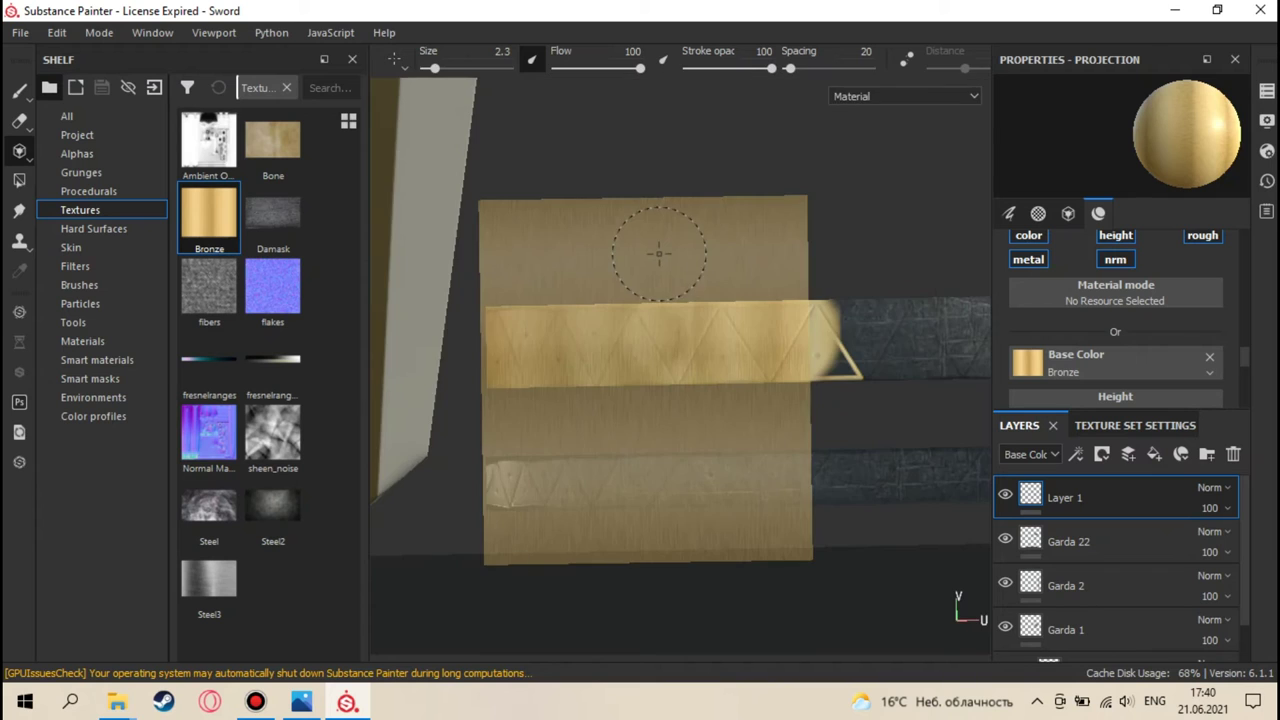
{"action": "key", "text": "s"}
{"action": "right_click_drag", "start_coordinate": [658, 254], "coordinate": [660, 297]}
{"action": "middle_click_drag", "start_coordinate": [660, 297], "coordinate": [662, 276]}
{"action": "right_click_drag", "start_coordinate": [663, 274], "coordinate": [669, 294]}
{"action": "middle_click_drag", "start_coordinate": [669, 294], "coordinate": [675, 309]}
{"action": "right_click_drag", "start_coordinate": [675, 309], "coordinate": [684, 310]}
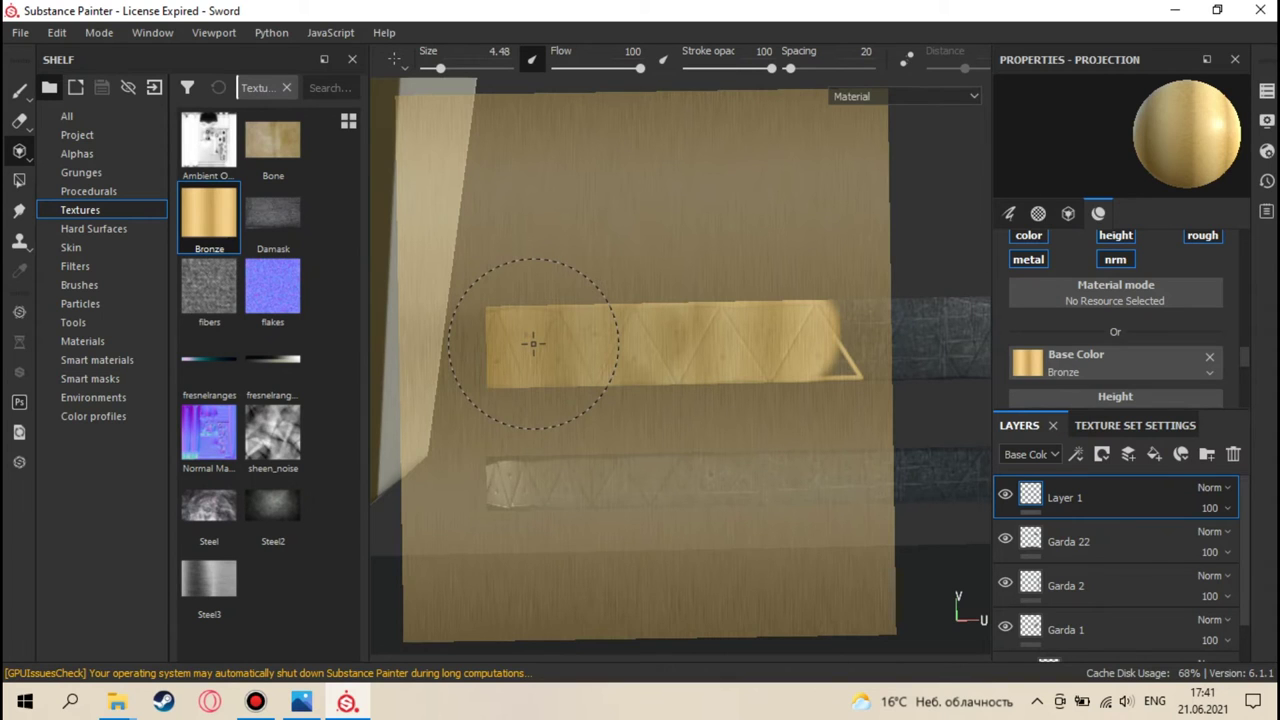
- Paint bronze strokes back and forth along the upper band strip to its end
{"action": "left_click", "coordinate": [533, 343]}
{"action": "left_click_drag", "start_coordinate": [573, 343], "coordinate": [850, 345]}
{"action": "middle_click_drag", "start_coordinate": [850, 345], "coordinate": [575, 337]}
{"action": "mouse_move", "coordinate": [578, 331]}
{"action": "left_mouse_down"}
{"action": "mouse_move", "coordinate": [686, 322]}
{"action": "mouse_move", "coordinate": [808, 334]}
{"action": "left_mouse_up"}
{"action": "middle_click_drag", "start_coordinate": [808, 334], "coordinate": [513, 331]}
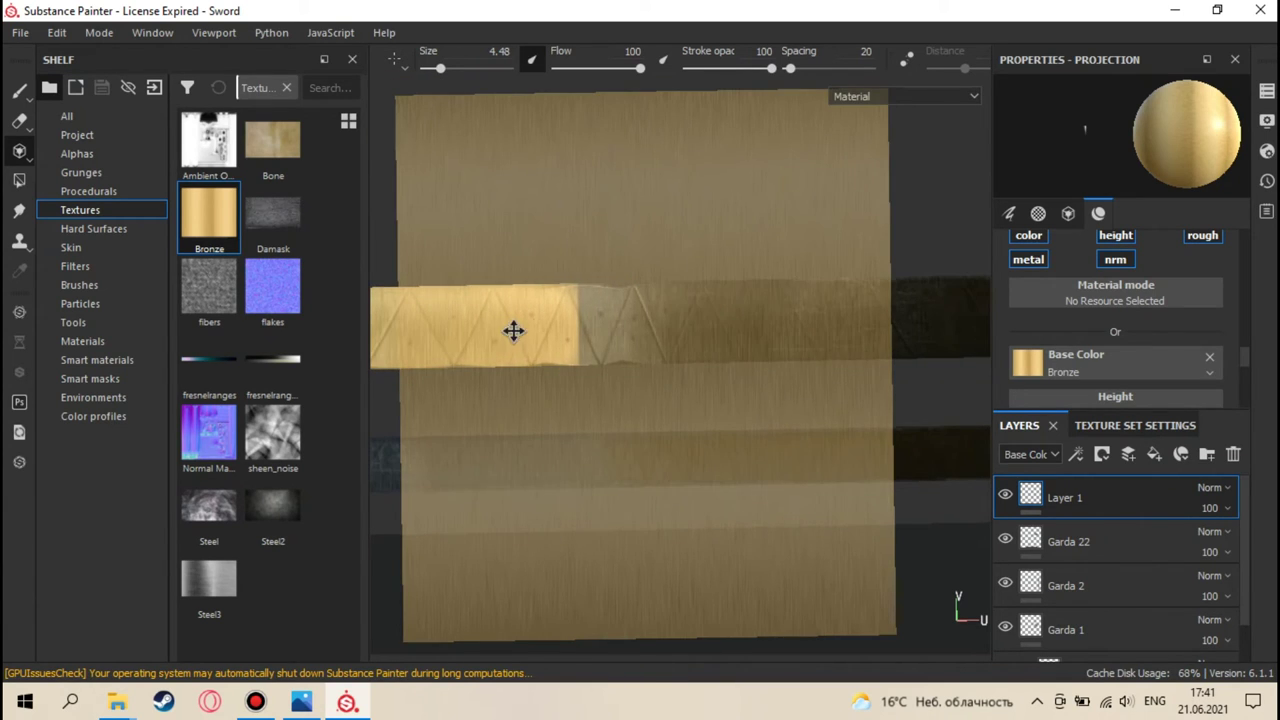
{"action": "left_click_drag", "start_coordinate": [537, 331], "coordinate": [789, 329]}
{"action": "middle_click_drag", "start_coordinate": [789, 329], "coordinate": [594, 337]}
{"action": "mouse_move", "coordinate": [594, 337]}
{"action": "left_mouse_down"}
{"action": "mouse_move", "coordinate": [826, 340]}
{"action": "mouse_move", "coordinate": [806, 340]}
{"action": "left_mouse_up"}
{"action": "middle_click_drag", "start_coordinate": [806, 340], "coordinate": [589, 343]}
{"action": "left_click_drag", "start_coordinate": [589, 343], "coordinate": [810, 341]}
{"action": "middle_click_drag", "start_coordinate": [810, 341], "coordinate": [677, 337]}
{"action": "left_click_drag", "start_coordinate": [677, 337], "coordinate": [743, 332]}
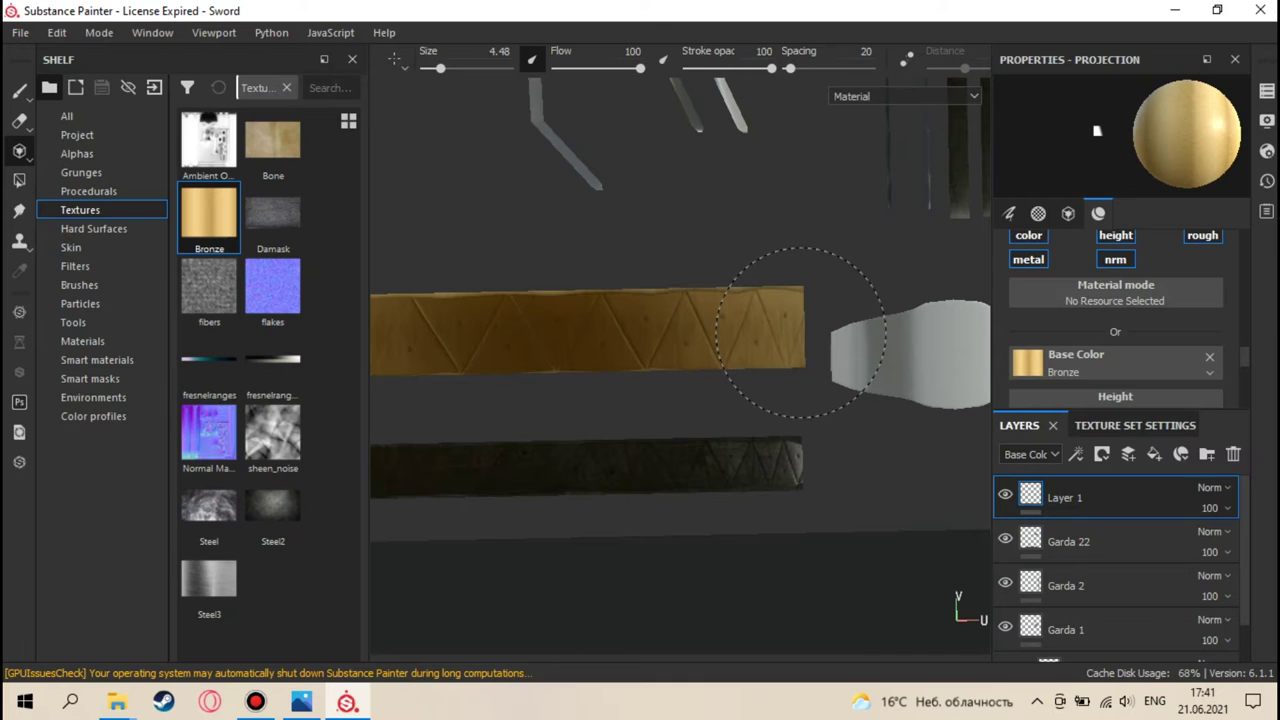
{"action": "left_click_drag", "start_coordinate": [800, 332], "coordinate": [796, 350]}
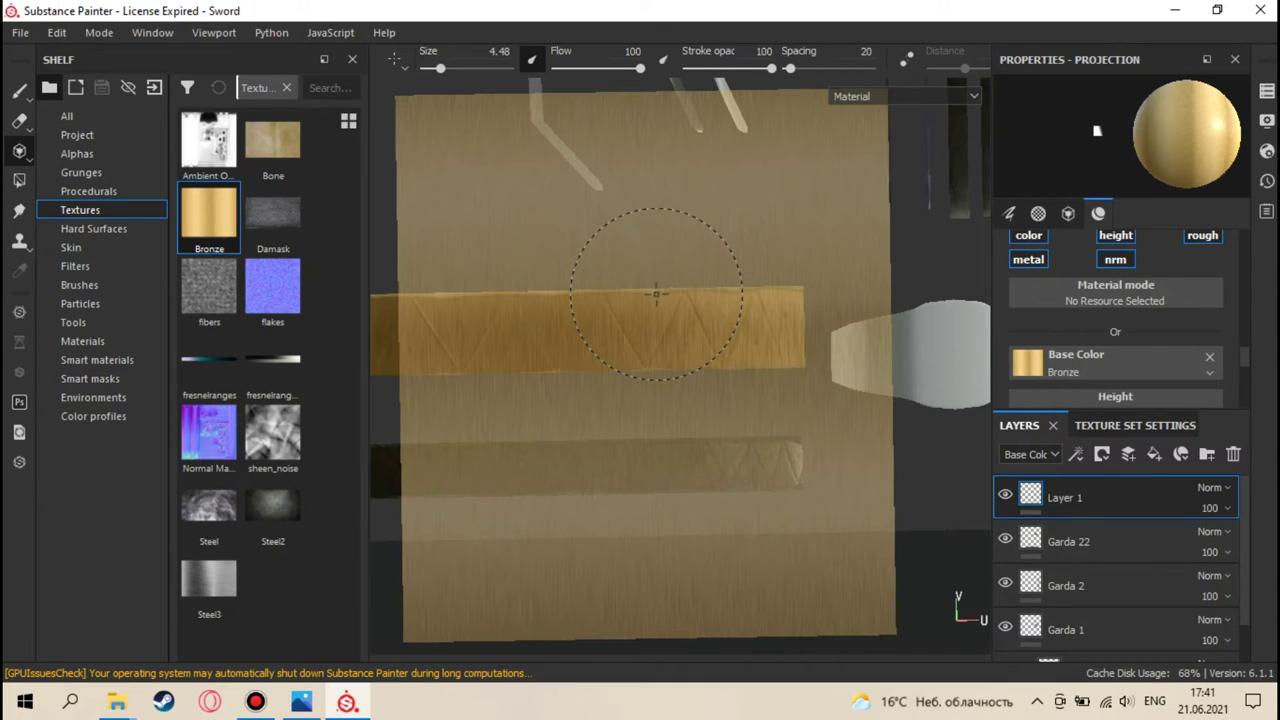
- Inspect the sword's bronze band in the 3D view with the plain paint brush
{"action": "key", "text": "F2"}
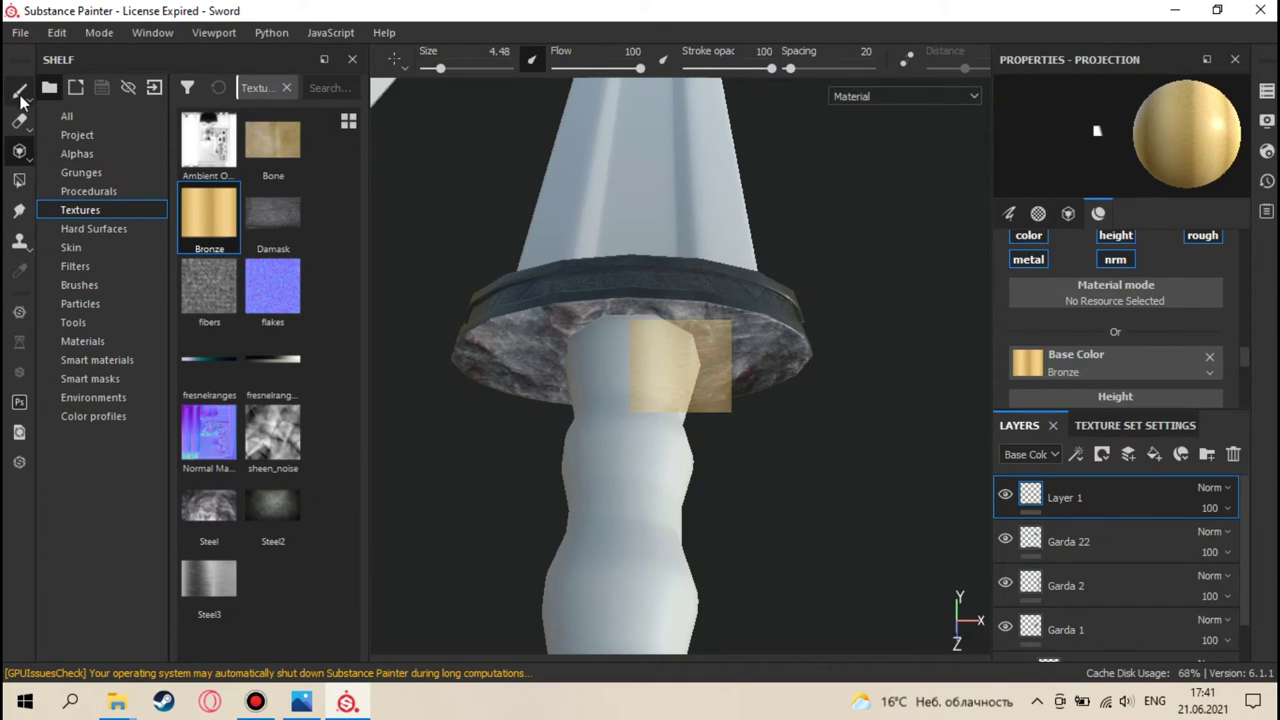
{"action": "key", "text": "1"}
{"action": "mouse_move", "coordinate": [719, 432]}
{"action": "left_mouse_down", "text": "alt"}
{"action": "mouse_move", "coordinate": [691, 466]}
{"action": "mouse_move", "coordinate": [651, 451]}
{"action": "mouse_move", "coordinate": [831, 183]}
{"action": "mouse_move", "coordinate": [633, 414]}
{"action": "mouse_move", "coordinate": [608, 405]}
{"action": "mouse_move", "coordinate": [520, 220]}
{"action": "mouse_move", "coordinate": [483, 186]}
{"action": "mouse_move", "coordinate": [466, 291]}
{"action": "mouse_move", "coordinate": [667, 441]}
{"action": "mouse_move", "coordinate": [677, 497]}
{"action": "mouse_move", "coordinate": [677, 429]}
{"action": "mouse_move", "coordinate": [873, 282]}
{"action": "mouse_move", "coordinate": [737, 371]}
{"action": "mouse_move", "coordinate": [727, 437]}
{"action": "left_mouse_up", "text": "alt"}
{"action": "scroll", "coordinate": [633, 414], "scroll_direction": "up", "scroll_amount": 6}
{"action": "scroll", "coordinate": [675, 445], "scroll_direction": "down", "scroll_amount": 4}
- In the UV view, align the strips under the stencil and project Bronze along the lower strip
{"action": "key", "text": "F2"}
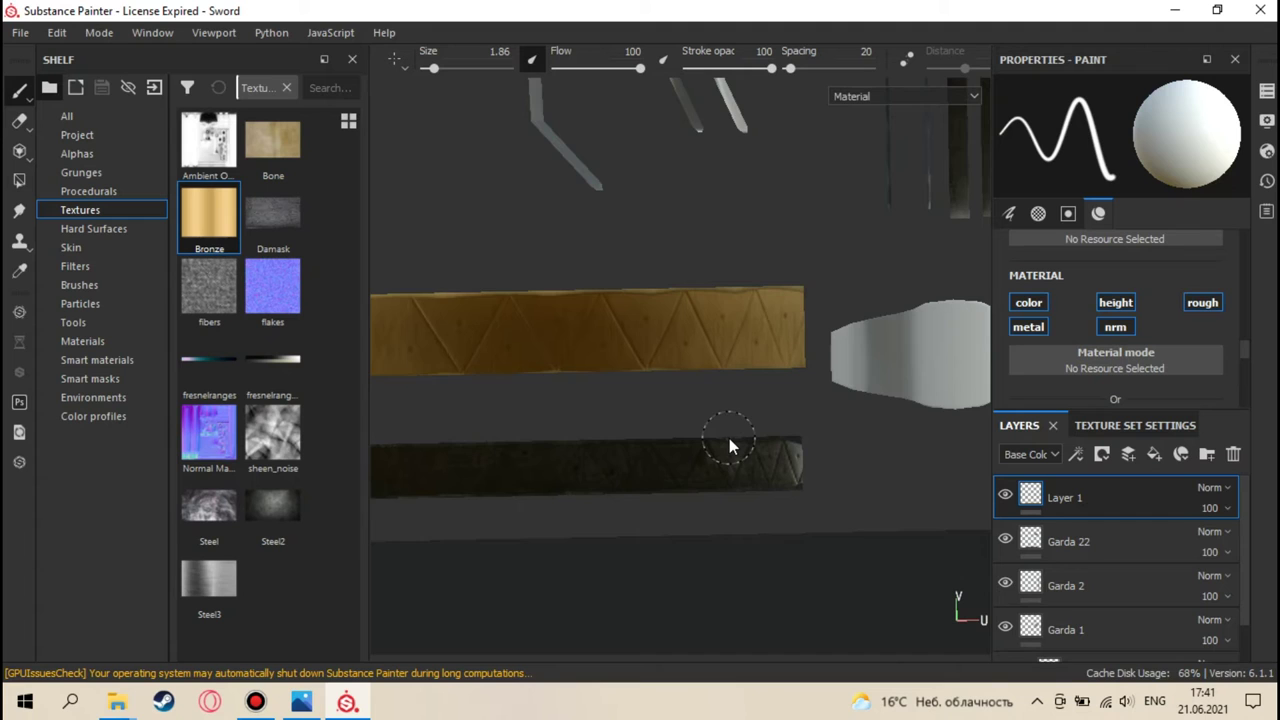
{"action": "scroll", "coordinate": [729, 438], "scroll_direction": "up", "scroll_amount": 2}
{"action": "middle_click_drag", "start_coordinate": [729, 438], "coordinate": [844, 374]}
{"action": "scroll", "coordinate": [823, 393], "scroll_direction": "up", "scroll_amount": 1}
{"action": "scroll", "coordinate": [823, 393], "scroll_direction": "down", "scroll_amount": 1}
{"action": "mouse_move", "coordinate": [646, 403]}
{"action": "middle_mouse_down"}
{"action": "mouse_move", "coordinate": [889, 371]}
{"action": "mouse_move", "coordinate": [857, 360]}
{"action": "middle_mouse_up"}
{"action": "middle_click_drag", "start_coordinate": [624, 391], "coordinate": [660, 416]}
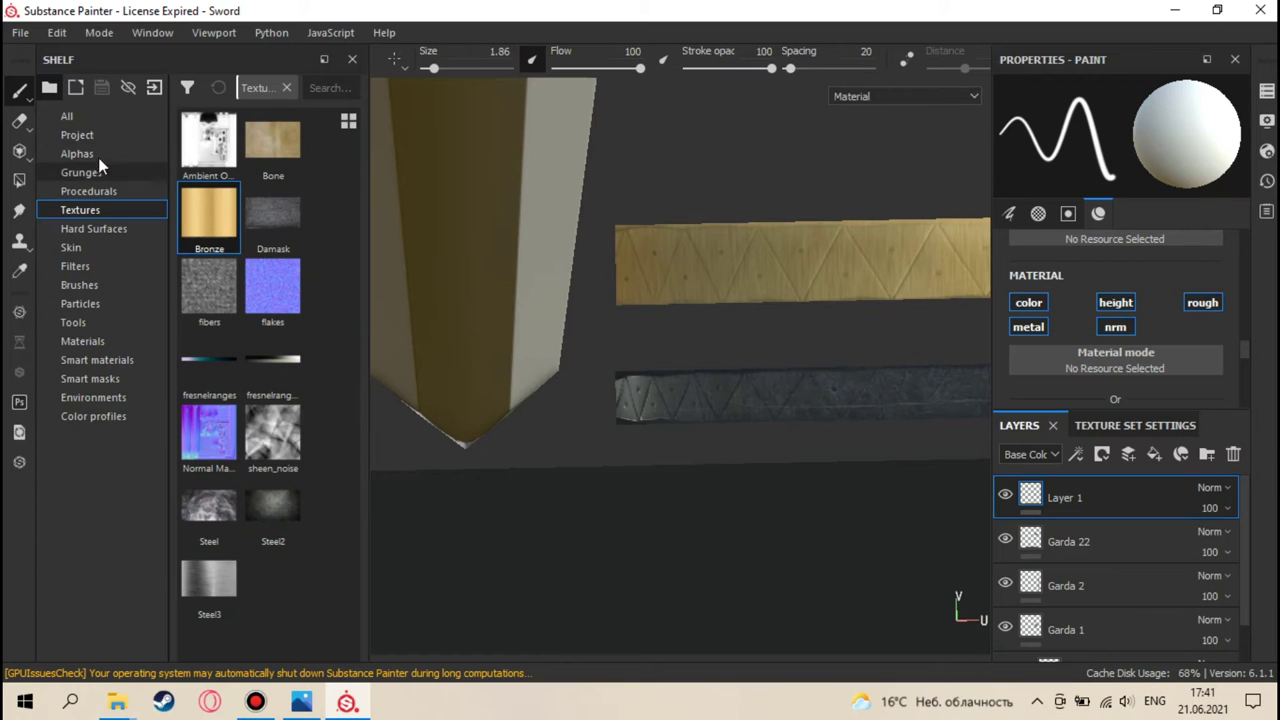
{"action": "key", "text": "3"}
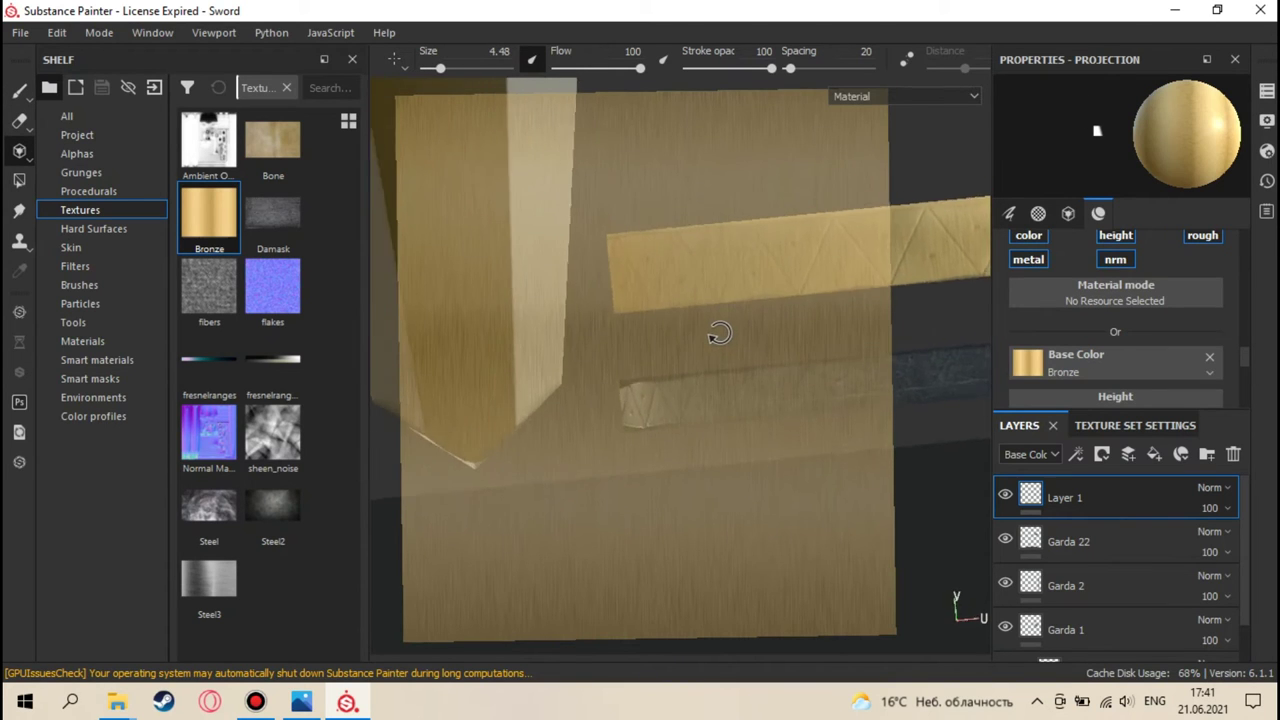
{"action": "scroll", "coordinate": [700, 310], "scroll_direction": "up", "scroll_amount": 2}
{"action": "mouse_move", "coordinate": [663, 286]}
{"action": "left_mouse_down", "text": "alt"}
{"action": "mouse_move", "coordinate": [527, 340]}
{"action": "mouse_move", "coordinate": [613, 340]}
{"action": "left_mouse_up", "text": "alt"}
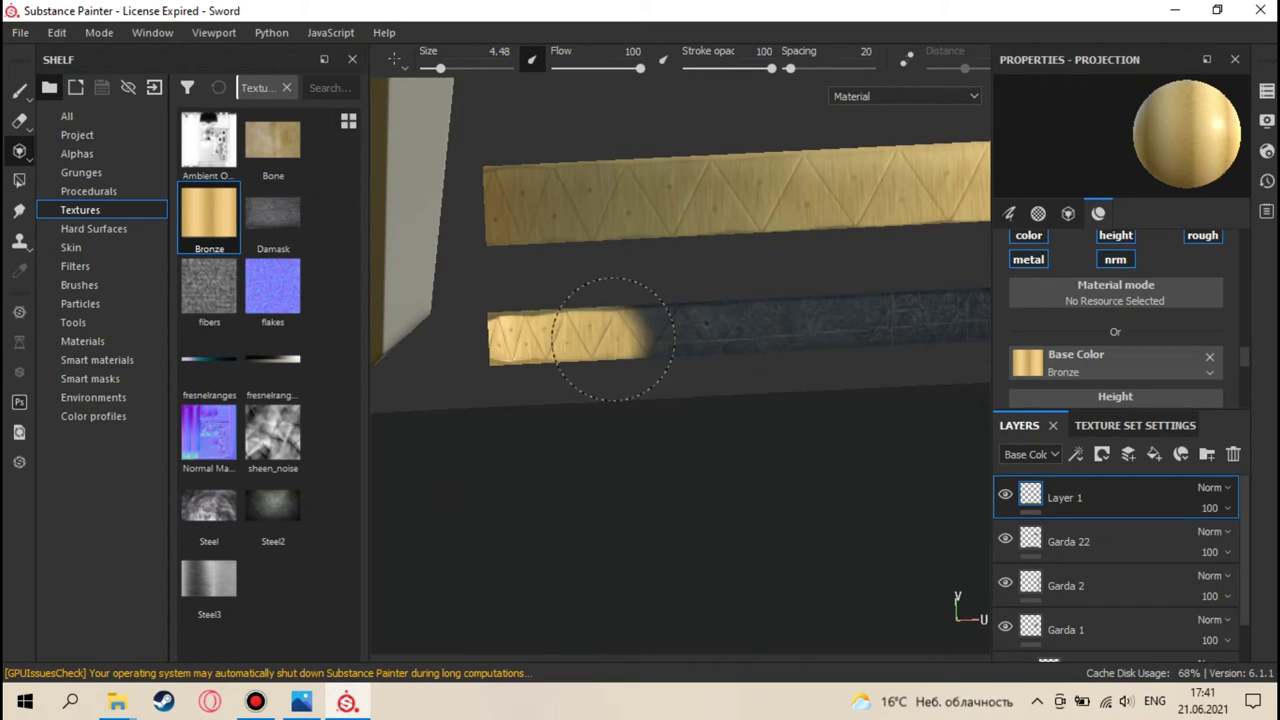
{"action": "mouse_move", "coordinate": [814, 334]}
{"action": "left_mouse_down", "text": "alt"}
{"action": "mouse_move", "coordinate": [534, 346]}
{"action": "mouse_move", "coordinate": [657, 329]}
{"action": "mouse_move", "coordinate": [835, 370]}
{"action": "left_mouse_up", "text": "alt"}
{"action": "mouse_move", "coordinate": [649, 326]}
{"action": "left_mouse_down", "text": "alt"}
{"action": "mouse_move", "coordinate": [545, 349]}
{"action": "mouse_move", "coordinate": [614, 337]}
{"action": "mouse_move", "coordinate": [771, 380]}
{"action": "mouse_move", "coordinate": [734, 329]}
{"action": "mouse_move", "coordinate": [558, 345]}
{"action": "mouse_move", "coordinate": [810, 345]}
{"action": "left_mouse_up", "text": "alt"}
{"action": "mouse_move", "coordinate": [720, 335]}
{"action": "left_mouse_down", "text": "alt"}
{"action": "mouse_move", "coordinate": [542, 340]}
{"action": "mouse_move", "coordinate": [766, 320]}
{"action": "mouse_move", "coordinate": [776, 331]}
{"action": "left_mouse_up", "text": "alt"}
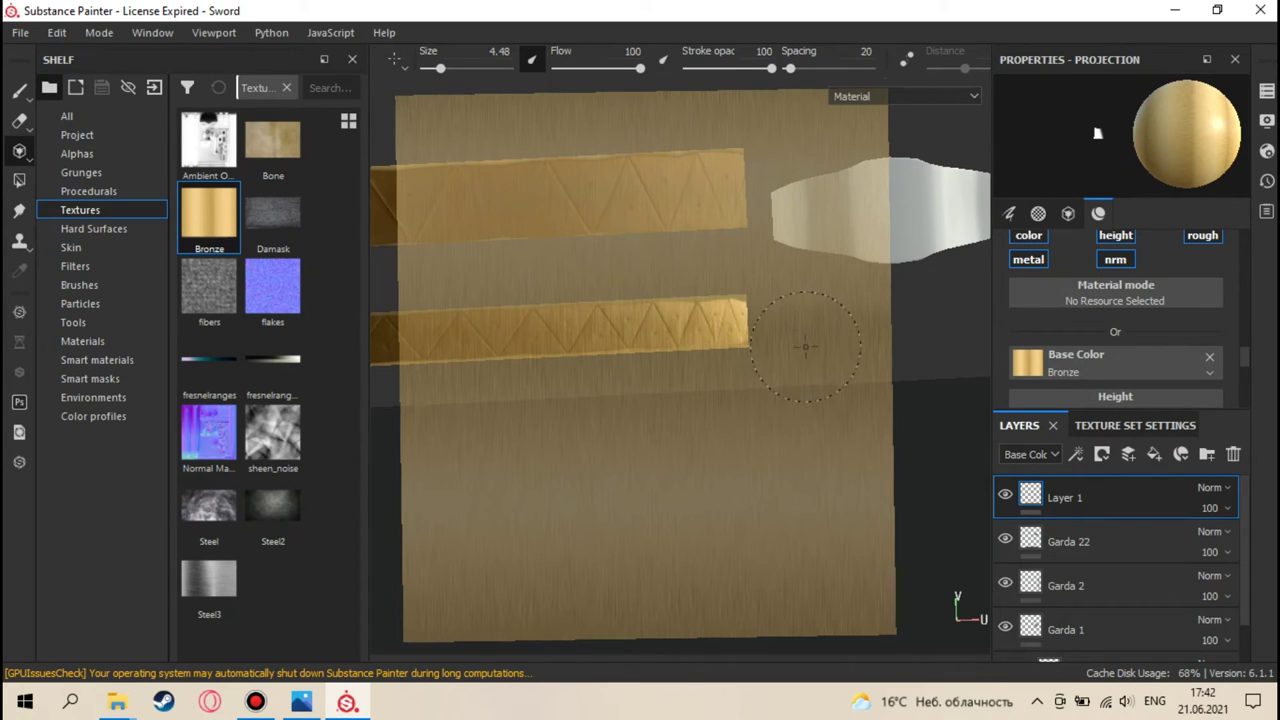
- Switch to the plain paint brush and orbit and zoom in on the guard's bronze band
{"action": "left_click", "coordinate": [19, 92]}
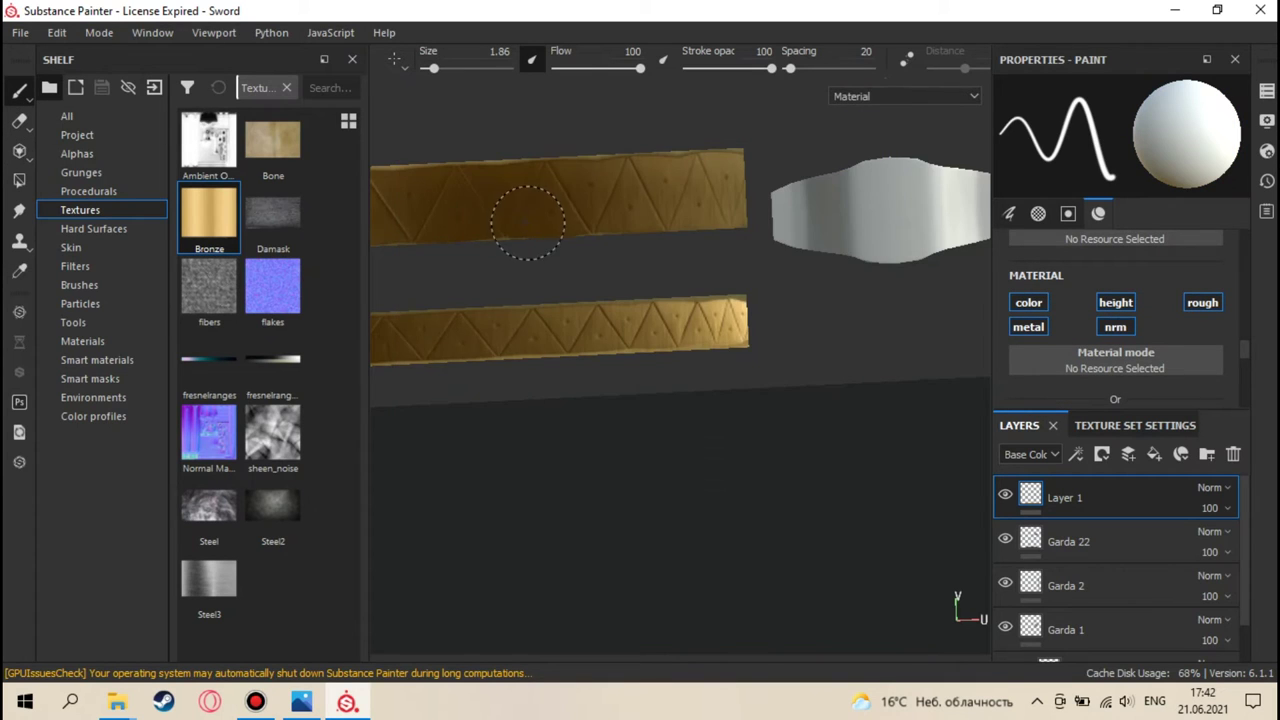
{"action": "left_click_drag", "start_coordinate": [528, 214], "coordinate": [608, 285], "text": "alt"}
{"action": "left_click_drag", "start_coordinate": [772, 360], "coordinate": [680, 362], "text": "alt"}
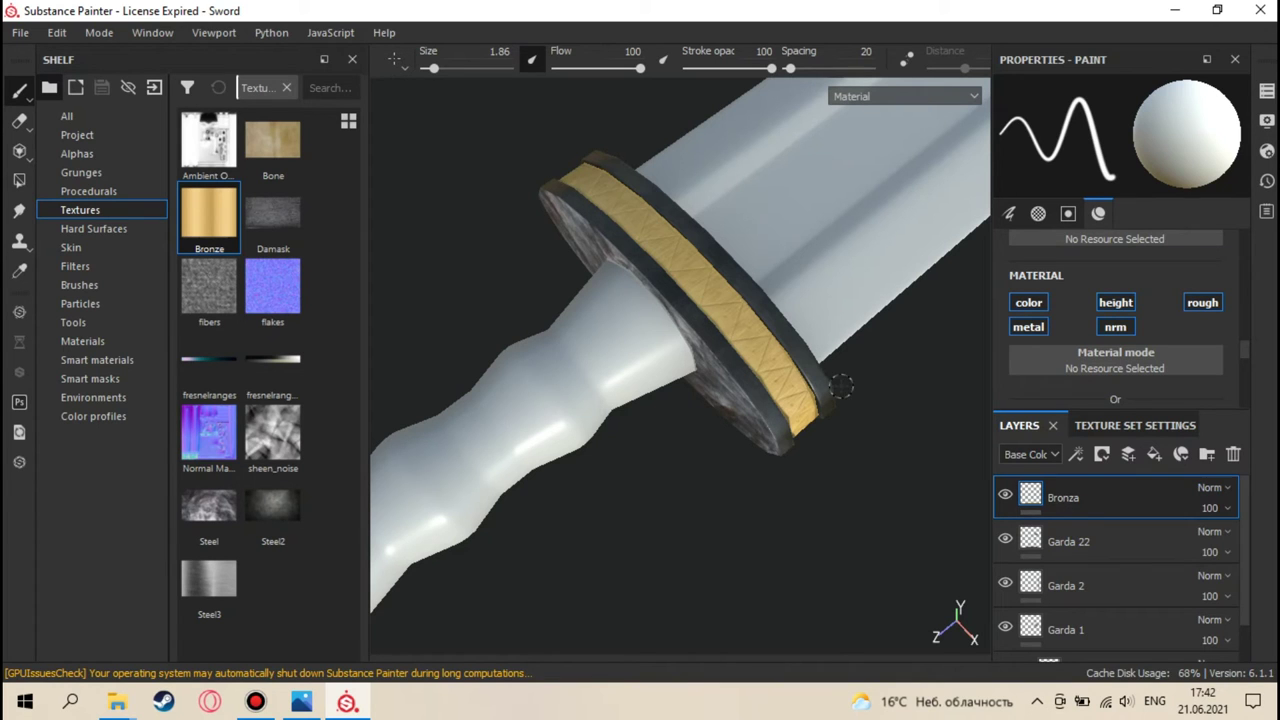
{"action": "left_click_drag", "start_coordinate": [848, 393], "coordinate": [875, 392], "text": "alt"}
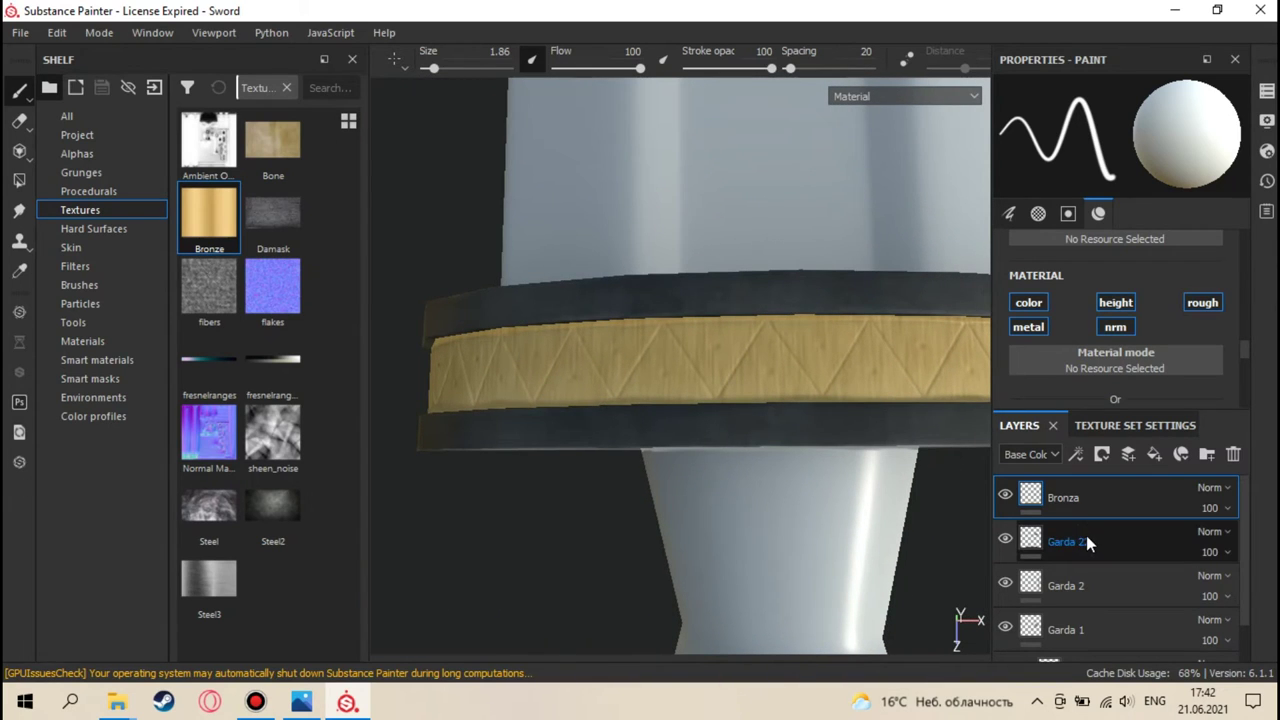
- Toggle the Bronza and Garda 22 layers' visibility to compare the bronze band
{"action": "left_click", "coordinate": [1005, 497]}
{"action": "left_click", "coordinate": [1005, 541]}
{"action": "left_click", "coordinate": [1005, 541]}
{"action": "left_click", "coordinate": [1005, 497]}
- Add a white mask to the Bronza layer
{"action": "left_click", "coordinate": [1031, 541]}
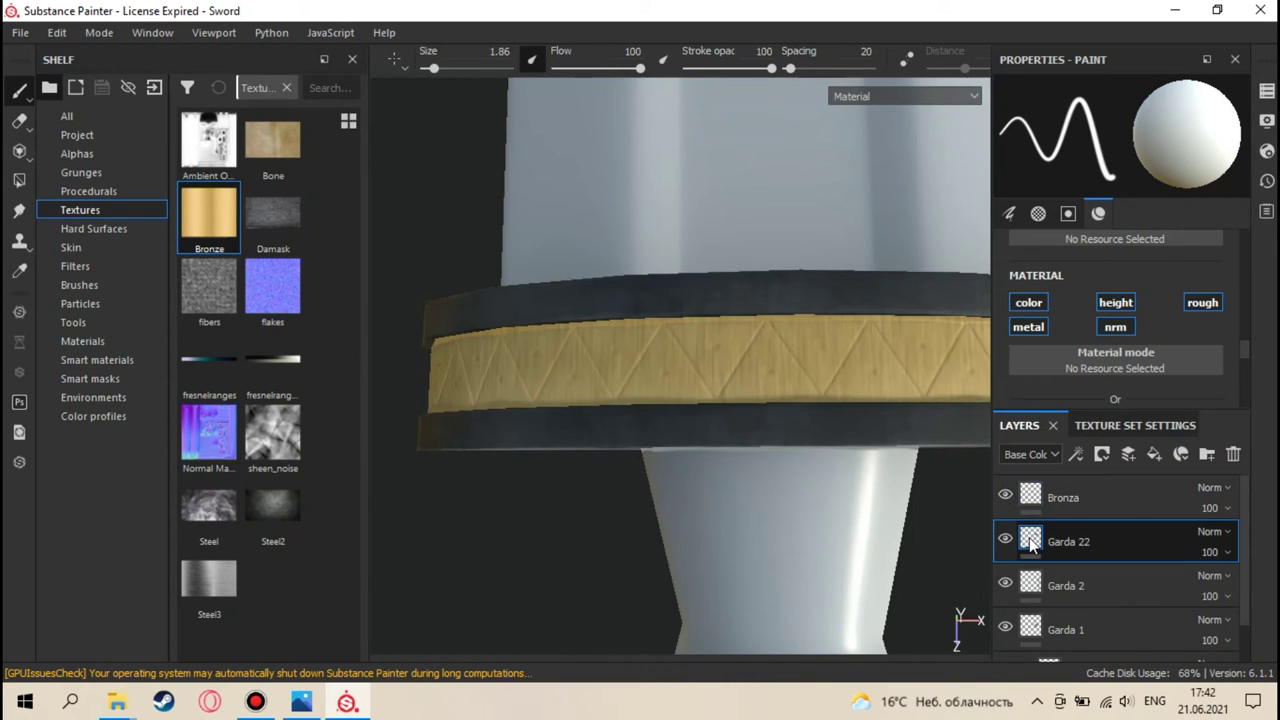
{"action": "right_click", "coordinate": [1031, 541]}
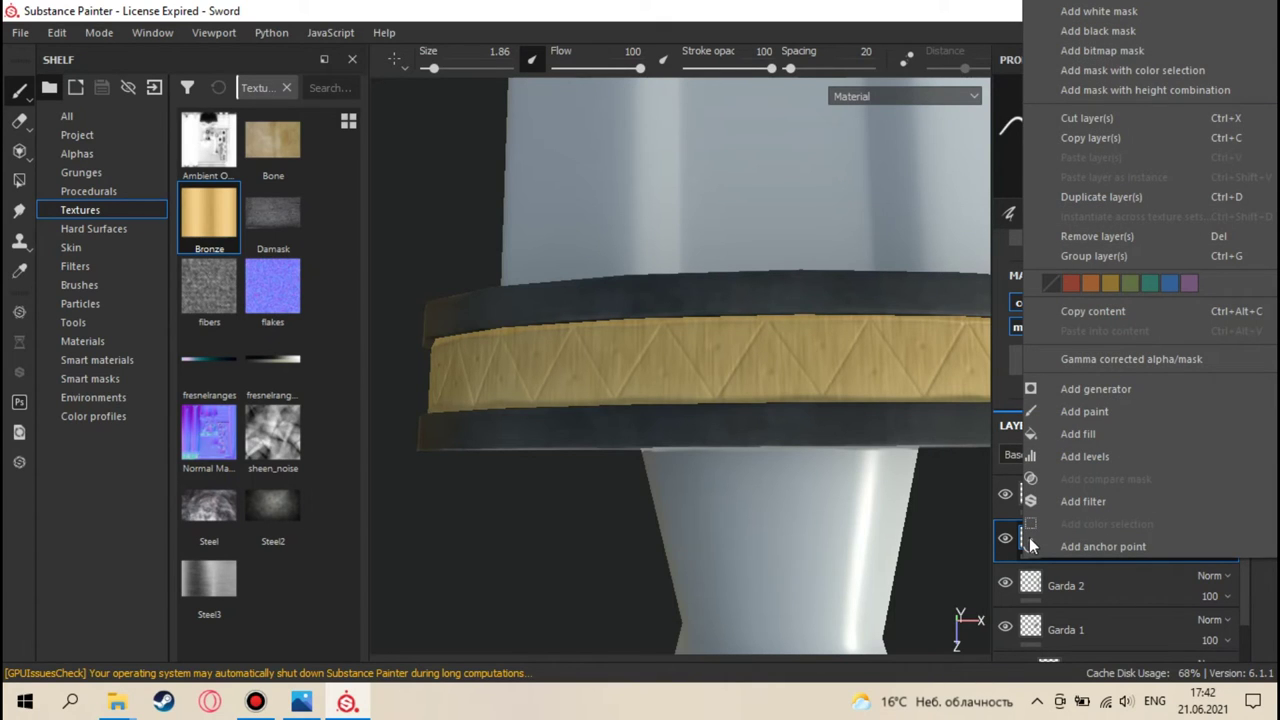
{"action": "left_click", "coordinate": [1005, 508]}
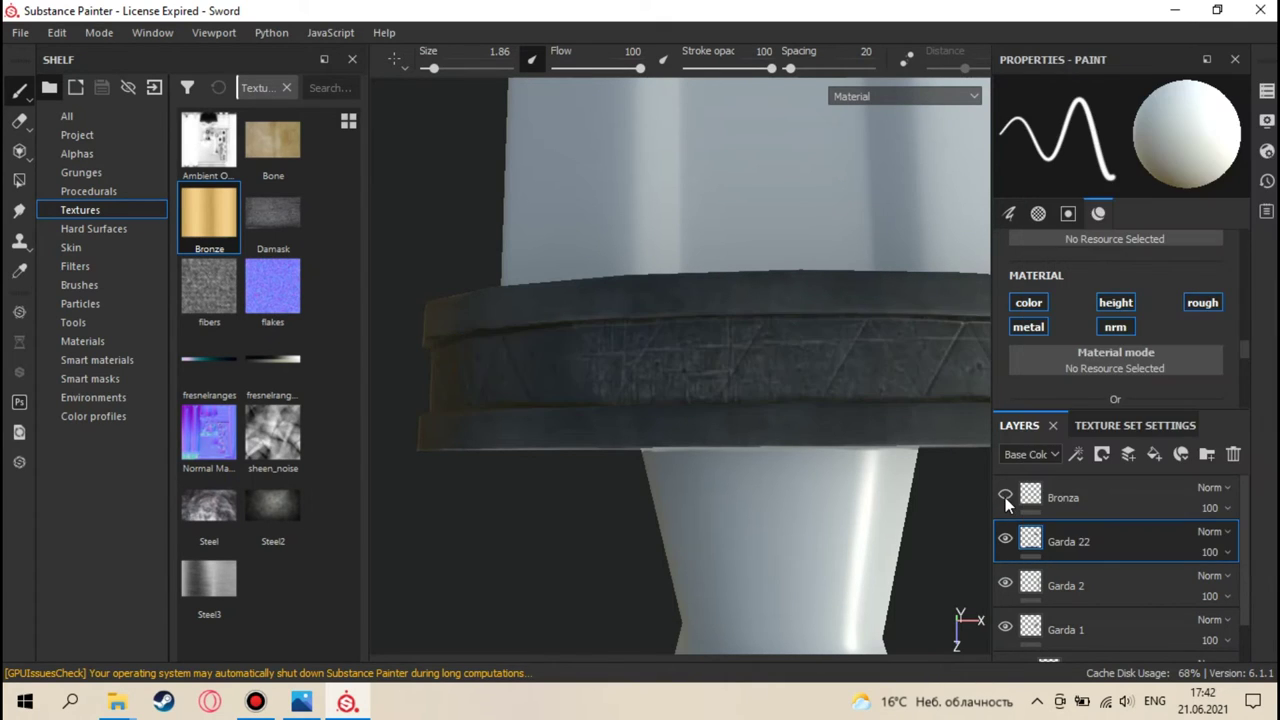
{"action": "left_click", "coordinate": [1008, 499]}
{"action": "right_click", "coordinate": [1033, 500]}
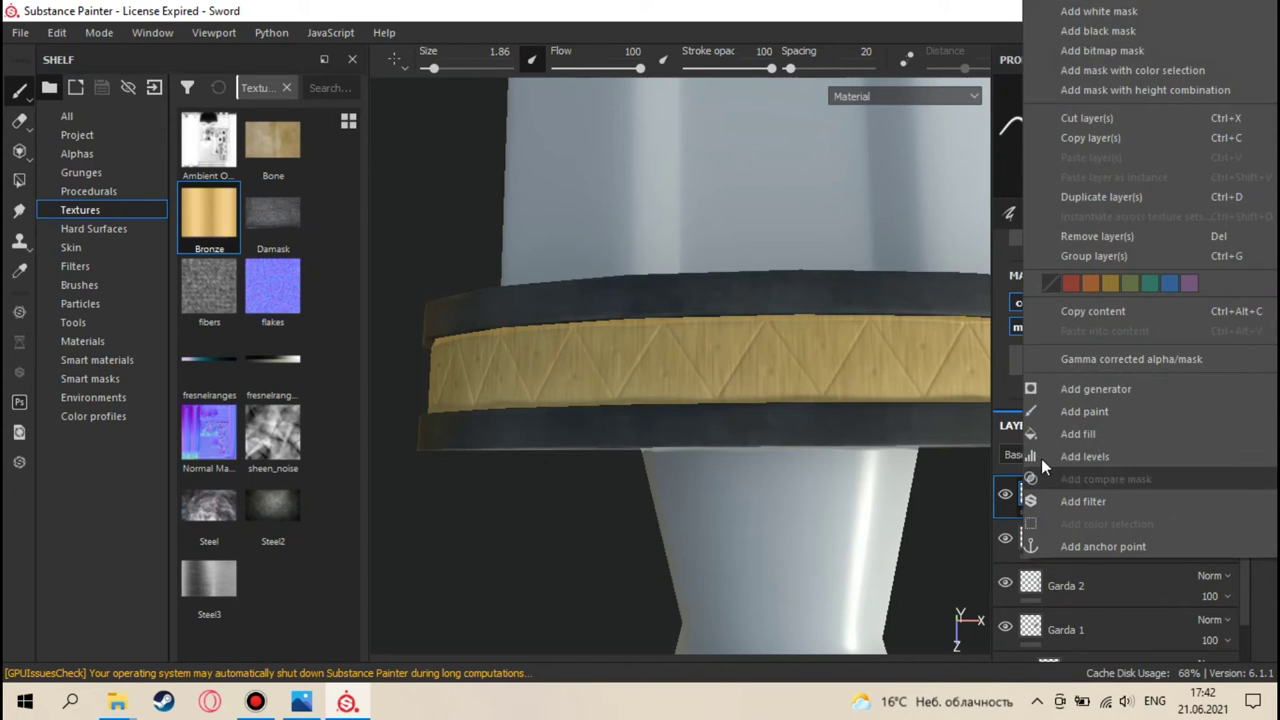
{"action": "key", "text": "Escape"}
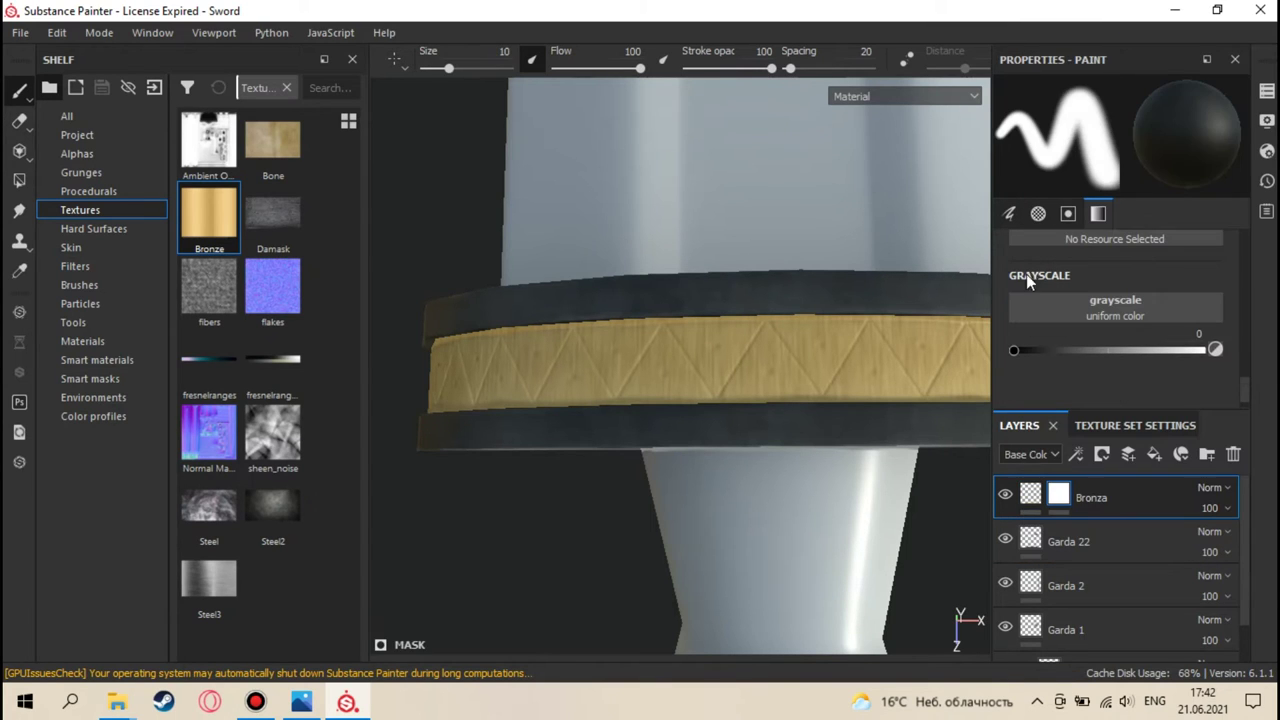
- Undo a test stroke, level the strip in flat UV view, and set a tiny hard-edged brush
{"action": "left_click", "coordinate": [735, 340]}
{"action": "key", "text": "ctrl+z"}
{"action": "key", "text": "F3"}
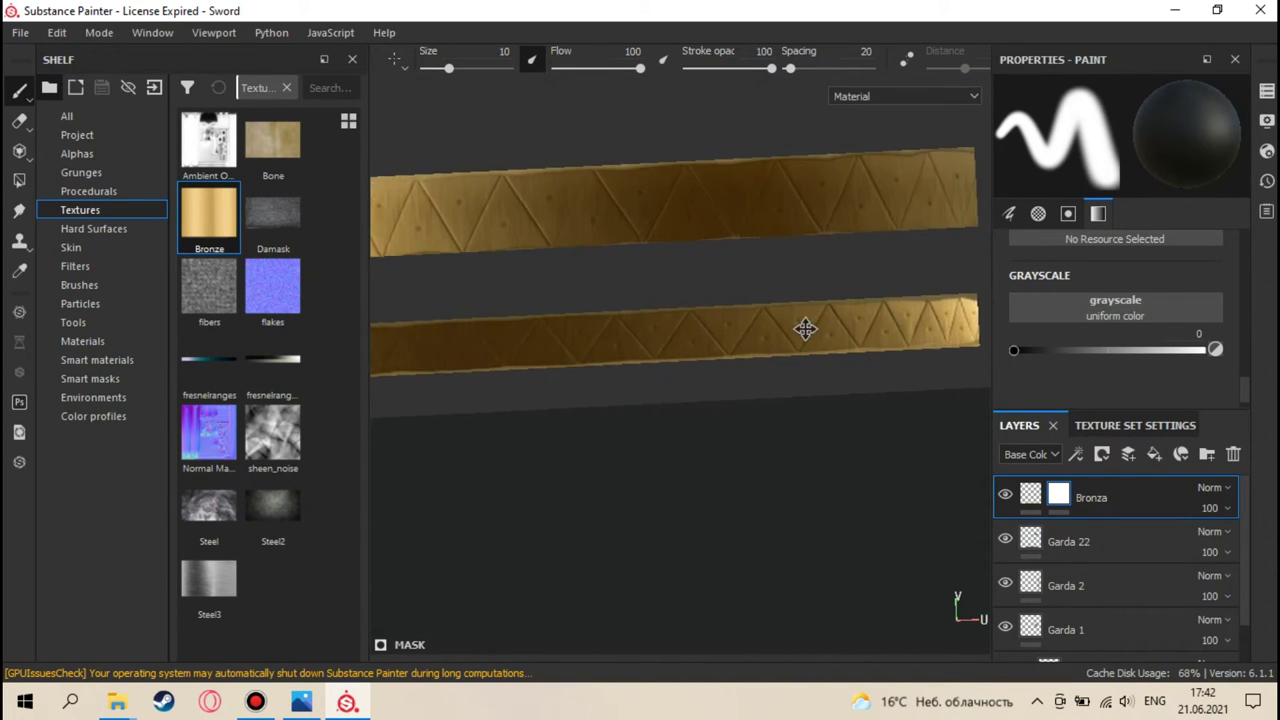
{"action": "left_click_drag", "start_coordinate": [730, 309], "coordinate": [789, 289], "text": "alt"}
{"action": "scroll", "coordinate": [757, 294], "scroll_direction": "up", "scroll_amount": 5}
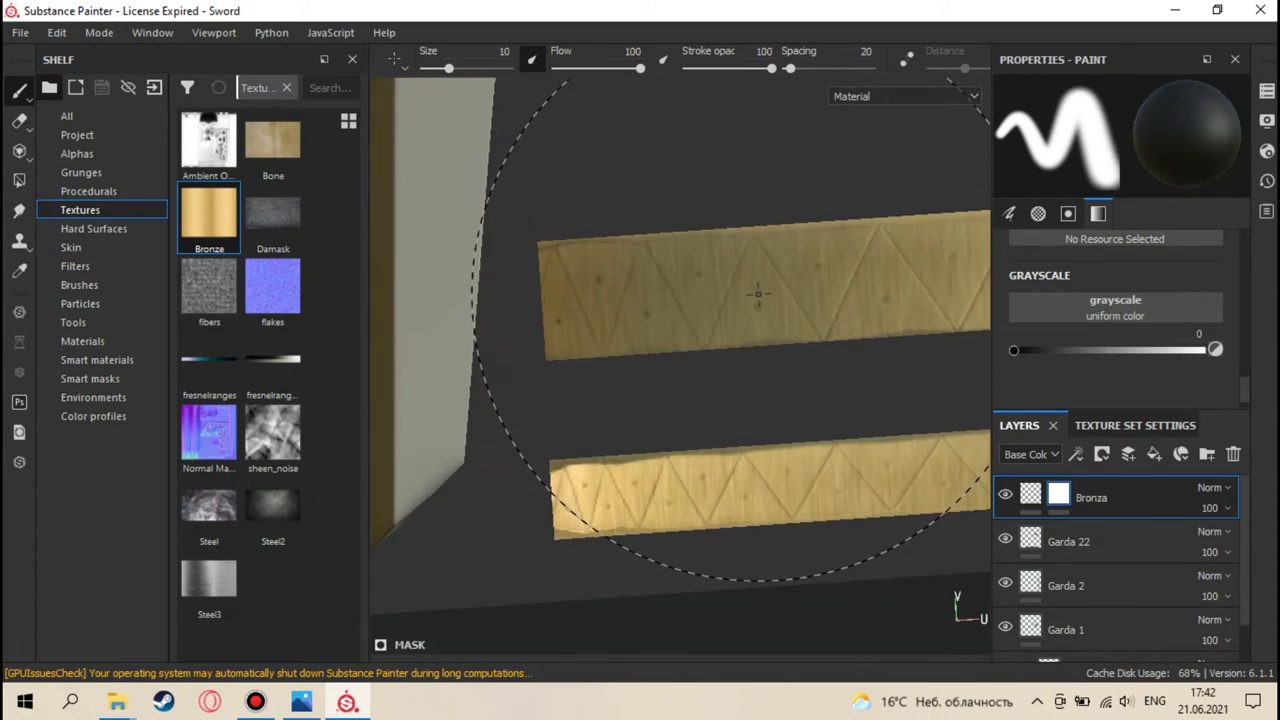
{"action": "middle_click_drag", "start_coordinate": [710, 297], "coordinate": [824, 302], "text": "alt"}
{"action": "mouse_move", "coordinate": [697, 312]}
{"action": "right_mouse_down", "text": "ctrl"}
{"action": "mouse_move", "coordinate": [760, 320]}
{"action": "mouse_move", "coordinate": [640, 318]}
{"action": "mouse_move", "coordinate": [694, 306]}
{"action": "right_mouse_up", "text": "ctrl"}
{"action": "middle_click_drag", "start_coordinate": [694, 306], "coordinate": [722, 328], "text": "alt"}
{"action": "scroll", "coordinate": [667, 343], "scroll_direction": "up", "scroll_amount": 4}
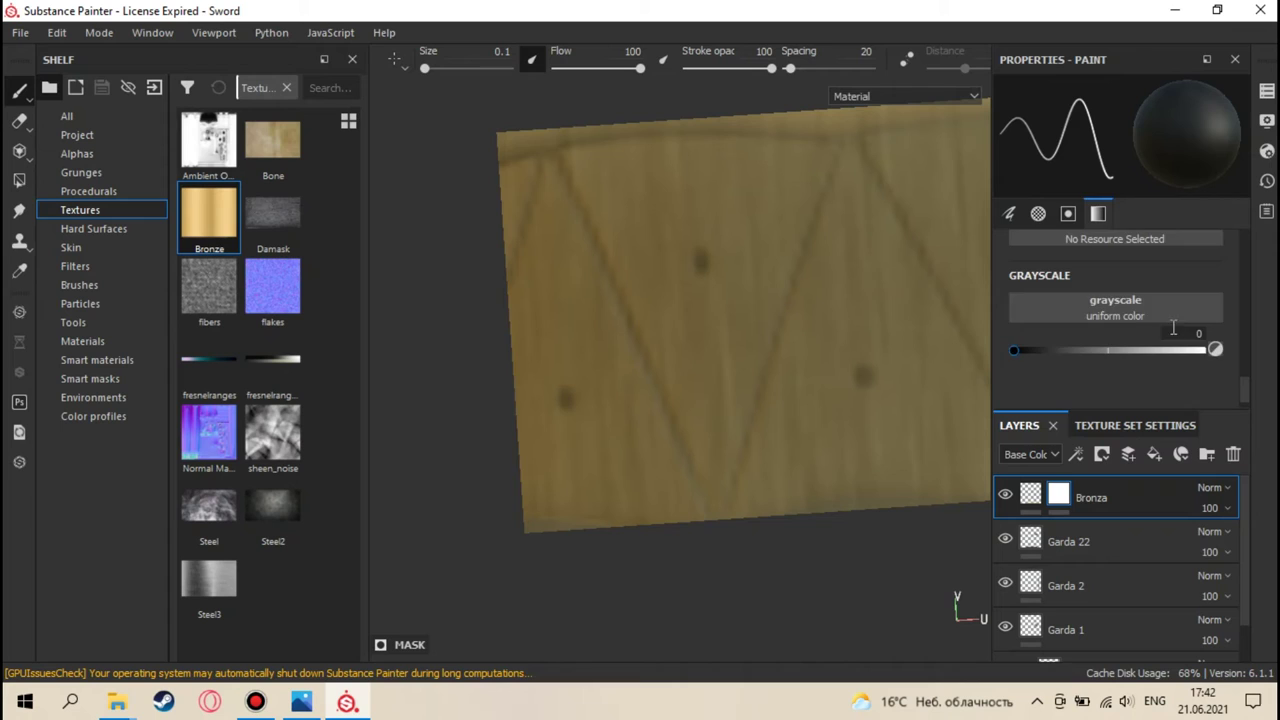
{"action": "scroll", "coordinate": [1146, 308], "scroll_direction": "up", "scroll_amount": 5}
{"action": "left_click_drag", "start_coordinate": [1031, 384], "coordinate": [1166, 387]}
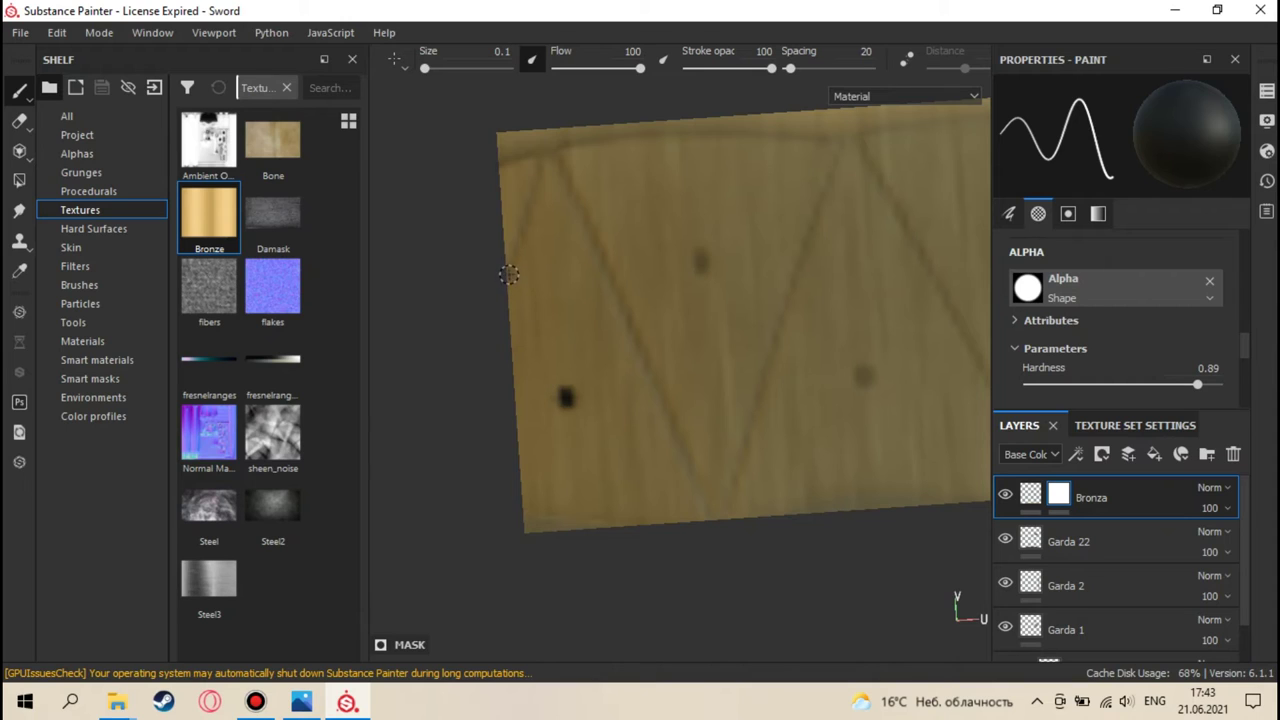
- Paint straight black lines outlining the first zigzag triangle at the strip's left end
{"action": "left_click", "coordinate": [547, 155], "text": "shift"}
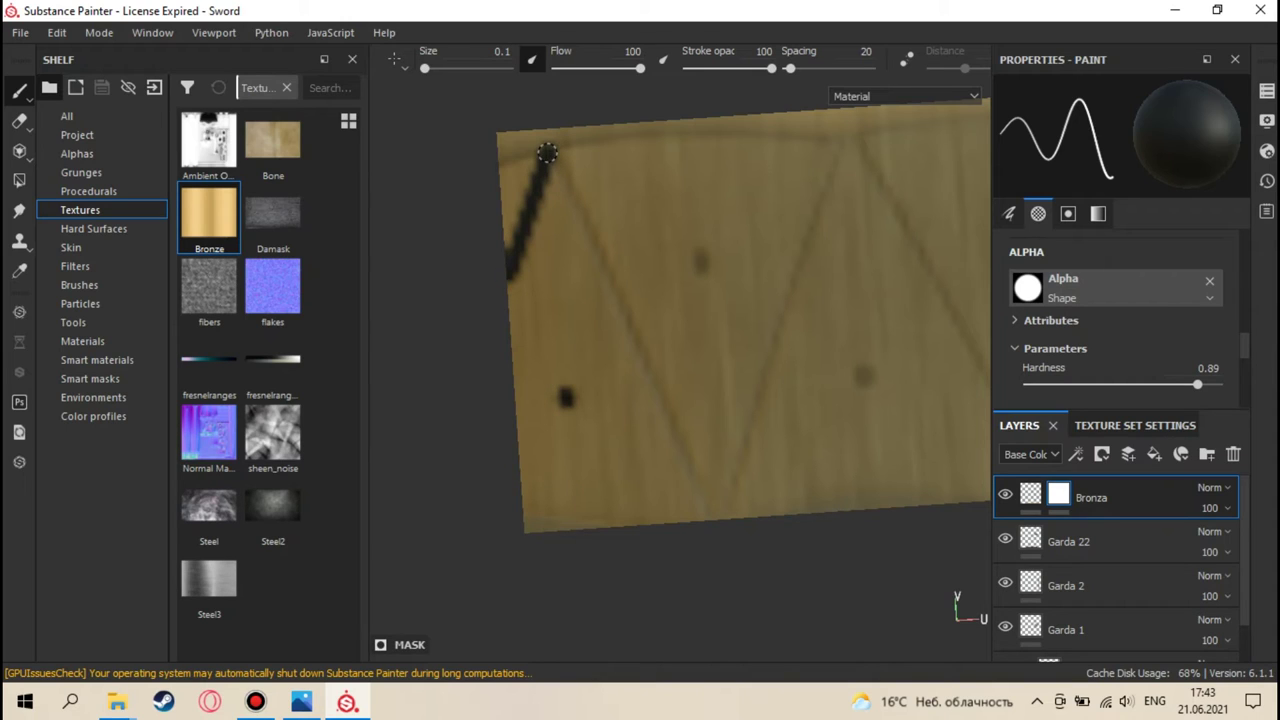
{"action": "left_click", "coordinate": [504, 158], "text": "shift"}
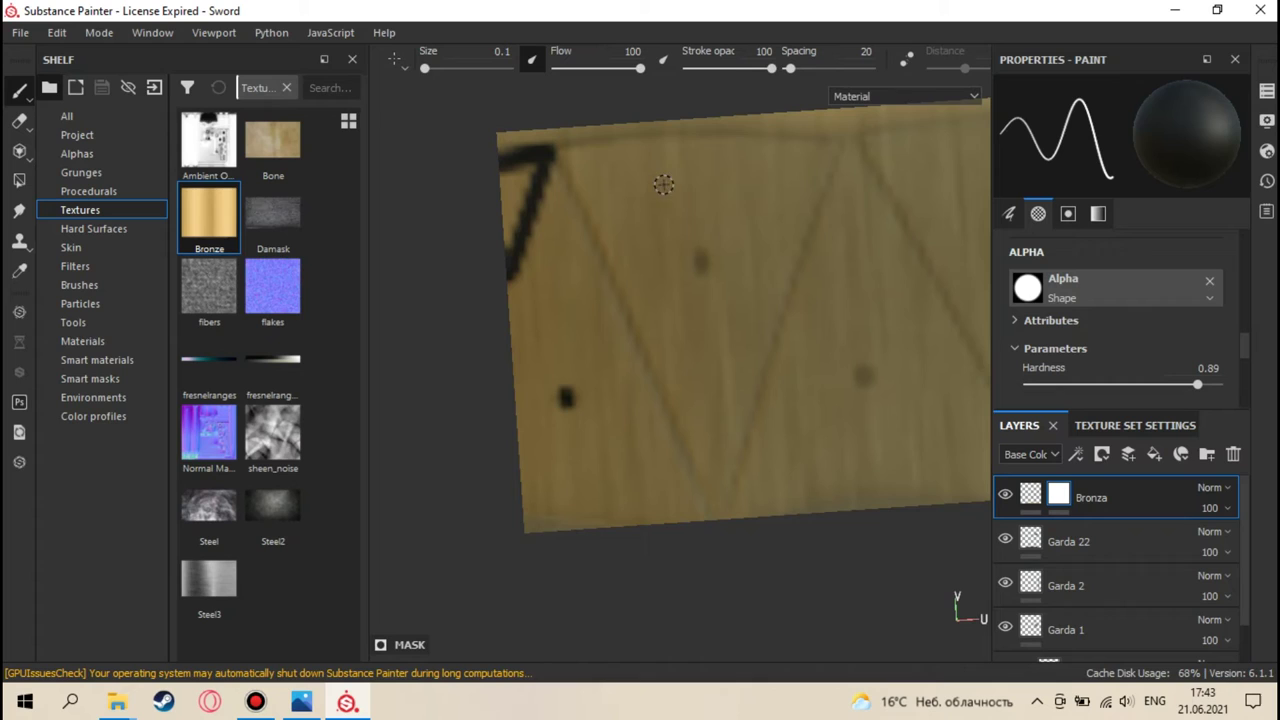
{"action": "key", "text": "ctrl+z"}
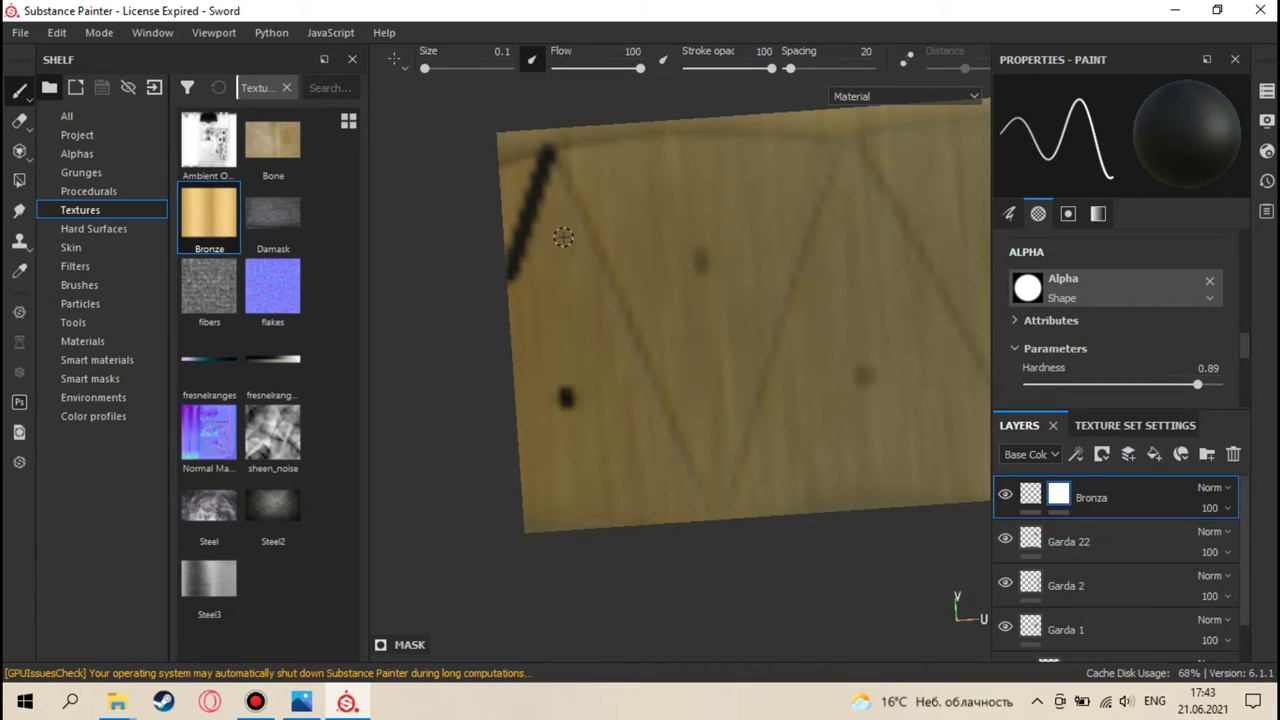
{"action": "key", "text": "ctrl+z"}
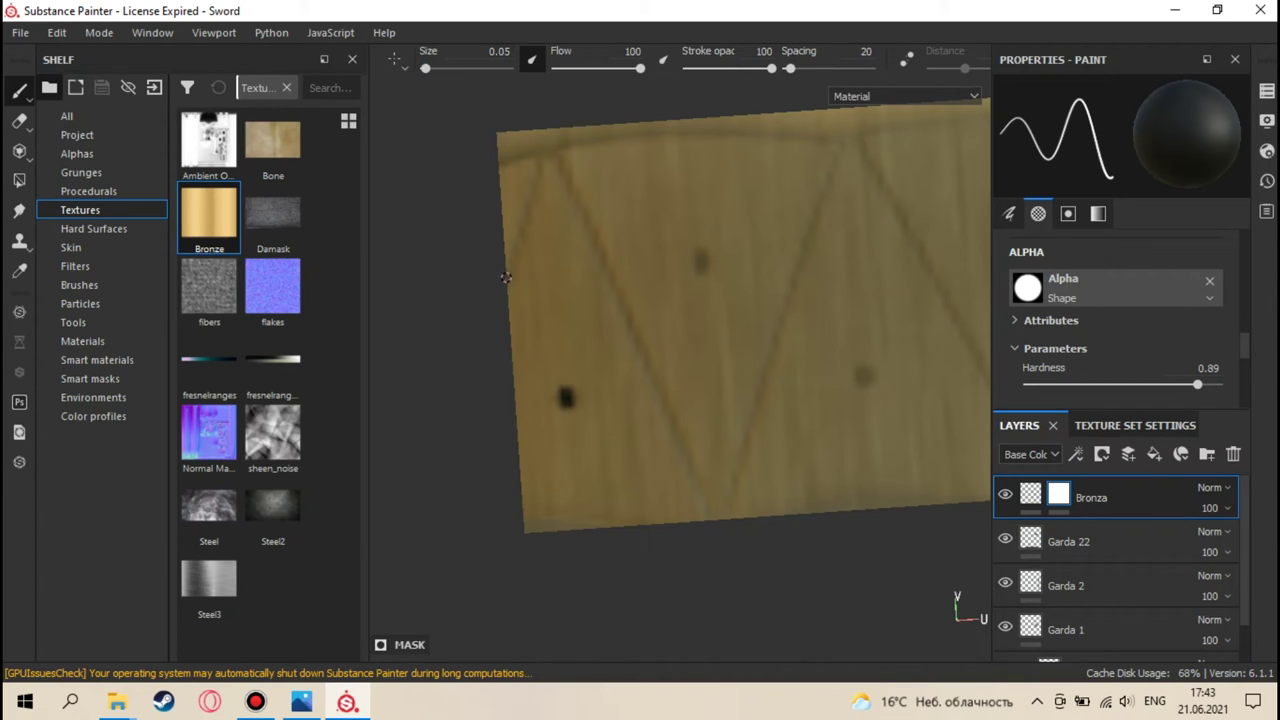
{"action": "key", "text": "shift"}
{"action": "left_click", "coordinate": [509, 271], "text": "shift"}
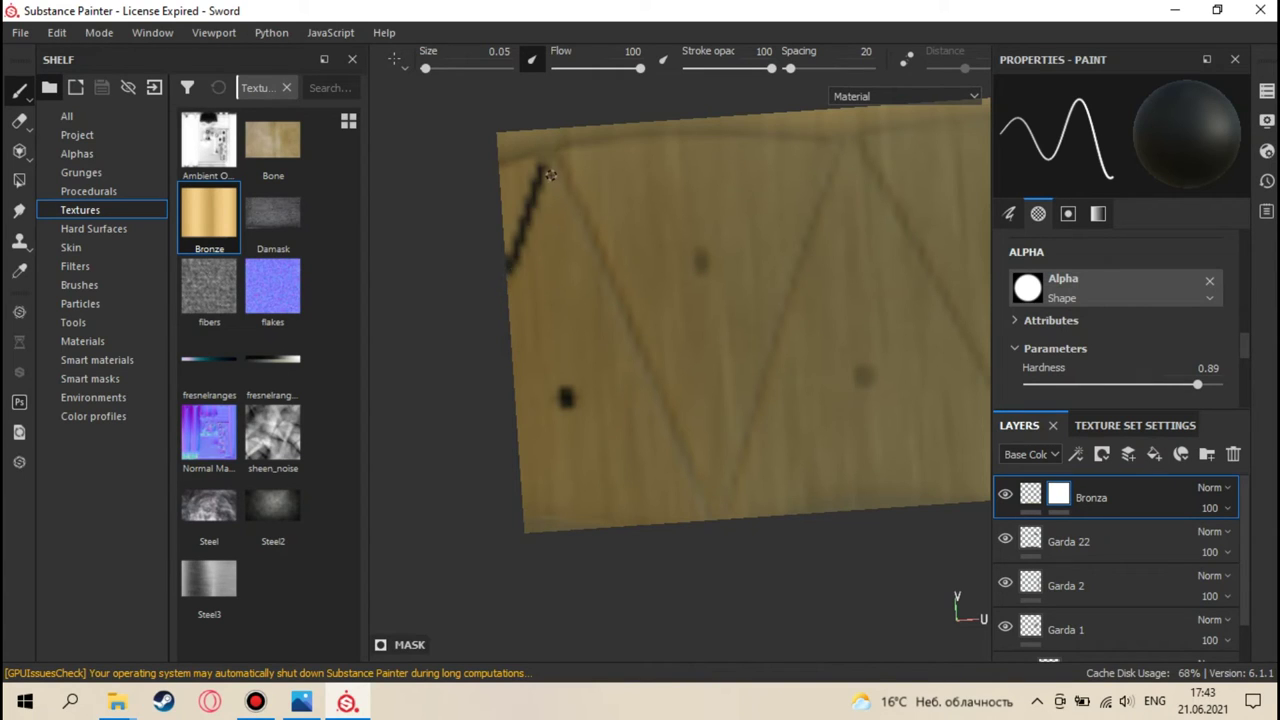
{"action": "key", "text": "shift"}
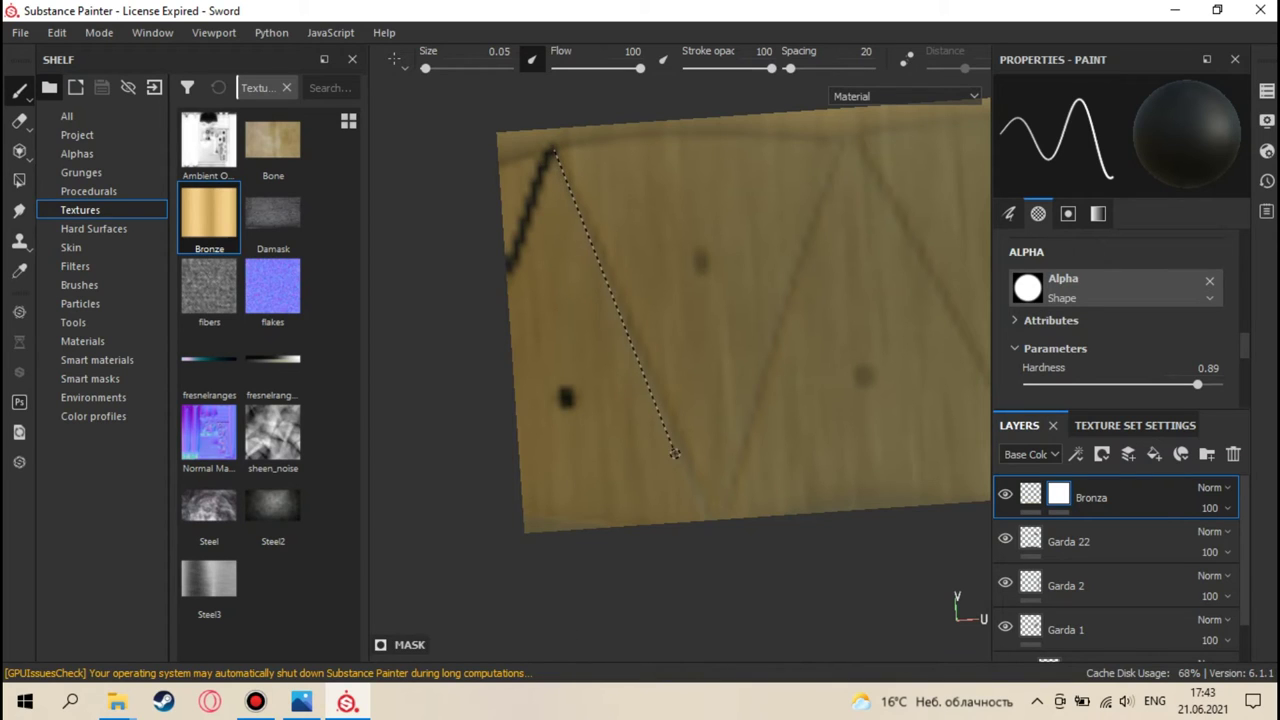
{"action": "left_click", "coordinate": [717, 515], "text": "shift"}
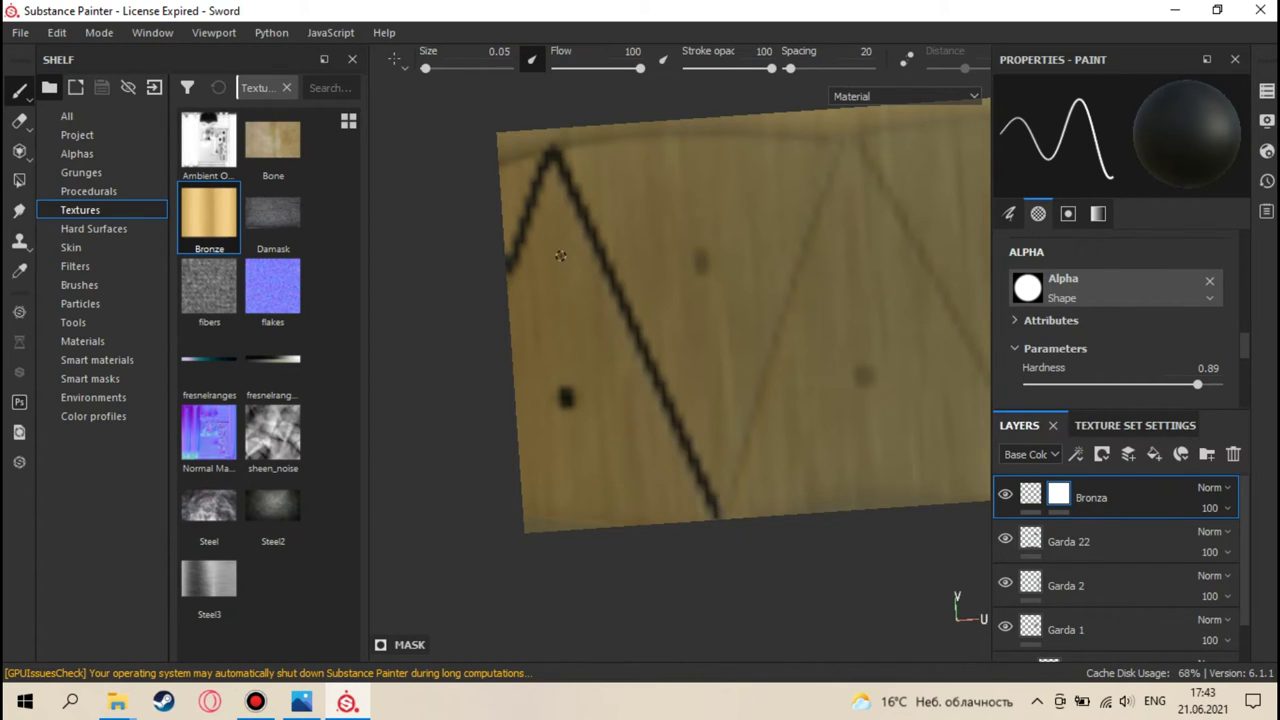
{"action": "left_click", "coordinate": [510, 161], "text": "shift"}
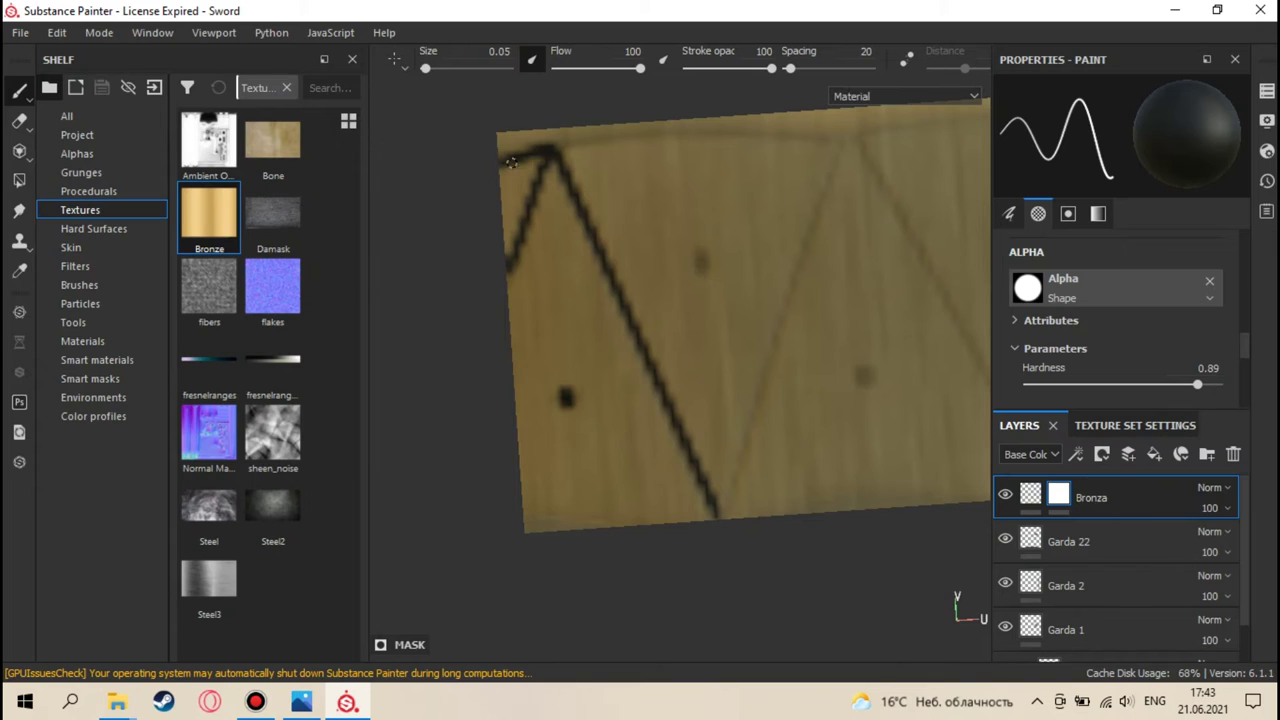
{"action": "middle_click_drag", "start_coordinate": [630, 165], "coordinate": [475, 208]}
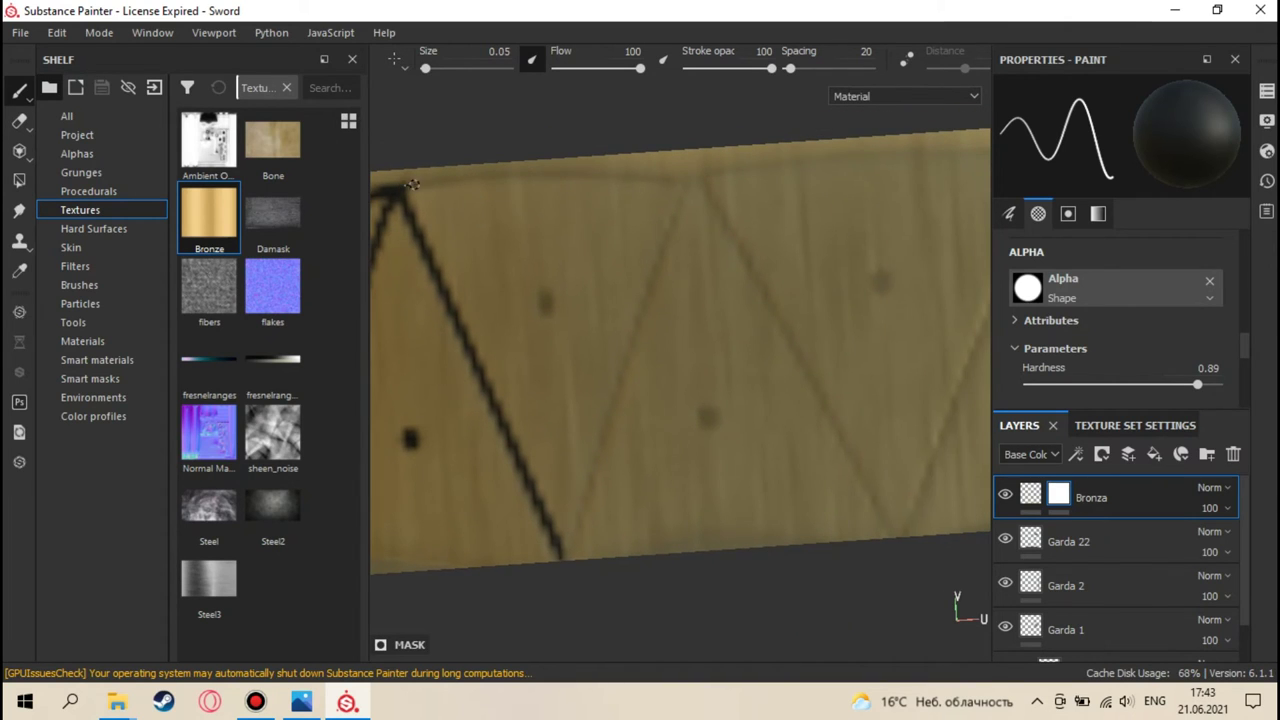
{"action": "left_click", "coordinate": [683, 178], "text": "shift"}
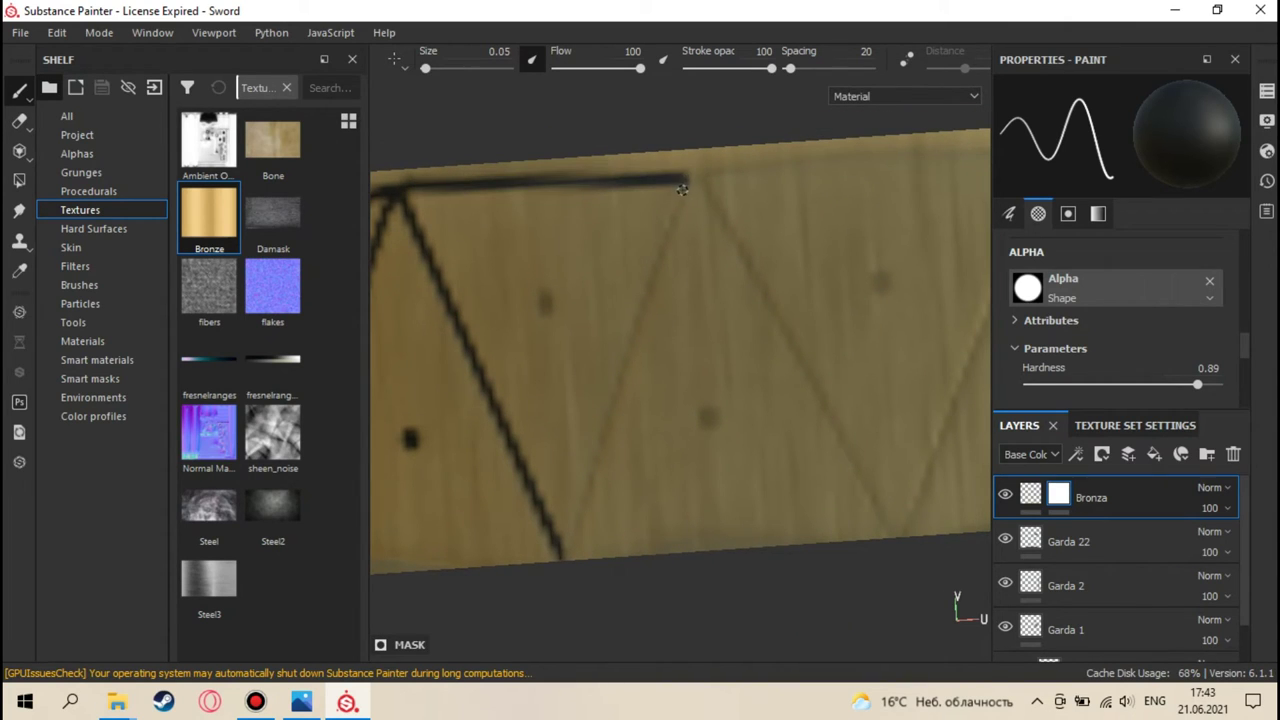
{"action": "left_click", "coordinate": [563, 552], "text": "shift"}
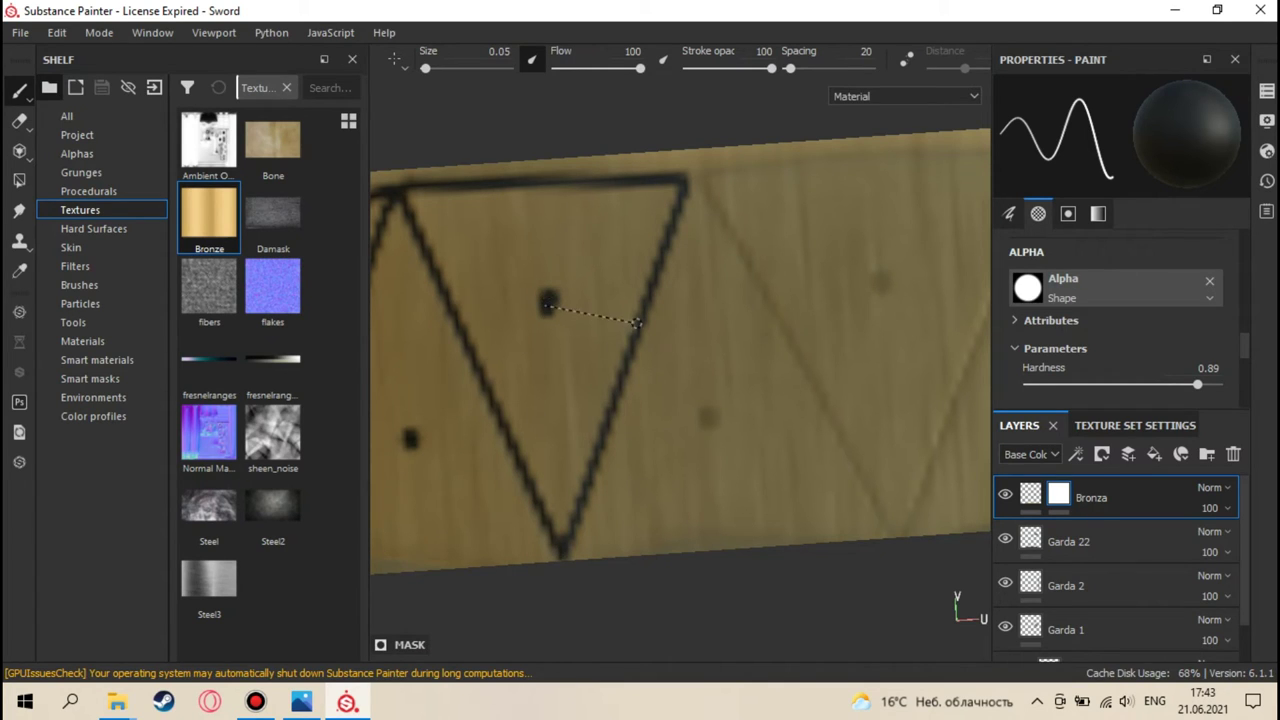
- Add top-edge lines and diagonals outlining the next zigzag triangles along the band
{"action": "mouse_move", "coordinate": [637, 322]}
{"action": "middle_mouse_down", "text": "alt"}
{"action": "mouse_move", "coordinate": [629, 314]}
{"action": "mouse_move", "coordinate": [619, 383]}
{"action": "middle_mouse_up", "text": "alt"}
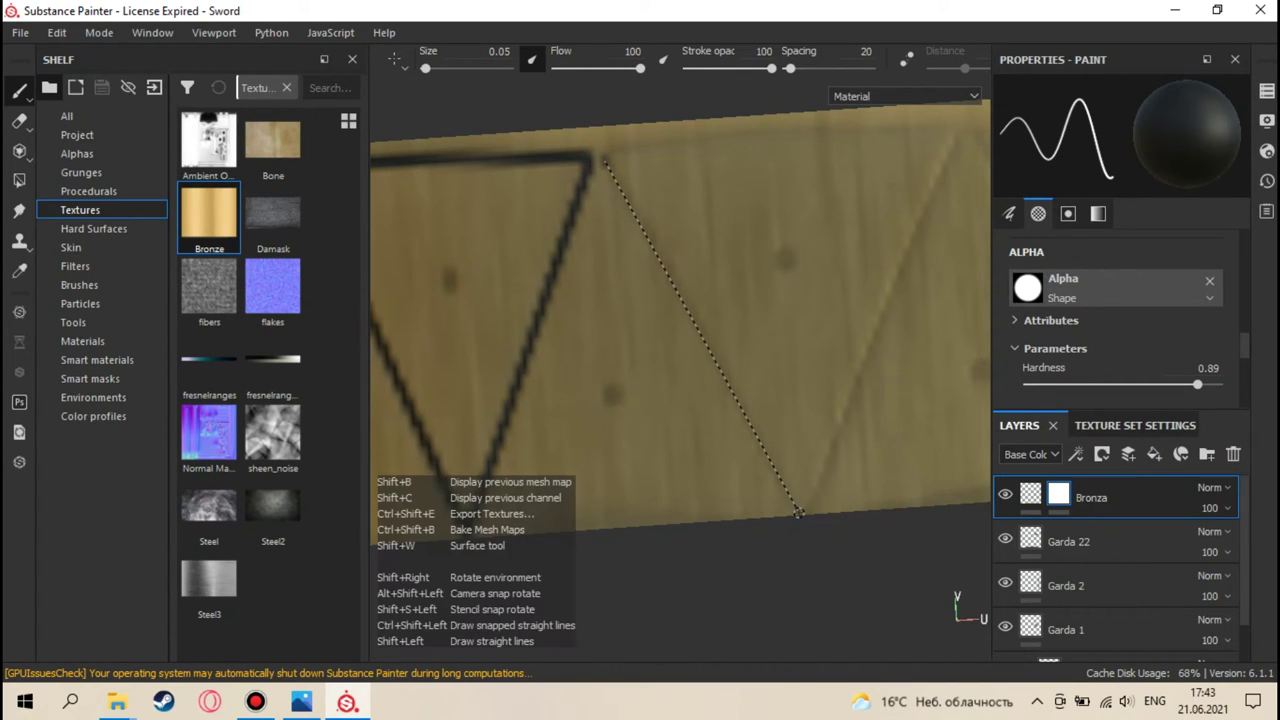
{"action": "left_click", "coordinate": [797, 512], "text": "shift"}
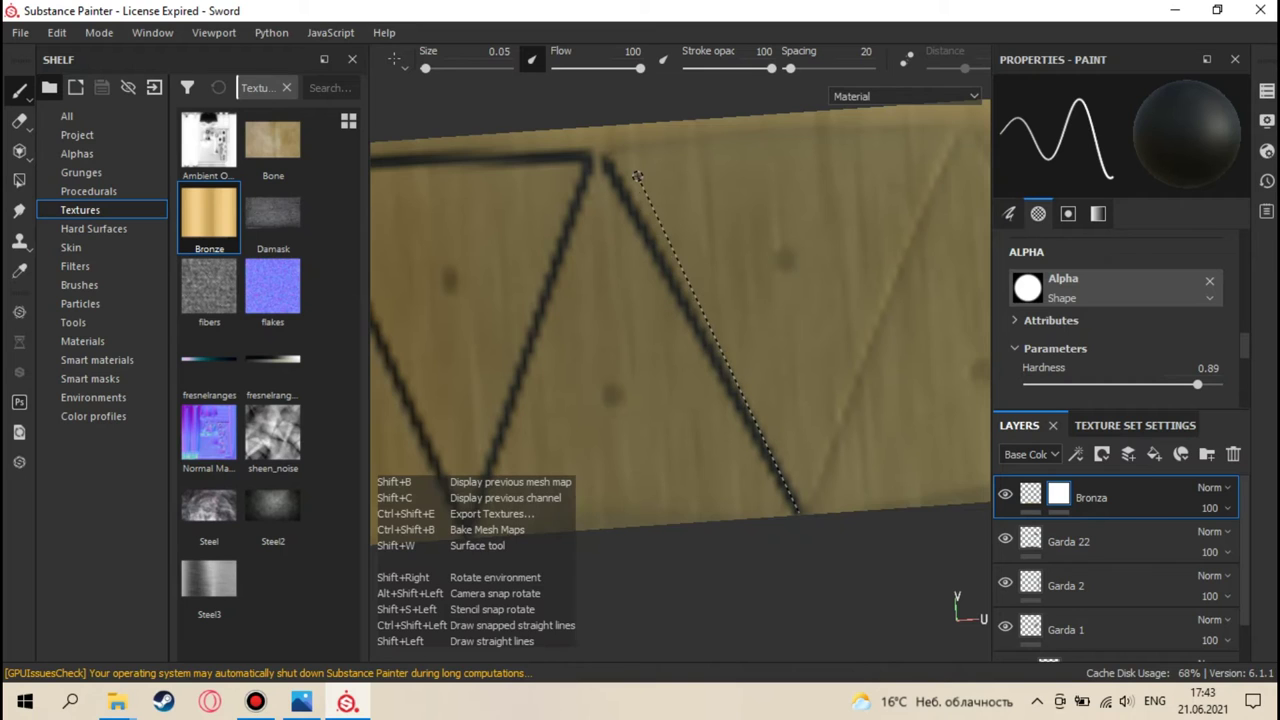
{"action": "middle_click_drag", "start_coordinate": [694, 194], "coordinate": [628, 243]}
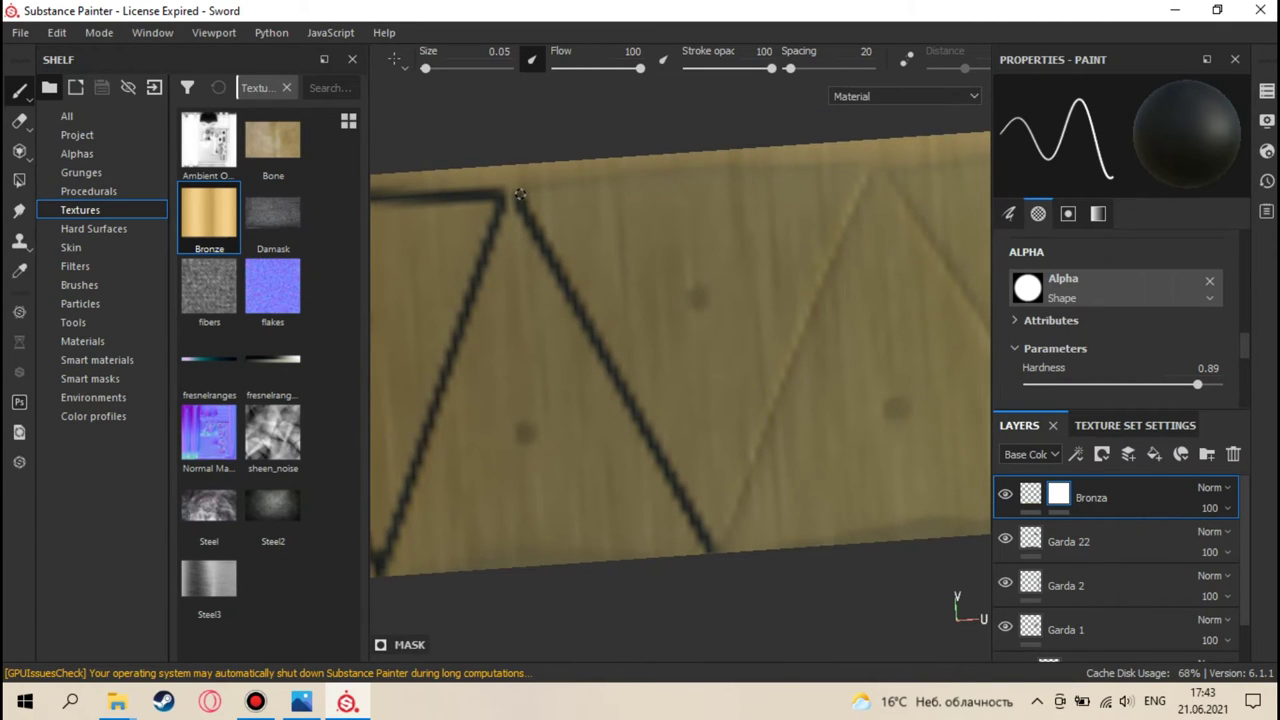
{"action": "left_click", "coordinate": [875, 166], "text": "shift"}
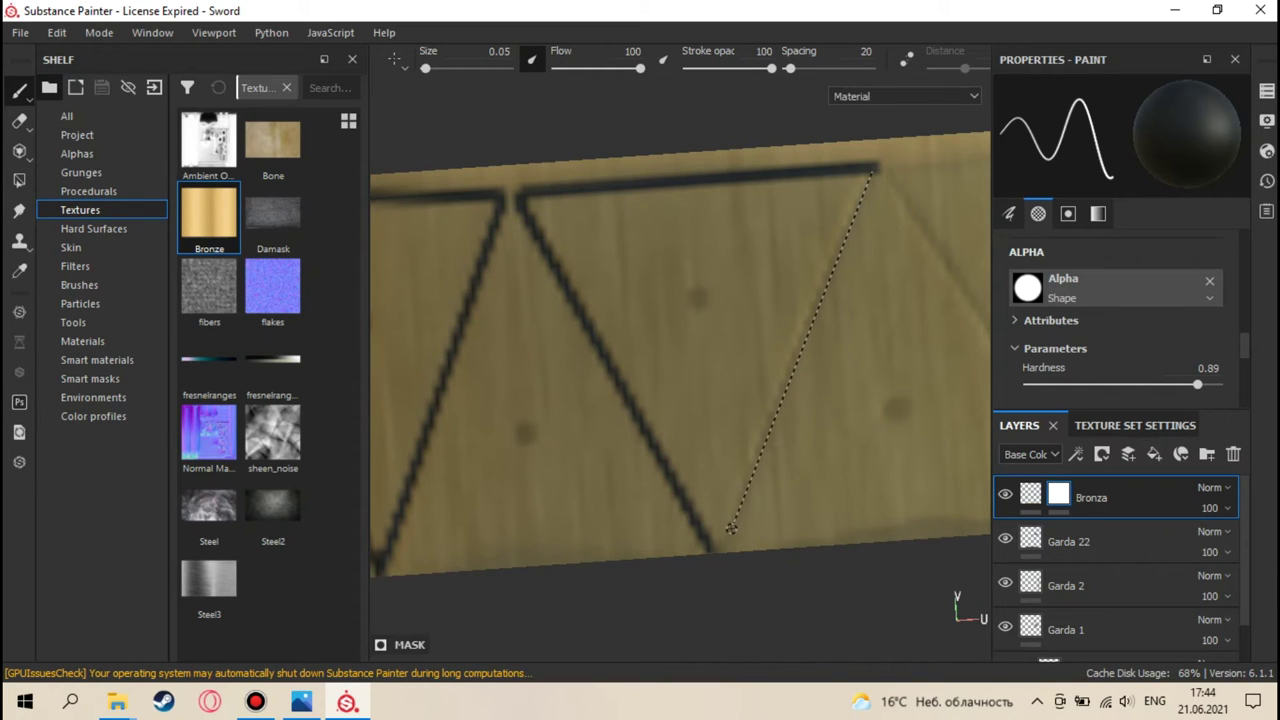
{"action": "left_click", "coordinate": [716, 548], "text": "shift"}
{"action": "middle_click_drag", "start_coordinate": [769, 417], "coordinate": [531, 403]}
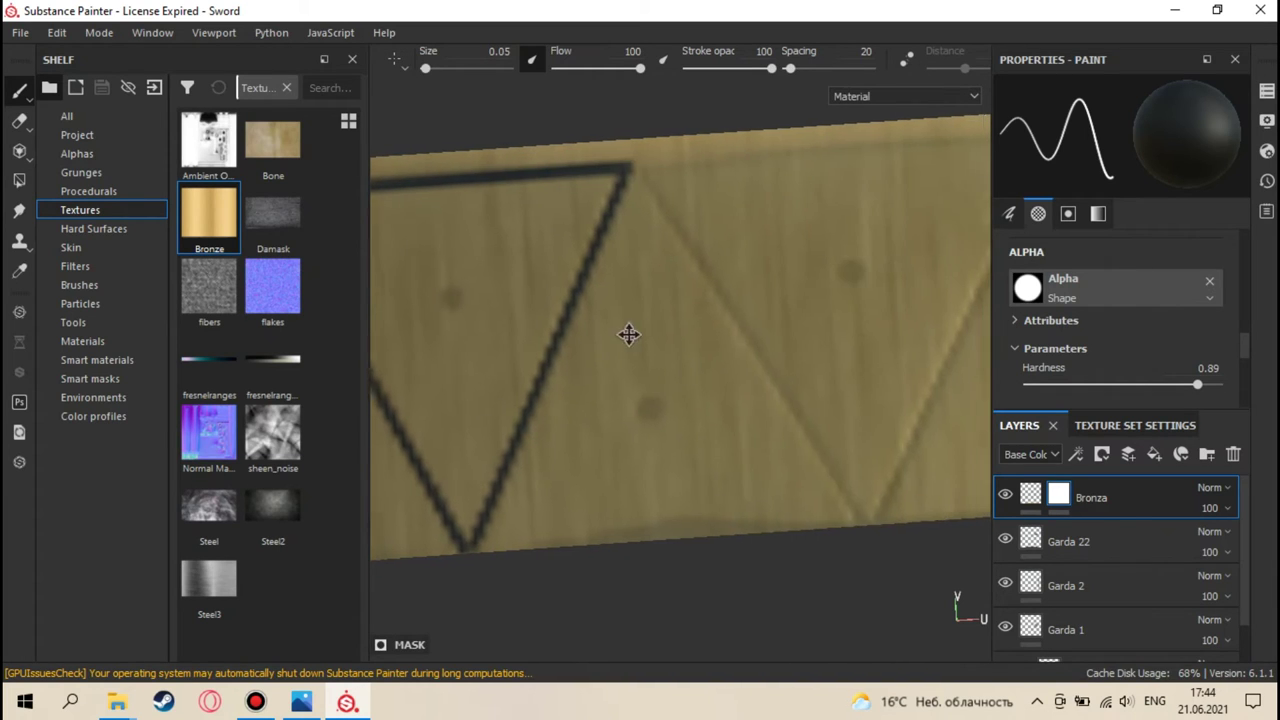
{"action": "middle_click_drag", "start_coordinate": [629, 334], "coordinate": [531, 247]}
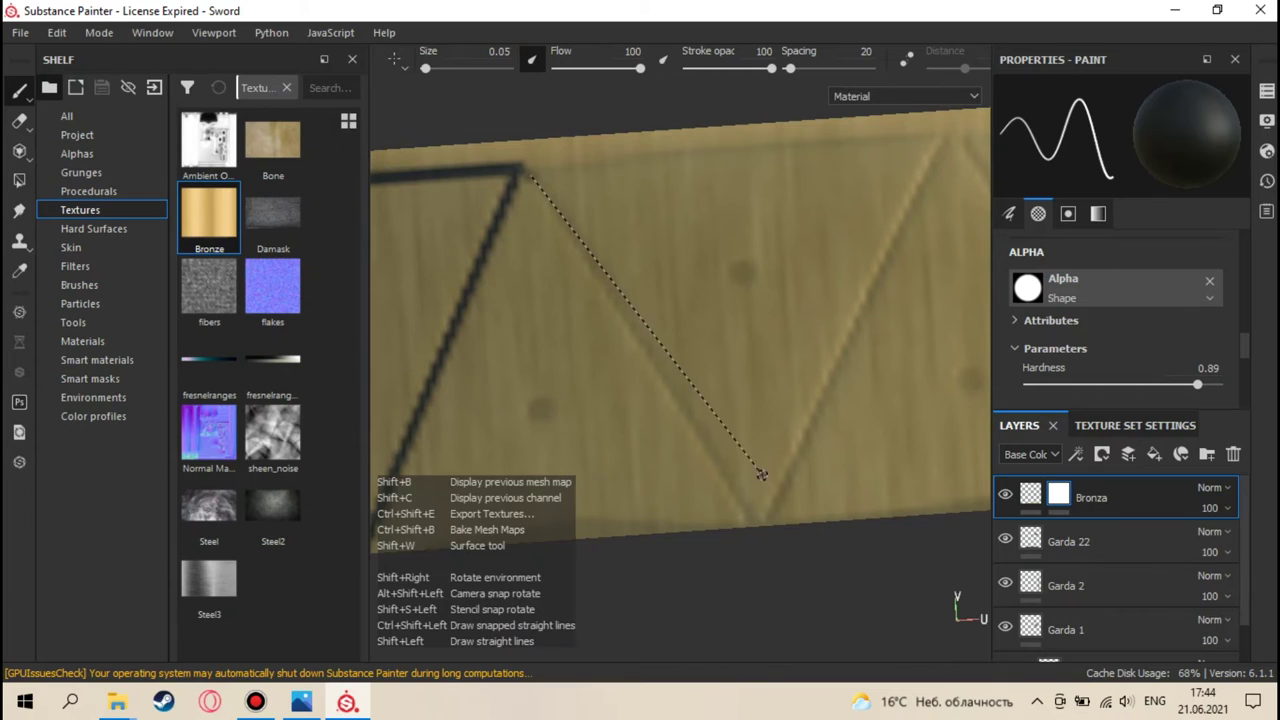
{"action": "left_click", "coordinate": [761, 516], "text": "shift"}
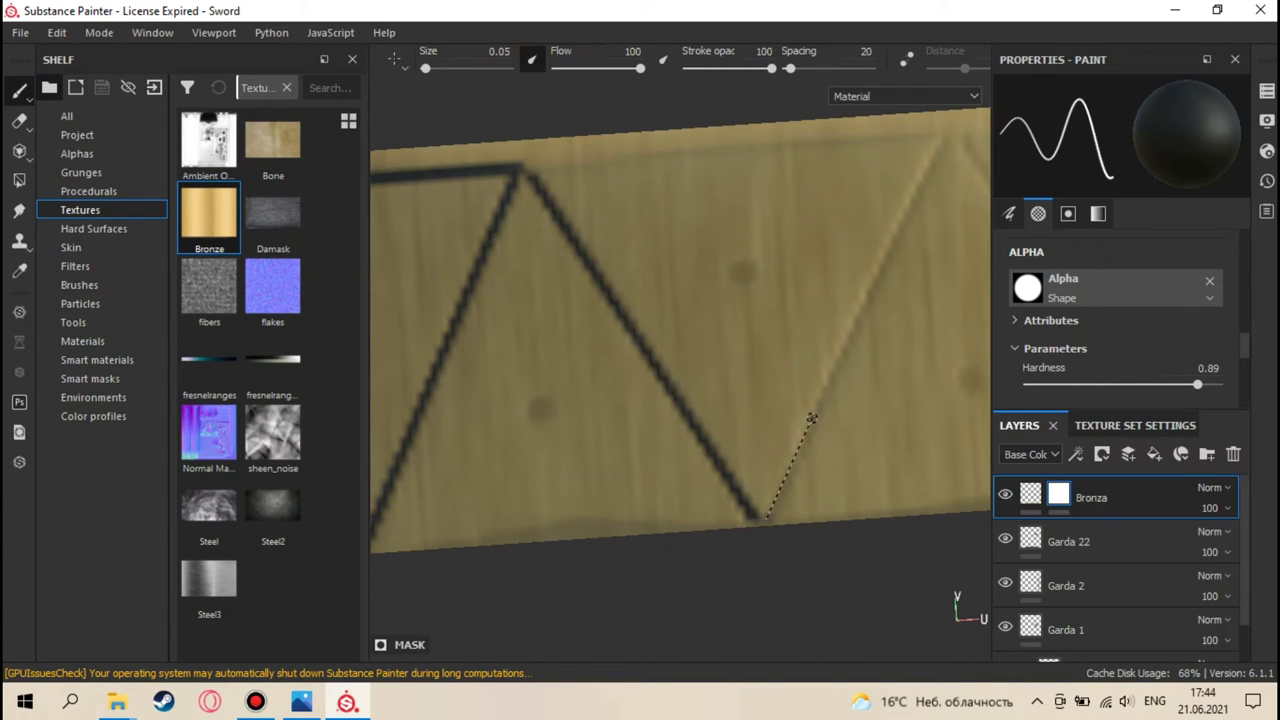
{"action": "left_click", "coordinate": [945, 140], "text": "shift"}
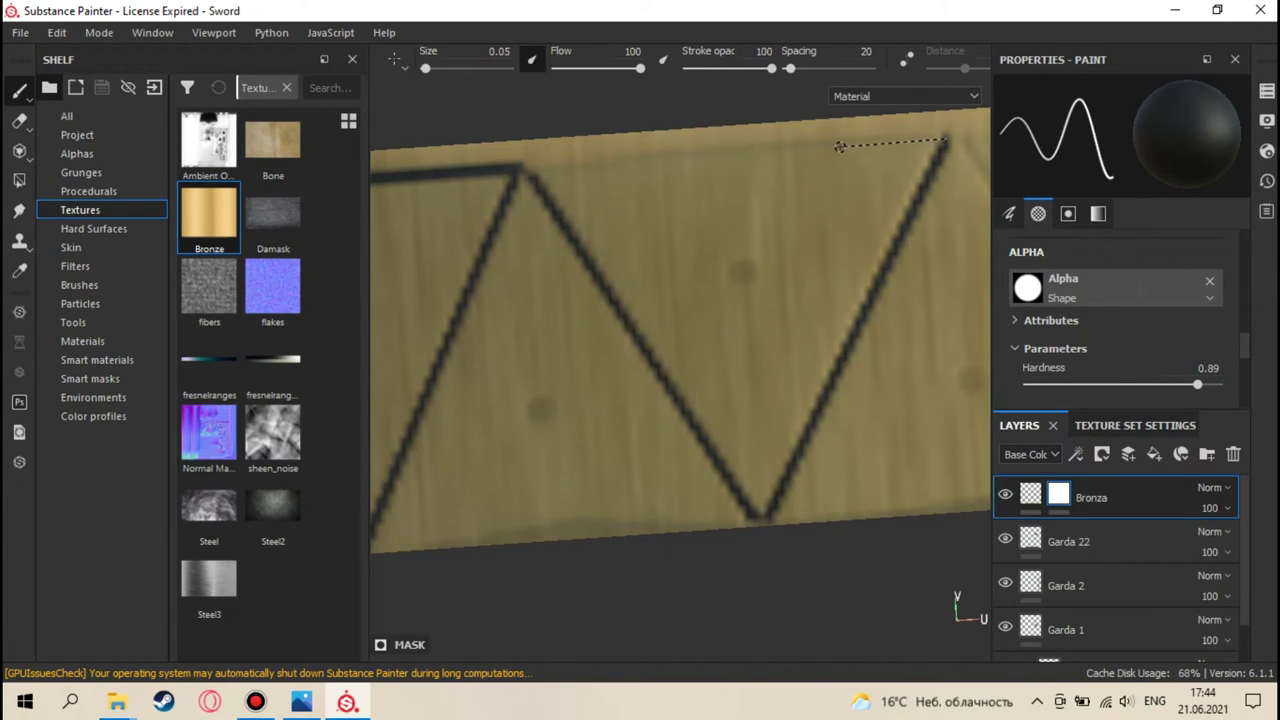
{"action": "left_click", "coordinate": [528, 168], "text": "shift"}
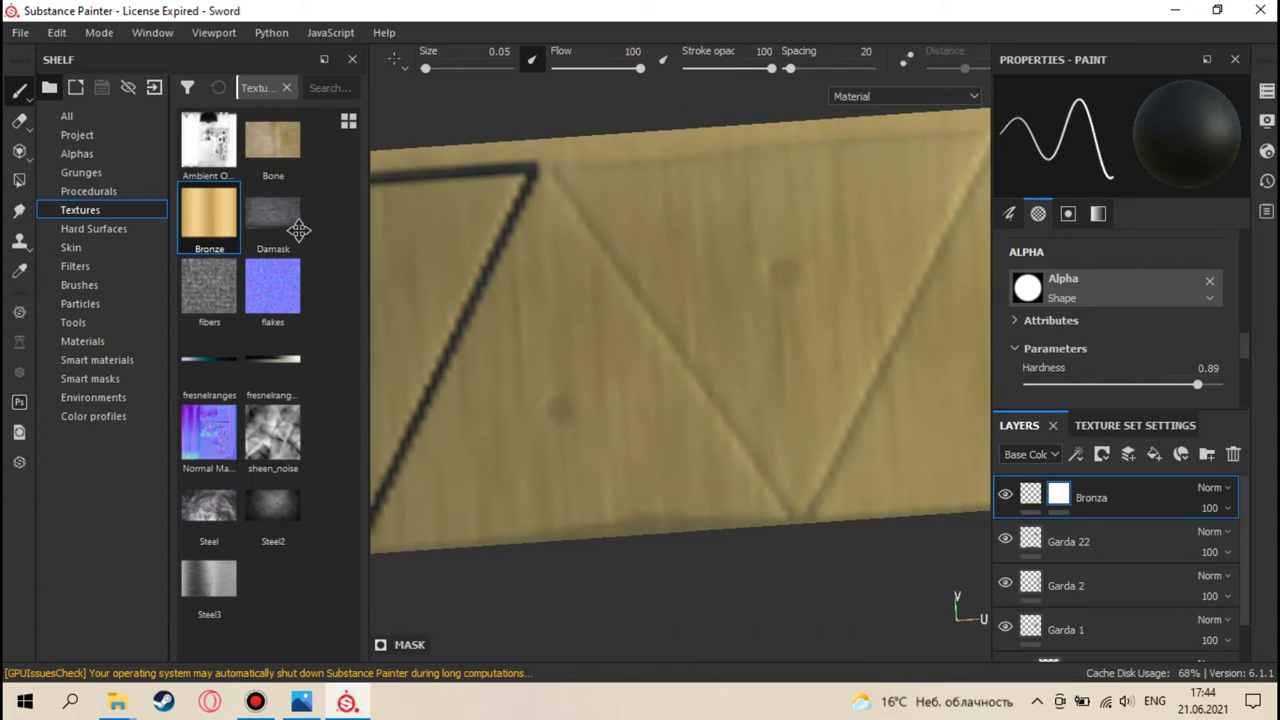
- Paint a straight top-edge line and the next zigzag diagonals along the band
{"action": "left_click_drag", "start_coordinate": [560, 260], "coordinate": [540, 211], "text": "alt"}
{"action": "scroll", "coordinate": [540, 211], "scroll_direction": "down", "scroll_amount": 3}
{"action": "scroll", "coordinate": [863, 363], "scroll_direction": "up", "scroll_amount": 3}
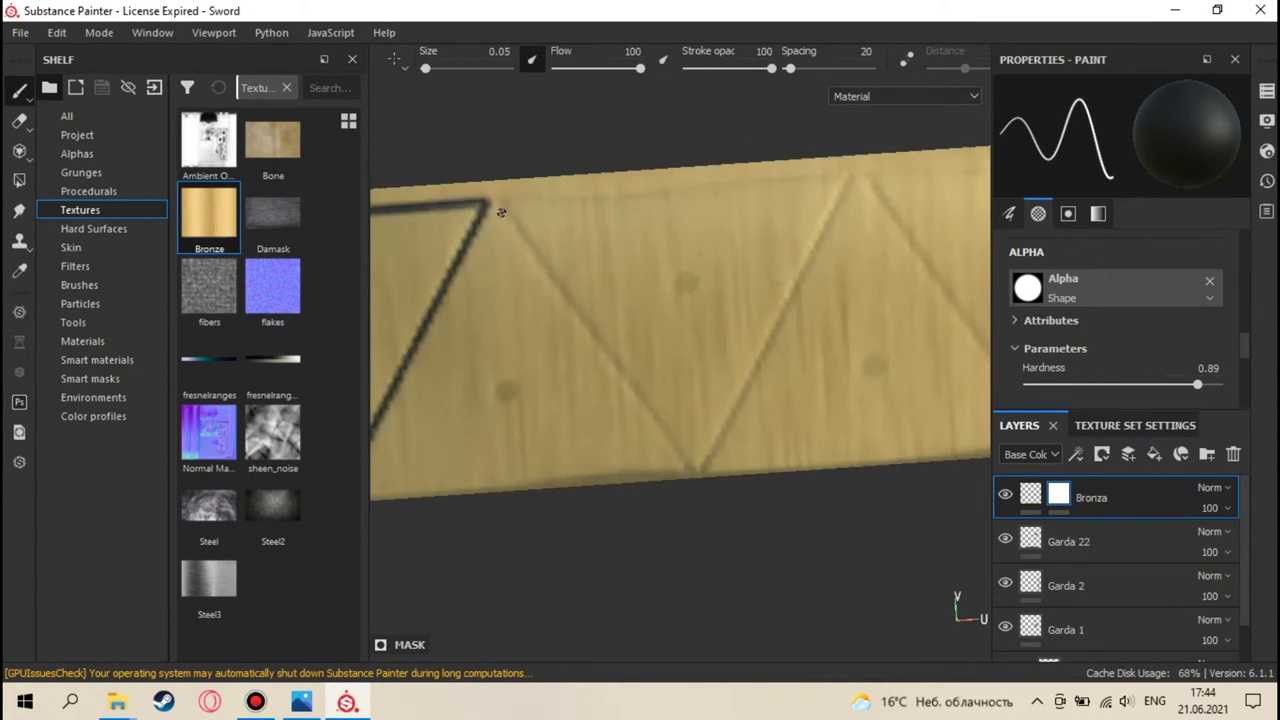
{"action": "left_click", "coordinate": [940, 161], "text": "shift"}
{"action": "scroll", "coordinate": [827, 177], "scroll_direction": "down", "scroll_amount": 2}
{"action": "scroll", "coordinate": [827, 177], "scroll_direction": "down", "scroll_amount": 1}
{"action": "key", "text": "shift"}
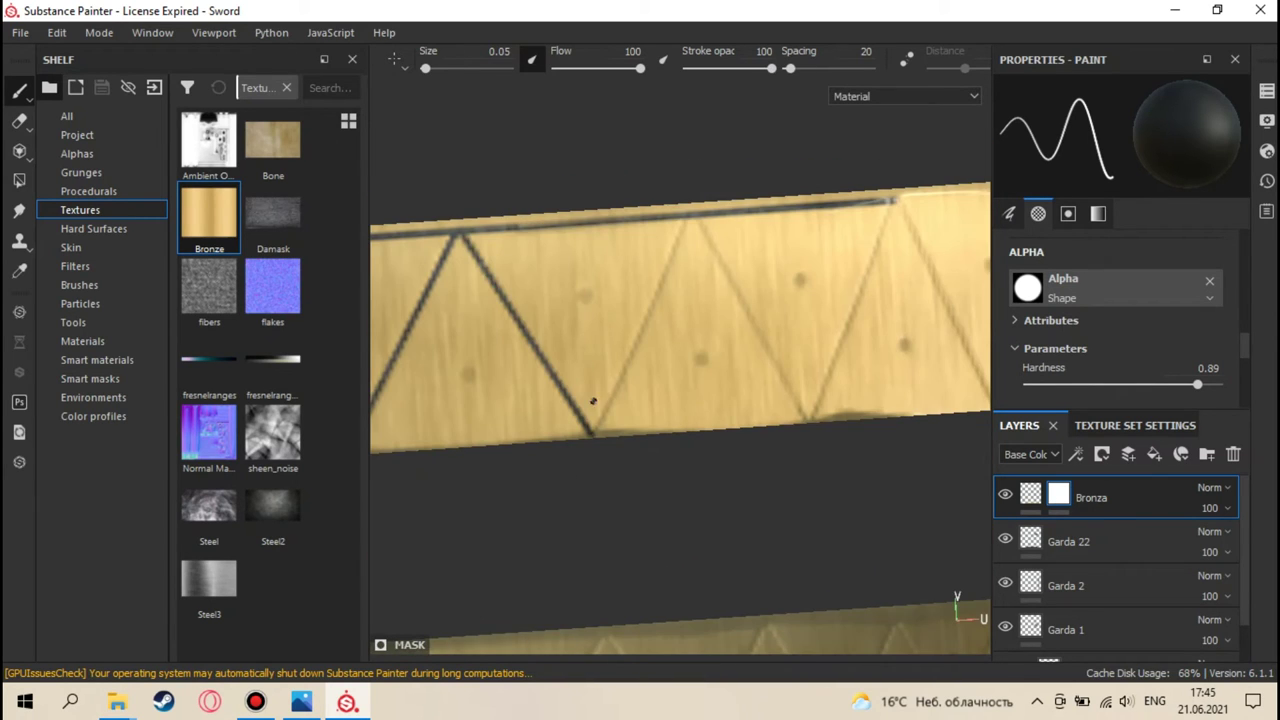
{"action": "left_click", "coordinate": [697, 213], "text": "shift"}
{"action": "scroll", "coordinate": [697, 215], "scroll_direction": "down", "scroll_amount": 1}
{"action": "scroll", "coordinate": [750, 215], "scroll_direction": "down", "scroll_amount": 1}
{"action": "mouse_move", "coordinate": [634, 405]}
{"action": "middle_mouse_down"}
{"action": "mouse_move", "coordinate": [699, 408]}
{"action": "mouse_move", "coordinate": [641, 428]}
{"action": "middle_mouse_up"}
{"action": "left_click", "coordinate": [677, 432], "text": "shift"}
{"action": "scroll", "coordinate": [677, 432], "scroll_direction": "up", "scroll_amount": 1}
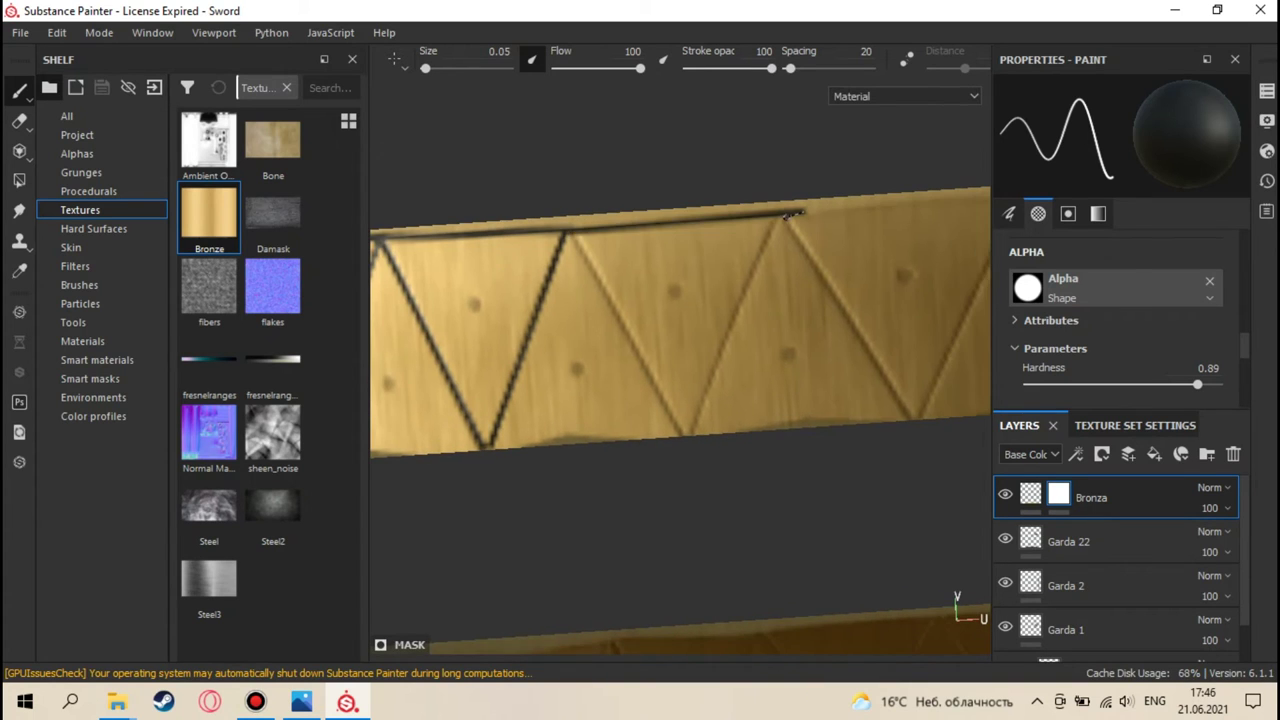
{"action": "scroll", "coordinate": [713, 553], "scroll_direction": "down", "scroll_amount": 1}
- Add diagonals between the lower and top vertices for the following triangles
{"action": "key", "text": "shift"}
{"action": "mouse_move", "coordinate": [713, 553]}
{"action": "left_mouse_down", "text": "alt"}
{"action": "mouse_move", "coordinate": [567, 303]}
{"action": "mouse_move", "coordinate": [557, 434]}
{"action": "mouse_move", "coordinate": [712, 307]}
{"action": "mouse_move", "coordinate": [690, 268]}
{"action": "left_mouse_up", "text": "alt"}
{"action": "left_click", "coordinate": [567, 303], "text": "shift"}
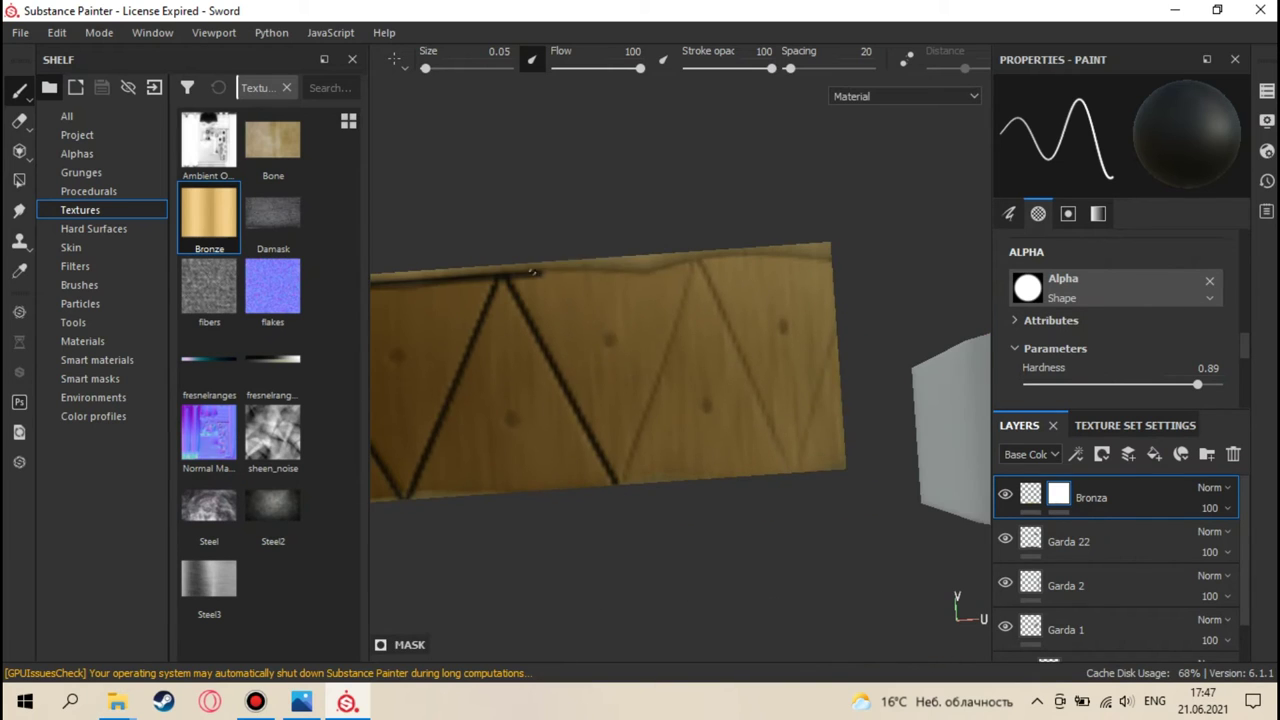
{"action": "left_click", "coordinate": [688, 263], "text": "shift"}
{"action": "left_click", "coordinate": [794, 470], "text": "shift"}
{"action": "left_click", "coordinate": [836, 335], "text": "shift"}
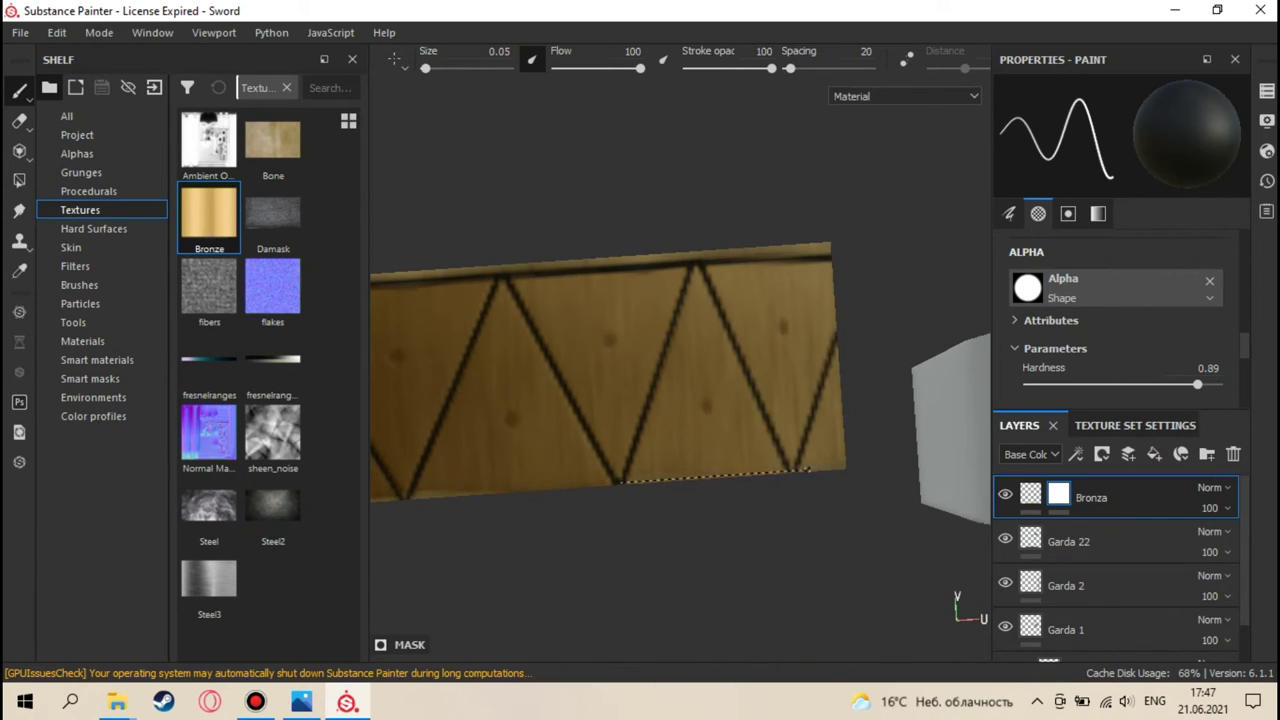
{"action": "scroll", "coordinate": [600, 380], "scroll_direction": "up", "scroll_amount": 3}
- Extend the zigzag with top-edge lines and a diagonal down to the bottom edge
{"action": "middle_click_drag", "start_coordinate": [508, 385], "coordinate": [544, 383], "text": "alt"}
{"action": "left_click_drag", "start_coordinate": [544, 383], "coordinate": [420, 500], "text": "alt"}
{"action": "left_click_drag", "start_coordinate": [405, 620], "coordinate": [700, 280], "text": "alt"}
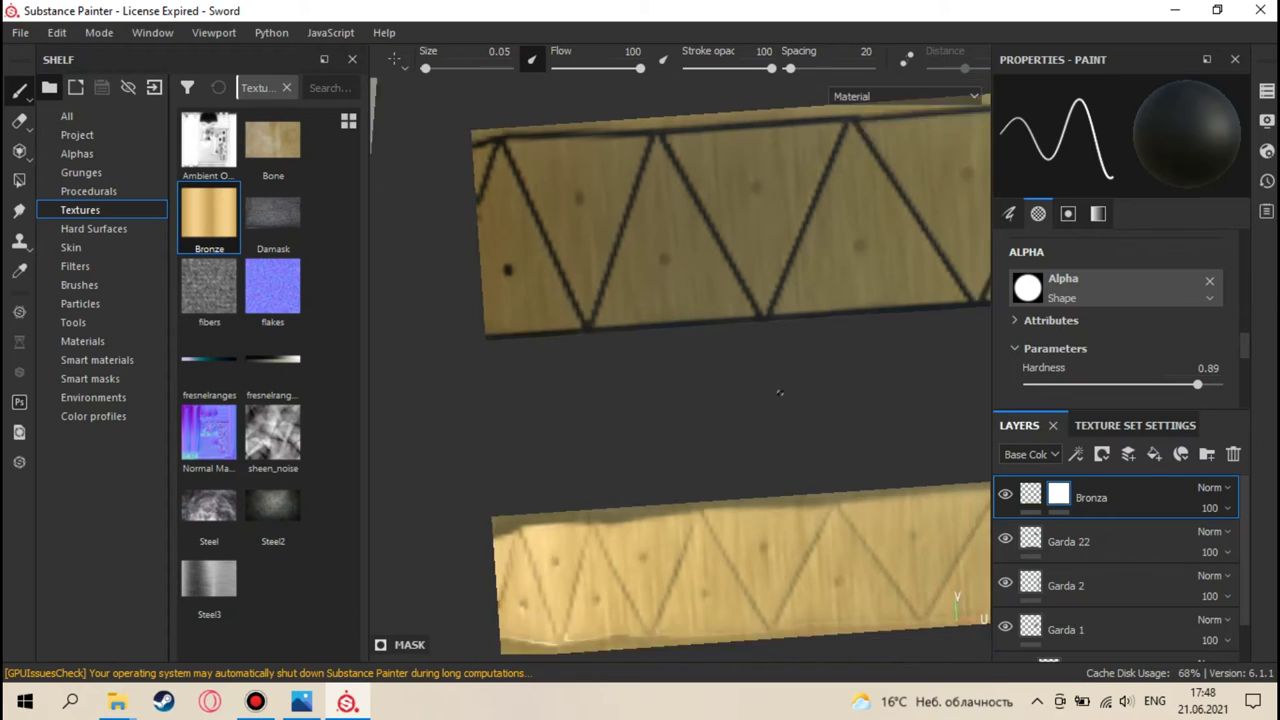
{"action": "scroll", "coordinate": [650, 260], "scroll_direction": "up", "scroll_amount": 3}
{"action": "left_click", "coordinate": [613, 241], "text": "shift"}
{"action": "left_click", "coordinate": [468, 243]}
{"action": "left_click", "coordinate": [795, 212], "text": "shift"}
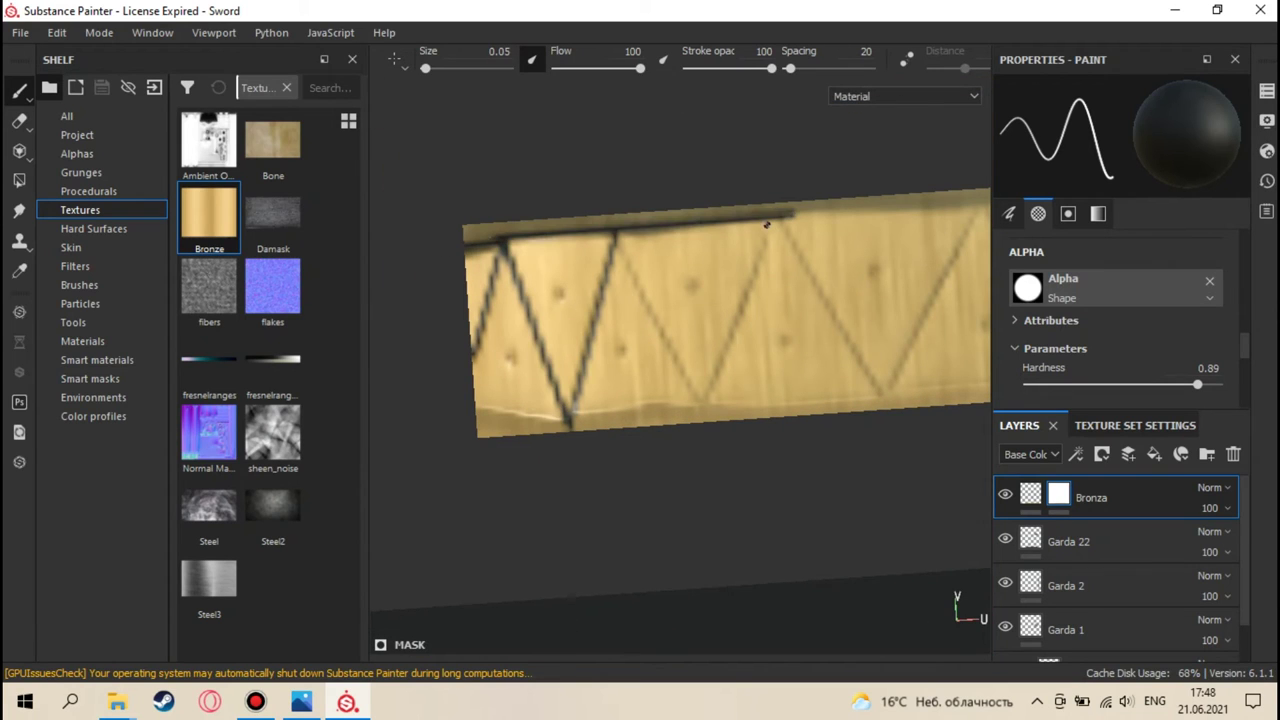
{"action": "left_click", "coordinate": [700, 408], "text": "shift"}
{"action": "left_click_drag", "start_coordinate": [780, 220], "coordinate": [658, 408], "text": "alt"}
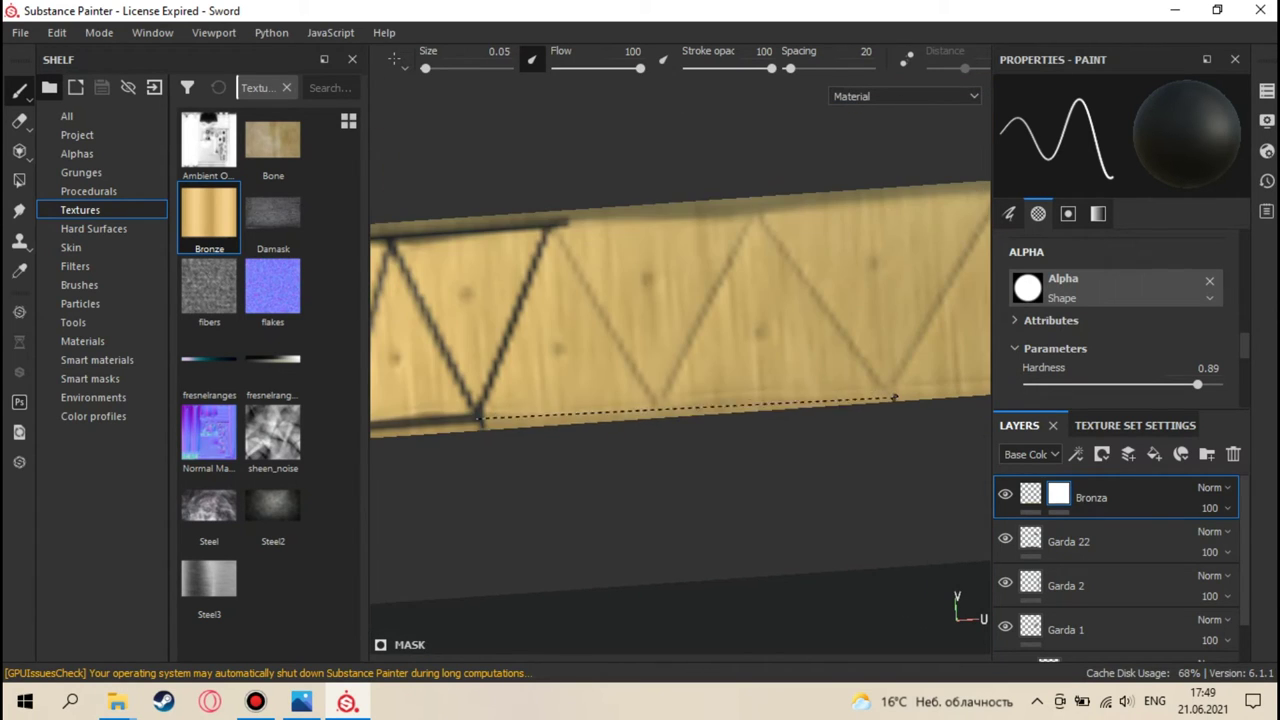
{"action": "middle_click_drag", "start_coordinate": [658, 408], "coordinate": [658, 470], "text": "alt"}
- Undo two misplaced diagonals, repaint a replacement, and continue the zigzag across the band
{"action": "key", "text": "ctrl+z"}
{"action": "key", "text": "ctrl+z"}
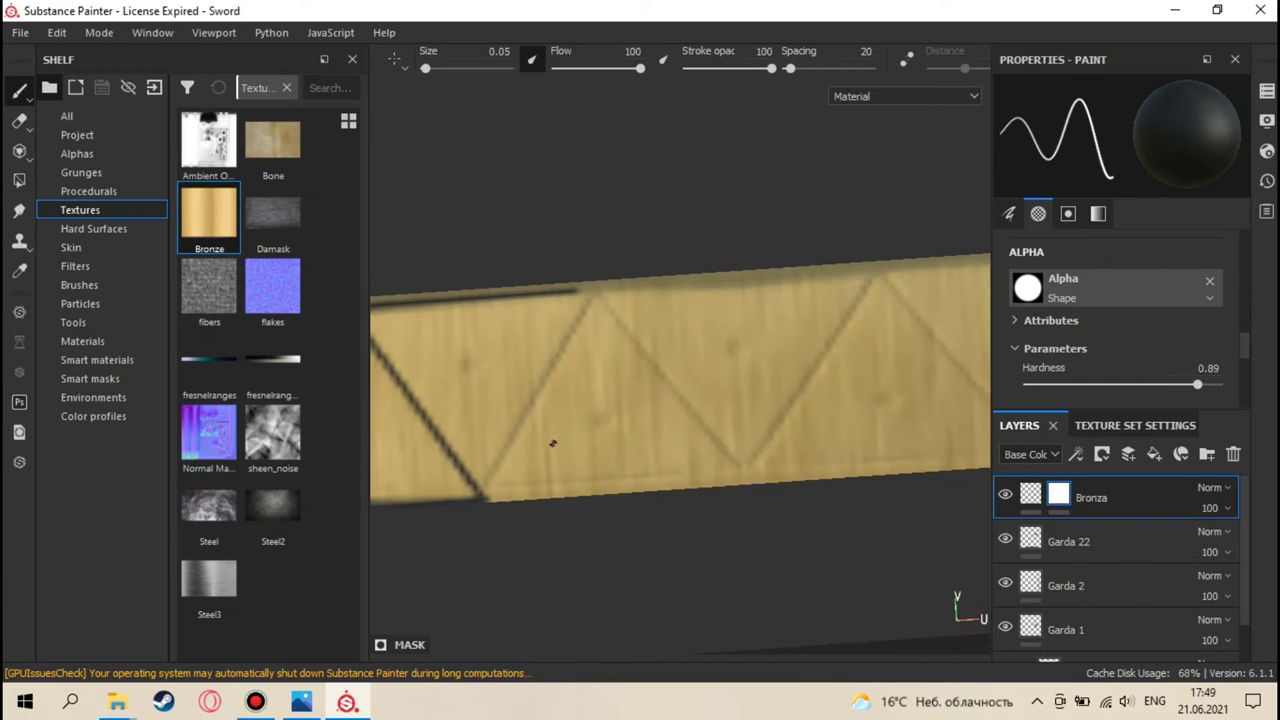
{"action": "left_click", "coordinate": [578, 330], "text": "shift"}
{"action": "left_click_drag", "start_coordinate": [743, 457], "coordinate": [625, 435], "text": "alt"}
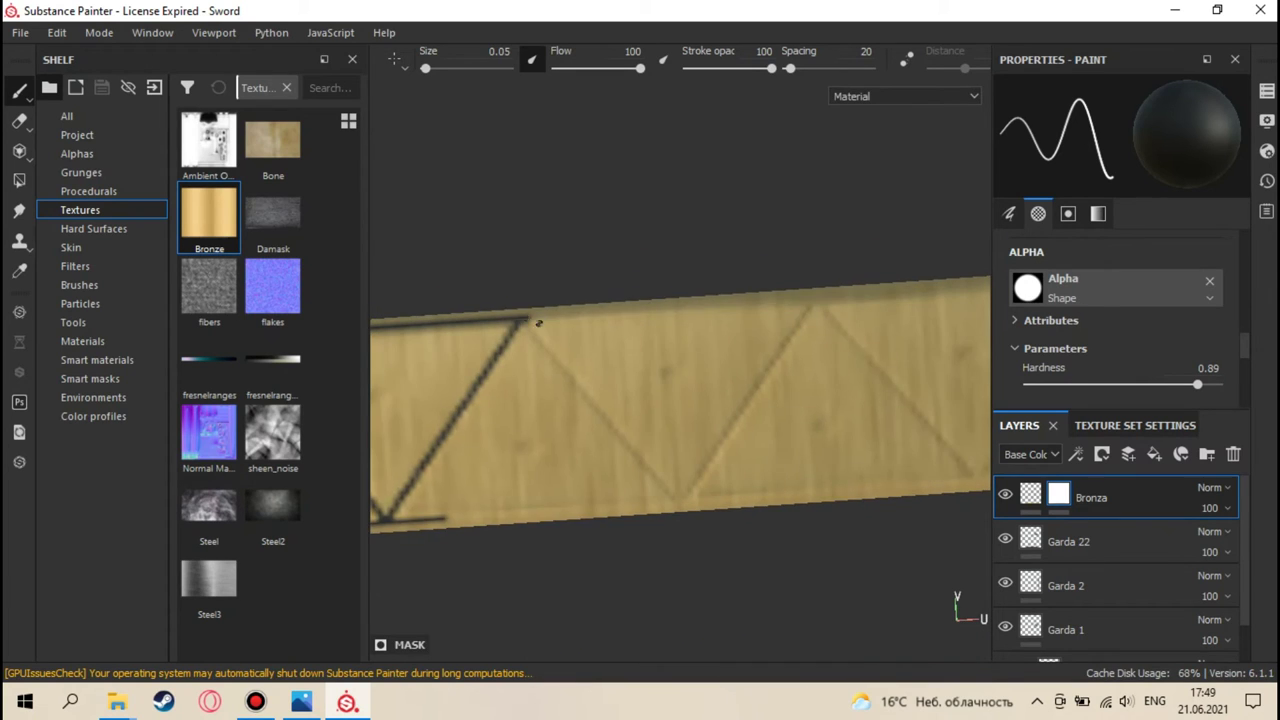
{"action": "mouse_move", "coordinate": [625, 435]}
{"action": "middle_mouse_down", "text": "alt"}
{"action": "mouse_move", "coordinate": [695, 270]}
{"action": "mouse_move", "coordinate": [857, 266]}
{"action": "mouse_move", "coordinate": [403, 297]}
{"action": "middle_mouse_up", "text": "alt"}
{"action": "left_click", "coordinate": [545, 476], "text": "shift"}
{"action": "left_click", "coordinate": [663, 279], "text": "shift"}
{"action": "left_click", "coordinate": [808, 462], "text": "shift"}
{"action": "mouse_move", "coordinate": [808, 462]}
{"action": "middle_mouse_down", "text": "alt"}
{"action": "mouse_move", "coordinate": [720, 450]}
{"action": "mouse_move", "coordinate": [884, 438]}
{"action": "middle_mouse_up", "text": "alt"}
{"action": "left_click", "coordinate": [666, 468], "text": "shift"}
{"action": "left_click", "coordinate": [720, 280], "text": "shift"}
{"action": "left_click", "coordinate": [742, 445], "text": "shift"}
{"action": "middle_click_drag", "start_coordinate": [742, 421], "coordinate": [605, 410], "text": "alt"}
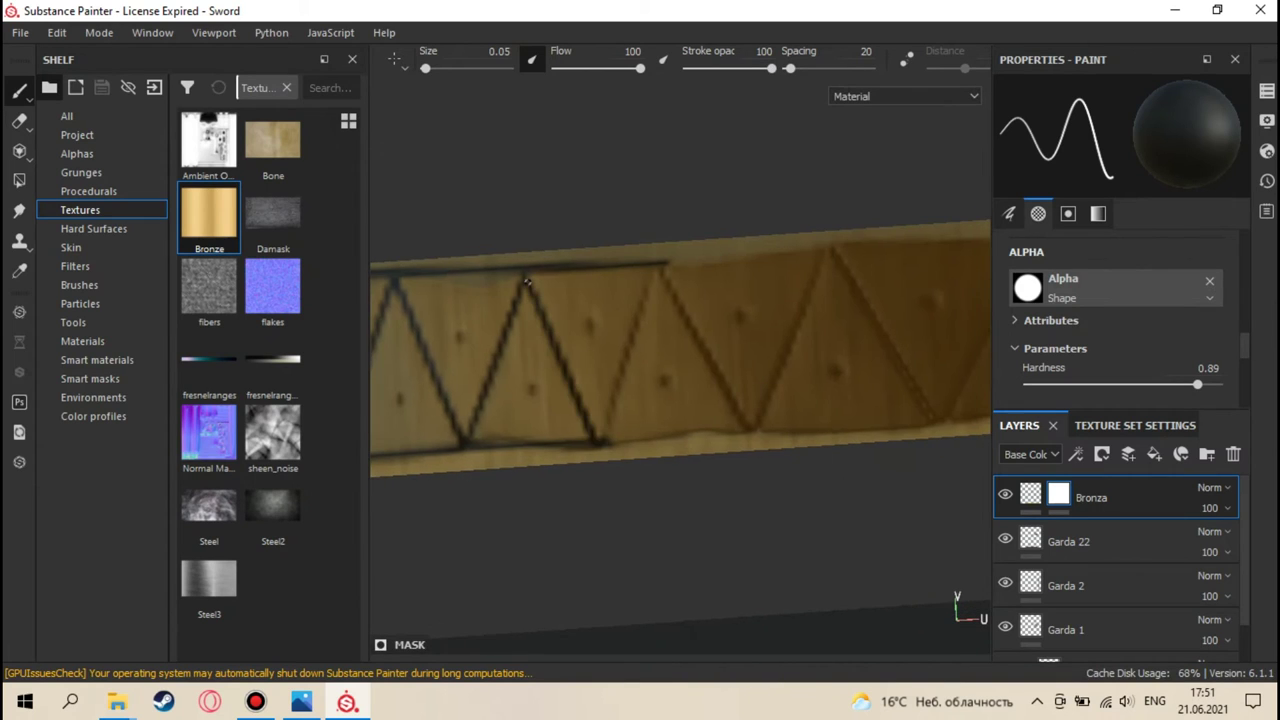
- Finish the zigzag outlines up to the band's right end and lower edge
{"action": "middle_click_drag", "start_coordinate": [835, 430], "coordinate": [720, 360], "text": "alt"}
{"action": "mouse_move", "coordinate": [660, 300]}
{"action": "right_mouse_down", "text": "shift"}
{"action": "mouse_move", "coordinate": [607, 293]}
{"action": "mouse_move", "coordinate": [628, 279]}
{"action": "right_mouse_up", "text": "shift"}
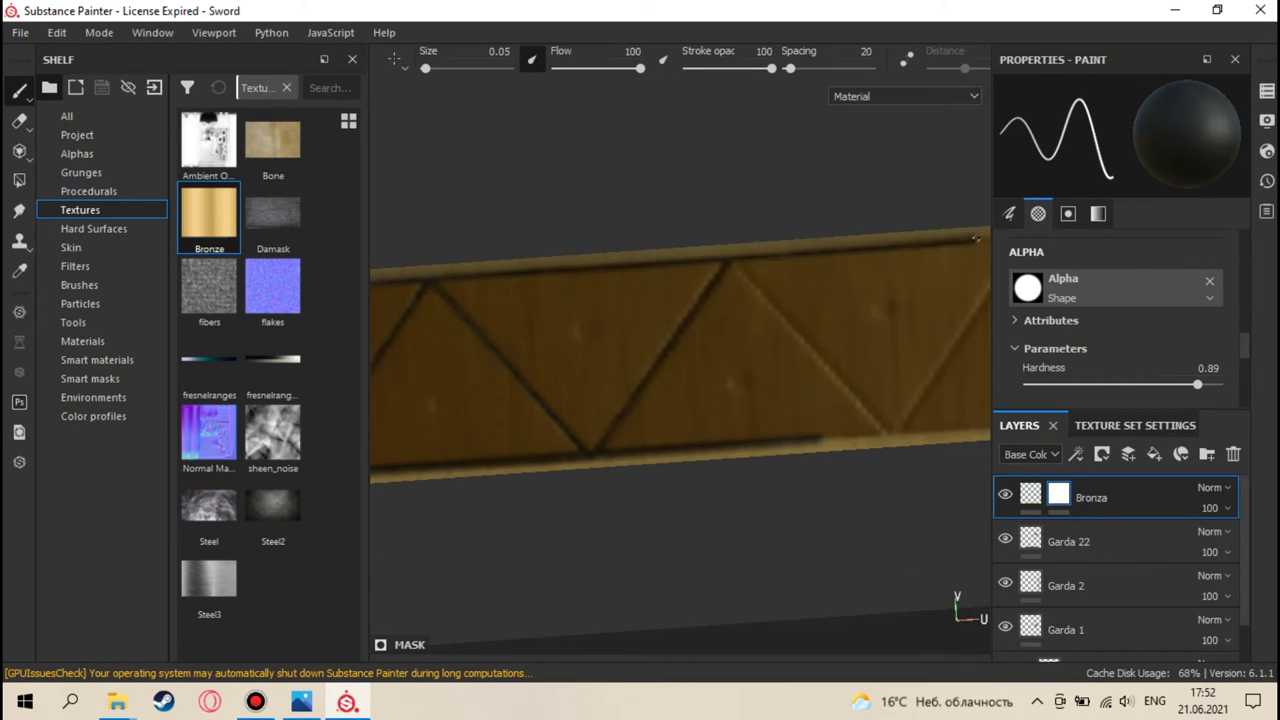
{"action": "left_click", "coordinate": [635, 437], "text": "shift"}
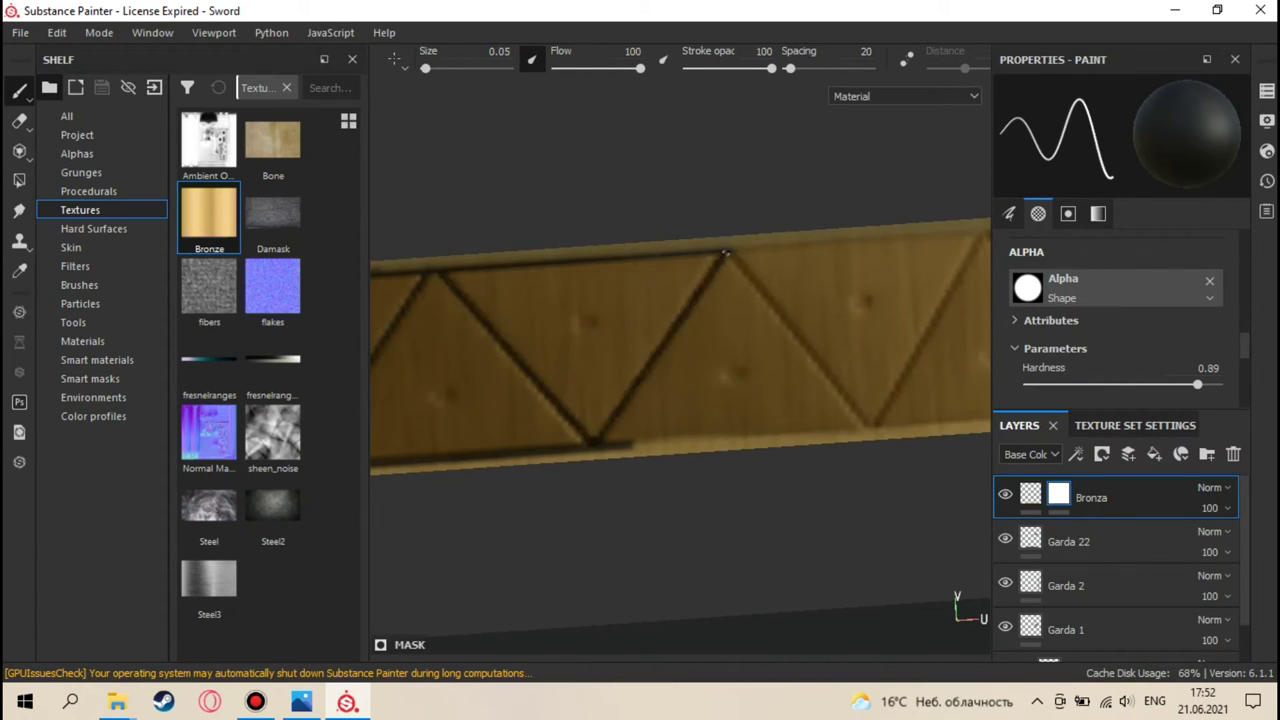
{"action": "left_click", "coordinate": [740, 270], "text": "shift"}
{"action": "left_click_drag", "start_coordinate": [740, 270], "coordinate": [615, 262], "text": "alt"}
{"action": "left_click", "coordinate": [615, 262], "text": "shift"}
{"action": "left_click", "coordinate": [728, 262], "text": "shift"}
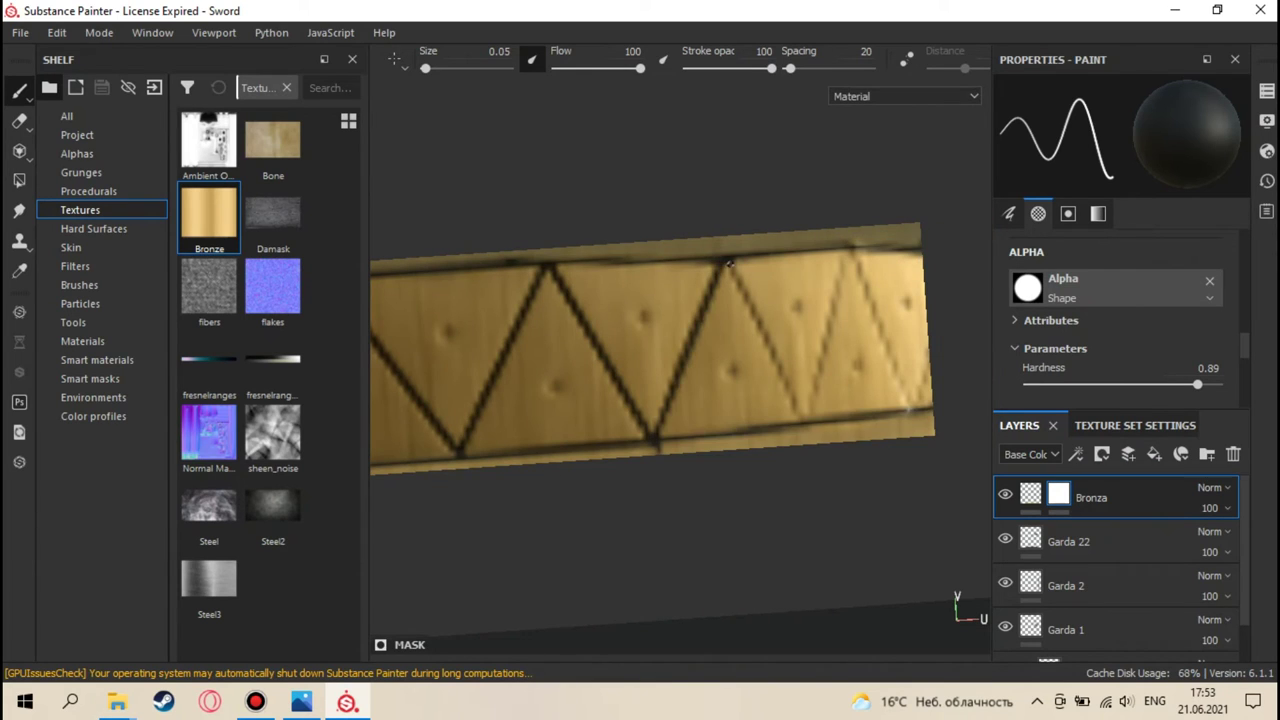
{"action": "left_click", "coordinate": [808, 420], "text": "shift"}
{"action": "left_click", "coordinate": [850, 248], "text": "shift"}
{"action": "left_click", "coordinate": [917, 405], "text": "shift"}
- Raise the brush to Size 0.15 and Hardness 1, dot each triangle, and frame the guard
{"action": "right_click_drag", "start_coordinate": [905, 312], "coordinate": [907, 304], "text": "ctrl"}
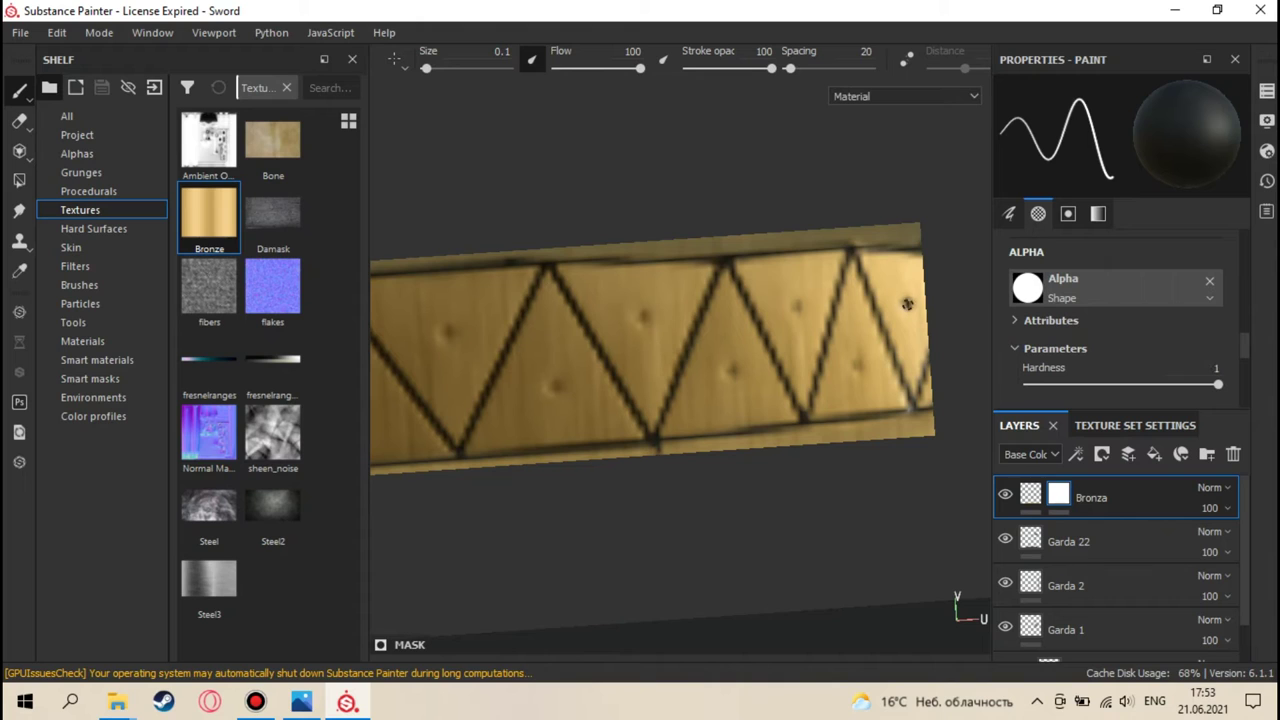
{"action": "mouse_move", "coordinate": [572, 390]}
{"action": "left_mouse_down", "text": "alt"}
{"action": "mouse_move", "coordinate": [543, 306]}
{"action": "mouse_move", "coordinate": [667, 244]}
{"action": "mouse_move", "coordinate": [651, 260]}
{"action": "mouse_move", "coordinate": [771, 289]}
{"action": "mouse_move", "coordinate": [606, 303]}
{"action": "mouse_move", "coordinate": [969, 286]}
{"action": "mouse_move", "coordinate": [736, 299]}
{"action": "mouse_move", "coordinate": [686, 263]}
{"action": "mouse_move", "coordinate": [588, 469]}
{"action": "left_mouse_up", "text": "alt"}
{"action": "left_click_drag", "start_coordinate": [716, 318], "coordinate": [640, 242], "text": "alt"}
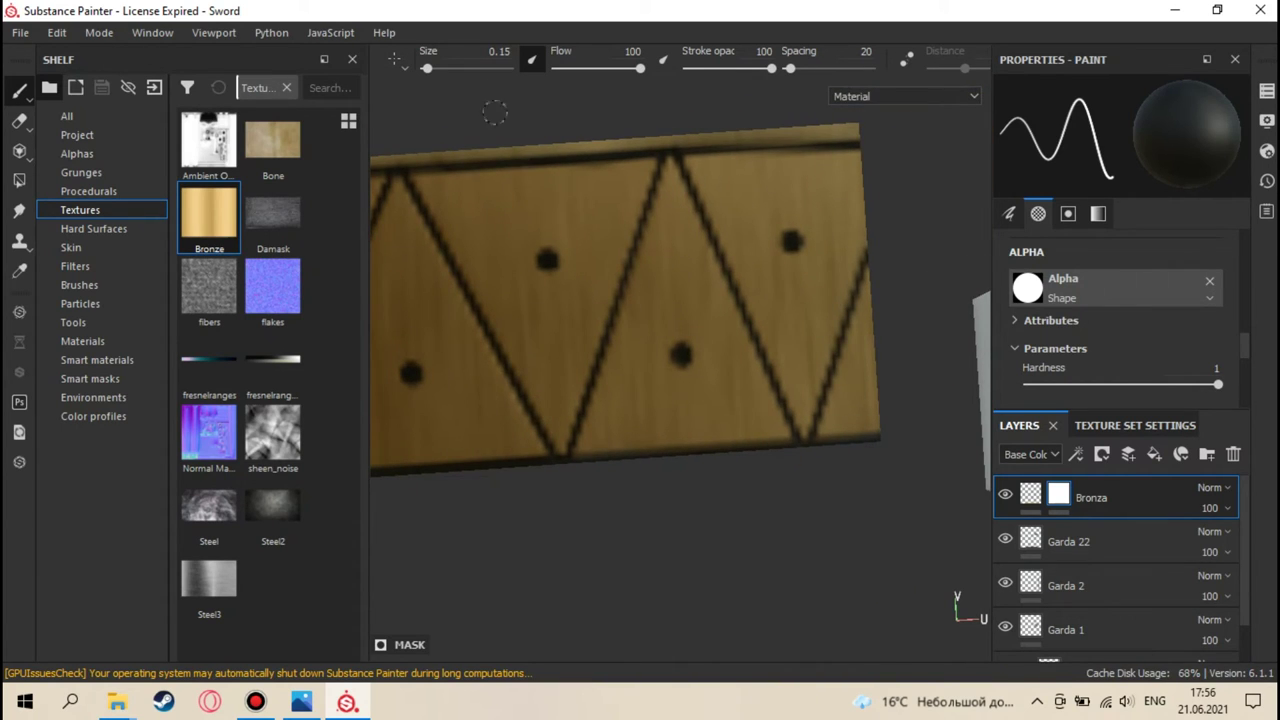
{"action": "key", "text": "f"}
{"action": "left_click_drag", "start_coordinate": [606, 292], "coordinate": [747, 365], "text": "alt"}
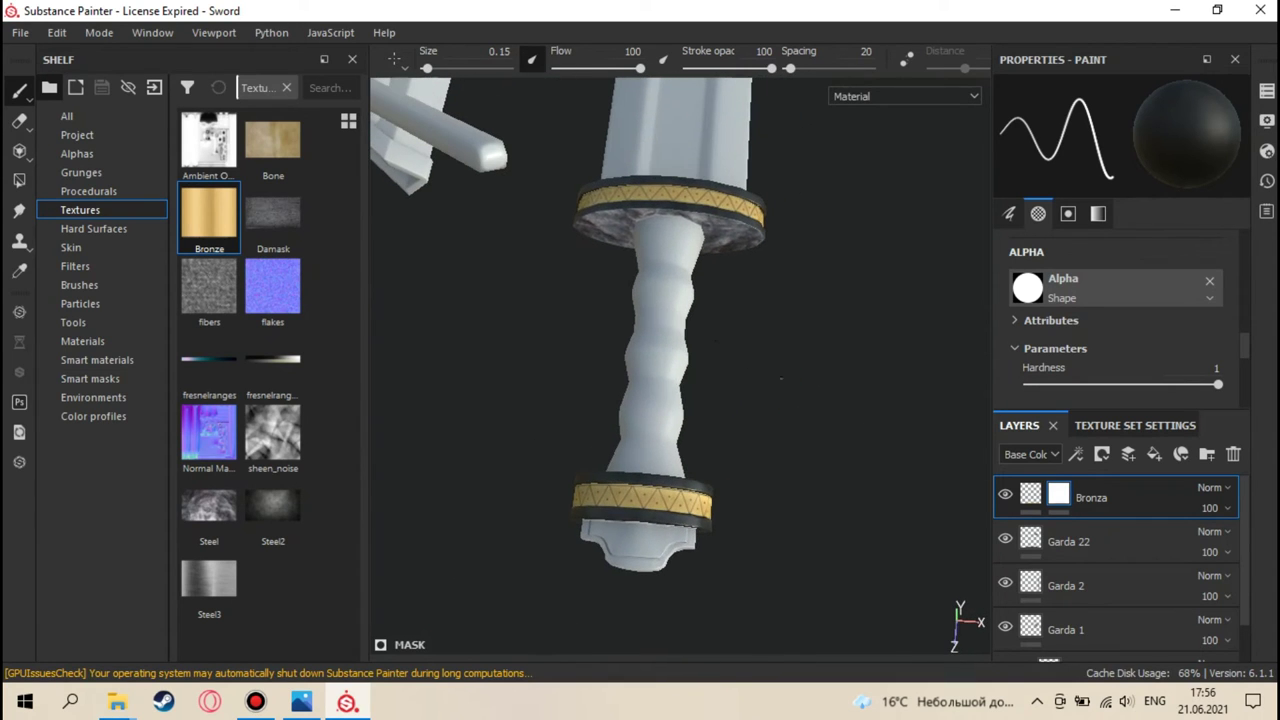
- Glance at Texture Set Settings, then hide the Blade layer folder and inspect the lower guard
{"action": "scroll", "coordinate": [1018, 565], "scroll_direction": "down", "scroll_amount": 1}
{"action": "left_click", "coordinate": [1135, 425]}
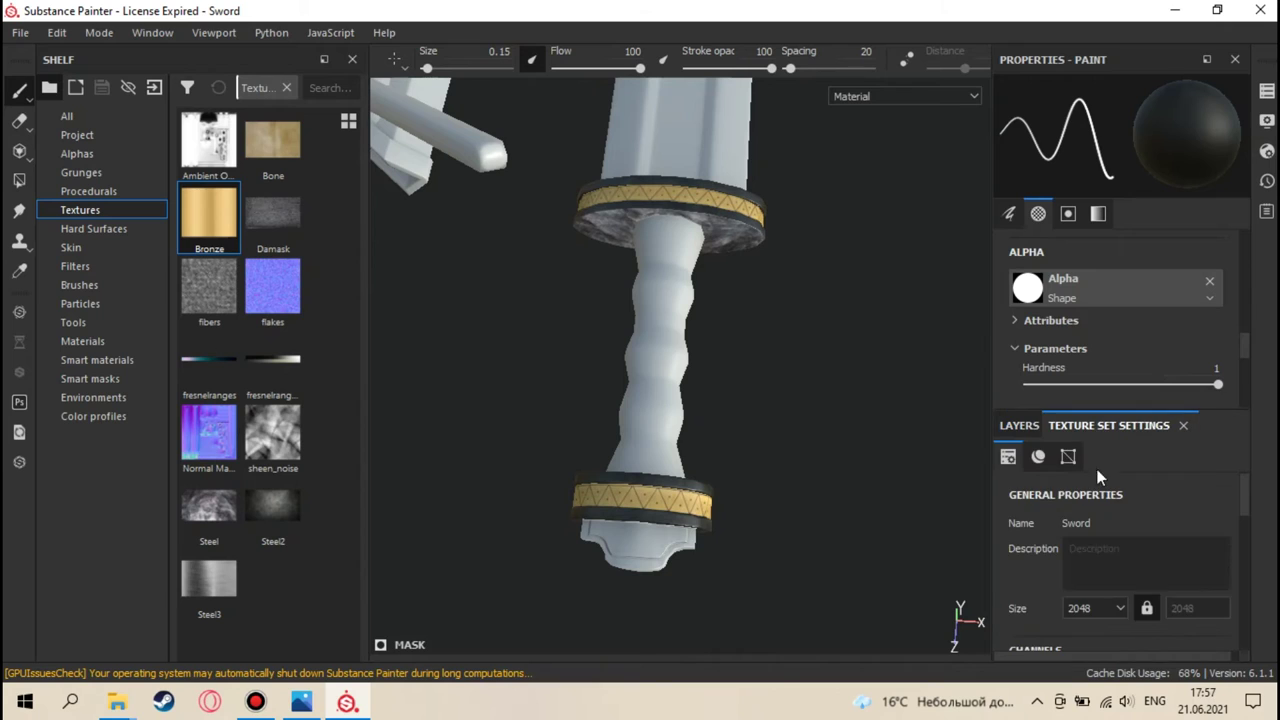
{"action": "left_click", "coordinate": [1019, 425]}
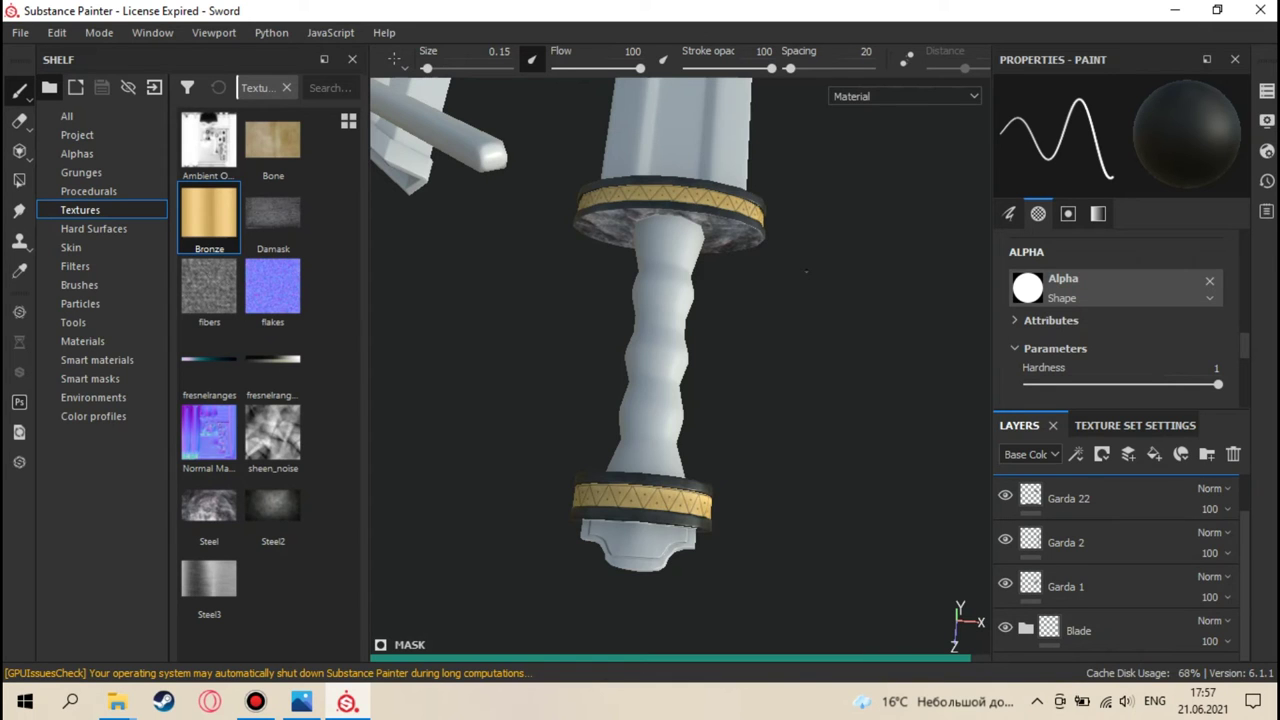
{"action": "left_click_drag", "start_coordinate": [650, 330], "coordinate": [714, 246], "text": "alt"}
{"action": "scroll", "coordinate": [686, 354], "scroll_direction": "up", "scroll_amount": 5}
{"action": "scroll", "coordinate": [651, 409], "scroll_direction": "down", "scroll_amount": 5}
{"action": "left_click_drag", "start_coordinate": [665, 420], "coordinate": [560, 420], "text": "alt"}
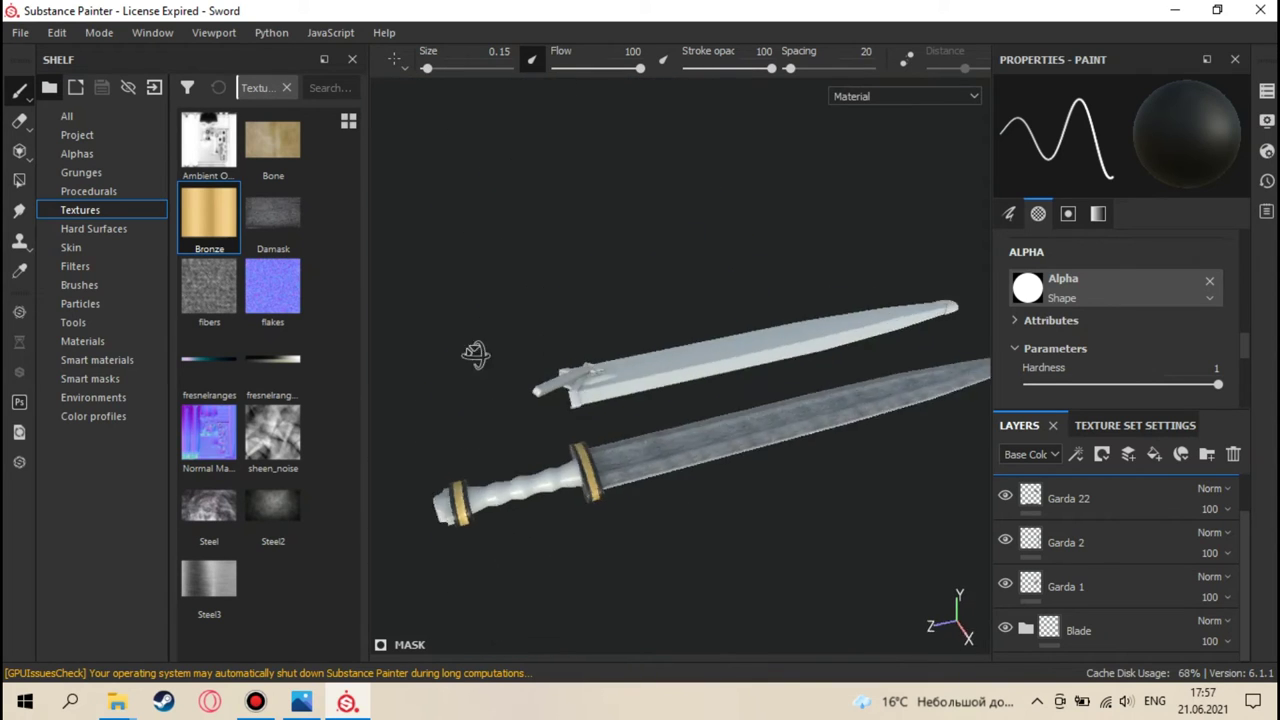
{"action": "scroll", "coordinate": [650, 380], "scroll_direction": "up", "scroll_amount": 8}
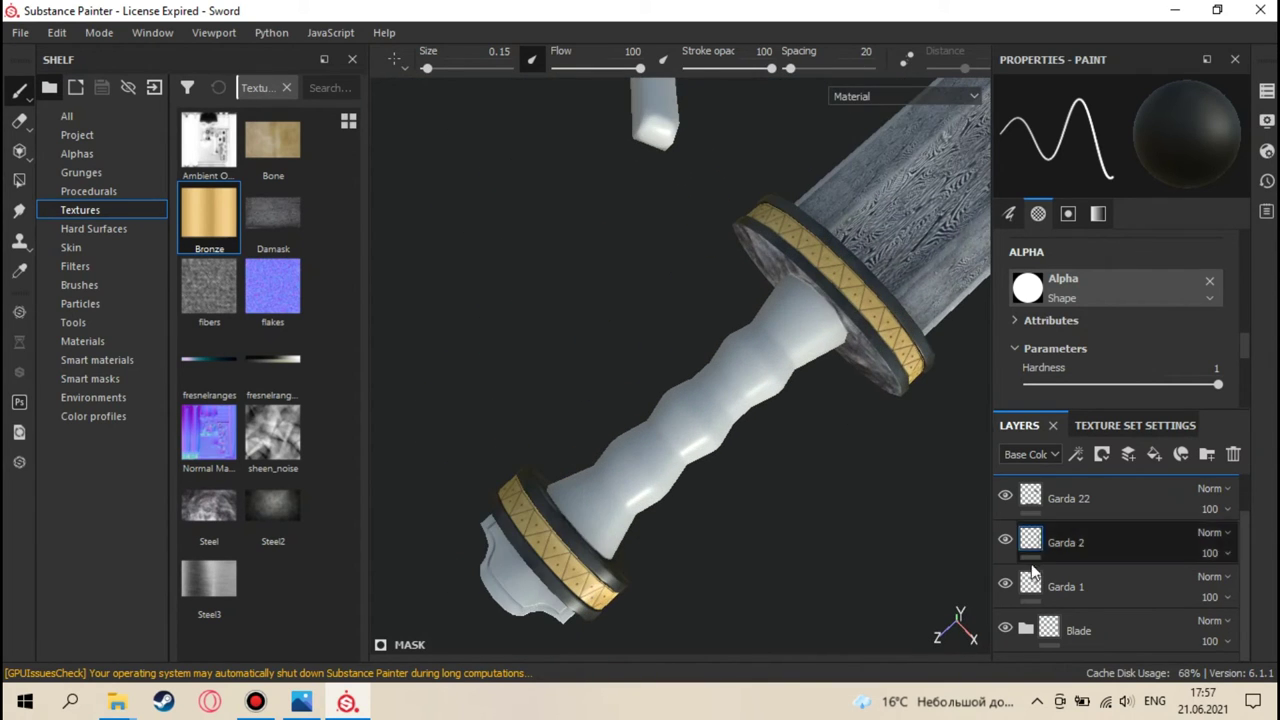
{"action": "left_click", "coordinate": [1006, 634]}
{"action": "left_click_drag", "start_coordinate": [643, 551], "coordinate": [790, 430], "text": "alt"}
{"action": "scroll", "coordinate": [790, 432], "scroll_direction": "up", "scroll_amount": 4}
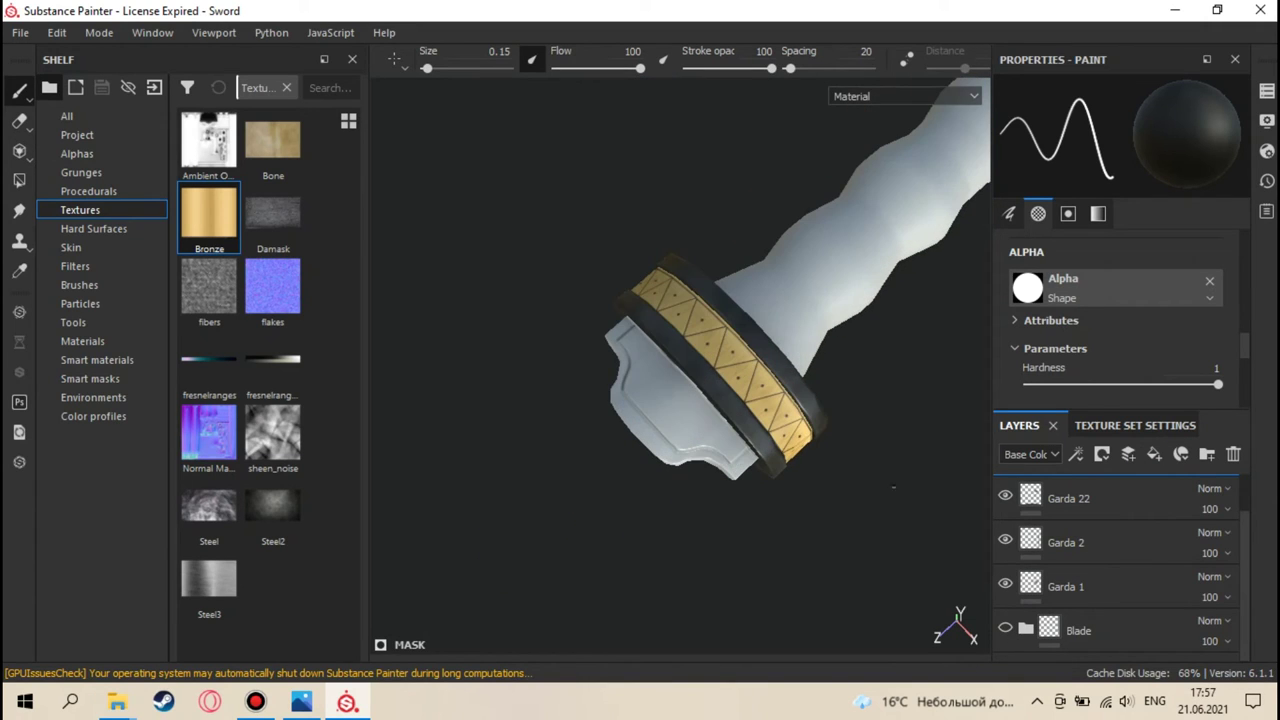
- Create a new empty layer and rename it 'Garda 222'
{"action": "left_click", "coordinate": [1129, 455]}
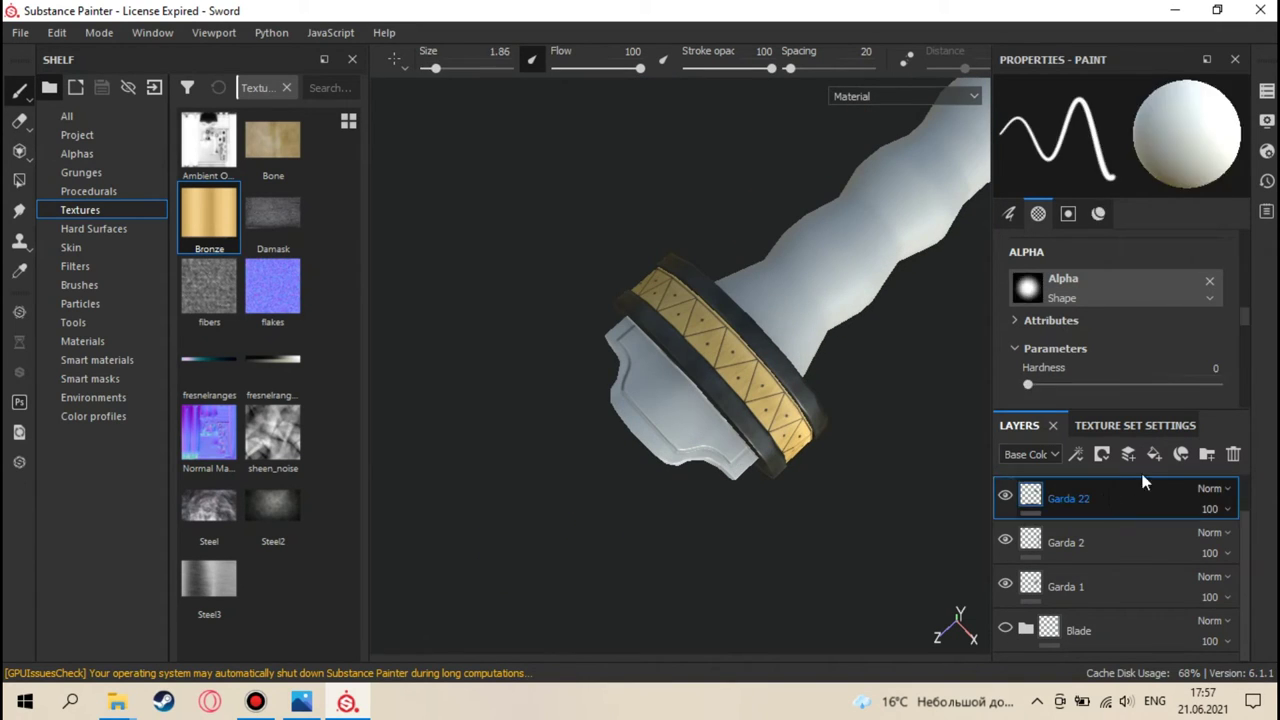
{"action": "double_click", "coordinate": [1066, 499]}
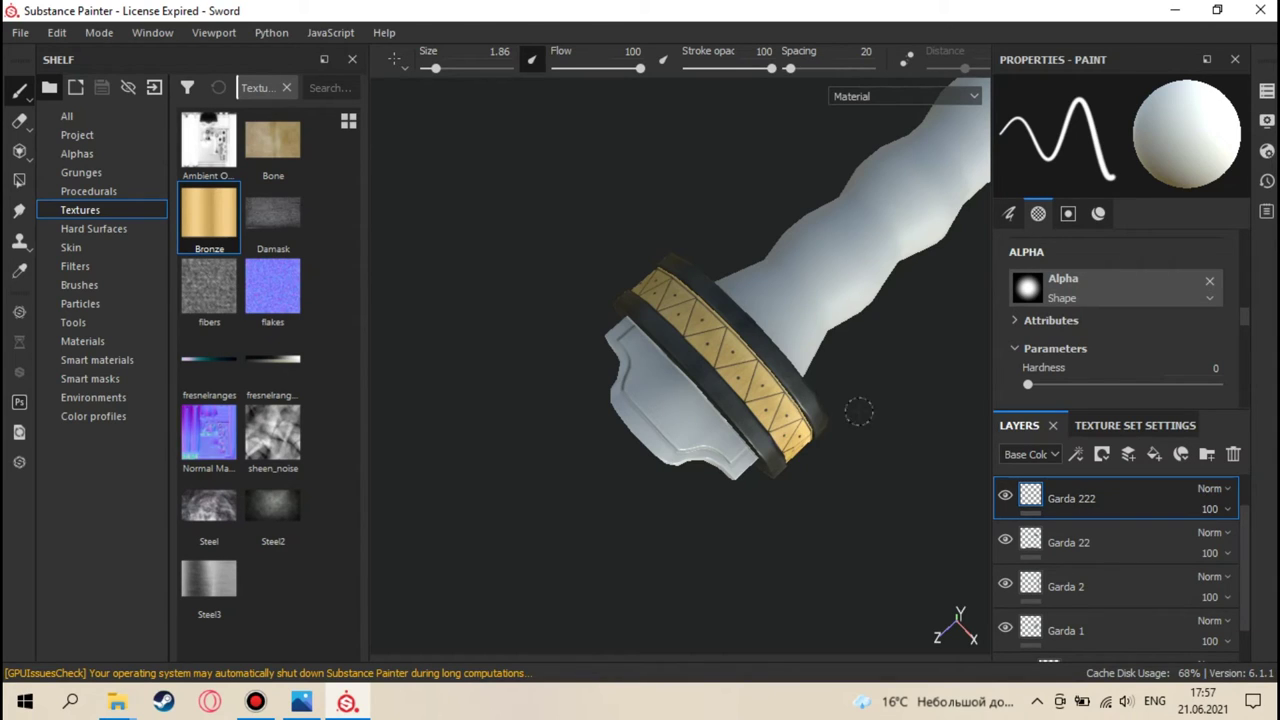
{"action": "left_click_drag", "start_coordinate": [643, 427], "coordinate": [694, 394], "text": "alt"}
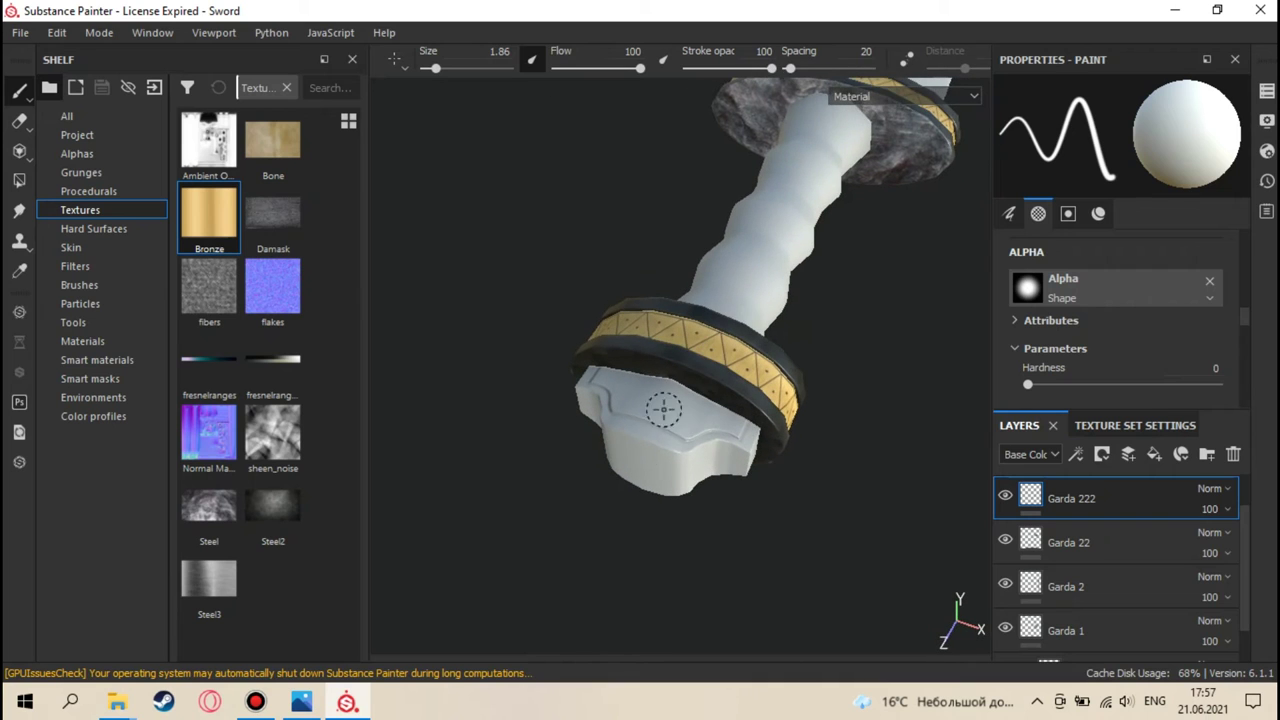
{"action": "scroll", "coordinate": [665, 410], "scroll_direction": "up", "scroll_amount": 5}
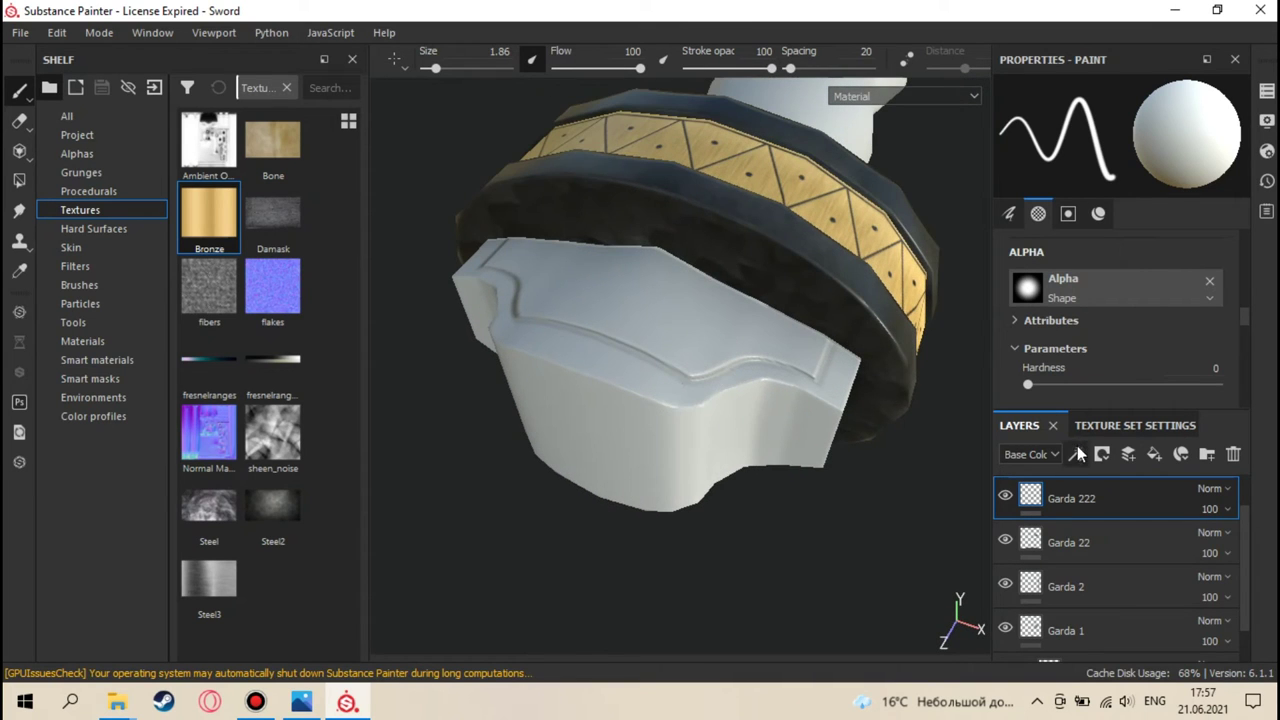
{"action": "left_click_drag", "start_coordinate": [769, 421], "coordinate": [823, 500], "text": "alt"}
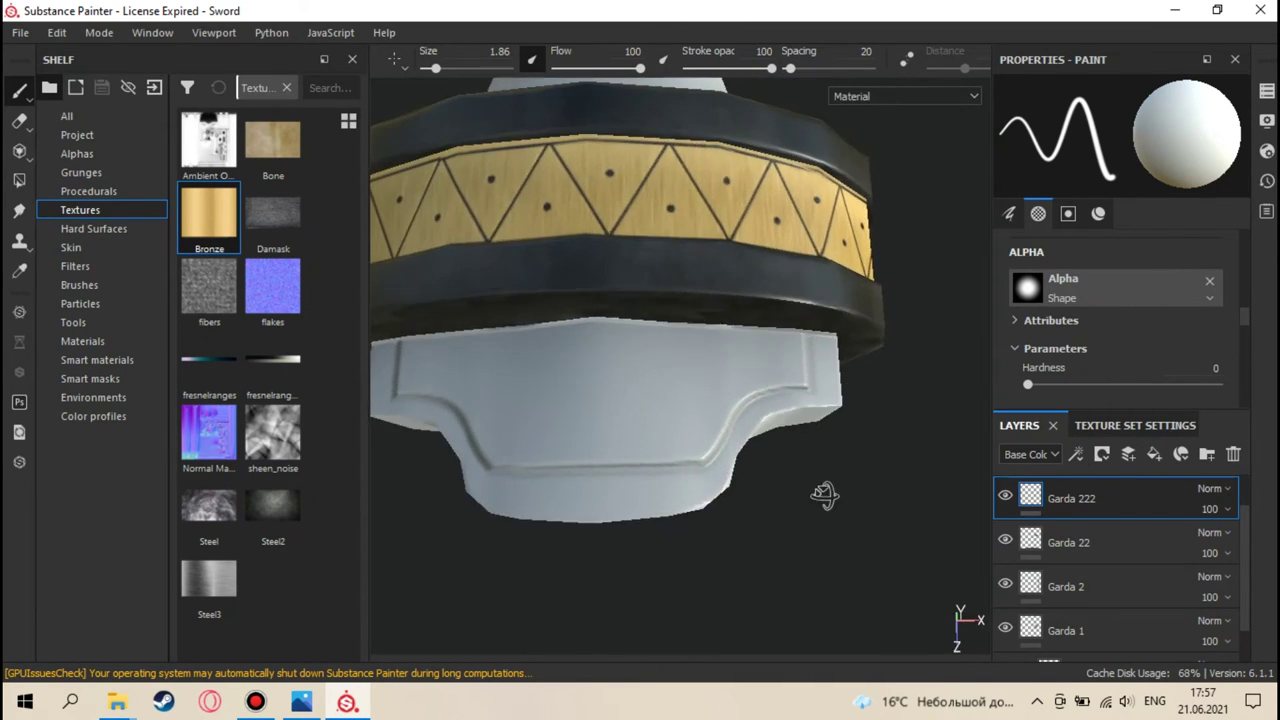
- Inspect the guard's islands in the flat UV view, then return to the 3D view
{"action": "key", "text": "F3"}
{"action": "scroll", "coordinate": [720, 460], "scroll_direction": "down", "scroll_amount": 6}
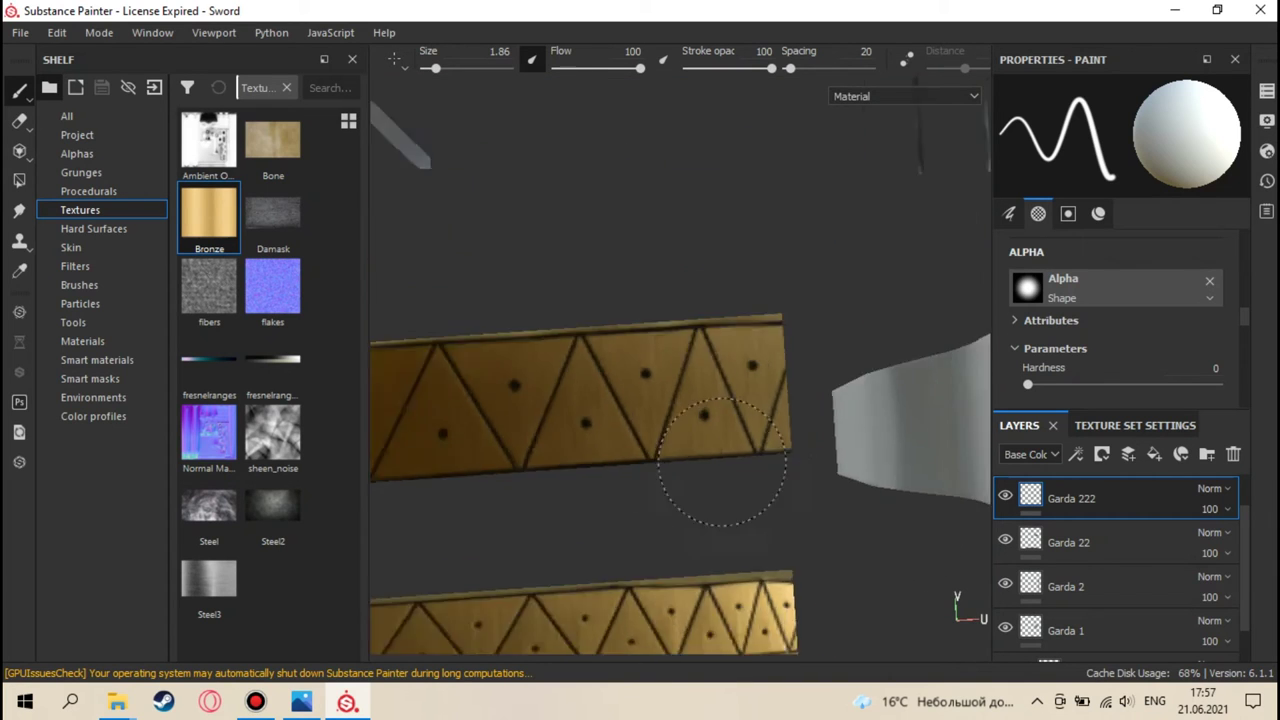
{"action": "middle_click_drag", "start_coordinate": [755, 454], "coordinate": [690, 445]}
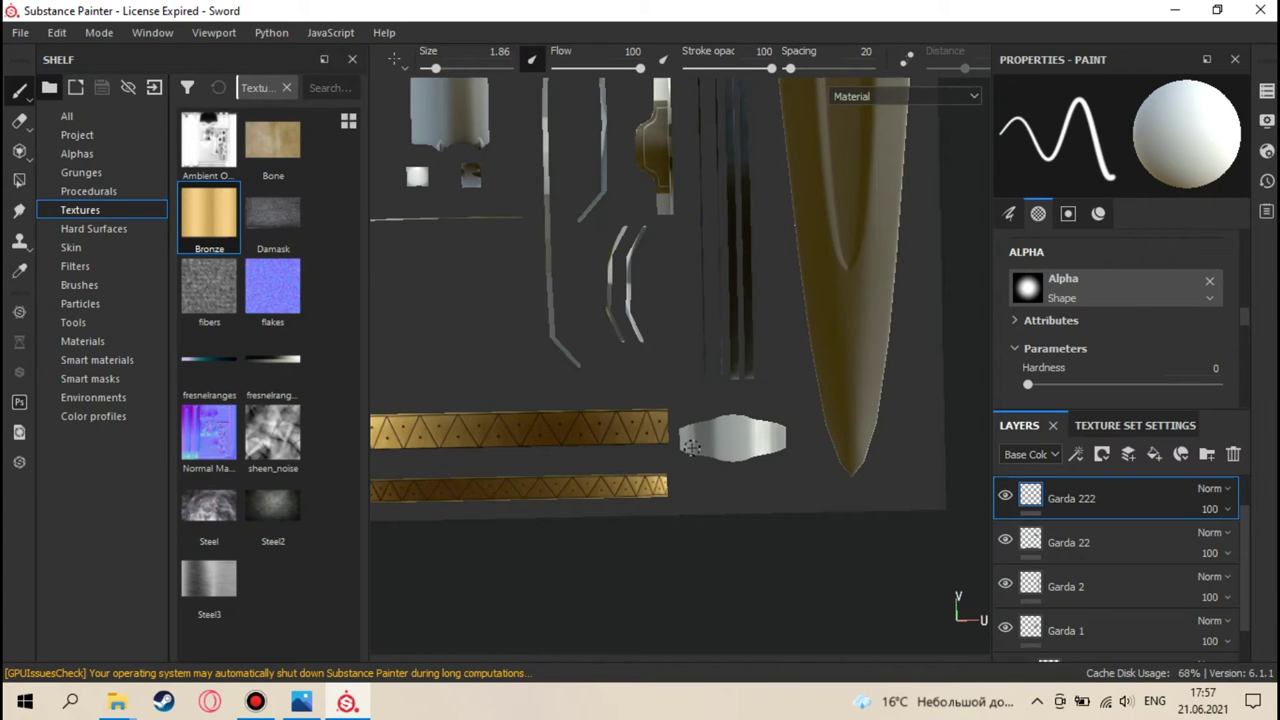
{"action": "key", "text": "F2"}
{"action": "scroll", "coordinate": [695, 452], "scroll_direction": "down", "scroll_amount": 5}
{"action": "left_click_drag", "start_coordinate": [694, 449], "coordinate": [676, 405], "text": "alt"}
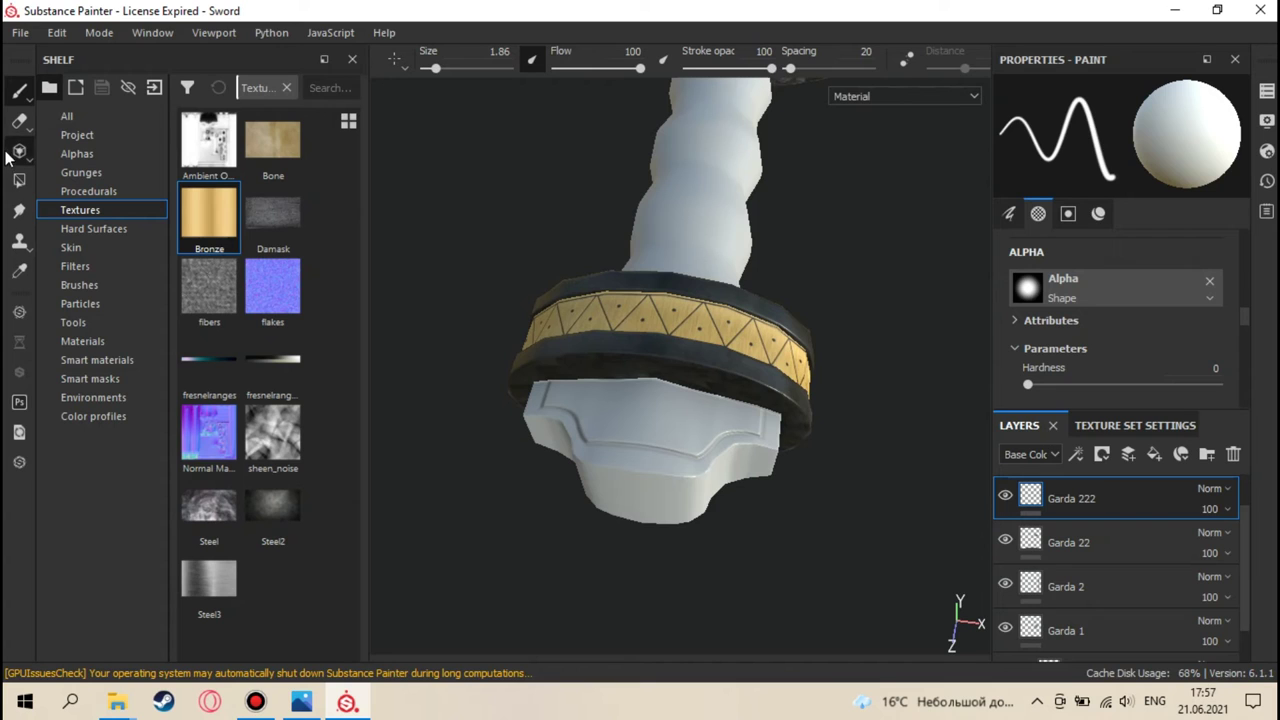
- Use Physical projection with the Bronze texture to spray bronze particles onto the guard
{"action": "left_click", "coordinate": [17, 152]}
{"action": "left_click_drag", "start_coordinate": [651, 457], "coordinate": [671, 423], "text": "alt"}
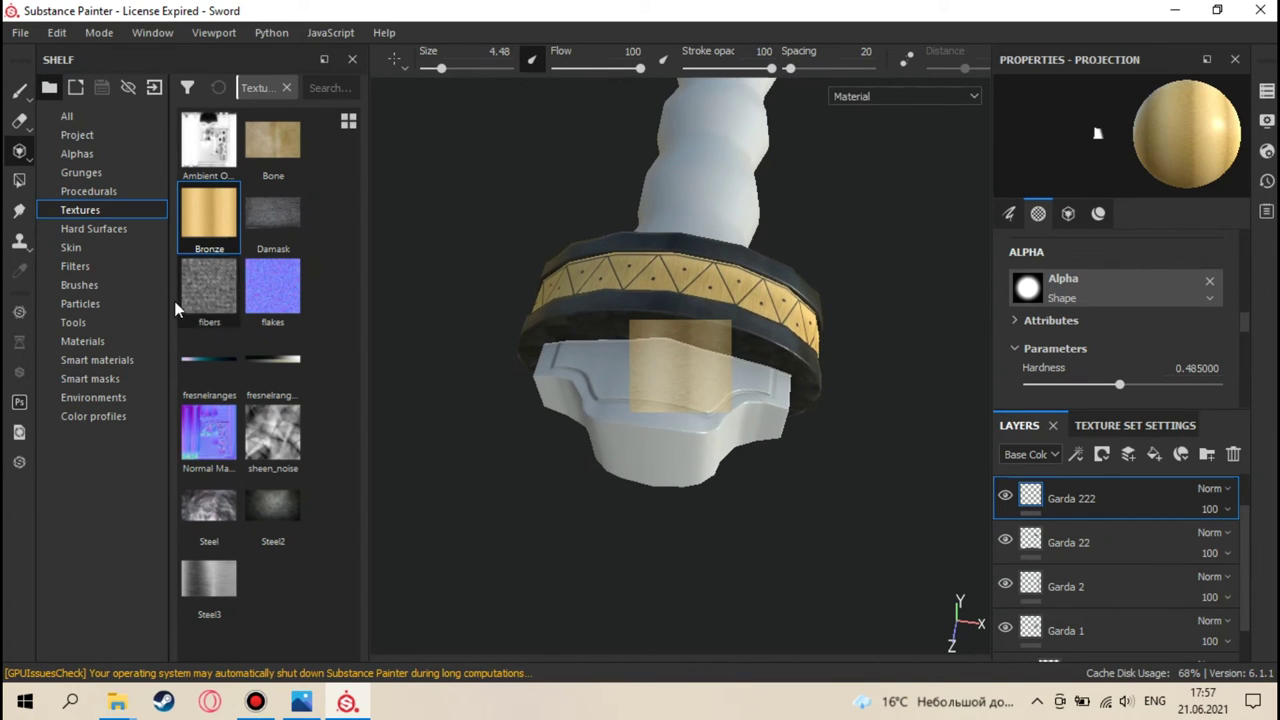
{"action": "mouse_move", "coordinate": [31, 168]}
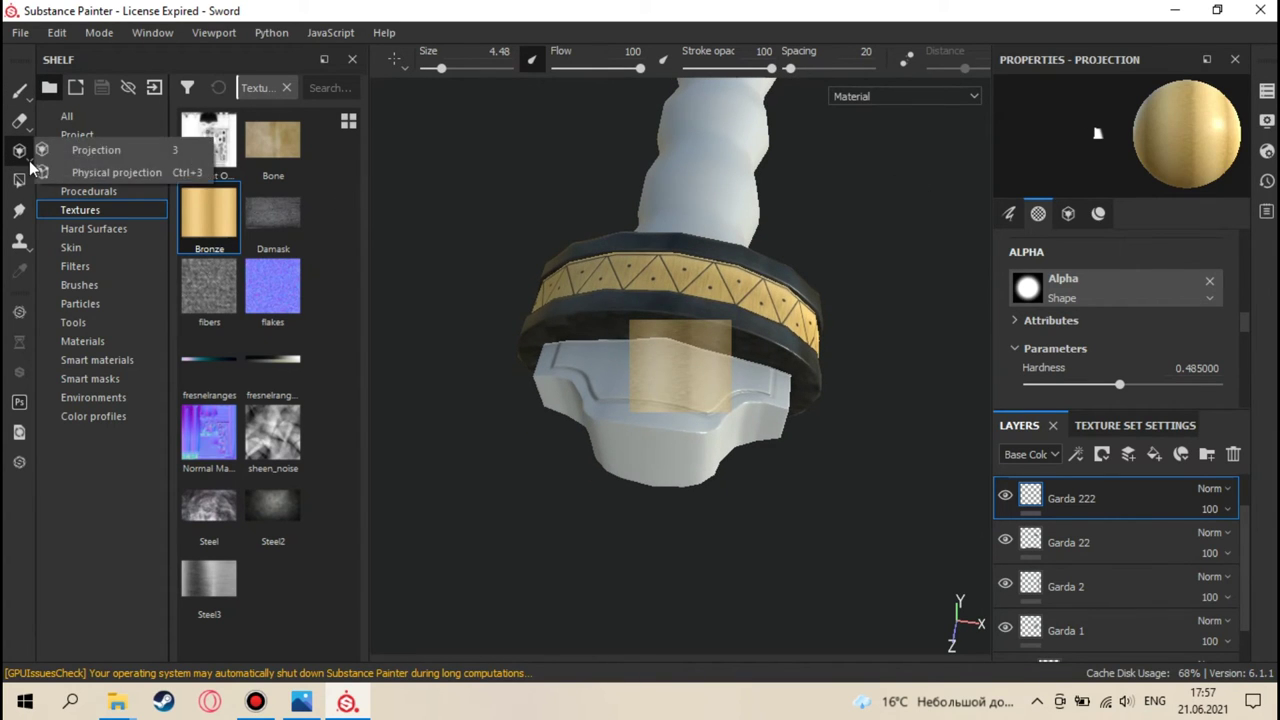
{"action": "left_click", "coordinate": [81, 172]}
{"action": "left_click_drag", "start_coordinate": [995, 460], "coordinate": [829, 486], "text": "alt"}
{"action": "mouse_move", "coordinate": [669, 463]}
{"action": "left_mouse_down"}
{"action": "mouse_move", "coordinate": [665, 383]}
{"action": "mouse_move", "coordinate": [593, 410]}
{"action": "mouse_move", "coordinate": [731, 542]}
{"action": "mouse_move", "coordinate": [749, 600]}
{"action": "left_mouse_up"}
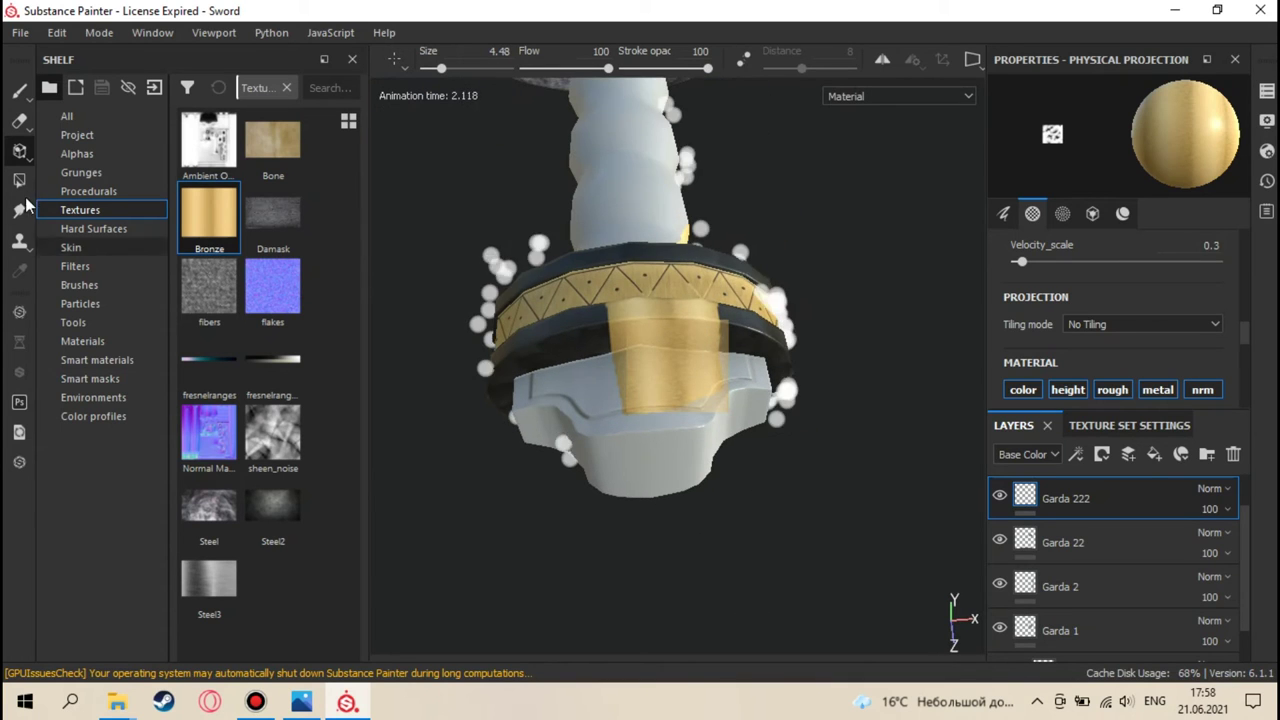
- Switch back to standard flat Projection painting with the Bronze texture
{"action": "left_click", "coordinate": [22, 152]}
{"action": "left_click", "coordinate": [40, 154]}
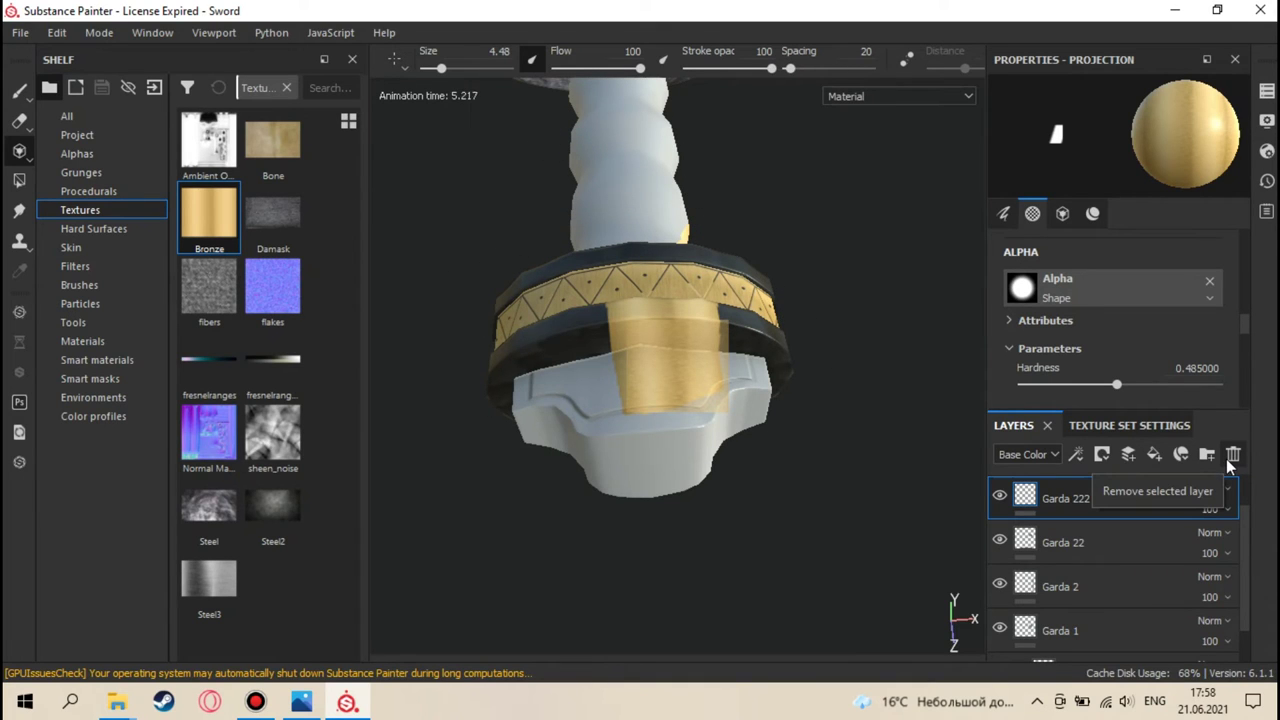
{"action": "left_click_drag", "start_coordinate": [657, 457], "coordinate": [498, 430], "text": "alt"}
{"action": "left_click_drag", "start_coordinate": [691, 423], "coordinate": [781, 418], "text": "alt"}
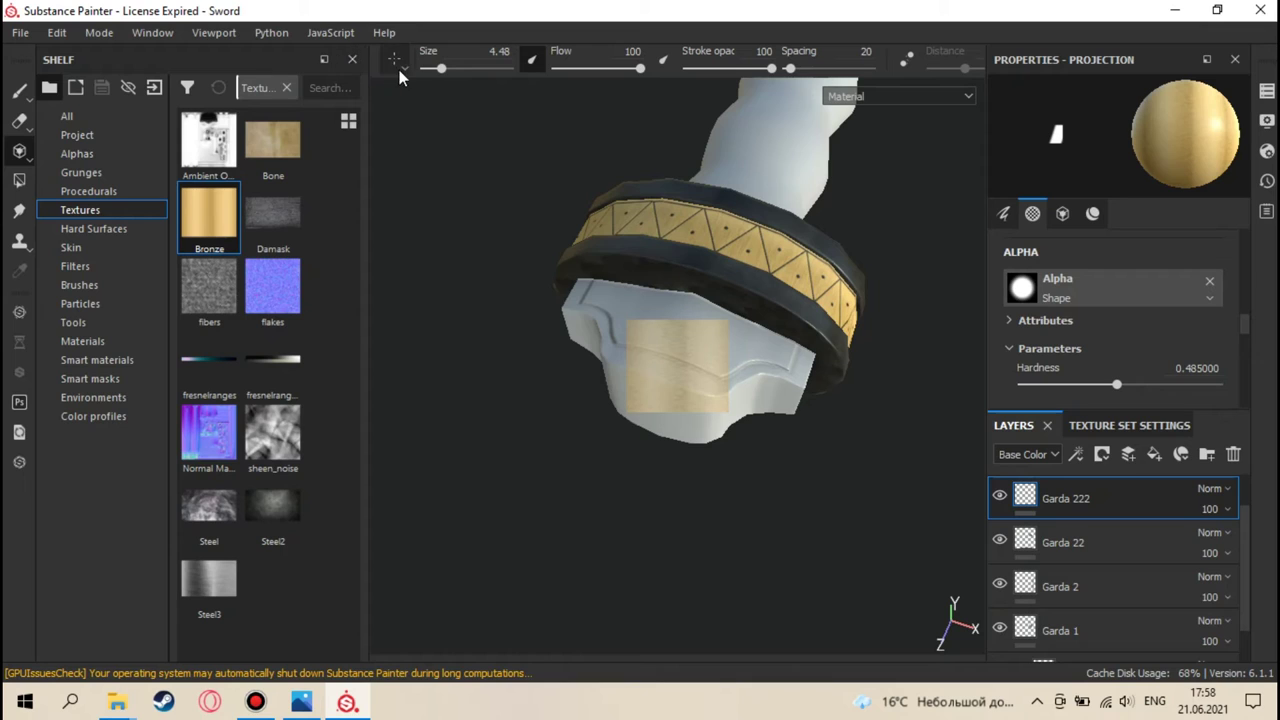
- Undo a trial bronze stroke and scale up the projected bronze image
{"action": "mouse_move", "coordinate": [605, 320]}
{"action": "left_mouse_down"}
{"action": "mouse_move", "coordinate": [679, 365]}
{"action": "mouse_move", "coordinate": [743, 427]}
{"action": "left_mouse_up"}
{"action": "key", "text": "ctrl+z"}
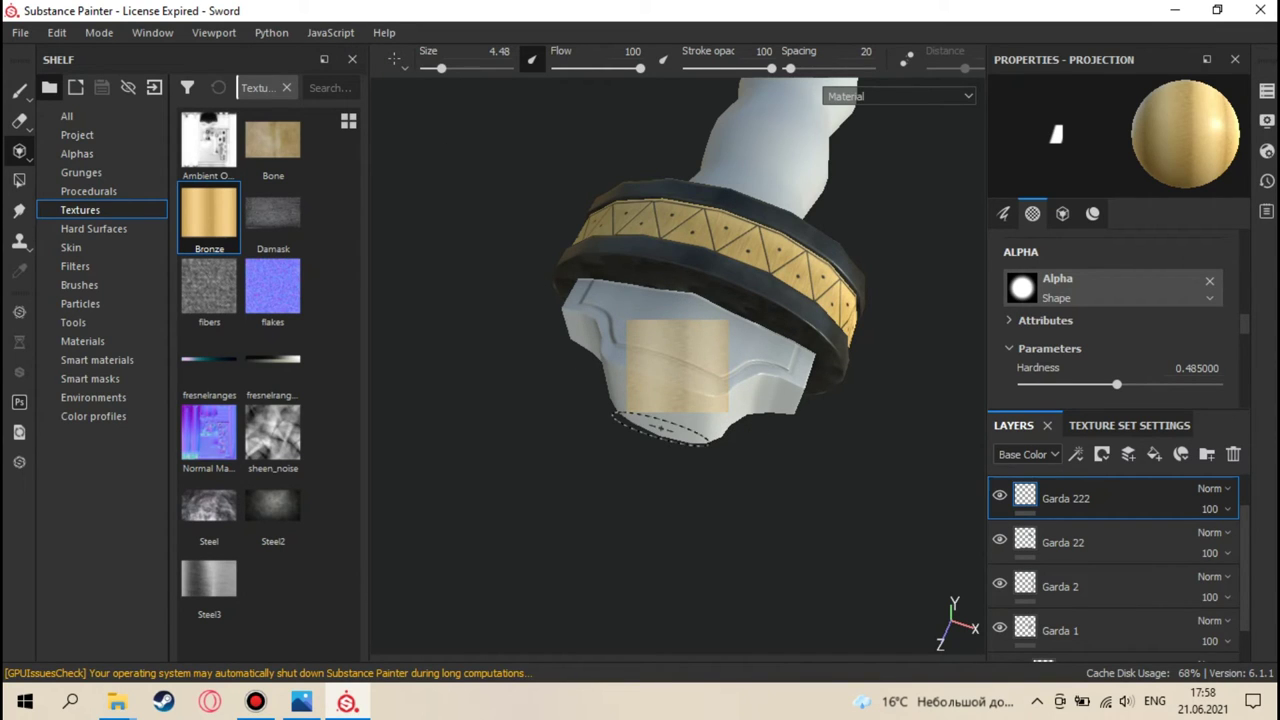
{"action": "mouse_move", "coordinate": [663, 366]}
{"action": "left_mouse_down", "text": "alt"}
{"action": "mouse_move", "coordinate": [714, 426]}
{"action": "mouse_move", "coordinate": [671, 471]}
{"action": "mouse_move", "coordinate": [718, 426]}
{"action": "mouse_move", "coordinate": [688, 434]}
{"action": "mouse_move", "coordinate": [723, 449]}
{"action": "mouse_move", "coordinate": [737, 440]}
{"action": "mouse_move", "coordinate": [686, 432]}
{"action": "mouse_move", "coordinate": [680, 380]}
{"action": "mouse_move", "coordinate": [700, 384]}
{"action": "mouse_move", "coordinate": [677, 366]}
{"action": "left_mouse_up", "text": "alt"}
{"action": "middle_click_drag", "start_coordinate": [680, 360], "coordinate": [680, 367], "text": "alt"}
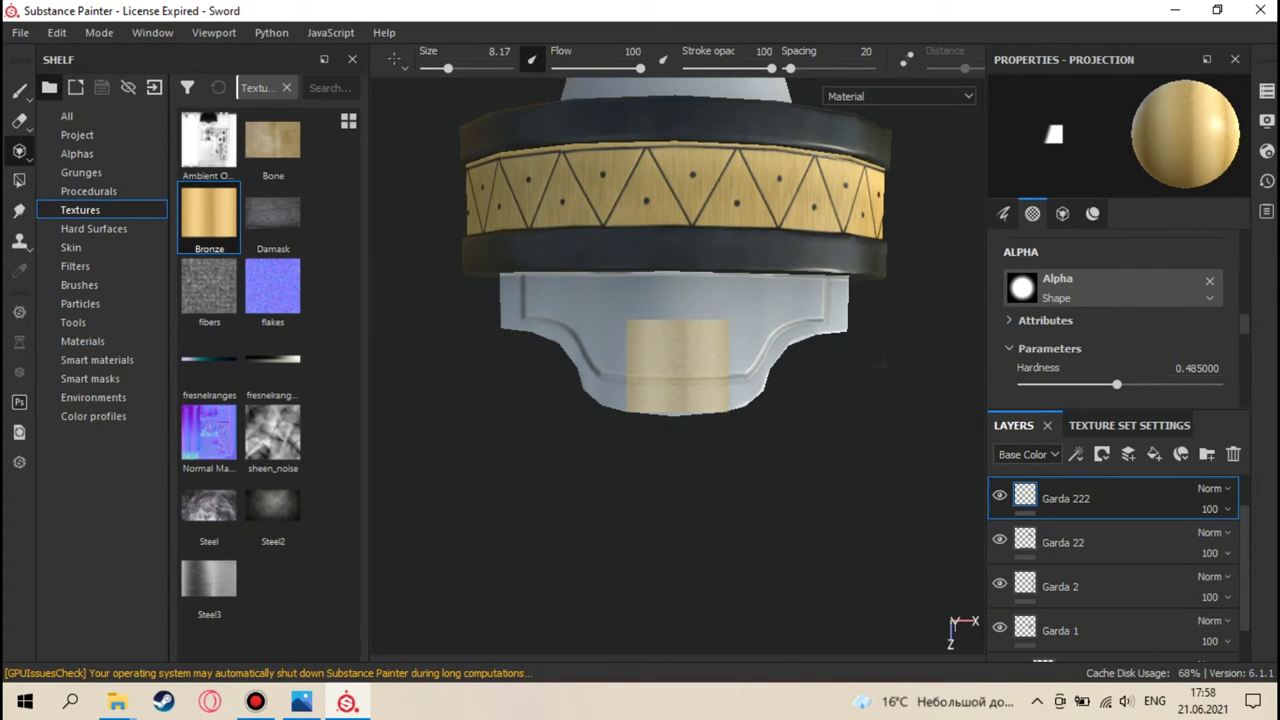
{"action": "key", "text": "s"}
{"action": "right_click_drag", "start_coordinate": [840, 424], "coordinate": [883, 434]}
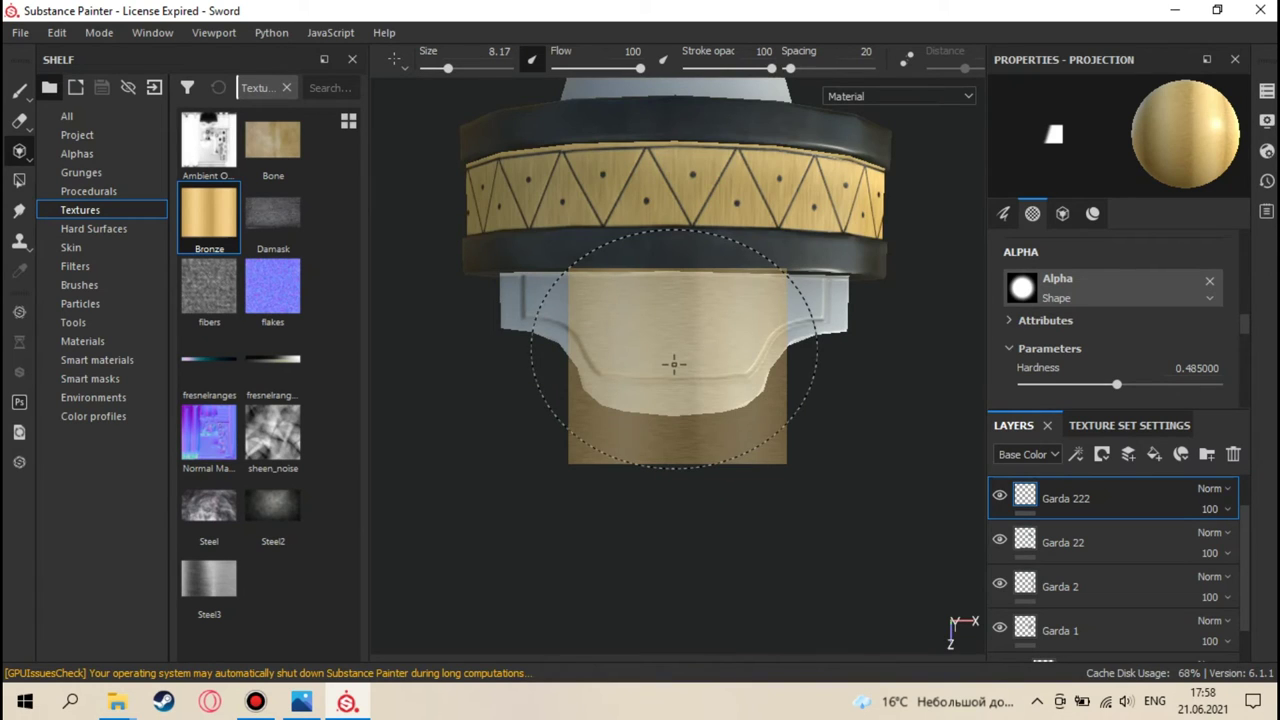
- Shrink the brush to 5.1 and paint bronze over the lower guard section
{"action": "left_click_drag", "start_coordinate": [654, 365], "coordinate": [737, 374], "text": "alt"}
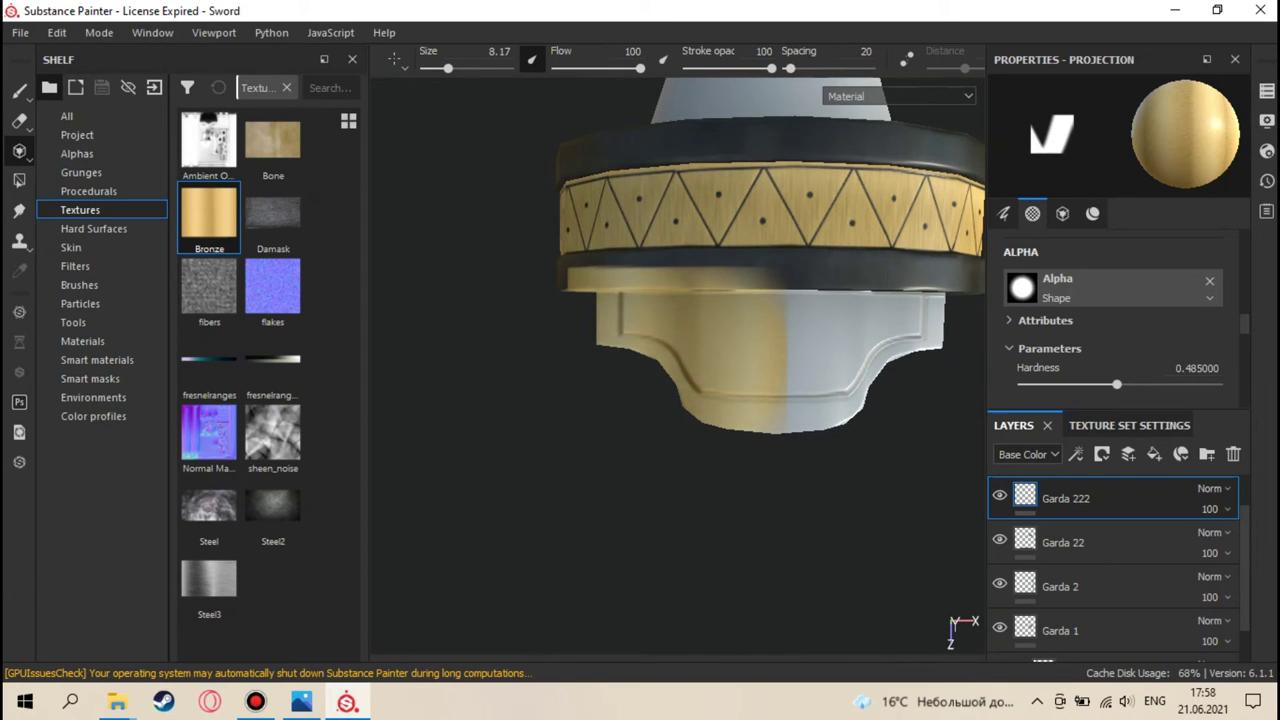
{"action": "mouse_move", "coordinate": [700, 357]}
{"action": "left_mouse_down", "text": "alt"}
{"action": "mouse_move", "coordinate": [760, 366]}
{"action": "mouse_move", "coordinate": [646, 366]}
{"action": "mouse_move", "coordinate": [686, 366]}
{"action": "mouse_move", "coordinate": [749, 322]}
{"action": "mouse_move", "coordinate": [771, 339]}
{"action": "mouse_move", "coordinate": [663, 371]}
{"action": "mouse_move", "coordinate": [666, 346]}
{"action": "left_mouse_up", "text": "alt"}
{"action": "right_click_drag", "start_coordinate": [665, 347], "coordinate": [670, 352], "text": "ctrl"}
{"action": "left_click_drag", "start_coordinate": [675, 352], "coordinate": [718, 317], "text": "alt"}
{"action": "left_click_drag", "start_coordinate": [611, 366], "coordinate": [712, 378], "text": "alt"}
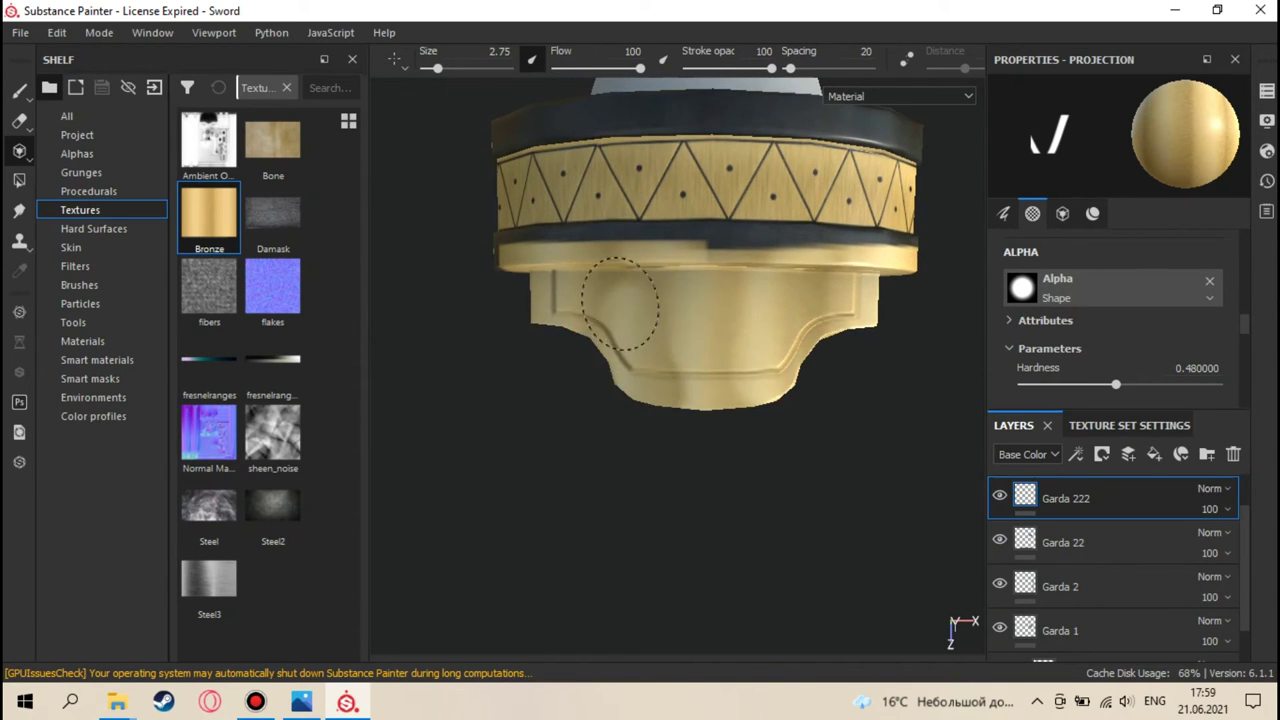
{"action": "middle_click_drag", "start_coordinate": [520, 300], "coordinate": [634, 338], "text": "alt"}
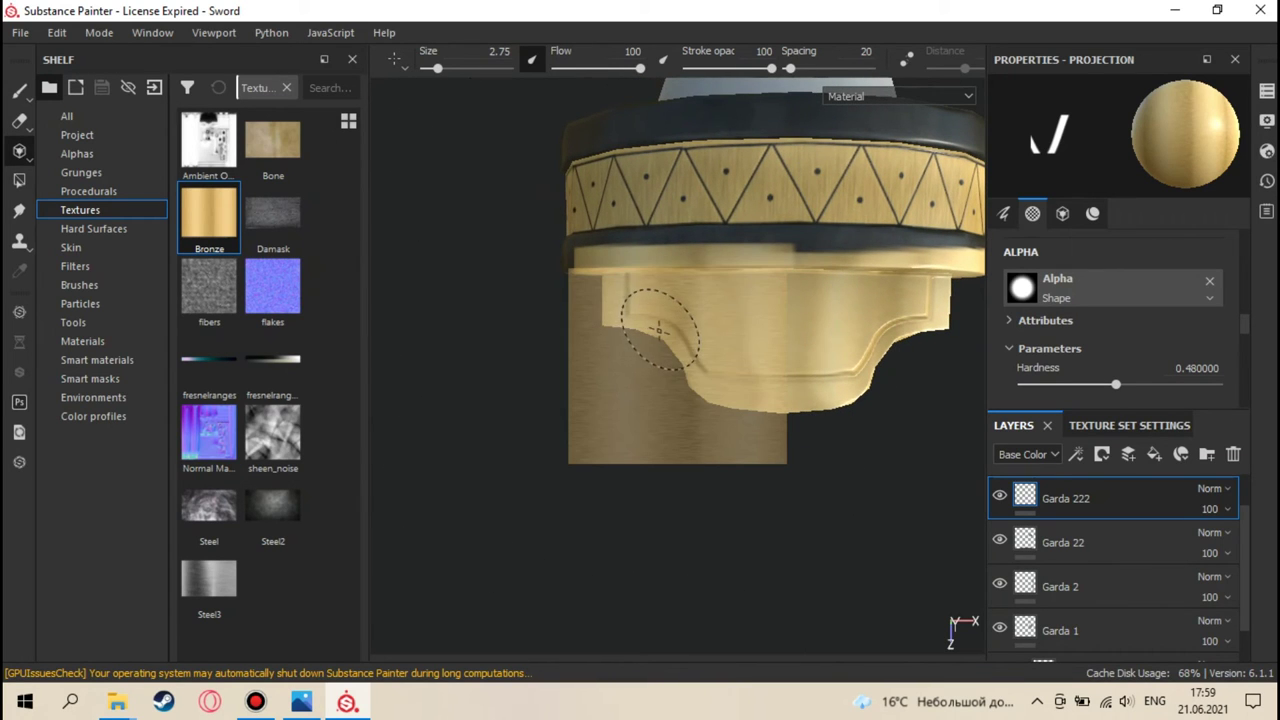
{"action": "left_click_drag", "start_coordinate": [665, 330], "coordinate": [609, 320], "text": "alt"}
- With the Paint brush active, orbit around the guard to see its side, bronze block and top
{"action": "left_click", "coordinate": [20, 92]}
{"action": "left_click_drag", "start_coordinate": [394, 266], "coordinate": [650, 330], "text": "alt"}
{"action": "scroll", "coordinate": [750, 358], "scroll_direction": "up", "scroll_amount": 3}
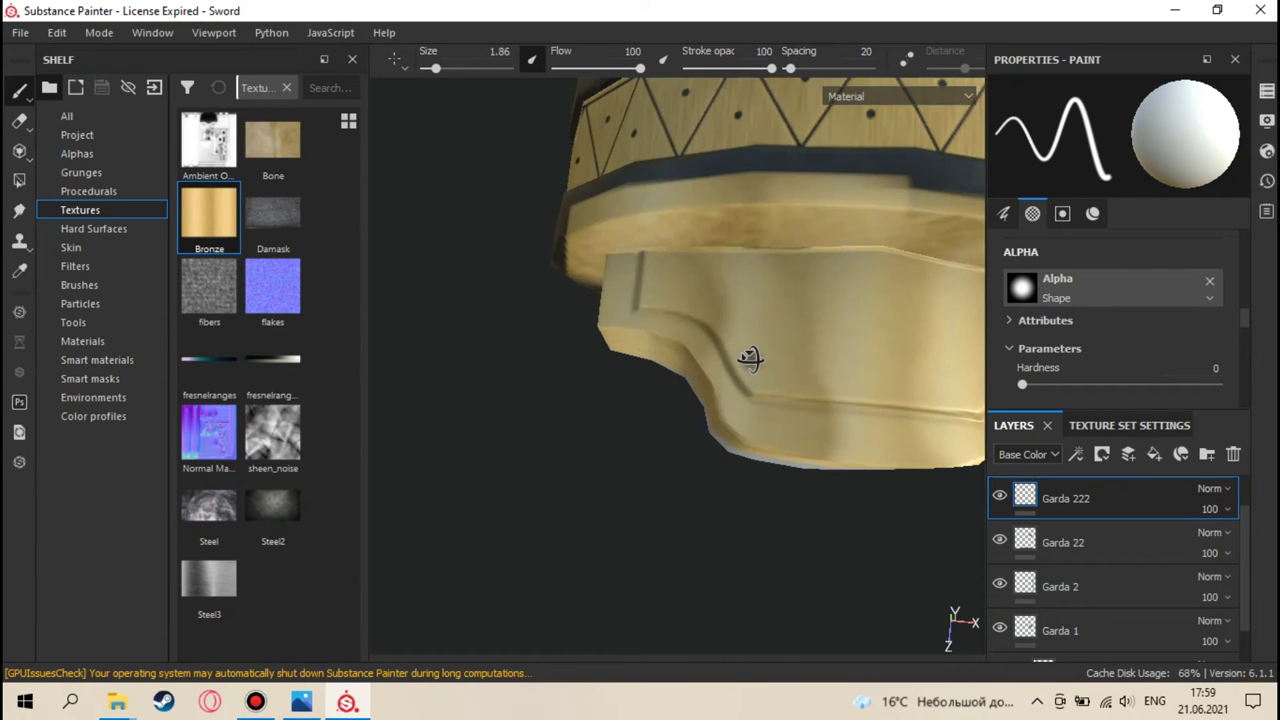
{"action": "mouse_move", "coordinate": [749, 363]}
{"action": "left_mouse_down", "text": "alt"}
{"action": "mouse_move", "coordinate": [563, 357]}
{"action": "mouse_move", "coordinate": [816, 226]}
{"action": "mouse_move", "coordinate": [666, 206]}
{"action": "mouse_move", "coordinate": [660, 286]}
{"action": "mouse_move", "coordinate": [634, 351]}
{"action": "mouse_move", "coordinate": [726, 380]}
{"action": "left_mouse_up", "text": "alt"}
{"action": "scroll", "coordinate": [734, 457], "scroll_direction": "up", "scroll_amount": 5}
{"action": "scroll", "coordinate": [705, 460], "scroll_direction": "down", "scroll_amount": 6}
{"action": "left_click_drag", "start_coordinate": [703, 471], "coordinate": [720, 380], "text": "alt"}
{"action": "scroll", "coordinate": [705, 403], "scroll_direction": "up", "scroll_amount": 4}
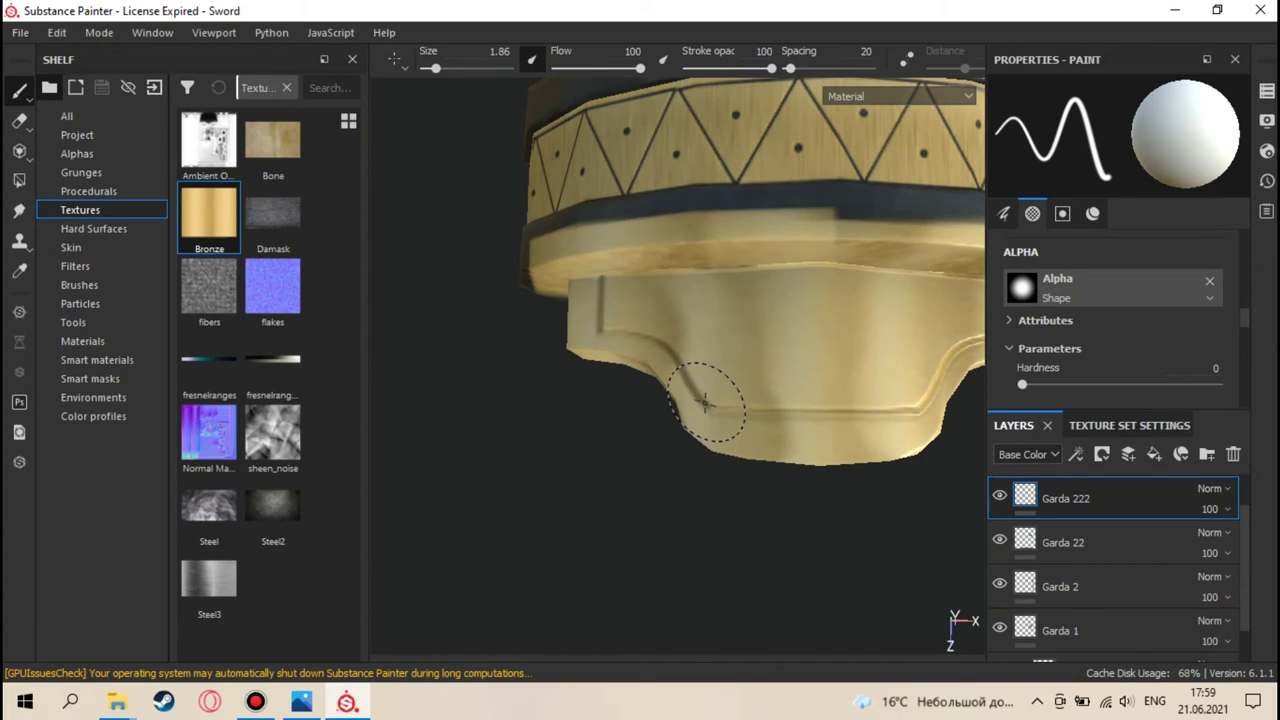
{"action": "left_click_drag", "start_coordinate": [623, 352], "coordinate": [631, 374], "text": "alt"}
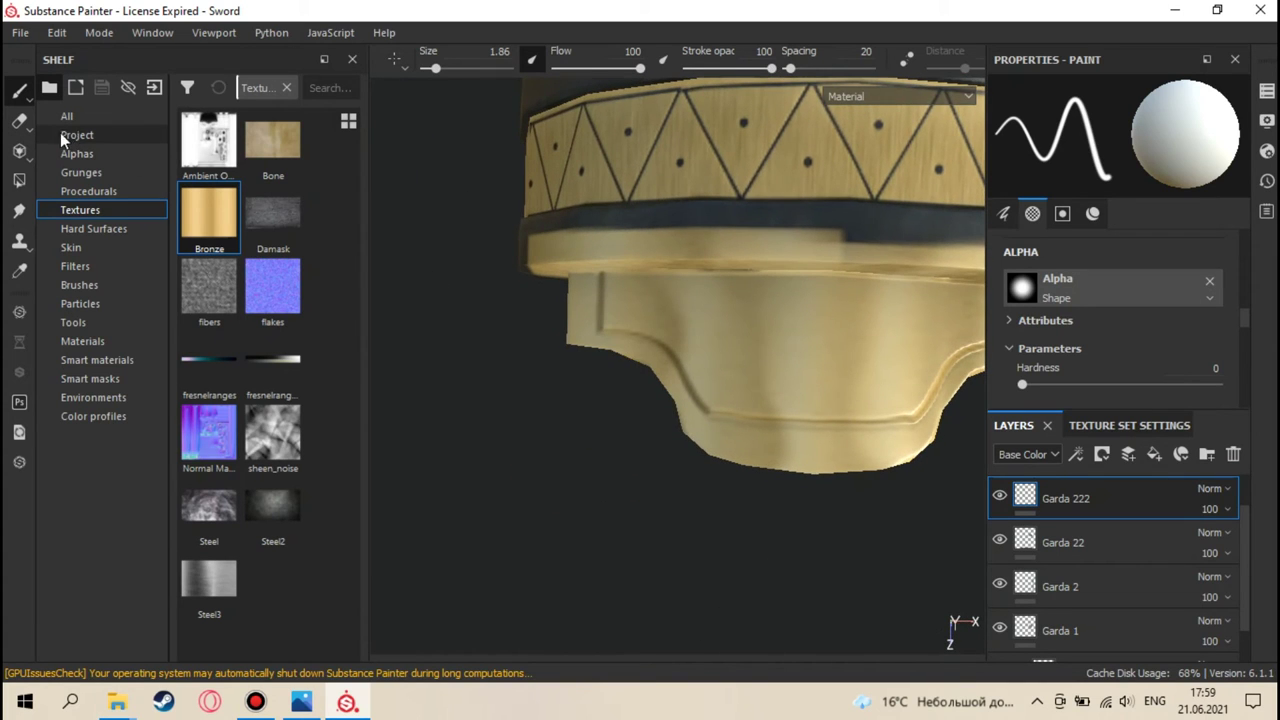
- Switch back to Projection and line the bronze projection up on the lower guard
{"action": "left_click", "coordinate": [20, 149]}
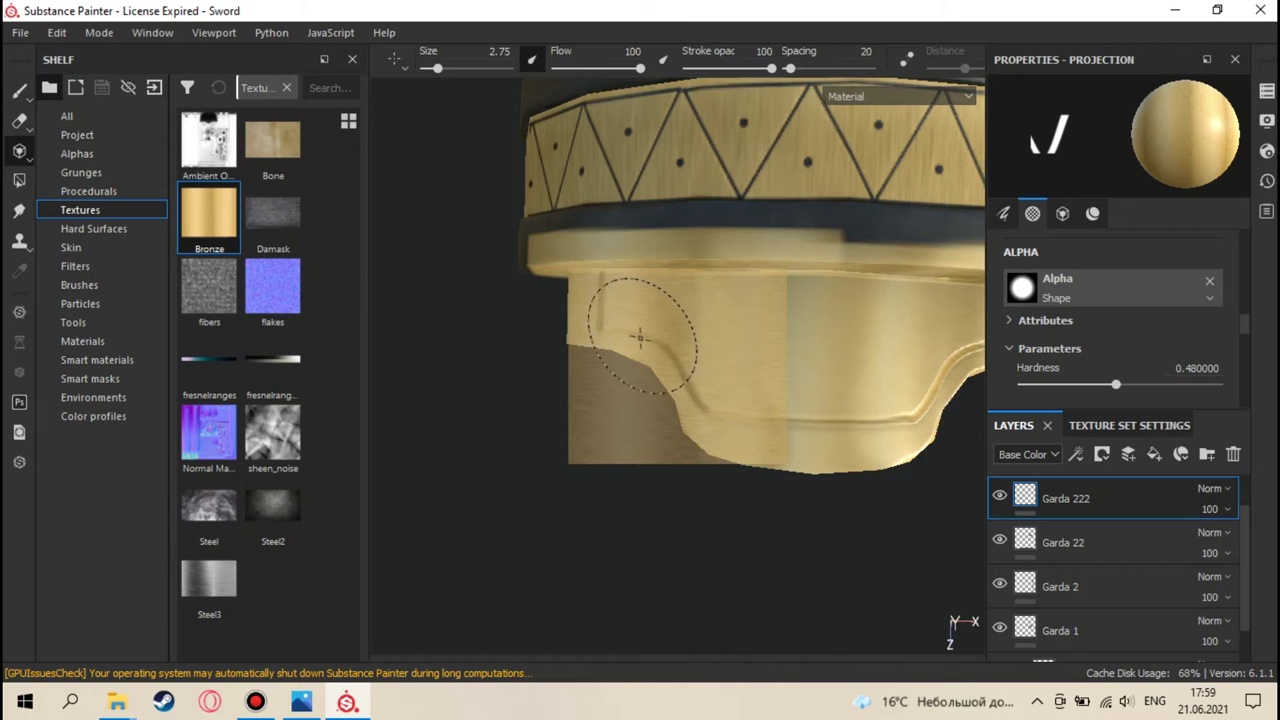
{"action": "mouse_move", "coordinate": [657, 314]}
{"action": "left_mouse_down", "text": "alt"}
{"action": "mouse_move", "coordinate": [634, 314]}
{"action": "mouse_move", "coordinate": [654, 354]}
{"action": "mouse_move", "coordinate": [640, 372]}
{"action": "mouse_move", "coordinate": [634, 318]}
{"action": "mouse_move", "coordinate": [630, 330]}
{"action": "left_mouse_up", "text": "alt"}
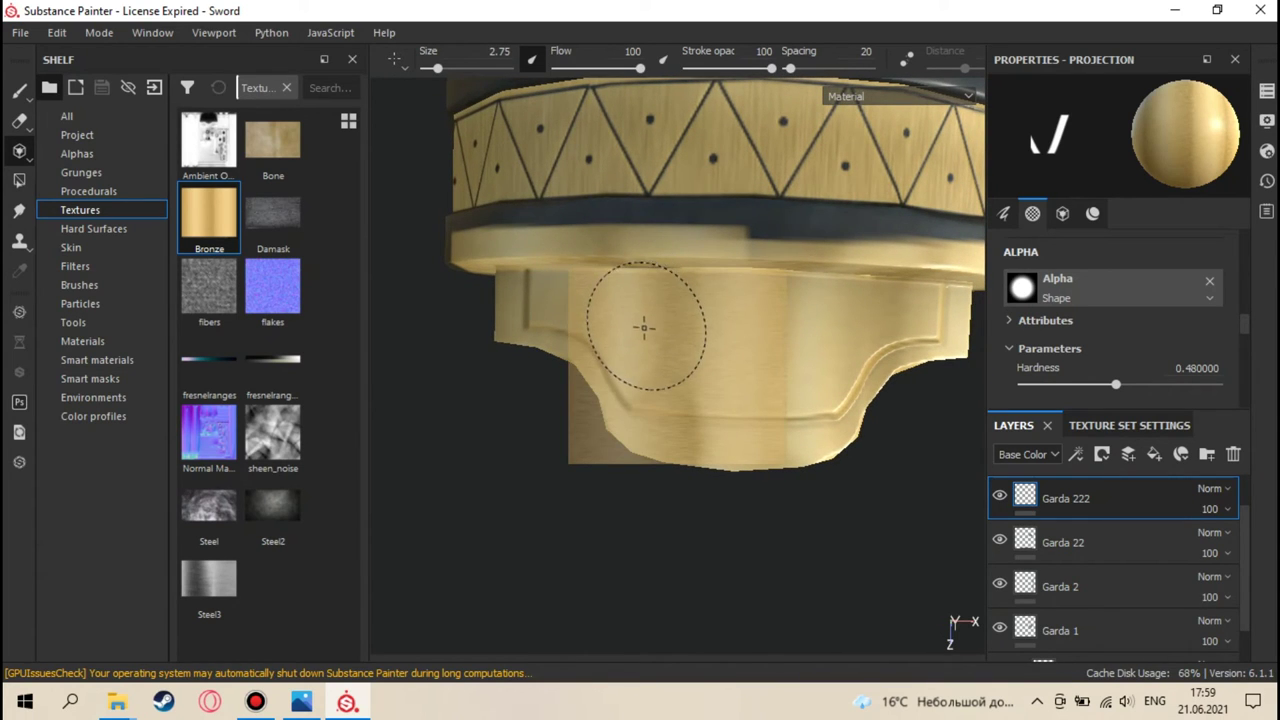
{"action": "mouse_move", "coordinate": [647, 337]}
{"action": "left_mouse_down", "text": "alt"}
{"action": "mouse_move", "coordinate": [629, 331]}
{"action": "mouse_move", "coordinate": [620, 370]}
{"action": "left_mouse_up", "text": "alt"}
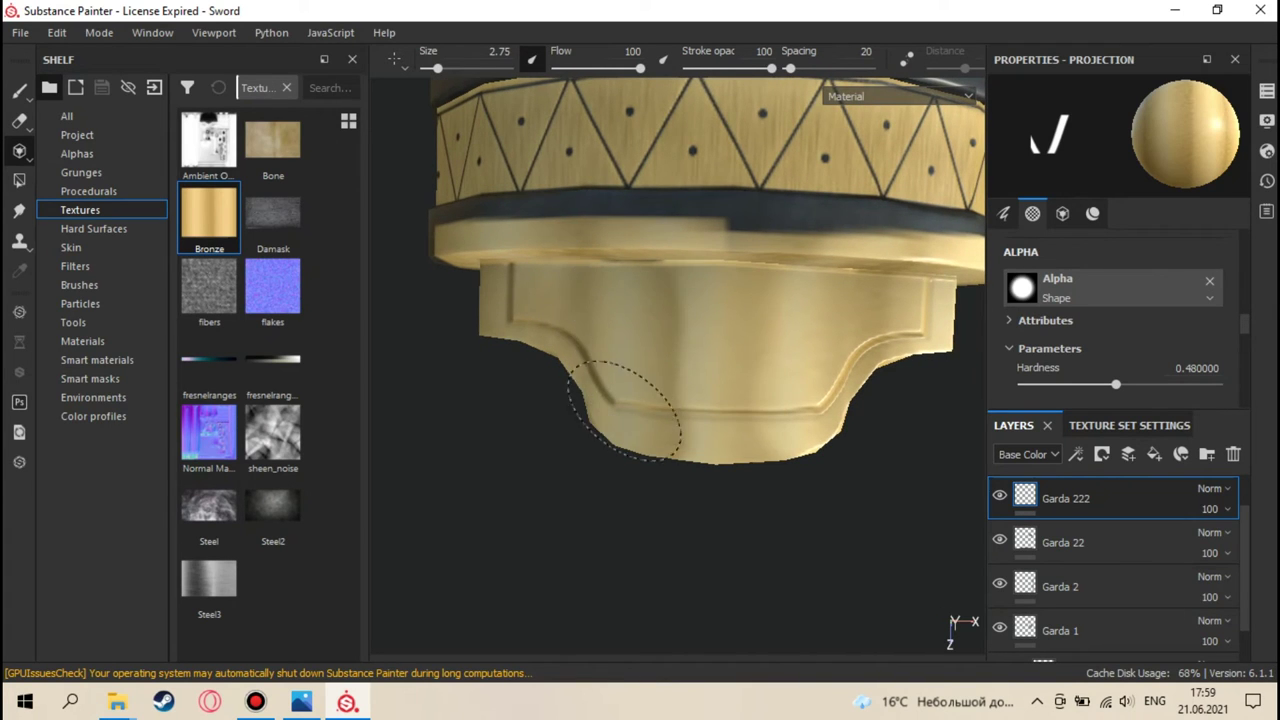
{"action": "left_click_drag", "start_coordinate": [617, 429], "coordinate": [611, 425], "text": "alt"}
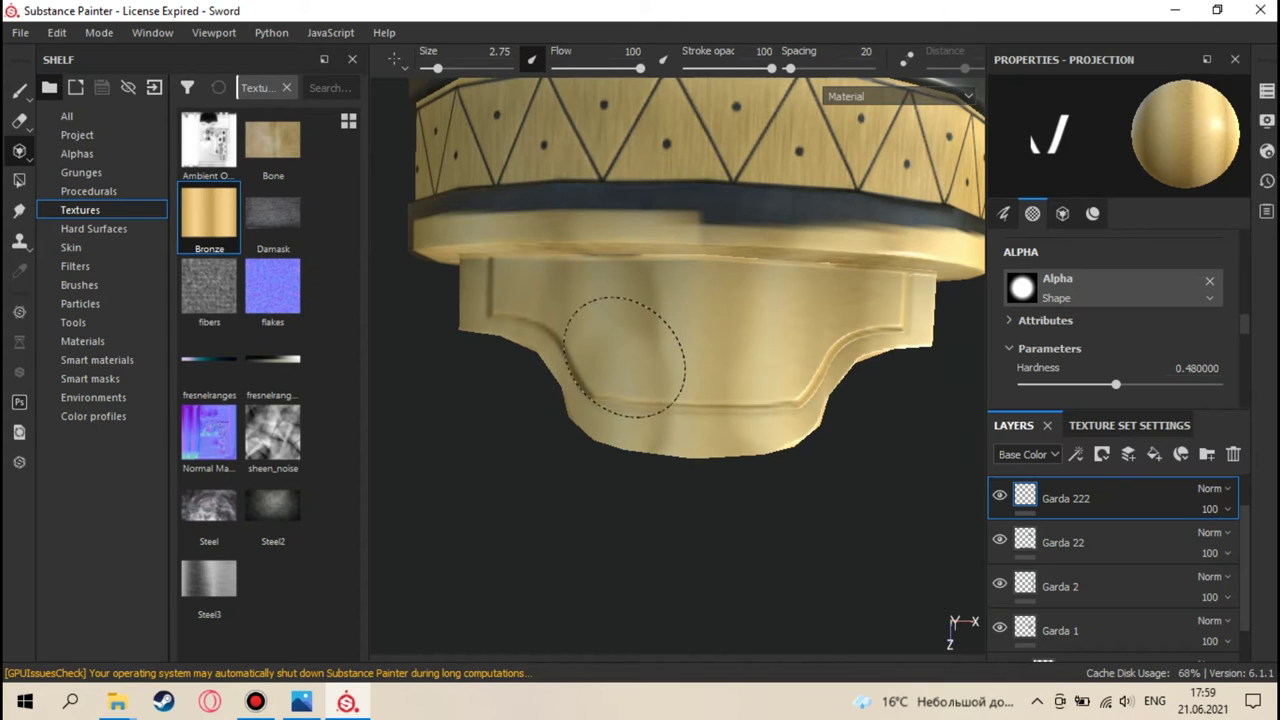
{"action": "left_click_drag", "start_coordinate": [637, 294], "coordinate": [613, 313], "text": "alt"}
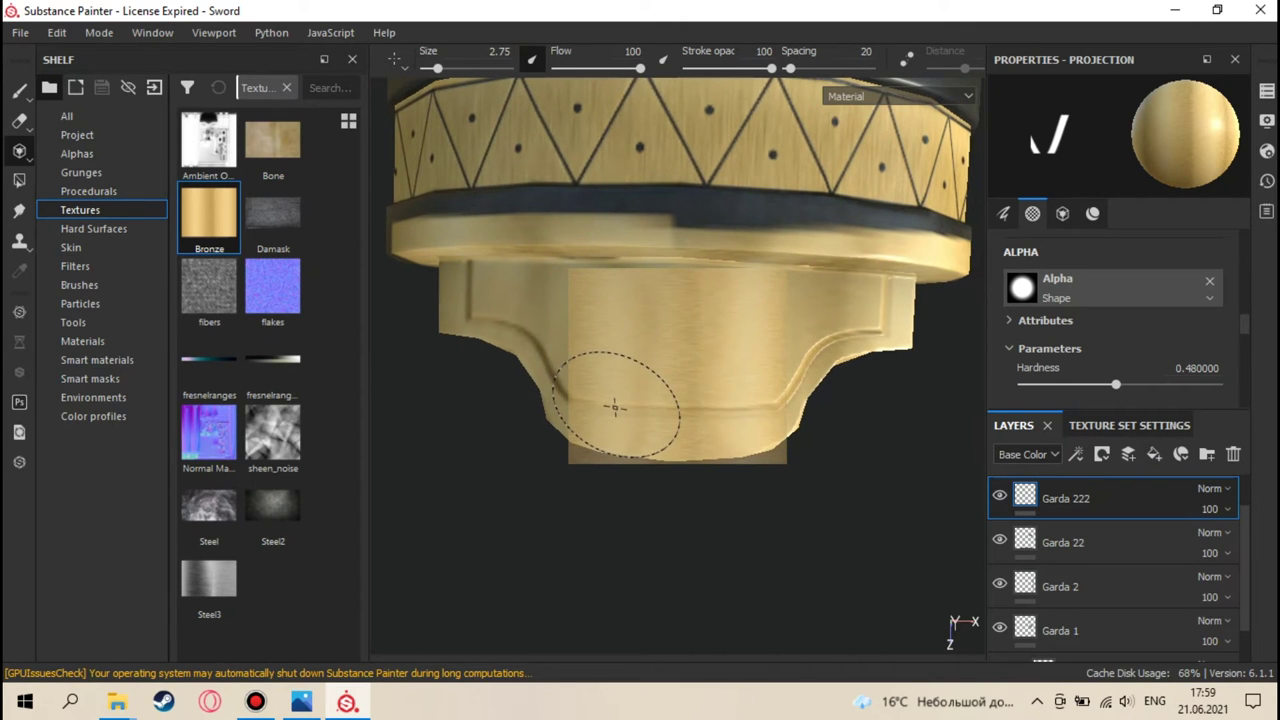
{"action": "mouse_move", "coordinate": [616, 405]}
{"action": "left_mouse_down", "text": "alt"}
{"action": "mouse_move", "coordinate": [583, 440]}
{"action": "mouse_move", "coordinate": [634, 466]}
{"action": "mouse_move", "coordinate": [614, 413]}
{"action": "left_mouse_up", "text": "alt"}
- Set the projection brush size to exactly 1.5
{"action": "right_click_drag", "start_coordinate": [627, 386], "coordinate": [621, 396], "text": "ctrl"}
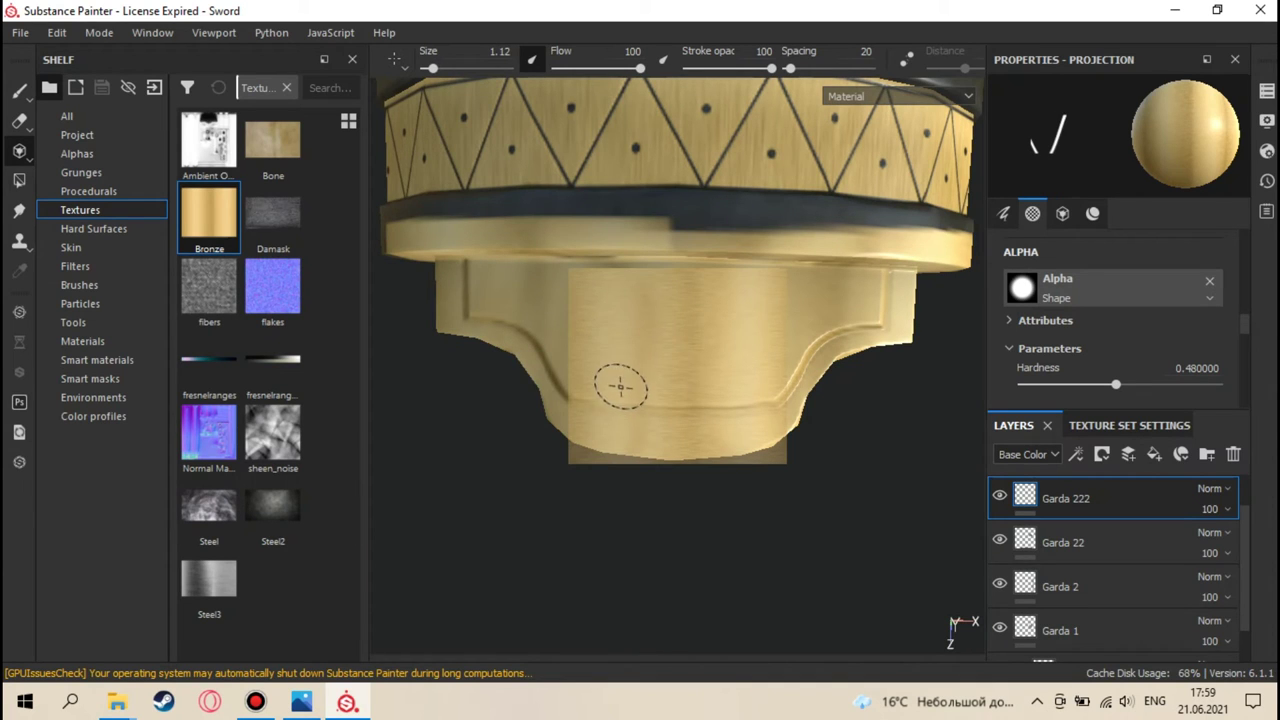
{"action": "mouse_move", "coordinate": [547, 228]}
{"action": "right_mouse_down", "text": "ctrl"}
{"action": "mouse_move", "coordinate": [486, 200]}
{"action": "mouse_move", "coordinate": [517, 88]}
{"action": "right_mouse_up", "text": "ctrl"}
{"action": "left_click", "coordinate": [502, 66]}
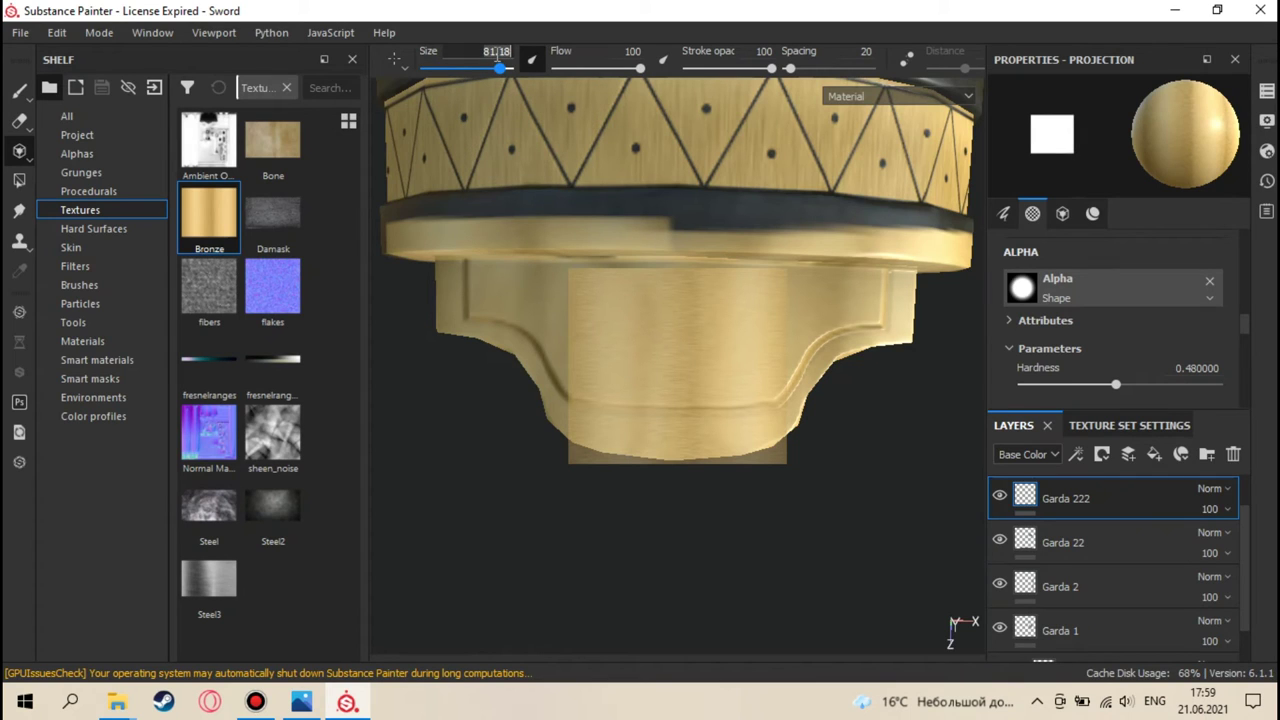
{"action": "left_click", "coordinate": [499, 52]}
{"action": "type", "text": "1.5"}
{"action": "key", "text": "Return"}
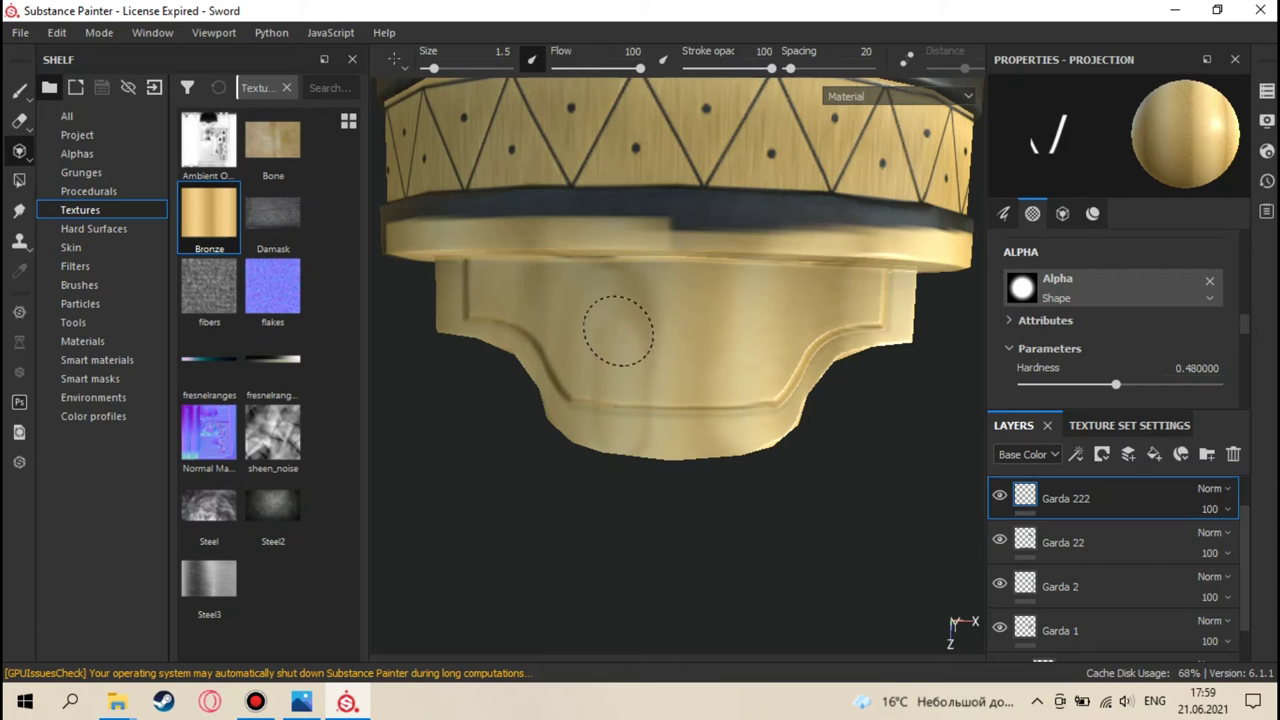
- Paint bronze along the guard's lower edge and pan out to frame the whole lower guard
{"action": "left_click_drag", "start_coordinate": [604, 368], "coordinate": [604, 437]}
{"action": "middle_click_drag", "start_coordinate": [603, 397], "coordinate": [644, 410]}
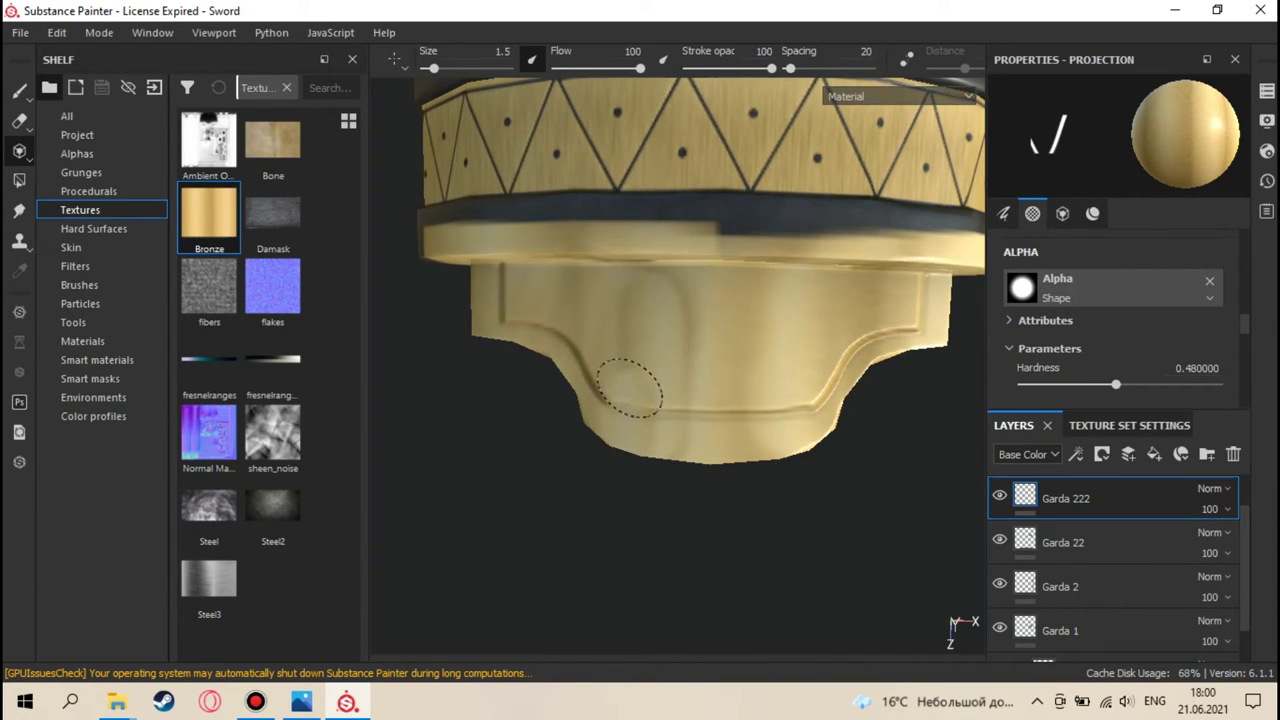
{"action": "middle_click_drag", "start_coordinate": [646, 300], "coordinate": [631, 309]}
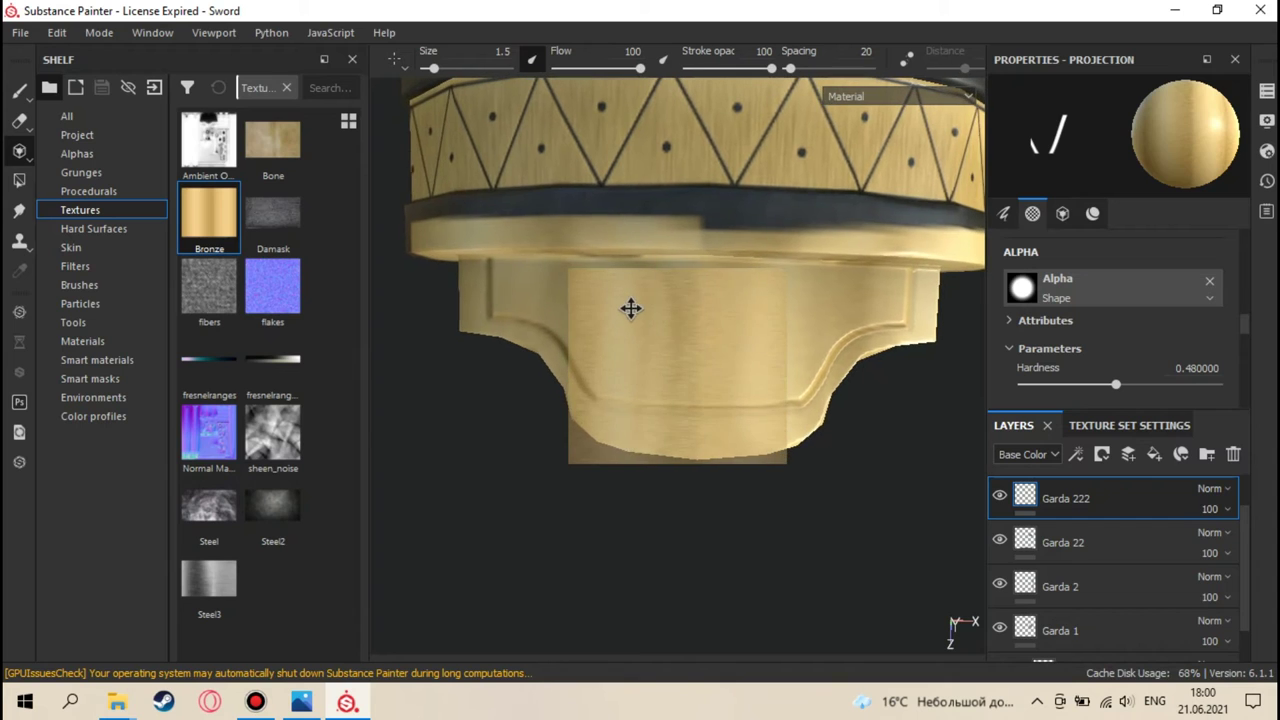
{"action": "middle_click_drag", "start_coordinate": [614, 417], "coordinate": [606, 429]}
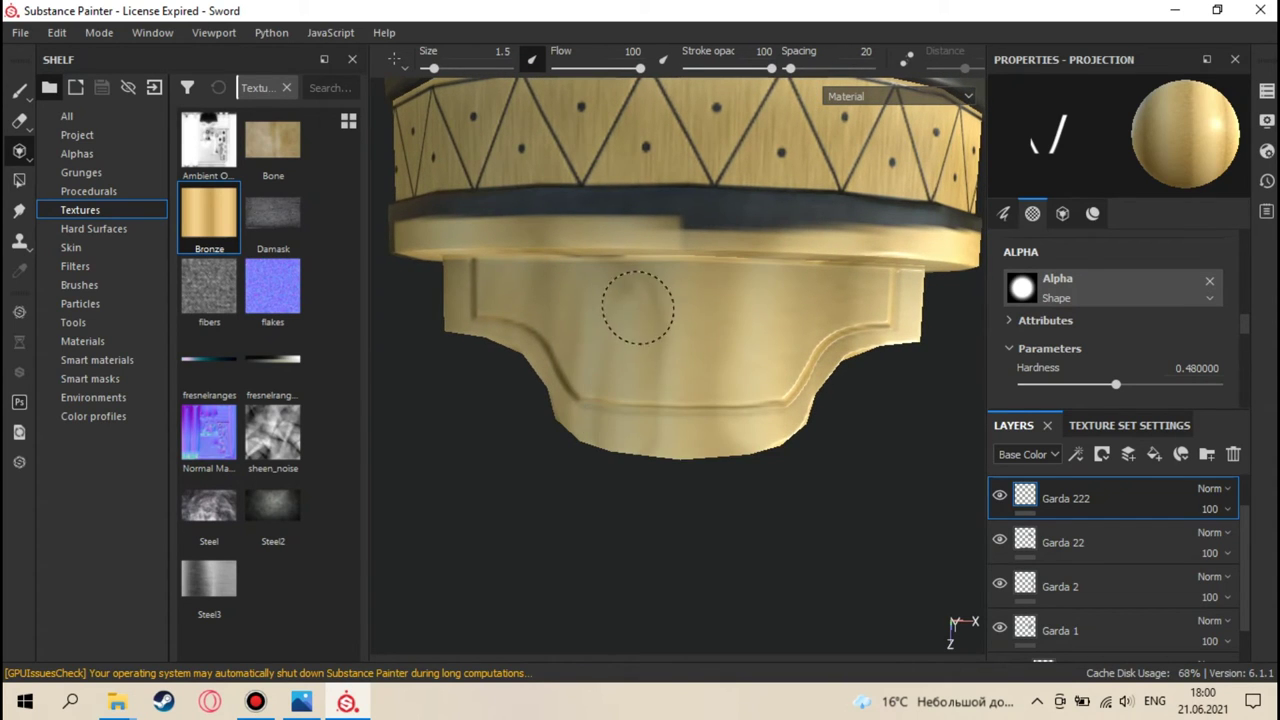
{"action": "mouse_move", "coordinate": [589, 430]}
{"action": "middle_mouse_down"}
{"action": "mouse_move", "coordinate": [645, 428]}
{"action": "mouse_move", "coordinate": [618, 420]}
{"action": "middle_mouse_up"}
{"action": "mouse_move", "coordinate": [634, 274]}
{"action": "middle_mouse_down"}
{"action": "mouse_move", "coordinate": [651, 343]}
{"action": "mouse_move", "coordinate": [614, 406]}
{"action": "middle_mouse_up"}
{"action": "mouse_move", "coordinate": [634, 286]}
{"action": "middle_mouse_down"}
{"action": "mouse_move", "coordinate": [620, 309]}
{"action": "mouse_move", "coordinate": [612, 427]}
{"action": "middle_mouse_up"}
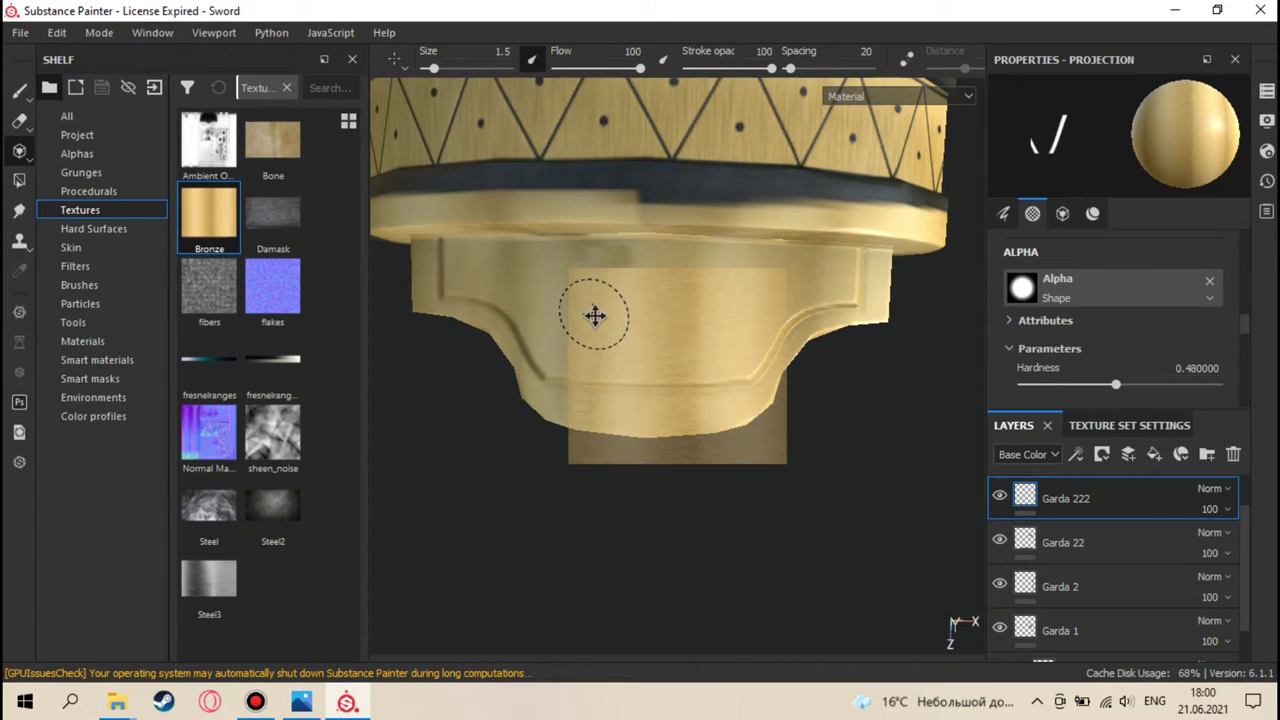
{"action": "scroll", "coordinate": [591, 309], "scroll_direction": "down", "scroll_amount": 4}
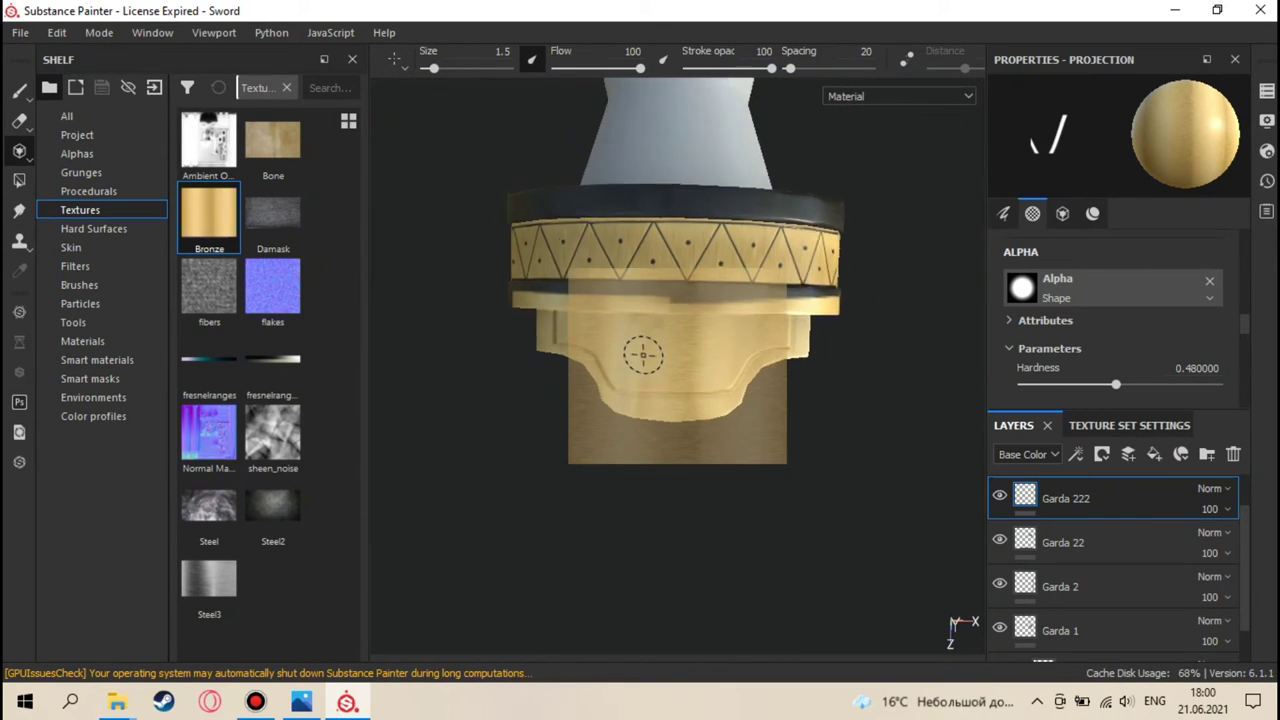
- Enlarge, straighten and raise the bronze projection so it spans the ring and lower guard
{"action": "key", "text": "s"}
{"action": "right_click_drag", "start_coordinate": [641, 352], "coordinate": [657, 420]}
{"action": "left_click_drag", "start_coordinate": [657, 420], "coordinate": [523, 323]}
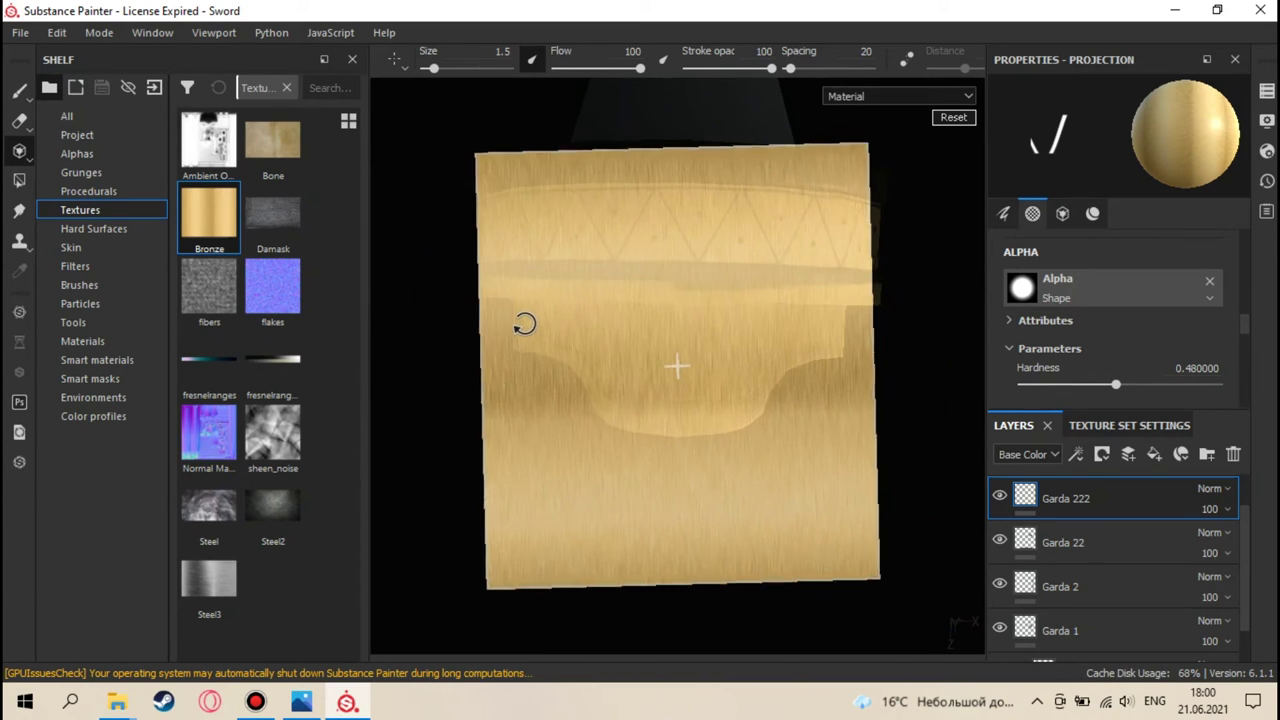
{"action": "middle_click_drag", "start_coordinate": [631, 354], "coordinate": [632, 274]}
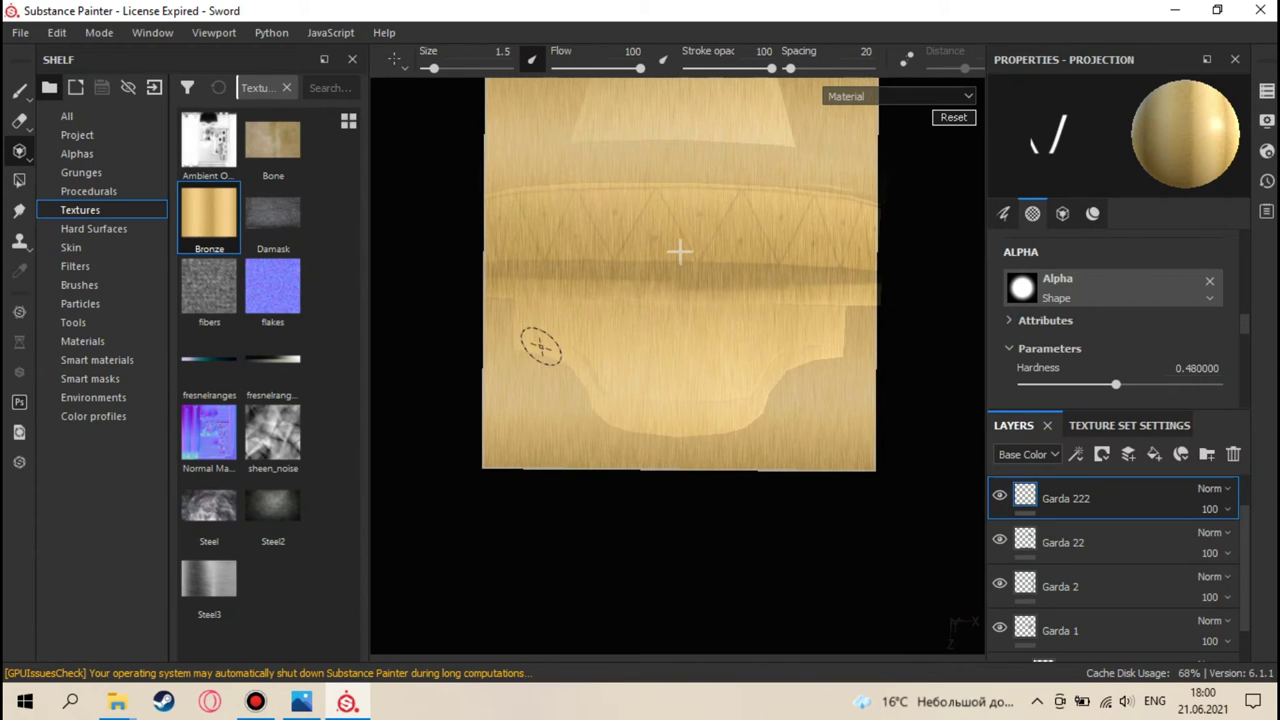
{"action": "key", "text": "s"}
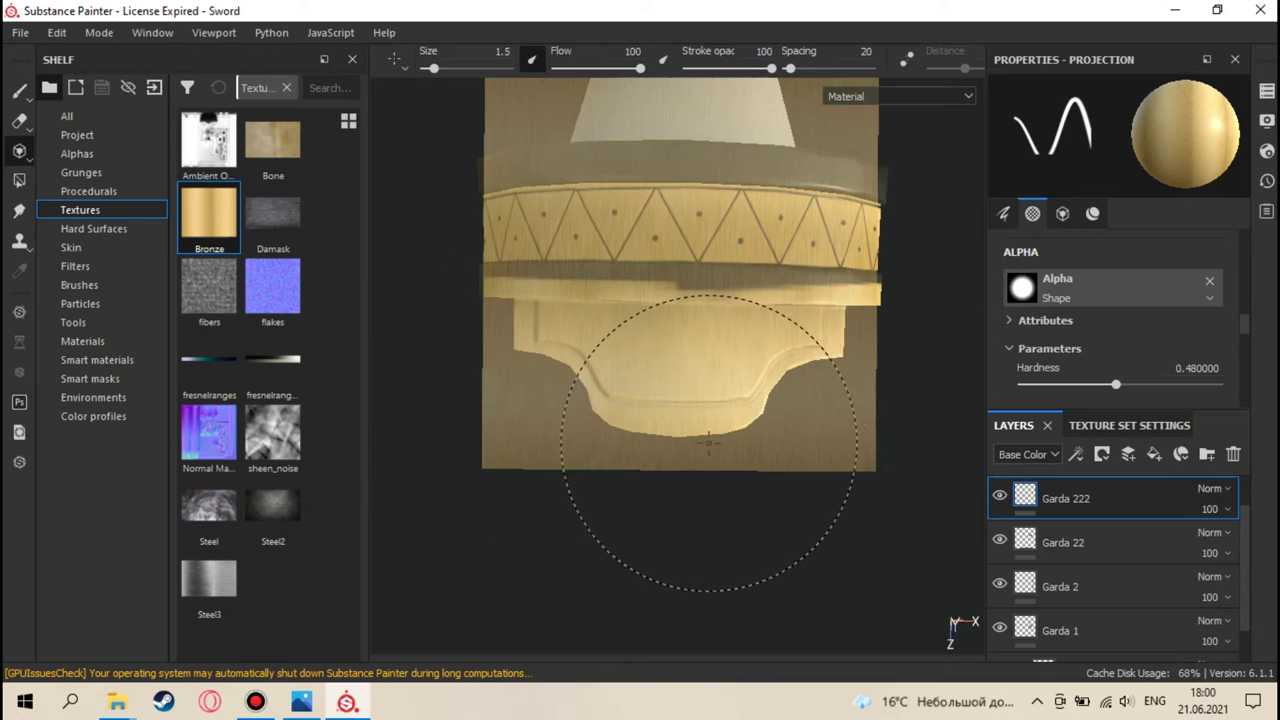
- Project bronze over the underside's white, pale blue and grey patches and the right edge
{"action": "left_click_drag", "start_coordinate": [680, 417], "coordinate": [734, 263], "text": "alt"}
{"action": "middle_click_drag", "start_coordinate": [734, 263], "coordinate": [733, 225]}
{"action": "middle_click_drag", "start_coordinate": [685, 315], "coordinate": [685, 315]}
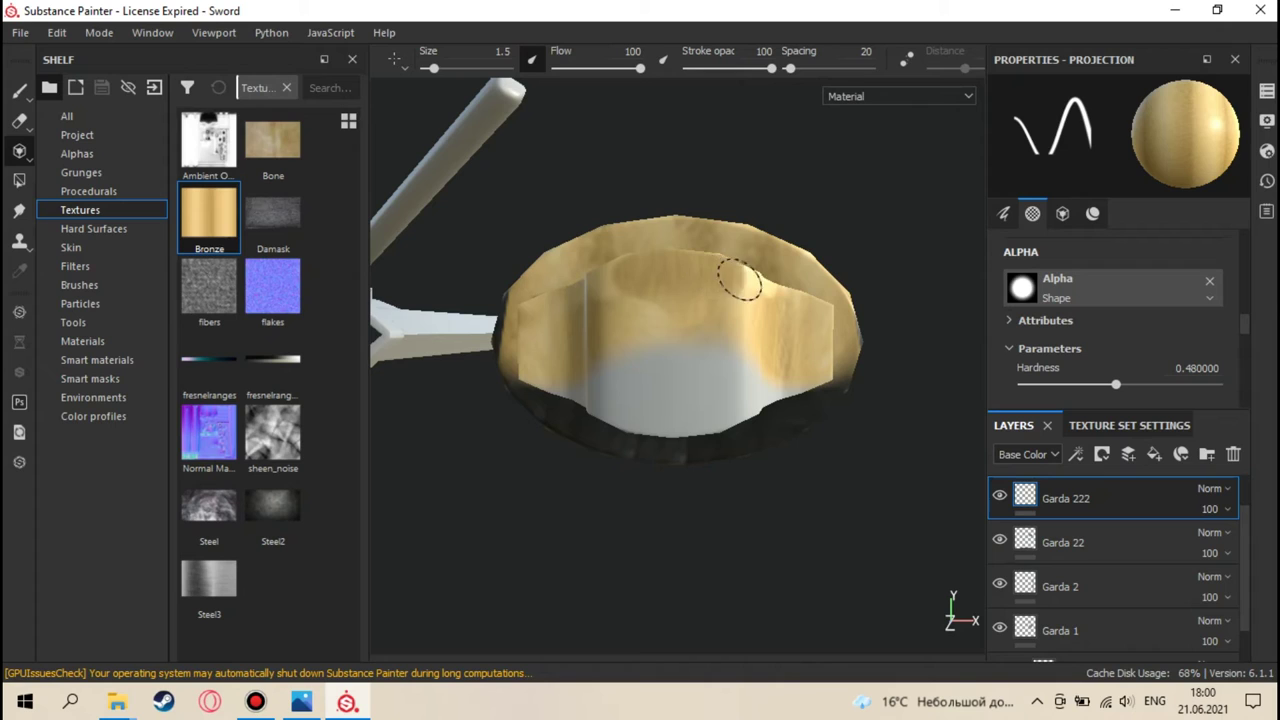
{"action": "mouse_move", "coordinate": [822, 370]}
{"action": "left_mouse_down"}
{"action": "mouse_move", "coordinate": [662, 417]}
{"action": "mouse_move", "coordinate": [711, 419]}
{"action": "mouse_move", "coordinate": [759, 401]}
{"action": "mouse_move", "coordinate": [601, 405]}
{"action": "left_mouse_up"}
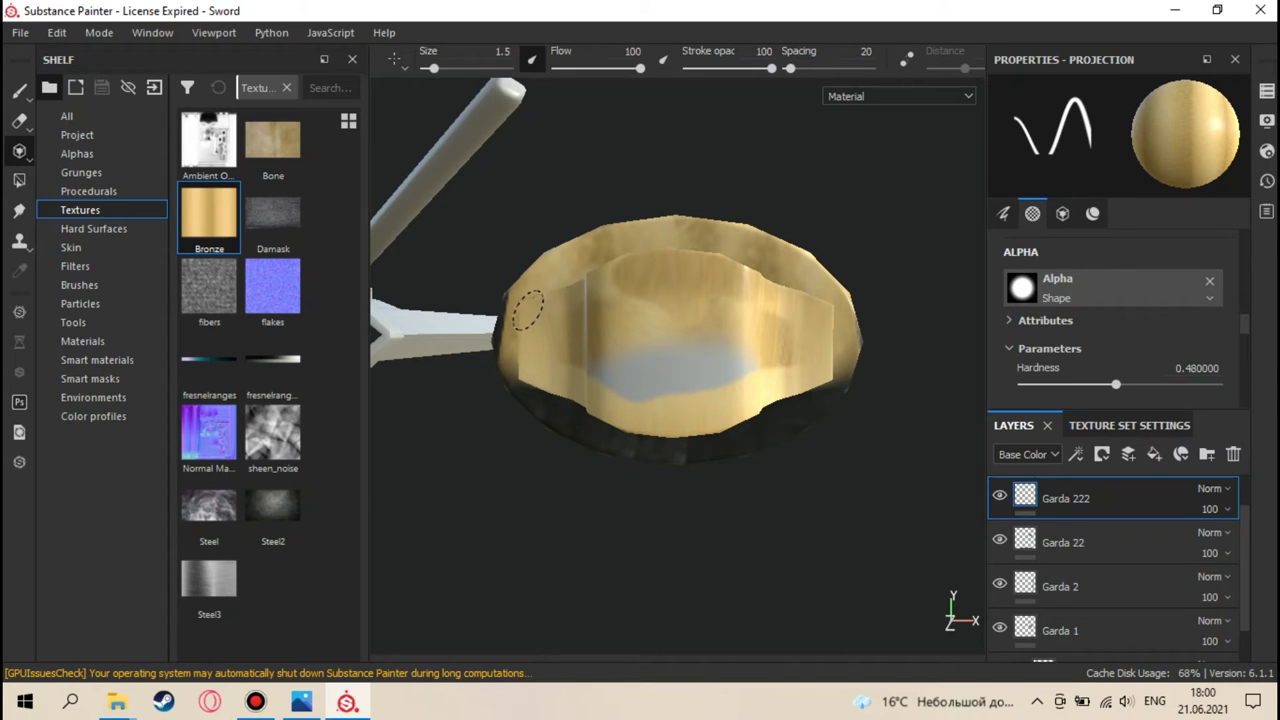
{"action": "mouse_move", "coordinate": [594, 344]}
{"action": "left_mouse_down"}
{"action": "mouse_move", "coordinate": [617, 322]}
{"action": "mouse_move", "coordinate": [616, 378]}
{"action": "mouse_move", "coordinate": [660, 319]}
{"action": "mouse_move", "coordinate": [665, 378]}
{"action": "mouse_move", "coordinate": [688, 380]}
{"action": "mouse_move", "coordinate": [622, 389]}
{"action": "mouse_move", "coordinate": [755, 370]}
{"action": "mouse_move", "coordinate": [782, 359]}
{"action": "mouse_move", "coordinate": [788, 325]}
{"action": "left_mouse_up"}
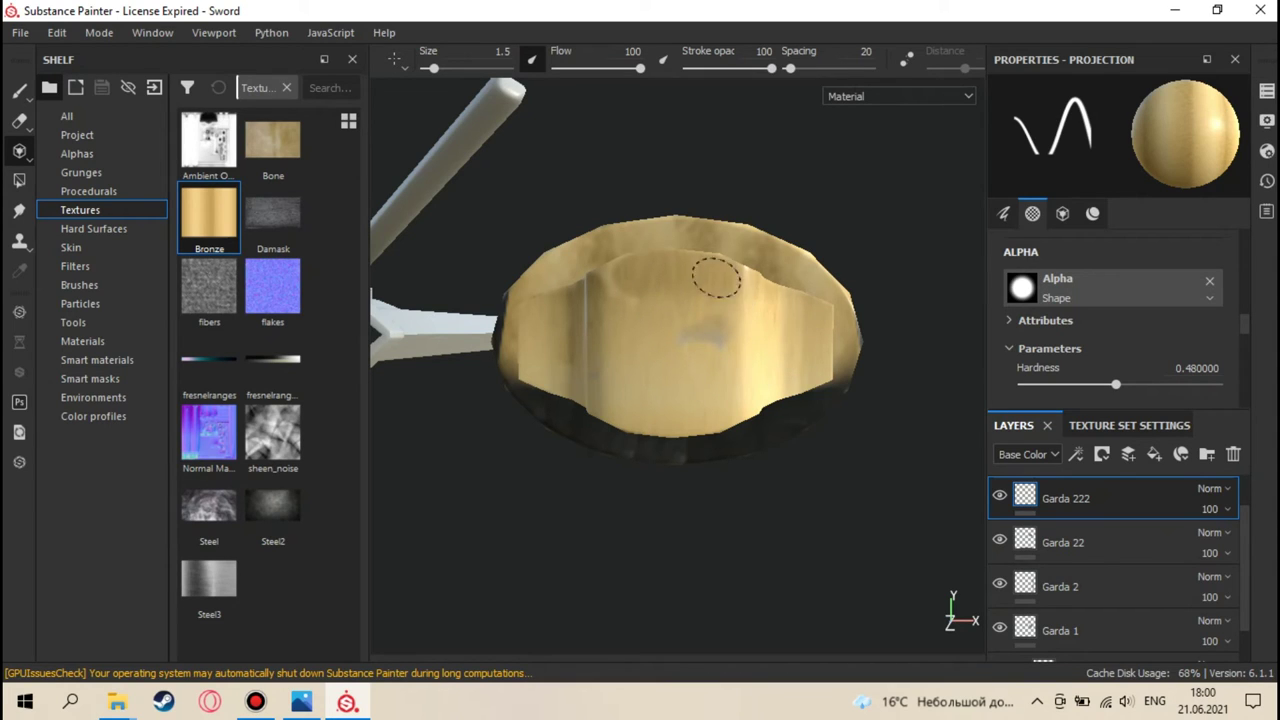
{"action": "left_click_drag", "start_coordinate": [666, 290], "coordinate": [748, 341]}
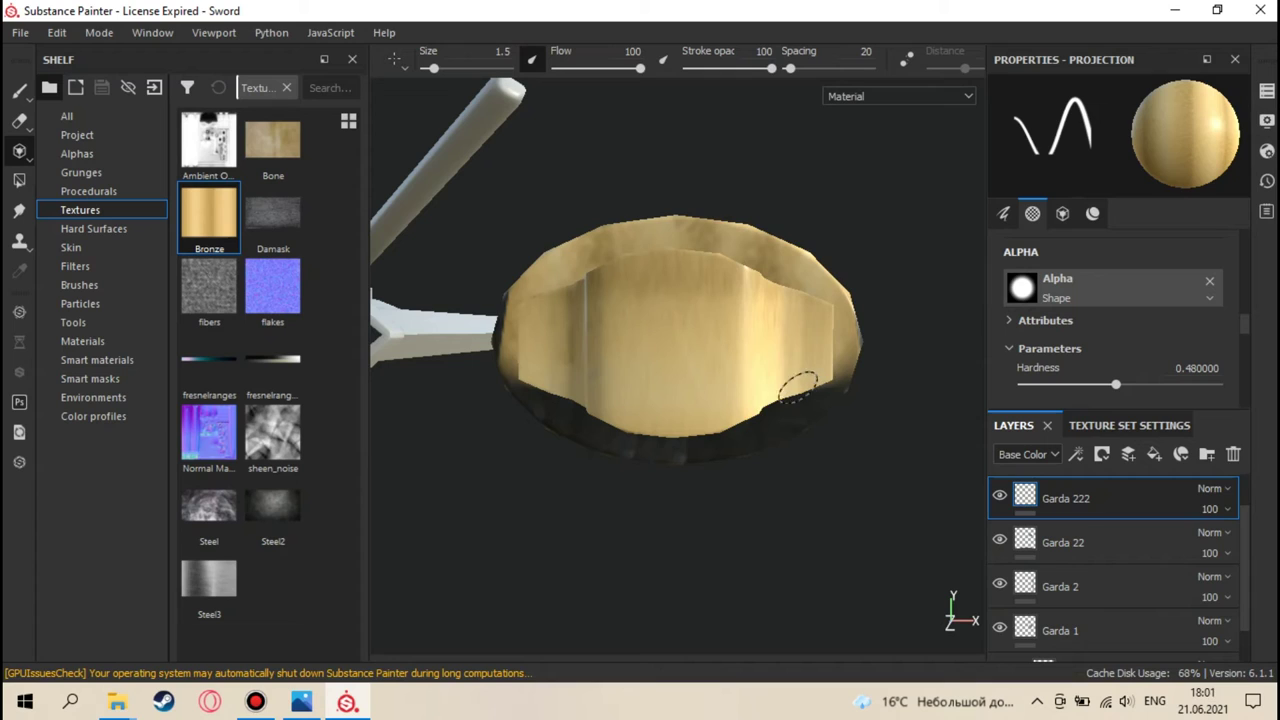
{"action": "left_click_drag", "start_coordinate": [798, 388], "coordinate": [718, 314]}
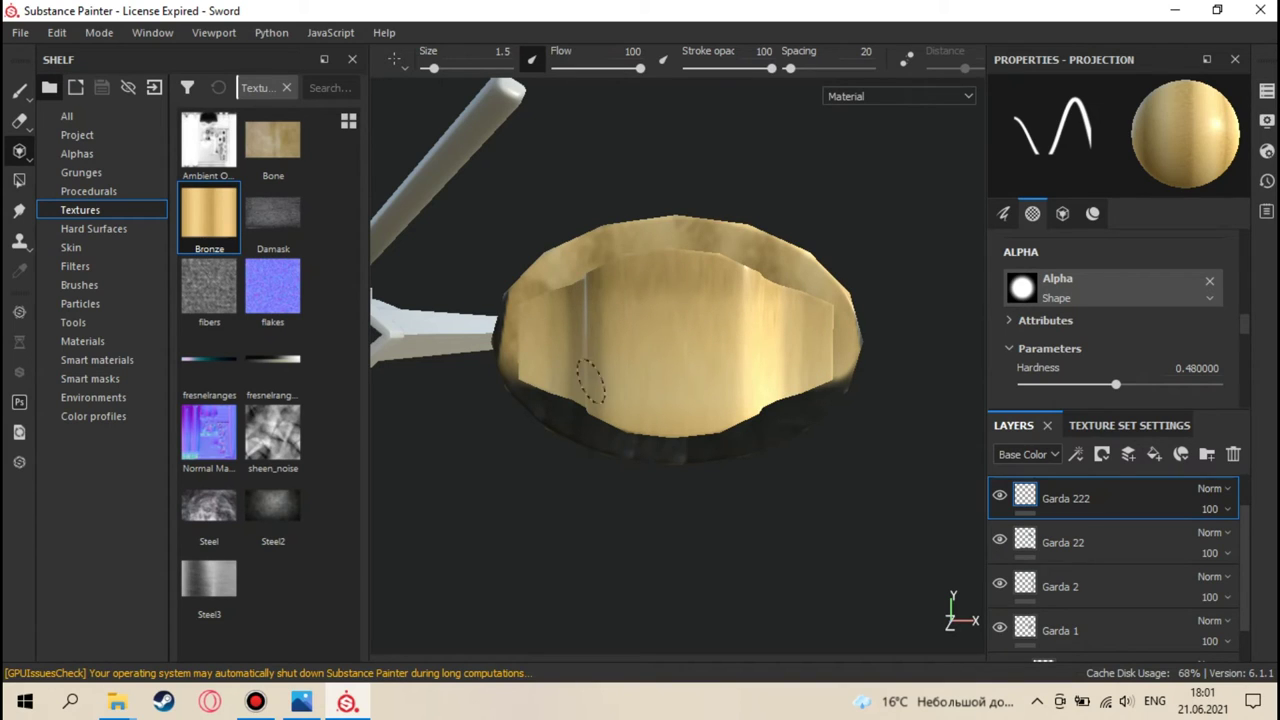
- Return to the Paint brush at size 1.86 and reposition the guard view
{"action": "left_click_drag", "start_coordinate": [625, 388], "coordinate": [690, 378], "text": "alt"}
{"action": "left_click", "coordinate": [16, 94]}
{"action": "mouse_move", "coordinate": [529, 314]}
{"action": "left_mouse_down", "text": "alt"}
{"action": "mouse_move", "coordinate": [614, 300]}
{"action": "mouse_move", "coordinate": [707, 353]}
{"action": "mouse_move", "coordinate": [714, 457]}
{"action": "mouse_move", "coordinate": [754, 373]}
{"action": "mouse_move", "coordinate": [700, 362]}
{"action": "mouse_move", "coordinate": [717, 358]}
{"action": "mouse_move", "coordinate": [657, 420]}
{"action": "mouse_move", "coordinate": [620, 419]}
{"action": "left_mouse_up", "text": "alt"}
{"action": "middle_click_drag", "start_coordinate": [657, 372], "coordinate": [543, 314], "text": "alt"}
{"action": "left_click_drag", "start_coordinate": [543, 314], "coordinate": [593, 330], "text": "alt"}
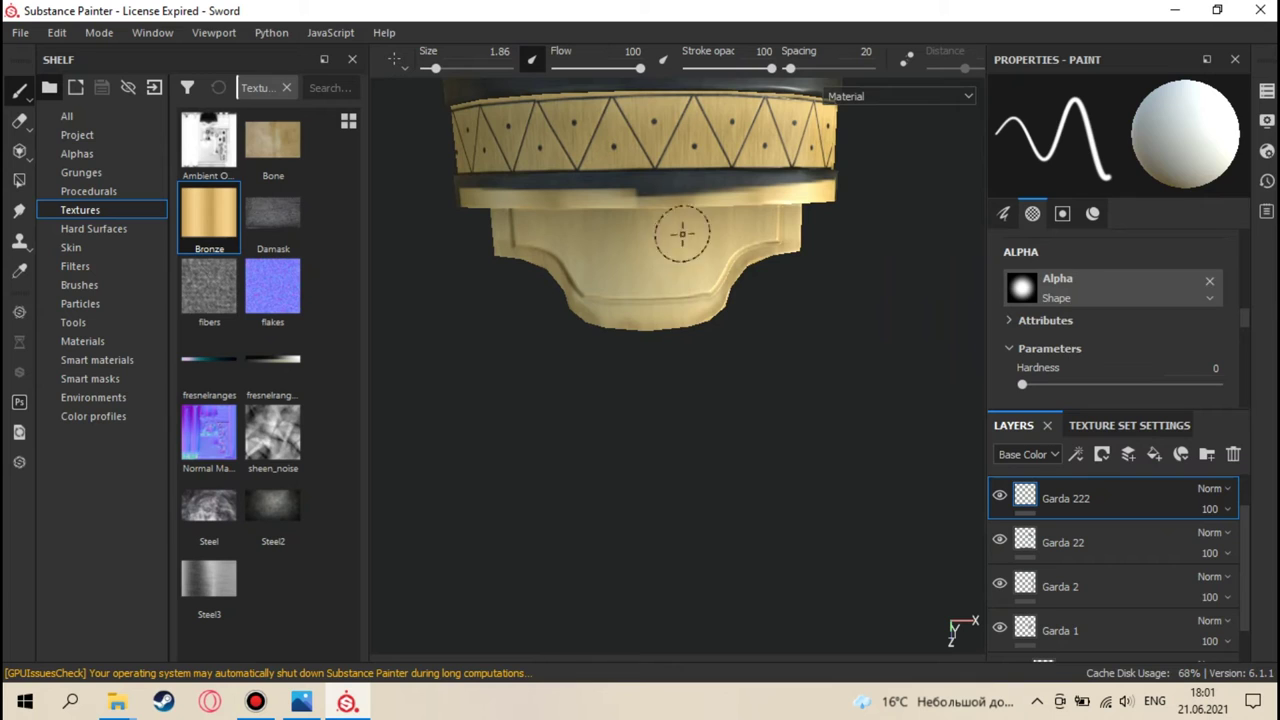
- Set the paint brush Alignment to Camera
{"action": "left_click_drag", "start_coordinate": [660, 232], "coordinate": [665, 191], "text": "alt"}
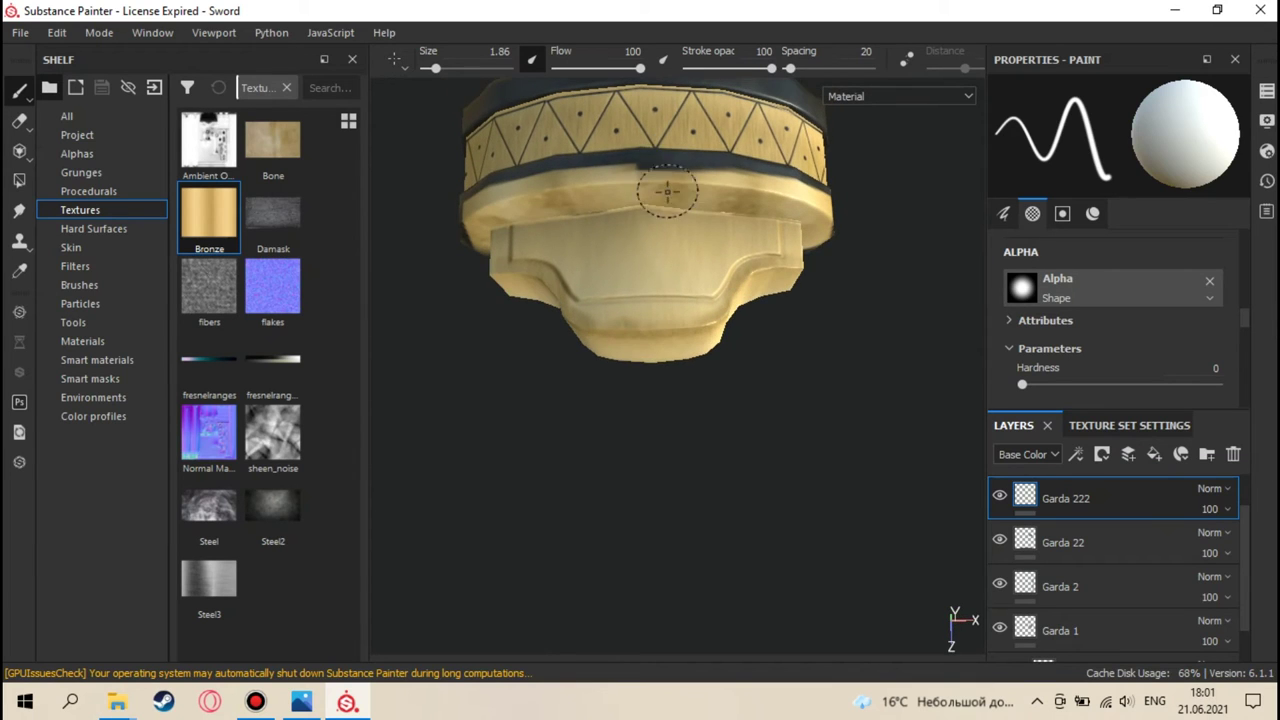
{"action": "scroll", "coordinate": [1117, 324], "scroll_direction": "down", "scroll_amount": 4}
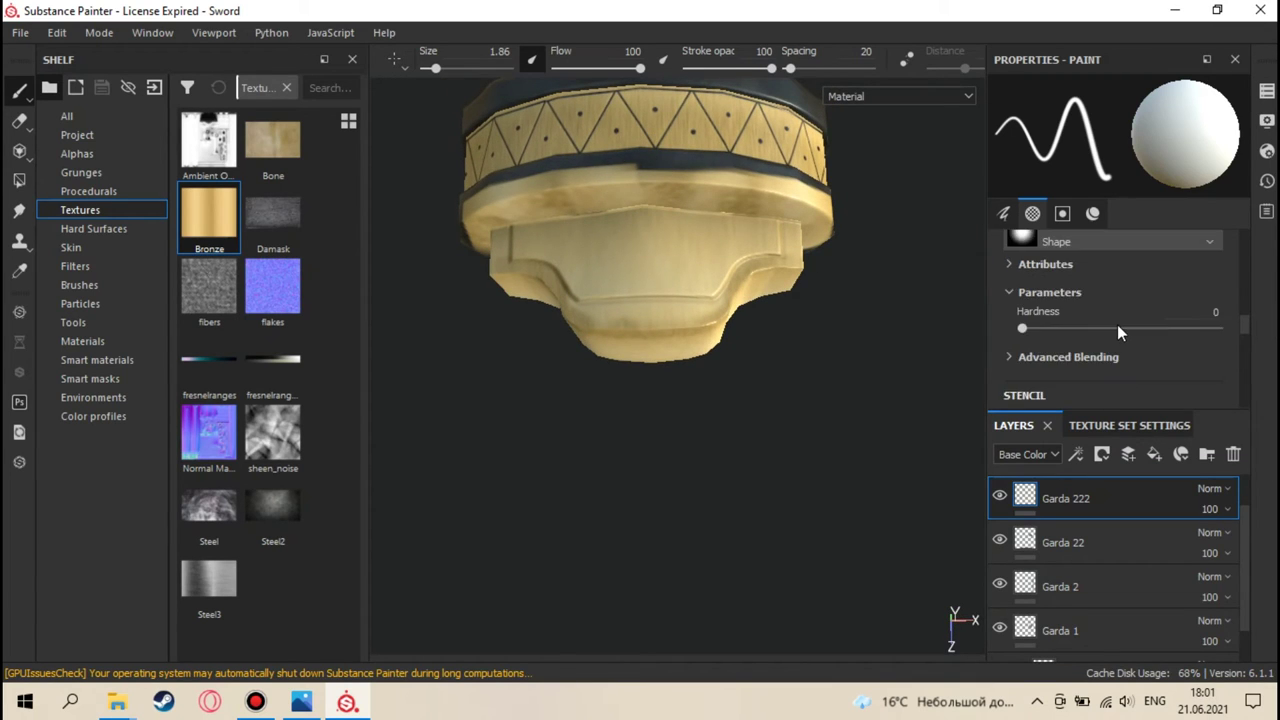
{"action": "scroll", "coordinate": [1115, 325], "scroll_direction": "down", "scroll_amount": 3}
{"action": "scroll", "coordinate": [1115, 325], "scroll_direction": "up", "scroll_amount": 5}
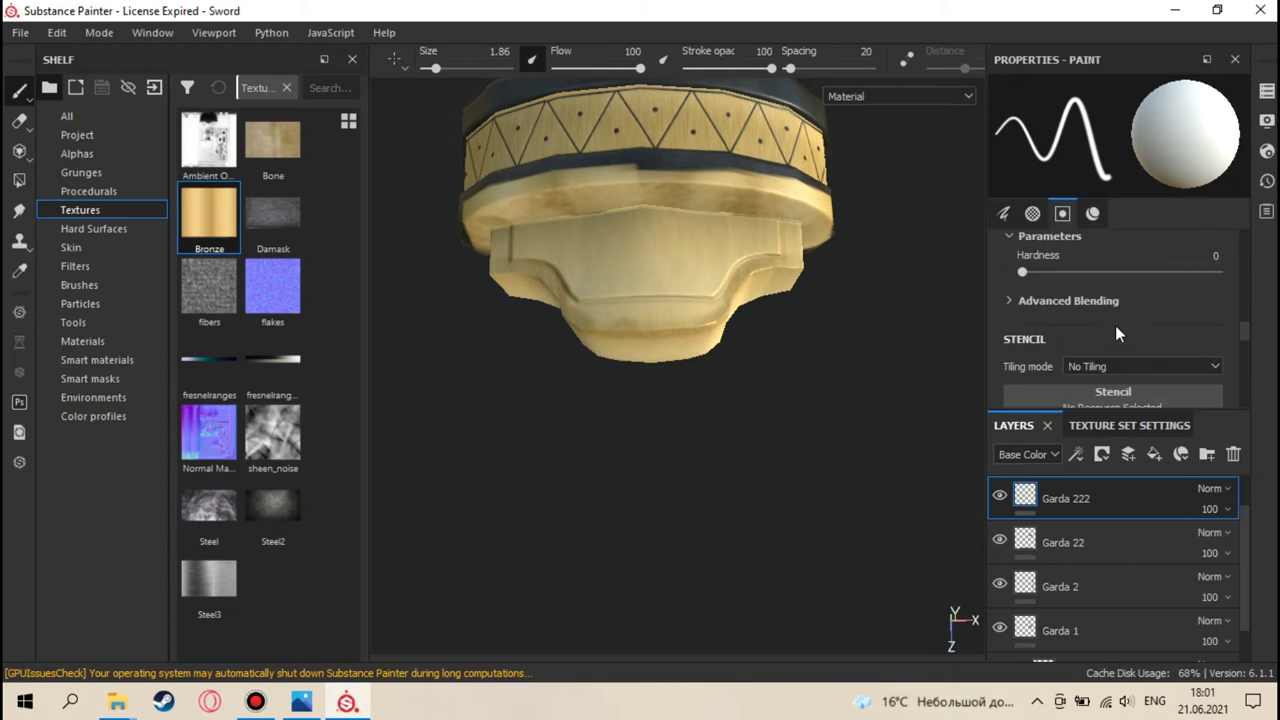
{"action": "scroll", "coordinate": [1097, 321], "scroll_direction": "up", "scroll_amount": 2}
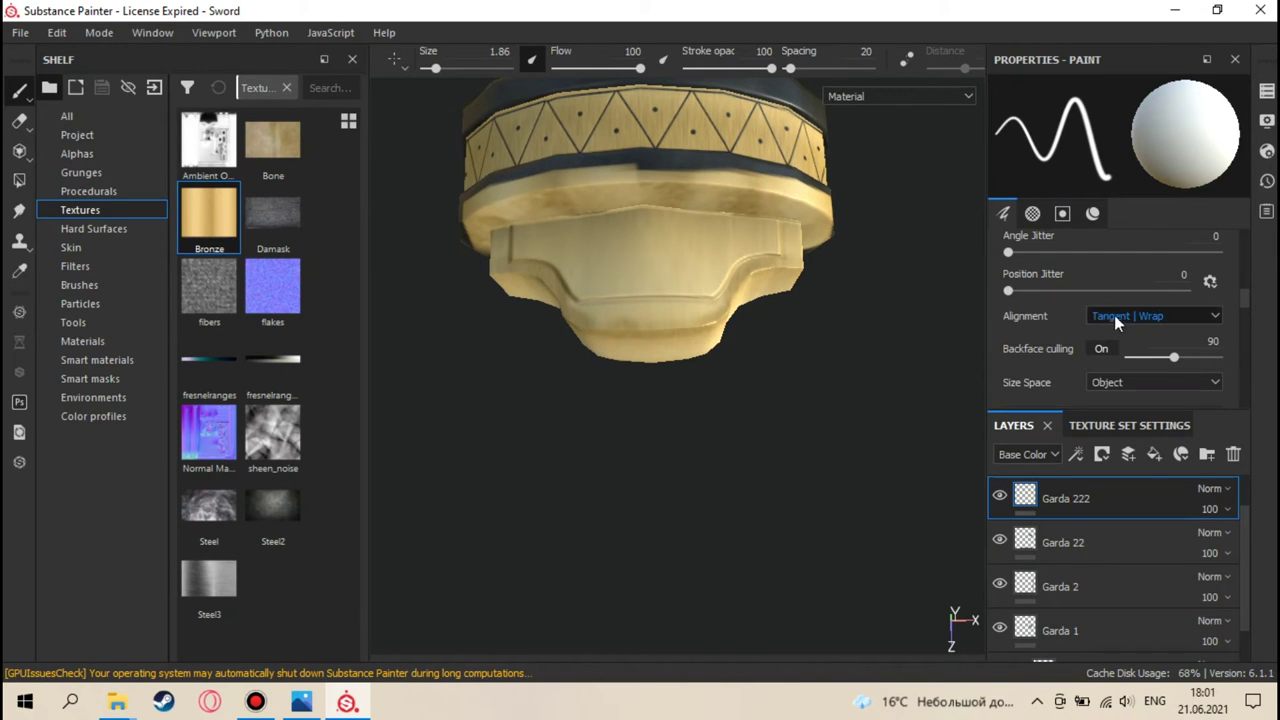
{"action": "left_click", "coordinate": [1165, 315]}
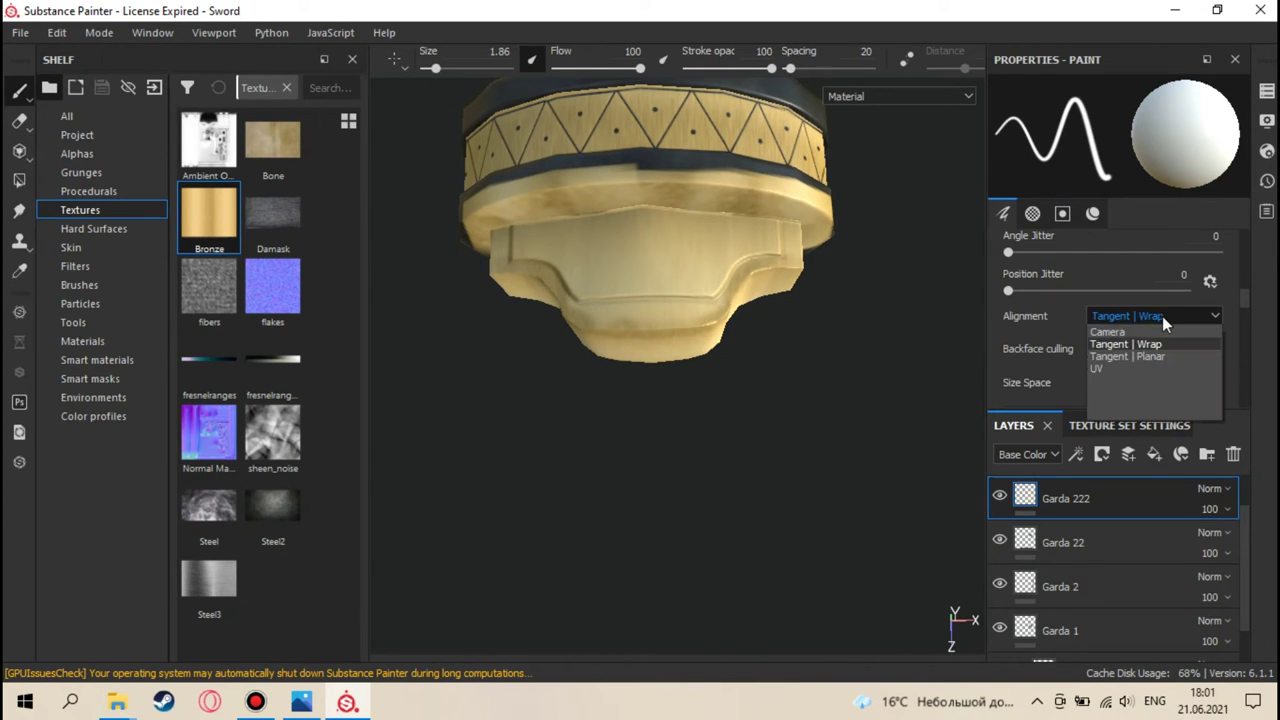
{"action": "left_click", "coordinate": [1112, 332]}
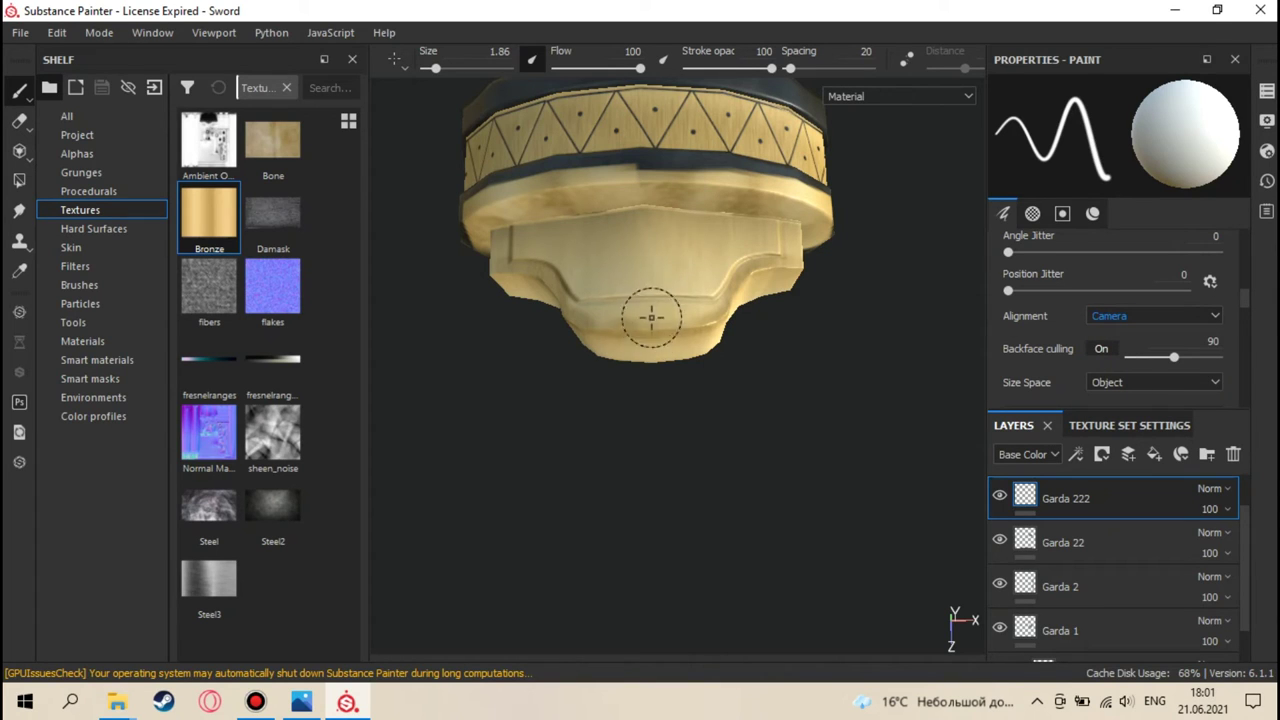
- Tilt and slide the bronze projection plane upward over the lower guard
{"action": "left_click_drag", "start_coordinate": [649, 279], "coordinate": [646, 349], "text": "alt"}
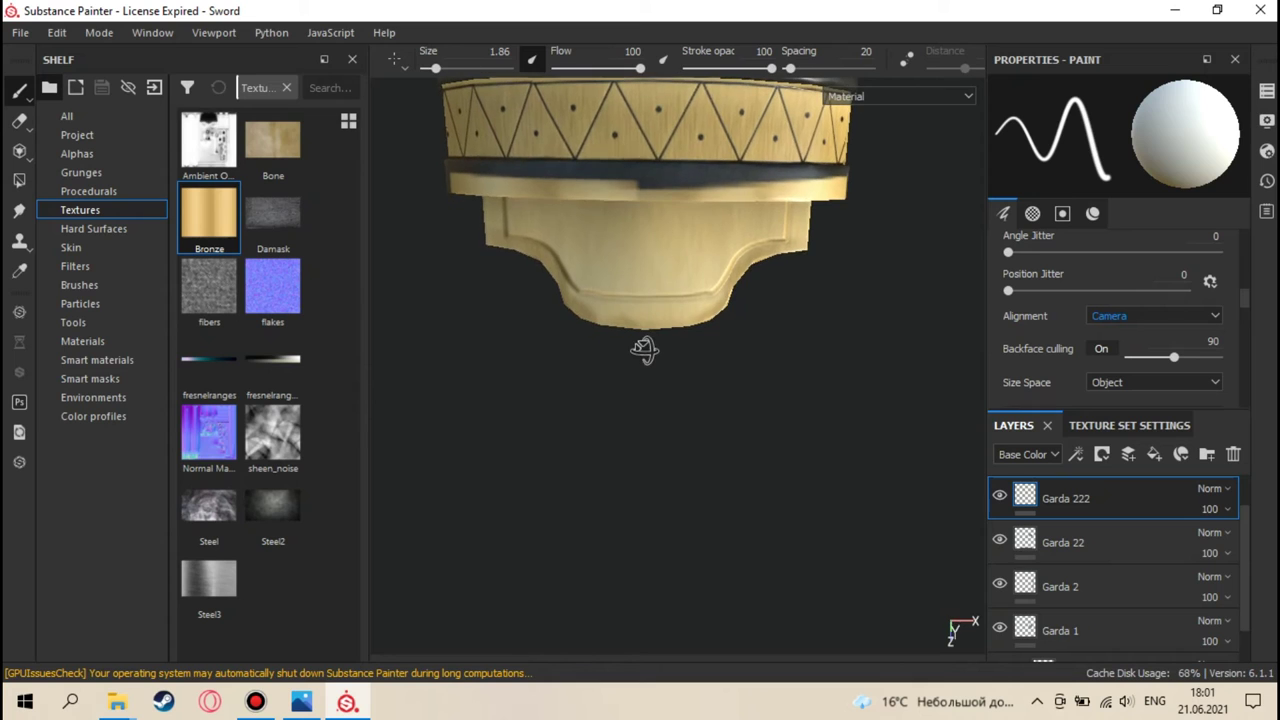
{"action": "left_click_drag", "start_coordinate": [666, 263], "coordinate": [658, 250], "text": "alt"}
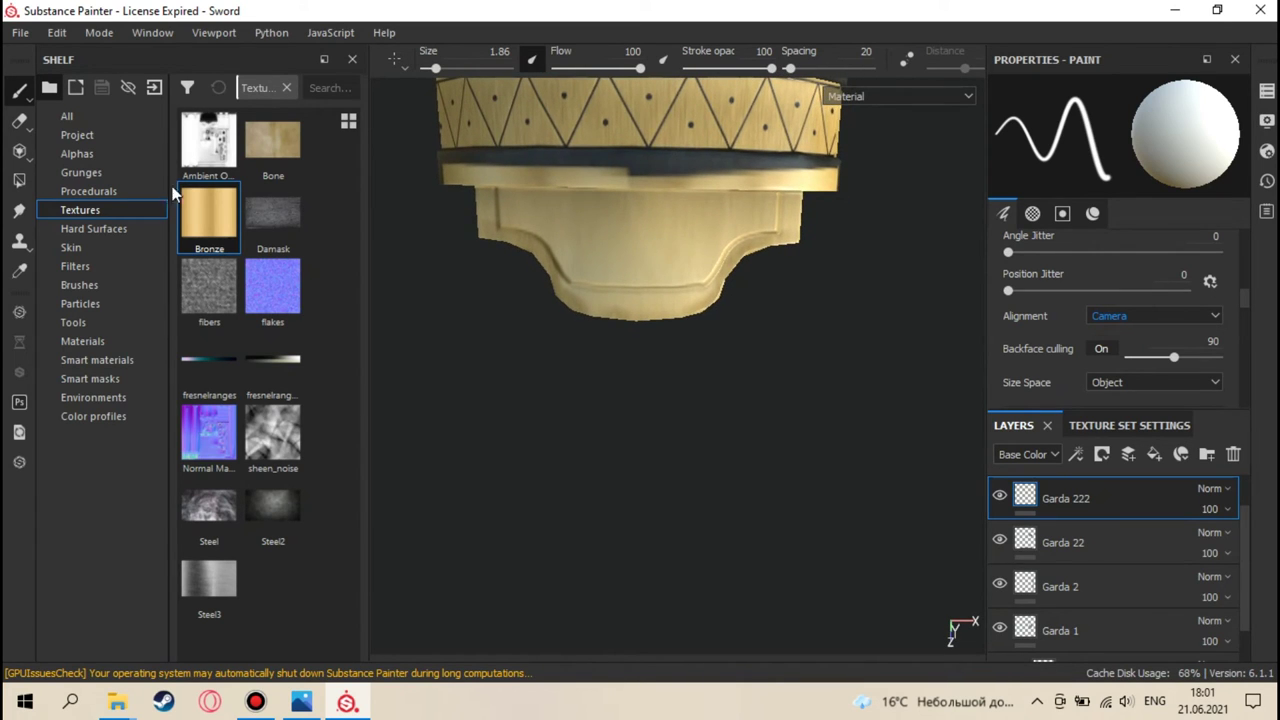
{"action": "left_click_drag", "start_coordinate": [605, 267], "coordinate": [632, 248], "text": "alt"}
{"action": "key", "text": "s"}
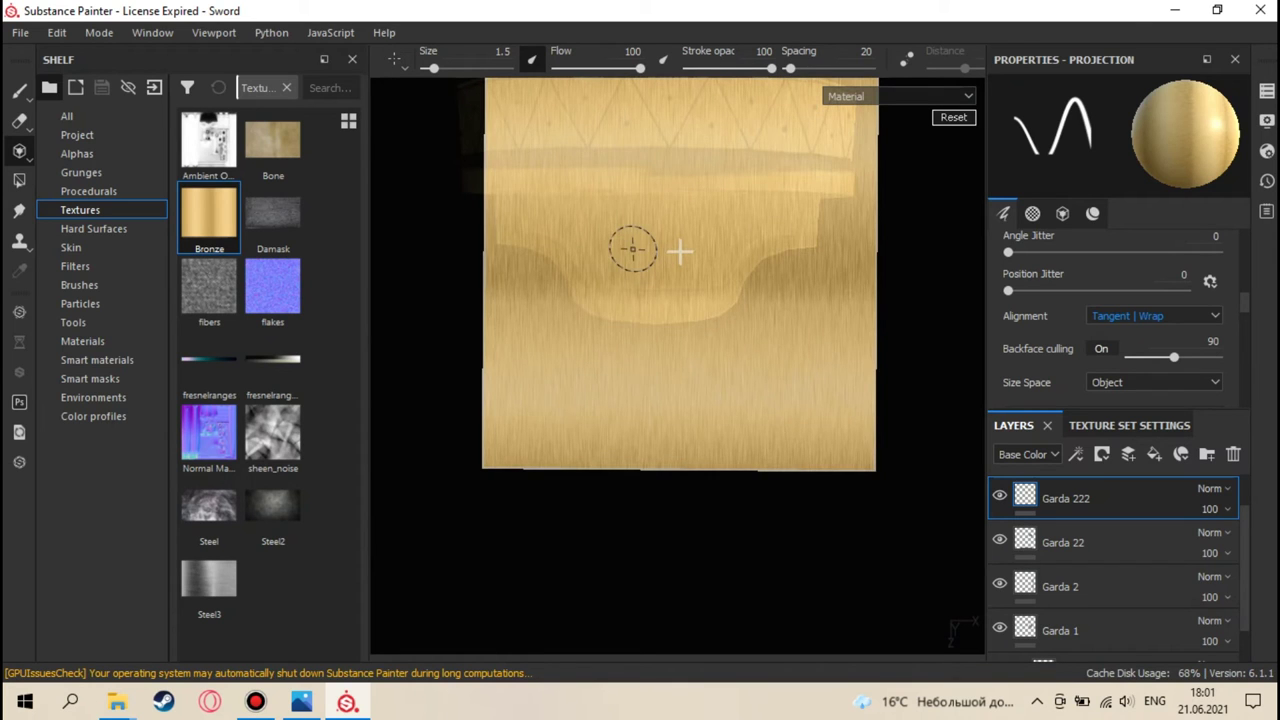
{"action": "left_click_drag", "start_coordinate": [620, 249], "coordinate": [618, 253]}
{"action": "middle_click_drag", "start_coordinate": [626, 251], "coordinate": [631, 137]}
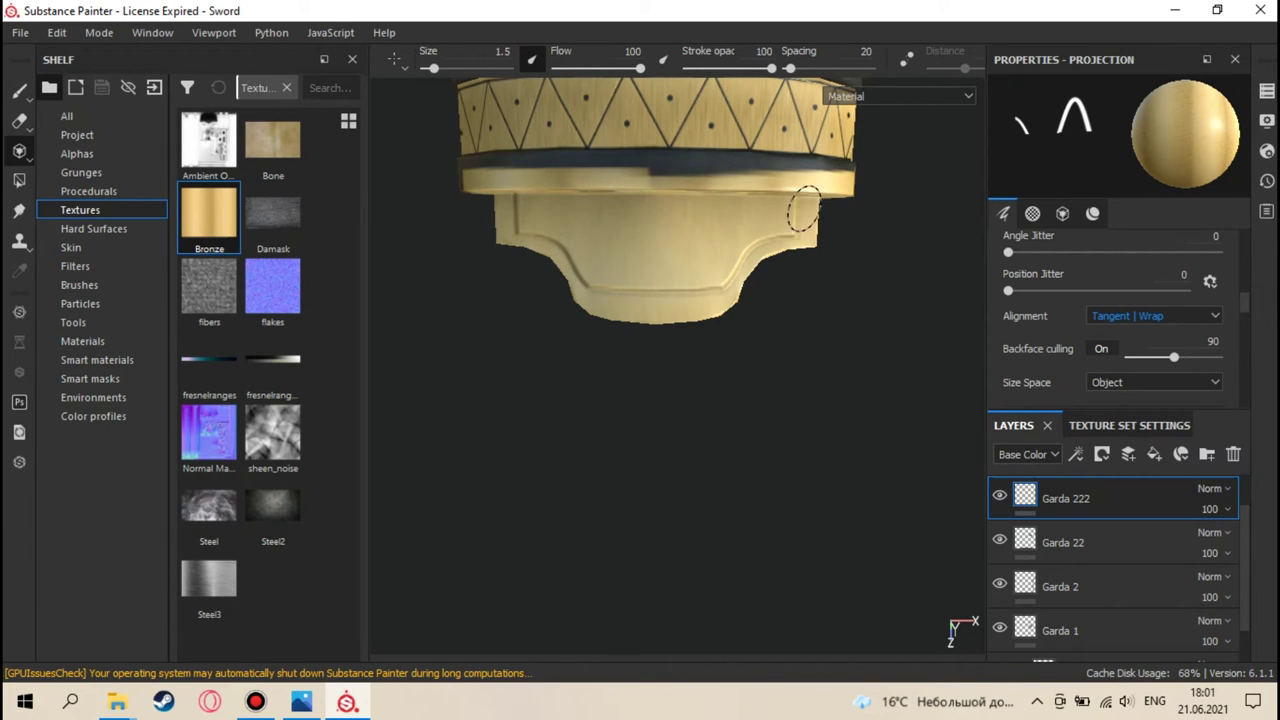
{"action": "left_click", "coordinate": [20, 90]}
{"action": "mouse_move", "coordinate": [560, 470]}
{"action": "left_mouse_down", "text": "alt"}
{"action": "mouse_move", "coordinate": [594, 414]}
{"action": "mouse_move", "coordinate": [632, 264]}
{"action": "mouse_move", "coordinate": [551, 200]}
{"action": "mouse_move", "coordinate": [374, 202]}
{"action": "mouse_move", "coordinate": [397, 263]}
{"action": "mouse_move", "coordinate": [482, 218]}
{"action": "mouse_move", "coordinate": [641, 279]}
{"action": "left_mouse_up", "text": "alt"}
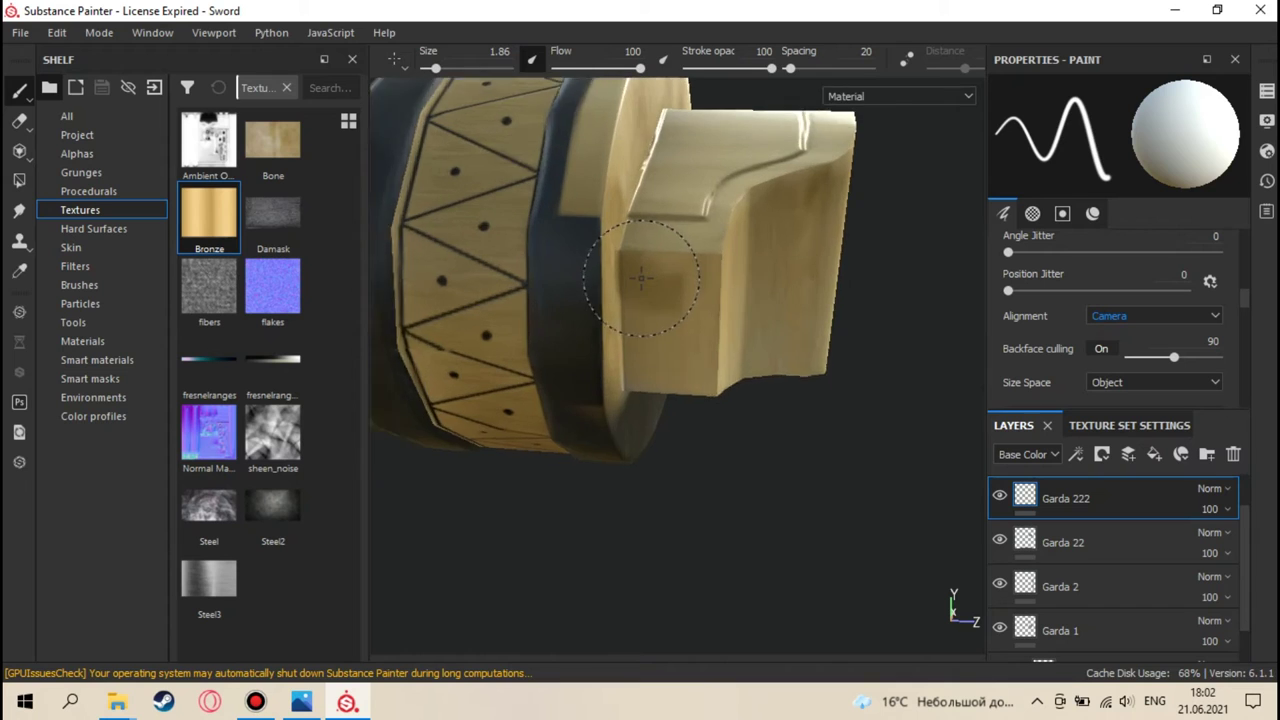
- In Projection mode, face the guard's side block and scale up the bronze projection
{"action": "scroll", "coordinate": [543, 300], "scroll_direction": "up", "scroll_amount": 3}
{"action": "scroll", "coordinate": [673, 291], "scroll_direction": "down", "scroll_amount": 5}
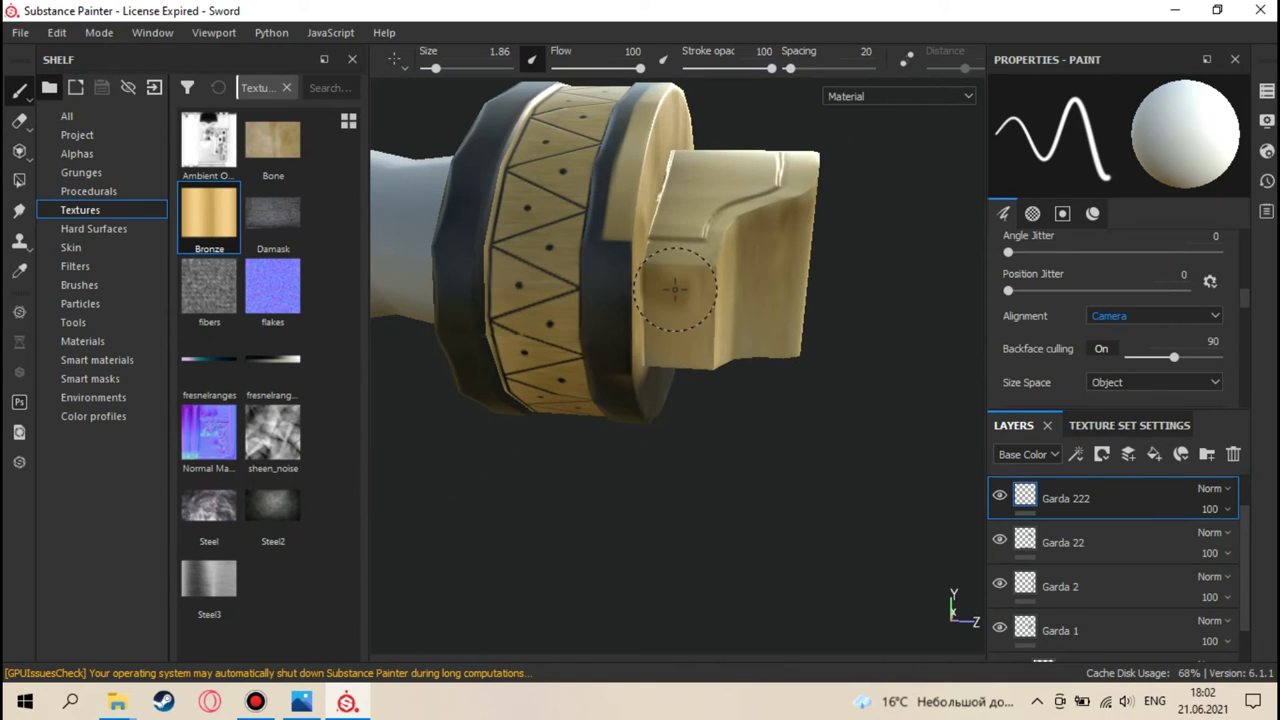
{"action": "left_click", "coordinate": [18, 151]}
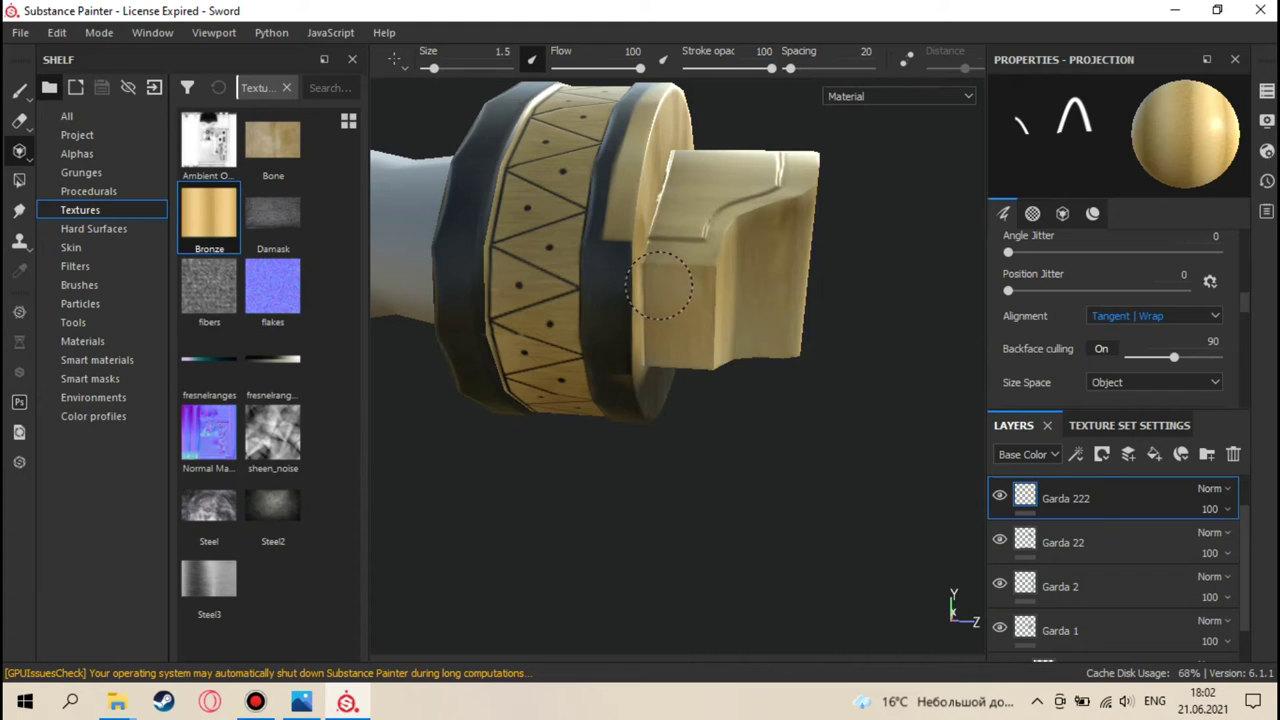
{"action": "left_click_drag", "start_coordinate": [686, 302], "coordinate": [620, 289], "text": "alt"}
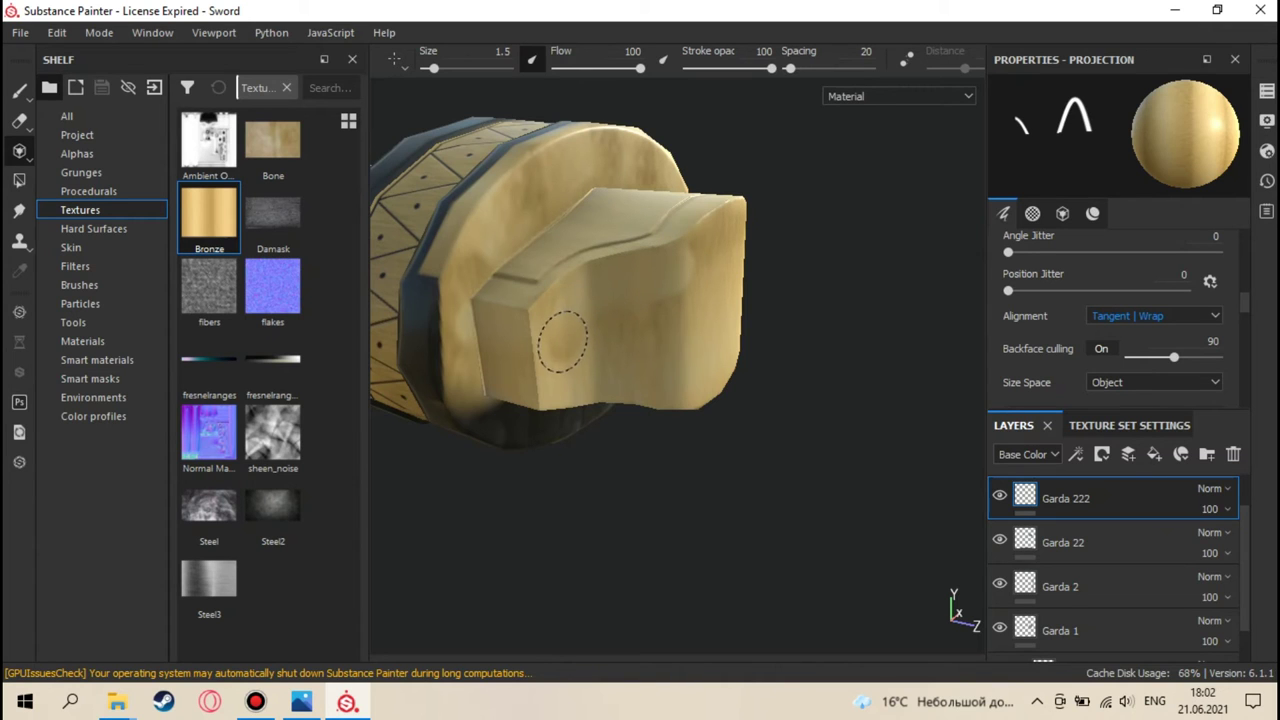
{"action": "mouse_move", "coordinate": [573, 330]}
{"action": "left_mouse_down", "text": "alt"}
{"action": "mouse_move", "coordinate": [586, 323]}
{"action": "mouse_move", "coordinate": [560, 303]}
{"action": "mouse_move", "coordinate": [602, 236]}
{"action": "mouse_move", "coordinate": [609, 257]}
{"action": "left_mouse_up", "text": "alt"}
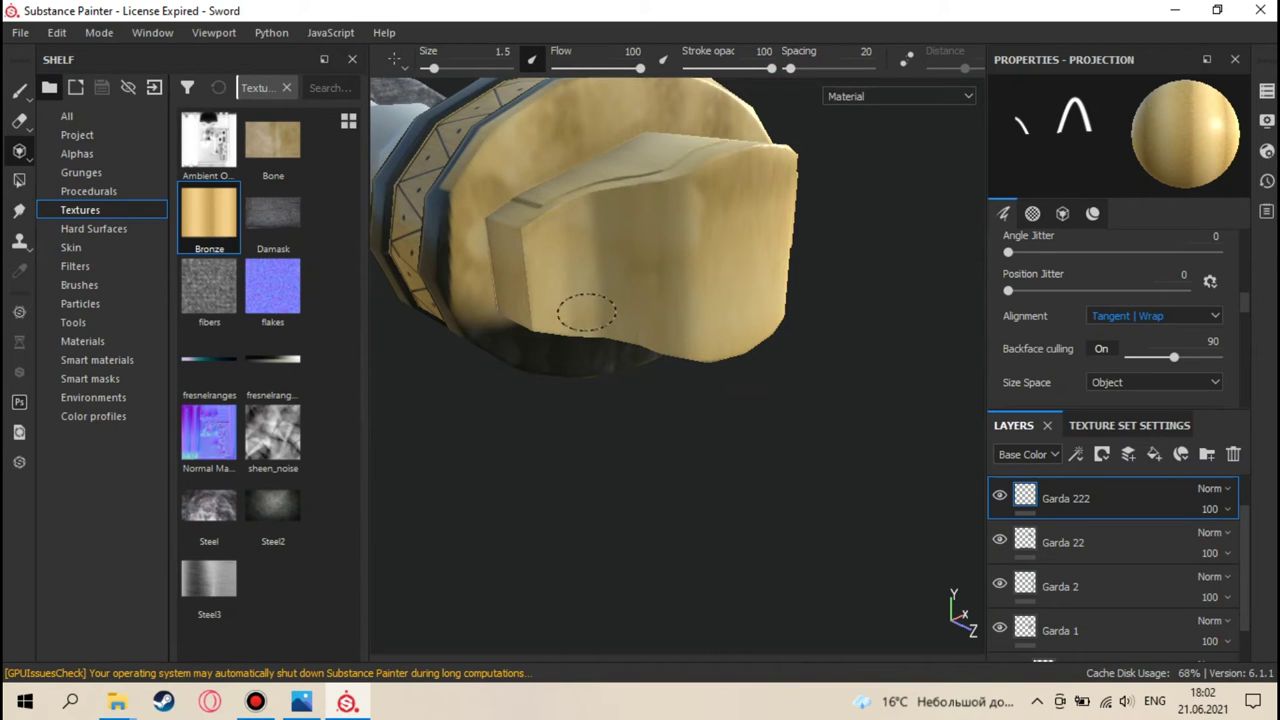
{"action": "mouse_move", "coordinate": [623, 309]}
{"action": "left_mouse_down", "text": "alt"}
{"action": "mouse_move", "coordinate": [629, 271]}
{"action": "mouse_move", "coordinate": [620, 280]}
{"action": "mouse_move", "coordinate": [660, 243]}
{"action": "mouse_move", "coordinate": [646, 300]}
{"action": "mouse_move", "coordinate": [635, 282]}
{"action": "left_mouse_up", "text": "alt"}
{"action": "mouse_move", "coordinate": [663, 214]}
{"action": "left_mouse_down", "text": "alt"}
{"action": "mouse_move", "coordinate": [683, 234]}
{"action": "mouse_move", "coordinate": [595, 228]}
{"action": "mouse_move", "coordinate": [703, 251]}
{"action": "mouse_move", "coordinate": [654, 240]}
{"action": "mouse_move", "coordinate": [646, 219]}
{"action": "mouse_move", "coordinate": [663, 220]}
{"action": "mouse_move", "coordinate": [653, 245]}
{"action": "left_mouse_up", "text": "alt"}
{"action": "key", "text": "s"}
{"action": "right_click_drag", "start_coordinate": [653, 245], "coordinate": [666, 266]}
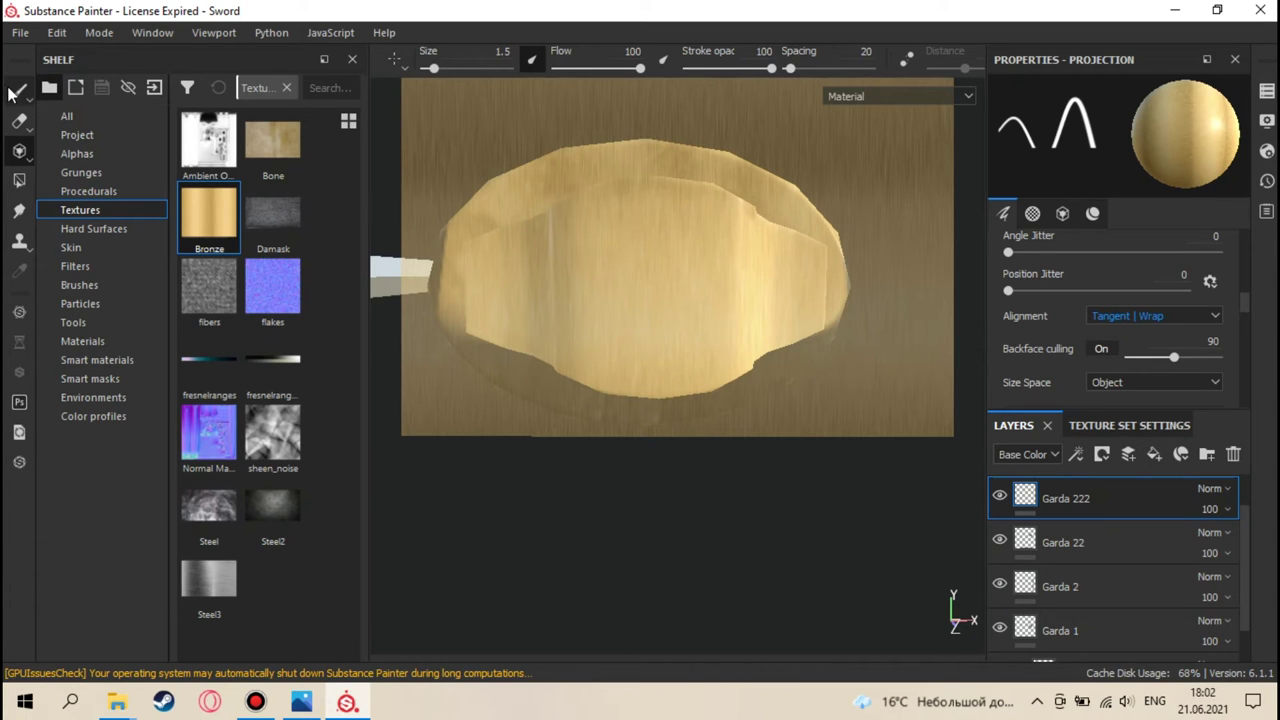
- Return to the Paint brush and view the guard's front and underside
{"action": "left_click", "coordinate": [19, 91]}
{"action": "mouse_move", "coordinate": [515, 220]}
{"action": "left_mouse_down", "text": "alt"}
{"action": "mouse_move", "coordinate": [566, 366]}
{"action": "mouse_move", "coordinate": [570, 444]}
{"action": "mouse_move", "coordinate": [737, 274]}
{"action": "mouse_move", "coordinate": [654, 131]}
{"action": "mouse_move", "coordinate": [443, 123]}
{"action": "mouse_move", "coordinate": [422, 366]}
{"action": "mouse_move", "coordinate": [463, 434]}
{"action": "left_mouse_up", "text": "alt"}
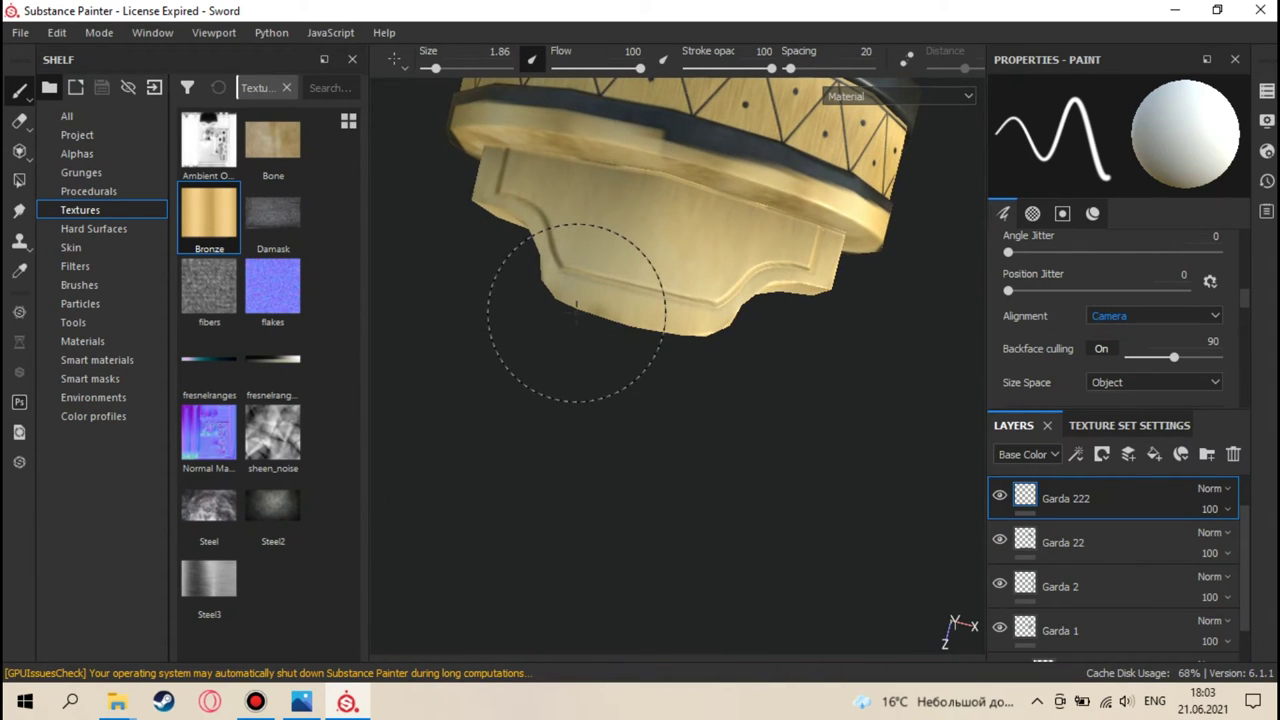
{"action": "mouse_move", "coordinate": [663, 302]}
{"action": "left_mouse_down", "text": "alt"}
{"action": "mouse_move", "coordinate": [666, 354]}
{"action": "mouse_move", "coordinate": [726, 366]}
{"action": "mouse_move", "coordinate": [654, 303]}
{"action": "left_mouse_up", "text": "alt"}
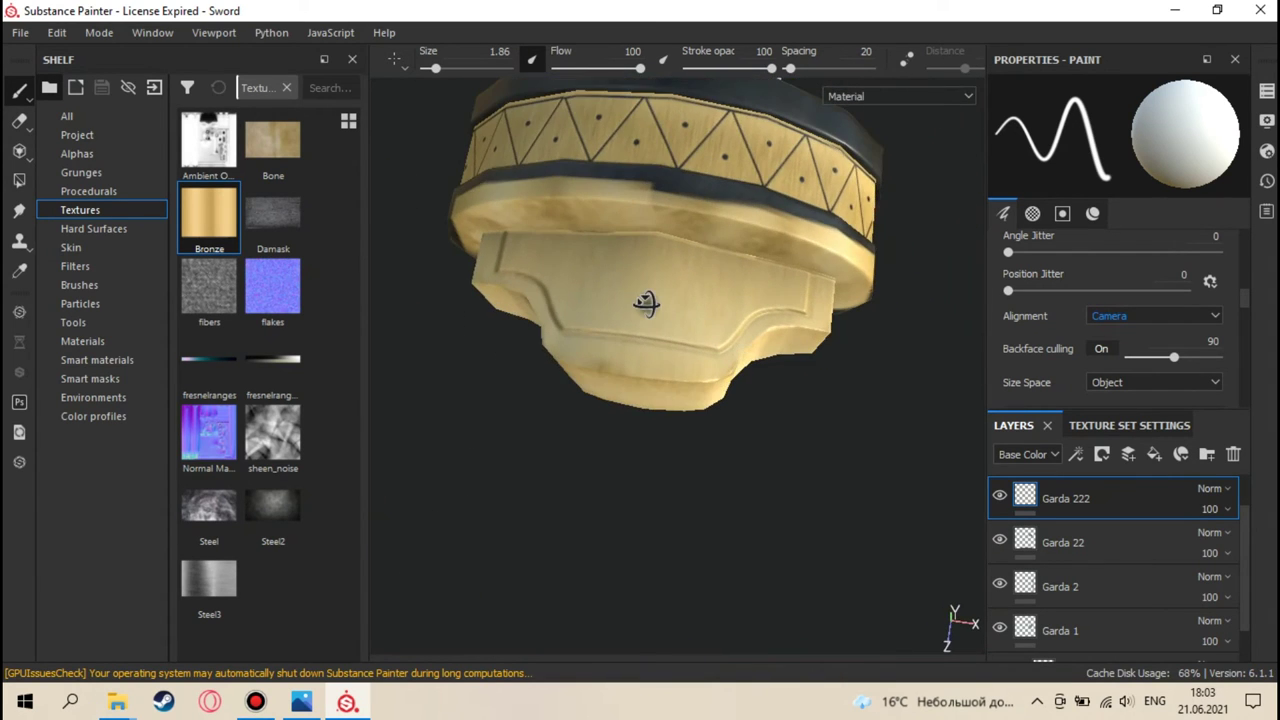
{"action": "middle_click_drag", "start_coordinate": [680, 298], "coordinate": [667, 318], "text": "alt"}
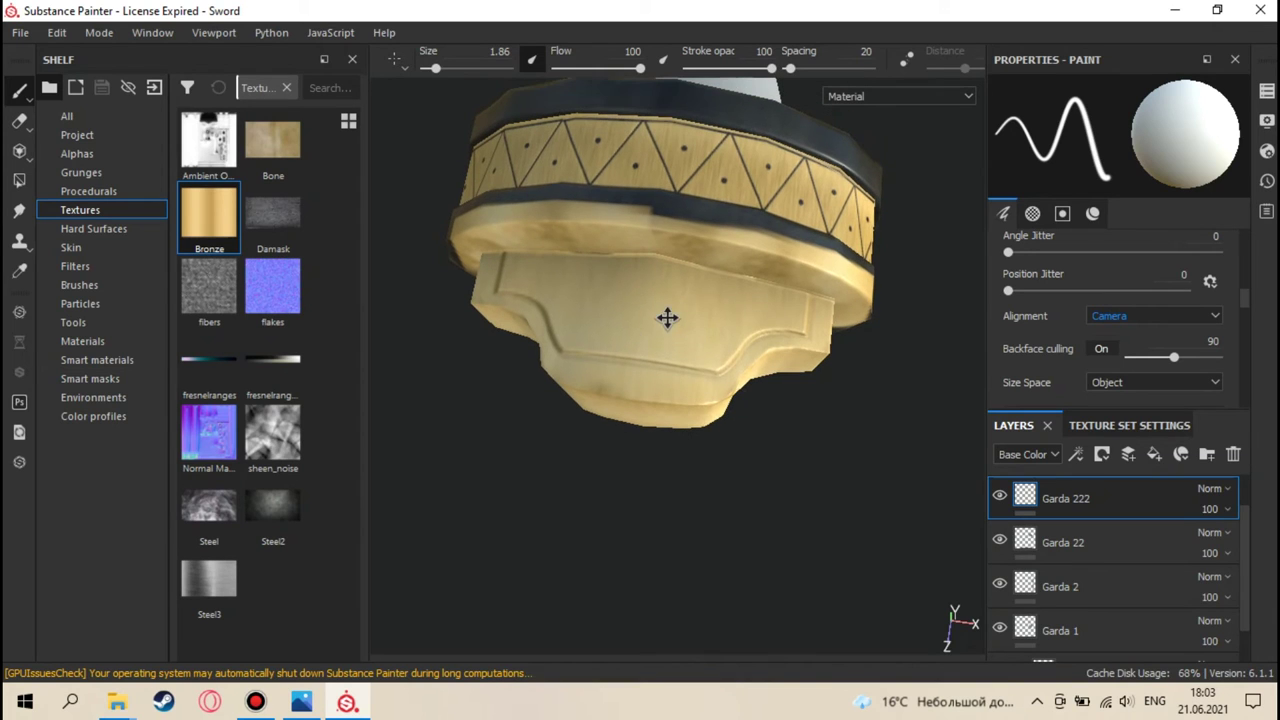
- Add a black mask with a paint effect to the Garda 222 layer
{"action": "right_click", "coordinate": [1034, 497]}
{"action": "left_click", "coordinate": [1122, 36]}
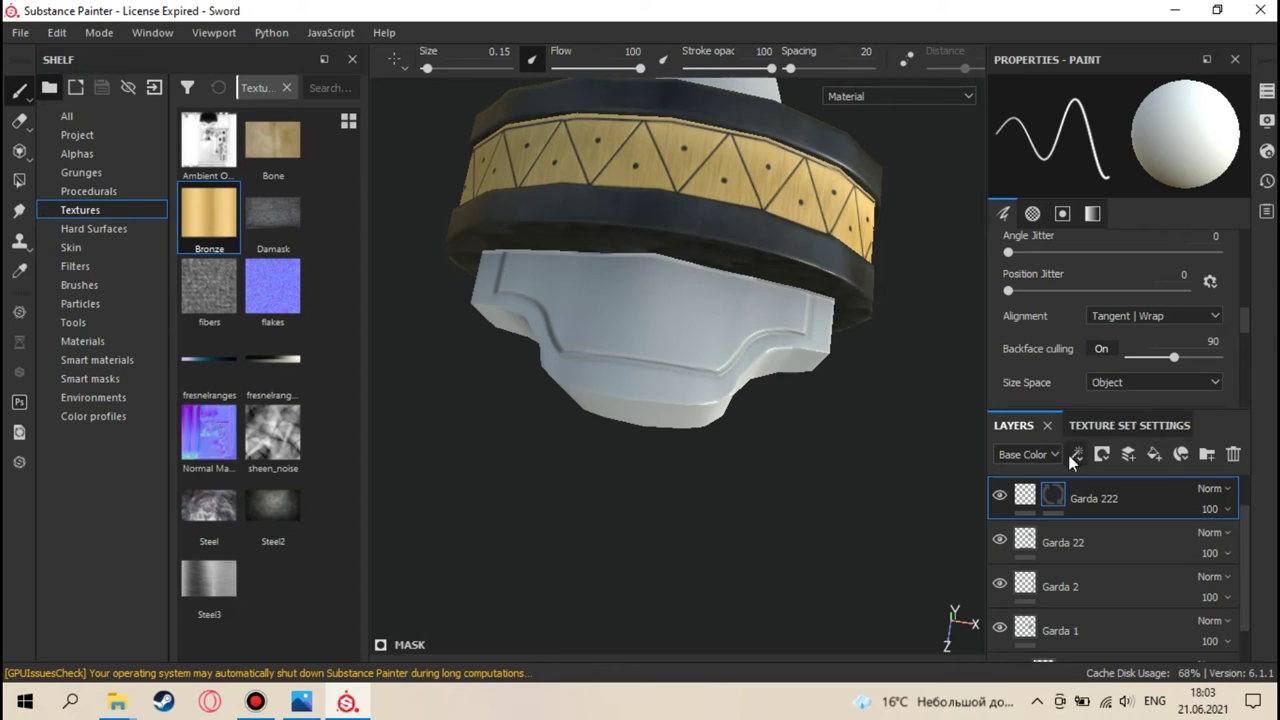
{"action": "right_click", "coordinate": [1058, 492]}
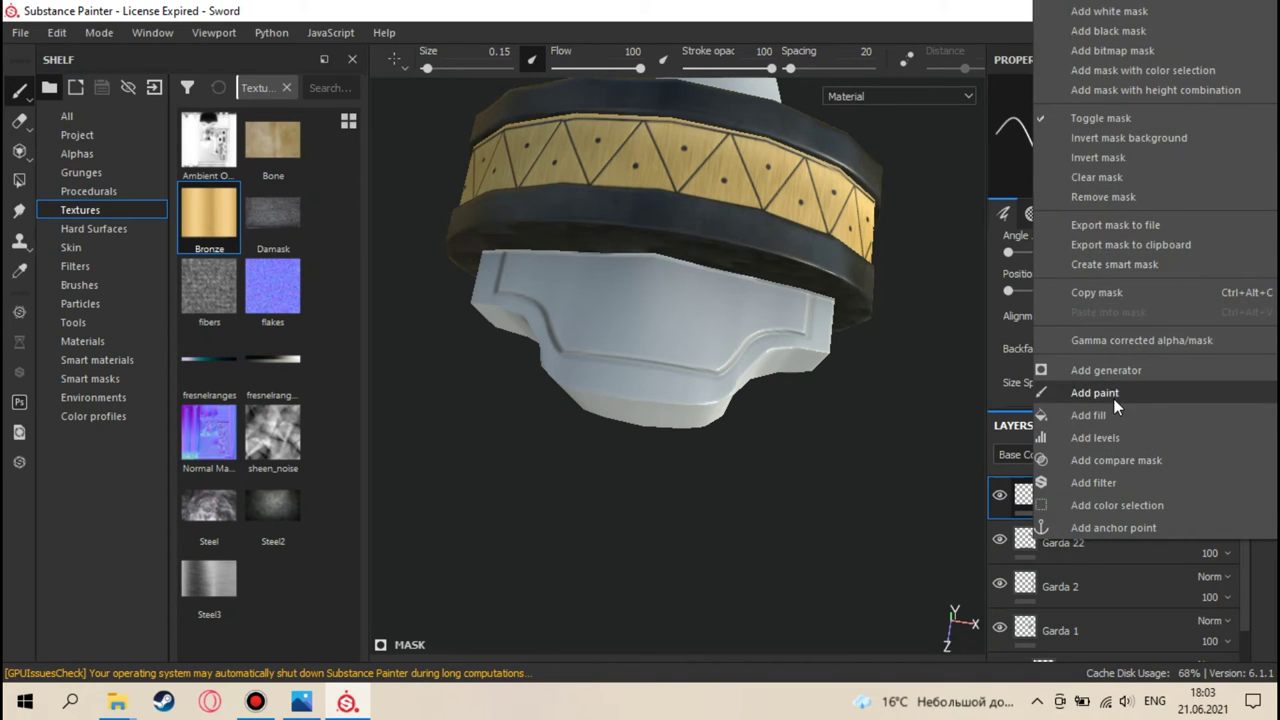
{"action": "left_click", "coordinate": [1113, 395]}
- Polygon-fill the guard's left and right faces, undoing a stray fill inside the ring
{"action": "left_click", "coordinate": [19, 180]}
{"action": "left_click", "coordinate": [661, 334]}
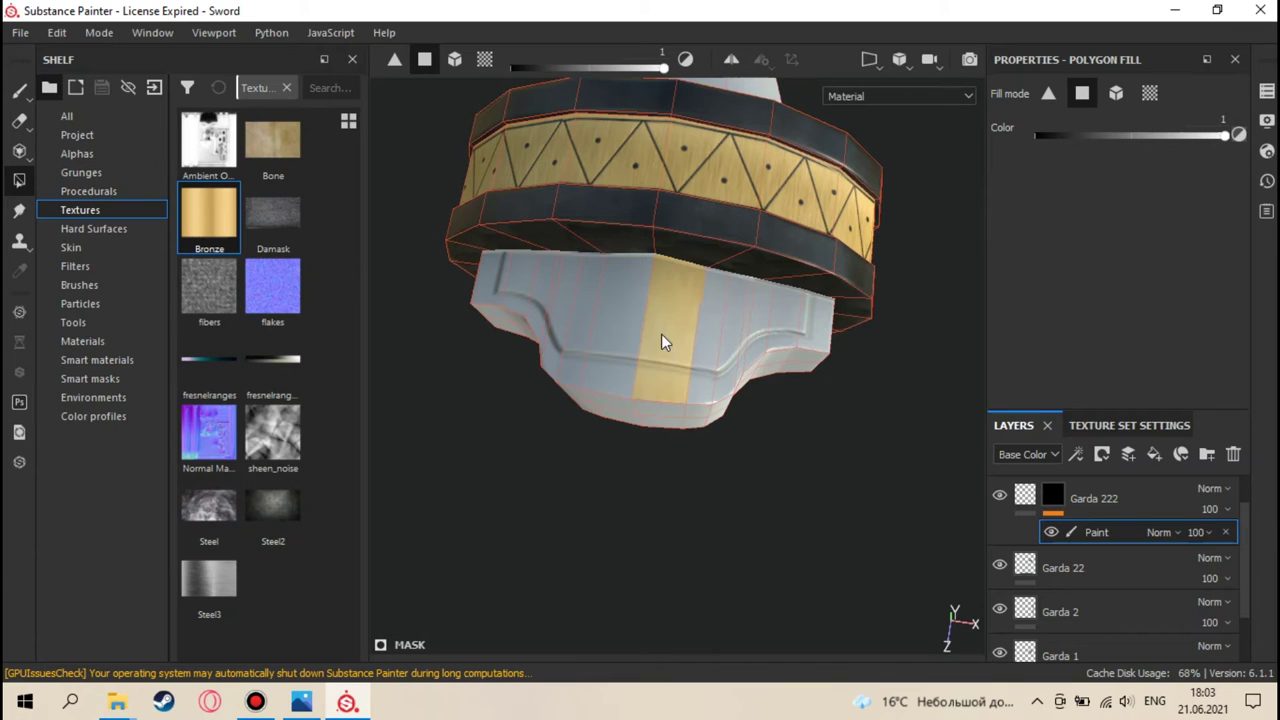
{"action": "scroll", "coordinate": [658, 333], "scroll_direction": "up", "scroll_amount": 3}
{"action": "left_click", "coordinate": [507, 314]}
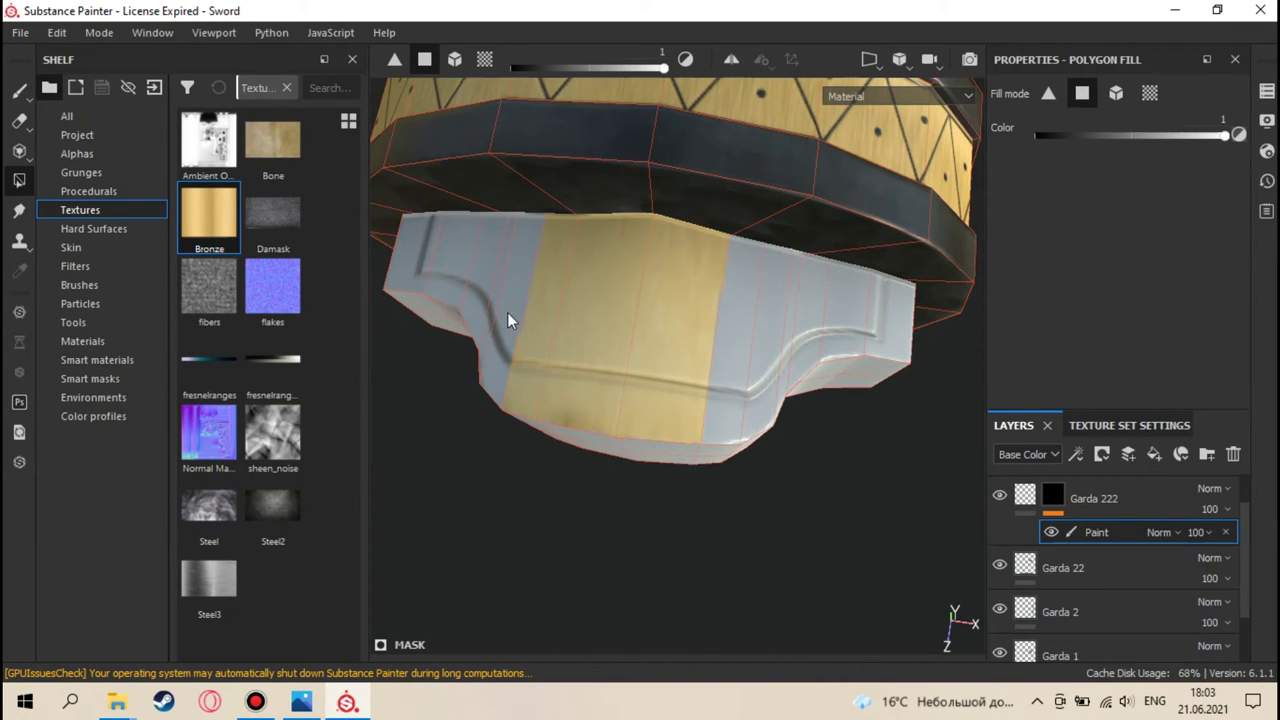
{"action": "left_click", "coordinate": [504, 310]}
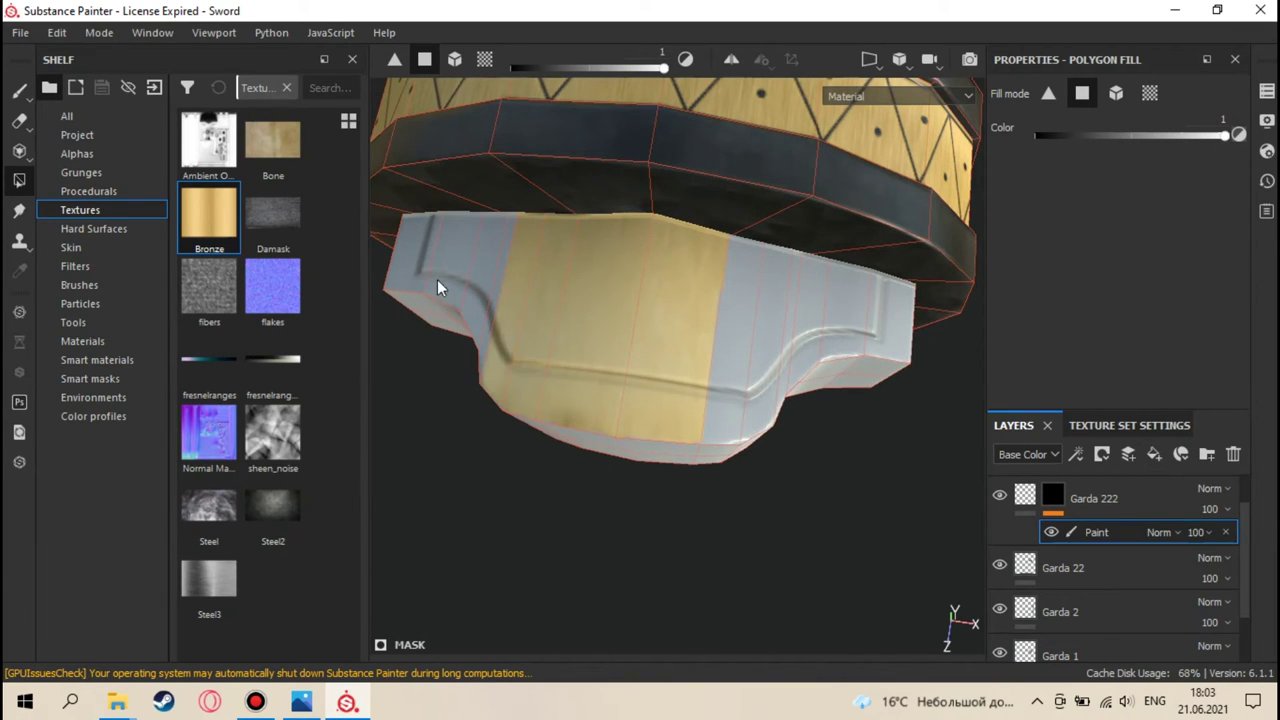
{"action": "left_click", "coordinate": [493, 316]}
{"action": "left_click", "coordinate": [736, 332]}
{"action": "left_click", "coordinate": [772, 350]}
{"action": "left_click", "coordinate": [796, 348]}
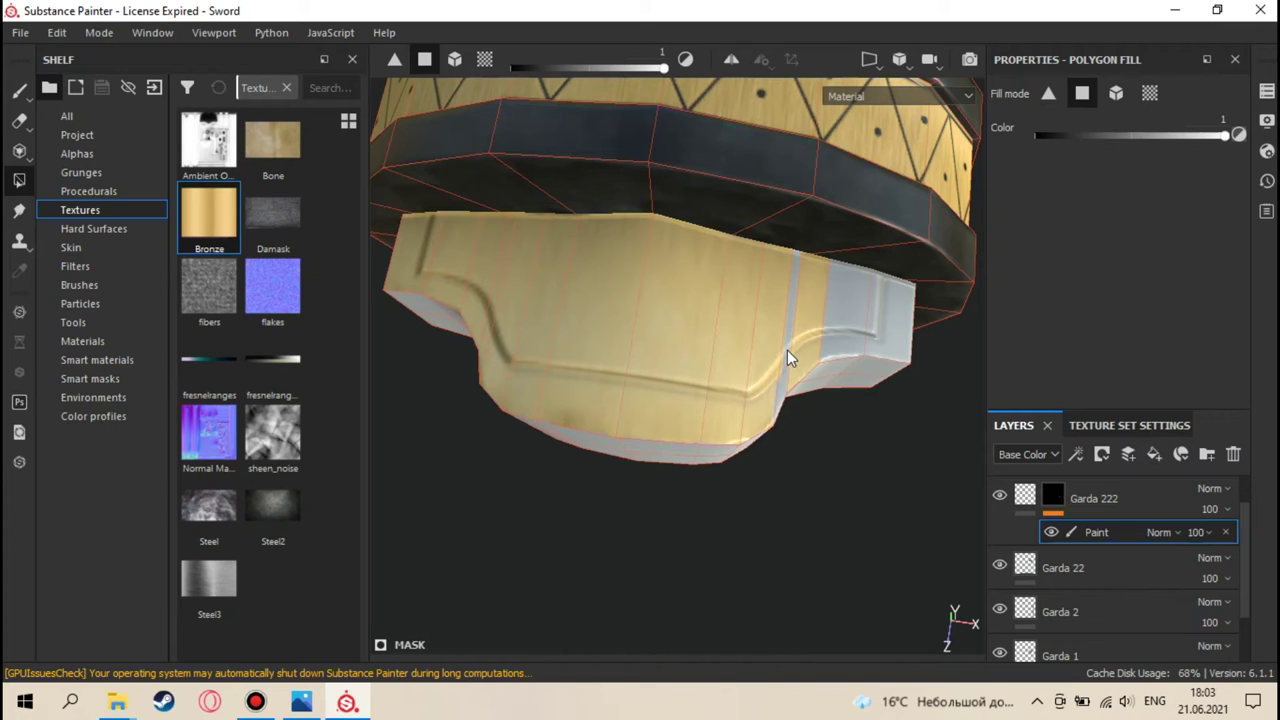
{"action": "left_click_drag", "start_coordinate": [810, 404], "coordinate": [746, 342], "text": "alt"}
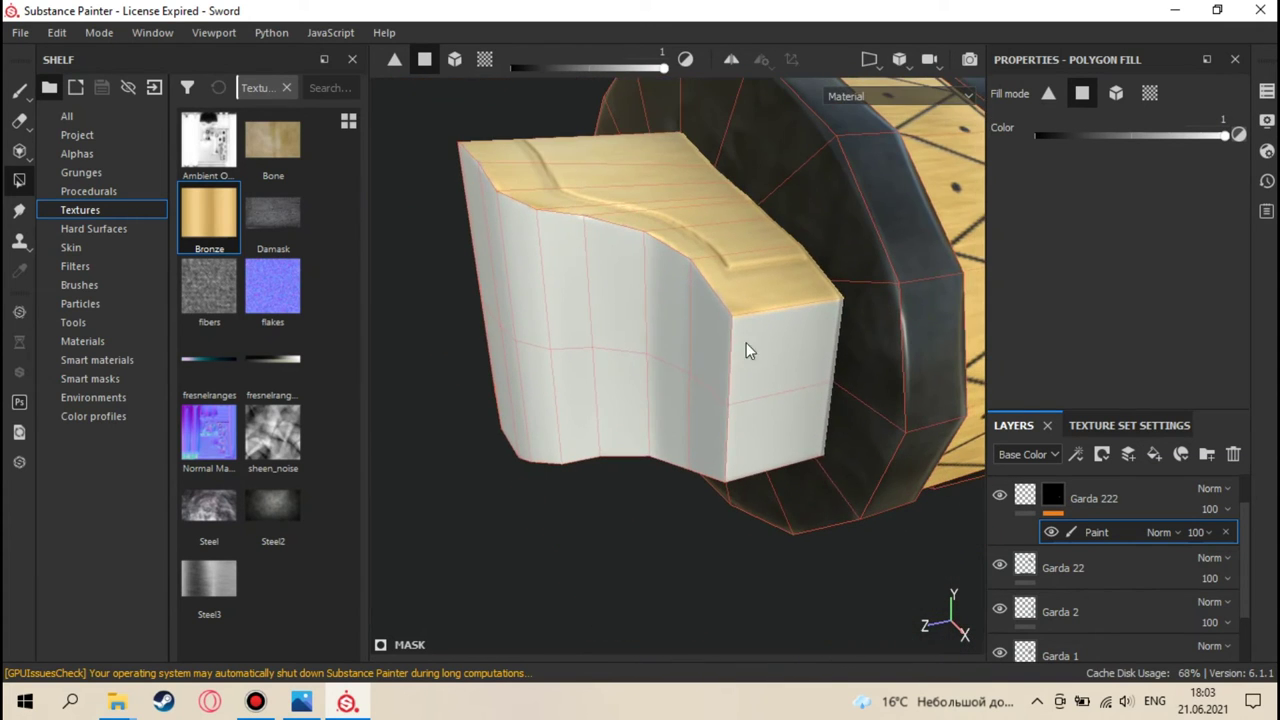
{"action": "key", "text": "ctrl+z"}
- Fill the lower front, diagonal and column faces of the guard with bronze
{"action": "left_click", "coordinate": [757, 401]}
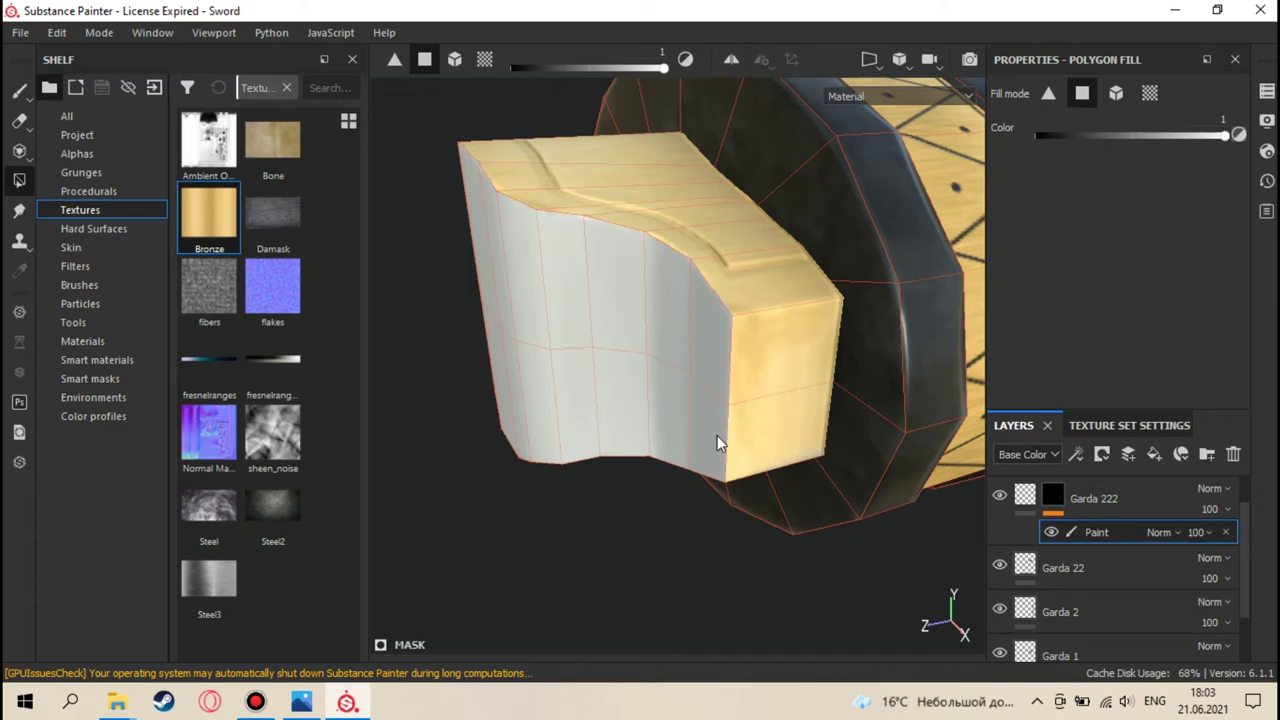
{"action": "left_click", "coordinate": [702, 345]}
{"action": "left_click", "coordinate": [680, 334]}
{"action": "left_click", "coordinate": [665, 398]}
{"action": "left_click", "coordinate": [612, 400]}
{"action": "left_click", "coordinate": [576, 400]}
{"action": "left_click", "coordinate": [572, 340]}
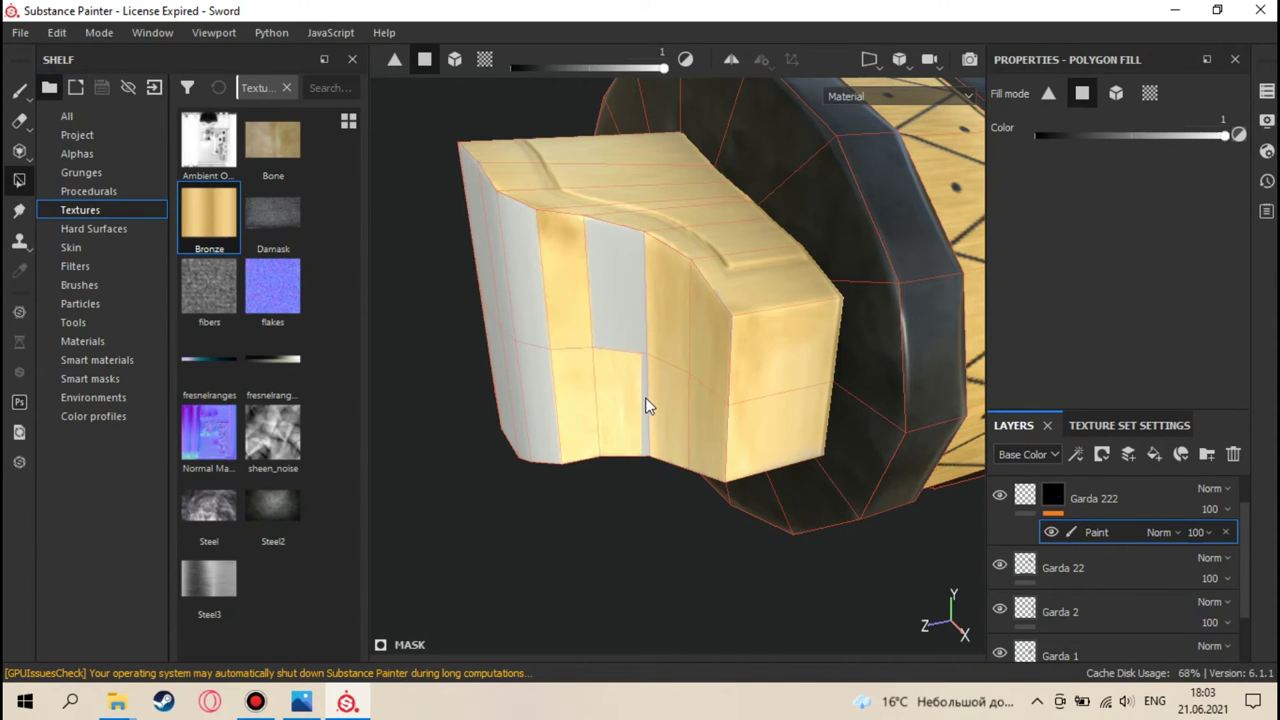
- Fill the remaining grey guard faces, redoing an overshooting box-select fill
{"action": "mouse_move", "coordinate": [646, 391]}
{"action": "left_mouse_down", "text": "alt"}
{"action": "mouse_move", "coordinate": [666, 289]}
{"action": "mouse_move", "coordinate": [646, 311]}
{"action": "mouse_move", "coordinate": [636, 372]}
{"action": "left_mouse_up", "text": "alt"}
{"action": "left_click", "coordinate": [602, 330]}
{"action": "left_click", "coordinate": [538, 317]}
{"action": "left_click_drag", "start_coordinate": [549, 407], "coordinate": [786, 429], "text": "alt"}
{"action": "left_click", "coordinate": [534, 427]}
{"action": "left_click_drag", "start_coordinate": [603, 284], "coordinate": [777, 389]}
{"action": "key", "text": "ctrl+z"}
{"action": "mouse_move", "coordinate": [656, 307]}
{"action": "left_mouse_down"}
{"action": "mouse_move", "coordinate": [763, 345]}
{"action": "mouse_move", "coordinate": [718, 305]}
{"action": "left_mouse_up"}
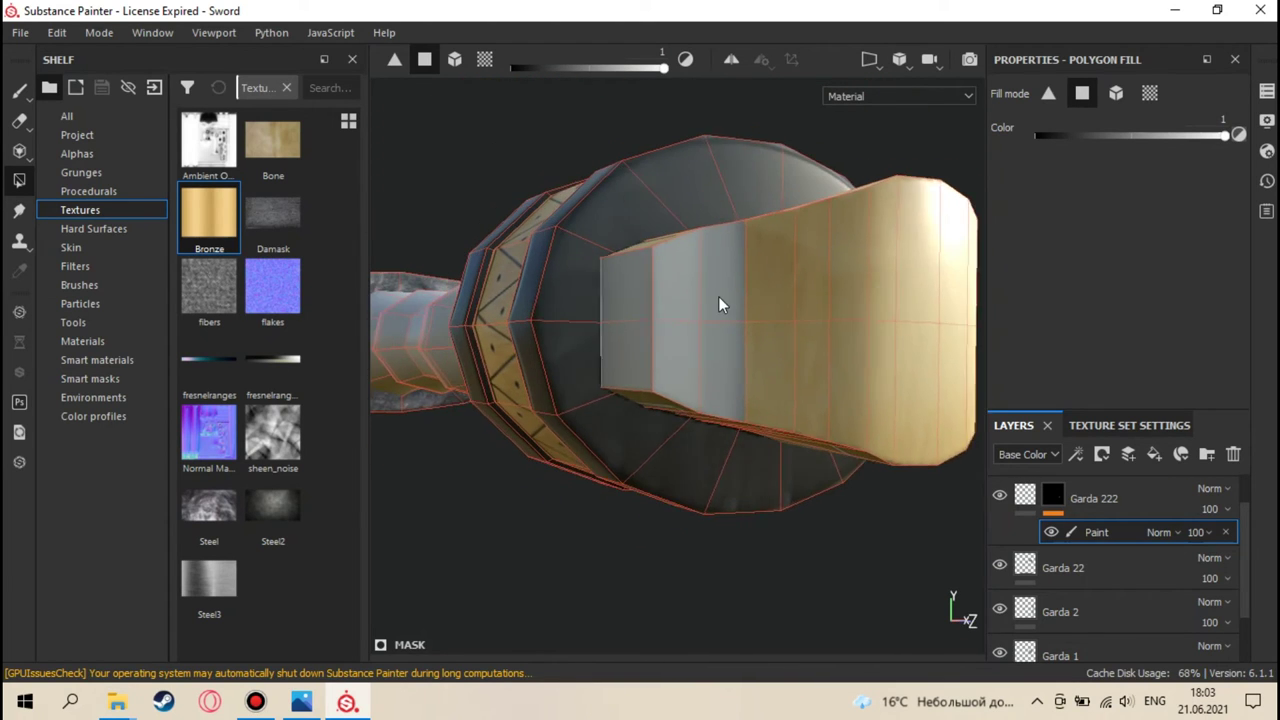
{"action": "scroll", "coordinate": [718, 305], "scroll_direction": "up", "scroll_amount": 2}
{"action": "left_click", "coordinate": [626, 305]}
{"action": "left_click", "coordinate": [622, 350]}
{"action": "left_click", "coordinate": [708, 364]}
- Orbit around the guard to check bronze on its sides and underside
{"action": "left_click_drag", "start_coordinate": [699, 344], "coordinate": [700, 266], "text": "alt"}
{"action": "middle_click_drag", "start_coordinate": [700, 266], "coordinate": [496, 268], "text": "alt"}
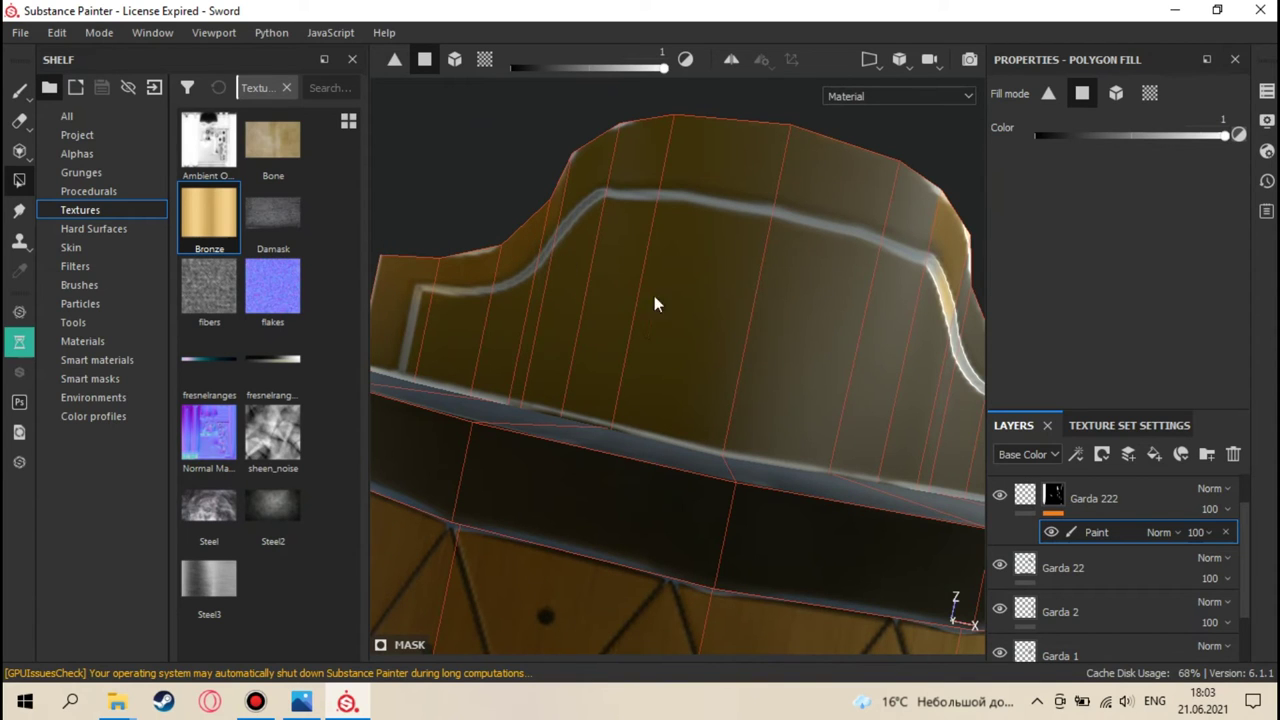
{"action": "left_click_drag", "start_coordinate": [786, 332], "coordinate": [791, 332]}
{"action": "middle_click_drag", "start_coordinate": [791, 332], "coordinate": [643, 228], "text": "alt"}
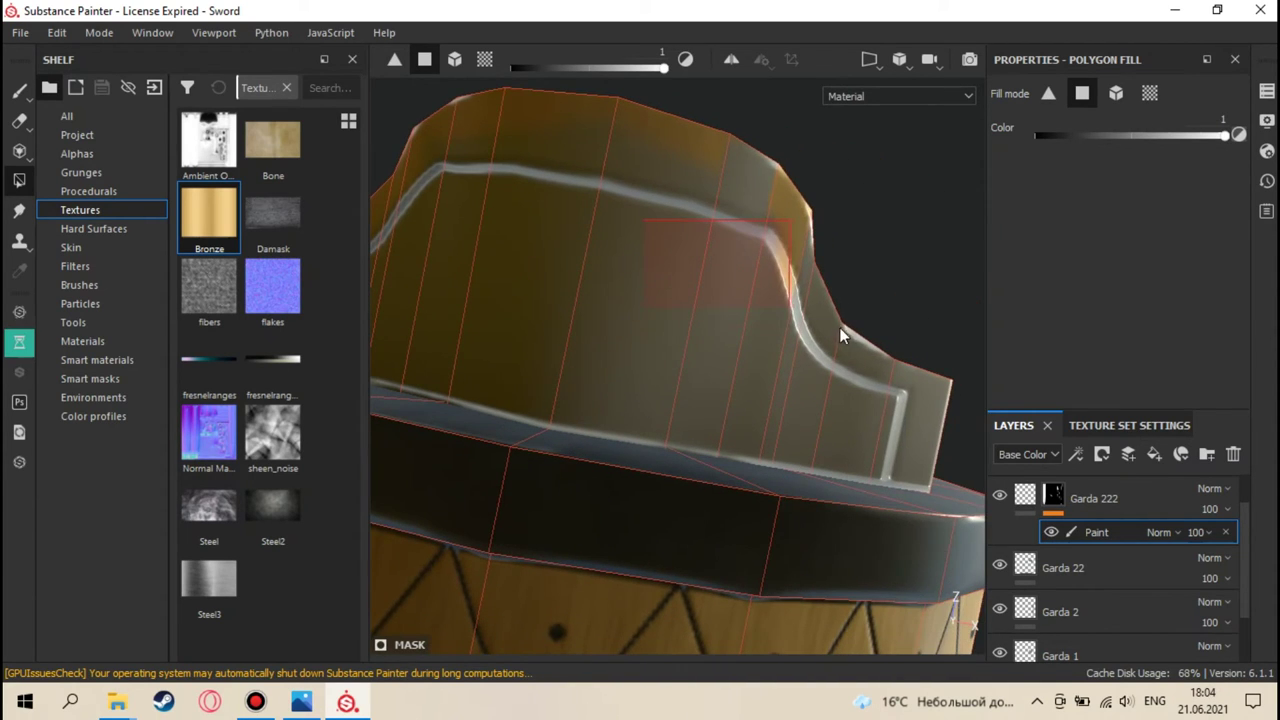
{"action": "middle_click_drag", "start_coordinate": [843, 329], "coordinate": [683, 293], "text": "alt"}
{"action": "left_click_drag", "start_coordinate": [814, 365], "coordinate": [703, 394], "text": "alt"}
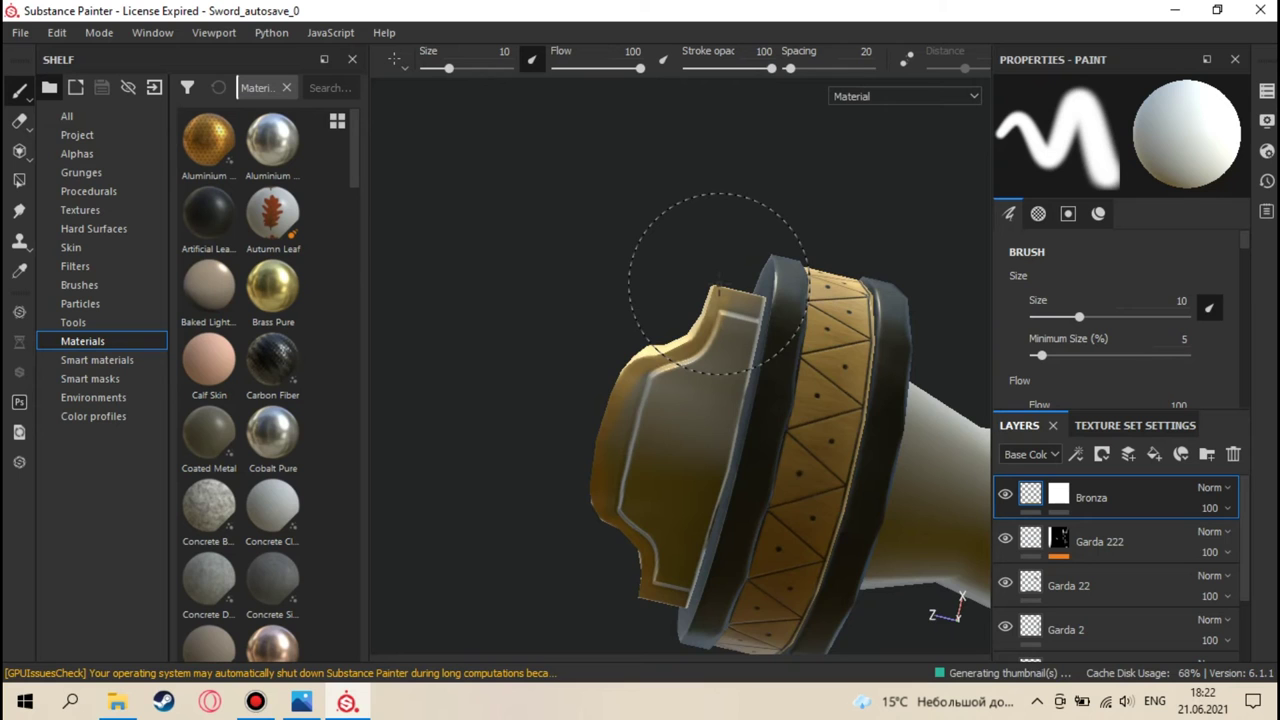
- Set the texture set size to 1024 and switch to the Projection tool
{"action": "mouse_move", "coordinate": [718, 282]}
{"action": "left_mouse_down", "text": "alt"}
{"action": "mouse_move", "coordinate": [846, 580]}
{"action": "mouse_move", "coordinate": [662, 317]}
{"action": "mouse_move", "coordinate": [689, 451]}
{"action": "mouse_move", "coordinate": [757, 314]}
{"action": "mouse_move", "coordinate": [726, 190]}
{"action": "mouse_move", "coordinate": [735, 68]}
{"action": "mouse_move", "coordinate": [643, 286]}
{"action": "mouse_move", "coordinate": [663, 243]}
{"action": "mouse_move", "coordinate": [712, 318]}
{"action": "mouse_move", "coordinate": [757, 309]}
{"action": "mouse_move", "coordinate": [757, 457]}
{"action": "left_mouse_up", "text": "alt"}
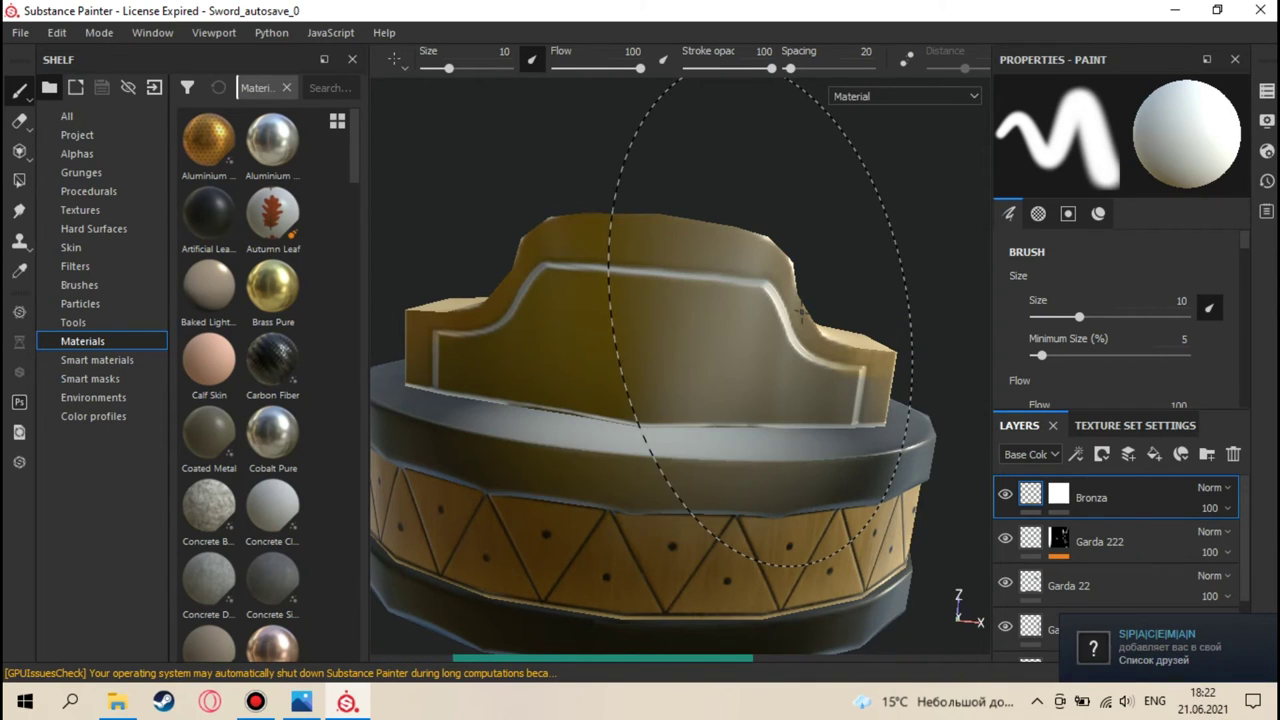
{"action": "left_click_drag", "start_coordinate": [797, 320], "coordinate": [794, 346], "text": "alt"}
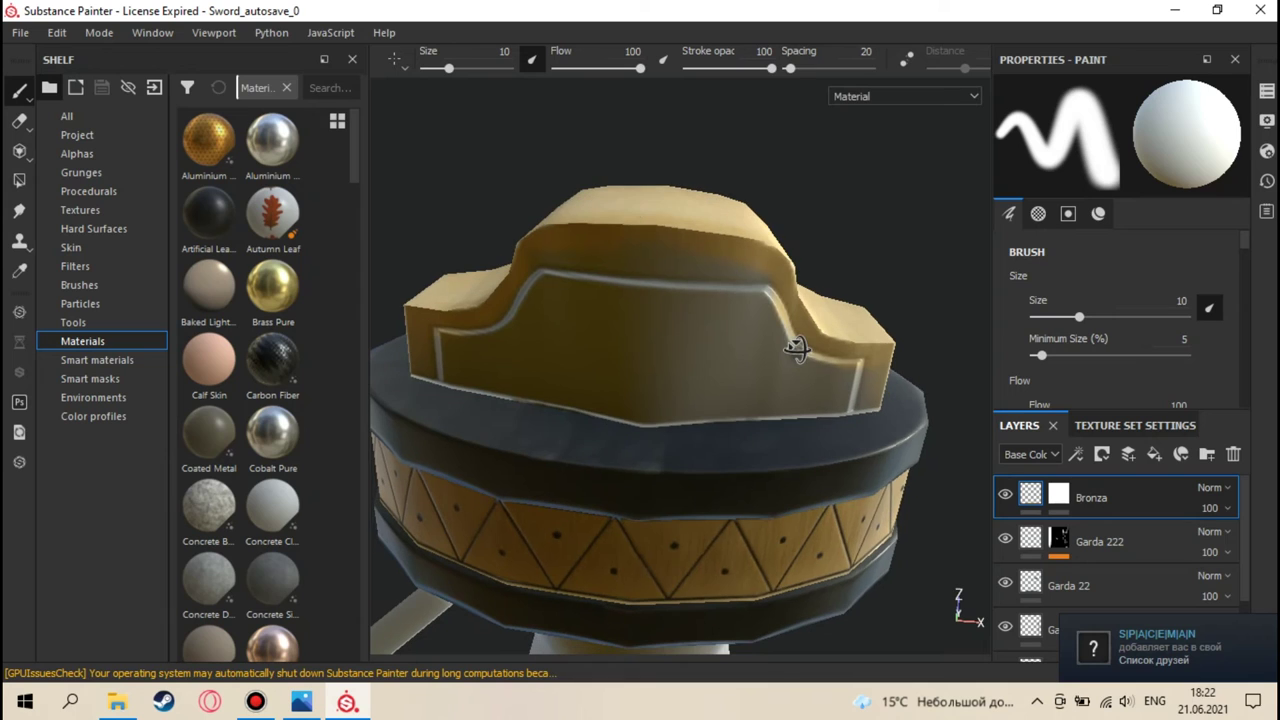
{"action": "left_click", "coordinate": [1095, 425]}
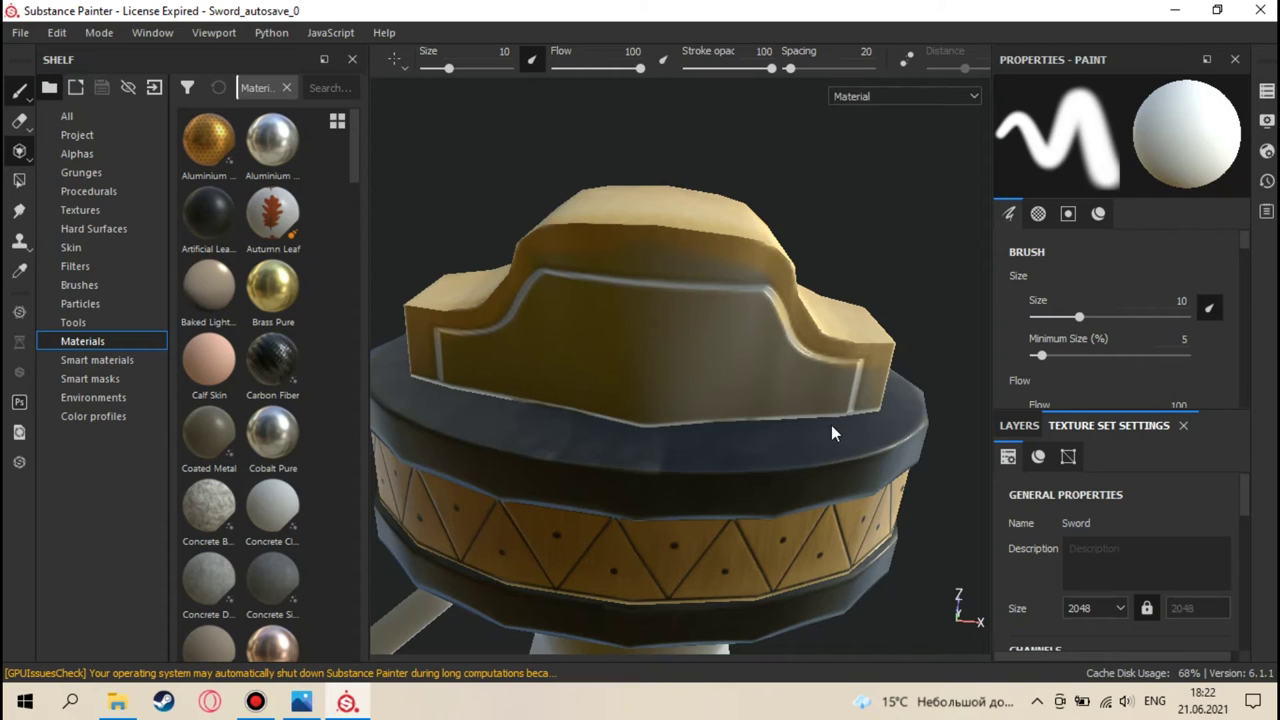
{"action": "key", "text": "3"}
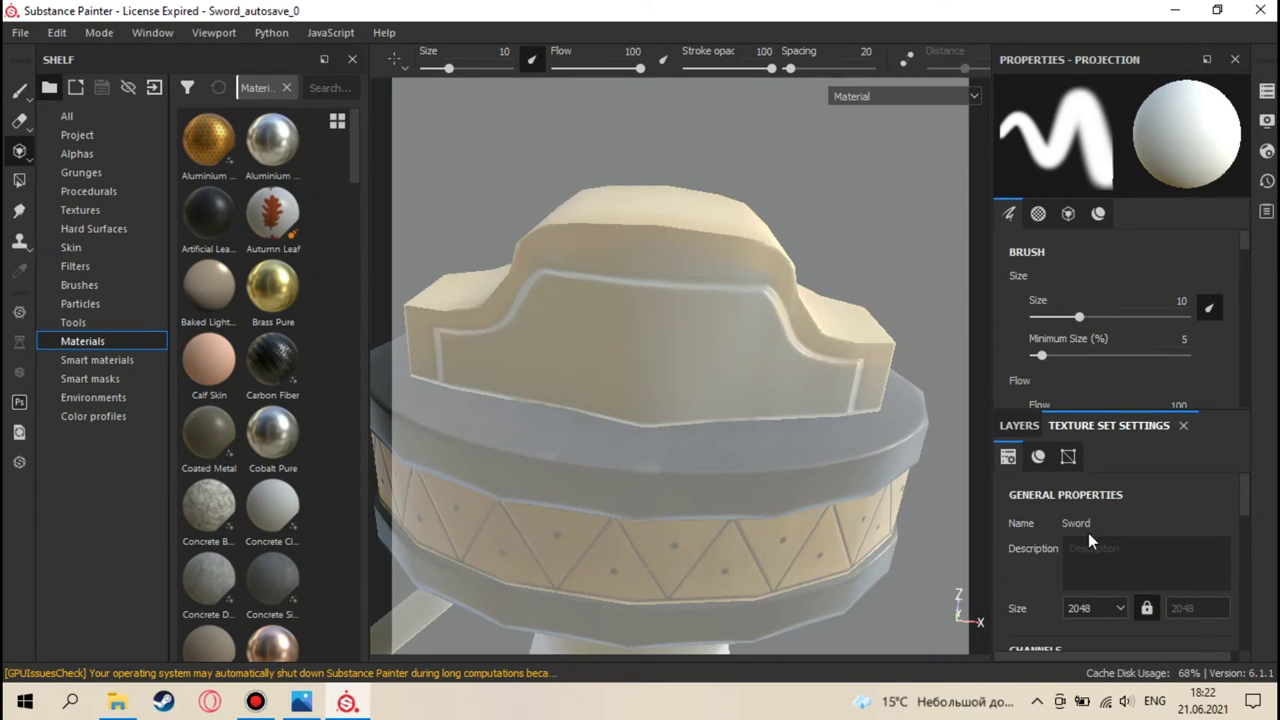
{"action": "left_click", "coordinate": [1099, 605]}
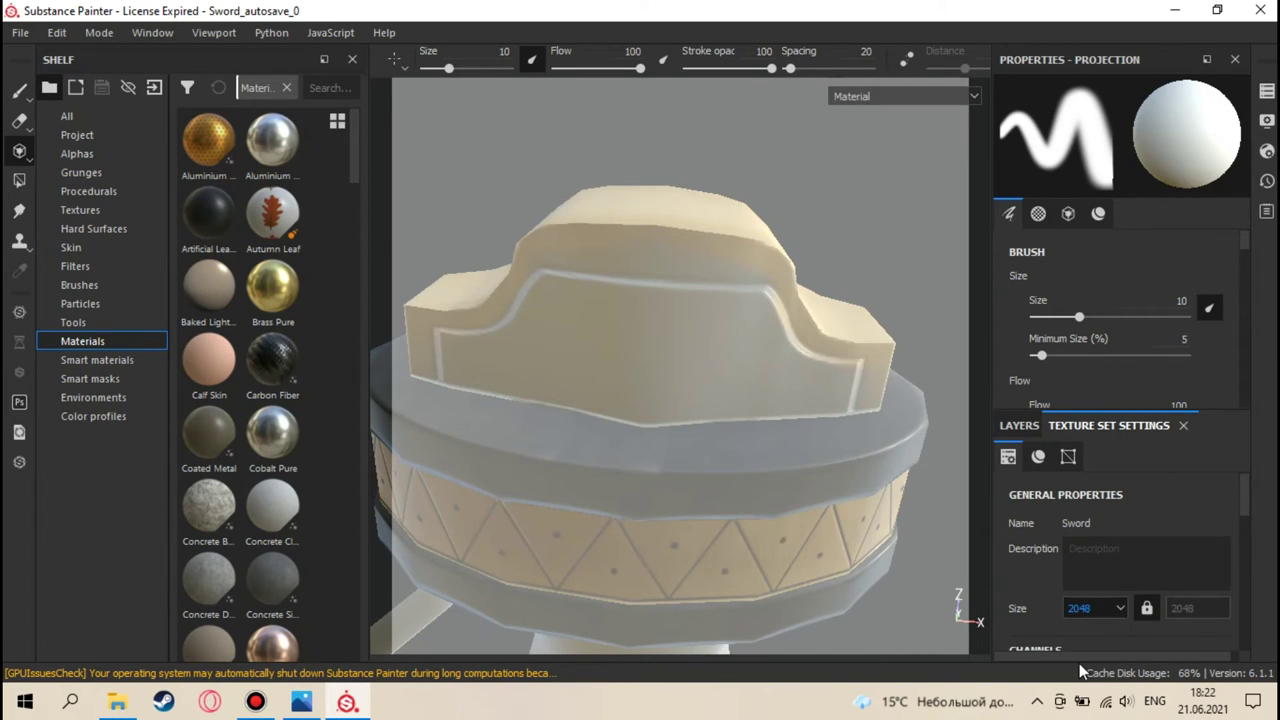
{"action": "left_click", "coordinate": [1078, 663]}
{"action": "left_click", "coordinate": [1016, 425]}
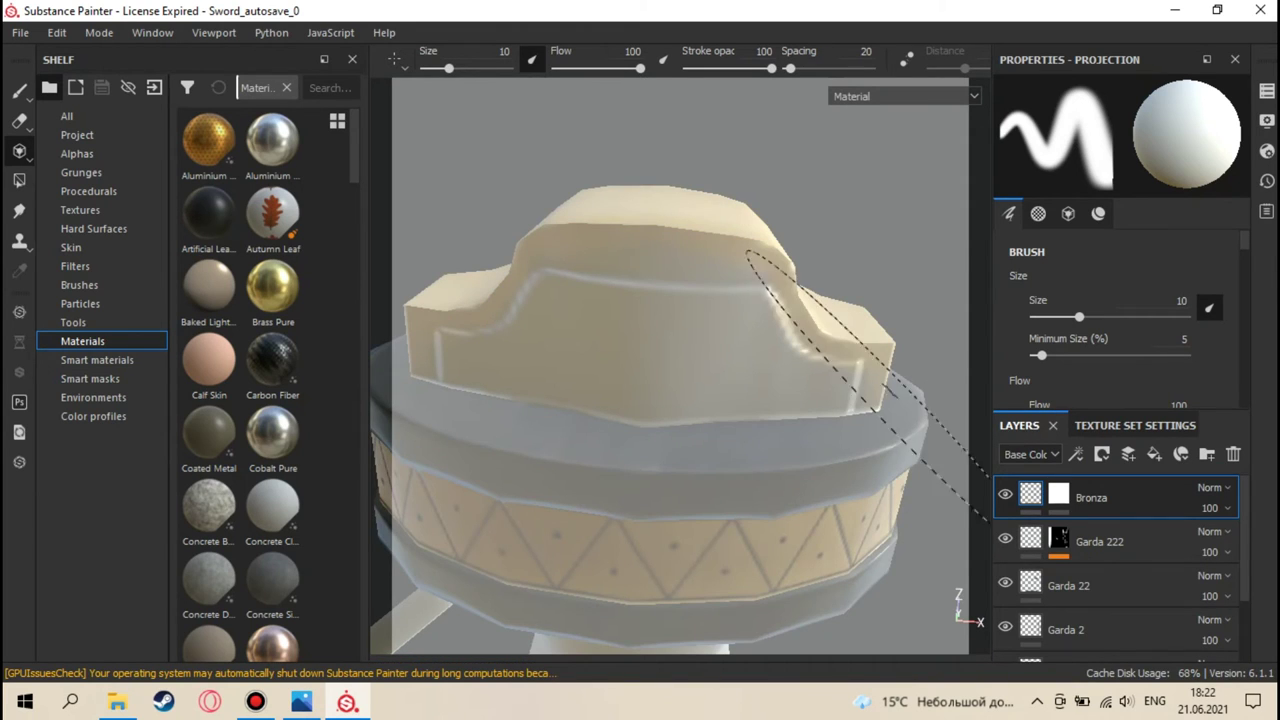
- Show the Projection tool's Material settings for the Bronza layer
{"action": "scroll", "coordinate": [1100, 380], "scroll_direction": "down", "scroll_amount": 5}
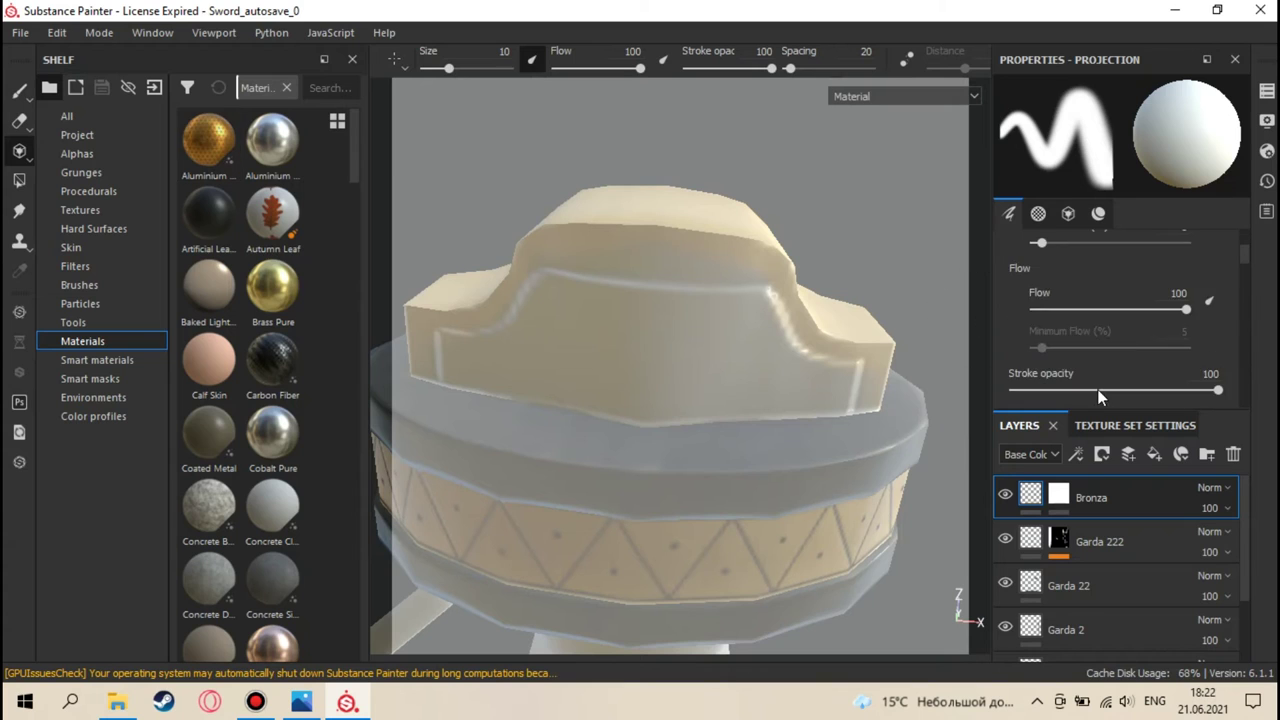
{"action": "left_click", "coordinate": [1067, 214]}
{"action": "scroll", "coordinate": [1132, 340], "scroll_direction": "down", "scroll_amount": 2}
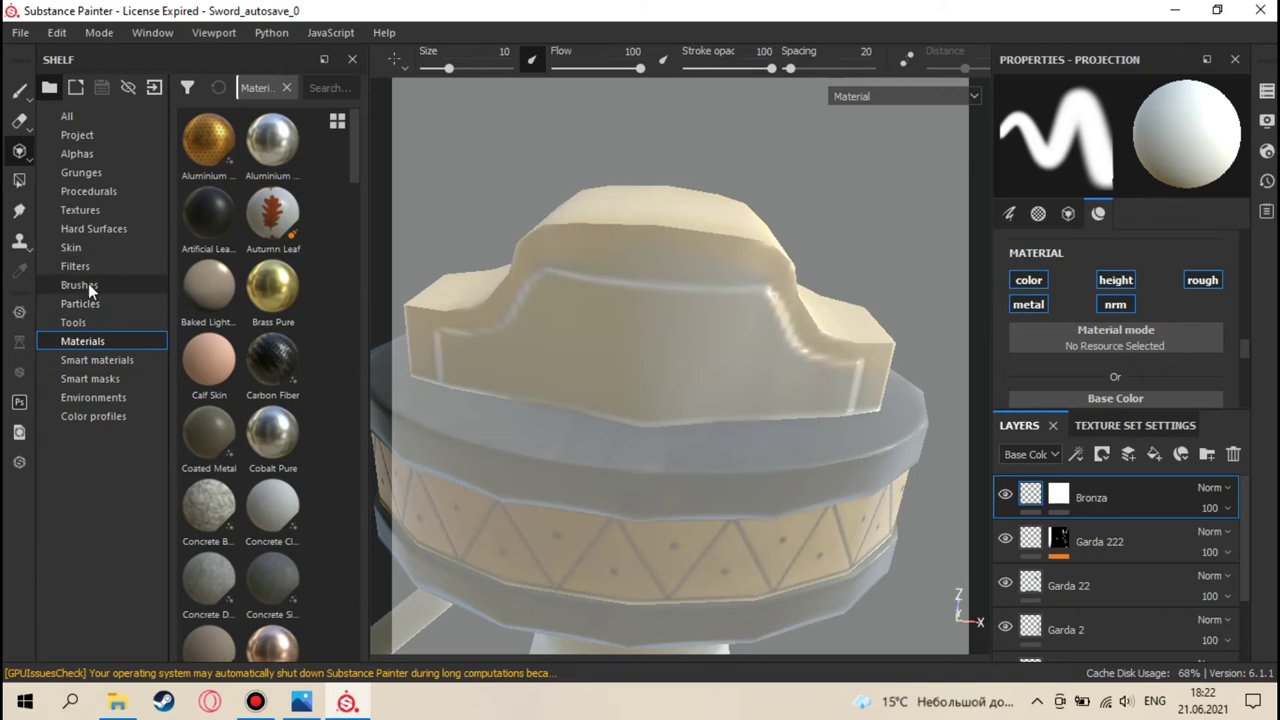
- Assign the Bronze texture as the projection's base colour
{"action": "left_click", "coordinate": [89, 212]}
{"action": "left_click", "coordinate": [199, 216]}
{"action": "left_click_drag", "start_coordinate": [1115, 378], "coordinate": [1133, 401]}
{"action": "left_click_drag", "start_coordinate": [763, 377], "coordinate": [709, 323], "text": "alt"}
{"action": "middle_click_drag", "start_coordinate": [709, 323], "coordinate": [756, 351], "text": "alt"}
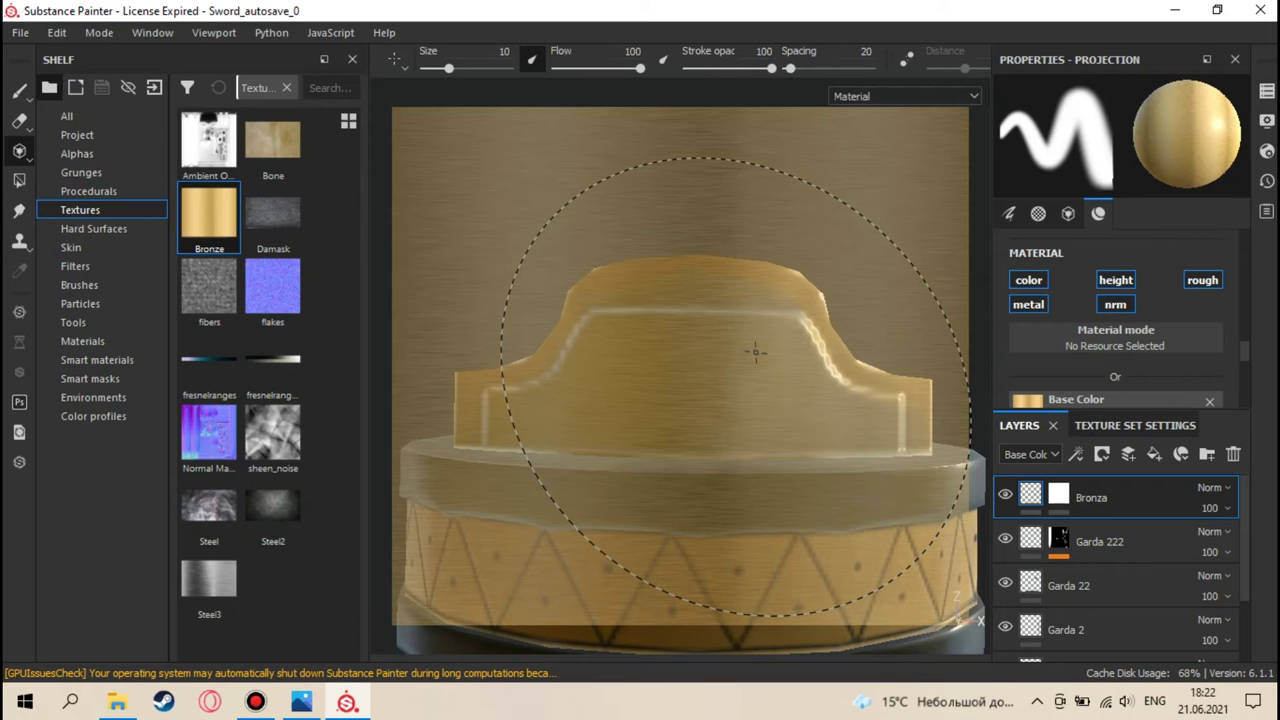
- Rotate, scale and move the projected Bronze texture until it covers the guard
{"action": "key", "text": "s"}
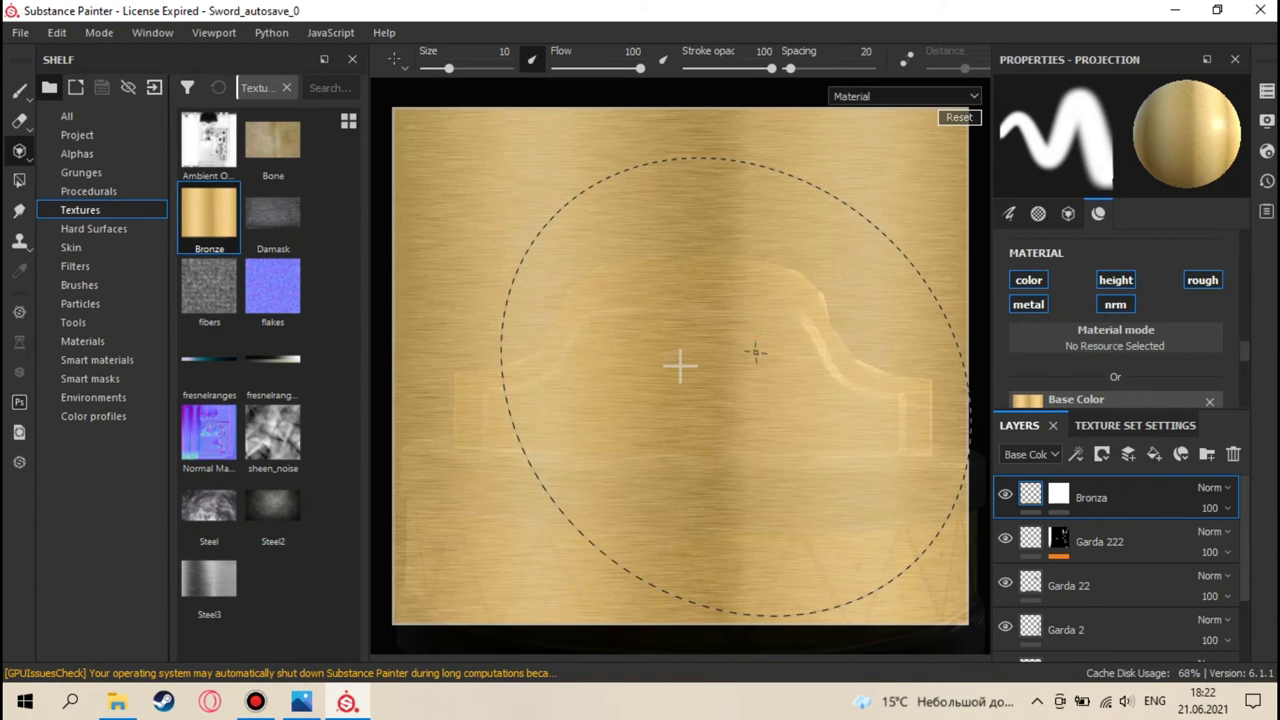
{"action": "left_click_drag", "start_coordinate": [751, 351], "coordinate": [708, 535]}
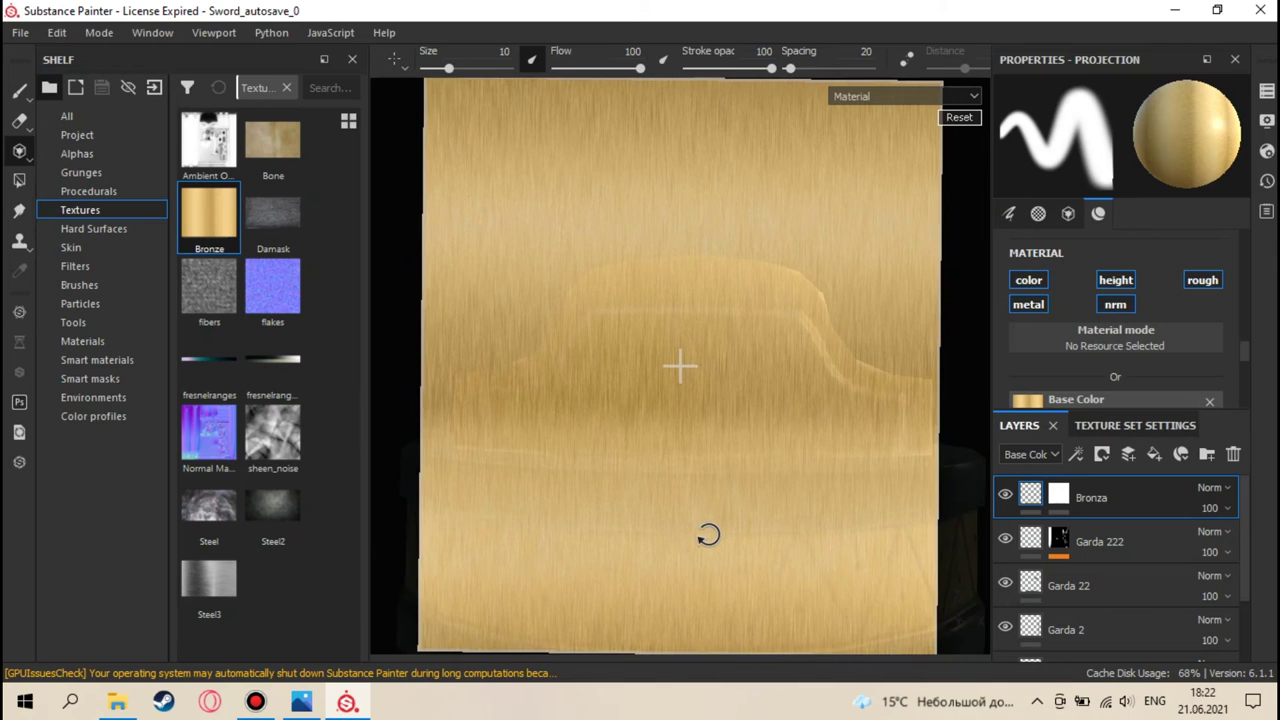
{"action": "right_click_drag", "start_coordinate": [716, 534], "coordinate": [726, 486]}
{"action": "middle_click_drag", "start_coordinate": [726, 486], "coordinate": [731, 374]}
{"action": "right_click_drag", "start_coordinate": [731, 374], "coordinate": [772, 368]}
{"action": "middle_click_drag", "start_coordinate": [774, 378], "coordinate": [776, 345]}
{"action": "right_click_drag", "start_coordinate": [777, 346], "coordinate": [788, 351]}
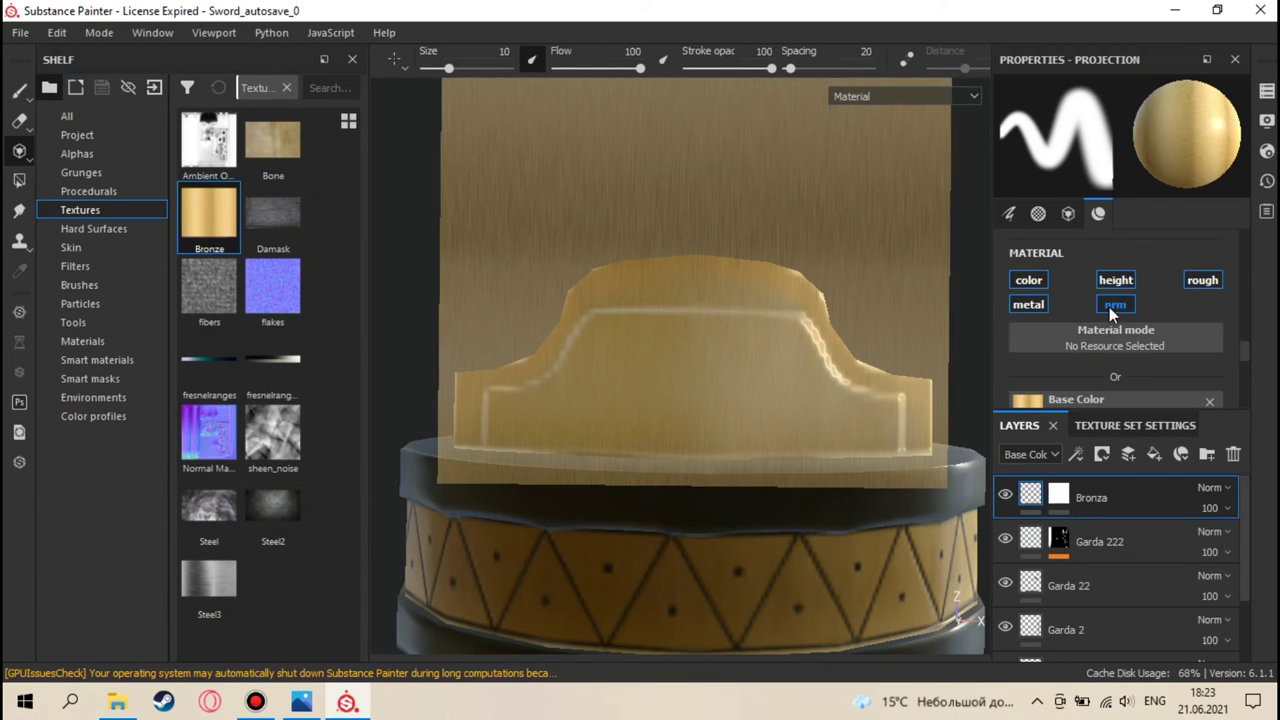
- Set the projection alignment to Camera and reduce the brush size to 1.86
{"action": "scroll", "coordinate": [1109, 310], "scroll_direction": "up", "scroll_amount": 6}
{"action": "scroll", "coordinate": [1109, 310], "scroll_direction": "up", "scroll_amount": 1}
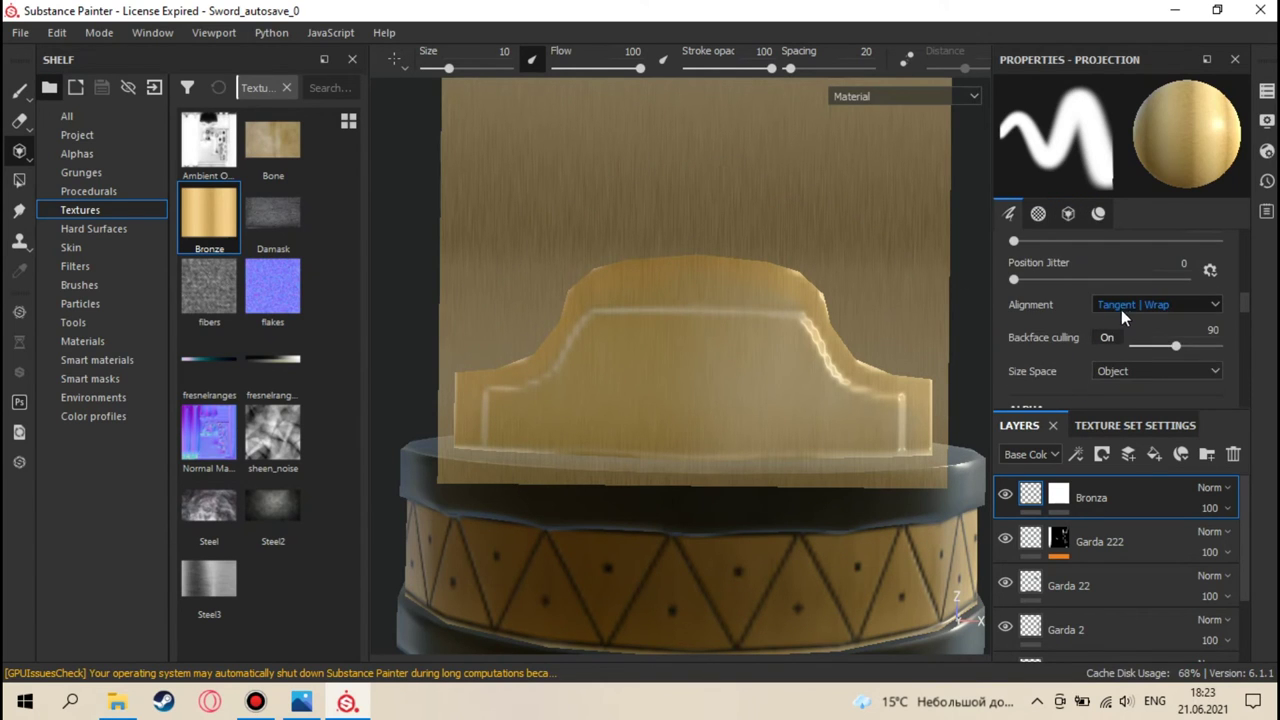
{"action": "left_click", "coordinate": [1134, 306]}
{"action": "left_click", "coordinate": [1135, 326]}
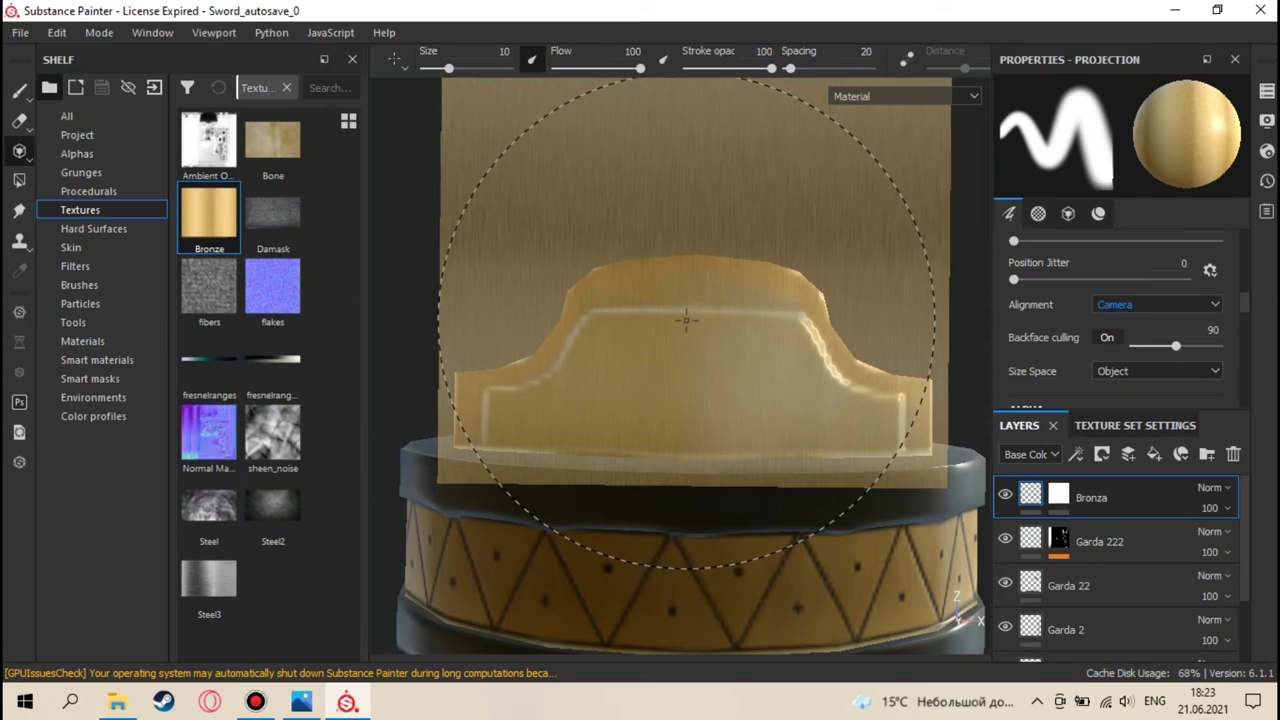
{"action": "right_click_drag", "start_coordinate": [694, 329], "coordinate": [686, 337], "text": "ctrl"}
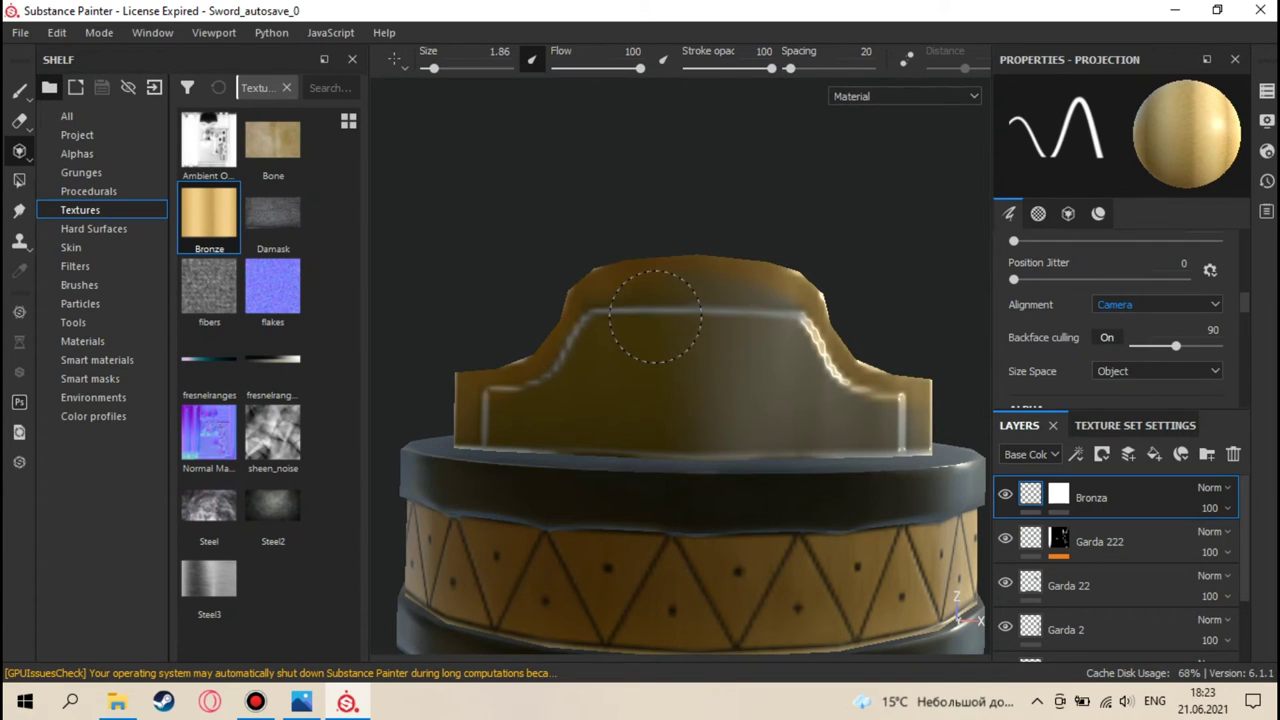
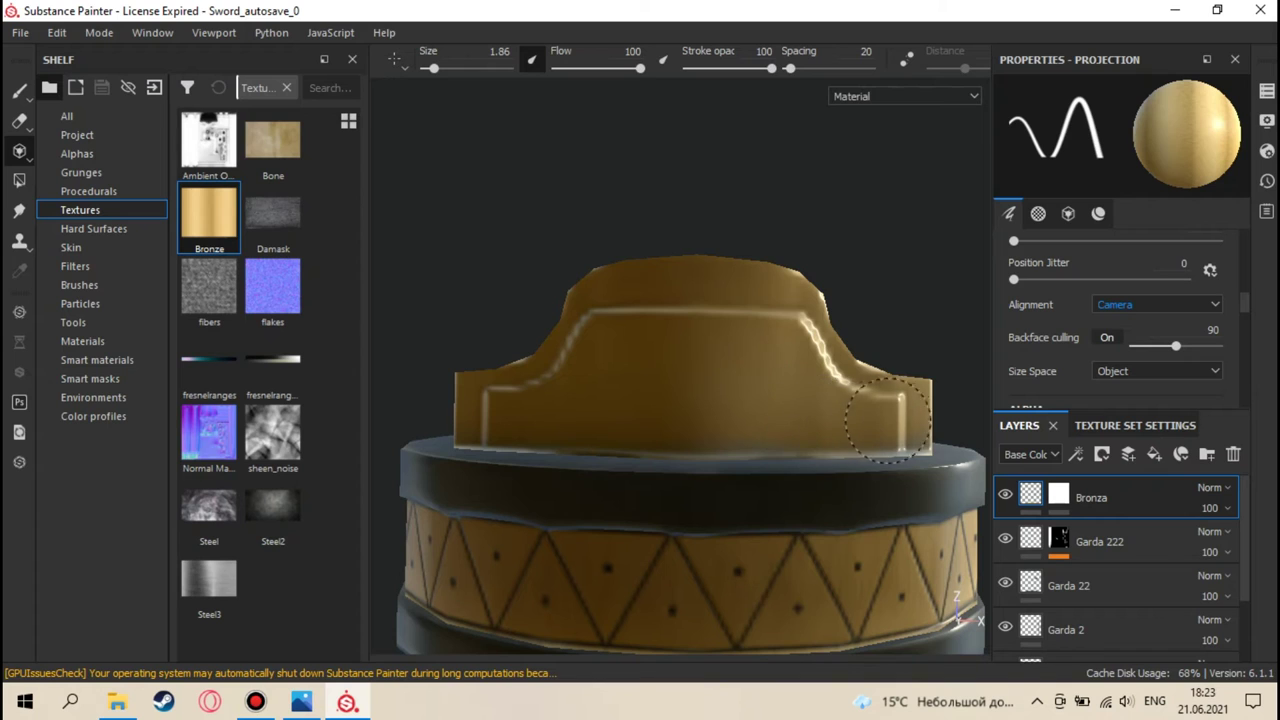
- Toggle the Bronze projection preview over the guard off and back on
{"action": "key", "text": "s"}
{"action": "key", "text": "s"}
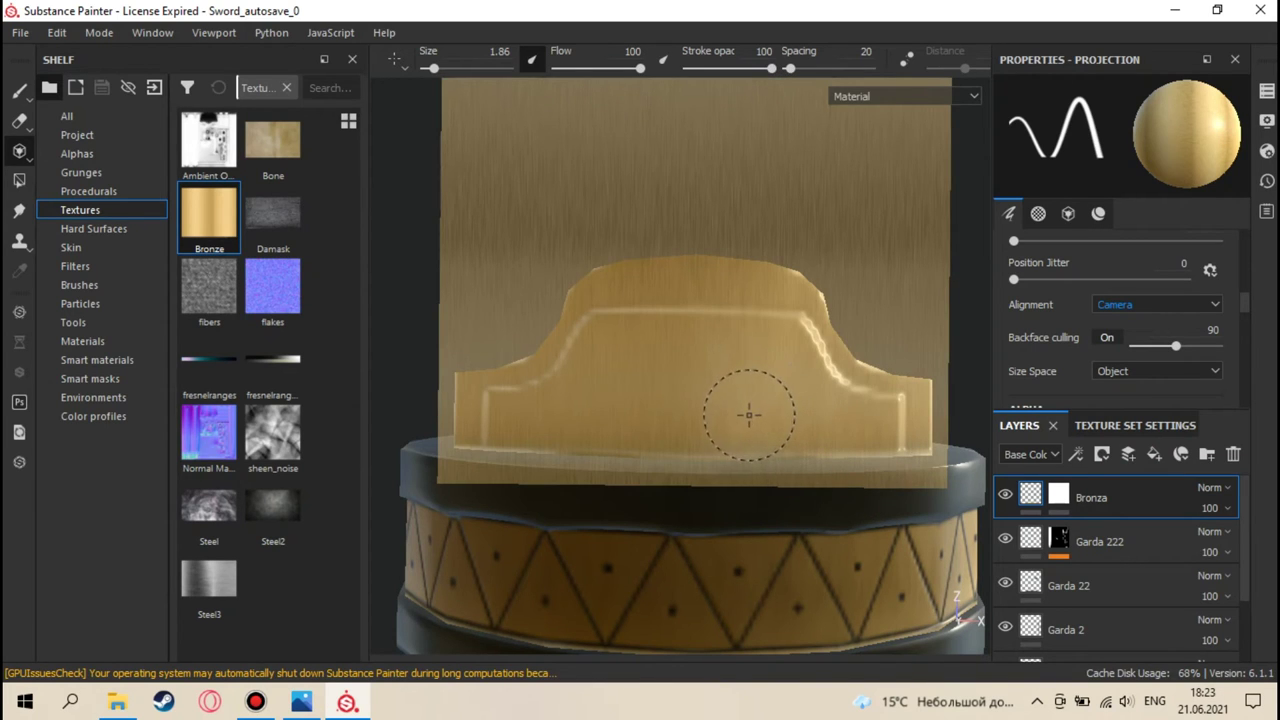
{"action": "key", "text": "s"}
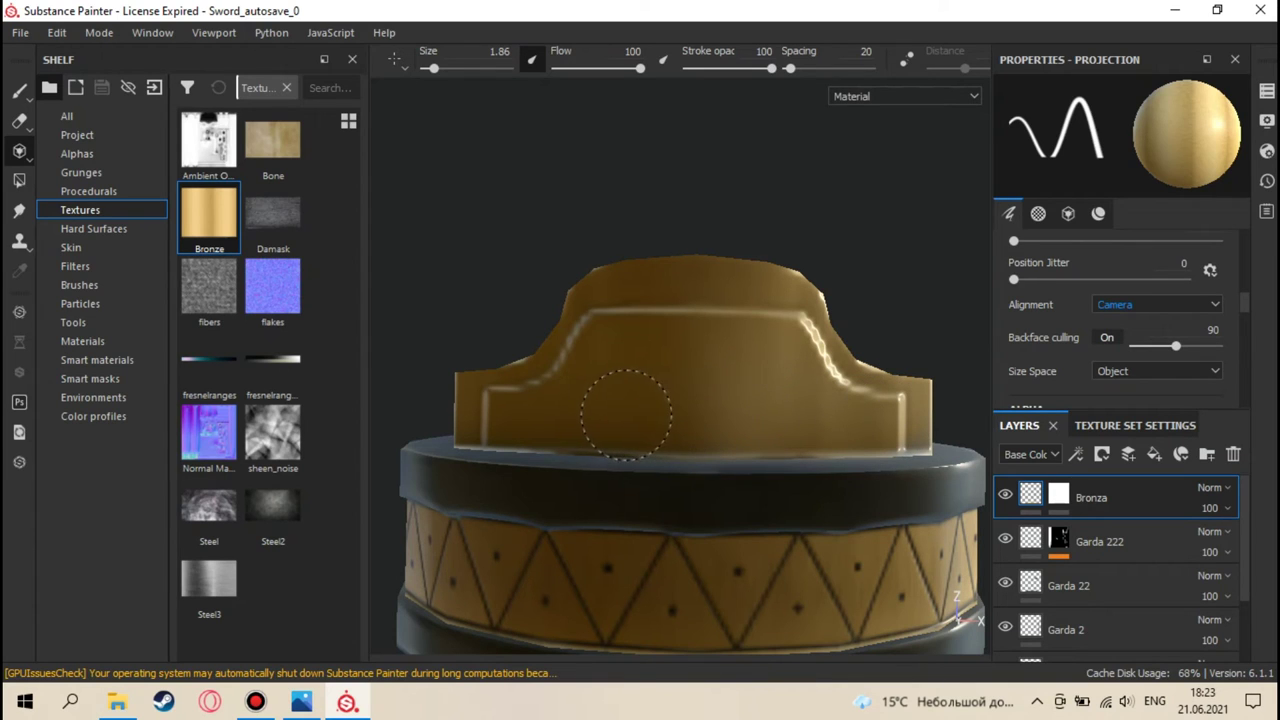
{"action": "key", "text": "s"}
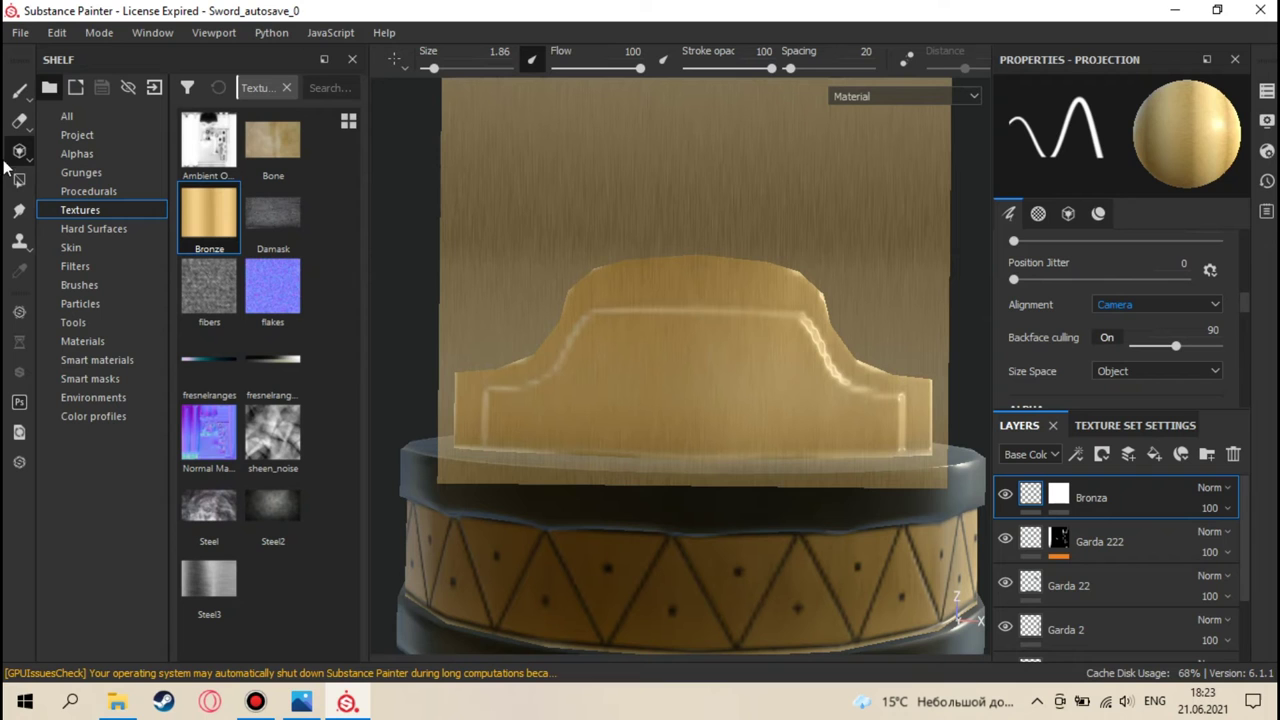
- Switch to the Paint brush and target the Bronza layer's mask while viewing the guard
{"action": "left_click", "coordinate": [17, 93]}
{"action": "mouse_move", "coordinate": [557, 257]}
{"action": "left_mouse_down", "text": "alt"}
{"action": "mouse_move", "coordinate": [603, 452]}
{"action": "mouse_move", "coordinate": [480, 434]}
{"action": "mouse_move", "coordinate": [617, 337]}
{"action": "mouse_move", "coordinate": [563, 294]}
{"action": "mouse_move", "coordinate": [598, 218]}
{"action": "mouse_move", "coordinate": [605, 290]}
{"action": "left_mouse_up", "text": "alt"}
{"action": "scroll", "coordinate": [465, 460], "scroll_direction": "up", "scroll_amount": 5}
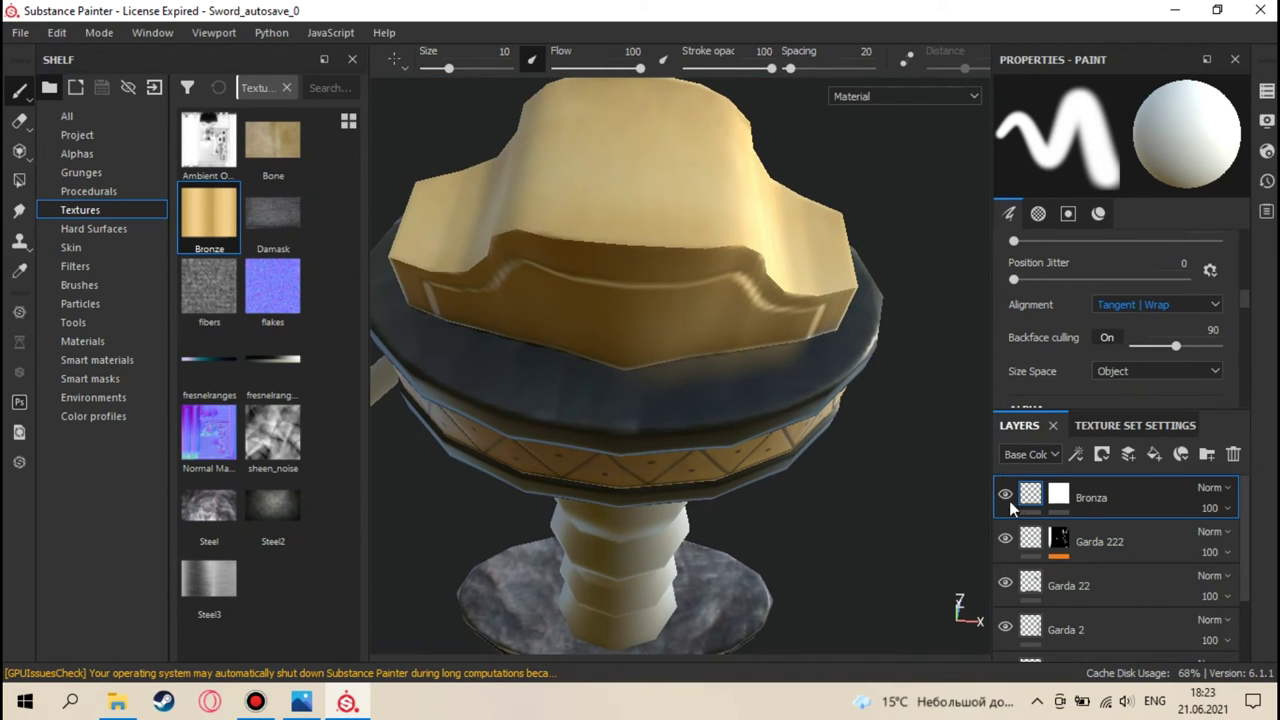
{"action": "left_click", "coordinate": [1060, 497]}
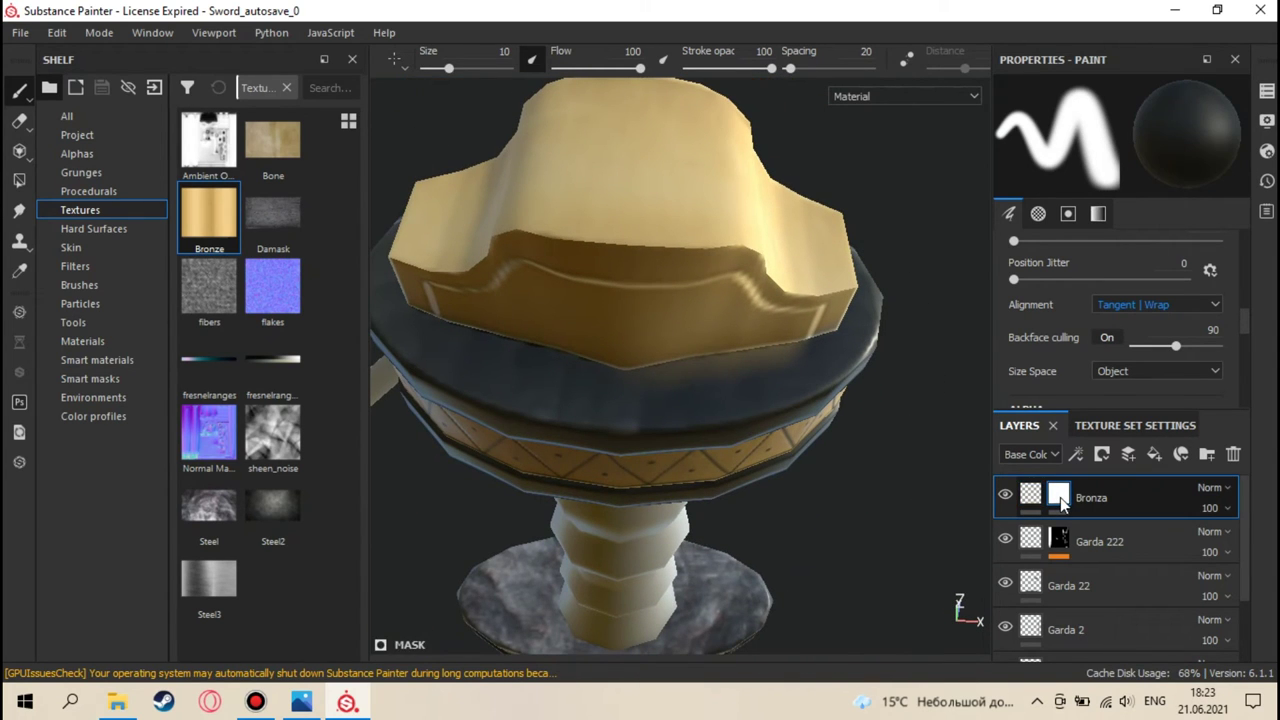
{"action": "left_click_drag", "start_coordinate": [757, 430], "coordinate": [730, 375], "text": "alt"}
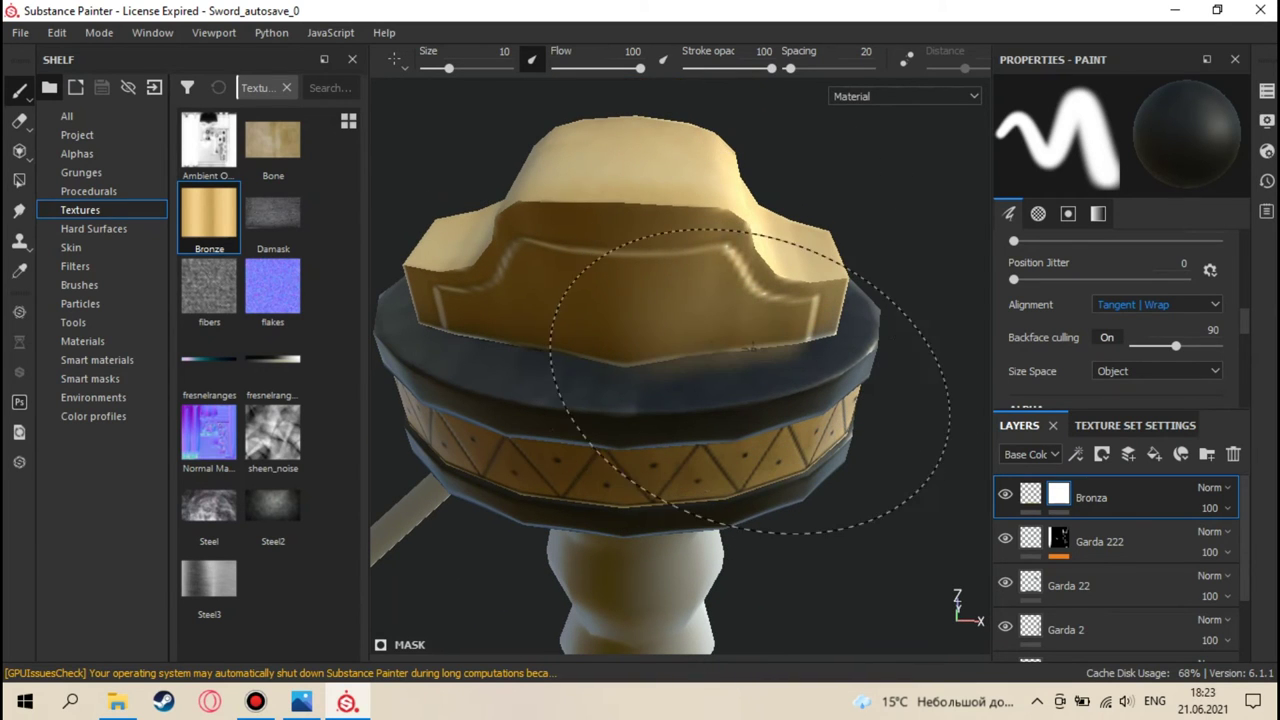
{"action": "mouse_move", "coordinate": [750, 400]}
{"action": "right_mouse_down", "text": "ctrl"}
{"action": "mouse_move", "coordinate": [690, 396]}
{"action": "mouse_move", "coordinate": [760, 380]}
{"action": "right_mouse_up", "text": "ctrl"}
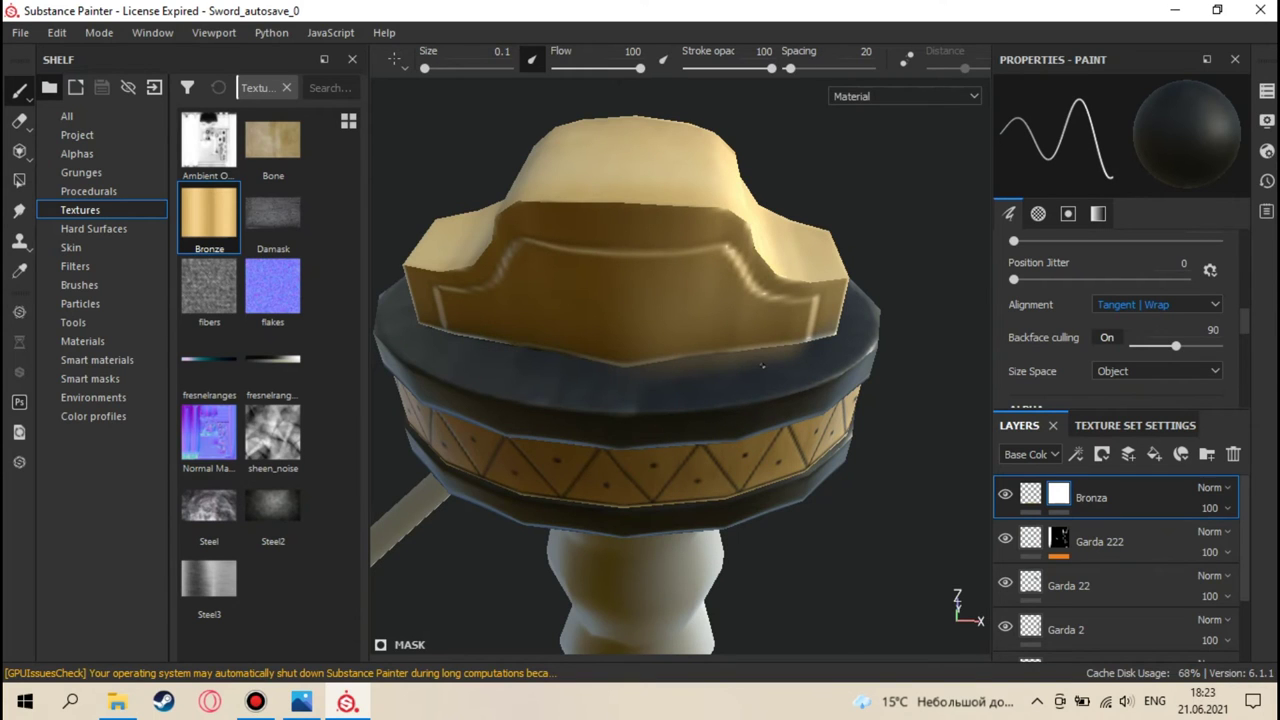
{"action": "scroll", "coordinate": [762, 366], "scroll_direction": "up", "scroll_amount": 8}
{"action": "key", "text": "alt"}
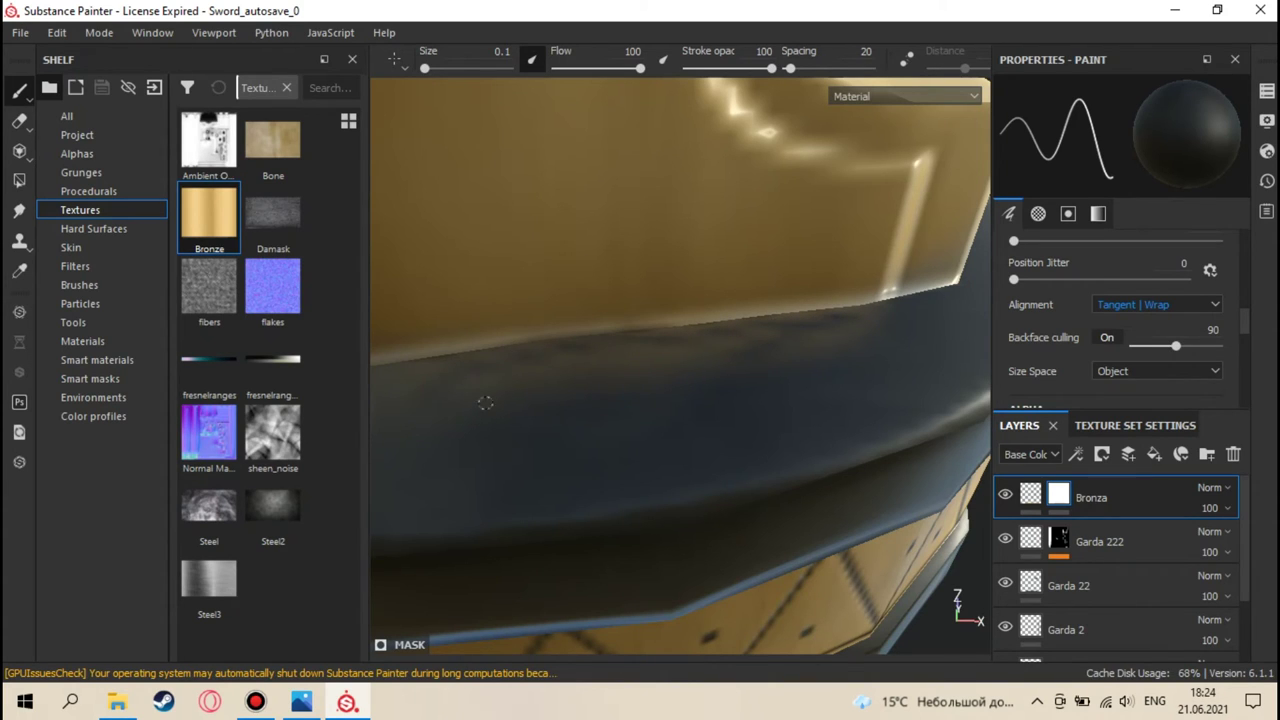
{"action": "mouse_move", "coordinate": [496, 404]}
{"action": "right_mouse_down", "text": "ctrl"}
{"action": "mouse_move", "coordinate": [620, 404]}
{"action": "mouse_move", "coordinate": [540, 404]}
{"action": "right_mouse_up", "text": "ctrl"}
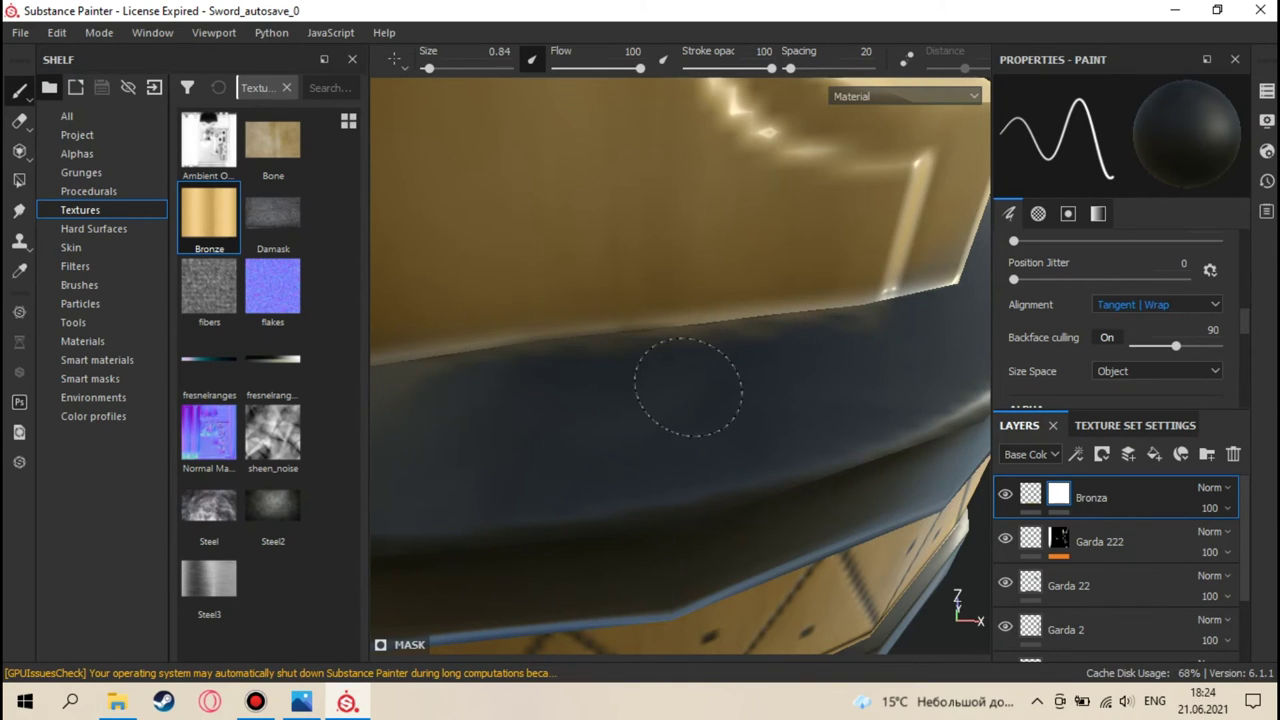
{"action": "scroll", "coordinate": [636, 443], "scroll_direction": "up", "scroll_amount": 2}
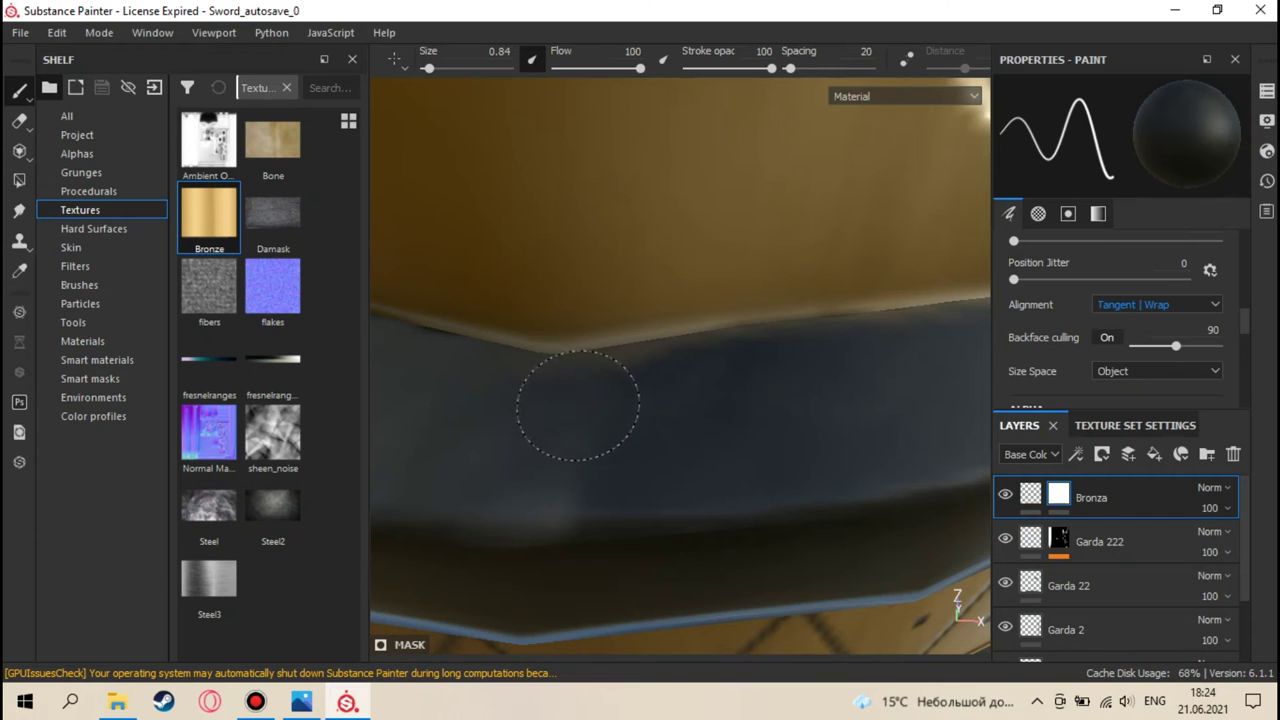
{"action": "scroll", "coordinate": [644, 425], "scroll_direction": "down", "scroll_amount": 5}
{"action": "left_click_drag", "start_coordinate": [640, 423], "coordinate": [690, 520], "text": "alt"}
{"action": "scroll", "coordinate": [656, 400], "scroll_direction": "down", "scroll_amount": 4}
{"action": "left_click_drag", "start_coordinate": [706, 402], "coordinate": [811, 418], "text": "alt"}
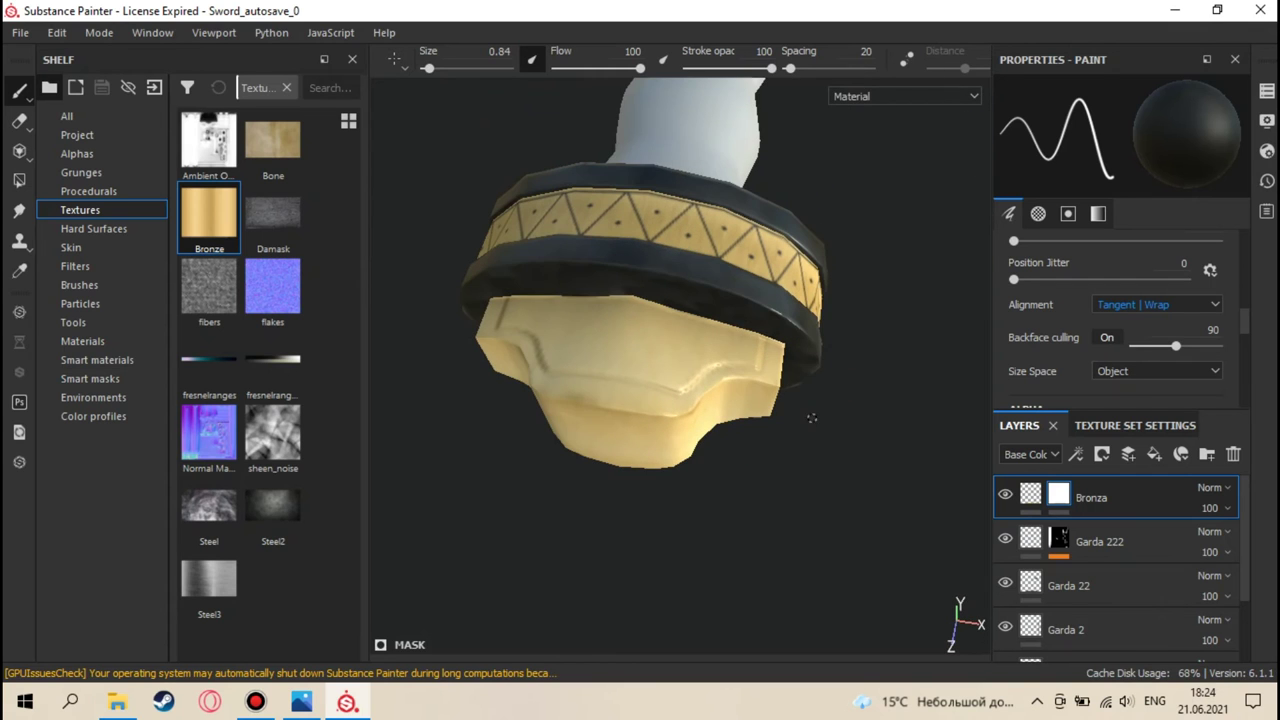
{"action": "scroll", "coordinate": [625, 329], "scroll_direction": "up", "scroll_amount": 5}
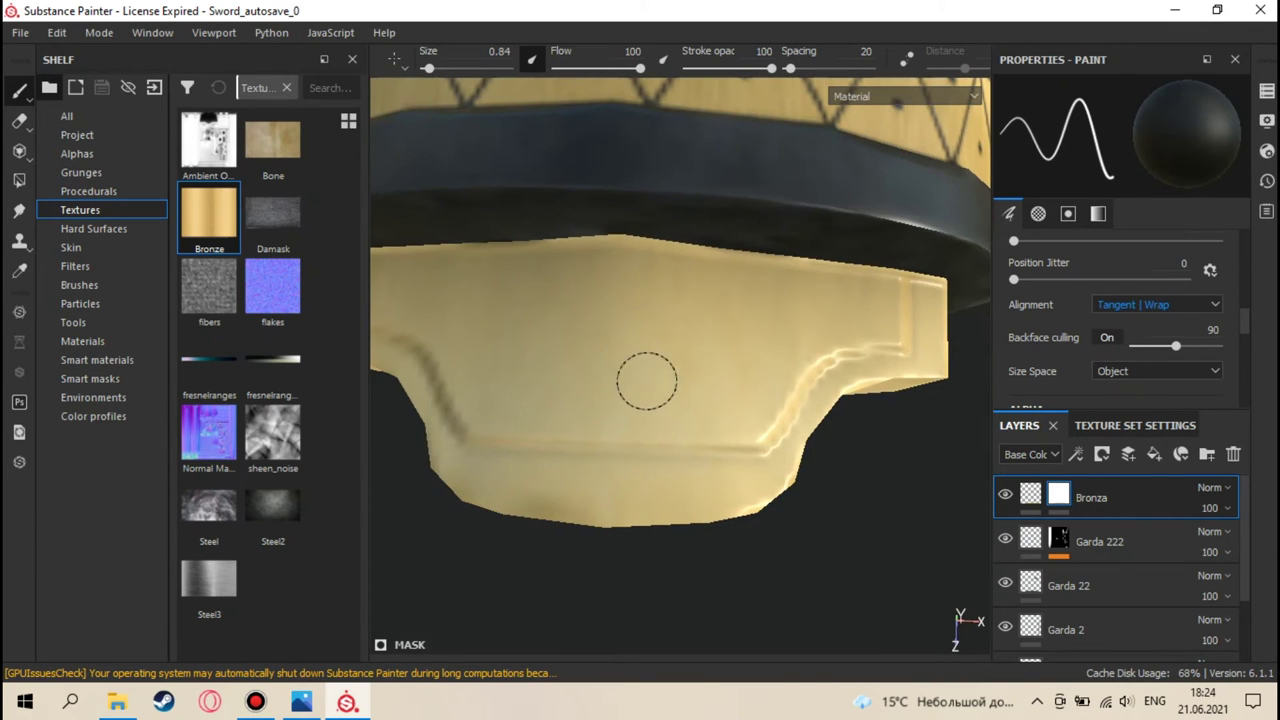
{"action": "left_click_drag", "start_coordinate": [651, 374], "coordinate": [700, 435], "text": "alt"}
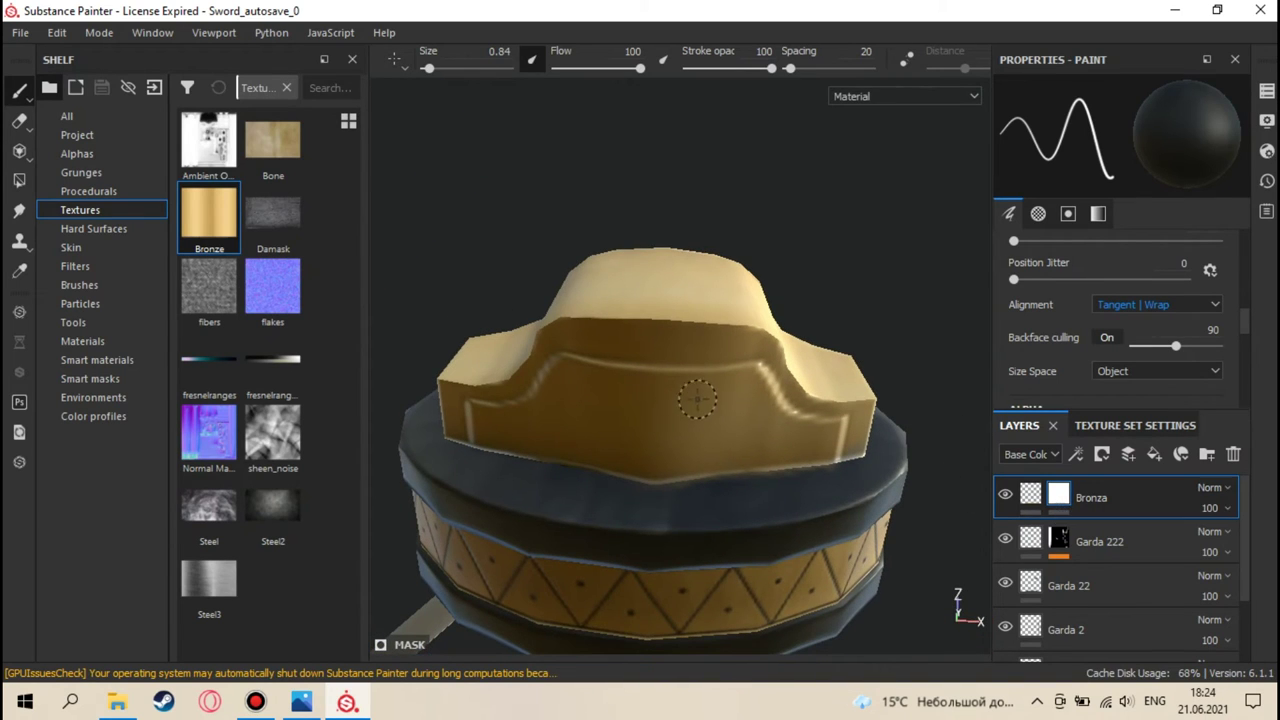
{"action": "mouse_move", "coordinate": [655, 391]}
{"action": "left_mouse_down"}
{"action": "mouse_move", "coordinate": [725, 401]}
{"action": "mouse_move", "coordinate": [681, 357]}
{"action": "left_mouse_up"}
{"action": "key", "text": "ctrl+z"}
{"action": "left_click", "coordinate": [1030, 493]}
{"action": "mouse_move", "coordinate": [666, 429]}
{"action": "left_mouse_down"}
{"action": "mouse_move", "coordinate": [650, 377]}
{"action": "mouse_move", "coordinate": [677, 400]}
{"action": "mouse_move", "coordinate": [683, 583]}
{"action": "mouse_move", "coordinate": [708, 303]}
{"action": "mouse_move", "coordinate": [885, 462]}
{"action": "mouse_move", "coordinate": [740, 417]}
{"action": "mouse_move", "coordinate": [657, 500]}
{"action": "left_mouse_up"}
{"action": "key", "text": "ctrl+z"}
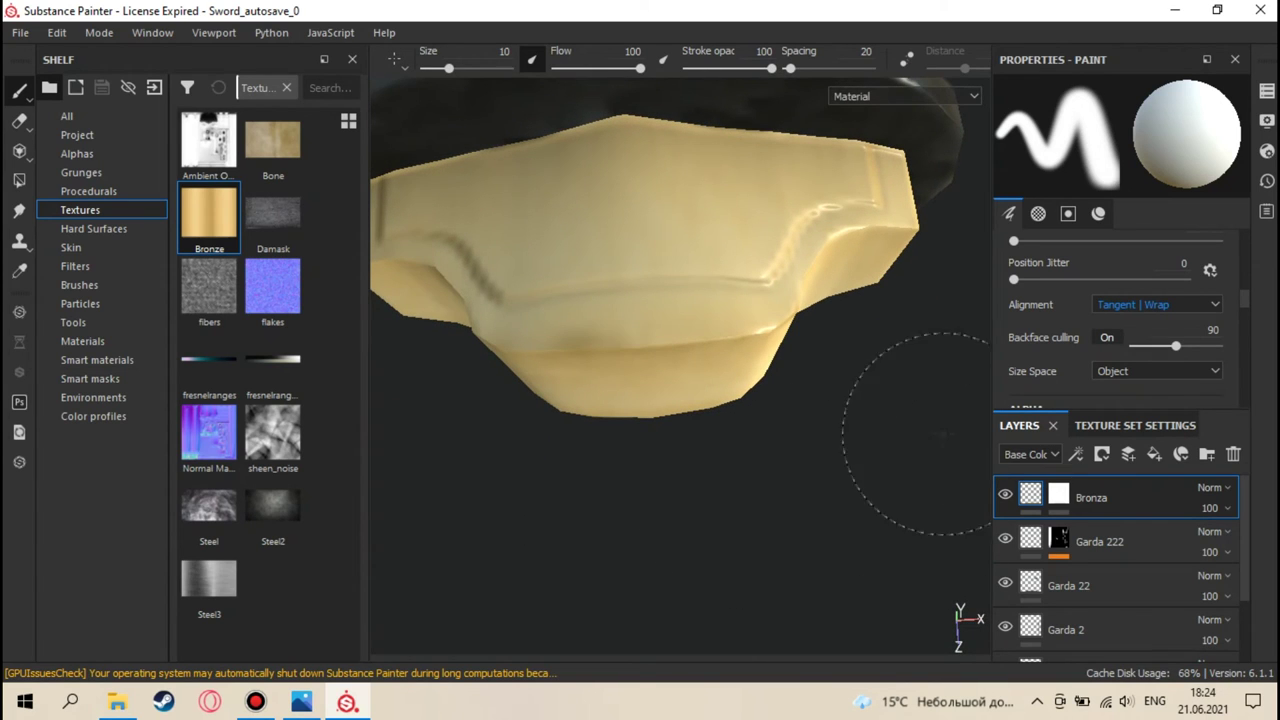
{"action": "left_click", "coordinate": [1025, 494]}
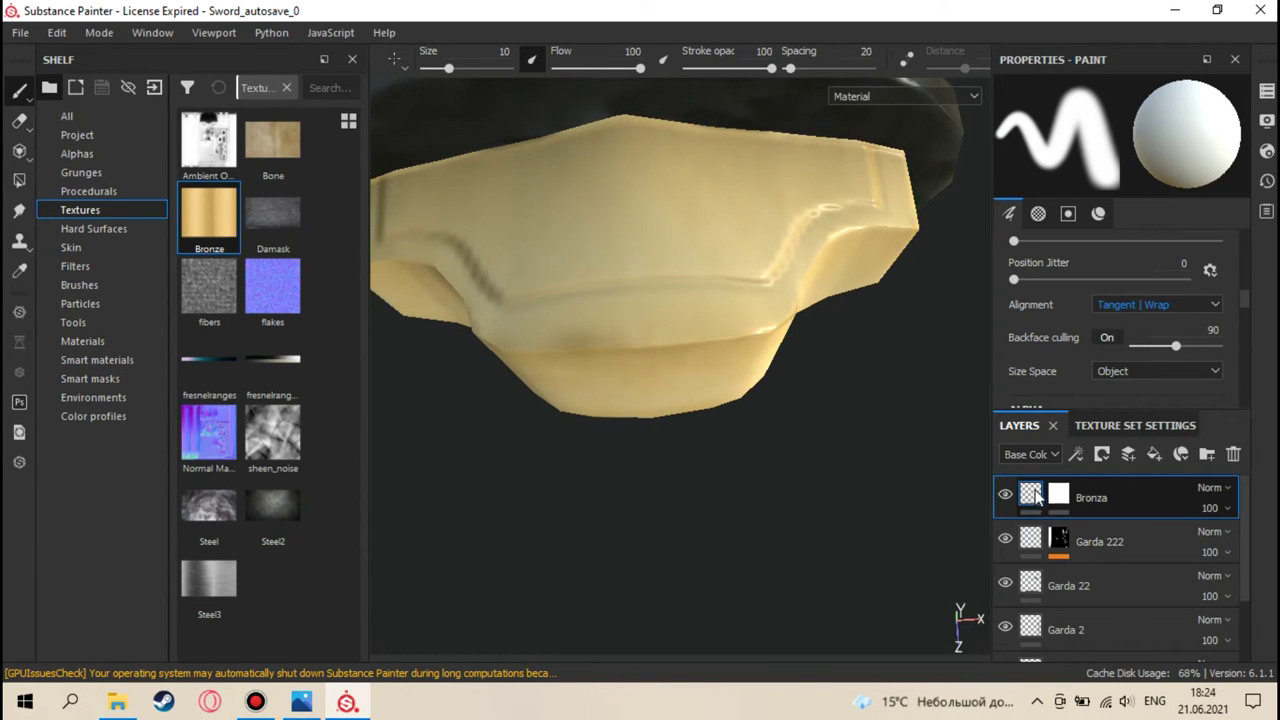
- Add an empty Layer 1 above Bronza, switch to the flat 2D UV view, and choose the Projection tool
{"action": "left_click", "coordinate": [1128, 454]}
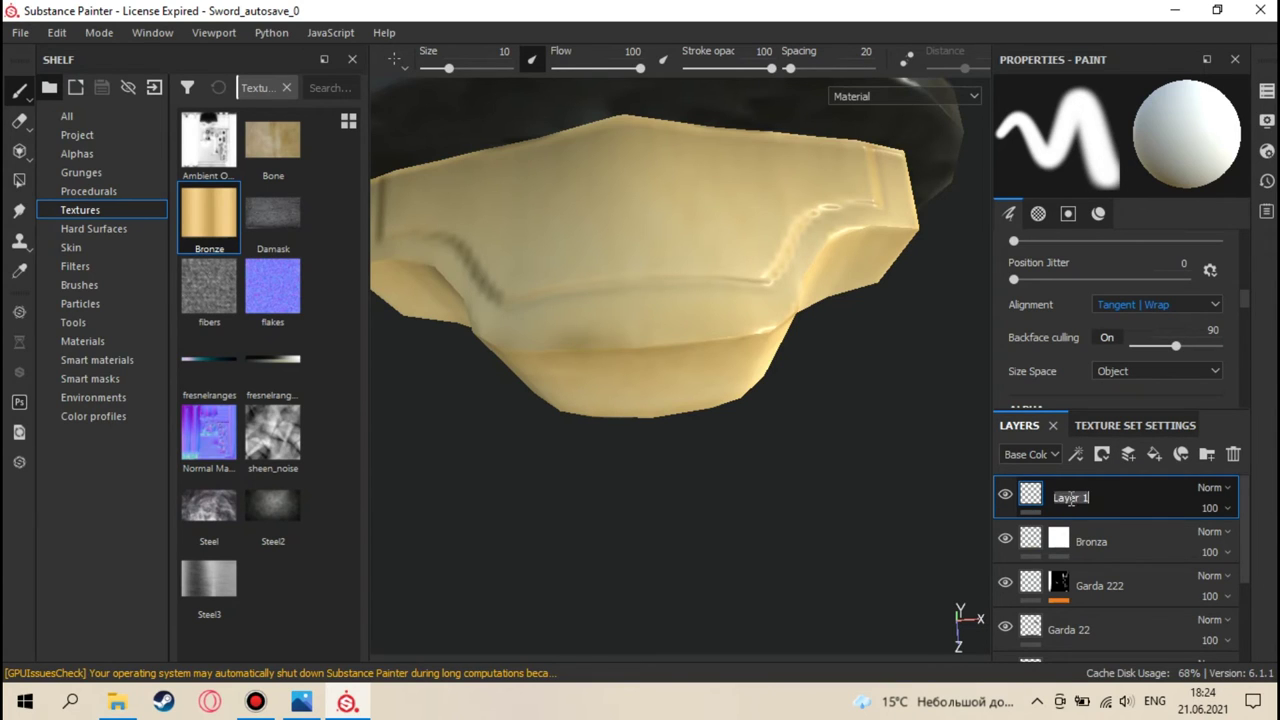
{"action": "left_click", "coordinate": [1024, 497]}
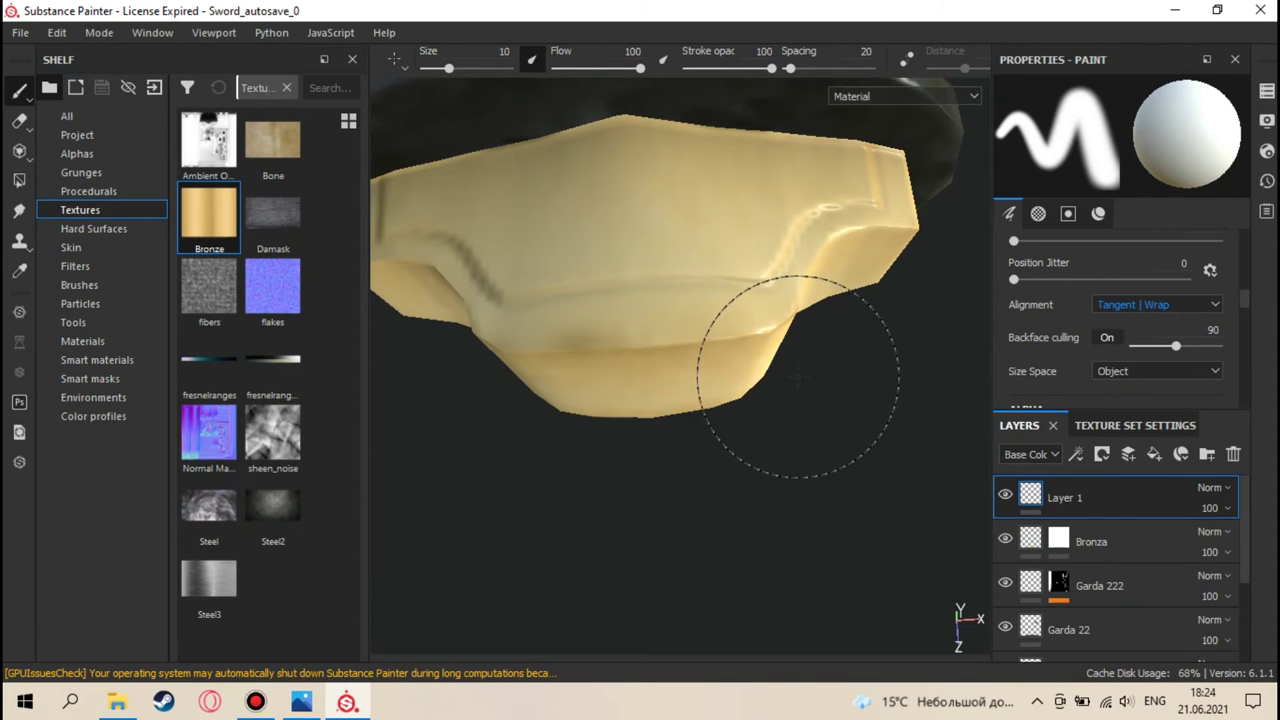
{"action": "key", "text": "F3"}
{"action": "scroll", "coordinate": [634, 423], "scroll_direction": "up", "scroll_amount": 3}
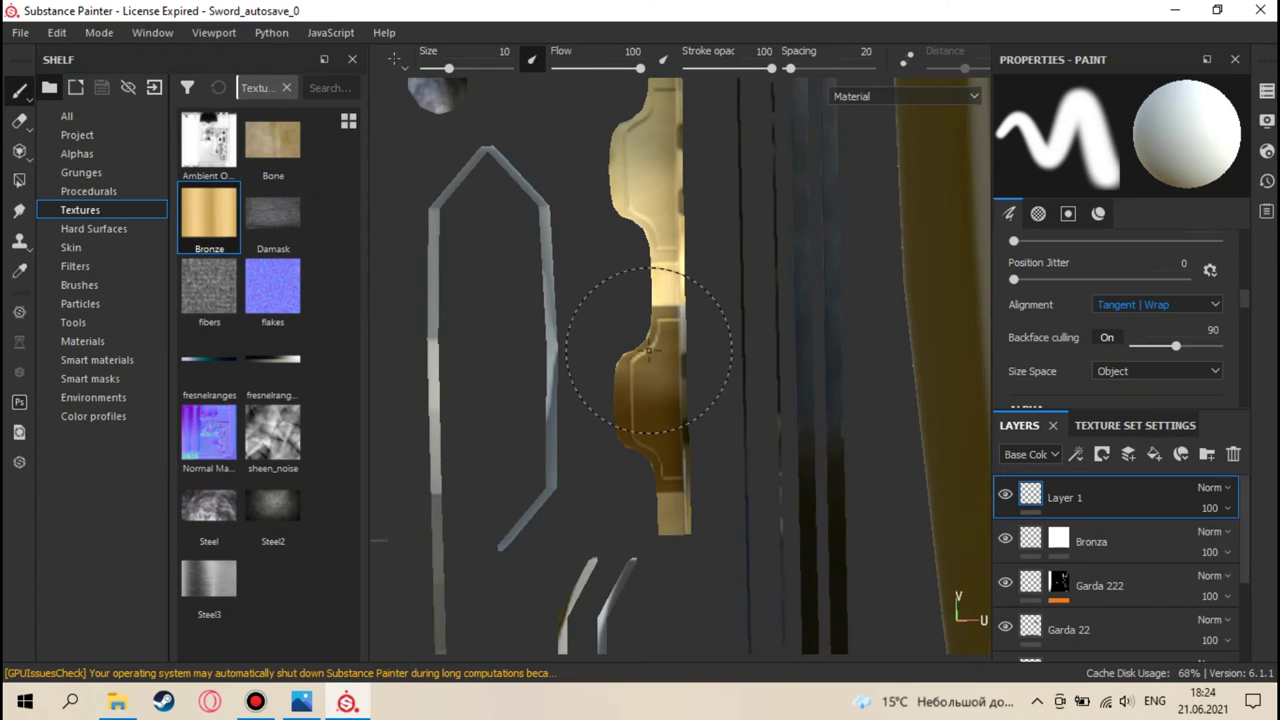
{"action": "scroll", "coordinate": [693, 378], "scroll_direction": "up", "scroll_amount": 2}
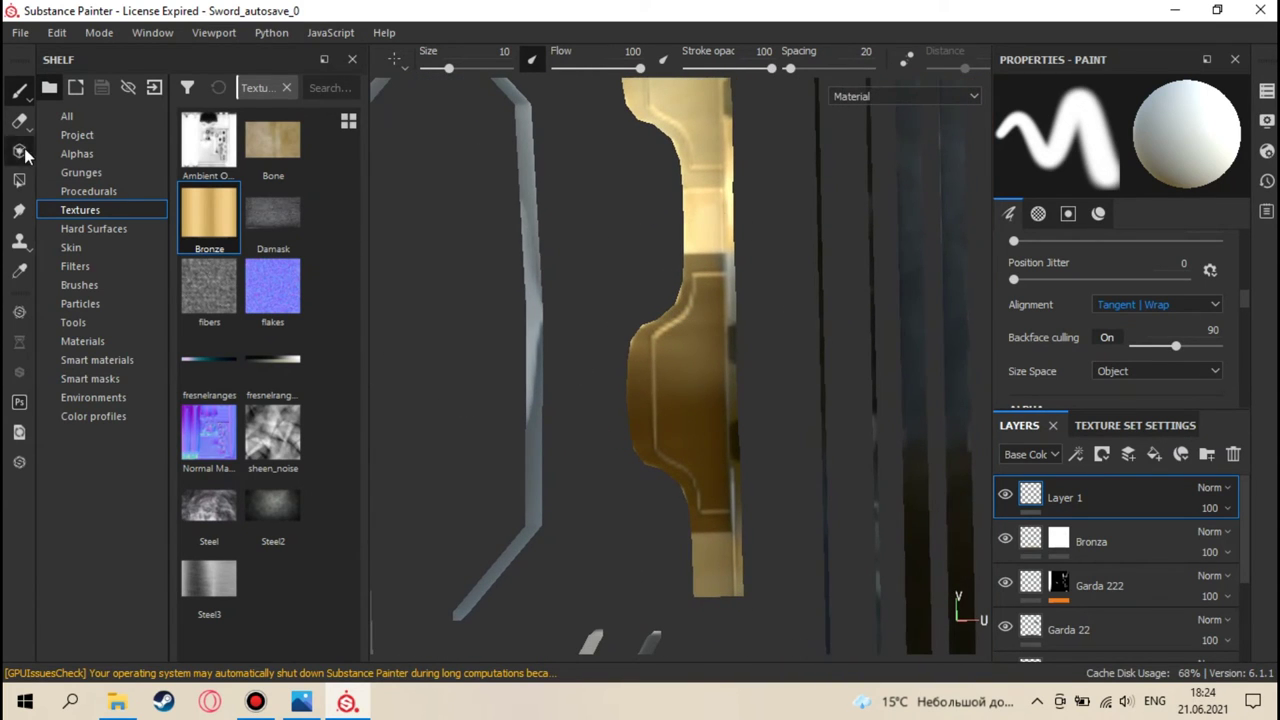
{"action": "key", "text": "3"}
{"action": "scroll", "coordinate": [1121, 338], "scroll_direction": "down", "scroll_amount": 6}
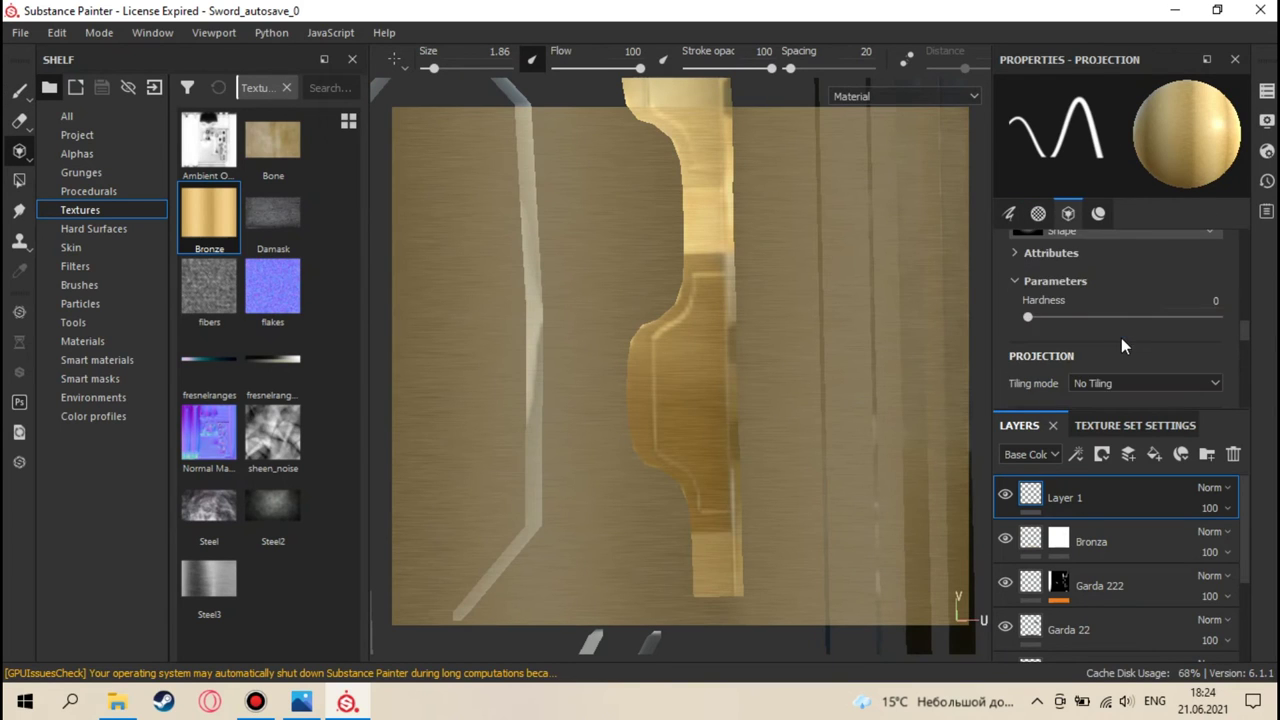
- Replace the Bronze base colour with Steel2 and size and position its projection rectangle
{"action": "left_click", "coordinate": [1208, 290]}
{"action": "left_click_drag", "start_coordinate": [273, 505], "coordinate": [922, 353]}
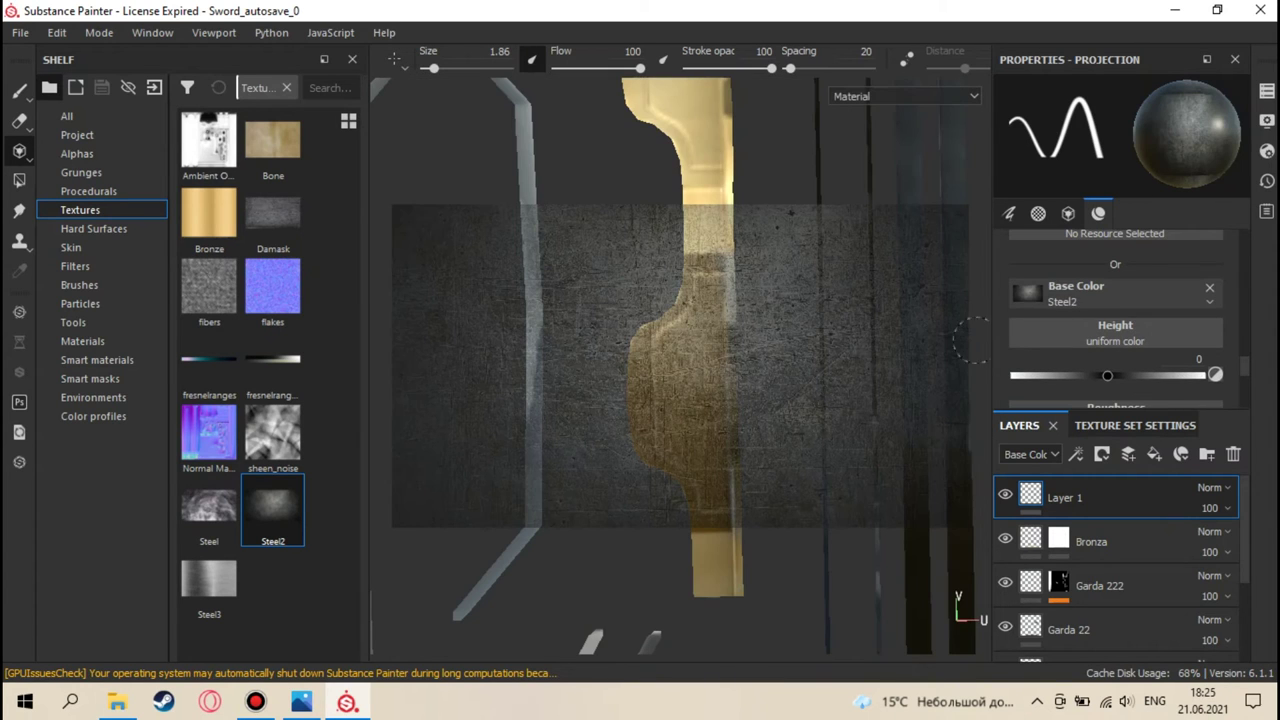
{"action": "mouse_move", "coordinate": [810, 345]}
{"action": "left_mouse_down", "text": "alt"}
{"action": "mouse_move", "coordinate": [763, 291]}
{"action": "mouse_move", "coordinate": [794, 403]}
{"action": "mouse_move", "coordinate": [845, 403]}
{"action": "mouse_move", "coordinate": [823, 363]}
{"action": "left_mouse_up", "text": "alt"}
{"action": "key", "text": "s"}
{"action": "right_click_drag", "start_coordinate": [806, 350], "coordinate": [740, 328]}
{"action": "middle_click_drag", "start_coordinate": [740, 328], "coordinate": [705, 253]}
{"action": "right_click_drag", "start_coordinate": [707, 256], "coordinate": [706, 263]}
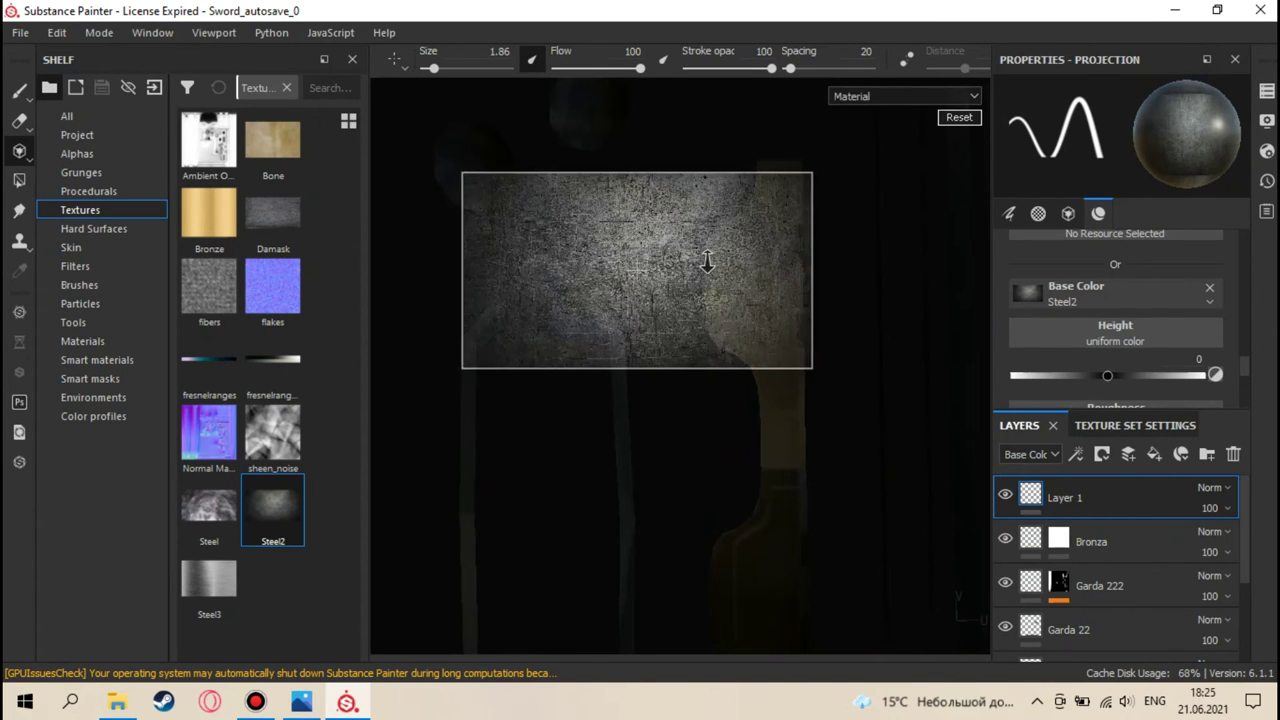
- Project dark Steel2 onto the guard's upper end, undoing a stray edge stroke
{"action": "middle_click_drag", "start_coordinate": [762, 262], "coordinate": [789, 263], "text": "alt"}
{"action": "mouse_move", "coordinate": [789, 263]}
{"action": "left_mouse_down"}
{"action": "mouse_move", "coordinate": [787, 188]}
{"action": "mouse_move", "coordinate": [806, 182]}
{"action": "mouse_move", "coordinate": [794, 291]}
{"action": "left_mouse_up"}
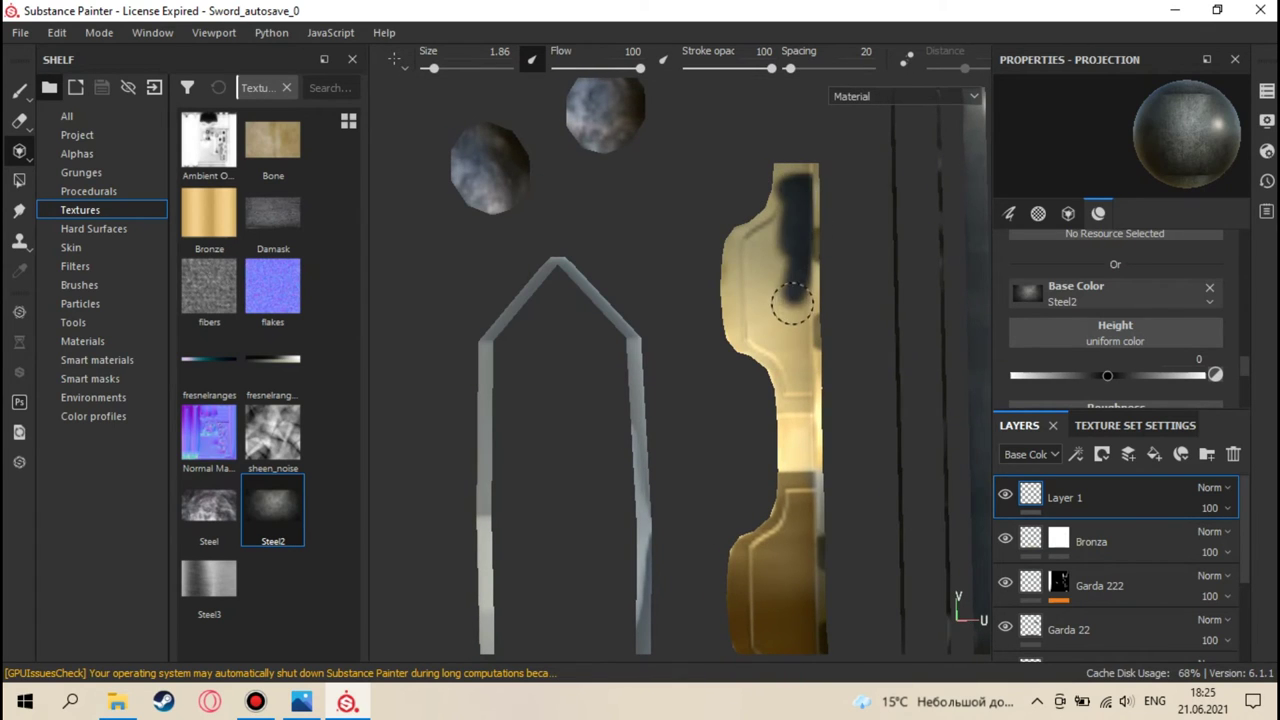
{"action": "key", "text": "s"}
{"action": "key", "text": "ctrl+z"}
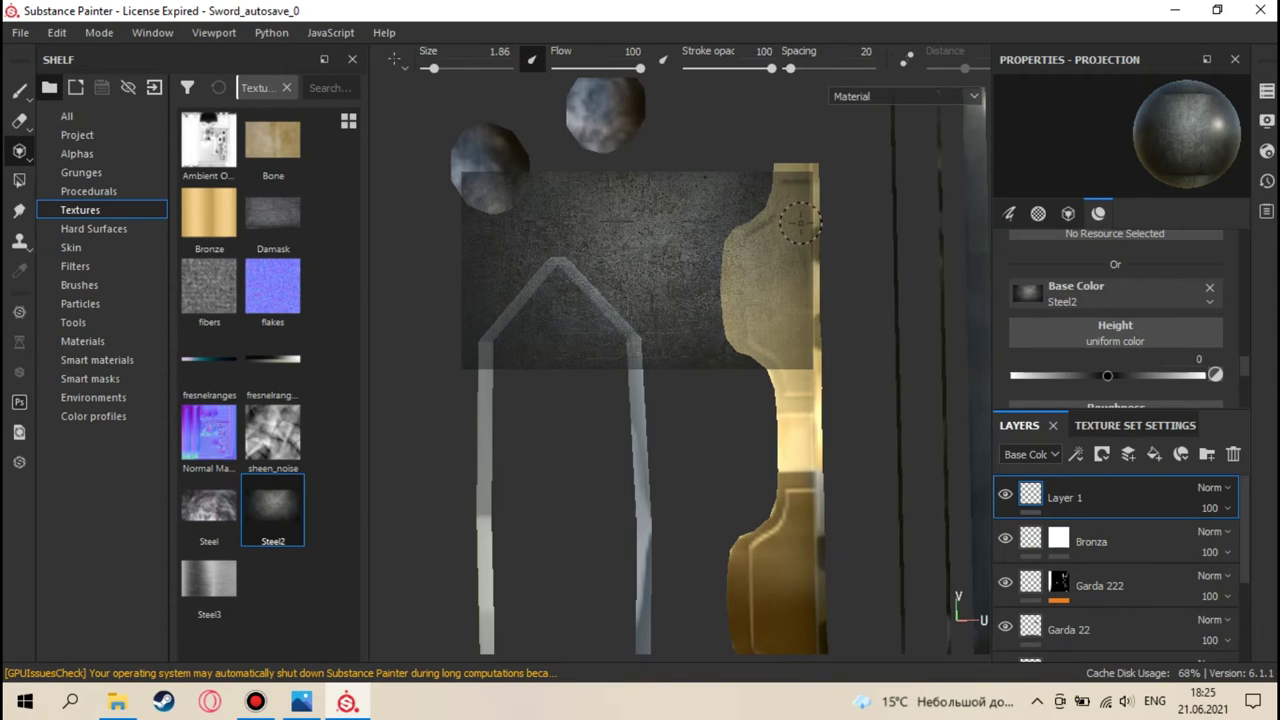
{"action": "left_click_drag", "start_coordinate": [800, 224], "coordinate": [794, 183]}
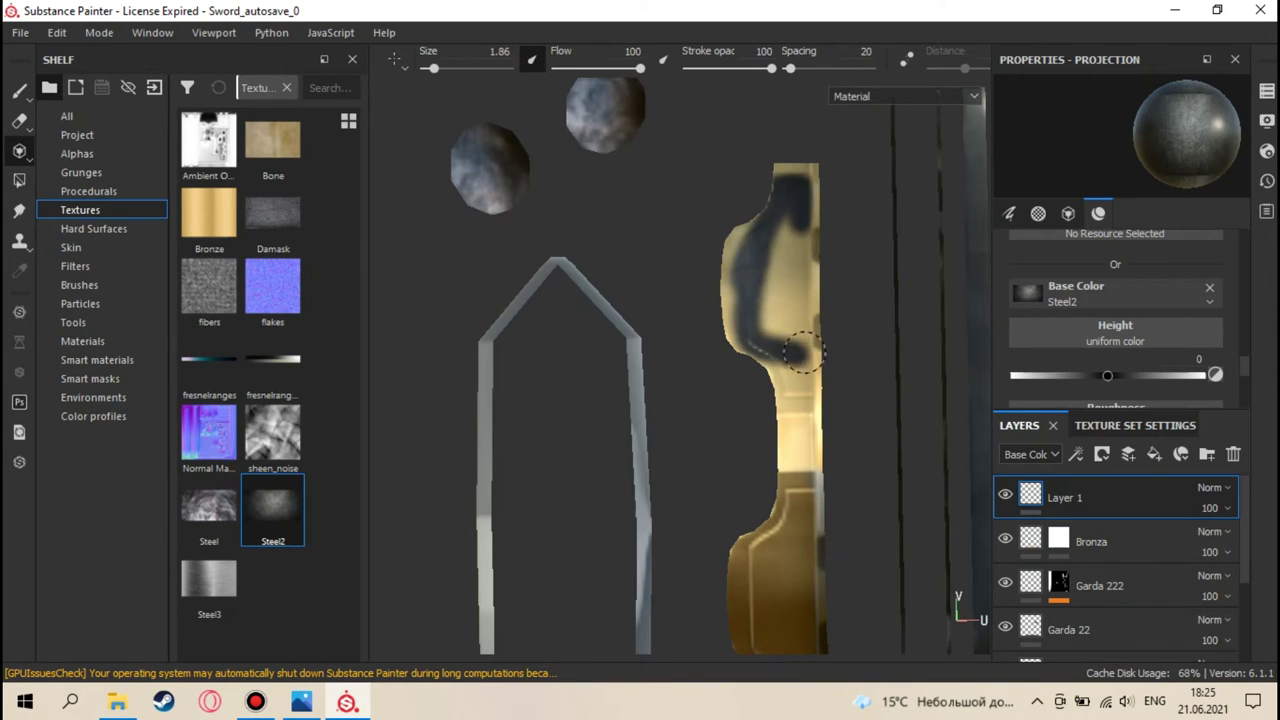
- Inspect the projected Steel2 in the UV layout, then return to the 3D model with the brush
{"action": "mouse_move", "coordinate": [781, 283]}
{"action": "left_mouse_down", "text": "alt"}
{"action": "mouse_move", "coordinate": [771, 294]}
{"action": "mouse_move", "coordinate": [794, 309]}
{"action": "mouse_move", "coordinate": [788, 256]}
{"action": "mouse_move", "coordinate": [768, 285]}
{"action": "mouse_move", "coordinate": [734, 193]}
{"action": "left_mouse_up", "text": "alt"}
{"action": "mouse_move", "coordinate": [756, 228]}
{"action": "middle_mouse_down", "text": "alt"}
{"action": "mouse_move", "coordinate": [788, 211]}
{"action": "mouse_move", "coordinate": [798, 240]}
{"action": "mouse_move", "coordinate": [781, 231]}
{"action": "middle_mouse_up", "text": "alt"}
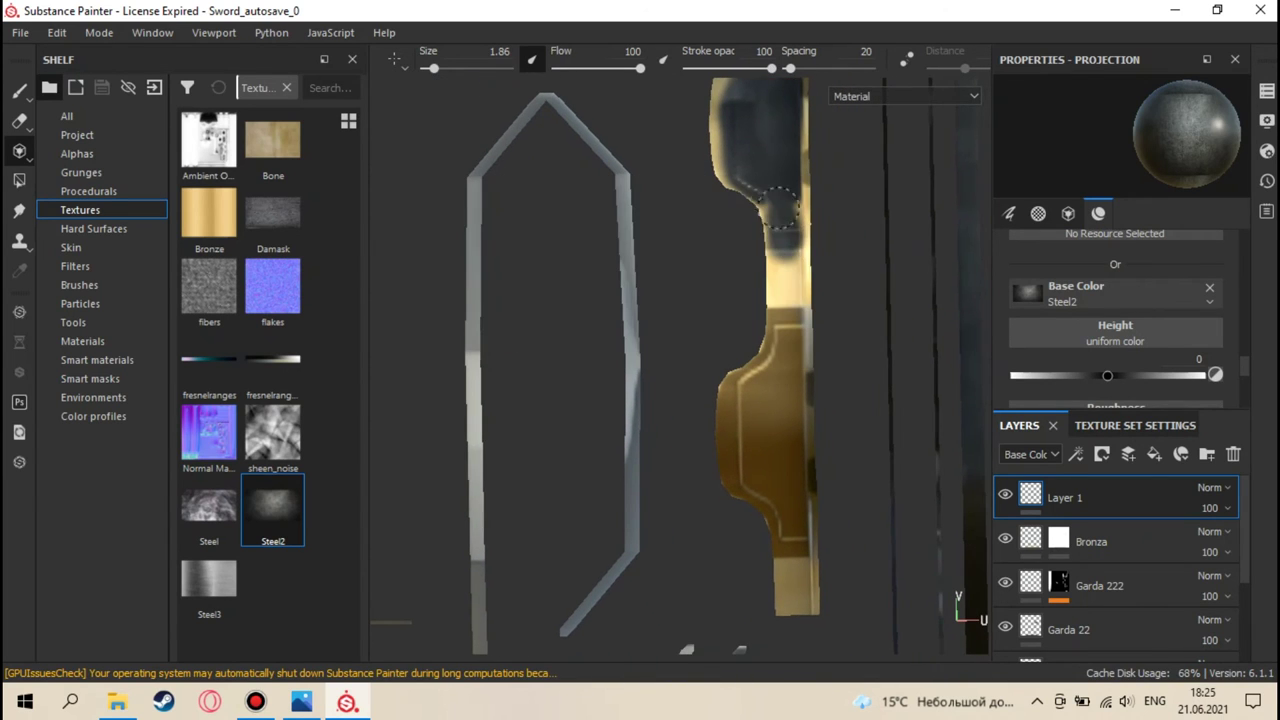
{"action": "mouse_move", "coordinate": [801, 183]}
{"action": "middle_mouse_down", "text": "alt"}
{"action": "mouse_move", "coordinate": [808, 286]}
{"action": "mouse_move", "coordinate": [808, 240]}
{"action": "mouse_move", "coordinate": [783, 349]}
{"action": "mouse_move", "coordinate": [794, 282]}
{"action": "mouse_move", "coordinate": [777, 212]}
{"action": "mouse_move", "coordinate": [776, 295]}
{"action": "mouse_move", "coordinate": [794, 246]}
{"action": "mouse_move", "coordinate": [772, 241]}
{"action": "middle_mouse_up", "text": "alt"}
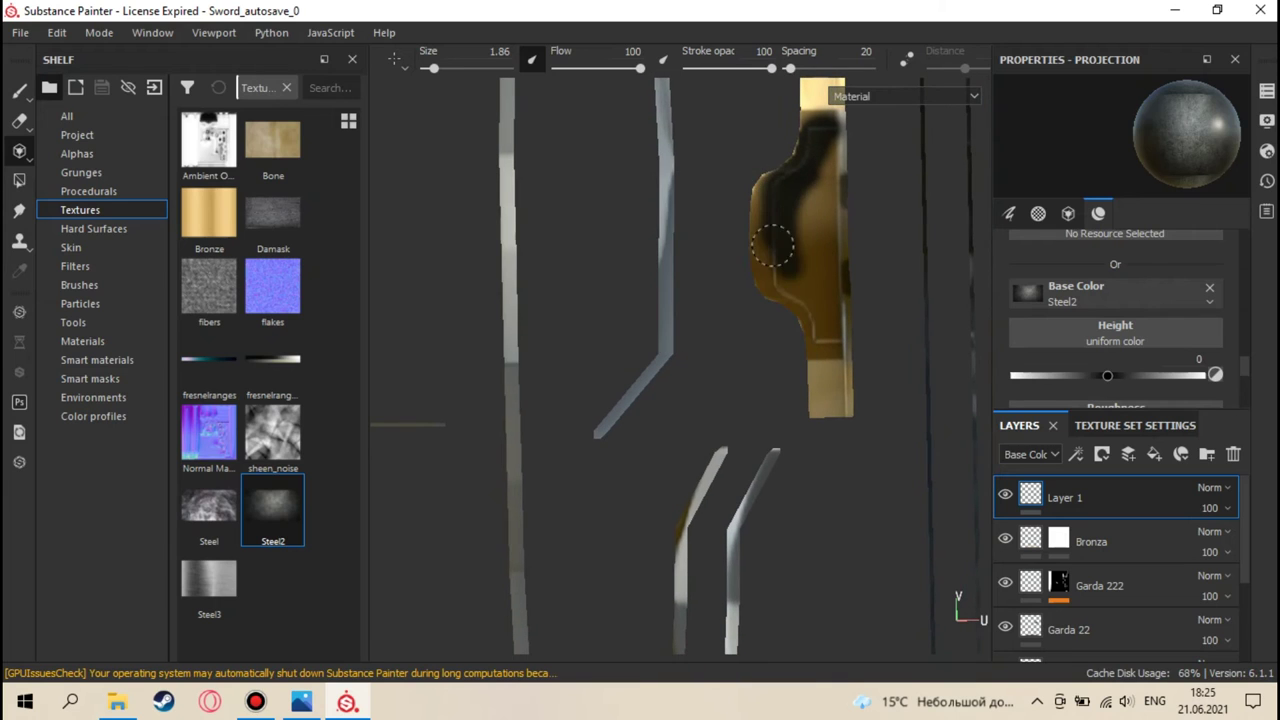
{"action": "mouse_move", "coordinate": [808, 322]}
{"action": "middle_mouse_down", "text": "alt"}
{"action": "mouse_move", "coordinate": [791, 249]}
{"action": "mouse_move", "coordinate": [843, 249]}
{"action": "mouse_move", "coordinate": [791, 194]}
{"action": "mouse_move", "coordinate": [834, 260]}
{"action": "mouse_move", "coordinate": [757, 205]}
{"action": "mouse_move", "coordinate": [790, 200]}
{"action": "mouse_move", "coordinate": [804, 242]}
{"action": "mouse_move", "coordinate": [766, 203]}
{"action": "mouse_move", "coordinate": [846, 250]}
{"action": "mouse_move", "coordinate": [789, 194]}
{"action": "mouse_move", "coordinate": [766, 223]}
{"action": "middle_mouse_up", "text": "alt"}
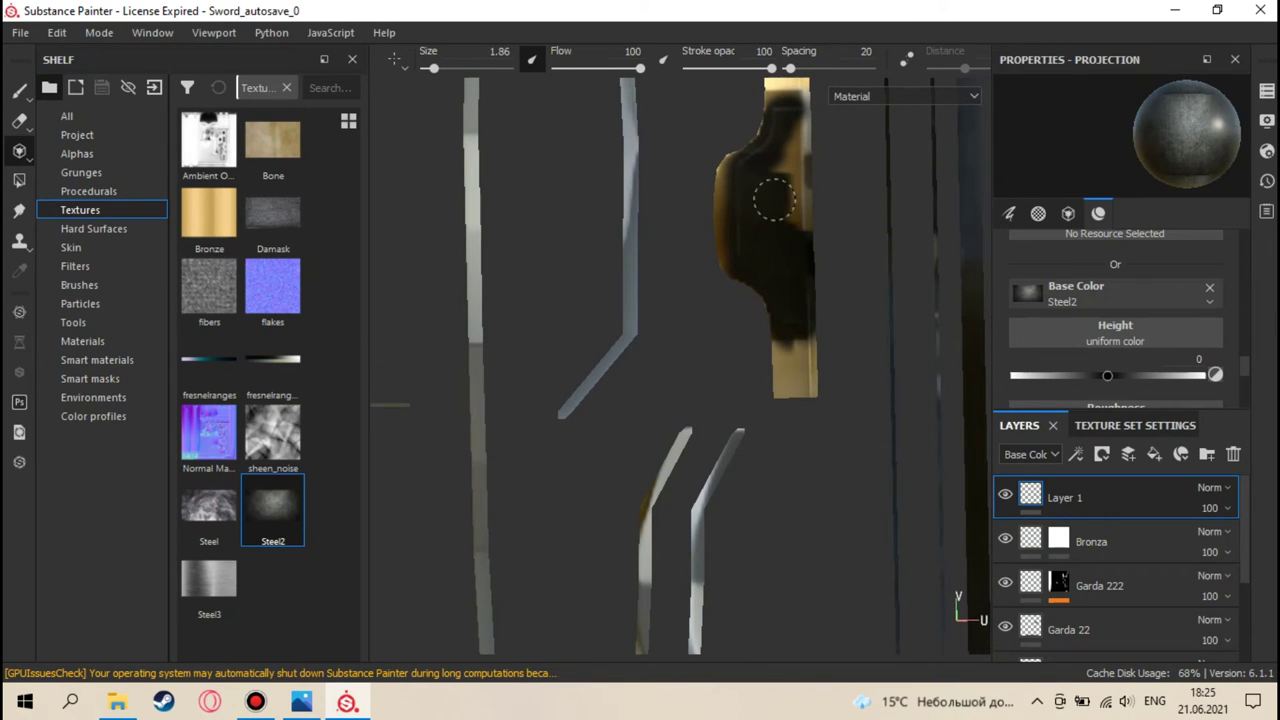
{"action": "middle_click_drag", "start_coordinate": [775, 218], "coordinate": [791, 247], "text": "alt"}
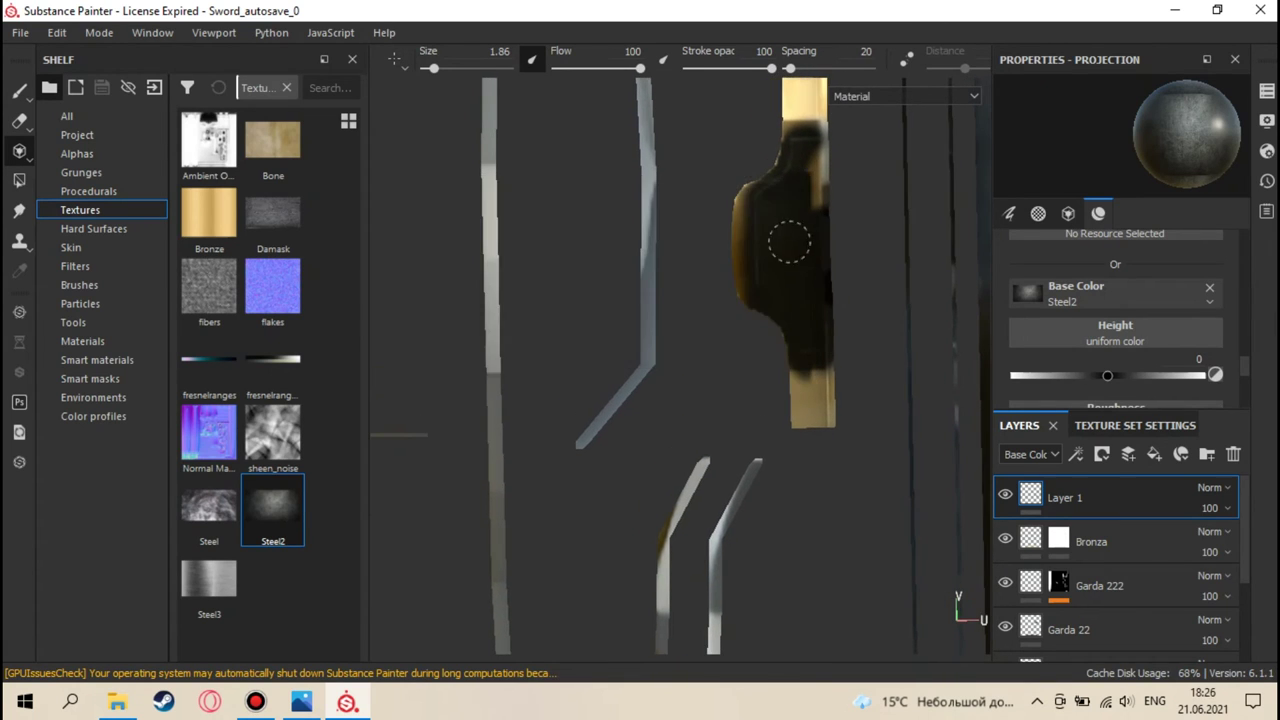
{"action": "middle_click_drag", "start_coordinate": [817, 186], "coordinate": [789, 218], "text": "alt"}
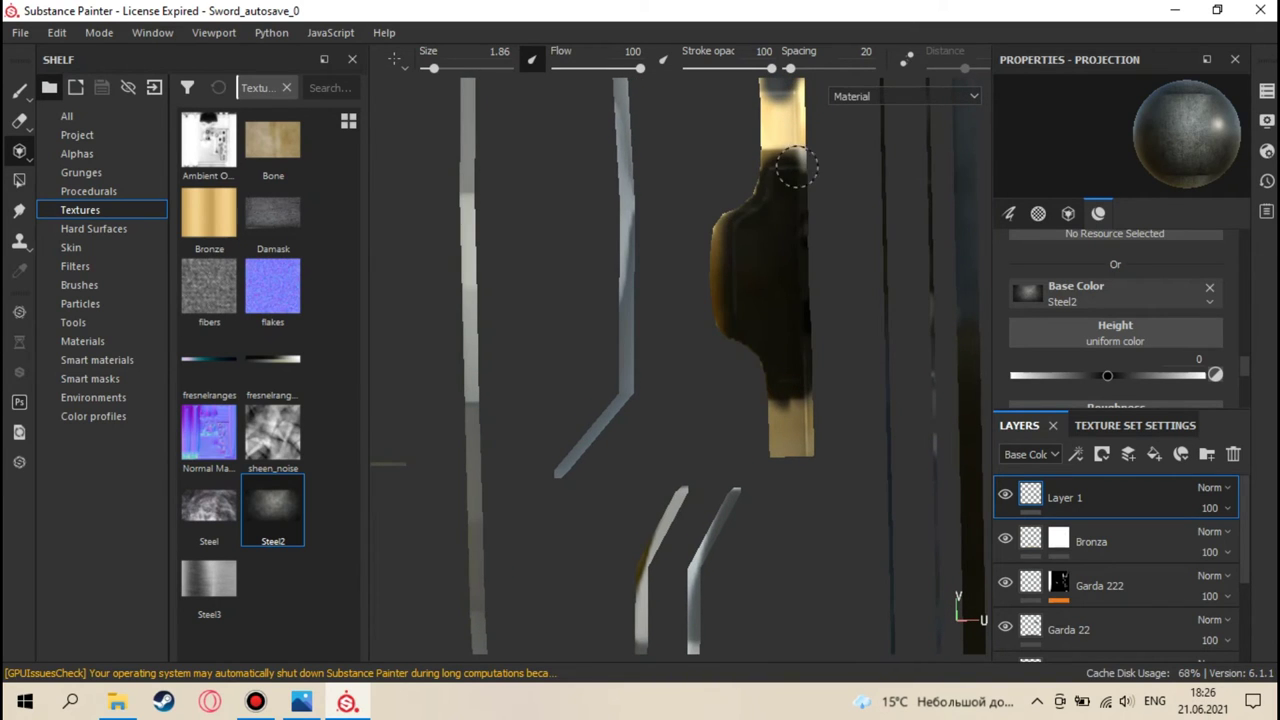
{"action": "middle_click_drag", "start_coordinate": [795, 168], "coordinate": [786, 206], "text": "alt"}
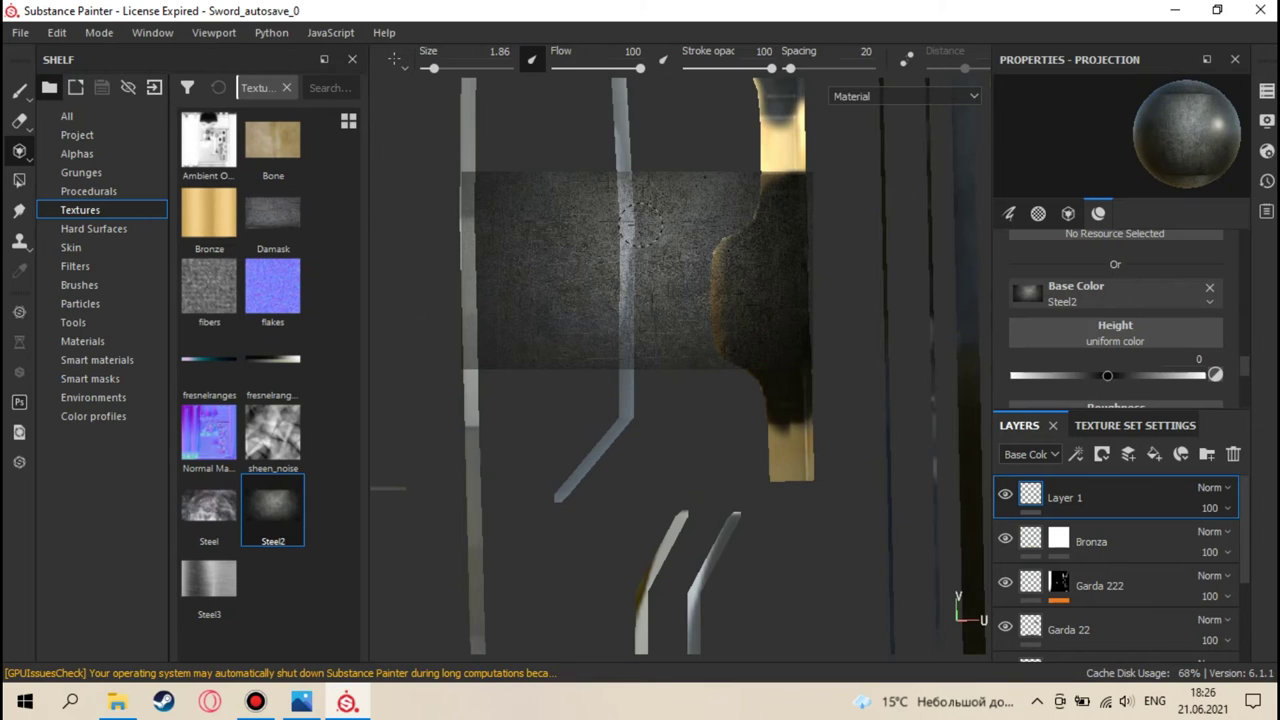
{"action": "key", "text": "F2"}
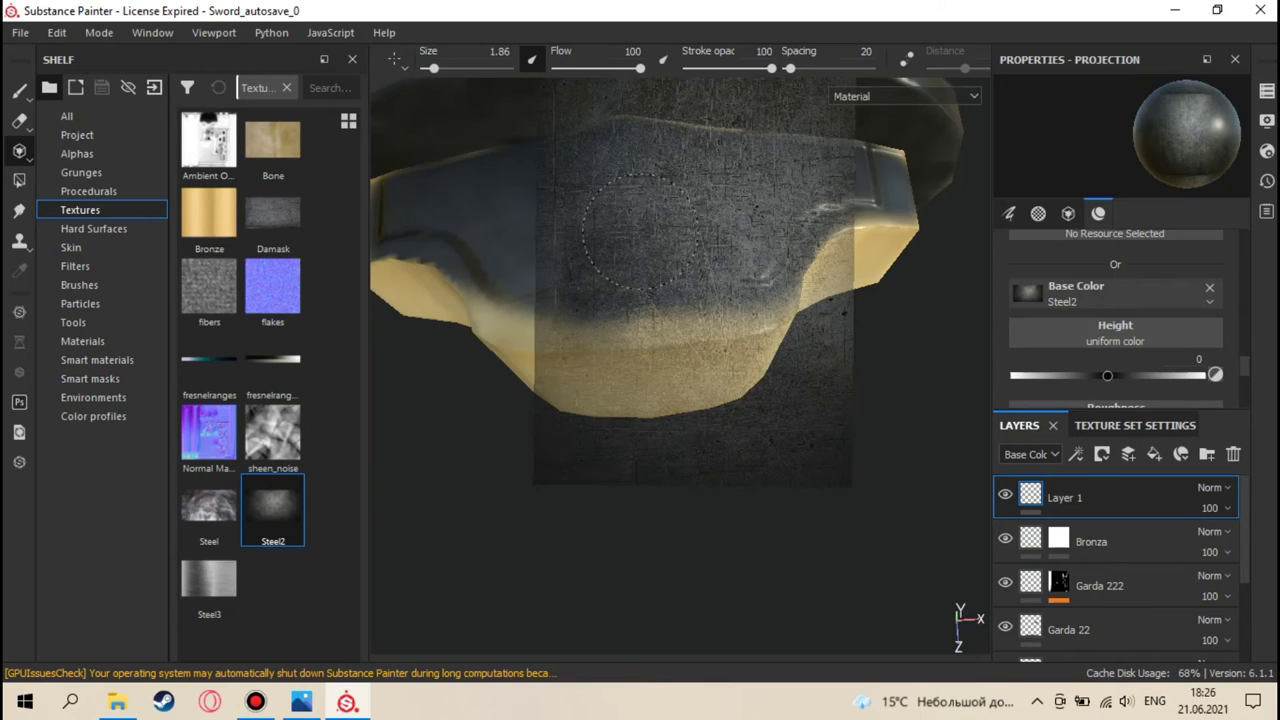
{"action": "left_click", "coordinate": [22, 92]}
- Give Layer 1 a black mask and add a paint effect to that mask
{"action": "mouse_move", "coordinate": [757, 386]}
{"action": "left_mouse_down", "text": "alt"}
{"action": "mouse_move", "coordinate": [657, 271]}
{"action": "mouse_move", "coordinate": [620, 250]}
{"action": "left_mouse_up", "text": "alt"}
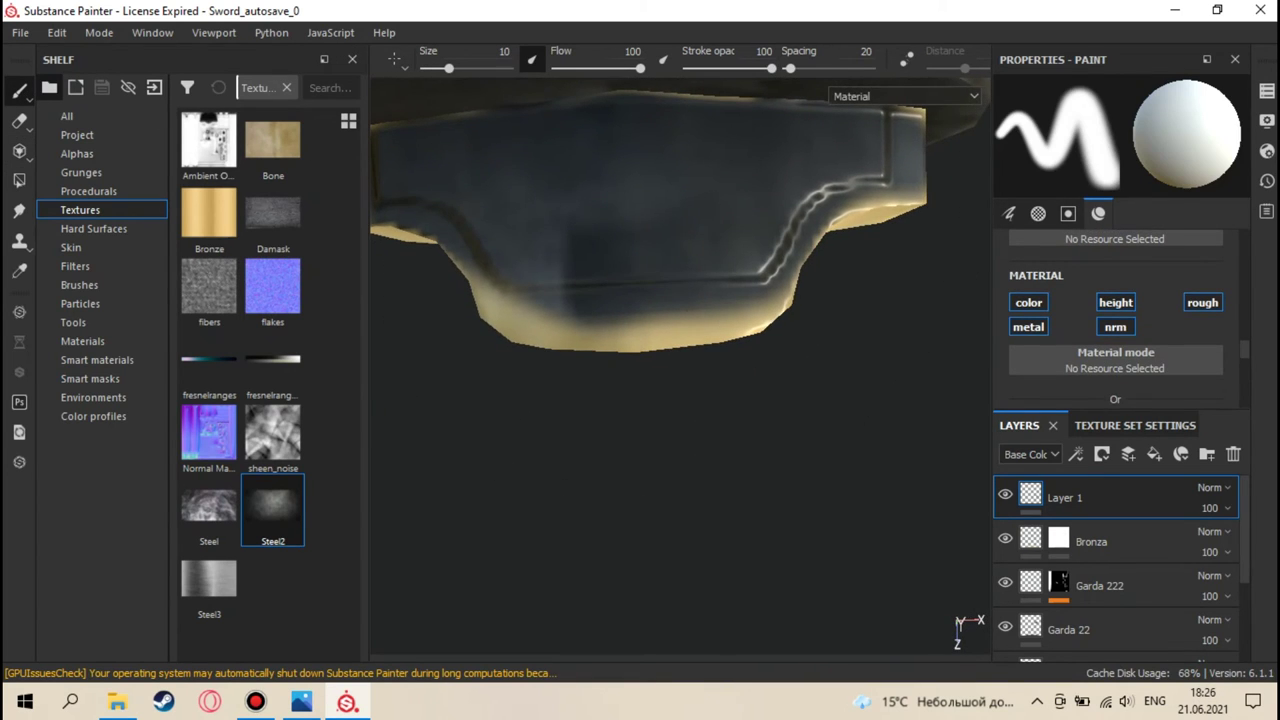
{"action": "right_click", "coordinate": [1030, 508]}
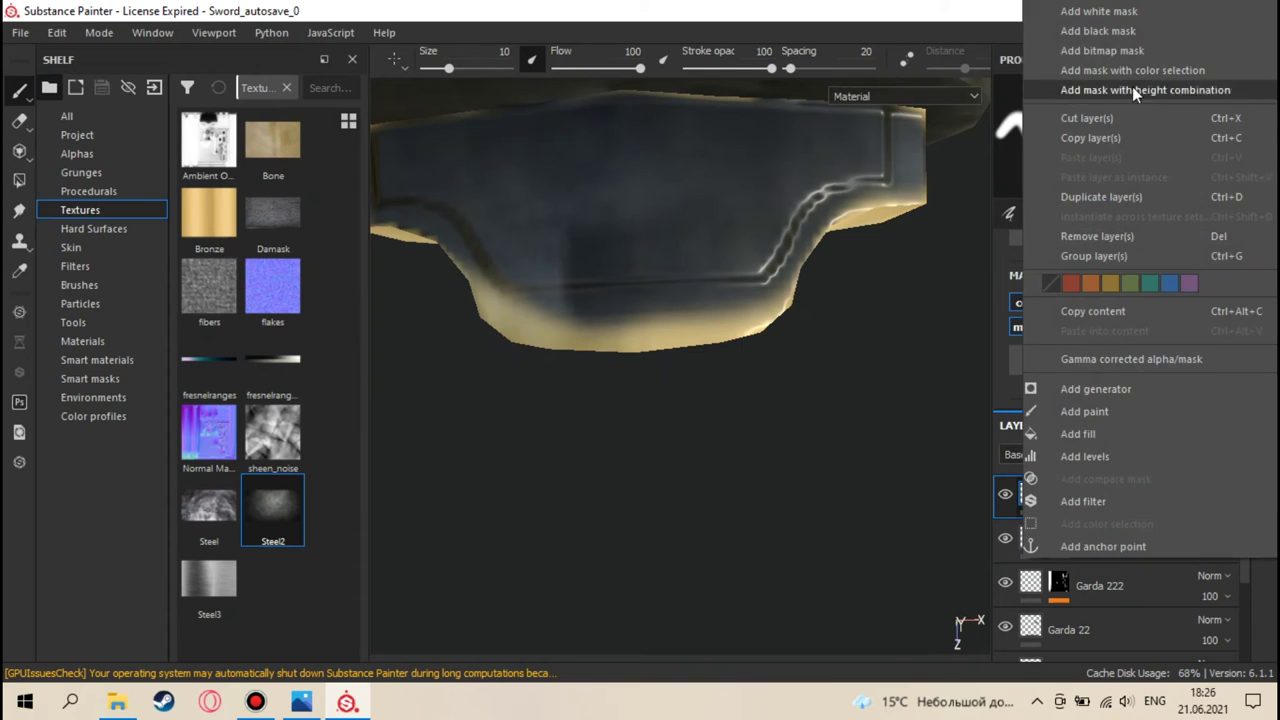
{"action": "left_click", "coordinate": [1110, 30]}
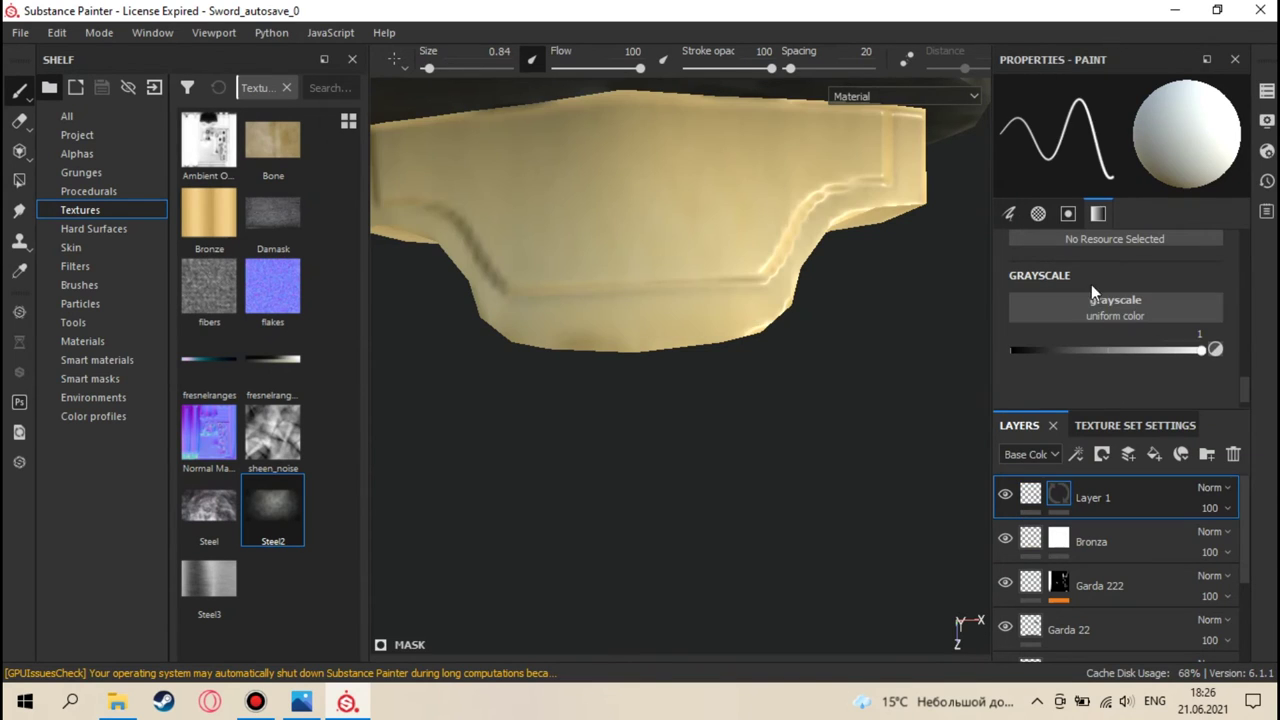
{"action": "right_click", "coordinate": [1060, 492]}
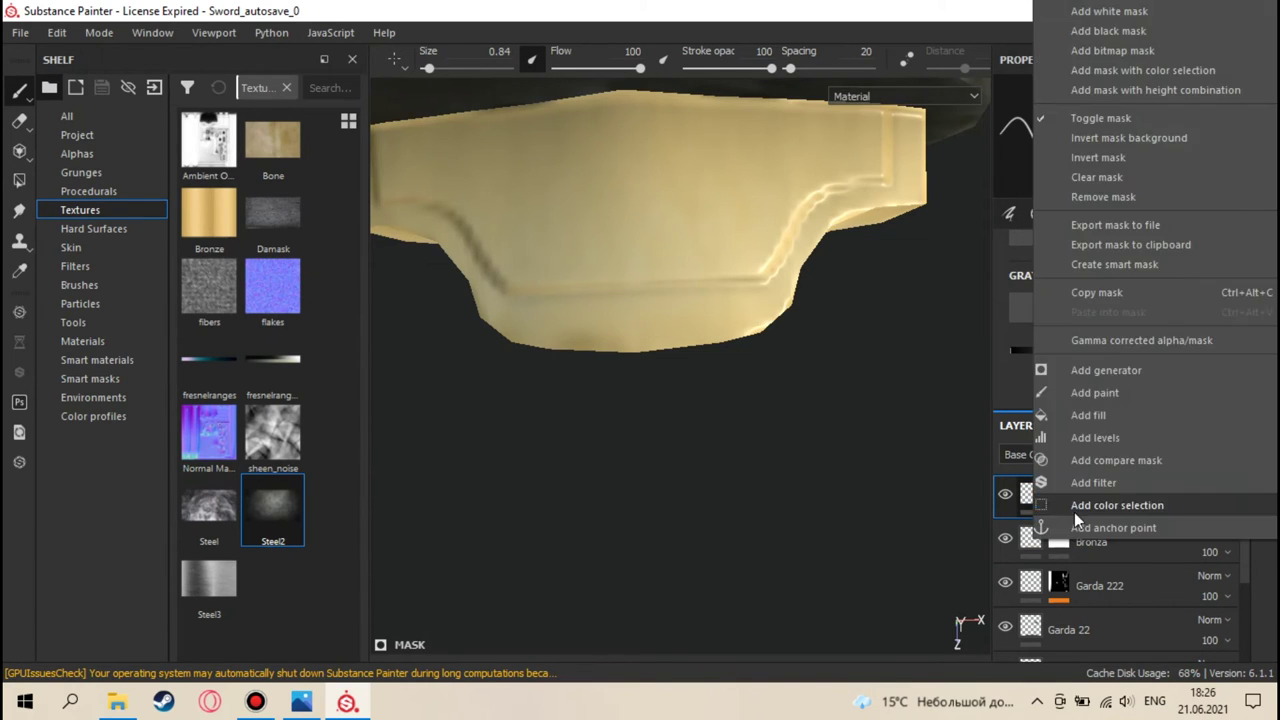
{"action": "left_click", "coordinate": [1109, 396]}
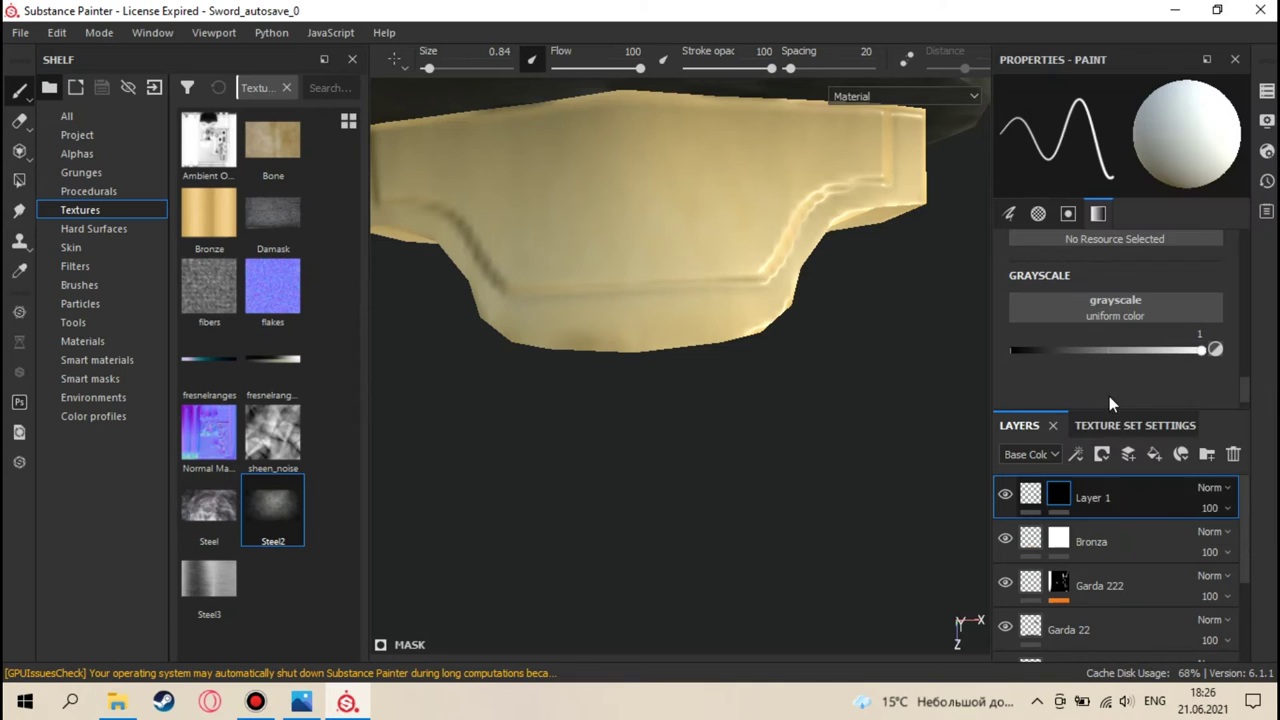
{"action": "left_click", "coordinate": [1030, 493]}
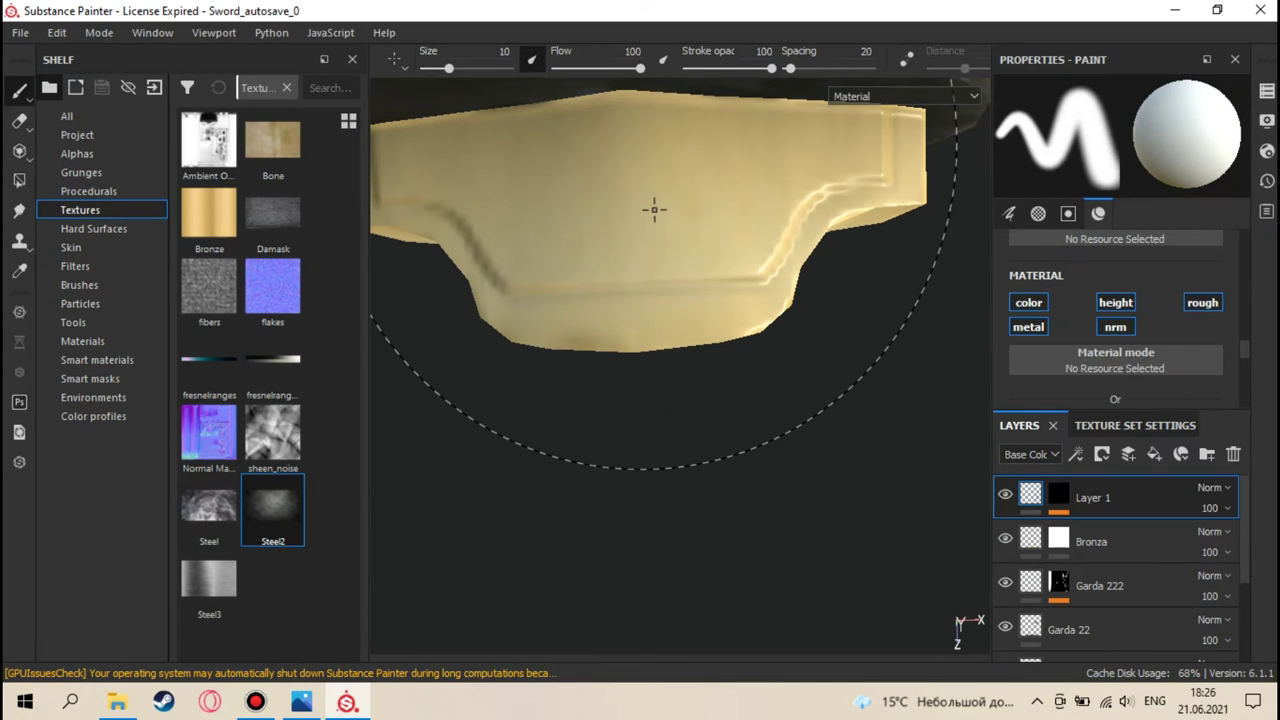
- Shrink the brush to 1.86, lower Layer 1's height, and test a mask stroke, then undo it
{"action": "right_click_drag", "start_coordinate": [654, 209], "coordinate": [620, 209], "text": "ctrl"}
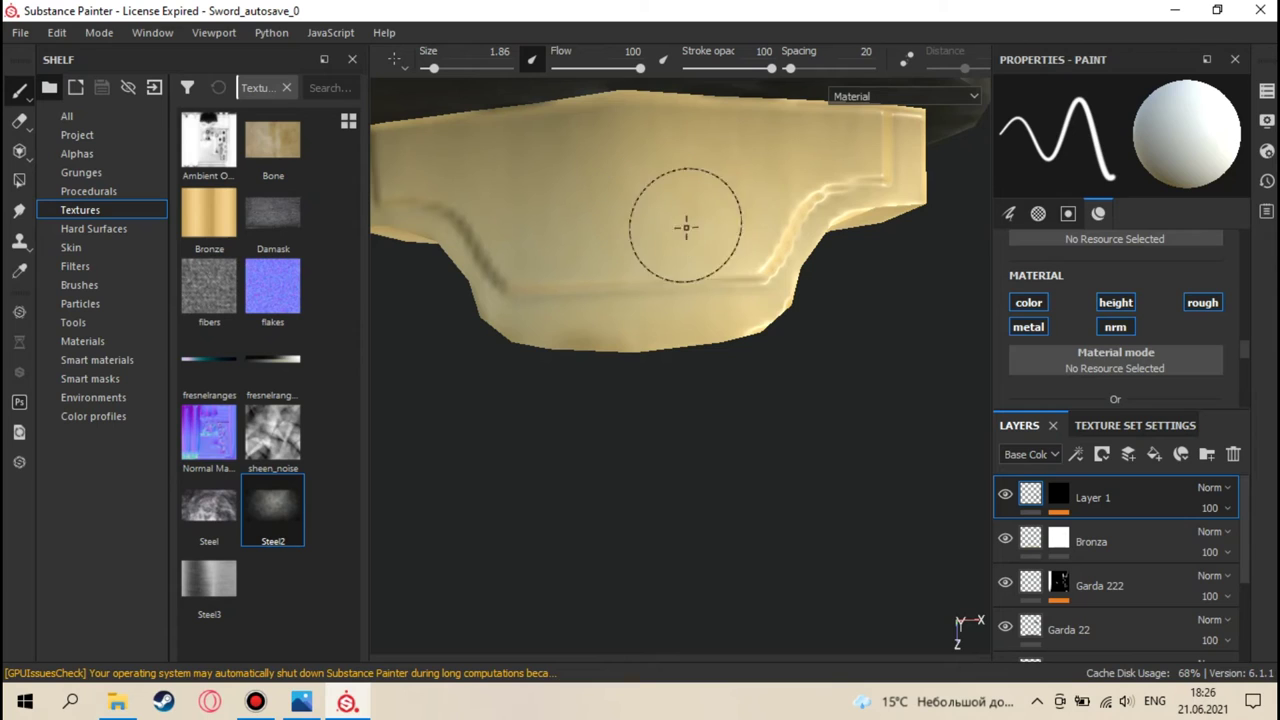
{"action": "scroll", "coordinate": [1163, 365], "scroll_direction": "down", "scroll_amount": 4}
{"action": "mouse_move", "coordinate": [1108, 316]}
{"action": "left_mouse_down"}
{"action": "mouse_move", "coordinate": [1026, 315]}
{"action": "mouse_move", "coordinate": [1067, 315]}
{"action": "left_mouse_up"}
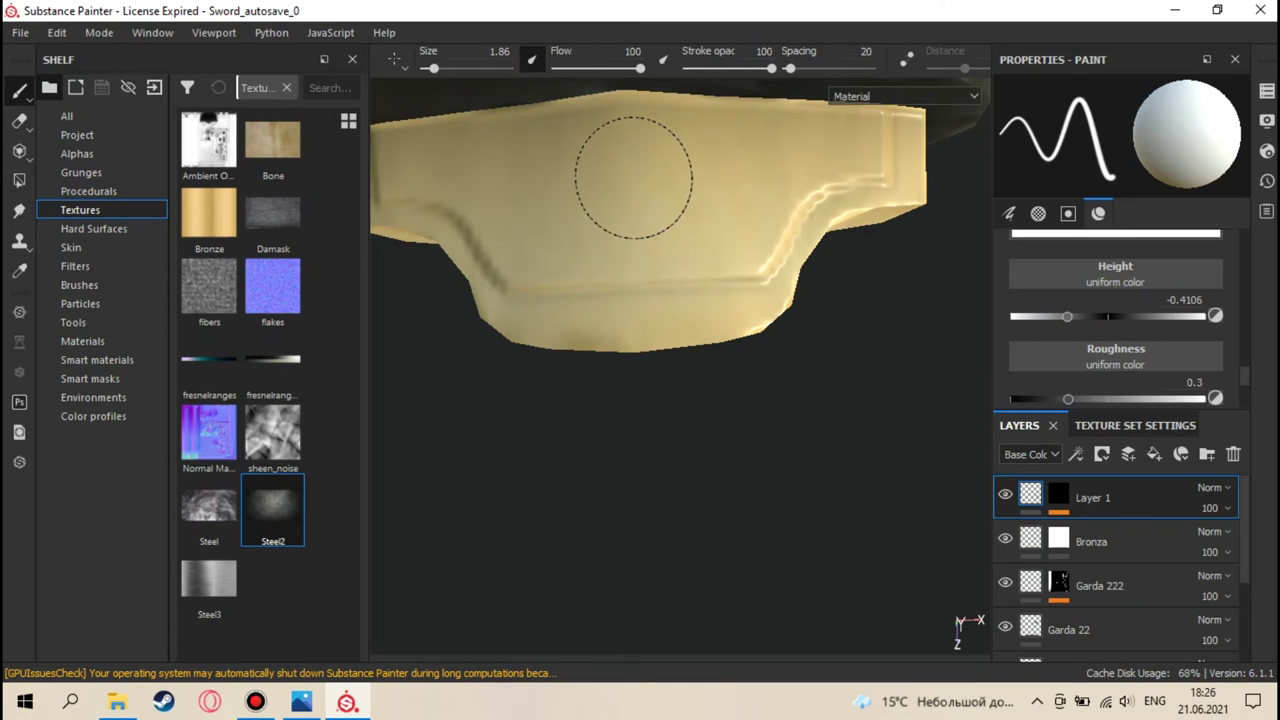
{"action": "left_click", "coordinate": [1055, 496]}
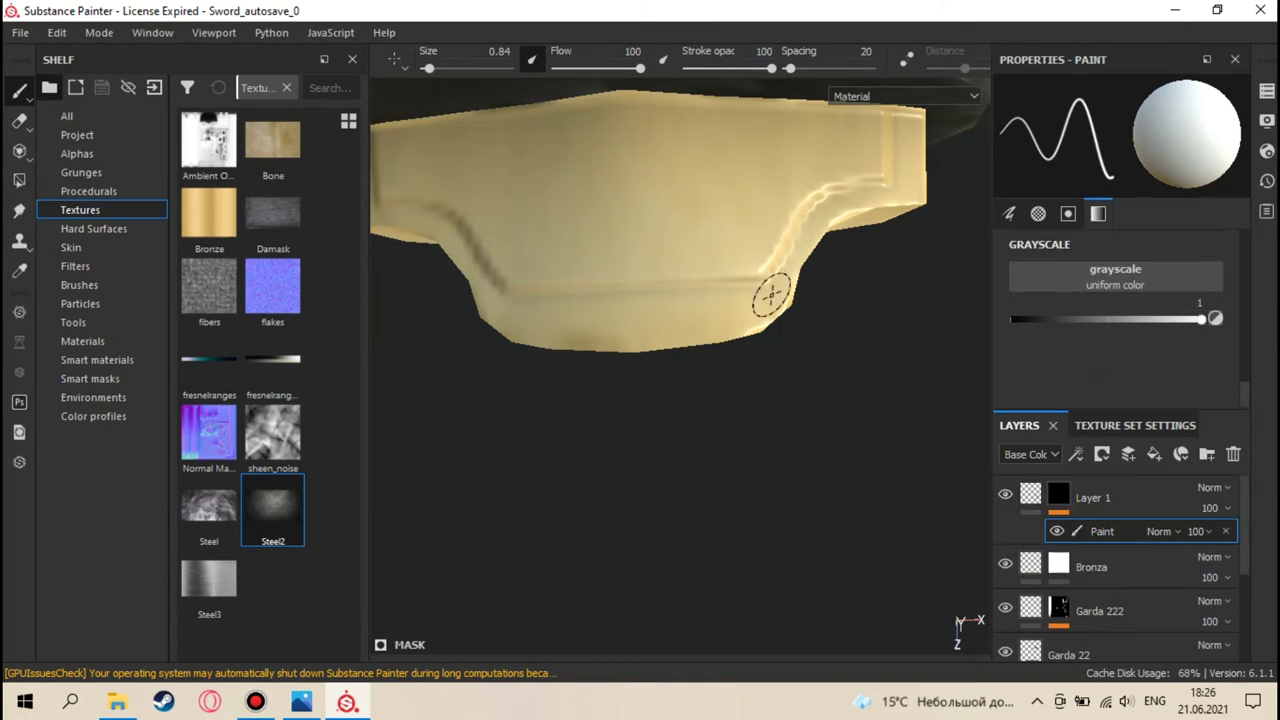
{"action": "mouse_move", "coordinate": [690, 200]}
{"action": "left_mouse_down"}
{"action": "mouse_move", "coordinate": [554, 191]}
{"action": "mouse_move", "coordinate": [613, 208]}
{"action": "mouse_move", "coordinate": [620, 190]}
{"action": "mouse_move", "coordinate": [521, 183]}
{"action": "mouse_move", "coordinate": [578, 262]}
{"action": "mouse_move", "coordinate": [660, 335]}
{"action": "mouse_move", "coordinate": [714, 305]}
{"action": "mouse_move", "coordinate": [789, 180]}
{"action": "mouse_move", "coordinate": [735, 190]}
{"action": "mouse_move", "coordinate": [685, 285]}
{"action": "mouse_move", "coordinate": [806, 360]}
{"action": "left_mouse_up"}
{"action": "key", "text": "ctrl+z"}
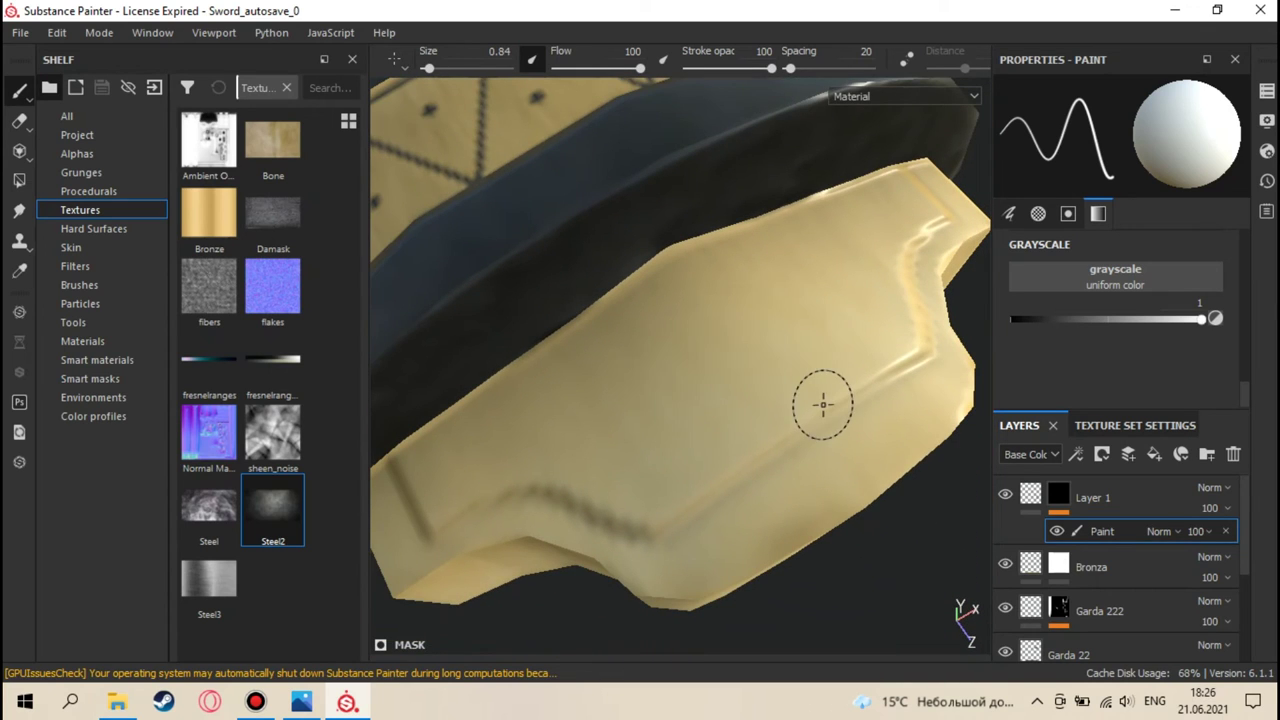
- Set Layer 1's height to 0 and glance at the sword reference photo
{"action": "left_click", "coordinate": [1033, 499]}
{"action": "scroll", "coordinate": [1104, 365], "scroll_direction": "down", "scroll_amount": 3}
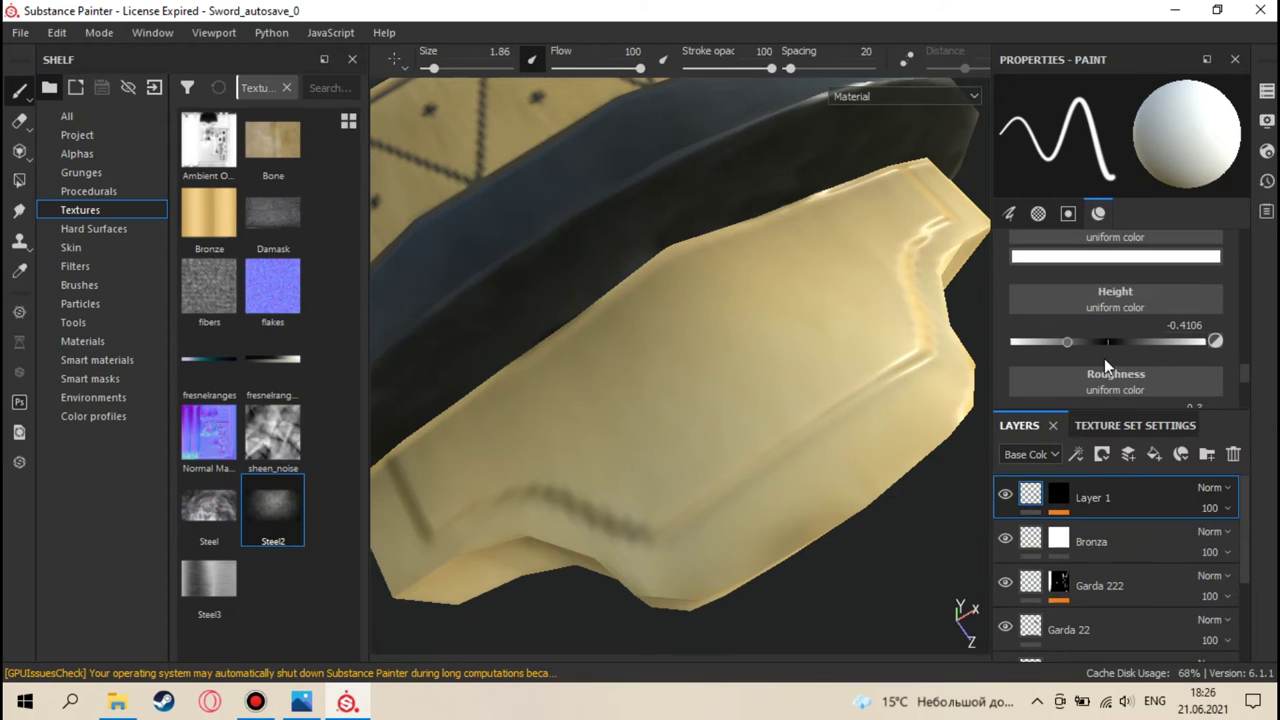
{"action": "left_click", "coordinate": [1185, 325]}
{"action": "type", "text": "0"}
{"action": "key", "text": "Return"}
{"action": "left_click_drag", "start_coordinate": [917, 397], "coordinate": [834, 429], "text": "alt"}
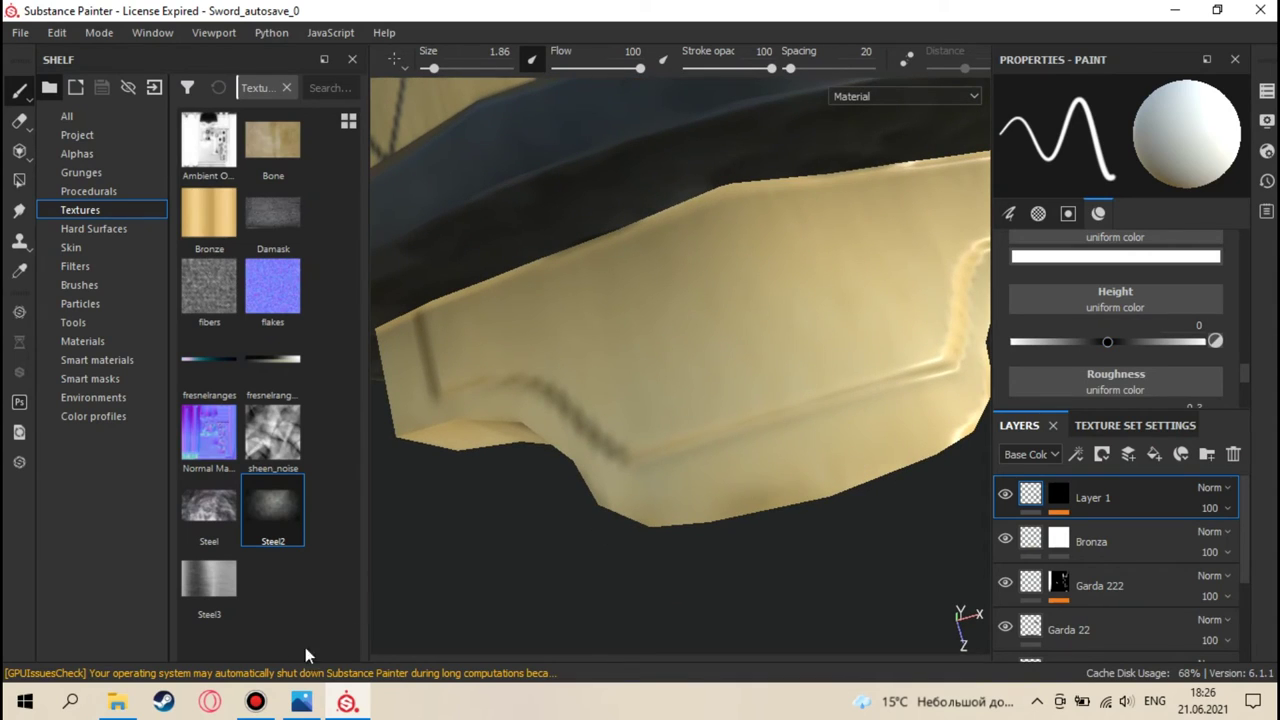
{"action": "left_click", "coordinate": [301, 702]}
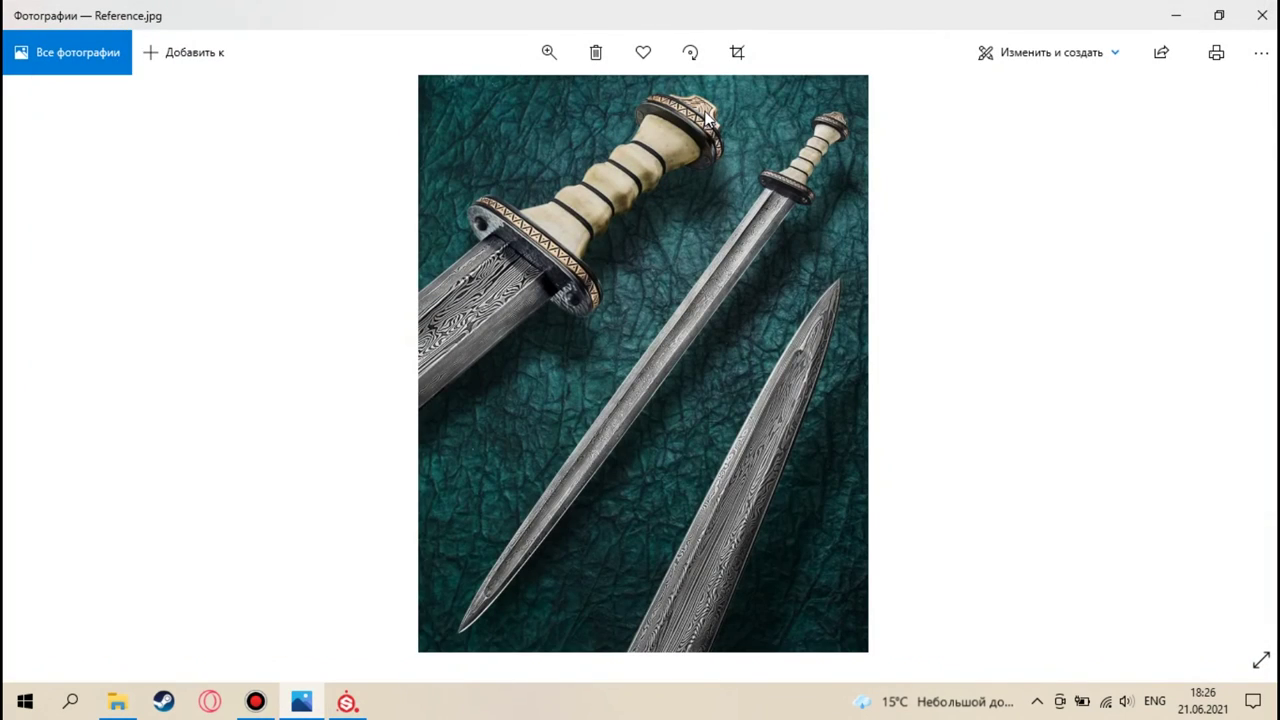
{"action": "left_click", "coordinate": [1176, 15]}
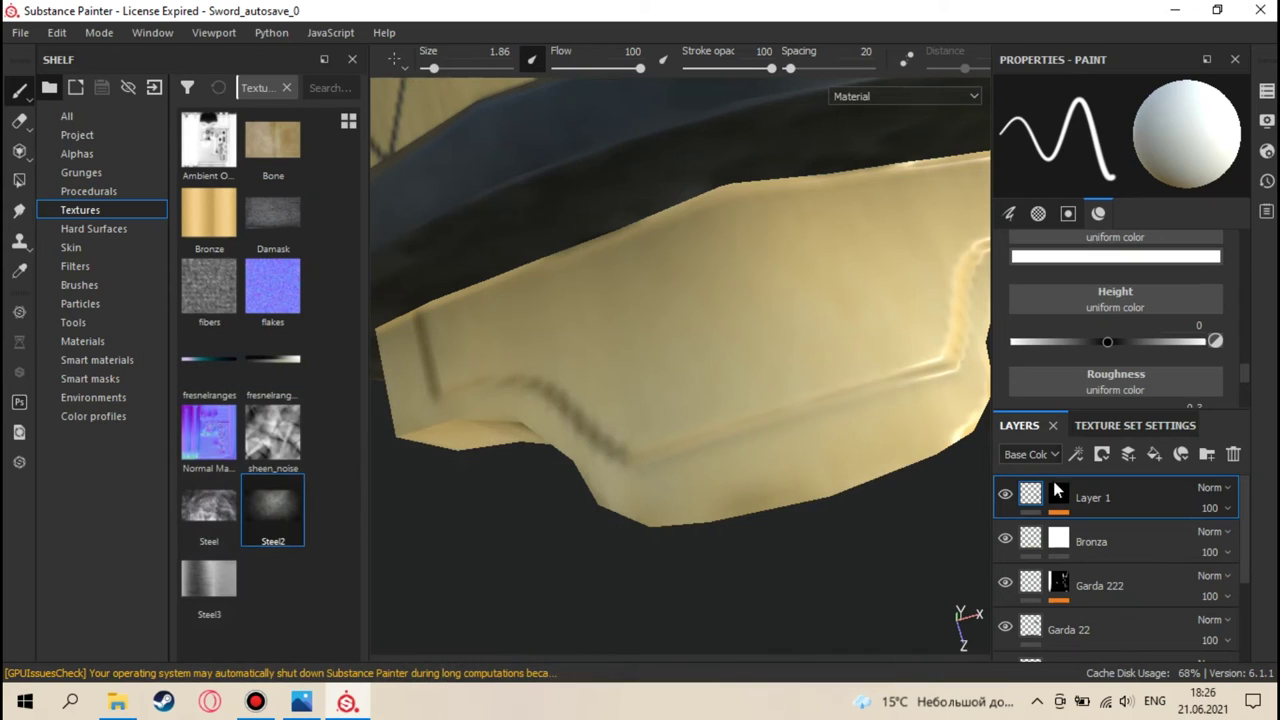
- Select Layer 1's mask and add a paint effect to it
{"action": "left_click", "coordinate": [1060, 499]}
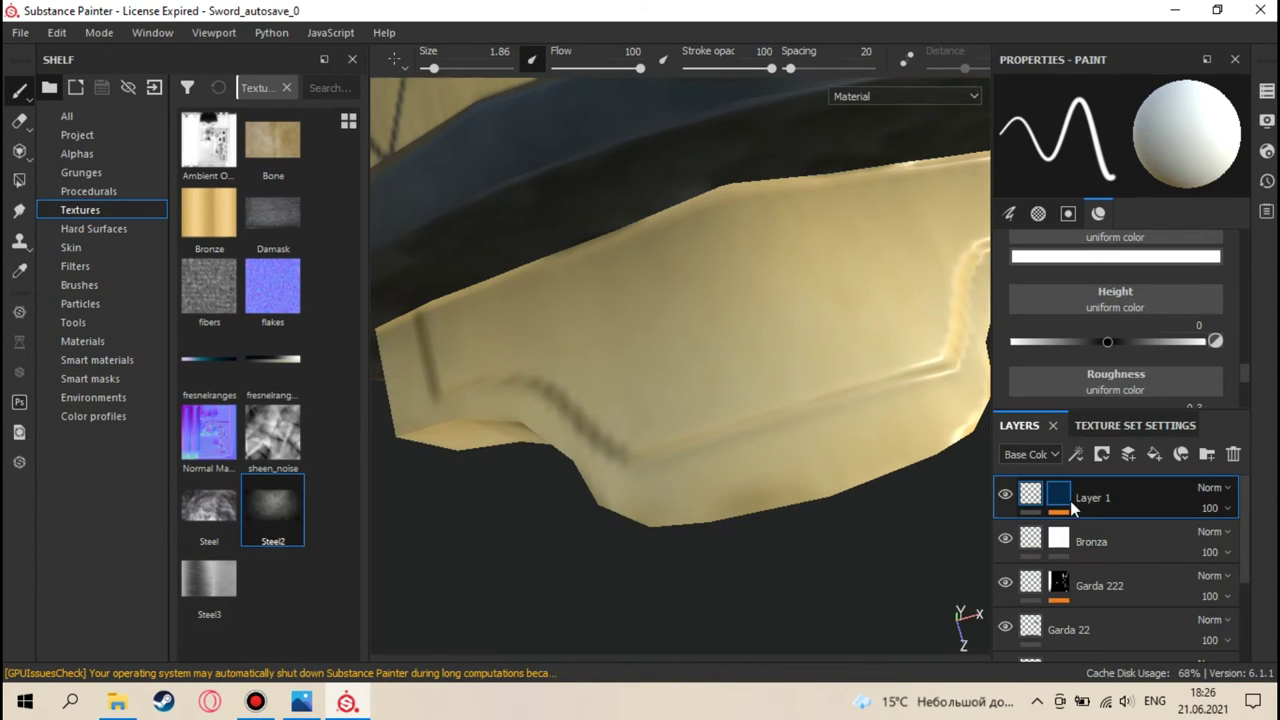
{"action": "right_click", "coordinate": [1068, 503]}
{"action": "left_click", "coordinate": [1103, 537]}
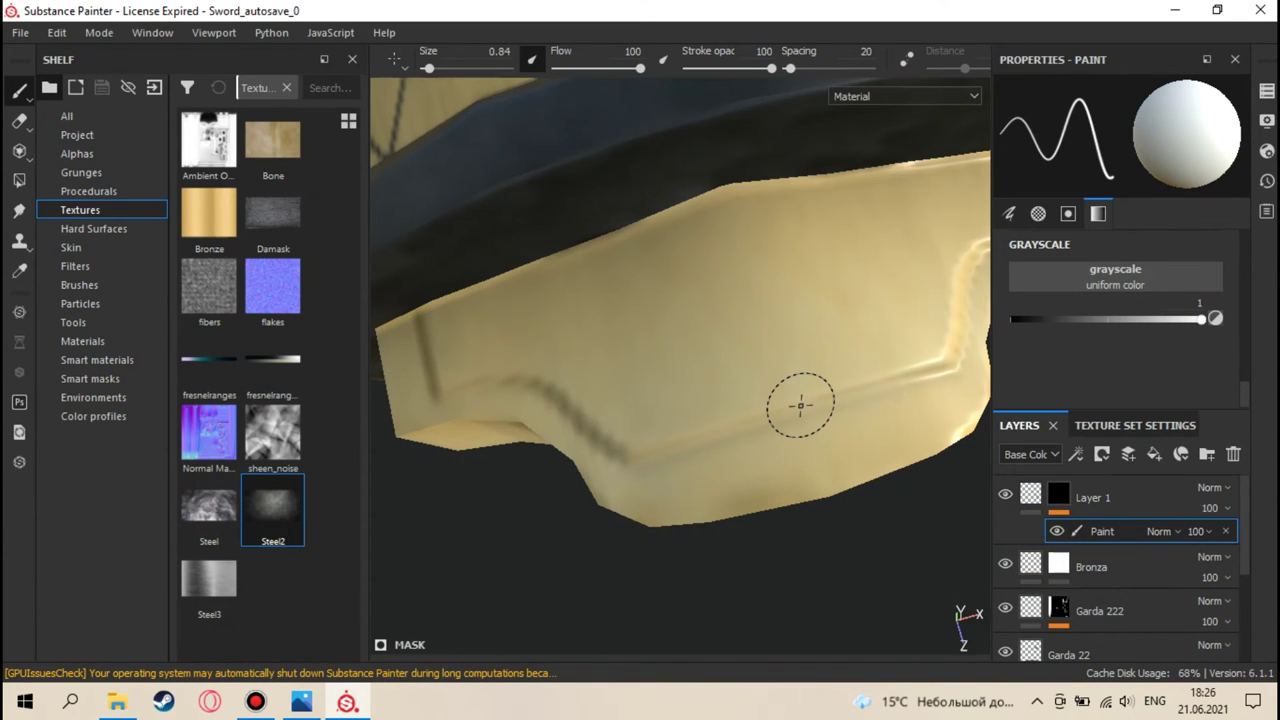
{"action": "scroll", "coordinate": [800, 405], "scroll_direction": "up", "scroll_amount": 5}
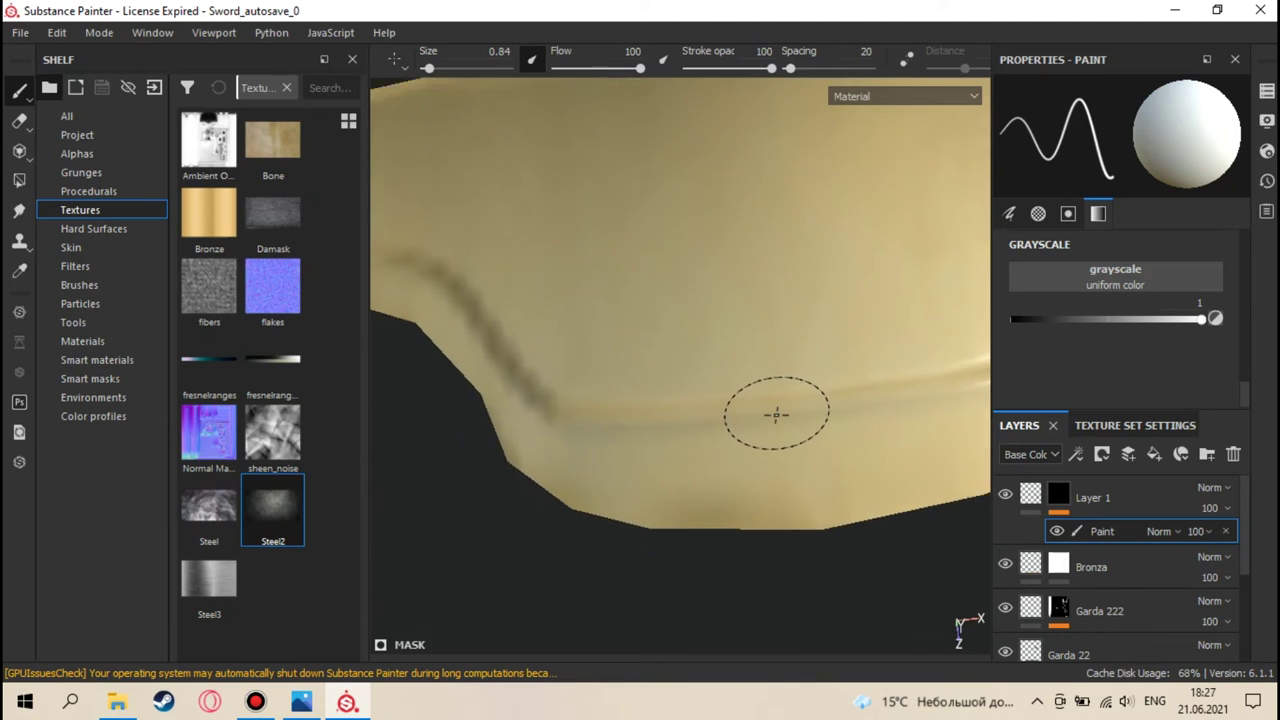
- Toggle the mask colour between black and white with X and test a curved stroke, then undo it
{"action": "key", "text": "x"}
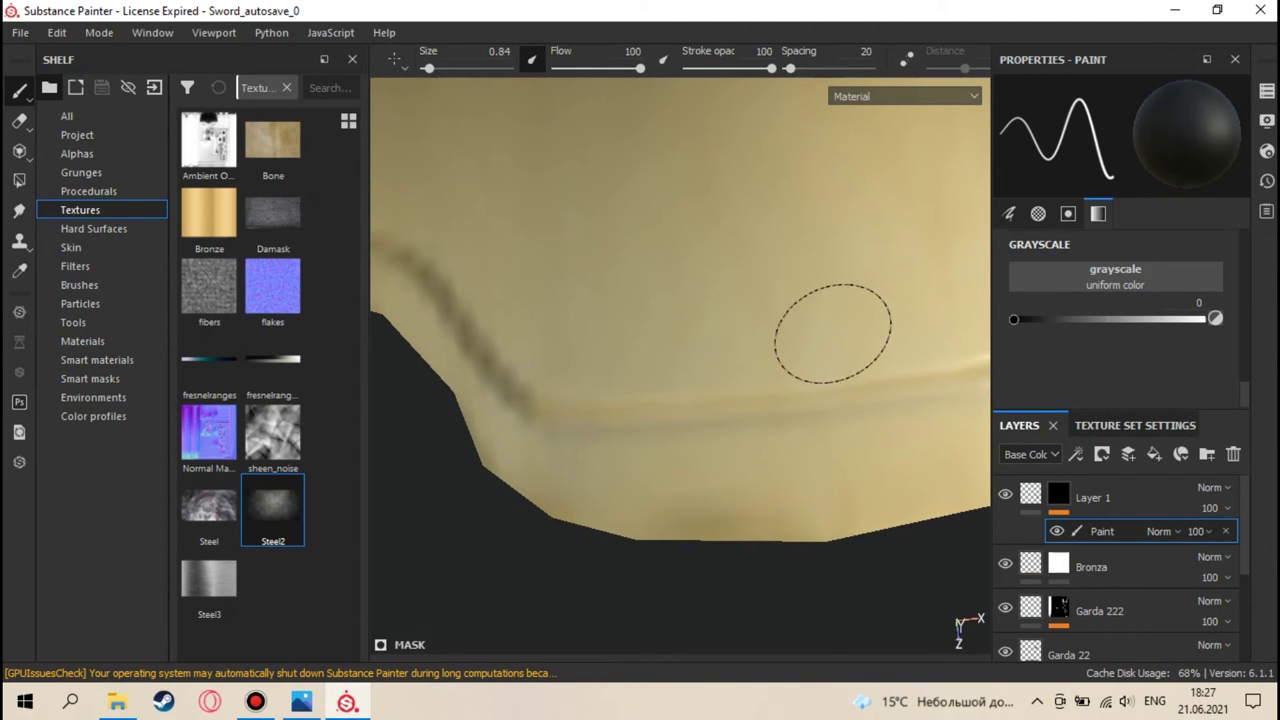
{"action": "left_click_drag", "start_coordinate": [751, 329], "coordinate": [691, 296], "text": "alt"}
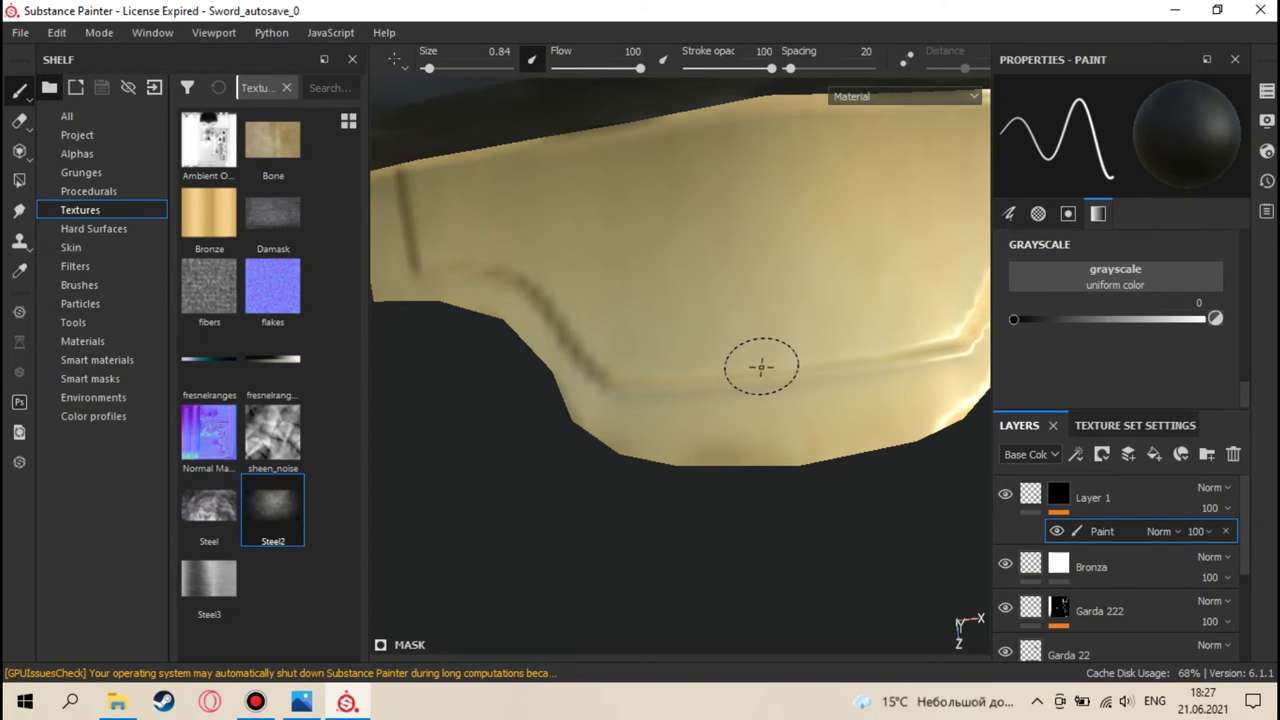
{"action": "scroll", "coordinate": [761, 367], "scroll_direction": "down", "scroll_amount": 3}
{"action": "left_click_drag", "start_coordinate": [760, 366], "coordinate": [716, 336], "text": "alt"}
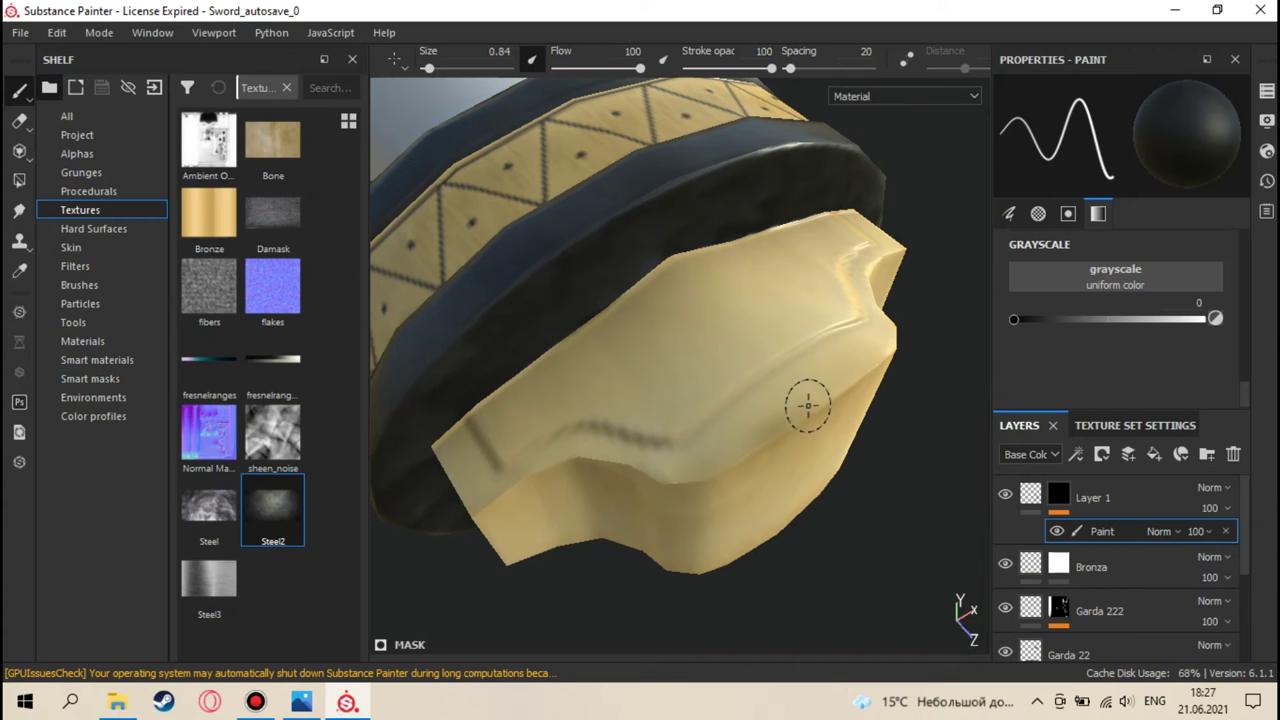
{"action": "key", "text": "x"}
{"action": "mouse_move", "coordinate": [700, 368]}
{"action": "left_mouse_down"}
{"action": "mouse_move", "coordinate": [714, 338]}
{"action": "mouse_move", "coordinate": [814, 304]}
{"action": "mouse_move", "coordinate": [801, 362]}
{"action": "mouse_move", "coordinate": [834, 429]}
{"action": "mouse_move", "coordinate": [896, 423]}
{"action": "mouse_move", "coordinate": [962, 329]}
{"action": "mouse_move", "coordinate": [945, 281]}
{"action": "mouse_move", "coordinate": [831, 262]}
{"action": "left_mouse_up"}
{"action": "key", "text": "ctrl+z"}
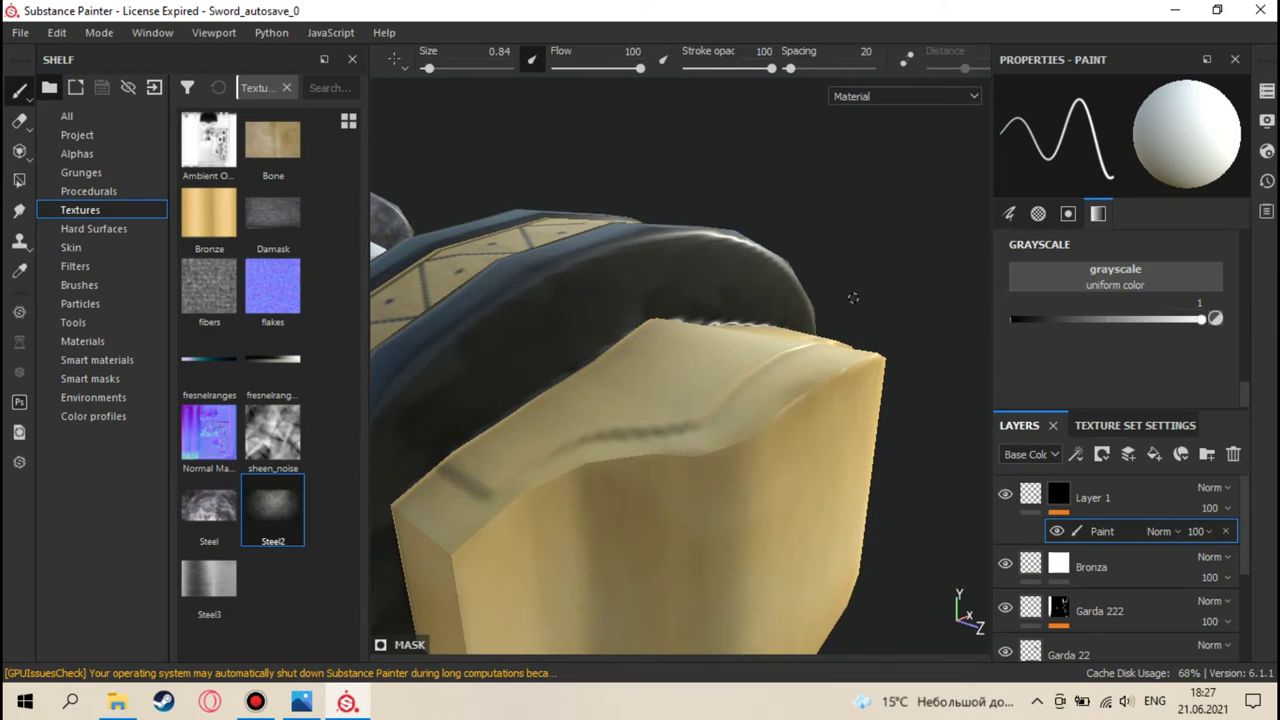
- Reselect the mask's paint effect and test a stroke on the guard block, then undo it
{"action": "left_click", "coordinate": [1031, 494]}
{"action": "scroll", "coordinate": [1127, 370], "scroll_direction": "down", "scroll_amount": 3}
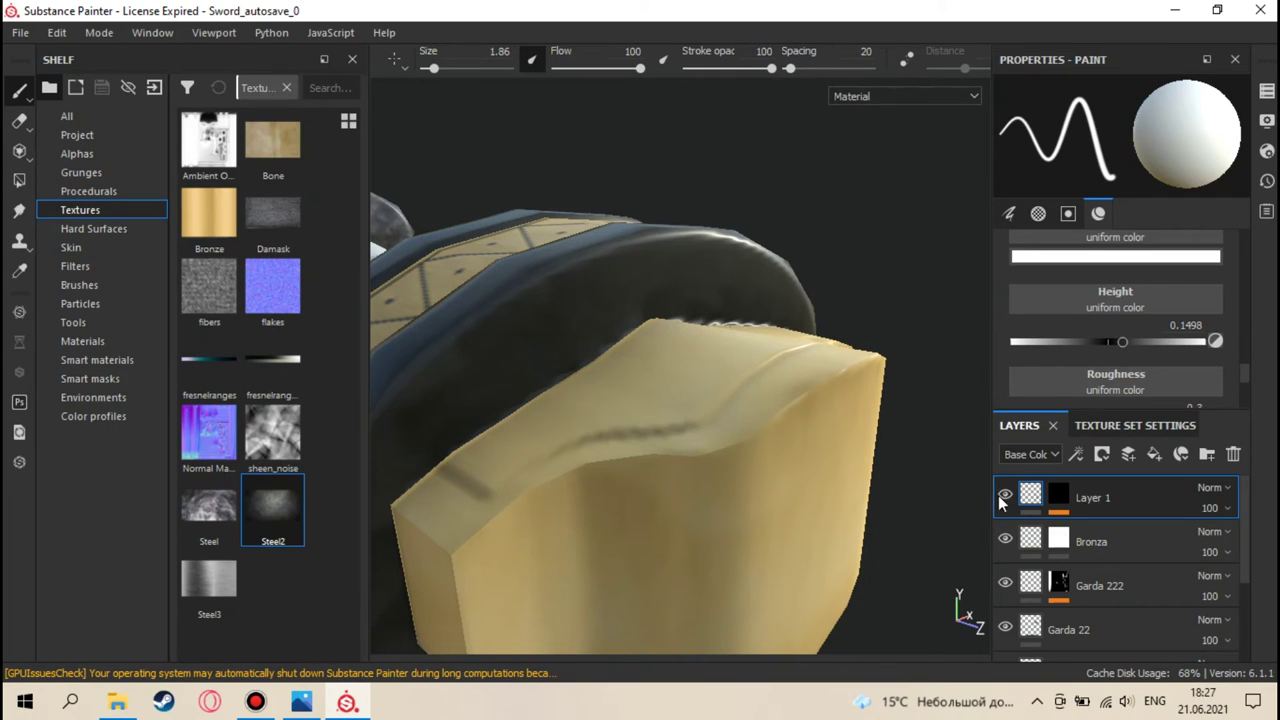
{"action": "left_click", "coordinate": [1058, 495]}
{"action": "left_click", "coordinate": [1090, 532]}
{"action": "mouse_move", "coordinate": [690, 418]}
{"action": "left_mouse_down"}
{"action": "mouse_move", "coordinate": [705, 376]}
{"action": "mouse_move", "coordinate": [755, 330]}
{"action": "mouse_move", "coordinate": [836, 531]}
{"action": "left_mouse_up"}
{"action": "key", "text": "ctrl+z"}
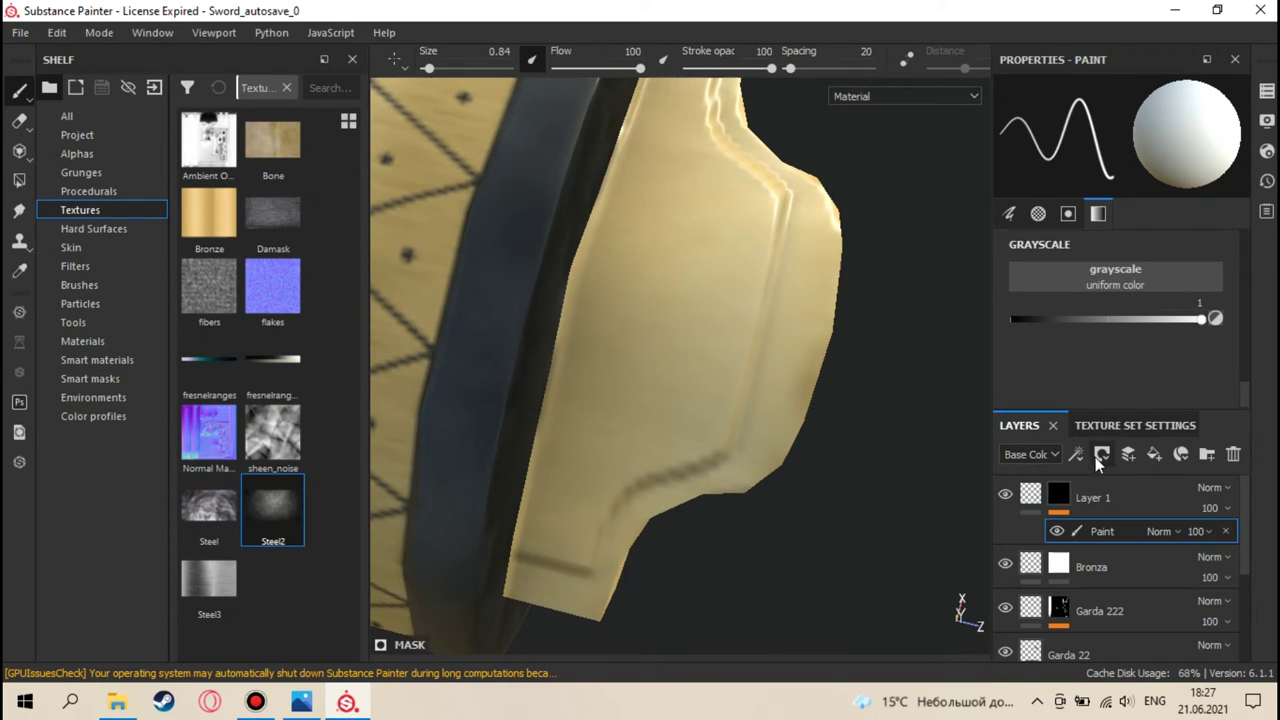
- Delete Layer 1 and undo a stray stroke on the guard block
{"action": "left_click", "coordinate": [1129, 497]}
{"action": "key", "text": "Delete"}
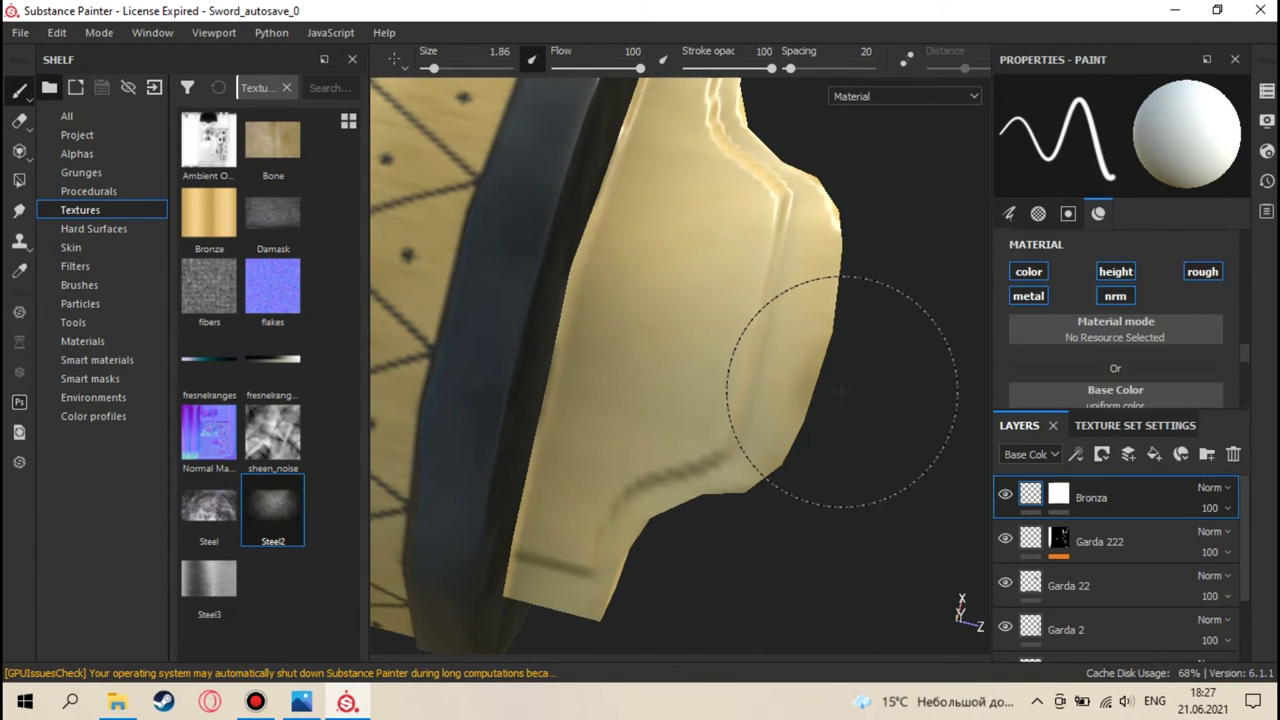
{"action": "mouse_move", "coordinate": [657, 300]}
{"action": "left_mouse_down"}
{"action": "mouse_move", "coordinate": [673, 409]}
{"action": "mouse_move", "coordinate": [690, 404]}
{"action": "mouse_move", "coordinate": [695, 259]}
{"action": "mouse_move", "coordinate": [672, 227]}
{"action": "mouse_move", "coordinate": [685, 422]}
{"action": "mouse_move", "coordinate": [735, 264]}
{"action": "mouse_move", "coordinate": [663, 277]}
{"action": "mouse_move", "coordinate": [608, 211]}
{"action": "mouse_move", "coordinate": [519, 230]}
{"action": "mouse_move", "coordinate": [514, 314]}
{"action": "left_mouse_up"}
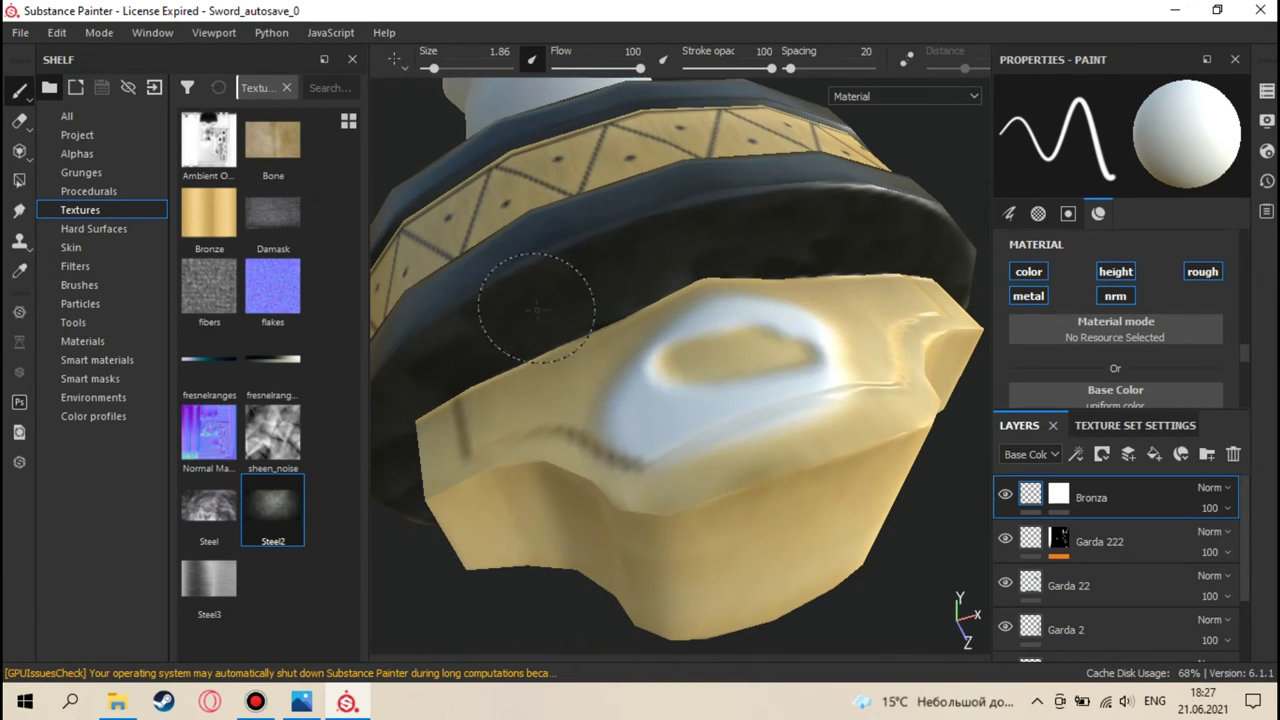
{"action": "key", "text": "ctrl+z"}
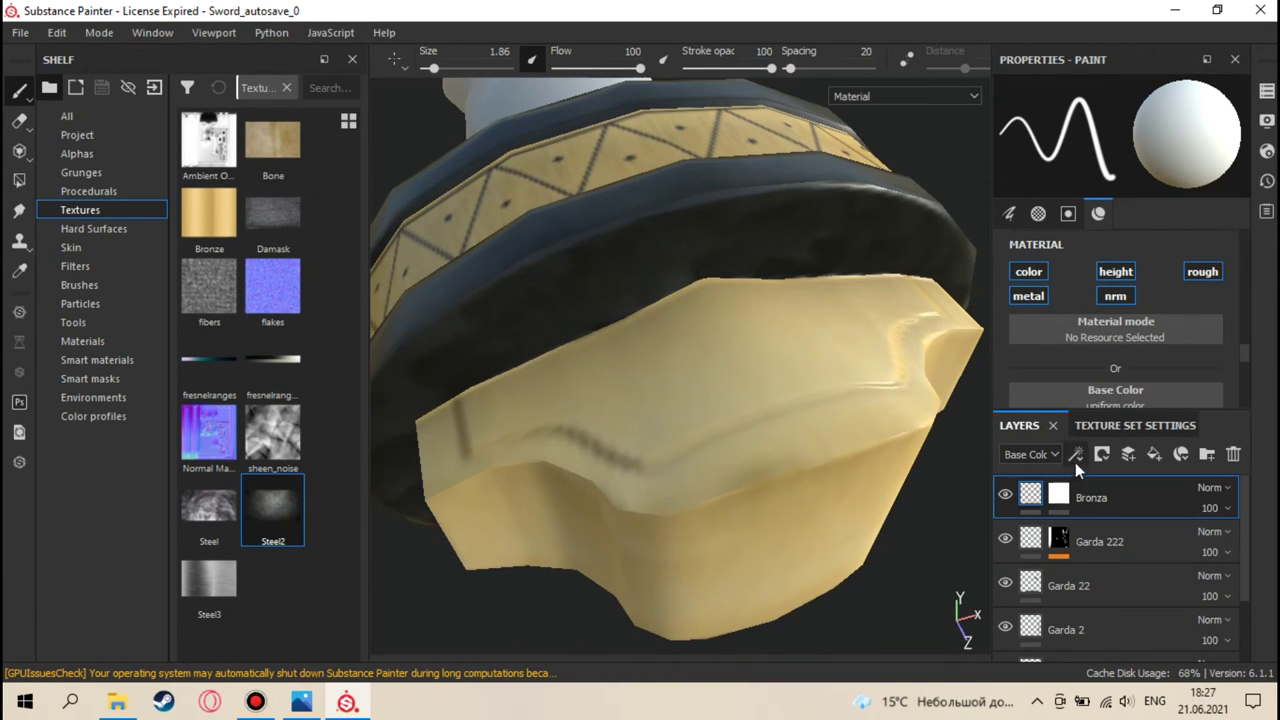
- Add a new empty Layer 1 above Bronza and orbit to a lower view of the guard
{"action": "left_click", "coordinate": [1128, 454]}
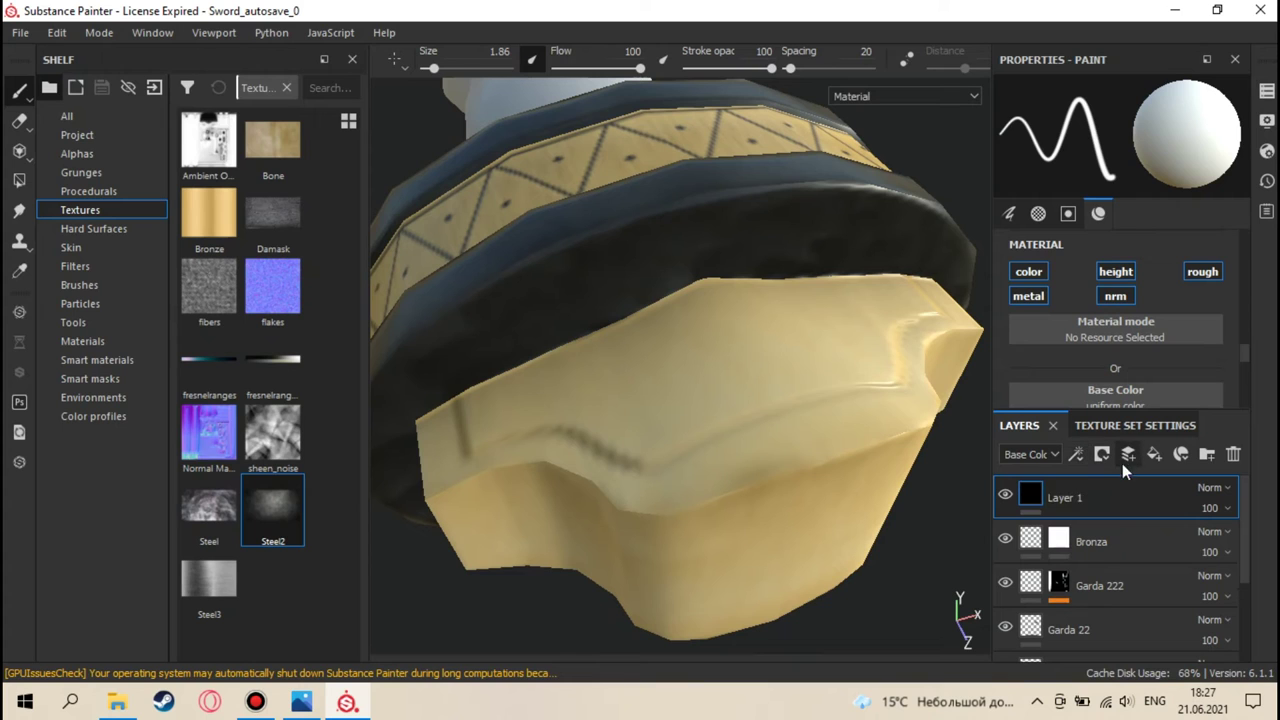
{"action": "scroll", "coordinate": [720, 423], "scroll_direction": "up", "scroll_amount": 2}
{"action": "left_click_drag", "start_coordinate": [720, 423], "coordinate": [1023, 497], "text": "alt"}
{"action": "right_click", "coordinate": [1030, 500]}
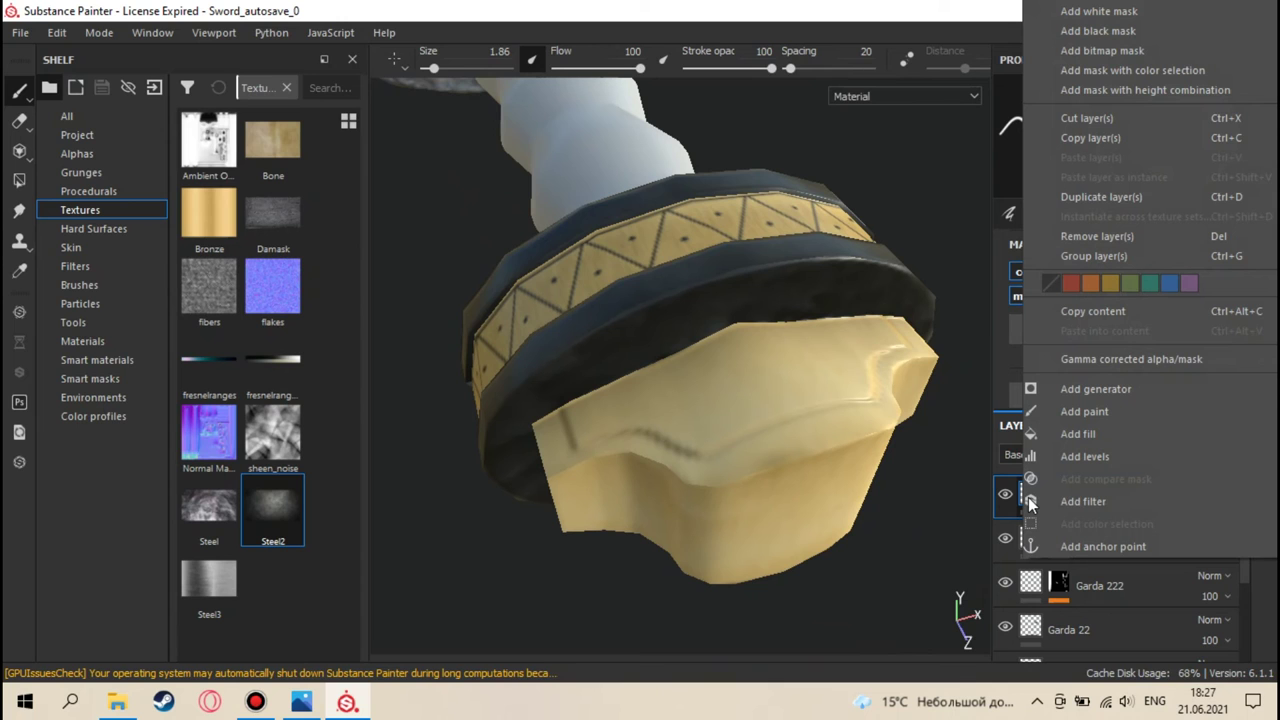
{"action": "left_click", "coordinate": [928, 518]}
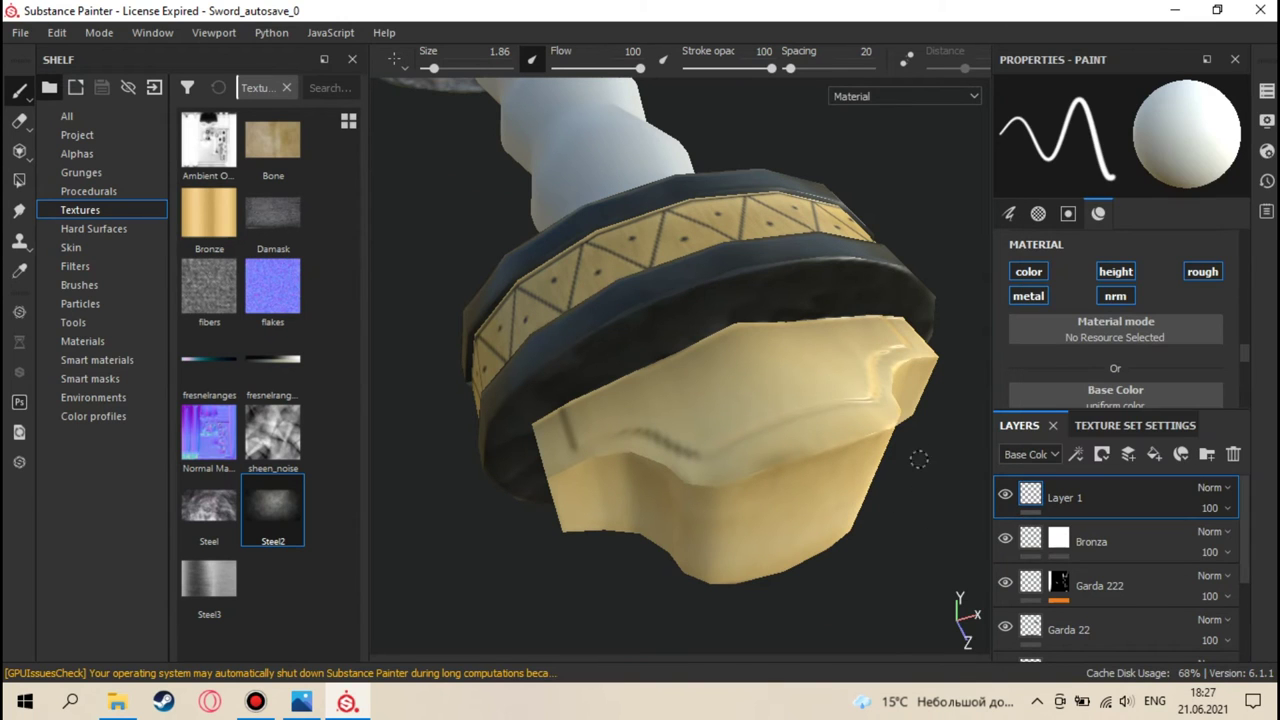
{"action": "scroll", "coordinate": [900, 500], "scroll_direction": "up", "scroll_amount": 5}
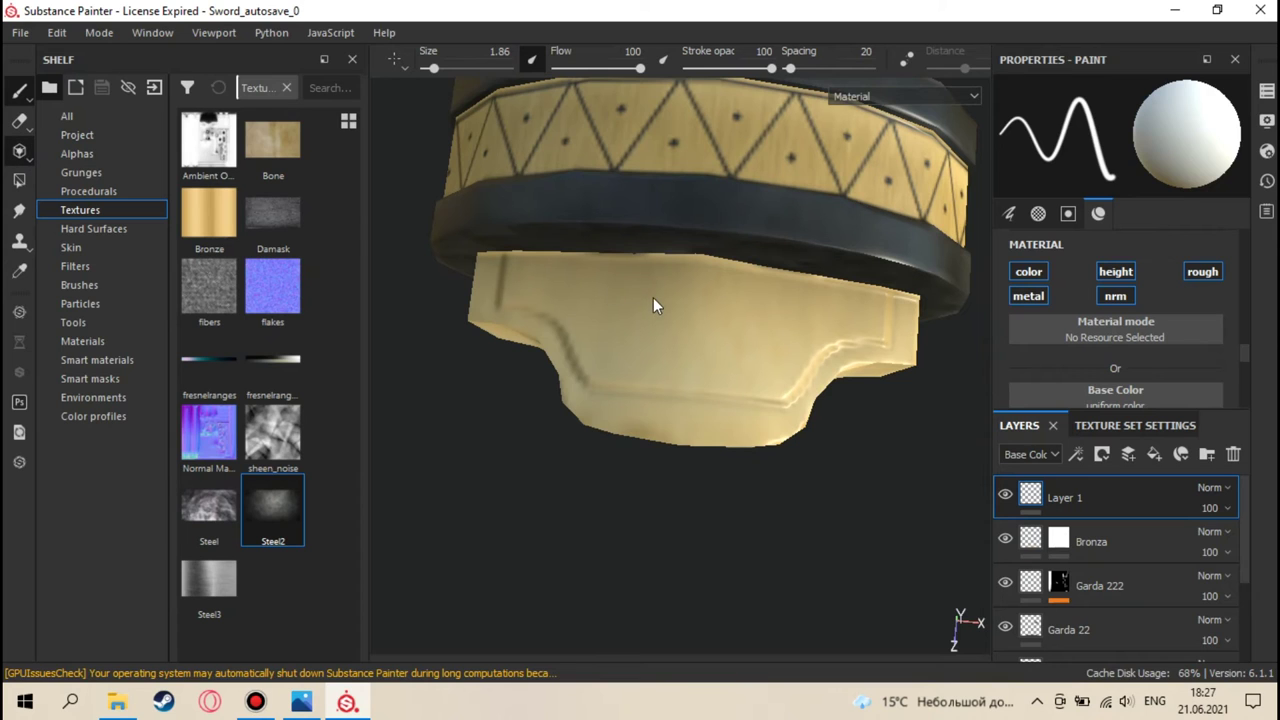
- Project Steel2 onto the lower guard, checking its placement in the UV layout before returning to 3D
{"action": "key", "text": "3"}
{"action": "mouse_move", "coordinate": [655, 305]}
{"action": "left_mouse_down", "text": "alt"}
{"action": "mouse_move", "coordinate": [694, 350]}
{"action": "mouse_move", "coordinate": [663, 383]}
{"action": "left_mouse_up", "text": "alt"}
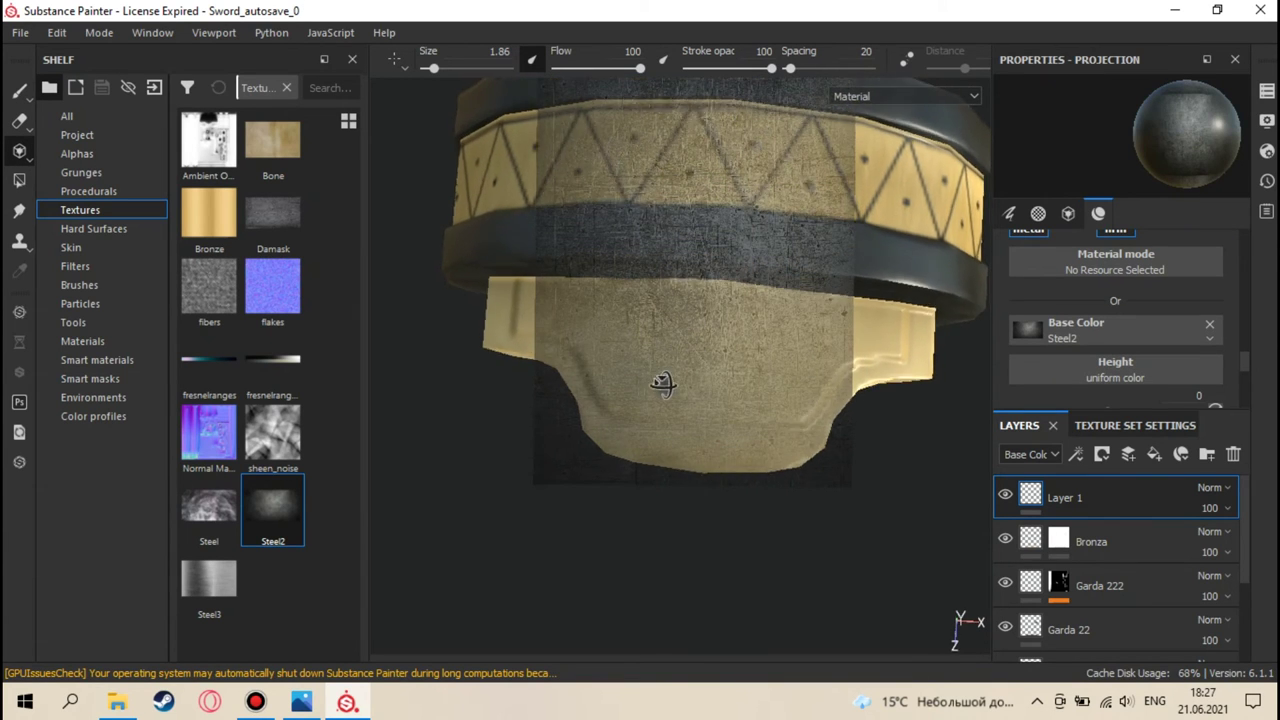
{"action": "key", "text": "F2"}
{"action": "middle_click_drag", "start_coordinate": [718, 310], "coordinate": [748, 275]}
{"action": "mouse_move", "coordinate": [772, 225]}
{"action": "middle_mouse_down"}
{"action": "mouse_move", "coordinate": [778, 243]}
{"action": "mouse_move", "coordinate": [780, 150]}
{"action": "mouse_move", "coordinate": [797, 308]}
{"action": "mouse_move", "coordinate": [766, 204]}
{"action": "mouse_move", "coordinate": [826, 246]}
{"action": "mouse_move", "coordinate": [771, 197]}
{"action": "mouse_move", "coordinate": [808, 234]}
{"action": "mouse_move", "coordinate": [798, 207]}
{"action": "middle_mouse_up"}
{"action": "scroll", "coordinate": [789, 212], "scroll_direction": "up", "scroll_amount": 2}
{"action": "scroll", "coordinate": [789, 212], "scroll_direction": "down", "scroll_amount": 1}
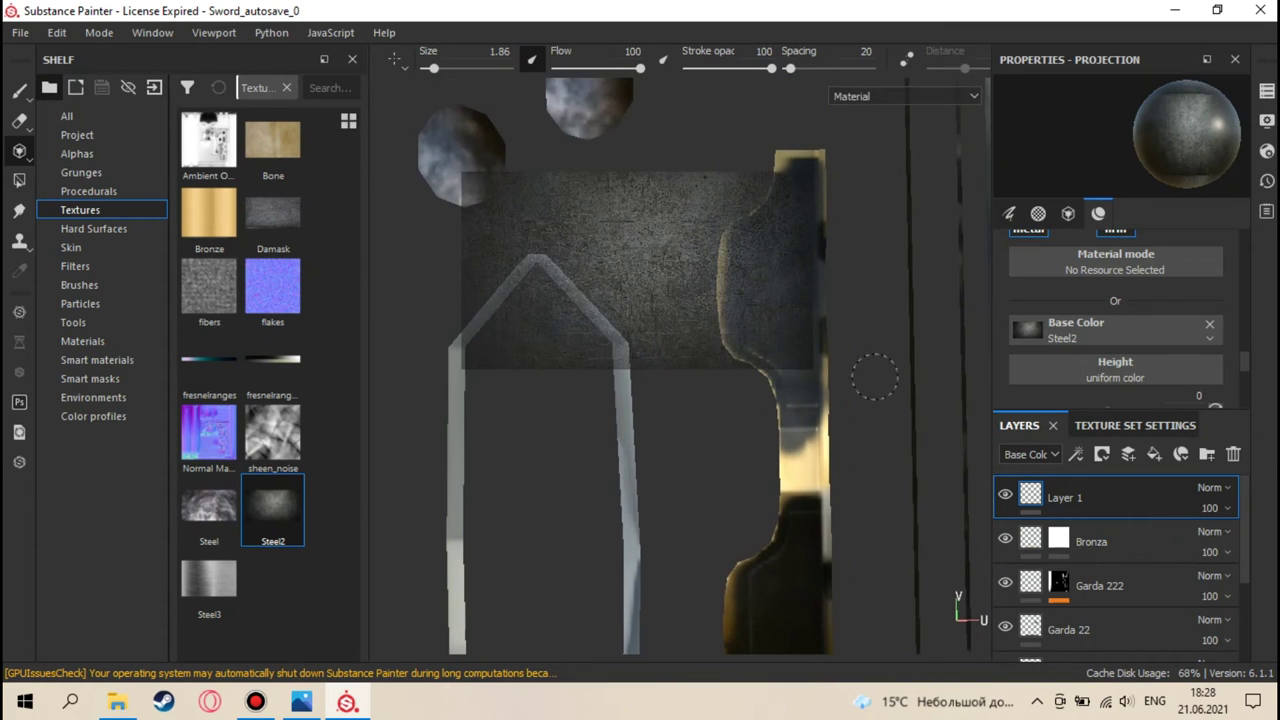
{"action": "key", "text": "F2"}
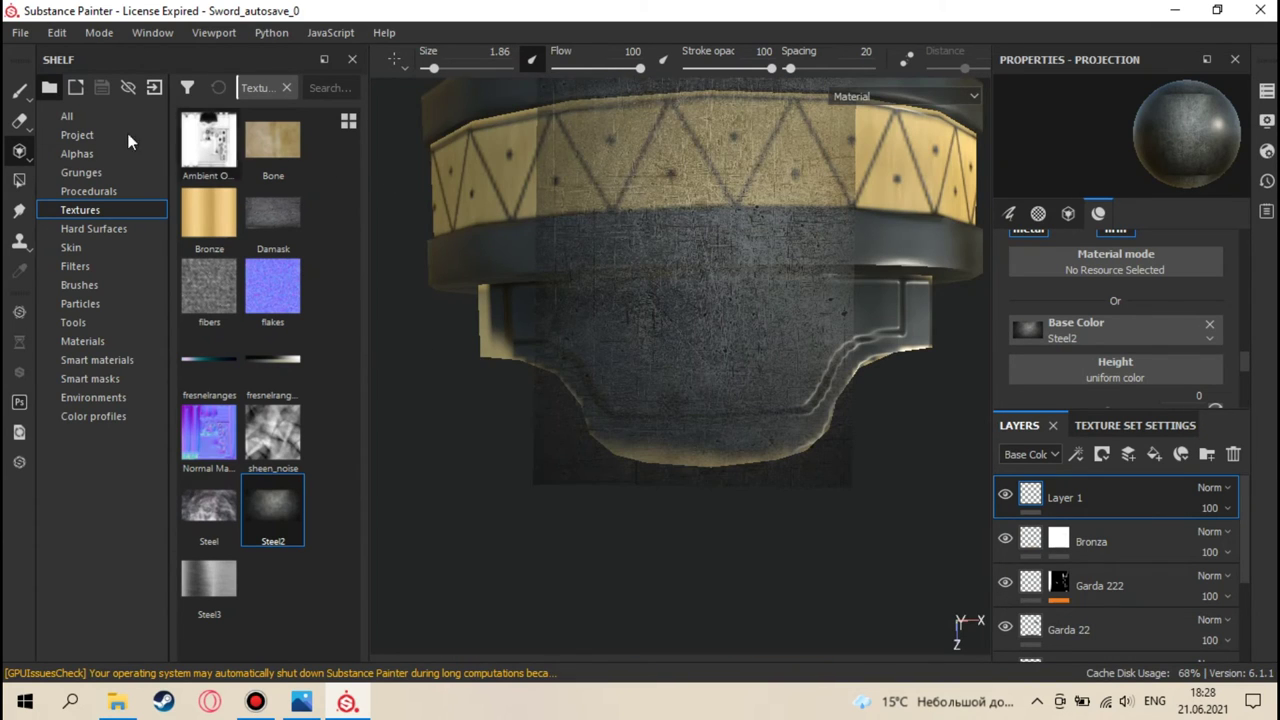
{"action": "key", "text": "1"}
{"action": "right_click", "coordinate": [1040, 490]}
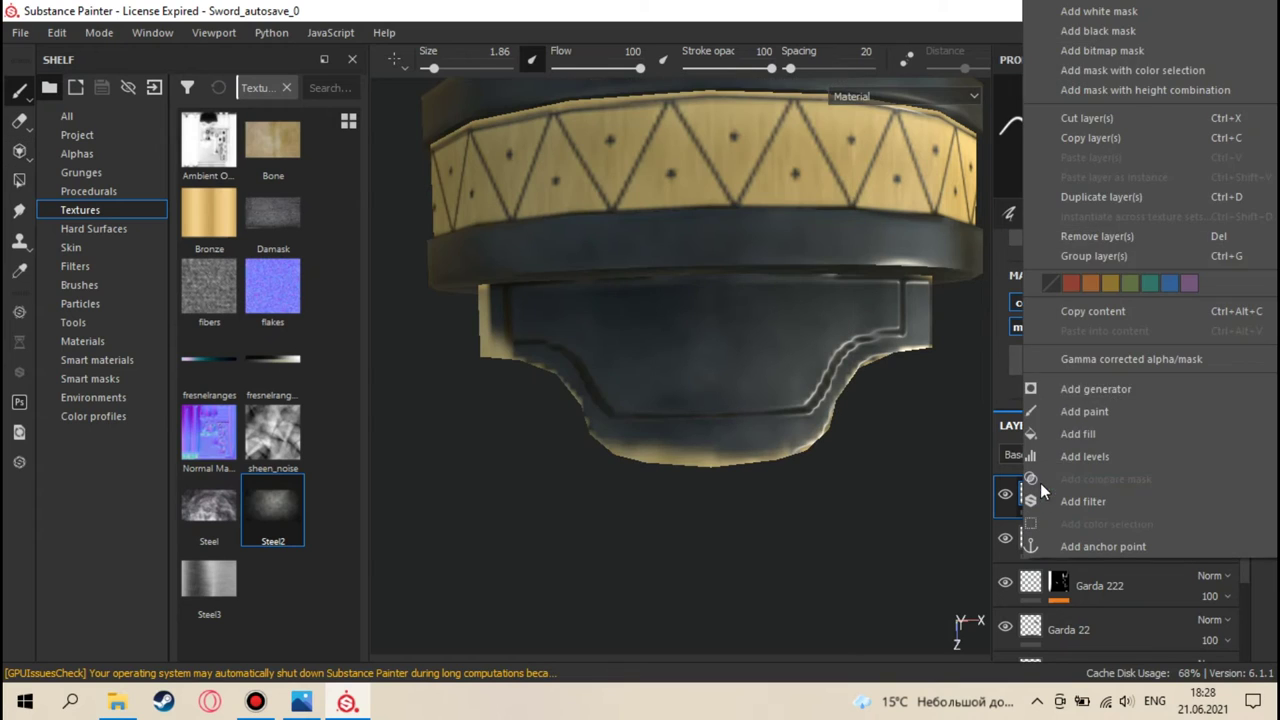
- Add a black mask with a paint effect to Layer 1, undoing a test stroke
{"action": "left_click", "coordinate": [1120, 31]}
{"action": "left_click", "coordinate": [1059, 488]}
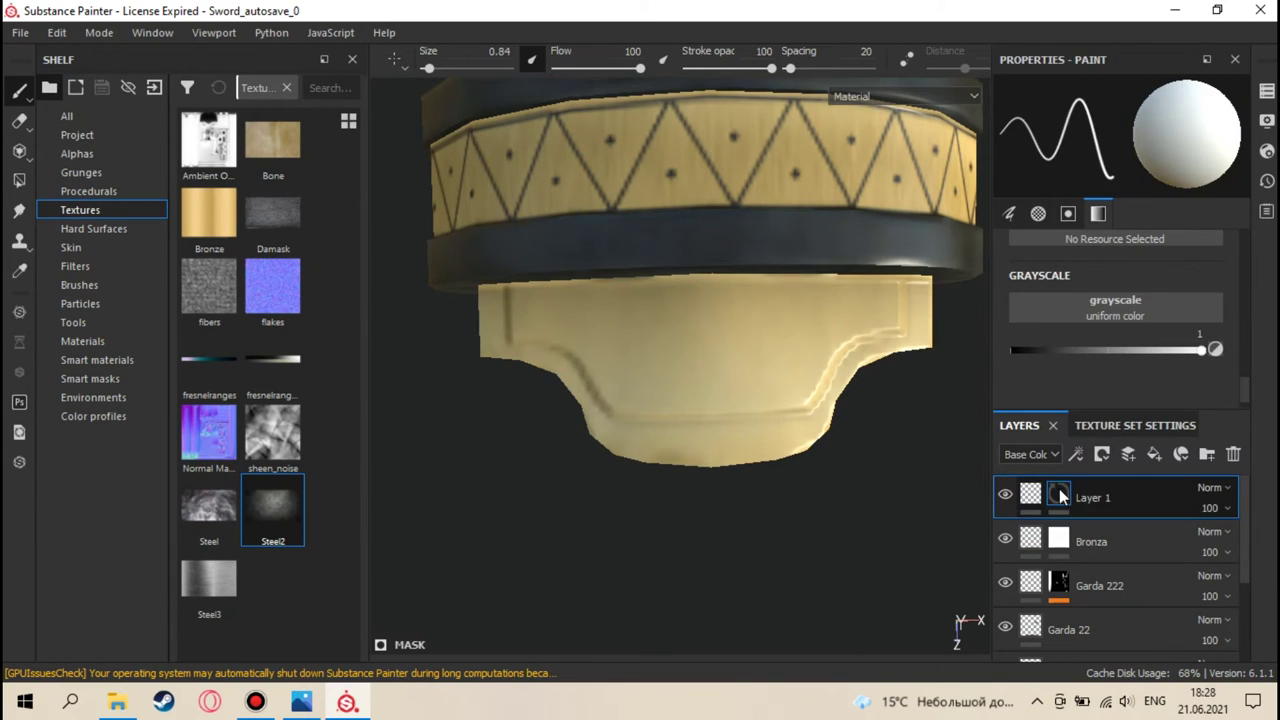
{"action": "right_click", "coordinate": [1059, 488]}
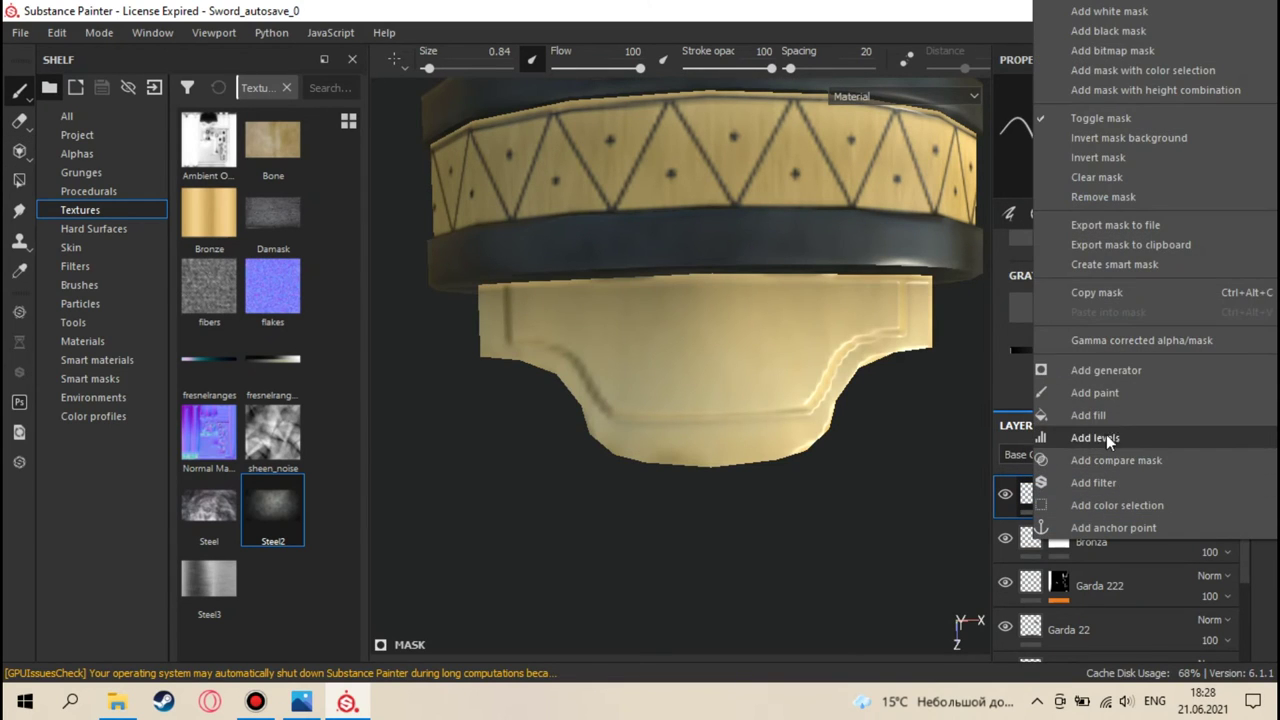
{"action": "left_click", "coordinate": [1095, 393]}
{"action": "left_click_drag", "start_coordinate": [745, 346], "coordinate": [707, 388]}
{"action": "key", "text": "ctrl+z"}
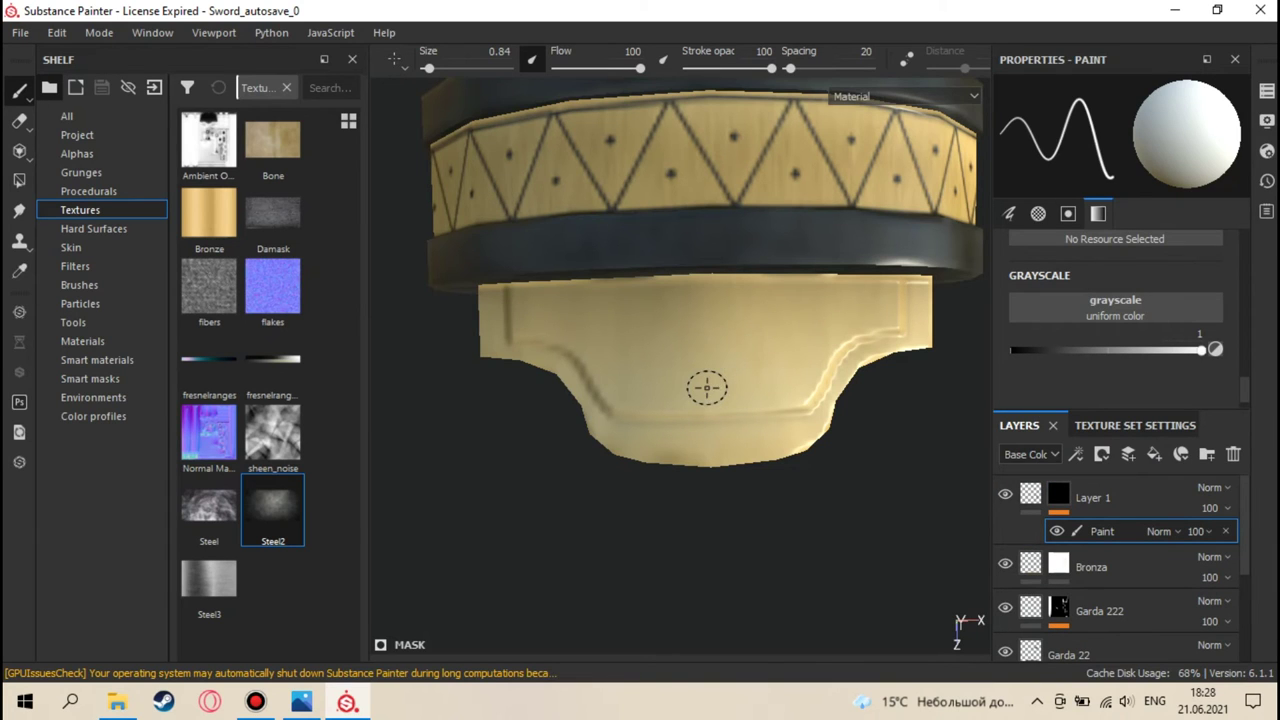
- Set the brush size to 0.1 and bring up the texture set size options
{"action": "scroll", "coordinate": [523, 329], "scroll_direction": "up", "scroll_amount": 5}
{"action": "left_click_drag", "start_coordinate": [523, 329], "coordinate": [661, 296], "text": "alt"}
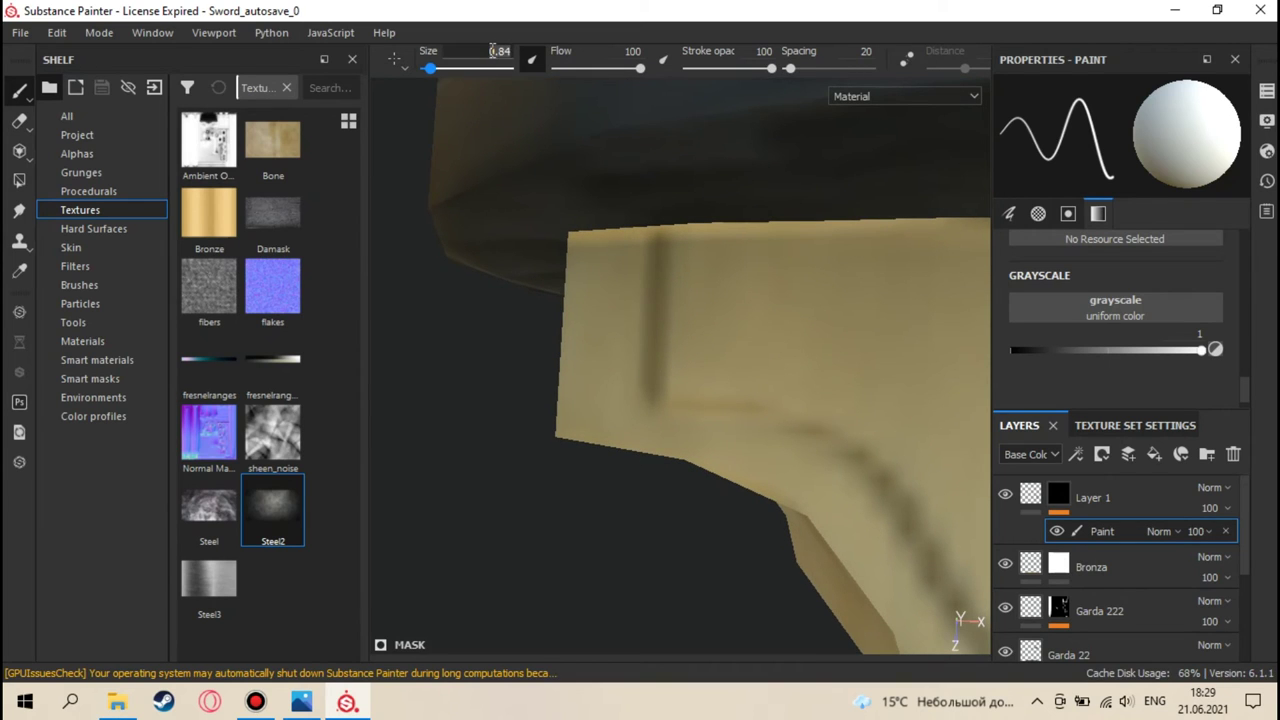
{"action": "key", "text": "Return"}
{"action": "left_click_drag", "start_coordinate": [670, 274], "coordinate": [705, 264], "text": "alt"}
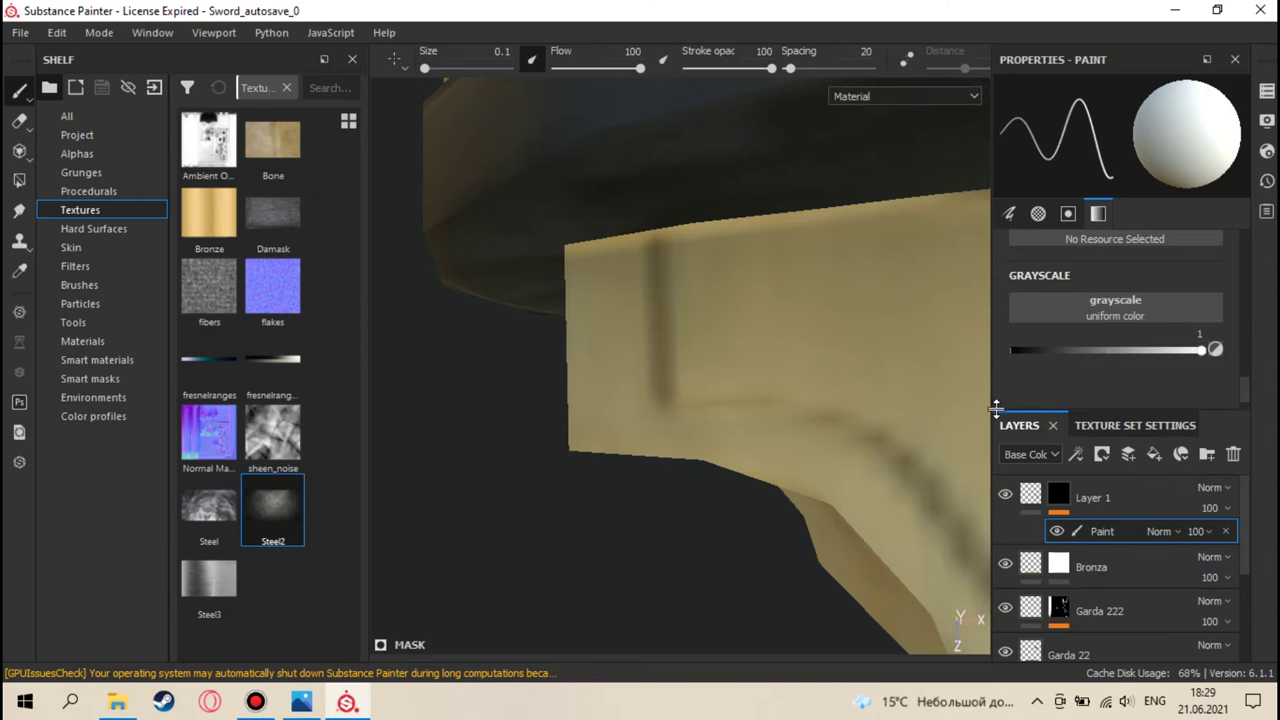
{"action": "left_click", "coordinate": [1135, 425]}
{"action": "left_click", "coordinate": [1112, 611]}
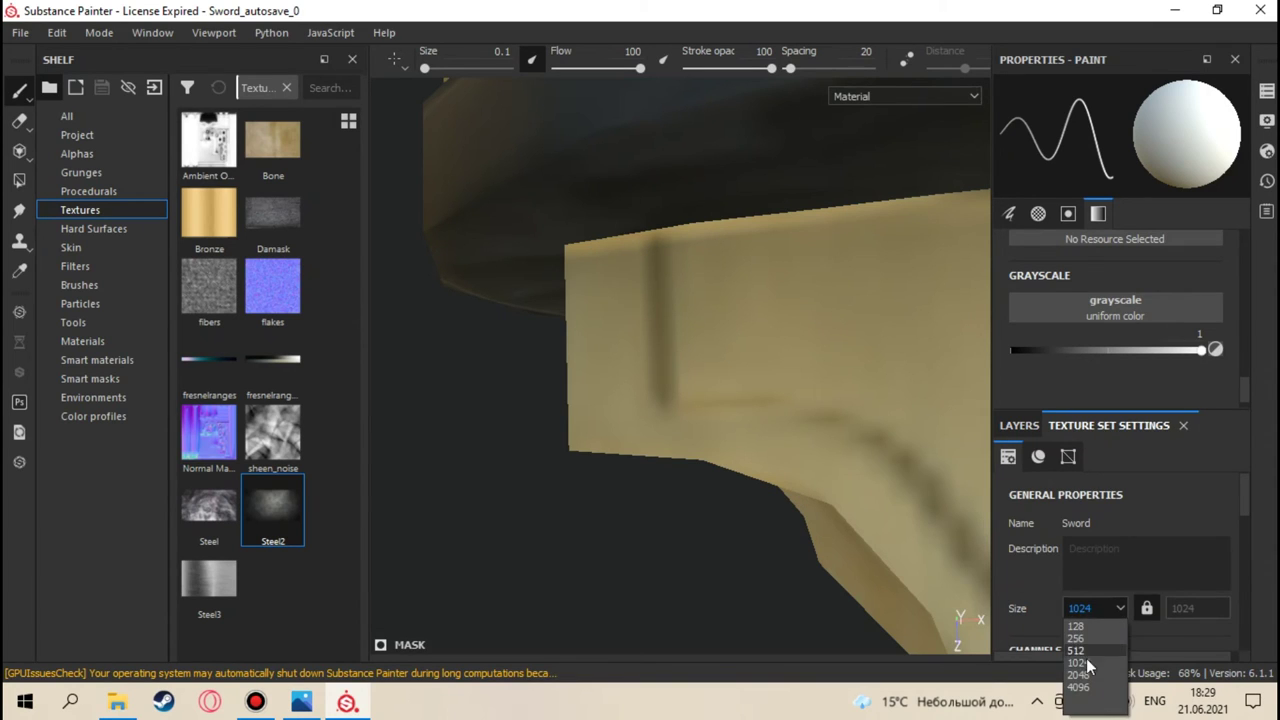
- Choose 2048 as the Sword texture set size and paint a dark line in the groove
{"action": "left_click", "coordinate": [1087, 663]}
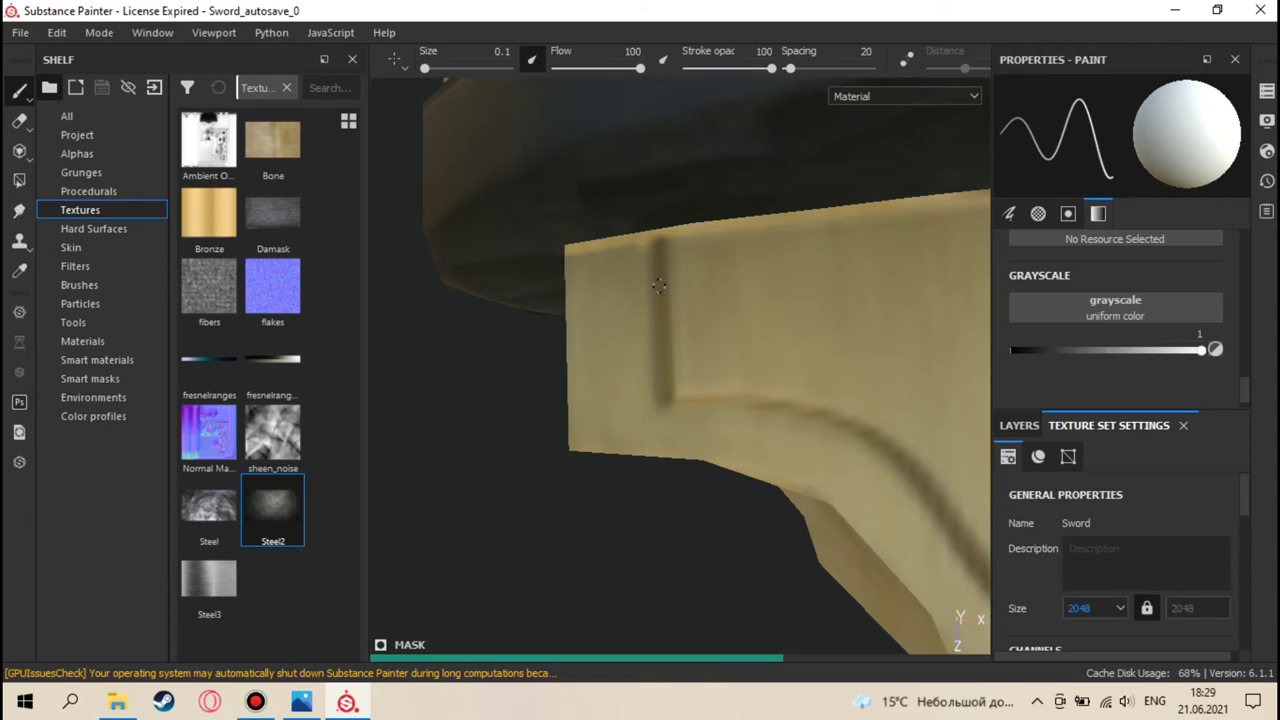
{"action": "left_click", "coordinate": [659, 286], "text": "shift"}
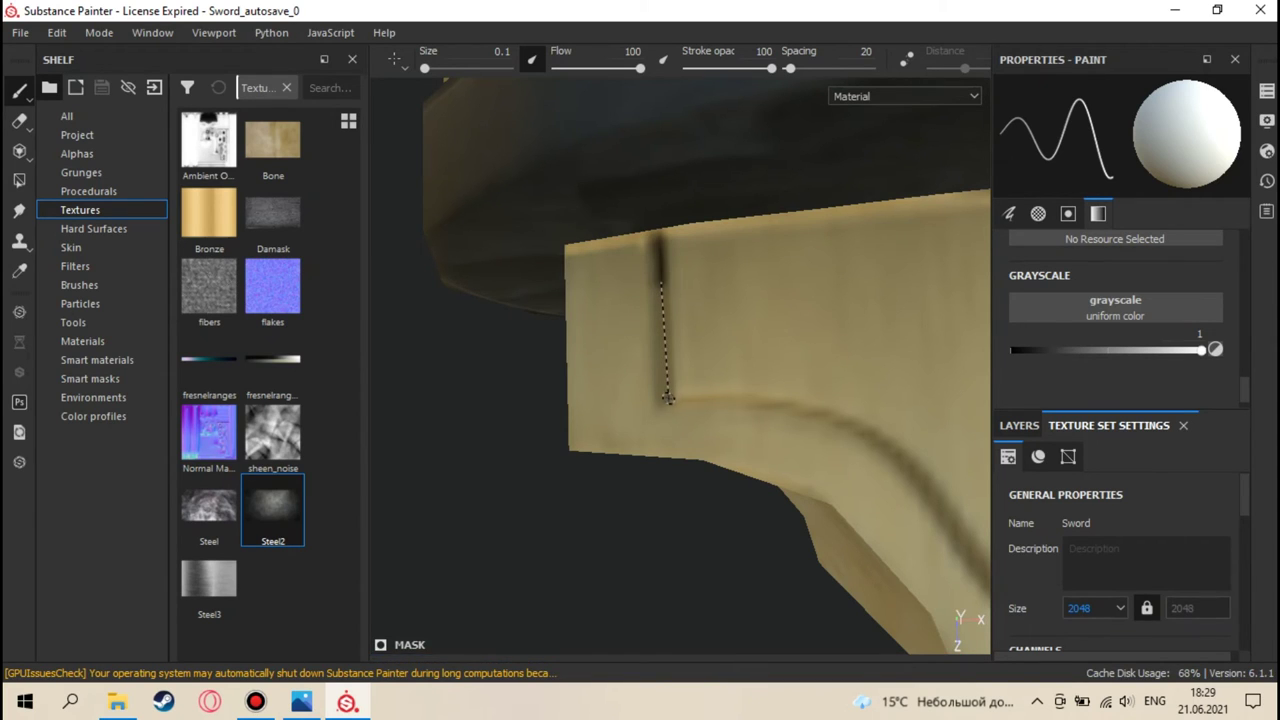
- Orbit to inspect the lower guard piece's end face and underside
{"action": "middle_click_drag", "start_coordinate": [714, 390], "coordinate": [670, 333], "text": "alt"}
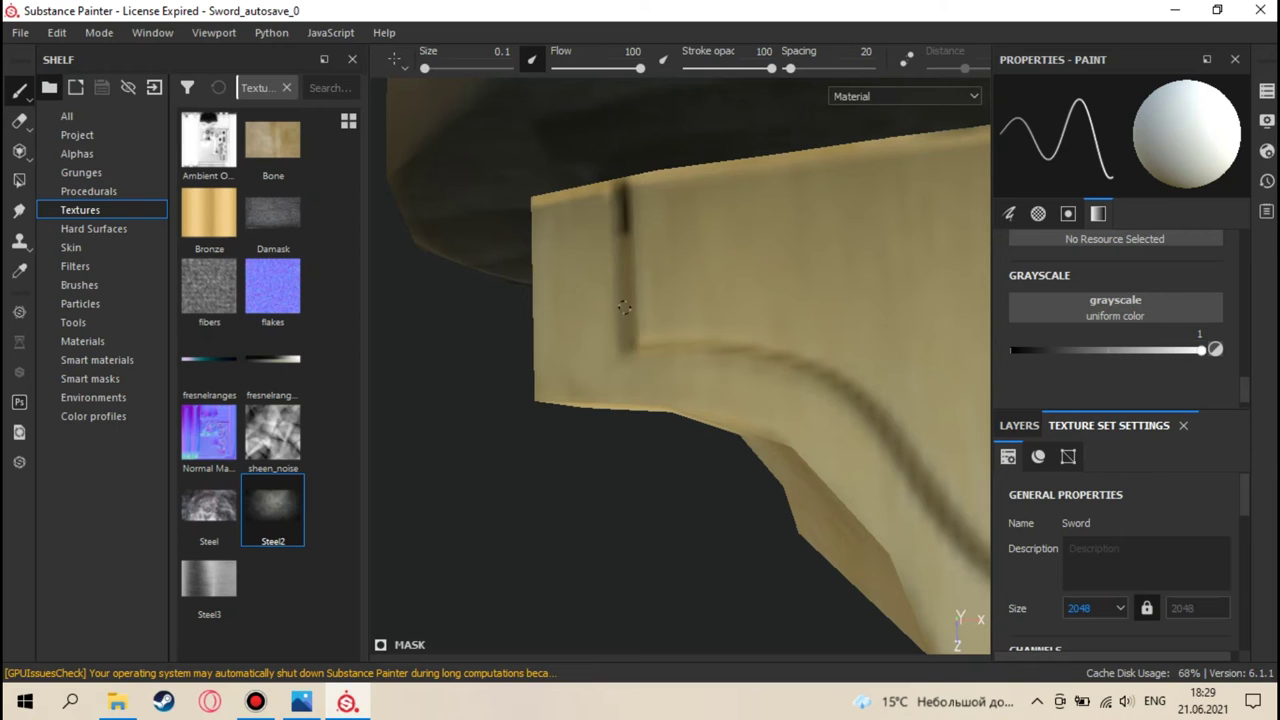
{"action": "mouse_move", "coordinate": [732, 270]}
{"action": "left_mouse_down", "text": "alt"}
{"action": "mouse_move", "coordinate": [757, 300]}
{"action": "mouse_move", "coordinate": [748, 286]}
{"action": "left_mouse_up", "text": "alt"}
{"action": "mouse_move", "coordinate": [659, 263]}
{"action": "left_mouse_down", "text": "alt"}
{"action": "mouse_move", "coordinate": [720, 300]}
{"action": "mouse_move", "coordinate": [762, 288]}
{"action": "left_mouse_up", "text": "alt"}
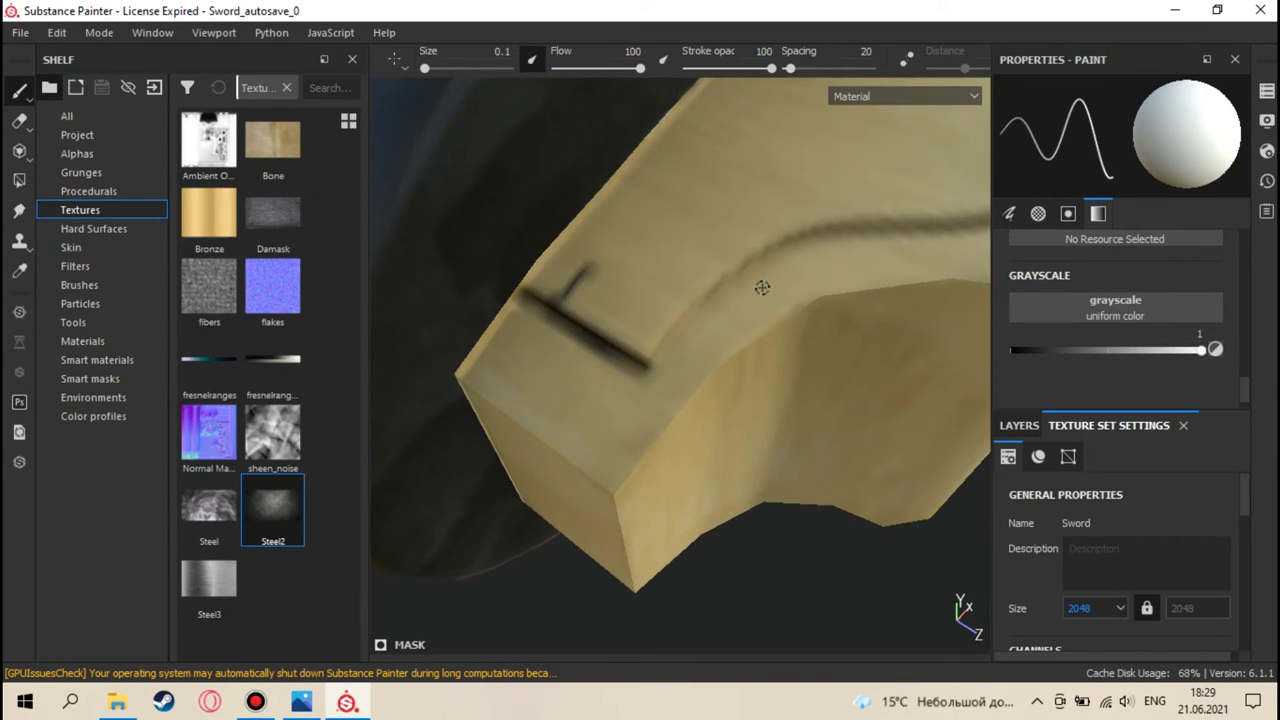
{"action": "mouse_move", "coordinate": [671, 317]}
{"action": "left_mouse_down", "text": "alt"}
{"action": "mouse_move", "coordinate": [586, 374]}
{"action": "mouse_move", "coordinate": [618, 360]}
{"action": "left_mouse_up", "text": "alt"}
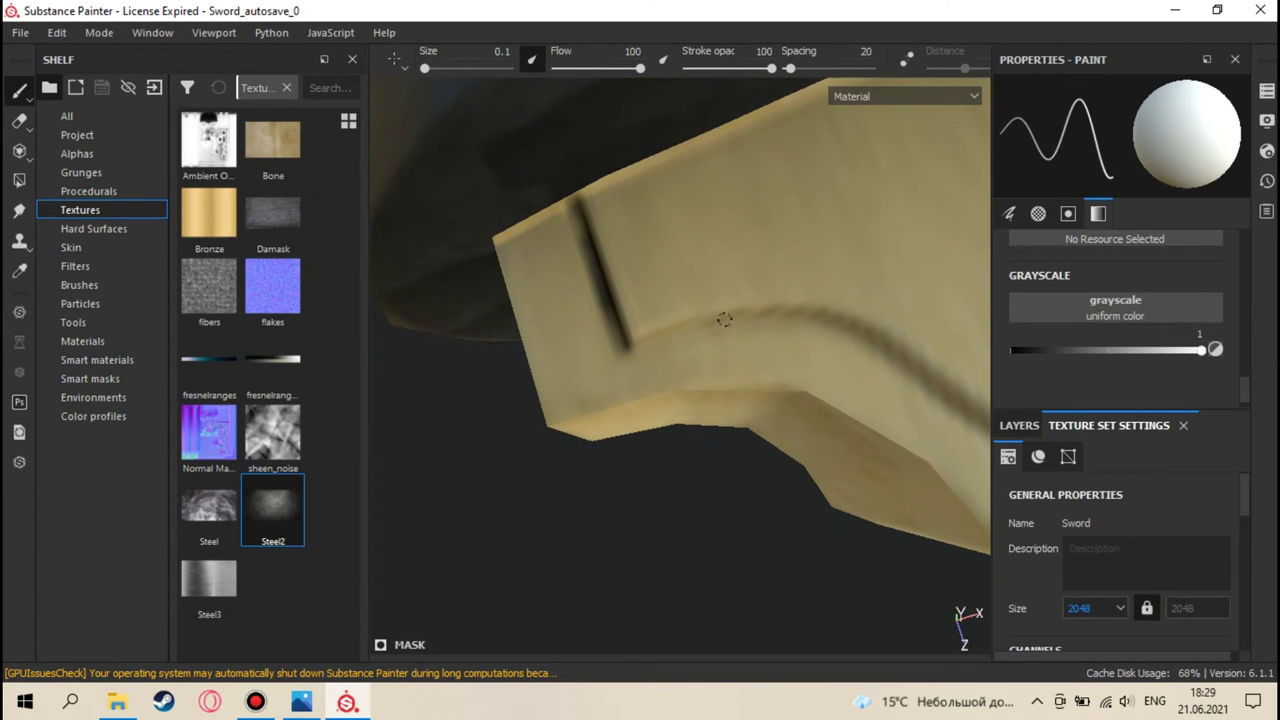
{"action": "mouse_move", "coordinate": [730, 324]}
{"action": "left_mouse_down", "text": "alt"}
{"action": "mouse_move", "coordinate": [694, 340]}
{"action": "mouse_move", "coordinate": [821, 297]}
{"action": "left_mouse_up", "text": "alt"}
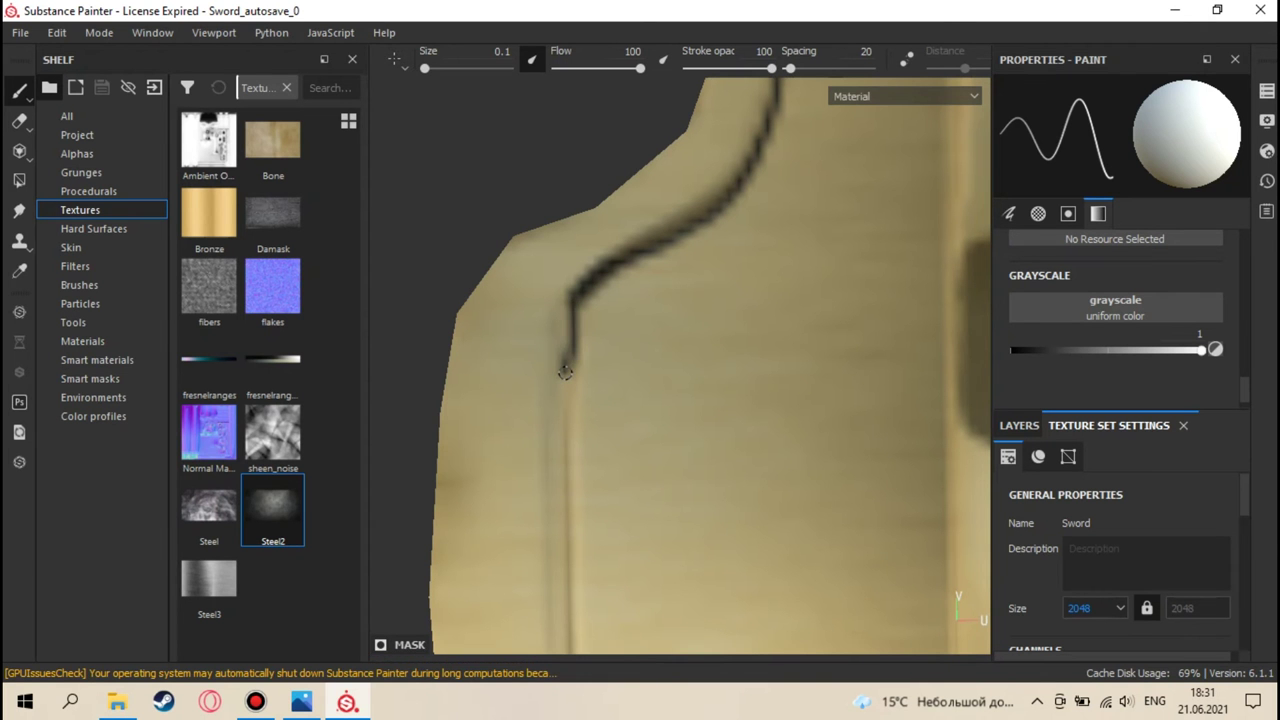
- Paint a thin dark line down the groove and around the curve, undoing a stray segment
{"action": "left_click_drag", "start_coordinate": [568, 371], "coordinate": [551, 455]}
{"action": "middle_click_drag", "start_coordinate": [551, 455], "coordinate": [558, 278], "text": "alt"}
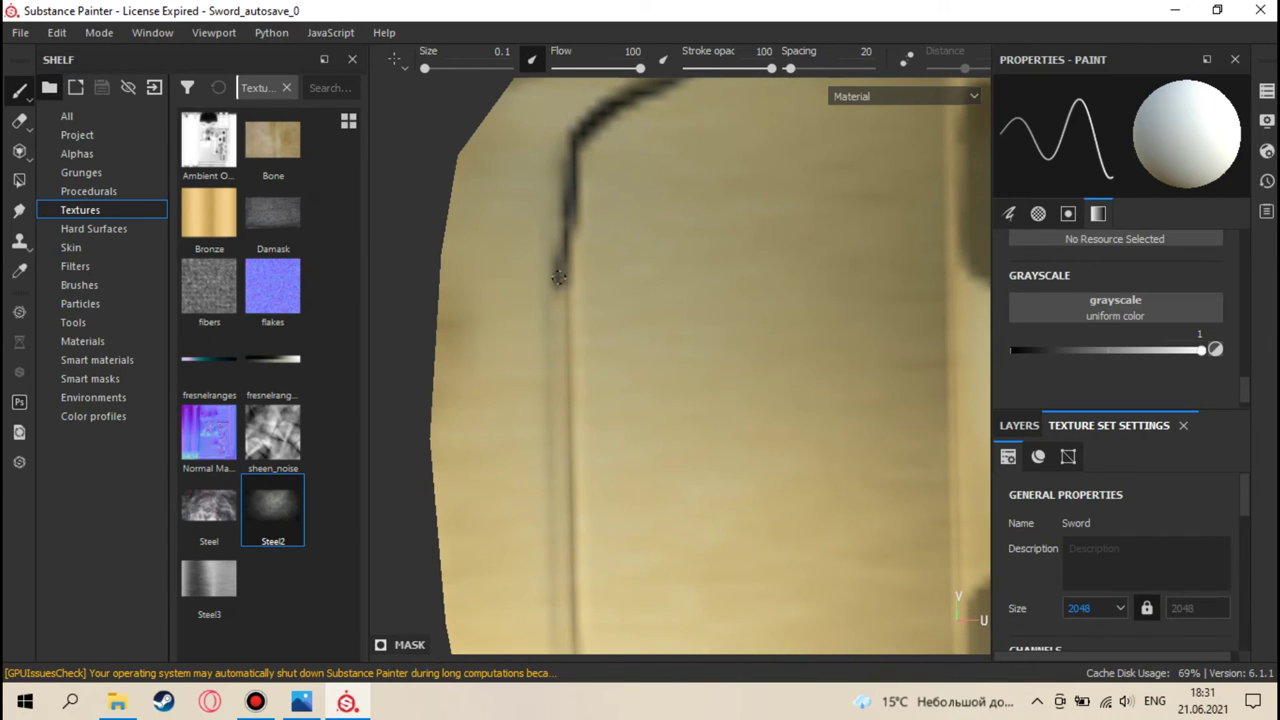
{"action": "mouse_move", "coordinate": [561, 325]}
{"action": "left_mouse_down"}
{"action": "mouse_move", "coordinate": [561, 510]}
{"action": "mouse_move", "coordinate": [561, 463]}
{"action": "left_mouse_up"}
{"action": "middle_click_drag", "start_coordinate": [561, 463], "coordinate": [558, 224], "text": "alt"}
{"action": "left_click_drag", "start_coordinate": [560, 237], "coordinate": [562, 398]}
{"action": "middle_click_drag", "start_coordinate": [562, 398], "coordinate": [532, 278], "text": "alt"}
{"action": "left_click_drag", "start_coordinate": [532, 278], "coordinate": [660, 382]}
{"action": "middle_click_drag", "start_coordinate": [660, 382], "coordinate": [682, 248], "text": "alt"}
{"action": "left_click_drag", "start_coordinate": [682, 248], "coordinate": [742, 432]}
{"action": "key", "text": "ctrl+z"}
- Continue the dark line along the horizontal edge and down the groove to the curved edge
{"action": "mouse_move", "coordinate": [694, 283]}
{"action": "left_mouse_down"}
{"action": "mouse_move", "coordinate": [714, 414]}
{"action": "mouse_move", "coordinate": [874, 414]}
{"action": "mouse_move", "coordinate": [780, 183]}
{"action": "left_mouse_up"}
{"action": "mouse_move", "coordinate": [780, 183]}
{"action": "left_mouse_down"}
{"action": "mouse_move", "coordinate": [670, 192]}
{"action": "mouse_move", "coordinate": [618, 338]}
{"action": "mouse_move", "coordinate": [700, 180]}
{"action": "left_mouse_up"}
{"action": "mouse_move", "coordinate": [700, 180]}
{"action": "left_mouse_down"}
{"action": "mouse_move", "coordinate": [617, 280]}
{"action": "mouse_move", "coordinate": [634, 250]}
{"action": "mouse_move", "coordinate": [630, 340]}
{"action": "left_mouse_up"}
{"action": "left_click_drag", "start_coordinate": [630, 340], "coordinate": [600, 218], "text": "alt"}
{"action": "middle_click_drag", "start_coordinate": [600, 218], "coordinate": [588, 150], "text": "alt"}
{"action": "mouse_move", "coordinate": [588, 150]}
{"action": "left_mouse_down"}
{"action": "mouse_move", "coordinate": [594, 316]}
{"action": "mouse_move", "coordinate": [614, 375]}
{"action": "mouse_move", "coordinate": [690, 418]}
{"action": "left_mouse_up"}
{"action": "scroll", "coordinate": [690, 418], "scroll_direction": "up", "scroll_amount": 3}
{"action": "mouse_move", "coordinate": [668, 325]}
{"action": "left_mouse_down"}
{"action": "mouse_move", "coordinate": [924, 528]}
{"action": "mouse_move", "coordinate": [686, 149]}
{"action": "mouse_move", "coordinate": [960, 628]}
{"action": "left_mouse_up"}
{"action": "scroll", "coordinate": [924, 528], "scroll_direction": "down", "scroll_amount": 5}
{"action": "scroll", "coordinate": [690, 234], "scroll_direction": "up", "scroll_amount": 5}
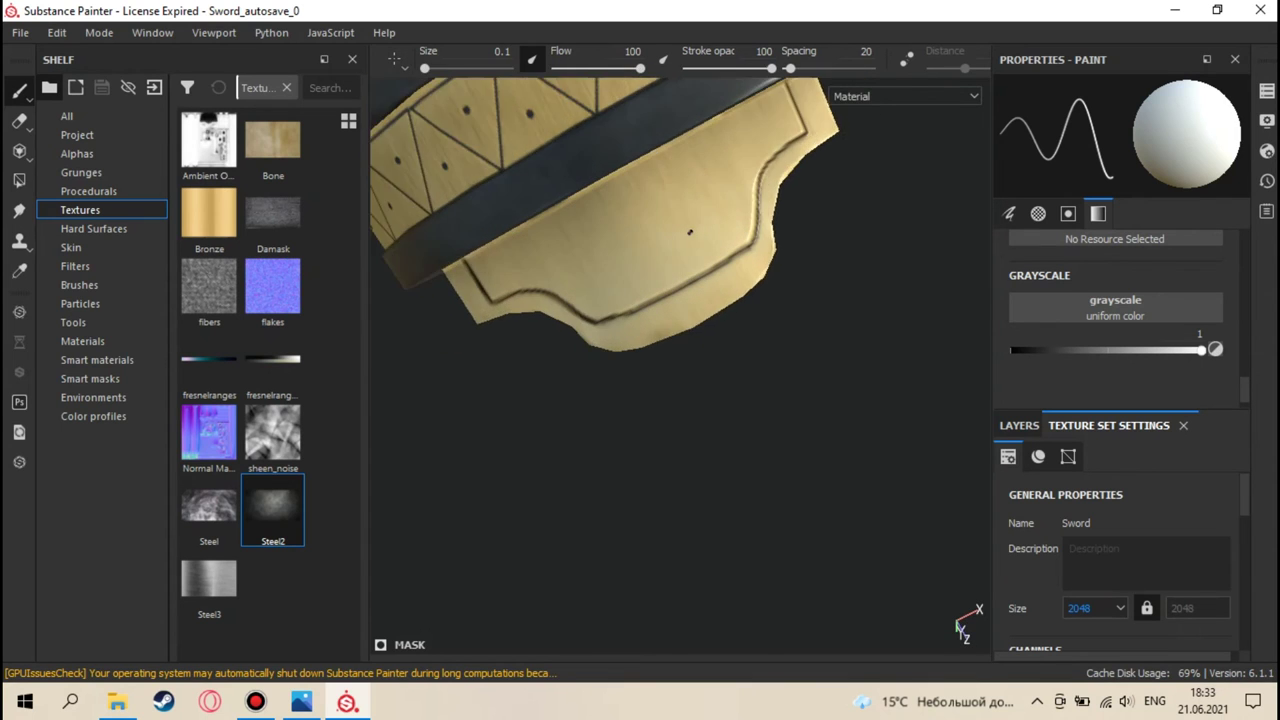
{"action": "left_click_drag", "start_coordinate": [708, 332], "coordinate": [558, 300], "text": "alt"}
{"action": "left_click", "coordinate": [1019, 425]}
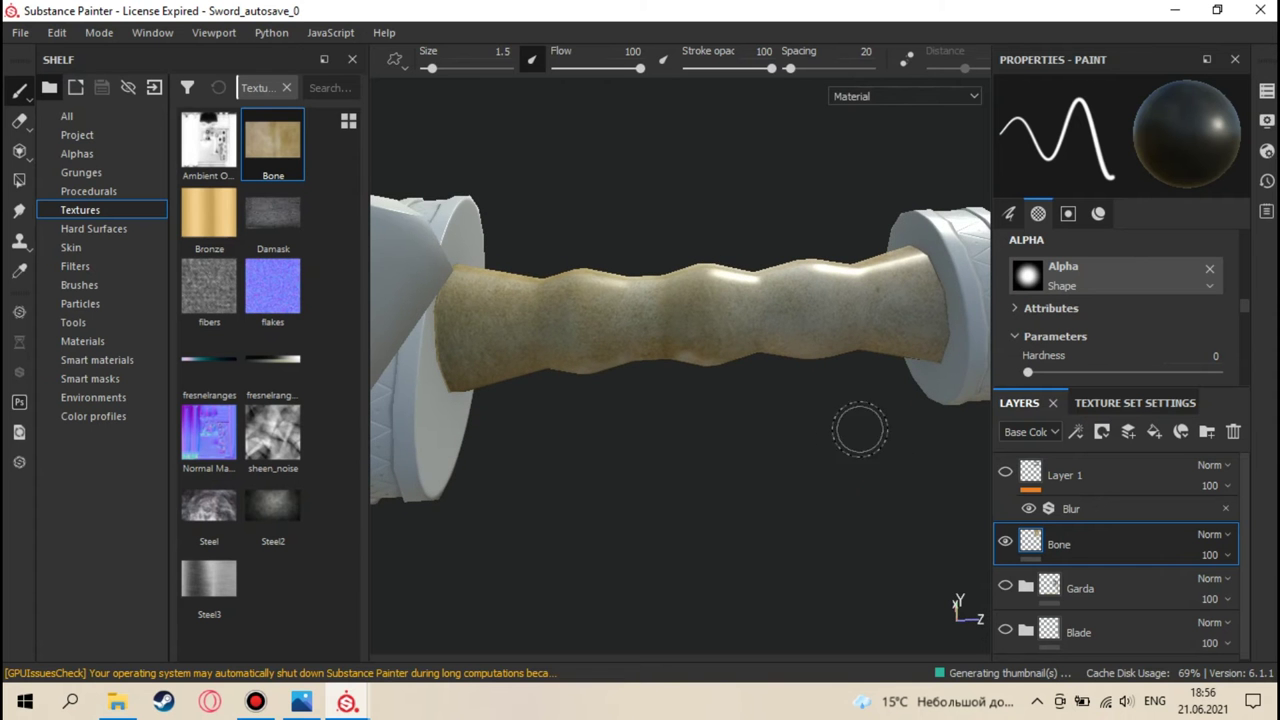
{"action": "left_click_drag", "start_coordinate": [857, 429], "coordinate": [756, 320], "text": "alt"}
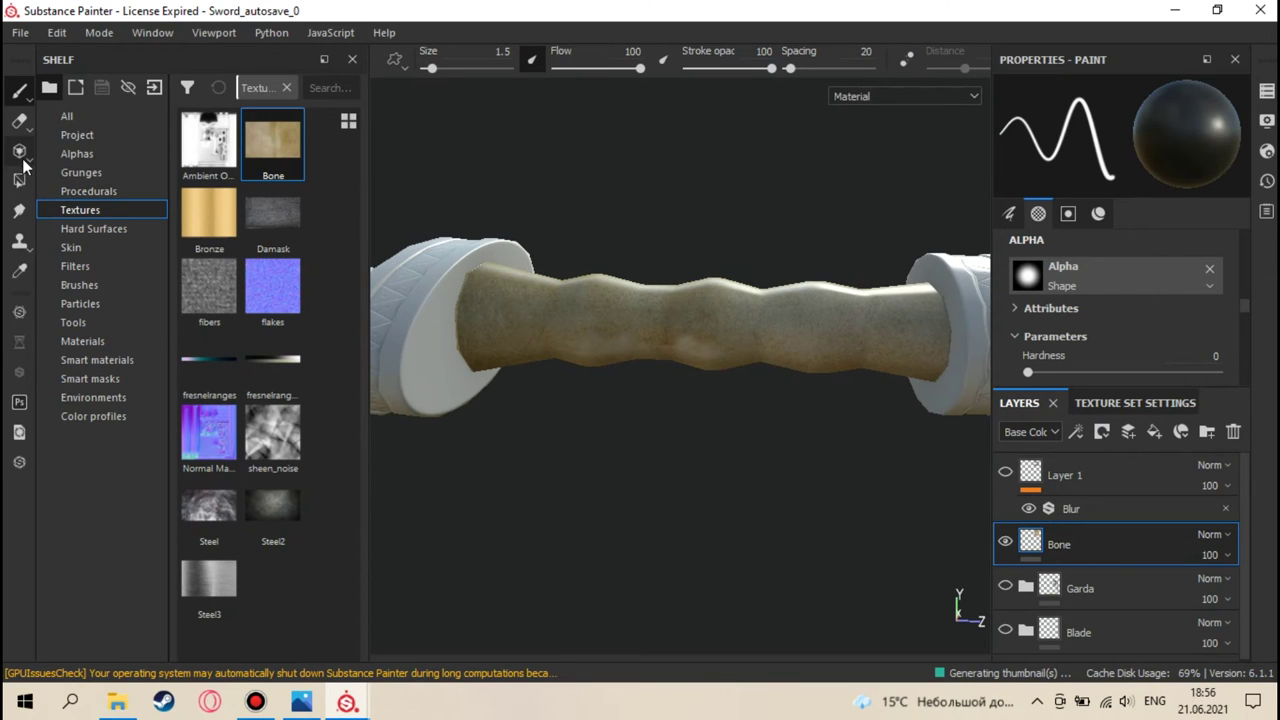
- Project the Bone texture onto the grip, sliding it down over the handle, with brush size 6.63
{"action": "left_click", "coordinate": [20, 152]}
{"action": "mouse_move", "coordinate": [634, 300]}
{"action": "left_mouse_down", "text": "alt"}
{"action": "mouse_move", "coordinate": [760, 137]}
{"action": "mouse_move", "coordinate": [745, 155]}
{"action": "mouse_move", "coordinate": [760, 215]}
{"action": "mouse_move", "coordinate": [745, 175]}
{"action": "mouse_move", "coordinate": [740, 245]}
{"action": "mouse_move", "coordinate": [695, 262]}
{"action": "mouse_move", "coordinate": [702, 295]}
{"action": "left_mouse_up", "text": "alt"}
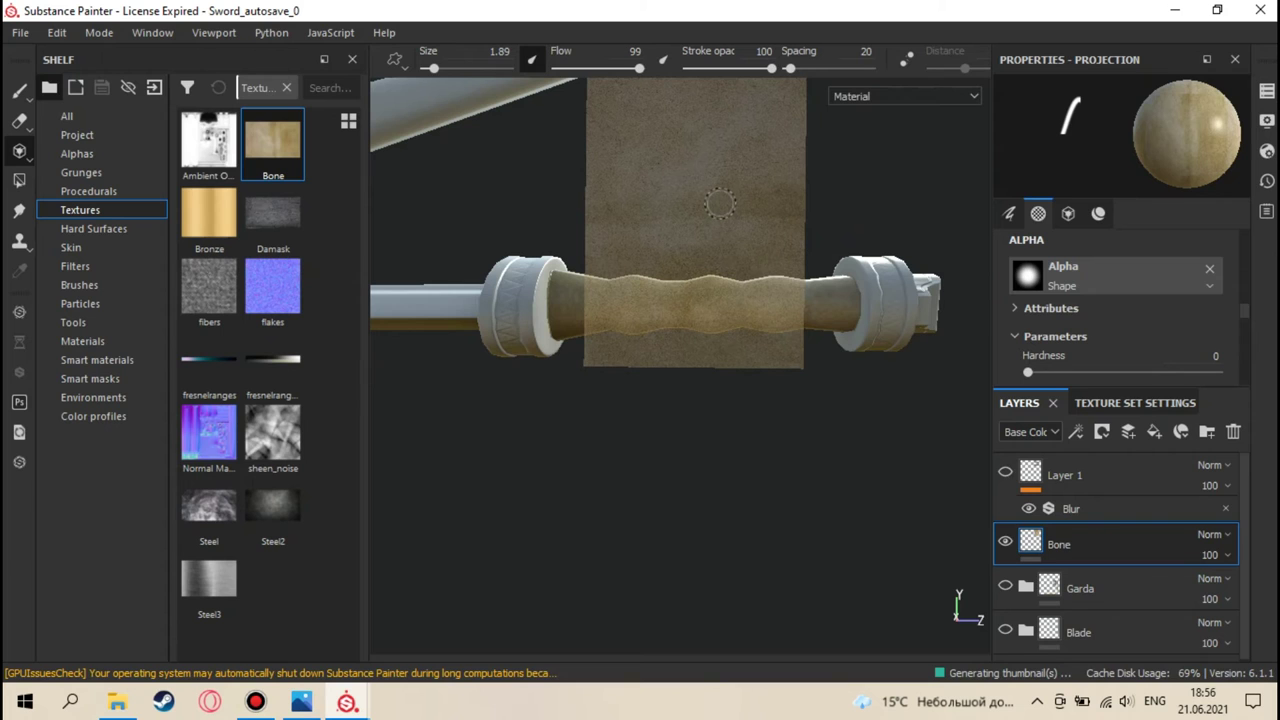
{"action": "mouse_move", "coordinate": [720, 205]}
{"action": "left_mouse_down", "text": "alt"}
{"action": "mouse_move", "coordinate": [703, 231]}
{"action": "mouse_move", "coordinate": [728, 190]}
{"action": "left_mouse_up", "text": "alt"}
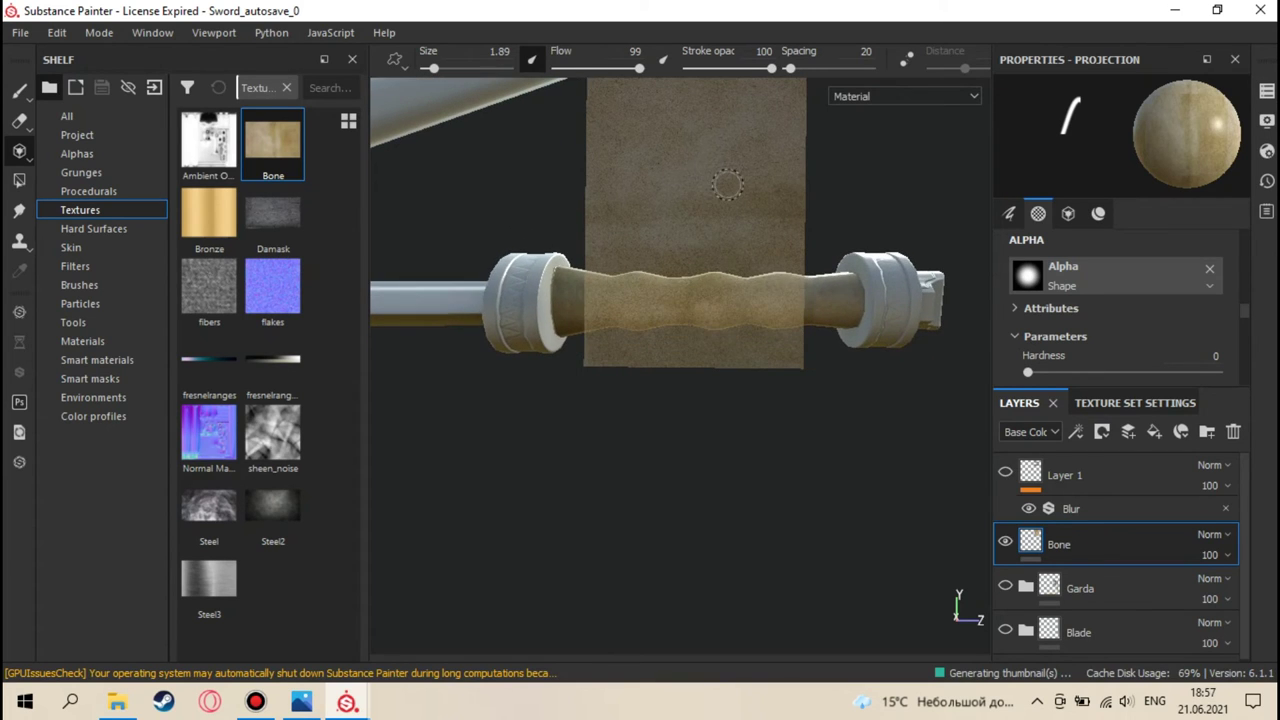
{"action": "key", "text": "s"}
{"action": "mouse_move", "coordinate": [726, 184]}
{"action": "middle_mouse_down"}
{"action": "mouse_move", "coordinate": [657, 265]}
{"action": "mouse_move", "coordinate": [663, 234]}
{"action": "mouse_move", "coordinate": [666, 314]}
{"action": "middle_mouse_up"}
{"action": "key", "text": "s"}
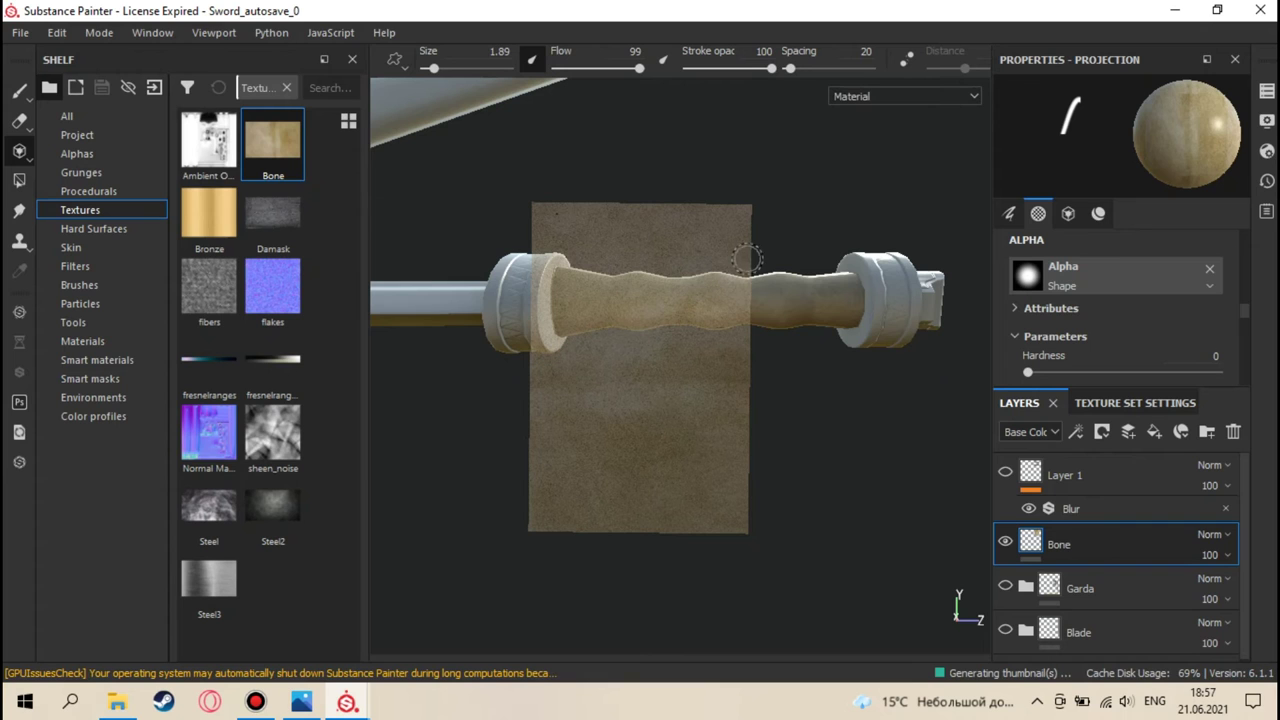
{"action": "left_click_drag", "start_coordinate": [833, 243], "coordinate": [643, 366], "text": "alt"}
{"action": "middle_click_drag", "start_coordinate": [643, 366], "coordinate": [643, 400], "text": "alt"}
{"action": "mouse_move", "coordinate": [642, 357]}
{"action": "right_mouse_down", "text": "ctrl"}
{"action": "mouse_move", "coordinate": [600, 250]}
{"action": "mouse_move", "coordinate": [623, 240]}
{"action": "right_mouse_up", "text": "ctrl"}
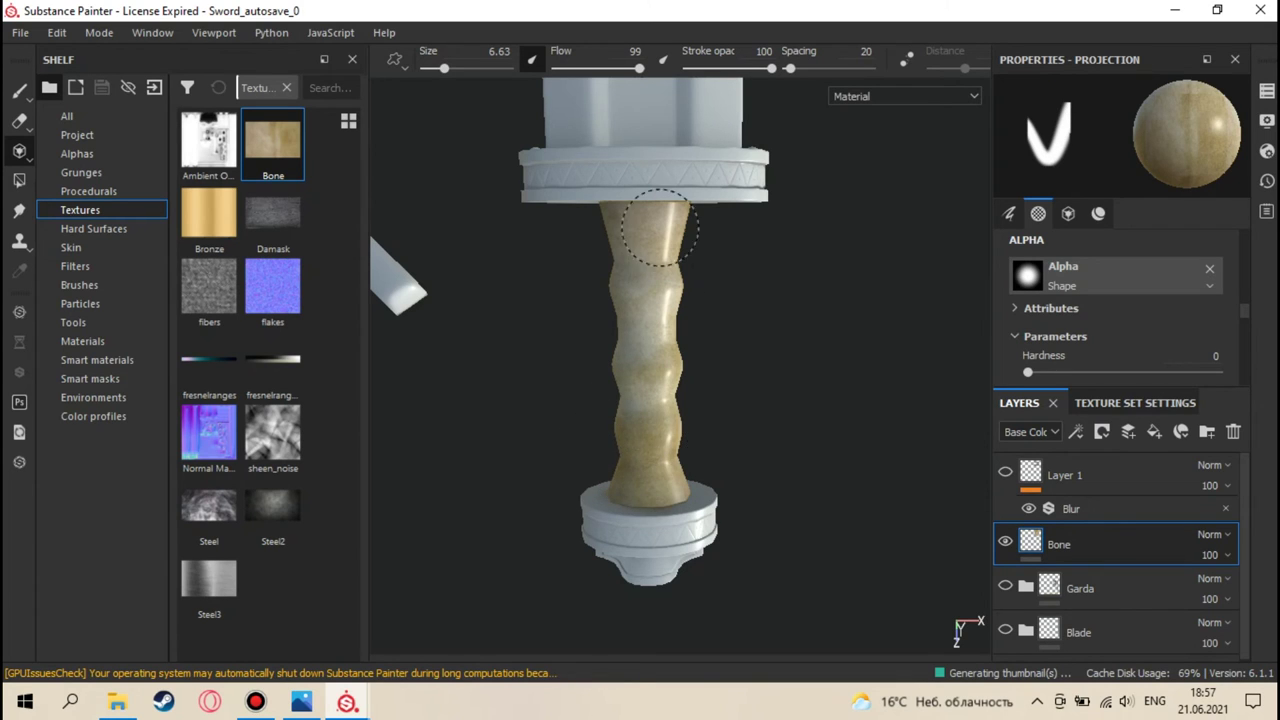
- Bring the bone projection back behind the handle and check it from several sides of the grip
{"action": "key", "text": "alt"}
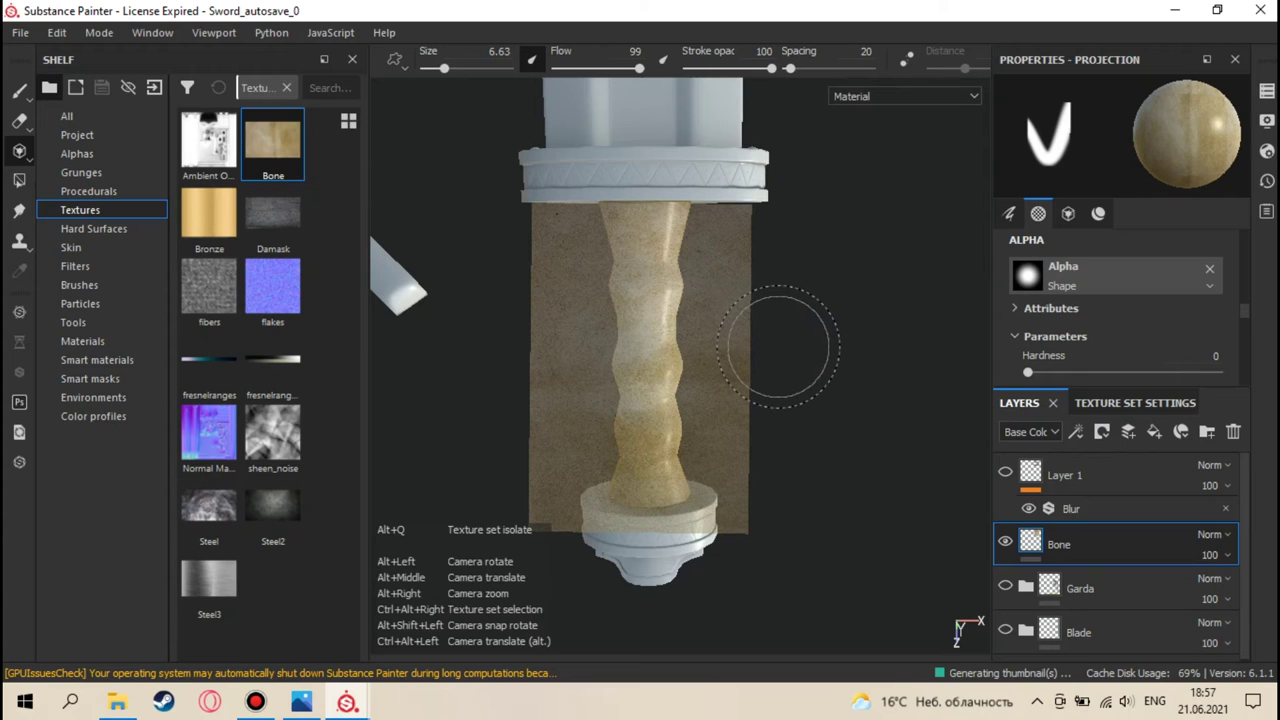
{"action": "mouse_move", "coordinate": [778, 347]}
{"action": "left_mouse_down", "text": "alt"}
{"action": "mouse_move", "coordinate": [786, 220]}
{"action": "mouse_move", "coordinate": [763, 357]}
{"action": "mouse_move", "coordinate": [786, 211]}
{"action": "mouse_move", "coordinate": [703, 409]}
{"action": "mouse_move", "coordinate": [651, 392]}
{"action": "mouse_move", "coordinate": [631, 400]}
{"action": "mouse_move", "coordinate": [741, 430]}
{"action": "mouse_move", "coordinate": [748, 345]}
{"action": "mouse_move", "coordinate": [686, 277]}
{"action": "mouse_move", "coordinate": [672, 420]}
{"action": "mouse_move", "coordinate": [657, 423]}
{"action": "mouse_move", "coordinate": [683, 429]}
{"action": "left_mouse_up", "text": "alt"}
{"action": "middle_click_drag", "start_coordinate": [683, 429], "coordinate": [674, 386], "text": "alt"}
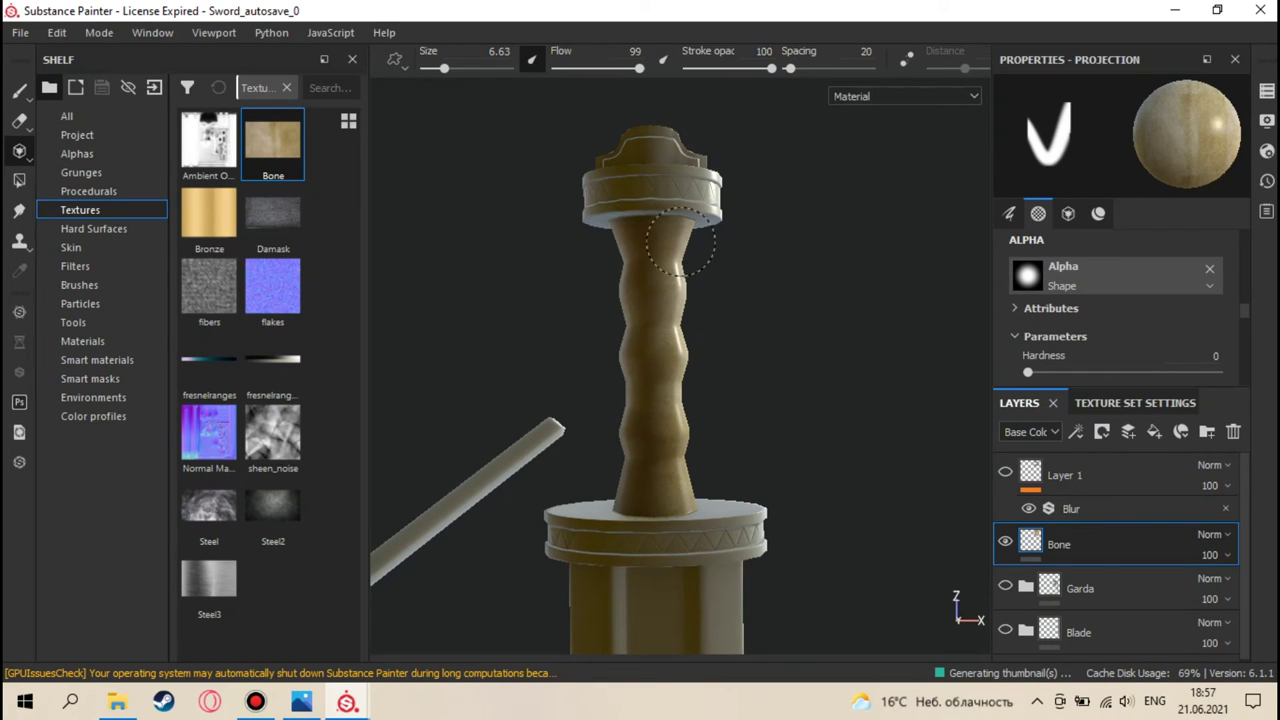
{"action": "mouse_move", "coordinate": [652, 455]}
{"action": "left_mouse_down", "text": "alt"}
{"action": "mouse_move", "coordinate": [663, 409]}
{"action": "mouse_move", "coordinate": [857, 603]}
{"action": "mouse_move", "coordinate": [746, 438]}
{"action": "mouse_move", "coordinate": [749, 414]}
{"action": "mouse_move", "coordinate": [680, 337]}
{"action": "mouse_move", "coordinate": [714, 297]}
{"action": "mouse_move", "coordinate": [631, 289]}
{"action": "mouse_move", "coordinate": [646, 272]}
{"action": "mouse_move", "coordinate": [630, 285]}
{"action": "left_mouse_up", "text": "alt"}
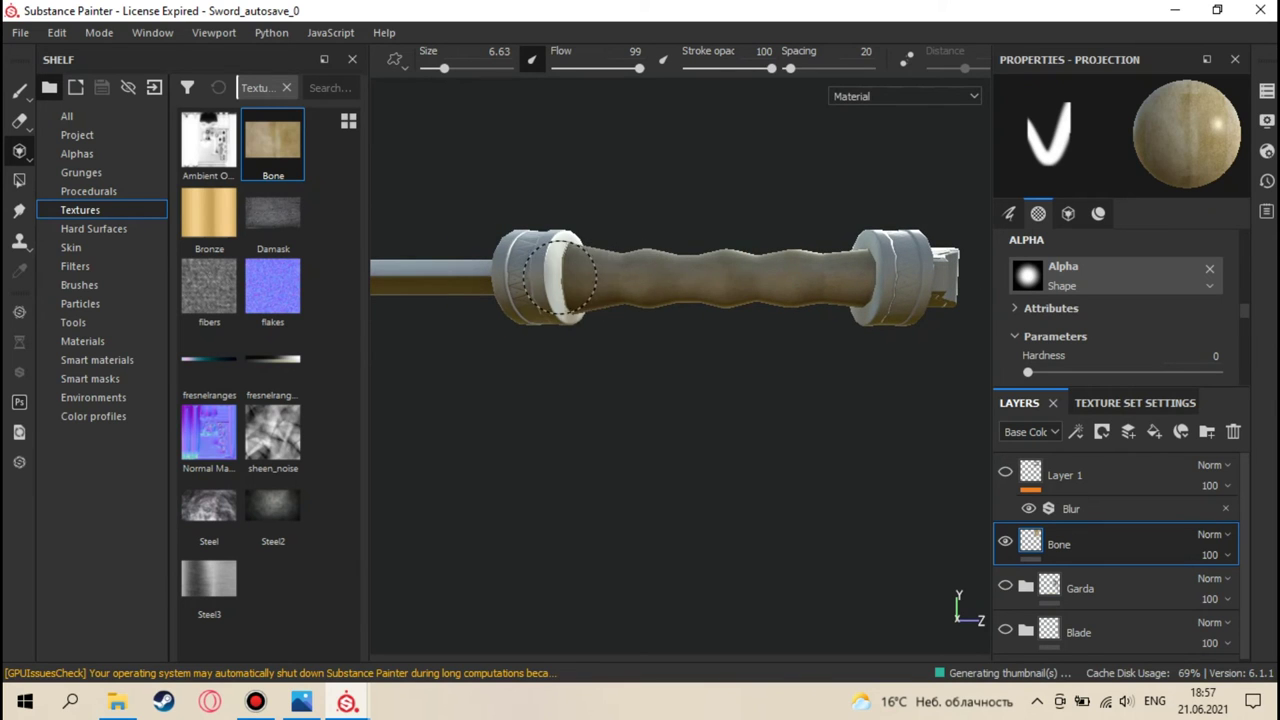
{"action": "mouse_move", "coordinate": [897, 326]}
{"action": "left_mouse_down", "text": "alt"}
{"action": "mouse_move", "coordinate": [700, 360]}
{"action": "mouse_move", "coordinate": [425, 333]}
{"action": "mouse_move", "coordinate": [440, 310]}
{"action": "mouse_move", "coordinate": [420, 290]}
{"action": "left_mouse_up", "text": "alt"}
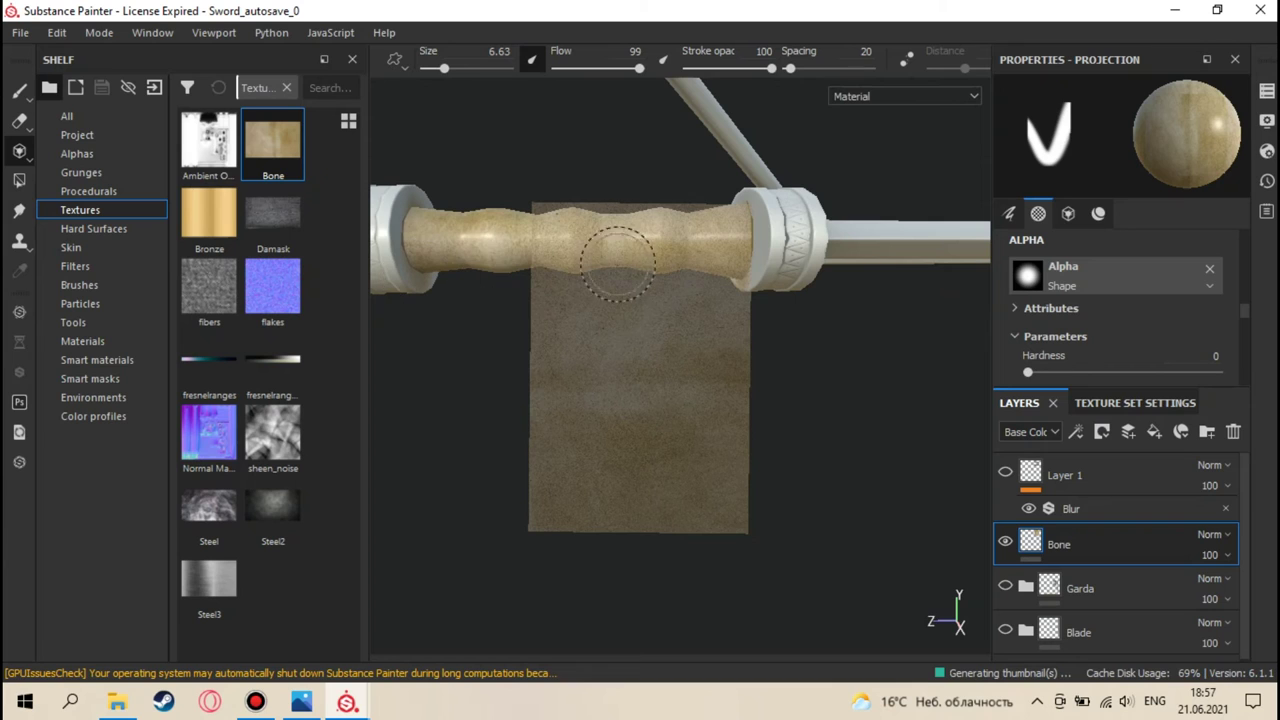
{"action": "left_click_drag", "start_coordinate": [617, 240], "coordinate": [675, 242], "text": "alt"}
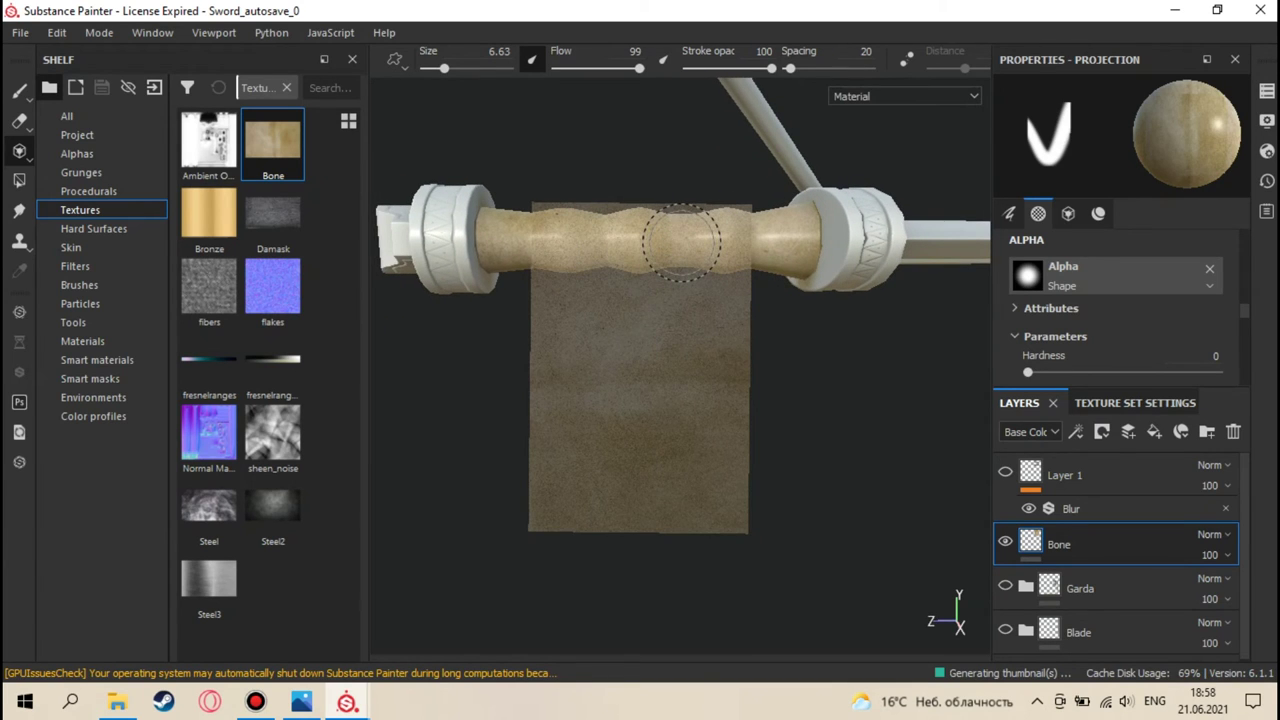
{"action": "left_click_drag", "start_coordinate": [693, 243], "coordinate": [691, 241], "text": "alt"}
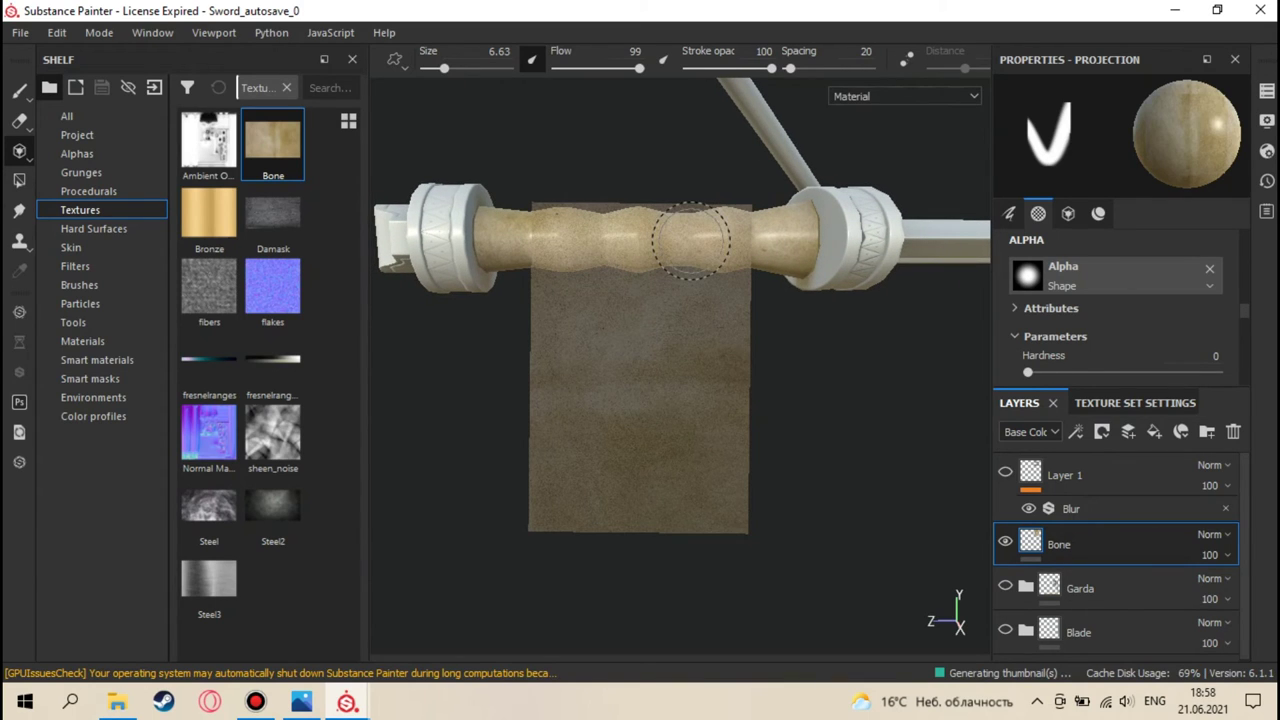
{"action": "left_click_drag", "start_coordinate": [691, 240], "coordinate": [662, 250], "text": "alt"}
{"action": "left_click_drag", "start_coordinate": [534, 251], "coordinate": [472, 300], "text": "alt"}
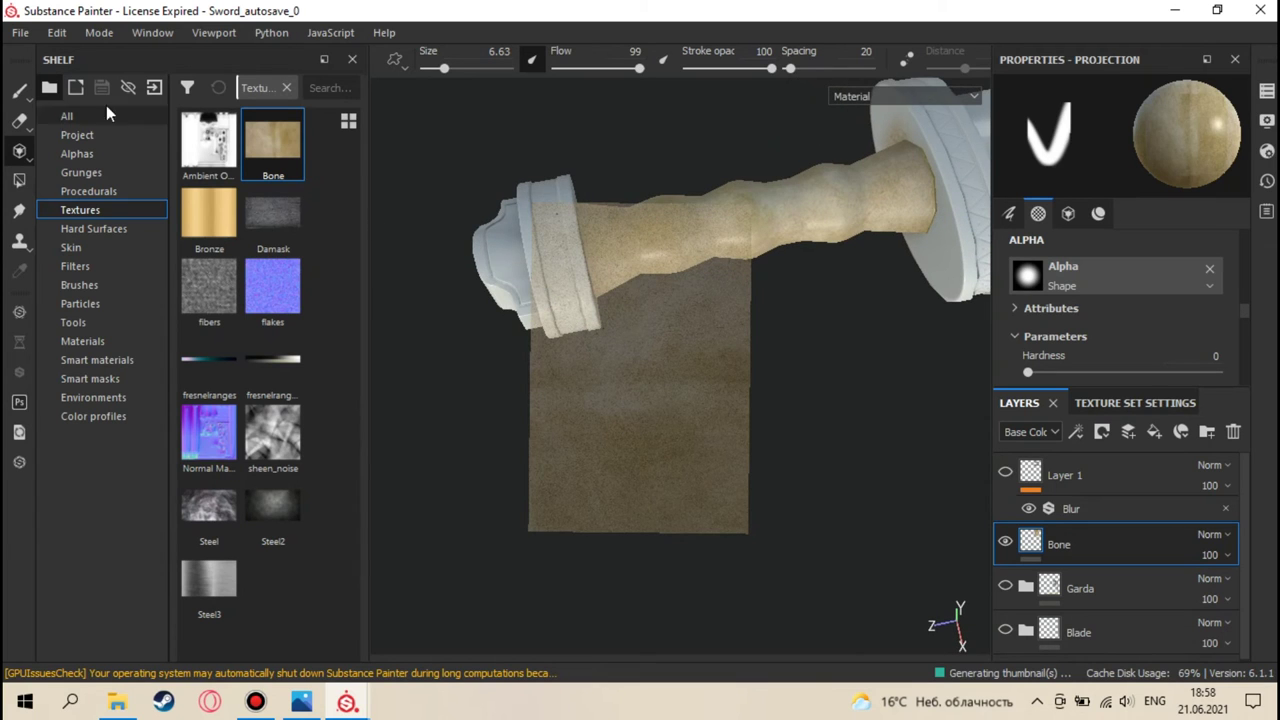
- Paint black bands around the grip with the Paint brush
{"action": "key", "text": "1"}
{"action": "mouse_move", "coordinate": [745, 363]}
{"action": "left_mouse_down", "text": "alt"}
{"action": "mouse_move", "coordinate": [666, 409]}
{"action": "mouse_move", "coordinate": [600, 214]}
{"action": "mouse_move", "coordinate": [676, 238]}
{"action": "mouse_move", "coordinate": [709, 106]}
{"action": "mouse_move", "coordinate": [486, 243]}
{"action": "mouse_move", "coordinate": [443, 383]}
{"action": "mouse_move", "coordinate": [686, 429]}
{"action": "mouse_move", "coordinate": [793, 333]}
{"action": "mouse_move", "coordinate": [663, 271]}
{"action": "mouse_move", "coordinate": [514, 383]}
{"action": "mouse_move", "coordinate": [507, 435]}
{"action": "left_mouse_up", "text": "alt"}
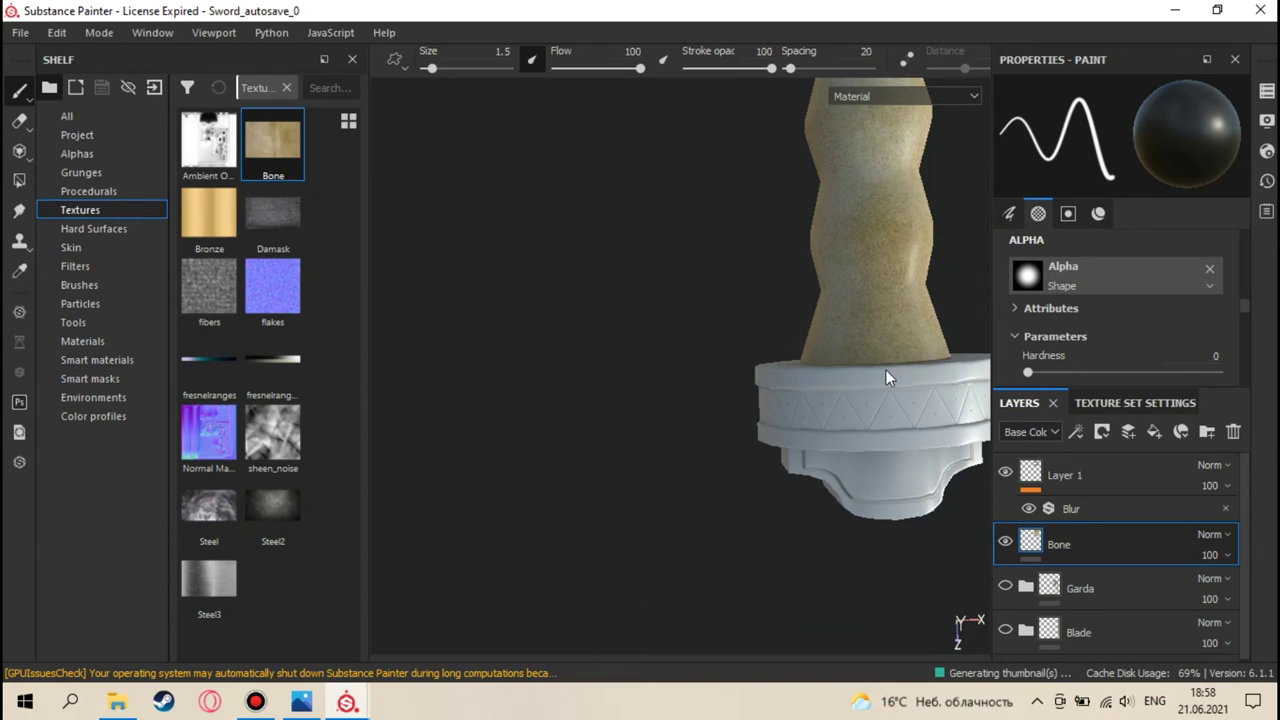
{"action": "left_click_drag", "start_coordinate": [912, 397], "coordinate": [870, 400], "text": "alt"}
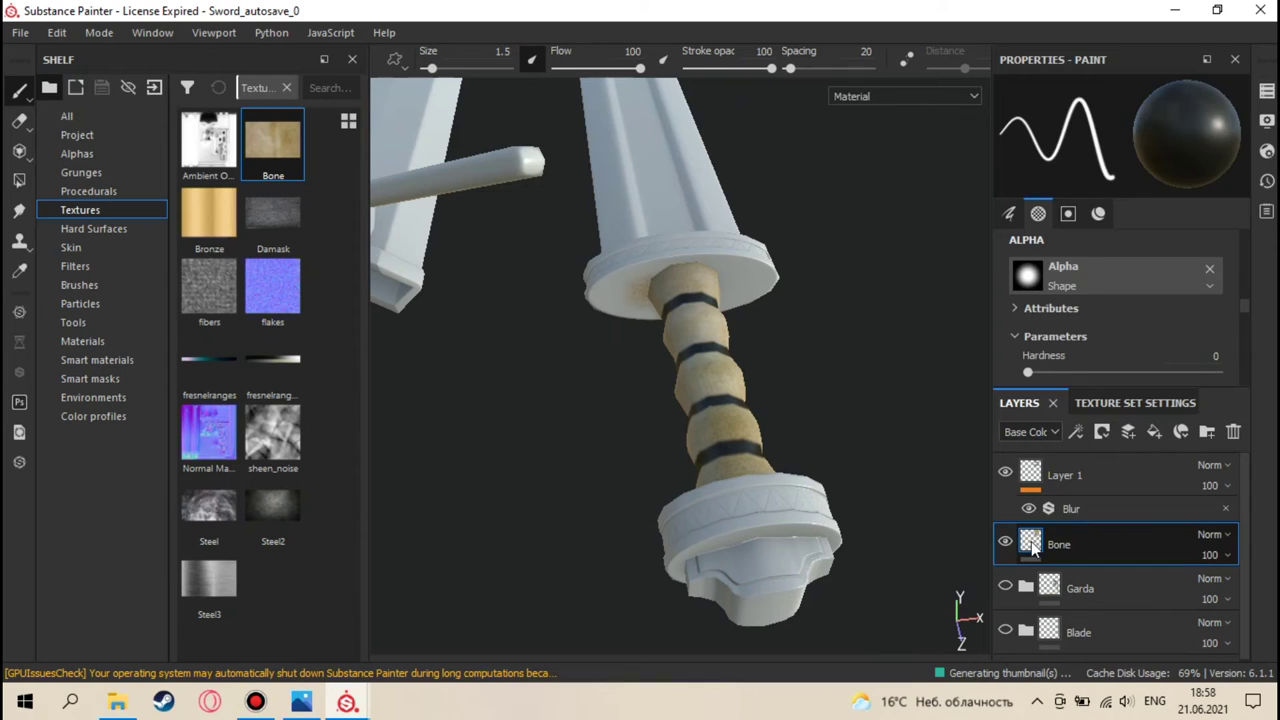
- Give the Bone layer a black mask with a Paint effect
{"action": "right_click", "coordinate": [1033, 545]}
{"action": "key", "text": "Escape"}
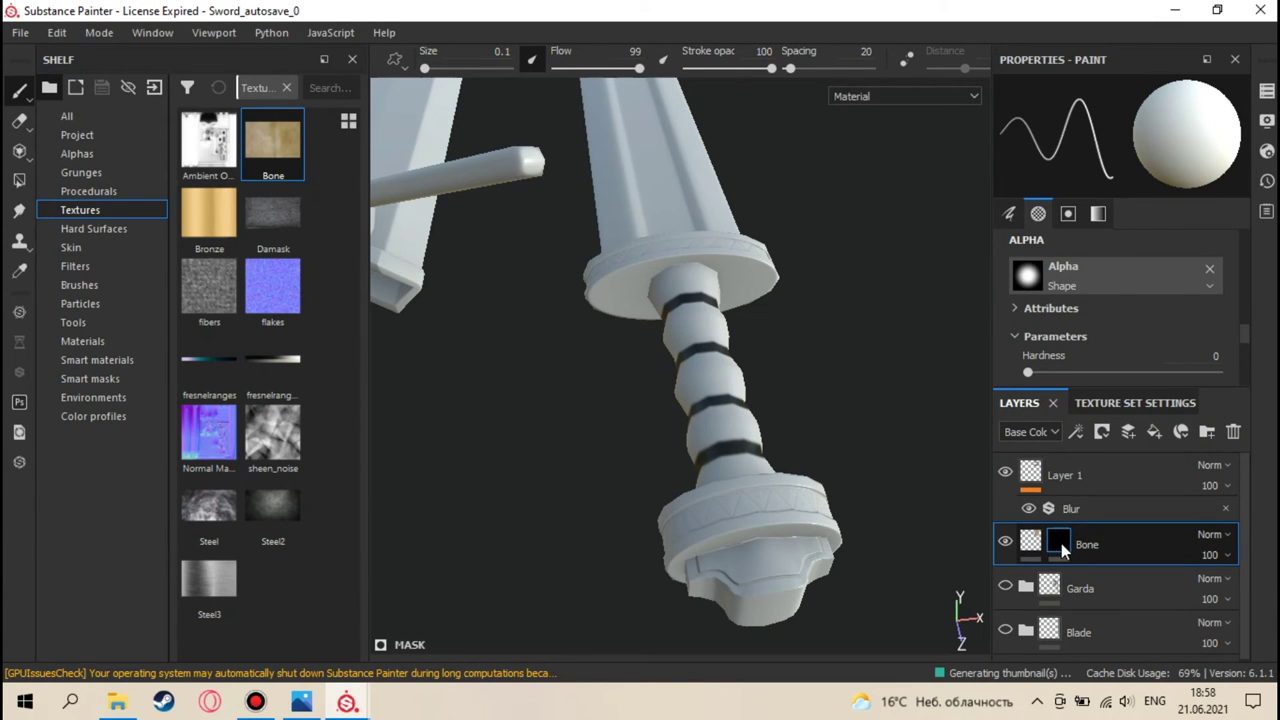
{"action": "right_click", "coordinate": [1061, 543]}
{"action": "left_click", "coordinate": [1110, 397]}
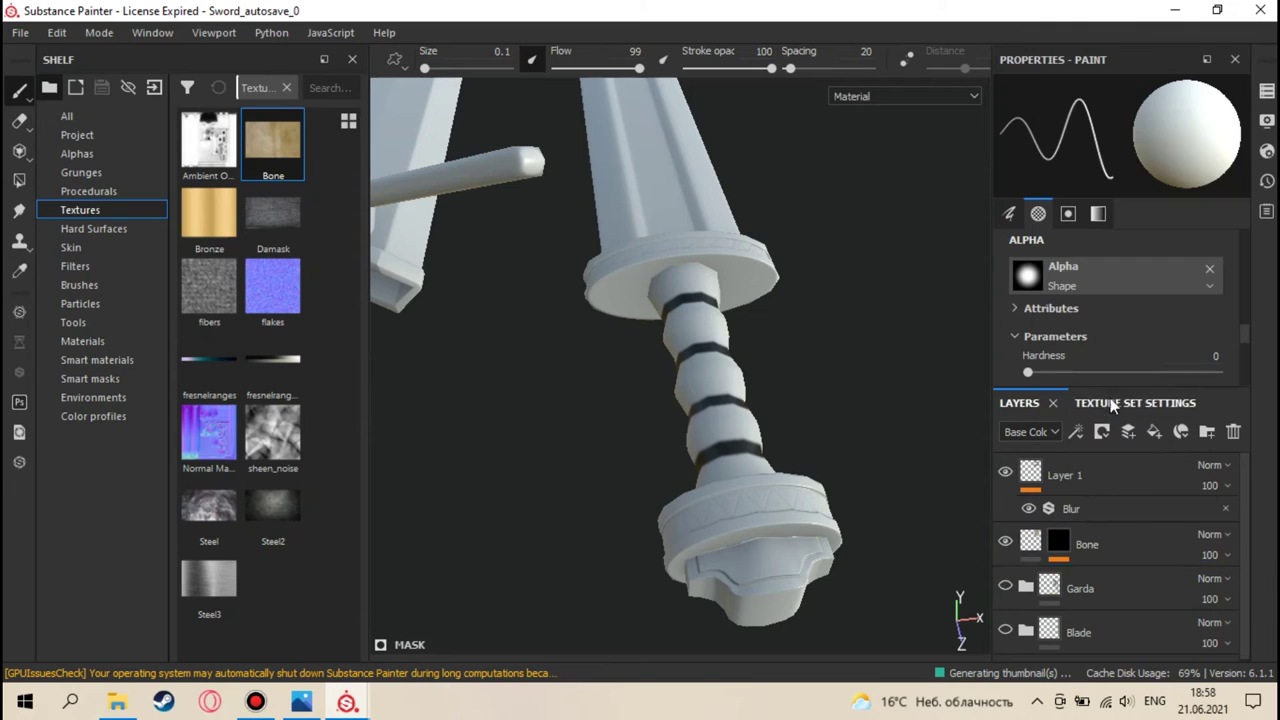
- Polygon-fill the grip faces so the bone texture shows only there, then return to the Paint brush
{"action": "left_click", "coordinate": [17, 181]}
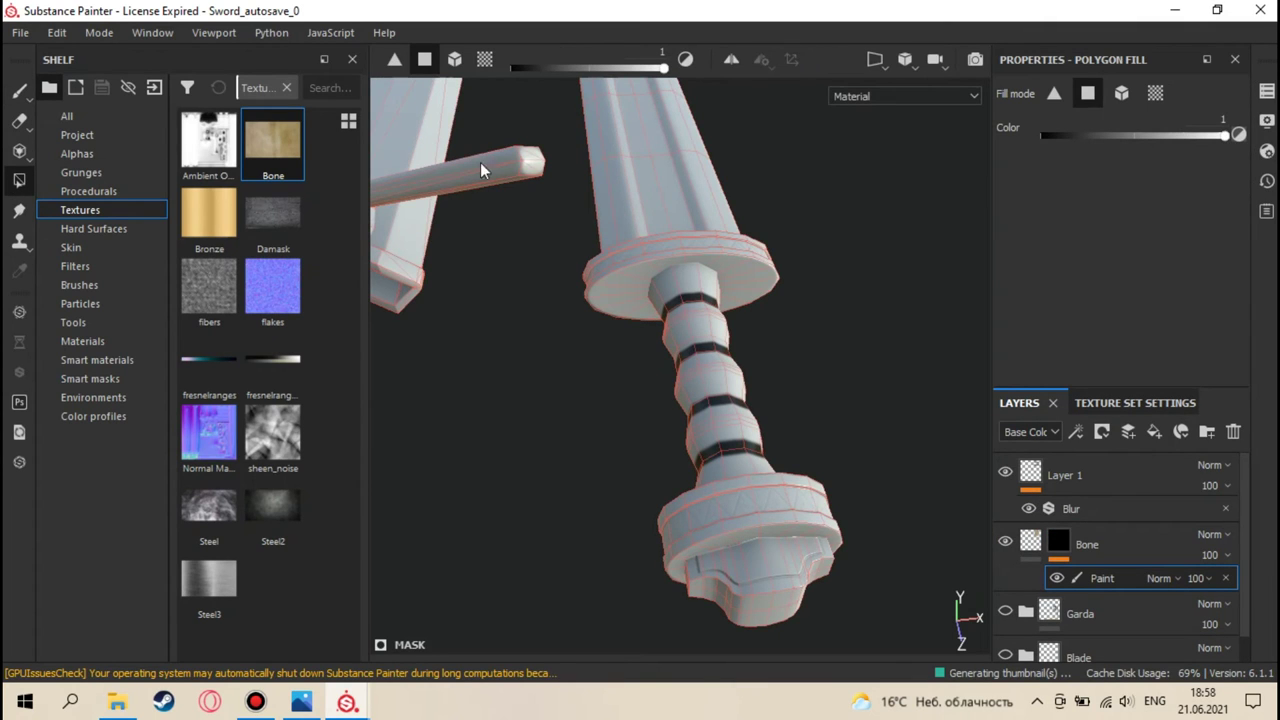
{"action": "left_click_drag", "start_coordinate": [599, 298], "coordinate": [638, 368], "text": "alt"}
{"action": "scroll", "coordinate": [638, 361], "scroll_direction": "up", "scroll_amount": 3}
{"action": "left_click_drag", "start_coordinate": [595, 299], "coordinate": [739, 397], "text": "alt"}
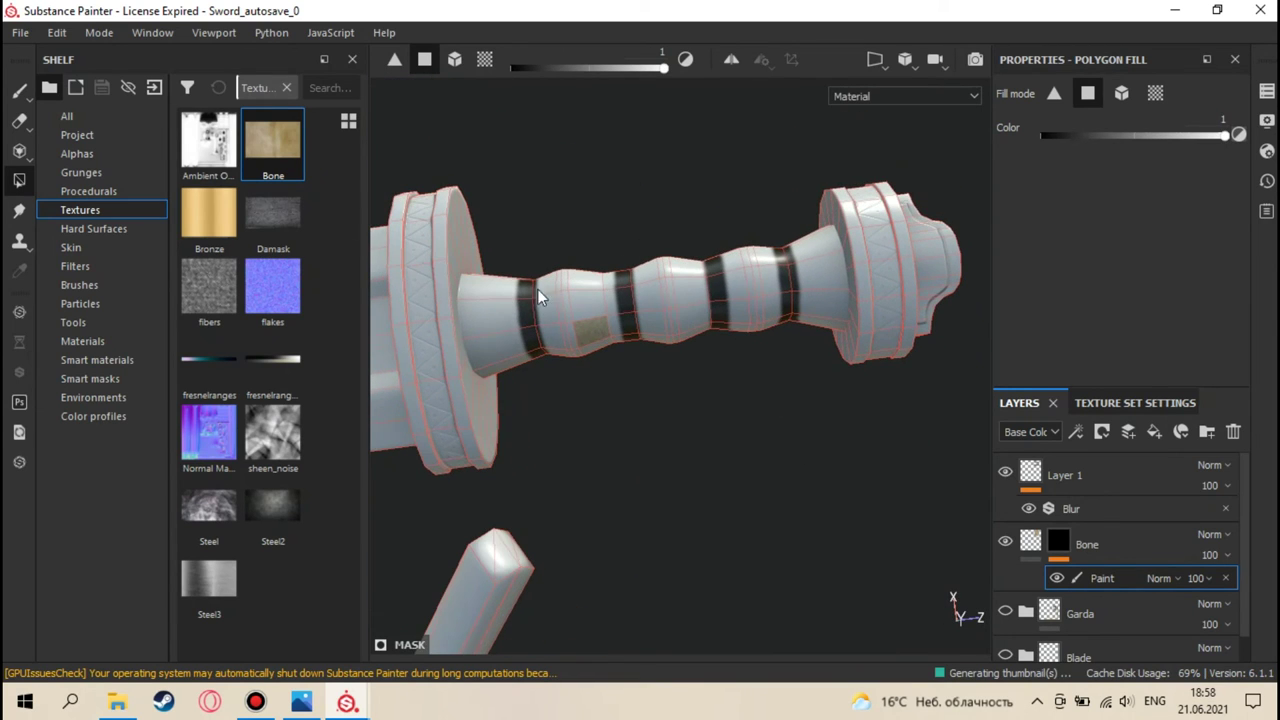
{"action": "left_click_drag", "start_coordinate": [452, 260], "coordinate": [722, 375]}
{"action": "left_click_drag", "start_coordinate": [723, 246], "coordinate": [783, 349]}
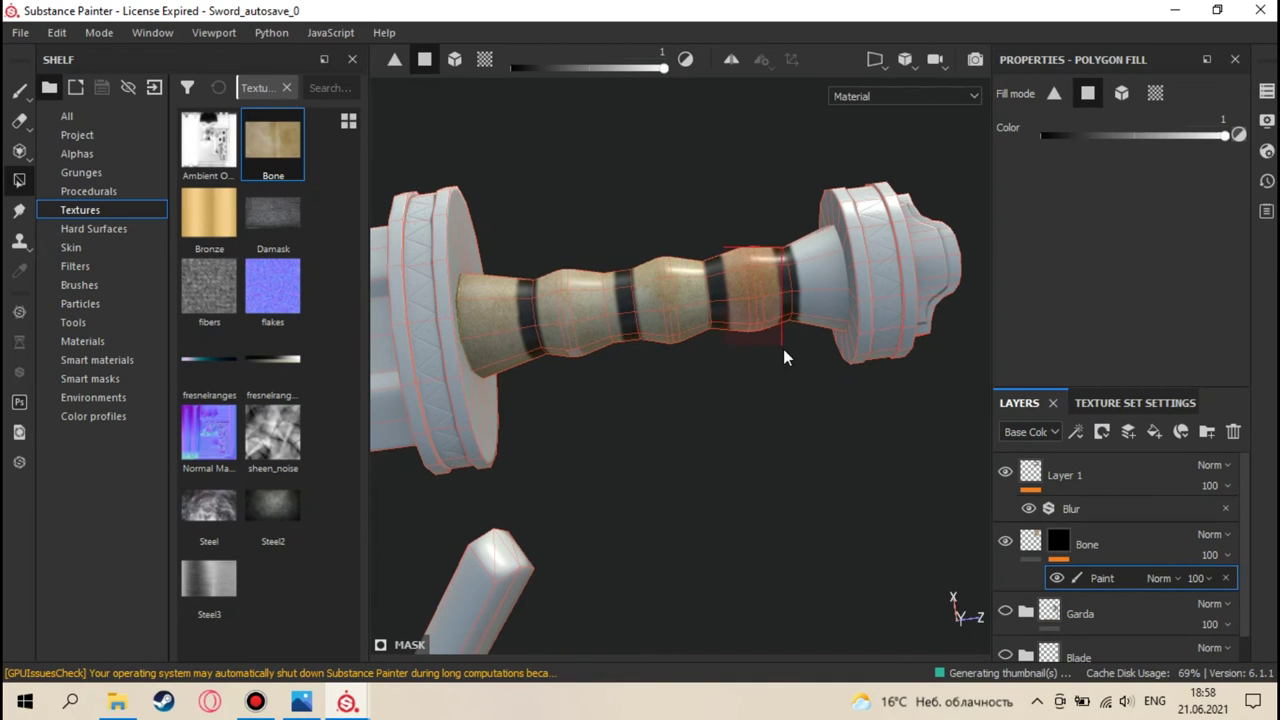
{"action": "left_click_drag", "start_coordinate": [576, 352], "coordinate": [564, 178], "text": "alt"}
{"action": "left_click_drag", "start_coordinate": [571, 339], "coordinate": [597, 250], "text": "alt"}
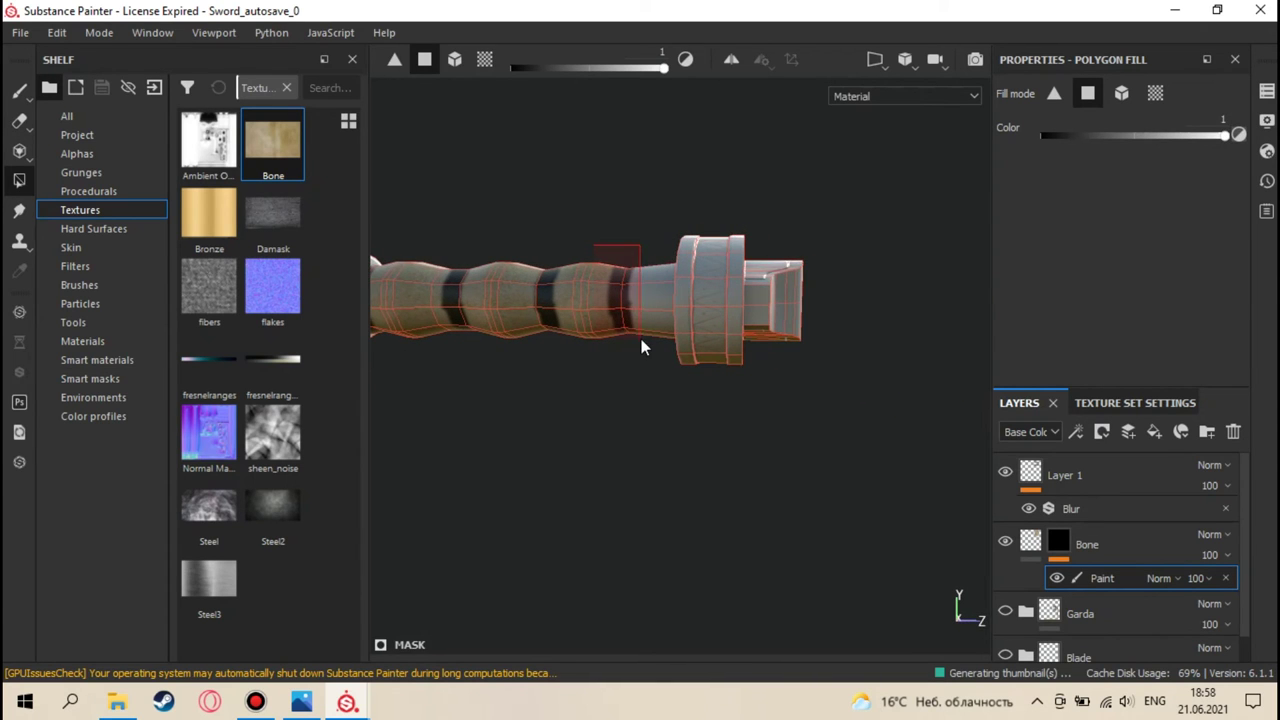
{"action": "left_click_drag", "start_coordinate": [617, 354], "coordinate": [716, 345], "text": "alt"}
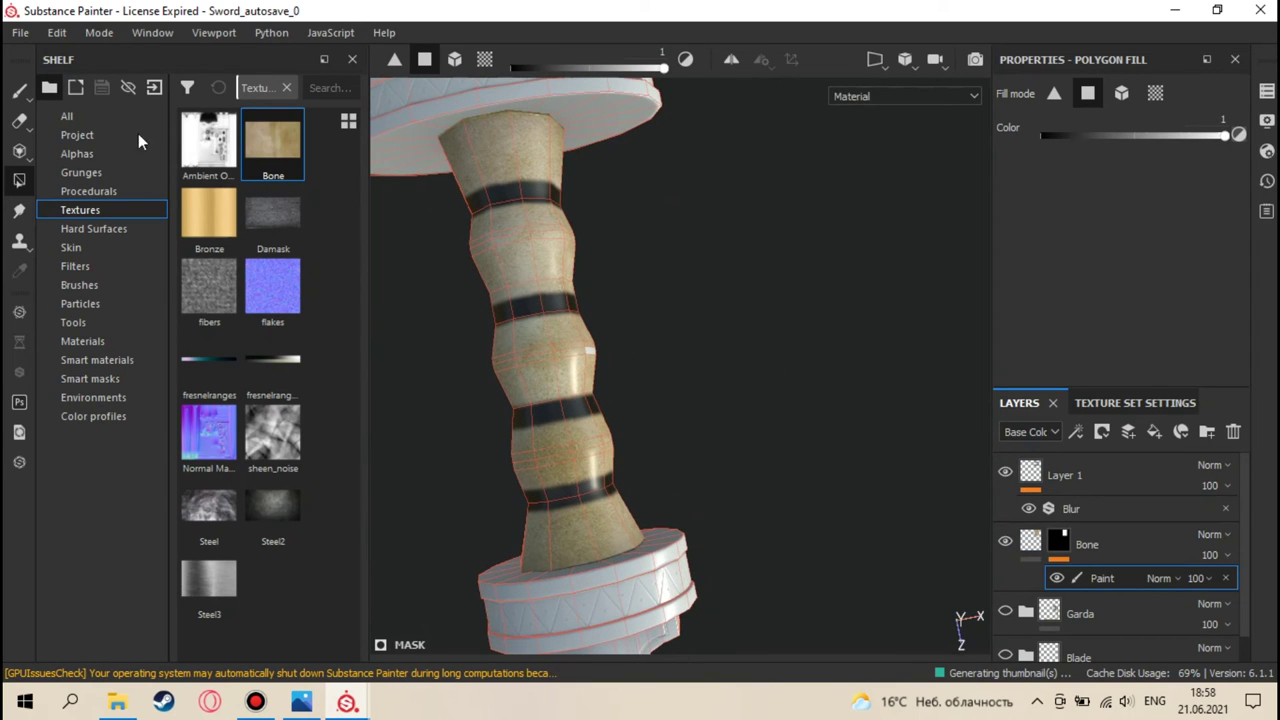
{"action": "left_click", "coordinate": [19, 90]}
{"action": "mouse_move", "coordinate": [600, 380]}
{"action": "left_mouse_down", "text": "alt"}
{"action": "mouse_move", "coordinate": [671, 400]}
{"action": "mouse_move", "coordinate": [651, 429]}
{"action": "mouse_move", "coordinate": [423, 266]}
{"action": "mouse_move", "coordinate": [645, 347]}
{"action": "mouse_move", "coordinate": [610, 350]}
{"action": "left_mouse_up", "text": "alt"}
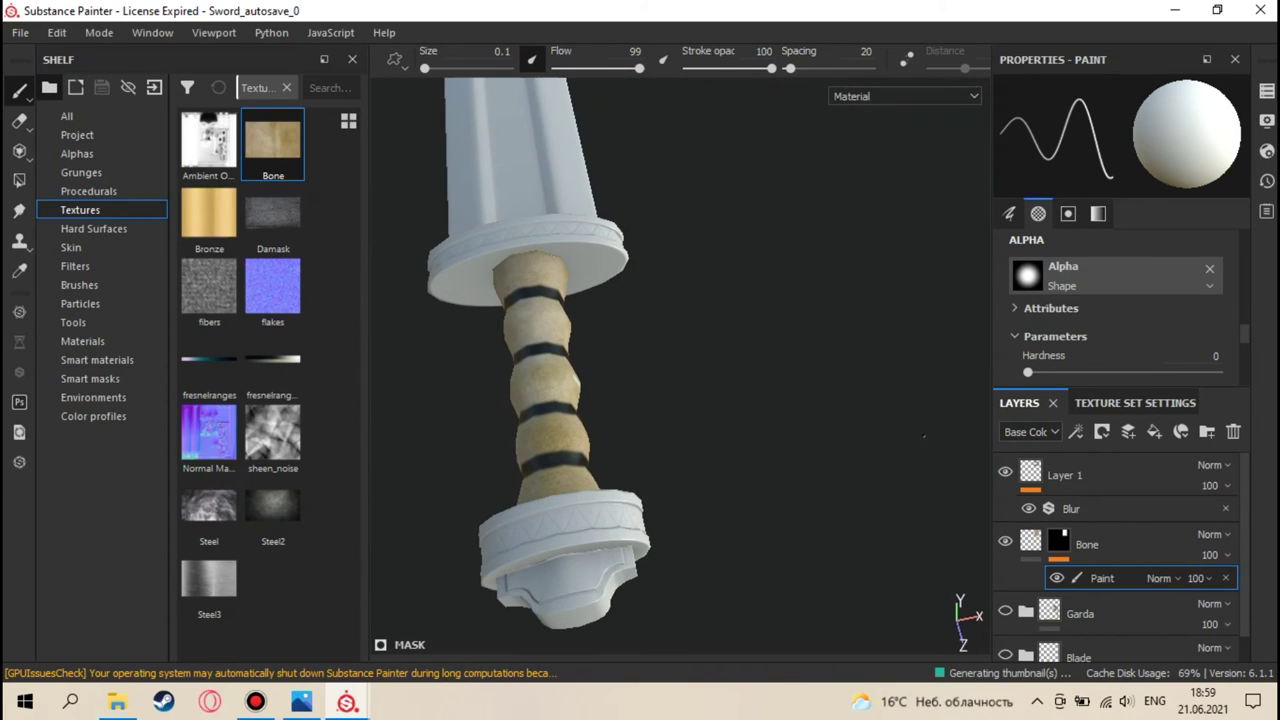
- Rename Layer 1 to 'black'
{"action": "double_click", "coordinate": [1068, 475]}
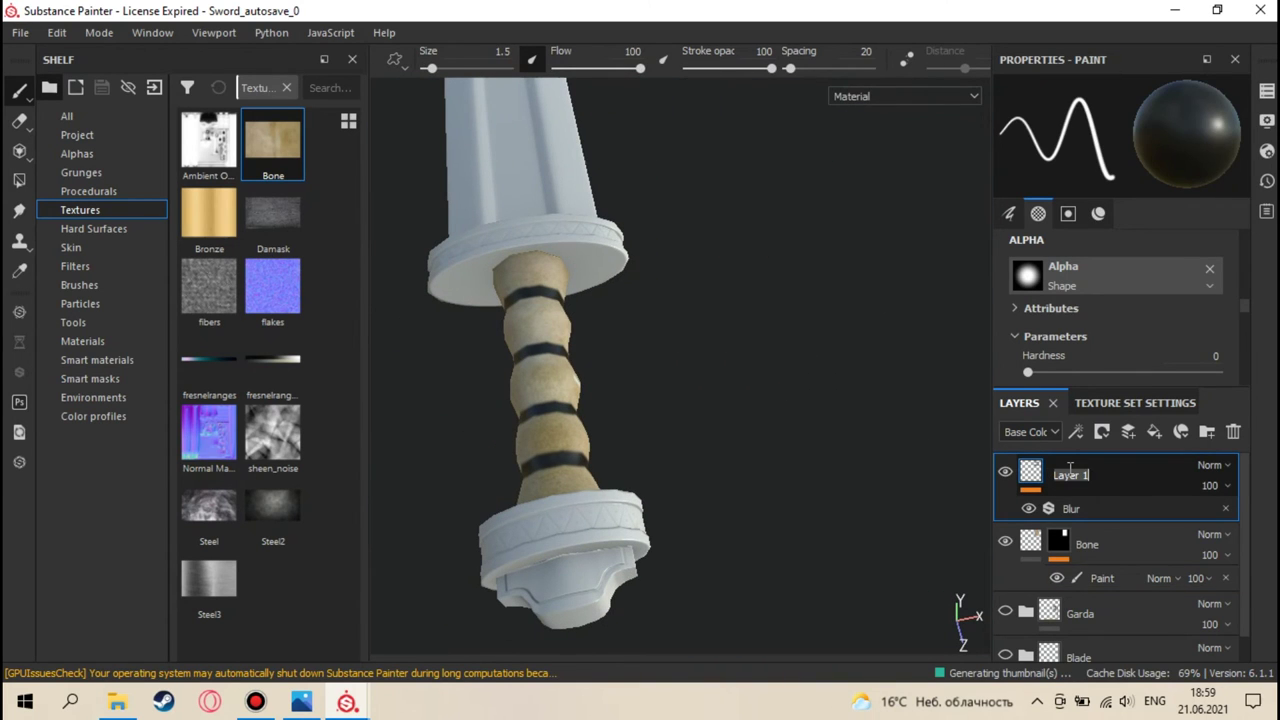
{"action": "type", "text": "black"}
{"action": "key", "text": "Return"}
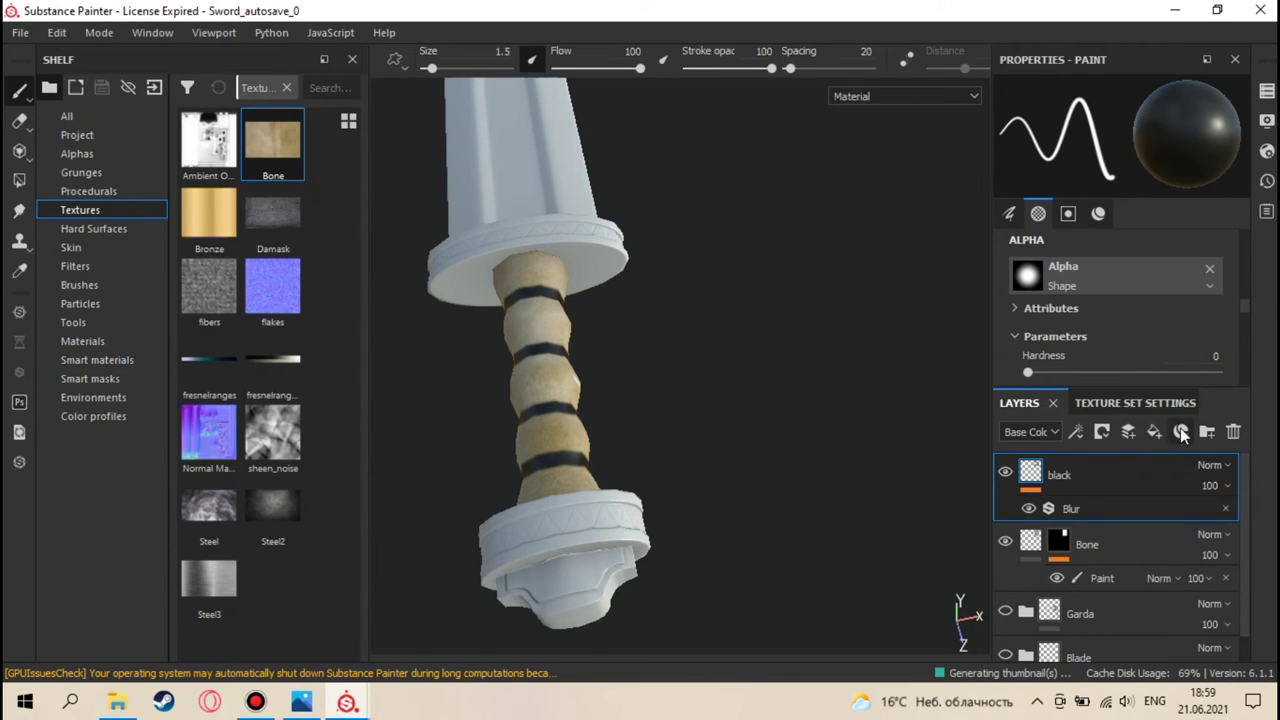
- Create a folder named 'Bones', move the black and Bone layers into it, and collapse it
{"action": "left_click", "coordinate": [1206, 431]}
{"action": "double_click", "coordinate": [1086, 474]}
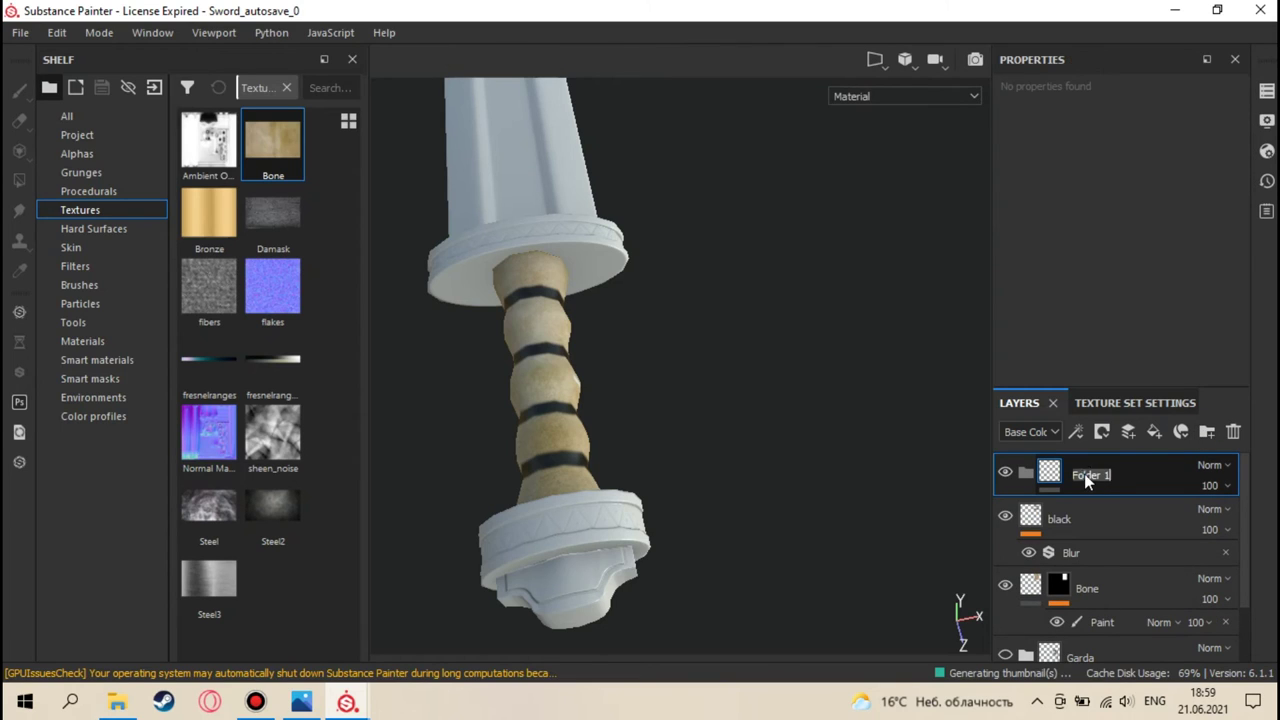
{"action": "type", "text": "Bones"}
{"action": "key", "text": "Return"}
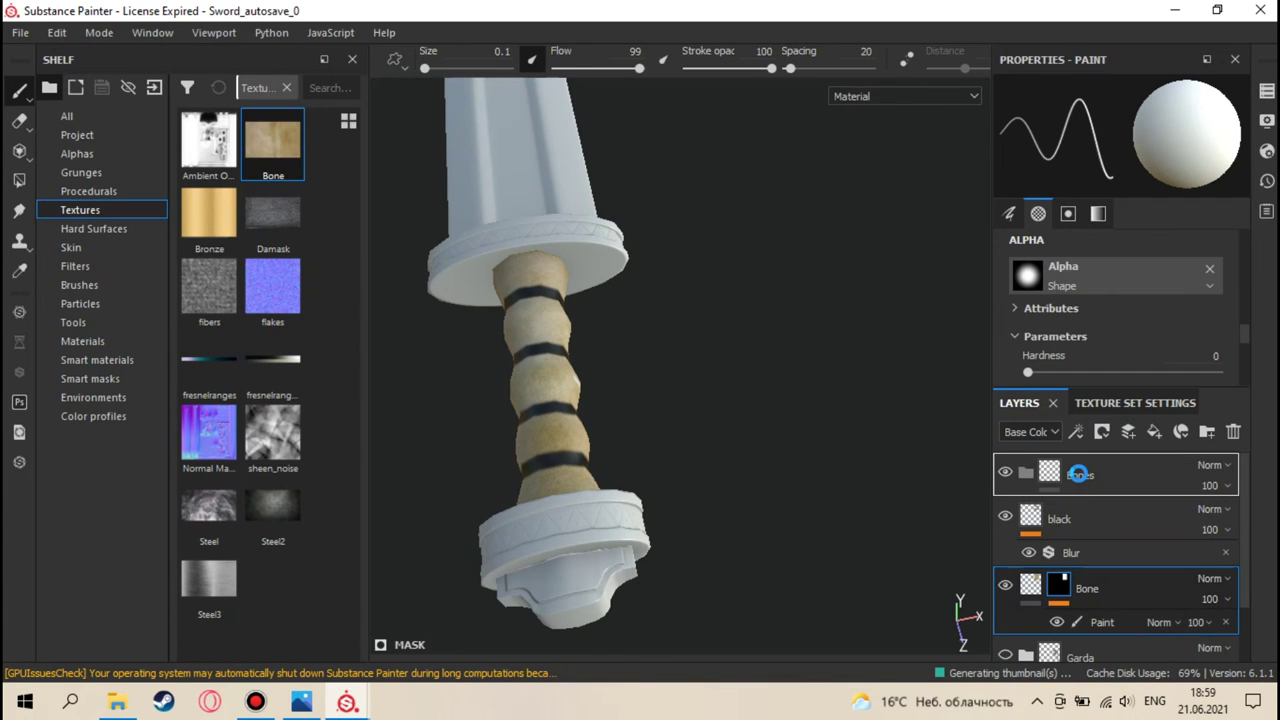
{"action": "mouse_move", "coordinate": [1077, 507]}
{"action": "left_mouse_down"}
{"action": "mouse_move", "coordinate": [1075, 596]}
{"action": "mouse_move", "coordinate": [1070, 474]}
{"action": "mouse_move", "coordinate": [1058, 479]}
{"action": "mouse_move", "coordinate": [1084, 564]}
{"action": "mouse_move", "coordinate": [1097, 549]}
{"action": "mouse_move", "coordinate": [1088, 502]}
{"action": "left_mouse_up"}
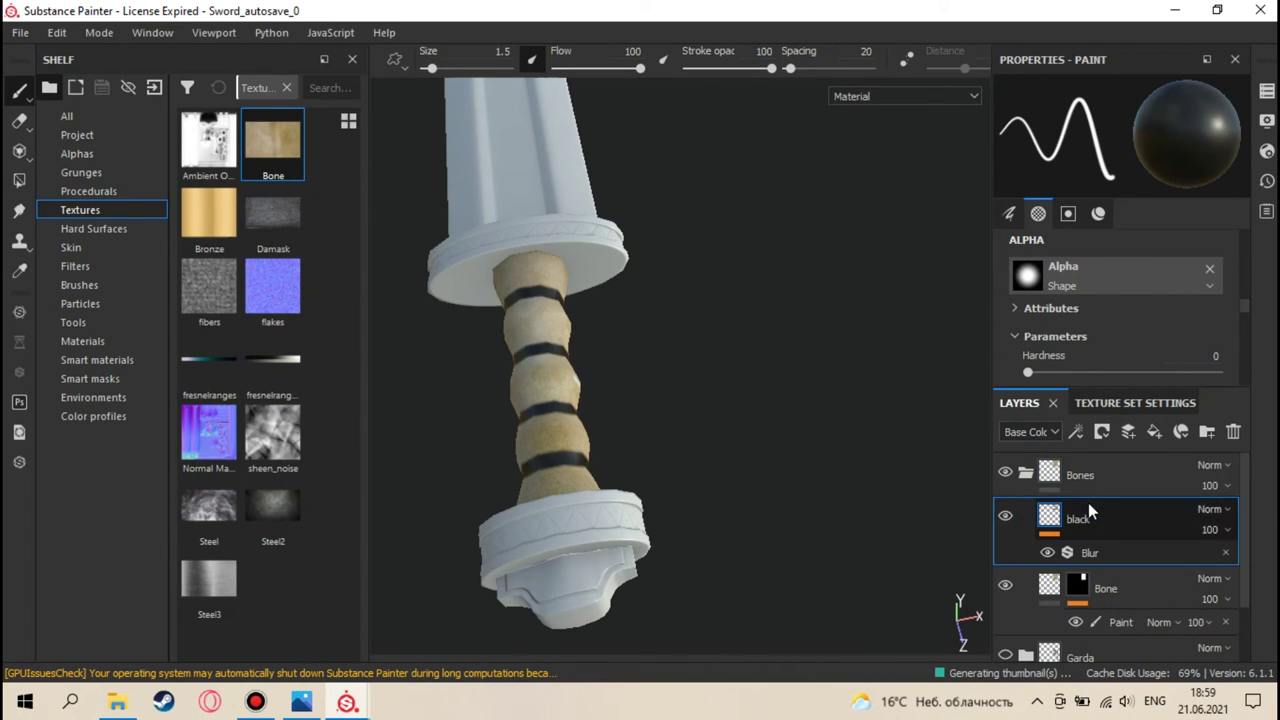
{"action": "left_click", "coordinate": [1027, 473]}
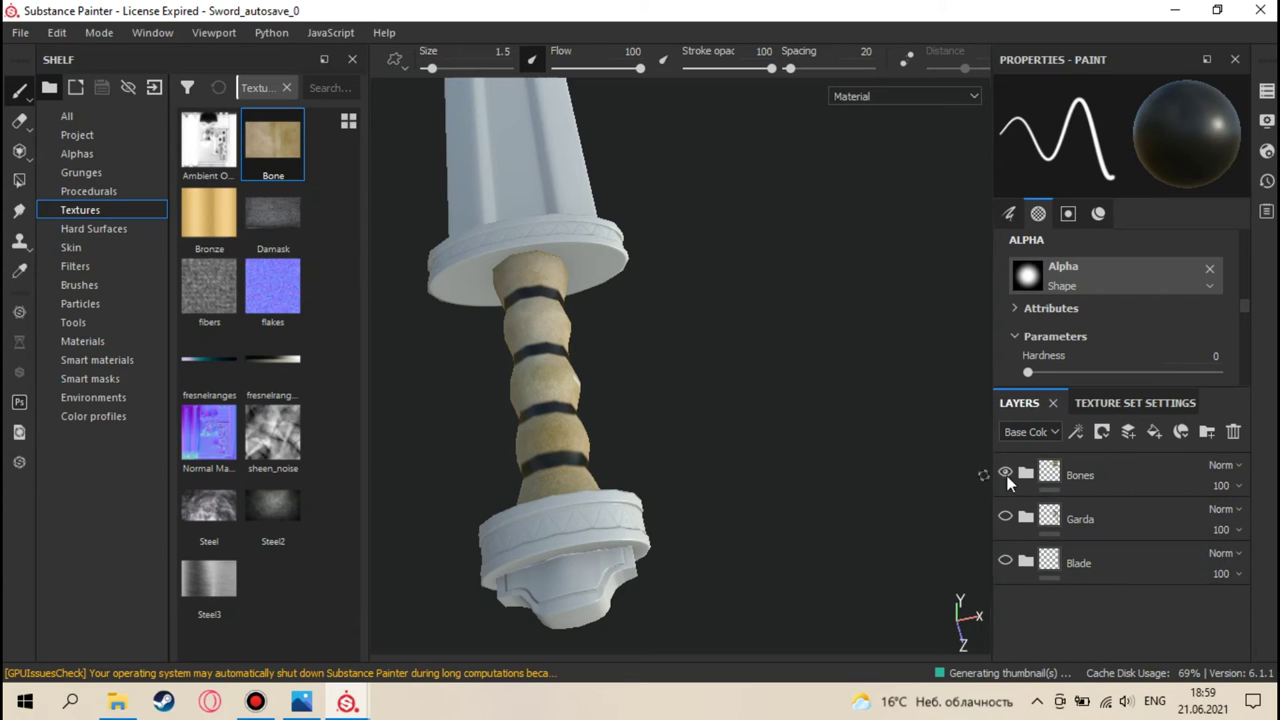
{"action": "left_click_drag", "start_coordinate": [949, 446], "coordinate": [846, 434], "text": "alt"}
- Save the project with Ctrl+S
{"action": "scroll", "coordinate": [735, 386], "scroll_direction": "up", "scroll_amount": 3}
{"action": "scroll", "coordinate": [737, 375], "scroll_direction": "down", "scroll_amount": 5}
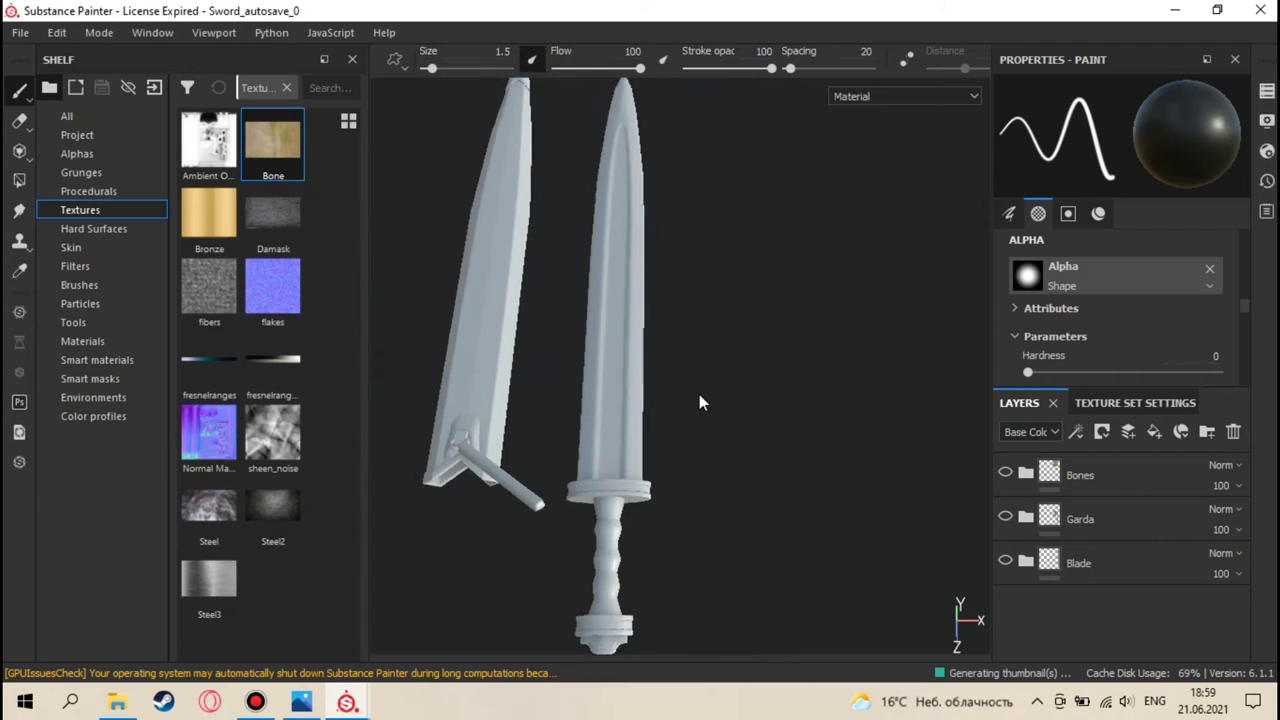
{"action": "middle_click_drag", "start_coordinate": [705, 383], "coordinate": [713, 349], "text": "alt"}
{"action": "key", "text": "ctrl+s"}
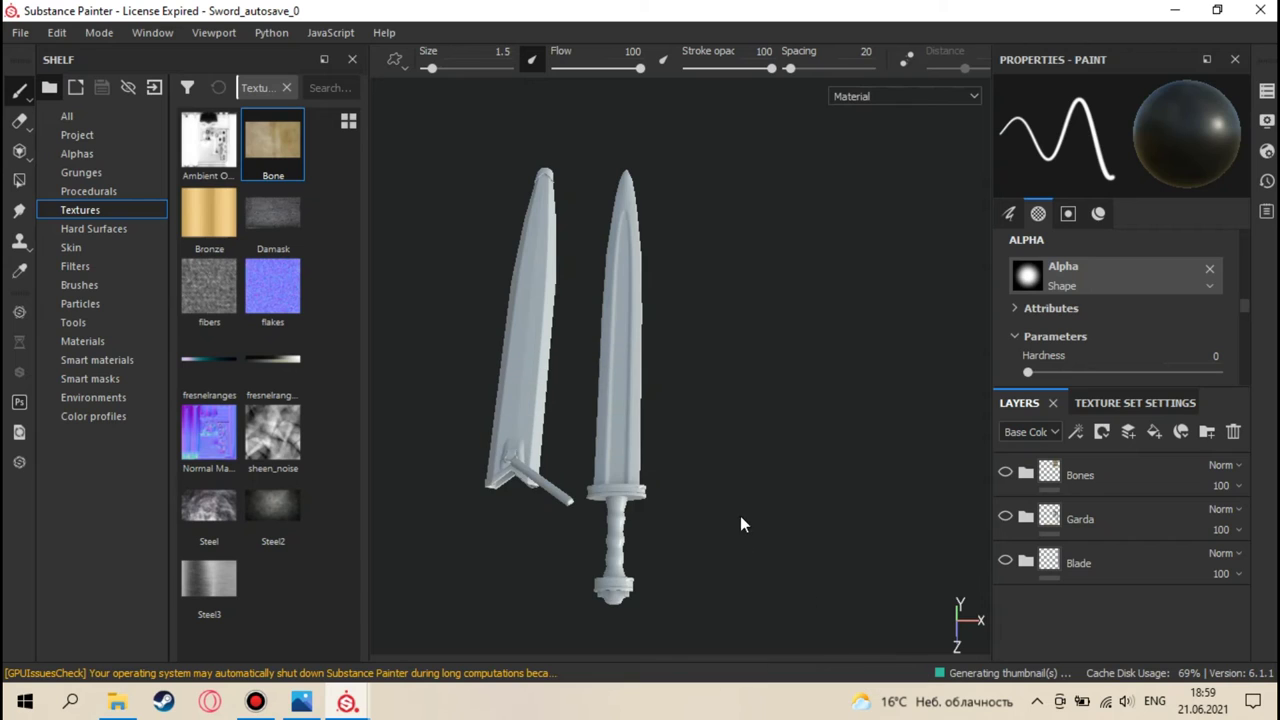
- Save the project as 'imp' and open its Imperial Ancient Sword folder in File Explorer
{"action": "left_click", "coordinate": [19, 34]}
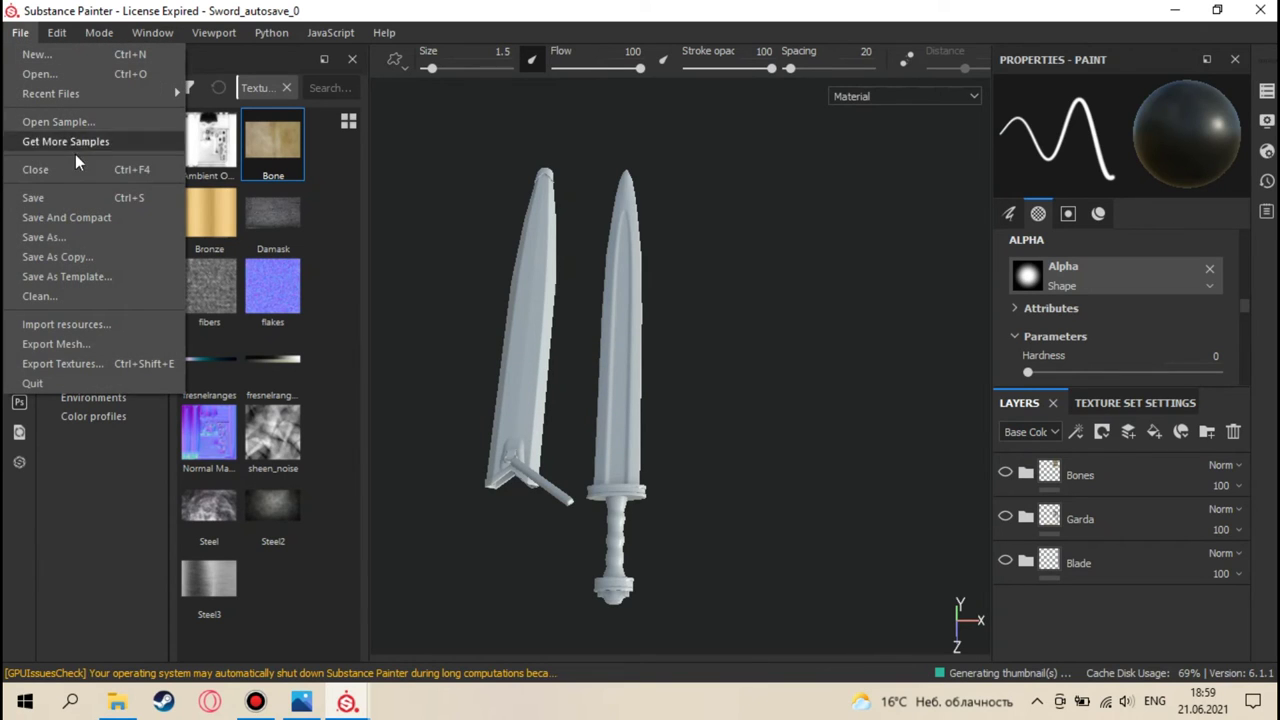
{"action": "left_click", "coordinate": [86, 237]}
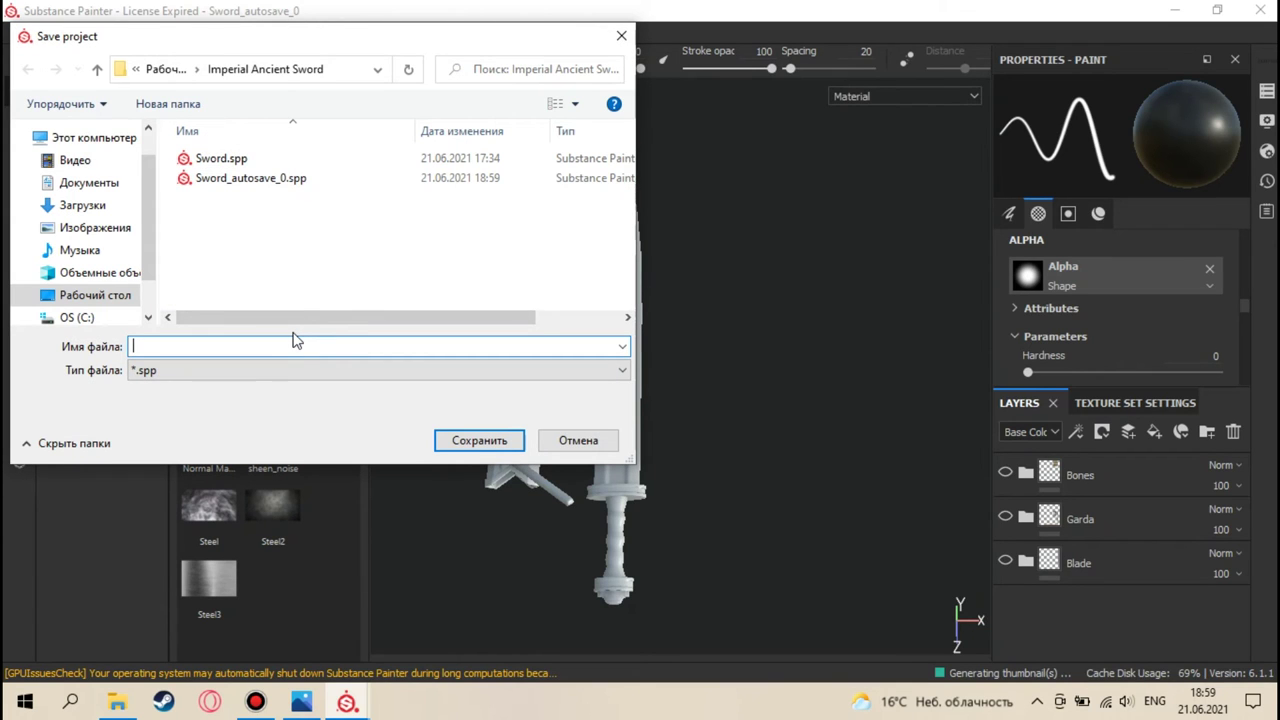
{"action": "type", "text": "imp"}
{"action": "left_click", "coordinate": [470, 440]}
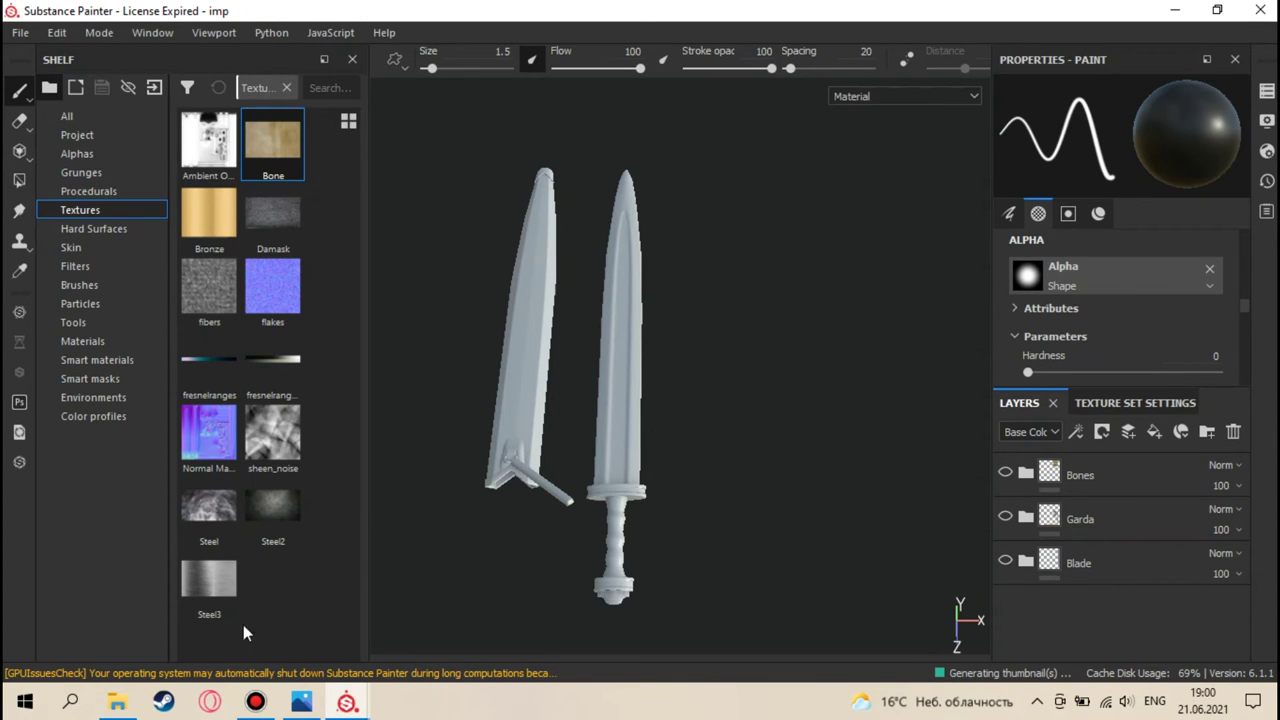
{"action": "left_click", "coordinate": [117, 702]}
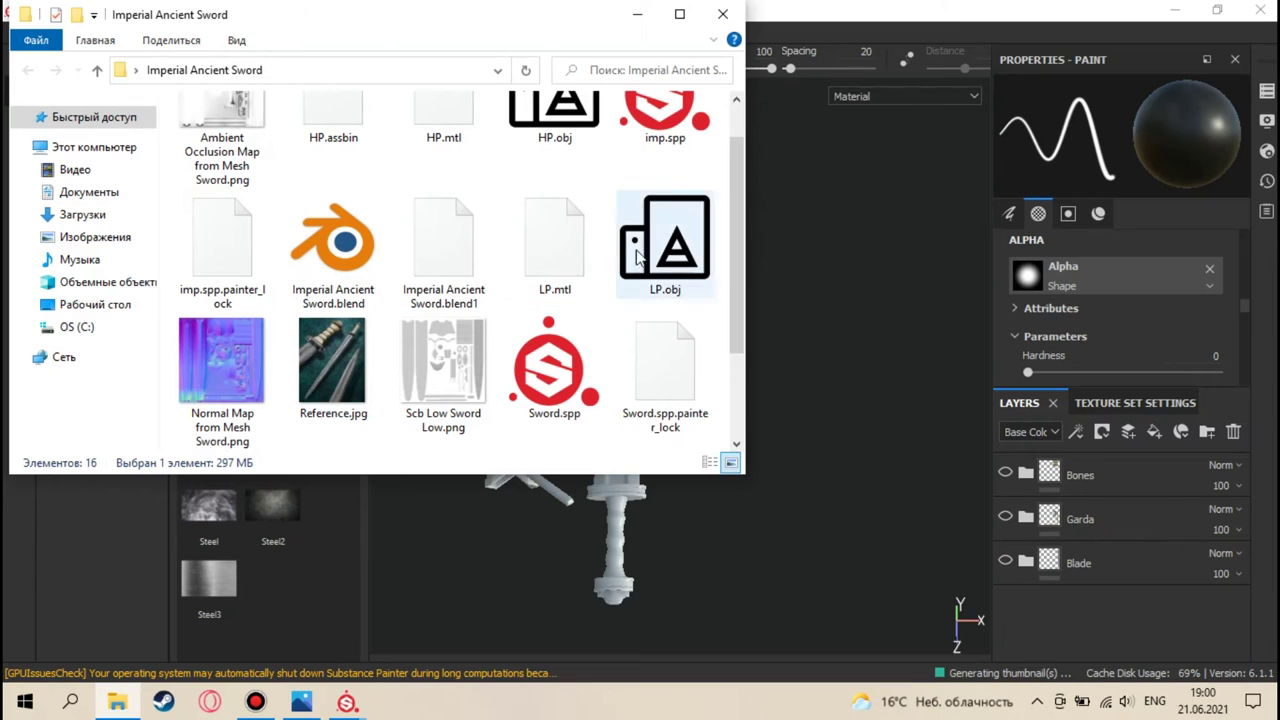
- Close File Explorer and set the texture set size to 4096
{"action": "left_click", "coordinate": [723, 14]}
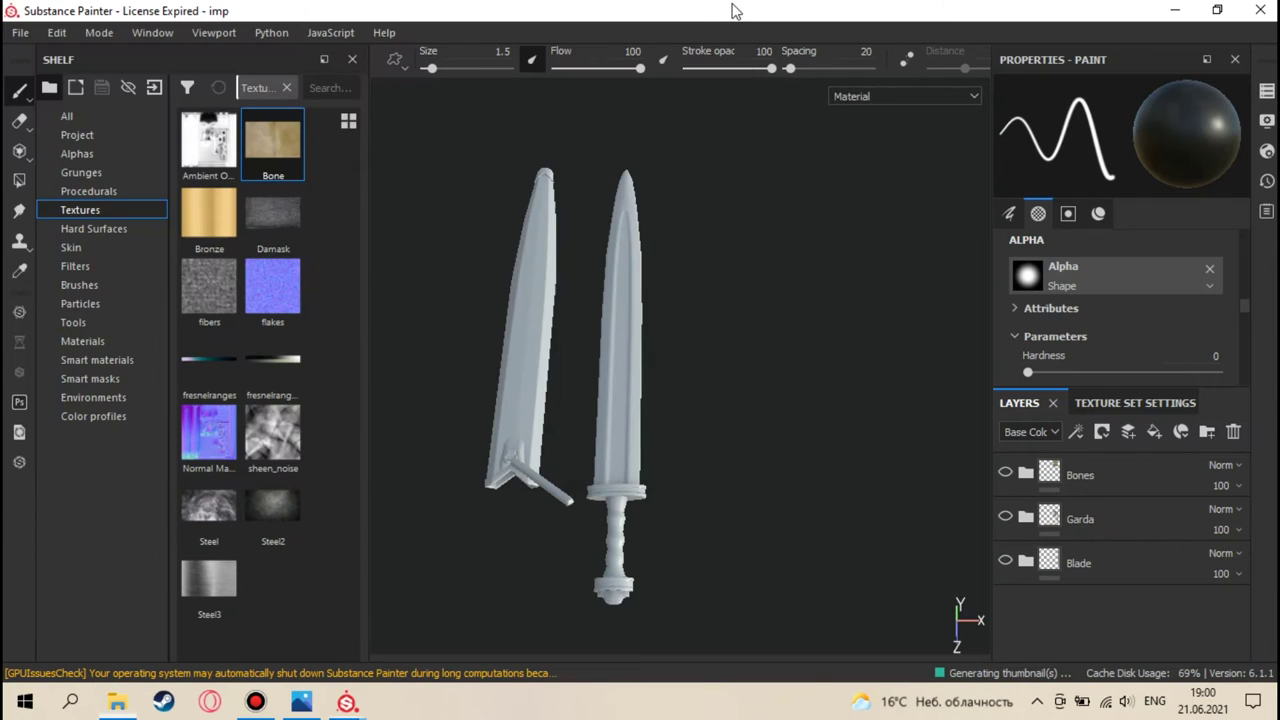
{"action": "left_click", "coordinate": [1100, 403]}
{"action": "left_click", "coordinate": [1100, 588]}
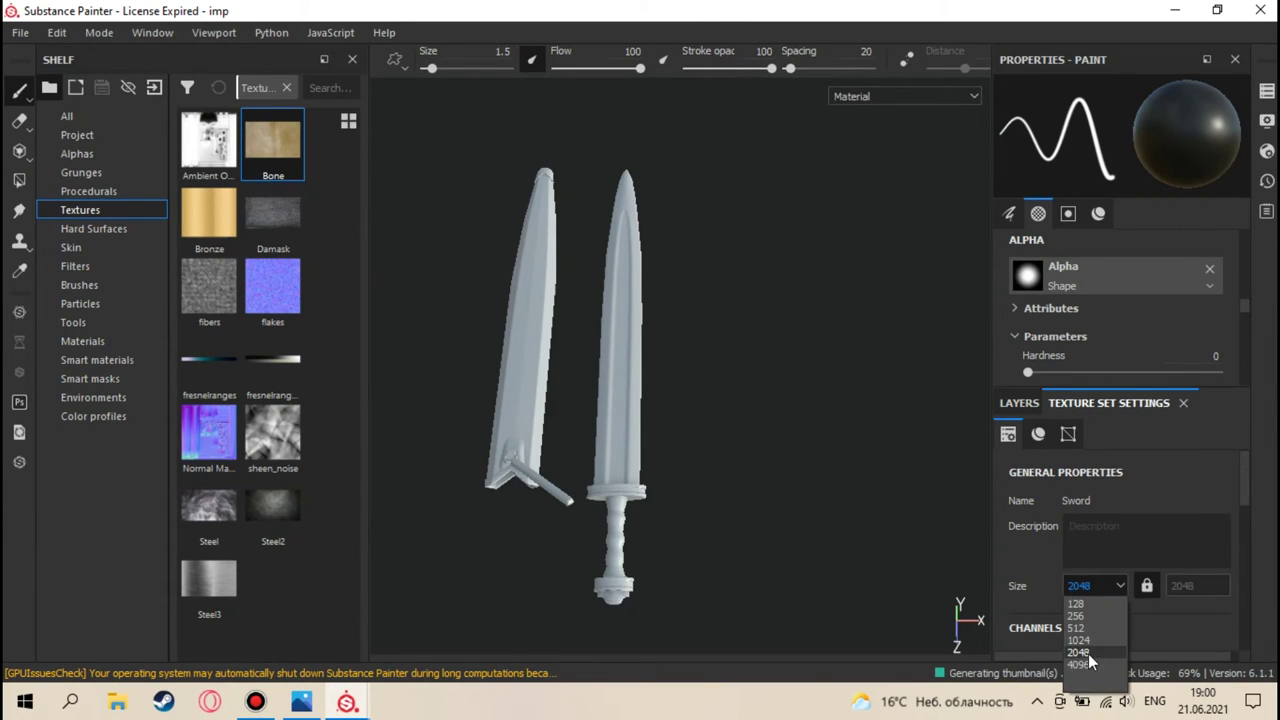
{"action": "left_click", "coordinate": [1082, 665]}
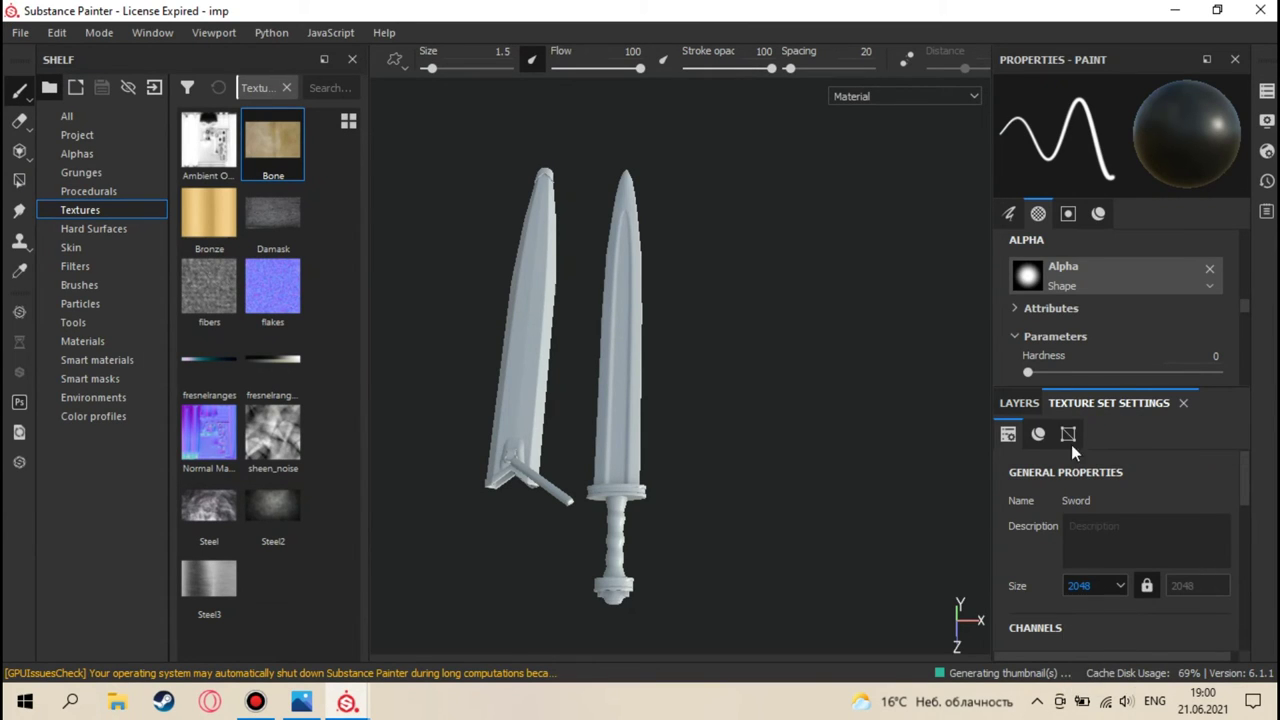
{"action": "left_click", "coordinate": [1025, 402]}
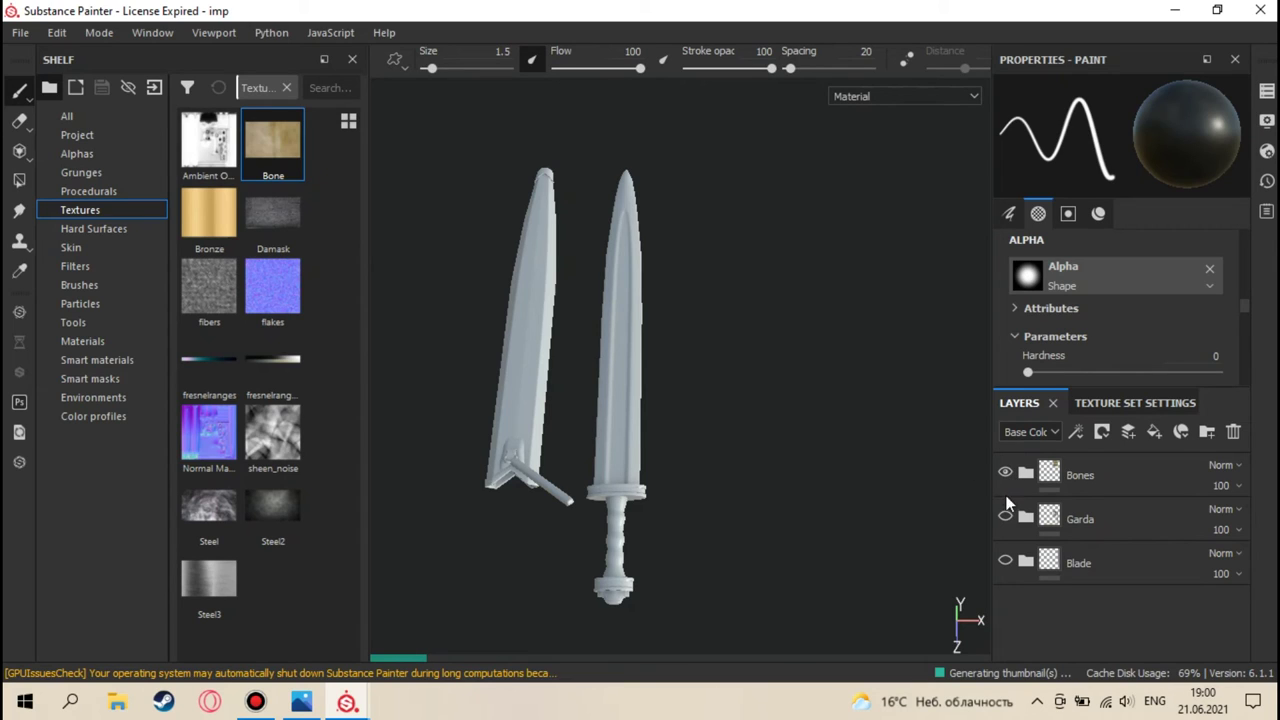
- Make the Garda and Blade folders visible again
{"action": "left_click", "coordinate": [1006, 517]}
{"action": "left_click", "coordinate": [1006, 561]}
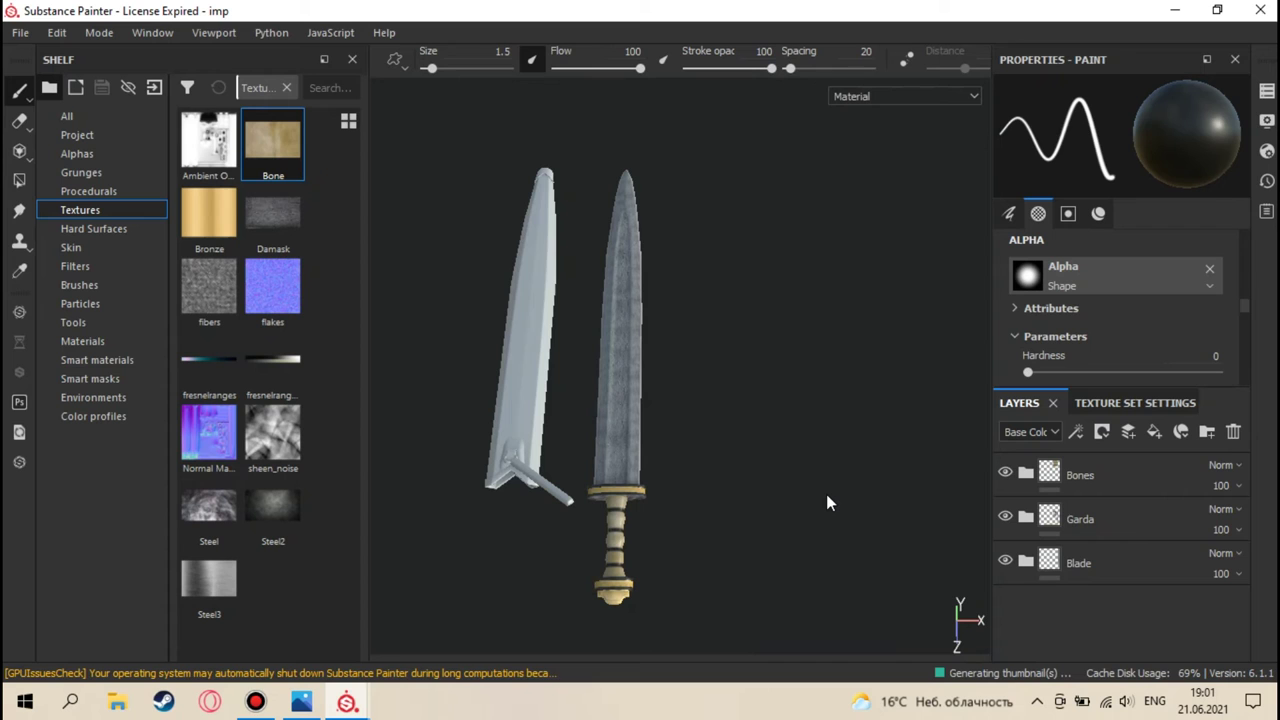
{"action": "scroll", "coordinate": [826, 494], "scroll_direction": "up", "scroll_amount": 5}
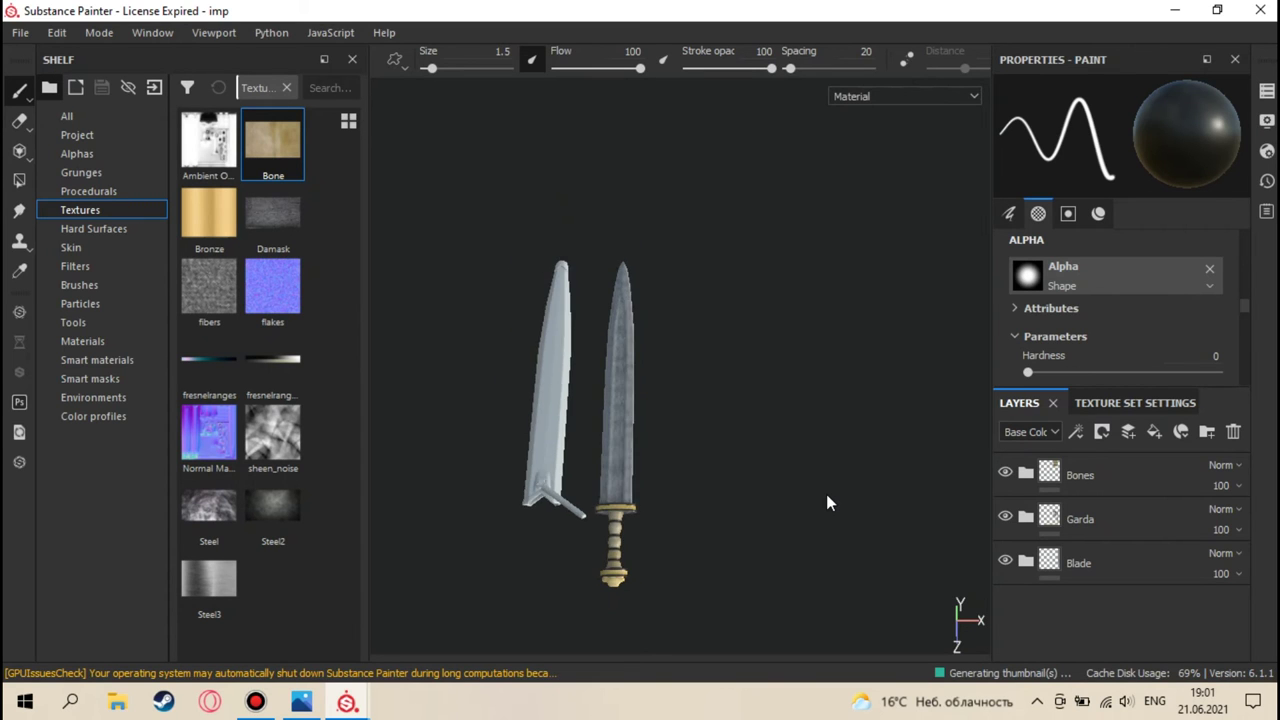
- Polygon-fill the stray white grip face on the Bone mask's Paint effect, then return to the brush
{"action": "left_click_drag", "start_coordinate": [698, 508], "coordinate": [543, 254], "text": "alt"}
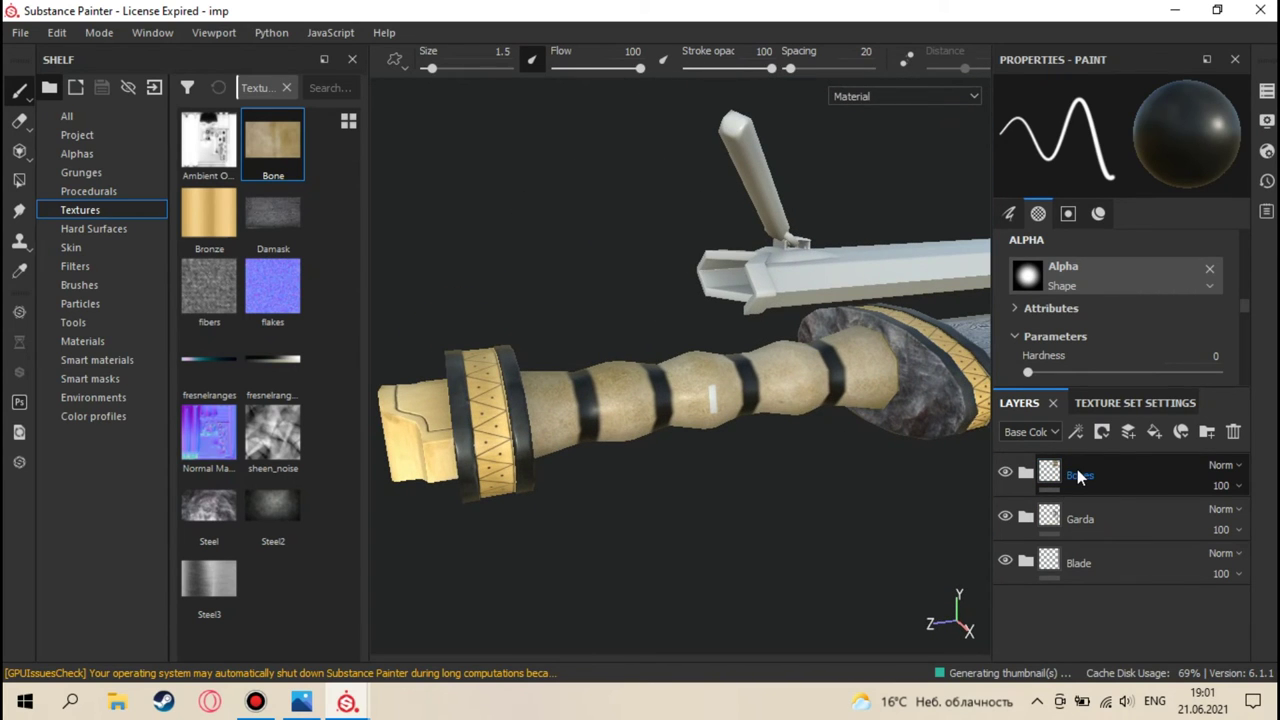
{"action": "left_click", "coordinate": [1030, 476]}
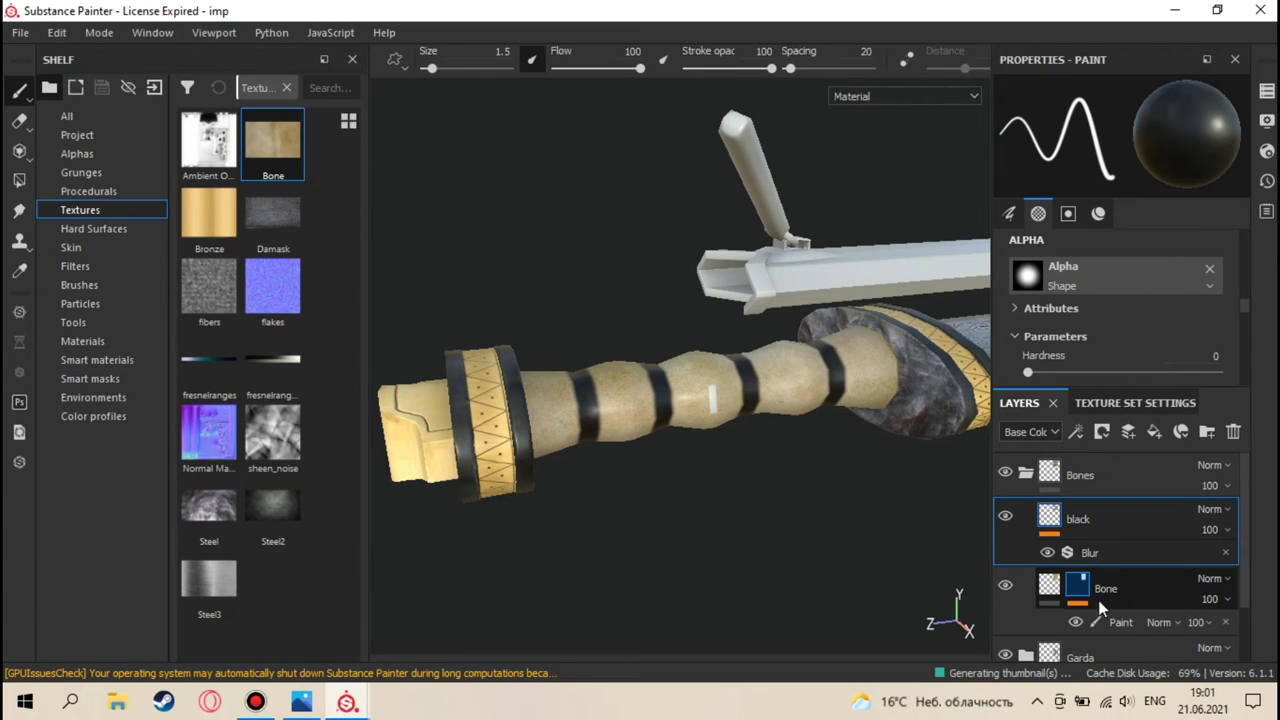
{"action": "left_click", "coordinate": [1127, 620]}
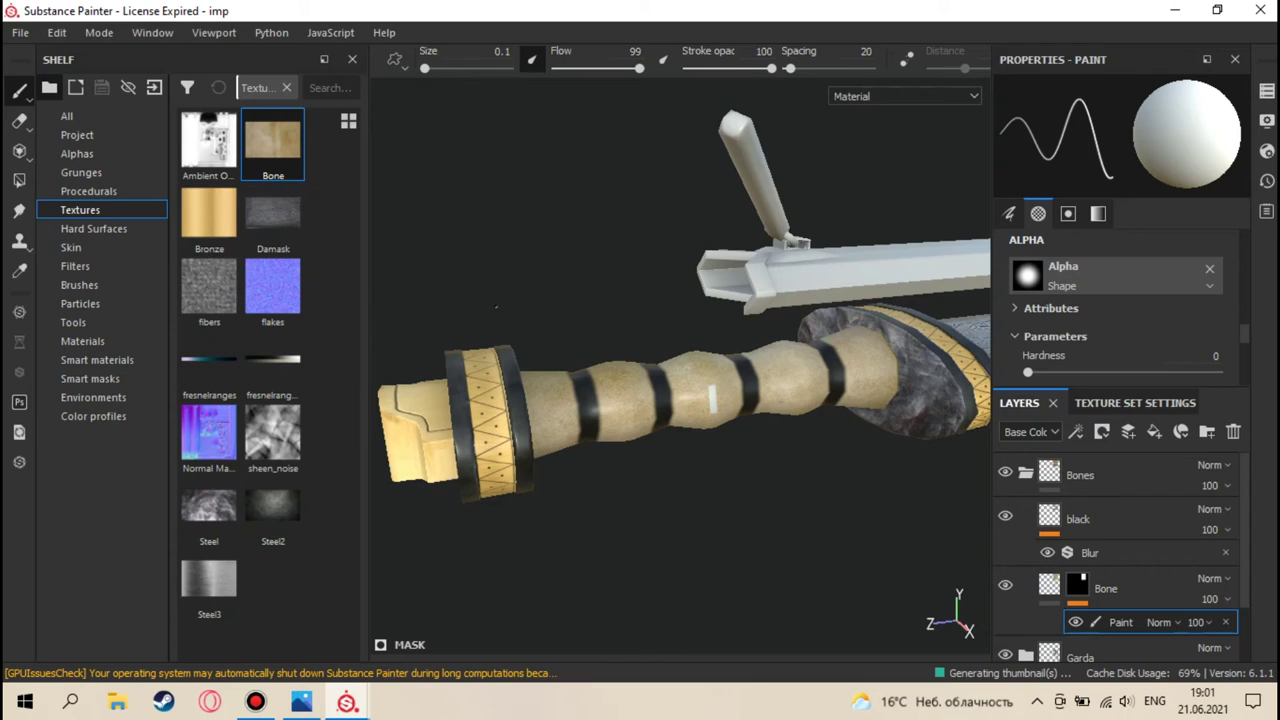
{"action": "left_click", "coordinate": [19, 180]}
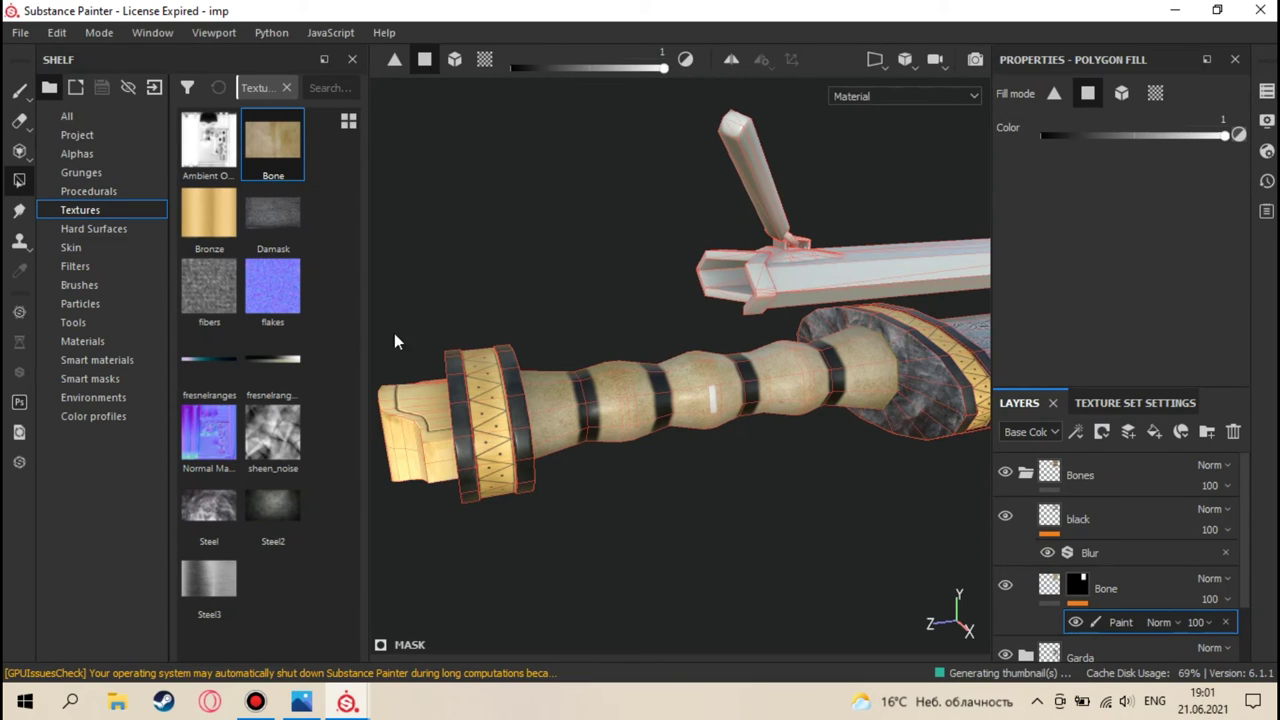
{"action": "left_click", "coordinate": [713, 400]}
{"action": "left_click_drag", "start_coordinate": [811, 515], "coordinate": [825, 383], "text": "alt"}
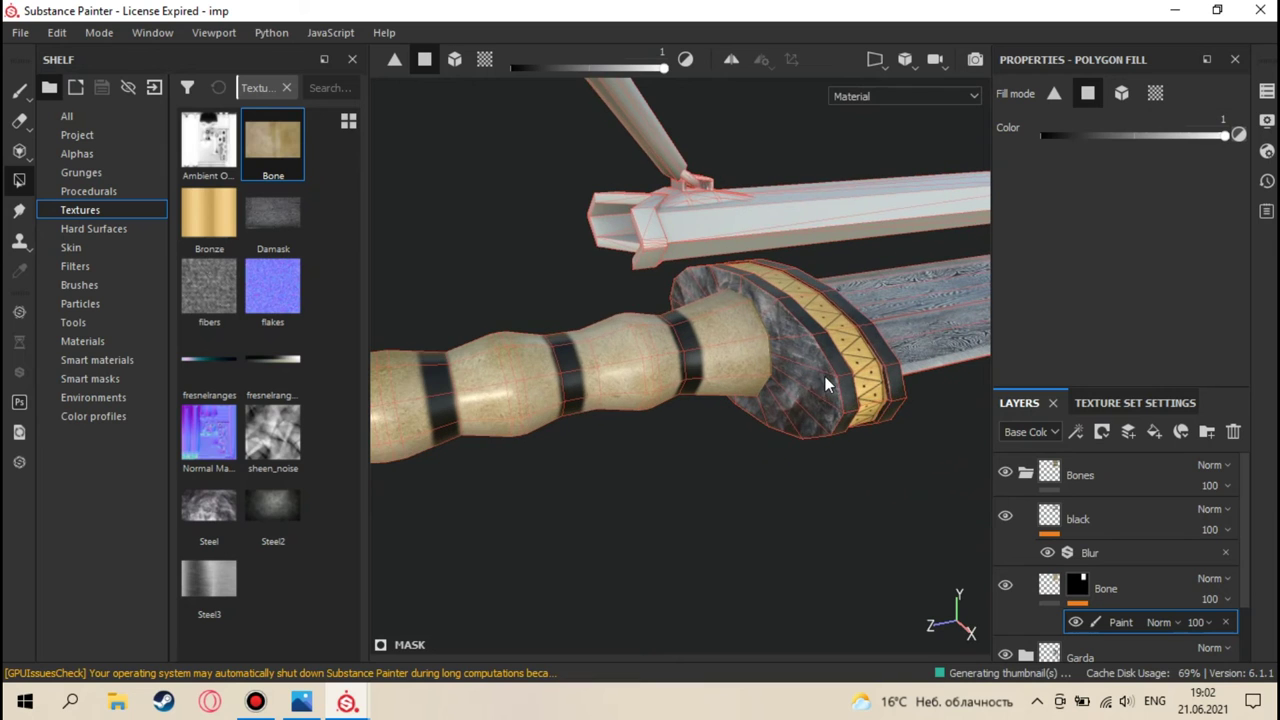
{"action": "left_click", "coordinate": [1025, 473]}
{"action": "left_click", "coordinate": [19, 90]}
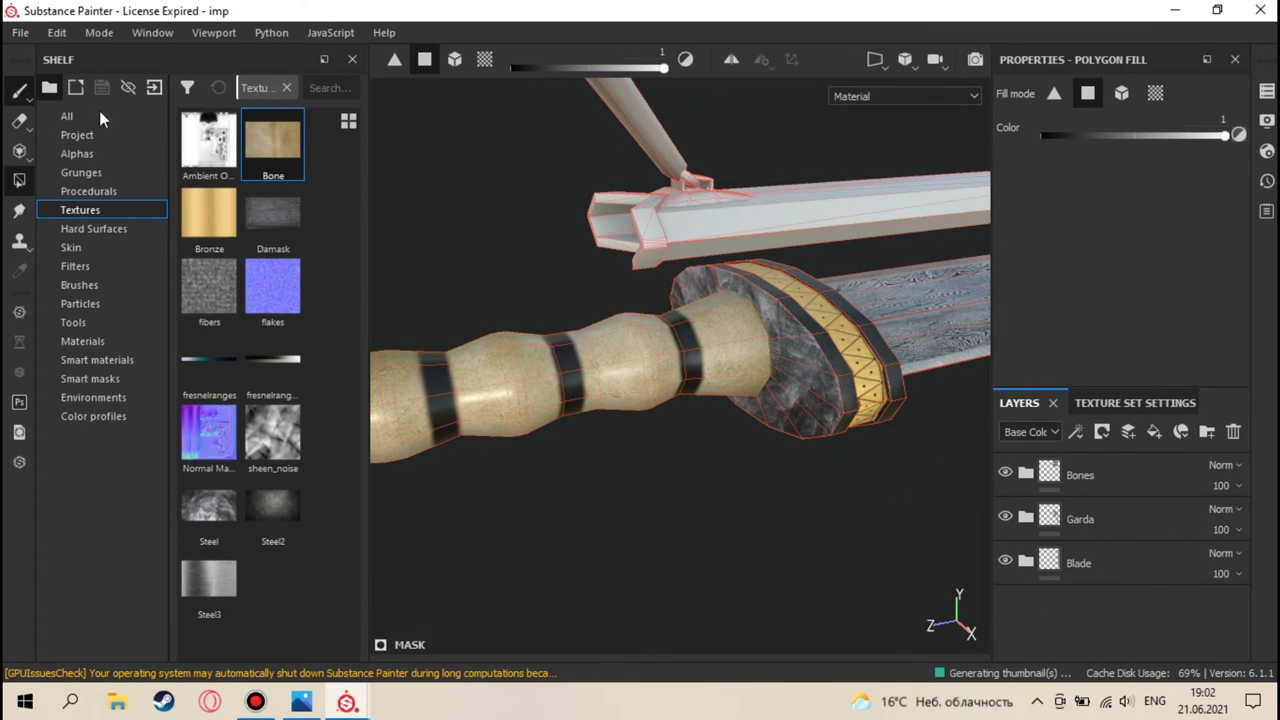
{"action": "mouse_move", "coordinate": [775, 347]}
{"action": "left_mouse_down", "text": "alt"}
{"action": "mouse_move", "coordinate": [534, 309]}
{"action": "mouse_move", "coordinate": [646, 355]}
{"action": "mouse_move", "coordinate": [766, 346]}
{"action": "mouse_move", "coordinate": [530, 283]}
{"action": "mouse_move", "coordinate": [651, 280]}
{"action": "mouse_move", "coordinate": [587, 352]}
{"action": "mouse_move", "coordinate": [660, 372]}
{"action": "left_mouse_up", "text": "alt"}
- Orbit and zoom the viewport to bring the guard and handle into view
{"action": "scroll", "coordinate": [700, 388], "scroll_direction": "up", "scroll_amount": 5}
{"action": "scroll", "coordinate": [740, 390], "scroll_direction": "down", "scroll_amount": 8}
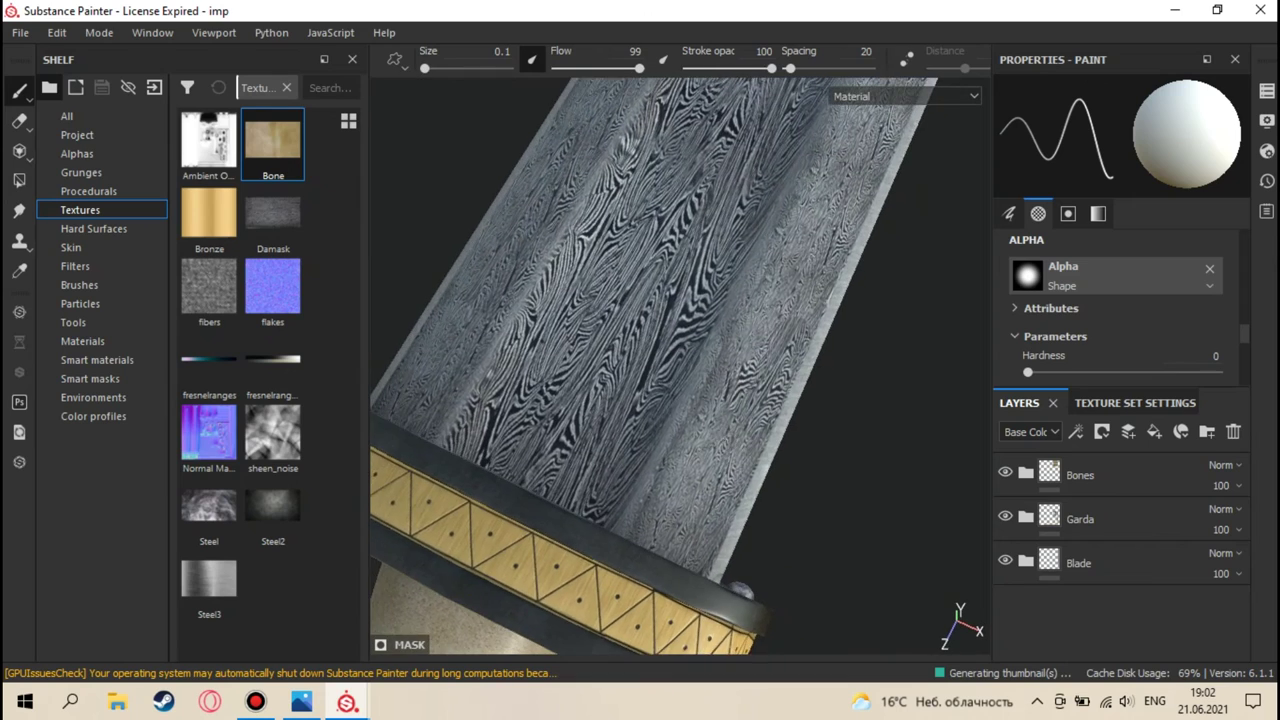
{"action": "left_click_drag", "start_coordinate": [726, 453], "coordinate": [680, 420], "text": "alt"}
{"action": "scroll", "coordinate": [680, 420], "scroll_direction": "up", "scroll_amount": 8}
{"action": "scroll", "coordinate": [617, 551], "scroll_direction": "down", "scroll_amount": 5}
{"action": "left_click_drag", "start_coordinate": [617, 551], "coordinate": [614, 563], "text": "alt"}
{"action": "scroll", "coordinate": [614, 563], "scroll_direction": "up", "scroll_amount": 5}
{"action": "middle_click_drag", "start_coordinate": [614, 563], "coordinate": [947, 71], "text": "alt"}
{"action": "left_click_drag", "start_coordinate": [947, 71], "coordinate": [800, 300], "text": "alt"}
{"action": "scroll", "coordinate": [800, 300], "scroll_direction": "up", "scroll_amount": 5}
{"action": "scroll", "coordinate": [790, 320], "scroll_direction": "down", "scroll_amount": 4}
{"action": "middle_click_drag", "start_coordinate": [790, 320], "coordinate": [665, 318], "text": "alt"}
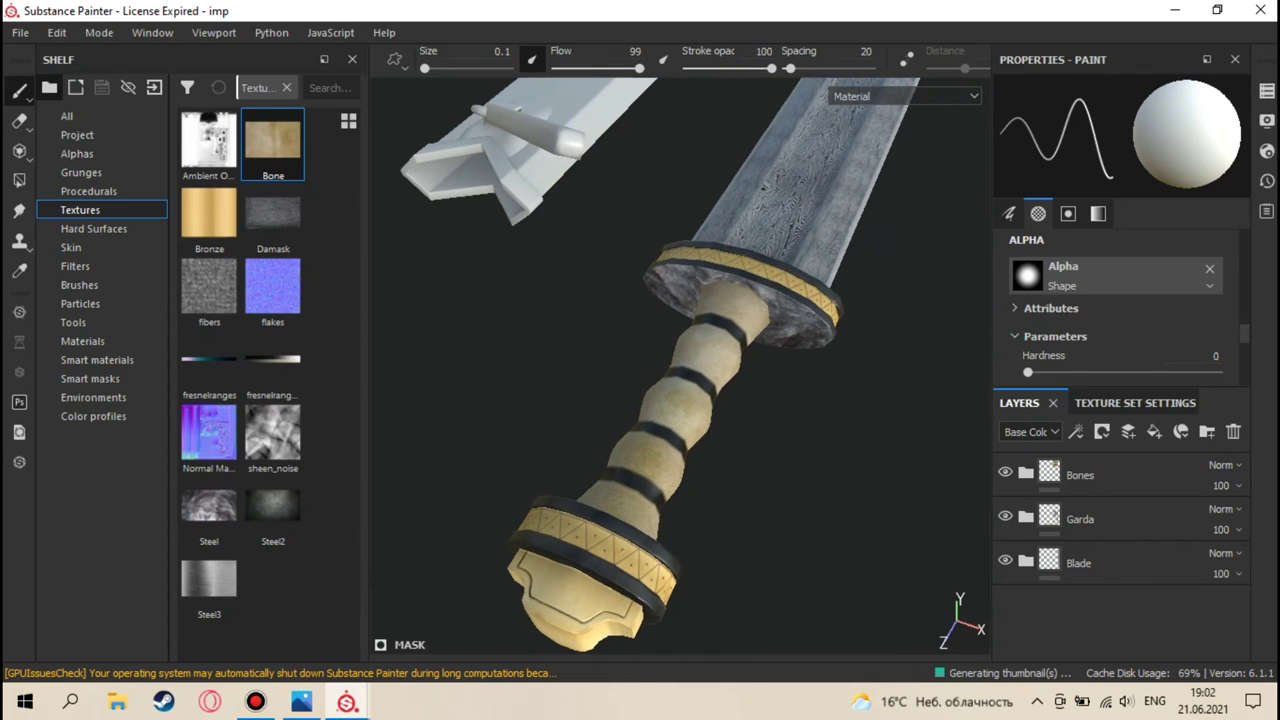
- Display only the Base Color channel and frame the grip and pommel
{"action": "left_click", "coordinate": [860, 95]}
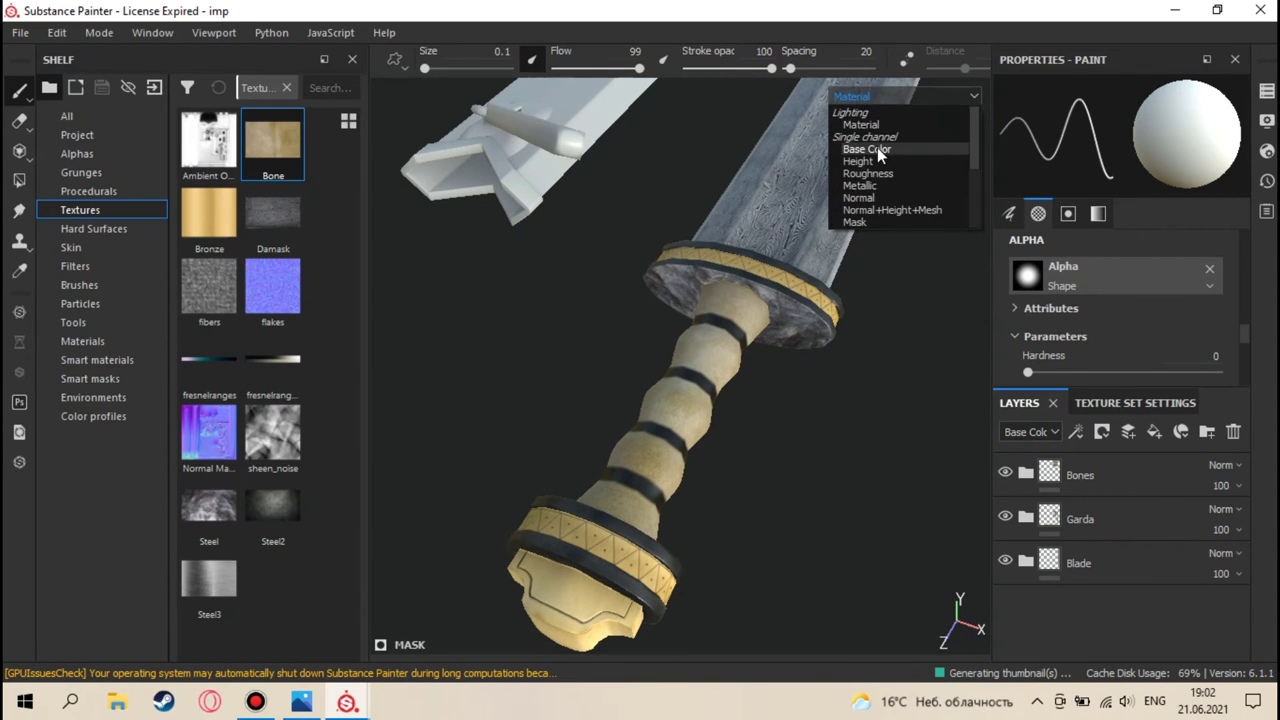
{"action": "key", "text": "Escape"}
{"action": "left_click_drag", "start_coordinate": [864, 170], "coordinate": [770, 245], "text": "alt"}
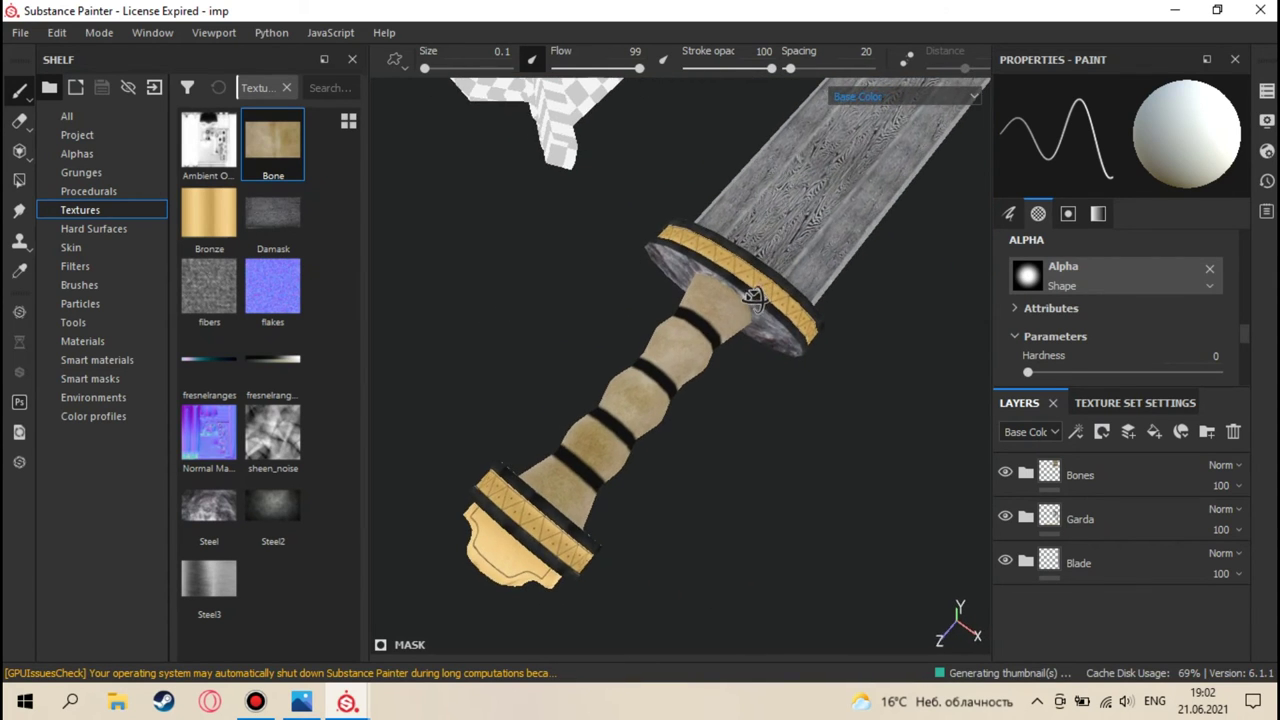
{"action": "scroll", "coordinate": [770, 245], "scroll_direction": "up", "scroll_amount": 3}
{"action": "key", "text": "c"}
{"action": "left_click_drag", "start_coordinate": [693, 304], "coordinate": [720, 380], "text": "alt"}
{"action": "scroll", "coordinate": [783, 370], "scroll_direction": "down", "scroll_amount": 3}
{"action": "scroll", "coordinate": [720, 380], "scroll_direction": "up", "scroll_amount": 3}
{"action": "middle_click_drag", "start_coordinate": [720, 380], "coordinate": [740, 213]}
{"action": "mouse_move", "coordinate": [740, 213]}
{"action": "left_mouse_down", "text": "alt"}
{"action": "mouse_move", "coordinate": [749, 363]}
{"action": "mouse_move", "coordinate": [737, 286]}
{"action": "mouse_move", "coordinate": [531, 357]}
{"action": "mouse_move", "coordinate": [466, 274]}
{"action": "mouse_move", "coordinate": [523, 280]}
{"action": "mouse_move", "coordinate": [643, 343]}
{"action": "mouse_move", "coordinate": [646, 394]}
{"action": "mouse_move", "coordinate": [694, 426]}
{"action": "mouse_move", "coordinate": [560, 390]}
{"action": "mouse_move", "coordinate": [634, 263]}
{"action": "mouse_move", "coordinate": [720, 200]}
{"action": "left_mouse_up", "text": "alt"}
{"action": "scroll", "coordinate": [560, 300], "scroll_direction": "up", "scroll_amount": 3}
{"action": "scroll", "coordinate": [645, 350], "scroll_direction": "up", "scroll_amount": 5}
{"action": "scroll", "coordinate": [694, 426], "scroll_direction": "down", "scroll_amount": 3}
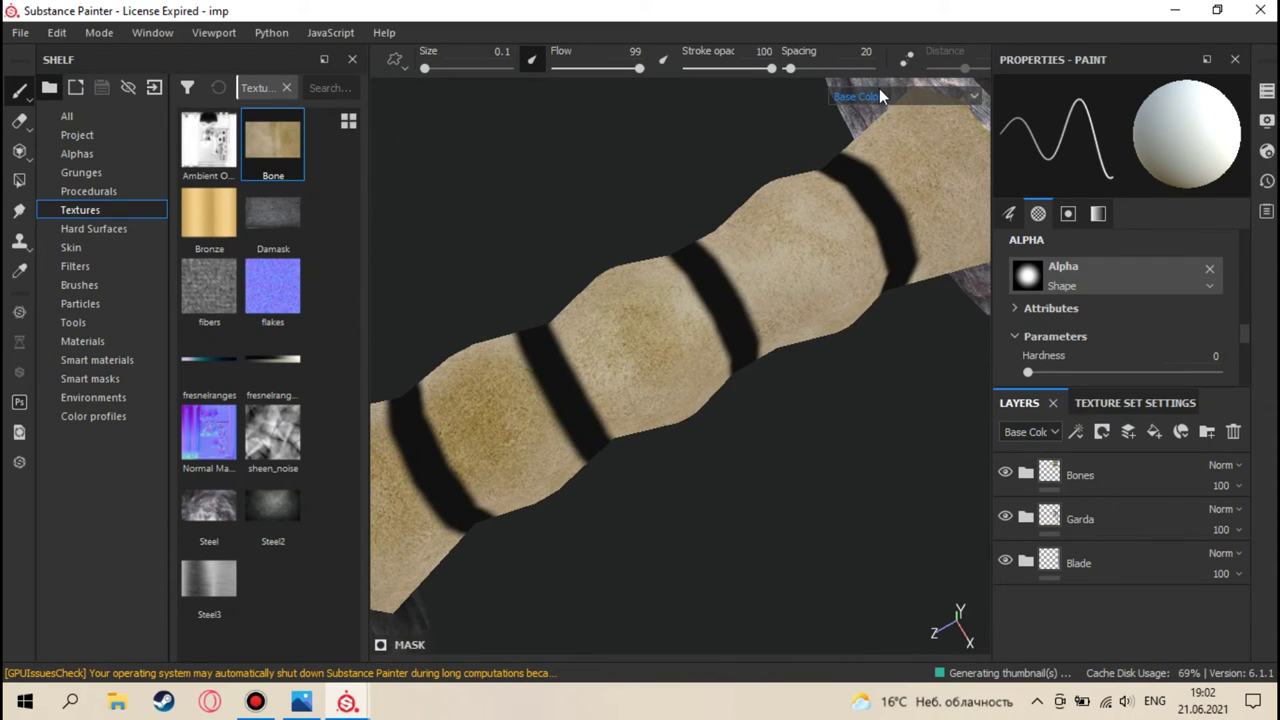
{"action": "scroll", "coordinate": [960, 420], "scroll_direction": "up", "scroll_amount": 2}
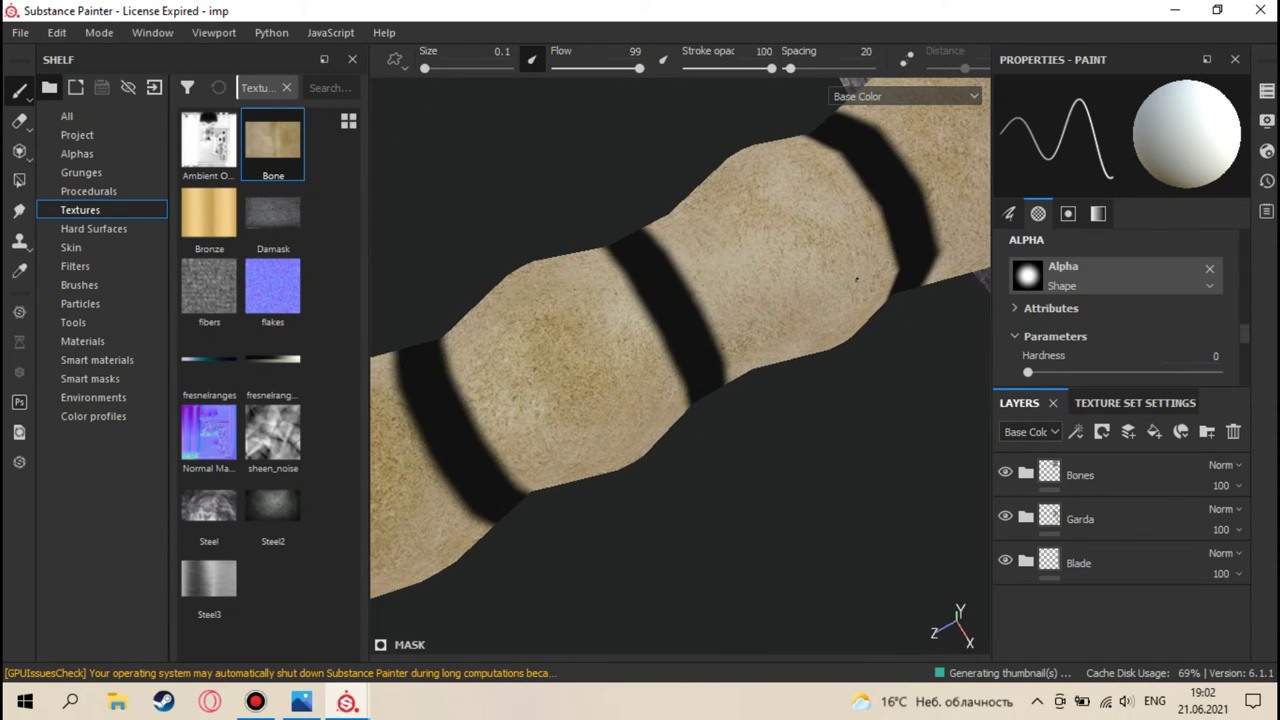
- Change the Sword texture set size from 4096 to 1024
{"action": "left_click", "coordinate": [1083, 402]}
{"action": "left_click", "coordinate": [1095, 586]}
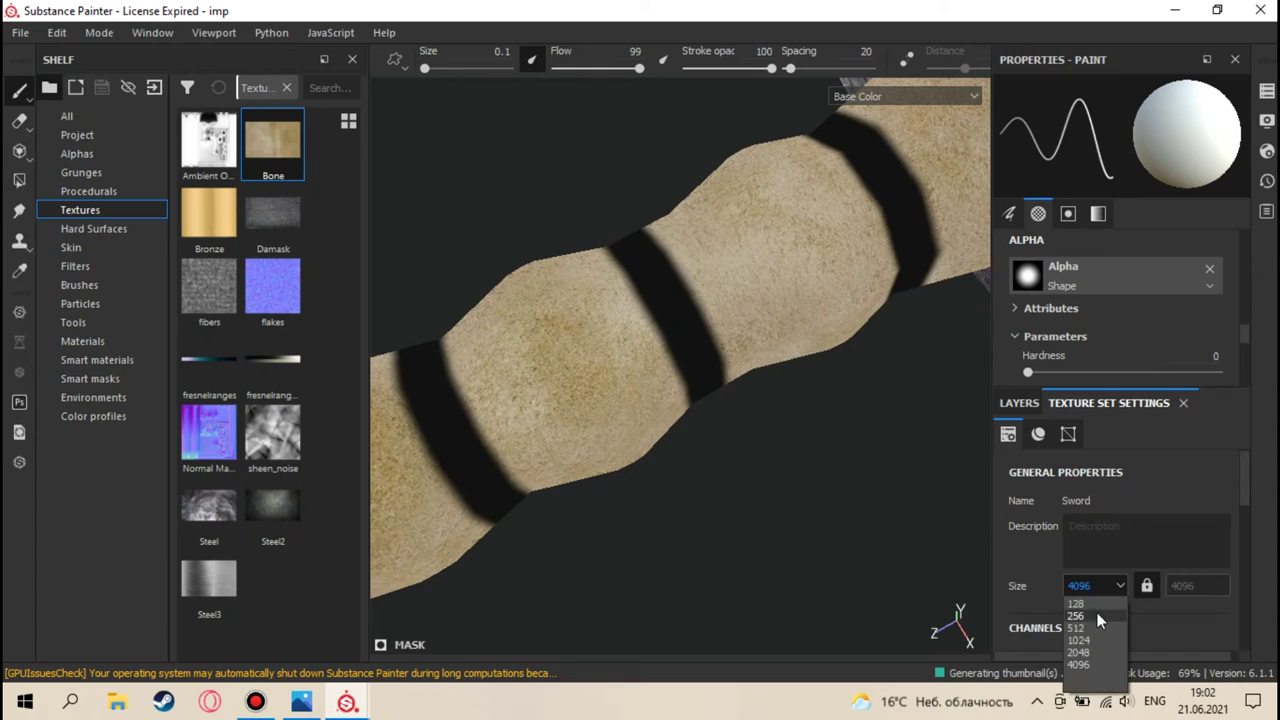
{"action": "left_click", "coordinate": [1097, 637]}
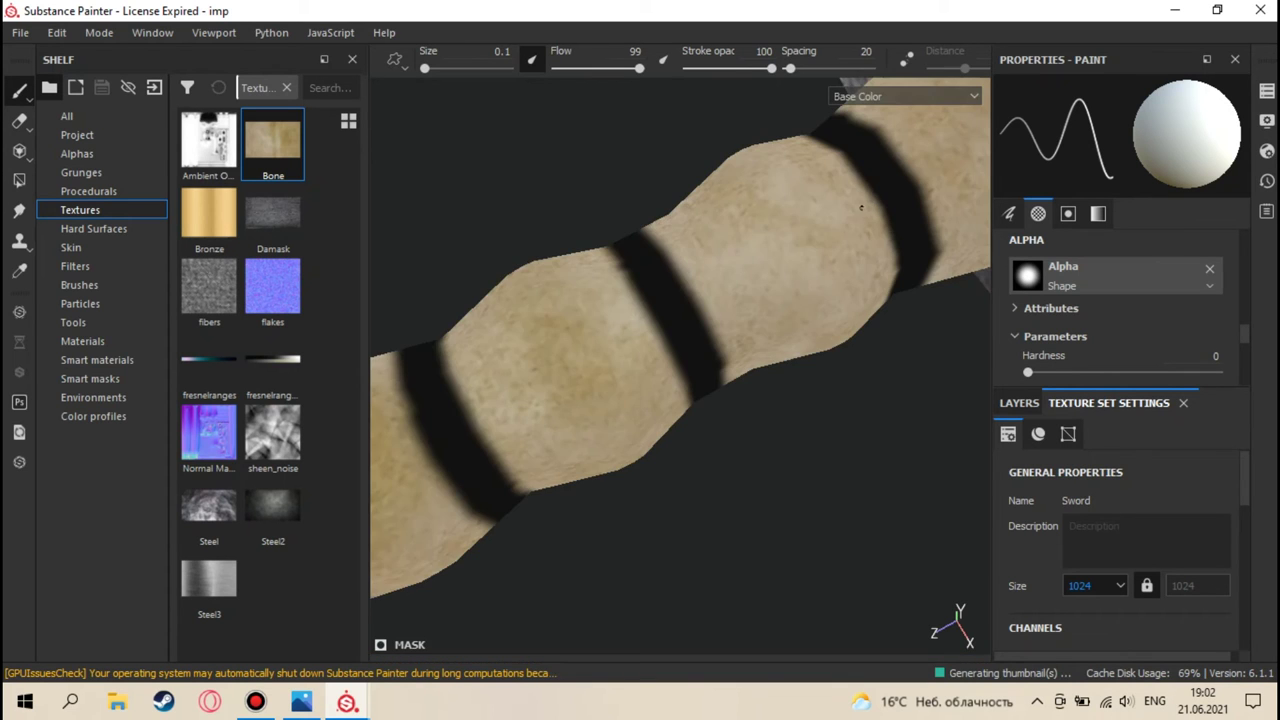
- In the layer stack, expand the Garda folder and select Garda 22
{"action": "left_click_drag", "start_coordinate": [754, 254], "coordinate": [875, 320], "text": "alt"}
{"action": "left_click", "coordinate": [1019, 402]}
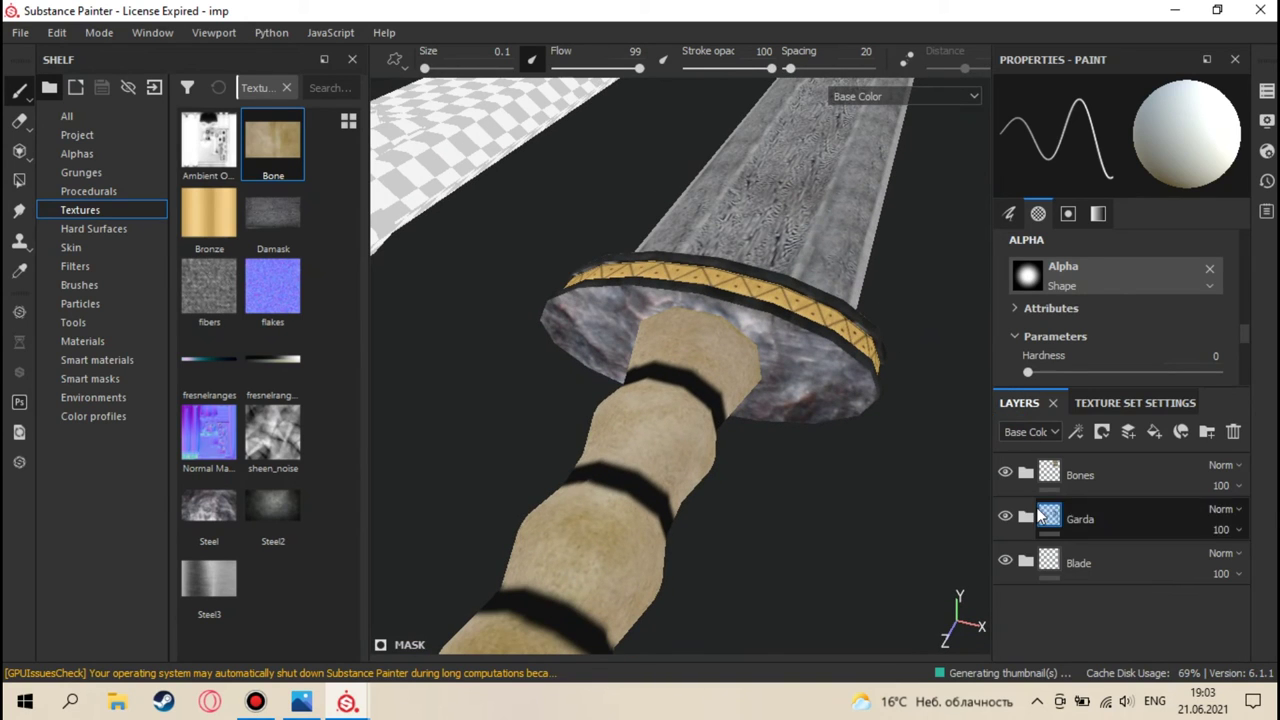
{"action": "left_click", "coordinate": [1025, 518]}
{"action": "scroll", "coordinate": [1045, 530], "scroll_direction": "down", "scroll_amount": 2}
{"action": "left_click", "coordinate": [1063, 540]}
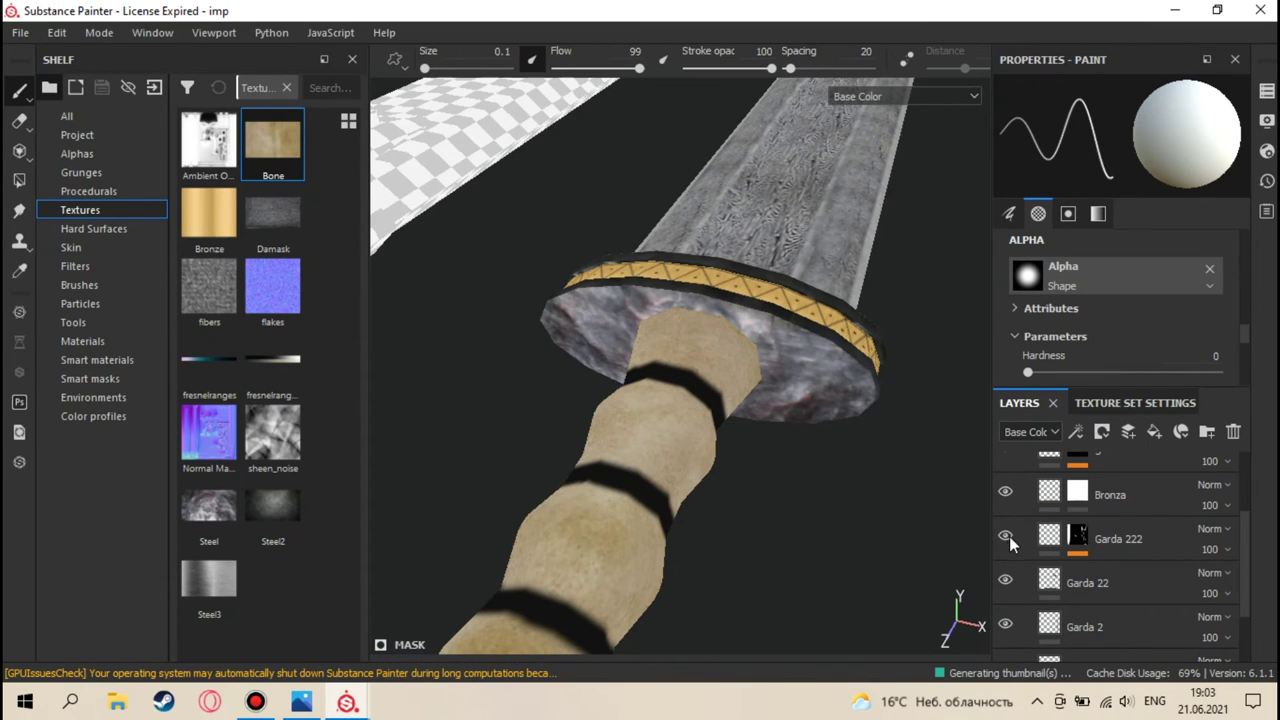
- Toggle visibility of Garda 22, Garda 2 and Garda 1, then select Garda 1 for painting
{"action": "left_click", "coordinate": [1005, 581]}
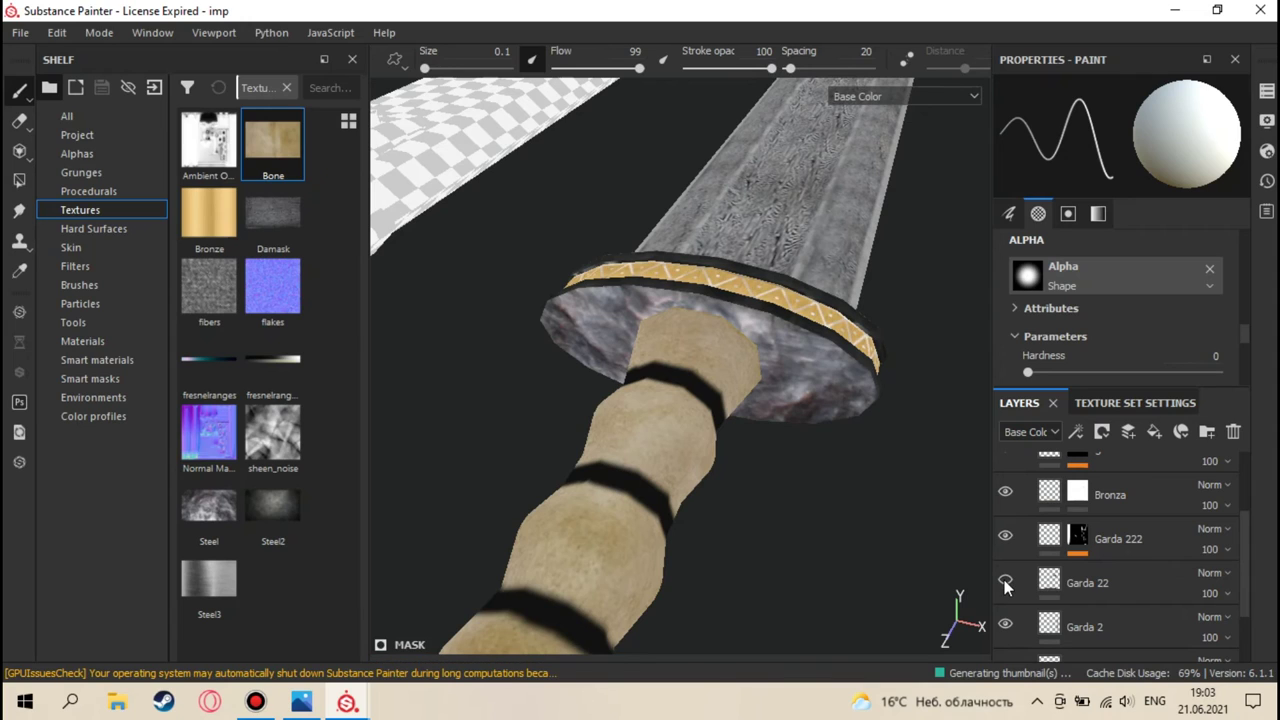
{"action": "left_click", "coordinate": [1005, 583]}
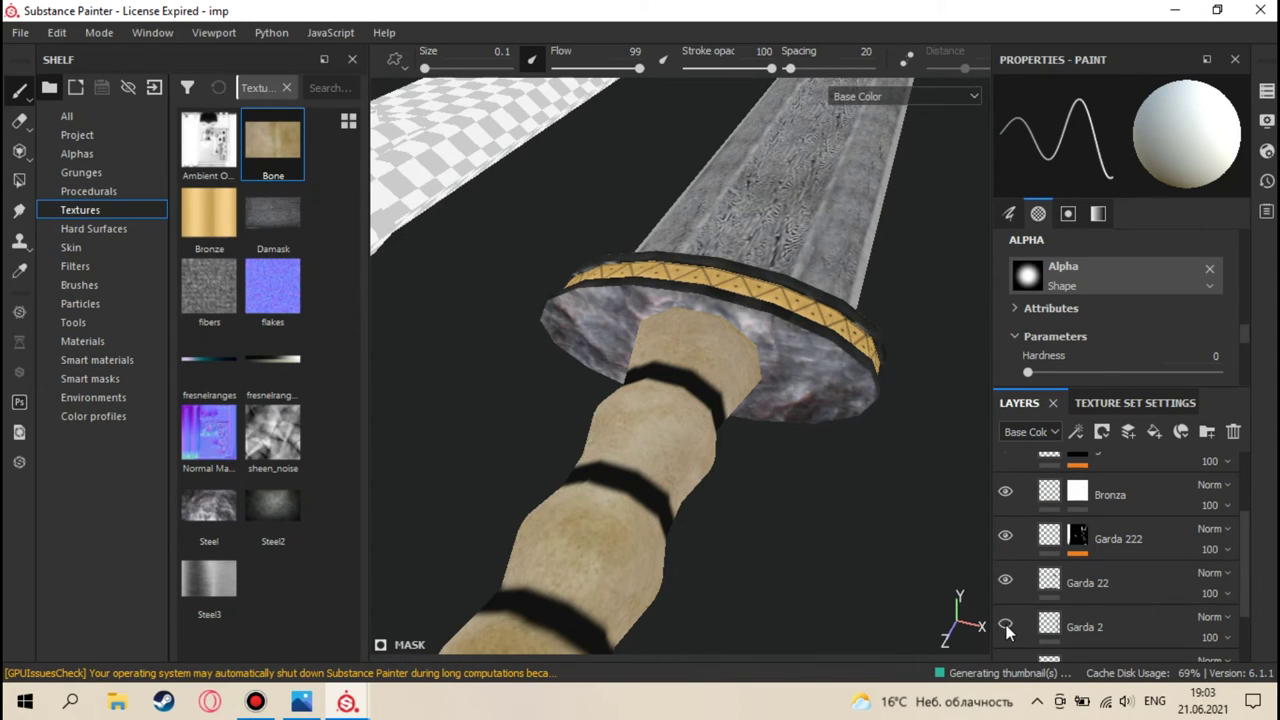
{"action": "left_click", "coordinate": [1005, 626]}
{"action": "scroll", "coordinate": [1022, 598], "scroll_direction": "down", "scroll_amount": 1}
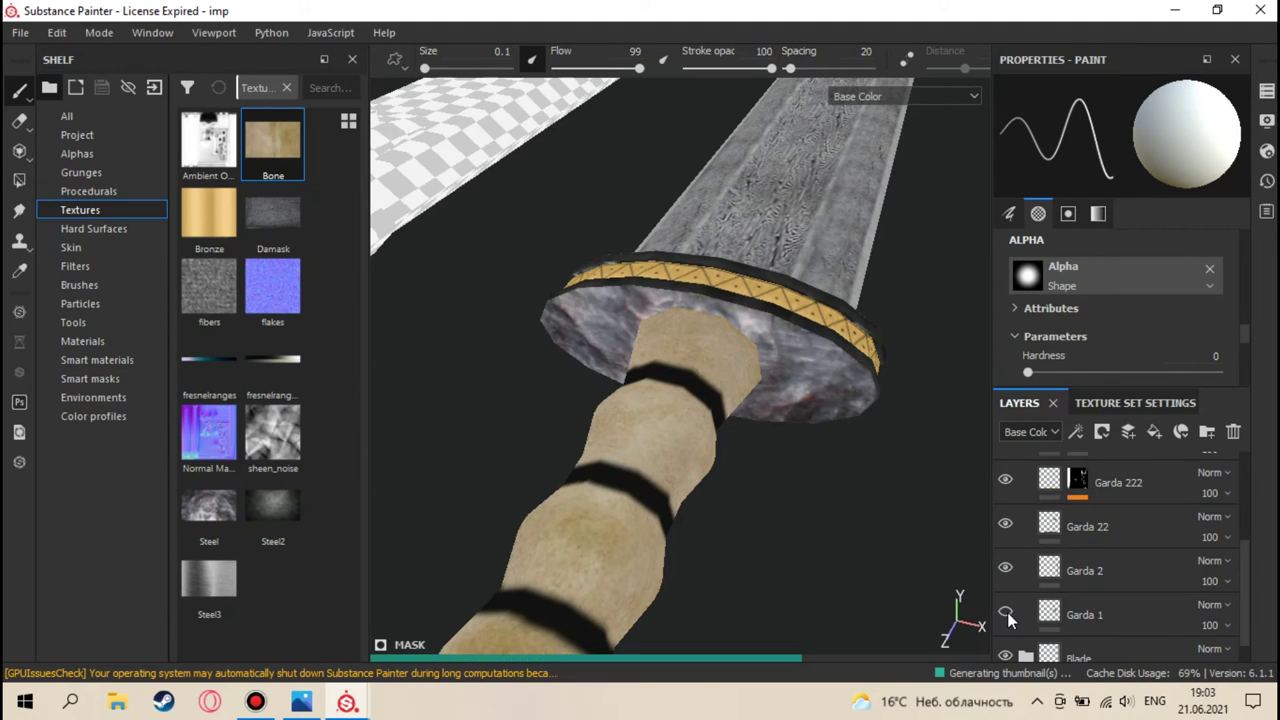
{"action": "left_click", "coordinate": [1006, 620]}
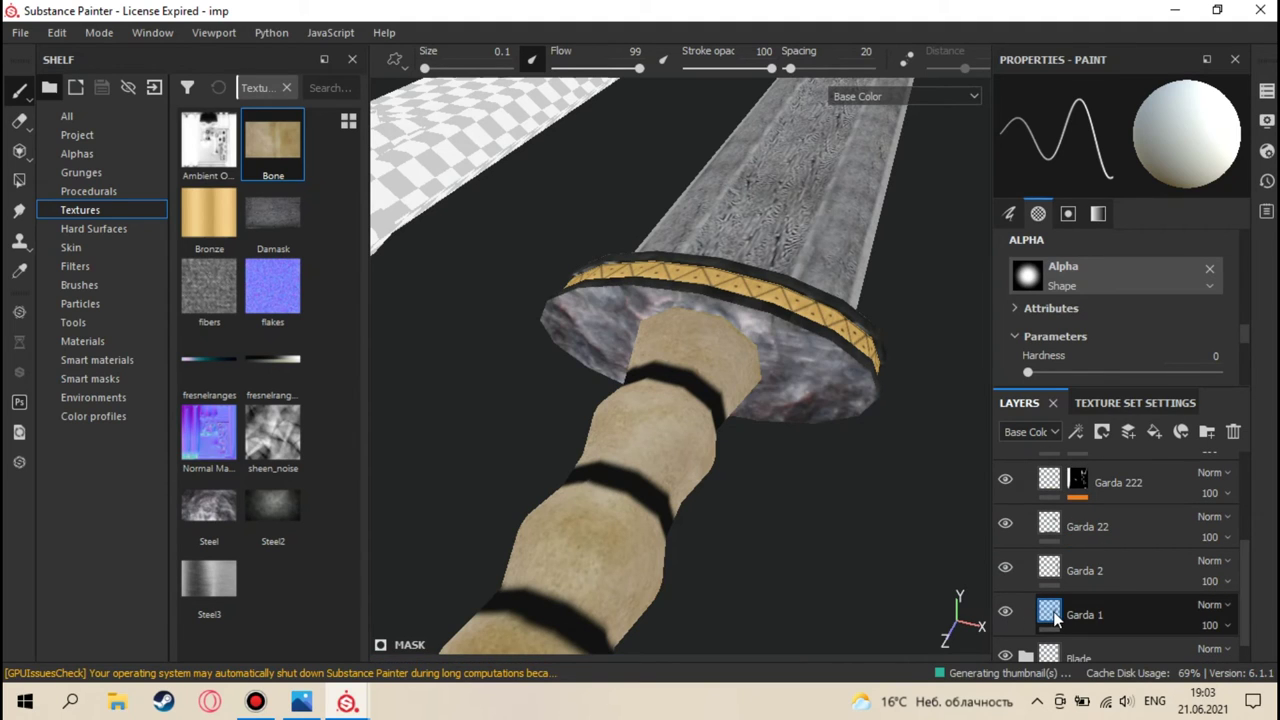
{"action": "left_click", "coordinate": [1060, 615]}
{"action": "mouse_move", "coordinate": [937, 481]}
{"action": "left_mouse_down", "text": "alt"}
{"action": "mouse_move", "coordinate": [894, 471]}
{"action": "mouse_move", "coordinate": [790, 516]}
{"action": "mouse_move", "coordinate": [769, 457]}
{"action": "mouse_move", "coordinate": [800, 465]}
{"action": "mouse_move", "coordinate": [834, 437]}
{"action": "left_mouse_up", "text": "alt"}
- In the UV view, paint a dark stroke on the right stone guard disc
{"action": "key", "text": "F3"}
{"action": "scroll", "coordinate": [769, 448], "scroll_direction": "down", "scroll_amount": 2}
{"action": "middle_click_drag", "start_coordinate": [751, 517], "coordinate": [735, 343]}
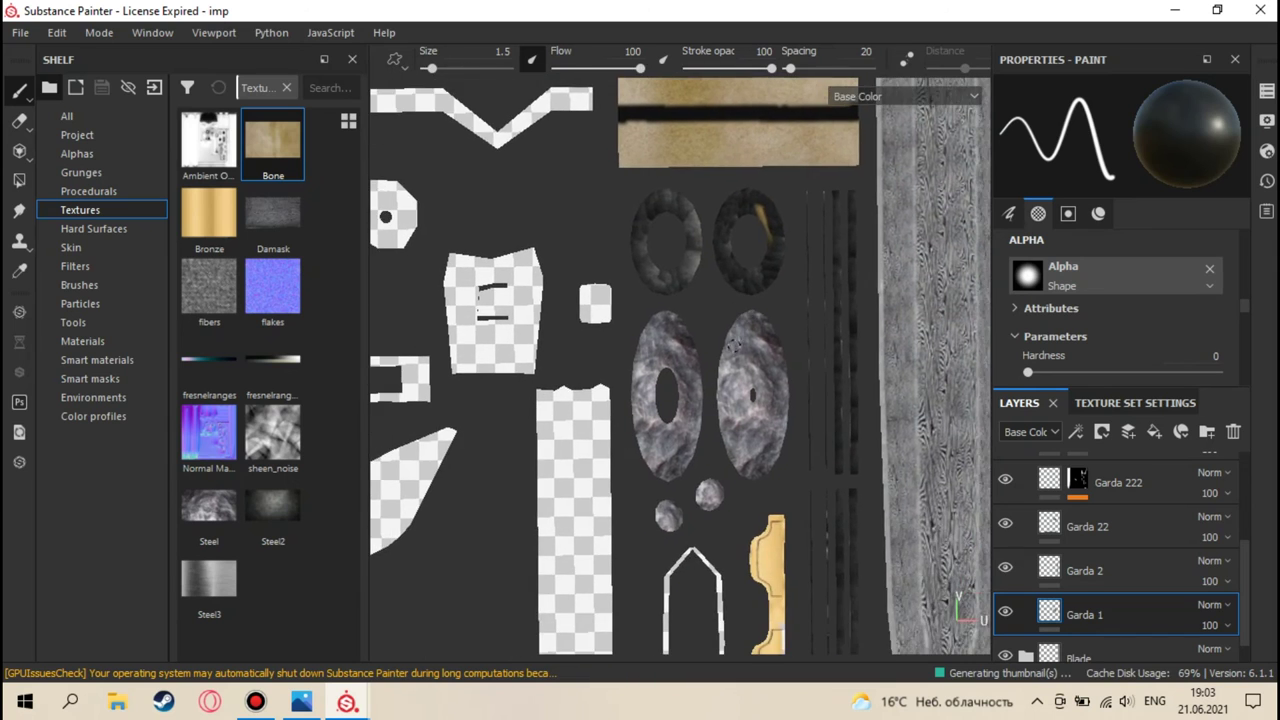
{"action": "scroll", "coordinate": [734, 345], "scroll_direction": "up", "scroll_amount": 3}
{"action": "middle_click_drag", "start_coordinate": [737, 409], "coordinate": [728, 335]}
{"action": "scroll", "coordinate": [728, 335], "scroll_direction": "up", "scroll_amount": 2}
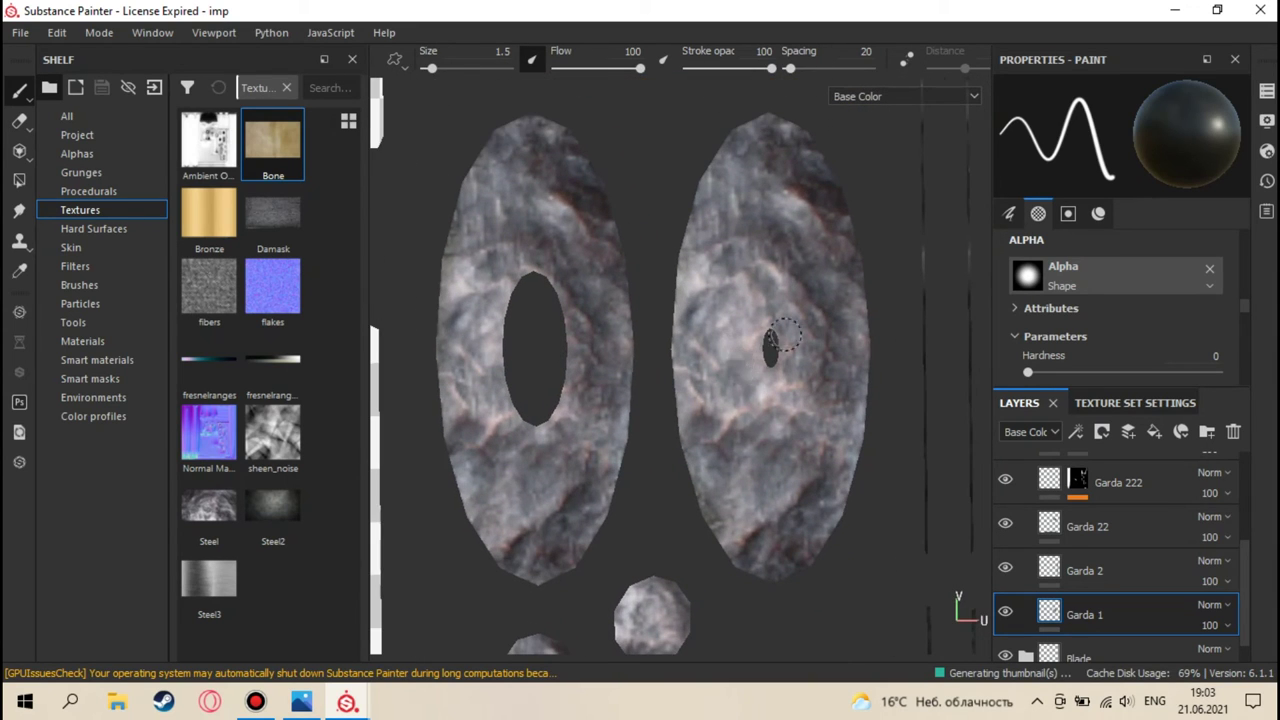
{"action": "middle_click_drag", "start_coordinate": [810, 355], "coordinate": [680, 308]}
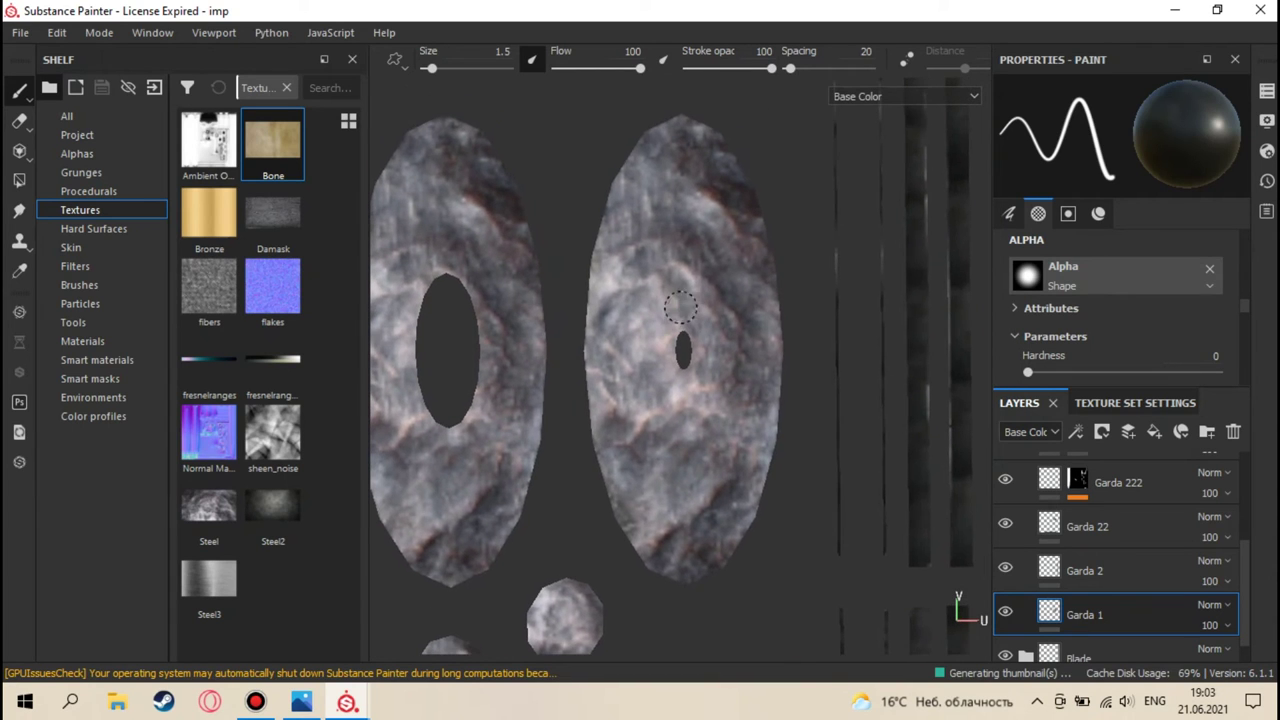
{"action": "left_click_drag", "start_coordinate": [687, 254], "coordinate": [659, 328]}
- Undo an extra stroke on the left disc and switch to the Projection tool
{"action": "key", "text": "F2"}
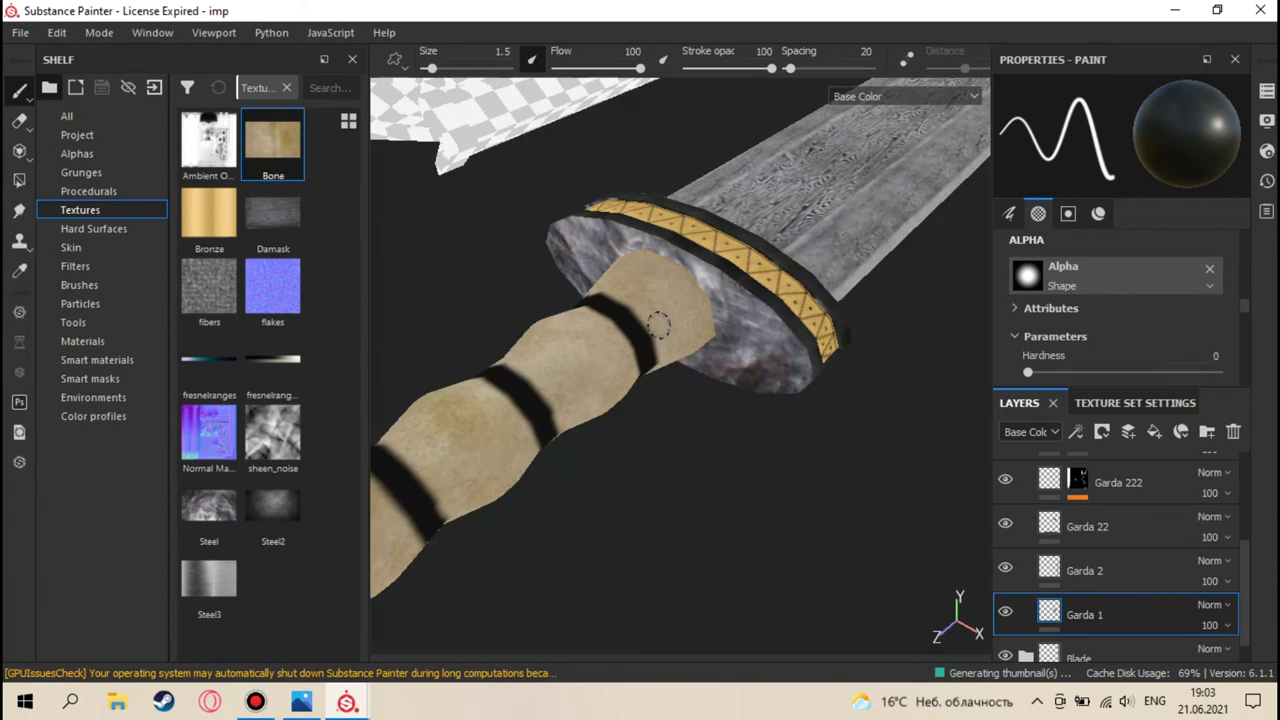
{"action": "left_click_drag", "start_coordinate": [684, 376], "coordinate": [489, 323], "text": "alt"}
{"action": "left_click_drag", "start_coordinate": [580, 331], "coordinate": [640, 338], "text": "alt"}
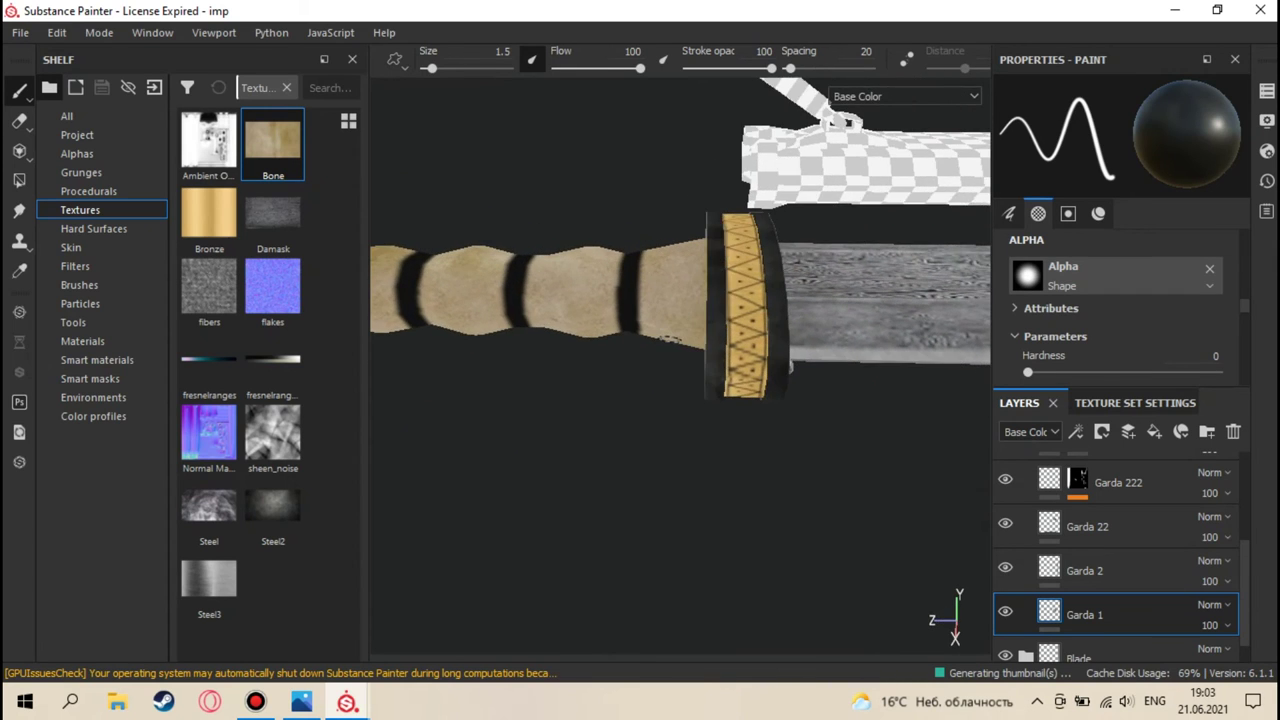
{"action": "key", "text": "F3"}
{"action": "mouse_move", "coordinate": [428, 166]}
{"action": "left_mouse_down"}
{"action": "mouse_move", "coordinate": [520, 342]}
{"action": "mouse_move", "coordinate": [600, 372]}
{"action": "mouse_move", "coordinate": [630, 352]}
{"action": "left_mouse_up"}
{"action": "key", "text": "F1"}
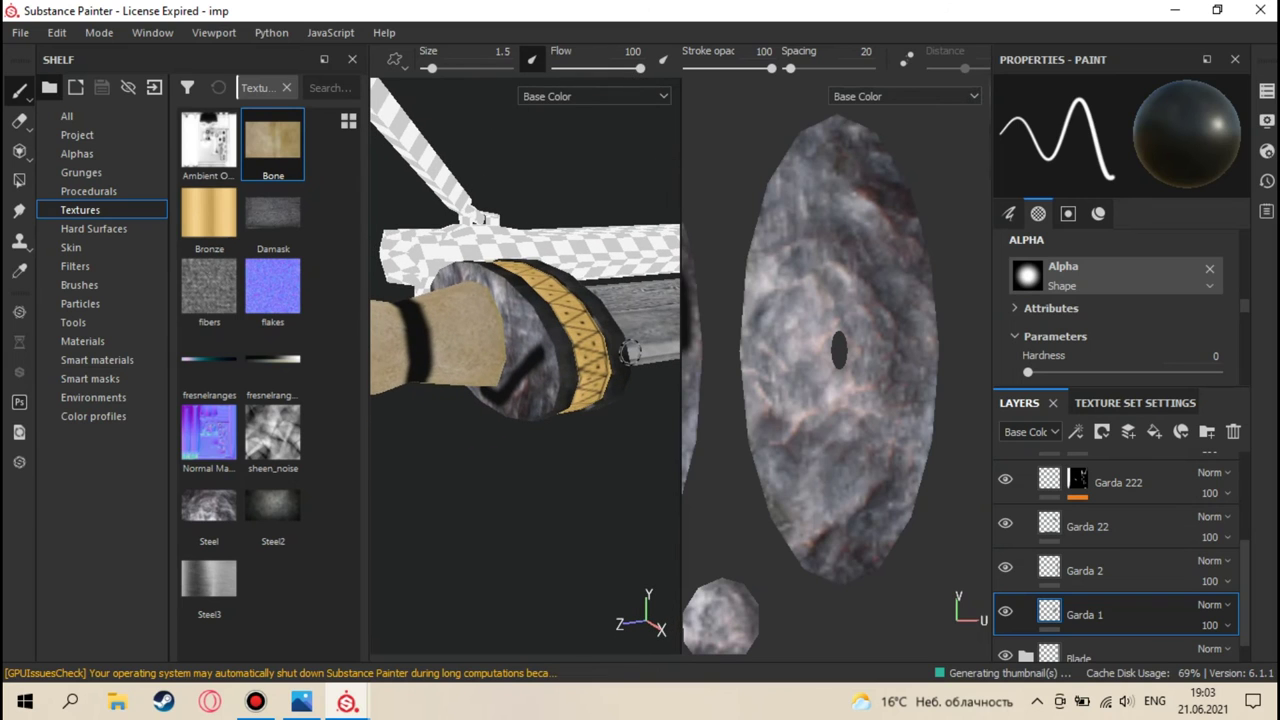
{"action": "key", "text": "ctrl+z"}
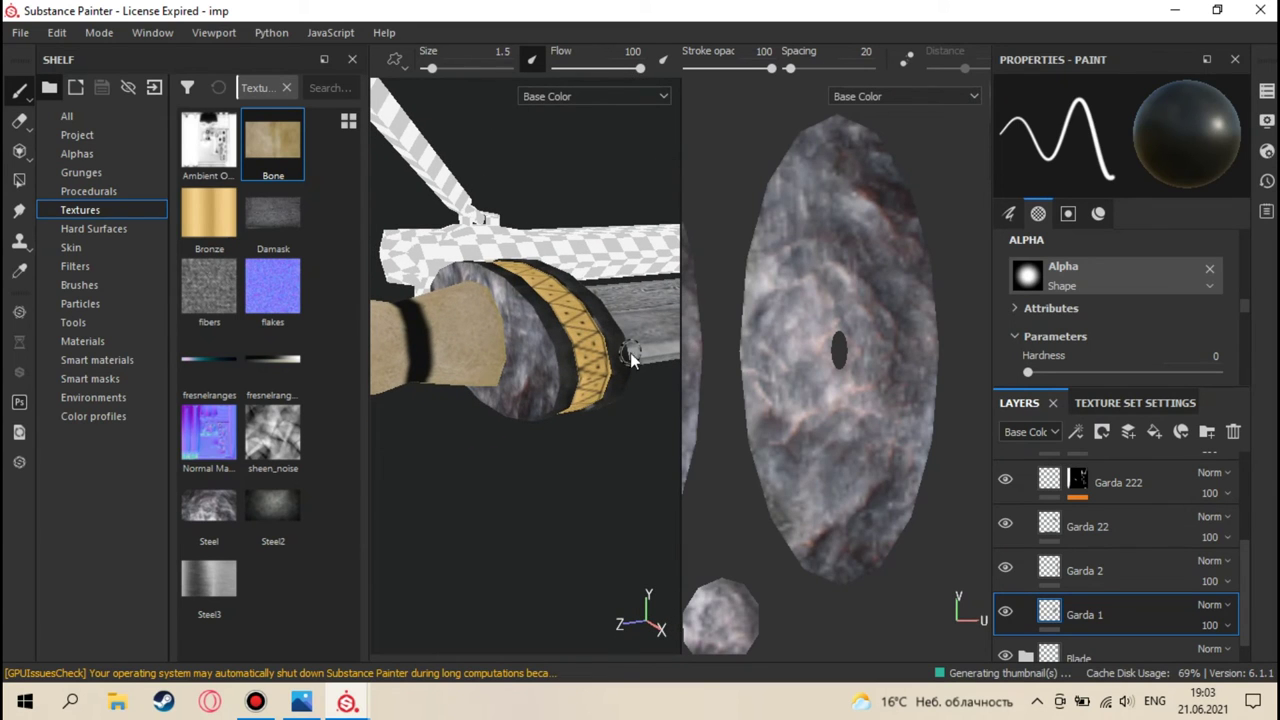
{"action": "key", "text": "F3"}
{"action": "scroll", "coordinate": [680, 366], "scroll_direction": "down", "scroll_amount": 2}
{"action": "scroll", "coordinate": [680, 366], "scroll_direction": "up", "scroll_amount": 2}
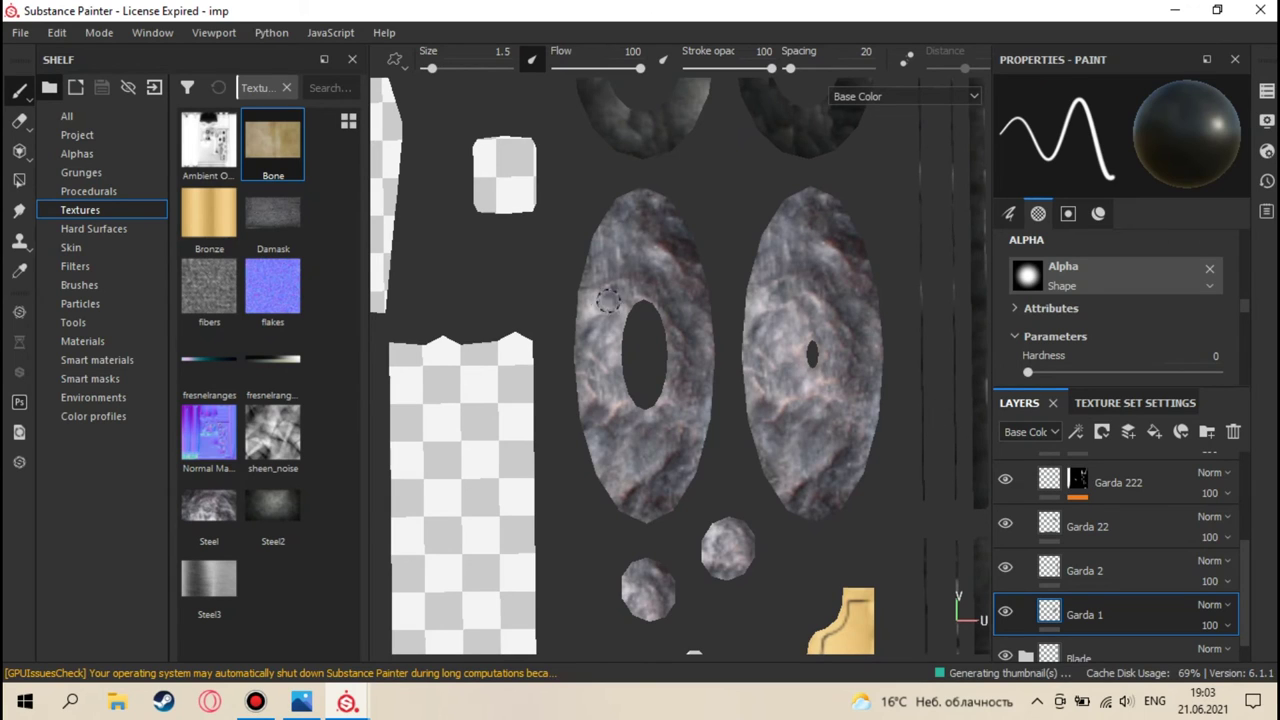
{"action": "scroll", "coordinate": [1075, 328], "scroll_direction": "down", "scroll_amount": 2}
{"action": "key", "text": "3"}
{"action": "scroll", "coordinate": [1140, 321], "scroll_direction": "down", "scroll_amount": 4}
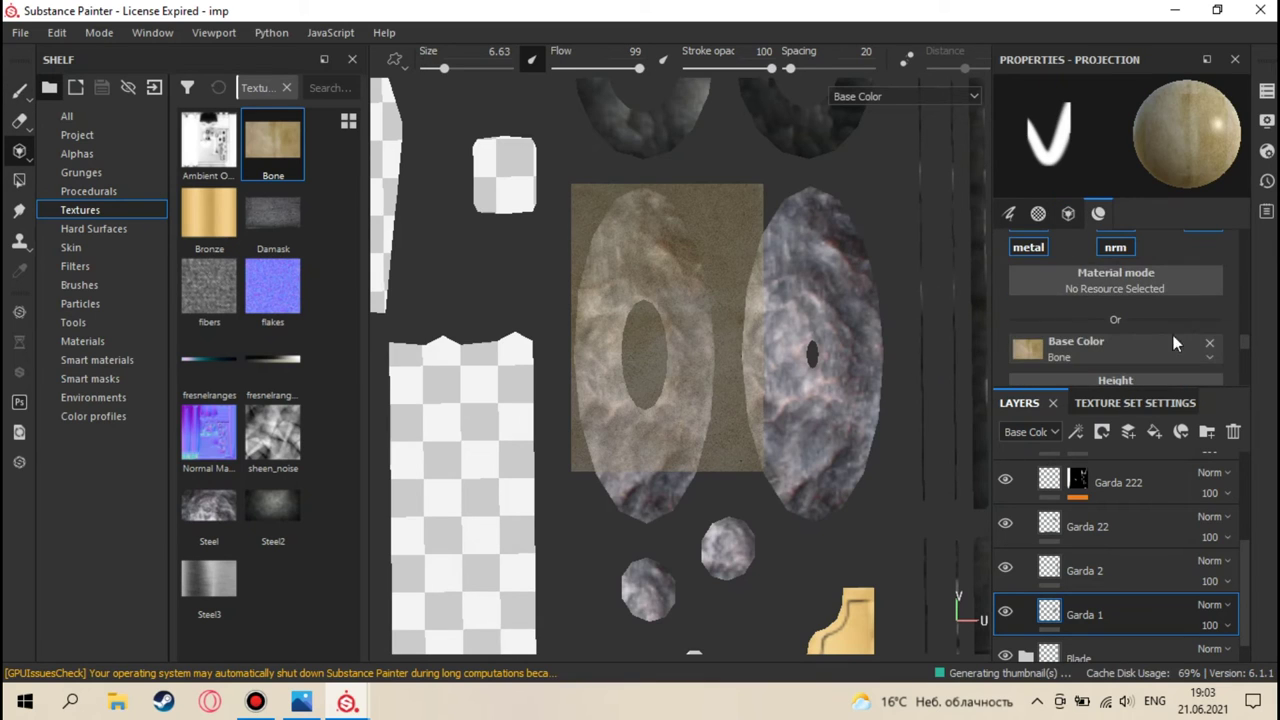
- Replace Bone with Steel2 as Garda 1's projected base colour texture
{"action": "left_click", "coordinate": [1209, 342]}
{"action": "left_click", "coordinate": [1109, 350]}
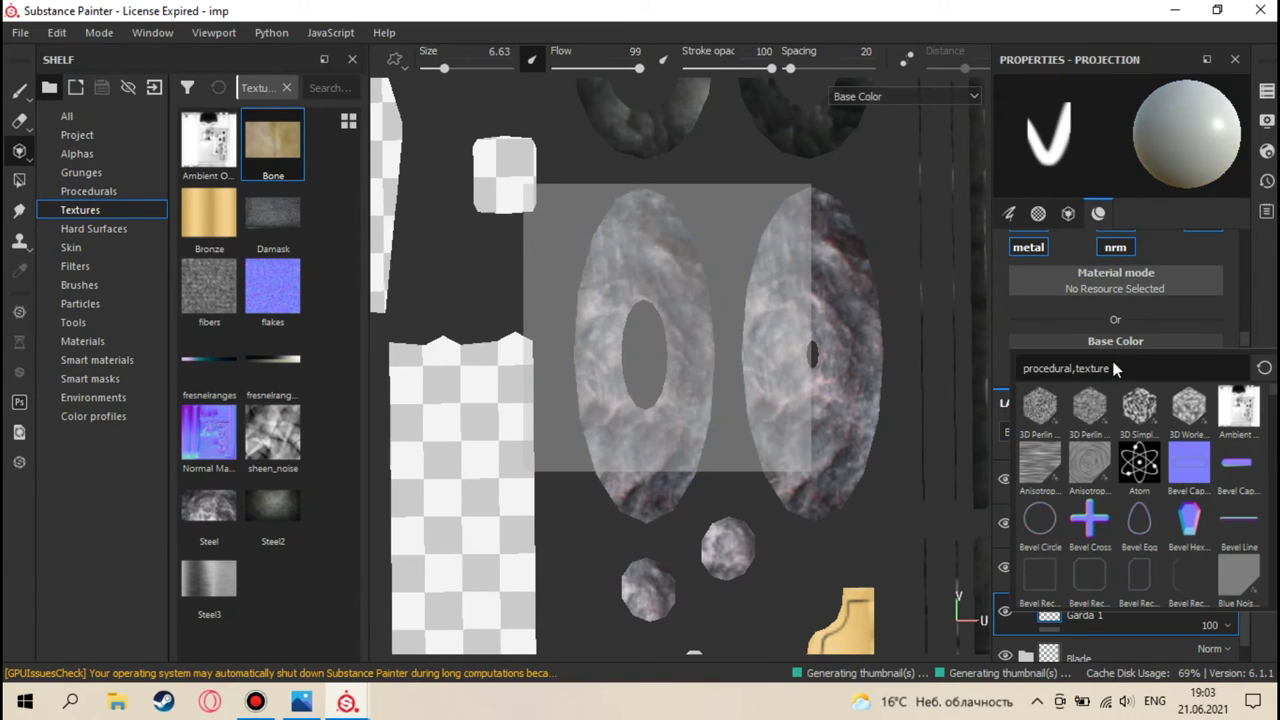
{"action": "left_click", "coordinate": [1134, 298]}
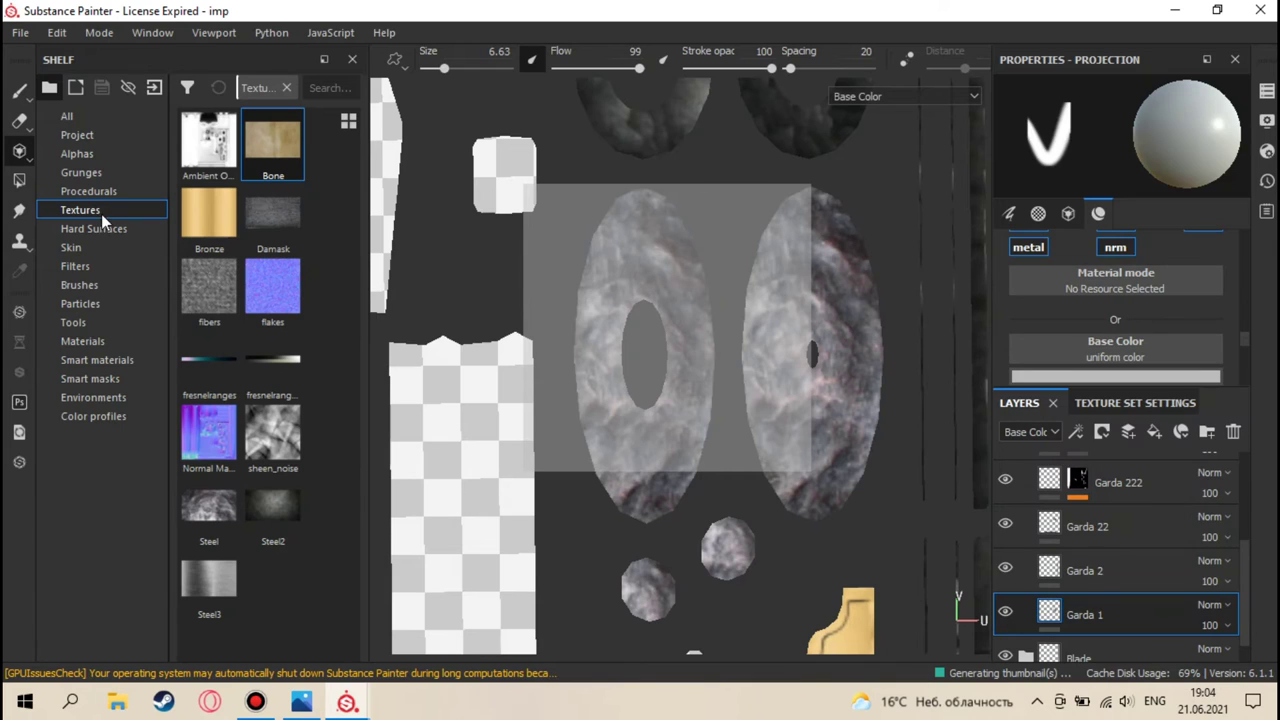
{"action": "left_click_drag", "start_coordinate": [272, 512], "coordinate": [1117, 358]}
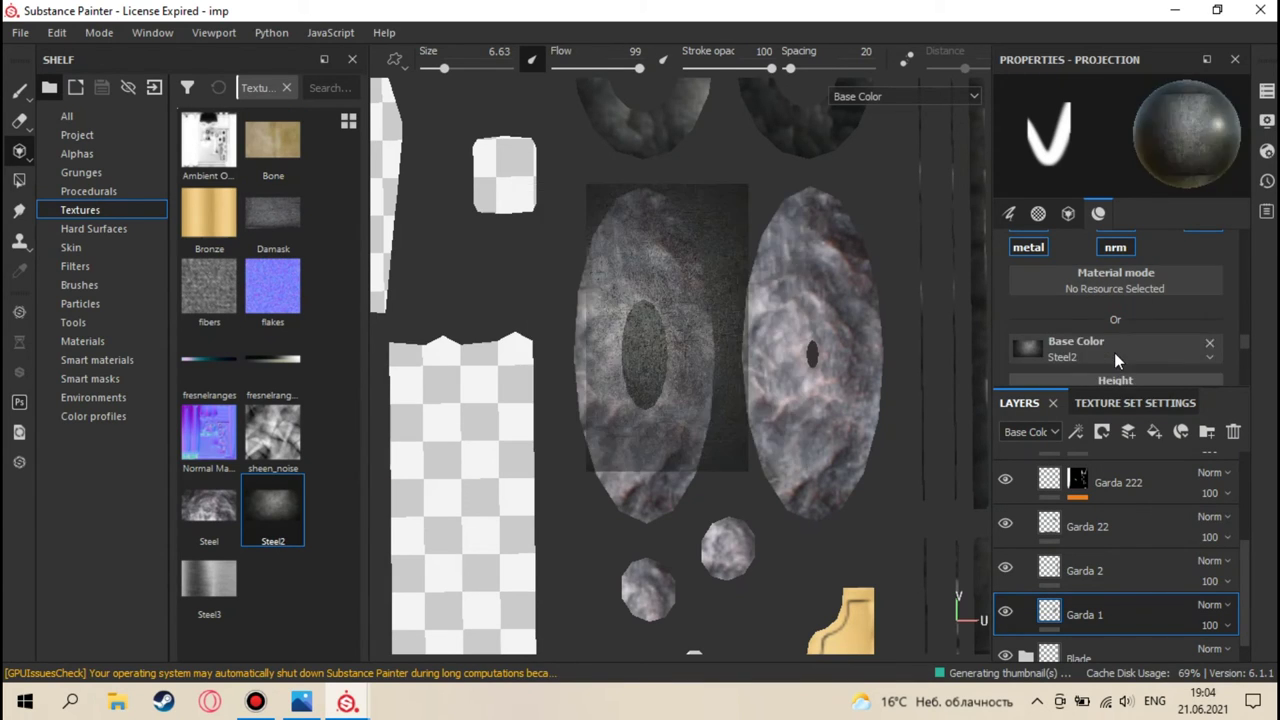
{"action": "middle_click_drag", "start_coordinate": [681, 287], "coordinate": [713, 245]}
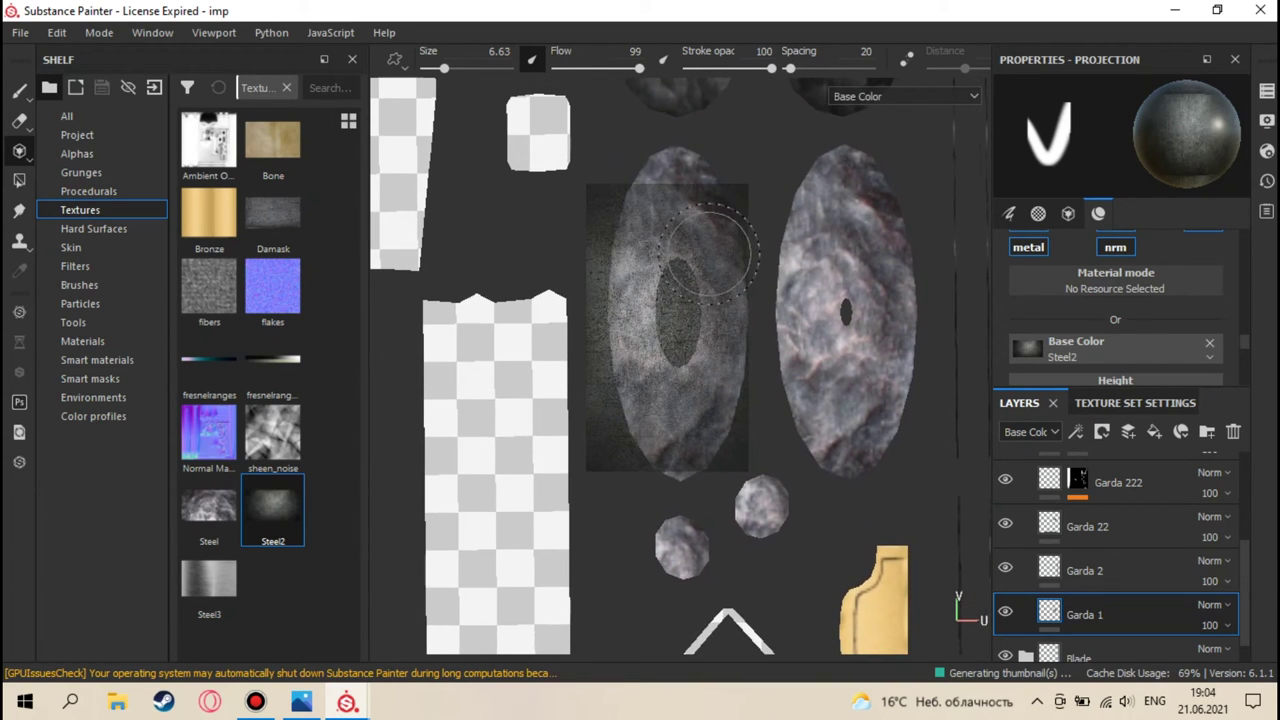
- Set the brush size to 3.9 and position the UV layout under the Steel2 projection
{"action": "scroll", "coordinate": [713, 245], "scroll_direction": "down", "scroll_amount": 2}
{"action": "middle_click_drag", "start_coordinate": [707, 257], "coordinate": [701, 274]}
{"action": "scroll", "coordinate": [701, 275], "scroll_direction": "up", "scroll_amount": 3}
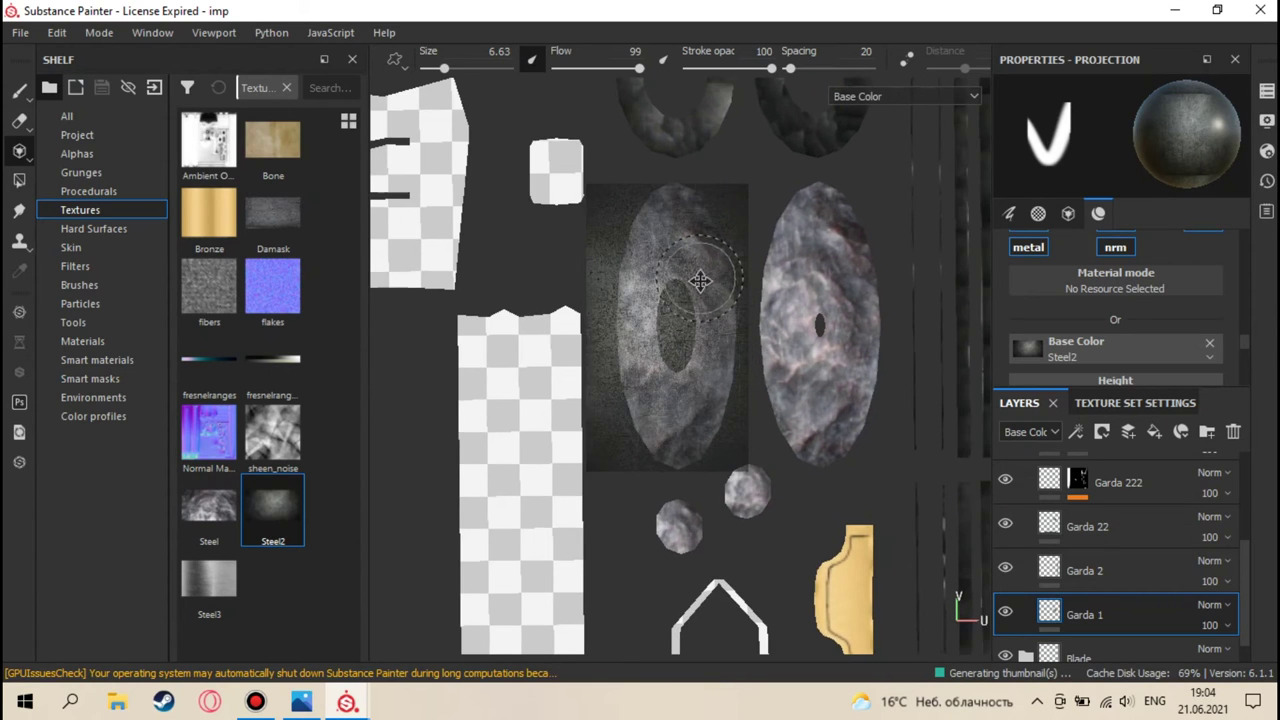
{"action": "mouse_move", "coordinate": [728, 310]}
{"action": "middle_mouse_down"}
{"action": "mouse_move", "coordinate": [742, 282]}
{"action": "mouse_move", "coordinate": [750, 290]}
{"action": "middle_mouse_up"}
{"action": "right_click_drag", "start_coordinate": [730, 240], "coordinate": [703, 237], "text": "ctrl"}
{"action": "scroll", "coordinate": [705, 236], "scroll_direction": "down", "scroll_amount": 2}
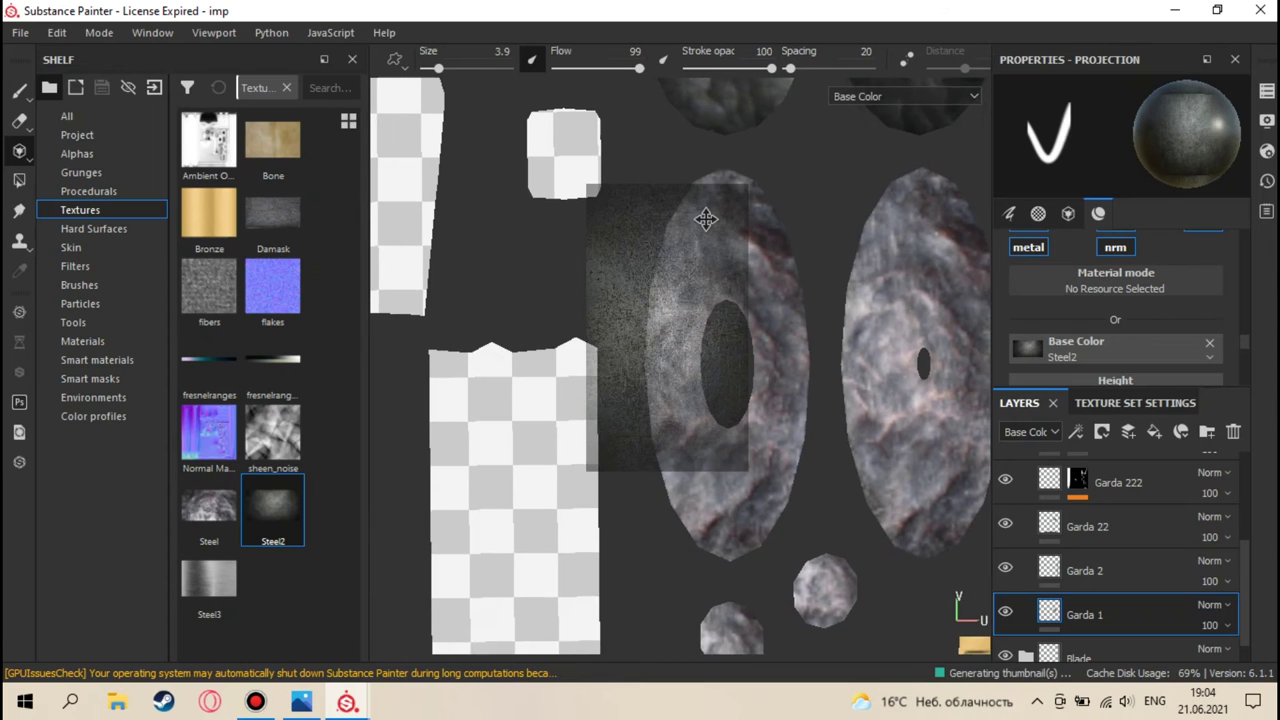
- Move the left guard disc island under the projection, covering its top and edges with Steel2
{"action": "mouse_move", "coordinate": [728, 211]}
{"action": "middle_mouse_down"}
{"action": "mouse_move", "coordinate": [714, 207]}
{"action": "mouse_move", "coordinate": [717, 232]}
{"action": "mouse_move", "coordinate": [714, 203]}
{"action": "middle_mouse_up"}
{"action": "middle_click_drag", "start_coordinate": [699, 260], "coordinate": [729, 209]}
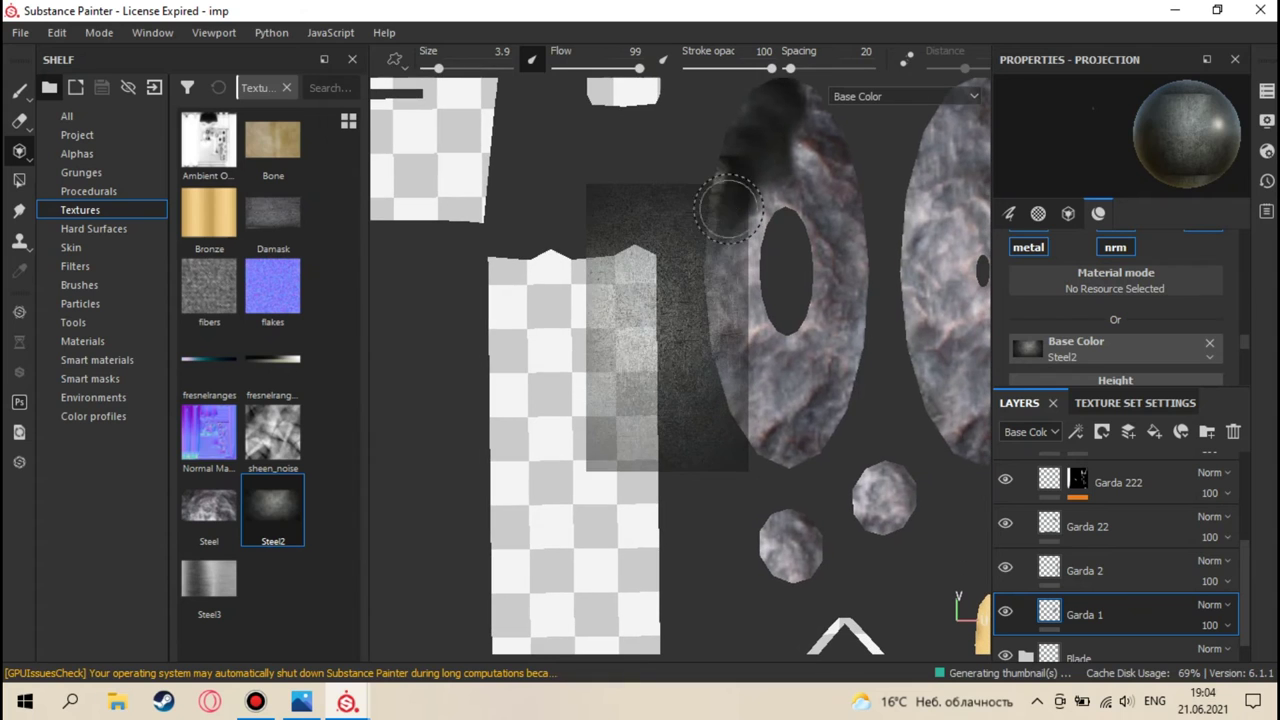
{"action": "middle_click_drag", "start_coordinate": [714, 261], "coordinate": [714, 222]}
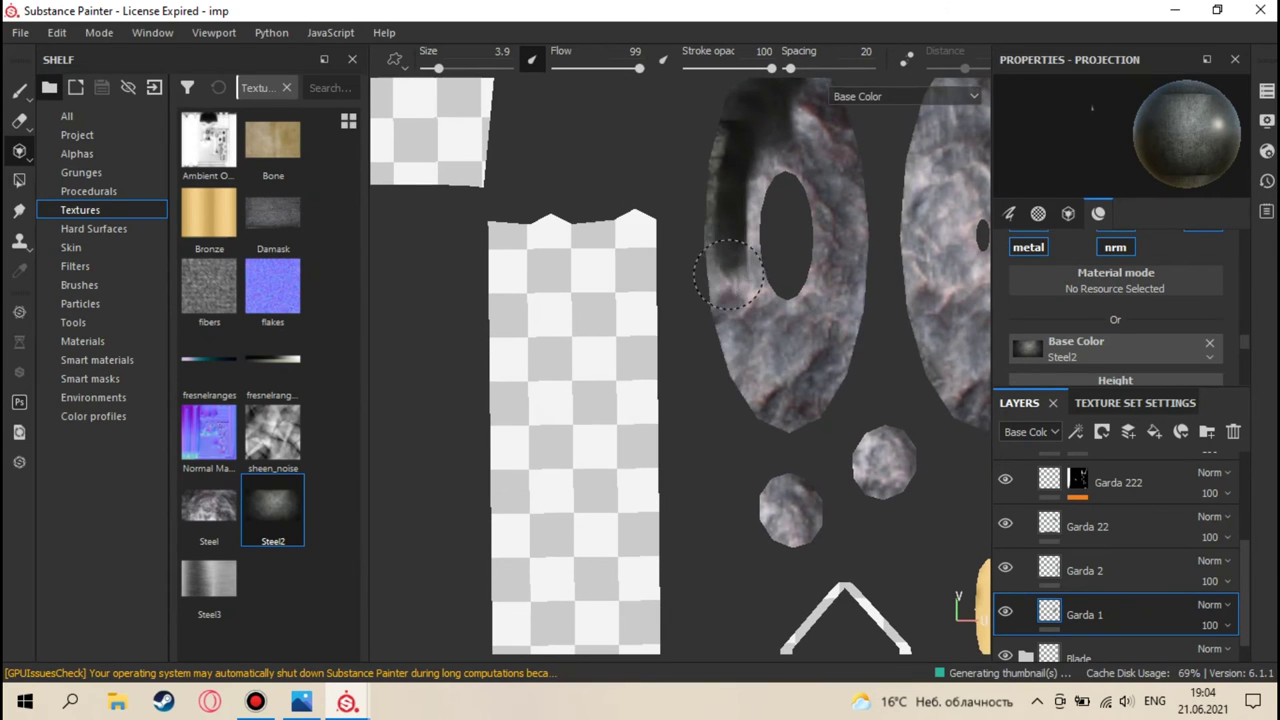
{"action": "middle_click_drag", "start_coordinate": [729, 285], "coordinate": [745, 315]}
{"action": "middle_click_drag", "start_coordinate": [721, 214], "coordinate": [729, 177]}
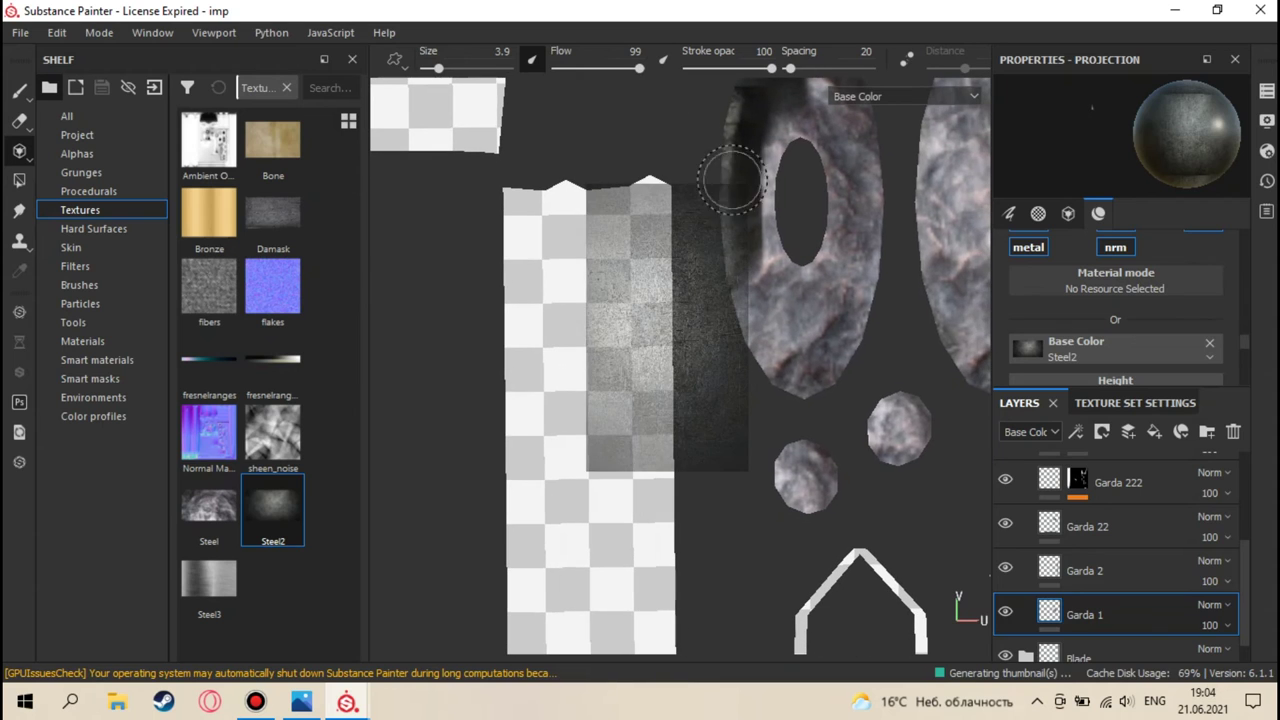
{"action": "middle_click_drag", "start_coordinate": [722, 254], "coordinate": [720, 205]}
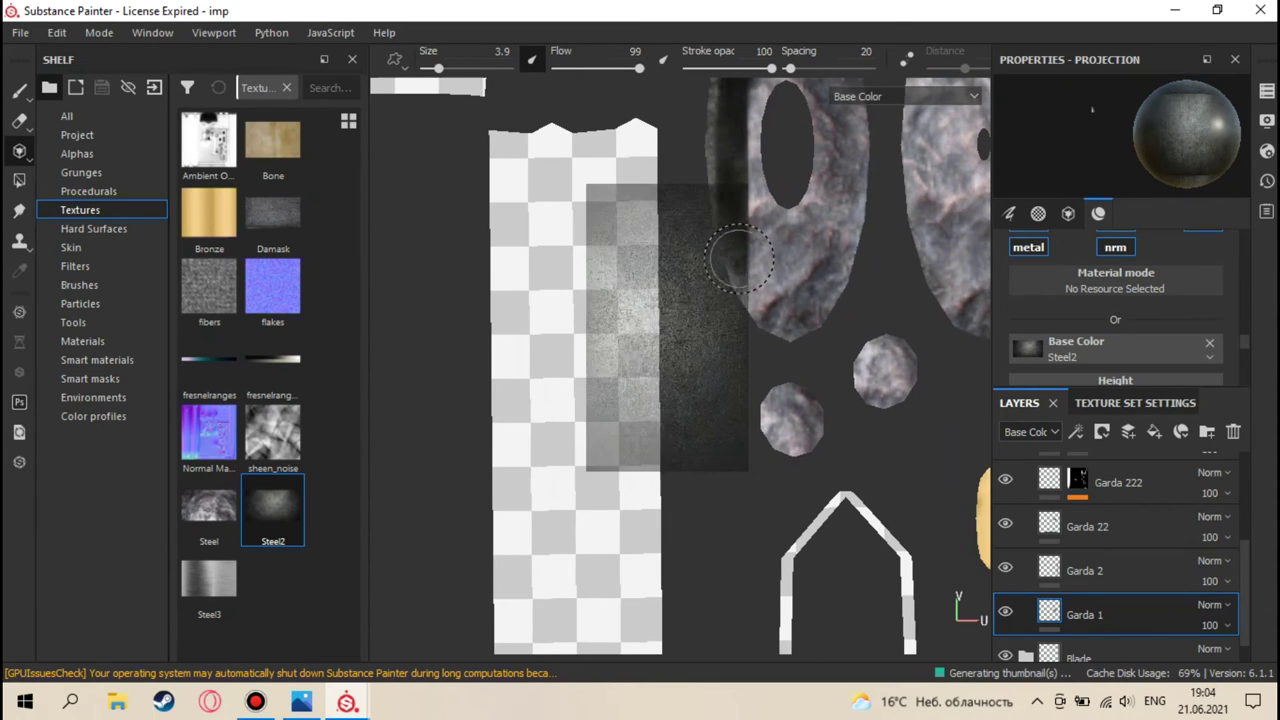
{"action": "middle_click_drag", "start_coordinate": [740, 258], "coordinate": [728, 208]}
{"action": "middle_click_drag", "start_coordinate": [743, 258], "coordinate": [762, 183]}
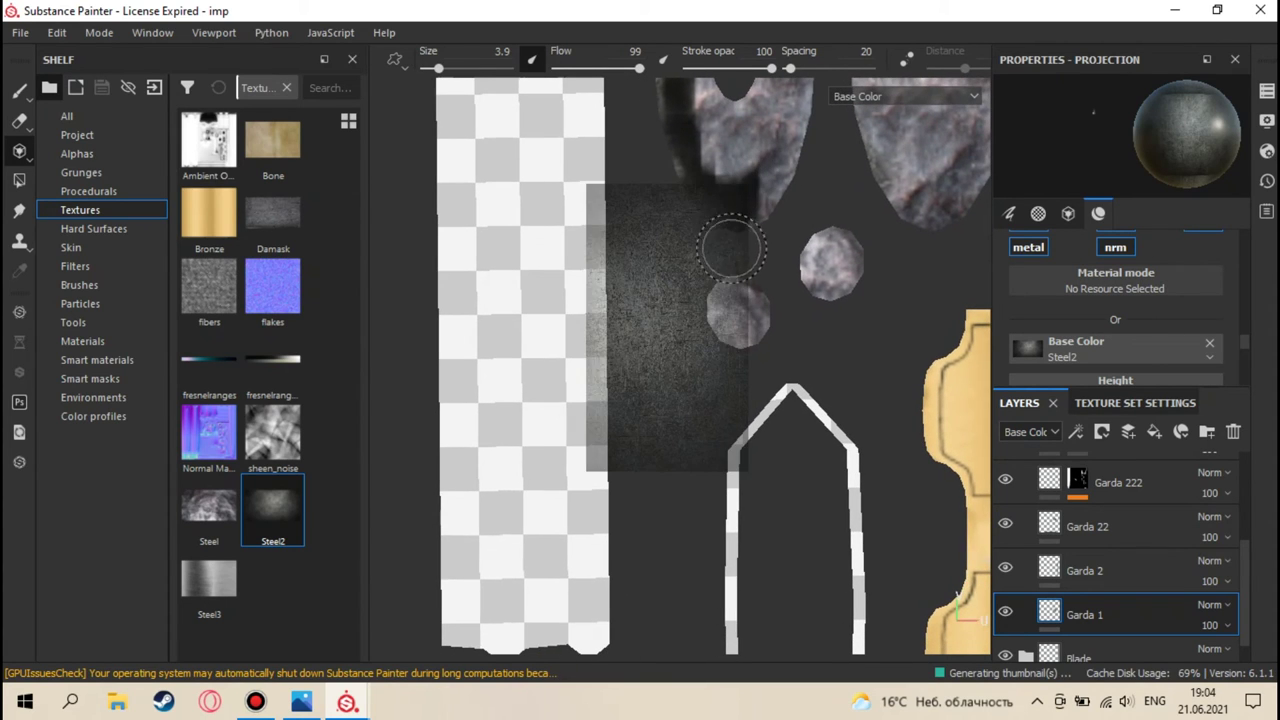
{"action": "middle_click_drag", "start_coordinate": [733, 249], "coordinate": [743, 262]}
- Keep shifting, enlarging and rotating the UV layout until Steel2 covers the rest of the disc
{"action": "middle_click_drag", "start_coordinate": [686, 197], "coordinate": [689, 214]}
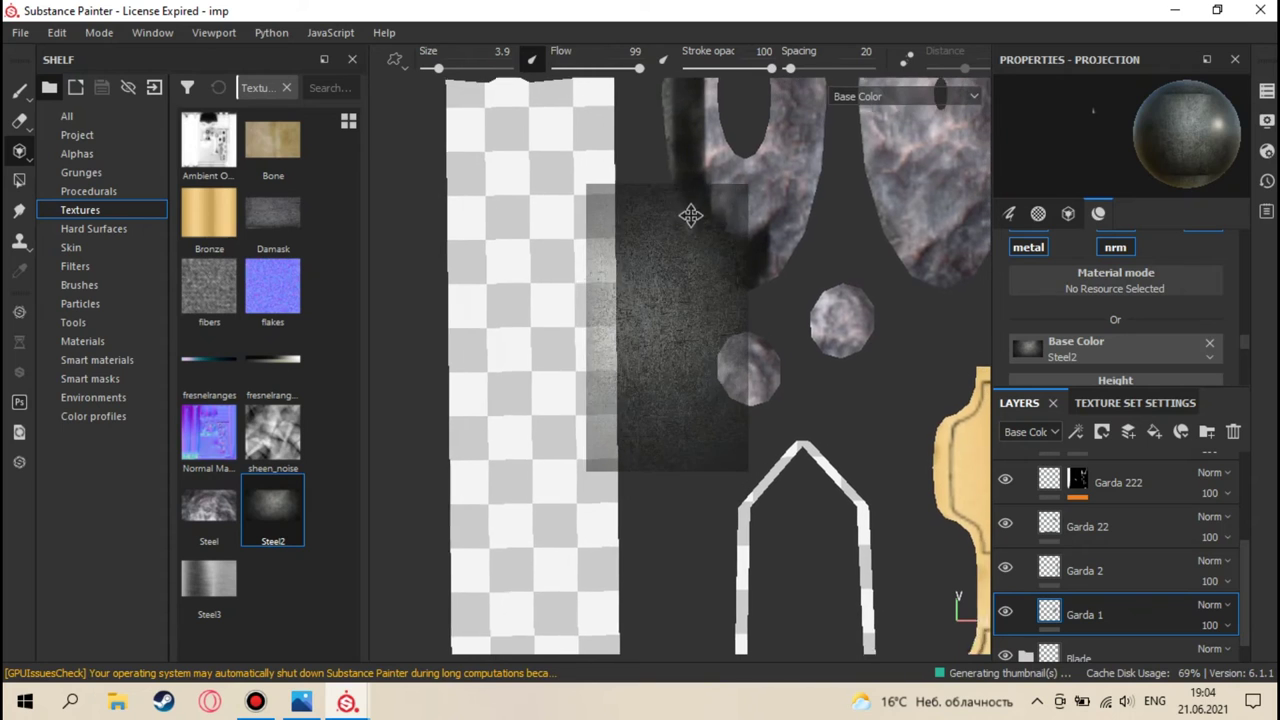
{"action": "middle_click_drag", "start_coordinate": [722, 163], "coordinate": [726, 234]}
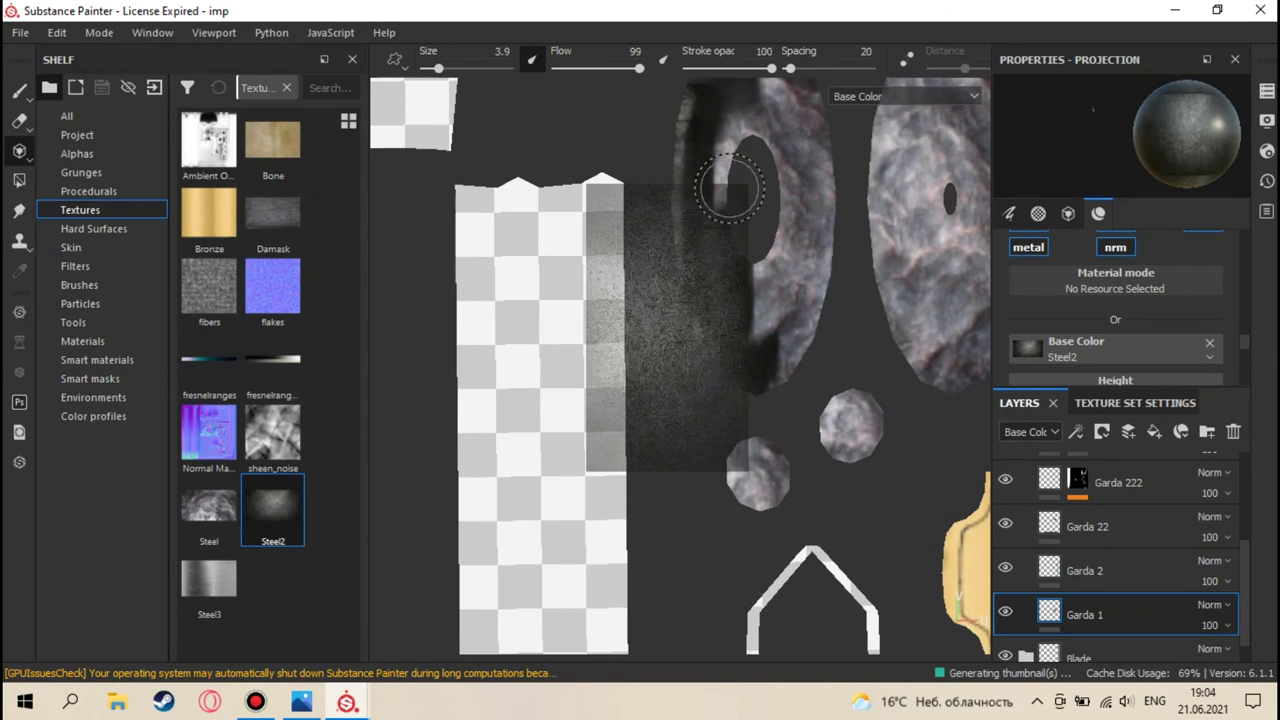
{"action": "middle_click_drag", "start_coordinate": [730, 188], "coordinate": [724, 242]}
{"action": "middle_click_drag", "start_coordinate": [721, 180], "coordinate": [727, 233]}
{"action": "middle_click_drag", "start_coordinate": [746, 186], "coordinate": [640, 186]}
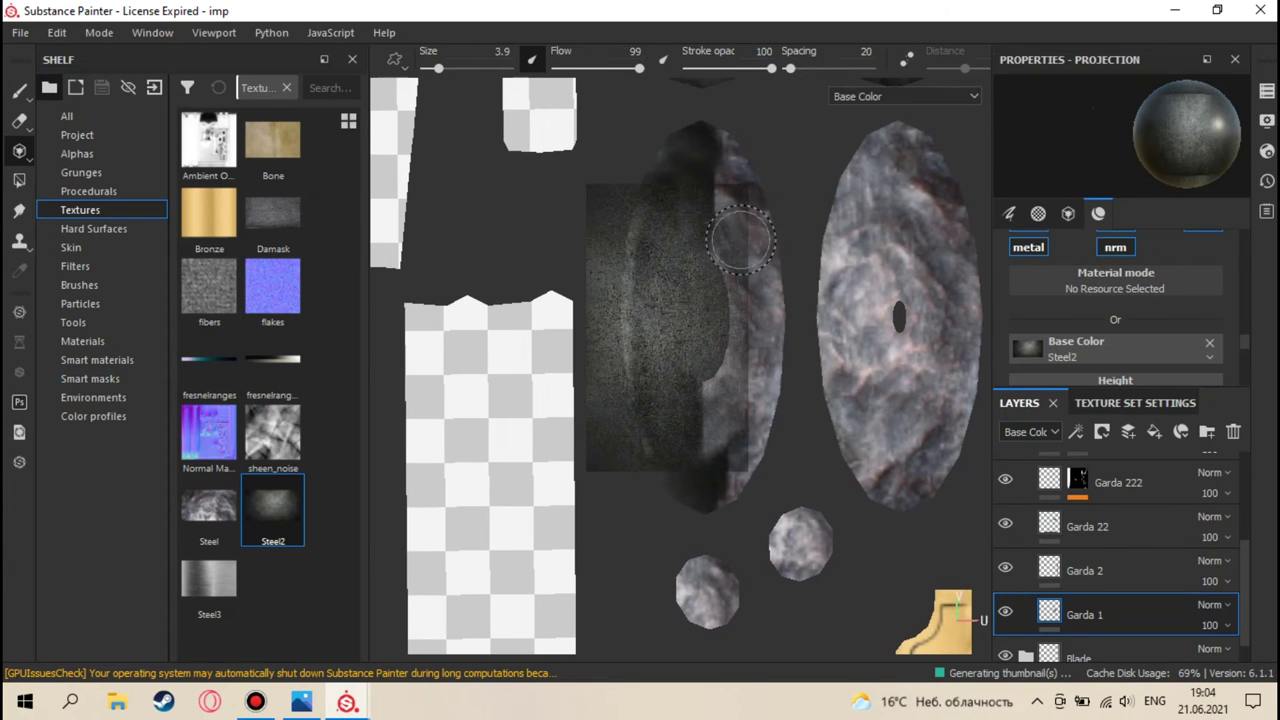
{"action": "mouse_move", "coordinate": [729, 206]}
{"action": "middle_mouse_down"}
{"action": "mouse_move", "coordinate": [726, 234]}
{"action": "mouse_move", "coordinate": [711, 171]}
{"action": "mouse_move", "coordinate": [720, 232]}
{"action": "middle_mouse_up"}
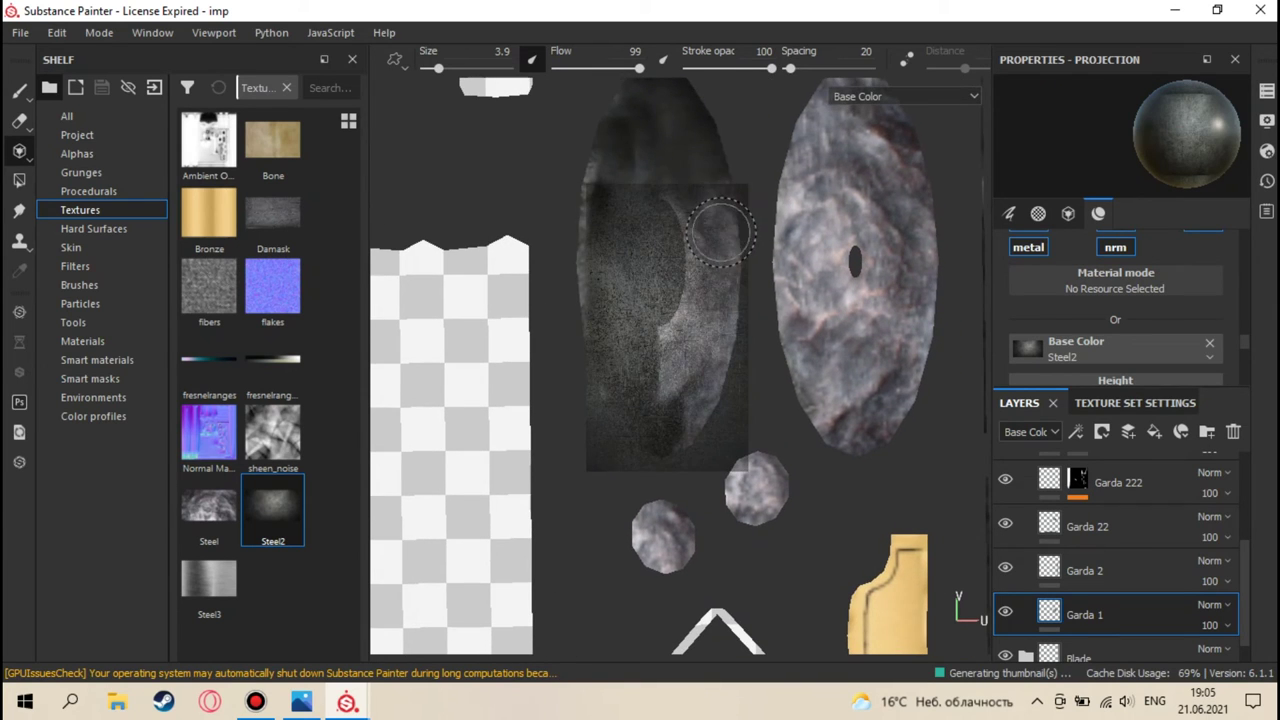
{"action": "mouse_move", "coordinate": [722, 185]}
{"action": "middle_mouse_down"}
{"action": "mouse_move", "coordinate": [724, 259]}
{"action": "mouse_move", "coordinate": [727, 193]}
{"action": "mouse_move", "coordinate": [720, 237]}
{"action": "mouse_move", "coordinate": [683, 189]}
{"action": "mouse_move", "coordinate": [723, 240]}
{"action": "mouse_move", "coordinate": [686, 214]}
{"action": "mouse_move", "coordinate": [723, 214]}
{"action": "mouse_move", "coordinate": [715, 226]}
{"action": "mouse_move", "coordinate": [715, 203]}
{"action": "middle_mouse_up"}
{"action": "mouse_move", "coordinate": [713, 253]}
{"action": "middle_mouse_down"}
{"action": "mouse_move", "coordinate": [726, 217]}
{"action": "mouse_move", "coordinate": [686, 229]}
{"action": "mouse_move", "coordinate": [714, 220]}
{"action": "mouse_move", "coordinate": [726, 247]}
{"action": "middle_mouse_up"}
{"action": "mouse_move", "coordinate": [732, 232]}
{"action": "left_mouse_down", "text": "alt"}
{"action": "mouse_move", "coordinate": [714, 229]}
{"action": "mouse_move", "coordinate": [737, 235]}
{"action": "mouse_move", "coordinate": [720, 209]}
{"action": "left_mouse_up", "text": "alt"}
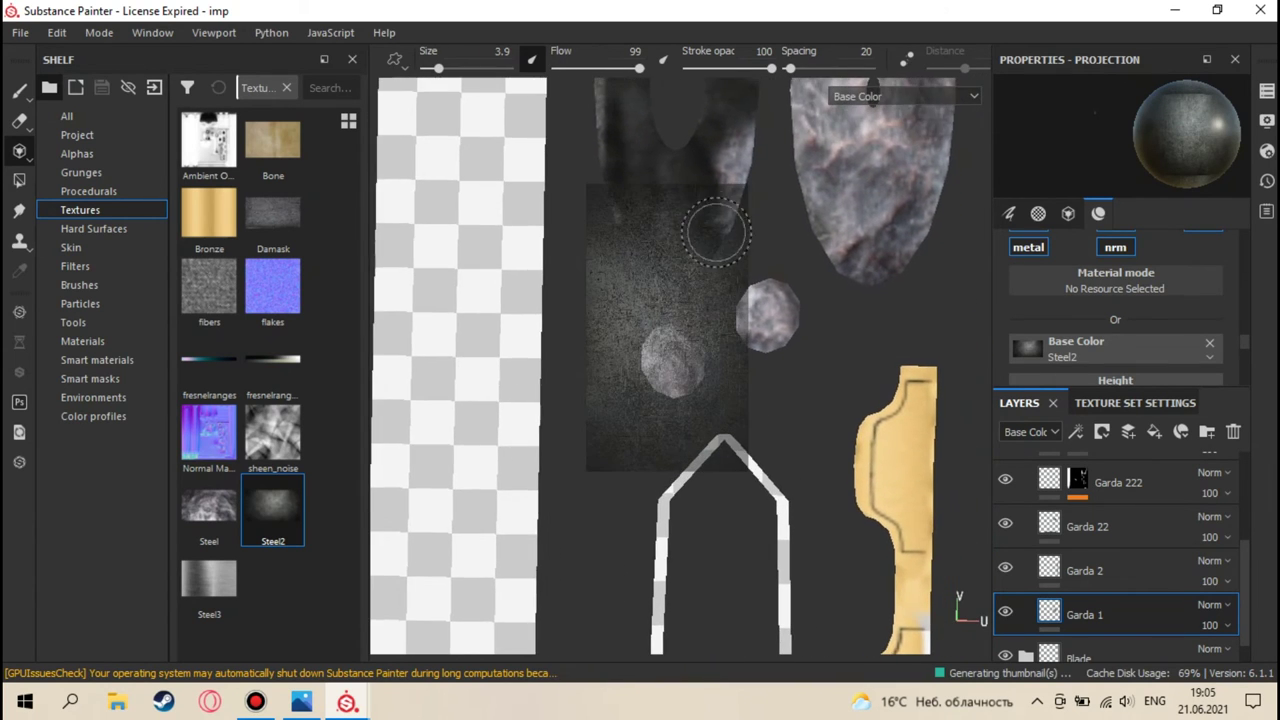
{"action": "left_click_drag", "start_coordinate": [720, 206], "coordinate": [723, 262], "text": "alt"}
- Apply the Steel2 projection and view the guard and grip in 3D
{"action": "left_click", "coordinate": [19, 90]}
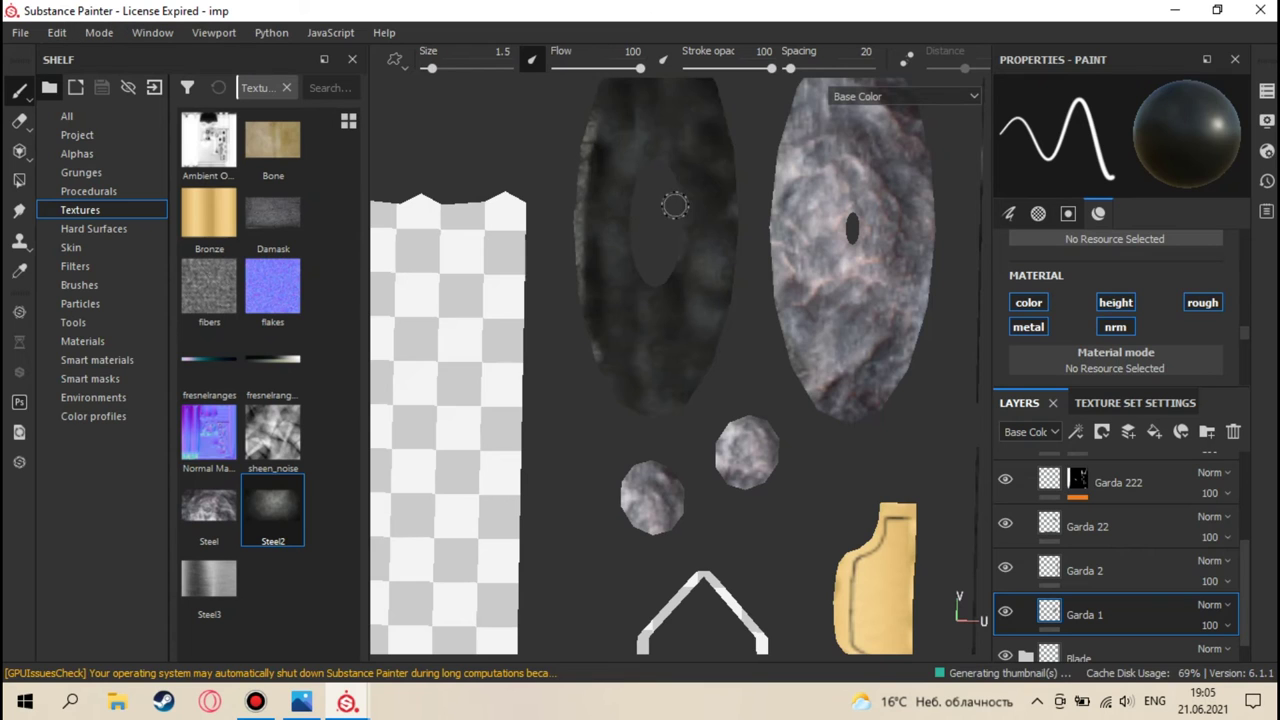
{"action": "key", "text": "F2"}
{"action": "left_click_drag", "start_coordinate": [520, 357], "coordinate": [623, 286], "text": "alt"}
- Re-project Steel2 onto the guard at brush size 6.63, apply it, and zoom in
{"action": "left_click", "coordinate": [20, 151]}
{"action": "mouse_move", "coordinate": [651, 294]}
{"action": "left_mouse_down", "text": "alt"}
{"action": "mouse_move", "coordinate": [631, 300]}
{"action": "mouse_move", "coordinate": [646, 314]}
{"action": "mouse_move", "coordinate": [651, 263]}
{"action": "mouse_move", "coordinate": [633, 245]}
{"action": "mouse_move", "coordinate": [611, 257]}
{"action": "mouse_move", "coordinate": [603, 245]}
{"action": "left_mouse_up", "text": "alt"}
{"action": "right_click_drag", "start_coordinate": [603, 245], "coordinate": [580, 229], "text": "ctrl"}
{"action": "left_click_drag", "start_coordinate": [575, 215], "coordinate": [685, 230], "text": "alt"}
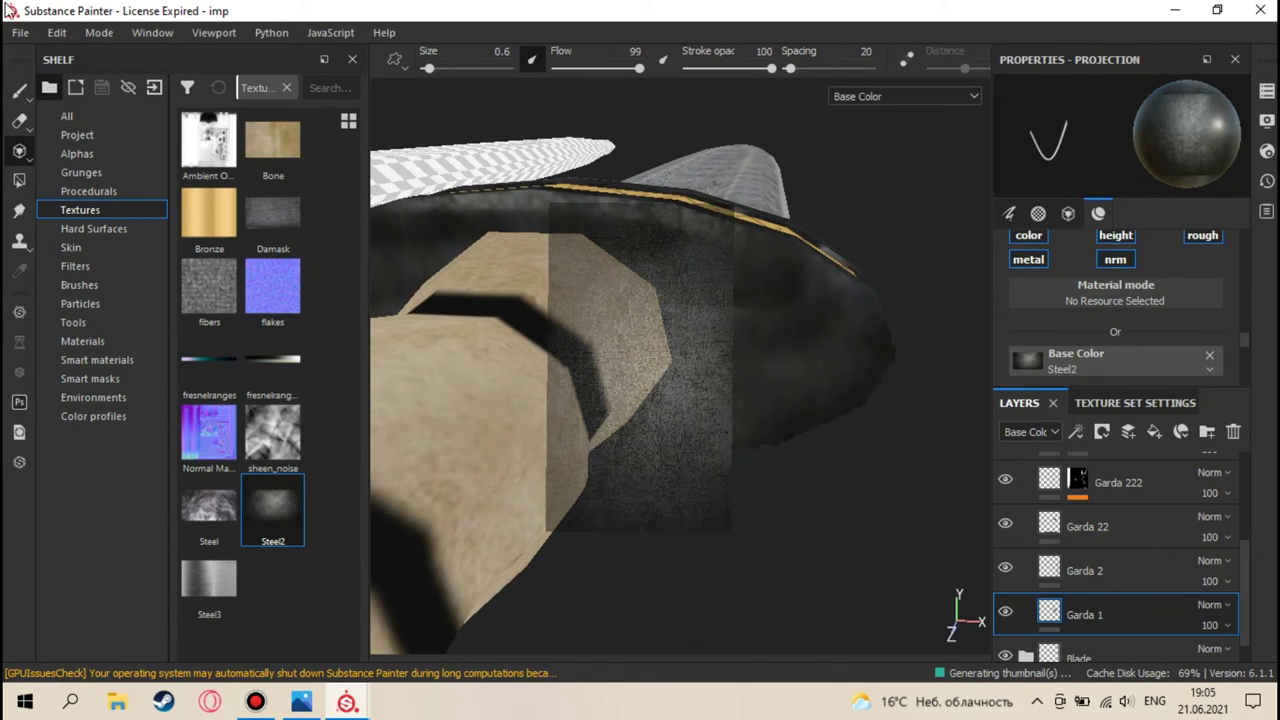
{"action": "left_click", "coordinate": [19, 89]}
{"action": "mouse_move", "coordinate": [660, 300]}
{"action": "left_mouse_down", "text": "alt"}
{"action": "mouse_move", "coordinate": [694, 306]}
{"action": "mouse_move", "coordinate": [670, 380]}
{"action": "mouse_move", "coordinate": [557, 291]}
{"action": "mouse_move", "coordinate": [717, 331]}
{"action": "mouse_move", "coordinate": [703, 331]}
{"action": "left_mouse_up", "text": "alt"}
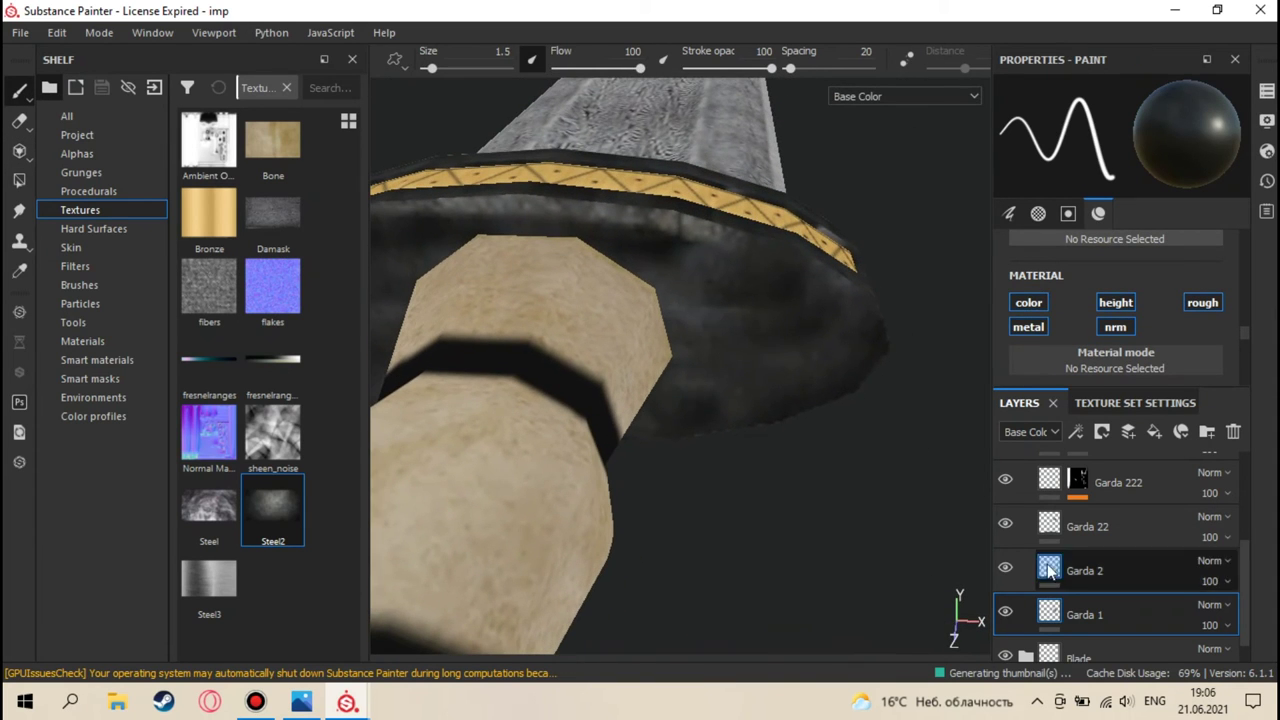
{"action": "scroll", "coordinate": [1049, 568], "scroll_direction": "down", "scroll_amount": 1}
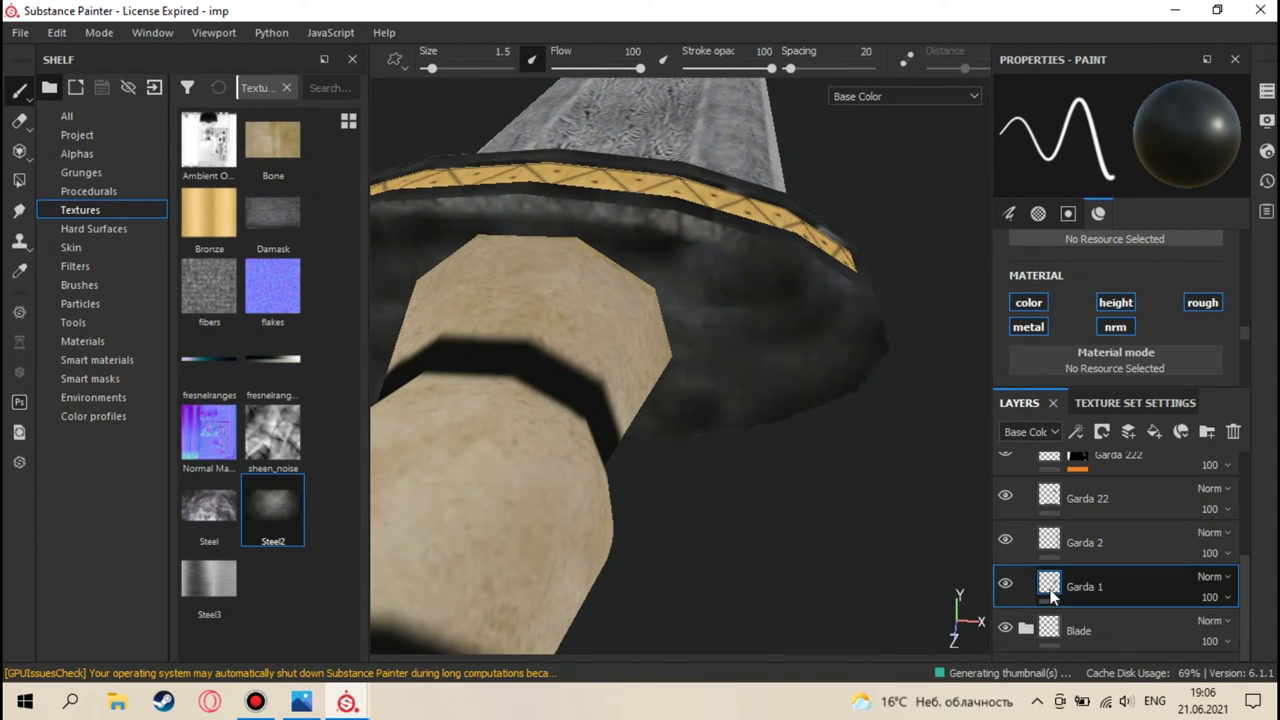
- Compare with Garda 2 hidden, then paint a dark band along the guard's underside on Garda 2
{"action": "left_click", "coordinate": [1005, 542]}
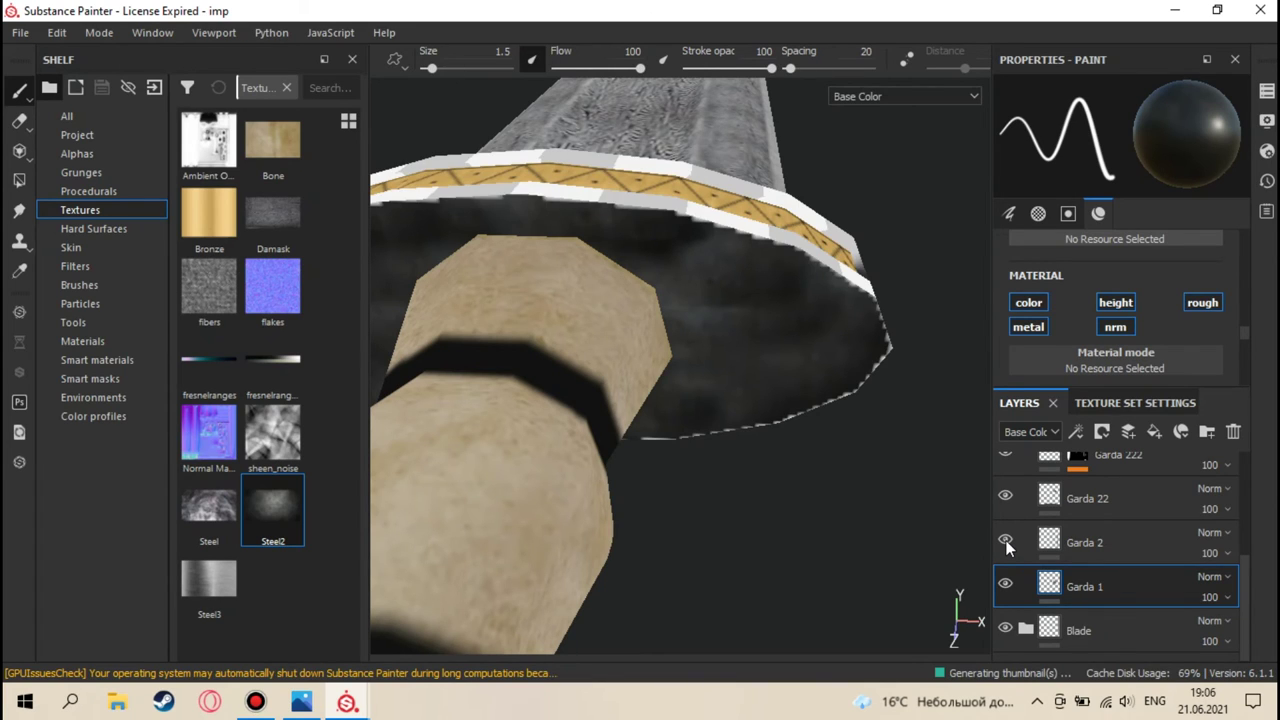
{"action": "left_click", "coordinate": [1005, 542]}
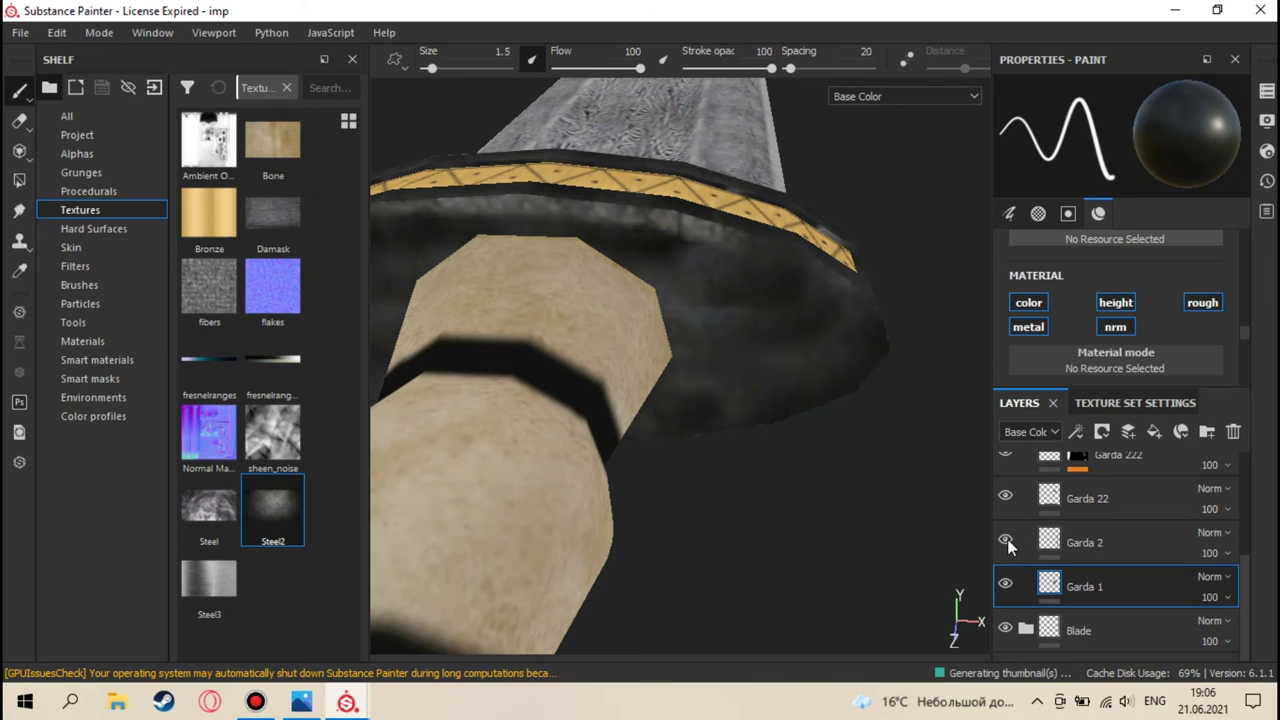
{"action": "left_click", "coordinate": [1100, 542]}
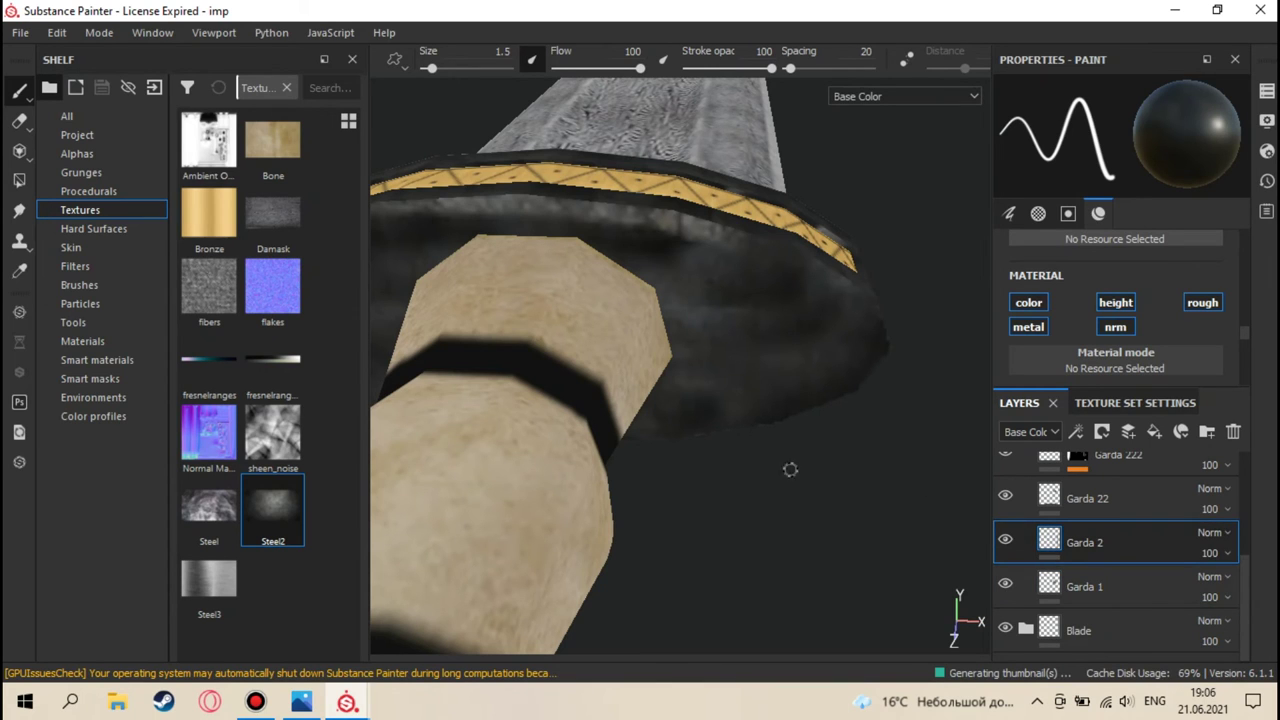
{"action": "left_click_drag", "start_coordinate": [600, 280], "coordinate": [680, 271], "text": "alt"}
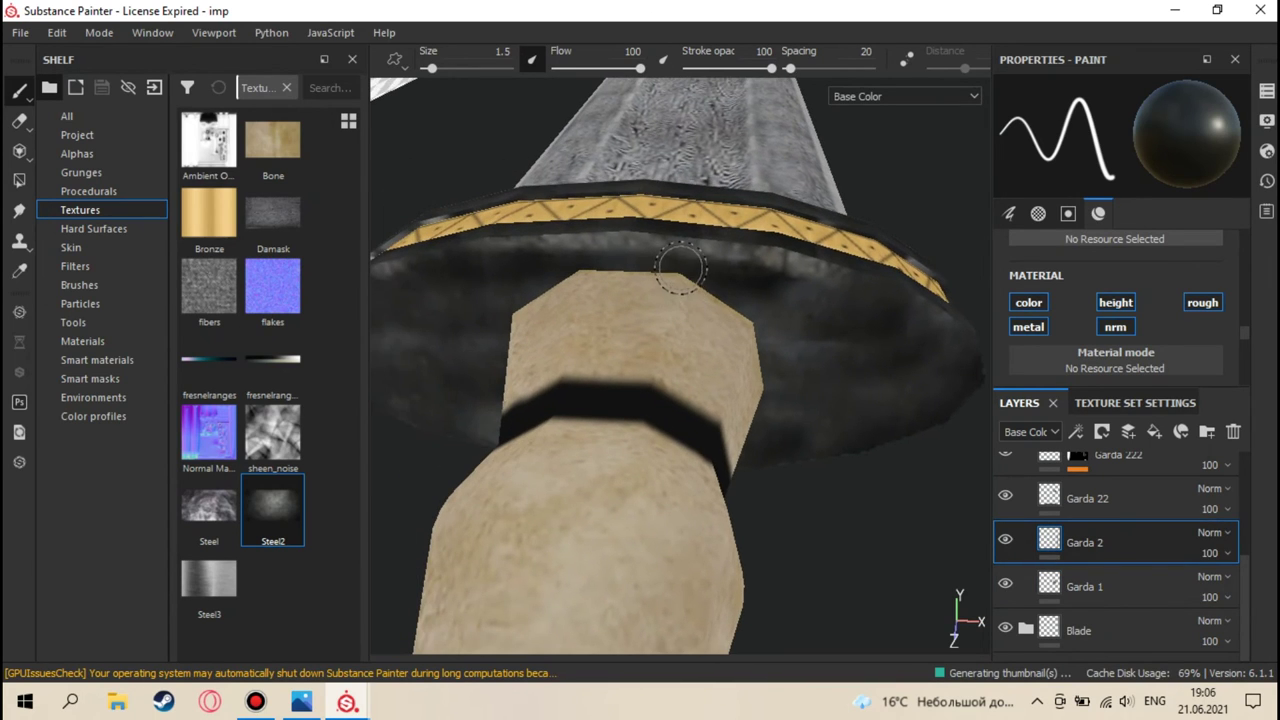
{"action": "mouse_move", "coordinate": [710, 263]}
{"action": "left_mouse_down"}
{"action": "mouse_move", "coordinate": [489, 251]}
{"action": "mouse_move", "coordinate": [400, 275]}
{"action": "mouse_move", "coordinate": [436, 318]}
{"action": "mouse_move", "coordinate": [509, 290]}
{"action": "left_mouse_up"}
{"action": "mouse_move", "coordinate": [640, 248]}
{"action": "left_mouse_down"}
{"action": "mouse_move", "coordinate": [762, 269]}
{"action": "mouse_move", "coordinate": [845, 314]}
{"action": "left_mouse_up"}
{"action": "mouse_move", "coordinate": [794, 303]}
{"action": "left_mouse_down", "text": "alt"}
{"action": "mouse_move", "coordinate": [626, 220]}
{"action": "mouse_move", "coordinate": [766, 297]}
{"action": "mouse_move", "coordinate": [808, 278]}
{"action": "mouse_move", "coordinate": [720, 252]}
{"action": "mouse_move", "coordinate": [462, 220]}
{"action": "left_mouse_up", "text": "alt"}
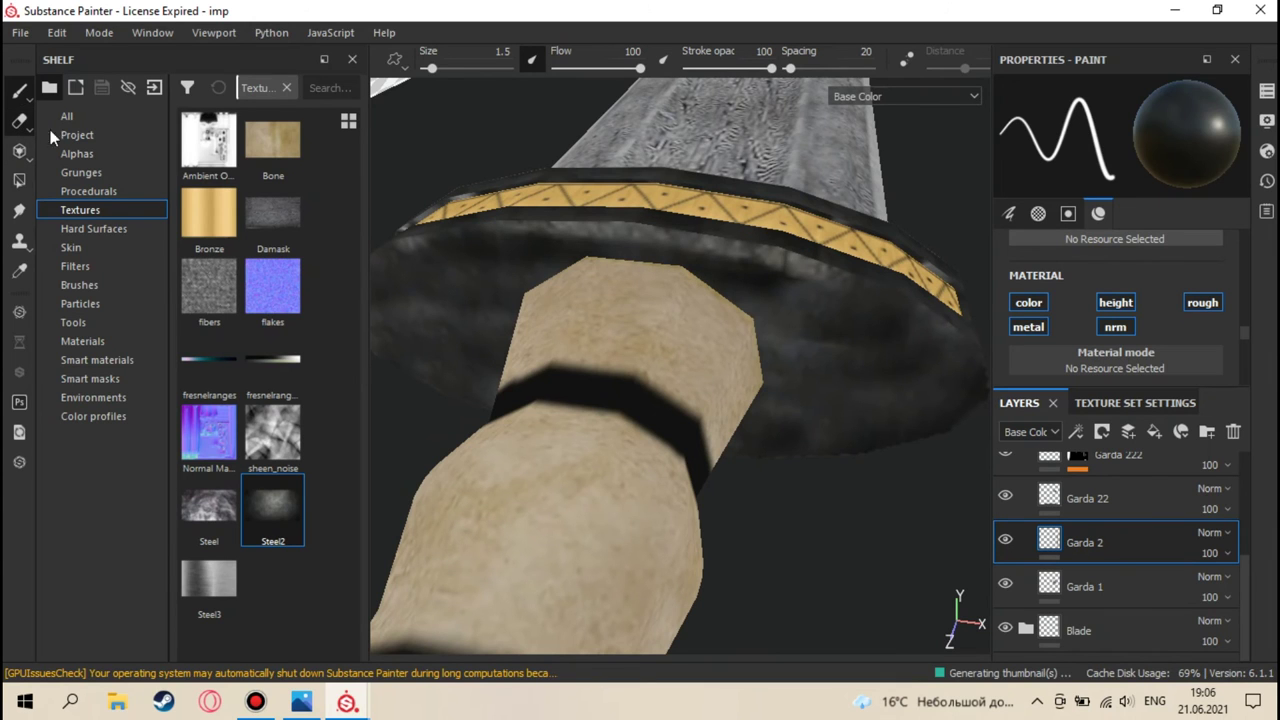
{"action": "left_click", "coordinate": [19, 120]}
- Erase stray paint along the dark guard with the eraser reduced to size 0.58
{"action": "left_click", "coordinate": [735, 265]}
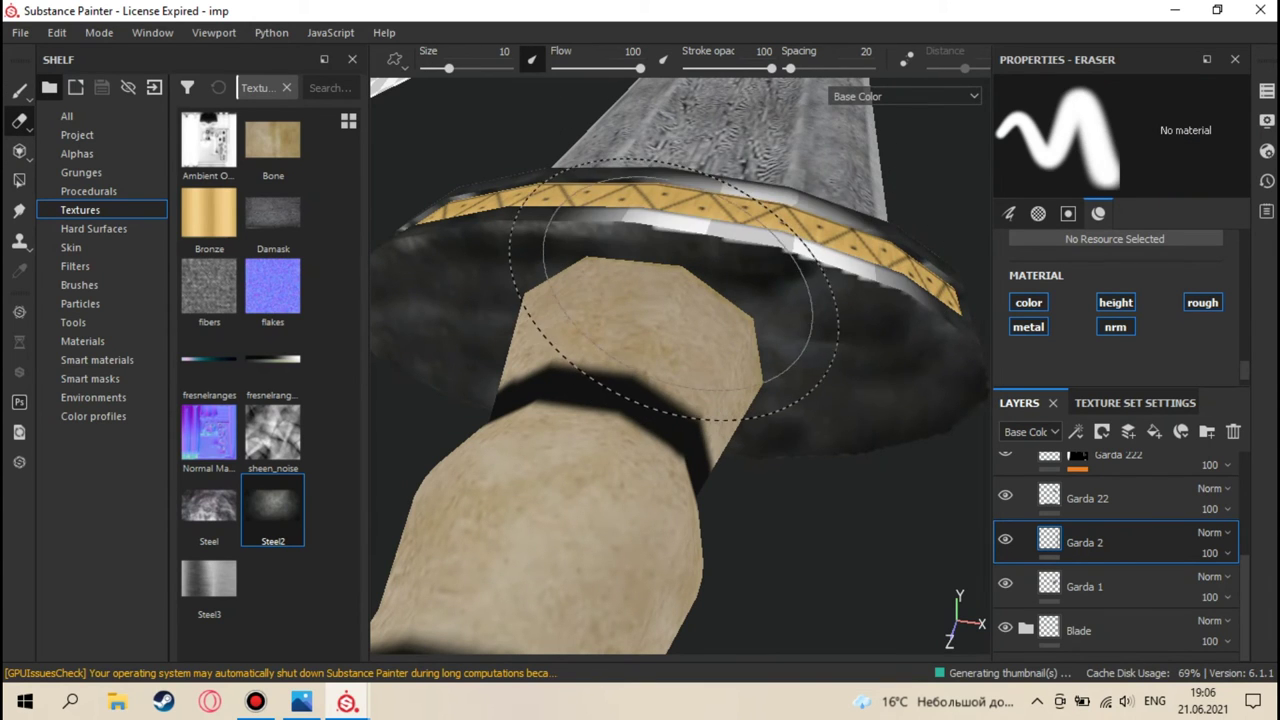
{"action": "key", "text": "ctrl+z"}
{"action": "mouse_move", "coordinate": [849, 300]}
{"action": "right_mouse_down", "text": "ctrl"}
{"action": "mouse_move", "coordinate": [691, 263]}
{"action": "mouse_move", "coordinate": [765, 278]}
{"action": "right_mouse_up", "text": "ctrl"}
{"action": "left_click_drag", "start_coordinate": [766, 277], "coordinate": [786, 257], "text": "alt"}
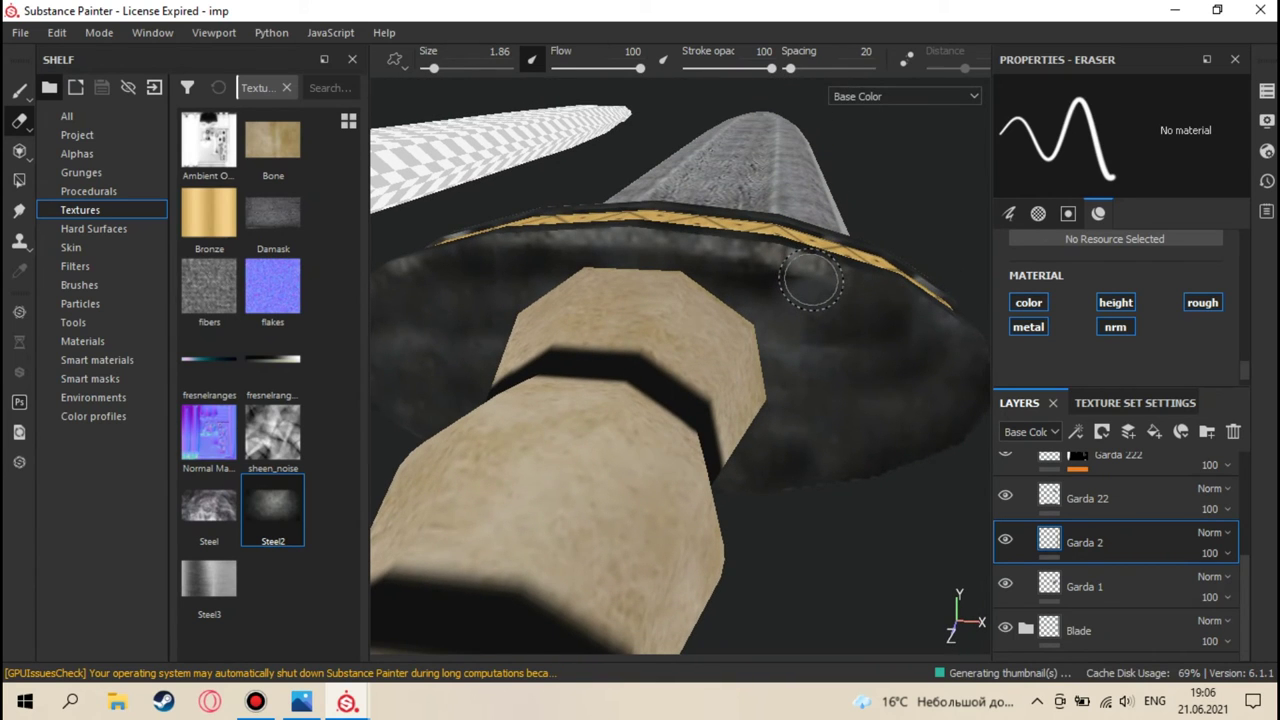
{"action": "right_click_drag", "start_coordinate": [840, 278], "coordinate": [811, 278], "text": "ctrl"}
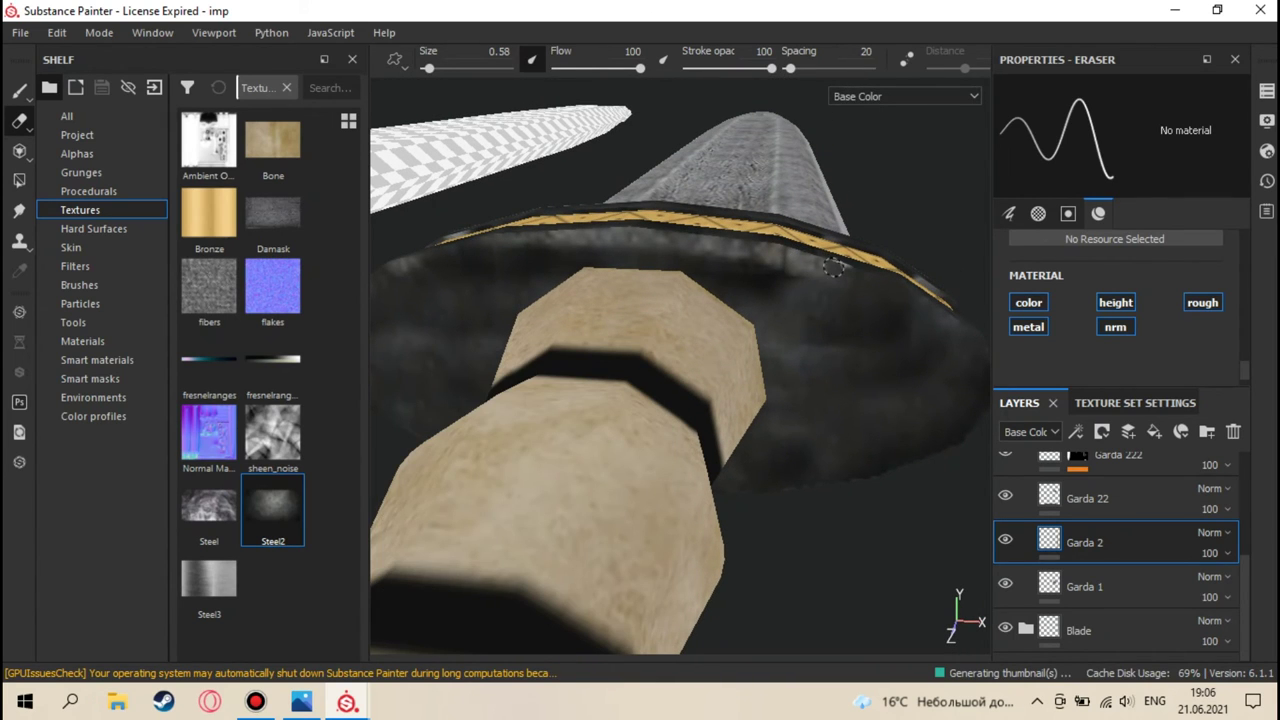
{"action": "scroll", "coordinate": [787, 259], "scroll_direction": "up", "scroll_amount": 3}
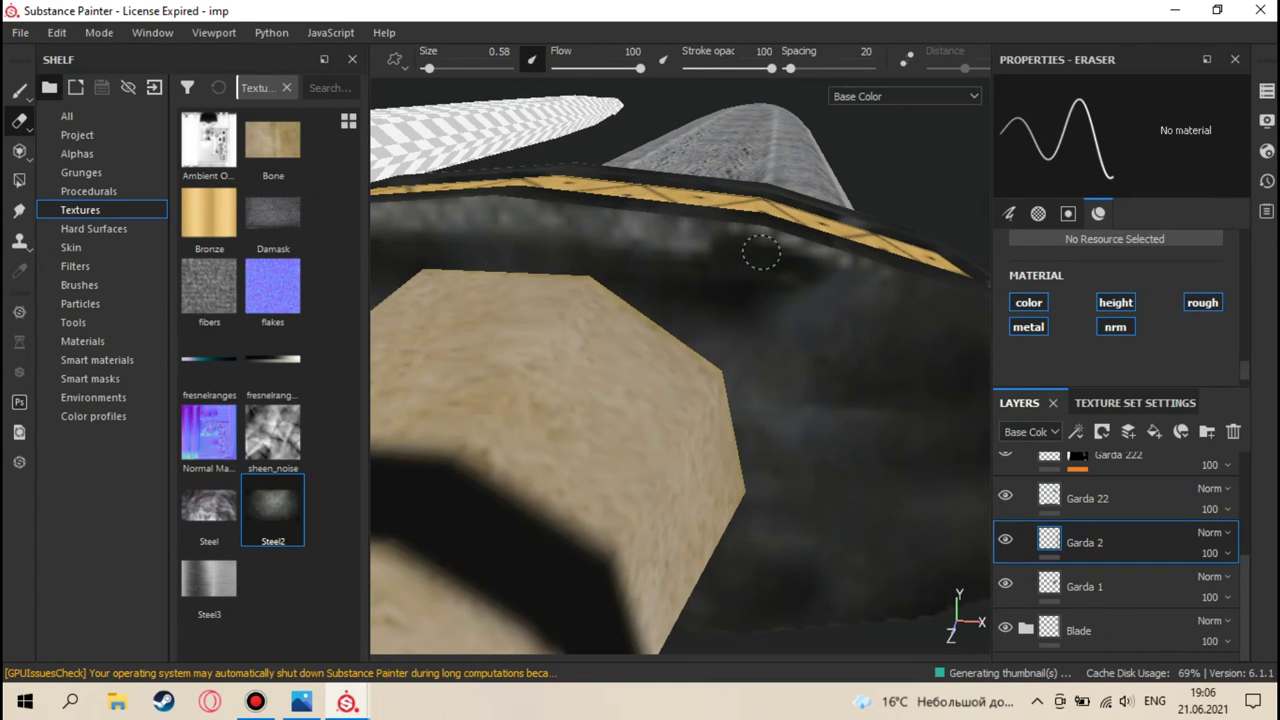
{"action": "mouse_move", "coordinate": [813, 276]}
{"action": "left_mouse_down"}
{"action": "mouse_move", "coordinate": [787, 255]}
{"action": "mouse_move", "coordinate": [849, 280]}
{"action": "mouse_move", "coordinate": [773, 252]}
{"action": "mouse_move", "coordinate": [766, 270]}
{"action": "mouse_move", "coordinate": [718, 287]}
{"action": "mouse_move", "coordinate": [767, 265]}
{"action": "mouse_move", "coordinate": [729, 237]}
{"action": "mouse_move", "coordinate": [759, 249]}
{"action": "mouse_move", "coordinate": [661, 204]}
{"action": "mouse_move", "coordinate": [789, 191]}
{"action": "mouse_move", "coordinate": [805, 216]}
{"action": "mouse_move", "coordinate": [551, 223]}
{"action": "left_mouse_up"}
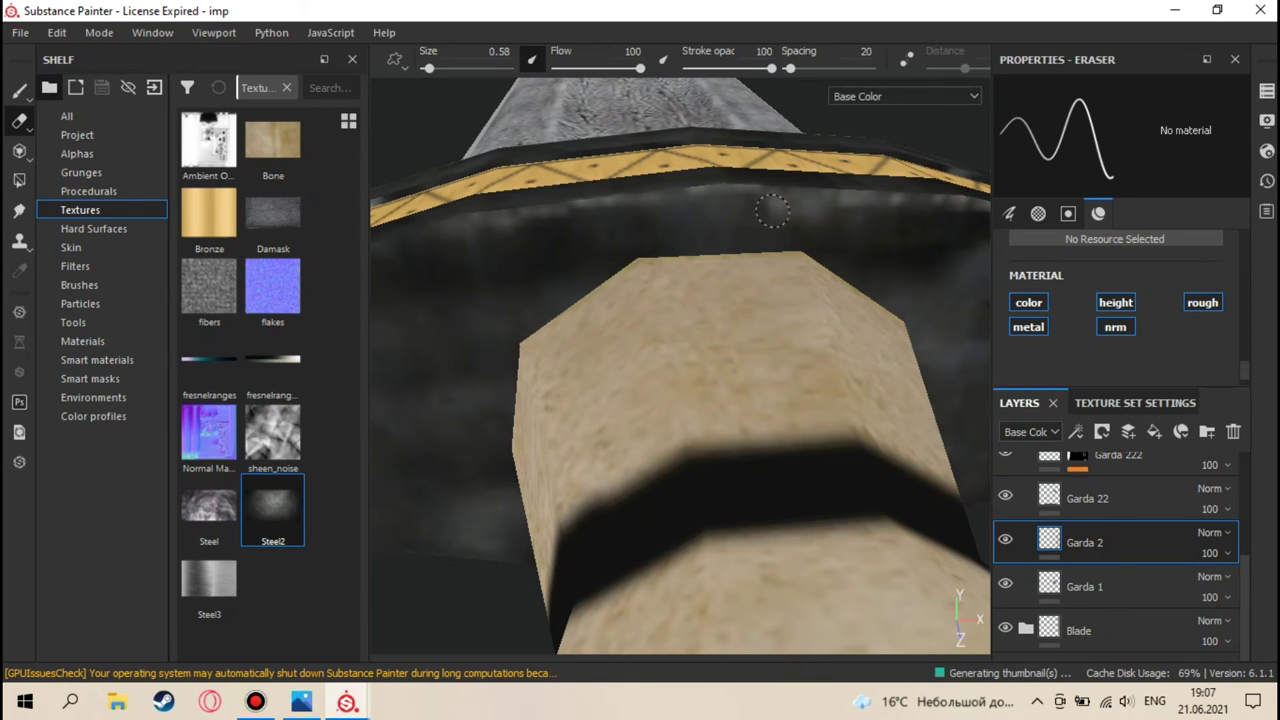
- Orbit around the guard and pull back to review the banded grip and blade
{"action": "left_click_drag", "start_coordinate": [829, 209], "coordinate": [770, 212], "text": "alt"}
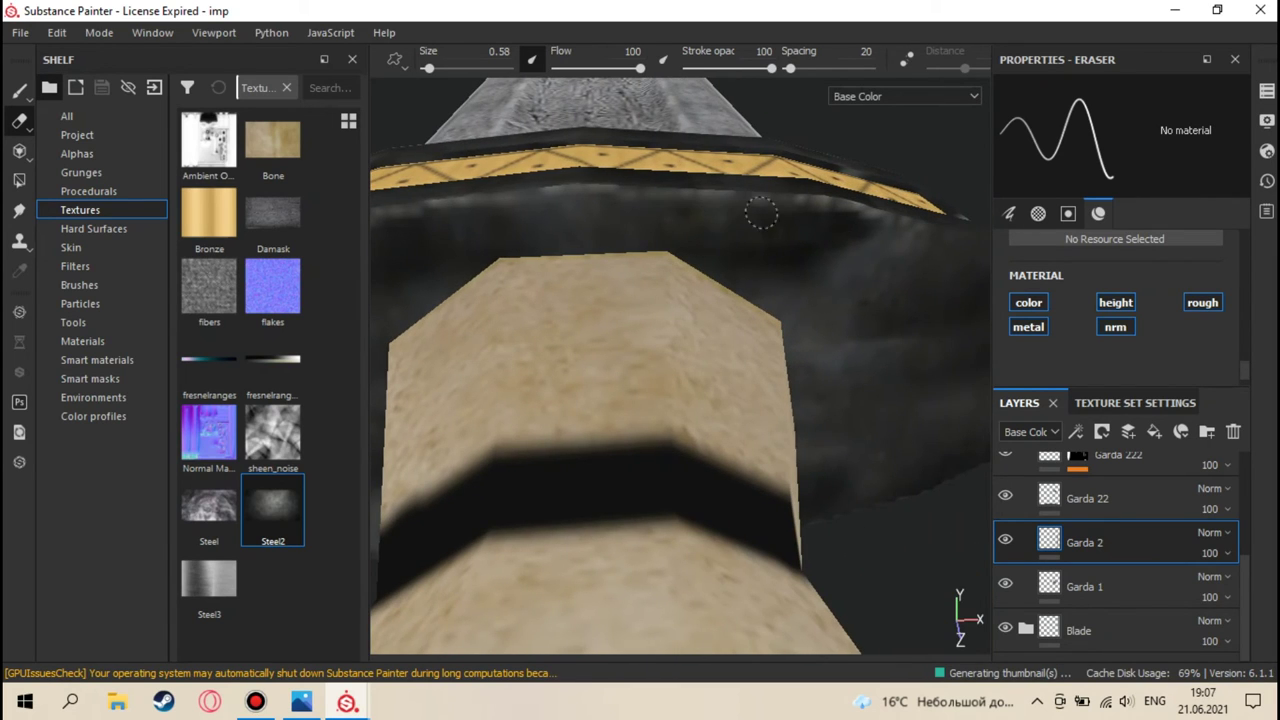
{"action": "left_click_drag", "start_coordinate": [853, 215], "coordinate": [745, 212], "text": "alt"}
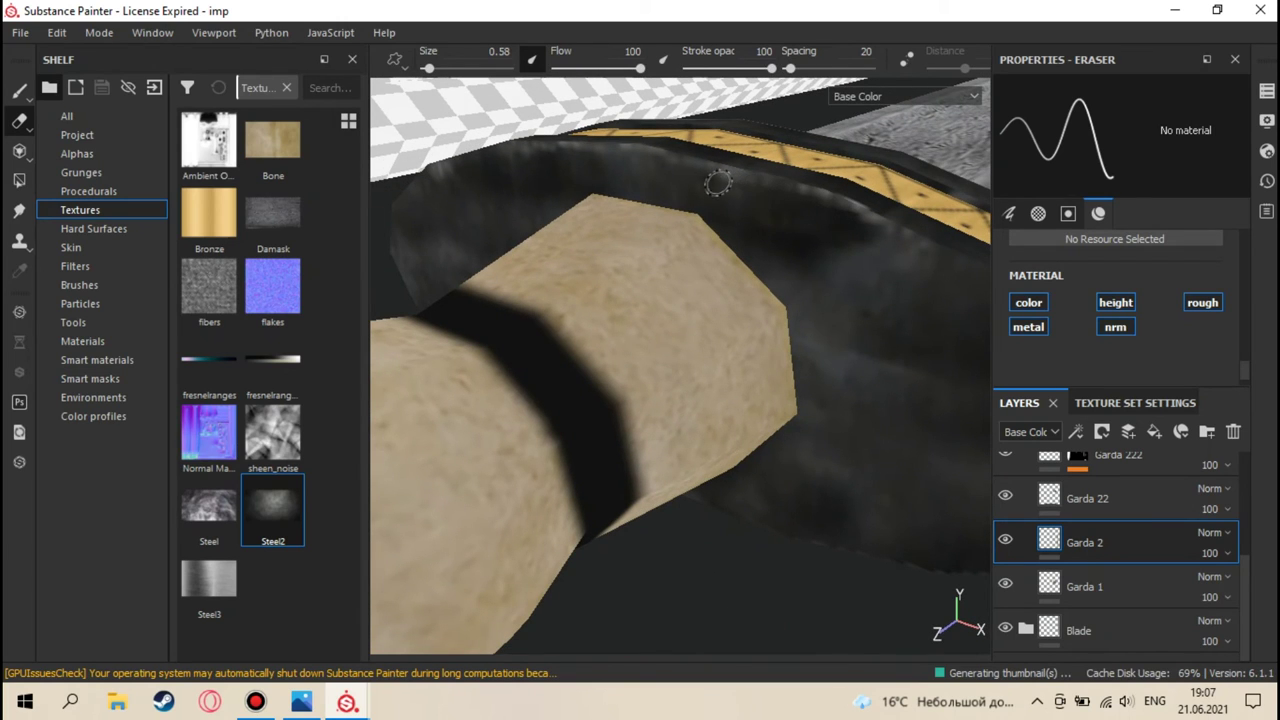
{"action": "left_click_drag", "start_coordinate": [722, 180], "coordinate": [552, 224], "text": "alt"}
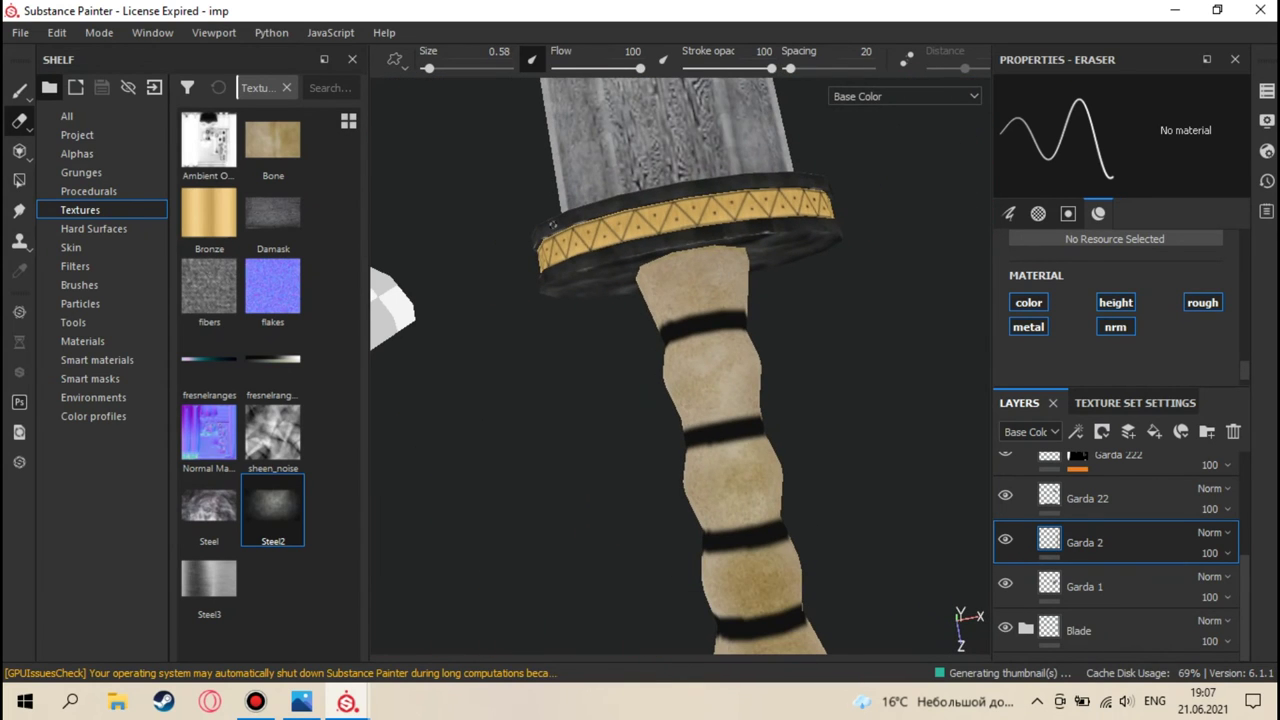
{"action": "left_click", "coordinate": [1100, 405]}
- Set the Sword texture set size to 4096 and orbit the checkered sword while it regenerates
{"action": "left_click", "coordinate": [1104, 591]}
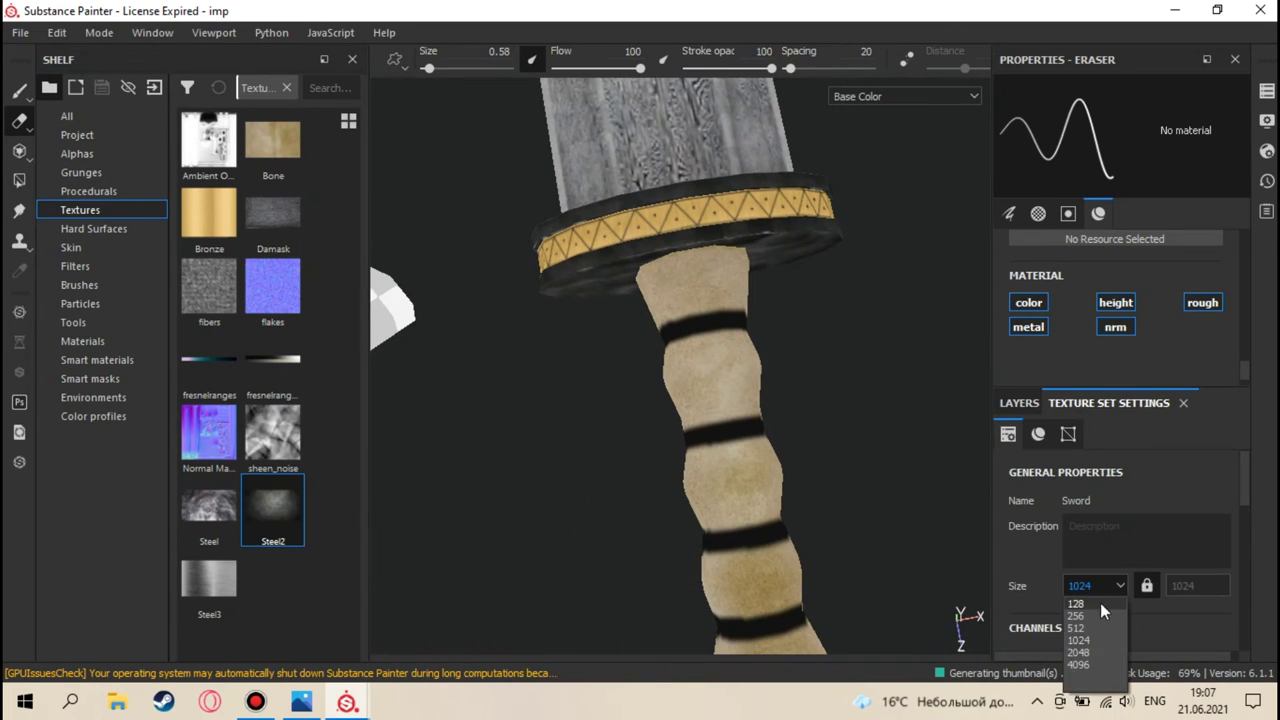
{"action": "left_click", "coordinate": [1086, 664]}
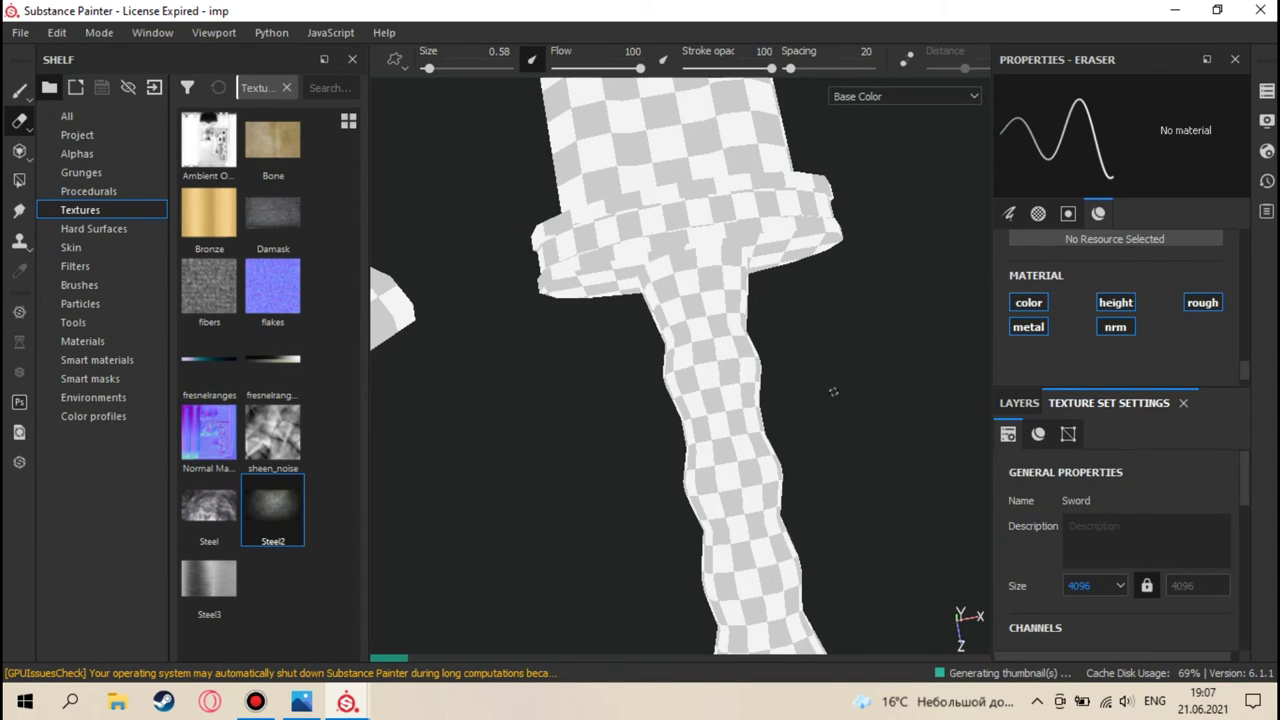
{"action": "mouse_move", "coordinate": [812, 290]}
{"action": "left_mouse_down", "text": "alt"}
{"action": "mouse_move", "coordinate": [766, 389]}
{"action": "mouse_move", "coordinate": [723, 300]}
{"action": "mouse_move", "coordinate": [646, 251]}
{"action": "mouse_move", "coordinate": [668, 305]}
{"action": "left_mouse_up", "text": "alt"}
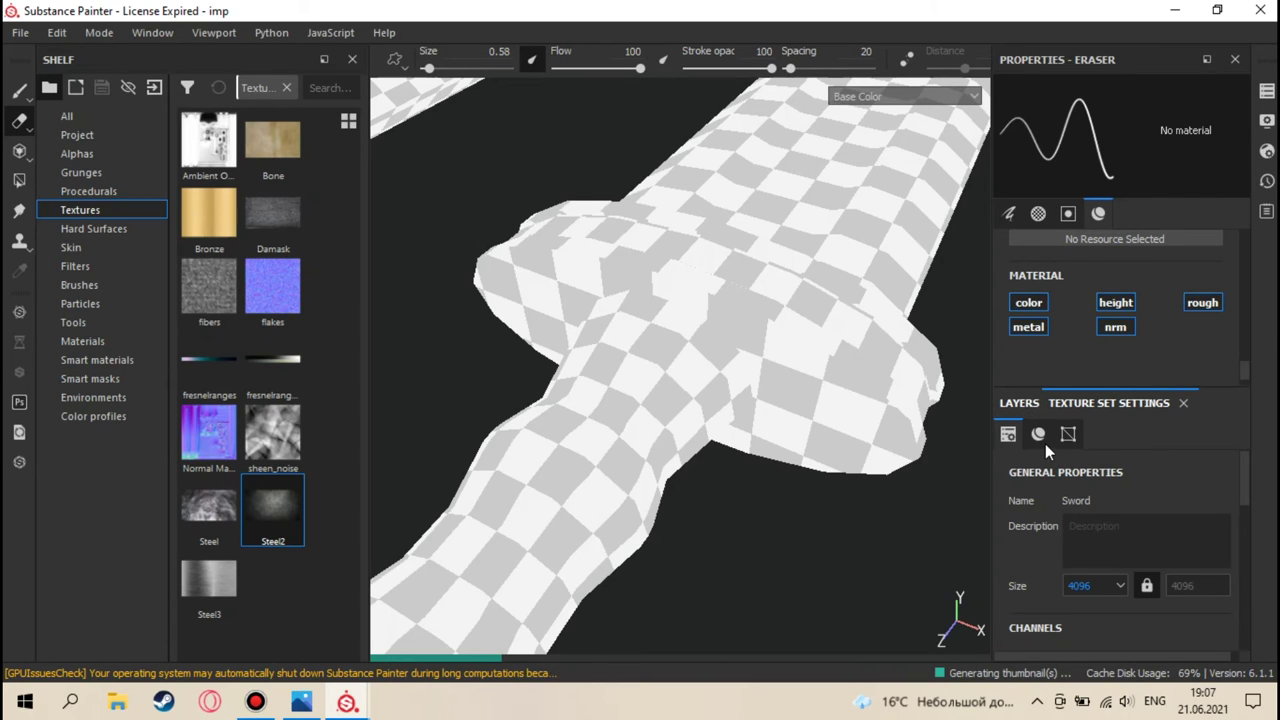
{"action": "left_click", "coordinate": [1019, 403]}
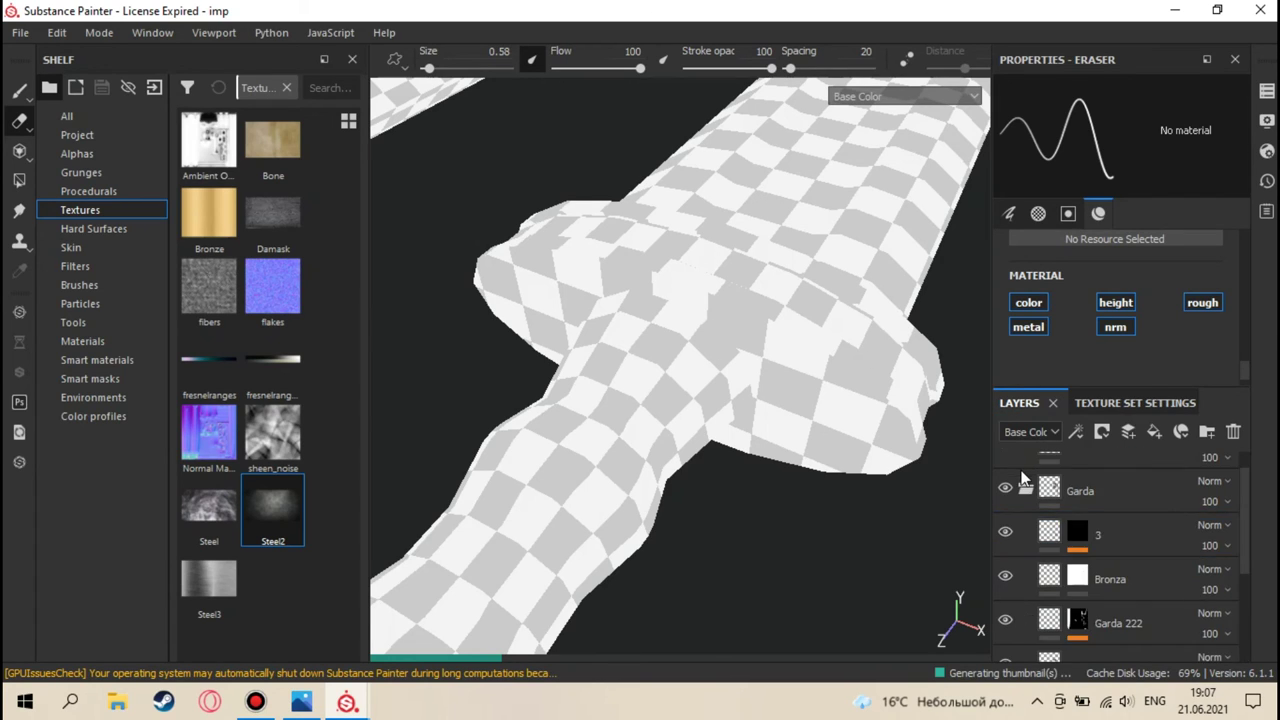
- Zoom in on the guard's bronze strip and orbit to a low side view of it
{"action": "scroll", "coordinate": [1018, 495], "scroll_direction": "down", "scroll_amount": 3}
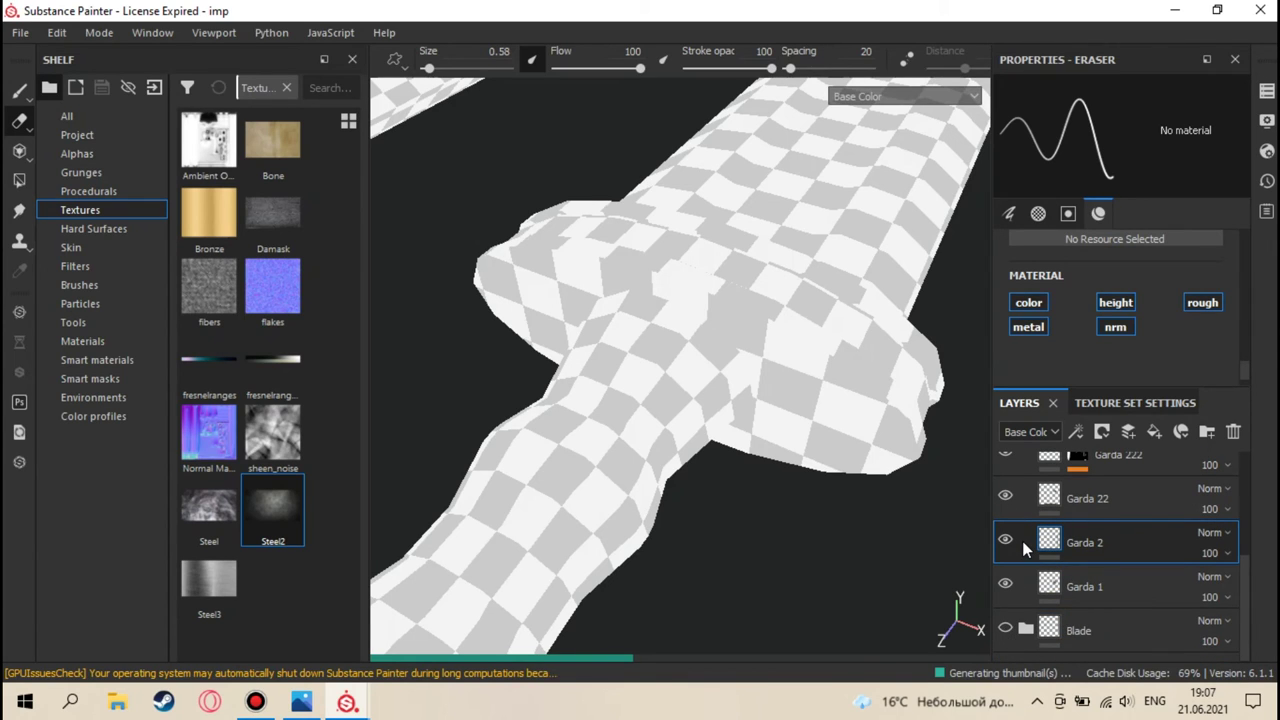
{"action": "scroll", "coordinate": [1022, 541], "scroll_direction": "up", "scroll_amount": 4}
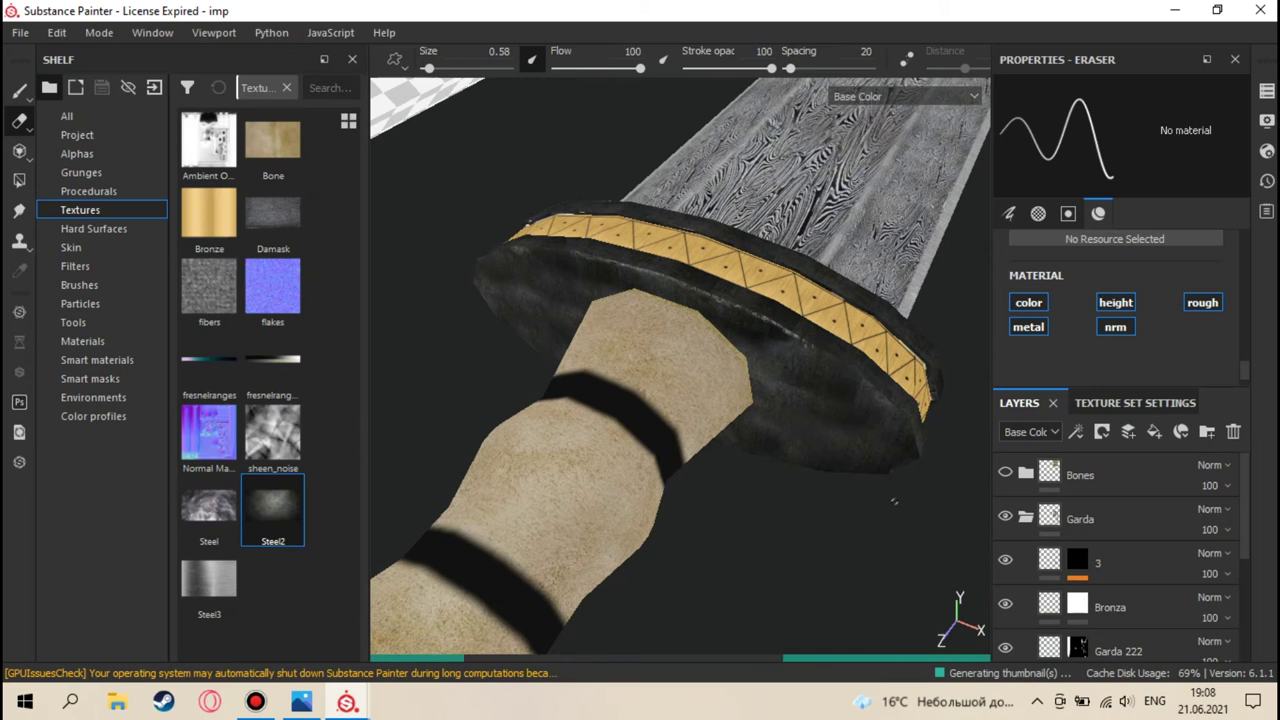
{"action": "left_click_drag", "start_coordinate": [766, 363], "coordinate": [688, 335], "text": "alt"}
{"action": "scroll", "coordinate": [786, 363], "scroll_direction": "up", "scroll_amount": 2}
{"action": "left_click_drag", "start_coordinate": [705, 345], "coordinate": [751, 317], "text": "alt"}
{"action": "mouse_move", "coordinate": [711, 409]}
{"action": "left_mouse_down", "text": "alt"}
{"action": "mouse_move", "coordinate": [796, 369]}
{"action": "mouse_move", "coordinate": [775, 326]}
{"action": "mouse_move", "coordinate": [736, 310]}
{"action": "mouse_move", "coordinate": [1050, 325]}
{"action": "left_mouse_up", "text": "alt"}
- Change the Sword texture set size from 4096 to 2048 and return to the layers
{"action": "left_click", "coordinate": [1090, 401]}
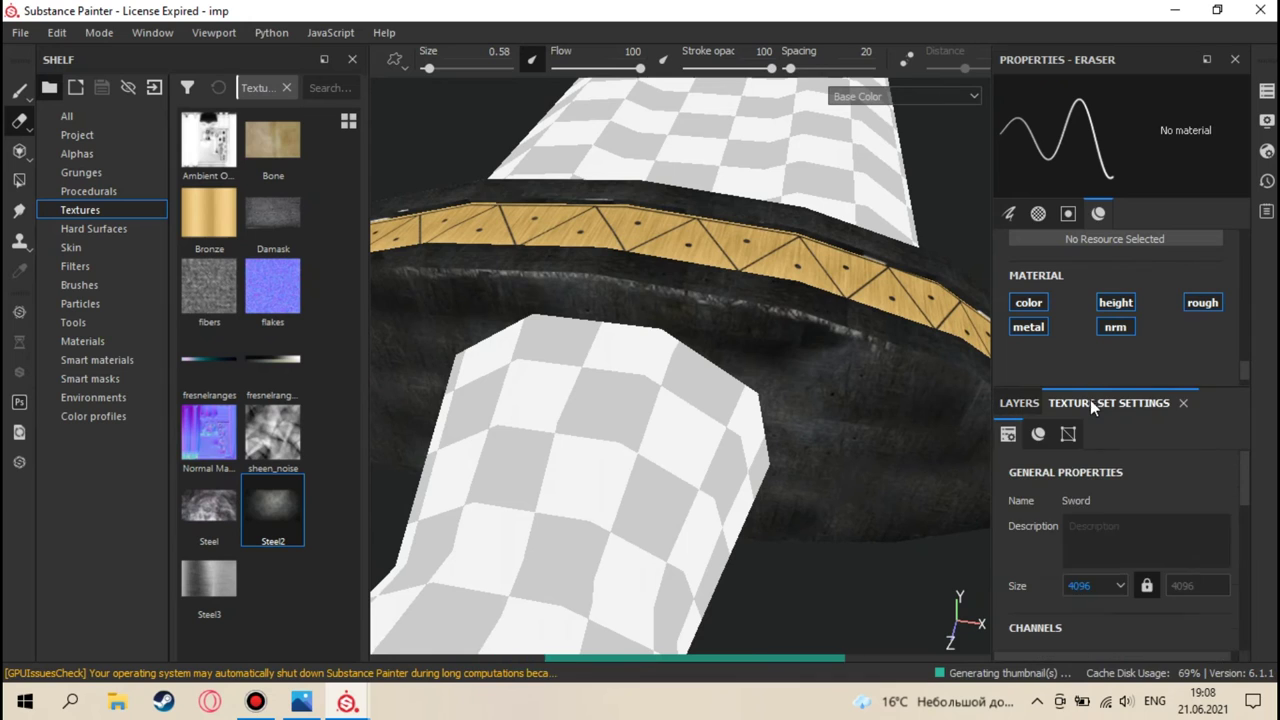
{"action": "left_click", "coordinate": [1090, 588]}
{"action": "left_click", "coordinate": [1084, 647]}
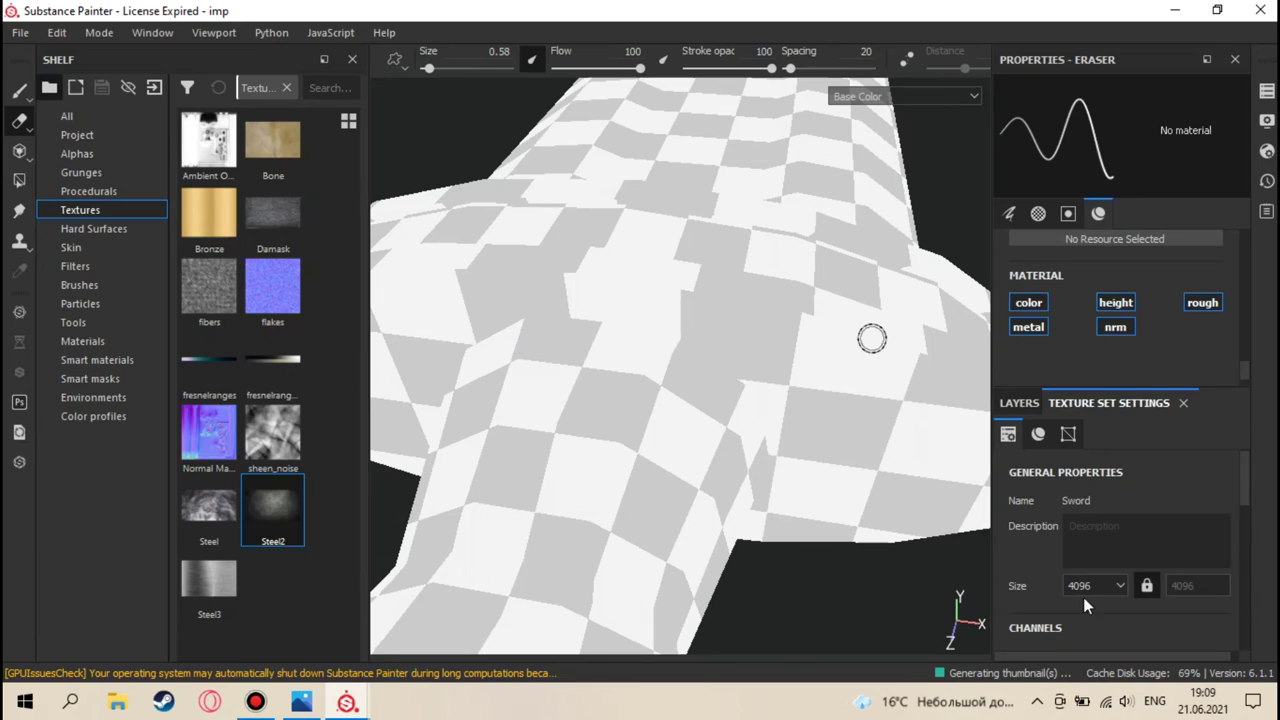
{"action": "left_click", "coordinate": [1098, 586]}
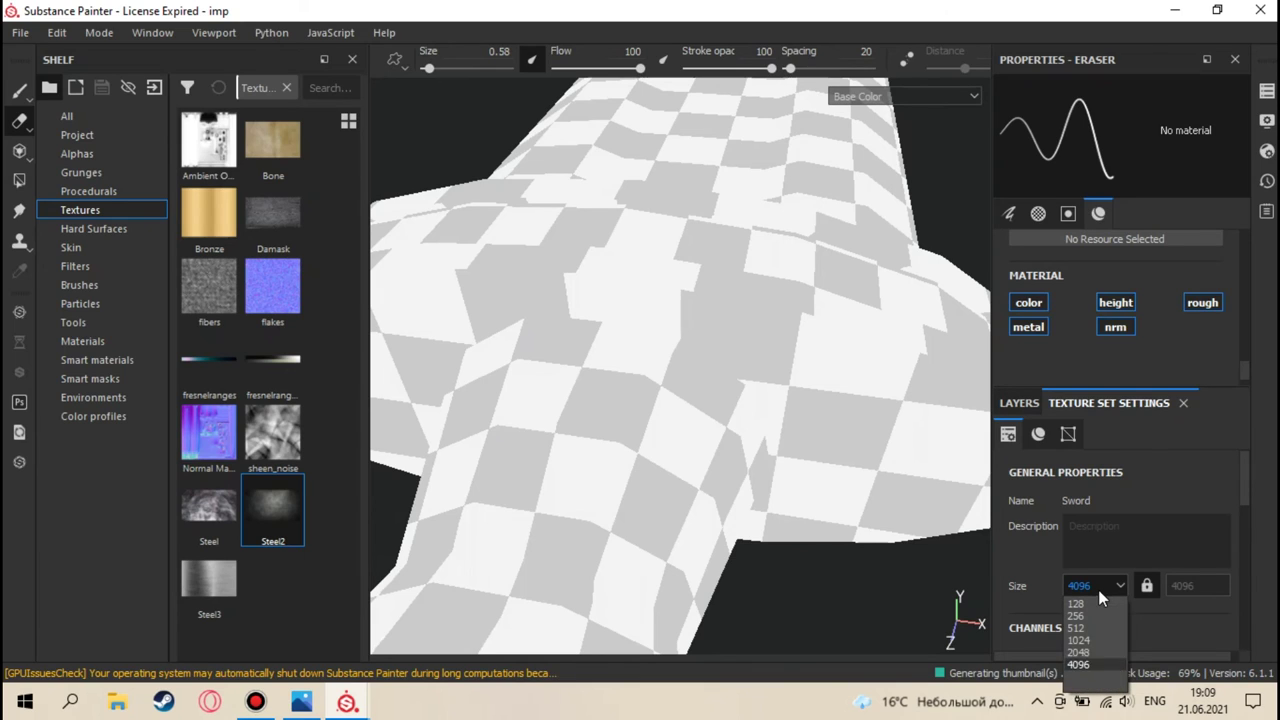
{"action": "left_click", "coordinate": [1080, 652]}
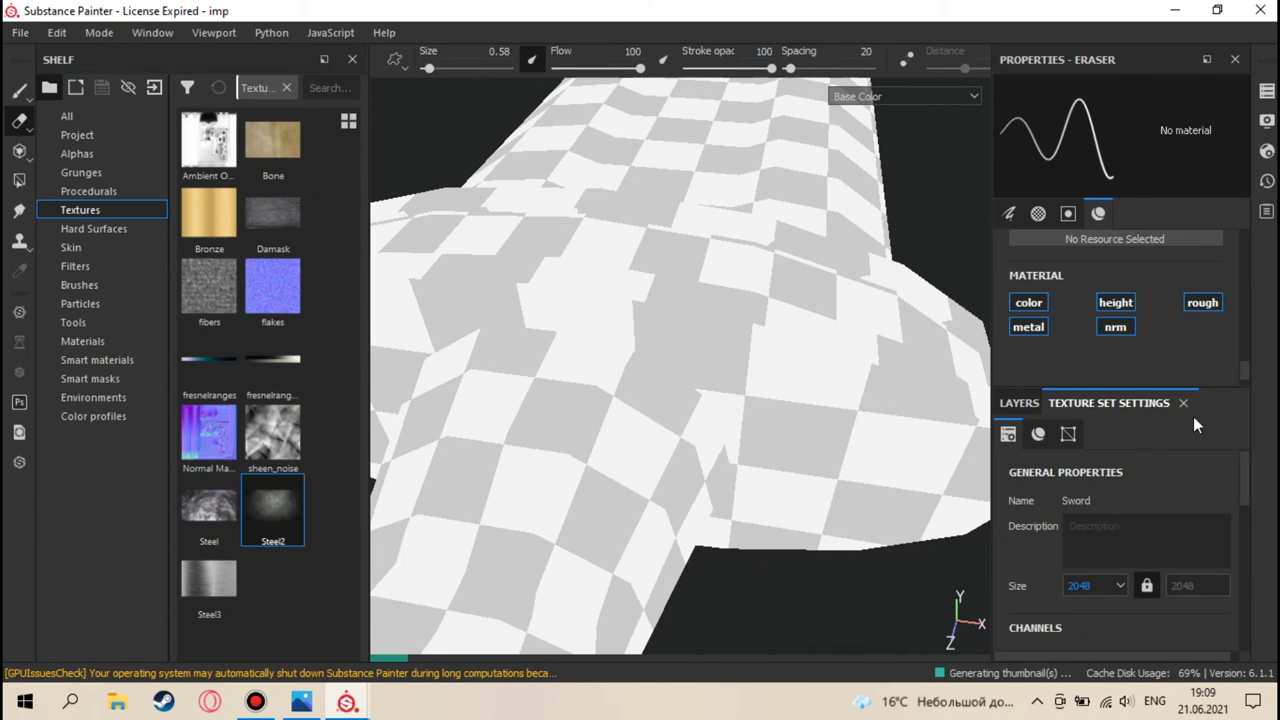
{"action": "left_click", "coordinate": [1031, 398]}
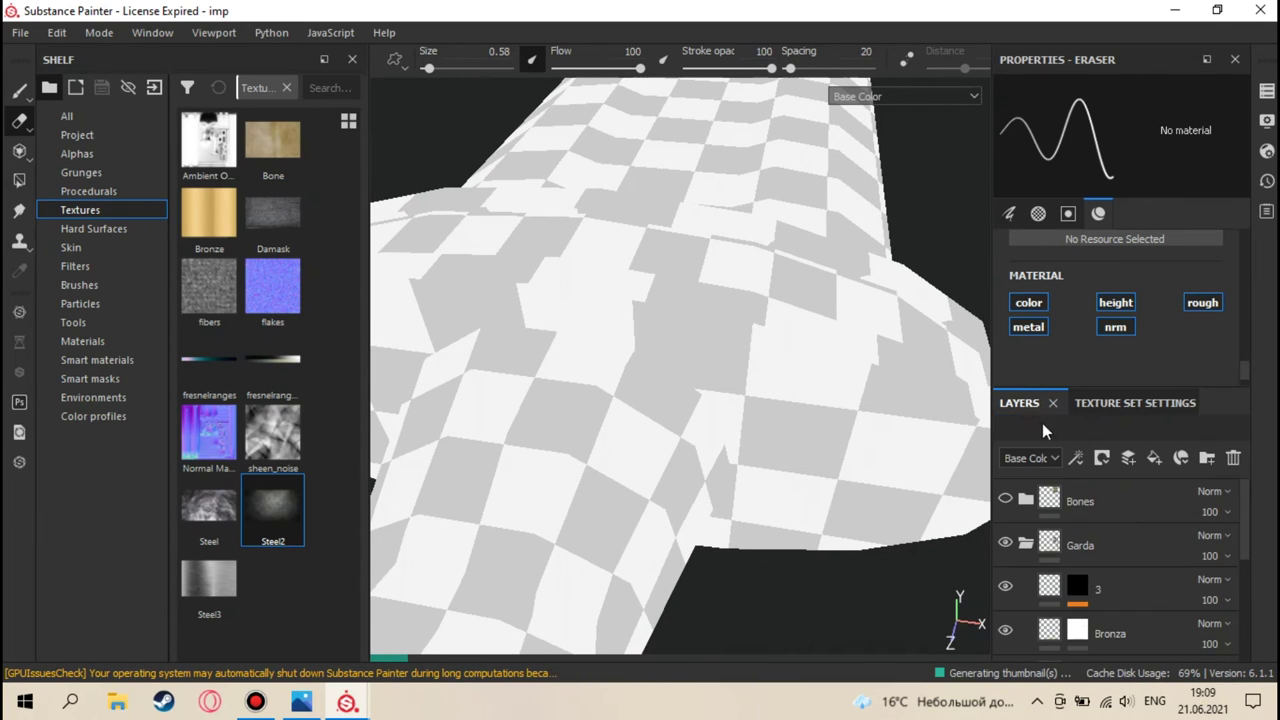
{"action": "left_click", "coordinate": [1025, 518]}
{"action": "scroll", "coordinate": [1071, 557], "scroll_direction": "down", "scroll_amount": 3}
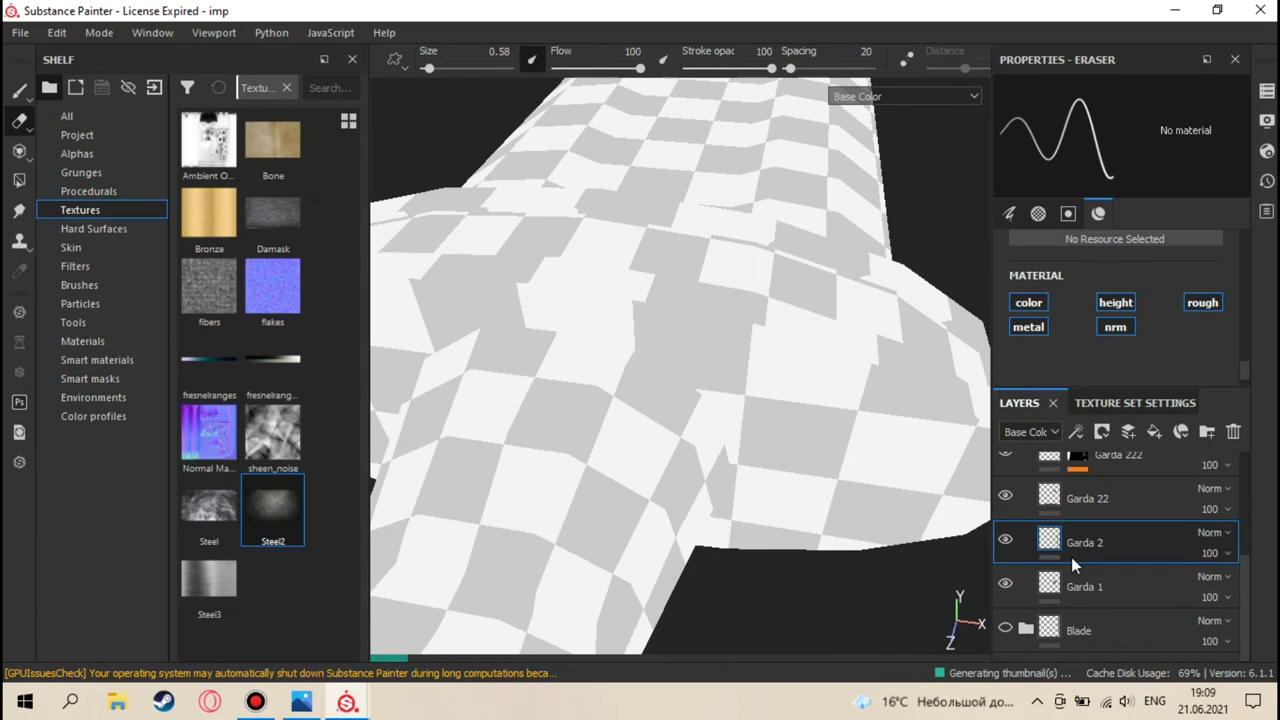
{"action": "scroll", "coordinate": [1070, 557], "scroll_direction": "up", "scroll_amount": 1}
{"action": "mouse_move", "coordinate": [1051, 552]}
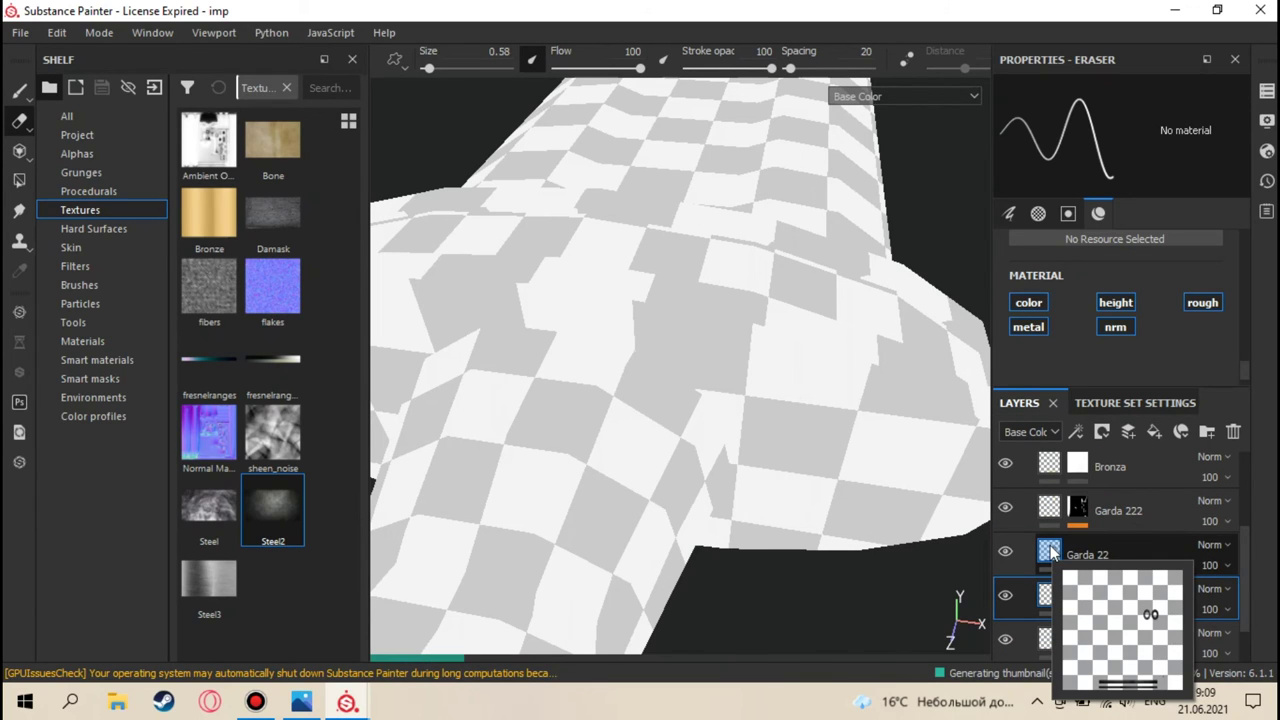
{"action": "mouse_move", "coordinate": [1049, 594]}
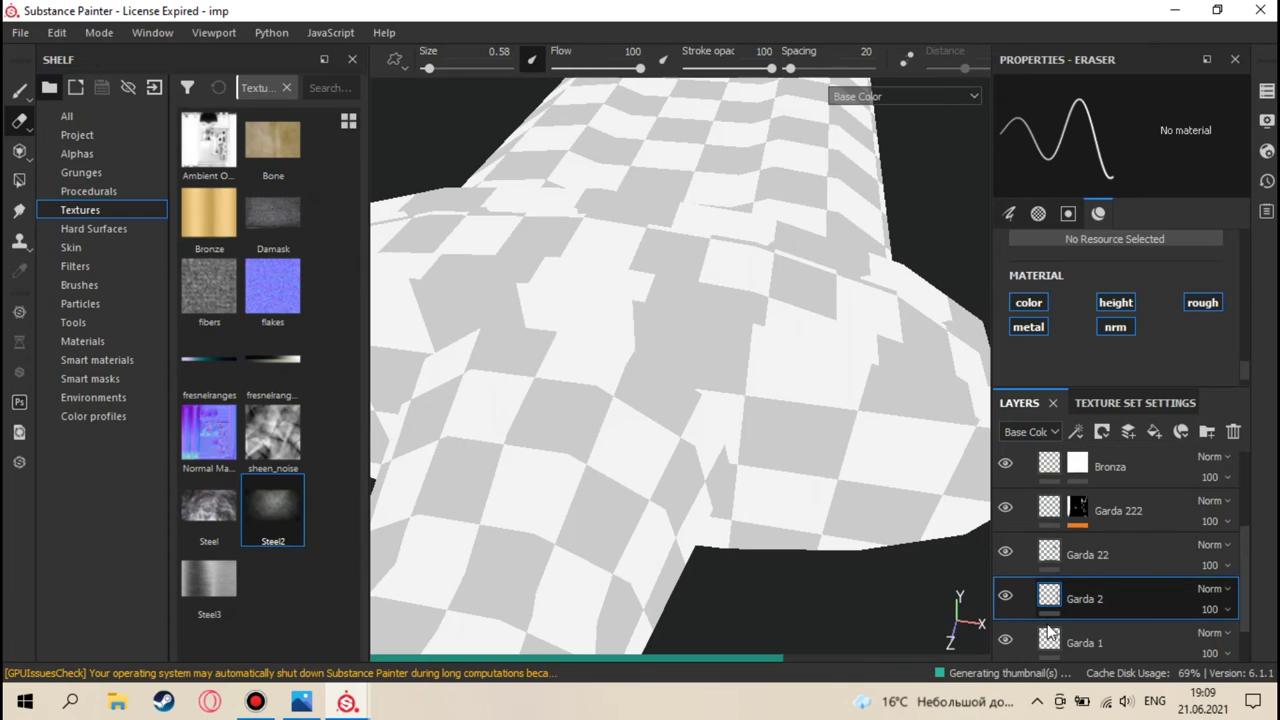
{"action": "mouse_move", "coordinate": [1049, 634]}
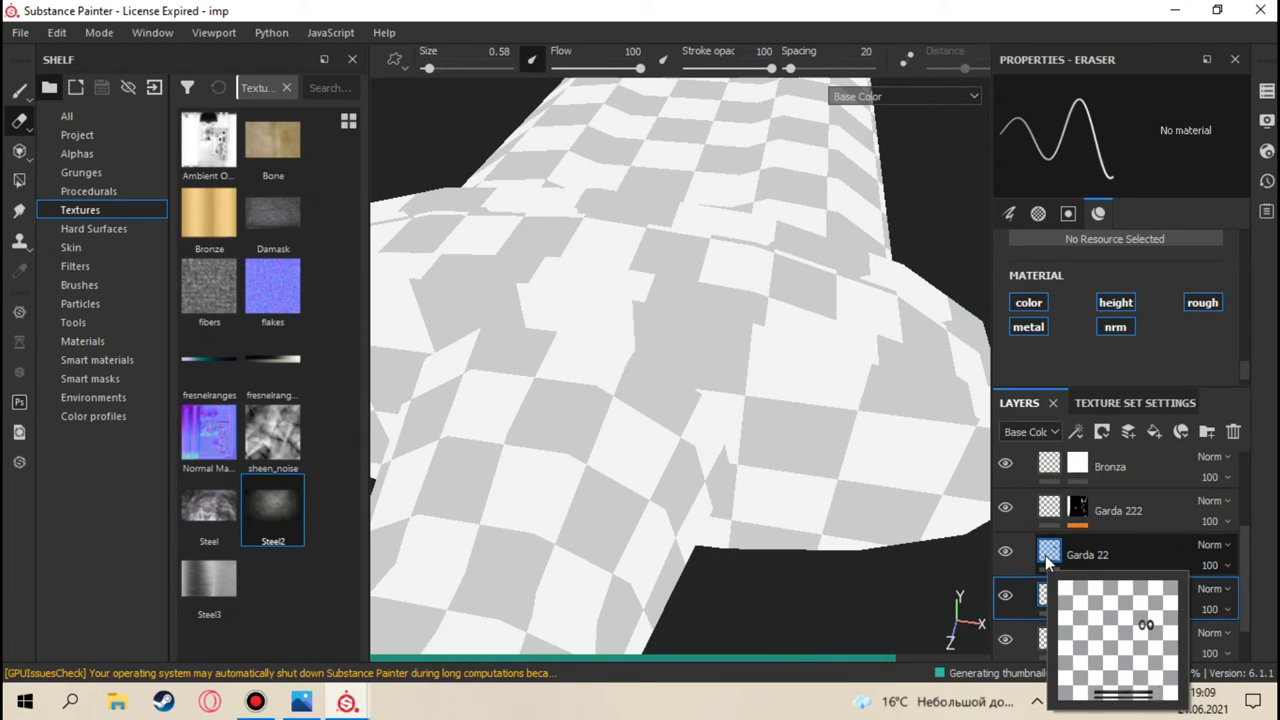
{"action": "mouse_move", "coordinate": [1055, 472]}
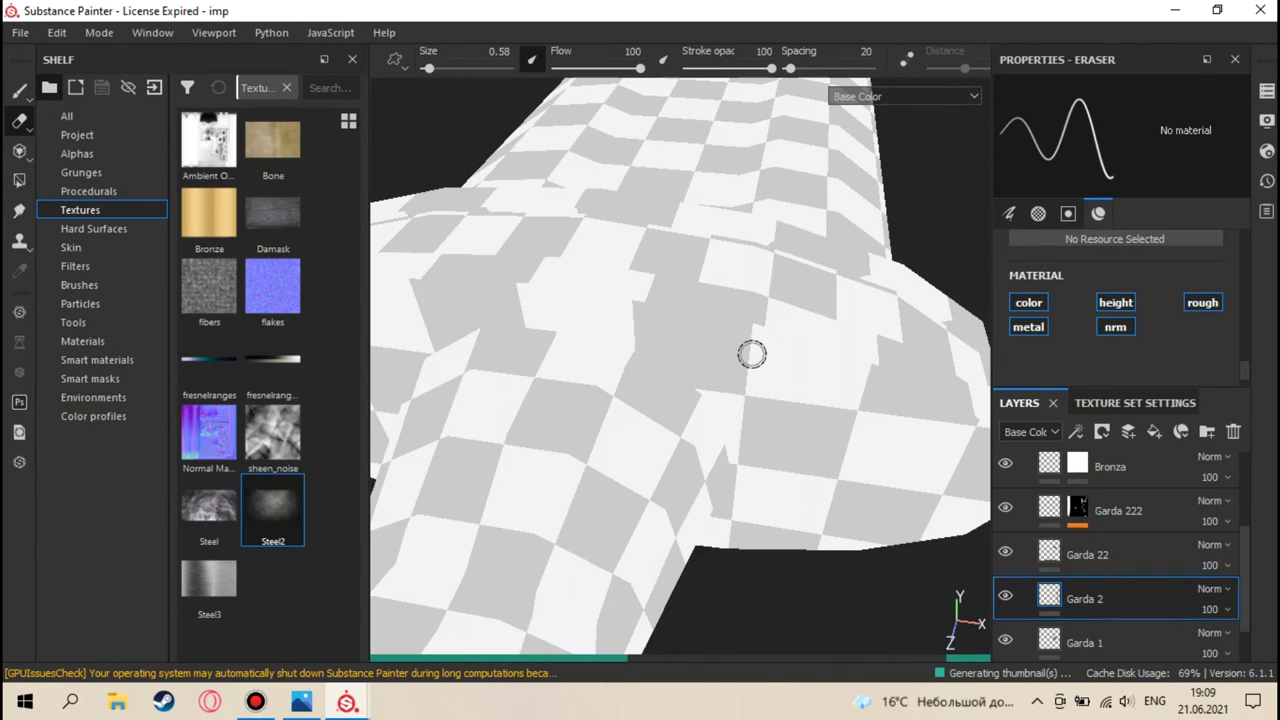
- Touch up the dark guard surface with an eraser stroke followed by a brush stroke
{"action": "left_click_drag", "start_coordinate": [752, 354], "coordinate": [818, 377], "text": "alt"}
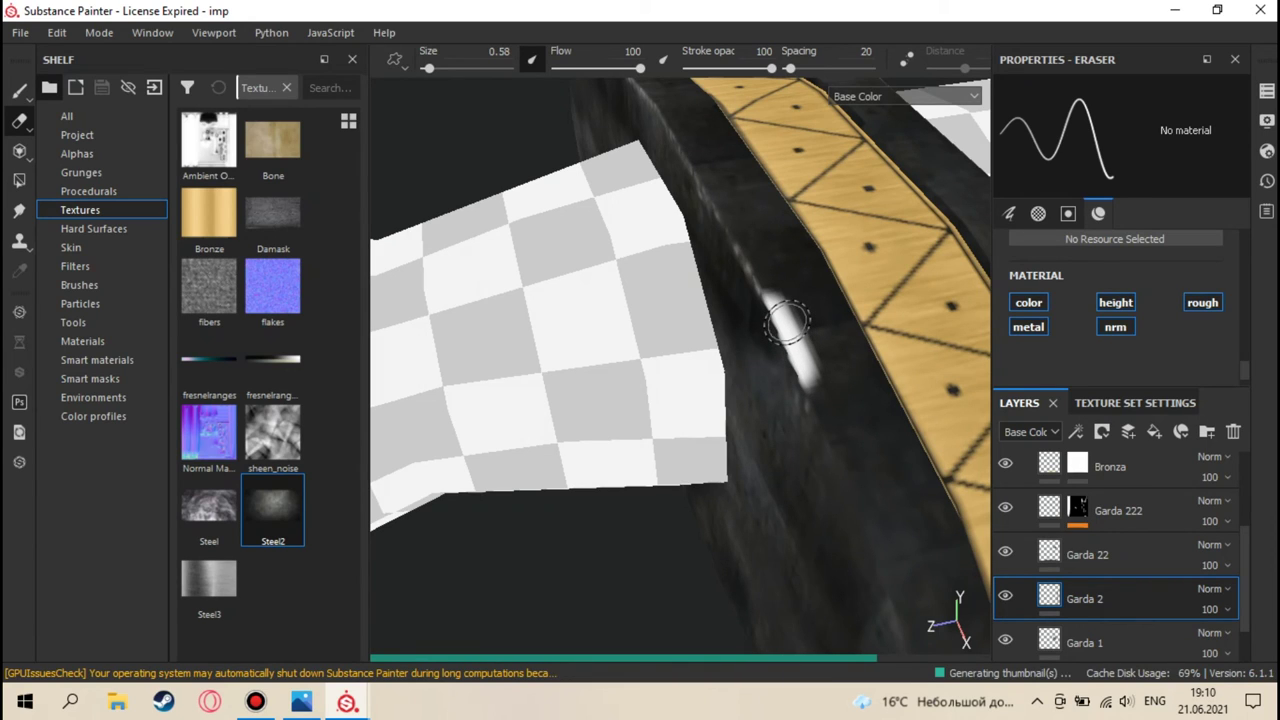
{"action": "left_click_drag", "start_coordinate": [787, 320], "coordinate": [825, 360]}
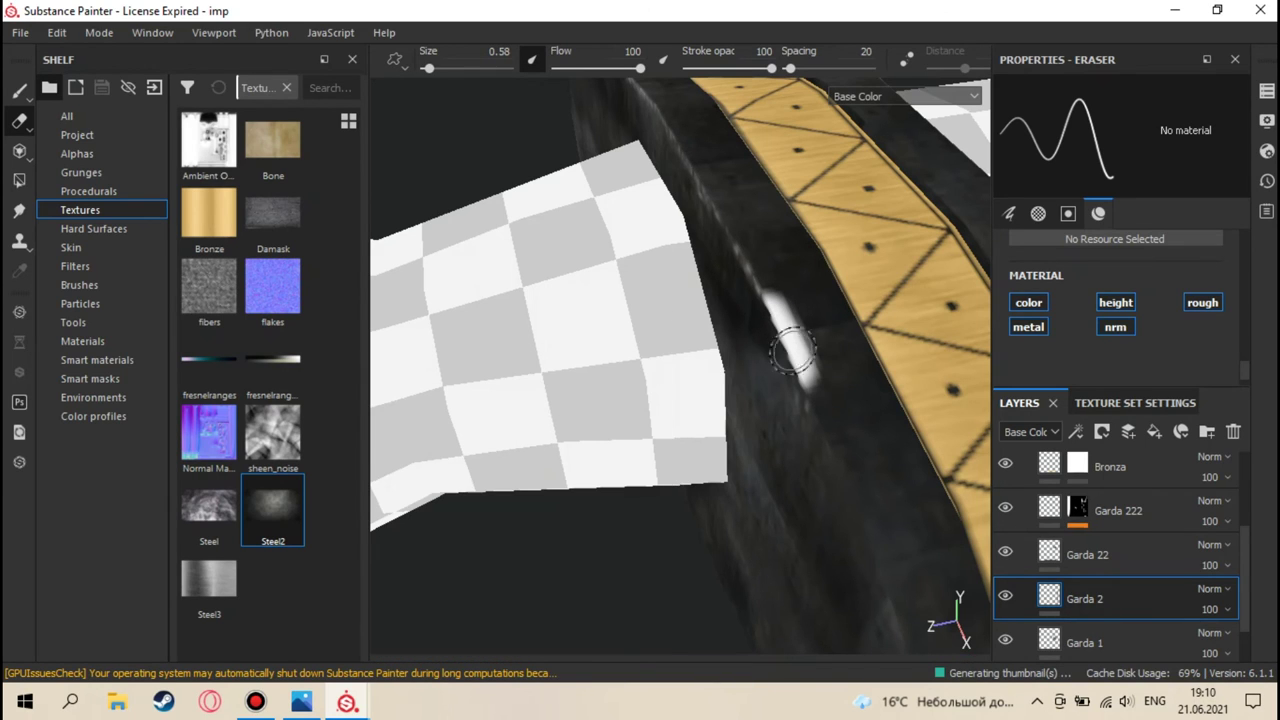
{"action": "key", "text": "1"}
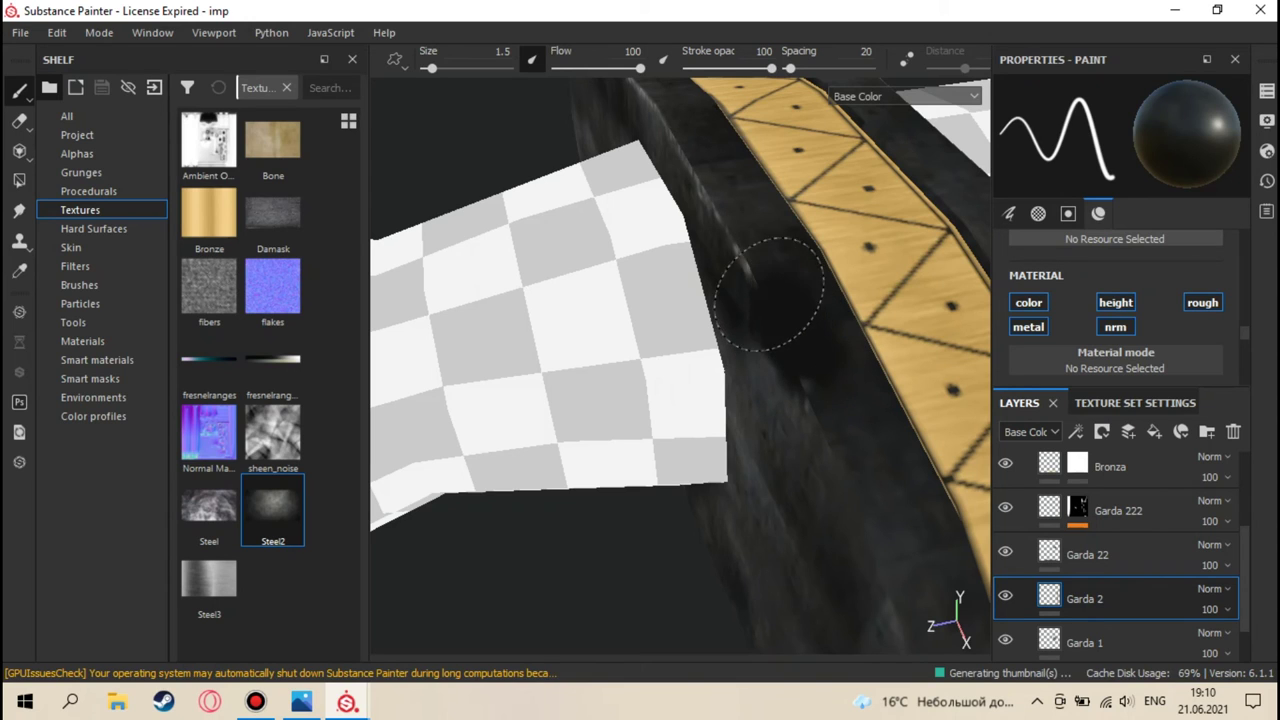
{"action": "mouse_move", "coordinate": [760, 286]}
{"action": "left_mouse_down"}
{"action": "mouse_move", "coordinate": [780, 363]}
{"action": "mouse_move", "coordinate": [791, 360]}
{"action": "left_mouse_up"}
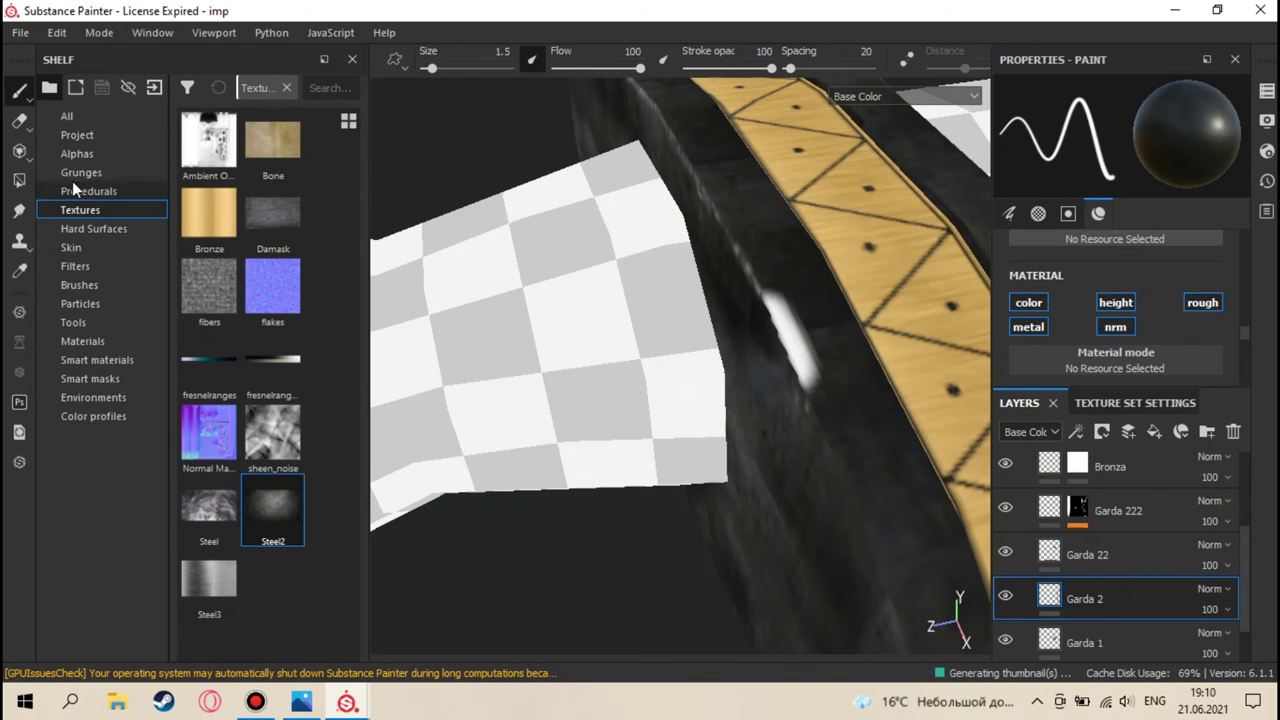
- With Steel2 projection active, orbit around the guard to examine its dark band
{"action": "key", "text": "3"}
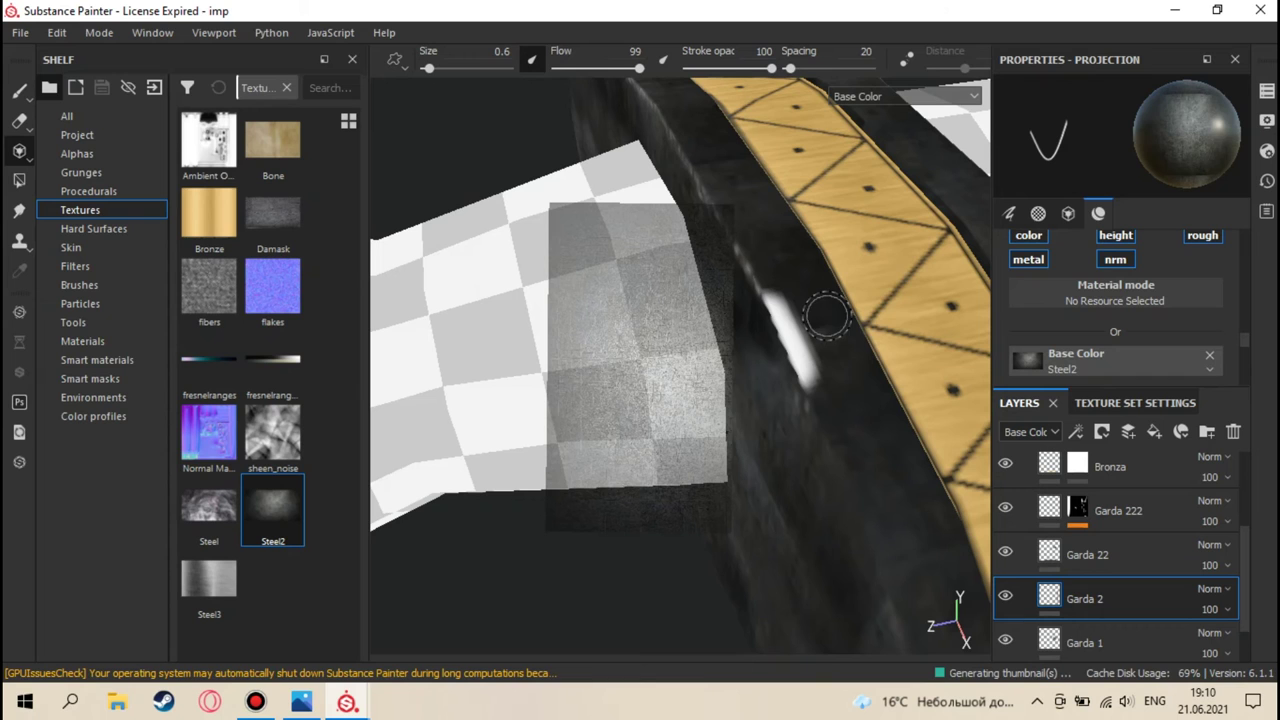
{"action": "mouse_move", "coordinate": [823, 314]}
{"action": "left_mouse_down", "text": "alt"}
{"action": "mouse_move", "coordinate": [766, 283]}
{"action": "mouse_move", "coordinate": [697, 215]}
{"action": "left_mouse_up", "text": "alt"}
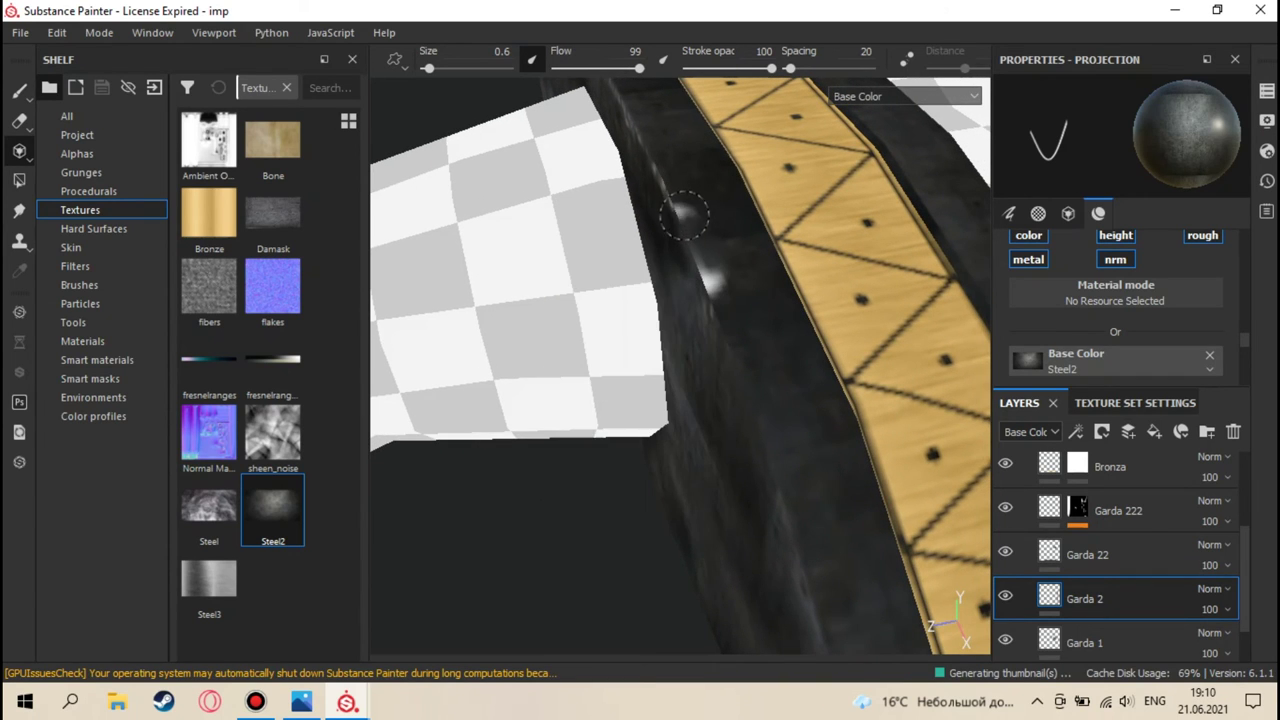
{"action": "mouse_move", "coordinate": [670, 186]}
{"action": "left_mouse_down", "text": "alt"}
{"action": "mouse_move", "coordinate": [686, 194]}
{"action": "mouse_move", "coordinate": [694, 234]}
{"action": "left_mouse_up", "text": "alt"}
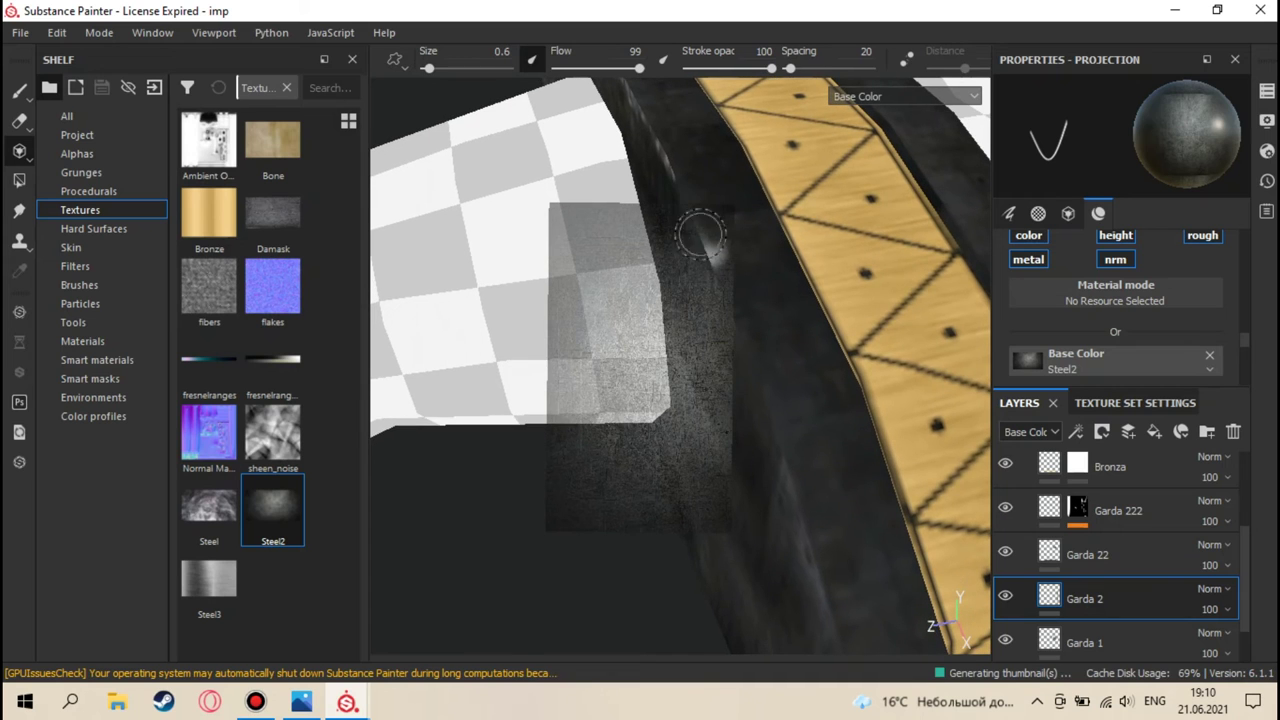
{"action": "left_click_drag", "start_coordinate": [729, 277], "coordinate": [759, 281], "text": "alt"}
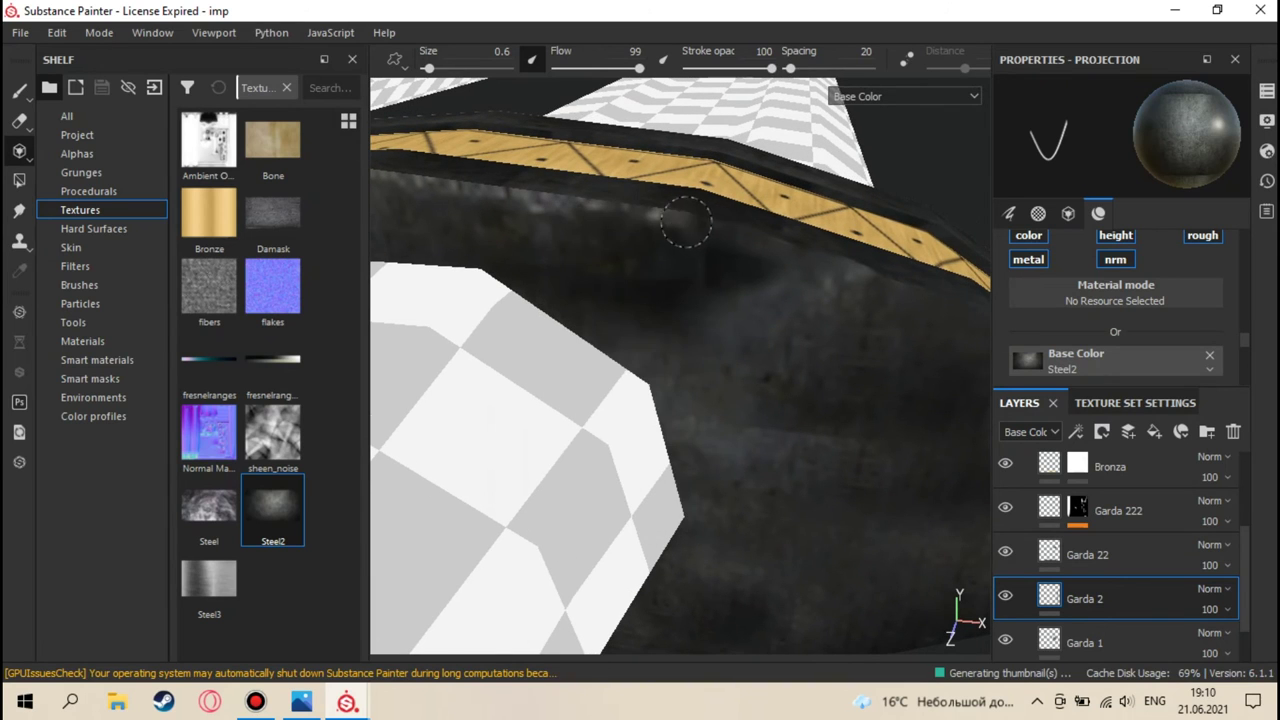
{"action": "mouse_move", "coordinate": [643, 209]}
{"action": "left_mouse_down", "text": "alt"}
{"action": "mouse_move", "coordinate": [765, 226]}
{"action": "mouse_move", "coordinate": [741, 229]}
{"action": "mouse_move", "coordinate": [729, 222]}
{"action": "mouse_move", "coordinate": [780, 214]}
{"action": "mouse_move", "coordinate": [709, 214]}
{"action": "mouse_move", "coordinate": [712, 231]}
{"action": "mouse_move", "coordinate": [757, 211]}
{"action": "mouse_move", "coordinate": [711, 217]}
{"action": "mouse_move", "coordinate": [746, 223]}
{"action": "mouse_move", "coordinate": [714, 220]}
{"action": "mouse_move", "coordinate": [752, 211]}
{"action": "mouse_move", "coordinate": [706, 211]}
{"action": "mouse_move", "coordinate": [714, 223]}
{"action": "mouse_move", "coordinate": [731, 214]}
{"action": "mouse_move", "coordinate": [706, 226]}
{"action": "mouse_move", "coordinate": [720, 226]}
{"action": "left_mouse_up", "text": "alt"}
{"action": "middle_click_drag", "start_coordinate": [714, 223], "coordinate": [795, 214], "text": "alt"}
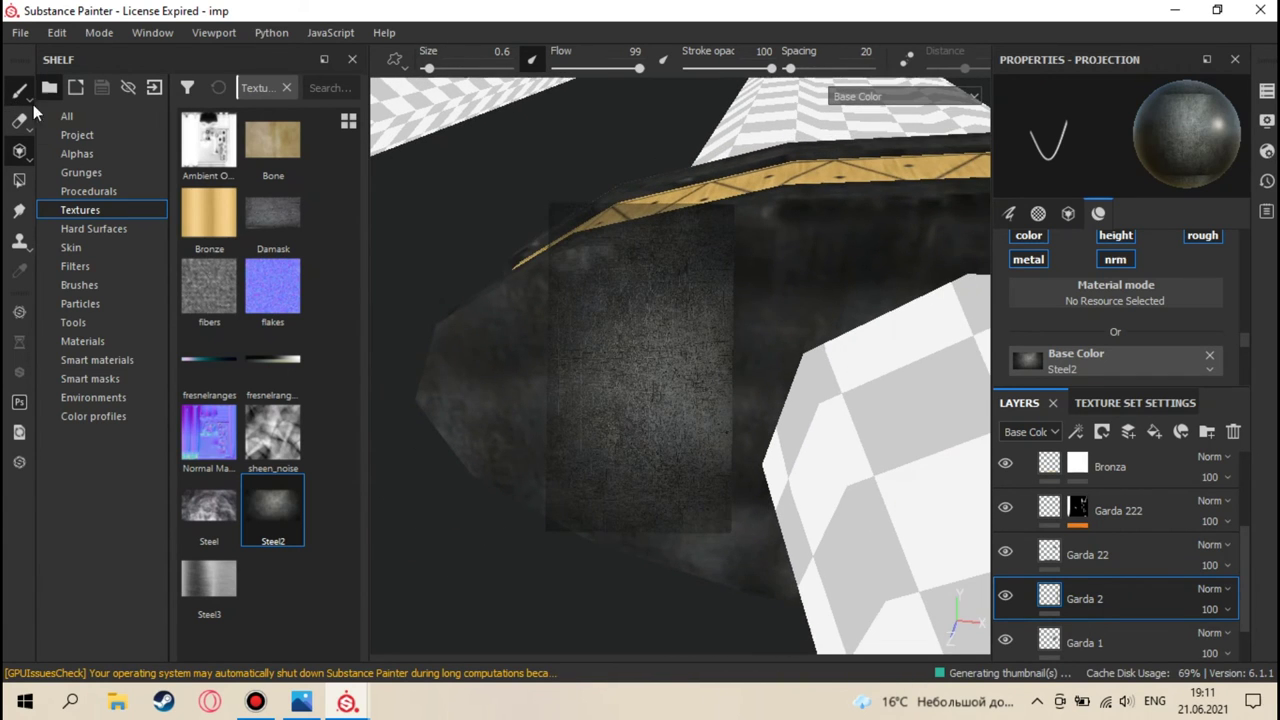
- Return to freehand brush painting at size 1.5 and rotate around the gold-banded guard
{"action": "left_click", "coordinate": [19, 92]}
{"action": "mouse_move", "coordinate": [640, 323]}
{"action": "middle_mouse_down"}
{"action": "mouse_move", "coordinate": [797, 360]}
{"action": "mouse_move", "coordinate": [843, 400]}
{"action": "mouse_move", "coordinate": [649, 366]}
{"action": "middle_mouse_up"}
{"action": "mouse_move", "coordinate": [649, 366]}
{"action": "left_mouse_down", "text": "alt"}
{"action": "mouse_move", "coordinate": [646, 320]}
{"action": "mouse_move", "coordinate": [717, 280]}
{"action": "mouse_move", "coordinate": [463, 357]}
{"action": "mouse_move", "coordinate": [550, 340]}
{"action": "left_mouse_up", "text": "alt"}
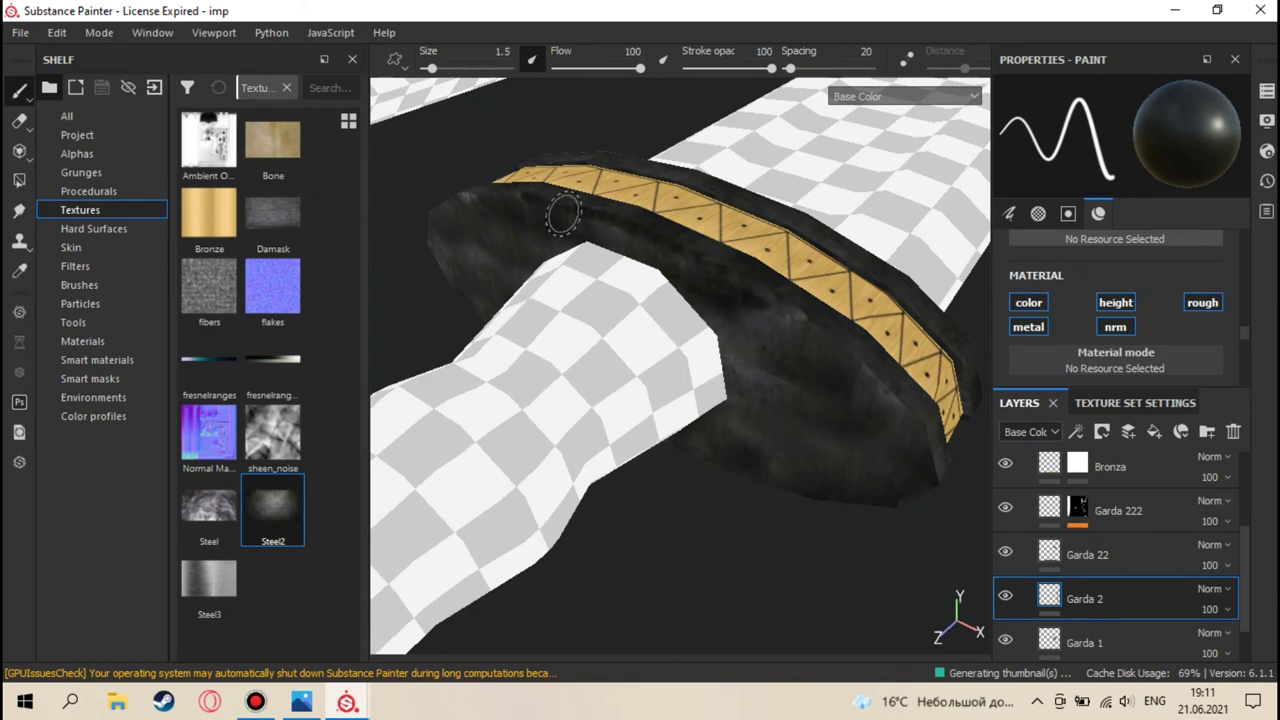
- Move Garda 1 above Garda 2 and check the guard in the UV layout
{"action": "left_click_drag", "start_coordinate": [1126, 649], "coordinate": [1116, 595]}
{"action": "left_click_drag", "start_coordinate": [865, 480], "coordinate": [750, 520], "text": "alt"}
{"action": "key", "text": "F3"}
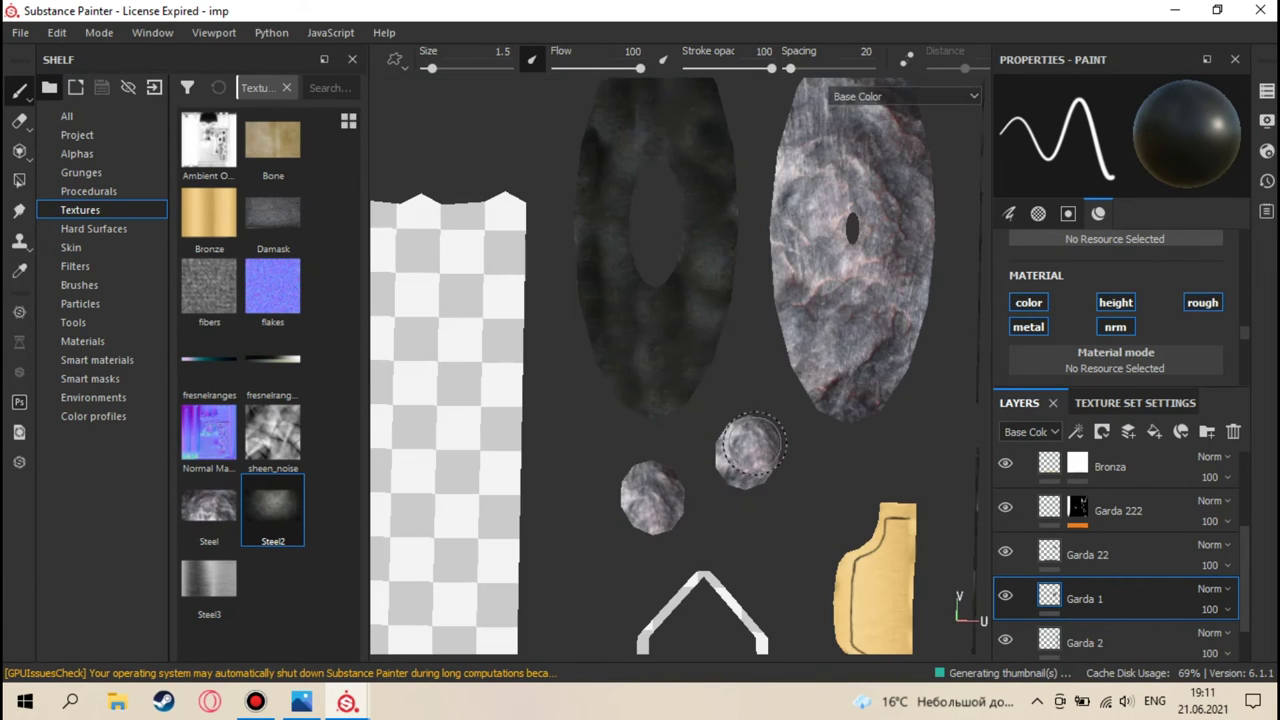
{"action": "middle_click_drag", "start_coordinate": [795, 398], "coordinate": [606, 478]}
{"action": "key", "text": "F2"}
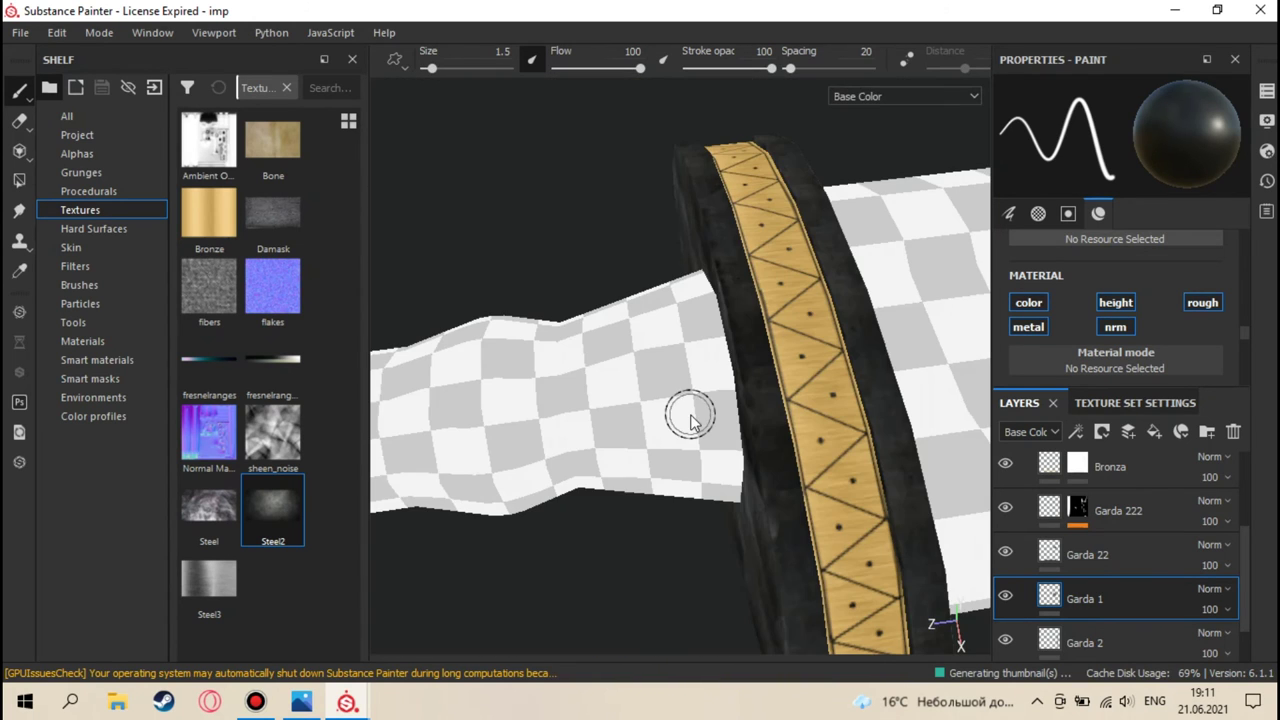
{"action": "scroll", "coordinate": [770, 390], "scroll_direction": "up", "scroll_amount": 3}
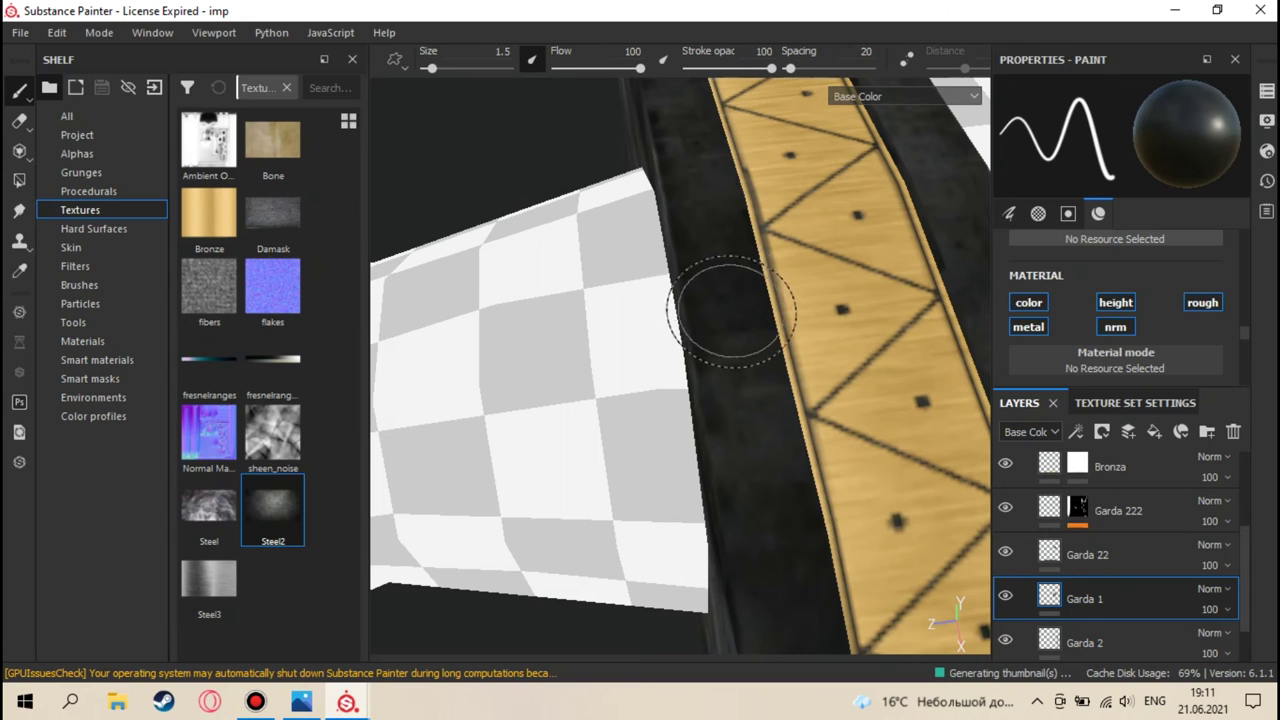
- Paint darker tones over the guard's black band on Garda 2, ending in split view
{"action": "left_click", "coordinate": [1049, 645]}
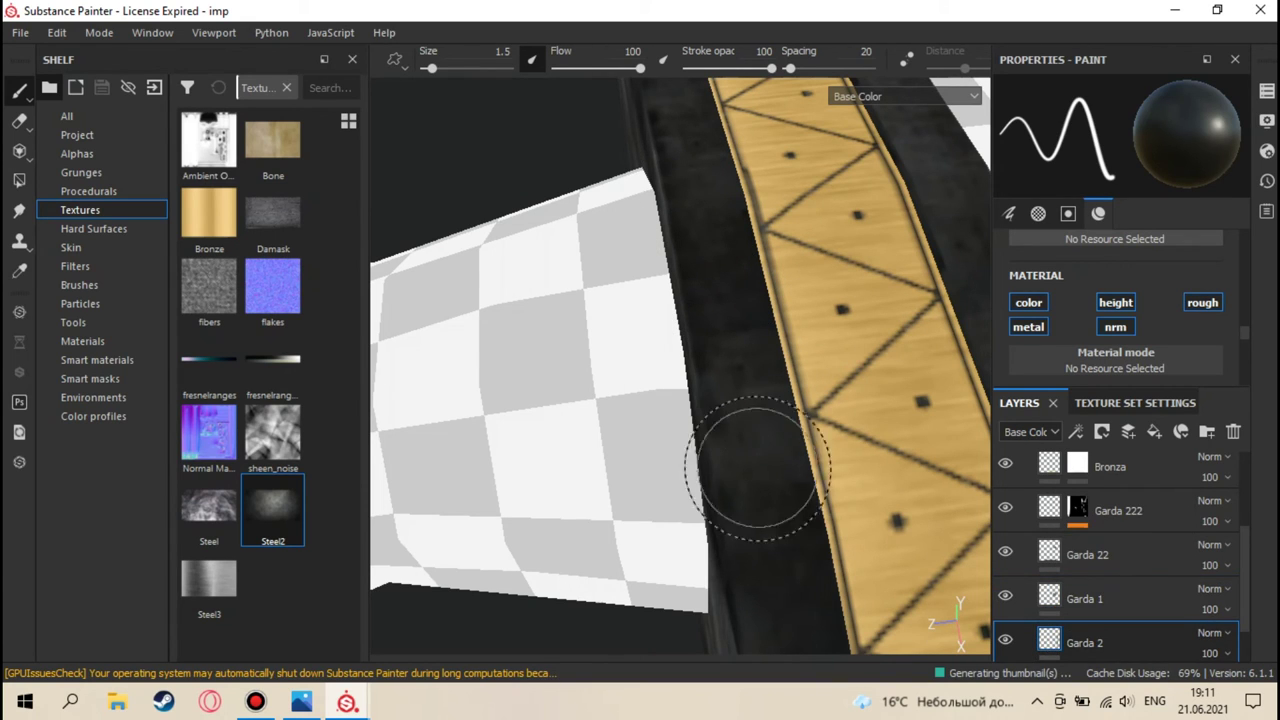
{"action": "left_click_drag", "start_coordinate": [729, 429], "coordinate": [716, 372]}
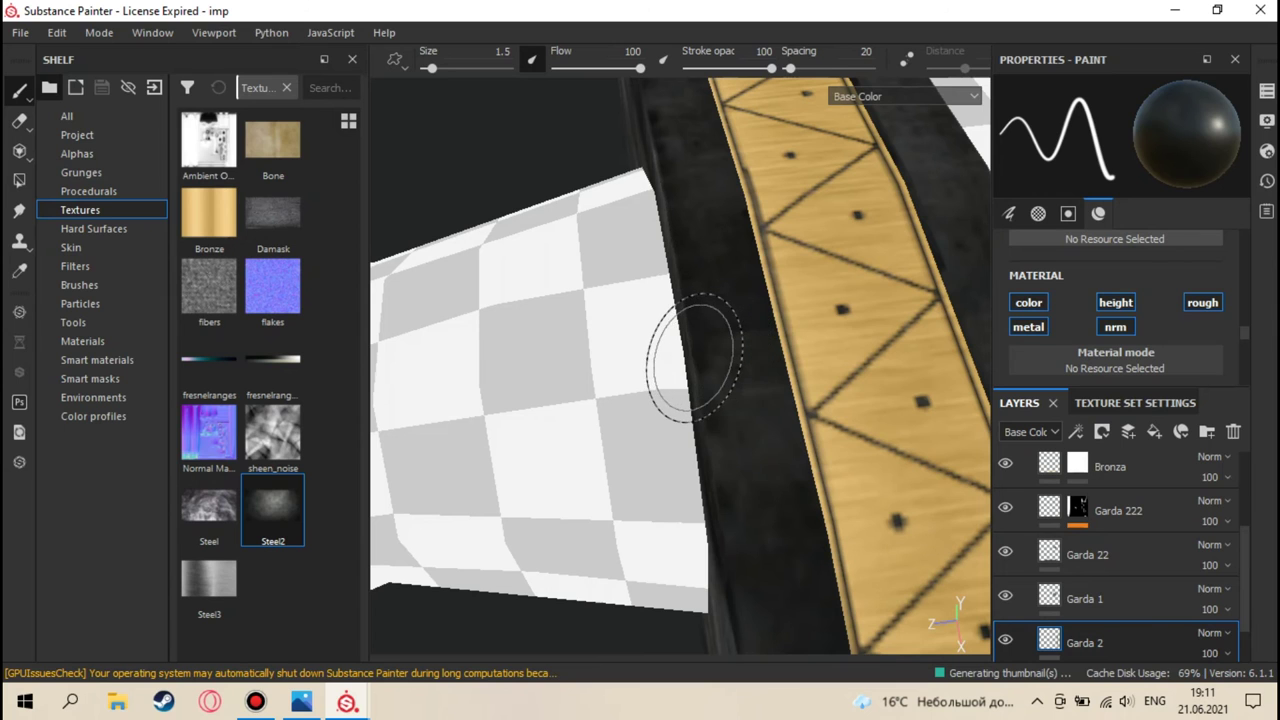
{"action": "mouse_move", "coordinate": [634, 372]}
{"action": "left_mouse_down", "text": "alt"}
{"action": "mouse_move", "coordinate": [810, 283]}
{"action": "mouse_move", "coordinate": [846, 309]}
{"action": "mouse_move", "coordinate": [703, 354]}
{"action": "mouse_move", "coordinate": [846, 491]}
{"action": "mouse_move", "coordinate": [690, 455]}
{"action": "mouse_move", "coordinate": [646, 460]}
{"action": "mouse_move", "coordinate": [709, 366]}
{"action": "mouse_move", "coordinate": [686, 331]}
{"action": "mouse_move", "coordinate": [666, 360]}
{"action": "left_mouse_up", "text": "alt"}
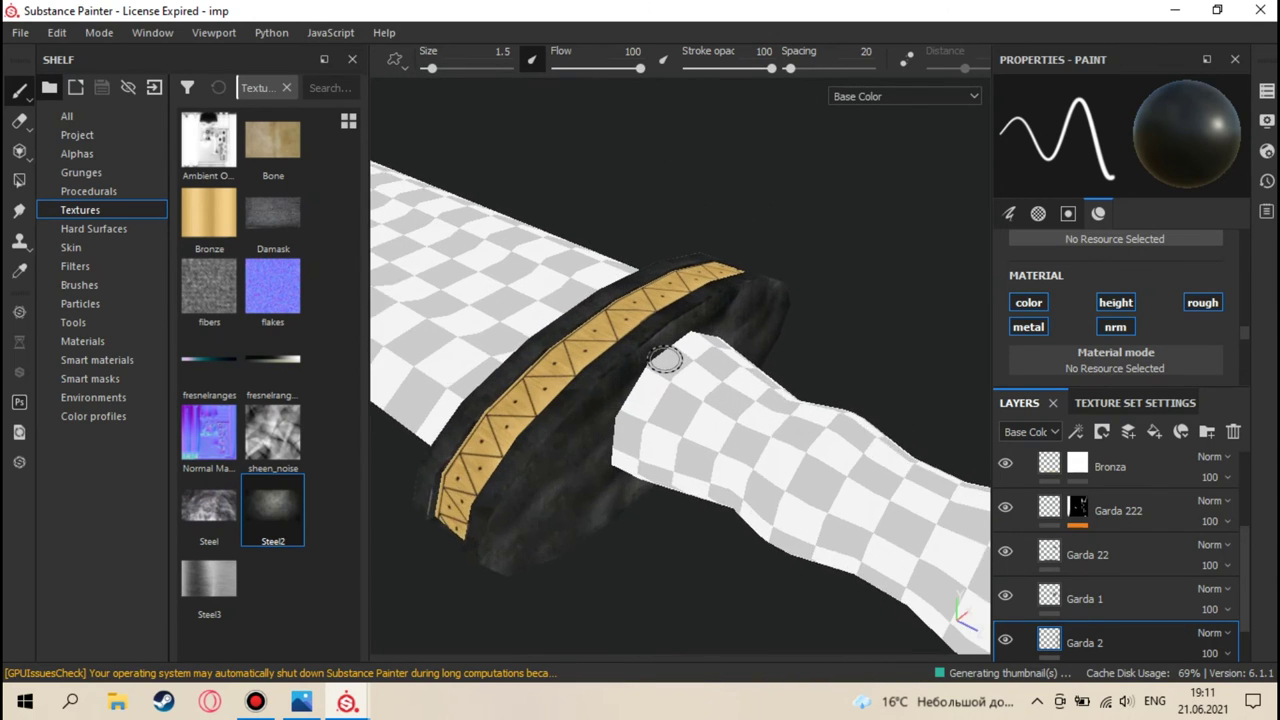
{"action": "scroll", "coordinate": [666, 360], "scroll_direction": "up", "scroll_amount": 6}
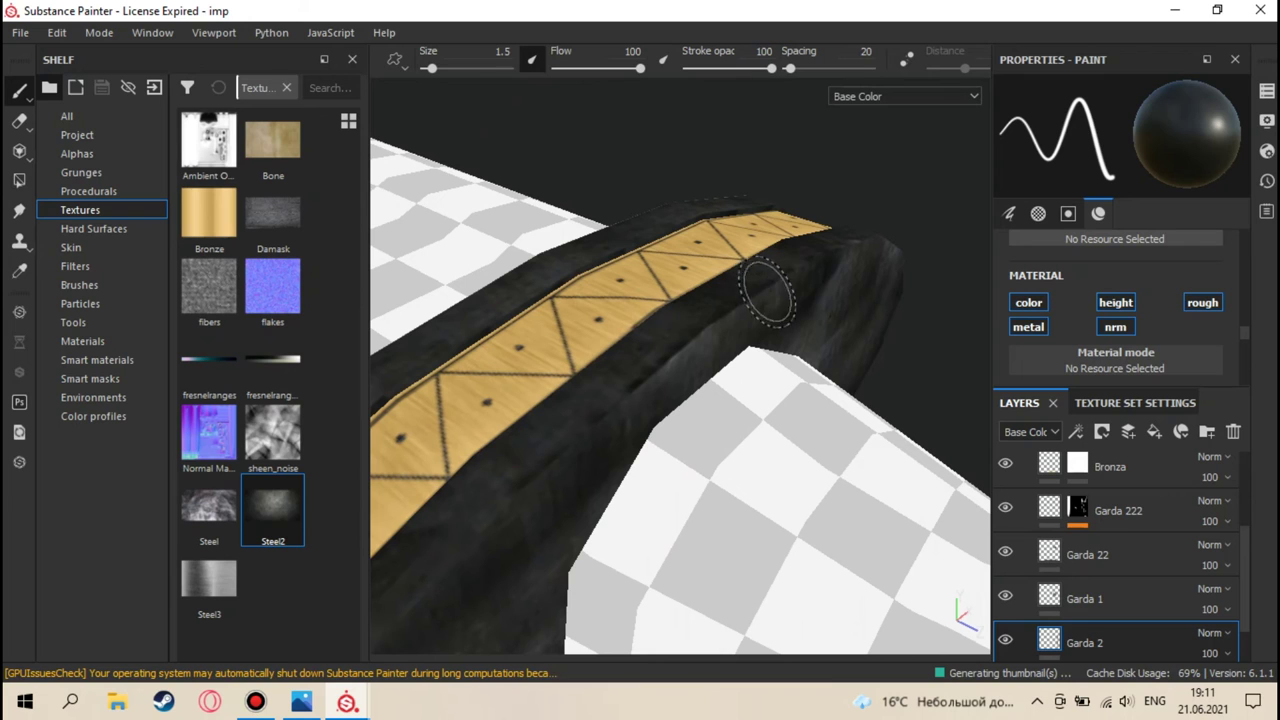
{"action": "left_click_drag", "start_coordinate": [612, 385], "coordinate": [640, 388]}
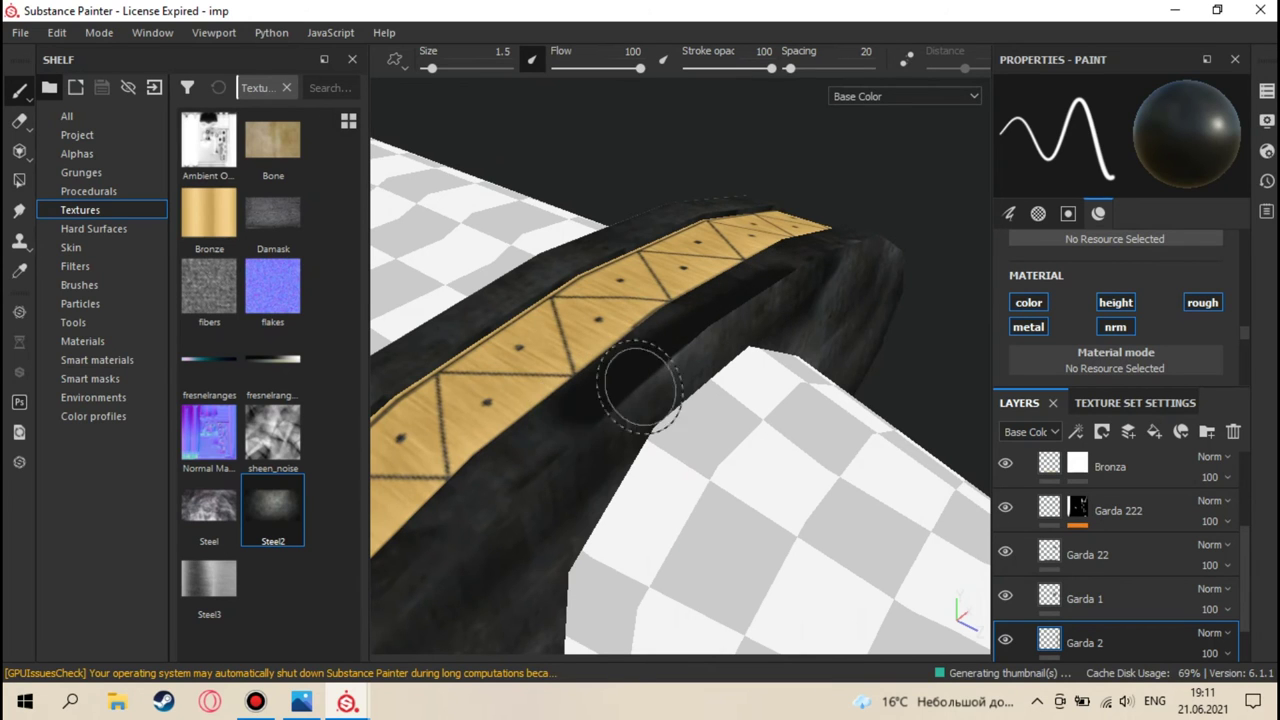
{"action": "key", "text": "F1"}
{"action": "scroll", "coordinate": [774, 347], "scroll_direction": "down", "scroll_amount": 3}
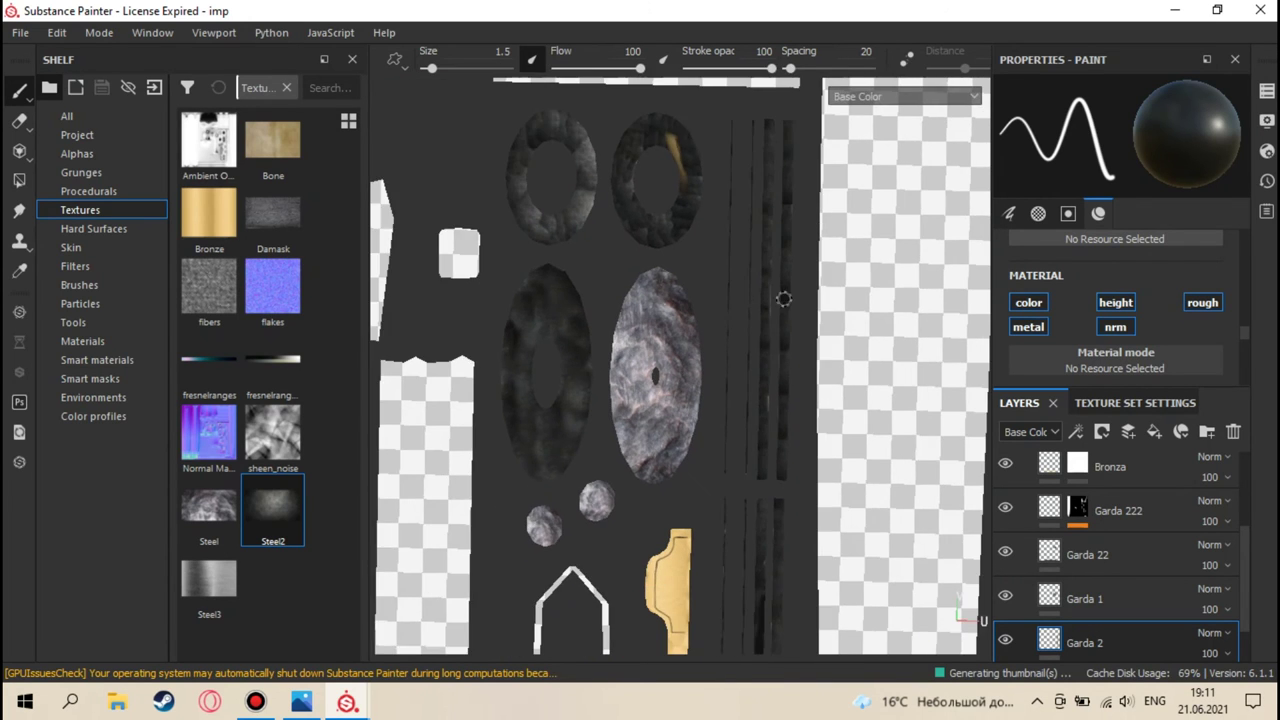
- Project the Steel2 texture, rotating and moving it over the guard's dark strips
{"action": "scroll", "coordinate": [723, 340], "scroll_direction": "up", "scroll_amount": 5}
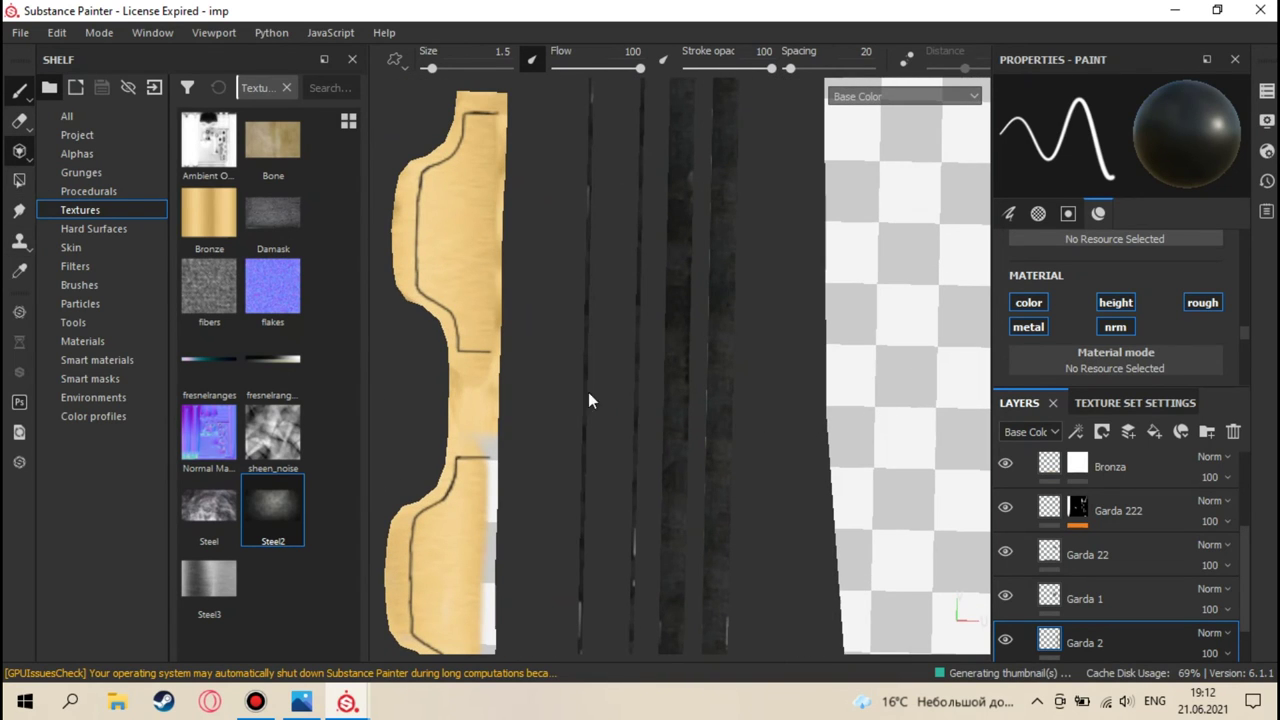
{"action": "key", "text": "3"}
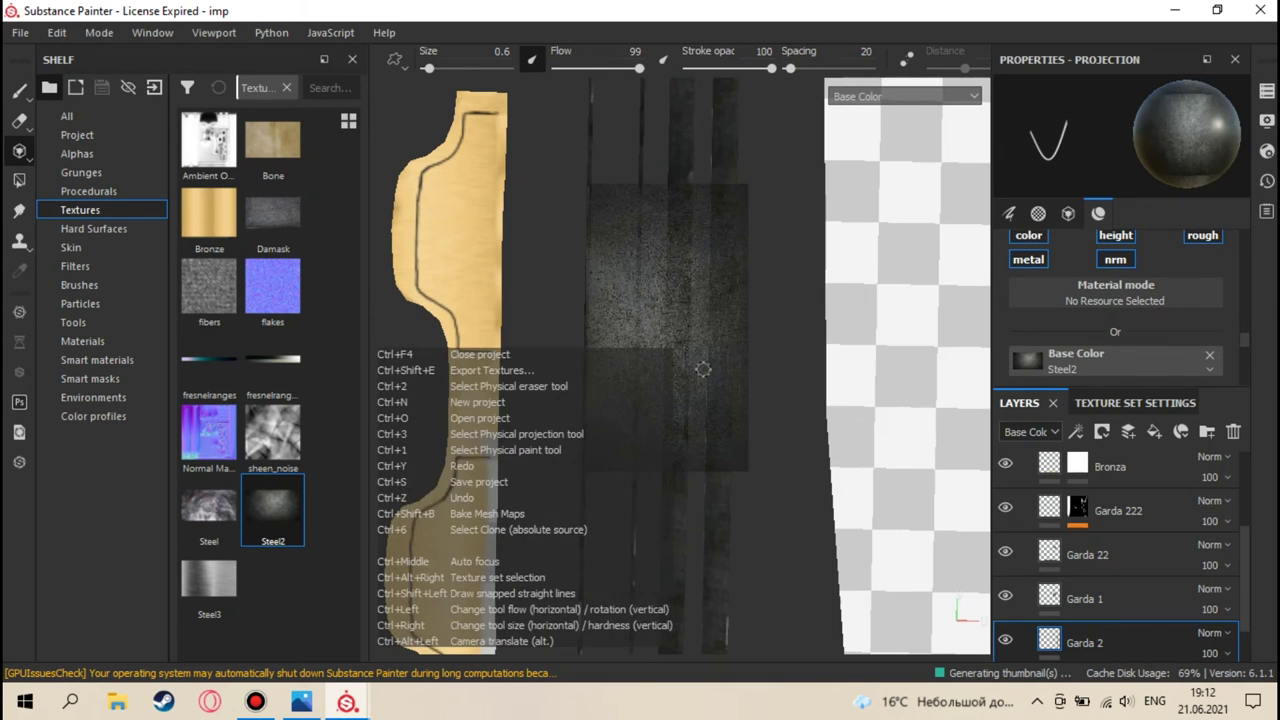
{"action": "key", "text": "s"}
{"action": "left_click_drag", "start_coordinate": [653, 373], "coordinate": [561, 312]}
{"action": "middle_click_drag", "start_coordinate": [657, 330], "coordinate": [666, 400]}
{"action": "key", "text": "s"}
{"action": "key", "text": "s"}
{"action": "key", "text": "s"}
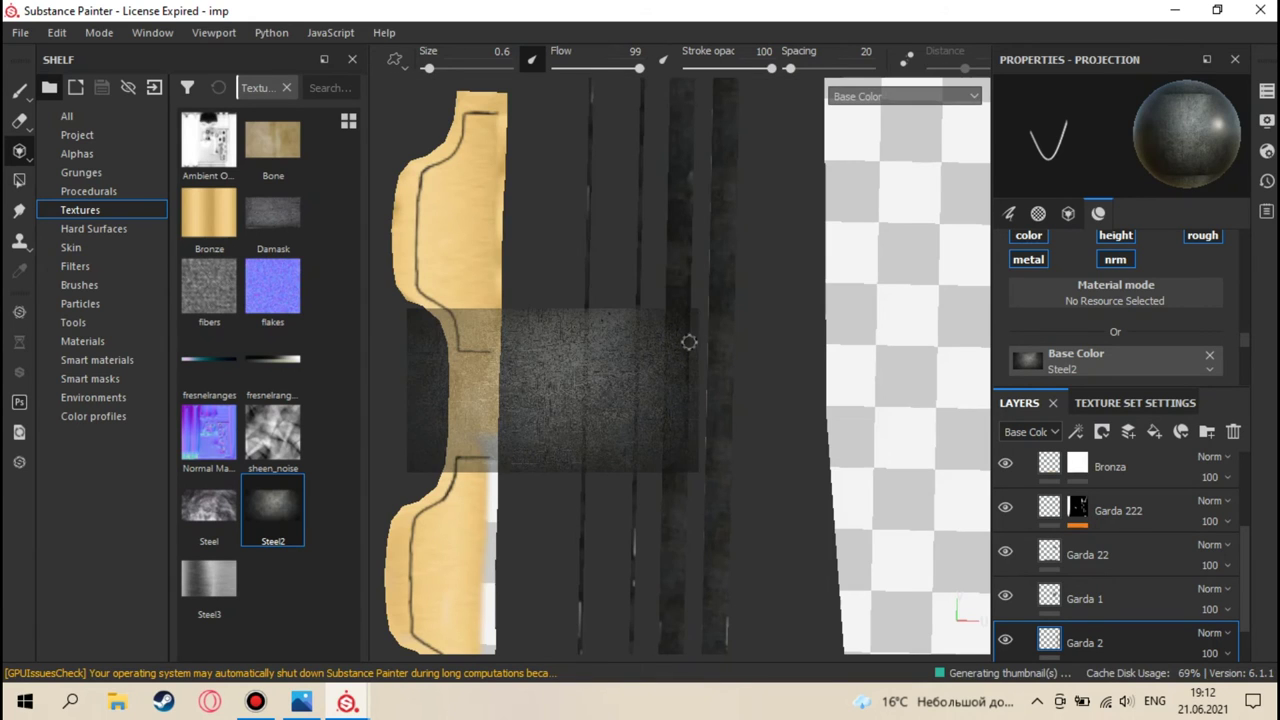
{"action": "key", "text": "s"}
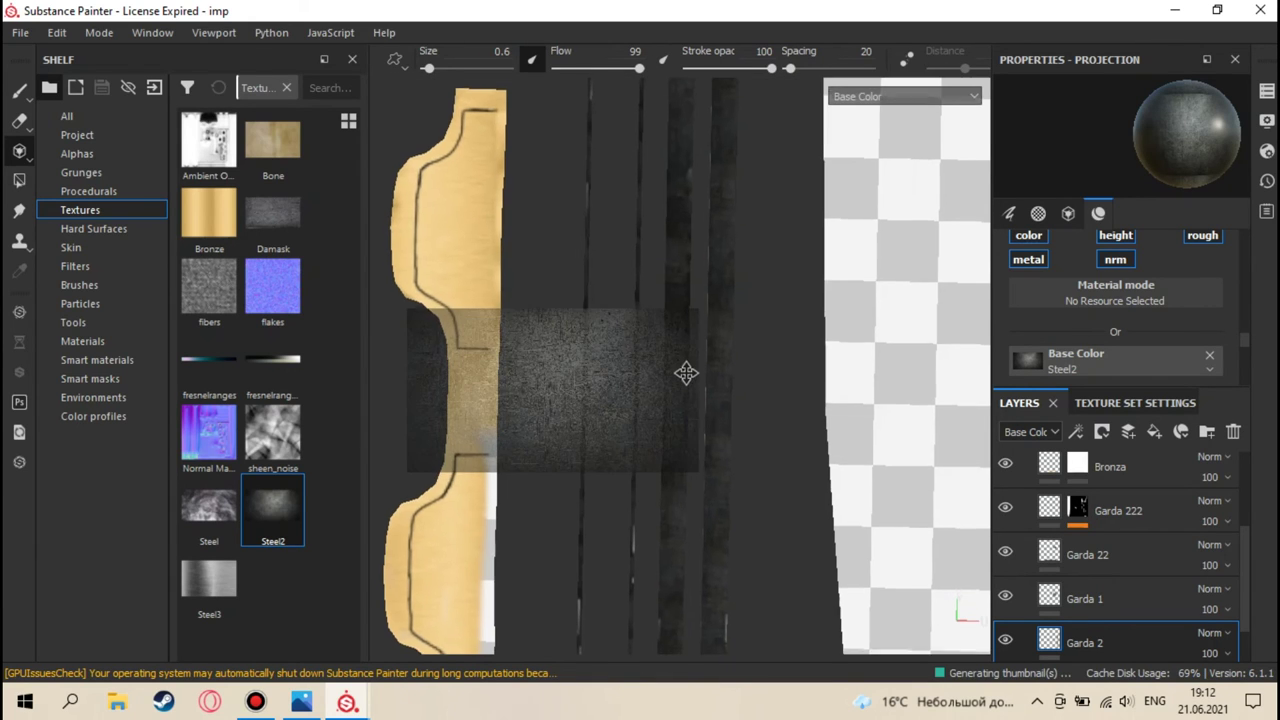
{"action": "middle_click_drag", "start_coordinate": [686, 374], "coordinate": [687, 340]}
- Fine-tune the Steel2 projection's alignment over the dark strips
{"action": "key", "text": "s"}
{"action": "middle_click_drag", "start_coordinate": [686, 403], "coordinate": [638, 211]}
{"action": "key", "text": "s"}
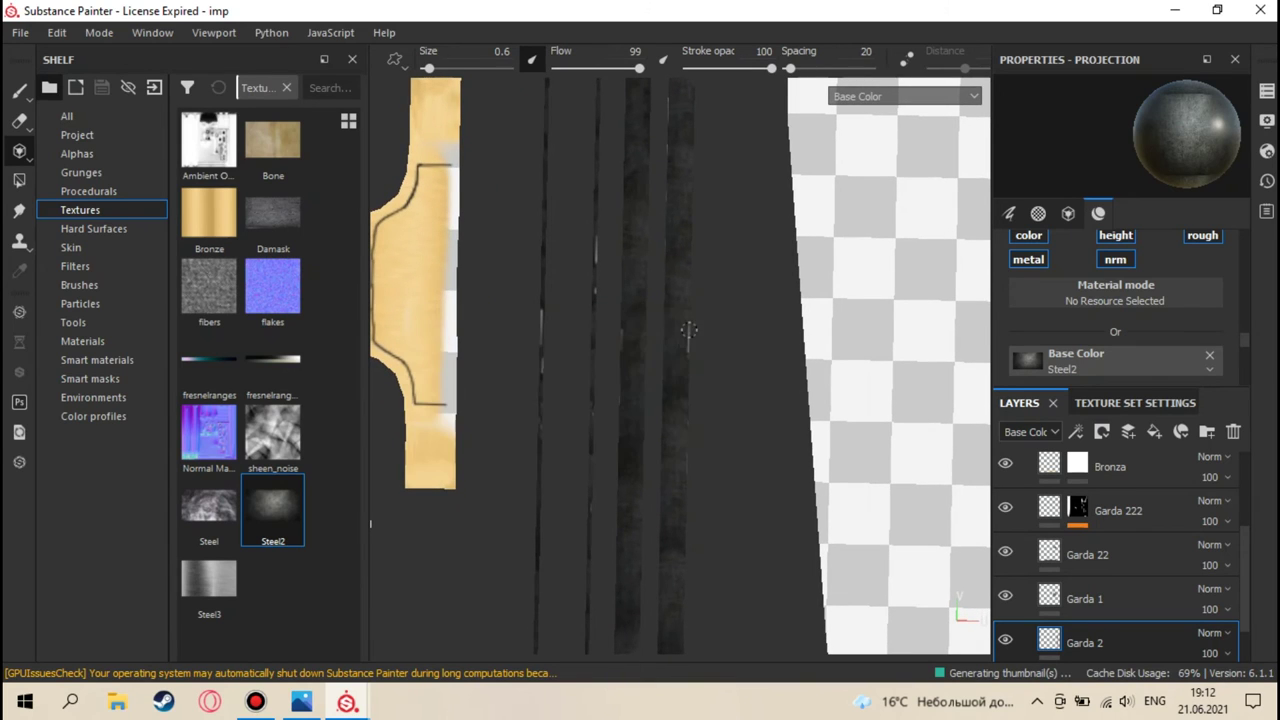
{"action": "key", "text": "s"}
{"action": "middle_click_drag", "start_coordinate": [690, 362], "coordinate": [696, 343]}
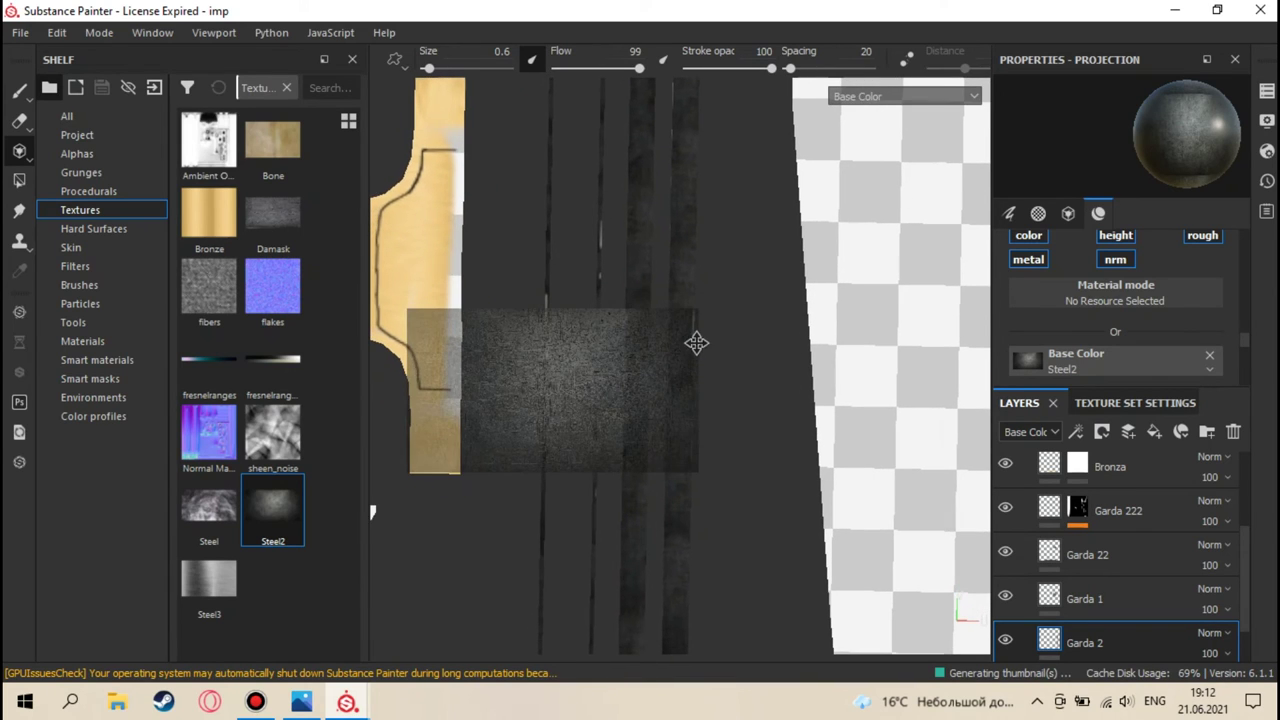
{"action": "key", "text": "s"}
{"action": "middle_click_drag", "start_coordinate": [691, 320], "coordinate": [696, 342]}
{"action": "key", "text": "s"}
{"action": "key", "text": "s"}
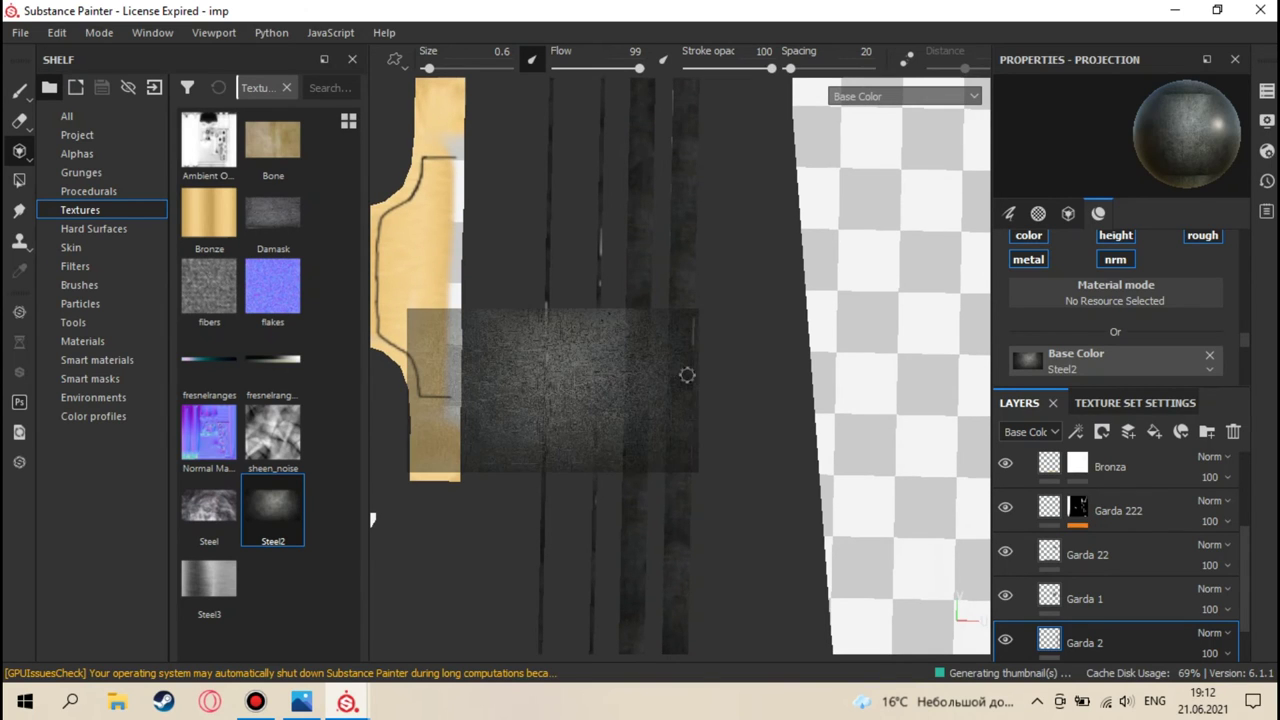
- Return to the 3D view in normal paint mode, orbiting closer to the blade and guard
{"action": "key", "text": "F2"}
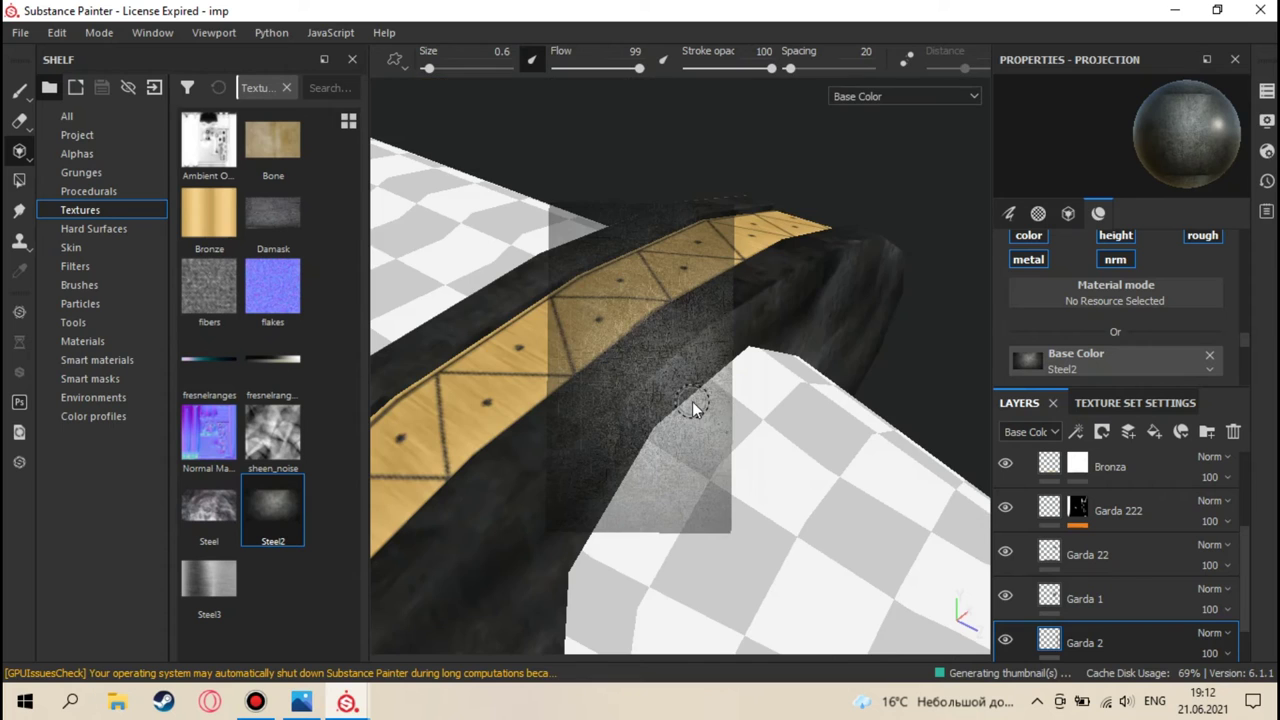
{"action": "left_click", "coordinate": [20, 90]}
{"action": "mouse_move", "coordinate": [480, 560]}
{"action": "left_mouse_down", "text": "alt"}
{"action": "mouse_move", "coordinate": [560, 540]}
{"action": "mouse_move", "coordinate": [586, 488]}
{"action": "mouse_move", "coordinate": [431, 405]}
{"action": "mouse_move", "coordinate": [494, 266]}
{"action": "mouse_move", "coordinate": [557, 429]}
{"action": "mouse_move", "coordinate": [658, 421]}
{"action": "mouse_move", "coordinate": [350, 340]}
{"action": "mouse_move", "coordinate": [723, 455]}
{"action": "mouse_move", "coordinate": [595, 368]}
{"action": "mouse_move", "coordinate": [608, 361]}
{"action": "mouse_move", "coordinate": [740, 460]}
{"action": "mouse_move", "coordinate": [673, 476]}
{"action": "mouse_move", "coordinate": [724, 426]}
{"action": "mouse_move", "coordinate": [865, 522]}
{"action": "left_mouse_up", "text": "alt"}
{"action": "mouse_move", "coordinate": [753, 518]}
{"action": "left_mouse_down", "text": "alt"}
{"action": "mouse_move", "coordinate": [757, 531]}
{"action": "mouse_move", "coordinate": [717, 360]}
{"action": "mouse_move", "coordinate": [685, 424]}
{"action": "mouse_move", "coordinate": [714, 371]}
{"action": "mouse_move", "coordinate": [797, 457]}
{"action": "left_mouse_up", "text": "alt"}
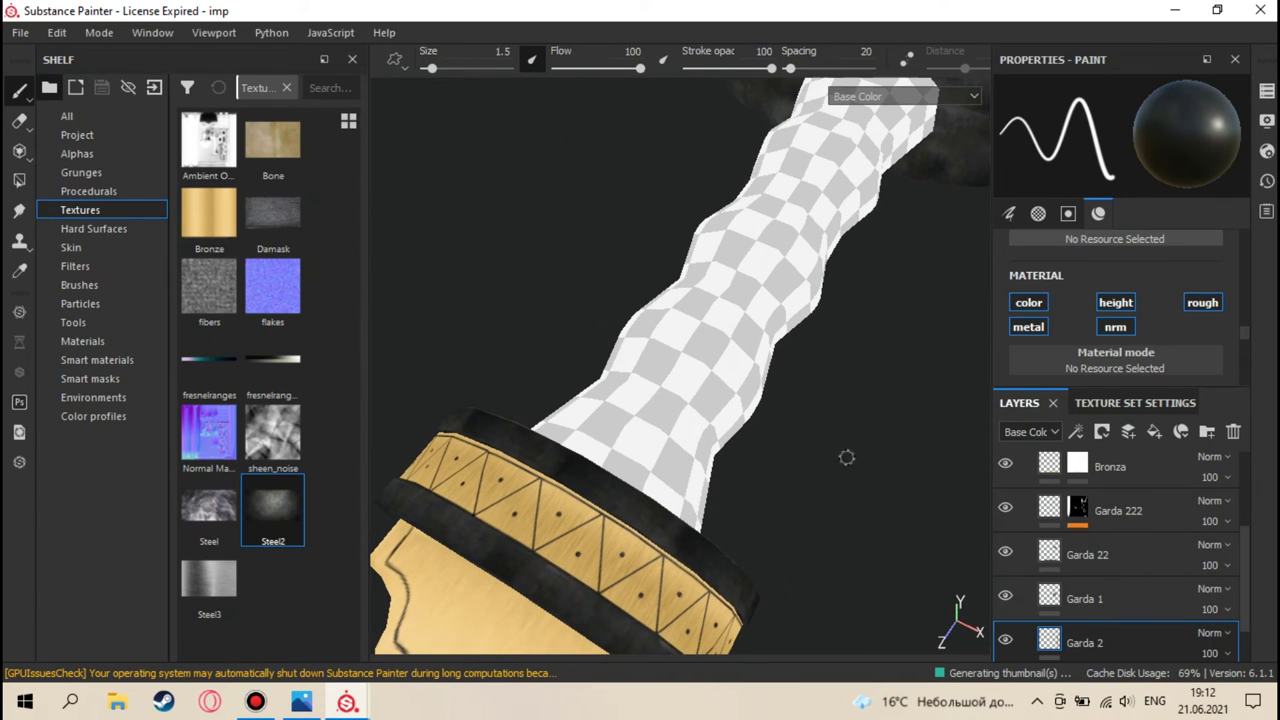
{"action": "scroll", "coordinate": [1012, 558], "scroll_direction": "up", "scroll_amount": 3}
- Hide and collapse the Garda folder, expand Bones and select the Bone mask's Paint effect
{"action": "left_click", "coordinate": [1004, 513]}
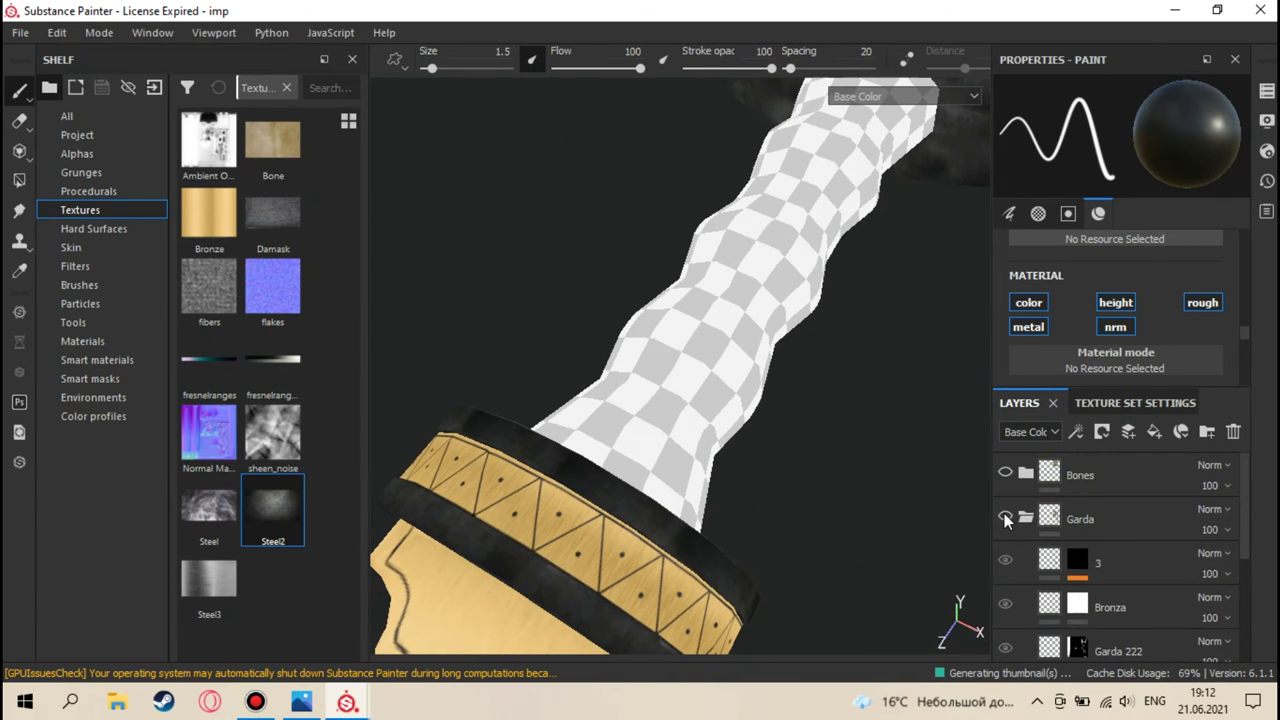
{"action": "left_click", "coordinate": [1025, 517]}
{"action": "left_click", "coordinate": [1005, 472]}
{"action": "left_click", "coordinate": [1025, 473]}
{"action": "left_click", "coordinate": [1105, 588]}
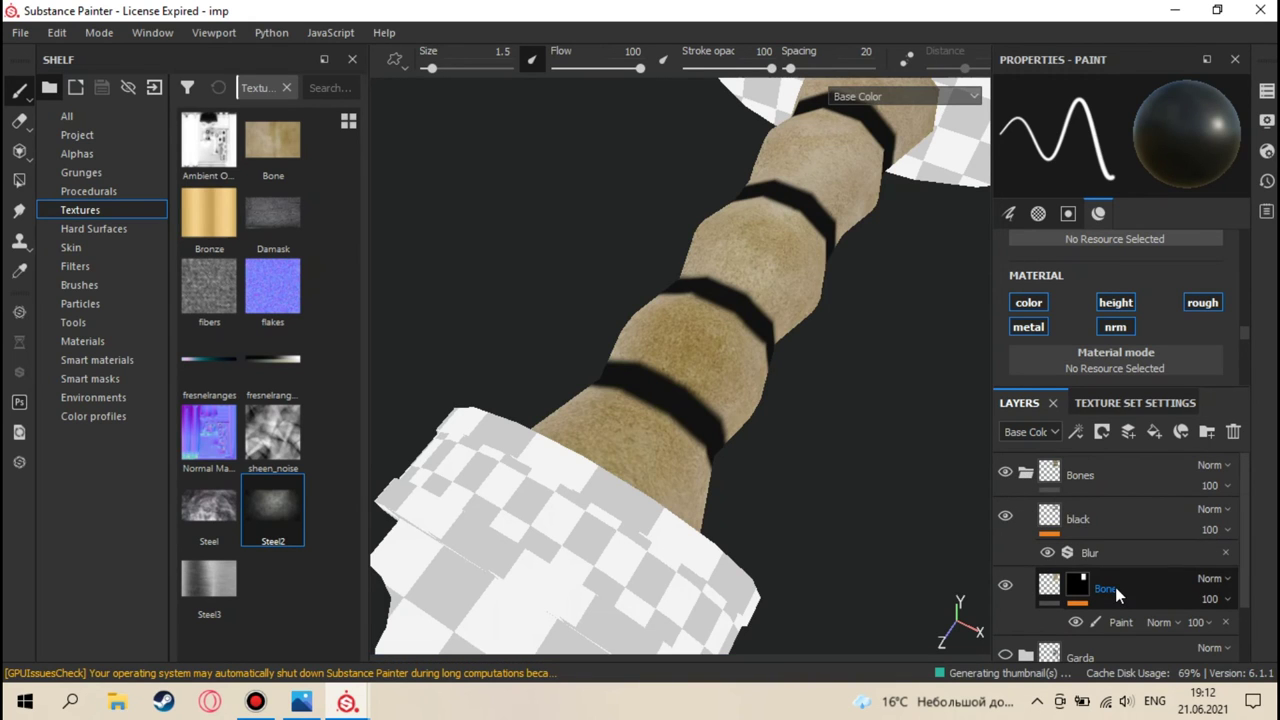
{"action": "left_click", "coordinate": [1077, 585]}
{"action": "mouse_move", "coordinate": [880, 460]}
{"action": "left_mouse_down", "text": "alt"}
{"action": "mouse_move", "coordinate": [789, 383]}
{"action": "mouse_move", "coordinate": [993, 554]}
{"action": "left_mouse_up", "text": "alt"}
{"action": "left_click", "coordinate": [1136, 624]}
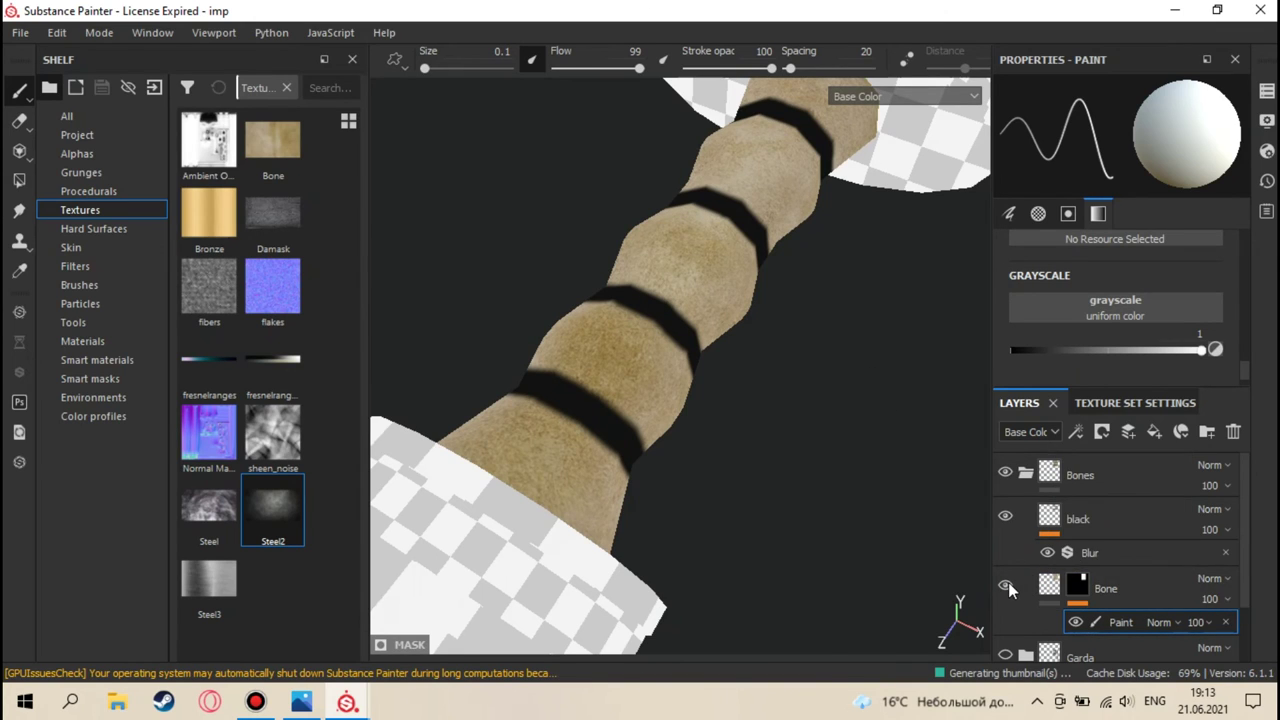
- Add Layer 1 inside the Bones folder with a tan base colour sampled from the grip
{"action": "left_click", "coordinate": [1120, 475]}
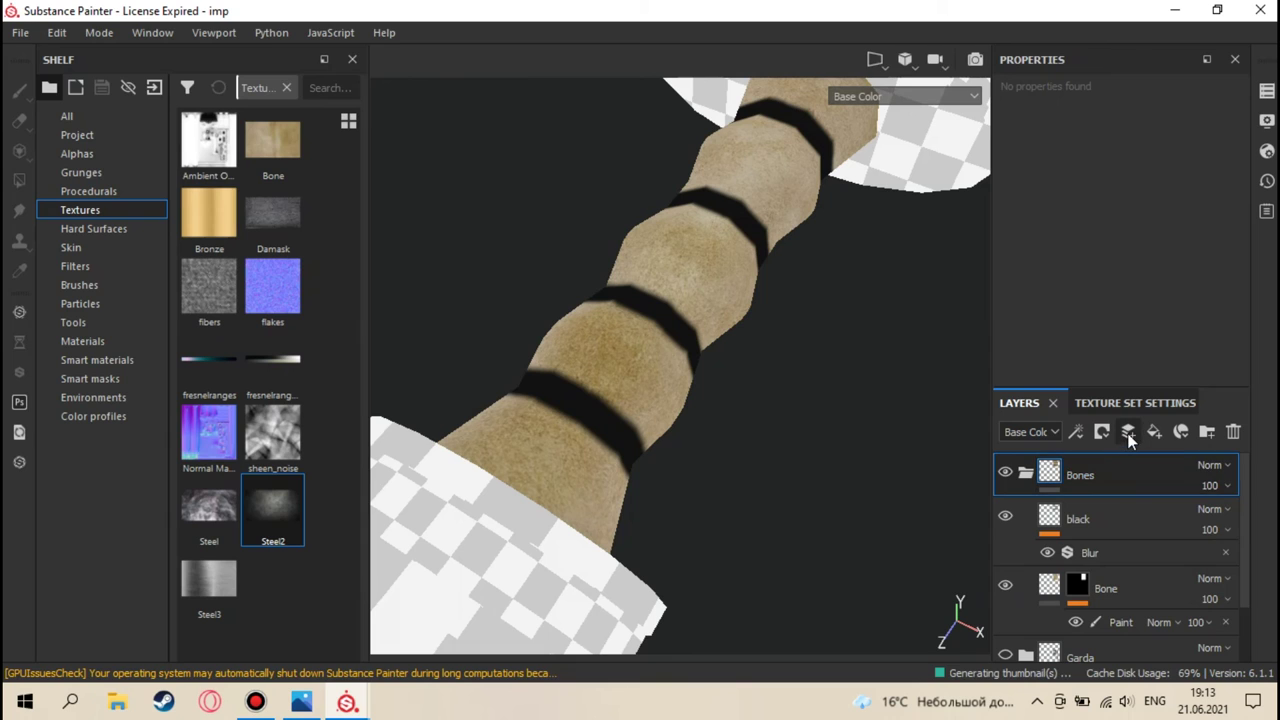
{"action": "left_click", "coordinate": [1127, 433]}
{"action": "left_click_drag", "start_coordinate": [1072, 472], "coordinate": [1092, 533]}
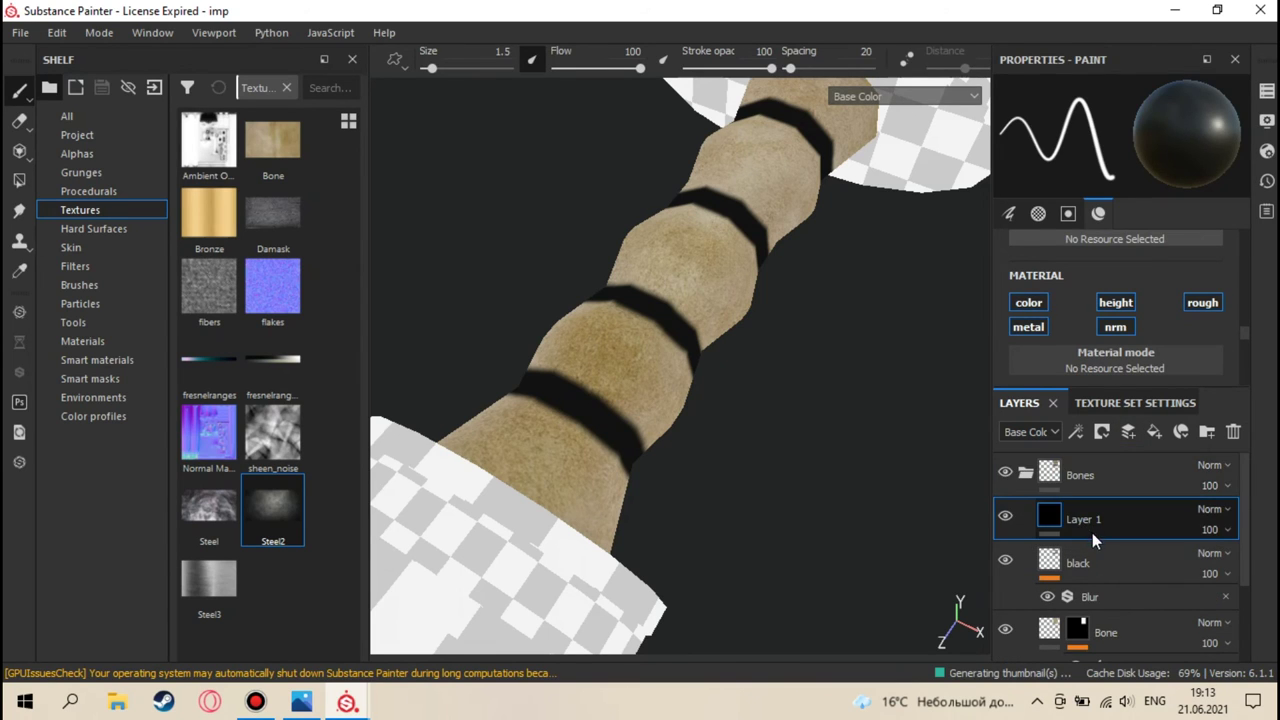
{"action": "left_click_drag", "start_coordinate": [813, 413], "coordinate": [730, 460], "text": "alt"}
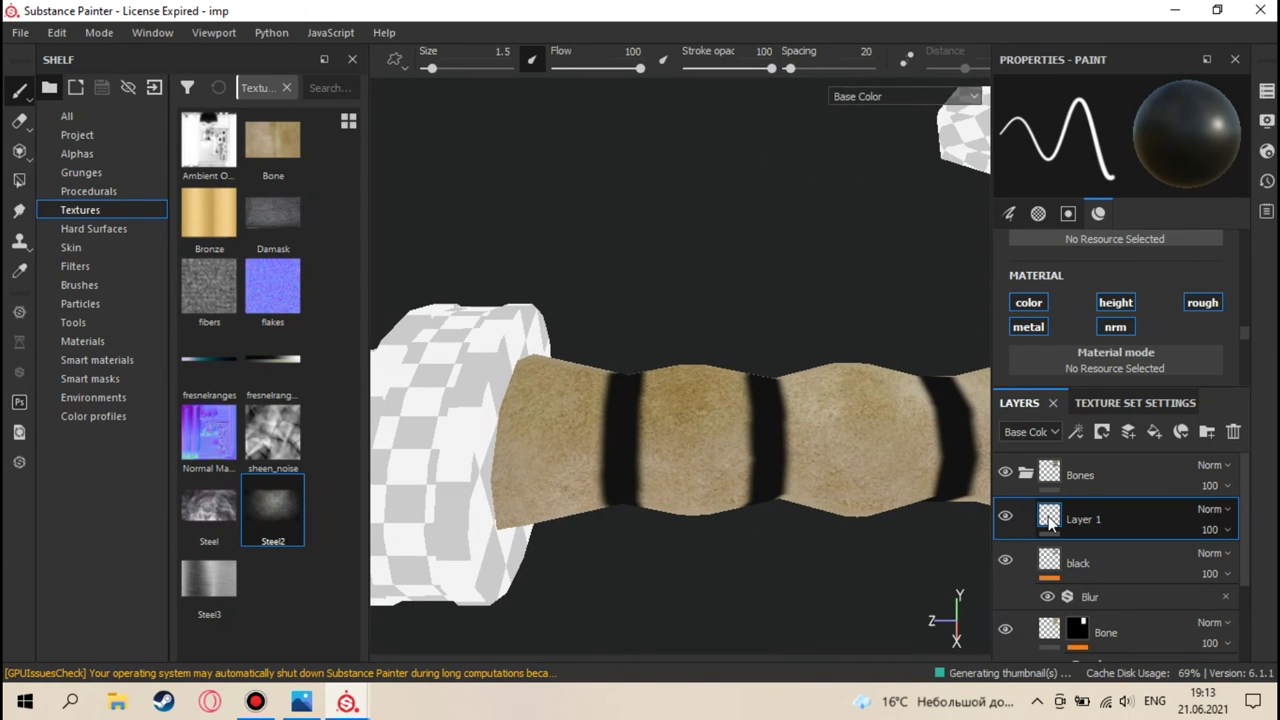
{"action": "scroll", "coordinate": [1094, 319], "scroll_direction": "down", "scroll_amount": 3}
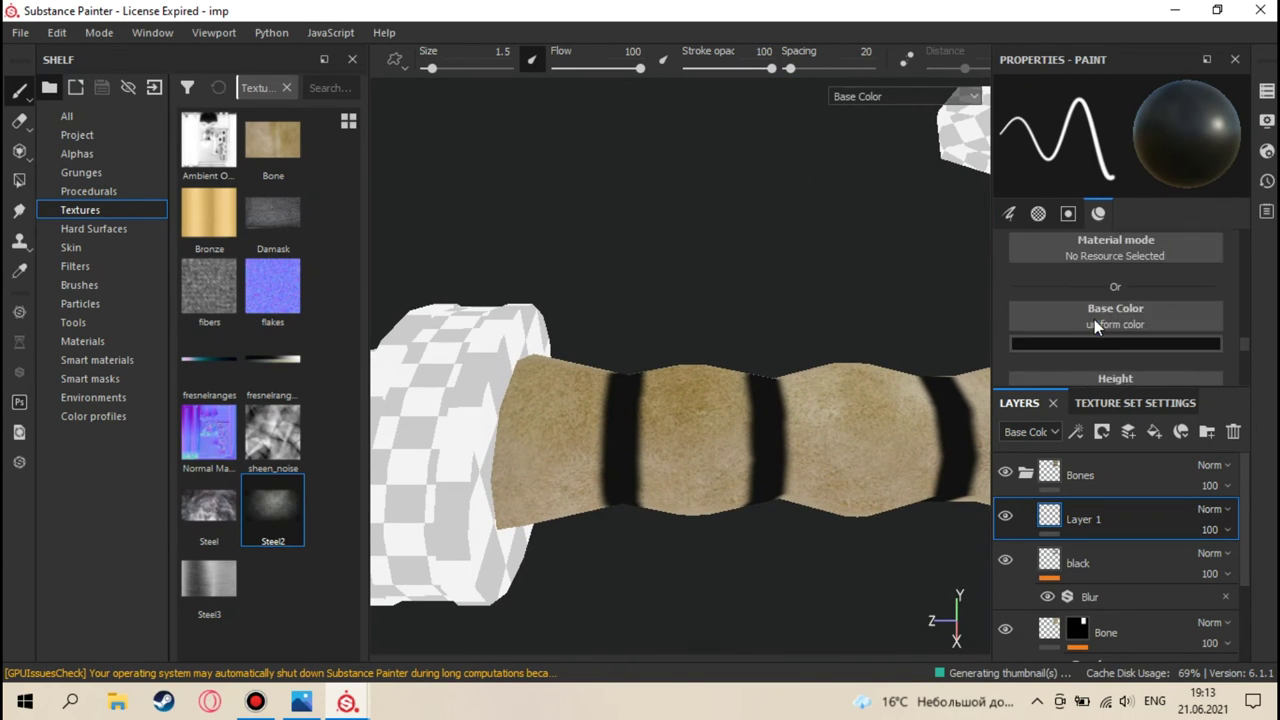
{"action": "left_click", "coordinate": [1106, 287]}
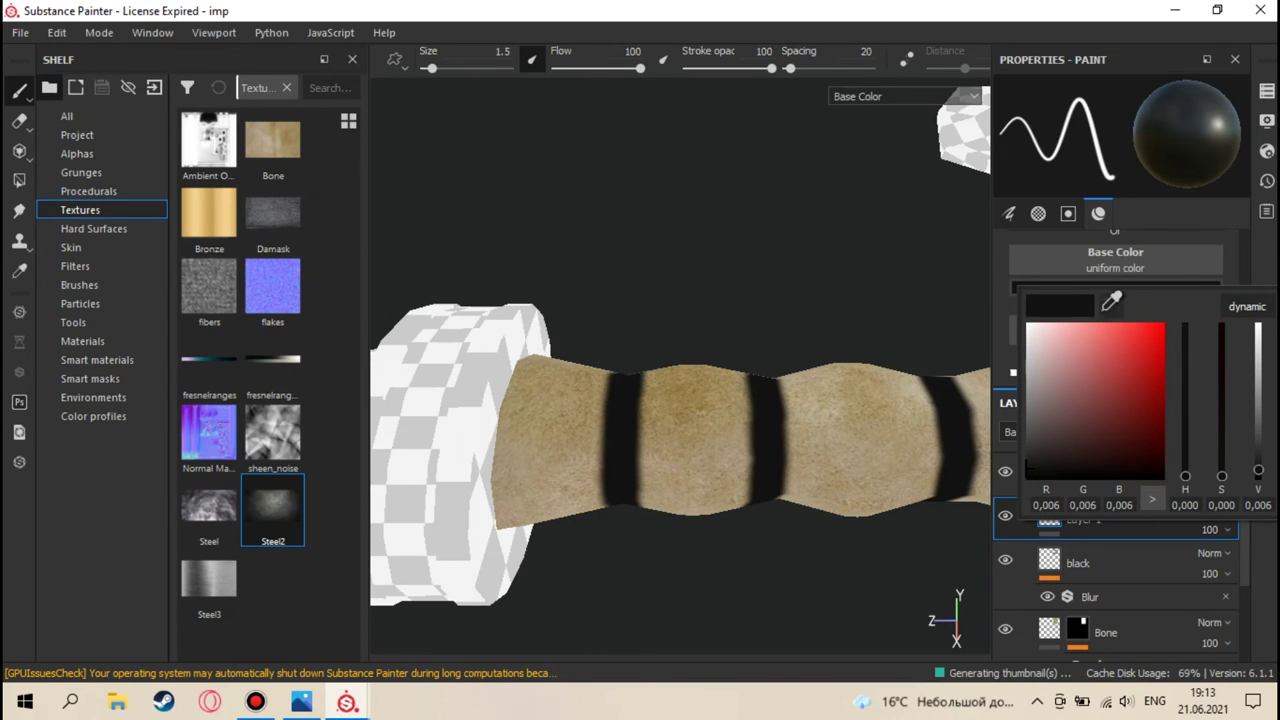
{"action": "left_click", "coordinate": [1116, 292]}
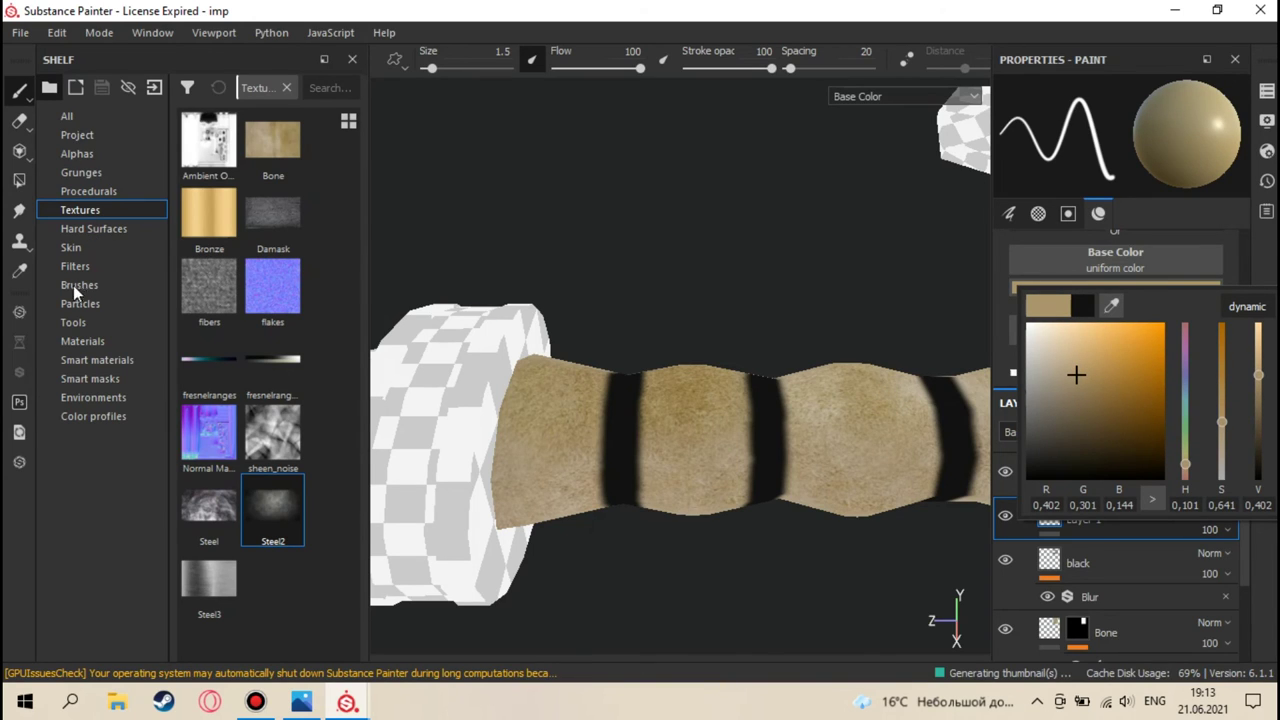
- Choose a crack-shaped Kyle Brush alpha from the alphas shelf
{"action": "left_click", "coordinate": [89, 153]}
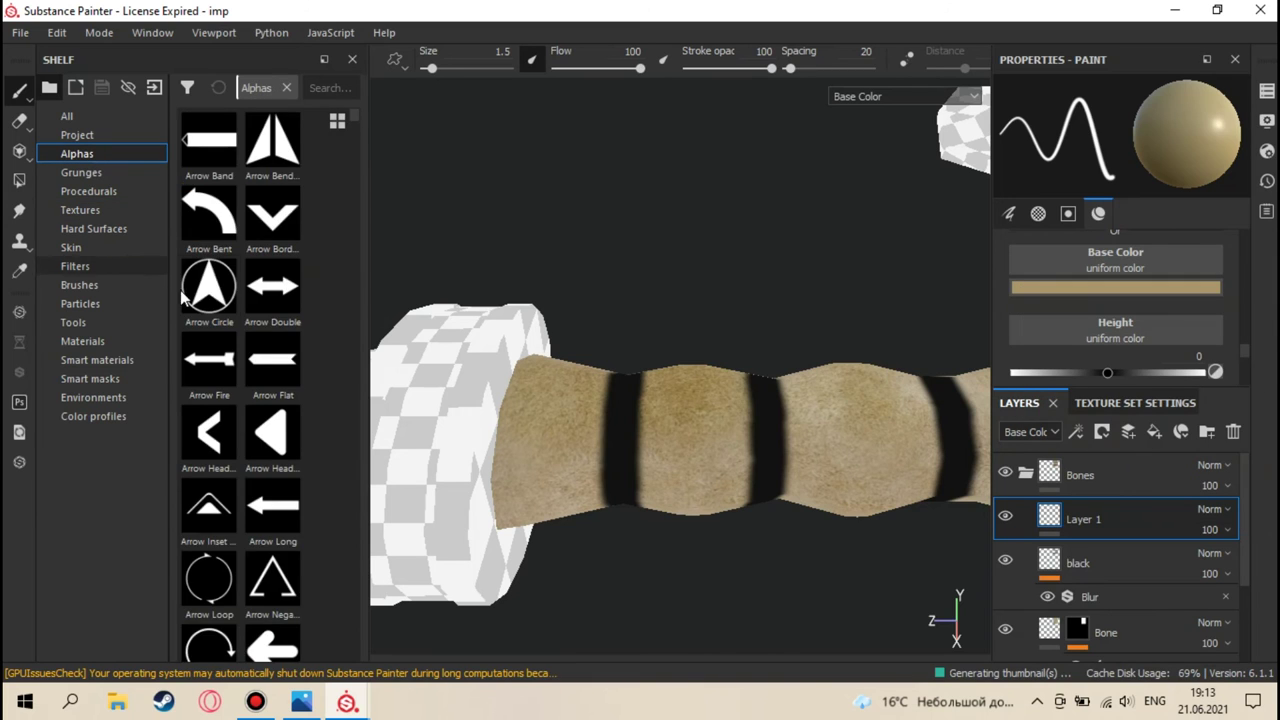
{"action": "scroll", "coordinate": [227, 349], "scroll_direction": "down", "scroll_amount": 10}
{"action": "scroll", "coordinate": [228, 349], "scroll_direction": "down", "scroll_amount": 20}
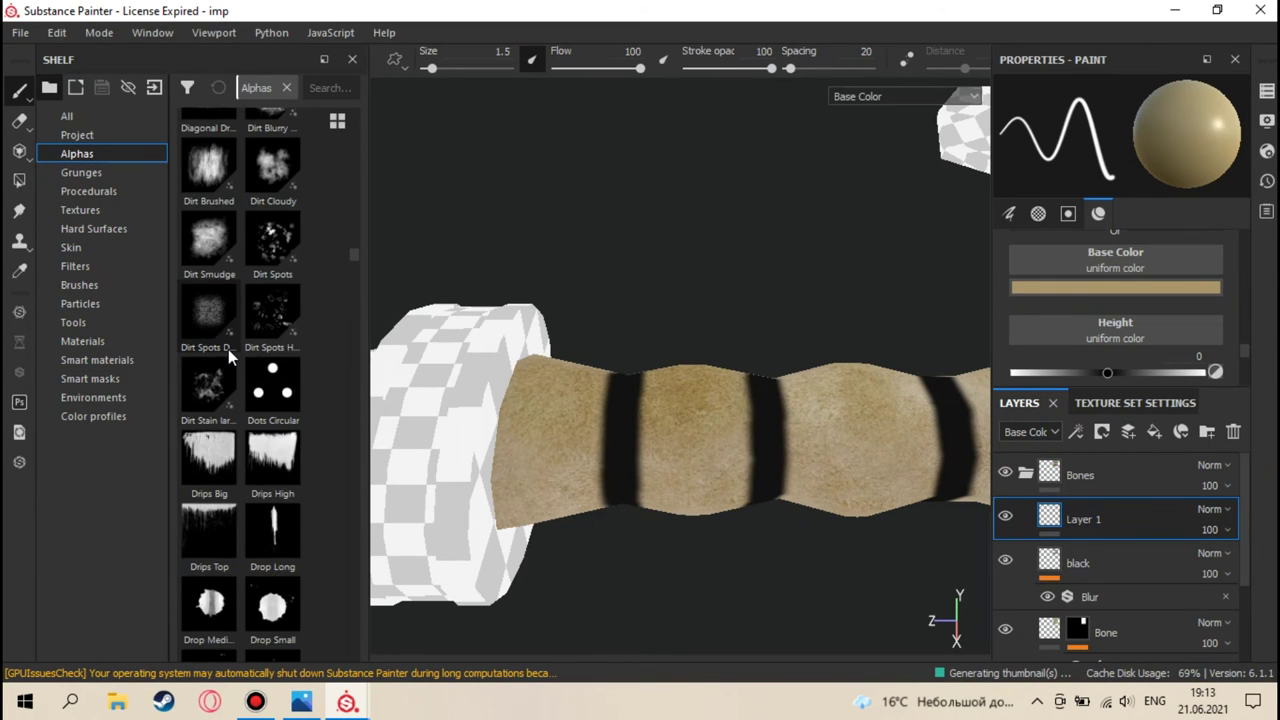
{"action": "scroll", "coordinate": [242, 352], "scroll_direction": "down", "scroll_amount": 5}
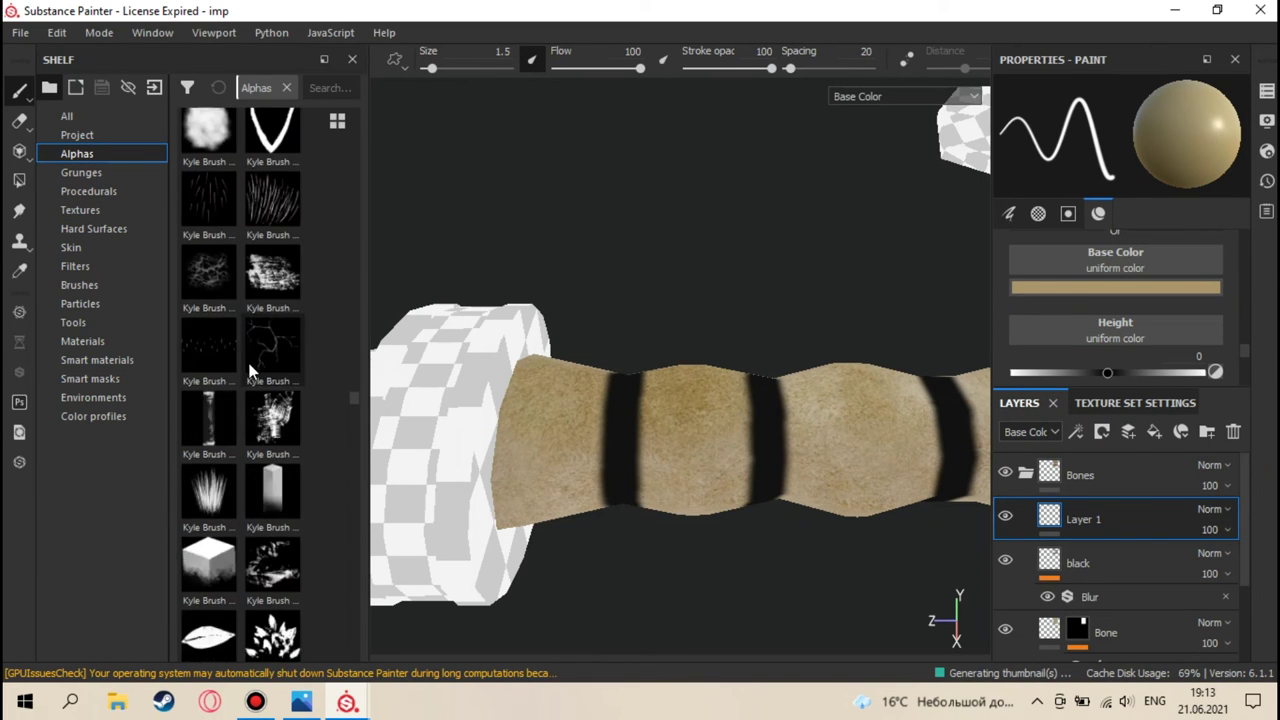
{"action": "left_click", "coordinate": [272, 346]}
- Paint a crack stroke across the black band, then undo it
{"action": "mouse_move", "coordinate": [465, 431]}
{"action": "left_mouse_down", "text": "alt"}
{"action": "mouse_move", "coordinate": [634, 449]}
{"action": "mouse_move", "coordinate": [657, 434]}
{"action": "mouse_move", "coordinate": [648, 415]}
{"action": "mouse_move", "coordinate": [600, 405]}
{"action": "left_mouse_up", "text": "alt"}
{"action": "left_click_drag", "start_coordinate": [600, 405], "coordinate": [600, 470]}
{"action": "mouse_move", "coordinate": [600, 470]}
{"action": "left_mouse_down", "text": "alt"}
{"action": "mouse_move", "coordinate": [660, 451]}
{"action": "mouse_move", "coordinate": [700, 327]}
{"action": "left_mouse_up", "text": "alt"}
{"action": "left_click_drag", "start_coordinate": [604, 445], "coordinate": [680, 530]}
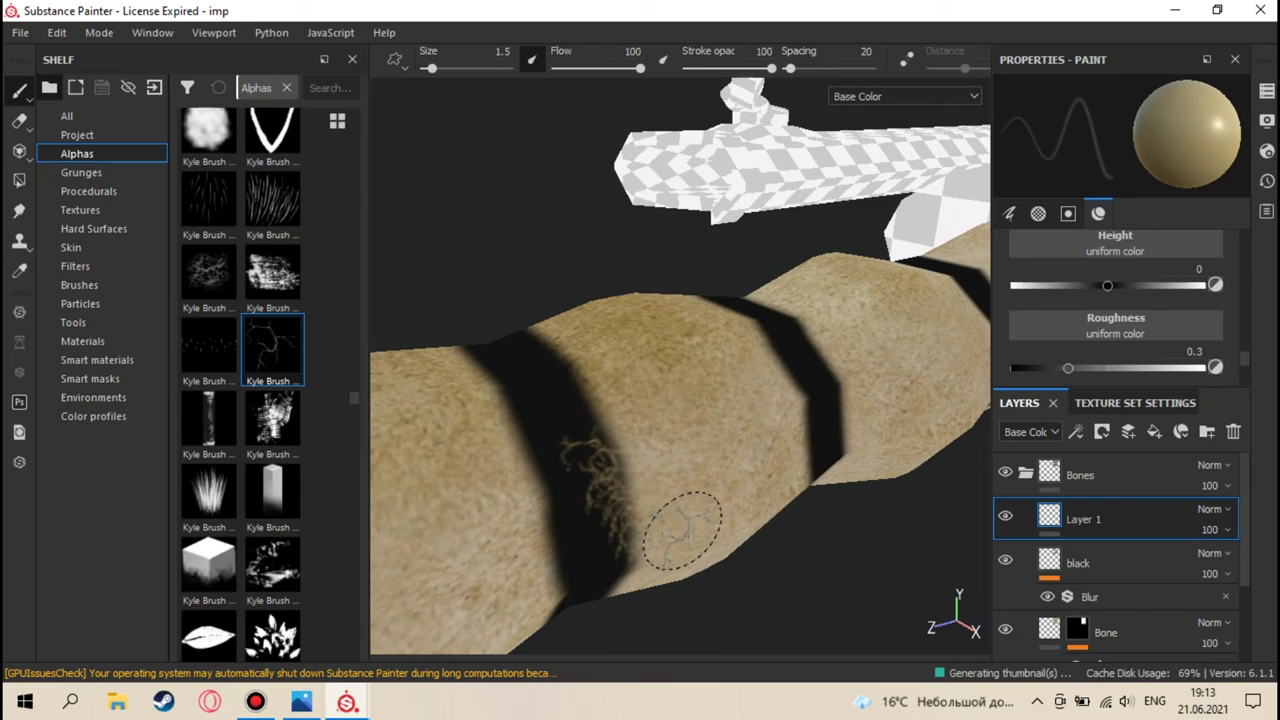
{"action": "key", "text": "ctrl+z"}
{"action": "key", "text": "ctrl+z"}
- Reorient the grip and paint crack marks near the left black band
{"action": "left_click_drag", "start_coordinate": [641, 472], "coordinate": [665, 485], "text": "alt"}
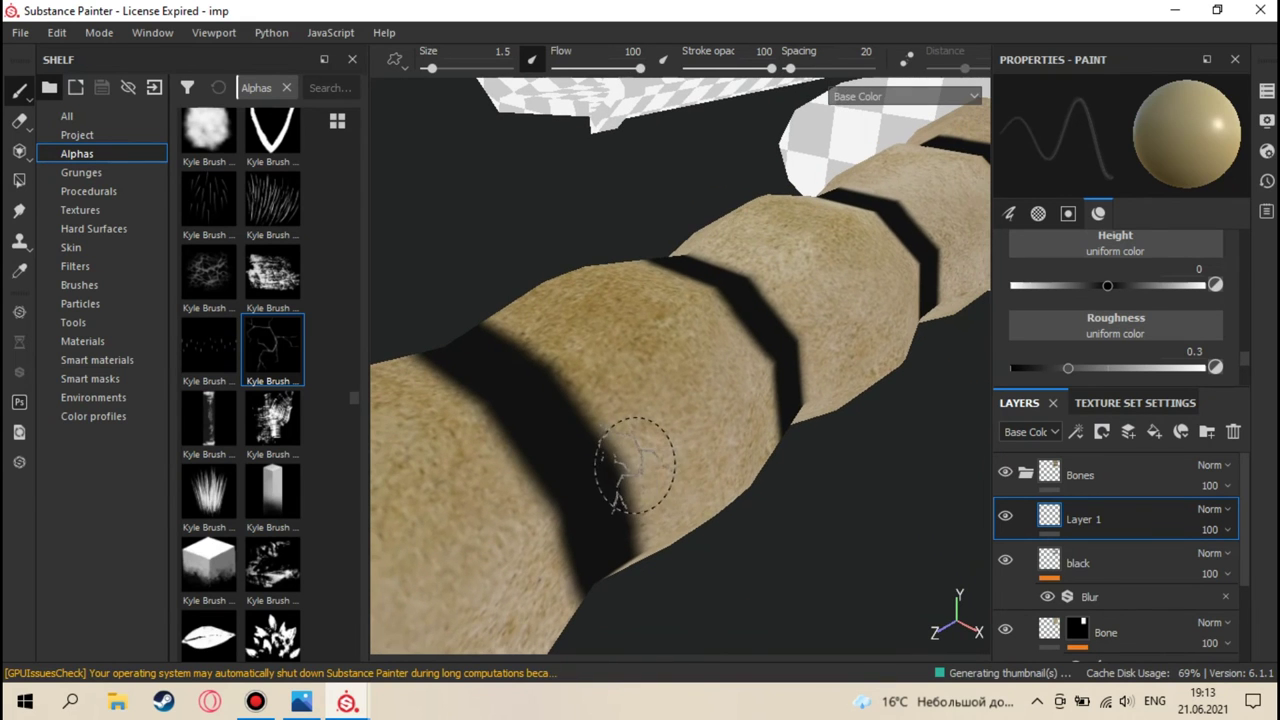
{"action": "mouse_move", "coordinate": [650, 440]}
{"action": "left_mouse_down", "text": "alt"}
{"action": "mouse_move", "coordinate": [697, 446]}
{"action": "mouse_move", "coordinate": [523, 410]}
{"action": "mouse_move", "coordinate": [687, 397]}
{"action": "mouse_move", "coordinate": [825, 422]}
{"action": "left_mouse_up", "text": "alt"}
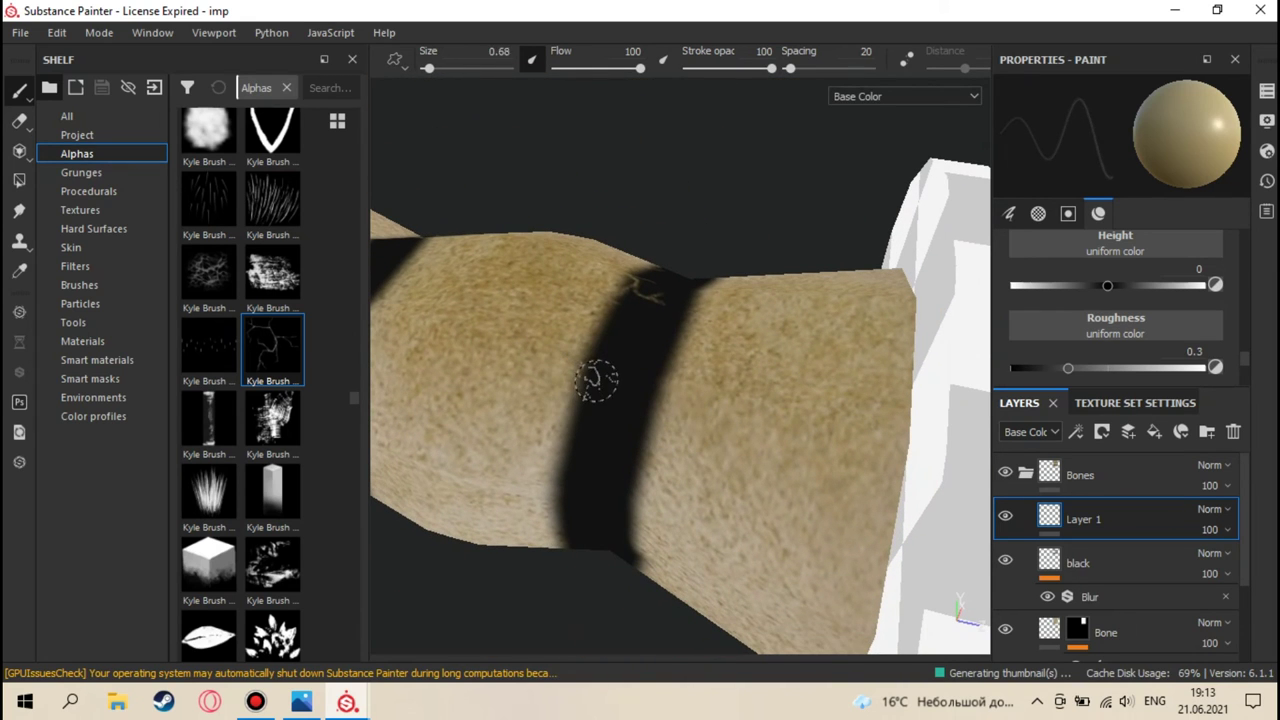
{"action": "left_click_drag", "start_coordinate": [580, 390], "coordinate": [630, 366], "text": "alt"}
{"action": "left_click", "coordinate": [508, 400]}
{"action": "mouse_move", "coordinate": [508, 400]}
{"action": "left_mouse_down", "text": "alt"}
{"action": "mouse_move", "coordinate": [535, 550]}
{"action": "mouse_move", "coordinate": [591, 420]}
{"action": "mouse_move", "coordinate": [480, 543]}
{"action": "mouse_move", "coordinate": [509, 343]}
{"action": "left_mouse_up", "text": "alt"}
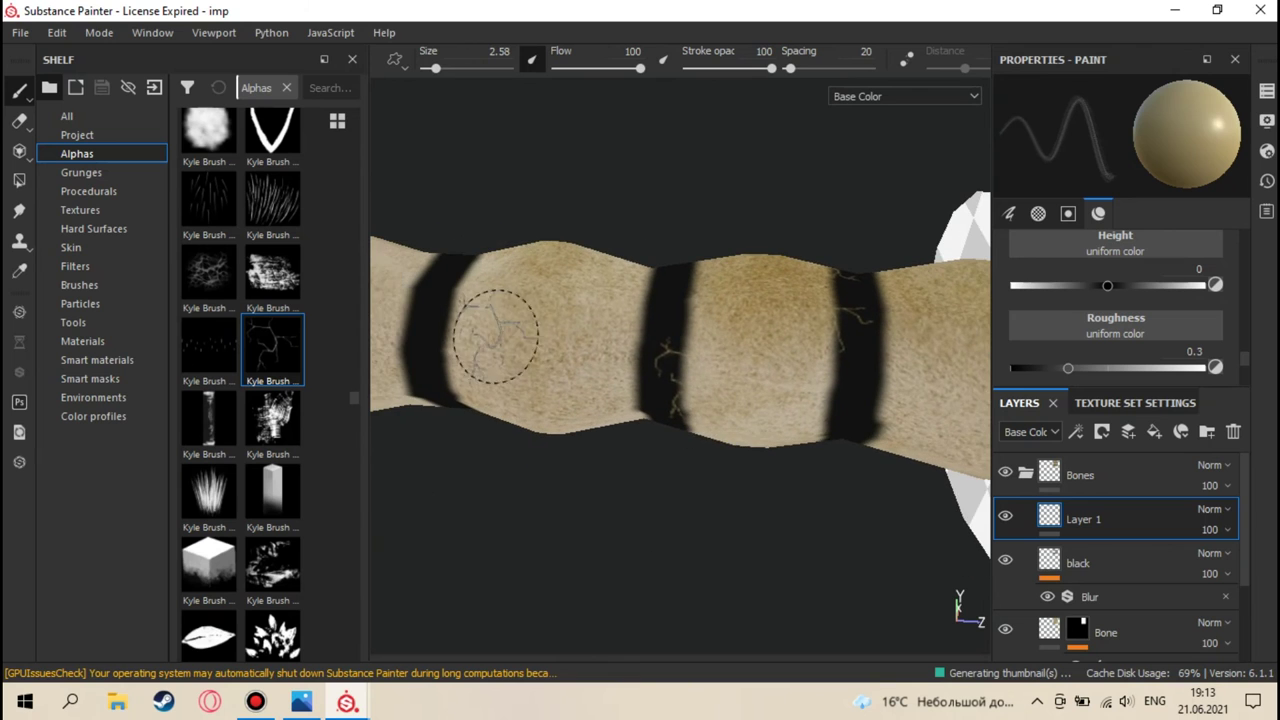
- Turn the bone toward the guard and bring up the paint colour picker
{"action": "mouse_move", "coordinate": [500, 471]}
{"action": "left_mouse_down", "text": "alt"}
{"action": "mouse_move", "coordinate": [566, 445]}
{"action": "mouse_move", "coordinate": [510, 450]}
{"action": "mouse_move", "coordinate": [632, 427]}
{"action": "left_mouse_up", "text": "alt"}
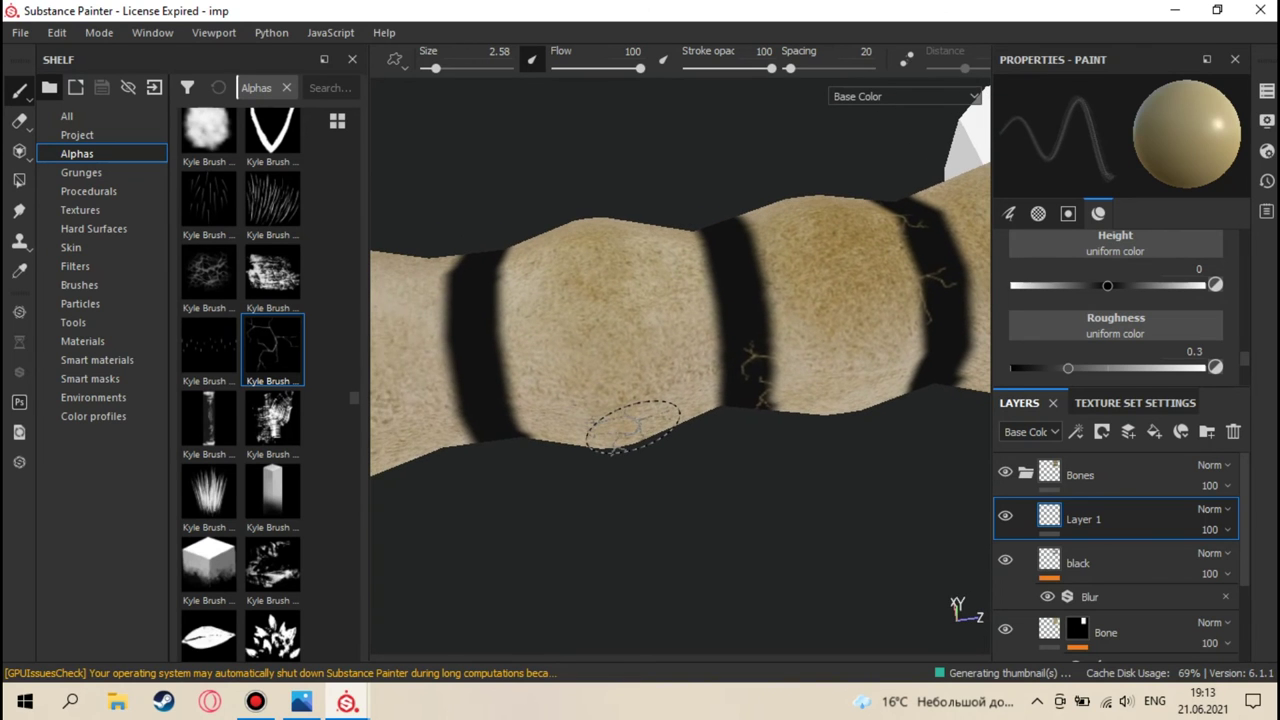
{"action": "mouse_move", "coordinate": [771, 343]}
{"action": "left_mouse_down", "text": "alt"}
{"action": "mouse_move", "coordinate": [731, 409]}
{"action": "mouse_move", "coordinate": [643, 366]}
{"action": "mouse_move", "coordinate": [369, 305]}
{"action": "left_mouse_up", "text": "alt"}
{"action": "left_click_drag", "start_coordinate": [786, 432], "coordinate": [729, 372], "text": "alt"}
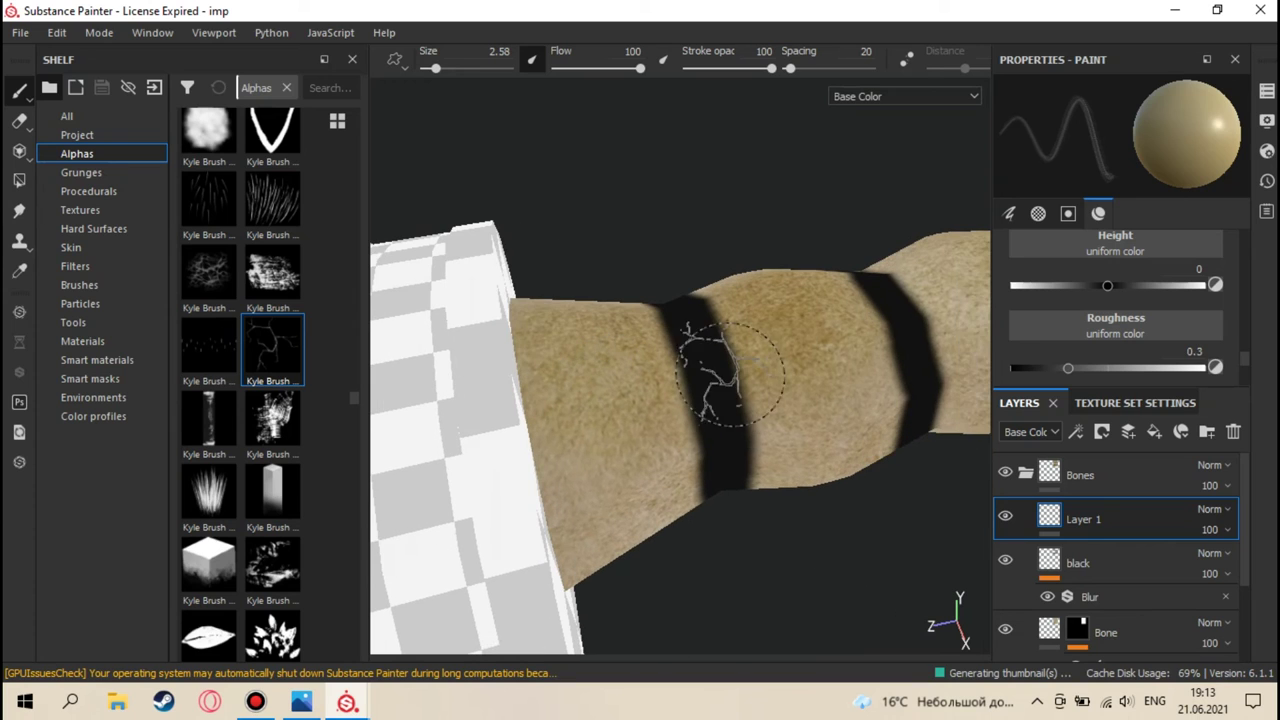
{"action": "scroll", "coordinate": [1090, 330], "scroll_direction": "down", "scroll_amount": 2}
{"action": "scroll", "coordinate": [1093, 316], "scroll_direction": "up", "scroll_amount": 5}
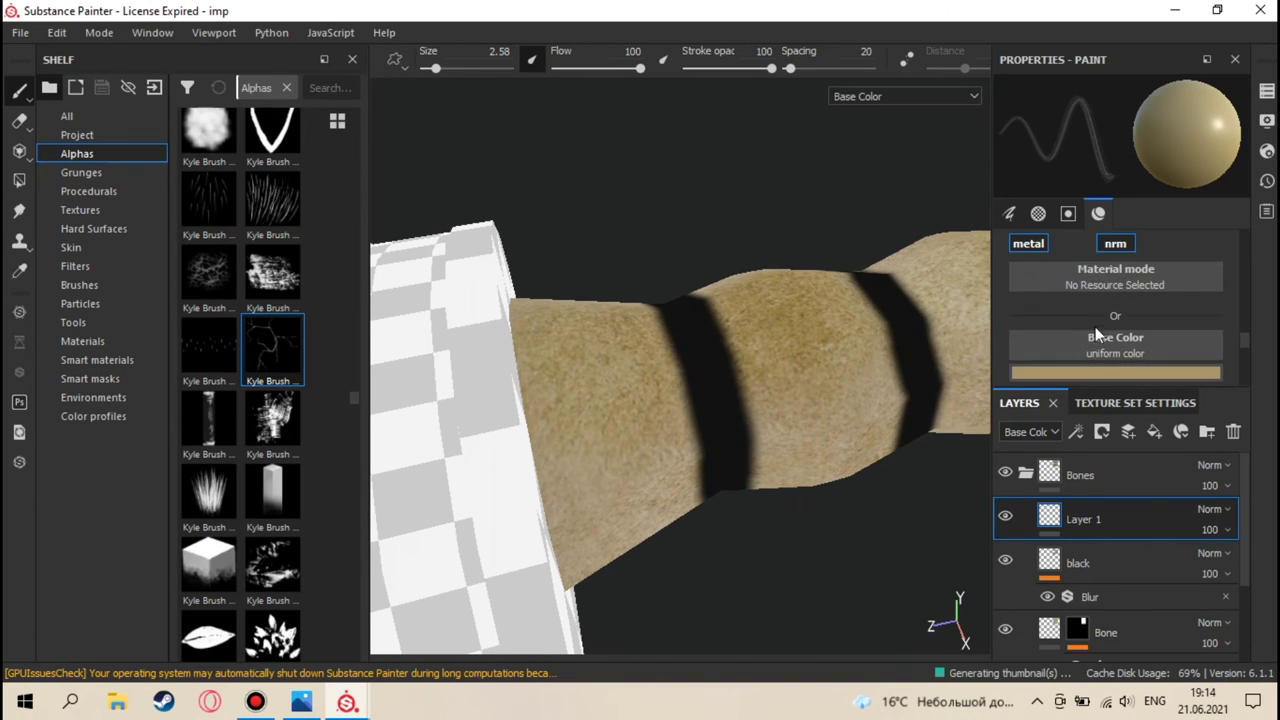
{"action": "left_click", "coordinate": [1097, 370]}
- Set the crack paint colour to near-black and bring the bone side-on
{"action": "left_click_drag", "start_coordinate": [1075, 459], "coordinate": [1045, 551]}
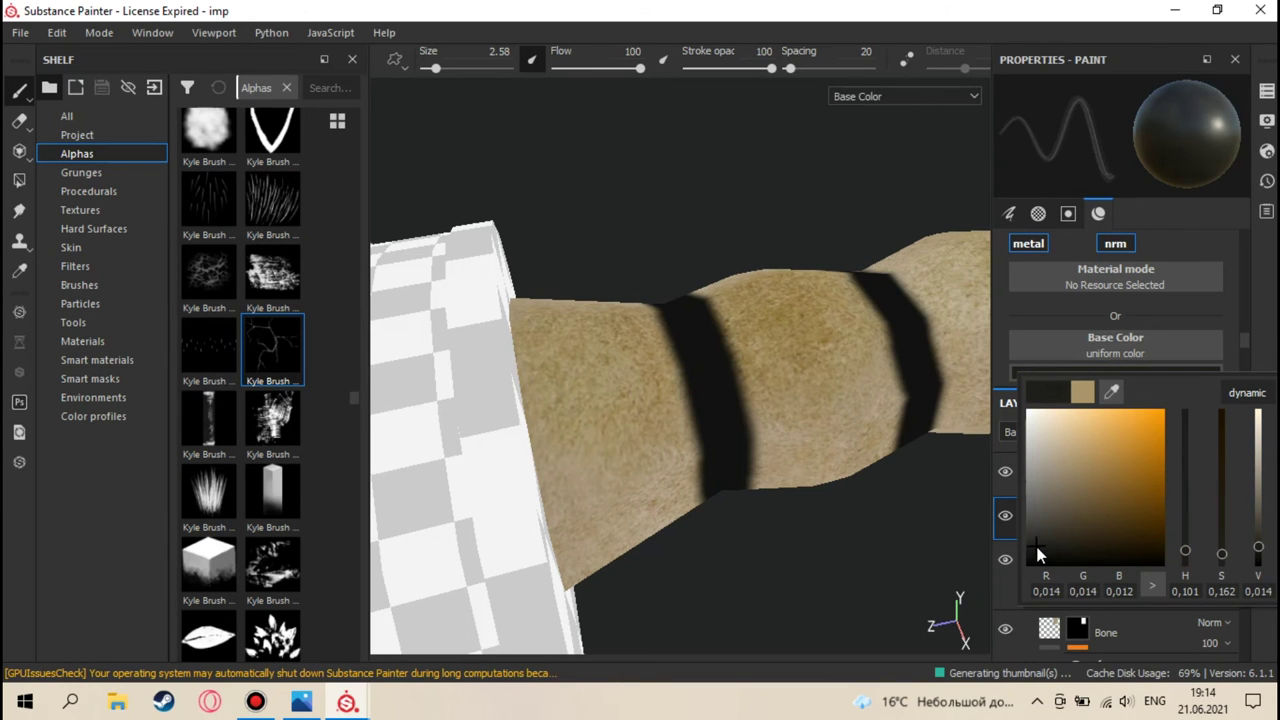
{"action": "mouse_move", "coordinate": [840, 440]}
{"action": "left_mouse_down", "text": "alt"}
{"action": "mouse_move", "coordinate": [837, 400]}
{"action": "mouse_move", "coordinate": [749, 346]}
{"action": "mouse_move", "coordinate": [757, 414]}
{"action": "mouse_move", "coordinate": [696, 398]}
{"action": "mouse_move", "coordinate": [735, 310]}
{"action": "left_mouse_up", "text": "alt"}
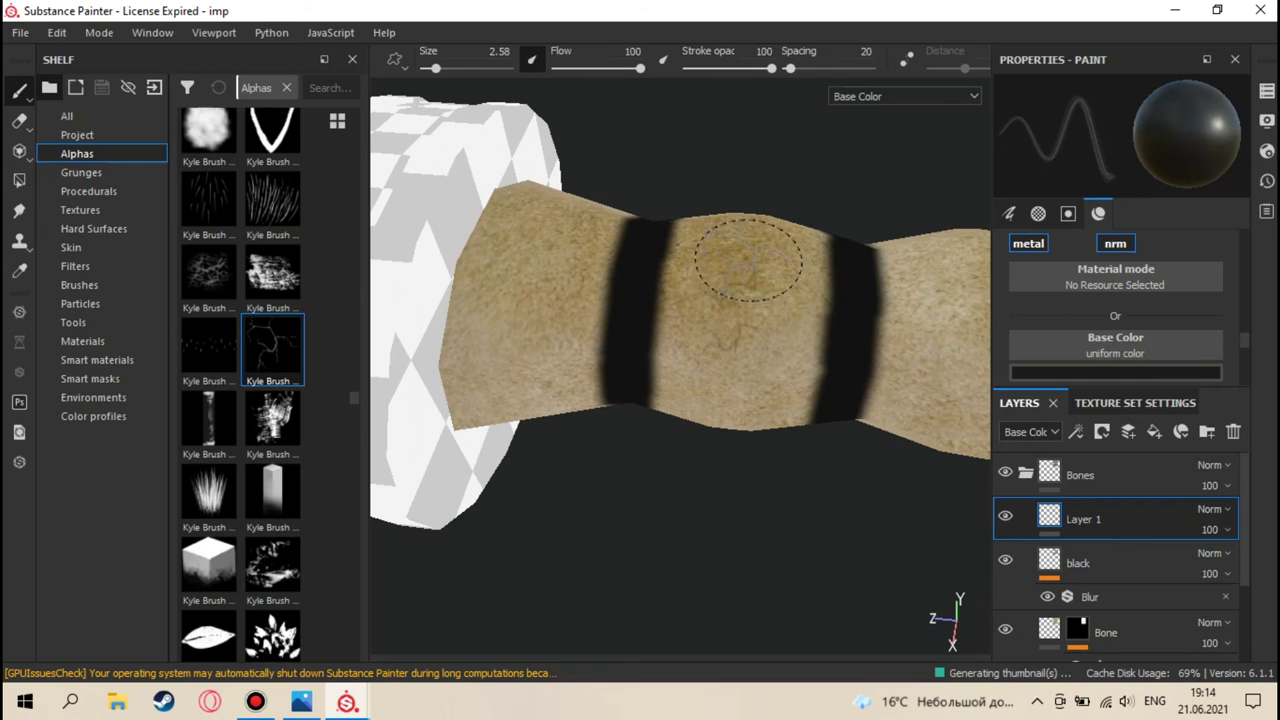
{"action": "mouse_move", "coordinate": [700, 400]}
{"action": "left_mouse_down", "text": "alt"}
{"action": "mouse_move", "coordinate": [714, 371]}
{"action": "mouse_move", "coordinate": [657, 400]}
{"action": "mouse_move", "coordinate": [749, 366]}
{"action": "left_mouse_up", "text": "alt"}
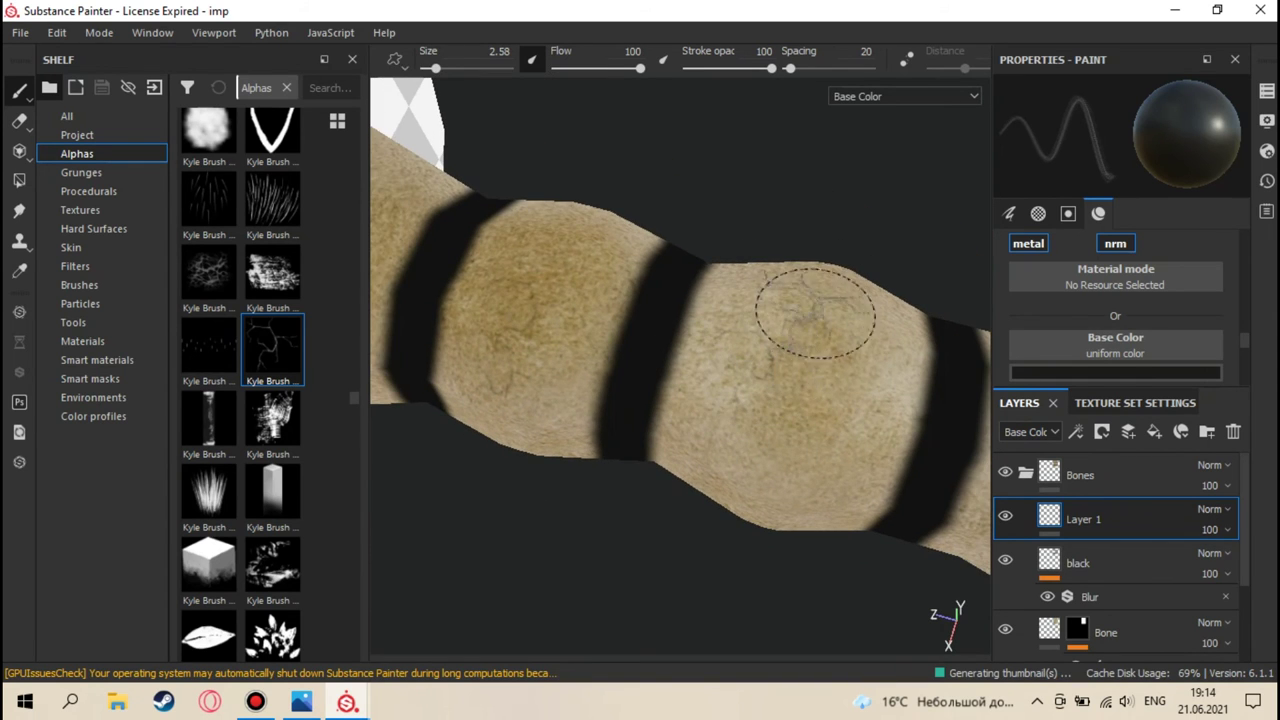
{"action": "mouse_move", "coordinate": [737, 477]}
{"action": "left_mouse_down", "text": "alt"}
{"action": "mouse_move", "coordinate": [814, 457]}
{"action": "mouse_move", "coordinate": [785, 415]}
{"action": "left_mouse_up", "text": "alt"}
{"action": "left_click_drag", "start_coordinate": [623, 457], "coordinate": [735, 345], "text": "alt"}
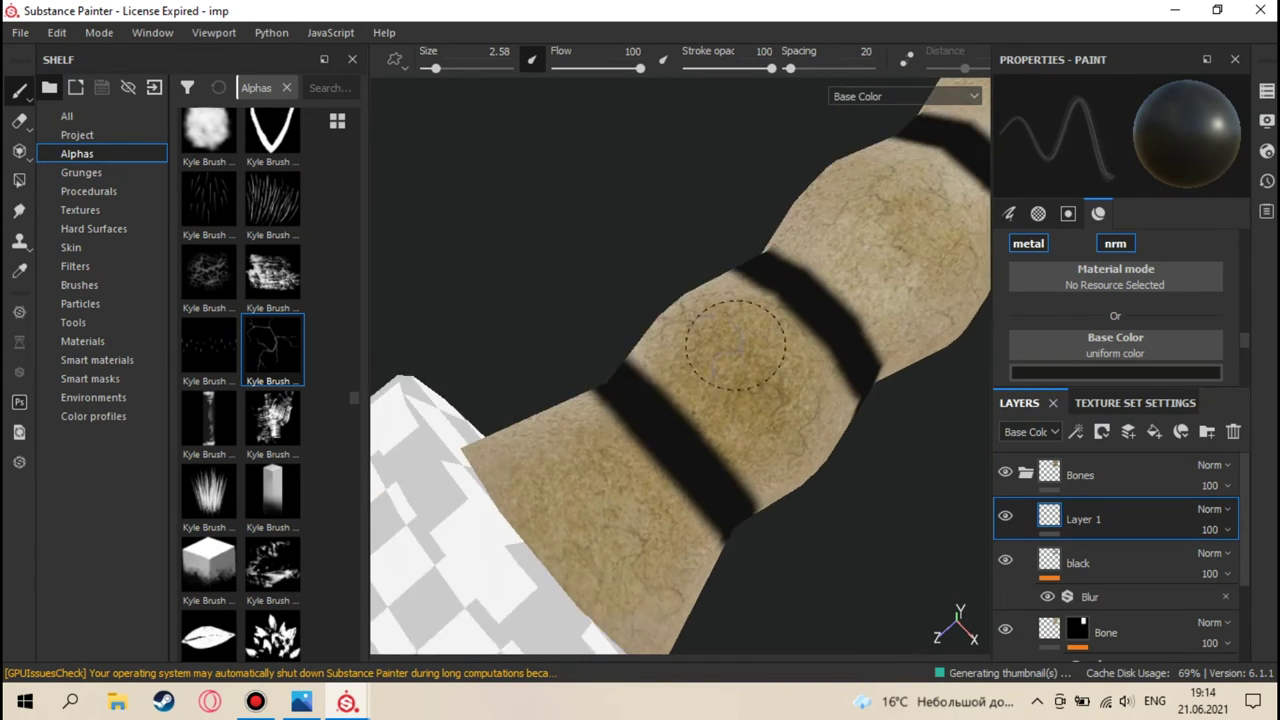
{"action": "left_click_drag", "start_coordinate": [572, 510], "coordinate": [528, 428], "text": "alt"}
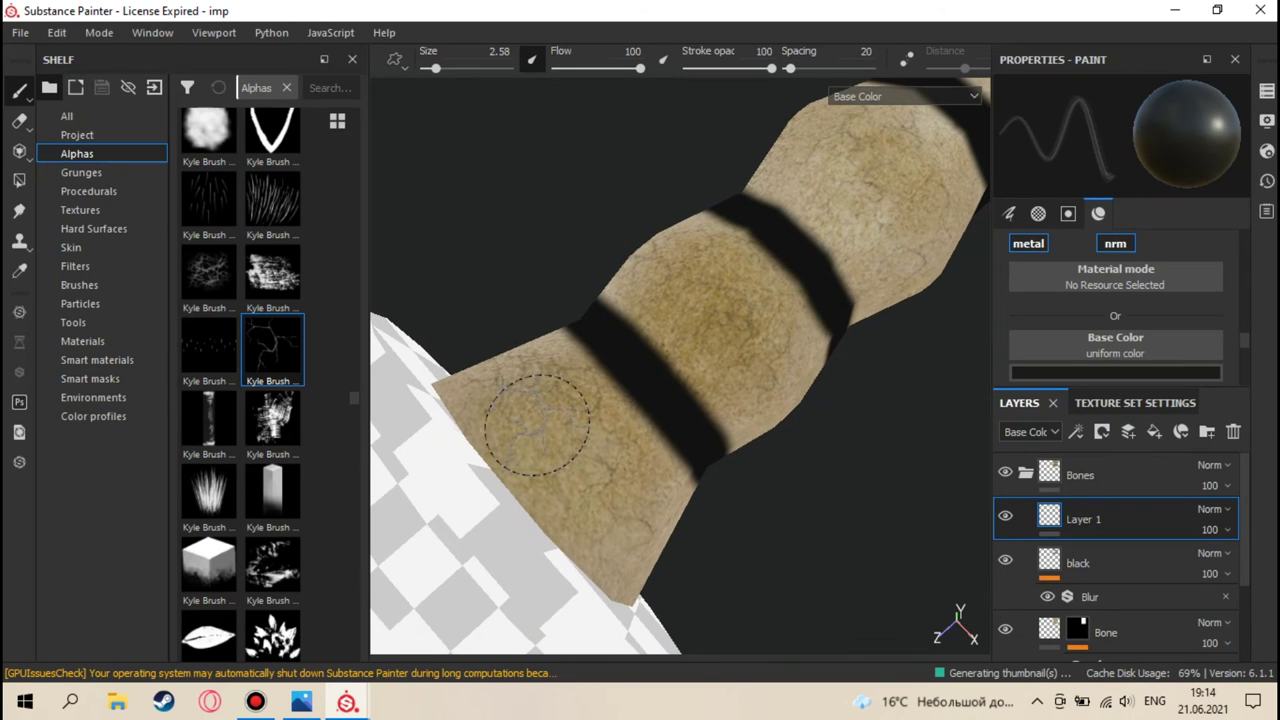
{"action": "mouse_move", "coordinate": [630, 548]}
{"action": "left_mouse_down", "text": "alt"}
{"action": "mouse_move", "coordinate": [569, 503]}
{"action": "mouse_move", "coordinate": [517, 374]}
{"action": "mouse_move", "coordinate": [531, 480]}
{"action": "mouse_move", "coordinate": [560, 414]}
{"action": "mouse_move", "coordinate": [597, 410]}
{"action": "mouse_move", "coordinate": [603, 309]}
{"action": "mouse_move", "coordinate": [610, 337]}
{"action": "left_mouse_up", "text": "alt"}
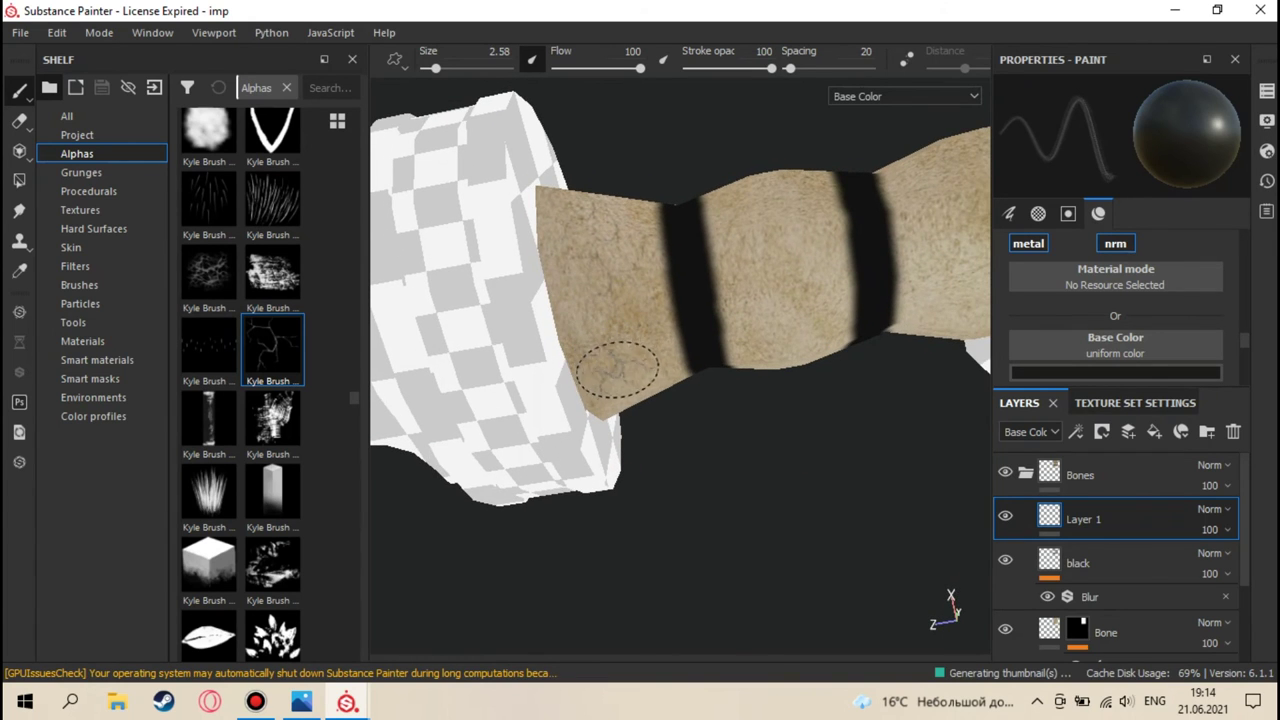
- Mark thin dark cracks on the tan bone sections while turning the grip
{"action": "mouse_move", "coordinate": [595, 293]}
{"action": "left_mouse_down", "text": "alt"}
{"action": "mouse_move", "coordinate": [646, 349]}
{"action": "mouse_move", "coordinate": [737, 371]}
{"action": "mouse_move", "coordinate": [729, 291]}
{"action": "mouse_move", "coordinate": [607, 345]}
{"action": "mouse_move", "coordinate": [600, 330]}
{"action": "left_mouse_up", "text": "alt"}
{"action": "mouse_move", "coordinate": [514, 223]}
{"action": "left_mouse_down", "text": "alt"}
{"action": "mouse_move", "coordinate": [529, 200]}
{"action": "mouse_move", "coordinate": [531, 255]}
{"action": "left_mouse_up", "text": "alt"}
{"action": "mouse_move", "coordinate": [603, 315]}
{"action": "left_mouse_down", "text": "alt"}
{"action": "mouse_move", "coordinate": [571, 263]}
{"action": "mouse_move", "coordinate": [586, 351]}
{"action": "mouse_move", "coordinate": [646, 297]}
{"action": "left_mouse_up", "text": "alt"}
{"action": "mouse_move", "coordinate": [574, 270]}
{"action": "left_mouse_down", "text": "alt"}
{"action": "mouse_move", "coordinate": [594, 266]}
{"action": "mouse_move", "coordinate": [589, 370]}
{"action": "mouse_move", "coordinate": [623, 443]}
{"action": "mouse_move", "coordinate": [600, 451]}
{"action": "left_mouse_up", "text": "alt"}
{"action": "mouse_move", "coordinate": [609, 457]}
{"action": "middle_mouse_down", "text": "alt"}
{"action": "mouse_move", "coordinate": [617, 349]}
{"action": "mouse_move", "coordinate": [560, 428]}
{"action": "middle_mouse_up", "text": "alt"}
{"action": "mouse_move", "coordinate": [583, 455]}
{"action": "left_mouse_down", "text": "alt"}
{"action": "mouse_move", "coordinate": [606, 423]}
{"action": "mouse_move", "coordinate": [640, 457]}
{"action": "left_mouse_up", "text": "alt"}
{"action": "left_click_drag", "start_coordinate": [480, 400], "coordinate": [480, 455], "text": "alt"}
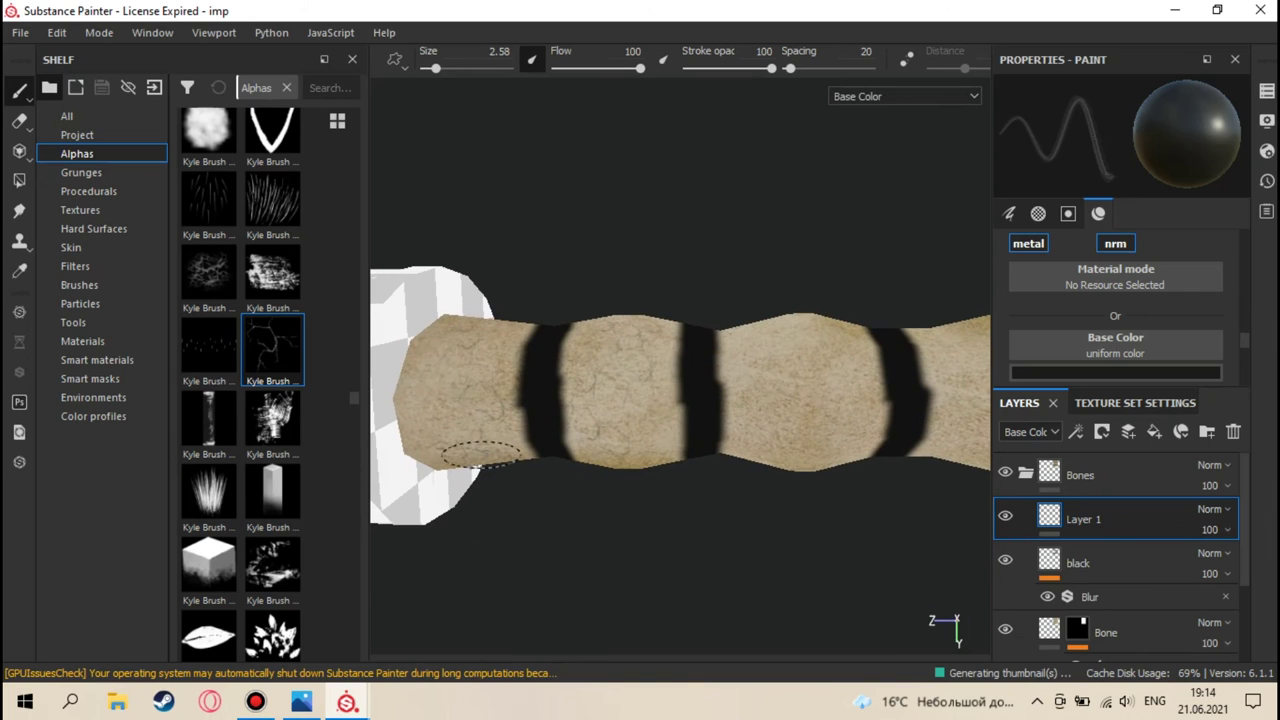
- Paint dark cracks reaching toward the black band, orbiting around the bone
{"action": "mouse_move", "coordinate": [485, 345]}
{"action": "left_mouse_down", "text": "alt"}
{"action": "mouse_move", "coordinate": [534, 423]}
{"action": "mouse_move", "coordinate": [528, 380]}
{"action": "left_mouse_up", "text": "alt"}
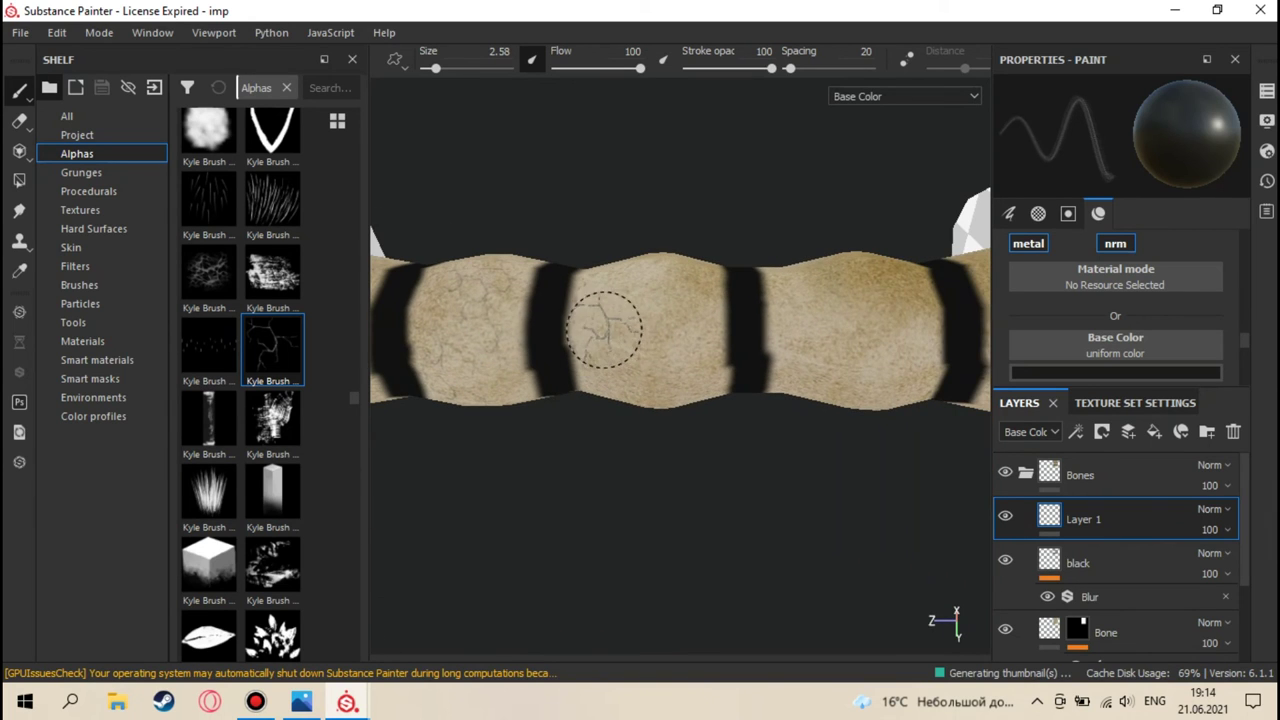
{"action": "mouse_move", "coordinate": [708, 367]}
{"action": "left_mouse_down", "text": "alt"}
{"action": "mouse_move", "coordinate": [709, 409]}
{"action": "mouse_move", "coordinate": [701, 273]}
{"action": "mouse_move", "coordinate": [646, 351]}
{"action": "left_mouse_up", "text": "alt"}
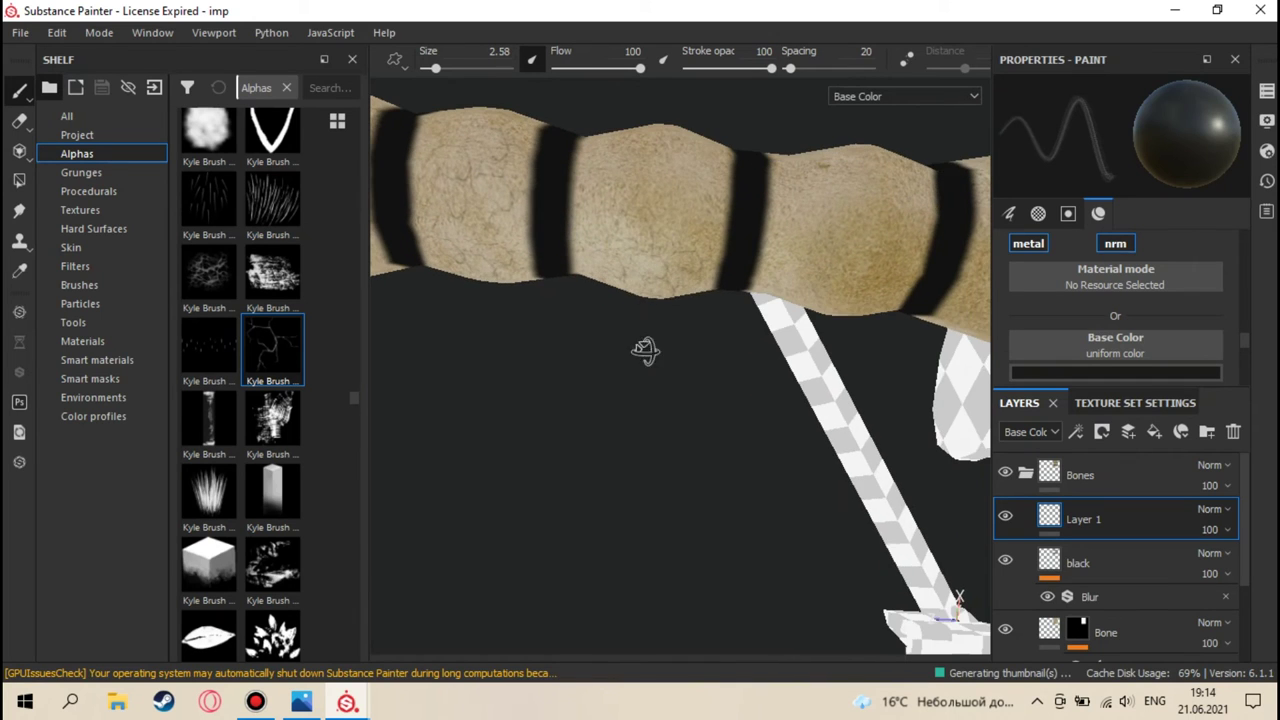
{"action": "mouse_move", "coordinate": [698, 228]}
{"action": "left_mouse_down", "text": "alt"}
{"action": "mouse_move", "coordinate": [671, 329]}
{"action": "mouse_move", "coordinate": [680, 249]}
{"action": "mouse_move", "coordinate": [641, 222]}
{"action": "mouse_move", "coordinate": [660, 235]}
{"action": "mouse_move", "coordinate": [604, 289]}
{"action": "left_mouse_up", "text": "alt"}
{"action": "mouse_move", "coordinate": [578, 226]}
{"action": "left_mouse_down"}
{"action": "mouse_move", "coordinate": [661, 248]}
{"action": "mouse_move", "coordinate": [678, 284]}
{"action": "mouse_move", "coordinate": [669, 309]}
{"action": "mouse_move", "coordinate": [657, 275]}
{"action": "mouse_move", "coordinate": [587, 228]}
{"action": "mouse_move", "coordinate": [618, 288]}
{"action": "mouse_move", "coordinate": [641, 235]}
{"action": "mouse_move", "coordinate": [630, 433]}
{"action": "left_mouse_up"}
{"action": "mouse_move", "coordinate": [650, 262]}
{"action": "left_mouse_down", "text": "alt"}
{"action": "mouse_move", "coordinate": [634, 329]}
{"action": "mouse_move", "coordinate": [690, 315]}
{"action": "left_mouse_up", "text": "alt"}
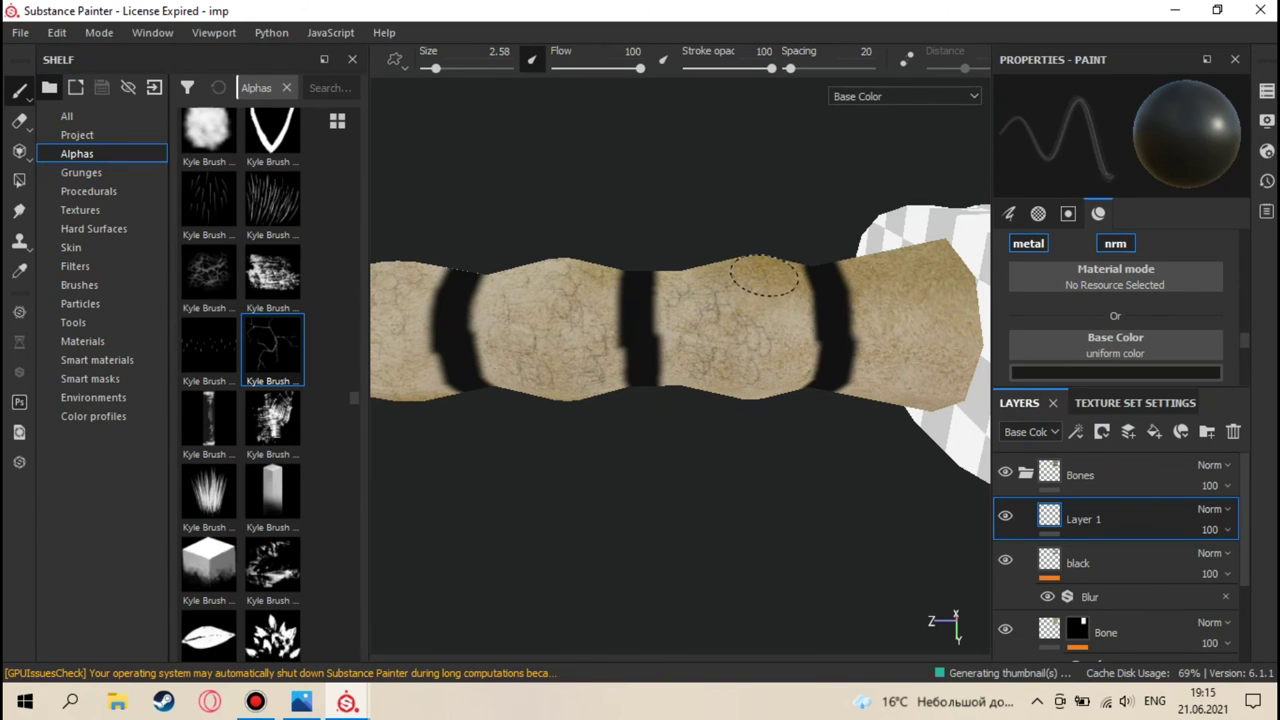
{"action": "left_click_drag", "start_coordinate": [749, 400], "coordinate": [779, 376], "text": "alt"}
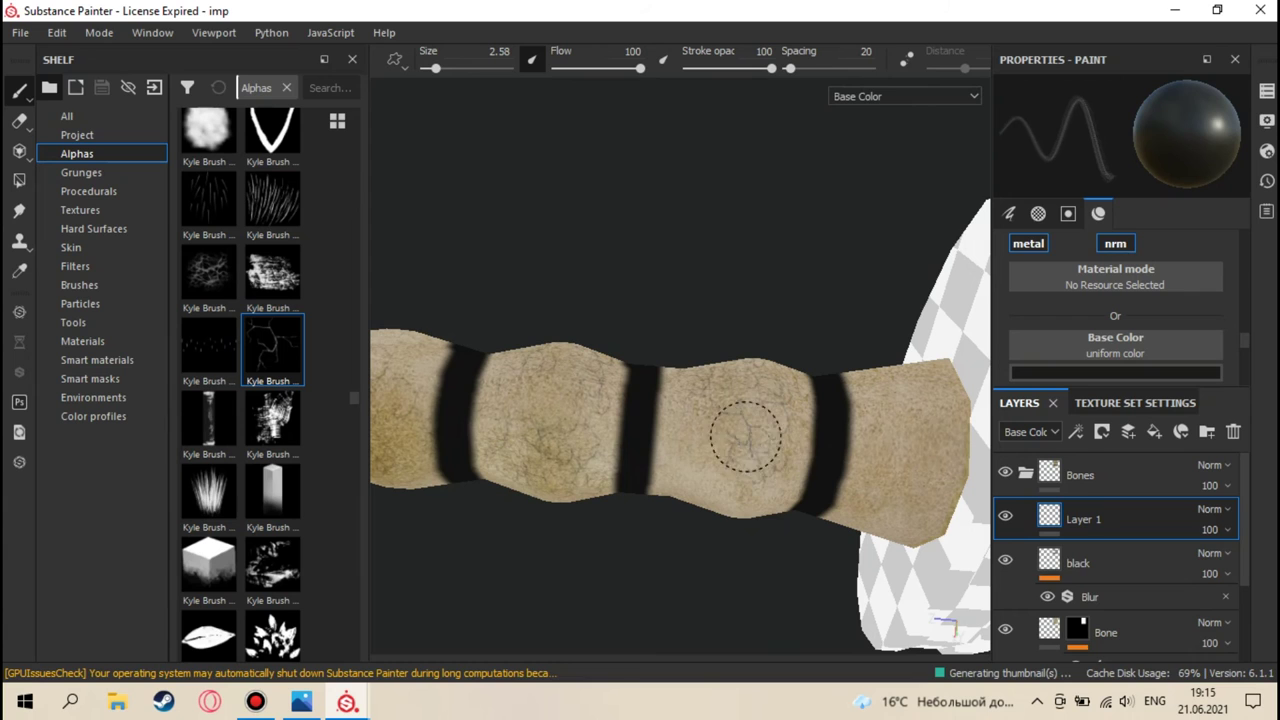
{"action": "left_click_drag", "start_coordinate": [696, 421], "coordinate": [672, 397], "text": "alt"}
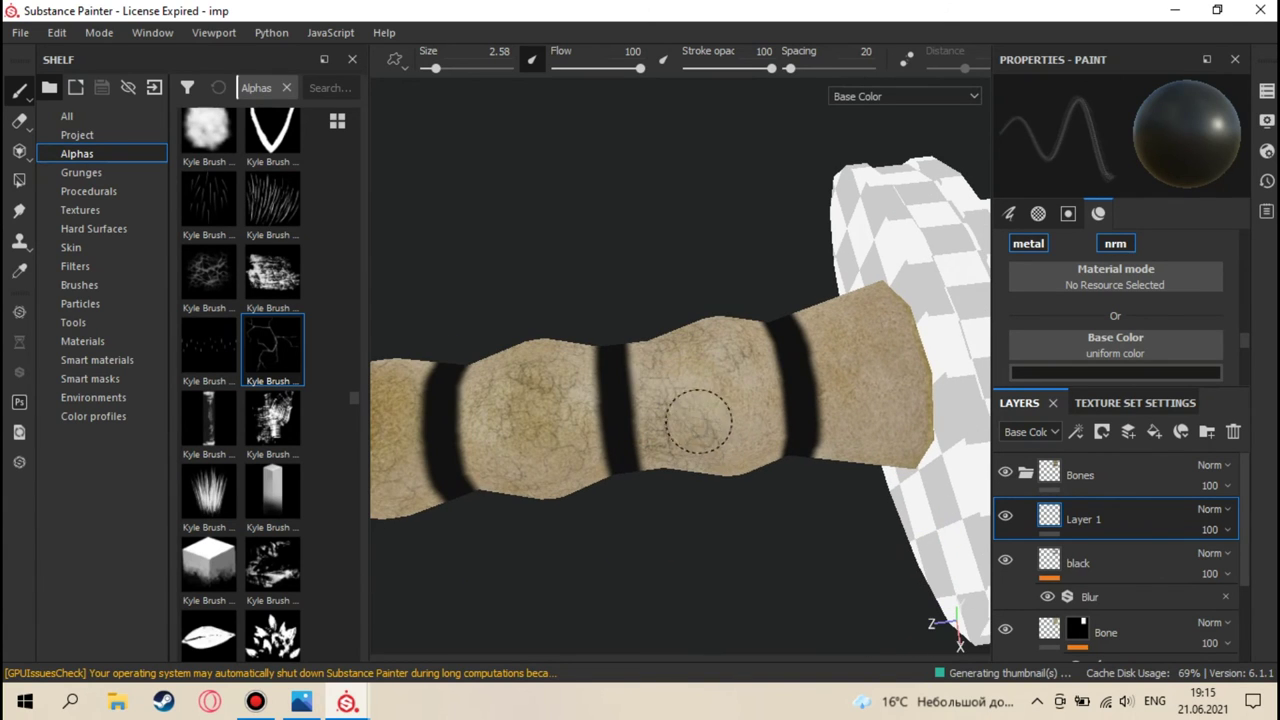
{"action": "left_click_drag", "start_coordinate": [756, 478], "coordinate": [708, 378], "text": "alt"}
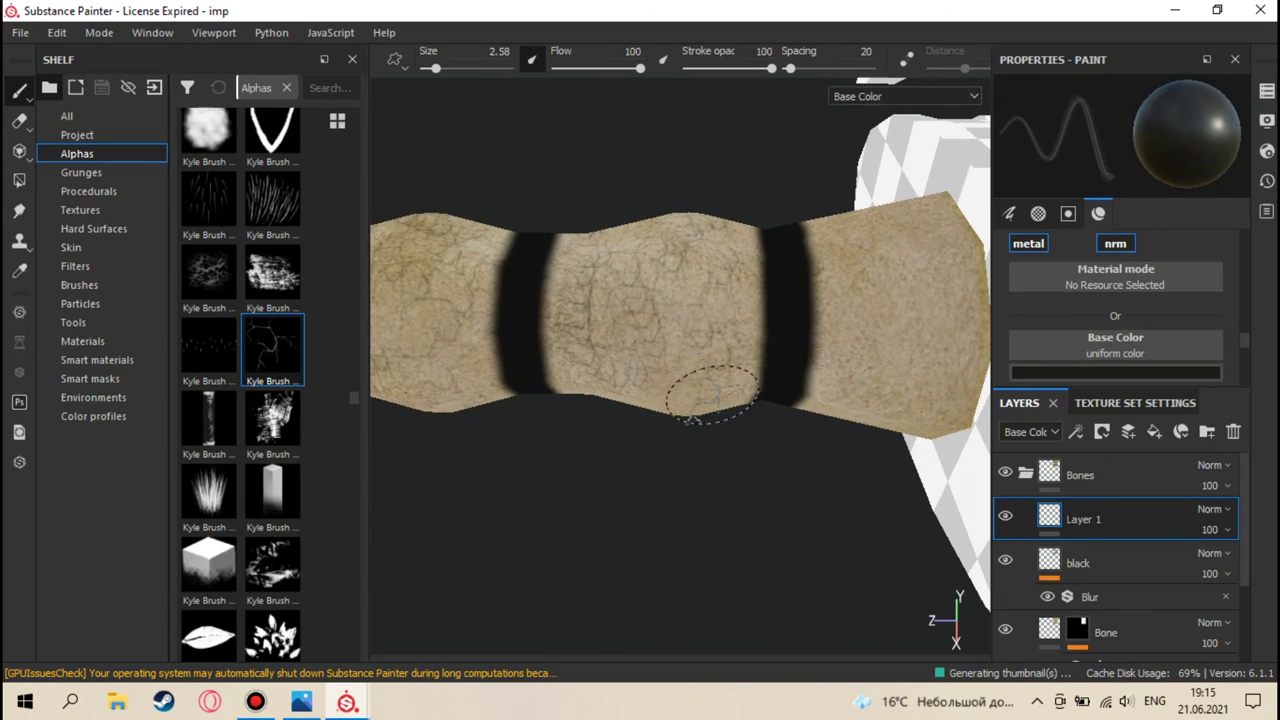
- Continue cracking the bone section nearest the checkered guard from other sides
{"action": "left_click_drag", "start_coordinate": [671, 427], "coordinate": [686, 347], "text": "alt"}
{"action": "left_click_drag", "start_coordinate": [654, 428], "coordinate": [636, 335], "text": "alt"}
{"action": "left_click_drag", "start_coordinate": [639, 381], "coordinate": [617, 359], "text": "alt"}
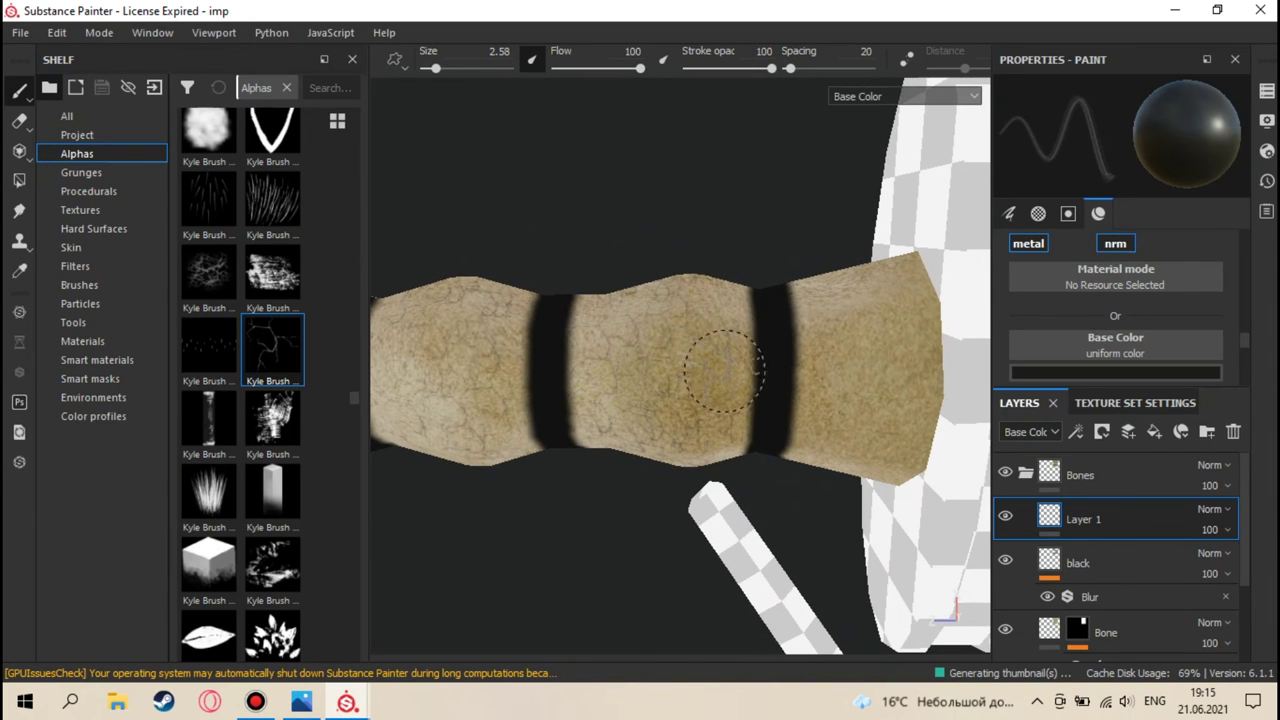
{"action": "left_click_drag", "start_coordinate": [740, 362], "coordinate": [624, 380], "text": "alt"}
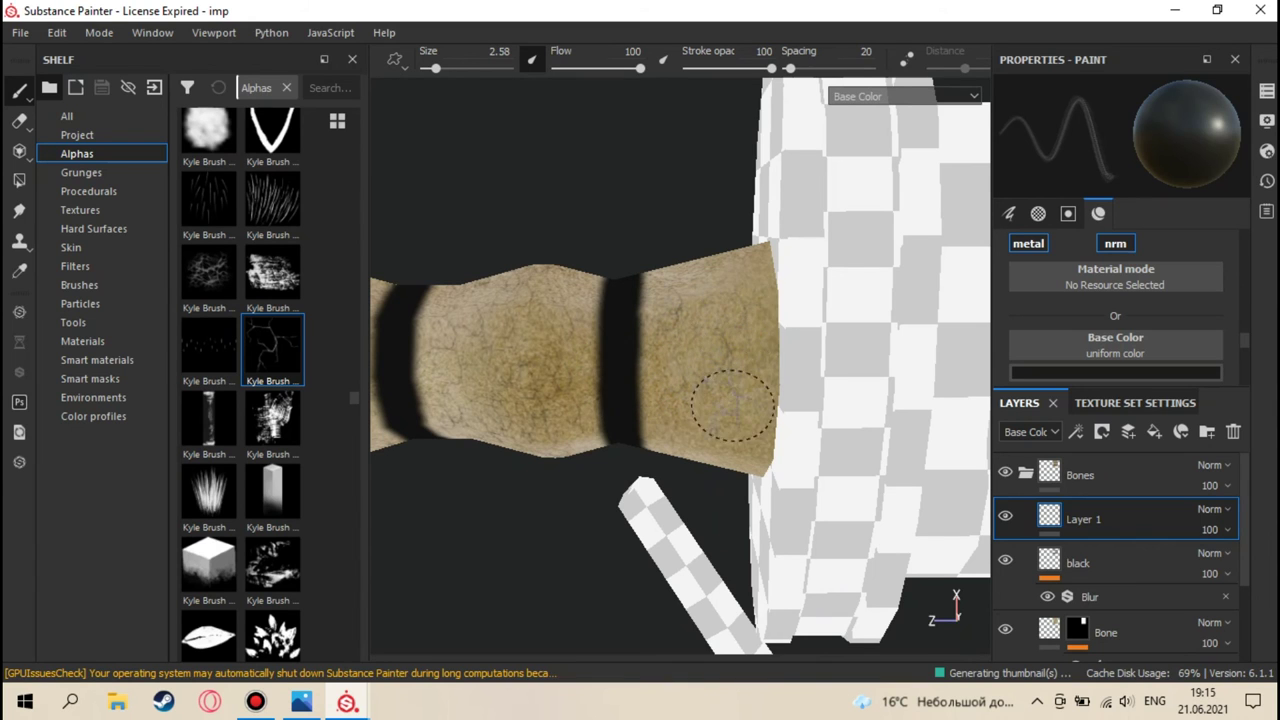
{"action": "left_click_drag", "start_coordinate": [732, 397], "coordinate": [725, 347], "text": "alt"}
{"action": "mouse_move", "coordinate": [754, 389]}
{"action": "left_mouse_down", "text": "alt"}
{"action": "mouse_move", "coordinate": [689, 451]}
{"action": "mouse_move", "coordinate": [731, 398]}
{"action": "left_mouse_up", "text": "alt"}
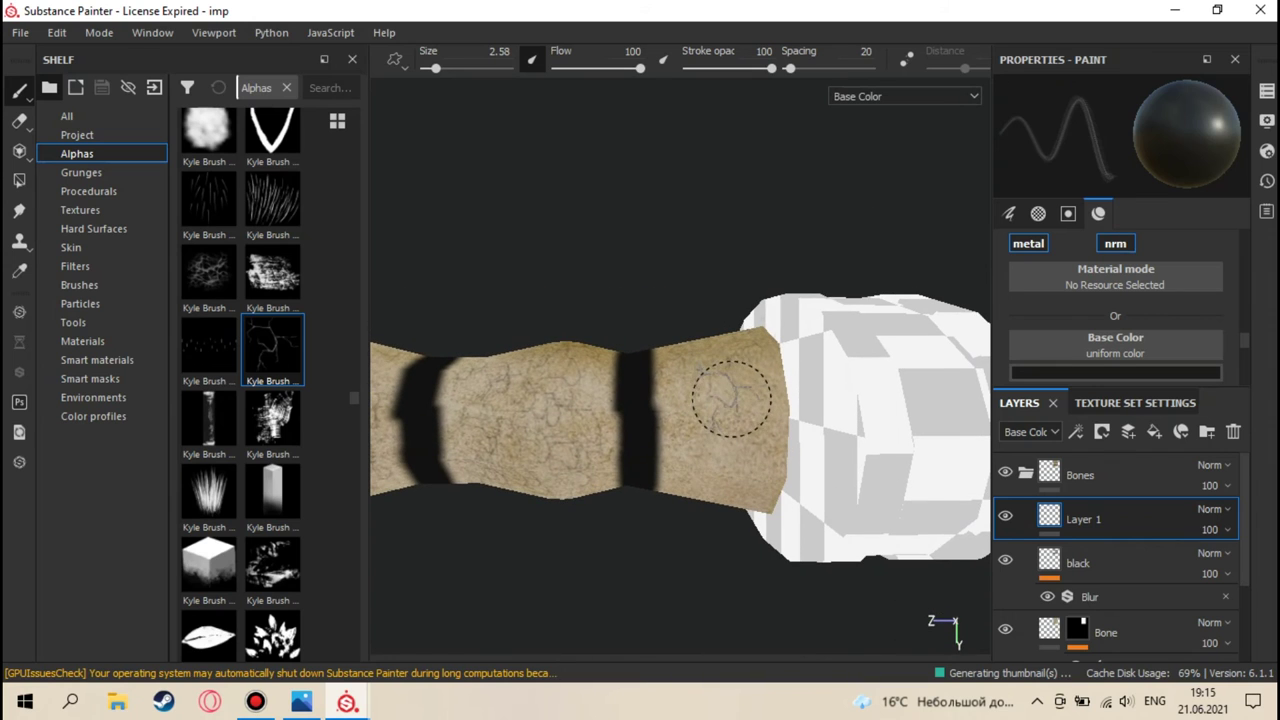
{"action": "left_click_drag", "start_coordinate": [701, 452], "coordinate": [690, 400], "text": "alt"}
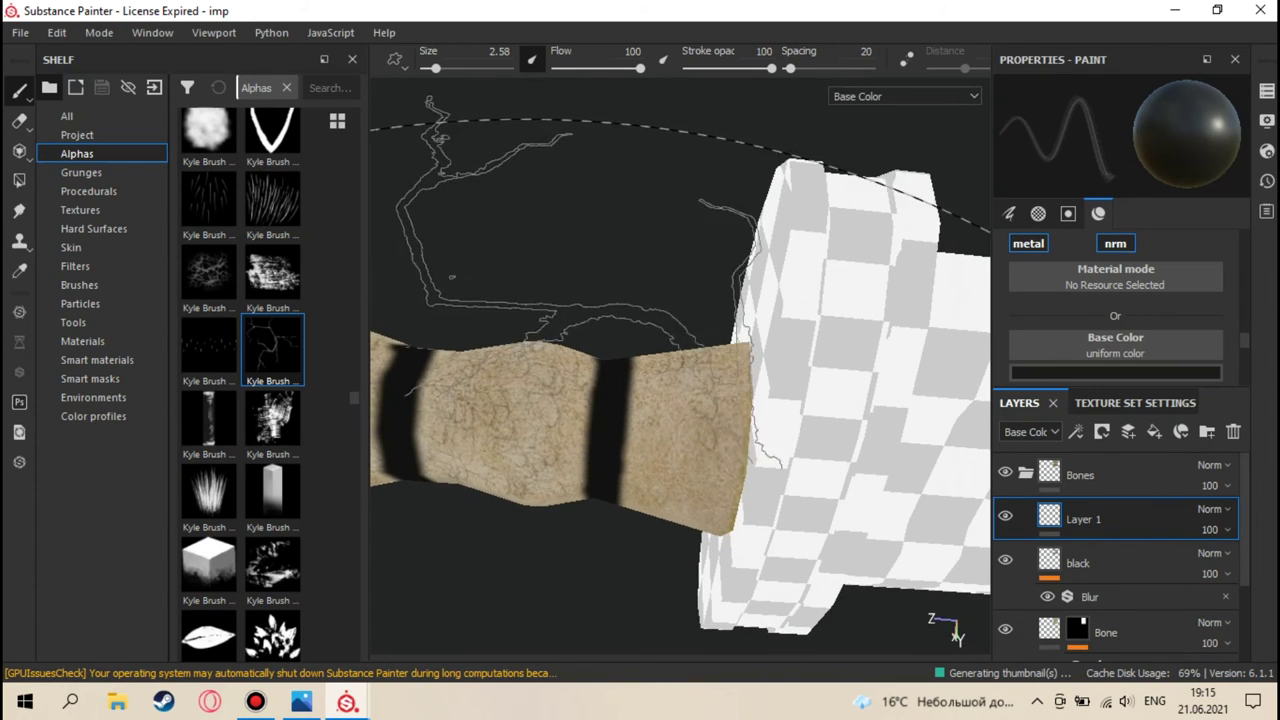
{"action": "scroll", "coordinate": [1174, 325], "scroll_direction": "down", "scroll_amount": 1}
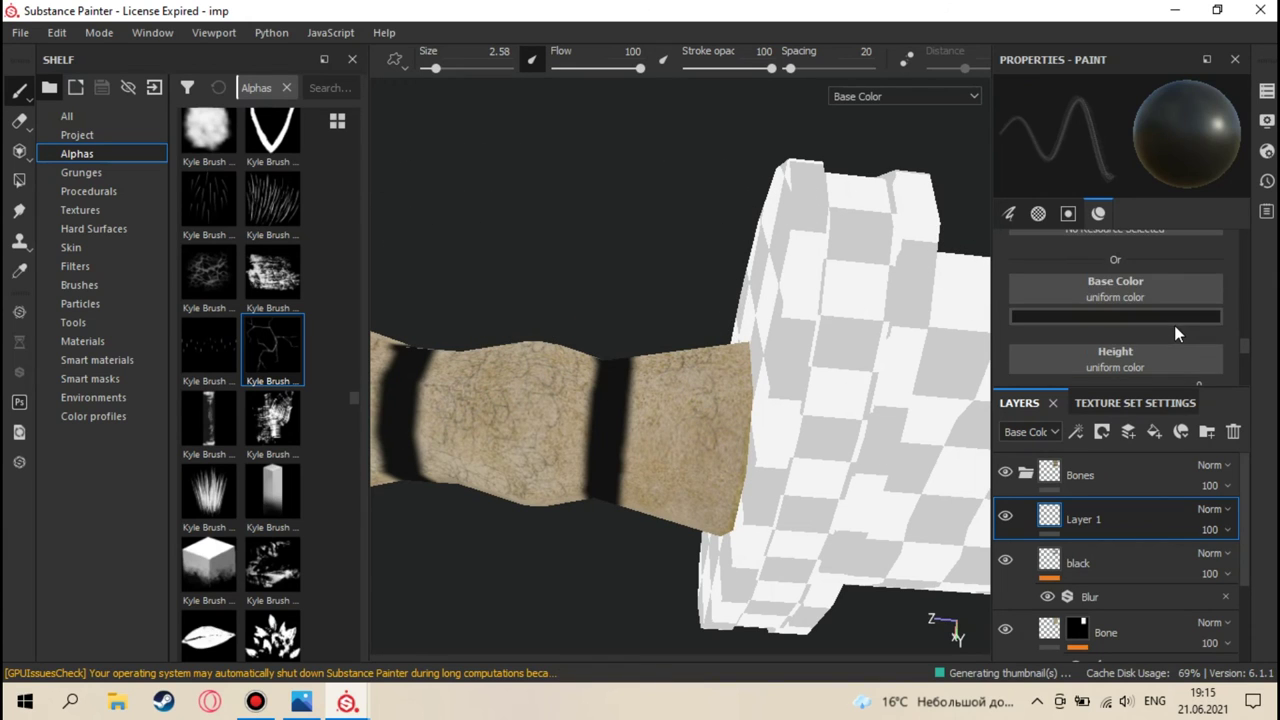
- Set the crack brush's tiling mode and alignment to Camera
{"action": "scroll", "coordinate": [1174, 325], "scroll_direction": "up", "scroll_amount": 5}
{"action": "scroll", "coordinate": [1174, 335], "scroll_direction": "down", "scroll_amount": 1}
{"action": "left_click", "coordinate": [1177, 340]}
{"action": "left_click", "coordinate": [1127, 367]}
{"action": "scroll", "coordinate": [1154, 300], "scroll_direction": "down", "scroll_amount": 1}
{"action": "scroll", "coordinate": [1154, 300], "scroll_direction": "up", "scroll_amount": 3}
{"action": "left_click", "coordinate": [1156, 266]}
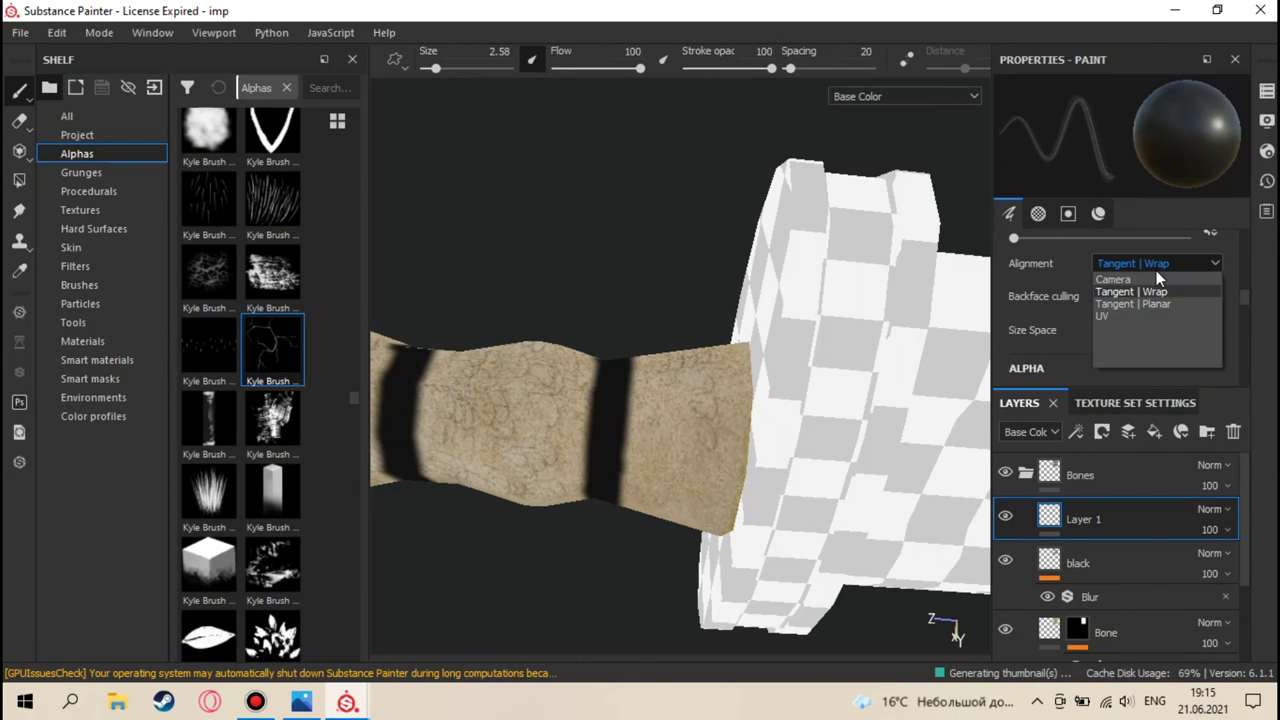
{"action": "left_click", "coordinate": [1121, 281]}
- Add extra cracks to the middle bone section, then switch to the Eraser at size 0.58
{"action": "mouse_move", "coordinate": [760, 420]}
{"action": "left_mouse_down", "text": "alt"}
{"action": "mouse_move", "coordinate": [715, 435]}
{"action": "mouse_move", "coordinate": [663, 423]}
{"action": "mouse_move", "coordinate": [699, 476]}
{"action": "mouse_move", "coordinate": [690, 468]}
{"action": "left_mouse_up", "text": "alt"}
{"action": "mouse_move", "coordinate": [577, 286]}
{"action": "left_mouse_down", "text": "alt"}
{"action": "mouse_move", "coordinate": [757, 437]}
{"action": "mouse_move", "coordinate": [730, 462]}
{"action": "left_mouse_up", "text": "alt"}
{"action": "mouse_move", "coordinate": [690, 537]}
{"action": "left_mouse_down", "text": "alt"}
{"action": "mouse_move", "coordinate": [777, 443]}
{"action": "mouse_move", "coordinate": [700, 491]}
{"action": "mouse_move", "coordinate": [676, 563]}
{"action": "mouse_move", "coordinate": [740, 530]}
{"action": "mouse_move", "coordinate": [627, 477]}
{"action": "left_mouse_up", "text": "alt"}
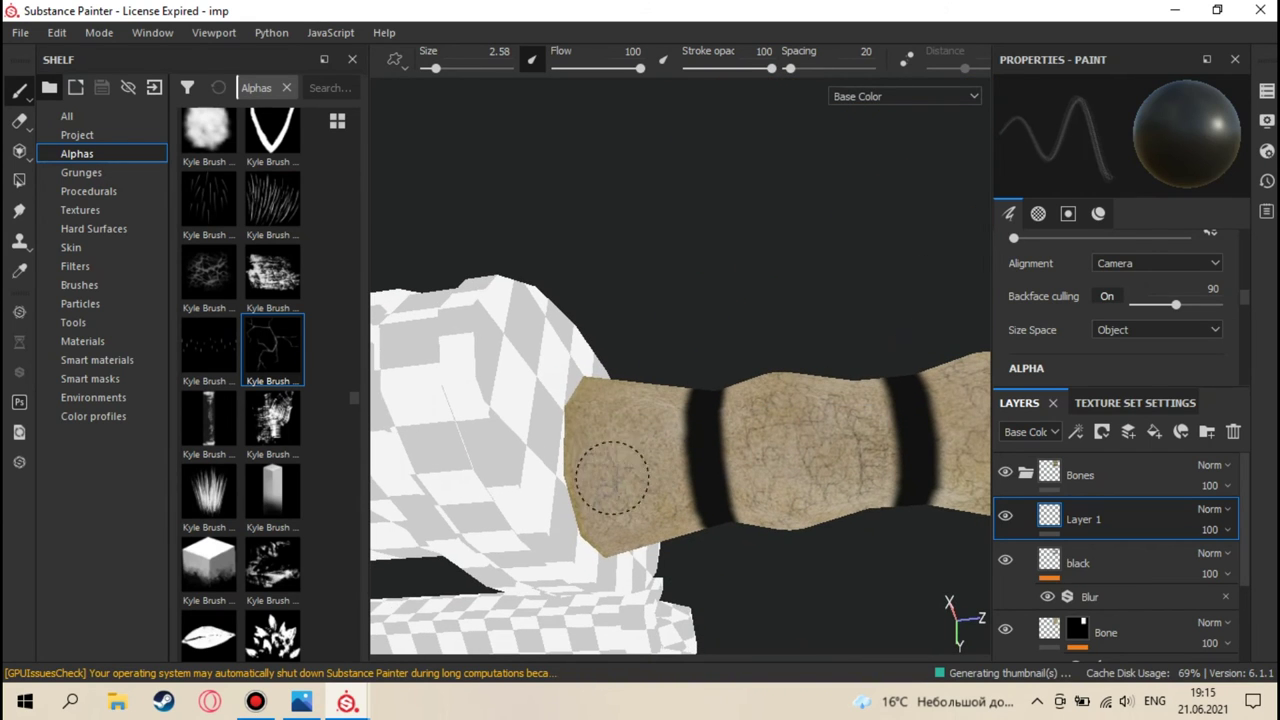
{"action": "left_click_drag", "start_coordinate": [628, 418], "coordinate": [652, 482], "text": "alt"}
{"action": "mouse_move", "coordinate": [625, 425]}
{"action": "left_mouse_down", "text": "alt"}
{"action": "mouse_move", "coordinate": [663, 423]}
{"action": "mouse_move", "coordinate": [621, 412]}
{"action": "left_mouse_up", "text": "alt"}
{"action": "left_click_drag", "start_coordinate": [622, 352], "coordinate": [658, 438], "text": "alt"}
{"action": "mouse_move", "coordinate": [700, 368]}
{"action": "left_mouse_down", "text": "alt"}
{"action": "mouse_move", "coordinate": [809, 371]}
{"action": "mouse_move", "coordinate": [791, 417]}
{"action": "mouse_move", "coordinate": [817, 465]}
{"action": "mouse_move", "coordinate": [812, 528]}
{"action": "mouse_move", "coordinate": [738, 447]}
{"action": "left_mouse_up", "text": "alt"}
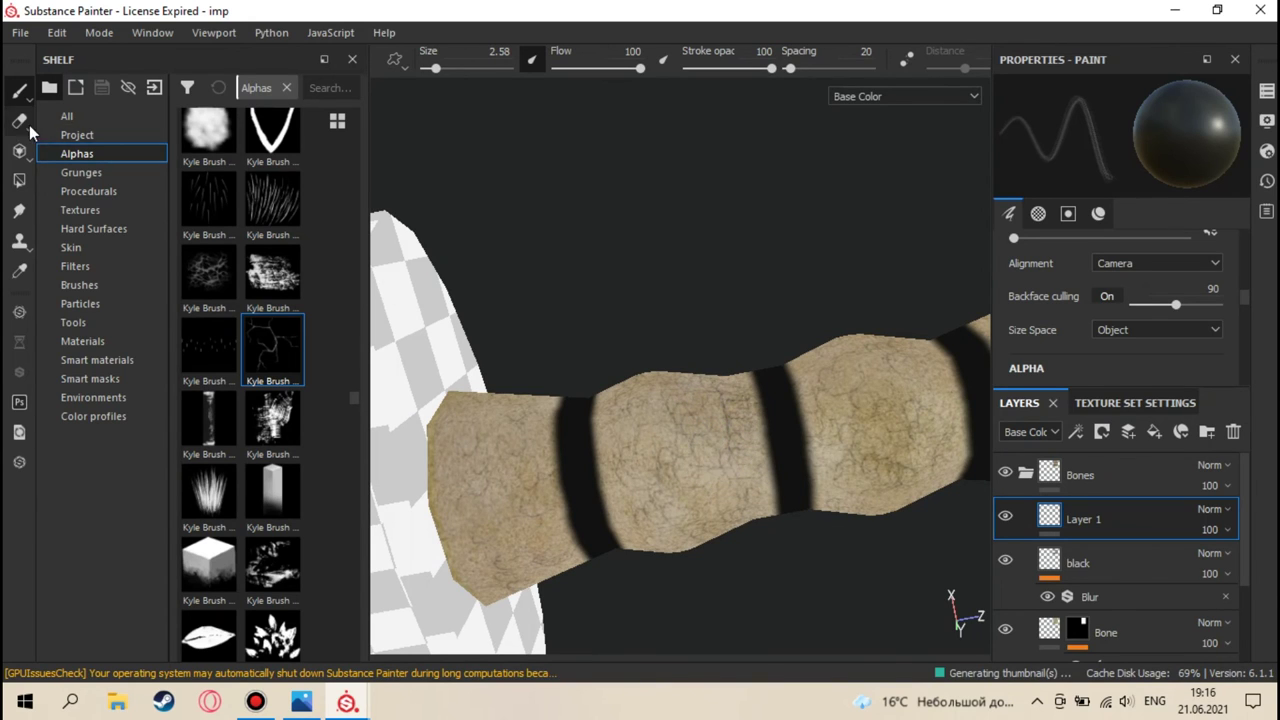
{"action": "left_click", "coordinate": [21, 121]}
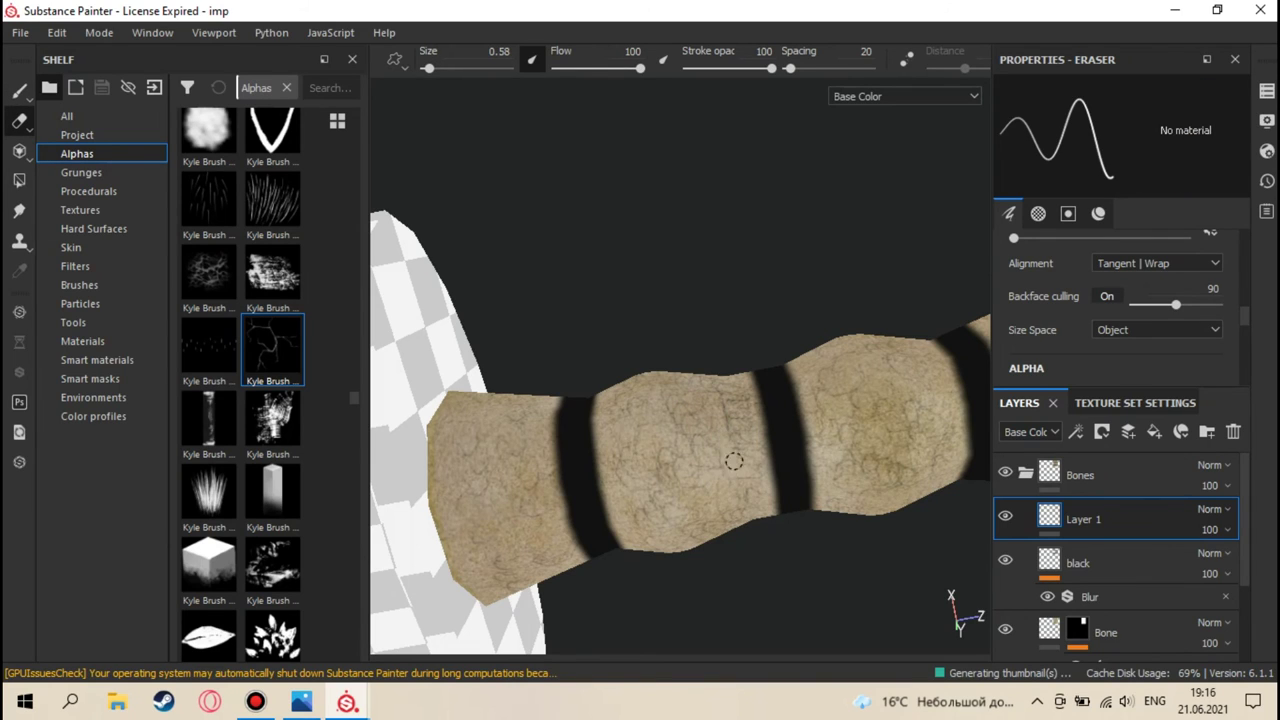
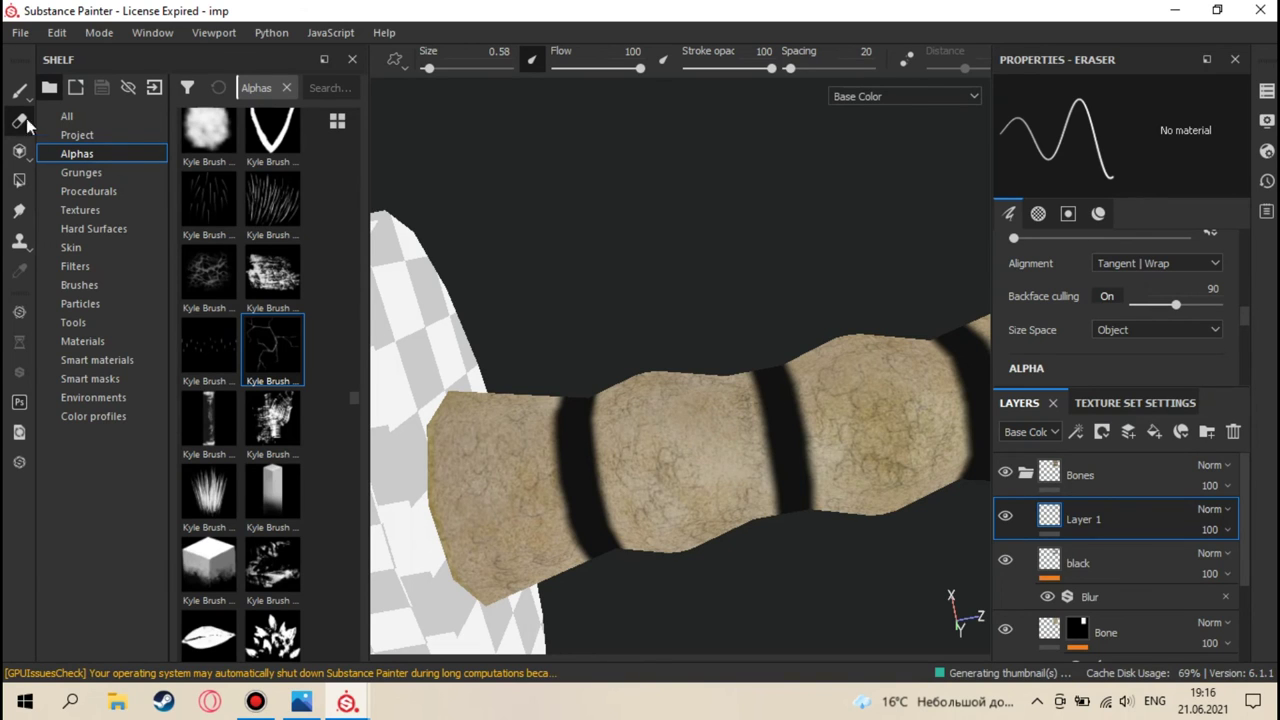
- Switch back to the Paint tool, add empty Layer 2 above Layer 1, and pick the Mold alpha
{"action": "key", "text": "1"}
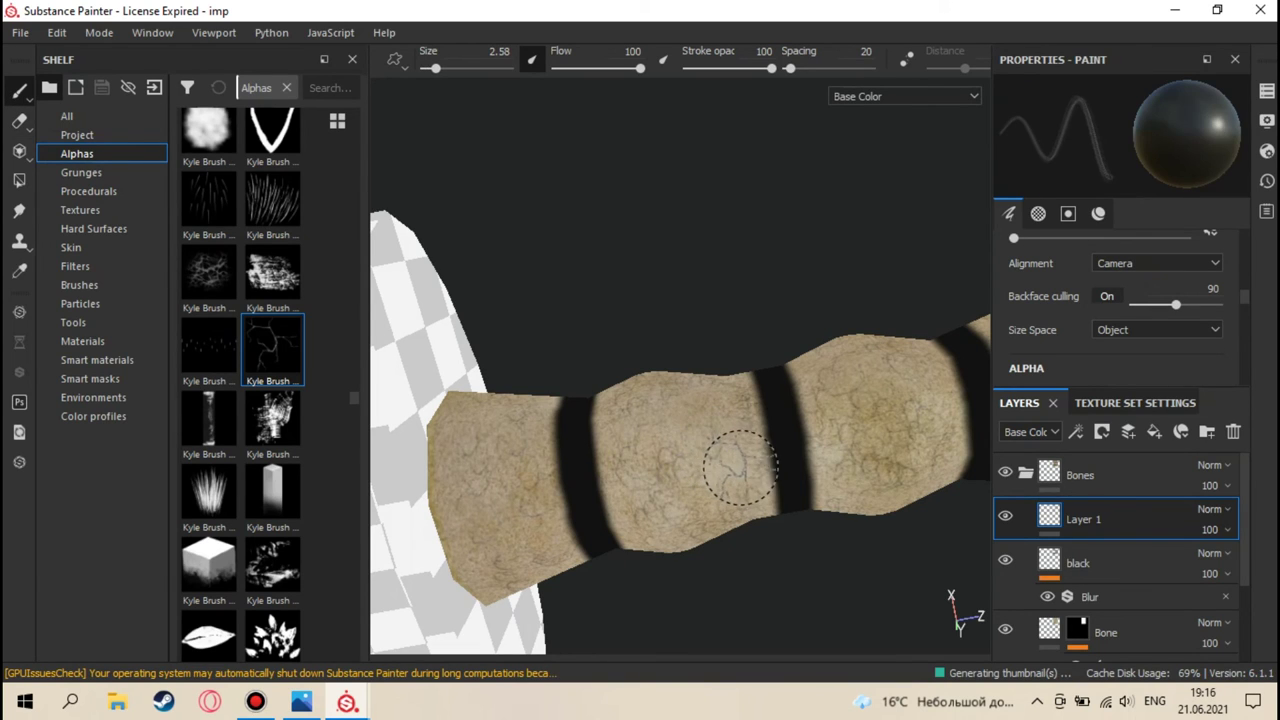
{"action": "left_click_drag", "start_coordinate": [726, 415], "coordinate": [714, 574], "text": "alt"}
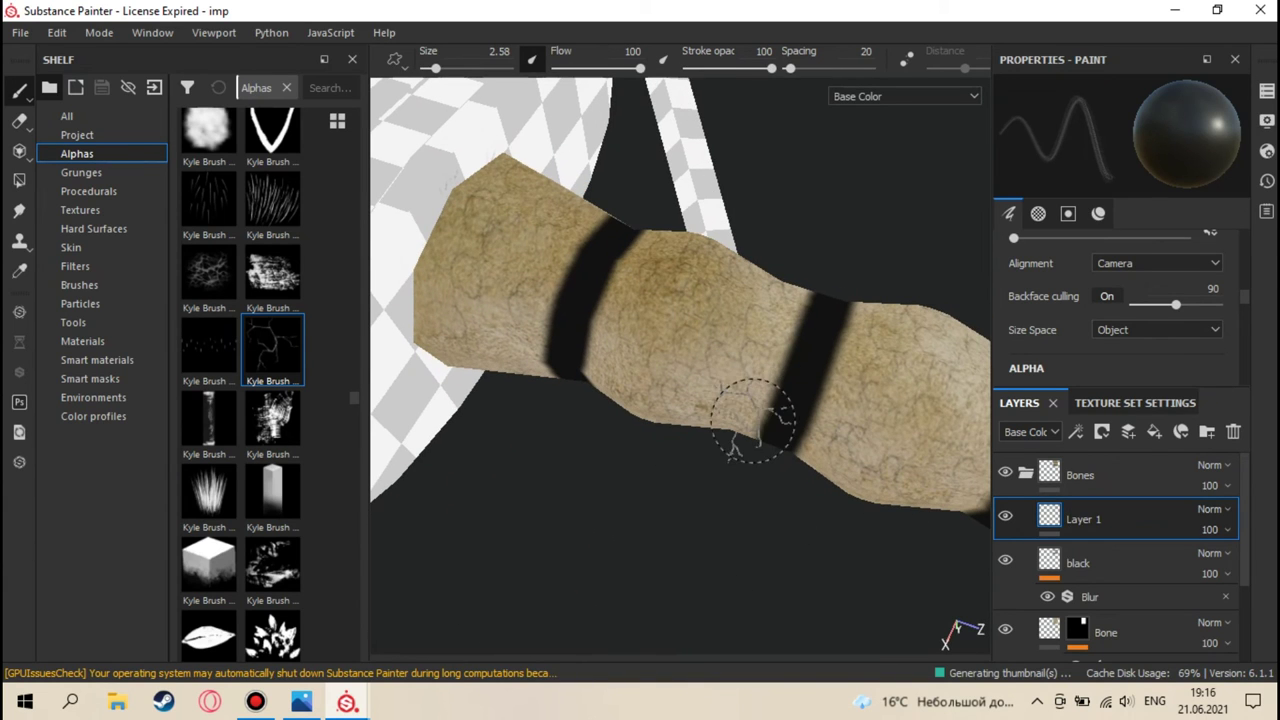
{"action": "left_click", "coordinate": [1131, 431]}
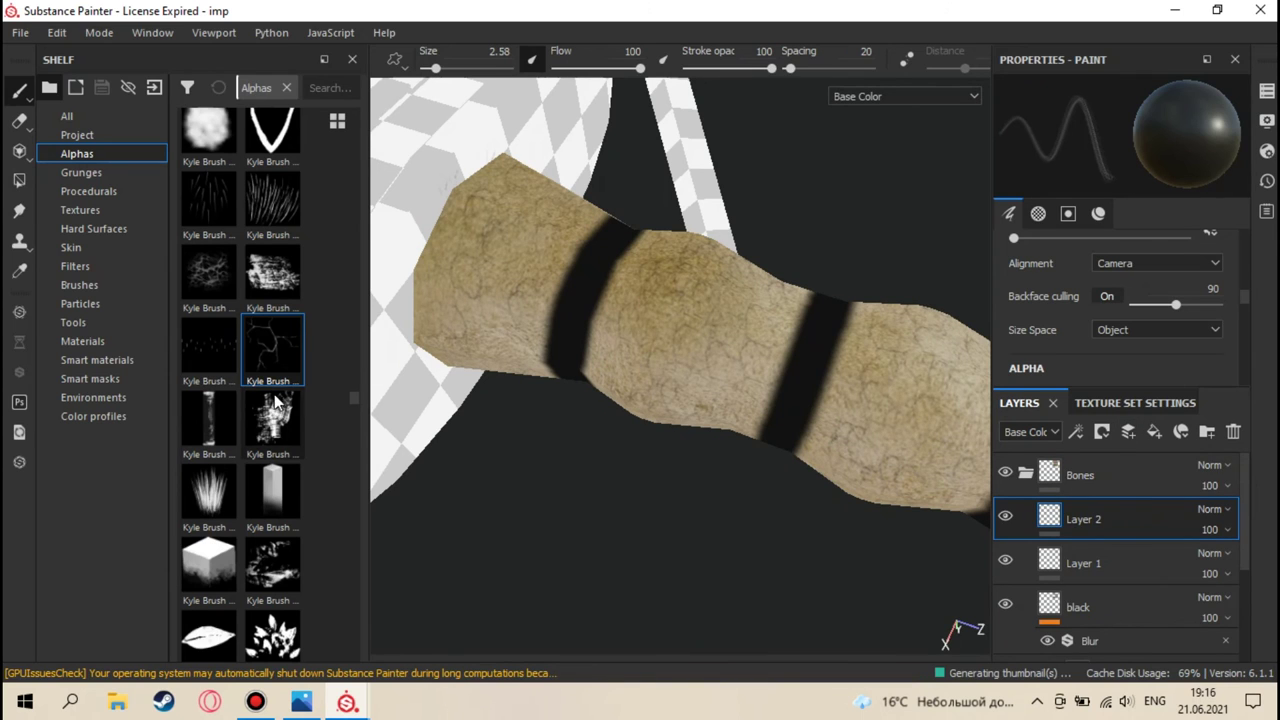
{"action": "scroll", "coordinate": [273, 398], "scroll_direction": "down", "scroll_amount": 5}
{"action": "scroll", "coordinate": [273, 398], "scroll_direction": "down", "scroll_amount": 10}
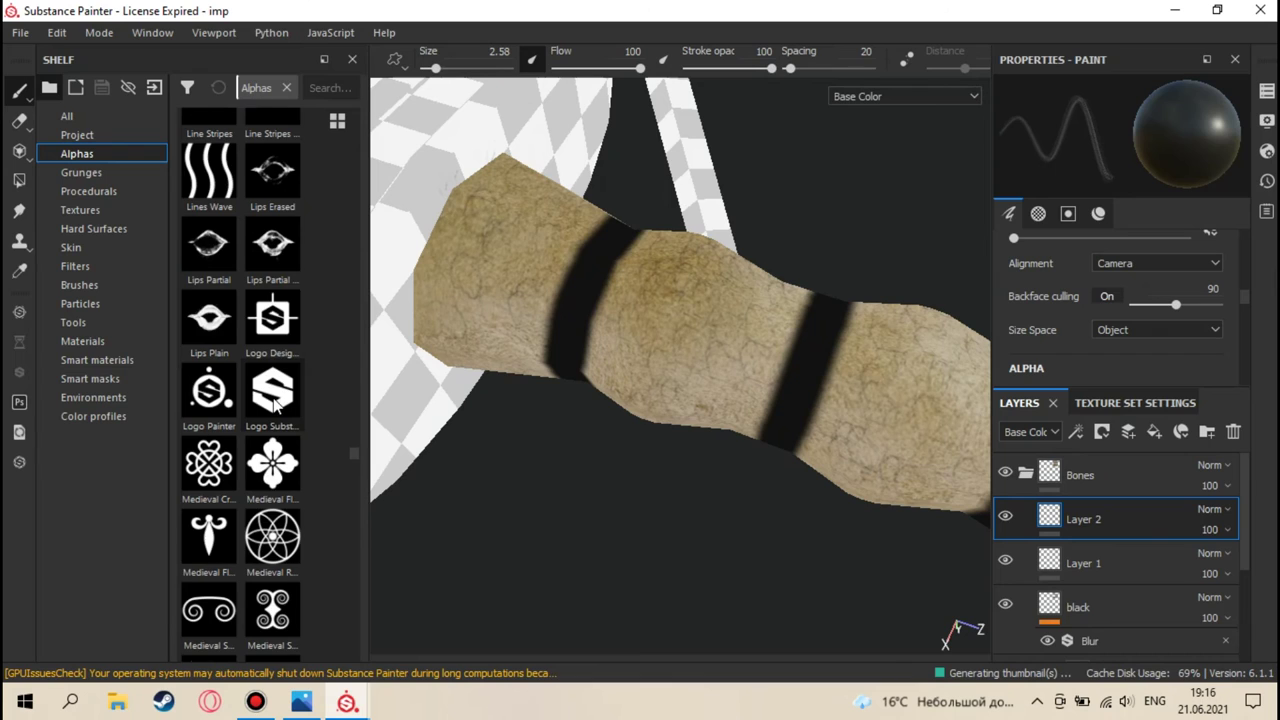
{"action": "scroll", "coordinate": [273, 398], "scroll_direction": "down", "scroll_amount": 5}
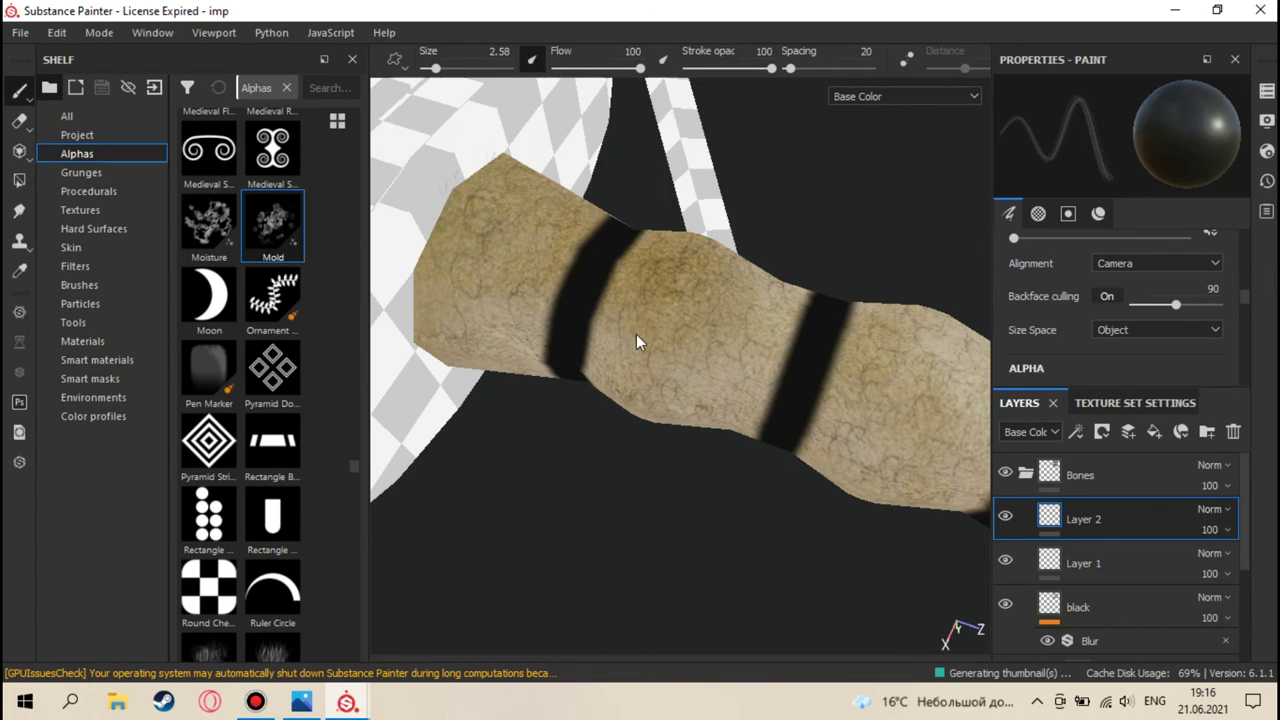
{"action": "left_click_drag", "start_coordinate": [589, 306], "coordinate": [617, 340], "text": "alt"}
{"action": "scroll", "coordinate": [640, 365], "scroll_direction": "up", "scroll_amount": 3}
{"action": "left_click_drag", "start_coordinate": [663, 389], "coordinate": [660, 345], "text": "alt"}
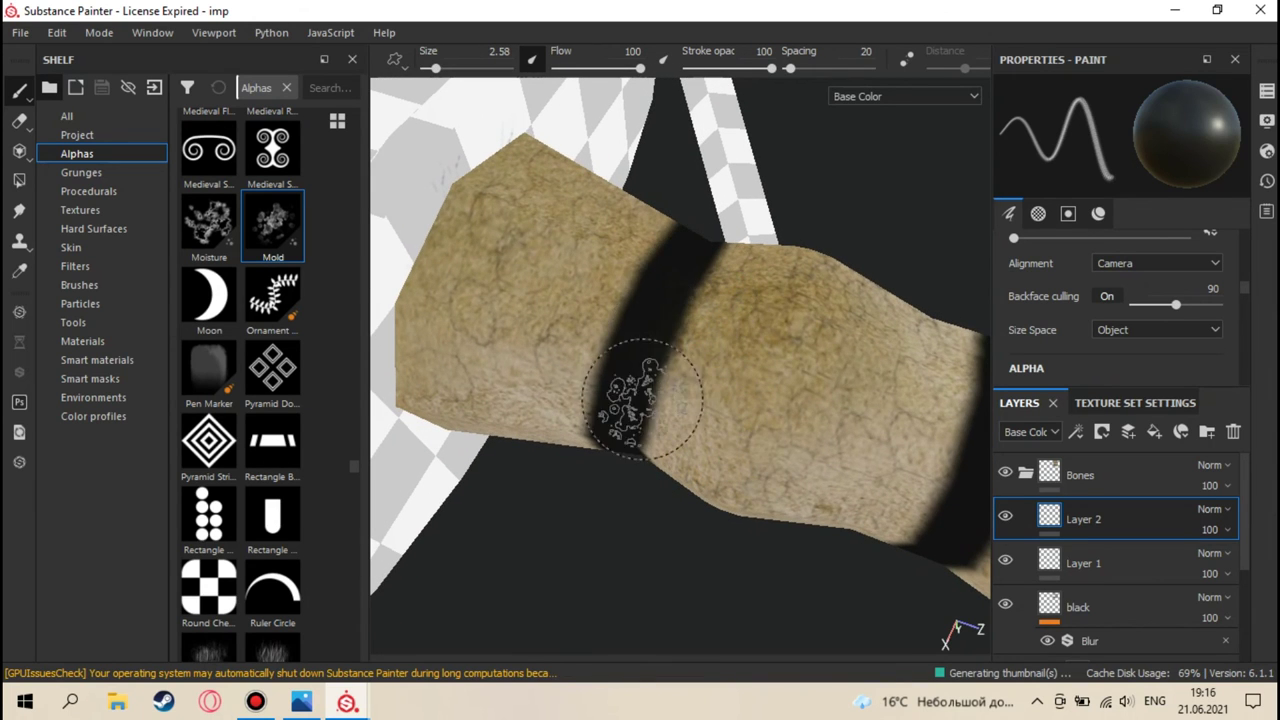
{"action": "left_click_drag", "start_coordinate": [642, 398], "coordinate": [600, 330], "text": "alt"}
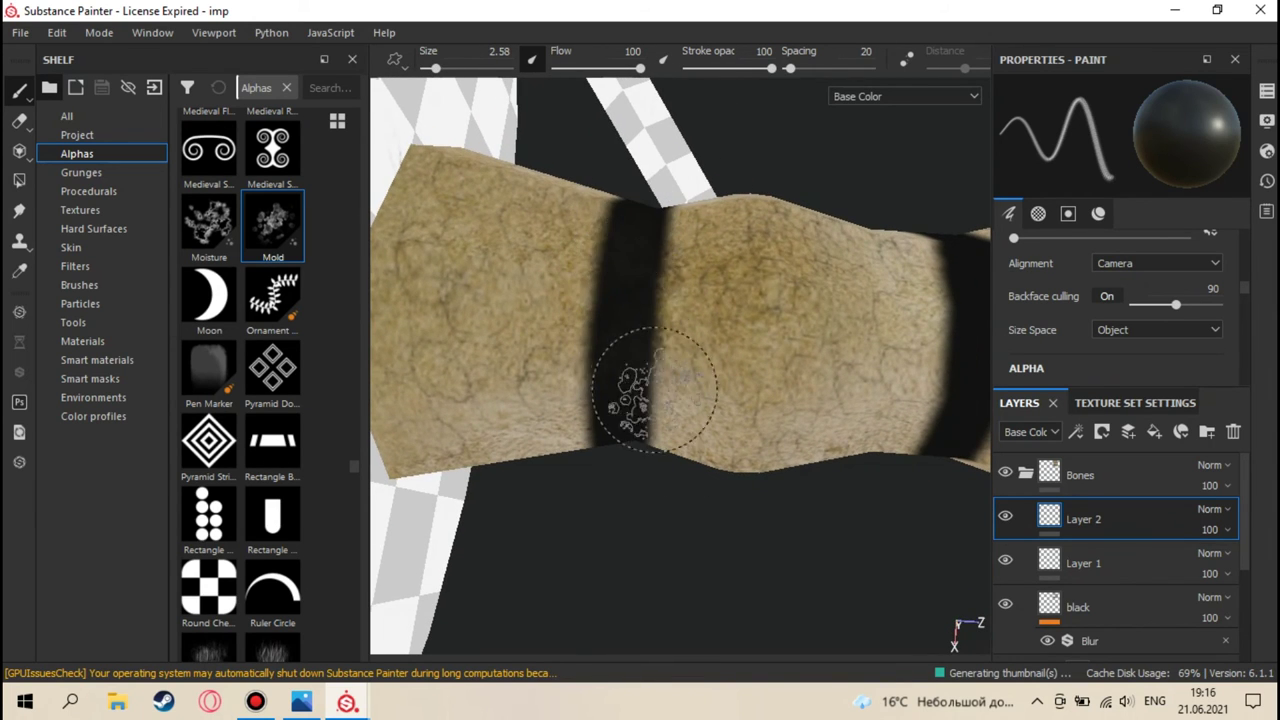
{"action": "mouse_move", "coordinate": [623, 400]}
{"action": "left_mouse_down", "text": "alt"}
{"action": "mouse_move", "coordinate": [623, 271]}
{"action": "mouse_move", "coordinate": [617, 390]}
{"action": "left_mouse_up", "text": "alt"}
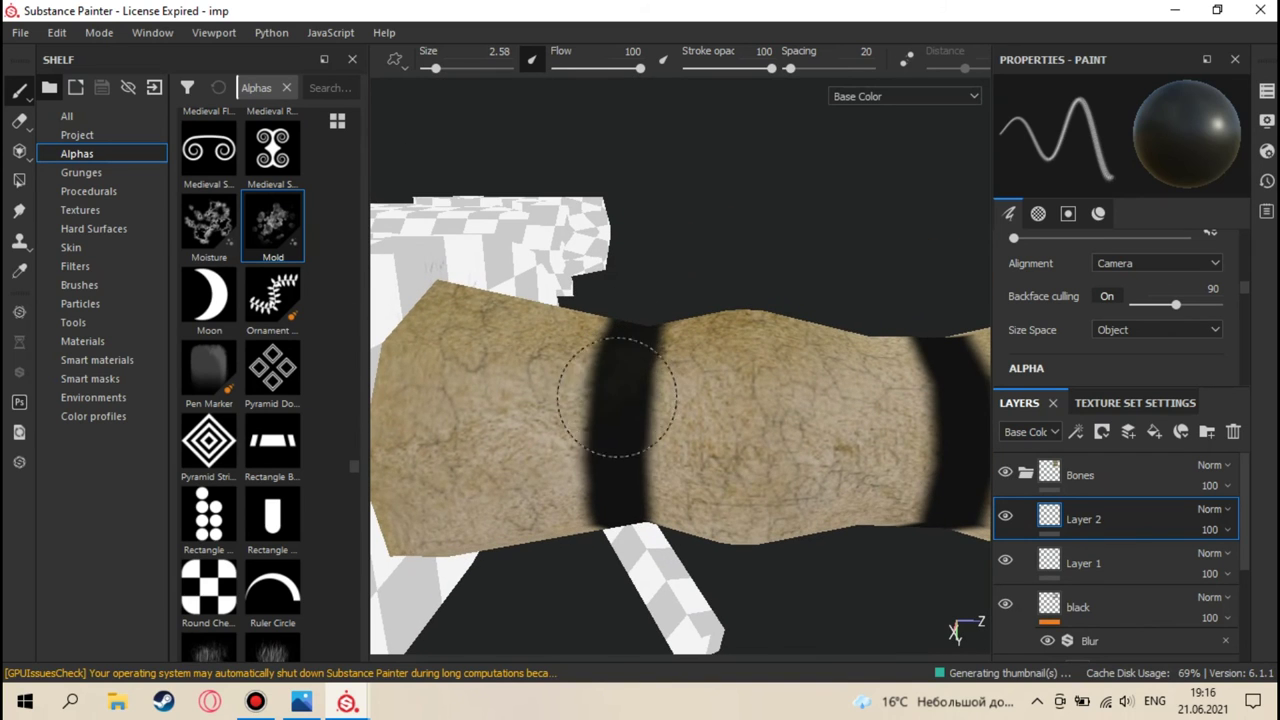
{"action": "left_click_drag", "start_coordinate": [612, 465], "coordinate": [636, 335], "text": "alt"}
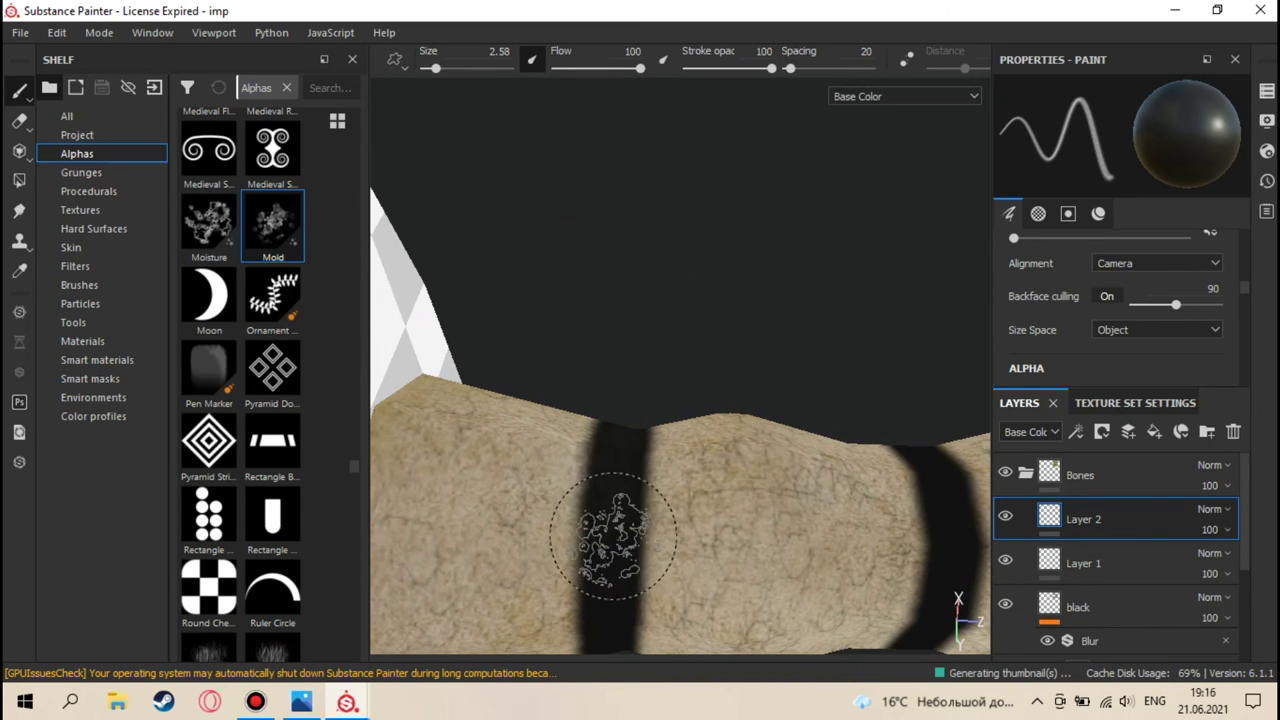
{"action": "left_click_drag", "start_coordinate": [586, 543], "coordinate": [640, 405], "text": "alt"}
{"action": "mouse_move", "coordinate": [638, 490]}
{"action": "left_mouse_down", "text": "alt"}
{"action": "mouse_move", "coordinate": [637, 334]}
{"action": "mouse_move", "coordinate": [640, 430]}
{"action": "left_mouse_up", "text": "alt"}
{"action": "mouse_move", "coordinate": [632, 503]}
{"action": "left_mouse_down", "text": "alt"}
{"action": "mouse_move", "coordinate": [626, 466]}
{"action": "mouse_move", "coordinate": [629, 514]}
{"action": "mouse_move", "coordinate": [688, 352]}
{"action": "left_mouse_up", "text": "alt"}
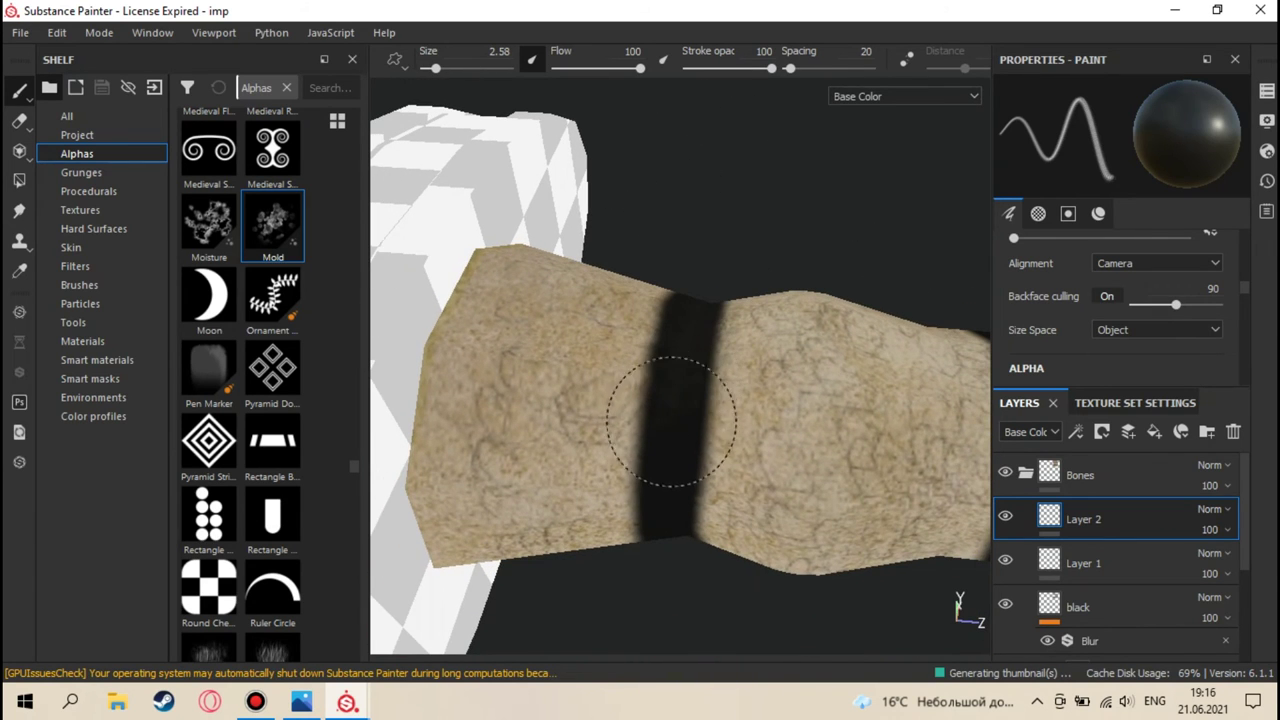
{"action": "mouse_move", "coordinate": [667, 477]}
{"action": "left_mouse_down", "text": "alt"}
{"action": "mouse_move", "coordinate": [686, 391]}
{"action": "mouse_move", "coordinate": [674, 534]}
{"action": "mouse_move", "coordinate": [688, 402]}
{"action": "left_mouse_up", "text": "alt"}
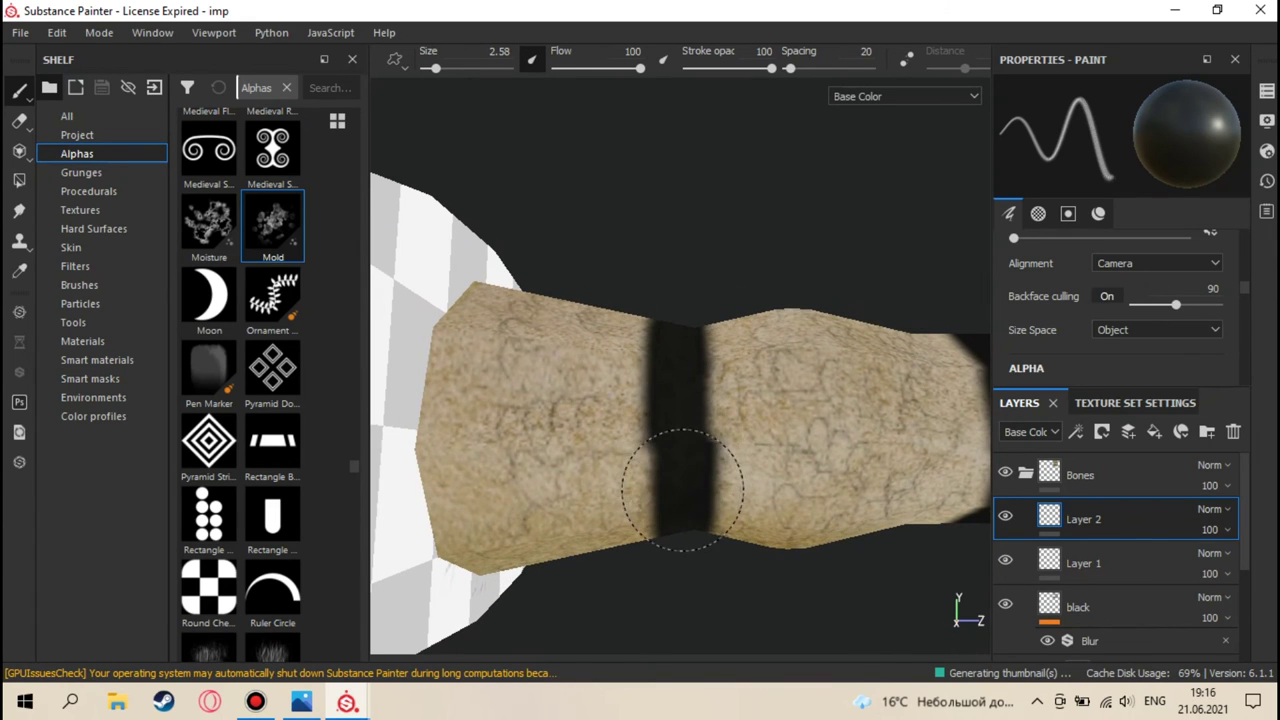
{"action": "left_click_drag", "start_coordinate": [700, 437], "coordinate": [685, 370], "text": "alt"}
{"action": "mouse_move", "coordinate": [690, 460]}
{"action": "left_mouse_down", "text": "alt"}
{"action": "mouse_move", "coordinate": [689, 366]}
{"action": "mouse_move", "coordinate": [687, 452]}
{"action": "left_mouse_up", "text": "alt"}
{"action": "mouse_move", "coordinate": [687, 541]}
{"action": "left_mouse_down", "text": "alt"}
{"action": "mouse_move", "coordinate": [657, 403]}
{"action": "mouse_move", "coordinate": [729, 314]}
{"action": "mouse_move", "coordinate": [710, 325]}
{"action": "left_mouse_up", "text": "alt"}
{"action": "mouse_move", "coordinate": [720, 375]}
{"action": "left_mouse_down", "text": "alt"}
{"action": "mouse_move", "coordinate": [723, 337]}
{"action": "mouse_move", "coordinate": [720, 367]}
{"action": "left_mouse_up", "text": "alt"}
{"action": "mouse_move", "coordinate": [710, 275]}
{"action": "left_mouse_down", "text": "alt"}
{"action": "mouse_move", "coordinate": [706, 257]}
{"action": "mouse_move", "coordinate": [715, 275]}
{"action": "left_mouse_up", "text": "alt"}
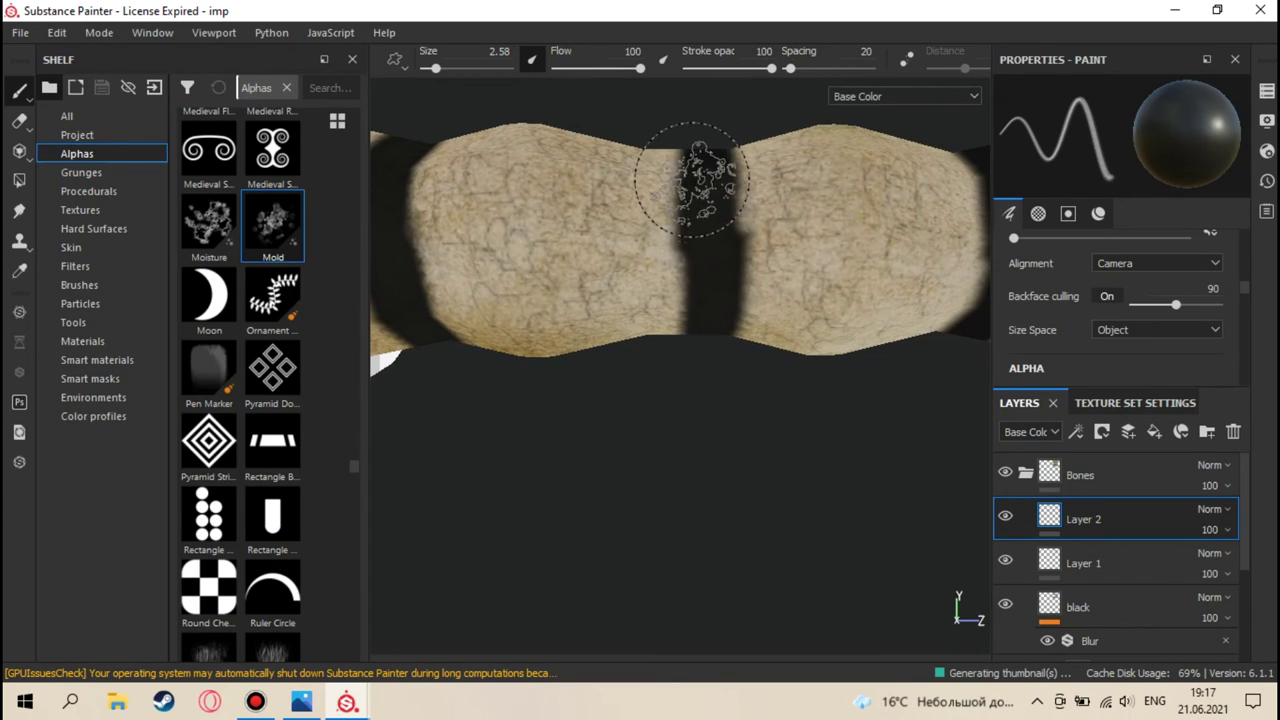
{"action": "middle_click_drag", "start_coordinate": [722, 238], "coordinate": [719, 303], "text": "alt"}
{"action": "mouse_move", "coordinate": [719, 303]}
{"action": "left_mouse_down", "text": "alt"}
{"action": "mouse_move", "coordinate": [720, 251]}
{"action": "mouse_move", "coordinate": [713, 305]}
{"action": "left_mouse_up", "text": "alt"}
{"action": "left_click_drag", "start_coordinate": [715, 207], "coordinate": [700, 271], "text": "alt"}
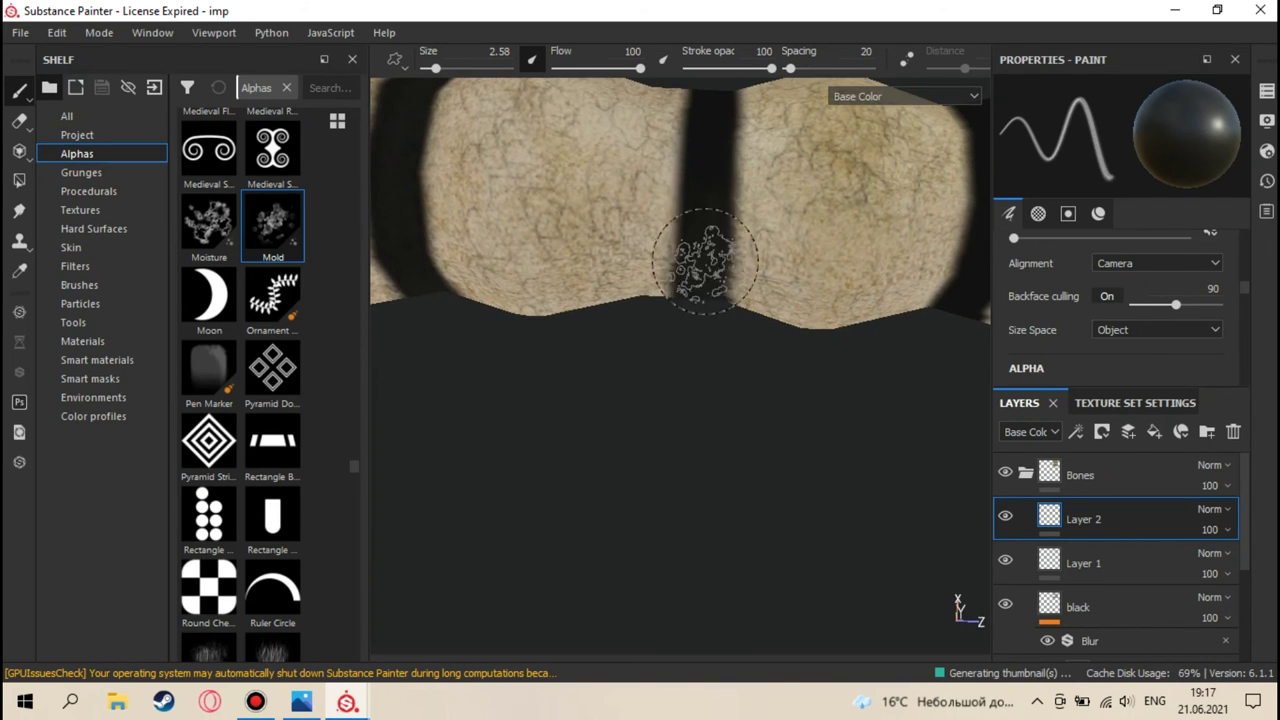
{"action": "middle_click_drag", "start_coordinate": [700, 177], "coordinate": [702, 285], "text": "alt"}
{"action": "mouse_move", "coordinate": [686, 280]}
{"action": "left_mouse_down", "text": "alt"}
{"action": "mouse_move", "coordinate": [686, 309]}
{"action": "mouse_move", "coordinate": [686, 280]}
{"action": "left_mouse_up", "text": "alt"}
{"action": "left_click_drag", "start_coordinate": [693, 225], "coordinate": [688, 400], "text": "alt"}
{"action": "left_click_drag", "start_coordinate": [688, 330], "coordinate": [686, 388], "text": "alt"}
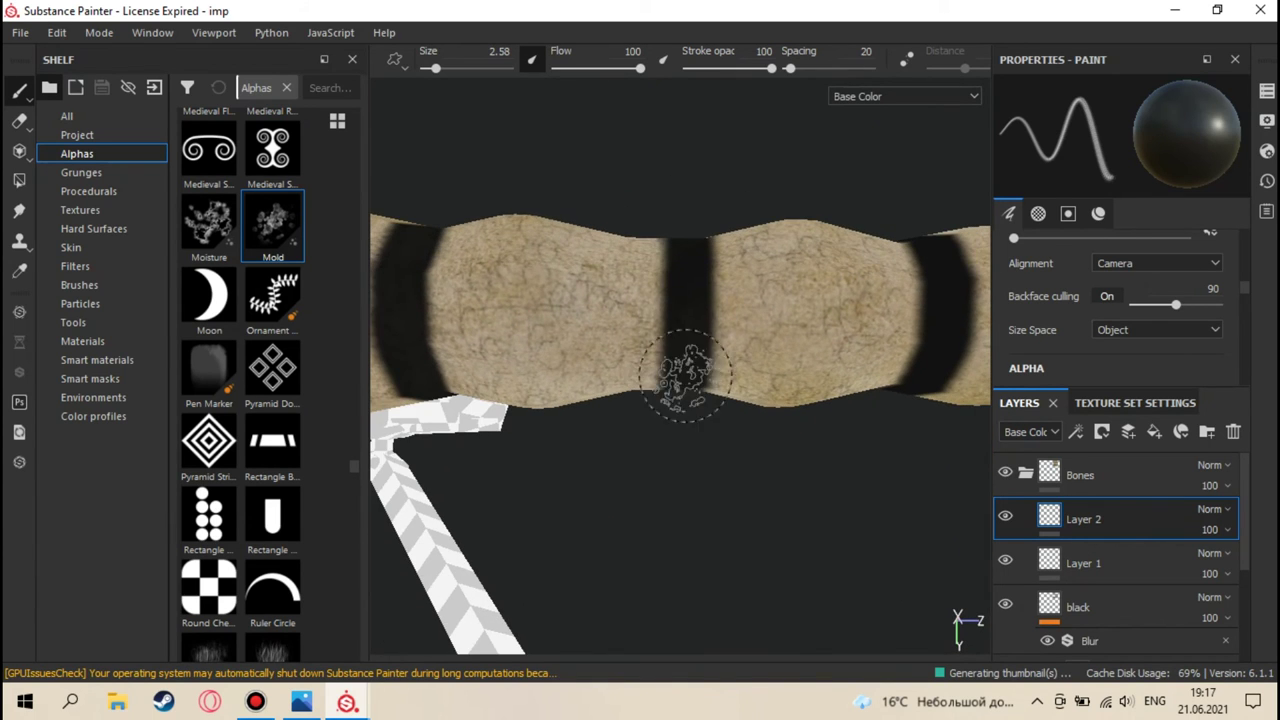
{"action": "mouse_move", "coordinate": [684, 308]}
{"action": "left_mouse_down", "text": "alt"}
{"action": "mouse_move", "coordinate": [686, 277]}
{"action": "mouse_move", "coordinate": [688, 331]}
{"action": "left_mouse_up", "text": "alt"}
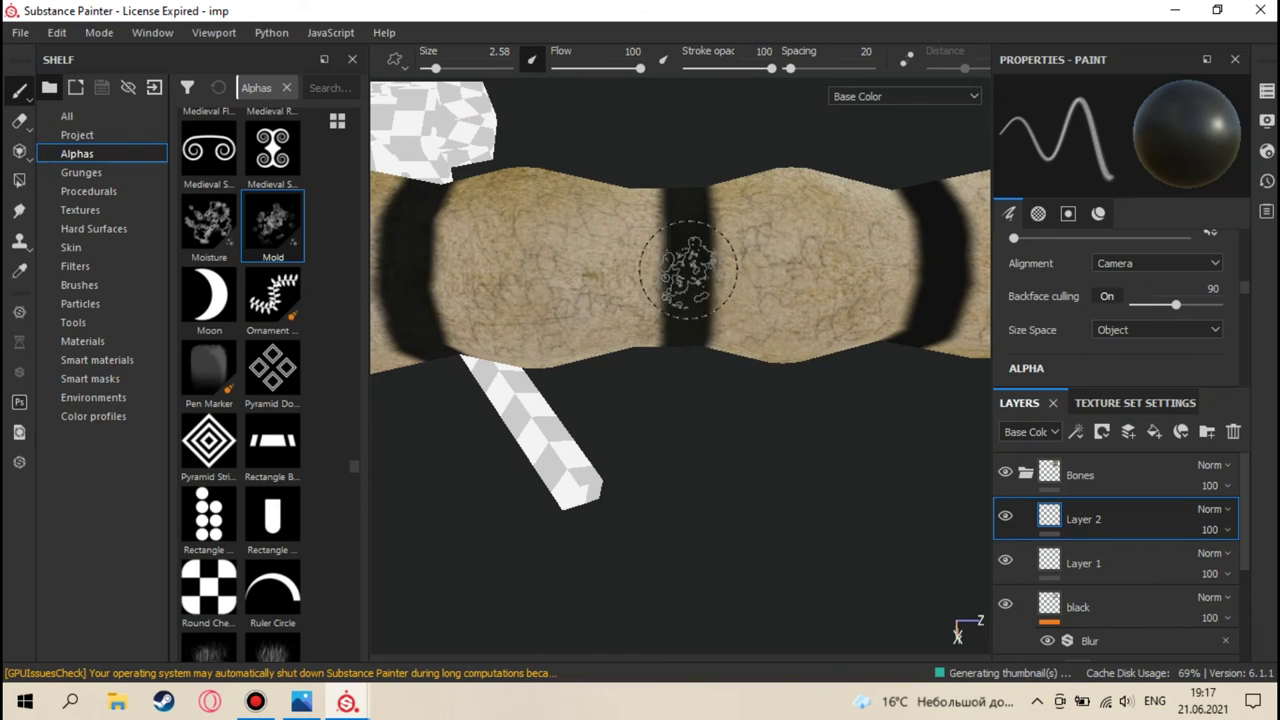
{"action": "left_click_drag", "start_coordinate": [700, 245], "coordinate": [695, 335], "text": "alt"}
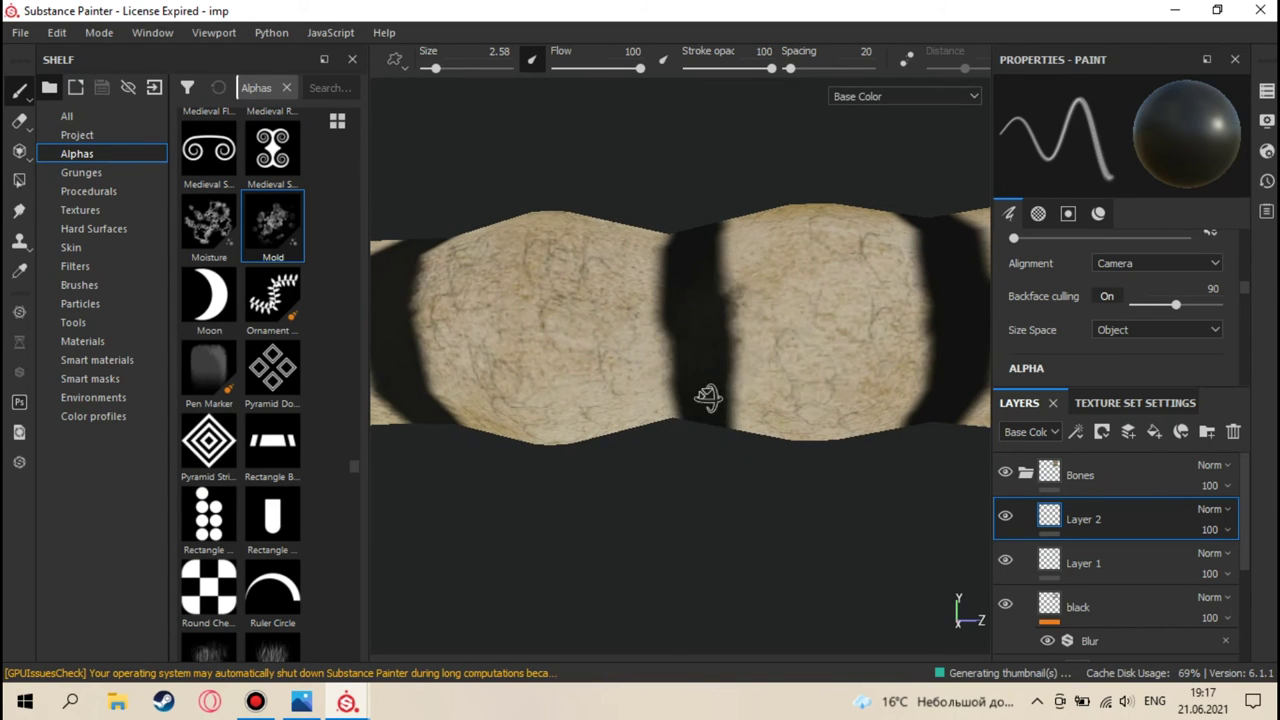
{"action": "left_click_drag", "start_coordinate": [708, 397], "coordinate": [718, 303], "text": "alt"}
{"action": "left_click_drag", "start_coordinate": [686, 349], "coordinate": [704, 302], "text": "alt"}
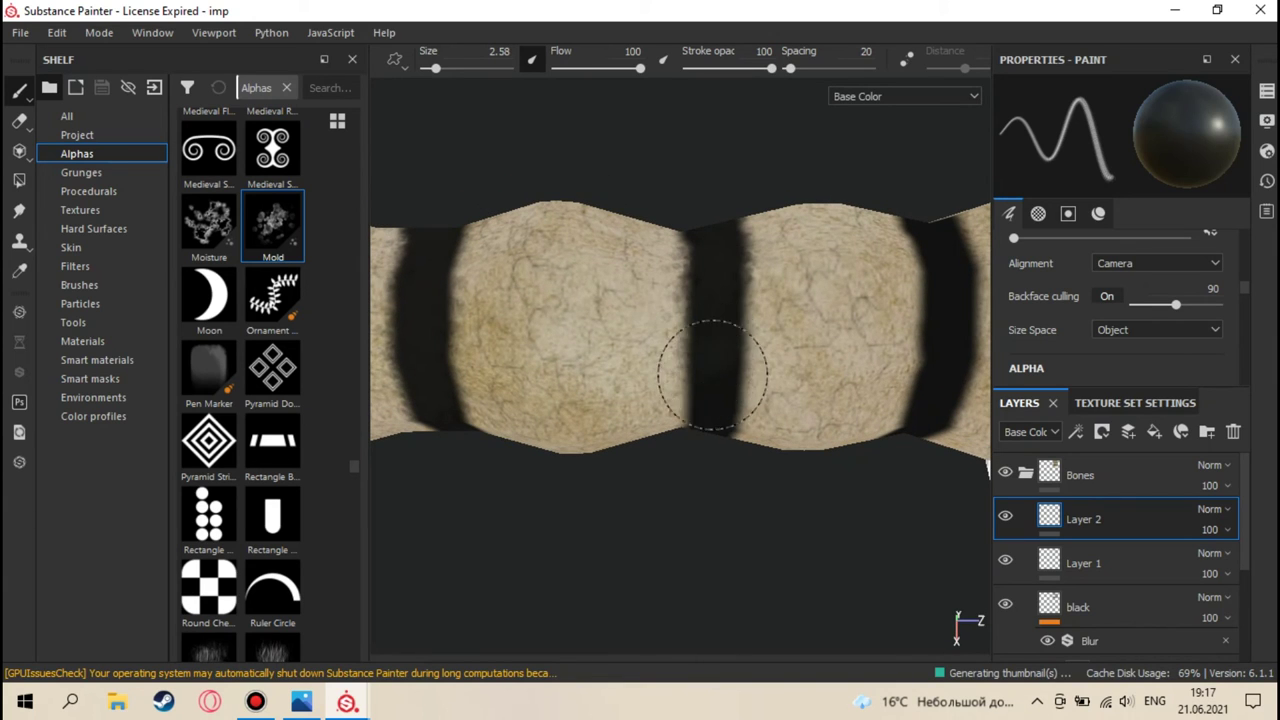
{"action": "left_click_drag", "start_coordinate": [712, 372], "coordinate": [710, 420], "text": "alt"}
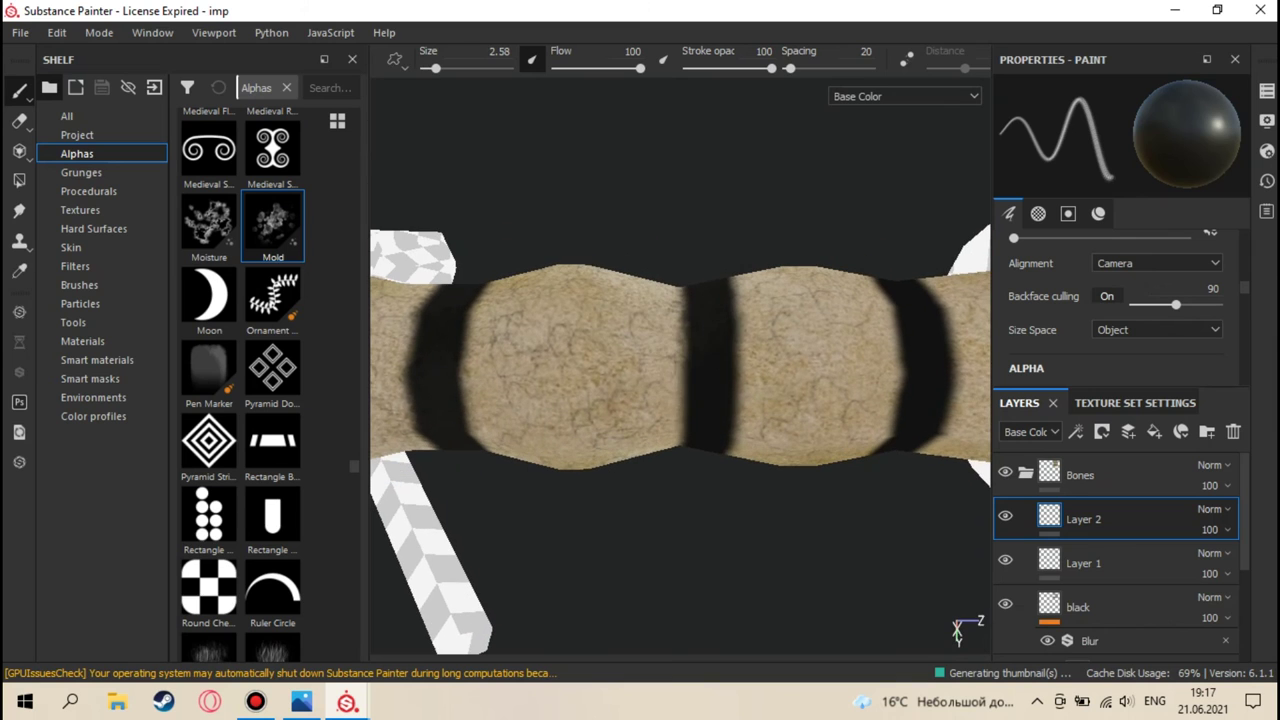
{"action": "mouse_move", "coordinate": [716, 370]}
{"action": "left_mouse_down", "text": "alt"}
{"action": "mouse_move", "coordinate": [714, 334]}
{"action": "mouse_move", "coordinate": [687, 324]}
{"action": "mouse_move", "coordinate": [677, 291]}
{"action": "mouse_move", "coordinate": [706, 400]}
{"action": "mouse_move", "coordinate": [694, 457]}
{"action": "mouse_move", "coordinate": [686, 351]}
{"action": "left_mouse_up", "text": "alt"}
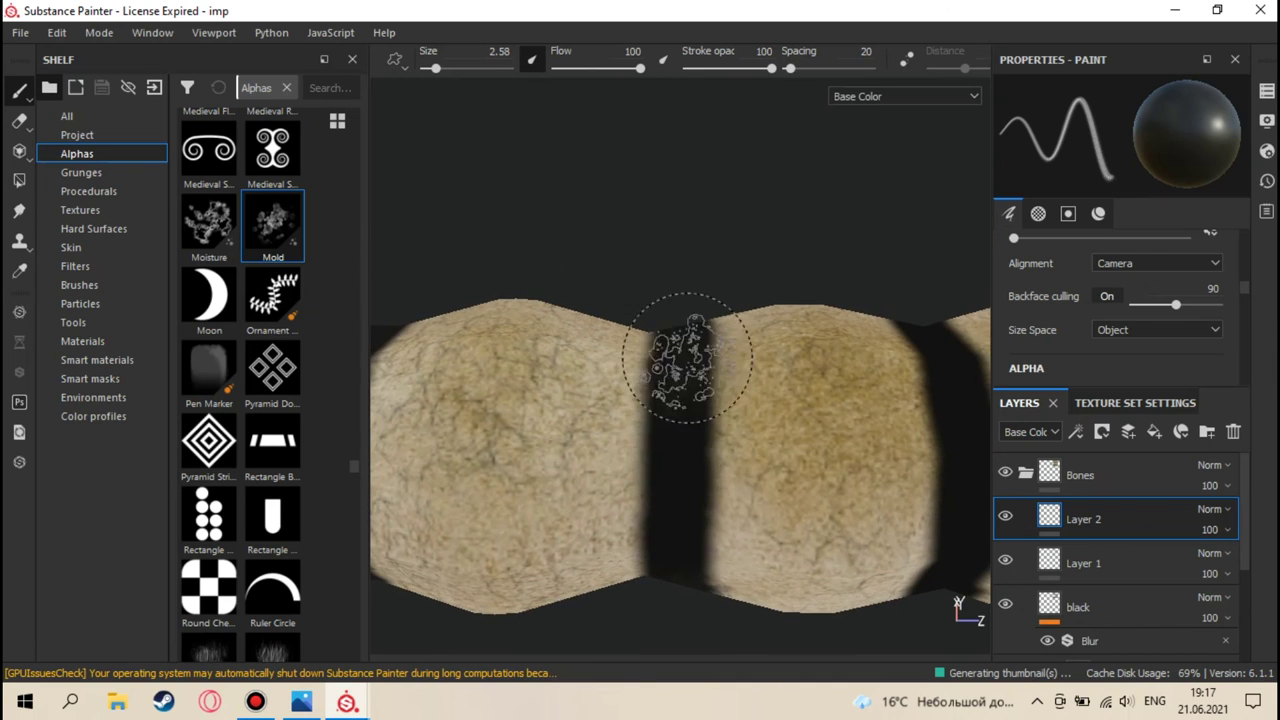
{"action": "mouse_move", "coordinate": [685, 443]}
{"action": "left_mouse_down", "text": "alt"}
{"action": "mouse_move", "coordinate": [689, 346]}
{"action": "mouse_move", "coordinate": [680, 366]}
{"action": "mouse_move", "coordinate": [694, 340]}
{"action": "mouse_move", "coordinate": [680, 366]}
{"action": "left_mouse_up", "text": "alt"}
{"action": "left_click_drag", "start_coordinate": [683, 411], "coordinate": [708, 440], "text": "alt"}
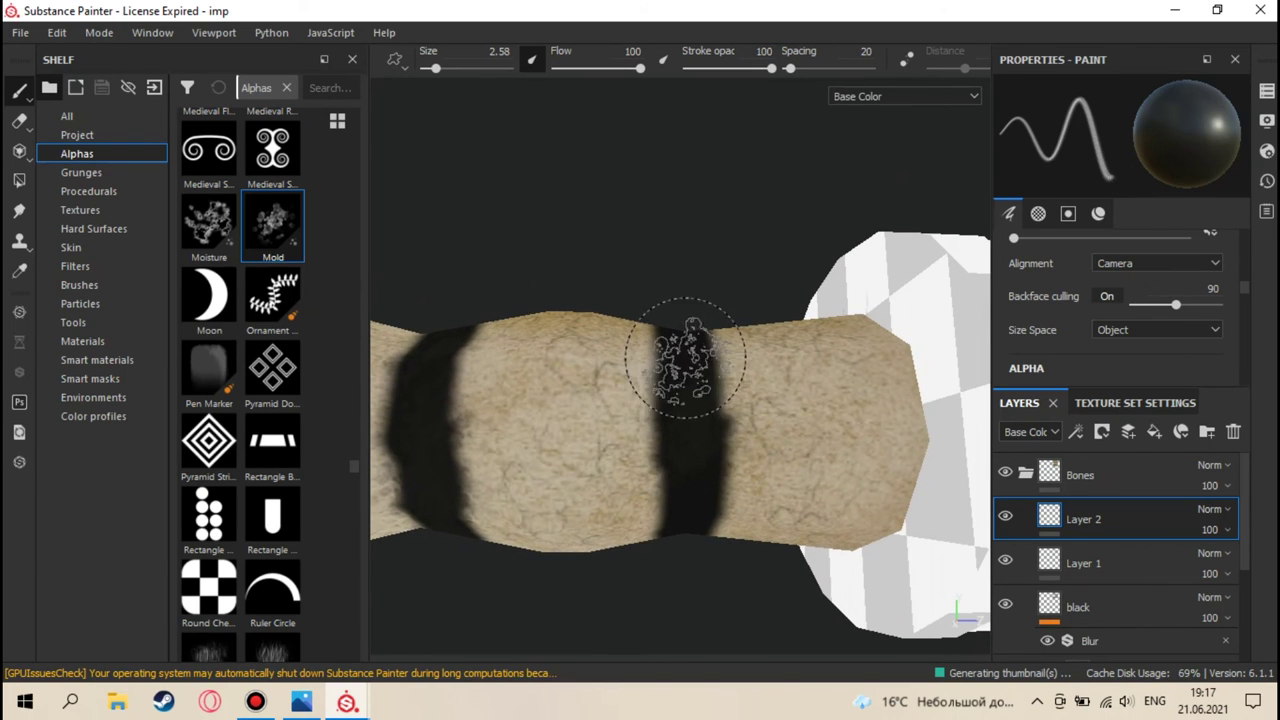
{"action": "left_click_drag", "start_coordinate": [703, 492], "coordinate": [677, 486], "text": "alt"}
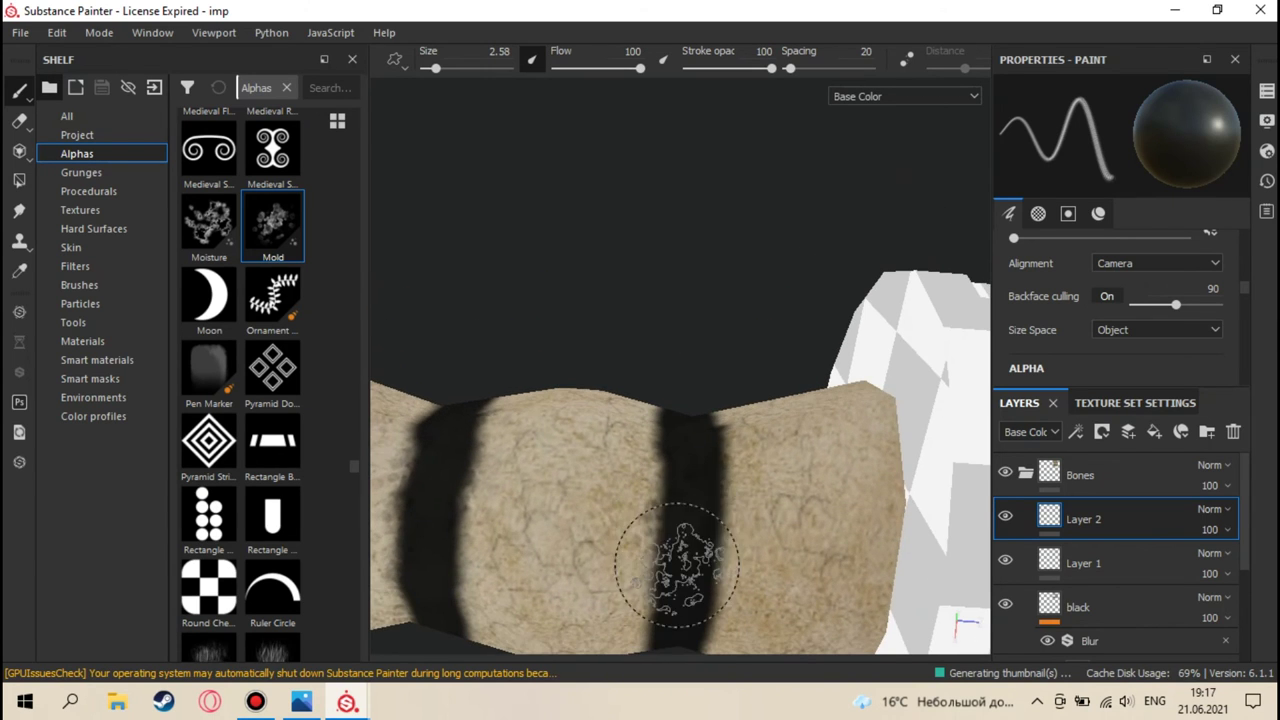
{"action": "left_click_drag", "start_coordinate": [674, 534], "coordinate": [683, 387], "text": "alt"}
{"action": "left_click_drag", "start_coordinate": [684, 455], "coordinate": [683, 382], "text": "alt"}
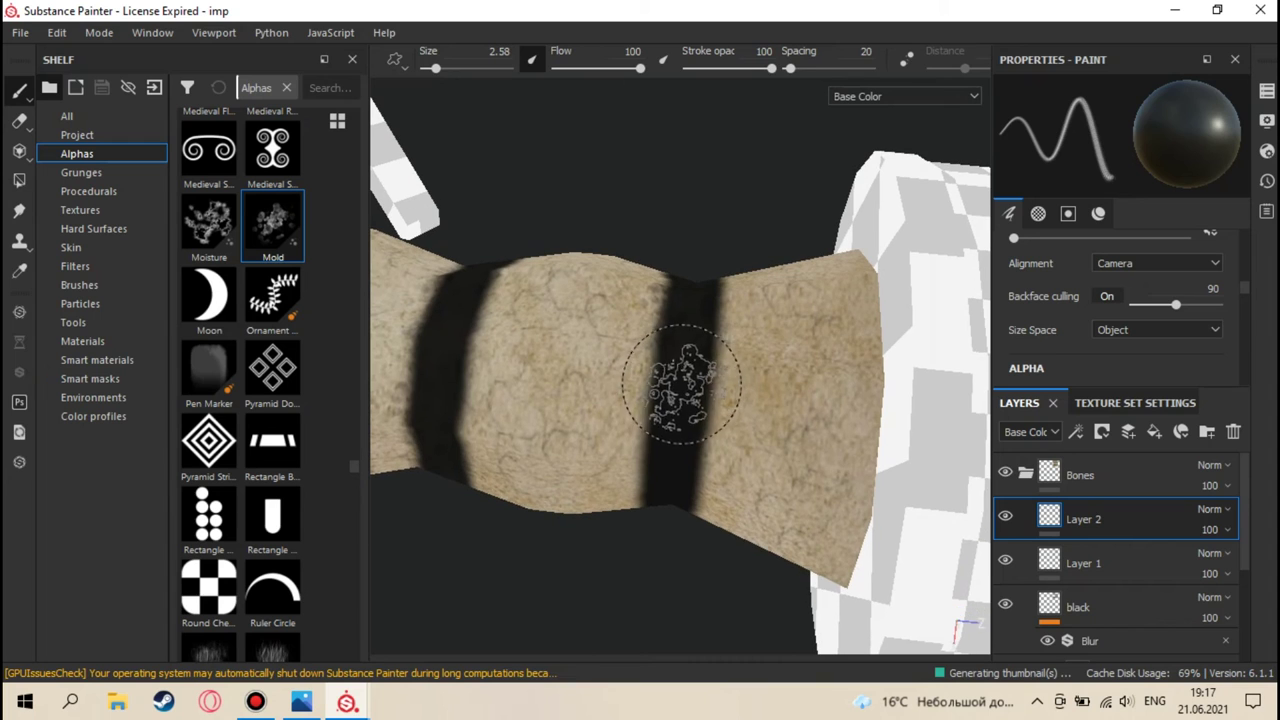
{"action": "left_click_drag", "start_coordinate": [679, 469], "coordinate": [760, 435], "text": "alt"}
- Shrink the brush to size 0.92, test a dark stroke along the end piece's top edge, and undo it
{"action": "scroll", "coordinate": [760, 440], "scroll_direction": "up", "scroll_amount": 3}
{"action": "mouse_move", "coordinate": [772, 436]}
{"action": "right_mouse_down", "text": "ctrl"}
{"action": "mouse_move", "coordinate": [1200, 436]}
{"action": "mouse_move", "coordinate": [820, 436]}
{"action": "right_mouse_up", "text": "ctrl"}
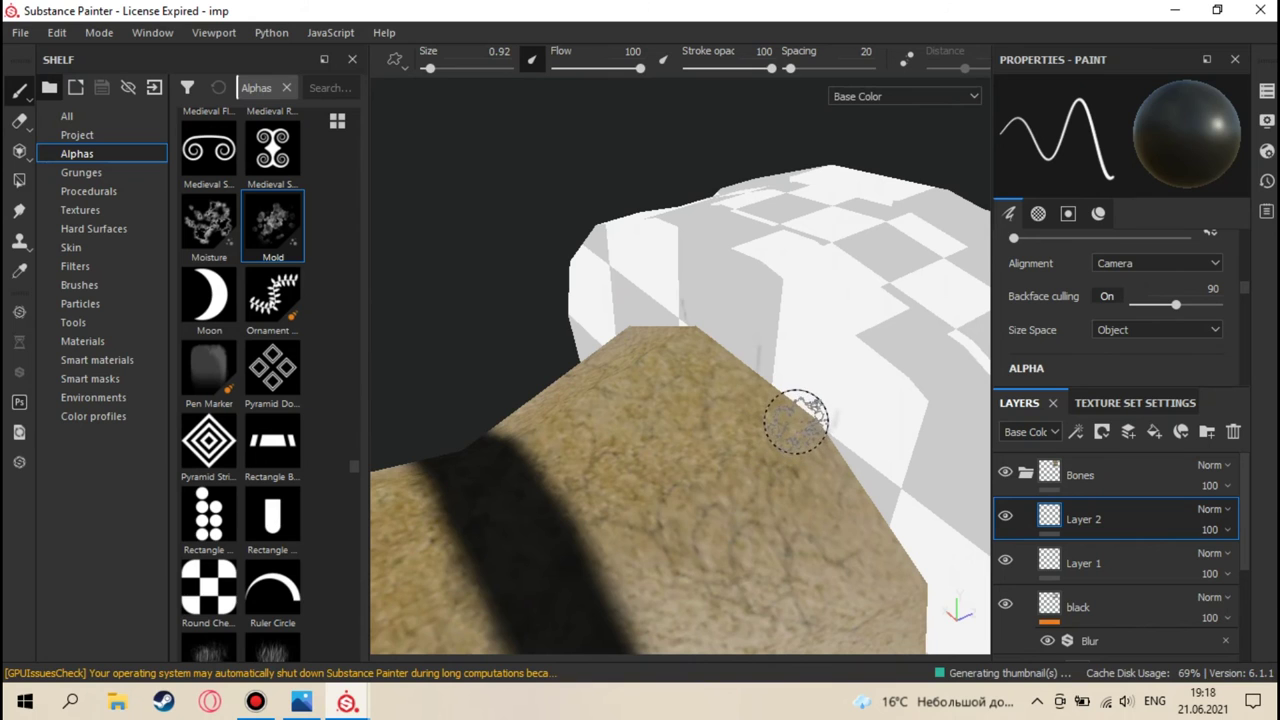
{"action": "left_click_drag", "start_coordinate": [794, 423], "coordinate": [866, 448], "text": "alt"}
{"action": "left_click_drag", "start_coordinate": [778, 415], "coordinate": [676, 395]}
{"action": "key", "text": "ctrl+z"}
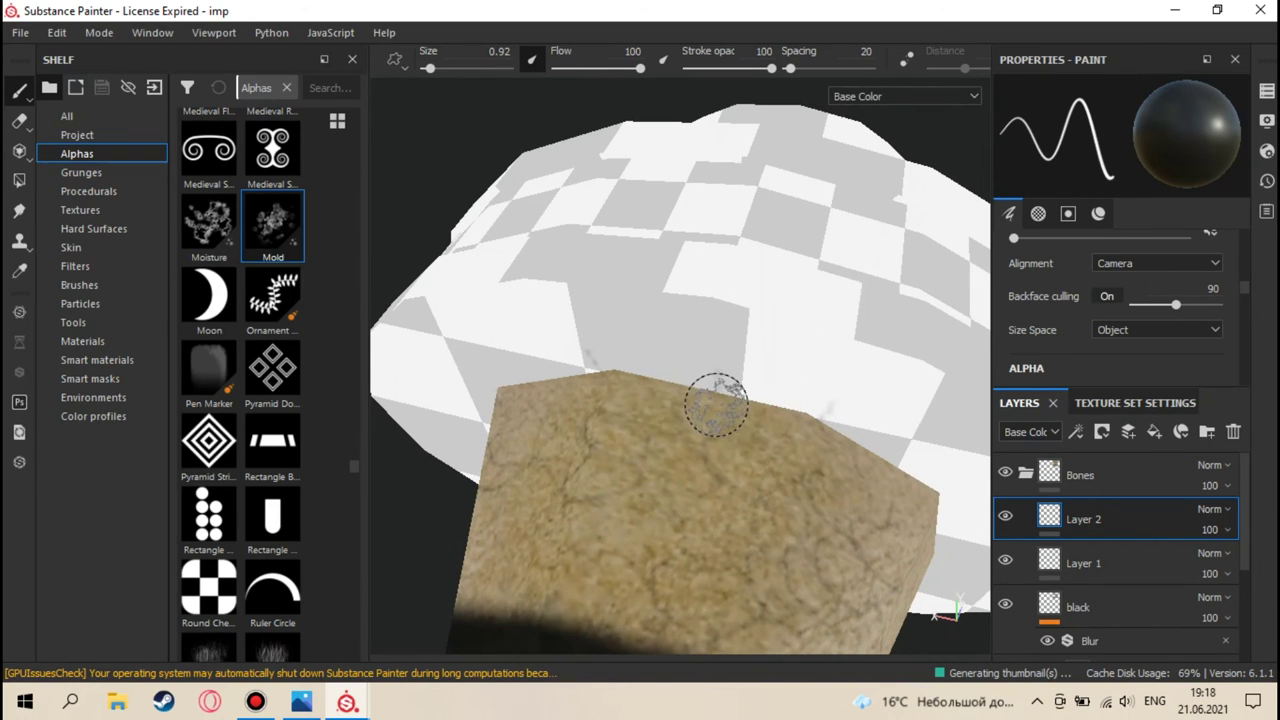
- Paint another stroke on the white end edge, then undo it completely
{"action": "mouse_move", "coordinate": [746, 457]}
{"action": "left_mouse_down", "text": "alt"}
{"action": "mouse_move", "coordinate": [680, 351]}
{"action": "mouse_move", "coordinate": [645, 325]}
{"action": "mouse_move", "coordinate": [640, 266]}
{"action": "mouse_move", "coordinate": [760, 311]}
{"action": "mouse_move", "coordinate": [834, 360]}
{"action": "mouse_move", "coordinate": [838, 386]}
{"action": "mouse_move", "coordinate": [828, 340]}
{"action": "mouse_move", "coordinate": [858, 425]}
{"action": "mouse_move", "coordinate": [834, 366]}
{"action": "mouse_move", "coordinate": [829, 409]}
{"action": "mouse_move", "coordinate": [851, 358]}
{"action": "mouse_move", "coordinate": [809, 363]}
{"action": "mouse_move", "coordinate": [820, 429]}
{"action": "mouse_move", "coordinate": [777, 466]}
{"action": "mouse_move", "coordinate": [766, 509]}
{"action": "mouse_move", "coordinate": [800, 455]}
{"action": "mouse_move", "coordinate": [797, 343]}
{"action": "mouse_move", "coordinate": [749, 514]}
{"action": "left_mouse_up", "text": "alt"}
{"action": "key", "text": "ctrl+z"}
{"action": "key", "text": "ctrl+z"}
{"action": "key", "text": "ctrl+z"}
{"action": "key", "text": "ctrl+z"}
{"action": "key", "text": "ctrl+z"}
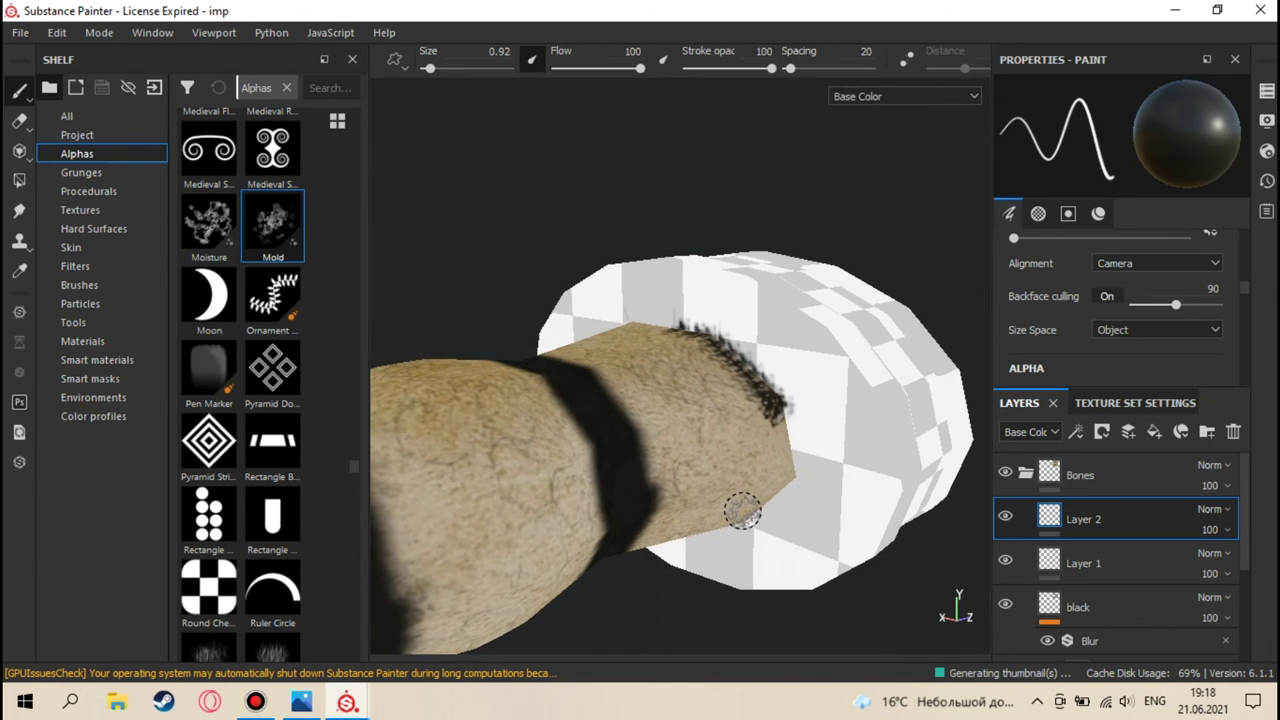
{"action": "key", "text": "ctrl+z"}
{"action": "key", "text": "ctrl+z"}
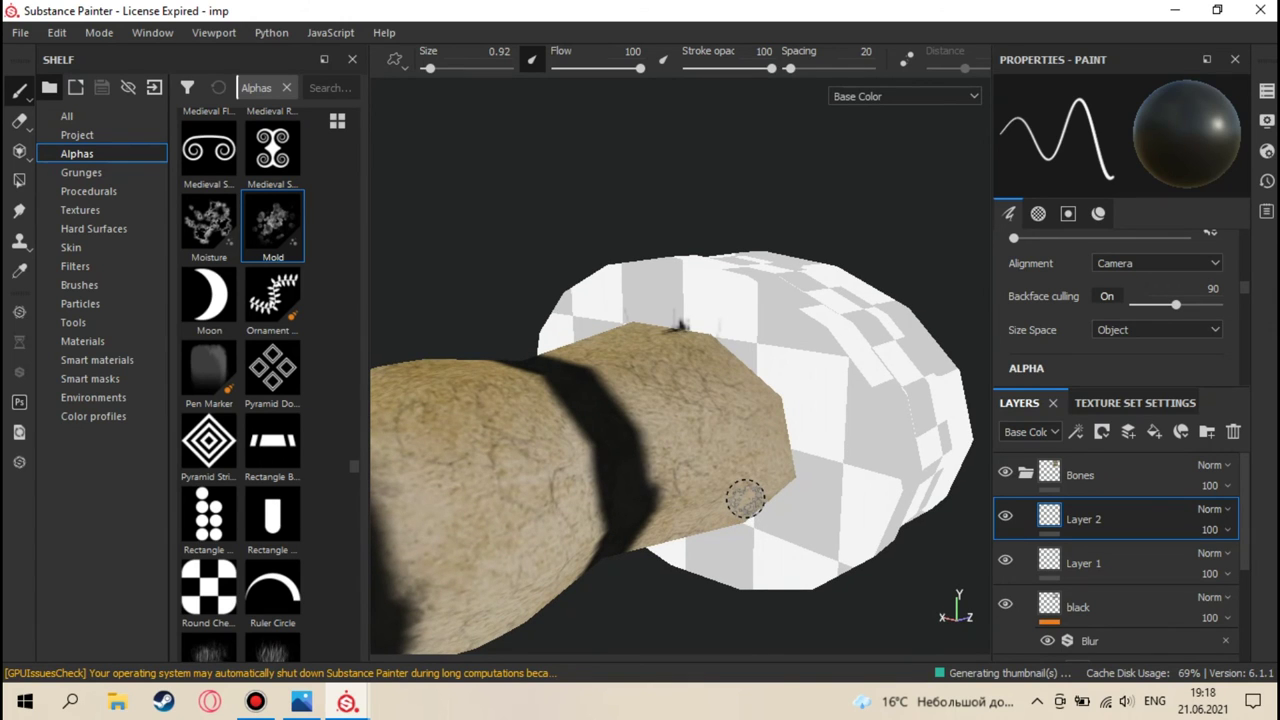
{"action": "left_click_drag", "start_coordinate": [751, 493], "coordinate": [719, 511], "text": "alt"}
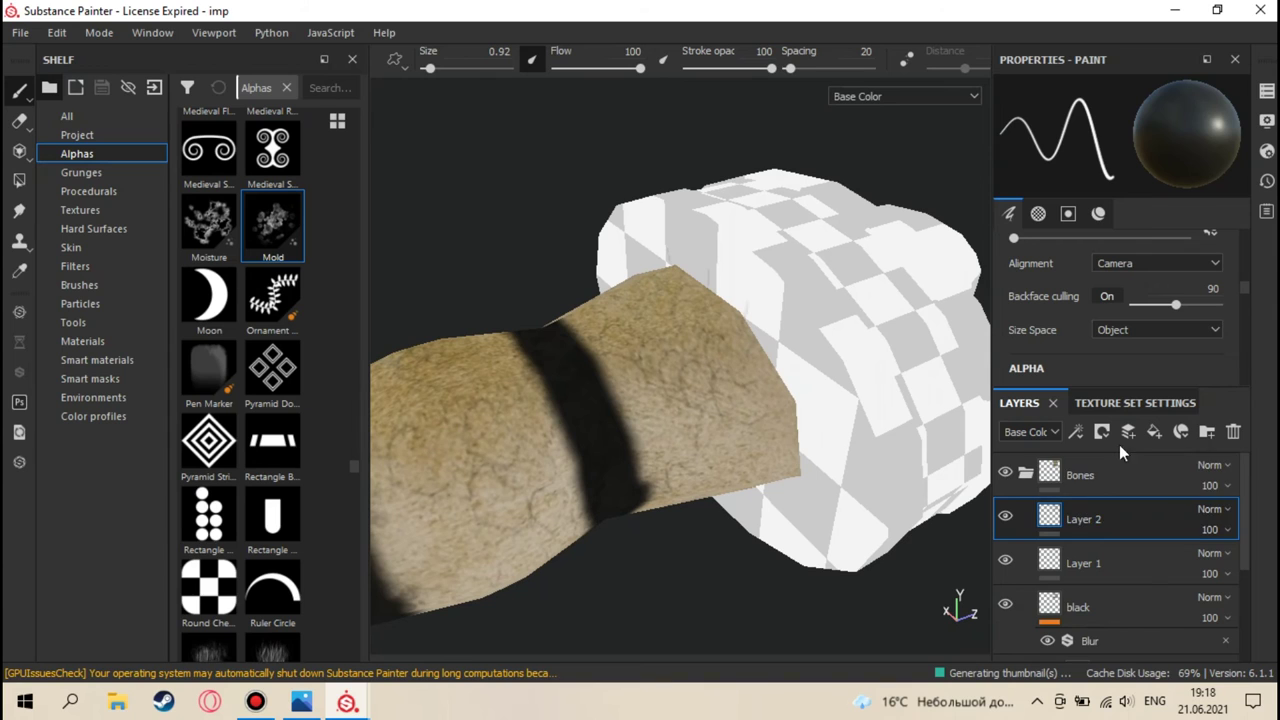
{"action": "scroll", "coordinate": [1033, 549], "scroll_direction": "down", "scroll_amount": 4}
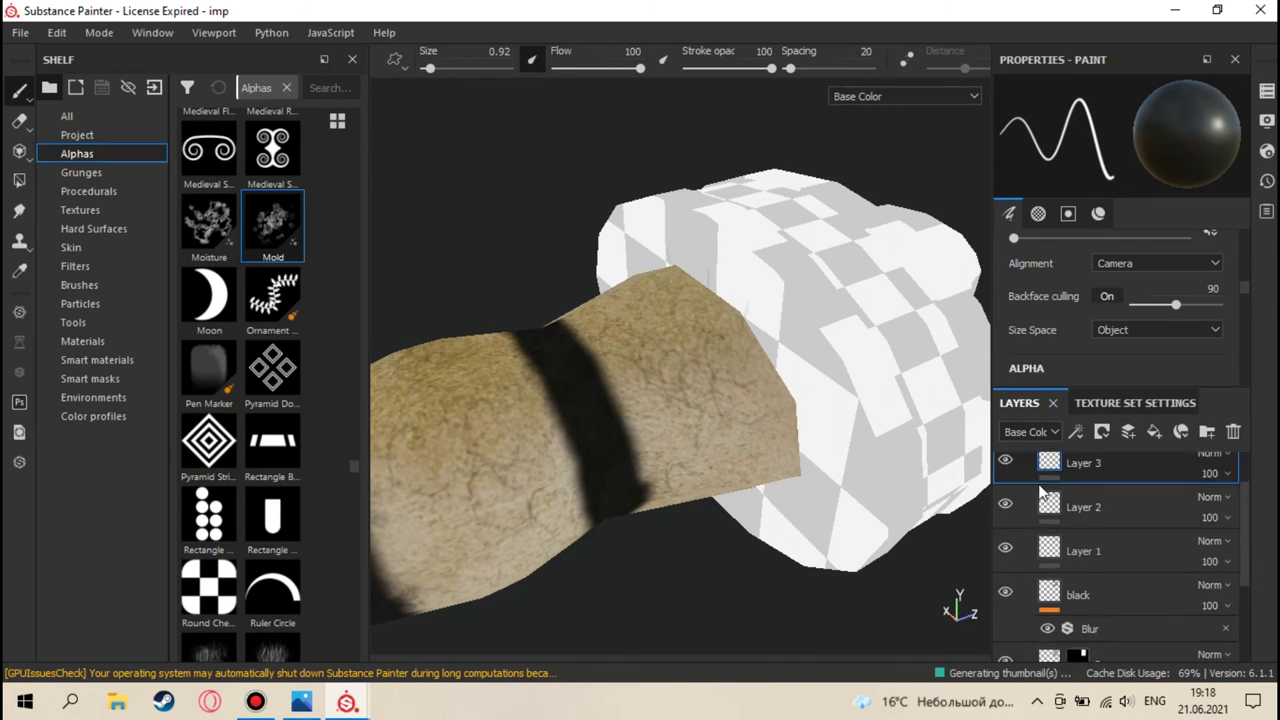
- Show the Garda guard again and brush over the dark splatter at the band's right edge on Layer 3
{"action": "left_click", "coordinate": [1004, 588]}
{"action": "left_click_drag", "start_coordinate": [770, 460], "coordinate": [871, 381], "text": "alt"}
{"action": "middle_click_drag", "start_coordinate": [871, 381], "coordinate": [714, 389], "text": "alt"}
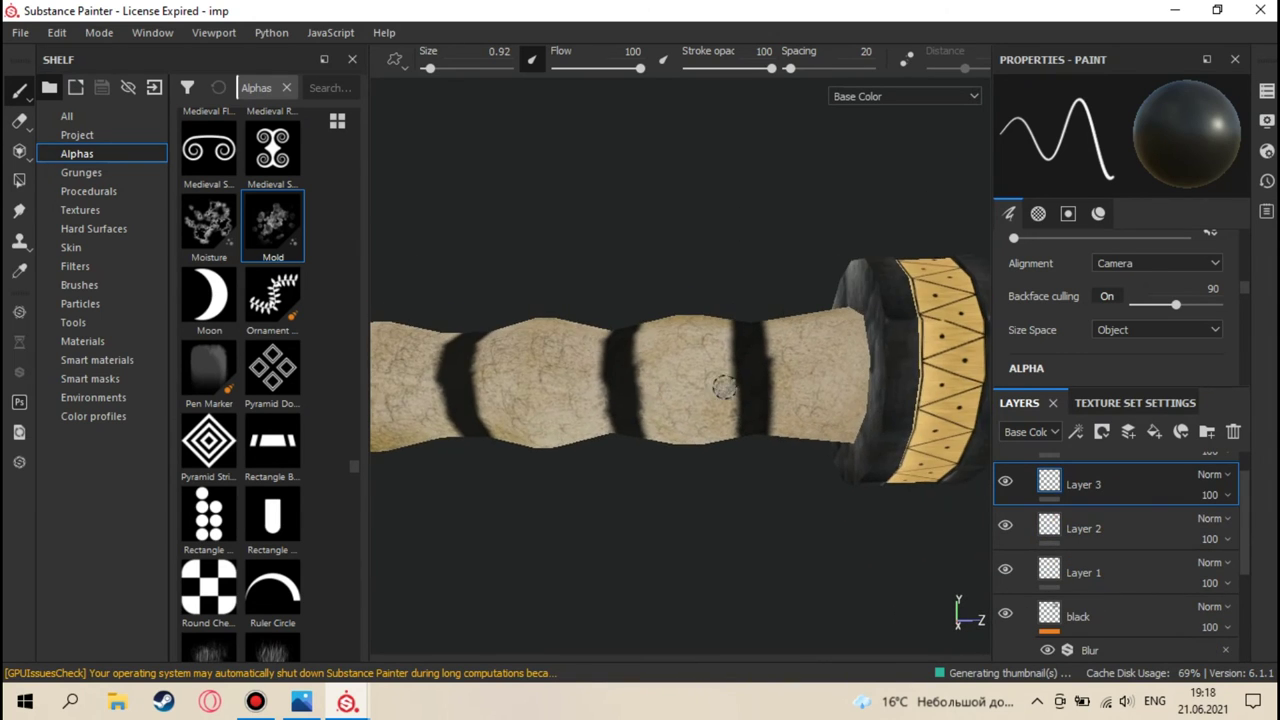
{"action": "scroll", "coordinate": [763, 364], "scroll_direction": "up", "scroll_amount": 5}
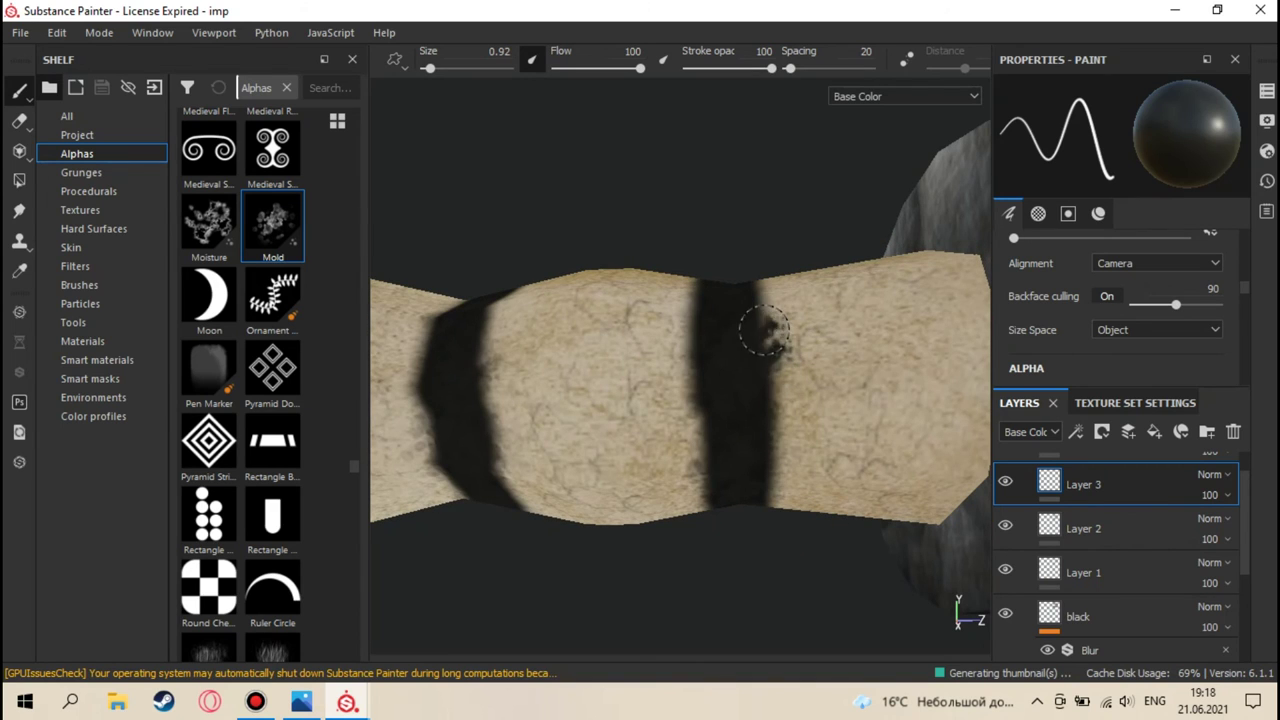
{"action": "mouse_move", "coordinate": [821, 424]}
{"action": "left_mouse_down"}
{"action": "mouse_move", "coordinate": [792, 366]}
{"action": "mouse_move", "coordinate": [772, 438]}
{"action": "mouse_move", "coordinate": [688, 402]}
{"action": "mouse_move", "coordinate": [750, 378]}
{"action": "left_mouse_up"}
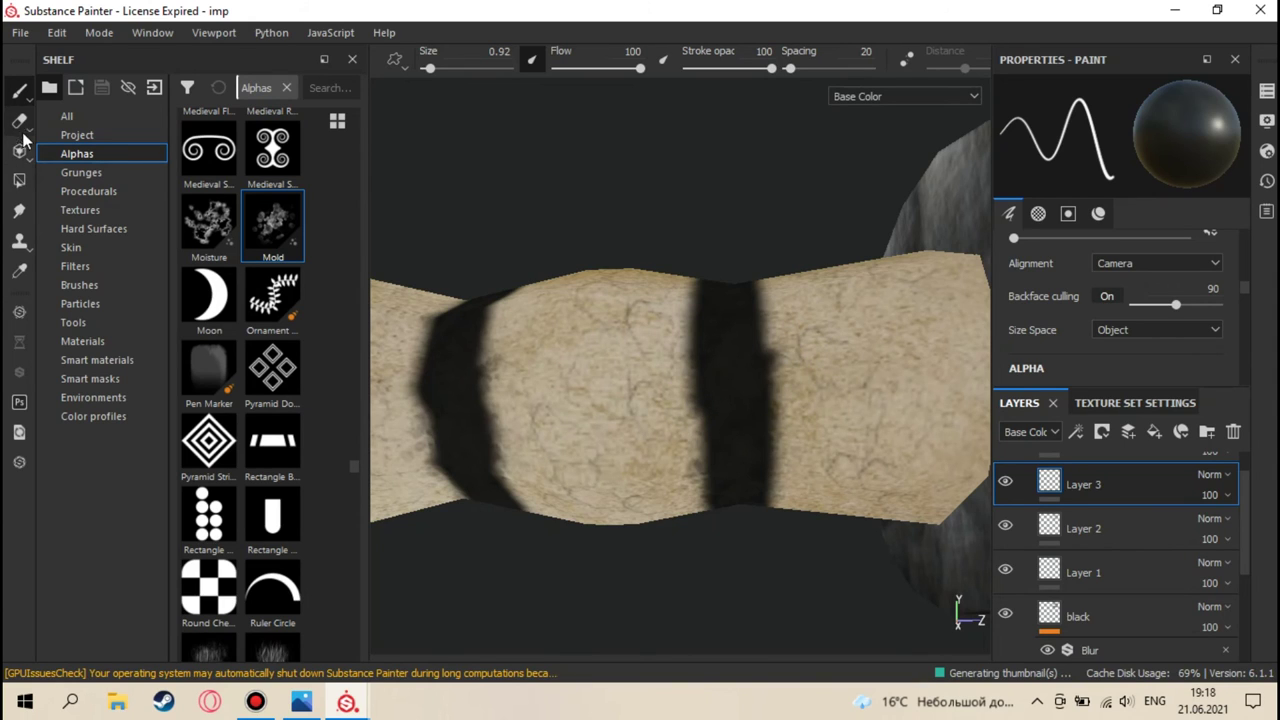
- Switch to the Eraser on Layer 2 and bring the grip's dark bands into view
{"action": "left_click", "coordinate": [19, 120]}
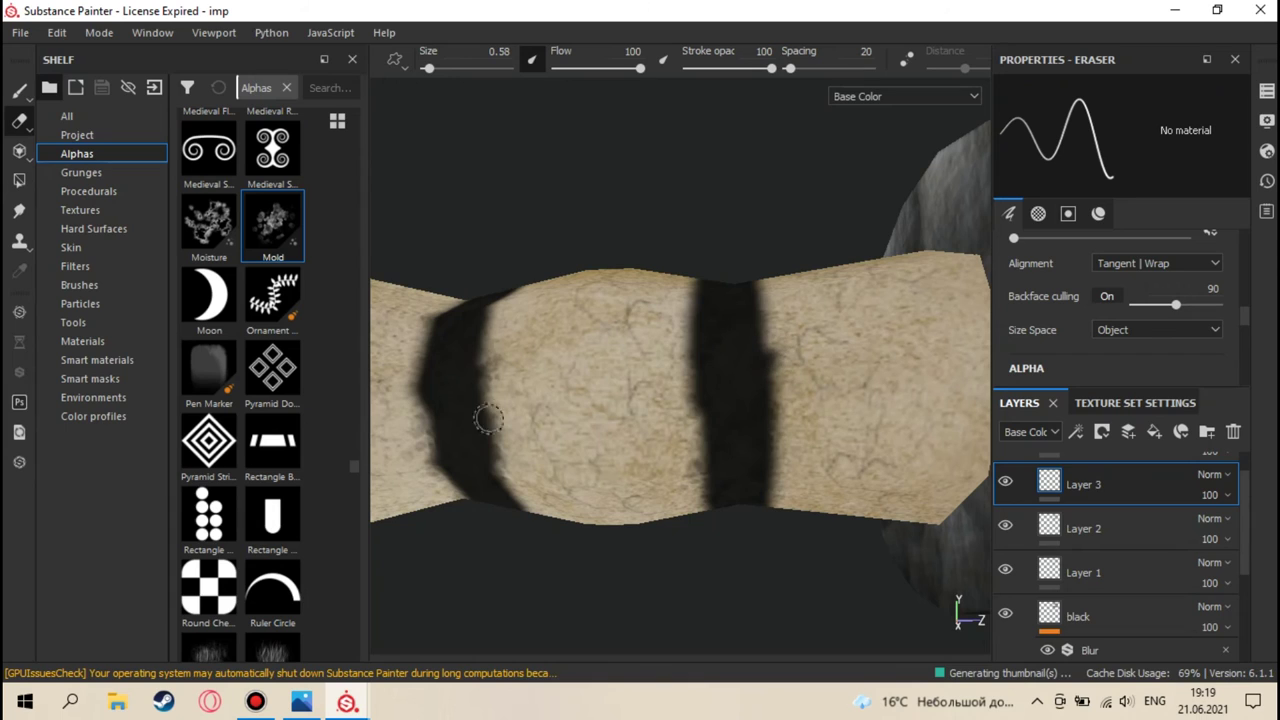
{"action": "left_click", "coordinate": [1090, 528]}
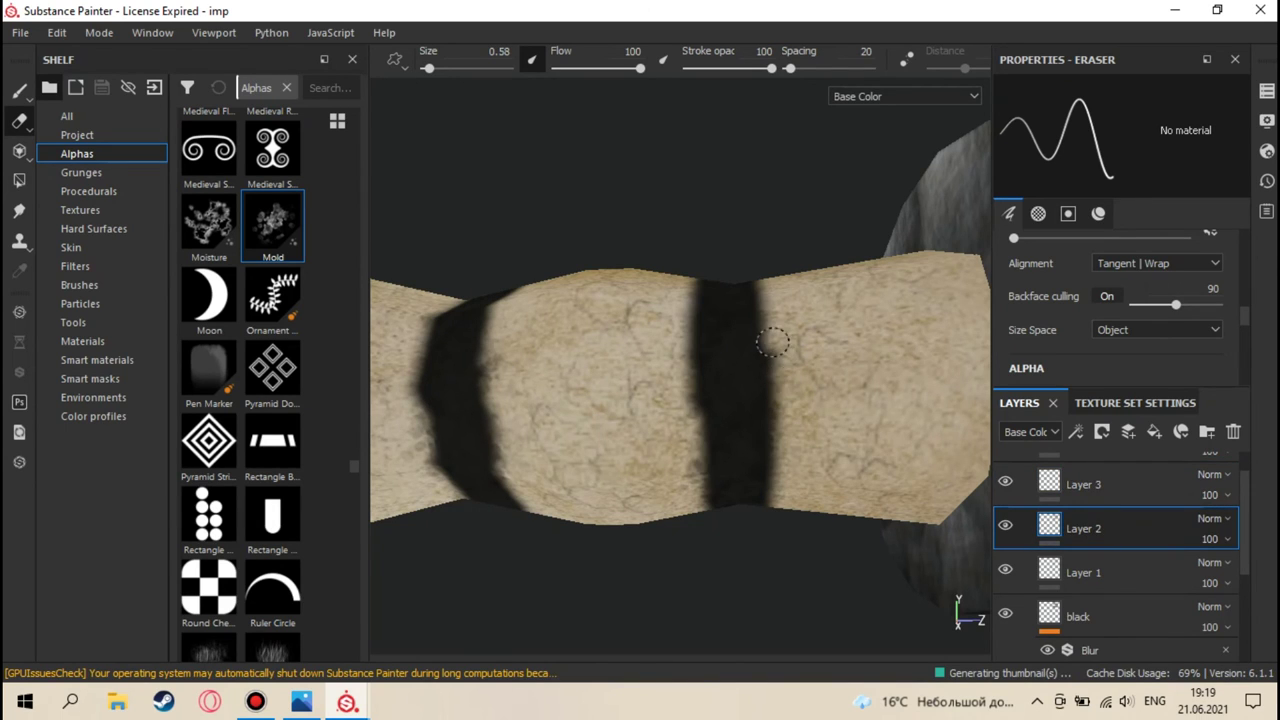
{"action": "left_click_drag", "start_coordinate": [679, 456], "coordinate": [725, 388], "text": "alt"}
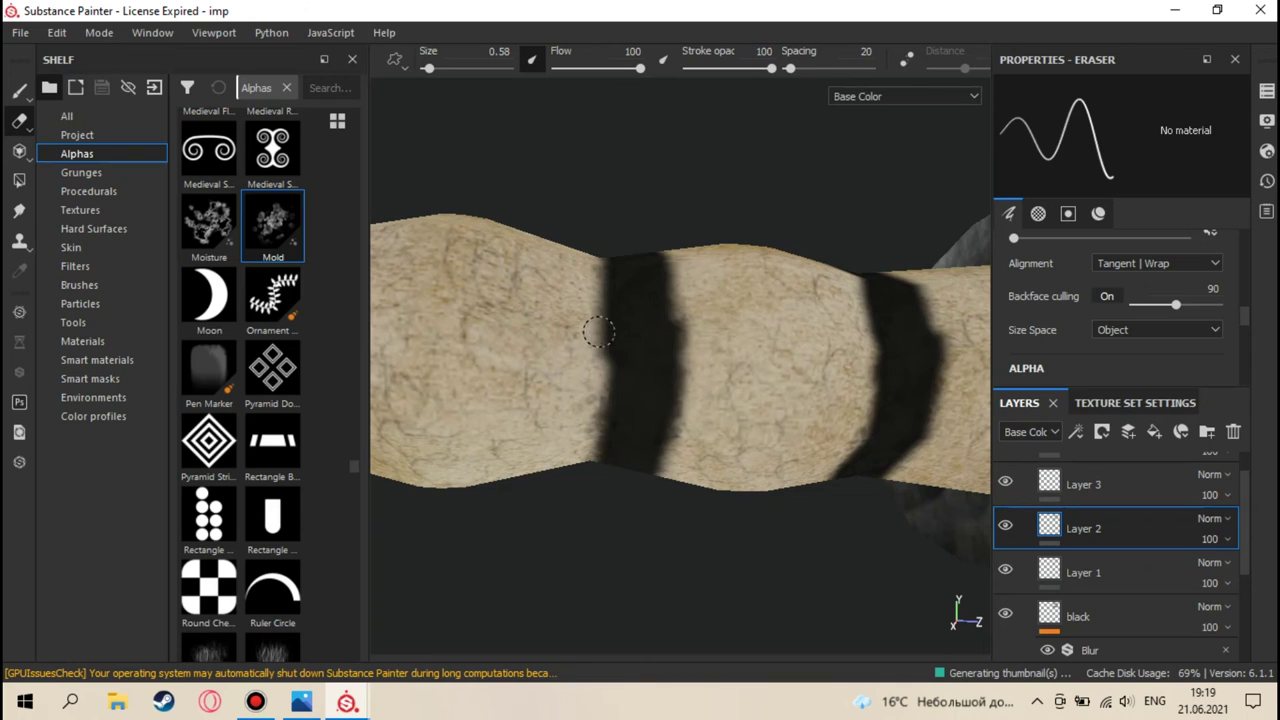
{"action": "middle_click_drag", "start_coordinate": [536, 420], "coordinate": [625, 402], "text": "alt"}
{"action": "left_click_drag", "start_coordinate": [626, 402], "coordinate": [683, 365], "text": "alt"}
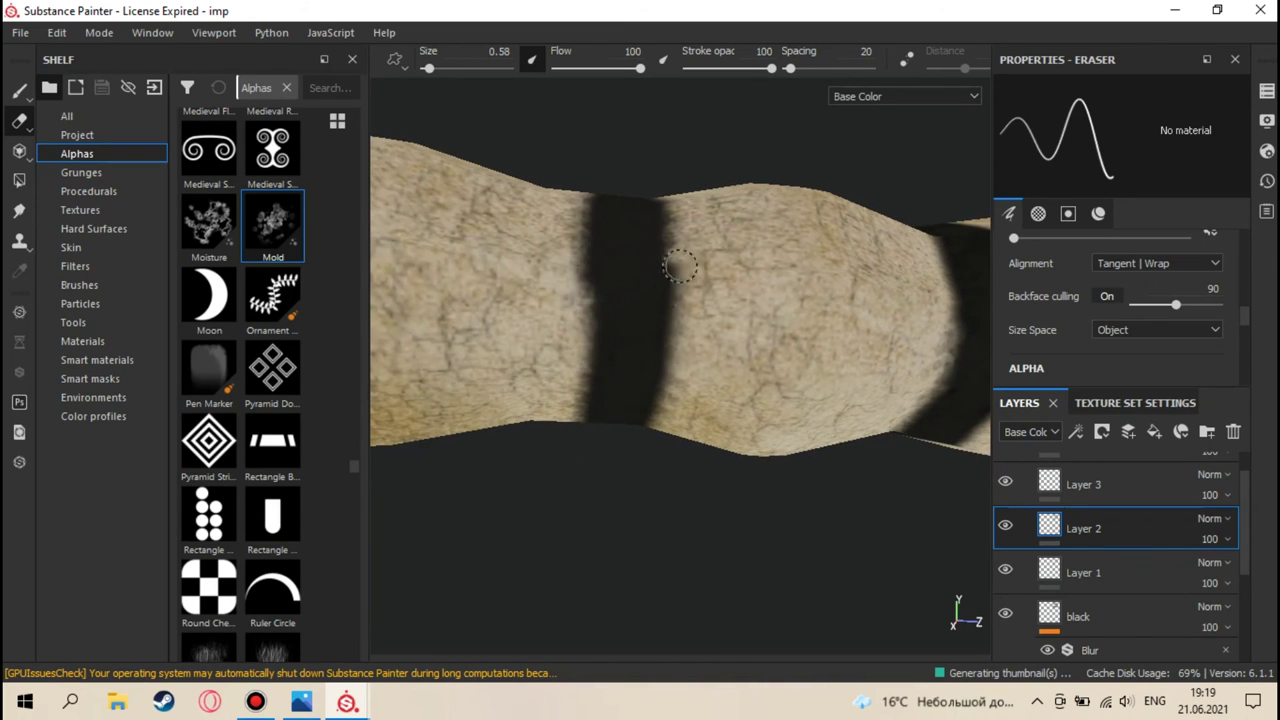
{"action": "left_click_drag", "start_coordinate": [860, 378], "coordinate": [677, 363], "text": "alt"}
{"action": "scroll", "coordinate": [1092, 572], "scroll_direction": "down", "scroll_amount": 1}
- Erase a notch from the dark band on the black layer, then return to Layer 2 and painting
{"action": "left_click", "coordinate": [1092, 572]}
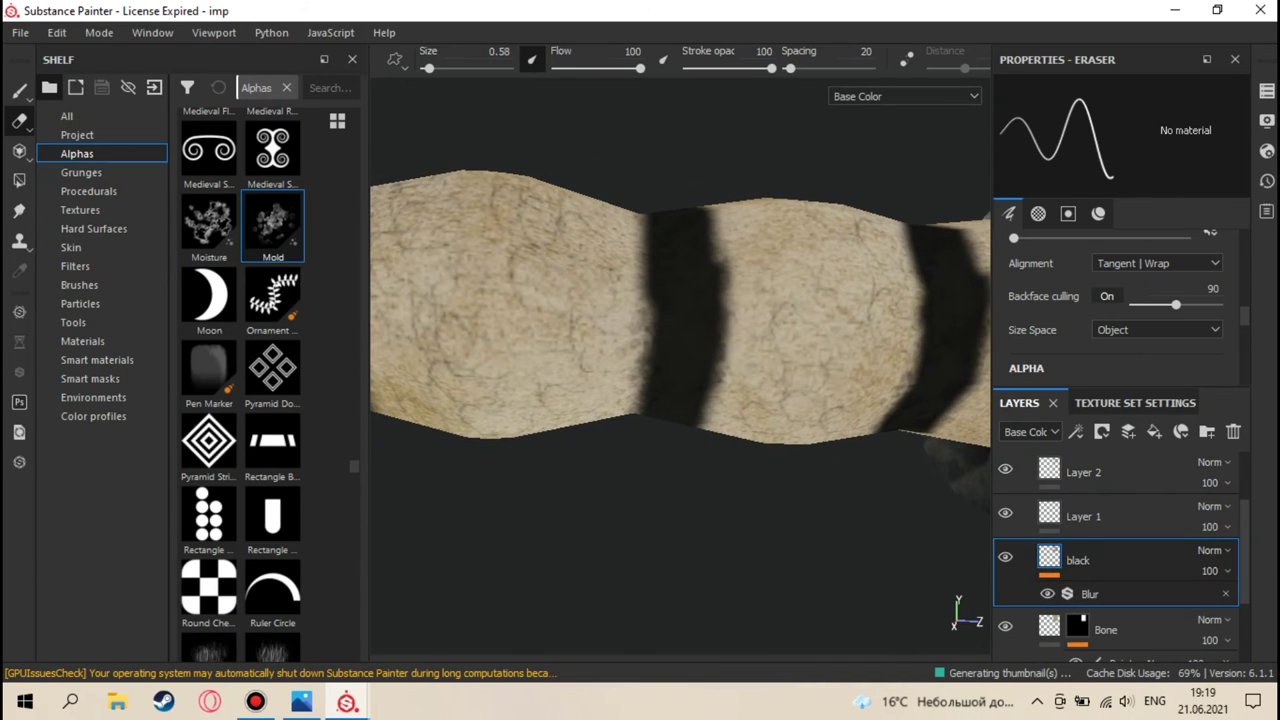
{"action": "left_click", "coordinate": [648, 286]}
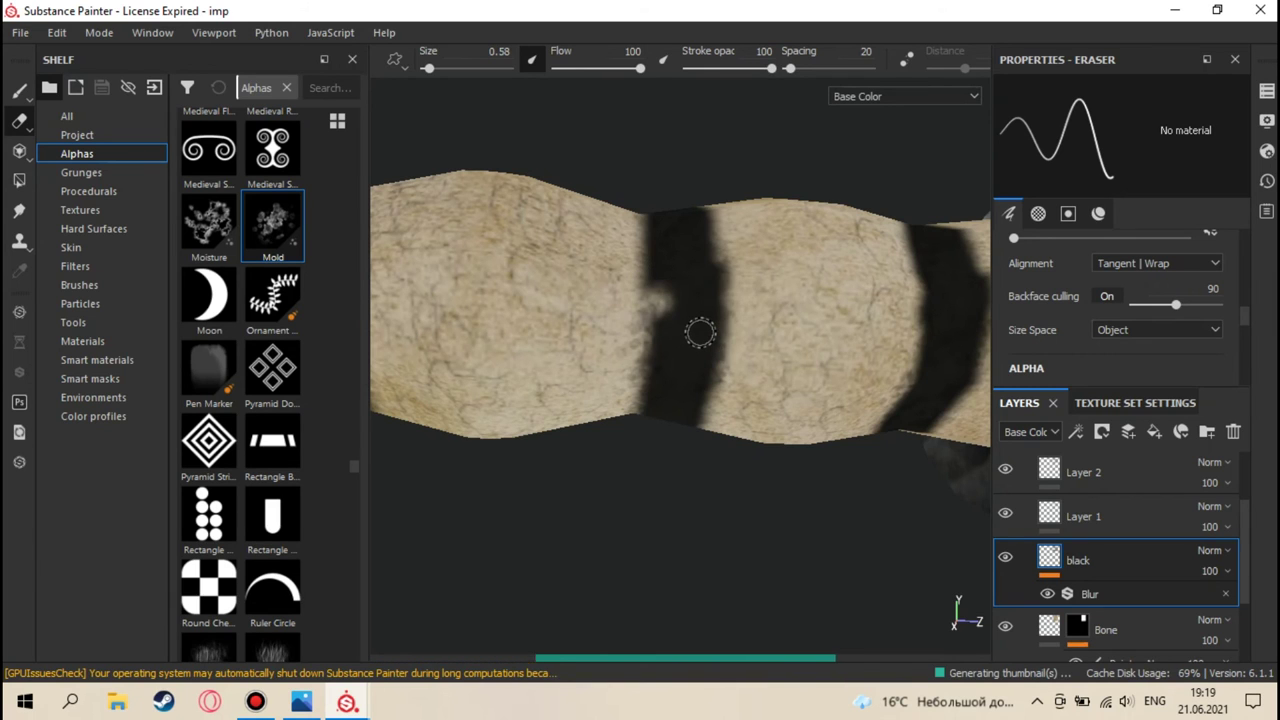
{"action": "scroll", "coordinate": [690, 340], "scroll_direction": "up", "scroll_amount": 3}
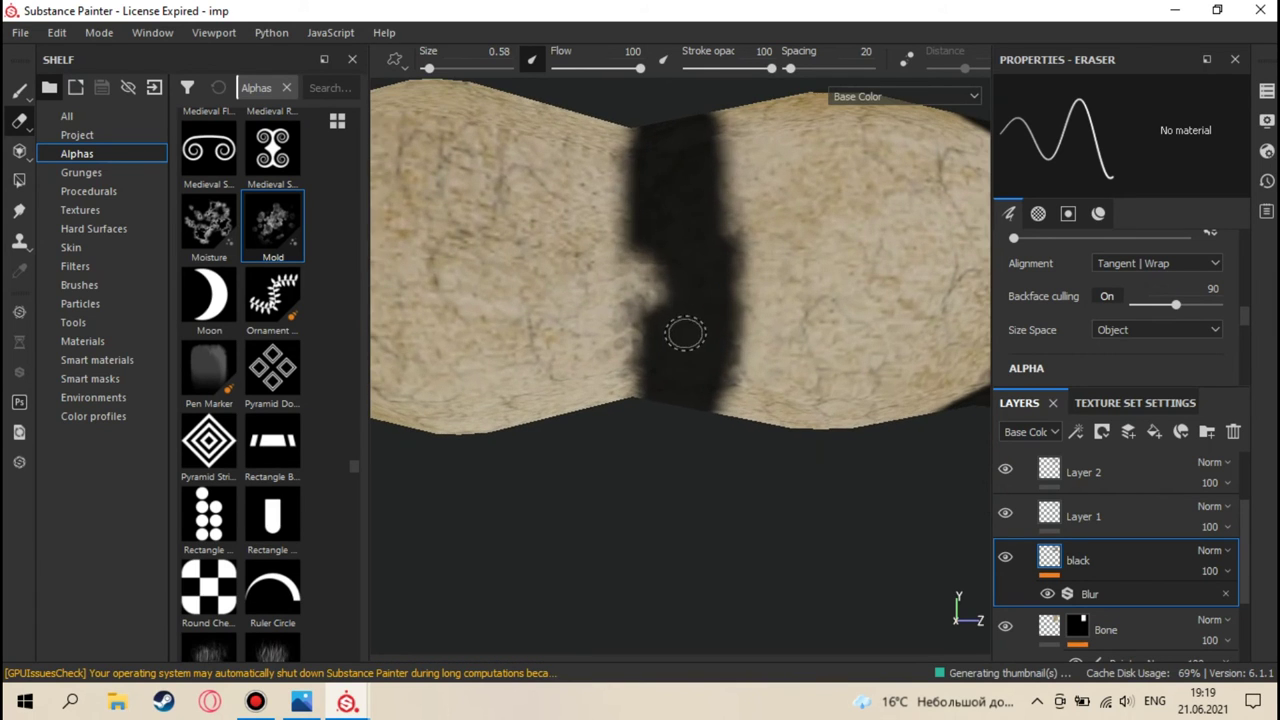
{"action": "left_click", "coordinate": [1097, 486]}
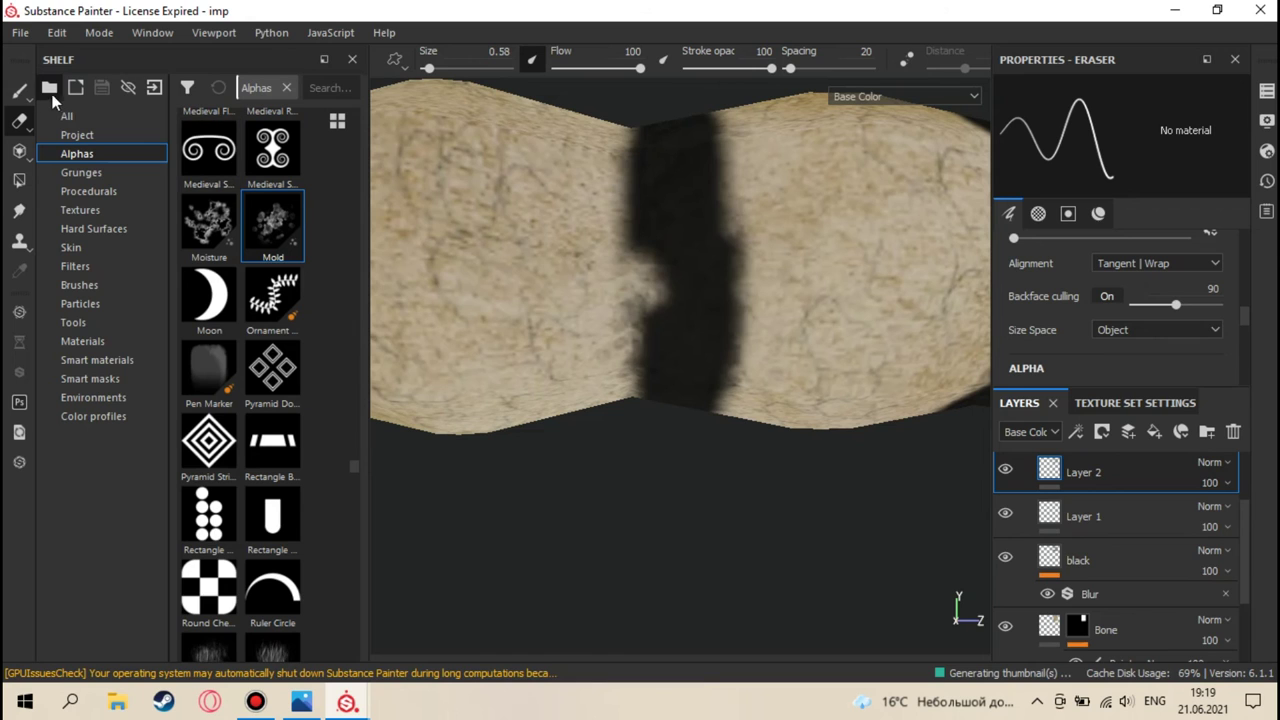
{"action": "key", "text": "p"}
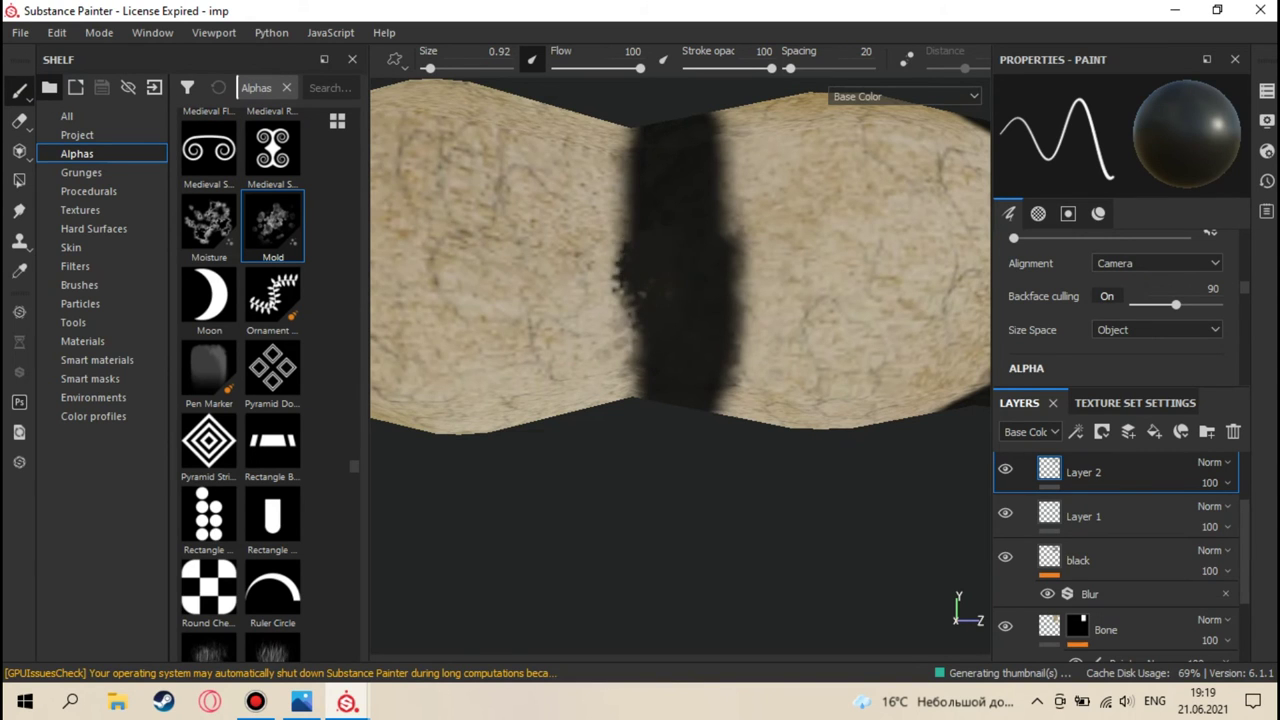
- Orbit and zoom around the bone grip to review its dark bands
{"action": "scroll", "coordinate": [650, 290], "scroll_direction": "down", "scroll_amount": 3}
{"action": "left_click_drag", "start_coordinate": [720, 430], "coordinate": [723, 357], "text": "alt"}
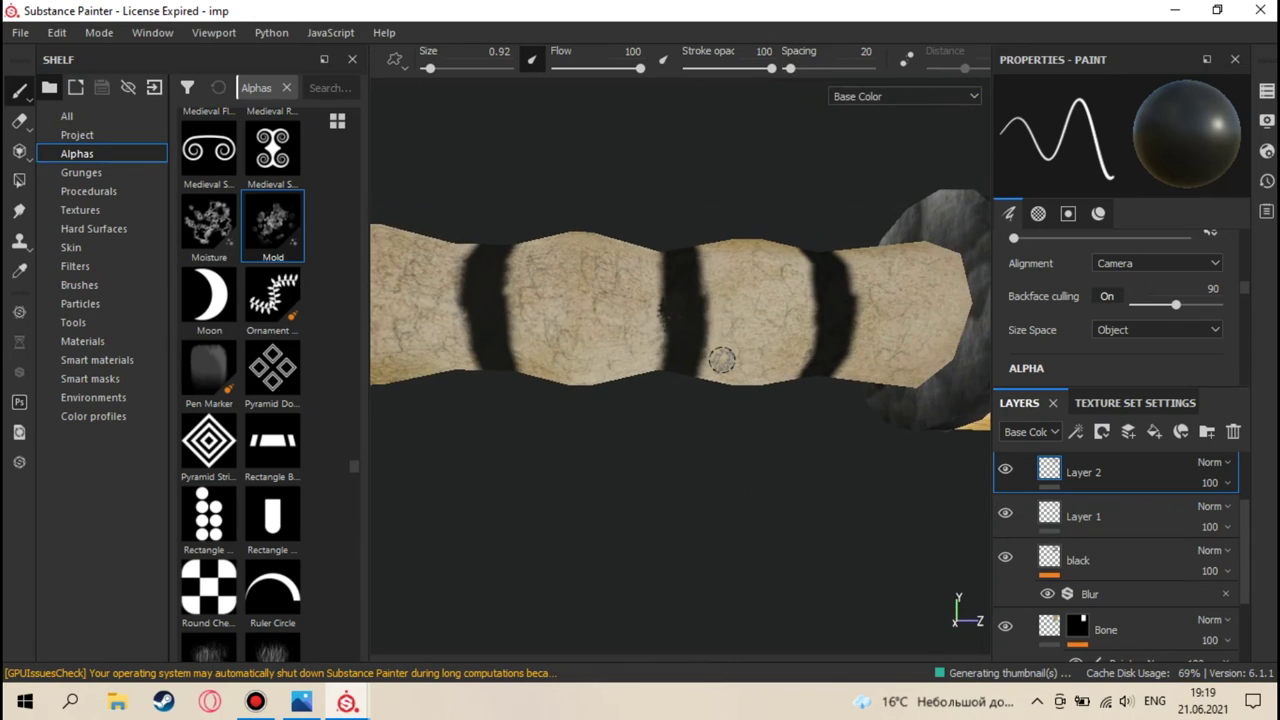
{"action": "scroll", "coordinate": [722, 360], "scroll_direction": "up", "scroll_amount": 3}
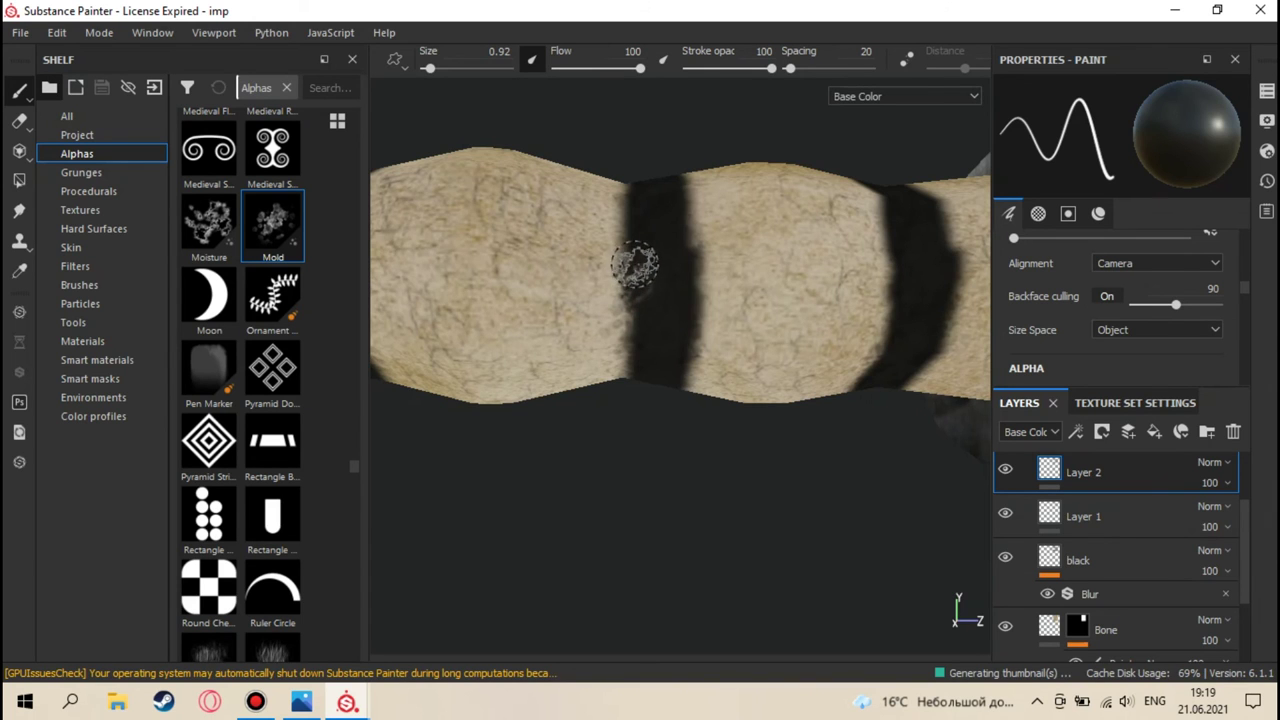
{"action": "left_click_drag", "start_coordinate": [660, 300], "coordinate": [666, 330], "text": "alt"}
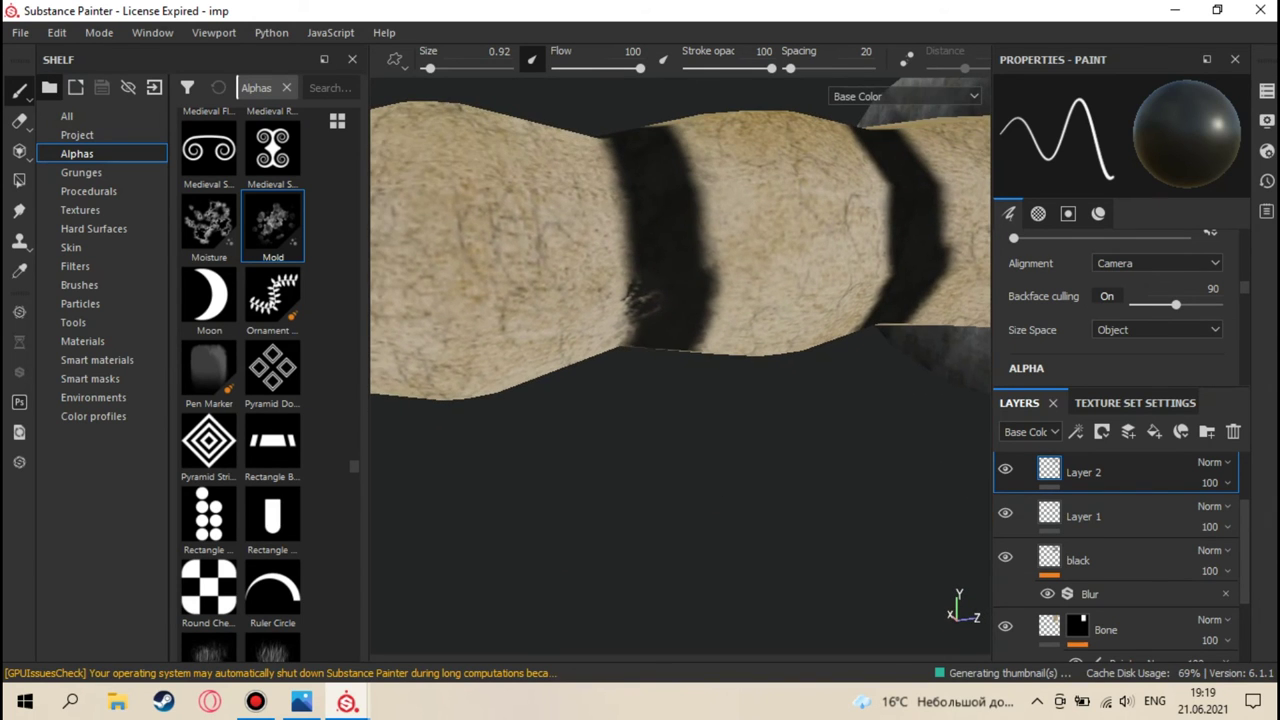
{"action": "scroll", "coordinate": [631, 314], "scroll_direction": "up", "scroll_amount": 5}
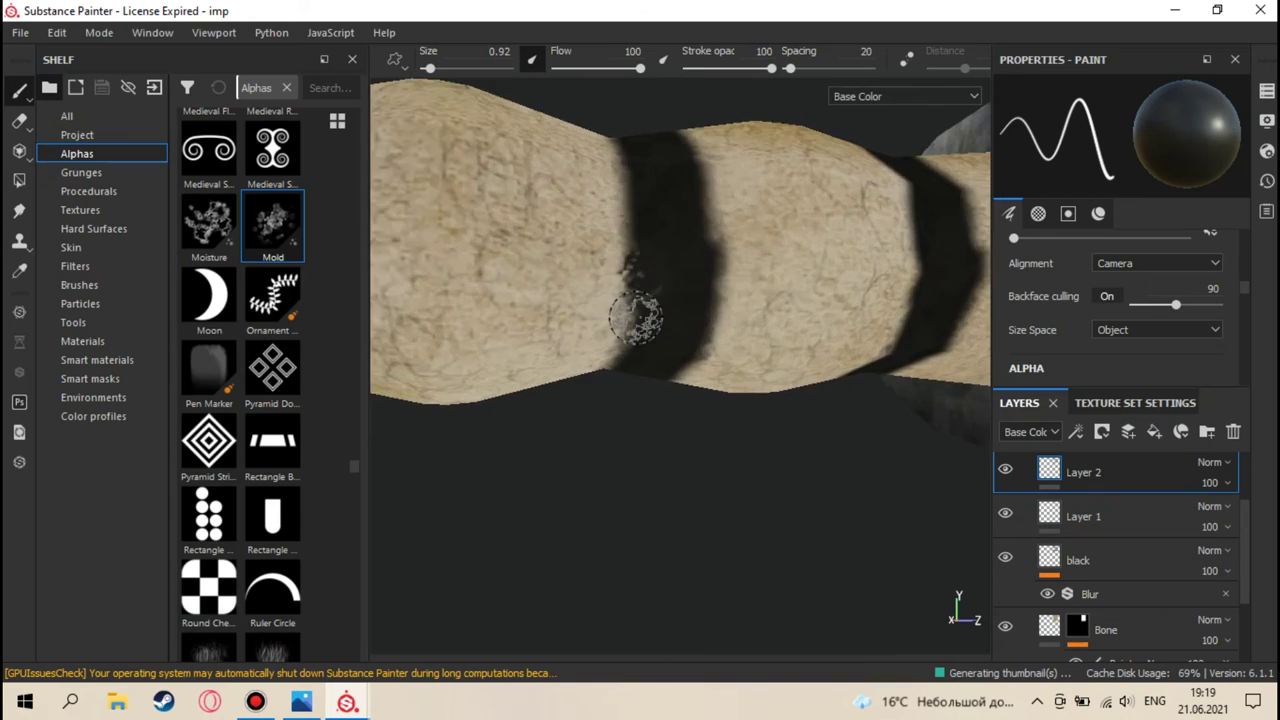
{"action": "scroll", "coordinate": [660, 320], "scroll_direction": "down", "scroll_amount": 6}
{"action": "left_click_drag", "start_coordinate": [657, 366], "coordinate": [651, 416], "text": "alt"}
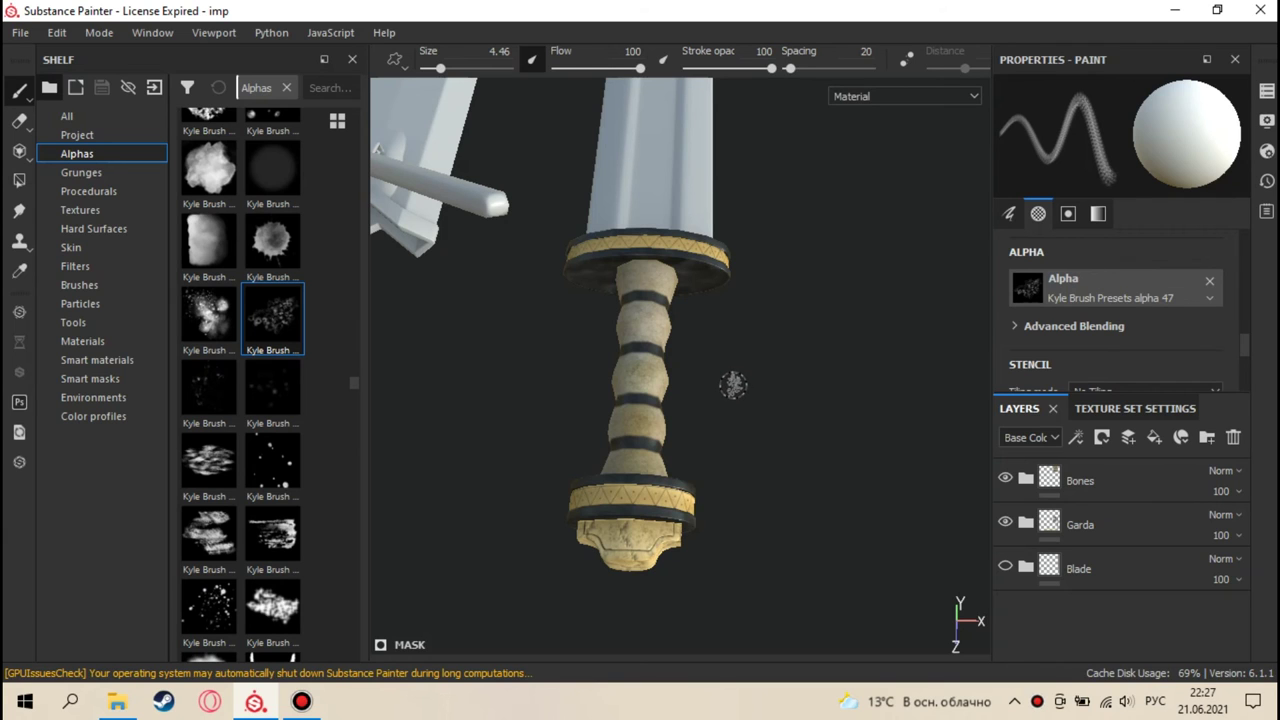
{"action": "mouse_move", "coordinate": [724, 410]}
{"action": "left_mouse_down", "text": "alt"}
{"action": "mouse_move", "coordinate": [743, 329]}
{"action": "mouse_move", "coordinate": [745, 340]}
{"action": "left_mouse_up", "text": "alt"}
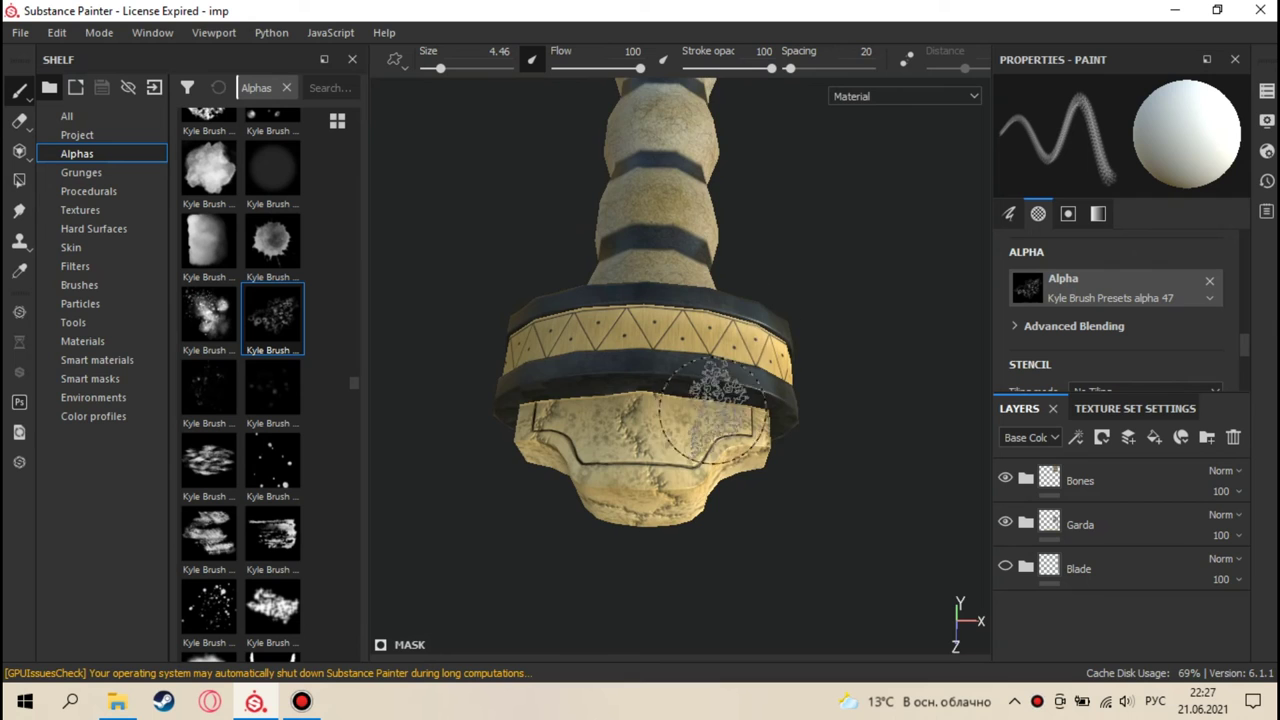
{"action": "scroll", "coordinate": [700, 360], "scroll_direction": "up", "scroll_amount": 3}
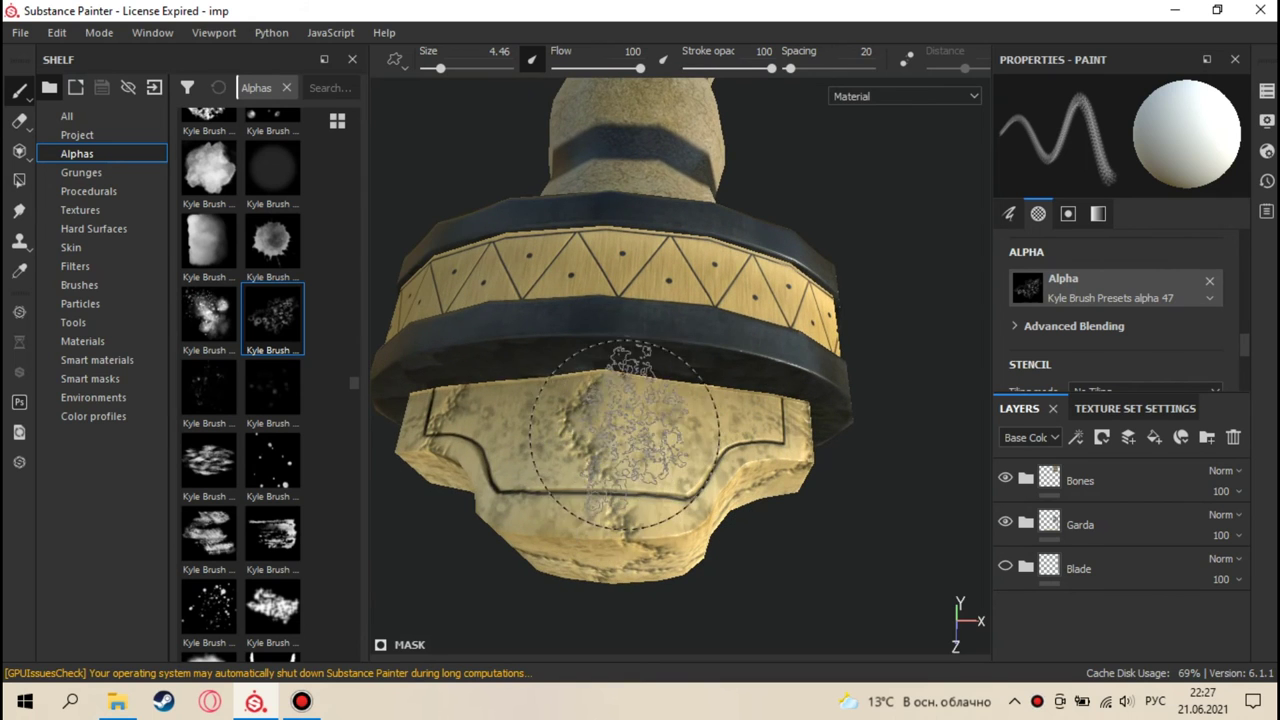
{"action": "scroll", "coordinate": [615, 455], "scroll_direction": "down", "scroll_amount": 3}
- Inspect the guard end of the grip, show the Textures shelf, and minimize Substance Painter
{"action": "mouse_move", "coordinate": [655, 145]}
{"action": "left_mouse_down", "text": "alt"}
{"action": "mouse_move", "coordinate": [823, 214]}
{"action": "mouse_move", "coordinate": [749, 286]}
{"action": "mouse_move", "coordinate": [863, 351]}
{"action": "mouse_move", "coordinate": [660, 385]}
{"action": "mouse_move", "coordinate": [671, 363]}
{"action": "mouse_move", "coordinate": [643, 364]}
{"action": "left_mouse_up", "text": "alt"}
{"action": "scroll", "coordinate": [660, 383], "scroll_direction": "up", "scroll_amount": 2}
{"action": "scroll", "coordinate": [660, 383], "scroll_direction": "down", "scroll_amount": 2}
{"action": "scroll", "coordinate": [643, 364], "scroll_direction": "up", "scroll_amount": 5}
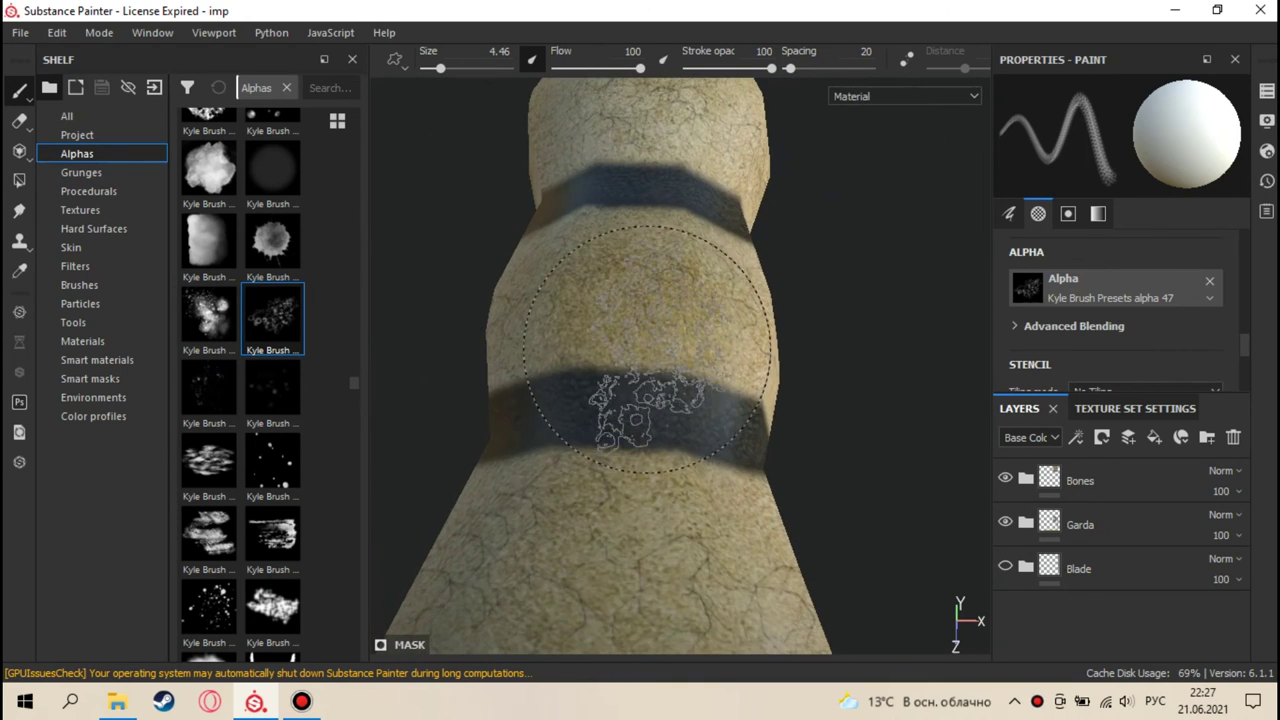
{"action": "left_click_drag", "start_coordinate": [637, 407], "coordinate": [652, 386], "text": "alt"}
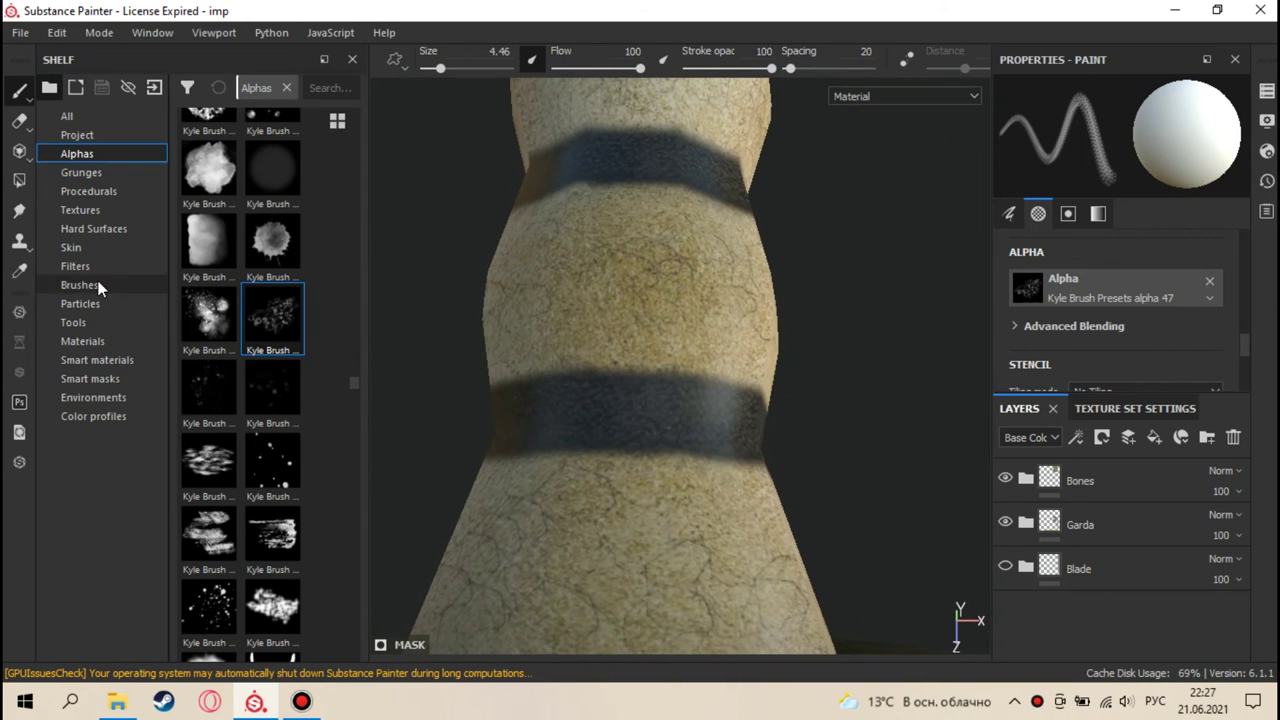
{"action": "left_click", "coordinate": [93, 213]}
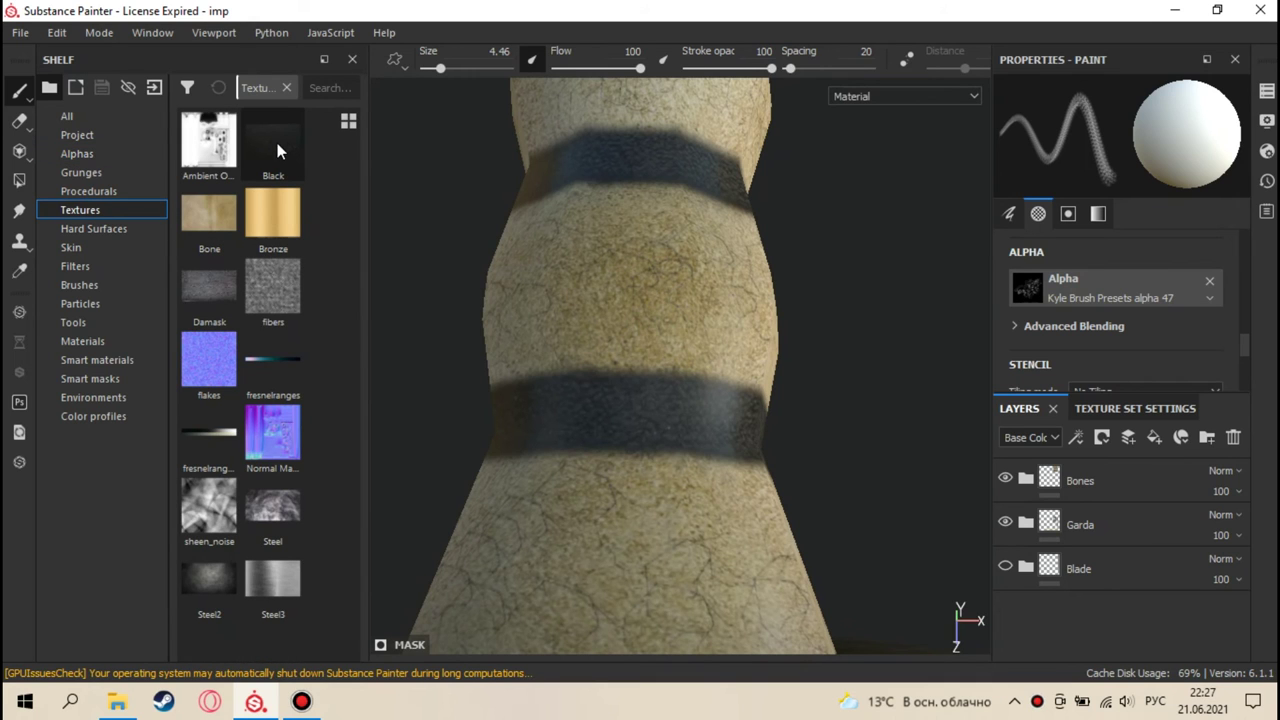
{"action": "left_click", "coordinate": [1176, 12]}
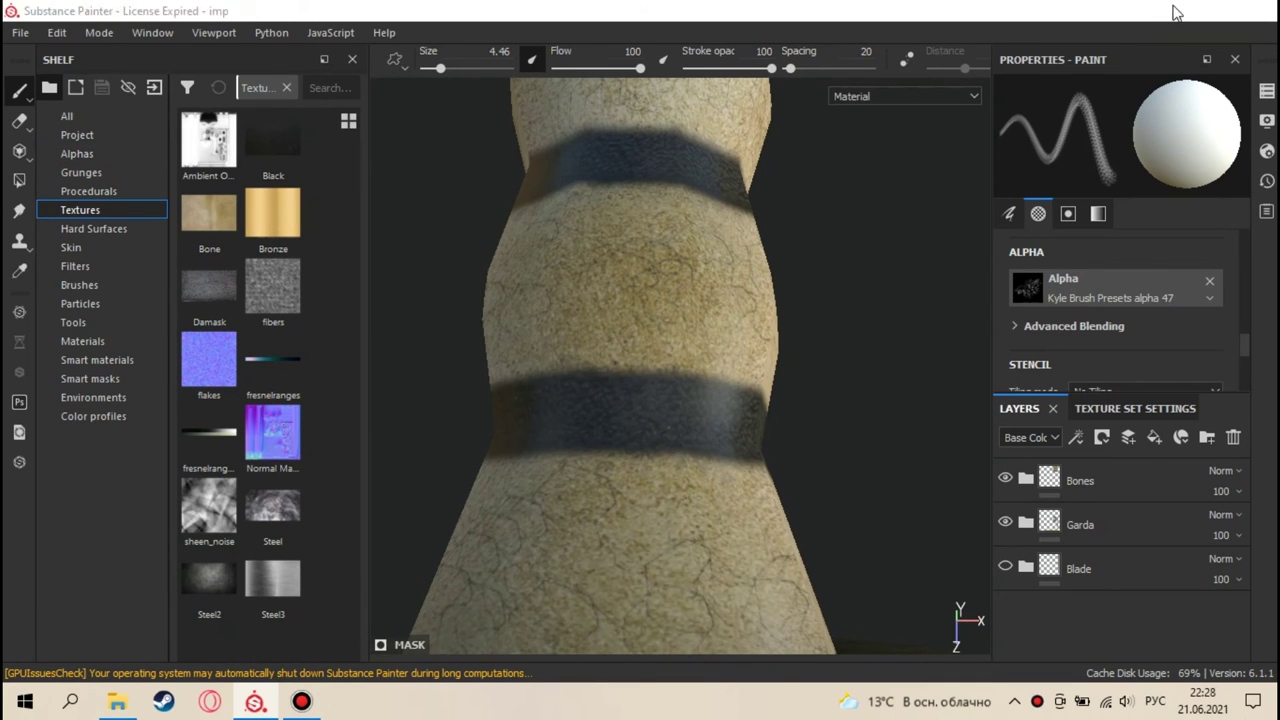
{"action": "left_click", "coordinate": [885, 103]}
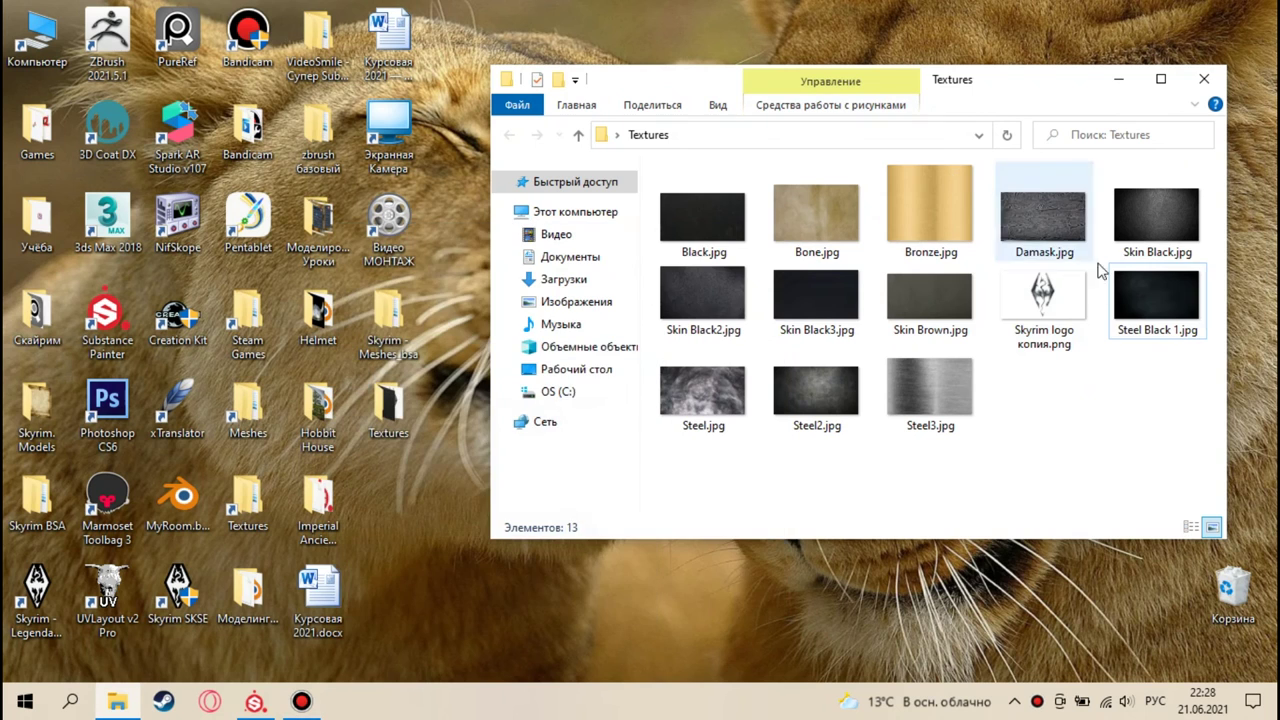
{"action": "mouse_move", "coordinate": [698, 213]}
{"action": "left_click", "coordinate": [256, 701]}
{"action": "scroll", "coordinate": [623, 330], "scroll_direction": "down", "scroll_amount": 3}
{"action": "scroll", "coordinate": [623, 330], "scroll_direction": "up", "scroll_amount": 4}
{"action": "left_click_drag", "start_coordinate": [757, 471], "coordinate": [631, 420], "text": "alt"}
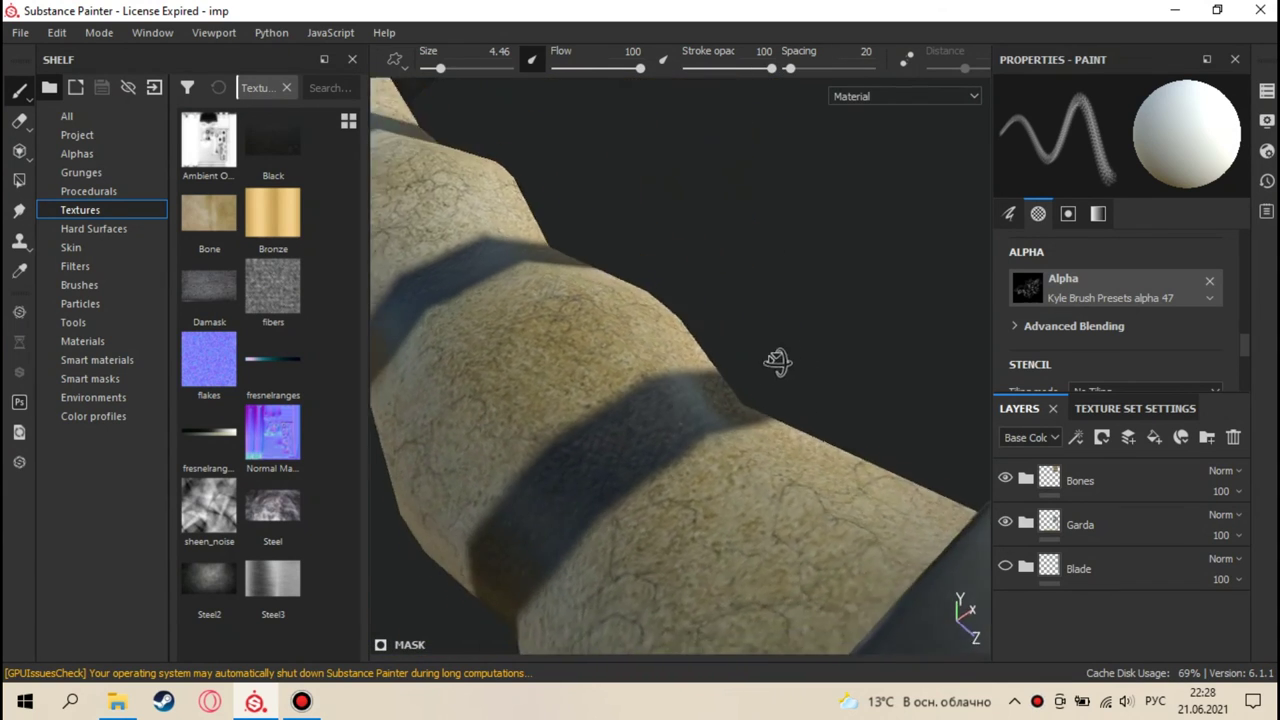
{"action": "scroll", "coordinate": [643, 471], "scroll_direction": "down", "scroll_amount": 2}
{"action": "mouse_move", "coordinate": [643, 471]}
{"action": "middle_mouse_down", "text": "alt"}
{"action": "mouse_move", "coordinate": [740, 435]}
{"action": "mouse_move", "coordinate": [748, 414]}
{"action": "mouse_move", "coordinate": [690, 275]}
{"action": "middle_mouse_up", "text": "alt"}
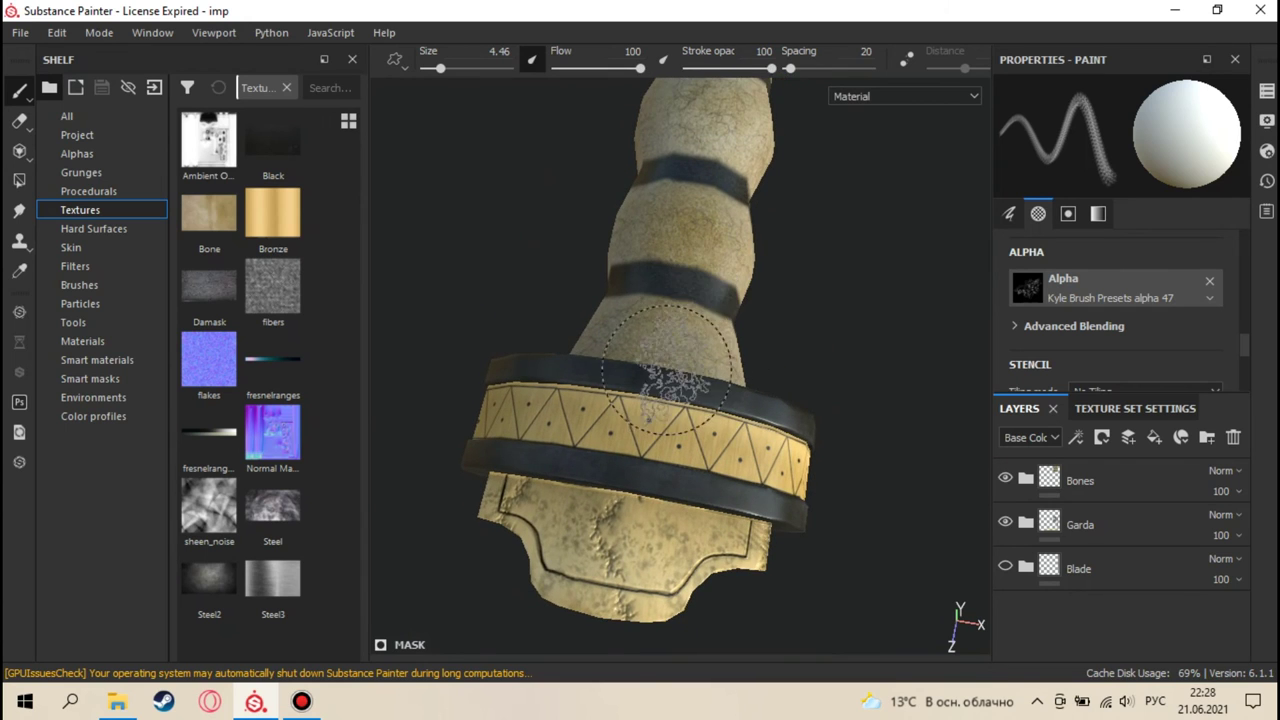
- Expand the Garda folder and select Fill layer 1 with the guard viewed from the front
{"action": "left_click_drag", "start_coordinate": [666, 280], "coordinate": [706, 300], "text": "alt"}
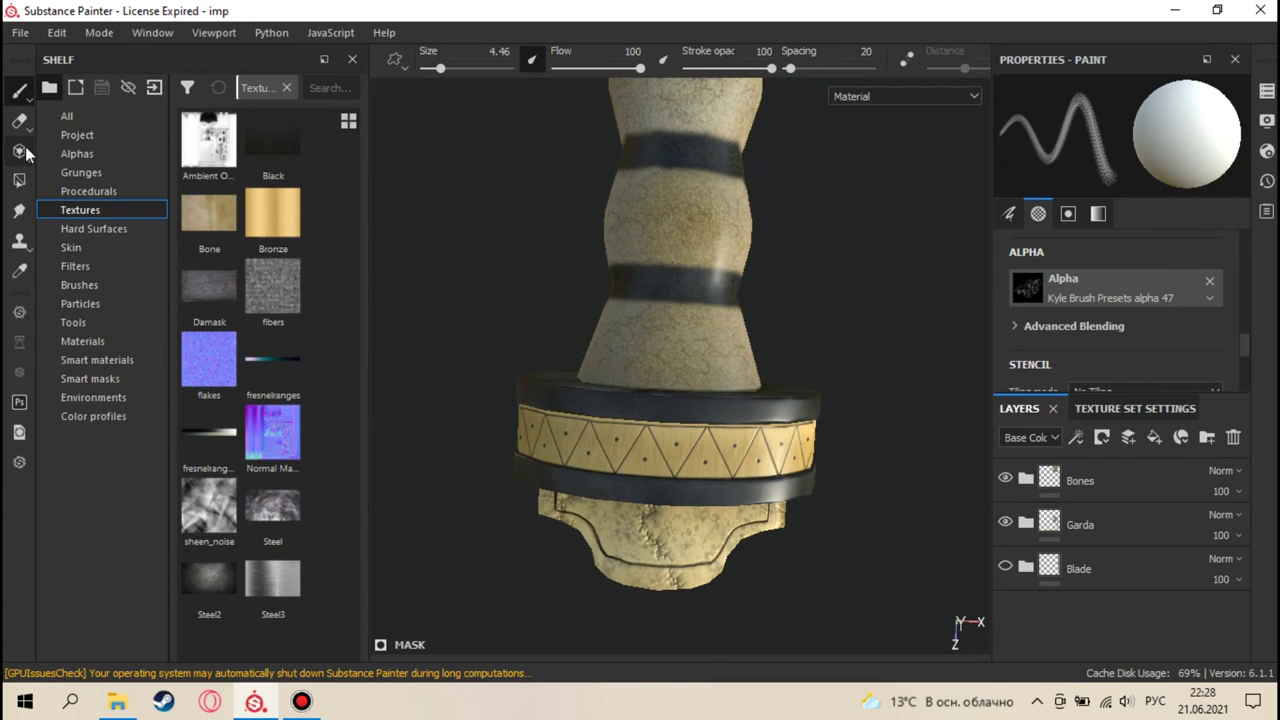
{"action": "left_click_drag", "start_coordinate": [606, 314], "coordinate": [923, 341], "text": "alt"}
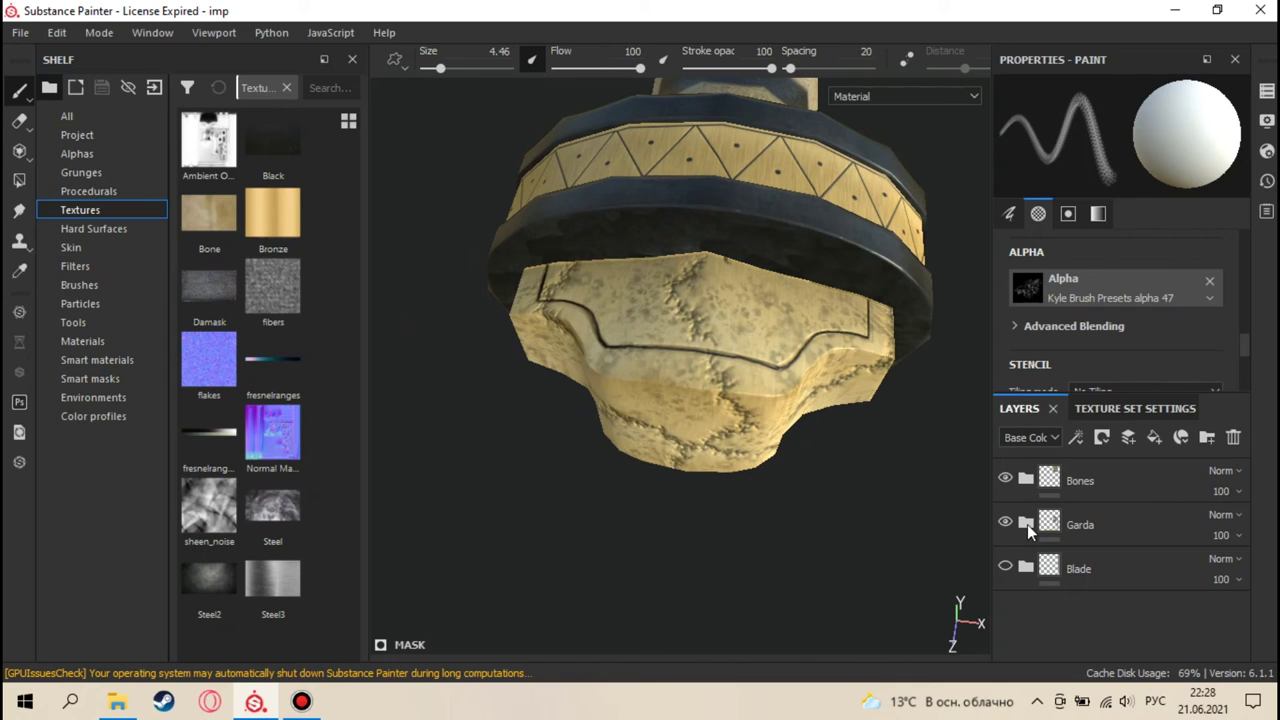
{"action": "left_click", "coordinate": [1027, 524]}
{"action": "scroll", "coordinate": [1125, 557], "scroll_direction": "down", "scroll_amount": 2}
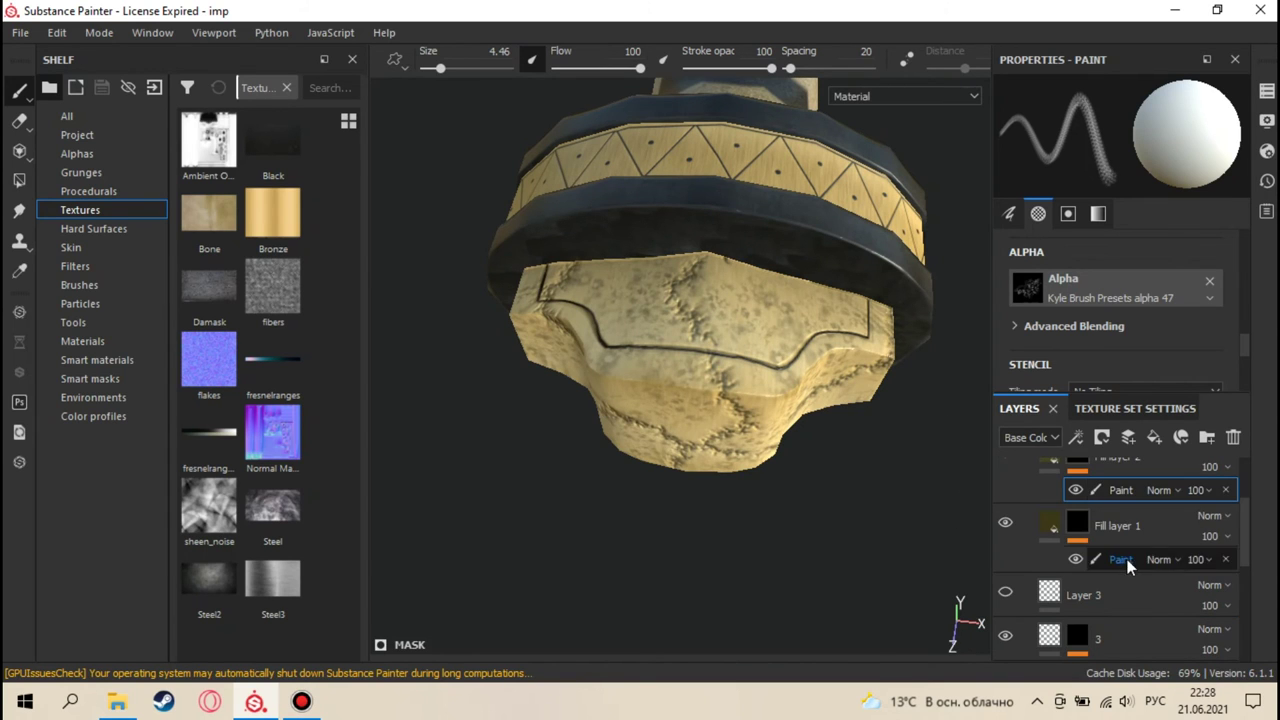
{"action": "left_click", "coordinate": [1110, 521]}
{"action": "left_click_drag", "start_coordinate": [630, 255], "coordinate": [837, 434], "text": "alt"}
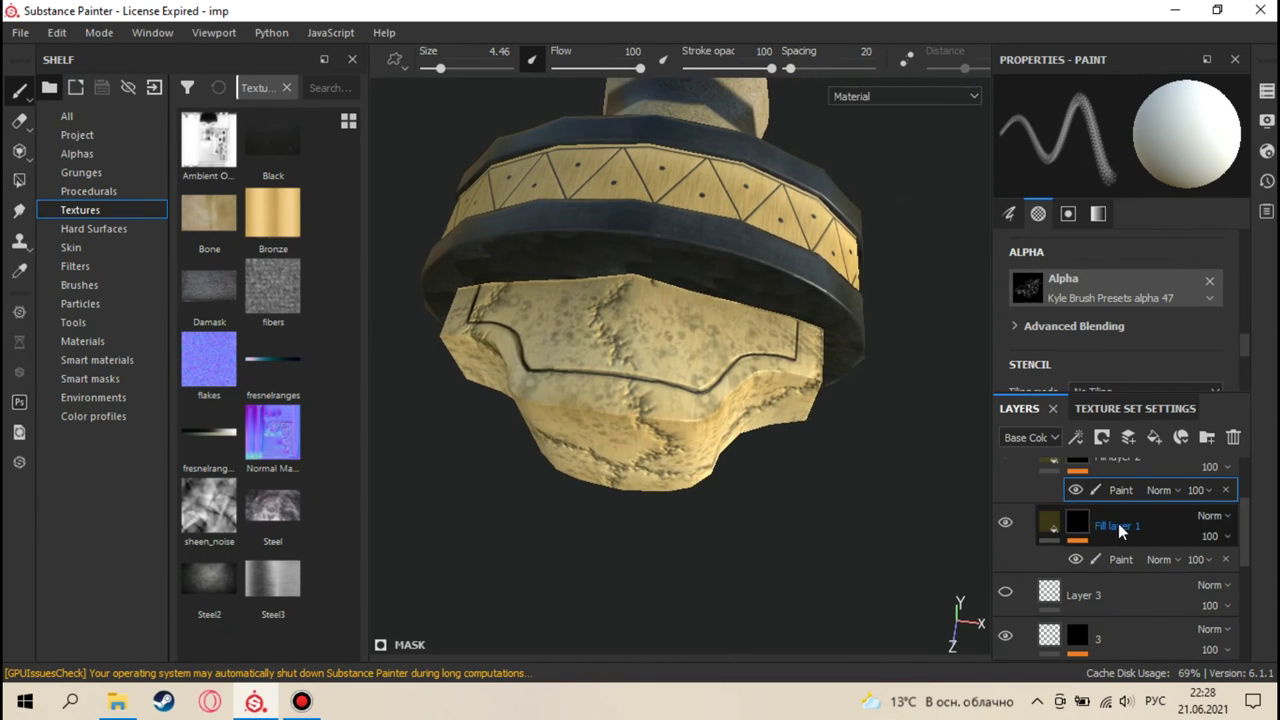
{"action": "mouse_move", "coordinate": [752, 340]}
{"action": "left_mouse_down", "text": "alt"}
{"action": "mouse_move", "coordinate": [700, 310]}
{"action": "mouse_move", "coordinate": [645, 355]}
{"action": "mouse_move", "coordinate": [770, 425]}
{"action": "left_mouse_up", "text": "alt"}
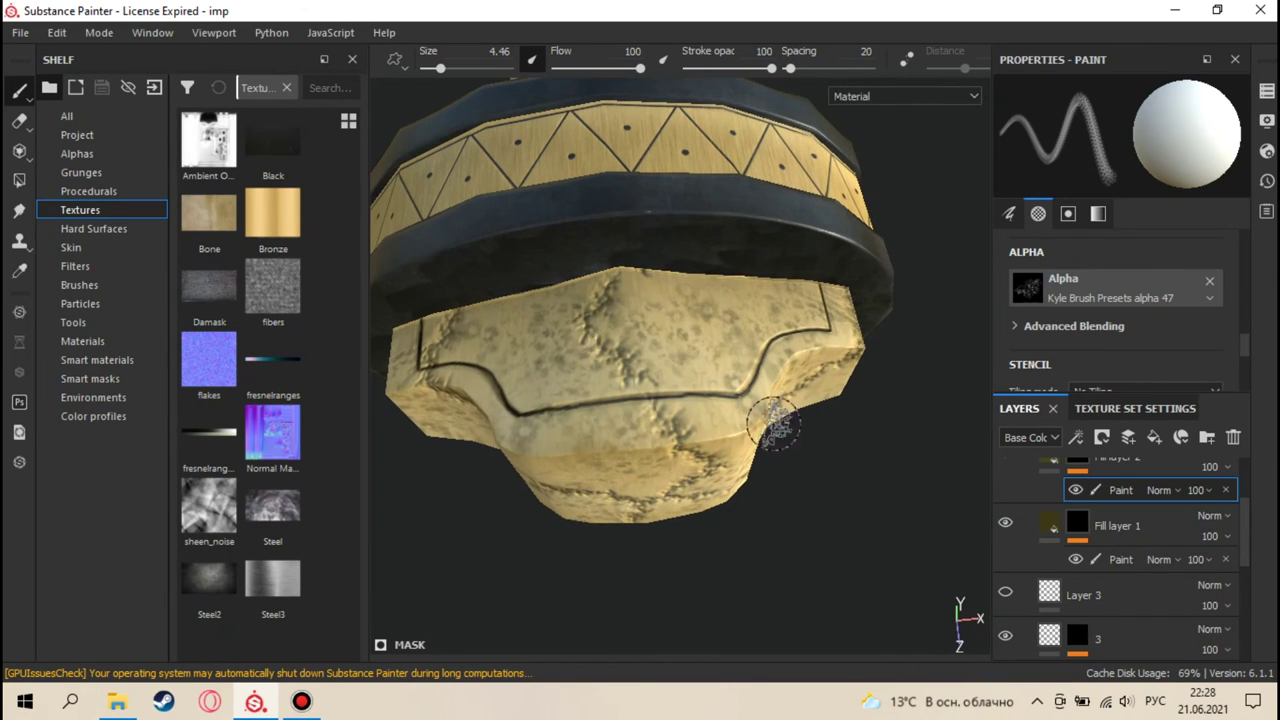
{"action": "scroll", "coordinate": [1061, 533], "scroll_direction": "up", "scroll_amount": 1}
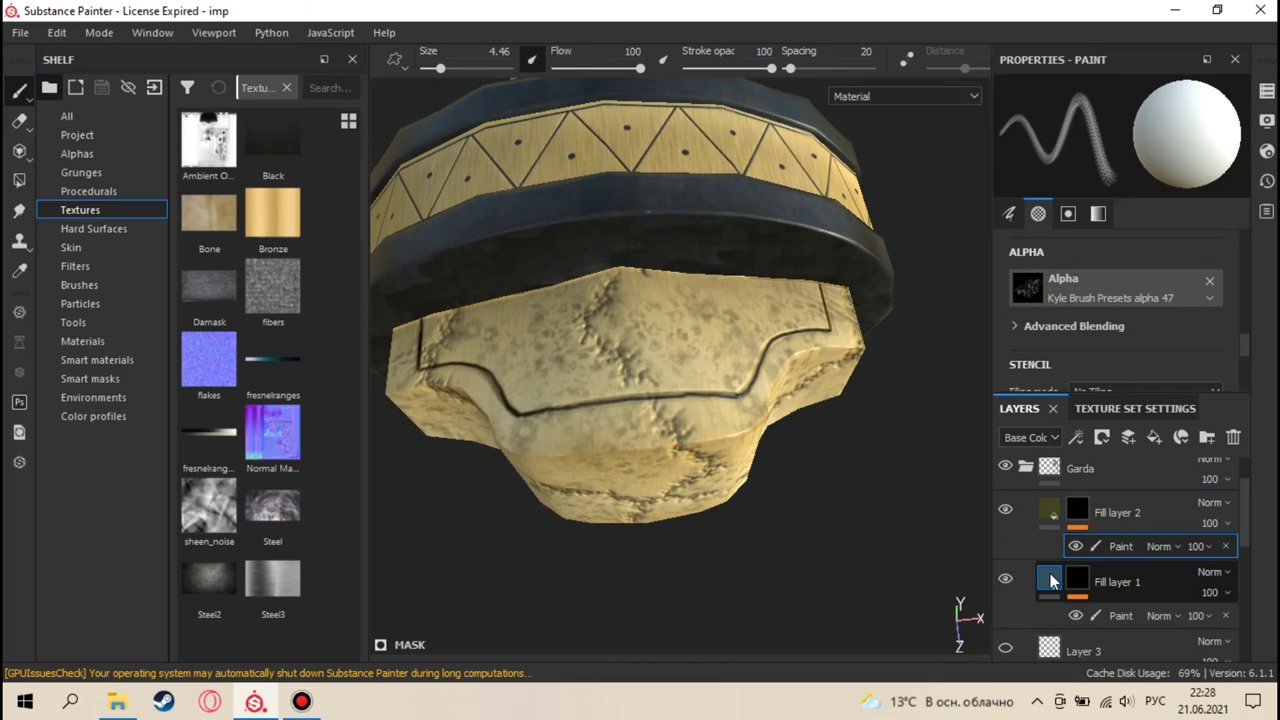
- Inspect Fill layer 1's fill settings while orbiting around the guard's lower block
{"action": "left_click", "coordinate": [1052, 580]}
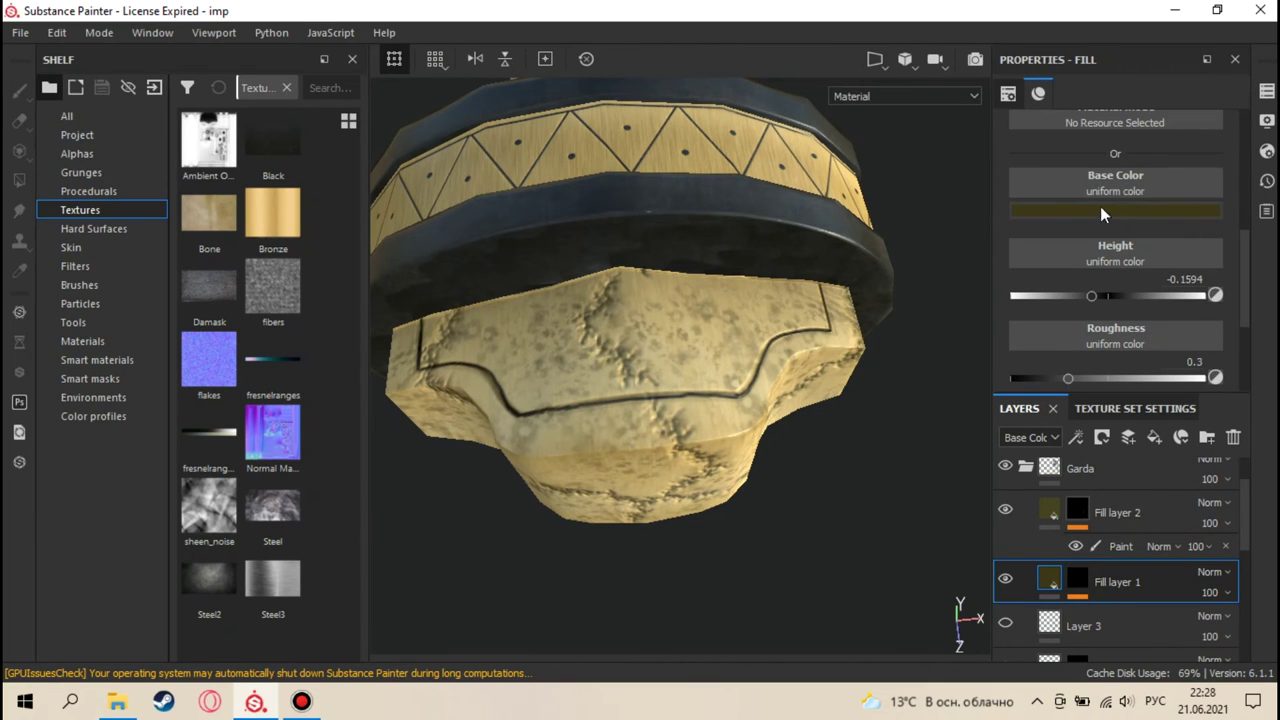
{"action": "scroll", "coordinate": [596, 370], "scroll_direction": "up", "scroll_amount": 3}
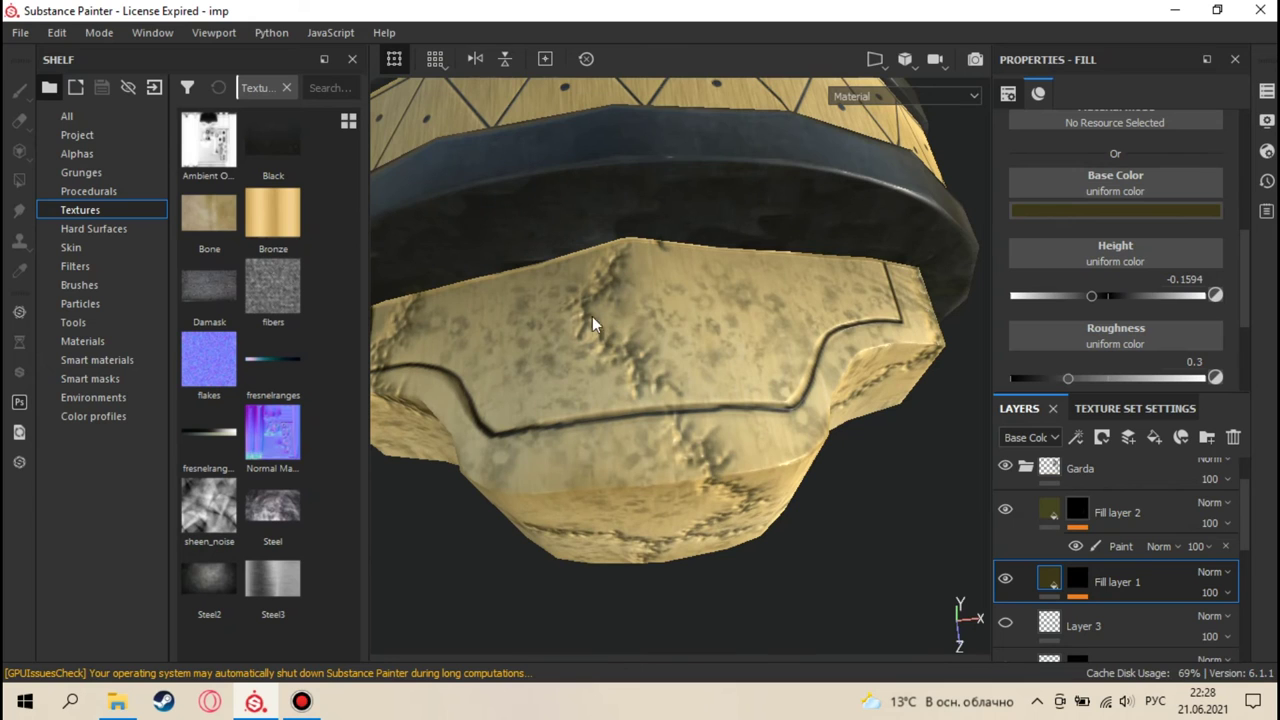
{"action": "left_click_drag", "start_coordinate": [623, 305], "coordinate": [1023, 266], "text": "alt"}
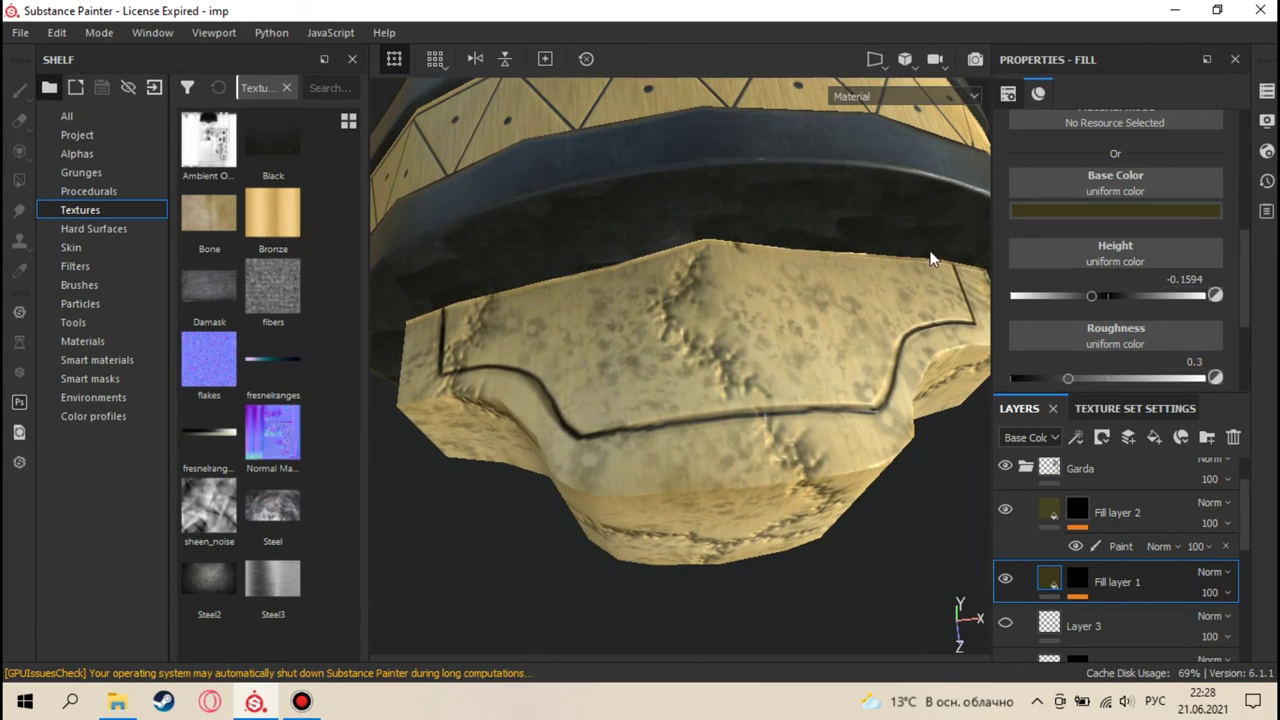
{"action": "left_click_drag", "start_coordinate": [679, 310], "coordinate": [783, 317], "text": "alt"}
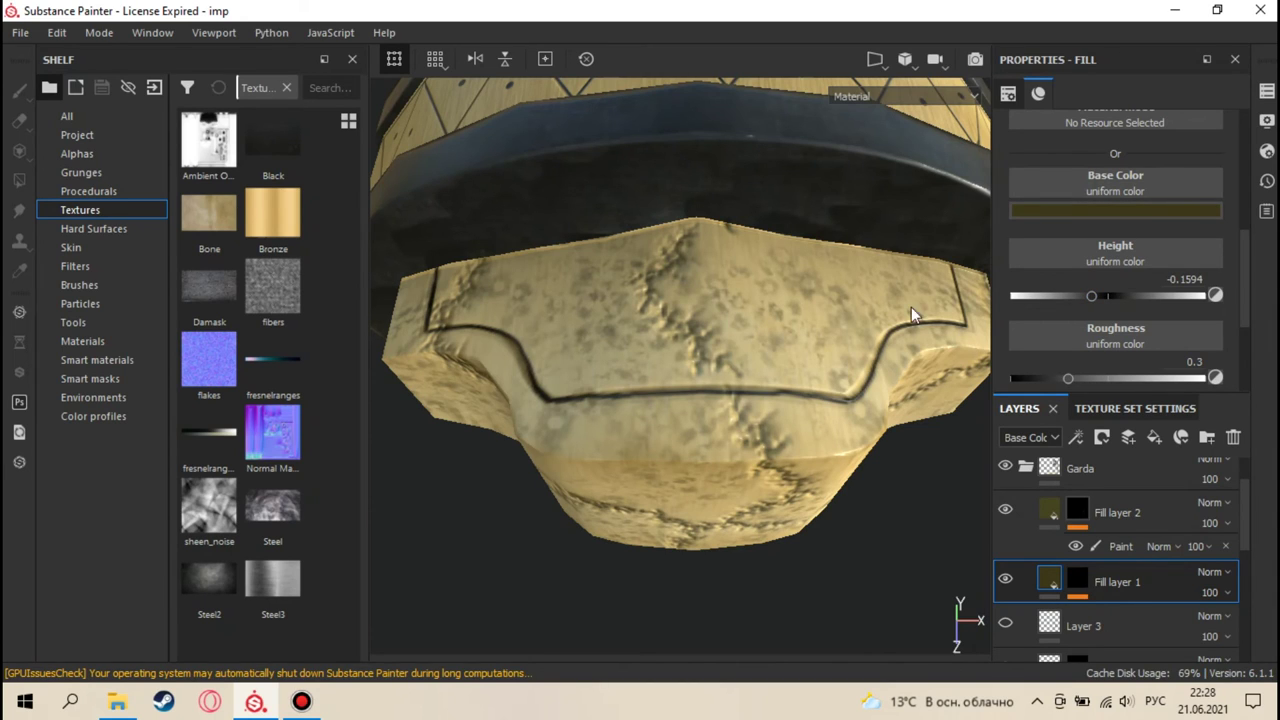
{"action": "mouse_move", "coordinate": [689, 238]}
{"action": "left_mouse_down", "text": "alt"}
{"action": "mouse_move", "coordinate": [666, 278]}
{"action": "mouse_move", "coordinate": [689, 243]}
{"action": "left_mouse_up", "text": "alt"}
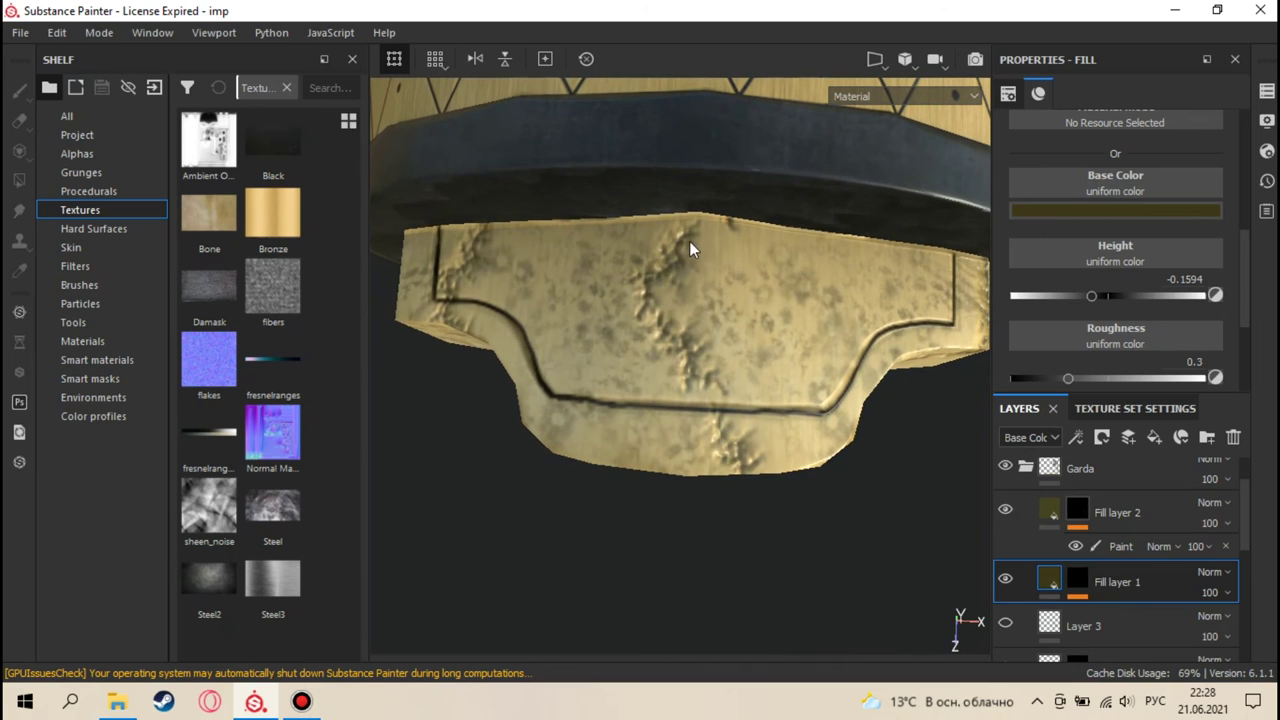
{"action": "left_click_drag", "start_coordinate": [705, 411], "coordinate": [817, 430], "text": "alt"}
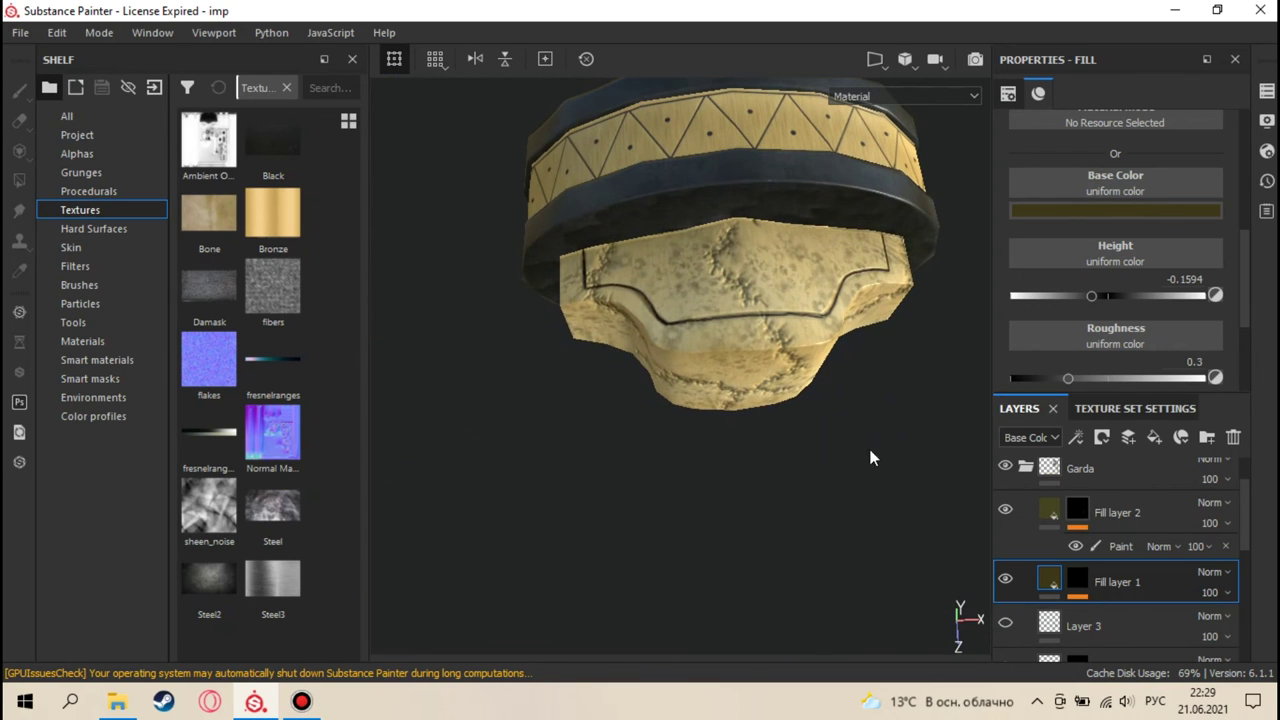
- Check Fill layer 2's fill settings, show the Alphas shelf, and add a Paint effect to its mask
{"action": "left_click", "coordinate": [1053, 511]}
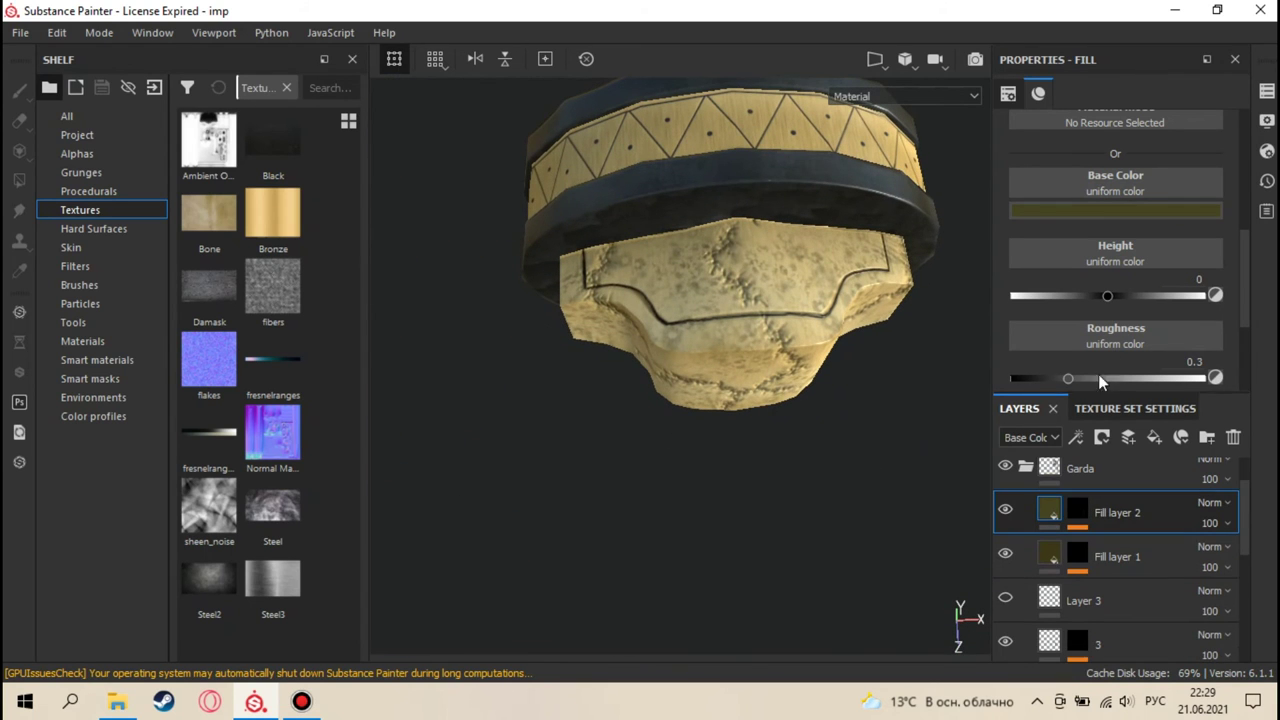
{"action": "left_click_drag", "start_coordinate": [903, 253], "coordinate": [811, 317], "text": "alt"}
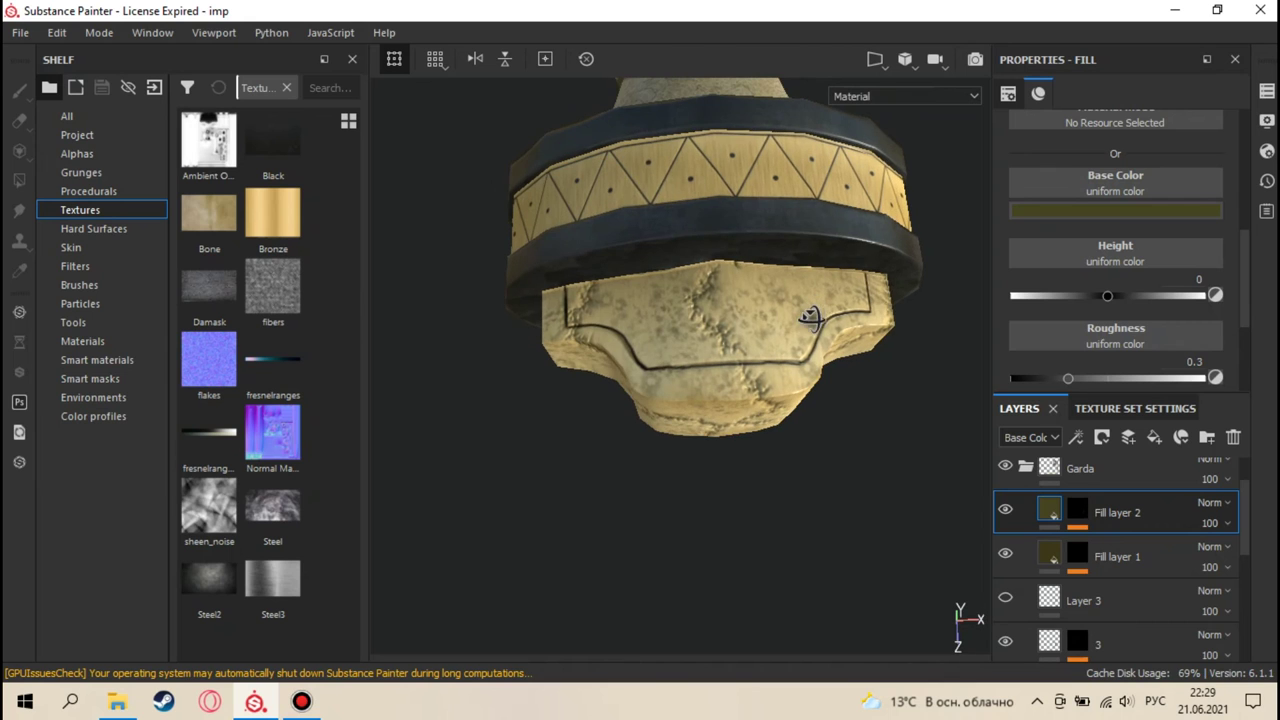
{"action": "right_click_drag", "start_coordinate": [707, 316], "coordinate": [687, 357], "text": "alt"}
{"action": "left_click_drag", "start_coordinate": [711, 318], "coordinate": [735, 250], "text": "alt"}
{"action": "left_click_drag", "start_coordinate": [627, 393], "coordinate": [900, 352], "text": "alt"}
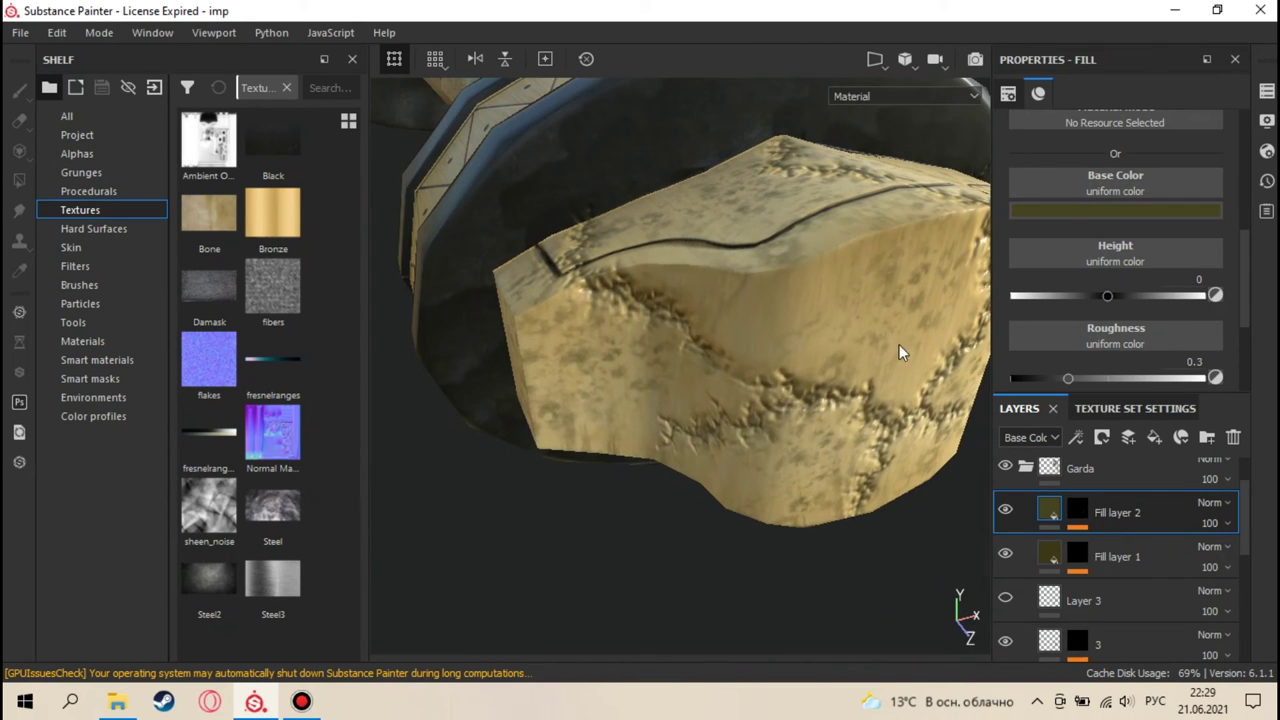
{"action": "left_click", "coordinate": [90, 157]}
{"action": "mouse_move", "coordinate": [848, 401]}
{"action": "left_mouse_down", "text": "alt"}
{"action": "mouse_move", "coordinate": [791, 374]}
{"action": "mouse_move", "coordinate": [780, 398]}
{"action": "left_mouse_up", "text": "alt"}
{"action": "right_click", "coordinate": [1077, 512]}
- Select Fill layer 2's mask paint effect and widen the Shelf to show more alphas
{"action": "left_click", "coordinate": [1113, 545]}
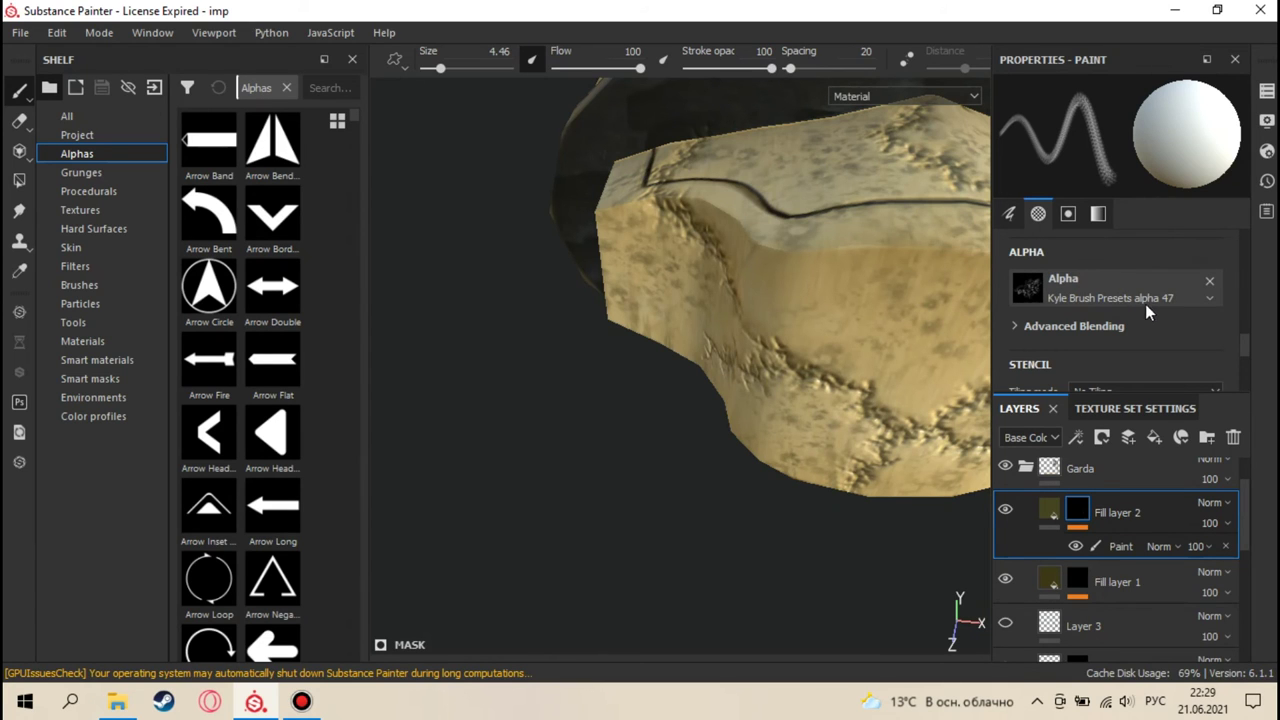
{"action": "scroll", "coordinate": [248, 431], "scroll_direction": "down", "scroll_amount": 20}
{"action": "scroll", "coordinate": [267, 445], "scroll_direction": "down", "scroll_amount": 5}
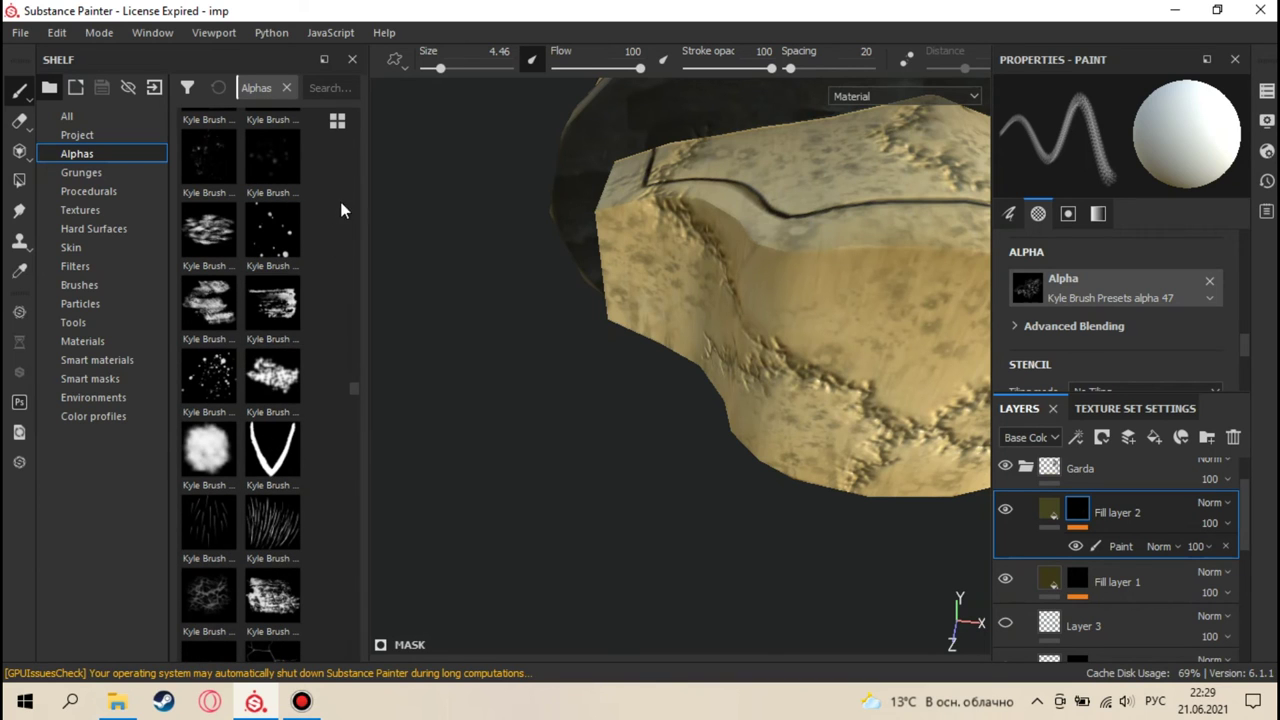
{"action": "left_click_drag", "start_coordinate": [366, 184], "coordinate": [477, 189]}
{"action": "scroll", "coordinate": [375, 247], "scroll_direction": "up", "scroll_amount": 10}
{"action": "scroll", "coordinate": [375, 247], "scroll_direction": "up", "scroll_amount": 15}
{"action": "scroll", "coordinate": [376, 252], "scroll_direction": "down", "scroll_amount": 3}
{"action": "scroll", "coordinate": [376, 252], "scroll_direction": "up", "scroll_amount": 3}
{"action": "scroll", "coordinate": [376, 252], "scroll_direction": "down", "scroll_amount": 3}
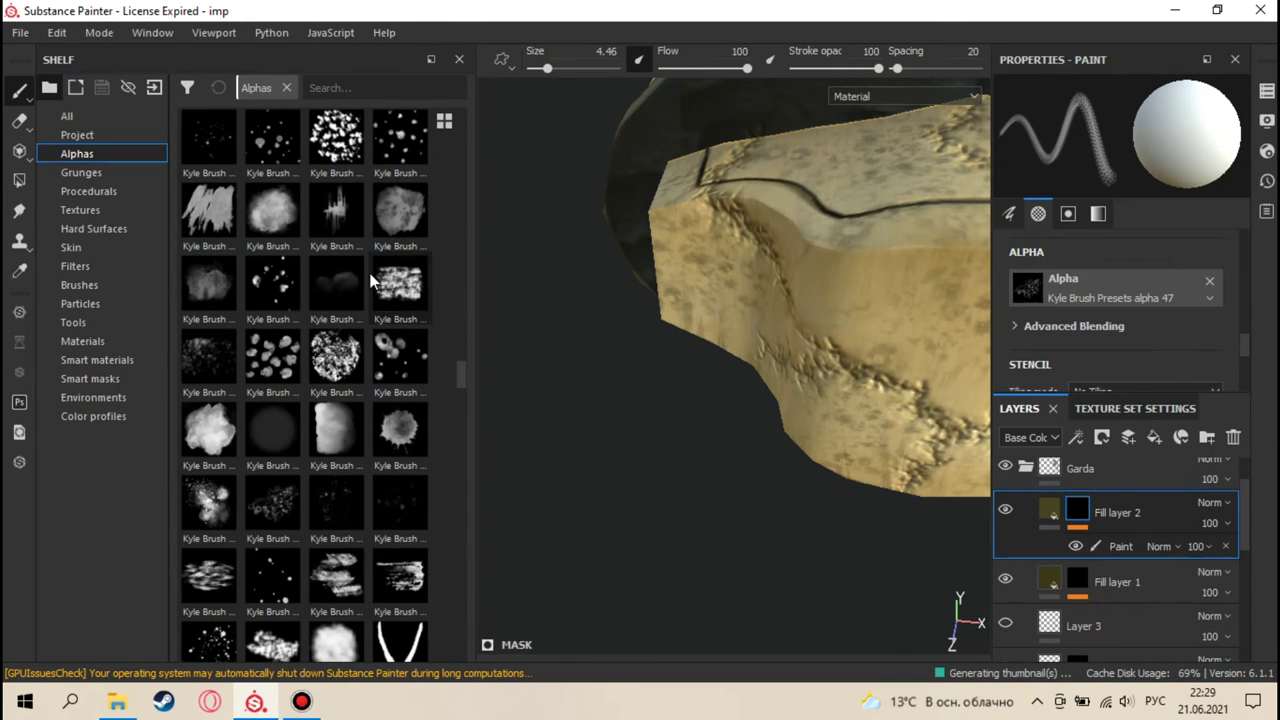
{"action": "scroll", "coordinate": [370, 285], "scroll_direction": "down", "scroll_amount": 3}
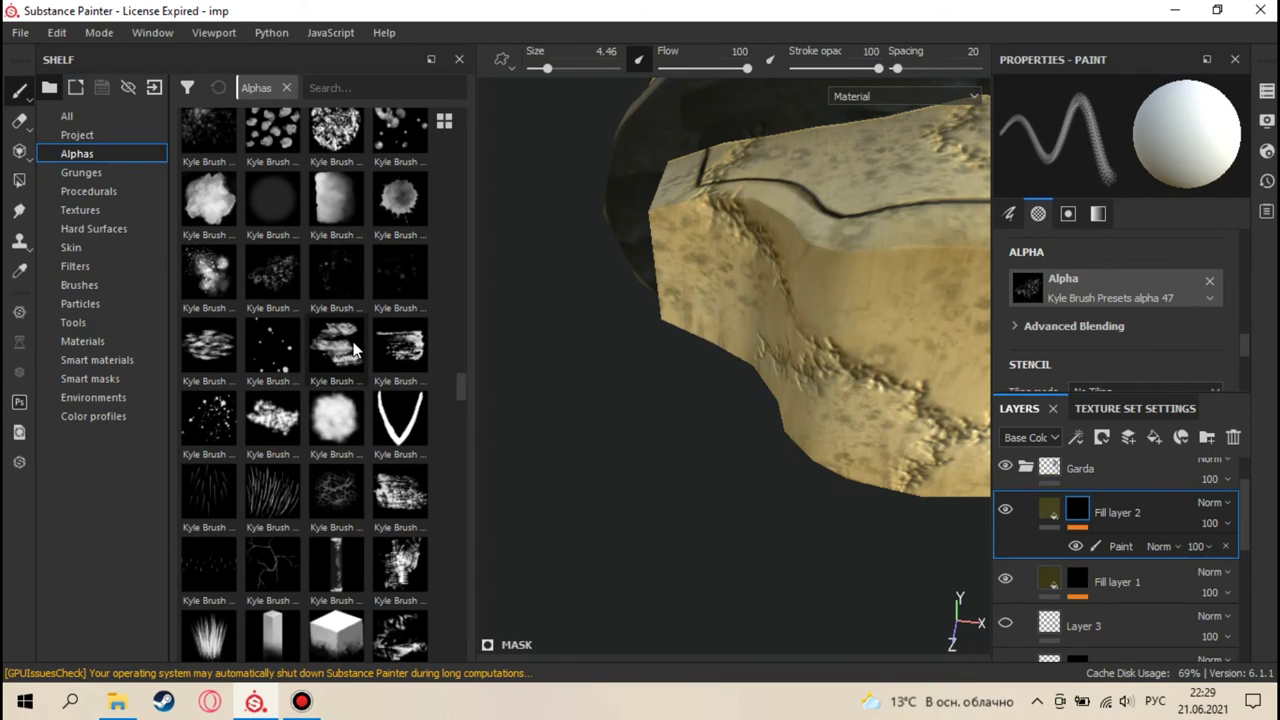
- Preview the Kyle Brush alphas for a stamp texture, then select Fill layer 1's mask
{"action": "mouse_move", "coordinate": [373, 502]}
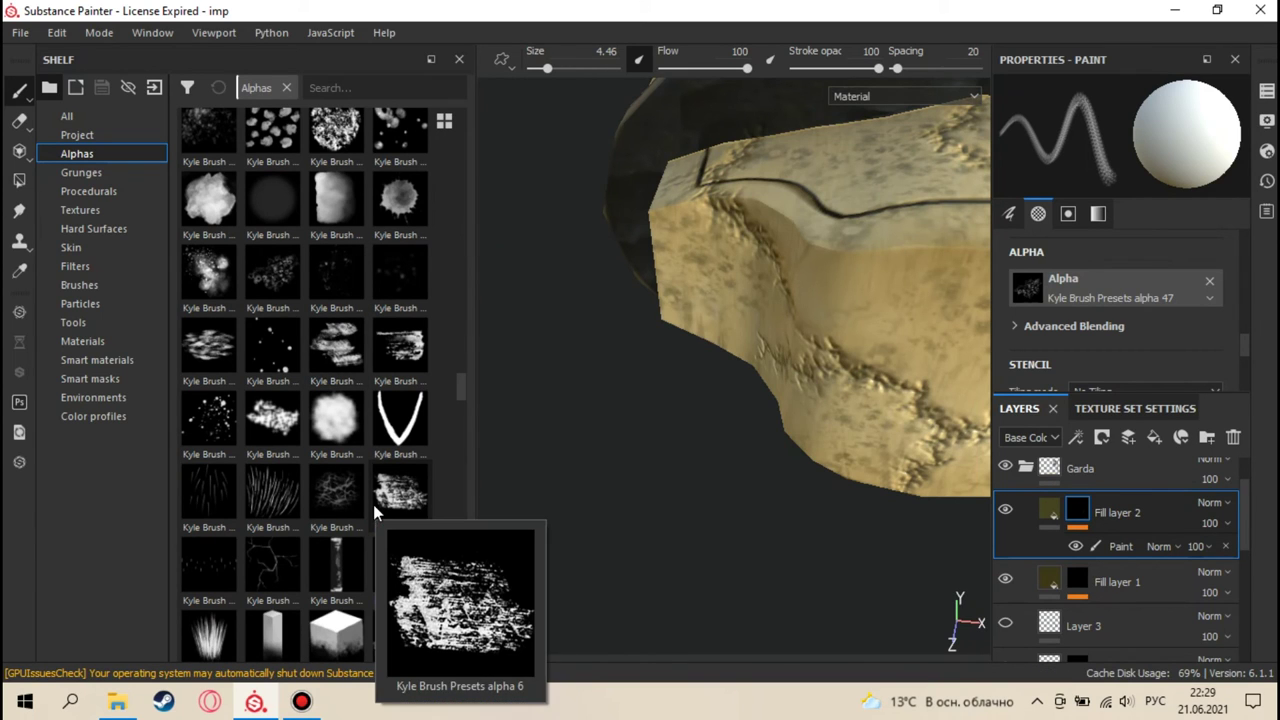
{"action": "scroll", "coordinate": [370, 495], "scroll_direction": "down", "scroll_amount": 8}
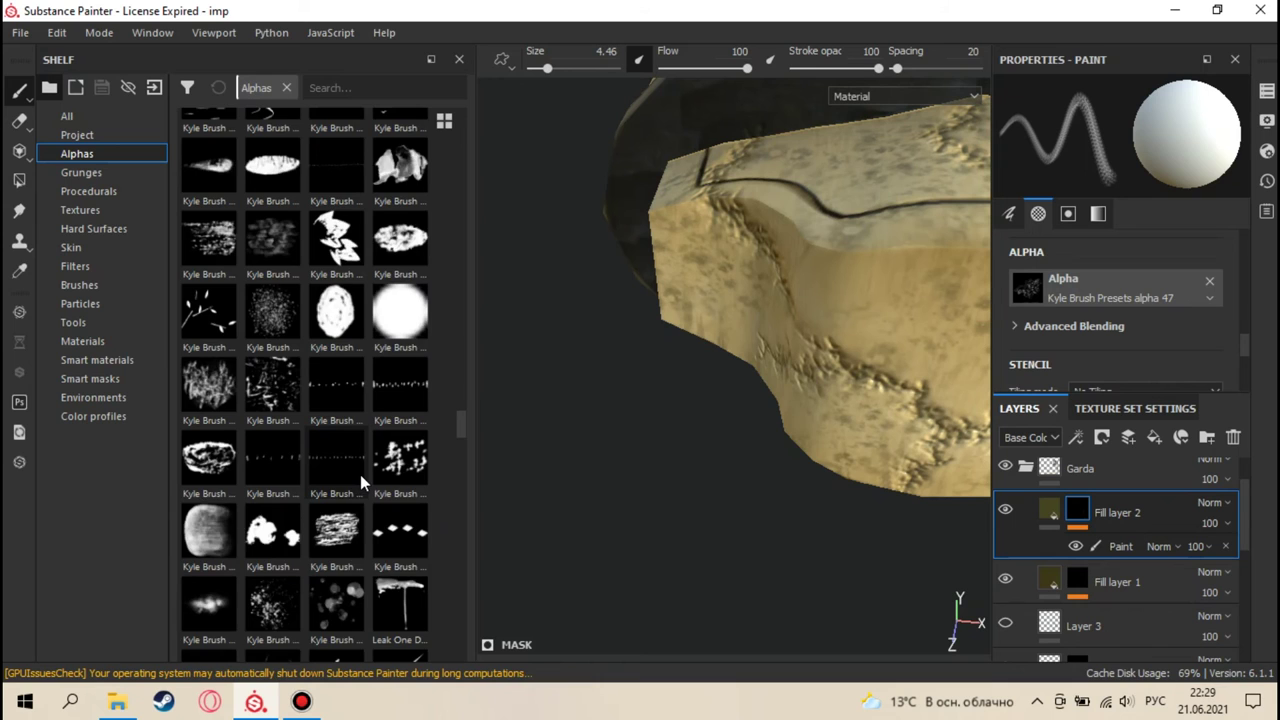
{"action": "scroll", "coordinate": [360, 474], "scroll_direction": "down", "scroll_amount": 8}
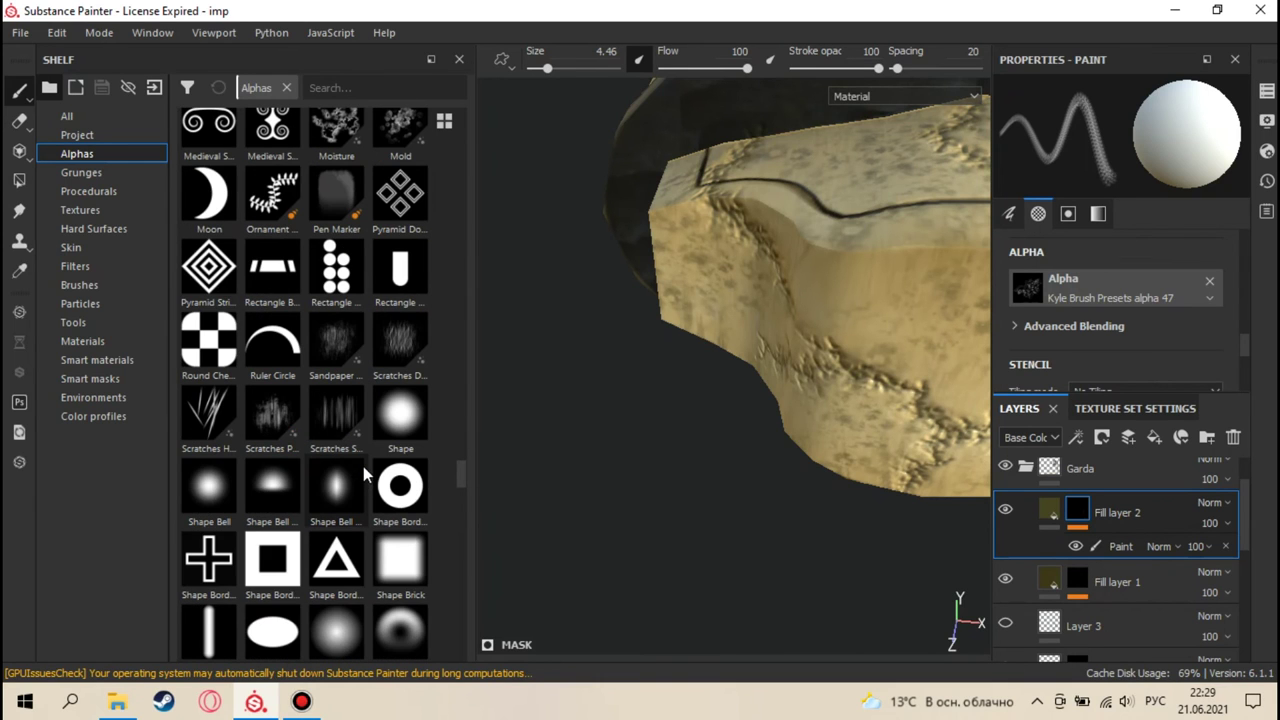
{"action": "scroll", "coordinate": [366, 470], "scroll_direction": "up", "scroll_amount": 12}
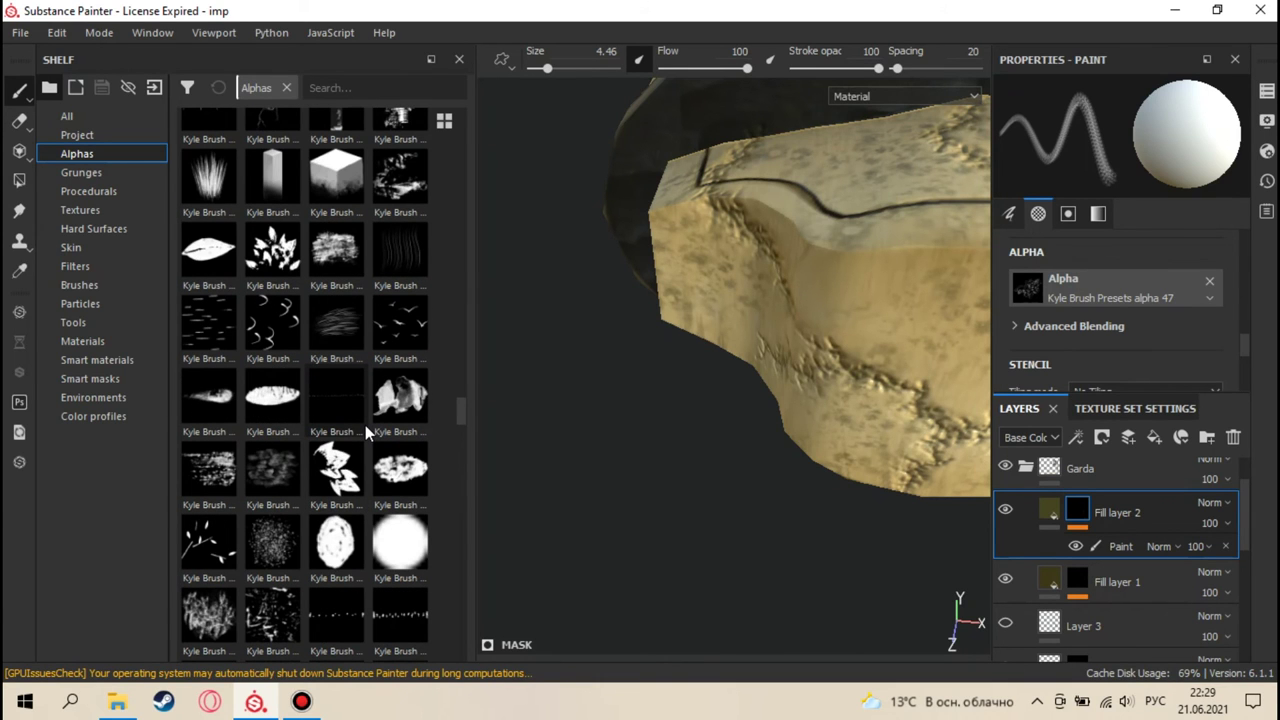
{"action": "scroll", "coordinate": [365, 425], "scroll_direction": "up", "scroll_amount": 3}
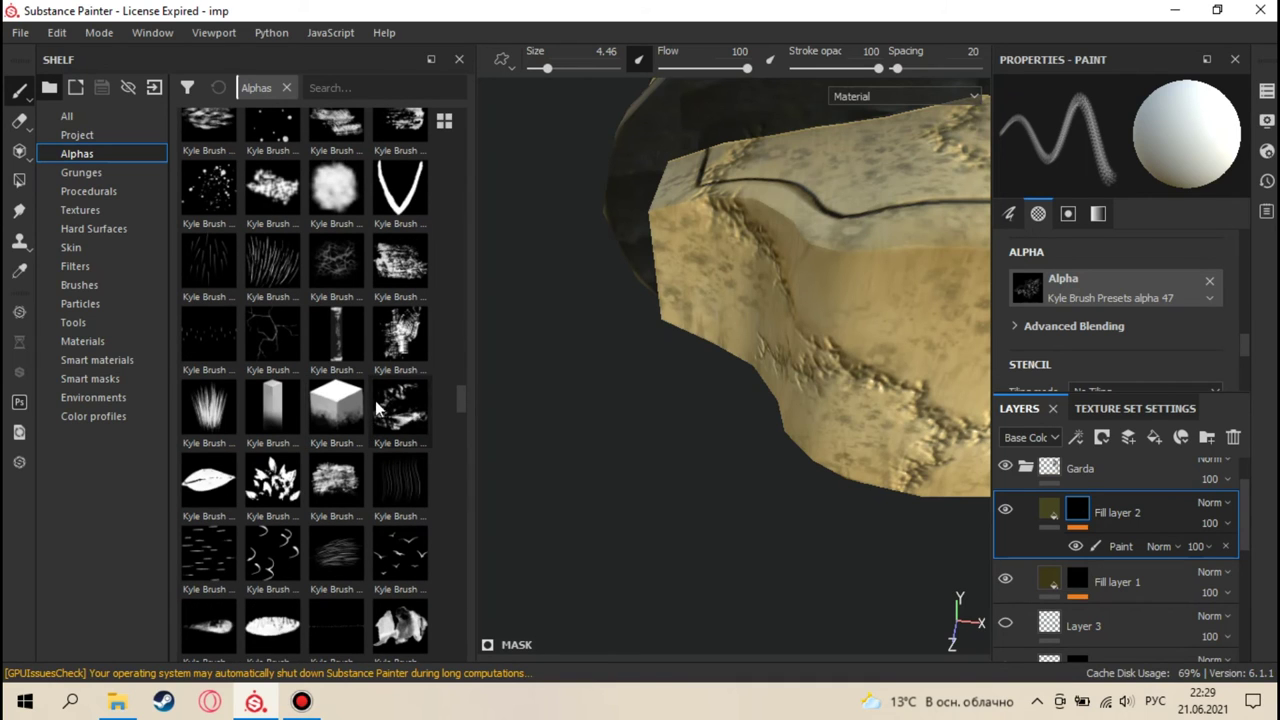
{"action": "mouse_move", "coordinate": [355, 281]}
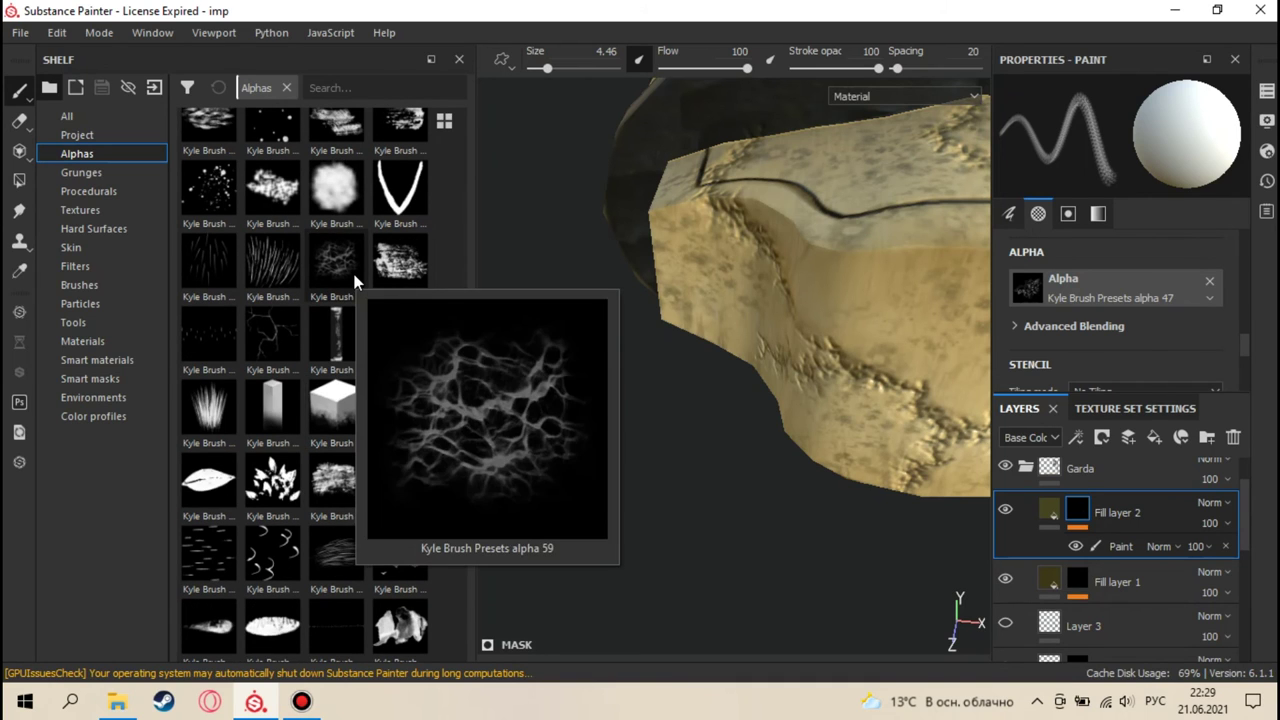
{"action": "scroll", "coordinate": [309, 294], "scroll_direction": "up", "scroll_amount": 3}
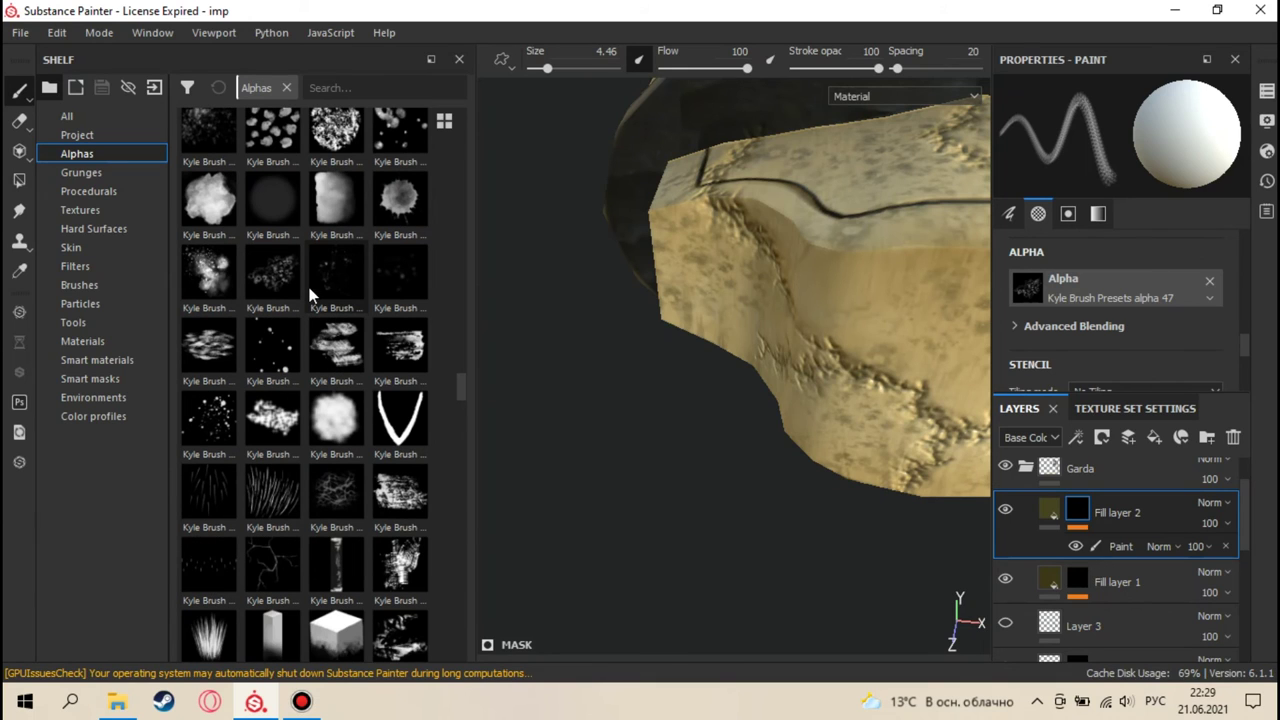
{"action": "mouse_move", "coordinate": [277, 277]}
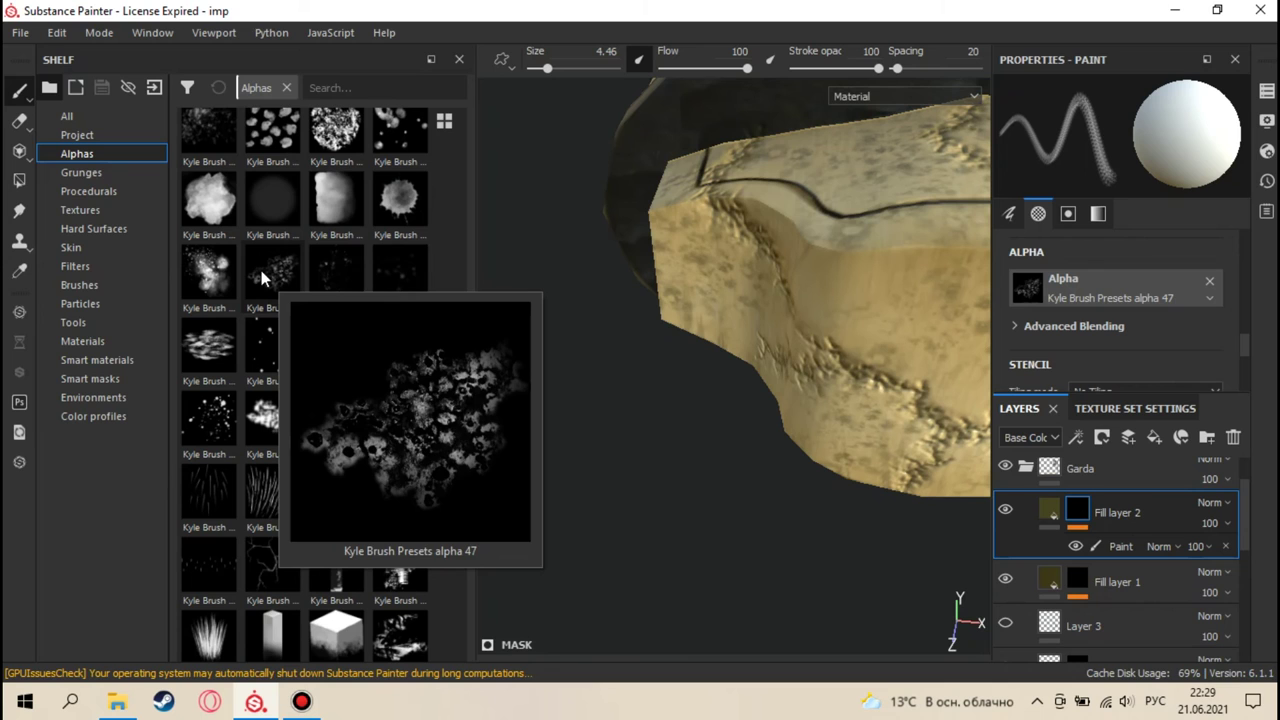
{"action": "left_click_drag", "start_coordinate": [540, 280], "coordinate": [629, 286], "text": "alt"}
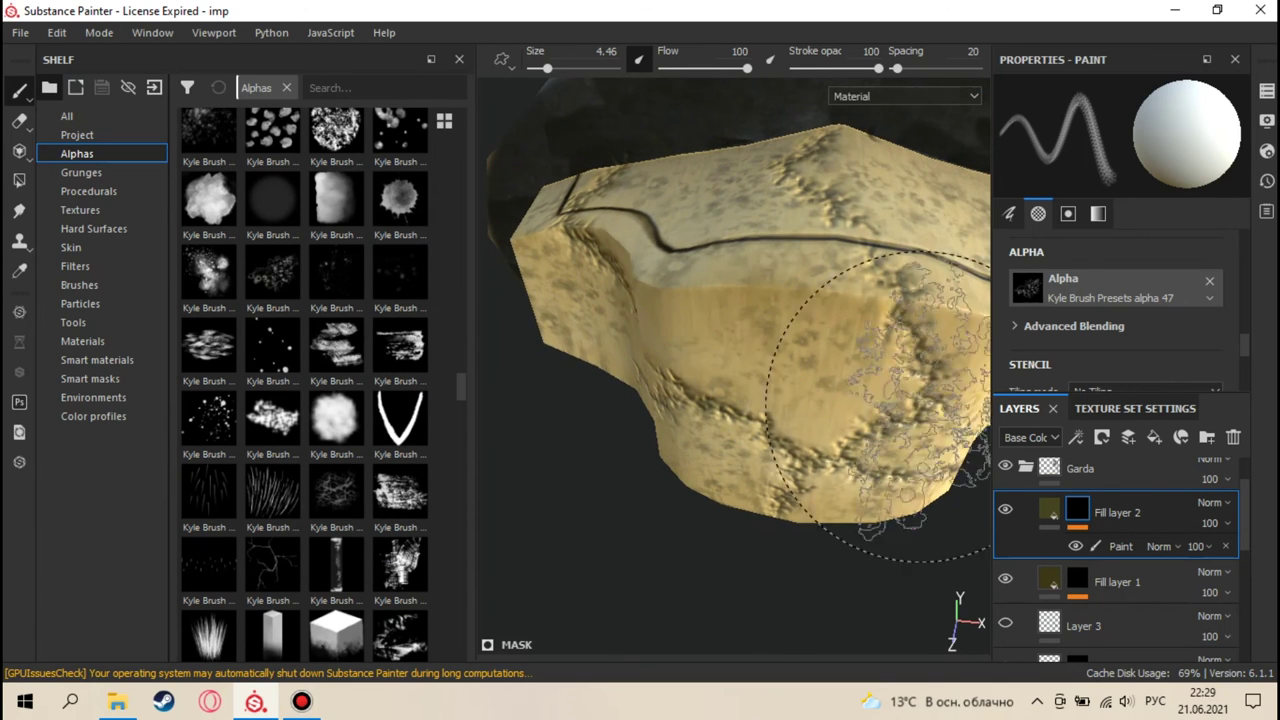
{"action": "left_click", "coordinate": [1087, 580]}
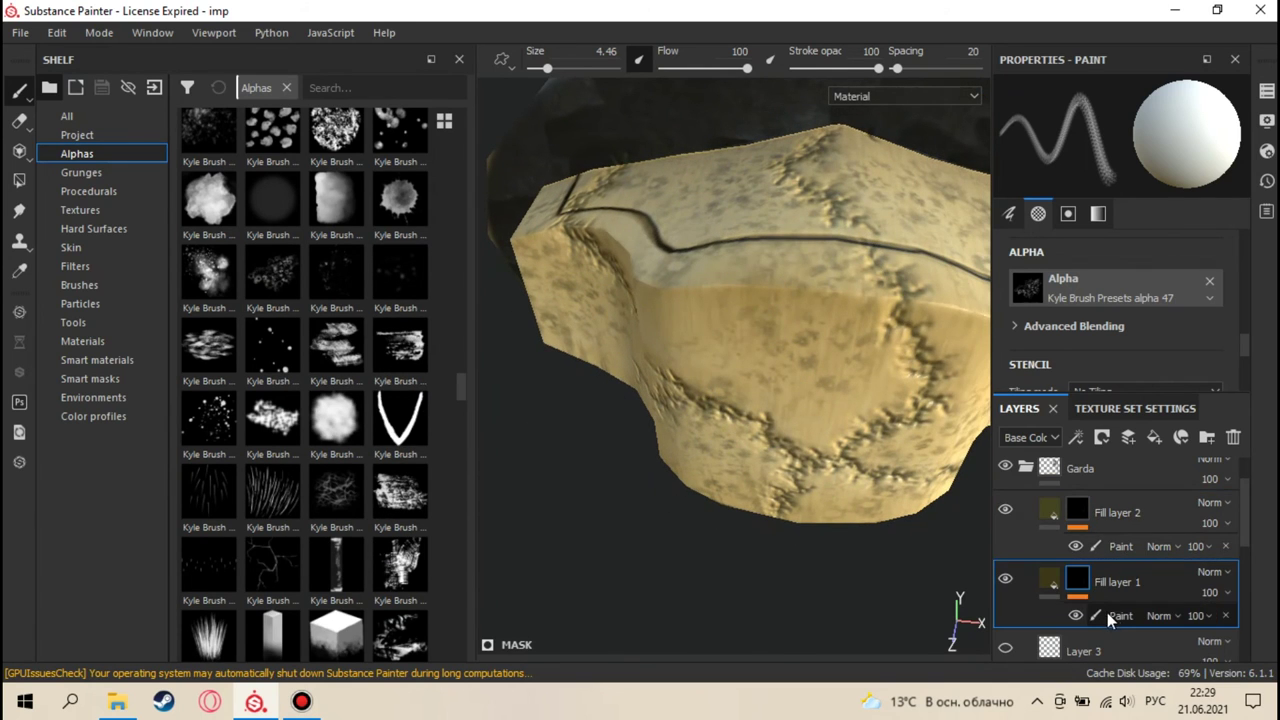
- Set Fill layer 1's mask for painting and narrow the Shelf to enlarge the viewport
{"action": "left_click", "coordinate": [1110, 614]}
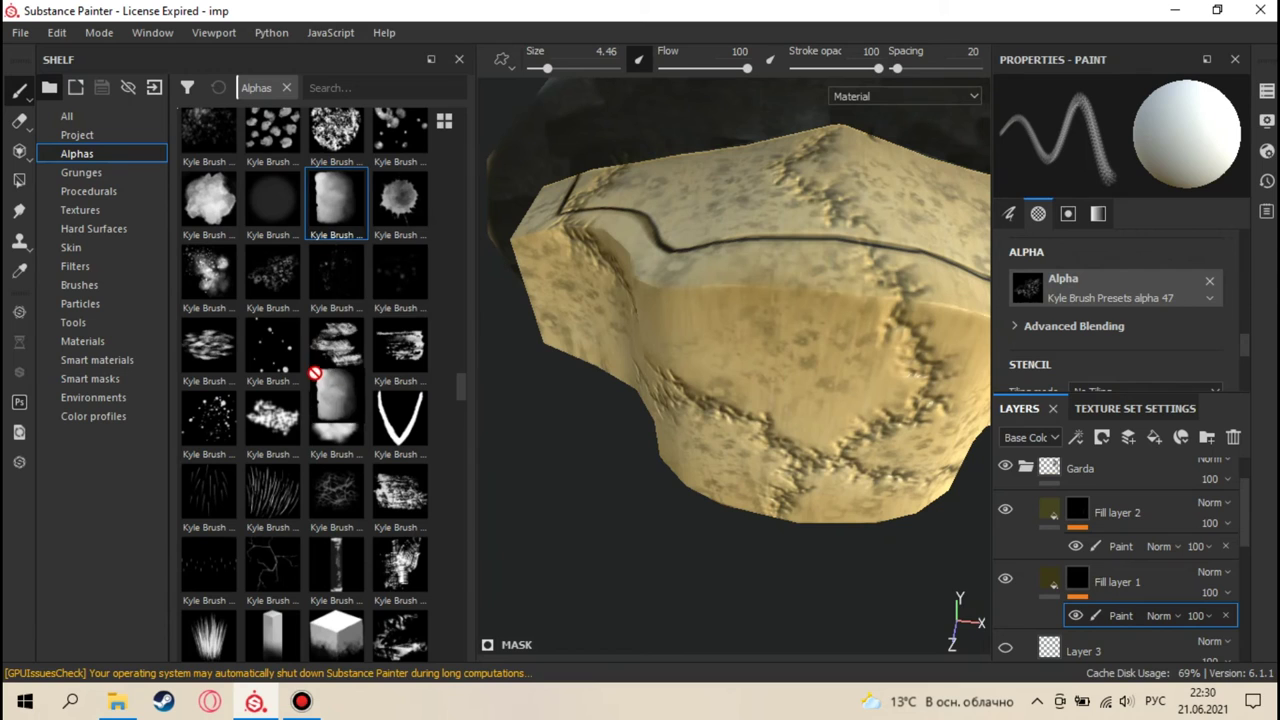
{"action": "scroll", "coordinate": [362, 232], "scroll_direction": "up", "scroll_amount": 5}
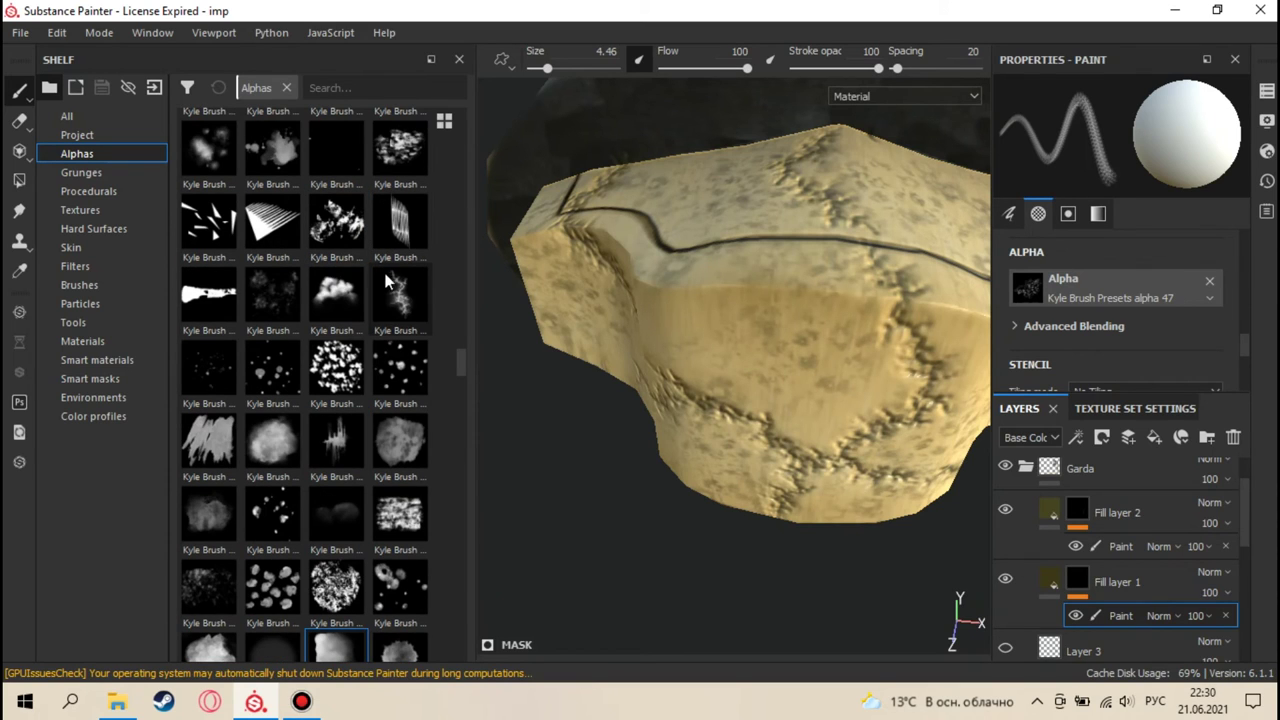
{"action": "mouse_move", "coordinate": [410, 315]}
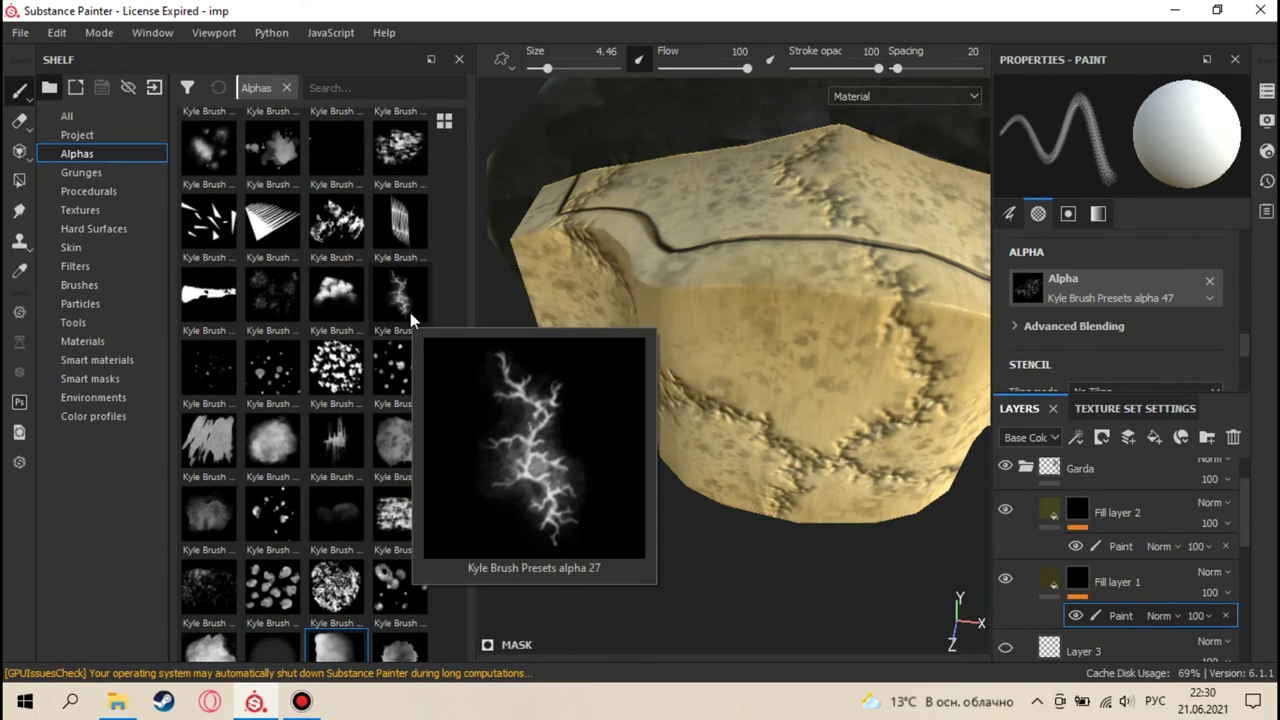
{"action": "mouse_move", "coordinate": [800, 257]}
{"action": "left_mouse_down", "text": "alt"}
{"action": "mouse_move", "coordinate": [829, 271]}
{"action": "mouse_move", "coordinate": [828, 237]}
{"action": "mouse_move", "coordinate": [811, 234]}
{"action": "left_mouse_up", "text": "alt"}
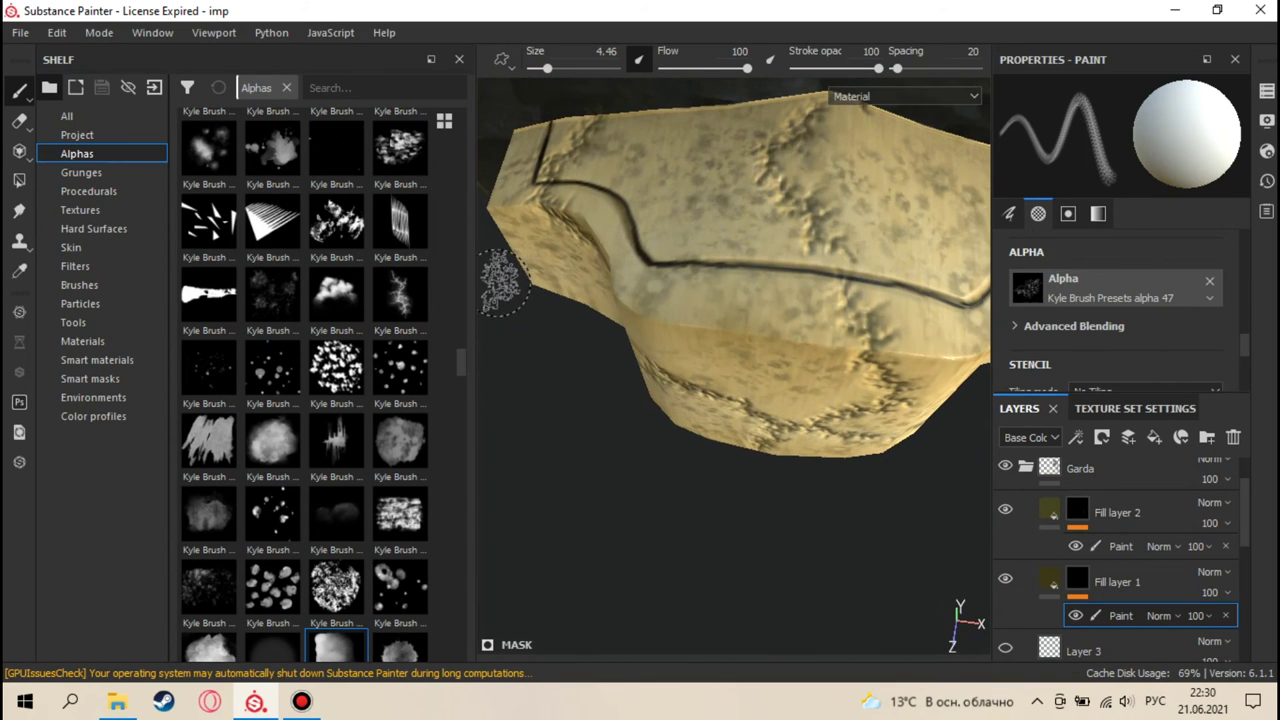
{"action": "left_click_drag", "start_coordinate": [474, 277], "coordinate": [351, 283]}
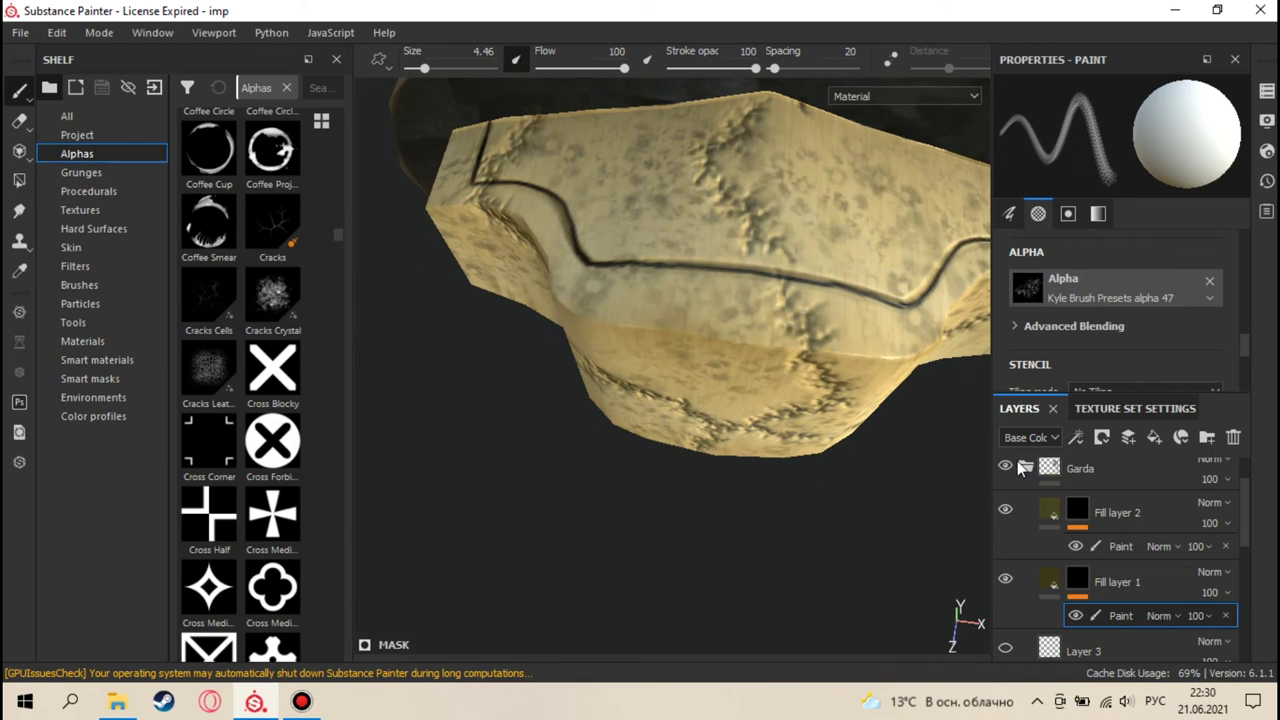
- Collapse the Garda folder and orbit out to show the grip and both blades
{"action": "left_click", "coordinate": [1022, 468]}
{"action": "left_click_drag", "start_coordinate": [860, 440], "coordinate": [814, 457], "text": "alt"}
{"action": "scroll", "coordinate": [820, 455], "scroll_direction": "down", "scroll_amount": 4}
{"action": "left_click_drag", "start_coordinate": [805, 250], "coordinate": [1022, 449], "text": "alt"}
- Toggle the Bones folder and change the Sword texture set Size from 4096 to 1024
{"action": "left_click", "coordinate": [1005, 479]}
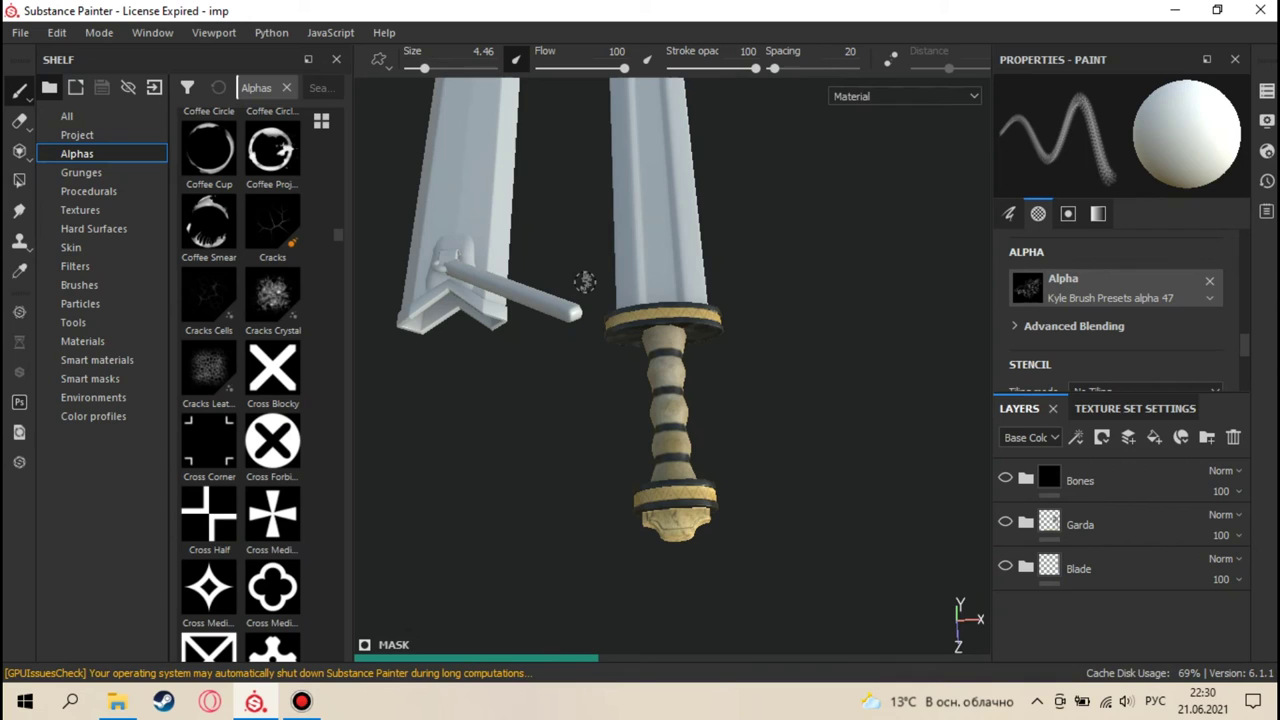
{"action": "left_click_drag", "start_coordinate": [614, 266], "coordinate": [987, 408], "text": "alt"}
{"action": "left_click", "coordinate": [1086, 408]}
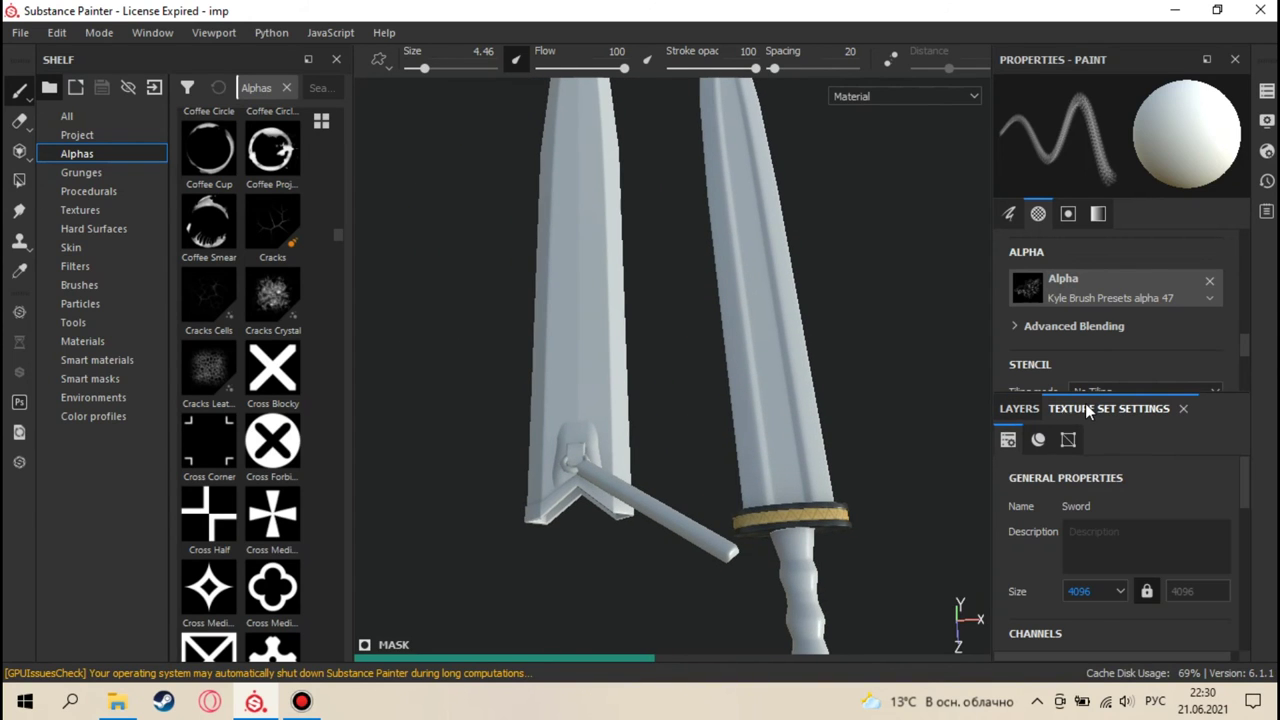
{"action": "left_click", "coordinate": [1120, 591]}
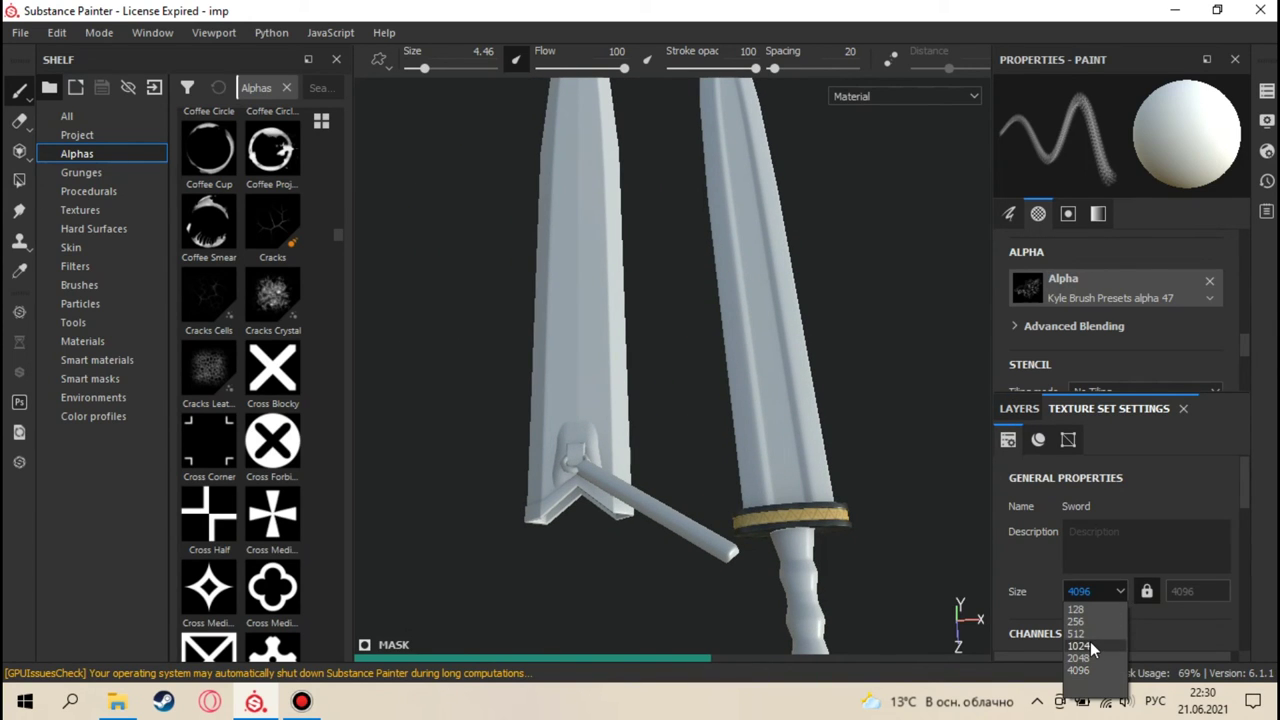
{"action": "left_click", "coordinate": [1091, 646]}
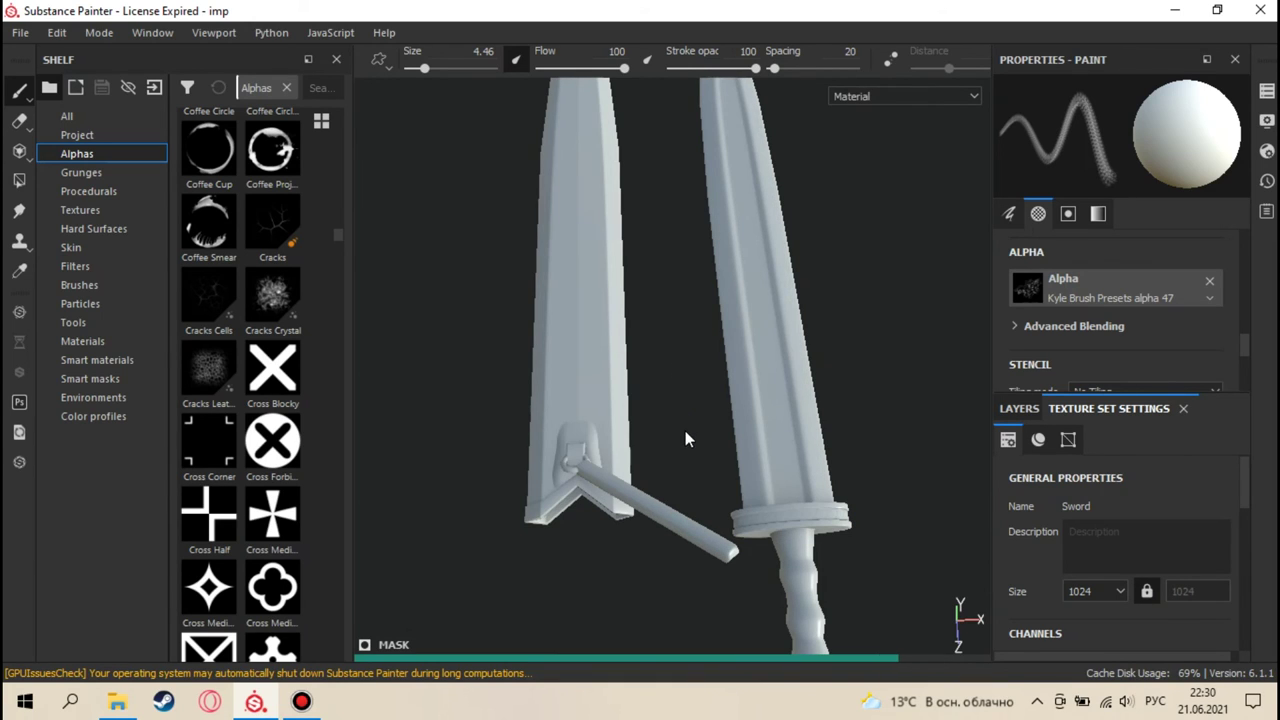
{"action": "left_click", "coordinate": [1020, 409]}
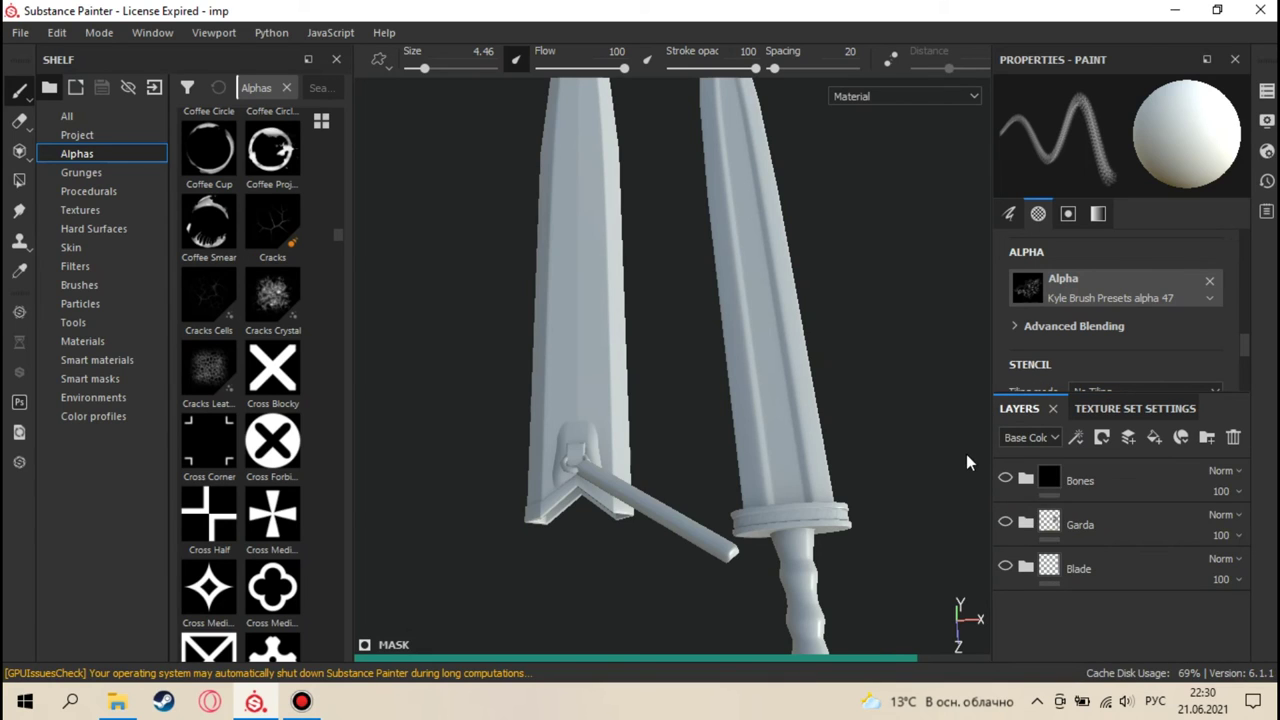
- Expand the Garda folder, delete a stray new folder, then collapse Garda again
{"action": "left_click", "coordinate": [1154, 437]}
{"action": "left_click", "coordinate": [1203, 437]}
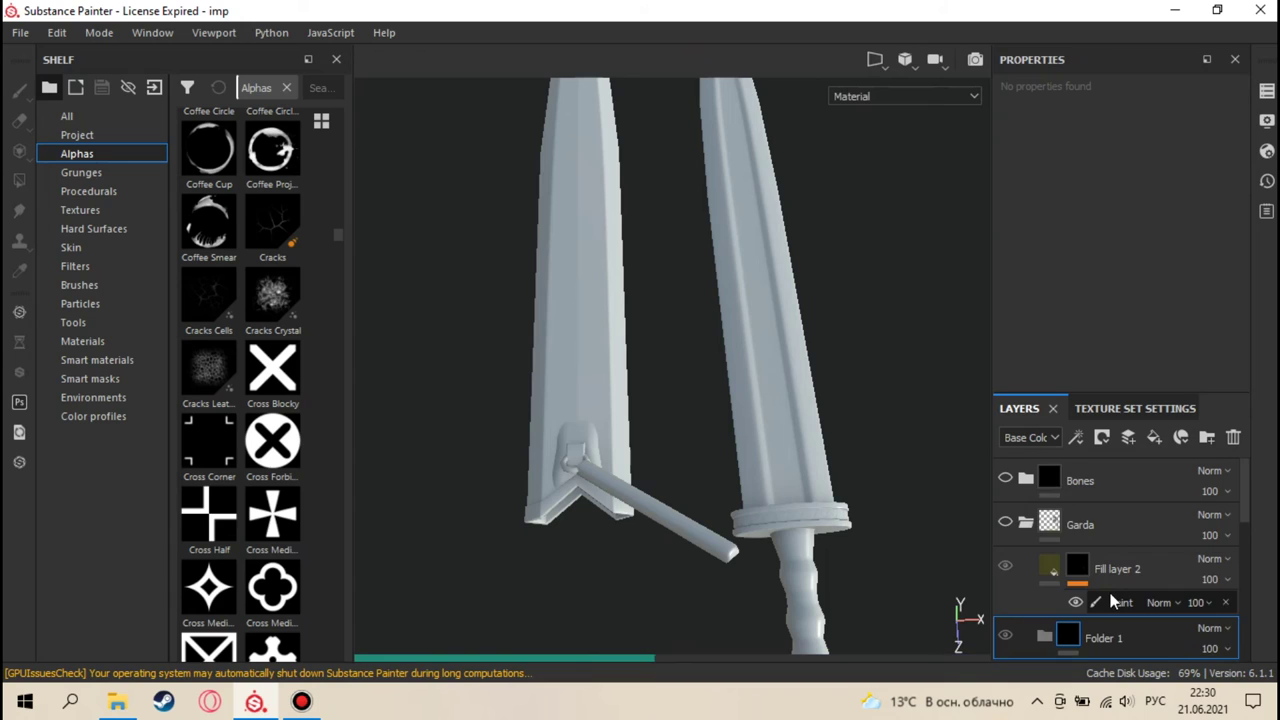
{"action": "scroll", "coordinate": [1095, 568], "scroll_direction": "down", "scroll_amount": 1}
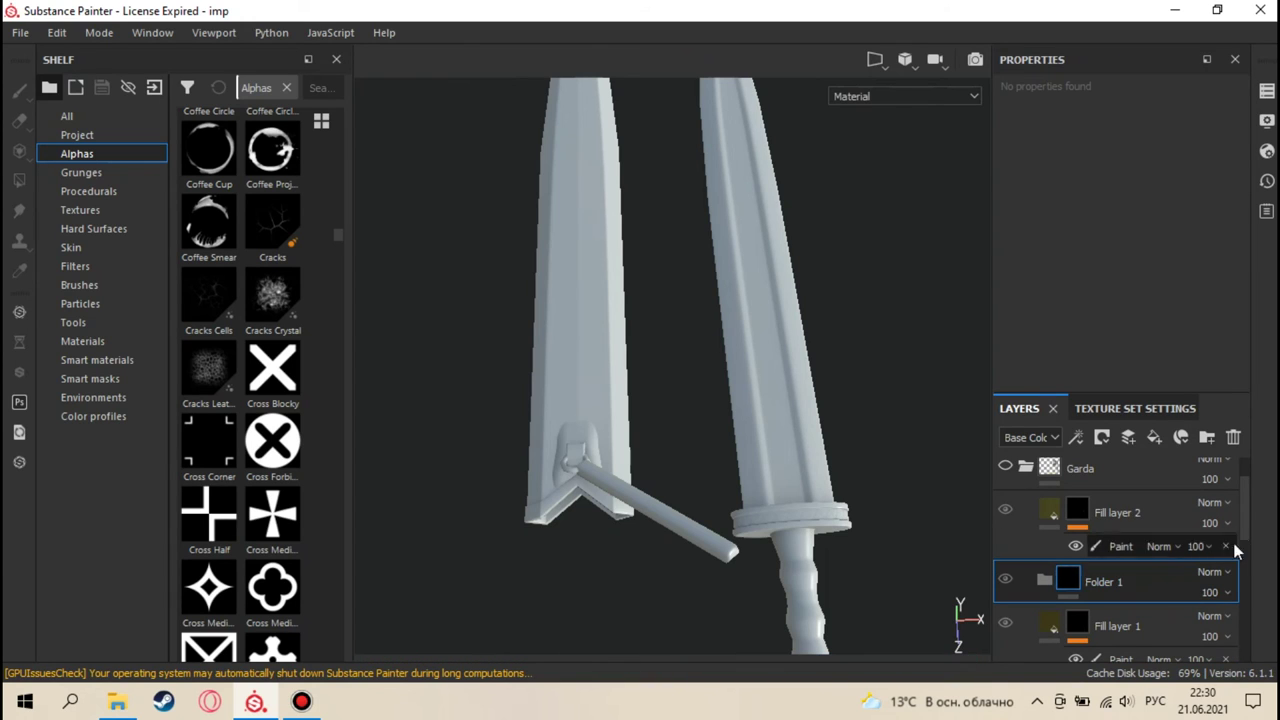
{"action": "left_click", "coordinate": [1233, 437]}
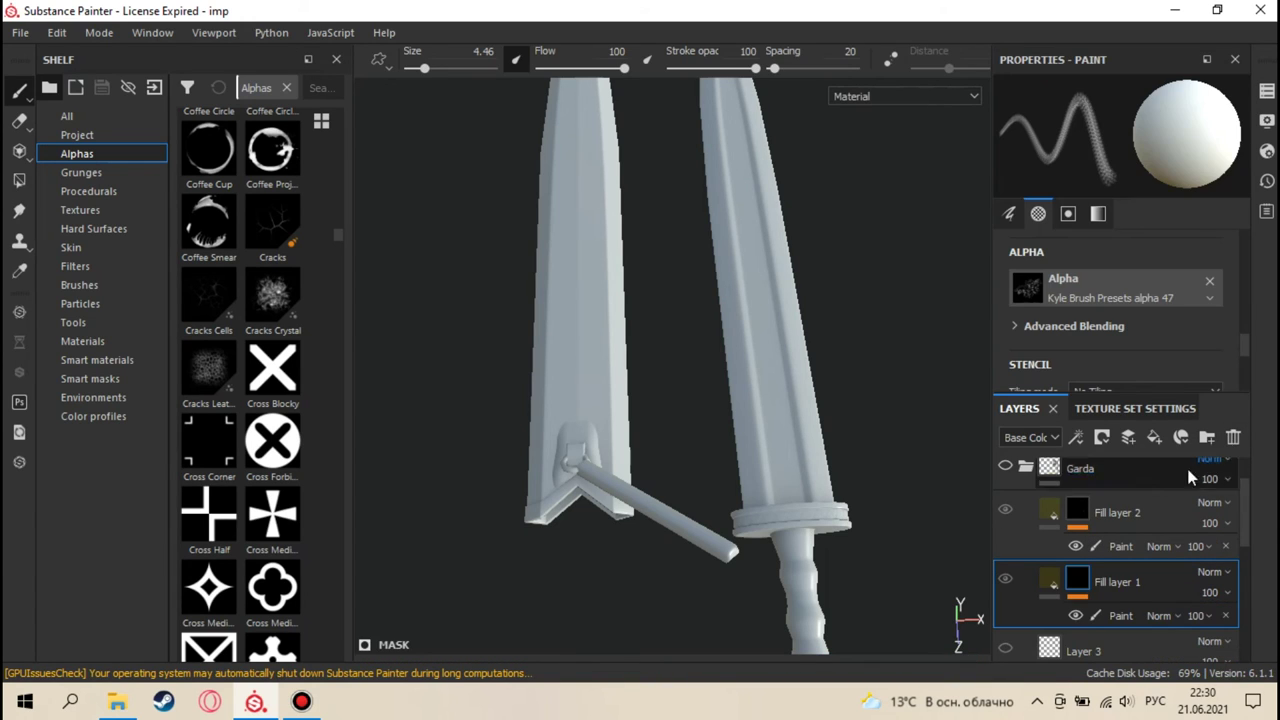
{"action": "left_click", "coordinate": [1024, 474]}
- Create a Sword folder, move Bones, Garda and Blade into it, and collapse it
{"action": "left_click", "coordinate": [1075, 478]}
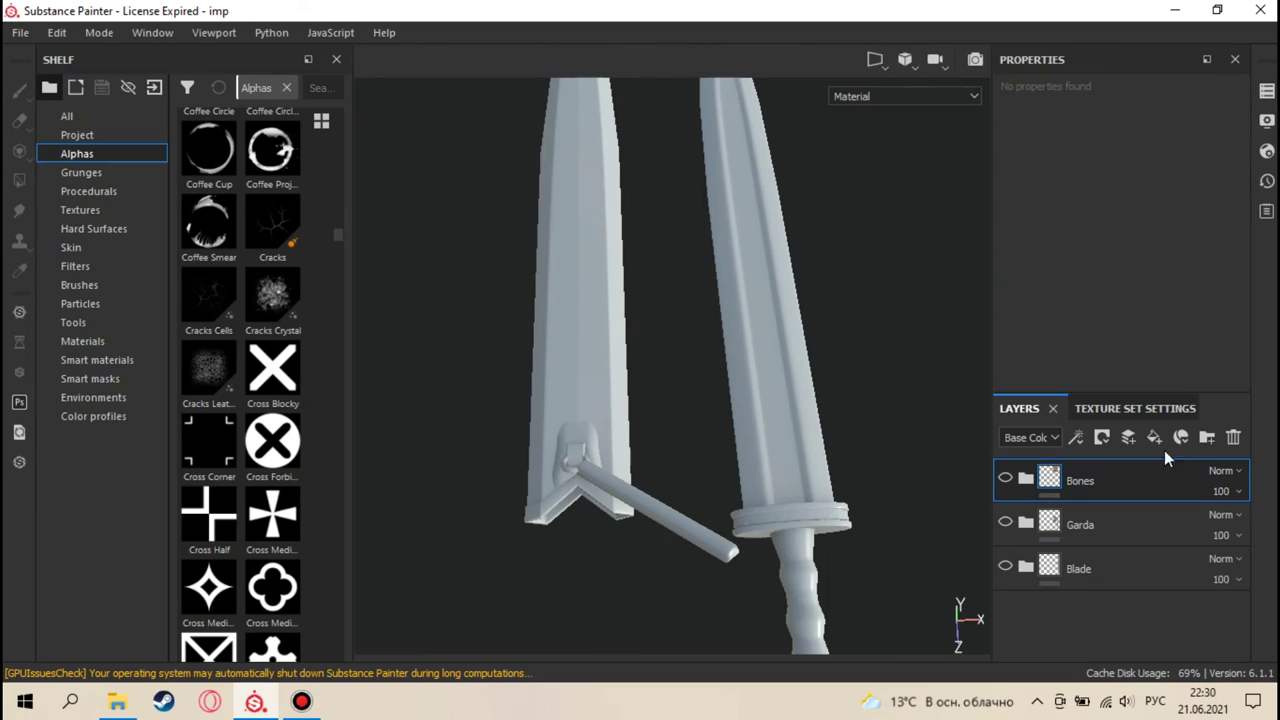
{"action": "left_click", "coordinate": [1205, 438]}
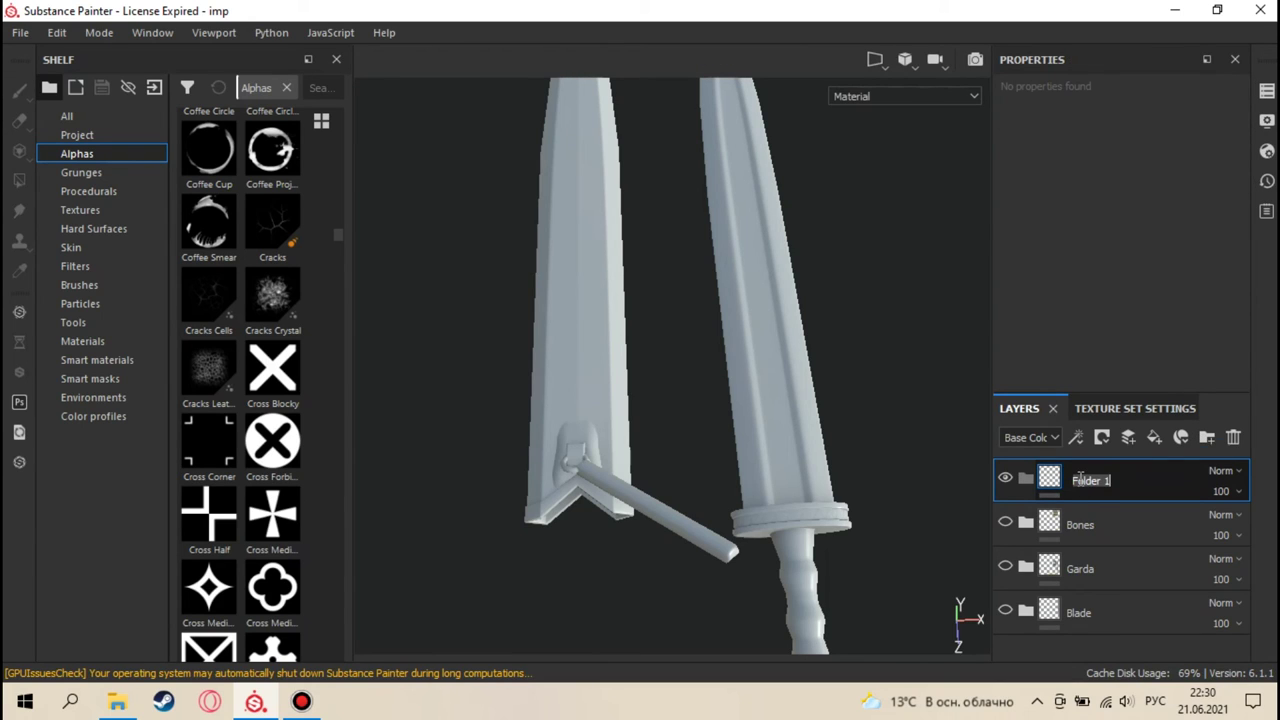
{"action": "type", "text": "s"}
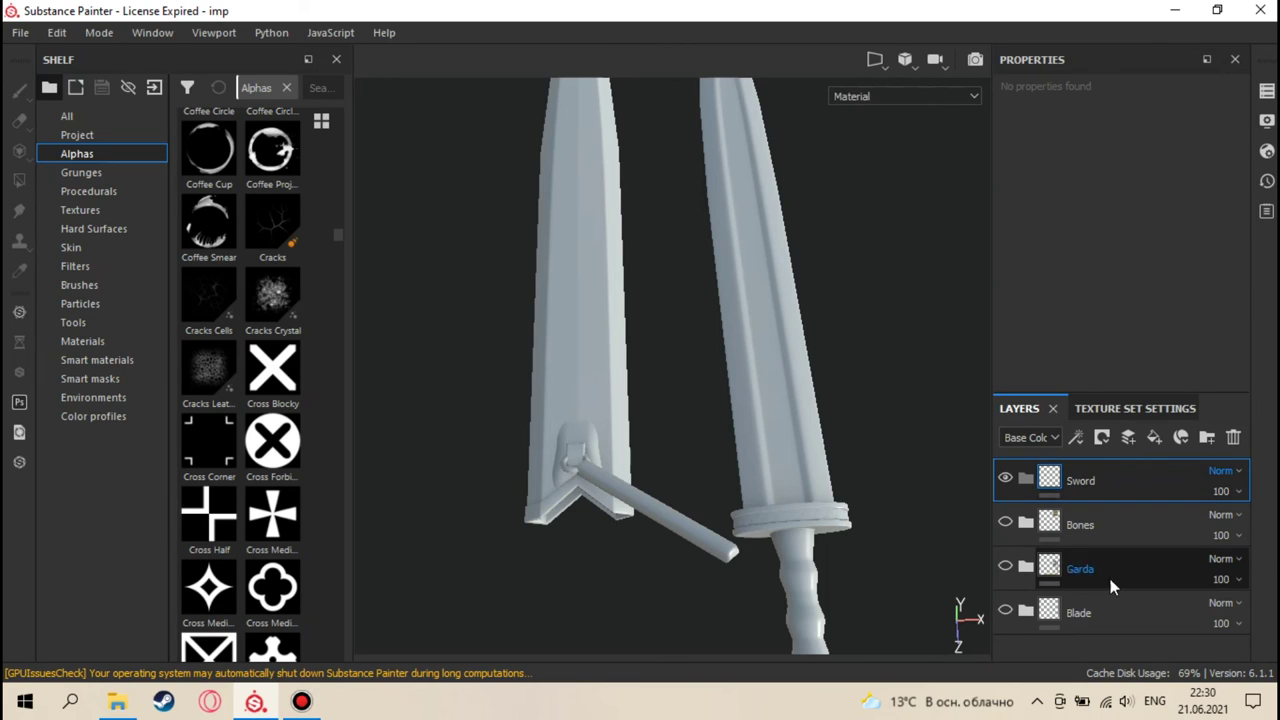
{"action": "left_click_drag", "start_coordinate": [1104, 518], "coordinate": [1093, 479]}
{"action": "left_click_drag", "start_coordinate": [1098, 568], "coordinate": [1082, 480]}
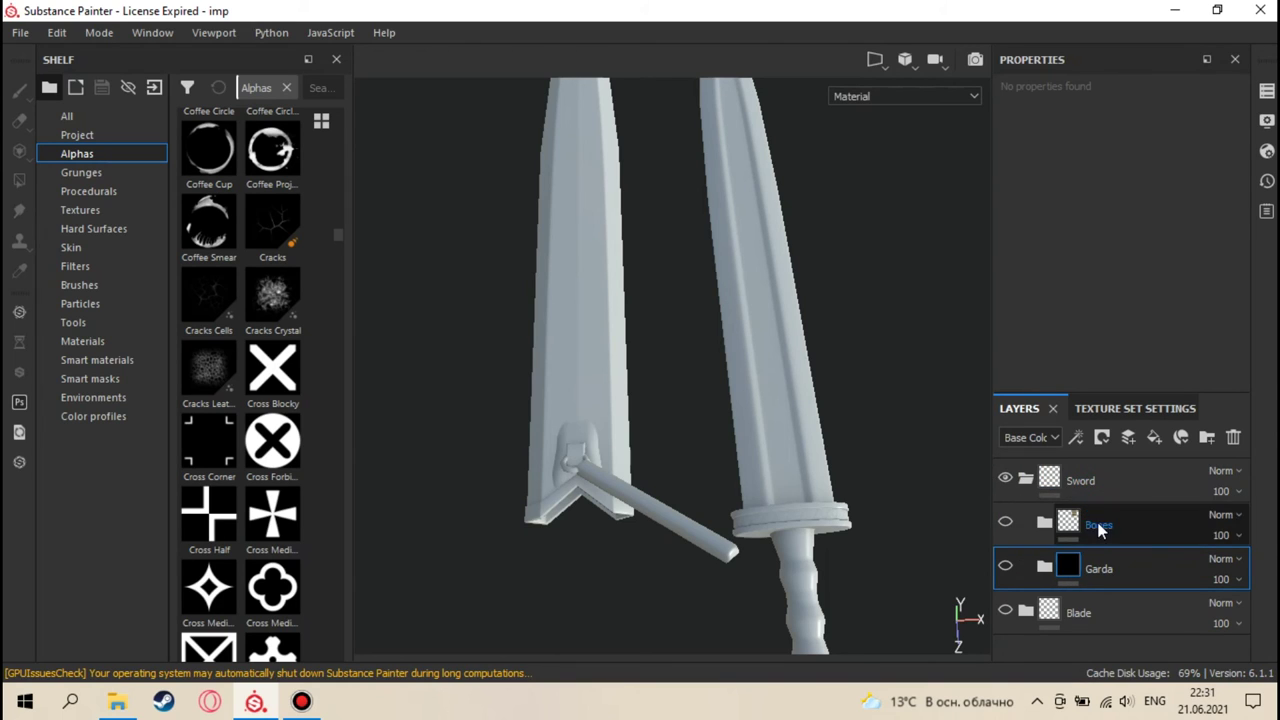
{"action": "left_click_drag", "start_coordinate": [1103, 614], "coordinate": [1072, 481]}
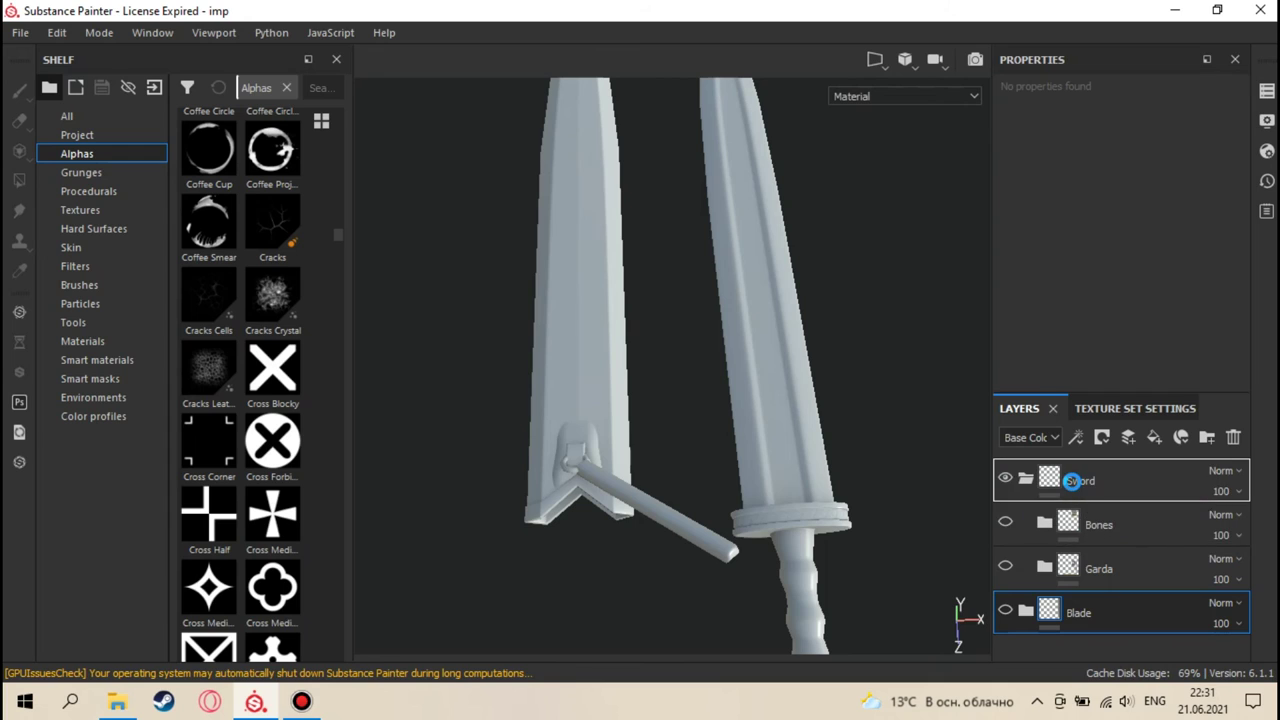
{"action": "left_click", "coordinate": [1010, 480]}
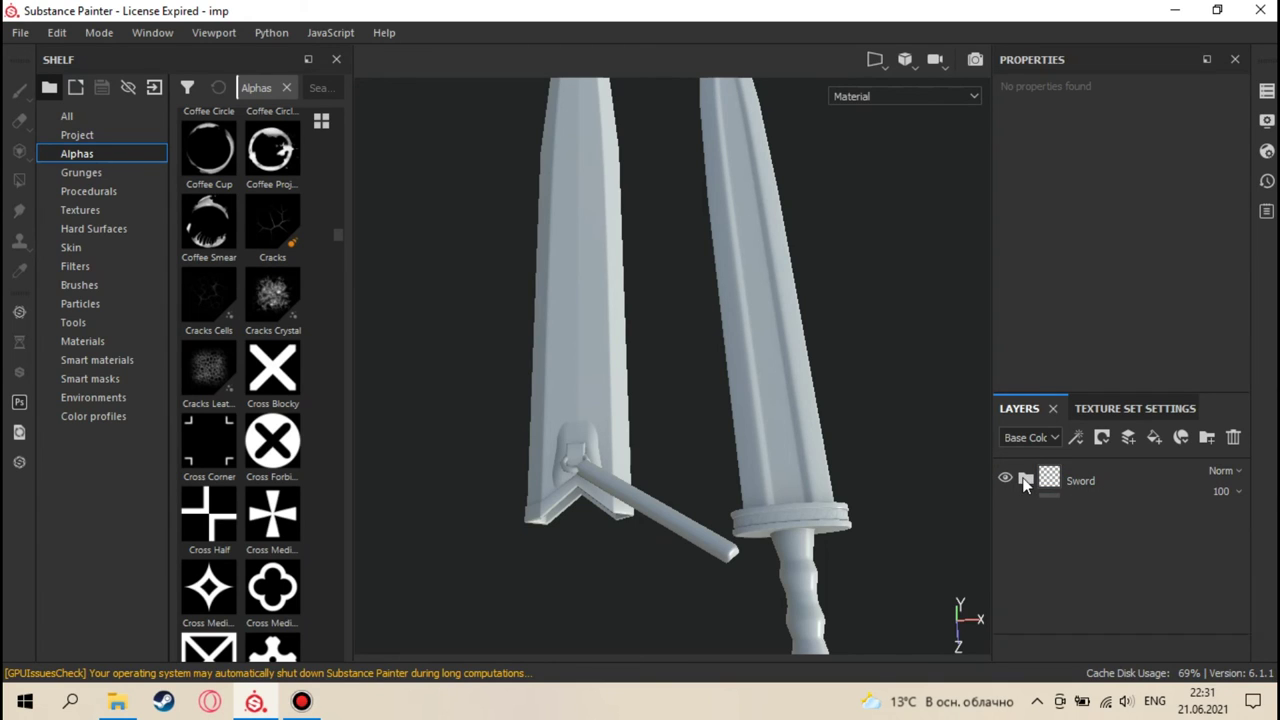
- Select the Sword group and zoom in on the blade and guard hinge
{"action": "left_click", "coordinate": [1093, 476]}
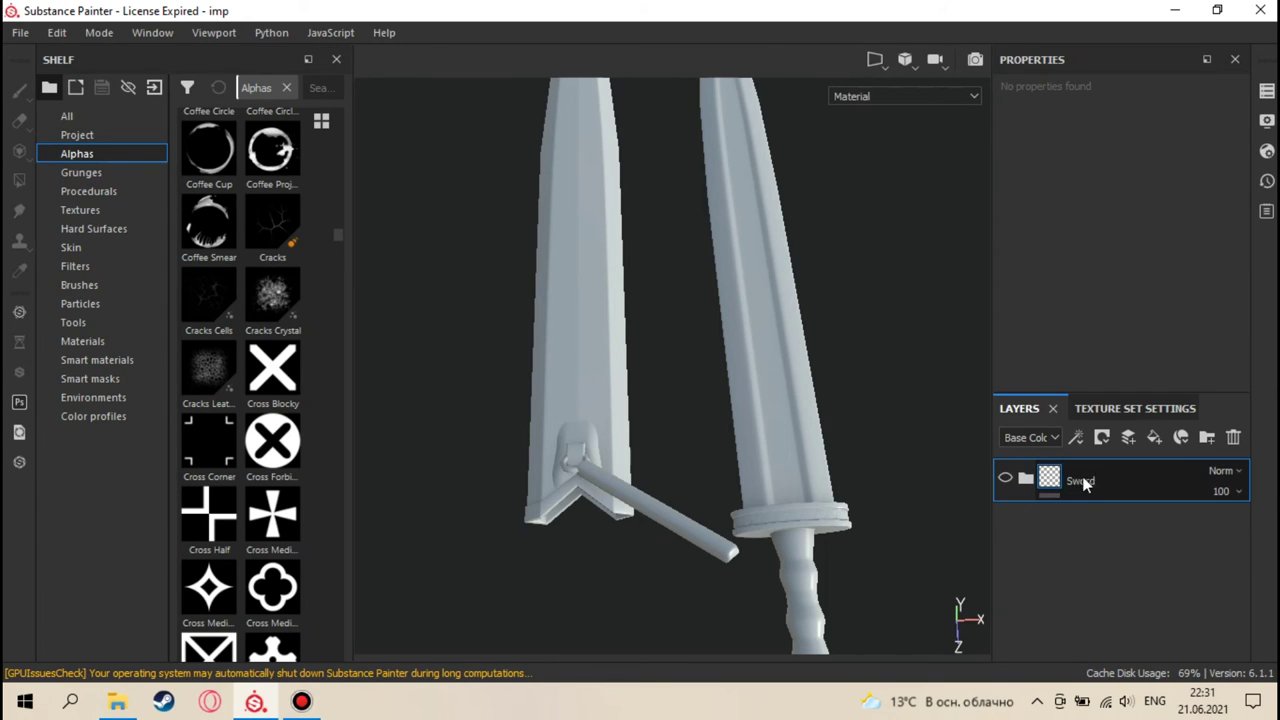
{"action": "left_click_drag", "start_coordinate": [655, 356], "coordinate": [729, 366], "text": "alt"}
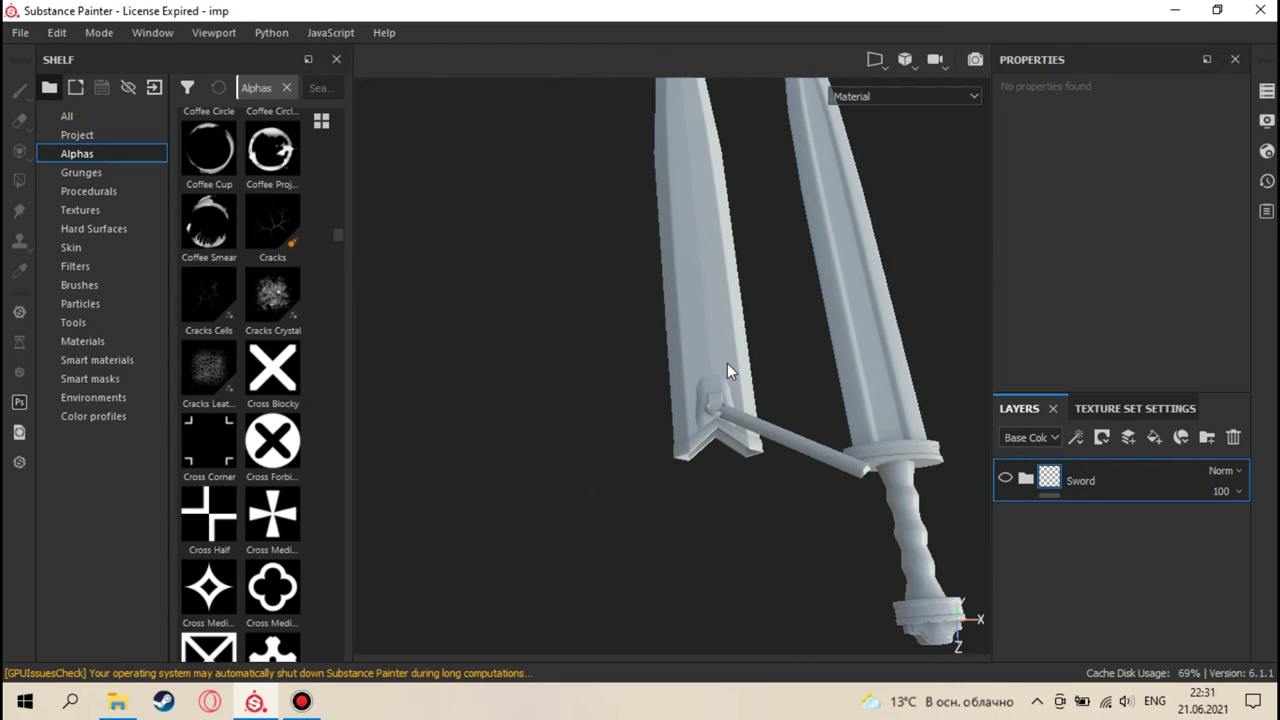
{"action": "scroll", "coordinate": [729, 370], "scroll_direction": "up", "scroll_amount": 5}
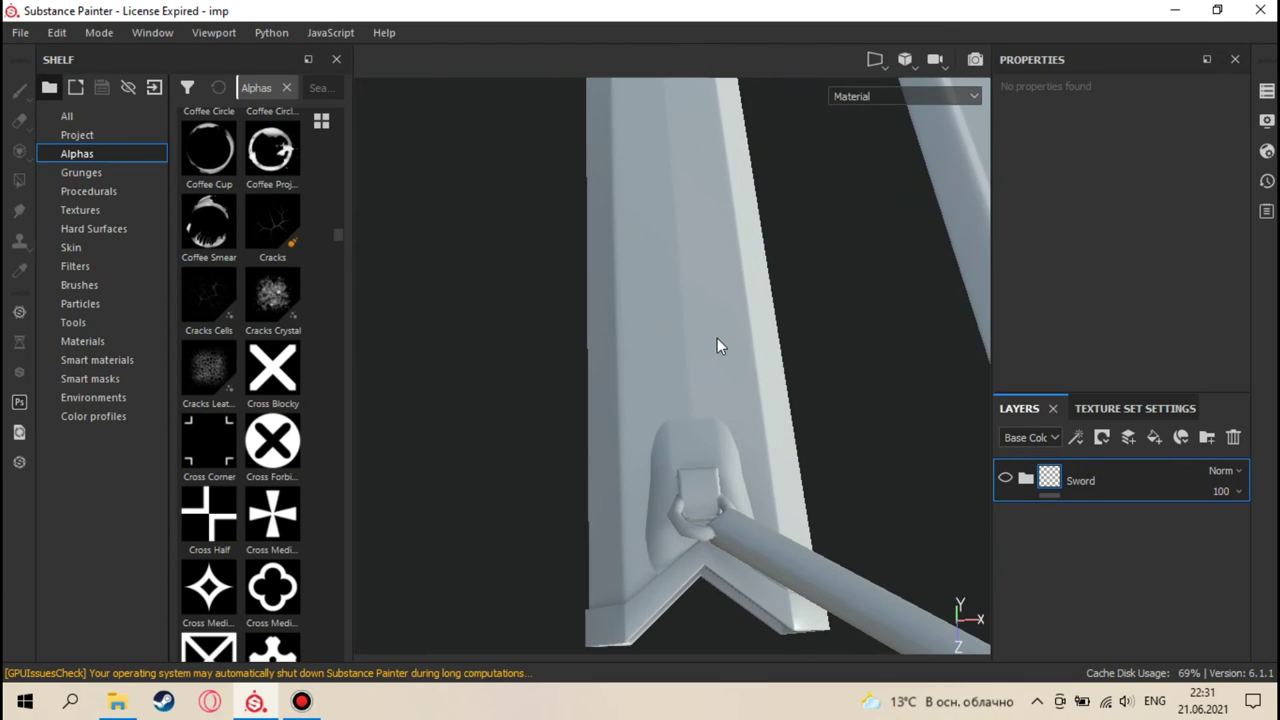
- Shrink and shift the Substance Painter window to bring the Textures folder forward
{"action": "left_click", "coordinate": [1217, 10]}
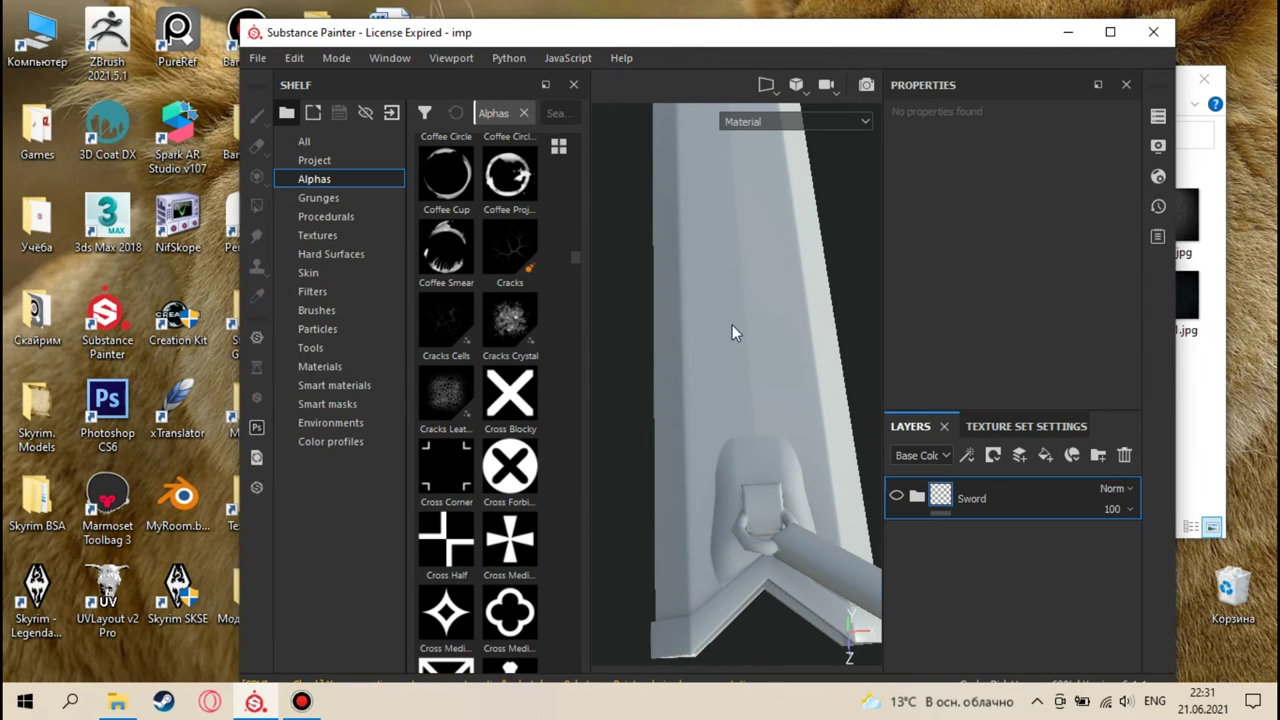
{"action": "scroll", "coordinate": [734, 337], "scroll_direction": "down", "scroll_amount": 3}
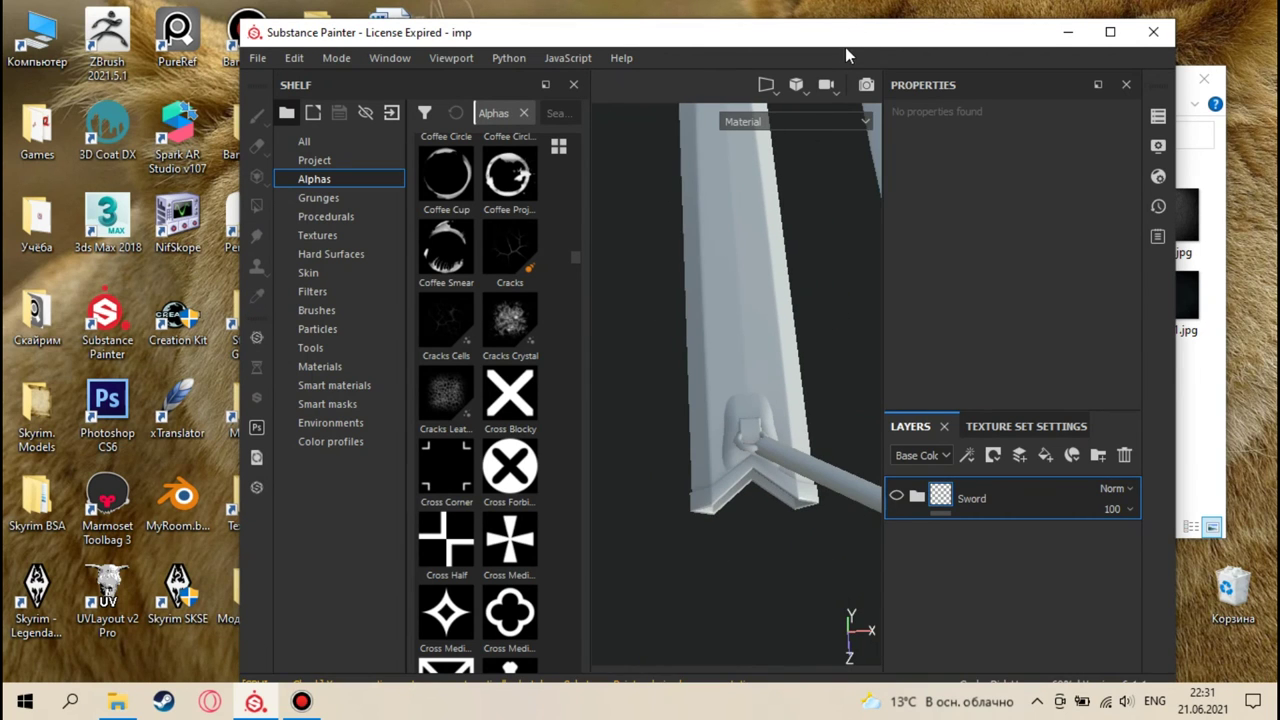
{"action": "left_click_drag", "start_coordinate": [845, 55], "coordinate": [660, 47]}
{"action": "left_click", "coordinate": [1078, 400]}
{"action": "left_click_drag", "start_coordinate": [1000, 95], "coordinate": [1006, 97]}
- Select Skin Black, Skin Black2, Skin Black3, Skin Brown, Steel Black 1 and the Skyrim logo image
{"action": "left_click", "coordinate": [1159, 235]}
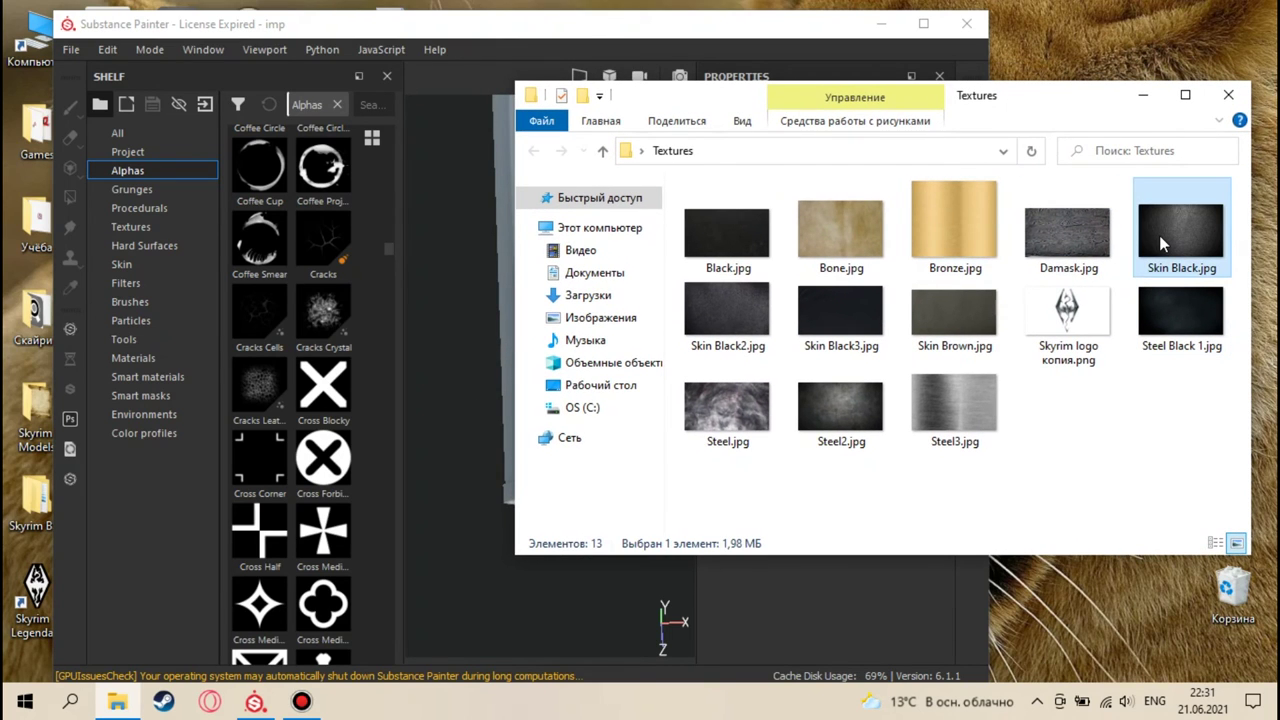
{"action": "left_click", "coordinate": [750, 310], "text": "ctrl"}
{"action": "left_click", "coordinate": [841, 311], "text": "ctrl"}
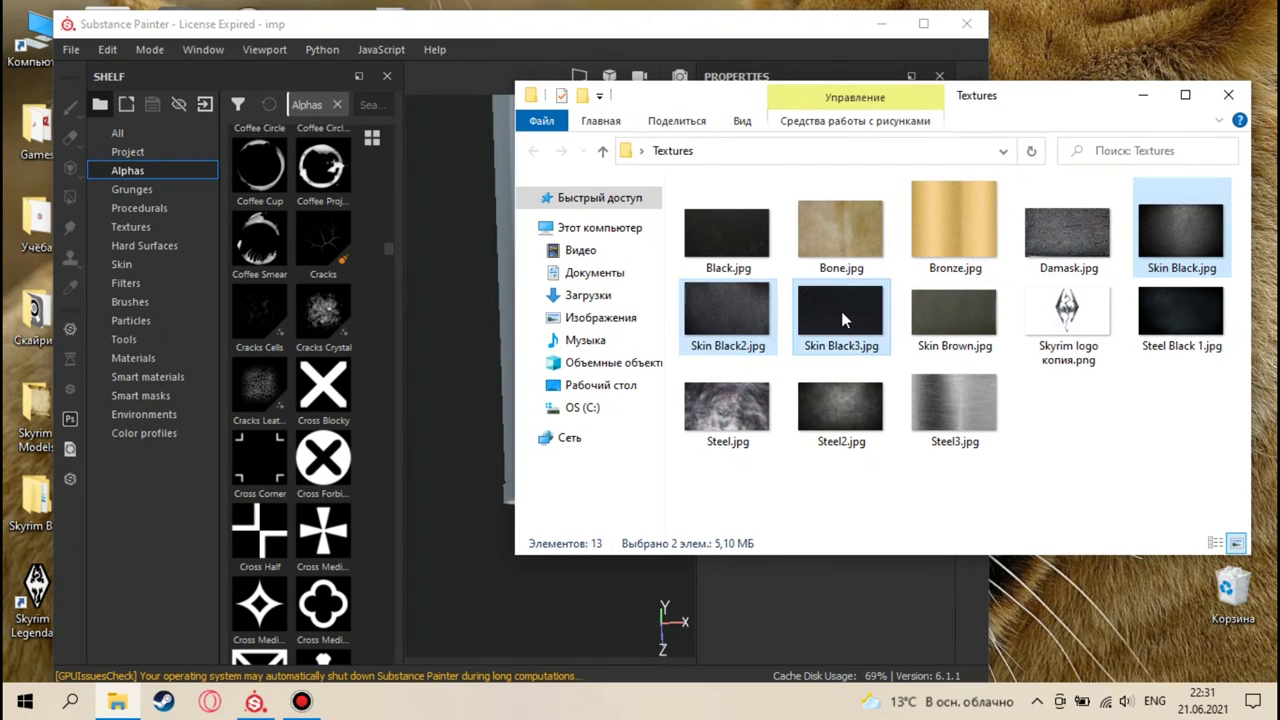
{"action": "left_click", "coordinate": [958, 313], "text": "ctrl"}
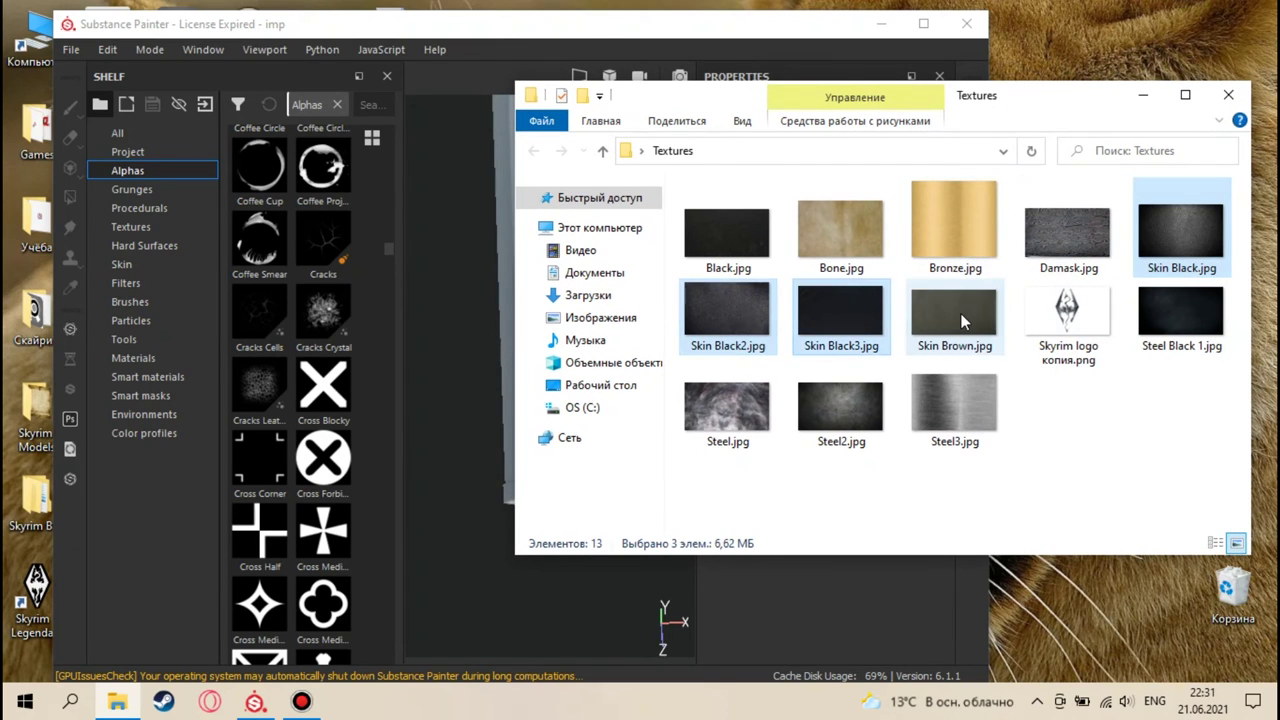
{"action": "left_click", "coordinate": [1173, 313], "text": "ctrl"}
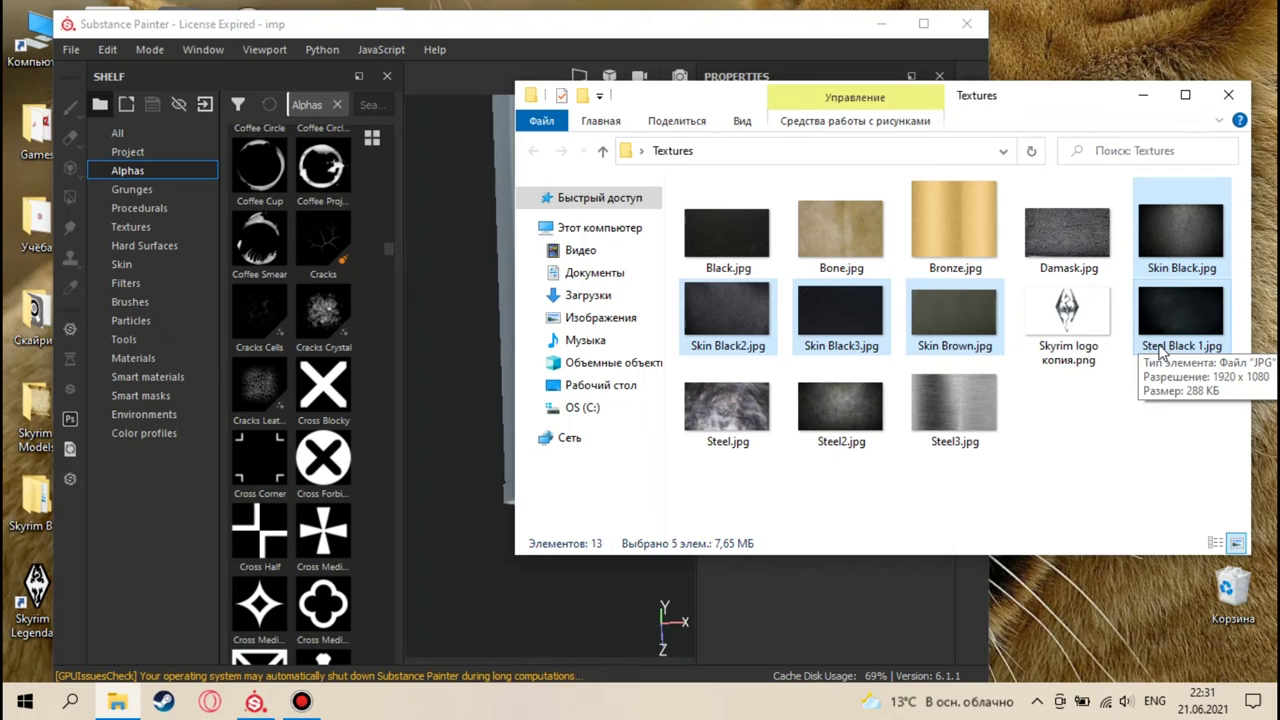
{"action": "left_click", "coordinate": [1073, 318], "text": "ctrl"}
- Drop the six images onto the shelf and set the four skin images' usage to texture
{"action": "mouse_move", "coordinate": [1073, 318]}
{"action": "left_mouse_down"}
{"action": "mouse_move", "coordinate": [455, 350]}
{"action": "mouse_move", "coordinate": [344, 378]}
{"action": "left_mouse_up"}
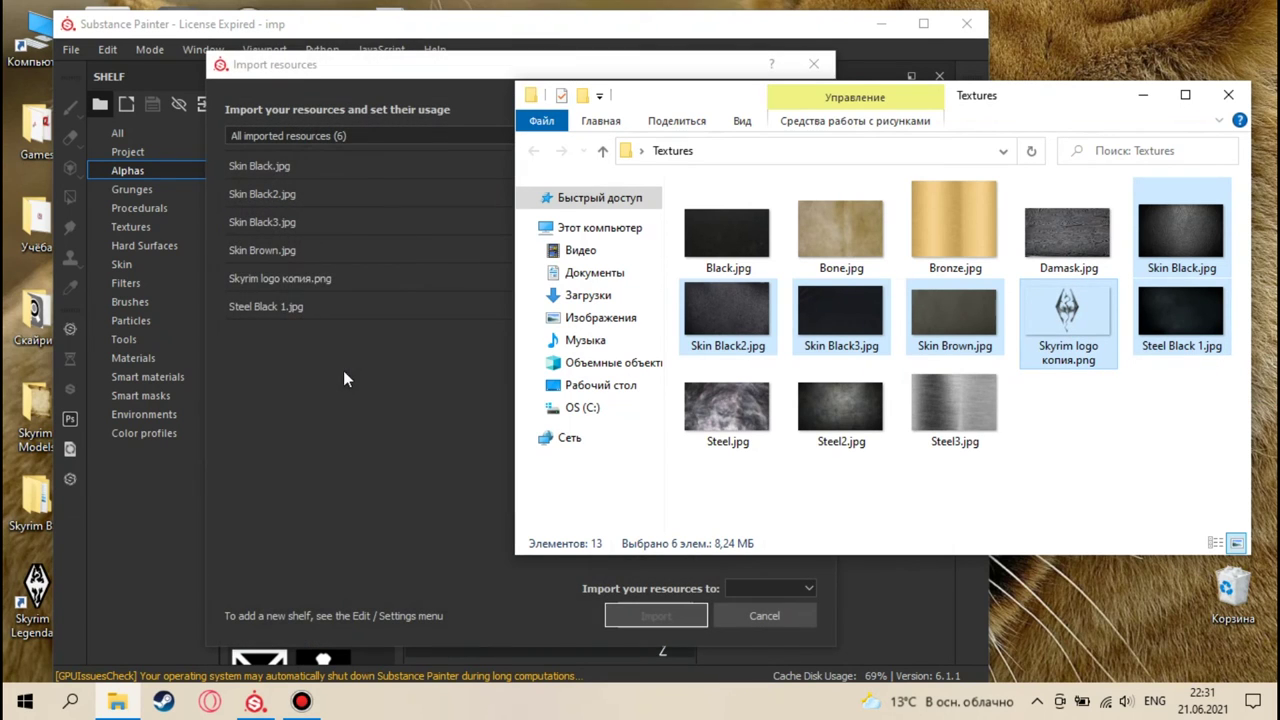
{"action": "left_click", "coordinate": [1143, 95]}
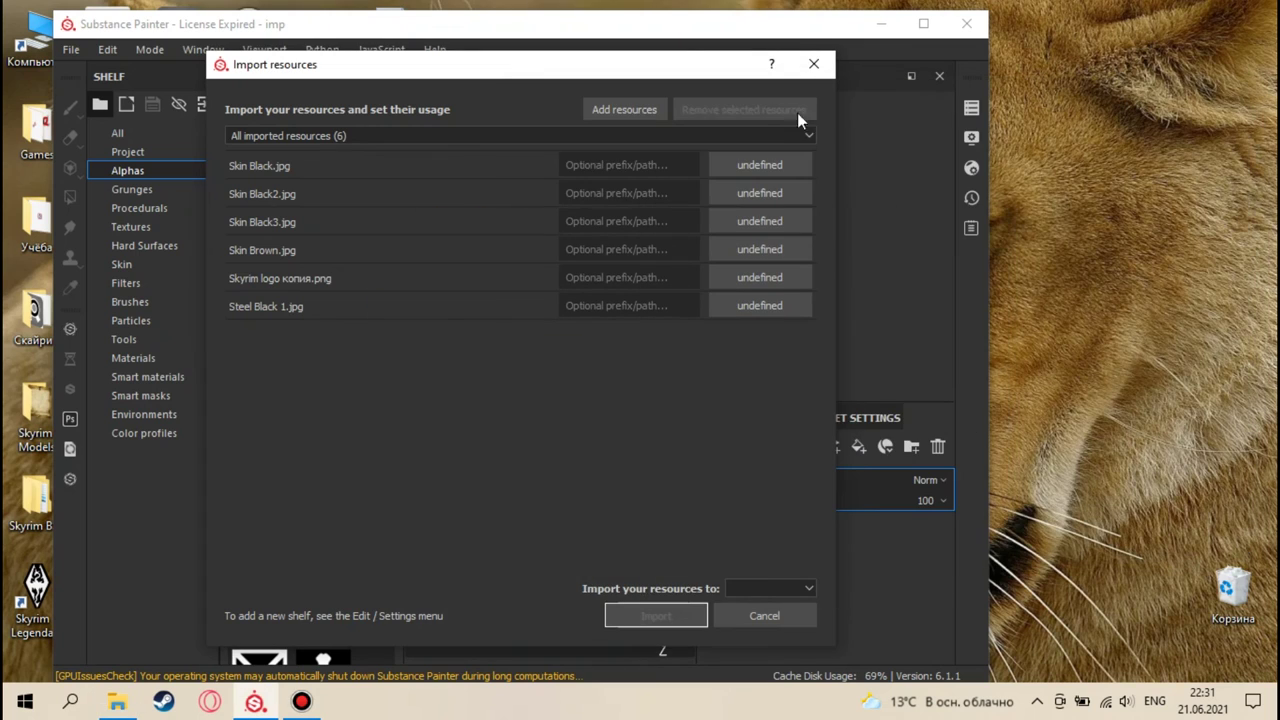
{"action": "left_click", "coordinate": [727, 166]}
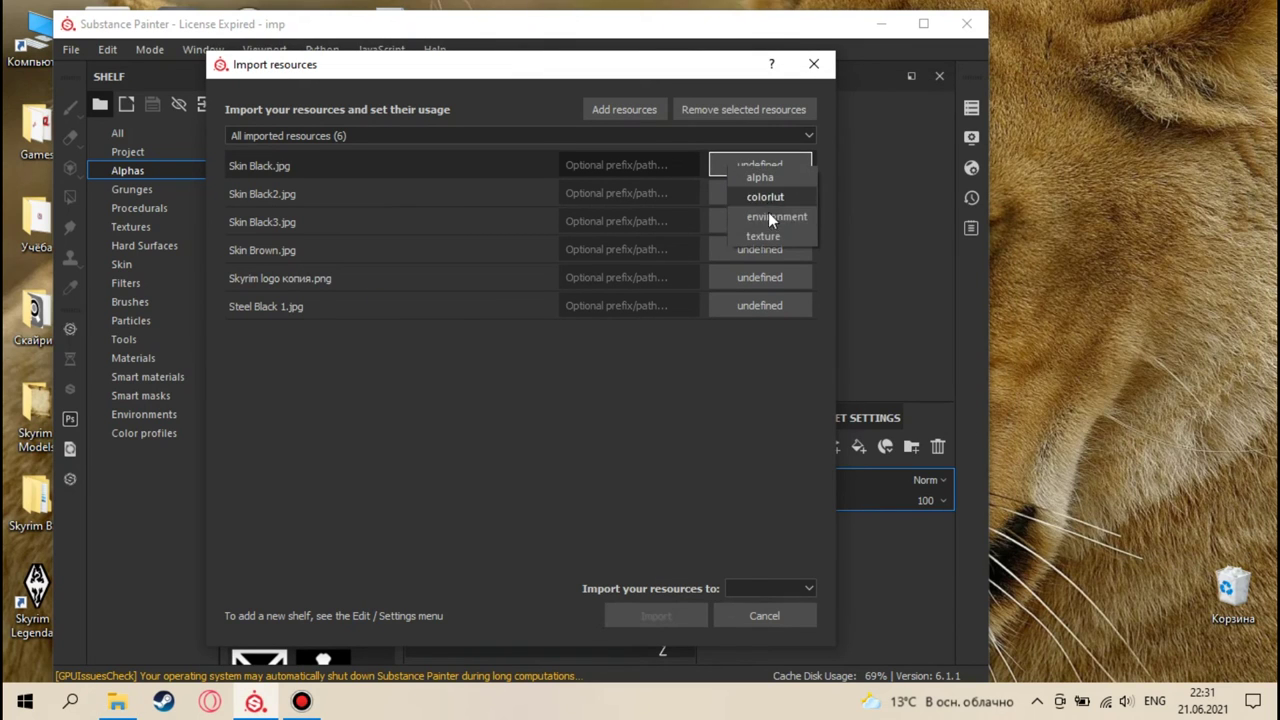
{"action": "left_click", "coordinate": [769, 243]}
{"action": "left_click", "coordinate": [741, 193]}
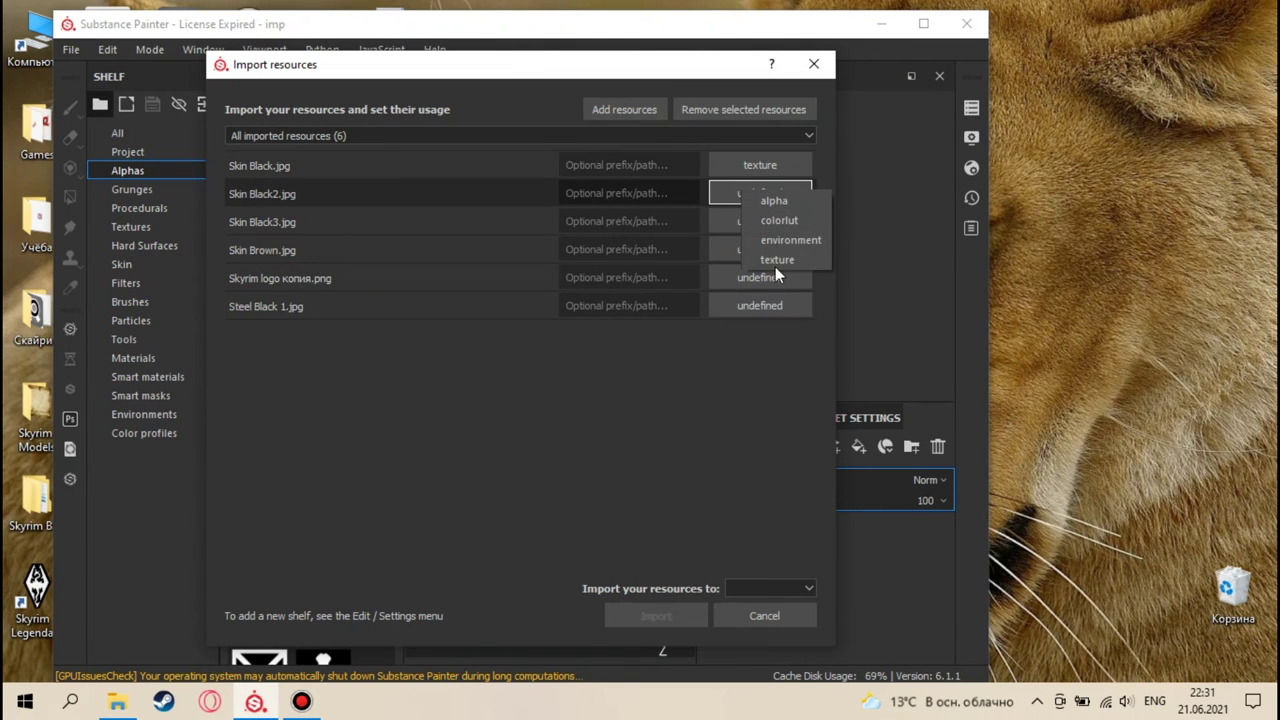
{"action": "left_click", "coordinate": [774, 271]}
{"action": "left_click", "coordinate": [765, 227]}
{"action": "left_click", "coordinate": [788, 300]}
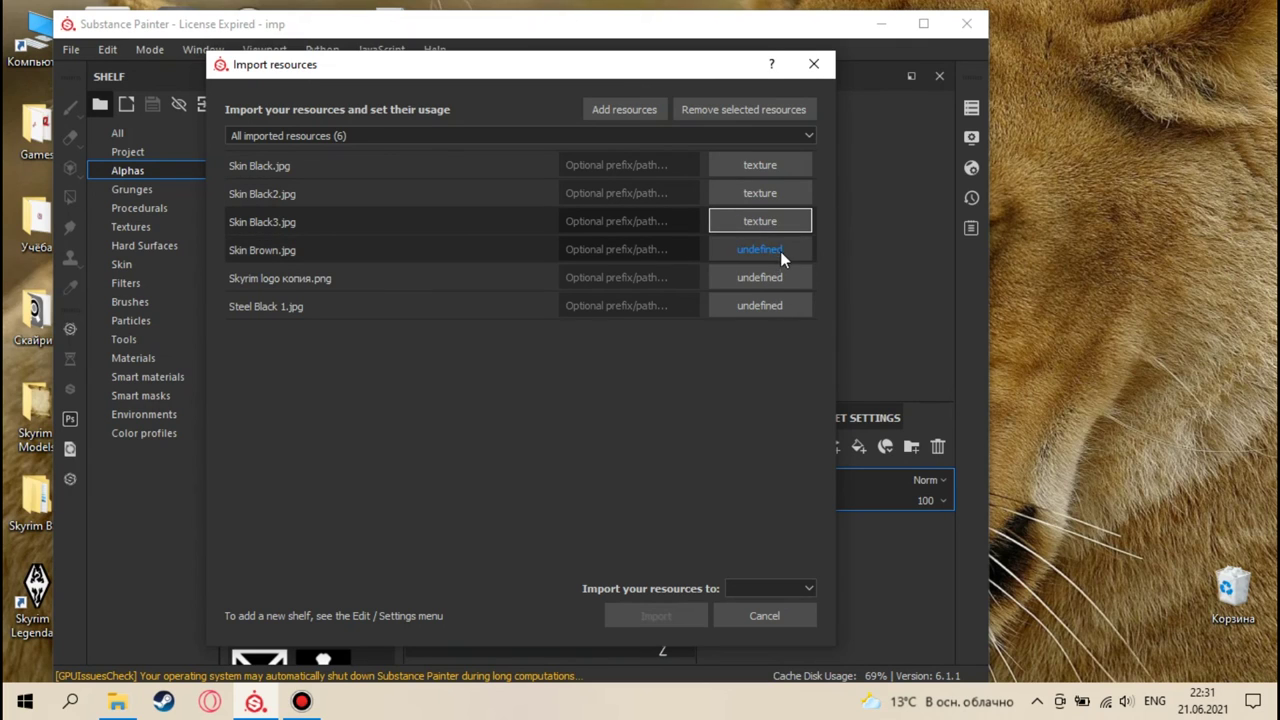
{"action": "left_click", "coordinate": [772, 247]}
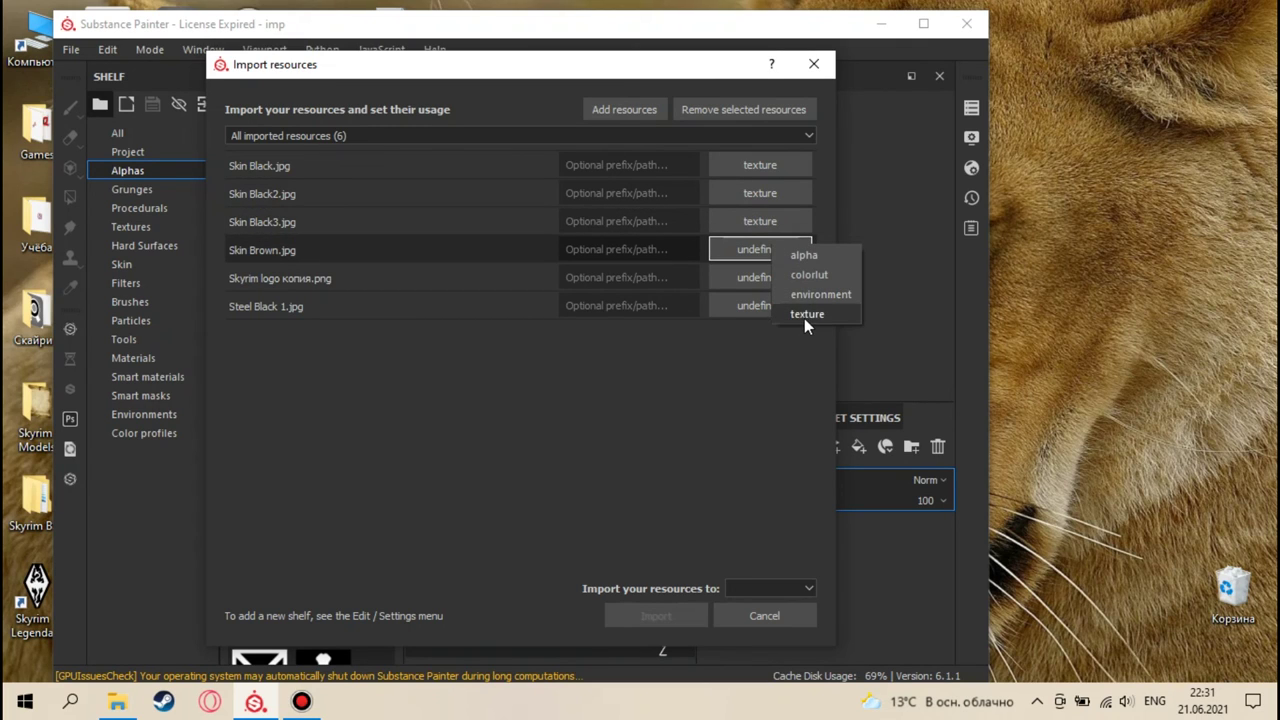
{"action": "left_click", "coordinate": [804, 316]}
- Set Steel Black 1 and the Skyrim logo image usage to texture
{"action": "left_click", "coordinate": [794, 312]}
{"action": "left_click", "coordinate": [813, 380]}
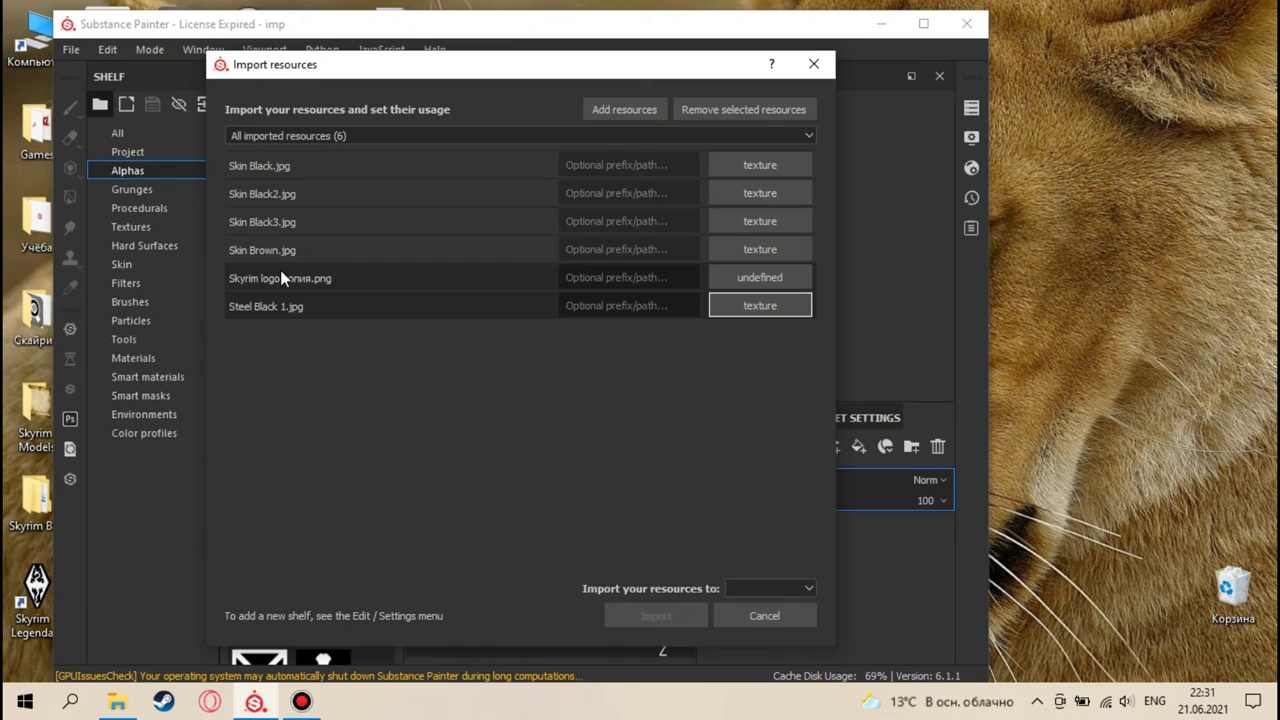
{"action": "left_click", "coordinate": [734, 280]}
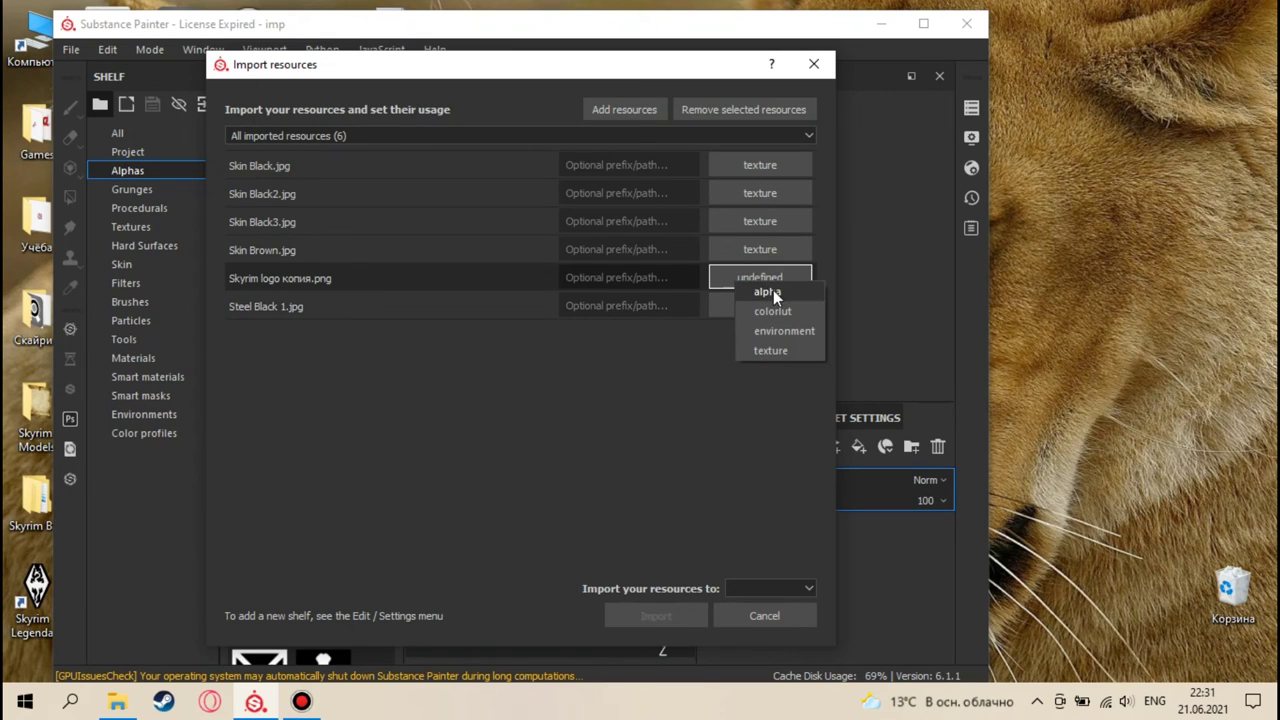
{"action": "left_click", "coordinate": [773, 291]}
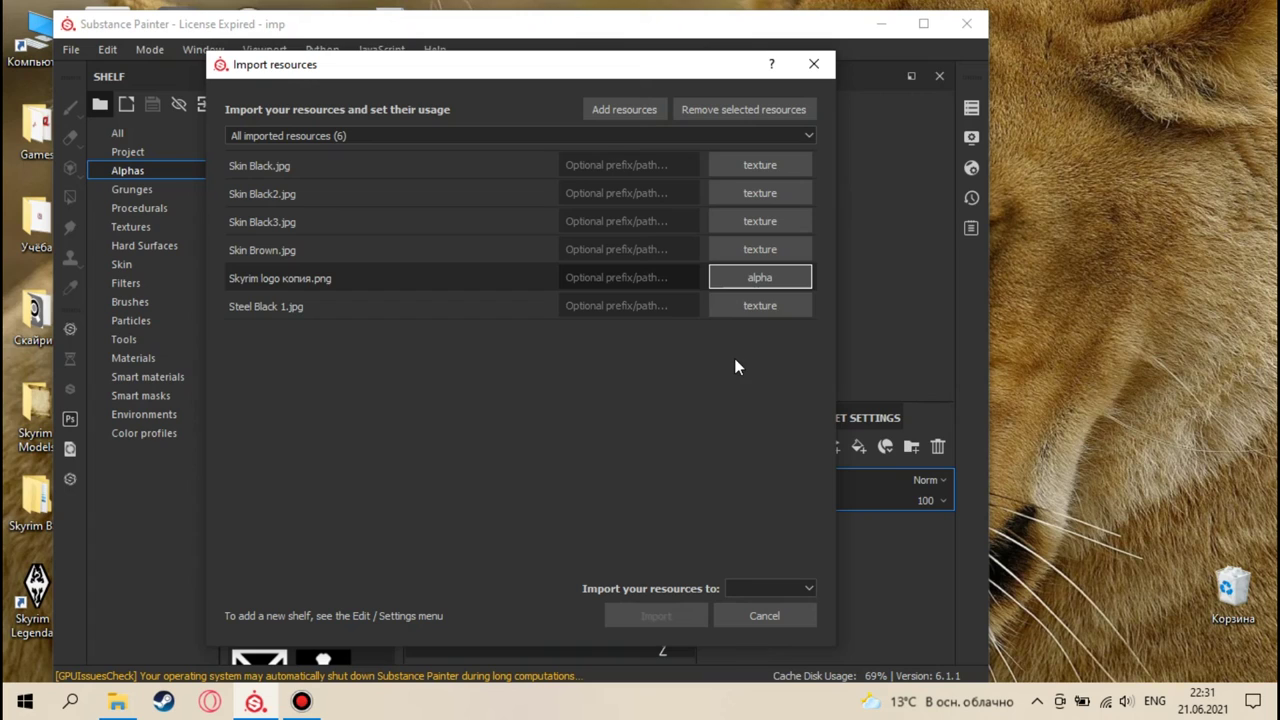
{"action": "left_click", "coordinate": [772, 281]}
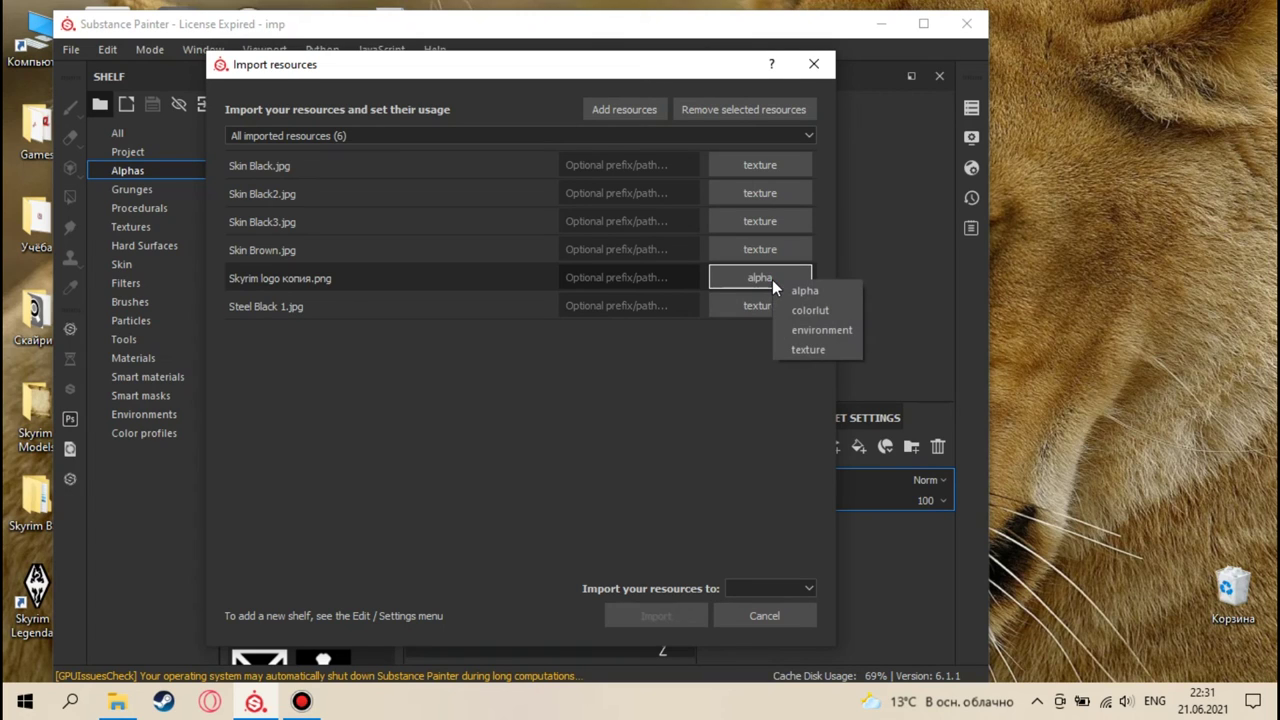
{"action": "left_click", "coordinate": [769, 279]}
{"action": "left_click", "coordinate": [769, 279]}
{"action": "left_click", "coordinate": [805, 352]}
- Import the six resources into project 'imp' and maximise the Painter window
{"action": "left_click", "coordinate": [791, 594]}
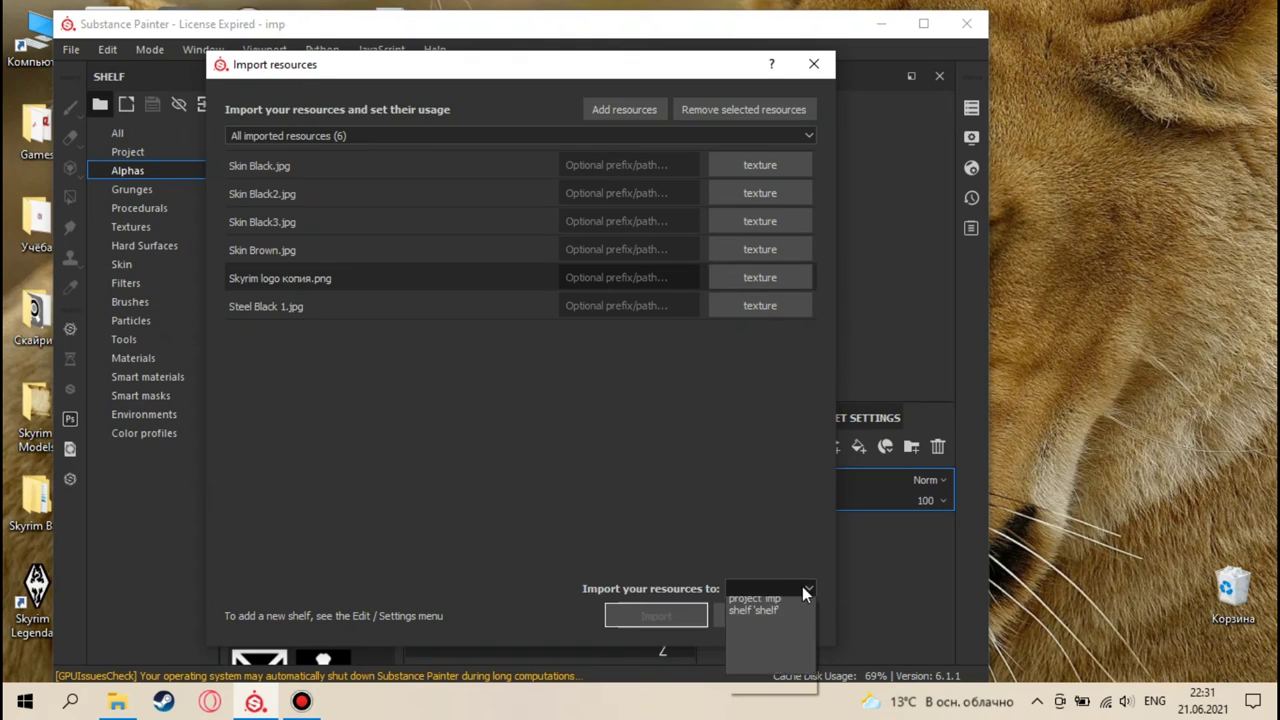
{"action": "left_click", "coordinate": [776, 618]}
{"action": "left_click", "coordinate": [679, 619]}
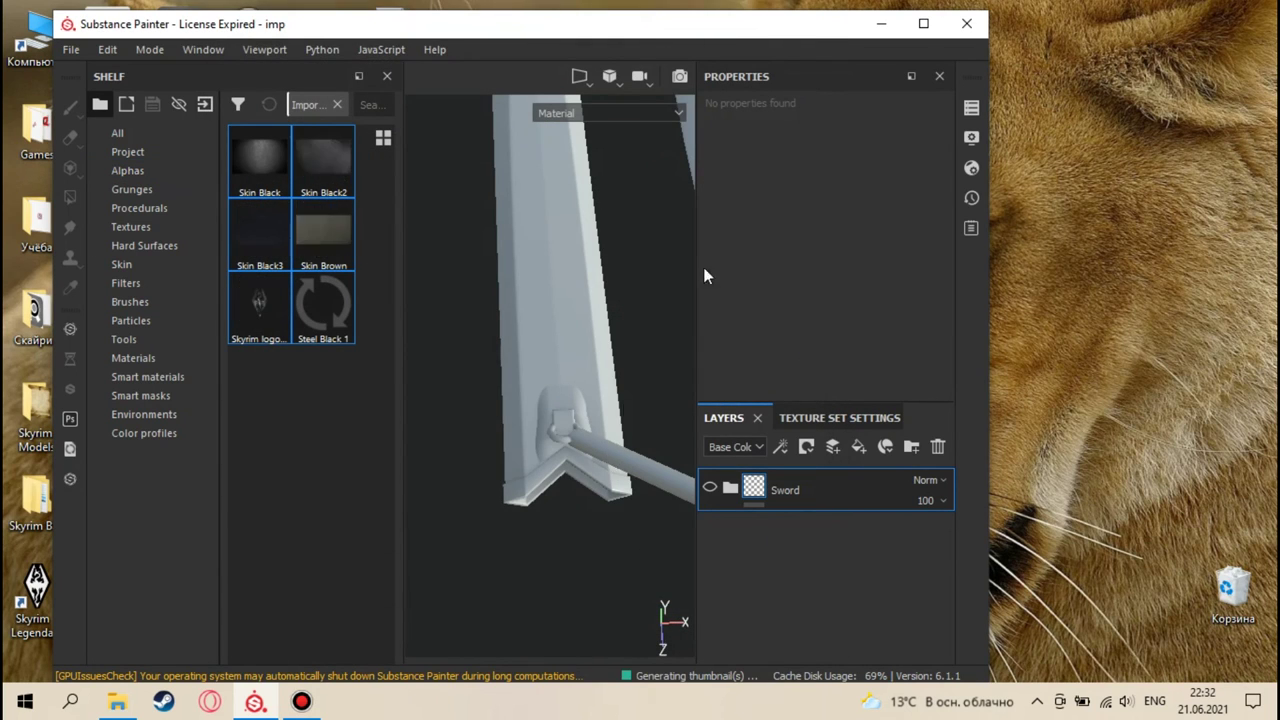
{"action": "left_click", "coordinate": [923, 25]}
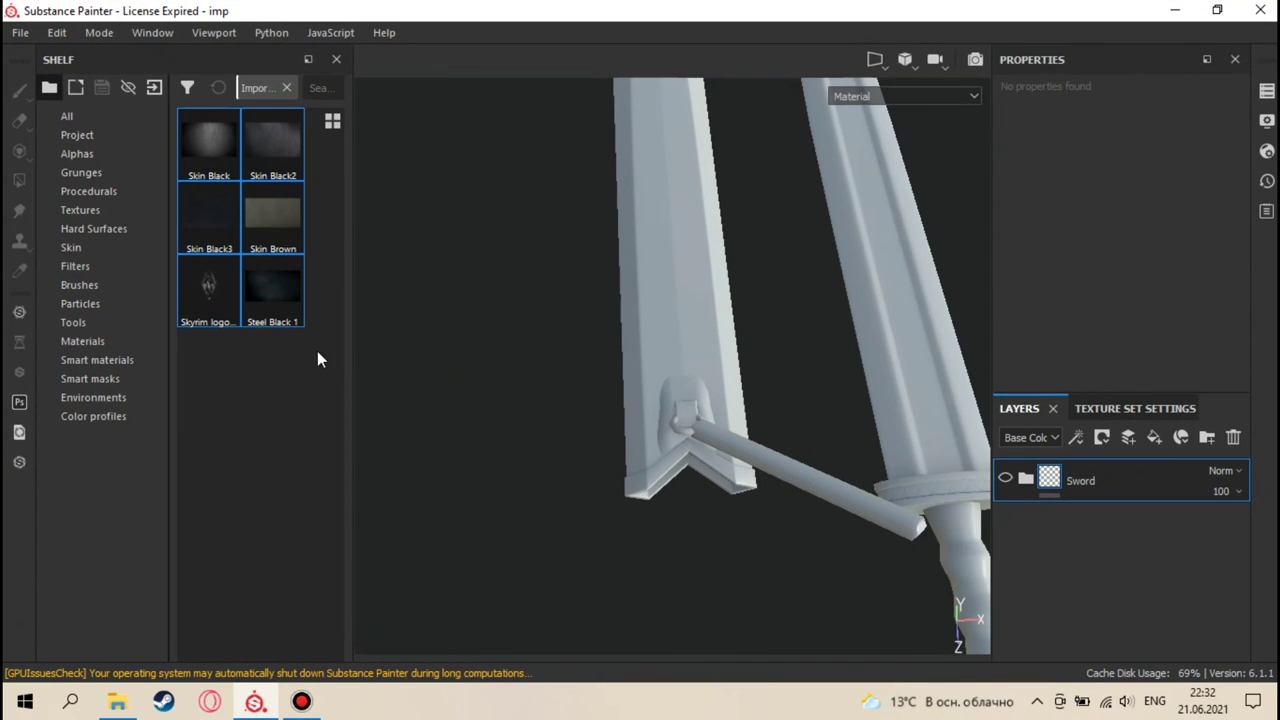
{"action": "left_click", "coordinate": [232, 405]}
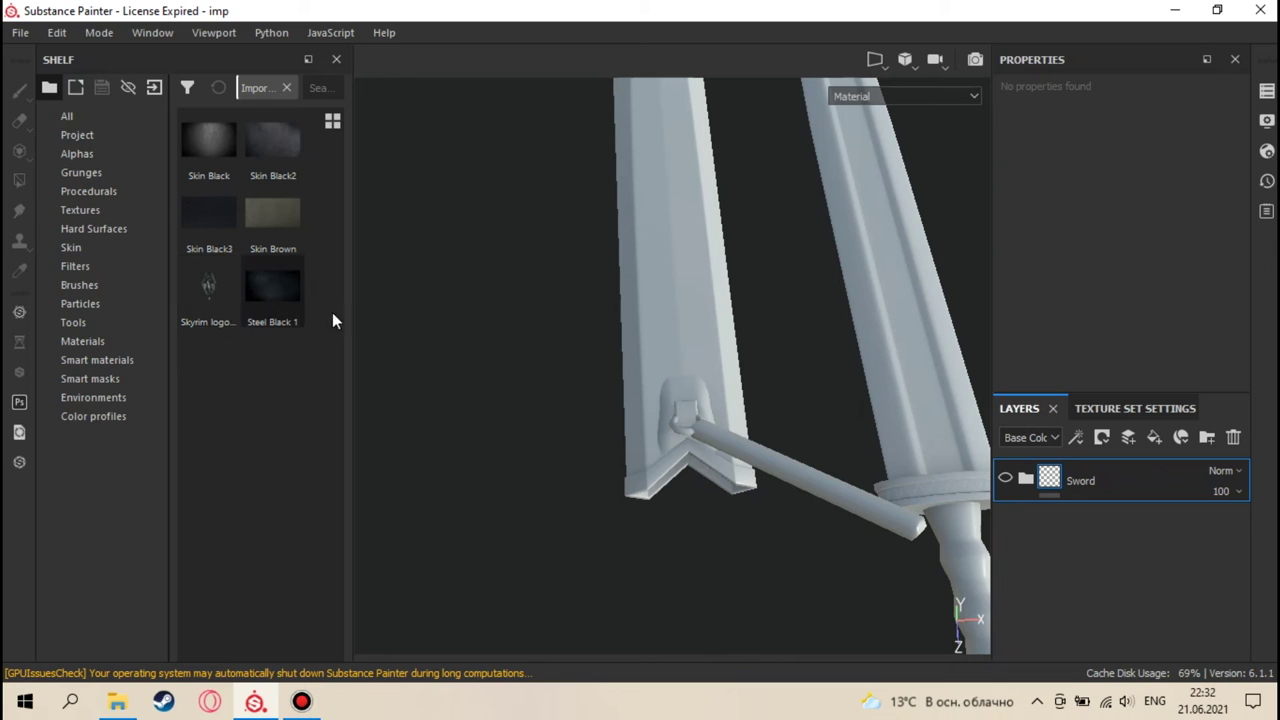
{"action": "left_click_drag", "start_coordinate": [500, 314], "coordinate": [491, 351], "text": "alt"}
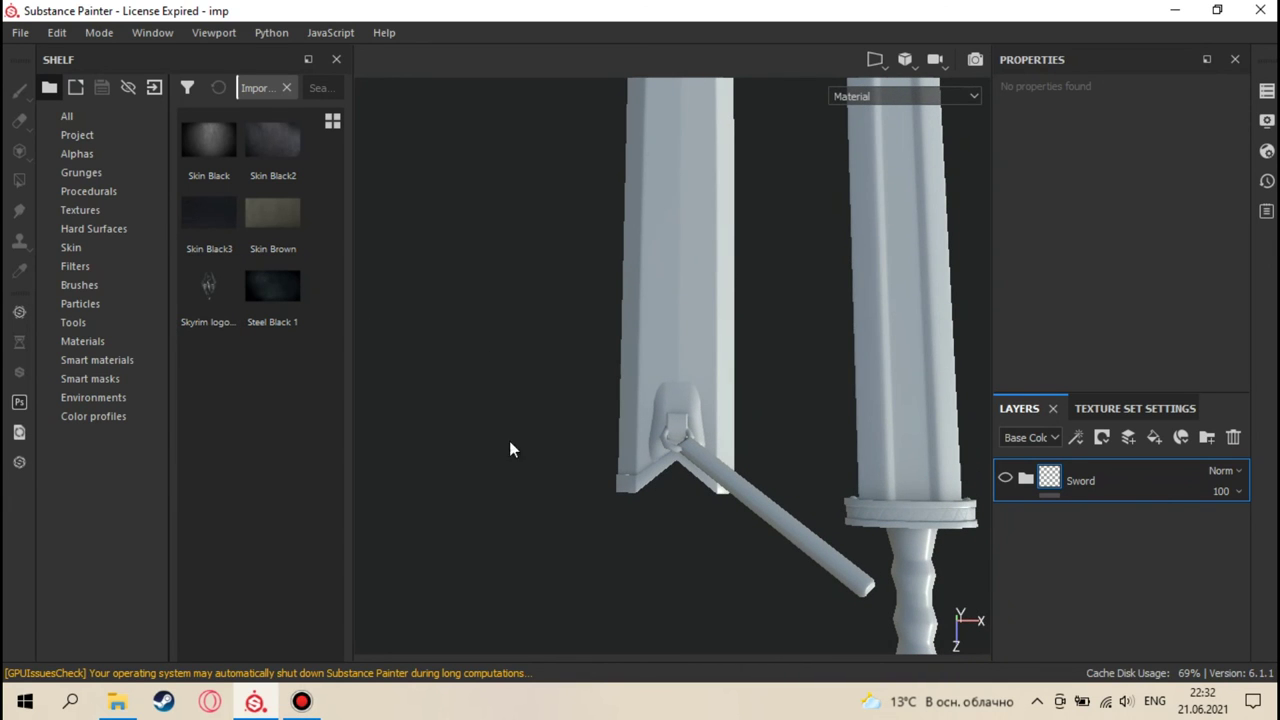
{"action": "left_click_drag", "start_coordinate": [642, 572], "coordinate": [655, 540], "text": "alt"}
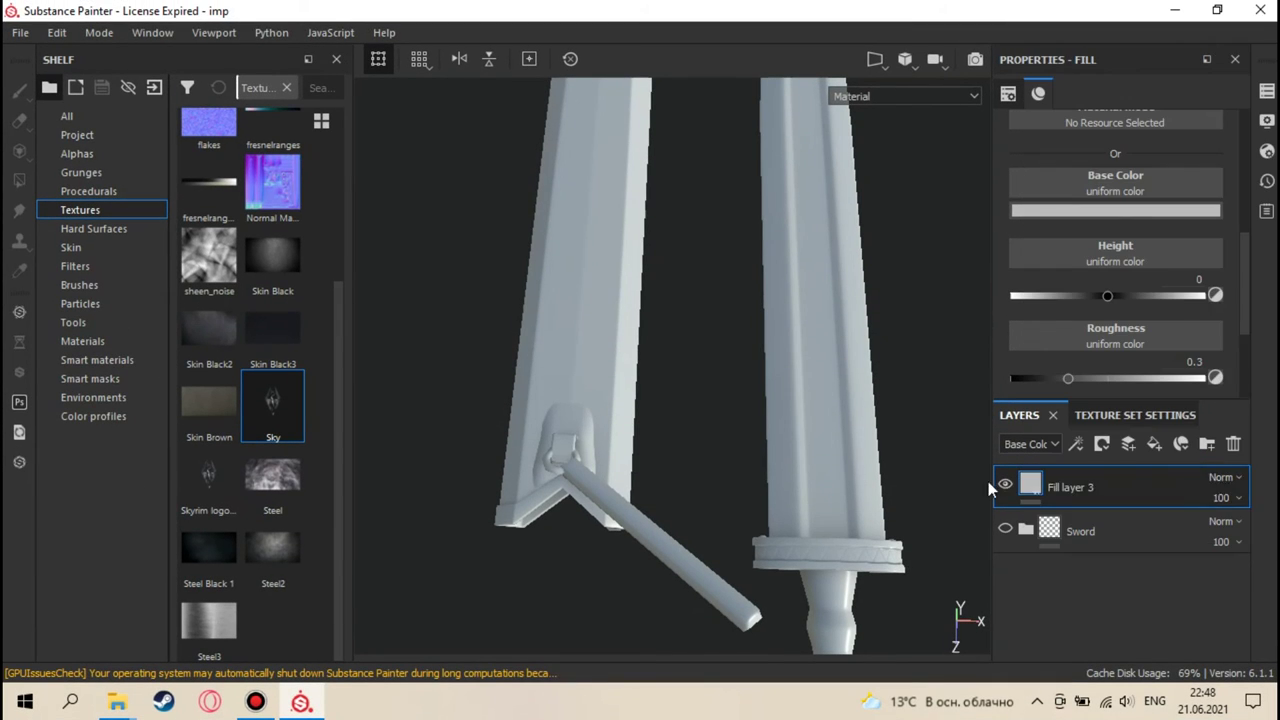
- Give Fill layer 3 a black mask with a fill effect using the Sky texture as grayscale
{"action": "right_click", "coordinate": [1033, 488]}
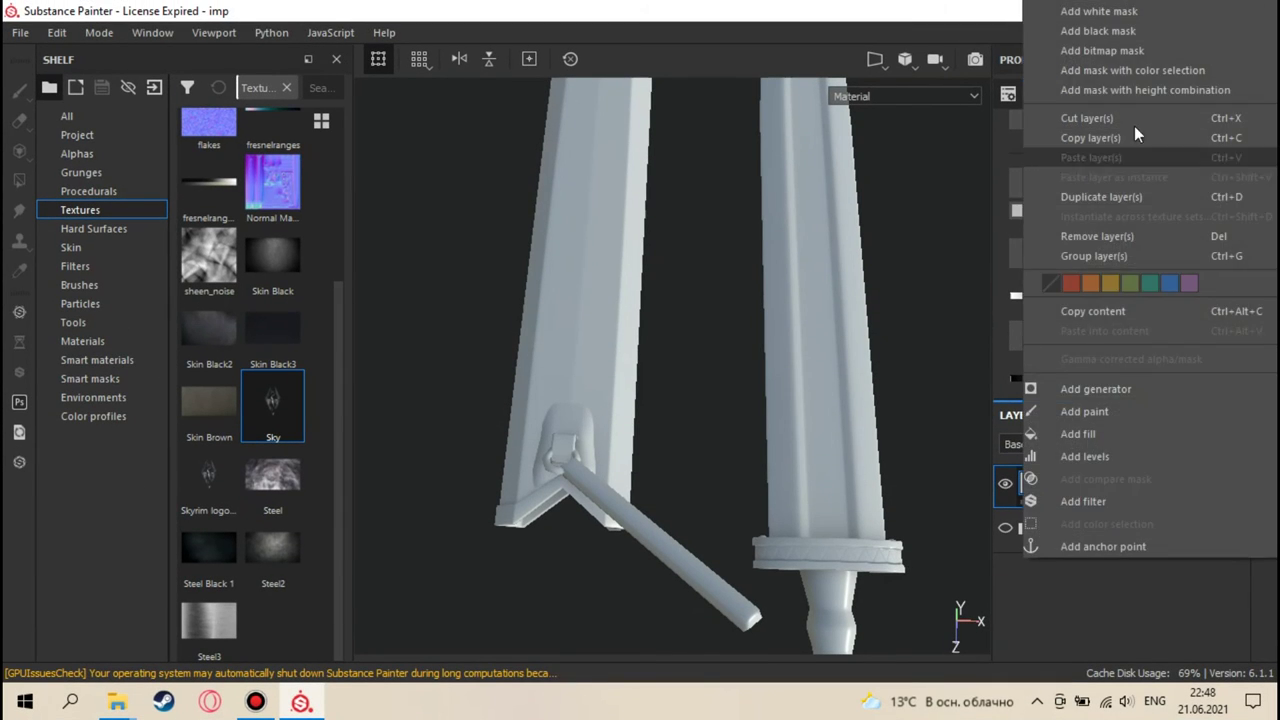
{"action": "left_click", "coordinate": [1120, 30]}
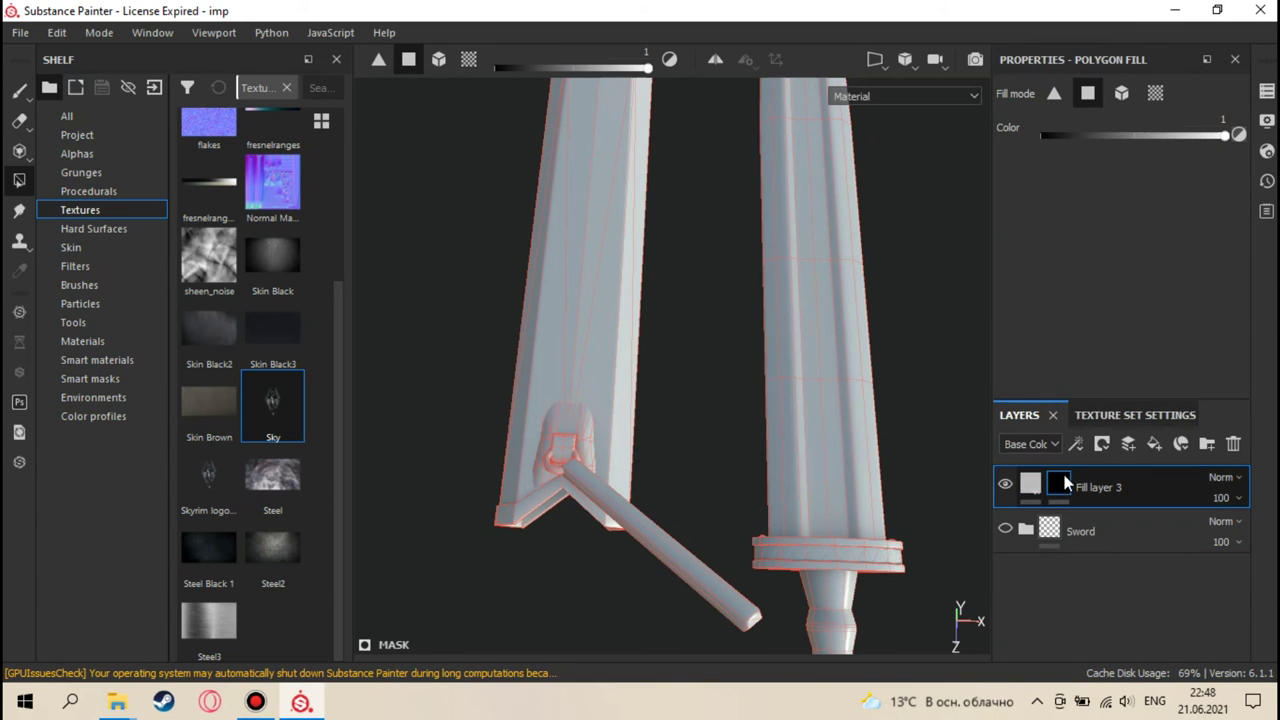
{"action": "right_click", "coordinate": [1062, 483]}
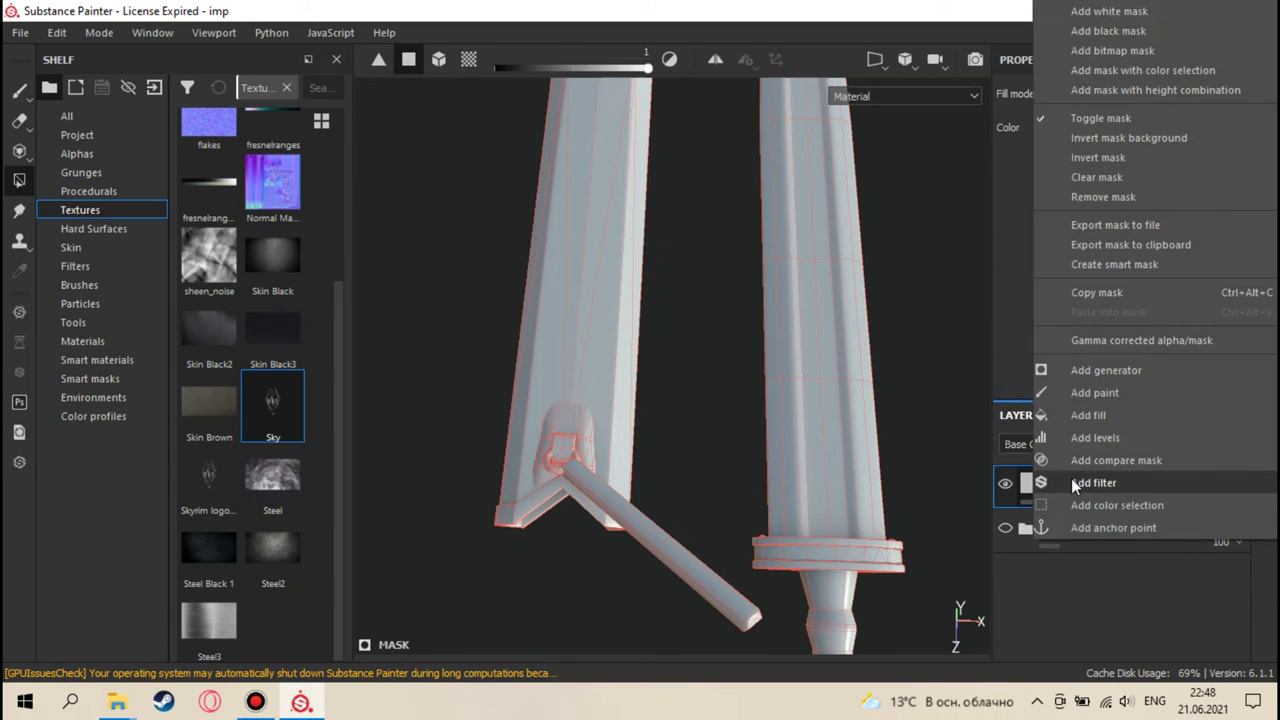
{"action": "left_click", "coordinate": [1112, 416]}
{"action": "left_click_drag", "start_coordinate": [268, 408], "coordinate": [1133, 162]}
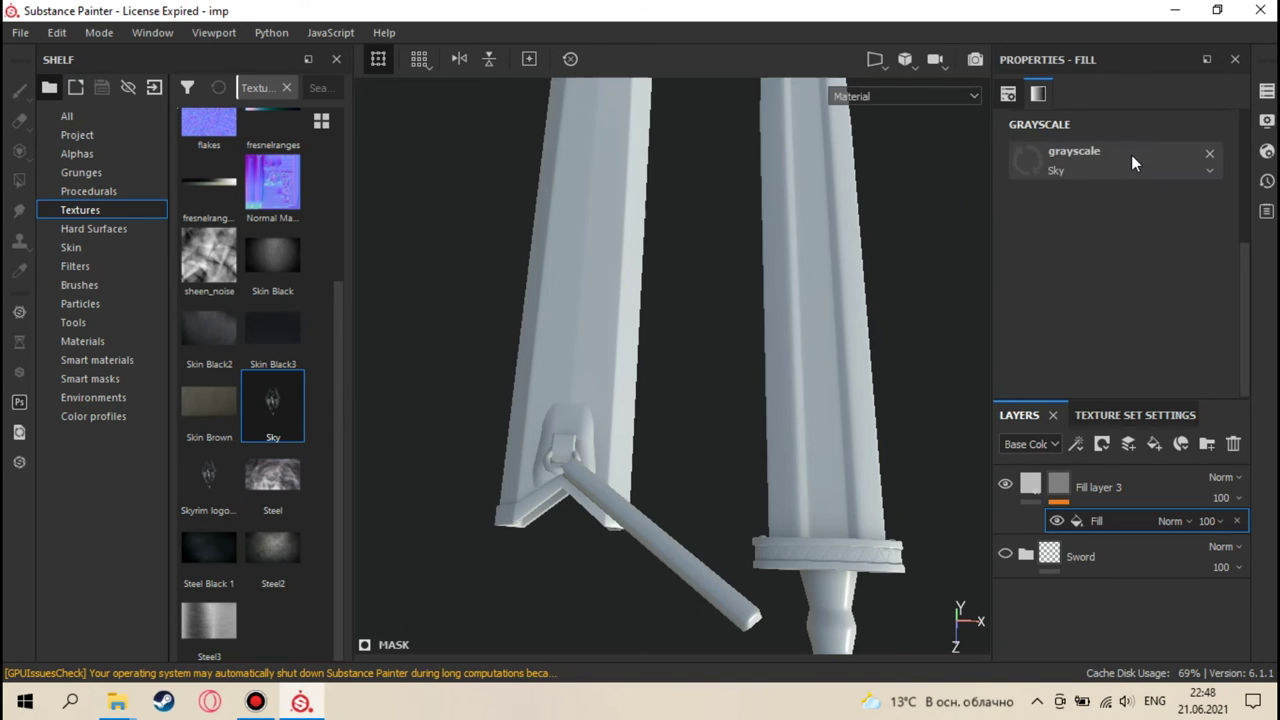
- Switch to the 2D UV view and darken Fill layer 3's base colour
{"action": "key", "text": "F3"}
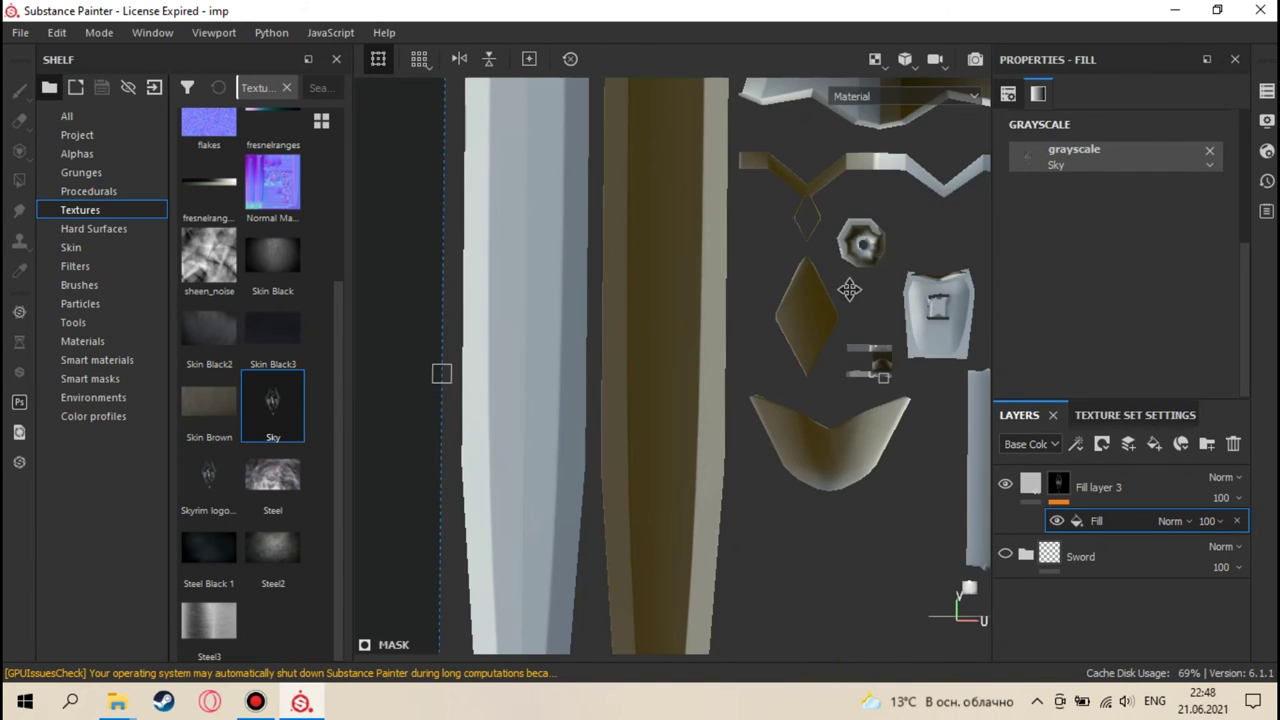
{"action": "scroll", "coordinate": [849, 290], "scroll_direction": "down", "scroll_amount": 5}
{"action": "middle_click_drag", "start_coordinate": [845, 292], "coordinate": [651, 340]}
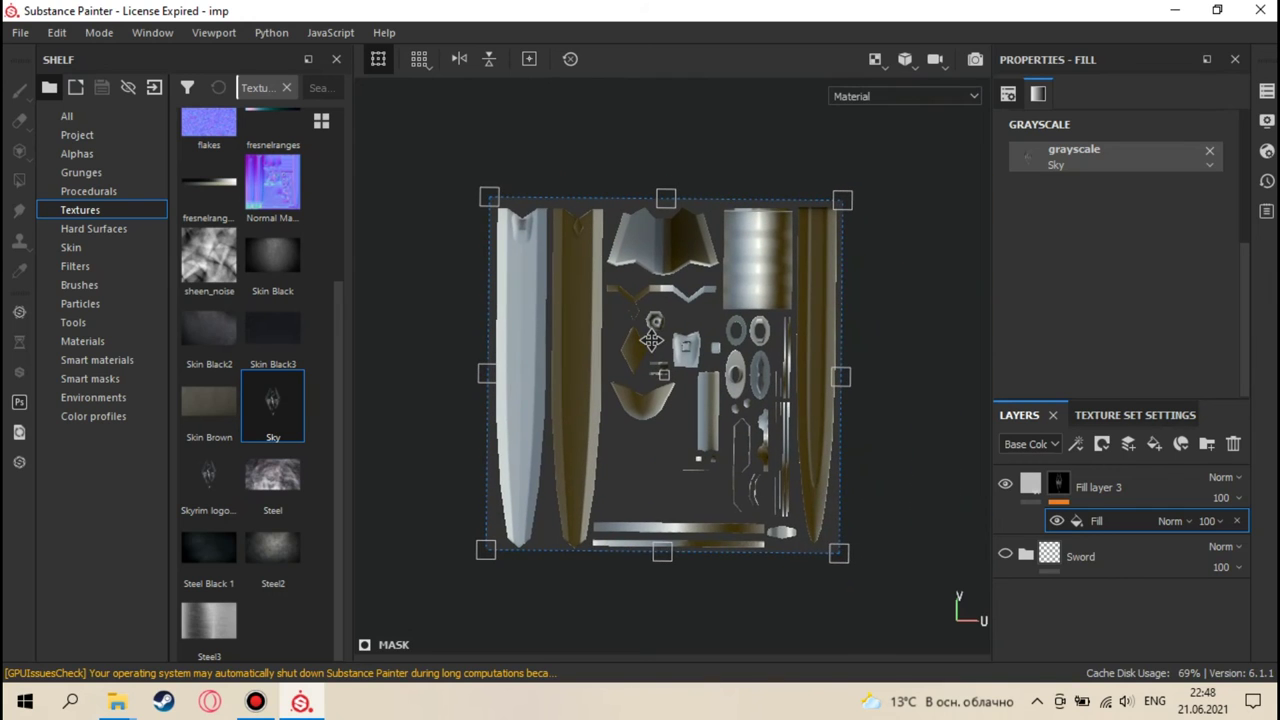
{"action": "scroll", "coordinate": [651, 340], "scroll_direction": "up", "scroll_amount": 1}
{"action": "left_click", "coordinate": [1030, 486]}
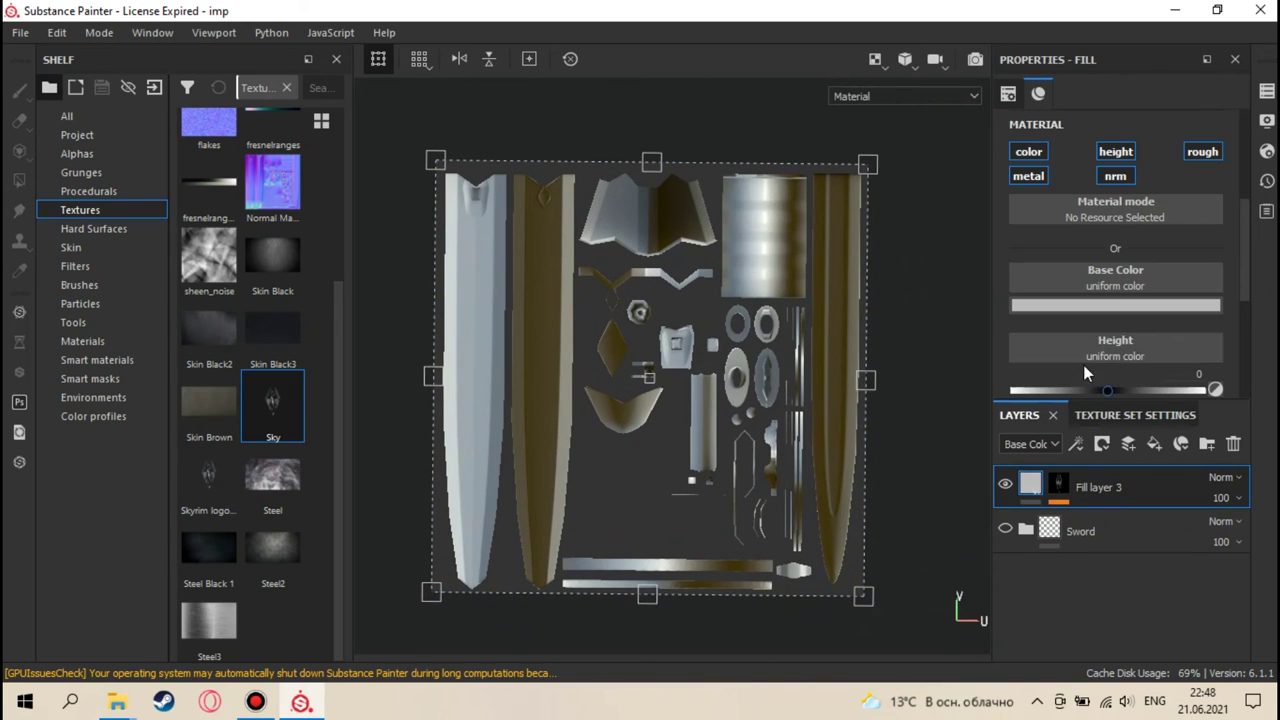
{"action": "left_click", "coordinate": [1100, 306]}
{"action": "left_click_drag", "start_coordinate": [1030, 390], "coordinate": [988, 487]}
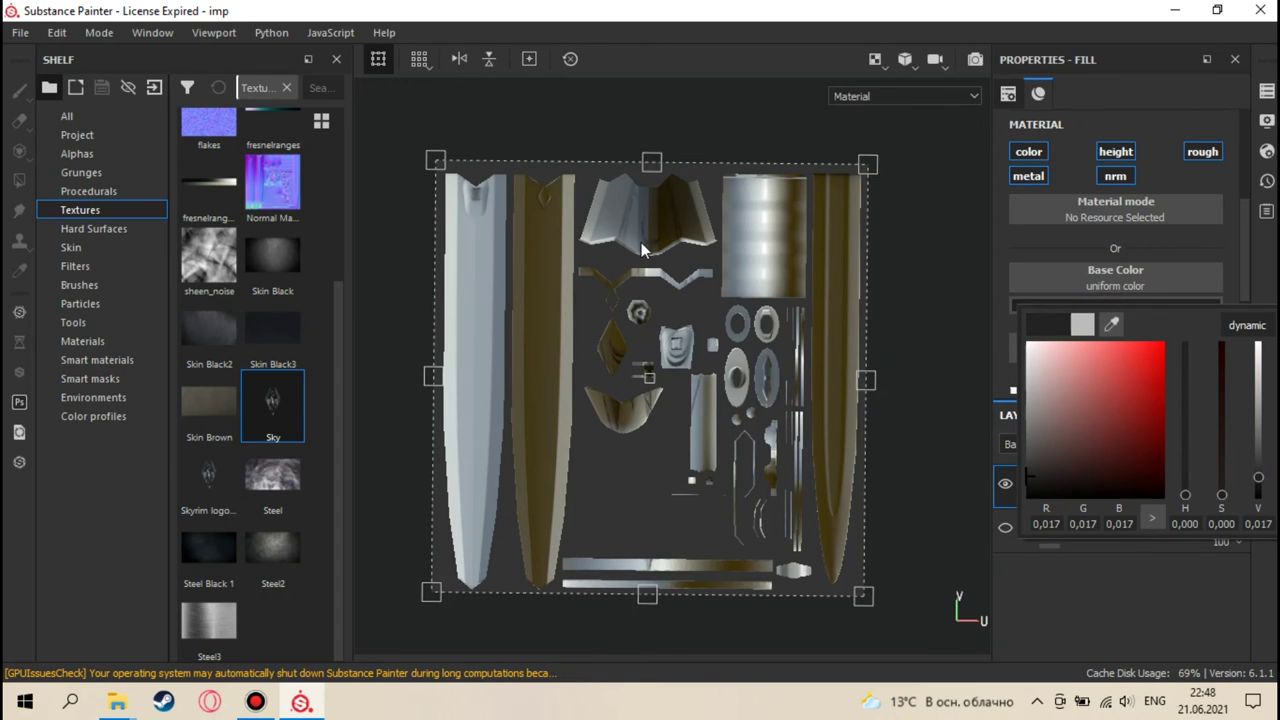
{"action": "left_click", "coordinate": [914, 229]}
- Set the mask Fill effect's UV Wrap to None so the logo doesn't repeat
{"action": "left_click", "coordinate": [1060, 487]}
{"action": "left_click", "coordinate": [1101, 520]}
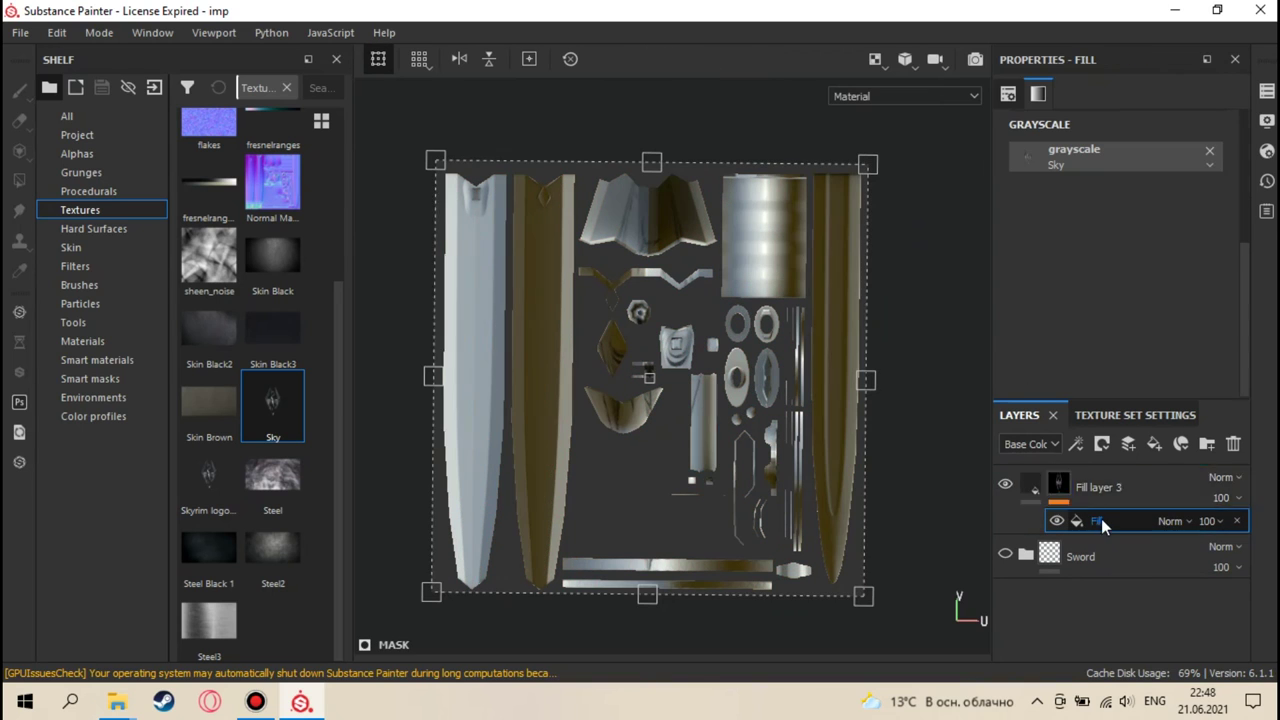
{"action": "left_click_drag", "start_coordinate": [848, 193], "coordinate": [698, 376]}
{"action": "scroll", "coordinate": [1114, 331], "scroll_direction": "up", "scroll_amount": 1}
{"action": "scroll", "coordinate": [1121, 269], "scroll_direction": "up", "scroll_amount": 2}
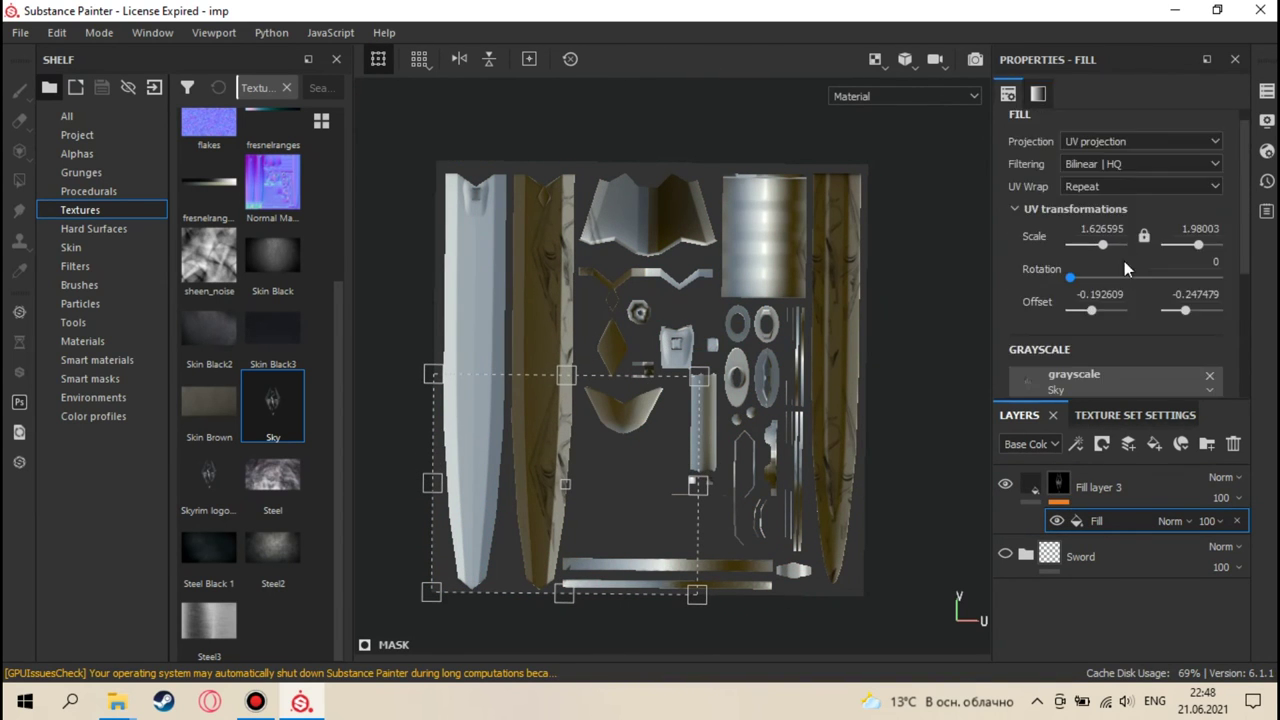
{"action": "left_click", "coordinate": [1122, 187]}
{"action": "left_click", "coordinate": [1102, 201]}
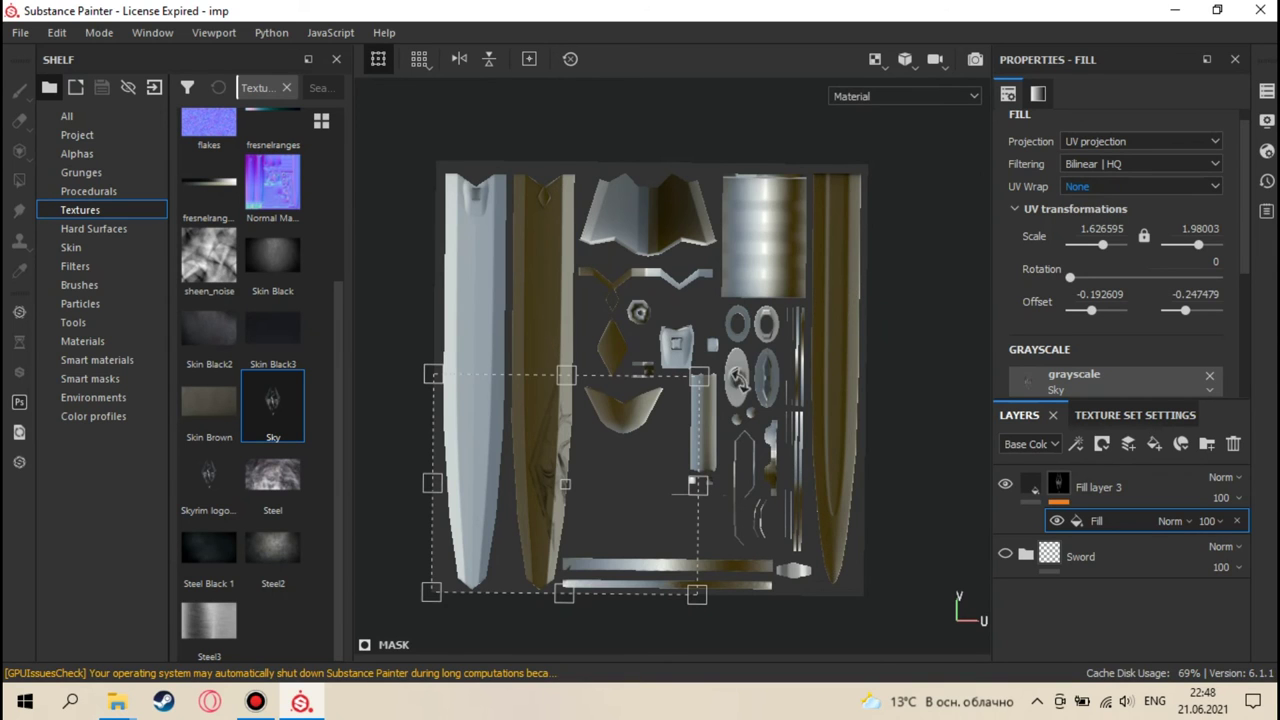
- Shrink the logo projection and move it toward the diamond shell
{"action": "scroll", "coordinate": [644, 422], "scroll_direction": "up", "scroll_amount": 2}
{"action": "left_click_drag", "start_coordinate": [590, 470], "coordinate": [650, 303]}
{"action": "left_click_drag", "start_coordinate": [755, 204], "coordinate": [586, 378]}
{"action": "left_click_drag", "start_coordinate": [552, 428], "coordinate": [640, 321]}
{"action": "scroll", "coordinate": [638, 322], "scroll_direction": "down", "scroll_amount": 3}
{"action": "scroll", "coordinate": [634, 323], "scroll_direction": "up", "scroll_amount": 4}
{"action": "scroll", "coordinate": [634, 323], "scroll_direction": "up", "scroll_amount": 2}
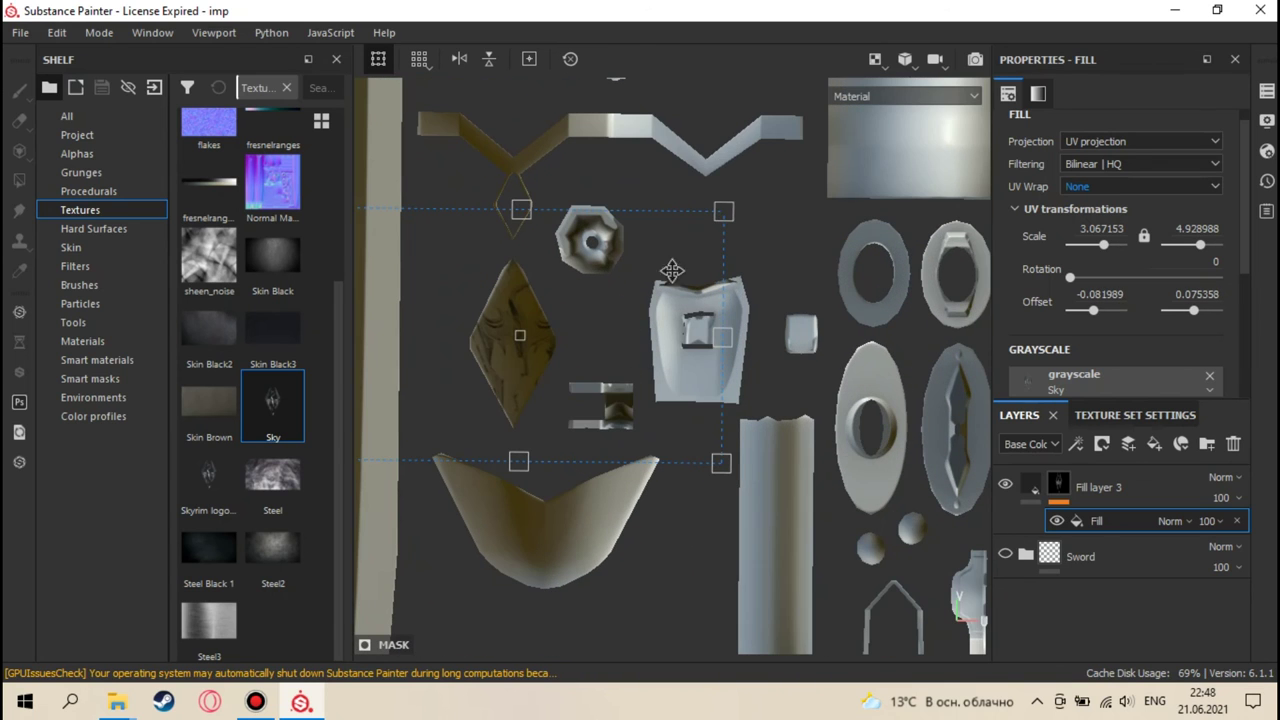
- Fine-tune the logo's size and position until it sits centred on the diamond
{"action": "left_click_drag", "start_coordinate": [703, 220], "coordinate": [732, 269]}
{"action": "scroll", "coordinate": [610, 330], "scroll_direction": "up", "scroll_amount": 3}
{"action": "left_click_drag", "start_coordinate": [807, 222], "coordinate": [719, 264]}
{"action": "mouse_move", "coordinate": [653, 335]}
{"action": "left_mouse_down"}
{"action": "mouse_move", "coordinate": [686, 323]}
{"action": "mouse_move", "coordinate": [671, 331]}
{"action": "left_mouse_up"}
{"action": "left_click_drag", "start_coordinate": [740, 248], "coordinate": [748, 236]}
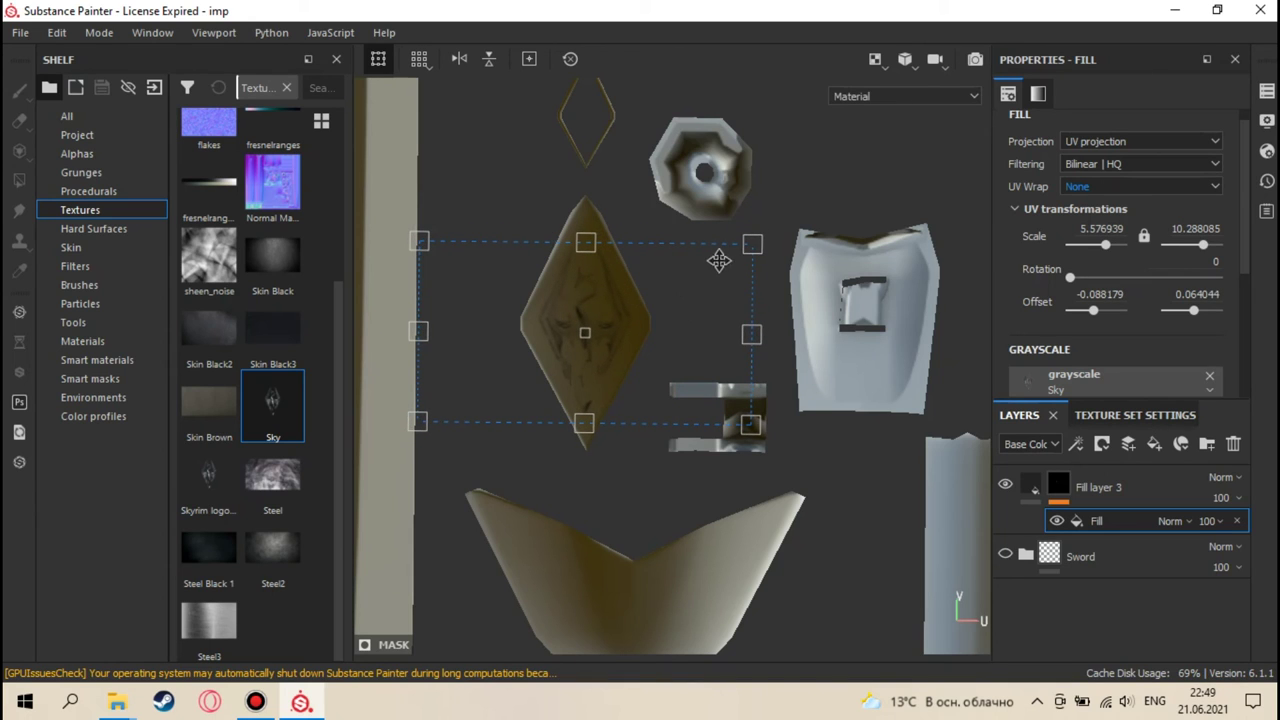
{"action": "left_click_drag", "start_coordinate": [750, 244], "coordinate": [758, 237]}
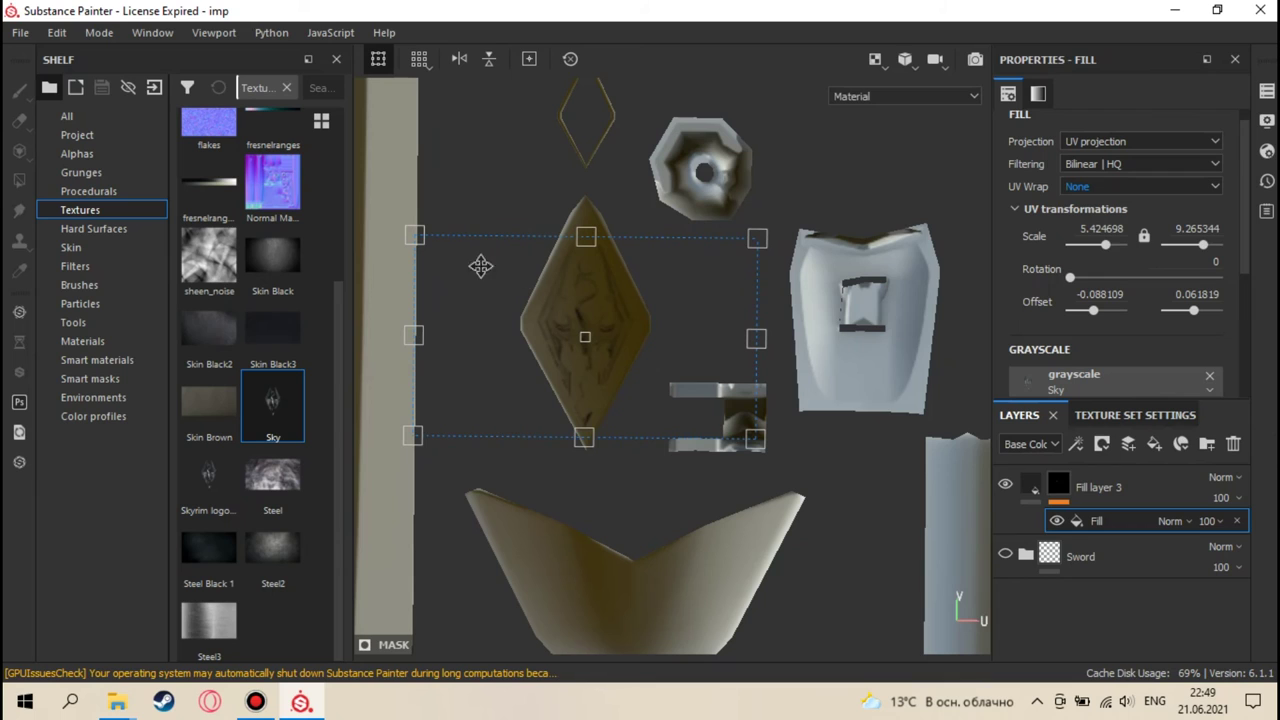
{"action": "left_click_drag", "start_coordinate": [412, 236], "coordinate": [404, 230]}
{"action": "left_click_drag", "start_coordinate": [597, 303], "coordinate": [660, 317]}
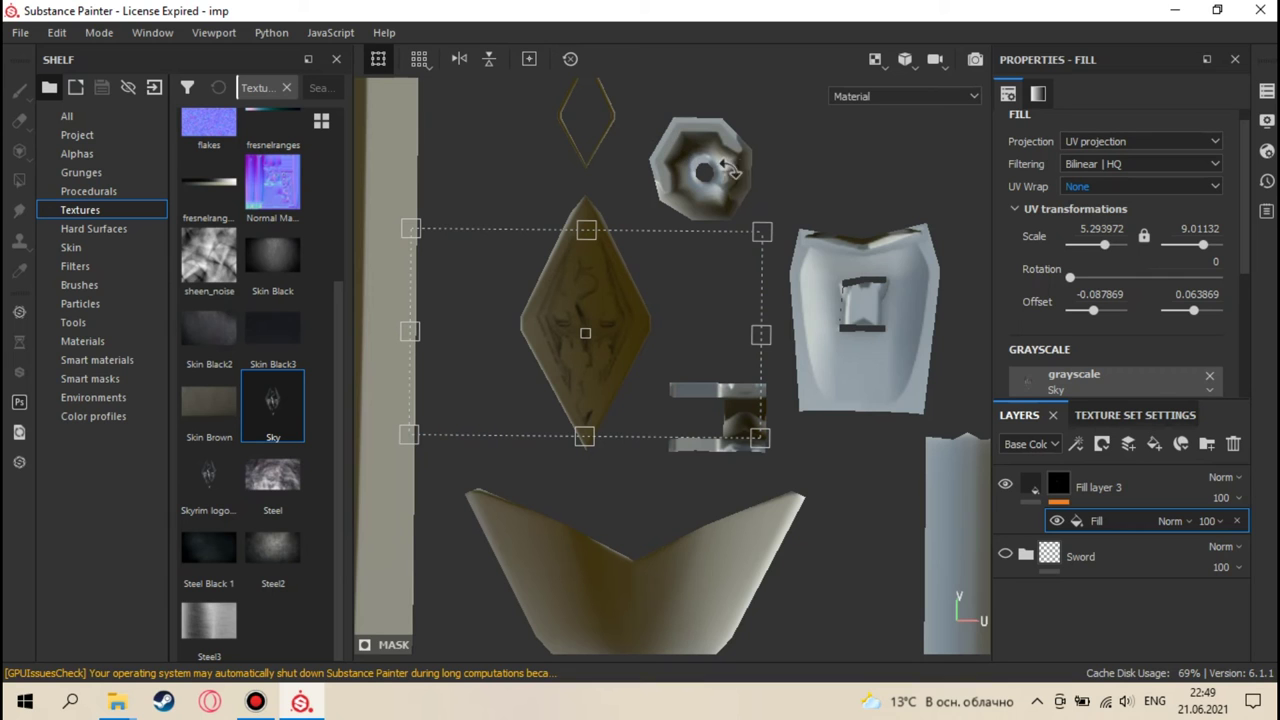
- Return to the 3D view and inspect the engraved emblem on the diamond
{"action": "key", "text": "F2"}
{"action": "left_click_drag", "start_coordinate": [658, 419], "coordinate": [654, 220], "text": "alt"}
{"action": "scroll", "coordinate": [578, 299], "scroll_direction": "up", "scroll_amount": 6}
{"action": "middle_click_drag", "start_coordinate": [647, 273], "coordinate": [687, 205], "text": "alt"}
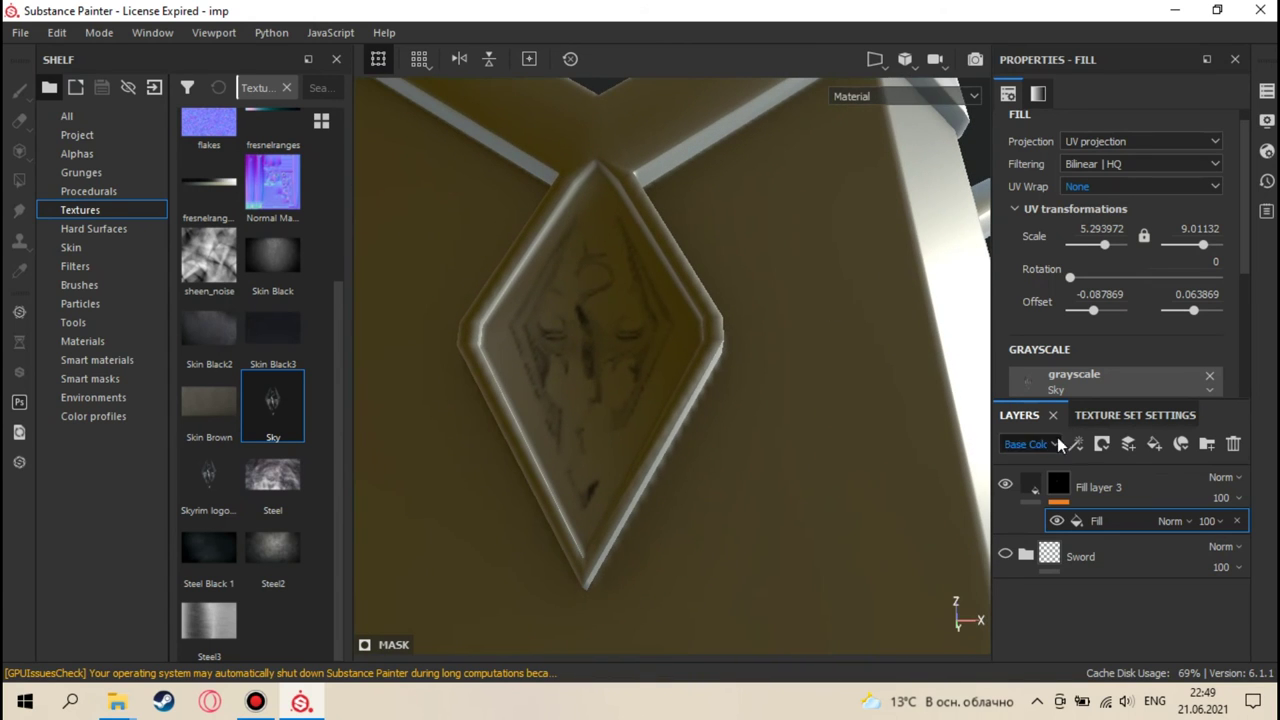
{"action": "left_click", "coordinate": [1034, 489]}
- Make Fill layer 3's base colour nearly black
{"action": "scroll", "coordinate": [1112, 300], "scroll_direction": "down", "scroll_amount": 4}
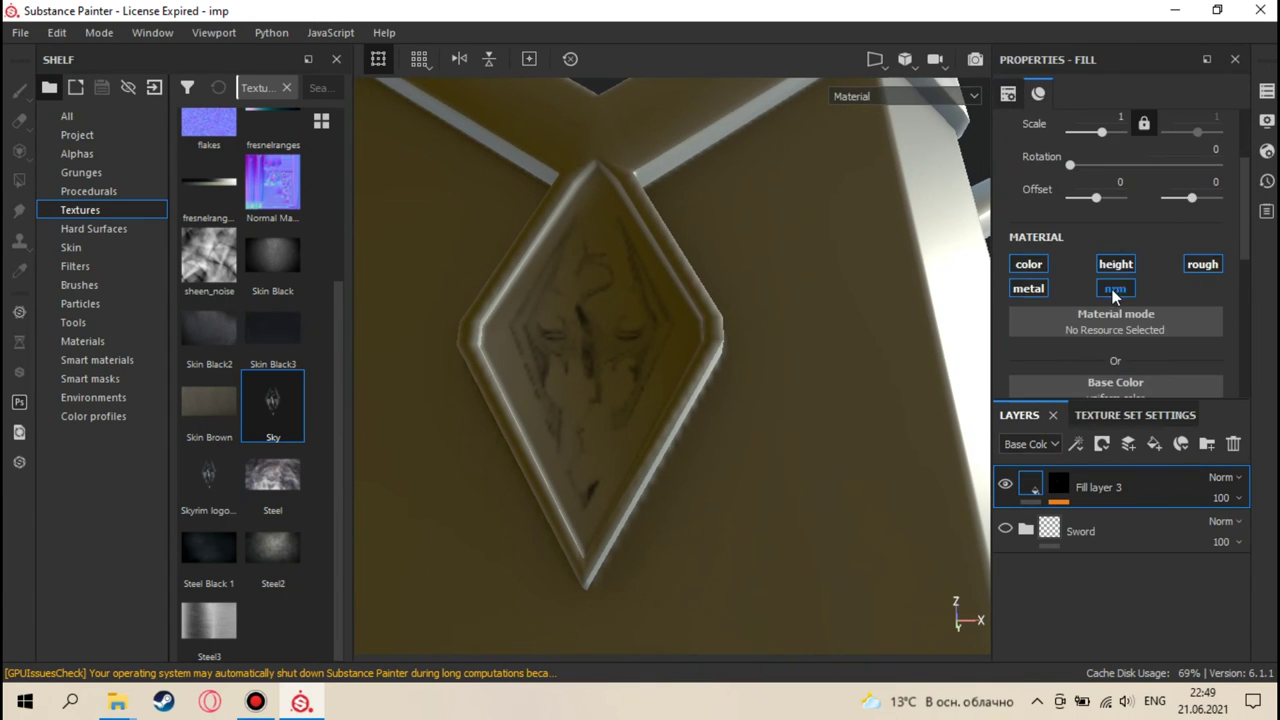
{"action": "left_click", "coordinate": [1116, 300]}
{"action": "mouse_move", "coordinate": [1033, 453]}
{"action": "left_mouse_down"}
{"action": "mouse_move", "coordinate": [1128, 405]}
{"action": "mouse_move", "coordinate": [1105, 468]}
{"action": "mouse_move", "coordinate": [1163, 475]}
{"action": "mouse_move", "coordinate": [1015, 476]}
{"action": "mouse_move", "coordinate": [996, 315]}
{"action": "mouse_move", "coordinate": [964, 537]}
{"action": "left_mouse_up"}
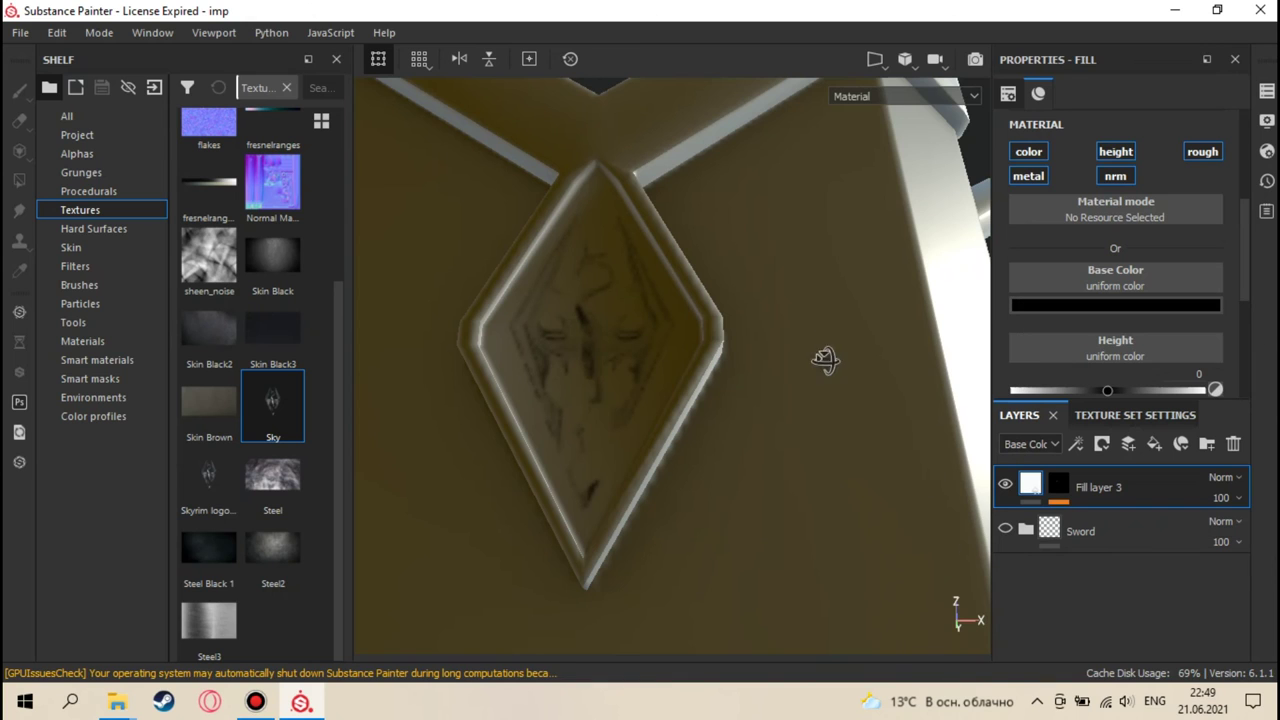
- Raise the logo height to about 0.5459 and begin renaming the layer Skyrim Logo
{"action": "left_click_drag", "start_coordinate": [825, 360], "coordinate": [1072, 345], "text": "alt"}
{"action": "left_click_drag", "start_coordinate": [1110, 390], "coordinate": [1148, 388]}
{"action": "left_click_drag", "start_coordinate": [640, 380], "coordinate": [946, 420], "text": "alt"}
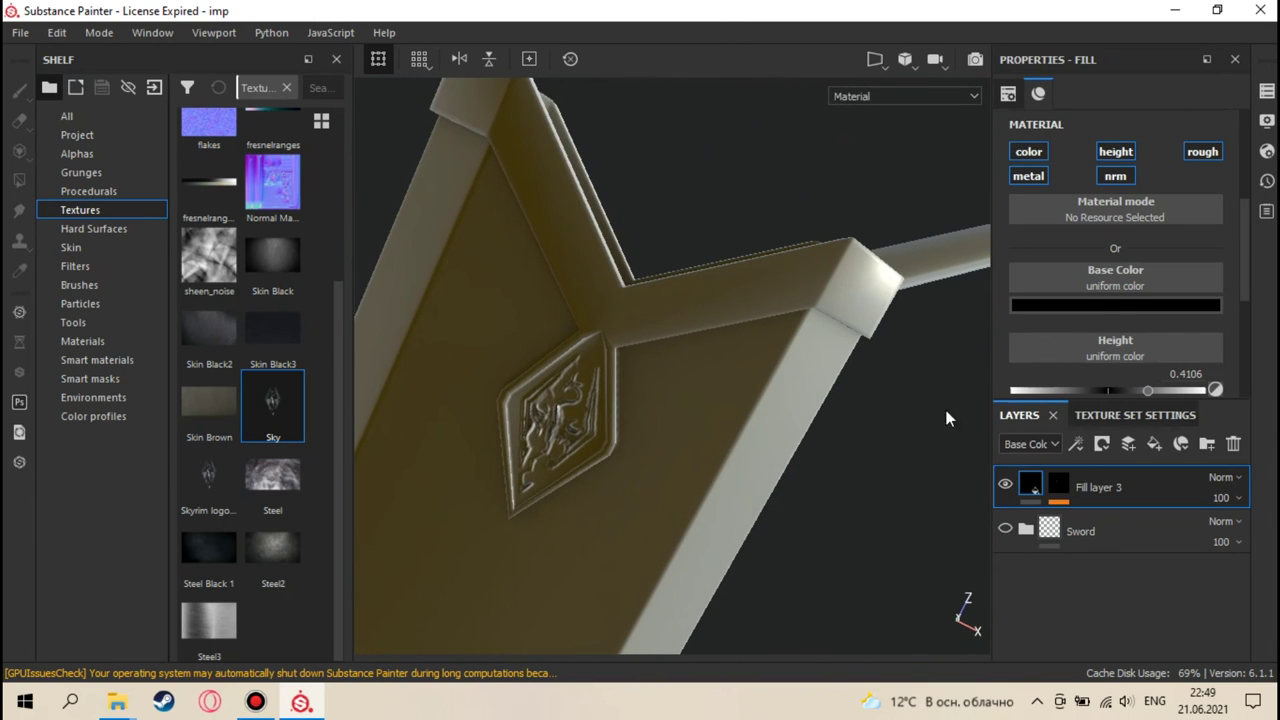
{"action": "left_click_drag", "start_coordinate": [1156, 392], "coordinate": [1160, 392]}
{"action": "left_click_drag", "start_coordinate": [808, 434], "coordinate": [870, 450], "text": "alt"}
{"action": "double_click", "coordinate": [1100, 487]}
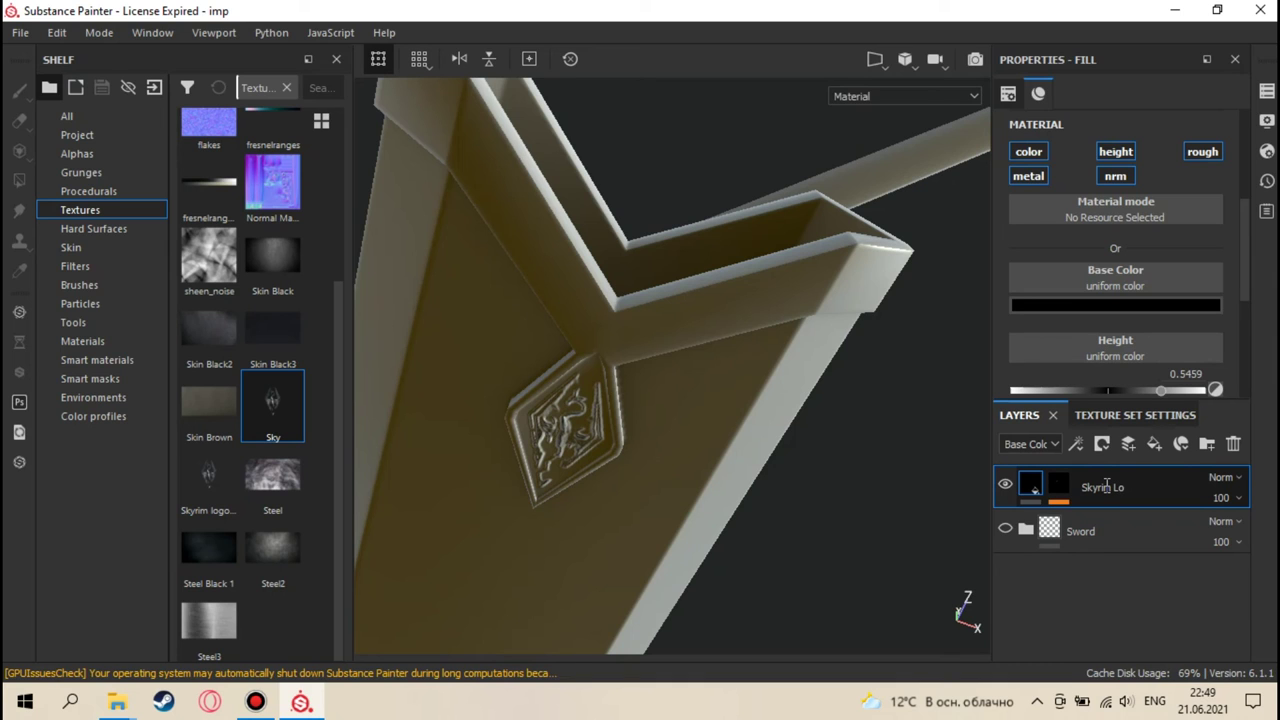
- Confirm the name Skyrim Logo and switch off the layer's color channel
{"action": "left_click", "coordinate": [921, 512]}
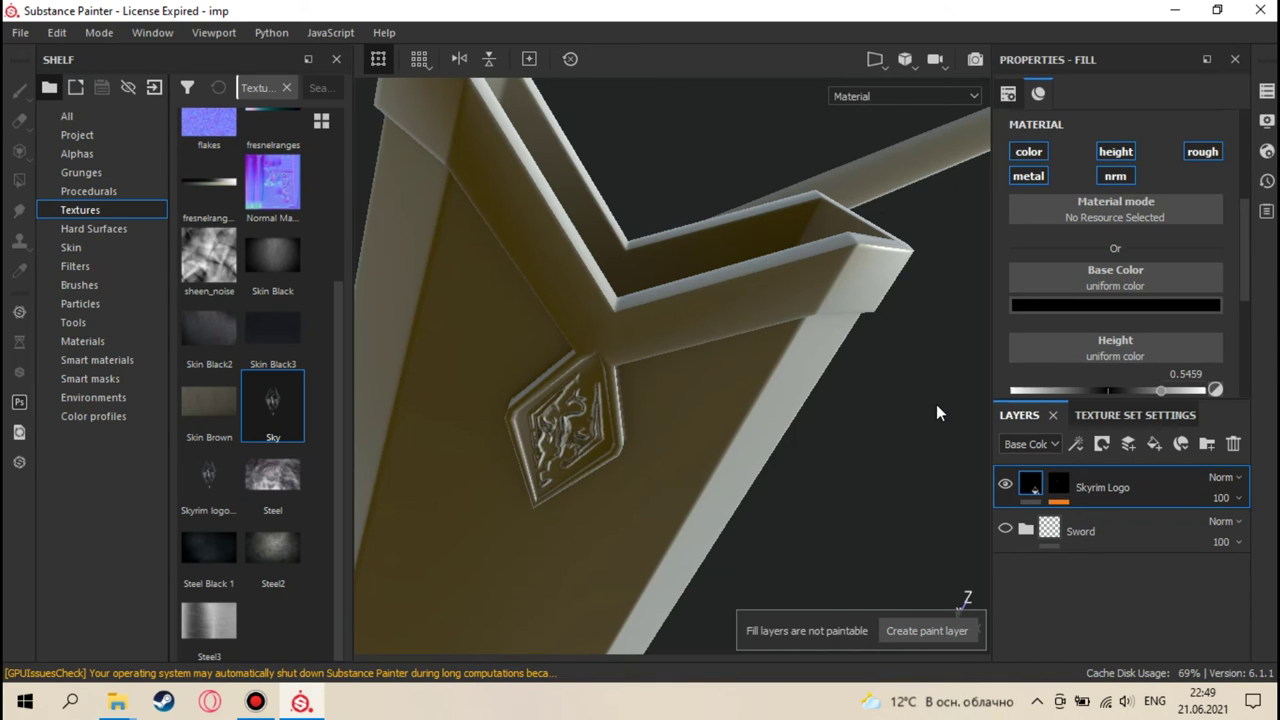
{"action": "mouse_move", "coordinate": [926, 398]}
{"action": "left_mouse_down", "text": "alt"}
{"action": "mouse_move", "coordinate": [900, 471]}
{"action": "mouse_move", "coordinate": [906, 374]}
{"action": "left_mouse_up", "text": "alt"}
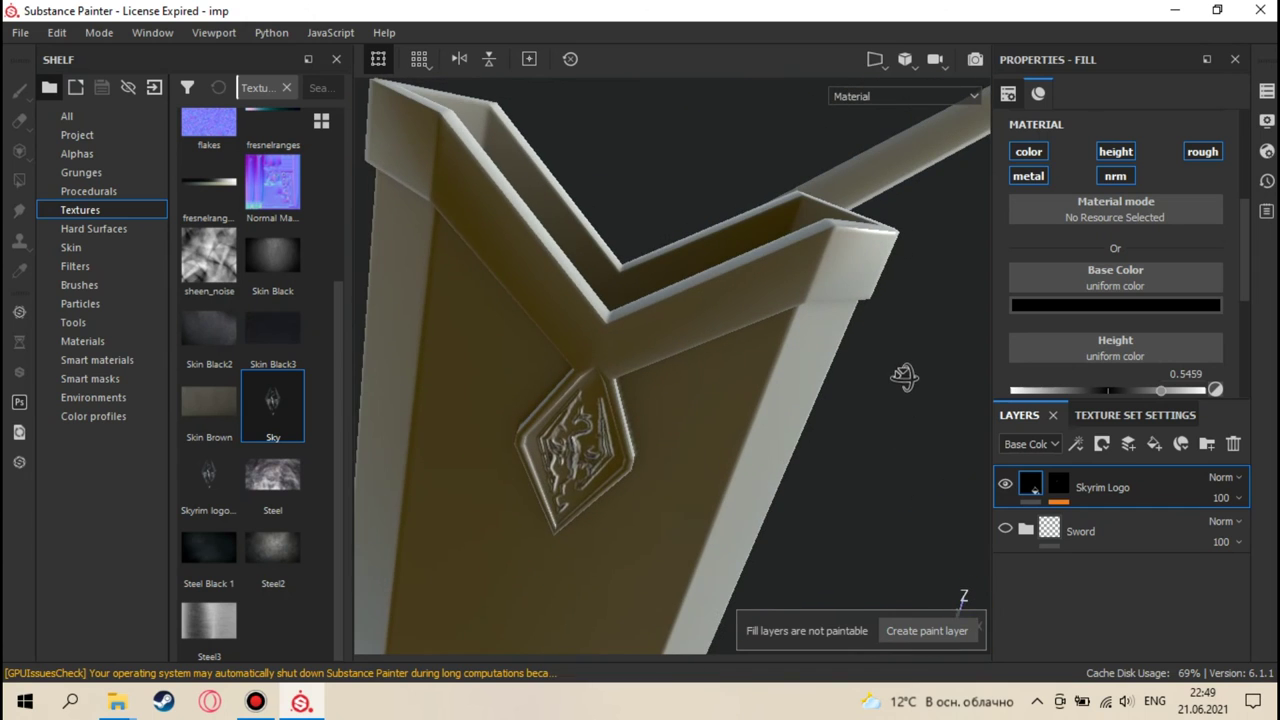
{"action": "left_click", "coordinate": [1029, 152]}
{"action": "left_click_drag", "start_coordinate": [934, 331], "coordinate": [697, 438], "text": "alt"}
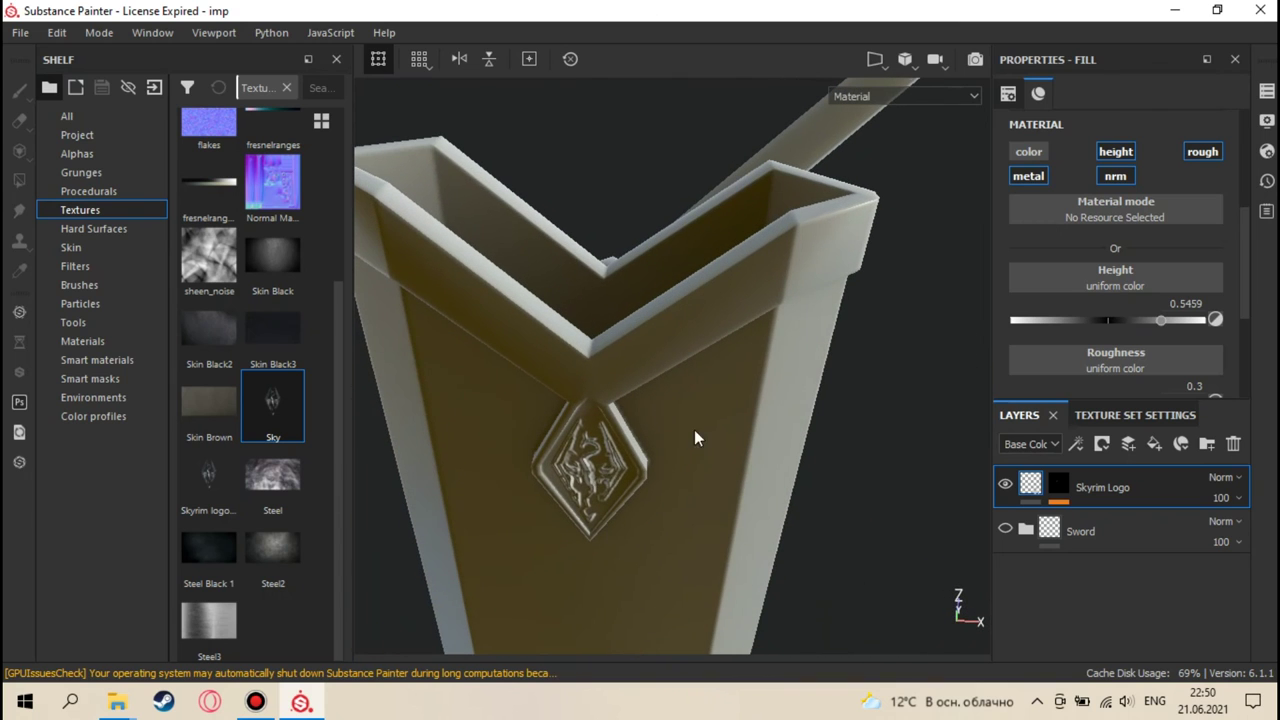
{"action": "scroll", "coordinate": [1110, 234], "scroll_direction": "down", "scroll_amount": 1}
{"action": "scroll", "coordinate": [1114, 212], "scroll_direction": "up", "scroll_amount": 1}
{"action": "scroll", "coordinate": [1114, 212], "scroll_direction": "up", "scroll_amount": 1}
- Compare color and height toggles, leaving color off and height on
{"action": "left_click", "coordinate": [1038, 206]}
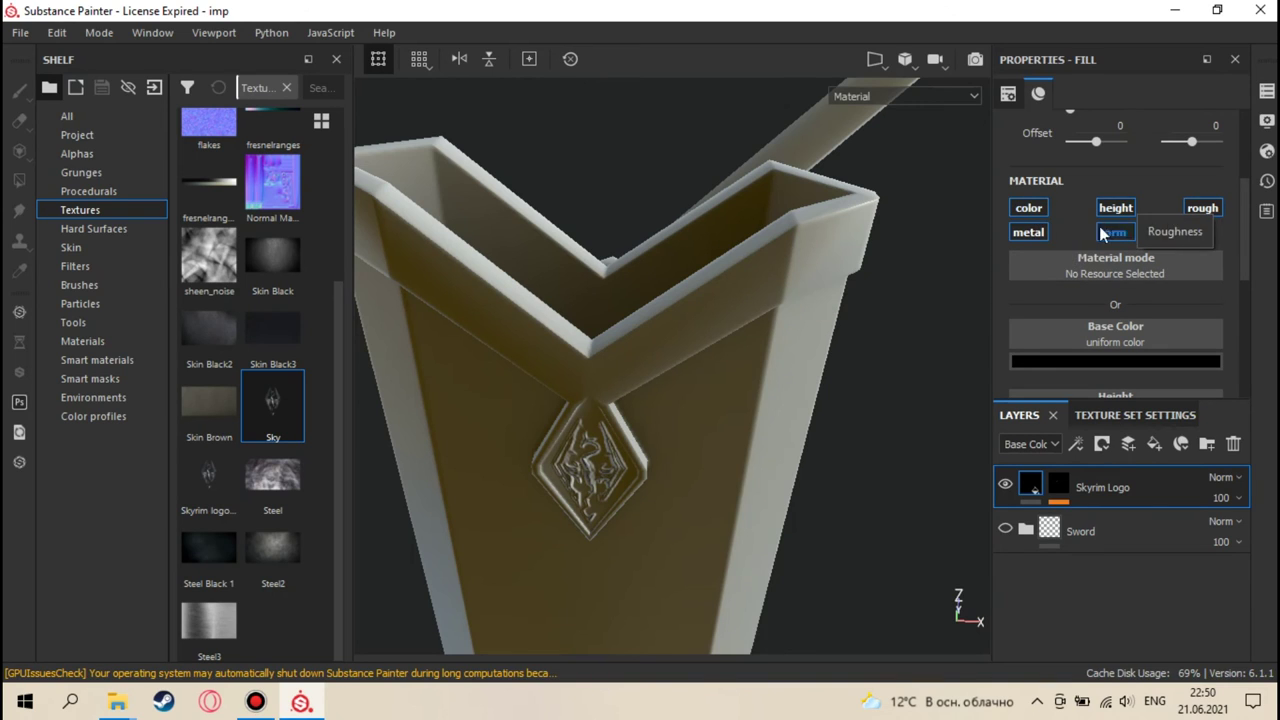
{"action": "left_click", "coordinate": [1037, 206]}
{"action": "left_click", "coordinate": [1116, 208]}
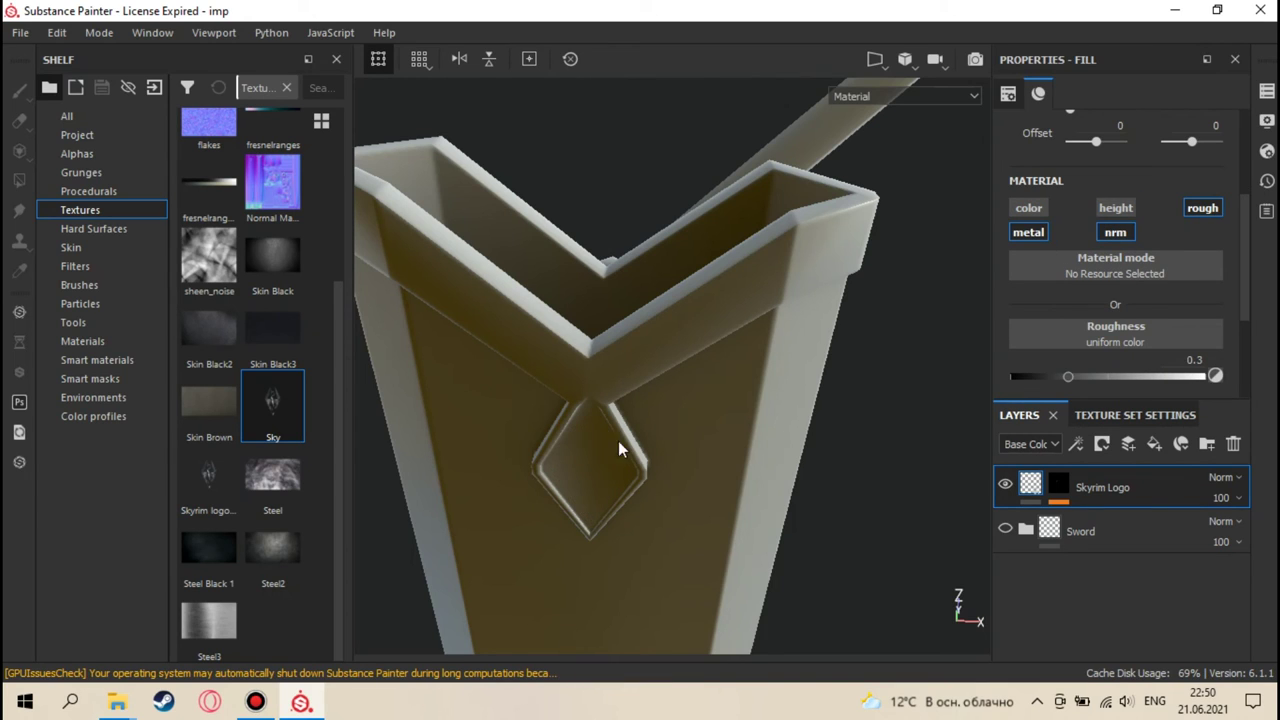
{"action": "left_click", "coordinate": [1116, 208]}
{"action": "left_click_drag", "start_coordinate": [884, 301], "coordinate": [695, 320], "text": "alt"}
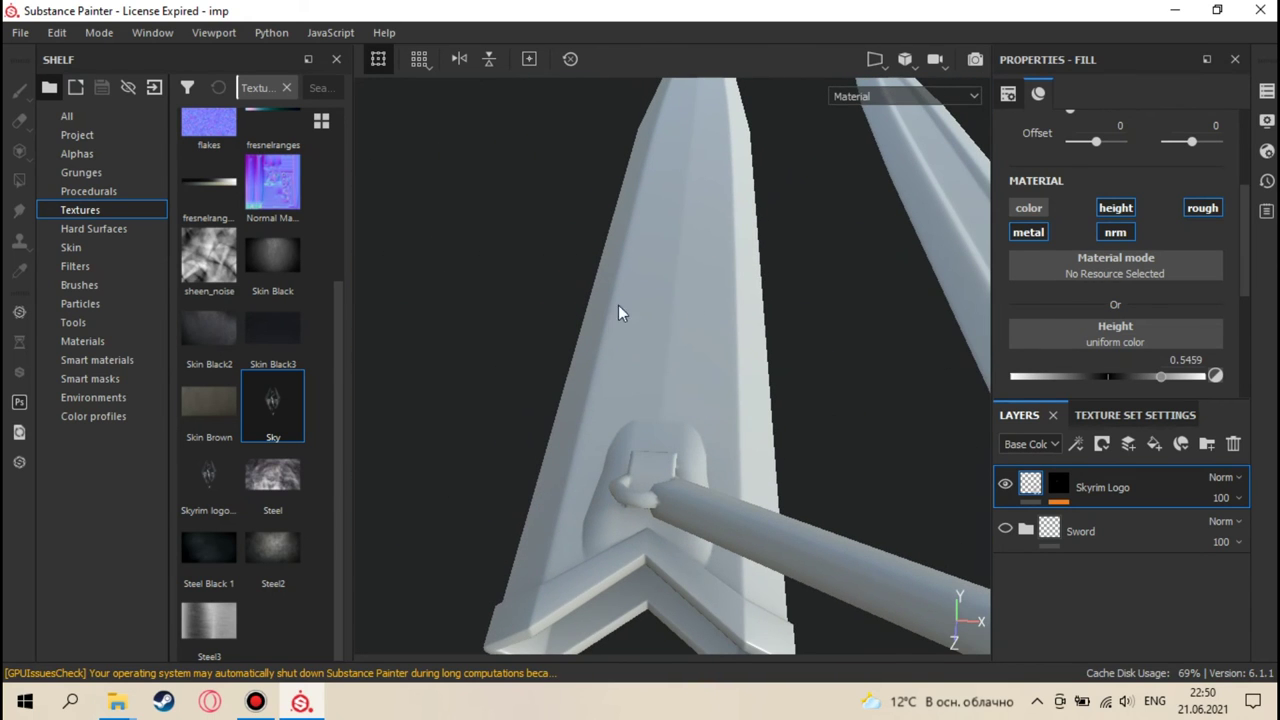
{"action": "mouse_move", "coordinate": [556, 330]}
{"action": "left_mouse_down", "text": "alt"}
{"action": "mouse_move", "coordinate": [666, 320]}
{"action": "mouse_move", "coordinate": [680, 363]}
{"action": "mouse_move", "coordinate": [683, 304]}
{"action": "mouse_move", "coordinate": [666, 357]}
{"action": "mouse_move", "coordinate": [712, 242]}
{"action": "mouse_move", "coordinate": [673, 280]}
{"action": "mouse_move", "coordinate": [663, 374]}
{"action": "mouse_move", "coordinate": [643, 280]}
{"action": "mouse_move", "coordinate": [561, 343]}
{"action": "left_mouse_up", "text": "alt"}
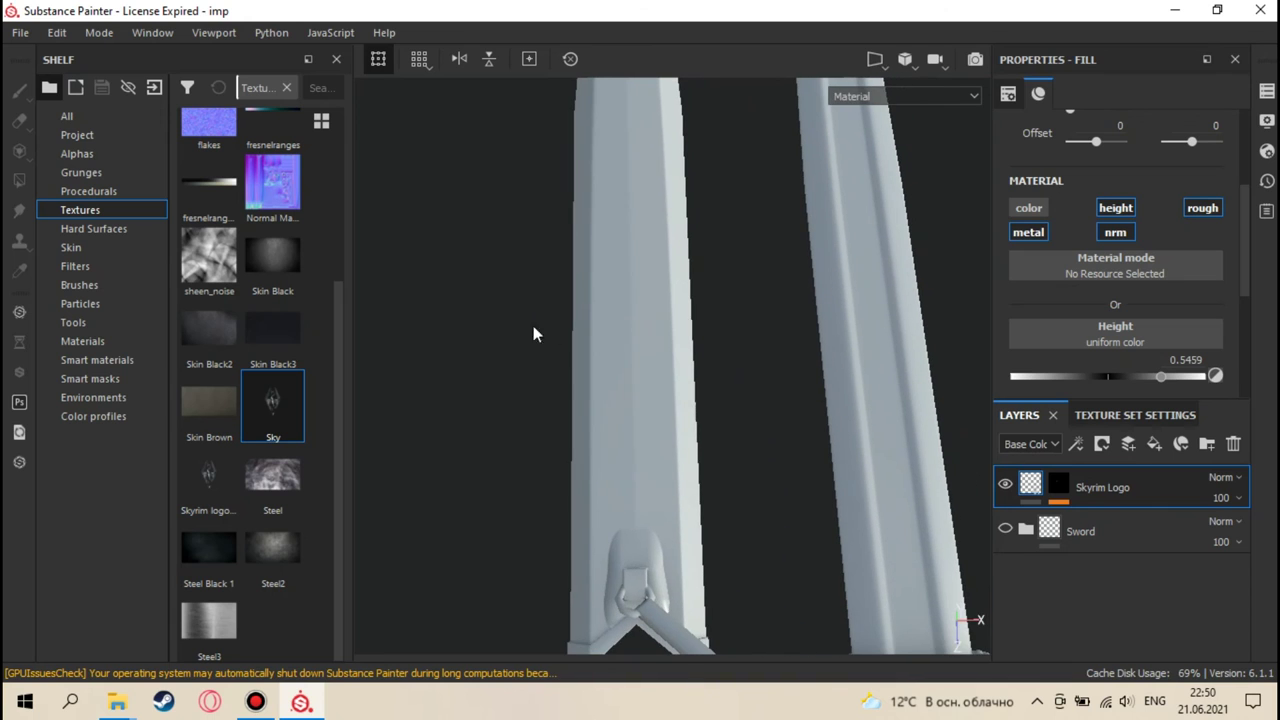
{"action": "left_click", "coordinate": [117, 702]}
{"action": "left_click", "coordinate": [330, 559]}
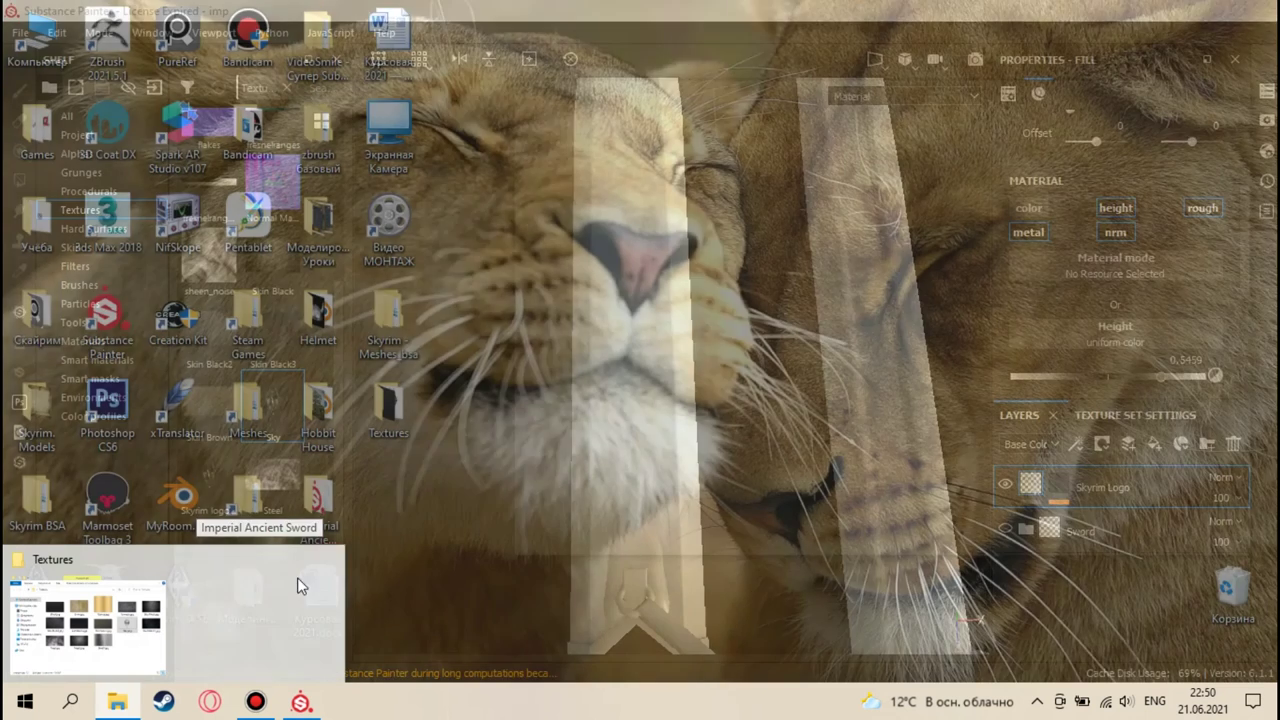
{"action": "left_click", "coordinate": [88, 622]}
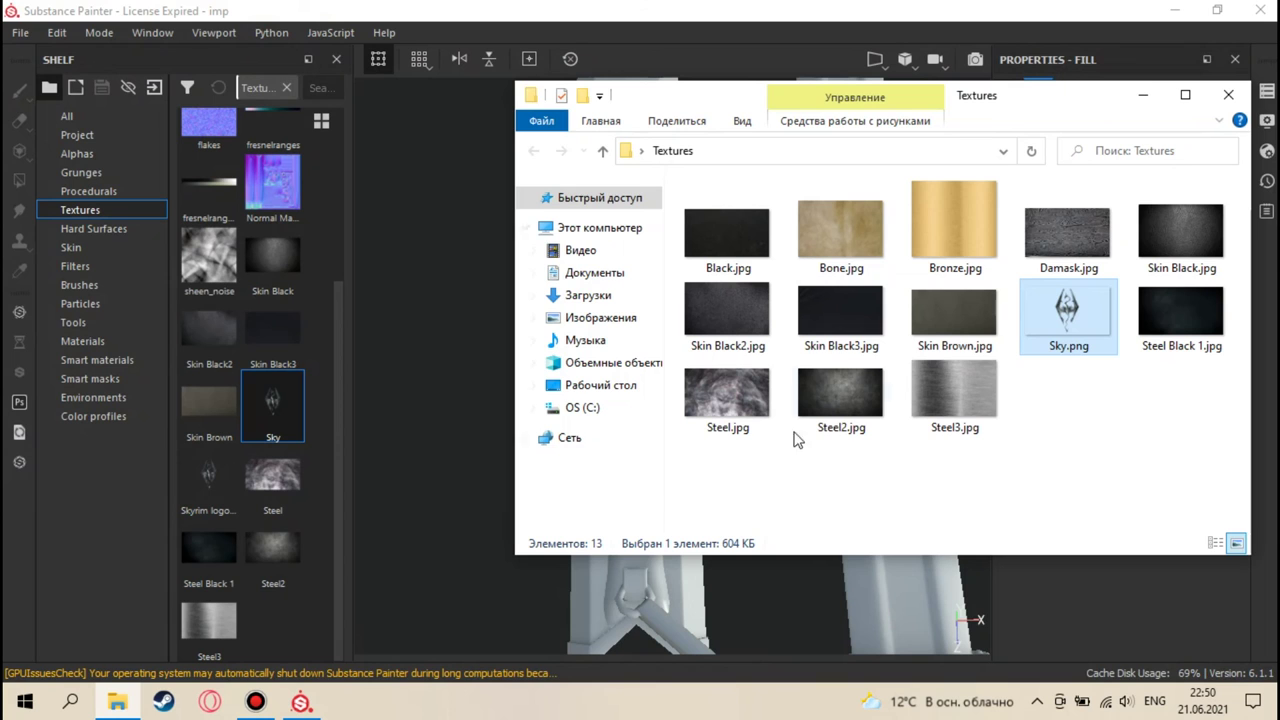
{"action": "double_click", "coordinate": [1173, 232]}
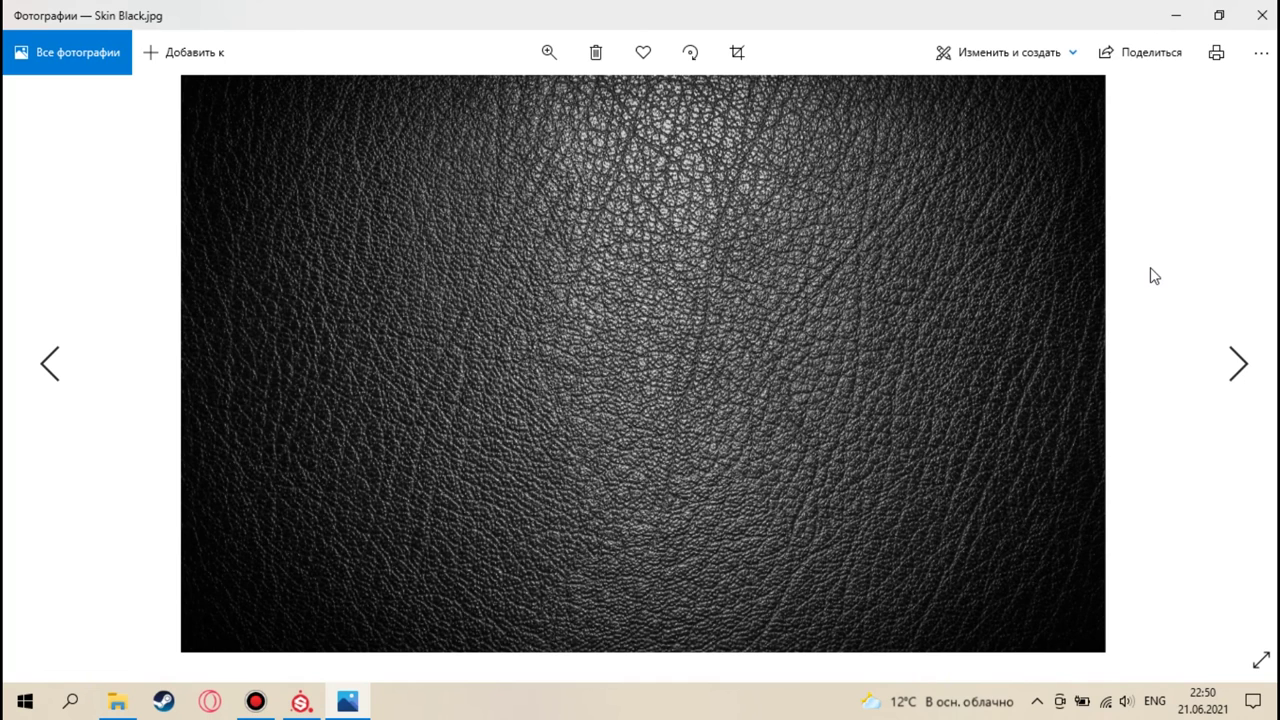
{"action": "key", "text": "Right"}
{"action": "key", "text": "Right"}
{"action": "key", "text": "Right"}
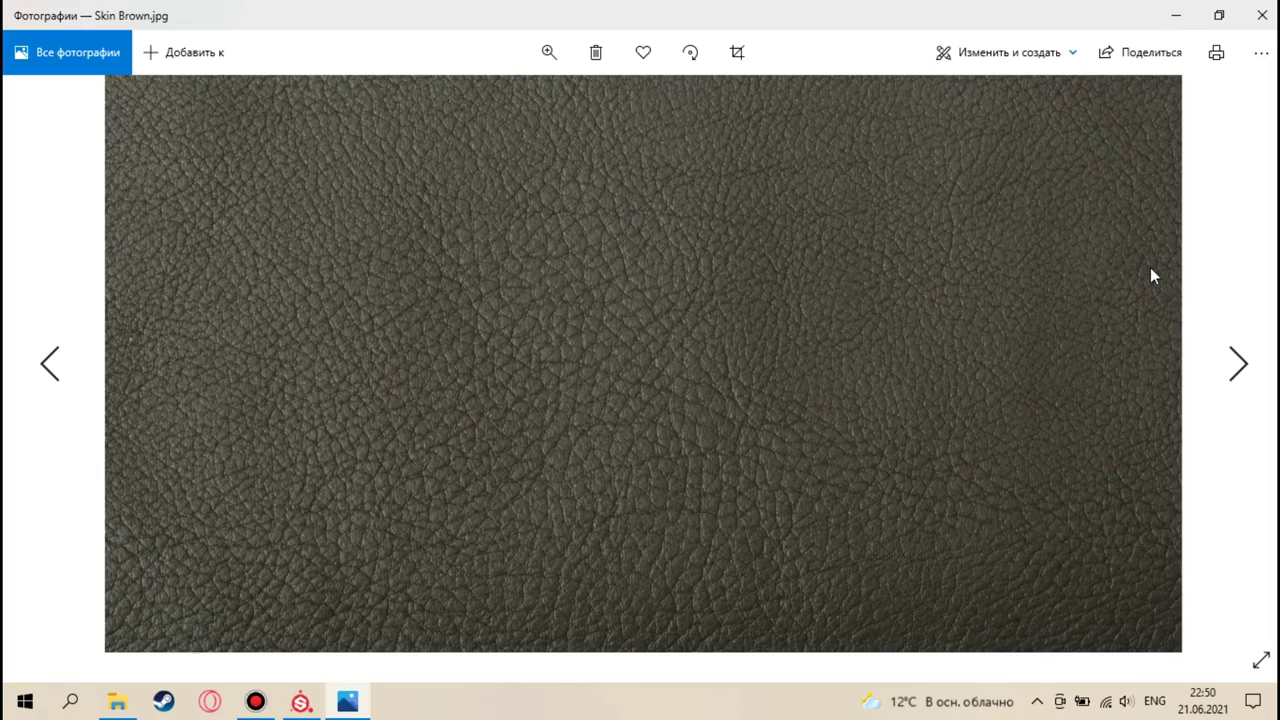
{"action": "key", "text": "Right"}
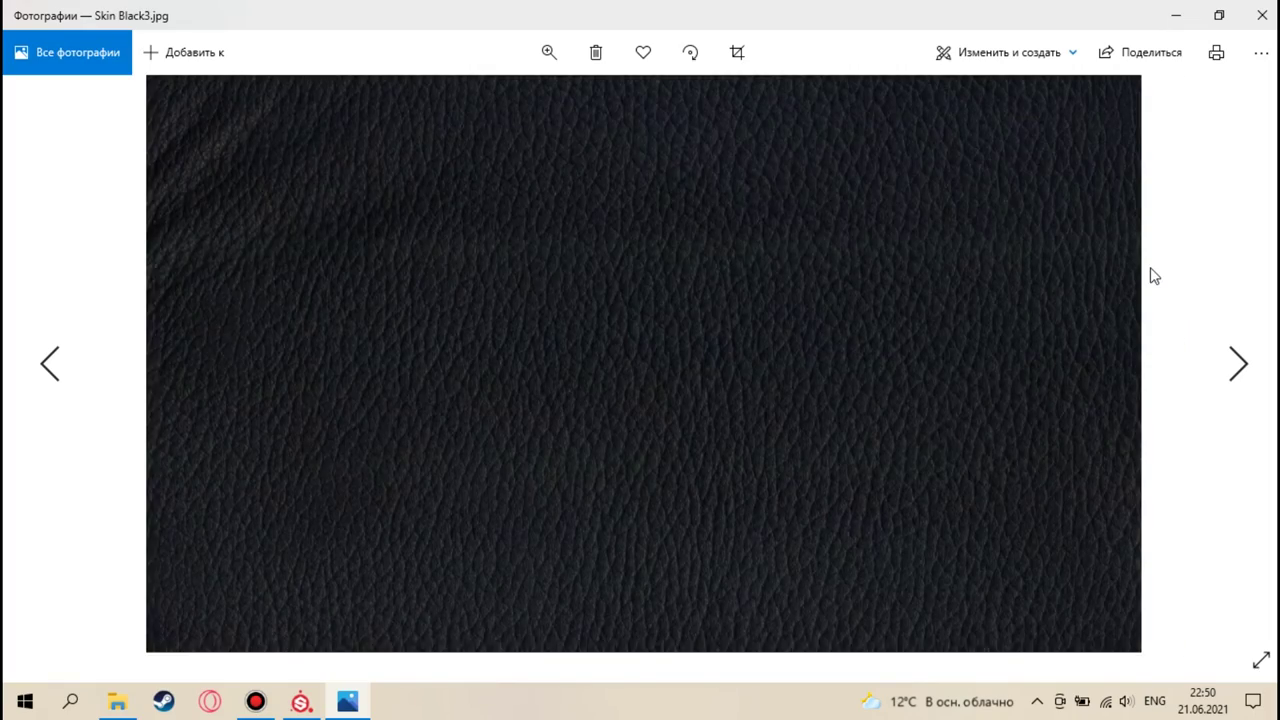
{"action": "key", "text": "Right"}
{"action": "key", "text": "Right"}
{"action": "key", "text": "Right"}
{"action": "left_click", "coordinate": [1262, 15]}
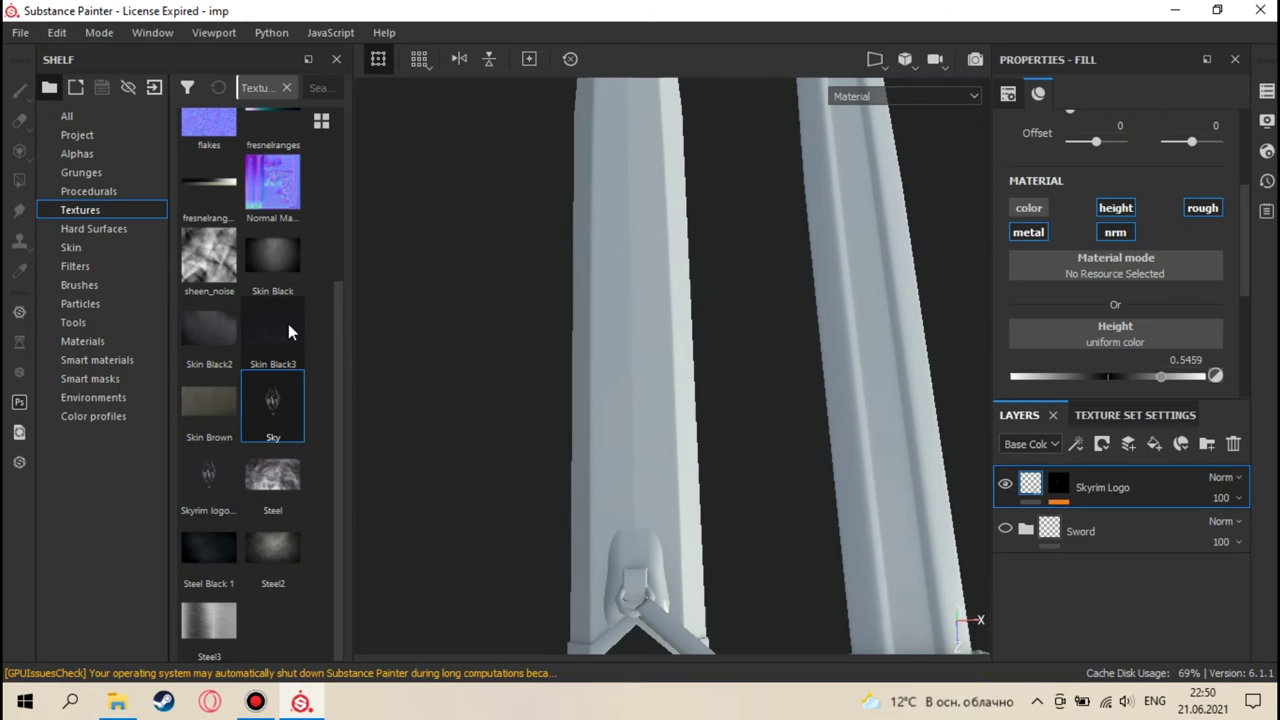
- Add a paint layer and project Skin Black3 as its base colour
{"action": "left_click", "coordinate": [1128, 444]}
{"action": "mouse_move", "coordinate": [663, 334]}
{"action": "left_mouse_down", "text": "alt"}
{"action": "mouse_move", "coordinate": [663, 390]}
{"action": "mouse_move", "coordinate": [683, 294]}
{"action": "mouse_move", "coordinate": [684, 380]}
{"action": "left_mouse_up", "text": "alt"}
{"action": "scroll", "coordinate": [682, 380], "scroll_direction": "down", "scroll_amount": 2}
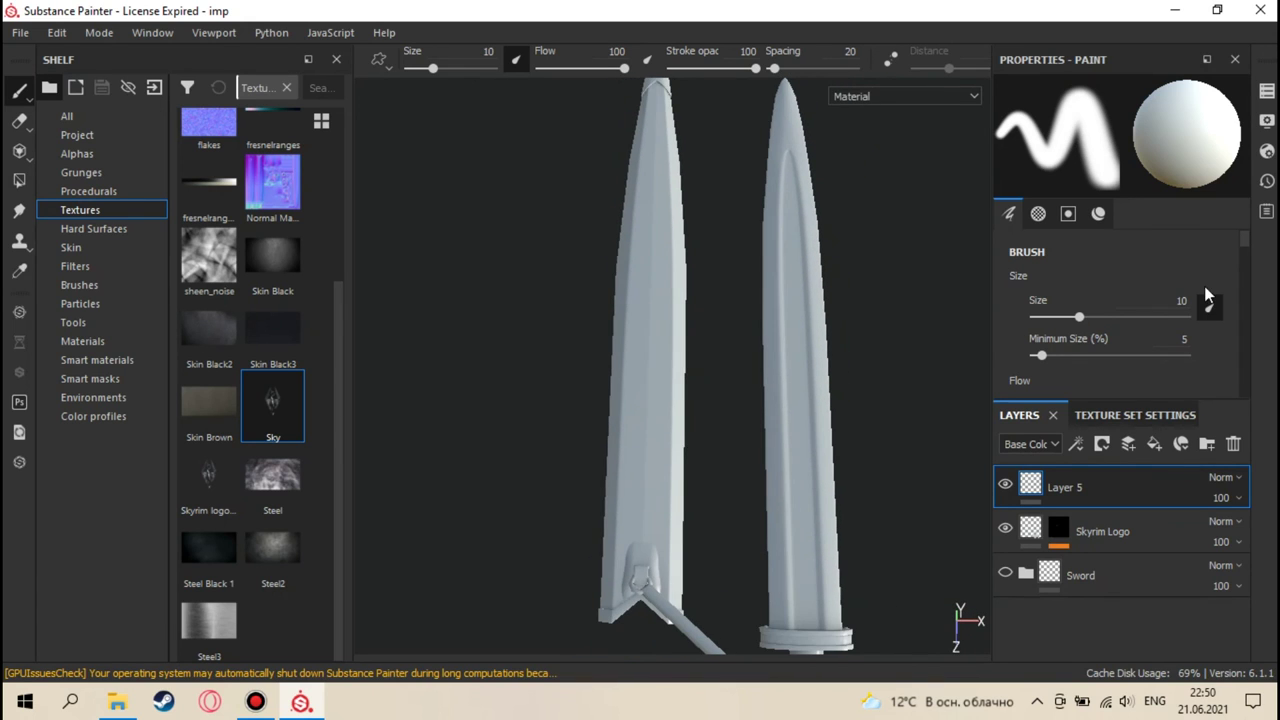
{"action": "left_click", "coordinate": [20, 152]}
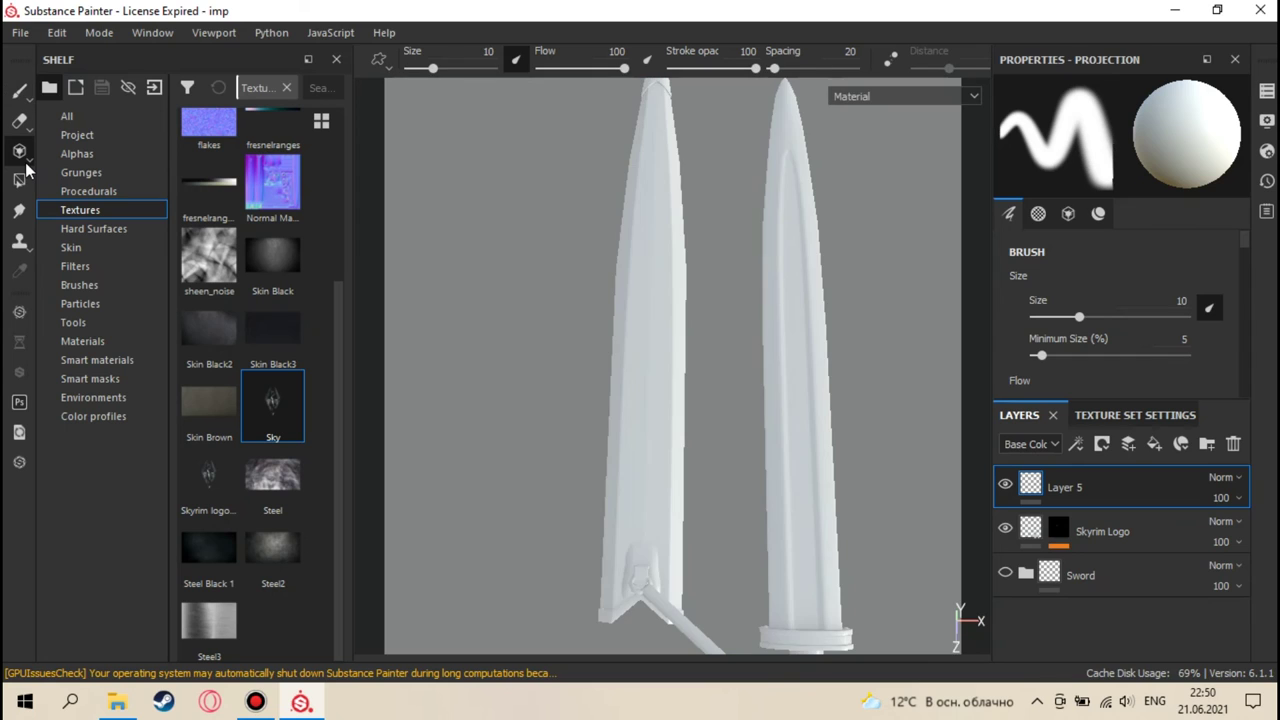
{"action": "scroll", "coordinate": [1124, 316], "scroll_direction": "down", "scroll_amount": 3}
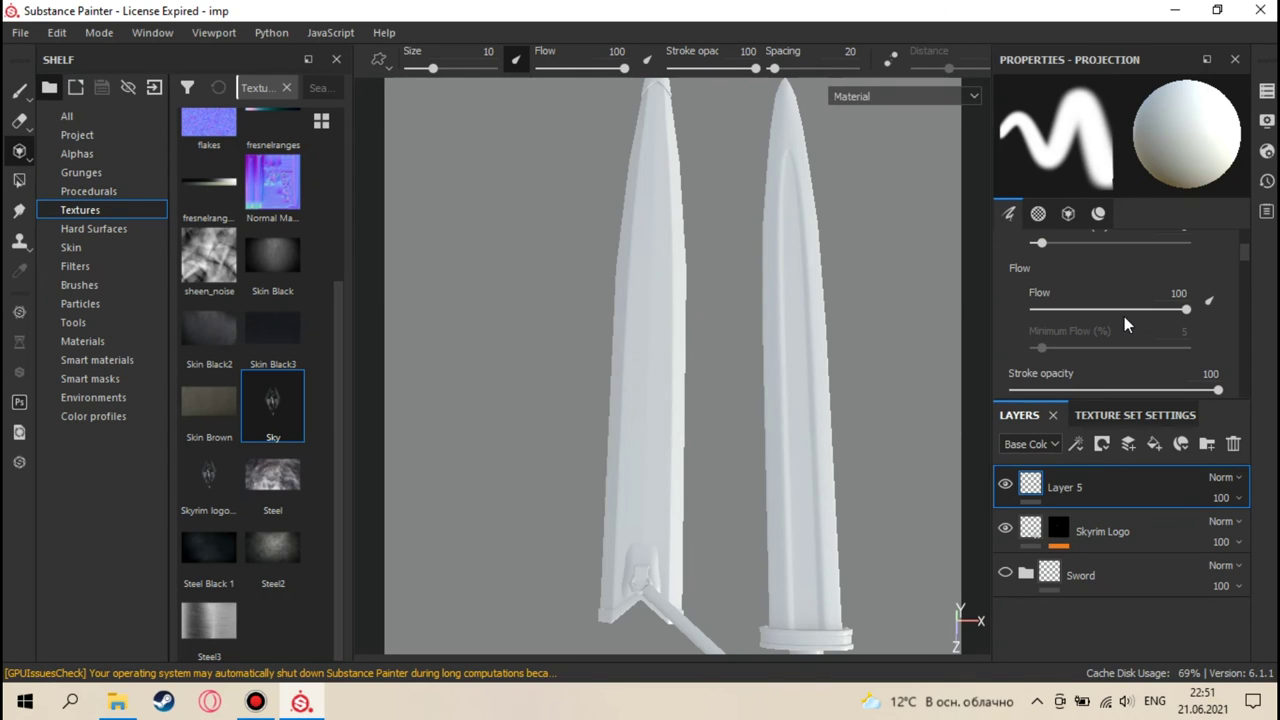
{"action": "scroll", "coordinate": [1137, 312], "scroll_direction": "down", "scroll_amount": 2}
{"action": "left_click", "coordinate": [1068, 214]}
{"action": "scroll", "coordinate": [1113, 288], "scroll_direction": "up", "scroll_amount": 2}
{"action": "scroll", "coordinate": [1113, 288], "scroll_direction": "down", "scroll_amount": 3}
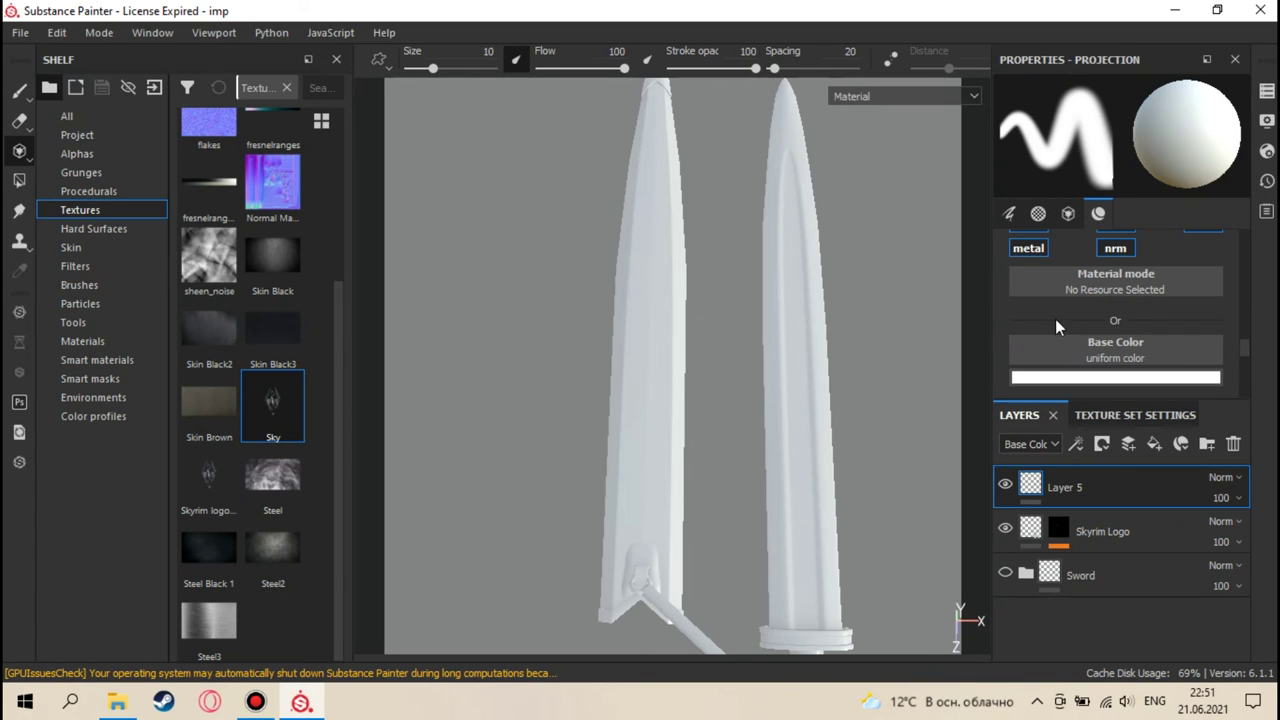
{"action": "left_click_drag", "start_coordinate": [258, 330], "coordinate": [1129, 349]}
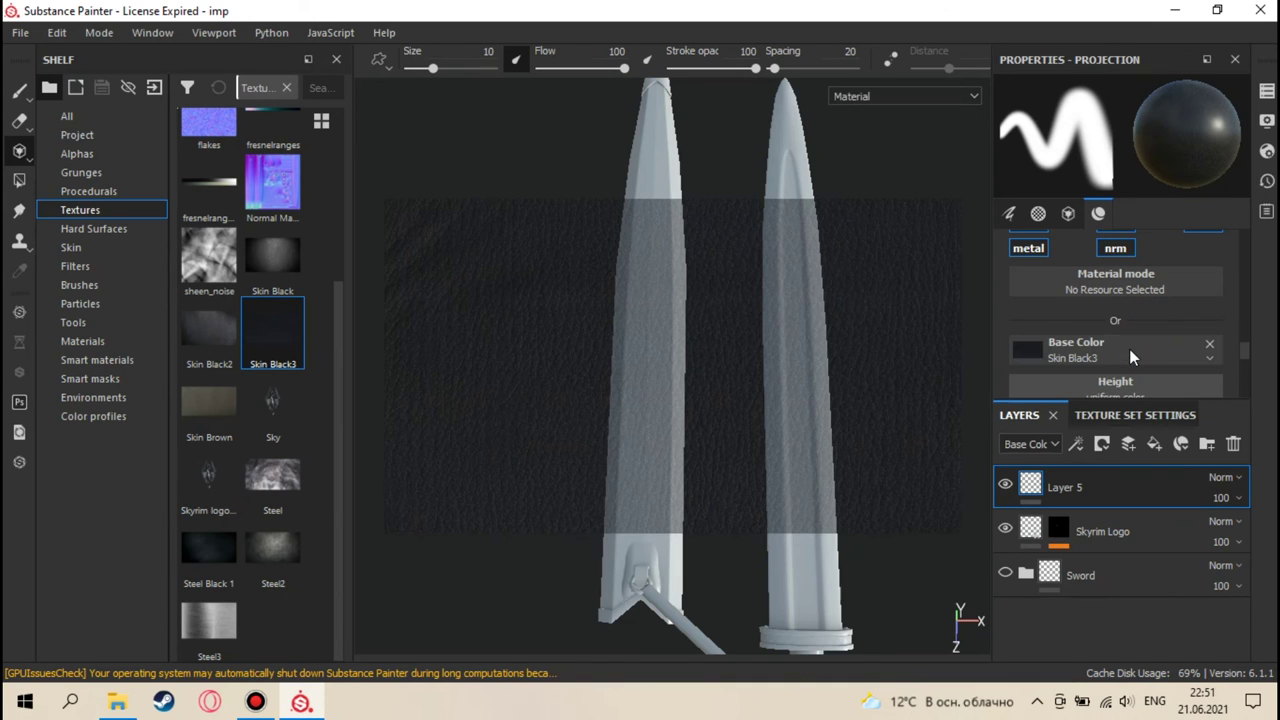
- Rotate and resize the Skin Black3 projection to cover the blade's UV shell
{"action": "mouse_move", "coordinate": [718, 333]}
{"action": "left_mouse_down", "text": "alt"}
{"action": "mouse_move", "coordinate": [877, 382]}
{"action": "mouse_move", "coordinate": [840, 410]}
{"action": "mouse_move", "coordinate": [809, 417]}
{"action": "mouse_move", "coordinate": [805, 405]}
{"action": "left_mouse_up", "text": "alt"}
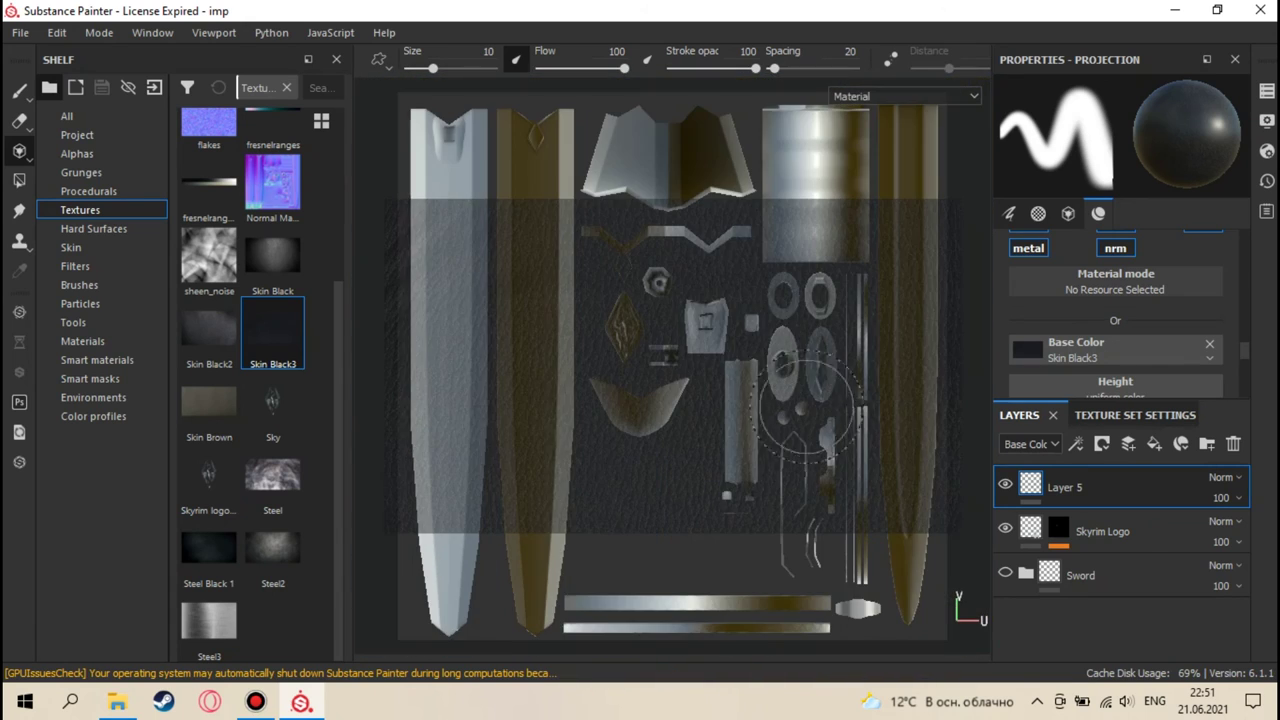
{"action": "scroll", "coordinate": [600, 265], "scroll_direction": "up", "scroll_amount": 3}
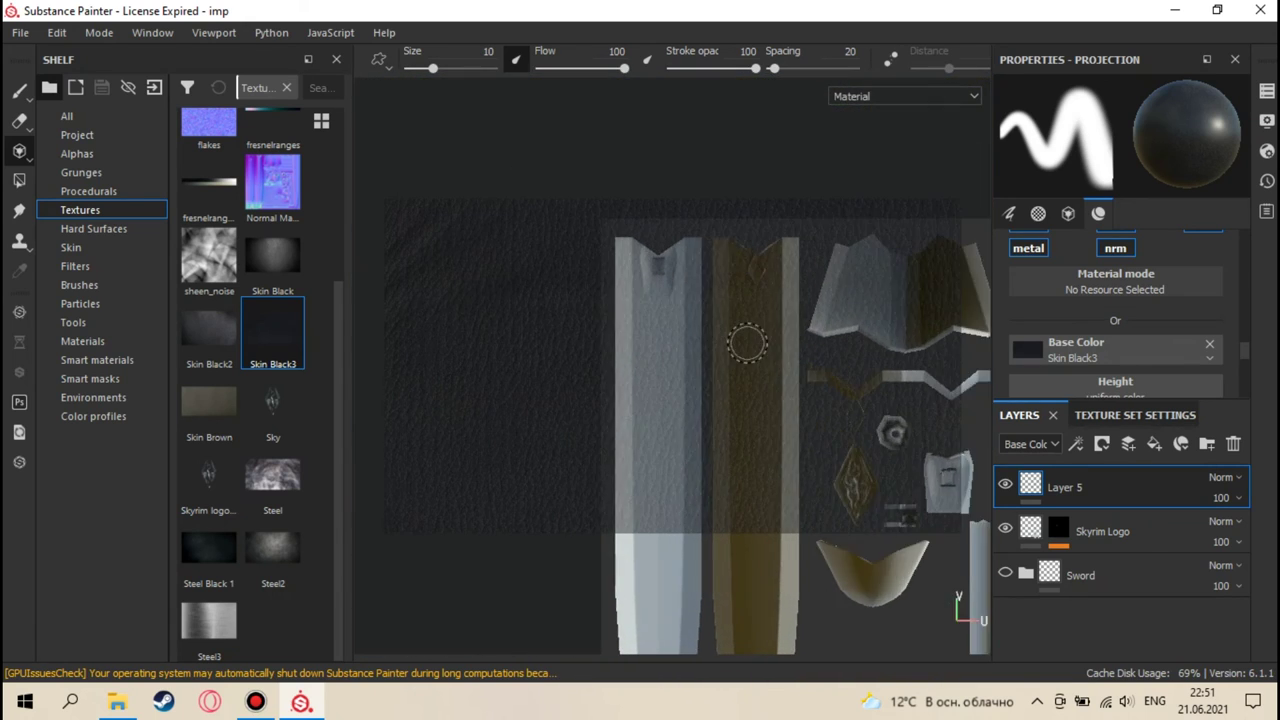
{"action": "middle_click_drag", "start_coordinate": [814, 400], "coordinate": [714, 337]}
{"action": "scroll", "coordinate": [660, 320], "scroll_direction": "up", "scroll_amount": 2}
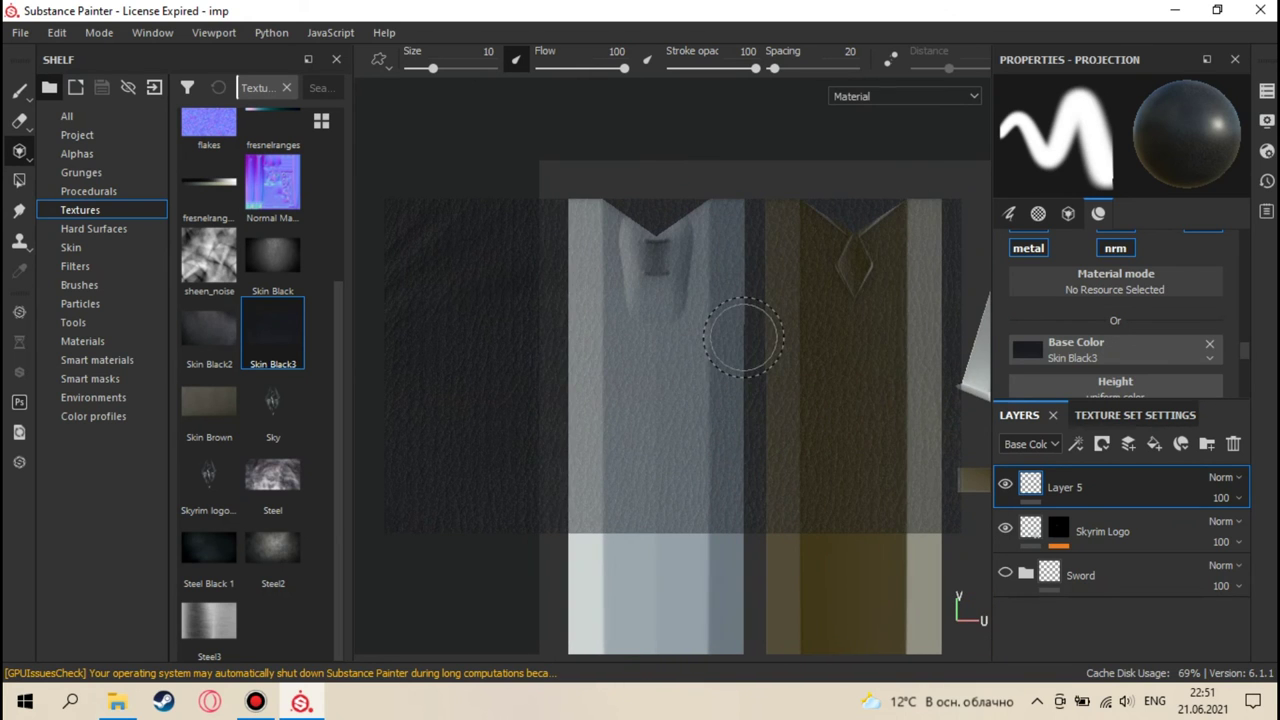
{"action": "key", "text": "s"}
{"action": "mouse_move", "coordinate": [749, 334]}
{"action": "left_mouse_down"}
{"action": "mouse_move", "coordinate": [749, 306]}
{"action": "mouse_move", "coordinate": [689, 217]}
{"action": "mouse_move", "coordinate": [601, 192]}
{"action": "left_mouse_up"}
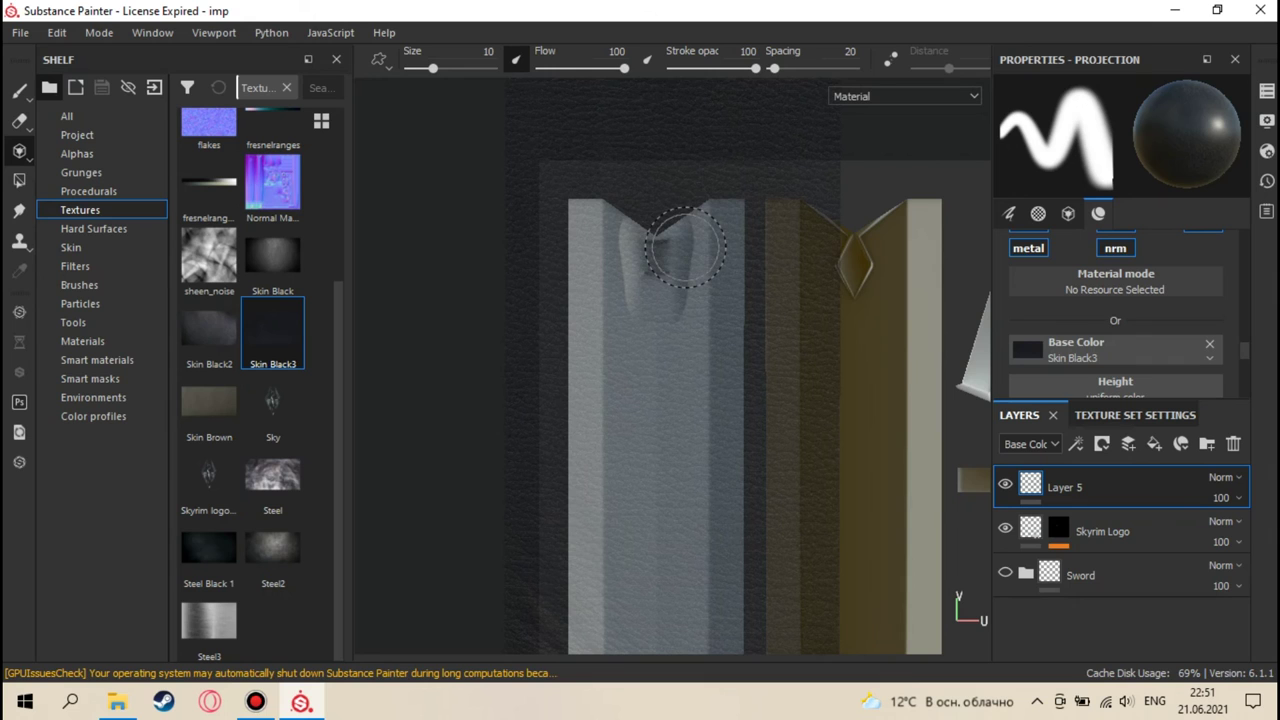
{"action": "key", "text": "s"}
{"action": "right_click_drag", "start_coordinate": [700, 289], "coordinate": [688, 254]}
{"action": "left_click_drag", "start_coordinate": [673, 261], "coordinate": [663, 266]}
{"action": "right_click_drag", "start_coordinate": [680, 300], "coordinate": [681, 296]}
{"action": "left_click_drag", "start_coordinate": [682, 297], "coordinate": [680, 284]}
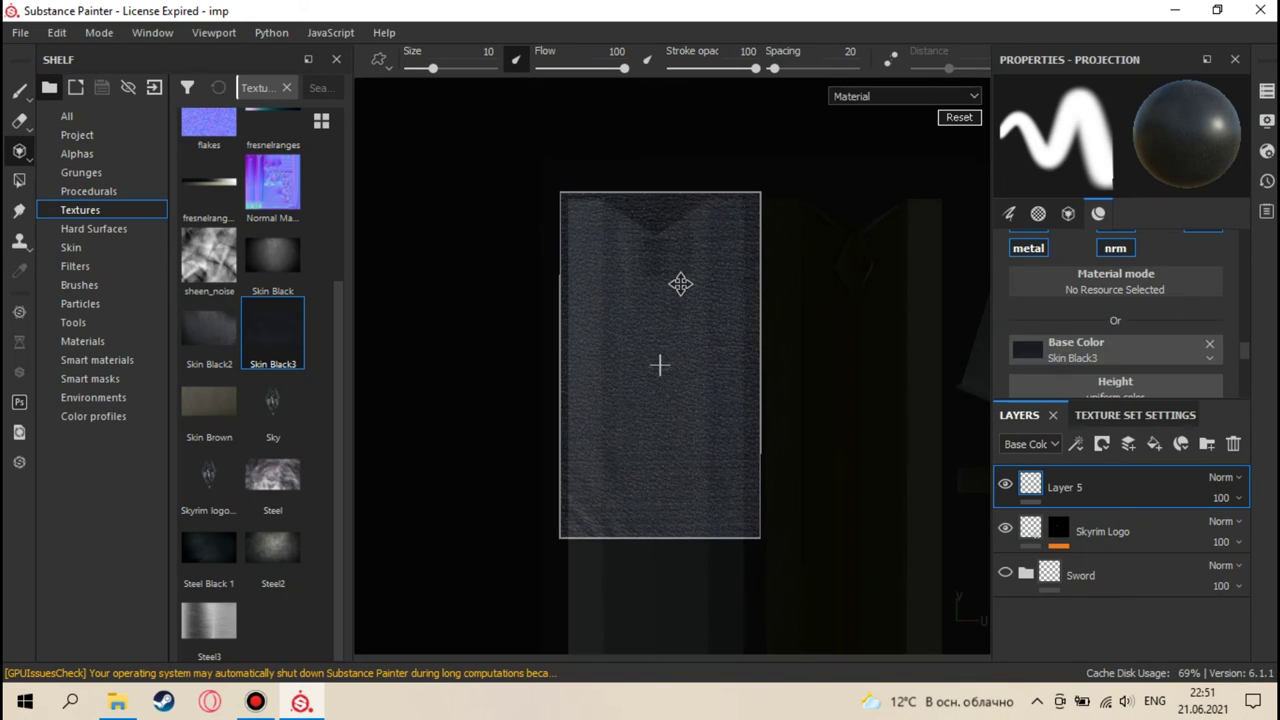
- Project Skin Black3 leather along the upper and middle parts of the blade UV shell
{"action": "key", "text": "s"}
{"action": "mouse_move", "coordinate": [674, 280]}
{"action": "left_mouse_down"}
{"action": "mouse_move", "coordinate": [584, 211]}
{"action": "mouse_move", "coordinate": [571, 244]}
{"action": "mouse_move", "coordinate": [575, 204]}
{"action": "mouse_move", "coordinate": [603, 321]}
{"action": "mouse_move", "coordinate": [616, 227]}
{"action": "mouse_move", "coordinate": [701, 236]}
{"action": "mouse_move", "coordinate": [734, 207]}
{"action": "mouse_move", "coordinate": [720, 243]}
{"action": "mouse_move", "coordinate": [693, 228]}
{"action": "mouse_move", "coordinate": [714, 251]}
{"action": "mouse_move", "coordinate": [714, 297]}
{"action": "mouse_move", "coordinate": [735, 220]}
{"action": "mouse_move", "coordinate": [735, 333]}
{"action": "mouse_move", "coordinate": [617, 267]}
{"action": "mouse_move", "coordinate": [661, 355]}
{"action": "mouse_move", "coordinate": [605, 242]}
{"action": "mouse_move", "coordinate": [576, 264]}
{"action": "mouse_move", "coordinate": [568, 352]}
{"action": "mouse_move", "coordinate": [594, 412]}
{"action": "mouse_move", "coordinate": [594, 387]}
{"action": "mouse_move", "coordinate": [687, 379]}
{"action": "mouse_move", "coordinate": [723, 333]}
{"action": "mouse_move", "coordinate": [733, 424]}
{"action": "mouse_move", "coordinate": [716, 378]}
{"action": "mouse_move", "coordinate": [655, 469]}
{"action": "mouse_move", "coordinate": [554, 411]}
{"action": "mouse_move", "coordinate": [663, 426]}
{"action": "mouse_move", "coordinate": [520, 426]}
{"action": "mouse_move", "coordinate": [708, 437]}
{"action": "mouse_move", "coordinate": [716, 494]}
{"action": "mouse_move", "coordinate": [719, 416]}
{"action": "mouse_move", "coordinate": [738, 516]}
{"action": "mouse_move", "coordinate": [717, 497]}
{"action": "mouse_move", "coordinate": [589, 472]}
{"action": "mouse_move", "coordinate": [699, 498]}
{"action": "mouse_move", "coordinate": [565, 506]}
{"action": "mouse_move", "coordinate": [701, 519]}
{"action": "mouse_move", "coordinate": [565, 475]}
{"action": "left_mouse_up"}
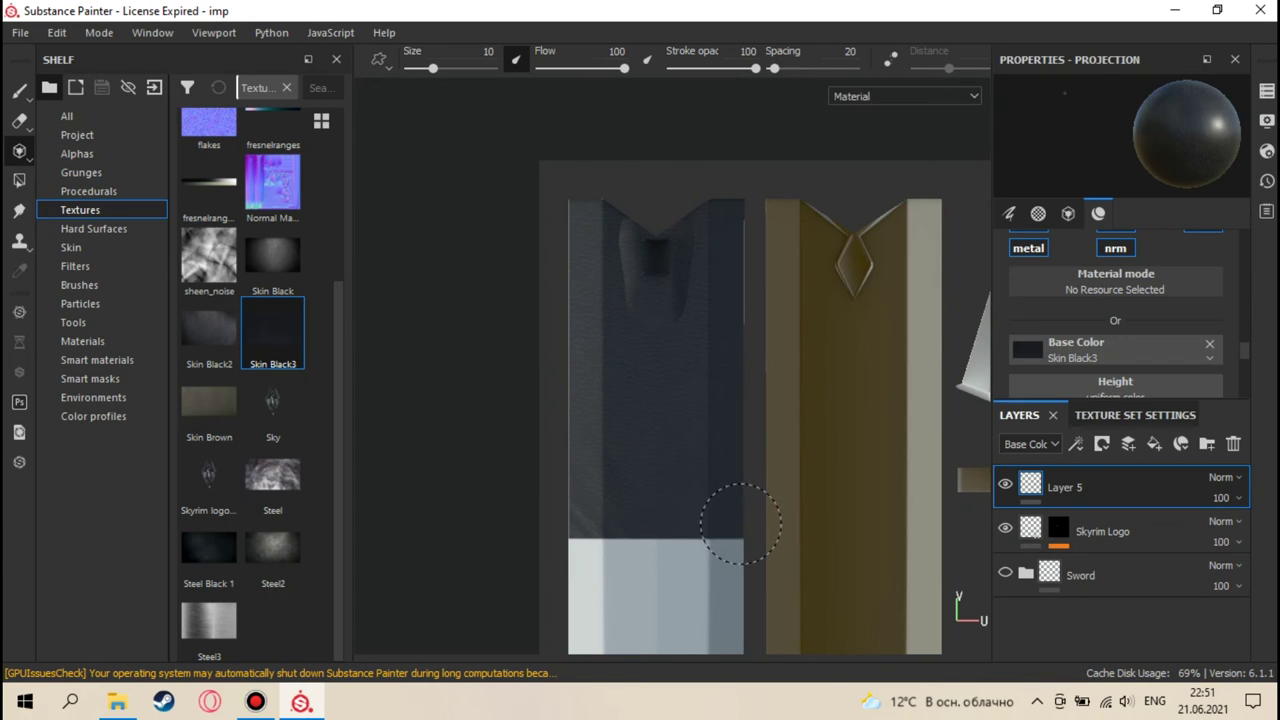
{"action": "middle_click_drag", "start_coordinate": [662, 461], "coordinate": [660, 217]}
{"action": "mouse_move", "coordinate": [573, 320]}
{"action": "left_mouse_down"}
{"action": "mouse_move", "coordinate": [571, 263]}
{"action": "mouse_move", "coordinate": [694, 277]}
{"action": "mouse_move", "coordinate": [719, 298]}
{"action": "left_mouse_up"}
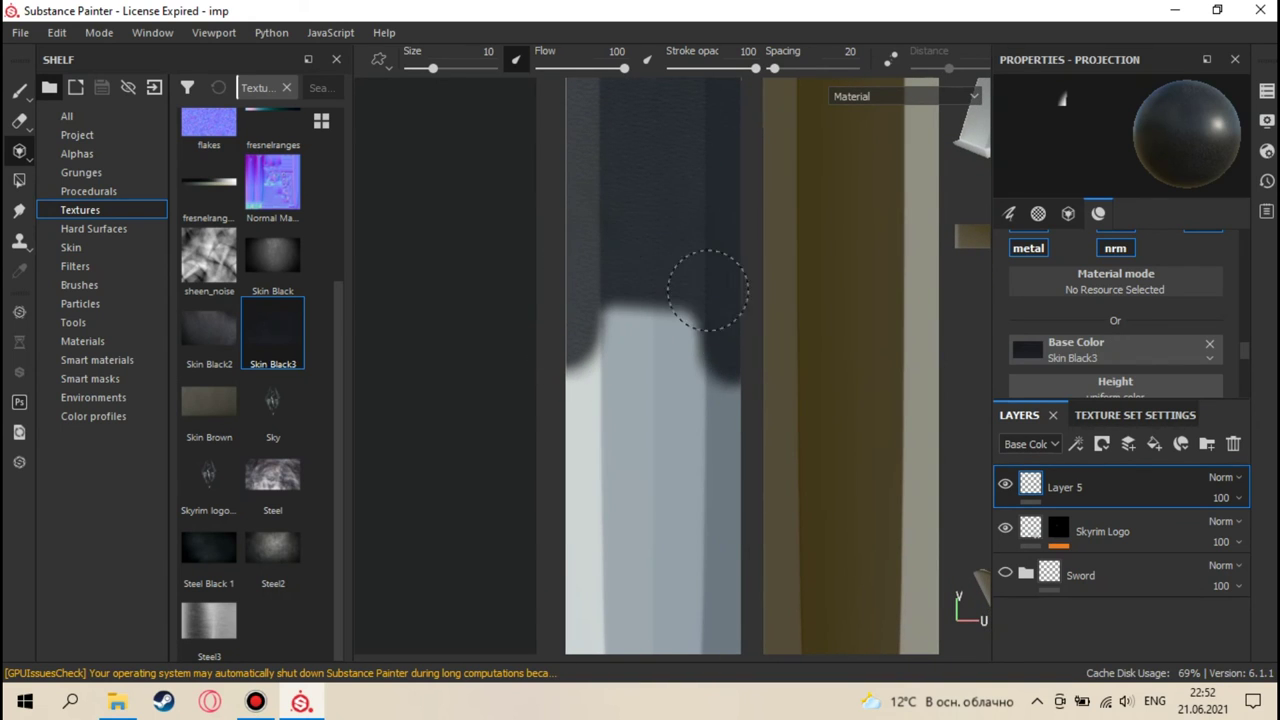
{"action": "mouse_move", "coordinate": [593, 244]}
{"action": "left_mouse_down"}
{"action": "mouse_move", "coordinate": [597, 371]}
{"action": "mouse_move", "coordinate": [677, 362]}
{"action": "mouse_move", "coordinate": [627, 332]}
{"action": "mouse_move", "coordinate": [692, 315]}
{"action": "mouse_move", "coordinate": [600, 308]}
{"action": "mouse_move", "coordinate": [630, 383]}
{"action": "mouse_move", "coordinate": [650, 355]}
{"action": "mouse_move", "coordinate": [569, 425]}
{"action": "mouse_move", "coordinate": [567, 339]}
{"action": "mouse_move", "coordinate": [592, 450]}
{"action": "mouse_move", "coordinate": [697, 421]}
{"action": "mouse_move", "coordinate": [620, 417]}
{"action": "mouse_move", "coordinate": [644, 438]}
{"action": "mouse_move", "coordinate": [740, 351]}
{"action": "mouse_move", "coordinate": [724, 460]}
{"action": "mouse_move", "coordinate": [710, 352]}
{"action": "mouse_move", "coordinate": [661, 461]}
{"action": "mouse_move", "coordinate": [674, 380]}
{"action": "mouse_move", "coordinate": [549, 482]}
{"action": "mouse_move", "coordinate": [599, 496]}
{"action": "mouse_move", "coordinate": [744, 476]}
{"action": "mouse_move", "coordinate": [676, 519]}
{"action": "mouse_move", "coordinate": [665, 285]}
{"action": "left_mouse_up"}
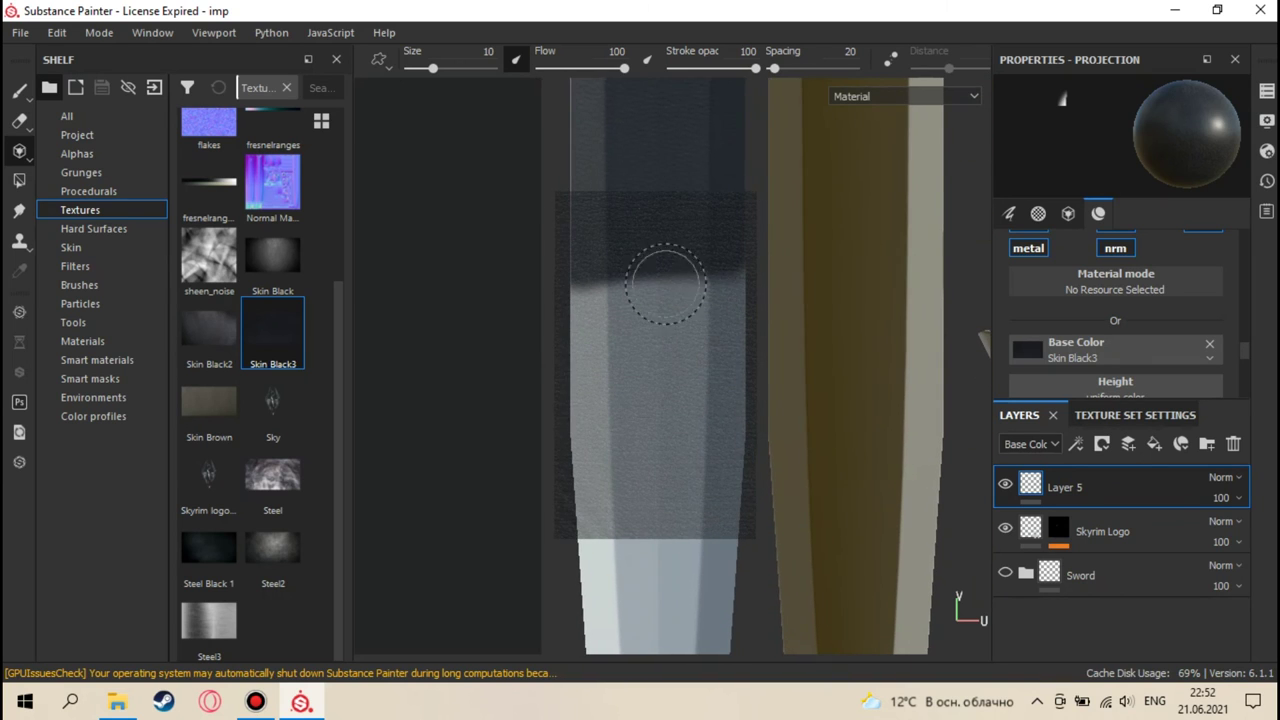
{"action": "mouse_move", "coordinate": [563, 281]}
{"action": "left_mouse_down"}
{"action": "mouse_move", "coordinate": [745, 274]}
{"action": "mouse_move", "coordinate": [743, 507]}
{"action": "mouse_move", "coordinate": [733, 375]}
{"action": "mouse_move", "coordinate": [630, 301]}
{"action": "left_mouse_up"}
{"action": "mouse_move", "coordinate": [563, 383]}
{"action": "left_mouse_down"}
{"action": "mouse_move", "coordinate": [585, 297]}
{"action": "mouse_move", "coordinate": [587, 424]}
{"action": "mouse_move", "coordinate": [700, 323]}
{"action": "left_mouse_up"}
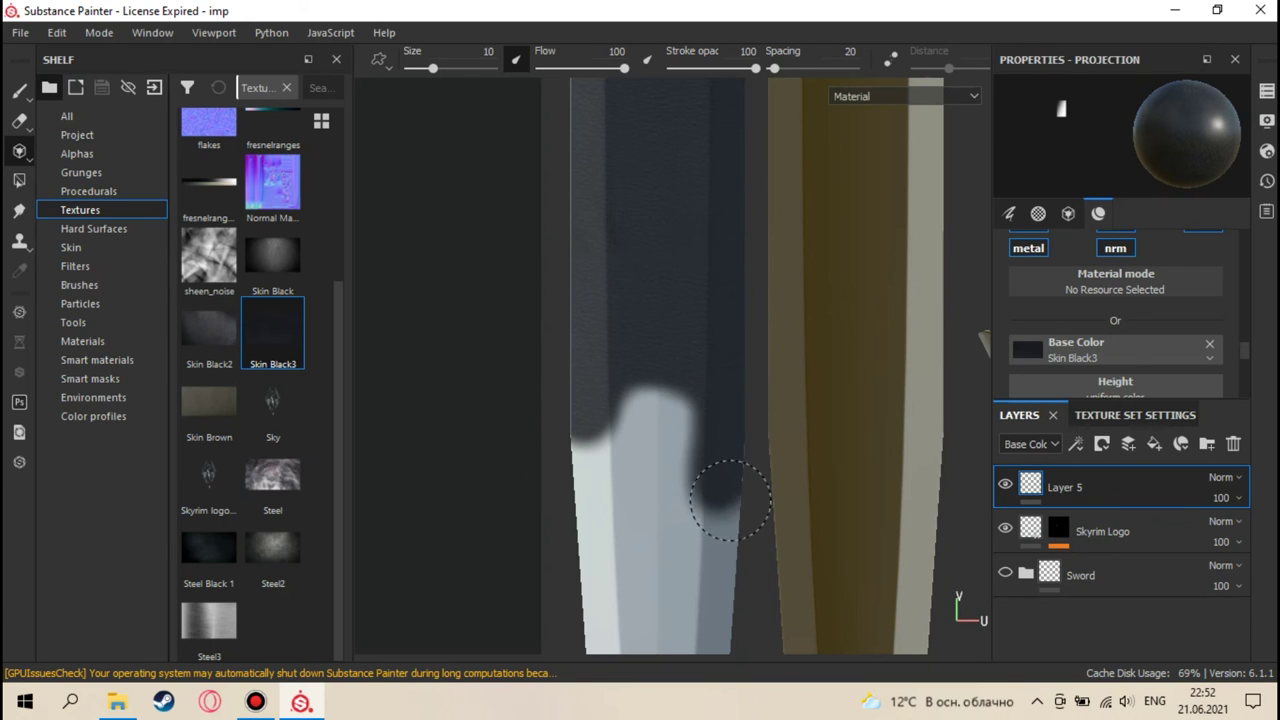
{"action": "mouse_move", "coordinate": [729, 427]}
{"action": "left_mouse_down"}
{"action": "mouse_move", "coordinate": [691, 406]}
{"action": "mouse_move", "coordinate": [592, 425]}
{"action": "mouse_move", "coordinate": [652, 479]}
{"action": "mouse_move", "coordinate": [694, 433]}
{"action": "left_mouse_up"}
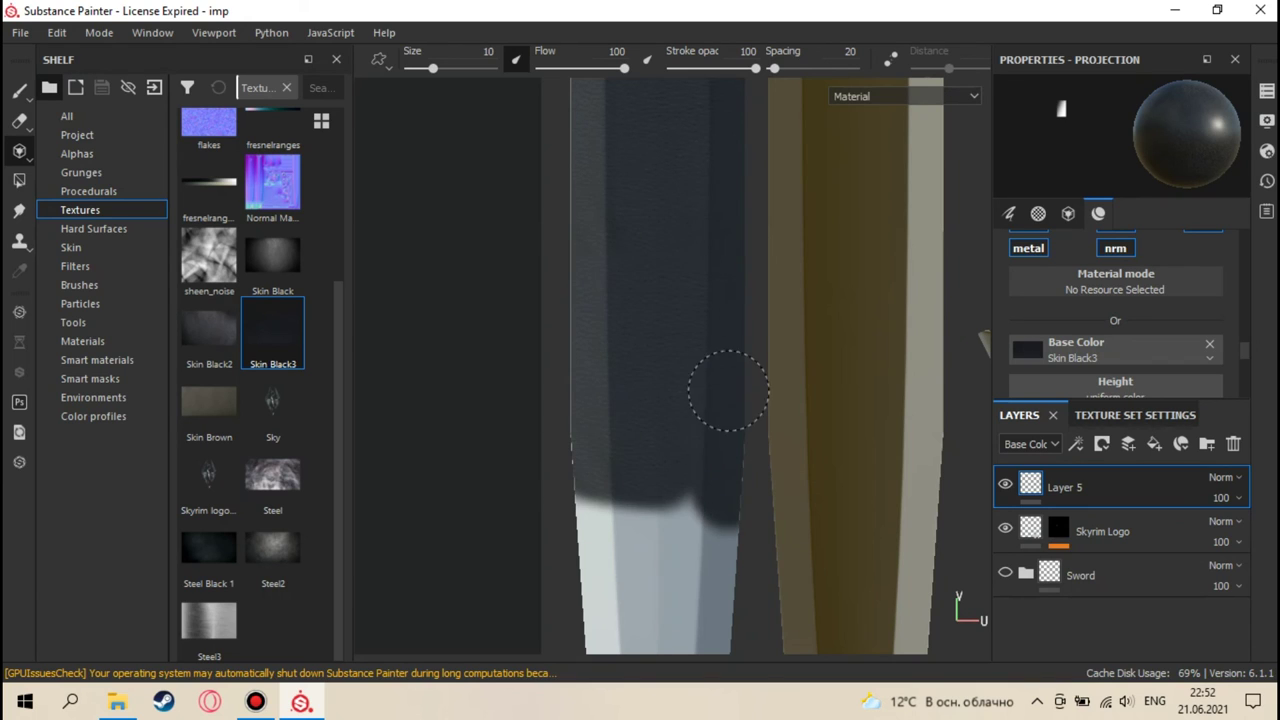
- Continue the leather projection down the lower blade until the tip is covered
{"action": "middle_click_drag", "start_coordinate": [708, 443], "coordinate": [710, 243]}
{"action": "left_click_drag", "start_coordinate": [710, 243], "coordinate": [690, 438]}
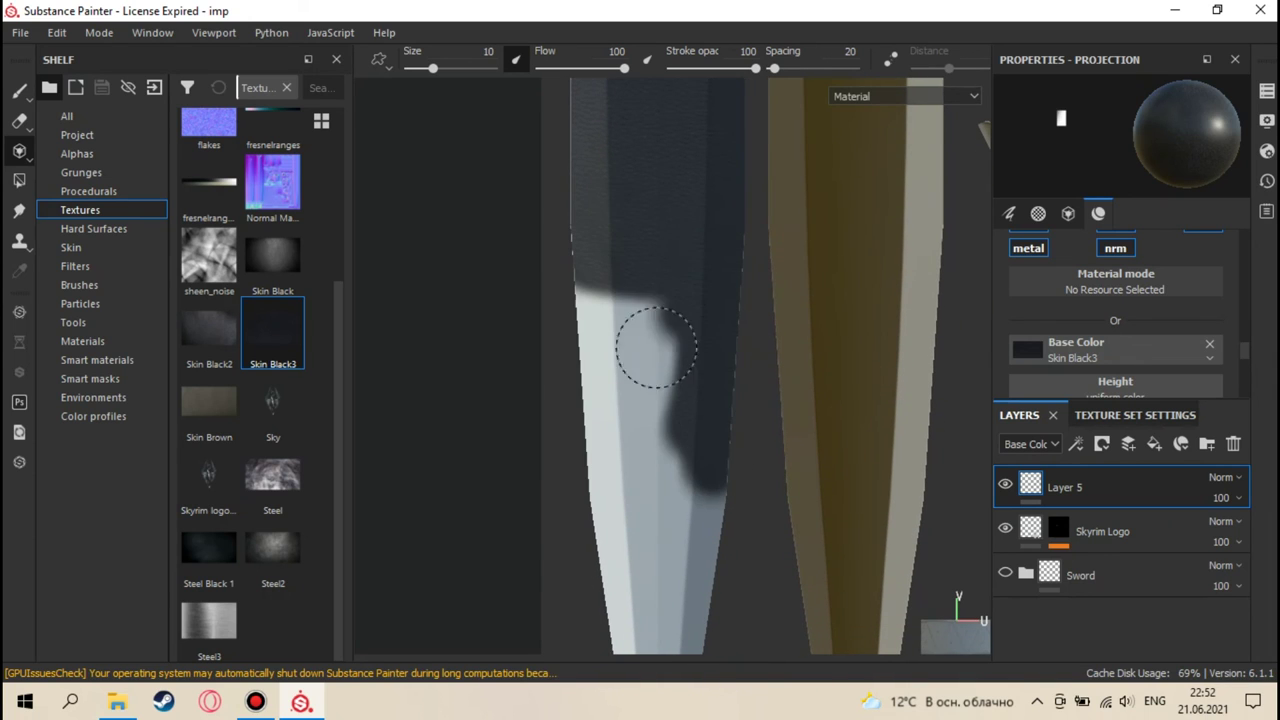
{"action": "mouse_move", "coordinate": [631, 285]}
{"action": "left_mouse_down"}
{"action": "mouse_move", "coordinate": [678, 320]}
{"action": "mouse_move", "coordinate": [622, 325]}
{"action": "mouse_move", "coordinate": [578, 299]}
{"action": "mouse_move", "coordinate": [620, 474]}
{"action": "mouse_move", "coordinate": [672, 393]}
{"action": "left_mouse_up"}
{"action": "middle_click_drag", "start_coordinate": [700, 450], "coordinate": [690, 272]}
{"action": "mouse_move", "coordinate": [690, 272]}
{"action": "left_mouse_down"}
{"action": "mouse_move", "coordinate": [657, 311]}
{"action": "mouse_move", "coordinate": [602, 258]}
{"action": "left_mouse_up"}
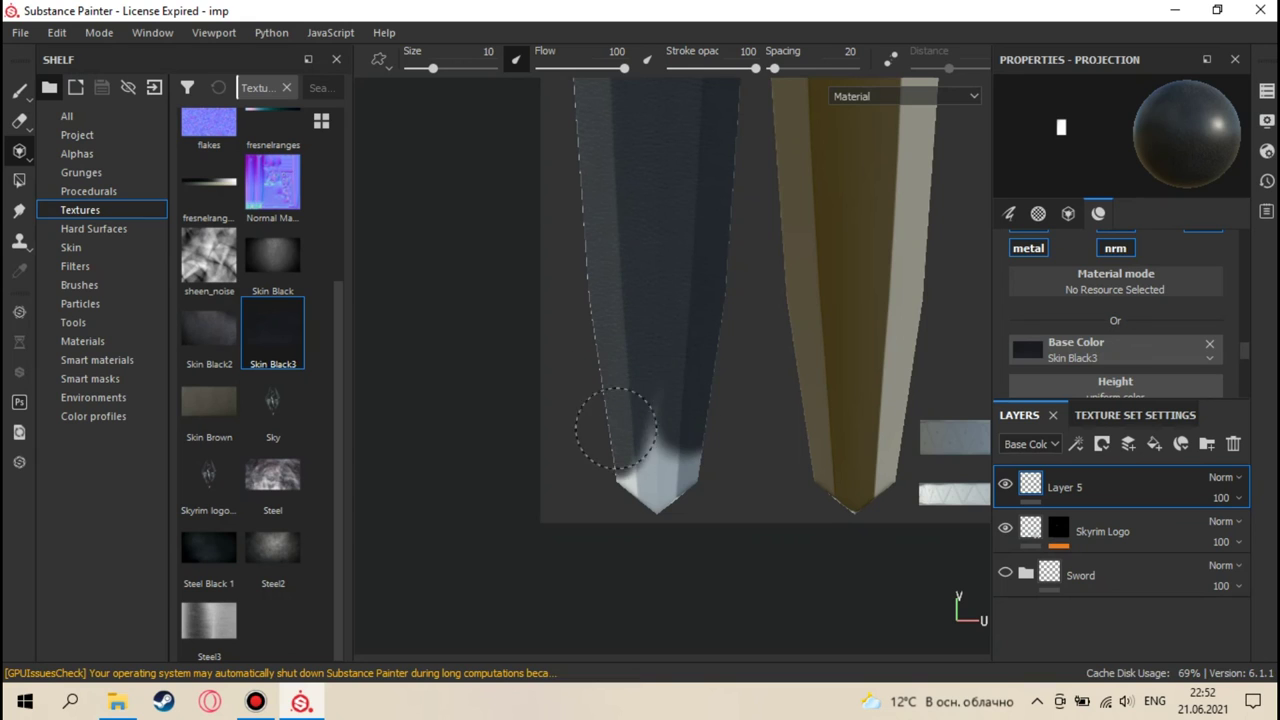
{"action": "middle_click_drag", "start_coordinate": [677, 463], "coordinate": [691, 361]}
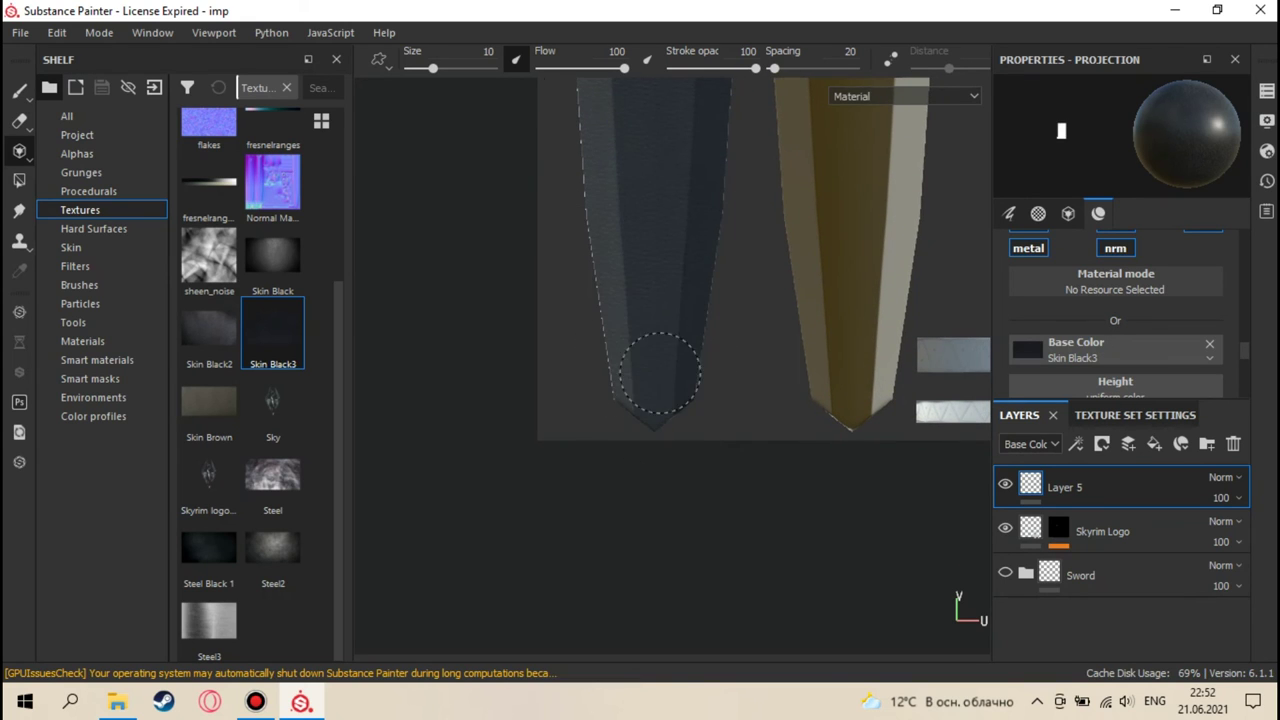
{"action": "left_click_drag", "start_coordinate": [655, 366], "coordinate": [660, 329]}
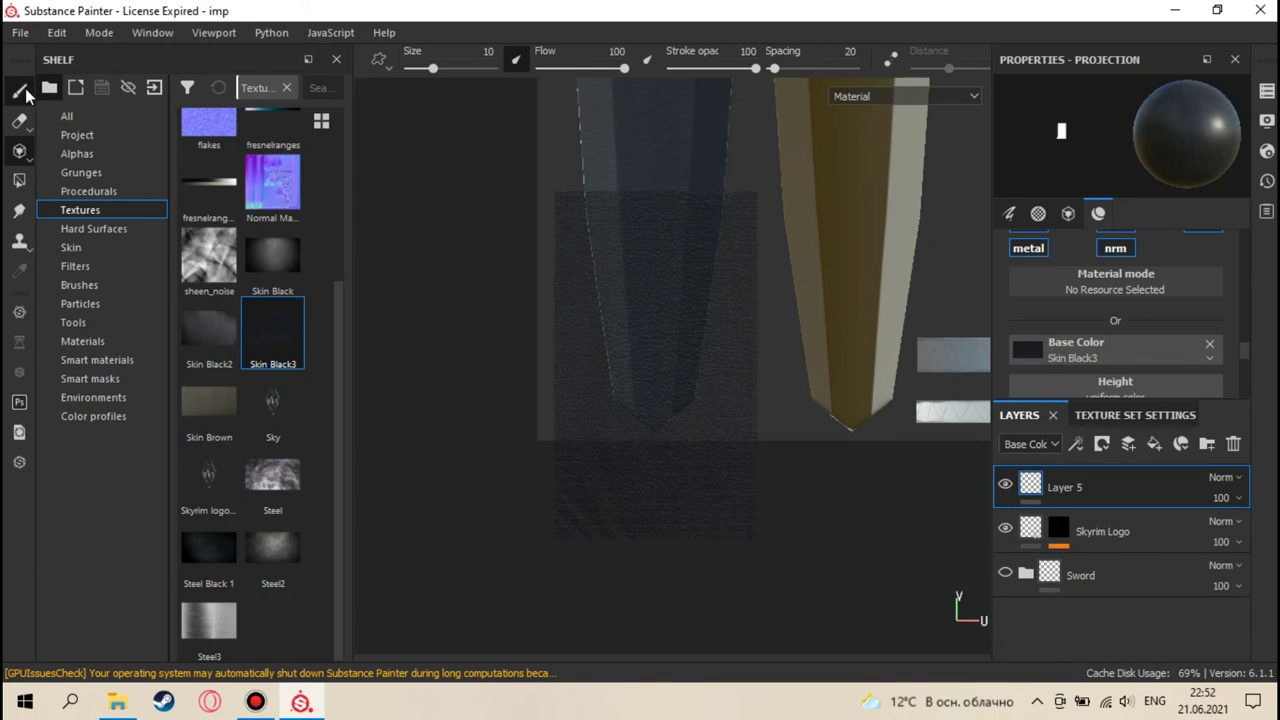
- Return to the Paint tool and inspect the leather-covered blade and hilt in 3D
{"action": "left_click", "coordinate": [22, 93]}
{"action": "key", "text": "f"}
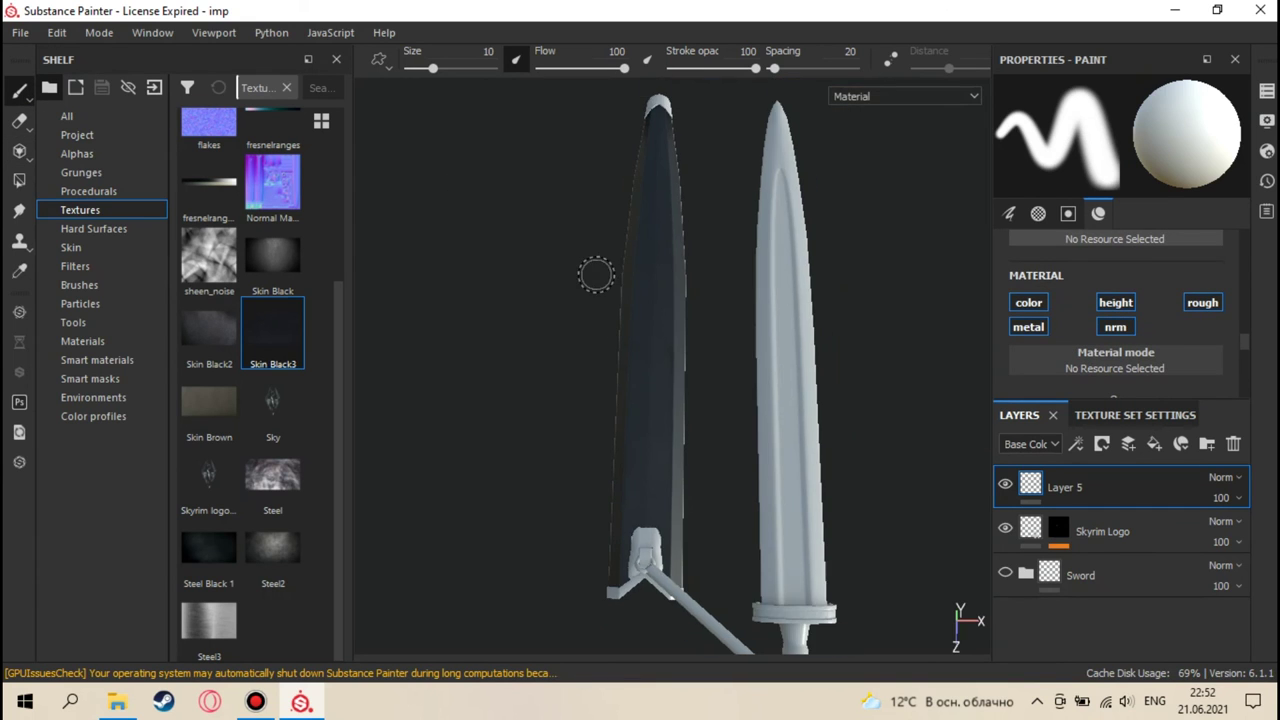
{"action": "scroll", "coordinate": [596, 275], "scroll_direction": "up", "scroll_amount": 5}
{"action": "mouse_move", "coordinate": [620, 306]}
{"action": "left_mouse_down", "text": "alt"}
{"action": "mouse_move", "coordinate": [646, 294]}
{"action": "mouse_move", "coordinate": [514, 197]}
{"action": "mouse_move", "coordinate": [520, 294]}
{"action": "mouse_move", "coordinate": [586, 343]}
{"action": "mouse_move", "coordinate": [814, 380]}
{"action": "mouse_move", "coordinate": [871, 281]}
{"action": "mouse_move", "coordinate": [714, 371]}
{"action": "mouse_move", "coordinate": [686, 371]}
{"action": "mouse_move", "coordinate": [723, 457]}
{"action": "mouse_move", "coordinate": [719, 391]}
{"action": "mouse_move", "coordinate": [703, 449]}
{"action": "mouse_move", "coordinate": [531, 517]}
{"action": "mouse_move", "coordinate": [500, 543]}
{"action": "mouse_move", "coordinate": [679, 320]}
{"action": "mouse_move", "coordinate": [617, 300]}
{"action": "mouse_move", "coordinate": [669, 177]}
{"action": "mouse_move", "coordinate": [530, 210]}
{"action": "left_mouse_up", "text": "alt"}
{"action": "scroll", "coordinate": [679, 320], "scroll_direction": "up", "scroll_amount": 5}
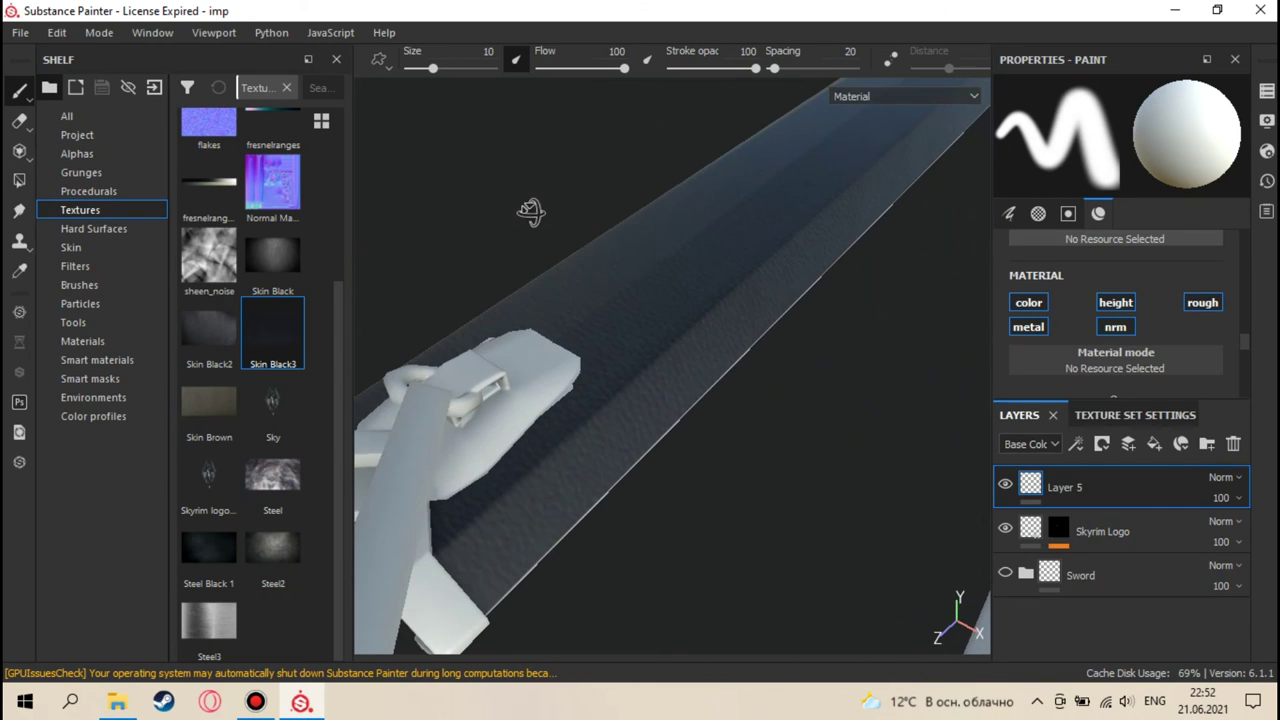
{"action": "mouse_move", "coordinate": [922, 435]}
{"action": "left_mouse_down", "text": "alt"}
{"action": "mouse_move", "coordinate": [800, 430]}
{"action": "mouse_move", "coordinate": [729, 349]}
{"action": "mouse_move", "coordinate": [782, 340]}
{"action": "mouse_move", "coordinate": [749, 371]}
{"action": "mouse_move", "coordinate": [800, 486]}
{"action": "mouse_move", "coordinate": [871, 271]}
{"action": "left_mouse_up", "text": "alt"}
- Set the Sword texture set's Size to 4096 in Texture Set Settings
{"action": "scroll", "coordinate": [871, 271], "scroll_direction": "up", "scroll_amount": 3}
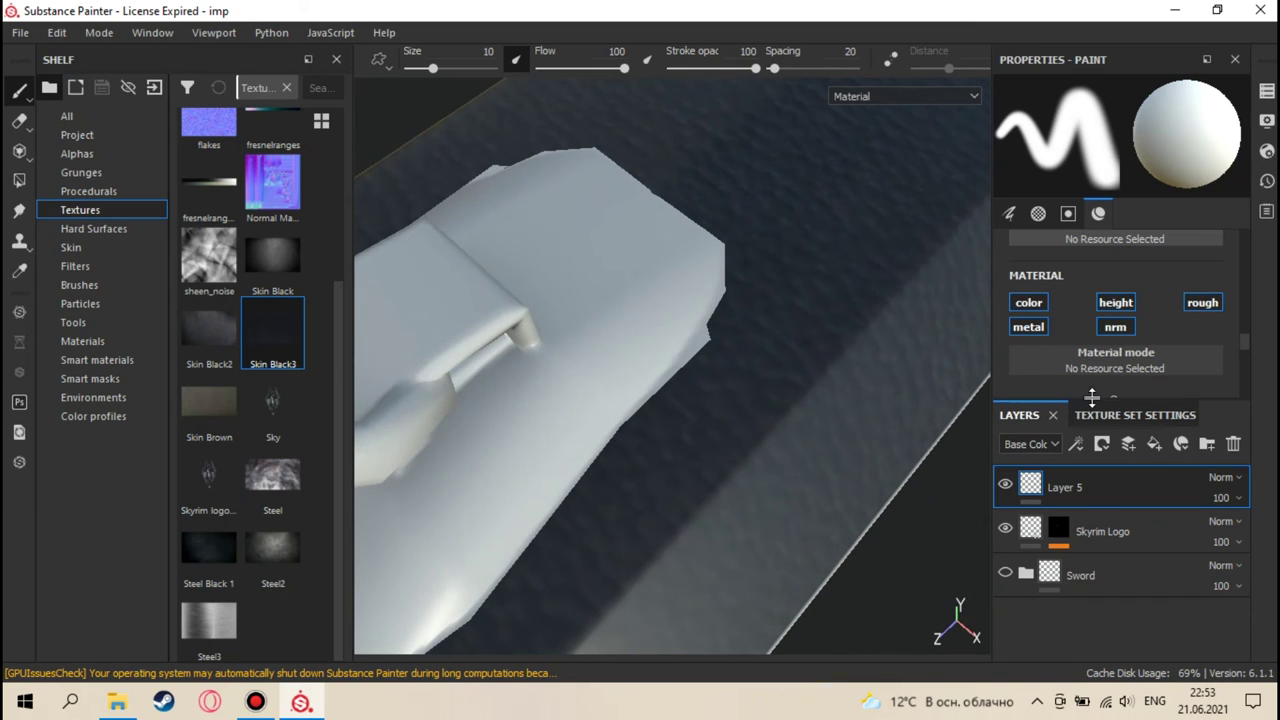
{"action": "left_click", "coordinate": [1088, 414]}
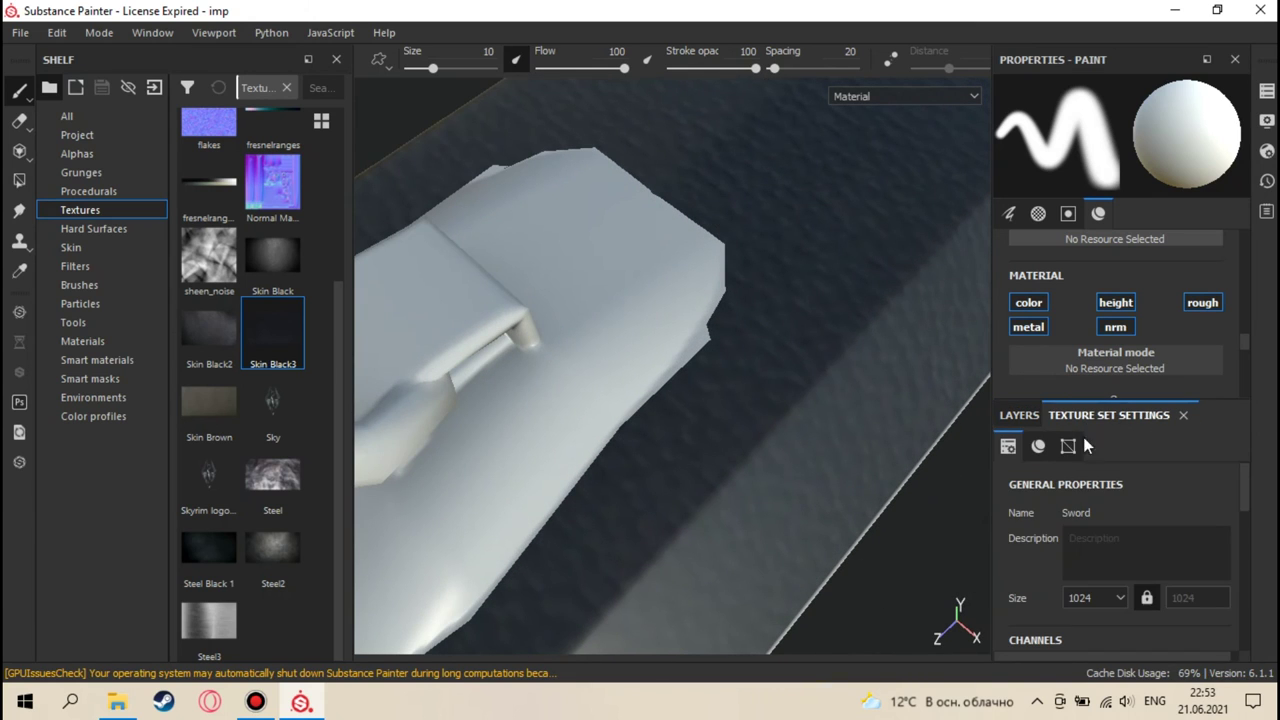
{"action": "left_click", "coordinate": [1106, 604]}
{"action": "left_click", "coordinate": [1087, 687]}
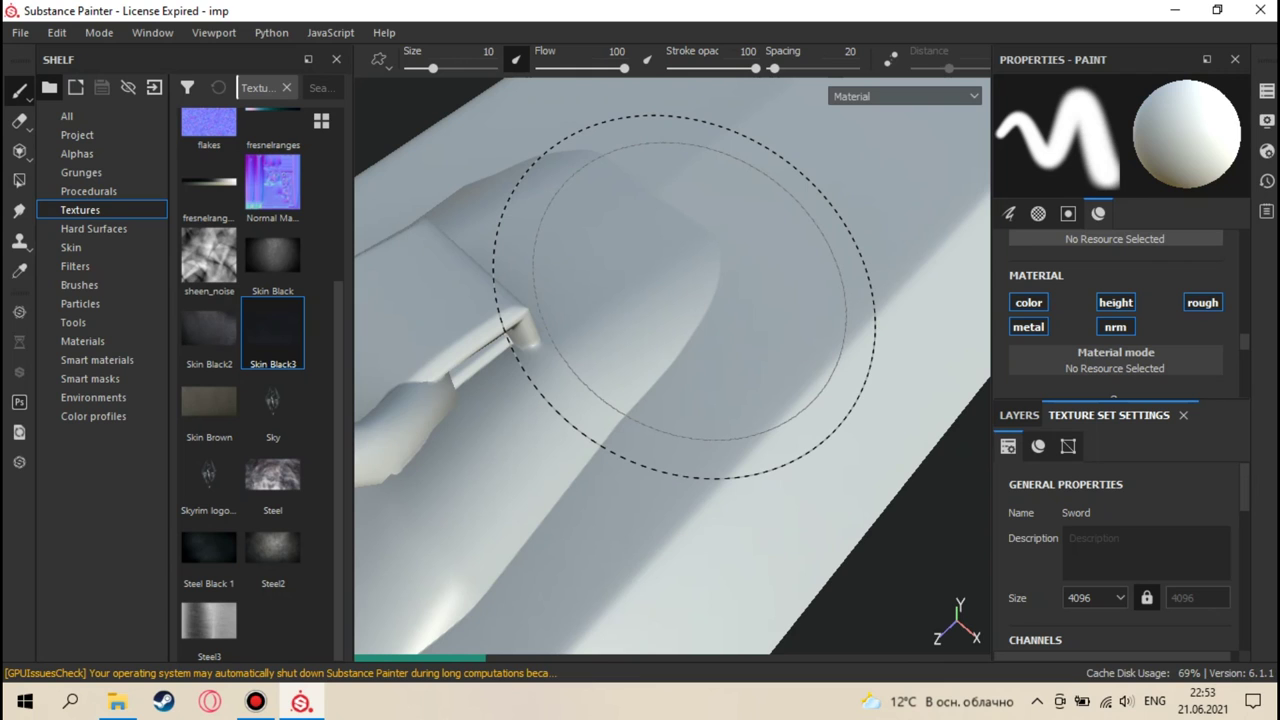
- Orbit around the blade edge and crossguard to inspect the sharper 4096 leather
{"action": "scroll", "coordinate": [687, 293], "scroll_direction": "down", "scroll_amount": 2}
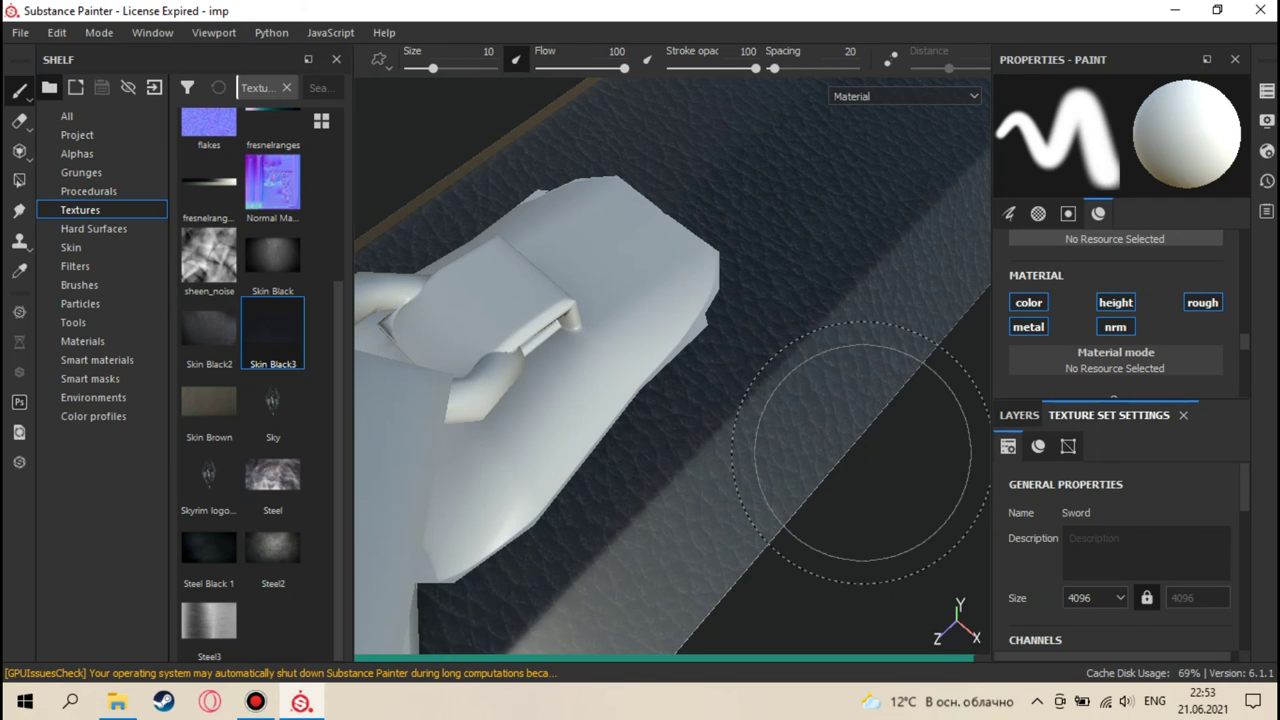
{"action": "left_click_drag", "start_coordinate": [814, 243], "coordinate": [777, 400], "text": "alt"}
{"action": "middle_click_drag", "start_coordinate": [777, 400], "coordinate": [735, 428], "text": "alt"}
{"action": "left_click_drag", "start_coordinate": [735, 428], "coordinate": [700, 420], "text": "alt"}
{"action": "left_click", "coordinate": [1101, 600]}
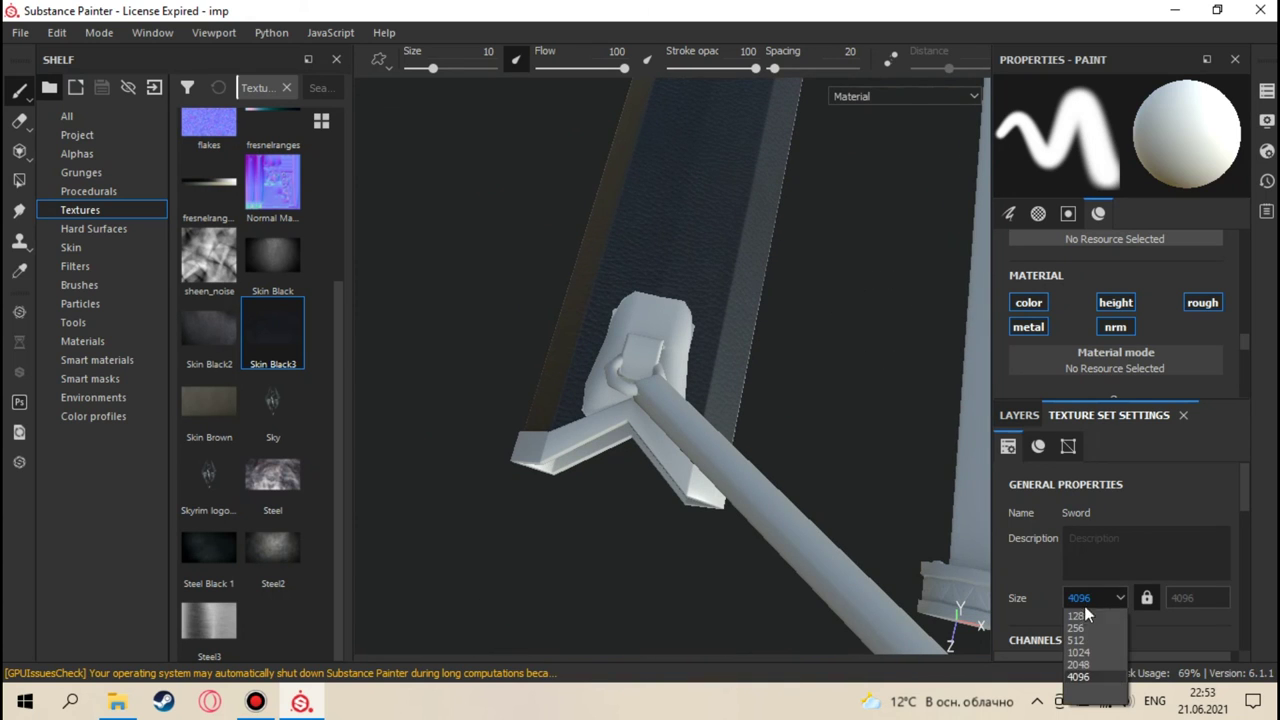
- Set the Sword texture back to 1024 and center the blade strips in the 2D UV view
{"action": "left_click", "coordinate": [1081, 646]}
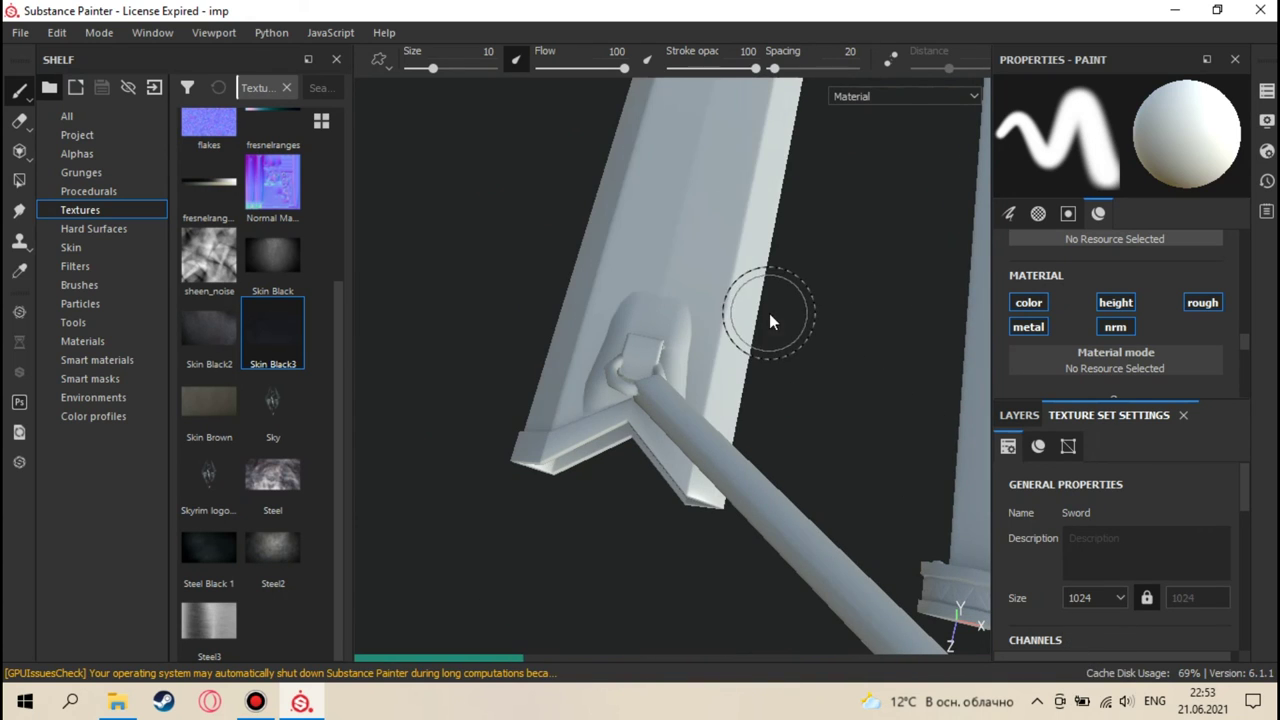
{"action": "key", "text": "F2"}
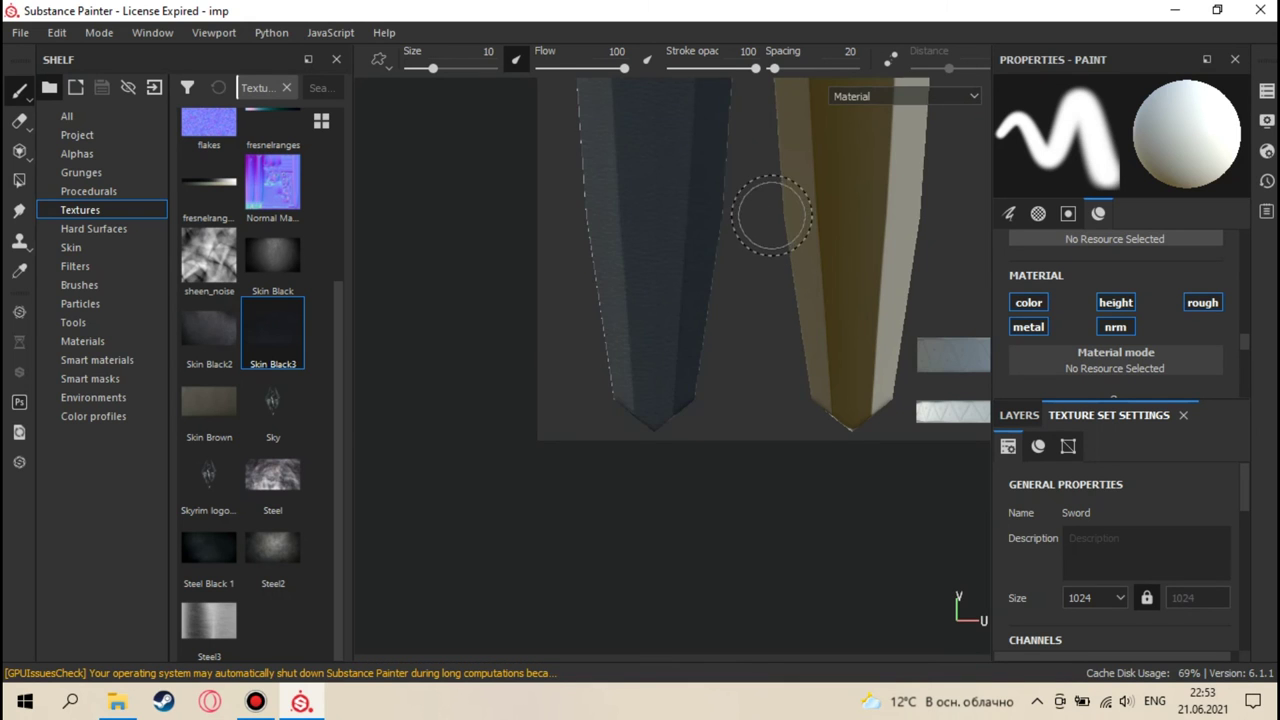
{"action": "scroll", "coordinate": [737, 380], "scroll_direction": "up", "scroll_amount": 6}
{"action": "scroll", "coordinate": [731, 407], "scroll_direction": "down", "scroll_amount": 3}
{"action": "middle_click_drag", "start_coordinate": [695, 245], "coordinate": [666, 160]}
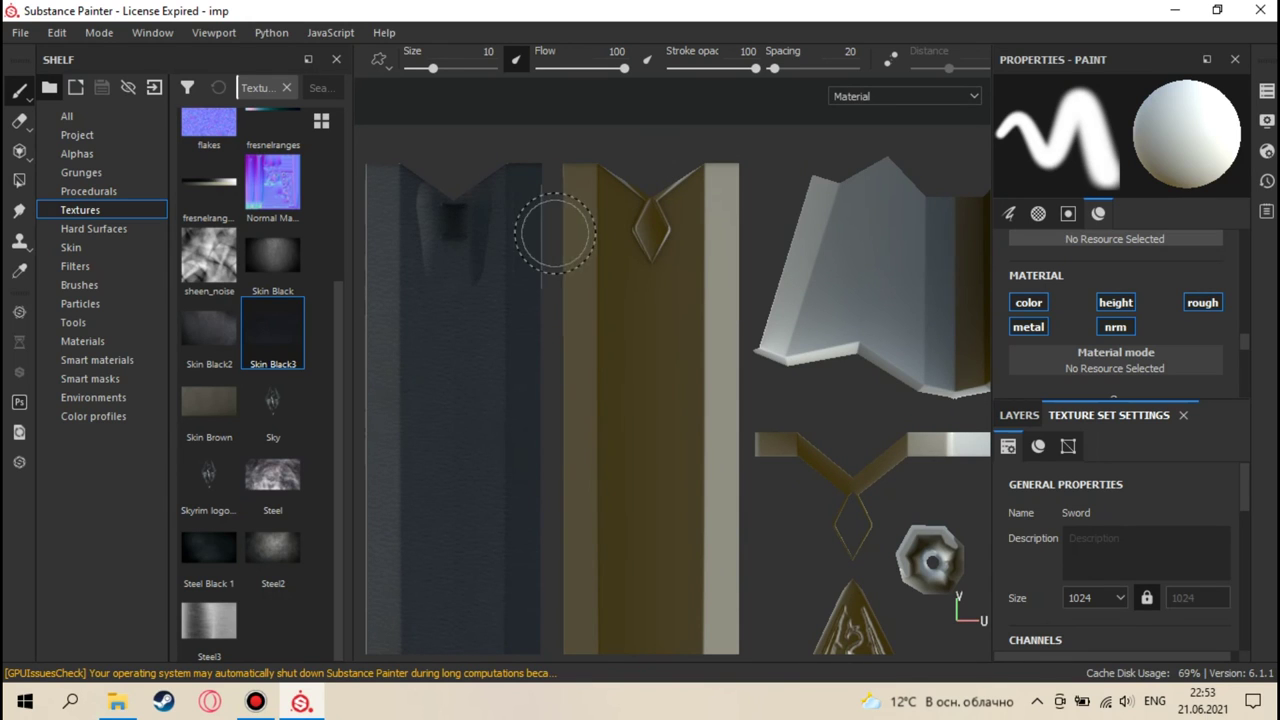
- Project Skin Black3 leather down the gold strip, resizing the brush to about 8.9
{"action": "left_click", "coordinate": [20, 151]}
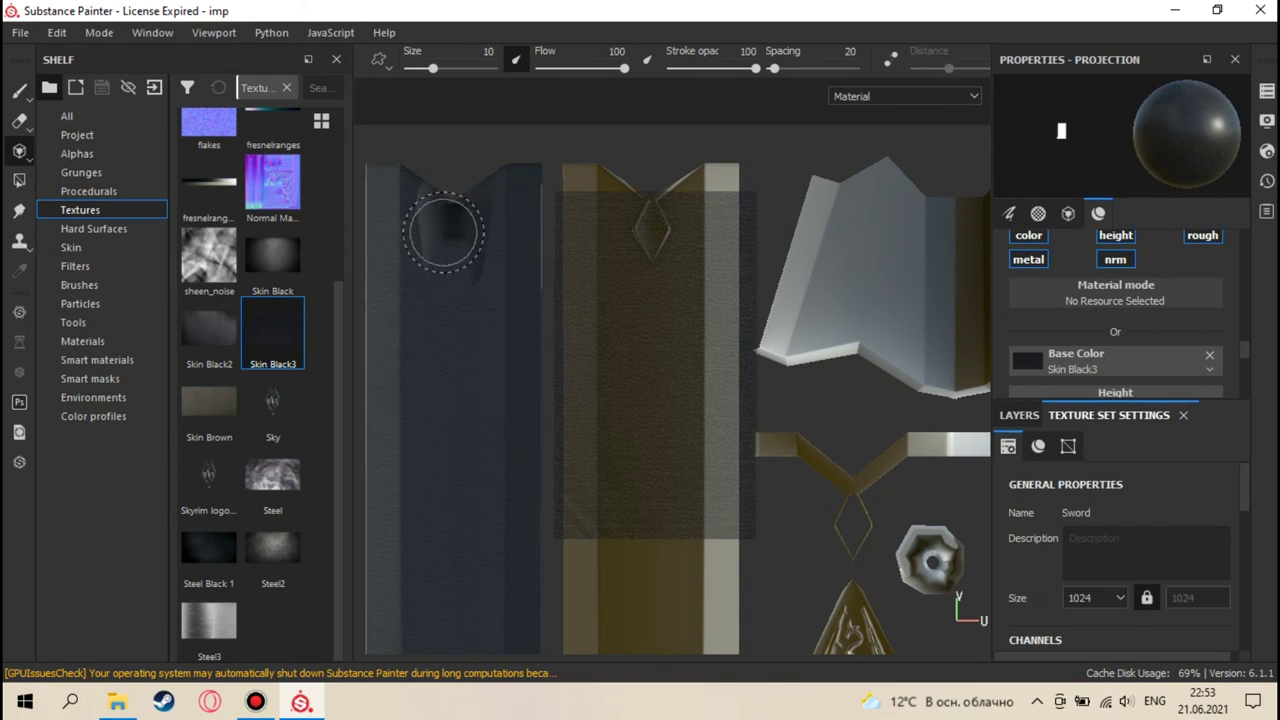
{"action": "middle_click_drag", "start_coordinate": [646, 211], "coordinate": [651, 251]}
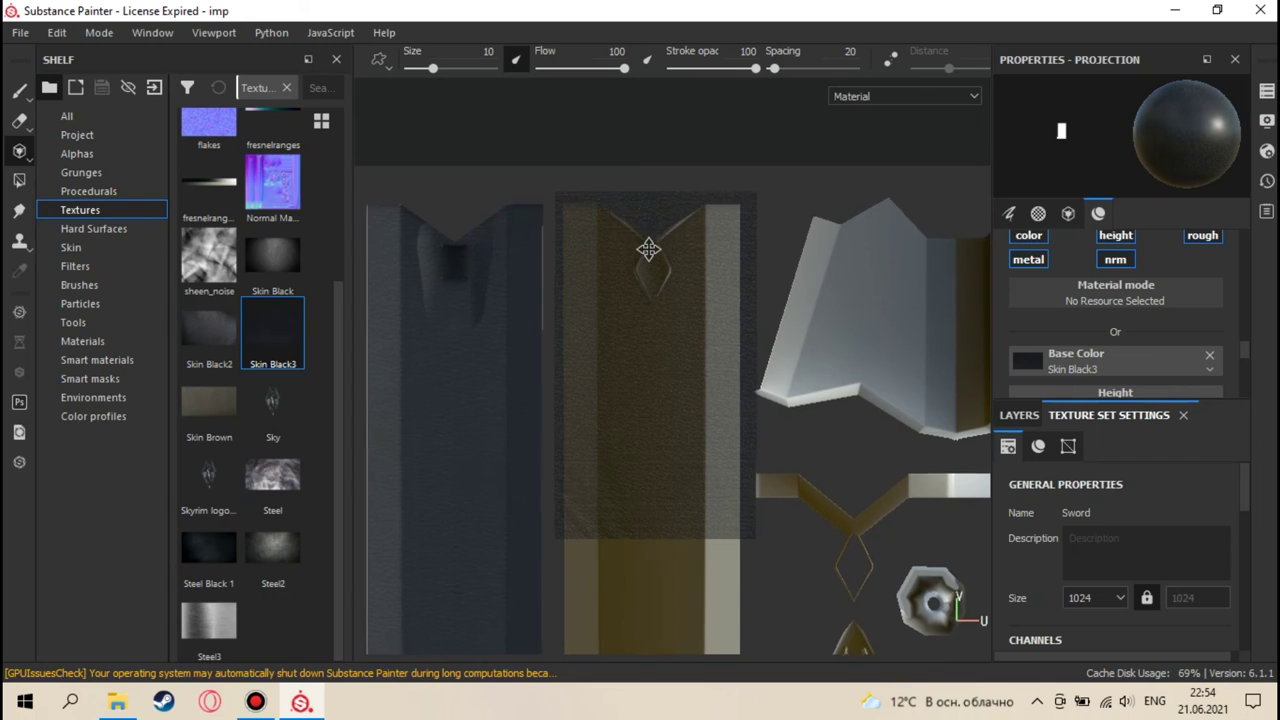
{"action": "mouse_move", "coordinate": [593, 228]}
{"action": "left_mouse_down"}
{"action": "mouse_move", "coordinate": [593, 336]}
{"action": "mouse_move", "coordinate": [680, 213]}
{"action": "mouse_move", "coordinate": [638, 261]}
{"action": "mouse_move", "coordinate": [612, 241]}
{"action": "mouse_move", "coordinate": [700, 264]}
{"action": "mouse_move", "coordinate": [742, 225]}
{"action": "mouse_move", "coordinate": [710, 224]}
{"action": "mouse_move", "coordinate": [724, 239]}
{"action": "mouse_move", "coordinate": [727, 302]}
{"action": "mouse_move", "coordinate": [718, 256]}
{"action": "left_mouse_up"}
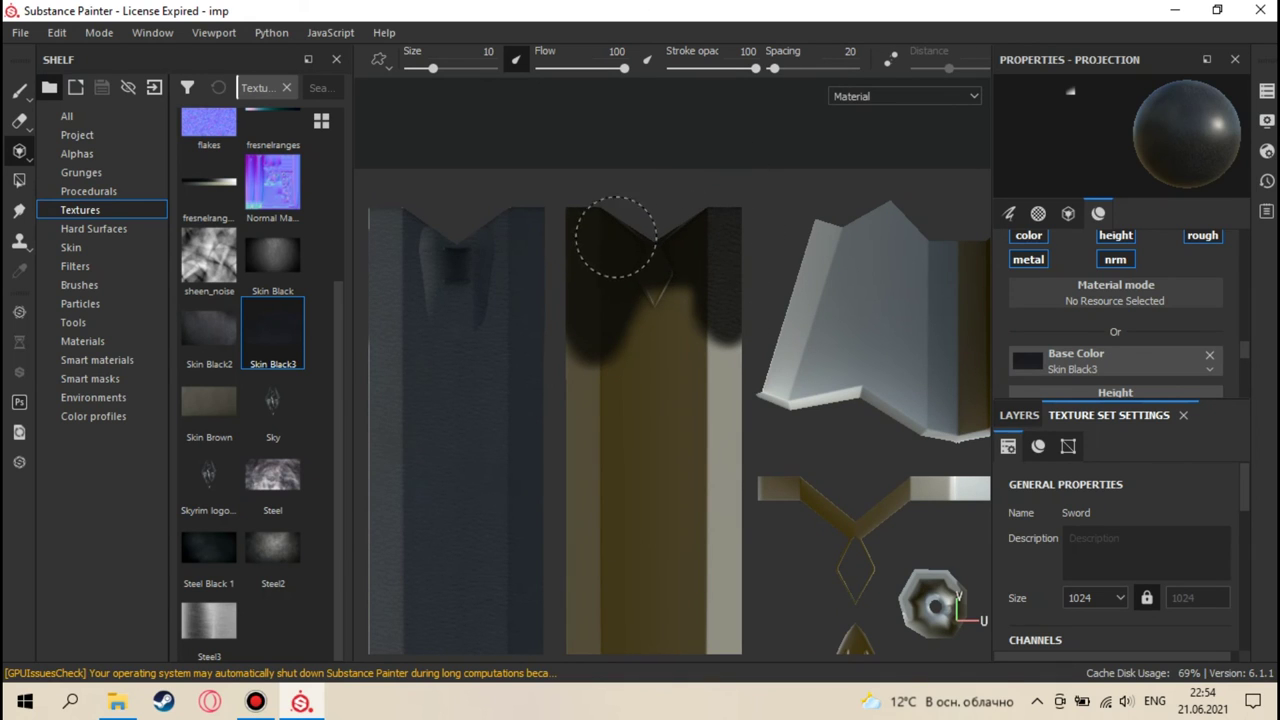
{"action": "mouse_move", "coordinate": [616, 237]}
{"action": "left_mouse_down"}
{"action": "mouse_move", "coordinate": [615, 344]}
{"action": "mouse_move", "coordinate": [653, 381]}
{"action": "mouse_move", "coordinate": [732, 385]}
{"action": "mouse_move", "coordinate": [668, 446]}
{"action": "mouse_move", "coordinate": [606, 426]}
{"action": "mouse_move", "coordinate": [580, 382]}
{"action": "mouse_move", "coordinate": [633, 408]}
{"action": "mouse_move", "coordinate": [667, 401]}
{"action": "mouse_move", "coordinate": [666, 449]}
{"action": "left_mouse_up"}
{"action": "key", "text": "s"}
{"action": "middle_click_drag", "start_coordinate": [617, 304], "coordinate": [780, 313]}
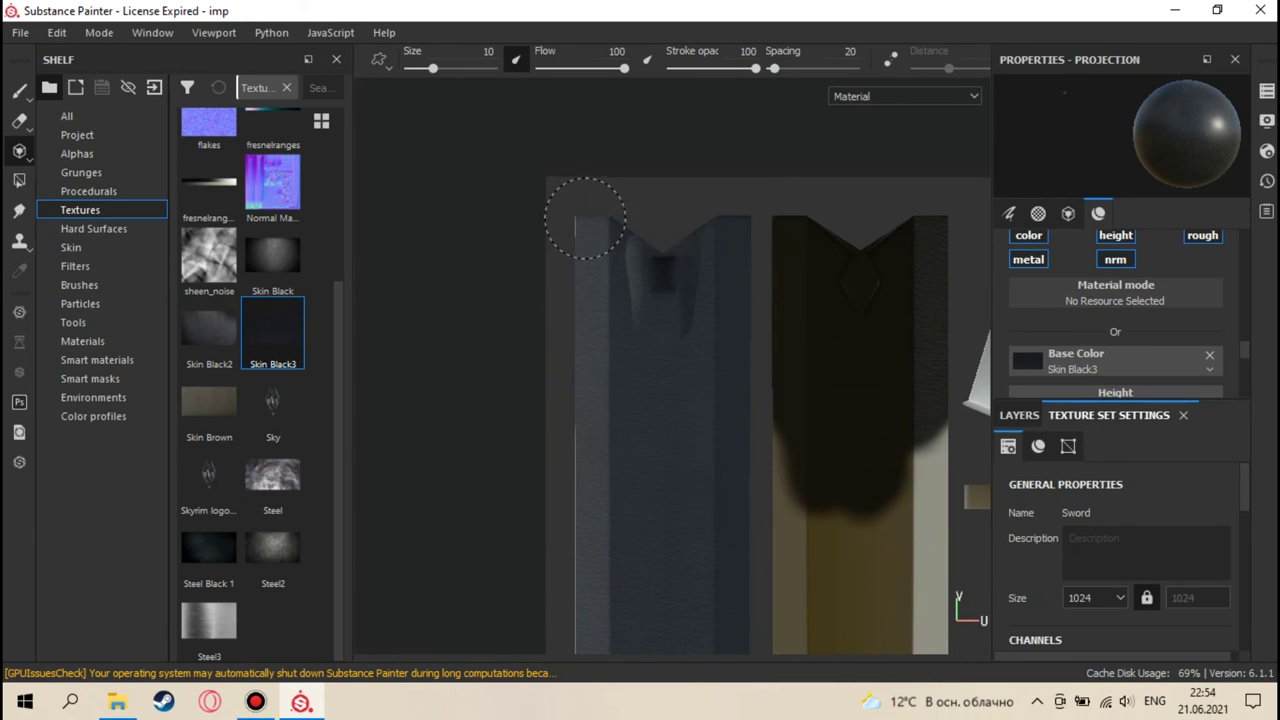
{"action": "right_click_drag", "start_coordinate": [586, 227], "coordinate": [582, 228], "text": "ctrl"}
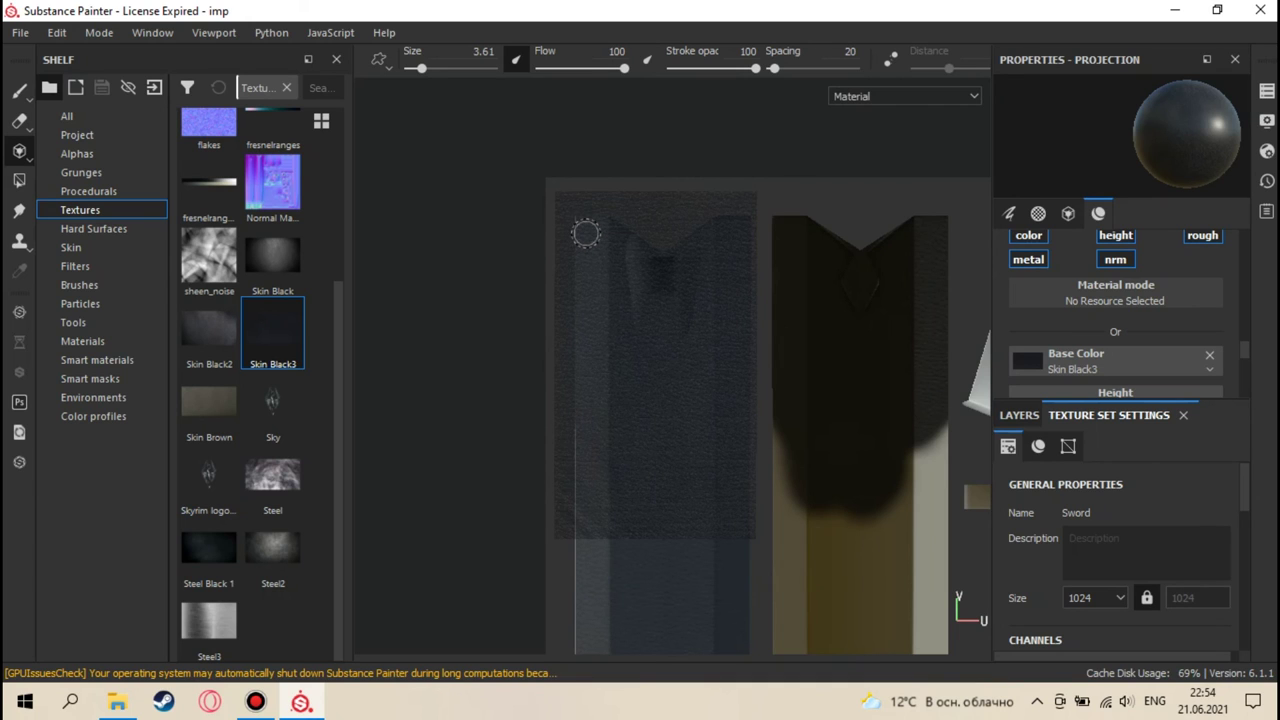
{"action": "mouse_move", "coordinate": [586, 234]}
{"action": "right_mouse_down", "text": "ctrl"}
{"action": "mouse_move", "coordinate": [640, 234]}
{"action": "mouse_move", "coordinate": [612, 234]}
{"action": "right_mouse_up", "text": "ctrl"}
- Project leather down the right strip and across the middle strip's top, middle and lower bands
{"action": "mouse_move", "coordinate": [823, 309]}
{"action": "left_mouse_down", "text": "alt"}
{"action": "mouse_move", "coordinate": [691, 274]}
{"action": "mouse_move", "coordinate": [631, 293]}
{"action": "left_mouse_up", "text": "alt"}
{"action": "middle_click_drag", "start_coordinate": [631, 293], "coordinate": [627, 200], "text": "alt"}
{"action": "mouse_move", "coordinate": [627, 200]}
{"action": "left_mouse_down"}
{"action": "mouse_move", "coordinate": [718, 315]}
{"action": "mouse_move", "coordinate": [723, 358]}
{"action": "left_mouse_up"}
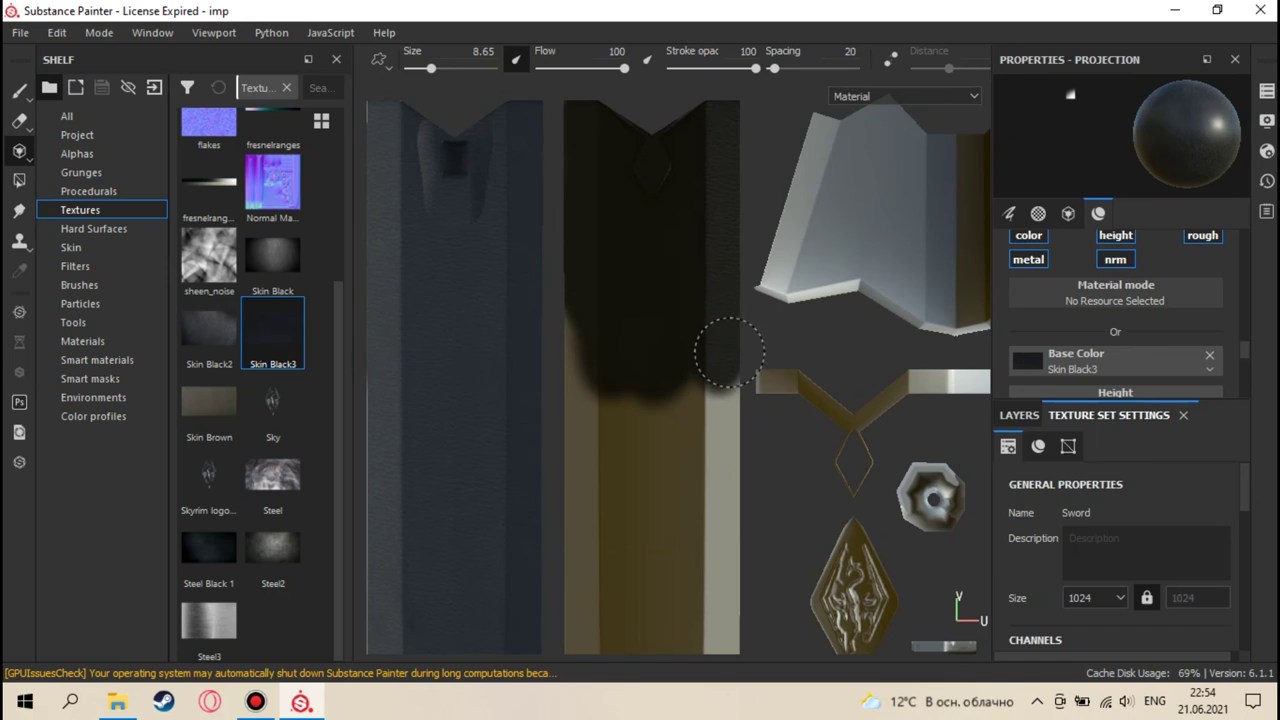
{"action": "mouse_move", "coordinate": [591, 303]}
{"action": "left_mouse_down"}
{"action": "mouse_move", "coordinate": [580, 426]}
{"action": "mouse_move", "coordinate": [717, 408]}
{"action": "mouse_move", "coordinate": [706, 386]}
{"action": "mouse_move", "coordinate": [737, 387]}
{"action": "left_mouse_up"}
{"action": "middle_click_drag", "start_coordinate": [737, 387], "coordinate": [730, 216], "text": "alt"}
{"action": "mouse_move", "coordinate": [596, 293]}
{"action": "left_mouse_down"}
{"action": "mouse_move", "coordinate": [585, 322]}
{"action": "mouse_move", "coordinate": [666, 277]}
{"action": "mouse_move", "coordinate": [712, 290]}
{"action": "mouse_move", "coordinate": [727, 315]}
{"action": "mouse_move", "coordinate": [640, 314]}
{"action": "mouse_move", "coordinate": [582, 378]}
{"action": "mouse_move", "coordinate": [671, 377]}
{"action": "mouse_move", "coordinate": [660, 400]}
{"action": "mouse_move", "coordinate": [518, 407]}
{"action": "left_mouse_up"}
{"action": "middle_click_drag", "start_coordinate": [611, 407], "coordinate": [653, 261]}
{"action": "mouse_move", "coordinate": [714, 314]}
{"action": "left_mouse_down"}
{"action": "mouse_move", "coordinate": [700, 294]}
{"action": "mouse_move", "coordinate": [574, 284]}
{"action": "mouse_move", "coordinate": [640, 437]}
{"action": "mouse_move", "coordinate": [729, 355]}
{"action": "left_mouse_up"}
{"action": "left_click_drag", "start_coordinate": [684, 433], "coordinate": [617, 392]}
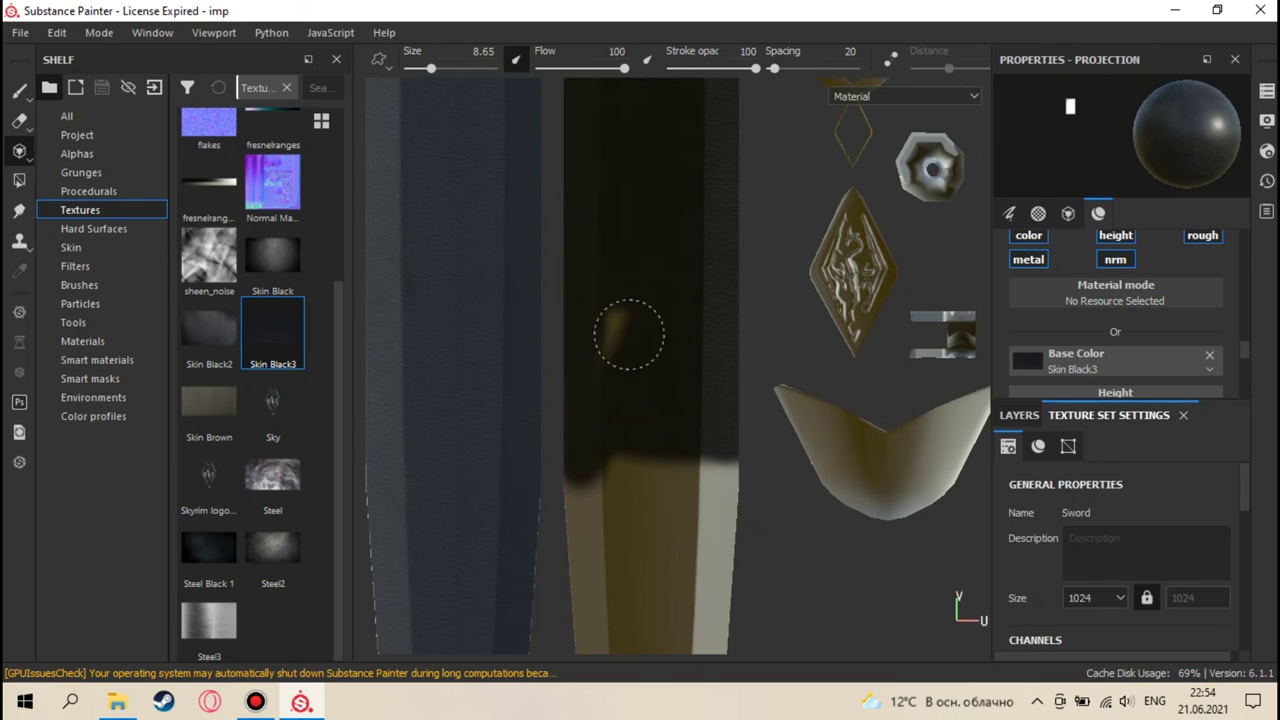
{"action": "mouse_move", "coordinate": [649, 432]}
{"action": "left_mouse_down"}
{"action": "mouse_move", "coordinate": [685, 468]}
{"action": "mouse_move", "coordinate": [635, 470]}
{"action": "mouse_move", "coordinate": [722, 473]}
{"action": "left_mouse_up"}
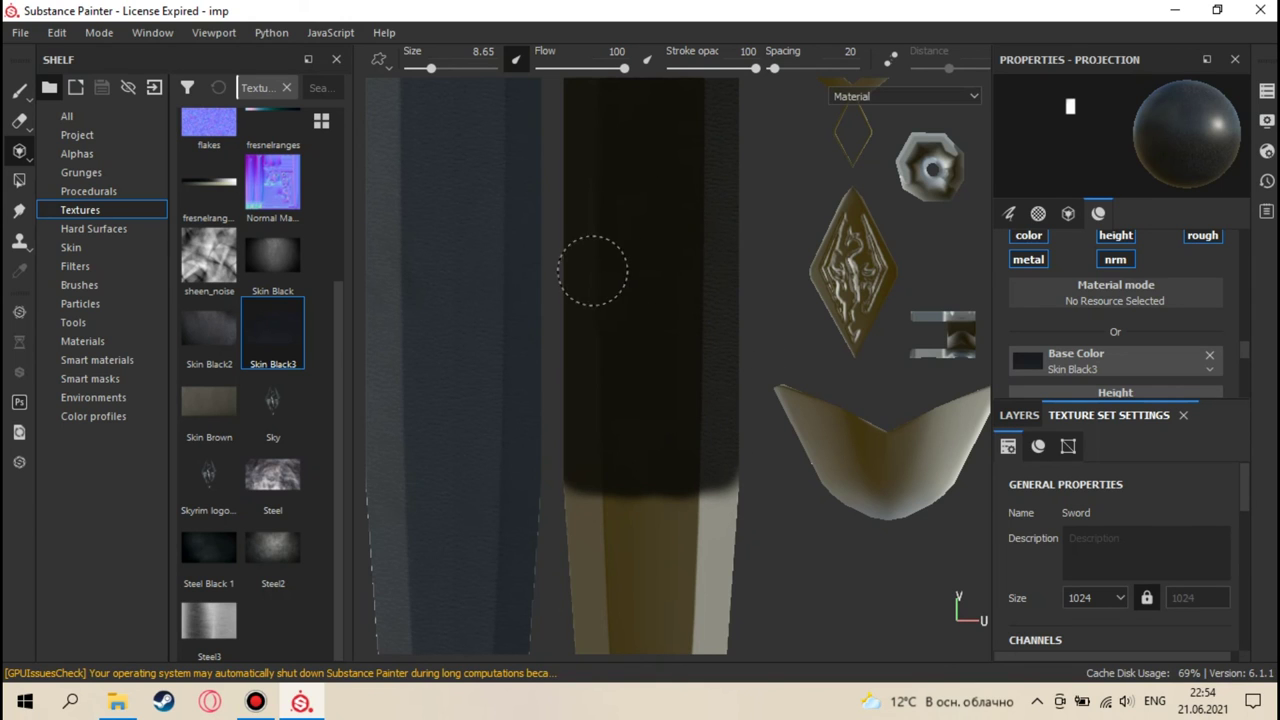
- Extend the leather down the middle strip to the light area near the pointed tips
{"action": "middle_click_drag", "start_coordinate": [674, 470], "coordinate": [672, 268]}
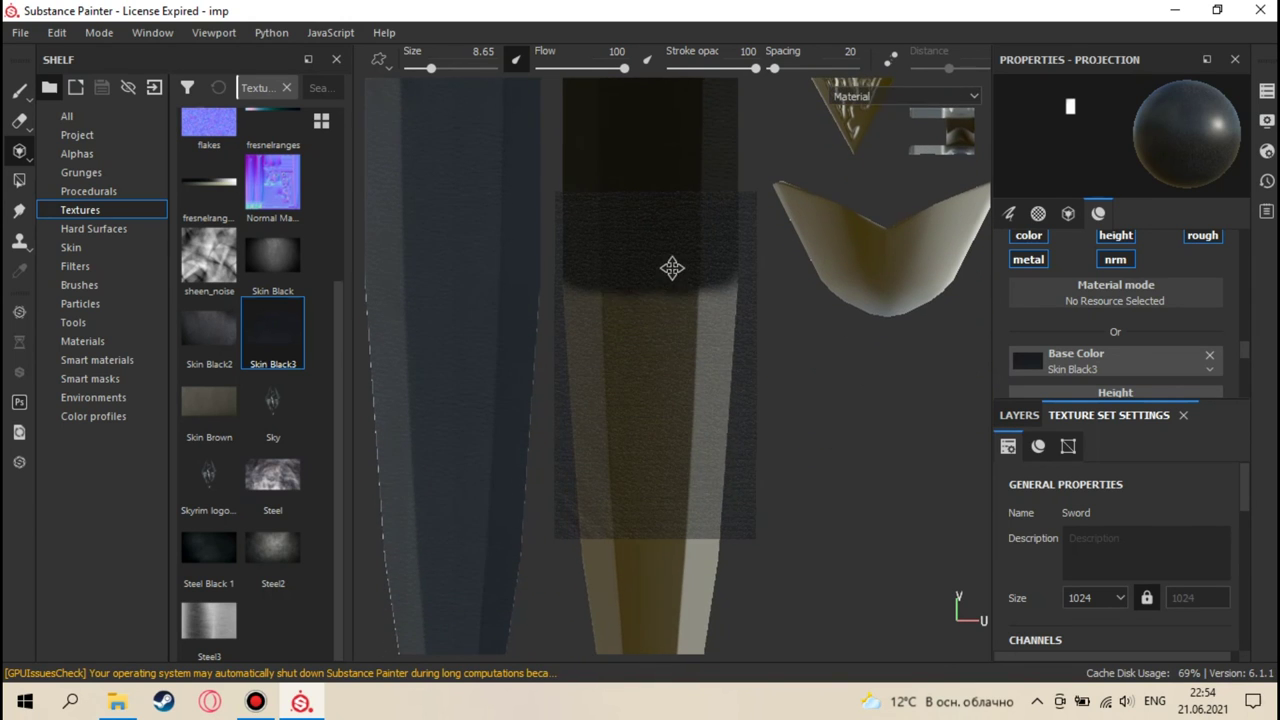
{"action": "mouse_move", "coordinate": [606, 263]}
{"action": "left_mouse_down"}
{"action": "mouse_move", "coordinate": [574, 277]}
{"action": "mouse_move", "coordinate": [709, 294]}
{"action": "mouse_move", "coordinate": [728, 318]}
{"action": "mouse_move", "coordinate": [720, 385]}
{"action": "mouse_move", "coordinate": [621, 332]}
{"action": "mouse_move", "coordinate": [594, 363]}
{"action": "mouse_move", "coordinate": [708, 438]}
{"action": "left_mouse_up"}
{"action": "middle_click_drag", "start_coordinate": [700, 434], "coordinate": [710, 293]}
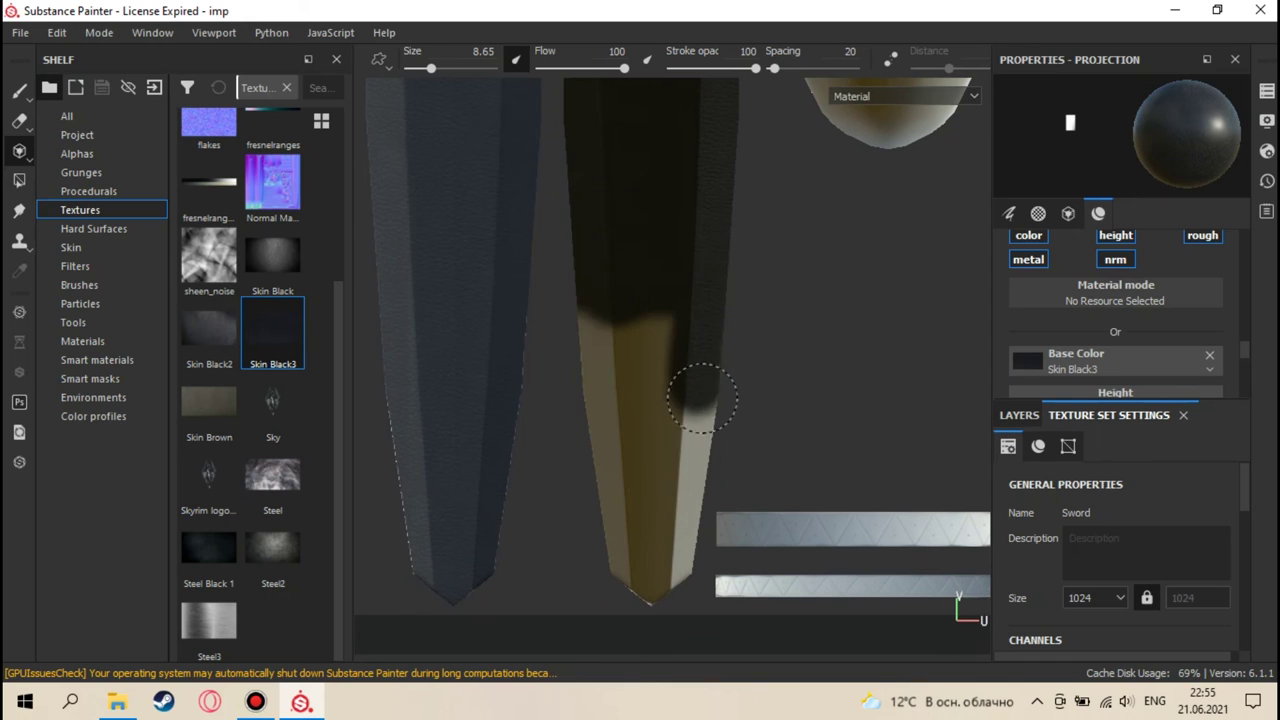
{"action": "mouse_move", "coordinate": [597, 454]}
{"action": "left_mouse_down"}
{"action": "mouse_move", "coordinate": [636, 403]}
{"action": "mouse_move", "coordinate": [660, 447]}
{"action": "left_mouse_up"}
{"action": "middle_click_drag", "start_coordinate": [710, 430], "coordinate": [691, 294]}
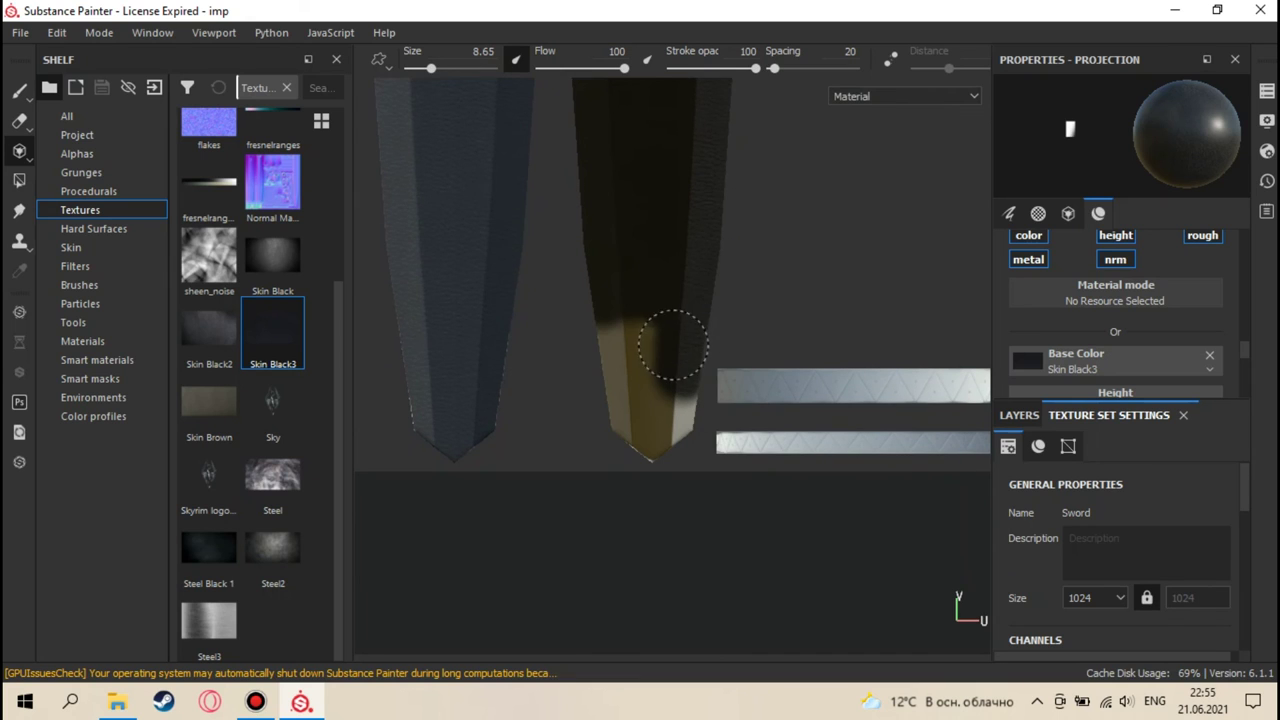
{"action": "middle_click_drag", "start_coordinate": [618, 423], "coordinate": [635, 358]}
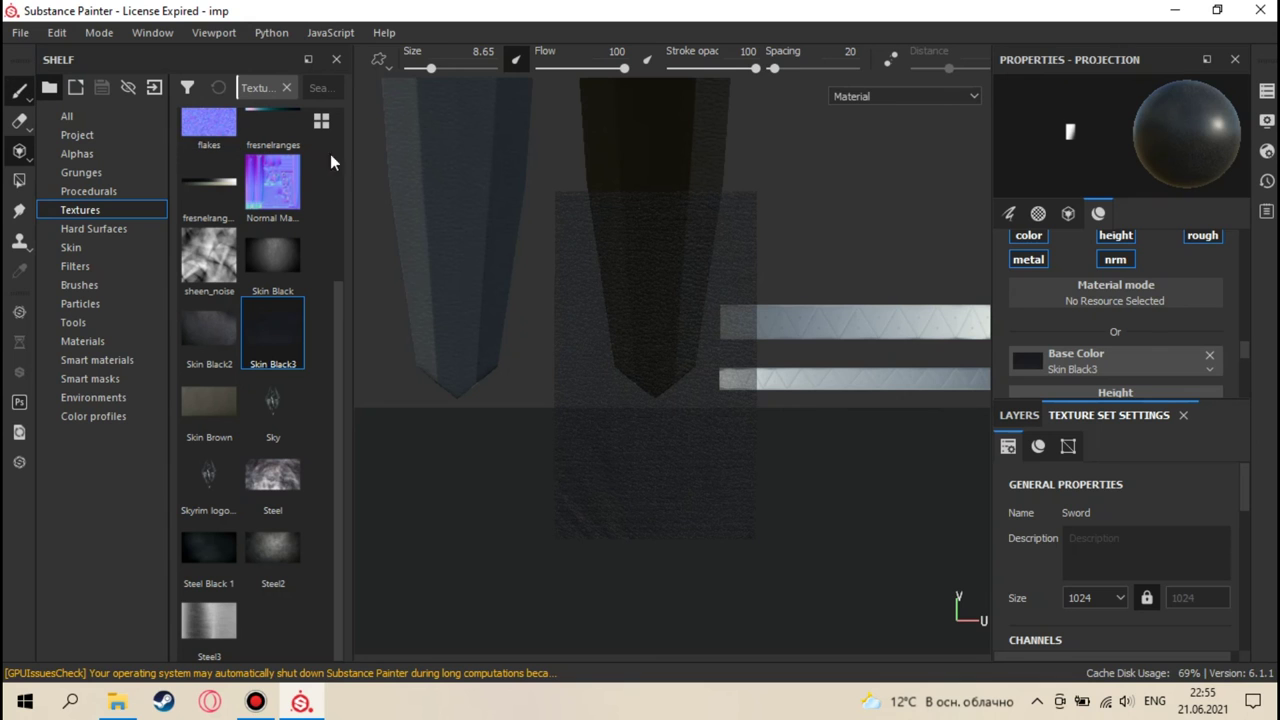
- Switch to the Paint tool and view the dark blade strip in 3D toward the guard
{"action": "key", "text": "1"}
{"action": "key", "text": "F2"}
{"action": "left_click_drag", "start_coordinate": [608, 263], "coordinate": [630, 300], "text": "alt"}
{"action": "scroll", "coordinate": [650, 362], "scroll_direction": "up", "scroll_amount": 3}
{"action": "left_click_drag", "start_coordinate": [652, 362], "coordinate": [615, 300], "text": "alt"}
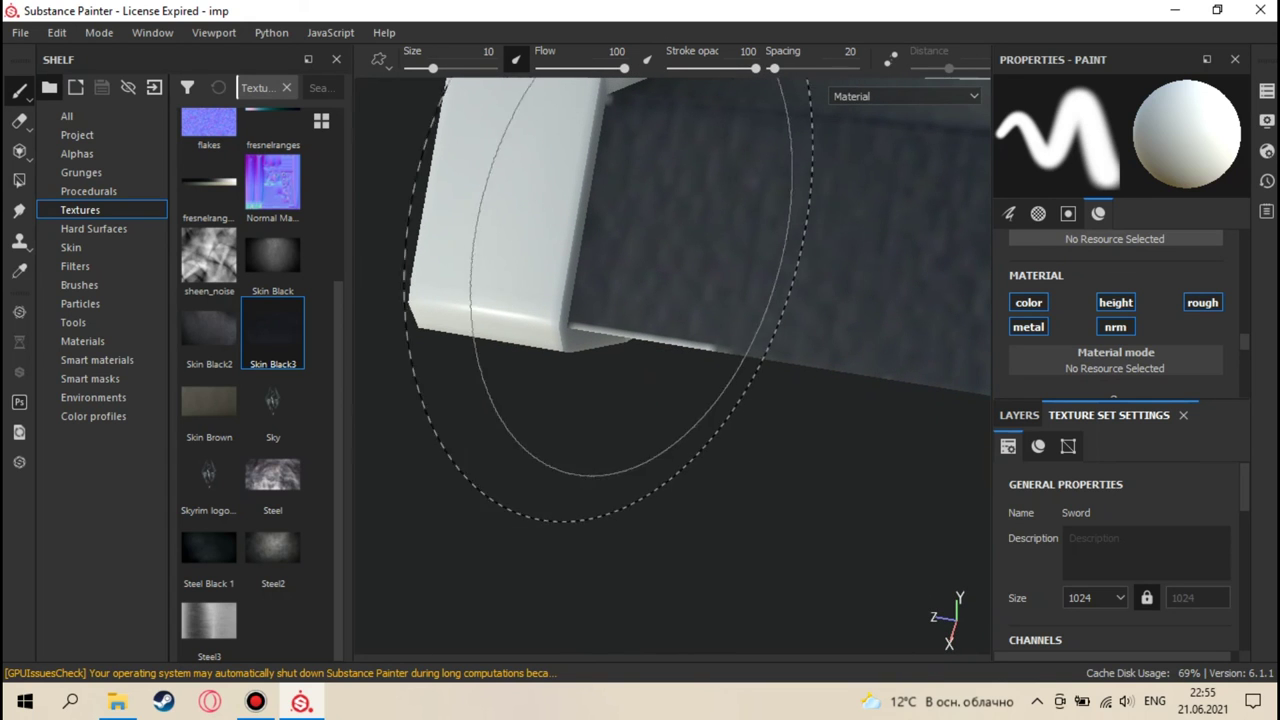
- Reselect the Projection tool with Camera alignment and a brush of about 1.85
{"action": "key", "text": "3"}
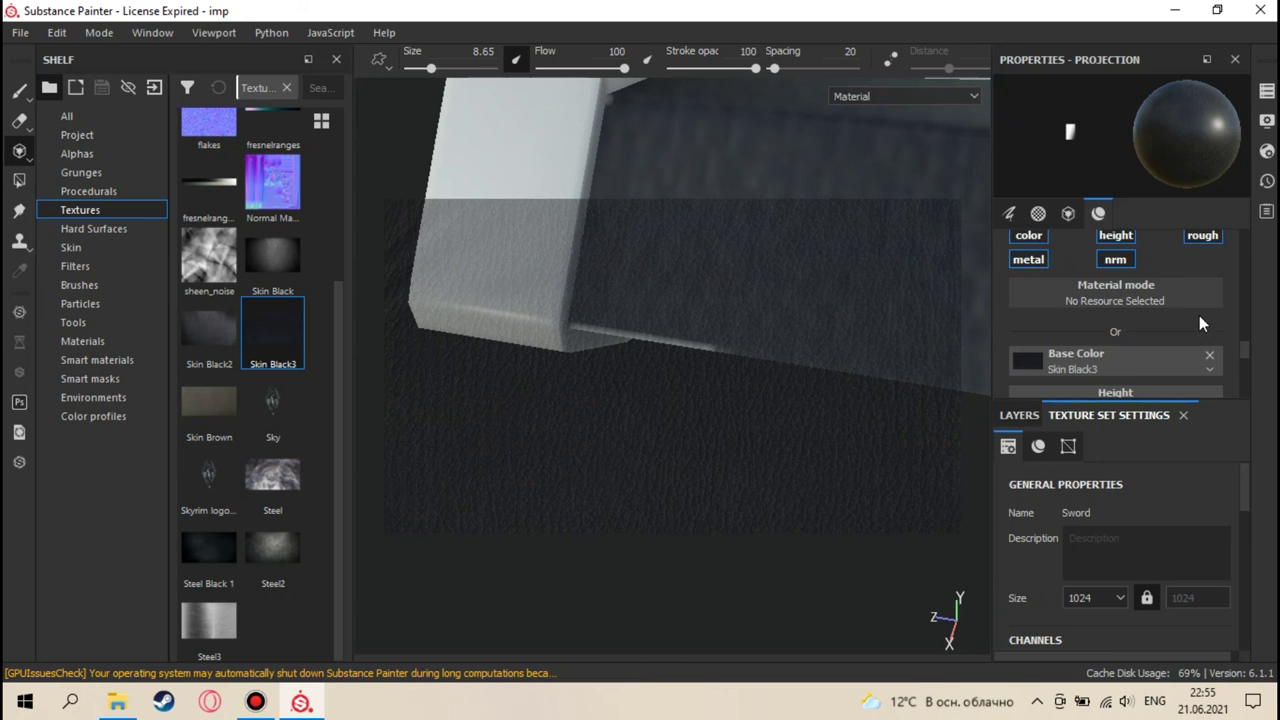
{"action": "scroll", "coordinate": [1197, 320], "scroll_direction": "up", "scroll_amount": 6}
{"action": "scroll", "coordinate": [1194, 321], "scroll_direction": "up", "scroll_amount": 2}
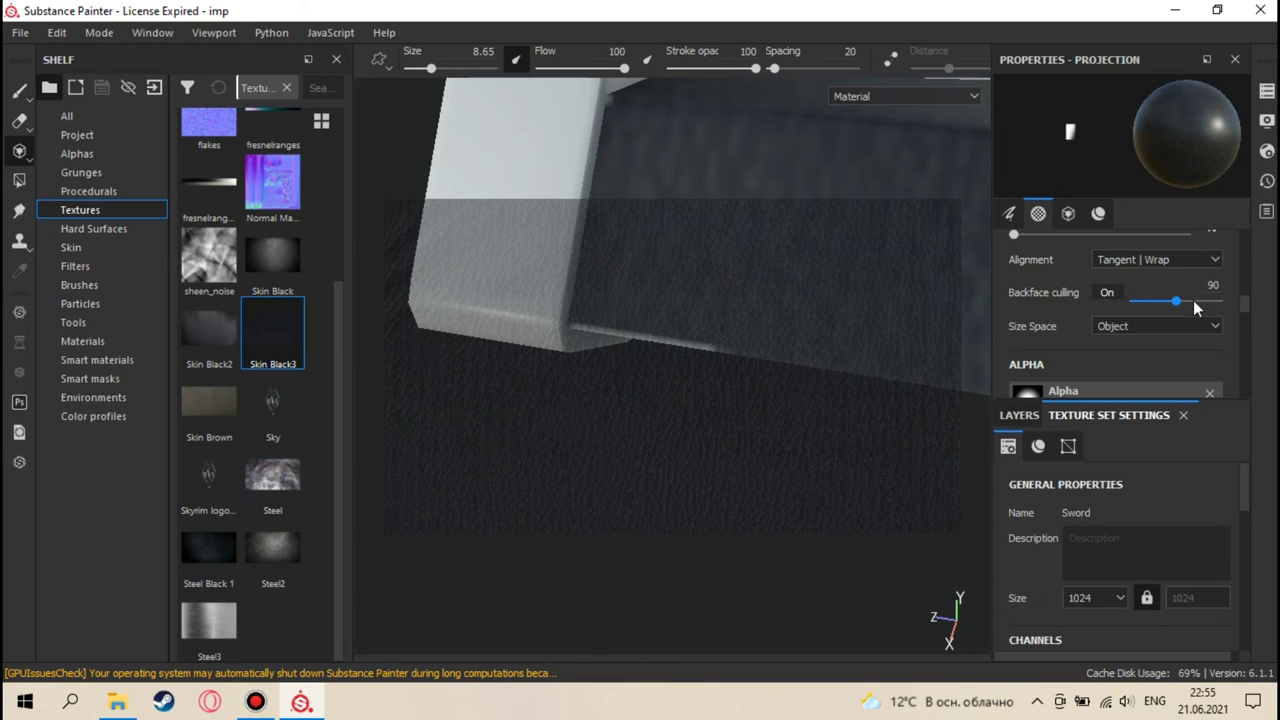
{"action": "left_click", "coordinate": [1155, 259]}
{"action": "left_click", "coordinate": [1115, 282]}
{"action": "mouse_move", "coordinate": [571, 329]}
{"action": "right_mouse_down", "text": "ctrl"}
{"action": "mouse_move", "coordinate": [603, 329]}
{"action": "mouse_move", "coordinate": [674, 286]}
{"action": "mouse_move", "coordinate": [686, 343]}
{"action": "mouse_move", "coordinate": [699, 332]}
{"action": "right_mouse_up", "text": "ctrl"}
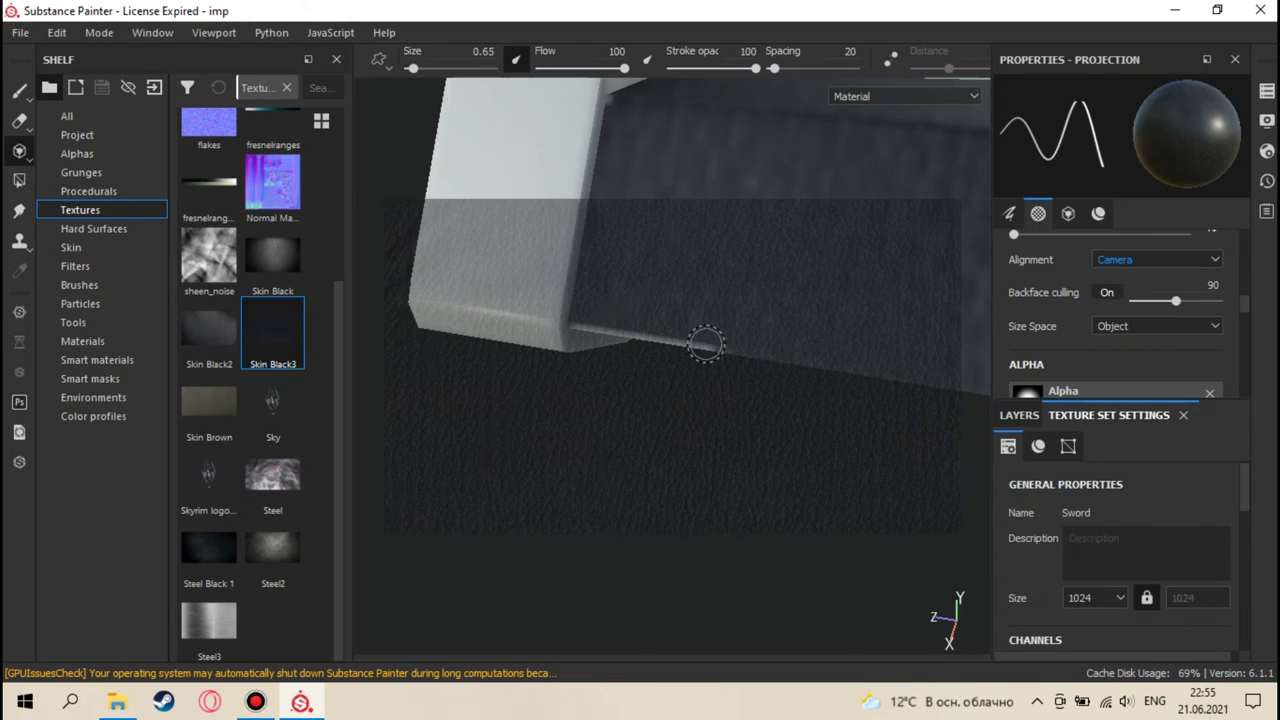
- Orbit around the blade edge to inspect the leather projection
{"action": "scroll", "coordinate": [709, 343], "scroll_direction": "up", "scroll_amount": 4}
{"action": "left_click_drag", "start_coordinate": [592, 300], "coordinate": [705, 342], "text": "alt"}
{"action": "scroll", "coordinate": [711, 308], "scroll_direction": "up", "scroll_amount": 5}
{"action": "left_click_drag", "start_coordinate": [704, 300], "coordinate": [478, 305], "text": "alt"}
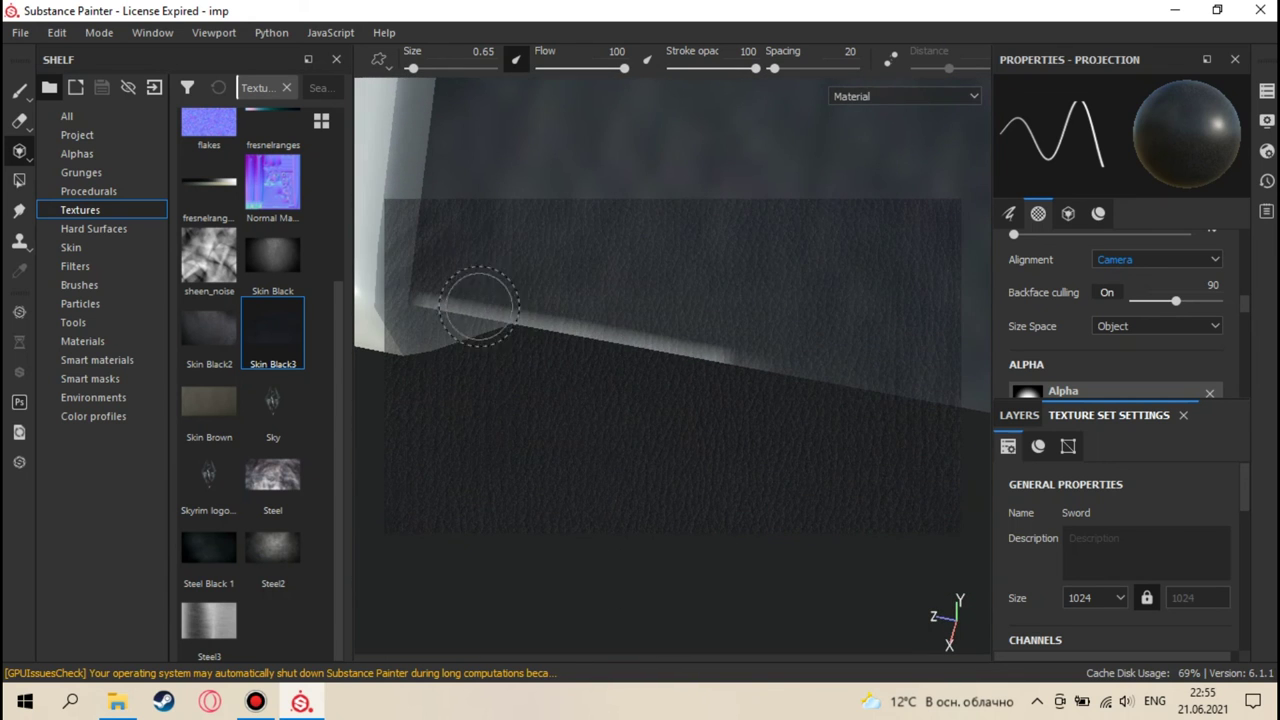
{"action": "scroll", "coordinate": [551, 290], "scroll_direction": "down", "scroll_amount": 5}
{"action": "left_click_drag", "start_coordinate": [551, 290], "coordinate": [700, 30], "text": "alt"}
- Return to the Paint tool, examine the guard and blade faces, then switch back to the UV layout
{"action": "key", "text": "1"}
{"action": "mouse_move", "coordinate": [464, 243]}
{"action": "middle_mouse_down", "text": "alt"}
{"action": "mouse_move", "coordinate": [608, 286]}
{"action": "mouse_move", "coordinate": [648, 385]}
{"action": "middle_mouse_up", "text": "alt"}
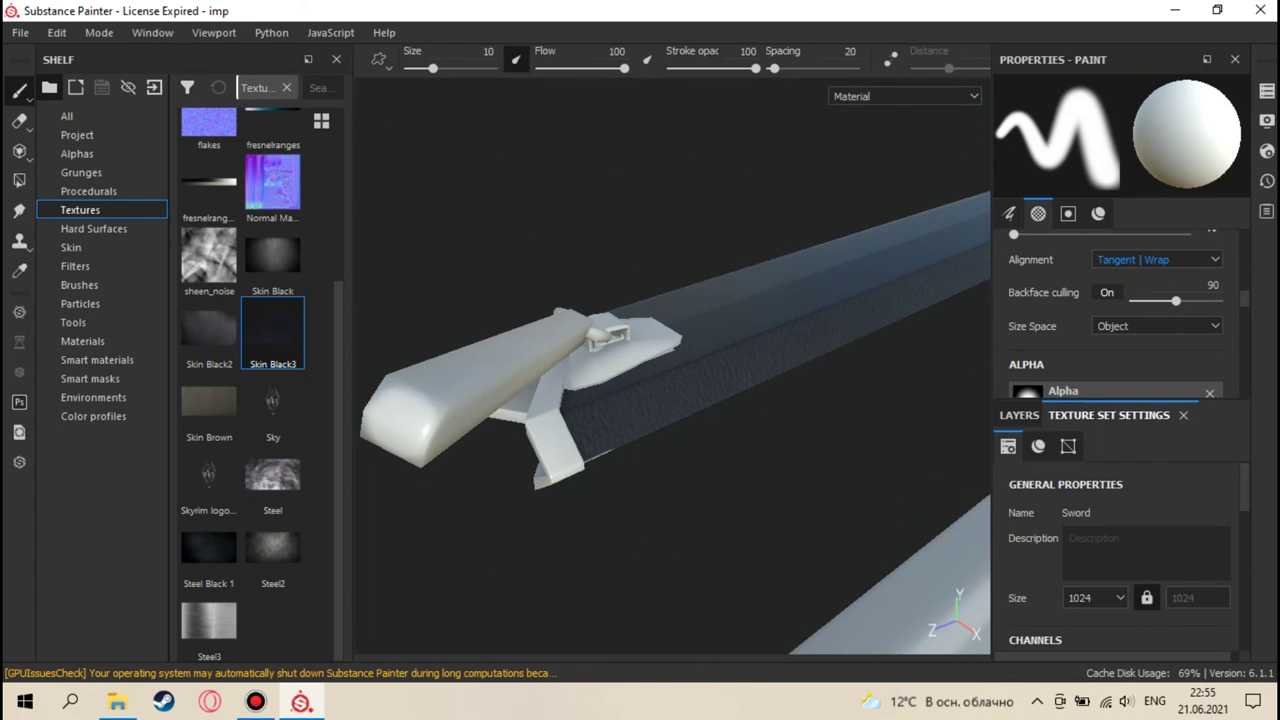
{"action": "left_click_drag", "start_coordinate": [594, 429], "coordinate": [530, 487], "text": "alt"}
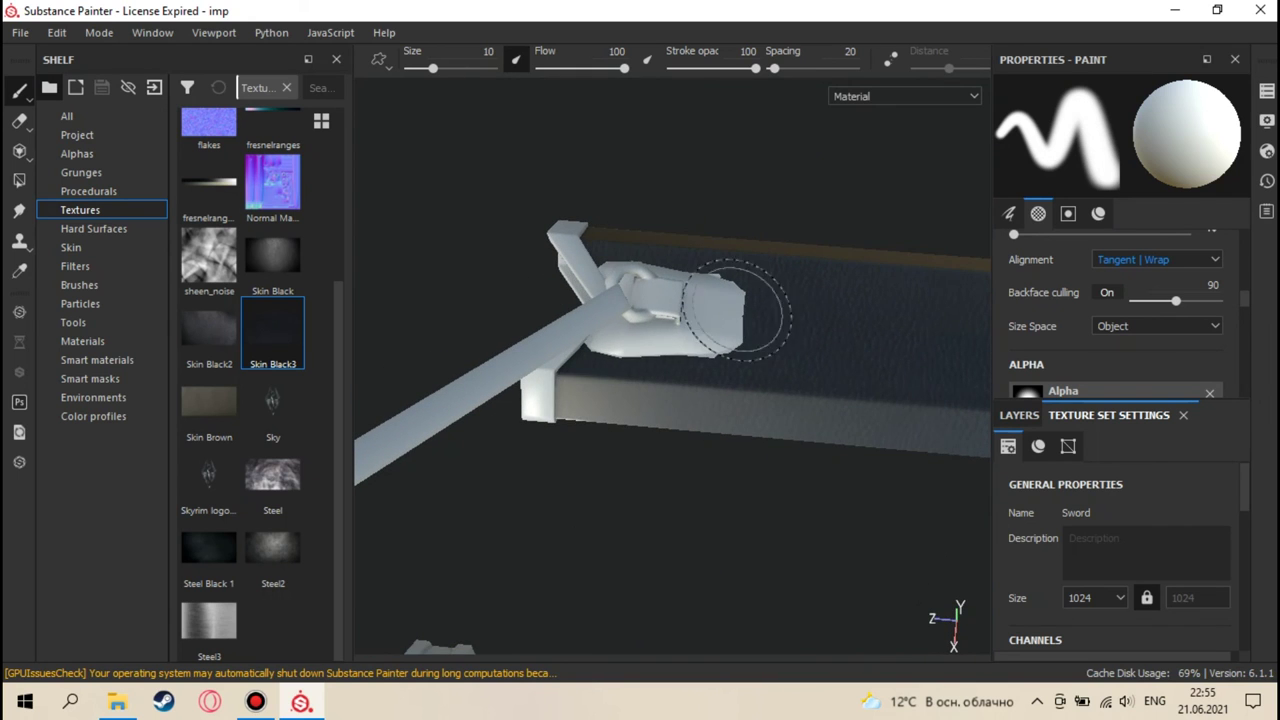
{"action": "scroll", "coordinate": [700, 310], "scroll_direction": "up", "scroll_amount": 10}
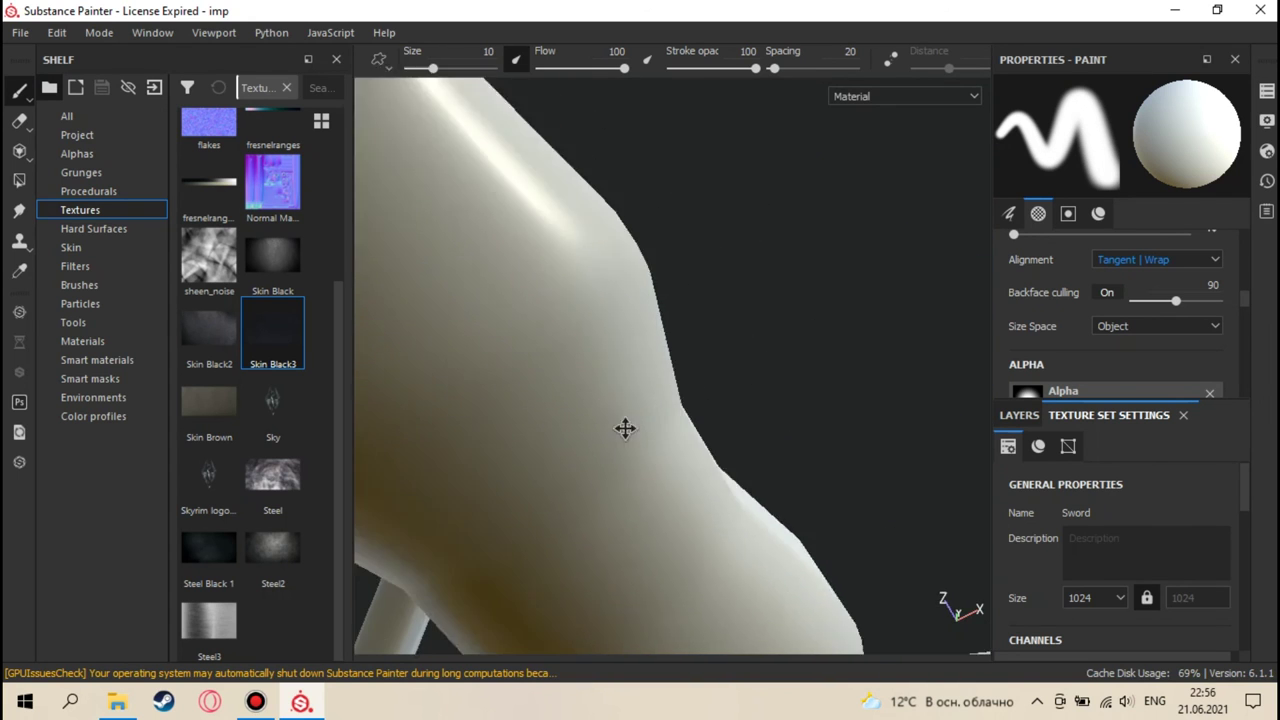
{"action": "scroll", "coordinate": [562, 465], "scroll_direction": "down", "scroll_amount": 10}
{"action": "mouse_move", "coordinate": [690, 325]}
{"action": "left_mouse_down", "text": "alt"}
{"action": "mouse_move", "coordinate": [674, 449]}
{"action": "mouse_move", "coordinate": [857, 323]}
{"action": "mouse_move", "coordinate": [633, 302]}
{"action": "mouse_move", "coordinate": [629, 223]}
{"action": "mouse_move", "coordinate": [643, 194]}
{"action": "mouse_move", "coordinate": [651, 429]}
{"action": "mouse_move", "coordinate": [640, 300]}
{"action": "mouse_move", "coordinate": [651, 214]}
{"action": "mouse_move", "coordinate": [771, 271]}
{"action": "mouse_move", "coordinate": [846, 399]}
{"action": "mouse_move", "coordinate": [937, 491]}
{"action": "mouse_move", "coordinate": [931, 583]}
{"action": "mouse_move", "coordinate": [766, 651]}
{"action": "mouse_move", "coordinate": [640, 640]}
{"action": "mouse_move", "coordinate": [660, 363]}
{"action": "mouse_move", "coordinate": [694, 394]}
{"action": "mouse_move", "coordinate": [580, 312]}
{"action": "mouse_move", "coordinate": [729, 414]}
{"action": "mouse_move", "coordinate": [735, 390]}
{"action": "mouse_move", "coordinate": [694, 434]}
{"action": "mouse_move", "coordinate": [834, 277]}
{"action": "mouse_move", "coordinate": [862, 367]}
{"action": "mouse_move", "coordinate": [449, 500]}
{"action": "left_mouse_up", "text": "alt"}
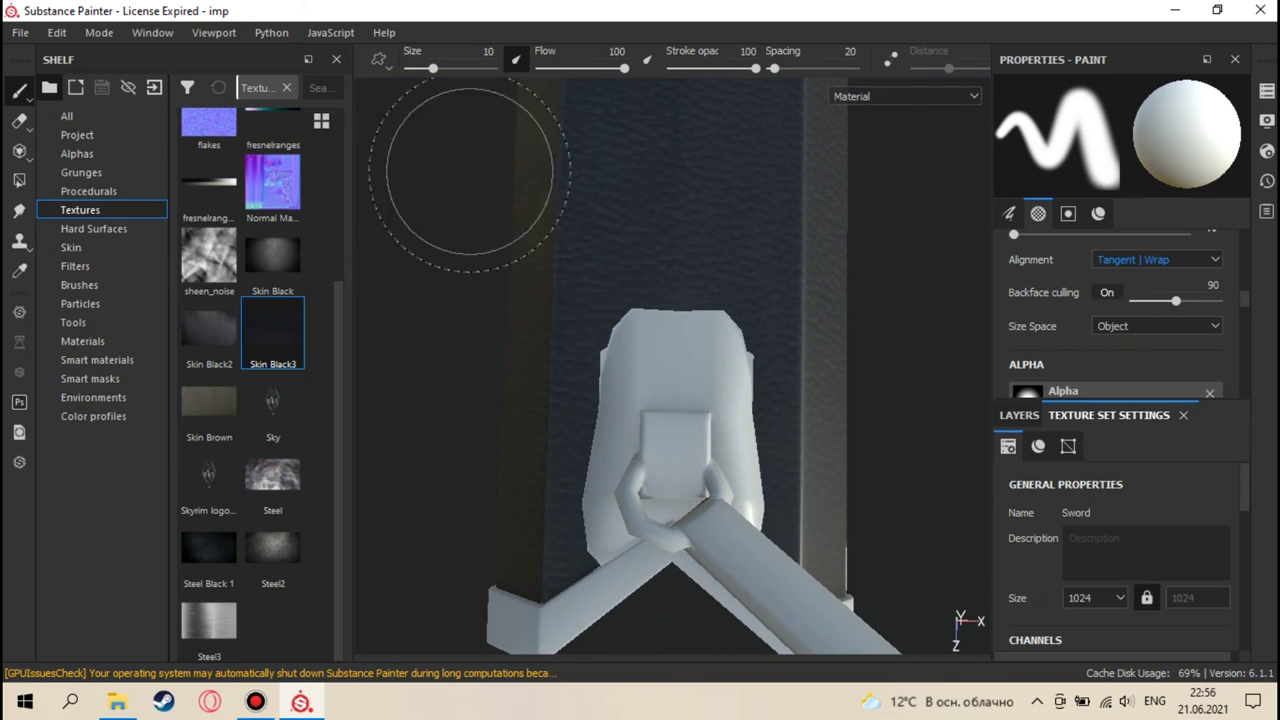
{"action": "key", "text": "F2"}
{"action": "scroll", "coordinate": [681, 332], "scroll_direction": "down", "scroll_amount": 6}
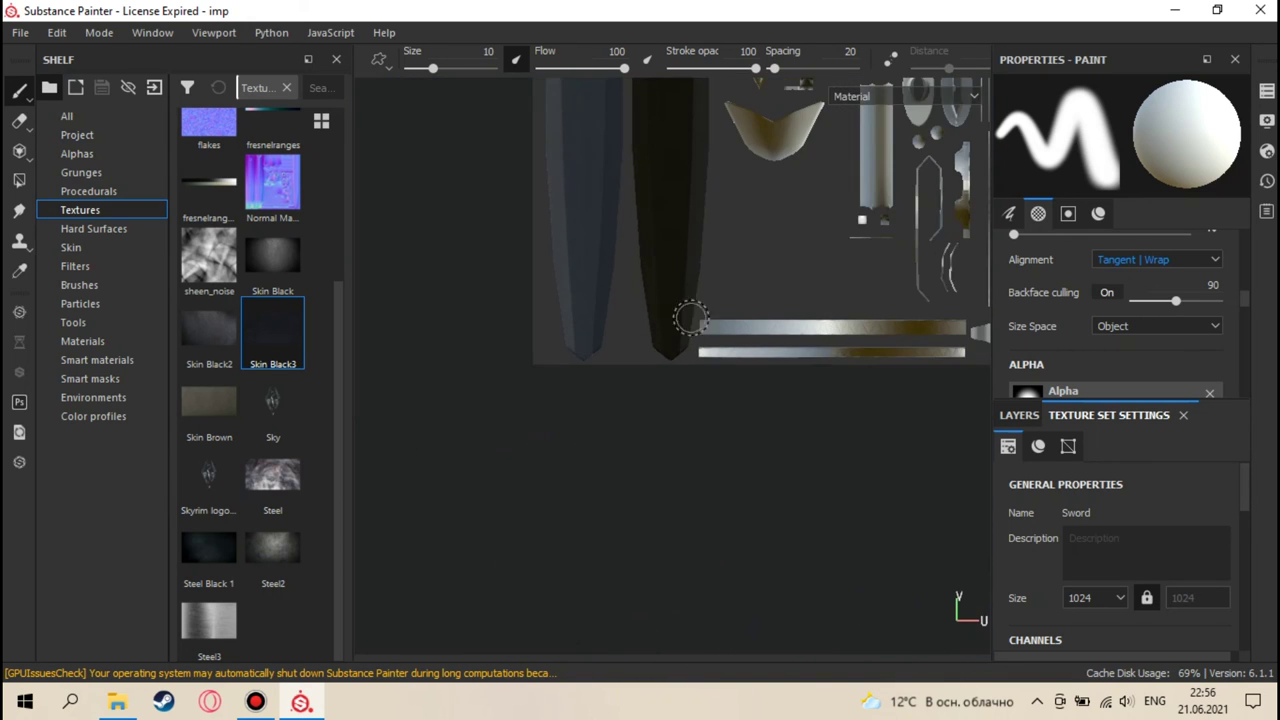
- Project Skin Black3 leather over the central grip UV island with the brush enlarged to about 14
{"action": "scroll", "coordinate": [640, 425], "scroll_direction": "up", "scroll_amount": 5}
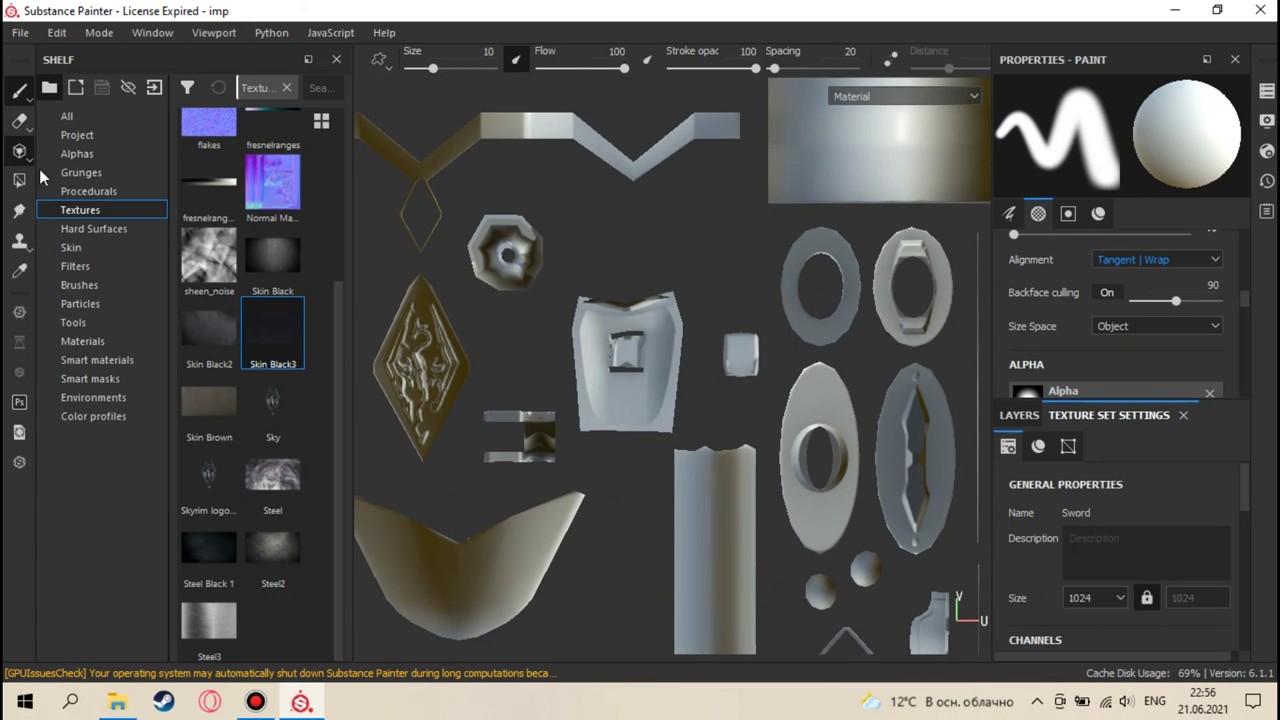
{"action": "key", "text": "3"}
{"action": "mouse_move", "coordinate": [677, 350]}
{"action": "middle_mouse_down"}
{"action": "mouse_move", "coordinate": [763, 306]}
{"action": "mouse_move", "coordinate": [757, 290]}
{"action": "mouse_move", "coordinate": [712, 316]}
{"action": "middle_mouse_up"}
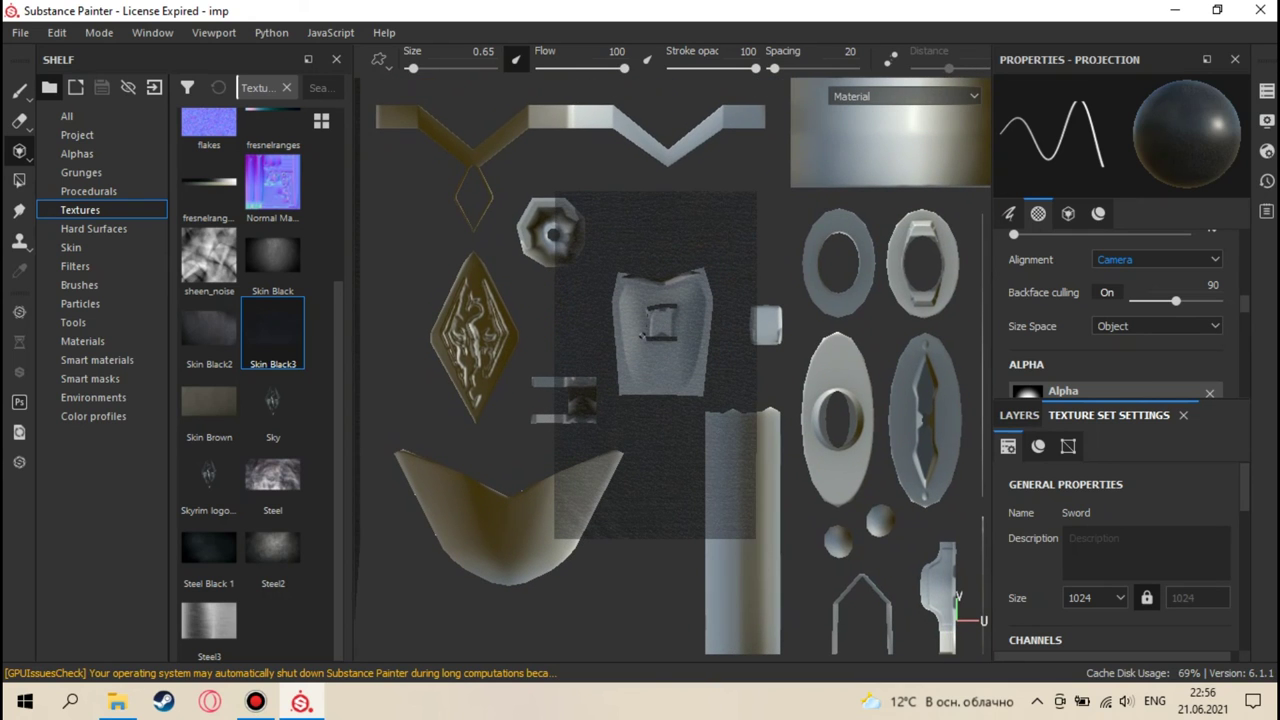
{"action": "right_click_drag", "start_coordinate": [640, 335], "coordinate": [695, 335], "text": "ctrl"}
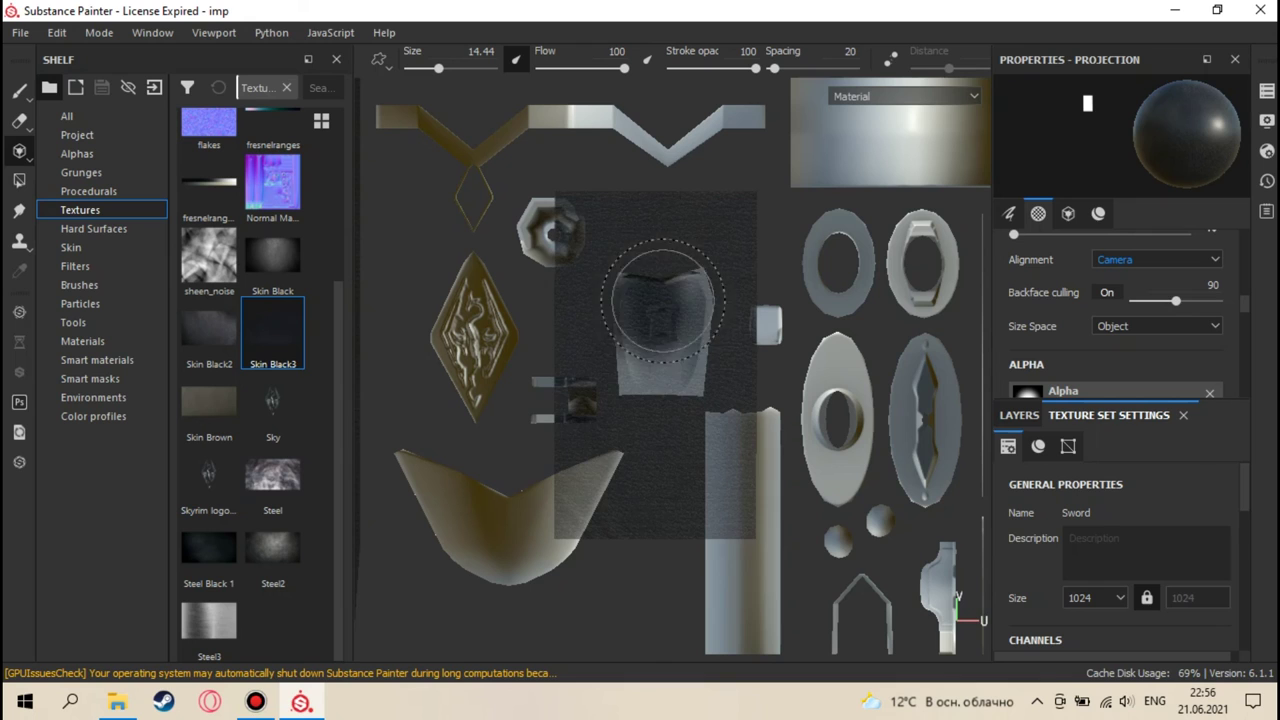
{"action": "left_click_drag", "start_coordinate": [668, 322], "coordinate": [683, 285]}
{"action": "left_click_drag", "start_coordinate": [678, 367], "coordinate": [662, 371]}
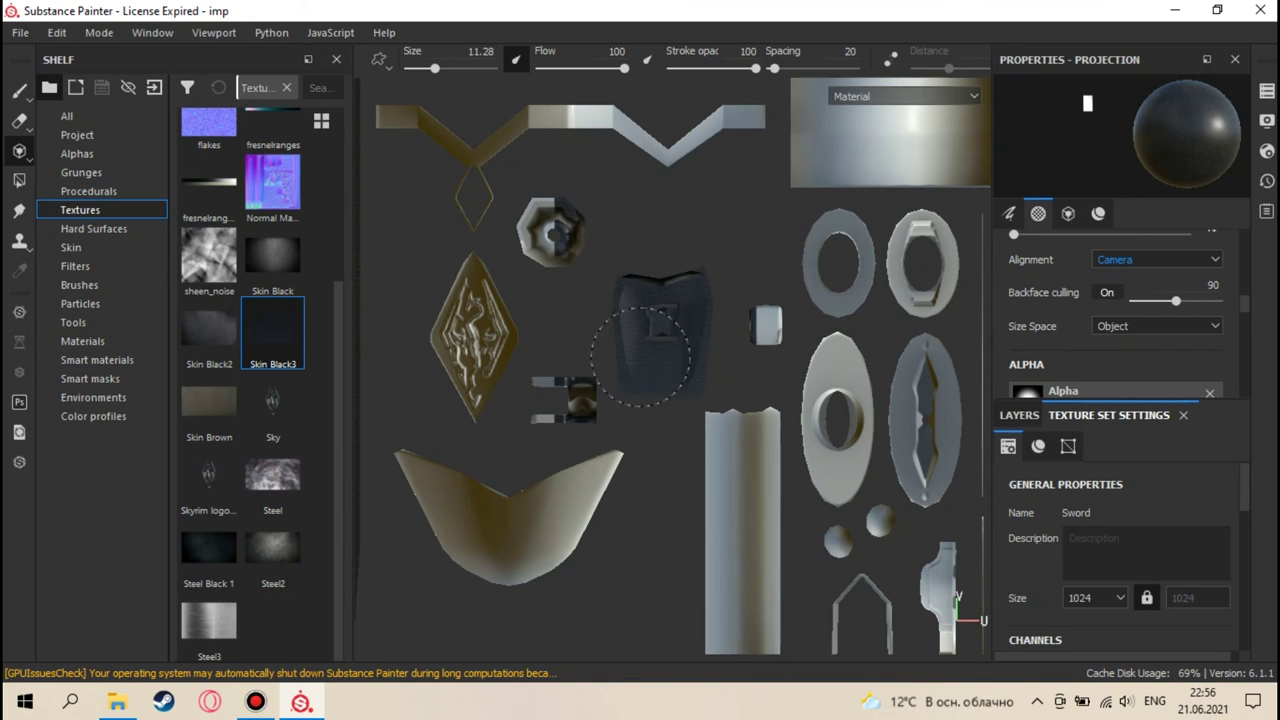
{"action": "left_click_drag", "start_coordinate": [663, 295], "coordinate": [670, 328]}
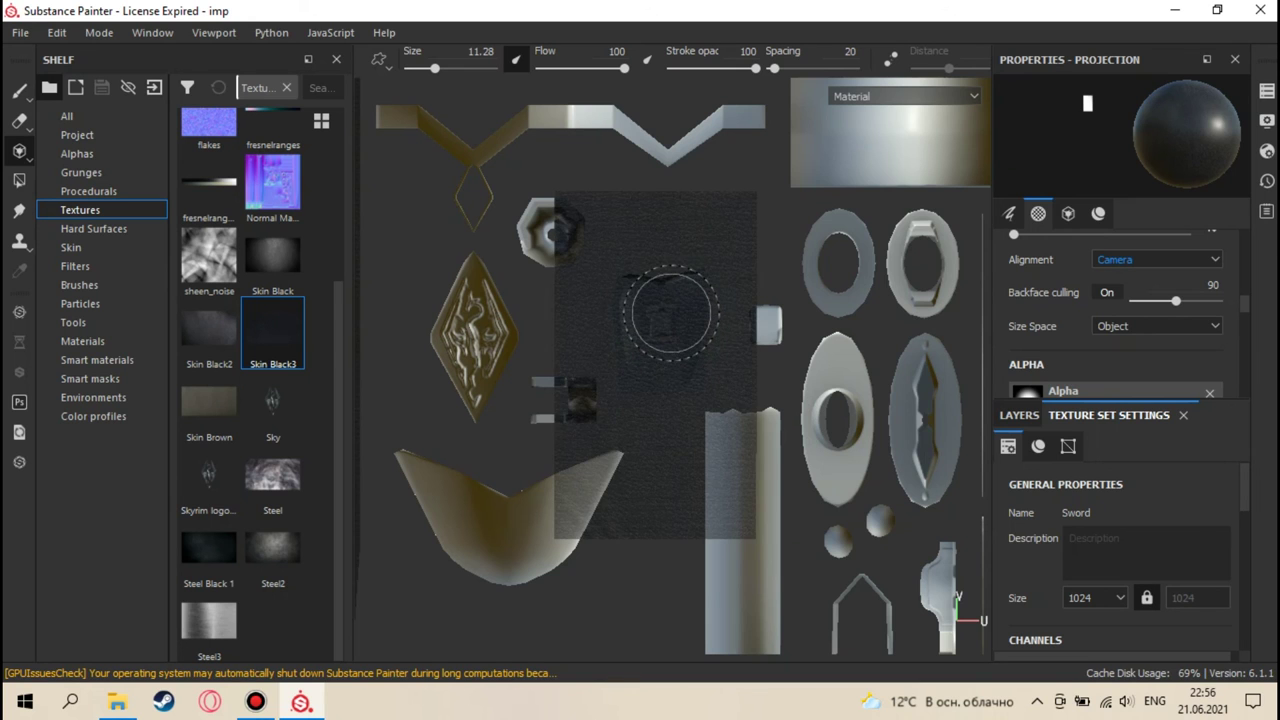
- Inspect the sword guard in 3D with the Paint tool, then return to the UV layout
{"action": "key", "text": "F2"}
{"action": "left_click", "coordinate": [20, 33]}
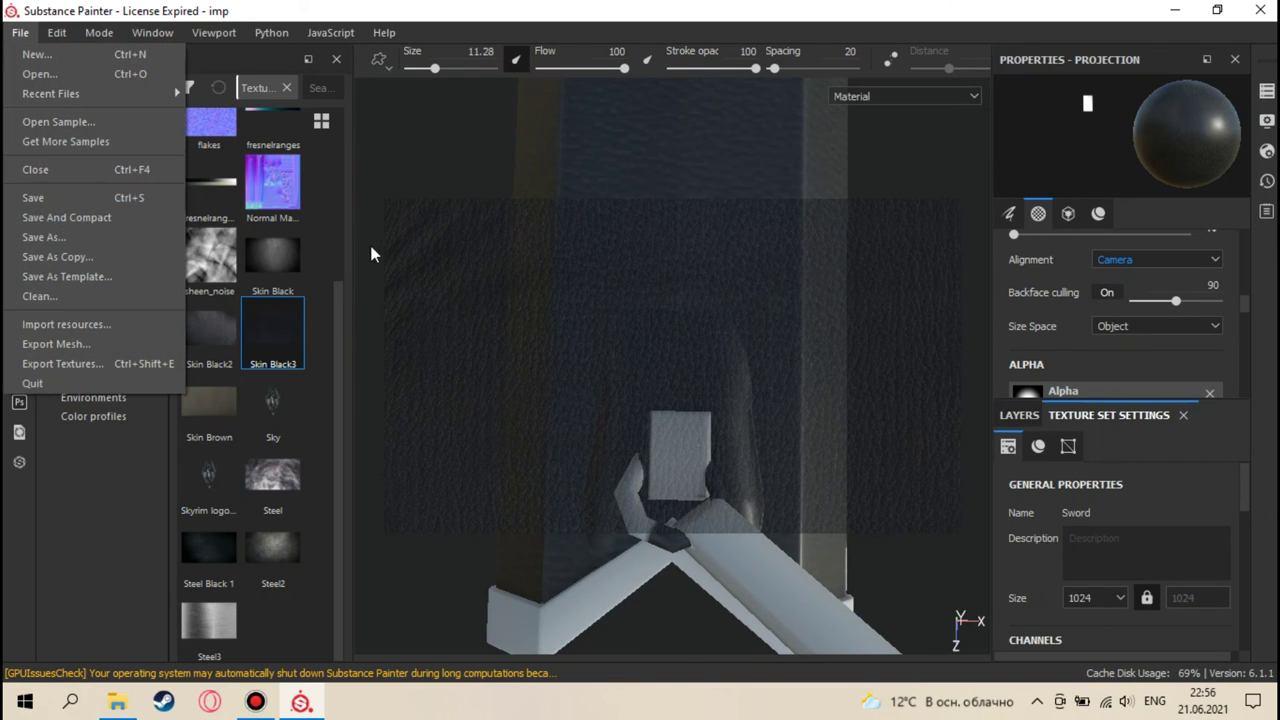
{"action": "left_click", "coordinate": [406, 117]}
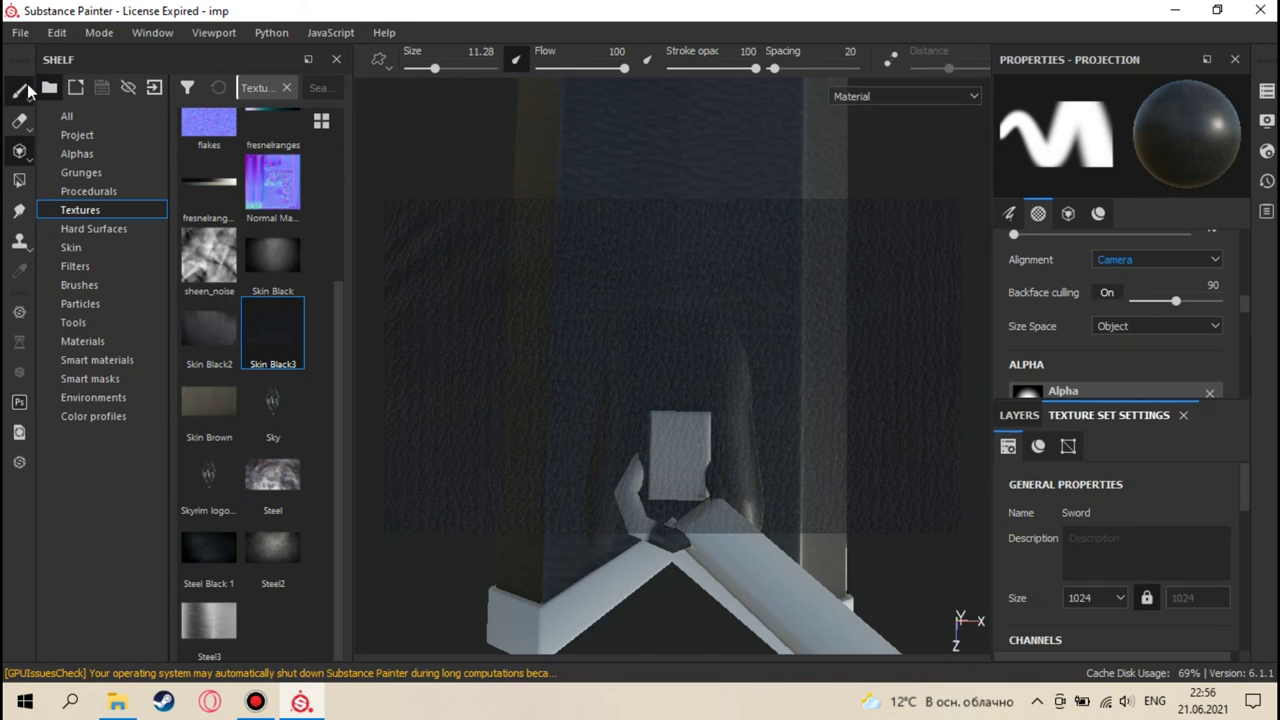
{"action": "left_click", "coordinate": [20, 91]}
{"action": "mouse_move", "coordinate": [677, 457]}
{"action": "left_mouse_down", "text": "alt"}
{"action": "mouse_move", "coordinate": [798, 281]}
{"action": "mouse_move", "coordinate": [863, 288]}
{"action": "mouse_move", "coordinate": [671, 166]}
{"action": "mouse_move", "coordinate": [537, 109]}
{"action": "mouse_move", "coordinate": [401, 330]}
{"action": "mouse_move", "coordinate": [506, 377]}
{"action": "mouse_move", "coordinate": [645, 368]}
{"action": "mouse_move", "coordinate": [726, 320]}
{"action": "mouse_move", "coordinate": [732, 348]}
{"action": "mouse_move", "coordinate": [778, 354]}
{"action": "left_mouse_up", "text": "alt"}
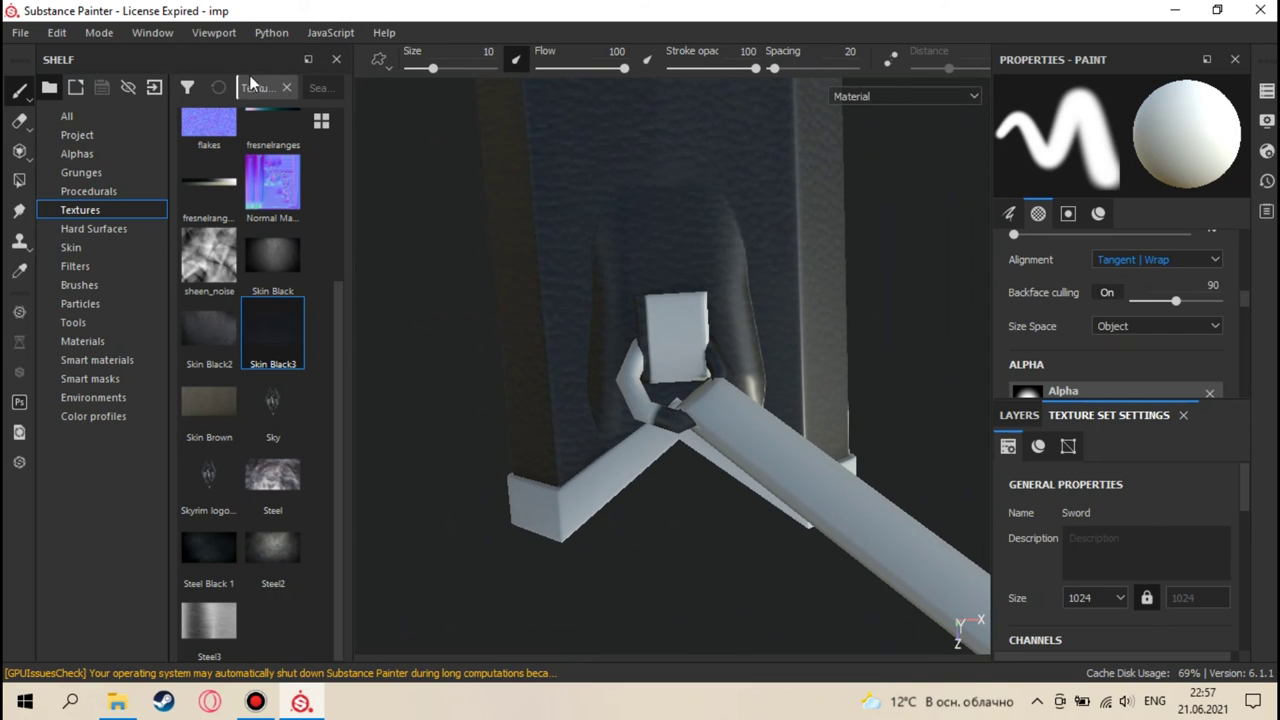
{"action": "key", "text": "F2"}
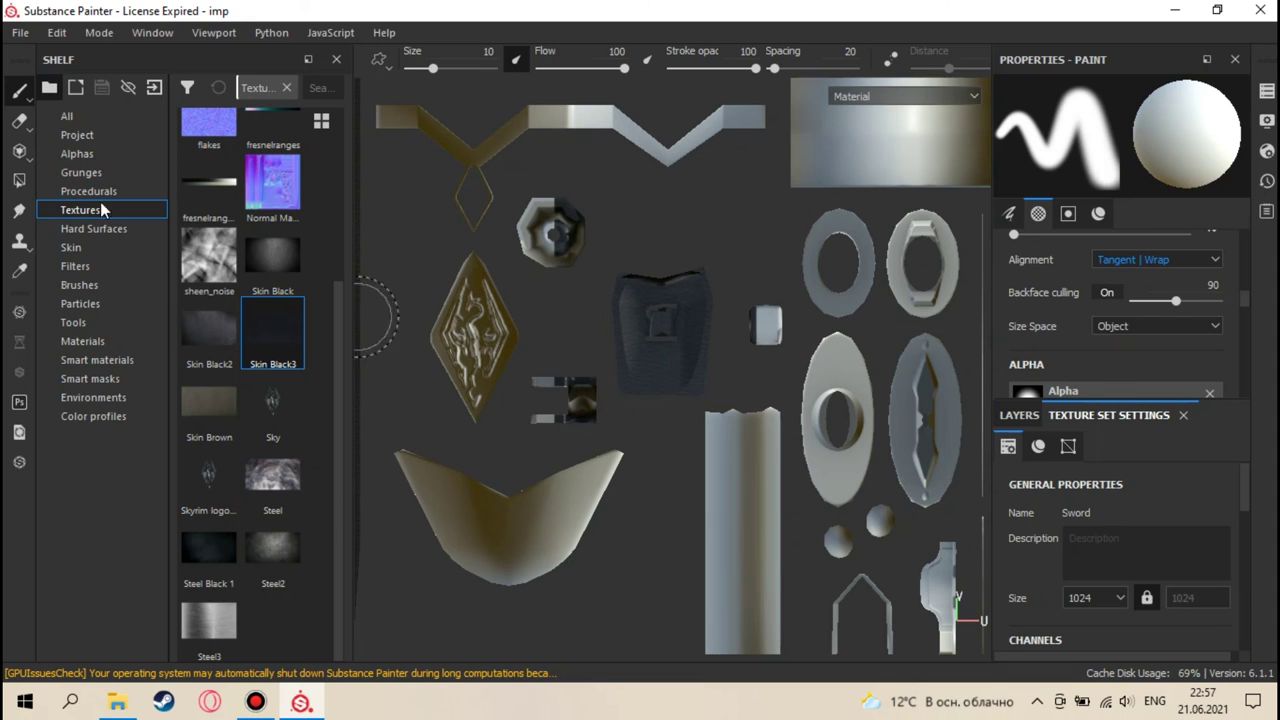
- Recheck the guard in 3D and come back to the UV layout with the Projection tool active
{"action": "key", "text": "3"}
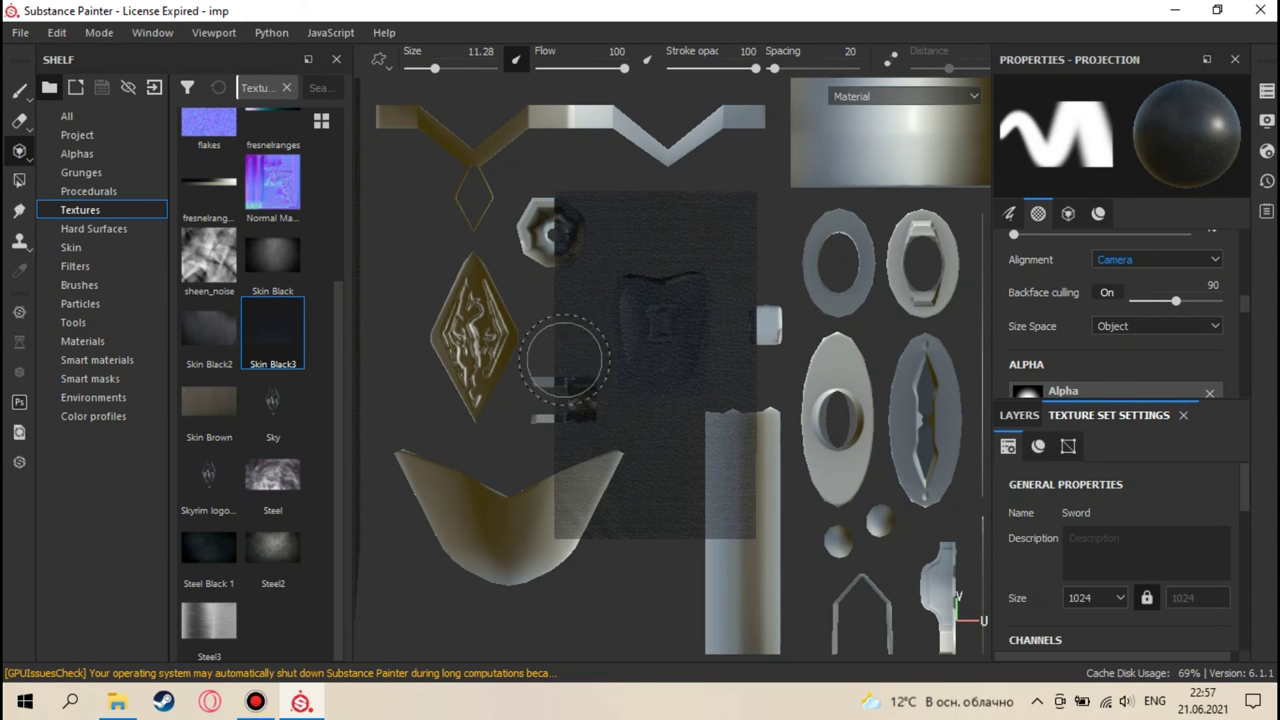
{"action": "middle_click_drag", "start_coordinate": [655, 350], "coordinate": [740, 274]}
{"action": "scroll", "coordinate": [677, 294], "scroll_direction": "down", "scroll_amount": 1}
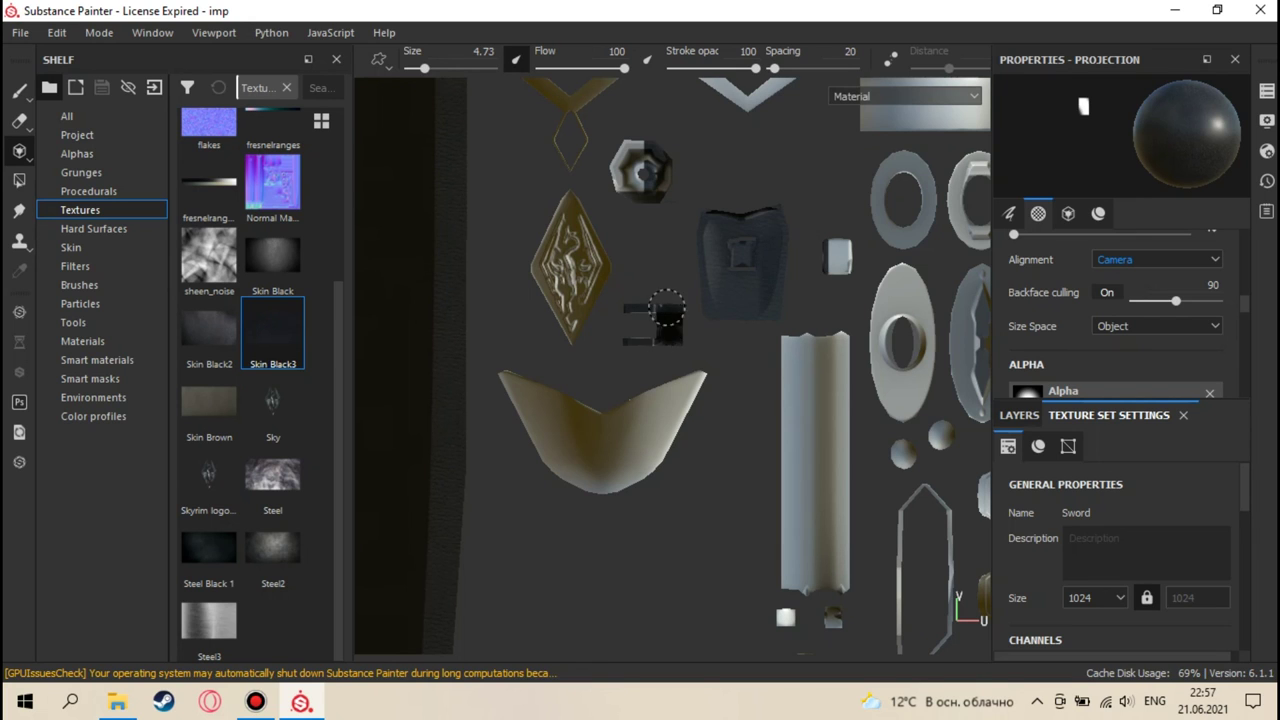
{"action": "key", "text": "F2"}
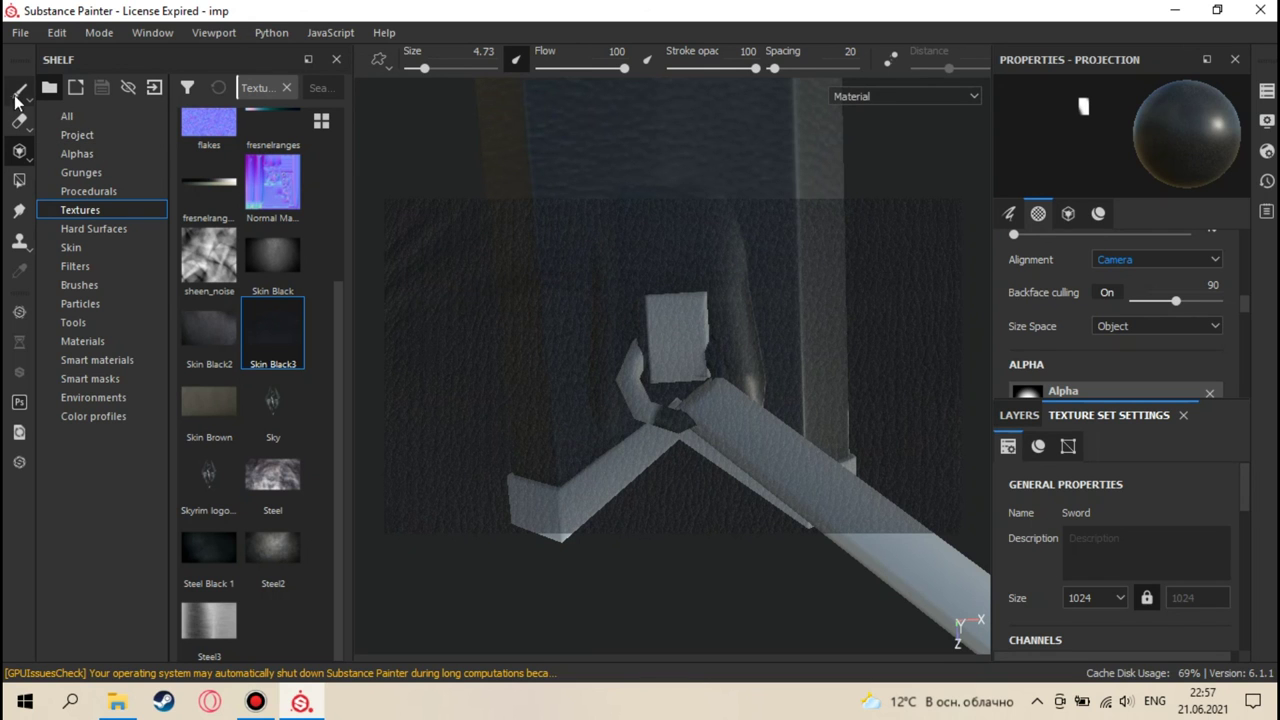
{"action": "key", "text": "p"}
{"action": "mouse_move", "coordinate": [600, 243]}
{"action": "left_mouse_down", "text": "alt"}
{"action": "mouse_move", "coordinate": [674, 246]}
{"action": "mouse_move", "coordinate": [657, 114]}
{"action": "mouse_move", "coordinate": [533, 70]}
{"action": "mouse_move", "coordinate": [490, 105]}
{"action": "mouse_move", "coordinate": [543, 214]}
{"action": "mouse_move", "coordinate": [606, 251]}
{"action": "mouse_move", "coordinate": [668, 356]}
{"action": "mouse_move", "coordinate": [657, 371]}
{"action": "mouse_move", "coordinate": [705, 395]}
{"action": "left_mouse_up", "text": "alt"}
{"action": "key", "text": "F3"}
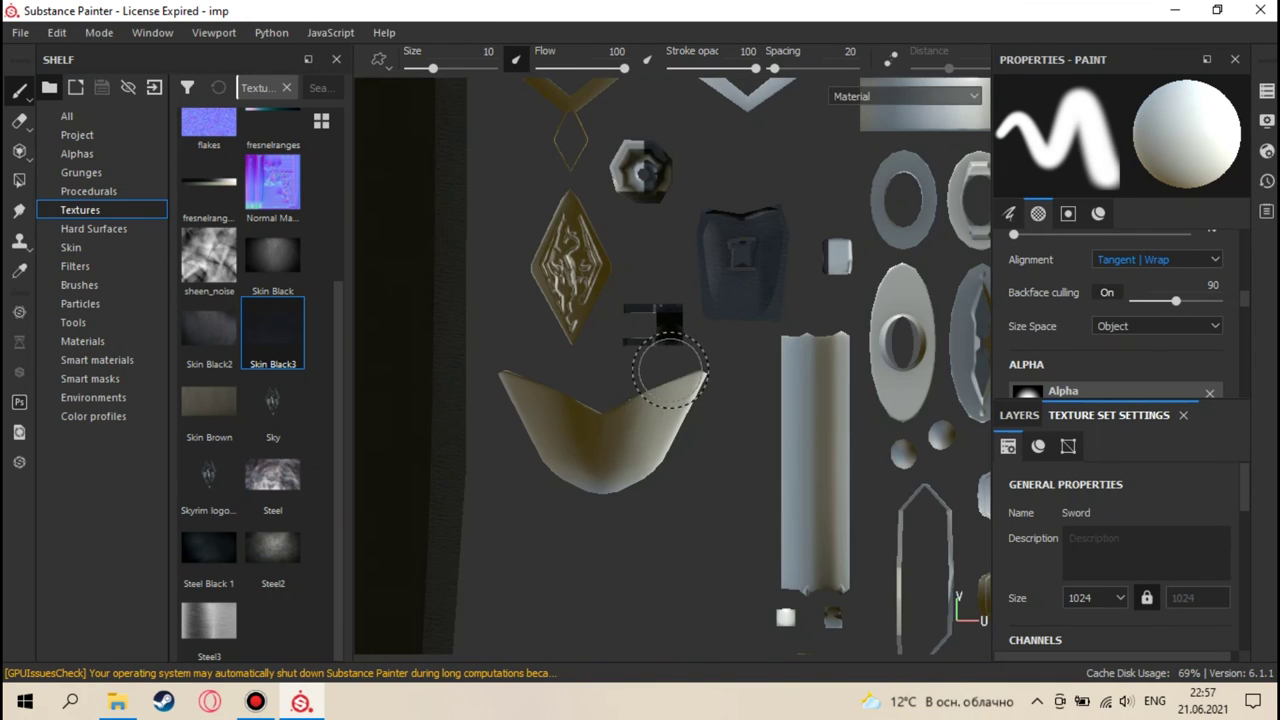
{"action": "scroll", "coordinate": [680, 328], "scroll_direction": "up", "scroll_amount": 2}
{"action": "middle_click_drag", "start_coordinate": [680, 328], "coordinate": [650, 354]}
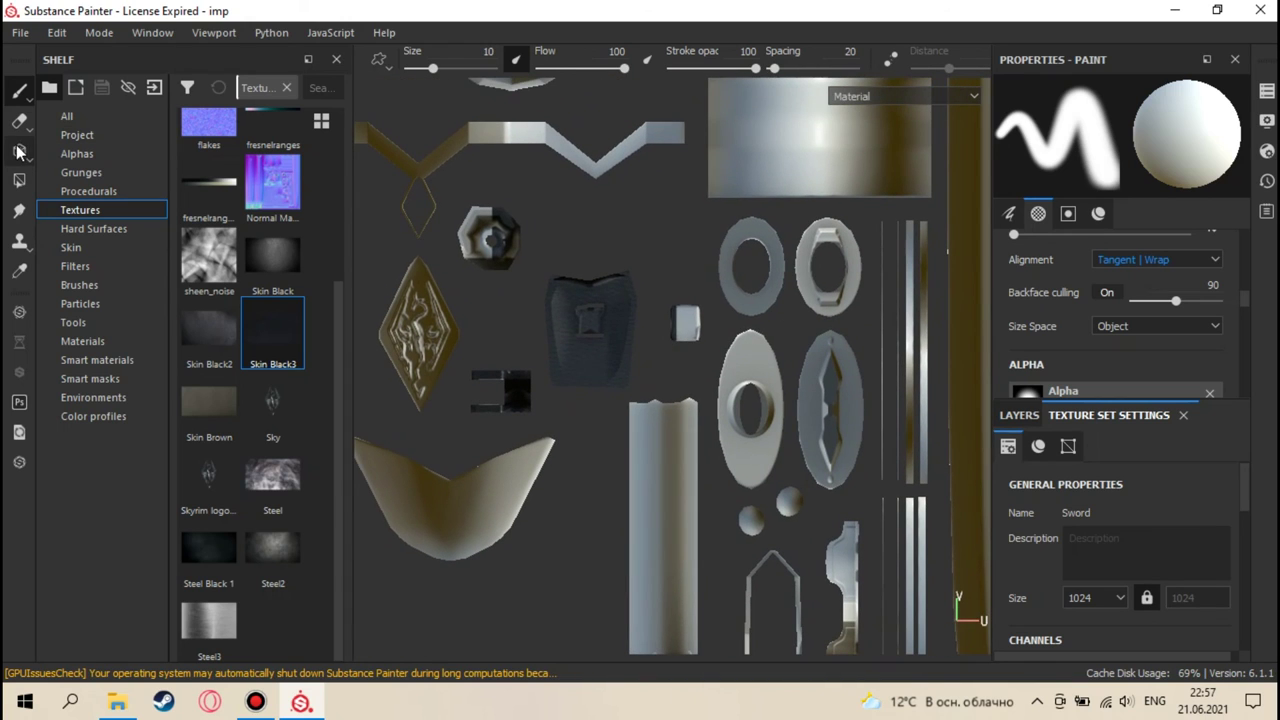
{"action": "key", "text": "3"}
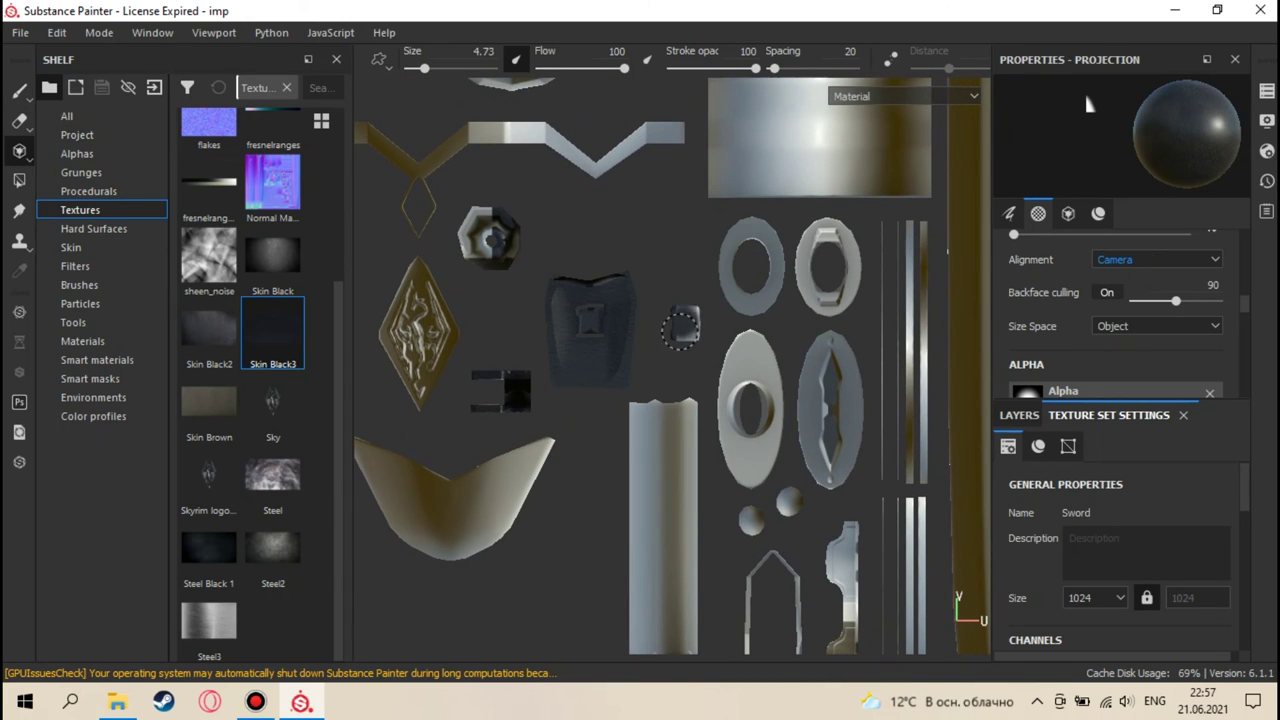
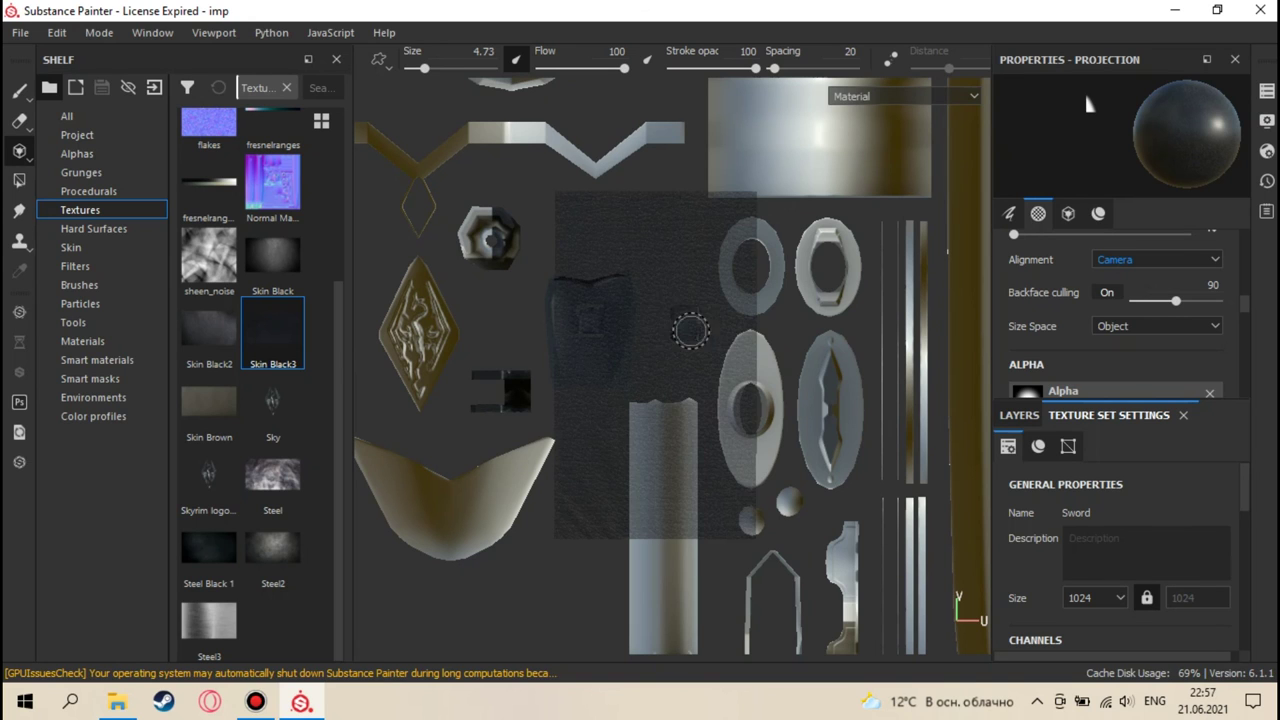
- Switch to the Eraser, then orbit the sword in 3D to check blade and hilt
{"action": "left_click", "coordinate": [20, 92]}
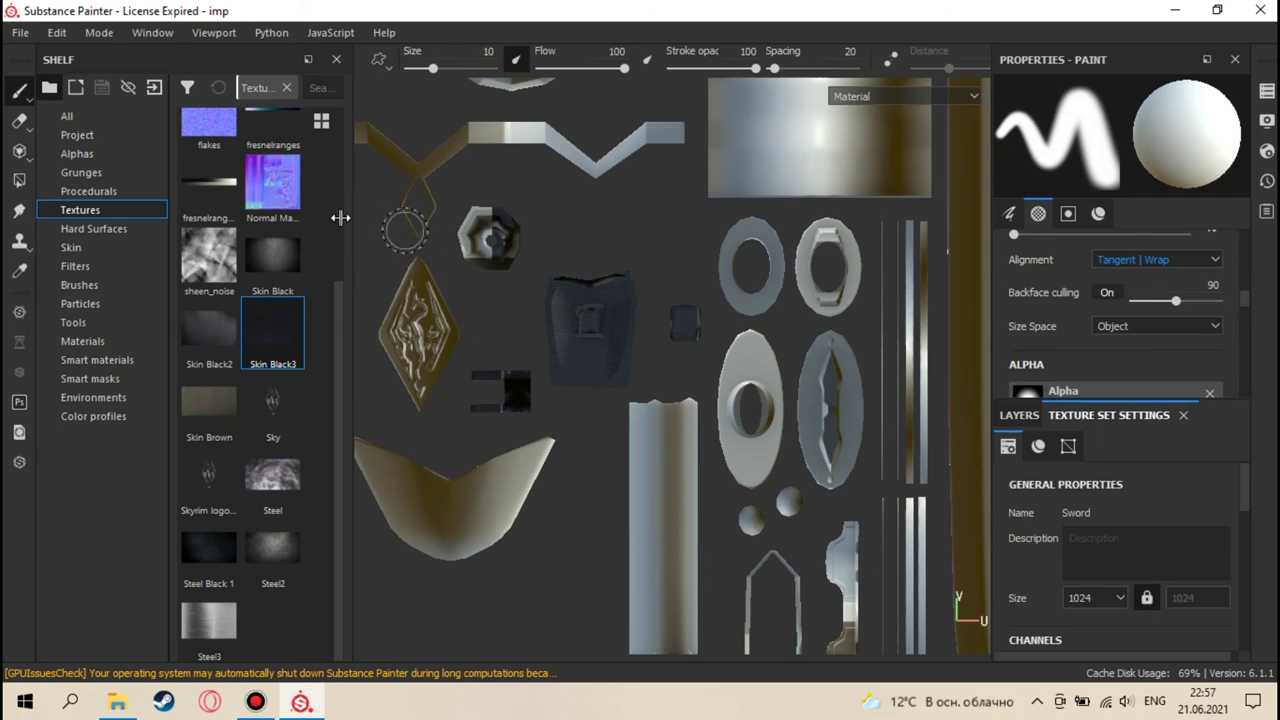
{"action": "key", "text": "2"}
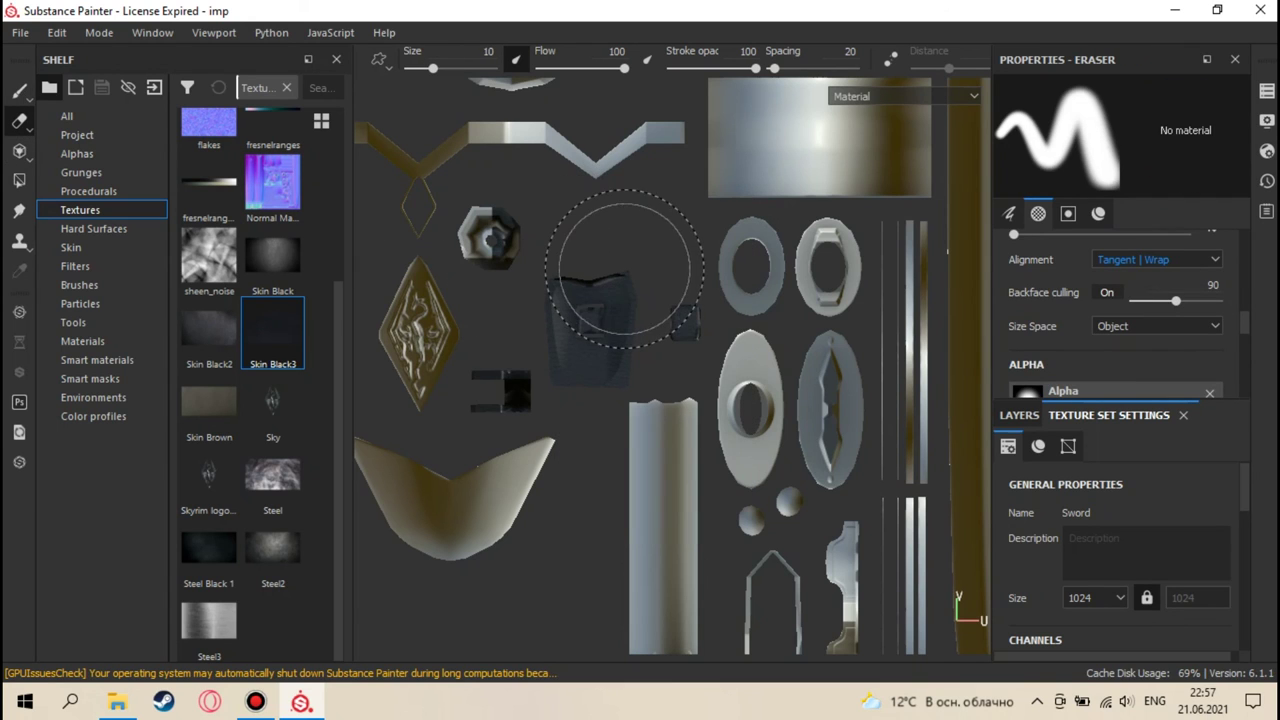
{"action": "middle_click_drag", "start_coordinate": [625, 273], "coordinate": [638, 255]}
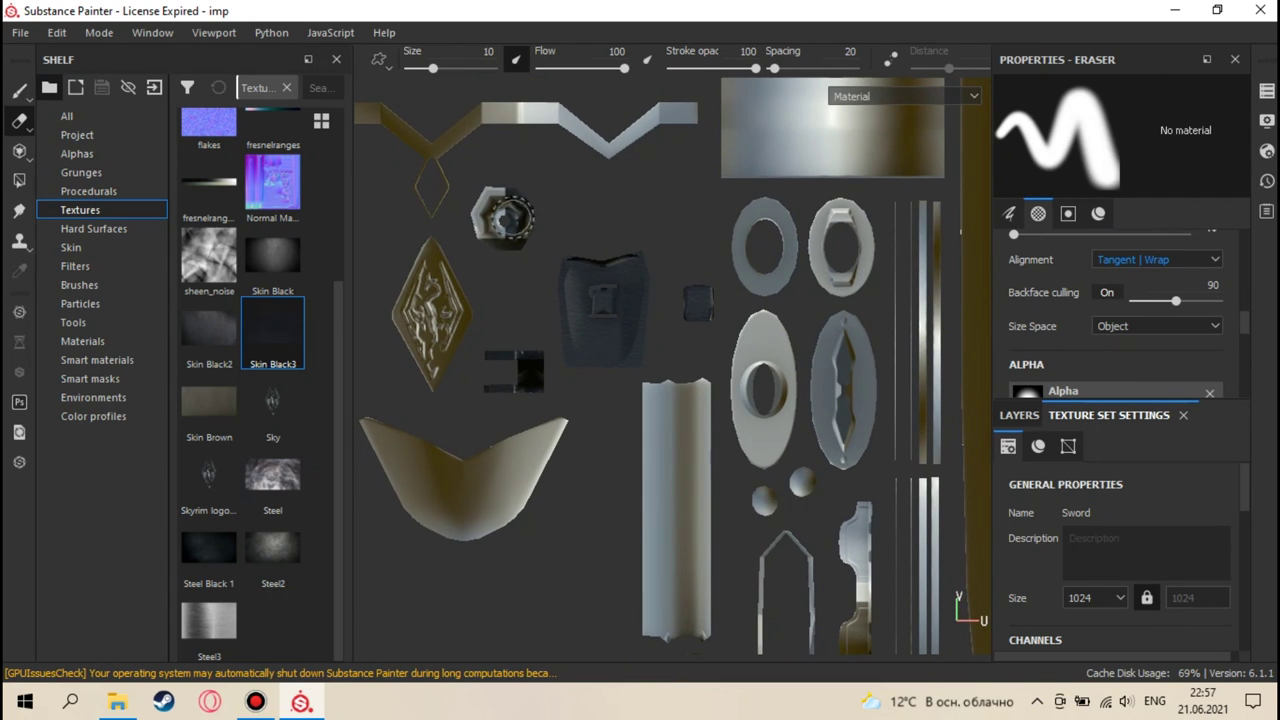
{"action": "key", "text": "F2"}
{"action": "left_click_drag", "start_coordinate": [651, 302], "coordinate": [618, 342], "text": "alt"}
{"action": "scroll", "coordinate": [618, 342], "scroll_direction": "down", "scroll_amount": 3}
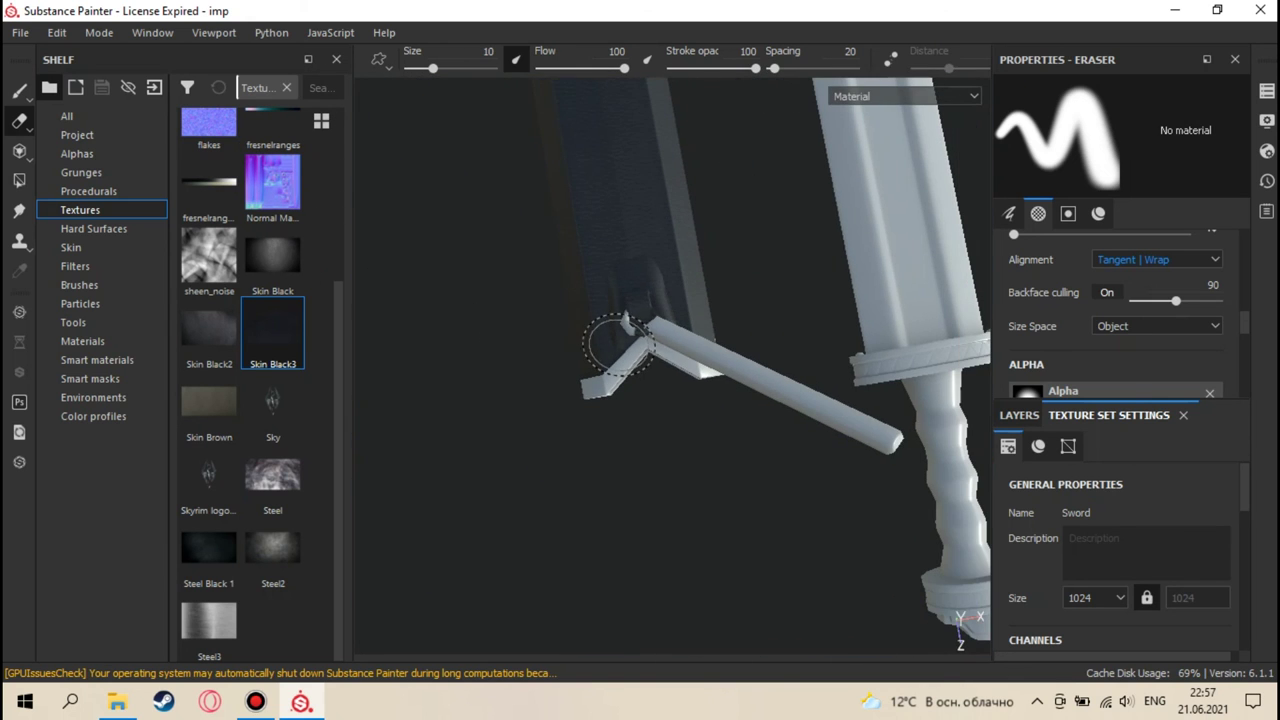
- Return to the 2D UV layout and zoom onto the thin horizontal strip
{"action": "key", "text": "F3"}
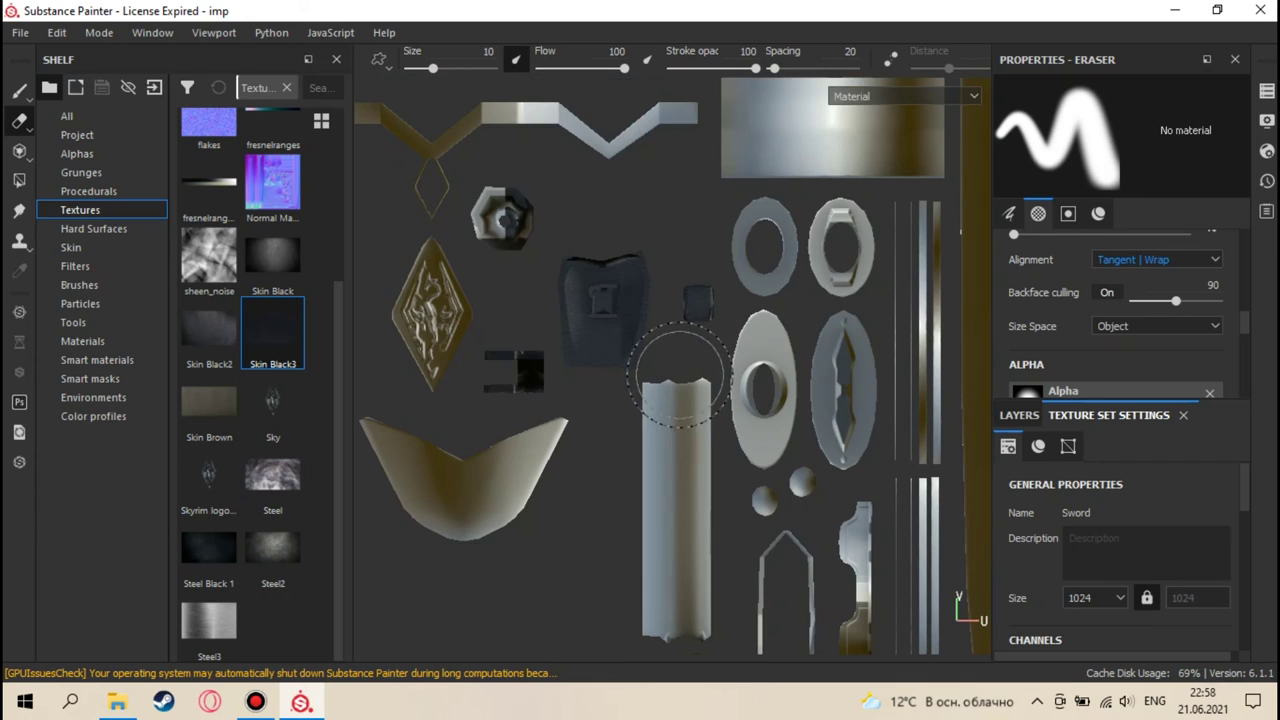
{"action": "scroll", "coordinate": [679, 375], "scroll_direction": "down", "scroll_amount": 2}
{"action": "scroll", "coordinate": [655, 380], "scroll_direction": "up", "scroll_amount": 2}
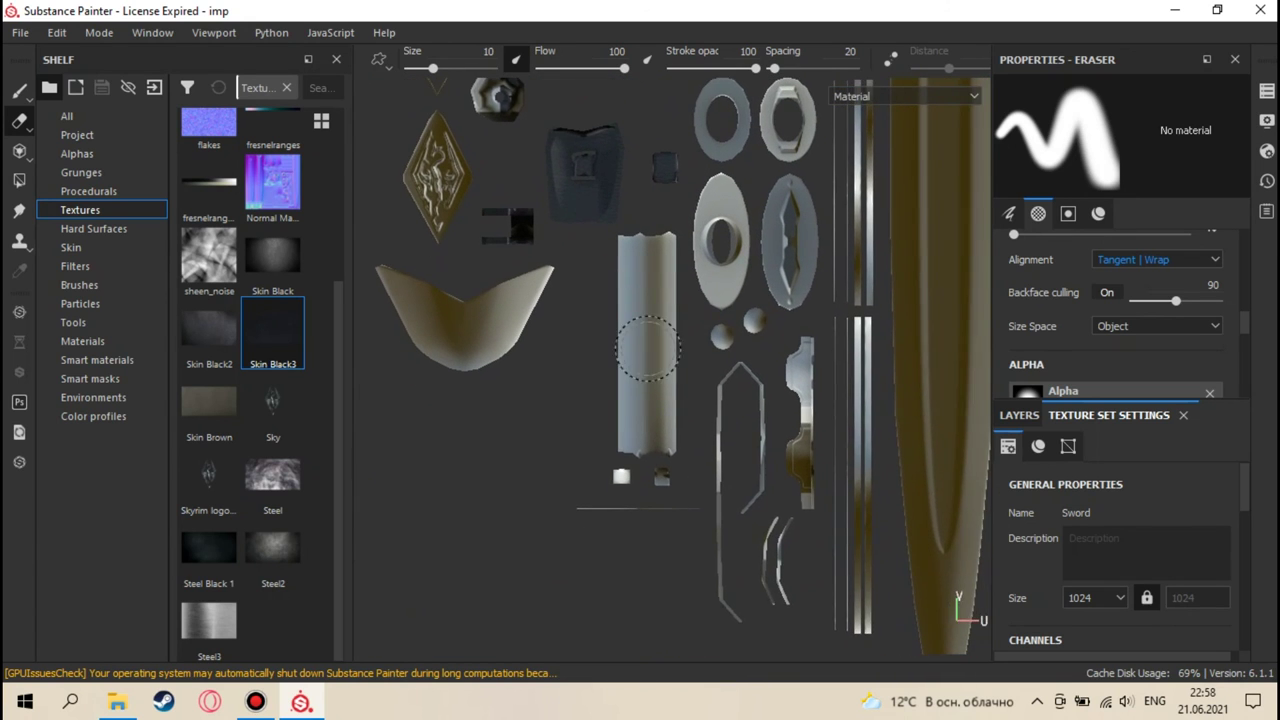
{"action": "scroll", "coordinate": [645, 355], "scroll_direction": "up", "scroll_amount": 5}
{"action": "scroll", "coordinate": [633, 367], "scroll_direction": "down", "scroll_amount": 2}
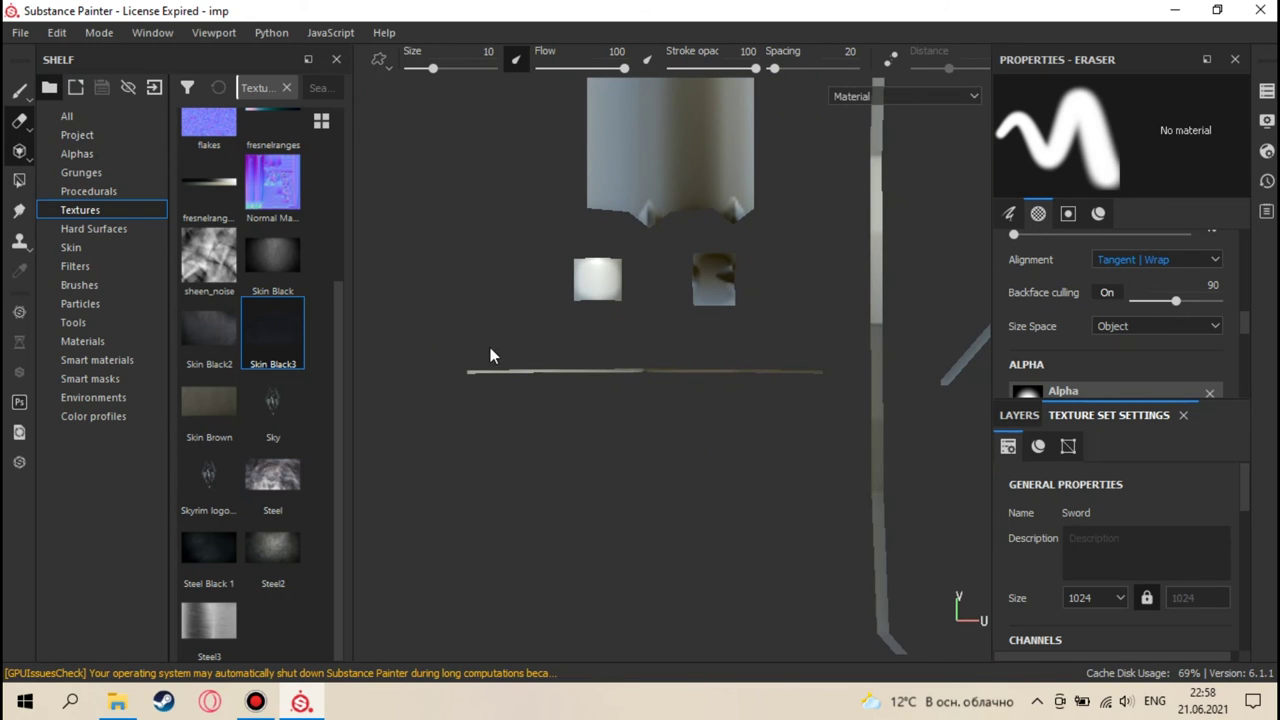
- Place the Skin Black3 projection over the horizontal strip and paint along its length
{"action": "key", "text": "3"}
{"action": "left_click_drag", "start_coordinate": [626, 377], "coordinate": [620, 369]}
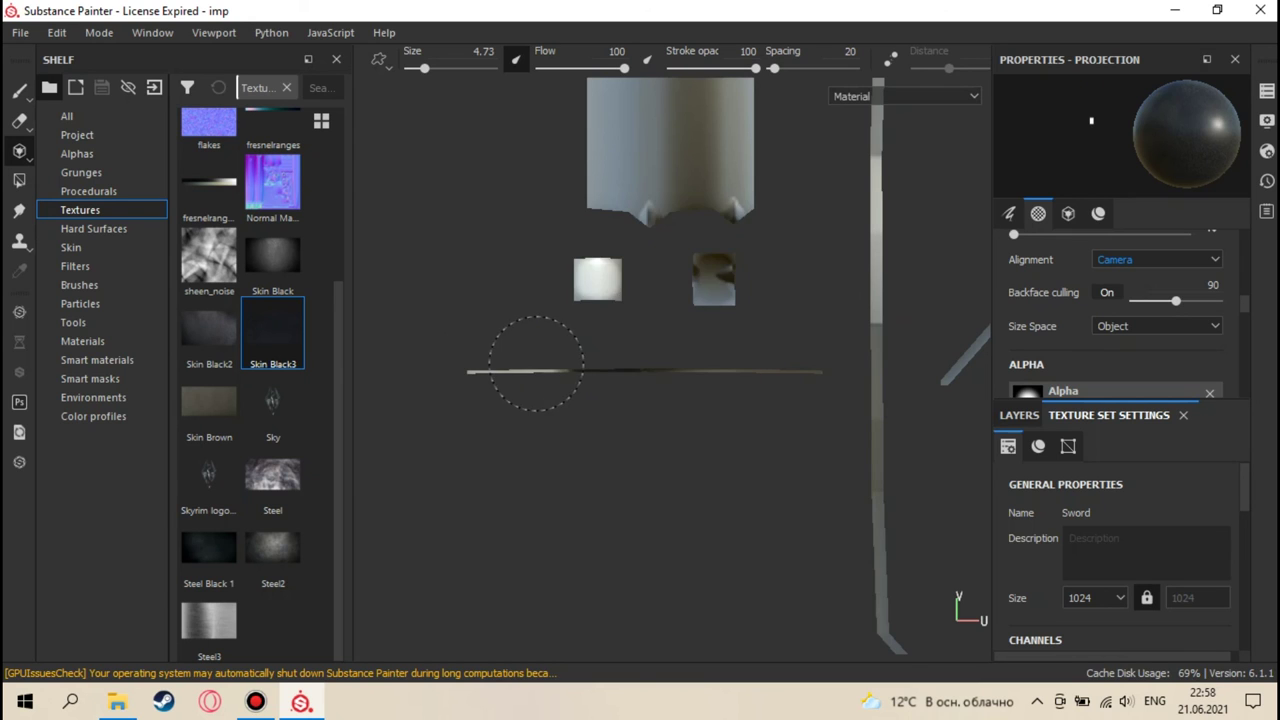
{"action": "mouse_move", "coordinate": [594, 366]}
{"action": "middle_mouse_down"}
{"action": "mouse_move", "coordinate": [685, 358]}
{"action": "mouse_move", "coordinate": [605, 362]}
{"action": "mouse_move", "coordinate": [663, 363]}
{"action": "mouse_move", "coordinate": [651, 343]}
{"action": "mouse_move", "coordinate": [658, 358]}
{"action": "middle_mouse_up"}
{"action": "scroll", "coordinate": [656, 362], "scroll_direction": "up", "scroll_amount": 4}
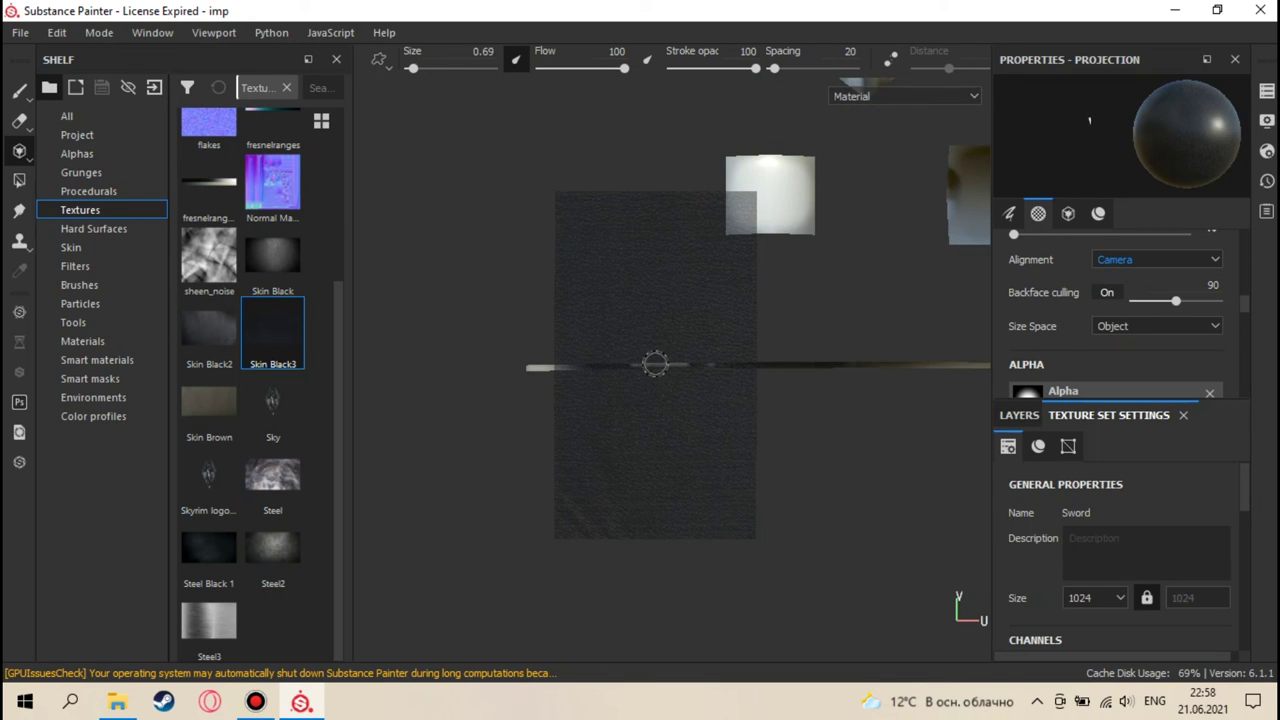
{"action": "middle_click_drag", "start_coordinate": [582, 364], "coordinate": [666, 349]}
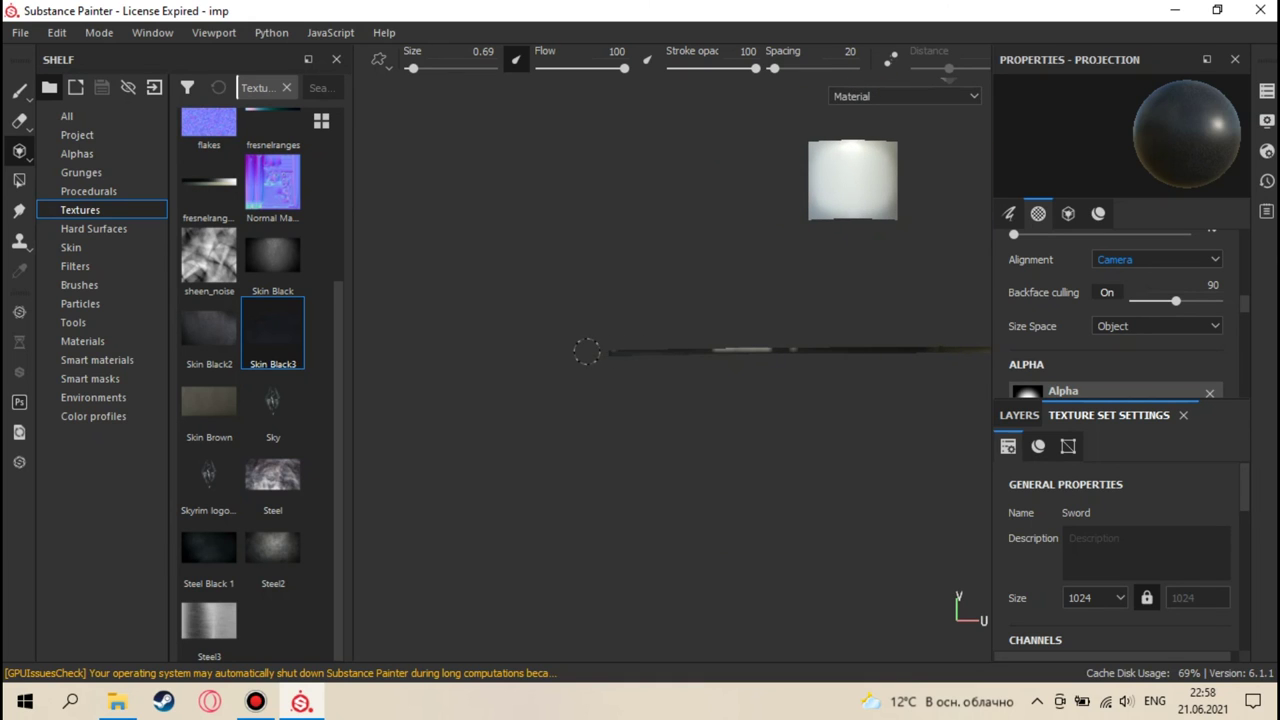
{"action": "middle_click_drag", "start_coordinate": [587, 352], "coordinate": [608, 357]}
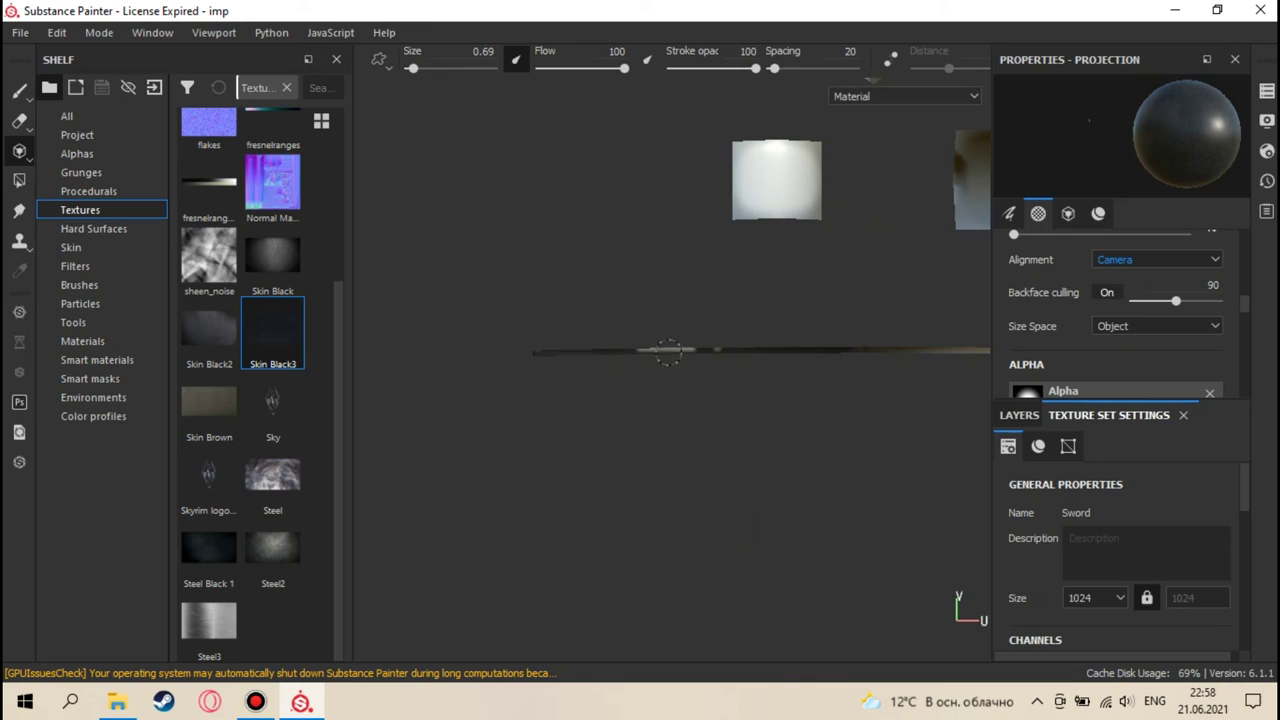
{"action": "middle_click_drag", "start_coordinate": [668, 350], "coordinate": [592, 355]}
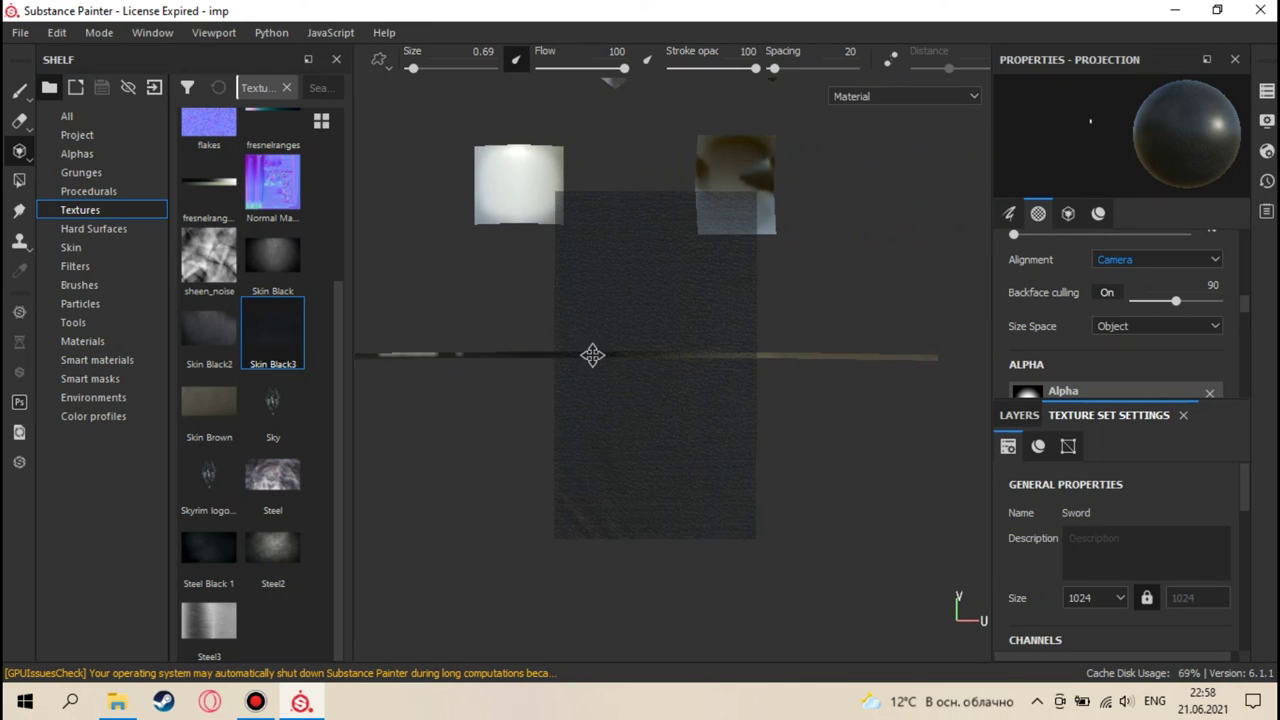
{"action": "middle_click_drag", "start_coordinate": [787, 357], "coordinate": [643, 351]}
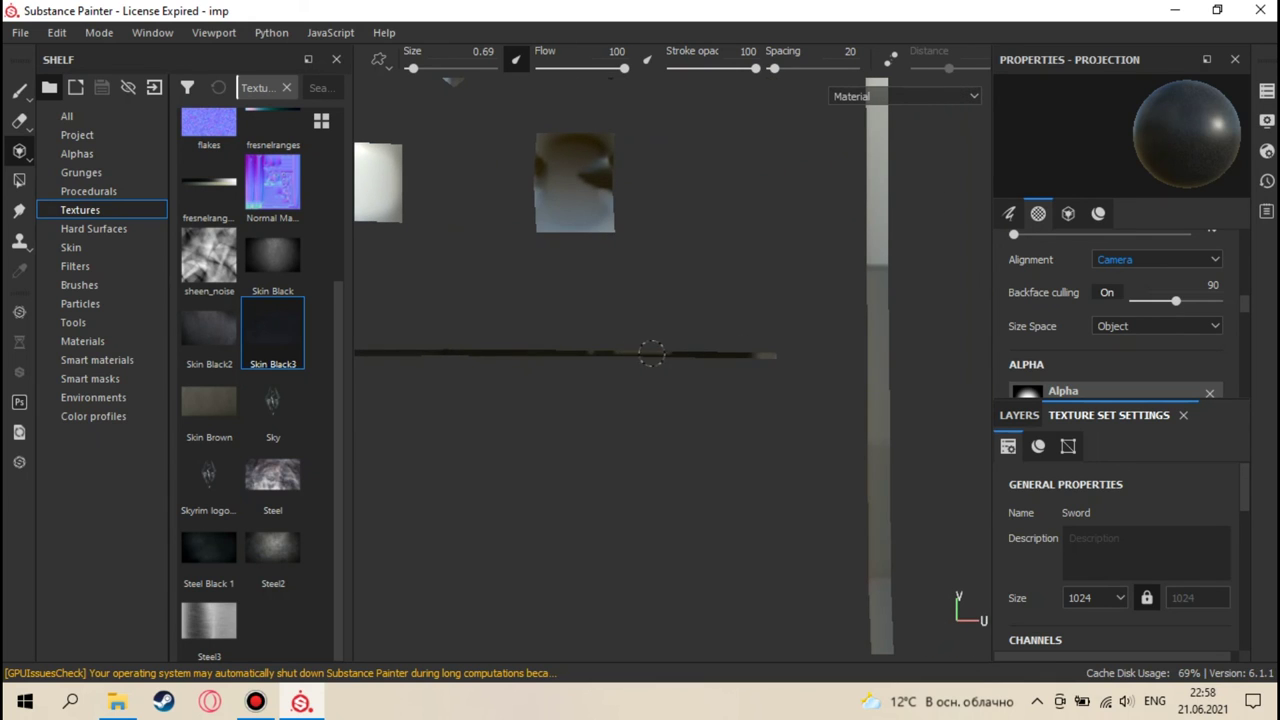
{"action": "middle_click_drag", "start_coordinate": [573, 353], "coordinate": [523, 347]}
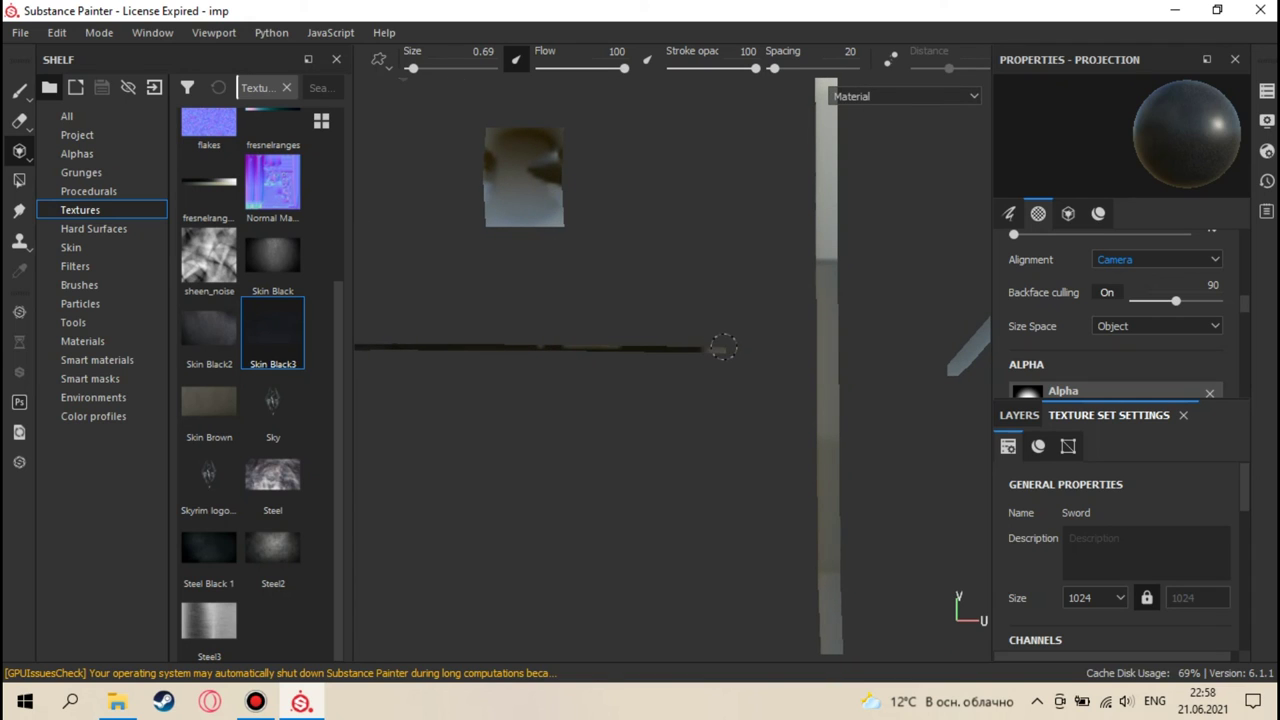
{"action": "middle_click_drag", "start_coordinate": [717, 347], "coordinate": [799, 341]}
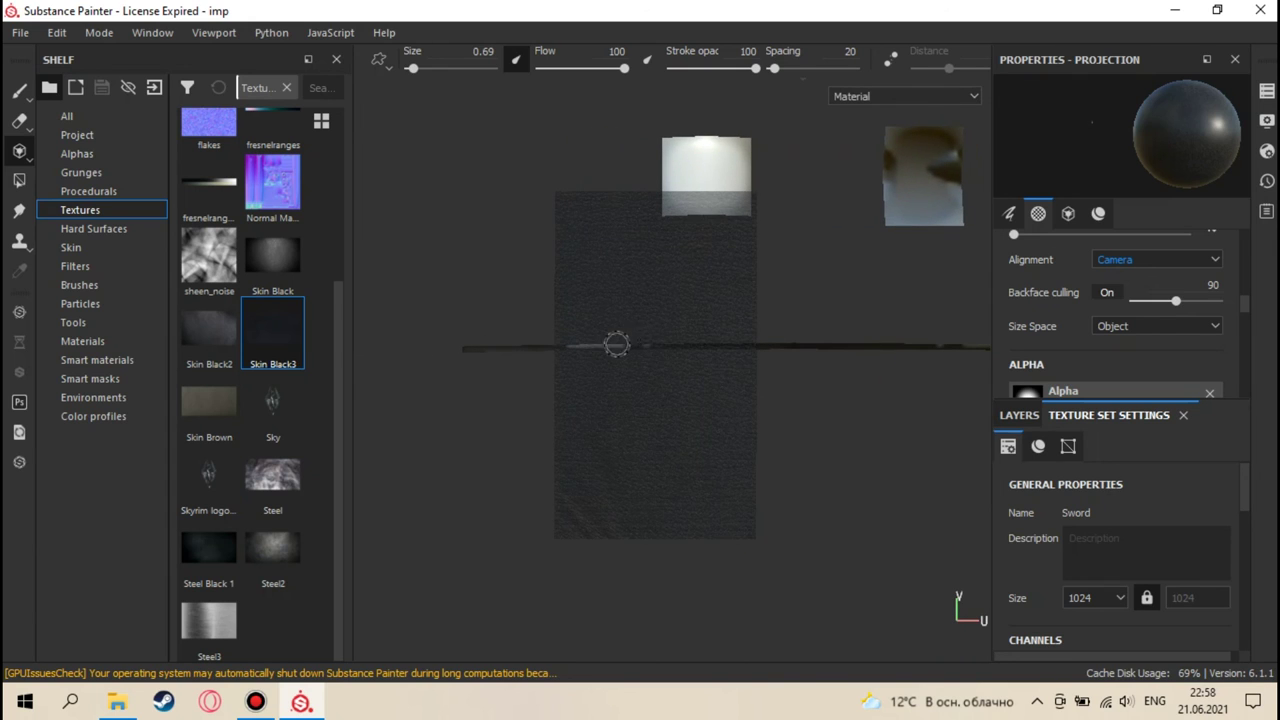
{"action": "middle_click_drag", "start_coordinate": [623, 349], "coordinate": [681, 344]}
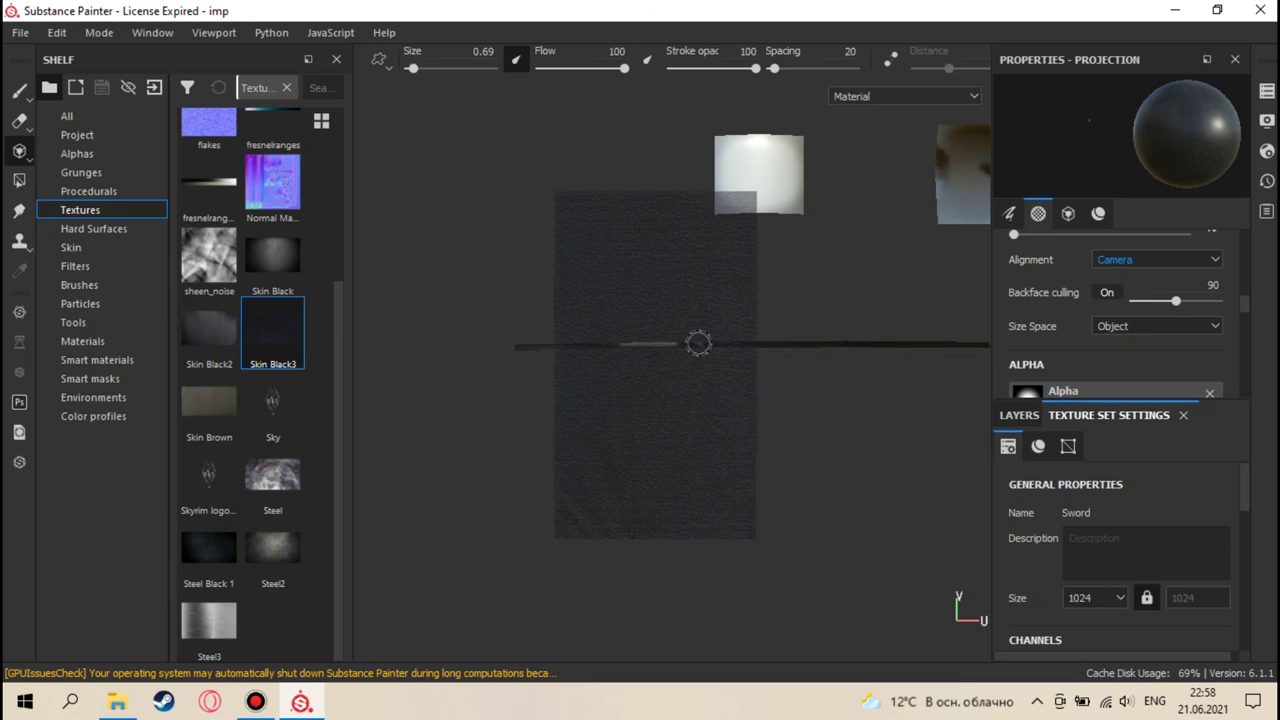
- Shrink the brush to 0.26 and check the result in split and 3D views
{"action": "right_click_drag", "start_coordinate": [671, 347], "coordinate": [705, 347], "text": "ctrl"}
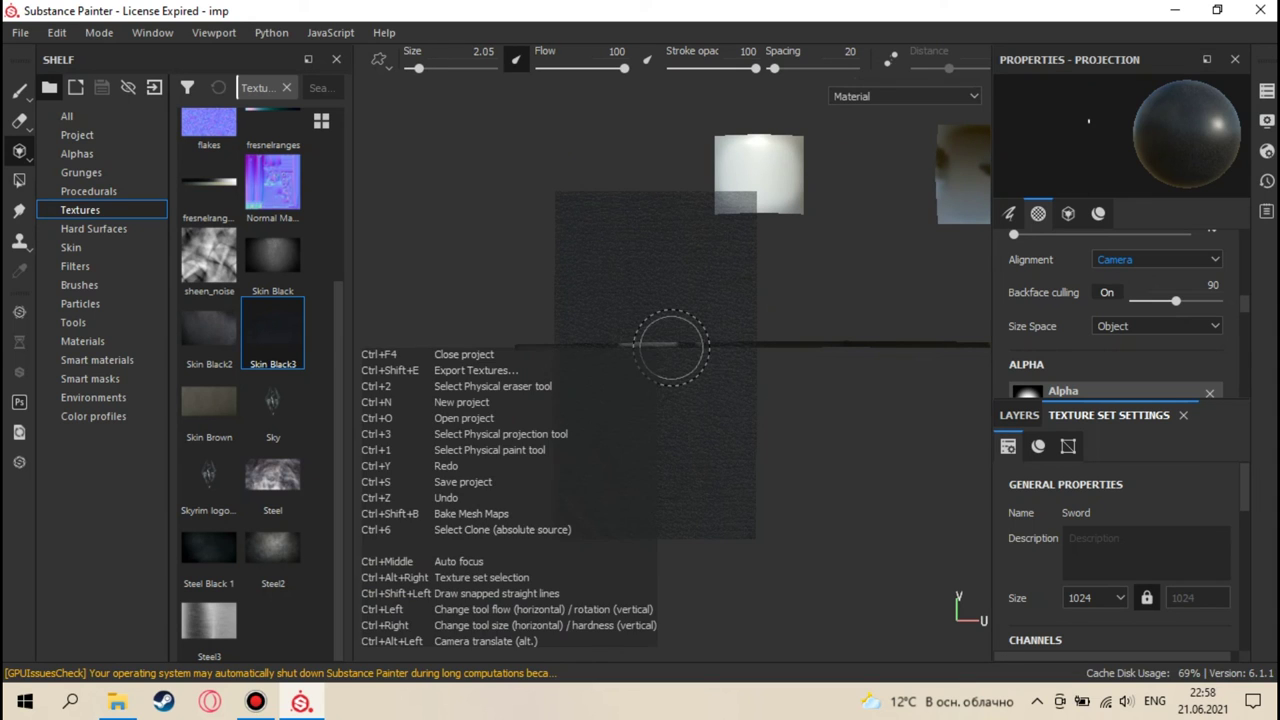
{"action": "scroll", "coordinate": [683, 320], "scroll_direction": "up", "scroll_amount": 3}
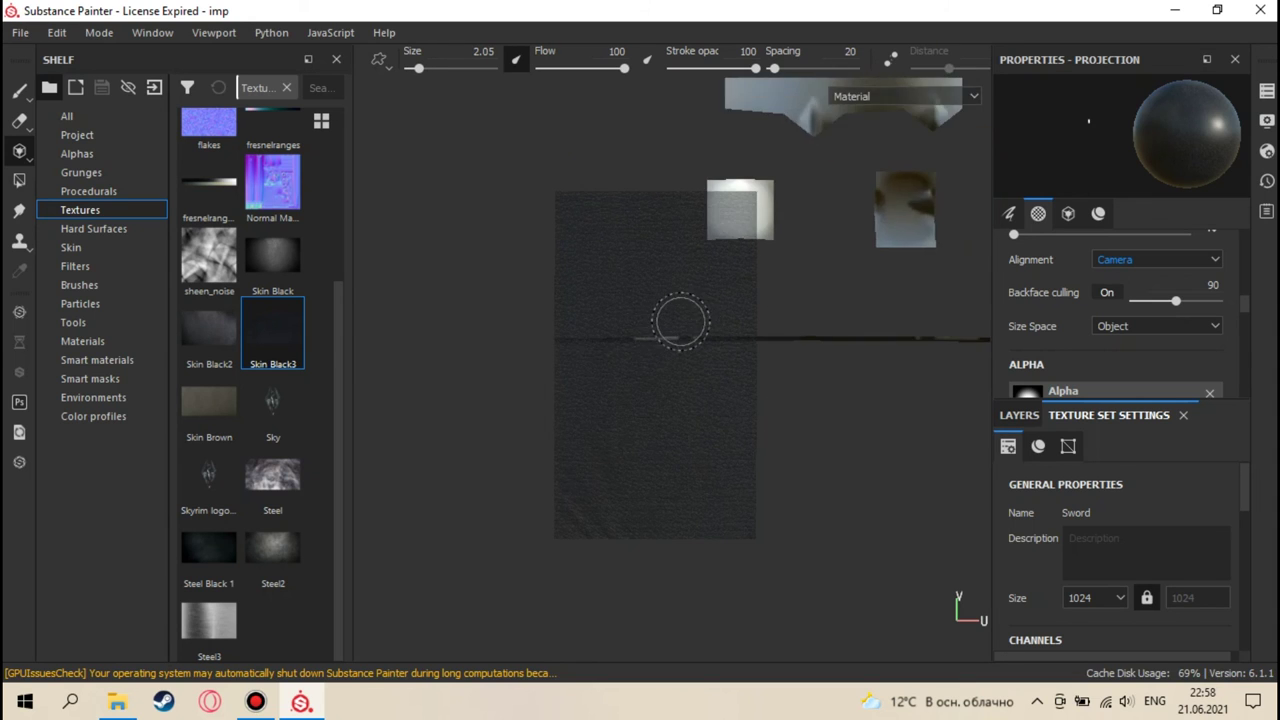
{"action": "right_click_drag", "start_coordinate": [655, 353], "coordinate": [656, 353], "text": "ctrl"}
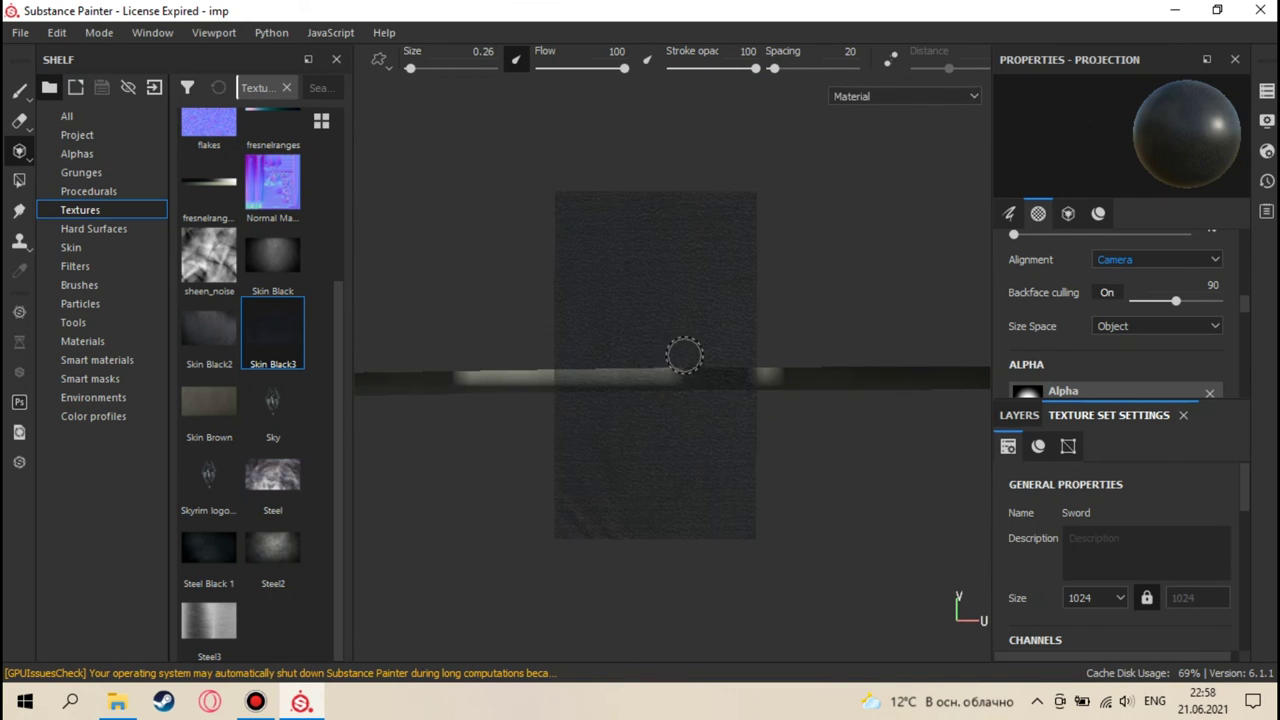
{"action": "key", "text": "F1"}
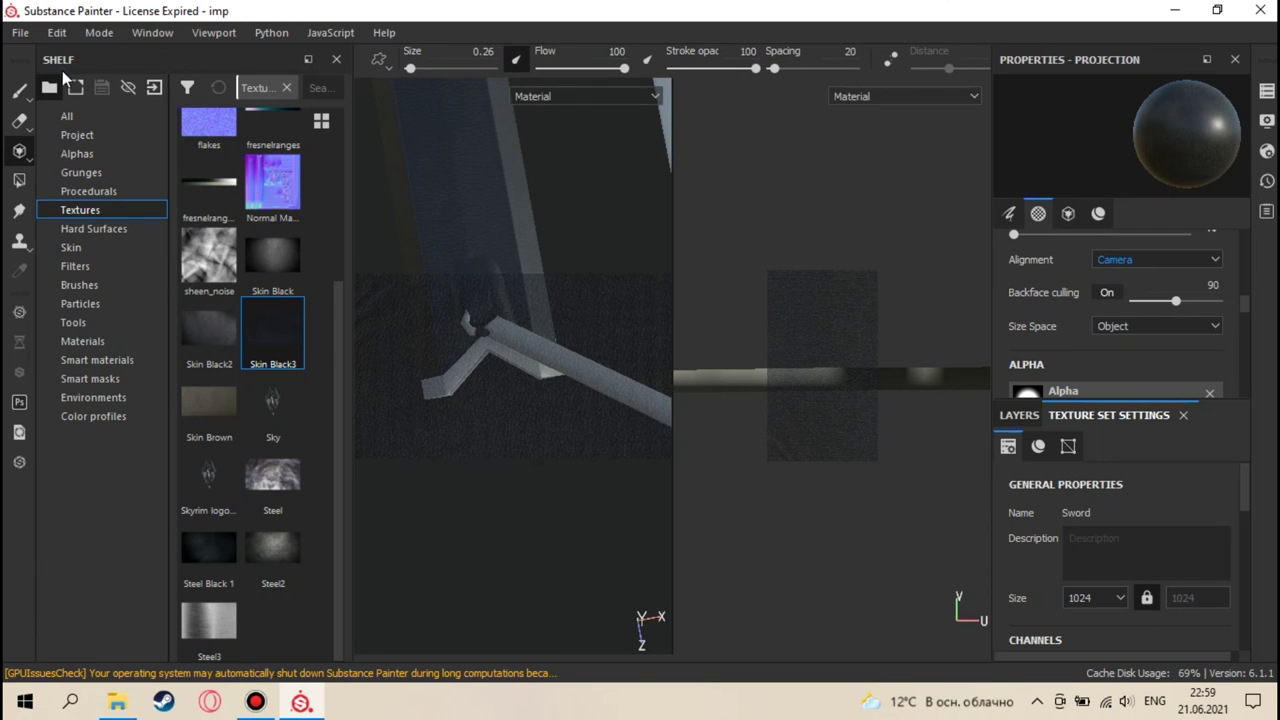
{"action": "key", "text": "F2"}
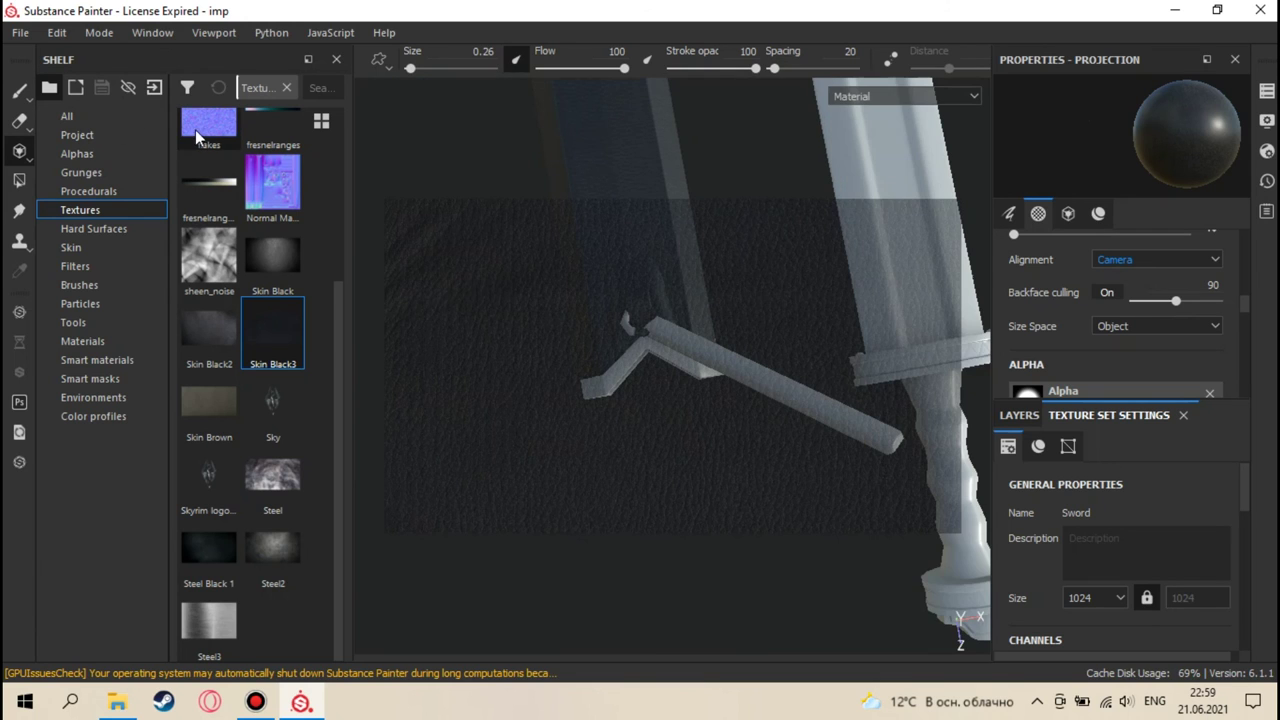
- Position the Skin Black texture over the grip column and paint the long vertical strip dark
{"action": "left_click", "coordinate": [28, 90]}
{"action": "mouse_move", "coordinate": [680, 320]}
{"action": "left_mouse_down", "text": "alt"}
{"action": "mouse_move", "coordinate": [766, 366]}
{"action": "mouse_move", "coordinate": [572, 233]}
{"action": "mouse_move", "coordinate": [543, 186]}
{"action": "mouse_move", "coordinate": [764, 322]}
{"action": "left_mouse_up", "text": "alt"}
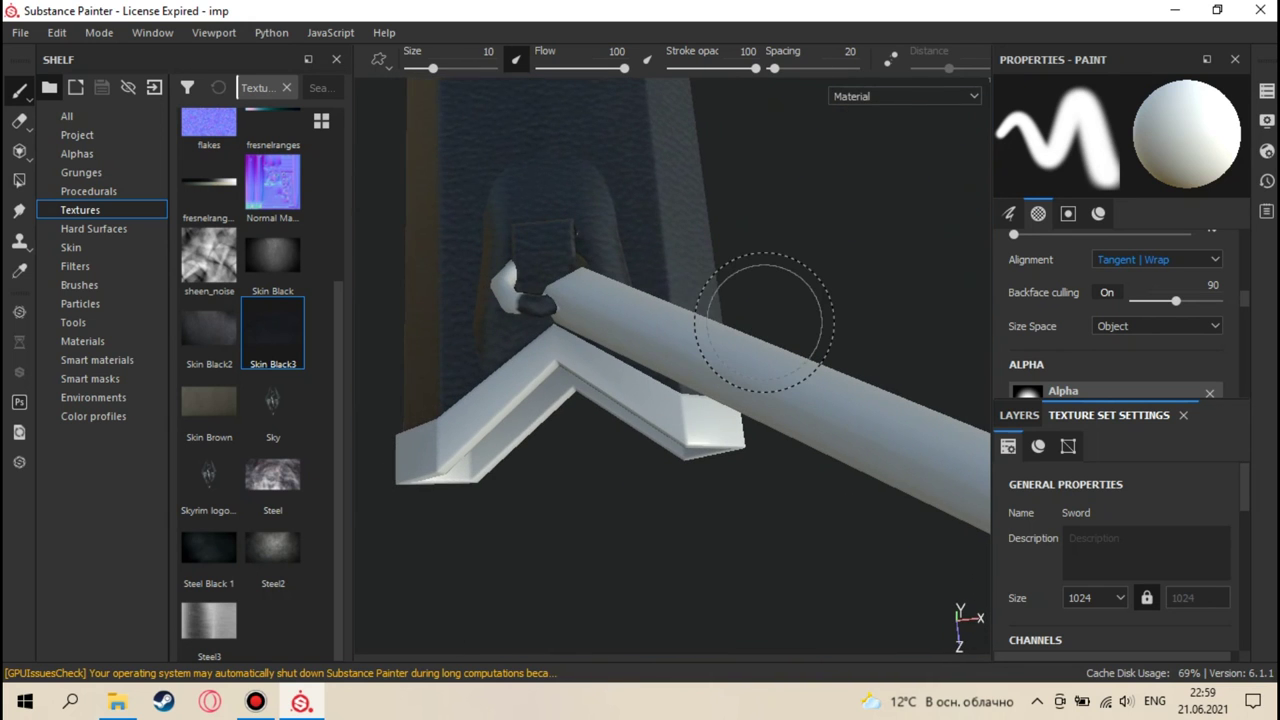
{"action": "key", "text": "F3"}
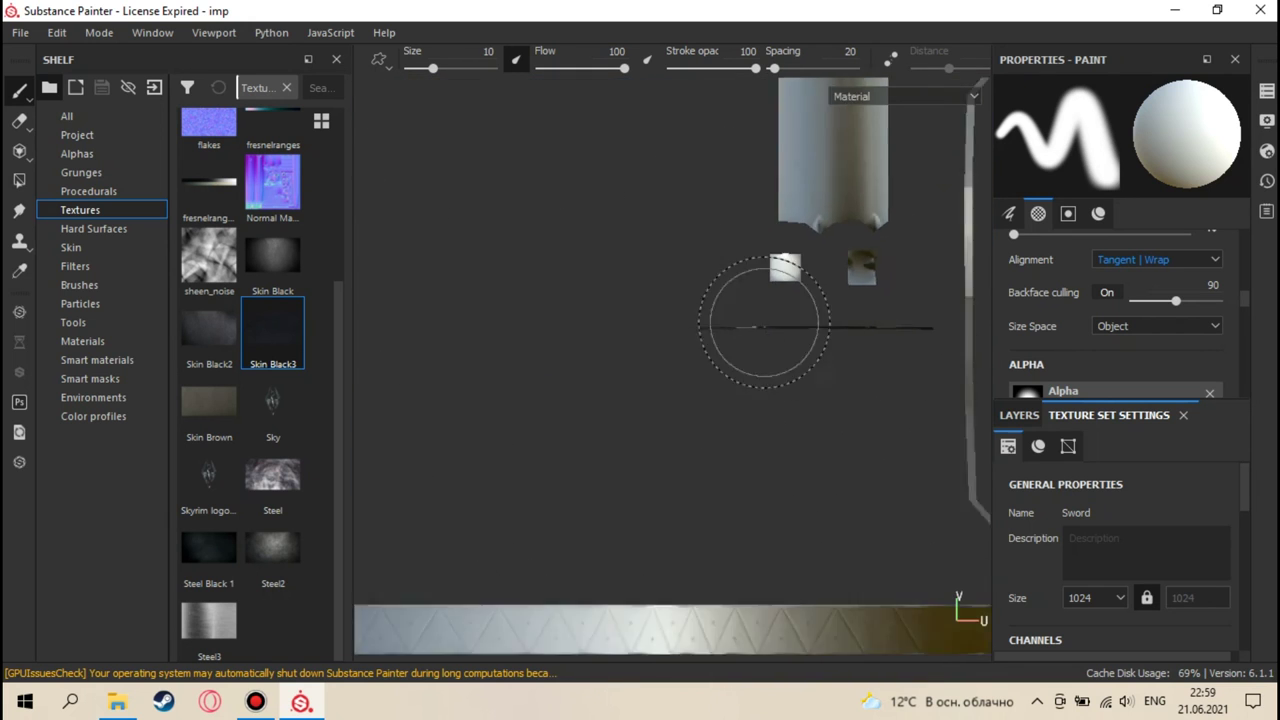
{"action": "scroll", "coordinate": [764, 322], "scroll_direction": "down", "scroll_amount": 5}
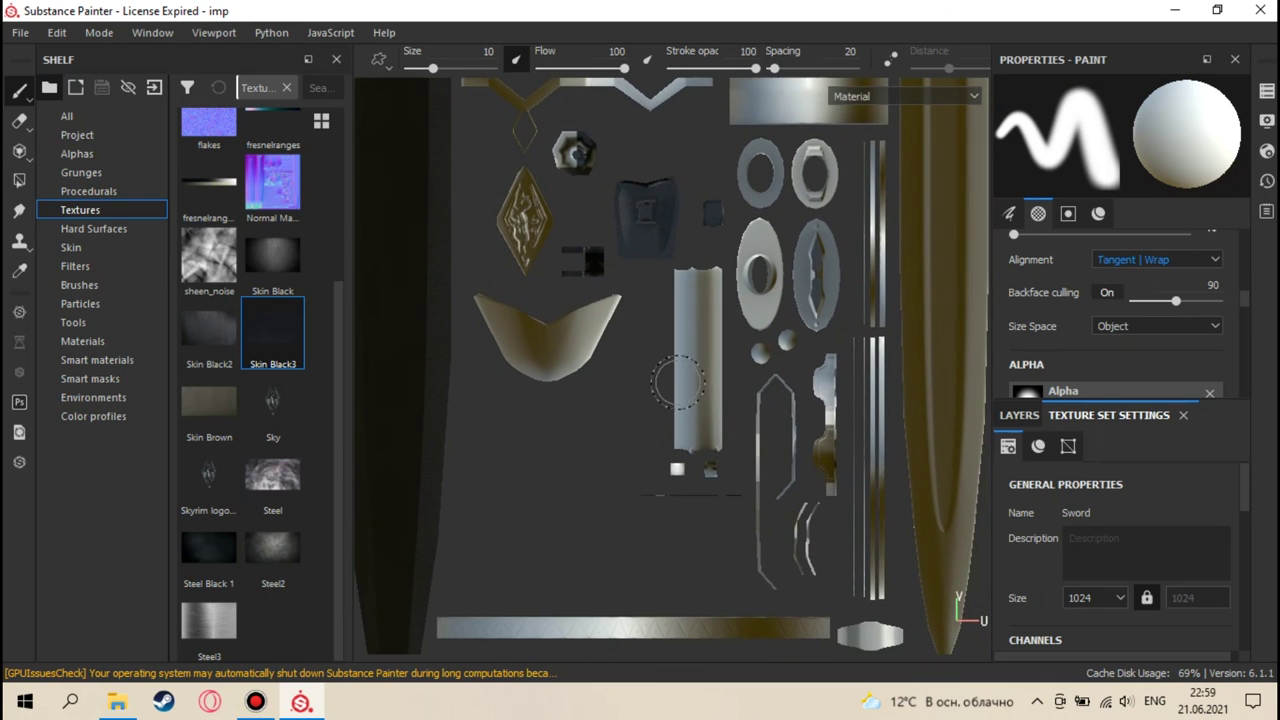
{"action": "scroll", "coordinate": [678, 380], "scroll_direction": "up", "scroll_amount": 4}
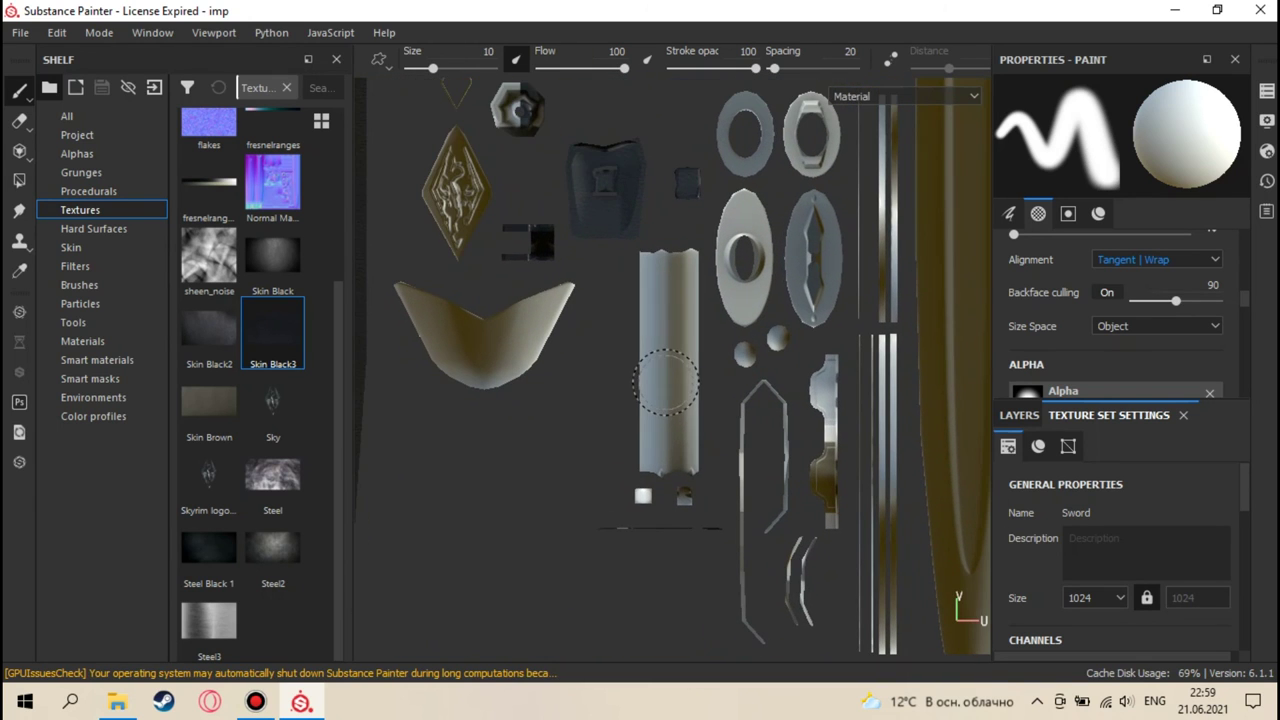
{"action": "left_click_drag", "start_coordinate": [250, 250], "coordinate": [633, 307]}
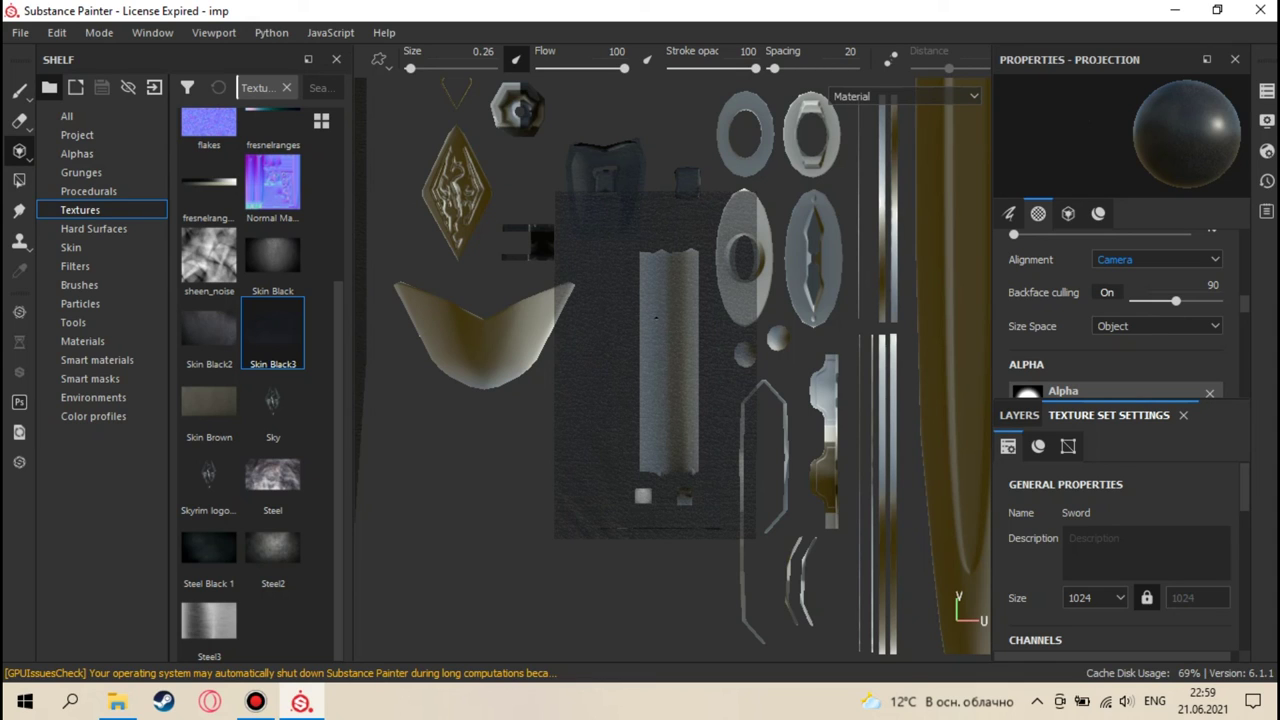
{"action": "left_click", "coordinate": [656, 266]}
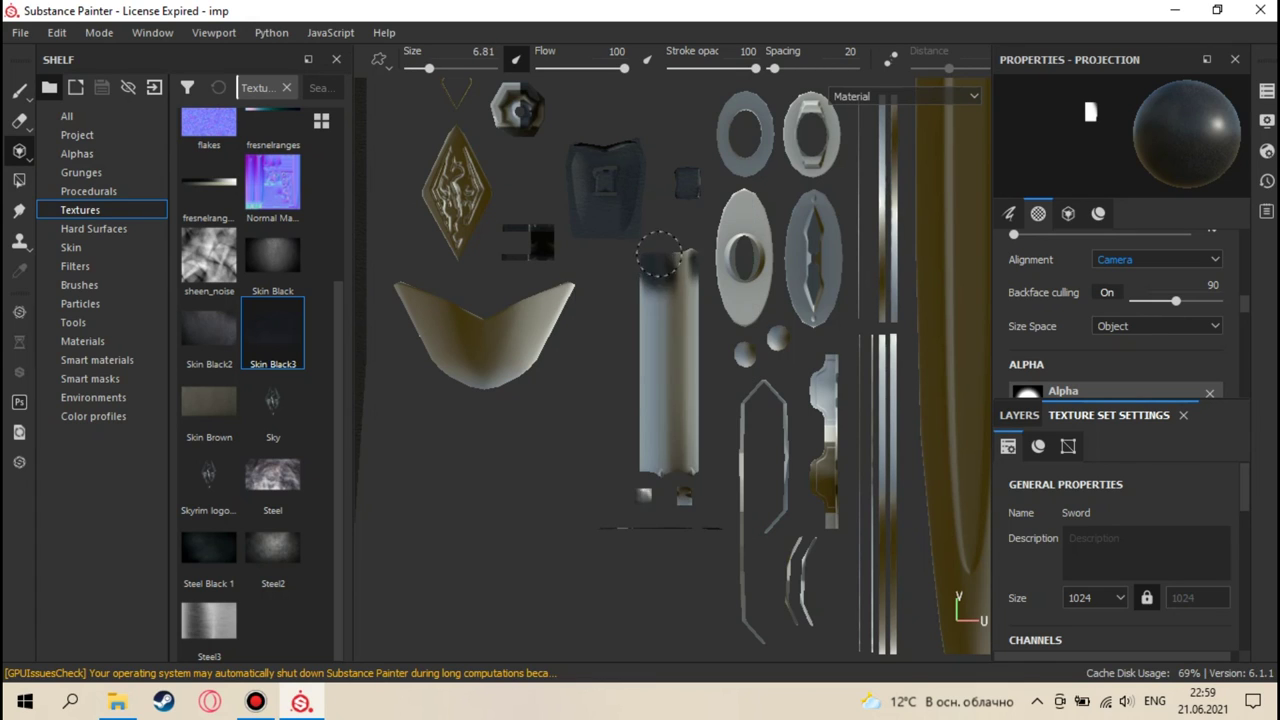
{"action": "left_click_drag", "start_coordinate": [684, 272], "coordinate": [686, 470]}
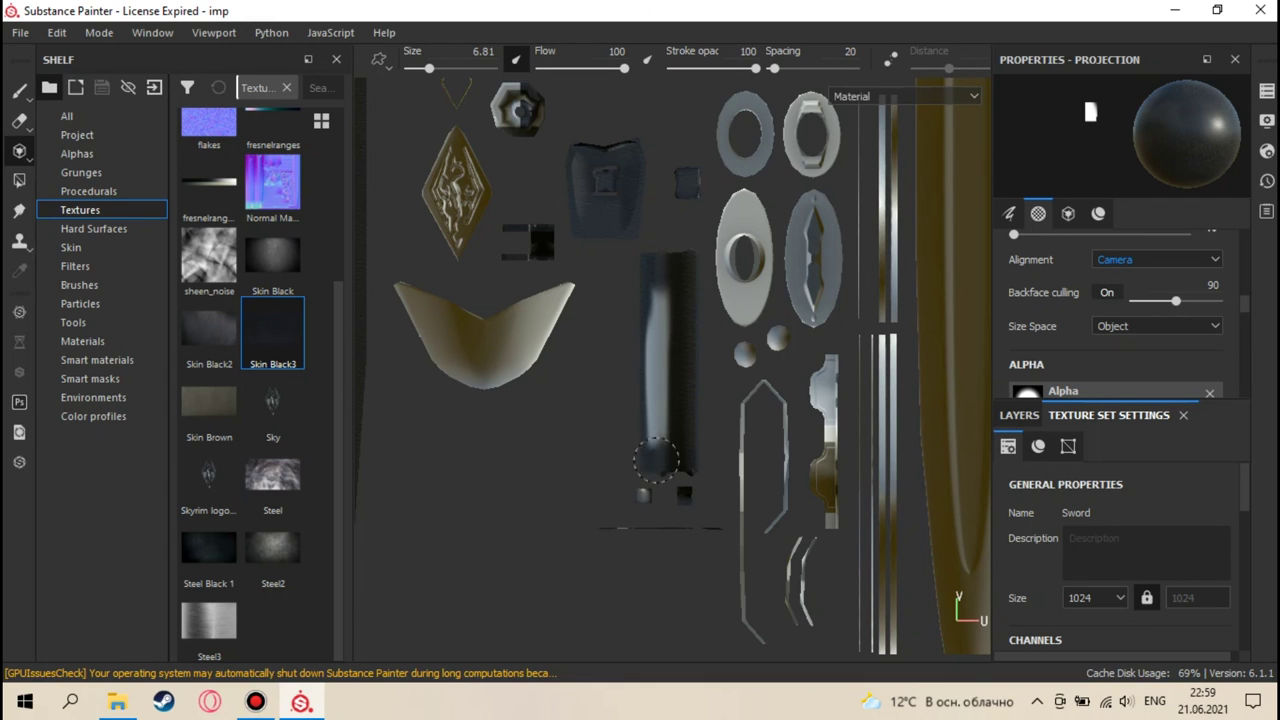
{"action": "left_click_drag", "start_coordinate": [655, 465], "coordinate": [655, 388]}
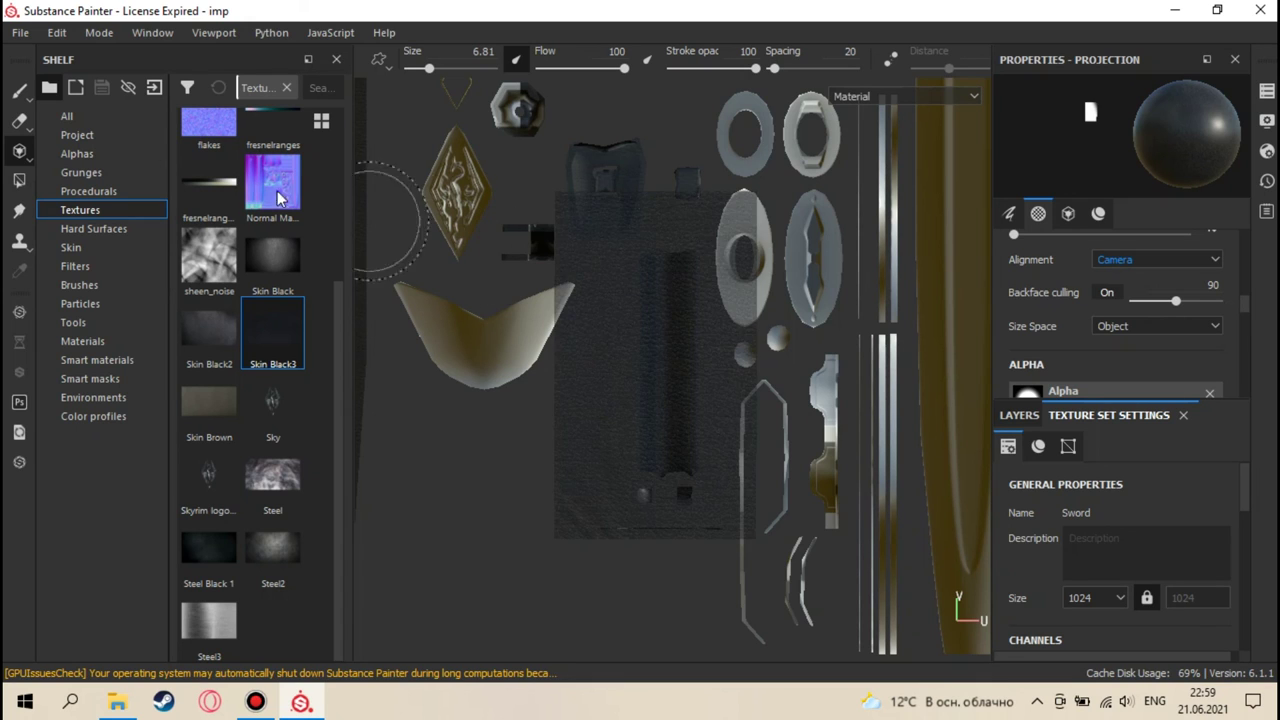
- Orbit the 3D sword to inspect the dark leather grip, then return to the UV view
{"action": "key", "text": "F2"}
{"action": "key", "text": "1"}
{"action": "mouse_move", "coordinate": [543, 214]}
{"action": "left_mouse_down", "text": "alt"}
{"action": "mouse_move", "coordinate": [586, 300]}
{"action": "mouse_move", "coordinate": [743, 386]}
{"action": "mouse_move", "coordinate": [698, 245]}
{"action": "mouse_move", "coordinate": [560, 163]}
{"action": "mouse_move", "coordinate": [660, 357]}
{"action": "mouse_move", "coordinate": [686, 220]}
{"action": "mouse_move", "coordinate": [706, 350]}
{"action": "mouse_move", "coordinate": [737, 349]}
{"action": "mouse_move", "coordinate": [691, 523]}
{"action": "mouse_move", "coordinate": [694, 594]}
{"action": "mouse_move", "coordinate": [699, 232]}
{"action": "mouse_move", "coordinate": [623, 471]}
{"action": "mouse_move", "coordinate": [680, 300]}
{"action": "mouse_move", "coordinate": [686, 363]}
{"action": "mouse_move", "coordinate": [743, 323]}
{"action": "mouse_move", "coordinate": [737, 366]}
{"action": "mouse_move", "coordinate": [740, 194]}
{"action": "mouse_move", "coordinate": [729, 410]}
{"action": "left_mouse_up", "text": "alt"}
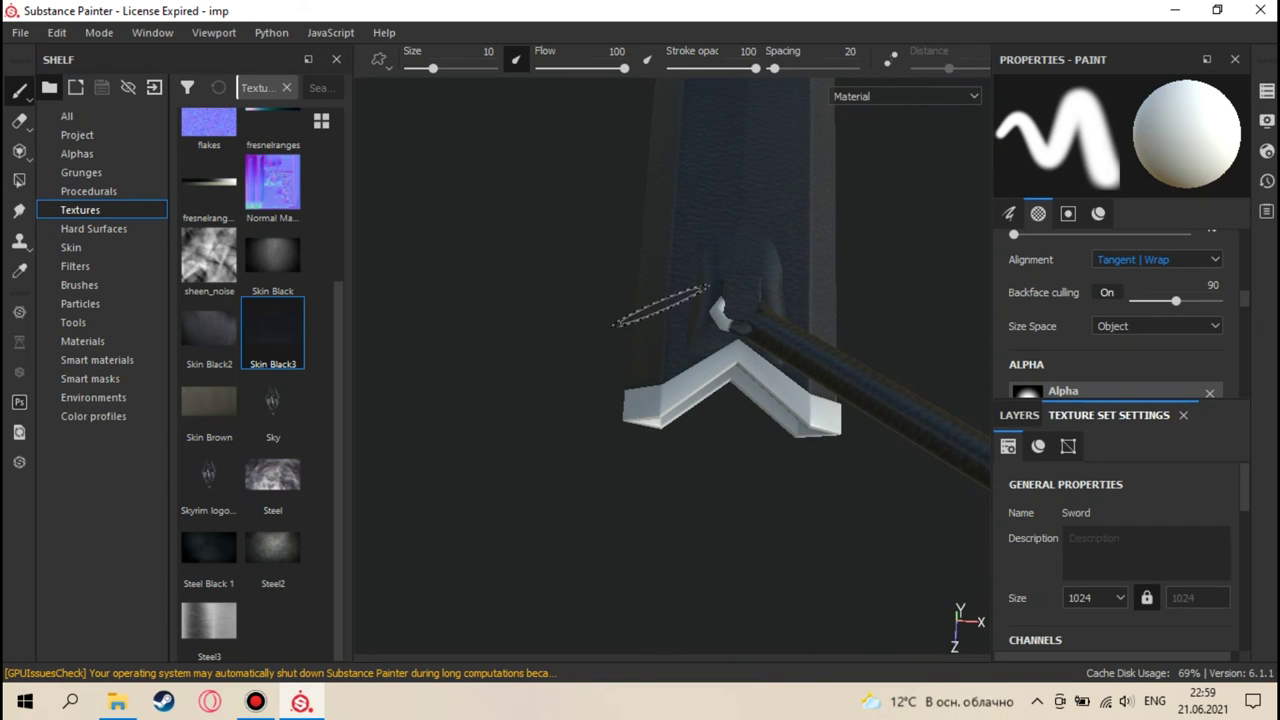
{"action": "key", "text": "F3"}
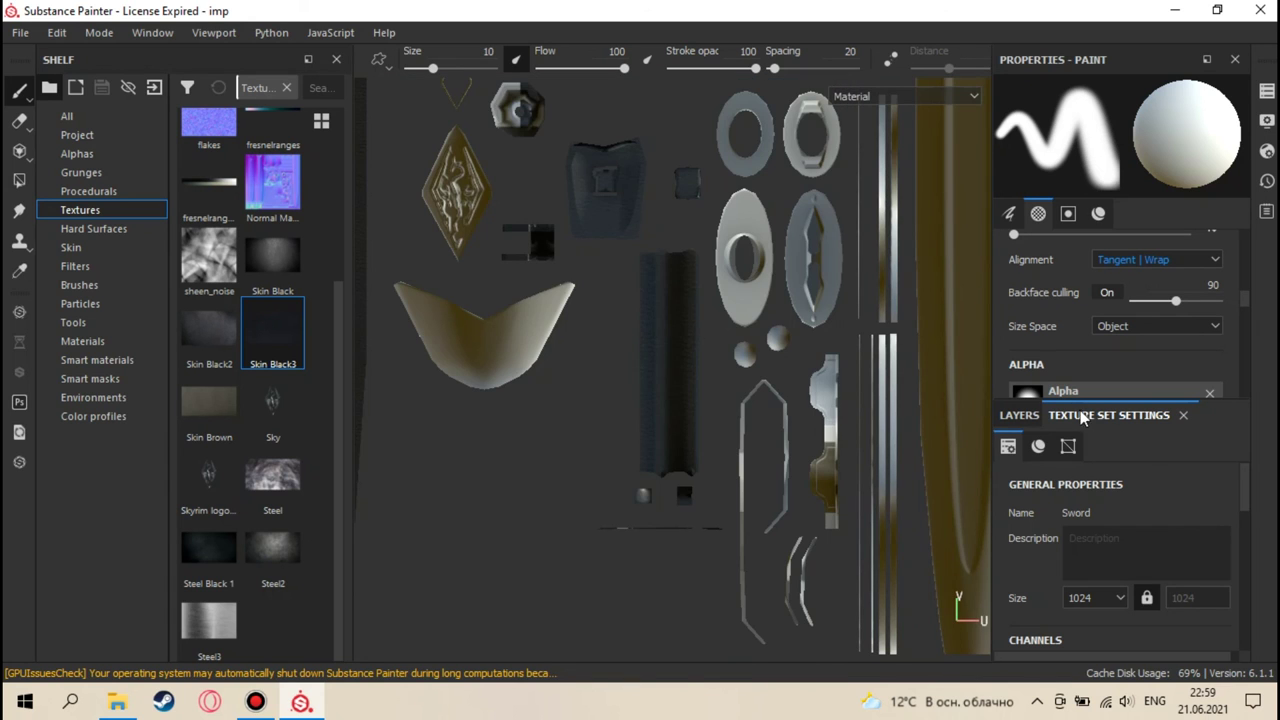
- Rename the top layer in the Layers stack to Skin
{"action": "left_click_drag", "start_coordinate": [1074, 395], "coordinate": [1076, 360]}
{"action": "left_click", "coordinate": [1019, 378]}
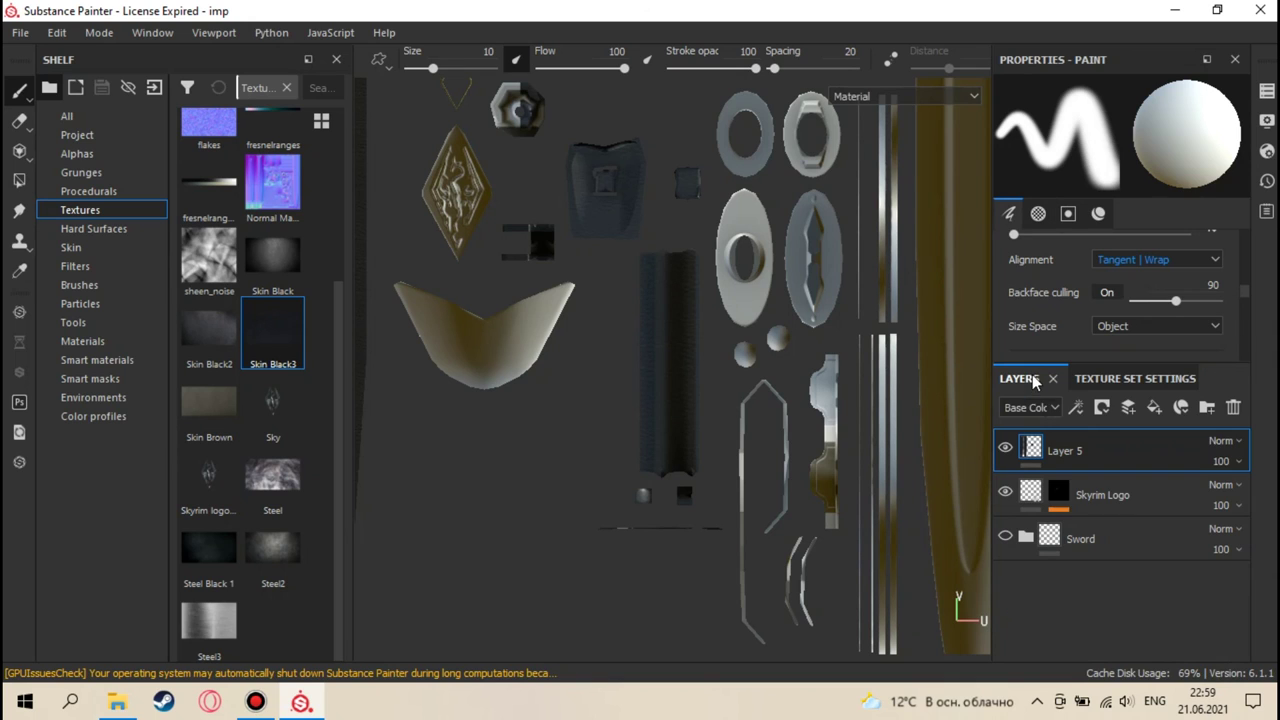
{"action": "double_click", "coordinate": [1078, 451]}
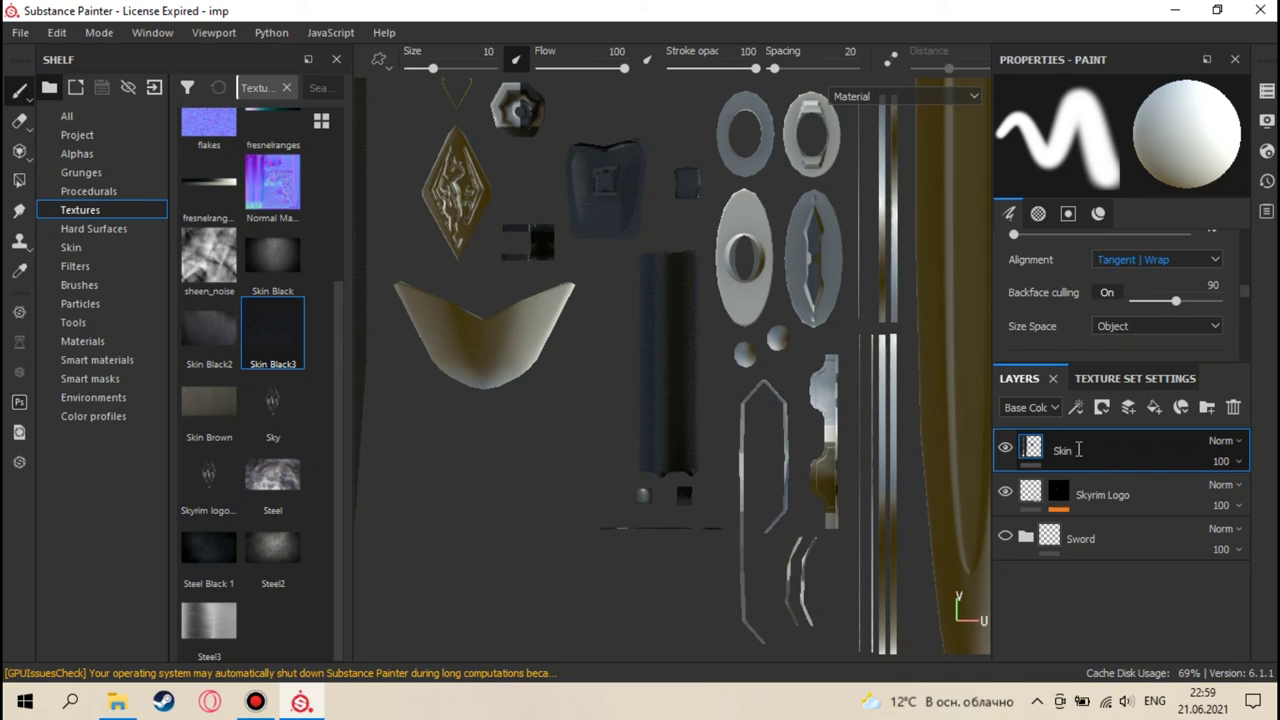
{"action": "key", "text": "Return"}
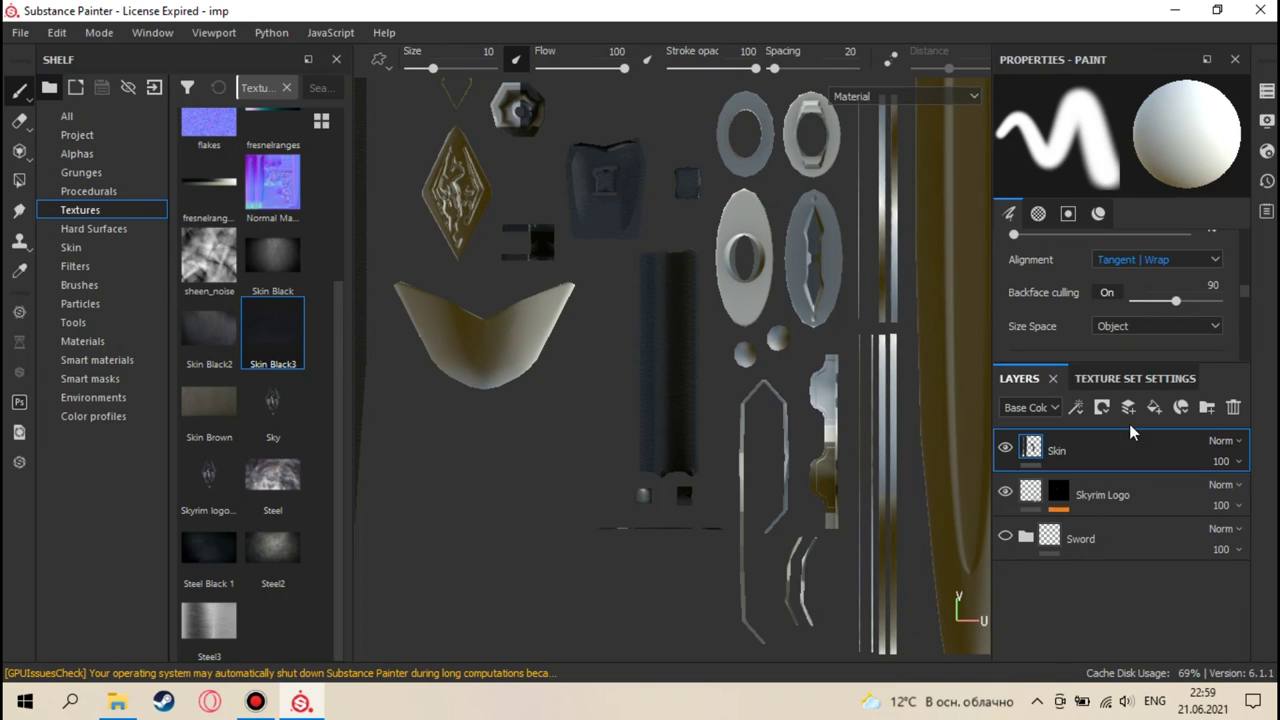
- Add a new Layer 5 above Skin with Steel Black 1 as its Base Color
{"action": "left_click", "coordinate": [1129, 409]}
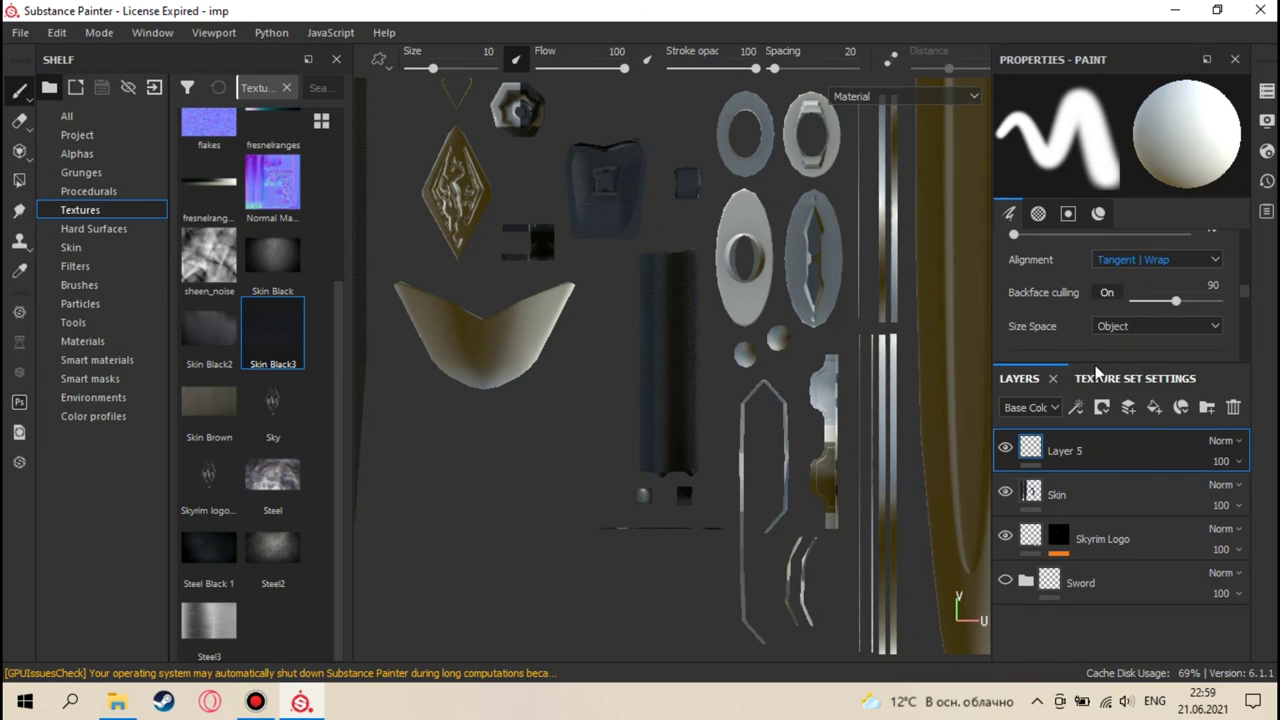
{"action": "scroll", "coordinate": [1088, 294], "scroll_direction": "down", "scroll_amount": 6}
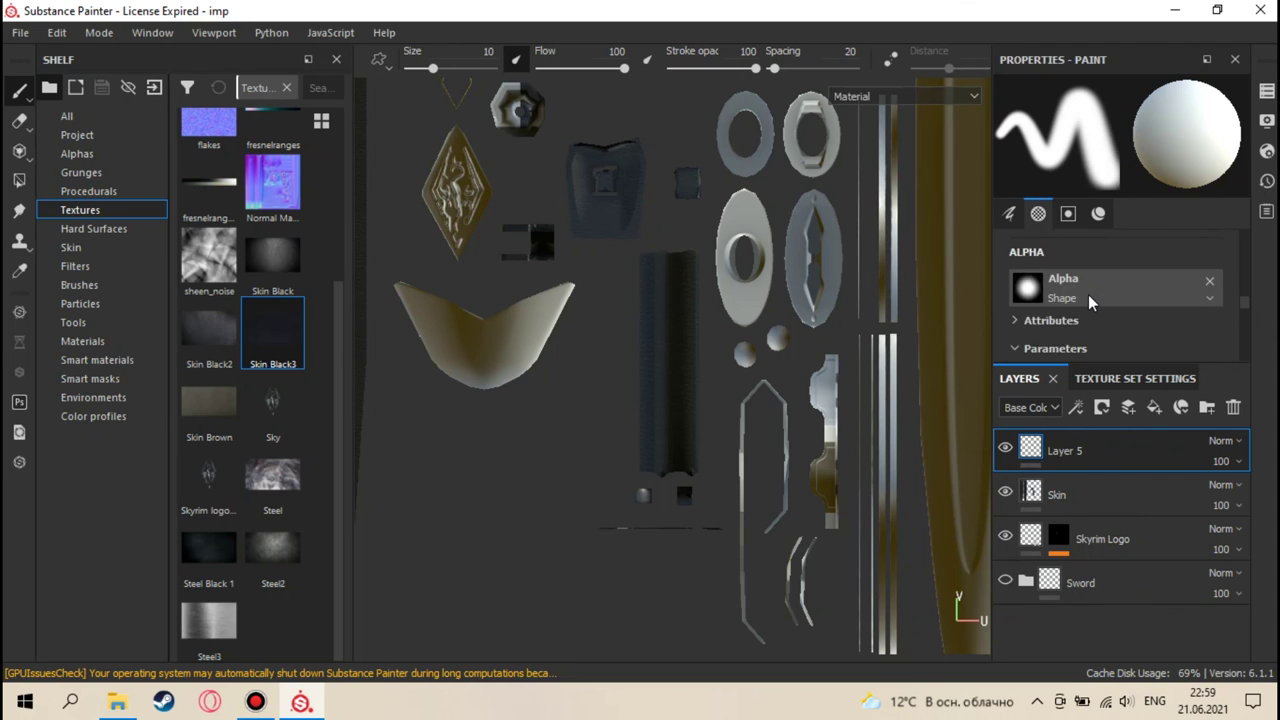
{"action": "scroll", "coordinate": [1100, 325], "scroll_direction": "down", "scroll_amount": 4}
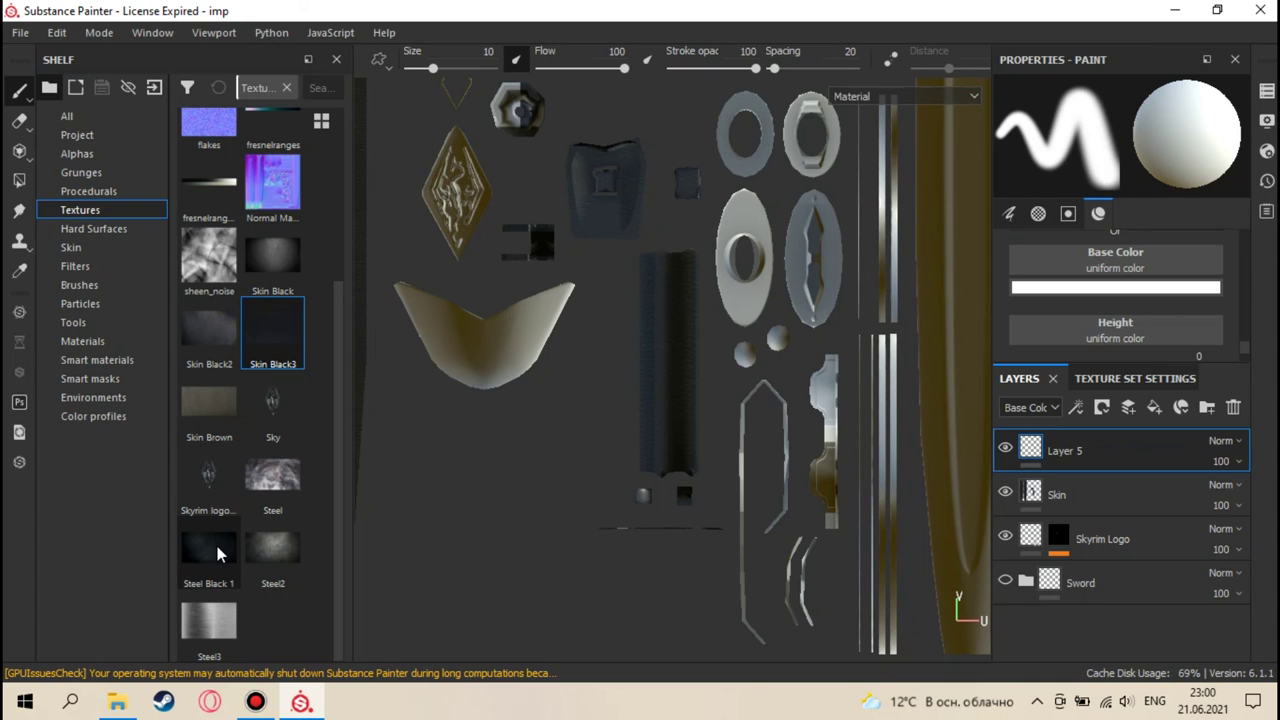
{"action": "mouse_move", "coordinate": [214, 542]}
{"action": "mouse_move", "coordinate": [210, 550]}
{"action": "left_mouse_down"}
{"action": "mouse_move", "coordinate": [312, 538]}
{"action": "mouse_move", "coordinate": [1092, 300]}
{"action": "mouse_move", "coordinate": [1105, 268]}
{"action": "left_mouse_up"}
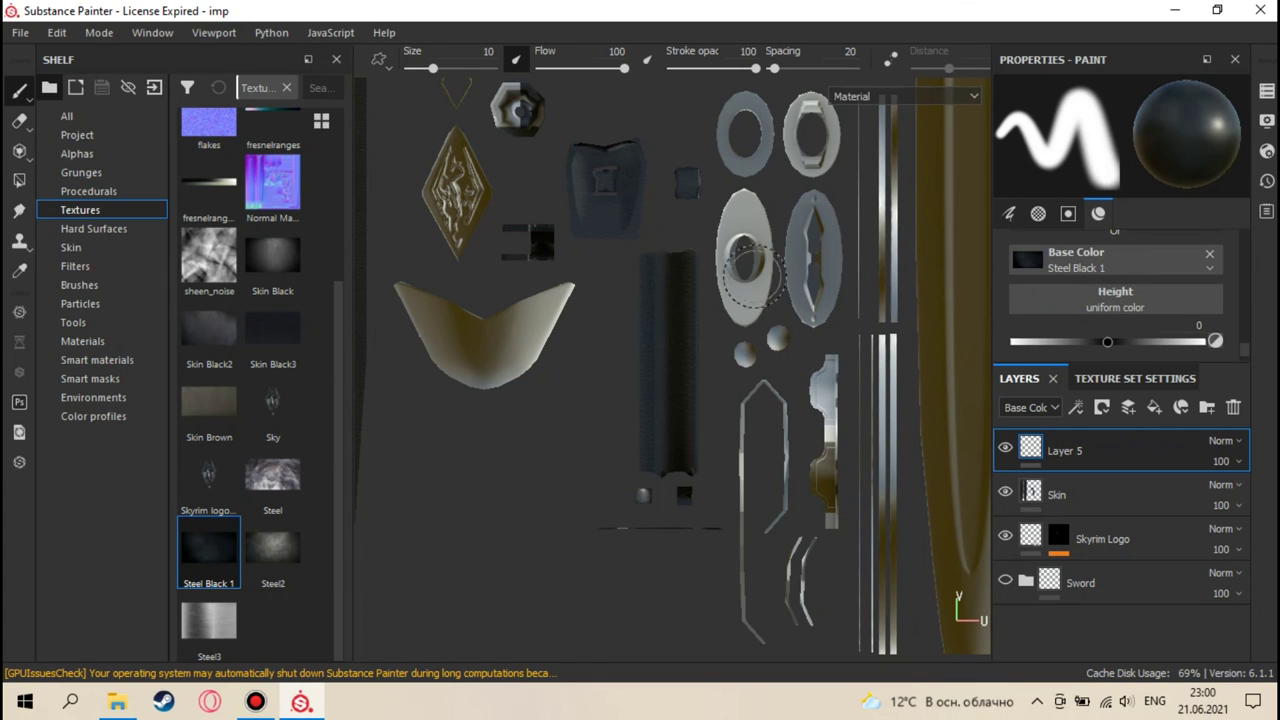
{"action": "scroll", "coordinate": [625, 300], "scroll_direction": "down", "scroll_amount": 2}
{"action": "scroll", "coordinate": [583, 298], "scroll_direction": "down", "scroll_amount": 2}
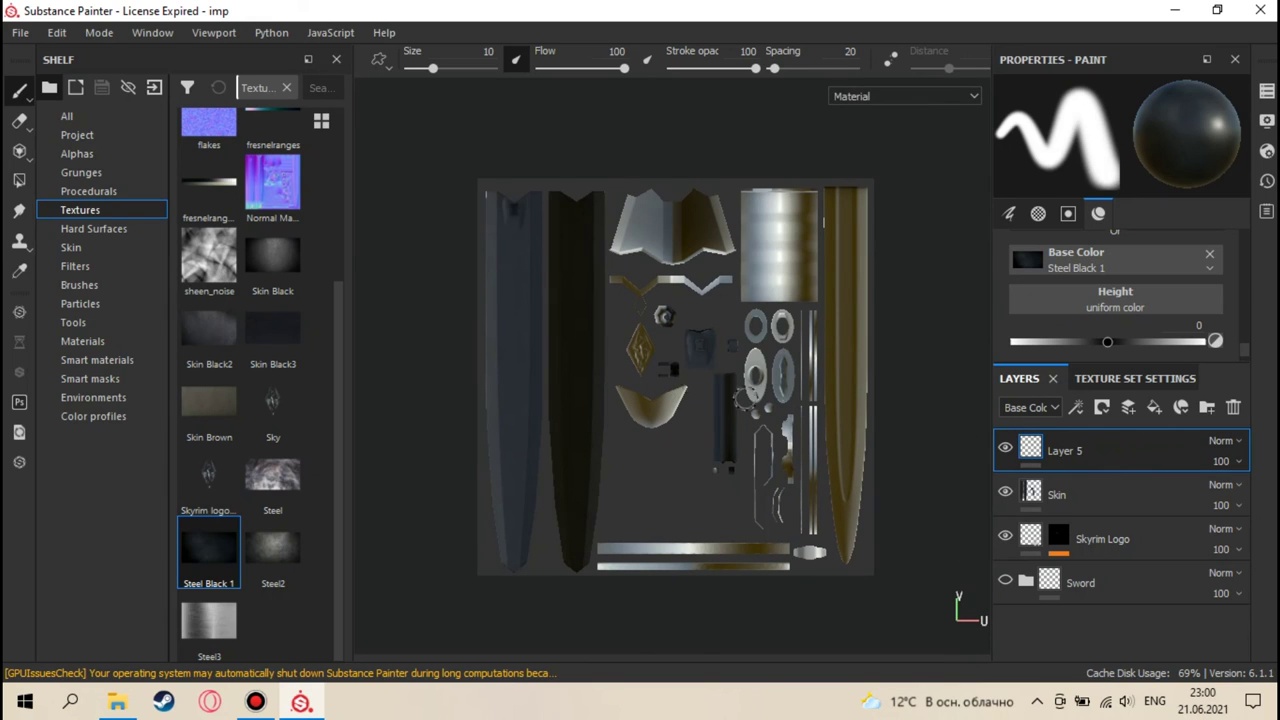
{"action": "left_click", "coordinate": [19, 150]}
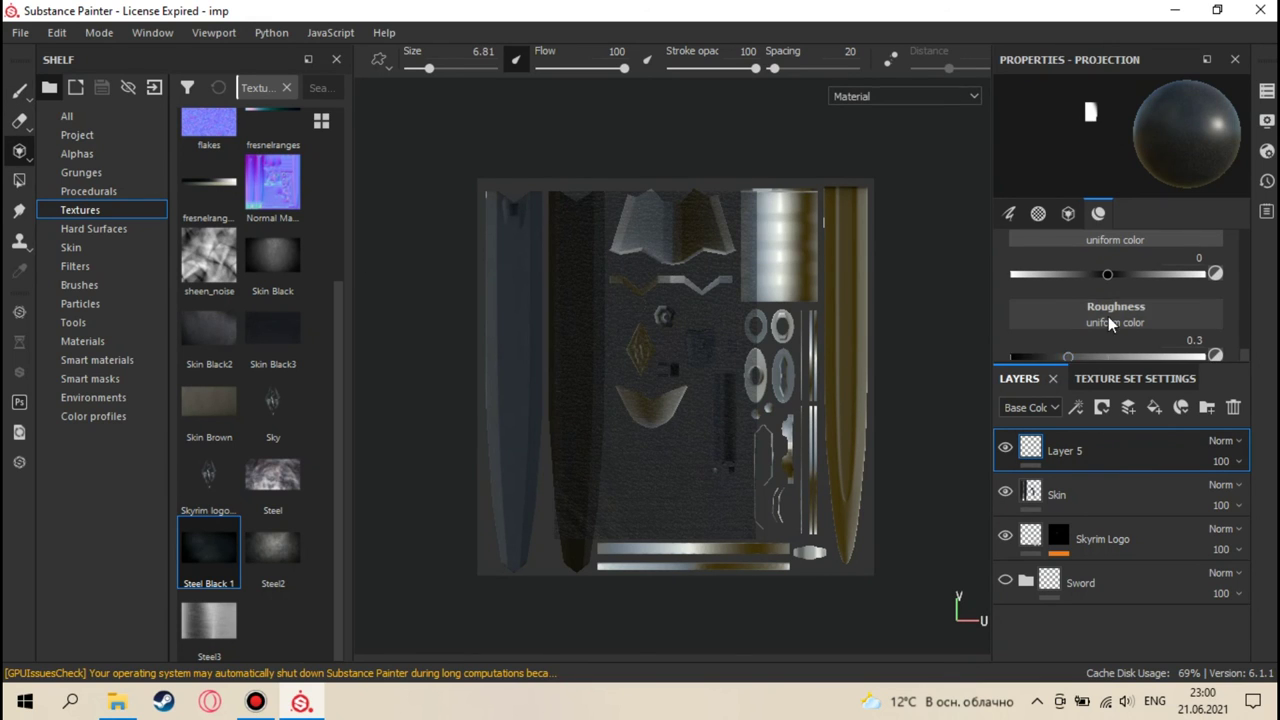
{"action": "scroll", "coordinate": [1108, 316], "scroll_direction": "up", "scroll_amount": 4}
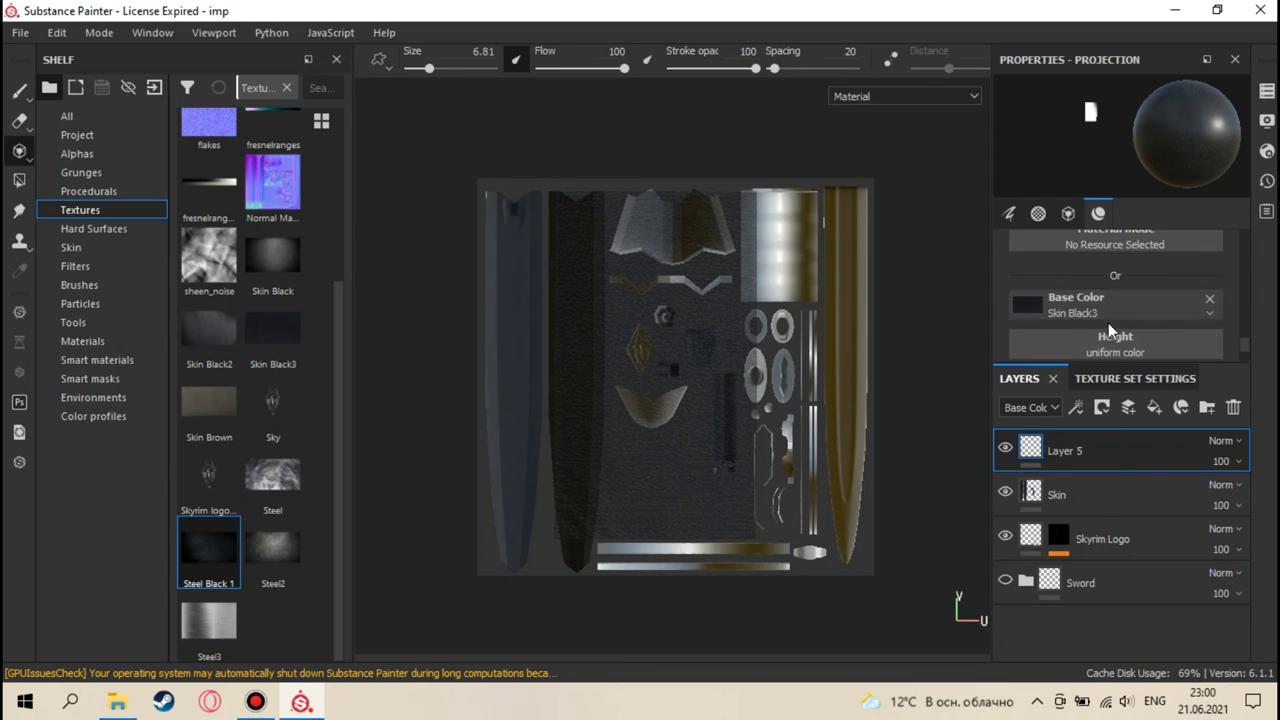
- Remove Steel Black 1 from the paint brush and replace Skin Black3 with it in the projection
{"action": "key", "text": "1"}
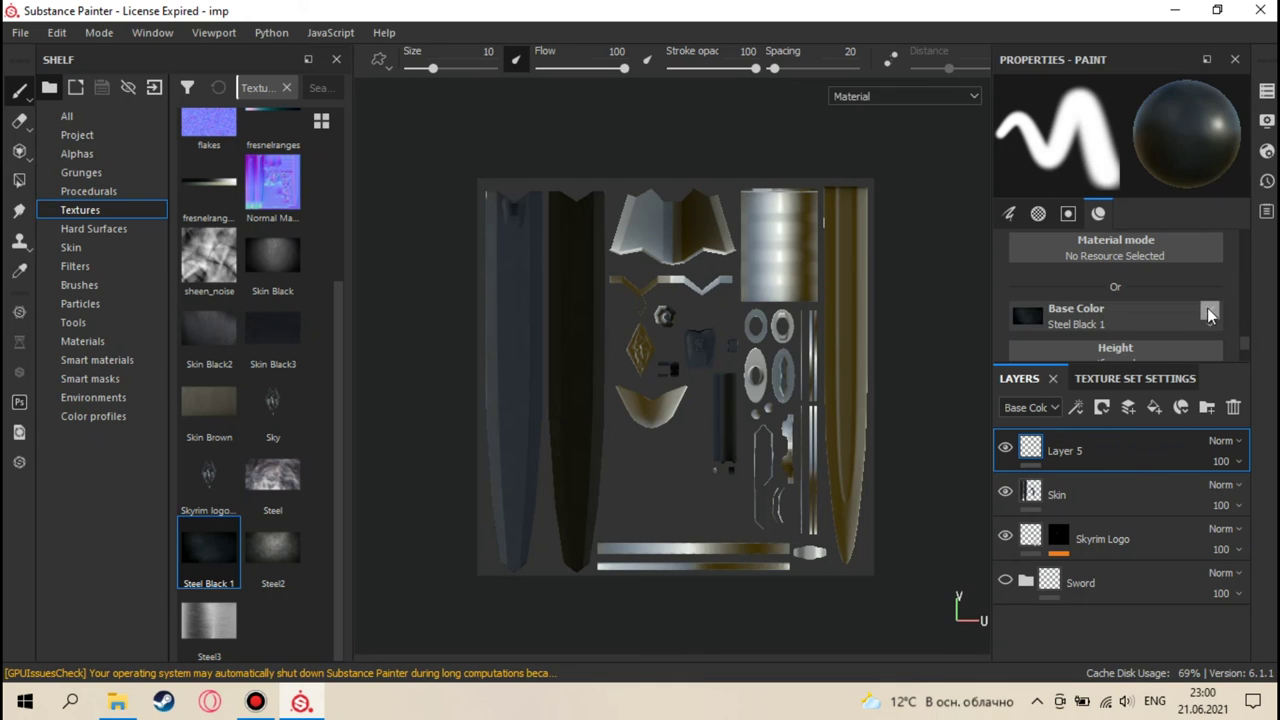
{"action": "left_click", "coordinate": [1209, 314]}
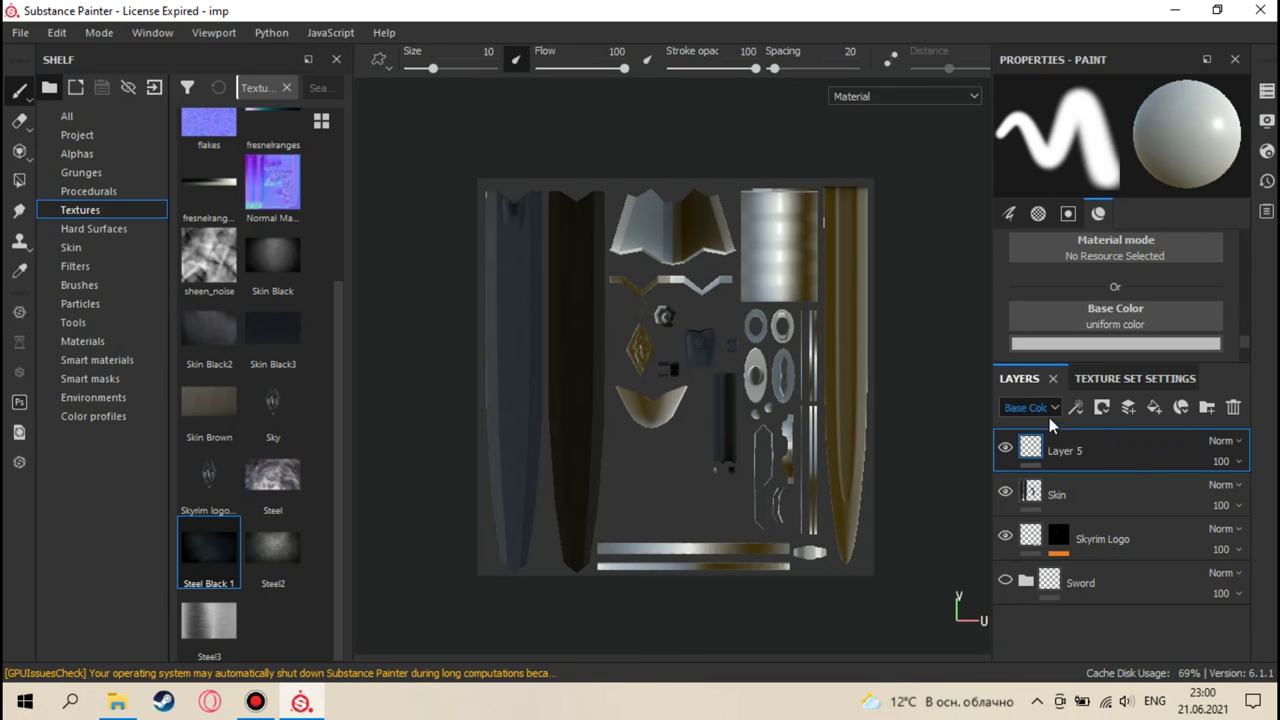
{"action": "left_click", "coordinate": [22, 155]}
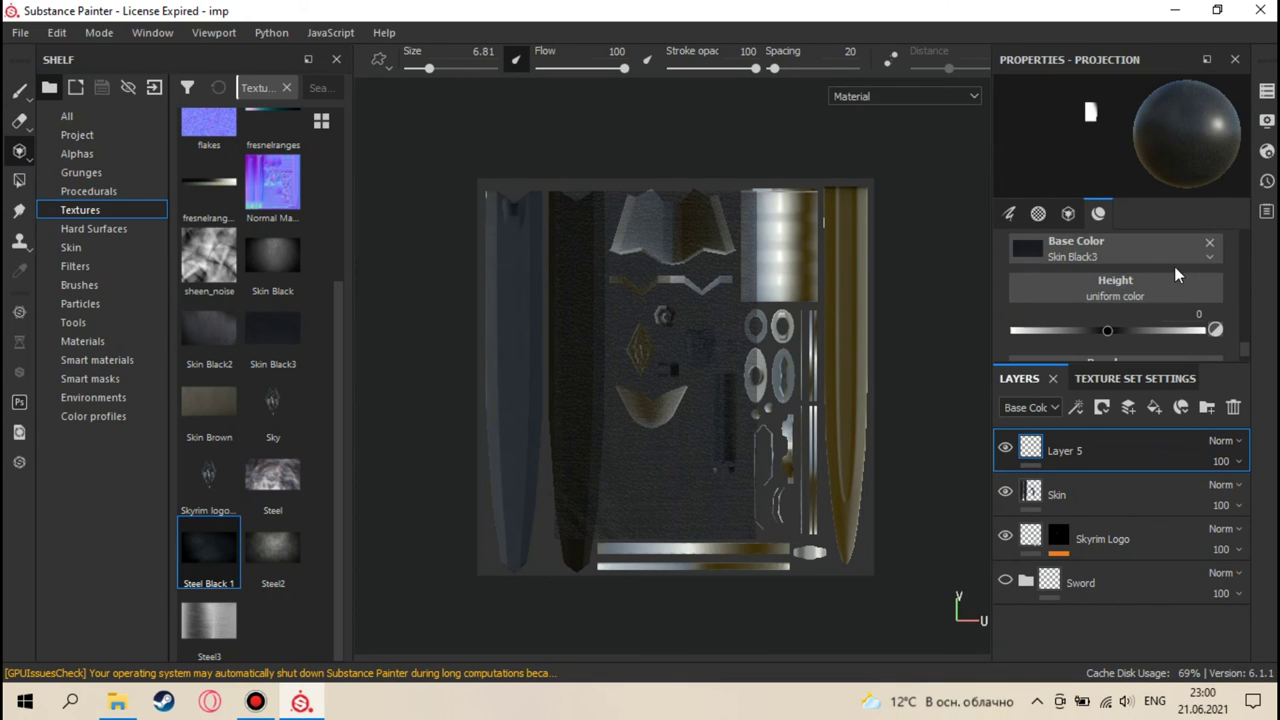
{"action": "scroll", "coordinate": [1173, 268], "scroll_direction": "down", "scroll_amount": 1}
{"action": "left_click", "coordinate": [1208, 298]}
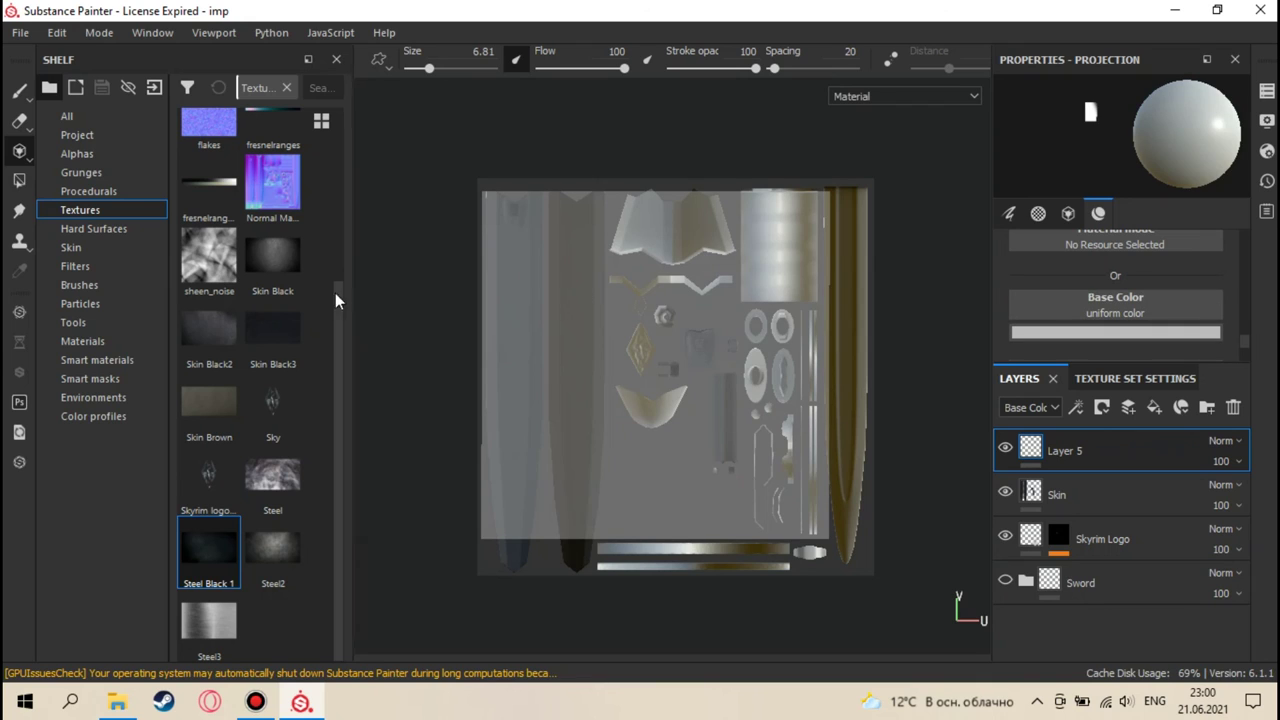
{"action": "left_click_drag", "start_coordinate": [264, 340], "coordinate": [1098, 296]}
- Reframe the UV view to reveal the bottom strips and open the Textures folder in File Explorer
{"action": "scroll", "coordinate": [733, 365], "scroll_direction": "up", "scroll_amount": 3}
{"action": "middle_click_drag", "start_coordinate": [713, 375], "coordinate": [760, 278]}
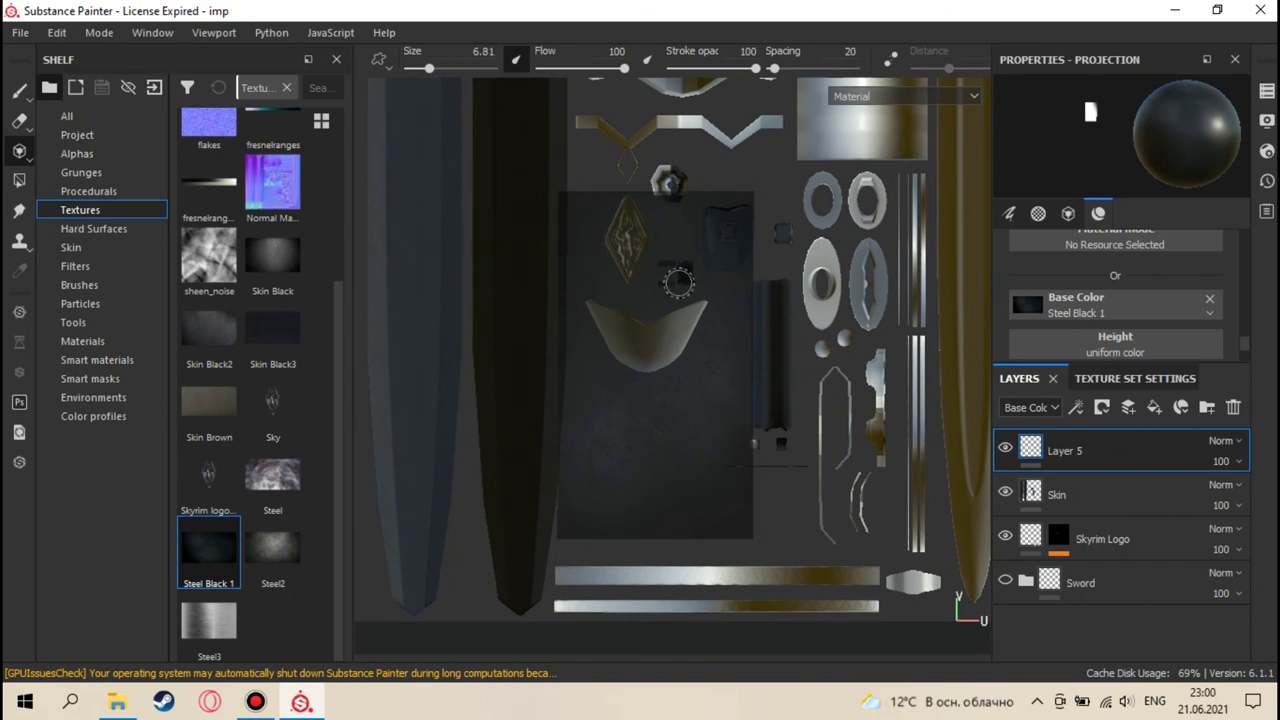
{"action": "middle_click_drag", "start_coordinate": [644, 309], "coordinate": [650, 337]}
{"action": "left_click_drag", "start_coordinate": [659, 312], "coordinate": [673, 302], "text": "alt"}
{"action": "scroll", "coordinate": [674, 302], "scroll_direction": "up", "scroll_amount": 5}
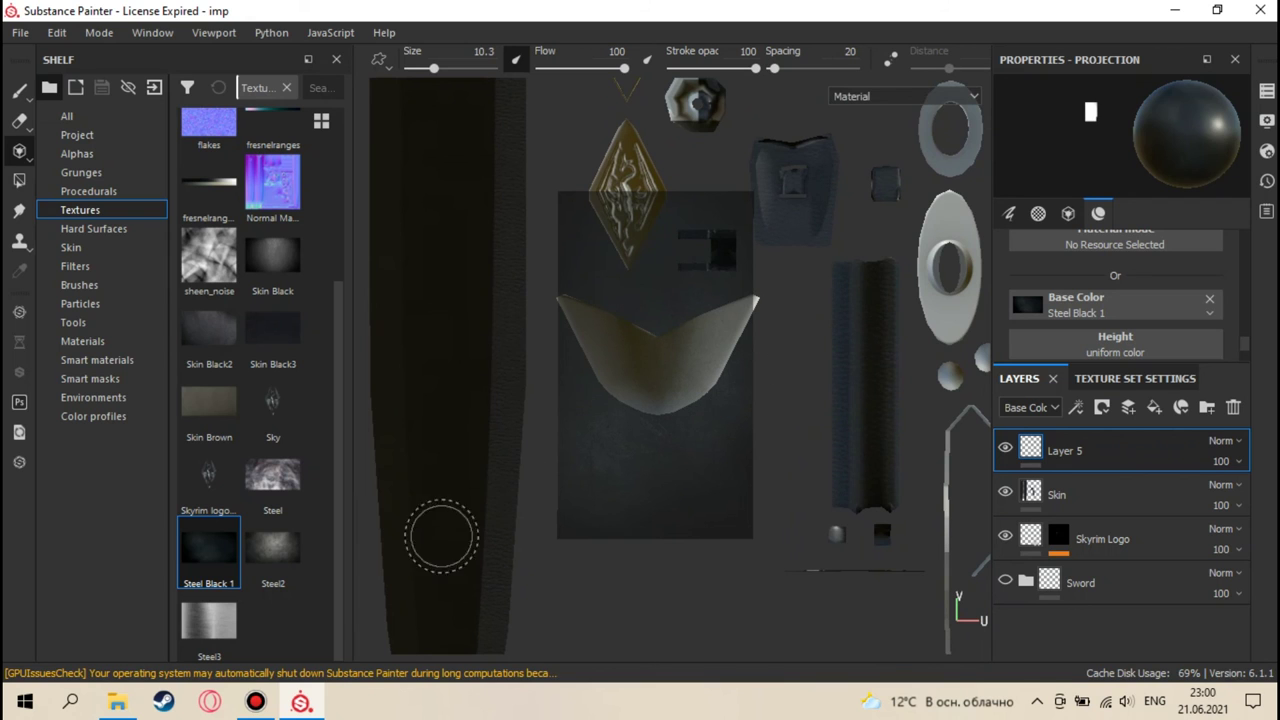
{"action": "left_click", "coordinate": [138, 704]}
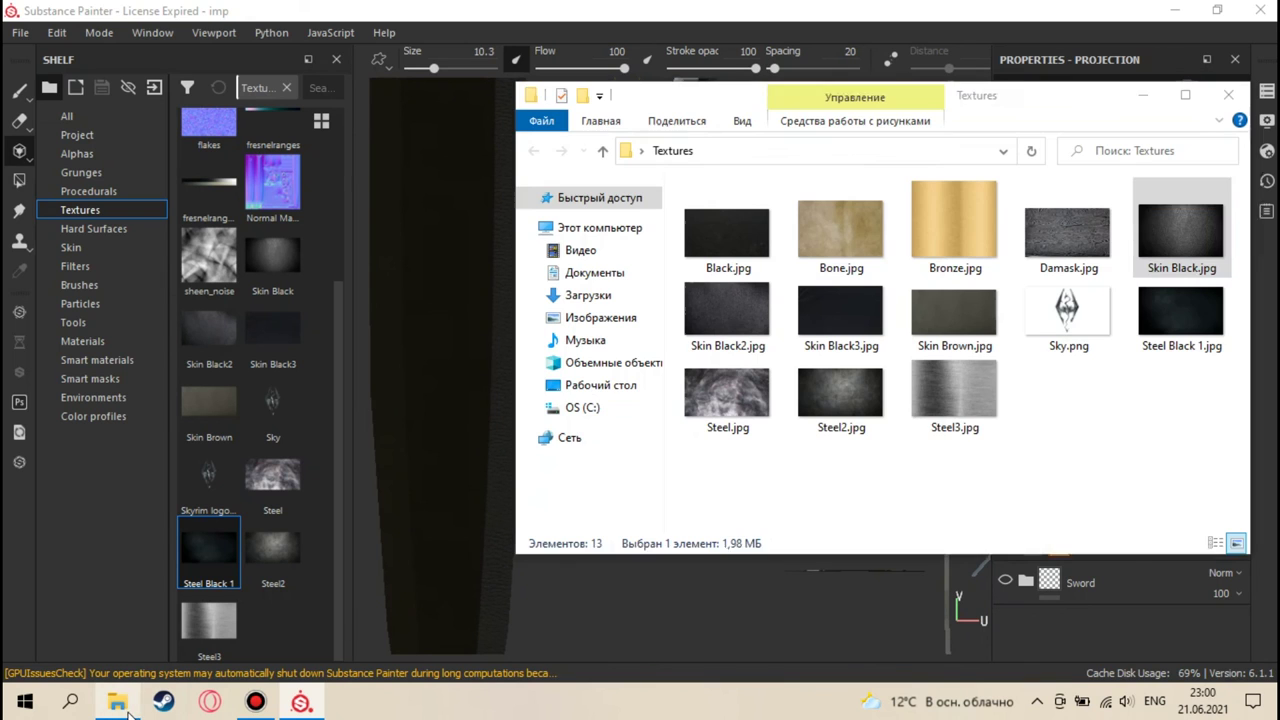
{"action": "left_click", "coordinate": [1152, 305]}
{"action": "double_click", "coordinate": [1152, 305]}
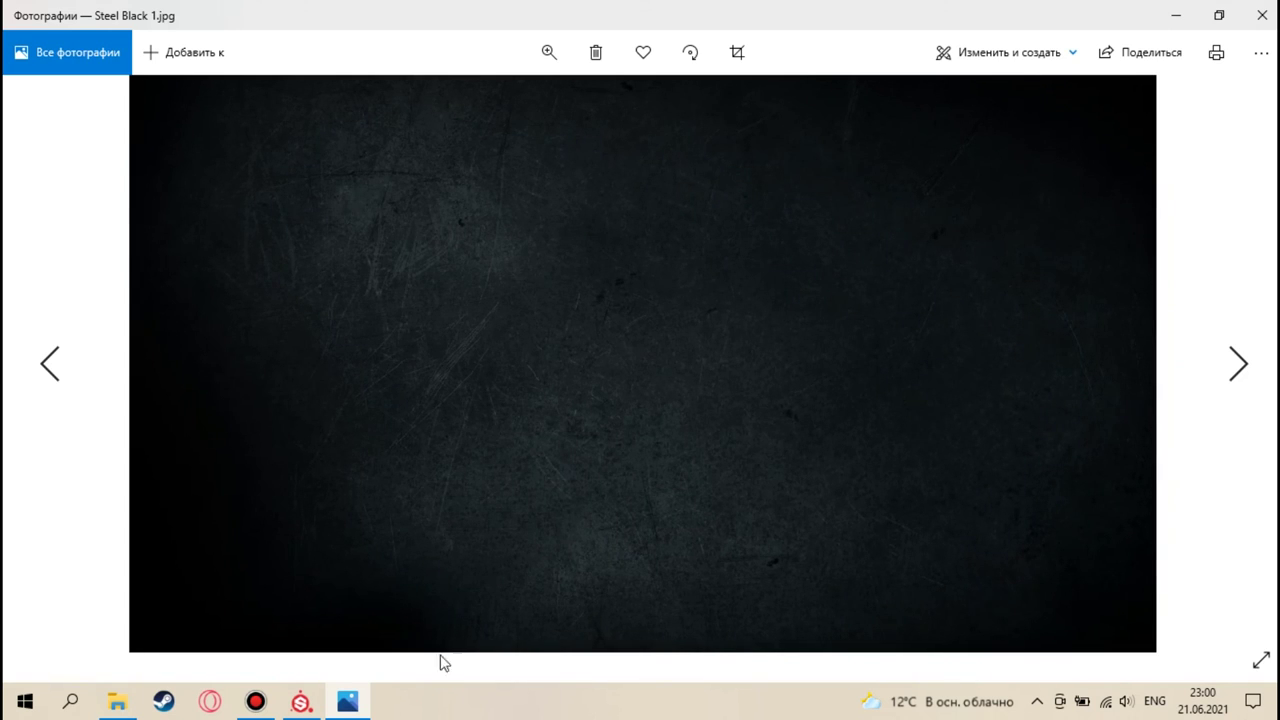
{"action": "left_click", "coordinate": [1264, 10]}
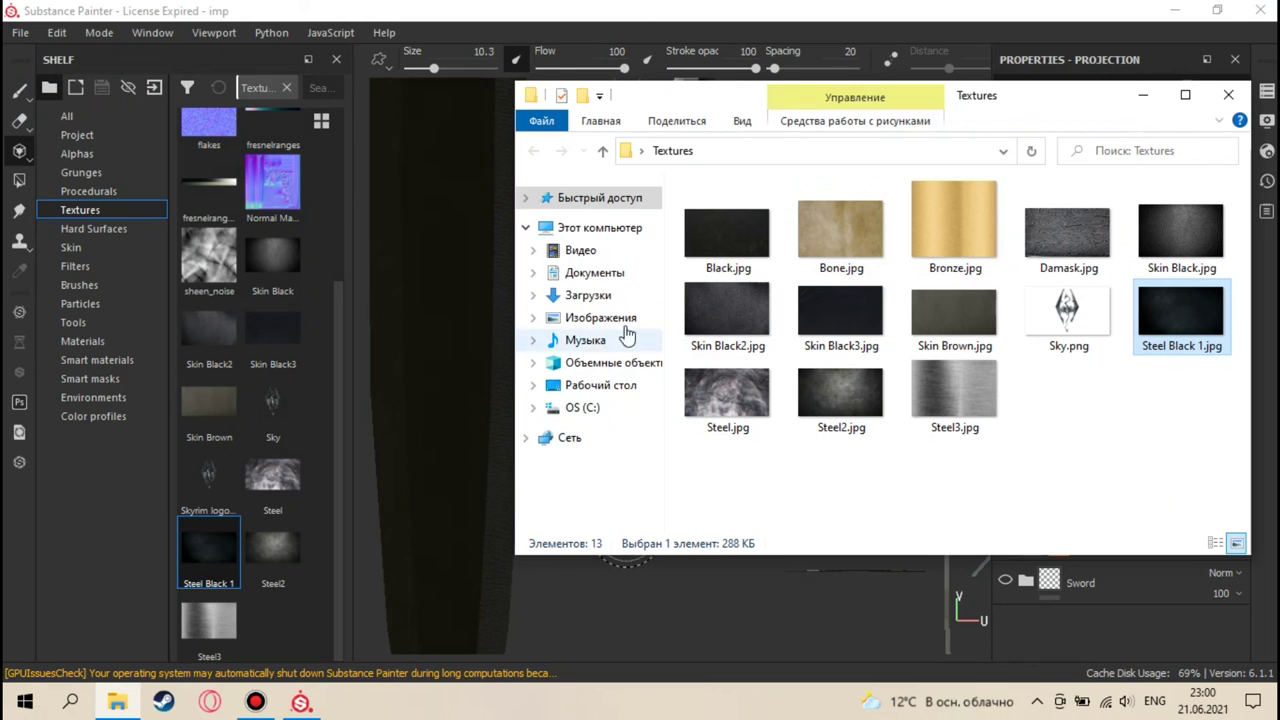
{"action": "left_click", "coordinate": [1060, 10]}
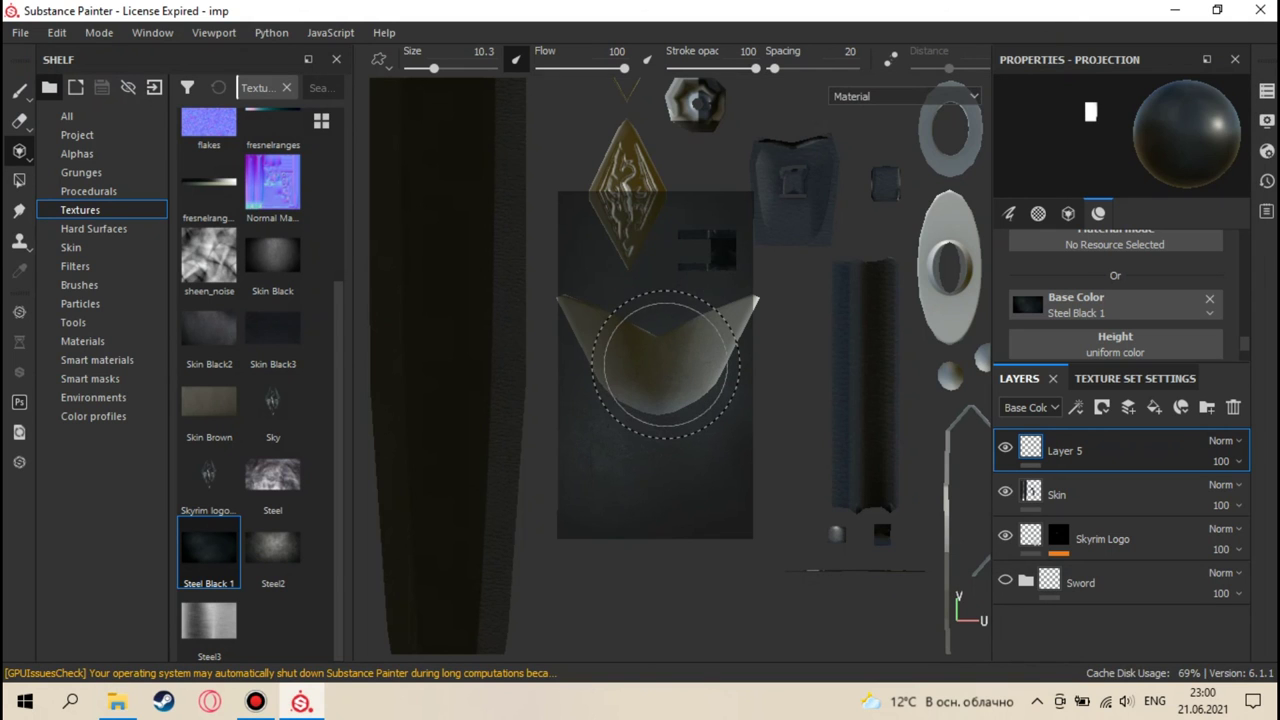
- Rotate and shrink the Steel Black 1 projection, then paint it onto the shield-shaped piece
{"action": "middle_click_drag", "start_coordinate": [669, 358], "coordinate": [672, 360]}
{"action": "scroll", "coordinate": [671, 359], "scroll_direction": "down", "scroll_amount": 2}
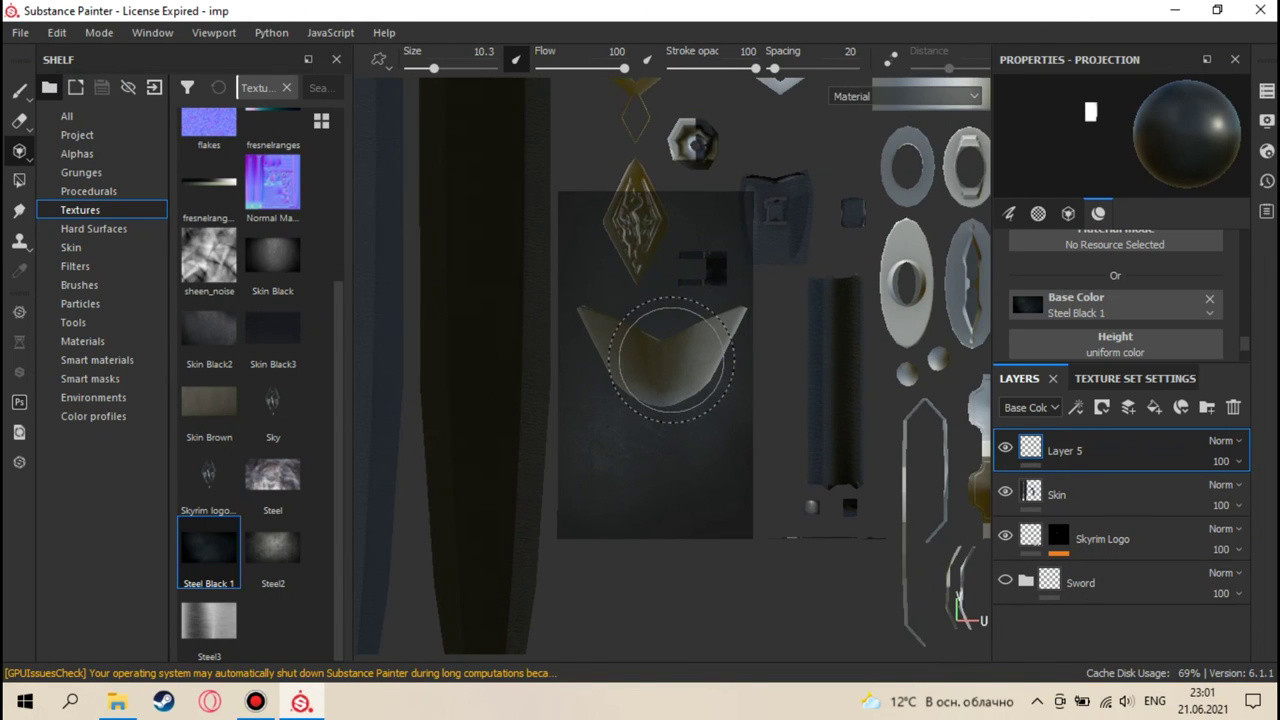
{"action": "key", "text": "s"}
{"action": "left_click_drag", "start_coordinate": [654, 363], "coordinate": [624, 404]}
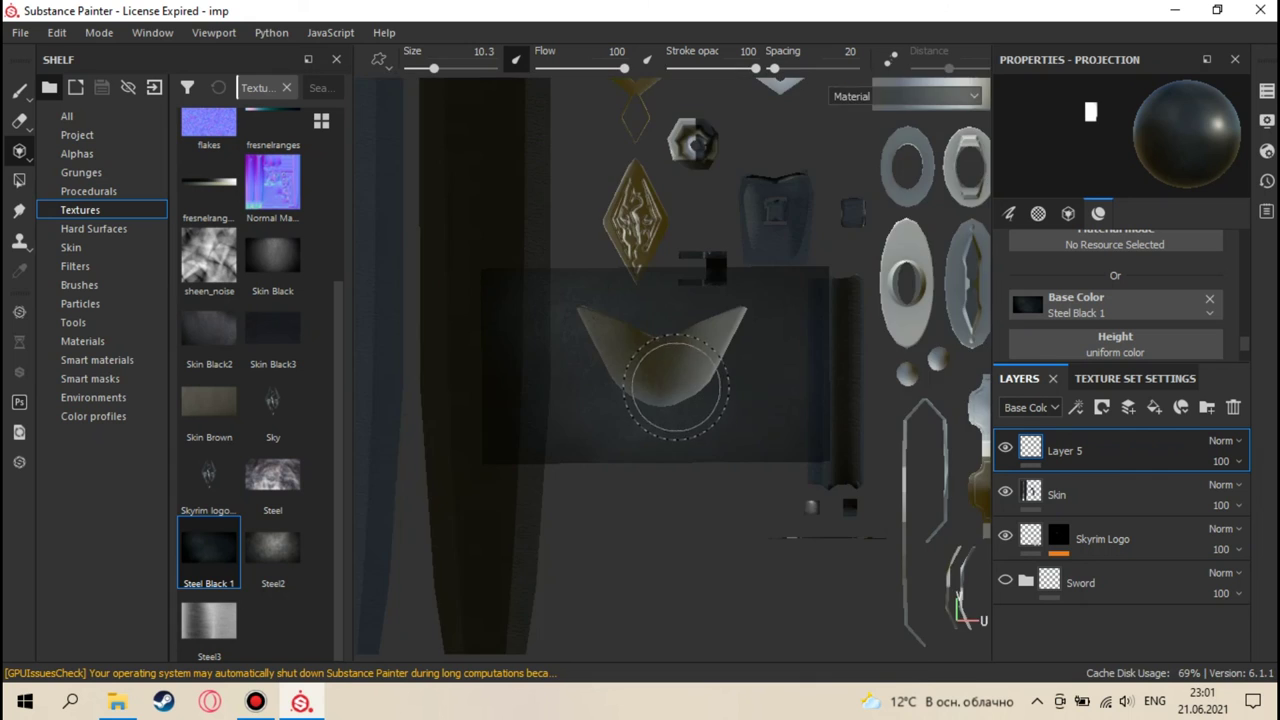
{"action": "key", "text": "s"}
{"action": "right_click_drag", "start_coordinate": [677, 380], "coordinate": [620, 343]}
{"action": "mouse_move", "coordinate": [609, 337]}
{"action": "middle_mouse_down"}
{"action": "mouse_move", "coordinate": [623, 351]}
{"action": "mouse_move", "coordinate": [631, 340]}
{"action": "middle_mouse_up"}
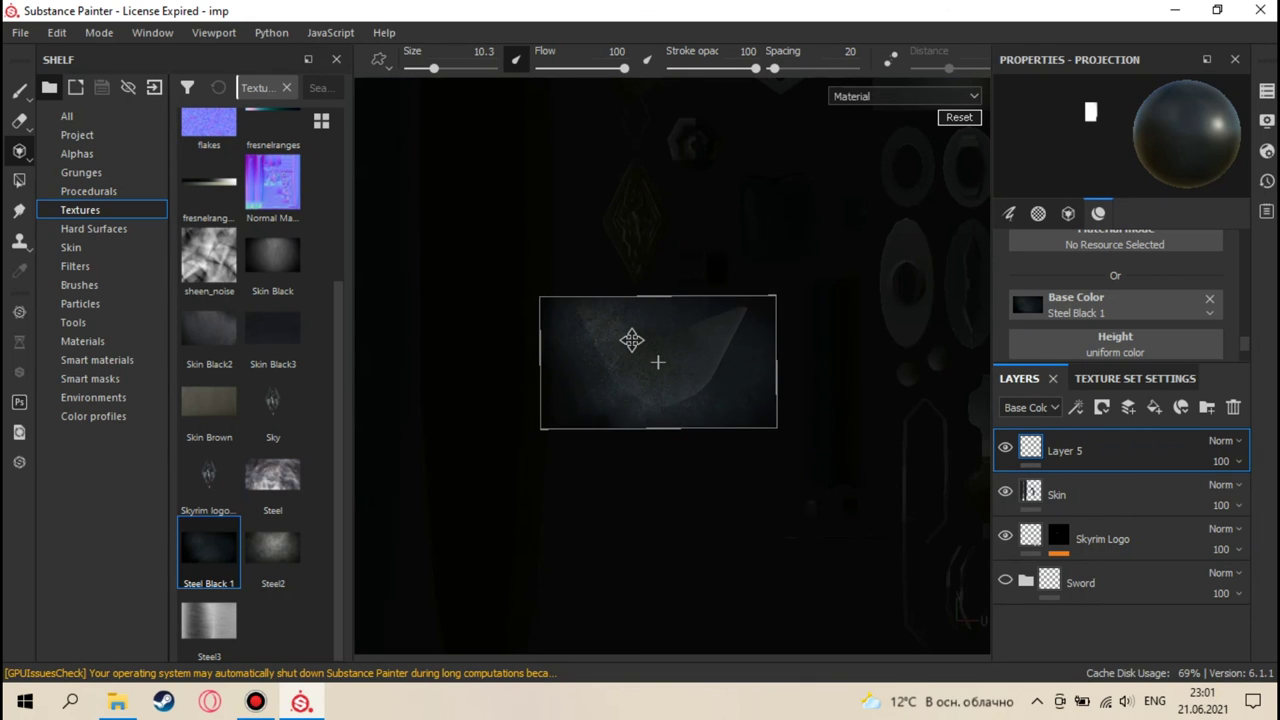
{"action": "right_click_drag", "start_coordinate": [693, 362], "coordinate": [680, 350]}
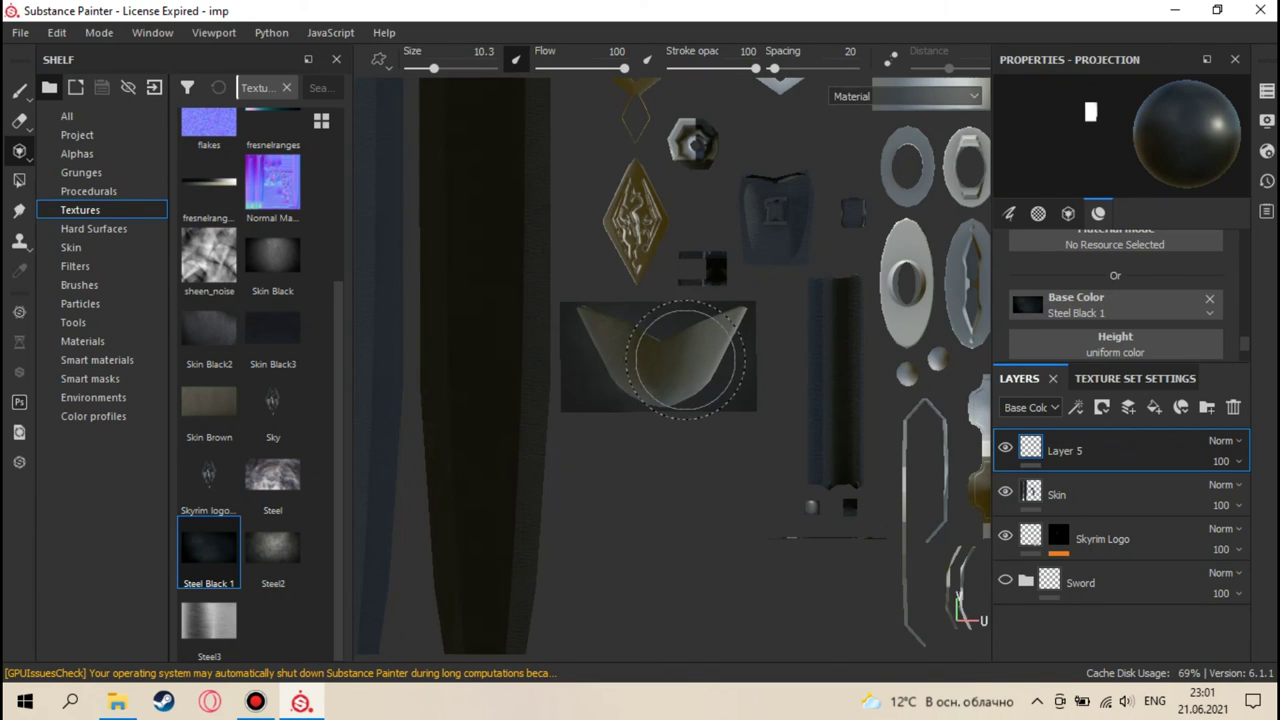
{"action": "mouse_move", "coordinate": [650, 350]}
{"action": "left_mouse_down"}
{"action": "mouse_move", "coordinate": [660, 345]}
{"action": "mouse_move", "coordinate": [607, 338]}
{"action": "left_mouse_up"}
- Set the brush size to about 6 and paint dark steel across the V-shaped piece
{"action": "key", "text": "s"}
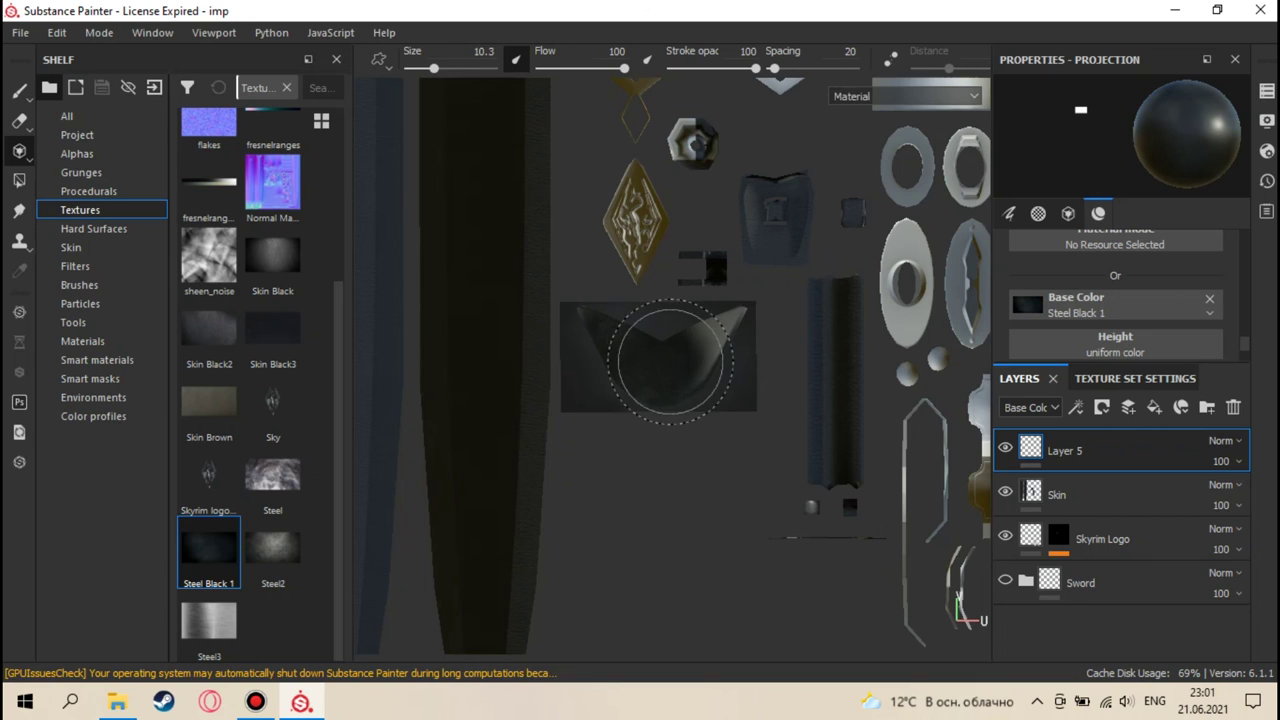
{"action": "right_click_drag", "start_coordinate": [651, 360], "coordinate": [630, 360], "text": "ctrl"}
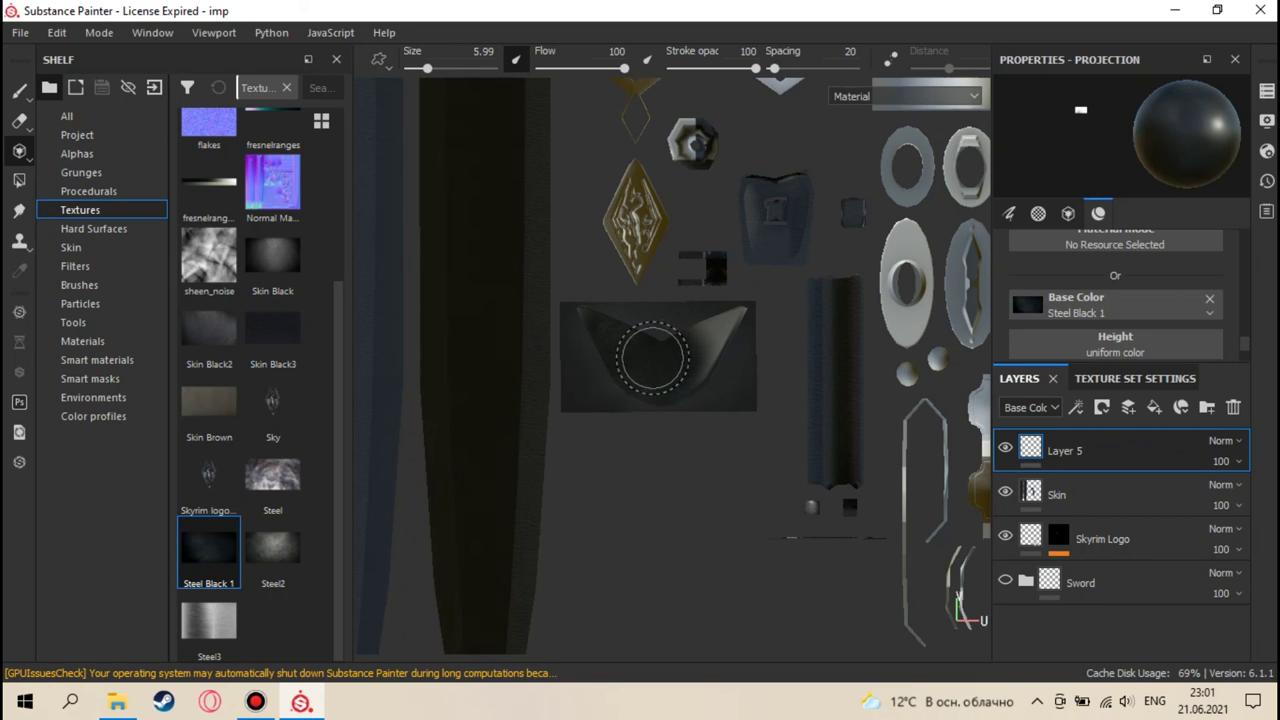
{"action": "mouse_move", "coordinate": [626, 329]}
{"action": "left_mouse_down"}
{"action": "mouse_move", "coordinate": [672, 342]}
{"action": "mouse_move", "coordinate": [706, 329]}
{"action": "left_mouse_up"}
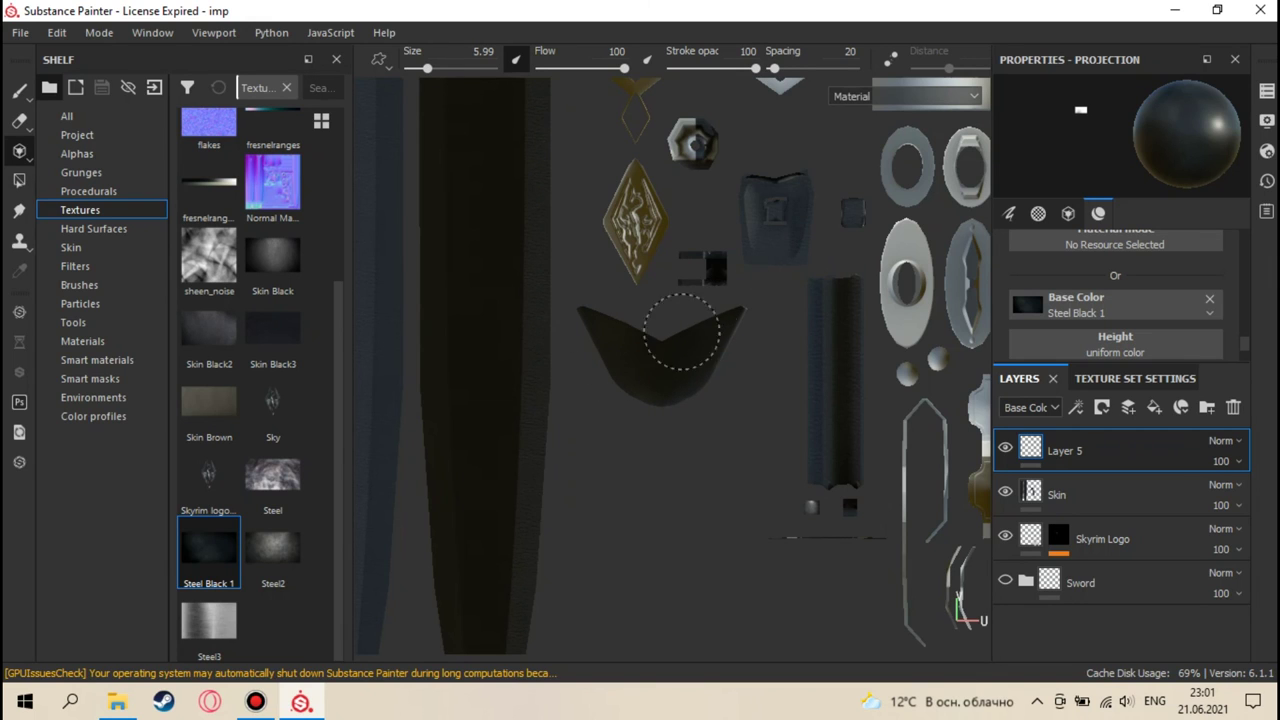
{"action": "key", "text": "s"}
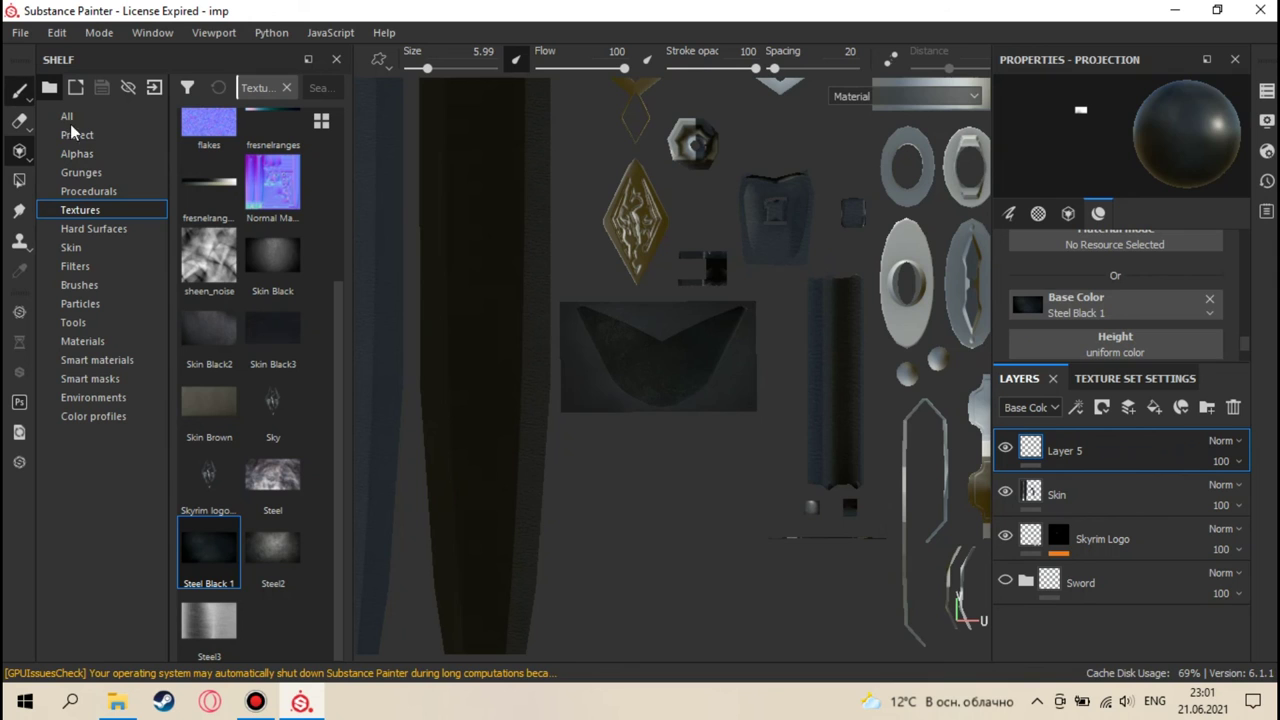
{"action": "left_click", "coordinate": [19, 90]}
- Orbit the 3D sword to inspect the blade end and its silver trim
{"action": "key", "text": "F2"}
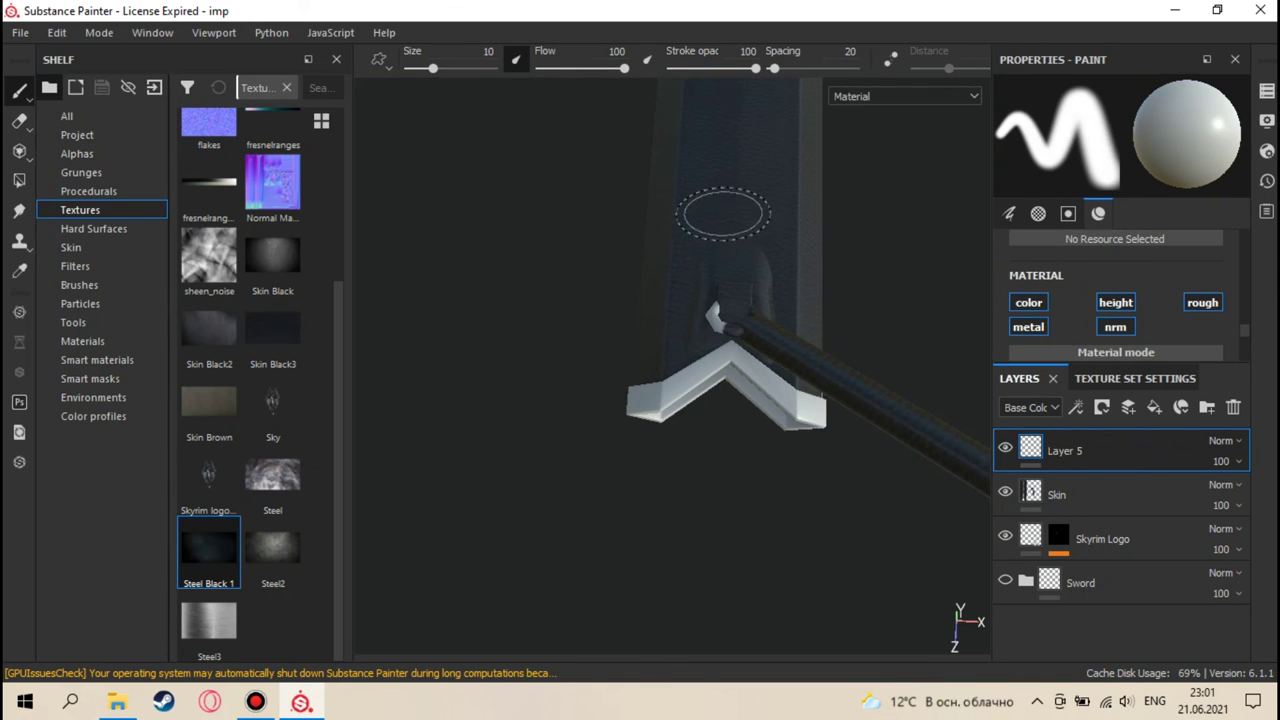
{"action": "scroll", "coordinate": [712, 260], "scroll_direction": "up", "scroll_amount": 5}
{"action": "scroll", "coordinate": [740, 314], "scroll_direction": "down", "scroll_amount": 3}
{"action": "mouse_move", "coordinate": [740, 314]}
{"action": "left_mouse_down", "text": "alt"}
{"action": "mouse_move", "coordinate": [691, 471]}
{"action": "mouse_move", "coordinate": [663, 400]}
{"action": "mouse_move", "coordinate": [734, 280]}
{"action": "mouse_move", "coordinate": [414, 443]}
{"action": "mouse_move", "coordinate": [662, 320]}
{"action": "mouse_move", "coordinate": [583, 389]}
{"action": "mouse_move", "coordinate": [643, 354]}
{"action": "mouse_move", "coordinate": [626, 561]}
{"action": "mouse_move", "coordinate": [660, 520]}
{"action": "mouse_move", "coordinate": [737, 206]}
{"action": "left_mouse_up", "text": "alt"}
{"action": "scroll", "coordinate": [664, 400], "scroll_direction": "up", "scroll_amount": 2}
{"action": "middle_click_drag", "start_coordinate": [737, 206], "coordinate": [685, 536], "text": "alt"}
{"action": "scroll", "coordinate": [685, 536], "scroll_direction": "up", "scroll_amount": 5}
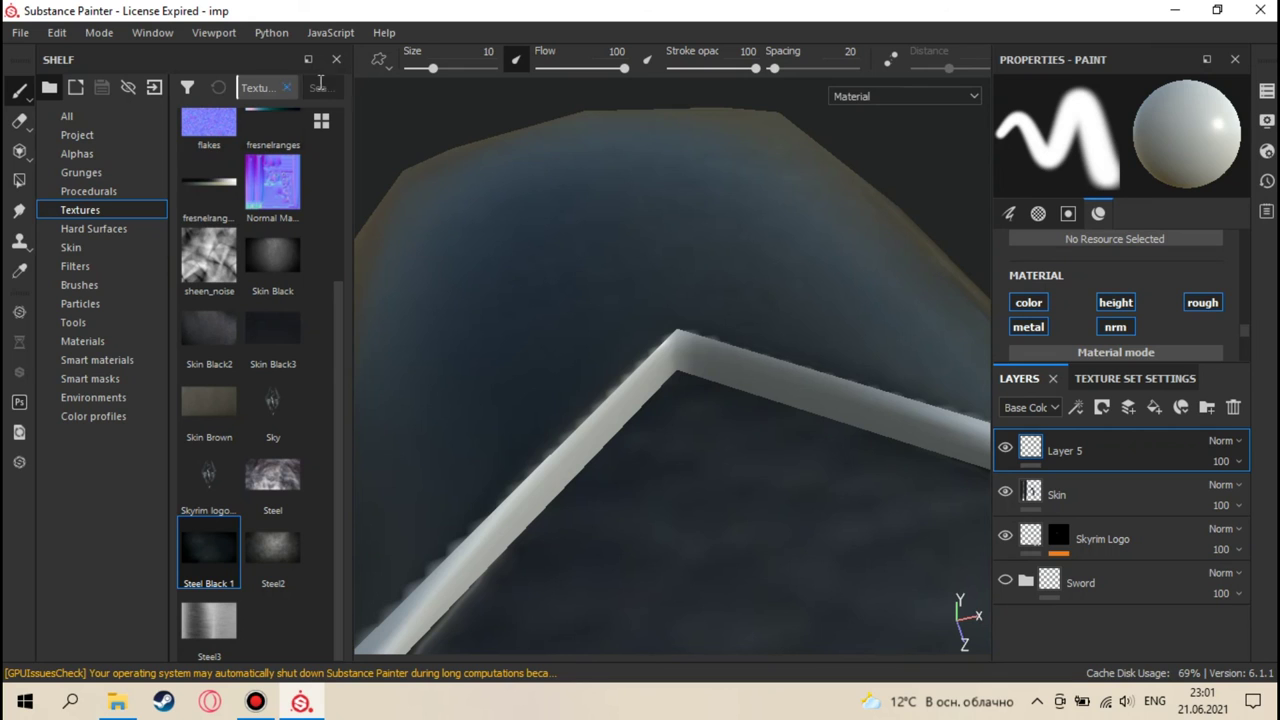
- Back in the UV layout, frame the two thin curved strips for projection
{"action": "key", "text": "F3"}
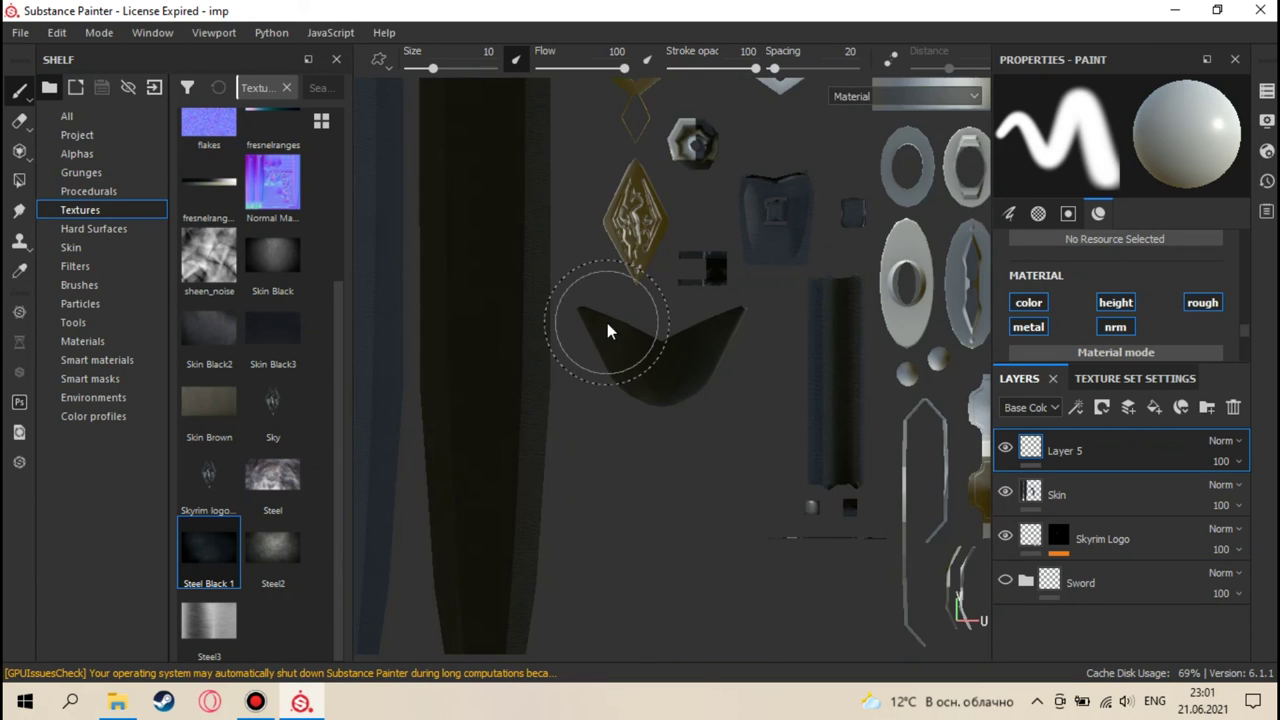
{"action": "scroll", "coordinate": [686, 470], "scroll_direction": "up", "scroll_amount": 4}
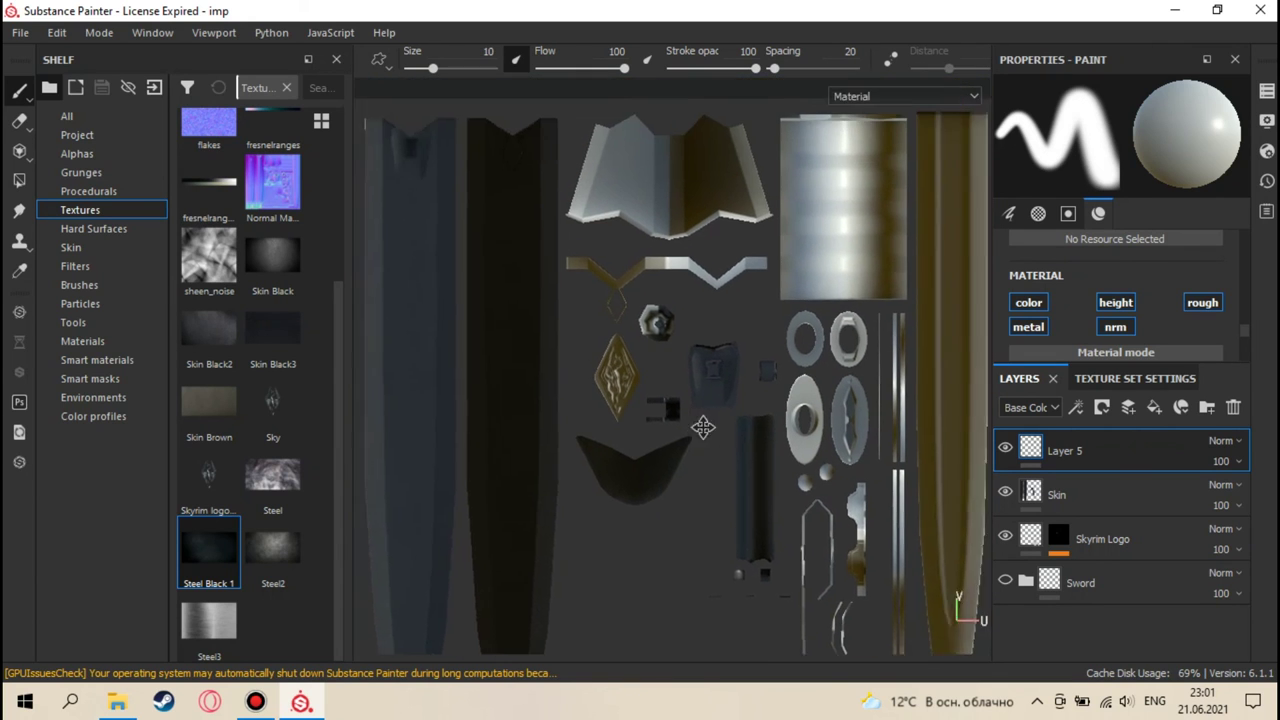
{"action": "scroll", "coordinate": [677, 342], "scroll_direction": "up", "scroll_amount": 3}
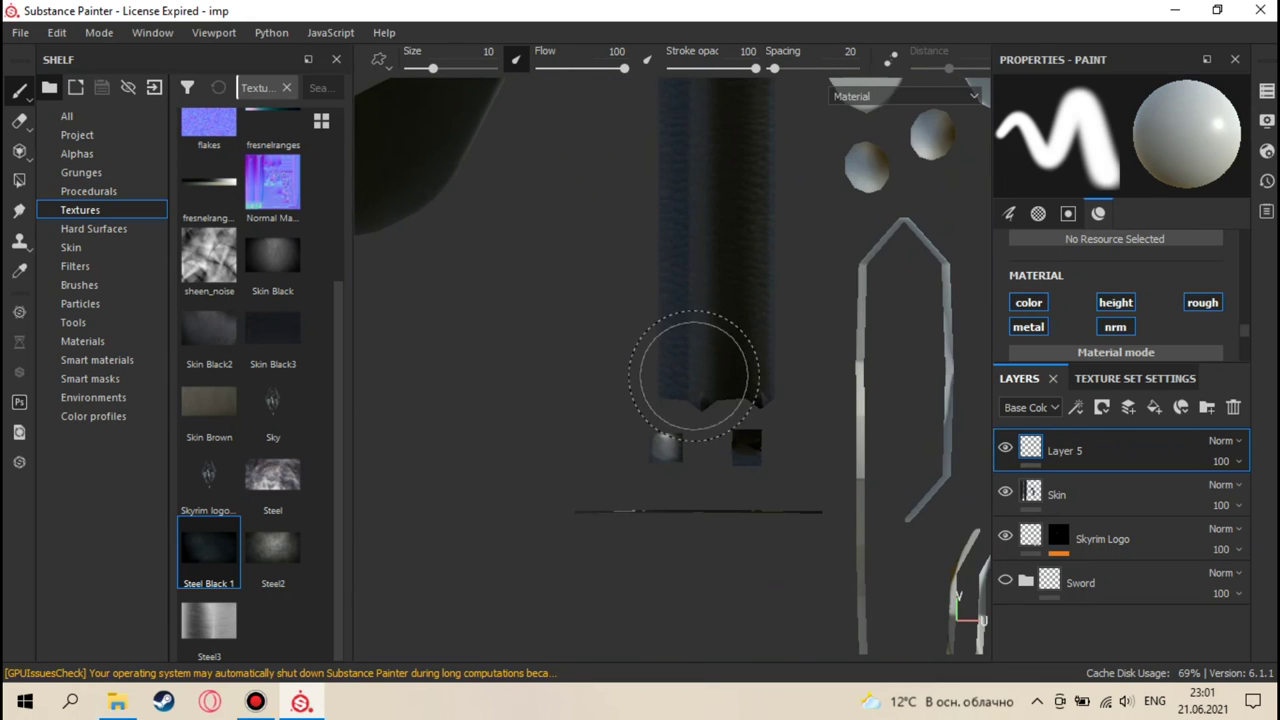
{"action": "middle_click_drag", "start_coordinate": [700, 362], "coordinate": [491, 251]}
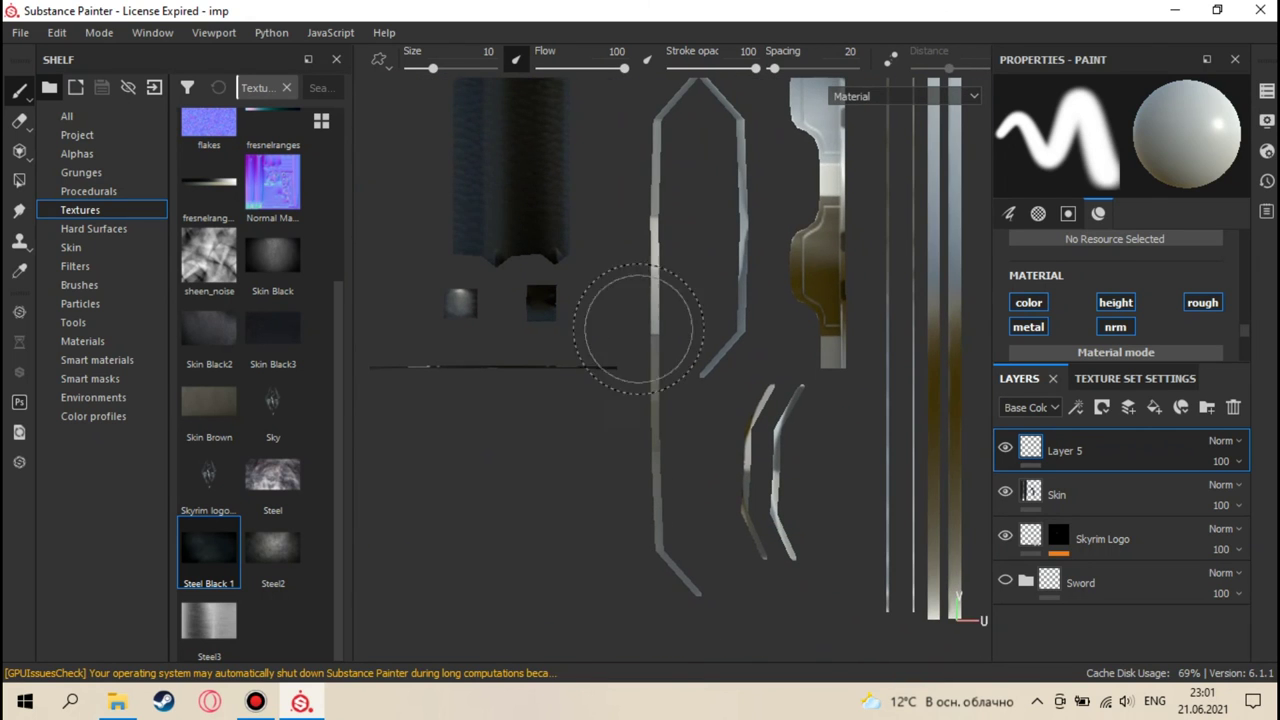
{"action": "scroll", "coordinate": [697, 279], "scroll_direction": "down", "scroll_amount": 1}
{"action": "middle_click_drag", "start_coordinate": [694, 257], "coordinate": [688, 280]}
{"action": "mouse_move", "coordinate": [722, 432]}
{"action": "middle_mouse_down"}
{"action": "mouse_move", "coordinate": [640, 322]}
{"action": "mouse_move", "coordinate": [645, 289]}
{"action": "middle_mouse_up"}
{"action": "scroll", "coordinate": [645, 289], "scroll_direction": "up", "scroll_amount": 3}
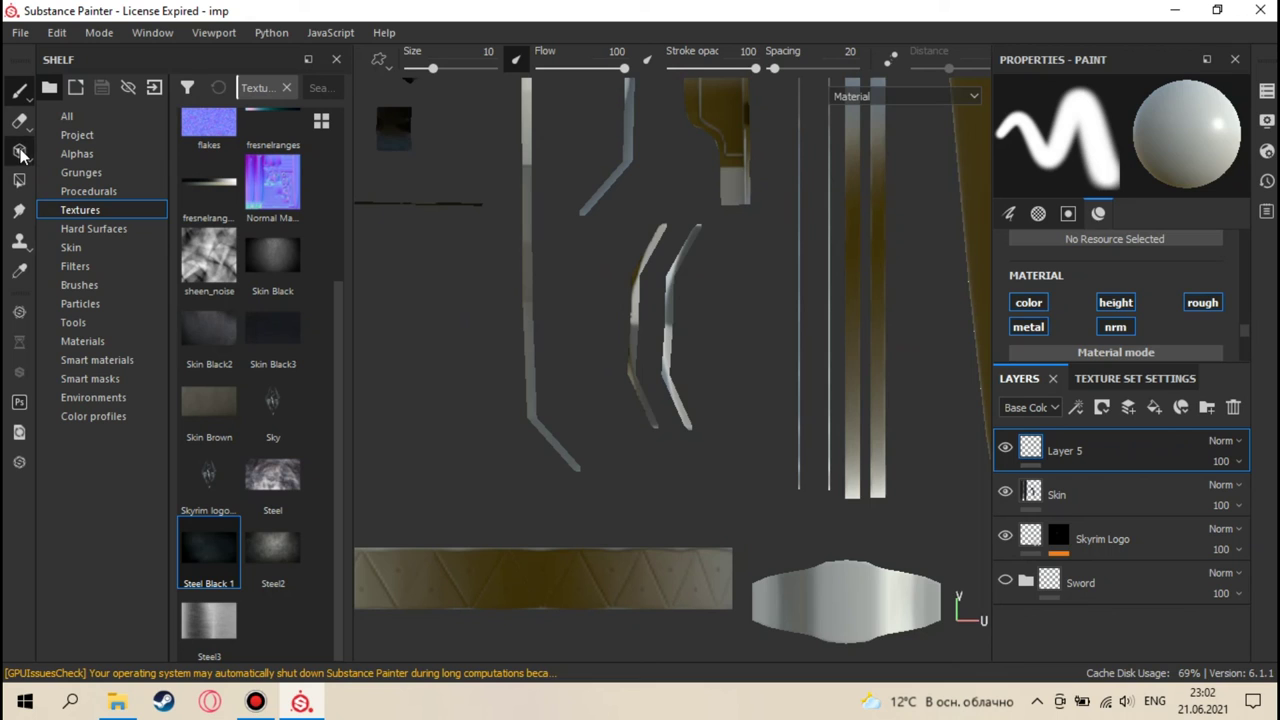
{"action": "key", "text": "3"}
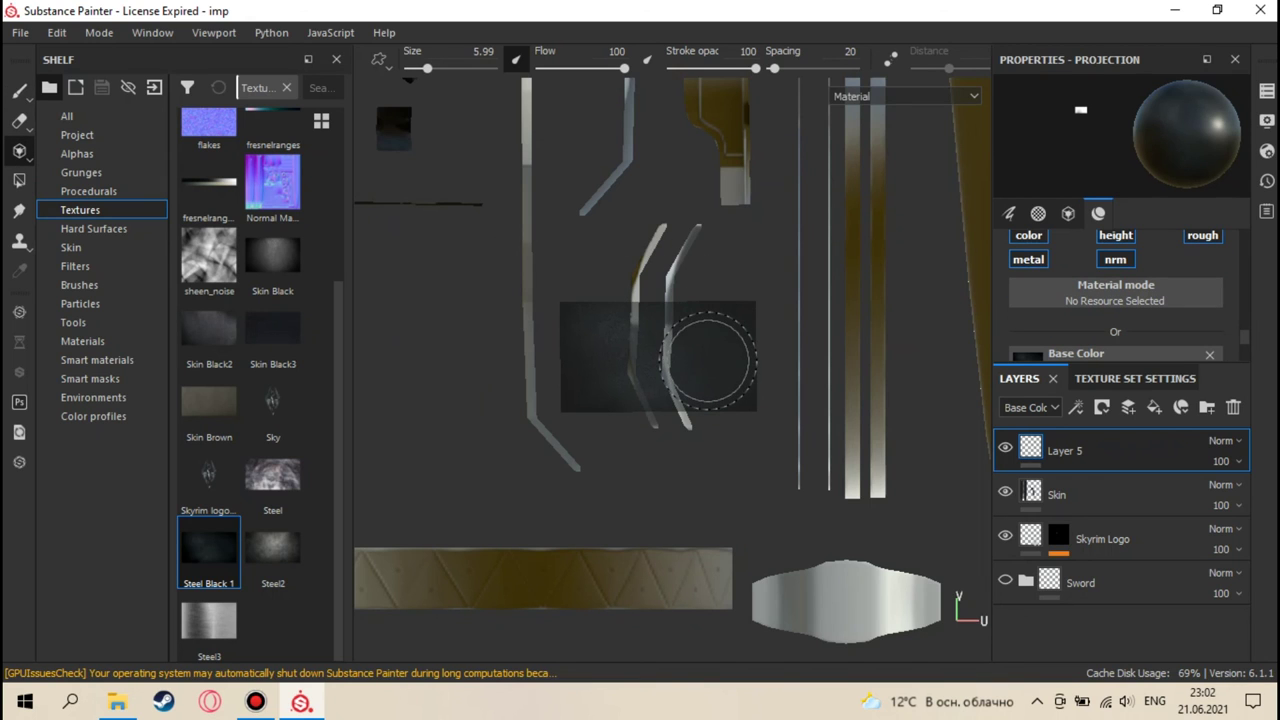
- Rotate the projected steel texture 90° upright and scale it over the curved strips
{"action": "key", "text": "s"}
{"action": "right_click_drag", "start_coordinate": [711, 345], "coordinate": [711, 357]}
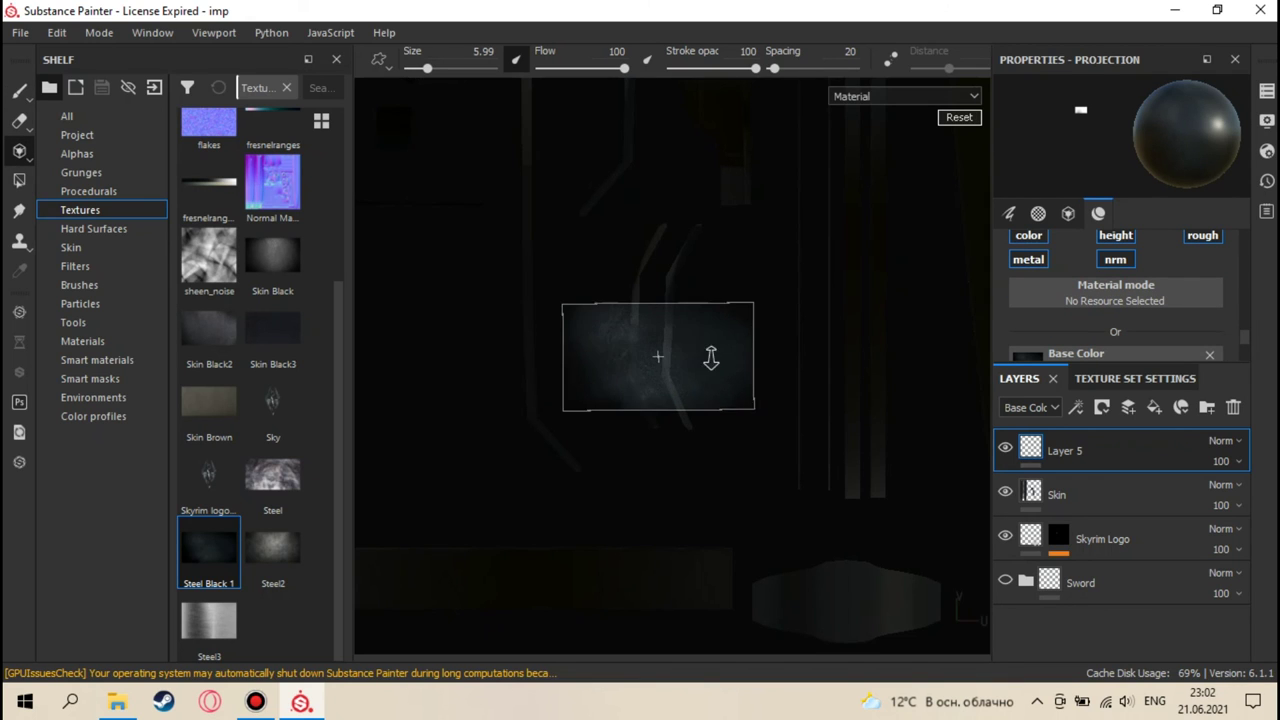
{"action": "left_click_drag", "start_coordinate": [774, 354], "coordinate": [652, 163]}
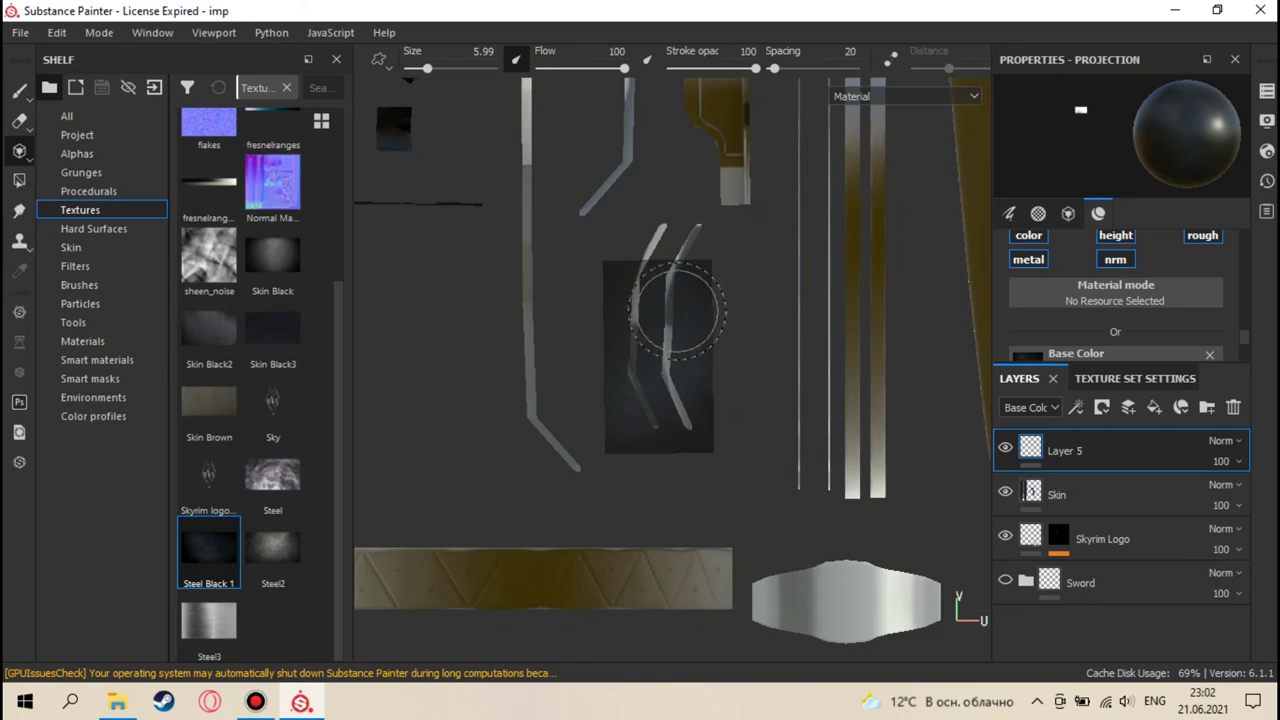
{"action": "key", "text": "s"}
{"action": "left_click_drag", "start_coordinate": [674, 337], "coordinate": [682, 310]}
{"action": "mouse_move", "coordinate": [666, 317]}
{"action": "right_mouse_down"}
{"action": "mouse_move", "coordinate": [685, 317]}
{"action": "mouse_move", "coordinate": [665, 333]}
{"action": "right_mouse_up"}
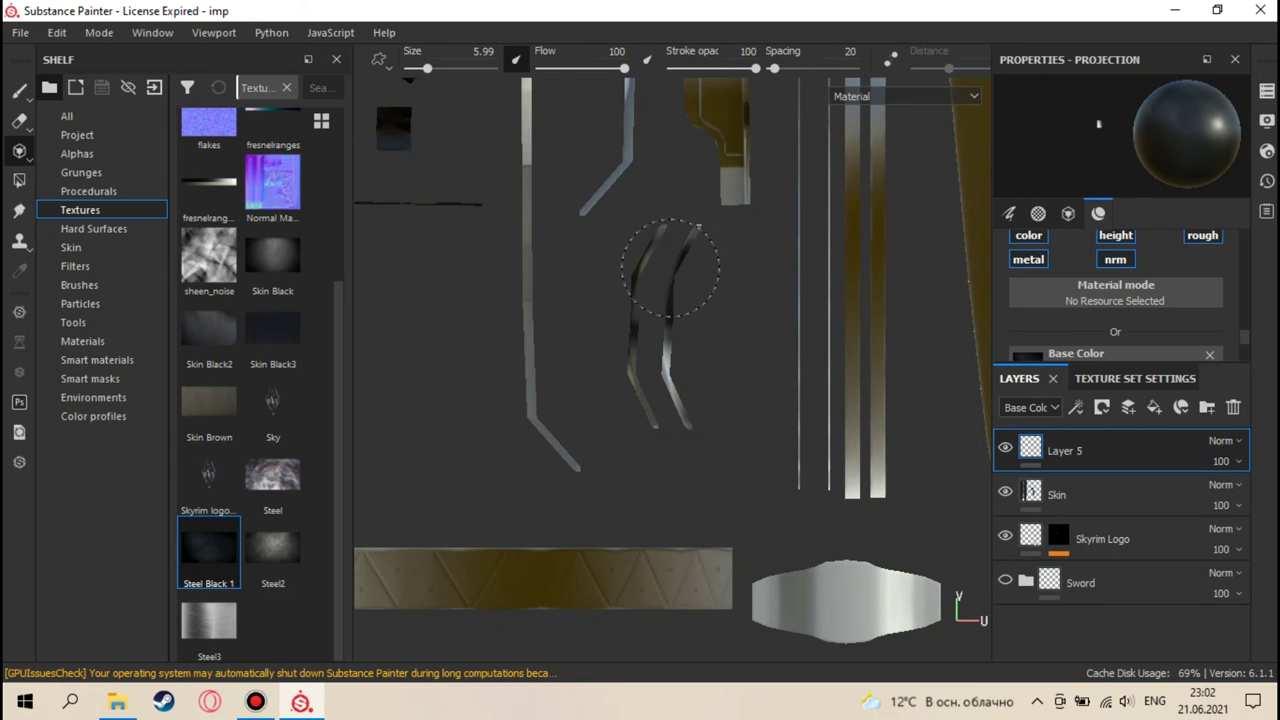
- Set the brush size to 2.33 and paint dark steel onto the two curved strips
{"action": "mouse_move", "coordinate": [667, 265]}
{"action": "right_mouse_down", "text": "ctrl"}
{"action": "mouse_move", "coordinate": [640, 266]}
{"action": "mouse_move", "coordinate": [646, 255]}
{"action": "mouse_move", "coordinate": [633, 335]}
{"action": "right_mouse_up", "text": "ctrl"}
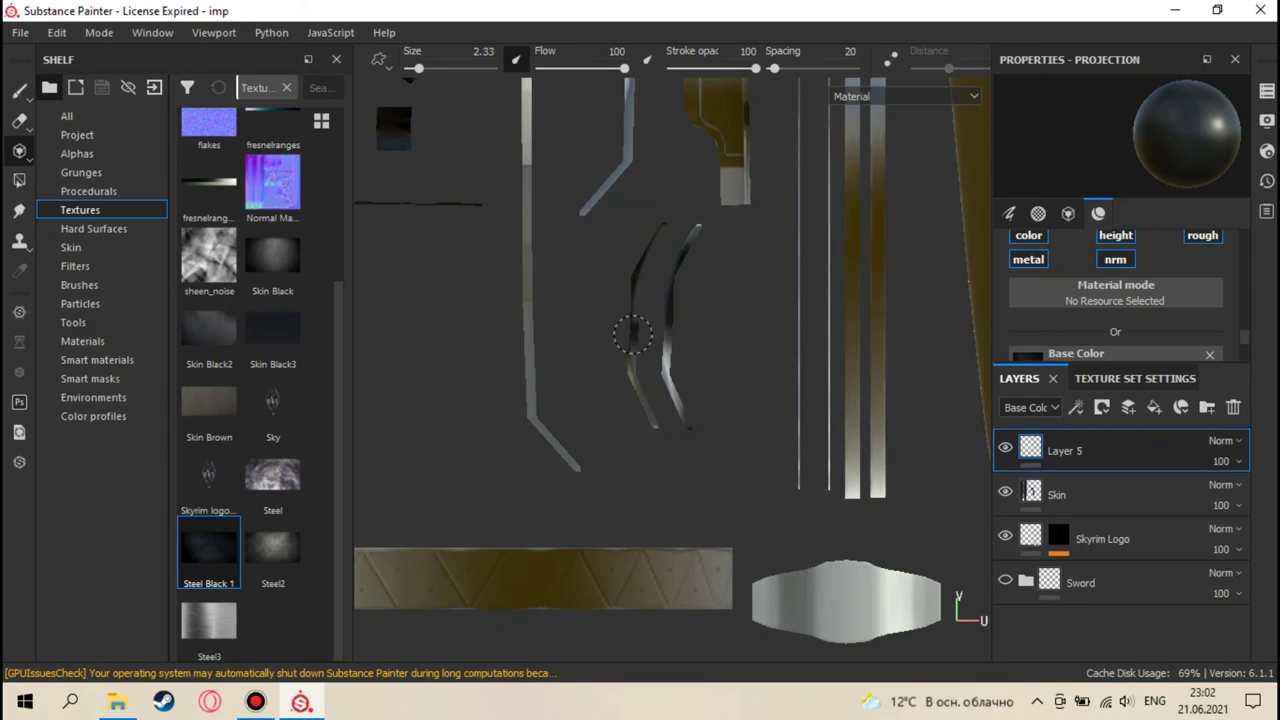
{"action": "mouse_move", "coordinate": [658, 434]}
{"action": "right_mouse_down", "text": "ctrl"}
{"action": "mouse_move", "coordinate": [680, 434]}
{"action": "mouse_move", "coordinate": [682, 415]}
{"action": "right_mouse_up", "text": "ctrl"}
{"action": "right_click_drag", "start_coordinate": [666, 318], "coordinate": [669, 339], "text": "ctrl"}
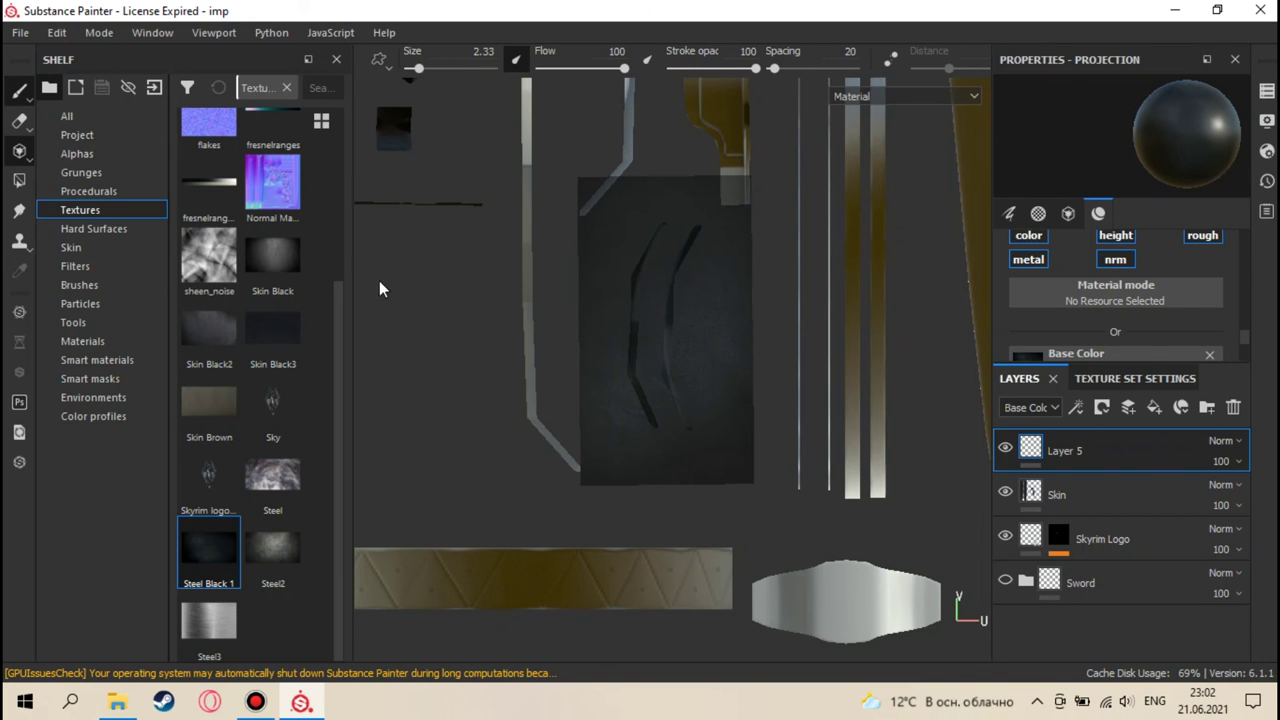
- Orbit and pan the 3D sword to inspect the tip, blade and crossguard
{"action": "key", "text": "1"}
{"action": "key", "text": "F2"}
{"action": "scroll", "coordinate": [606, 371], "scroll_direction": "down", "scroll_amount": 3}
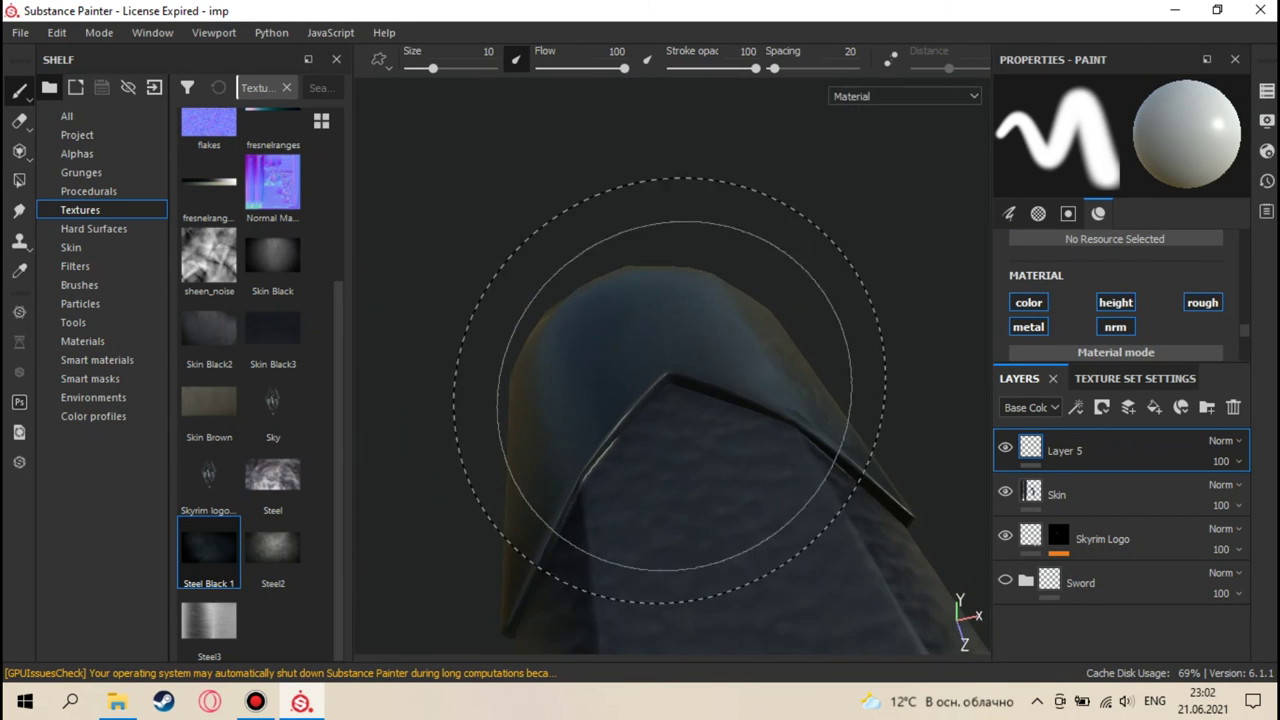
{"action": "mouse_move", "coordinate": [669, 390]}
{"action": "left_mouse_down", "text": "alt"}
{"action": "mouse_move", "coordinate": [657, 409]}
{"action": "mouse_move", "coordinate": [543, 329]}
{"action": "mouse_move", "coordinate": [500, 443]}
{"action": "mouse_move", "coordinate": [600, 448]}
{"action": "left_mouse_up", "text": "alt"}
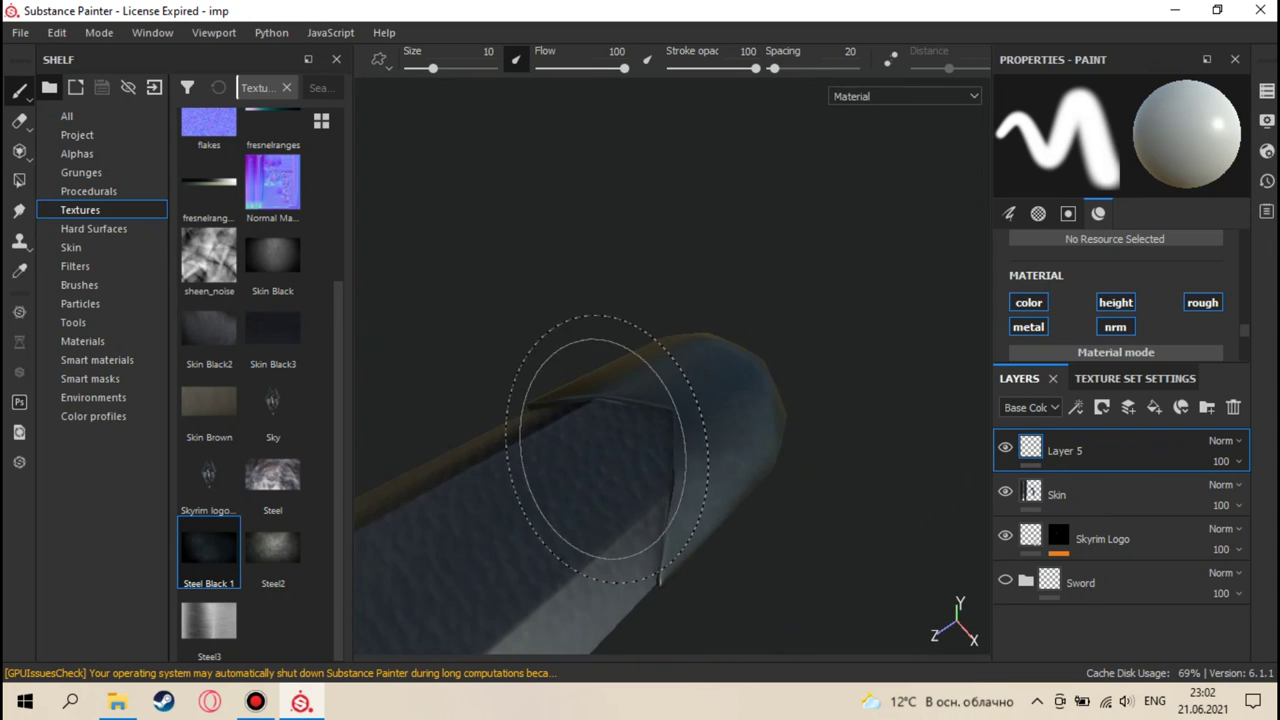
{"action": "scroll", "coordinate": [600, 448], "scroll_direction": "down", "scroll_amount": 3}
{"action": "middle_click_drag", "start_coordinate": [609, 449], "coordinate": [751, 349], "text": "alt"}
{"action": "scroll", "coordinate": [783, 325], "scroll_direction": "up", "scroll_amount": 3}
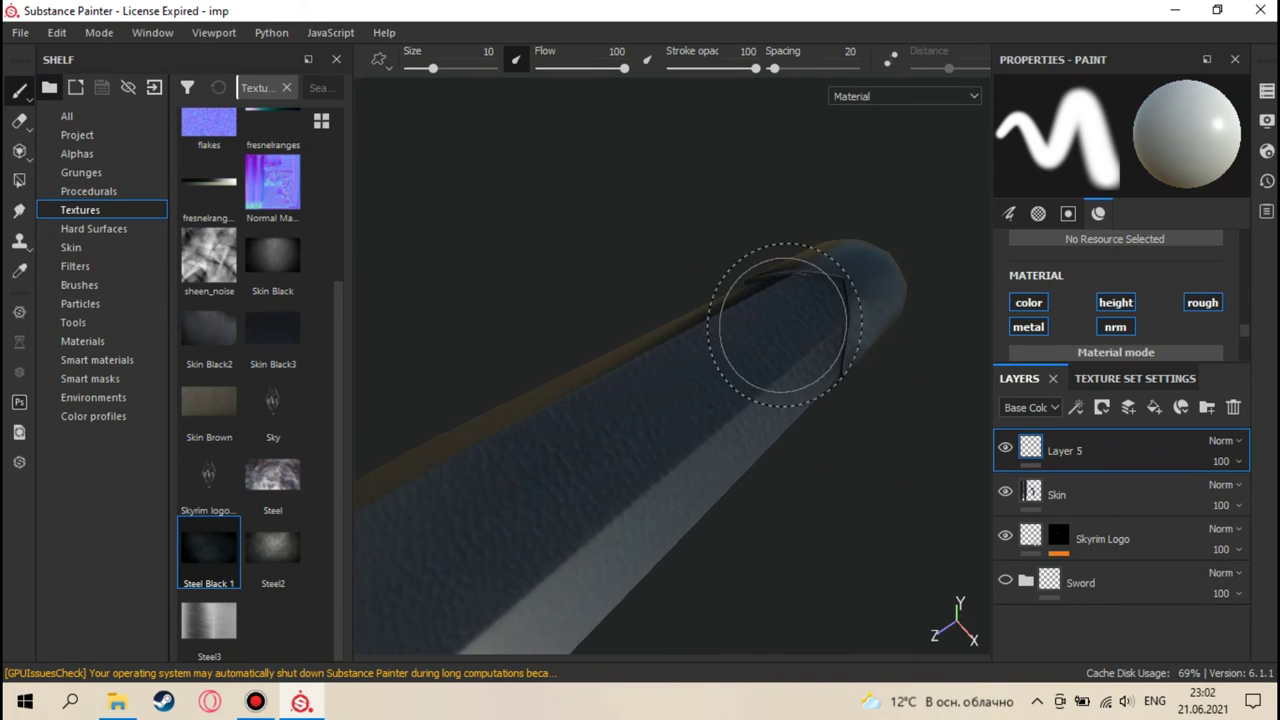
{"action": "mouse_move", "coordinate": [783, 325]}
{"action": "left_mouse_down", "text": "alt"}
{"action": "mouse_move", "coordinate": [737, 337]}
{"action": "mouse_move", "coordinate": [437, 254]}
{"action": "mouse_move", "coordinate": [519, 319]}
{"action": "mouse_move", "coordinate": [829, 251]}
{"action": "mouse_move", "coordinate": [866, 309]}
{"action": "left_mouse_up", "text": "alt"}
{"action": "scroll", "coordinate": [886, 380], "scroll_direction": "down", "scroll_amount": 3}
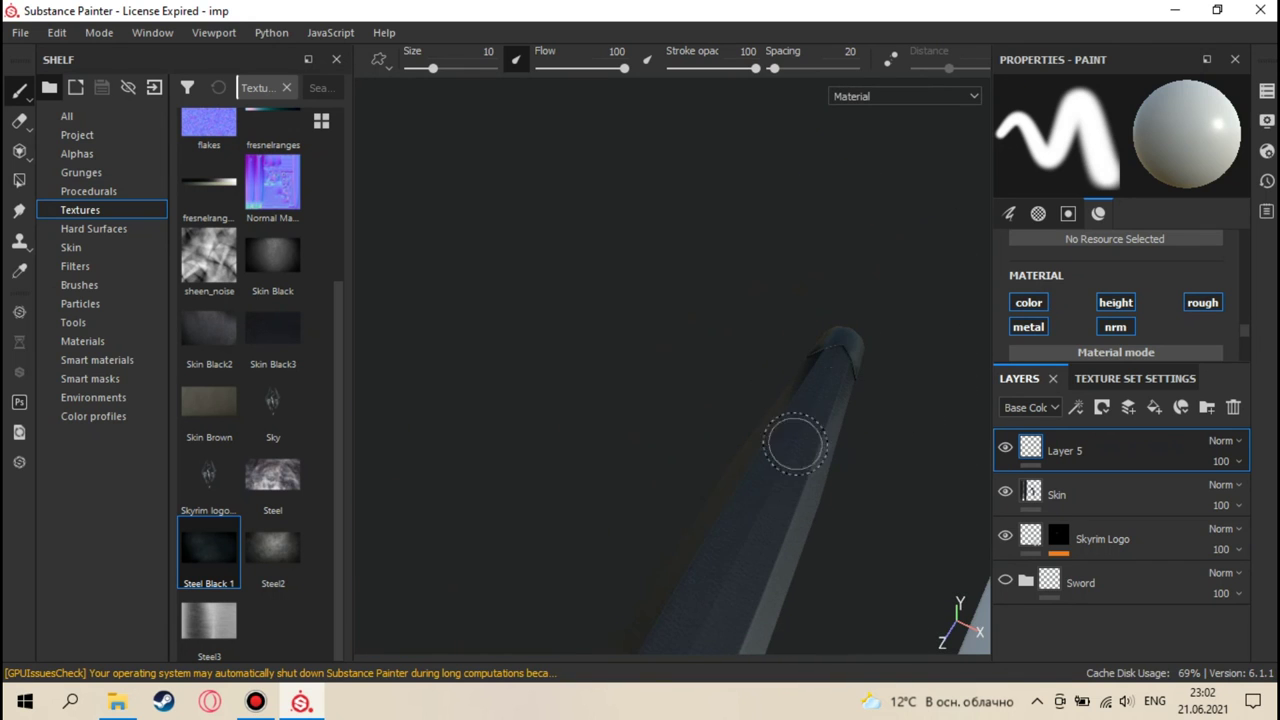
{"action": "scroll", "coordinate": [720, 517], "scroll_direction": "up", "scroll_amount": 5}
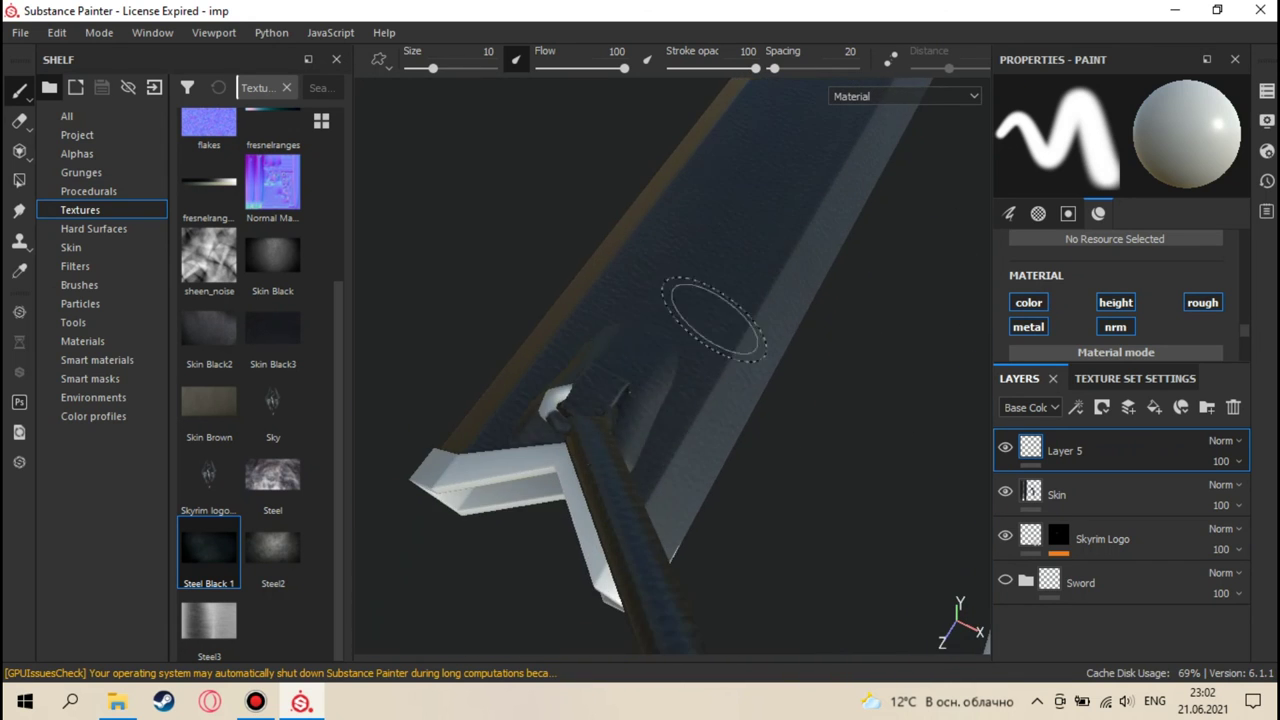
{"action": "left_click_drag", "start_coordinate": [713, 320], "coordinate": [660, 430], "text": "alt"}
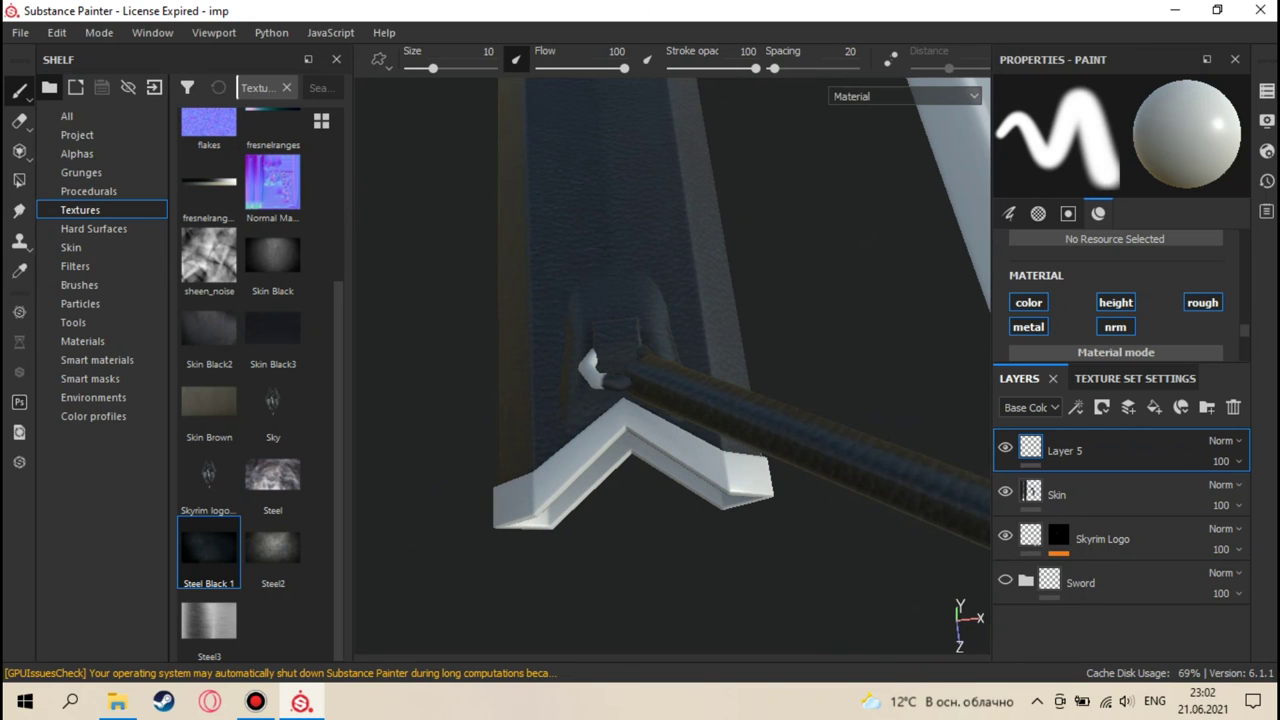
- Return to the UV layout and frame the crossguard, emblem and ring pieces
{"action": "key", "text": "F2"}
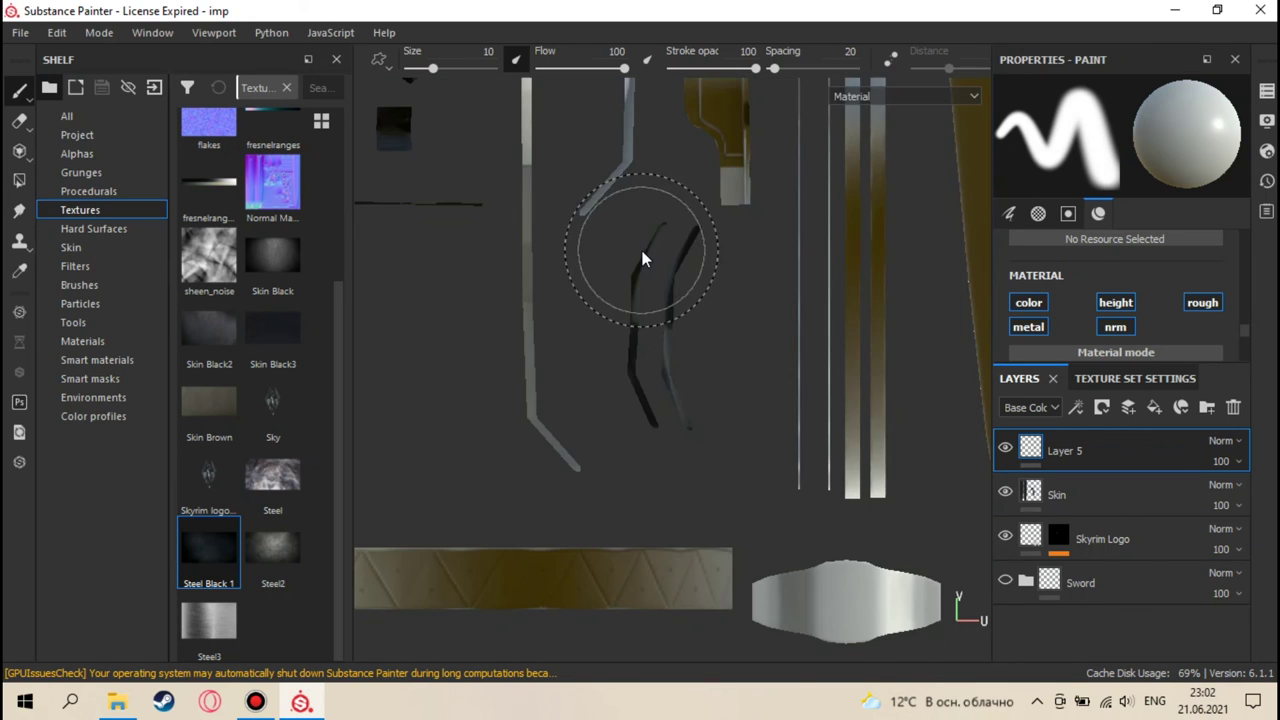
{"action": "scroll", "coordinate": [651, 470], "scroll_direction": "down", "scroll_amount": 3}
{"action": "middle_click_drag", "start_coordinate": [652, 376], "coordinate": [591, 443]}
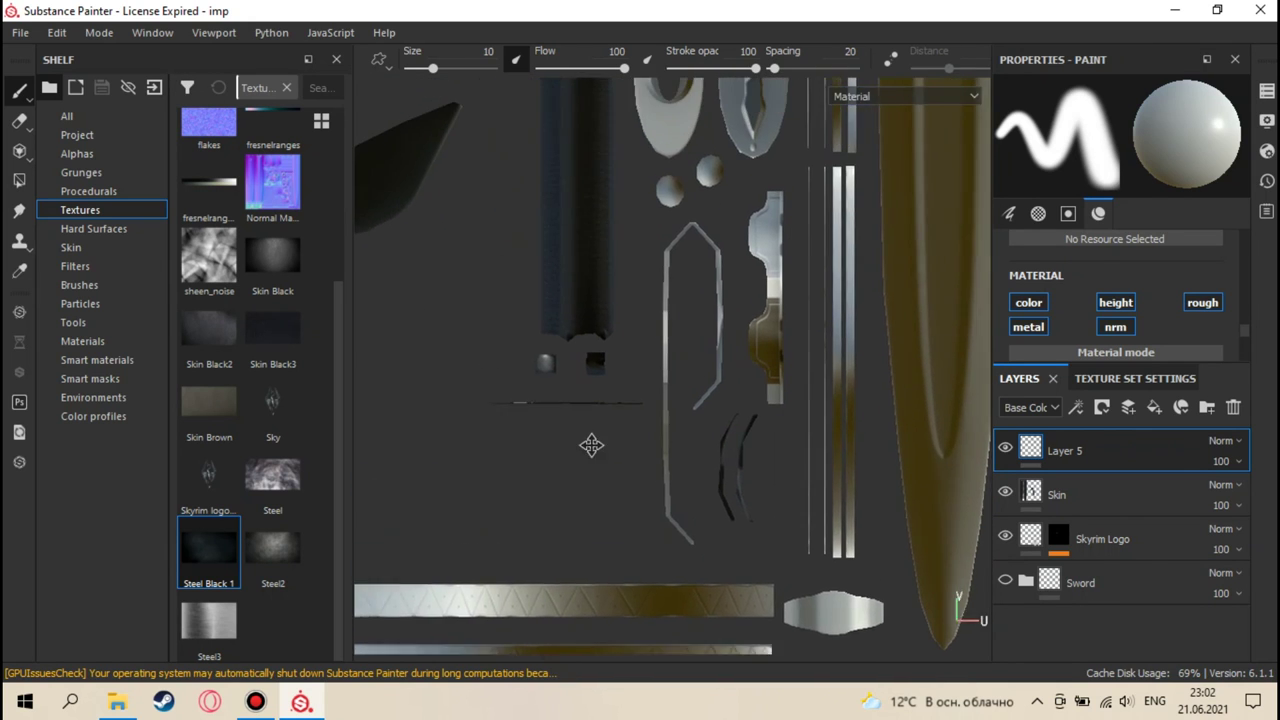
{"action": "scroll", "coordinate": [597, 263], "scroll_direction": "up", "scroll_amount": 3}
{"action": "middle_click_drag", "start_coordinate": [660, 494], "coordinate": [739, 461]}
{"action": "scroll", "coordinate": [614, 372], "scroll_direction": "up", "scroll_amount": 5}
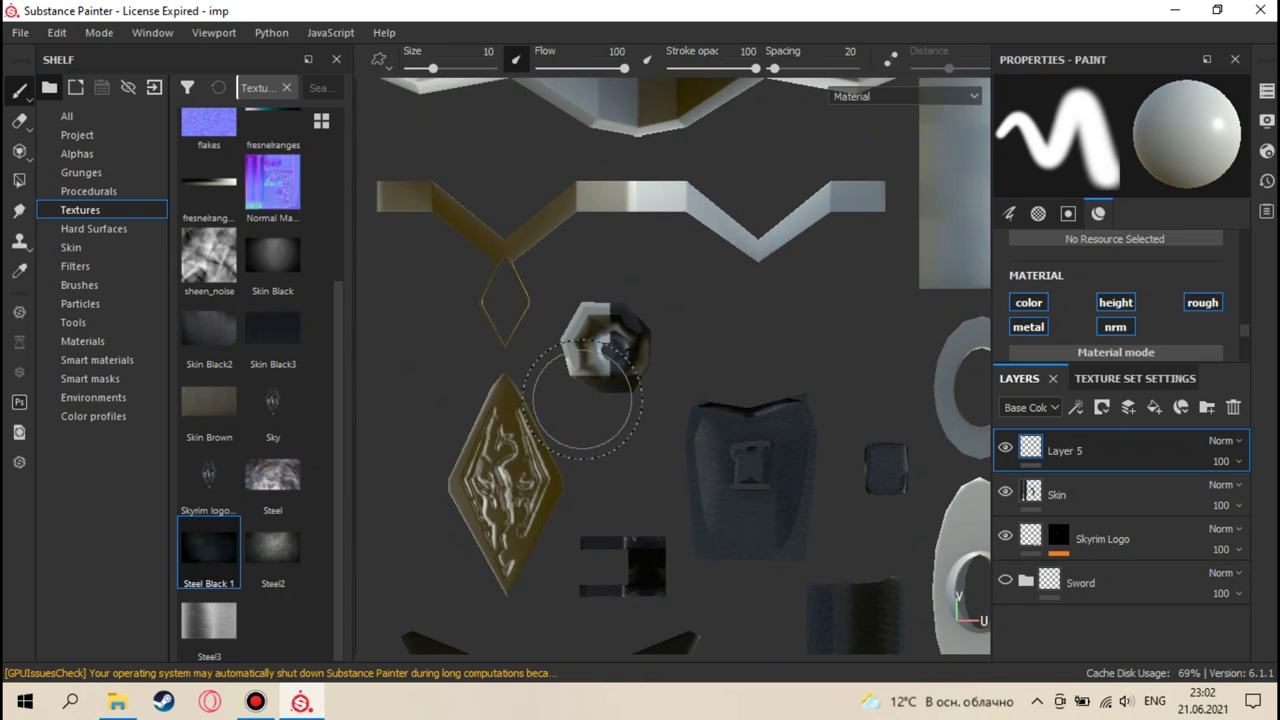
{"action": "scroll", "coordinate": [614, 383], "scroll_direction": "down", "scroll_amount": 2}
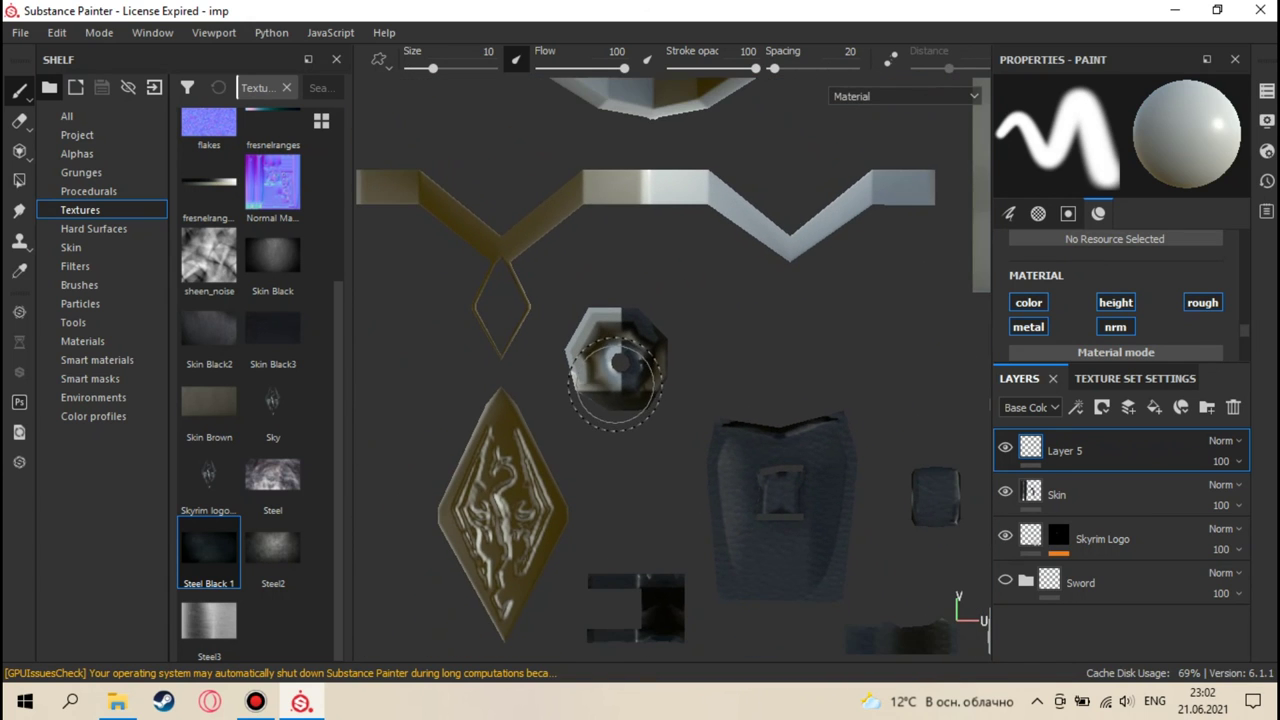
{"action": "left_click", "coordinate": [19, 150]}
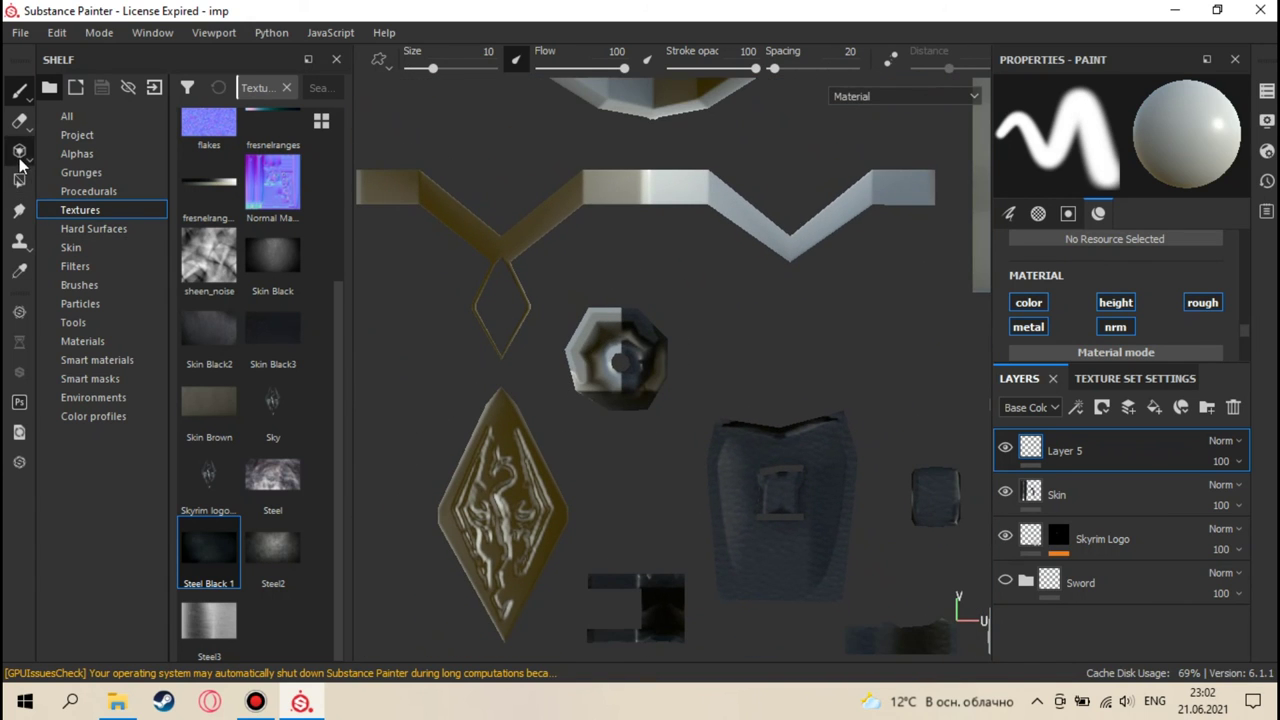
- Shift the UV layout, then orbit and zoom the 3D view onto the embossed Skyrim emblem
{"action": "middle_click_drag", "start_coordinate": [682, 366], "coordinate": [735, 350]}
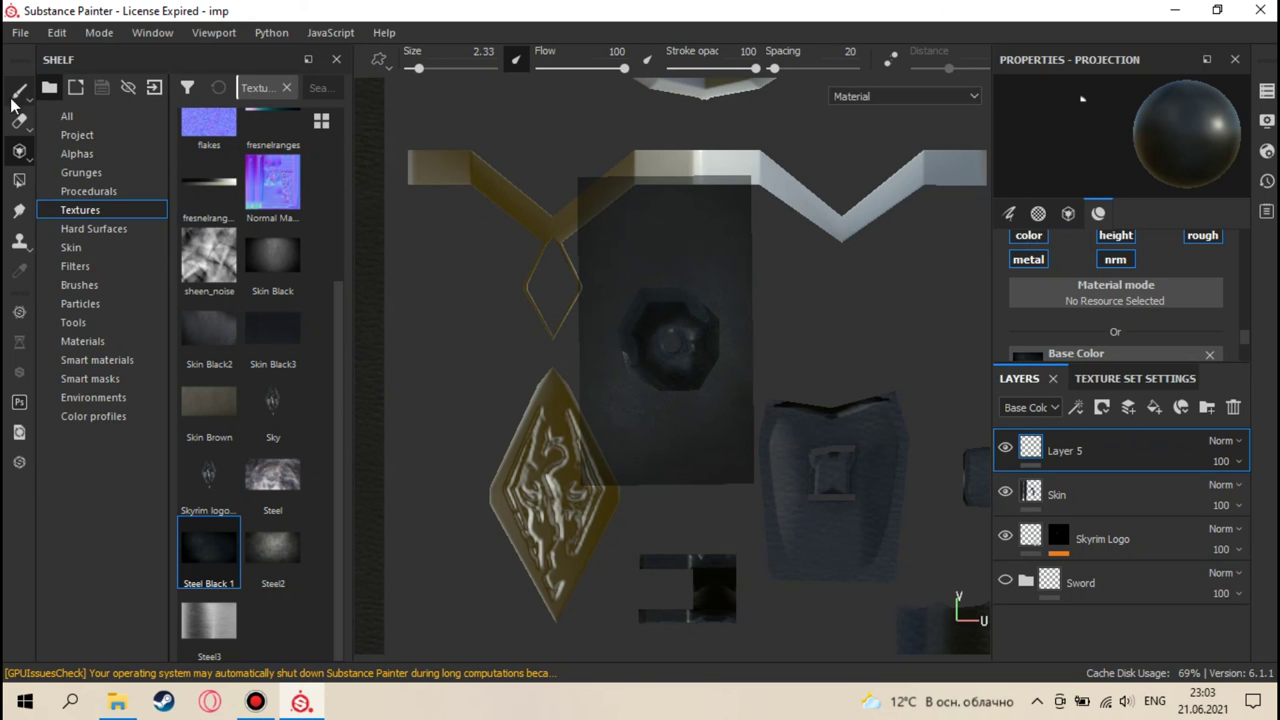
{"action": "middle_click_drag", "start_coordinate": [566, 211], "coordinate": [670, 323]}
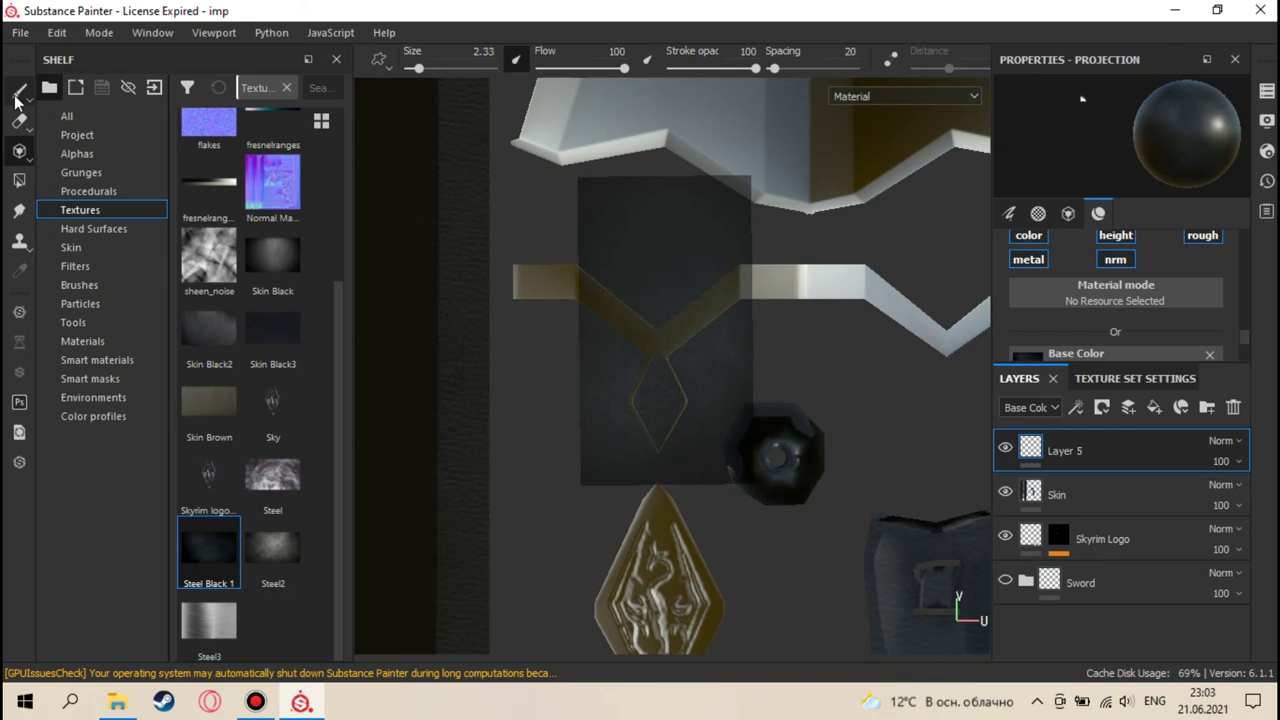
{"action": "left_click", "coordinate": [18, 97]}
{"action": "mouse_move", "coordinate": [650, 332]}
{"action": "left_mouse_down", "text": "alt"}
{"action": "mouse_move", "coordinate": [723, 386]}
{"action": "mouse_move", "coordinate": [1025, 212]}
{"action": "mouse_move", "coordinate": [771, 120]}
{"action": "mouse_move", "coordinate": [620, 217]}
{"action": "mouse_move", "coordinate": [623, 509]}
{"action": "mouse_move", "coordinate": [654, 263]}
{"action": "mouse_move", "coordinate": [609, 177]}
{"action": "mouse_move", "coordinate": [737, 409]}
{"action": "mouse_move", "coordinate": [708, 374]}
{"action": "left_mouse_up", "text": "alt"}
{"action": "scroll", "coordinate": [715, 386], "scroll_direction": "up", "scroll_amount": 2}
{"action": "scroll", "coordinate": [708, 374], "scroll_direction": "up", "scroll_amount": 6}
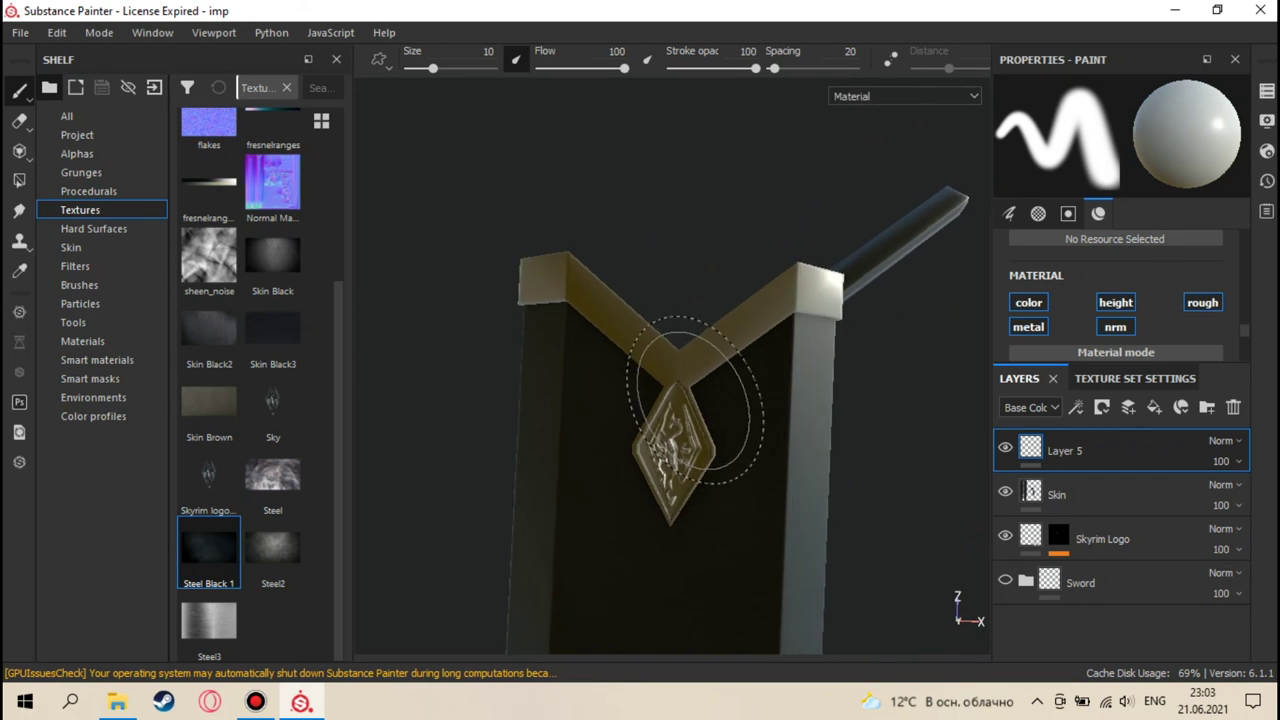
{"action": "scroll", "coordinate": [567, 445], "scroll_direction": "down", "scroll_amount": 6}
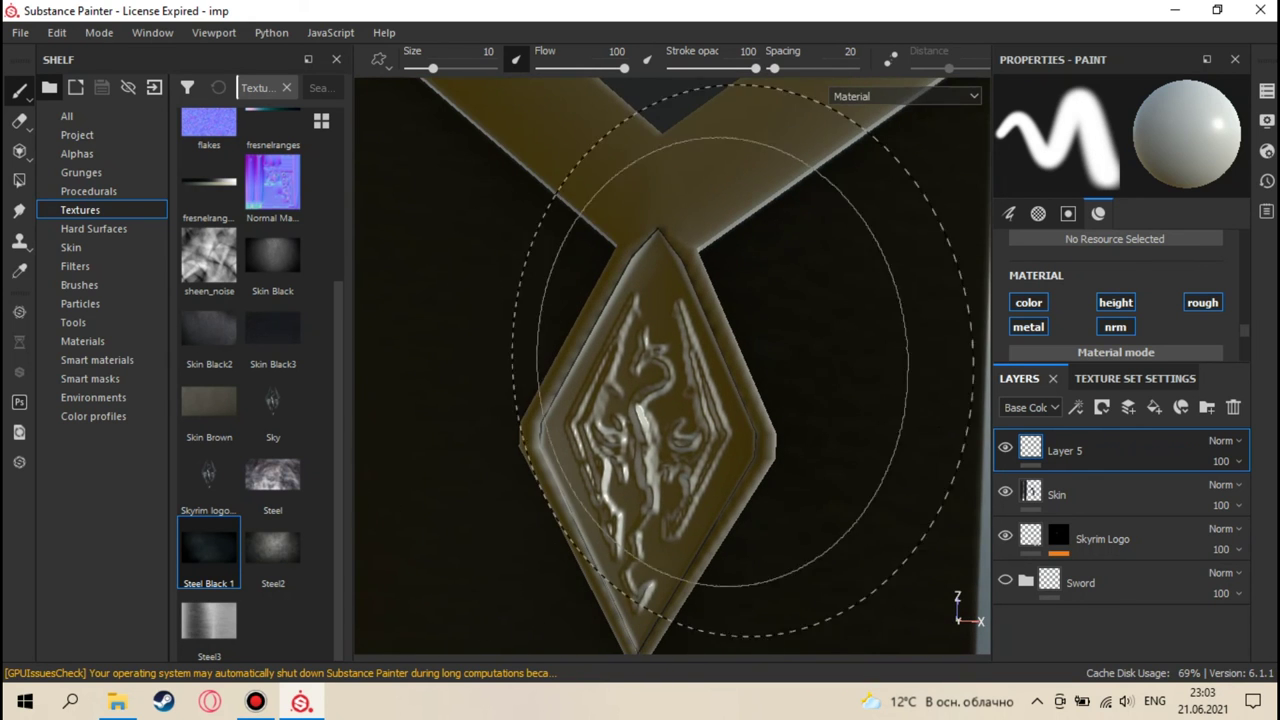
- Switch to the 2D layout, centre the guard and emblem islands, and pick the Projection tool
{"action": "left_click_drag", "start_coordinate": [611, 371], "coordinate": [560, 350], "text": "alt"}
{"action": "key", "text": "F3"}
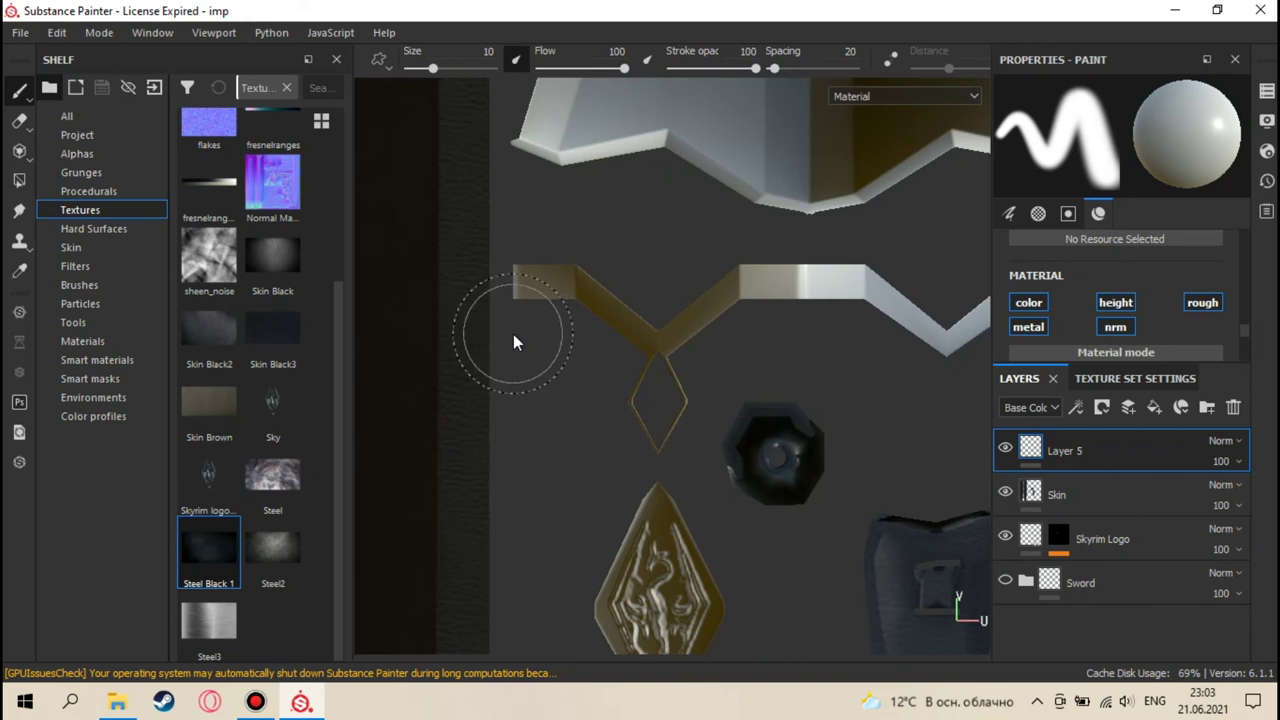
{"action": "scroll", "coordinate": [543, 357], "scroll_direction": "down", "scroll_amount": 3}
{"action": "mouse_move", "coordinate": [633, 305]}
{"action": "middle_mouse_down"}
{"action": "mouse_move", "coordinate": [619, 319]}
{"action": "mouse_move", "coordinate": [531, 177]}
{"action": "mouse_move", "coordinate": [618, 423]}
{"action": "mouse_move", "coordinate": [640, 389]}
{"action": "mouse_move", "coordinate": [617, 143]}
{"action": "middle_mouse_up"}
{"action": "middle_click_drag", "start_coordinate": [760, 450], "coordinate": [650, 290]}
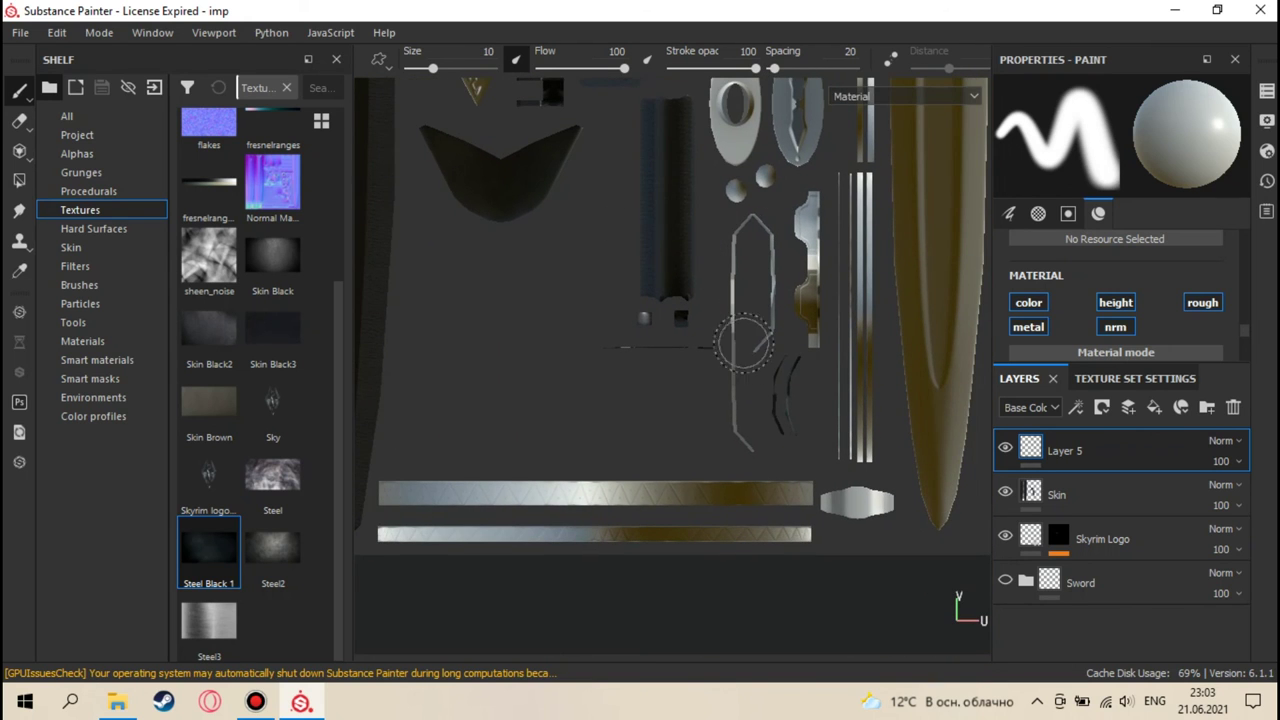
{"action": "middle_click_drag", "start_coordinate": [646, 171], "coordinate": [682, 471]}
{"action": "middle_click_drag", "start_coordinate": [525, 285], "coordinate": [615, 425]}
{"action": "scroll", "coordinate": [613, 427], "scroll_direction": "up", "scroll_amount": 4}
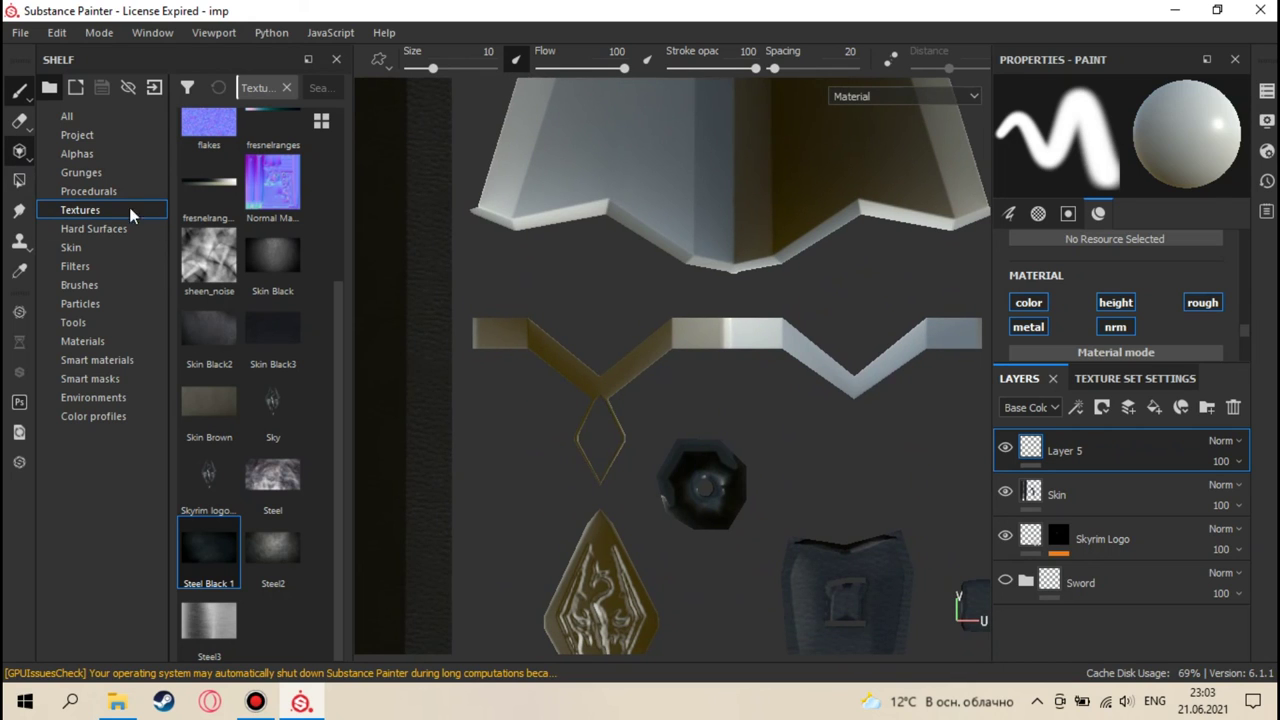
{"action": "key", "text": "3"}
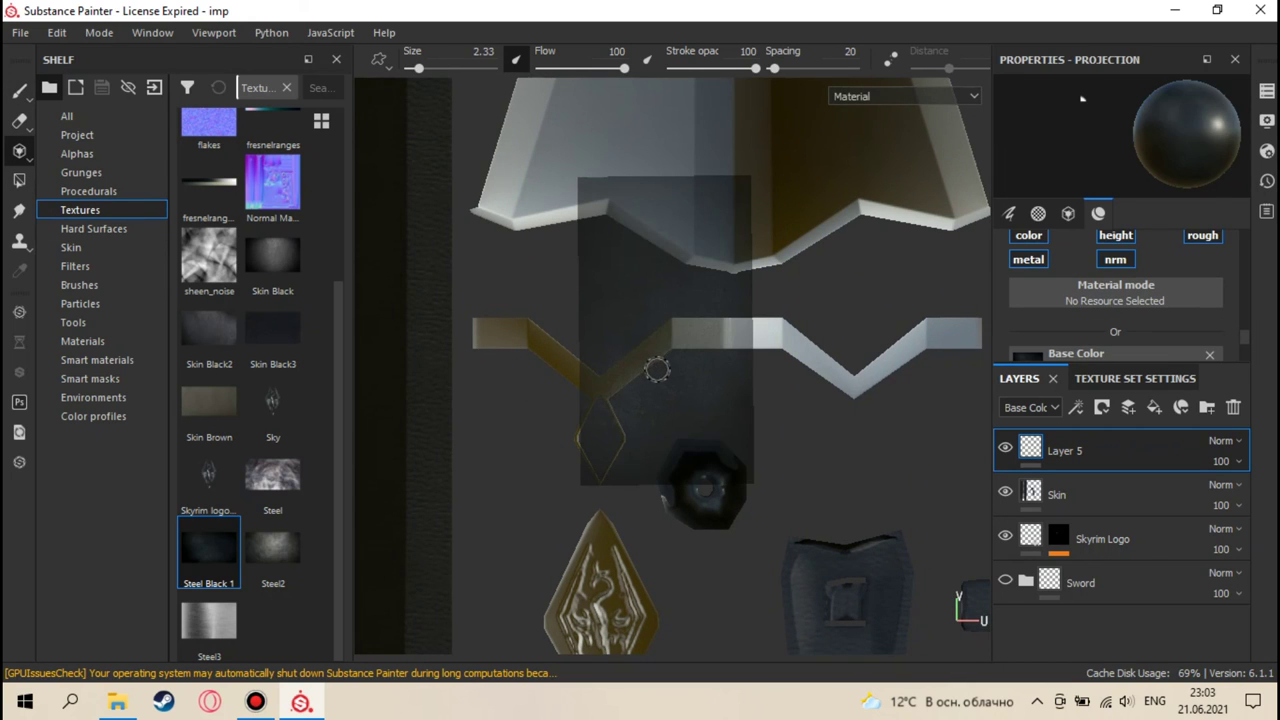
- Rotate the projection quad 90° and paint Steel Black 1 over the guard bar's gold diagonal
{"action": "key", "text": "s"}
{"action": "left_click_drag", "start_coordinate": [663, 331], "coordinate": [609, 301]}
{"action": "middle_click_drag", "start_coordinate": [616, 319], "coordinate": [712, 275]}
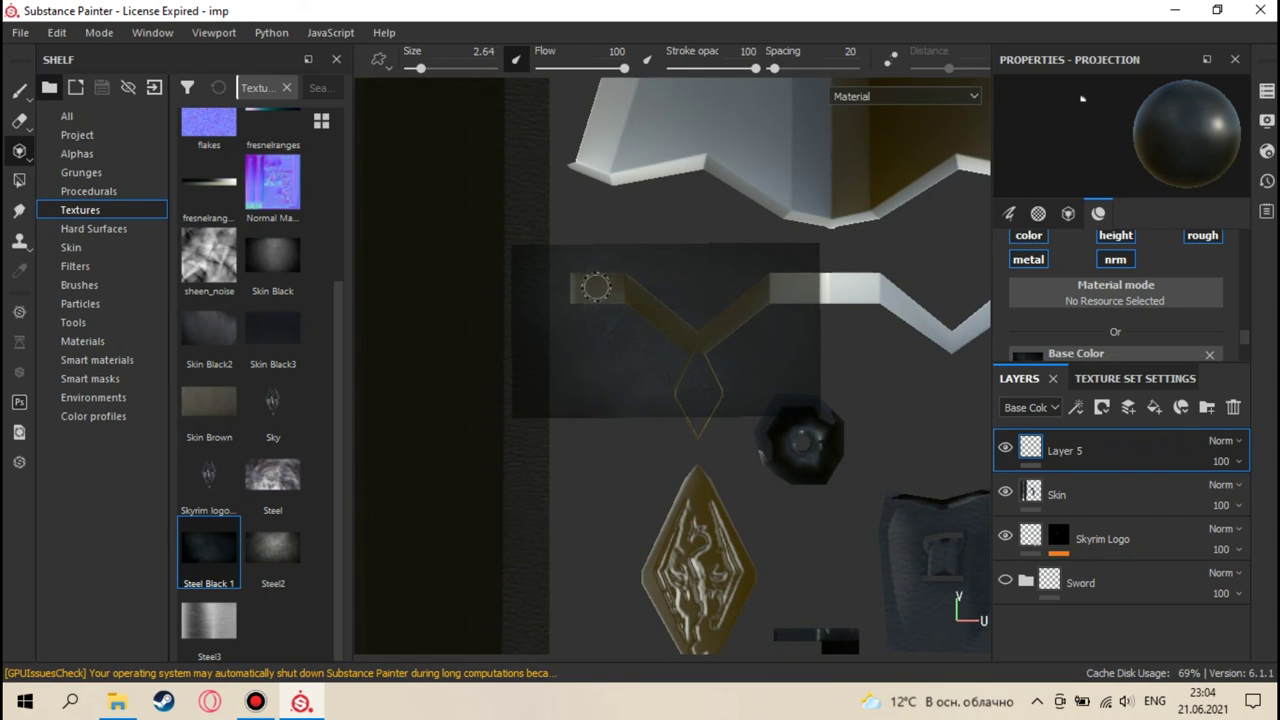
{"action": "left_click_drag", "start_coordinate": [596, 288], "coordinate": [593, 293]}
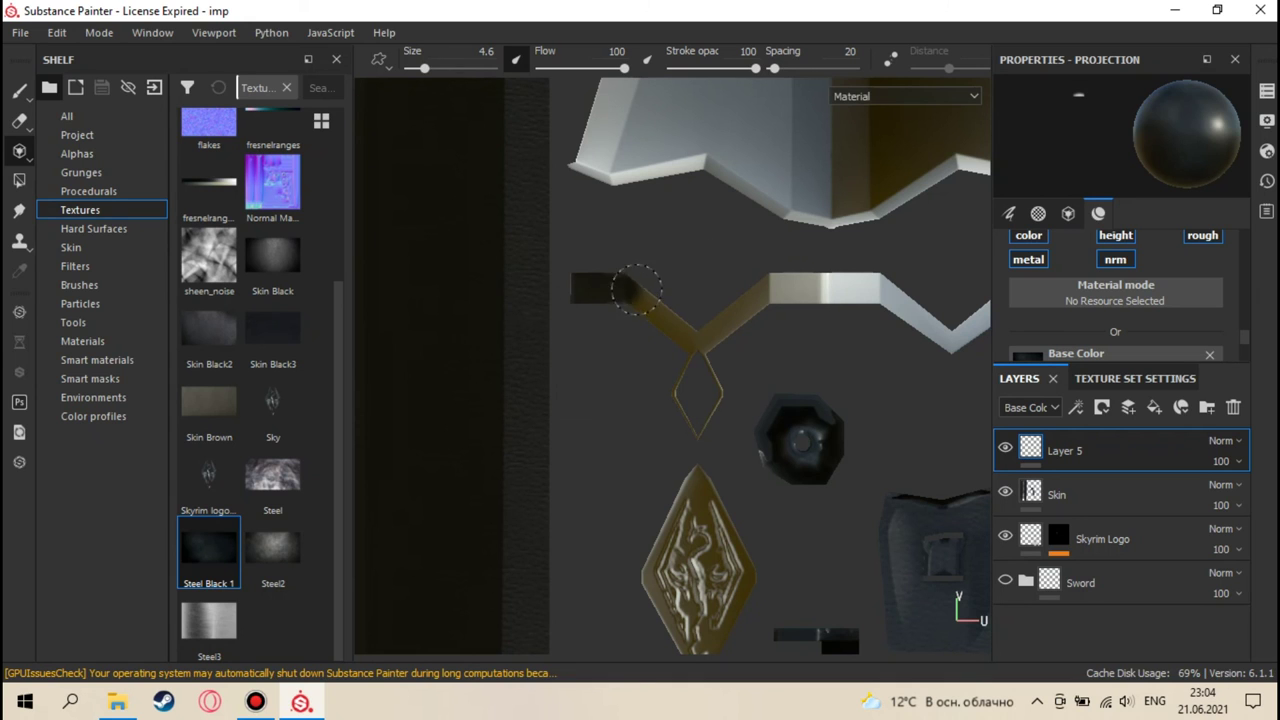
{"action": "left_click_drag", "start_coordinate": [652, 316], "coordinate": [692, 338]}
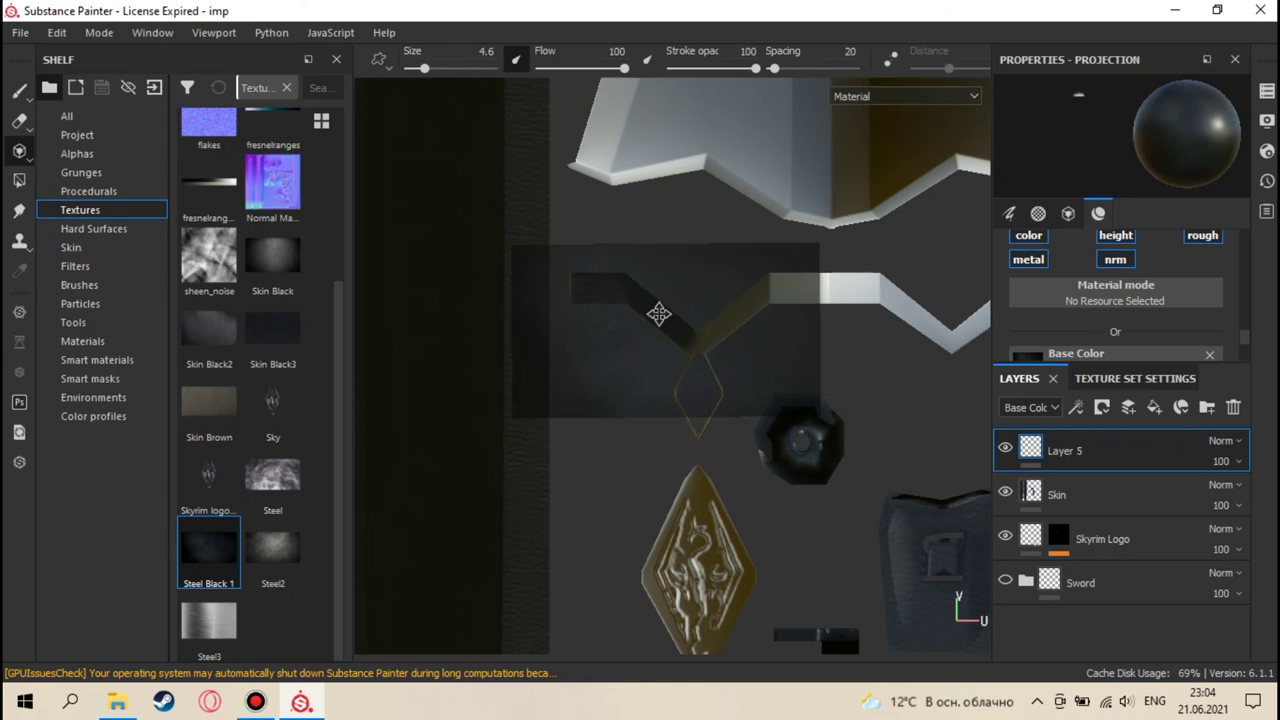
- Reposition the UV layout under the projection to cover the rest of the guard bar and diamond islands
{"action": "middle_click_drag", "start_coordinate": [655, 312], "coordinate": [611, 282]}
{"action": "mouse_move", "coordinate": [652, 320]}
{"action": "middle_mouse_down"}
{"action": "mouse_move", "coordinate": [639, 288]}
{"action": "mouse_move", "coordinate": [612, 272]}
{"action": "middle_mouse_up"}
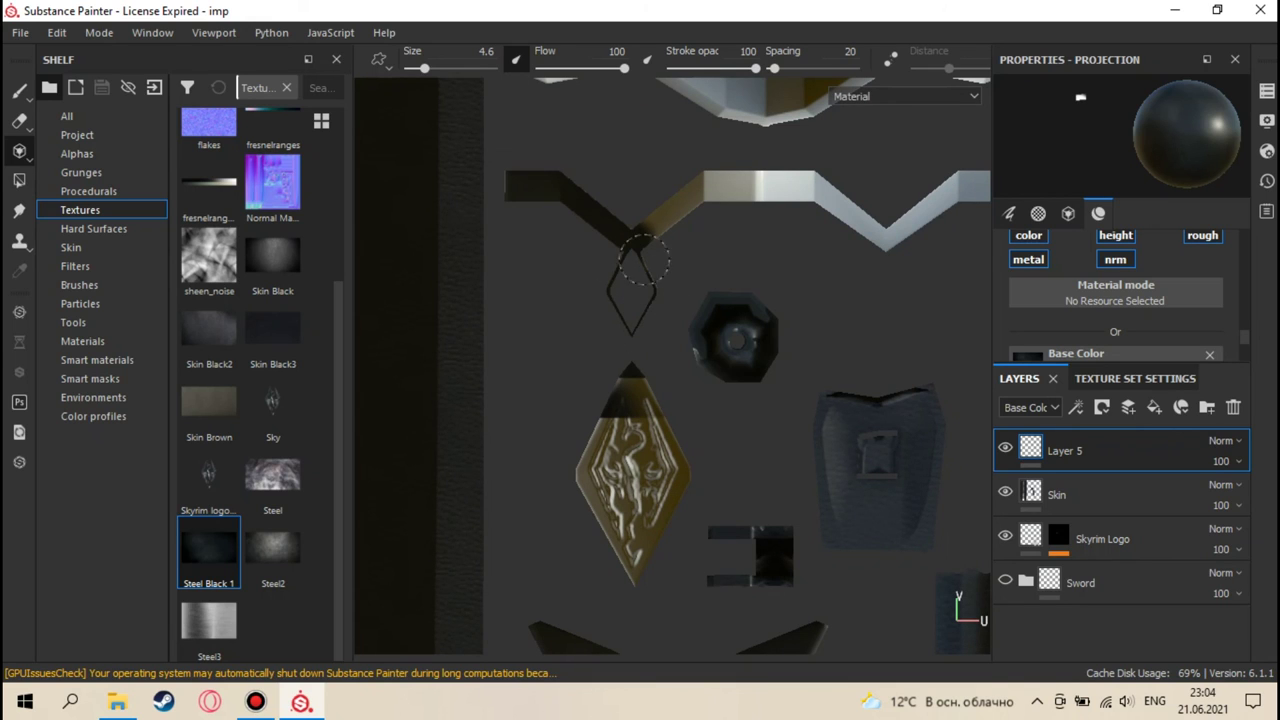
{"action": "middle_click_drag", "start_coordinate": [630, 250], "coordinate": [638, 282]}
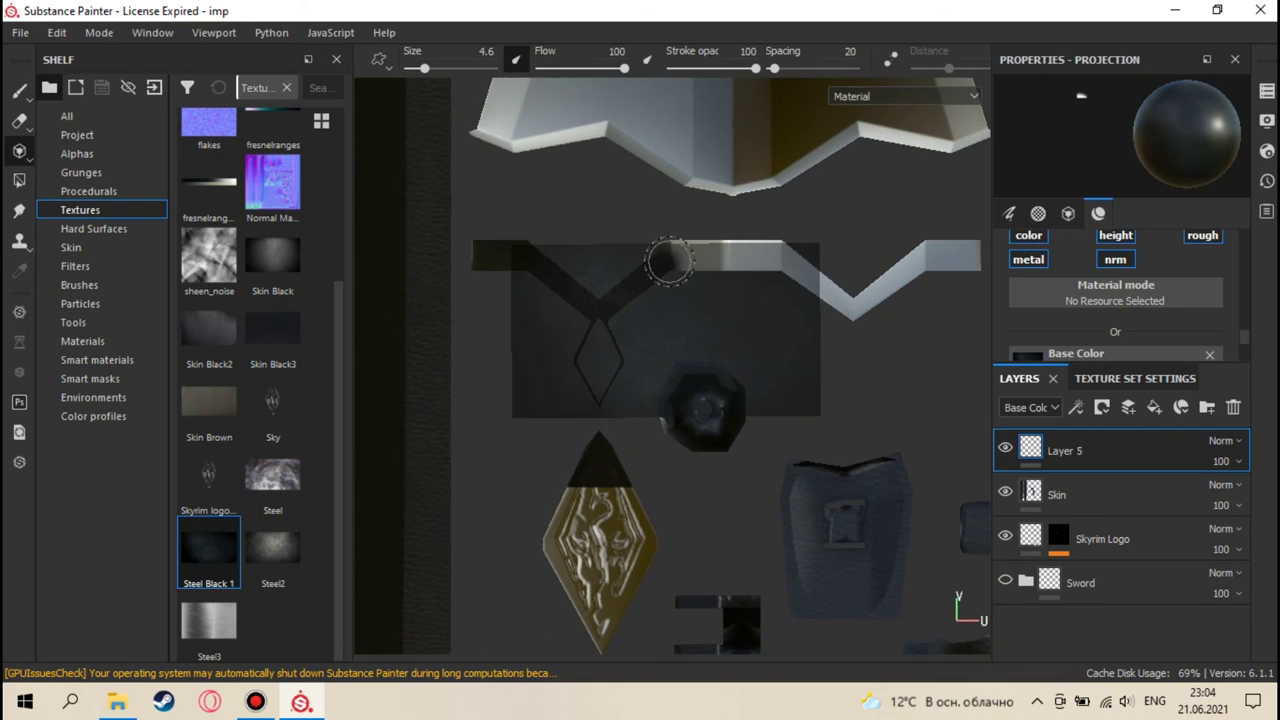
{"action": "scroll", "coordinate": [642, 288], "scroll_direction": "up", "scroll_amount": 1}
{"action": "scroll", "coordinate": [656, 305], "scroll_direction": "up", "scroll_amount": 1}
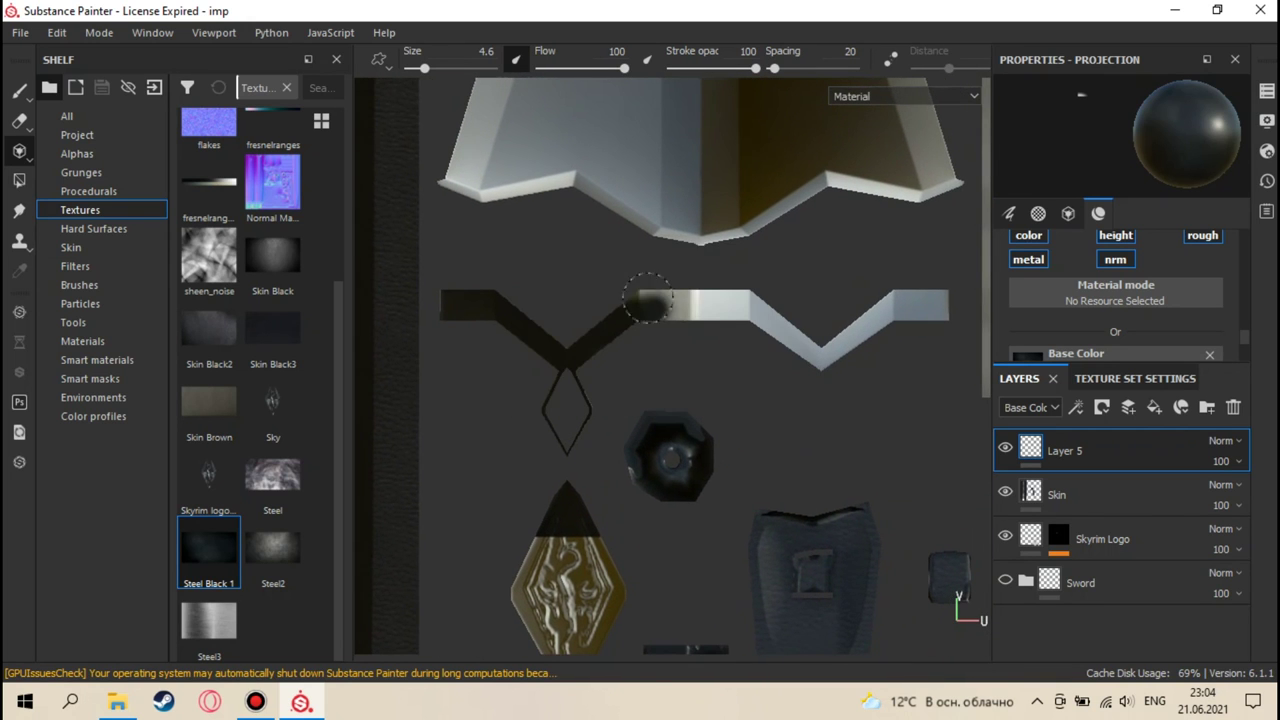
{"action": "middle_click_drag", "start_coordinate": [728, 305], "coordinate": [612, 280]}
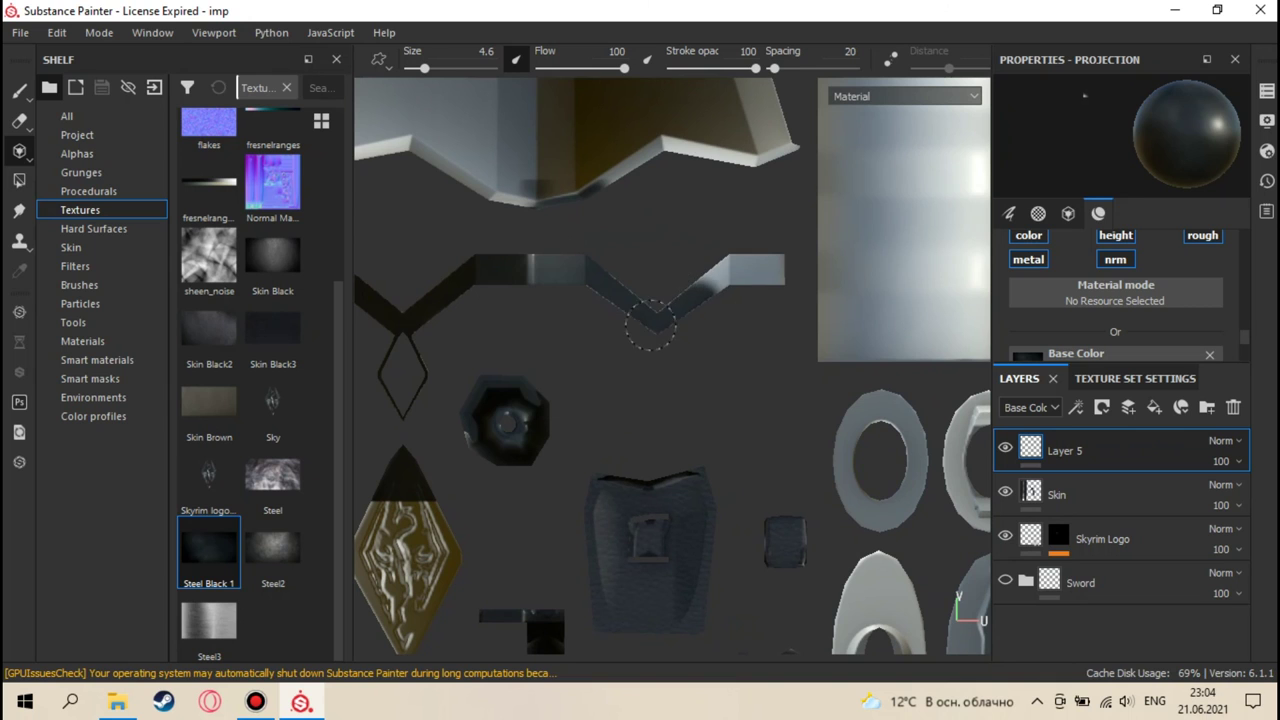
{"action": "mouse_move", "coordinate": [728, 262]}
{"action": "middle_mouse_down"}
{"action": "mouse_move", "coordinate": [654, 260]}
{"action": "mouse_move", "coordinate": [580, 340]}
{"action": "mouse_move", "coordinate": [640, 274]}
{"action": "mouse_move", "coordinate": [635, 337]}
{"action": "mouse_move", "coordinate": [686, 294]}
{"action": "mouse_move", "coordinate": [703, 297]}
{"action": "mouse_move", "coordinate": [685, 315]}
{"action": "middle_mouse_up"}
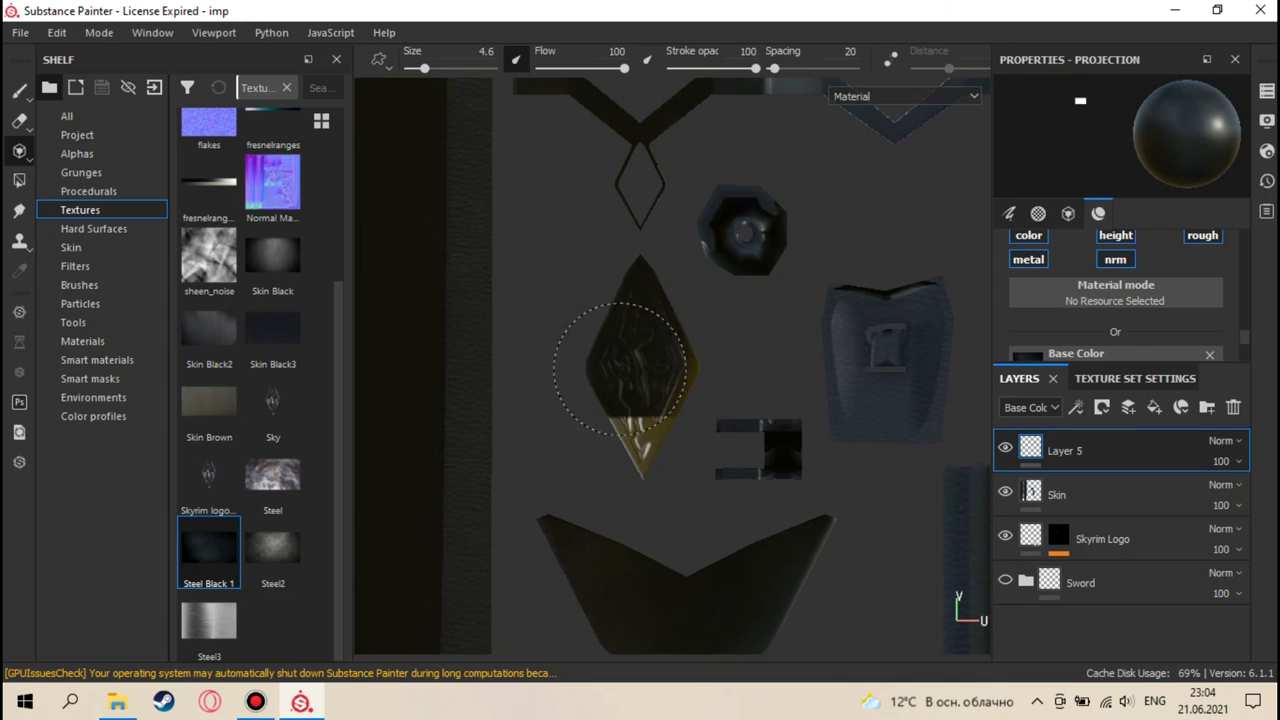
{"action": "middle_click_drag", "start_coordinate": [648, 417], "coordinate": [648, 383]}
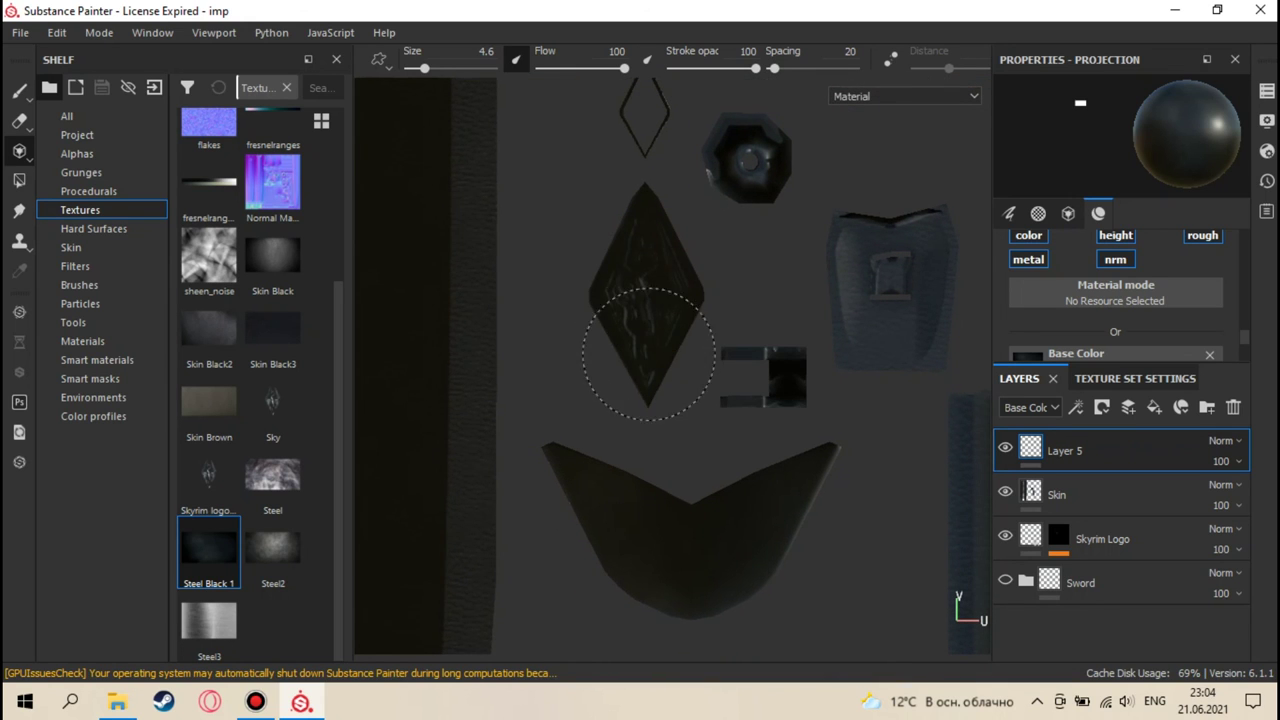
{"action": "middle_click_drag", "start_coordinate": [686, 251], "coordinate": [695, 660]}
{"action": "middle_click_drag", "start_coordinate": [699, 308], "coordinate": [646, 368]}
{"action": "scroll", "coordinate": [699, 372], "scroll_direction": "down", "scroll_amount": 4}
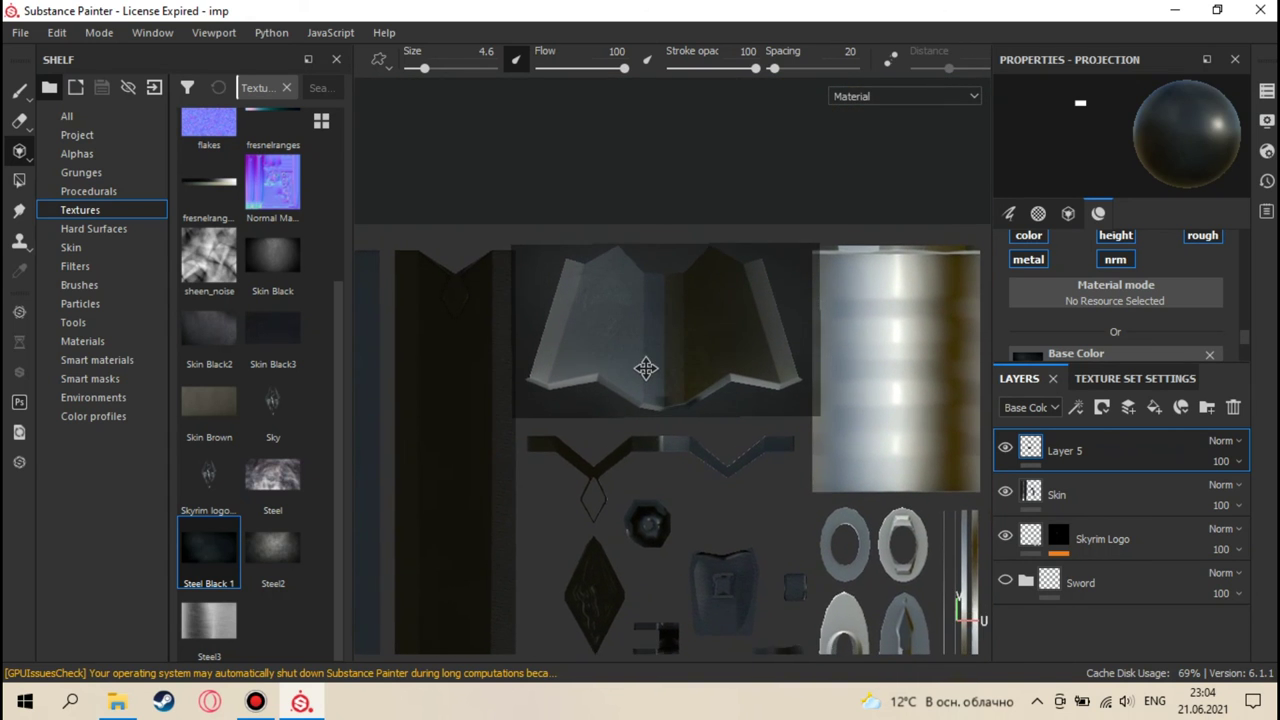
- Cover the fold-shaped UV island with Steel Black 1, then select the Skin layer
{"action": "scroll", "coordinate": [645, 368], "scroll_direction": "up", "scroll_amount": 1}
{"action": "scroll", "coordinate": [652, 365], "scroll_direction": "down", "scroll_amount": 1}
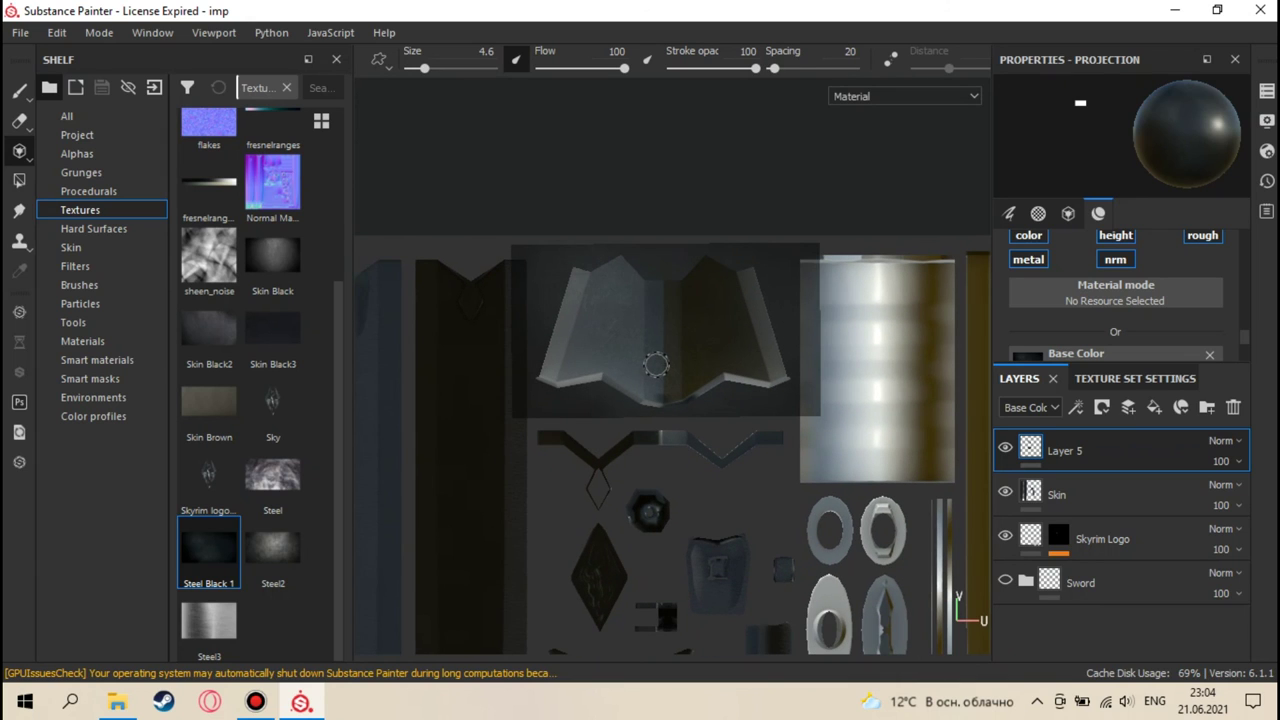
{"action": "middle_click_drag", "start_coordinate": [656, 365], "coordinate": [652, 360]}
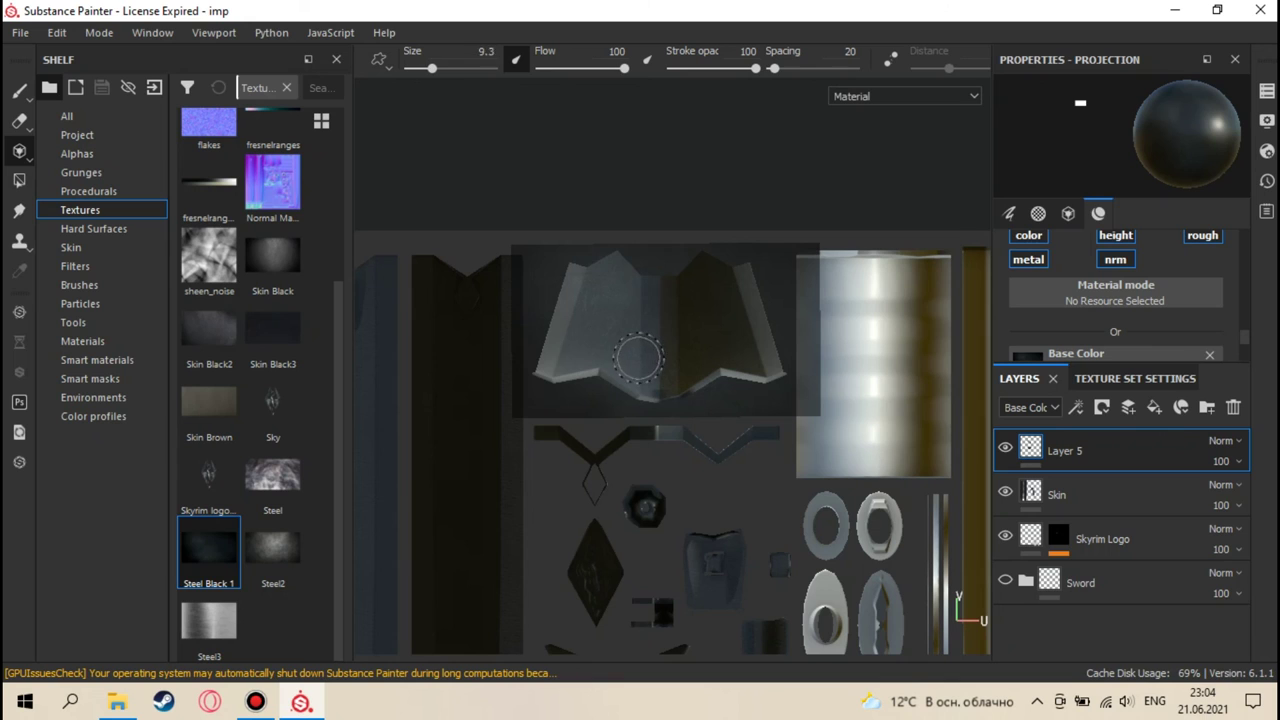
{"action": "right_click_drag", "start_coordinate": [638, 357], "coordinate": [651, 363], "text": "ctrl"}
{"action": "mouse_move", "coordinate": [651, 363]}
{"action": "left_mouse_down"}
{"action": "mouse_move", "coordinate": [646, 332]}
{"action": "mouse_move", "coordinate": [625, 367]}
{"action": "mouse_move", "coordinate": [713, 373]}
{"action": "mouse_move", "coordinate": [634, 330]}
{"action": "mouse_move", "coordinate": [561, 381]}
{"action": "mouse_move", "coordinate": [572, 362]}
{"action": "mouse_move", "coordinate": [624, 356]}
{"action": "mouse_move", "coordinate": [615, 370]}
{"action": "mouse_move", "coordinate": [553, 350]}
{"action": "mouse_move", "coordinate": [603, 263]}
{"action": "mouse_move", "coordinate": [669, 305]}
{"action": "mouse_move", "coordinate": [710, 280]}
{"action": "mouse_move", "coordinate": [722, 336]}
{"action": "left_mouse_up"}
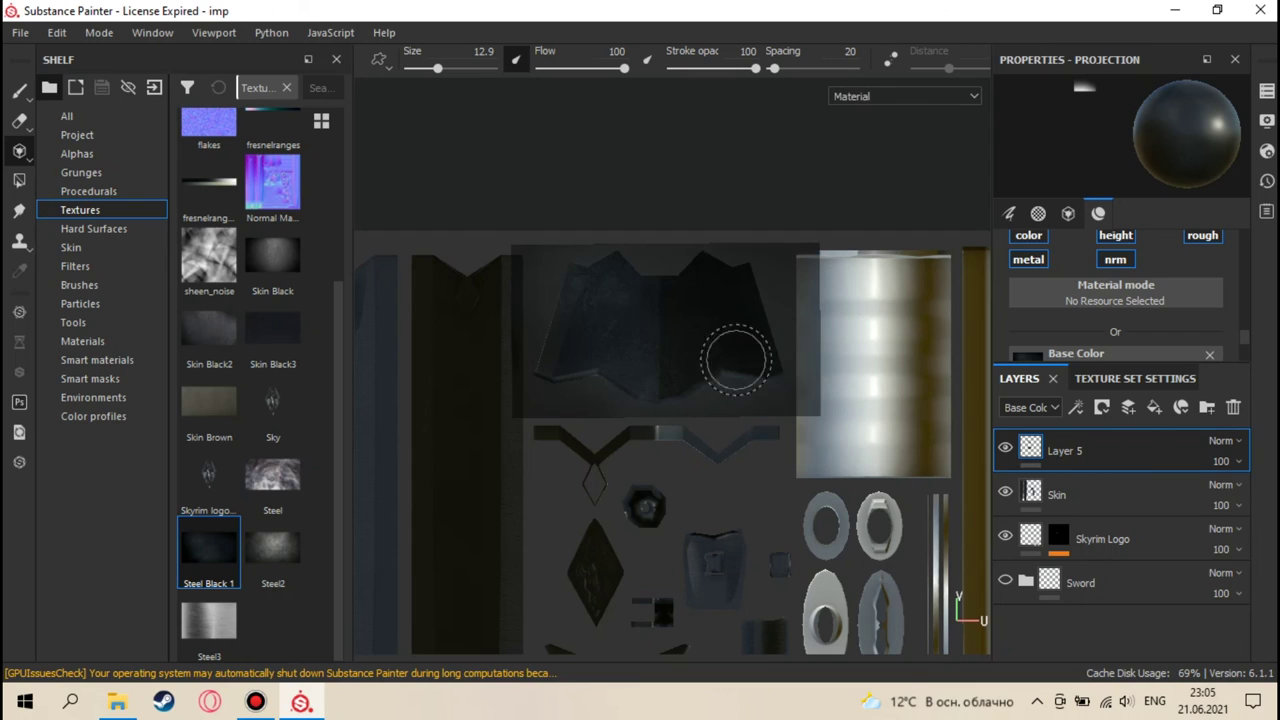
{"action": "left_click", "coordinate": [1080, 498]}
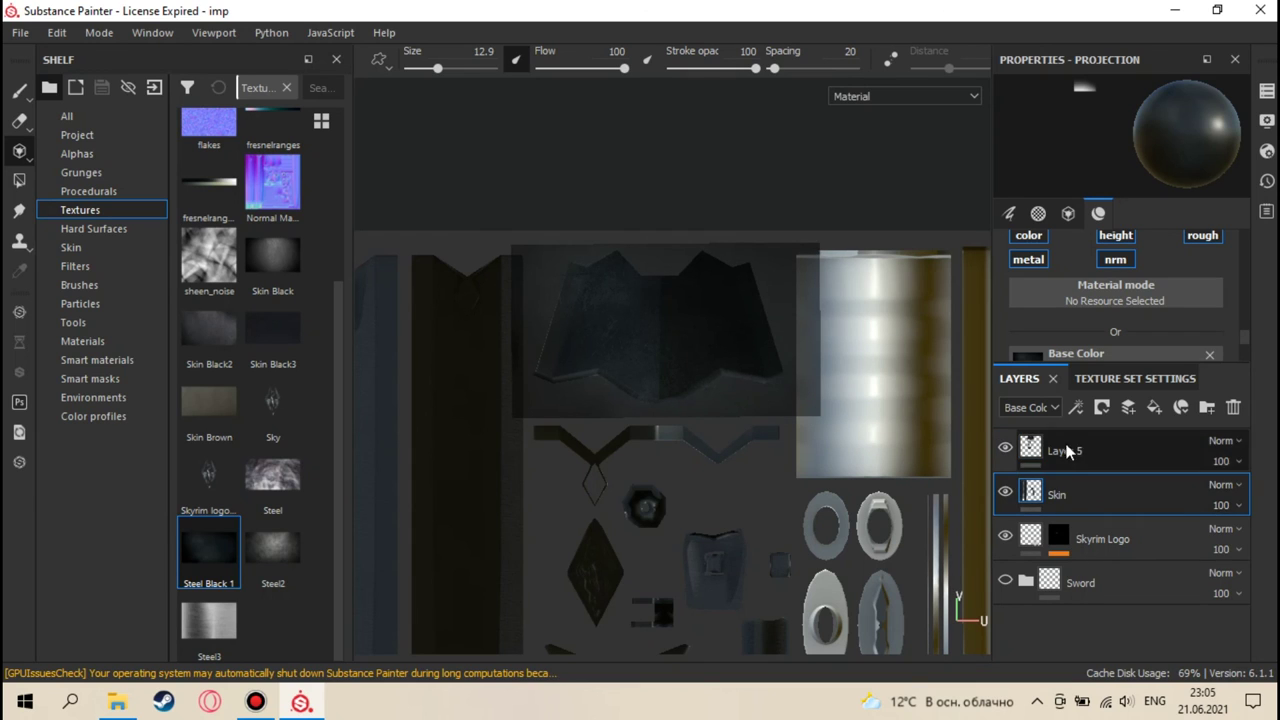
- Set Skin Black3 as the projected base colour and rotate the leather projection
{"action": "scroll", "coordinate": [1048, 318], "scroll_direction": "down", "scroll_amount": 3}
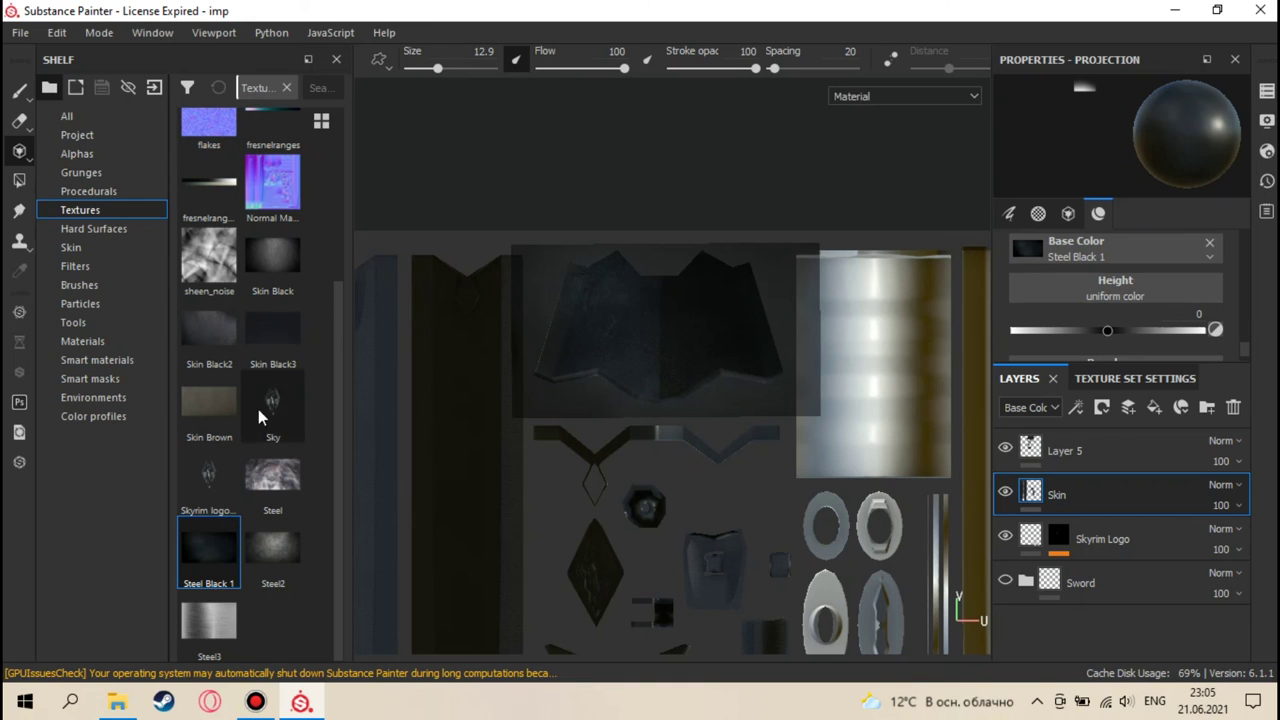
{"action": "left_click_drag", "start_coordinate": [271, 334], "coordinate": [1074, 247]}
{"action": "middle_click_drag", "start_coordinate": [543, 300], "coordinate": [706, 300]}
{"action": "key", "text": "s"}
{"action": "left_click_drag", "start_coordinate": [709, 300], "coordinate": [601, 207]}
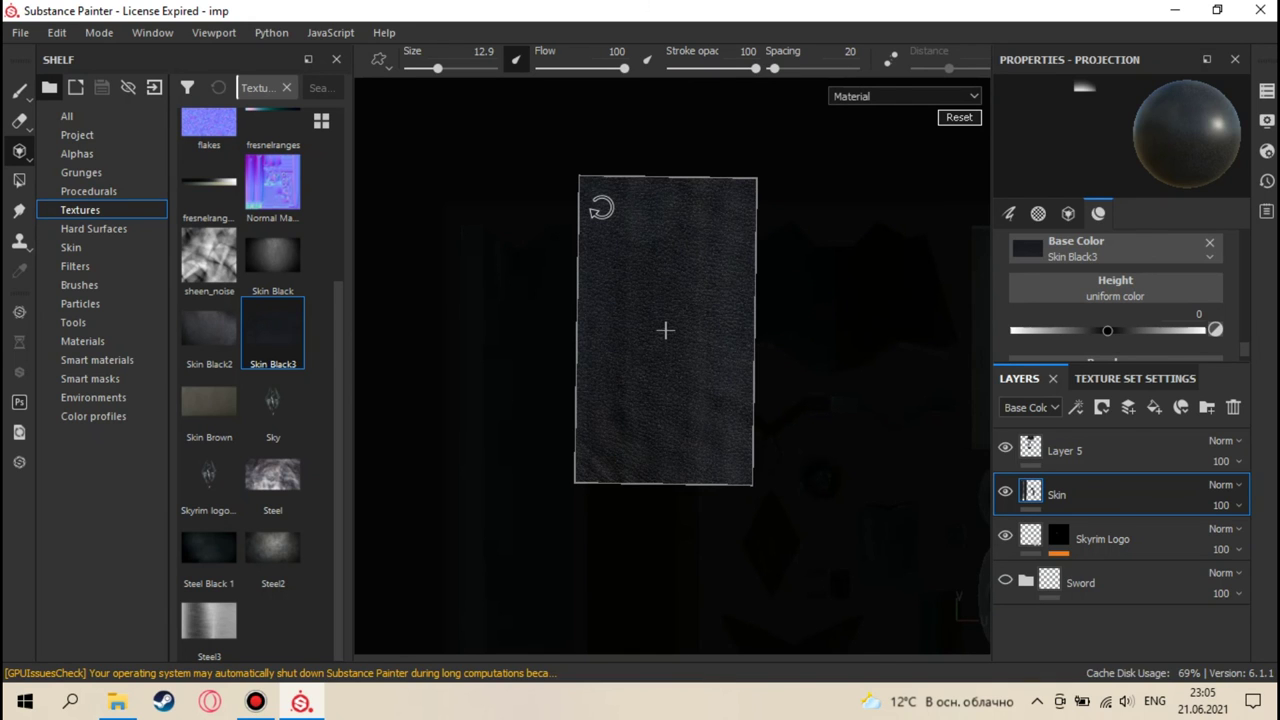
{"action": "key", "text": "s"}
{"action": "middle_click_drag", "start_coordinate": [675, 327], "coordinate": [708, 316]}
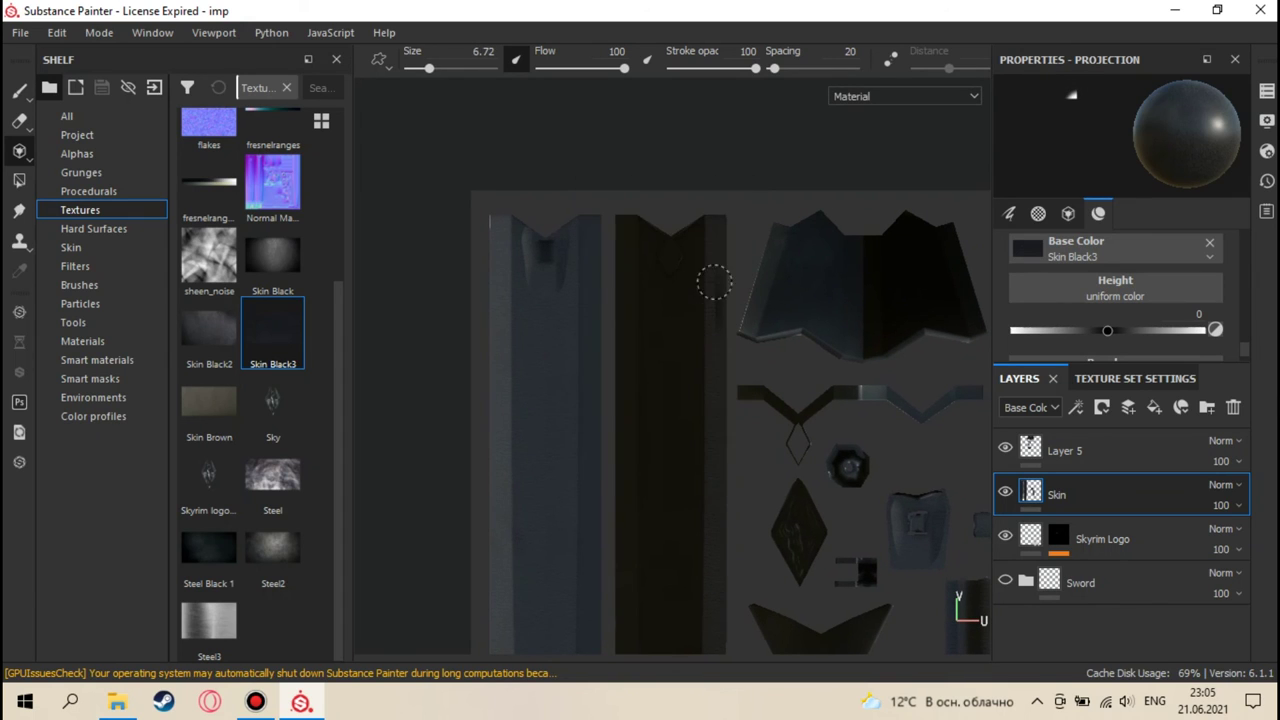
- Move the Skin layer above Layer 5 and return to regular painting
{"action": "scroll", "coordinate": [714, 290], "scroll_direction": "up", "scroll_amount": 1}
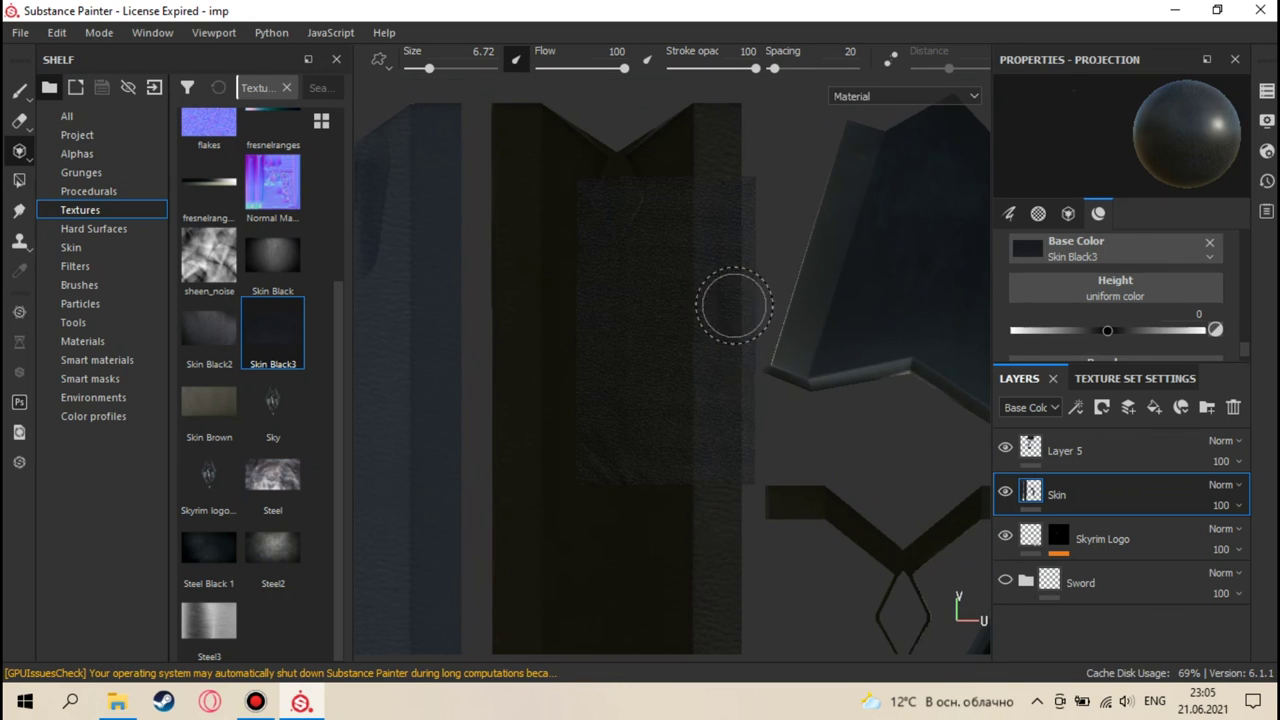
{"action": "left_click_drag", "start_coordinate": [1079, 496], "coordinate": [1074, 438]}
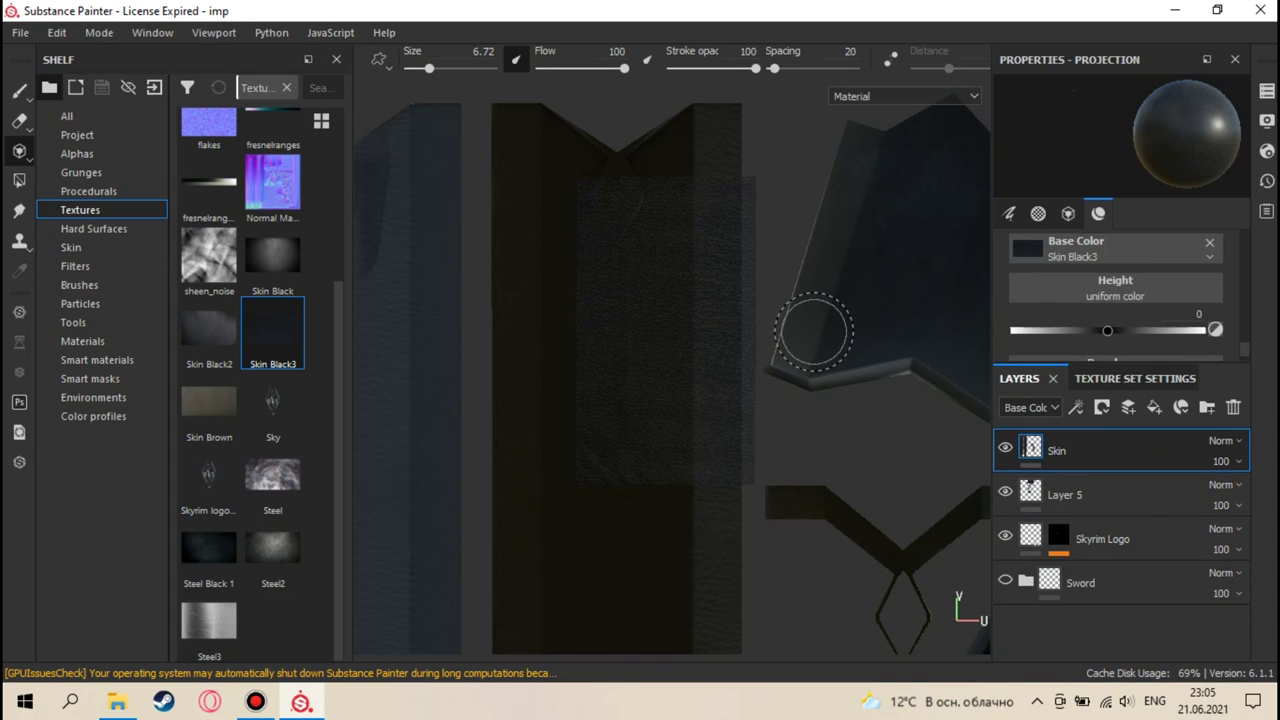
{"action": "scroll", "coordinate": [813, 331], "scroll_direction": "down", "scroll_amount": 2}
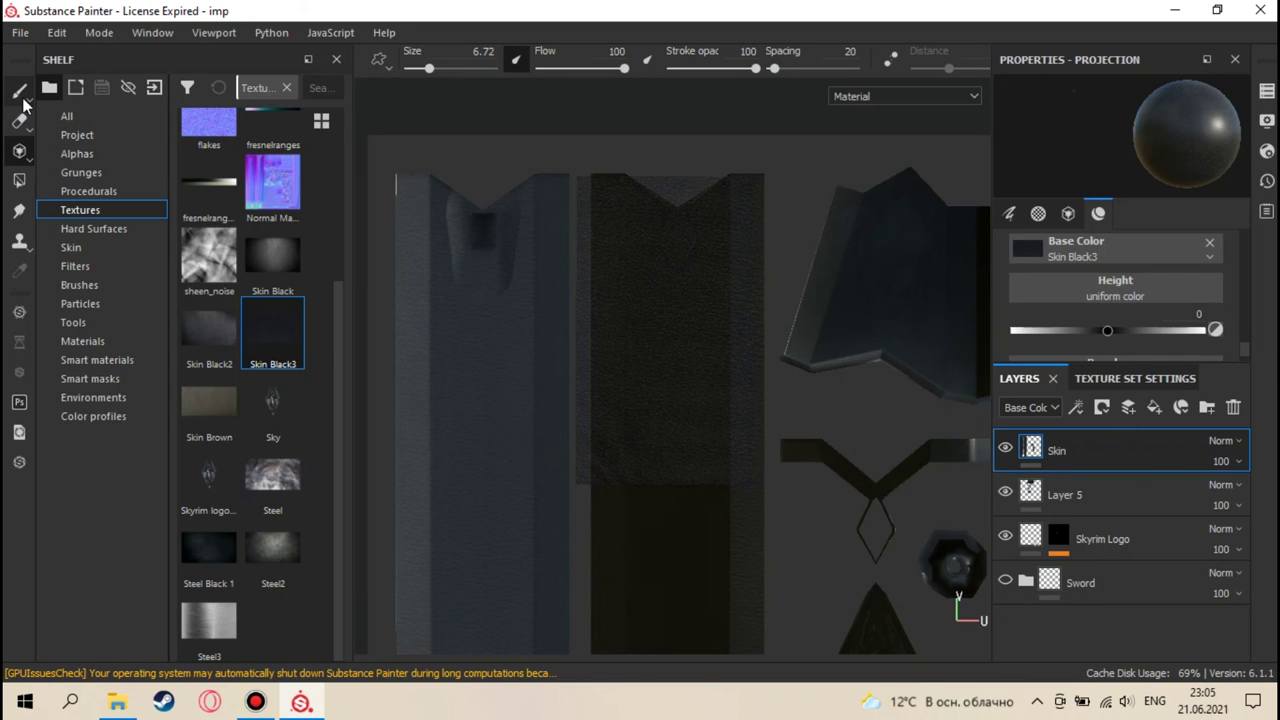
{"action": "key", "text": "1"}
{"action": "scroll", "coordinate": [532, 268], "scroll_direction": "up", "scroll_amount": 2}
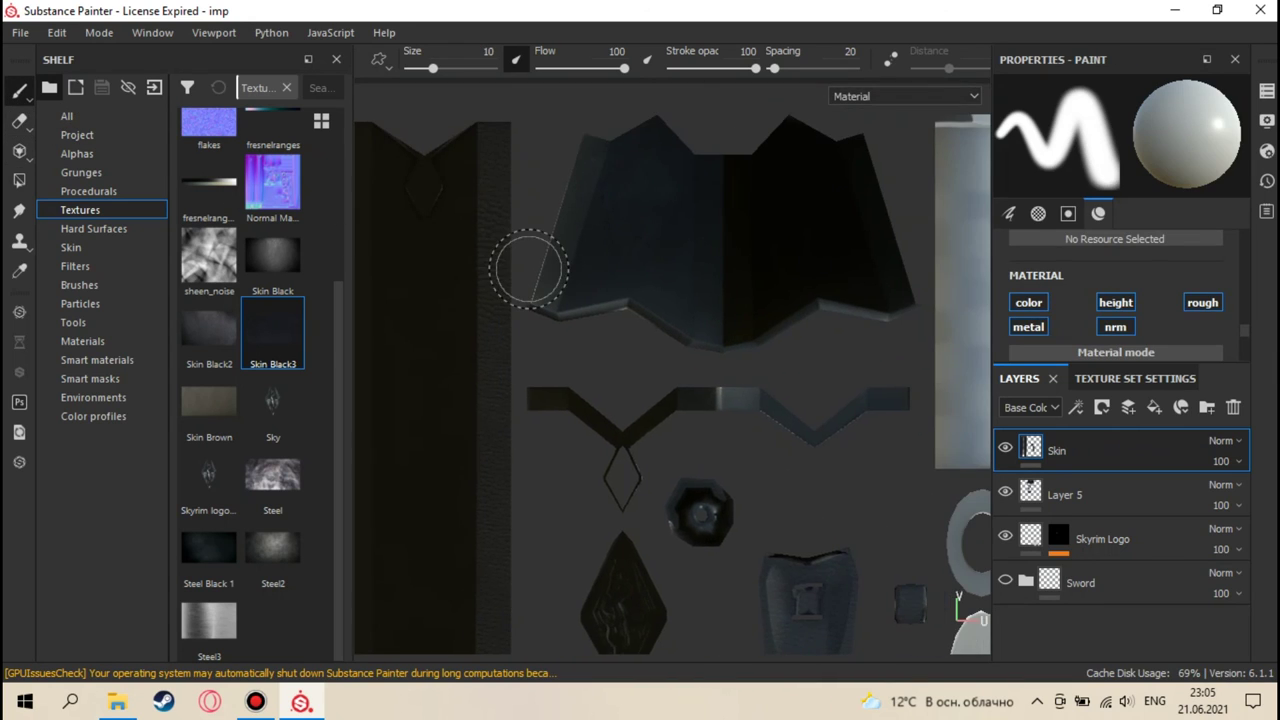
- View the crossguard from above in 3D, select Layer 5, and switch to projection painting
{"action": "key", "text": "F2"}
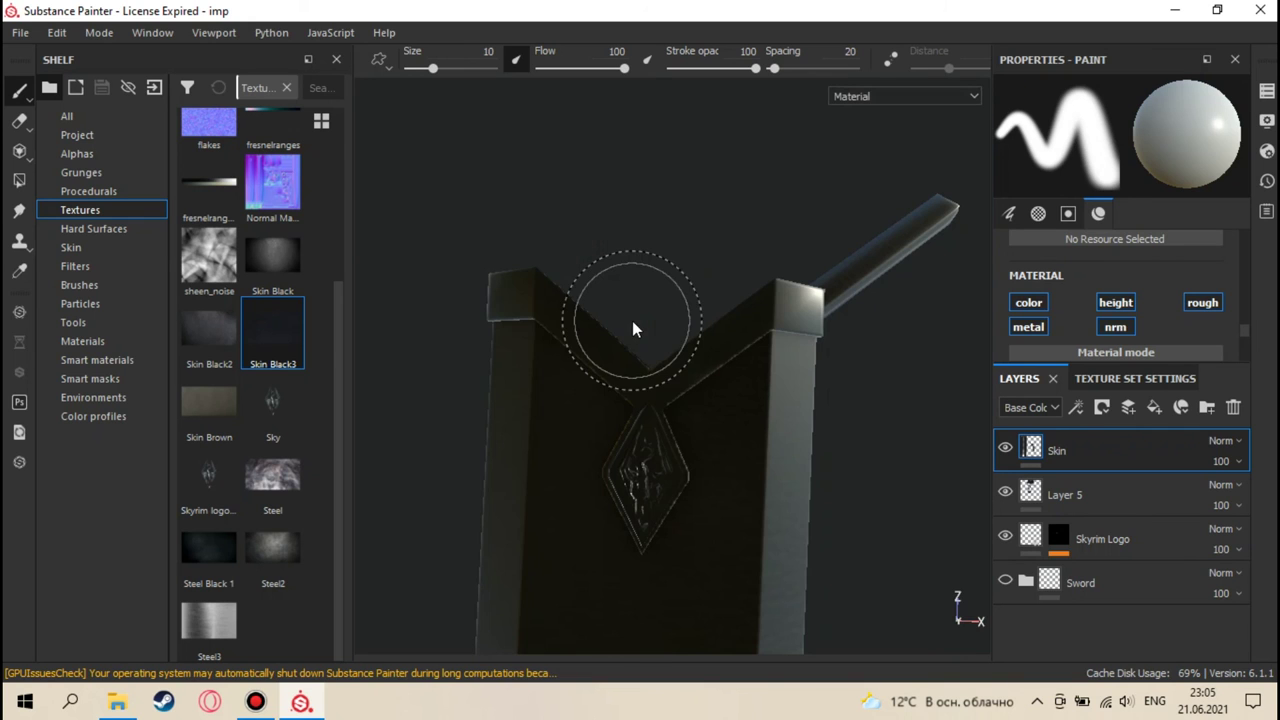
{"action": "mouse_move", "coordinate": [680, 470]}
{"action": "left_mouse_down", "text": "alt"}
{"action": "mouse_move", "coordinate": [700, 480]}
{"action": "mouse_move", "coordinate": [715, 430]}
{"action": "mouse_move", "coordinate": [737, 534]}
{"action": "mouse_move", "coordinate": [740, 391]}
{"action": "left_mouse_up", "text": "alt"}
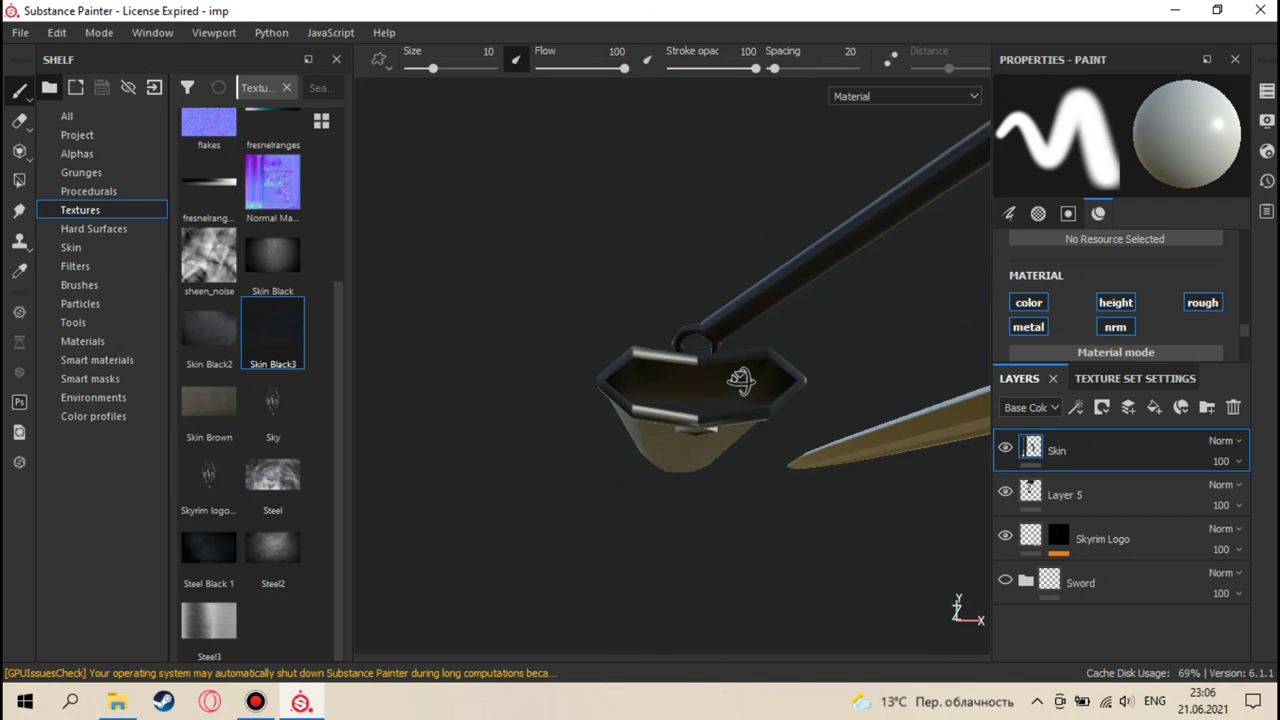
{"action": "scroll", "coordinate": [709, 380], "scroll_direction": "up", "scroll_amount": 5}
{"action": "scroll", "coordinate": [693, 455], "scroll_direction": "down", "scroll_amount": 5}
{"action": "left_click_drag", "start_coordinate": [693, 455], "coordinate": [715, 393], "text": "alt"}
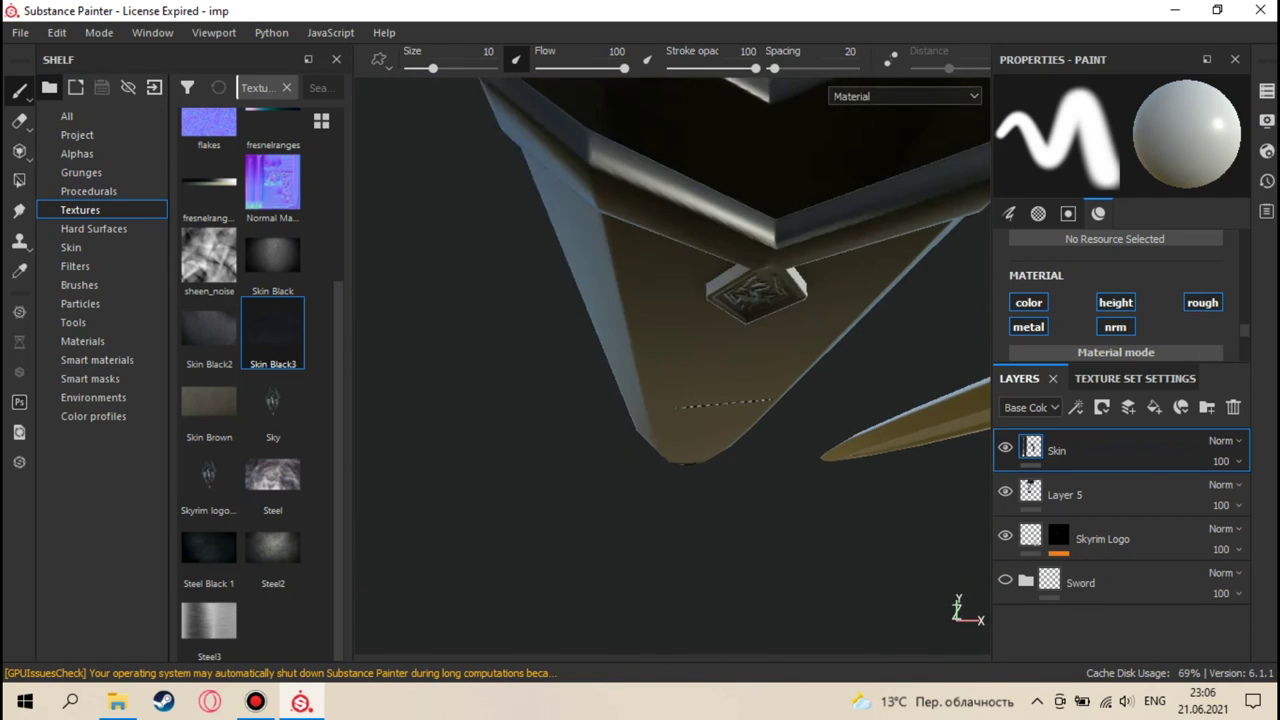
{"action": "scroll", "coordinate": [705, 365], "scroll_direction": "up", "scroll_amount": 3}
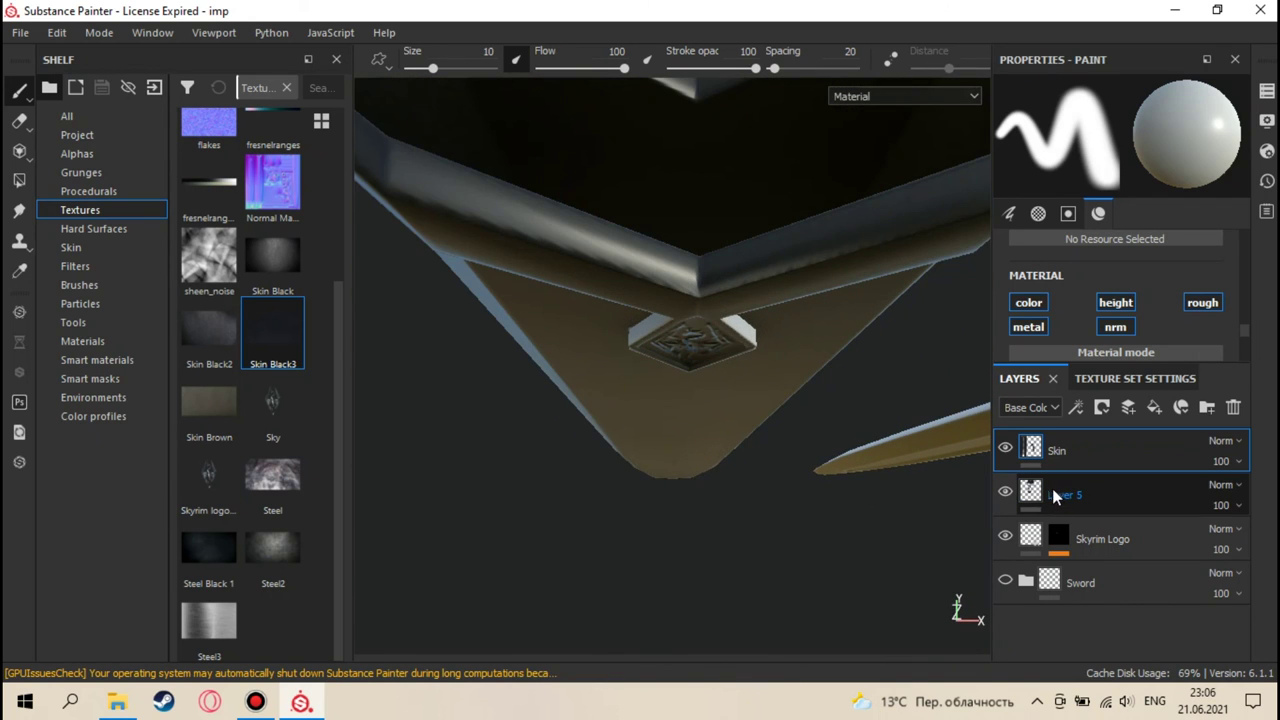
{"action": "left_click", "coordinate": [1050, 493]}
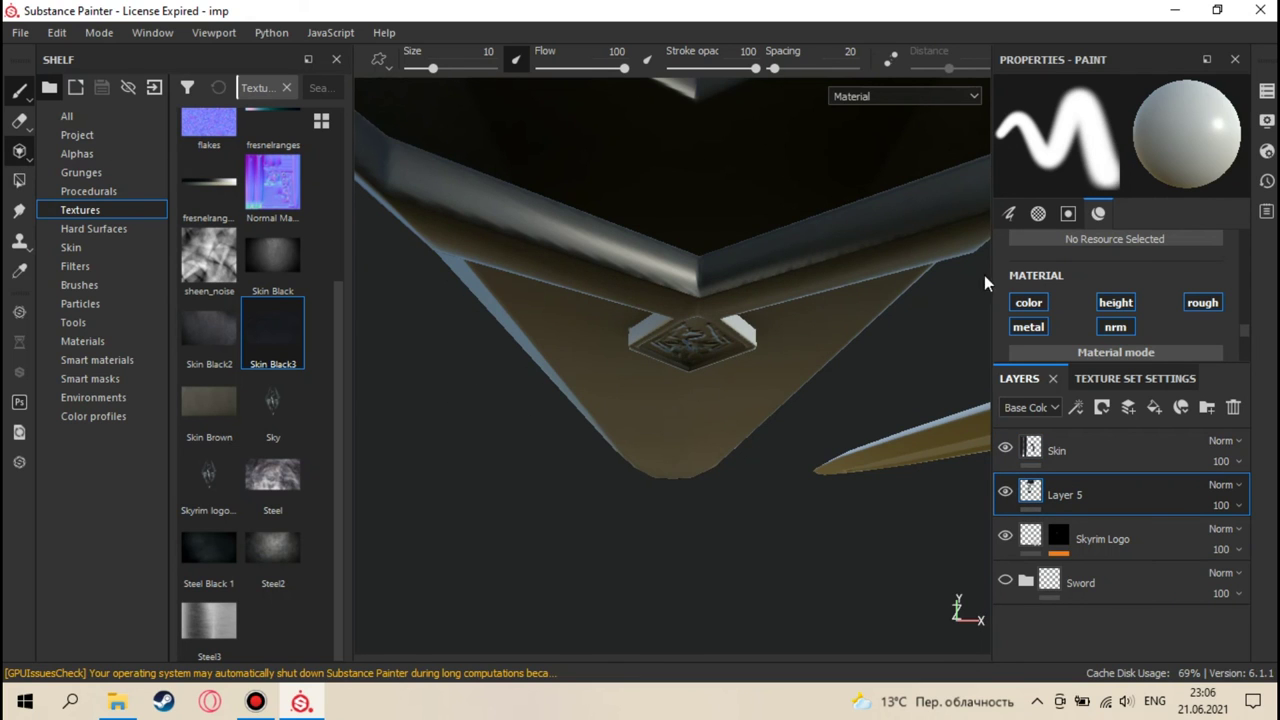
{"action": "key", "text": "3"}
{"action": "scroll", "coordinate": [1116, 314], "scroll_direction": "down", "scroll_amount": 1}
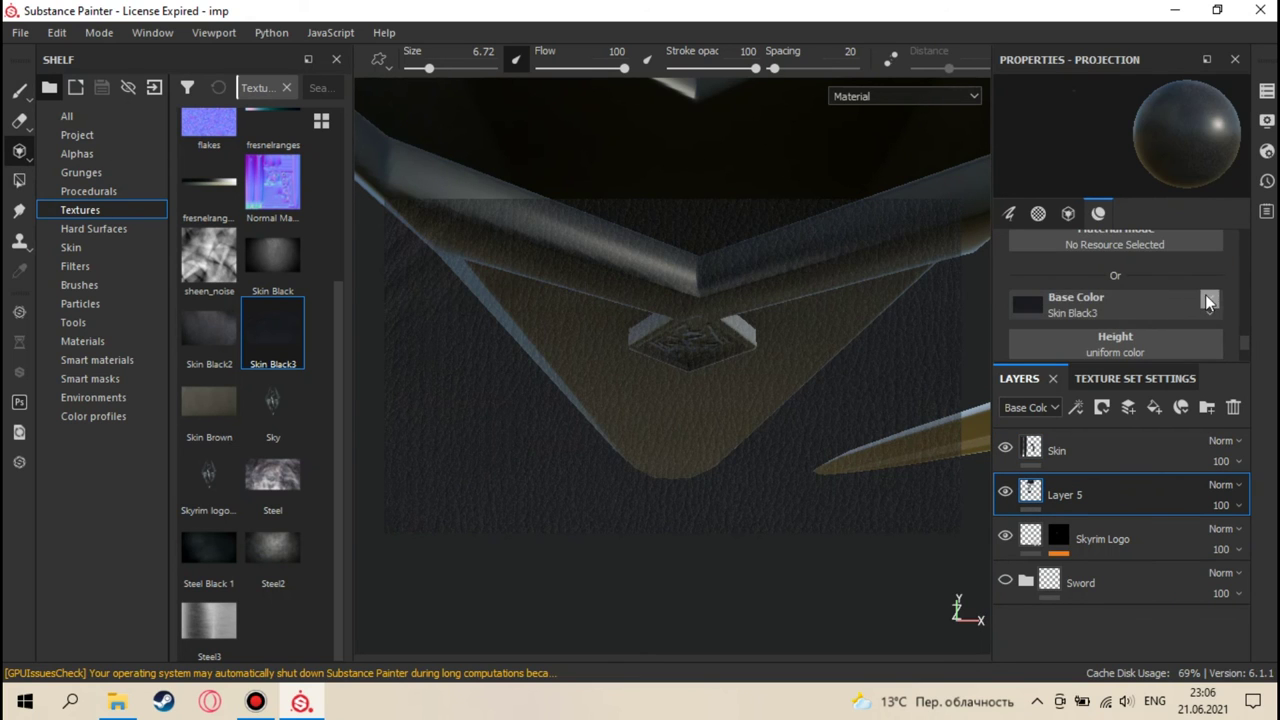
- Replace Skin Black3 with Steel Black 1 in Base Color, shrunk to about half size
{"action": "left_click", "coordinate": [1209, 301]}
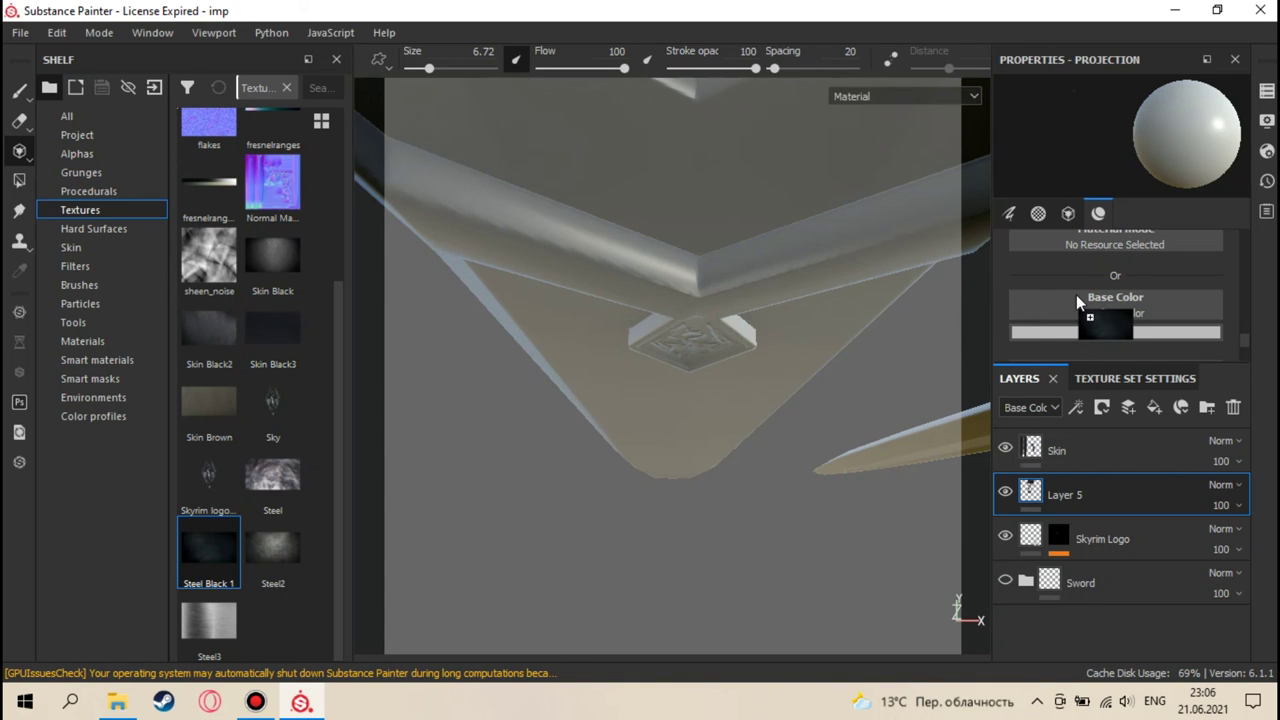
{"action": "left_click_drag", "start_coordinate": [1078, 302], "coordinate": [1080, 305]}
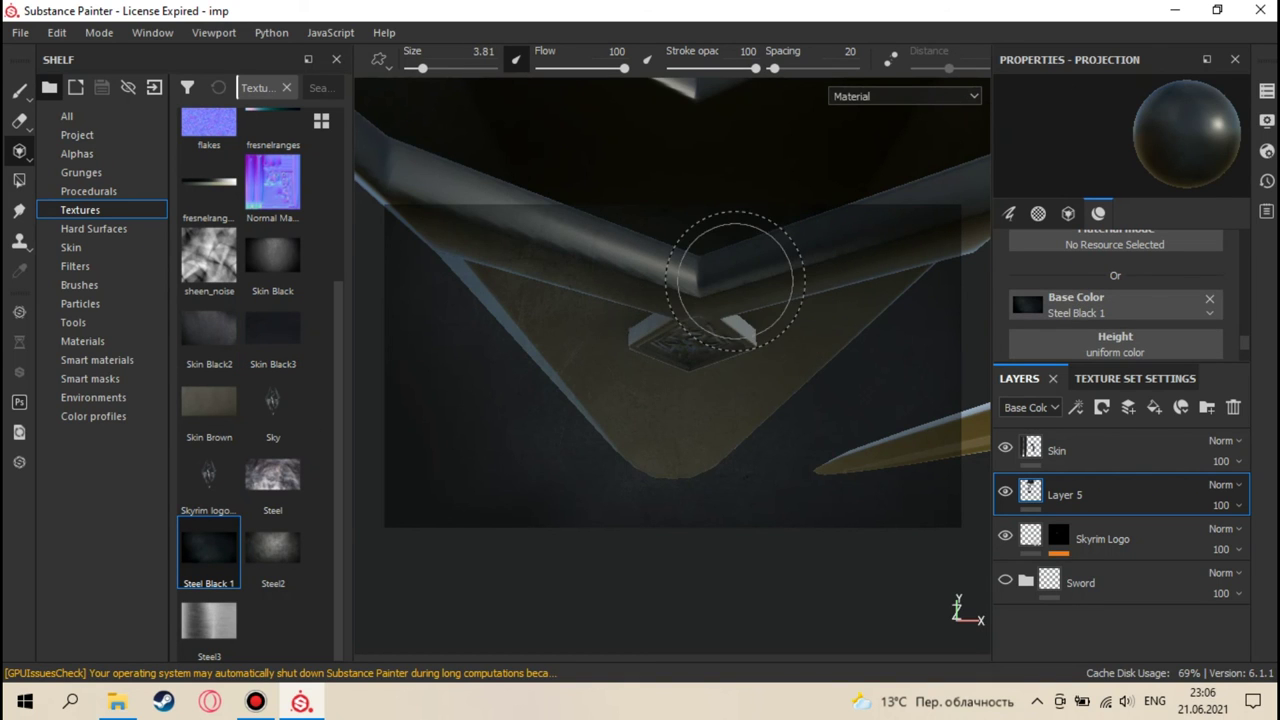
{"action": "right_click_drag", "start_coordinate": [735, 277], "coordinate": [770, 244]}
{"action": "left_click_drag", "start_coordinate": [770, 244], "coordinate": [770, 205], "text": "alt"}
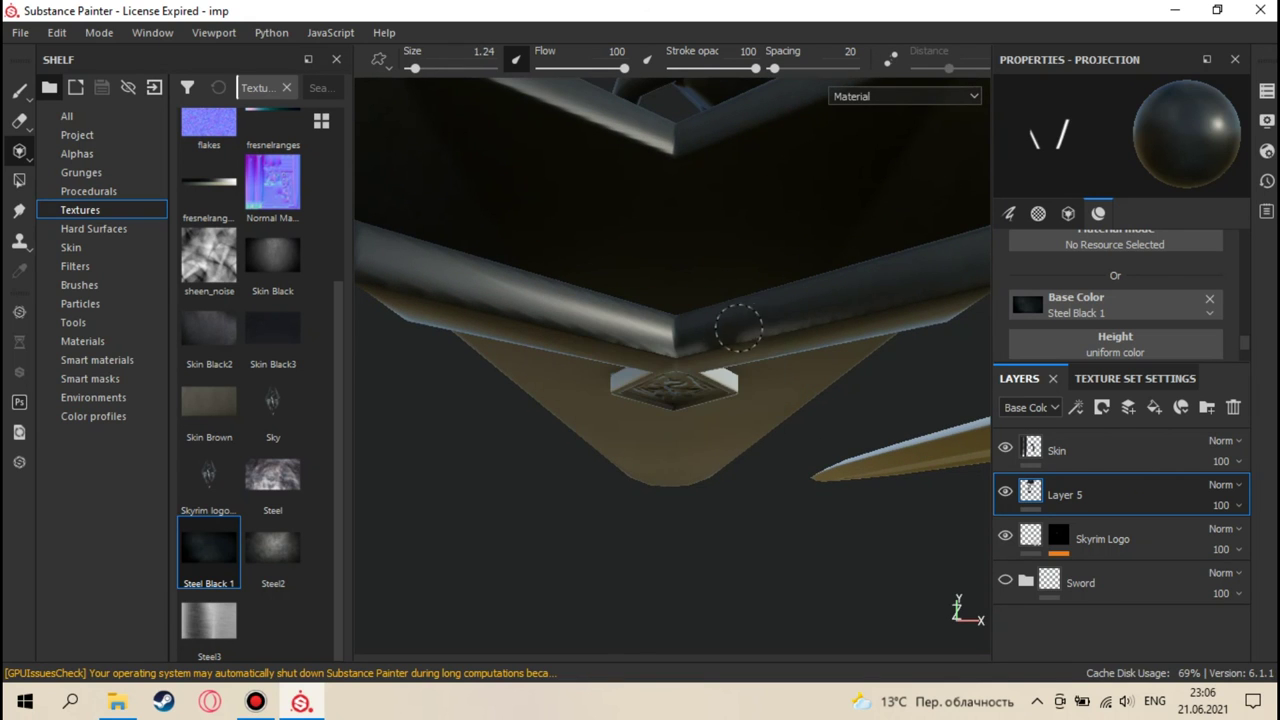
{"action": "mouse_move", "coordinate": [804, 318]}
{"action": "left_mouse_down", "text": "alt"}
{"action": "mouse_move", "coordinate": [720, 349]}
{"action": "mouse_move", "coordinate": [738, 346]}
{"action": "mouse_move", "coordinate": [751, 337]}
{"action": "mouse_move", "coordinate": [651, 354]}
{"action": "mouse_move", "coordinate": [706, 346]}
{"action": "mouse_move", "coordinate": [668, 357]}
{"action": "mouse_move", "coordinate": [626, 349]}
{"action": "mouse_move", "coordinate": [694, 371]}
{"action": "mouse_move", "coordinate": [699, 206]}
{"action": "left_mouse_up", "text": "alt"}
{"action": "left_click_drag", "start_coordinate": [767, 342], "coordinate": [727, 337], "text": "alt"}
{"action": "key", "text": "F3"}
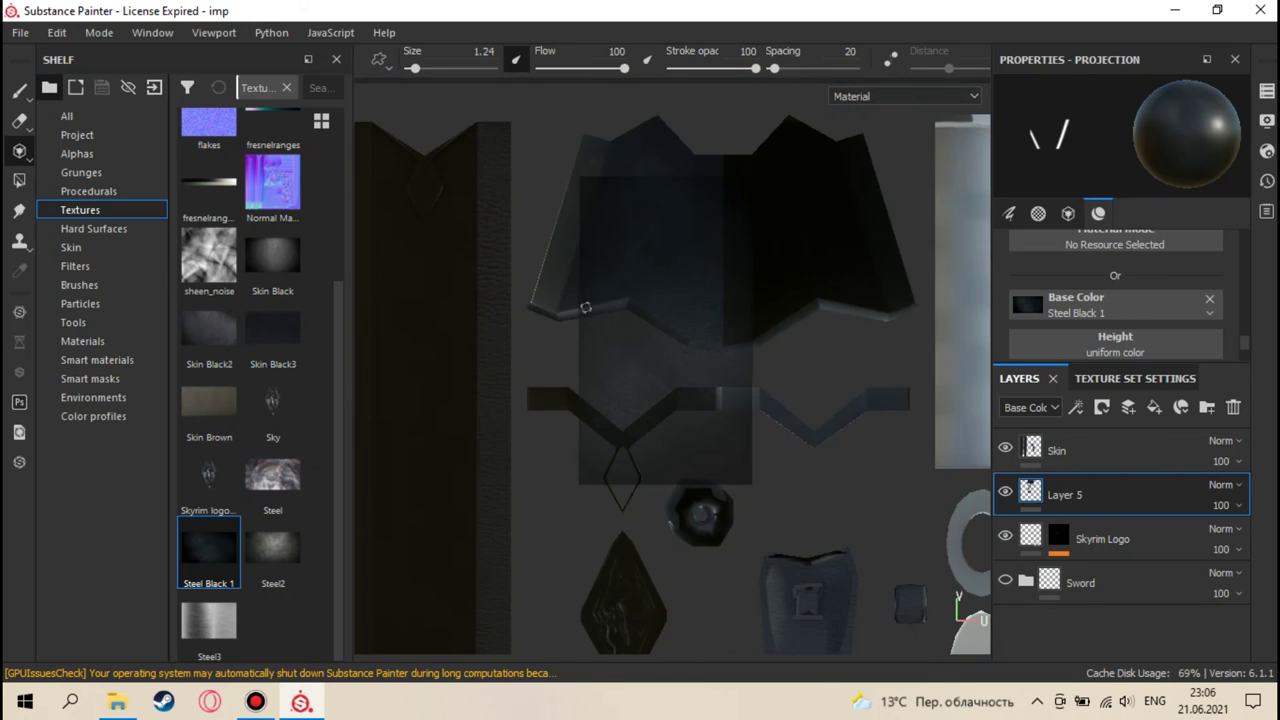
- Pan and zoom the UV layout down to the guard's thin bent edge strips
{"action": "scroll", "coordinate": [594, 303], "scroll_direction": "down", "scroll_amount": 3}
{"action": "middle_click_drag", "start_coordinate": [751, 200], "coordinate": [606, 186]}
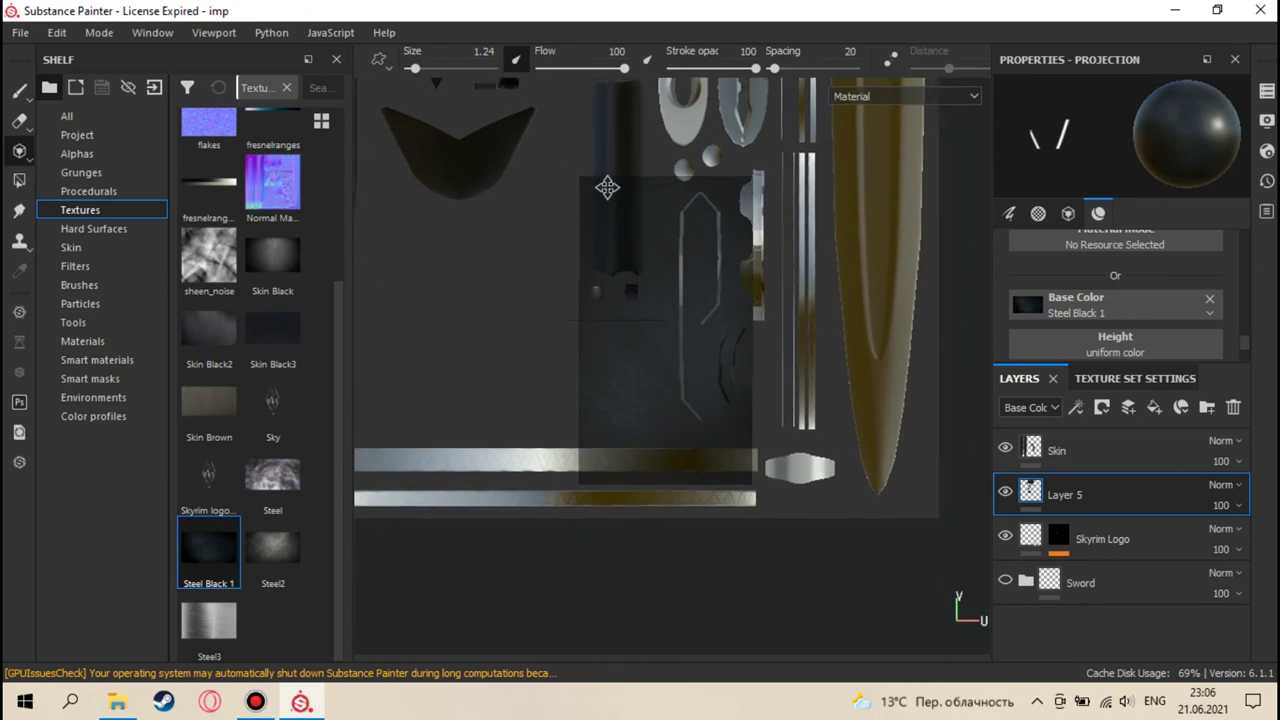
{"action": "scroll", "coordinate": [606, 186], "scroll_direction": "up", "scroll_amount": 3}
{"action": "scroll", "coordinate": [667, 344], "scroll_direction": "up", "scroll_amount": 5}
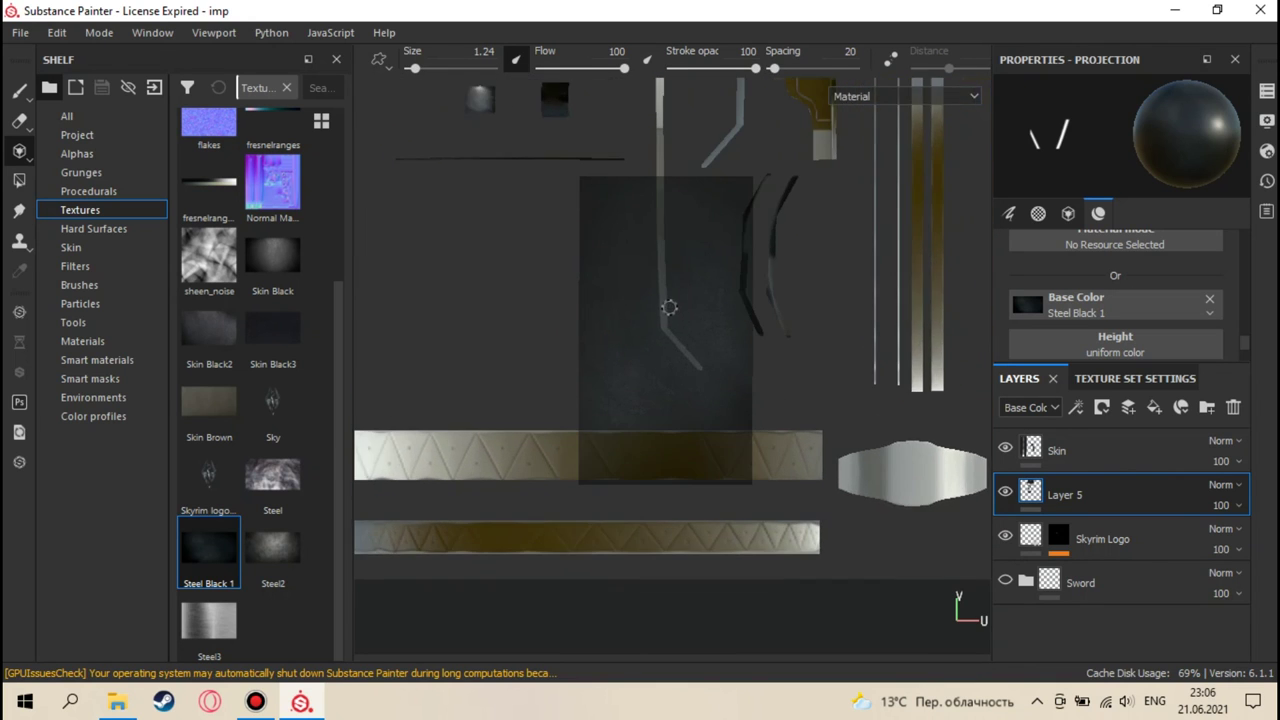
{"action": "middle_click_drag", "start_coordinate": [697, 344], "coordinate": [684, 327]}
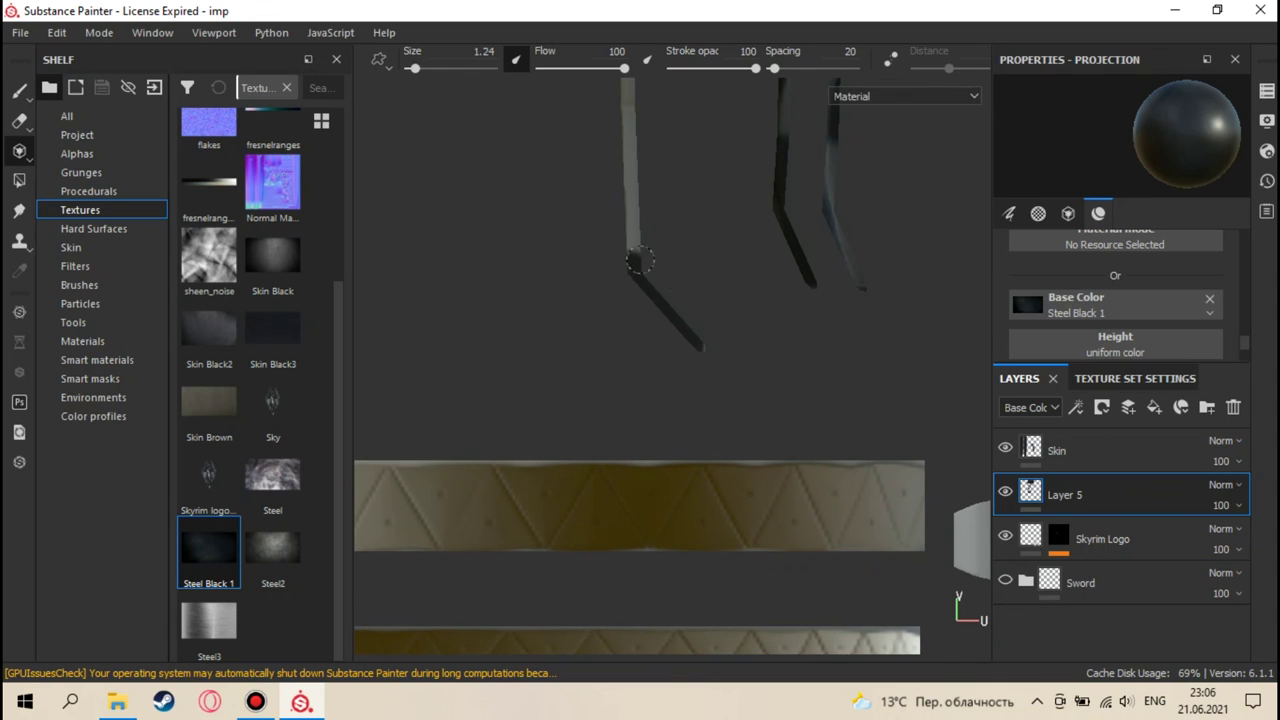
{"action": "middle_click_drag", "start_coordinate": [627, 232], "coordinate": [648, 303]}
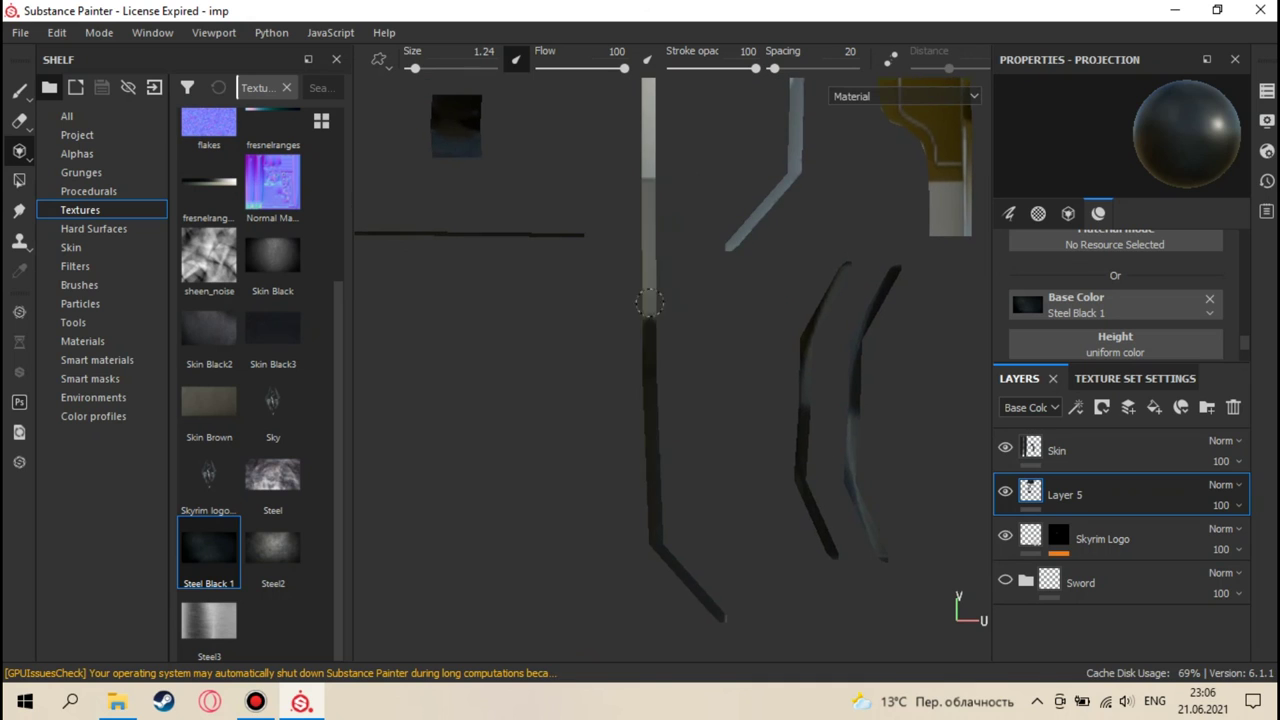
{"action": "middle_click_drag", "start_coordinate": [648, 162], "coordinate": [651, 346]}
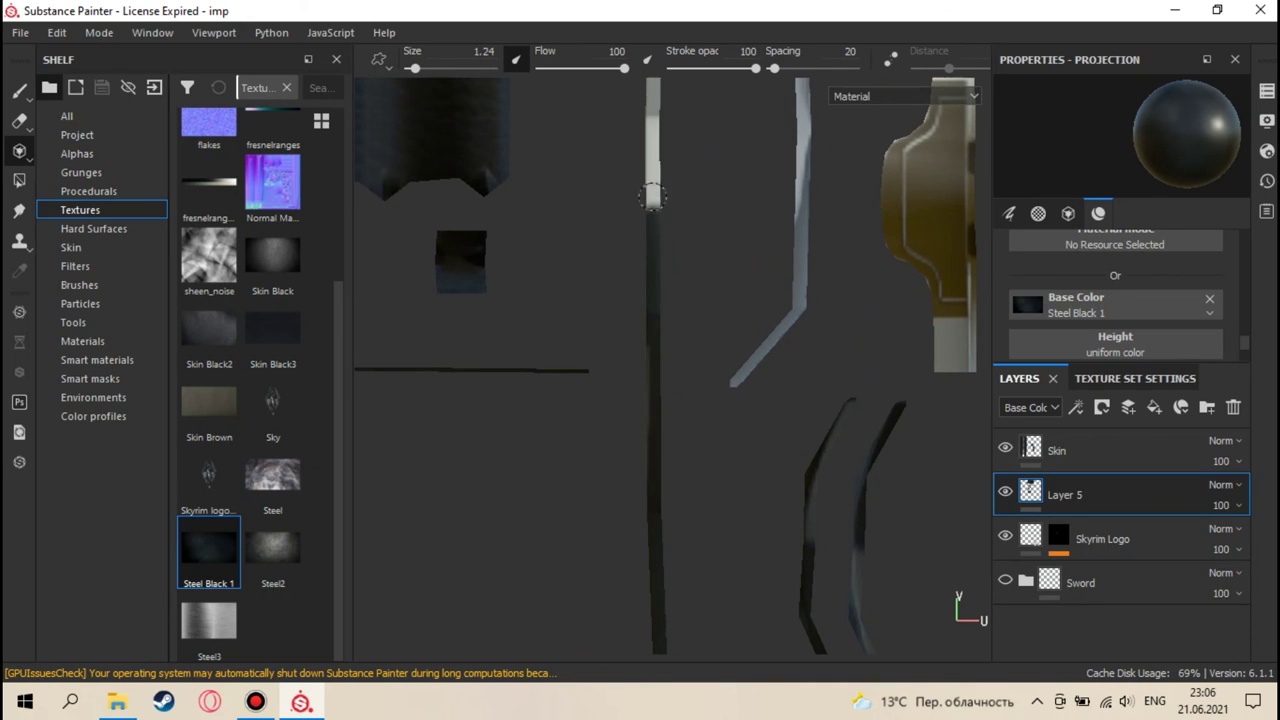
{"action": "middle_click_drag", "start_coordinate": [659, 147], "coordinate": [650, 242]}
{"action": "middle_click_drag", "start_coordinate": [651, 197], "coordinate": [655, 228]}
{"action": "middle_click_drag", "start_coordinate": [656, 281], "coordinate": [646, 363]}
{"action": "middle_click_drag", "start_coordinate": [657, 271], "coordinate": [641, 342]}
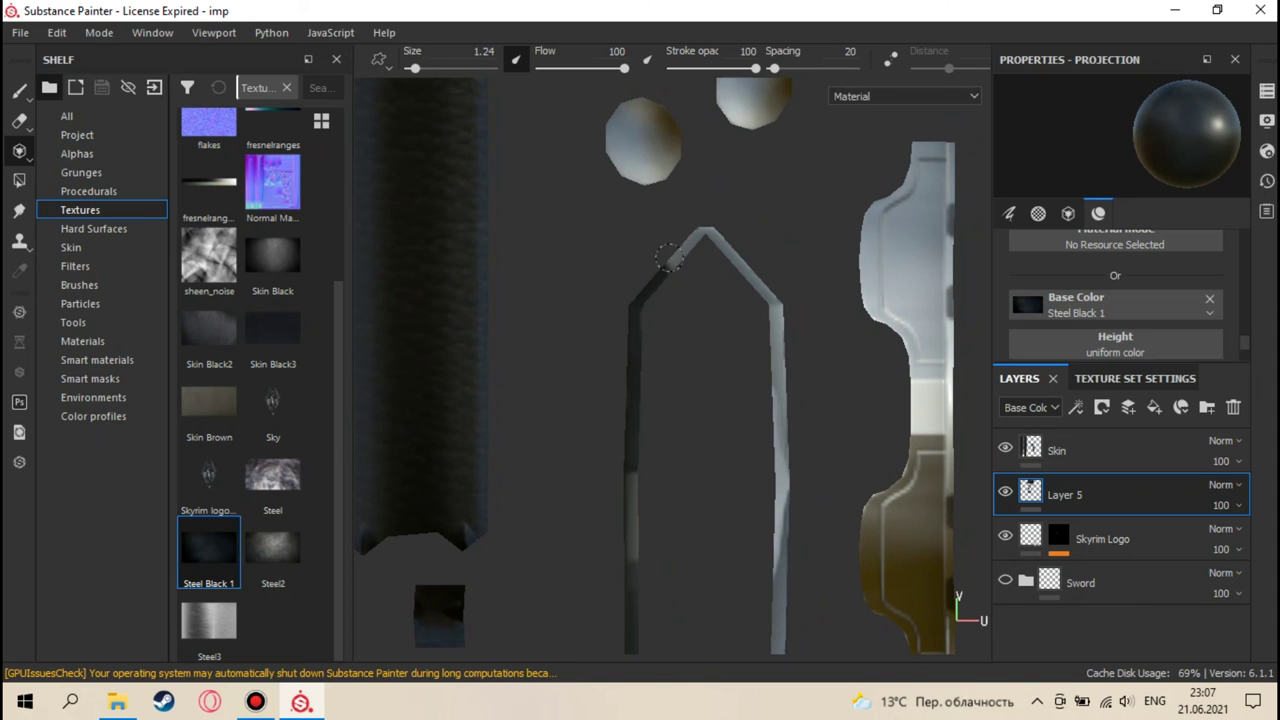
- Paint Steel Black 1 along the bent and diagonal edge strips
{"action": "mouse_move", "coordinate": [691, 223]}
{"action": "middle_mouse_down"}
{"action": "mouse_move", "coordinate": [654, 253]}
{"action": "mouse_move", "coordinate": [636, 230]}
{"action": "middle_mouse_up"}
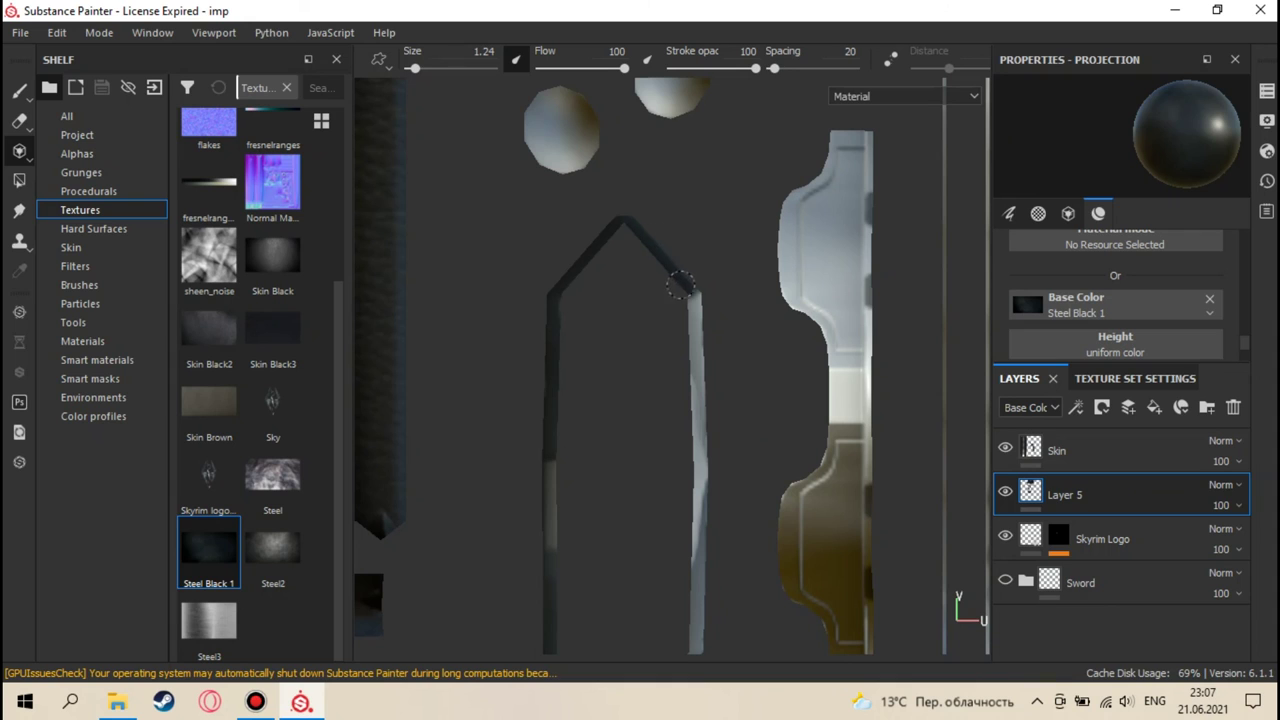
{"action": "middle_click_drag", "start_coordinate": [697, 289], "coordinate": [683, 249]}
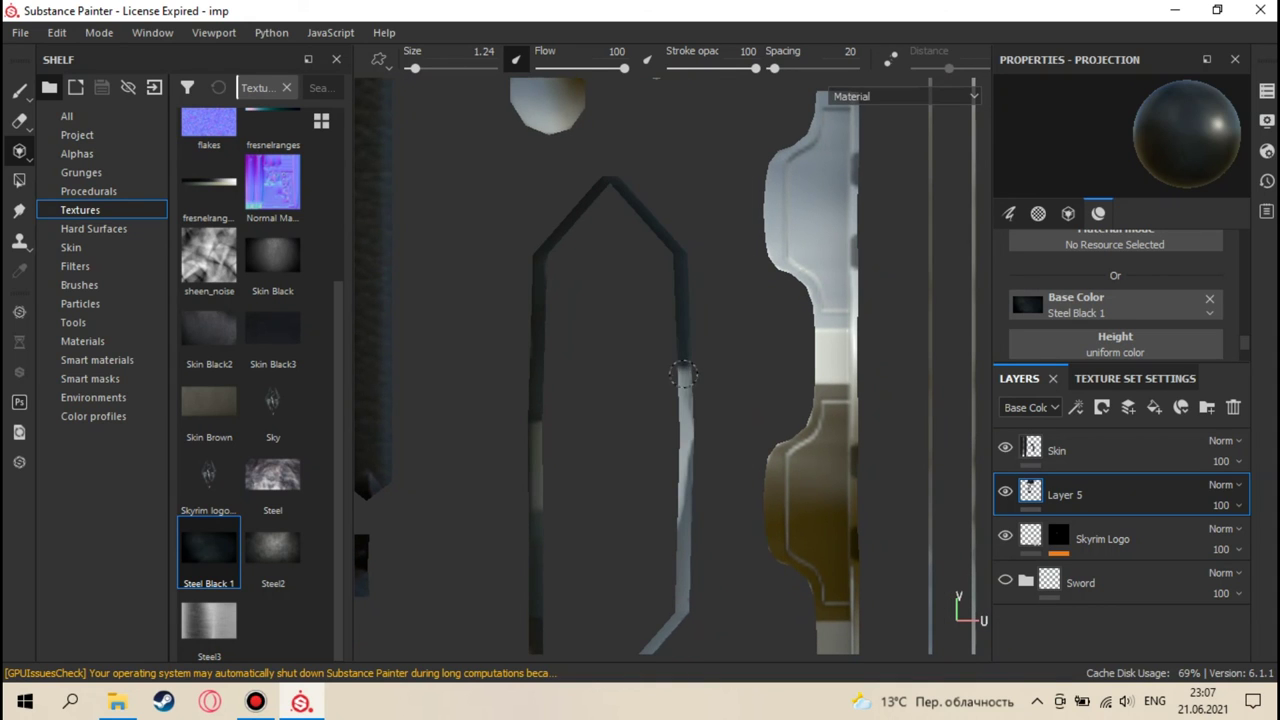
{"action": "middle_click_drag", "start_coordinate": [688, 366], "coordinate": [686, 271]}
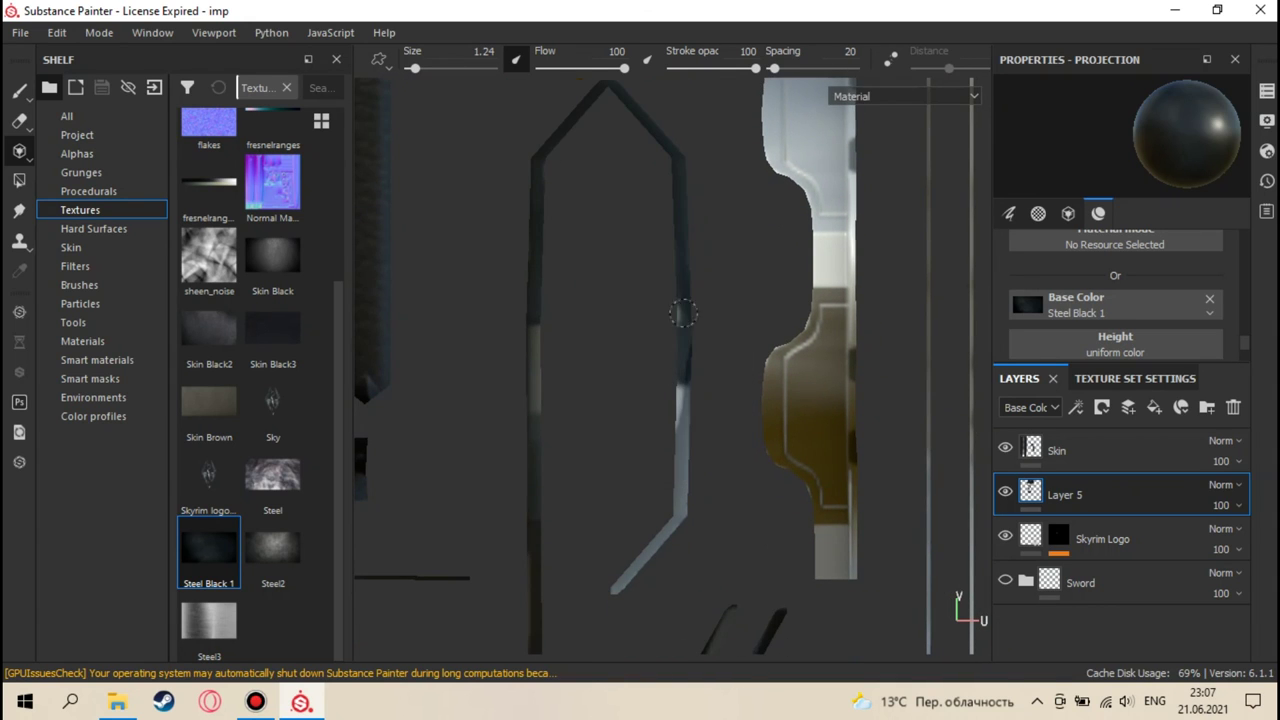
{"action": "middle_click_drag", "start_coordinate": [683, 355], "coordinate": [677, 280]}
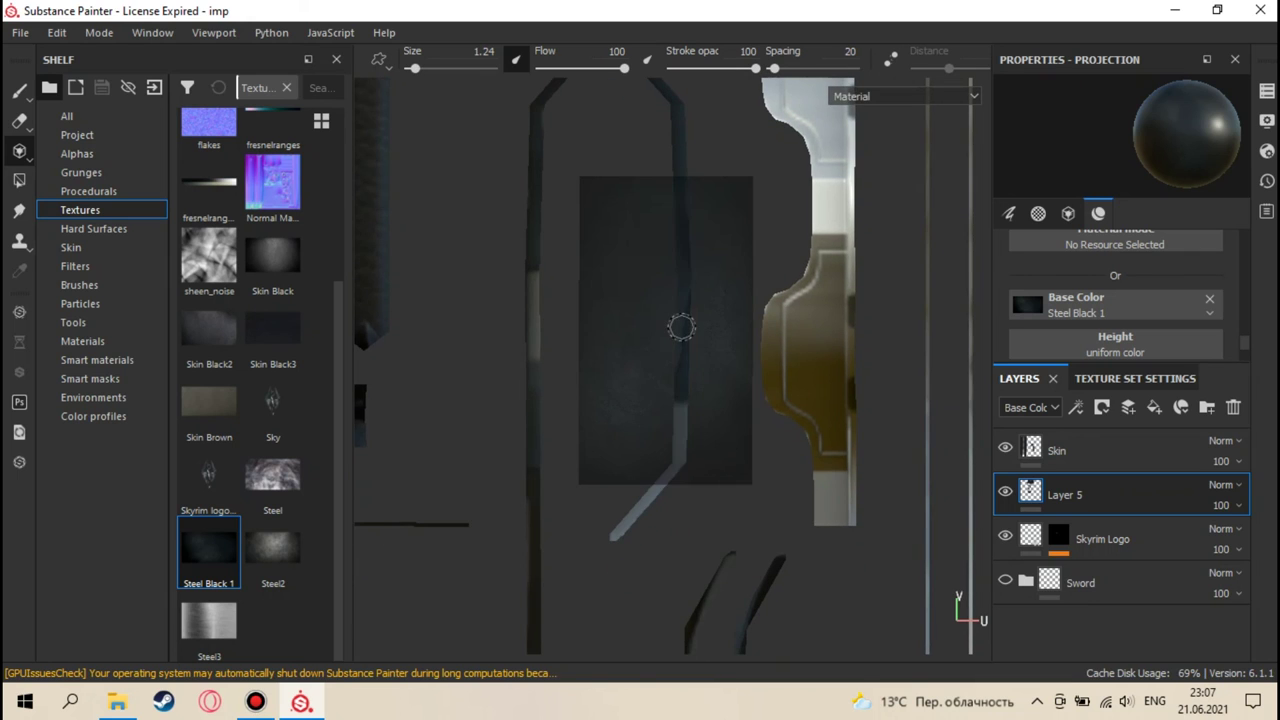
{"action": "middle_click_drag", "start_coordinate": [680, 325], "coordinate": [683, 201]}
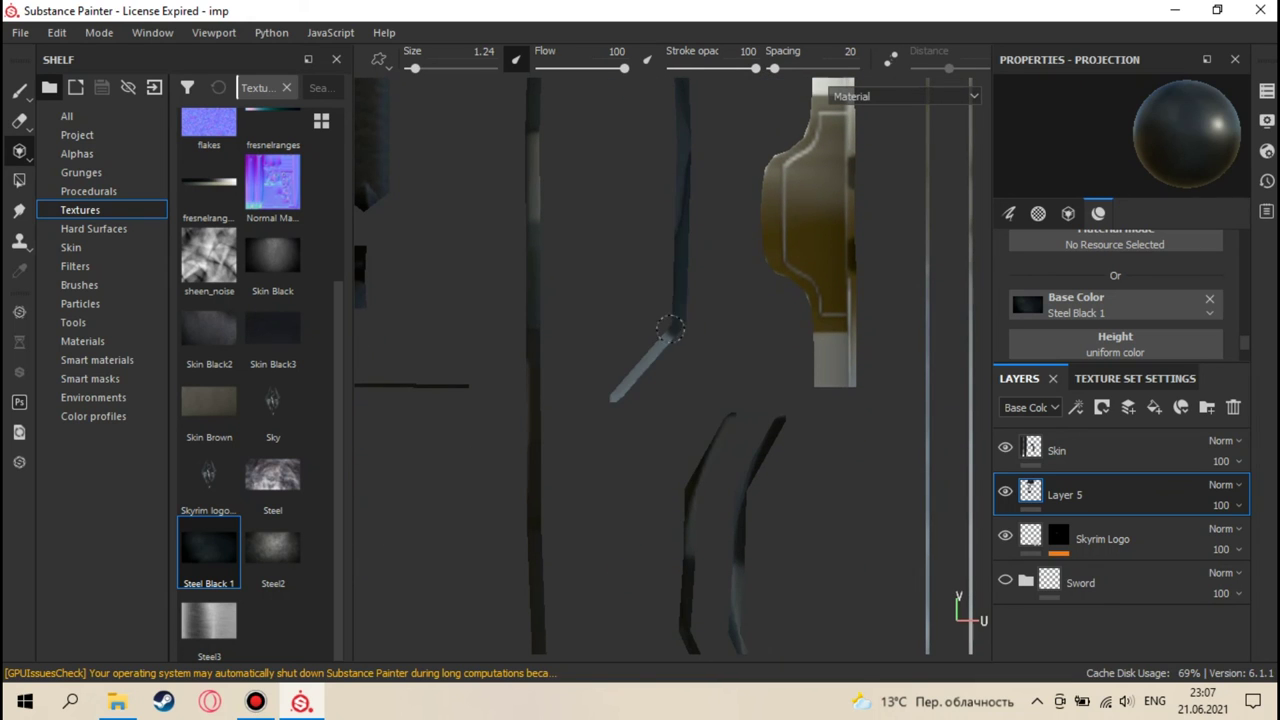
{"action": "middle_click_drag", "start_coordinate": [670, 328], "coordinate": [689, 274]}
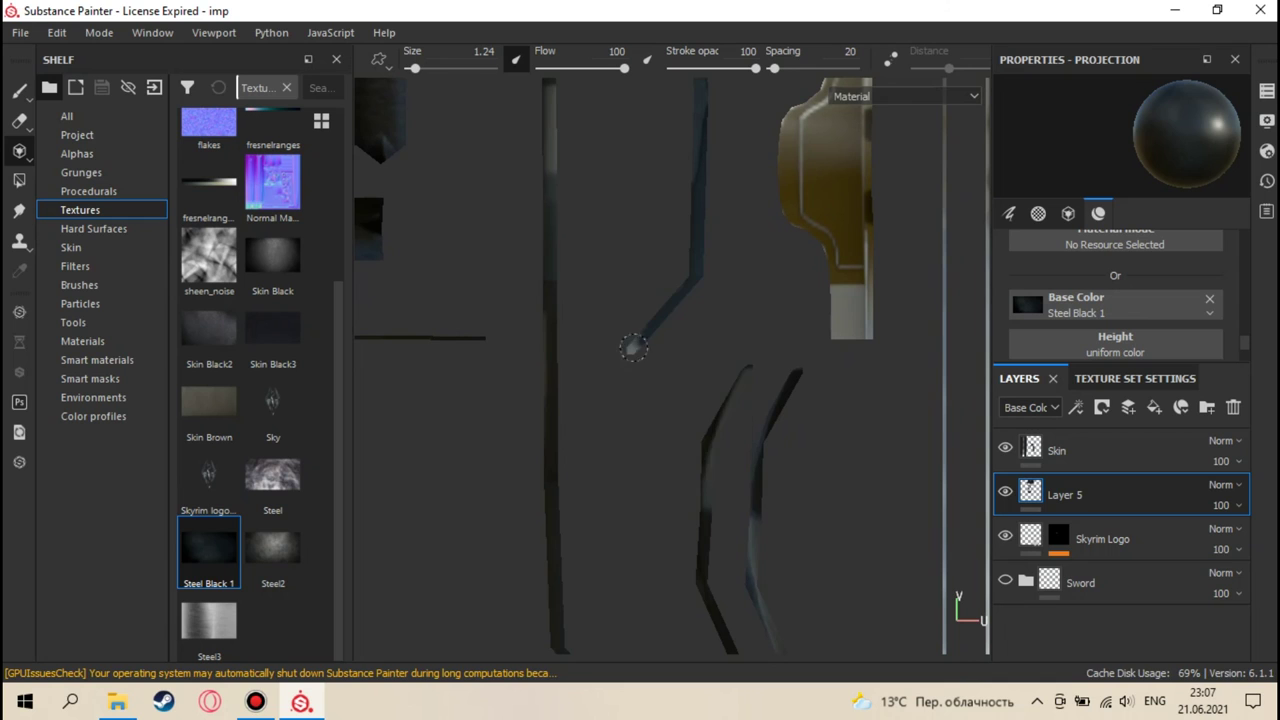
{"action": "middle_click_drag", "start_coordinate": [608, 209], "coordinate": [686, 354]}
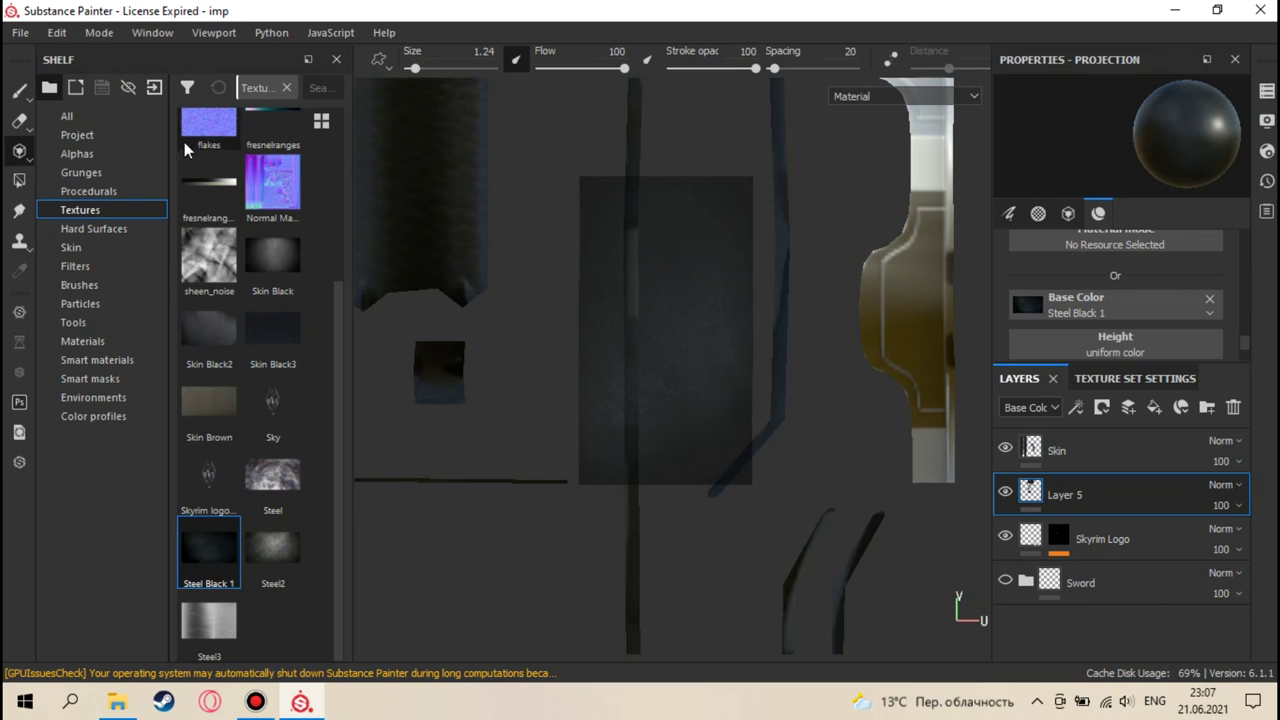
{"action": "left_click", "coordinate": [21, 92]}
- Orbit the 3D sword to inspect the darkened guard edges
{"action": "key", "text": "F2"}
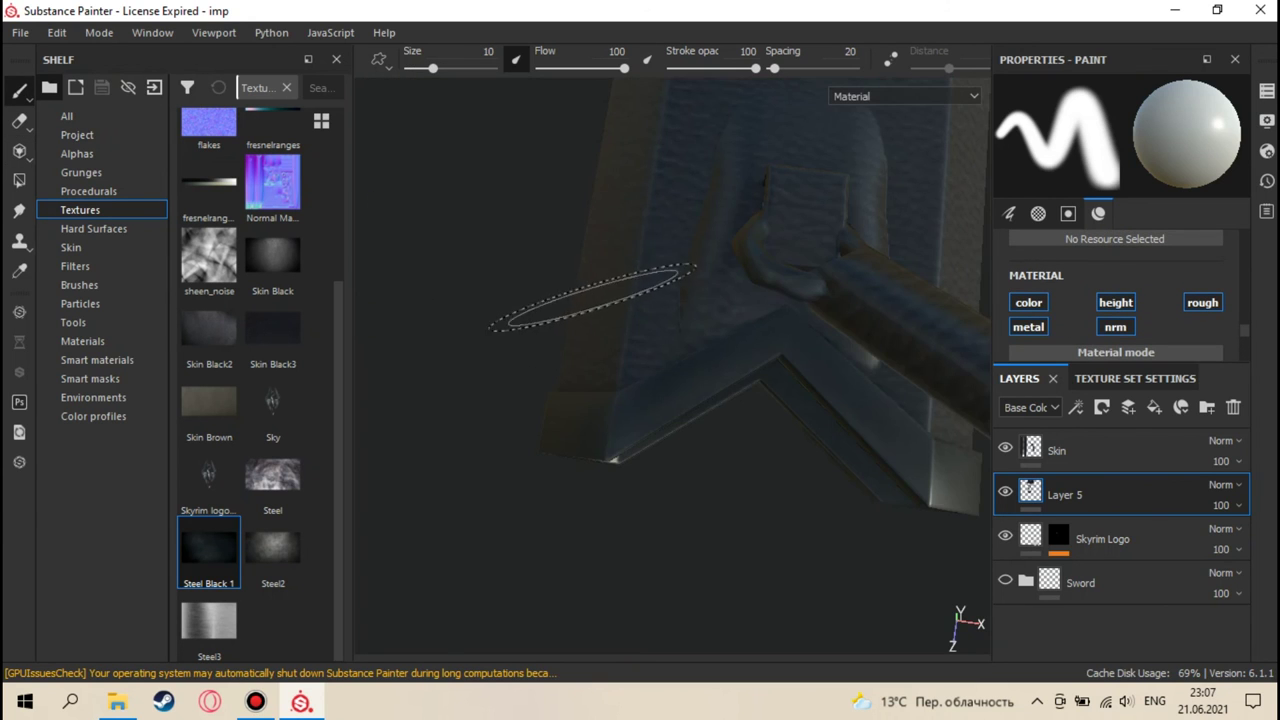
{"action": "left_click_drag", "start_coordinate": [630, 360], "coordinate": [634, 186], "text": "alt"}
{"action": "mouse_move", "coordinate": [643, 357]}
{"action": "left_mouse_down", "text": "alt"}
{"action": "mouse_move", "coordinate": [829, 423]}
{"action": "mouse_move", "coordinate": [786, 414]}
{"action": "mouse_move", "coordinate": [808, 390]}
{"action": "mouse_move", "coordinate": [706, 357]}
{"action": "mouse_move", "coordinate": [731, 457]}
{"action": "mouse_move", "coordinate": [923, 371]}
{"action": "mouse_move", "coordinate": [898, 273]}
{"action": "mouse_move", "coordinate": [740, 170]}
{"action": "mouse_move", "coordinate": [803, 414]}
{"action": "mouse_move", "coordinate": [791, 351]}
{"action": "mouse_move", "coordinate": [983, 326]}
{"action": "mouse_move", "coordinate": [571, 243]}
{"action": "mouse_move", "coordinate": [543, 286]}
{"action": "mouse_move", "coordinate": [677, 374]}
{"action": "mouse_move", "coordinate": [657, 341]}
{"action": "mouse_move", "coordinate": [614, 386]}
{"action": "mouse_move", "coordinate": [686, 277]}
{"action": "mouse_move", "coordinate": [597, 438]}
{"action": "left_mouse_up", "text": "alt"}
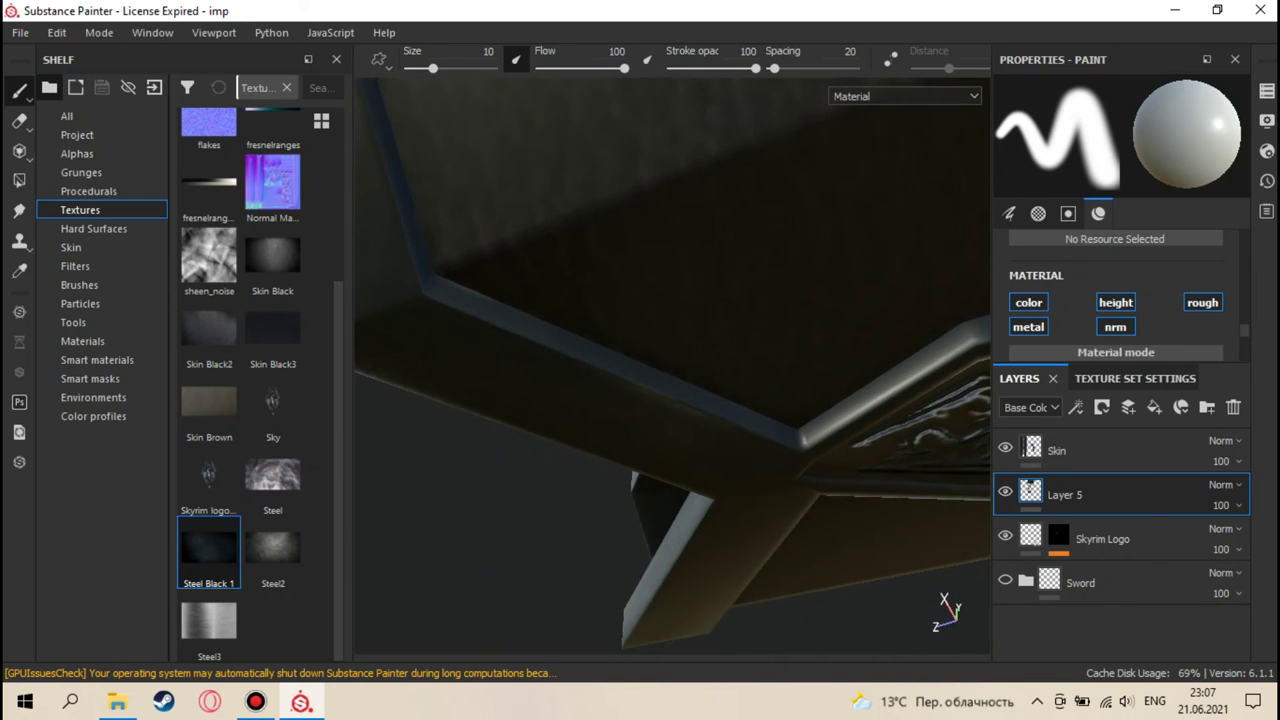
{"action": "scroll", "coordinate": [597, 438], "scroll_direction": "up", "scroll_amount": 4}
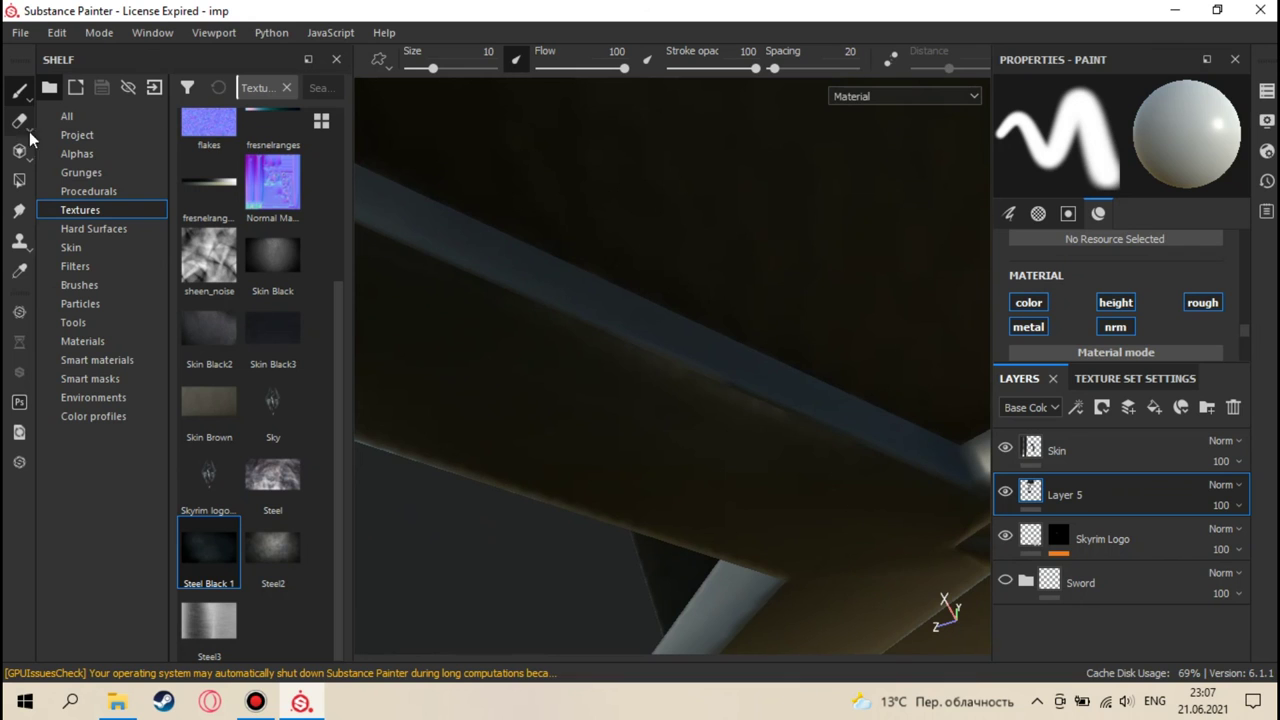
{"action": "key", "text": "3"}
{"action": "left_click_drag", "start_coordinate": [739, 397], "coordinate": [661, 371], "text": "alt"}
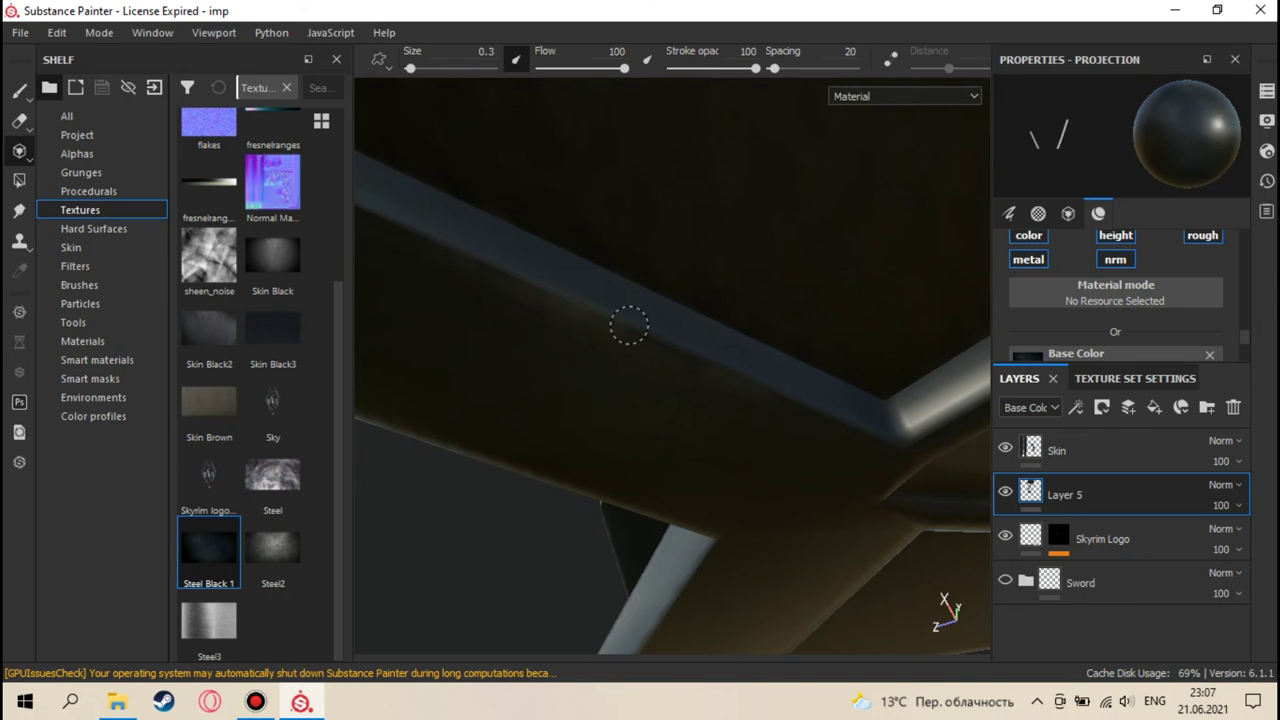
{"action": "left_click_drag", "start_coordinate": [503, 265], "coordinate": [380, 270], "text": "alt"}
- Move the Skyrim Logo layer above Skin to the top of the stack
{"action": "left_click", "coordinate": [21, 91]}
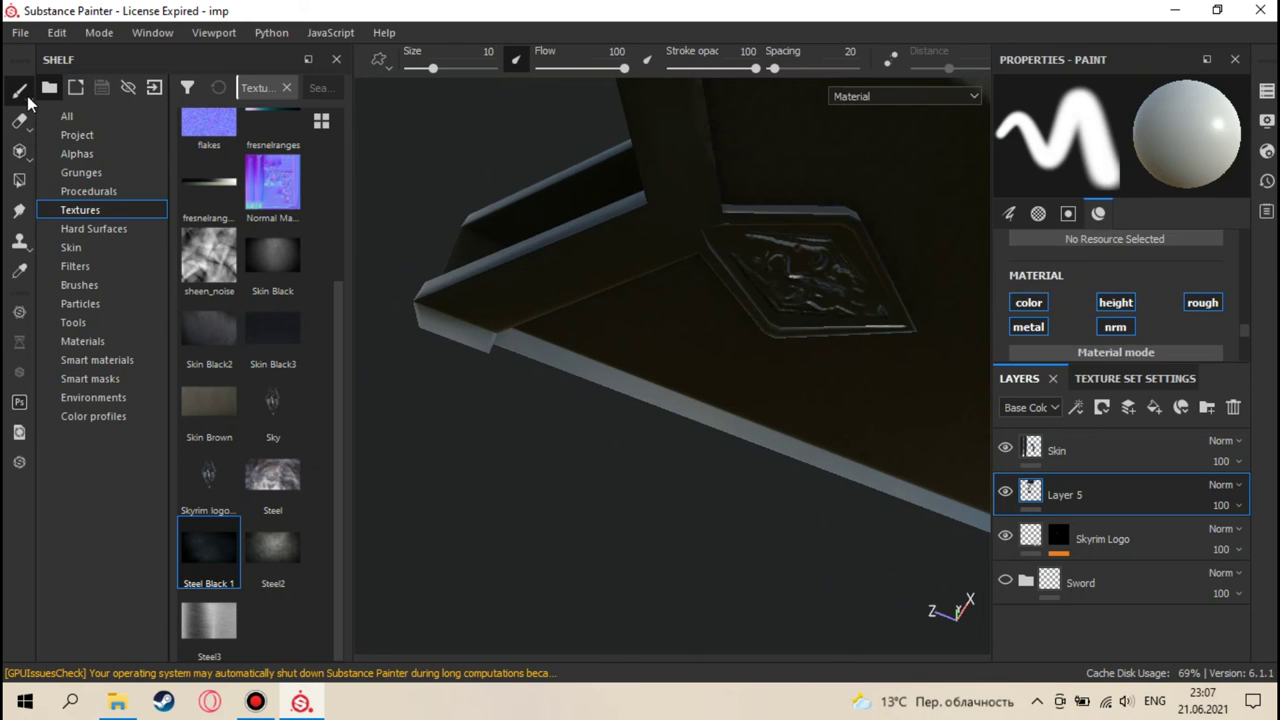
{"action": "left_click_drag", "start_coordinate": [812, 422], "coordinate": [700, 380], "text": "alt"}
{"action": "left_click_drag", "start_coordinate": [1102, 550], "coordinate": [1085, 434]}
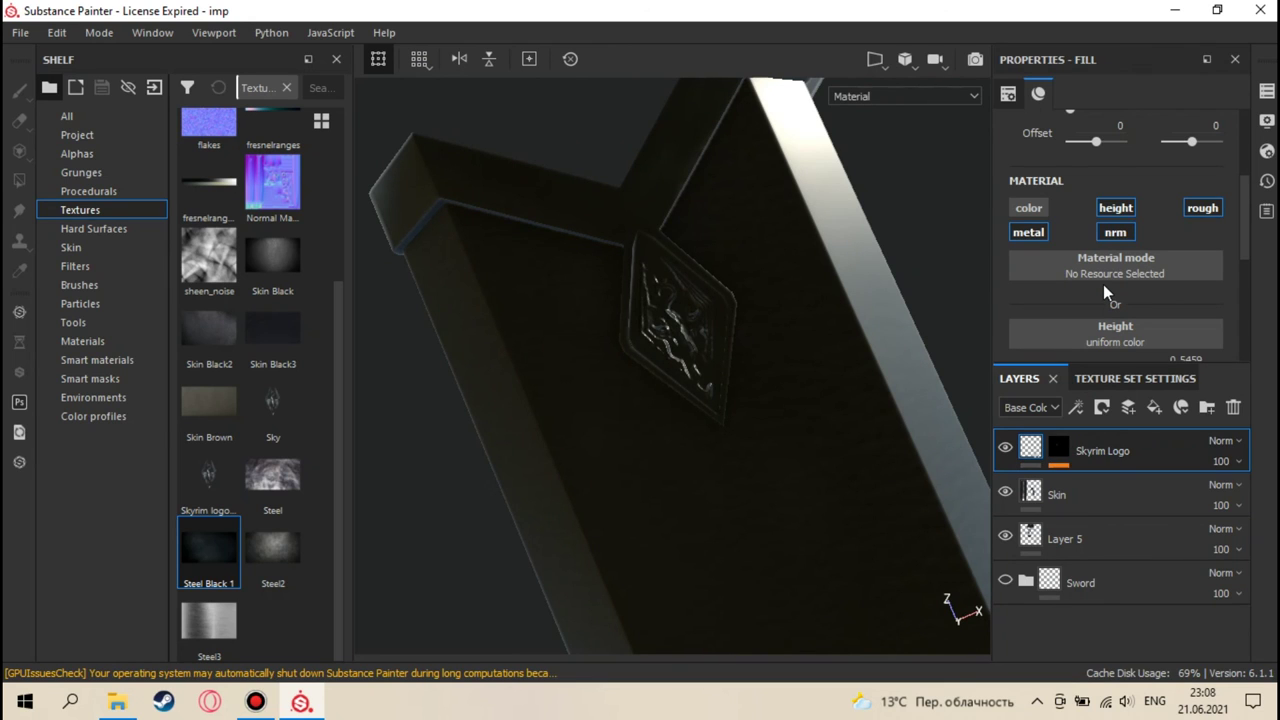
- Enable the colour channel on the Skyrim Logo fill and orbit around the sheath
{"action": "scroll", "coordinate": [1103, 291], "scroll_direction": "down", "scroll_amount": 2}
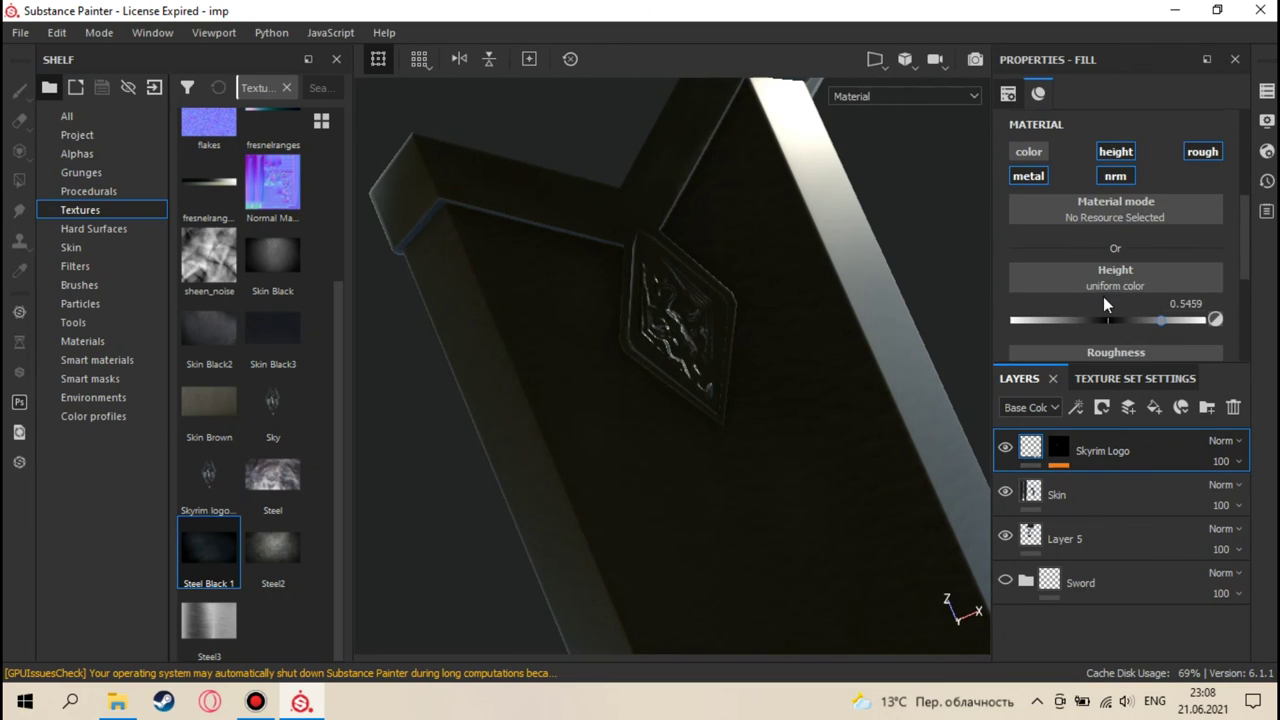
{"action": "left_click", "coordinate": [1038, 151]}
{"action": "left_click_drag", "start_coordinate": [705, 285], "coordinate": [817, 365], "text": "alt"}
{"action": "key", "text": "shift"}
{"action": "key", "text": "ctrl"}
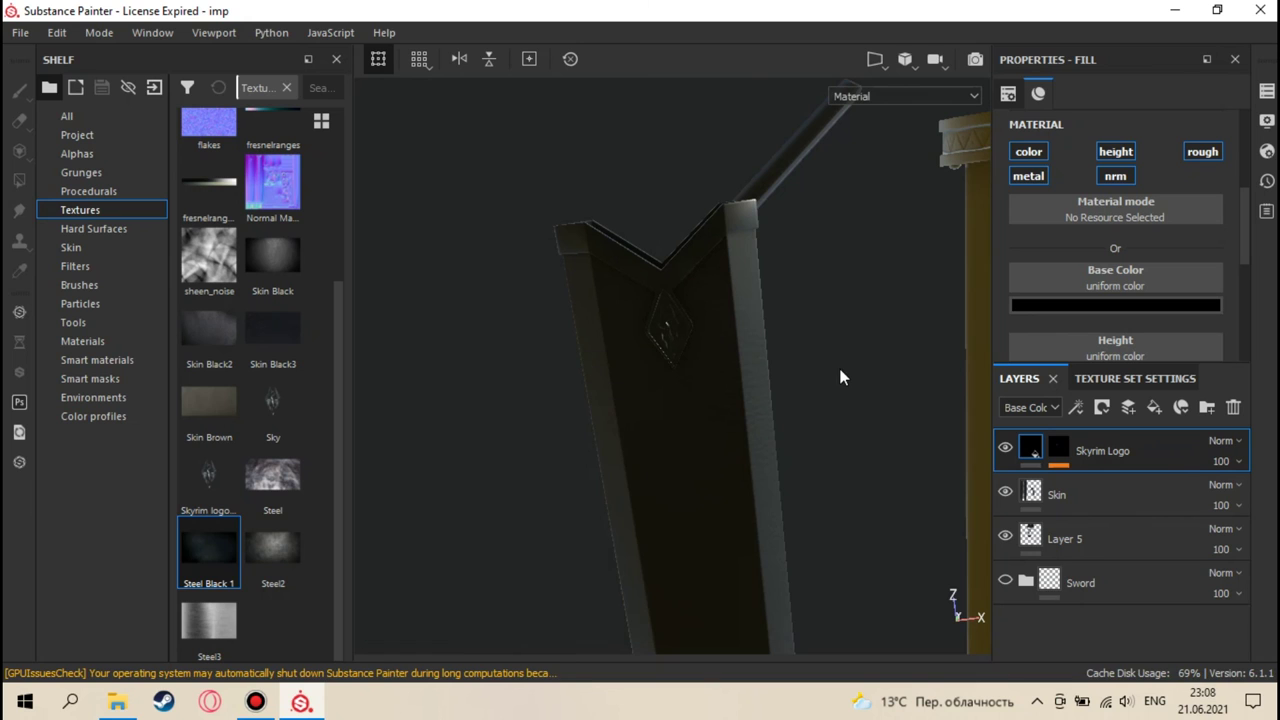
{"action": "left_click_drag", "start_coordinate": [826, 360], "coordinate": [731, 451], "text": "alt"}
{"action": "mouse_move", "coordinate": [497, 309]}
{"action": "left_mouse_down", "text": "alt"}
{"action": "mouse_move", "coordinate": [514, 300]}
{"action": "mouse_move", "coordinate": [506, 310]}
{"action": "left_mouse_up", "text": "alt"}
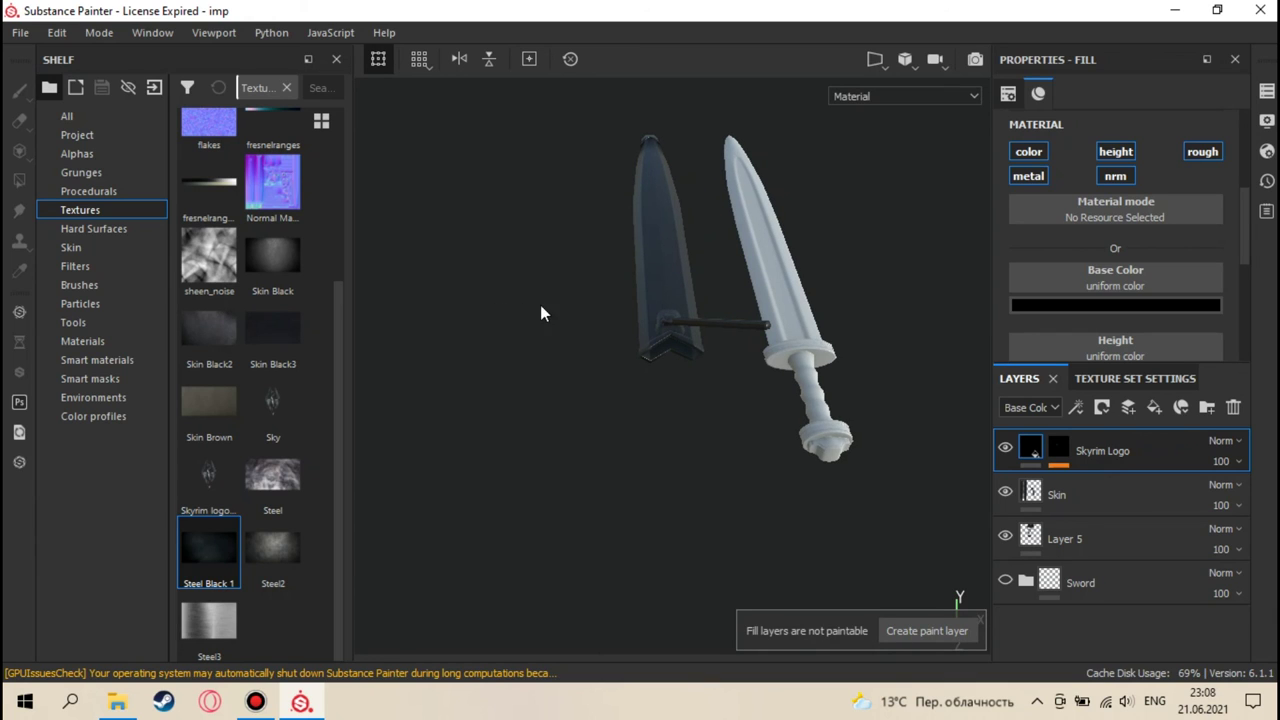
- Rotate the environment lighting to check highlights across the scabbard
{"action": "key", "text": "shift"}
{"action": "right_click_drag", "start_coordinate": [666, 277], "coordinate": [522, 268], "text": "shift"}
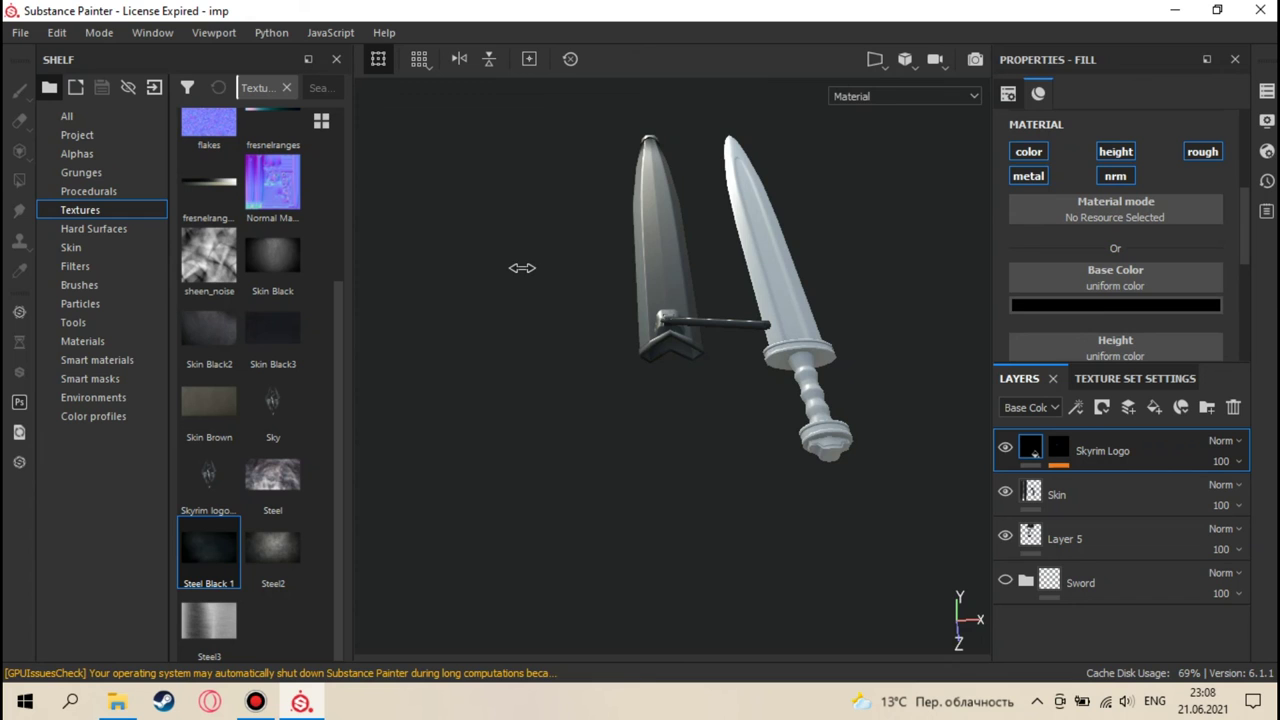
{"action": "left_click_drag", "start_coordinate": [546, 347], "coordinate": [661, 484], "text": "alt"}
{"action": "scroll", "coordinate": [674, 389], "scroll_direction": "up", "scroll_amount": 5}
{"action": "scroll", "coordinate": [661, 484], "scroll_direction": "up", "scroll_amount": 5}
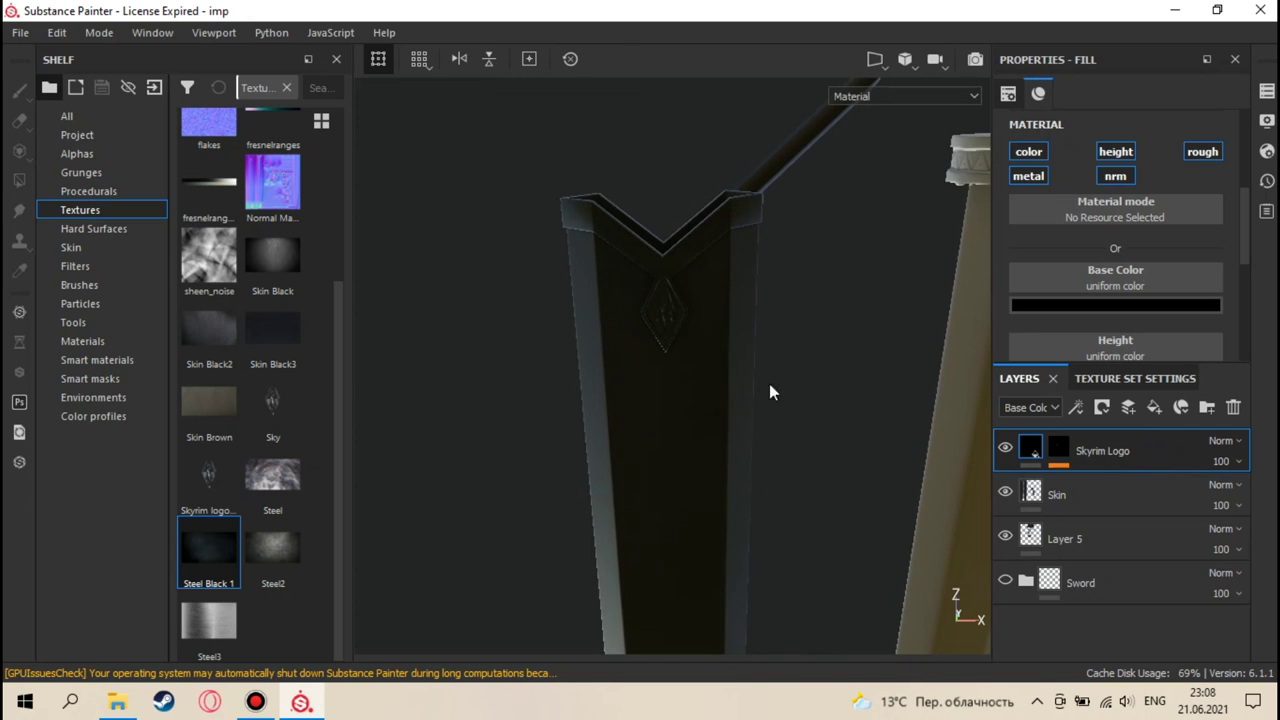
{"action": "right_click_drag", "start_coordinate": [756, 379], "coordinate": [619, 297], "text": "shift"}
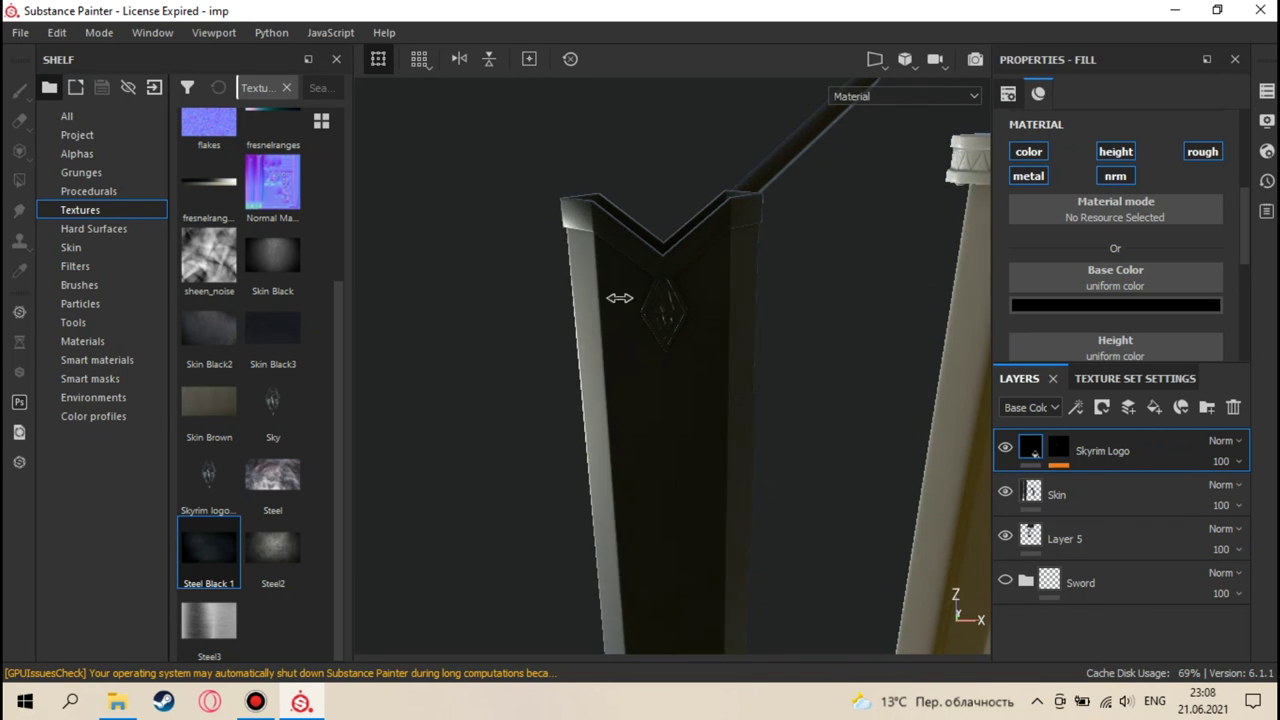
{"action": "mouse_move", "coordinate": [623, 166]}
{"action": "right_mouse_down", "text": "shift"}
{"action": "mouse_move", "coordinate": [640, 186]}
{"action": "mouse_move", "coordinate": [606, 183]}
{"action": "mouse_move", "coordinate": [620, 178]}
{"action": "right_mouse_up", "text": "shift"}
{"action": "scroll", "coordinate": [634, 255], "scroll_direction": "up", "scroll_amount": 6}
{"action": "left_click_drag", "start_coordinate": [643, 277], "coordinate": [712, 351], "text": "alt"}
{"action": "scroll", "coordinate": [712, 351], "scroll_direction": "up", "scroll_amount": 3}
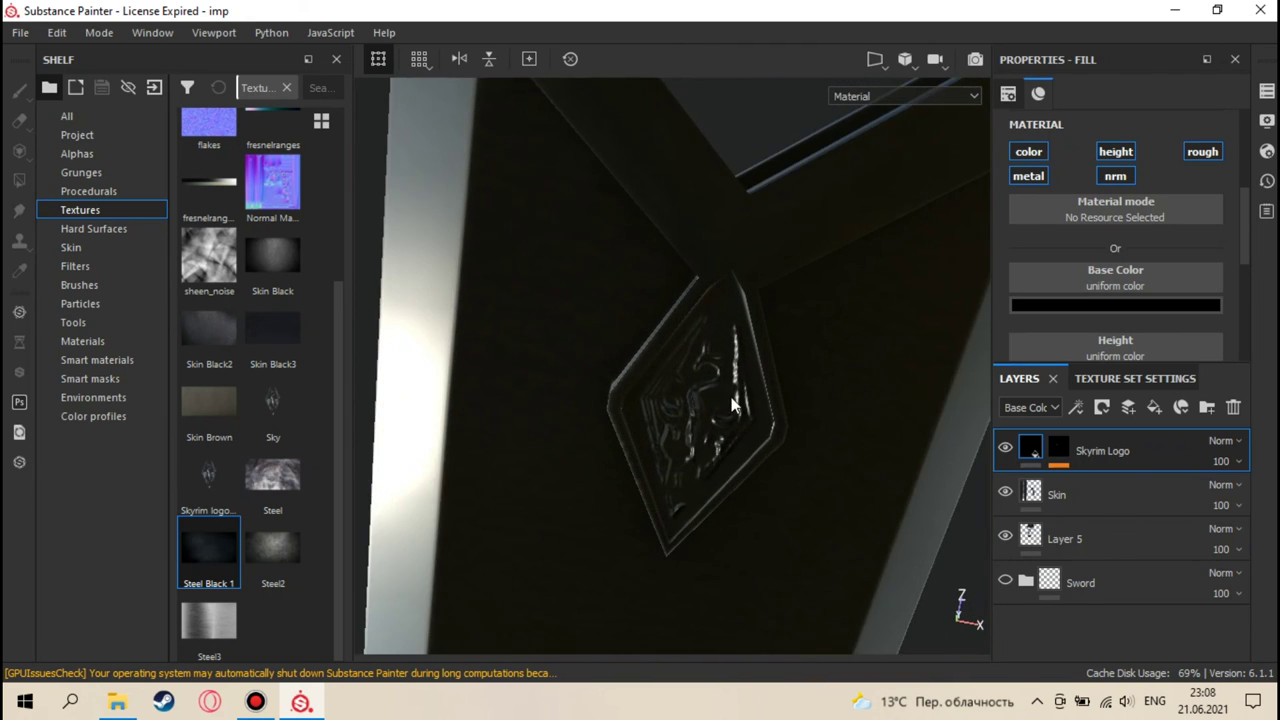
- Set the emblem's base colour to a desaturated light grey of 0.726
{"action": "left_click", "coordinate": [1095, 306]}
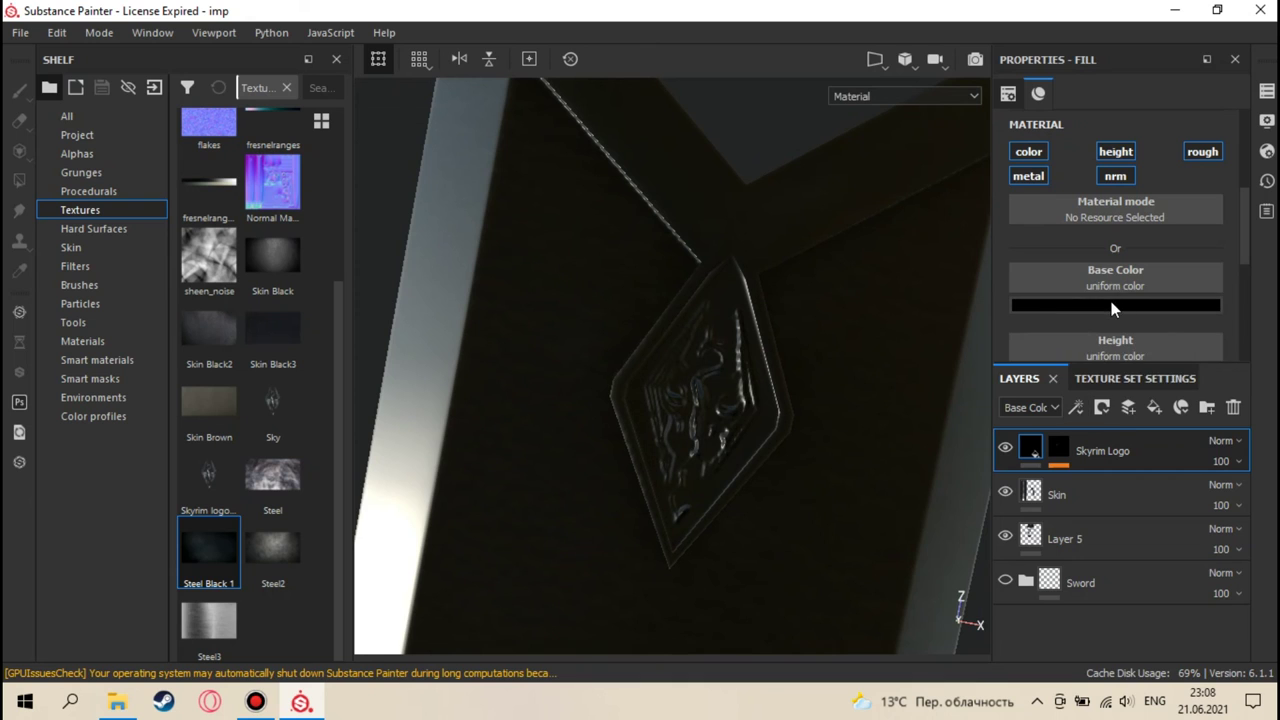
{"action": "mouse_move", "coordinate": [1028, 487]}
{"action": "left_mouse_down"}
{"action": "mouse_move", "coordinate": [1033, 342]}
{"action": "mouse_move", "coordinate": [1108, 342]}
{"action": "left_mouse_up"}
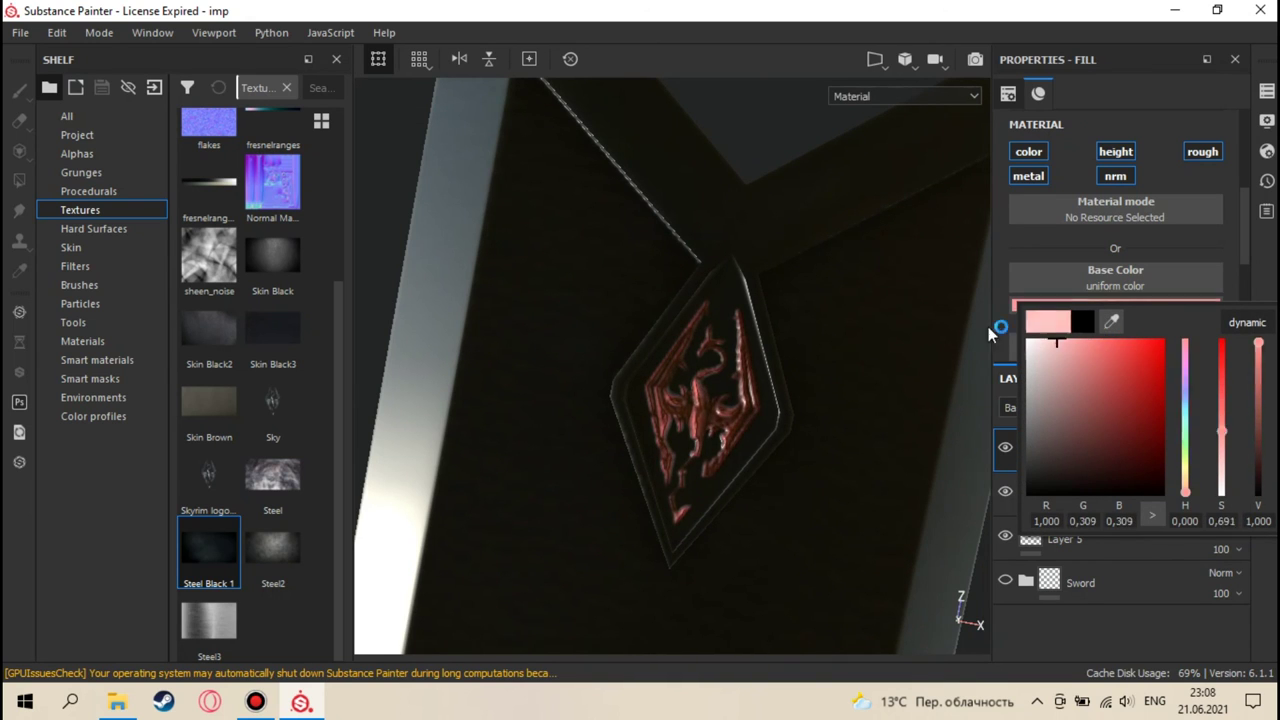
{"action": "left_click_drag", "start_coordinate": [1022, 340], "coordinate": [951, 330]}
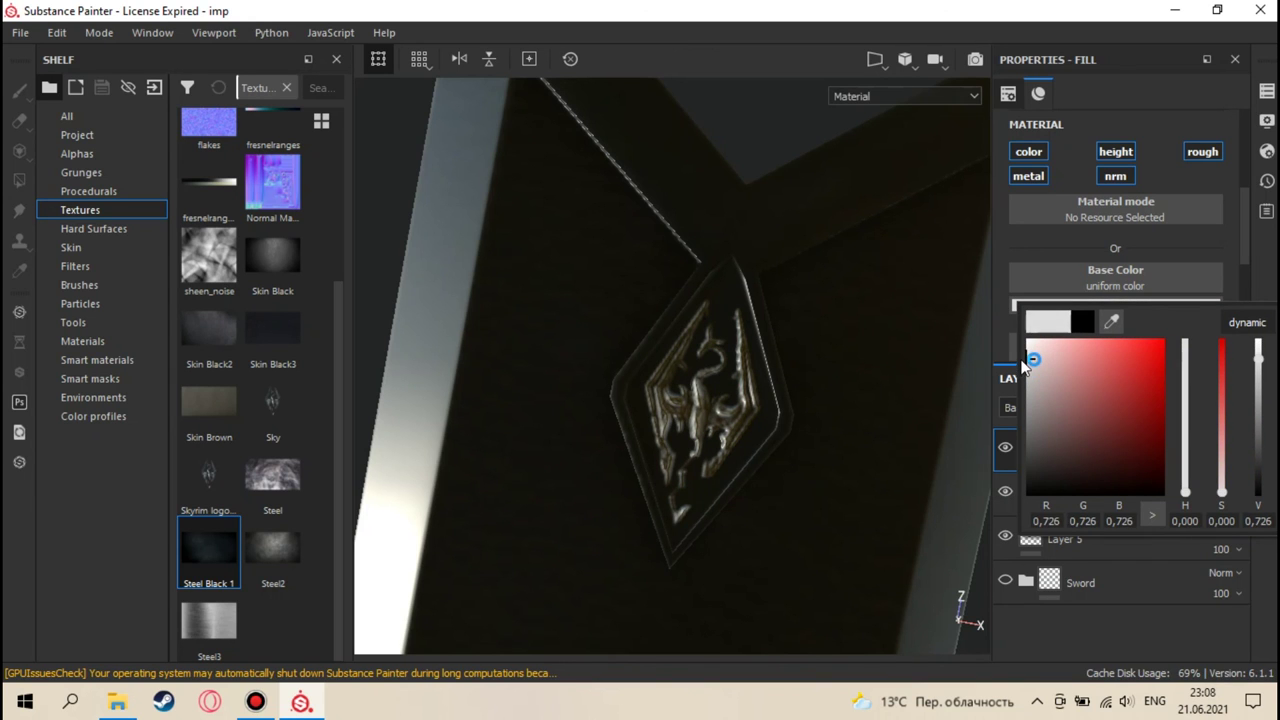
{"action": "left_click", "coordinate": [689, 402]}
{"action": "scroll", "coordinate": [711, 454], "scroll_direction": "down", "scroll_amount": 5}
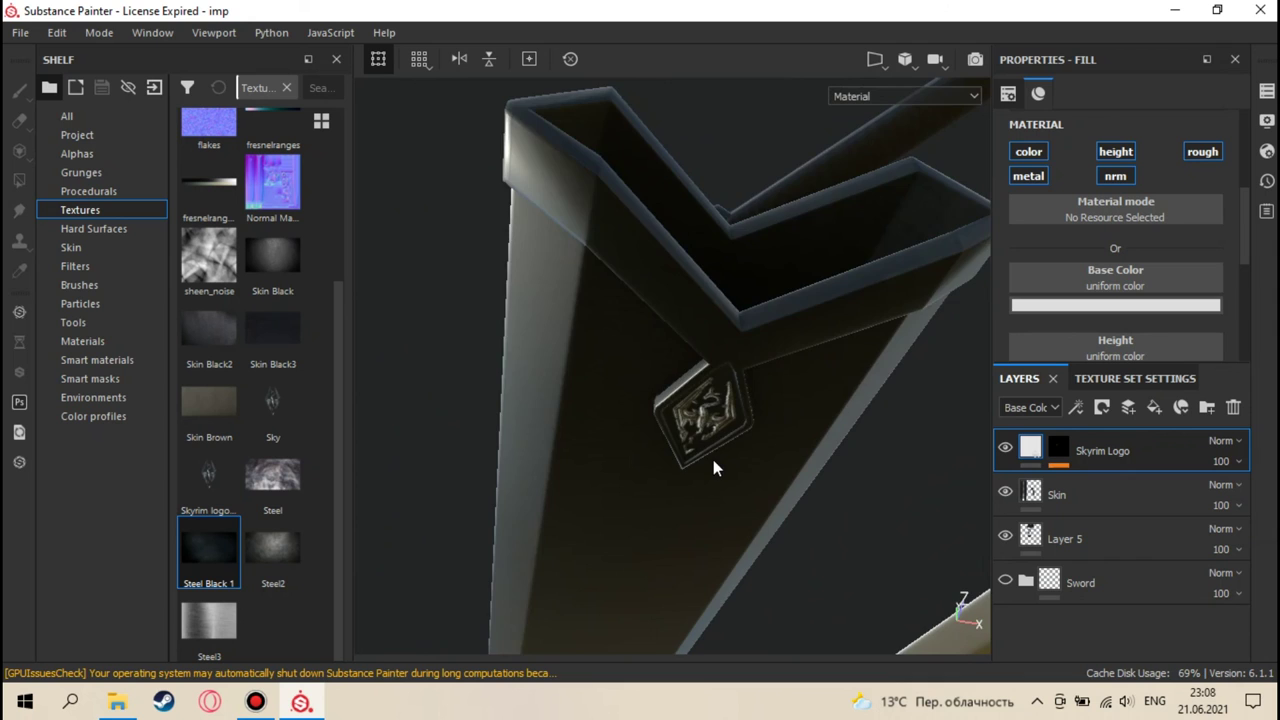
- Inspect the sword and scabbard, save the project, and show the Sword folder
{"action": "mouse_move", "coordinate": [713, 440]}
{"action": "left_mouse_down", "text": "alt"}
{"action": "mouse_move", "coordinate": [723, 429]}
{"action": "mouse_move", "coordinate": [709, 563]}
{"action": "mouse_move", "coordinate": [720, 526]}
{"action": "mouse_move", "coordinate": [695, 492]}
{"action": "mouse_move", "coordinate": [722, 446]}
{"action": "left_mouse_up", "text": "alt"}
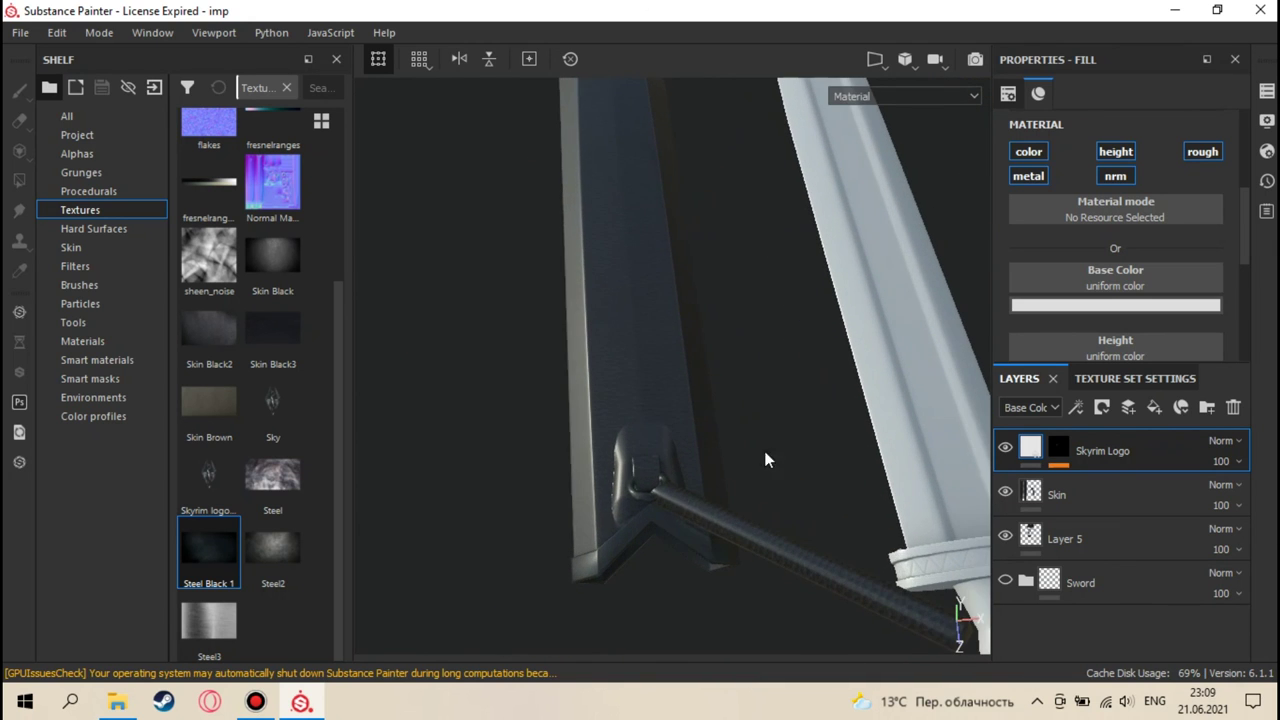
{"action": "left_click_drag", "start_coordinate": [946, 471], "coordinate": [770, 434], "text": "alt"}
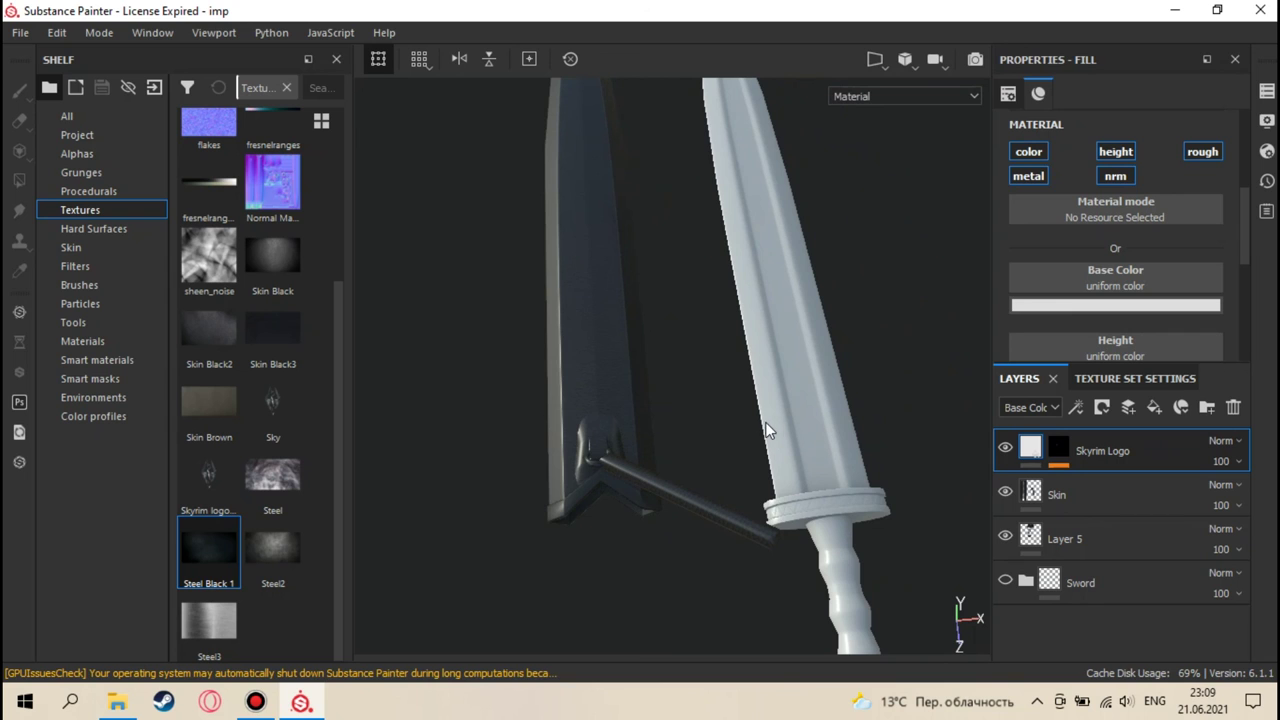
{"action": "scroll", "coordinate": [691, 317], "scroll_direction": "down", "scroll_amount": 2}
{"action": "scroll", "coordinate": [663, 229], "scroll_direction": "up", "scroll_amount": 5}
{"action": "left_click_drag", "start_coordinate": [663, 229], "coordinate": [656, 404], "text": "alt"}
{"action": "key", "text": "ctrl+s"}
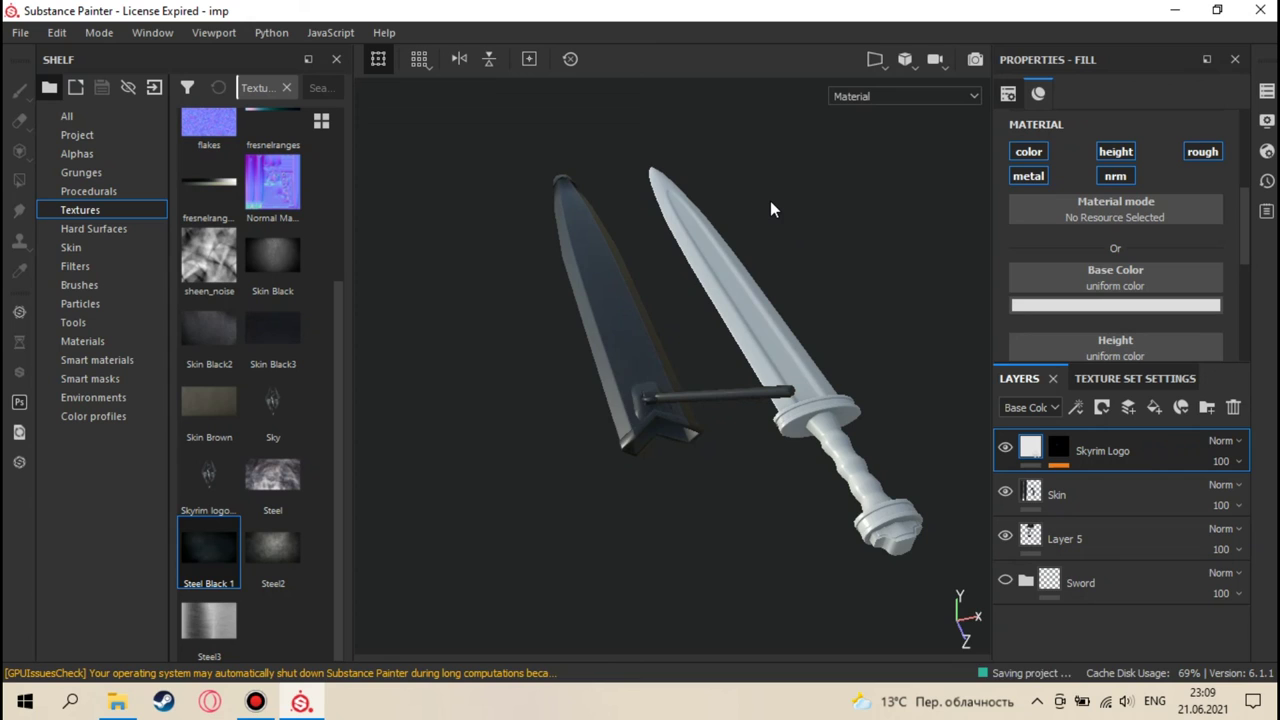
{"action": "left_click_drag", "start_coordinate": [771, 203], "coordinate": [853, 322], "text": "alt"}
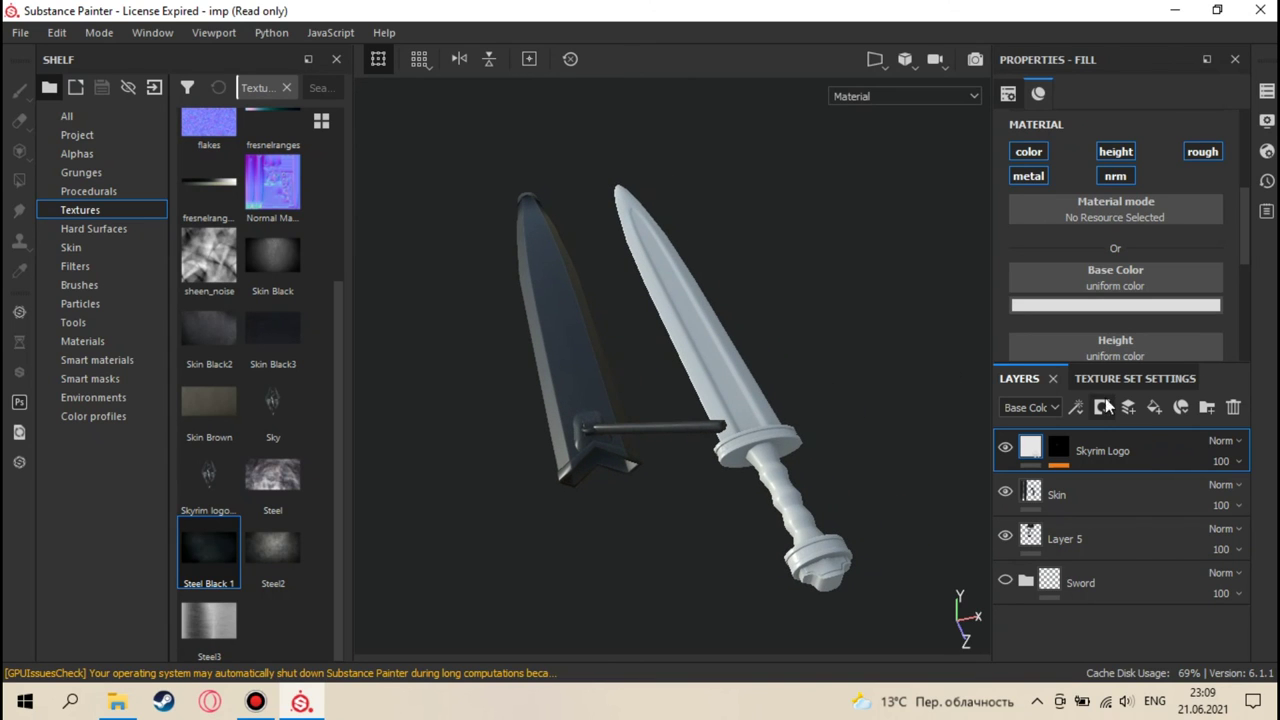
{"action": "left_click", "coordinate": [1005, 580]}
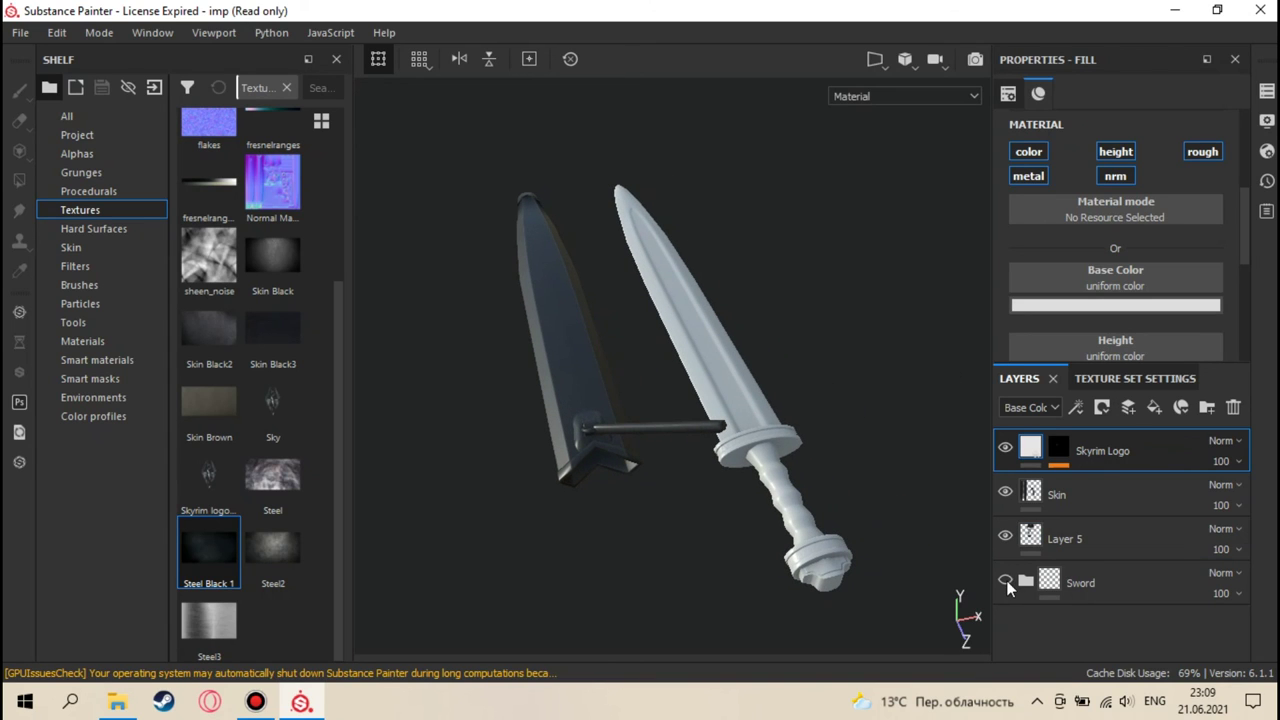
- Pick 4096 from the Size list in the Sword texture set settings
{"action": "left_click", "coordinate": [1103, 378]}
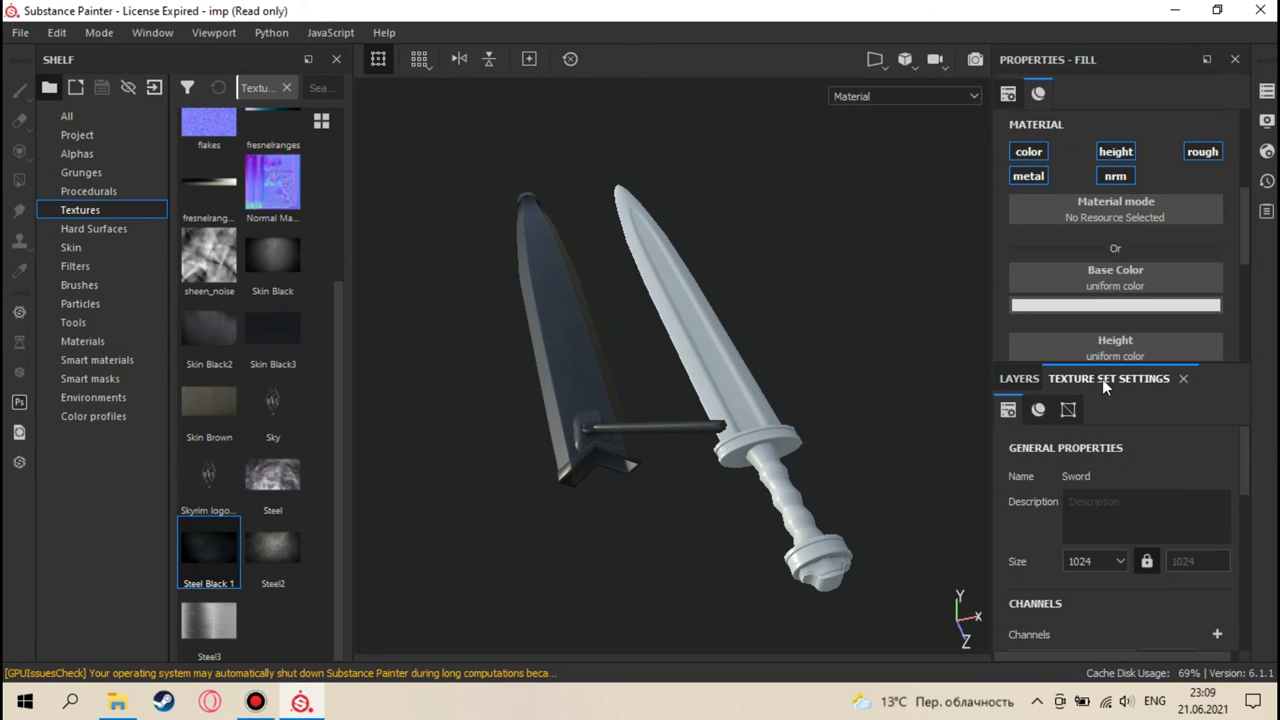
{"action": "left_click", "coordinate": [1103, 566]}
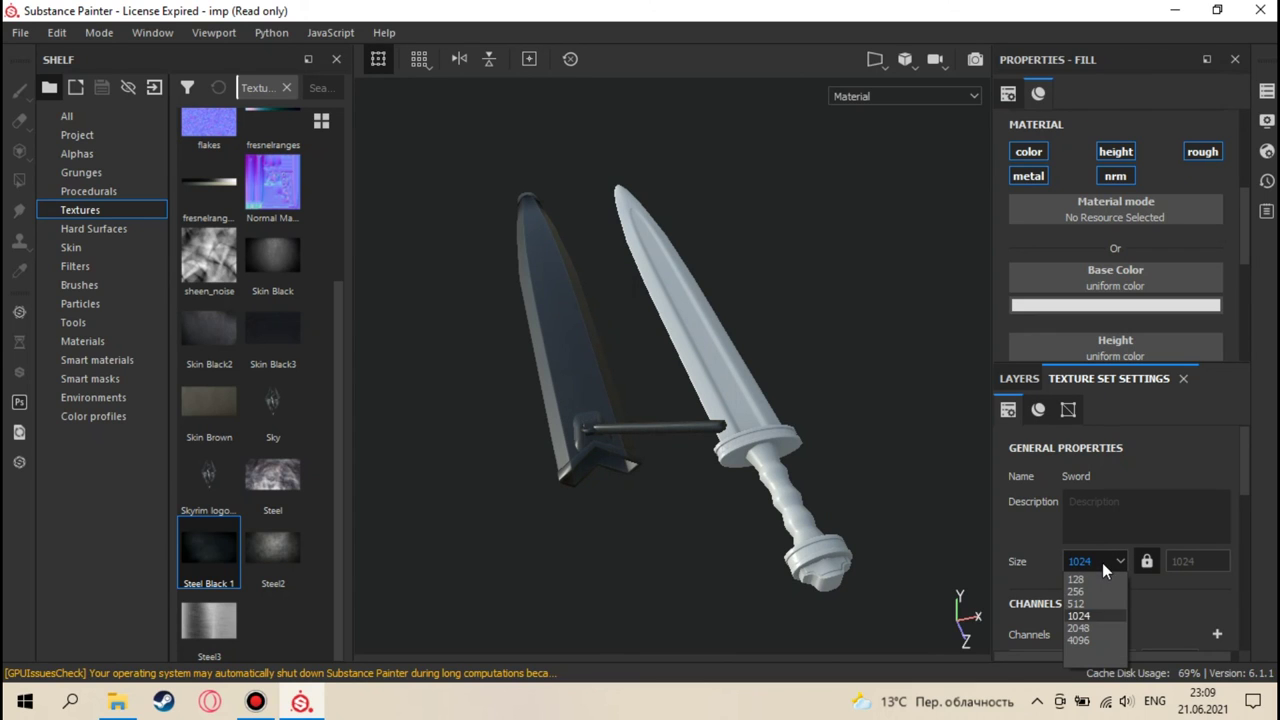
{"action": "left_click", "coordinate": [1086, 638]}
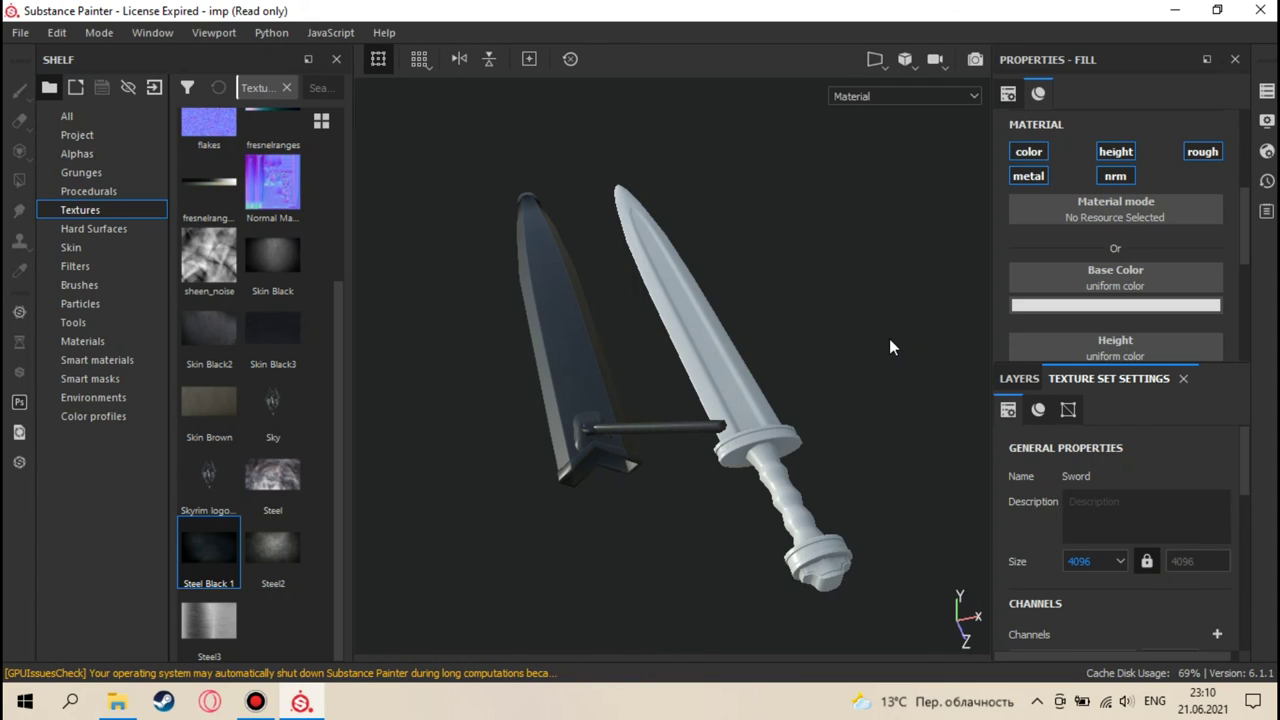
- In the Sword folder's layer stack, make the Bones, Garda and Blade texture groups visible
{"action": "left_click", "coordinate": [1020, 380]}
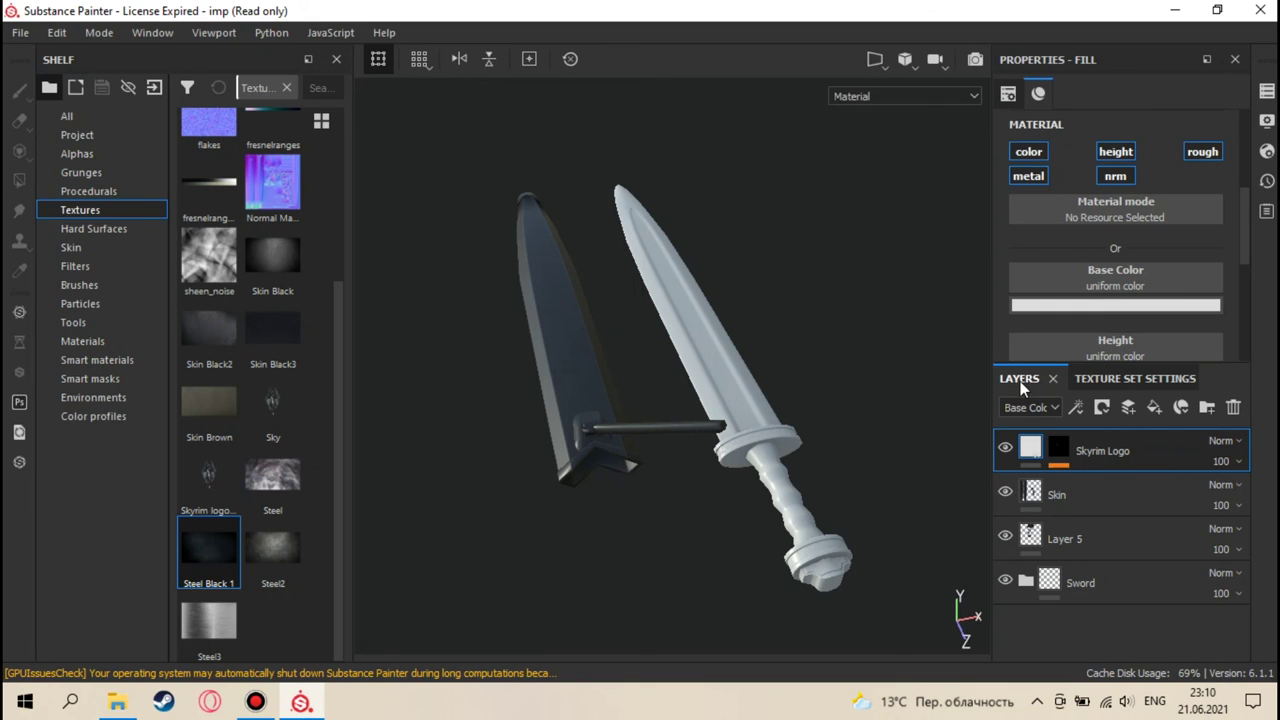
{"action": "left_click_drag", "start_coordinate": [799, 436], "coordinate": [745, 350], "text": "alt"}
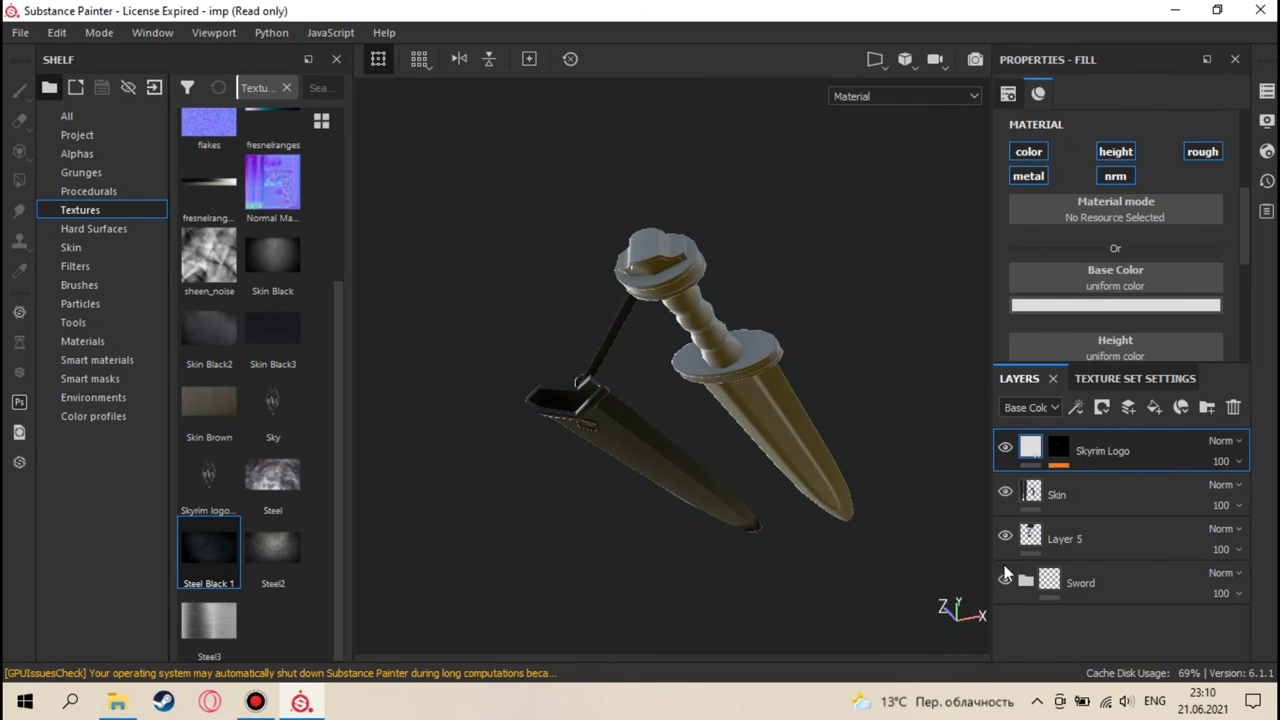
{"action": "left_click", "coordinate": [1030, 582]}
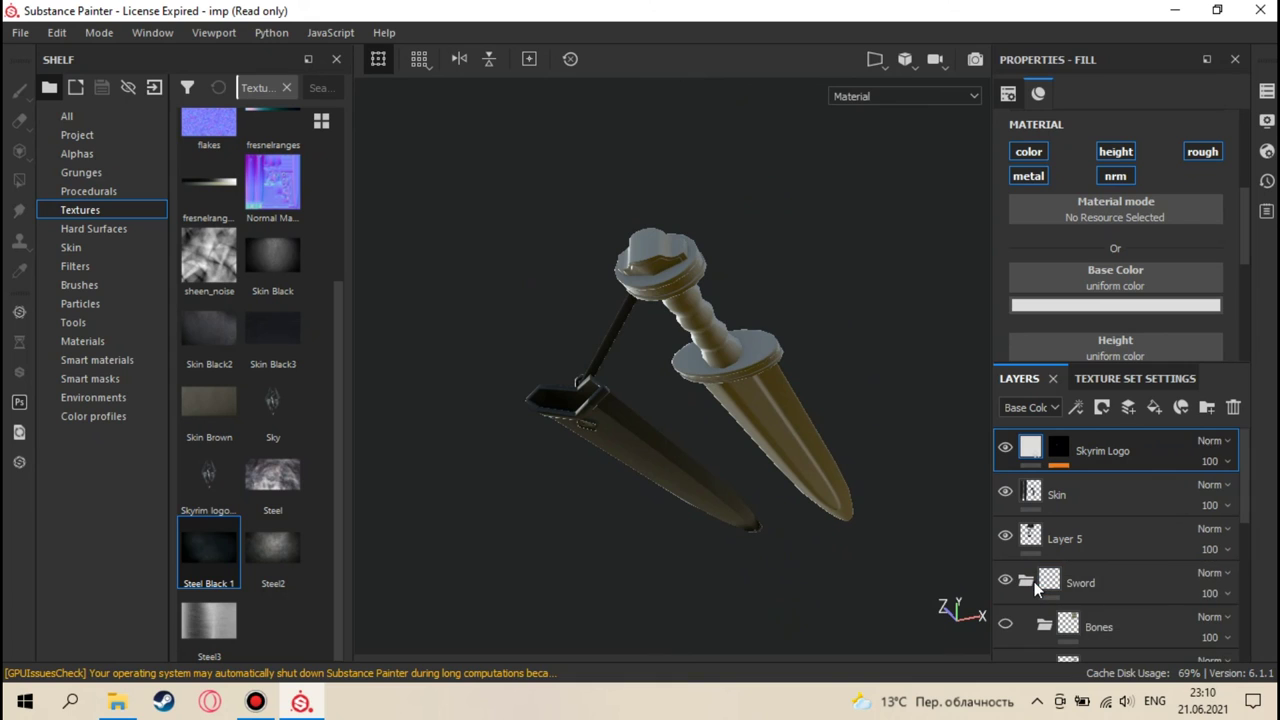
{"action": "scroll", "coordinate": [1044, 515], "scroll_direction": "down", "scroll_amount": 1}
{"action": "left_click", "coordinate": [1046, 513]}
{"action": "left_click", "coordinate": [1046, 513]}
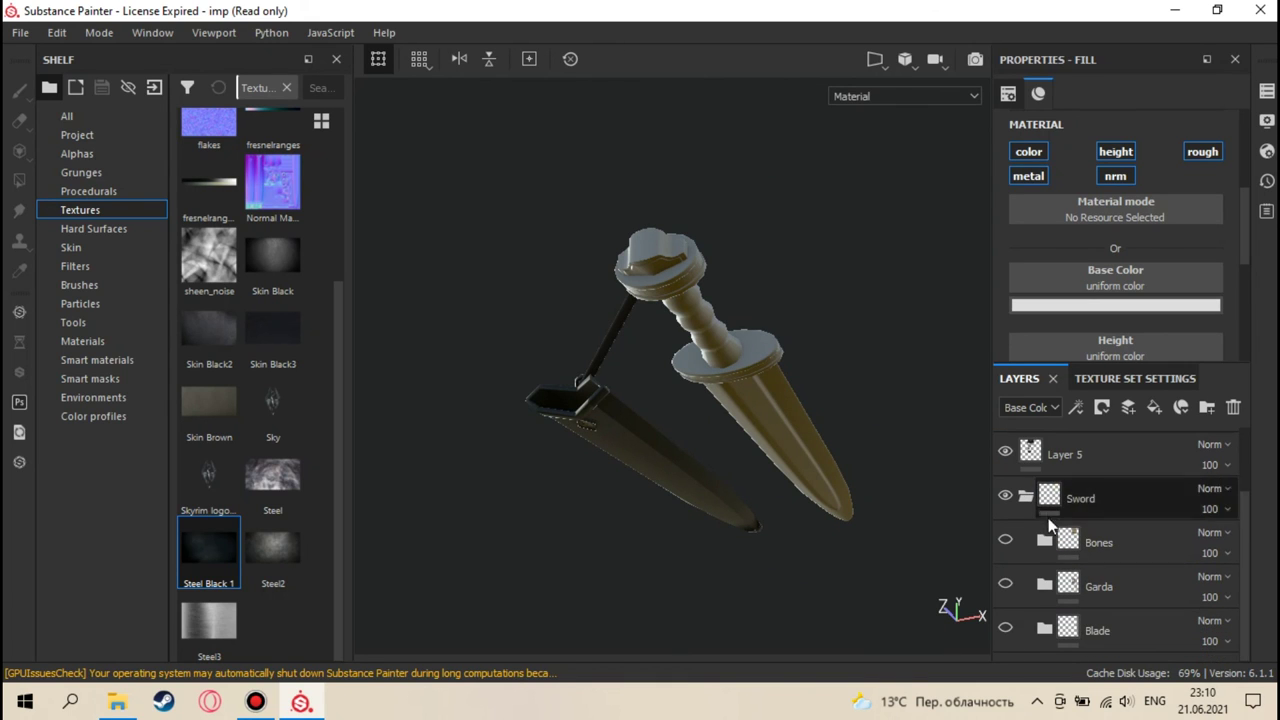
{"action": "left_click", "coordinate": [1005, 584]}
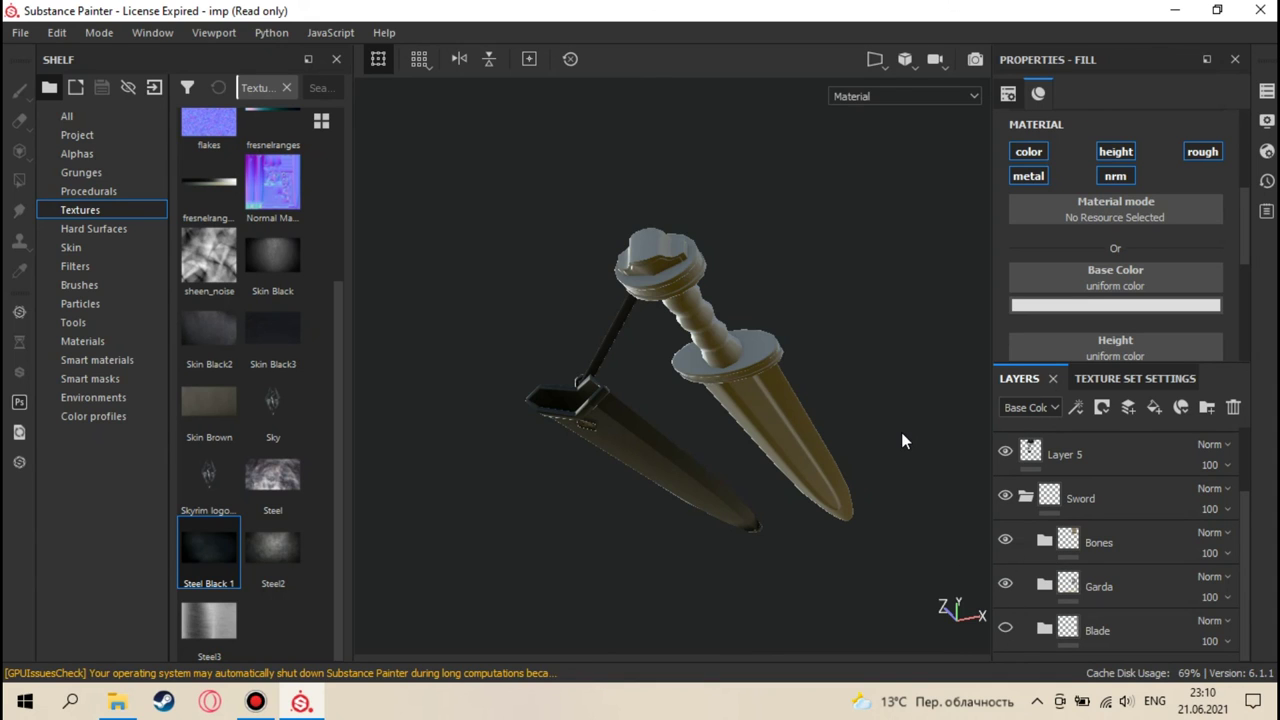
- Orbit and zoom around the sword to inspect the gold-banded guard and bone grip
{"action": "left_click_drag", "start_coordinate": [866, 380], "coordinate": [871, 517], "text": "alt"}
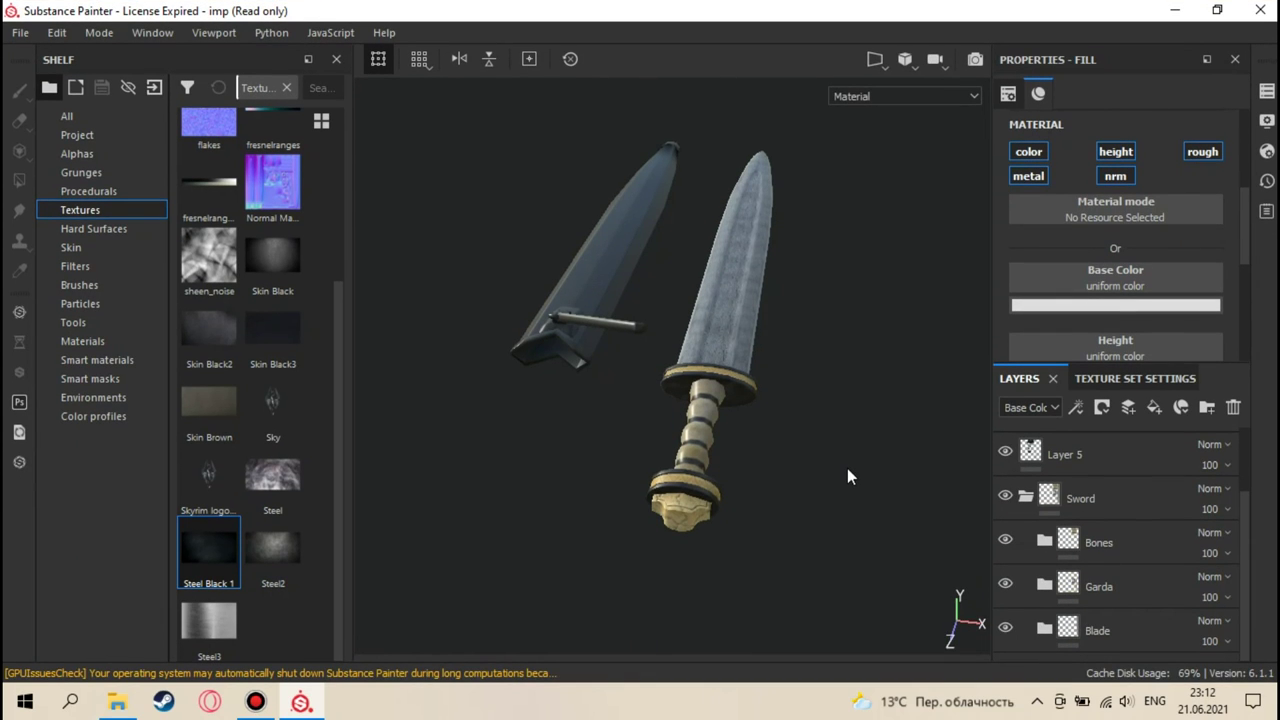
{"action": "left_click_drag", "start_coordinate": [847, 468], "coordinate": [571, 337], "text": "alt"}
{"action": "scroll", "coordinate": [646, 343], "scroll_direction": "up", "scroll_amount": 3}
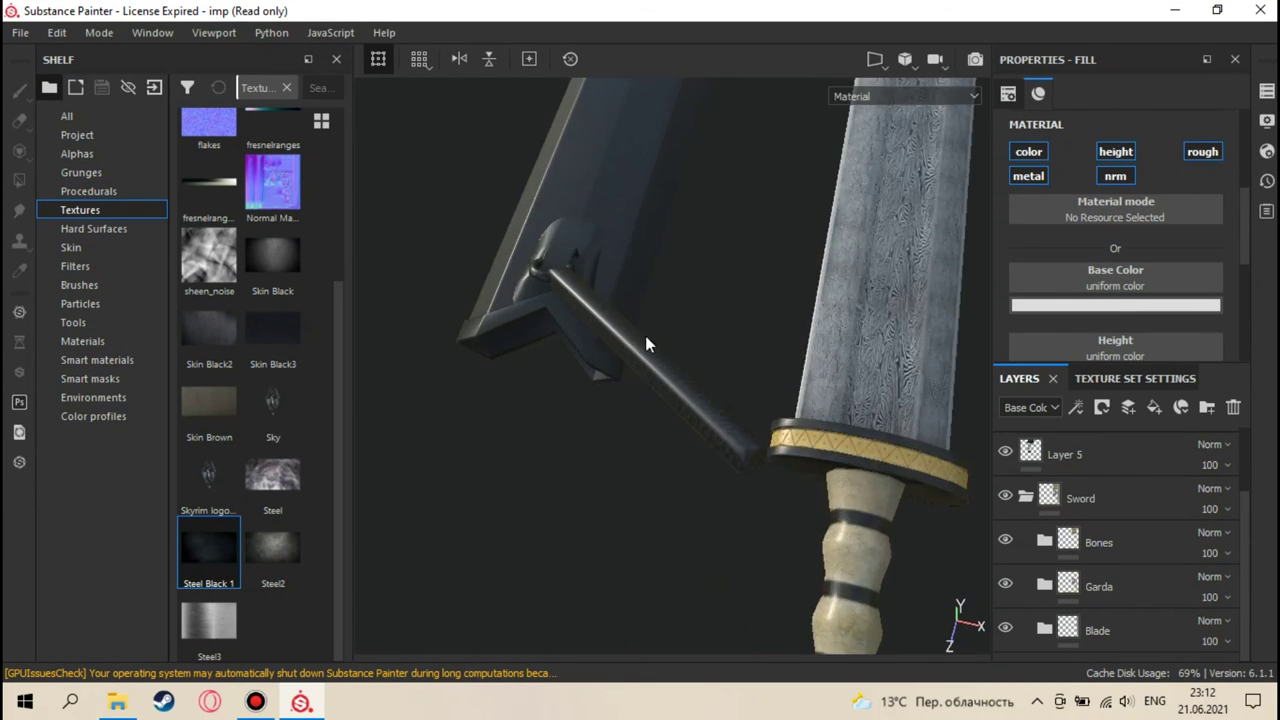
{"action": "middle_click_drag", "start_coordinate": [646, 343], "coordinate": [522, 257], "text": "alt"}
{"action": "left_click_drag", "start_coordinate": [522, 257], "coordinate": [629, 420], "text": "alt"}
{"action": "scroll", "coordinate": [709, 384], "scroll_direction": "up", "scroll_amount": 5}
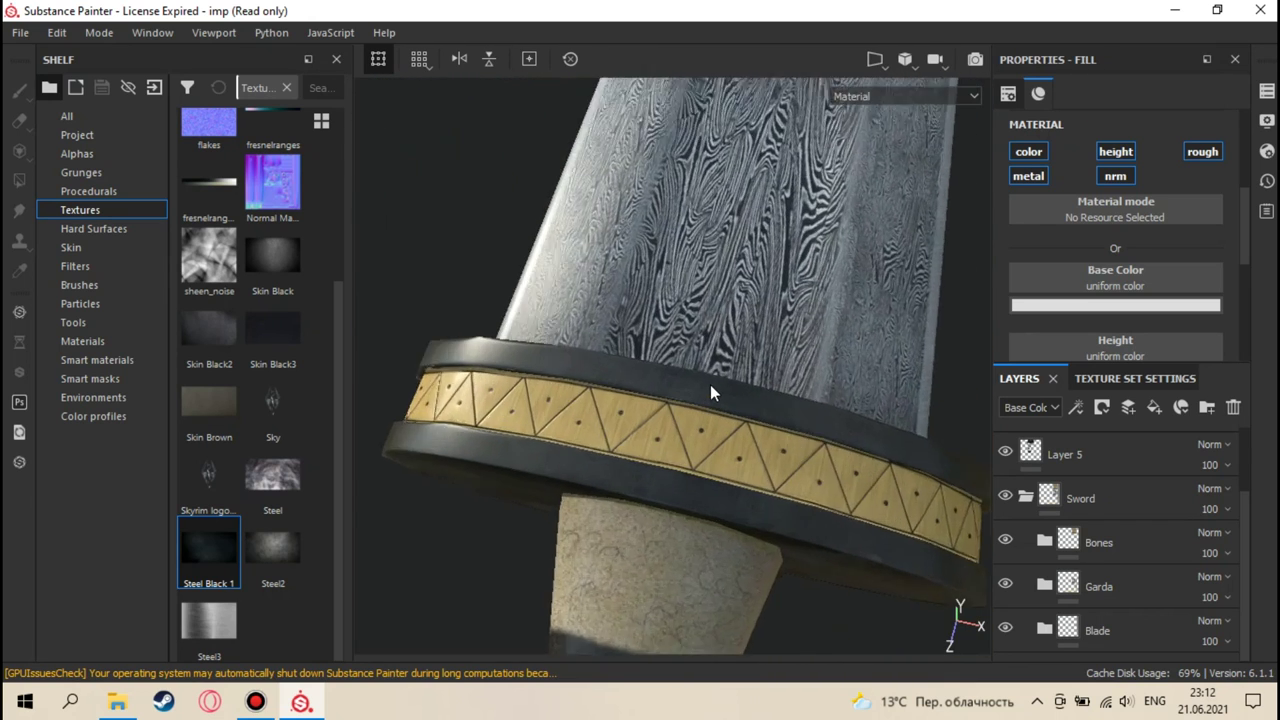
{"action": "scroll", "coordinate": [720, 405], "scroll_direction": "down", "scroll_amount": 5}
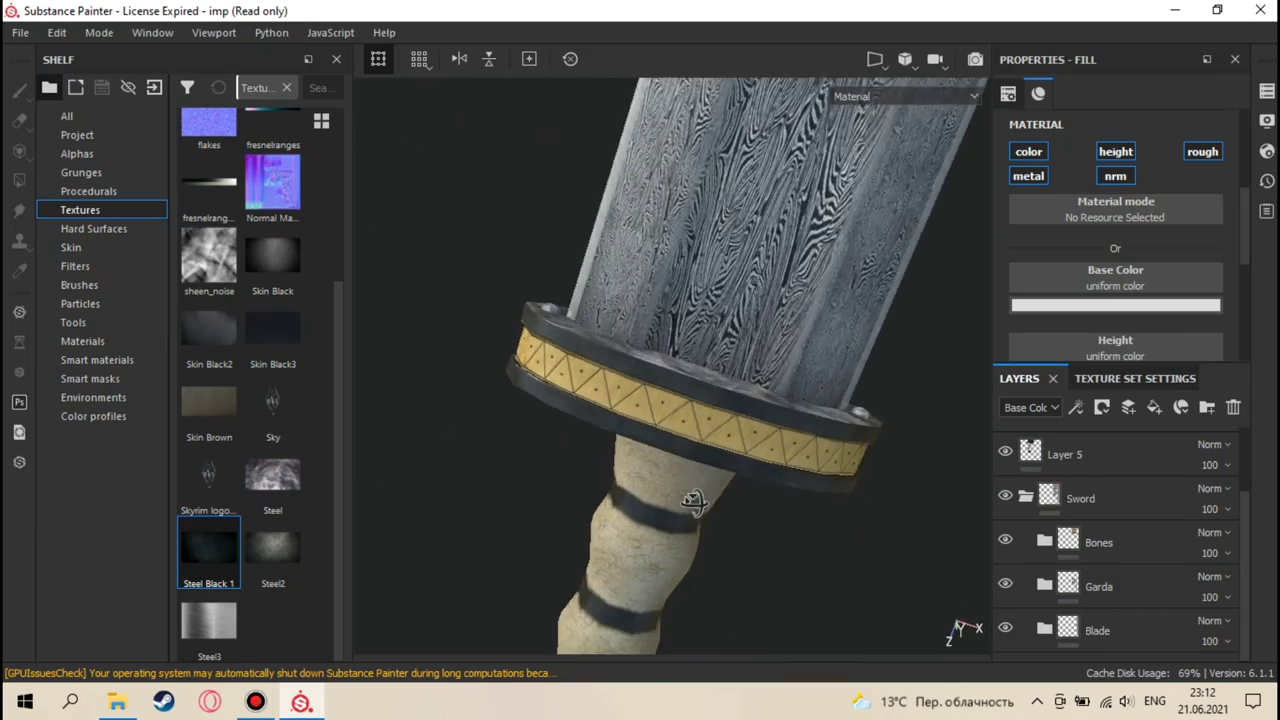